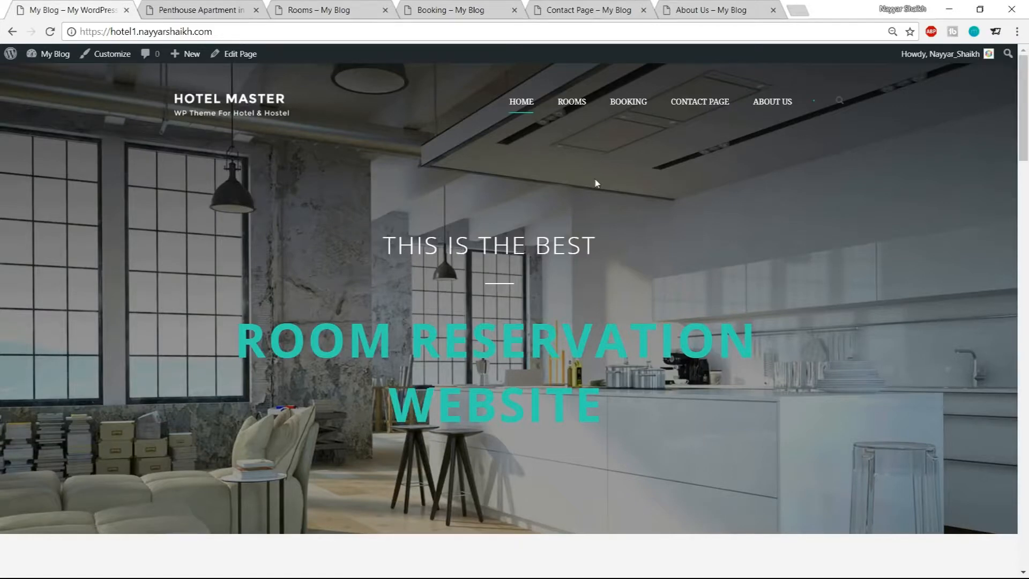
Examine the home page's Check Availability form, opening the check-in date, nights, check-out date and adults selectors
scroll(462, 296, "down", 5)
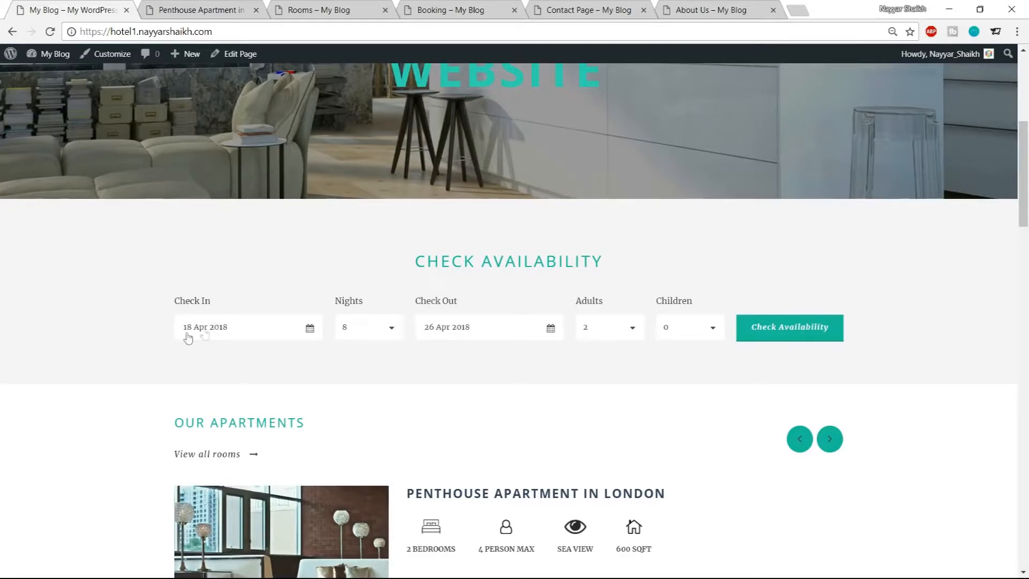
left_click(252, 331)
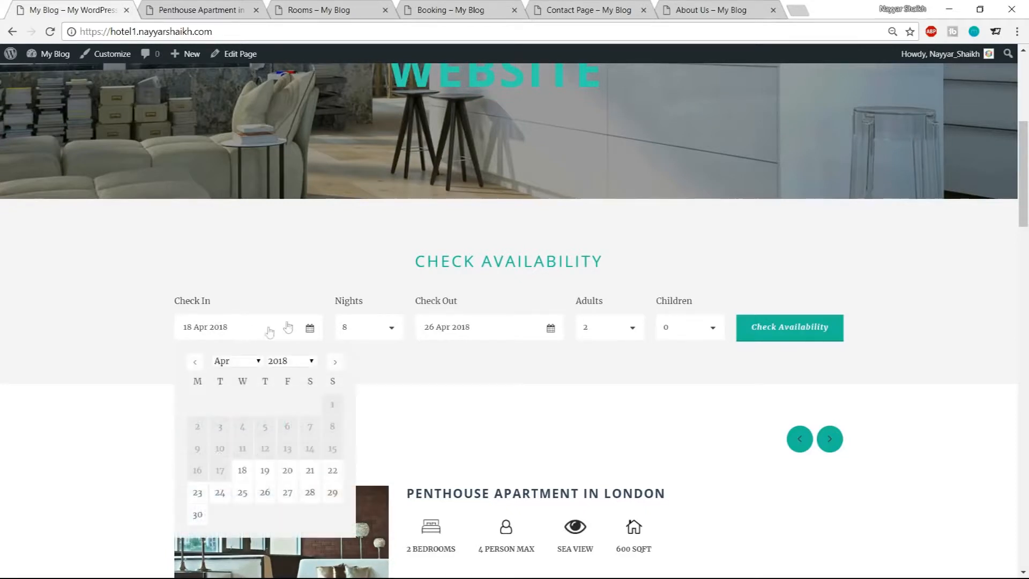
left_click(368, 330)
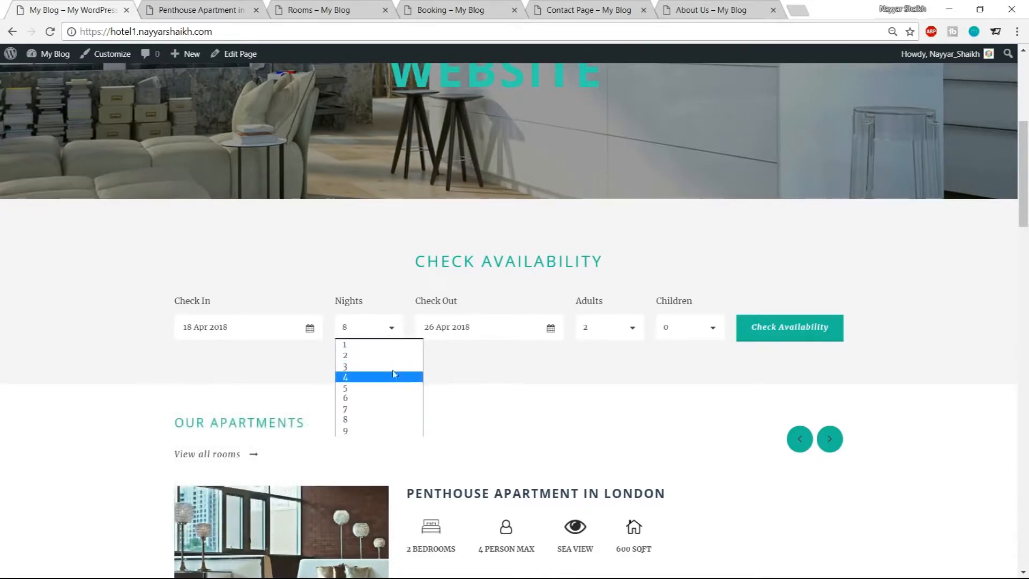
left_click(503, 331)
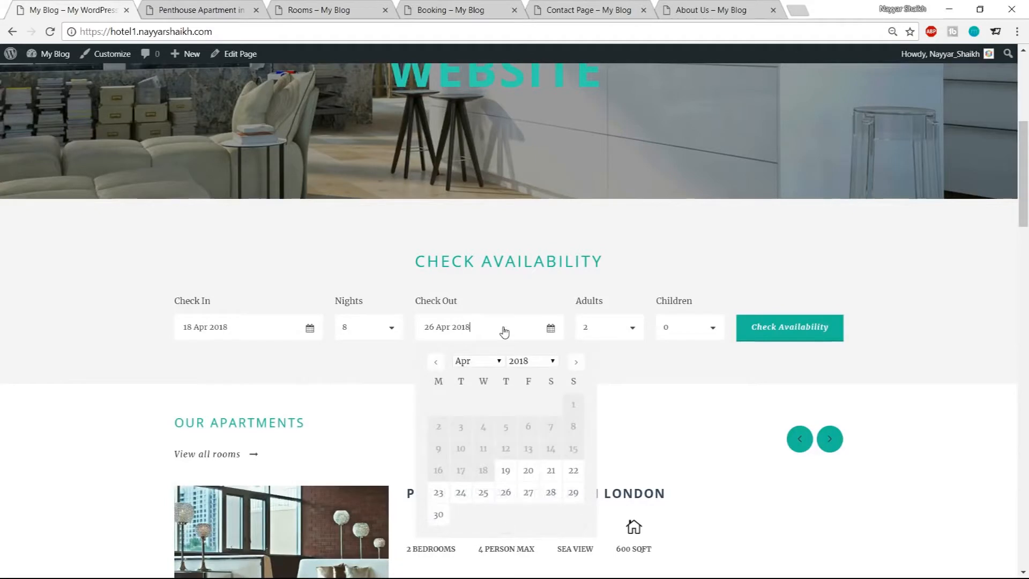
left_click(679, 398)
left_click(617, 332)
left_click(675, 354)
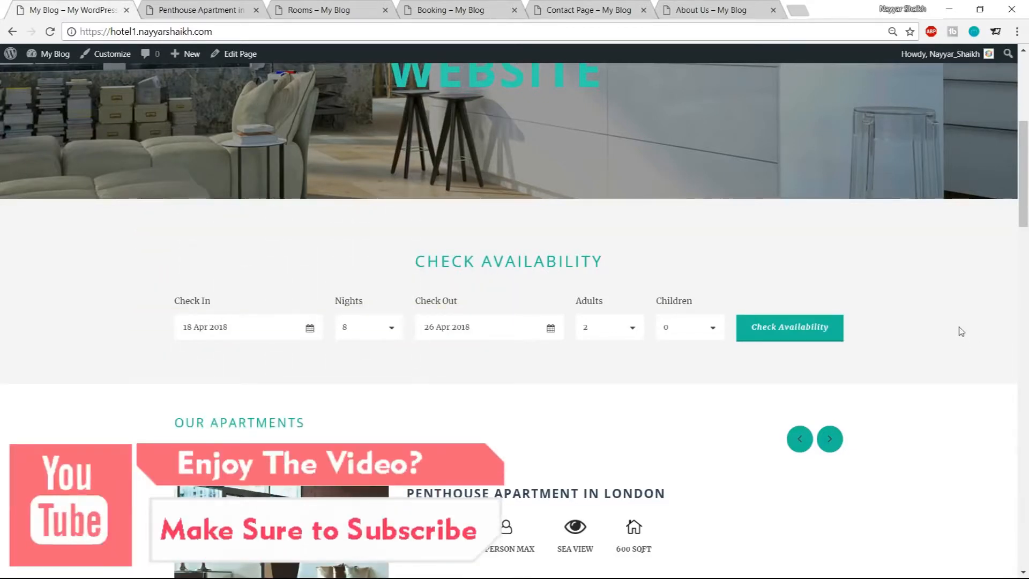
Browse the Our Apartments carousel forward to the next featured room
scroll(961, 332, "down", 5)
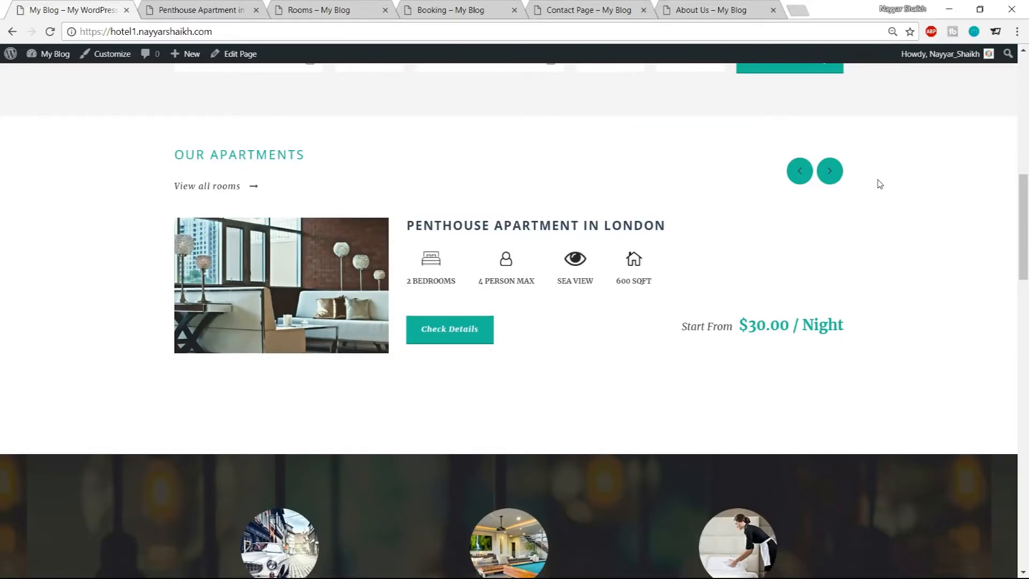
left_click(822, 173)
left_click(822, 172)
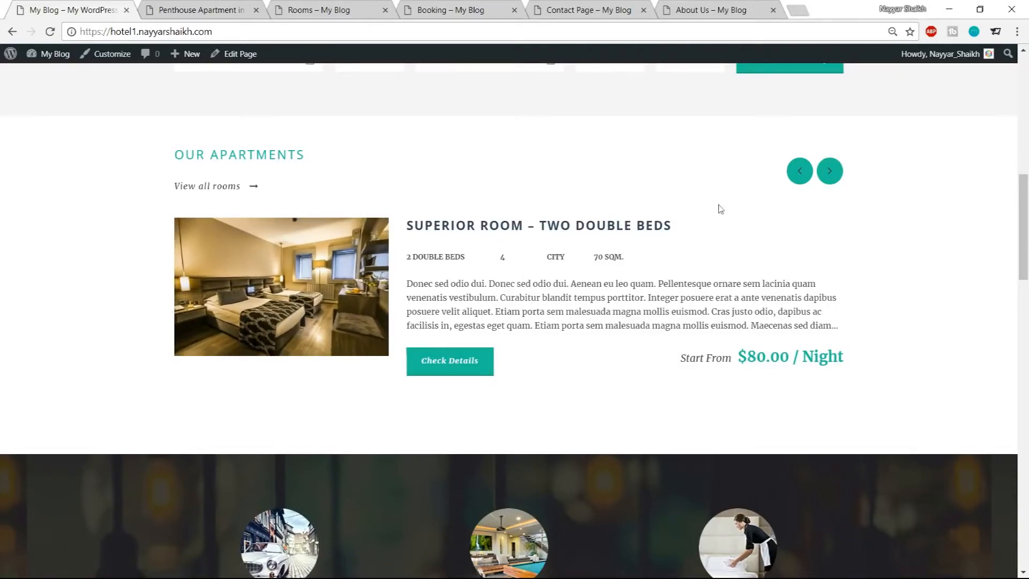
Scroll through the feature highlights and step through the testimonial slider
scroll(964, 285, "down", 5)
scroll(858, 285, "down", 1)
scroll(596, 253, "down", 1)
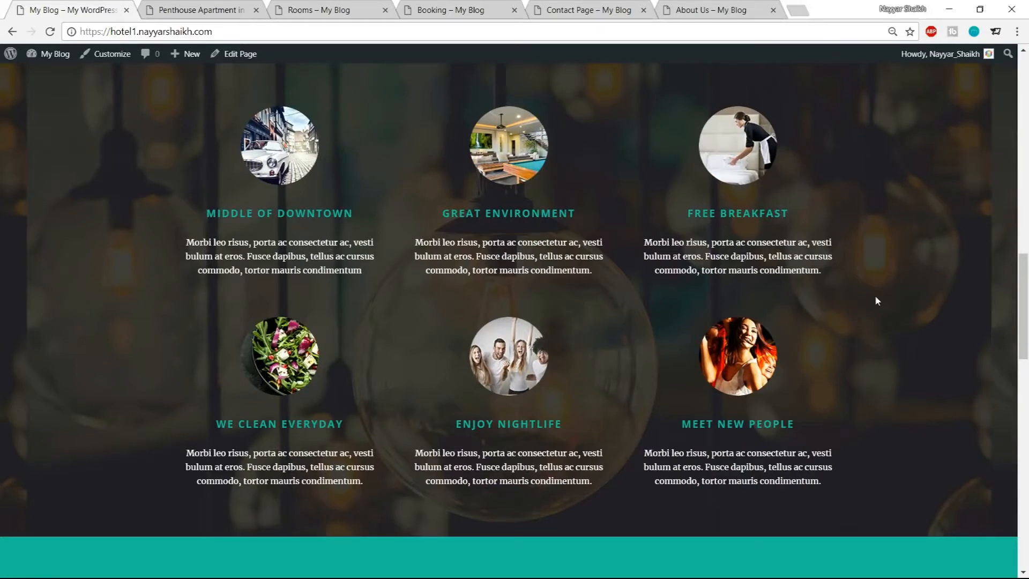
scroll(874, 351, "down", 6)
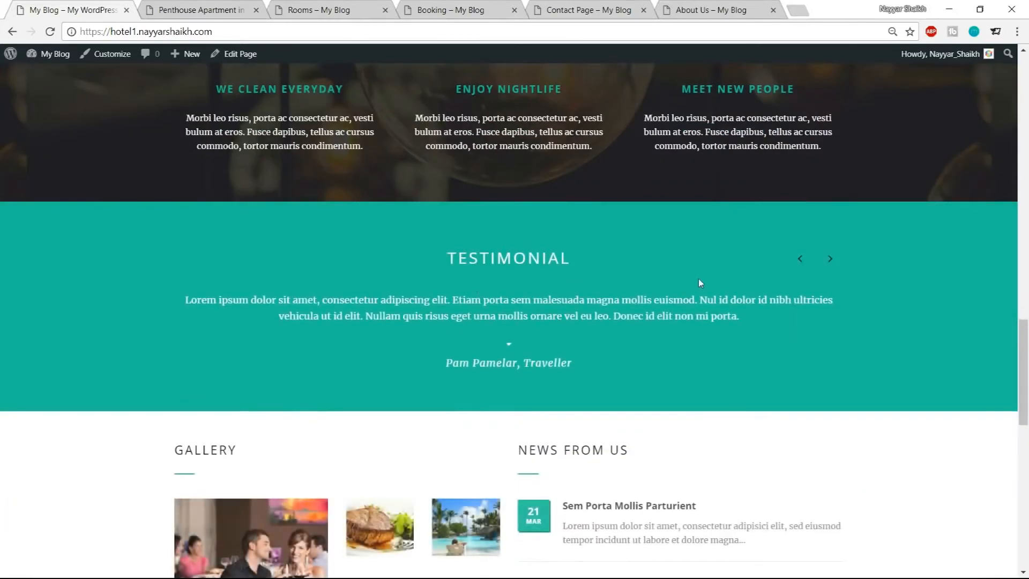
left_click(830, 260)
left_click(830, 260)
left_click(830, 260)
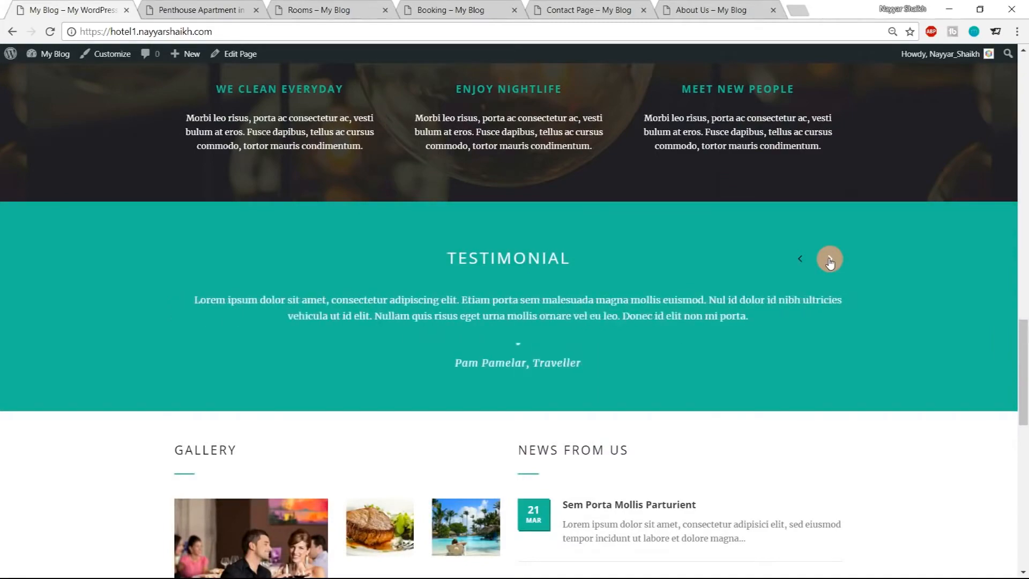
Review the gallery, news, statistics and footer sections, highlighting the footer phone number and description text
scroll(902, 295, "down", 7)
scroll(904, 296, "up", 2)
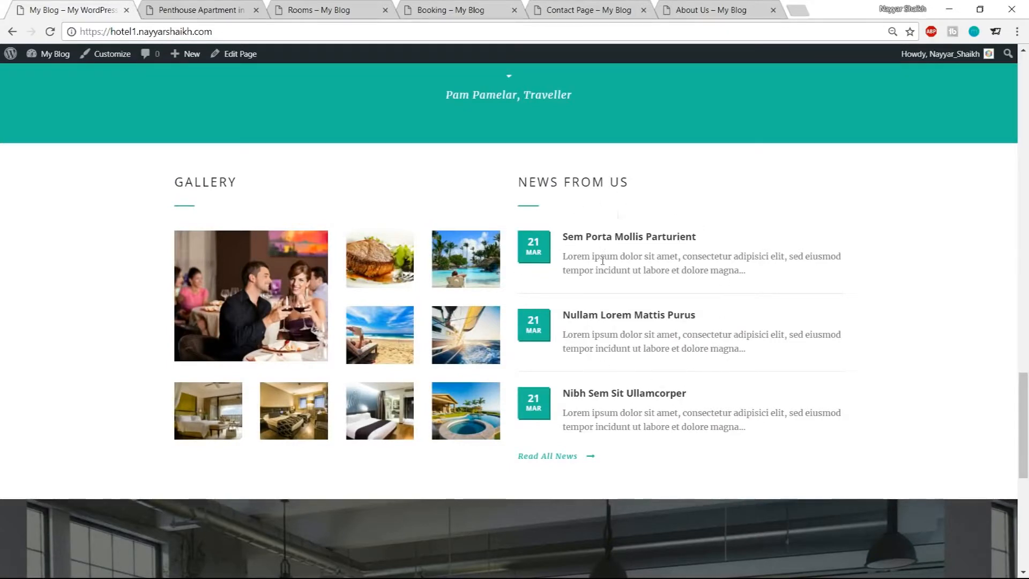
scroll(774, 324, "down", 5)
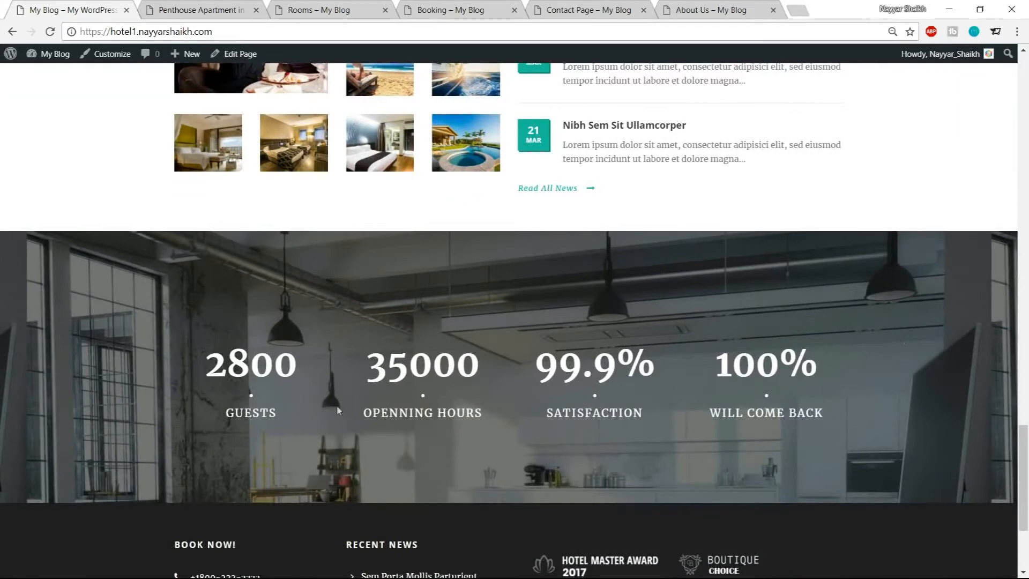
double_click(206, 370)
scroll(346, 425, "down", 4)
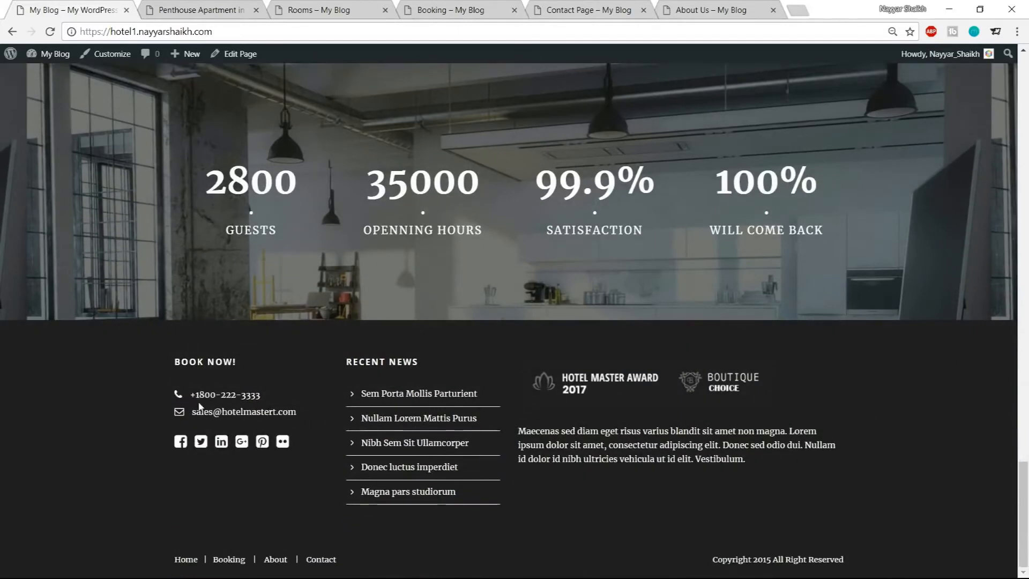
left_click_drag(194, 398, 256, 396)
left_click(258, 395)
left_click_drag(520, 428, 789, 471)
left_click(775, 474)
scroll(852, 560, "up", 20)
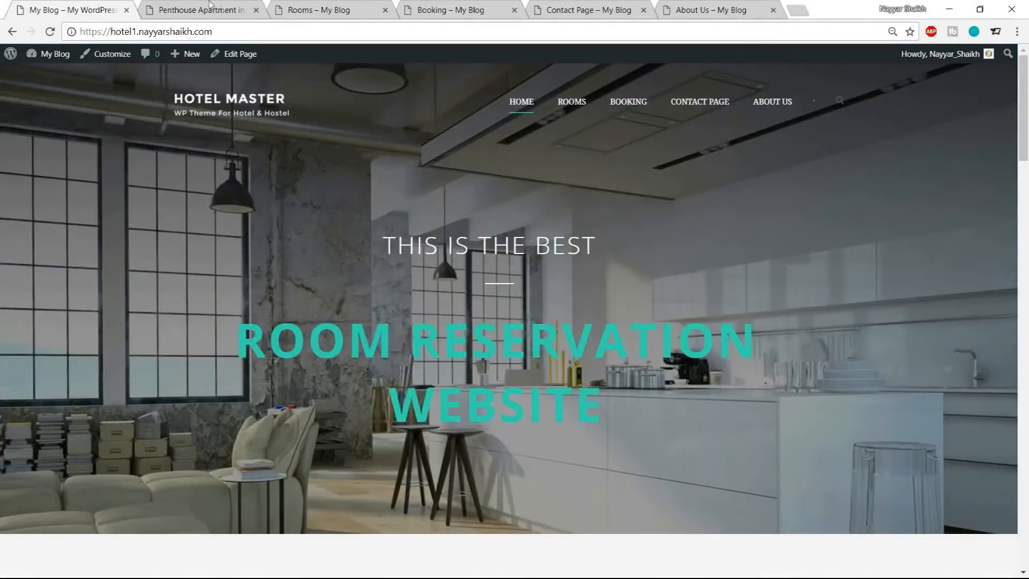
Open the Penthouse Apartment in London room page and review its title, image and reservation panel
left_click(222, 9)
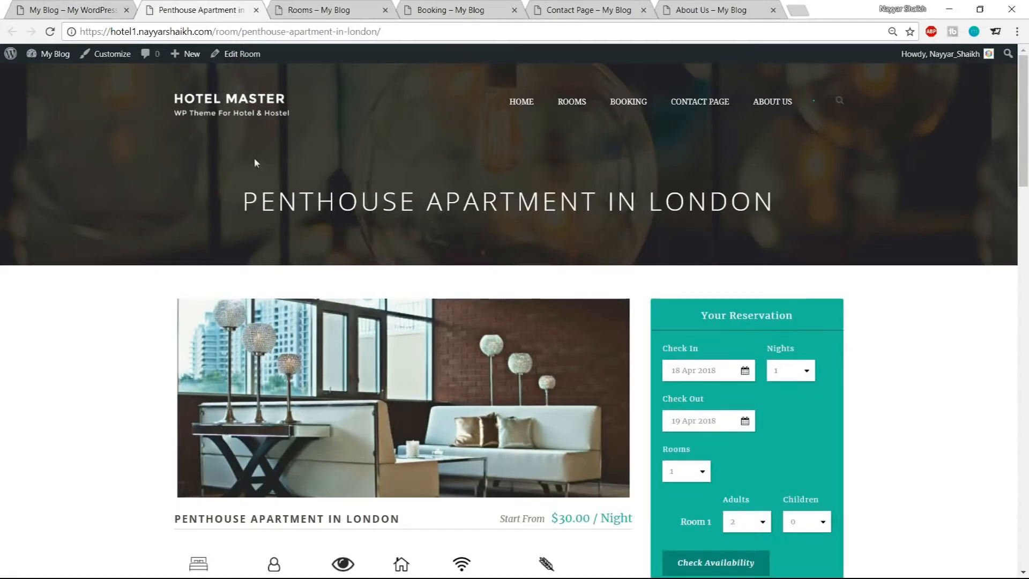
left_click_drag(284, 194, 690, 197)
left_click(853, 195)
scroll(983, 197, "down", 1)
scroll(983, 198, "down", 4)
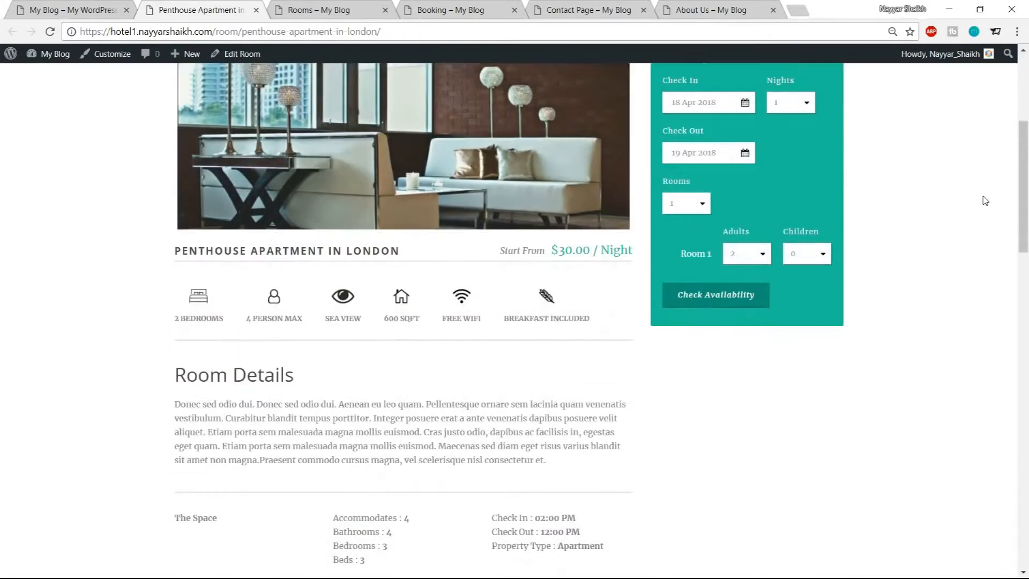
scroll(983, 198, "up", 2)
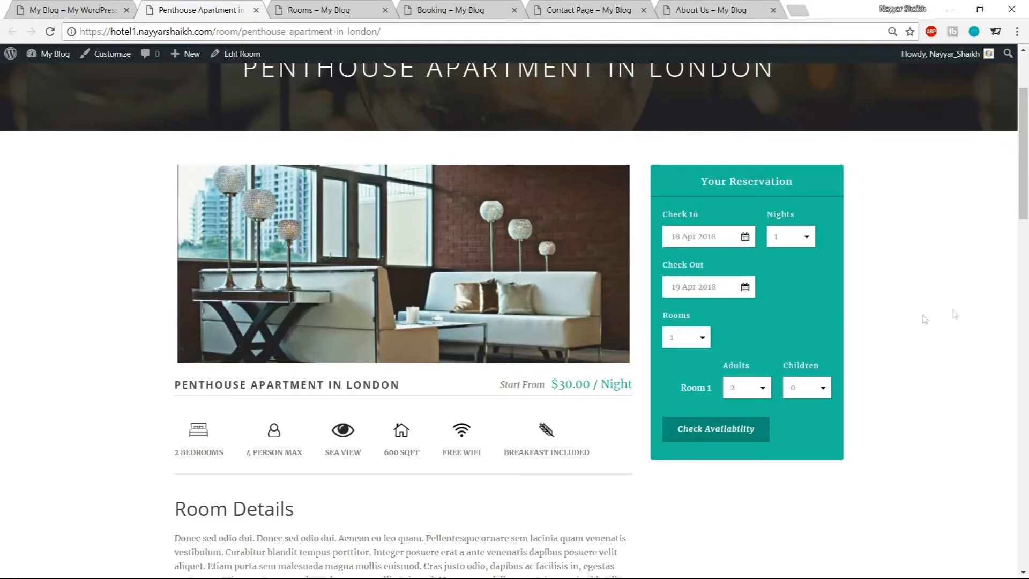
scroll(1013, 343, "down", 4)
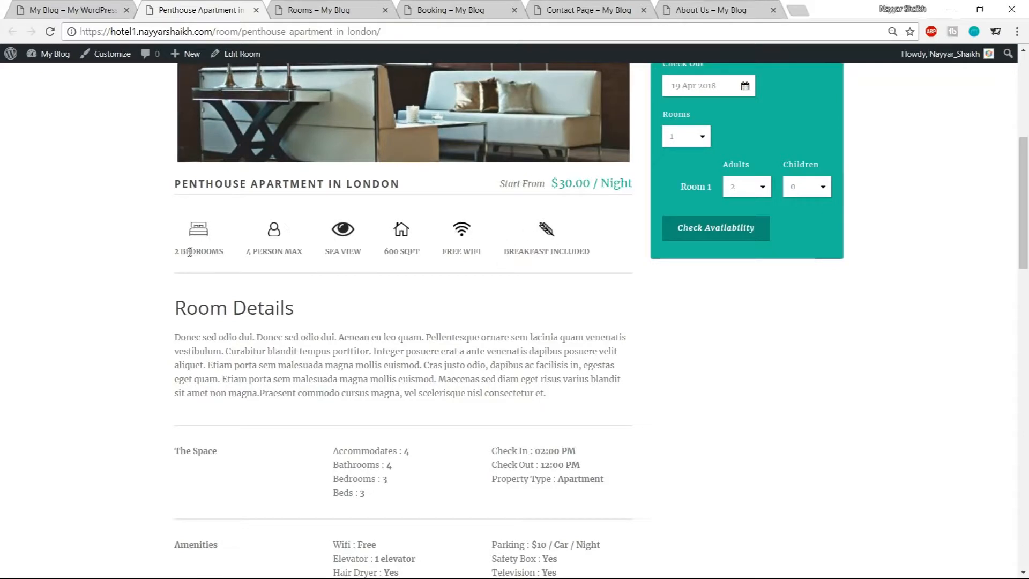
Highlight the room's feature icons and Room Details text, then review the space, amenities and prices
left_click_drag(190, 251, 198, 229)
left_click_drag(245, 253, 286, 254)
left_click(290, 255)
scroll(654, 311, "down", 3)
left_click_drag(170, 188, 308, 244)
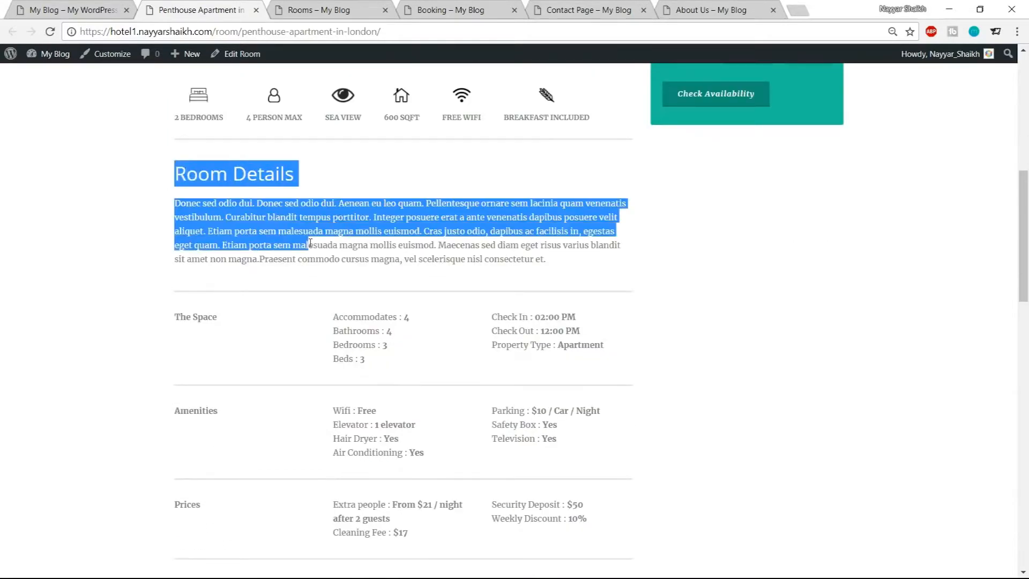
left_click(529, 243)
scroll(317, 204, "down", 3)
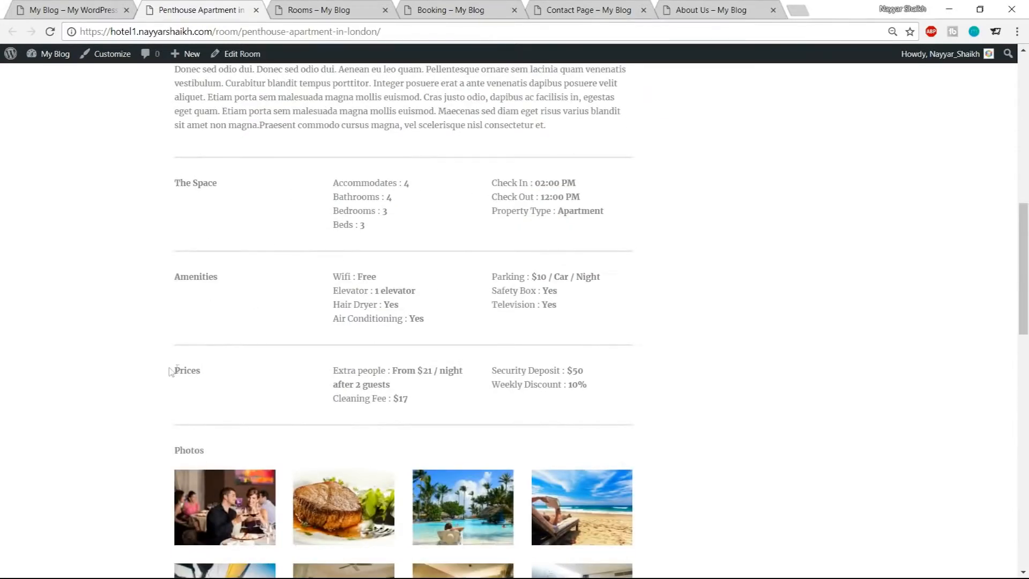
scroll(718, 264, "down", 5)
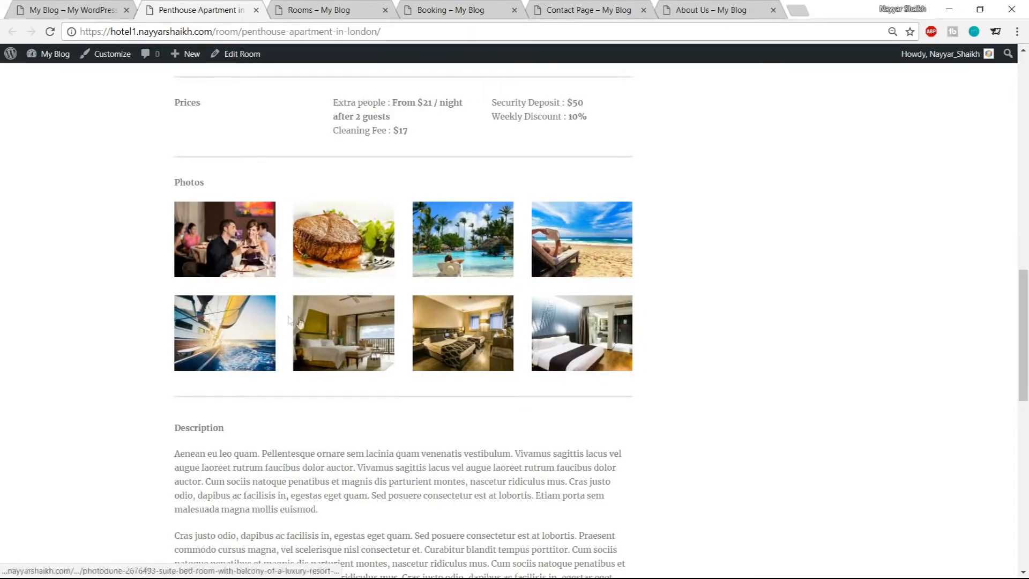
Review the room's photos, description, location map and footer, then return to the top
scroll(854, 306, "down", 1)
scroll(854, 306, "down", 3)
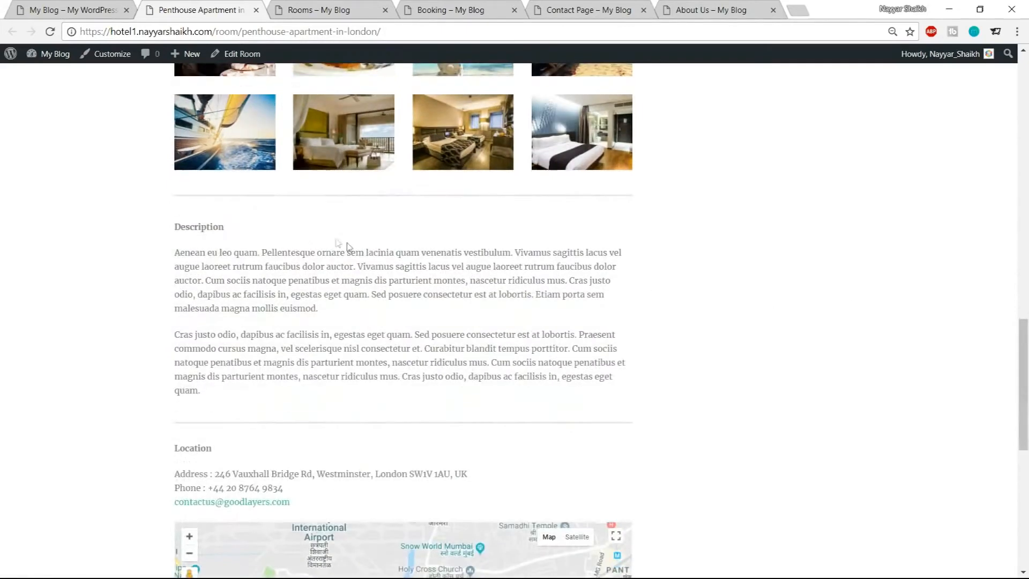
left_click_drag(172, 239, 311, 348)
left_click(313, 351)
scroll(314, 351, "down", 3)
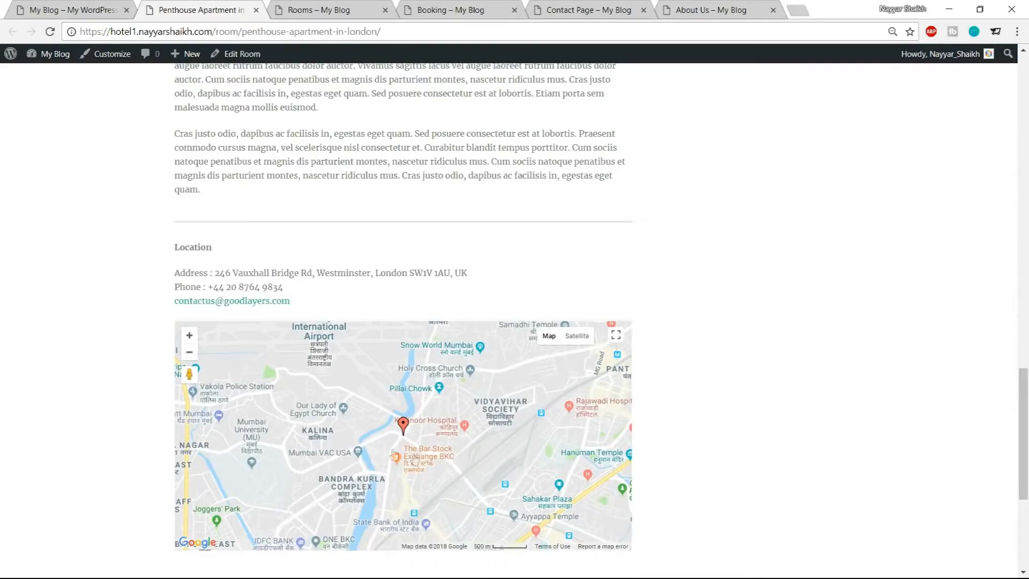
scroll(927, 400, "down", 5)
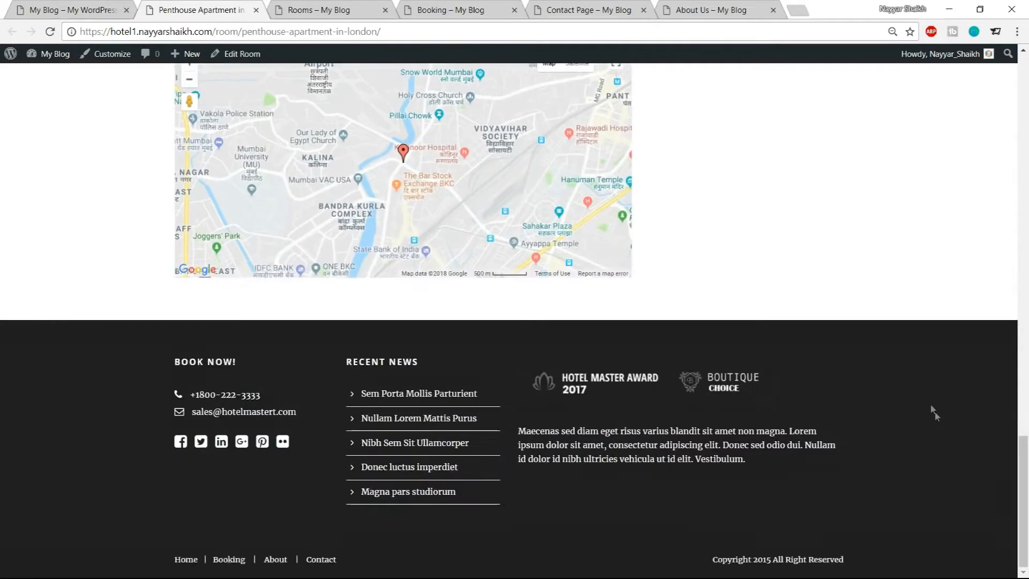
scroll(955, 400, "up", 20)
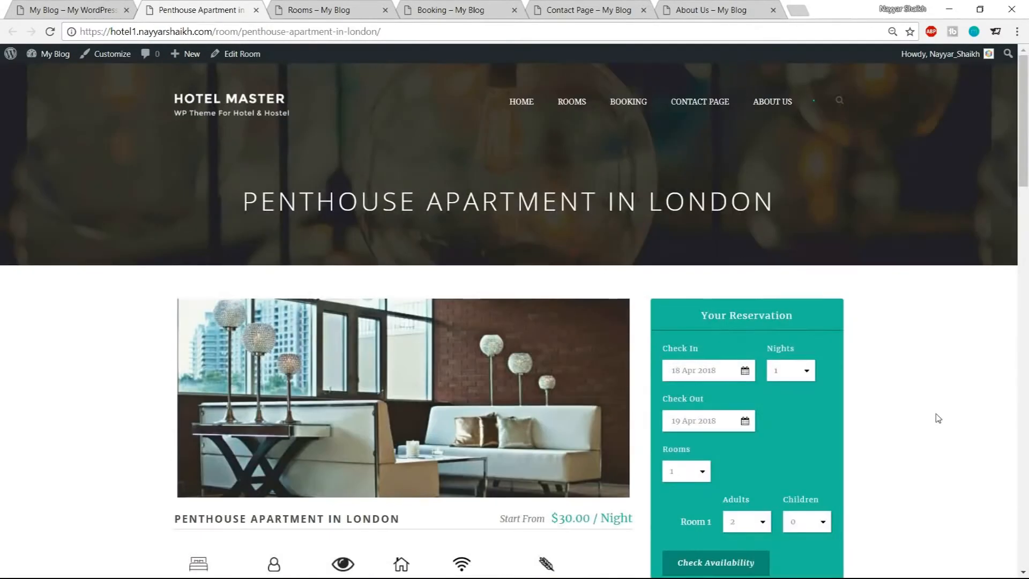
Browse the Rooms listing page and open the Booking page with its reservation calendar
key("ctrl+Tab")
scroll(1012, 392, "down", 9)
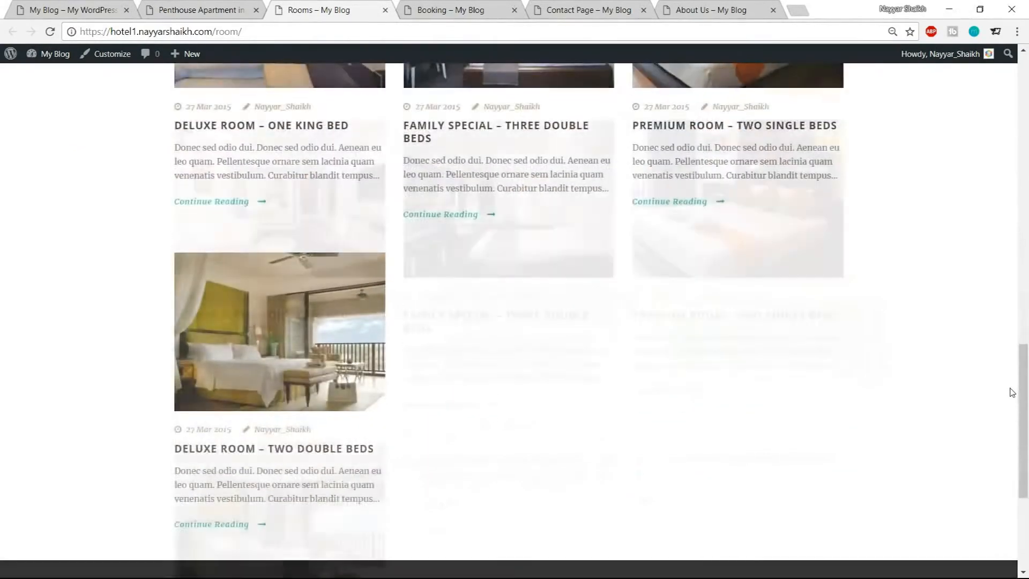
scroll(1013, 391, "up", 18)
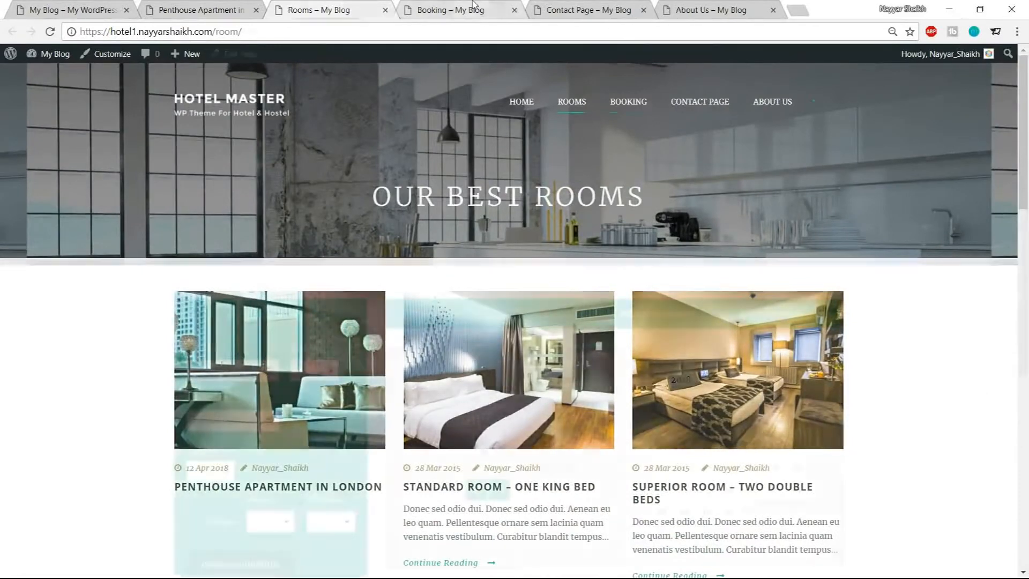
left_click(456, 9)
scroll(714, 367, "down", 1)
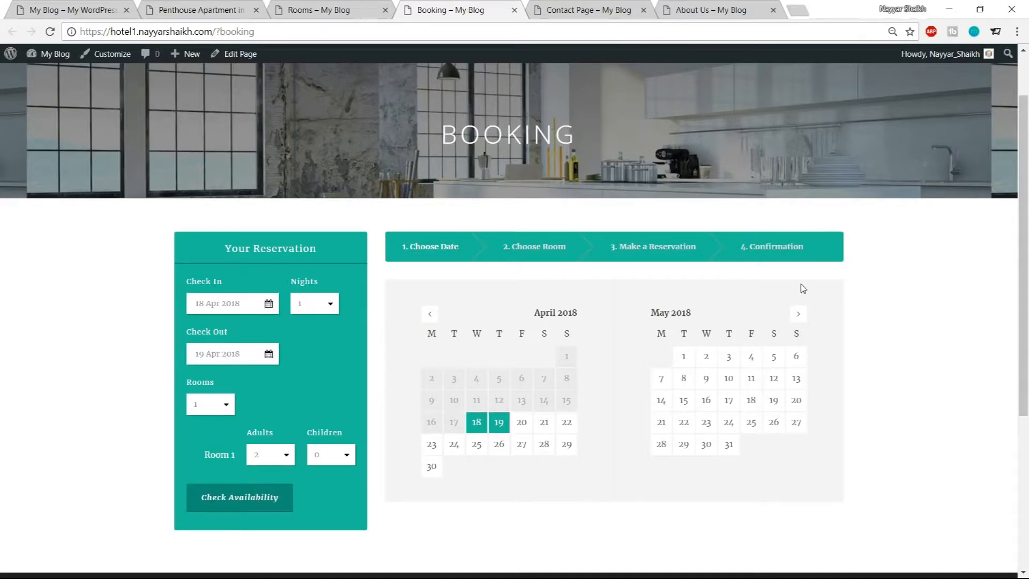
Browse the Contact Page and About Us page sections from top to footer
left_click(626, 16)
scroll(830, 373, "down", 10)
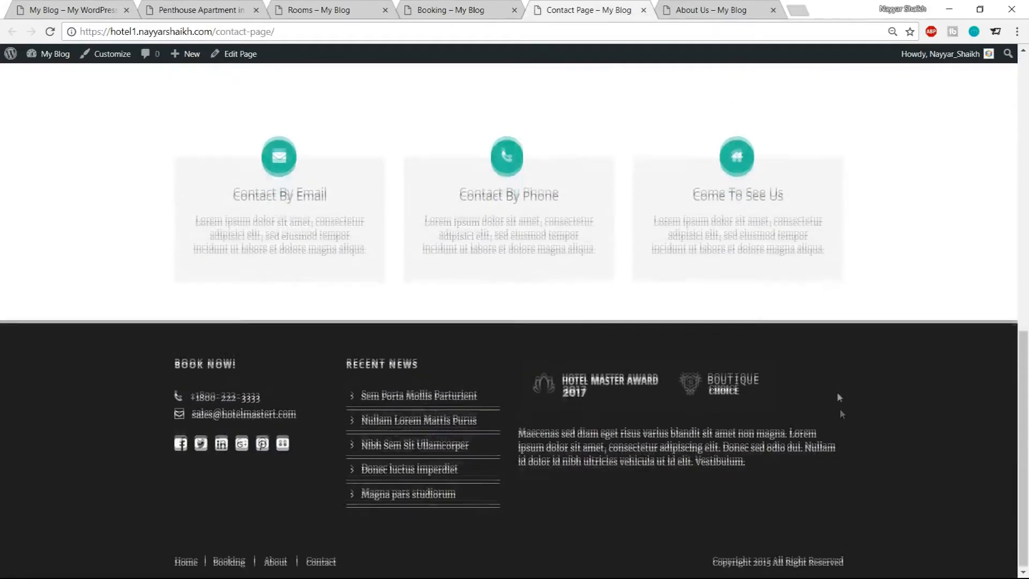
scroll(838, 407, "up", 10)
left_click(733, 10)
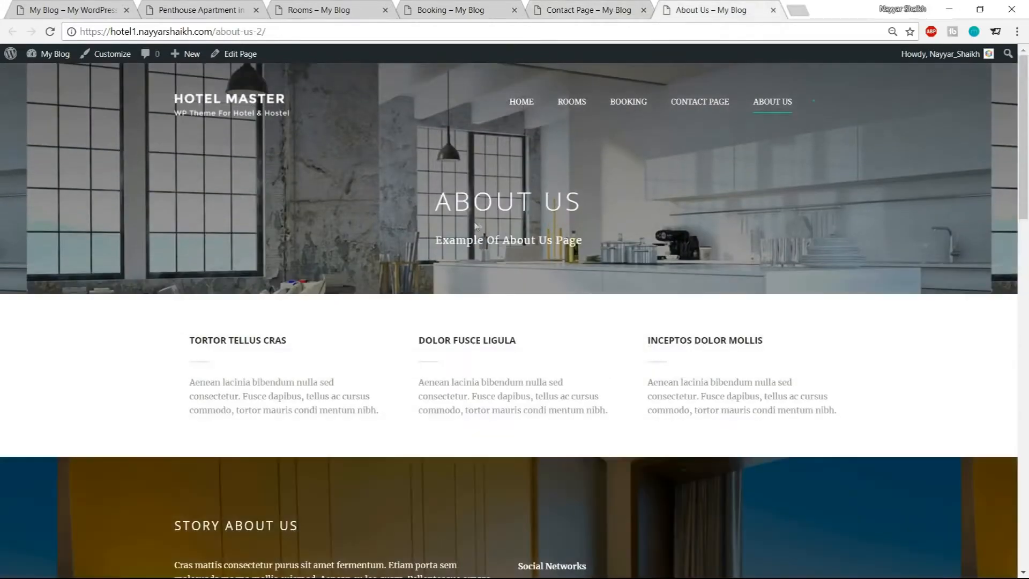
scroll(749, 272, "down", 10)
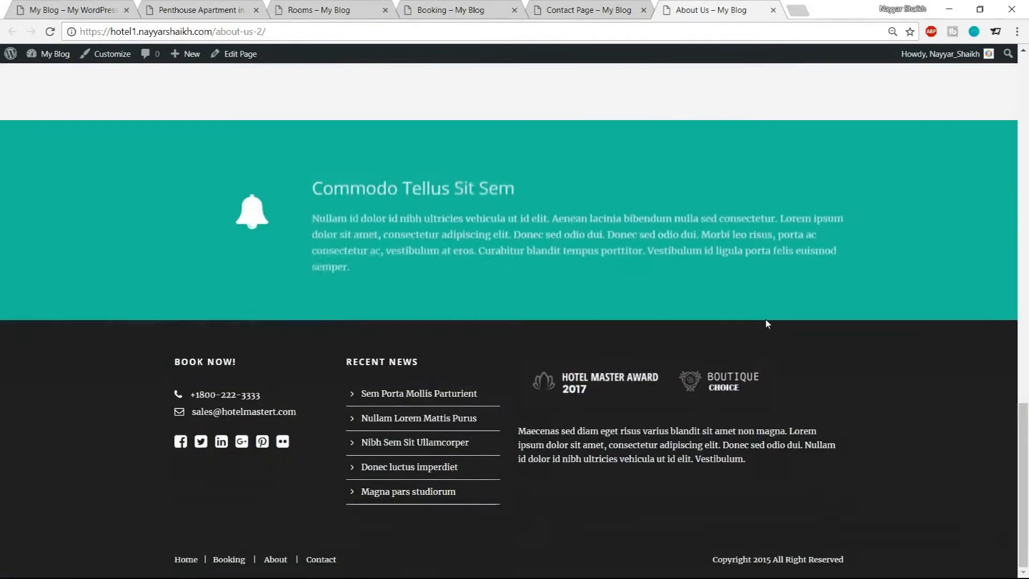
scroll(767, 325, "up", 10)
scroll(766, 333, "up", 5)
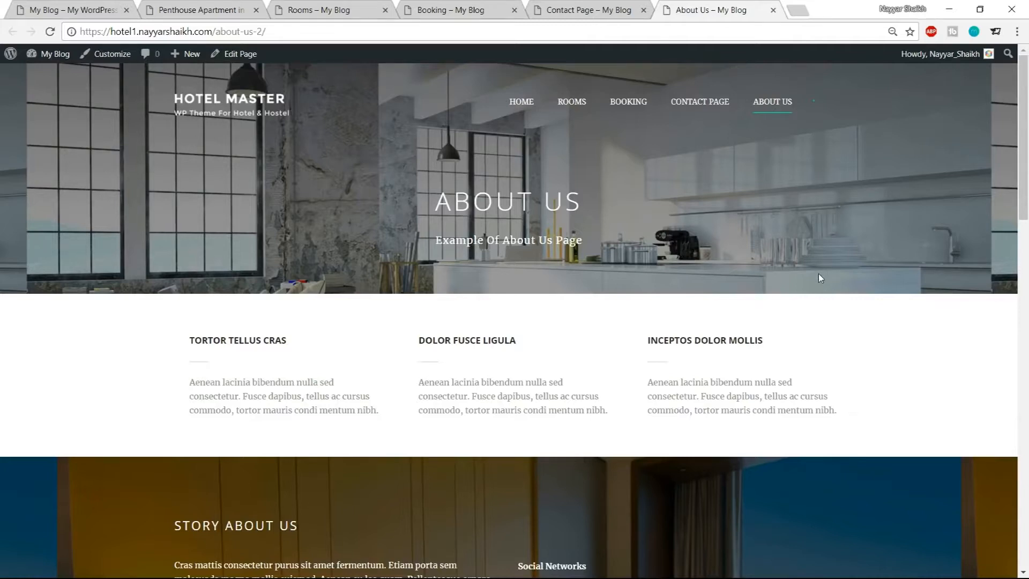
Open the Contact Page form and highlight the street address under Contact Information
left_click(604, 6)
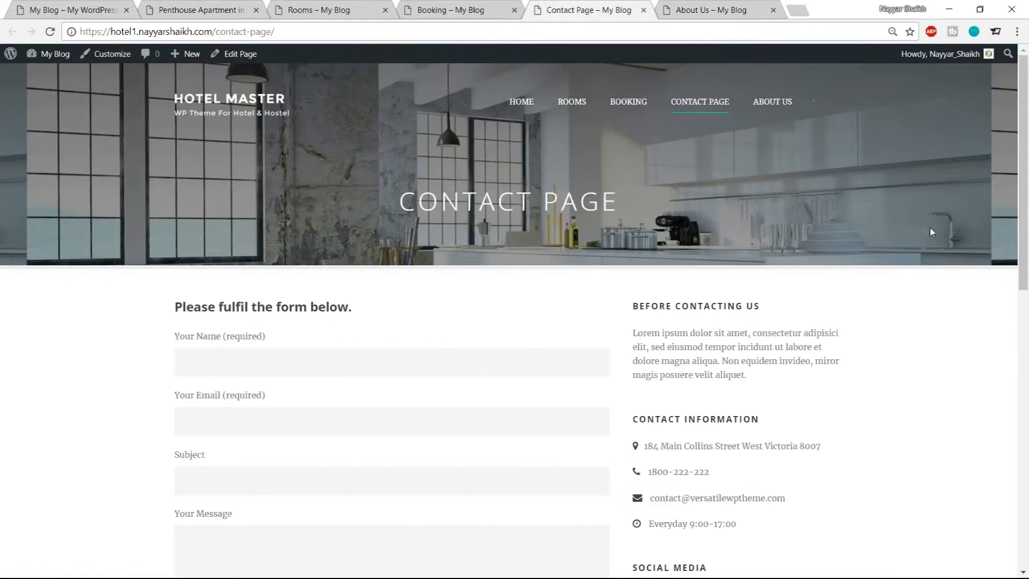
scroll(954, 291, "down", 4)
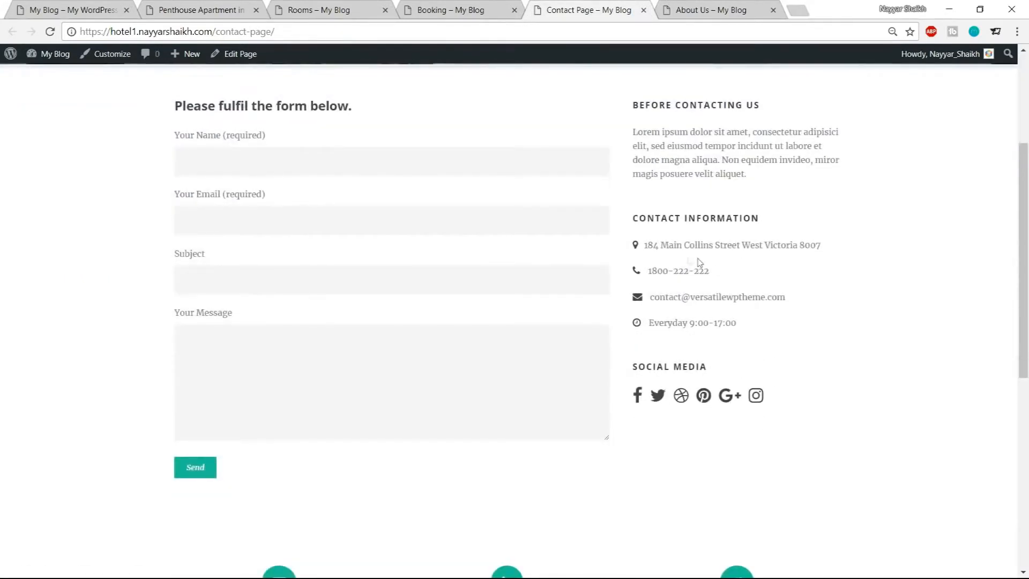
left_click_drag(649, 244, 836, 253)
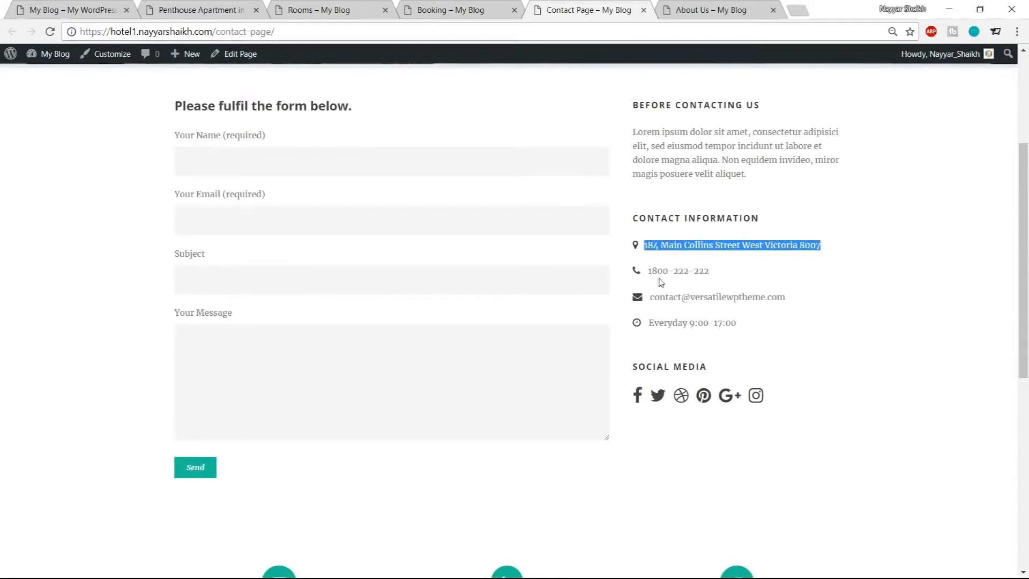
Scroll through the About Us page sections and the admin Transaction booking list
scroll(794, 344, "up", 4)
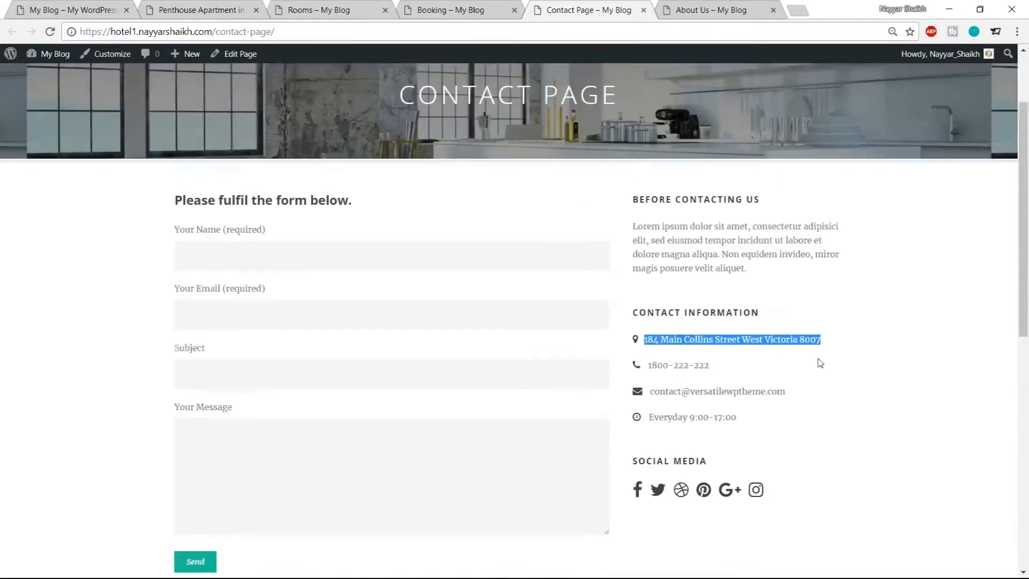
left_click(744, 7)
scroll(781, 349, "down", 4)
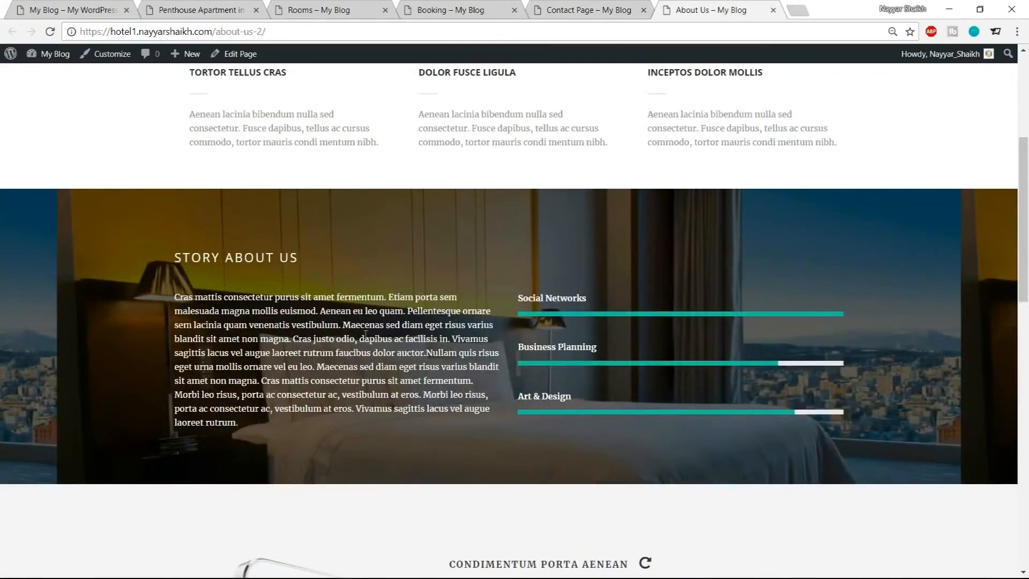
scroll(606, 386, "down", 8)
scroll(607, 386, "up", 10)
scroll(606, 386, "up", 3)
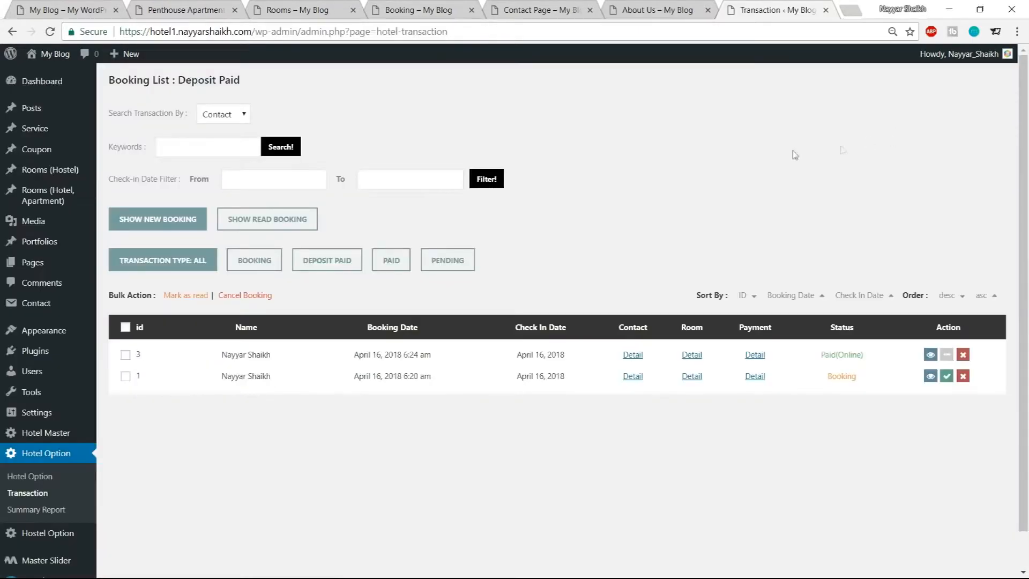
scroll(908, 193, "down", 1)
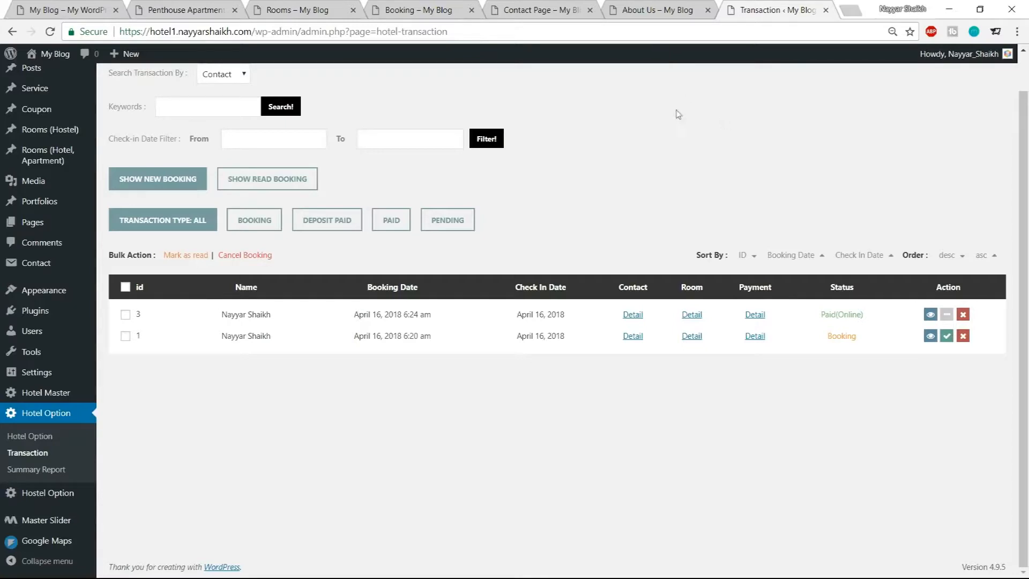
On the Booking page, set the check-in date to 20 Apr 2018 and check-out to 24 Apr 2018
left_click(429, 8)
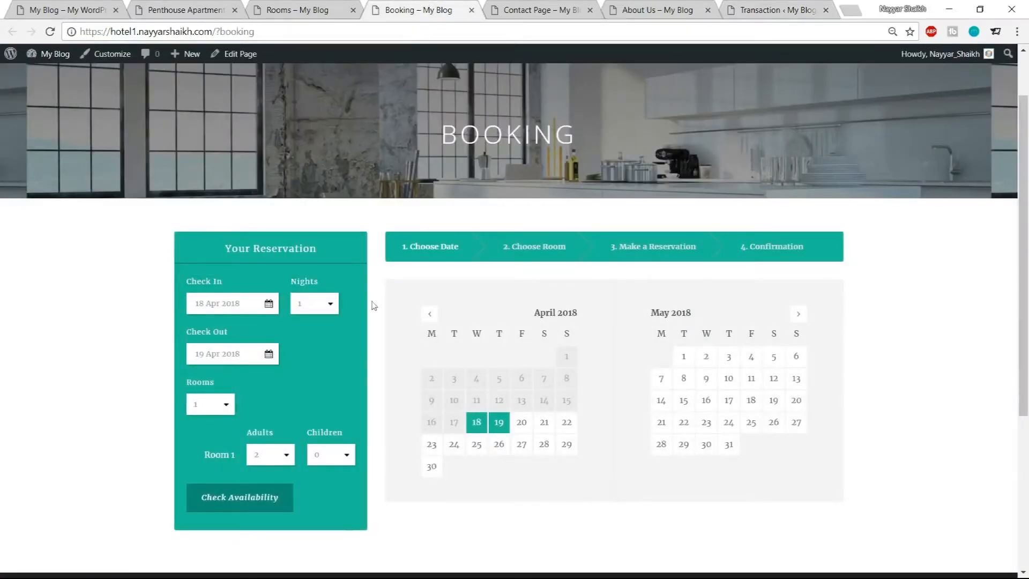
scroll(342, 376, "down", 1)
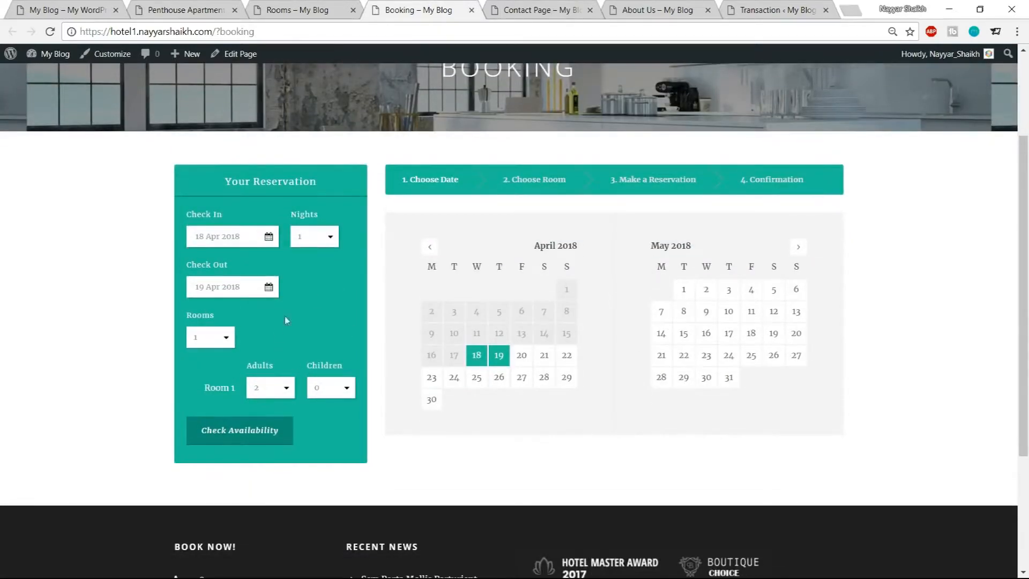
left_click(222, 237)
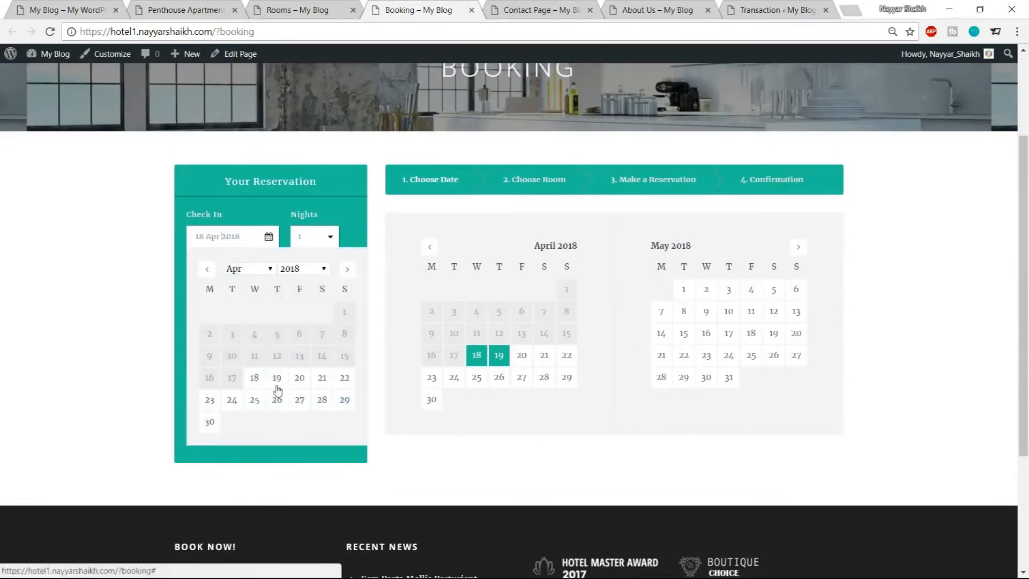
left_click(302, 382)
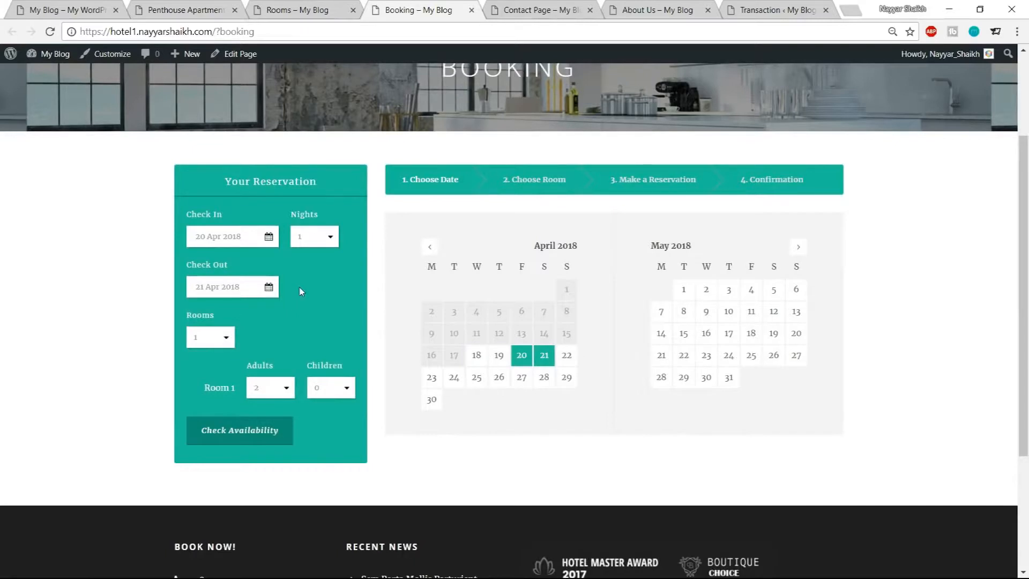
left_click(228, 293)
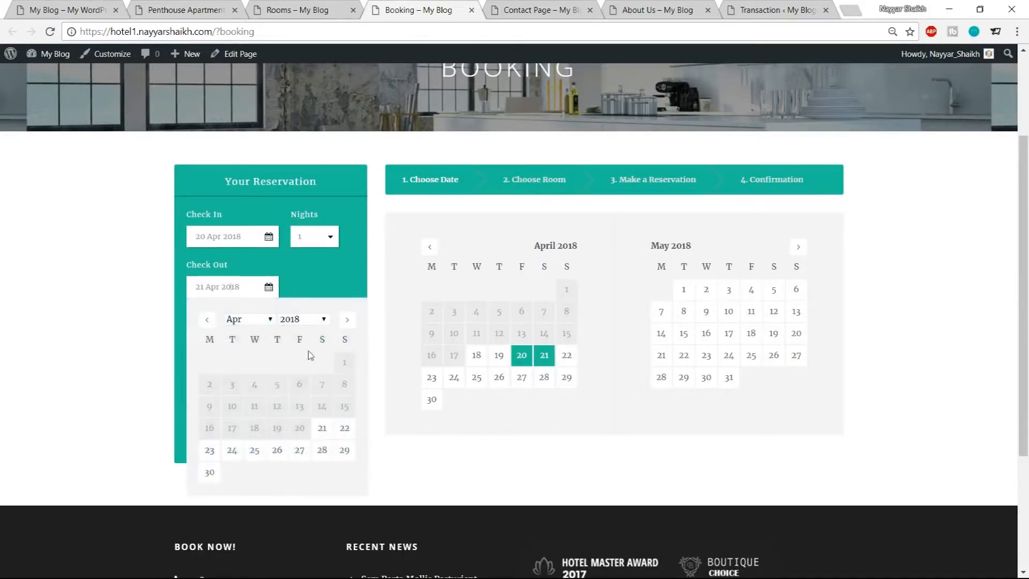
left_click(236, 454)
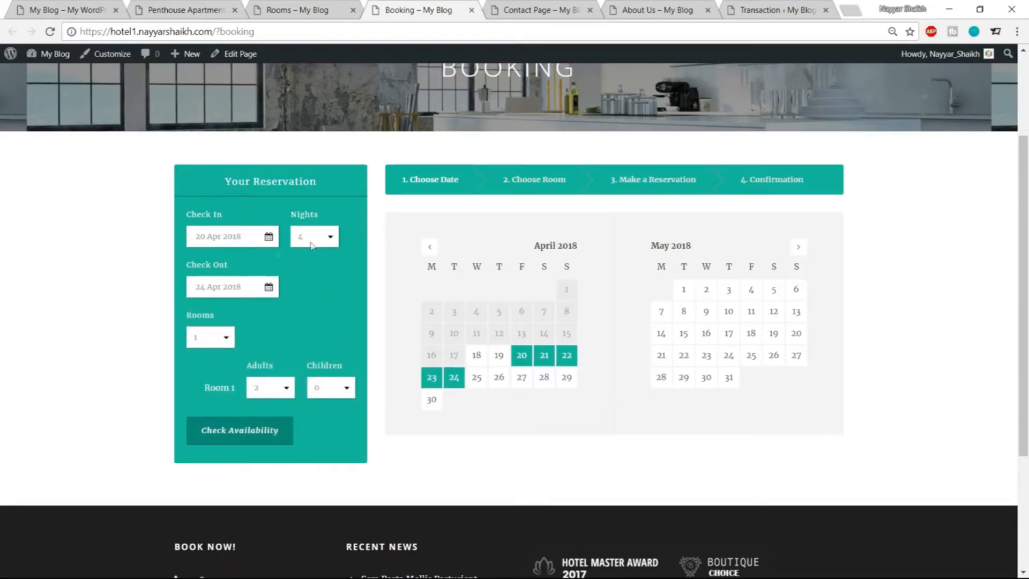
Keep one room, set Room 1's adults to 1, and check availability
left_click(220, 338)
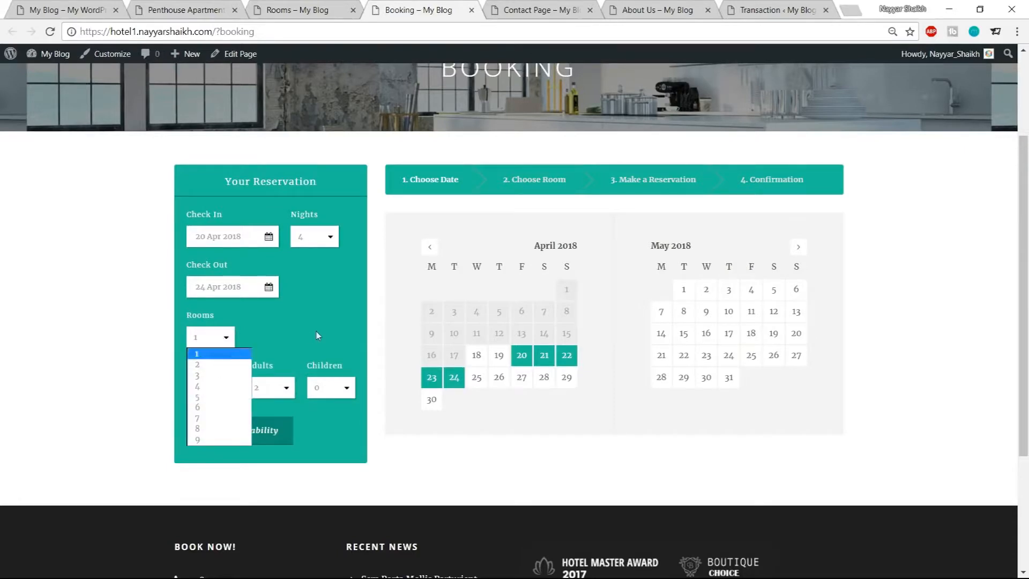
left_click(209, 353)
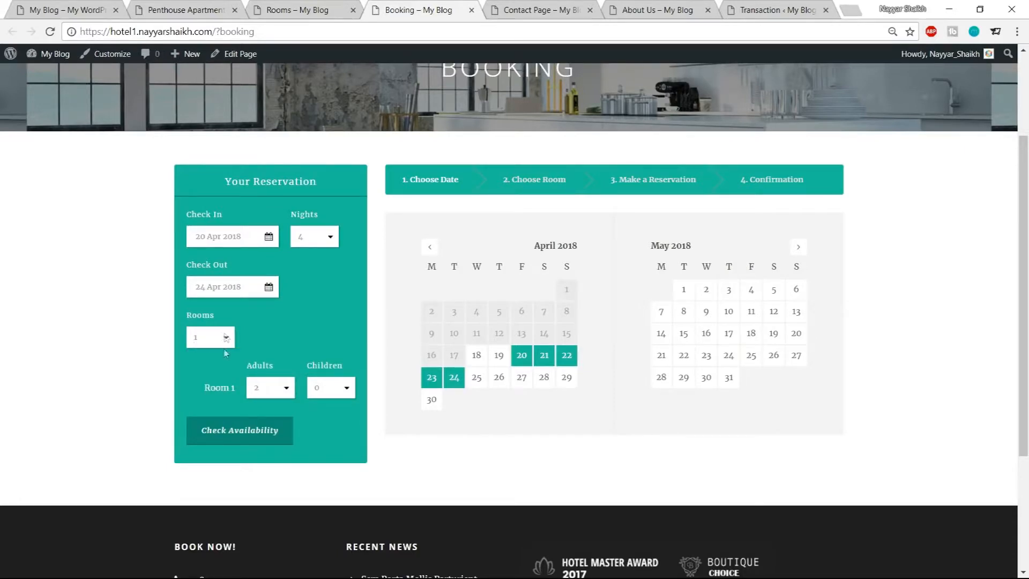
left_click(284, 387)
left_click(268, 408)
left_click(239, 435)
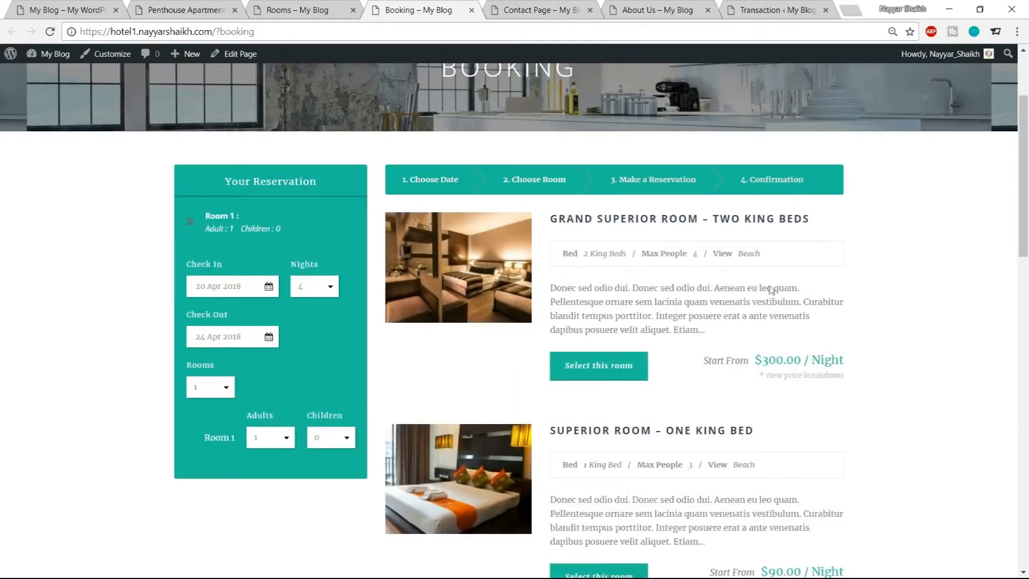
Browse the available rooms and highlight the Grand Superior Room's nightly price, beds, max people and view
scroll(793, 327, "down", 5)
scroll(808, 357, "down", 10)
scroll(792, 397, "up", 12)
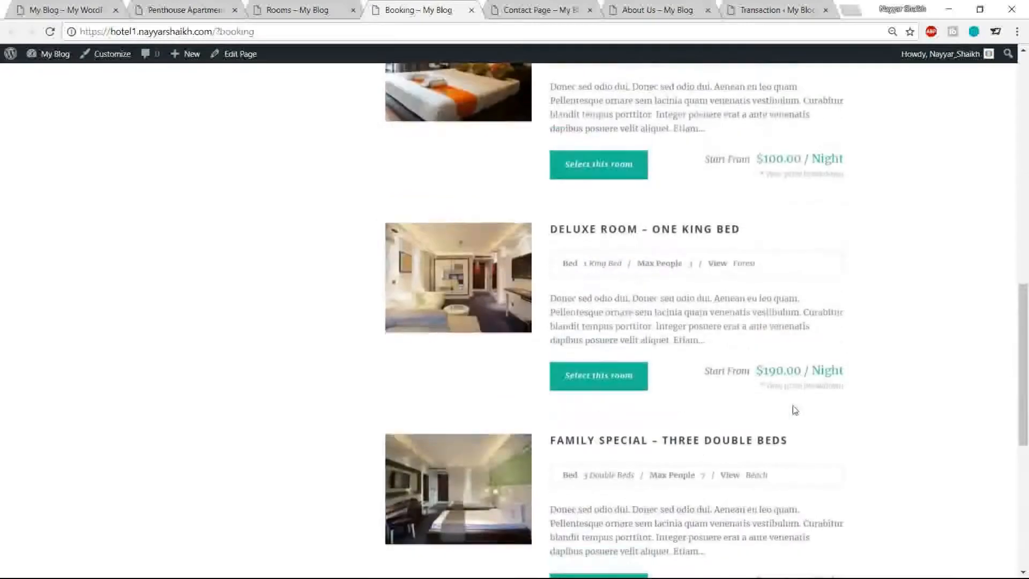
scroll(794, 410, "up", 5)
scroll(787, 416, "down", 2)
left_click_drag(756, 359, 883, 358)
scroll(882, 358, "down", 4)
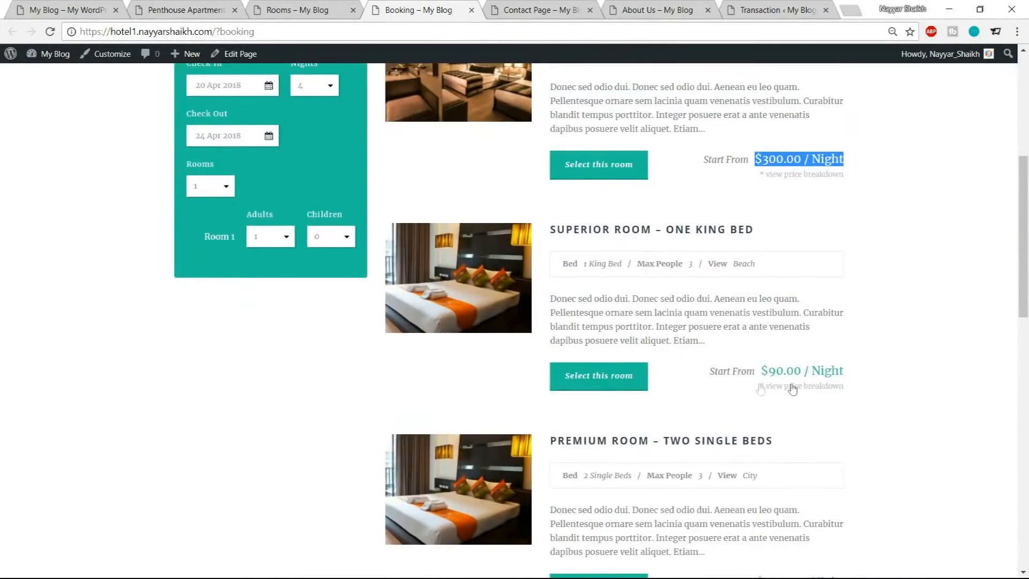
scroll(1018, 370, "up", 6)
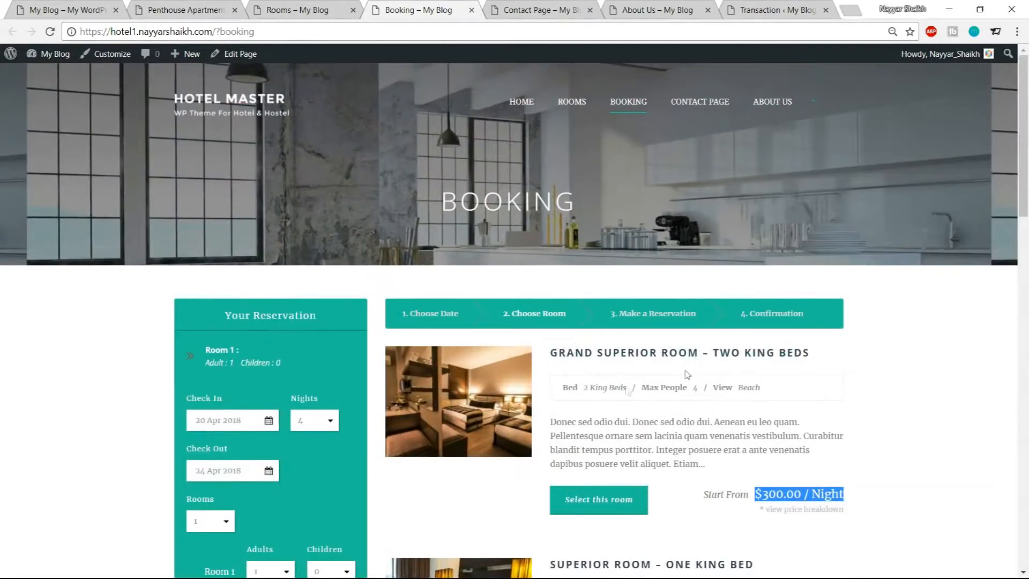
left_click_drag(584, 387, 698, 388)
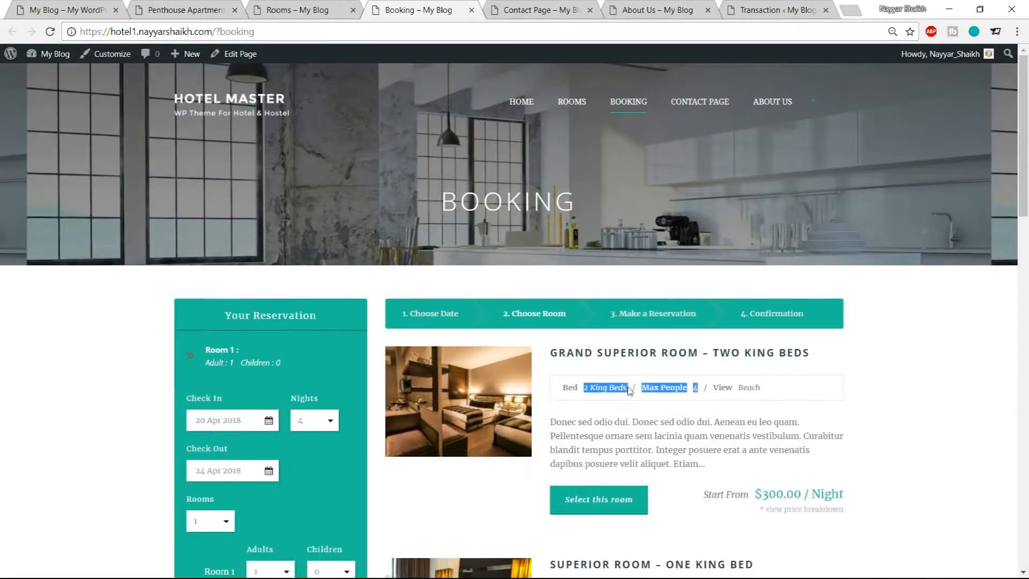
left_click(685, 389)
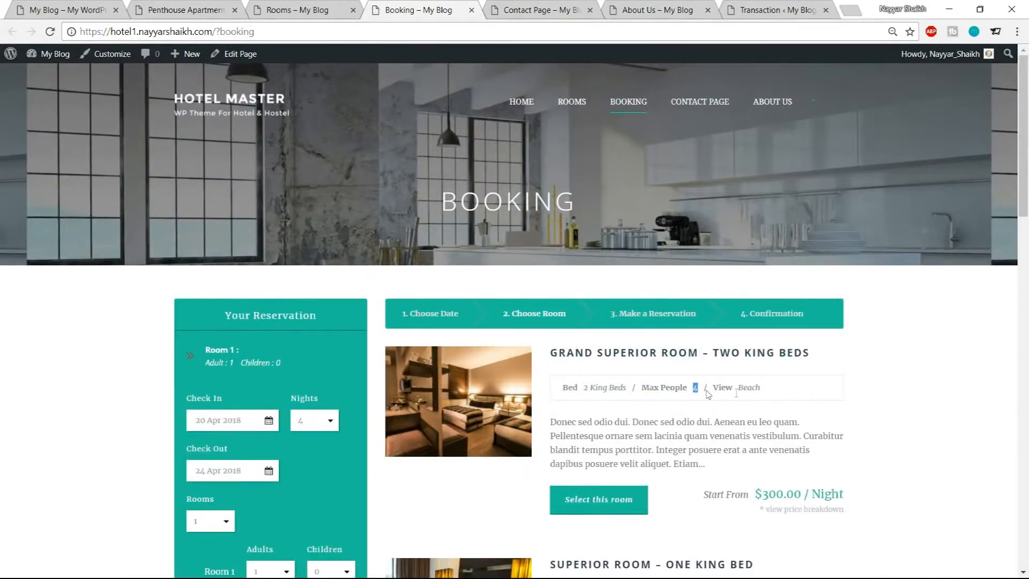
left_click_drag(773, 390, 738, 391)
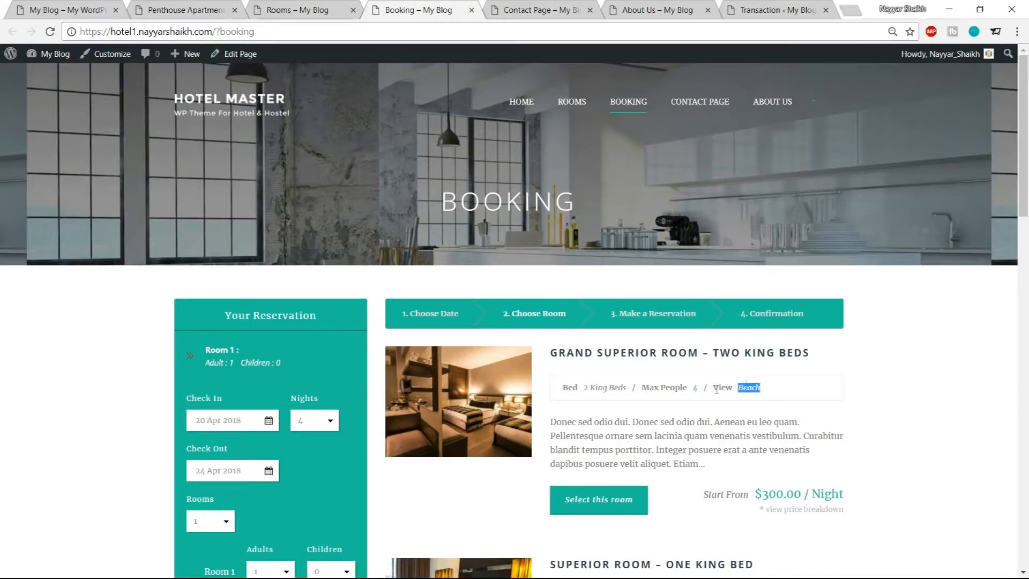
scroll(901, 379, "down", 2)
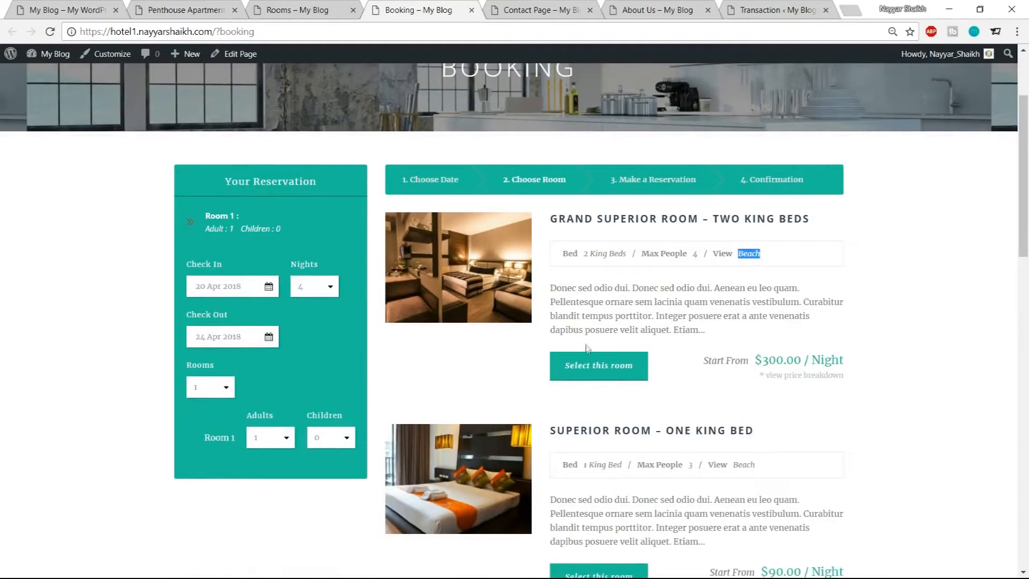
Select the Grand Superior Room – Two King Beds and go to the next step
left_click(580, 372)
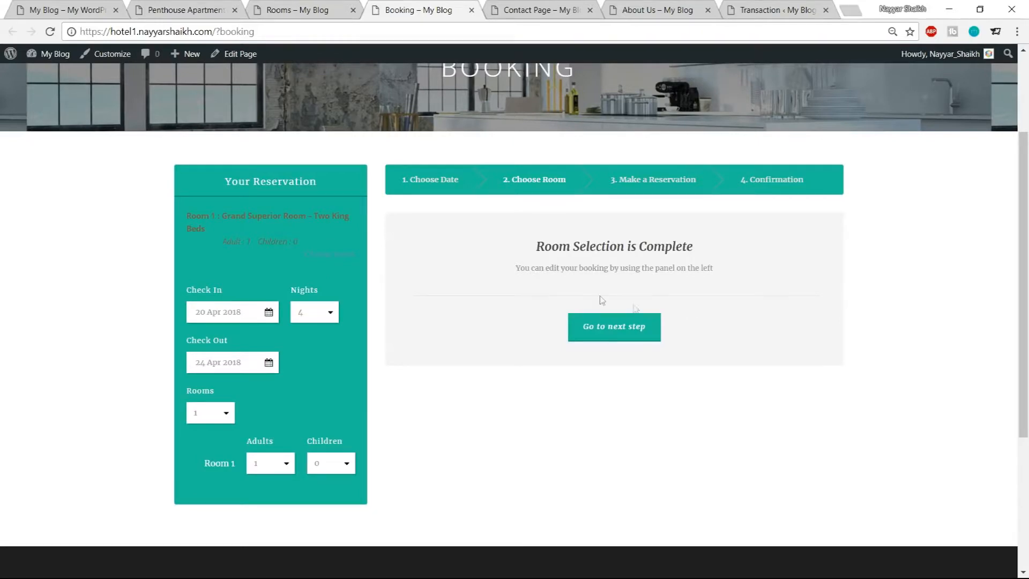
left_click(626, 337)
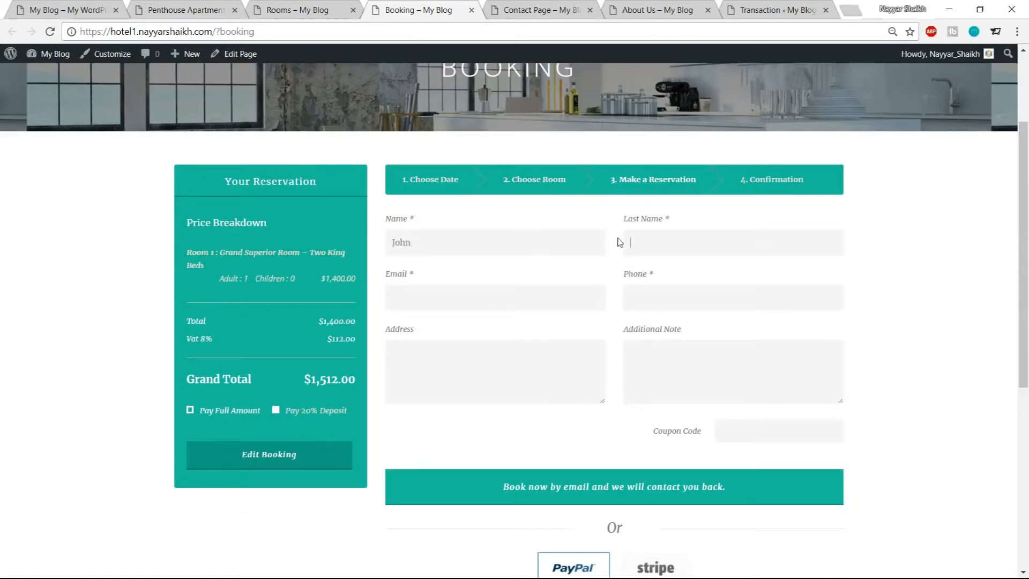
Fill in the guest's e-mail and address from autofill and enter the guest's phone number
left_click(542, 297)
left_click(515, 317)
left_click_drag(689, 298, 613, 304)
type("123647890")
scroll(806, 327, "down", 4)
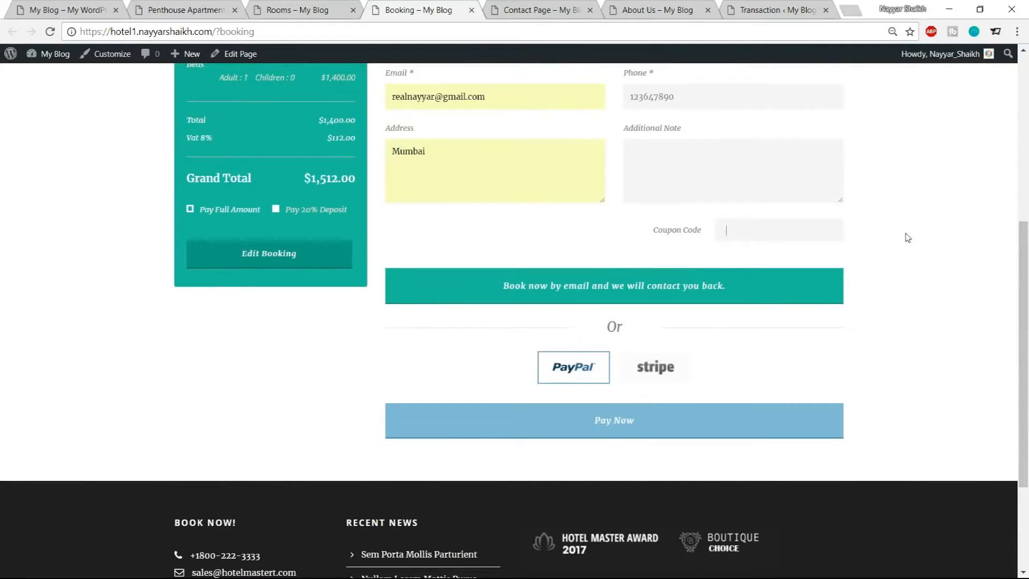
Choose Stripe as the payment method and proceed with Pay Now
left_click(655, 375)
left_click(567, 384)
left_click(665, 375)
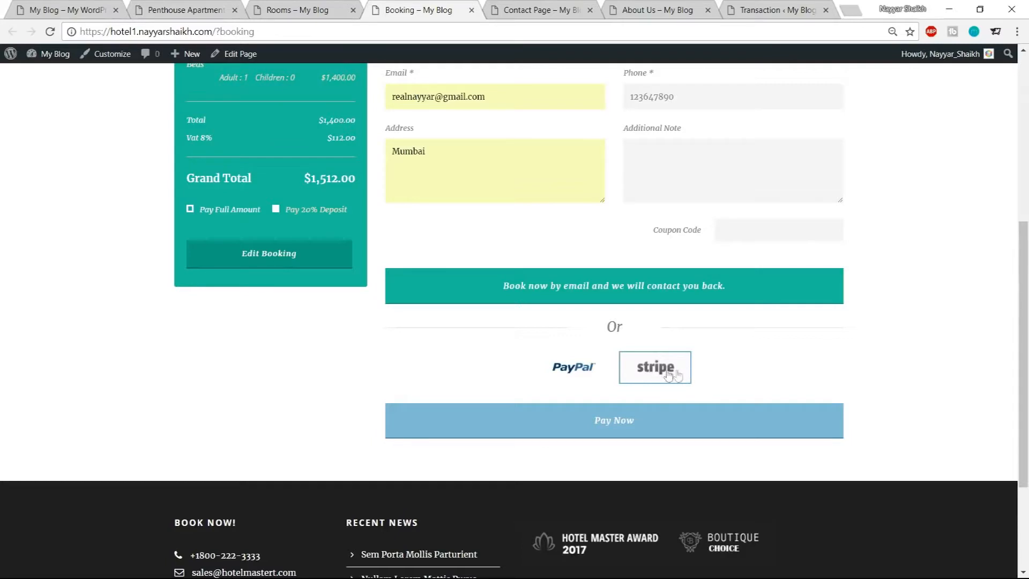
left_click(665, 420)
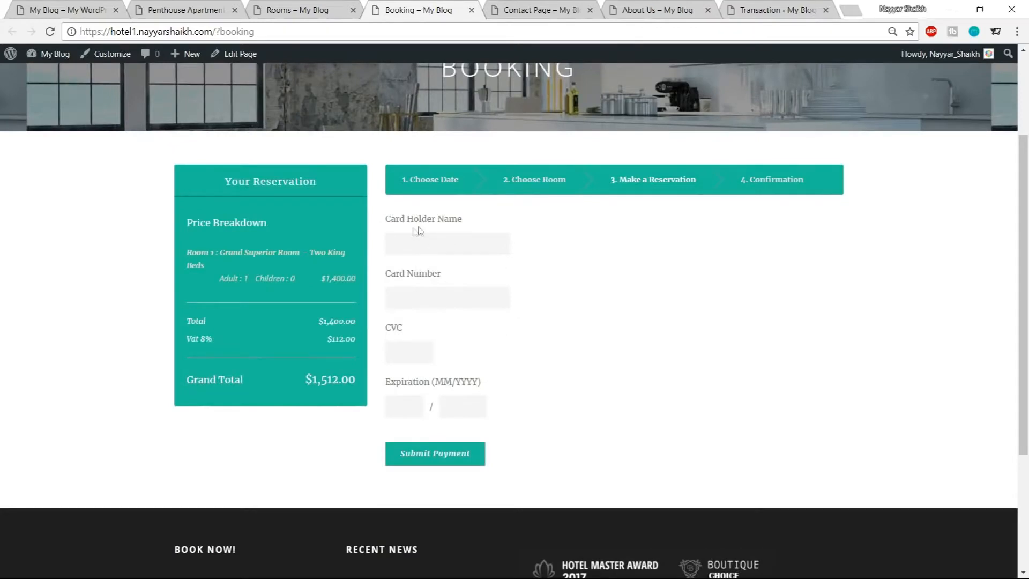
Enter the cardholder's name, card number, CVC and expiration date, then submit the payment
left_click(443, 242)
type("Nayyar Shaikh")
key("Tab")
type("4242424242424242")
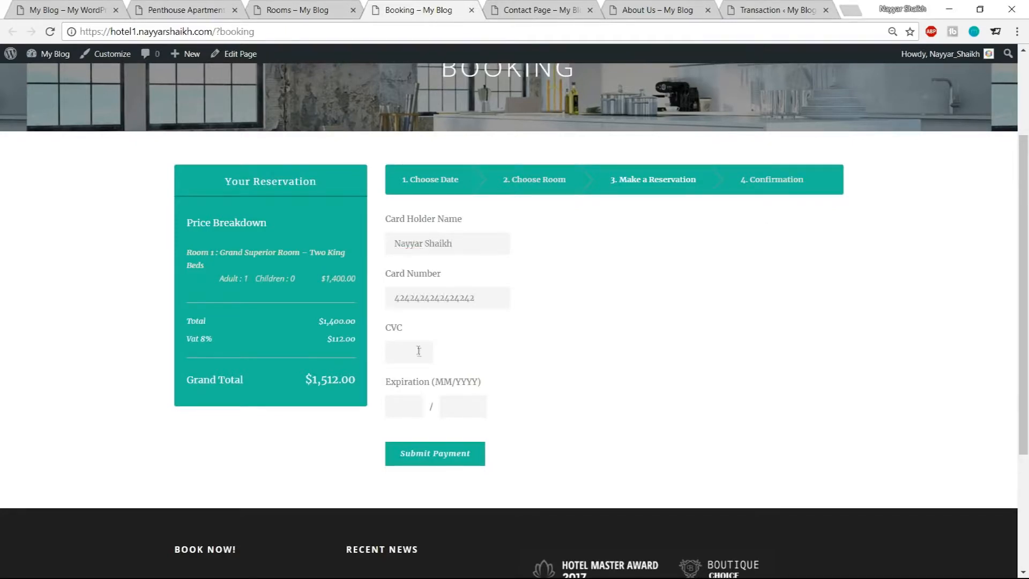
left_click(409, 358)
type("124")
left_click(401, 406)
type("01")
key("Tab")
type("24")
left_click(429, 456)
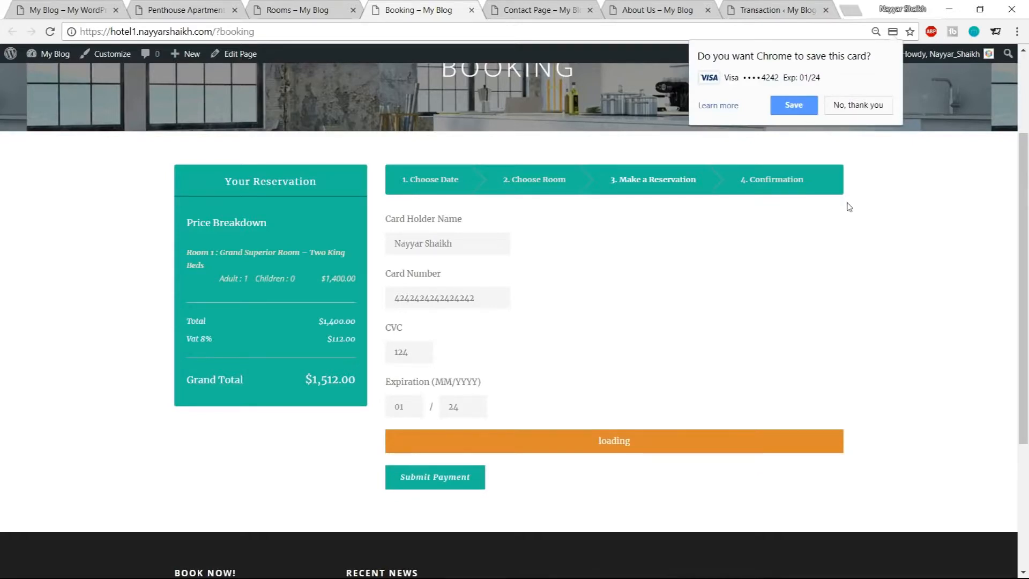
Decline saving the card in the browser and highlight the reservation confirmation message and e-mail
scroll(718, 407, "down", 1)
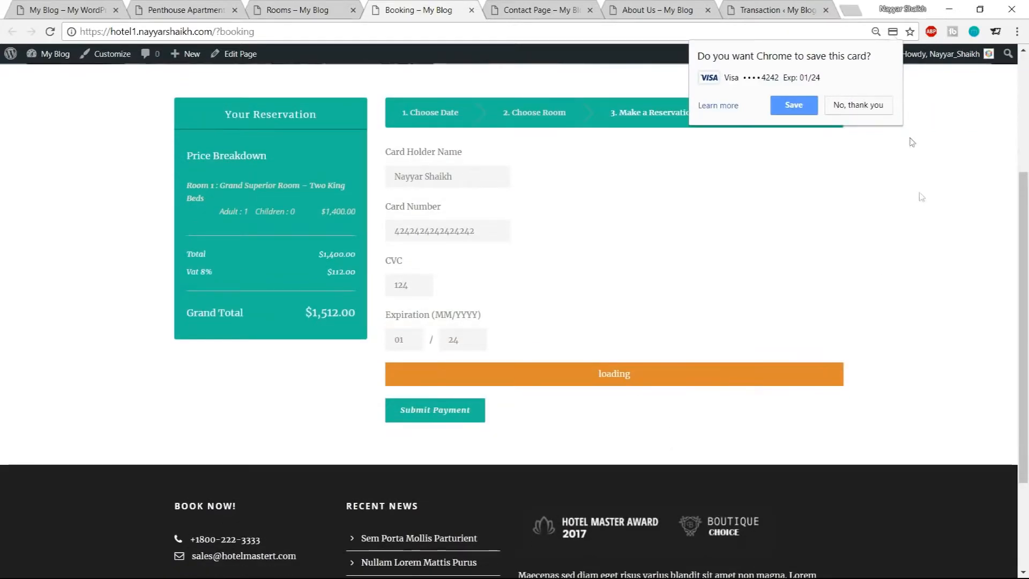
left_click(882, 102)
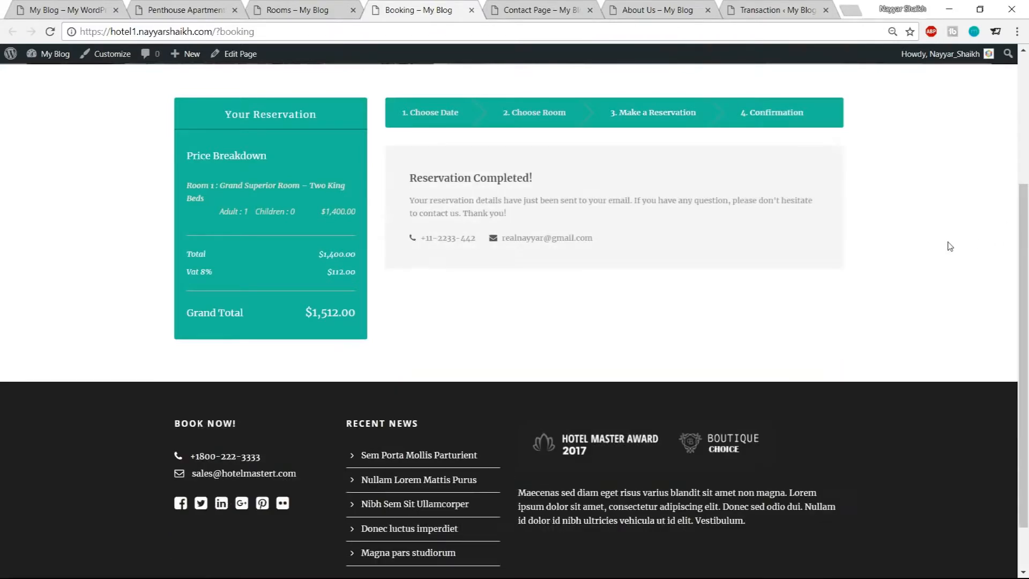
left_click_drag(409, 178, 538, 184)
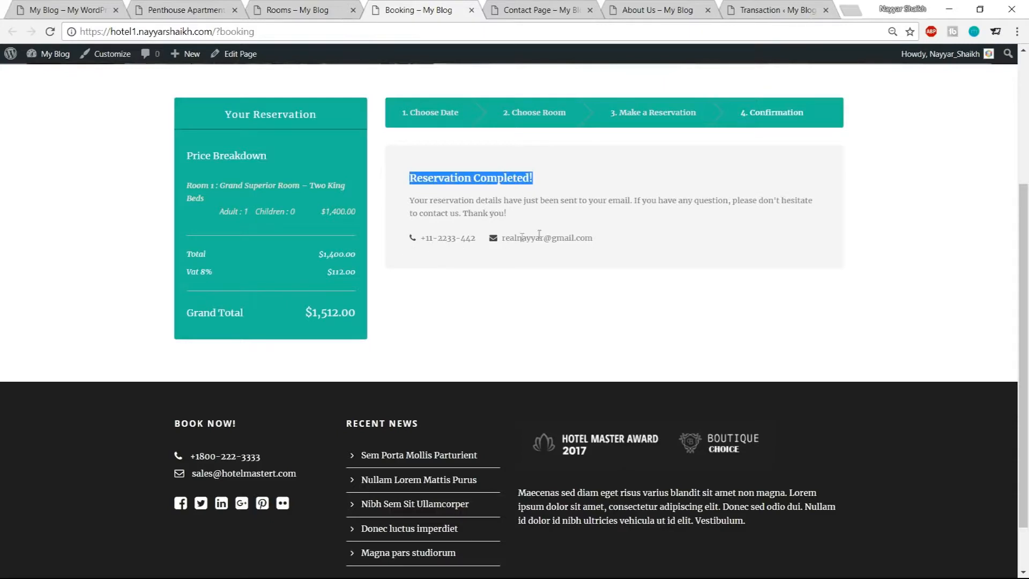
left_click_drag(602, 240, 505, 238)
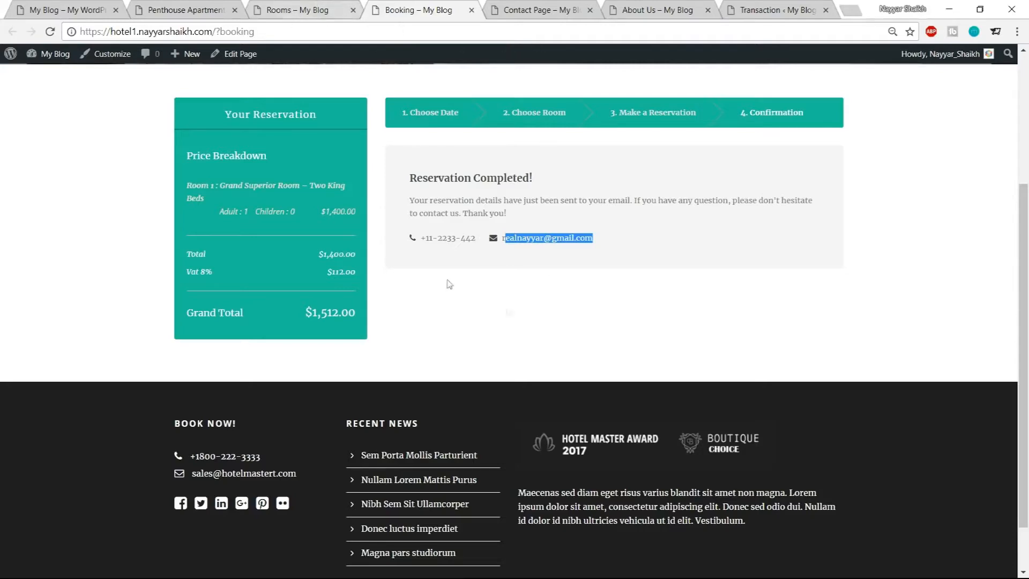
Open the admin Transaction list and highlight the new booking's name and booking date
left_click(315, 10)
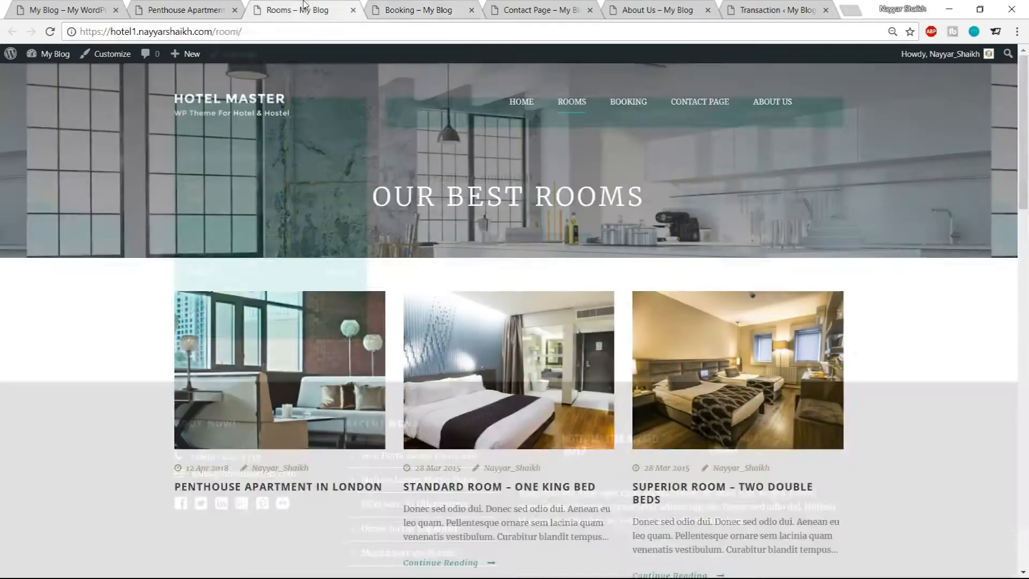
left_click(777, 10)
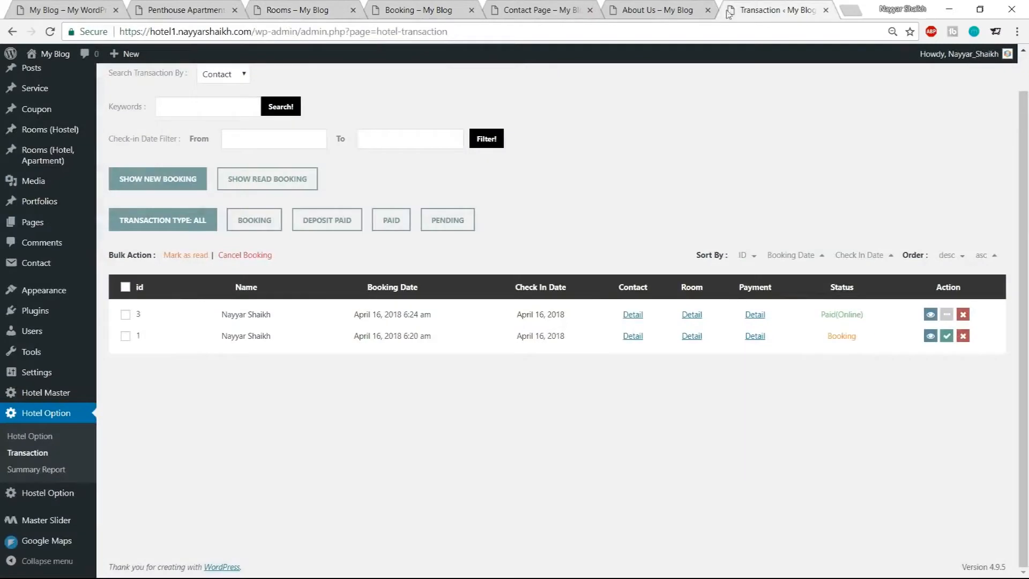
left_click_drag(230, 314, 263, 317)
left_click(246, 322)
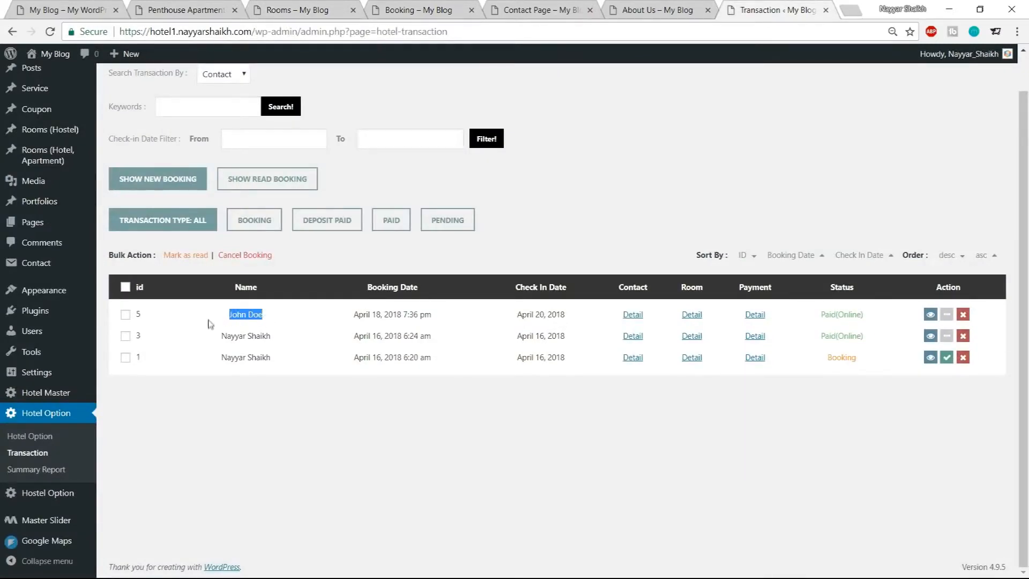
left_click_drag(353, 317, 432, 318)
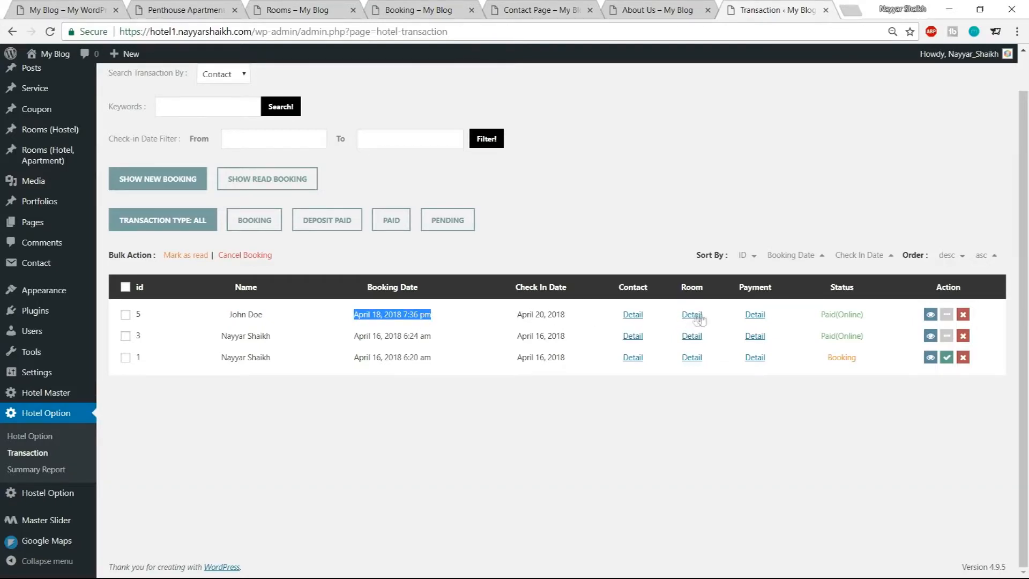
Open the new booking's contact details, highlight the customer's phone number, and close the popup
left_click(633, 315)
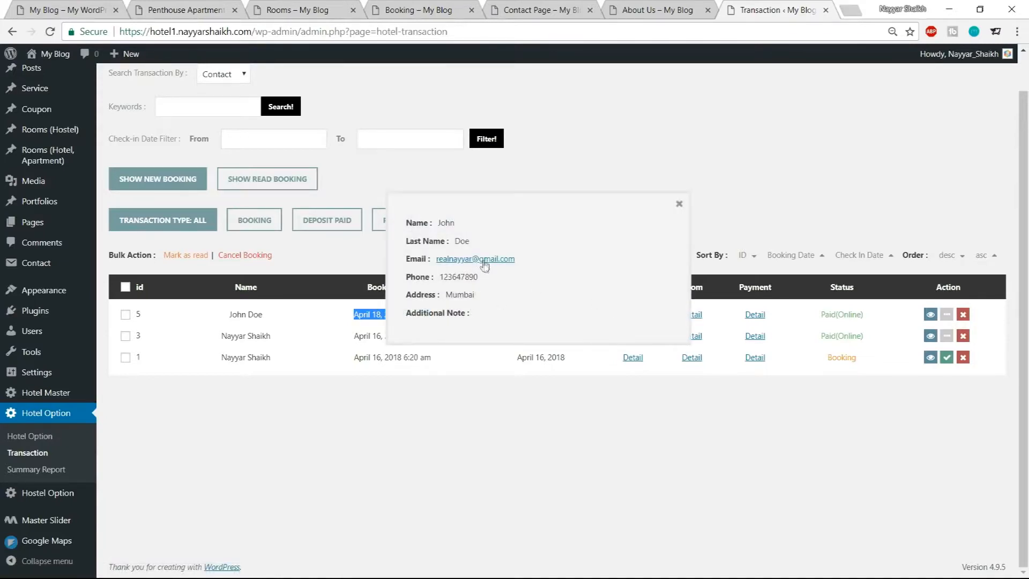
left_click_drag(441, 277, 490, 281)
left_click(489, 282)
left_click(680, 204)
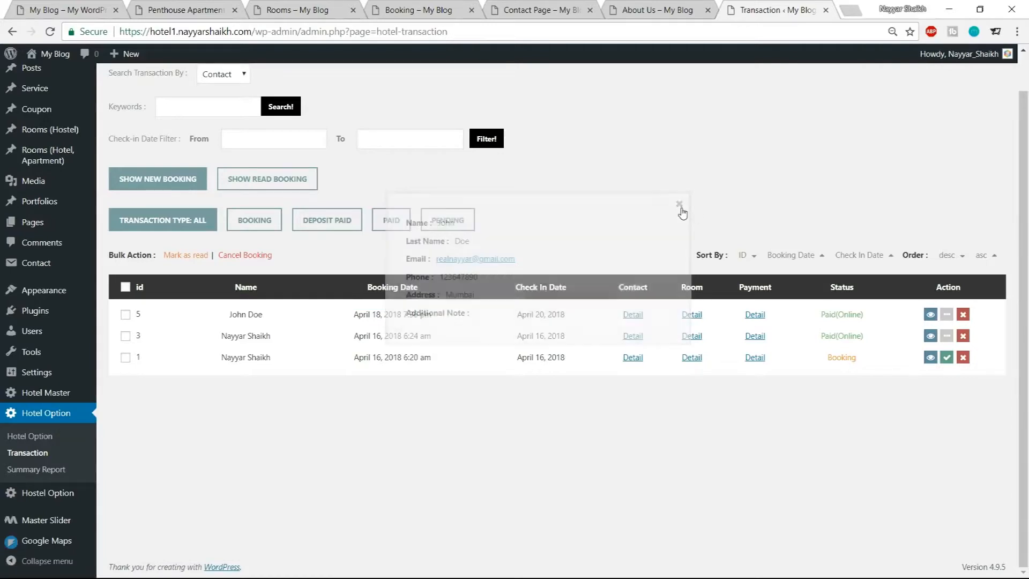
Open the new booking's payment details, highlight the pay amount, close them and highlight the Paid (Online) status
left_click(755, 316)
left_click_drag(480, 286, 546, 288)
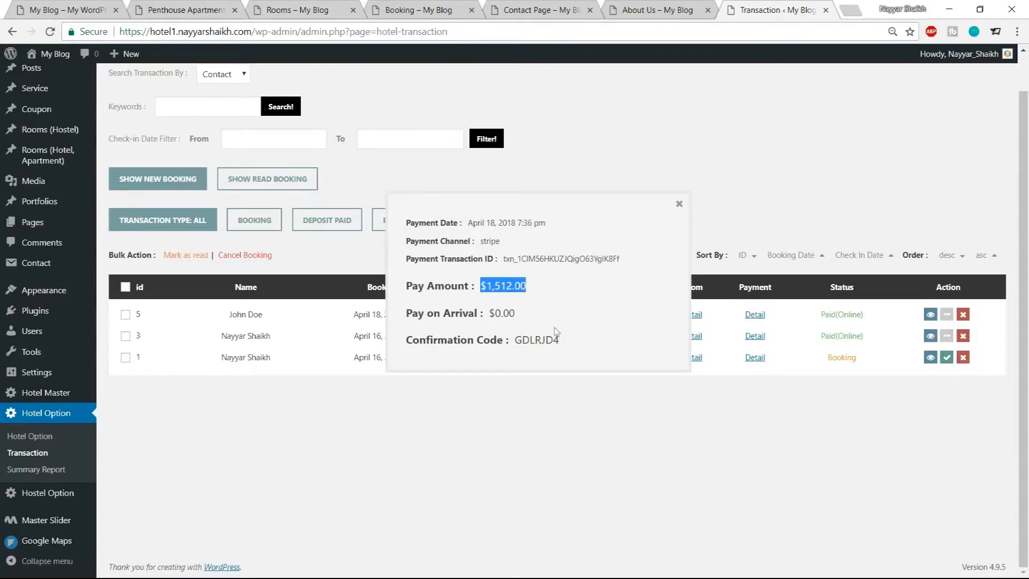
left_click(679, 204)
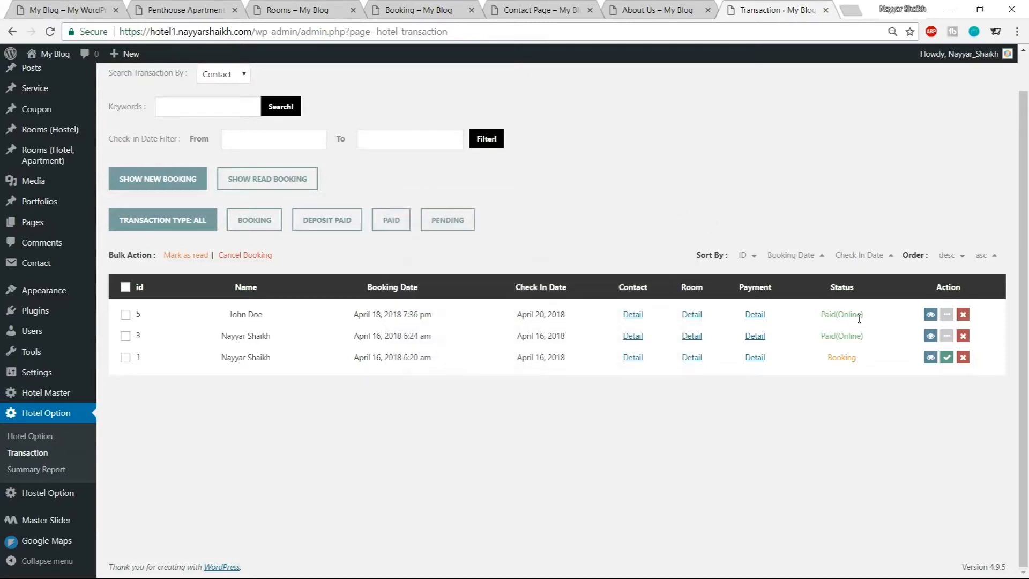
left_click_drag(864, 316, 817, 317)
left_click(818, 317)
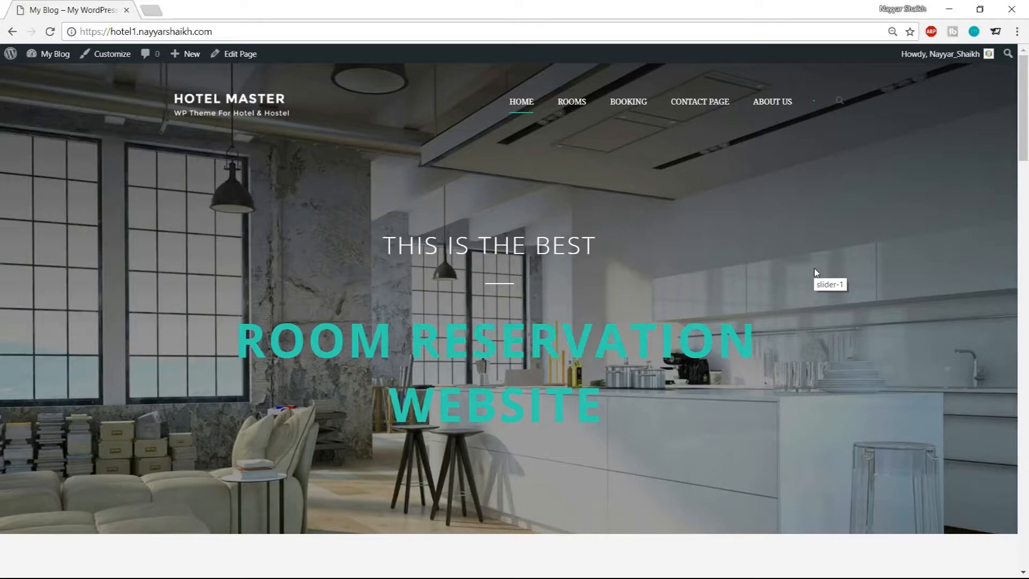
scroll(433, 302, "down", 1)
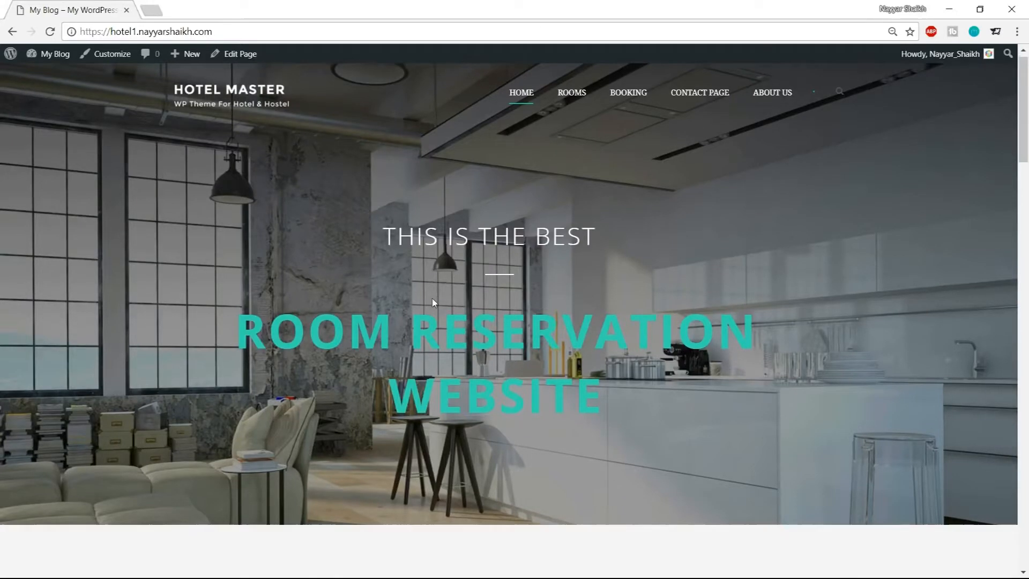
scroll(433, 302, "down", 8)
scroll(448, 491, "down", 6)
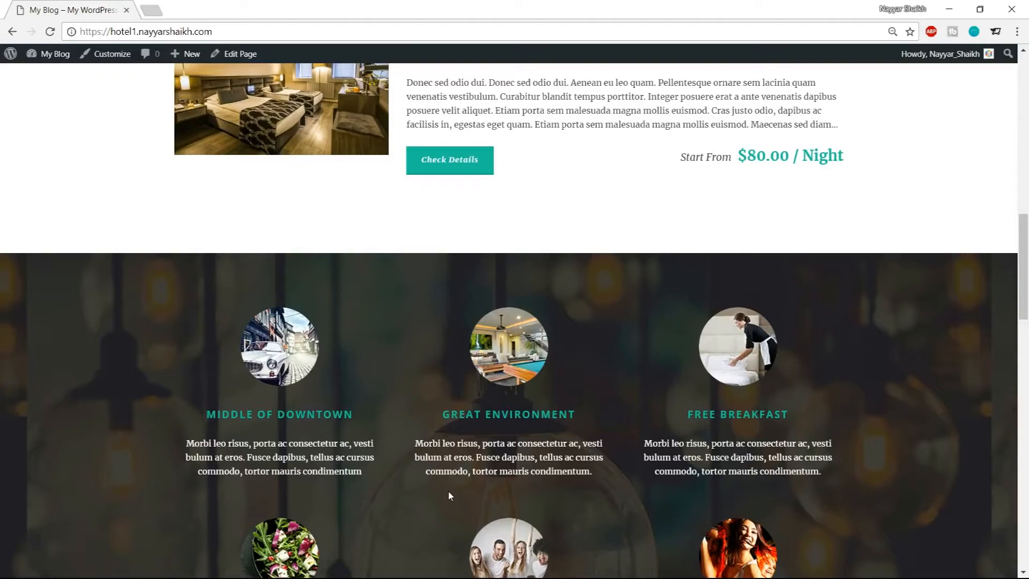
scroll(448, 490, "up", 15)
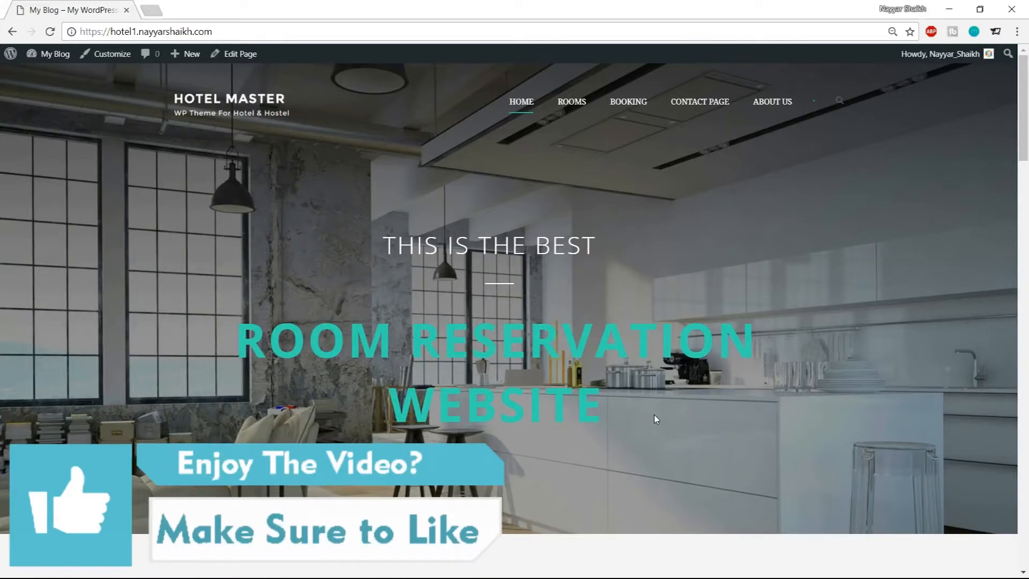
Open a new browser tab and go to bloggdude.com/tmd
left_click(151, 10)
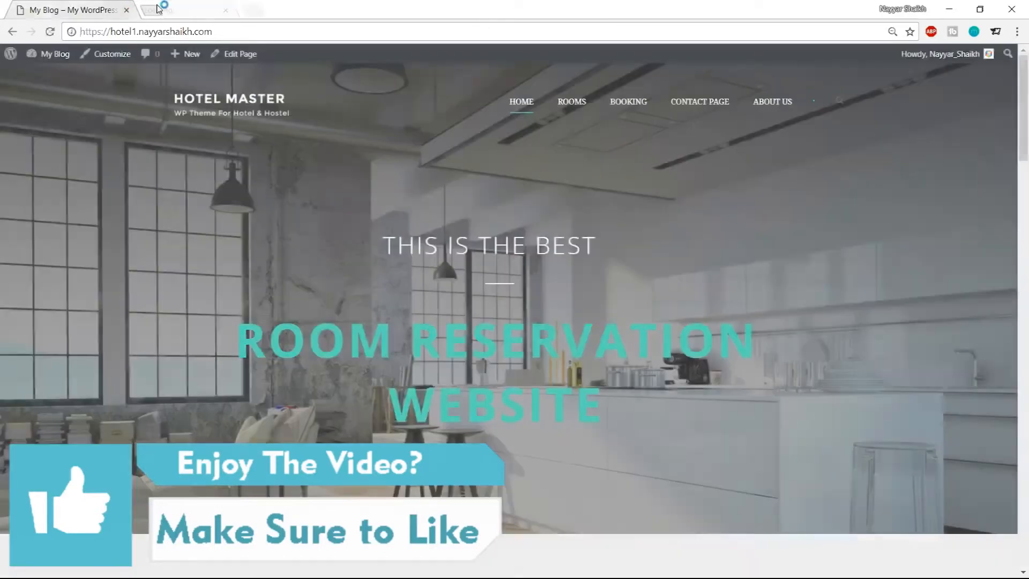
type("bloggdude.com")
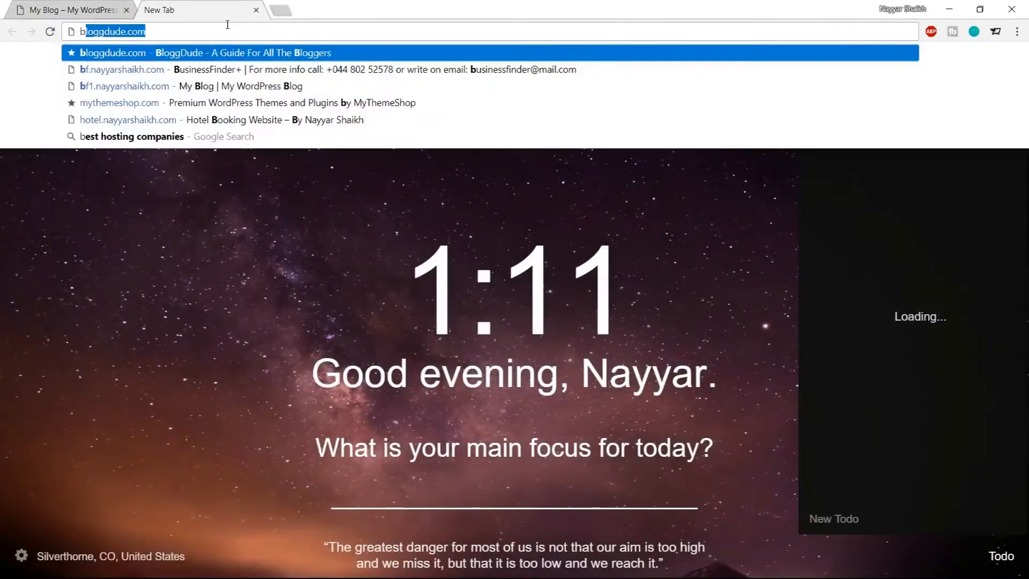
key("End")
type("/tmd")
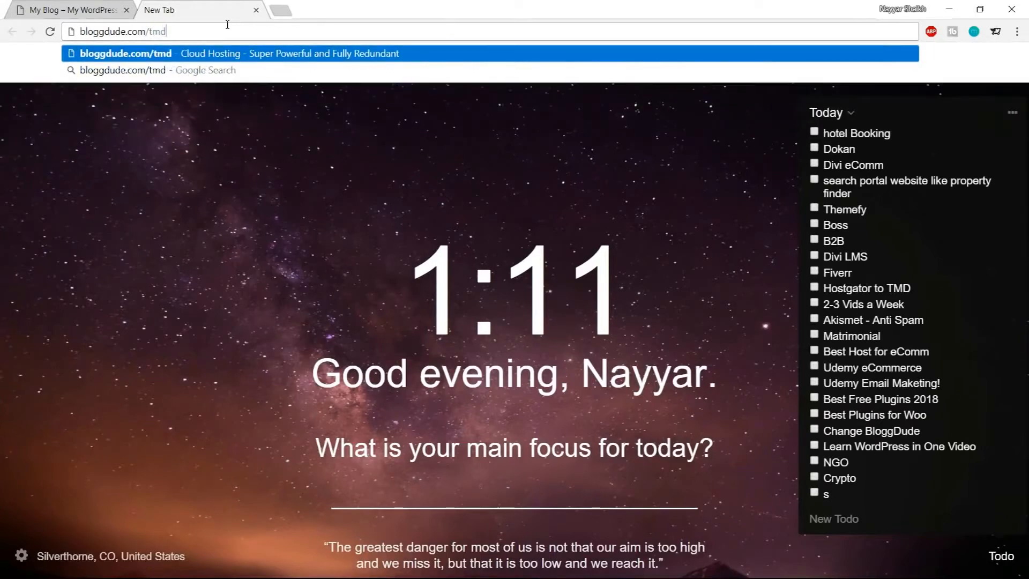
key("Return")
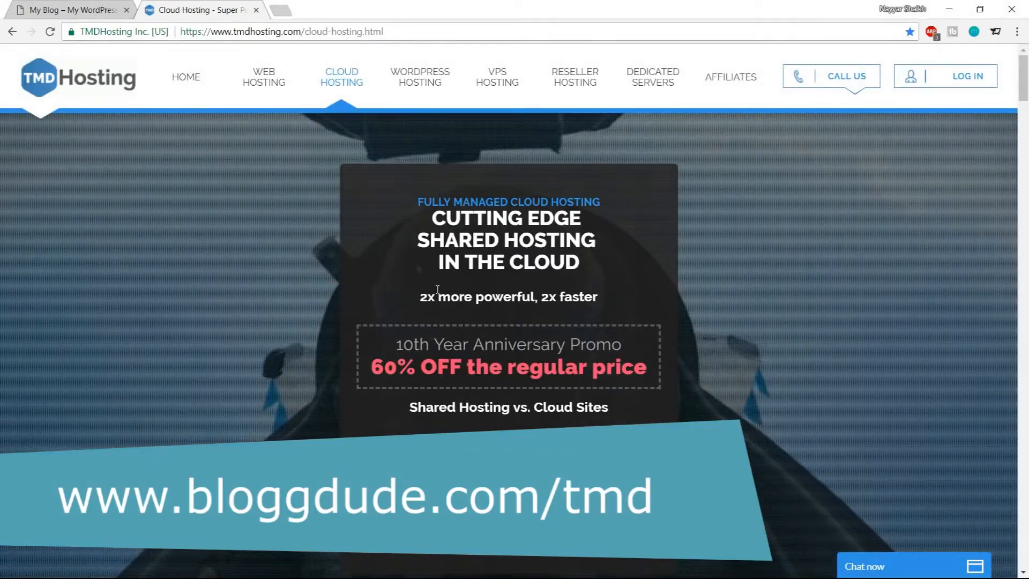
Highlight the shared hosting headline, open the cloud hosting plans and compare the three plans' prices and features
left_click_drag(419, 238, 609, 241)
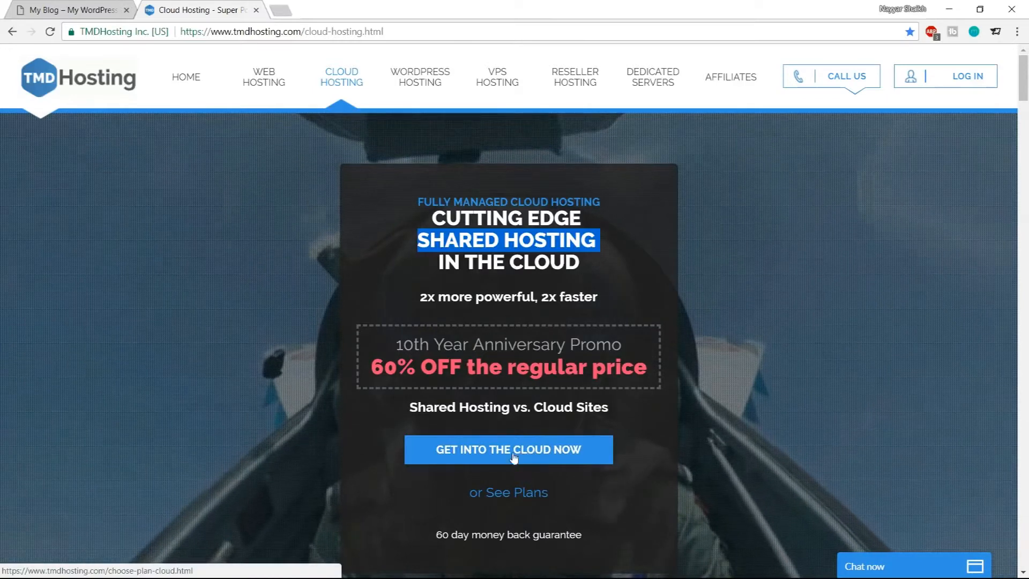
left_click(575, 449)
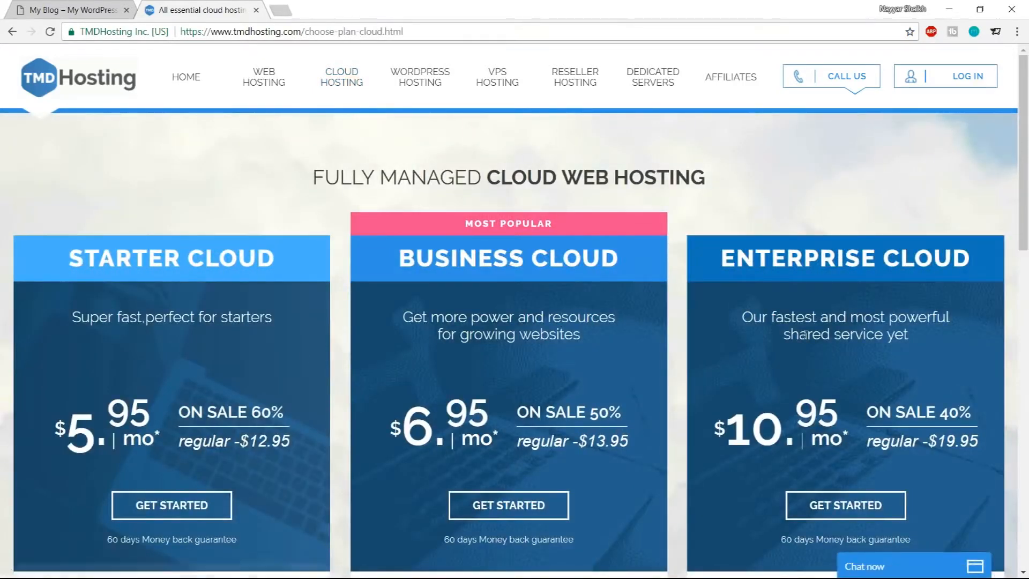
scroll(605, 423, "down", 9)
scroll(634, 425, "up", 8)
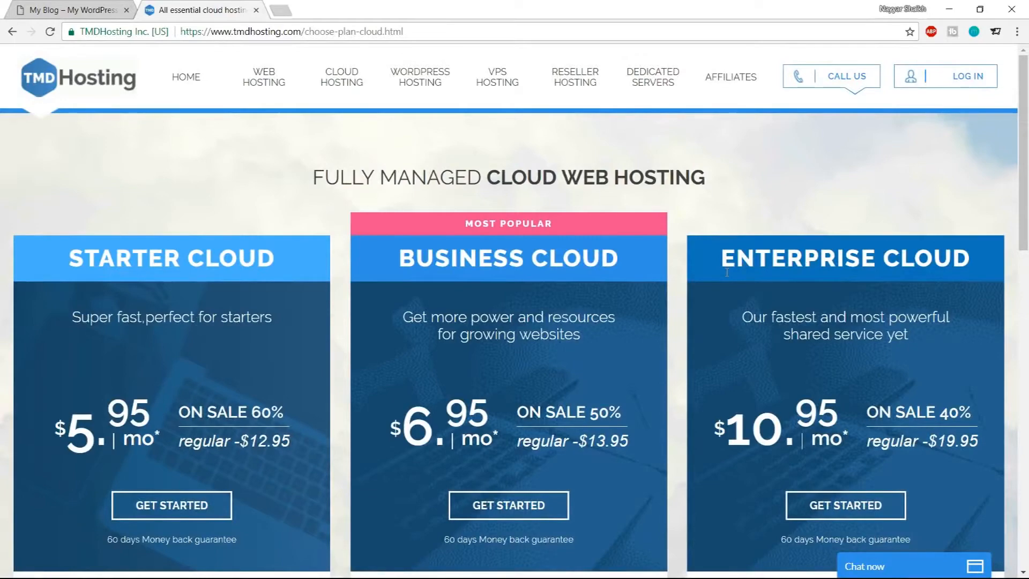
scroll(742, 322, "down", 4)
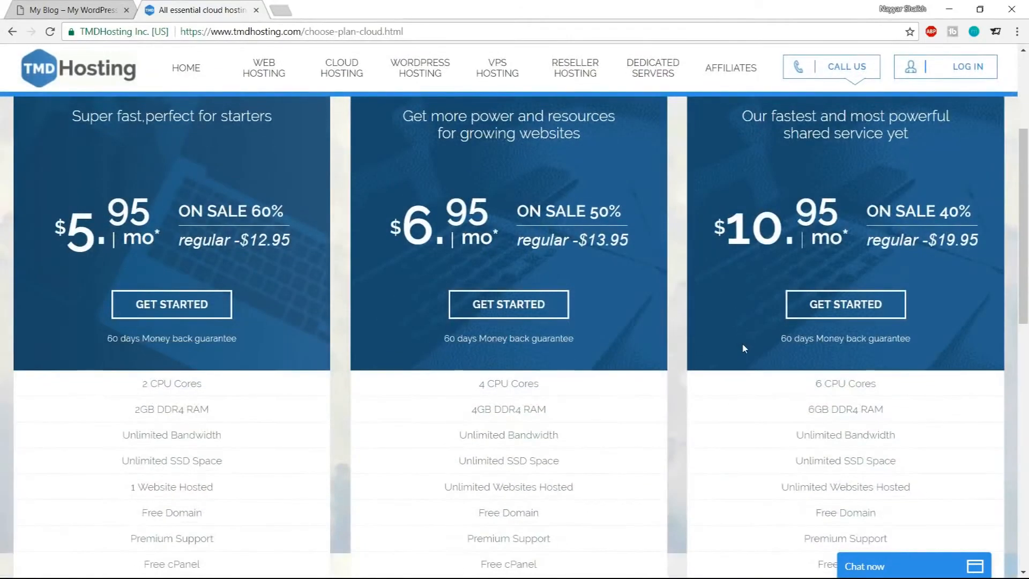
scroll(743, 349, "up", 4)
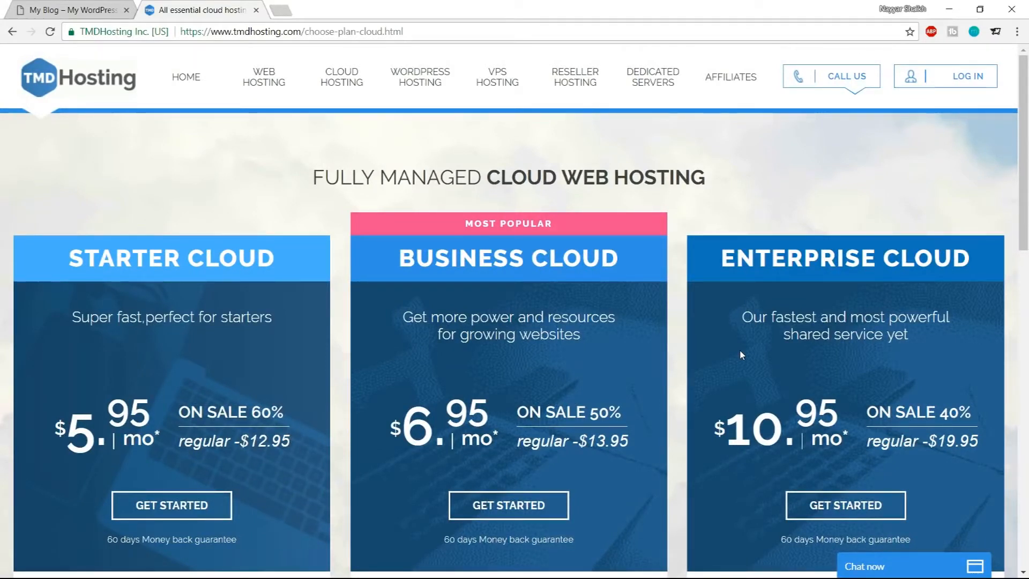
scroll(741, 355, "down", 3)
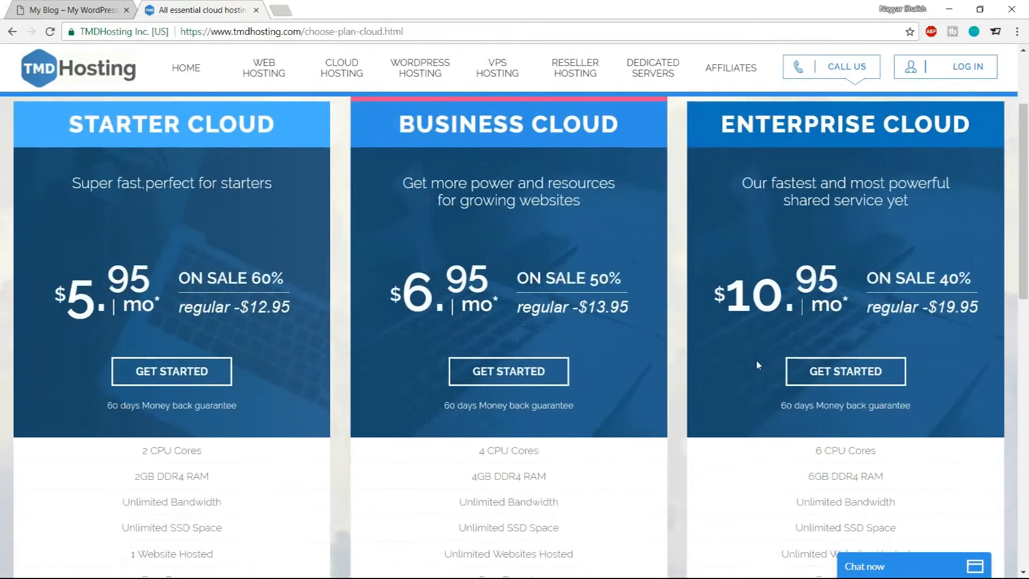
scroll(757, 365, "down", 5)
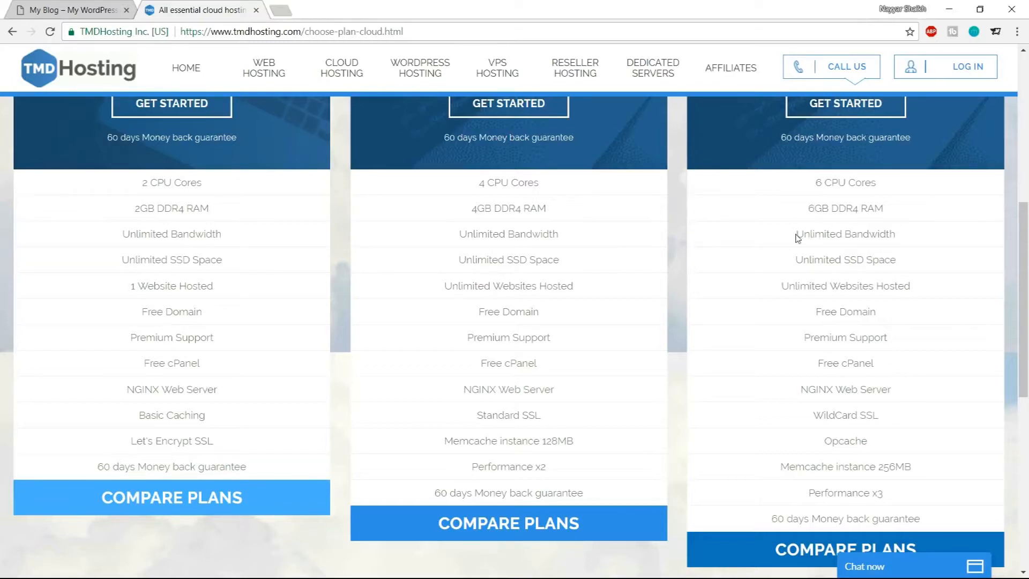
Highlight Unlimited Bandwidth and SSD Space in the Enterprise Cloud features, minimizing the chat window
left_click_drag(797, 235, 914, 239)
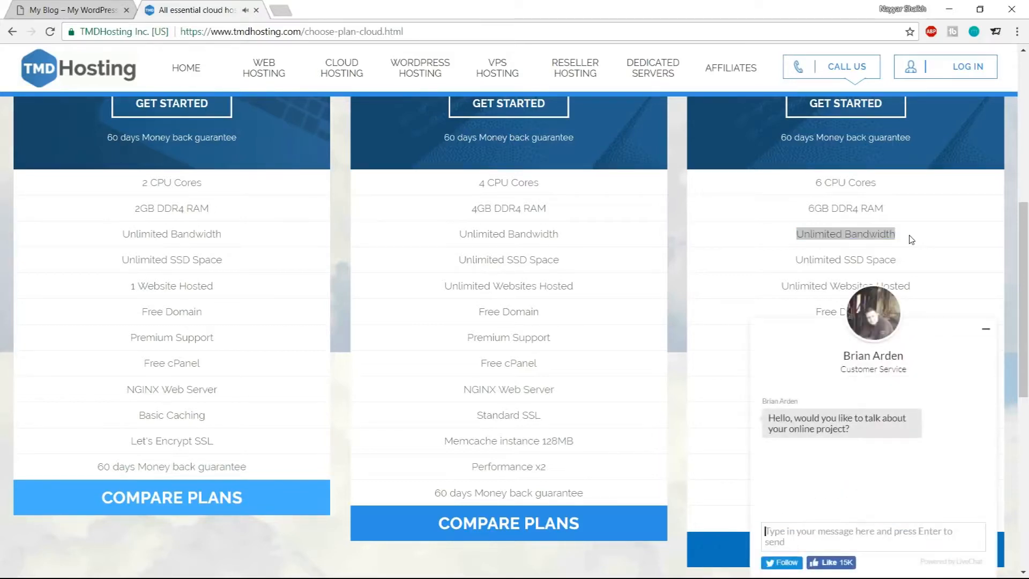
left_click(988, 332)
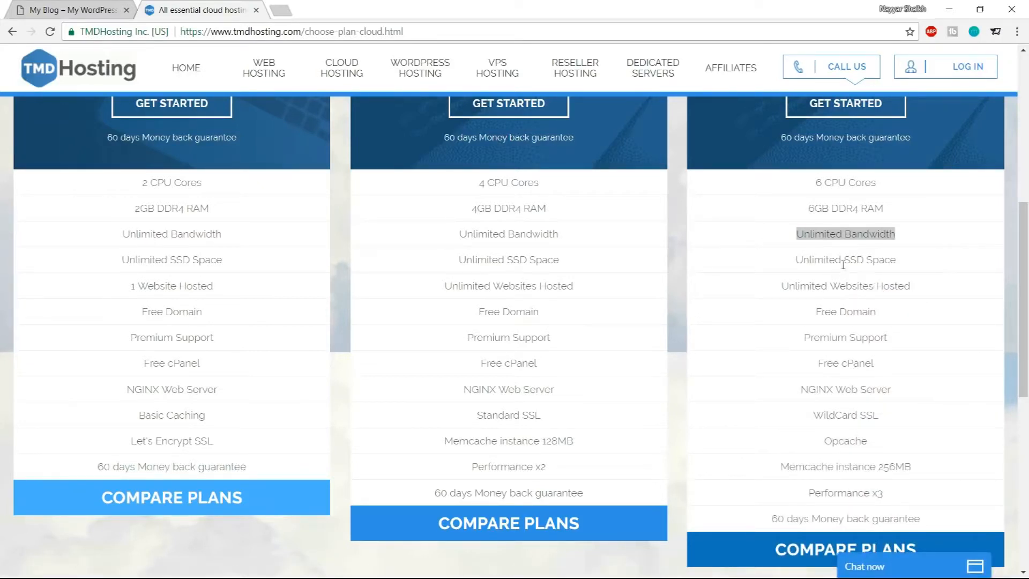
left_click_drag(842, 260, 903, 270)
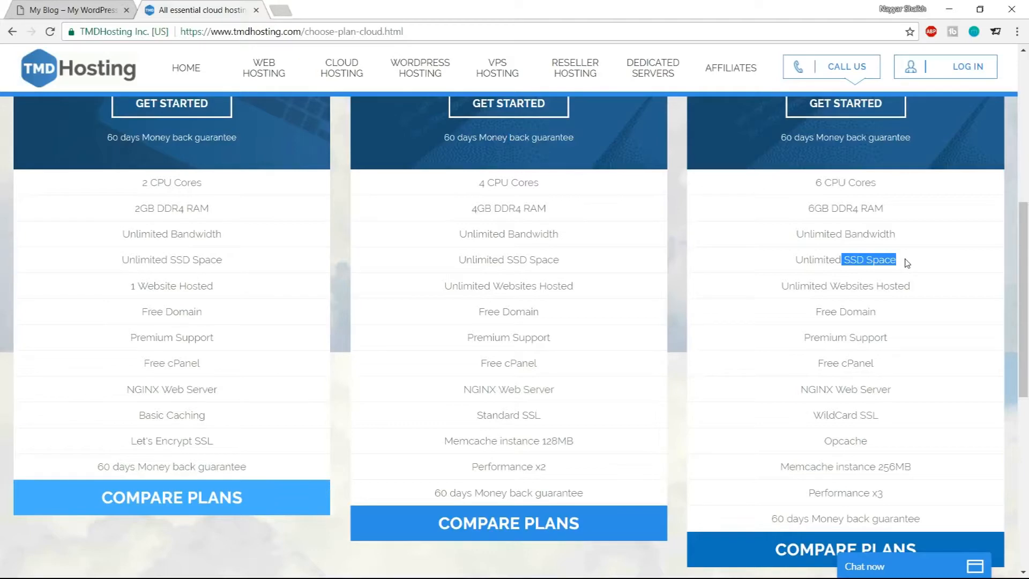
Open a new tab and search Google for hdd vs ssd web hosting
left_click(280, 9)
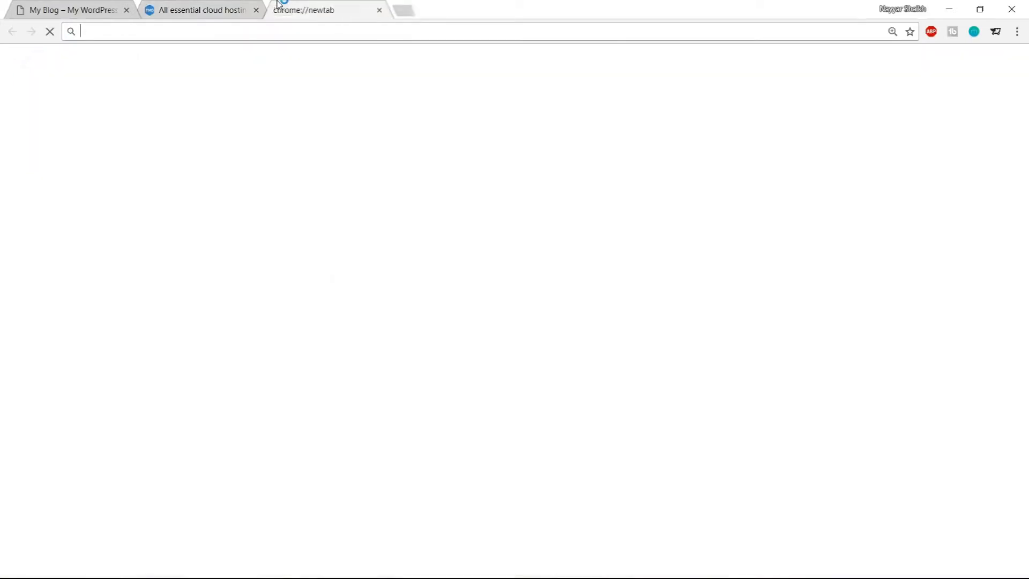
type("hdd")
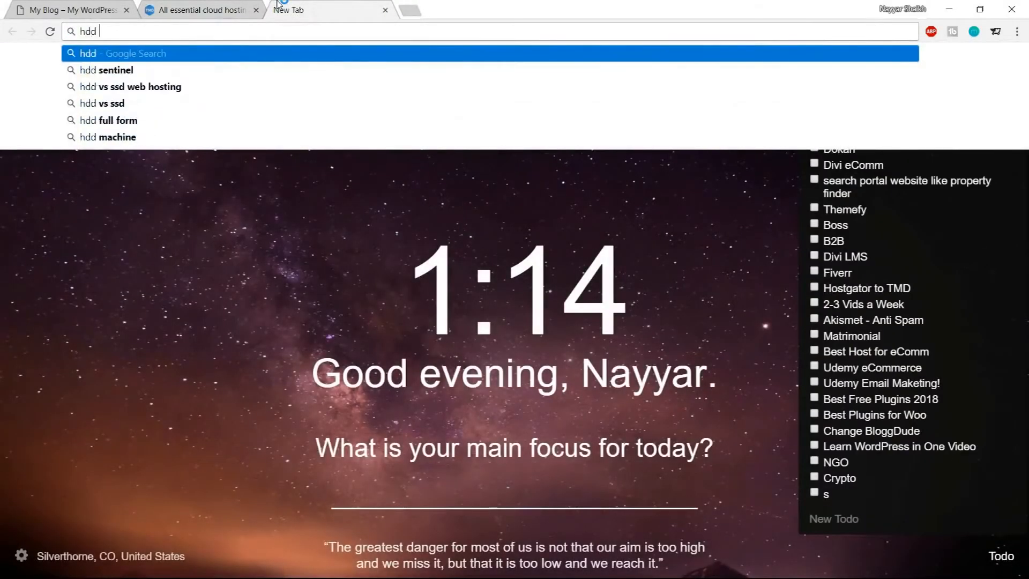
key("Down")
key("Down")
key("Return")
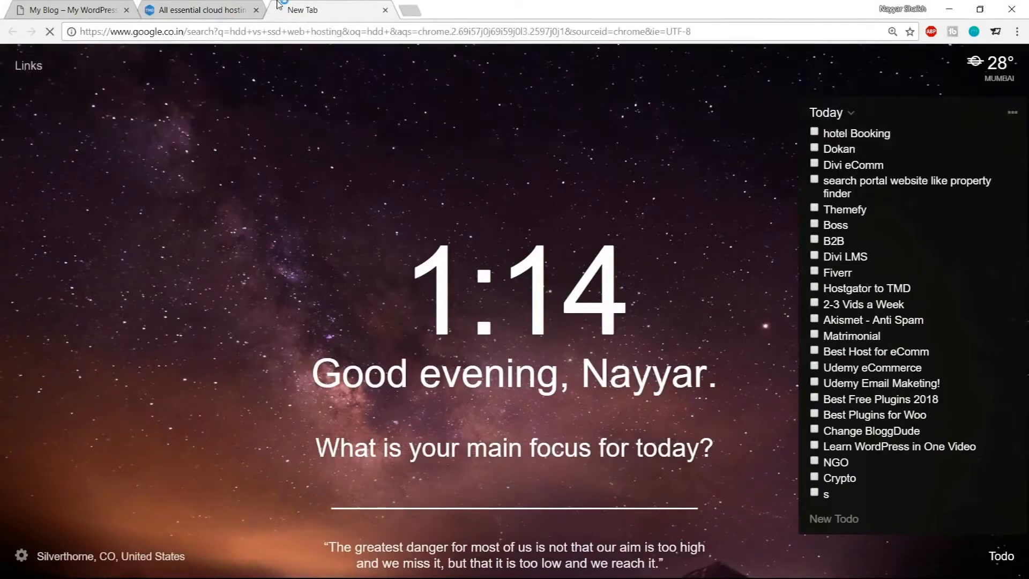
Switch to image results and open the HDD vs SSD speed, IOPS and latency chart
scroll(621, 349, "down", 8)
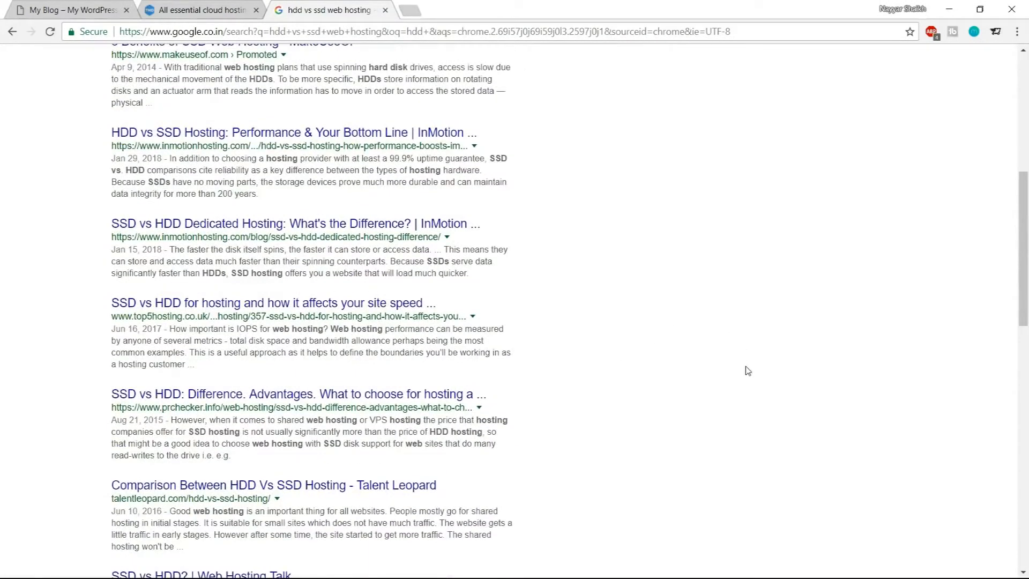
scroll(746, 365, "down", 4)
scroll(748, 373, "up", 12)
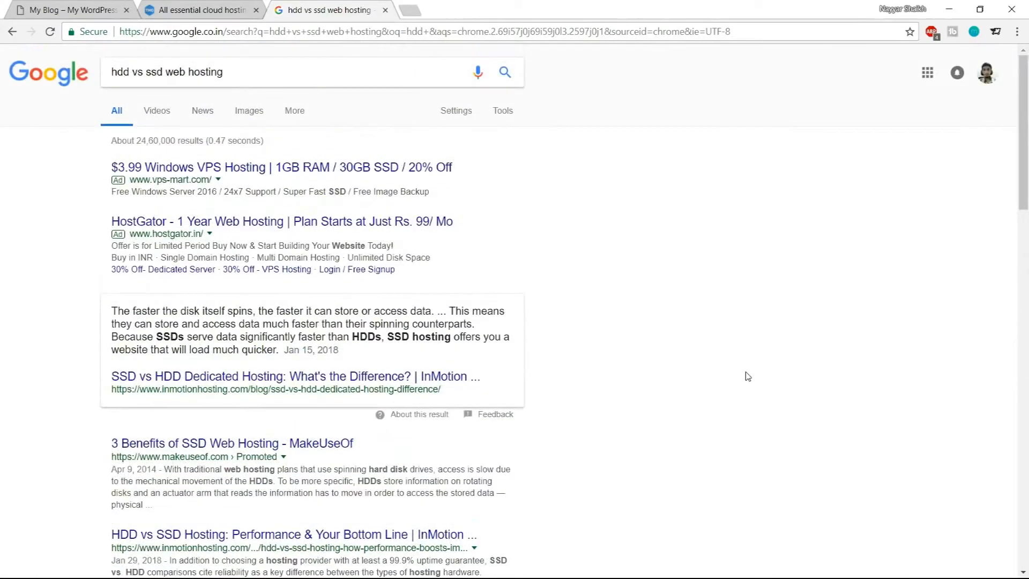
left_click(260, 117)
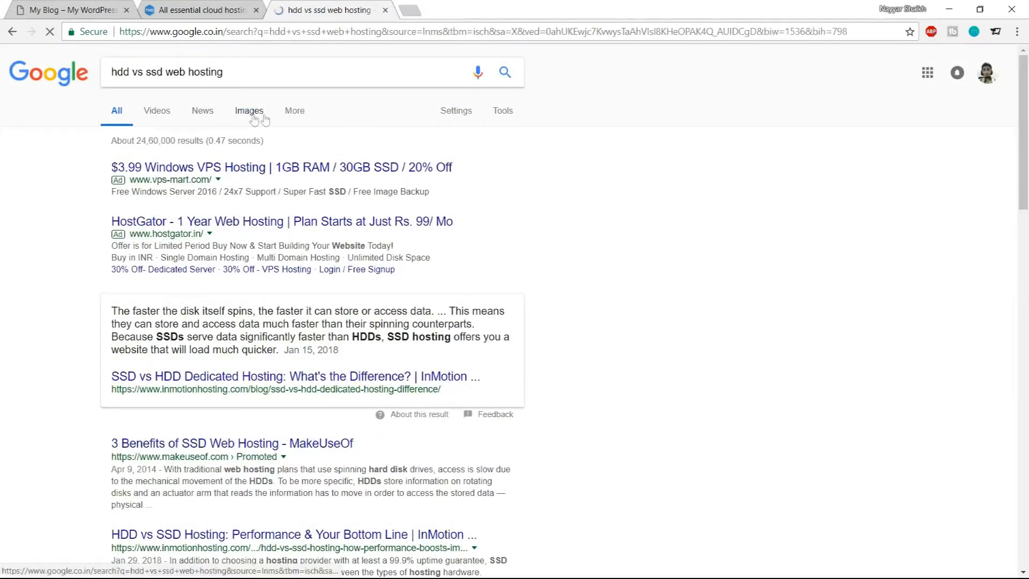
scroll(826, 394, "down", 5)
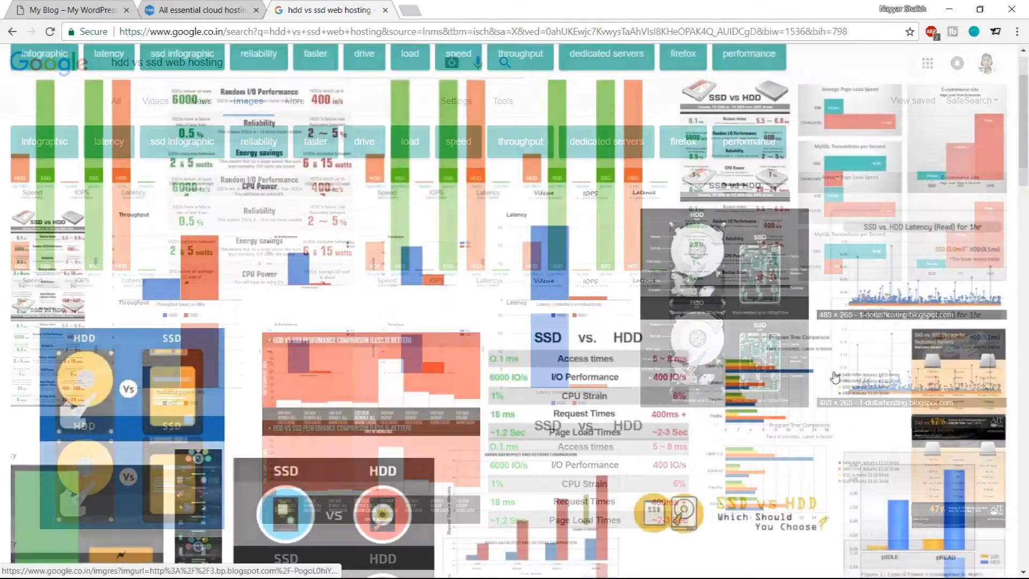
scroll(826, 395, "up", 5)
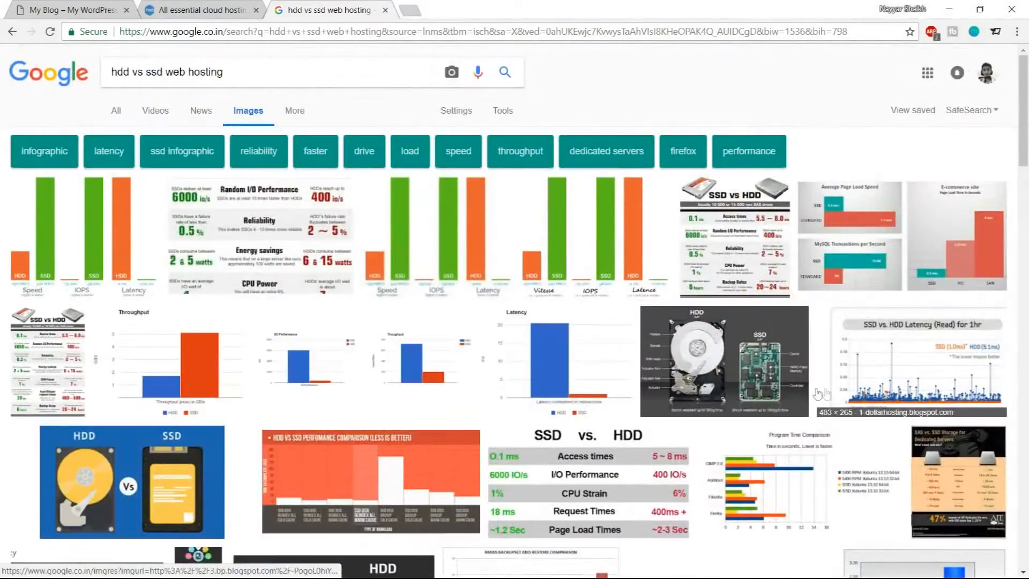
left_click(84, 209)
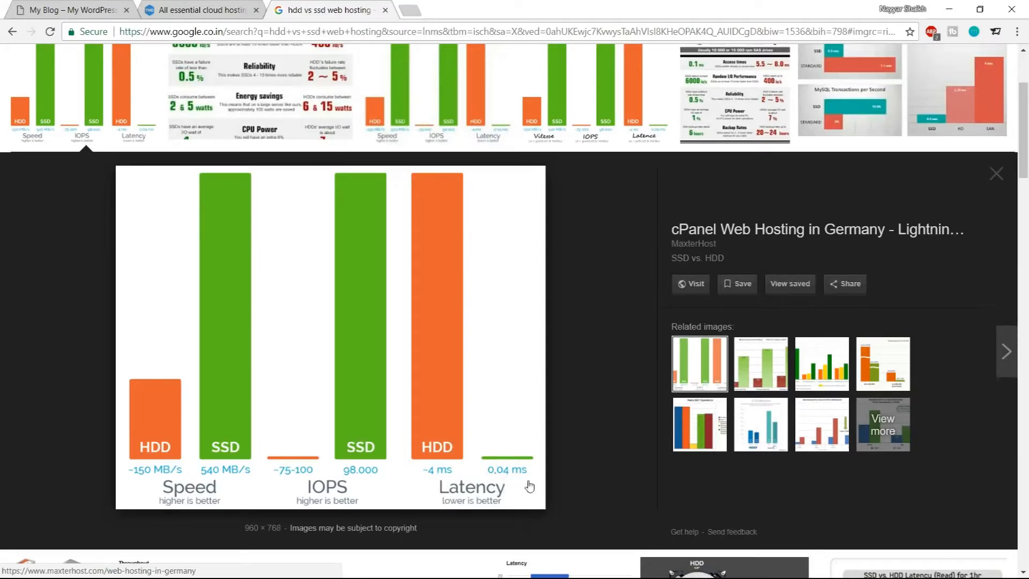
Return to the hosting plans and highlight Unlimited SSD Space, Unlimited Websites Hosted and Free Domain for Enterprise Cloud
left_click(385, 10)
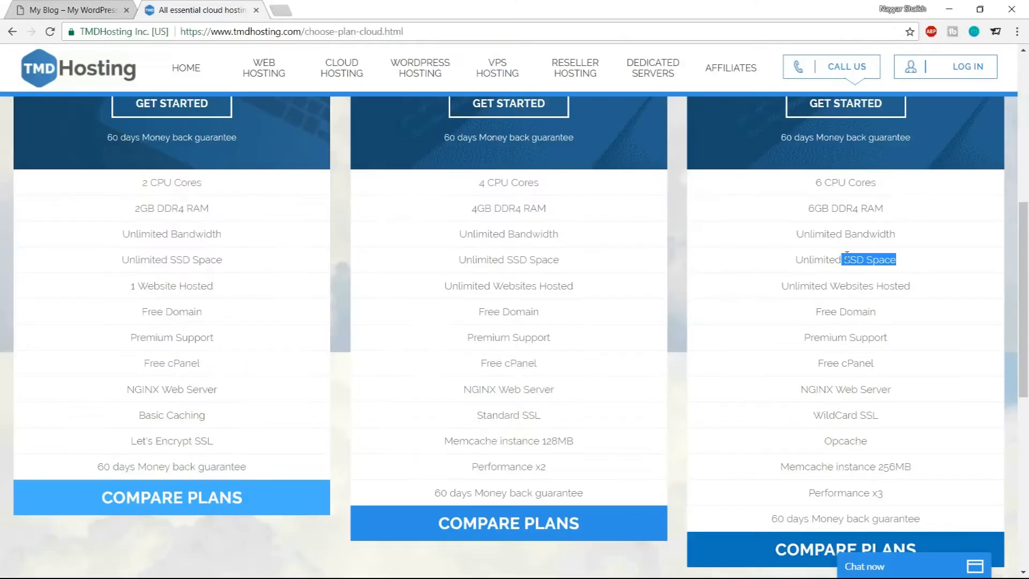
left_click(872, 274)
left_click_drag(795, 259, 912, 260)
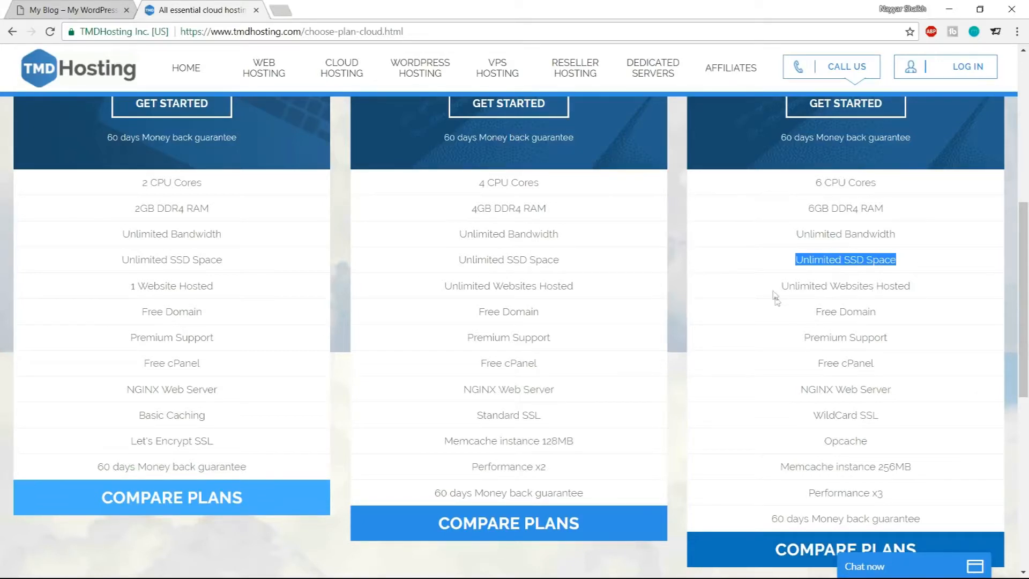
left_click_drag(780, 287, 916, 290)
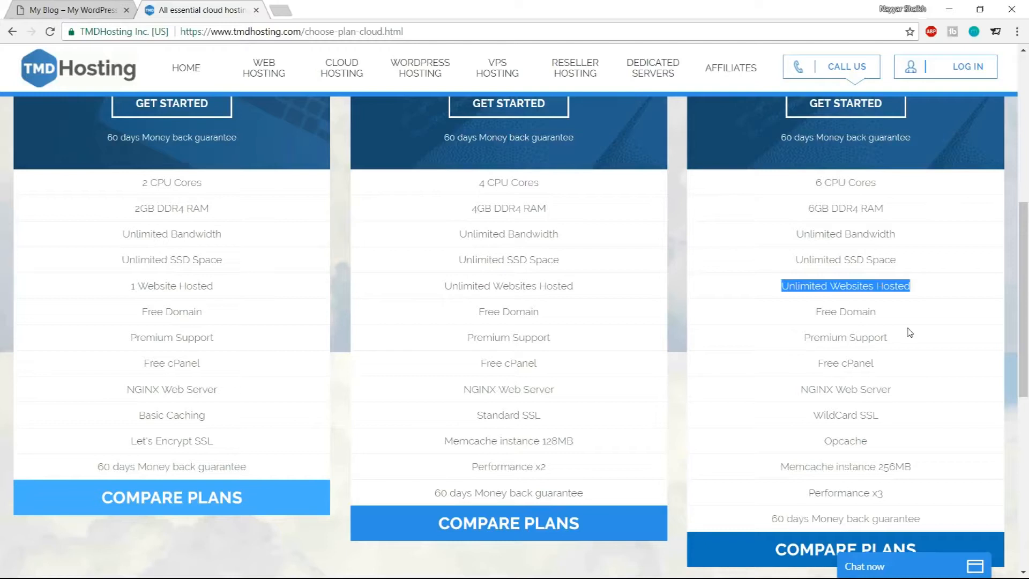
left_click_drag(815, 312, 887, 314)
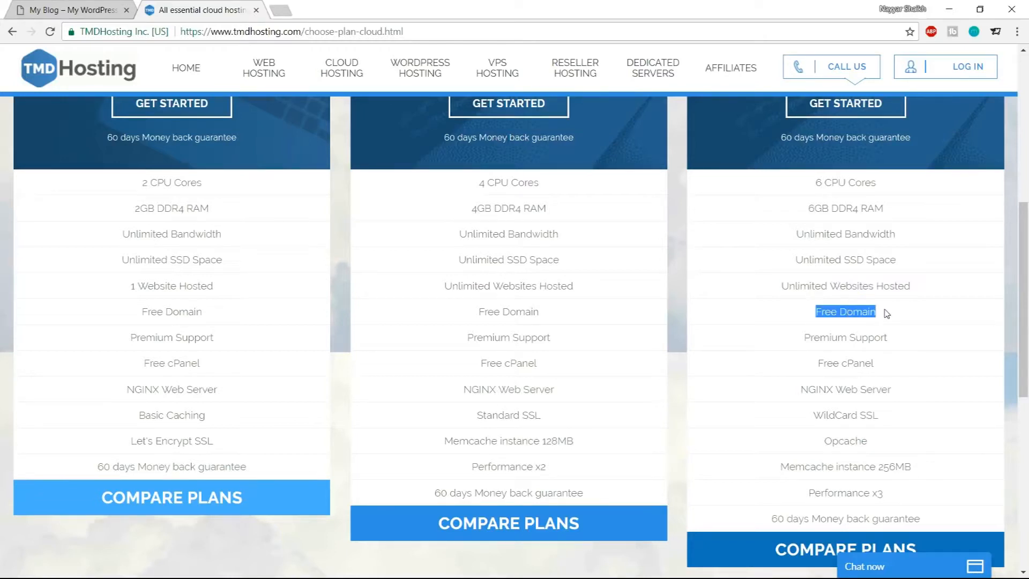
Highlight Premium Support in the Enterprise Cloud features and check the site's secure connection information
left_click_drag(804, 337, 914, 342)
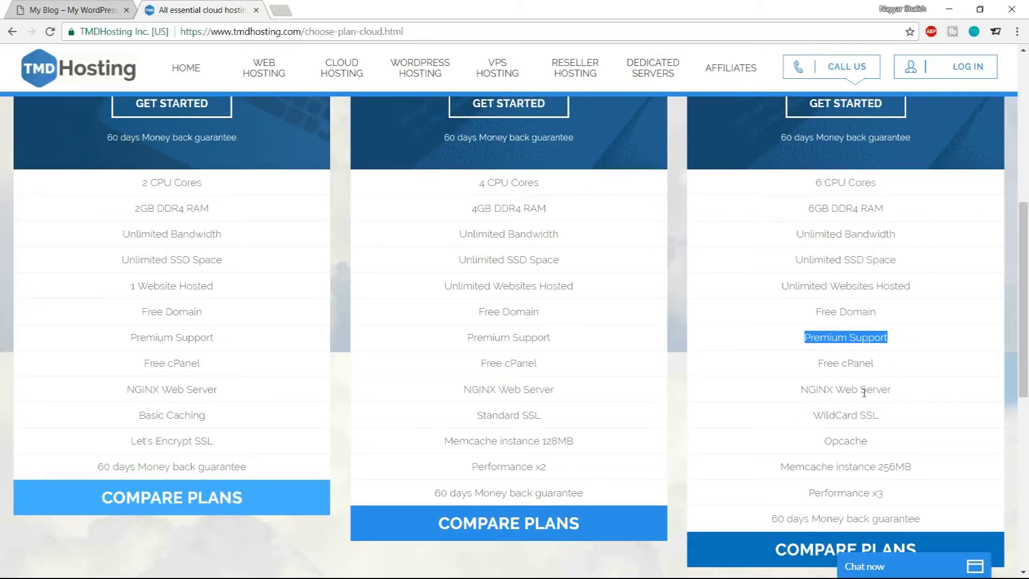
scroll(931, 409, "down", 1)
left_click_drag(861, 348, 896, 350)
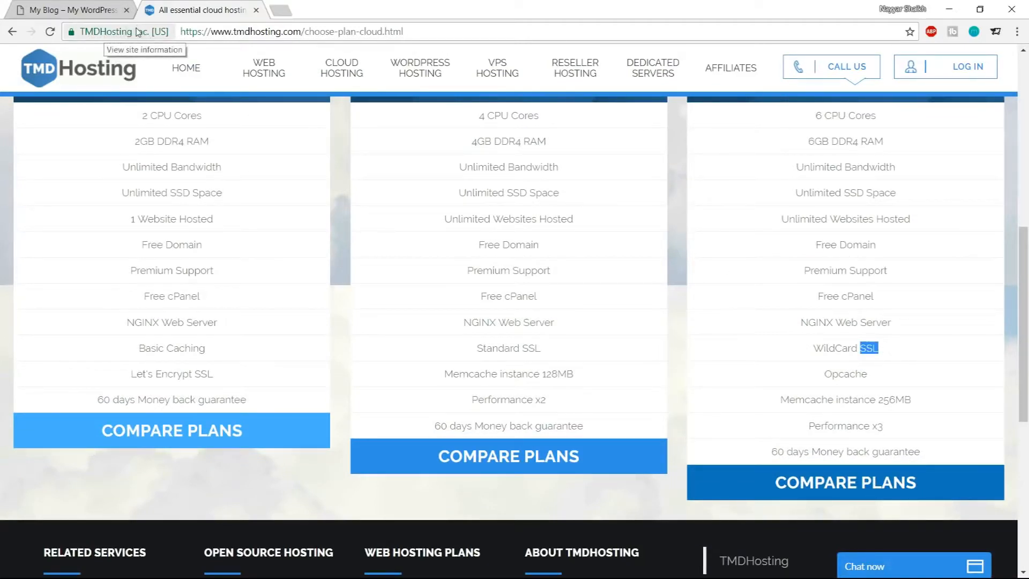
left_click(115, 33)
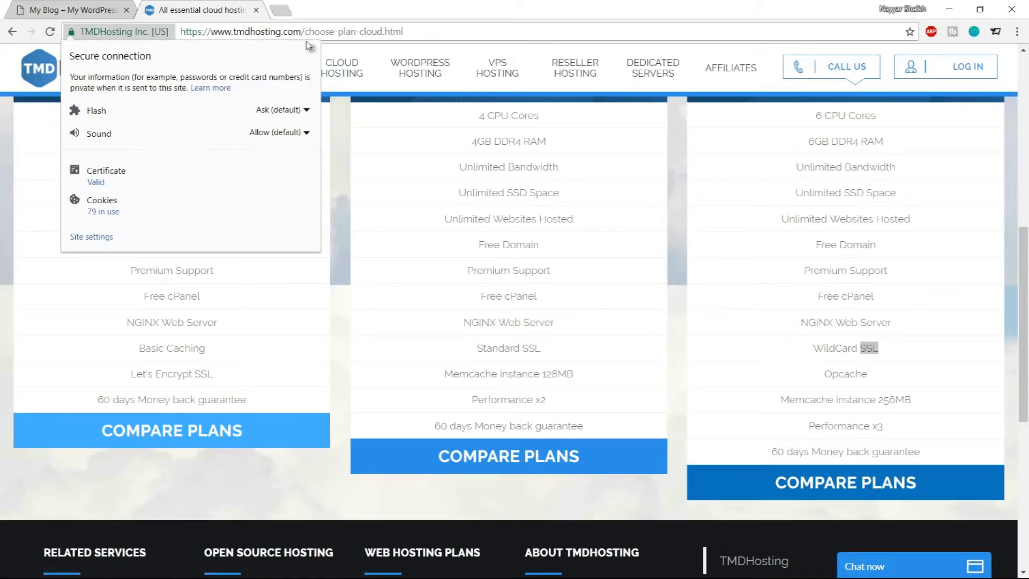
key("Escape")
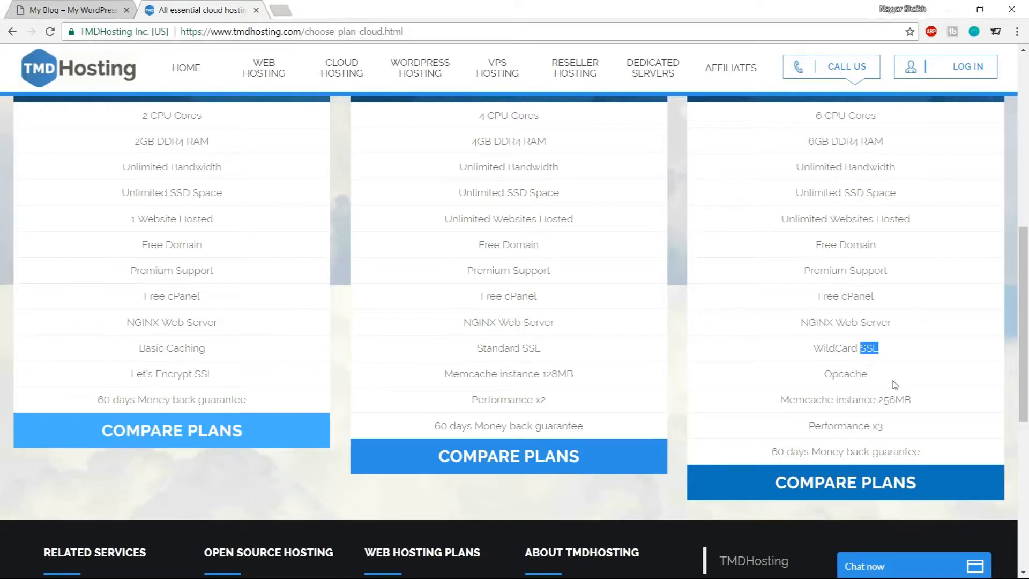
Highlight WildCard SSL, Opcache, Memcache instance 256MB and Performance x3 in the Enterprise Cloud features
left_click(815, 346)
left_click_drag(815, 346, 881, 354)
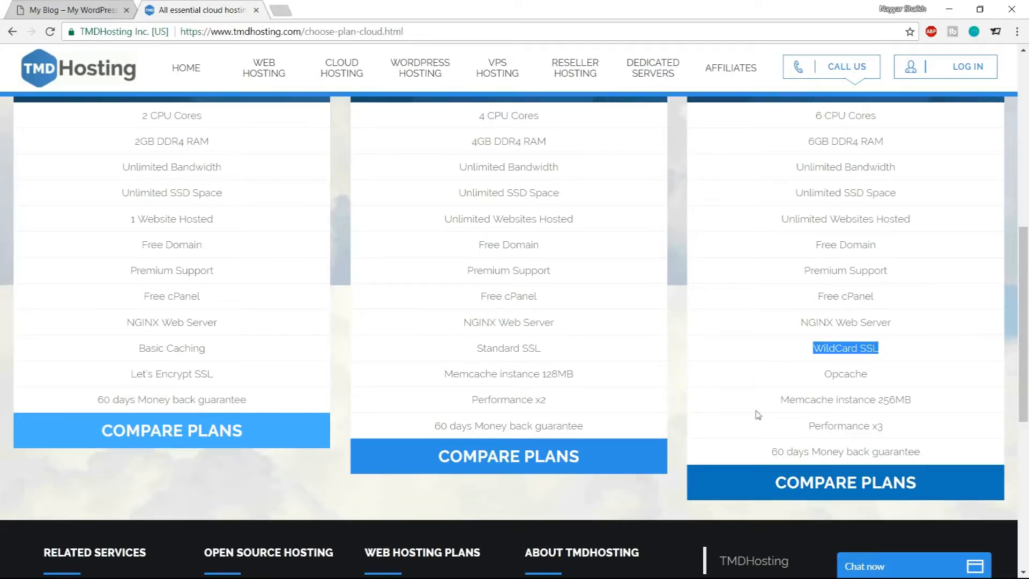
left_click_drag(826, 375, 891, 374)
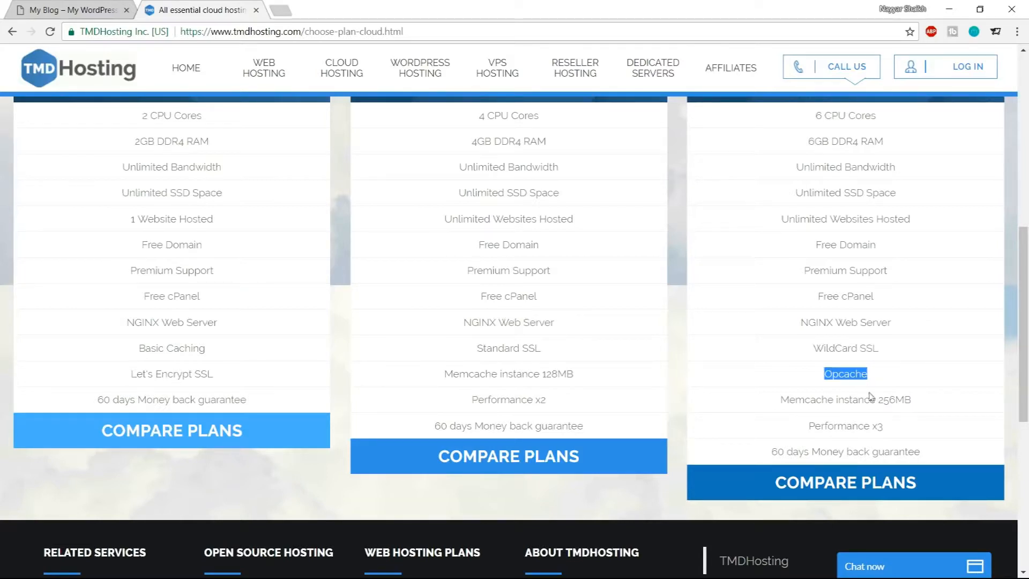
left_click_drag(858, 400, 831, 411)
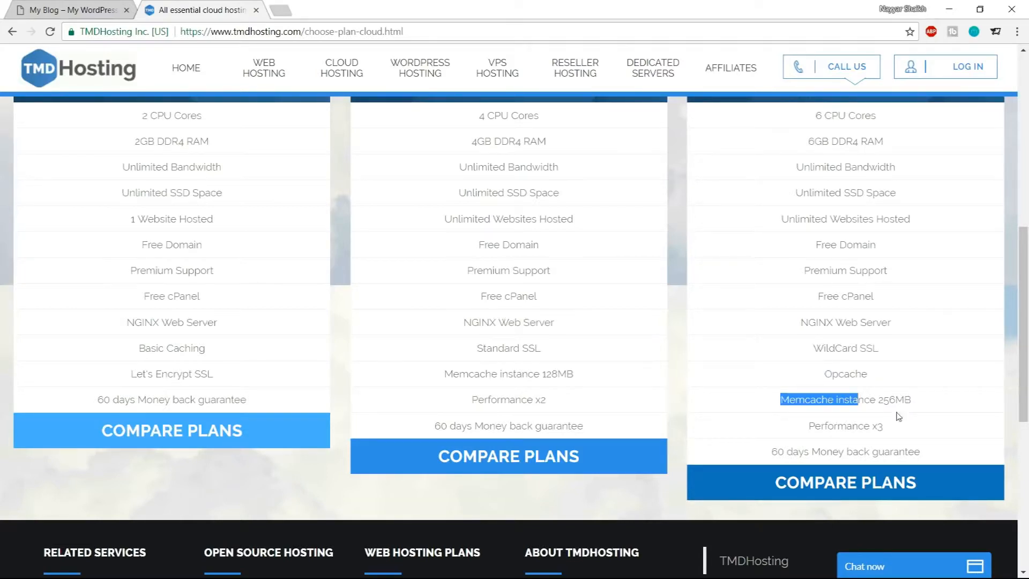
left_click_drag(882, 426, 864, 427)
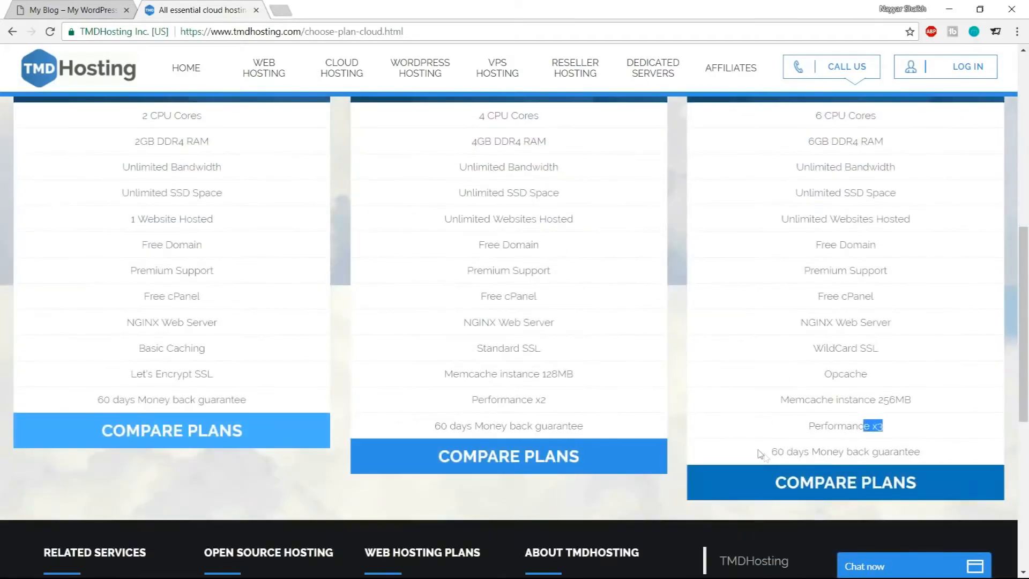
Highlight the 60 days money back guarantee line and the Starter Cloud plan title
left_click_drag(760, 453, 944, 457)
left_click(943, 457)
scroll(944, 457, "up", 10)
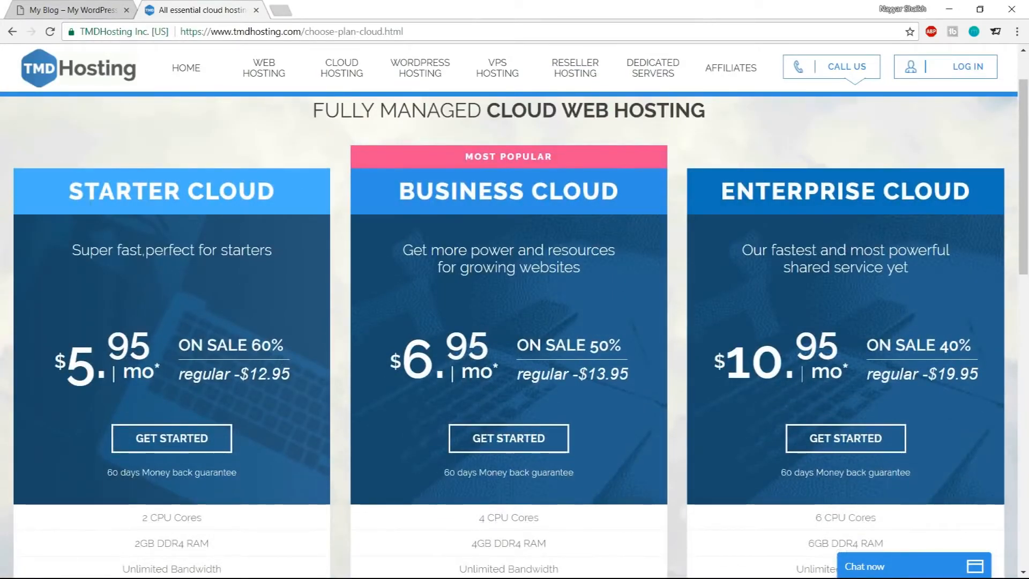
left_click_drag(65, 194, 279, 197)
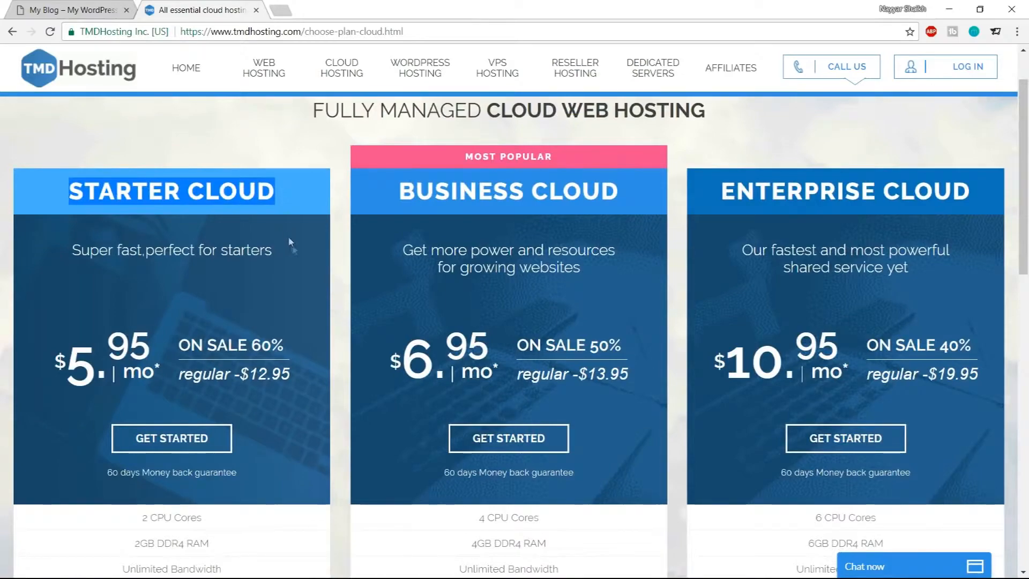
Highlight the Business Cloud plan title among the hosting plans
scroll(300, 278, "down", 3)
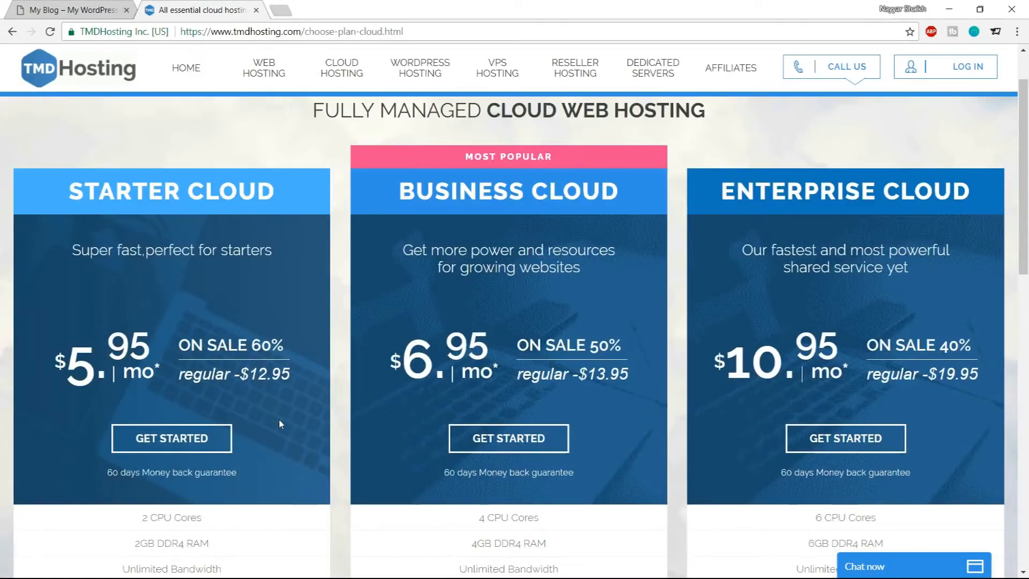
scroll(280, 420, "down", 3)
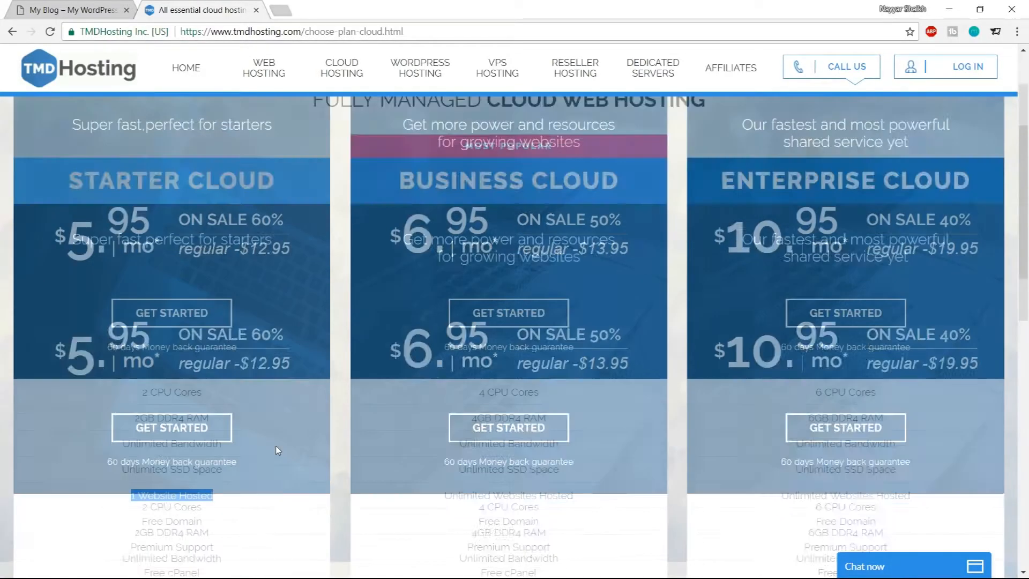
scroll(276, 446, "up", 5)
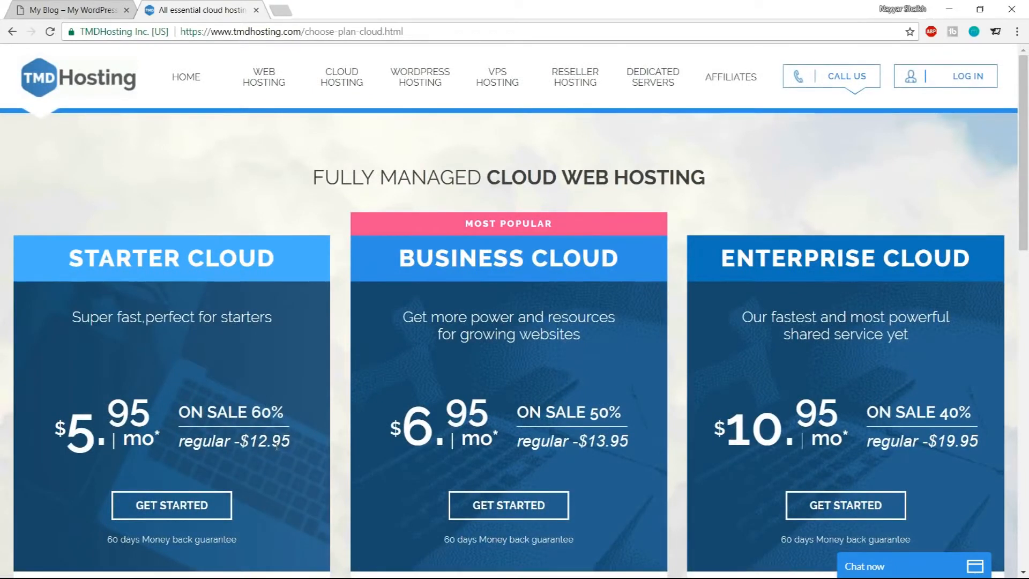
left_click_drag(399, 258, 582, 258)
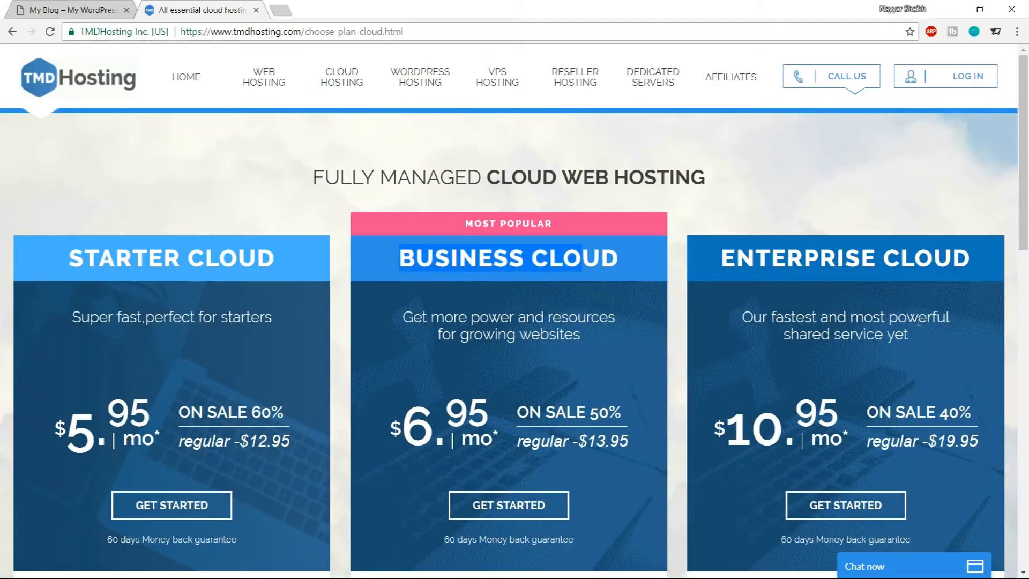
Start an Enterprise Cloud order and enter a new free .com domain name based on the owner's name
scroll(919, 321, "down", 3)
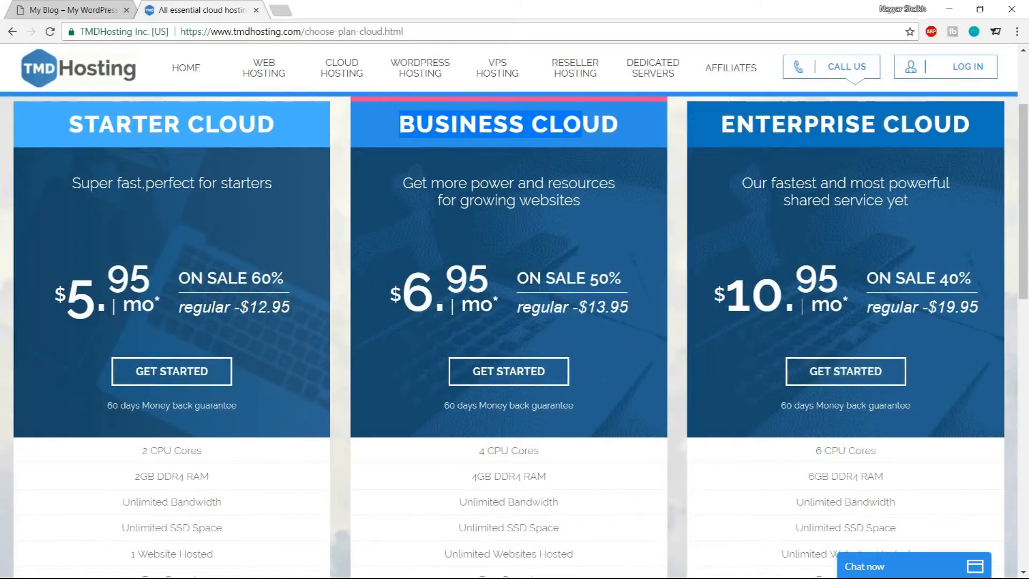
left_click(847, 381)
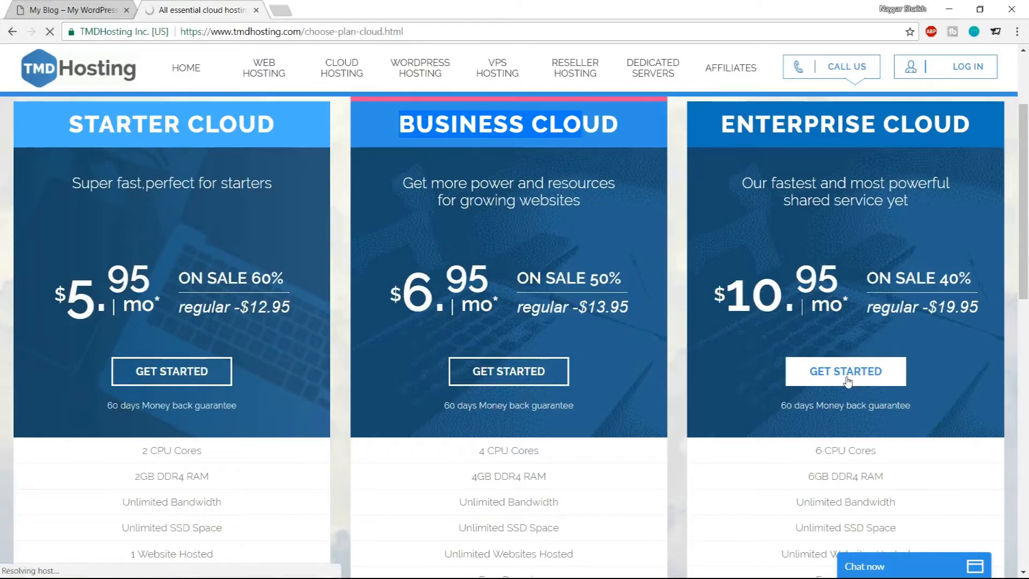
scroll(1008, 385, "down", 1)
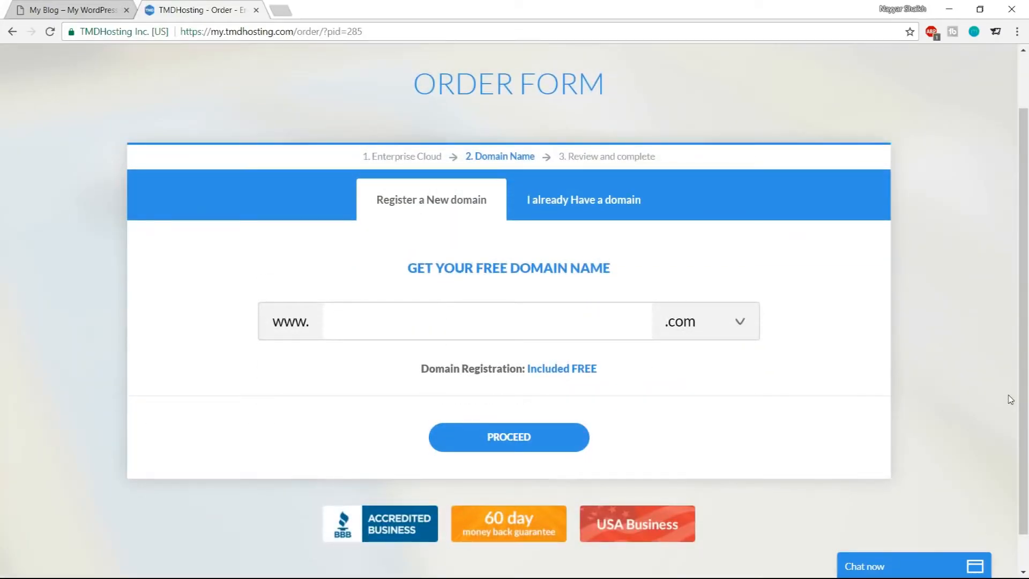
type("nayyarshaikh1")
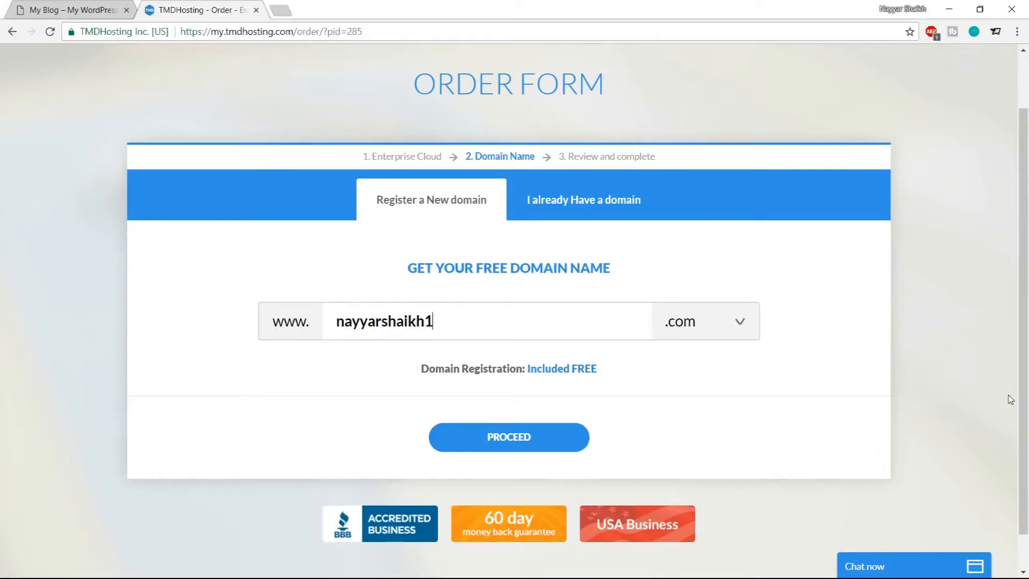
double_click(433, 336)
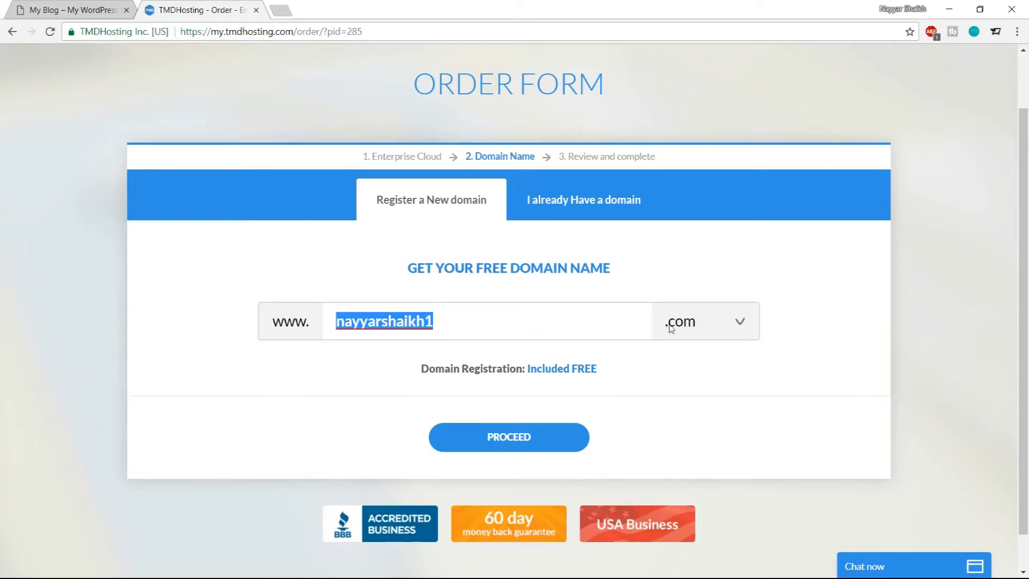
Review the available free domain extensions, keep .com, and proceed with the domain
left_click(698, 324)
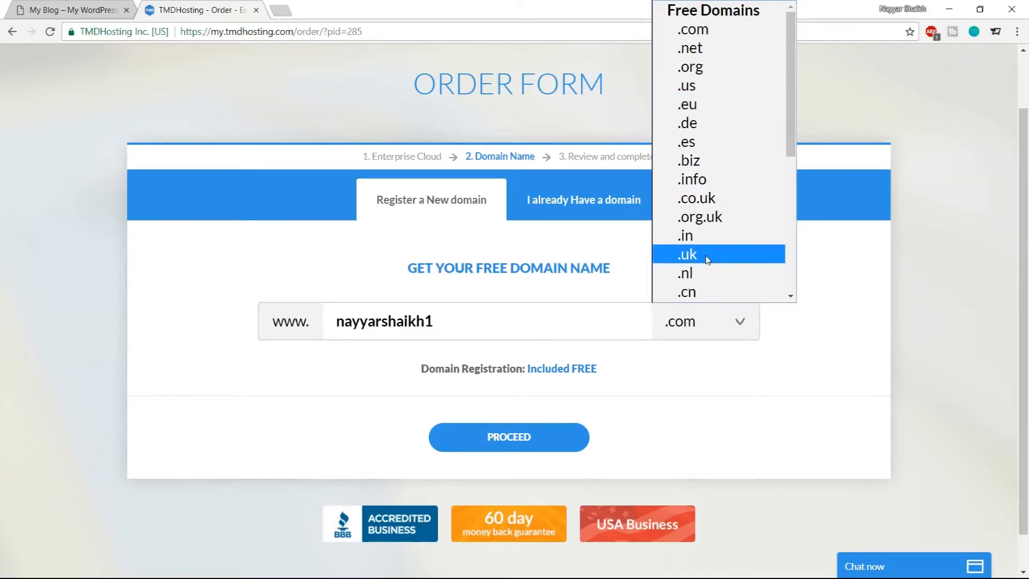
left_click(707, 33)
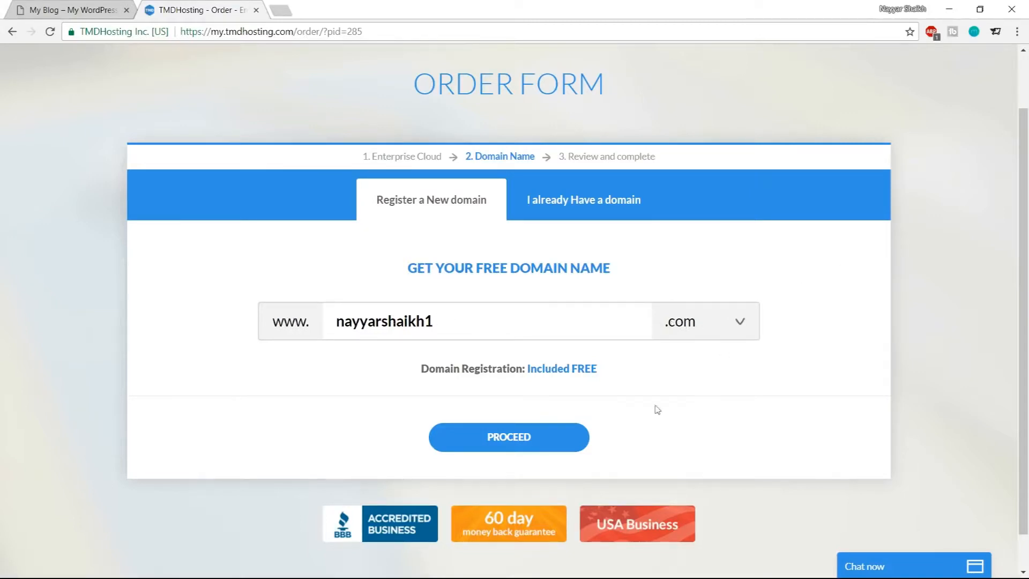
left_click(543, 431)
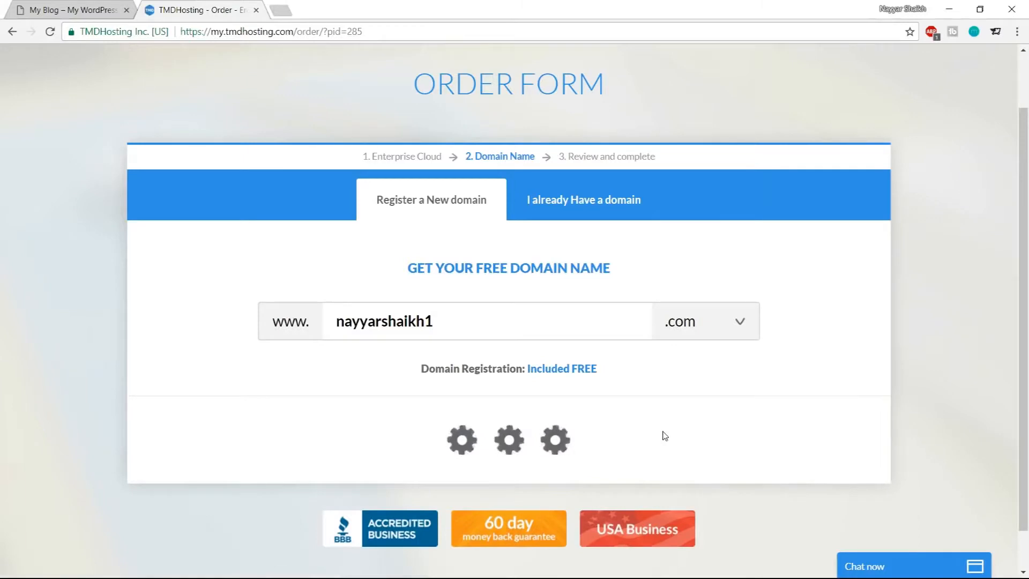
Review the contact and payment sections, opening the card type options and switching between Credit Card and PayPal methods
scroll(1019, 387, "down", 4)
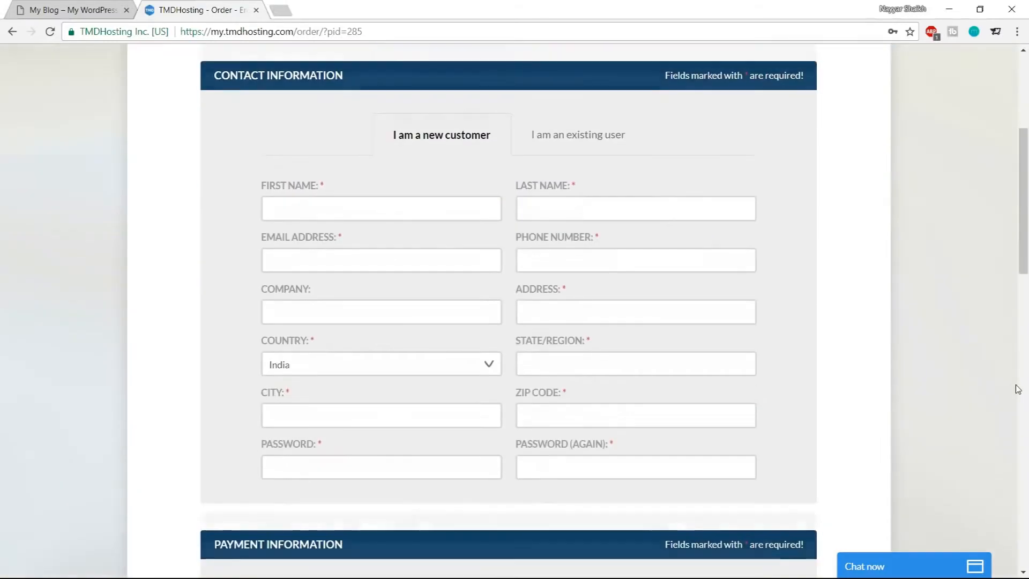
scroll(1018, 387, "up", 1)
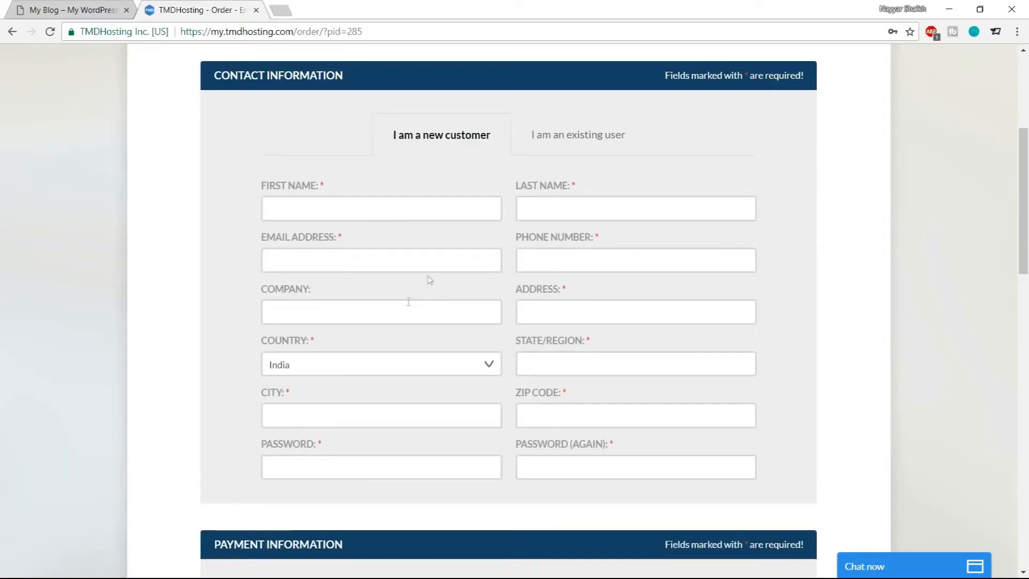
scroll(761, 343, "down", 6)
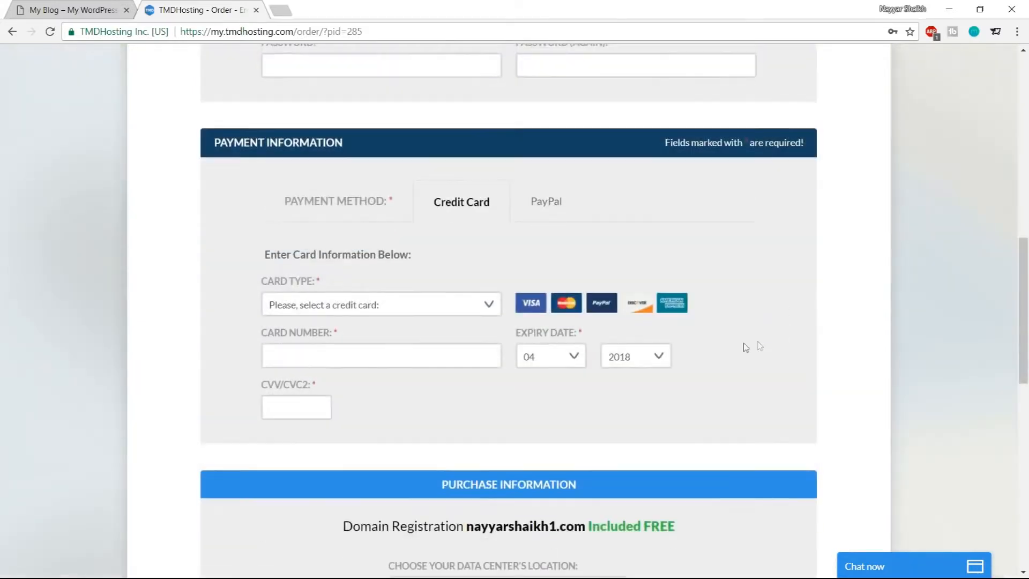
left_click(440, 306)
left_click(464, 272)
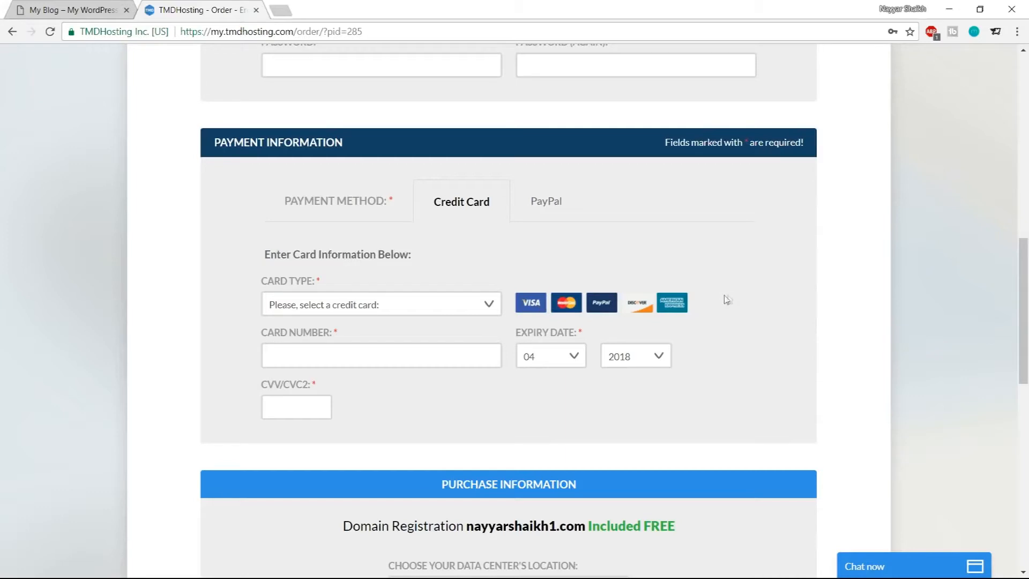
left_click(549, 208)
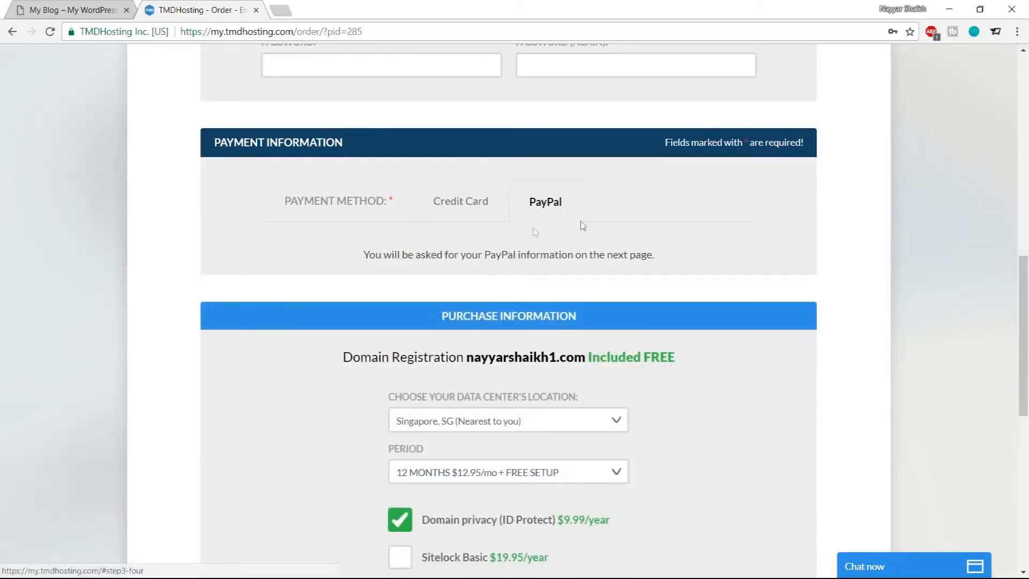
left_click(465, 210)
Examine the data center location and billing period options, keeping Singapore and 12 months
scroll(906, 343, "down", 7)
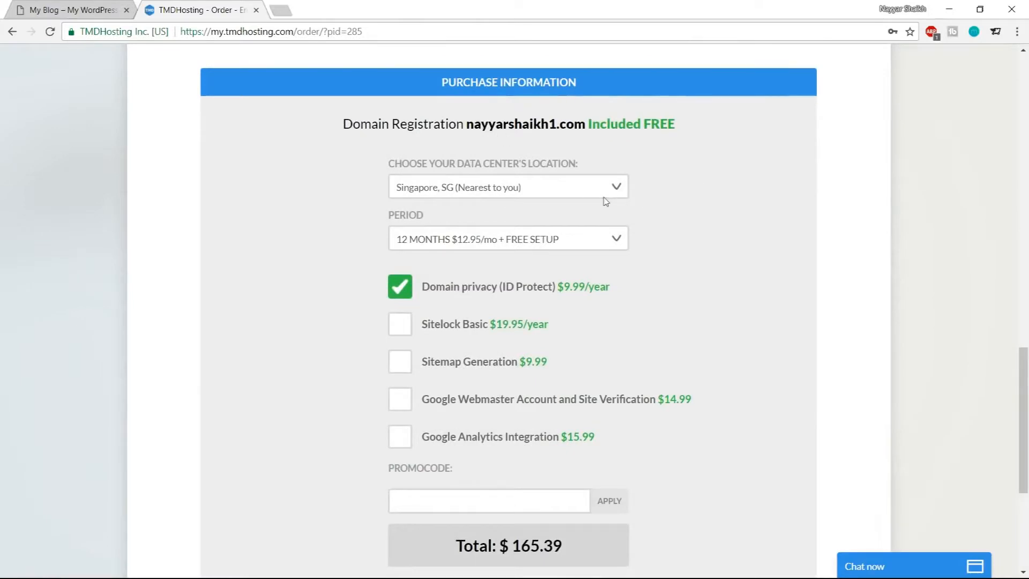
left_click(497, 194)
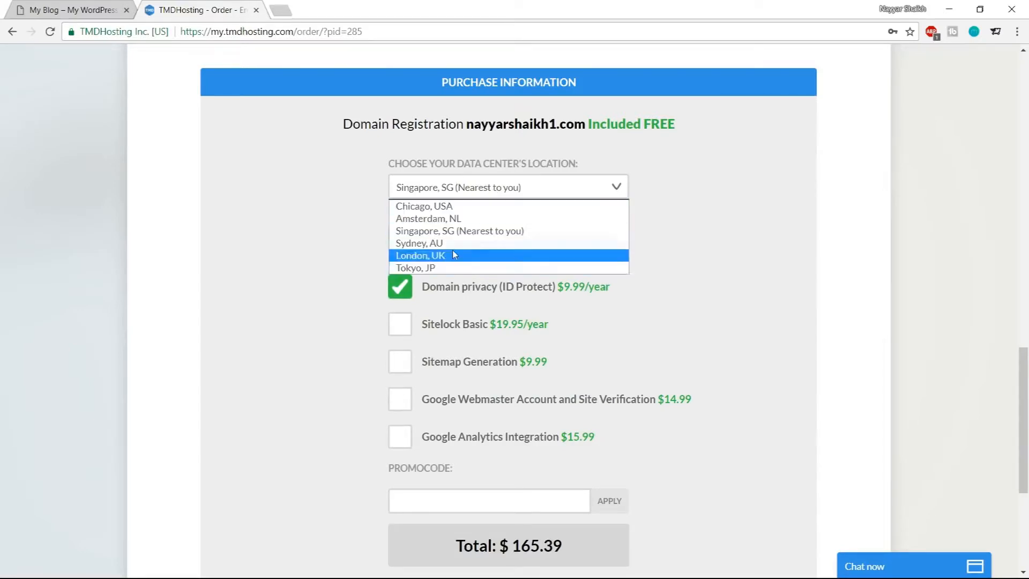
left_click(475, 231)
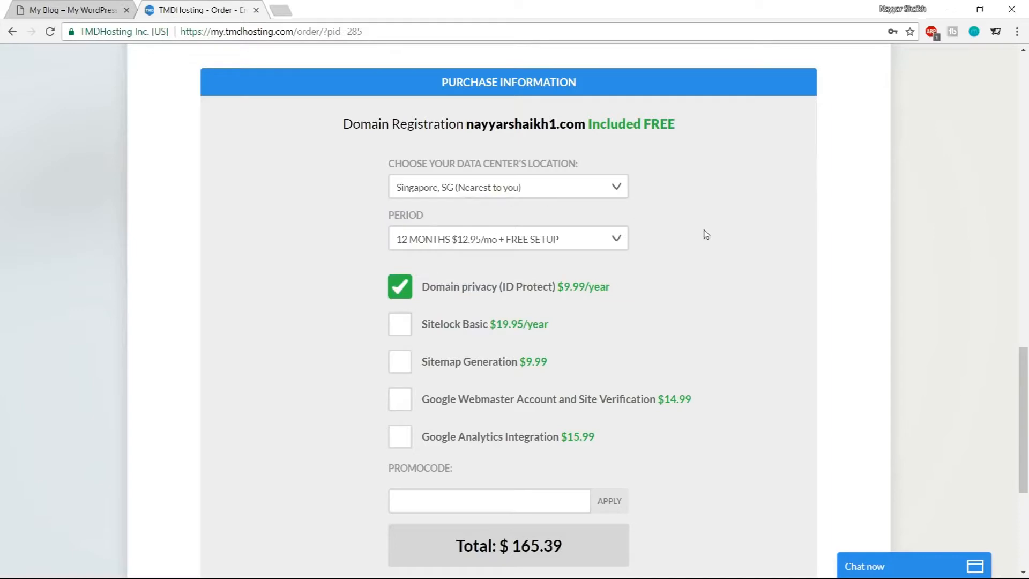
left_click(465, 242)
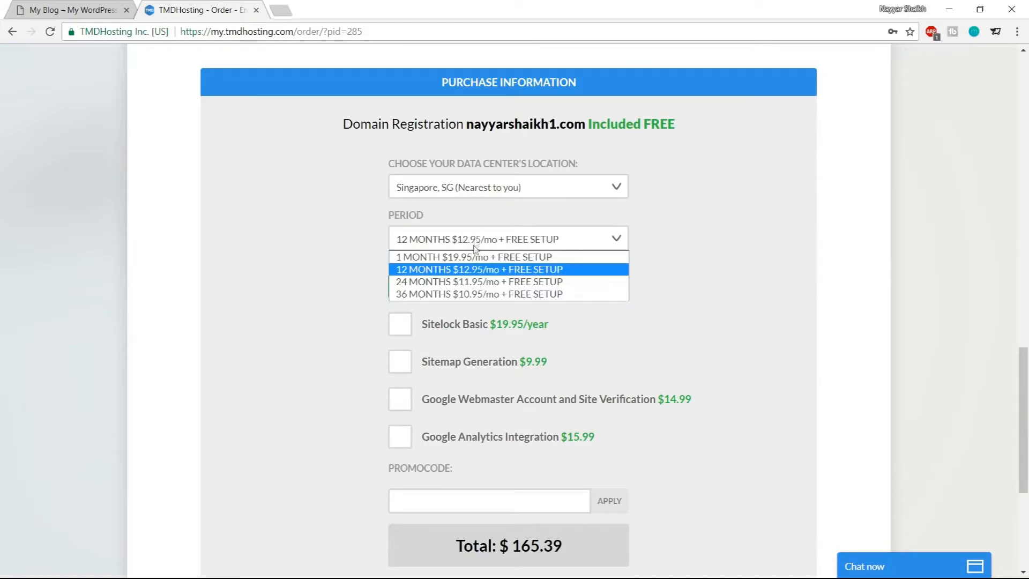
left_click(468, 268)
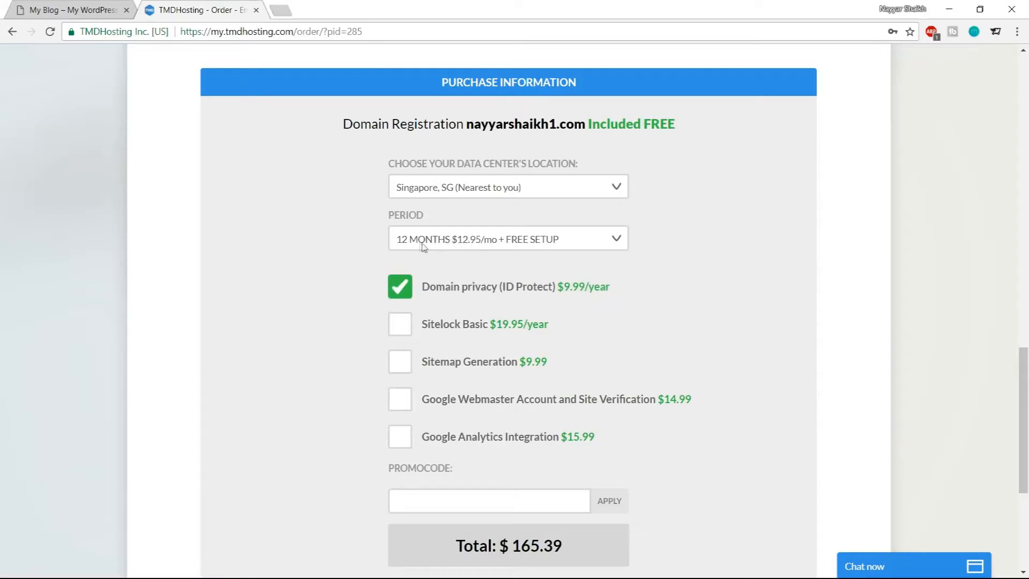
left_click(477, 245)
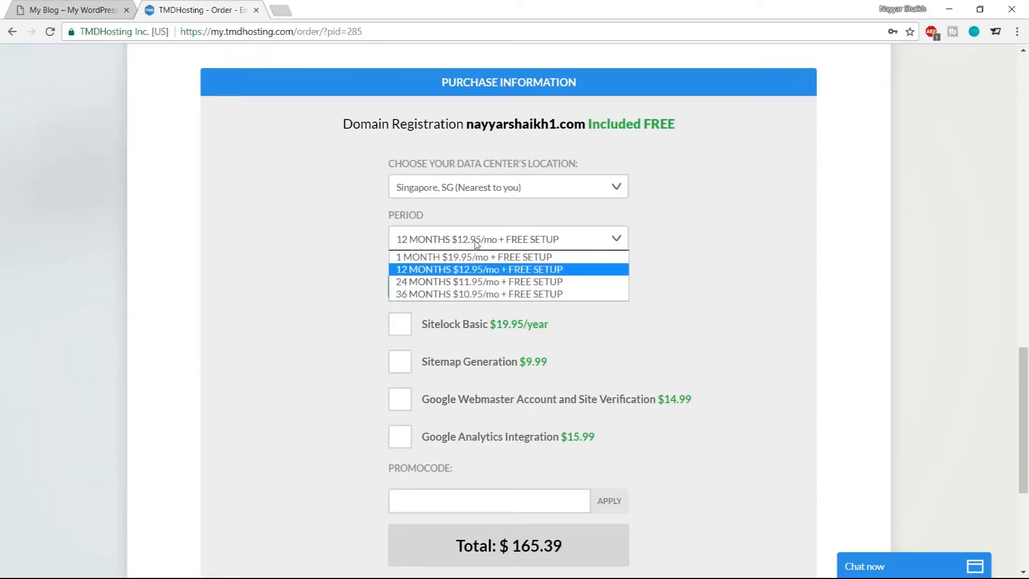
left_click(501, 269)
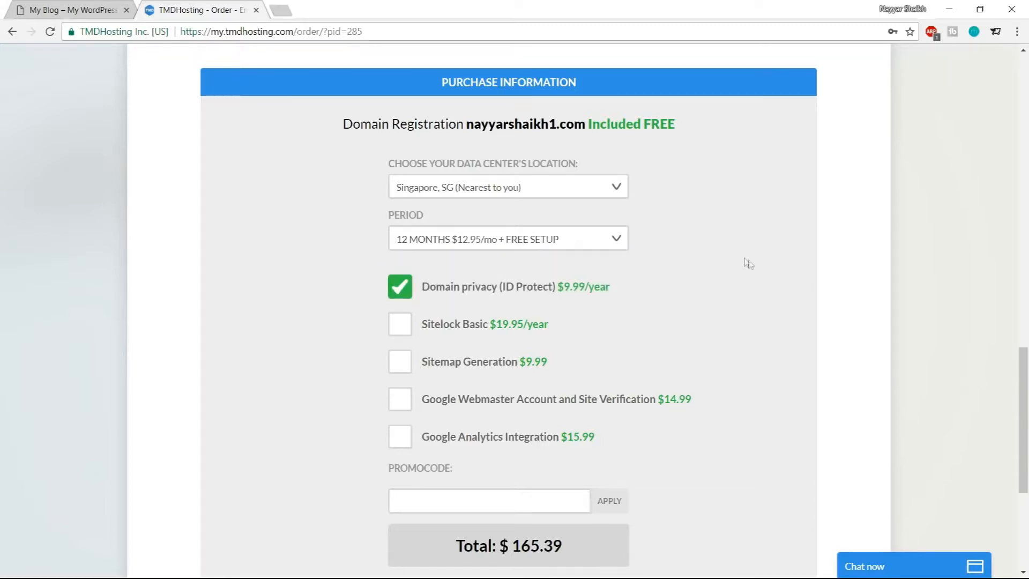
Examine the promo code field, order total and Terms of Service checkout section
scroll(771, 289, "down", 1)
scroll(703, 273, "down", 4)
left_click(461, 232)
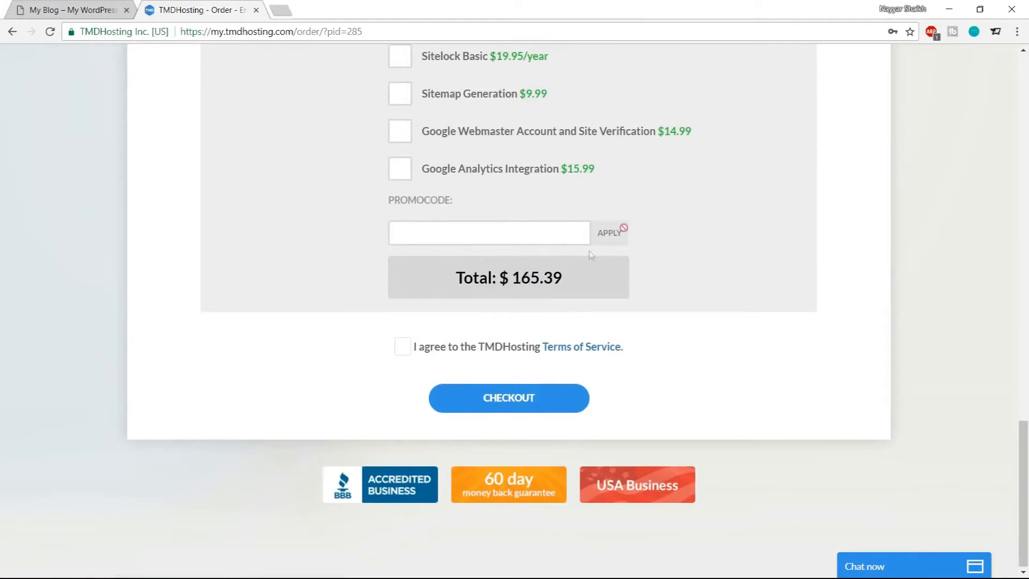
scroll(823, 226, "down", 1)
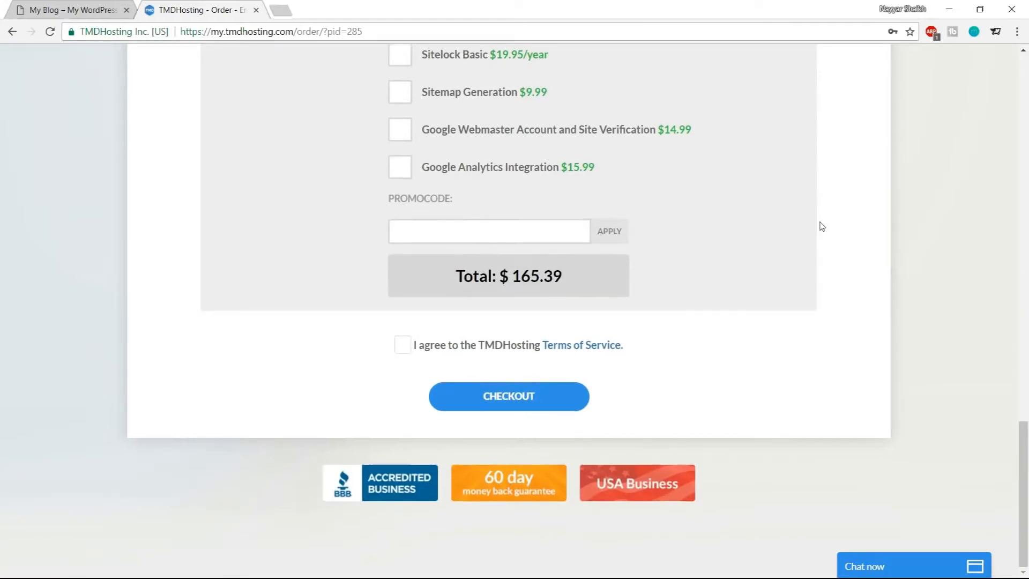
Enter a 7% discount promo code and apply it to the order
type("AYARS")
key("BackSpace")
key("BackSpace")
key("BackSpace")
type("YAR7")
left_click(622, 231)
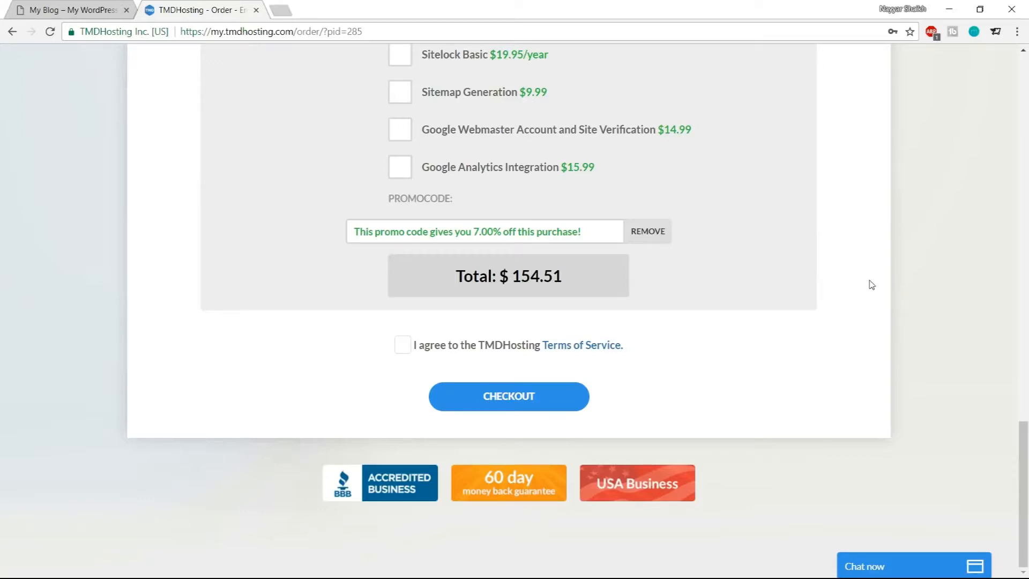
Accept the TMDHosting Terms of Service and check out the order
left_click(403, 344)
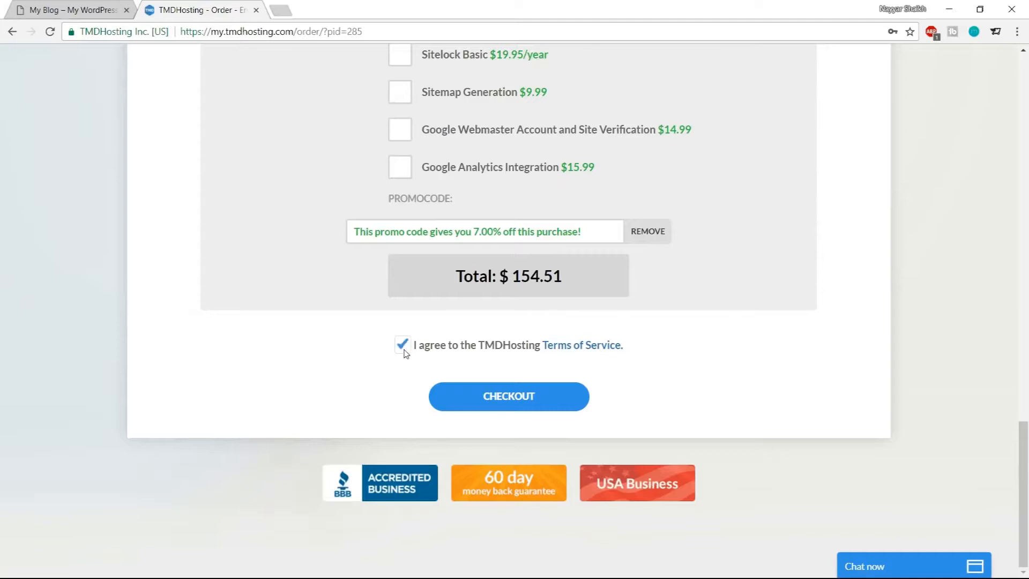
left_click(509, 400)
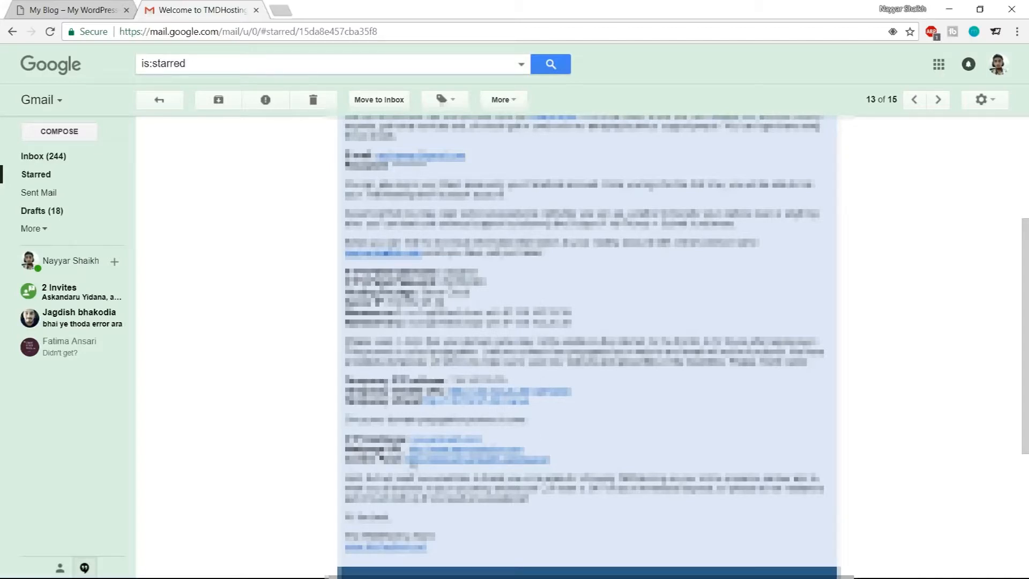
Open the cPanel login link from the TMDHosting welcome email in a new tab
left_click(475, 463)
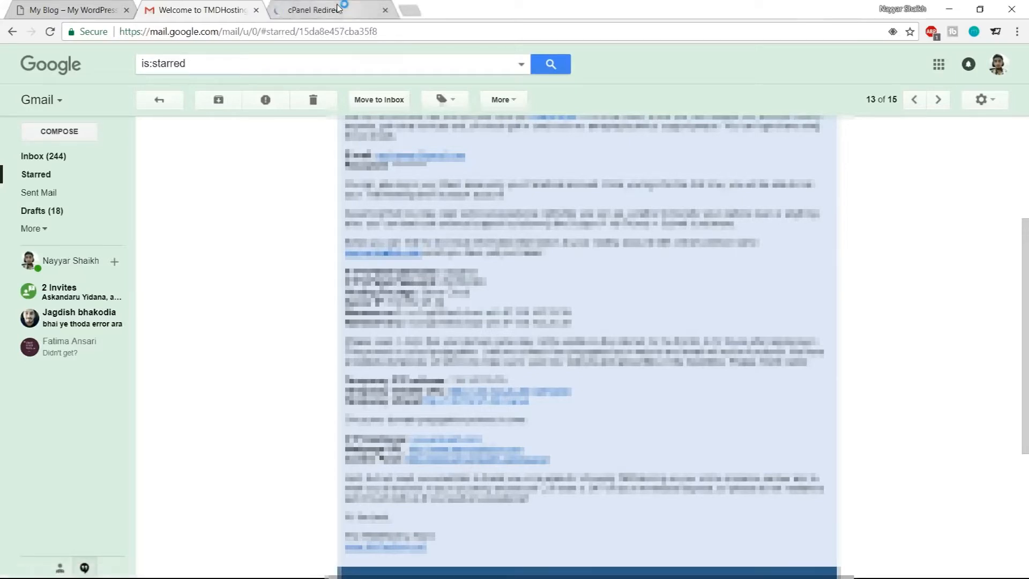
left_click(338, 8)
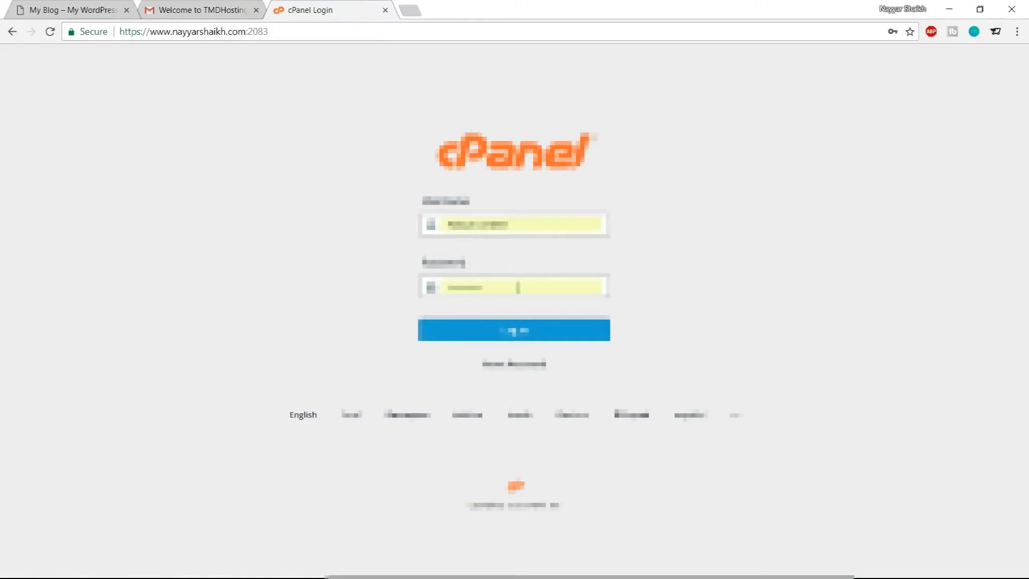
left_click(236, 7)
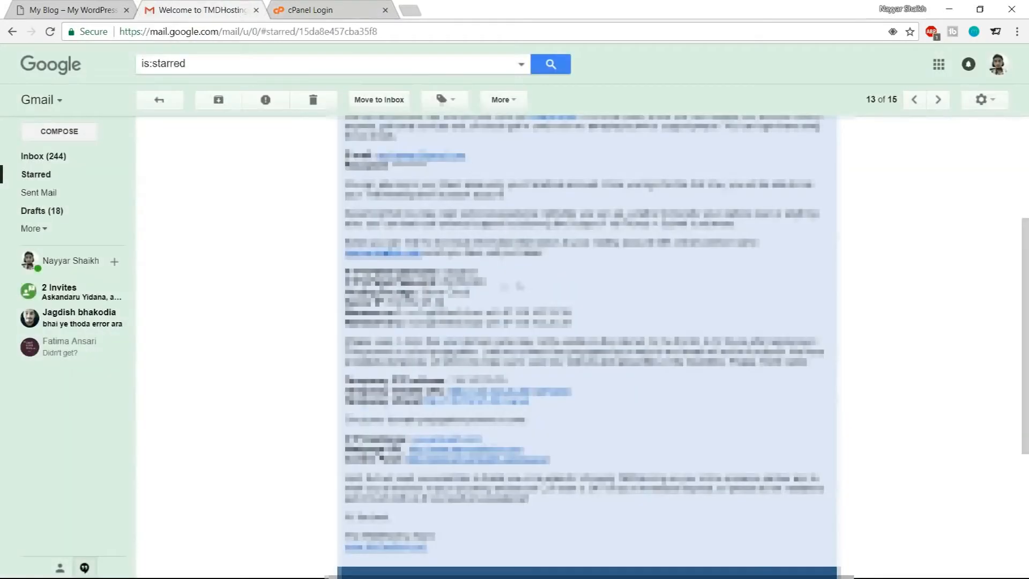
left_click(321, 10)
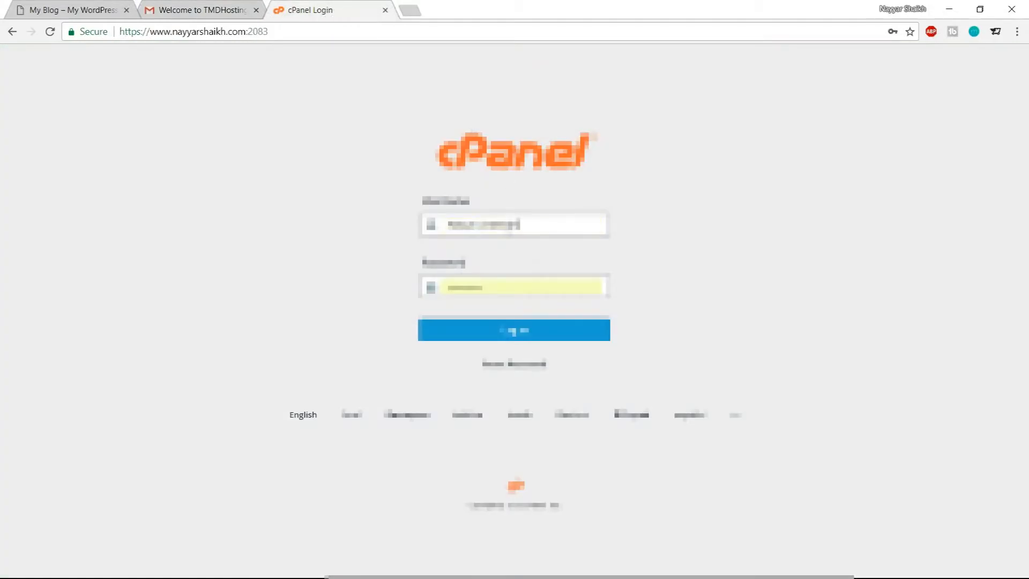
Log in to cPanel with the saved username and password
double_click(506, 225)
left_click(508, 256)
left_click(526, 337)
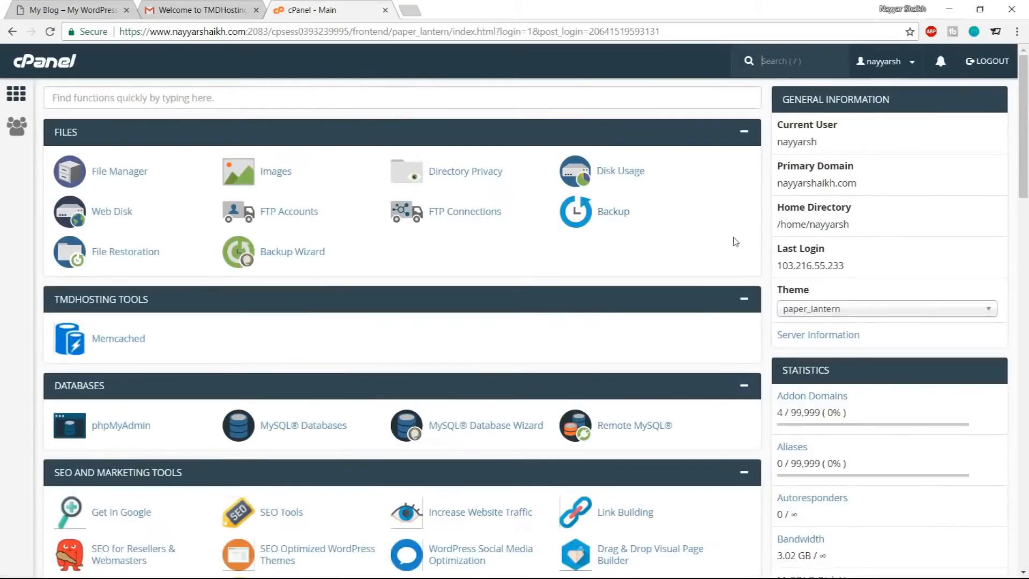
Open WordPress from the Softaculous Apps Installer scripts
scroll(613, 261, "down", 3)
scroll(597, 295, "up", 3)
scroll(685, 301, "down", 15)
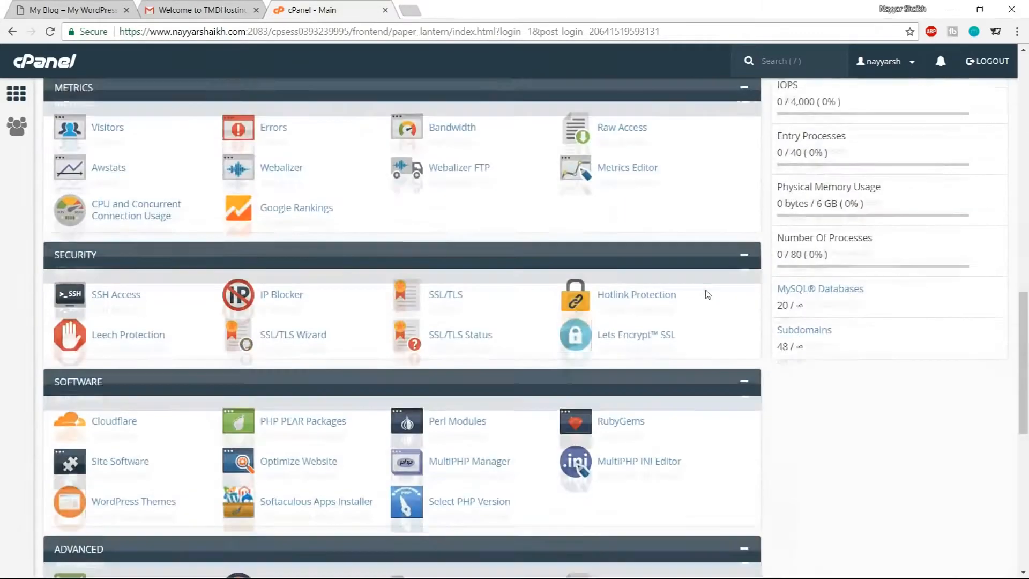
scroll(708, 294, "down", 10)
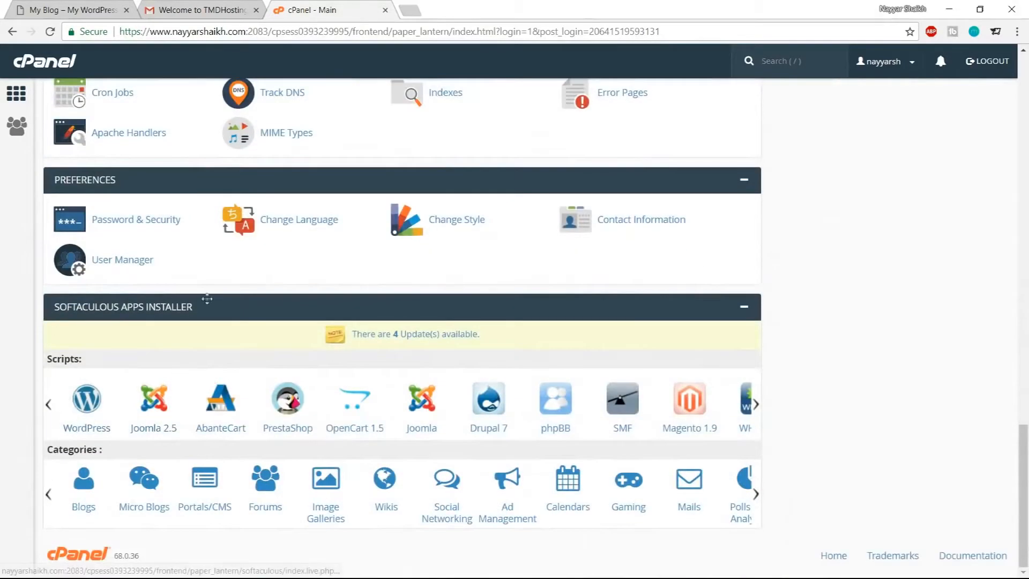
left_click(87, 417)
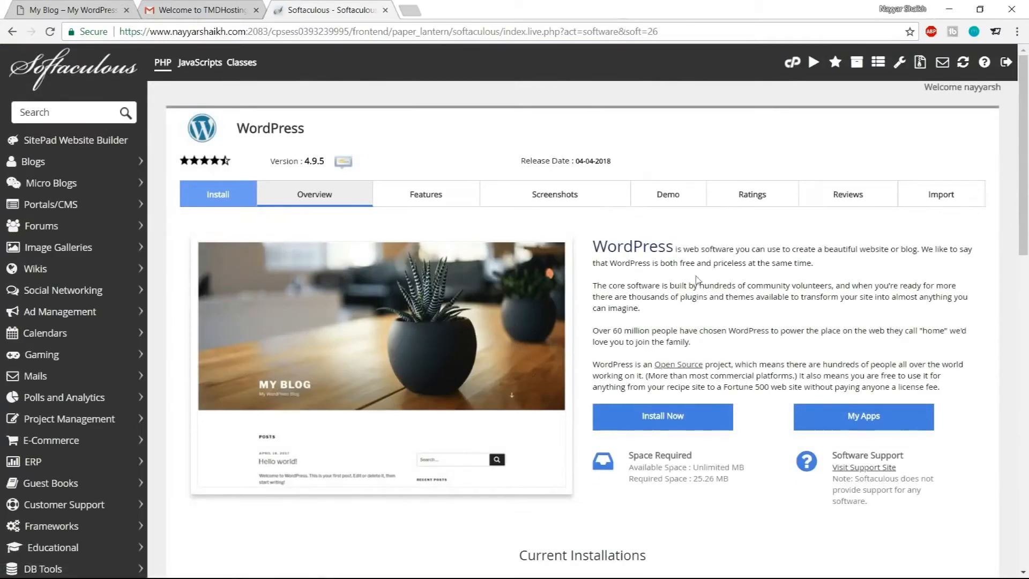
left_click(665, 423)
left_click(598, 299)
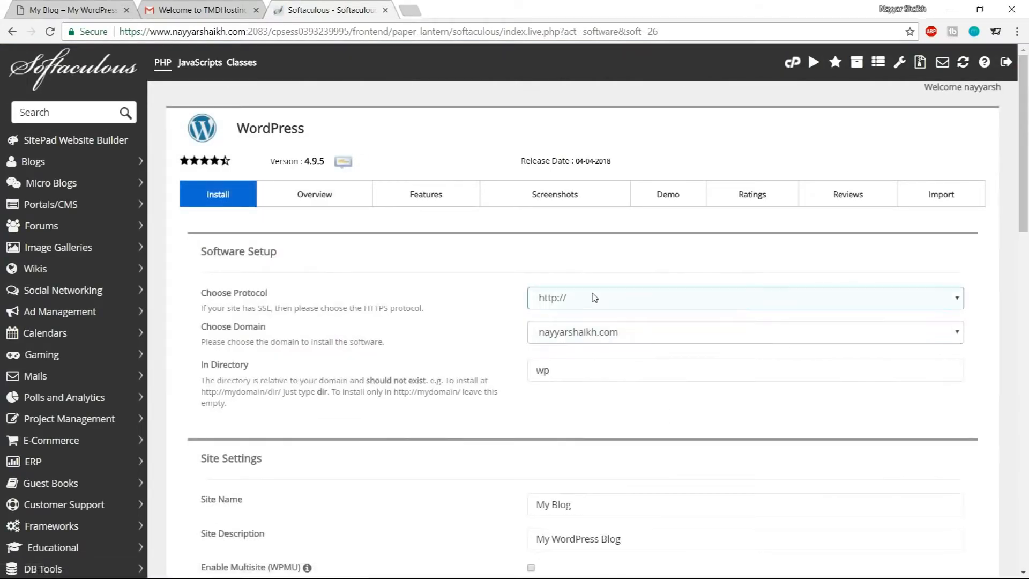
left_click(595, 357)
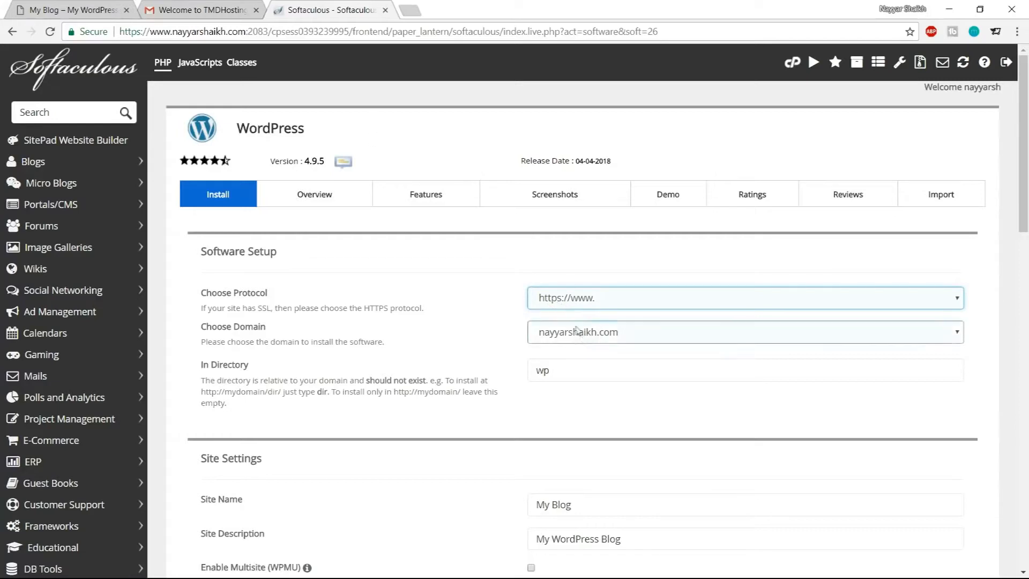
left_click(93, 32)
left_click(270, 49)
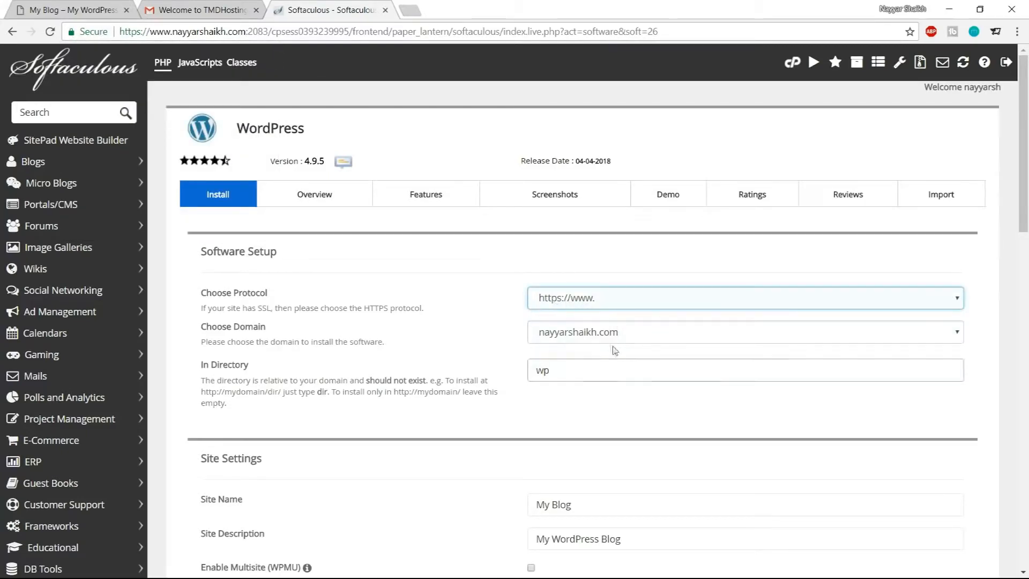
Choose the hotel subdomain as the install domain and clear the wp install directory
left_click(599, 337)
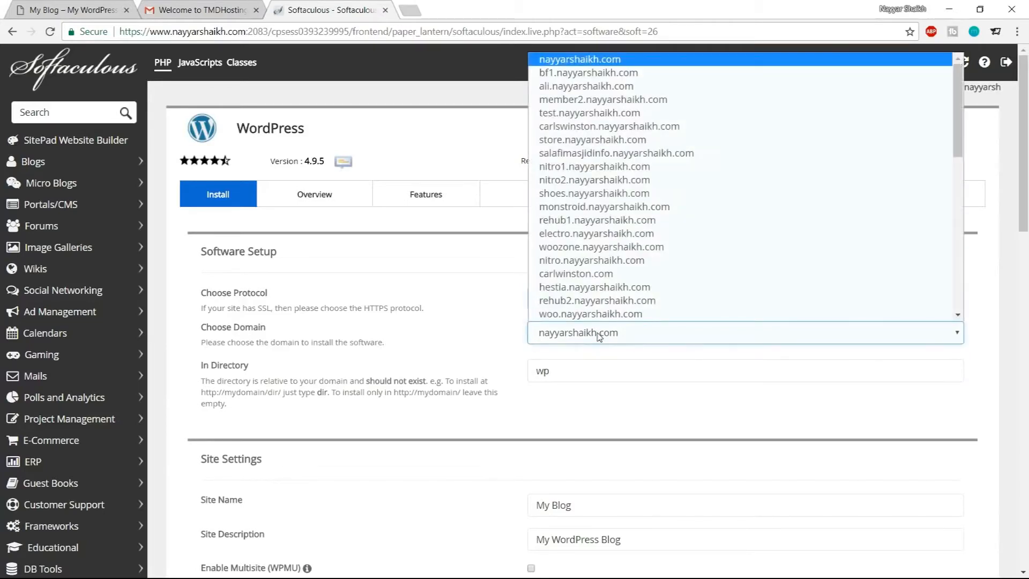
type("hotel.")
key("Return")
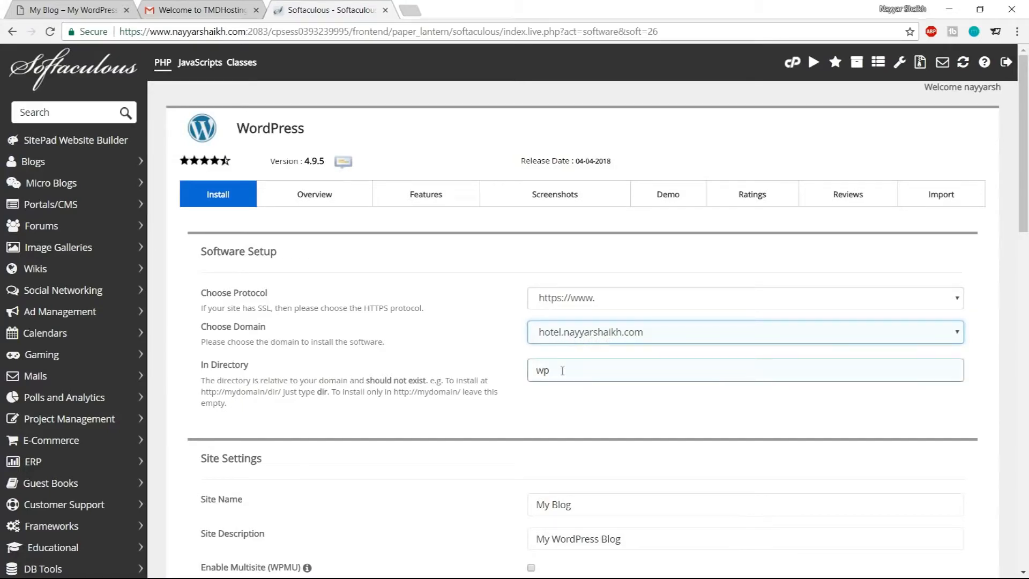
key("Tab")
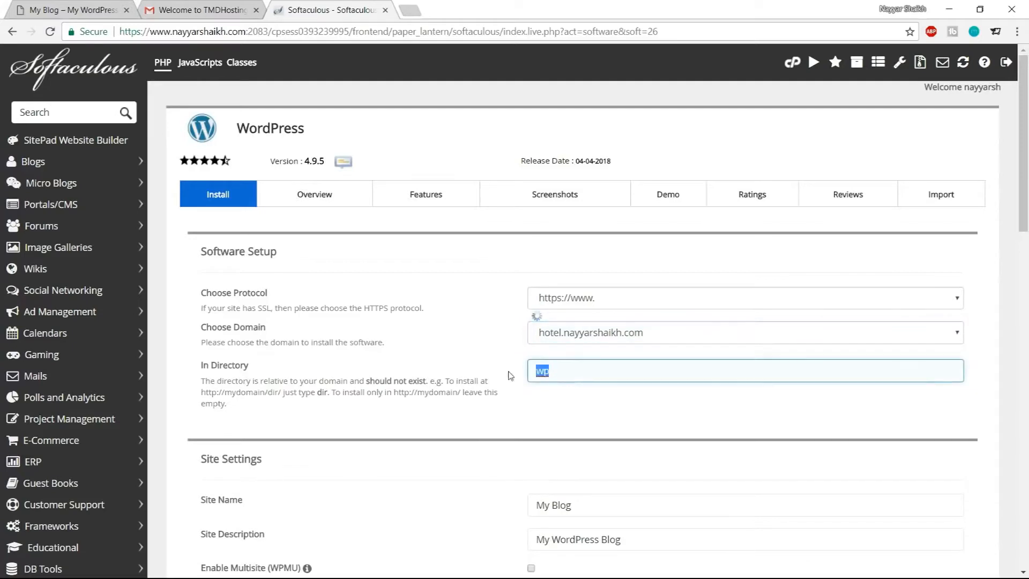
key("BackSpace")
Set the site name to Hotel Booking Website
scroll(658, 436, "down", 5)
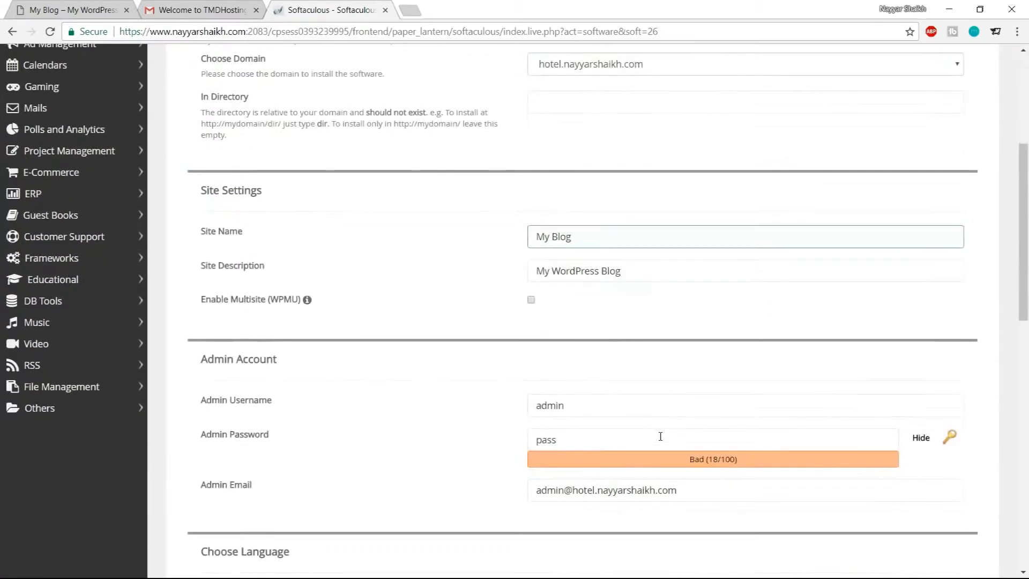
left_click_drag(573, 236, 511, 238)
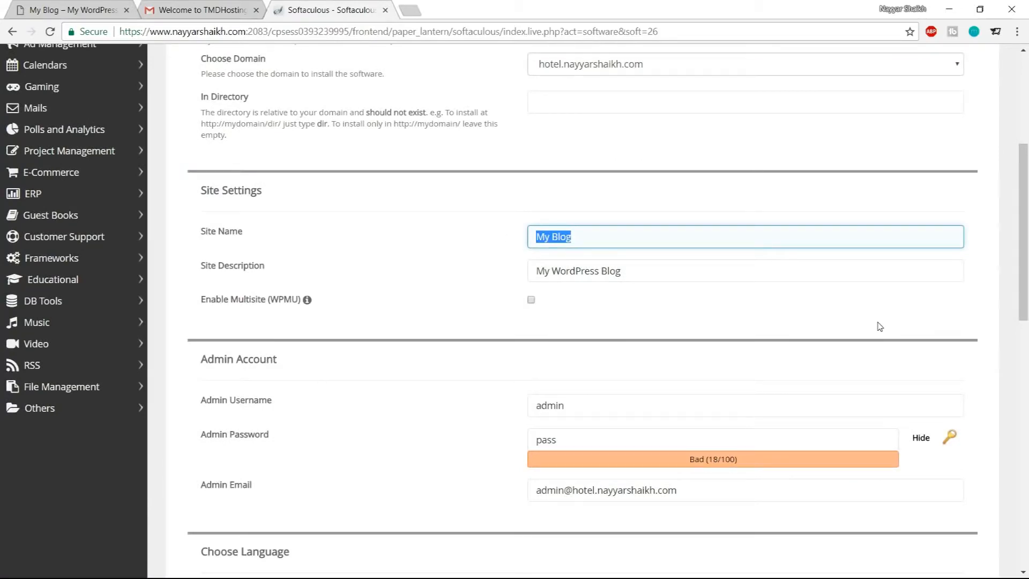
type("H")
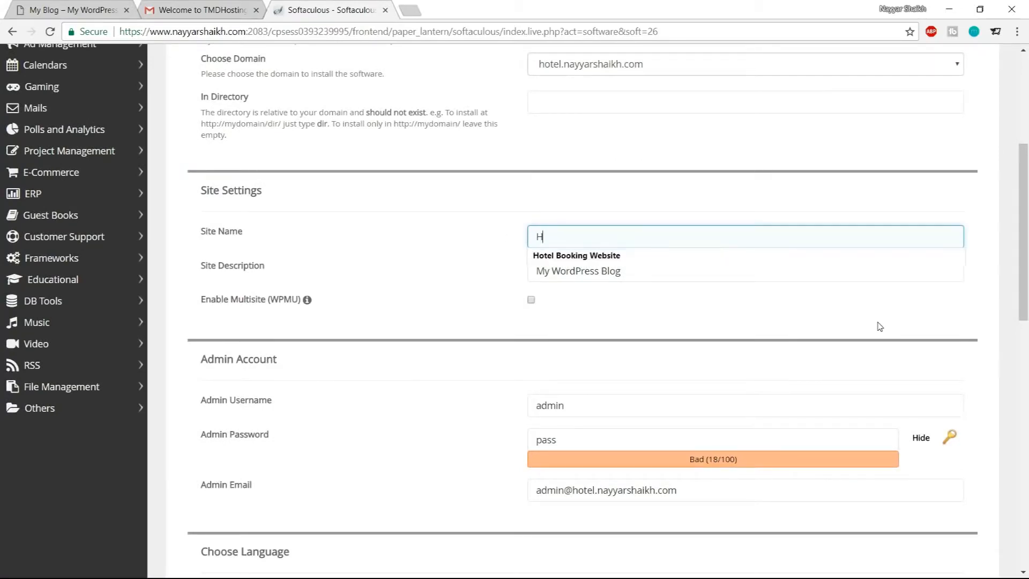
left_click(666, 254)
Replace the site description with a byline crediting the site owner
left_click_drag(659, 268, 471, 268)
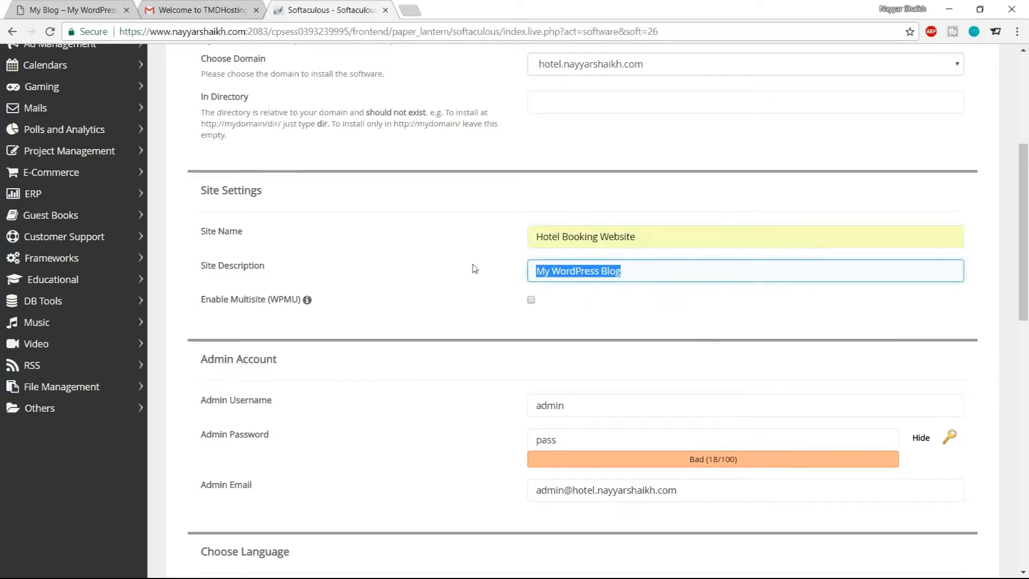
type("By")
left_click(616, 287)
Replace the admin username with the owner's name
scroll(670, 319, "down", 1)
scroll(670, 319, "down", 2)
scroll(257, 279, "down", 1)
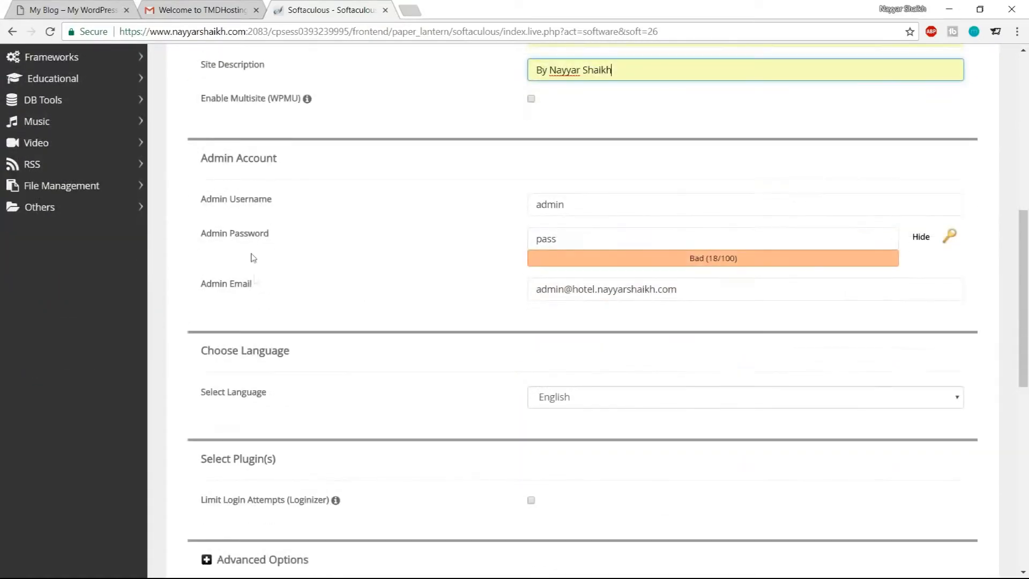
left_click(598, 206)
left_click_drag(600, 206, 484, 208)
key("BackSpace")
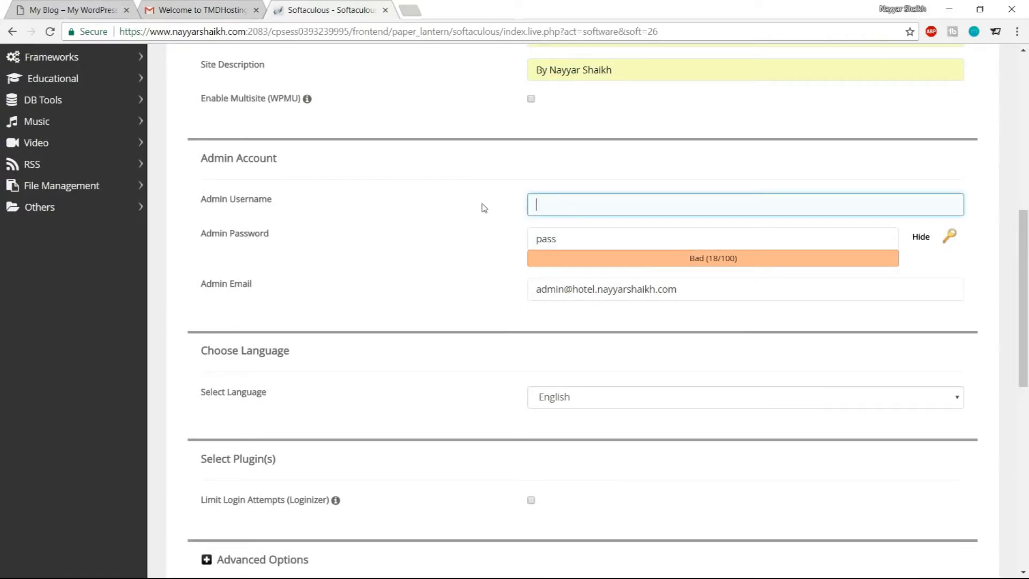
type("Nayyar_Shaikh")
left_click(606, 228)
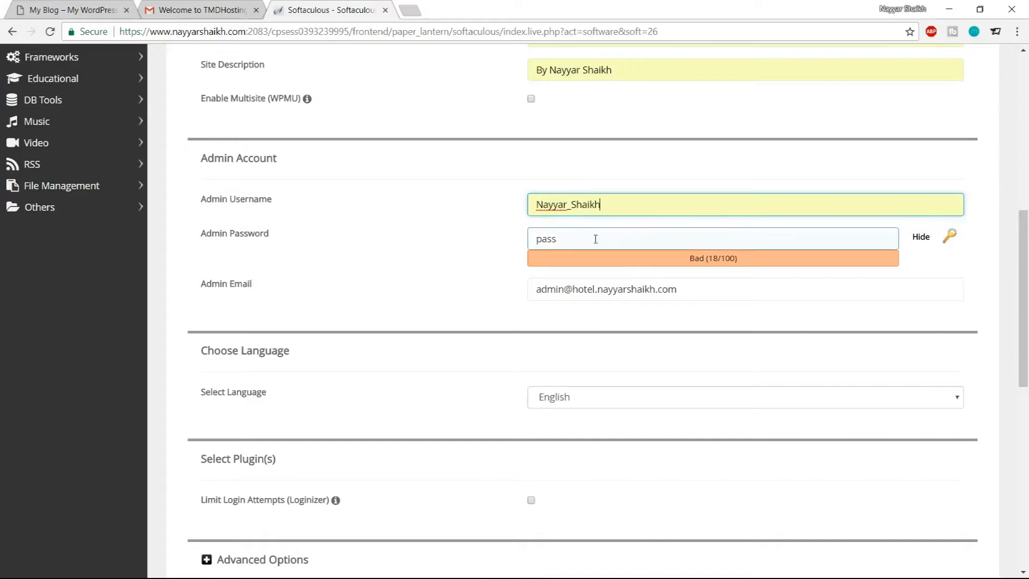
Hide the admin password field and enter a new admin password
left_click(922, 240)
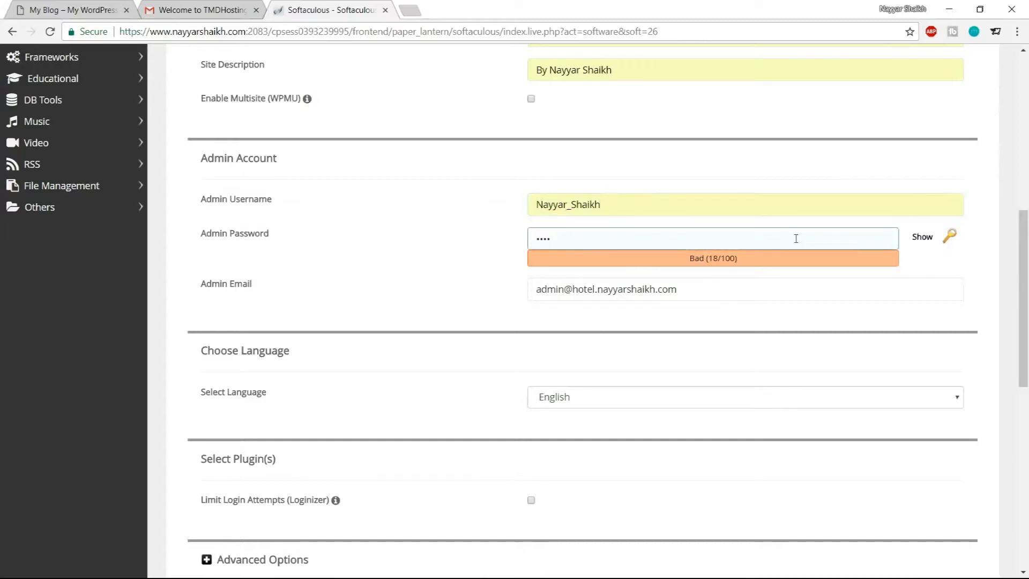
left_click_drag(795, 239, 544, 239)
type("••••••")
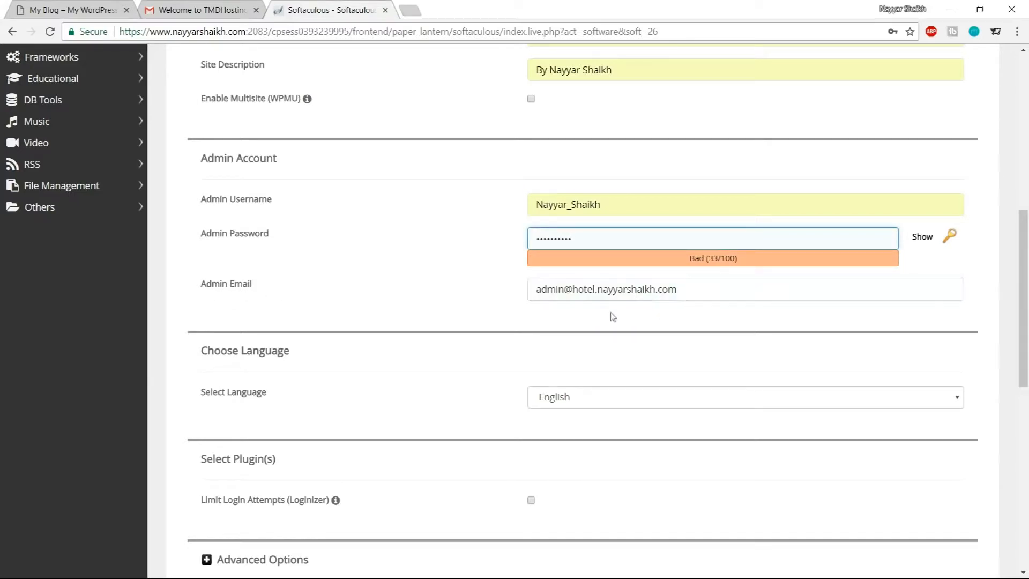
Fill in the admin e-mail address from autofill
left_click_drag(706, 290, 442, 292)
type("re")
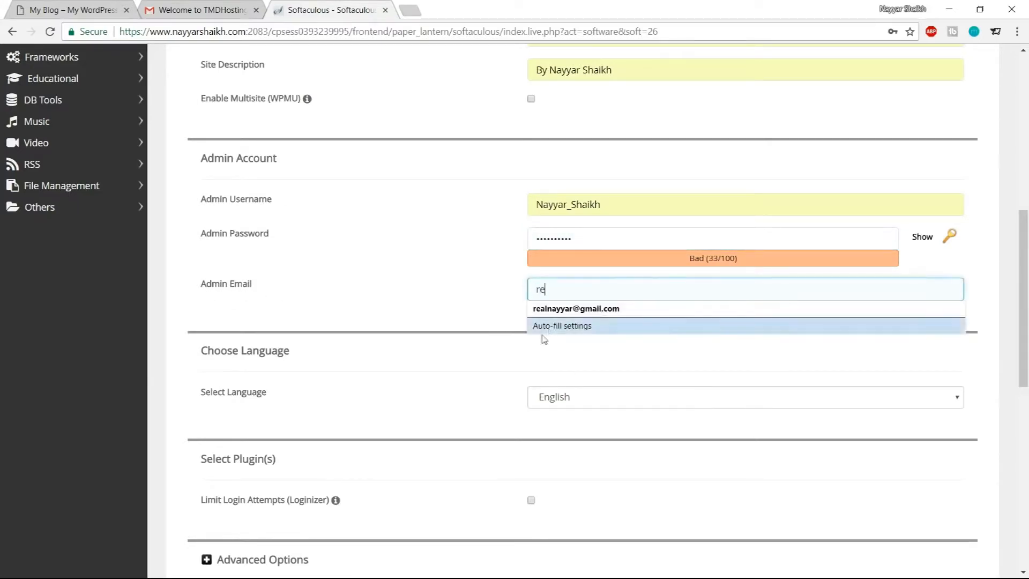
left_click(599, 309)
Run the WordPress installation without choosing a theme
scroll(694, 397, "down", 1)
scroll(693, 398, "down", 8)
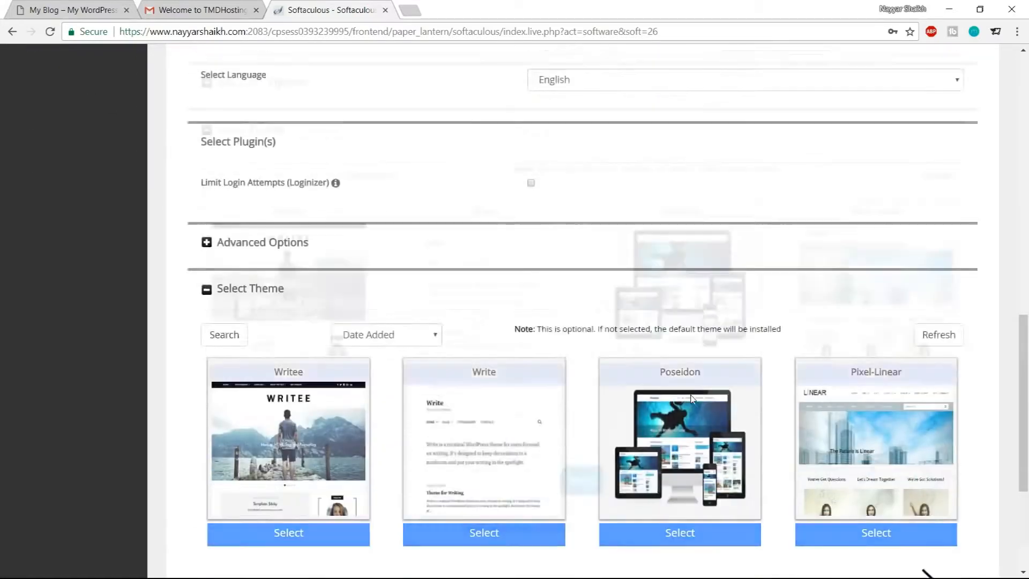
left_click(581, 416)
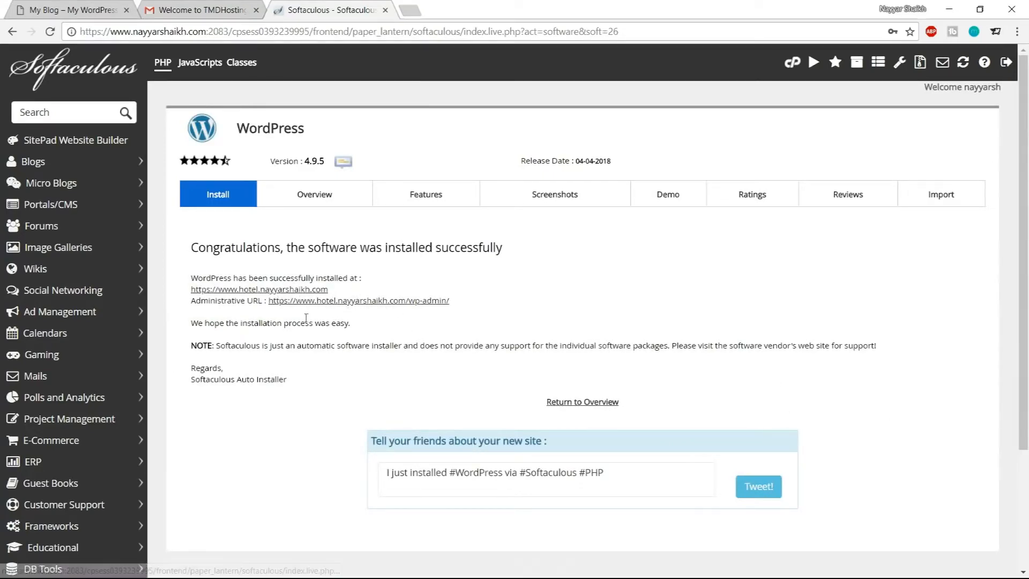
Open the new site's administrative URL in a new tab and close the Softaculous tab
middle_click(394, 303)
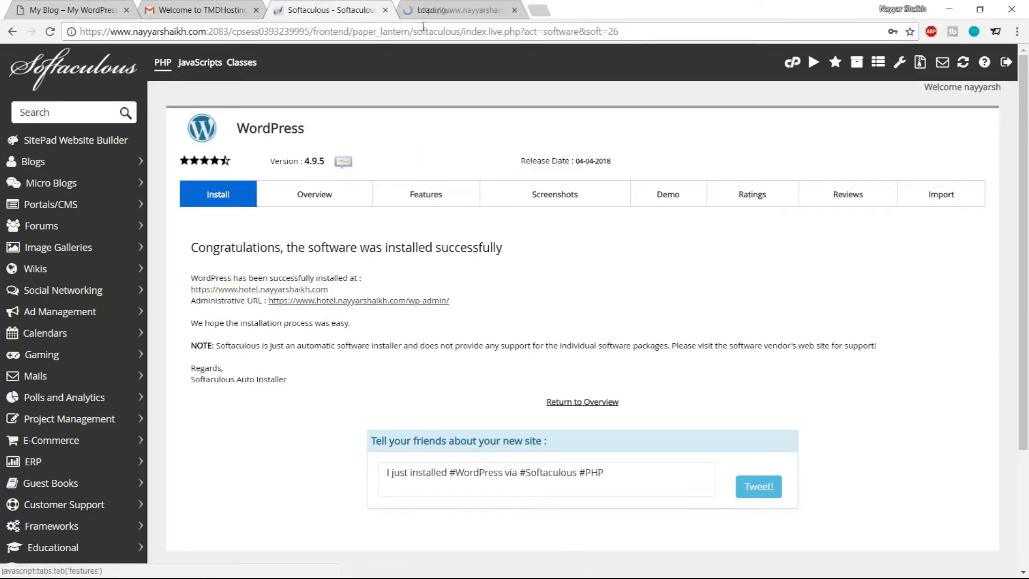
left_click(386, 10)
left_click(257, 10)
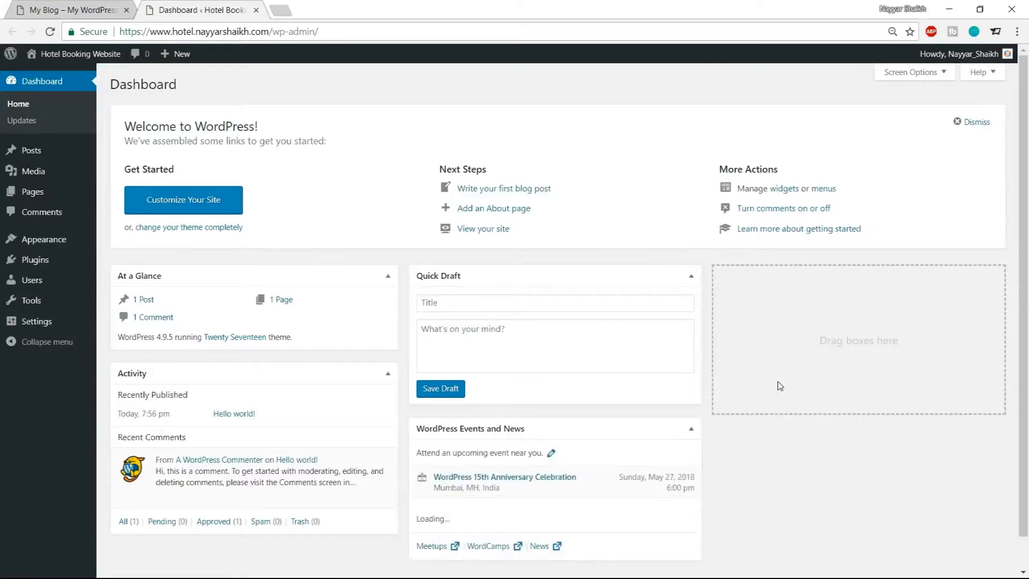
Open the new site's front end in a new tab, view it, and return to the dashboard
mouse_move(70, 56)
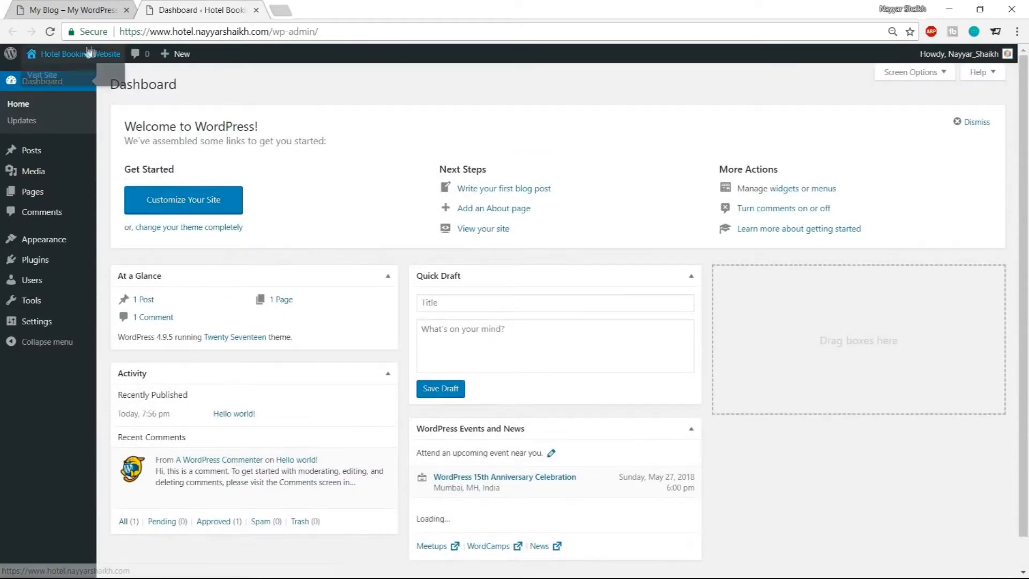
right_click(50, 80)
left_click(58, 86)
left_click(351, 4)
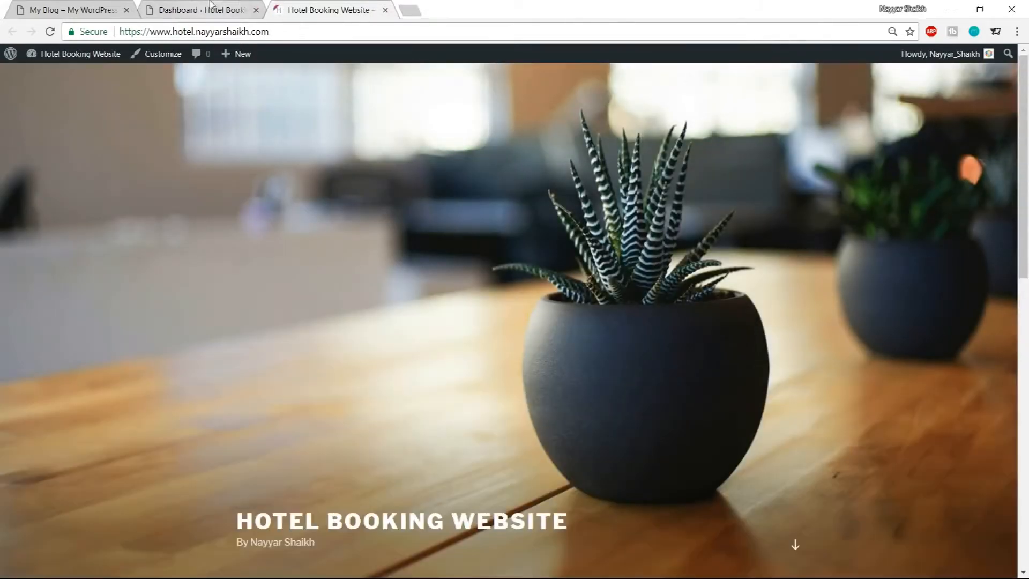
left_click(211, 4)
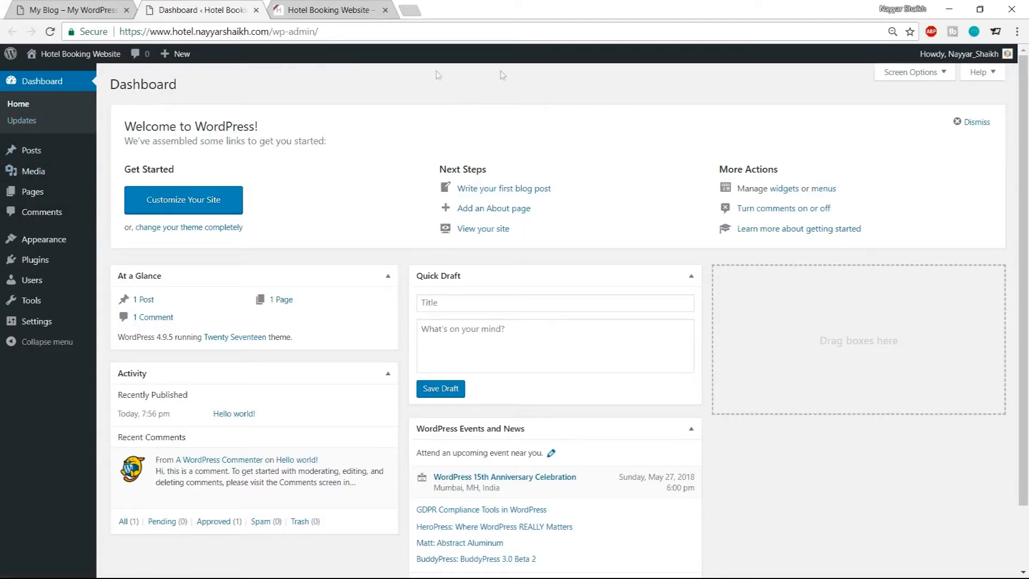
Examine the dashboard's wp-admin address in the address bar
left_click_drag(123, 26, 275, 31)
left_click(270, 31)
left_click_drag(275, 33, 329, 32)
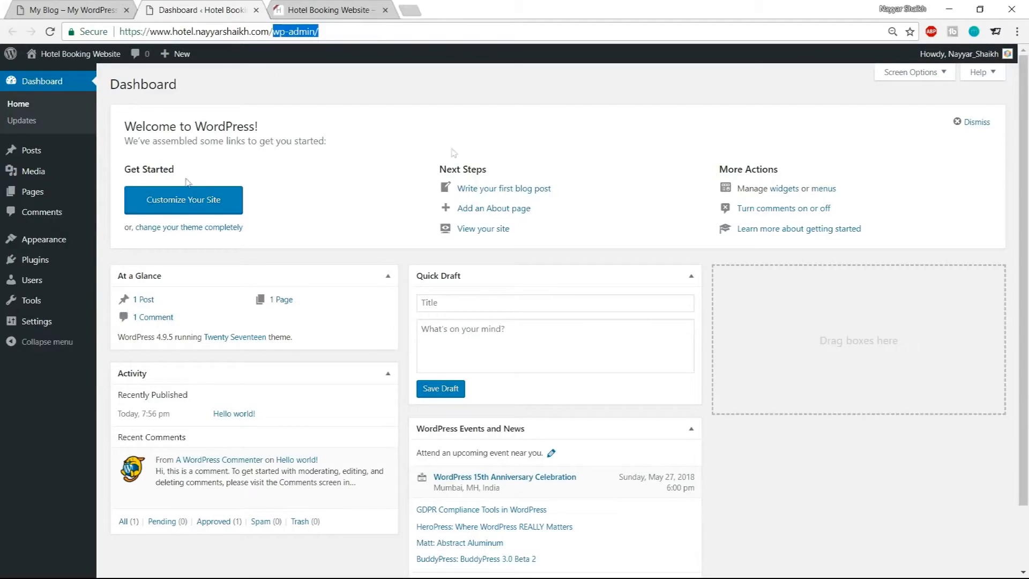
scroll(546, 355, "down", 1)
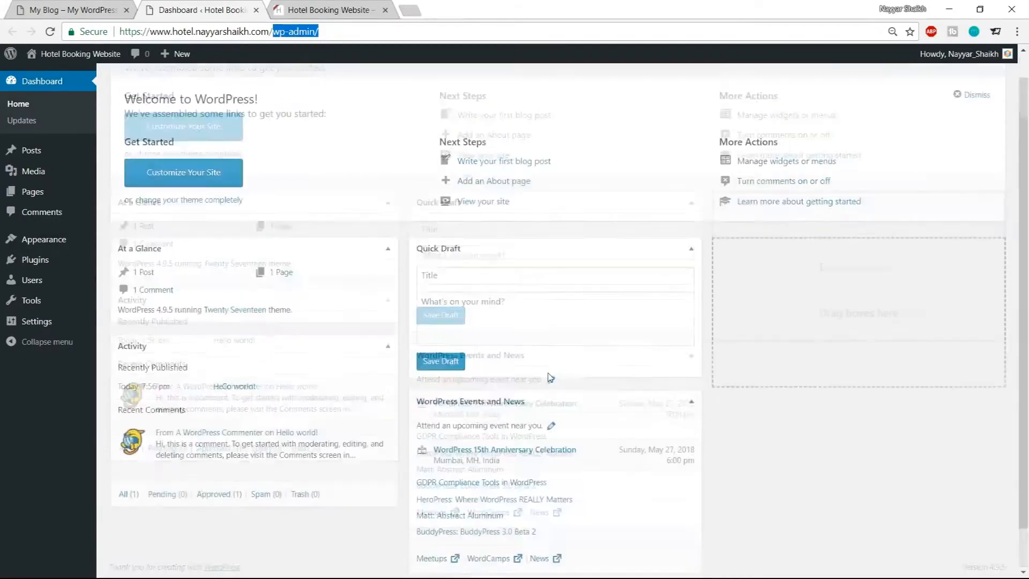
Open the installed themes page from the dashboard
scroll(547, 370, "up", 1)
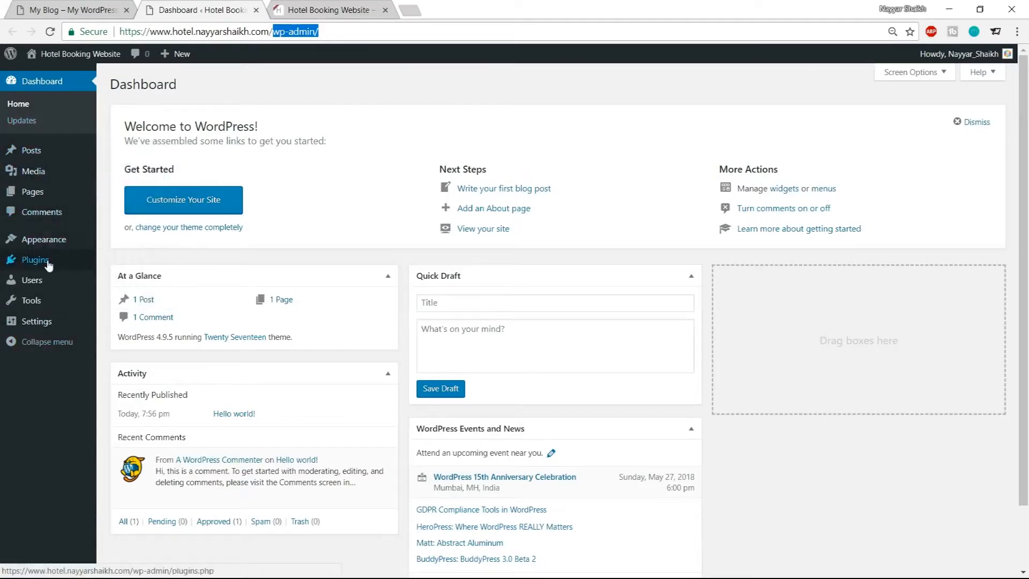
mouse_move(49, 239)
left_click(54, 242)
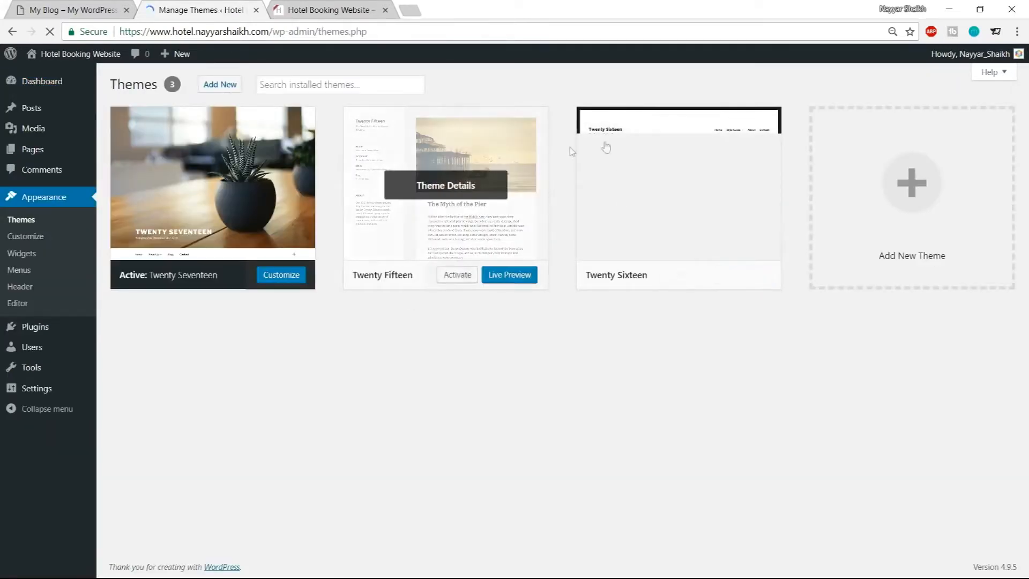
mouse_move(669, 215)
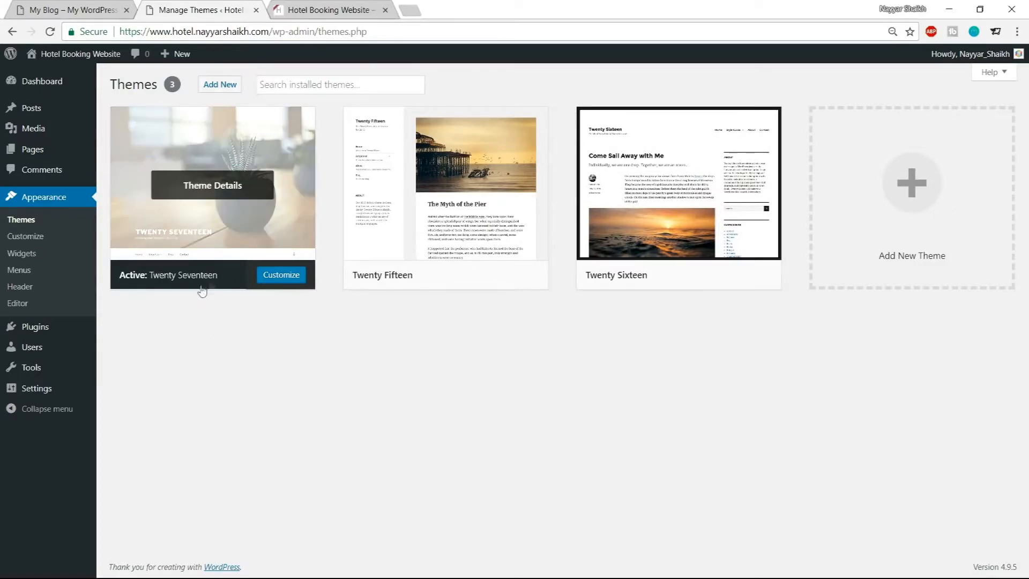
View the site's front end in its tab, then return to the themes page
left_click(312, 5)
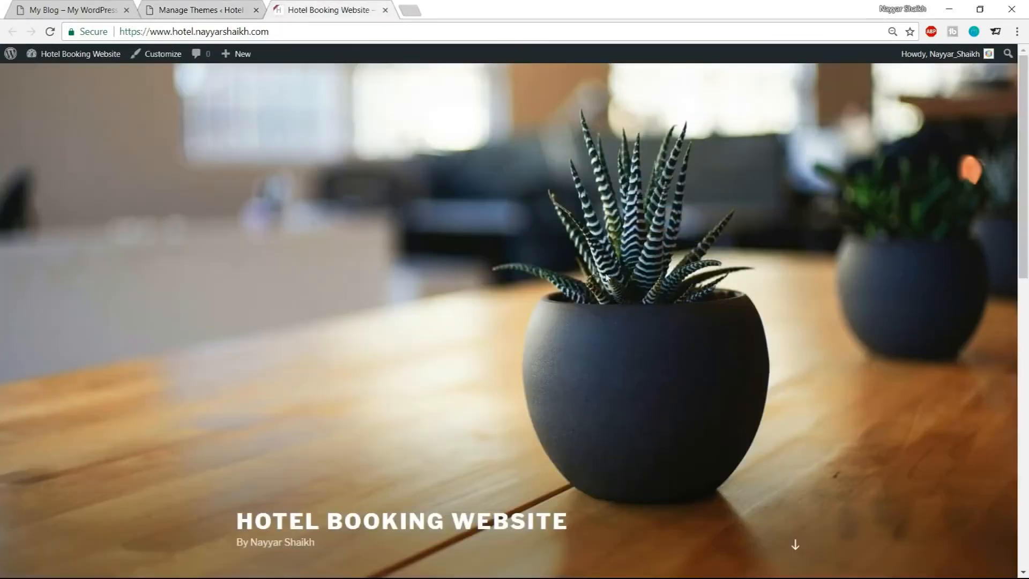
scroll(712, 362, "down", 6)
scroll(202, 140, "up", 6)
left_click(211, 8)
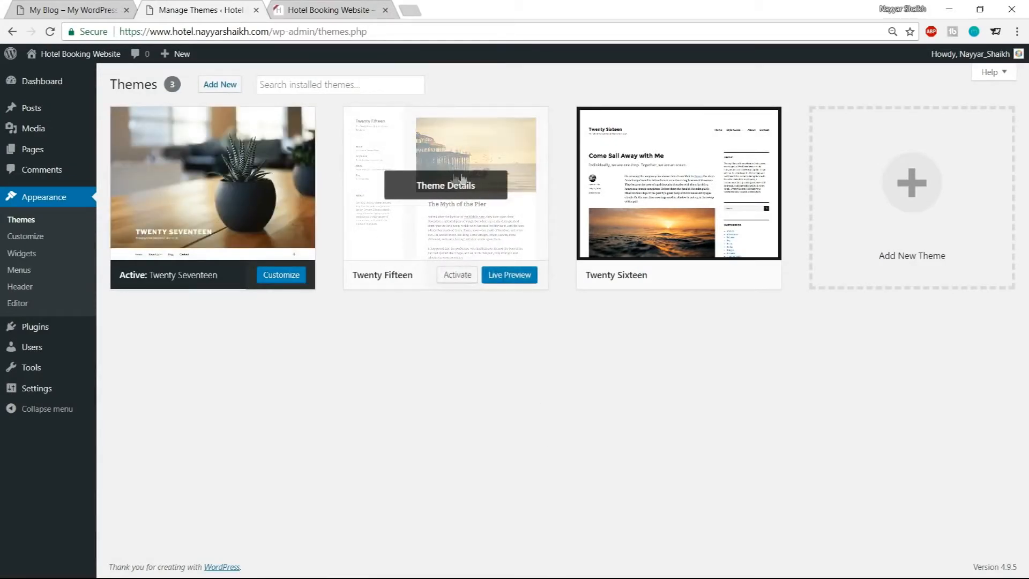
Delete the Twenty Fifteen theme, confirming the deletion
left_click(414, 178)
left_click(973, 547)
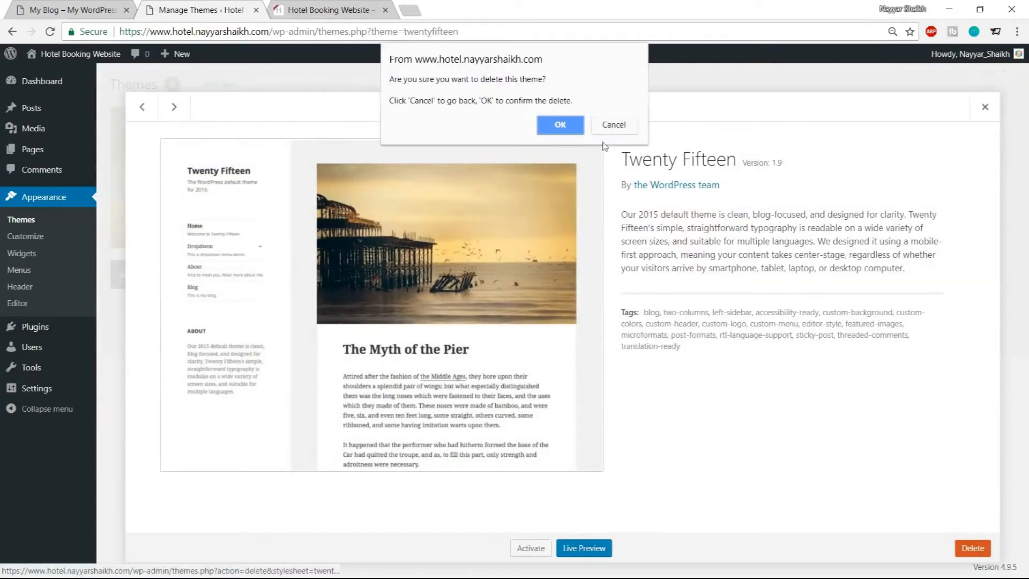
left_click(559, 125)
Delete the Twenty Sixteen theme, confirming the deletion
left_click(590, 156)
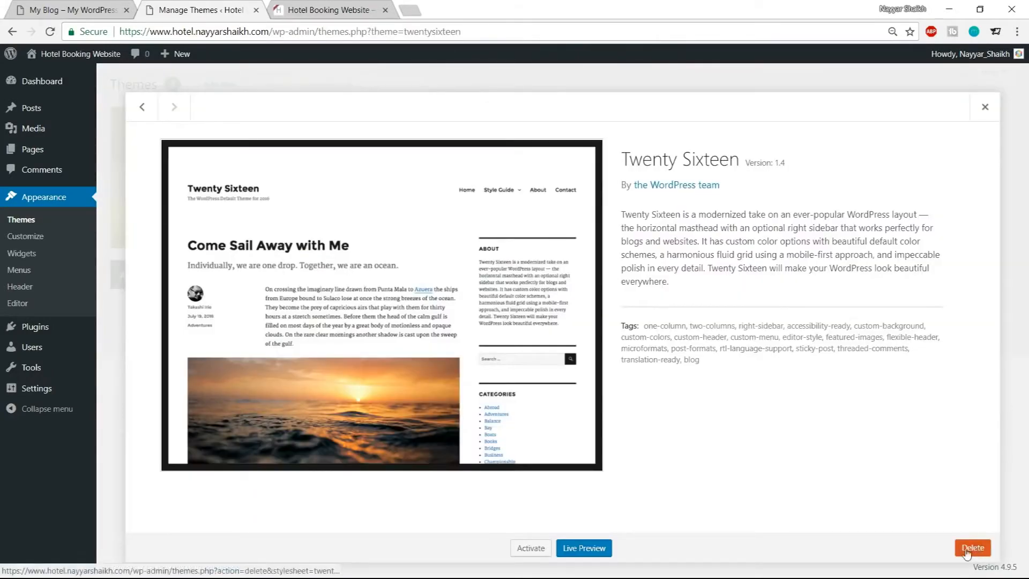
left_click(973, 547)
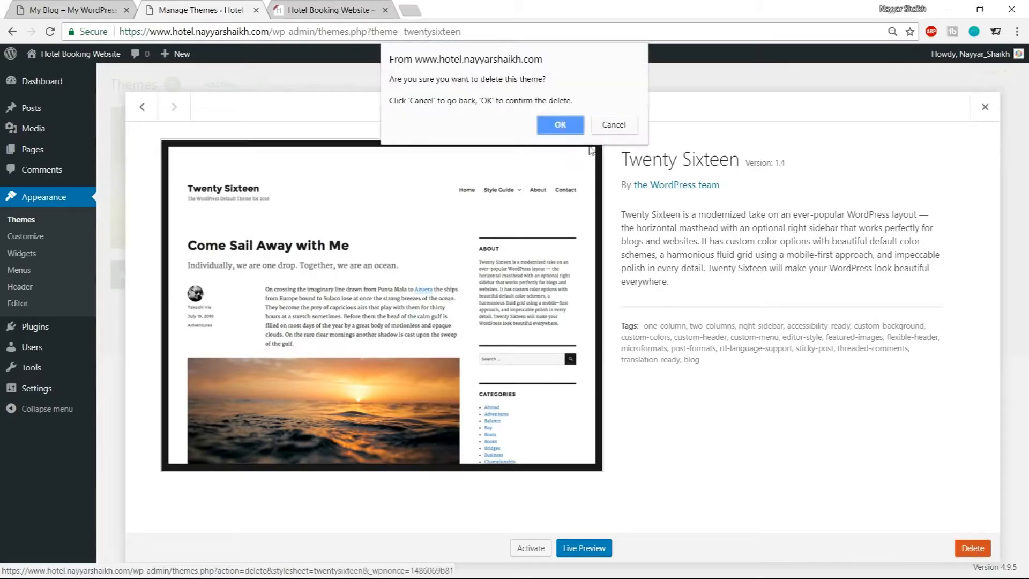
left_click(558, 126)
Scroll through the site's front end and the hotel demo site to compare them
left_click(328, 8)
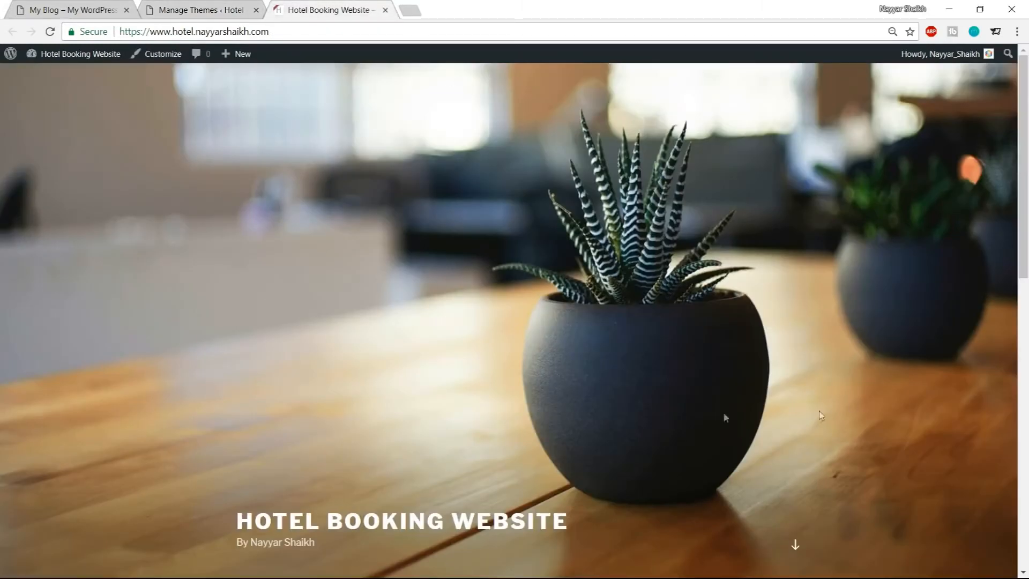
scroll(682, 457, "down", 8)
scroll(701, 477, "up", 6)
scroll(700, 477, "up", 2)
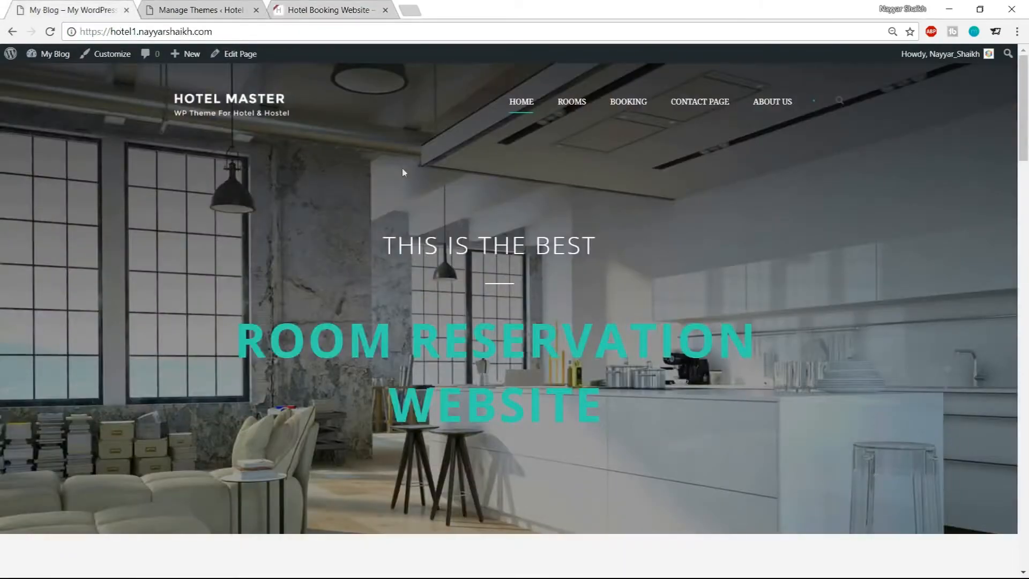
scroll(499, 304, "down", 5)
scroll(498, 304, "down", 4)
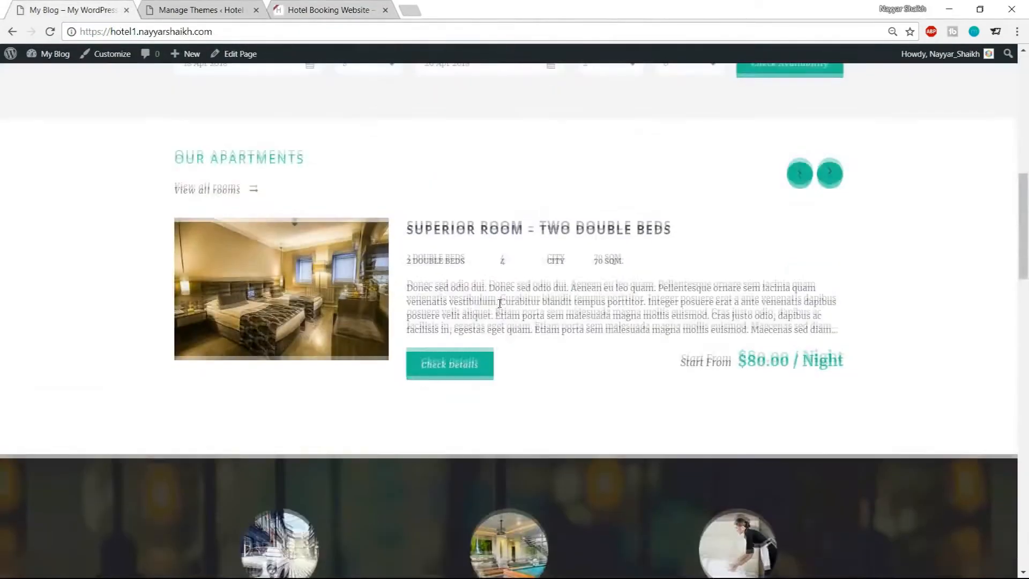
scroll(648, 268, "up", 4)
scroll(718, 308, "down", 3)
scroll(719, 304, "down", 5)
scroll(718, 304, "up", 8)
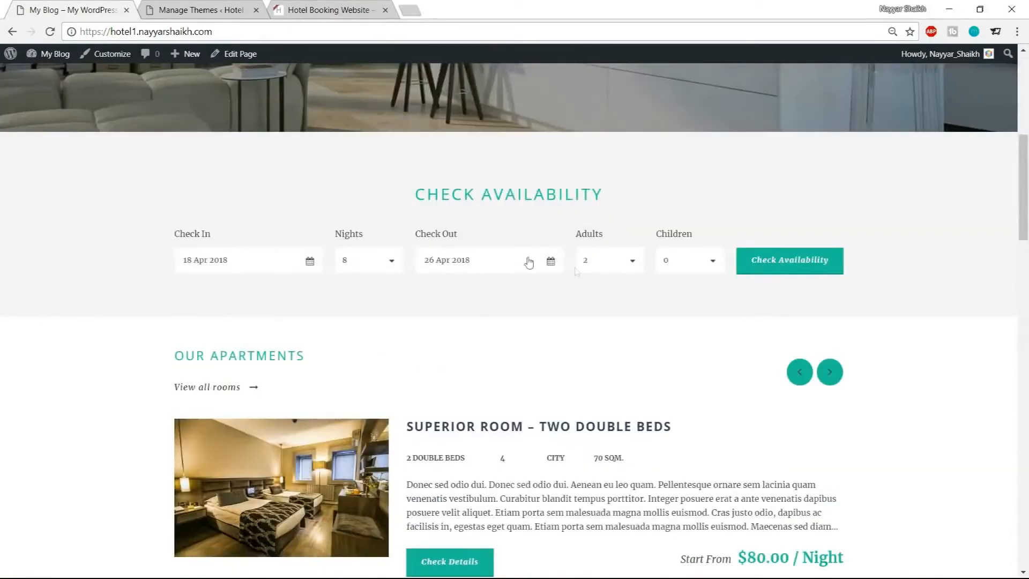
scroll(628, 295, "up", 5)
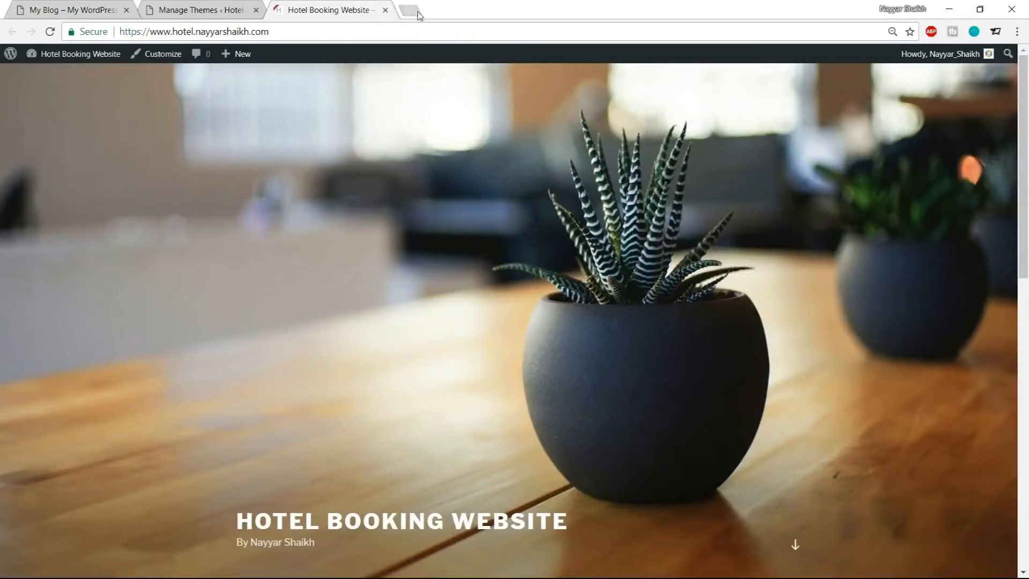
Open bloggdude.com/hotel in a new browser tab
left_click(418, 15)
type("b")
key("Right")
type("/")
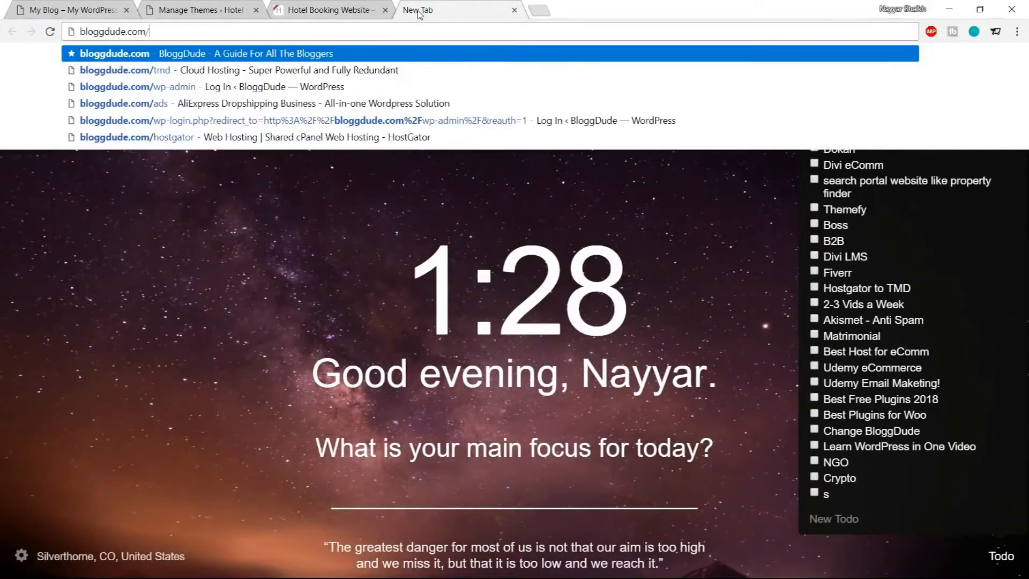
type("hotel")
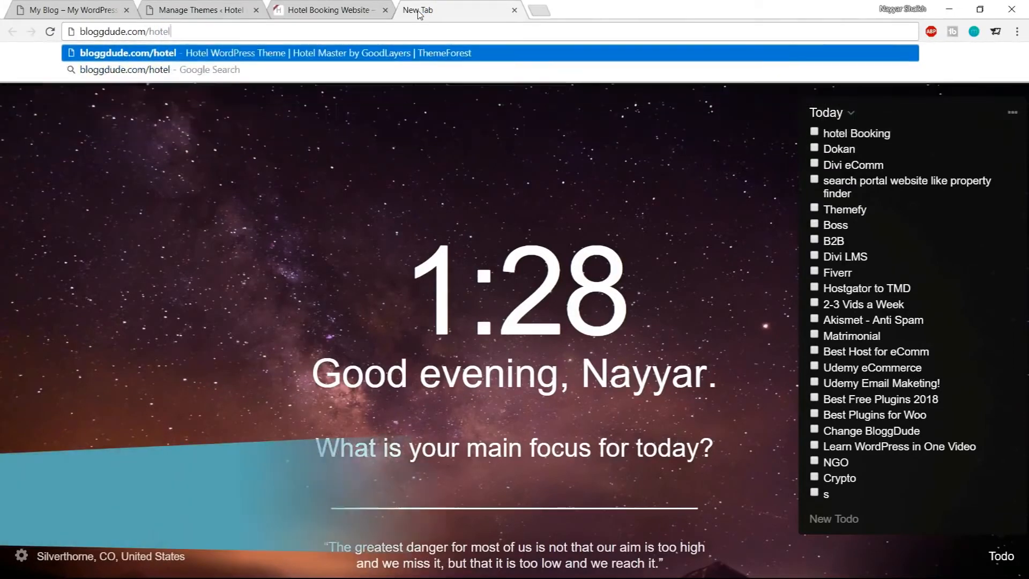
key("Return")
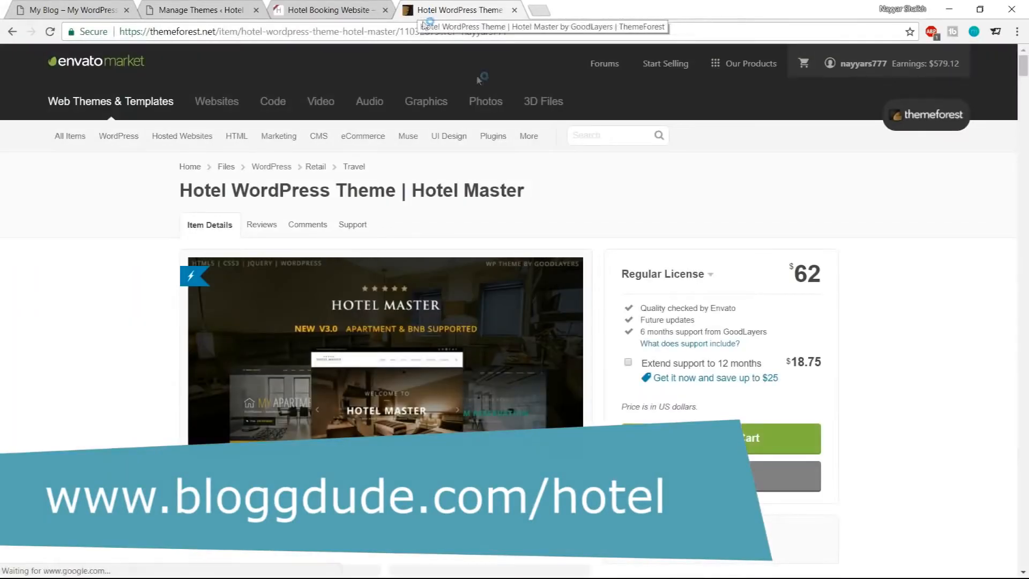
Review the Hotel Master theme's features on its ThemeForest page, then close that tab and return to the themes page
scroll(252, 166, "down", 3)
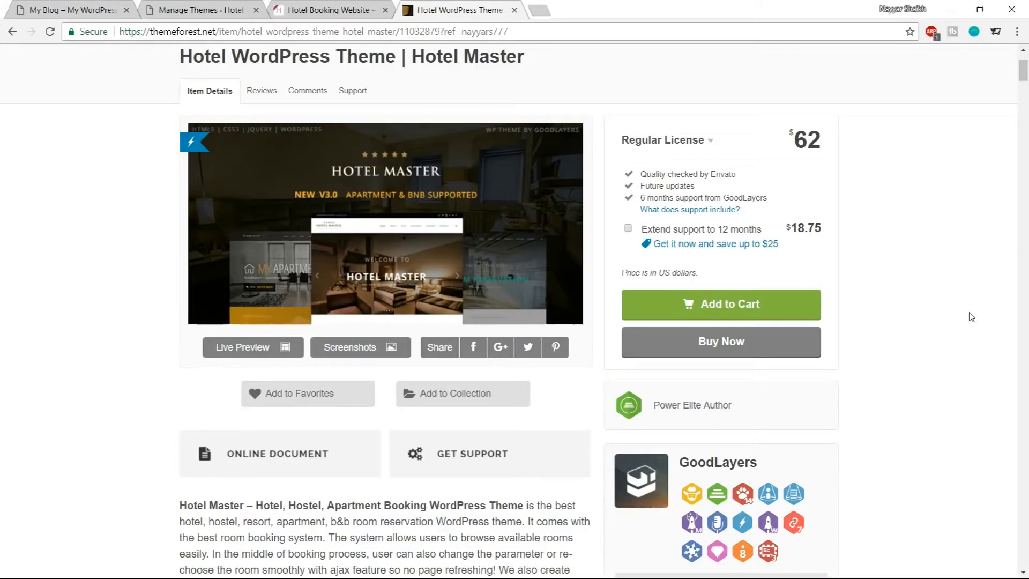
scroll(865, 389, "down", 12)
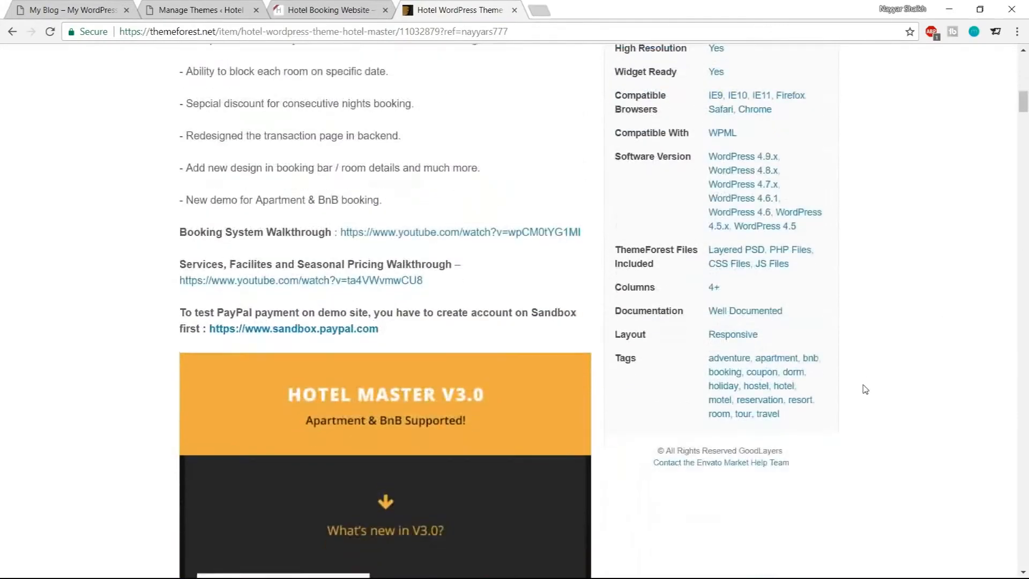
scroll(865, 389, "down", 7)
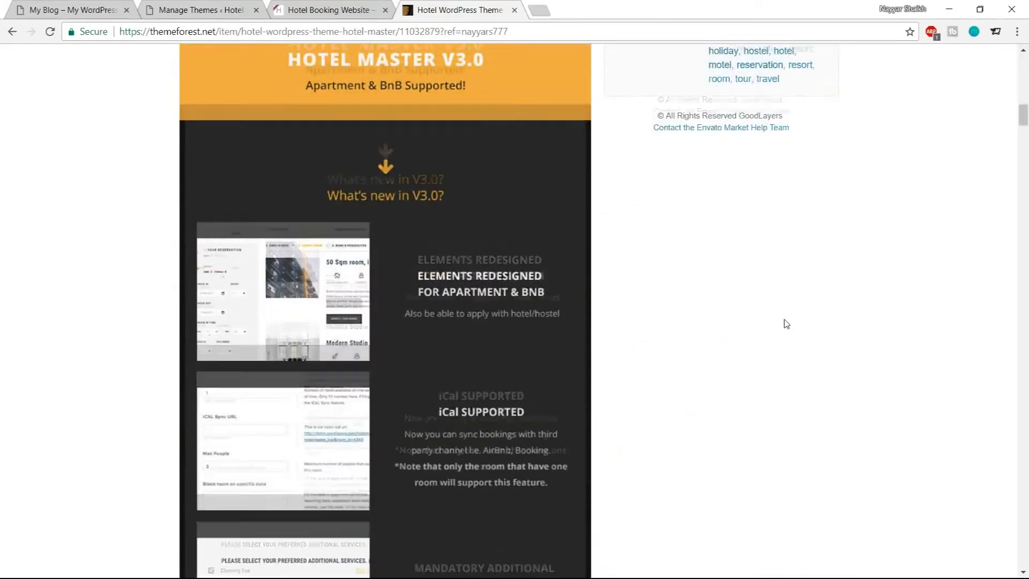
scroll(787, 324, "down", 14)
scroll(787, 324, "down", 15)
scroll(784, 322, "down", 3)
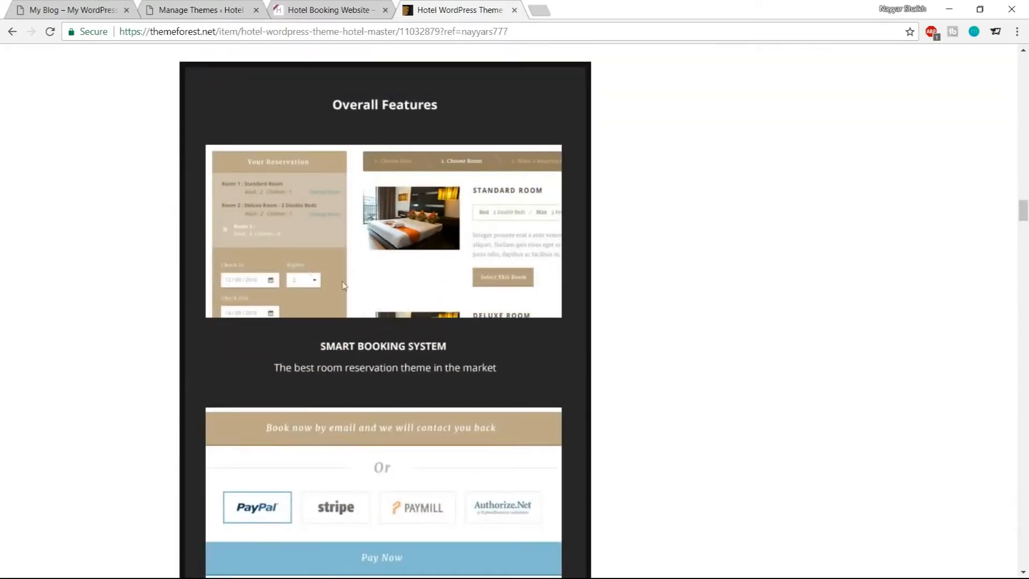
scroll(424, 250, "down", 4)
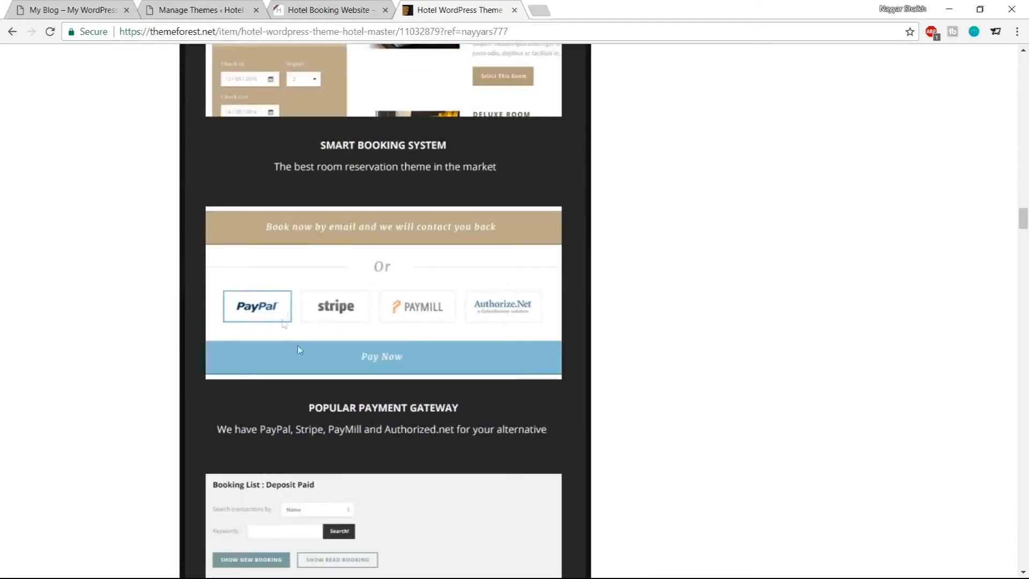
scroll(384, 296, "down", 5)
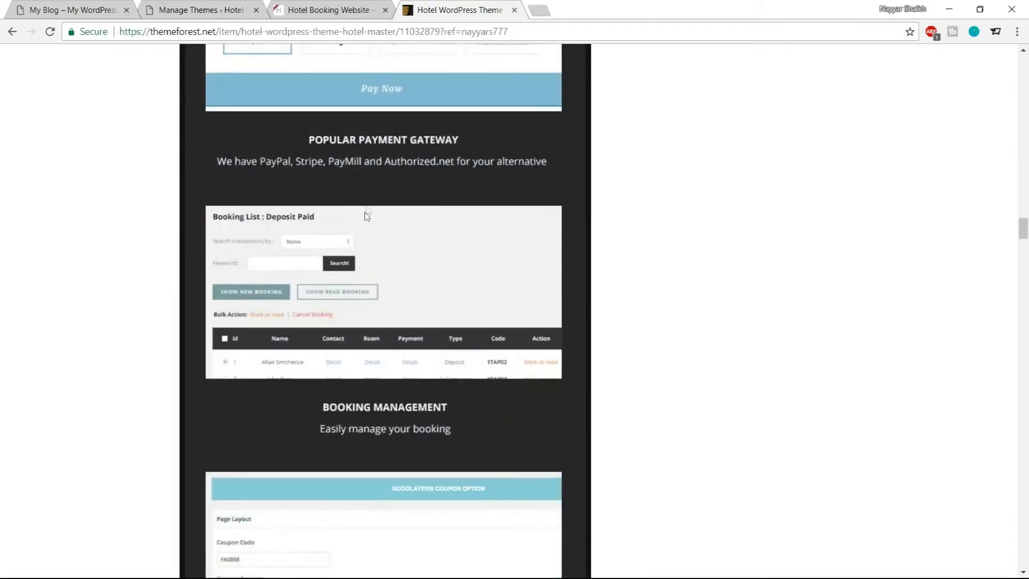
scroll(450, 320, "down", 3)
scroll(428, 273, "up", 3)
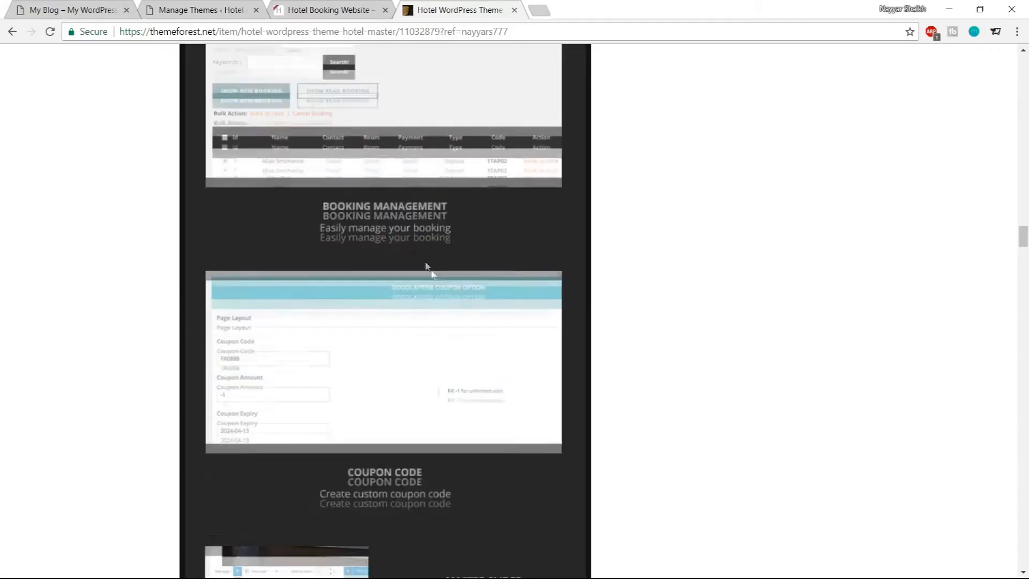
scroll(472, 338, "down", 5)
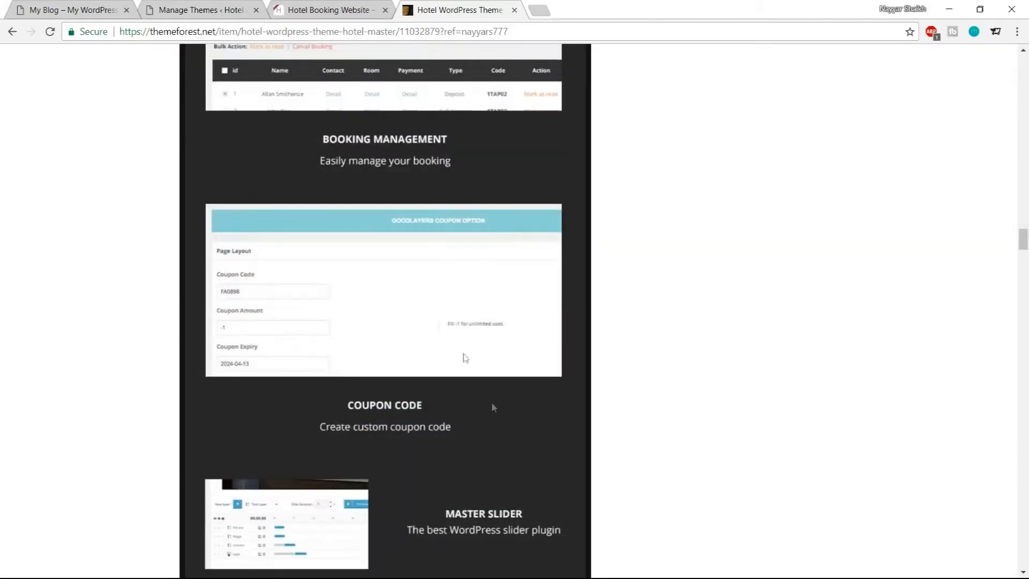
scroll(474, 285, "down", 3)
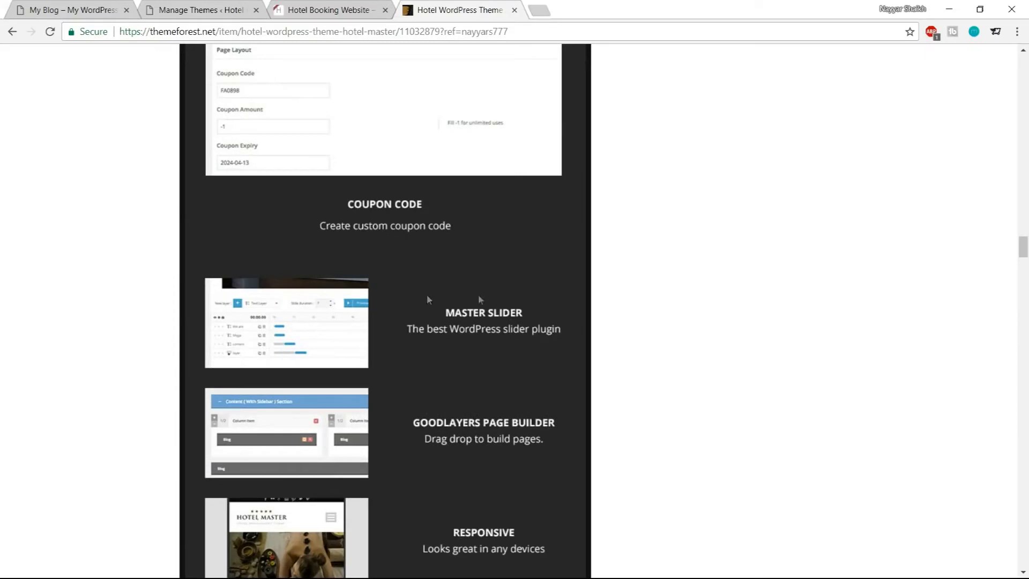
scroll(499, 338, "down", 1)
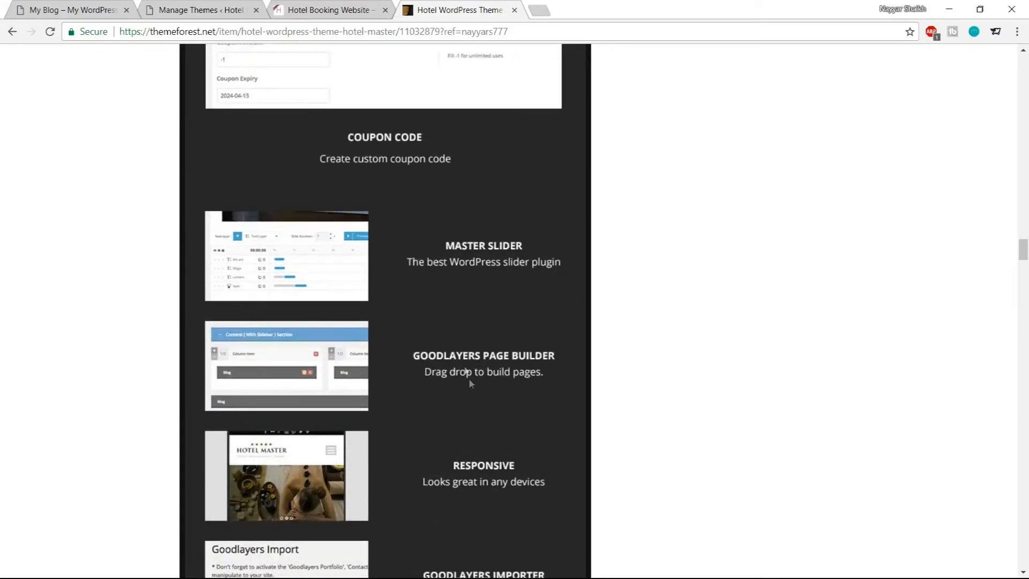
scroll(339, 296, "down", 1)
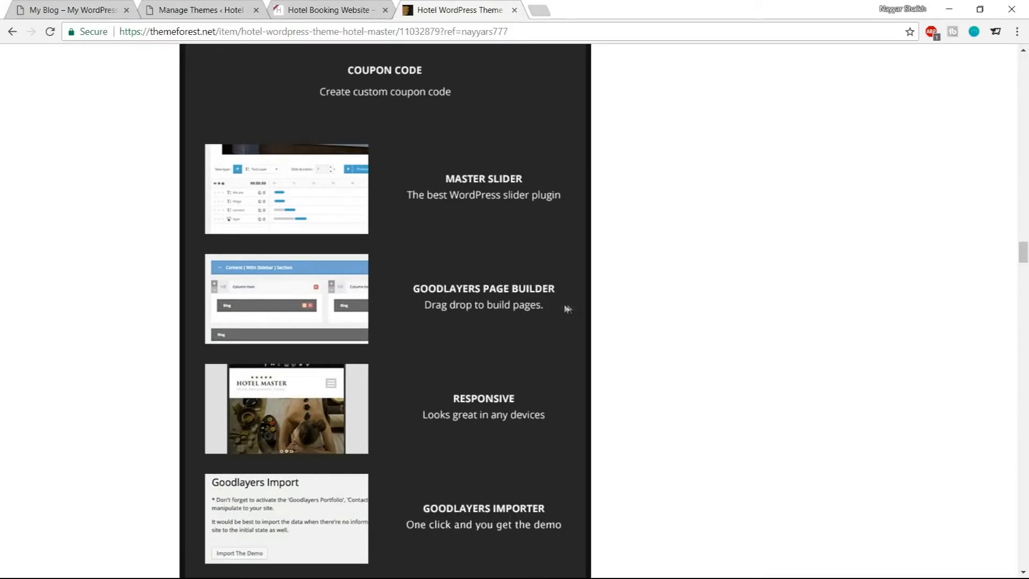
scroll(687, 322, "down", 2)
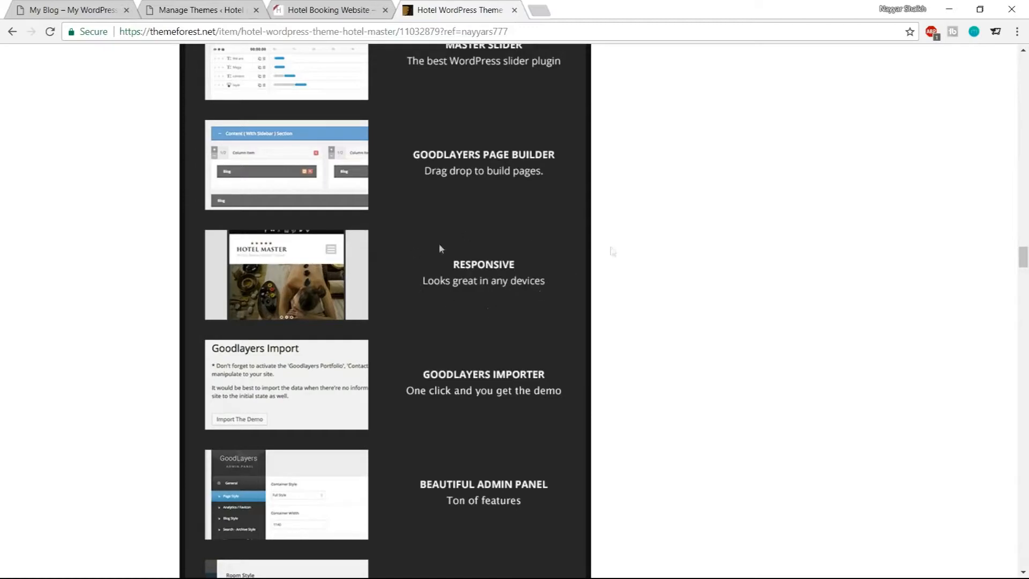
scroll(439, 248, "down", 6)
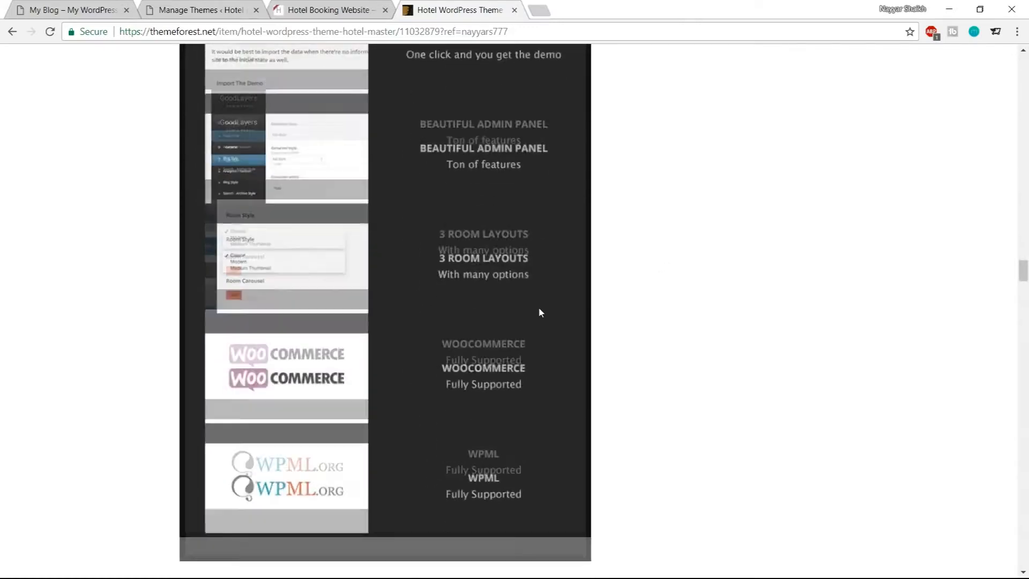
scroll(539, 313, "down", 3)
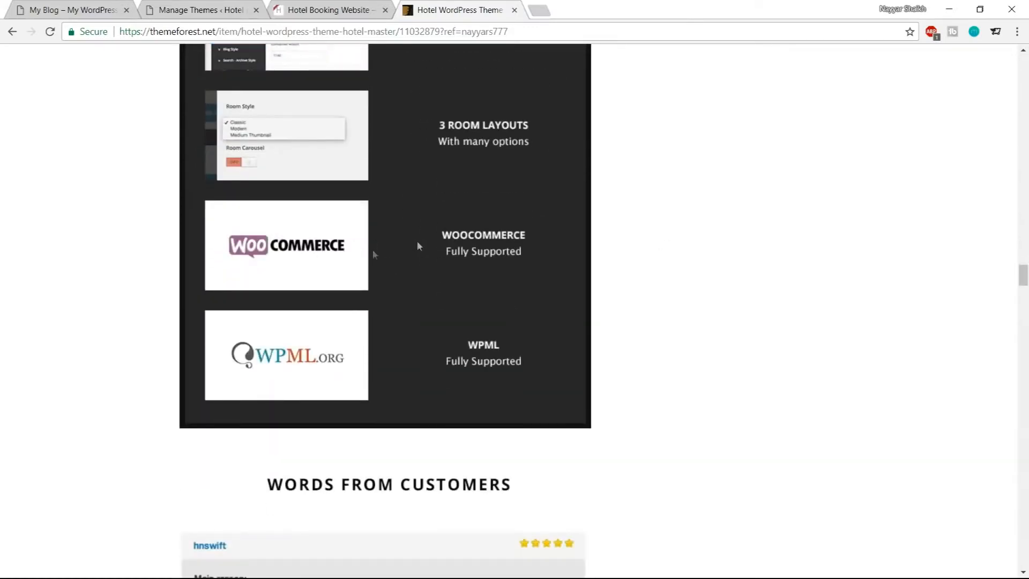
scroll(684, 416, "up", 12)
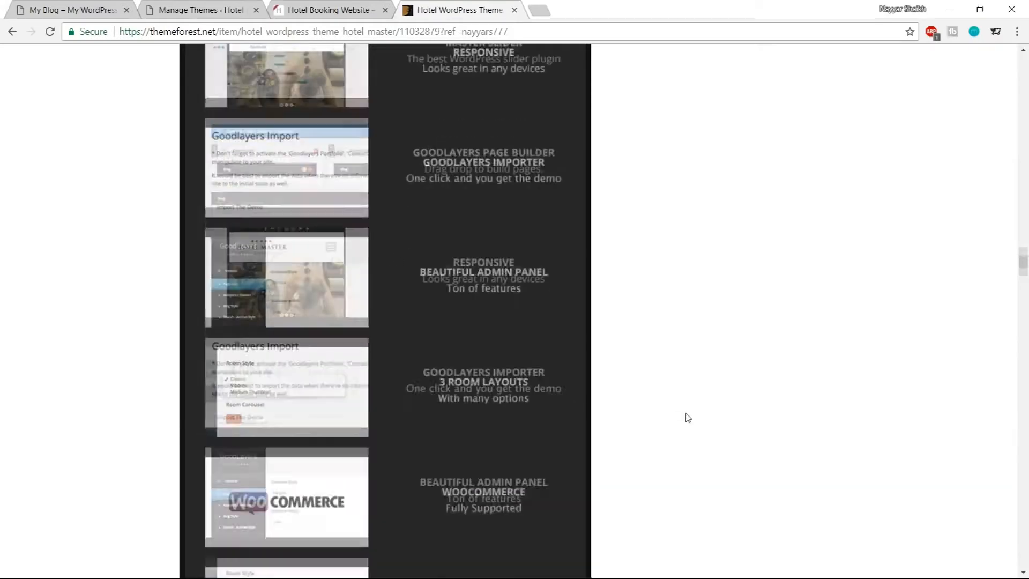
scroll(928, 357, "up", 15)
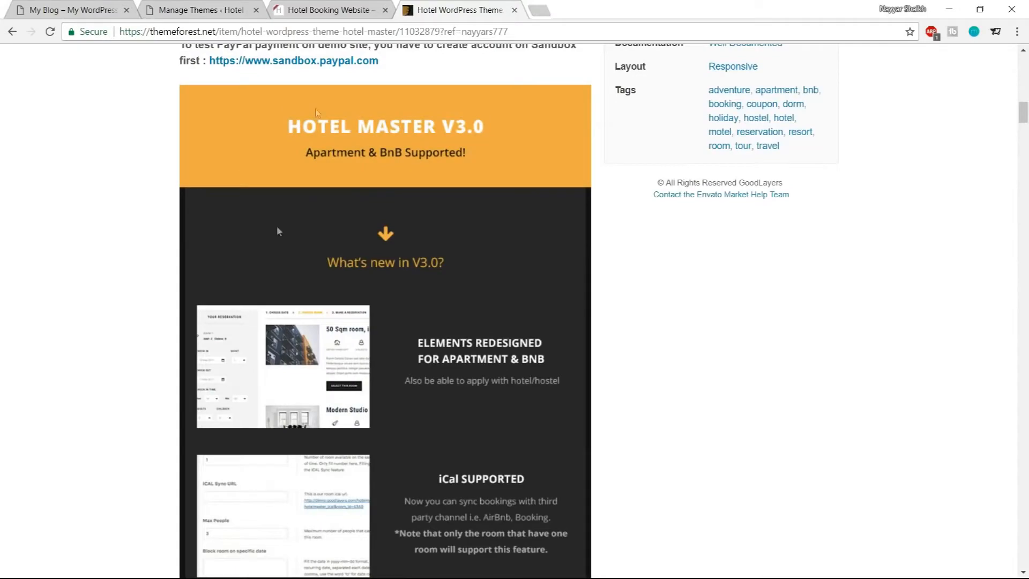
scroll(377, 275, "up", 15)
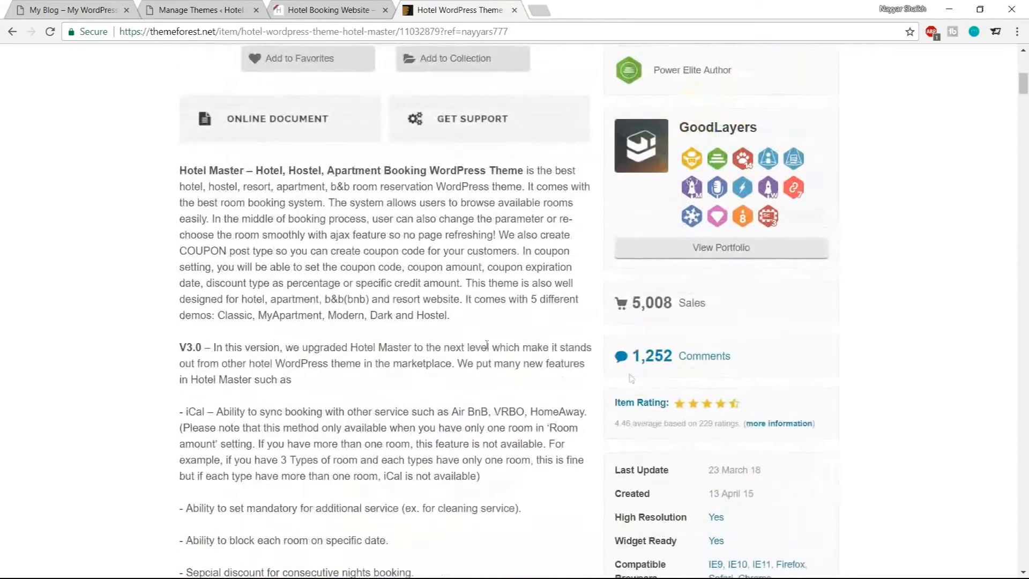
double_click(632, 303)
left_click(699, 303)
scroll(933, 341, "up", 9)
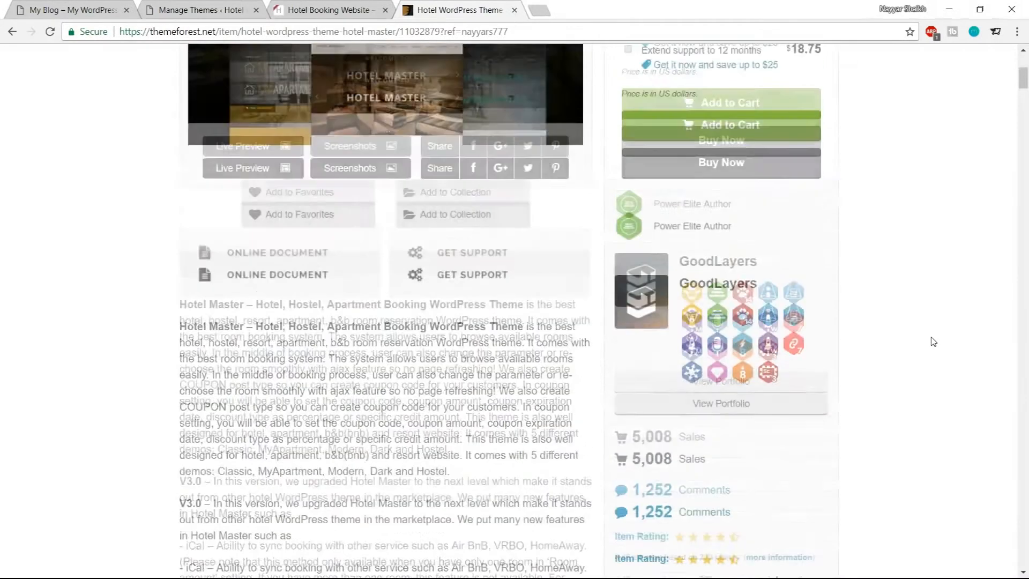
scroll(753, 520, "down", 2)
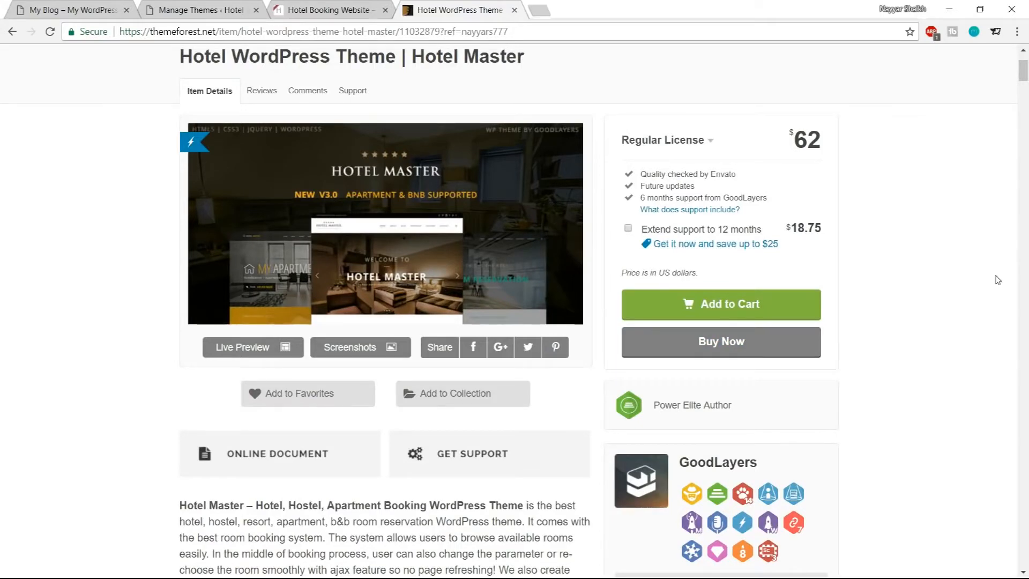
left_click(514, 10)
left_click(205, 6)
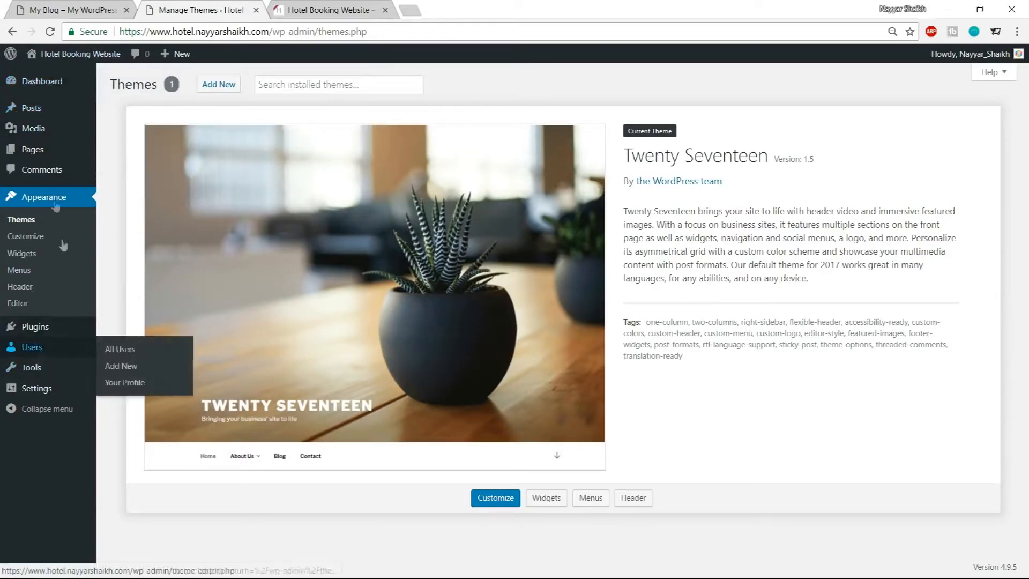
Open the Upload New Media page and check the maximum upload file size
mouse_move(34, 134)
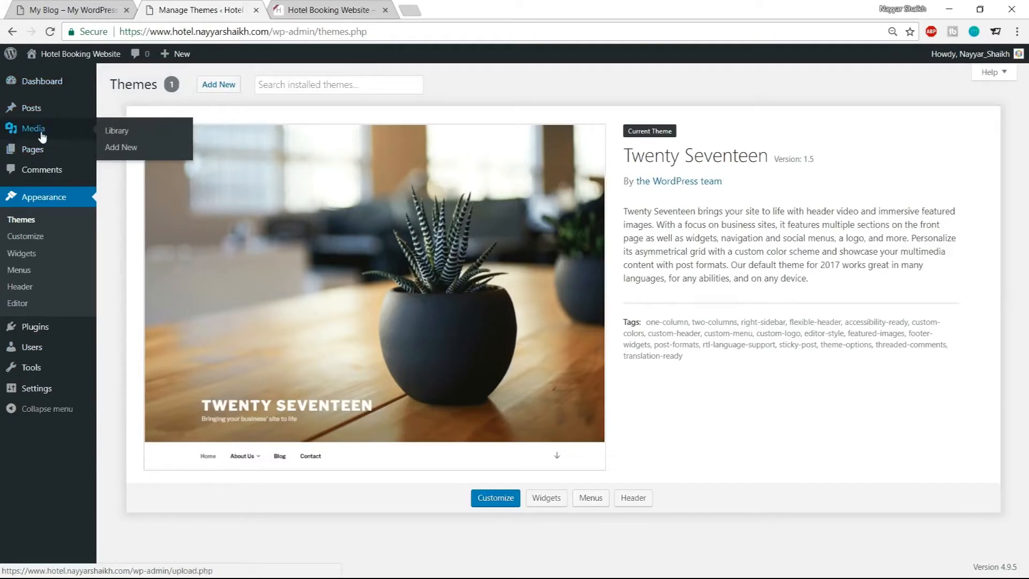
left_click(129, 153)
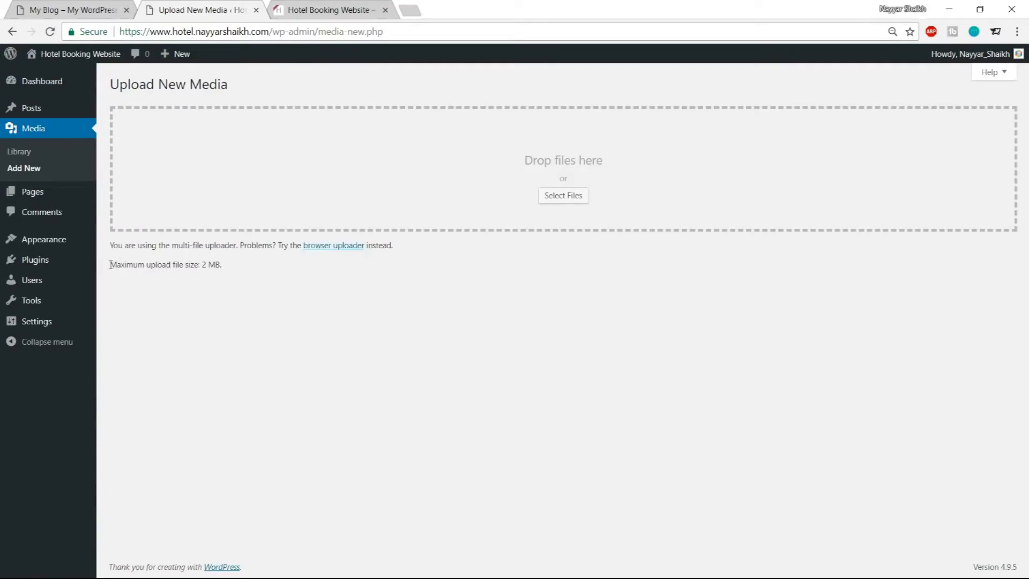
left_click_drag(110, 265, 240, 268)
left_click(198, 276)
left_click_drag(202, 268, 216, 267)
left_click(216, 269)
left_click(214, 293)
left_click_drag(112, 263, 220, 266)
left_click(236, 277)
Open bloggdude.com in a new tab and go to the article on fixing the upload_max_filesize error
left_click(416, 8)
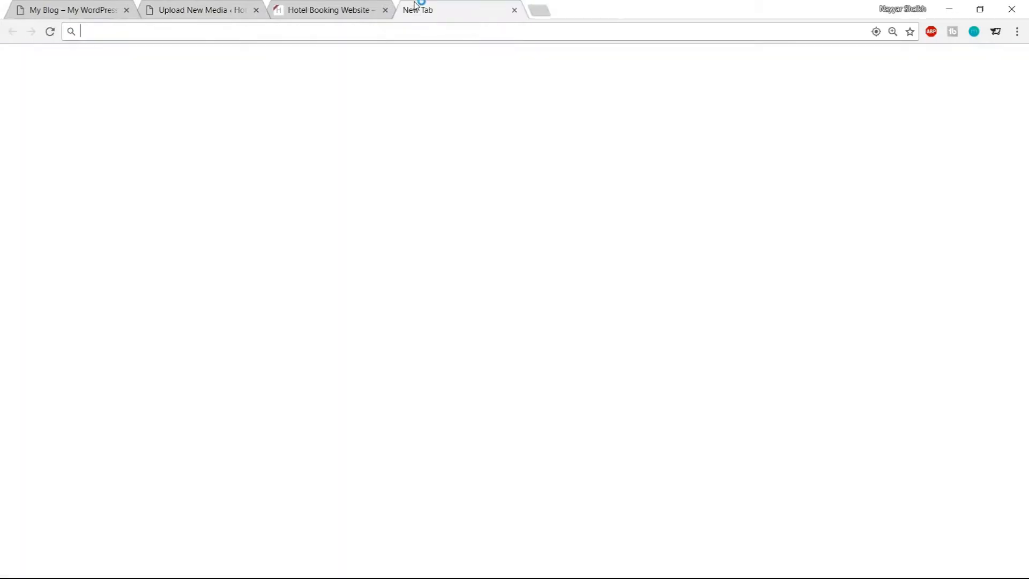
type("b")
key("Return")
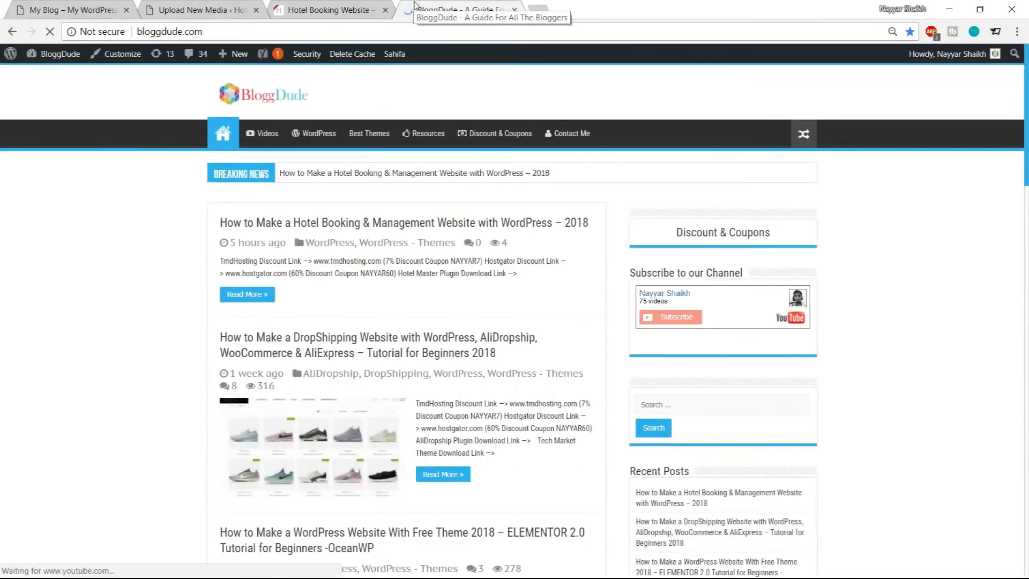
scroll(525, 397, "down", 10)
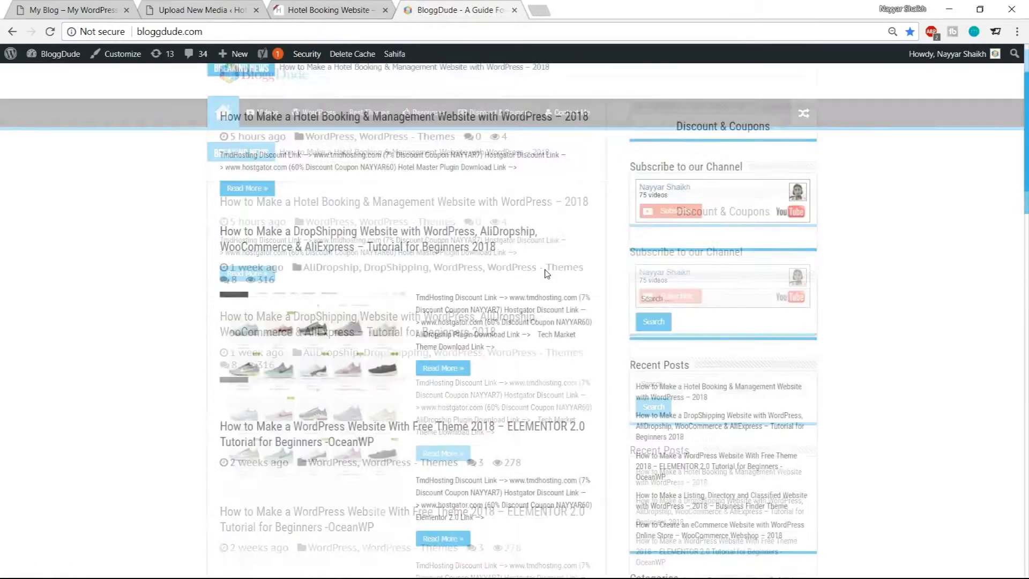
scroll(525, 398, "down", 15)
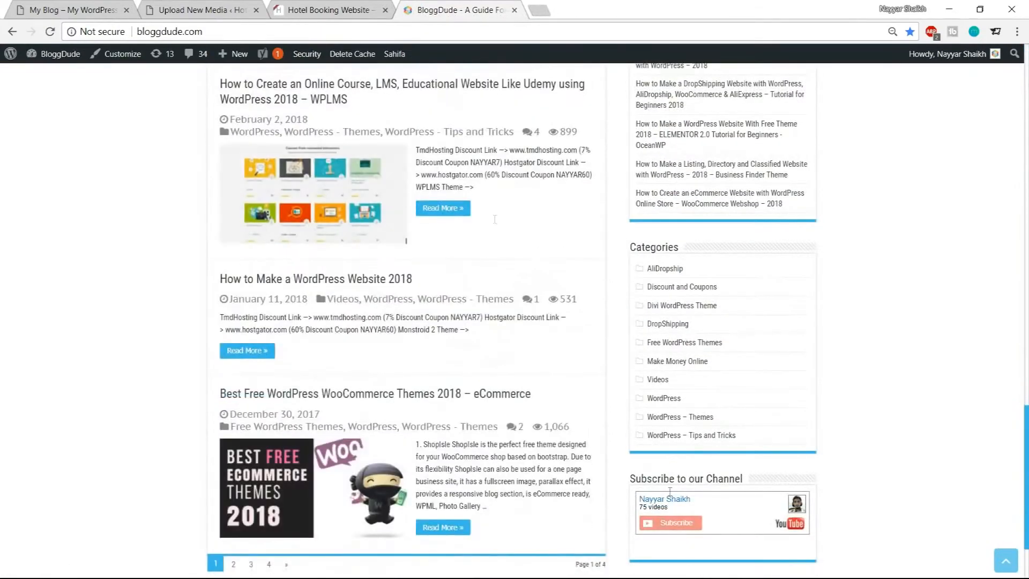
left_click(235, 459)
scroll(374, 183, "down", 3)
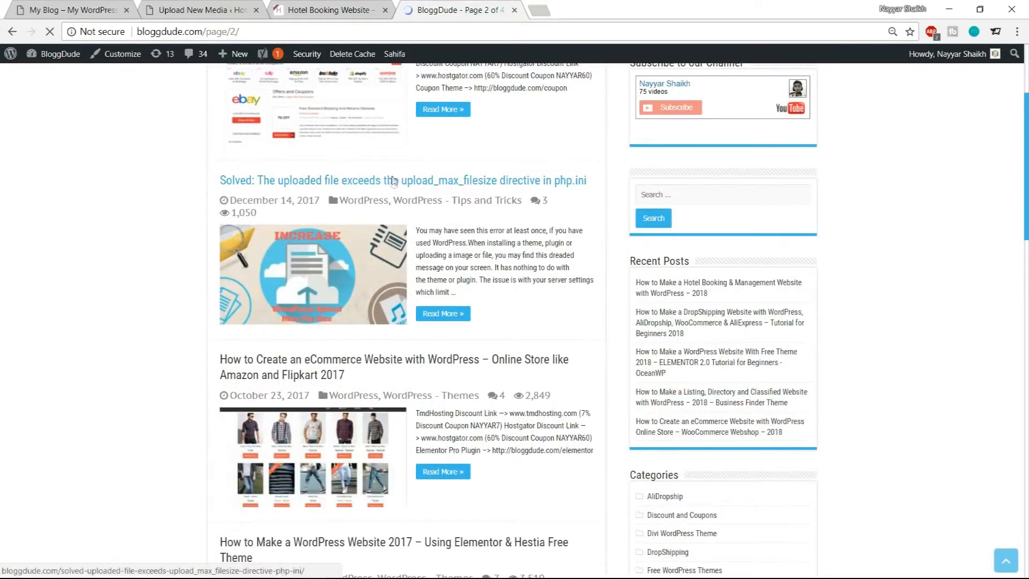
left_click(488, 186)
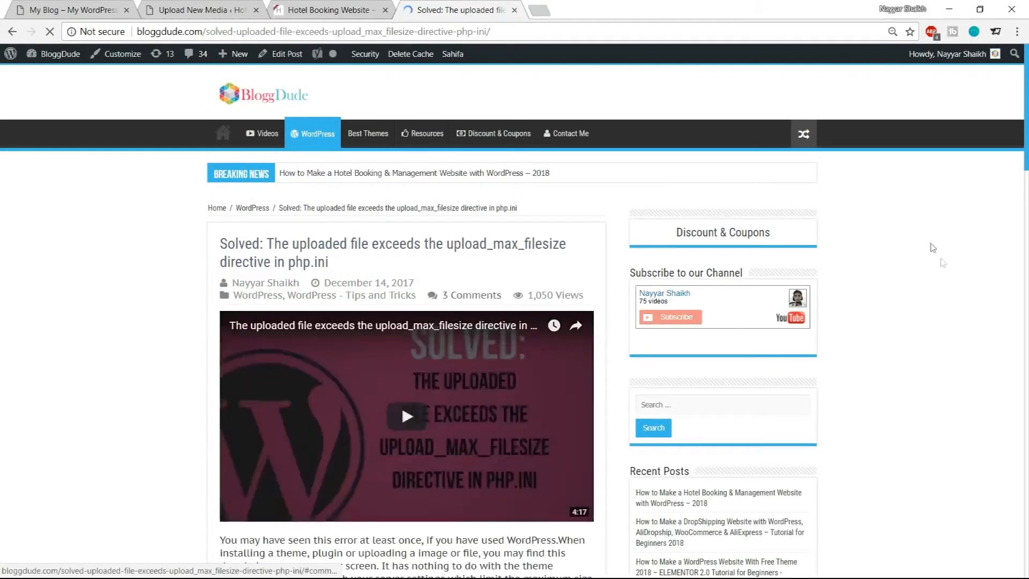
Copy the php_value code lines from the article
scroll(967, 302, "down", 7)
scroll(967, 302, "down", 11)
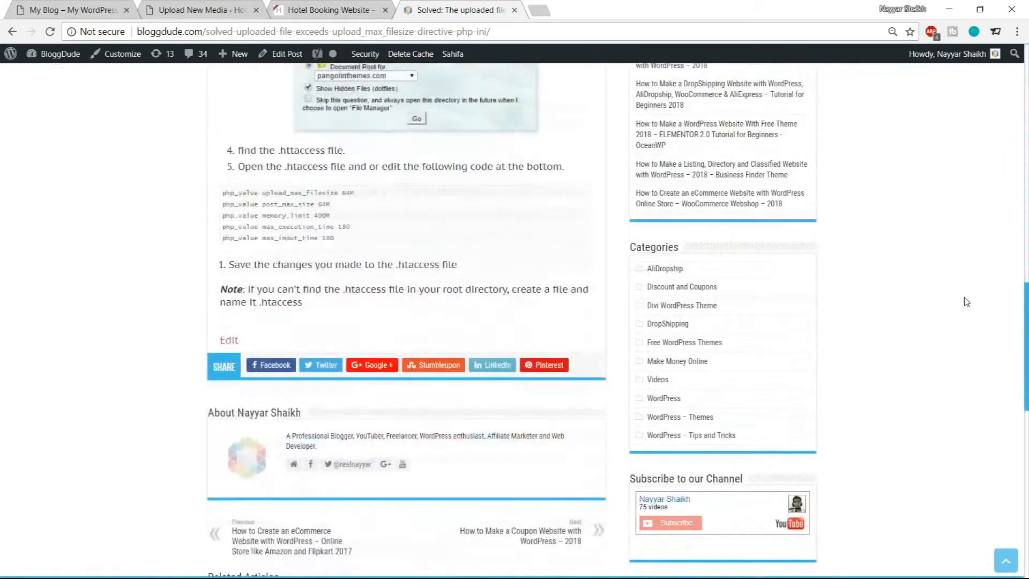
left_click_drag(338, 262, 212, 220)
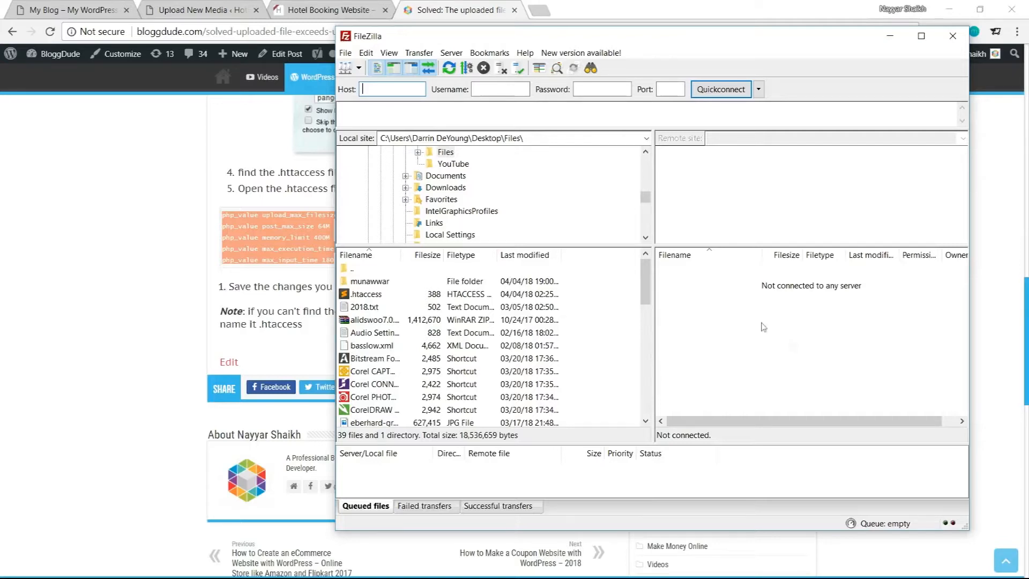
Connect to the hosting server in FileZilla and open the hotel.nayyarshaikh.com folder
left_click(359, 68)
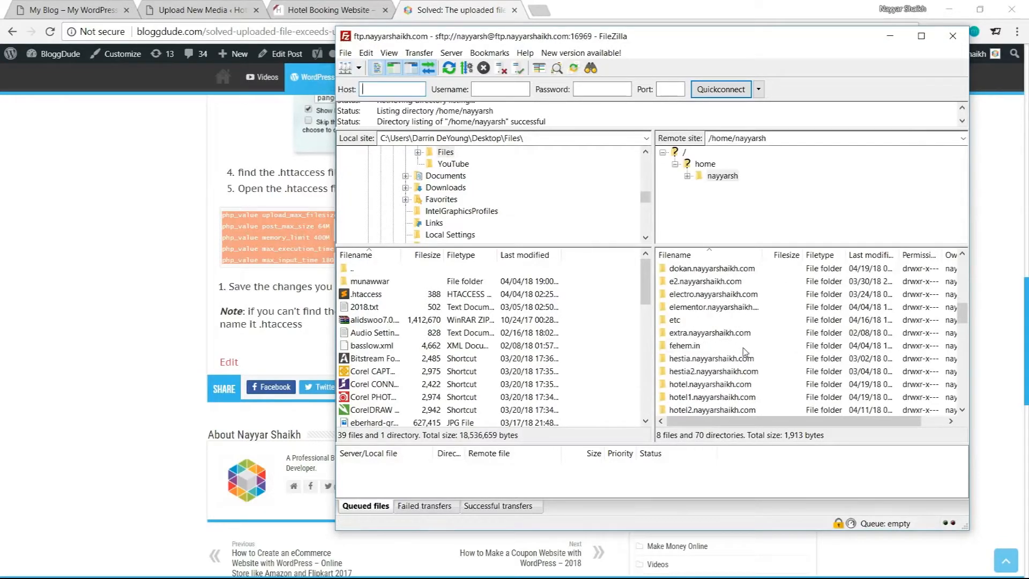
scroll(746, 352, "down", 1)
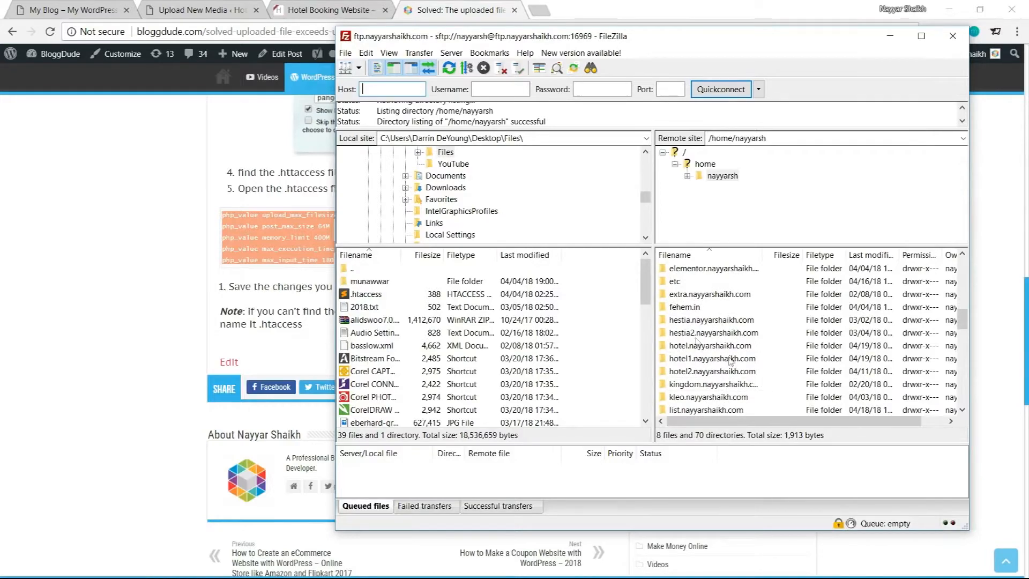
left_click(199, 11)
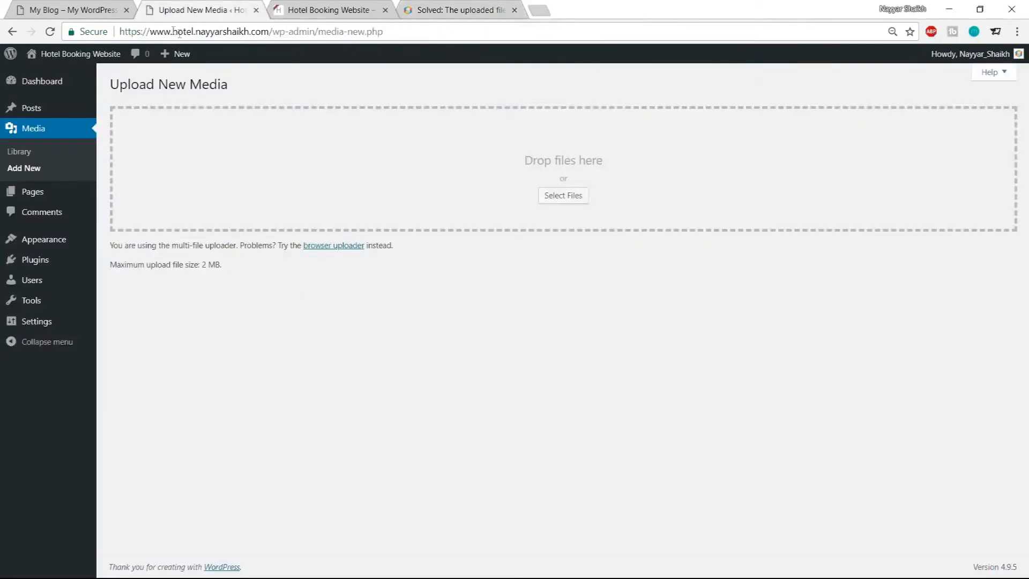
left_click_drag(127, 31, 265, 32)
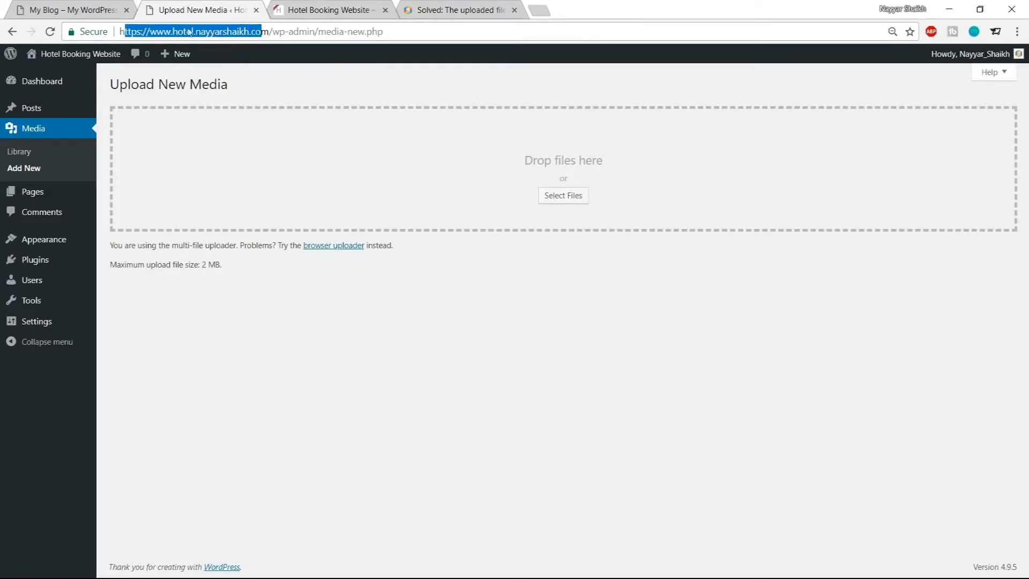
key("ctrl+x")
key("alt+Tab")
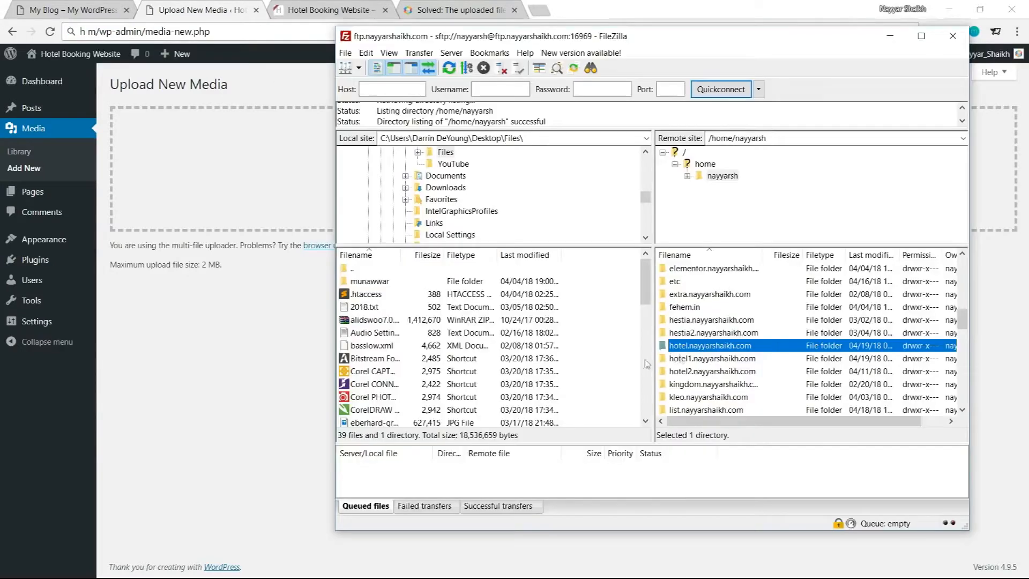
double_click(711, 345)
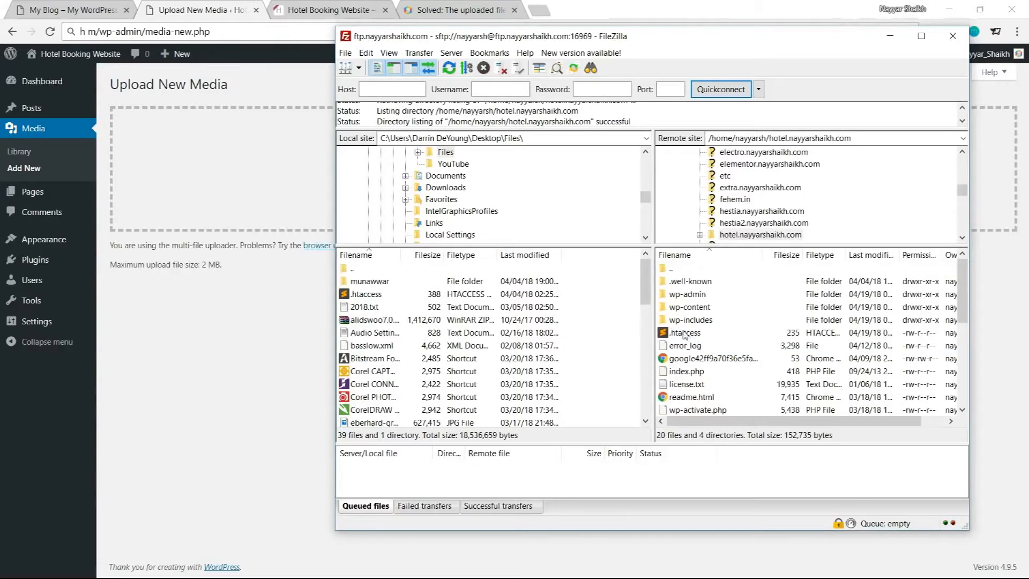
Download the site's .htaccess file to the local Desktop folder
left_click(684, 334)
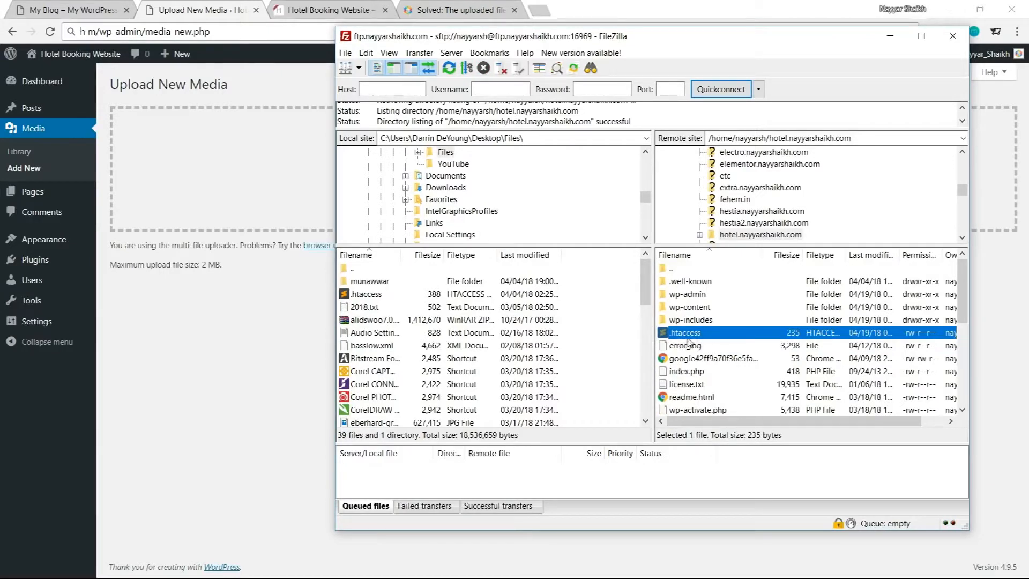
scroll(510, 221, "up", 4)
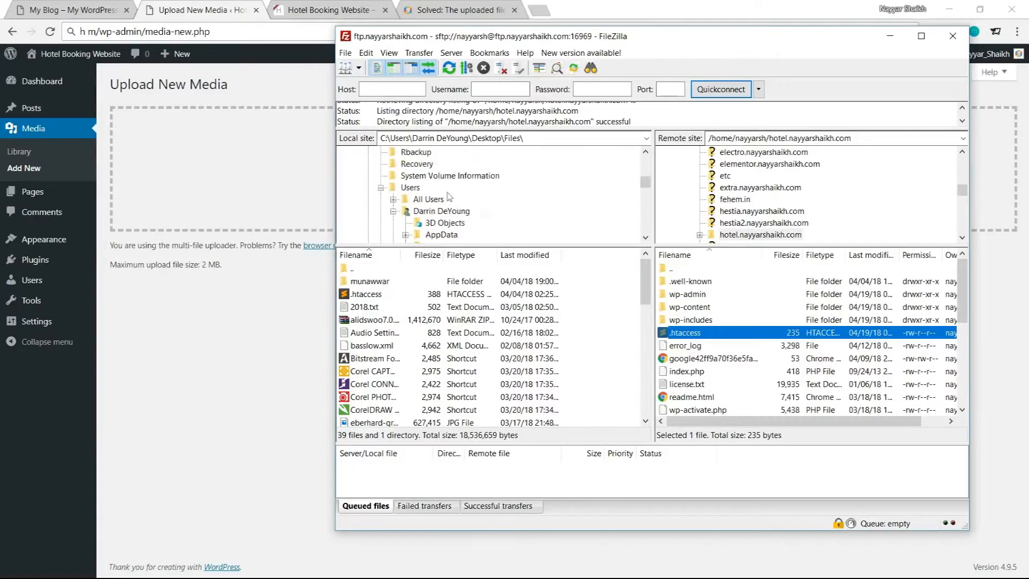
scroll(427, 213, "up", 5)
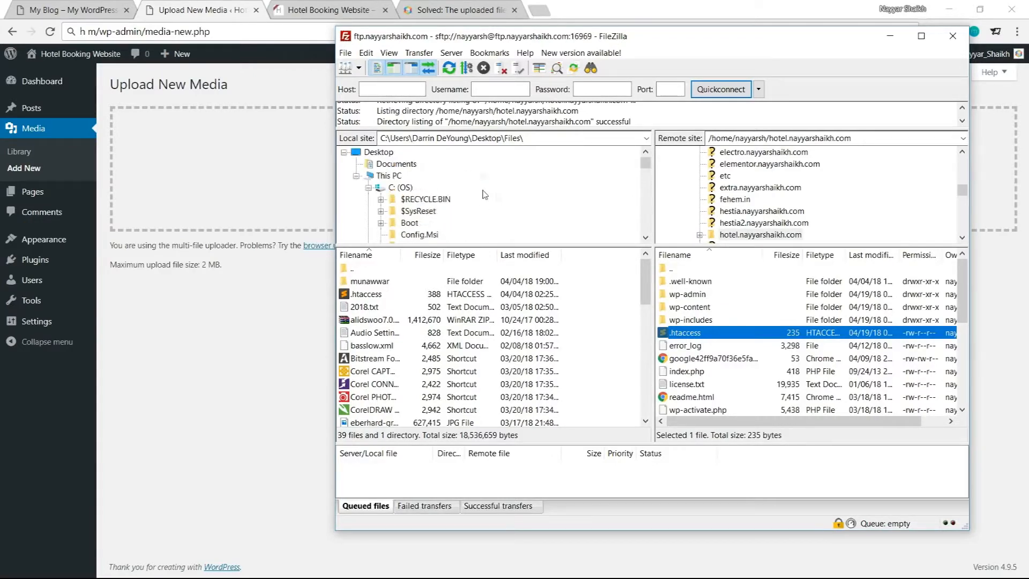
left_click(386, 157)
scroll(445, 220, "up", 3)
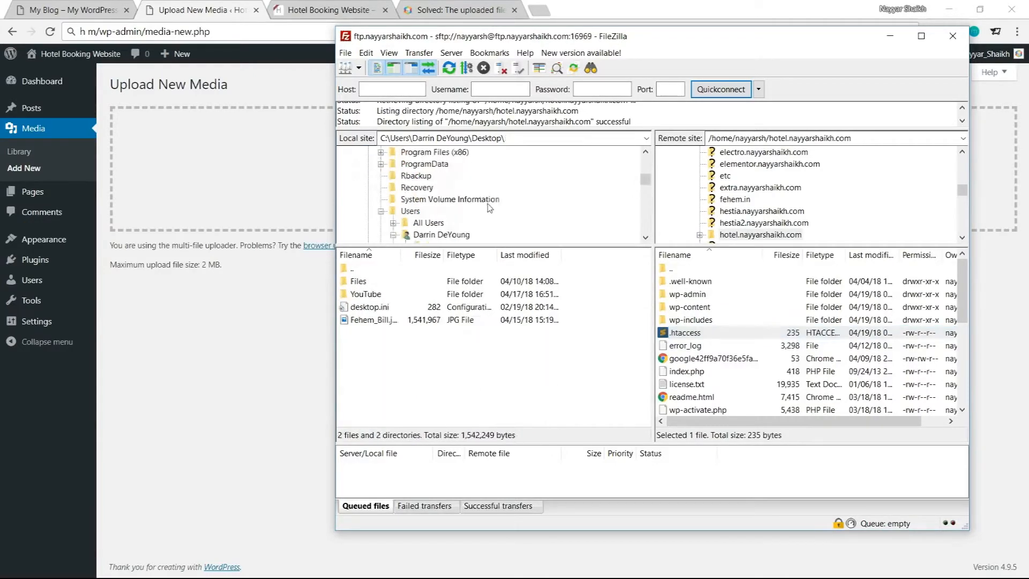
scroll(445, 224, "down", 2)
left_click_drag(694, 339, 421, 379)
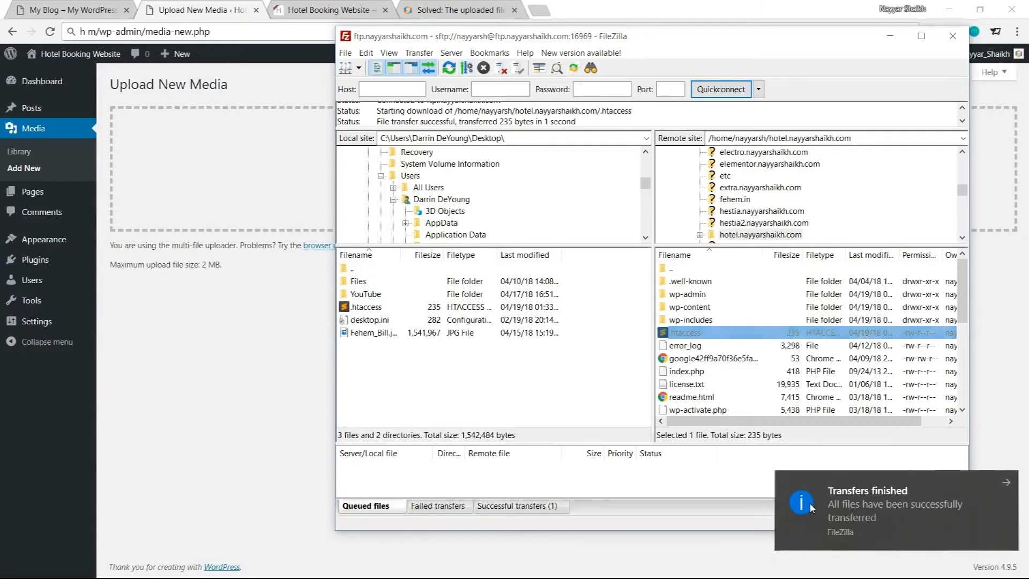
left_click(1007, 482)
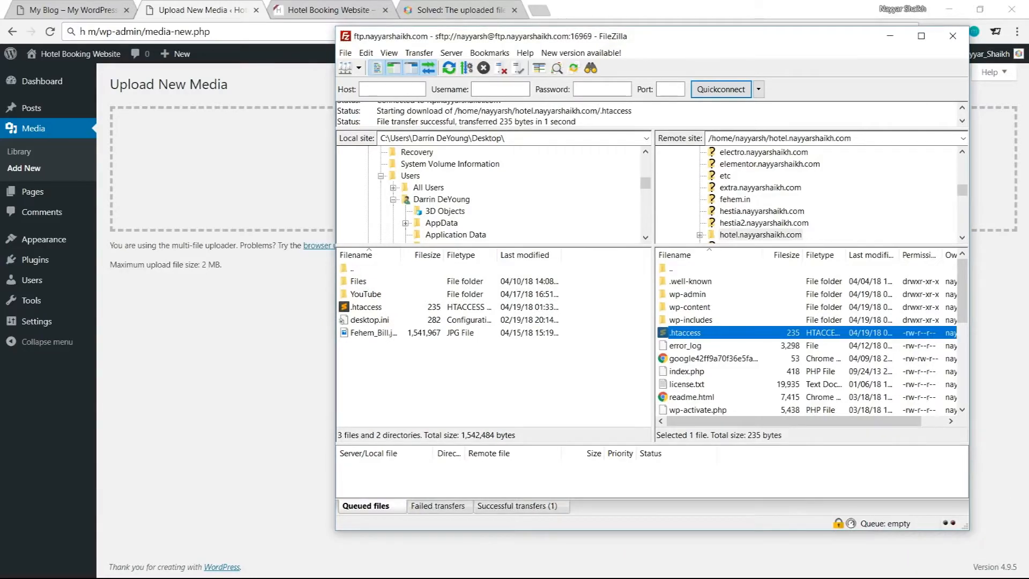
Open the downloaded .htaccess file, paste the php_value lines before # END WordPress, and save it
key("super+d")
double_click(332, 156)
scroll(160, 325, "down", 2)
scroll(160, 324, "up", 2)
left_click(70, 254)
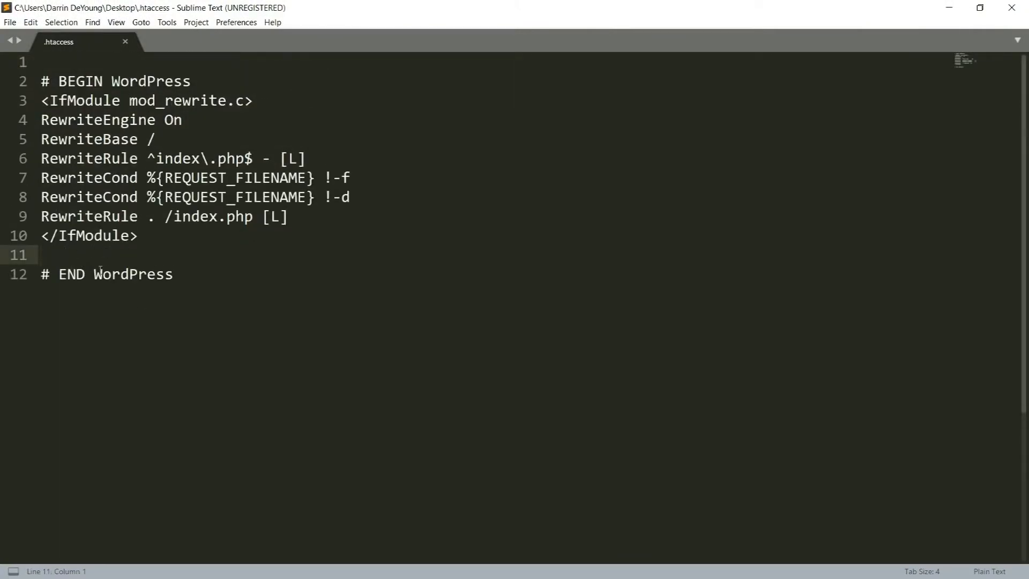
key("ctrl+v")
left_click_drag(299, 331, 40, 255)
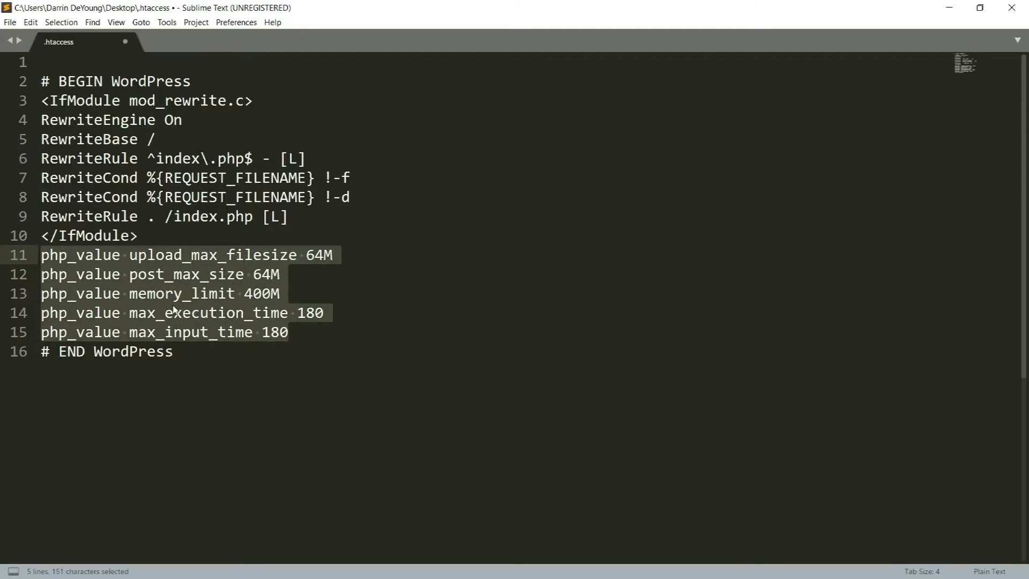
key("ctrl+s")
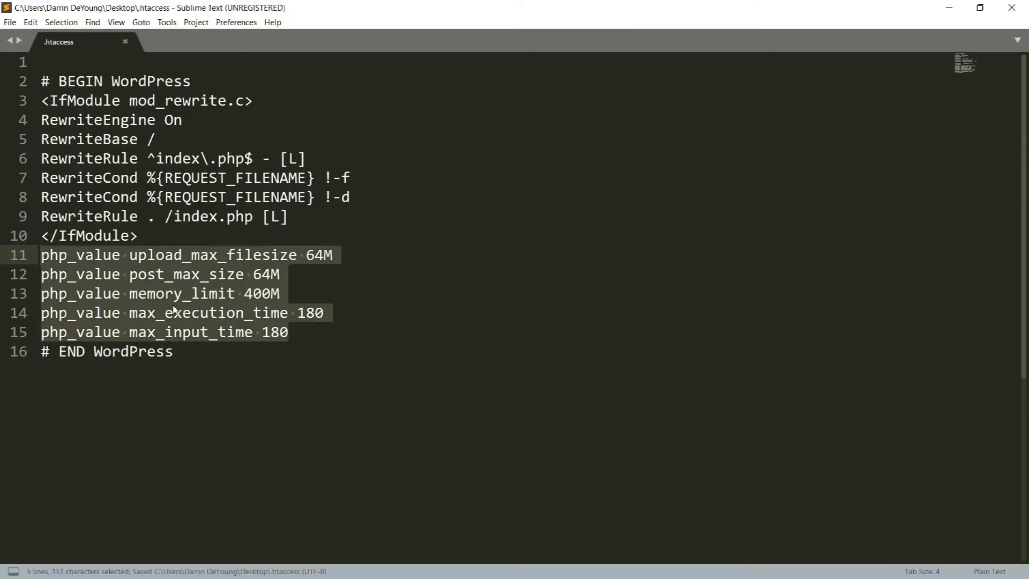
left_click(1012, 8)
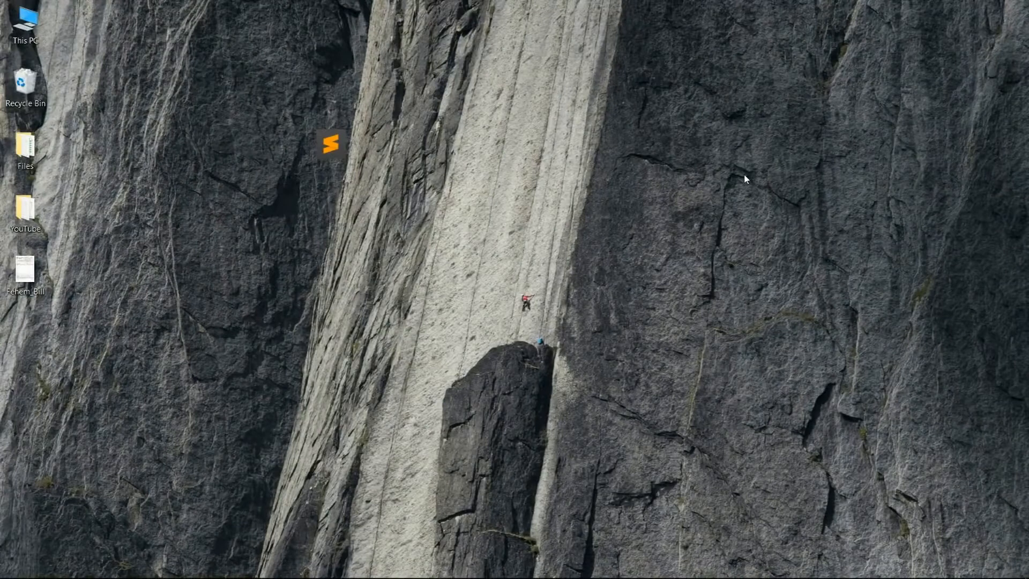
Upload the edited .htaccess to the hotel.nayyarshaikh.com folder, overwriting the existing file
key("alt+Tab")
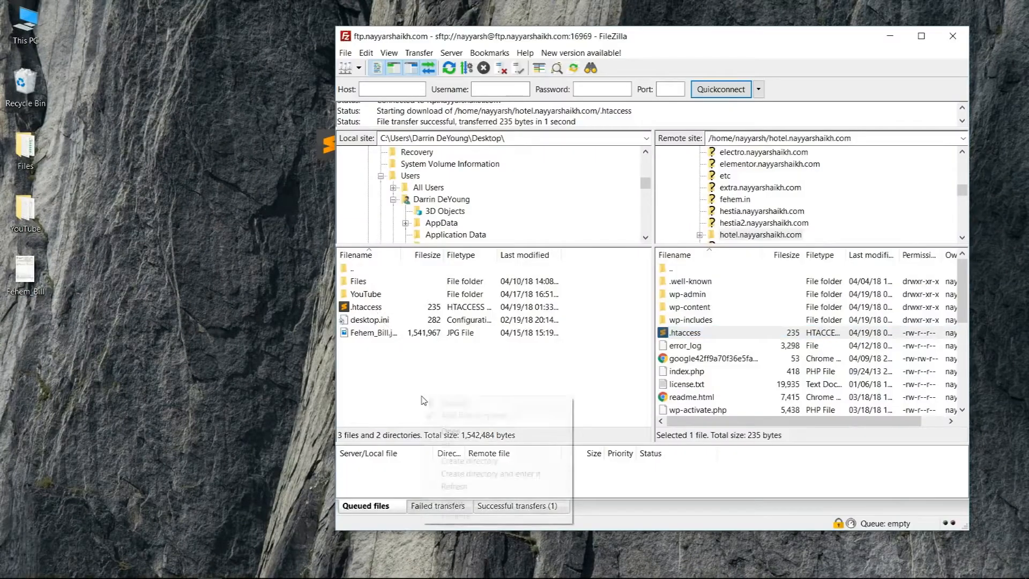
right_click(421, 397)
left_click(453, 322)
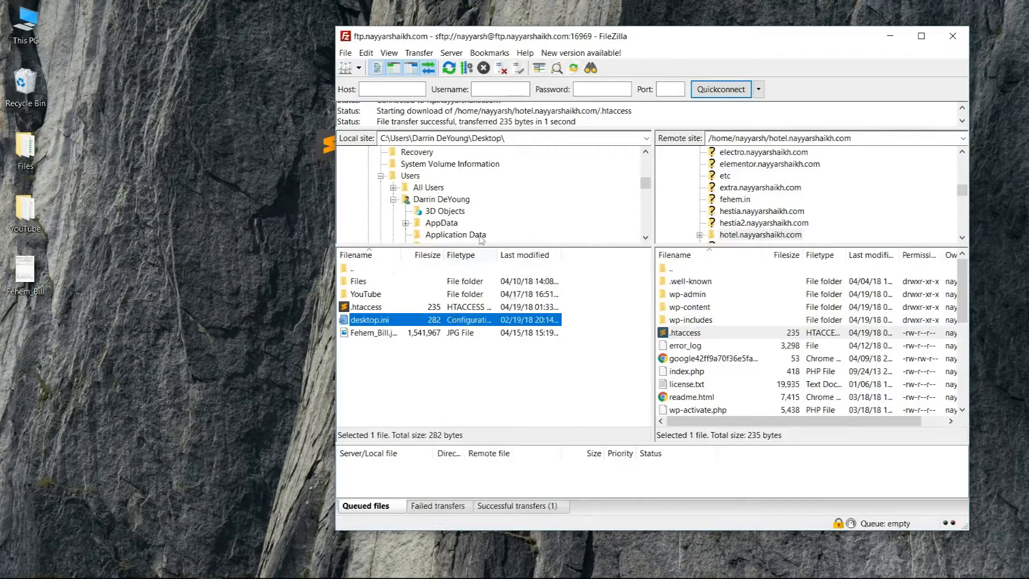
right_click(474, 379)
left_click(554, 474)
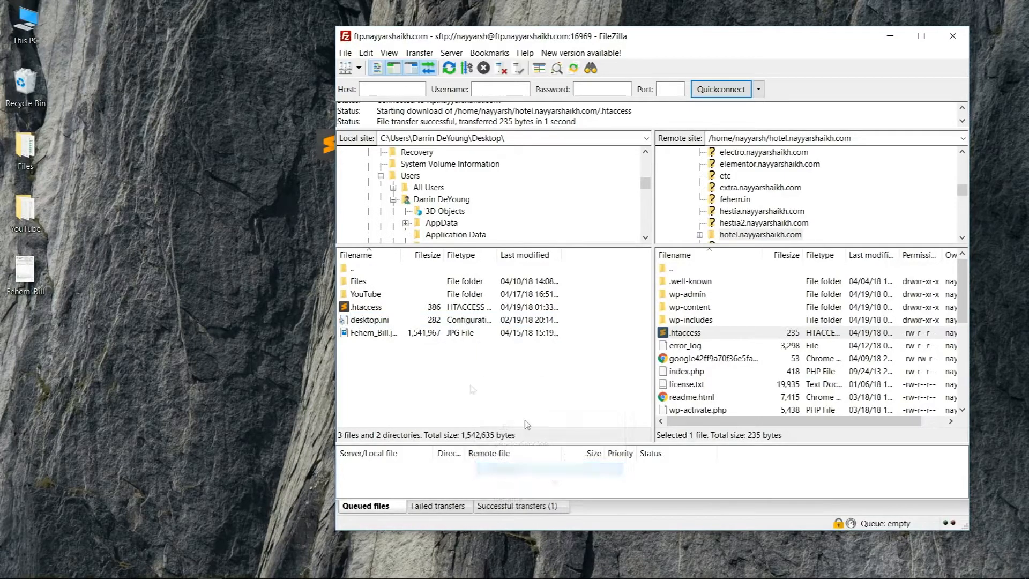
left_click(376, 308)
left_click_drag(368, 311, 740, 367)
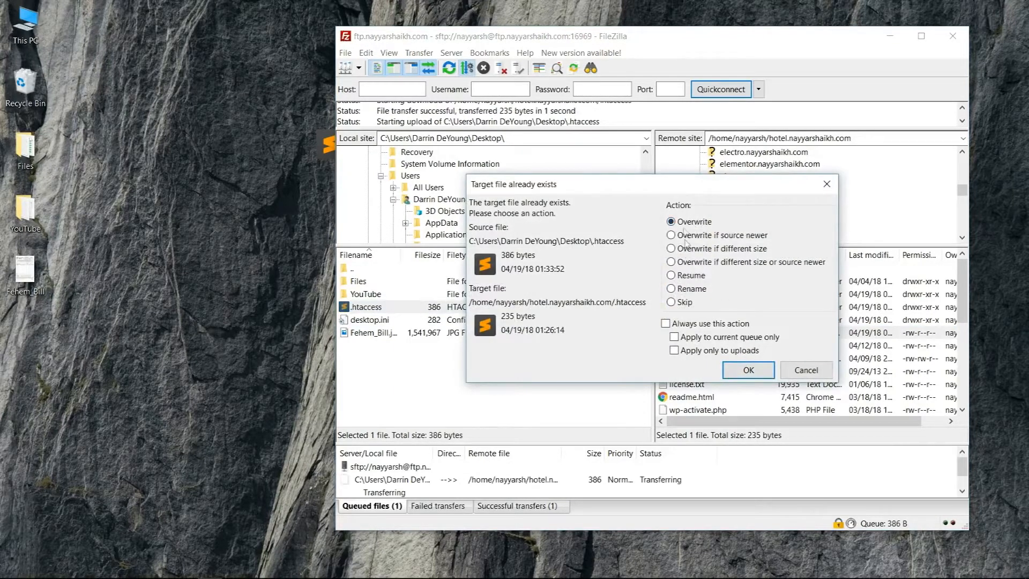
left_click(748, 371)
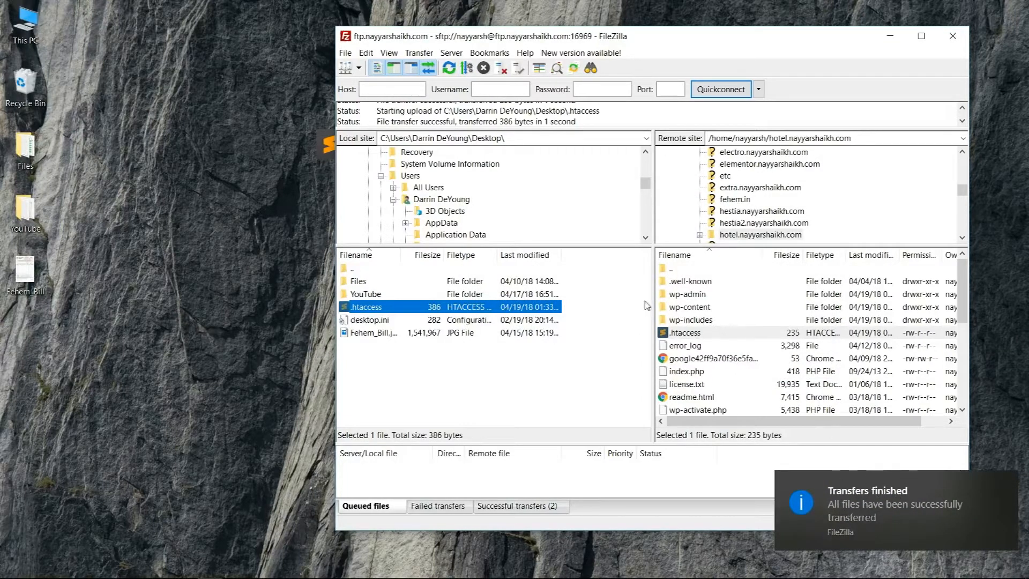
Reload the upload page to check the maximum upload file size, then return to the themes page
key("alt+Tab")
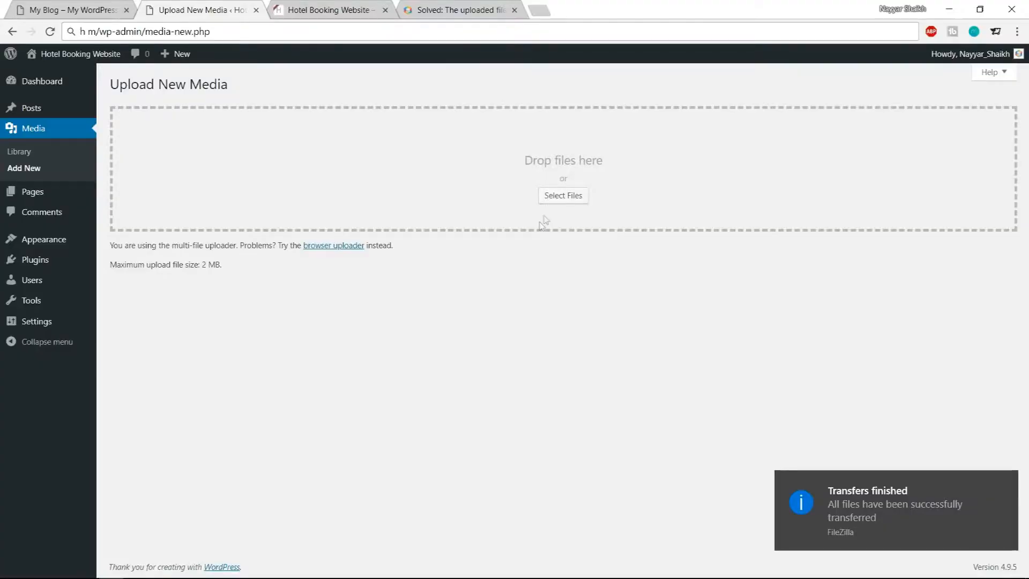
left_click(53, 34)
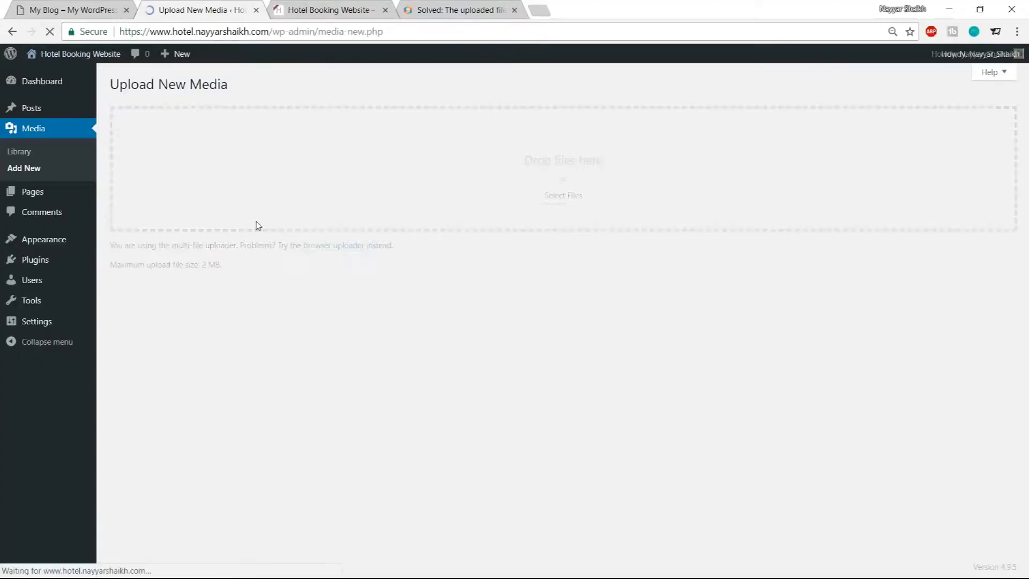
left_click_drag(116, 262, 223, 265)
left_click(244, 268)
left_click(231, 269)
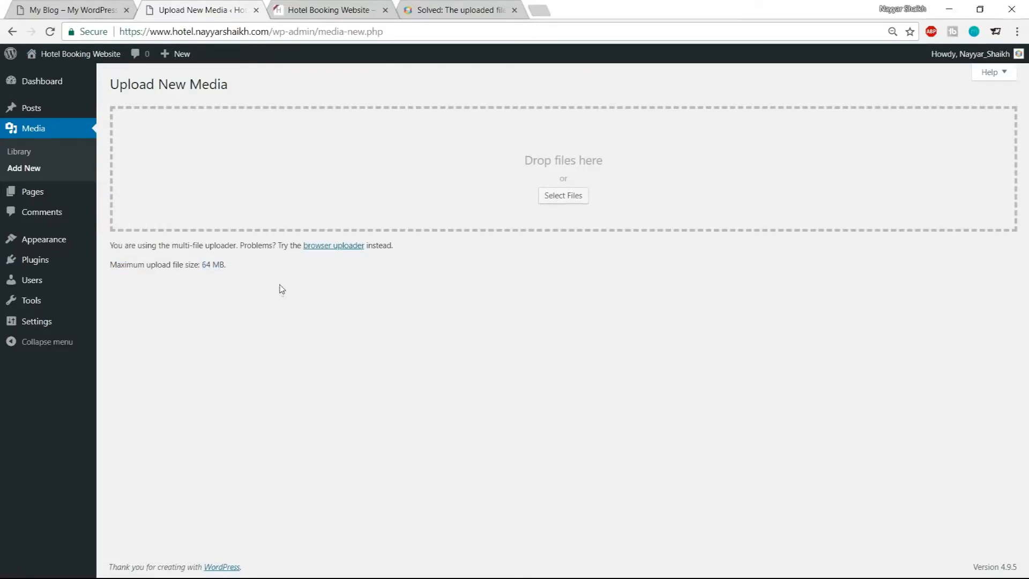
left_click(25, 248)
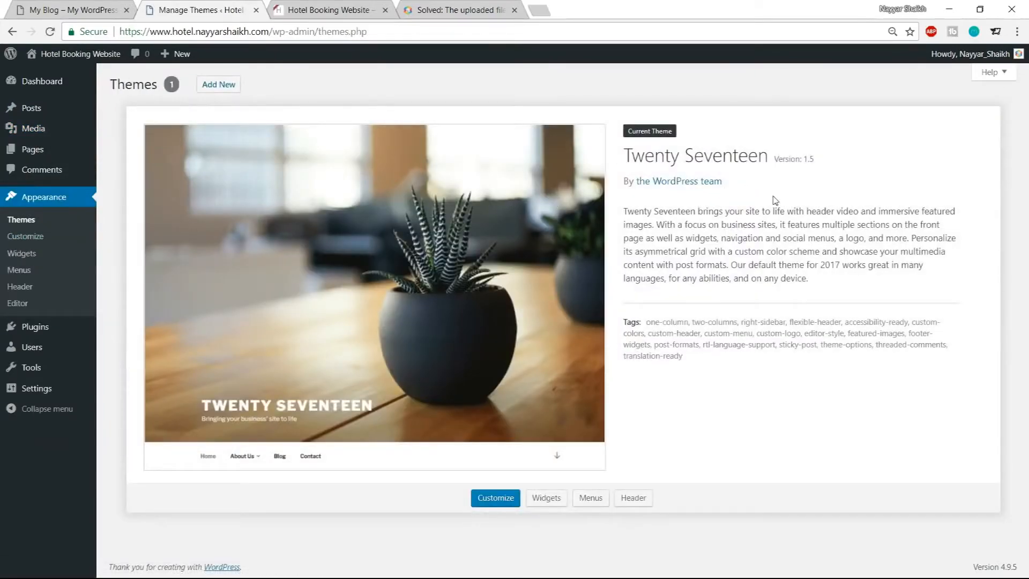
Open the Upload Theme form and browse the file picker to the Hotel folder on New Volume (E:)
left_click(227, 87)
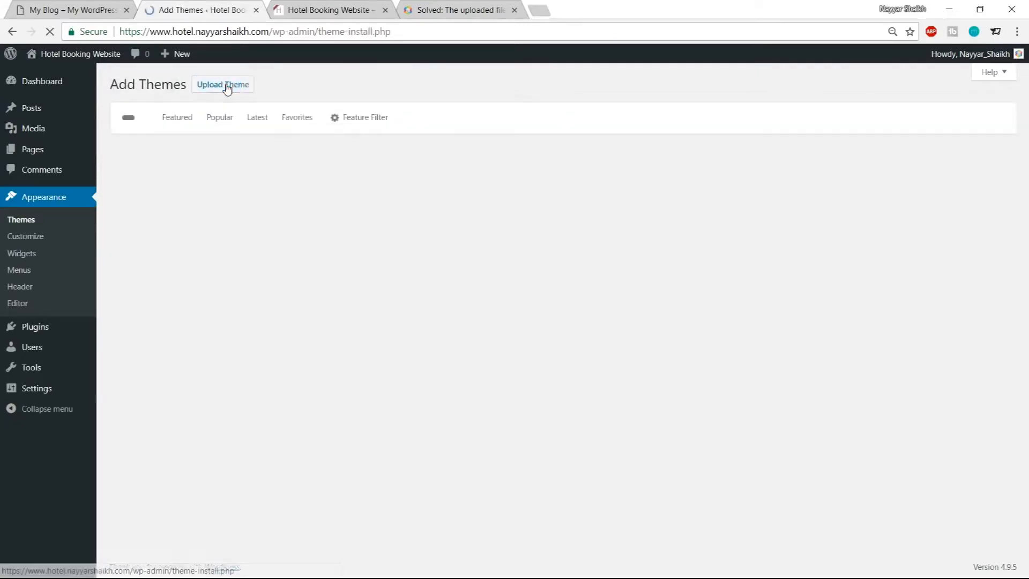
left_click(227, 89)
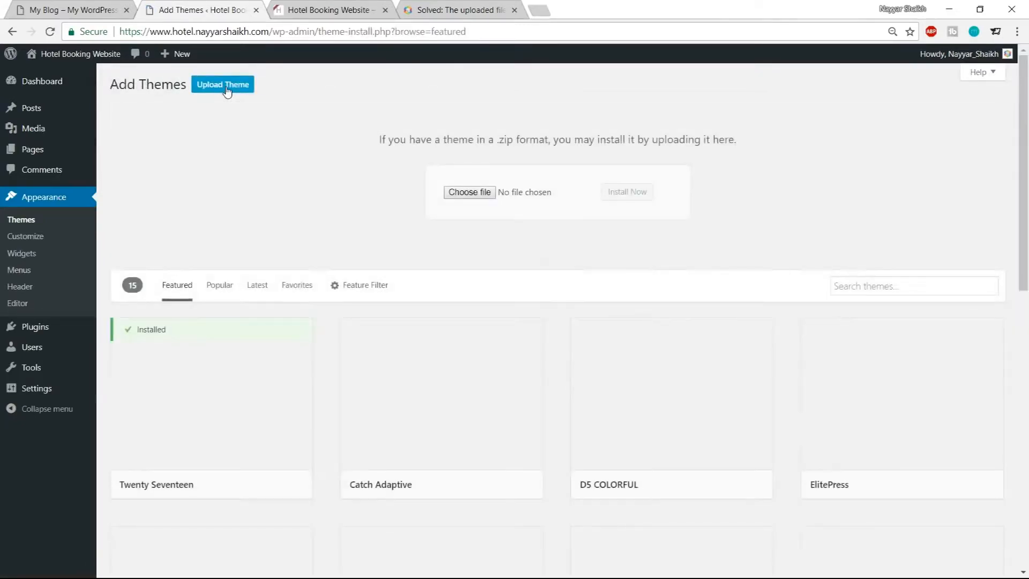
left_click(480, 195)
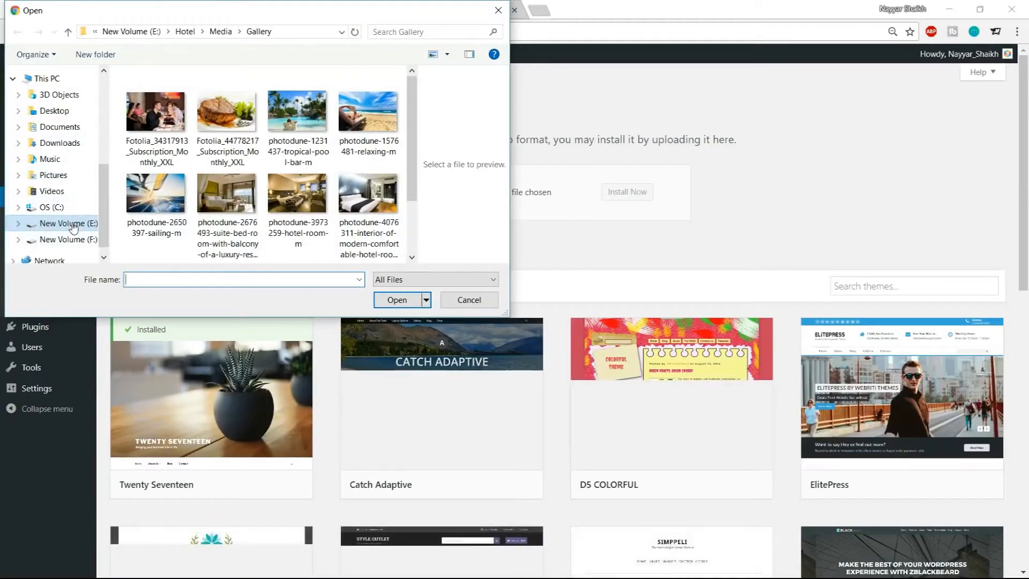
left_click(188, 31)
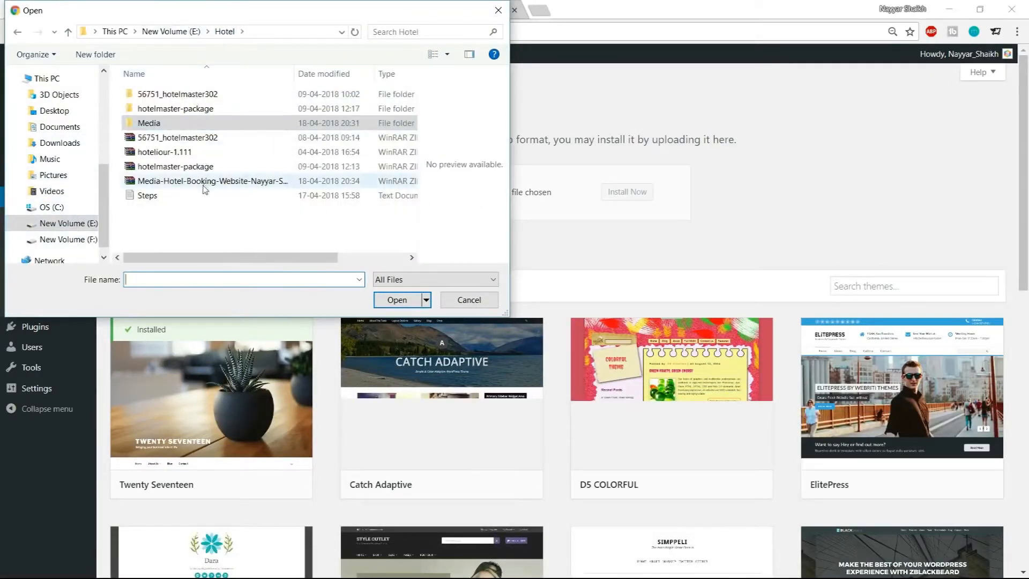
left_click(194, 167)
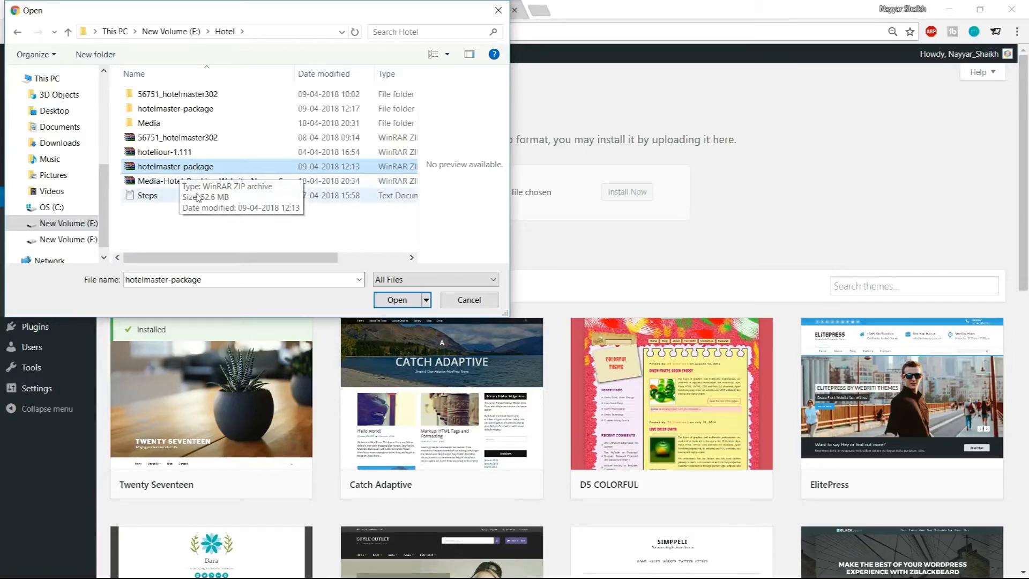
right_click(178, 169)
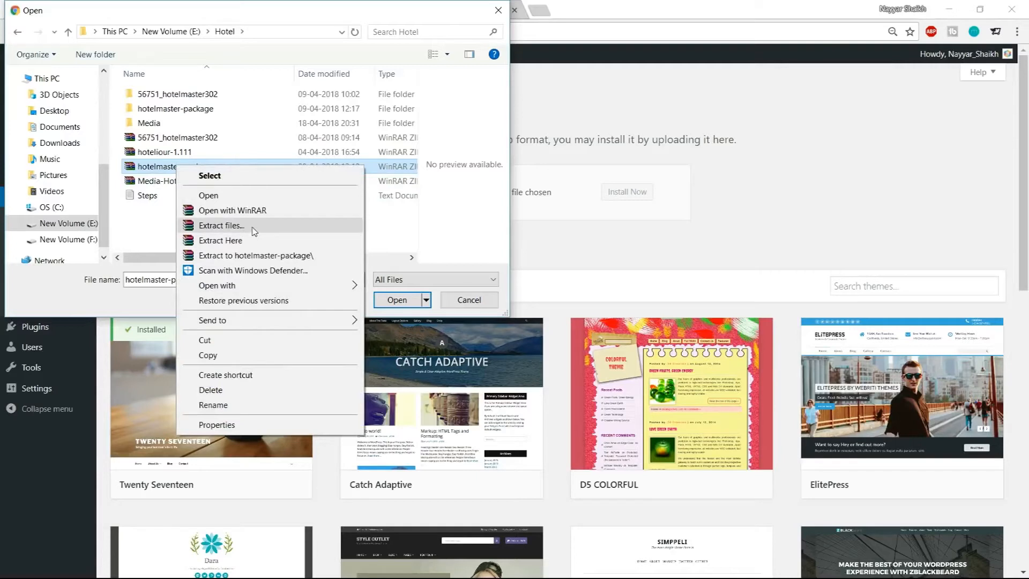
left_click(128, 218)
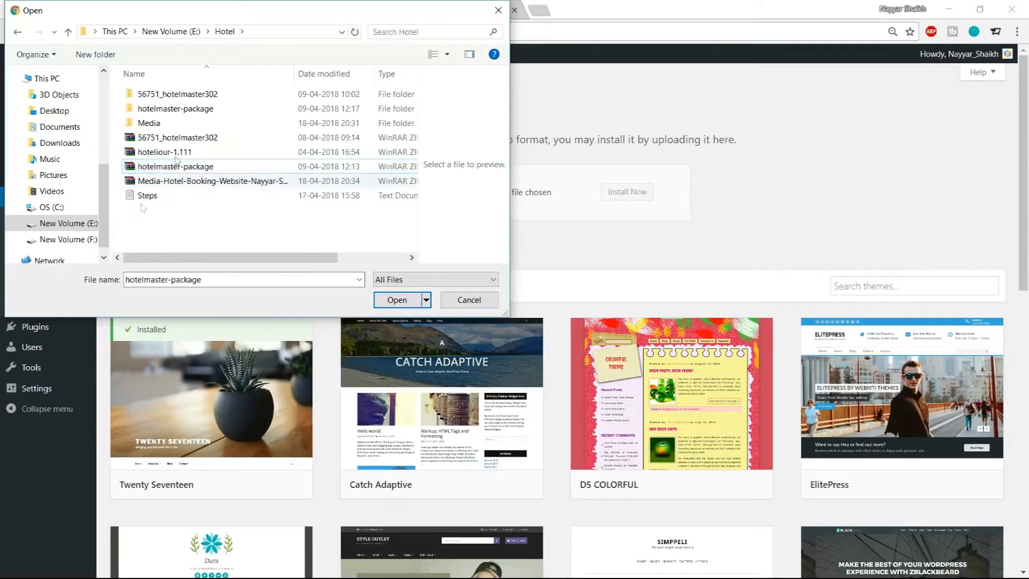
Choose hotelmaster.zip inside the hotelmaster-package folder as the theme file and start installing it
left_click(175, 110)
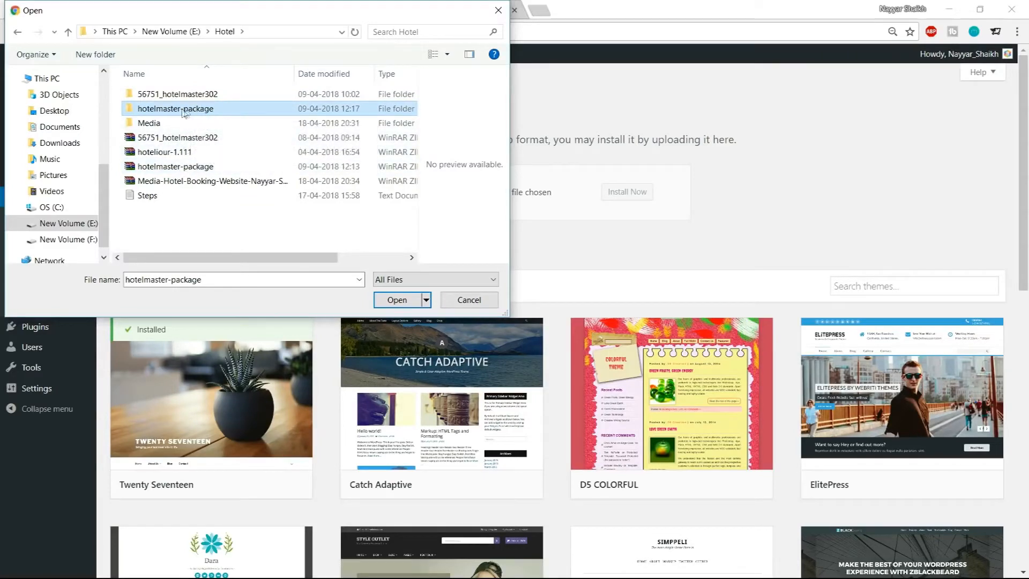
left_click(193, 167)
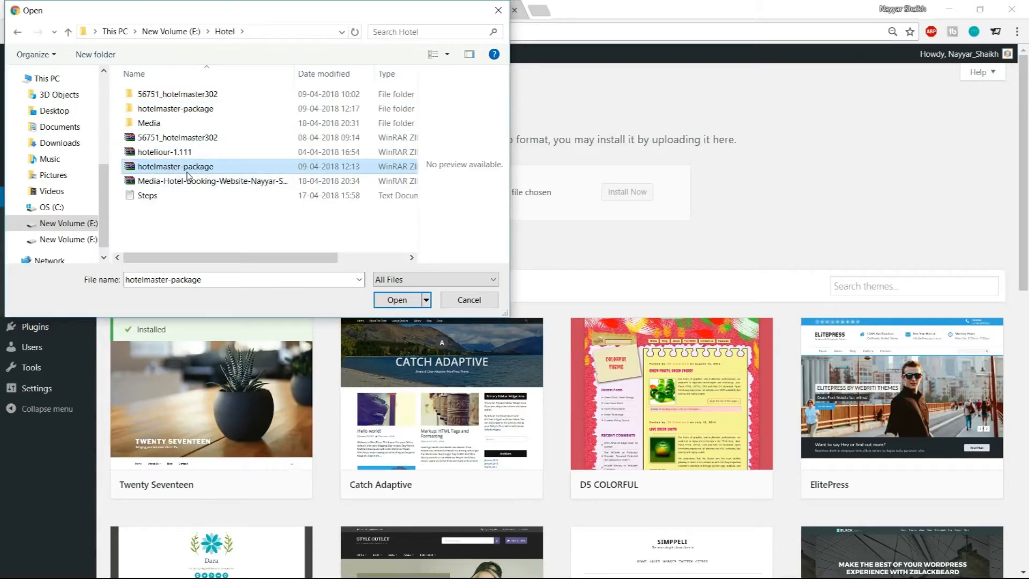
left_click(185, 111)
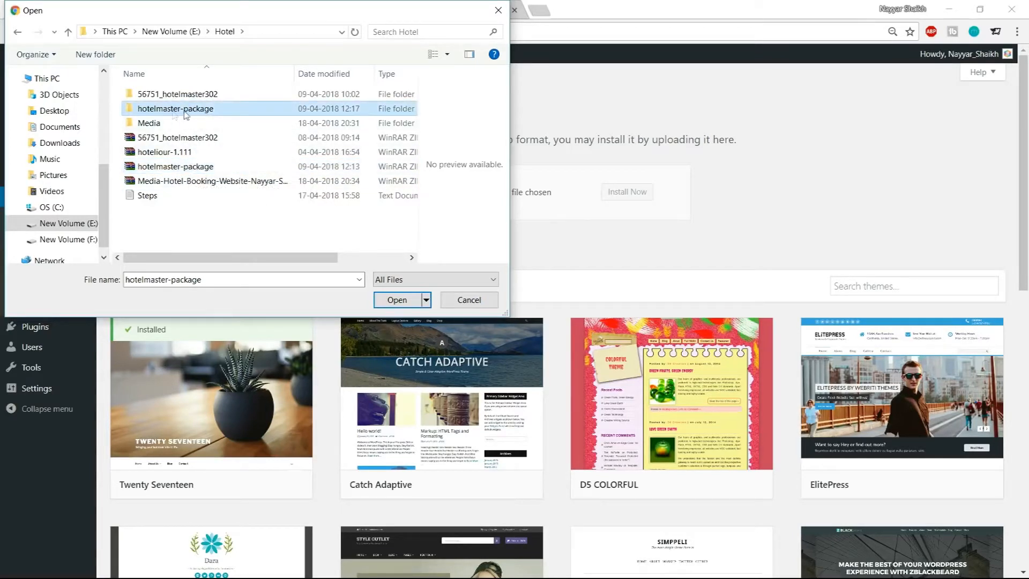
double_click(195, 110)
left_click(177, 170)
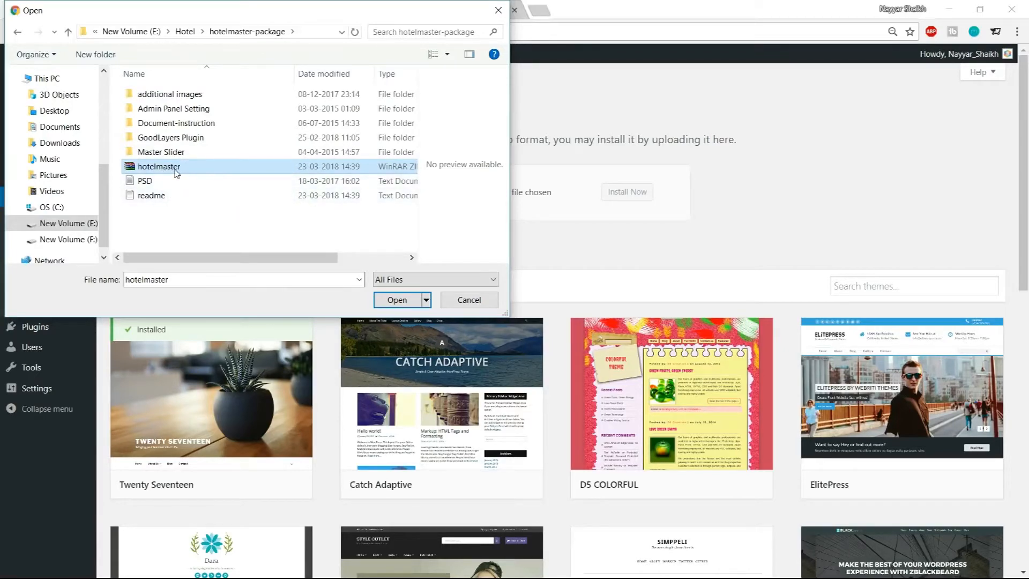
left_click(398, 300)
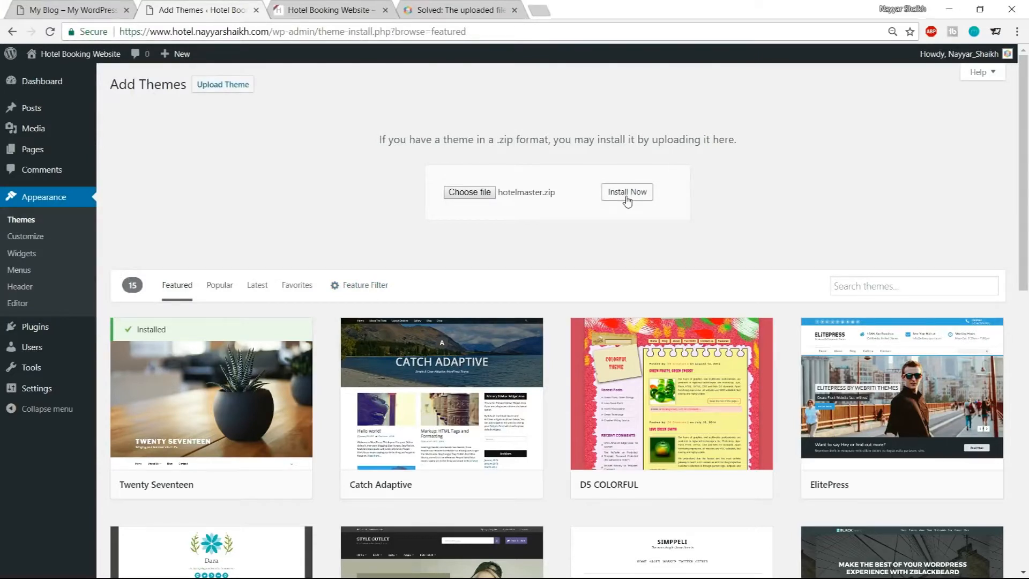
left_click(628, 201)
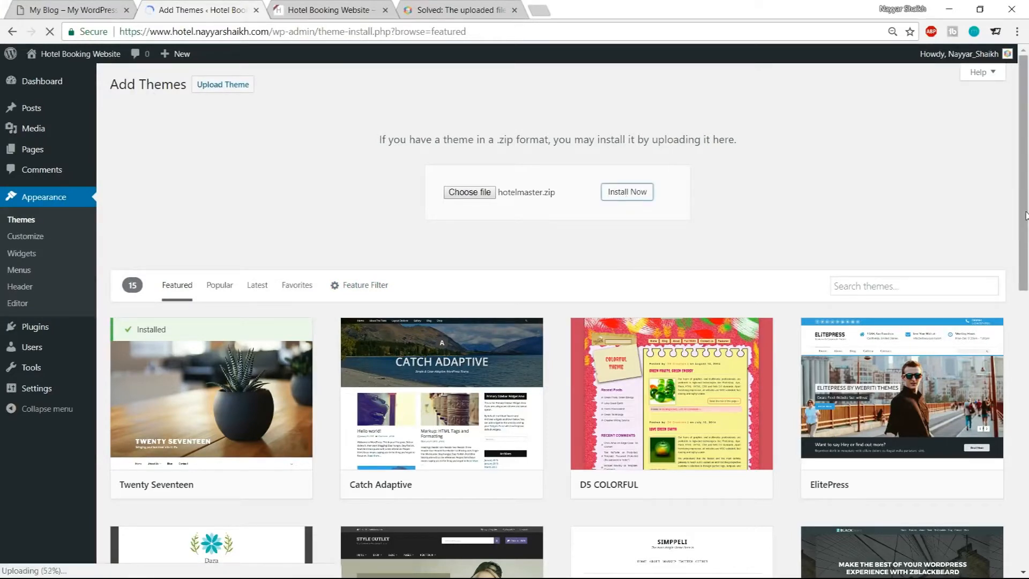
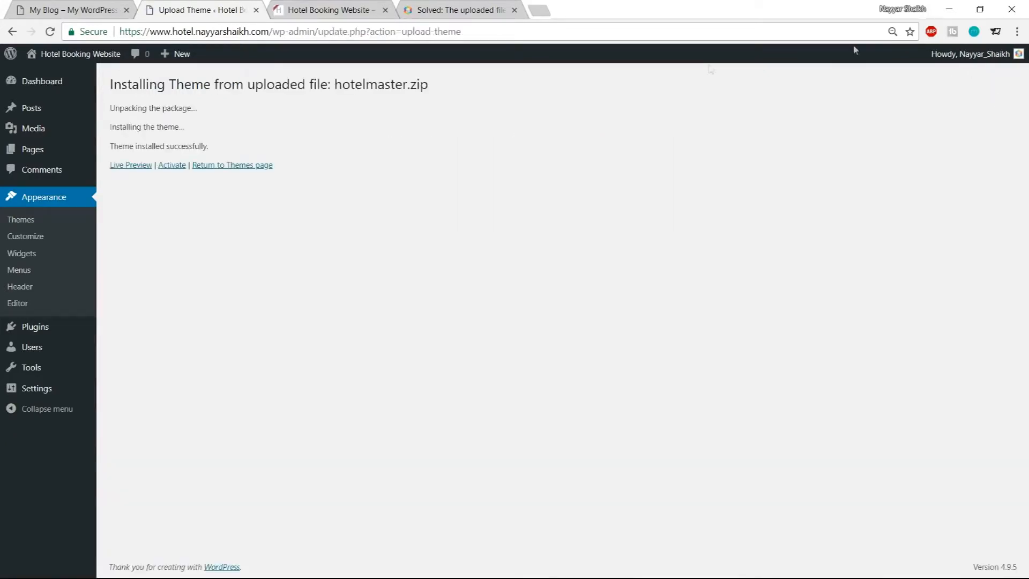
Activate the newly installed Hotel Master theme
left_click(171, 165)
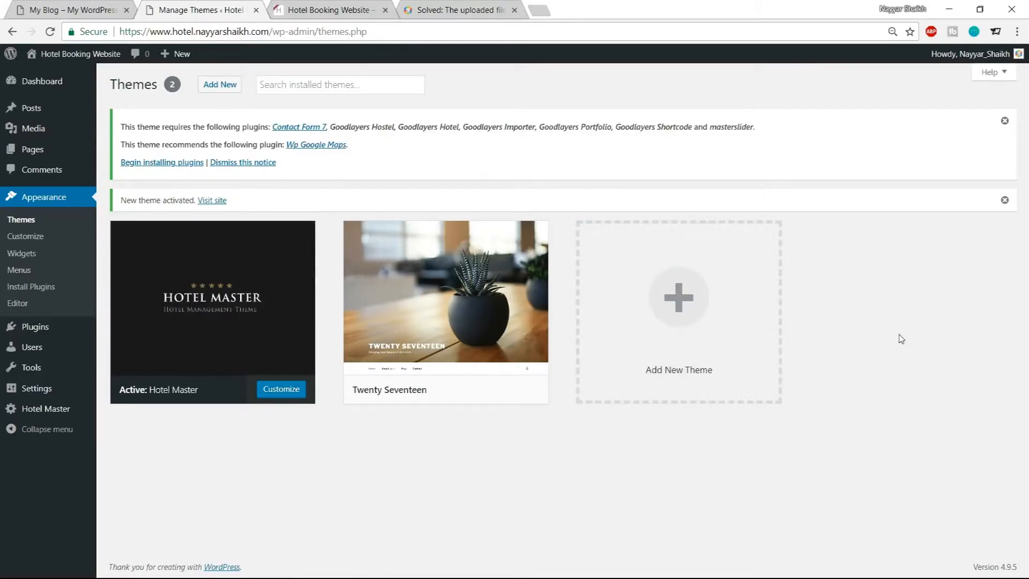
key("ctrl+plus")
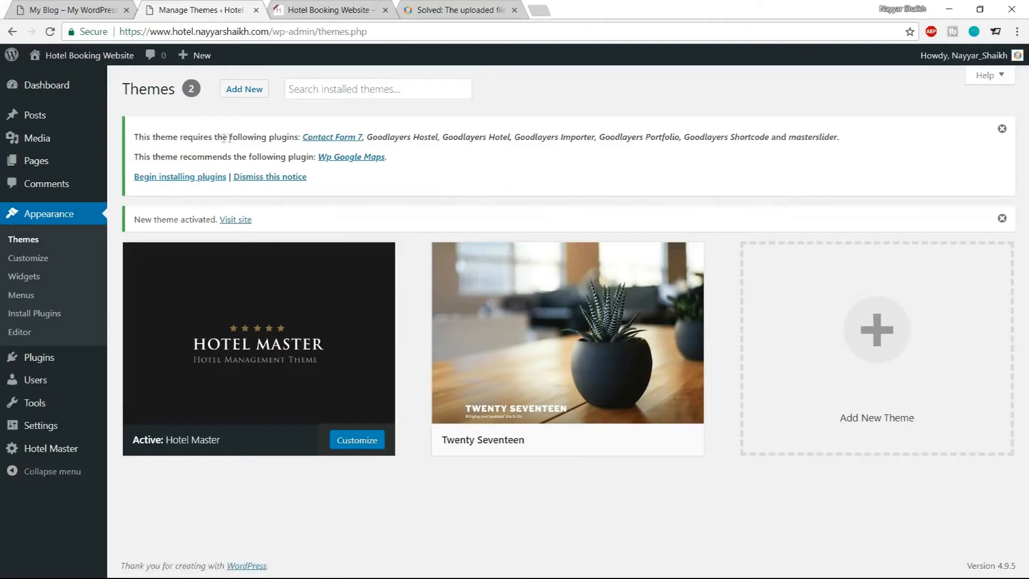
Begin installing the theme's required plugins, bulk-install all eight listed plugins, and return to the required plugins installer
left_click(191, 177)
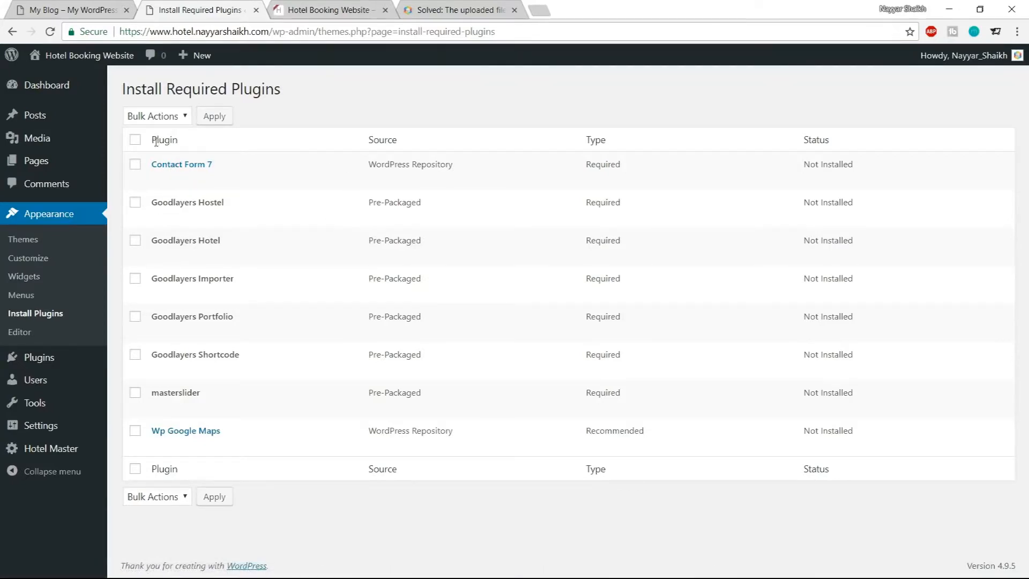
left_click(136, 141)
left_click(154, 118)
left_click(141, 146)
left_click(213, 116)
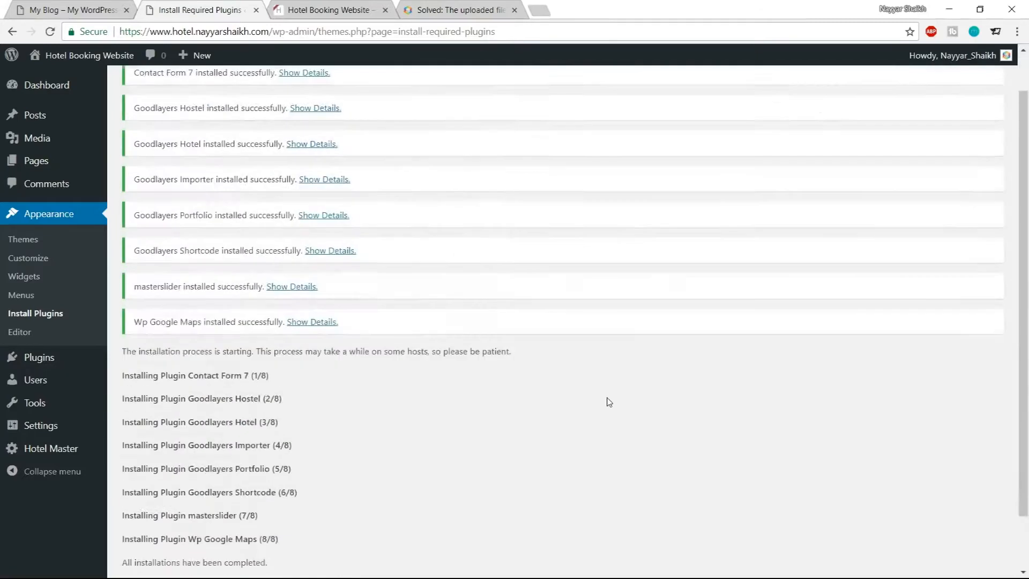
scroll(609, 403, "down", 2)
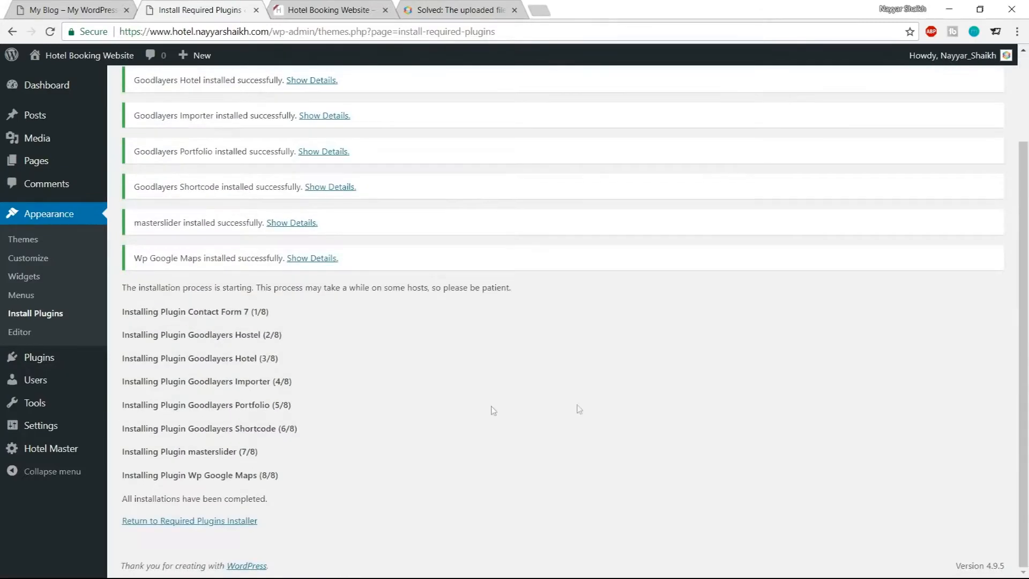
left_click(189, 524)
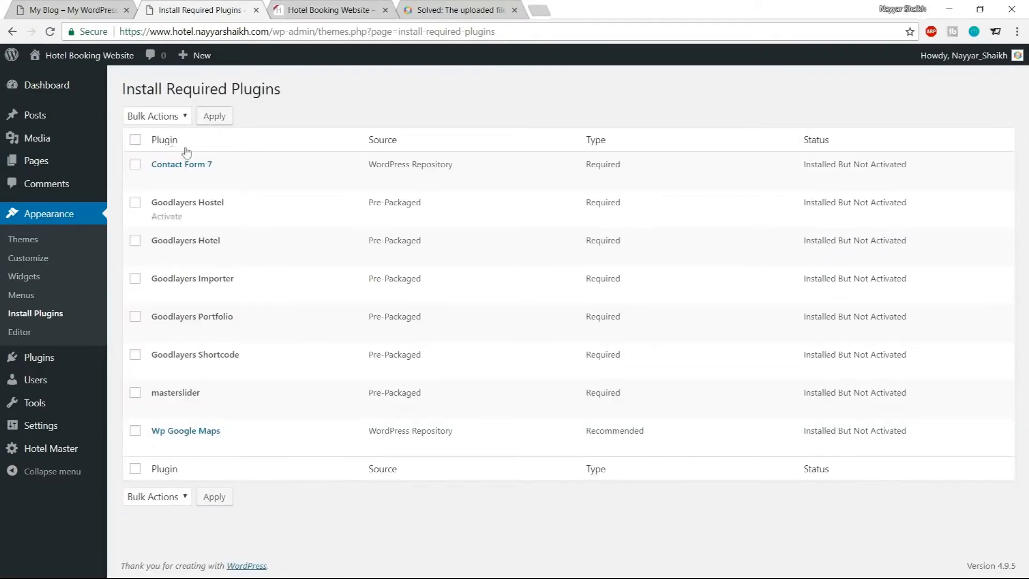
Select all installed plugins and bulk-activate them
left_click(134, 141)
left_click(160, 119)
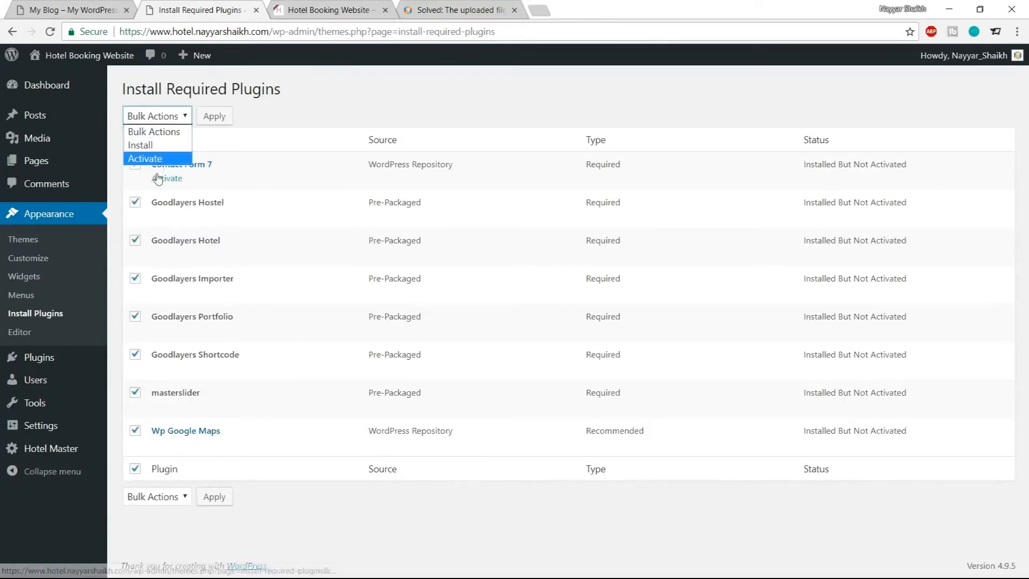
left_click(155, 158)
left_click(209, 123)
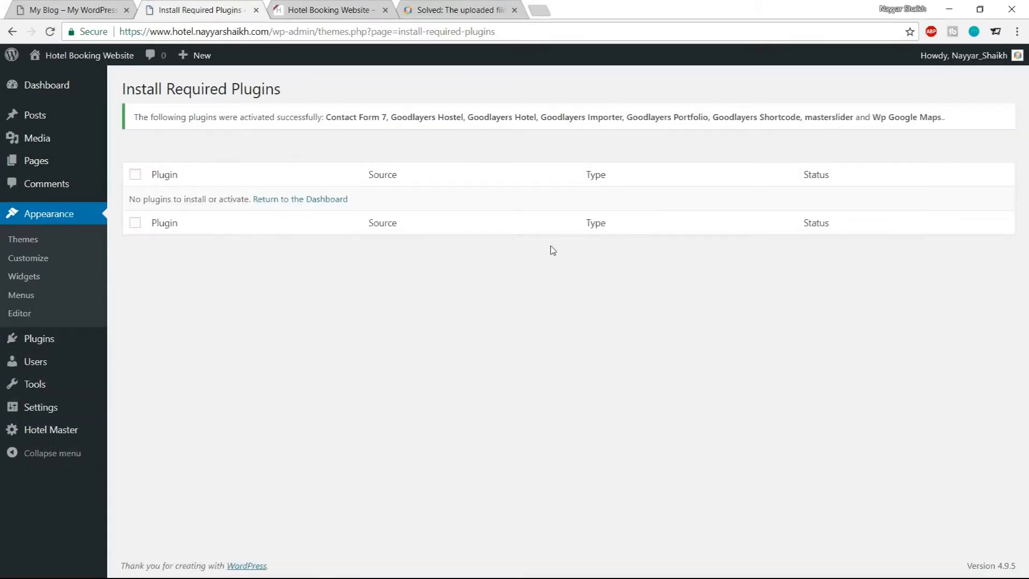
Go to the dashboard and browse the new admin menu entries added by the theme and plugins
mouse_move(53, 93)
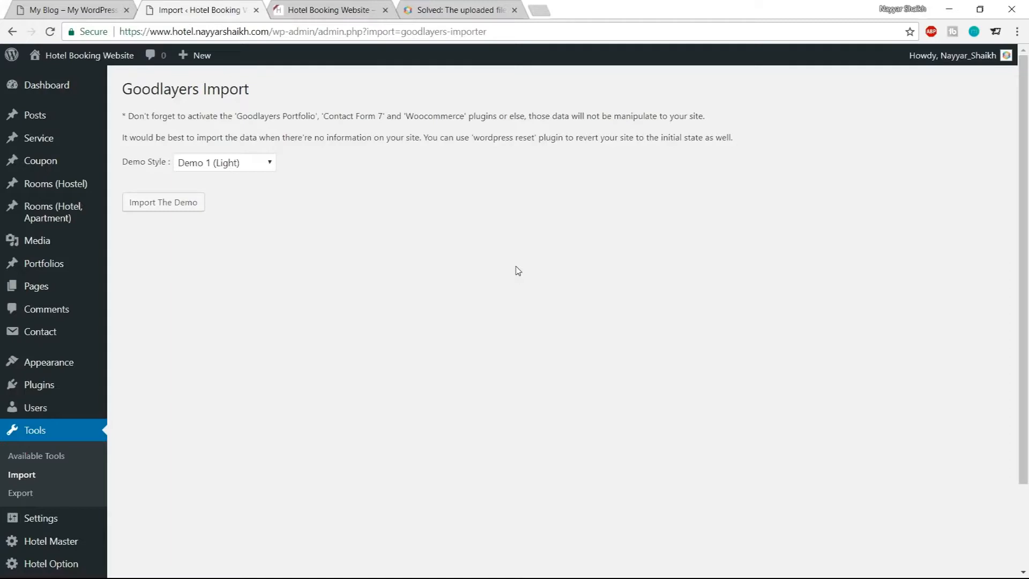
left_click(71, 98)
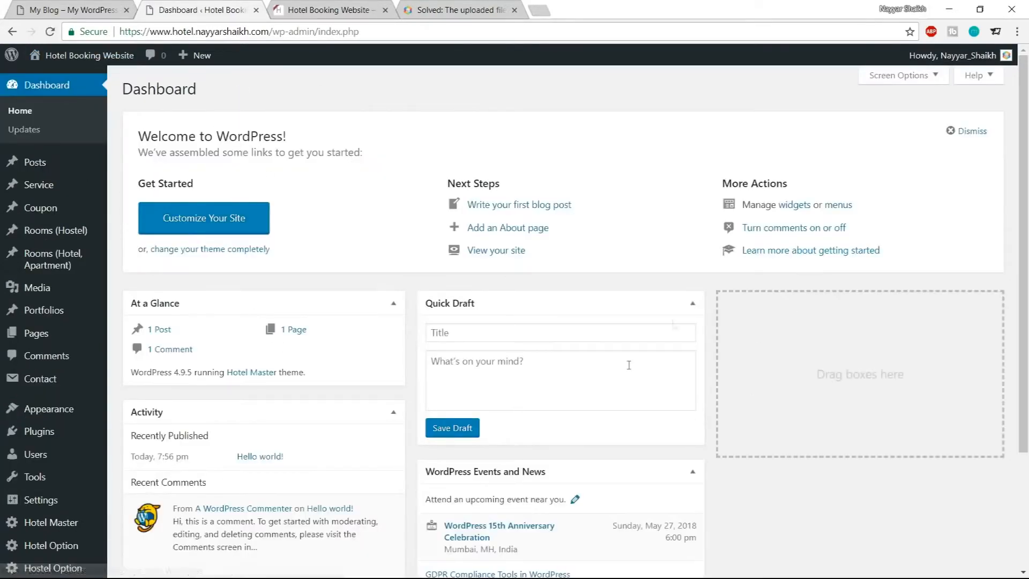
scroll(670, 407, "down", 4)
scroll(701, 436, "up", 4)
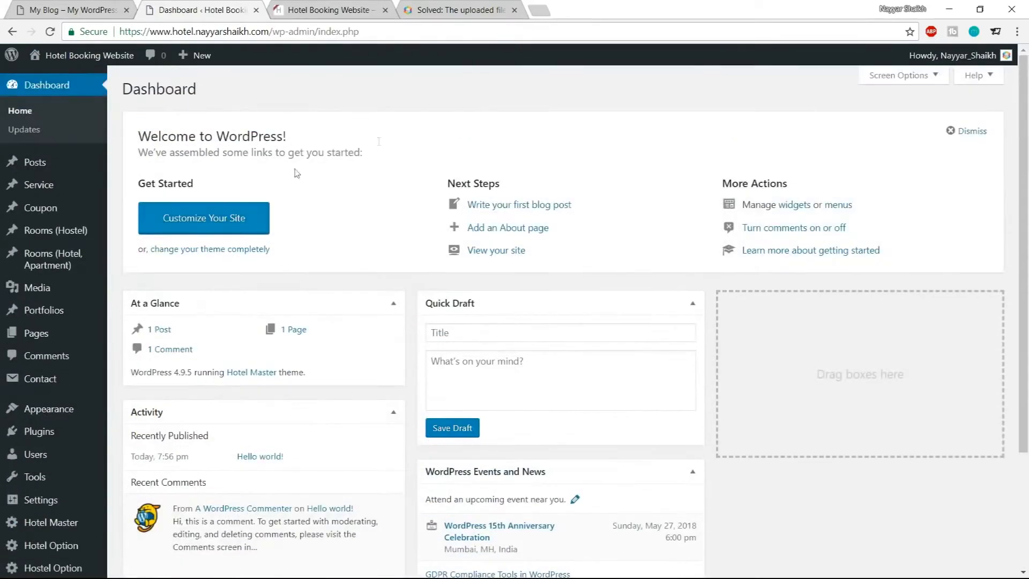
scroll(64, 230, "down", 3)
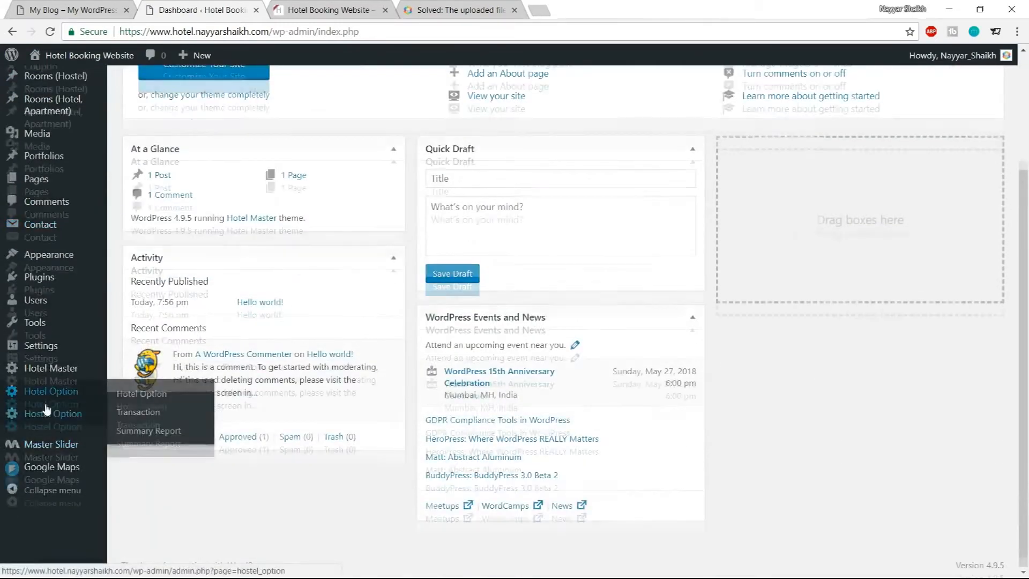
scroll(53, 410, "up", 3)
scroll(65, 268, "down", 3)
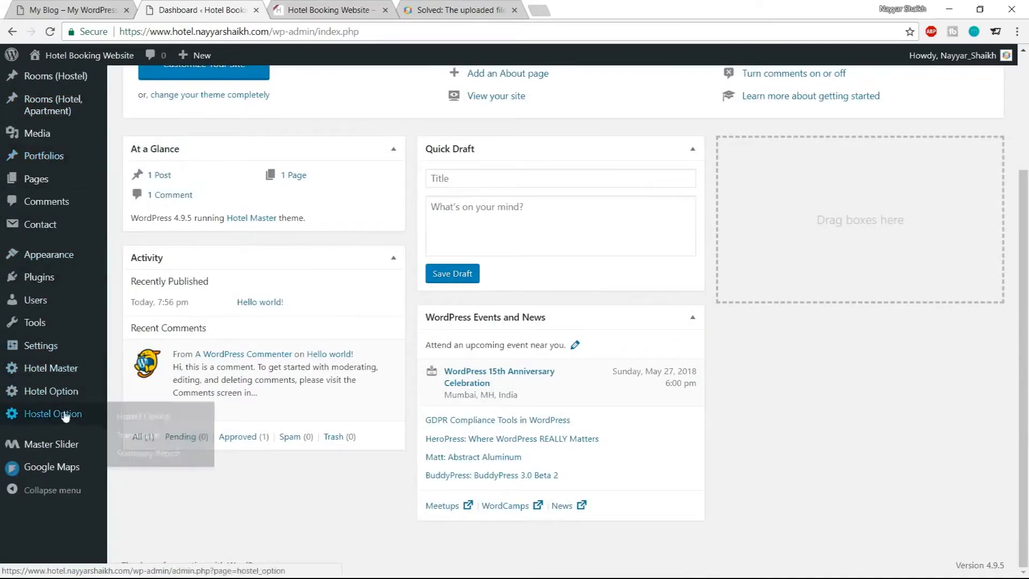
mouse_move(59, 399)
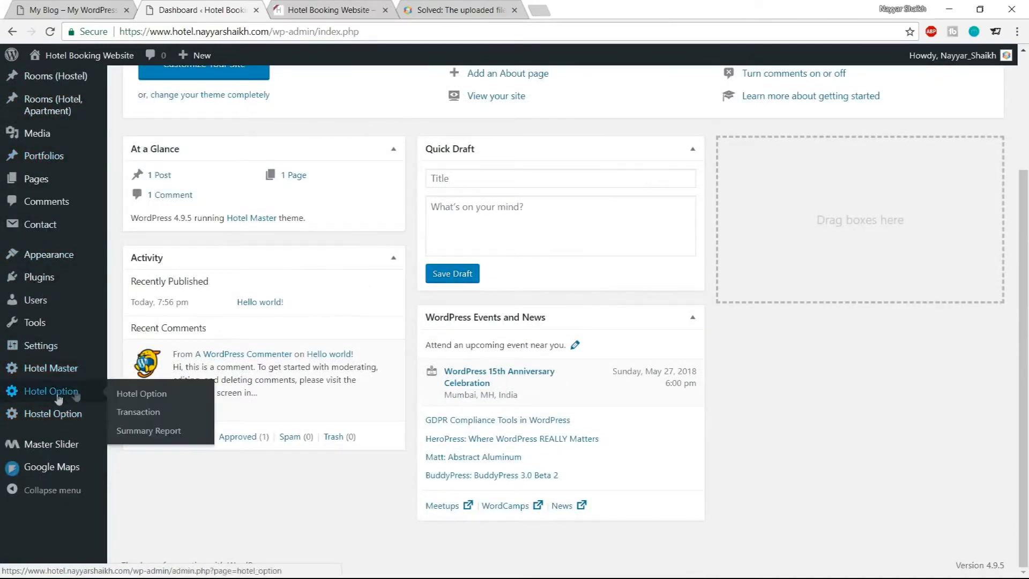
scroll(56, 402, "up", 3)
mouse_move(39, 249)
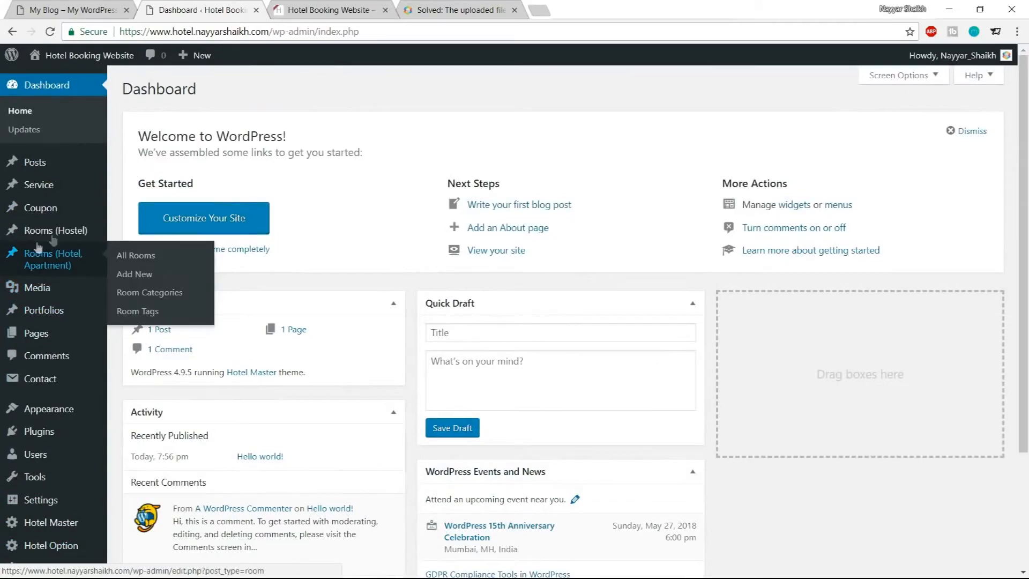
scroll(60, 413, "down", 3)
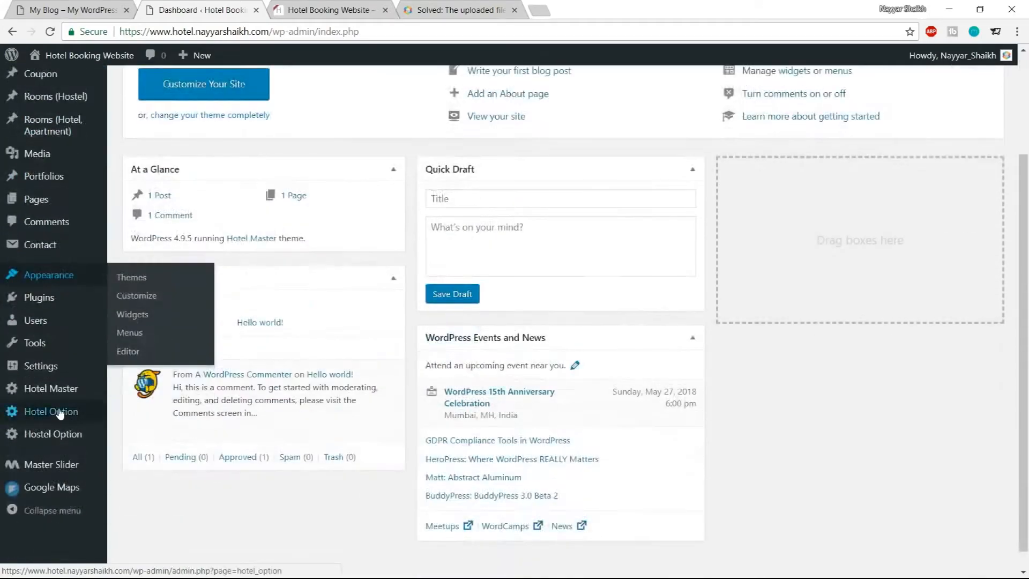
scroll(62, 394, "up", 3)
scroll(62, 391, "down", 2)
scroll(62, 392, "up", 2)
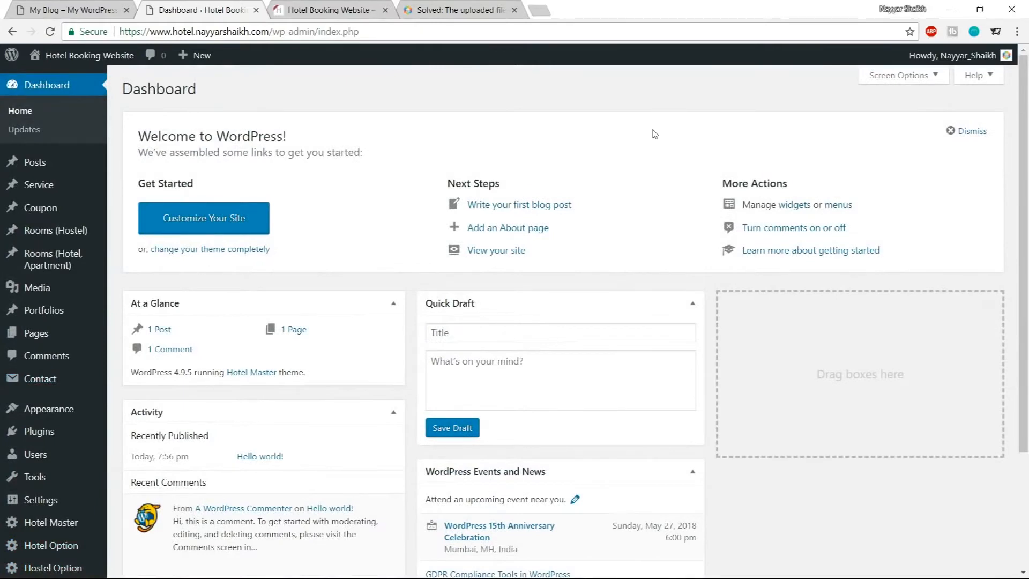
Reload the hotel site tab to review its front page with the new theme, closing the upload-limit forum tab
left_click(339, 7)
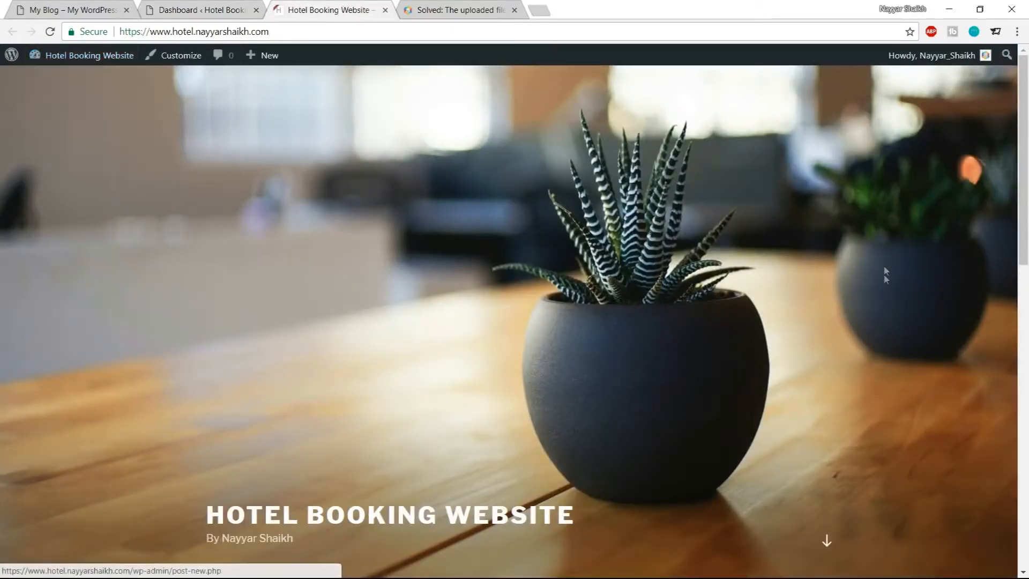
scroll(884, 276, "down", 10)
scroll(880, 321, "up", 10)
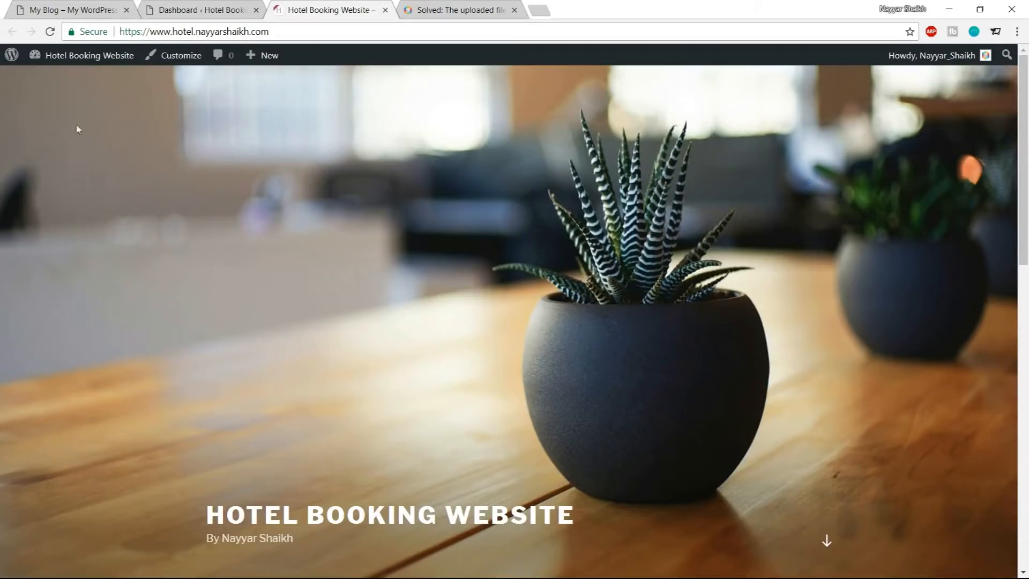
left_click(177, 55)
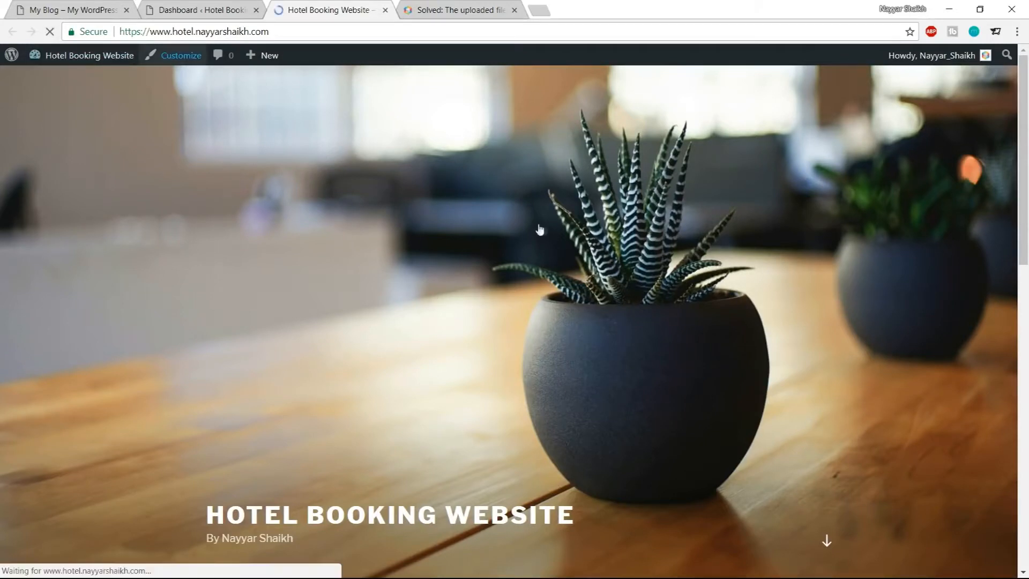
scroll(548, 348, "down", 10)
scroll(548, 366, "down", 2)
scroll(548, 366, "up", 10)
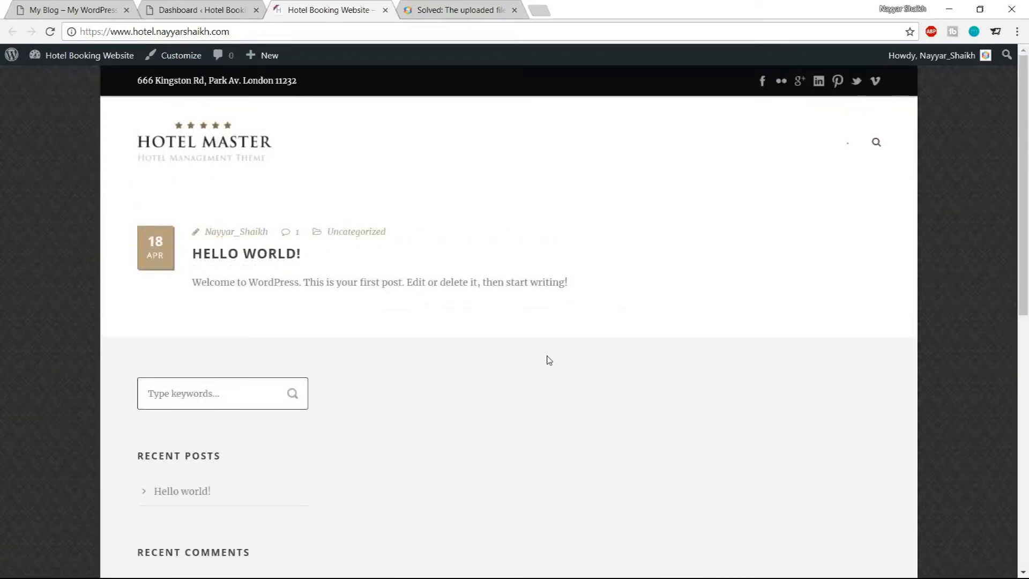
left_click(515, 10)
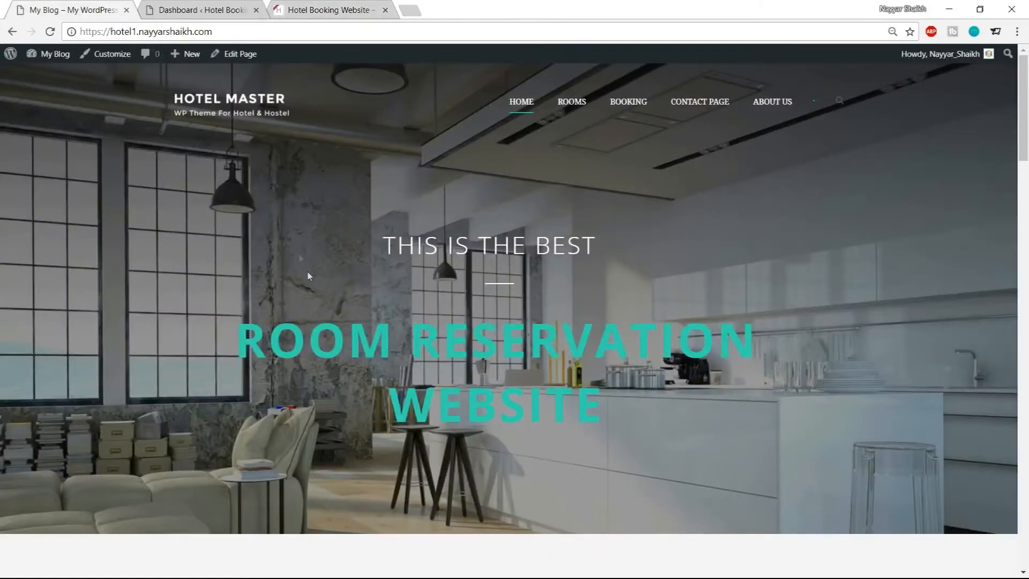
scroll(309, 276, "down", 6)
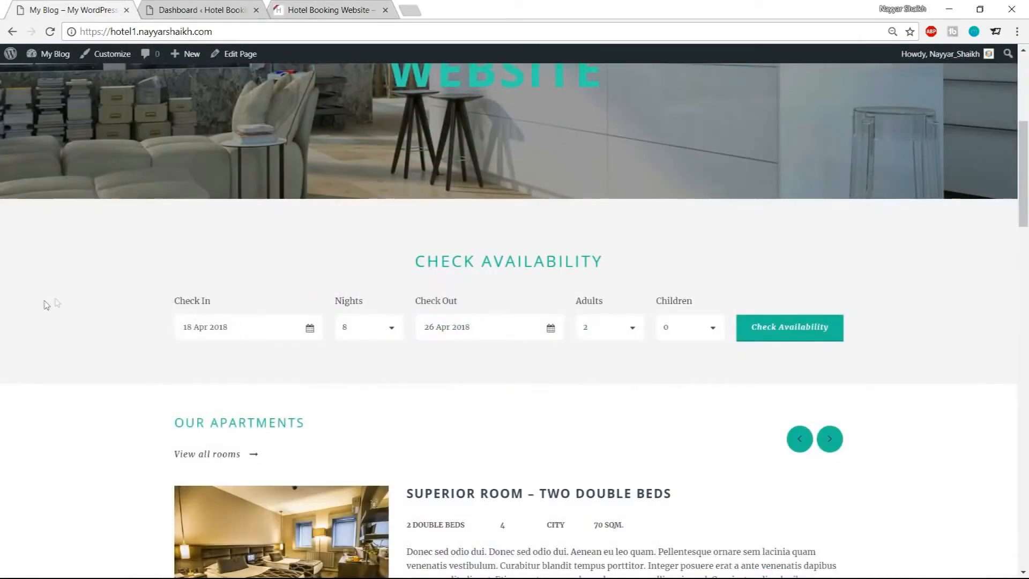
scroll(43, 301, "down", 5)
scroll(988, 288, "down", 5)
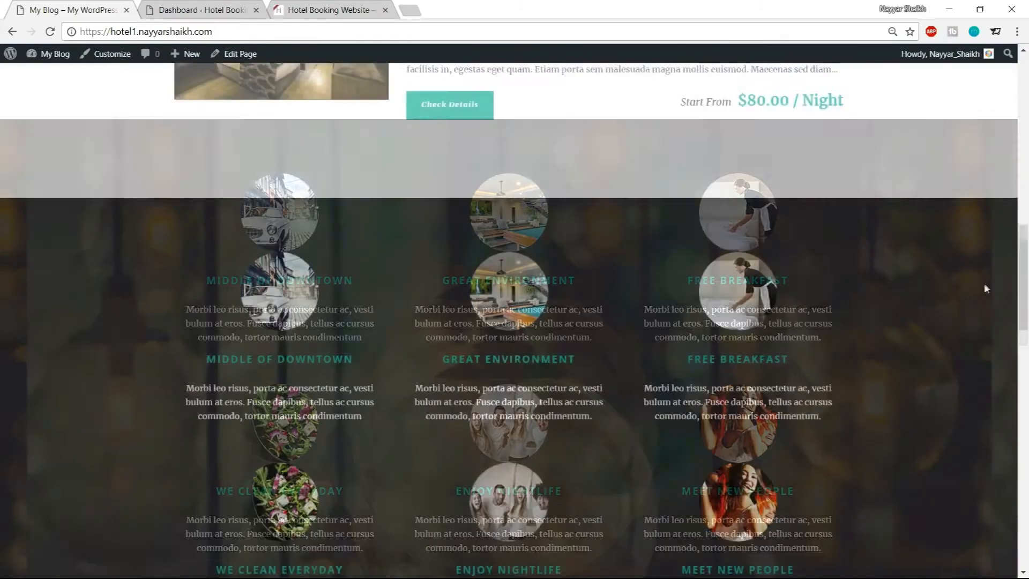
scroll(363, 211, "up", 10)
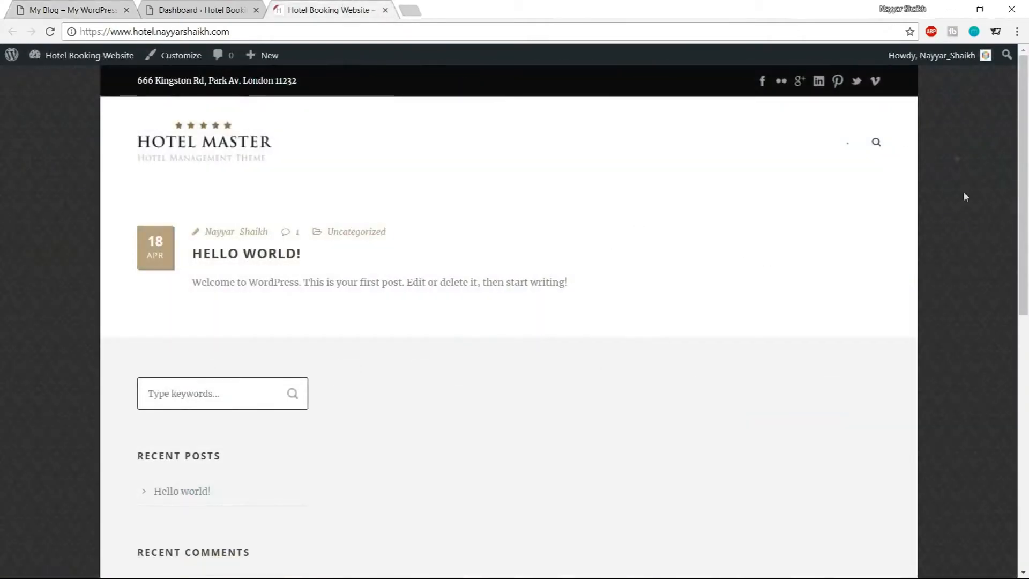
scroll(965, 215, "down", 8)
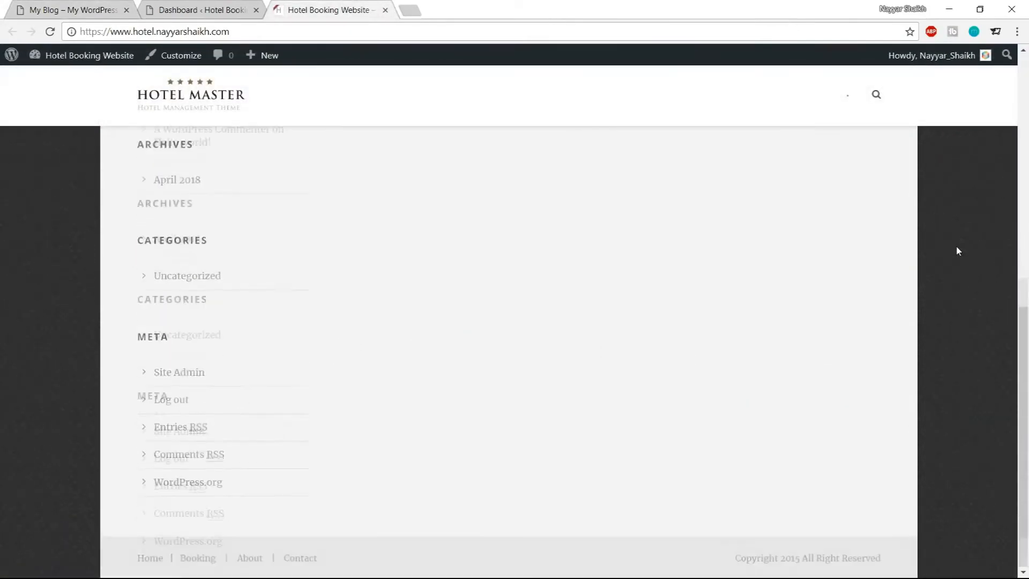
scroll(958, 250, "up", 8)
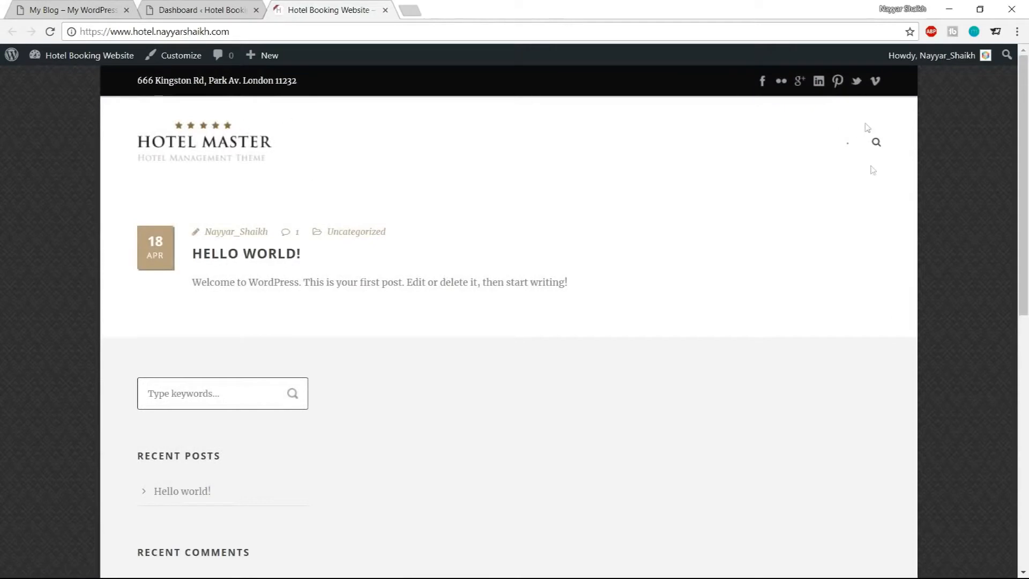
scroll(806, 329, "down", 6)
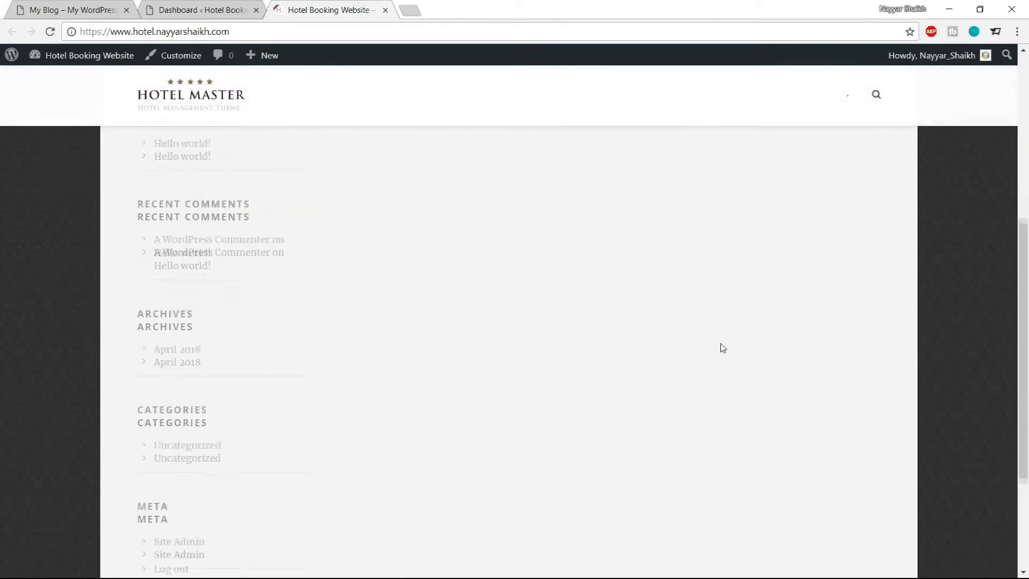
scroll(959, 284, "up", 6)
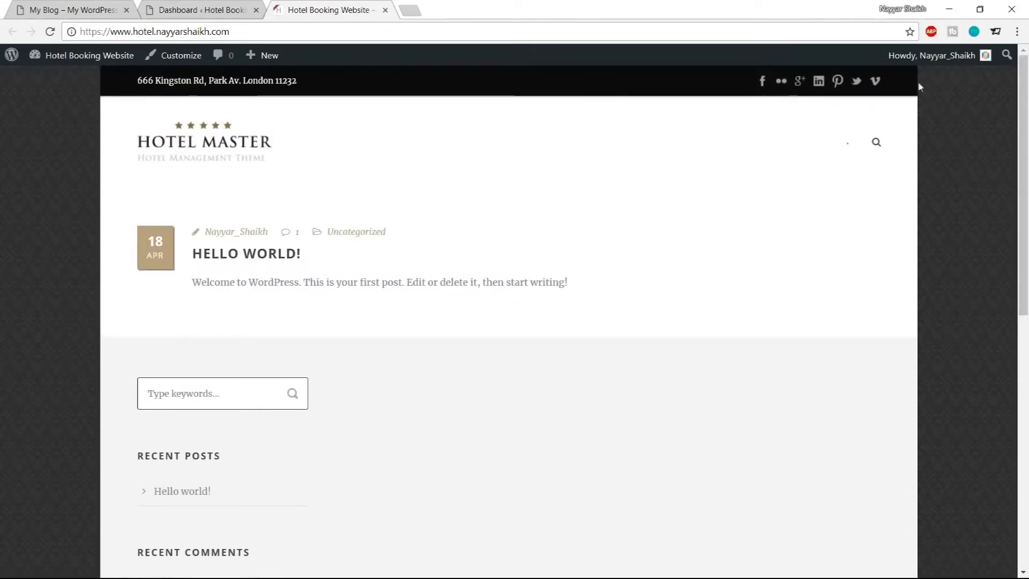
Open the Hotel Master theme options and set the Page Style container style to Full Style
left_click(210, 6)
scroll(16, 225, "down", 3)
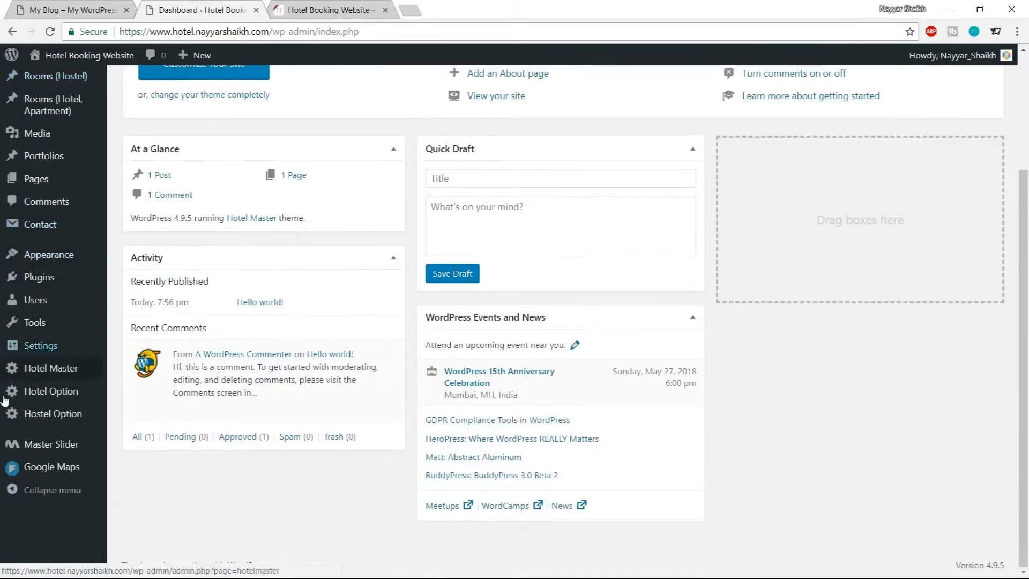
left_click(41, 378)
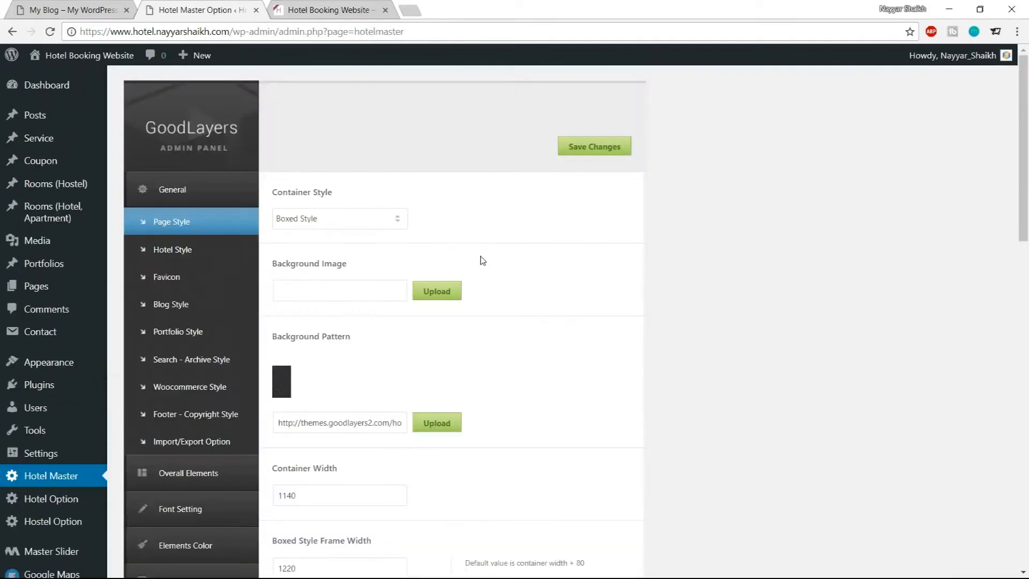
left_click(344, 224)
left_click(328, 236)
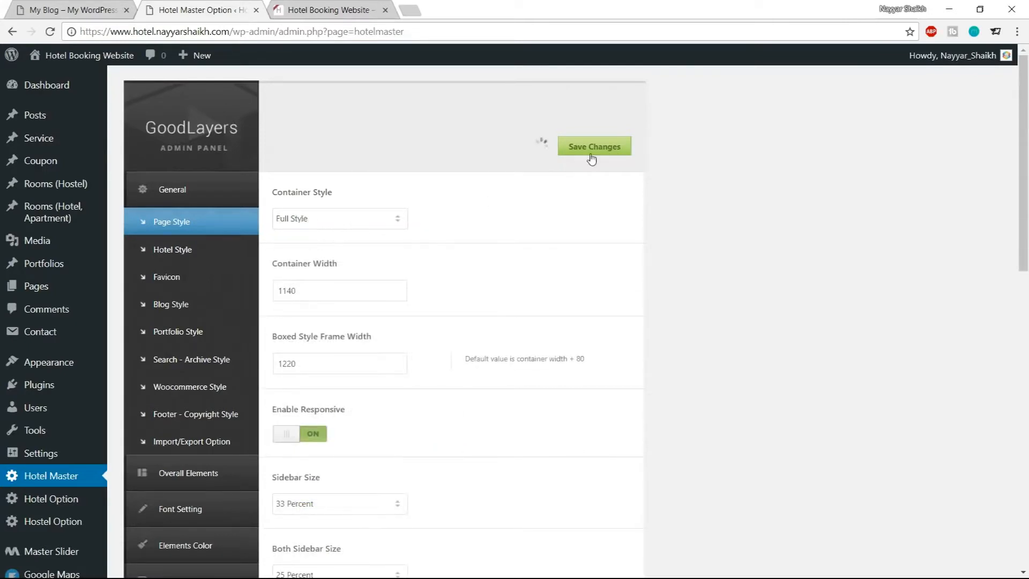
Reload the hotel site and scroll through the front page to view the updated layout
left_click(329, 10)
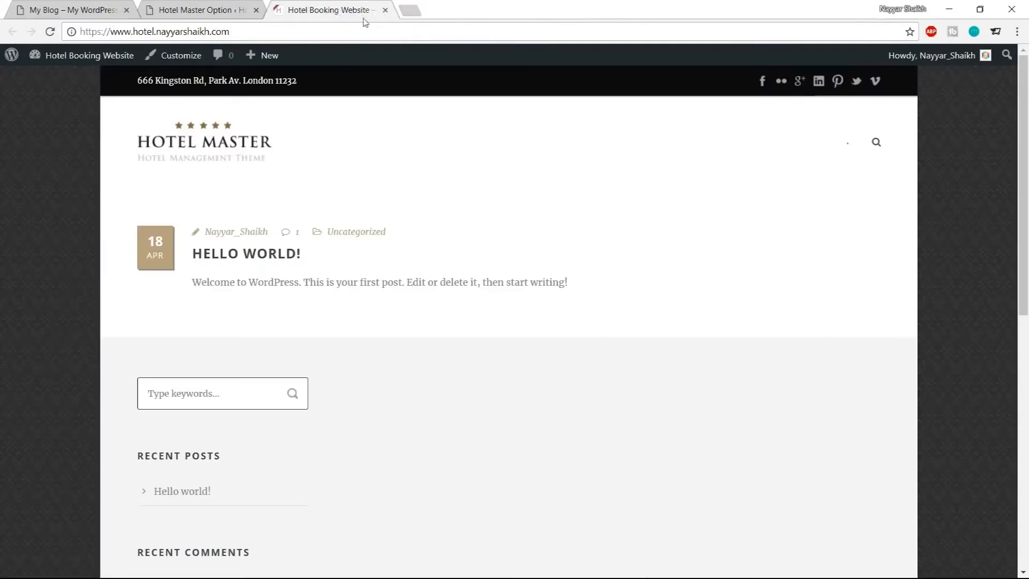
left_click(50, 31)
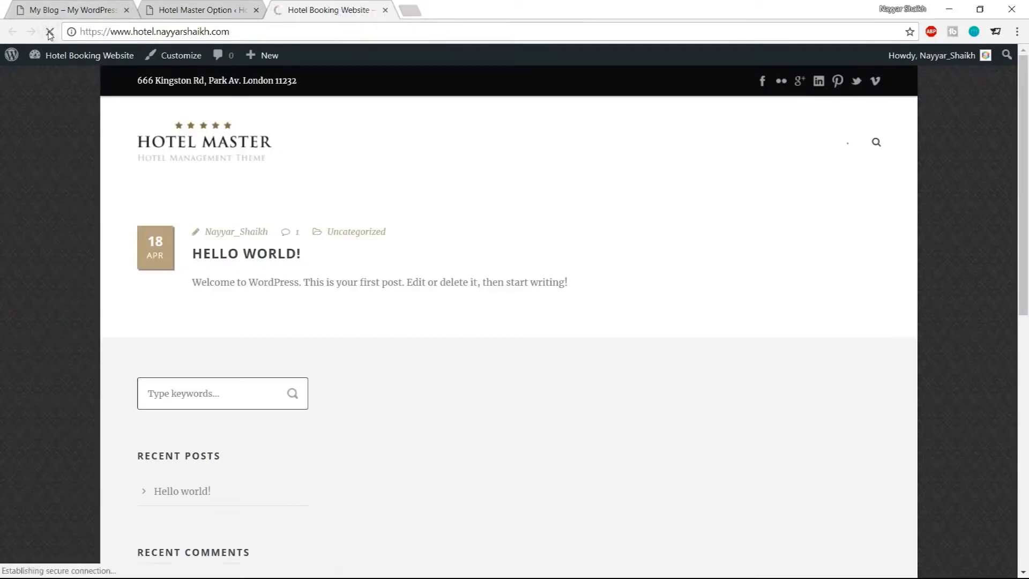
scroll(329, 386, "down", 10)
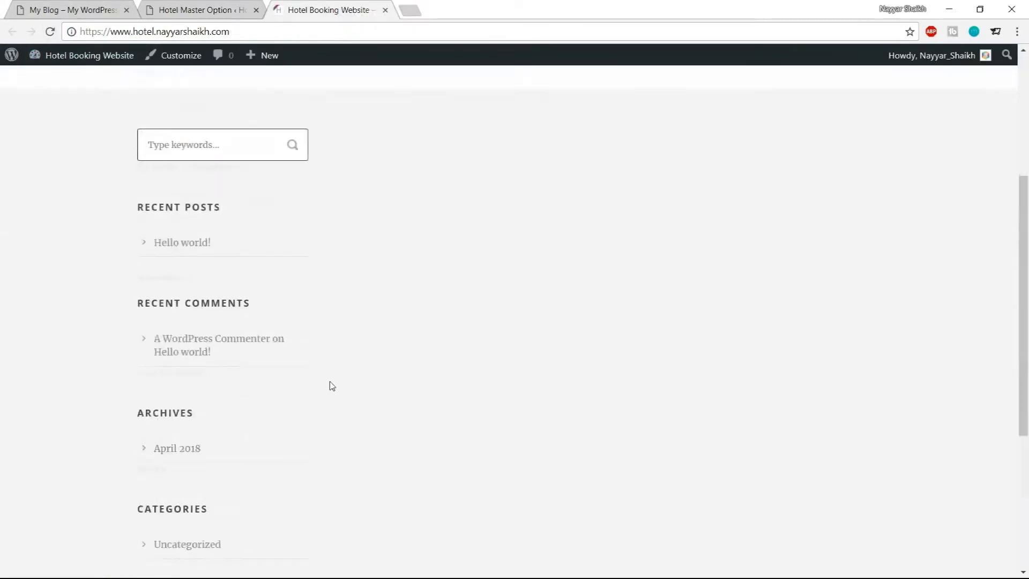
Create a new Custom Slider in Master Slider and dismiss the help tip
scroll(337, 397, "up", 10)
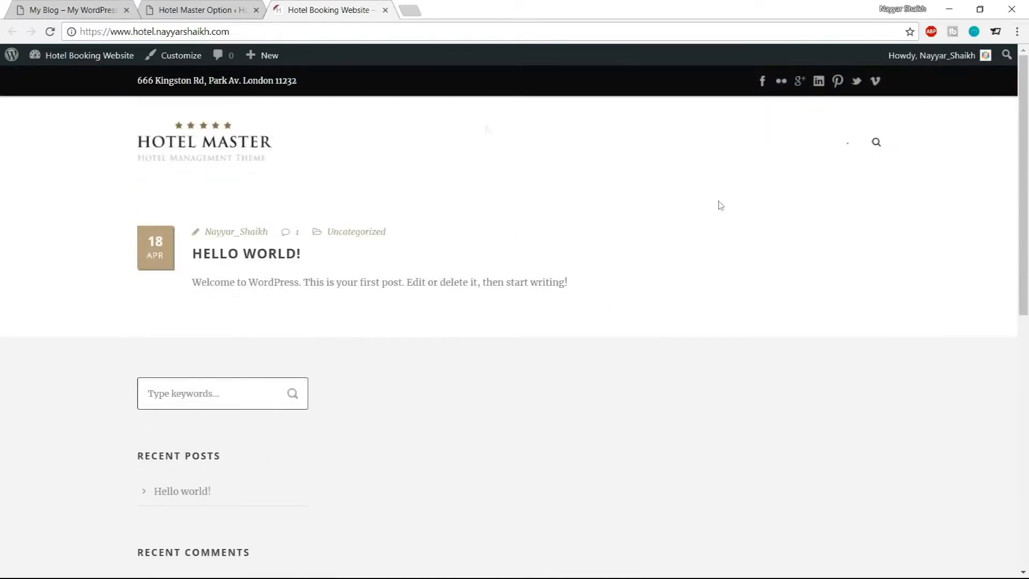
left_click(109, 7)
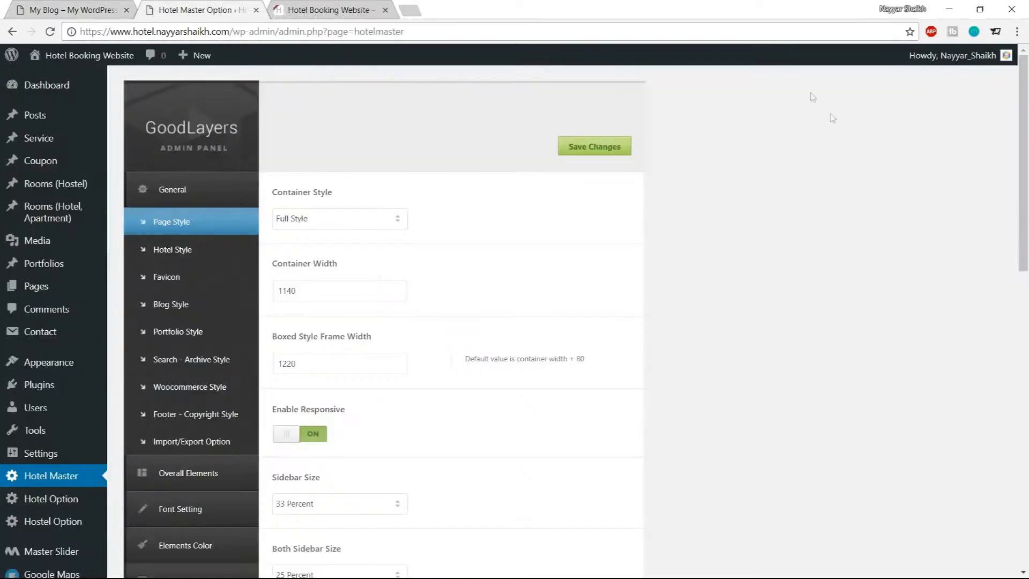
scroll(53, 268, "down", 4)
mouse_move(21, 515)
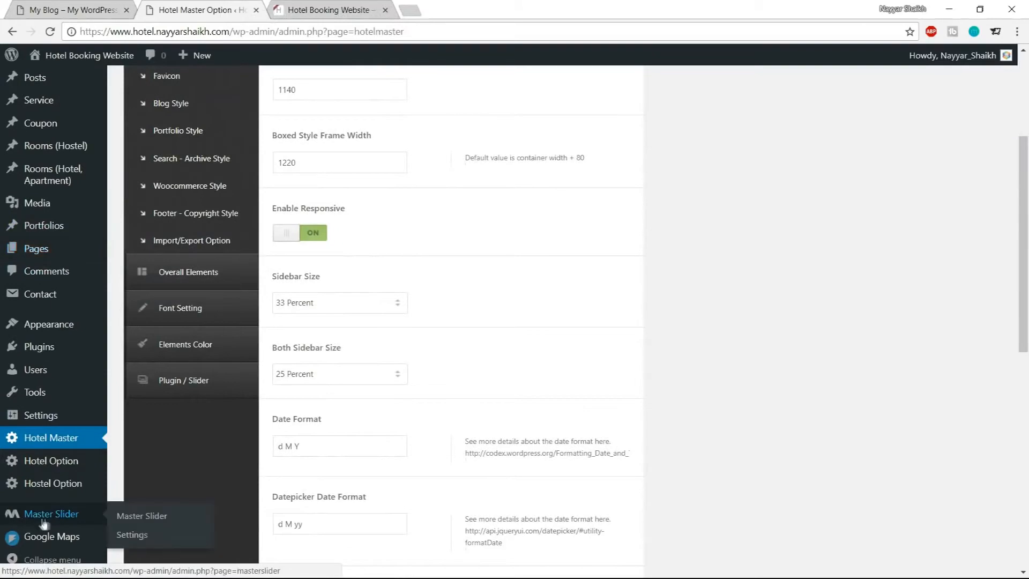
left_click(54, 515)
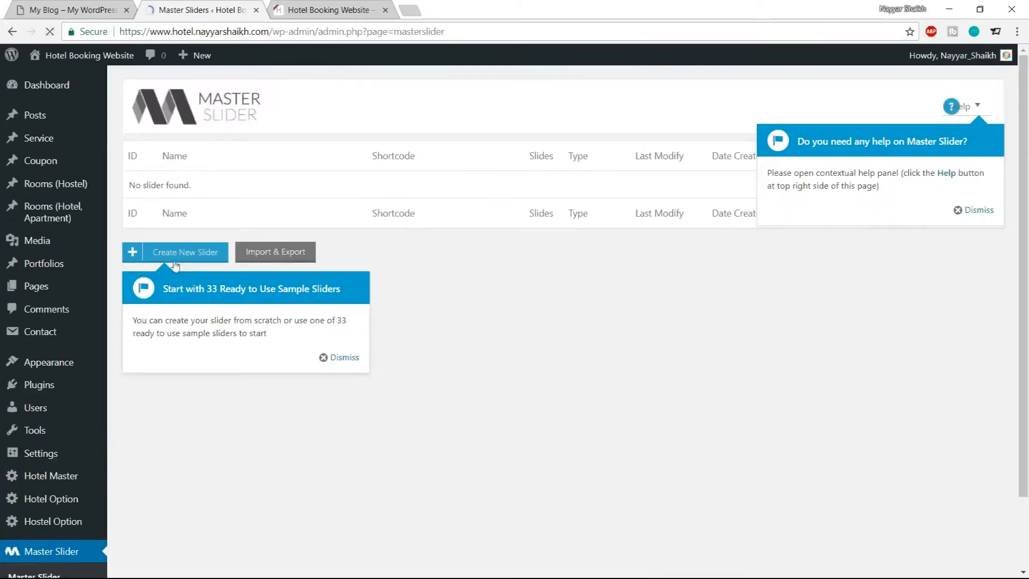
left_click(186, 252)
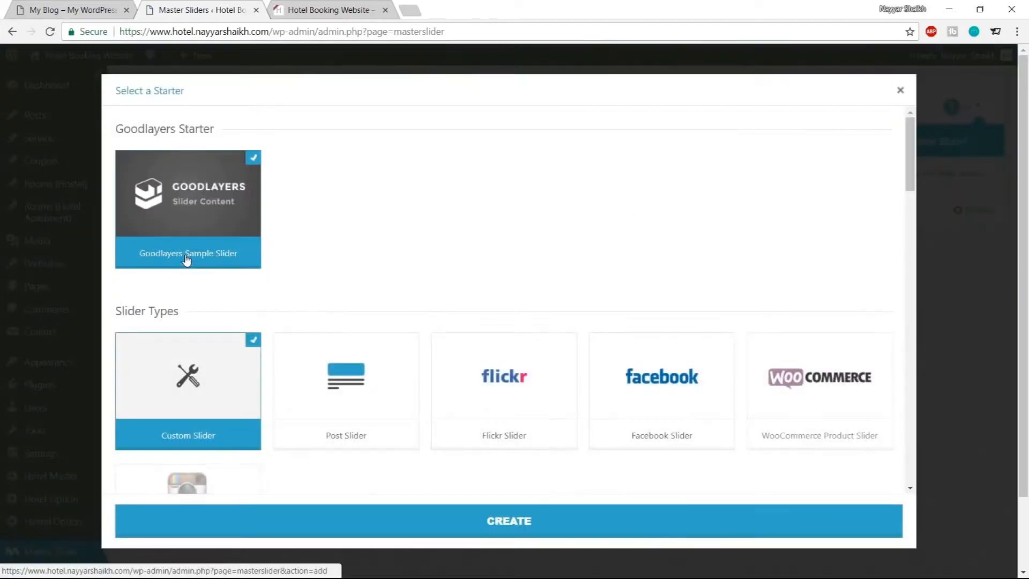
scroll(611, 226, "down", 2)
scroll(611, 226, "up", 2)
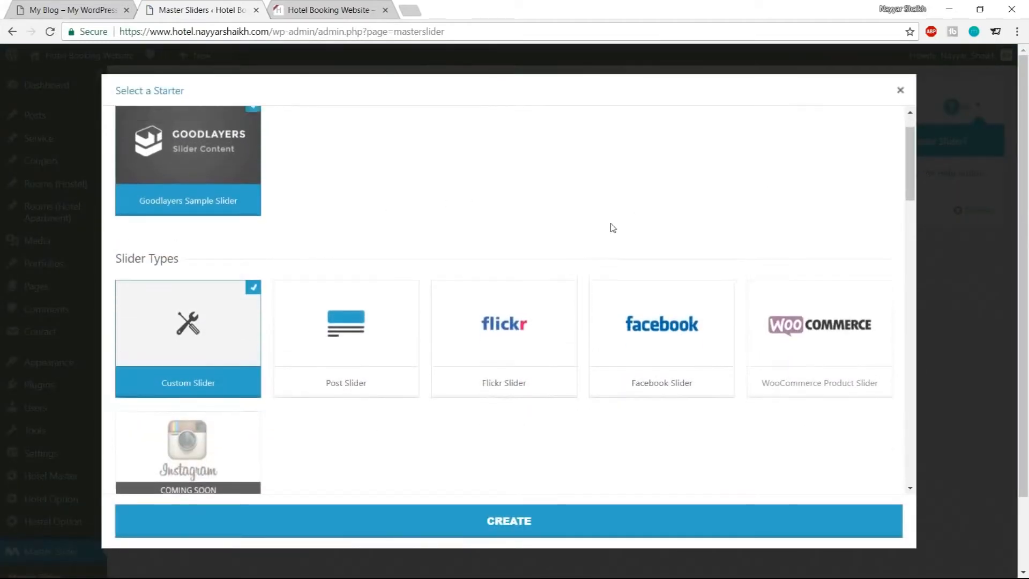
left_click(512, 532)
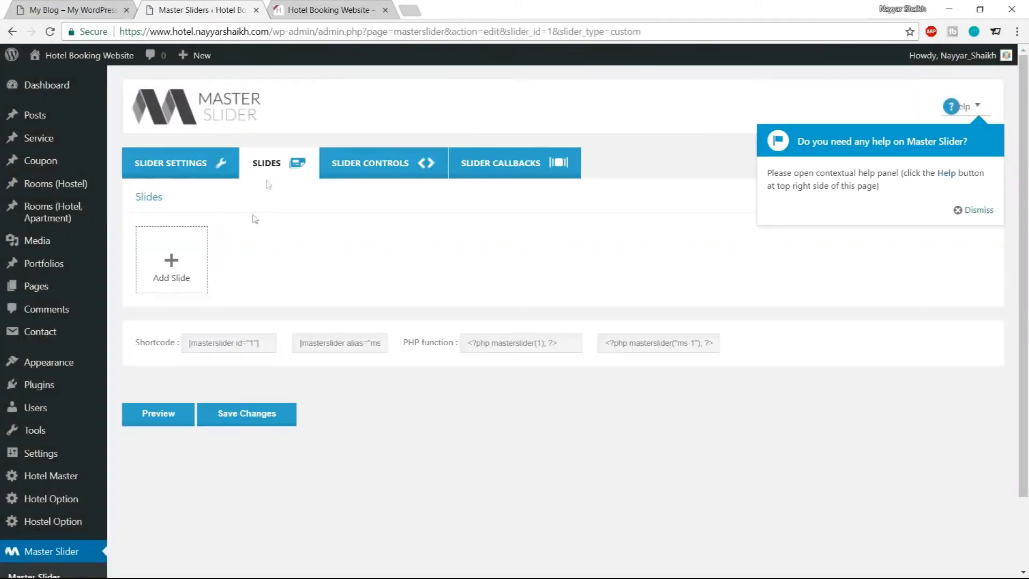
left_click(973, 210)
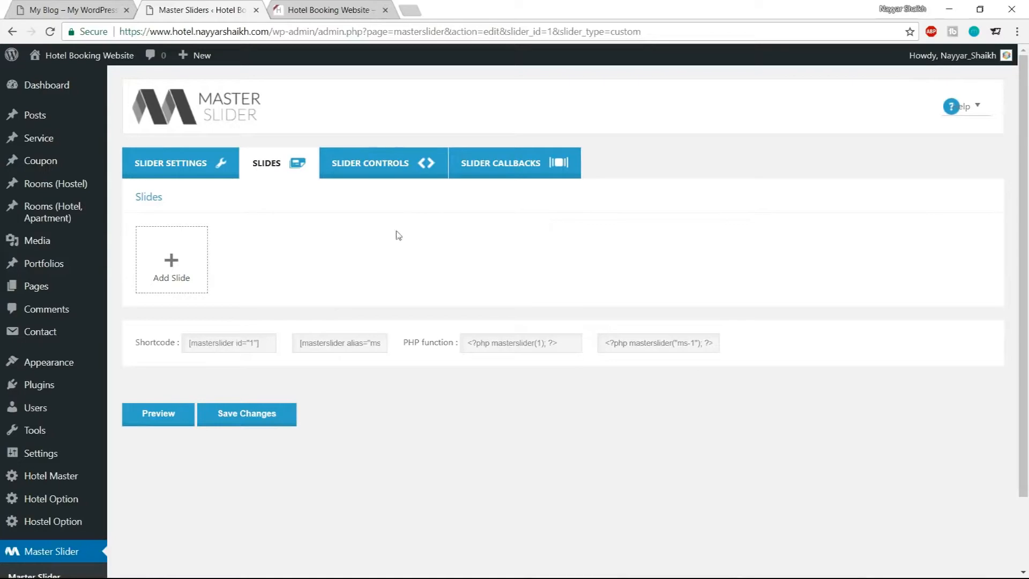
Open the slider settings and name the slider Slider-1
left_click(214, 171)
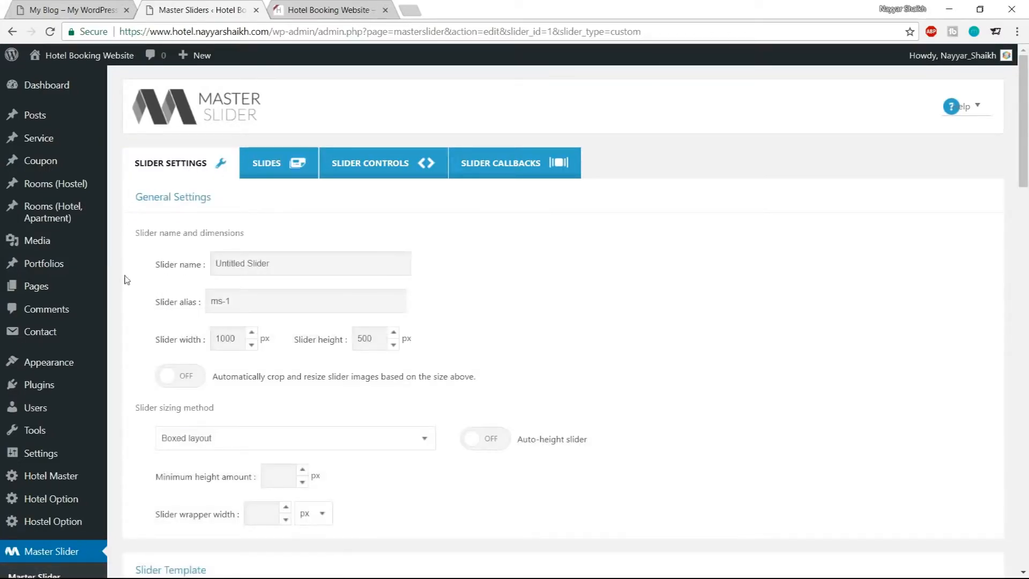
left_click_drag(152, 270, 195, 266)
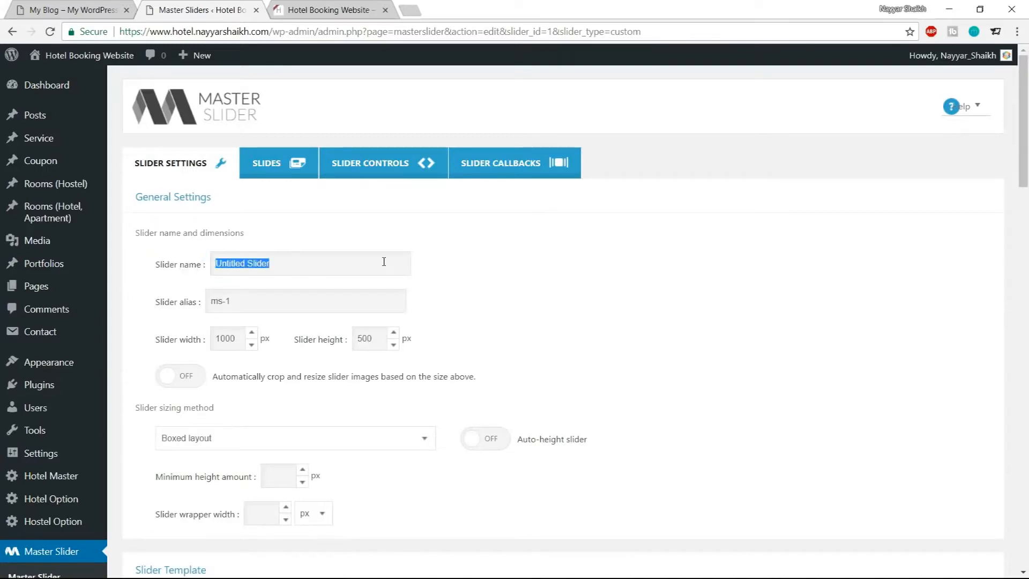
type("Slider-1")
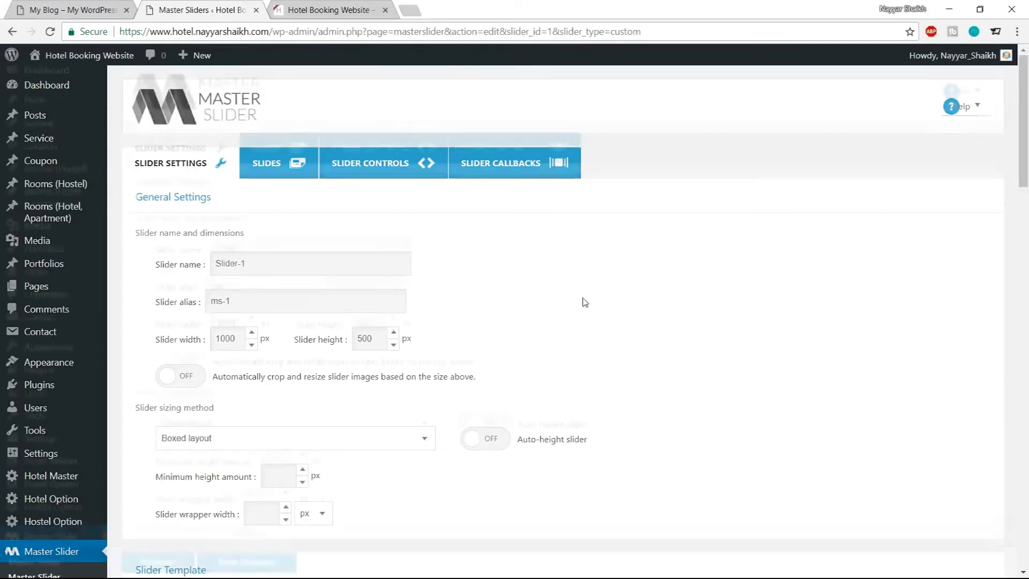
Set the slider width to 1140 px and height to 780 px, comparing against the reference hotel site
scroll(584, 300, "down", 2)
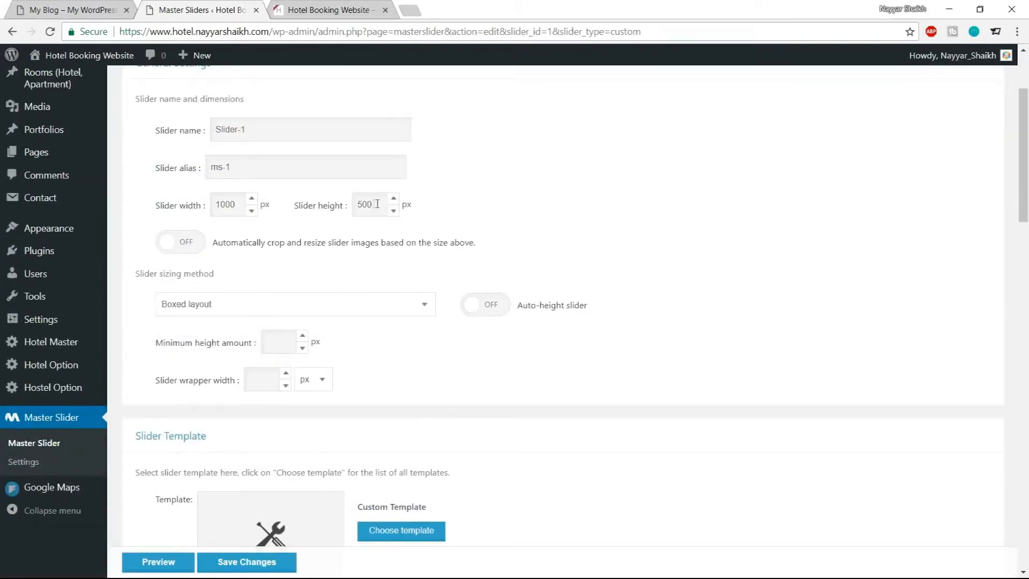
left_click_drag(240, 205, 185, 206)
type("114")
left_click_drag(215, 206, 234, 209)
left_click_drag(376, 204, 333, 210)
left_click(319, 8)
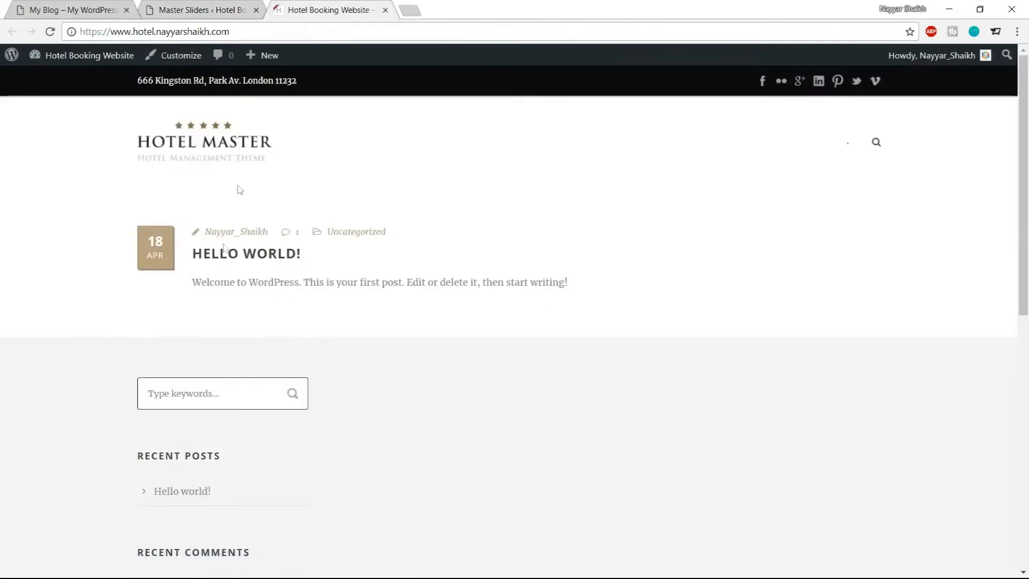
left_click(19, 6)
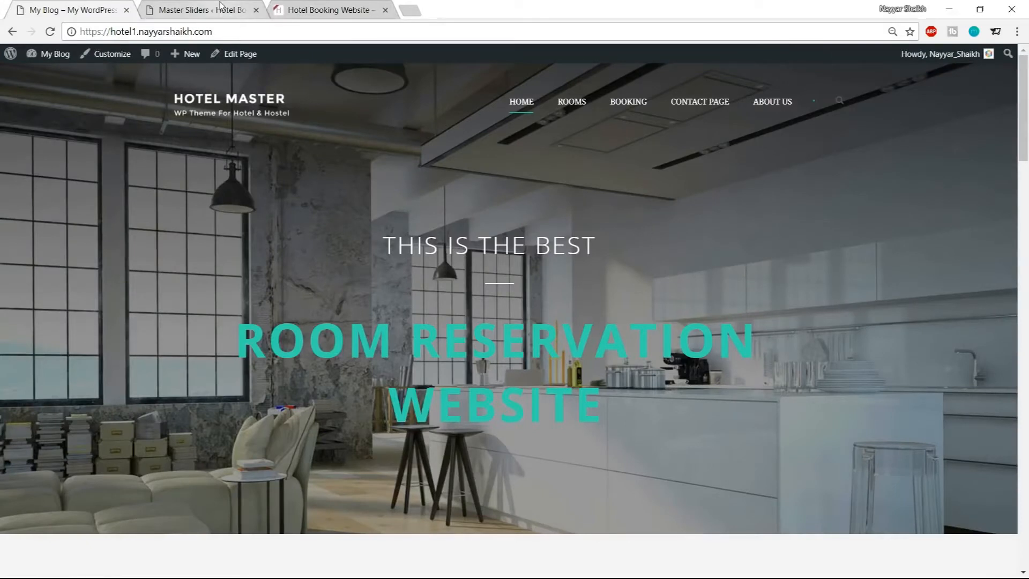
left_click(244, 12)
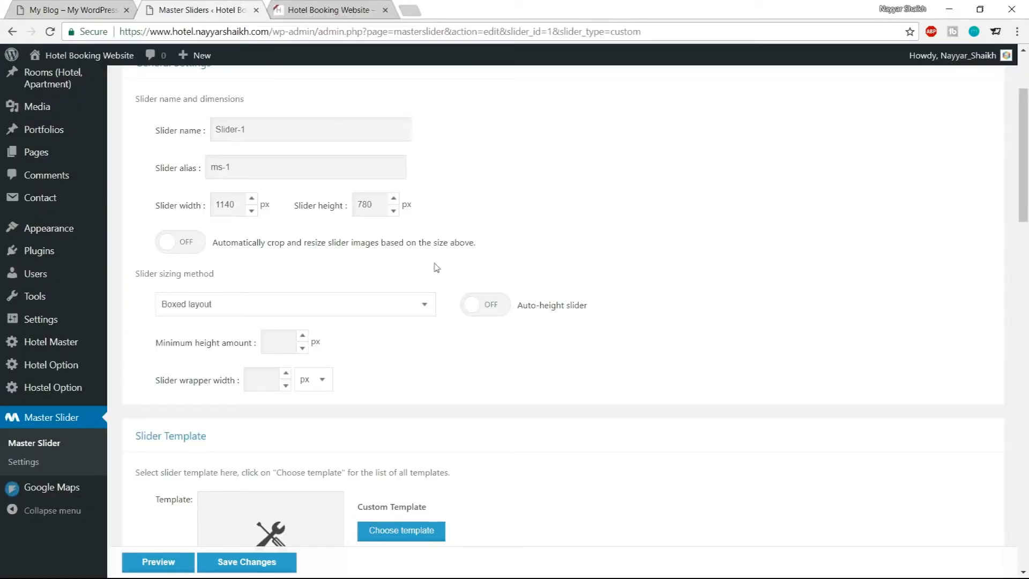
Set the slider sizing method to Full-width and turn off Pause on hover
left_click(249, 307)
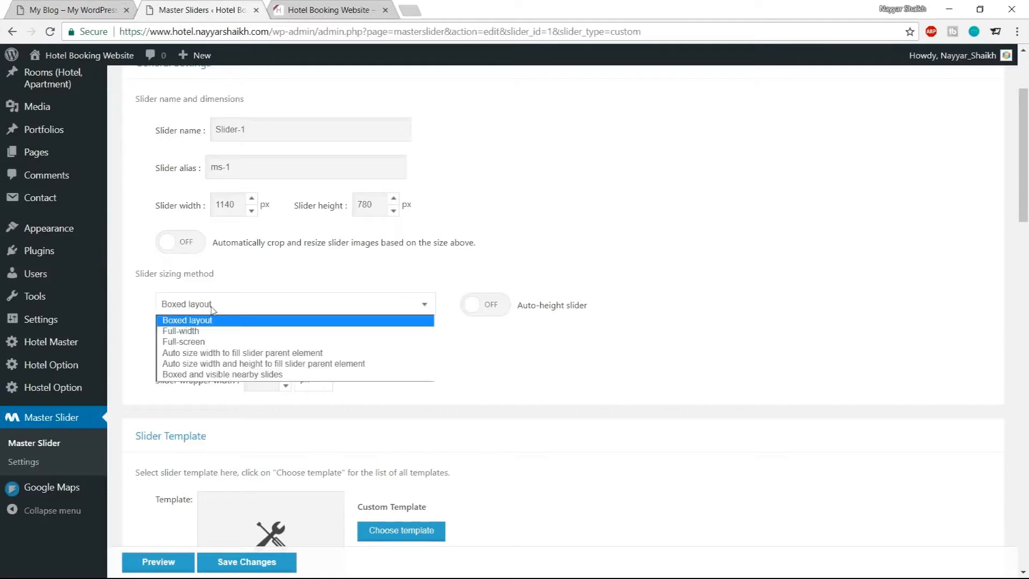
left_click(243, 331)
scroll(834, 301, "down", 8)
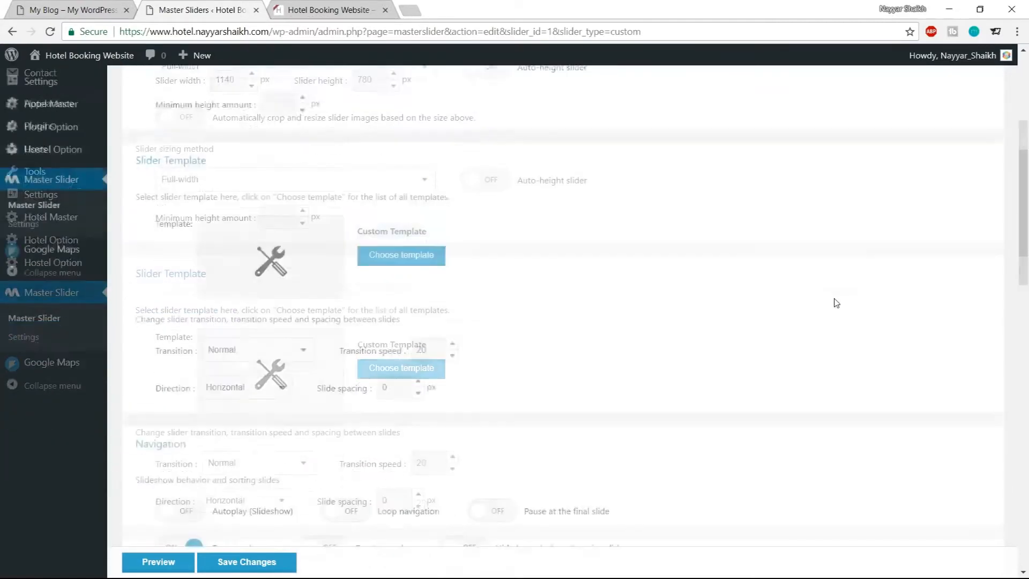
scroll(892, 257, "down", 4)
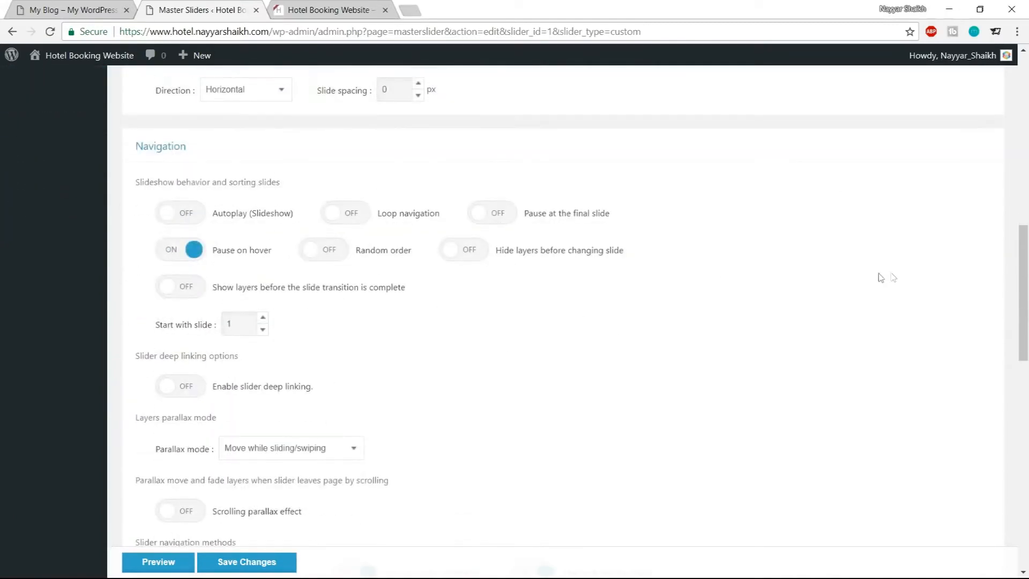
left_click(187, 258)
scroll(590, 274, "down", 5)
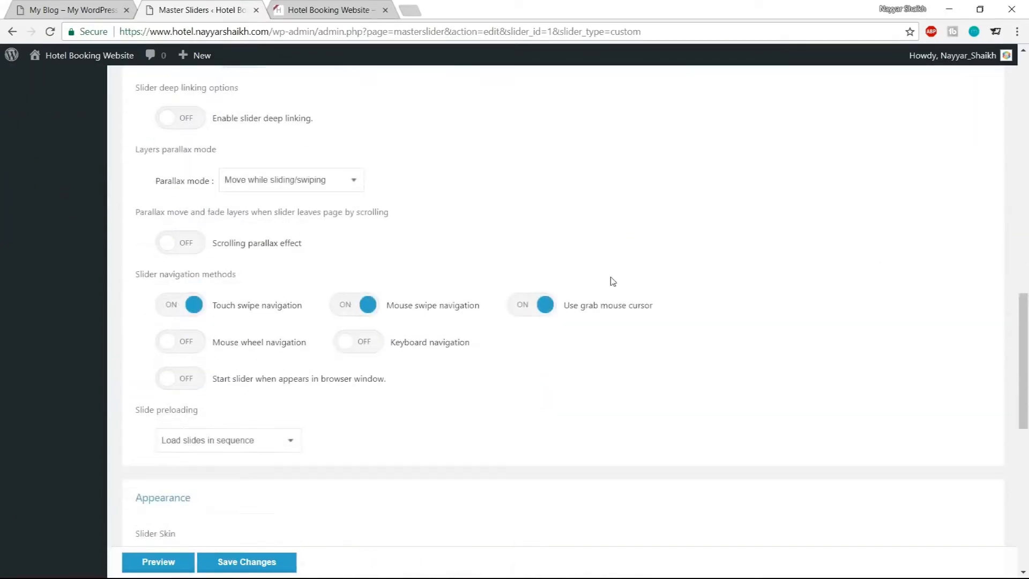
Turn off touch swipe navigation, mouse swipe navigation and the grab mouse cursor
left_click(194, 312)
left_click(354, 311)
left_click(519, 308)
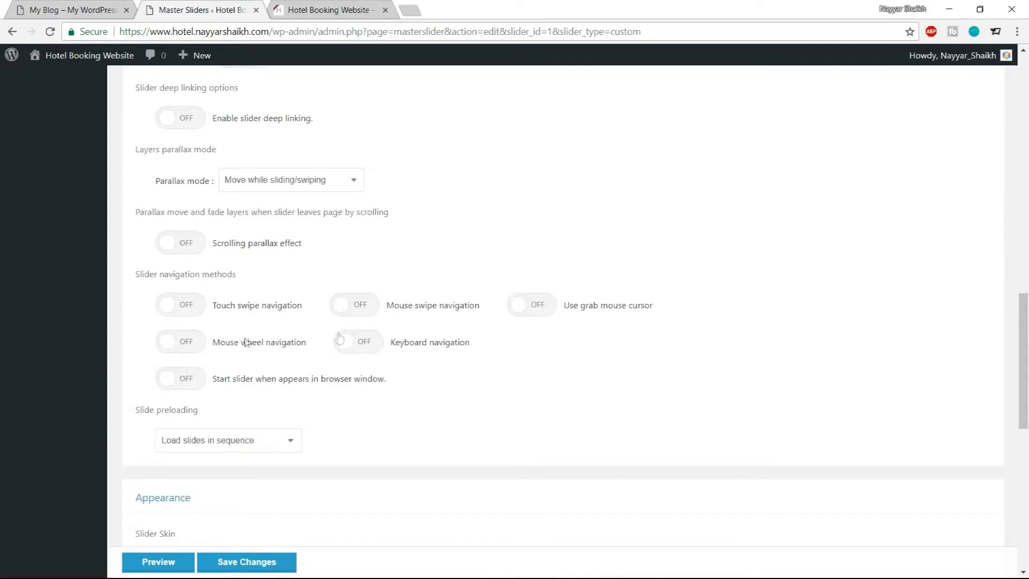
triple_click(154, 272)
left_click(249, 276)
Save the slider settings
left_click(104, 6)
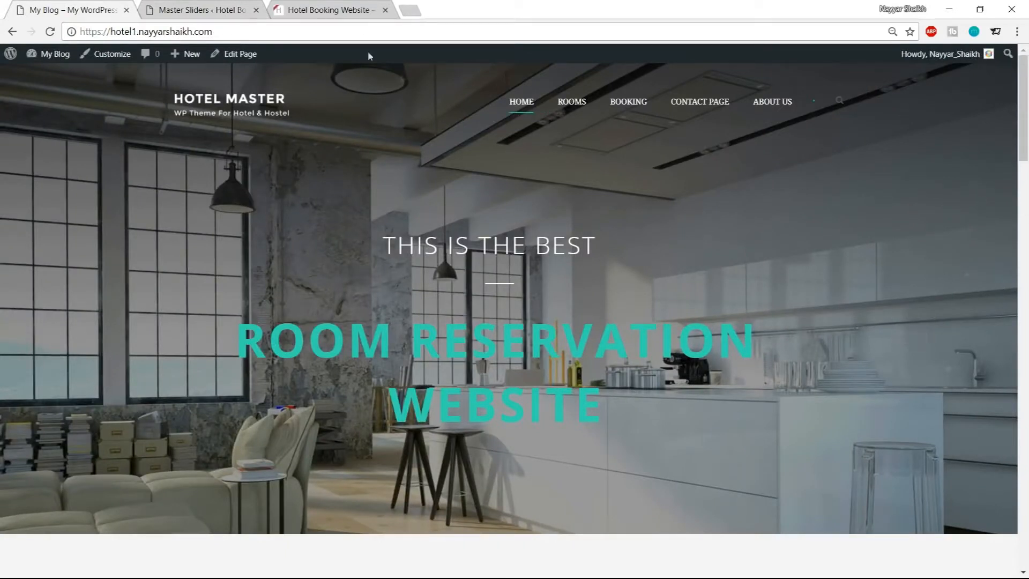
left_click(189, 8)
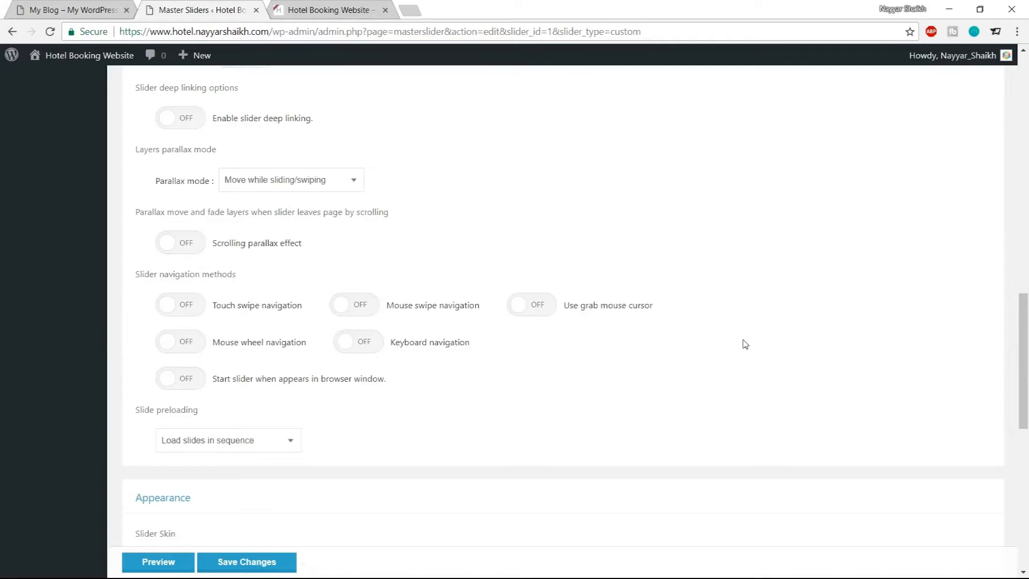
left_click(70, 10)
scroll(659, 336, "down", 3)
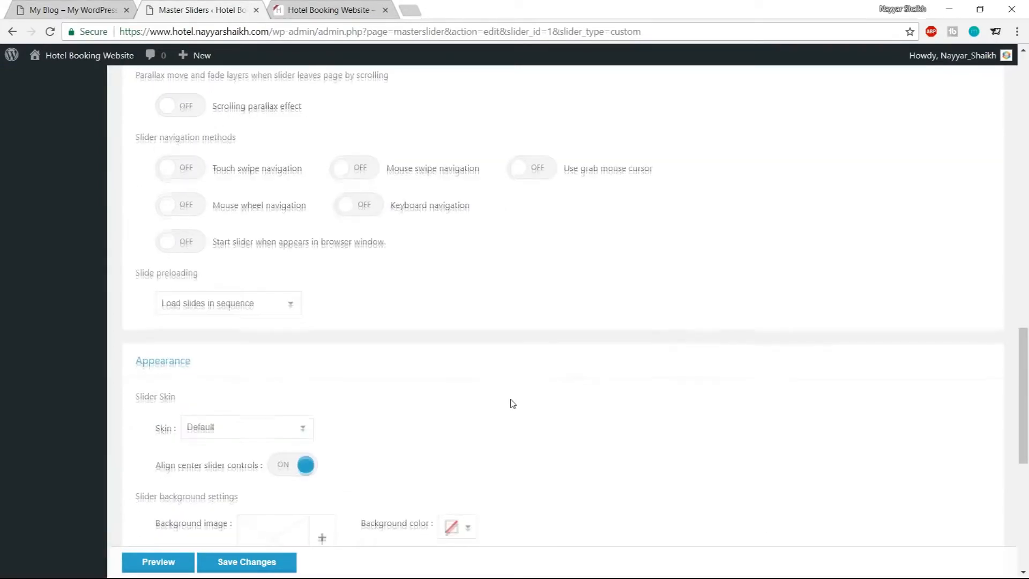
scroll(512, 403, "down", 8)
left_click(255, 530)
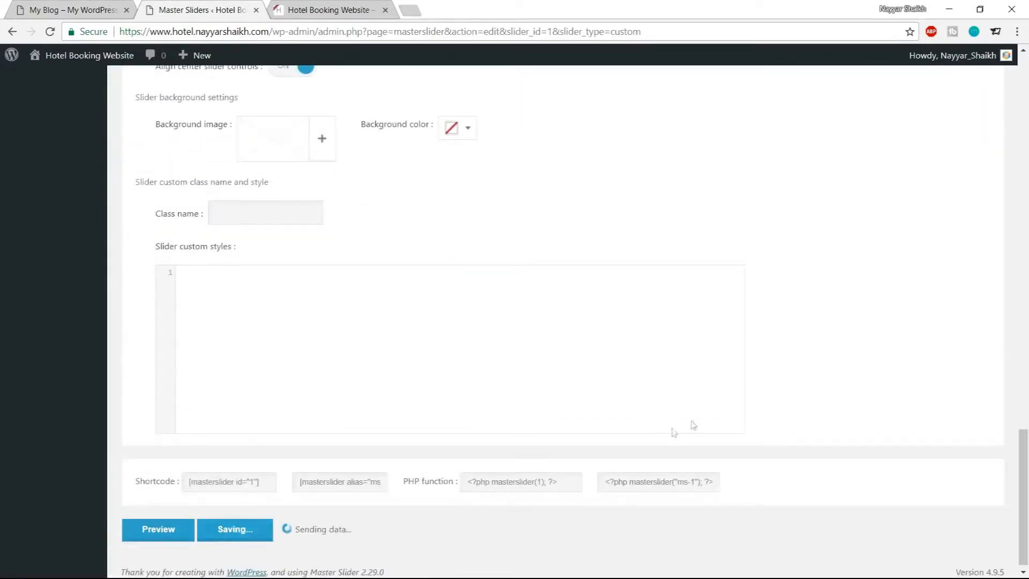
Open the slider's Slides tab and scroll through the reference hotel demo site's front page
scroll(717, 443, "up", 15)
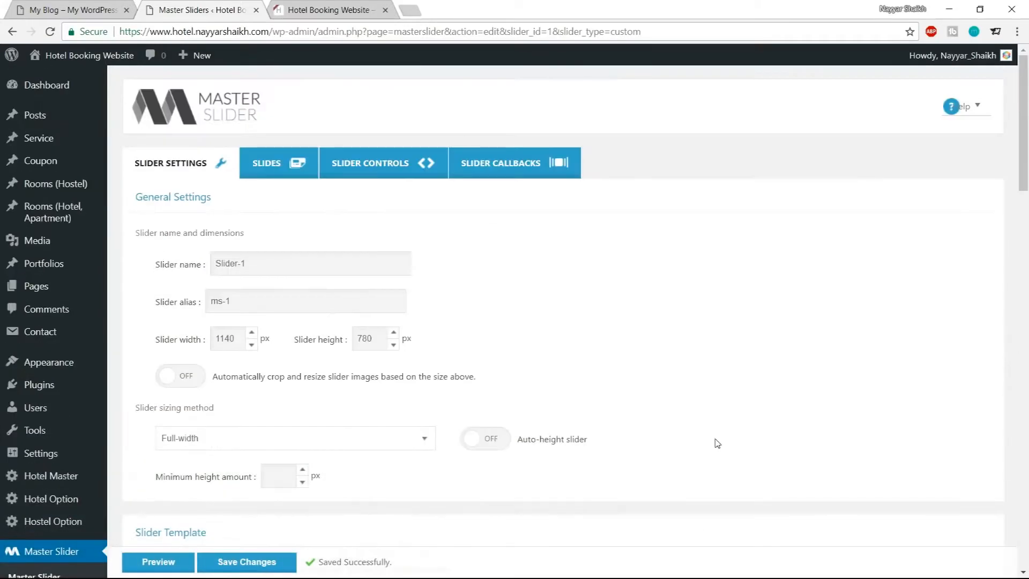
left_click(283, 165)
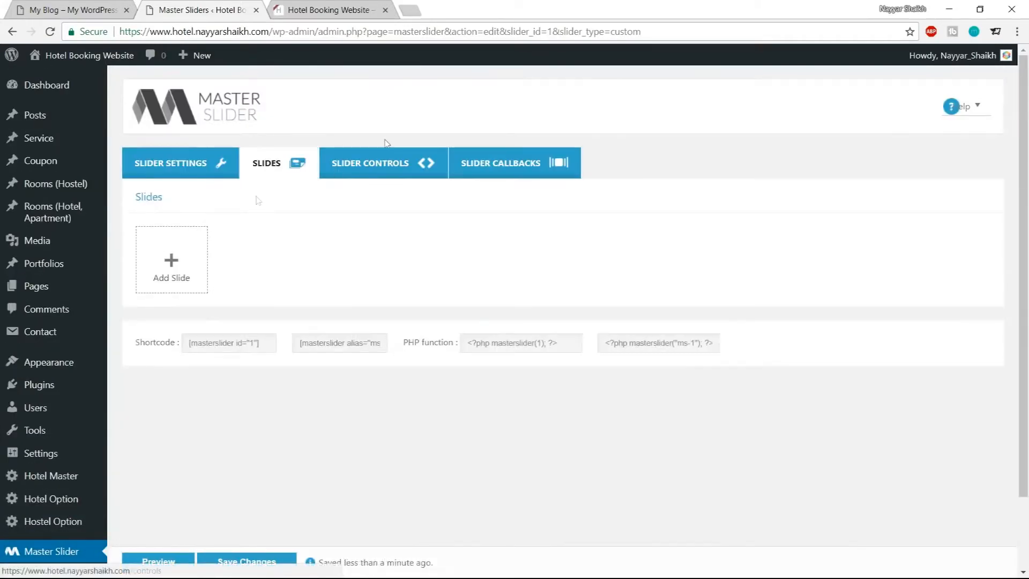
left_click(49, 7)
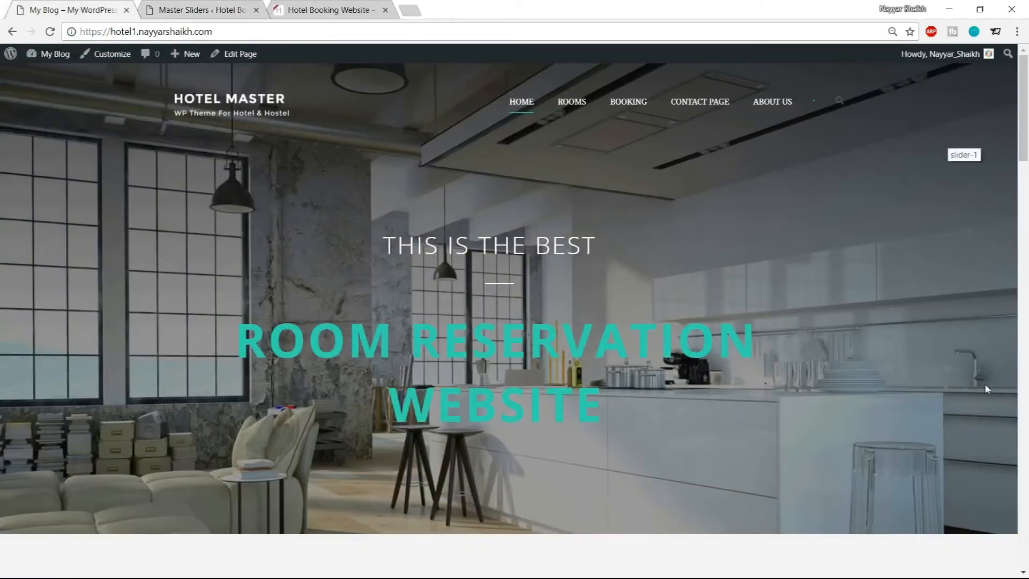
scroll(988, 386, "down", 10)
scroll(464, 429, "down", 10)
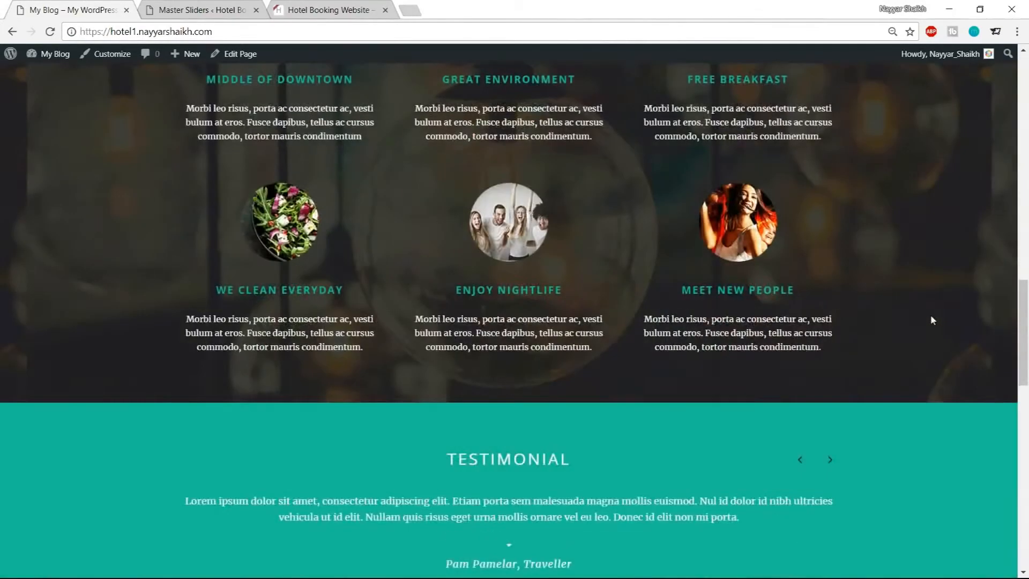
scroll(930, 314, "up", 7)
scroll(947, 359, "up", 12)
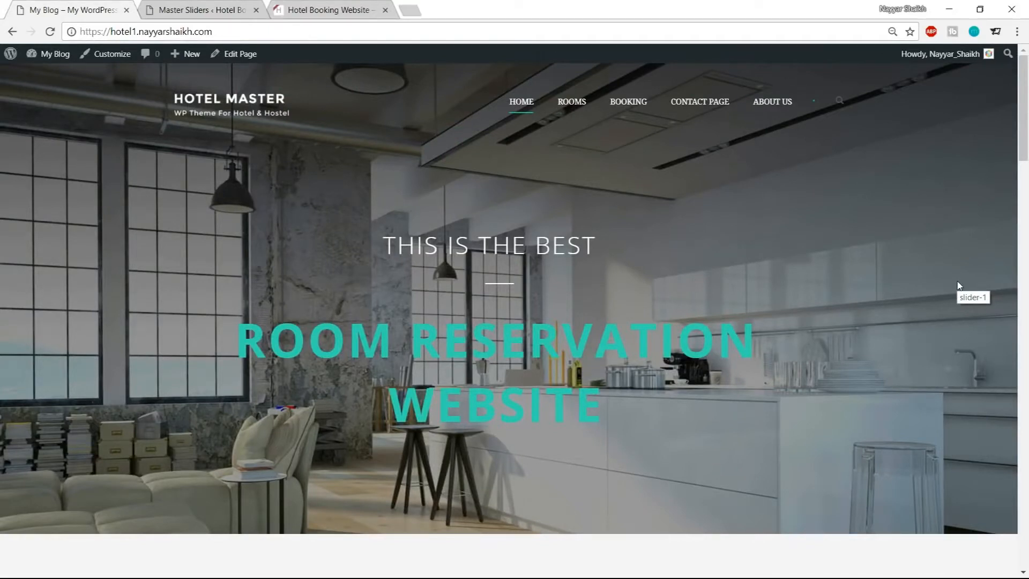
In a new tab, open bloggdude.com and its hotel booking article to find the Hotel Master download link
left_click(416, 10)
type("bloggdude.com")
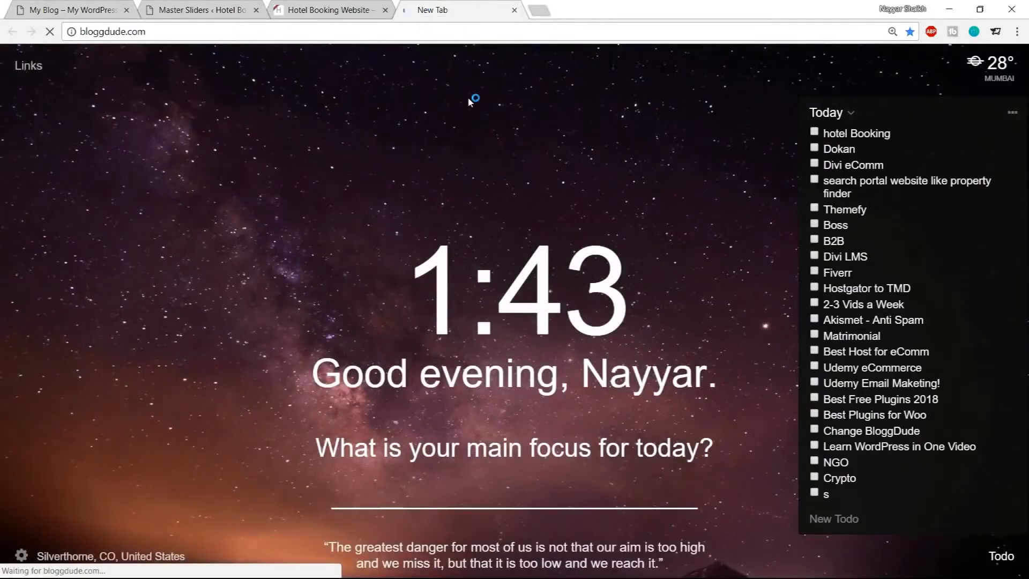
key("Return")
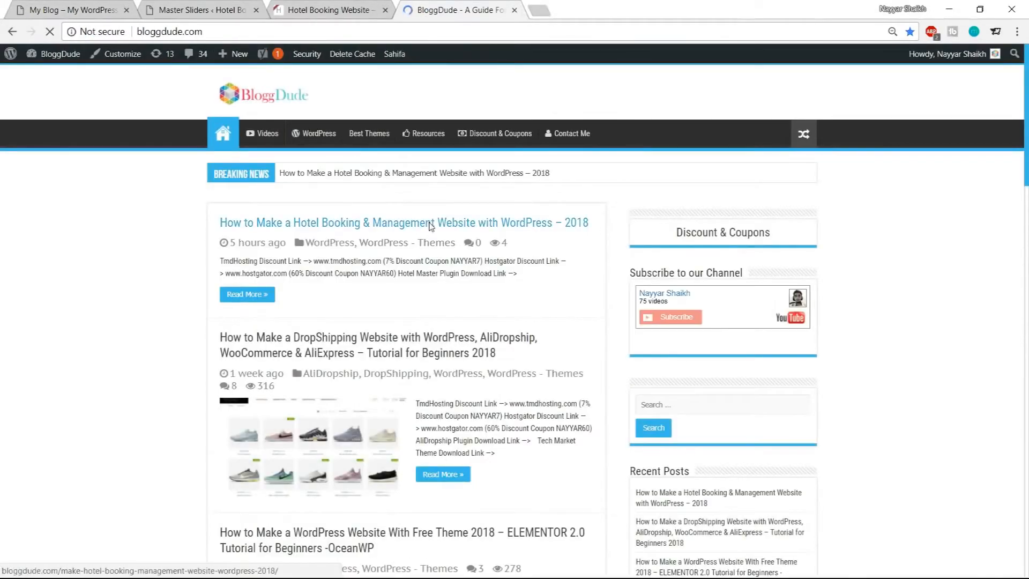
left_click(328, 221)
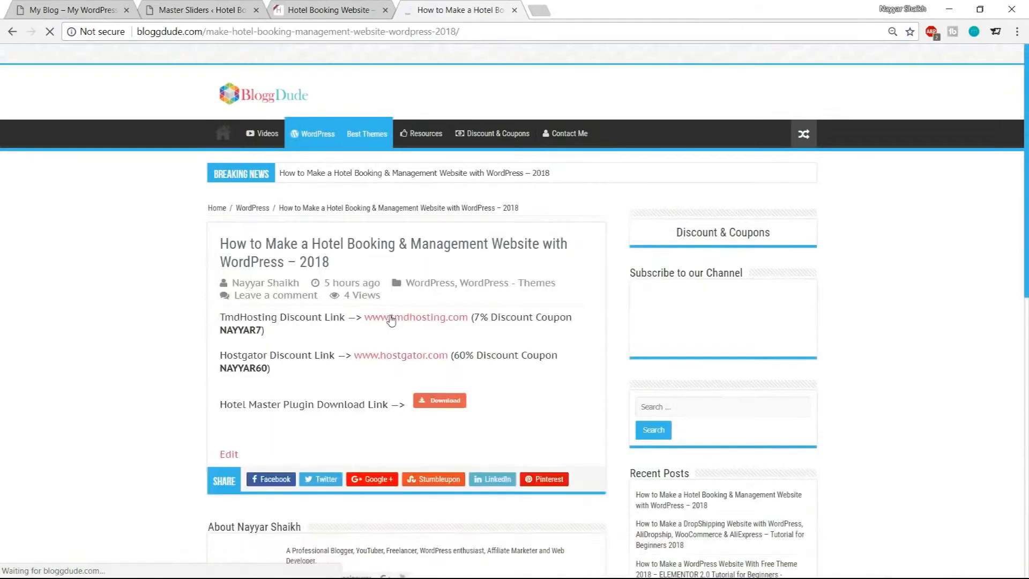
scroll(906, 311, "down", 5)
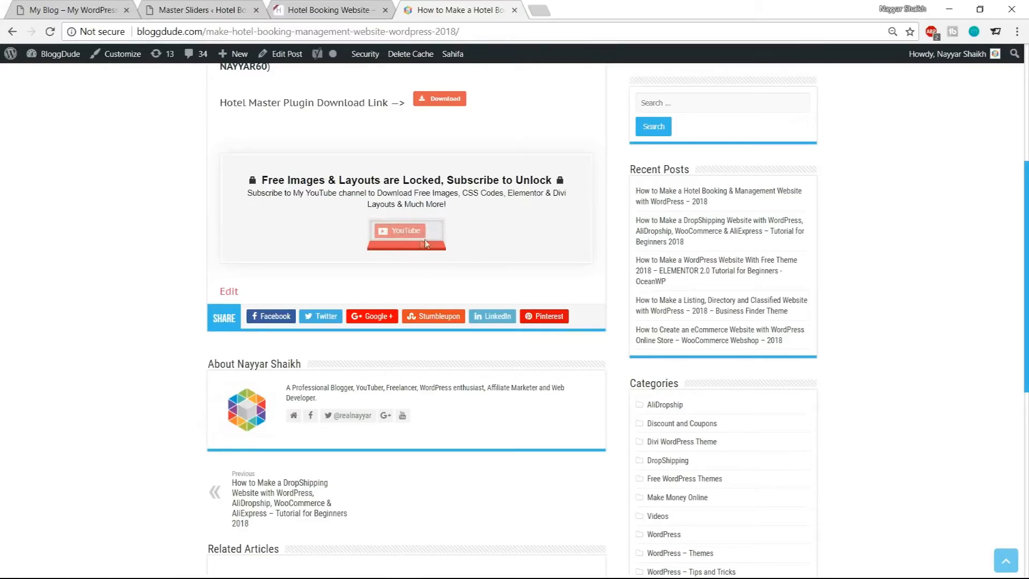
scroll(283, 315, "up", 2)
scroll(417, 351, "up", 4)
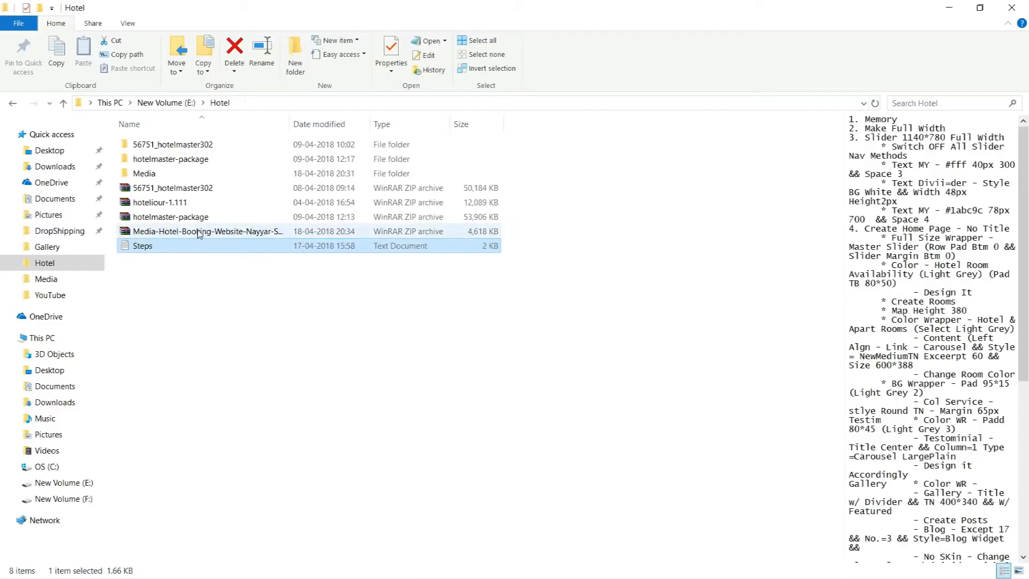
left_click(217, 232)
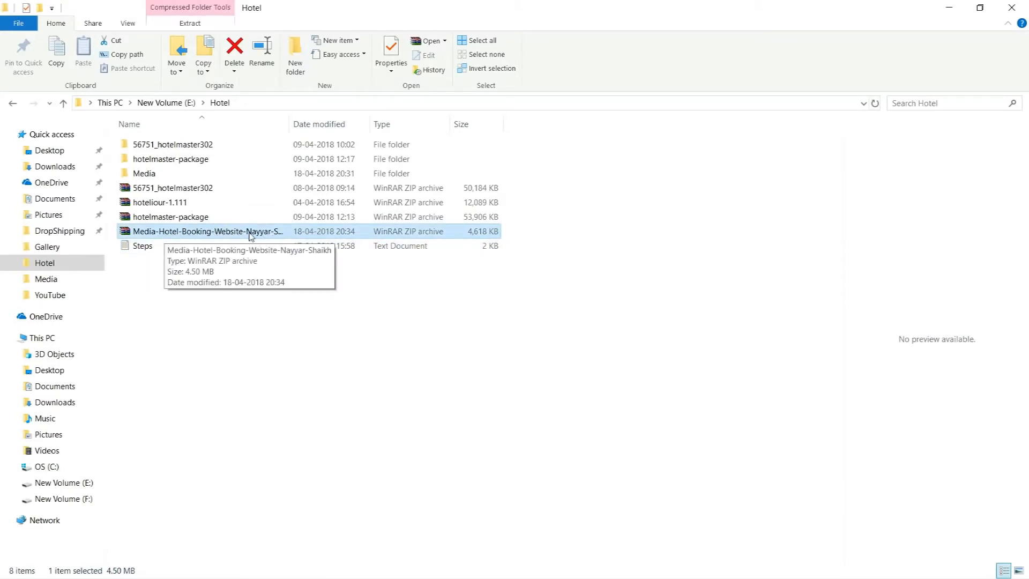
Open the Media folder and preview the Contact Sidebar and Footer CSS text files
double_click(169, 175)
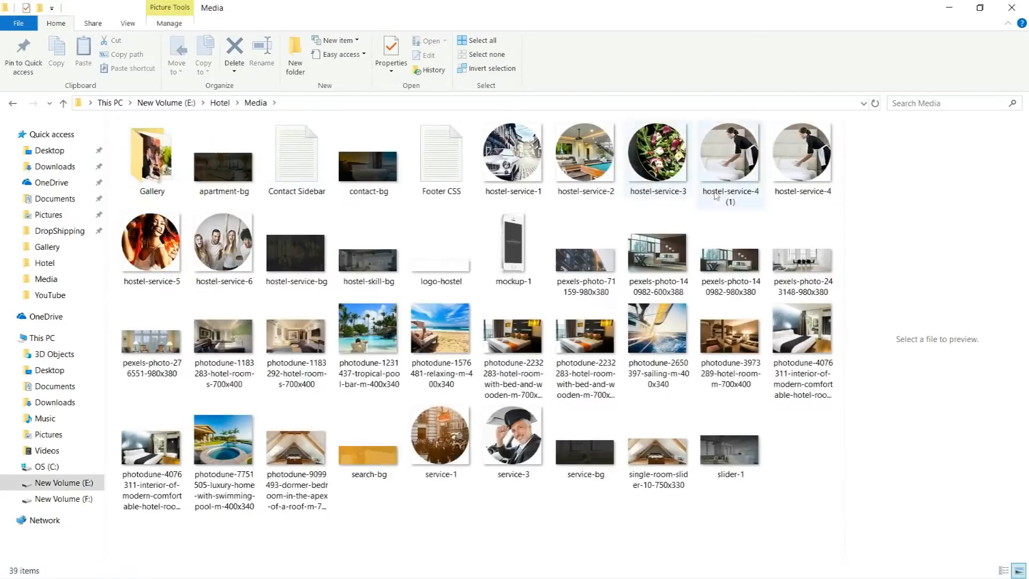
left_click(316, 166)
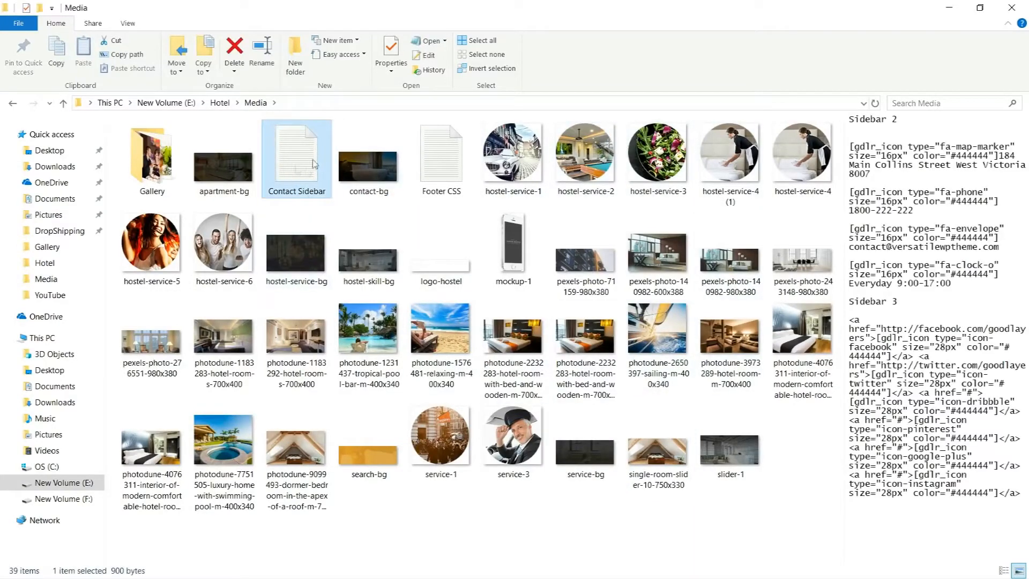
left_click(424, 166)
left_click(317, 167)
left_click(433, 168)
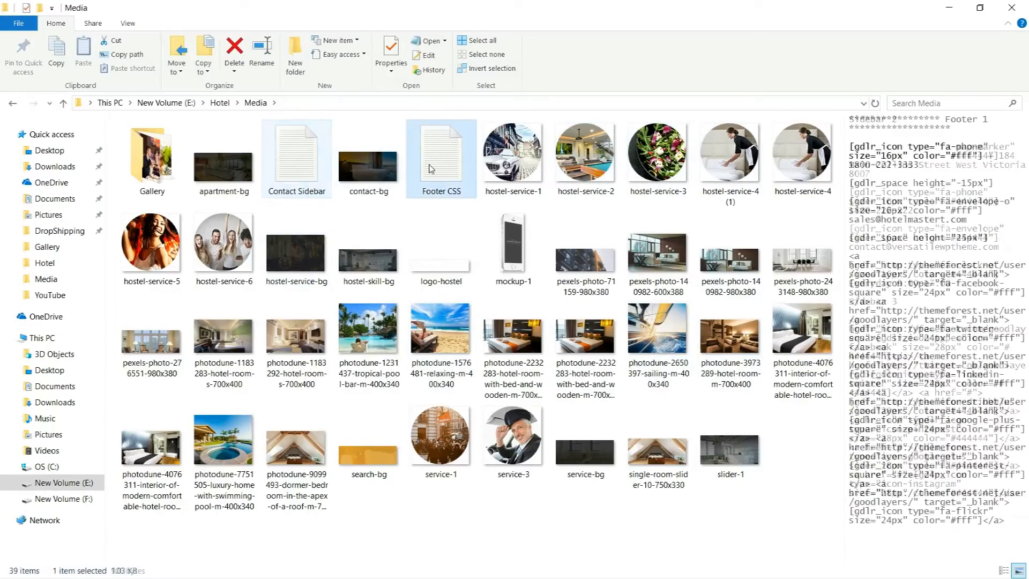
left_click(302, 180)
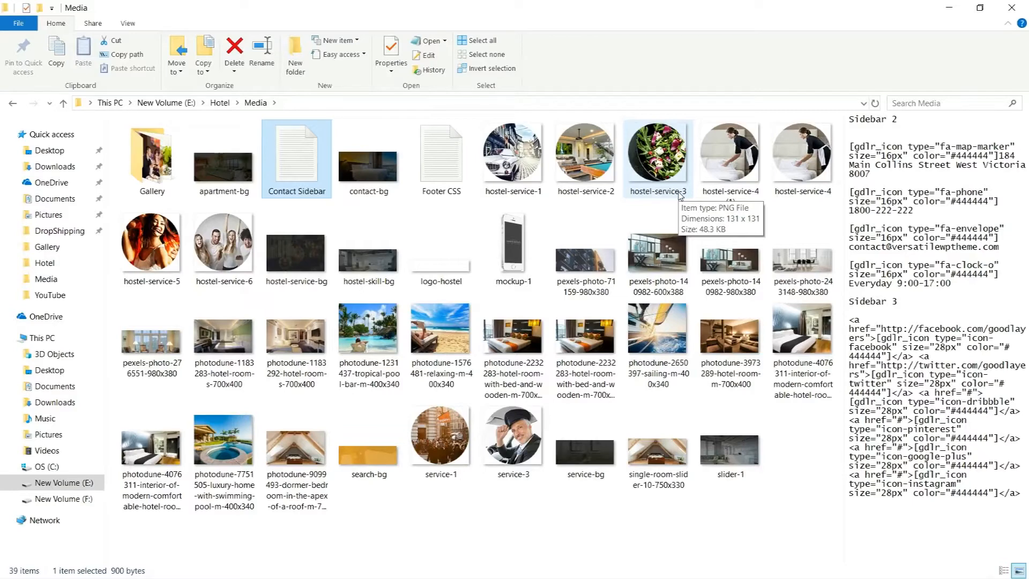
Add a new slide to the slider, uploading slider-1 from the Hotel Media folder as its background
key("alt+Tab")
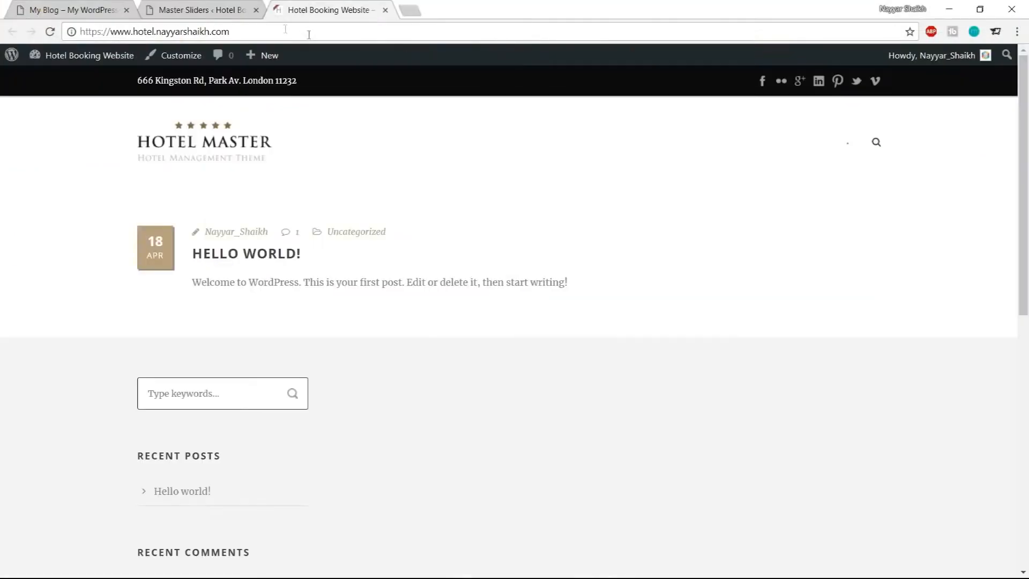
key("ctrl+shift+Tab")
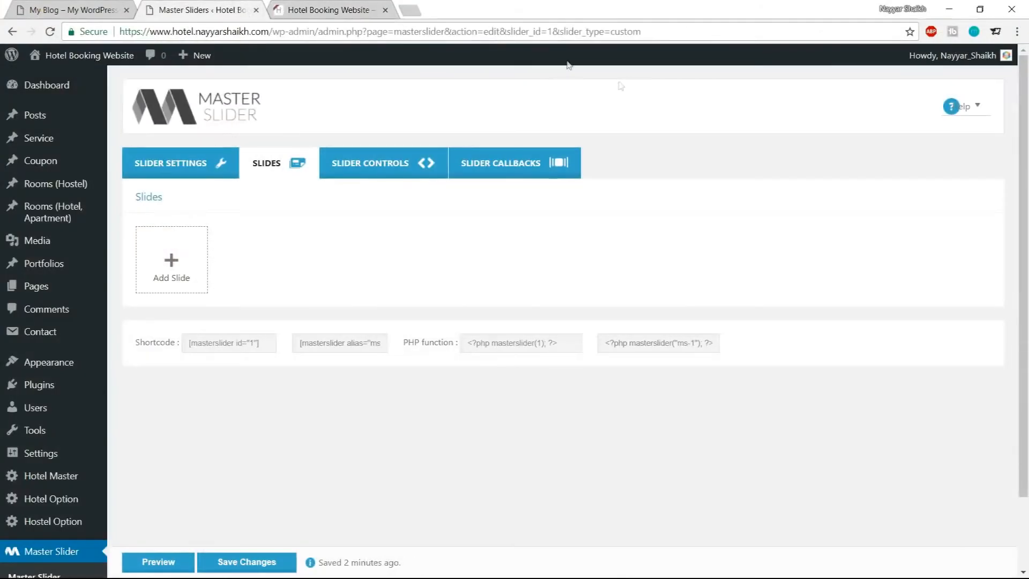
left_click(172, 263)
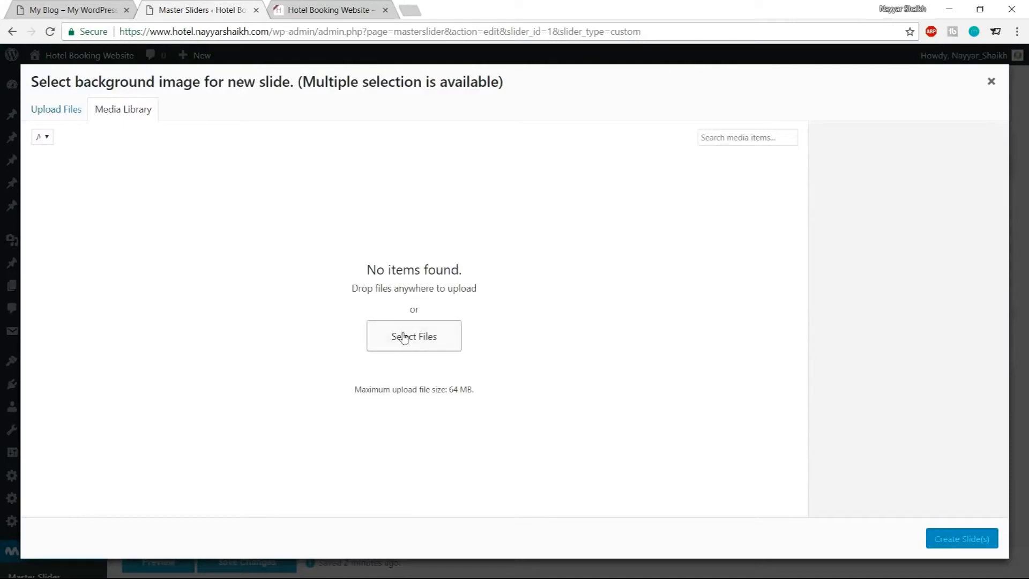
left_click(61, 114)
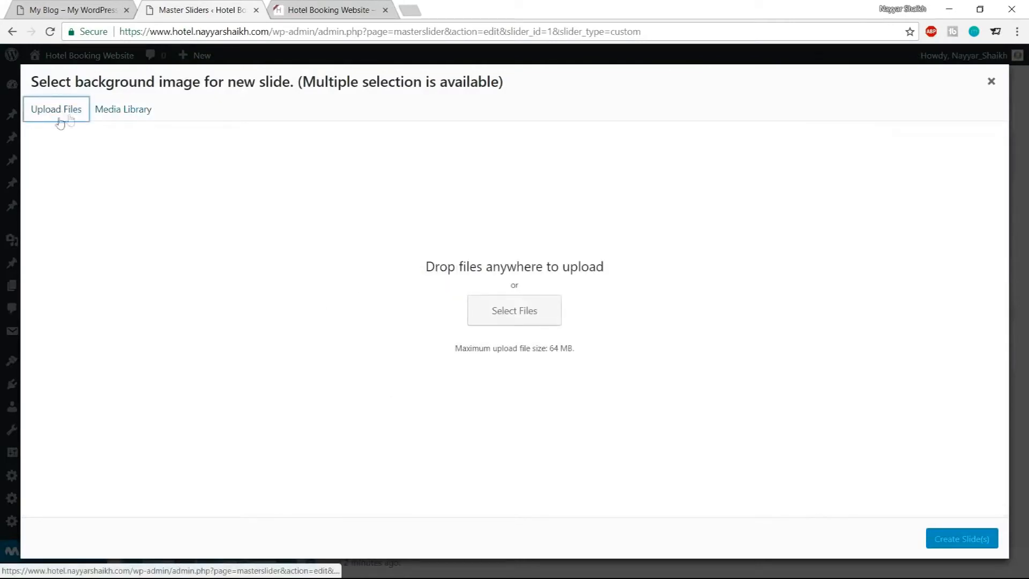
left_click(510, 299)
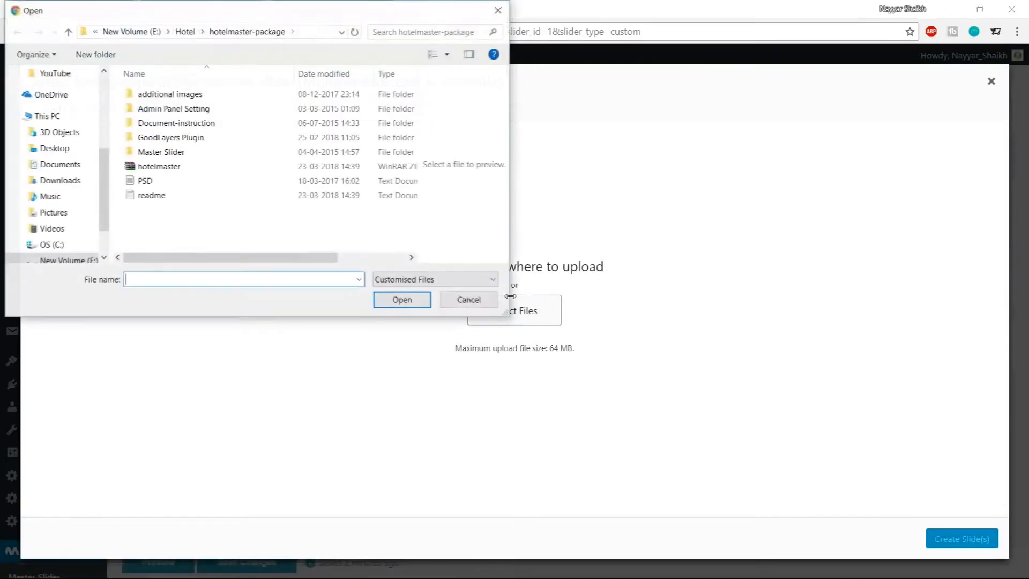
left_click(191, 31)
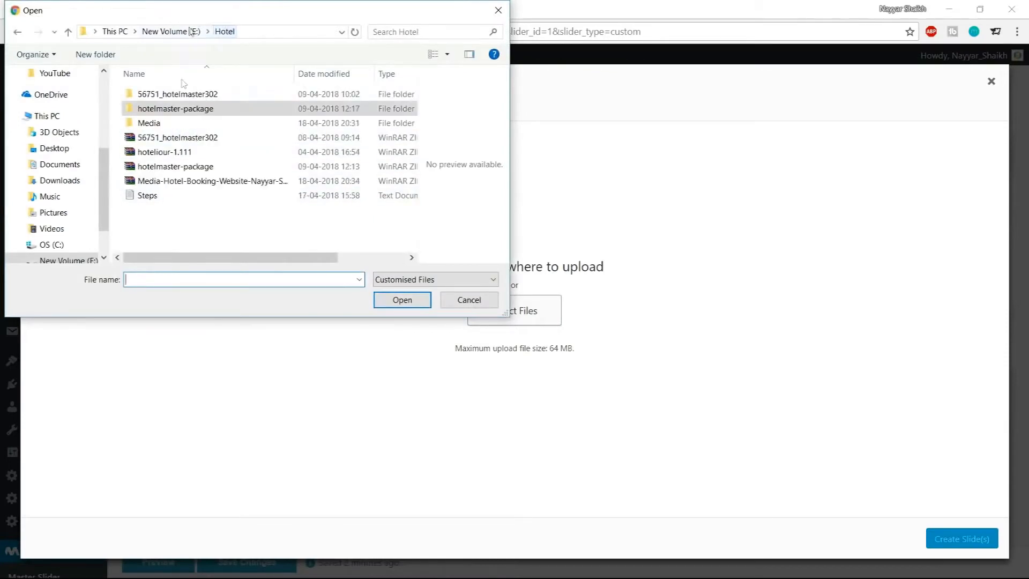
double_click(156, 124)
scroll(334, 185, "down", 1)
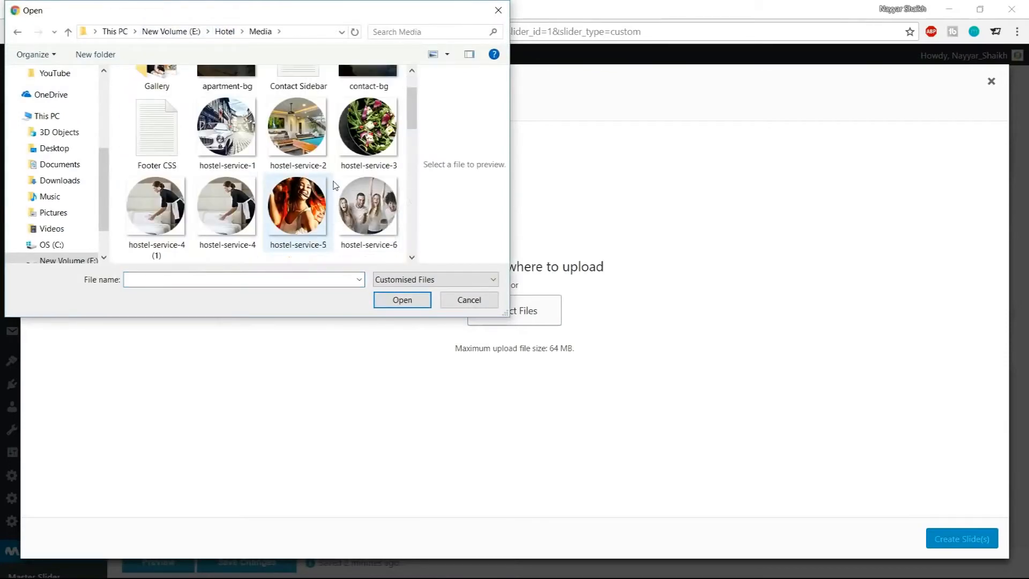
scroll(335, 185, "down", 10)
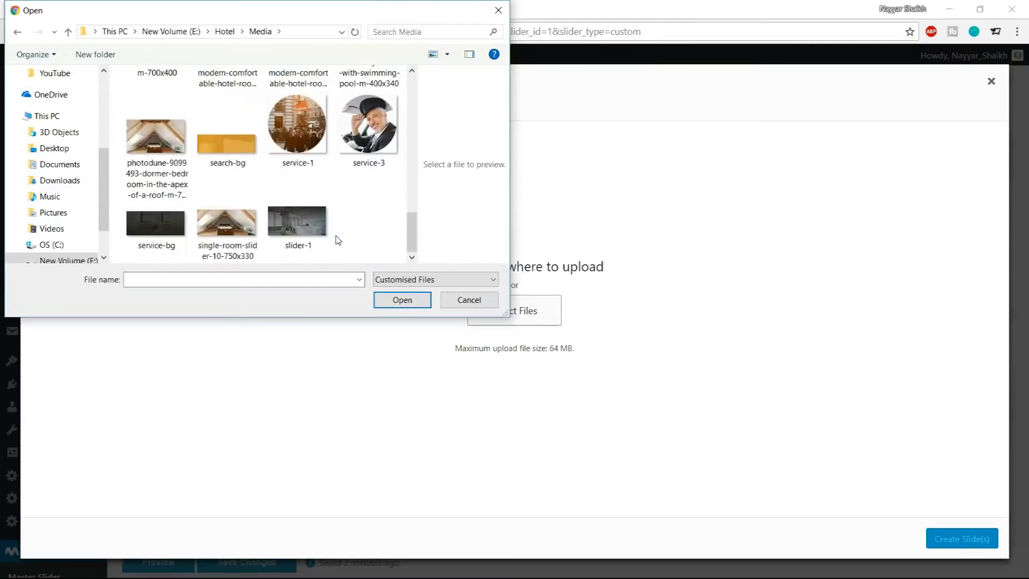
left_click(324, 233)
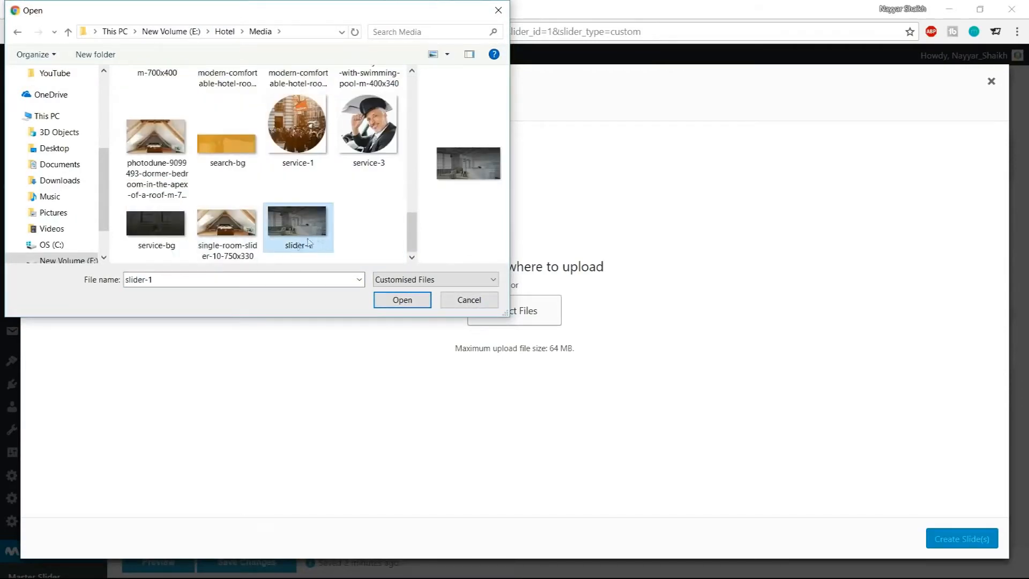
left_click(408, 301)
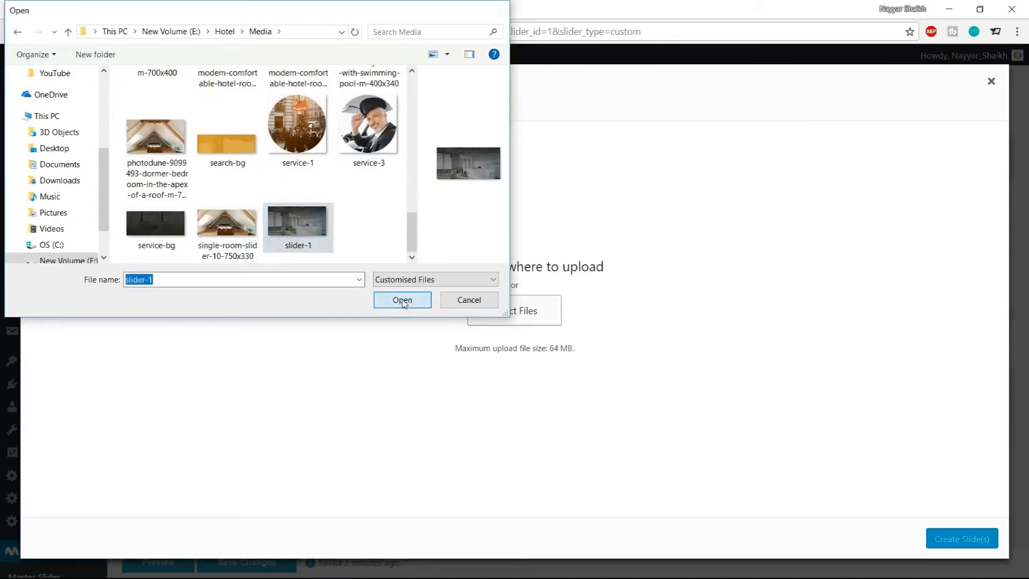
left_click(962, 539)
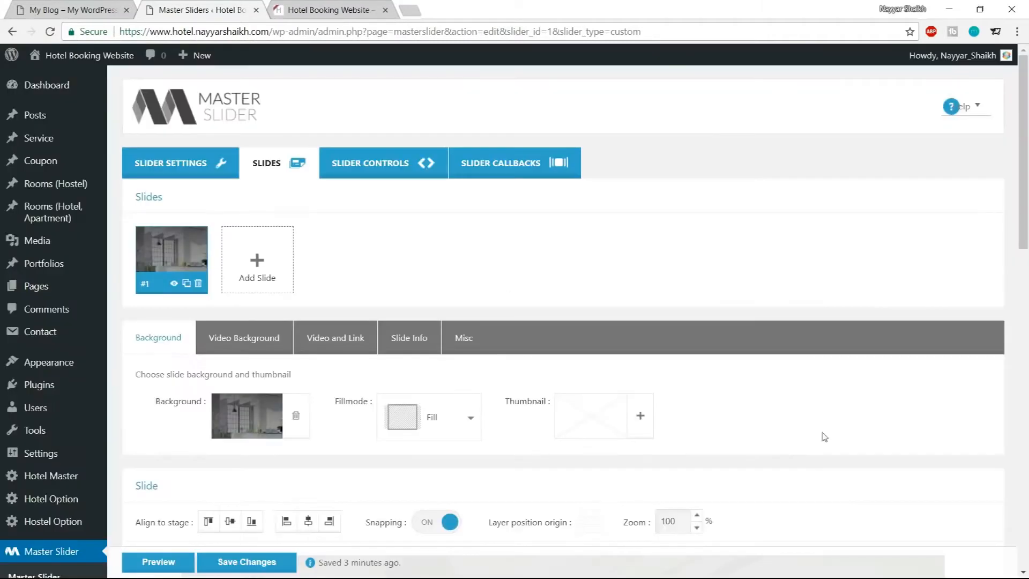
Compare the slide with the demo site's hero slider and add a new text layer to it
scroll(886, 430, "down", 9)
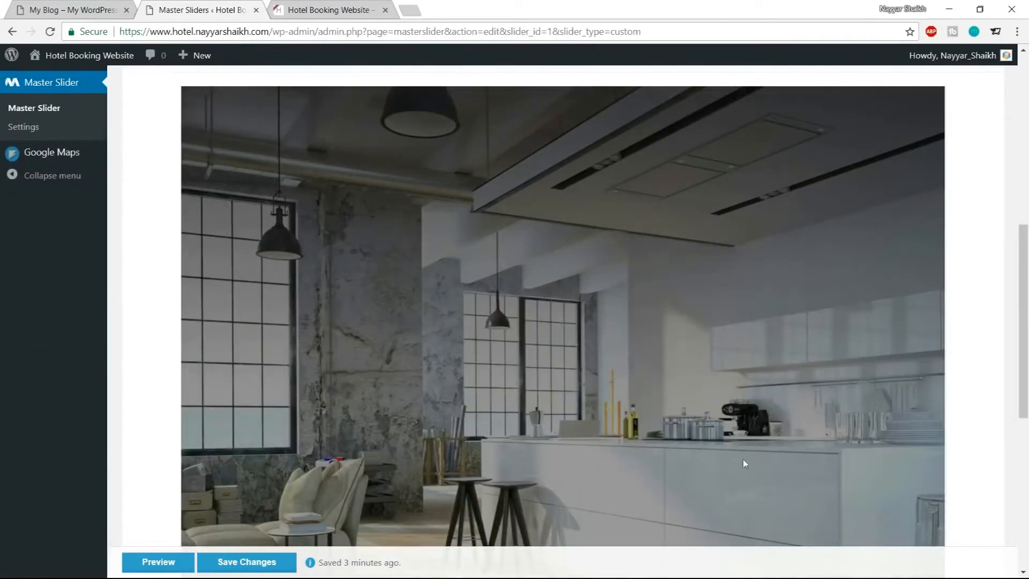
scroll(838, 370, "down", 4)
scroll(839, 388, "up", 6)
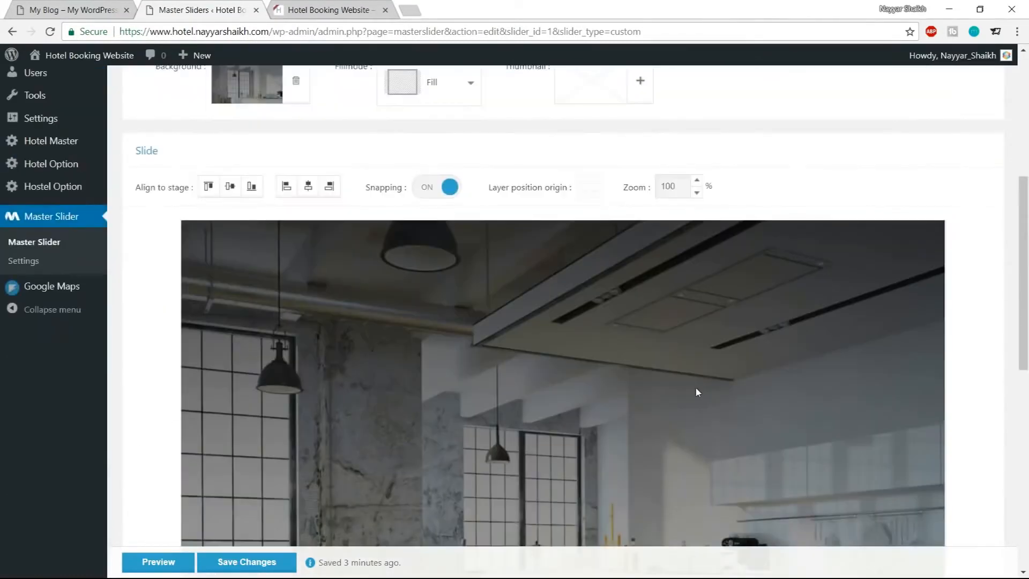
scroll(696, 387, "down", 5)
left_click(327, 10)
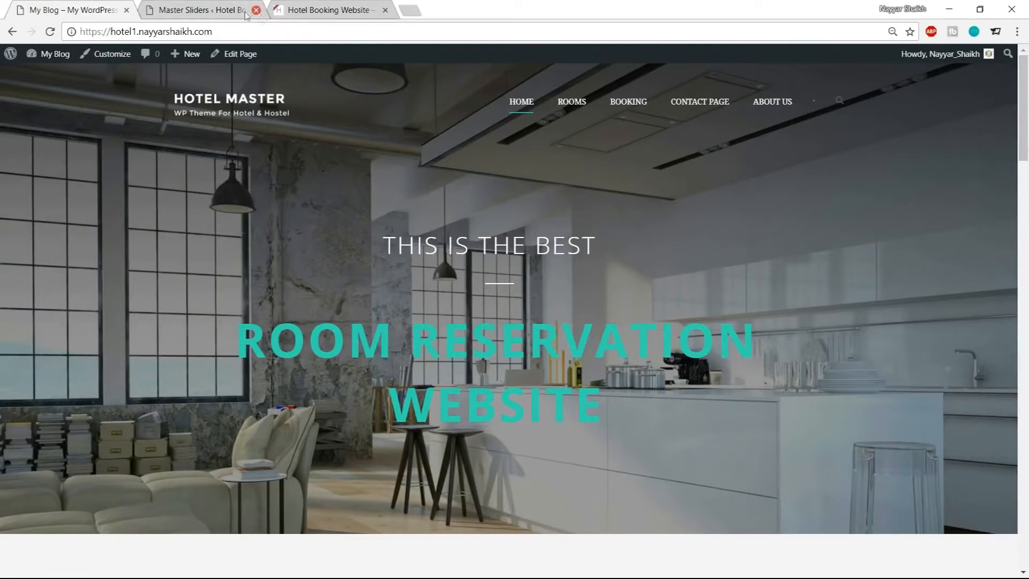
left_click(245, 15)
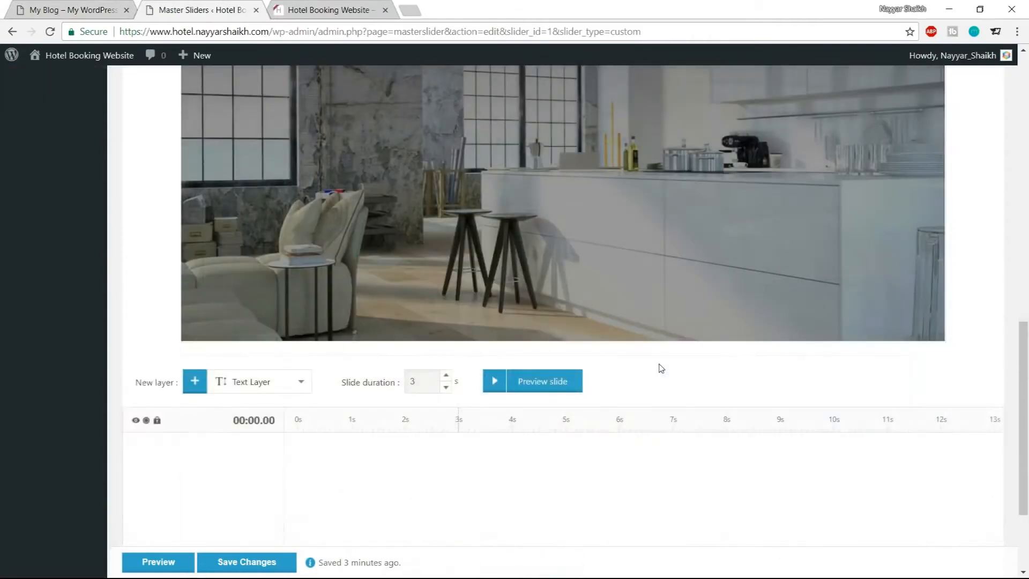
scroll(661, 368, "down", 3)
left_click(261, 247)
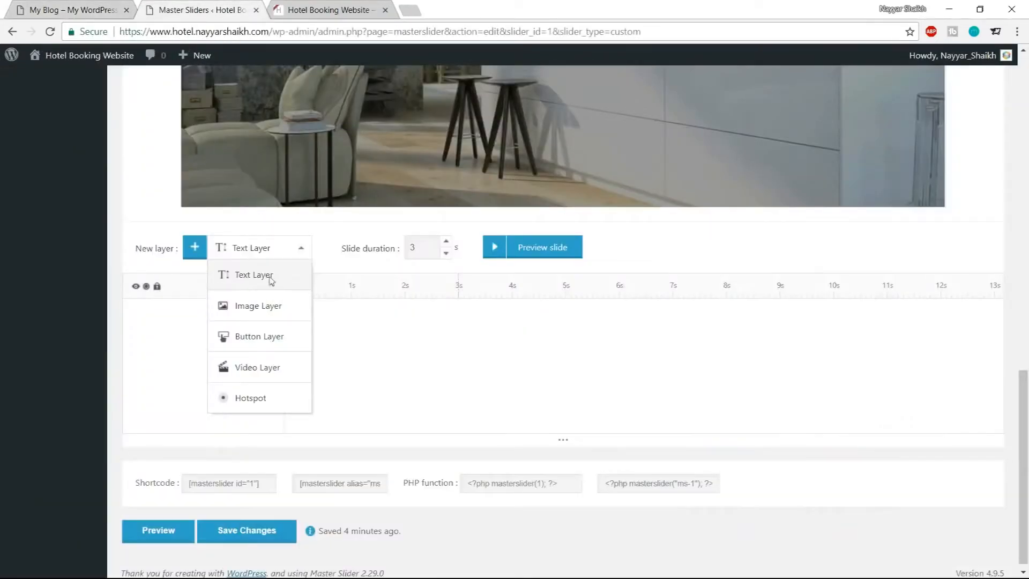
left_click(267, 284)
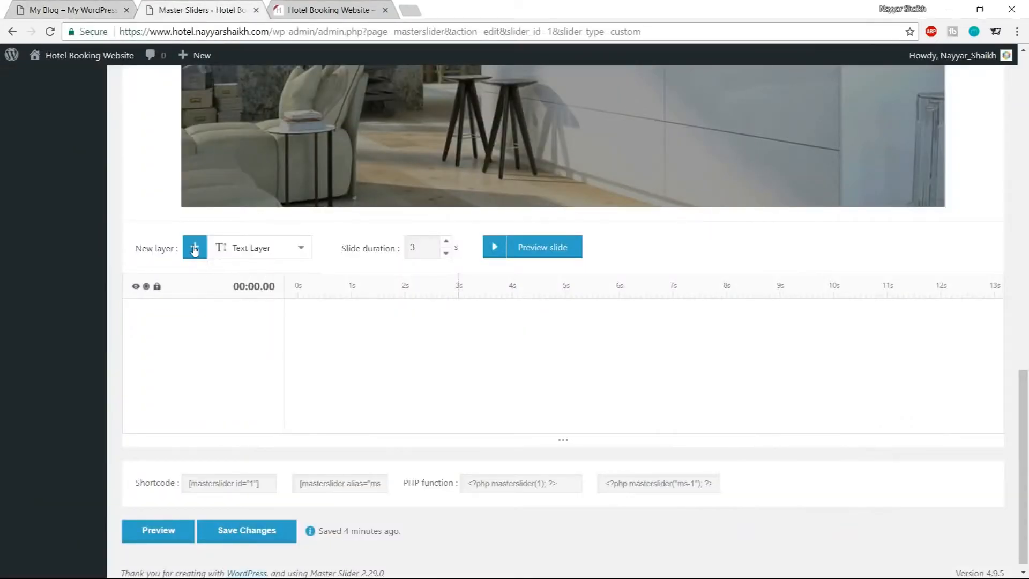
left_click(195, 249)
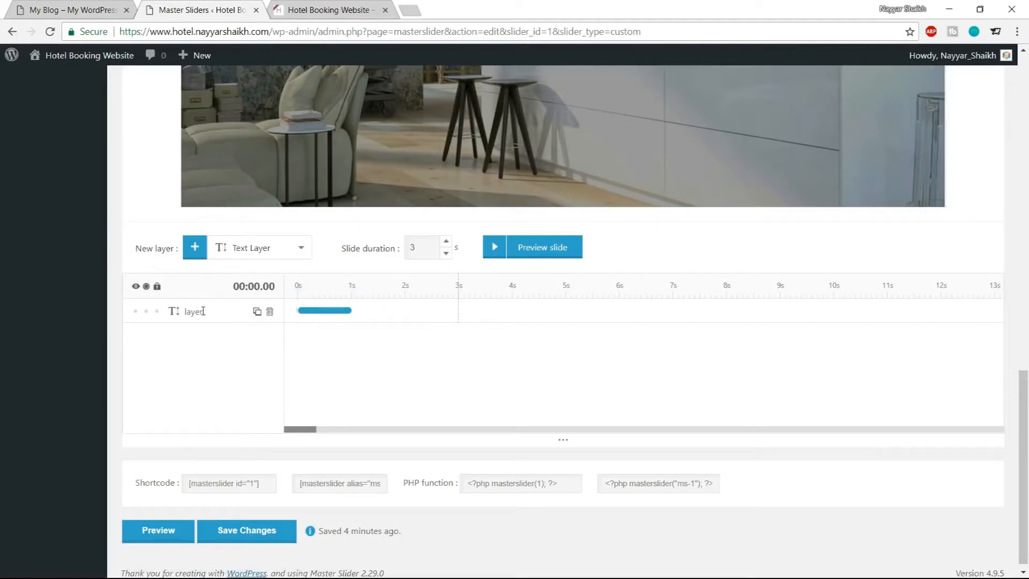
Replace the text layer's Lorem Ipsum content with THIS IS THE BEST
left_click(175, 317)
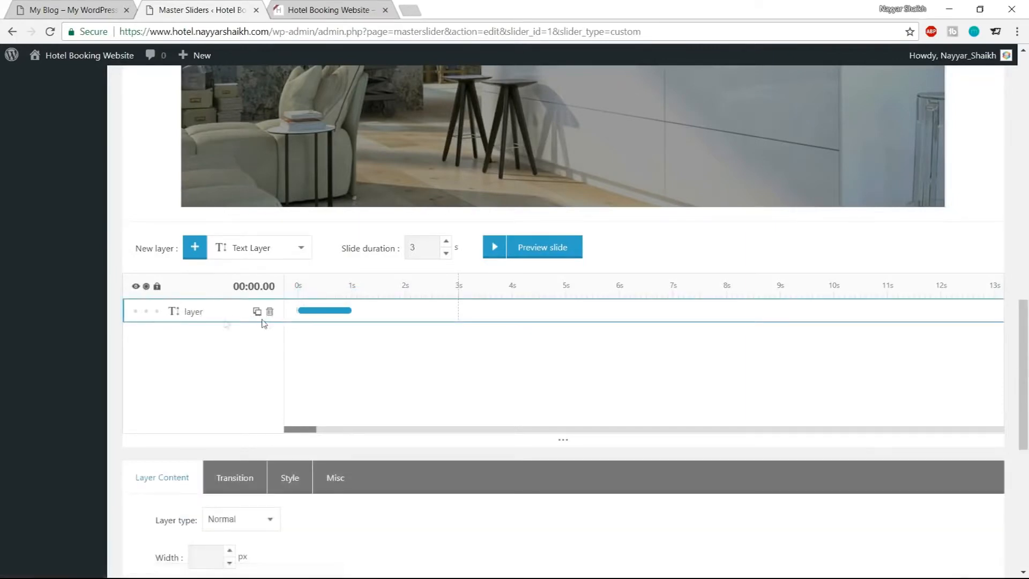
scroll(359, 338, "down", 3)
scroll(359, 337, "down", 4)
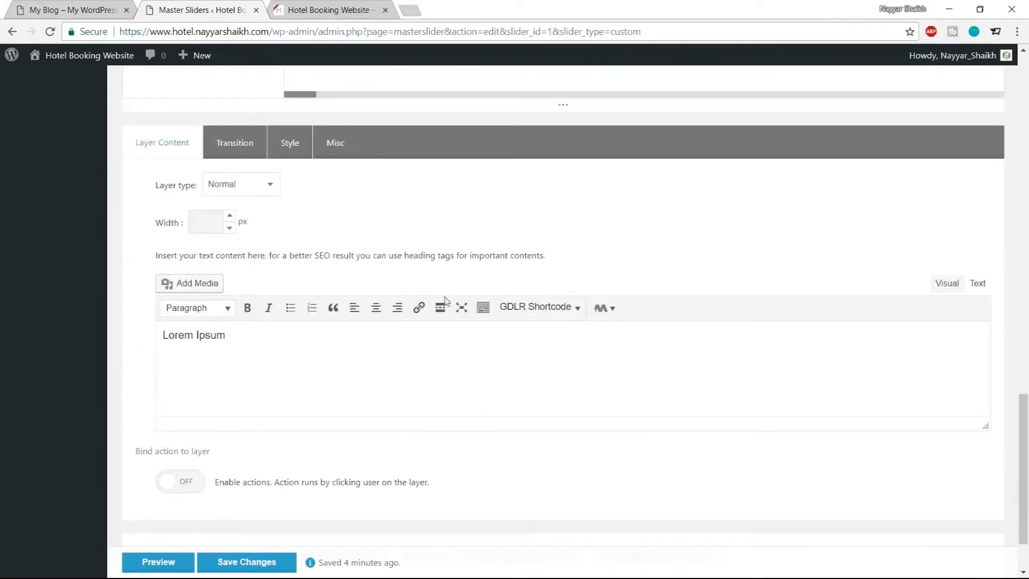
scroll(445, 300, "up", 4)
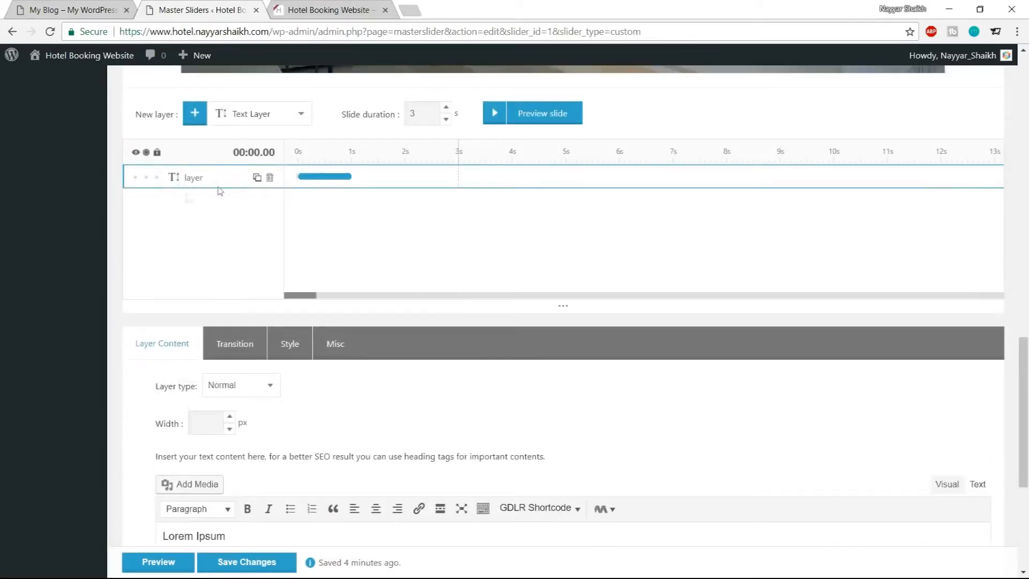
scroll(365, 264, "down", 4)
left_click_drag(252, 330, 152, 348)
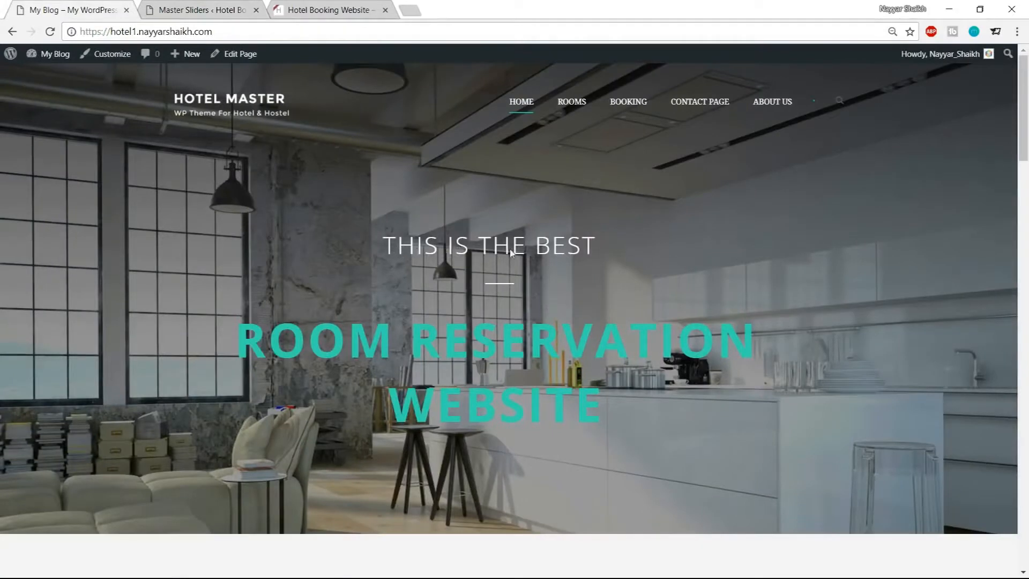
left_click(179, 6)
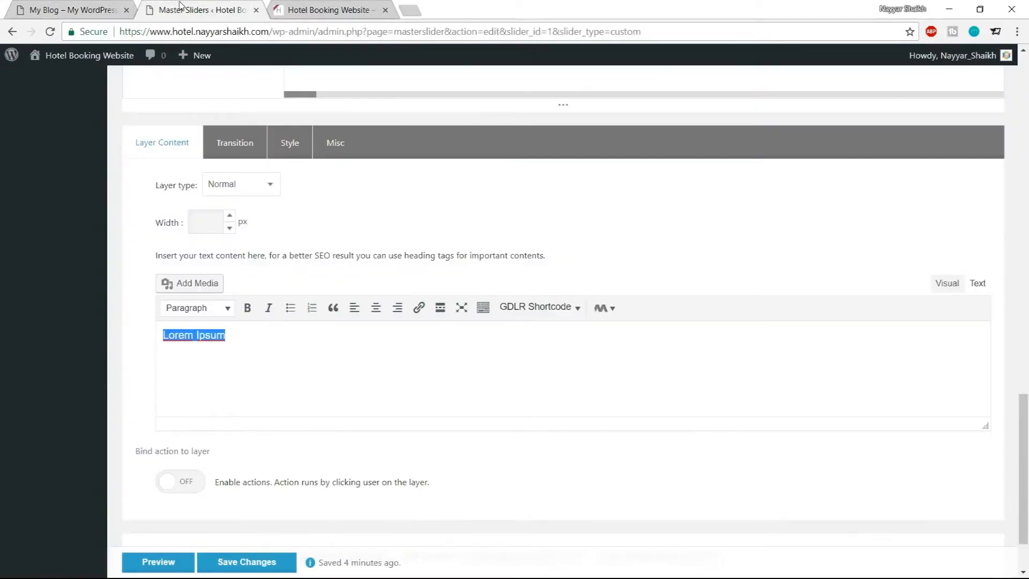
type("THIS IS THE BEST")
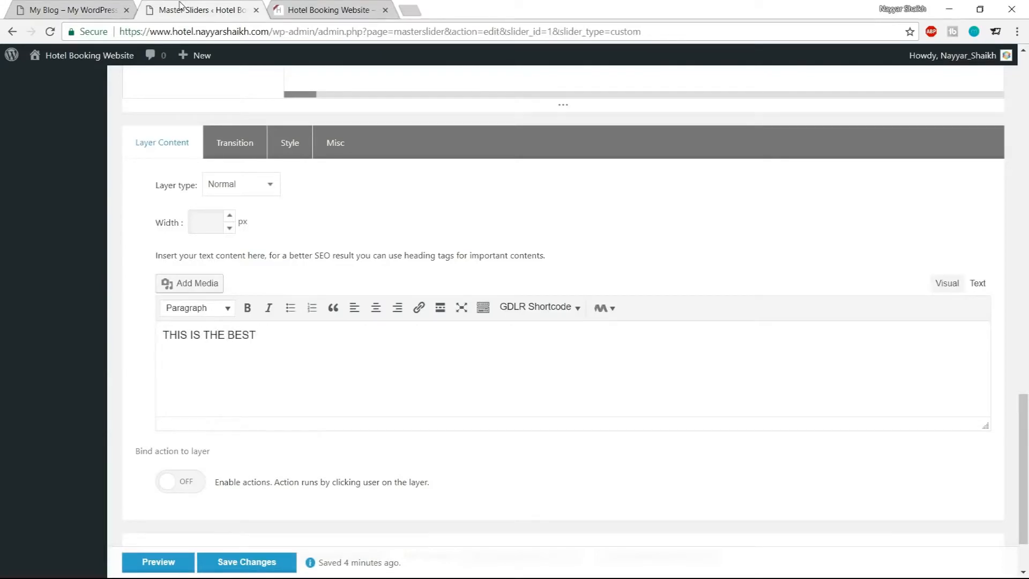
Move the text layer toward the slide's centre, about 486 px across and 300 px down
scroll(442, 251, "up", 10)
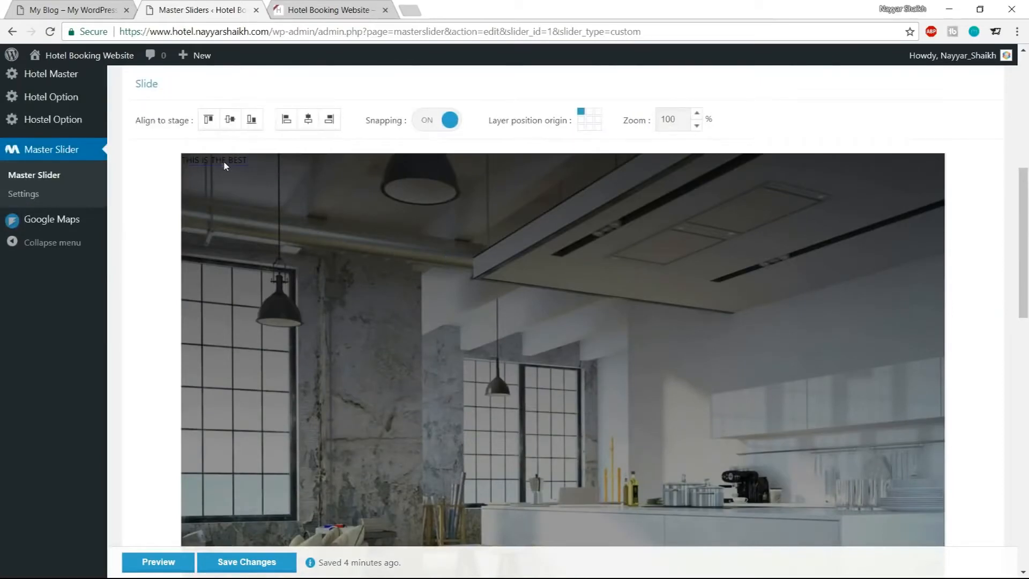
left_click_drag(263, 176, 566, 374)
scroll(603, 378, "down", 4)
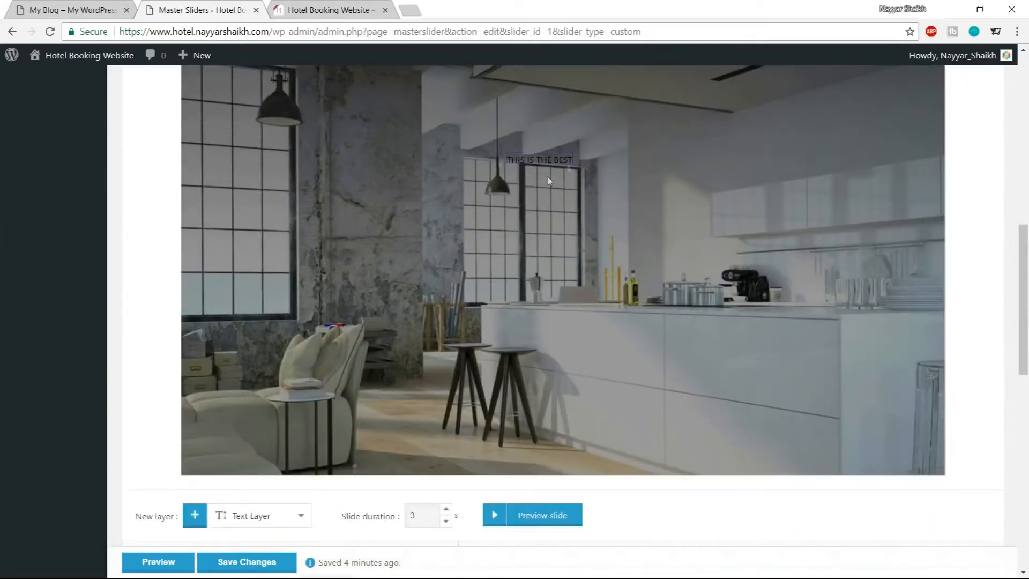
Open the style editor for the THIS IS THE BEST text layer and set its font size to 48 px
scroll(622, 268, "down", 12)
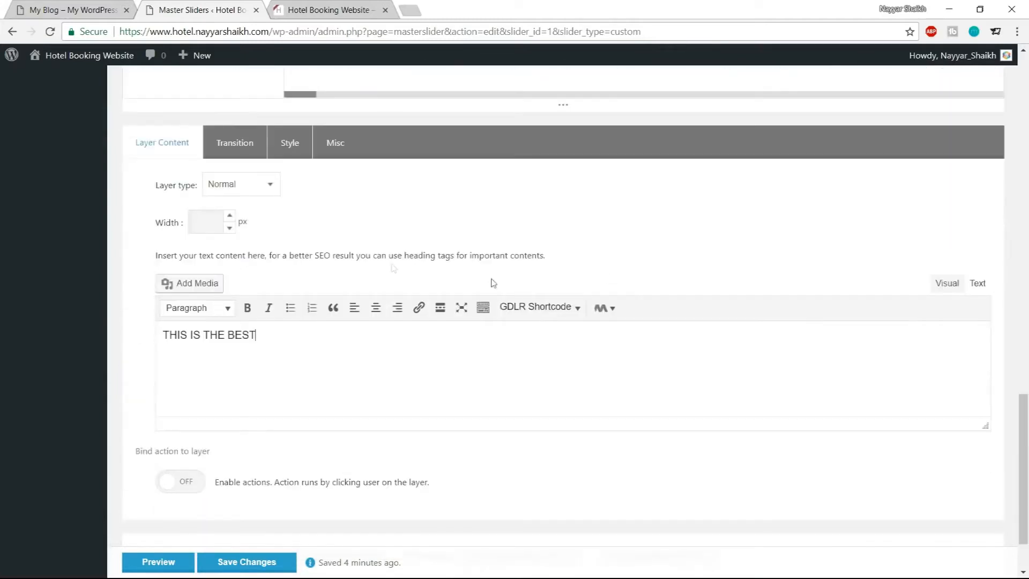
left_click(298, 150)
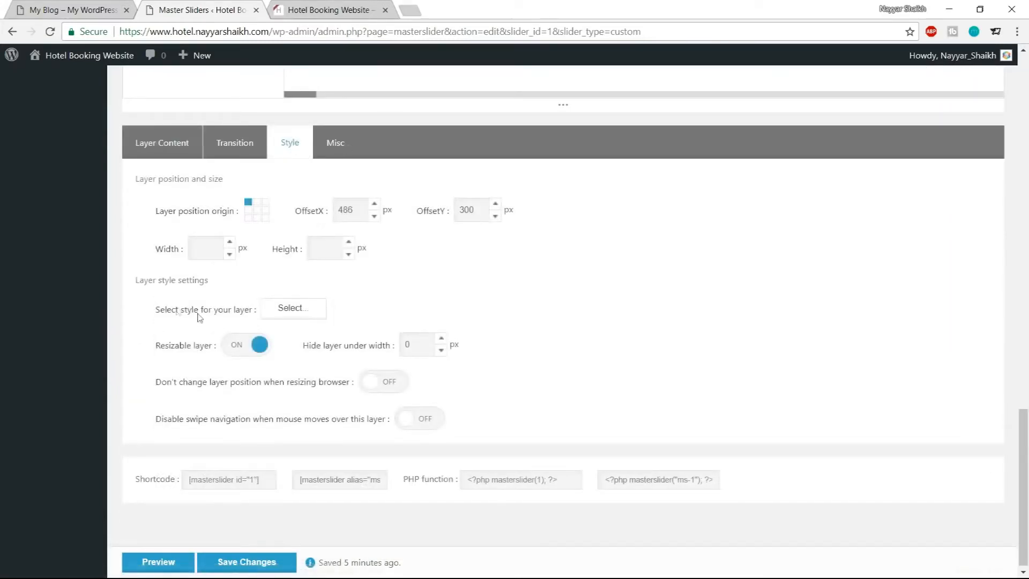
left_click_drag(149, 308, 214, 327)
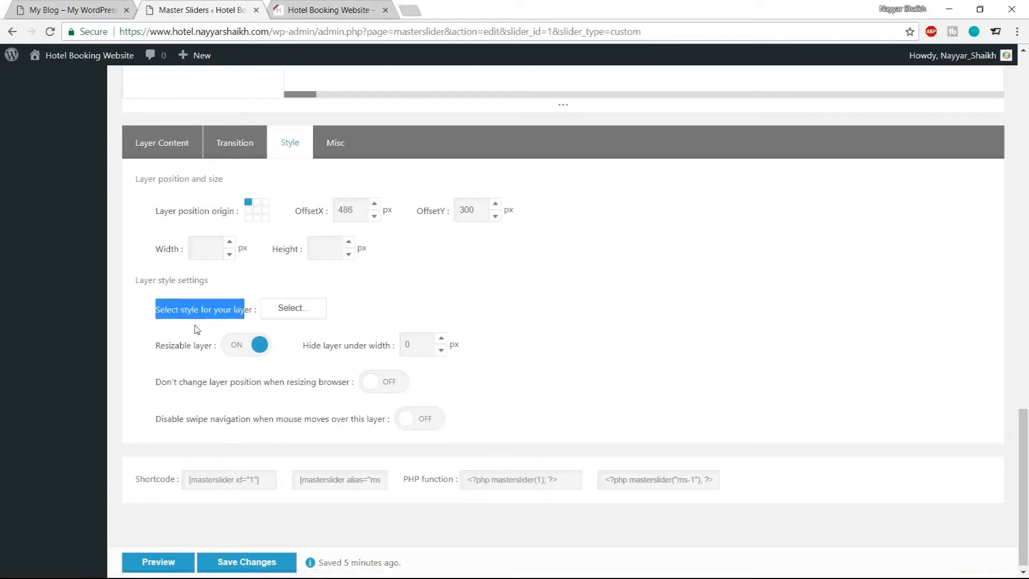
left_click(212, 323)
left_click(301, 315)
left_click_drag(409, 231, 459, 231)
left_click(470, 228)
left_click(463, 227)
left_click(483, 239)
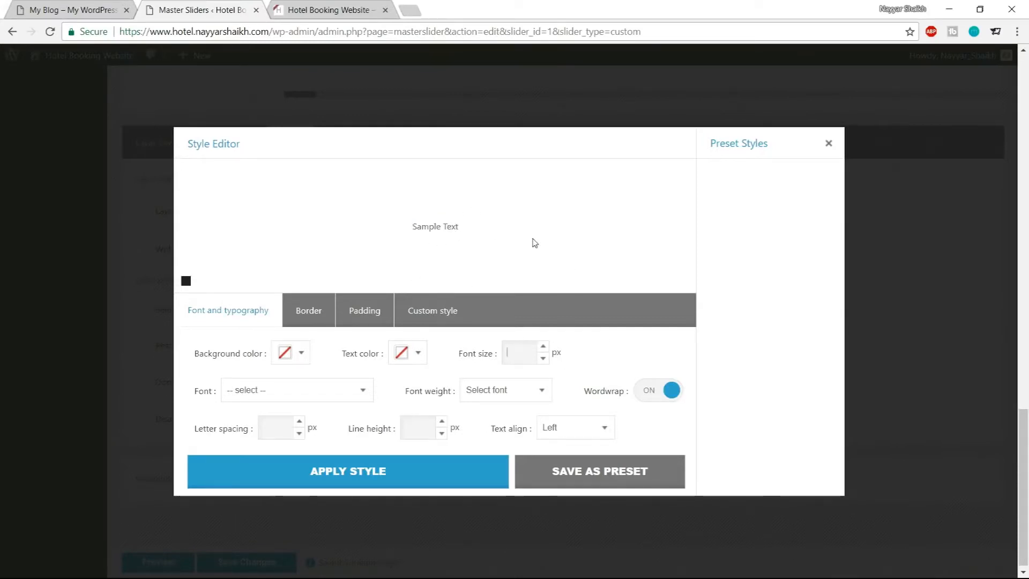
type("48")
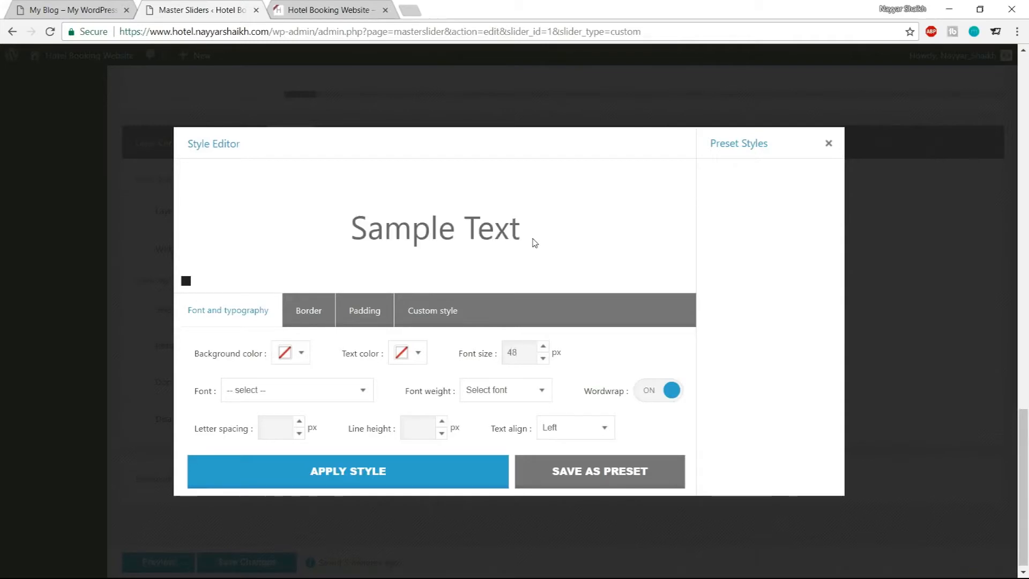
Set the layer's font to Open Sans
left_click_drag(353, 223, 494, 223)
left_click(529, 222)
left_click(293, 399)
scroll(292, 322, "down", 15)
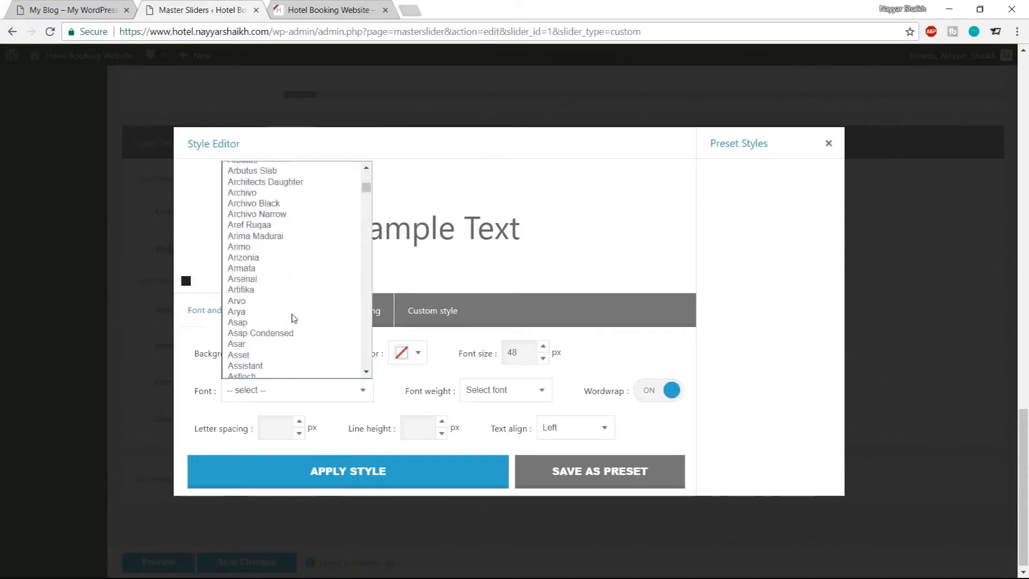
scroll(293, 318, "up", 15)
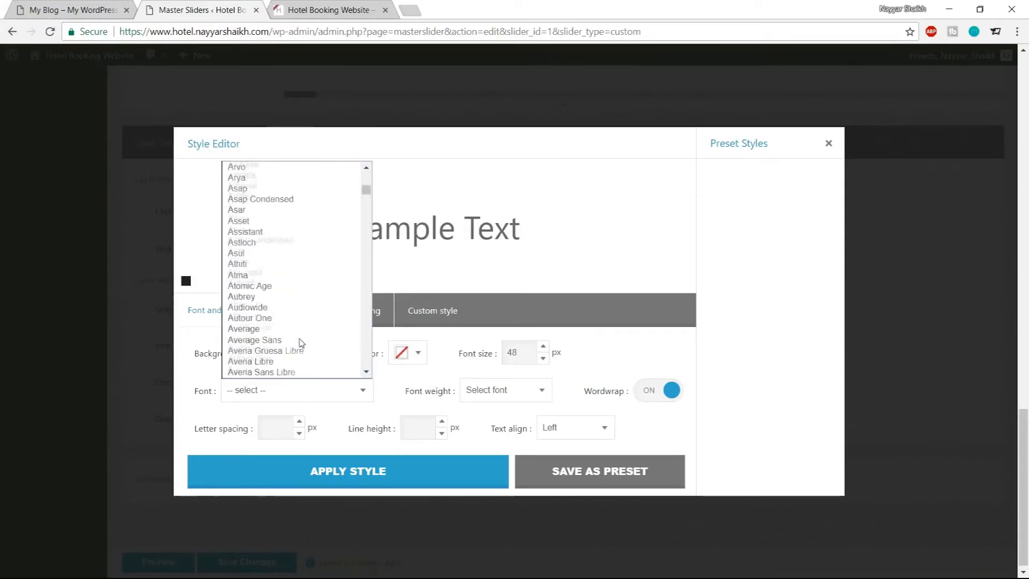
type("open")
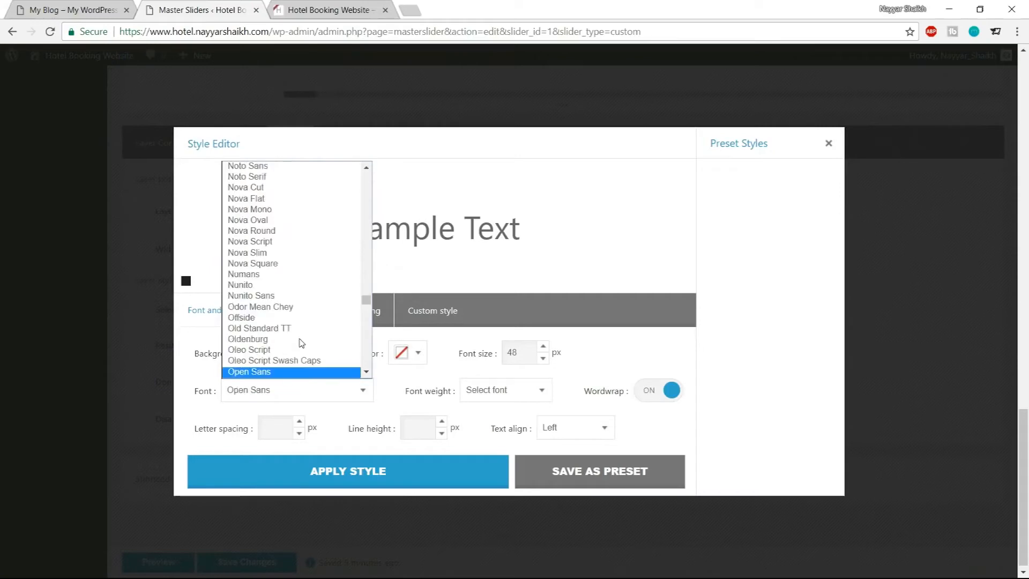
key("Return")
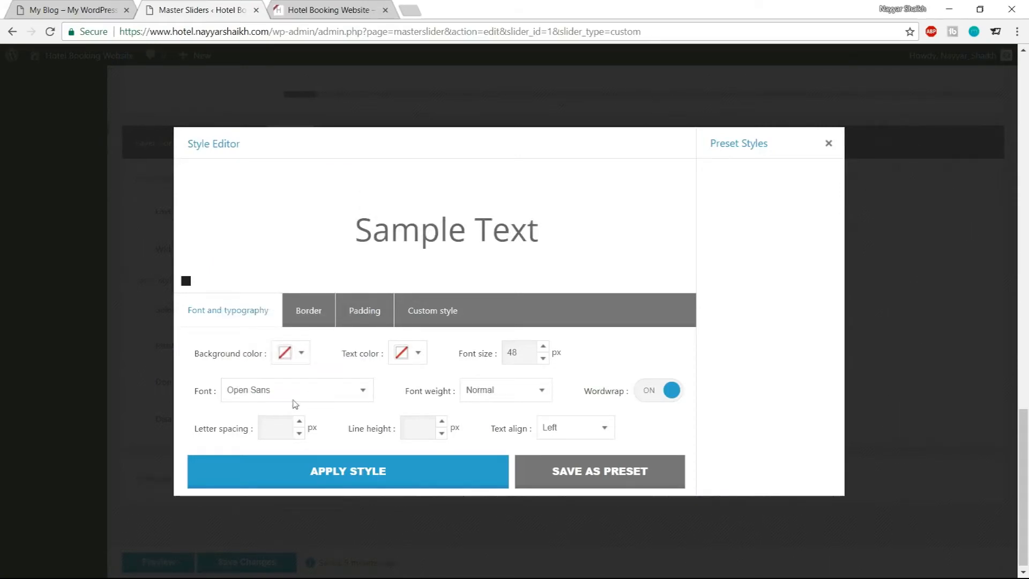
Set the font weight to 300
left_click(500, 391)
left_click(438, 390)
left_click(465, 395)
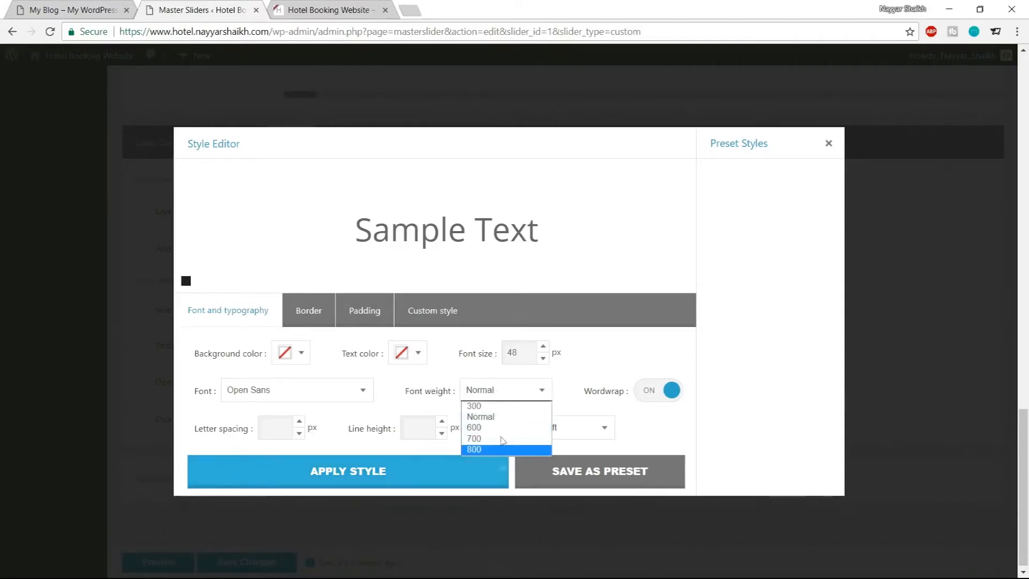
left_click(493, 408)
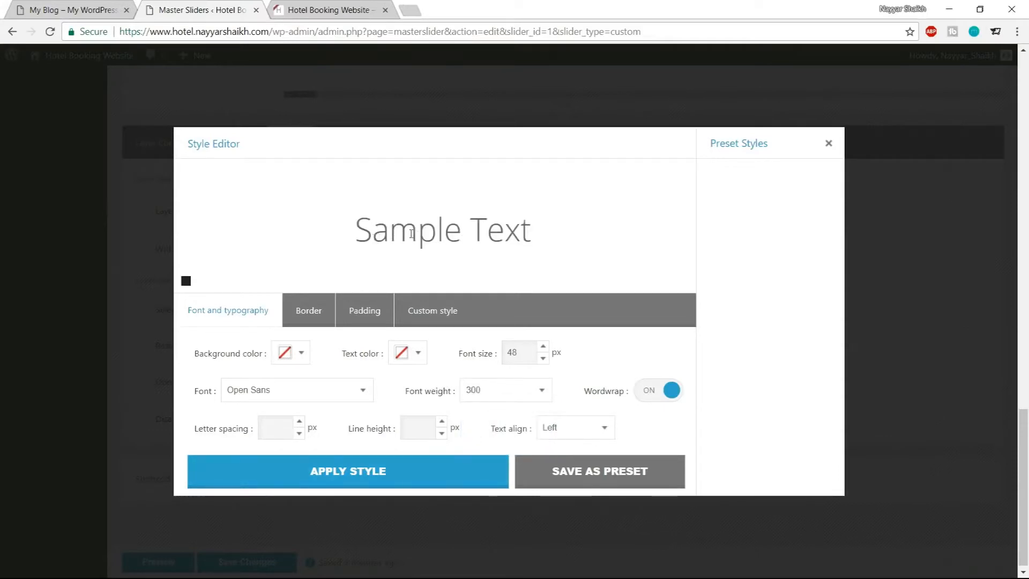
Set the letter spacing to 3 px, comparing the heading with the demo site's slider
left_click_drag(354, 234, 571, 232)
left_click(567, 234)
left_click(102, 10)
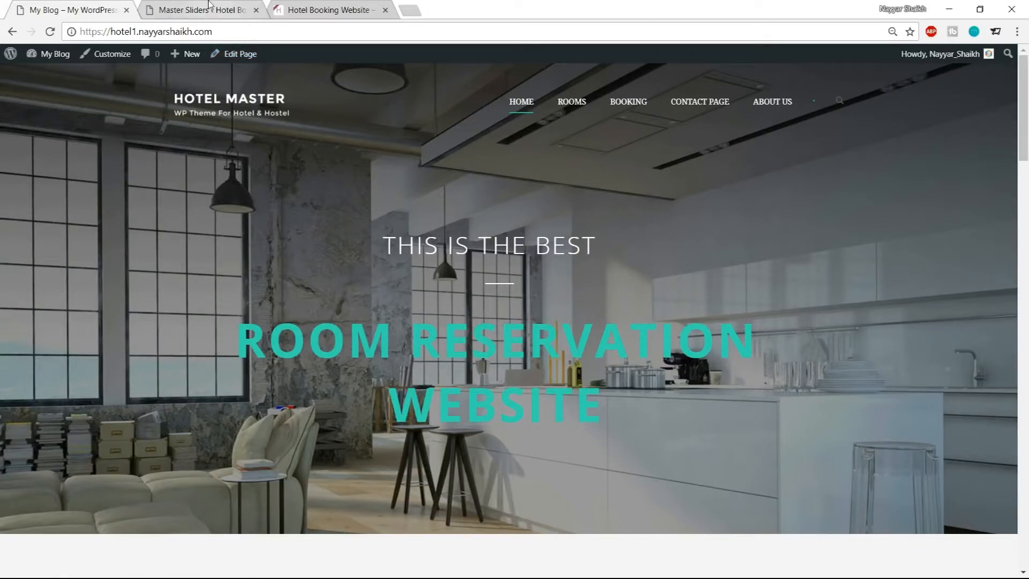
left_click(219, 11)
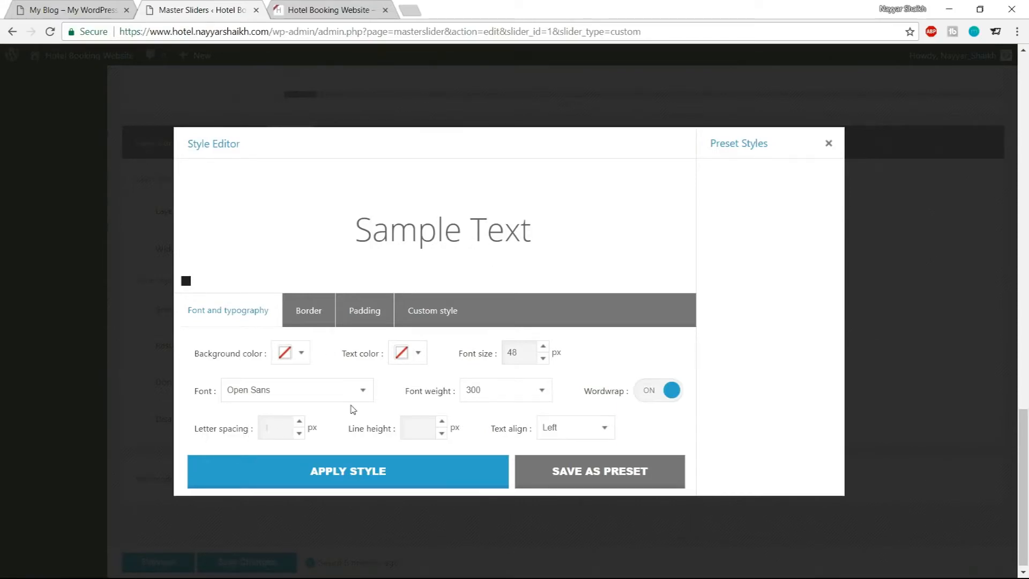
type("3")
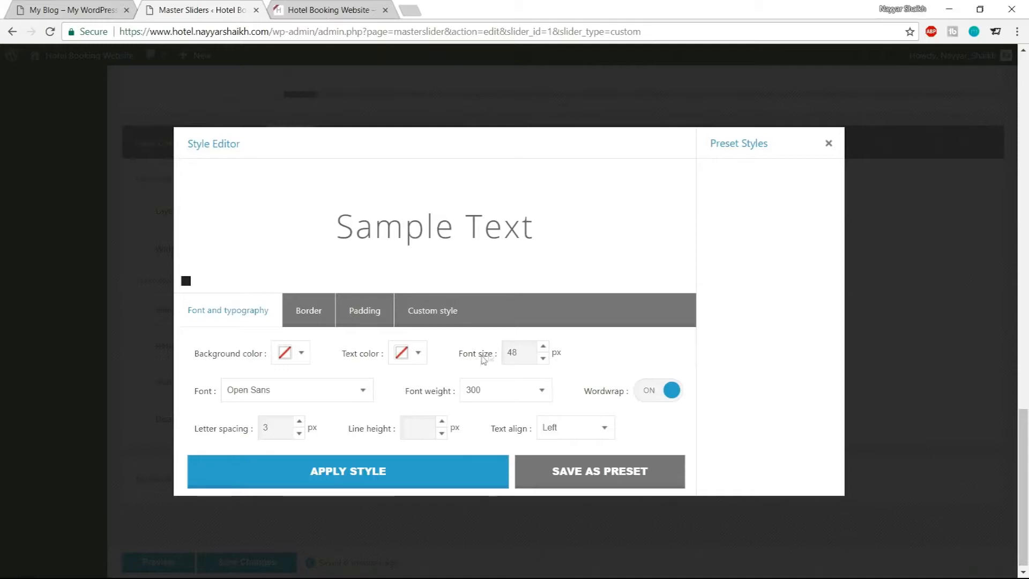
left_click(79, 10)
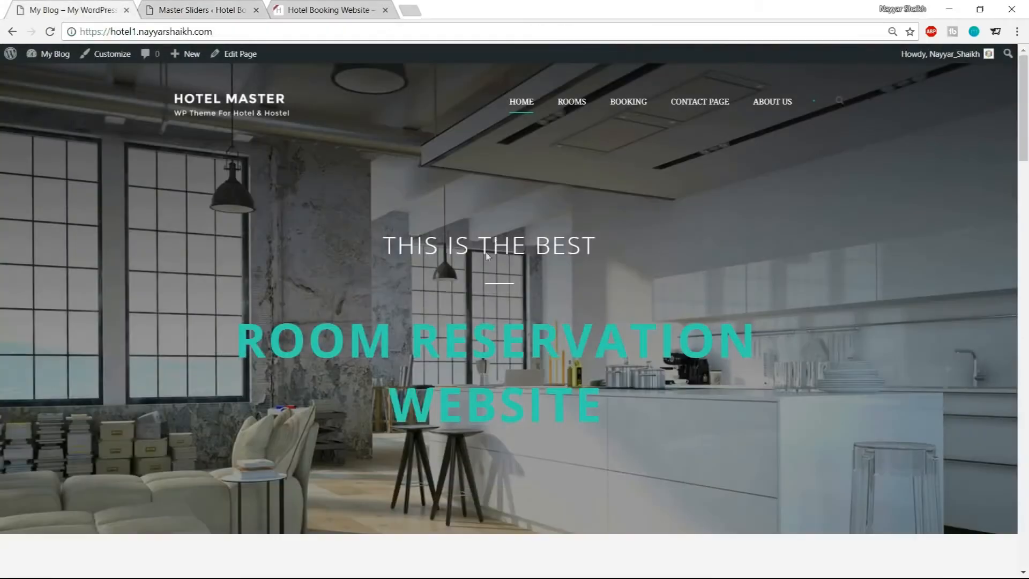
left_click(232, 6)
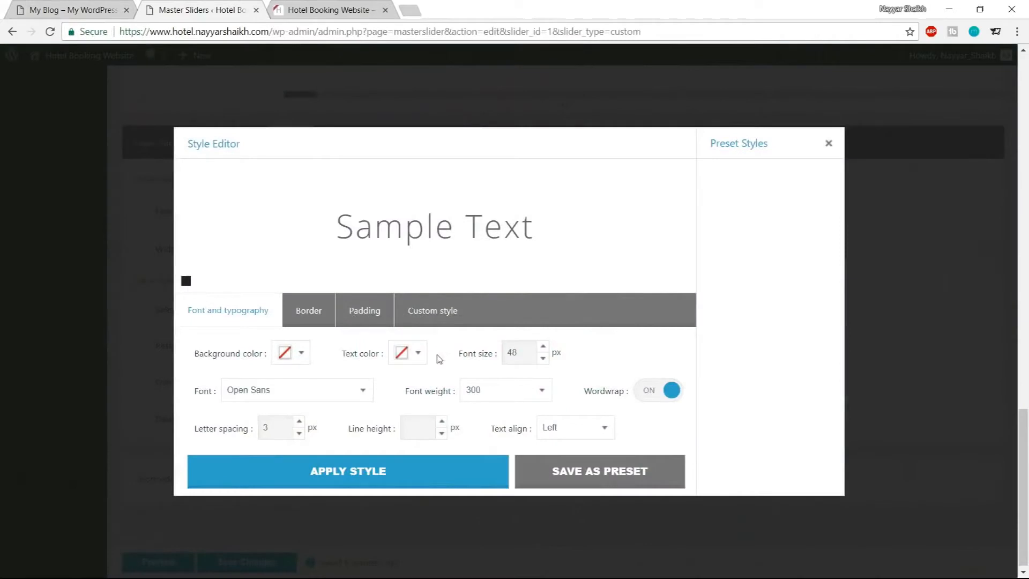
Set the text colour to white and apply the style to the layer
left_click(419, 353)
left_click_drag(459, 457, 354, 339)
left_click(355, 339)
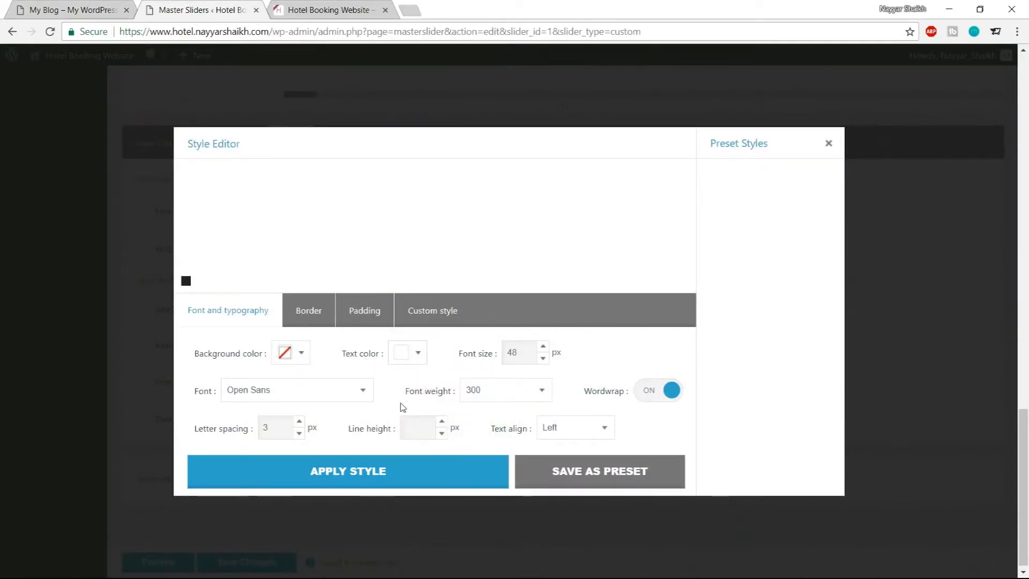
left_click_drag(322, 217, 561, 223)
left_click(391, 223)
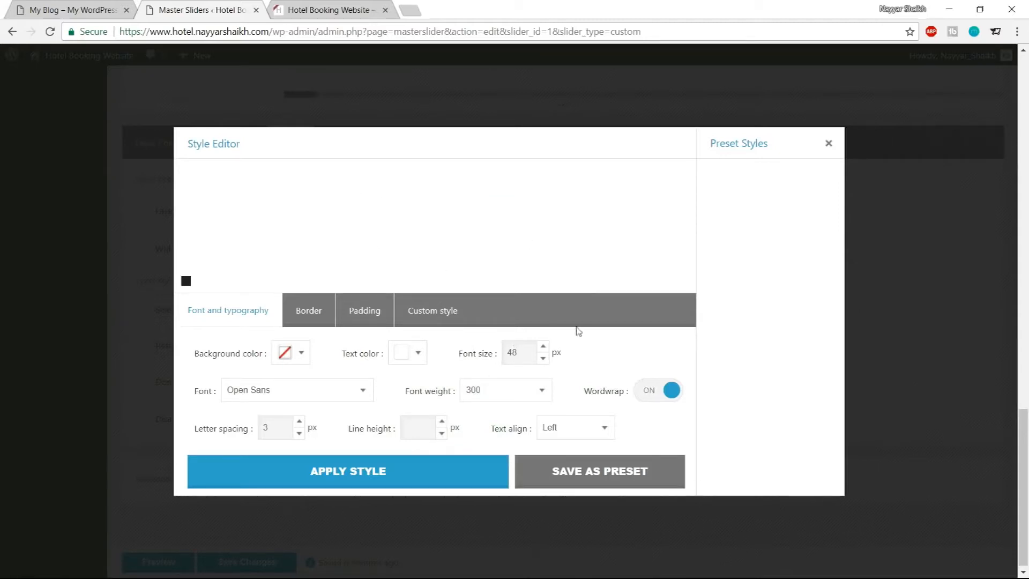
left_click(381, 475)
Move the text layer higher on the slide, save the slider changes and reload the editor
scroll(515, 484, "up", 10)
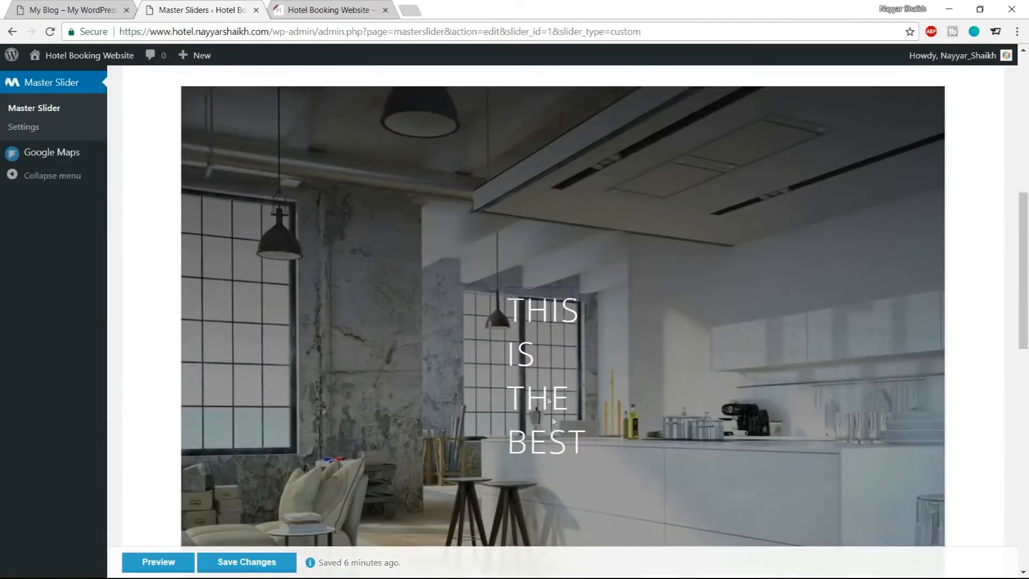
left_click_drag(533, 312, 522, 209)
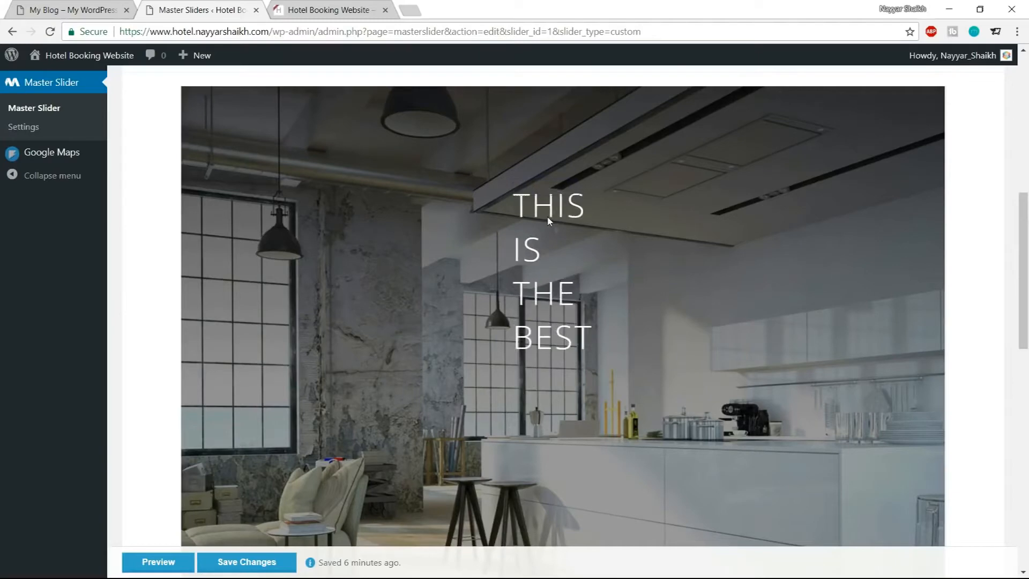
scroll(623, 374, "down", 3)
left_click(244, 562)
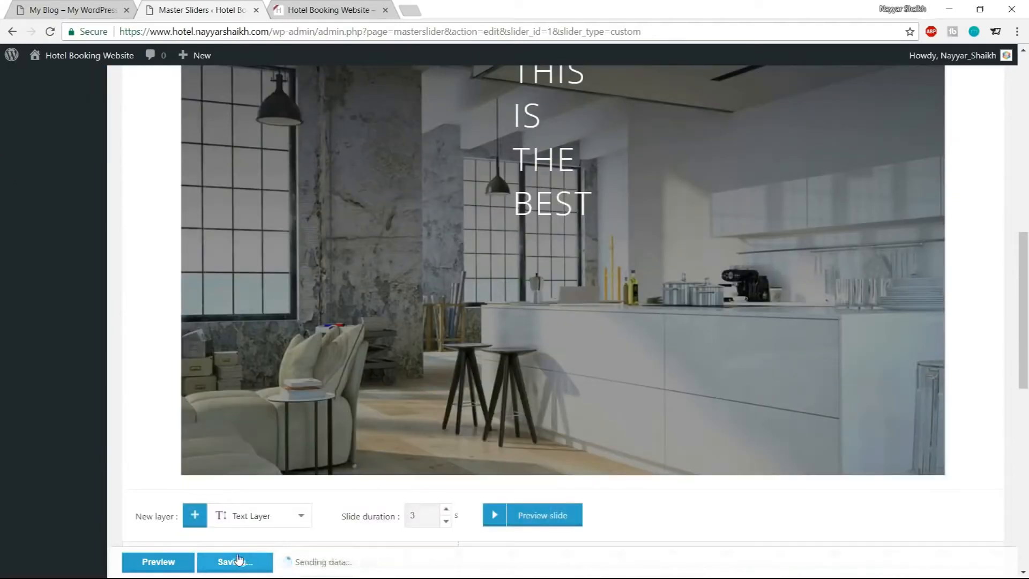
scroll(634, 402, "up", 5)
scroll(563, 361, "down", 3)
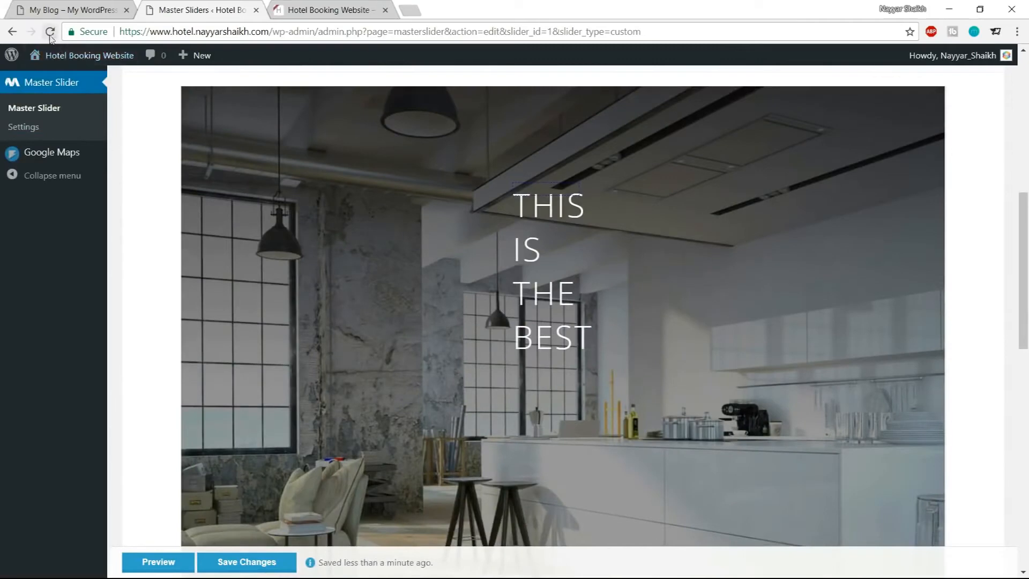
left_click(50, 34)
scroll(778, 260, "up", 3)
scroll(698, 275, "down", 2)
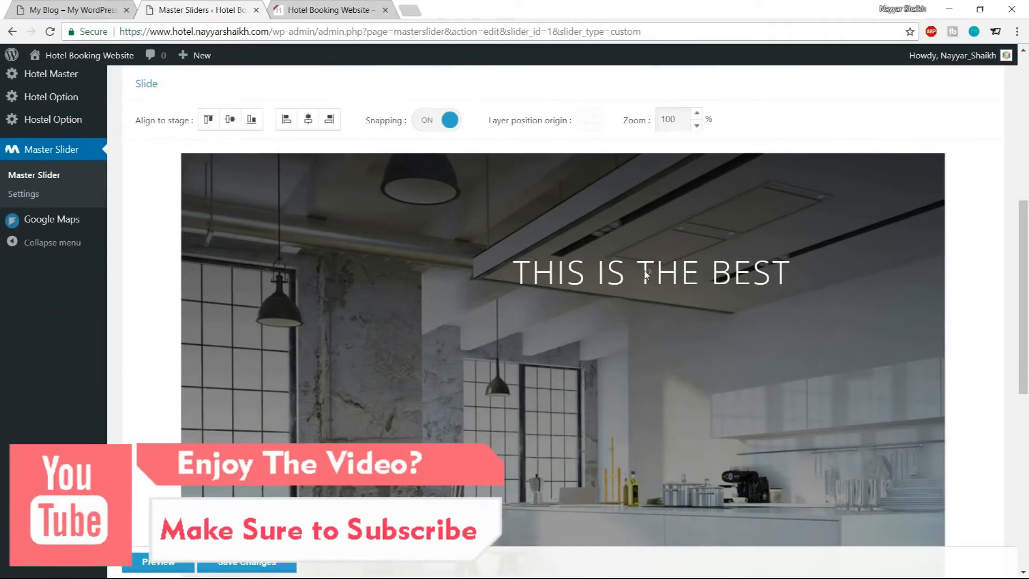
Reposition the text layer and align it to the horizontal and vertical centre of the stage
left_click_drag(647, 275, 549, 337)
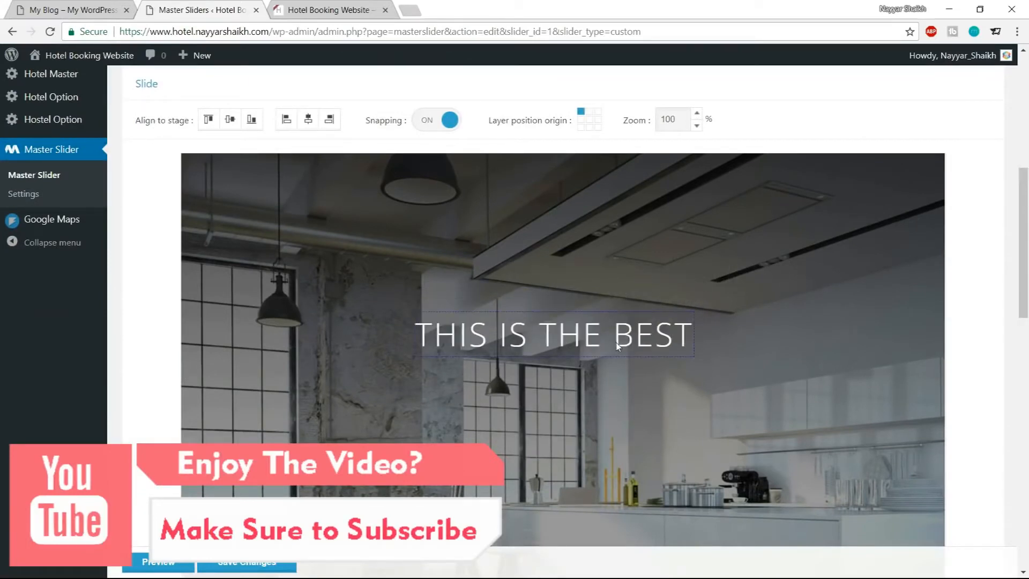
scroll(609, 368, "up", 1)
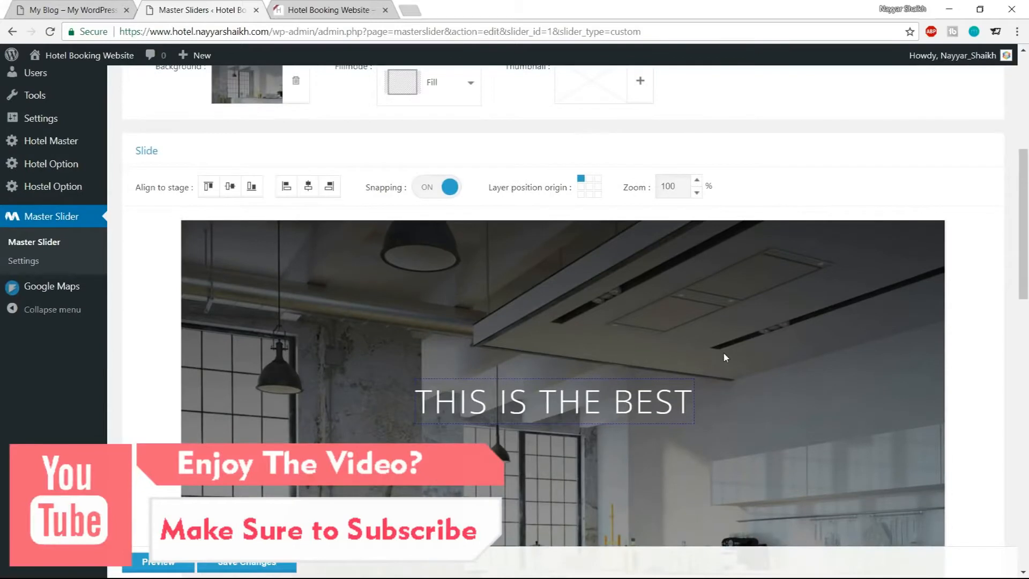
double_click(140, 189)
left_click_drag(171, 194, 192, 196)
left_click(173, 207)
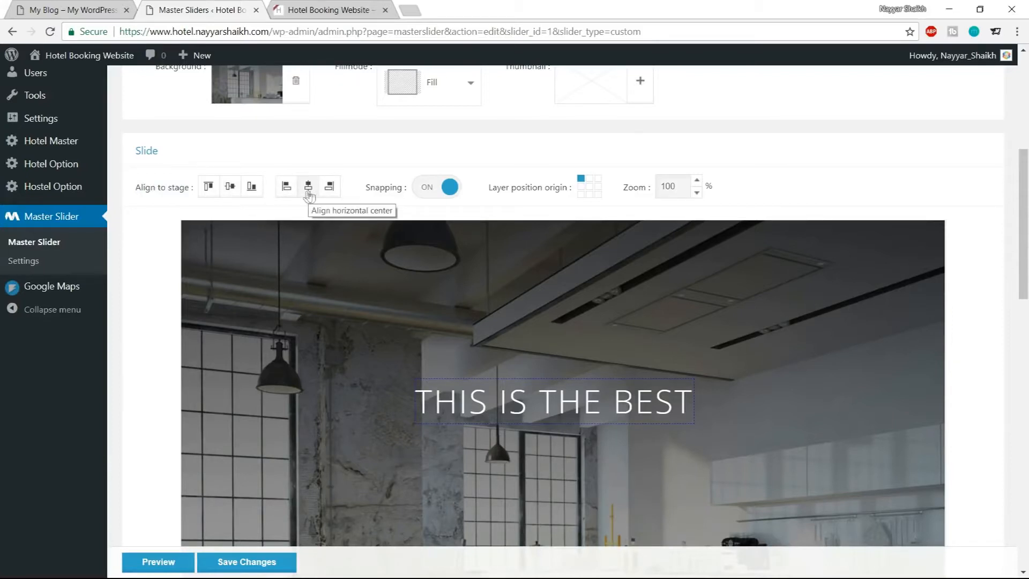
left_click(307, 194)
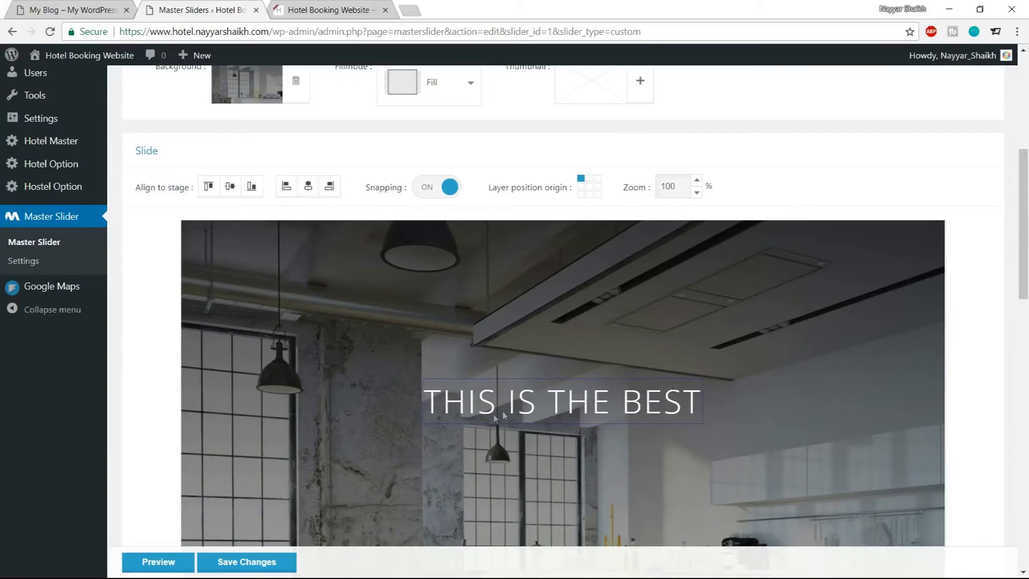
scroll(307, 194, "down", 1)
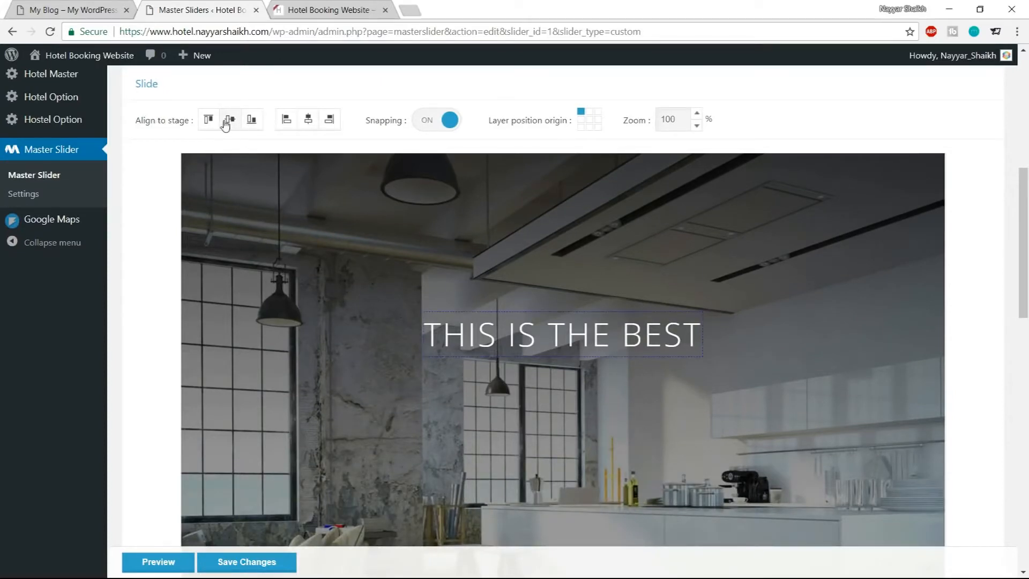
left_click(230, 120)
scroll(727, 350, "down", 3)
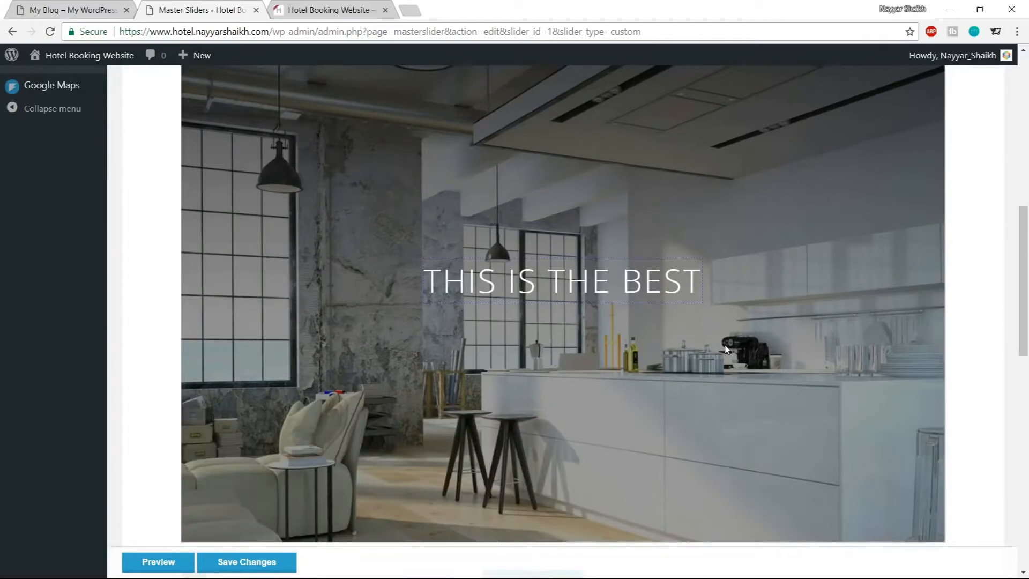
Nudge the text layer upward in small steps, checking its position against the demo site
key("Up")
key("Up")
key("Up")
key("Up")
key("Up")
key("Up")
key("Up")
key("Up")
key("Up")
key("Up")
key("Up")
key("Up")
key("Up")
key("Up")
key("Up")
key("Up")
key("Up")
key("Up")
key("Up")
key("Up")
key("Up")
key("Up")
key("Up")
key("Up")
key("Up")
key("Up")
key("Up")
key("Up")
key("Up")
key("Up")
key("Up")
key("Up")
key("Up")
key("Up")
key("Up")
key("Up")
key("Up")
key("Up")
key("Up")
key("Up")
key("Up")
key("Up")
key("Up")
key("Up")
key("Up")
key("Up")
key("Up")
key("Up")
key("Up")
key("Up")
key("Up")
key("Up")
key("Up")
key("Up")
key("Up")
key("Up")
key("Up")
key("Up")
key("Up")
key("Up")
key("Down")
key("Down")
key("Down")
key("Down")
key("Down")
key("Down")
key("Down")
key("Down")
key("Down")
key("Down")
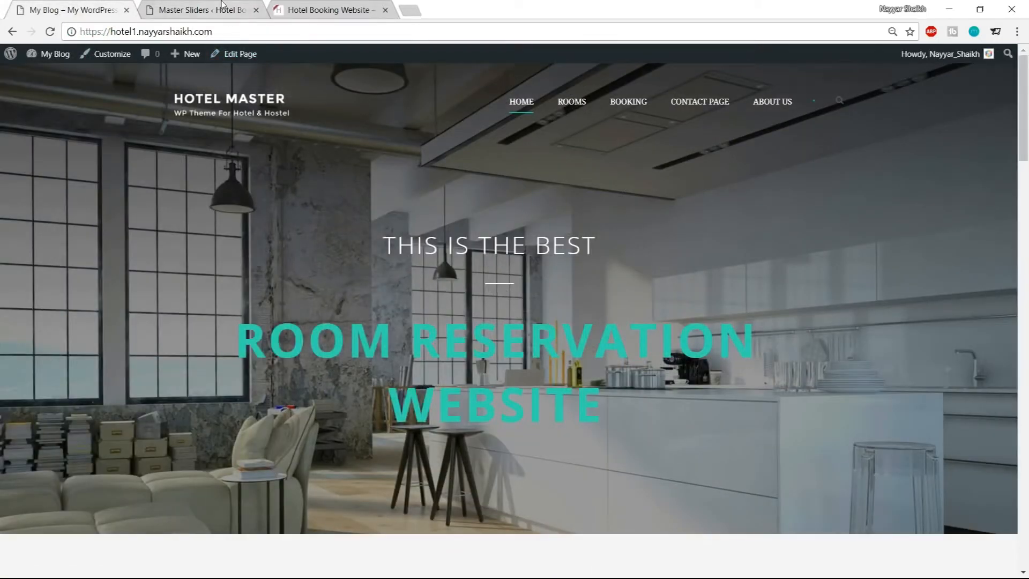
left_click(222, 5)
Add a second text layer to the slide and clear its Lorem Ipsum placeholder content
scroll(917, 337, "down", 6)
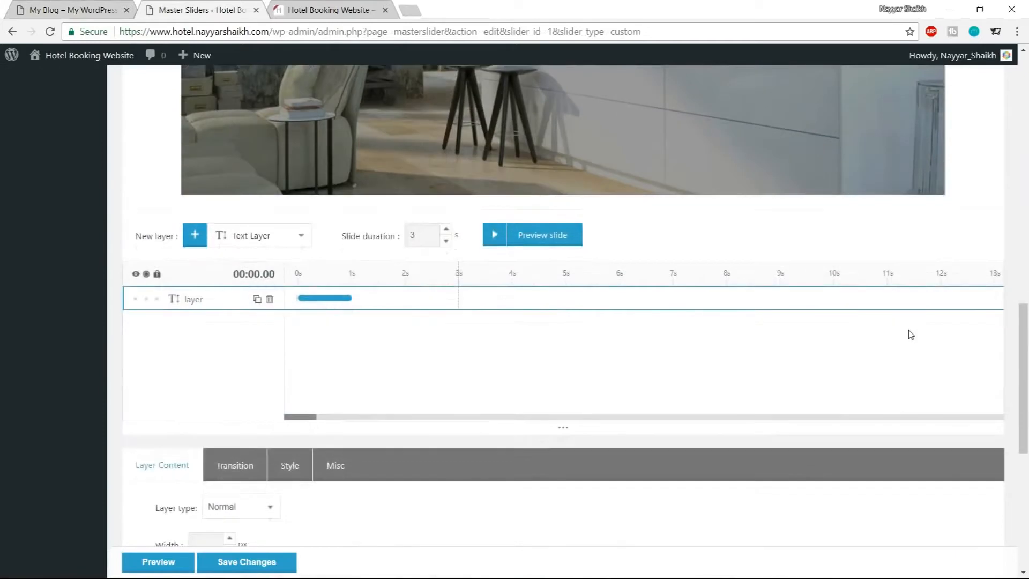
scroll(911, 334, "down", 2)
scroll(271, 182, "up", 1)
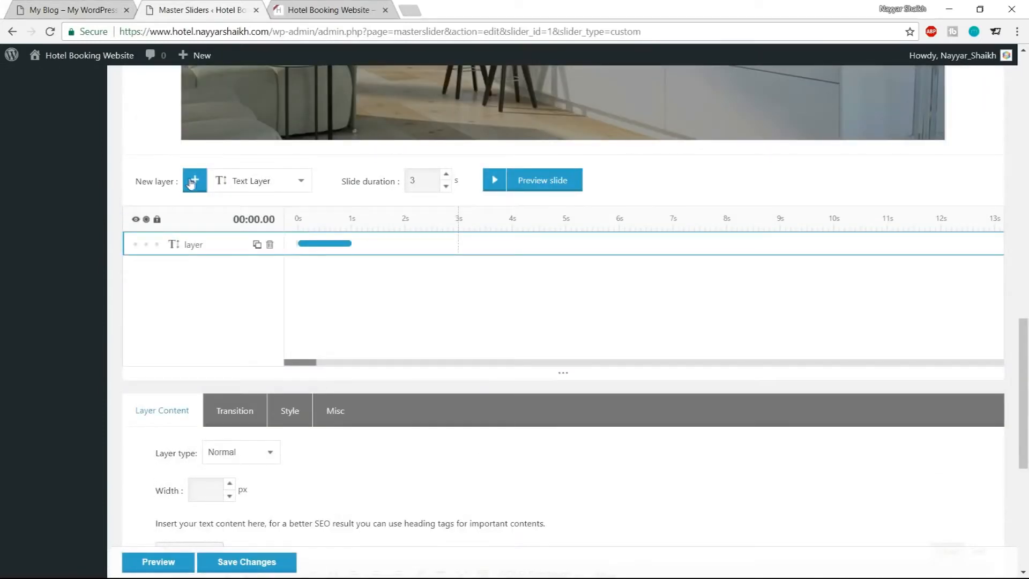
left_click(192, 183)
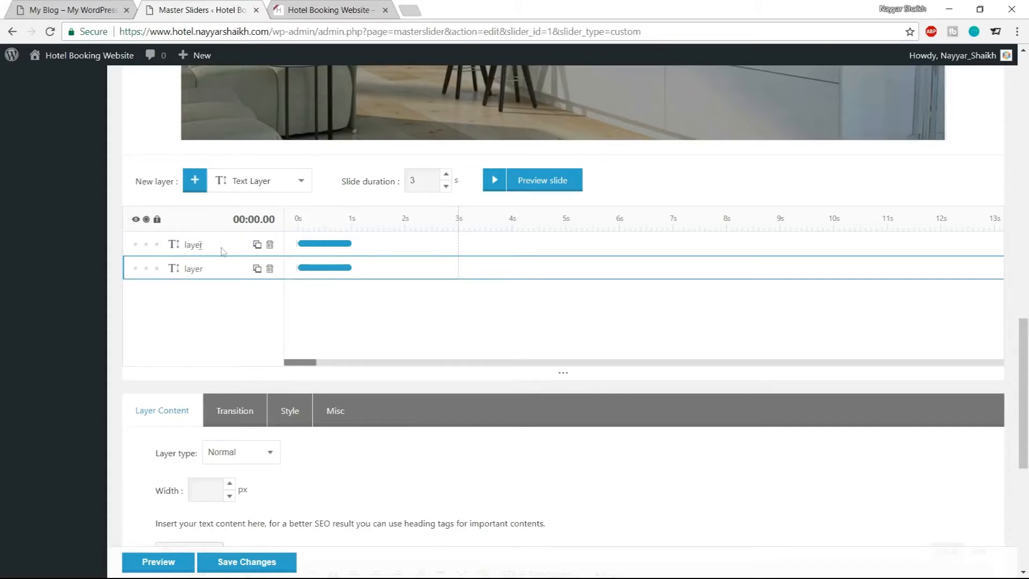
left_click(186, 245)
scroll(324, 287, "up", 6)
scroll(368, 292, "down", 10)
scroll(382, 309, "down", 3)
left_click_drag(236, 256, 141, 263)
scroll(284, 263, "up", 3)
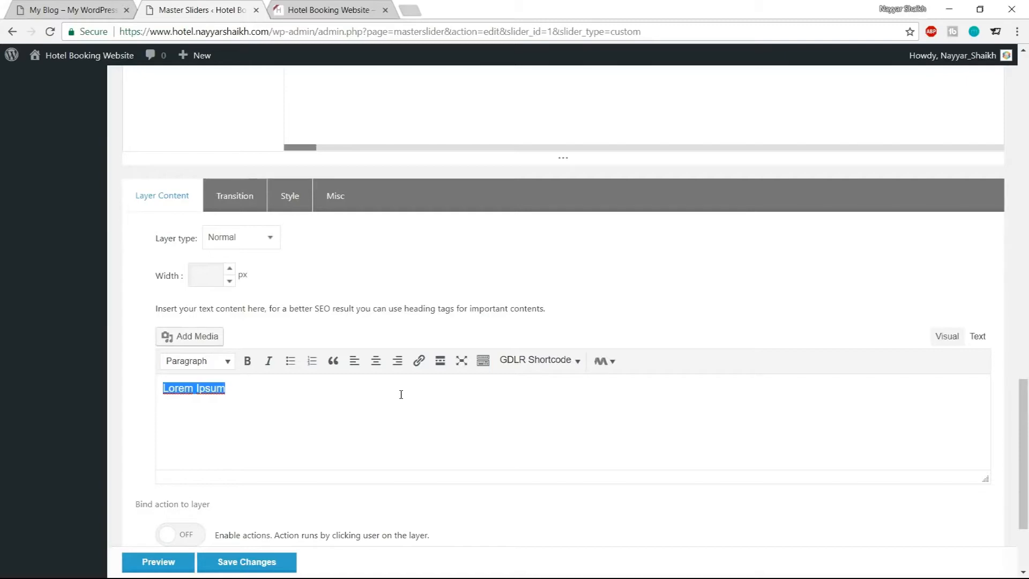
key("BackSpace")
left_click(284, 198)
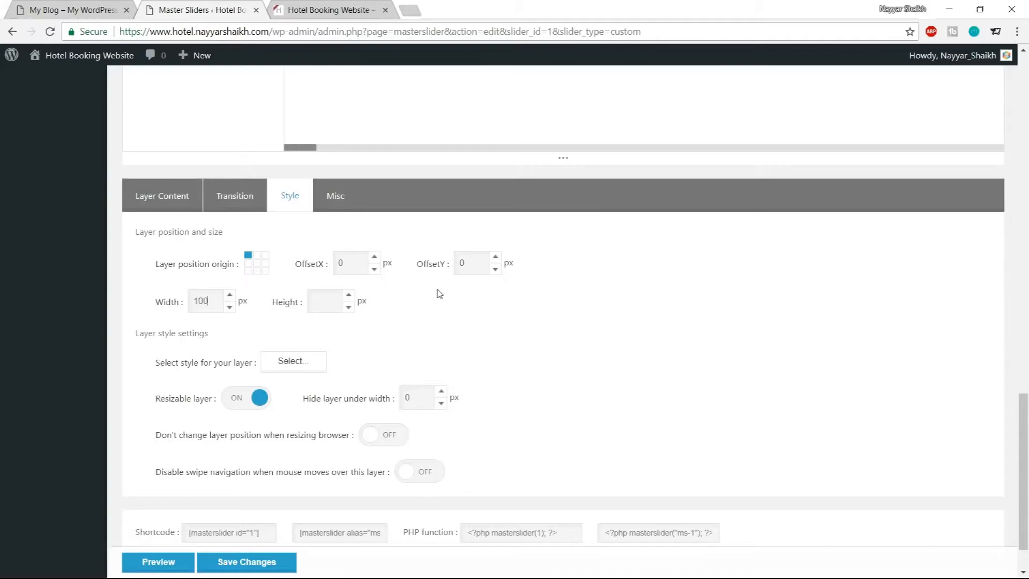
Give the new layer a white #ffffff background colour in the Style Editor and apply the style
scroll(417, 342, "up", 11)
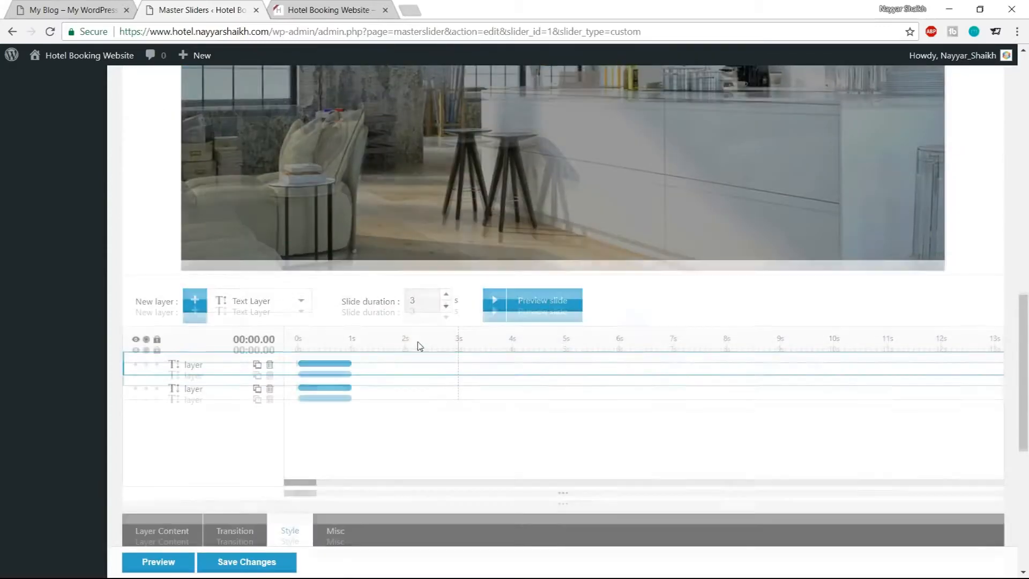
scroll(417, 342, "down", 5)
scroll(418, 343, "down", 5)
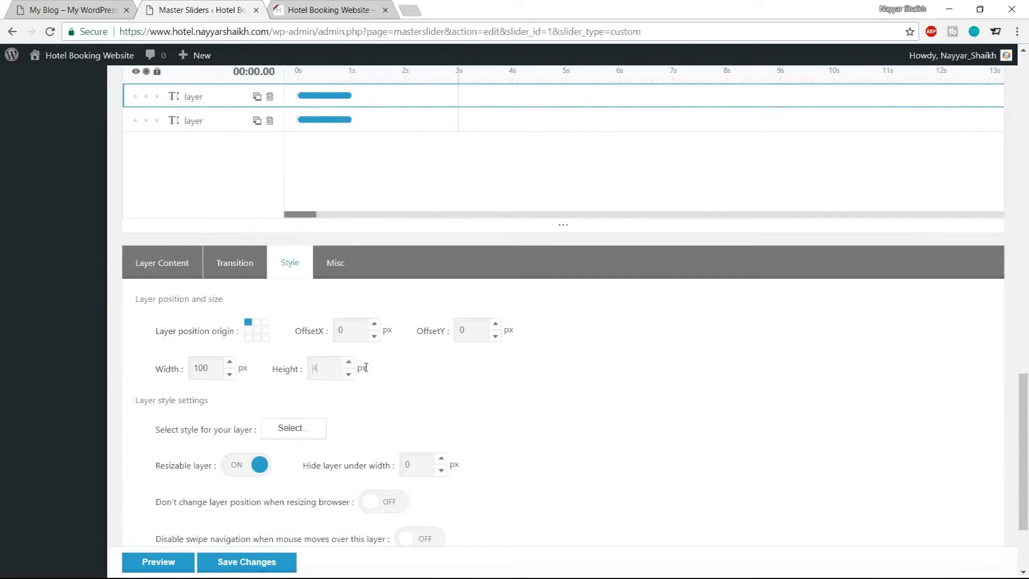
scroll(490, 400, "down", 1)
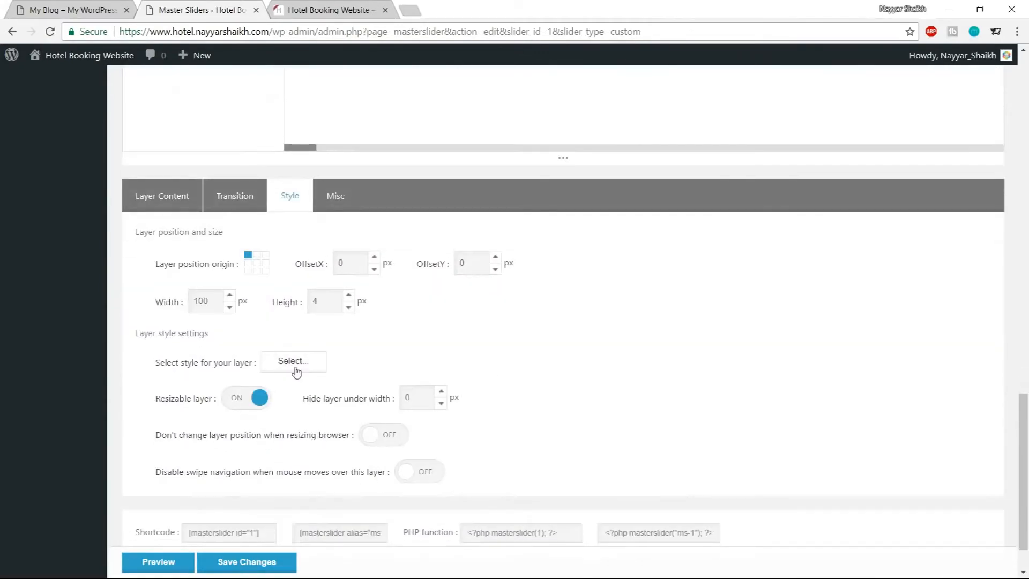
left_click(291, 363)
left_click(291, 354)
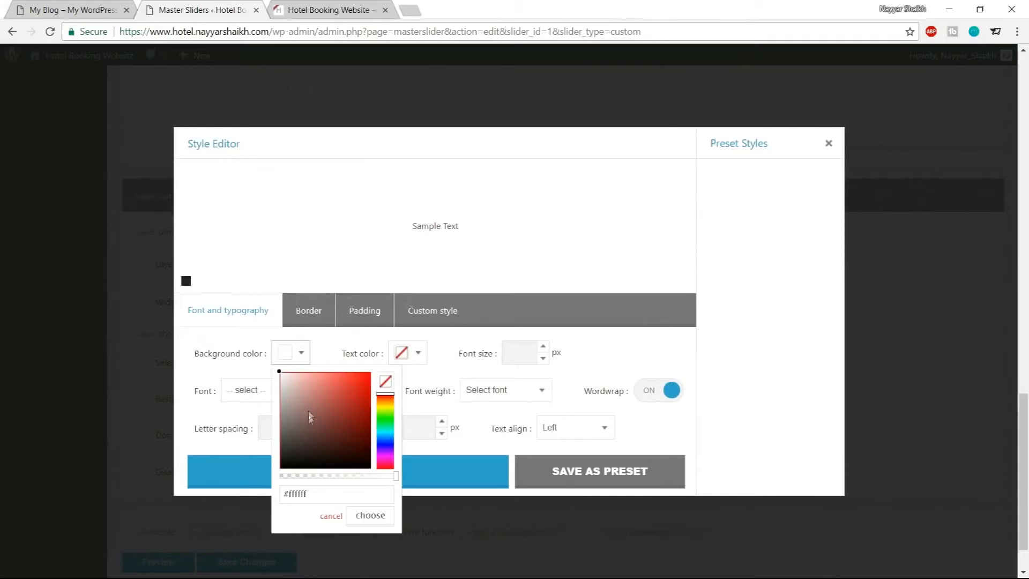
left_click(290, 353)
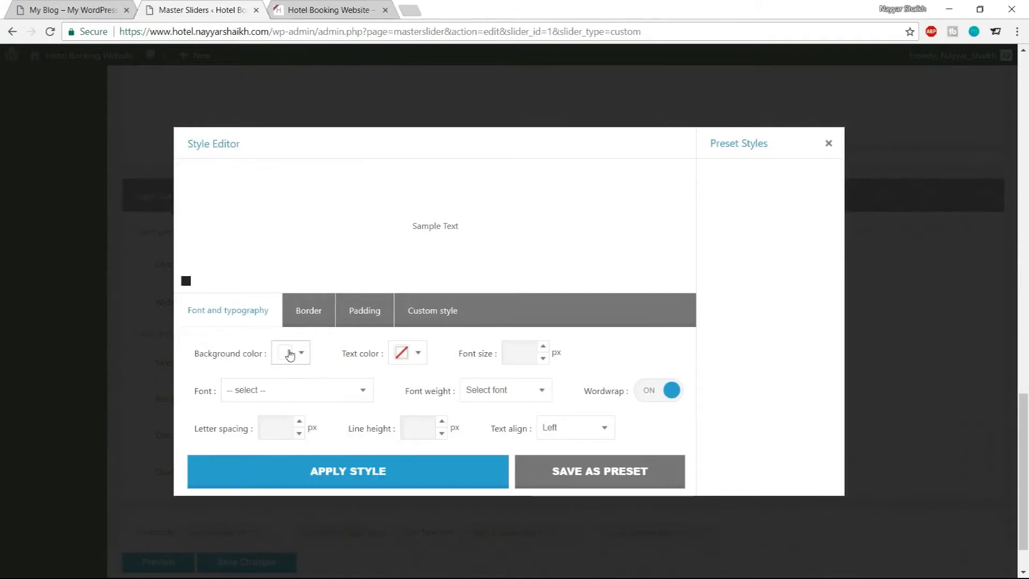
left_click(345, 474)
Move the white line layer to just below the THIS IS THE BEST heading on the slide
scroll(505, 460, "up", 10)
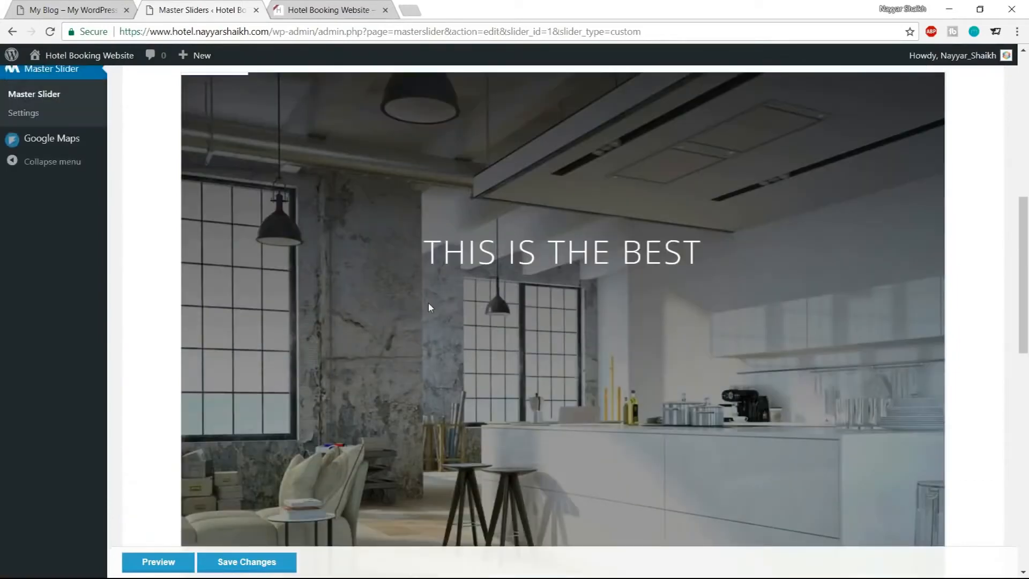
scroll(429, 308, "up", 4)
scroll(339, 275, "down", 2)
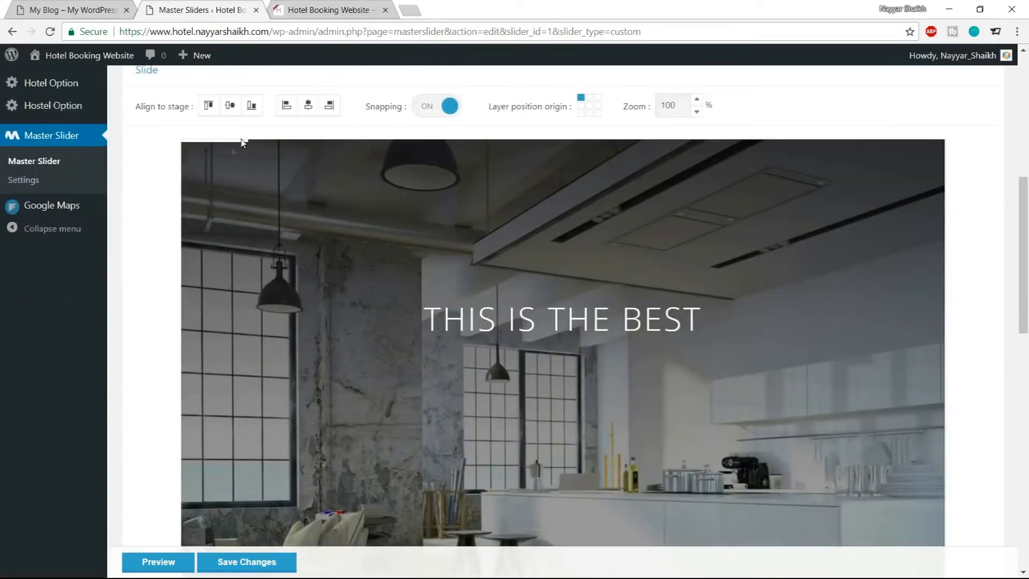
left_click_drag(223, 144, 564, 370)
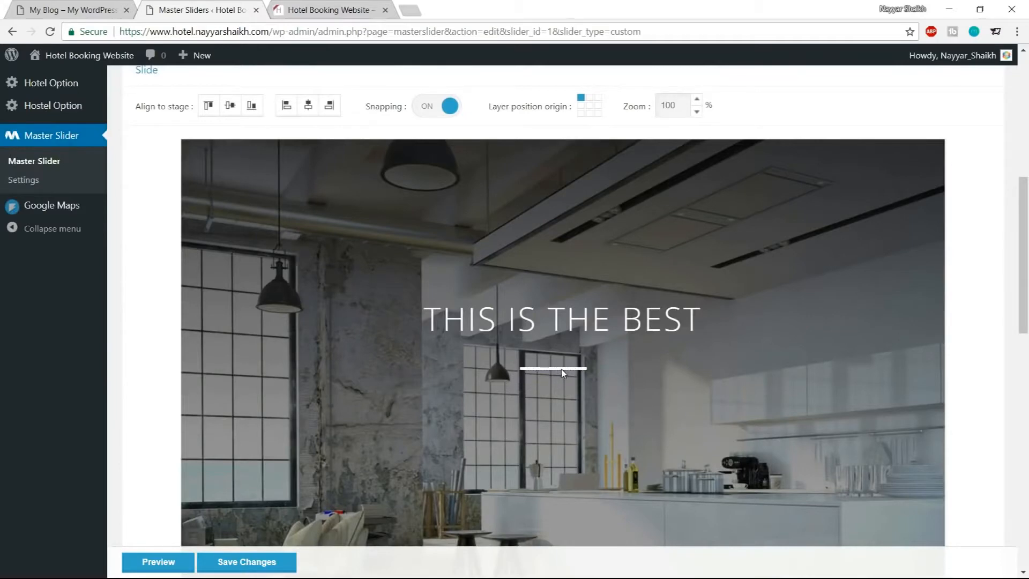
Set the line layer's width to 500 px
scroll(560, 383, "down", 3)
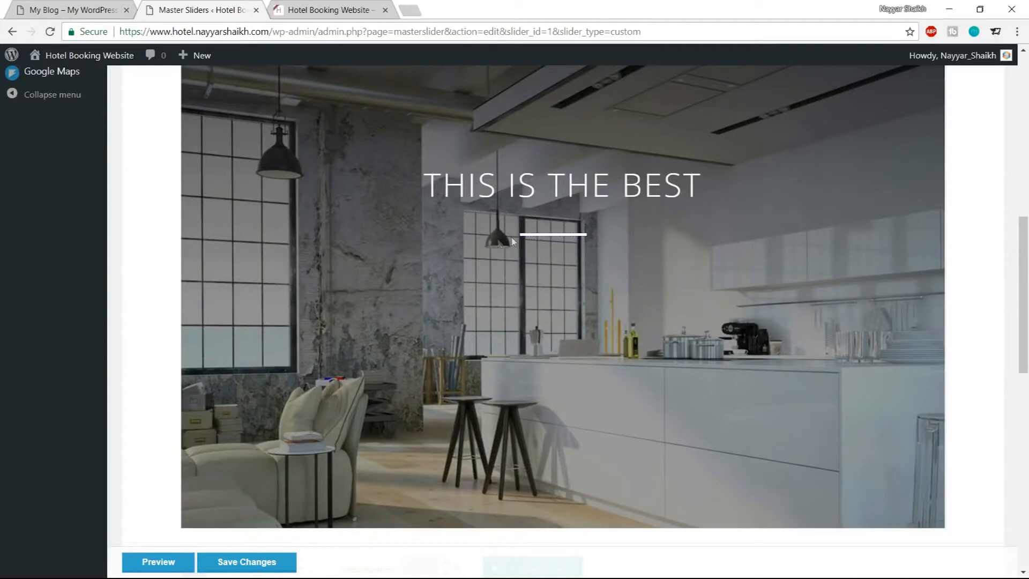
scroll(498, 294, "down", 5)
scroll(224, 404, "down", 6)
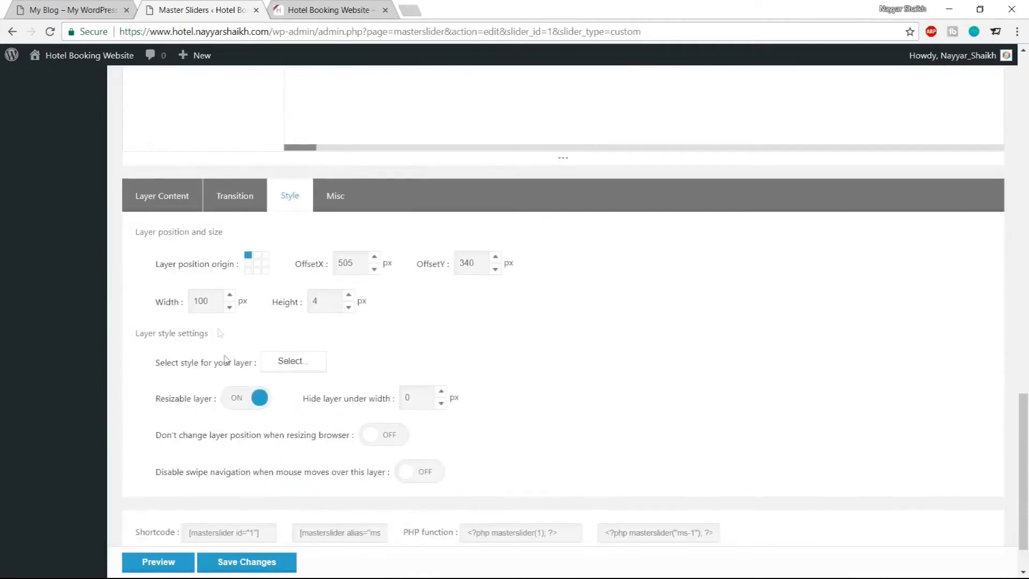
double_click(215, 302)
type("500")
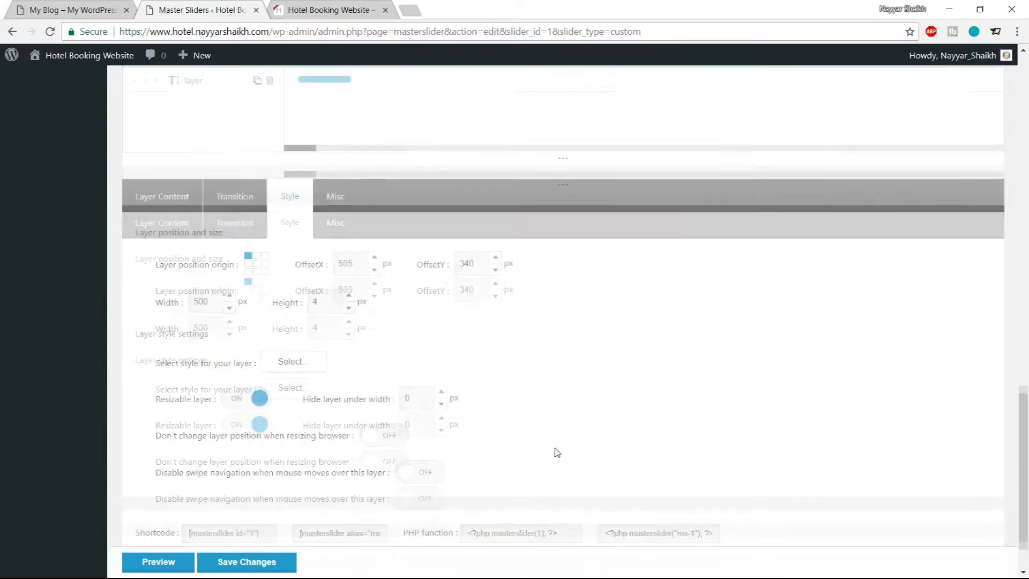
Compare the line layer's size on the stage with its position and size settings
scroll(556, 452, "up", 8)
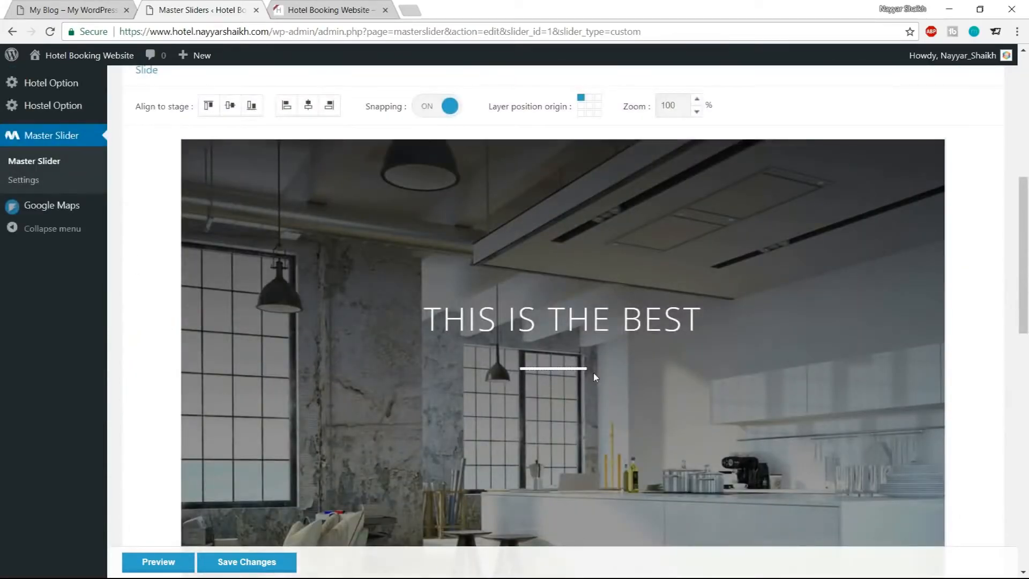
scroll(582, 377, "down", 7)
scroll(582, 377, "down", 5)
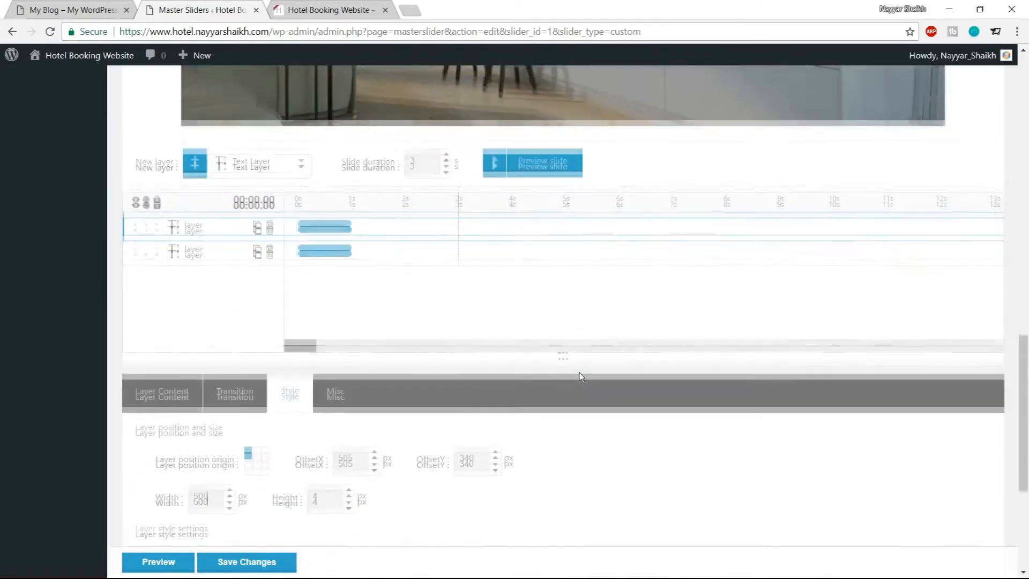
left_click_drag(333, 373, 307, 376)
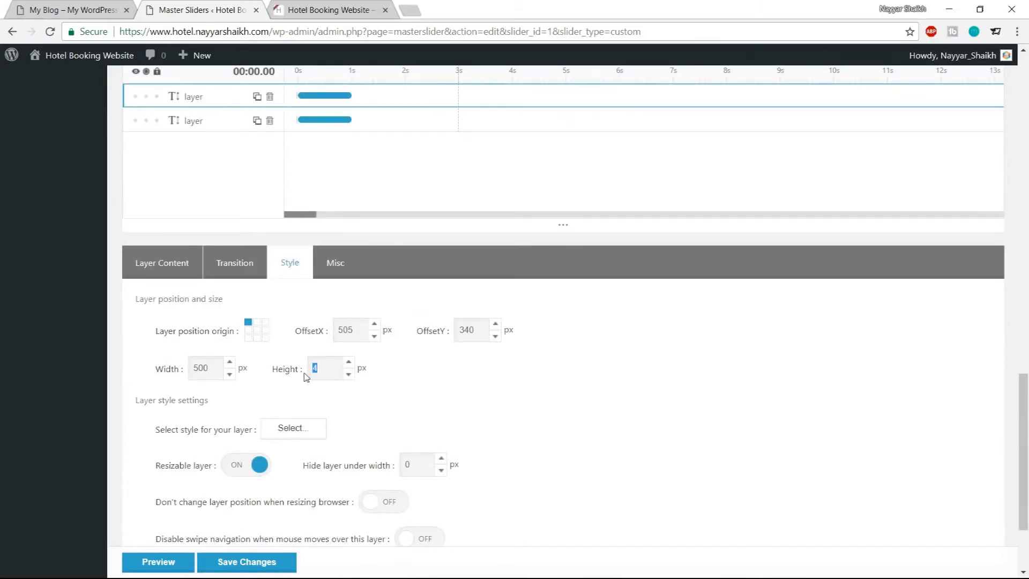
left_click(434, 387)
scroll(660, 418, "up", 12)
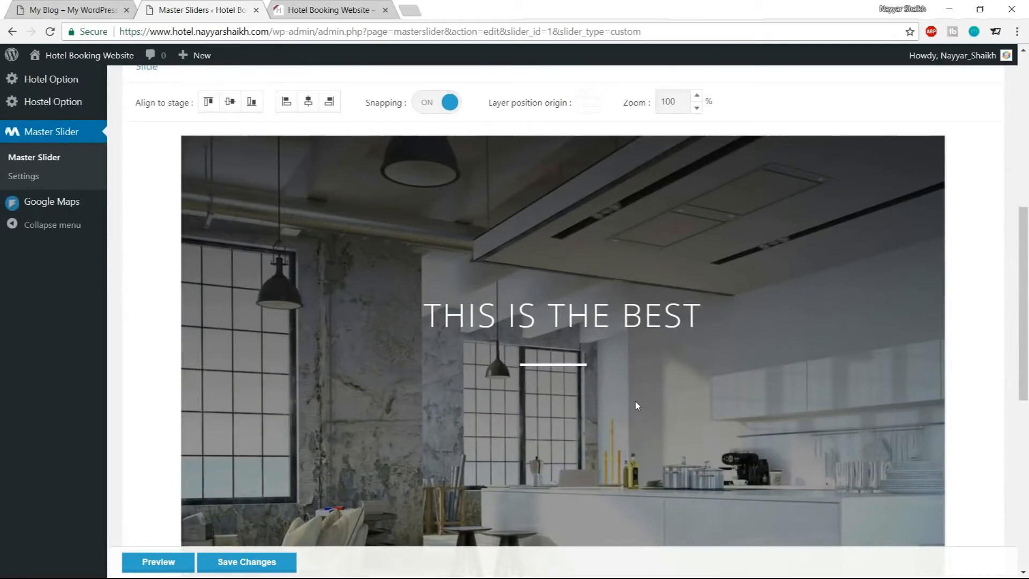
scroll(636, 407, "down", 7)
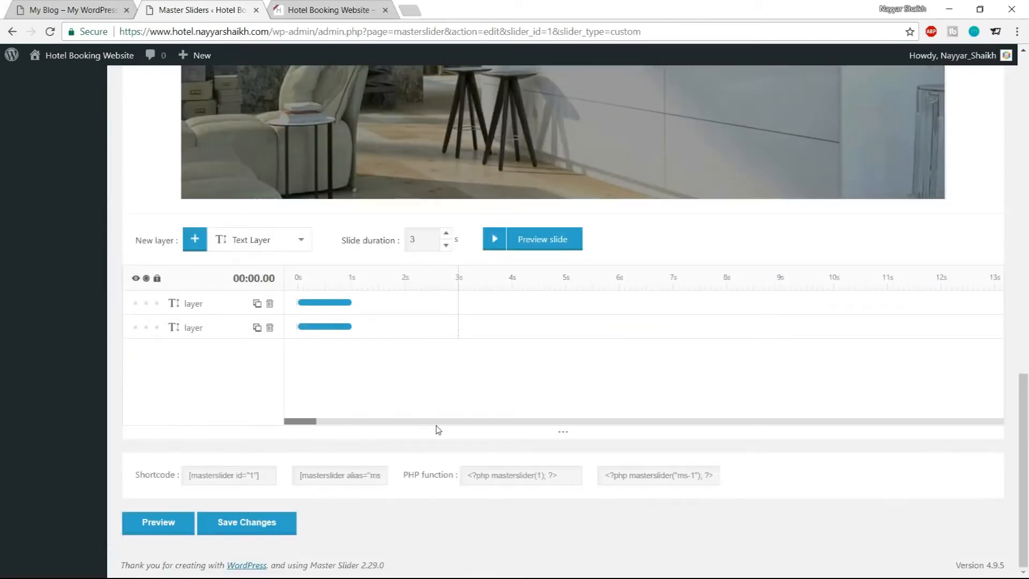
scroll(510, 336, "up", 10)
scroll(633, 390, "down", 7)
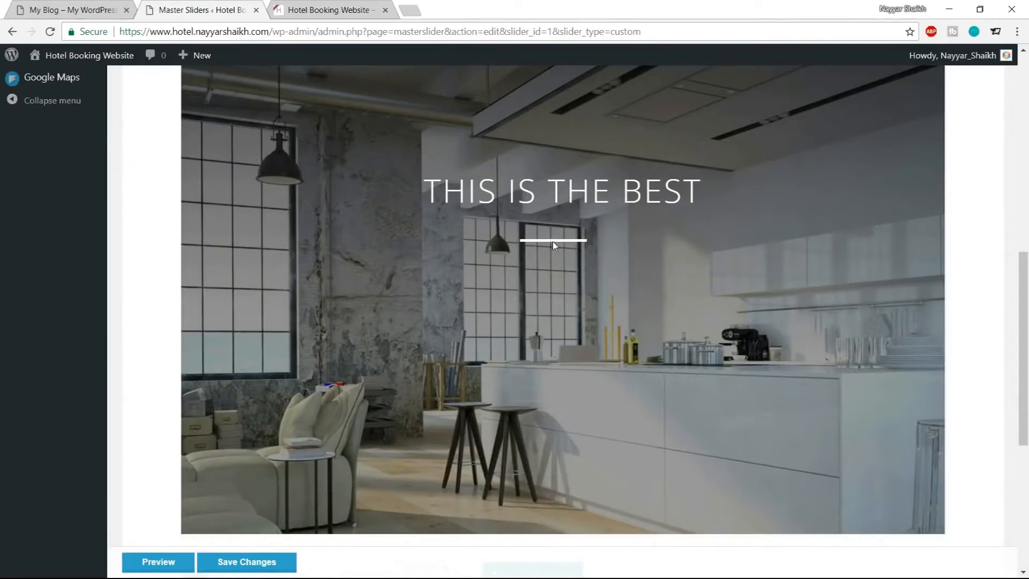
scroll(562, 246, "down", 6)
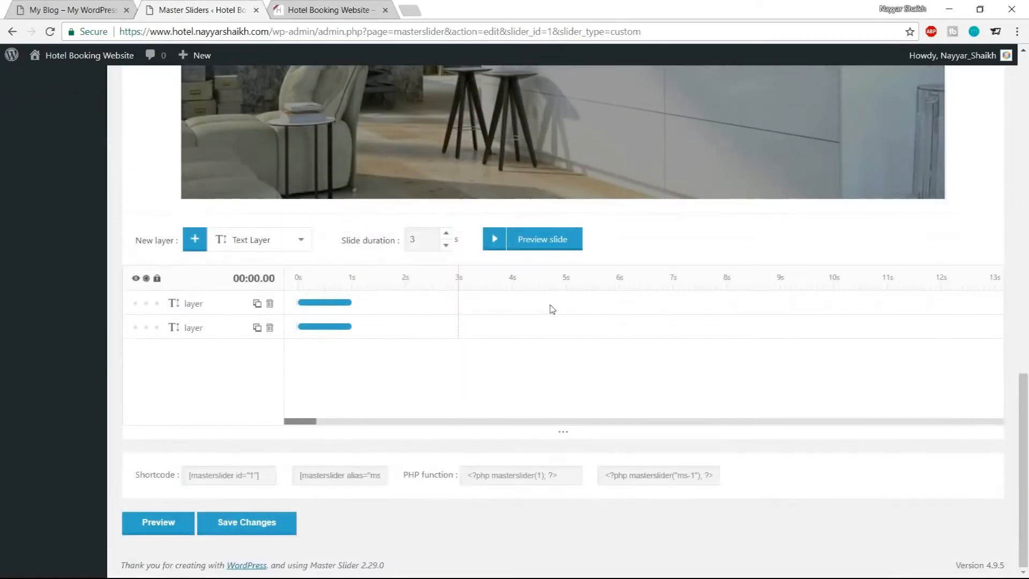
Select the line layer, set its width to 100 px and save the slider
left_click(189, 305)
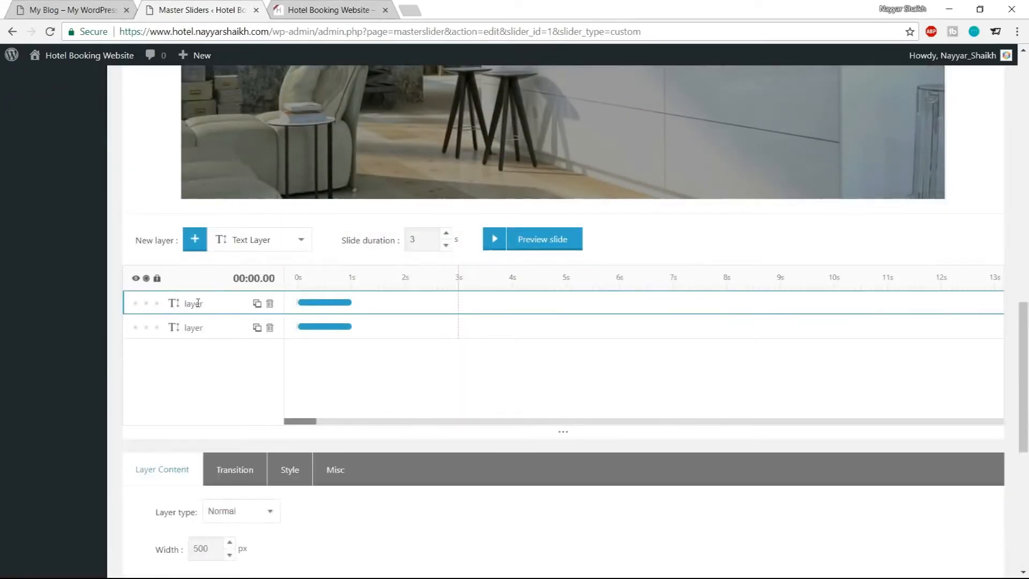
scroll(328, 349, "down", 4)
left_click(290, 268)
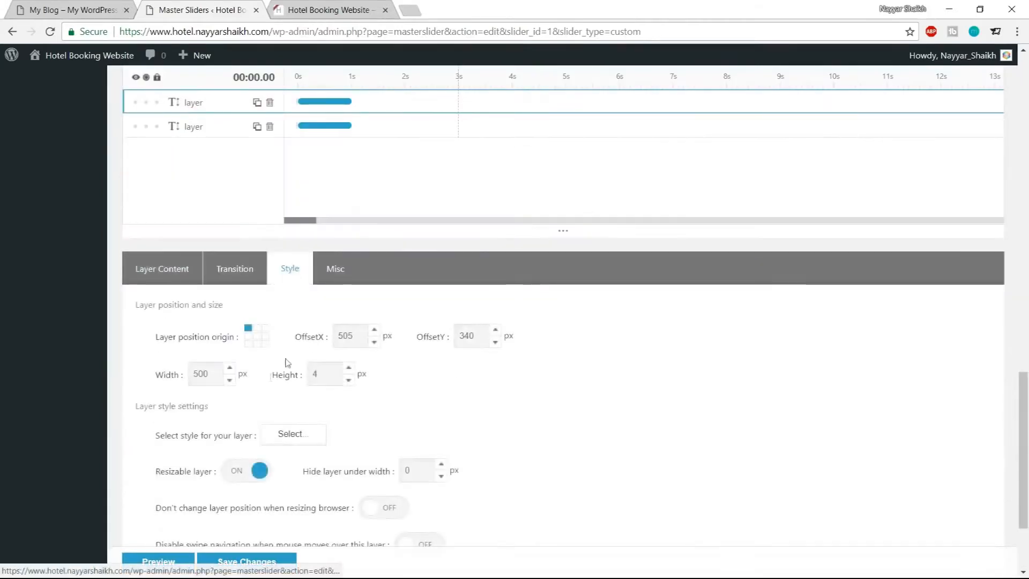
double_click(201, 374)
type("1")
scroll(528, 386, "up", 10)
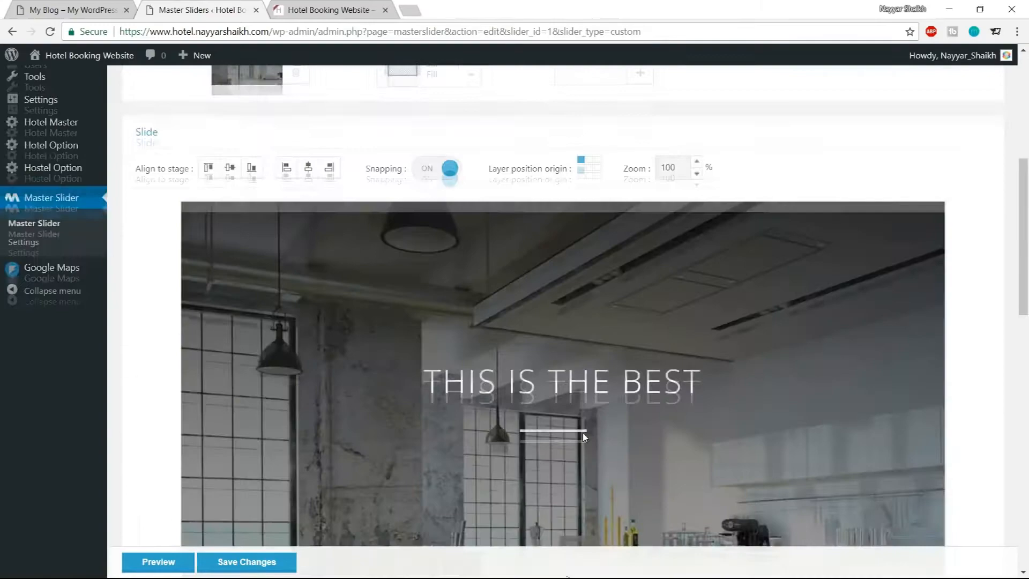
scroll(612, 445, "down", 10)
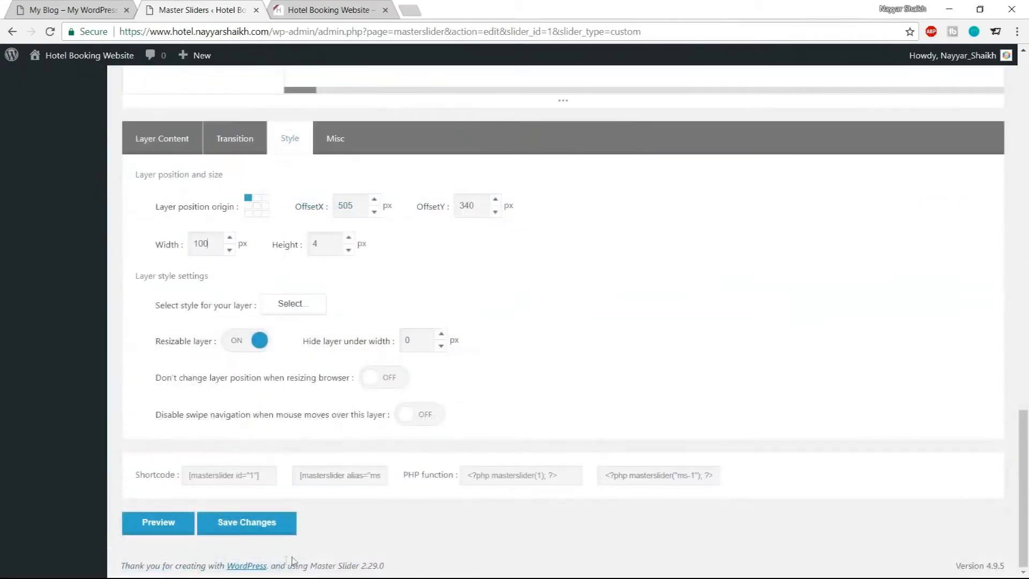
key("ctrl+s")
scroll(694, 350, "up", 10)
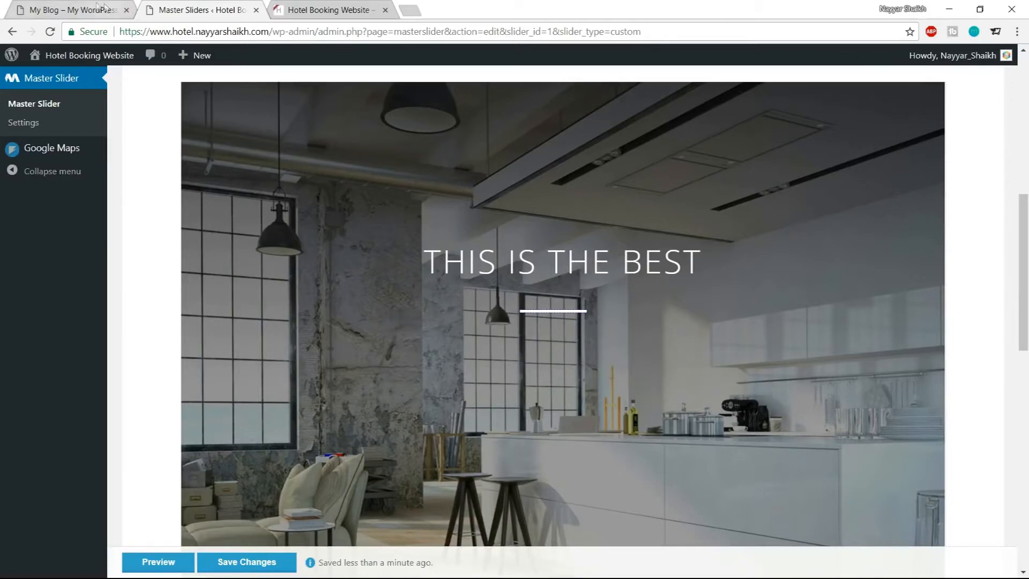
Check the demo, add a third text layer and enter ROOM RESERVATION WEBSITE as its content
left_click(97, 11)
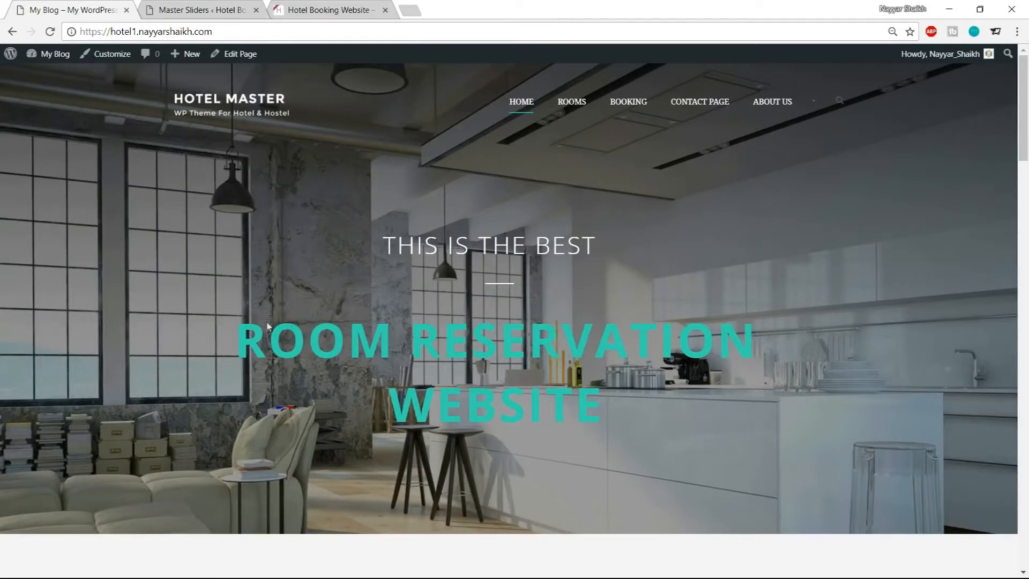
left_click(229, 9)
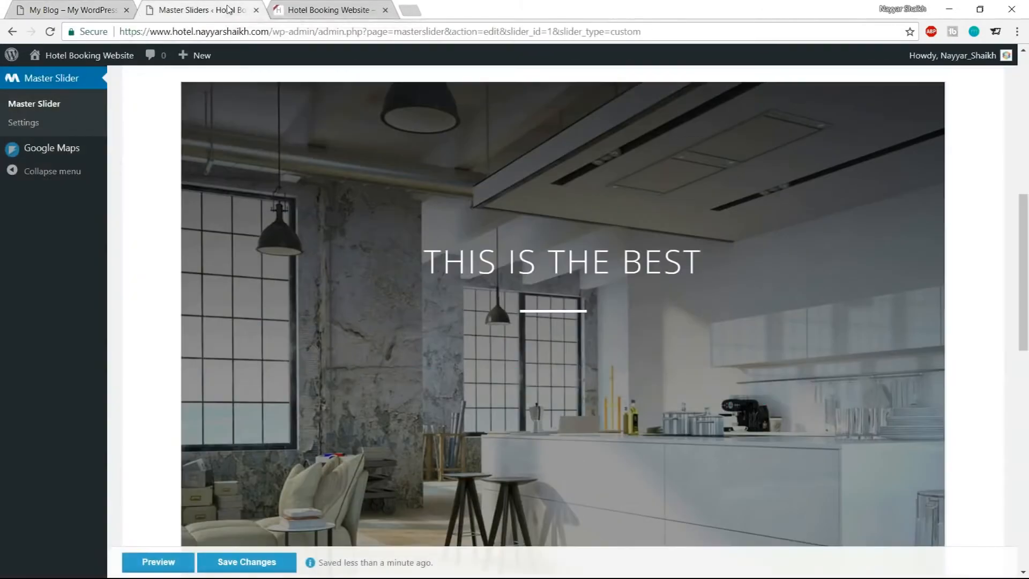
scroll(645, 269, "down", 7)
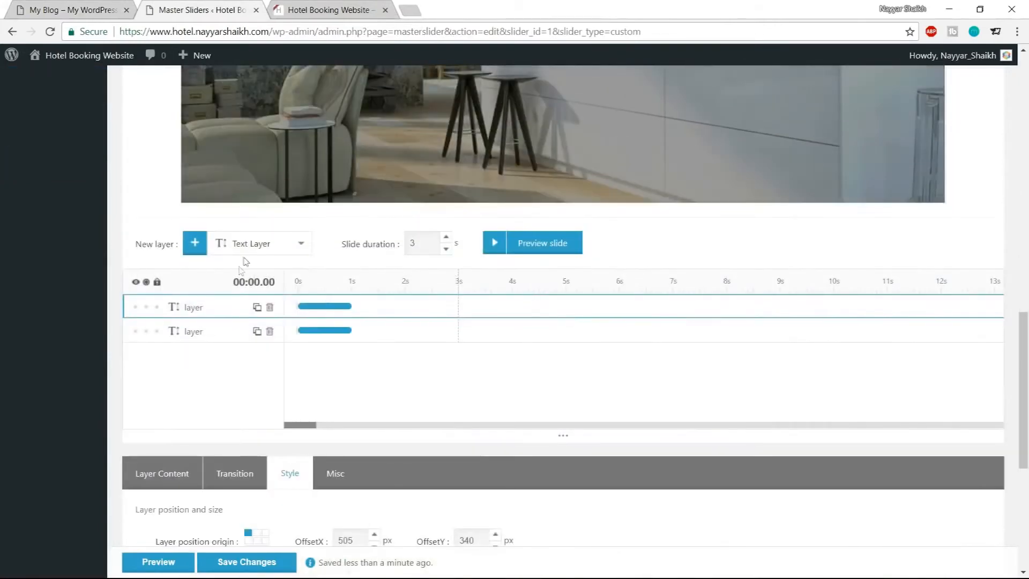
left_click(194, 243)
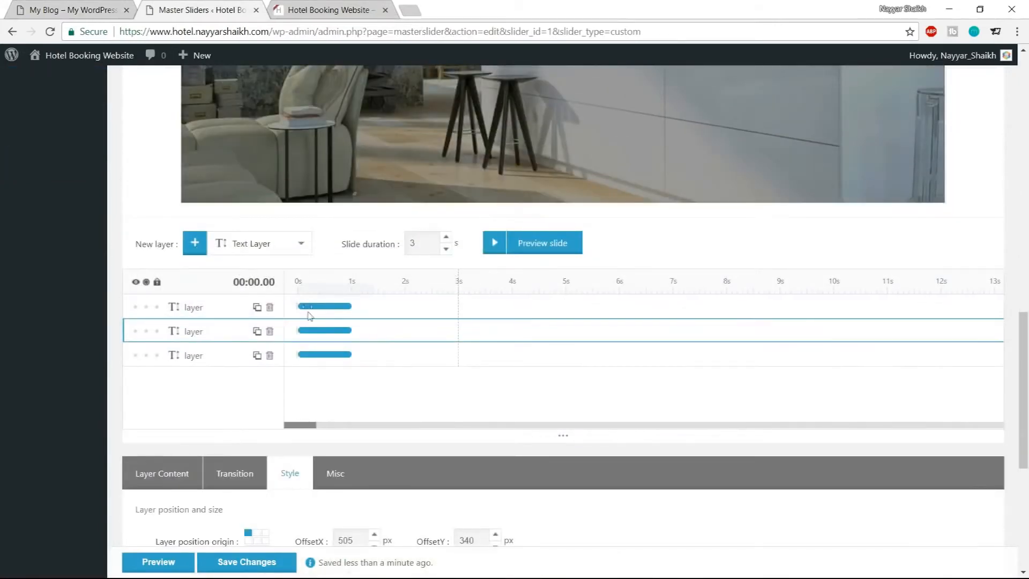
left_click(145, 307)
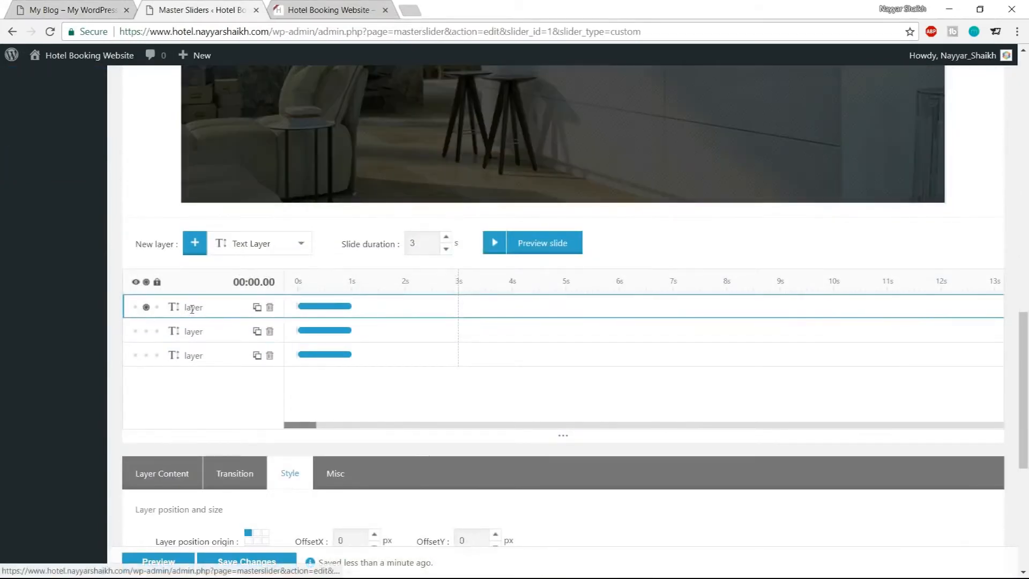
left_click(145, 307)
scroll(336, 318, "down", 5)
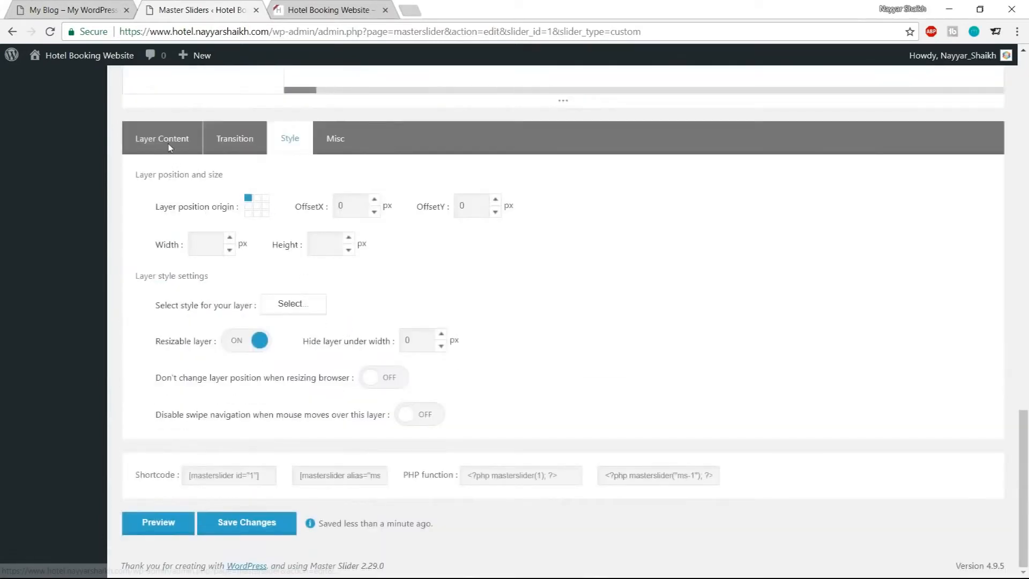
left_click(168, 144)
triple_click(249, 332)
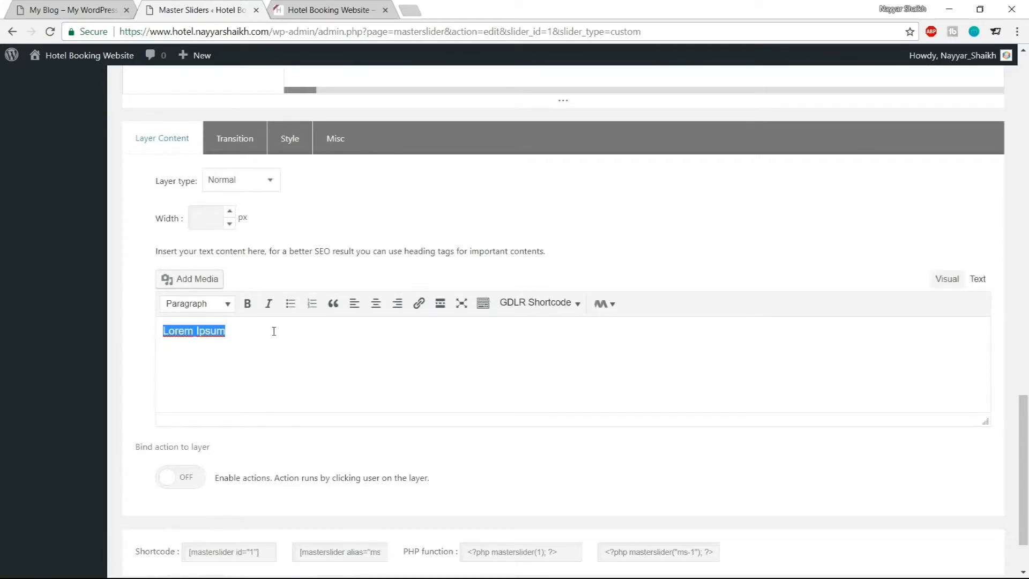
type("ROOM RESERVATION WEBSITE")
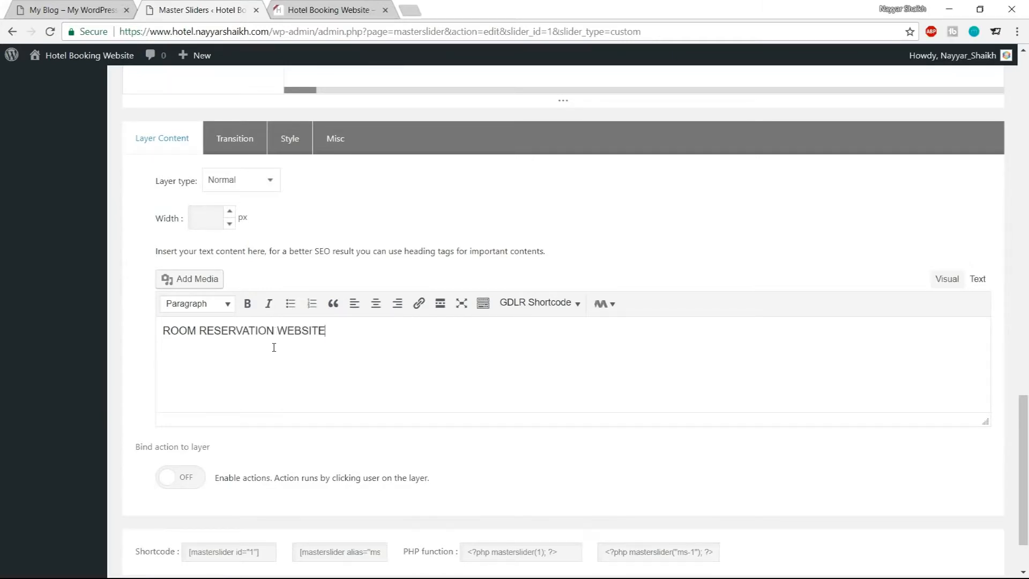
Open the style editor for the third text layer and its text color picker
left_click(284, 140)
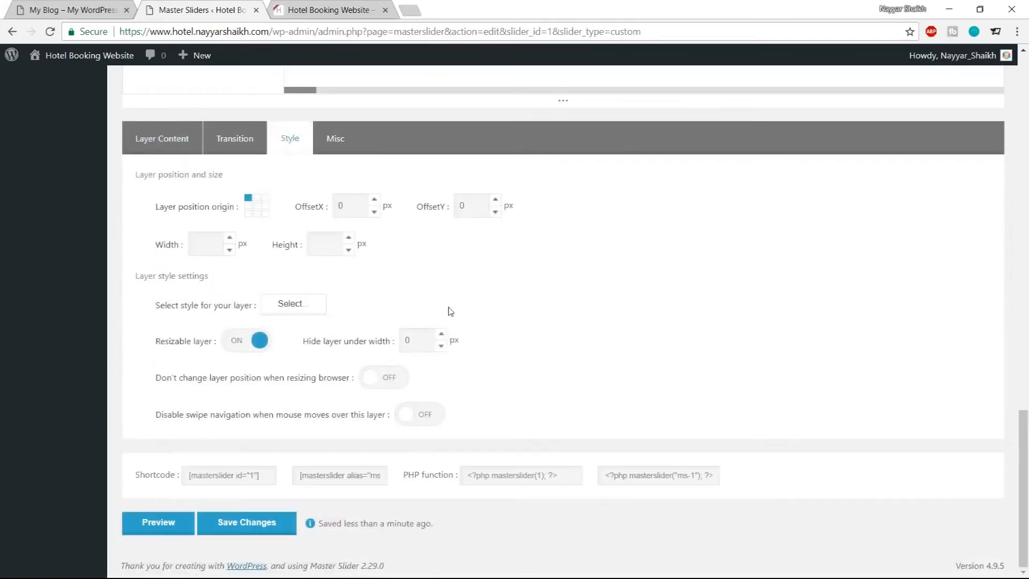
left_click(286, 308)
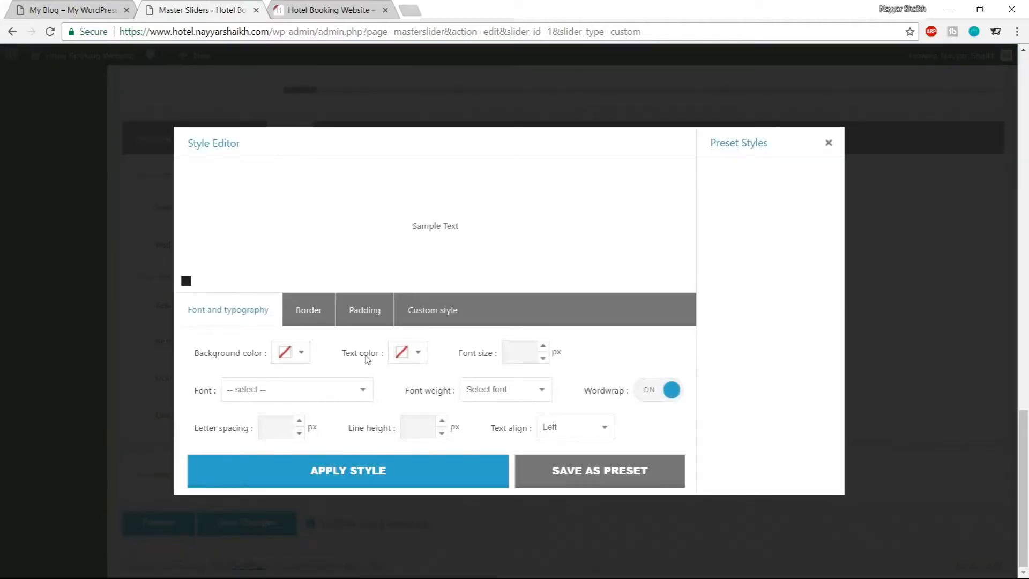
left_click(417, 354)
left_click(451, 490)
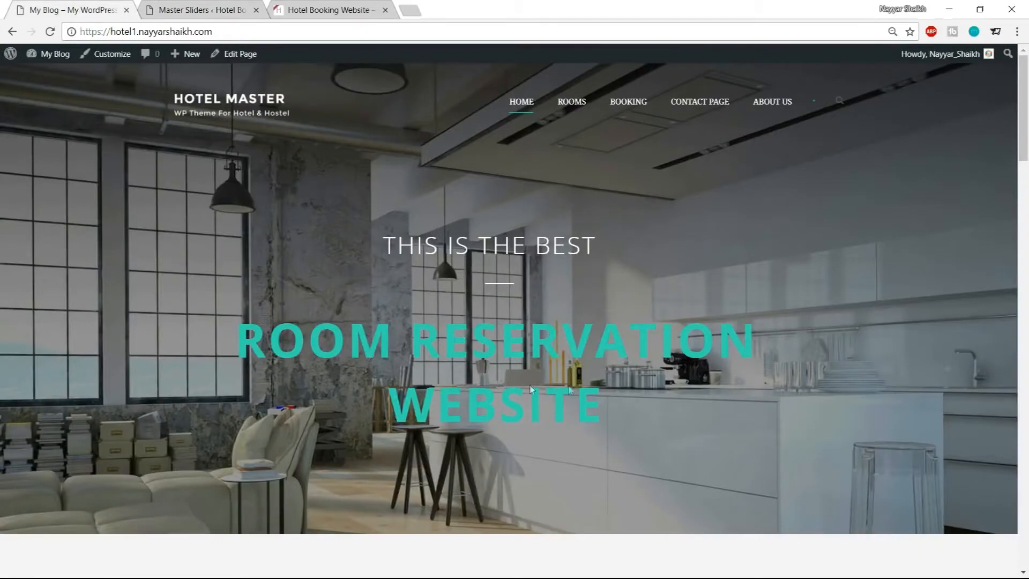
Scroll through the demo homepage to examine its heading styling and sections
scroll(518, 387, "down", 2)
scroll(516, 384, "down", 10)
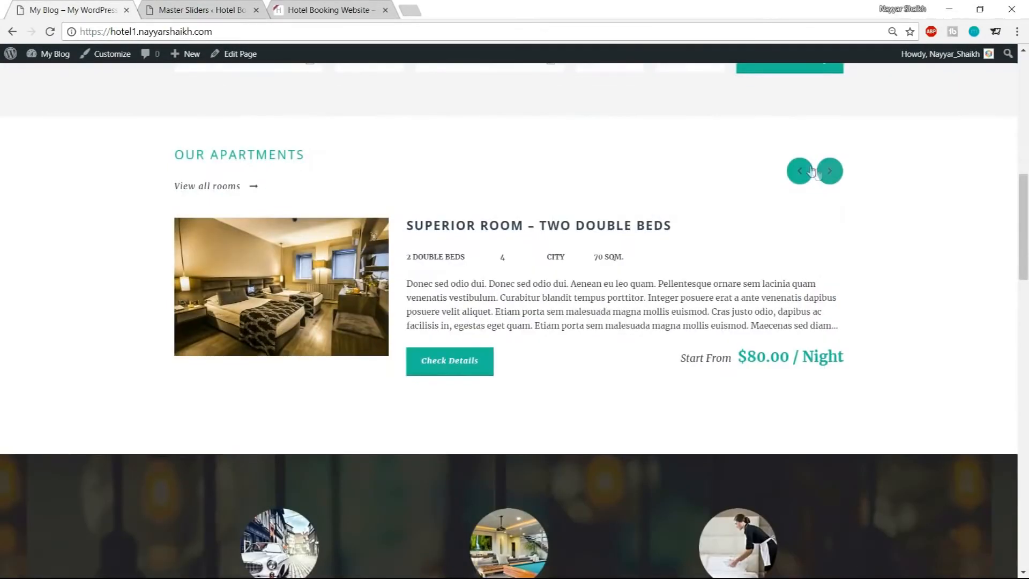
scroll(461, 391, "down", 7)
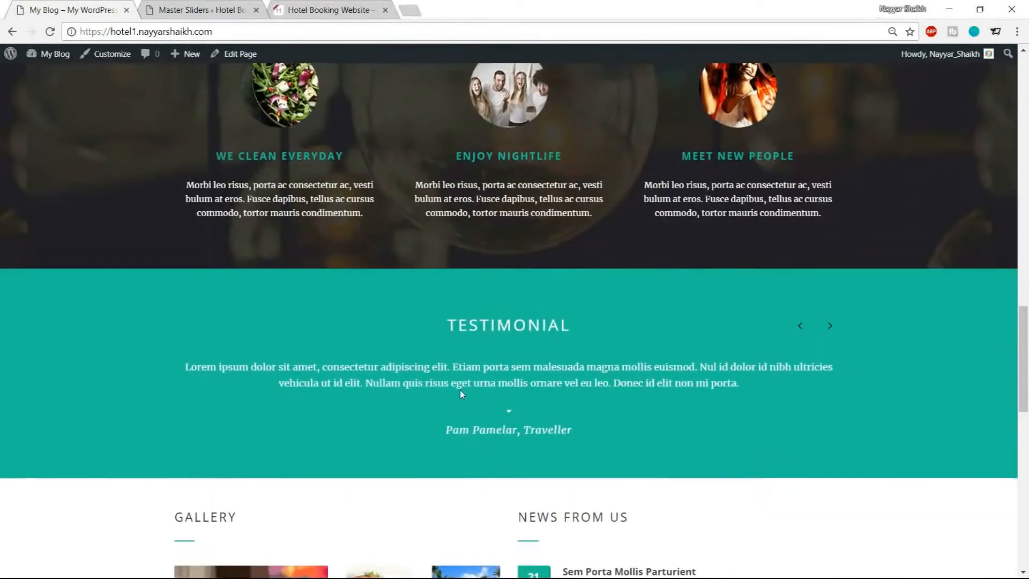
scroll(847, 369, "down", 12)
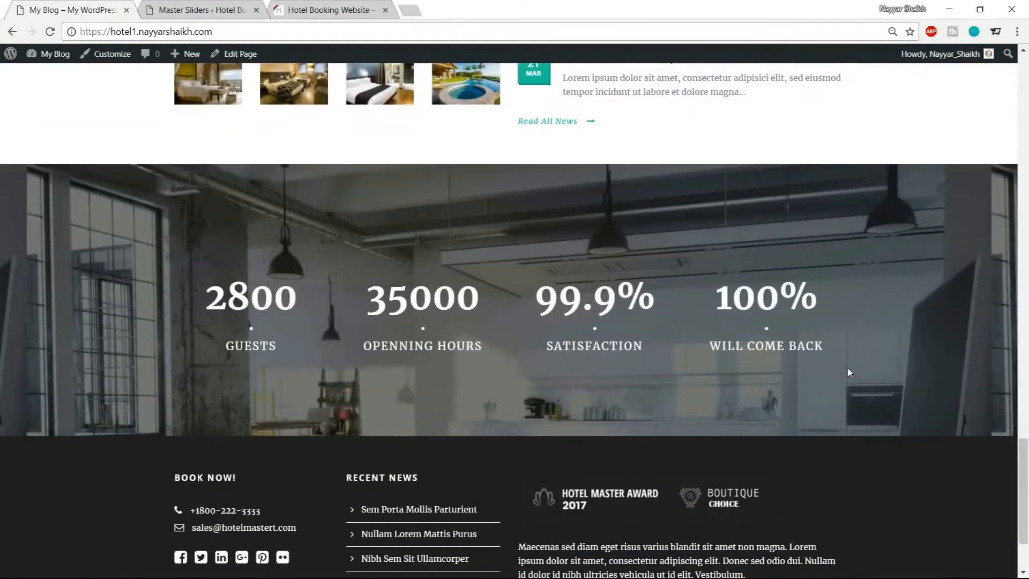
scroll(848, 372, "up", 12)
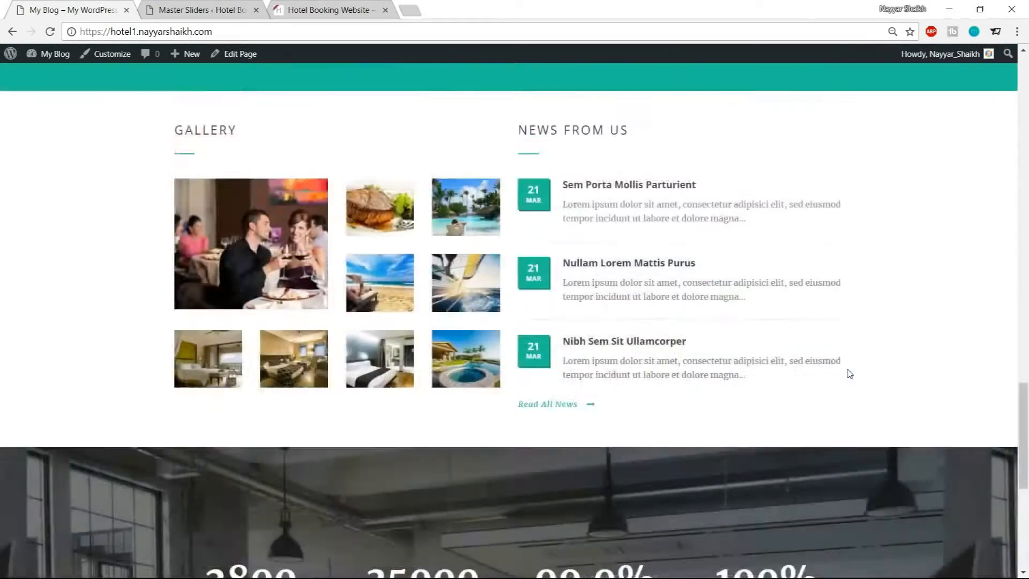
scroll(848, 368, "up", 18)
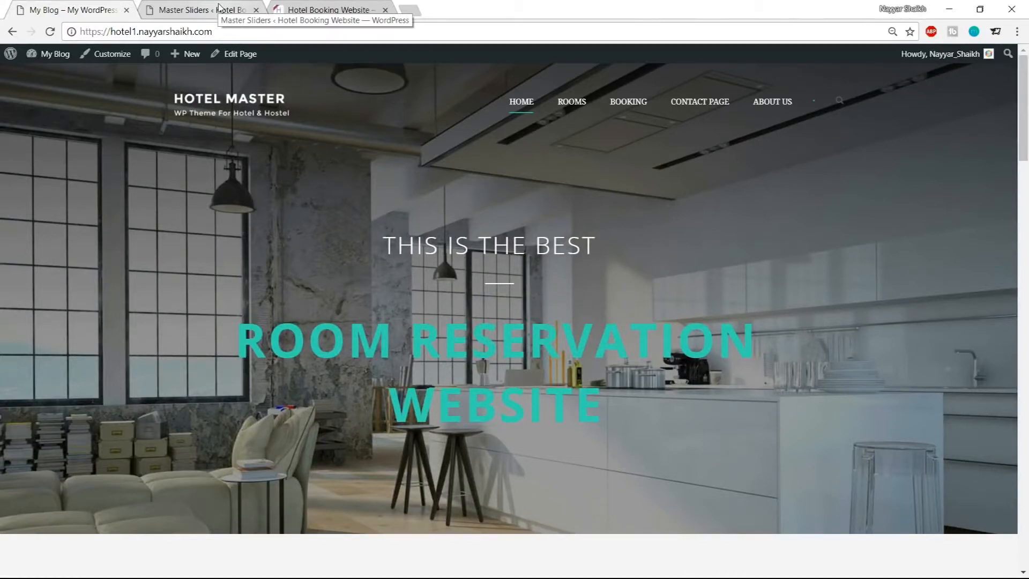
left_click(219, 6)
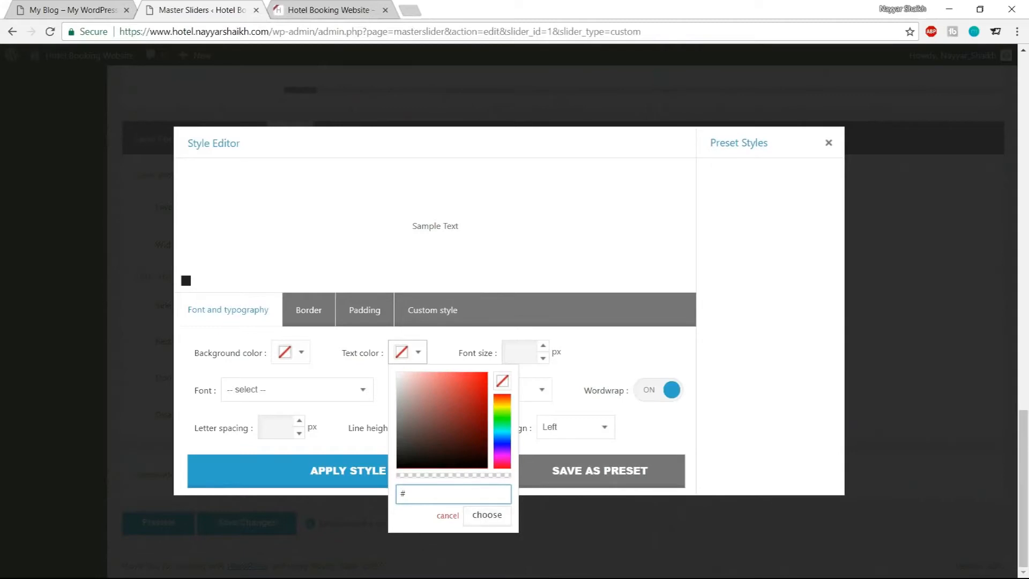
Set the layer's text color to the demo's teal hex value in the color picker
left_click_drag(505, 408, 504, 459)
mouse_move(436, 409)
left_mouse_down()
mouse_move(443, 428)
mouse_move(462, 421)
mouse_move(461, 407)
left_mouse_up()
mouse_move(505, 433)
left_mouse_down()
mouse_move(505, 456)
mouse_move(498, 406)
mouse_move(471, 444)
mouse_move(463, 418)
left_mouse_up()
left_click(456, 489)
left_click_drag(455, 493, 404, 494)
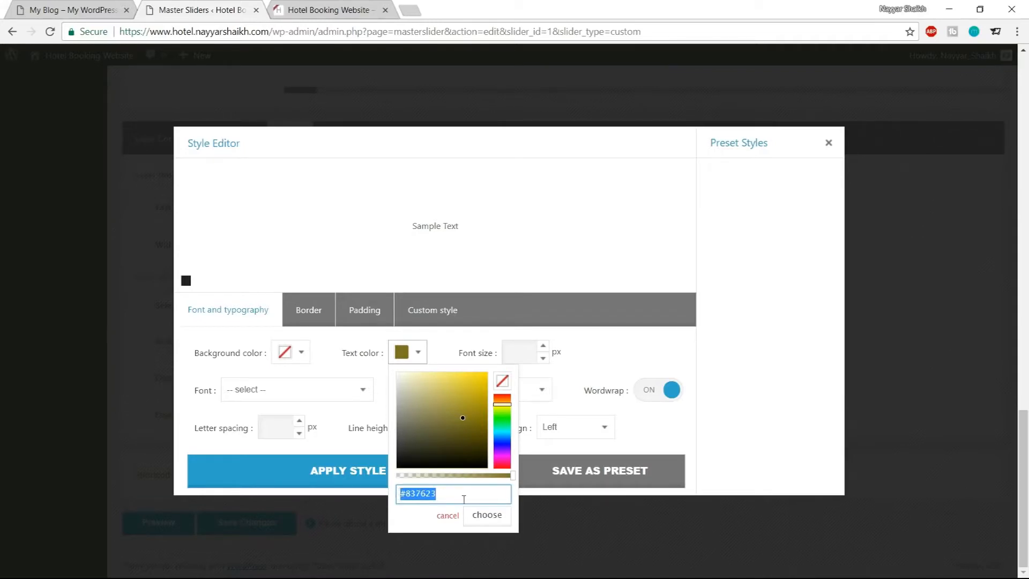
type("#1ABC9C")
left_click(488, 516)
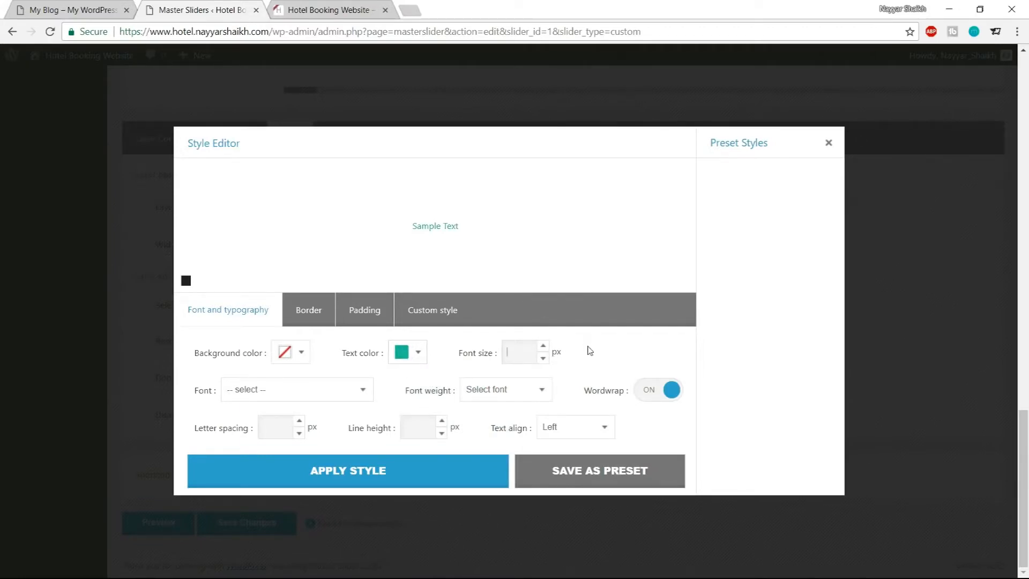
Set the font size to 80 px, the font to Open Sans and the font weight to 700
type("80")
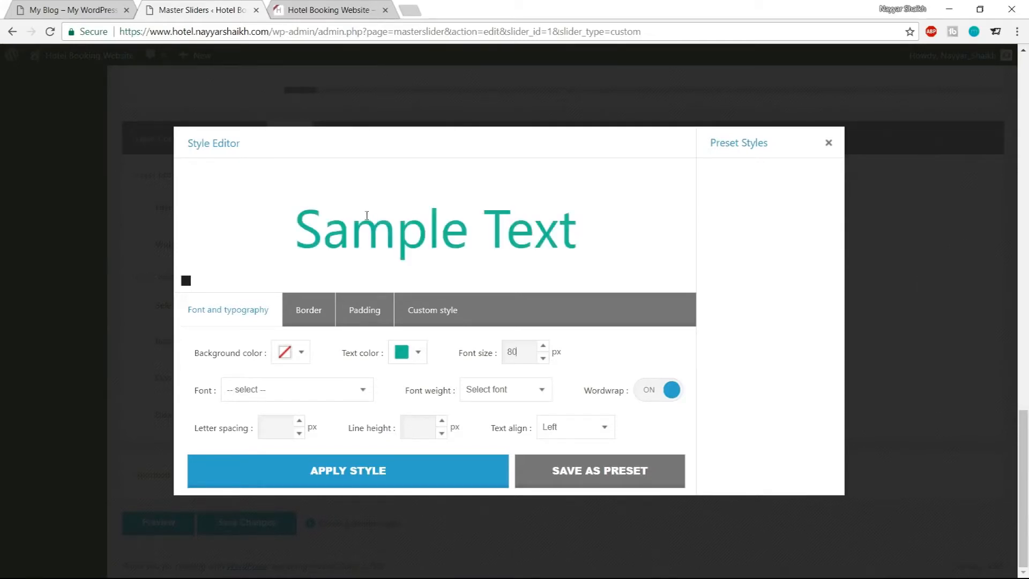
left_click(294, 399)
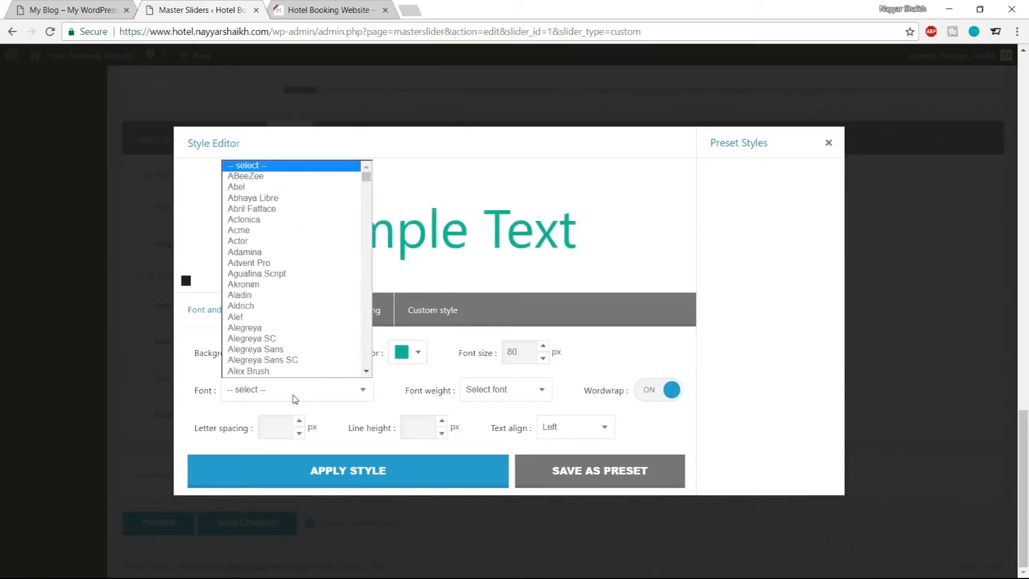
type("op")
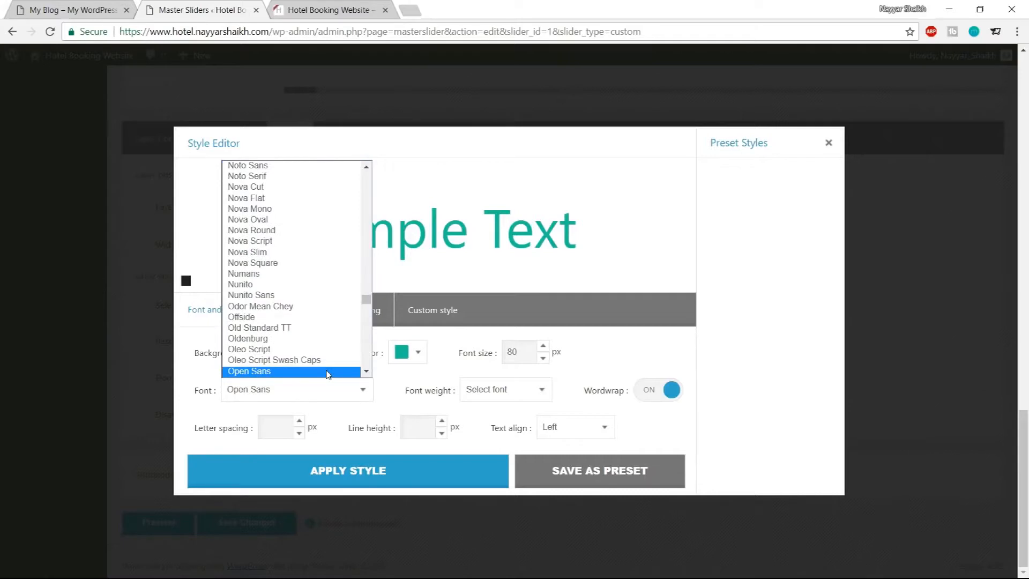
left_click(328, 372)
left_click(494, 398)
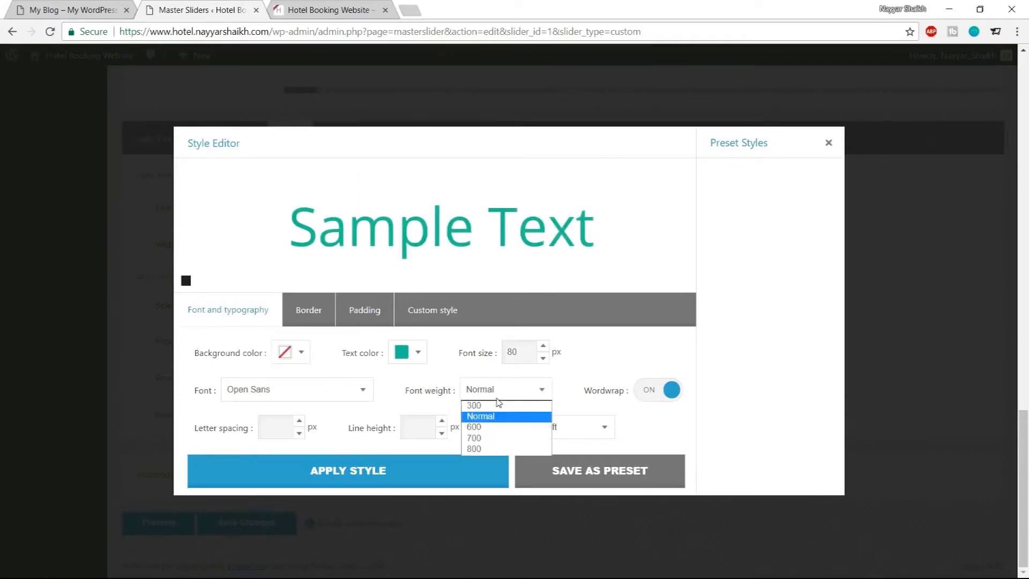
left_click(495, 438)
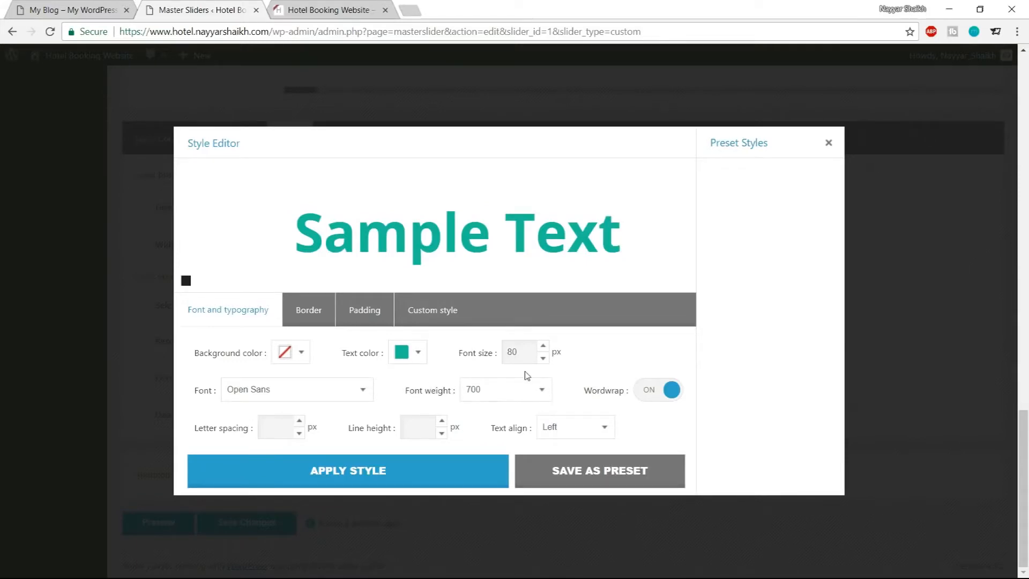
Set the letter spacing to 4 px and apply the style to the layer
type("4")
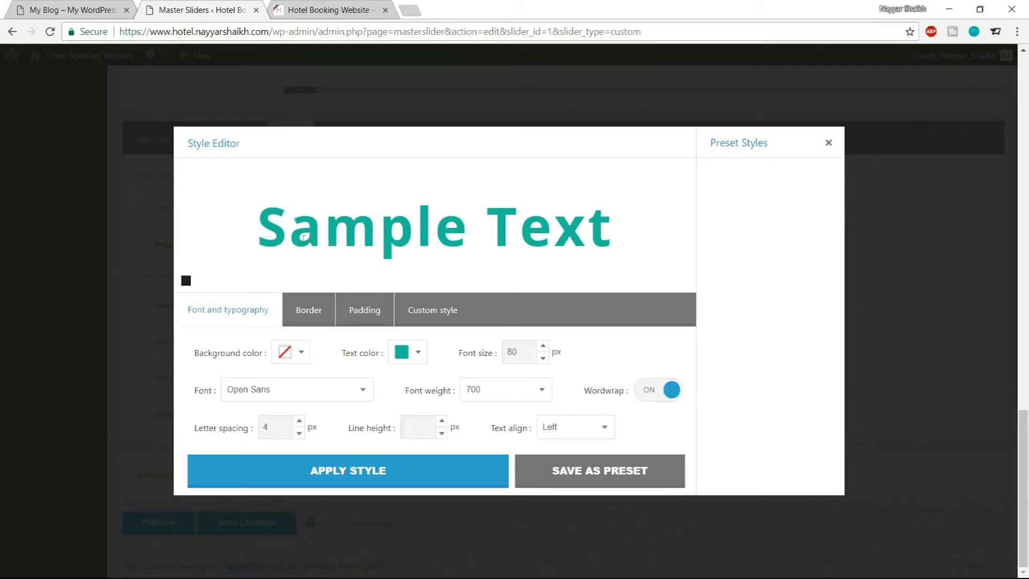
left_click(404, 469)
scroll(445, 450, "up", 10)
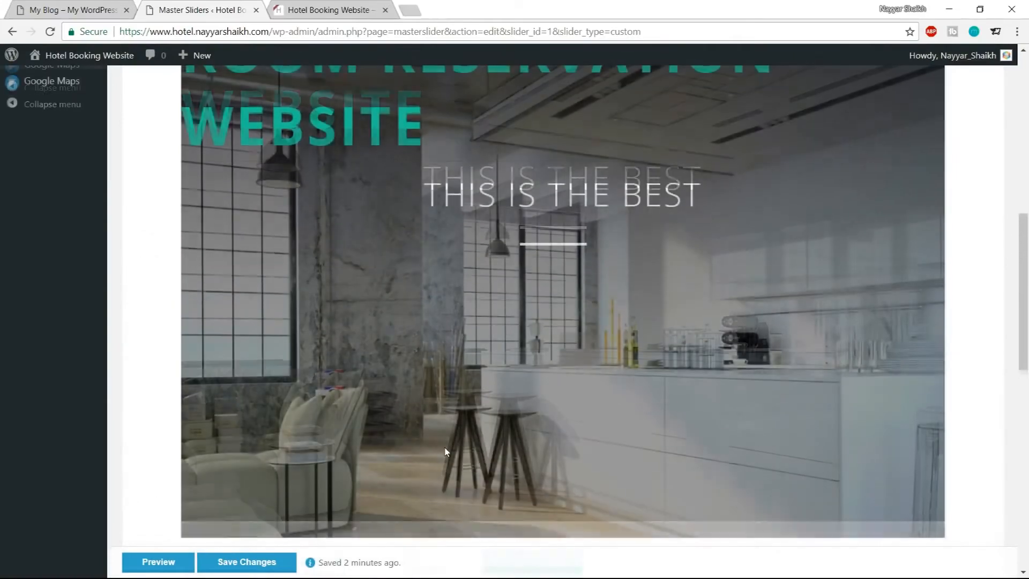
scroll(445, 452, "up", 3)
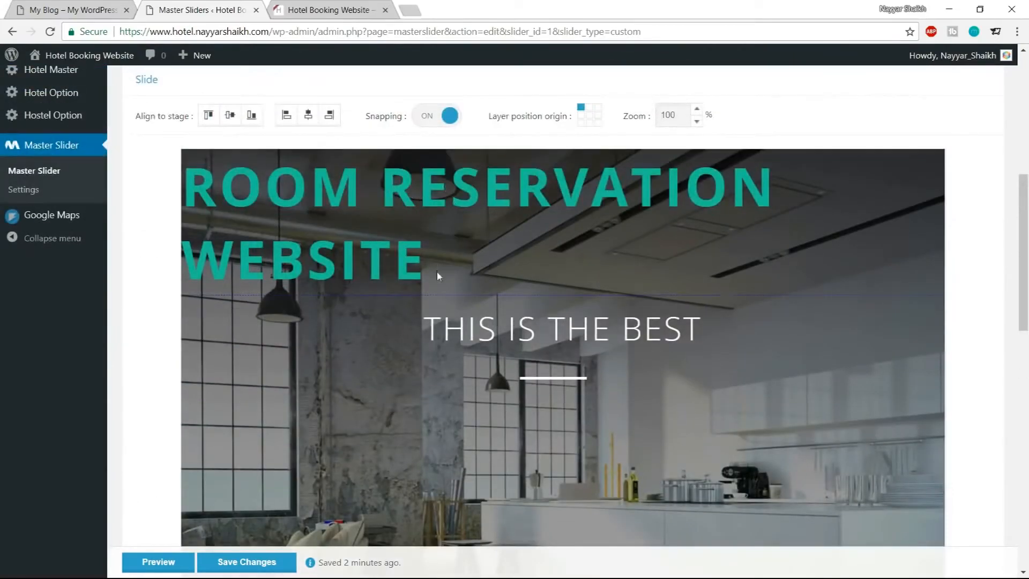
scroll(436, 275, "down", 15)
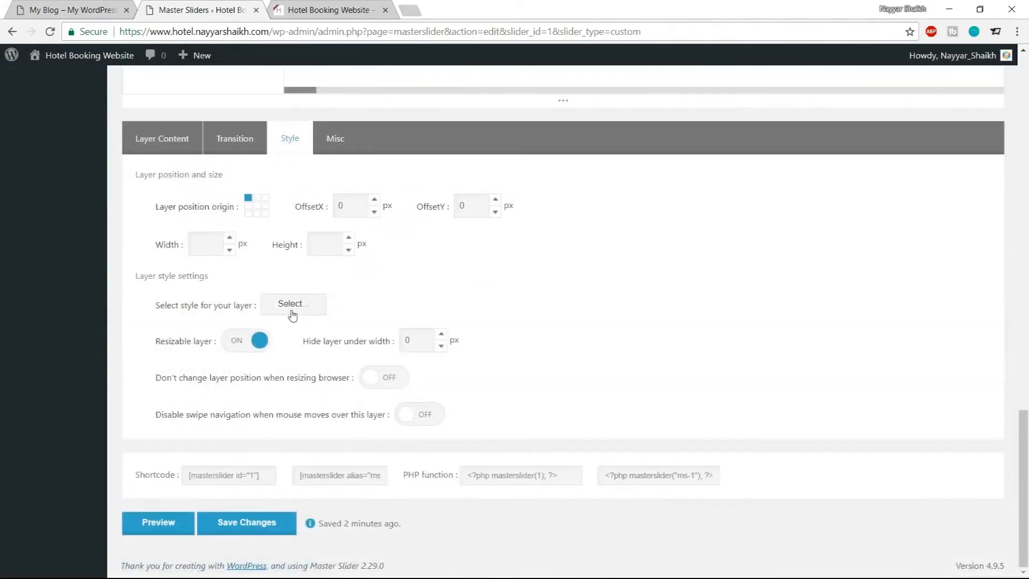
Reopen the layer's style editor, set the text alignment to Center and apply the style
left_click(292, 309)
left_click_drag(490, 429, 523, 432)
left_click(567, 429)
left_click(567, 456)
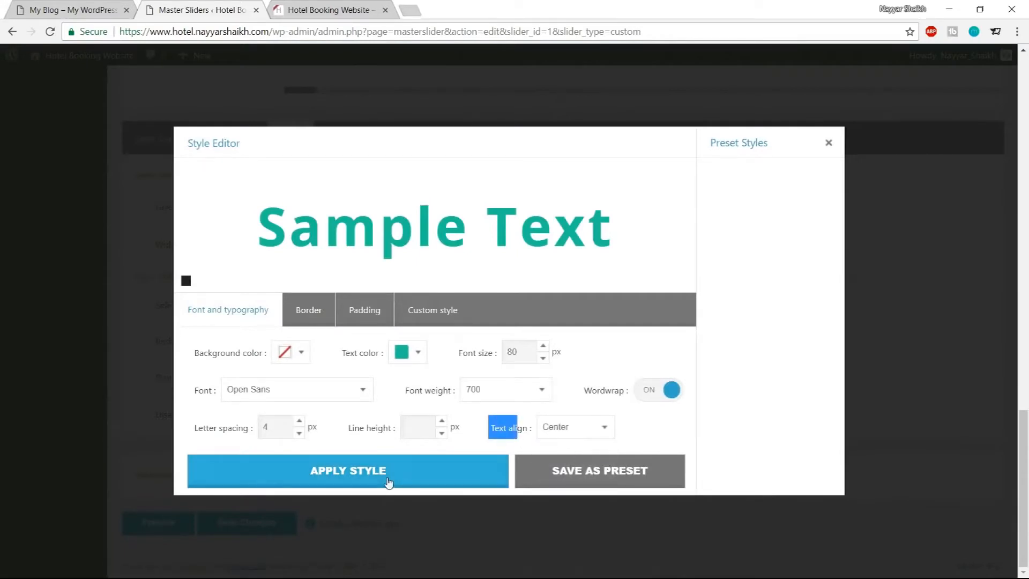
left_click(386, 481)
Move the ROOM RESERVATION WEBSITE layer below the THIS IS THE BEST heading and line
scroll(694, 429, "up", 10)
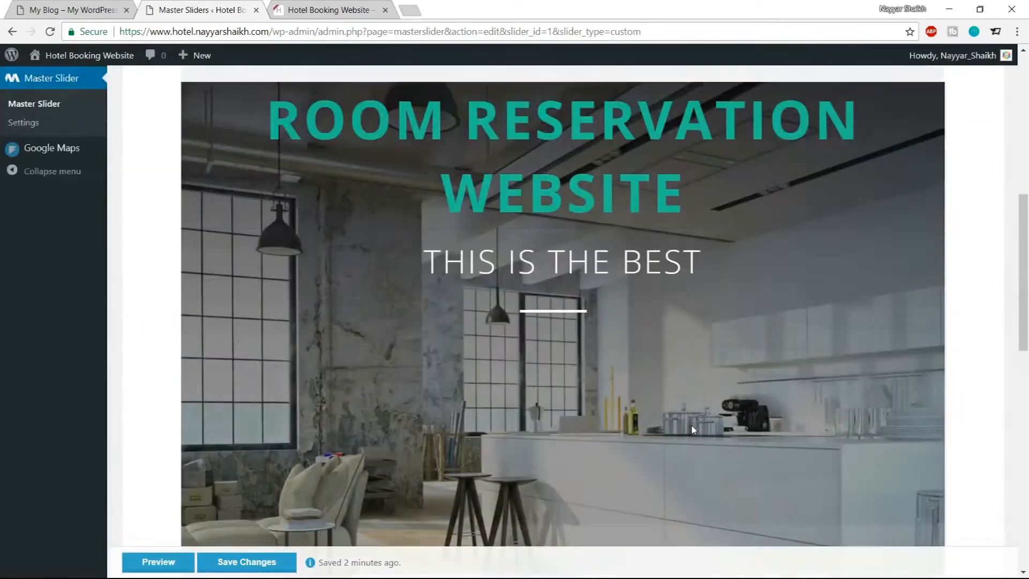
scroll(605, 262, "down", 3)
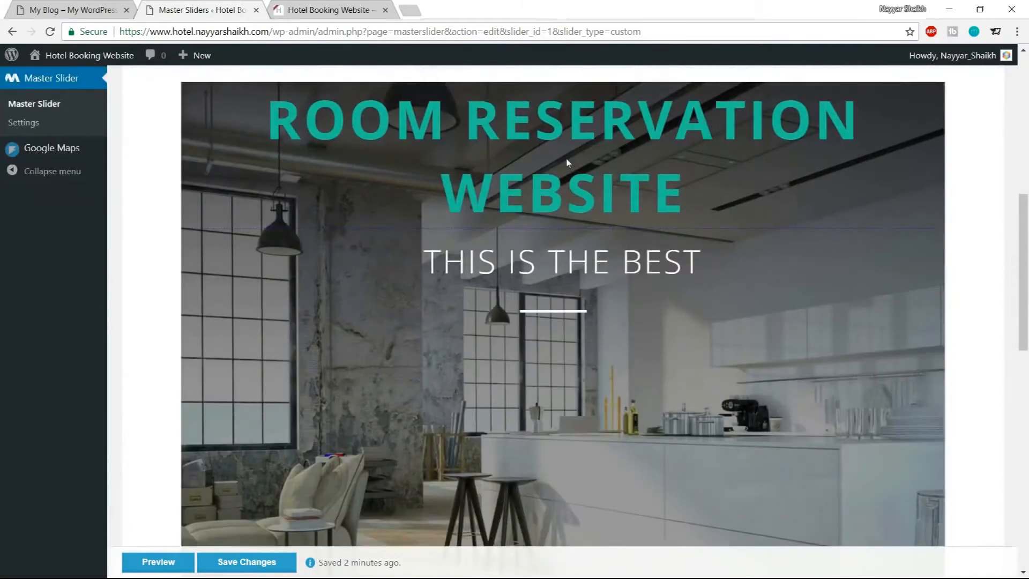
scroll(384, 208, "up", 3)
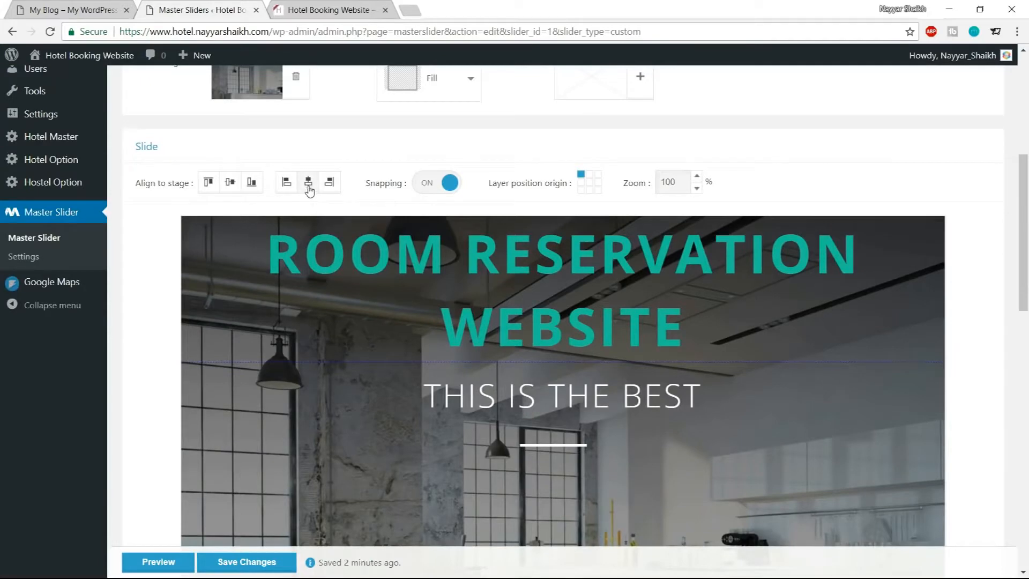
scroll(554, 271, "down", 3)
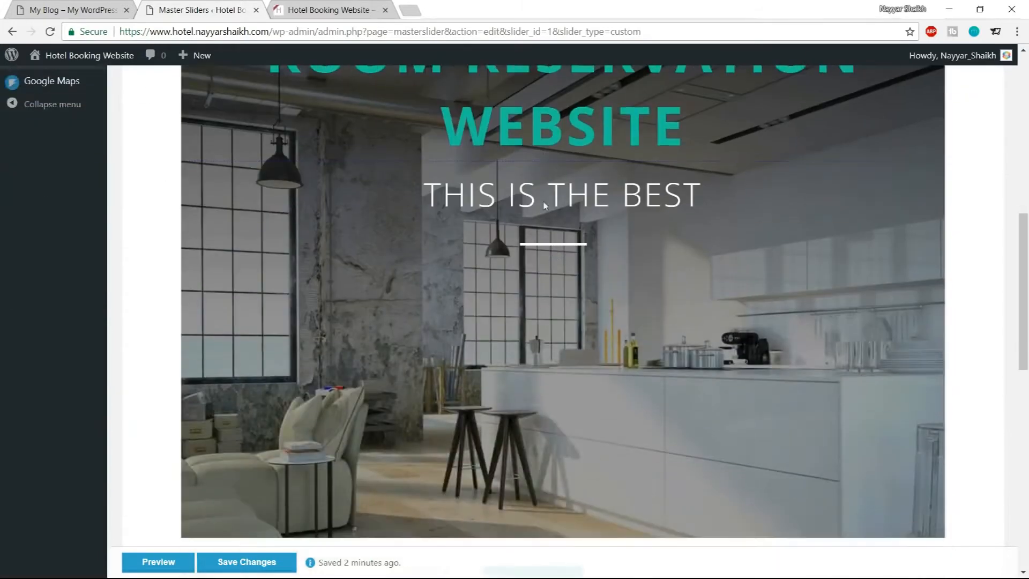
left_click_drag(547, 116, 555, 366)
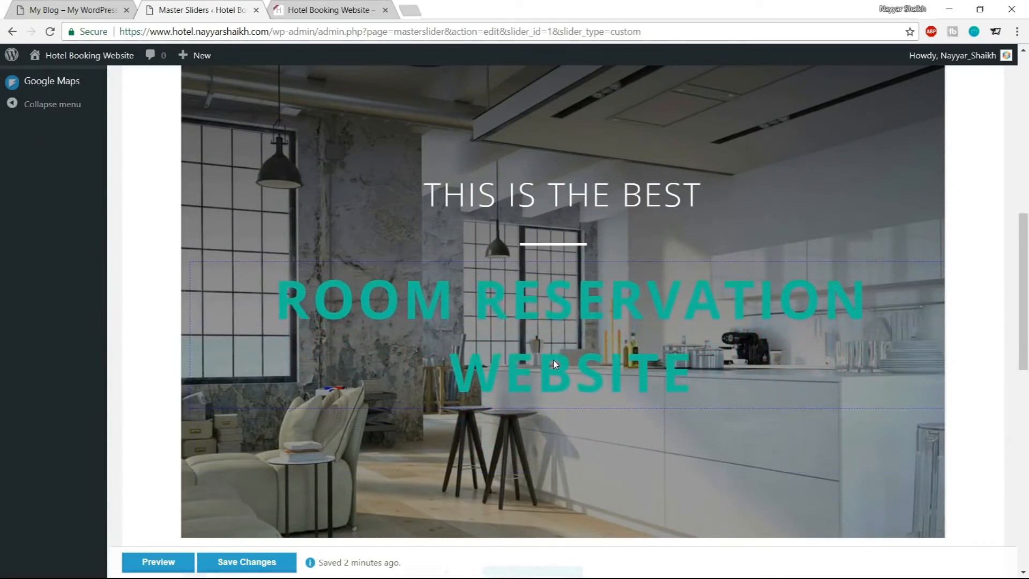
Compare the slider stage layout with the reloaded demo homepage heading
scroll(547, 370, "up", 3)
scroll(544, 370, "up", 2)
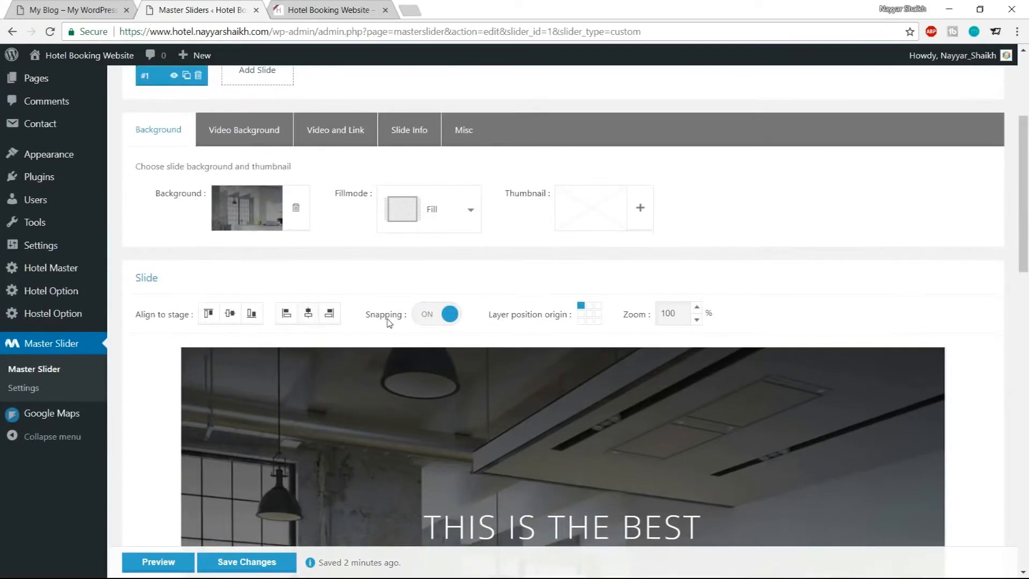
scroll(477, 385, "down", 5)
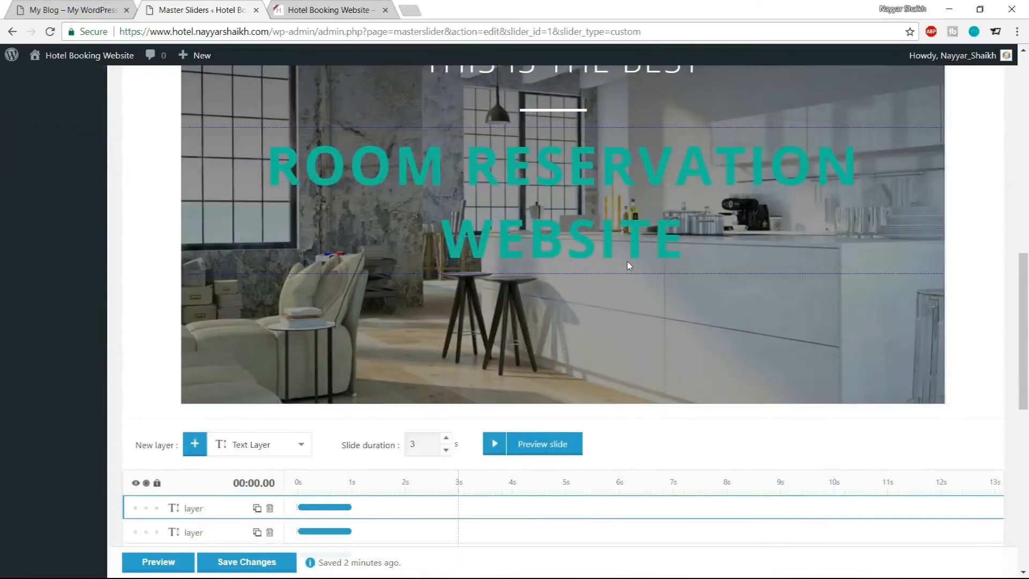
scroll(629, 266, "down", 3)
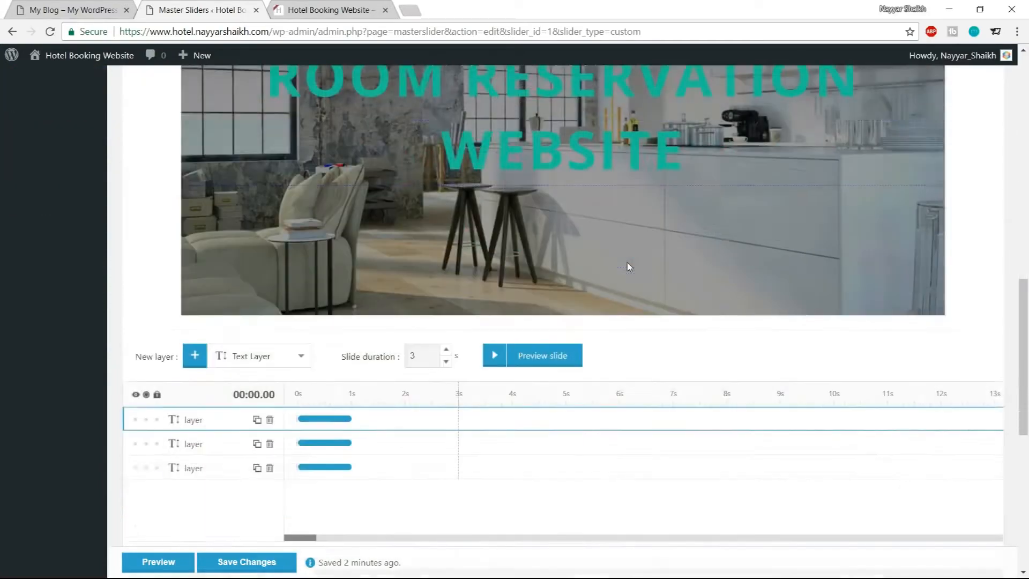
scroll(636, 290, "up", 7)
scroll(720, 294, "down", 1)
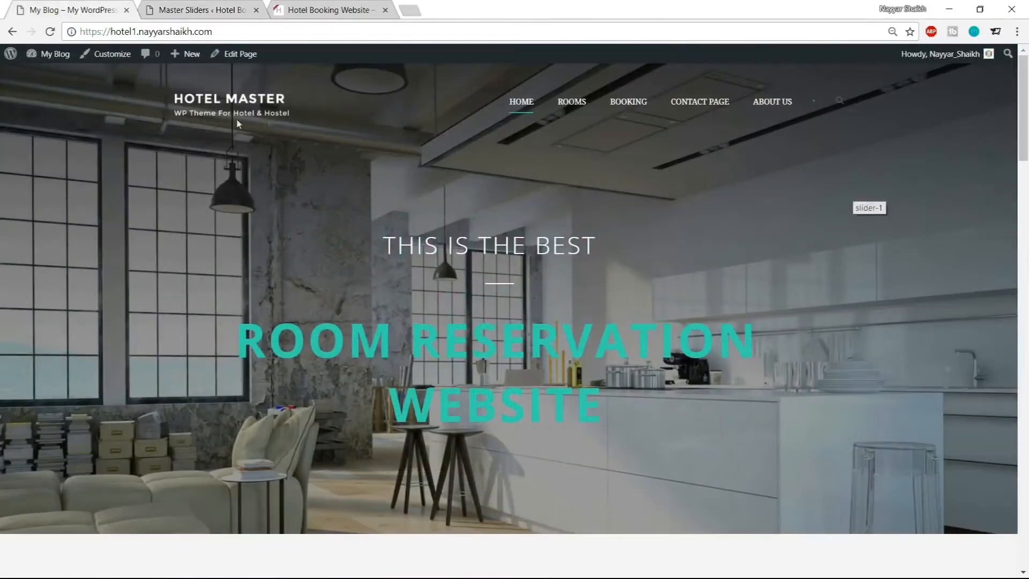
left_click(49, 33)
left_click(212, 6)
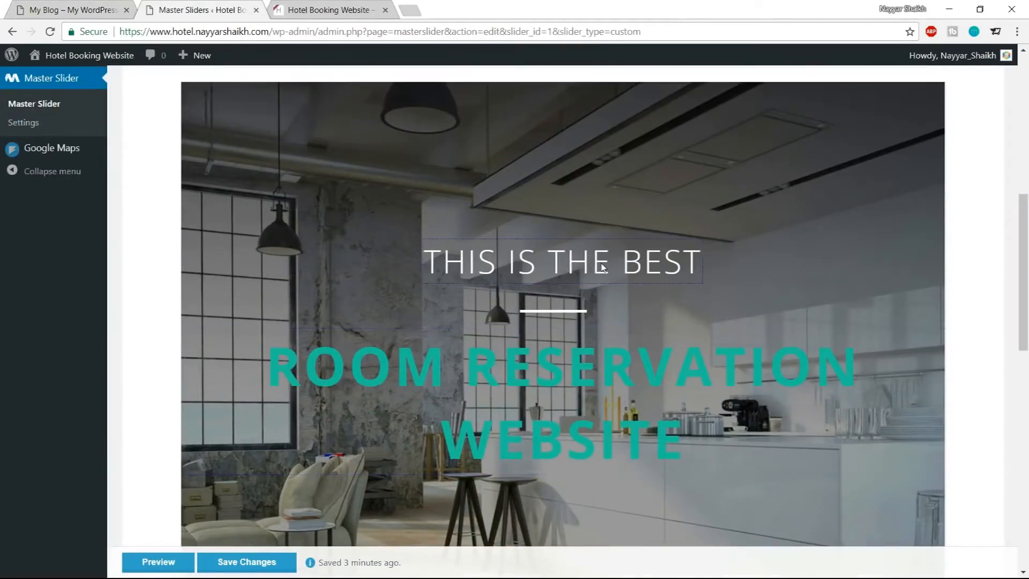
Open the transition editor for the third text layer and pick the Skew top preset, previewing its animation
scroll(724, 285, "down", 7)
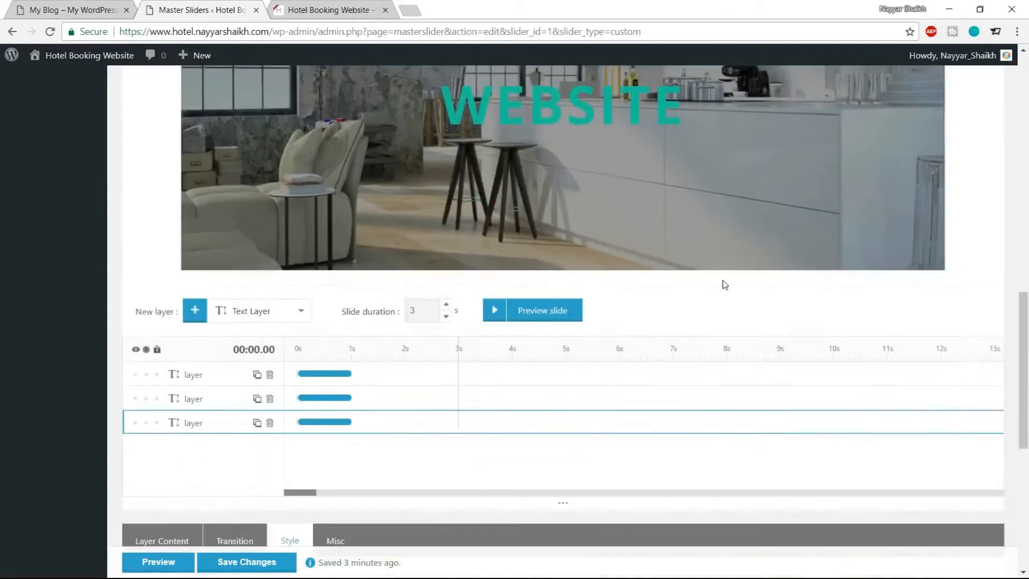
scroll(725, 284, "down", 5)
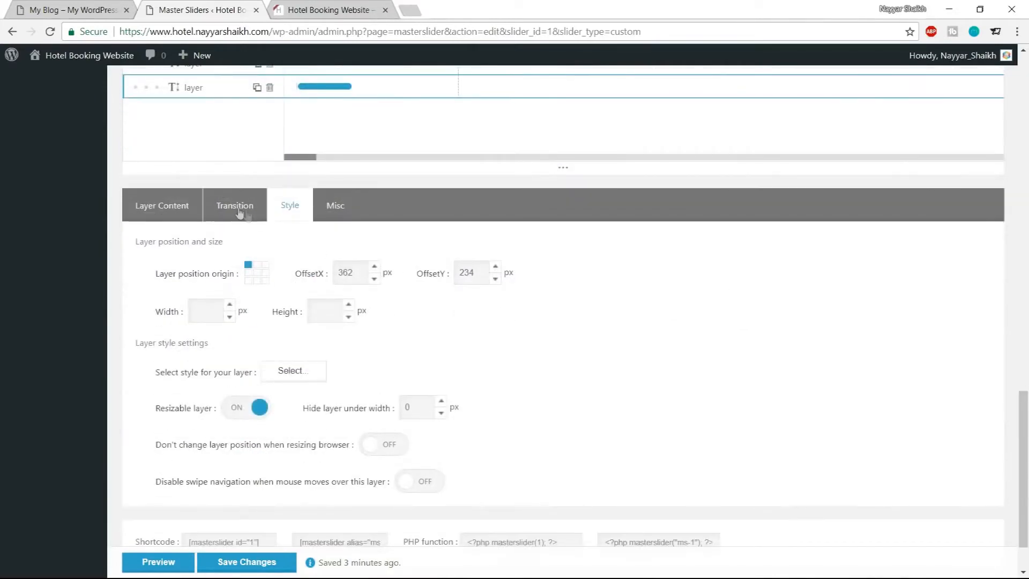
left_click(239, 212)
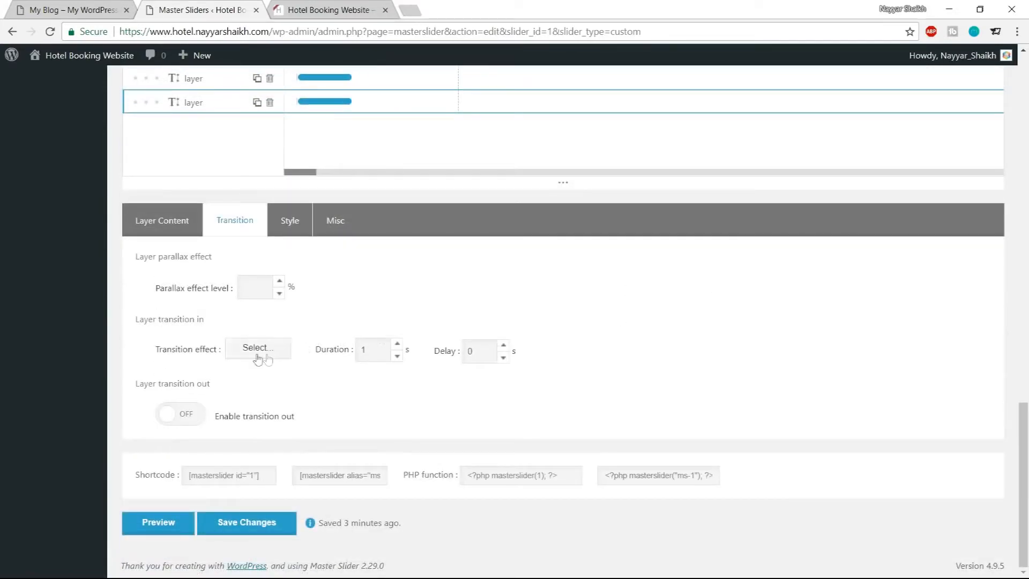
left_click(260, 359)
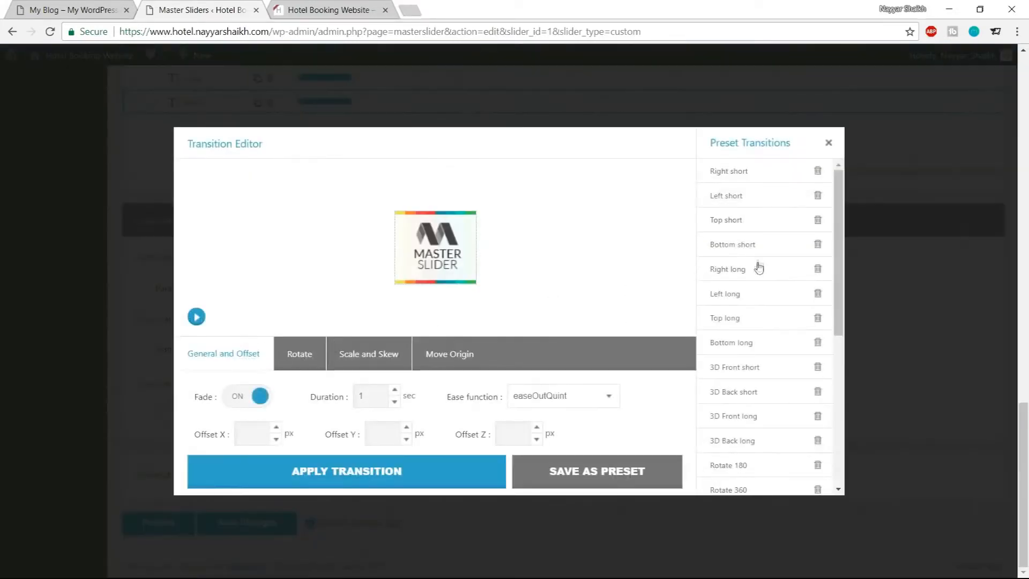
scroll(759, 279, "down", 5)
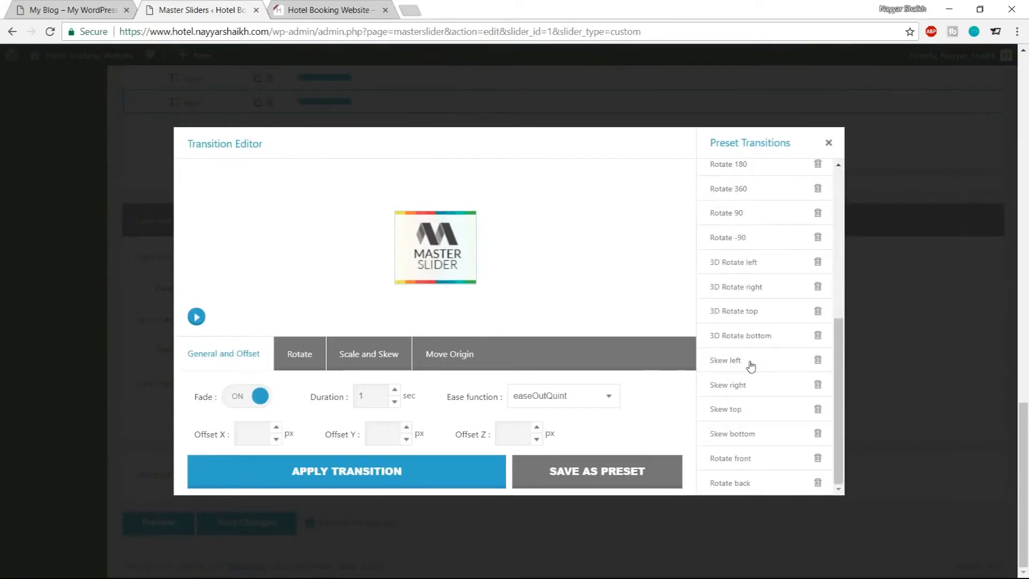
scroll(751, 364, "up", 5)
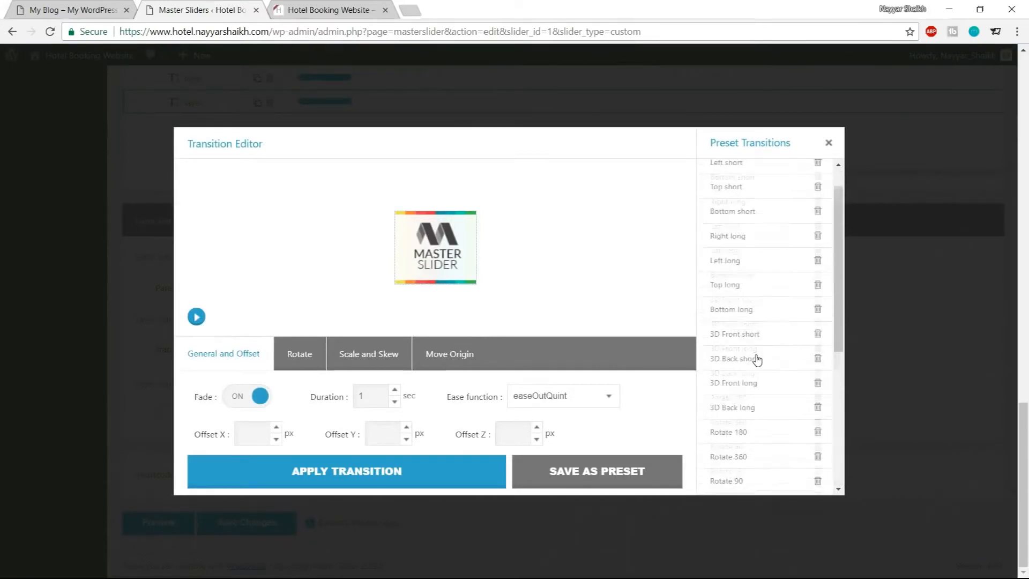
scroll(757, 359, "down", 5)
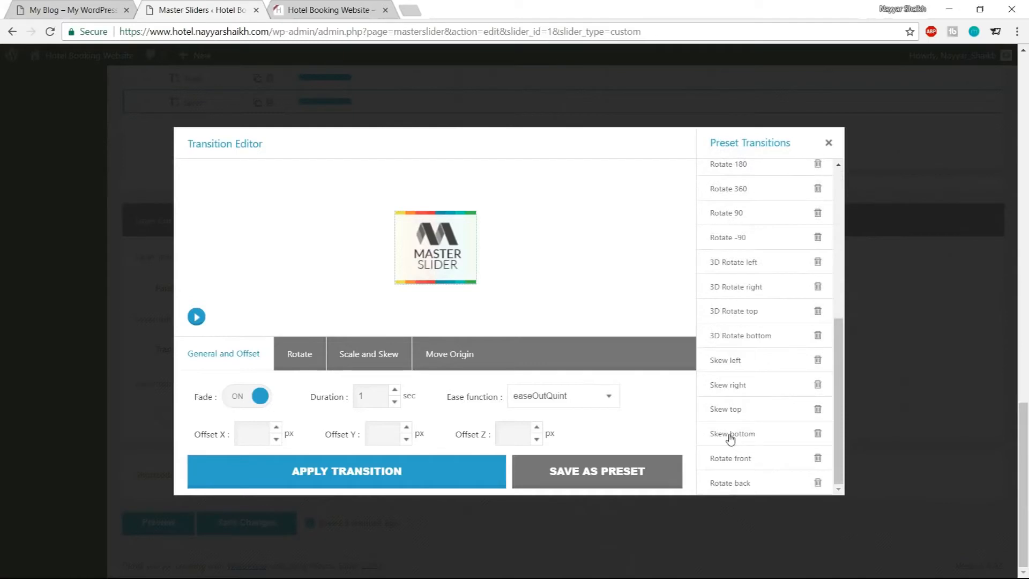
left_click(740, 409)
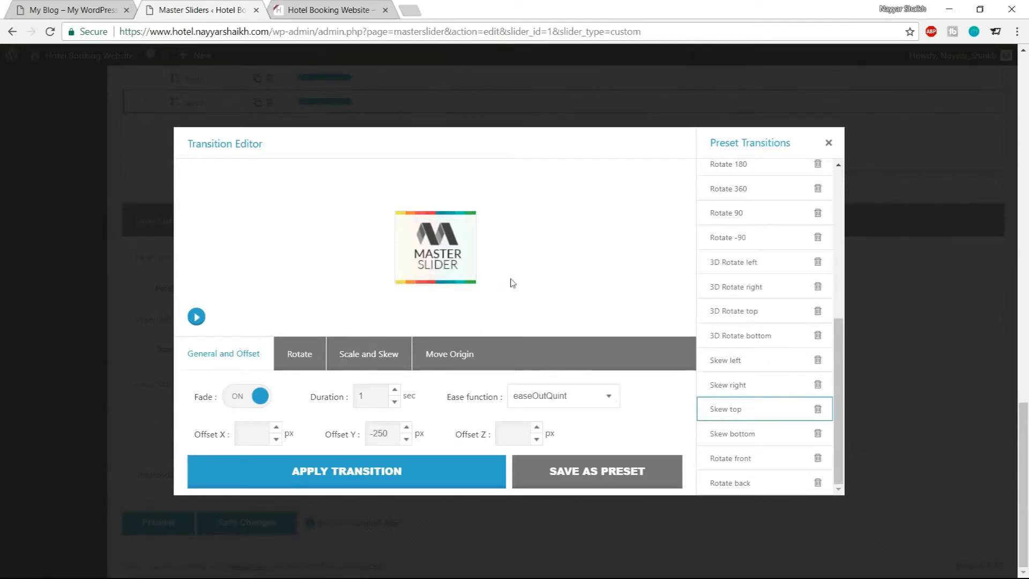
left_click(197, 319)
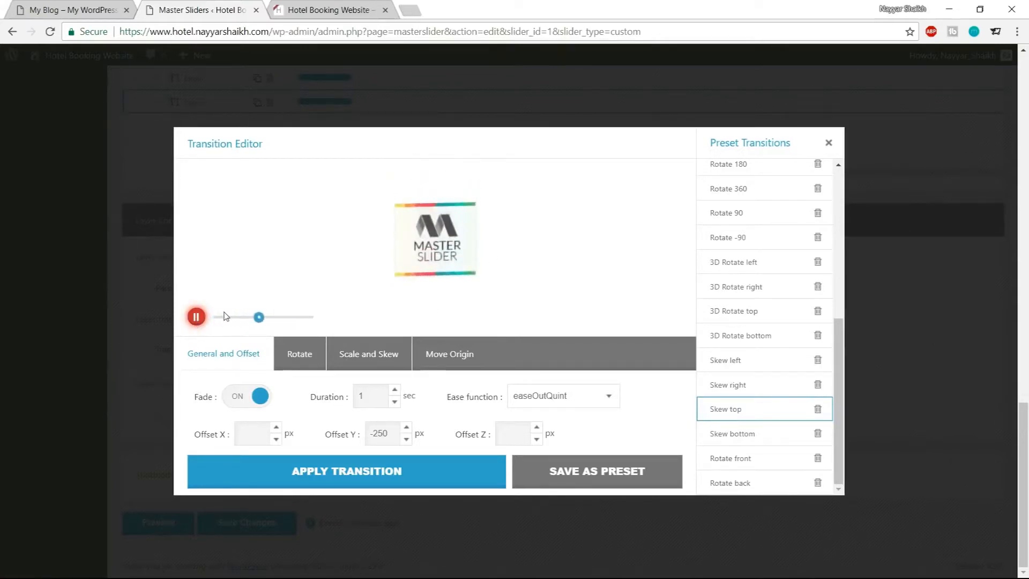
left_click(196, 317)
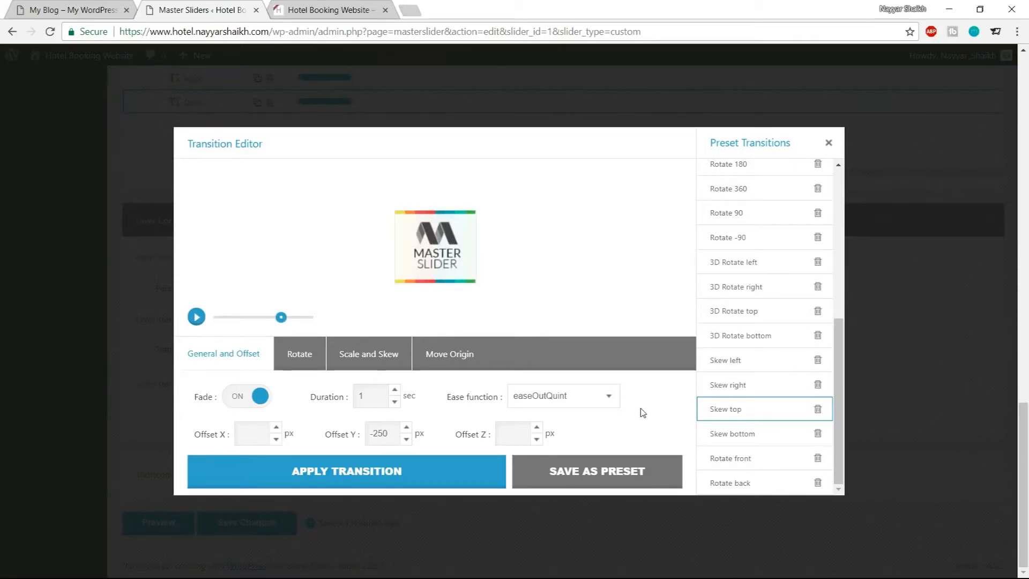
Set the transition duration to 1.6 sec and apply the transition to the layer
left_click_drag(367, 396, 355, 396)
type("5")
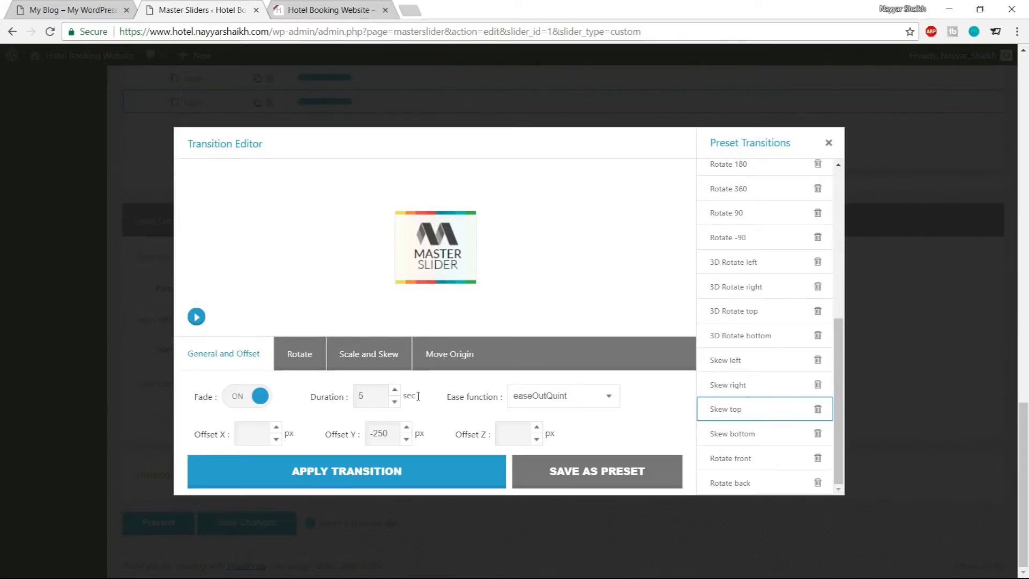
left_click(196, 318)
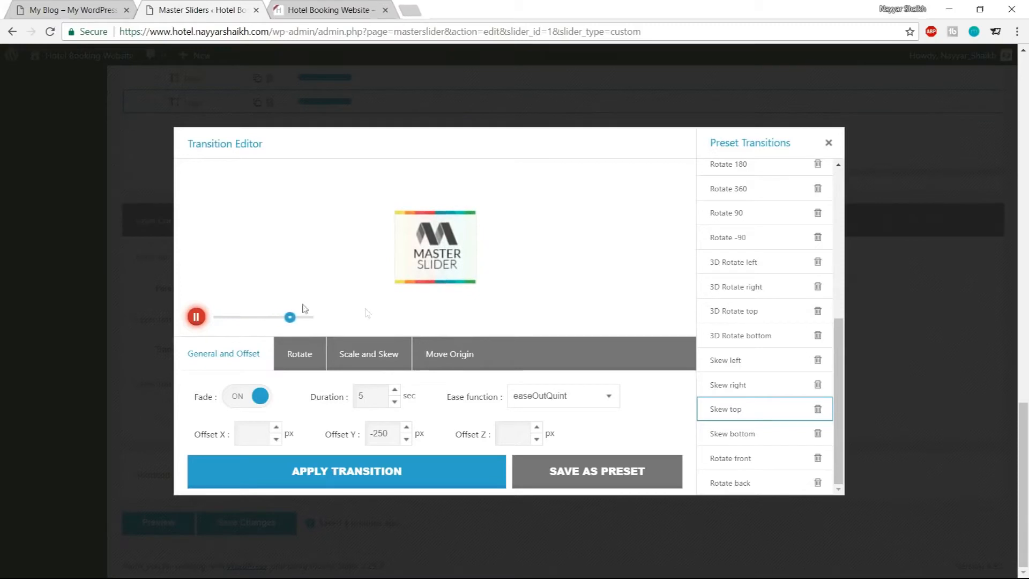
double_click(376, 398)
type("1.6")
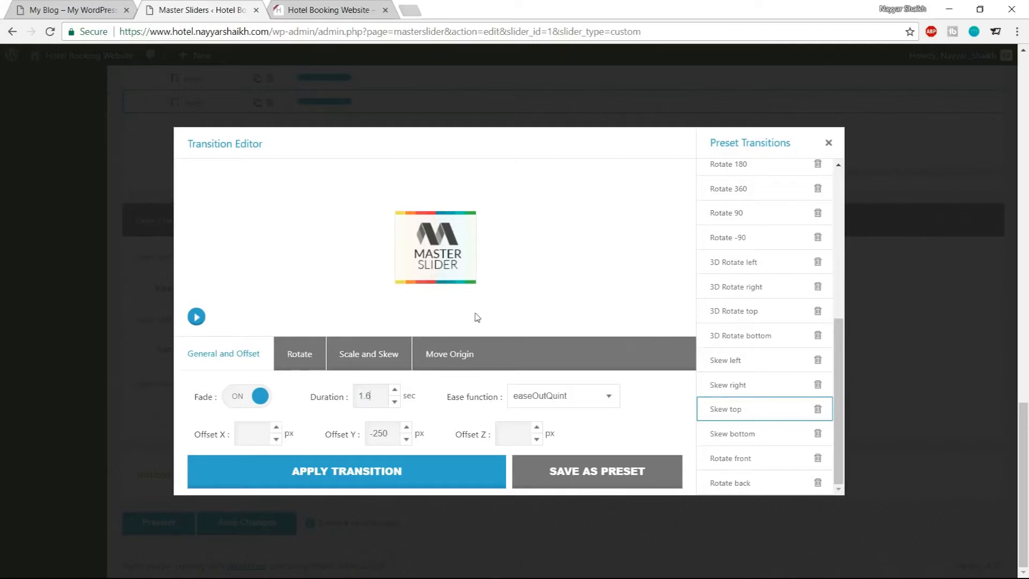
left_click(404, 470)
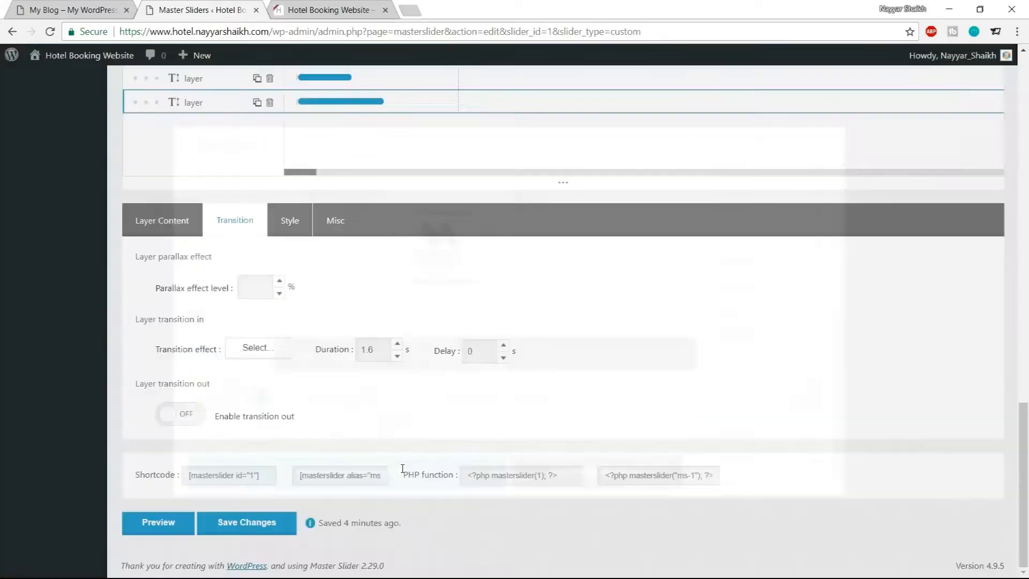
Set the layer's transition-in delay to 1.2 s
double_click(375, 351)
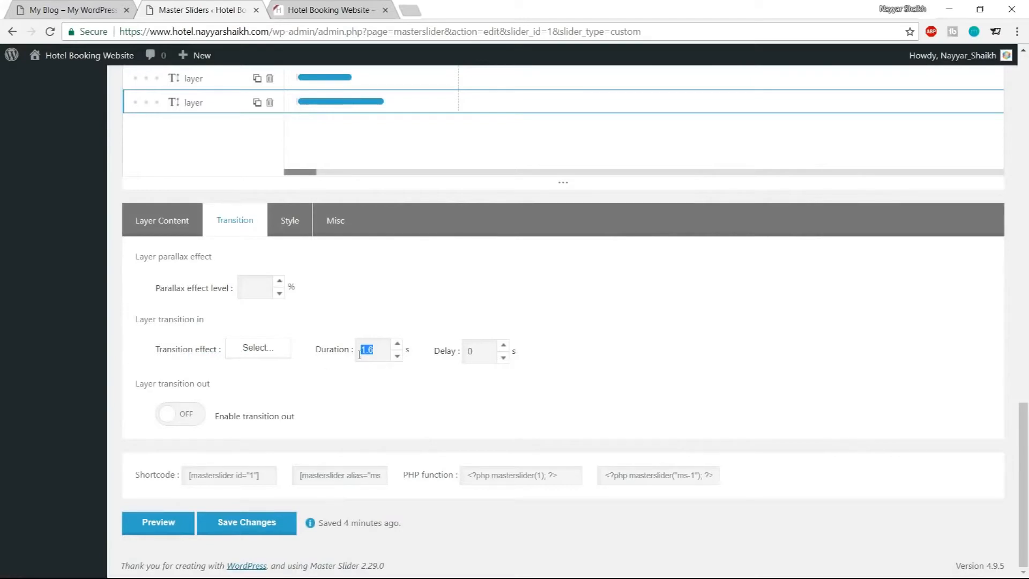
double_click(474, 352)
type("1.2")
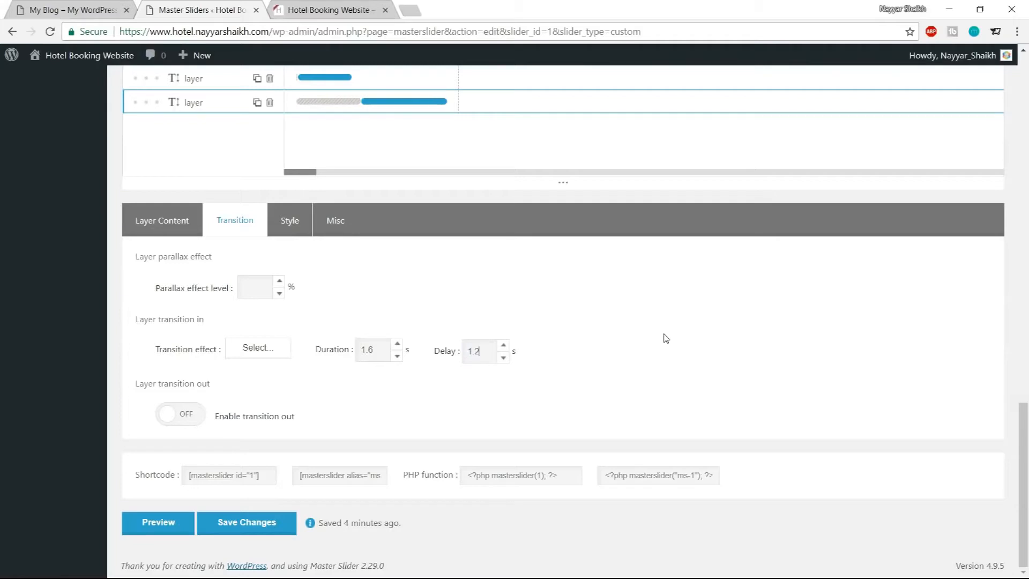
Preview the slide's layer animations on the stage
scroll(666, 338, "up", 1)
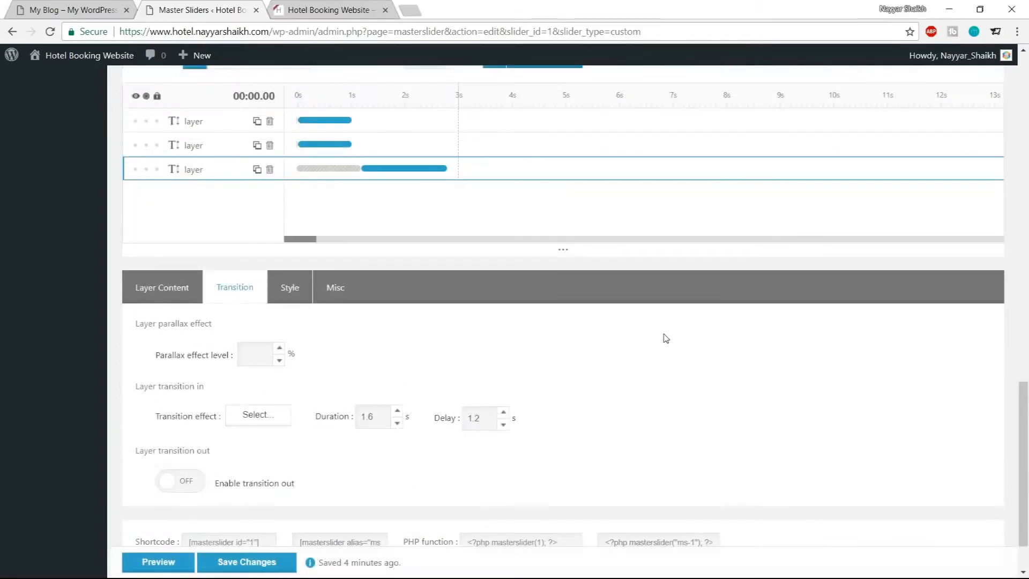
scroll(665, 338, "up", 1)
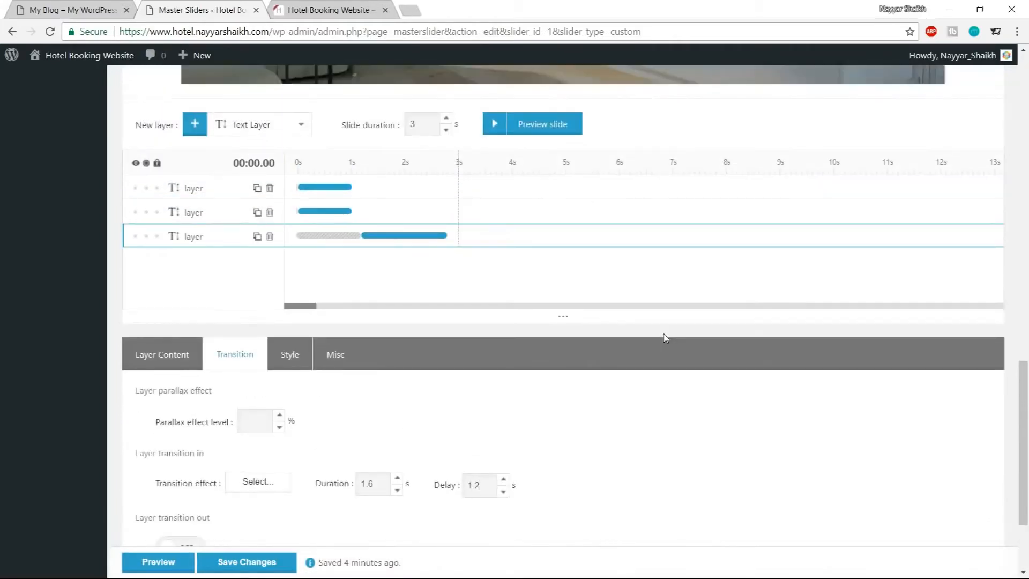
scroll(665, 338, "up", 6)
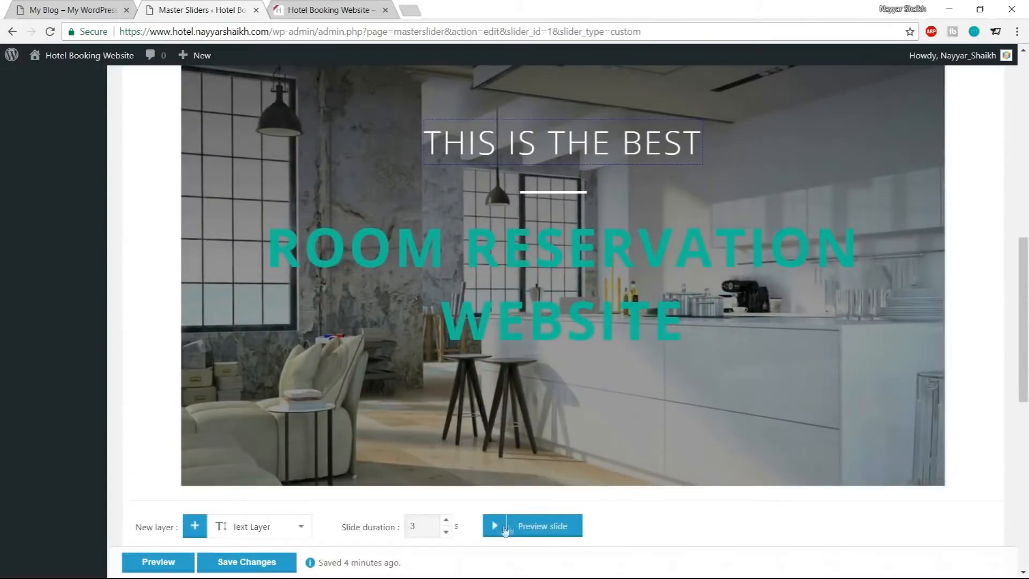
left_click(494, 528)
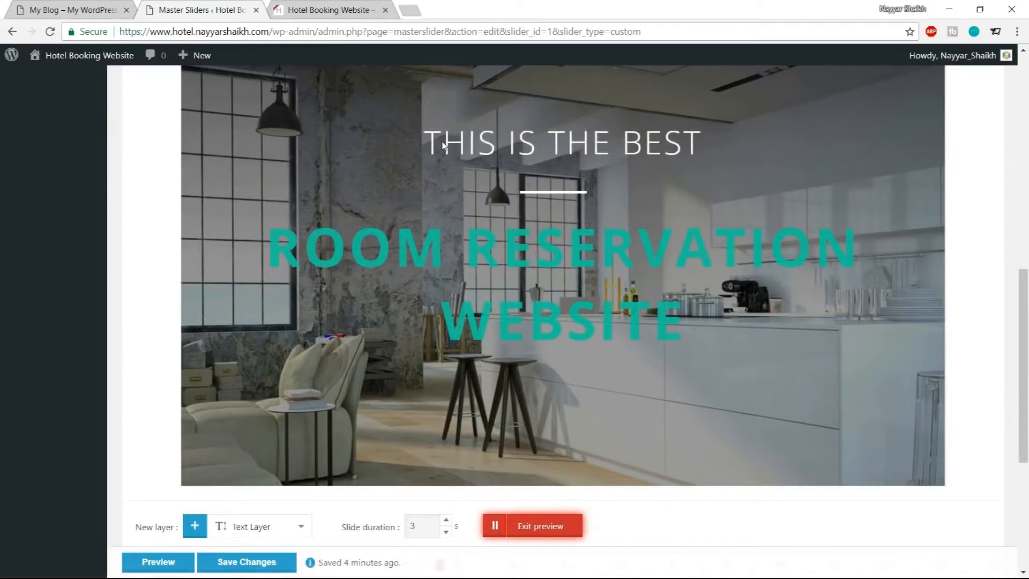
left_click(550, 528)
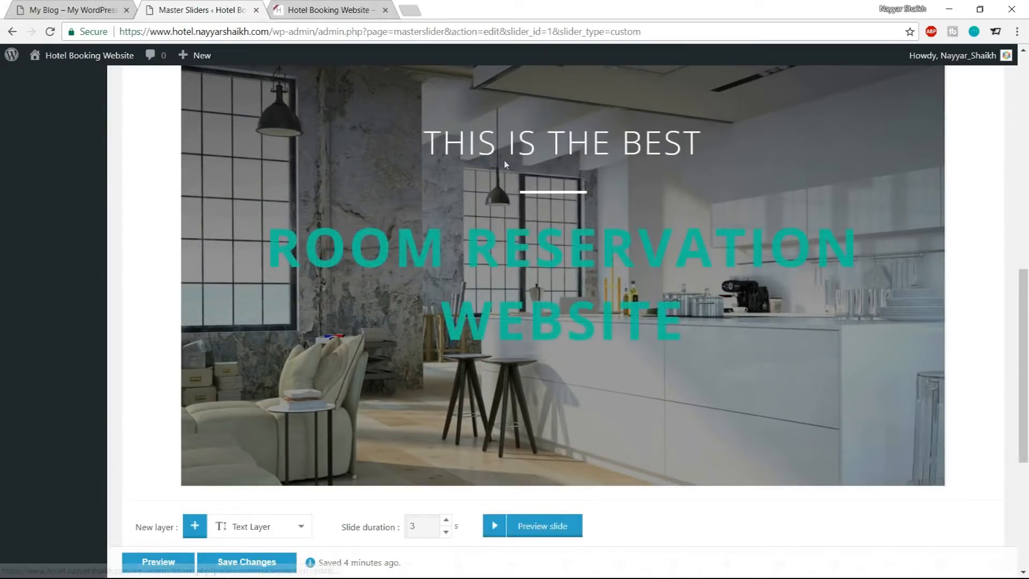
left_click(494, 529)
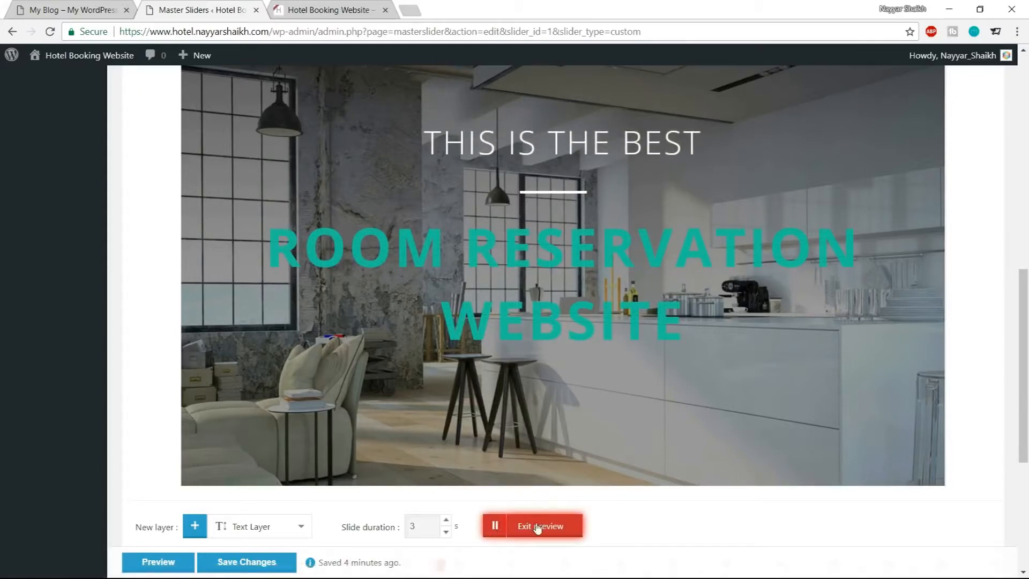
left_click(535, 527)
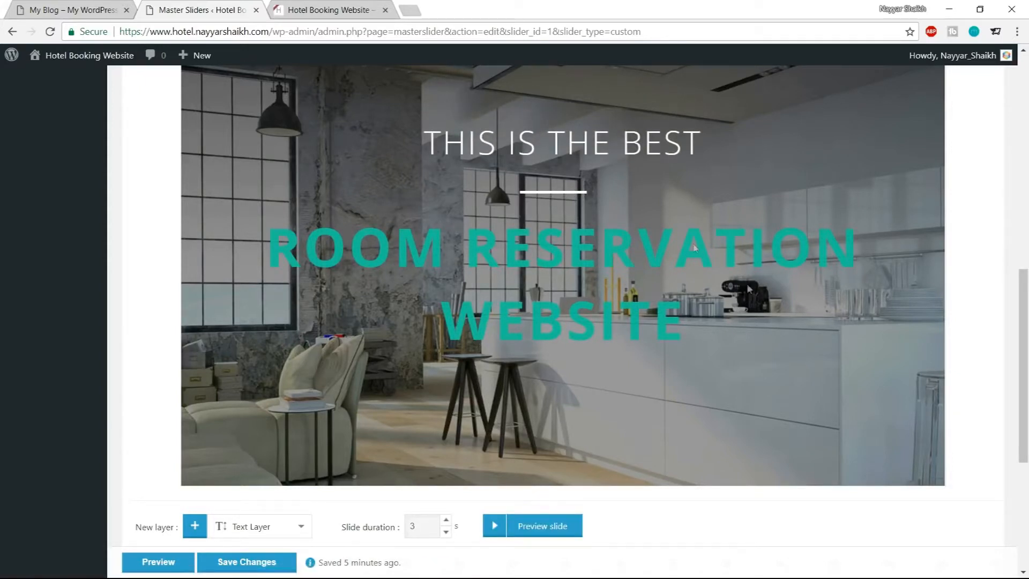
Select the second text layer and open its transition editor
scroll(766, 306, "down", 5)
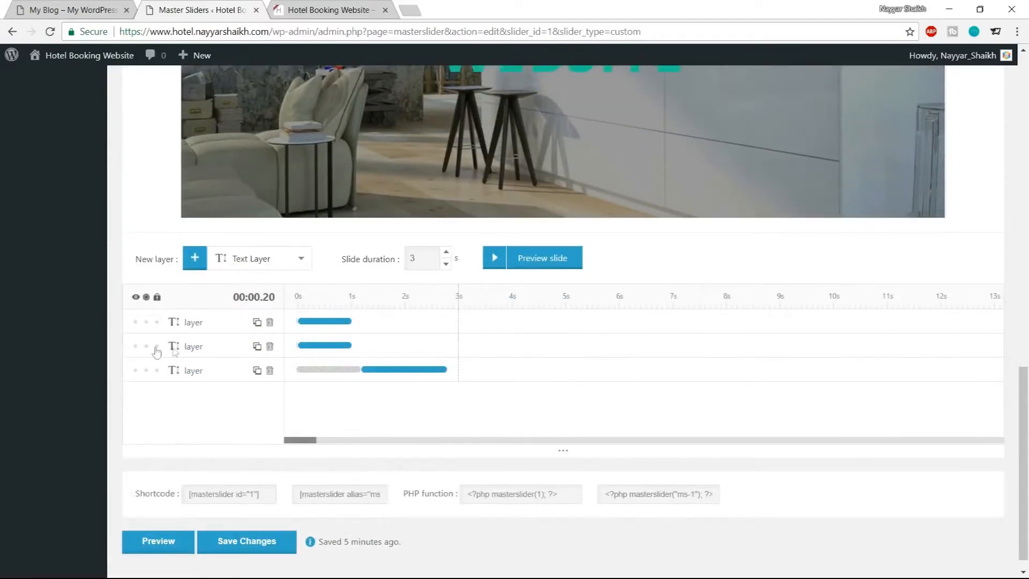
left_click(174, 348)
scroll(623, 217, "up", 6)
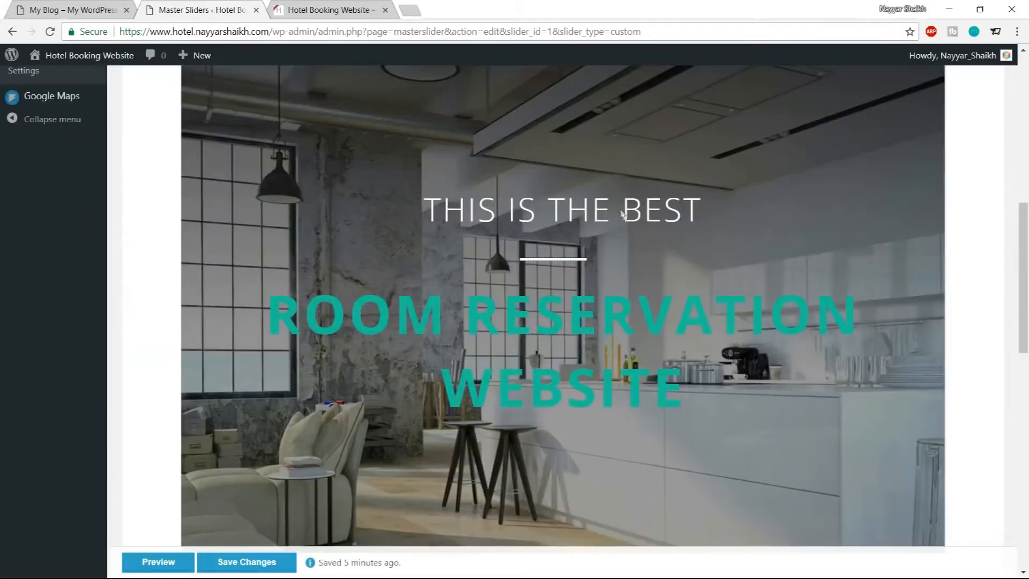
scroll(611, 271, "down", 11)
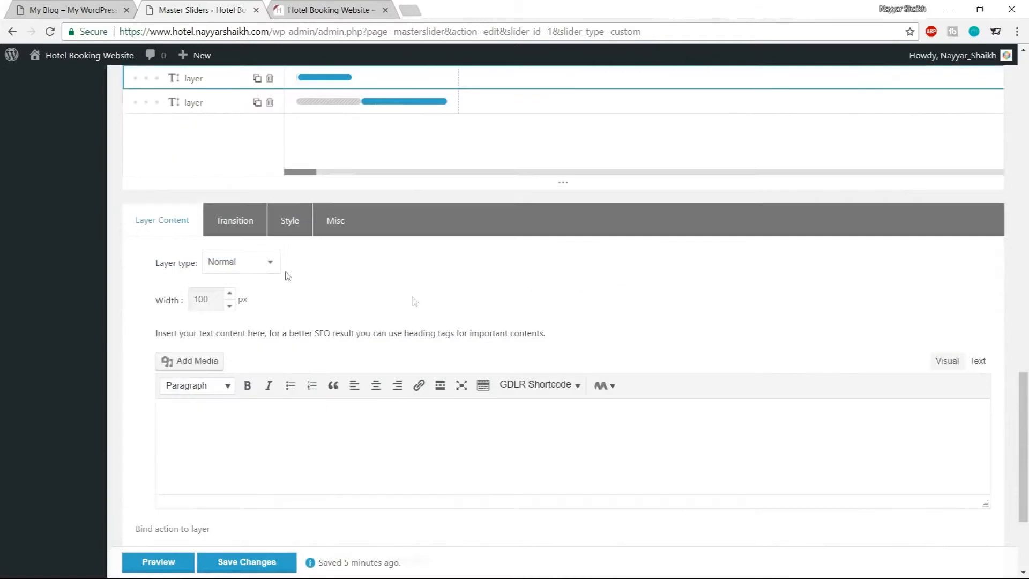
left_click(234, 223)
left_click(277, 359)
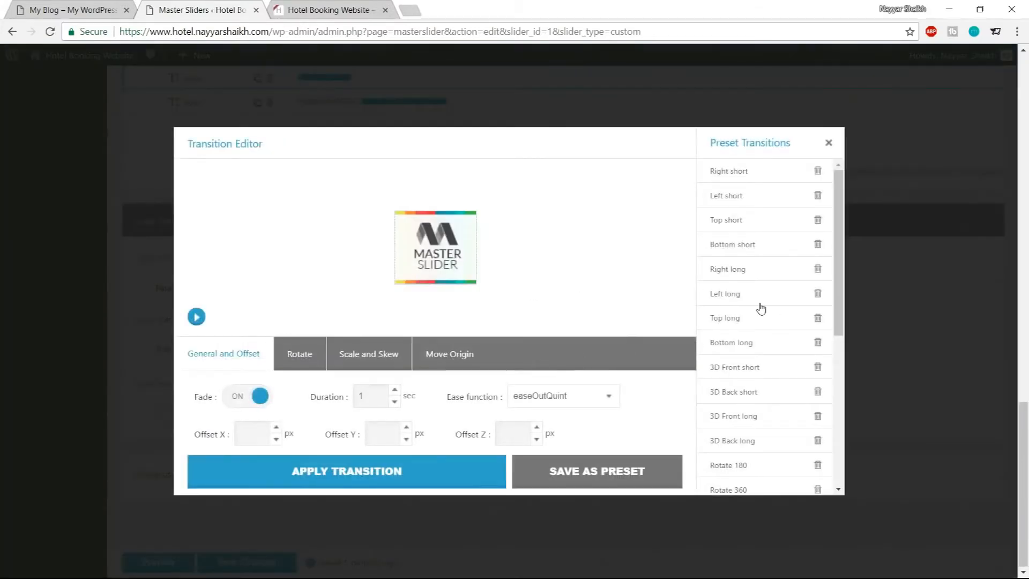
Try the Top long preset transition and preview it
scroll(762, 308, "up", 2)
scroll(761, 309, "down", 2)
scroll(762, 311, "up", 2)
scroll(762, 311, "down", 5)
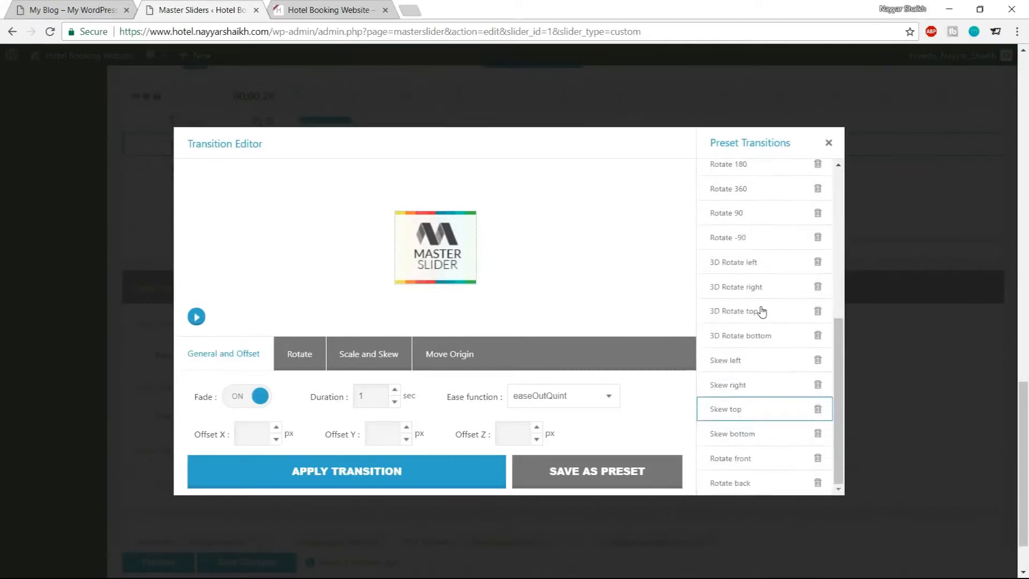
scroll(762, 311, "up", 3)
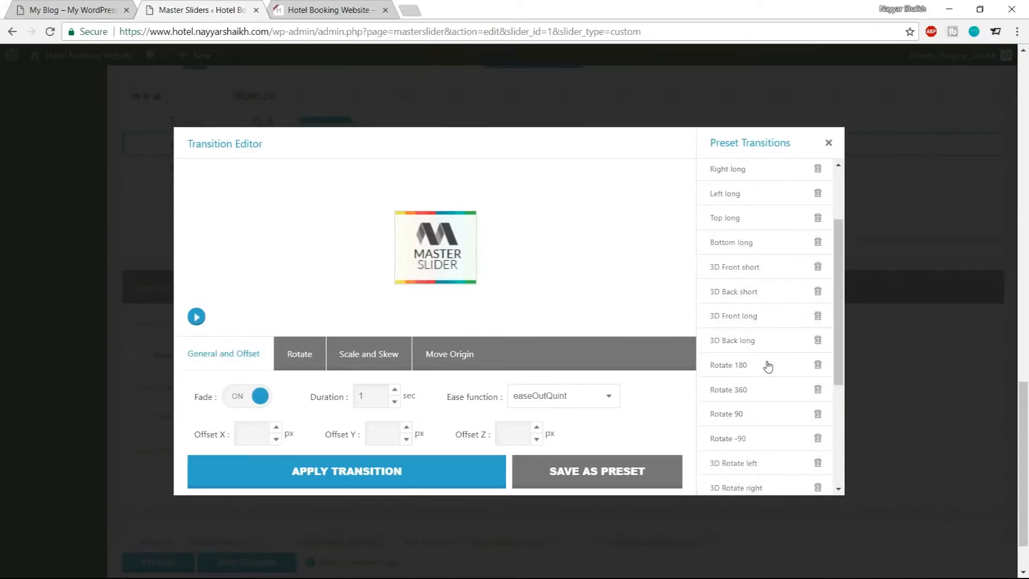
scroll(759, 343, "up", 1)
left_click(747, 294)
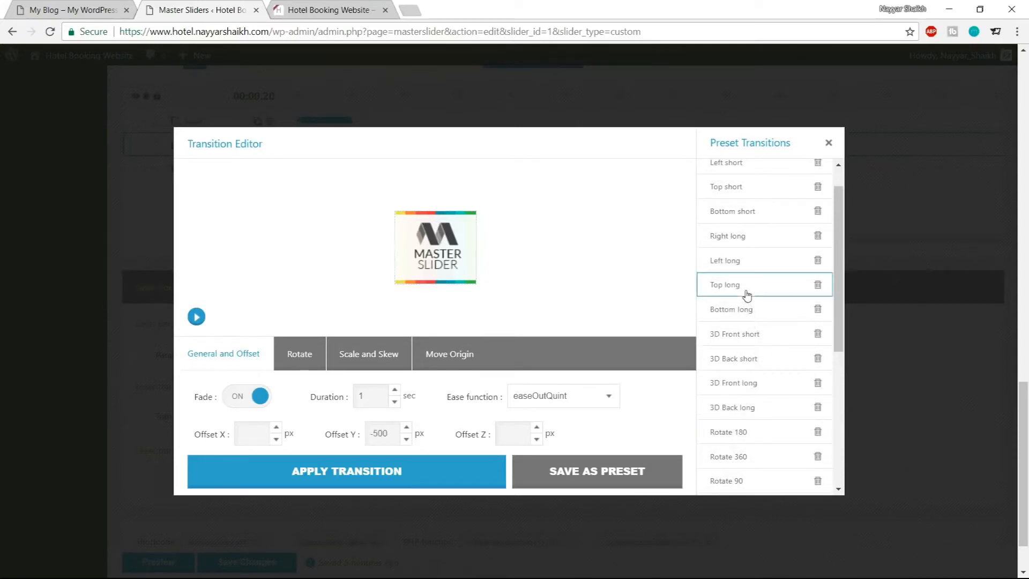
left_click(198, 318)
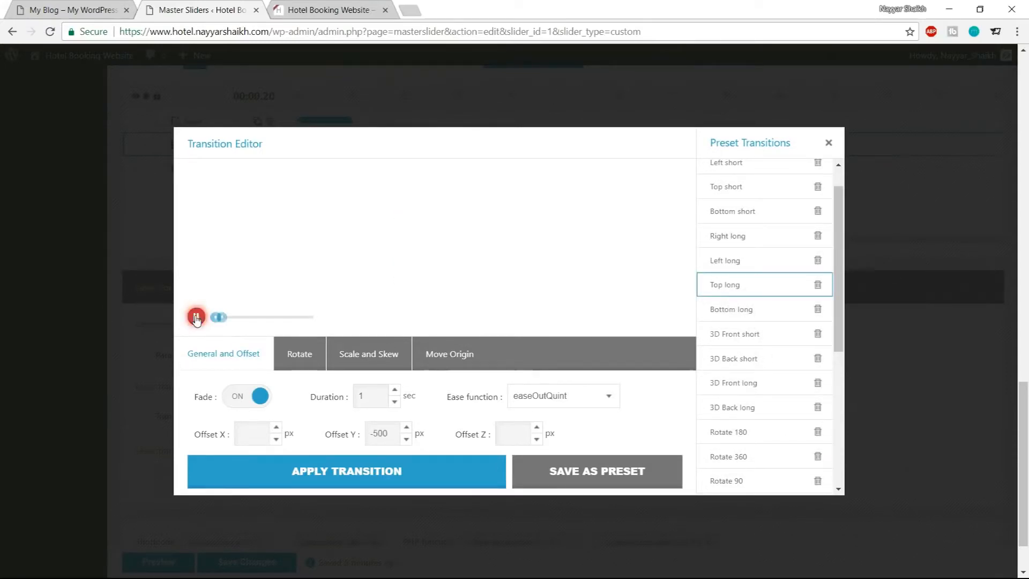
Choose the 3D Front long preset transition and preview its animation
scroll(744, 310, "up", 1)
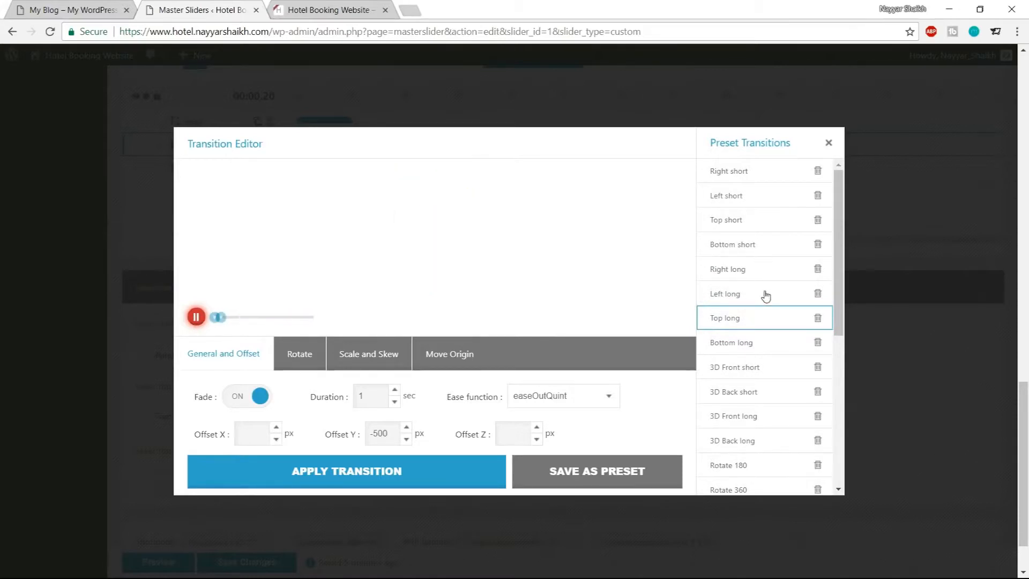
scroll(767, 295, "down", 3)
scroll(771, 292, "up", 3)
scroll(758, 278, "up", 1)
scroll(757, 281, "down", 5)
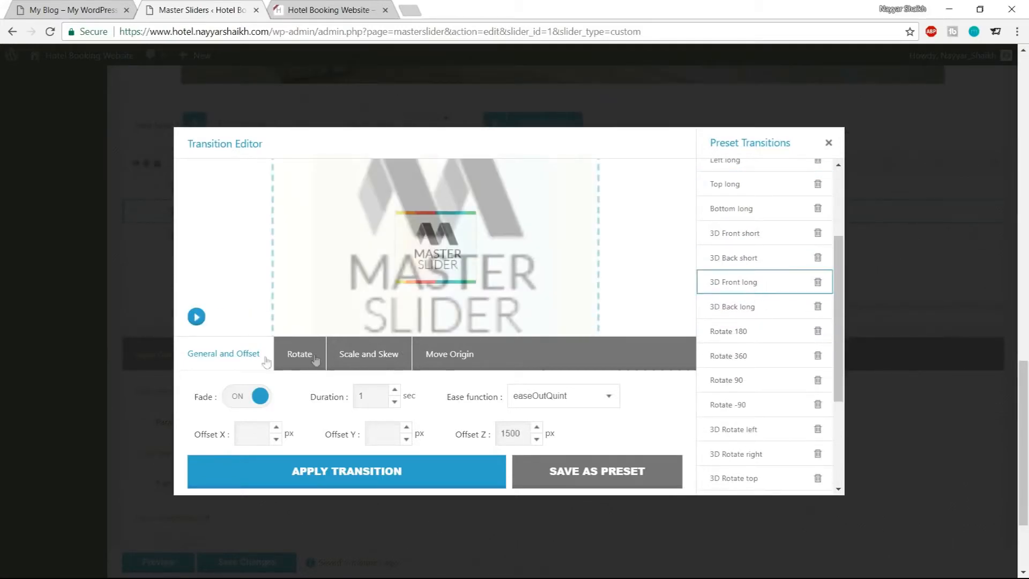
left_click(197, 316)
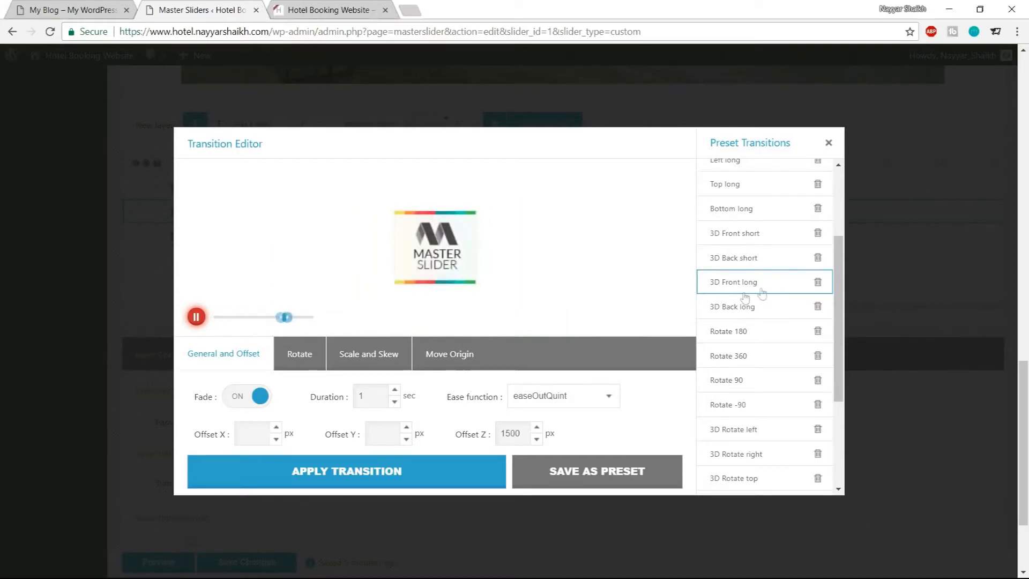
Set the transition duration to 1.6 sec and apply the transition to the second layer
left_click_drag(369, 397, 320, 406)
type("1.6")
left_click(411, 484)
scroll(428, 455, "down", 3)
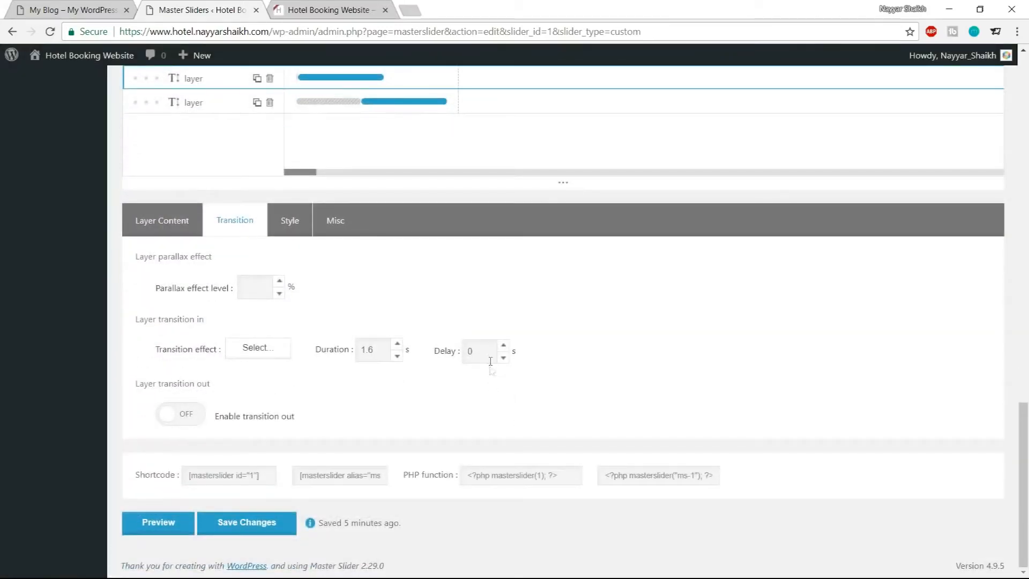
Set the second text layer's transition delay to 2 s and preview the slide
scroll(587, 397, "up", 10)
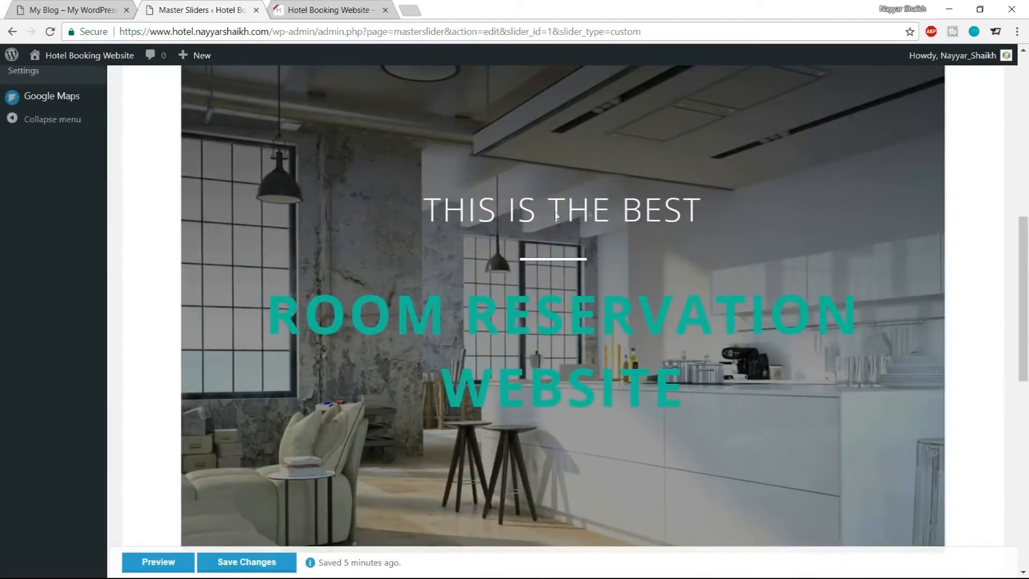
scroll(634, 314, "down", 10)
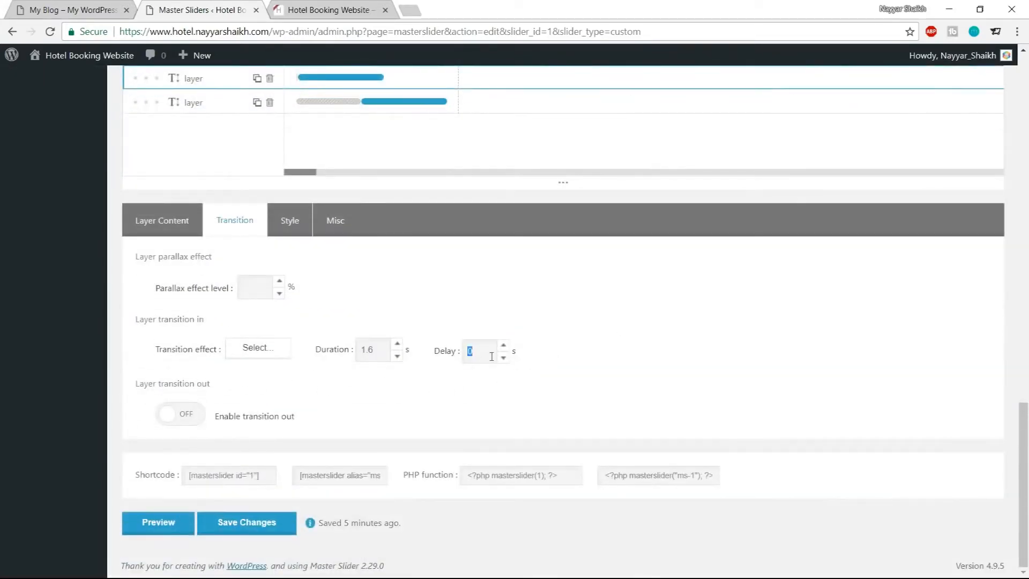
type("2")
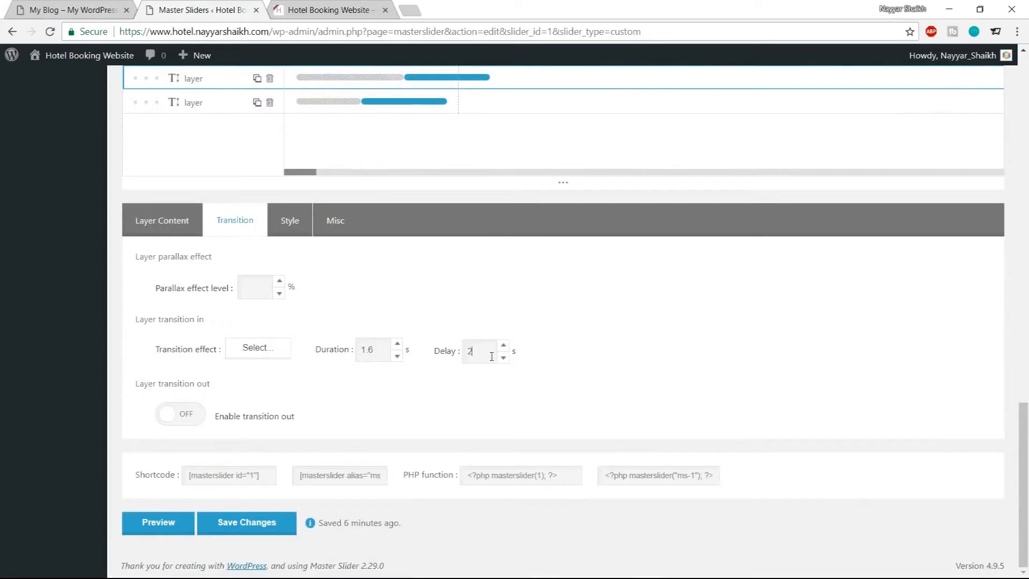
scroll(633, 332, "up", 10)
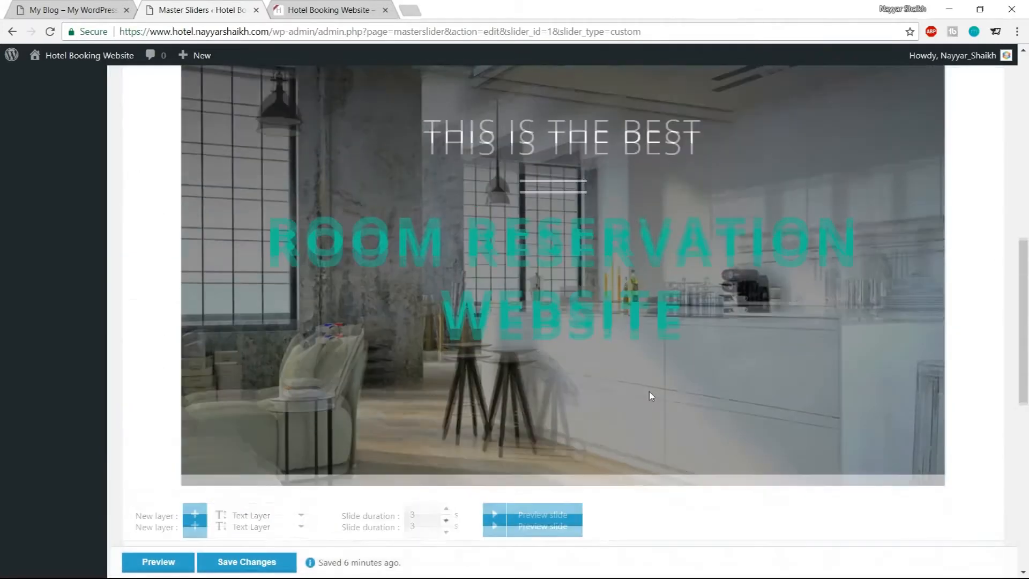
left_click(494, 526)
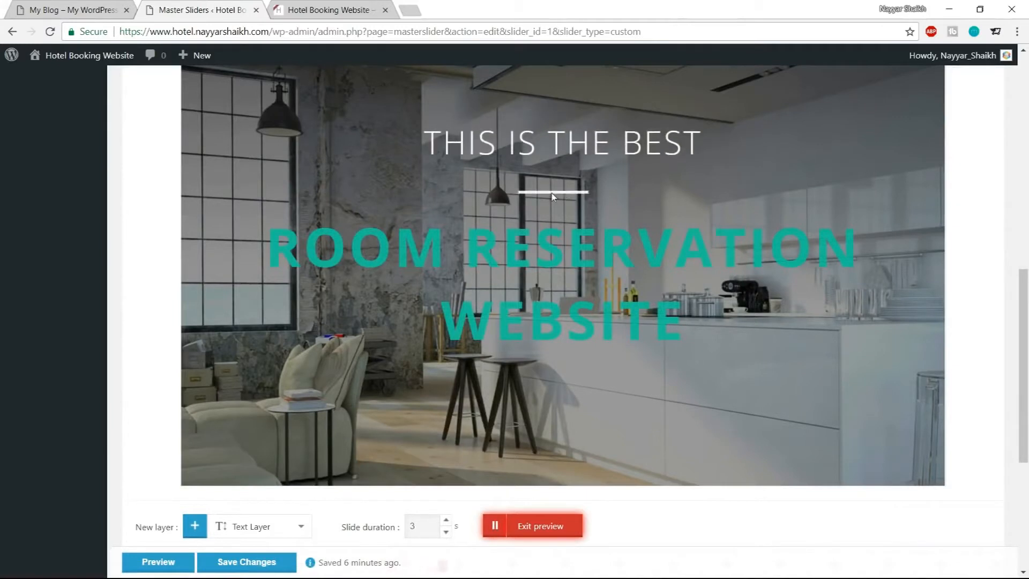
left_click(544, 528)
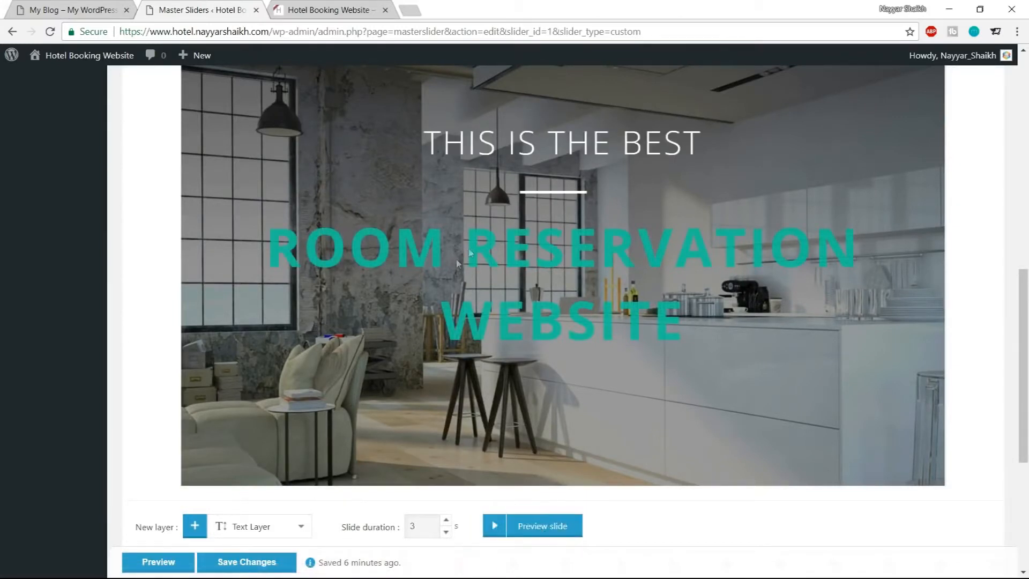
Select the first text layer and open its transition editor
scroll(755, 380, "down", 5)
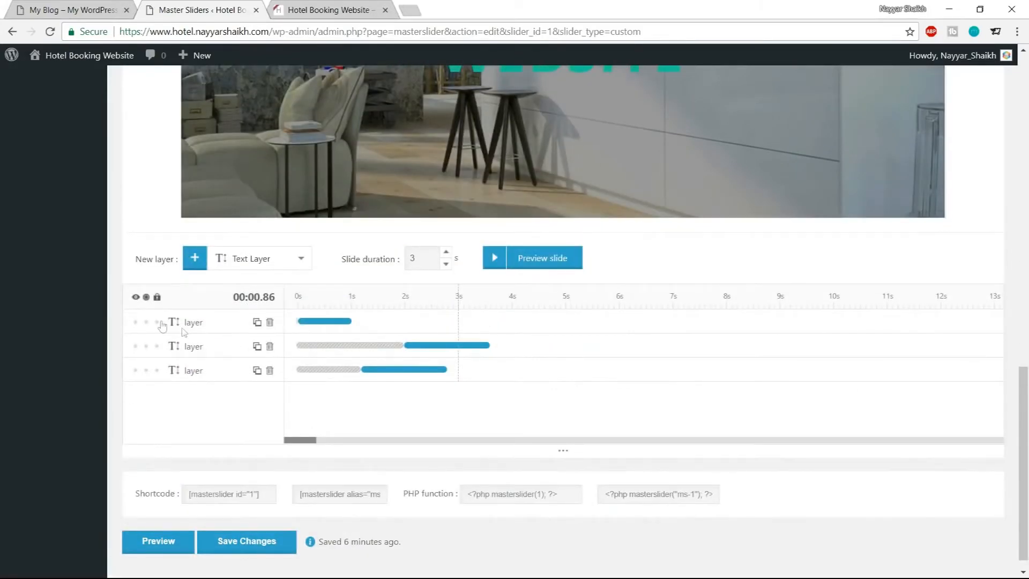
left_click(188, 323)
scroll(235, 236, "down", 5)
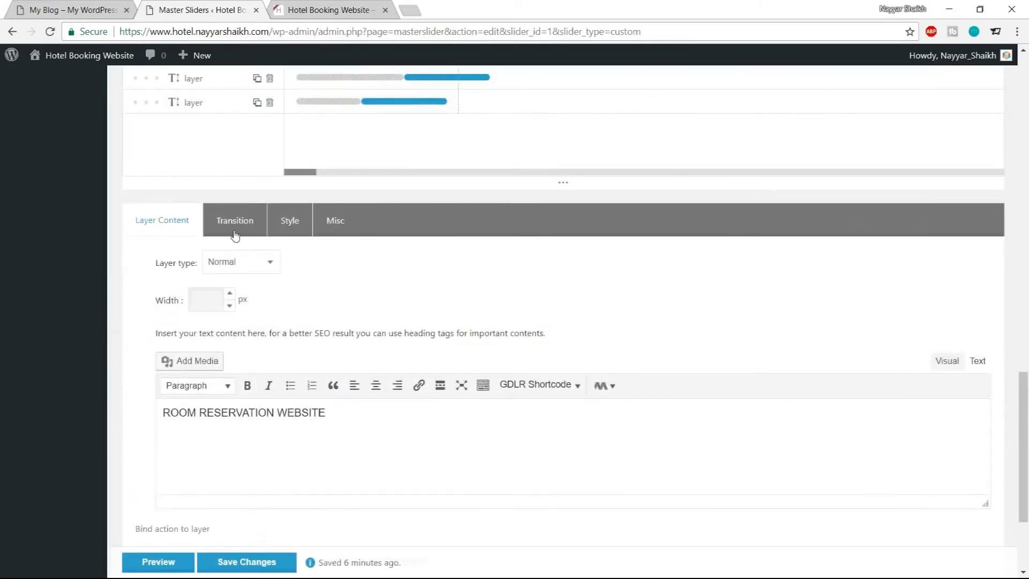
left_click(235, 235)
left_click(256, 347)
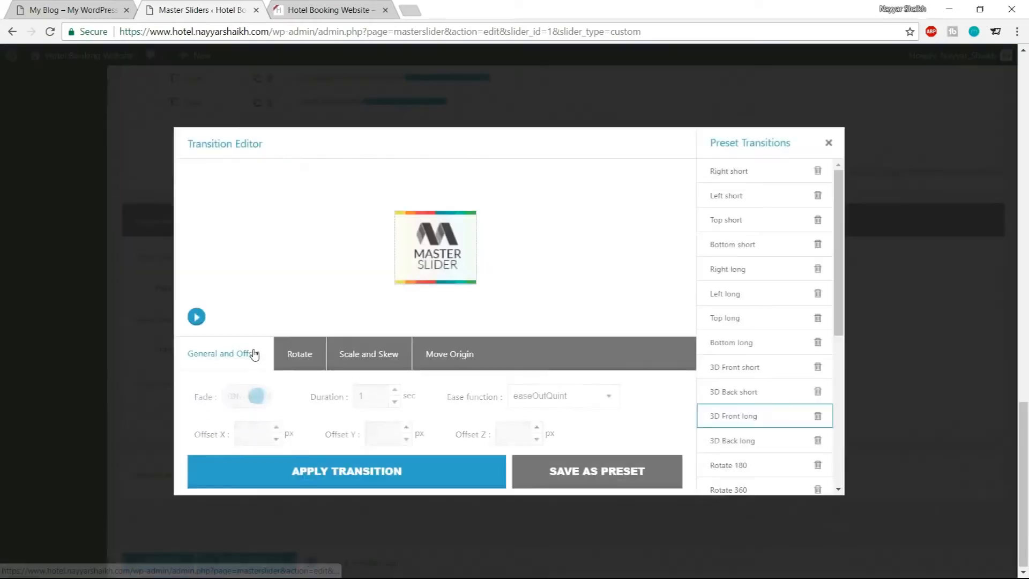
Choose the 3D Back long preset transition and preview its animation
scroll(749, 344, "down", 1)
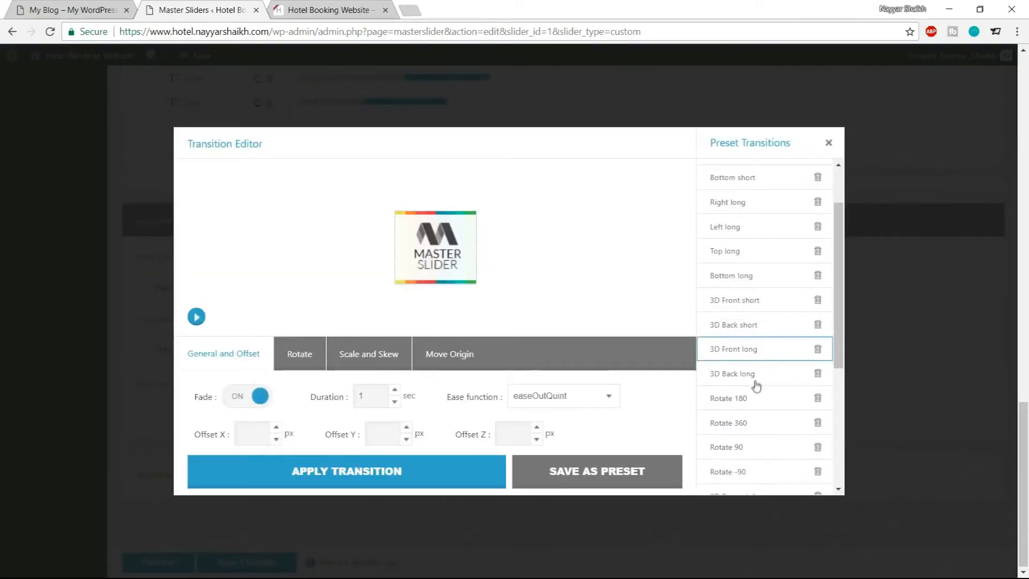
left_click(742, 381)
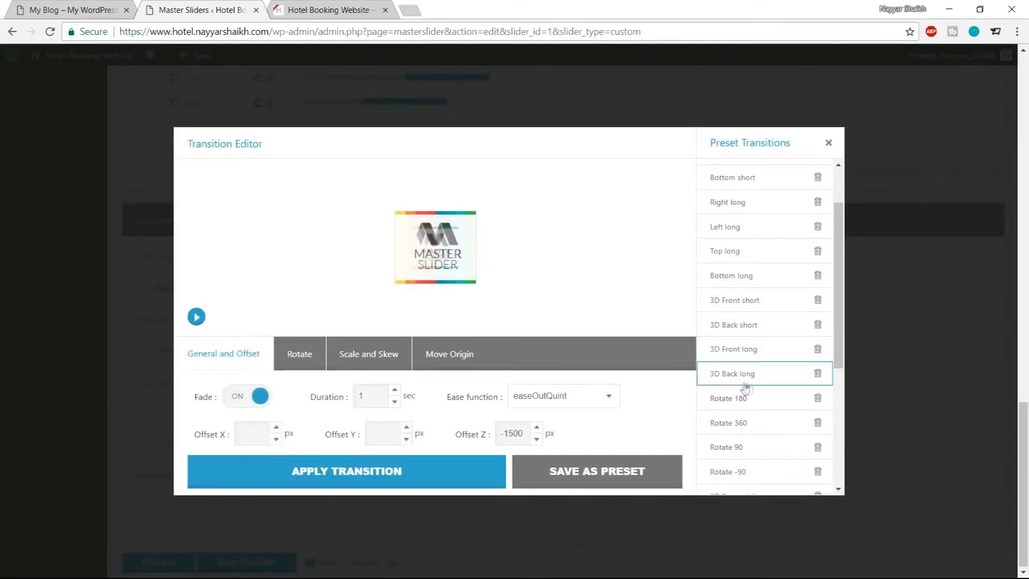
left_click(197, 316)
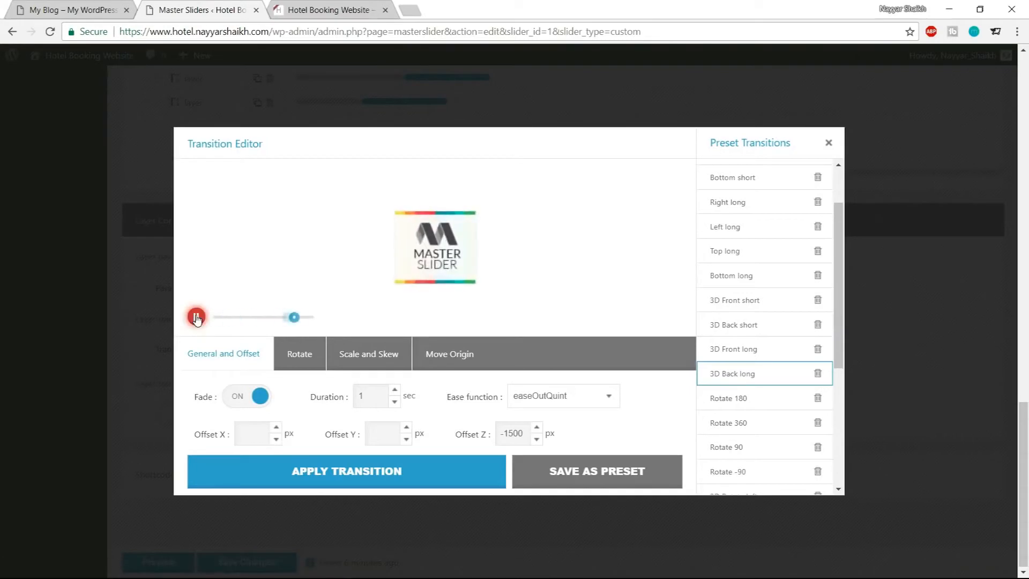
left_click(196, 317)
Set the transition duration to 1.6 sec and apply the transition to the first layer
double_click(356, 398)
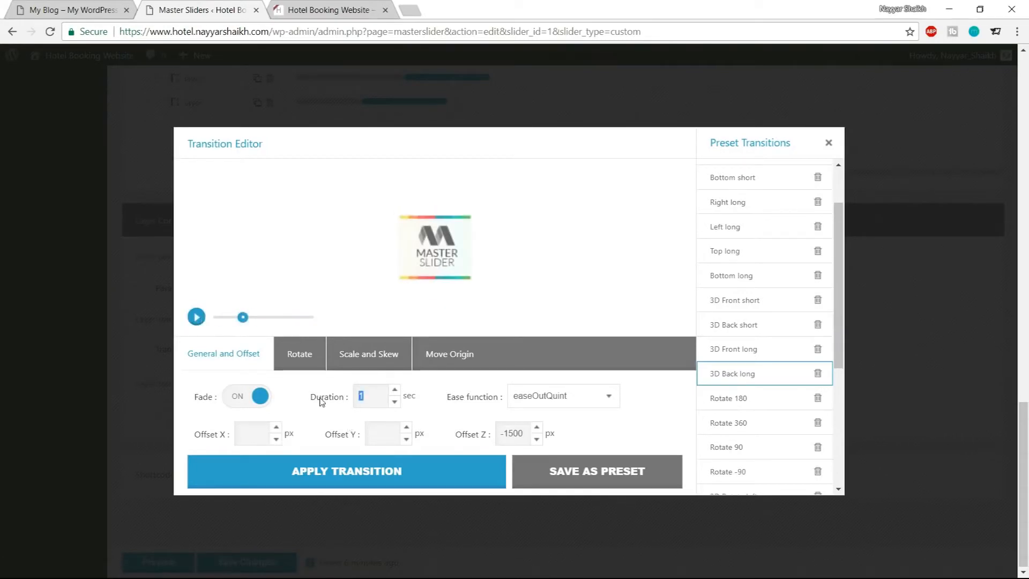
type(".6")
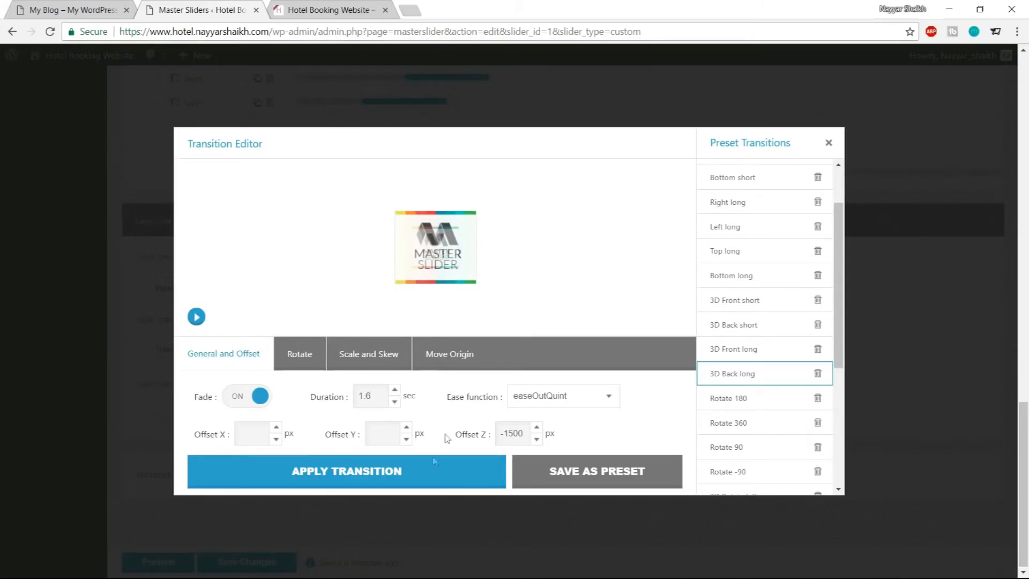
left_click(370, 480)
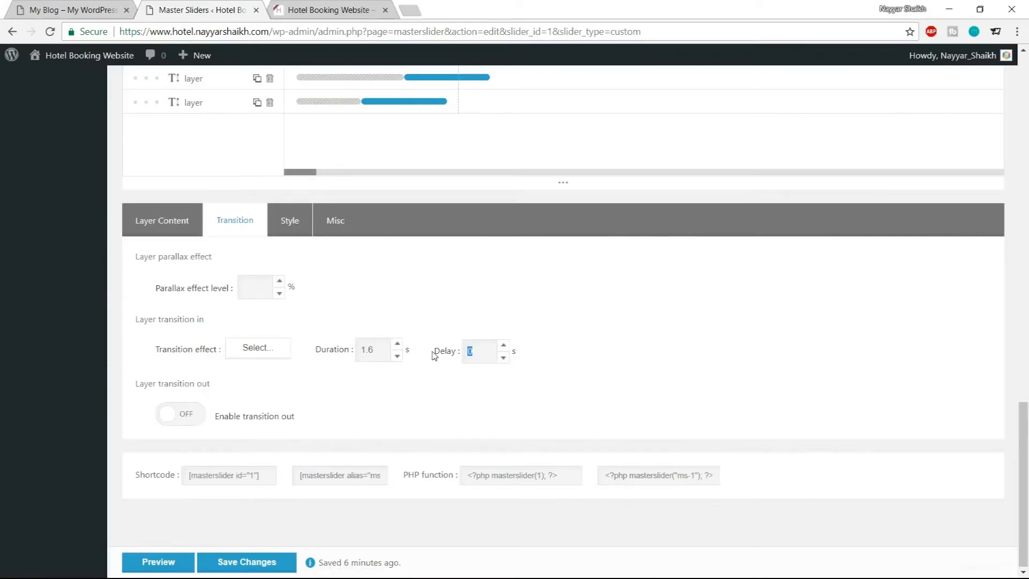
Preview the slide with the new layer transitions and save the slider changes
scroll(542, 395, "up", 10)
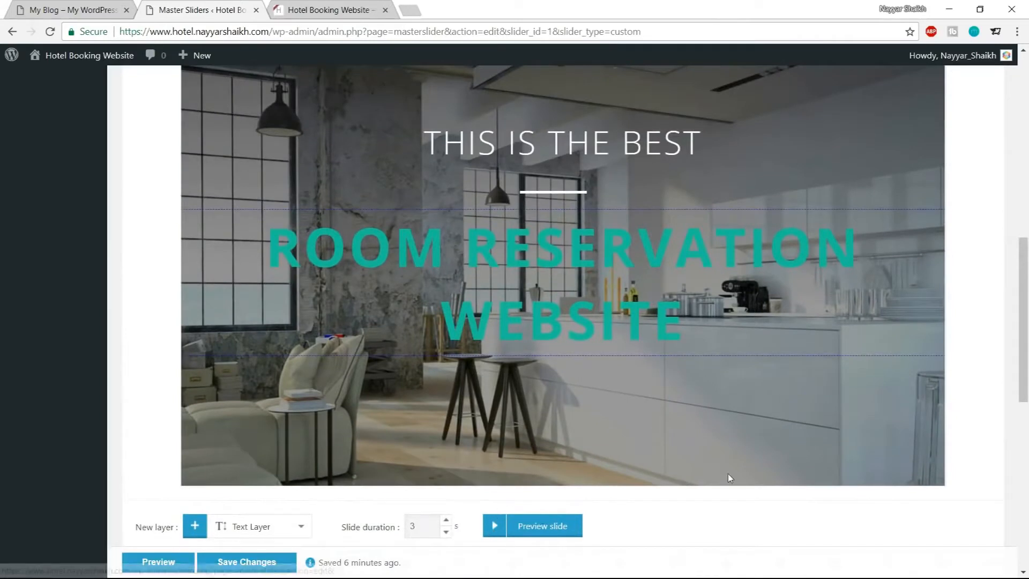
left_click(496, 528)
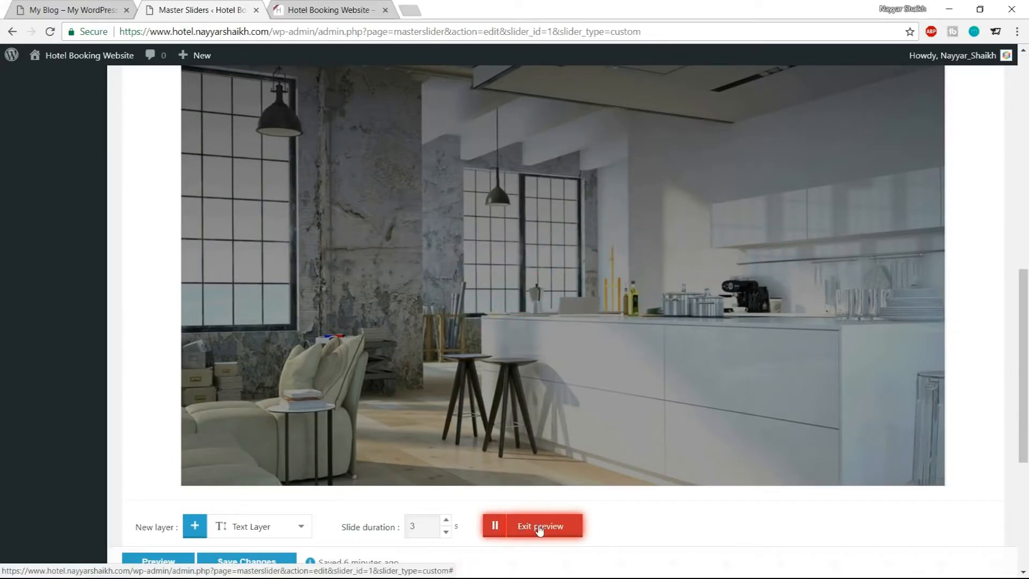
left_click(540, 530)
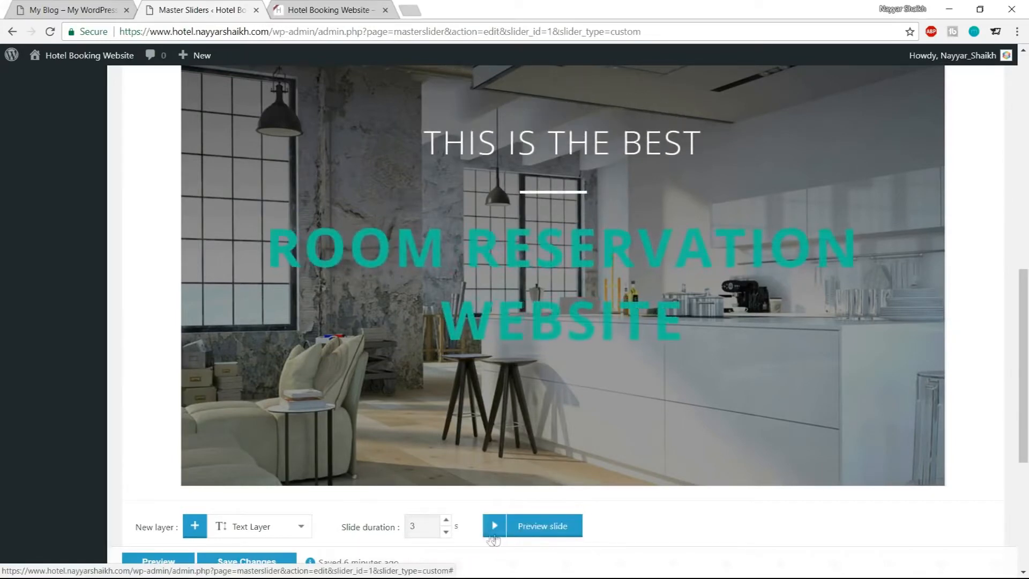
scroll(670, 498, "down", 5)
left_click(265, 532)
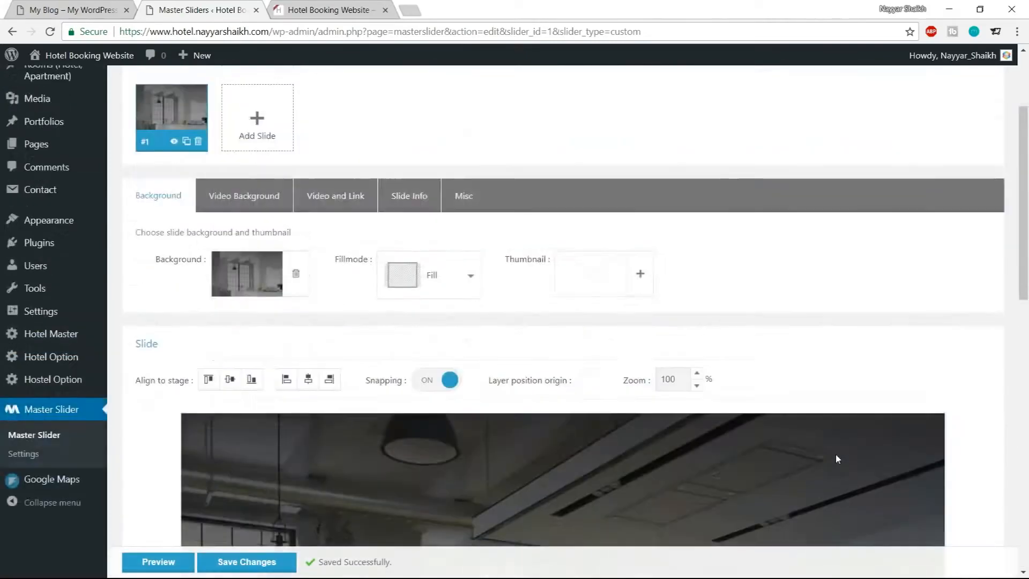
Compare the slider with the demo site open in the other tab
scroll(835, 455, "up", 3)
left_click(65, 7)
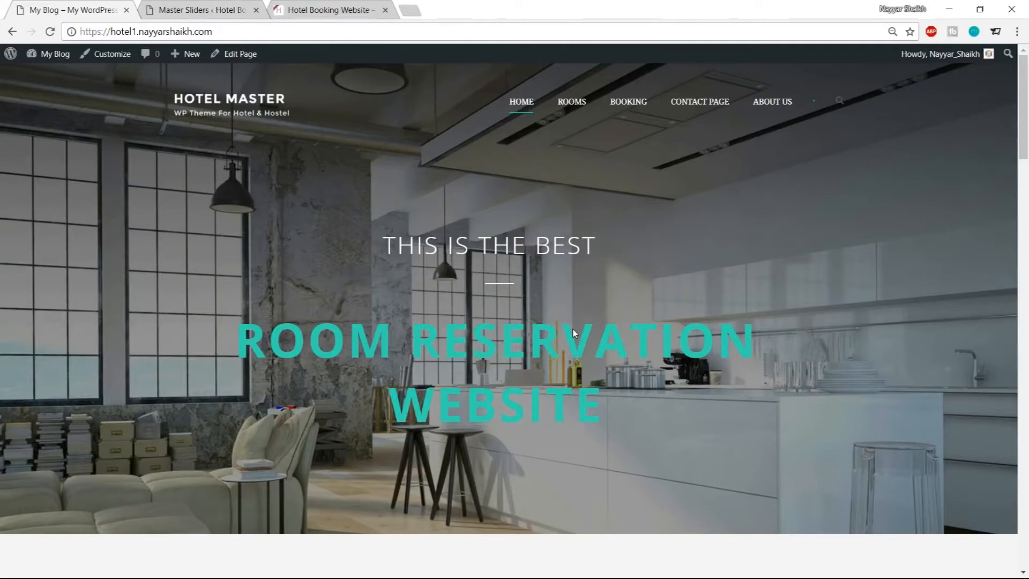
left_click(203, 9)
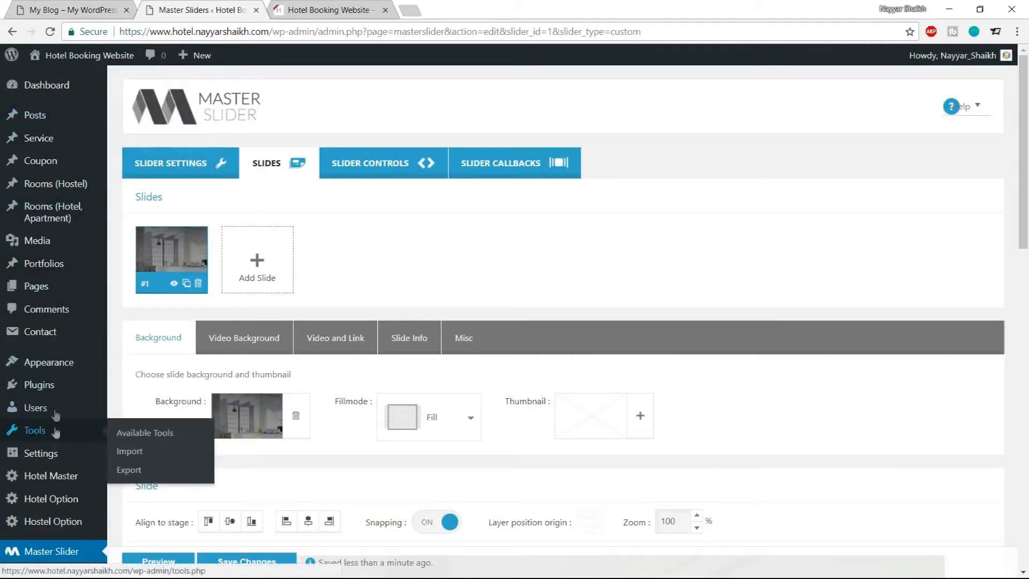
Create and publish a new page titled Home
mouse_move(30, 292)
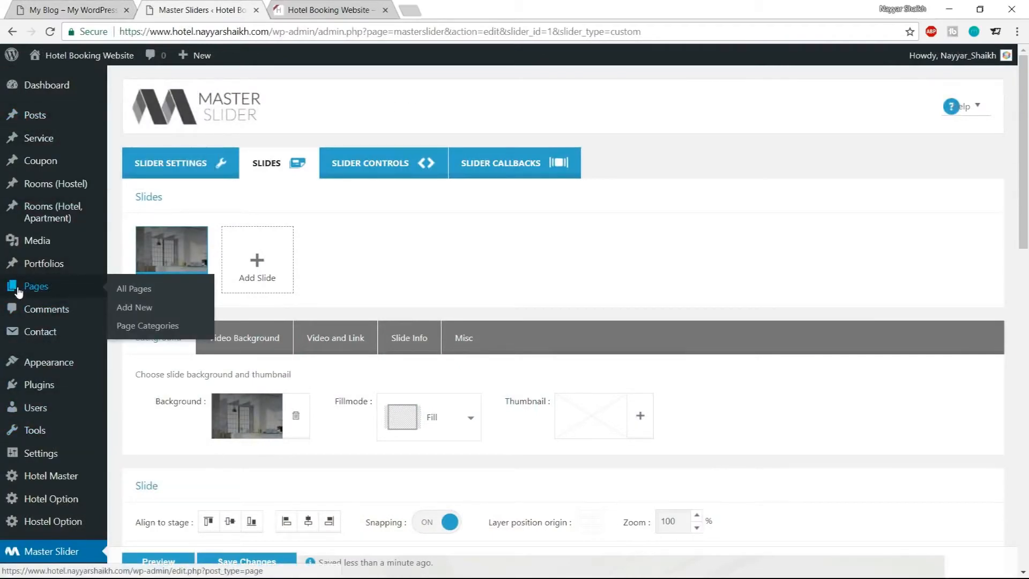
left_click(134, 309)
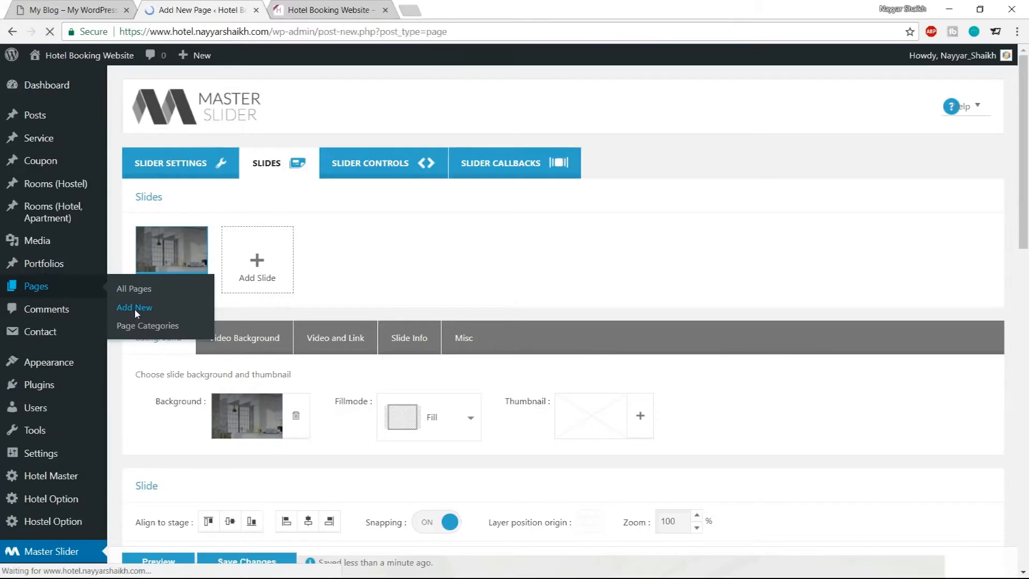
type("hOME")
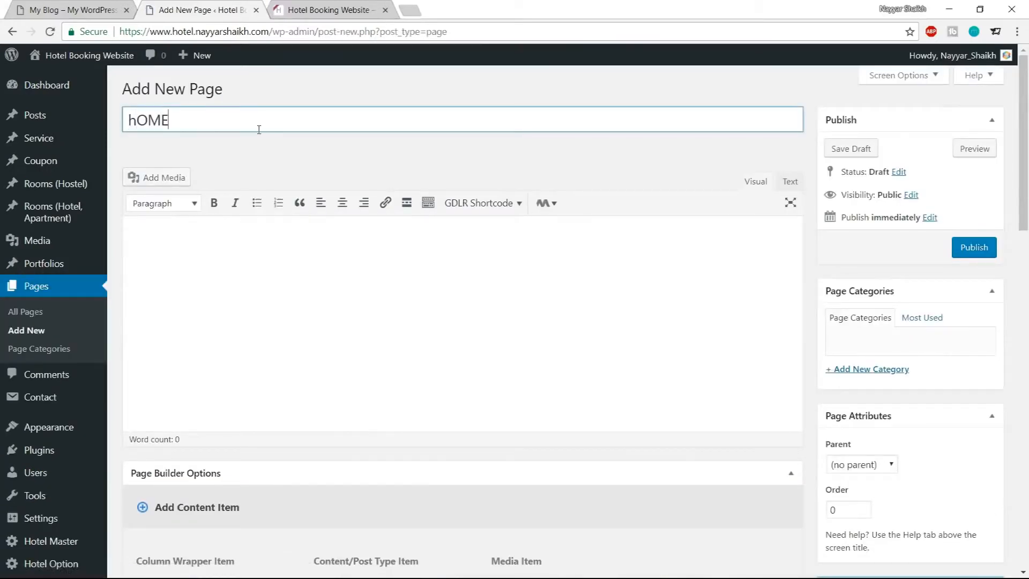
key("ctrl+a")
type("Home")
left_click(989, 247)
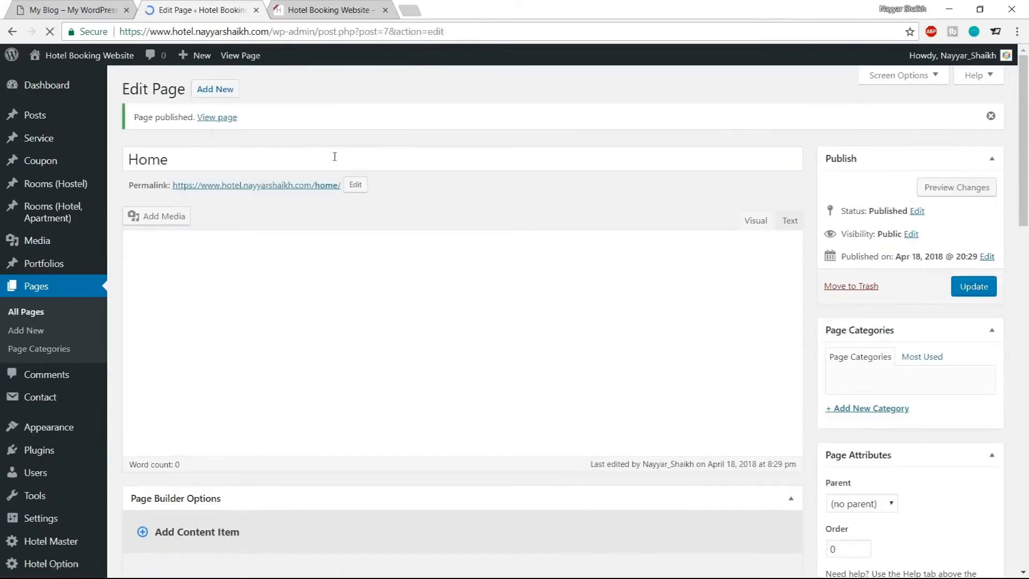
Open the published Home page in a new browser tab
right_click(220, 119)
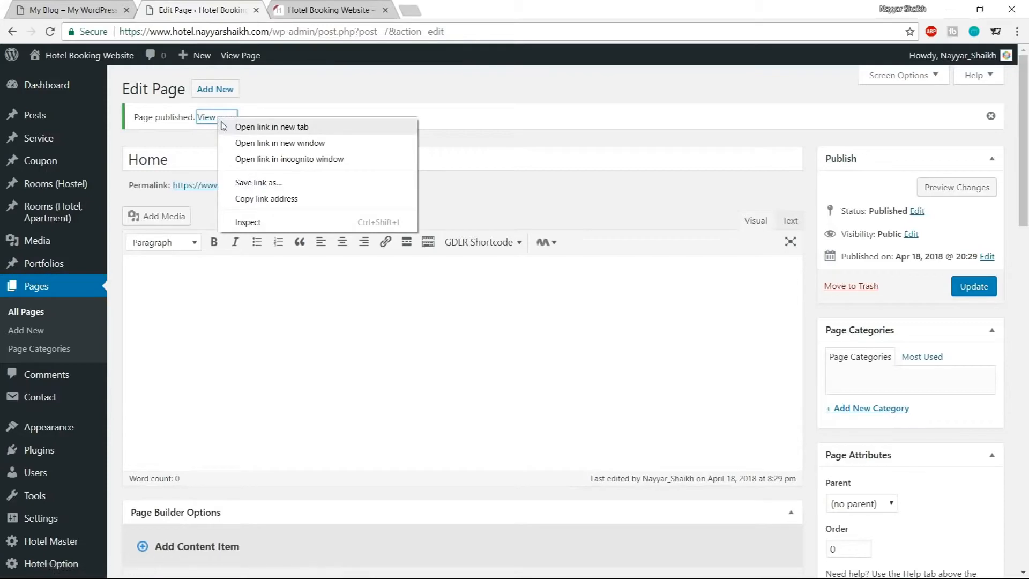
left_click(252, 126)
left_click(340, 11)
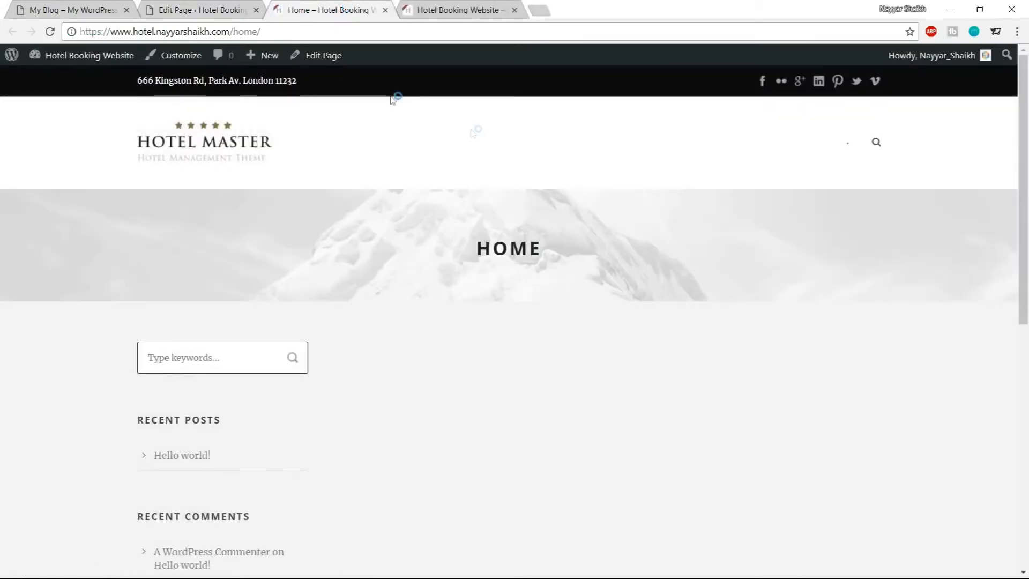
Examine the Home page and its web address in the browser
scroll(540, 203, "down", 9)
scroll(543, 252, "up", 10)
left_click_drag(233, 31, 308, 30)
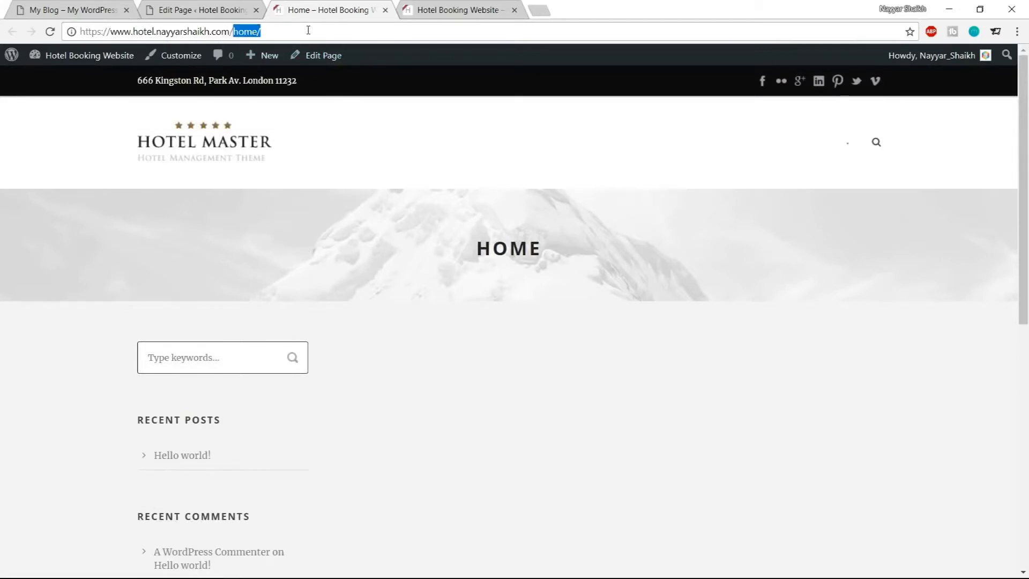
left_click(123, 31)
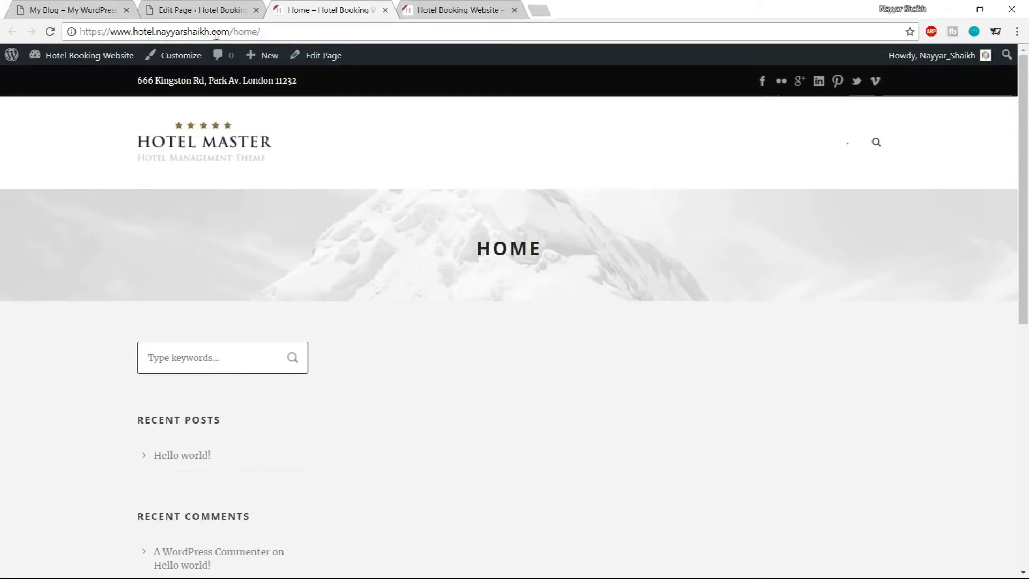
left_click_drag(86, 30, 231, 31)
left_click(269, 28)
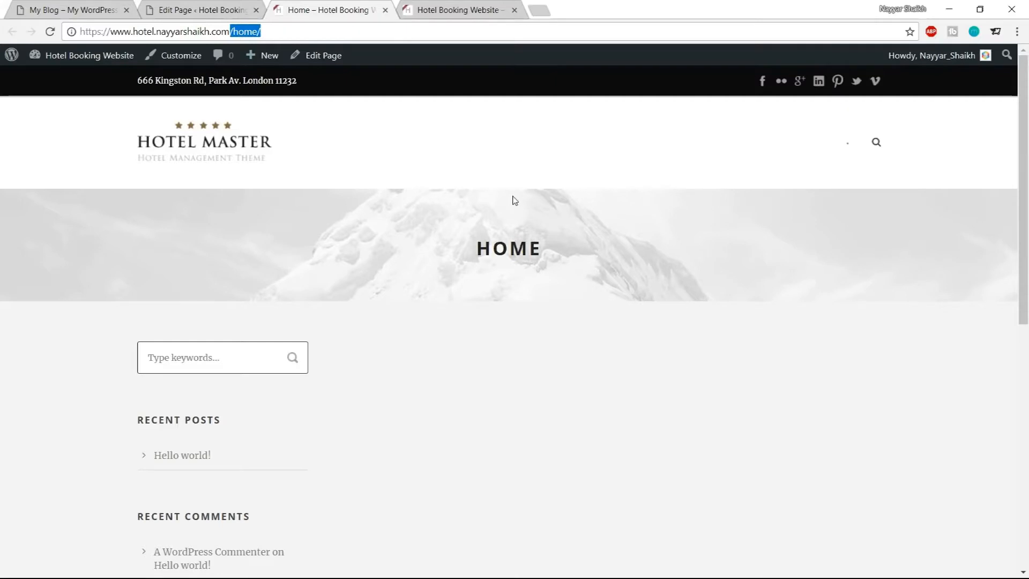
scroll(506, 310, "down", 5)
scroll(505, 312, "up", 5)
mouse_move(257, 51)
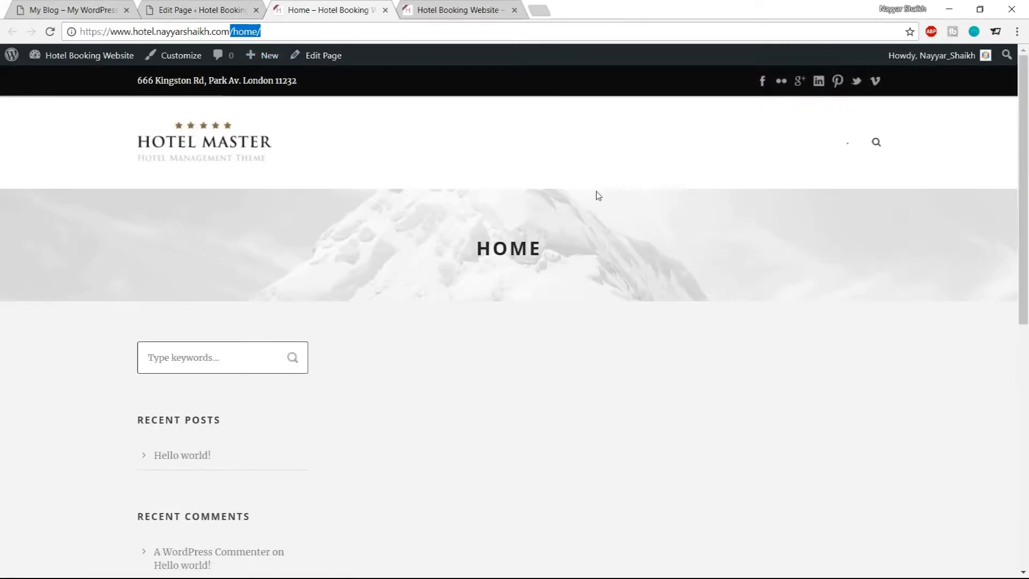
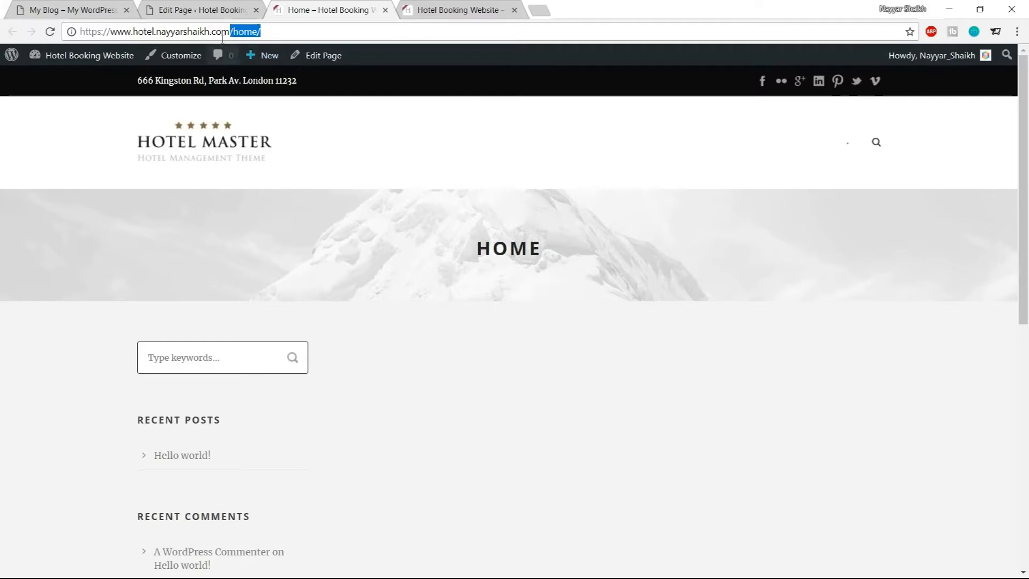
Set the site's homepage to display the static page Home in the Reading settings and save the changes
left_click(203, 8)
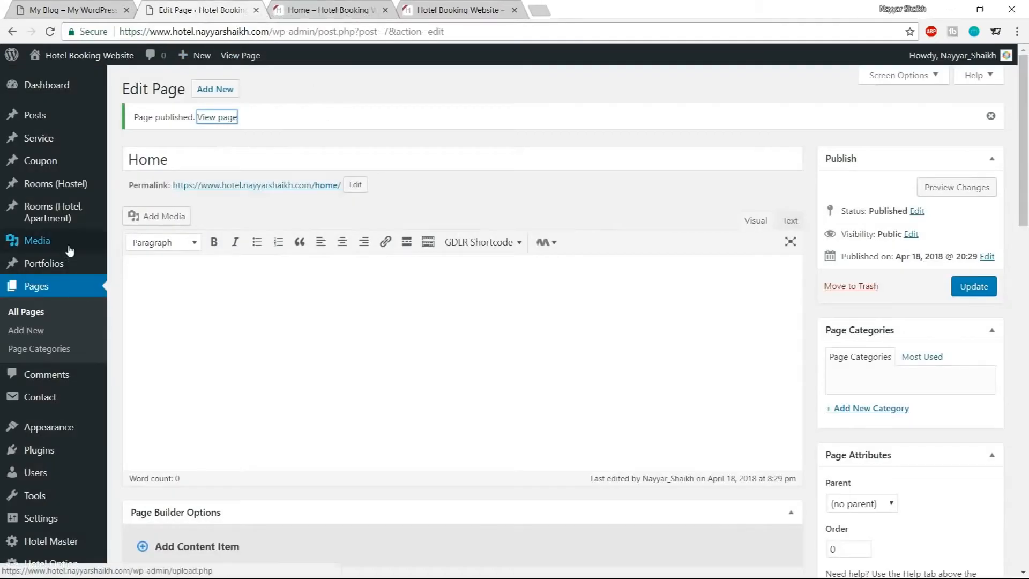
scroll(59, 250, "down", 3)
mouse_move(47, 421)
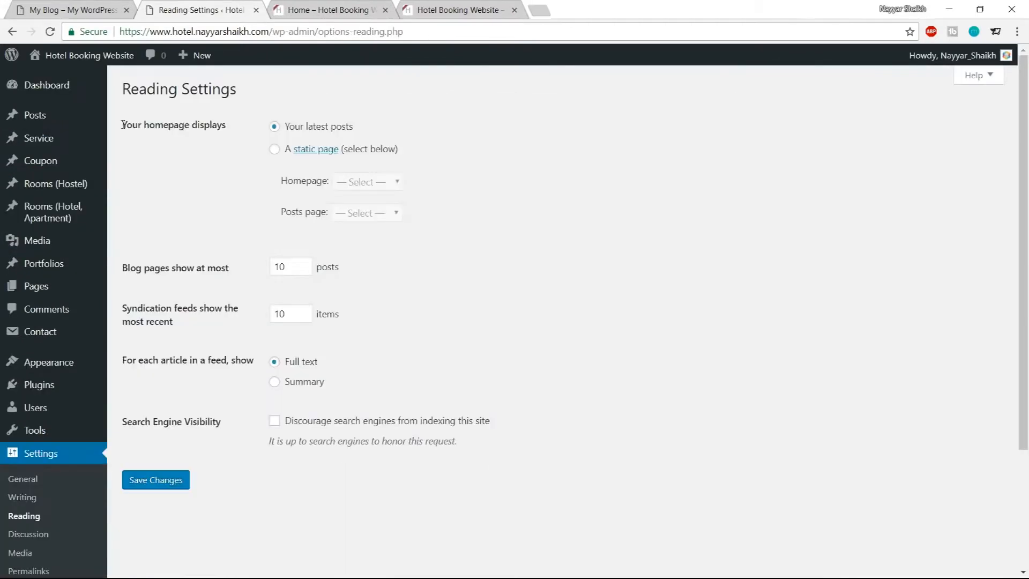
left_click_drag(121, 125, 245, 129)
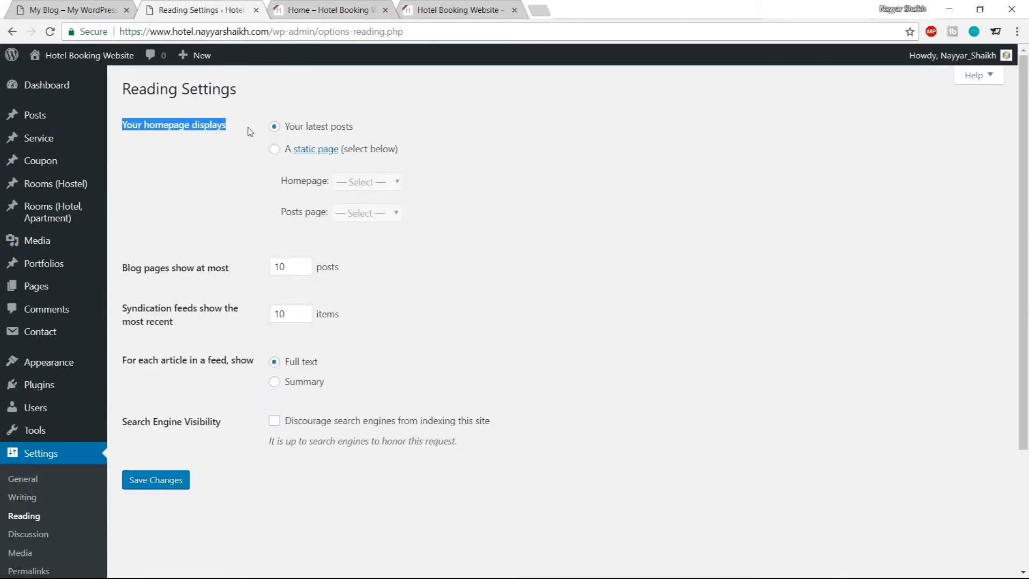
left_click(251, 132)
left_click_drag(377, 130, 283, 129)
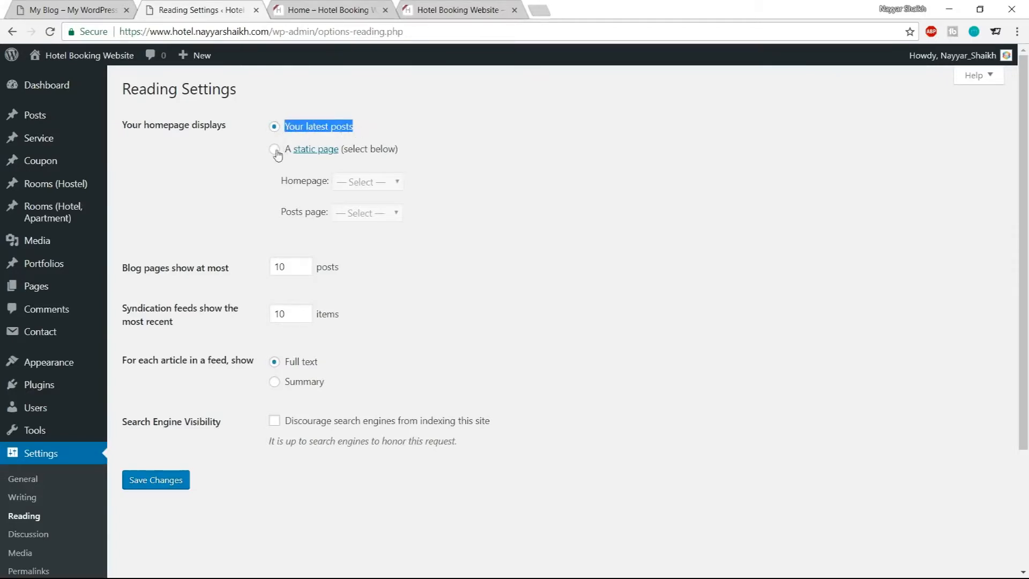
left_click(275, 151)
left_click_drag(288, 183, 334, 181)
left_click(368, 182)
left_click(370, 206)
left_click(428, 185)
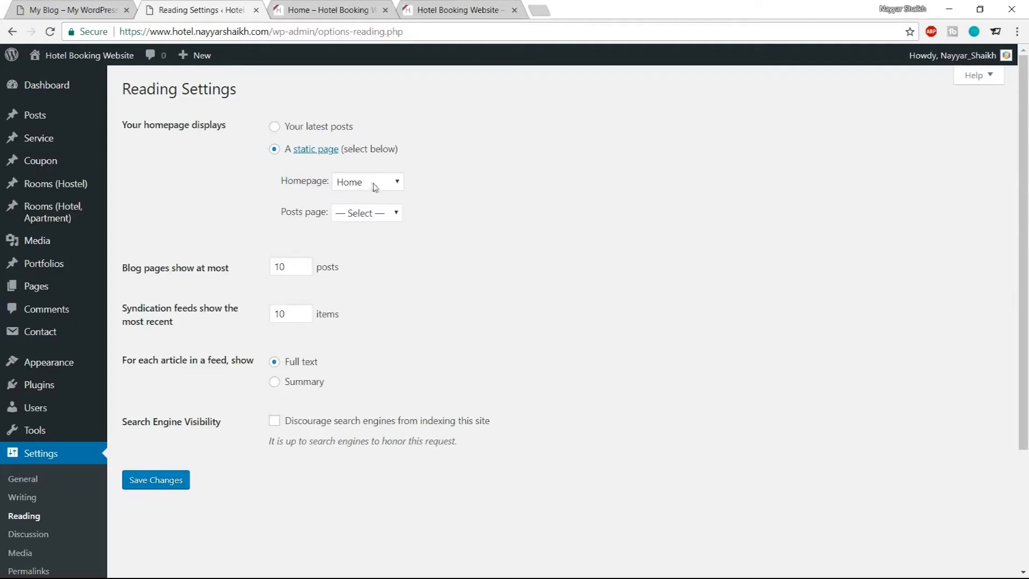
left_click(174, 479)
Load the site's root address to check that it now shows the Home page
left_click(327, 10)
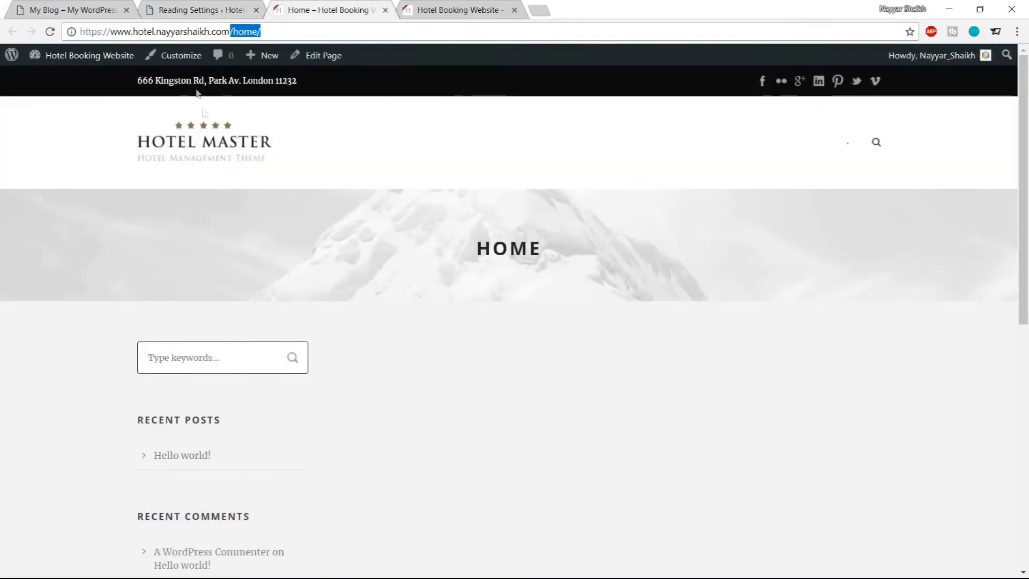
key("BackSpace")
key("Return")
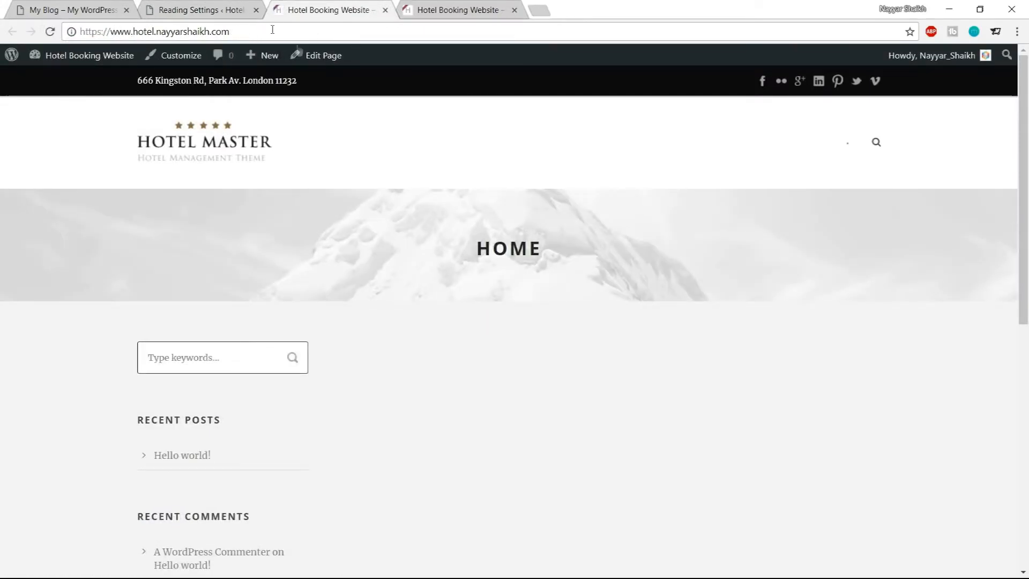
left_click_drag(474, 248, 578, 256)
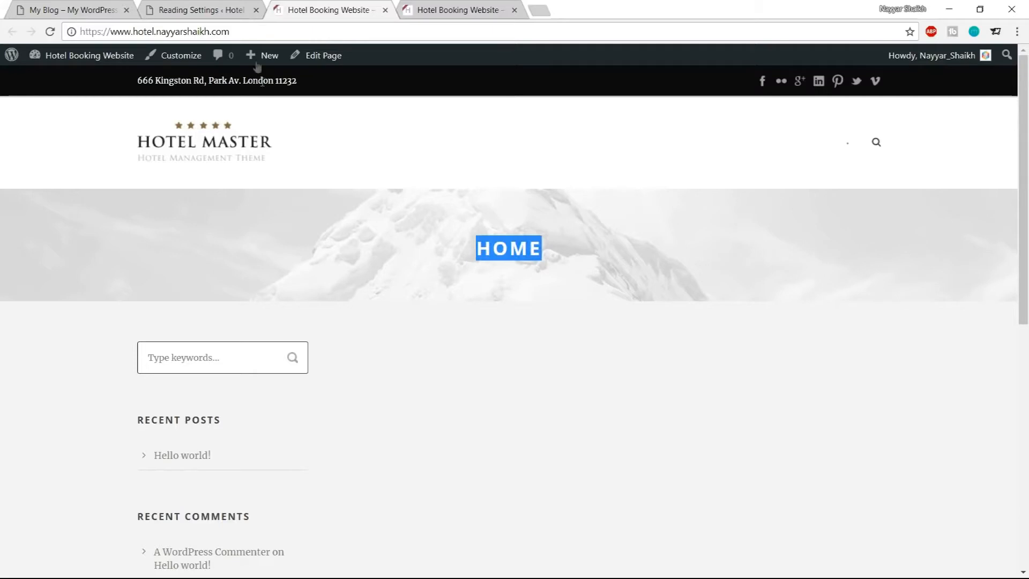
left_click(606, 281)
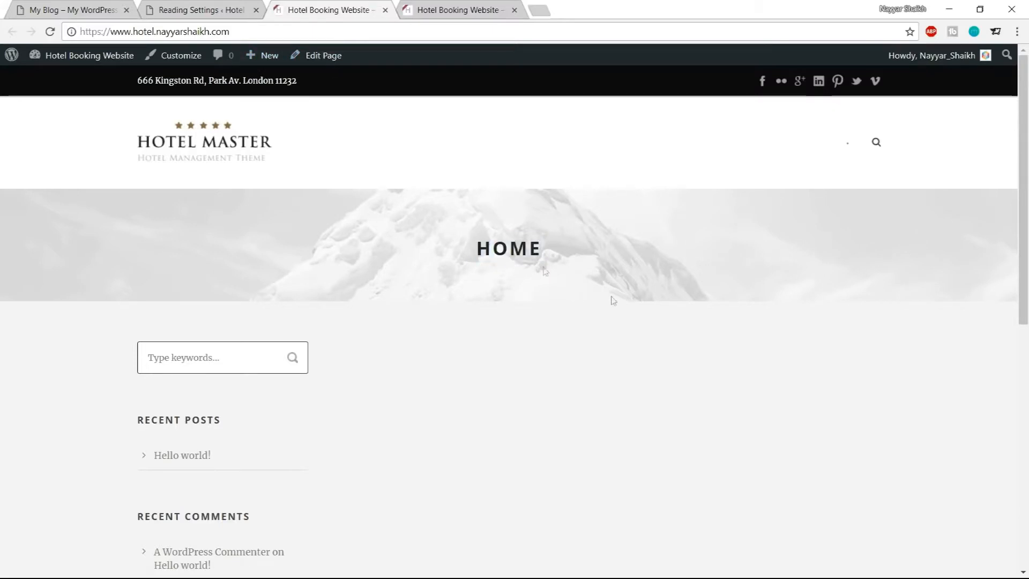
Glance at the demo site tab, then close the Reading Settings tab
key("ctrl+1")
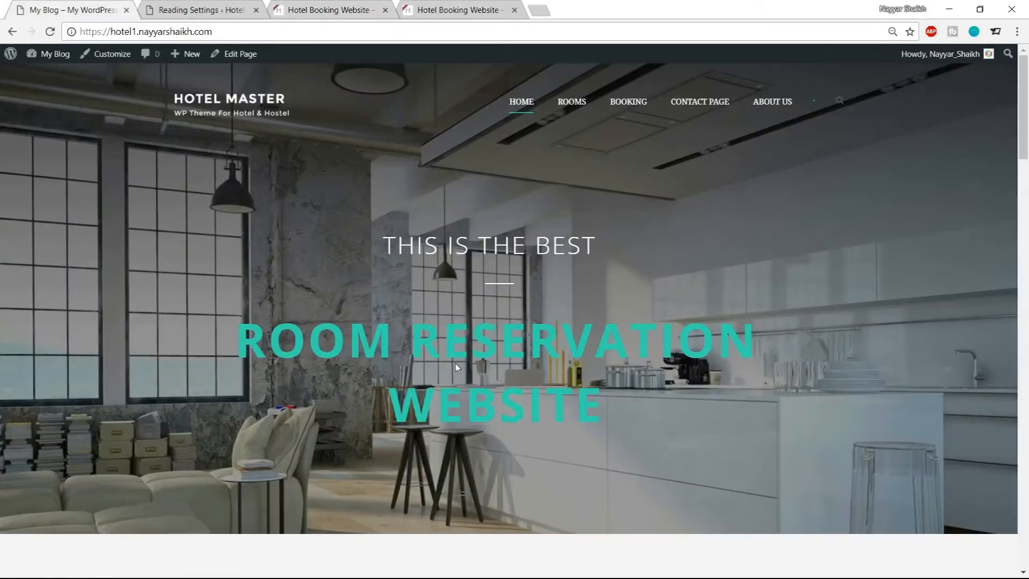
scroll(637, 273, "up", 1)
left_click(342, 8)
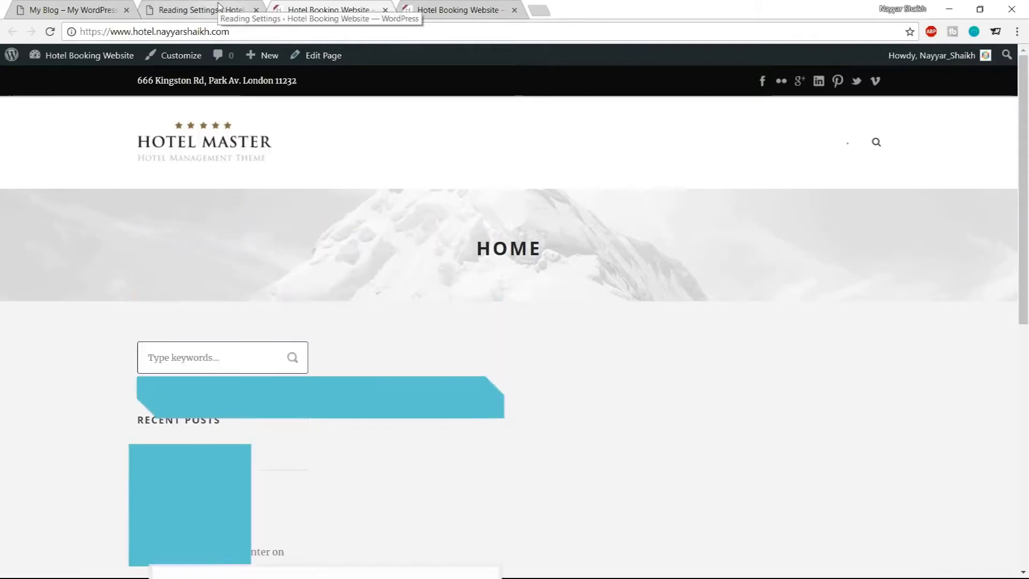
left_click(264, 16)
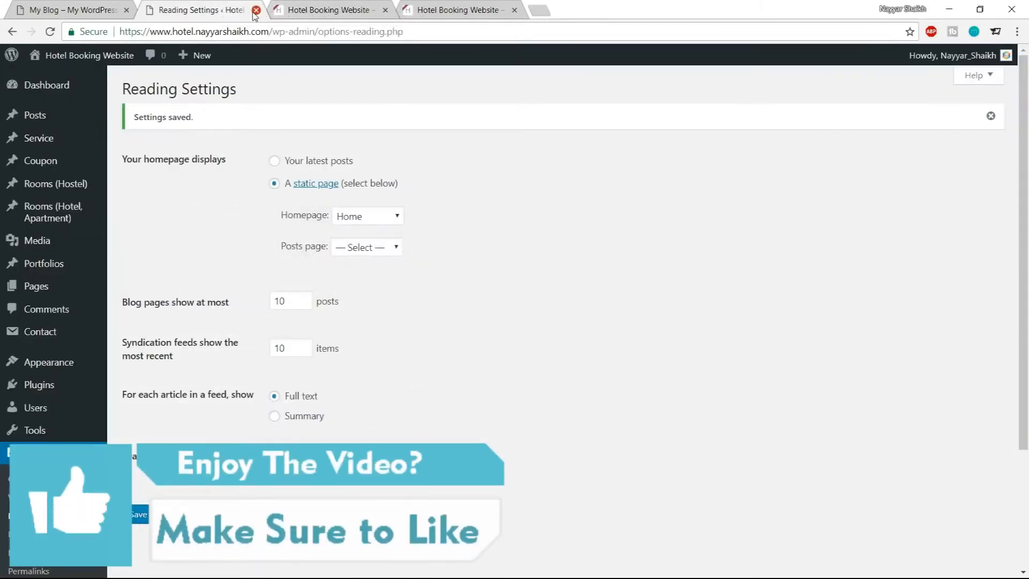
left_click(256, 10)
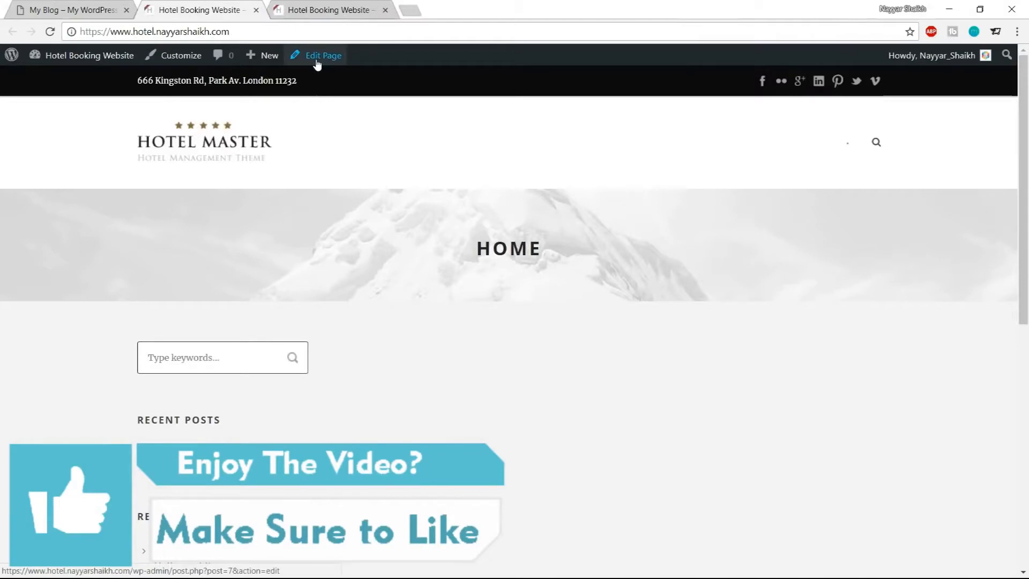
Open the Home page editor in a new tab from the front-end admin bar
right_click(333, 60)
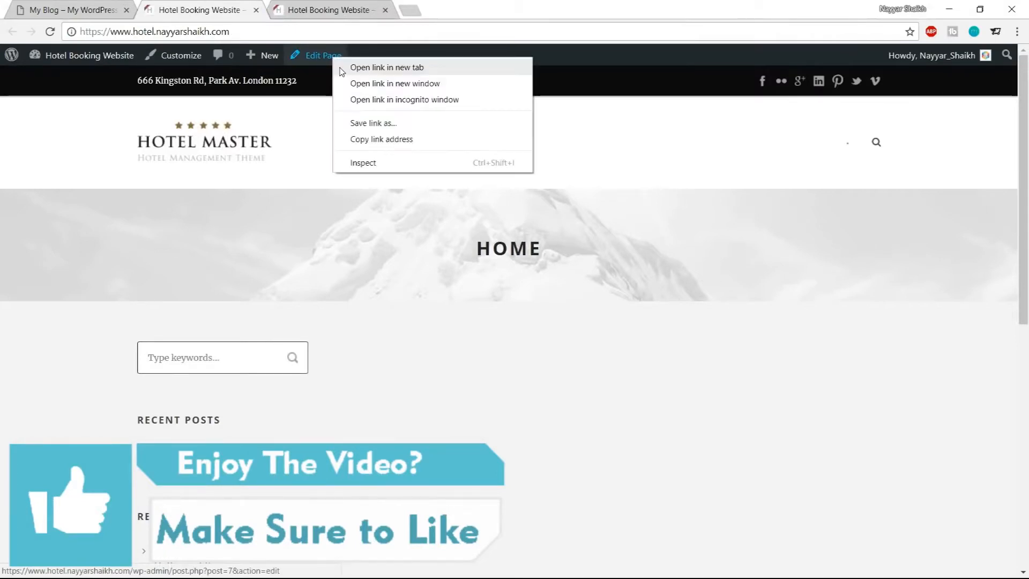
left_click(340, 67)
left_click_drag(321, 10, 229, 12)
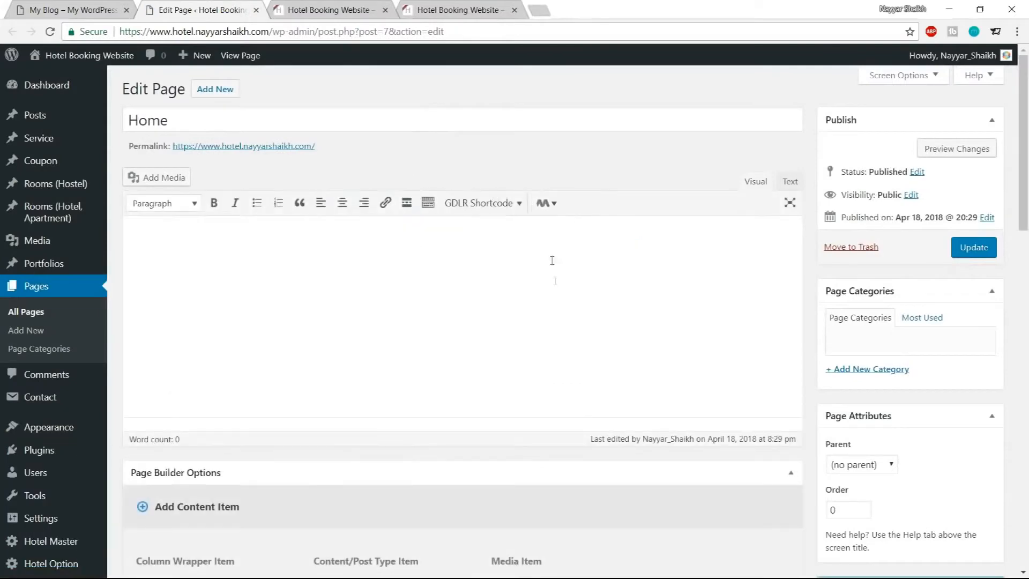
Turn off Show Title in the Home page's options and update the page
scroll(555, 290, "down", 15)
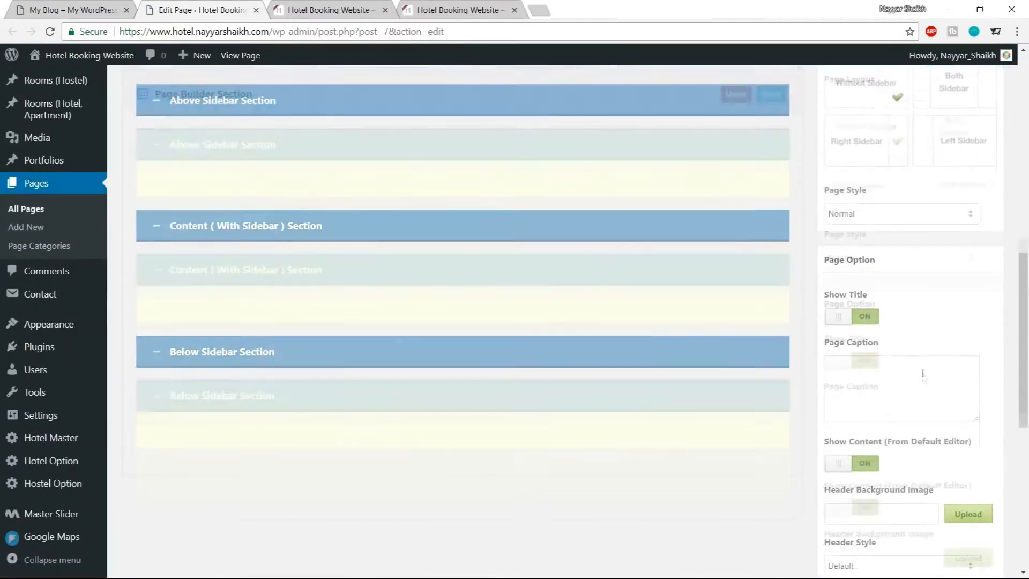
left_click(856, 322)
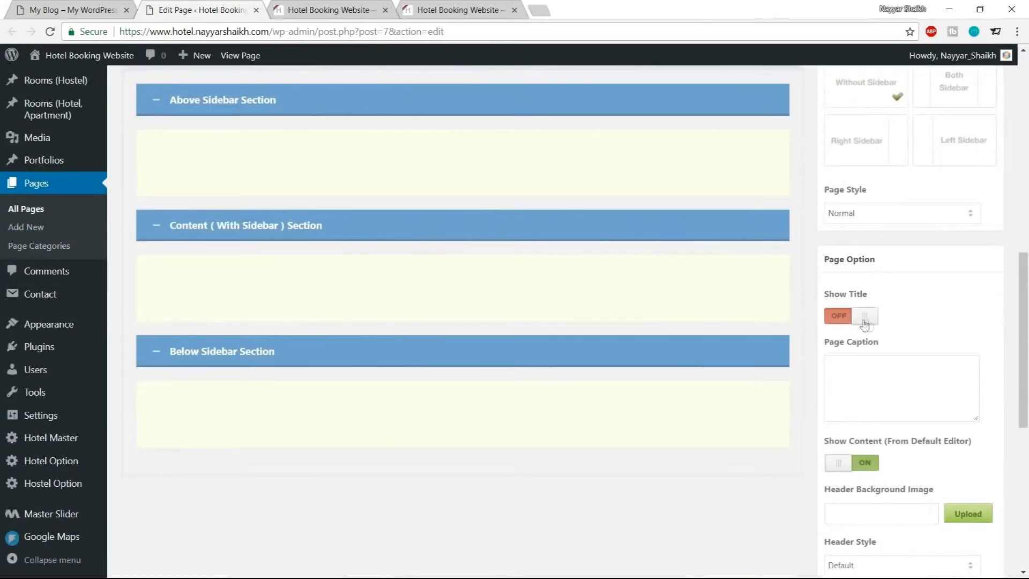
scroll(862, 345, "down", 8)
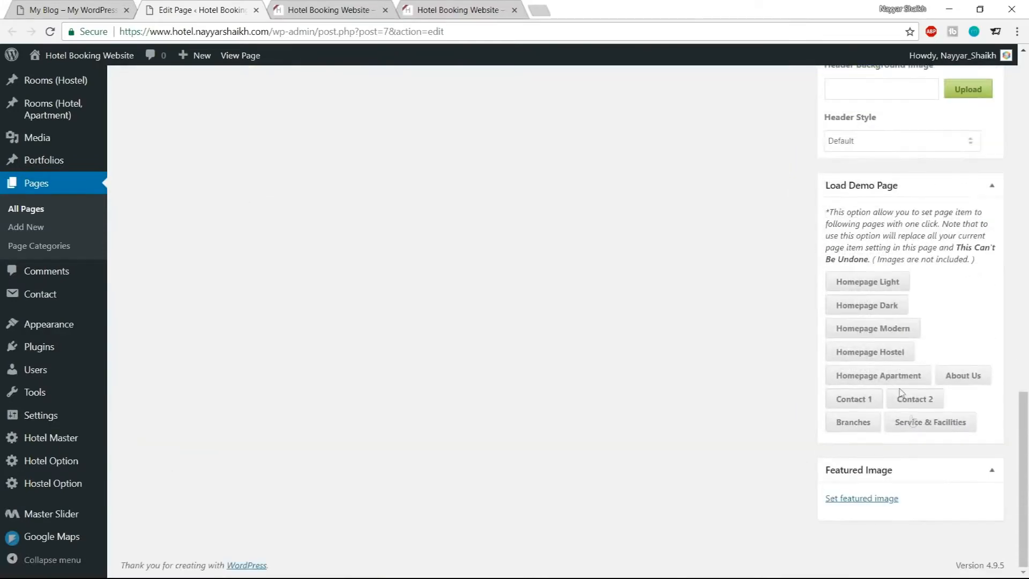
scroll(912, 416, "up", 15)
left_click(974, 248)
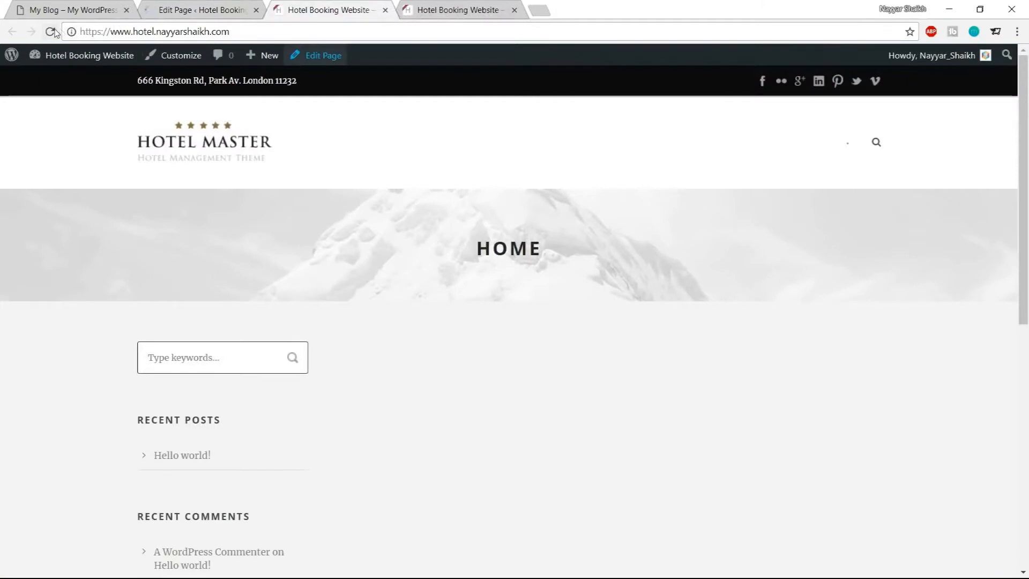
Reload the site's homepage and compare it with the demo site in the other tab
left_click(51, 32)
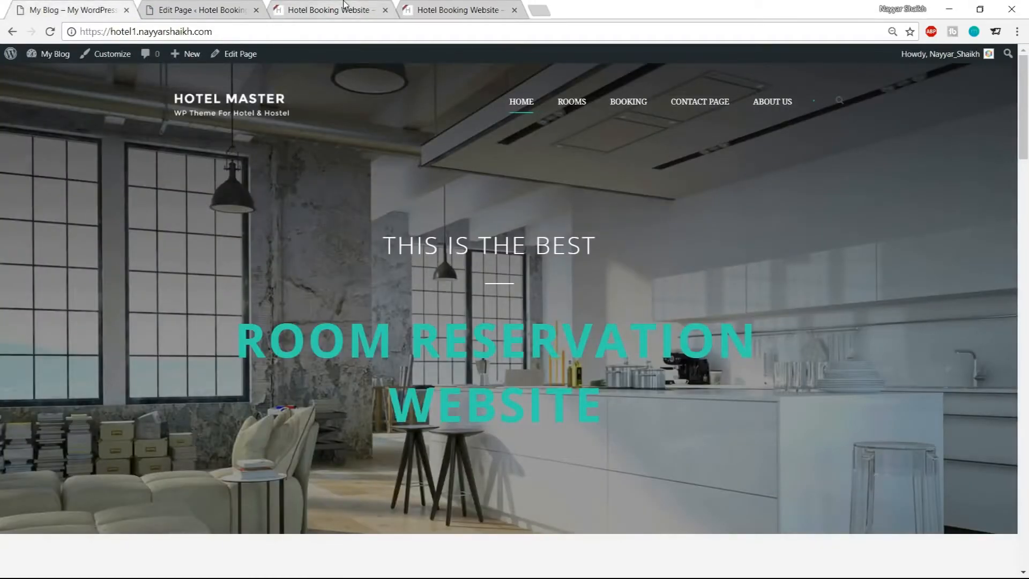
left_click(344, 5)
scroll(177, 350, "down", 3)
scroll(201, 349, "down", 3)
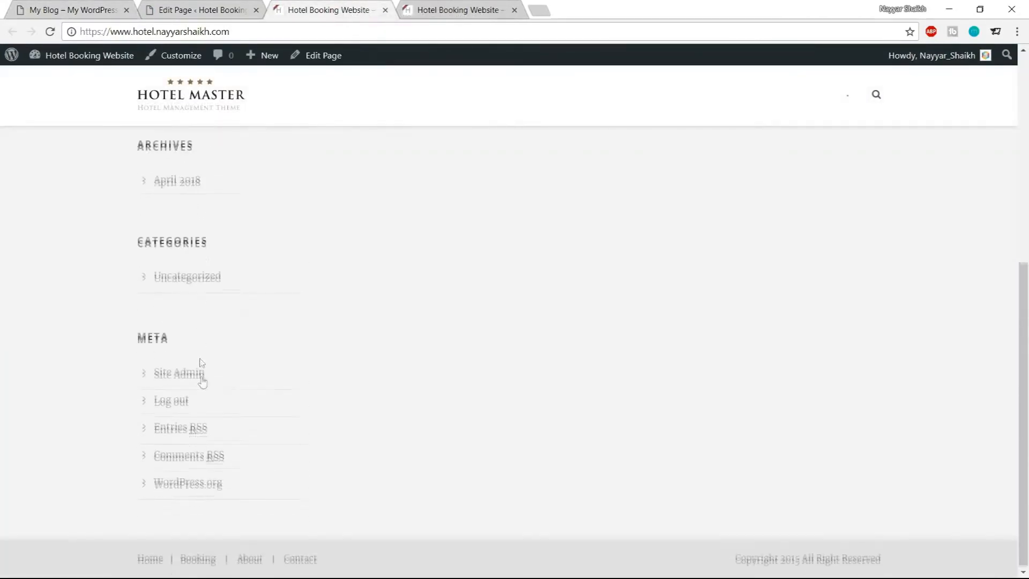
scroll(200, 361, "up", 7)
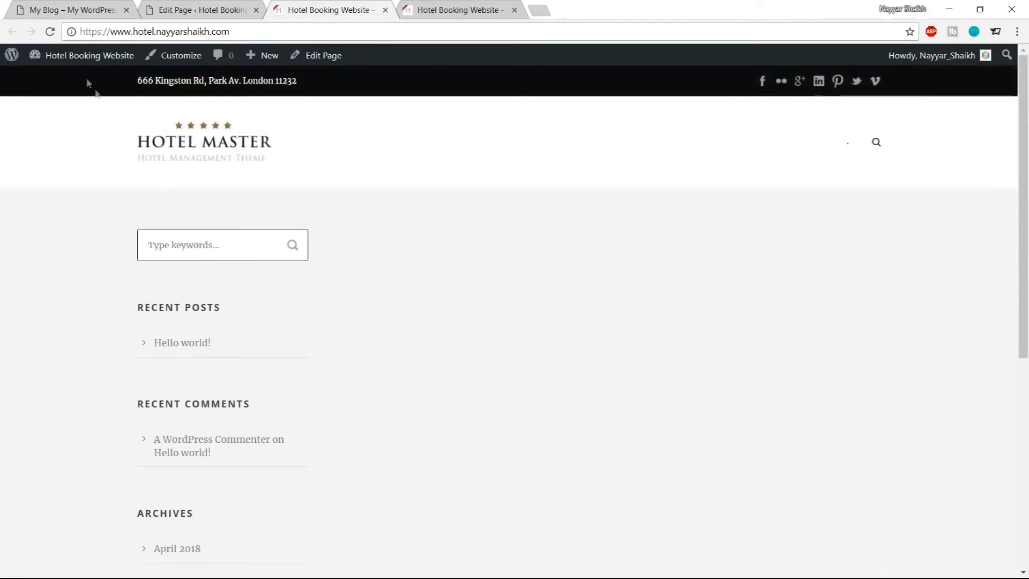
left_click(63, 5)
scroll(400, 365, "down", 5)
scroll(411, 404, "up", 5)
left_click(302, 4)
scroll(202, 393, "down", 3)
scroll(197, 280, "up", 3)
left_click(202, 8)
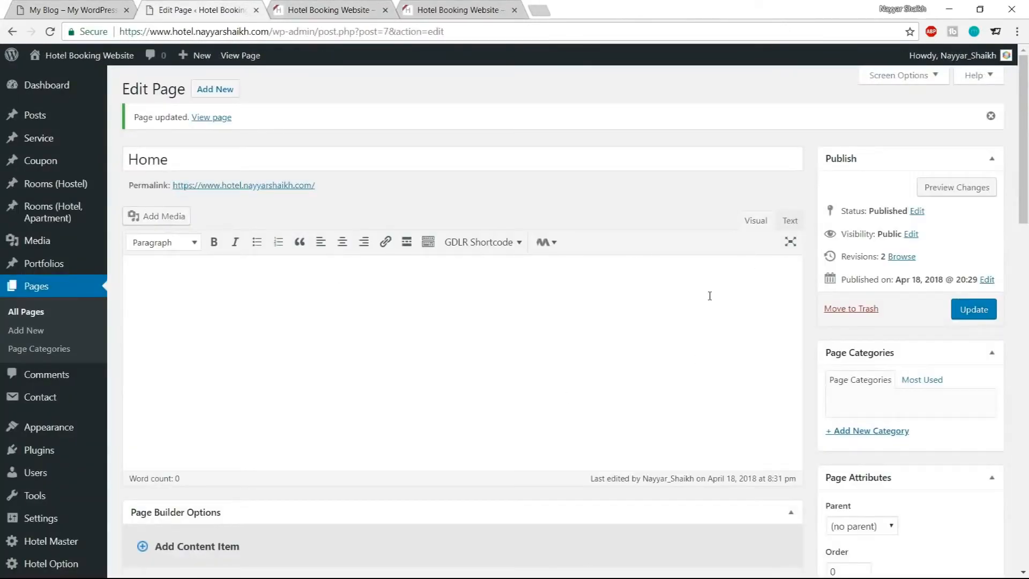
Add a Full Size Wrapper column item to the Home page's page builder
scroll(677, 413, "down", 6)
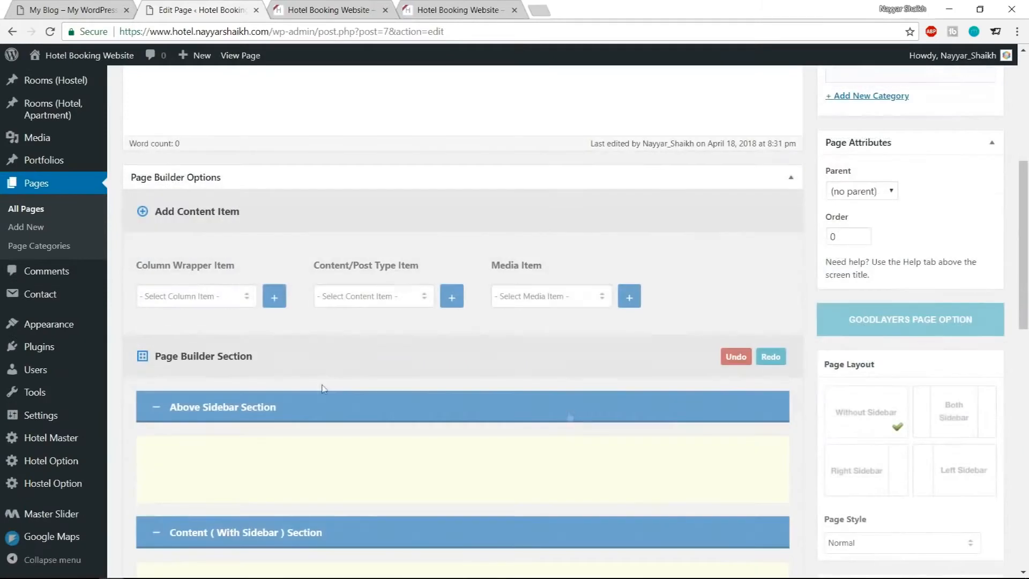
left_click(217, 301)
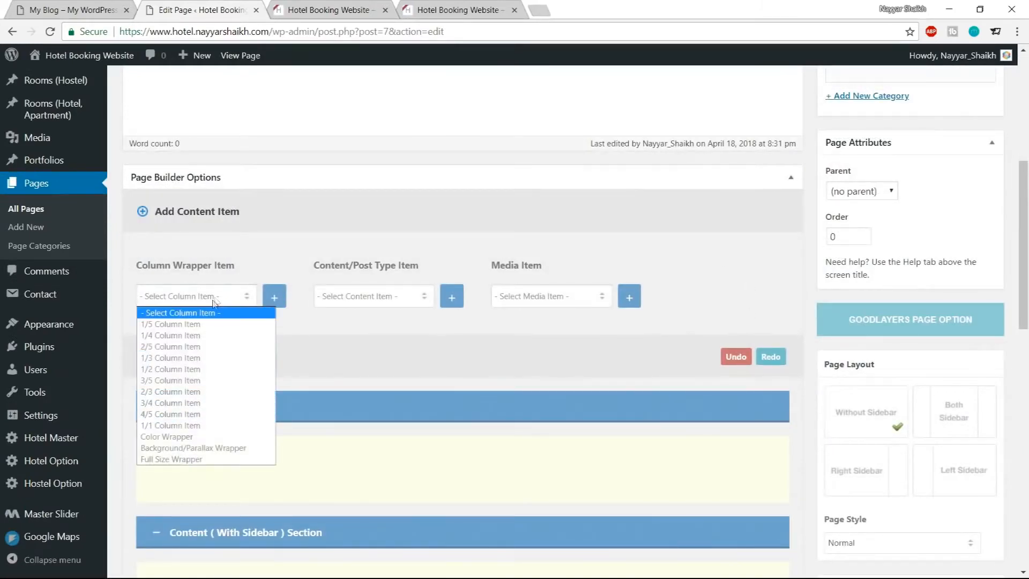
left_click(233, 261)
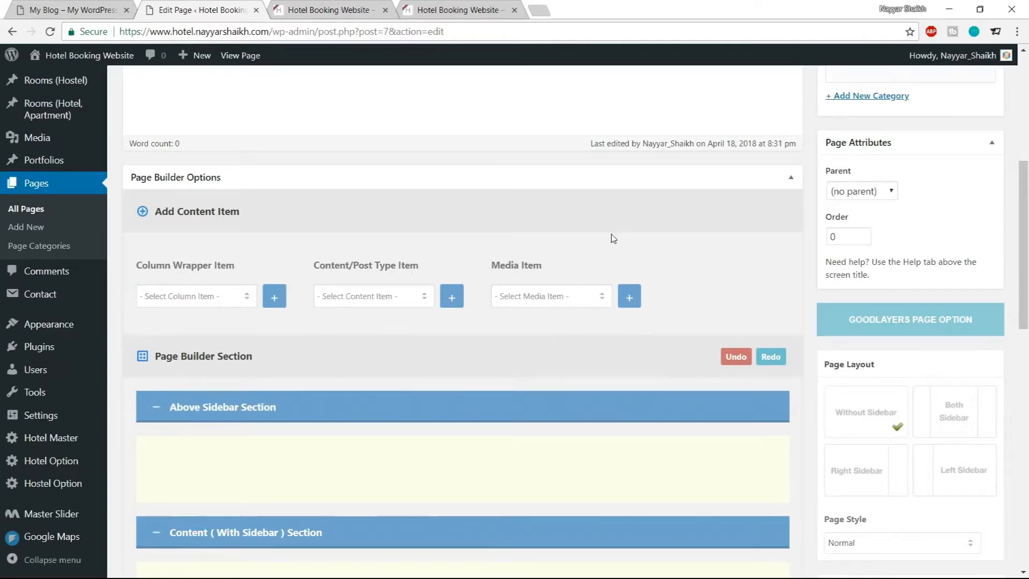
left_click(218, 301)
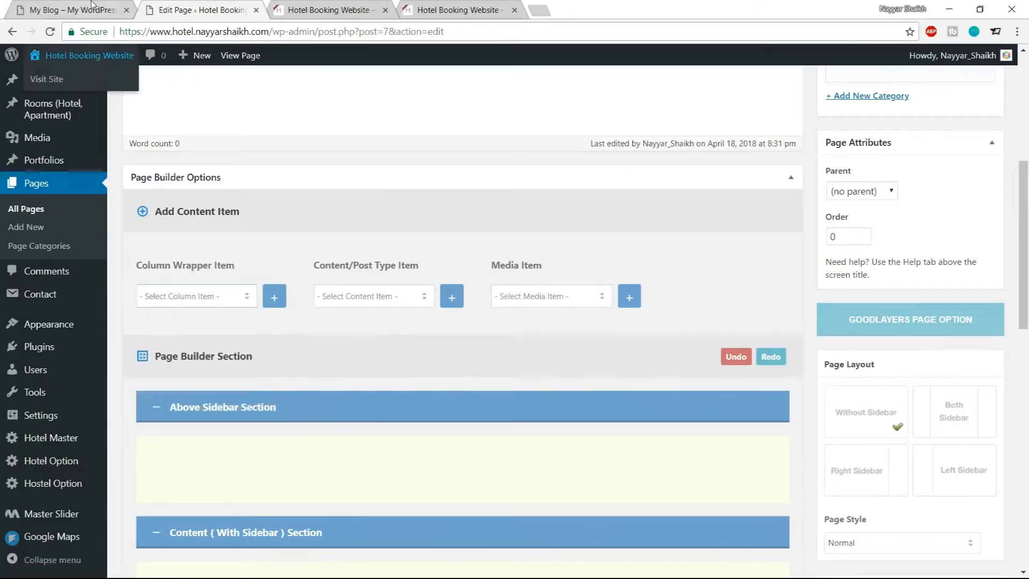
left_click(69, 9)
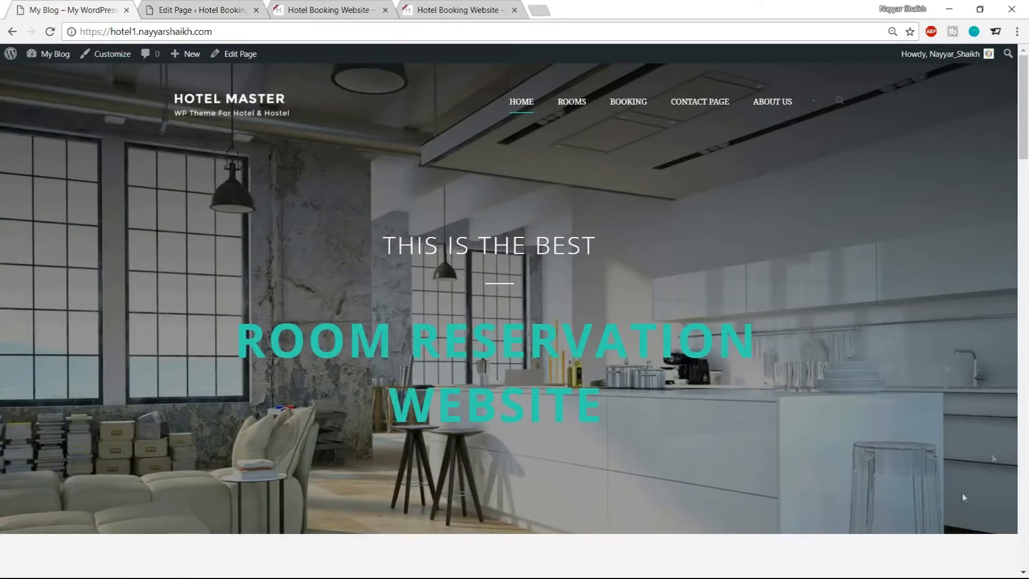
left_click(181, 8)
left_click(194, 305)
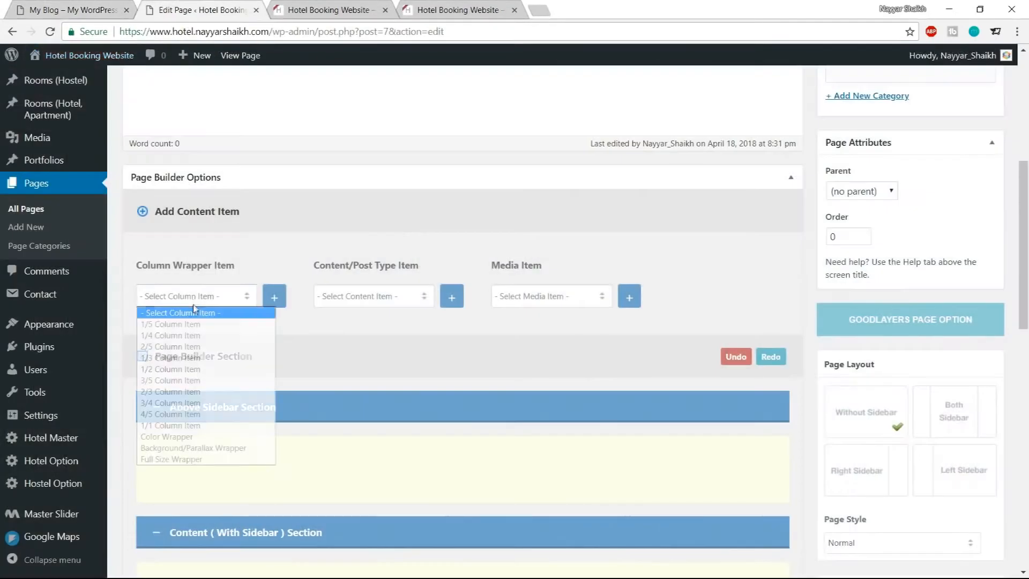
left_click(175, 460)
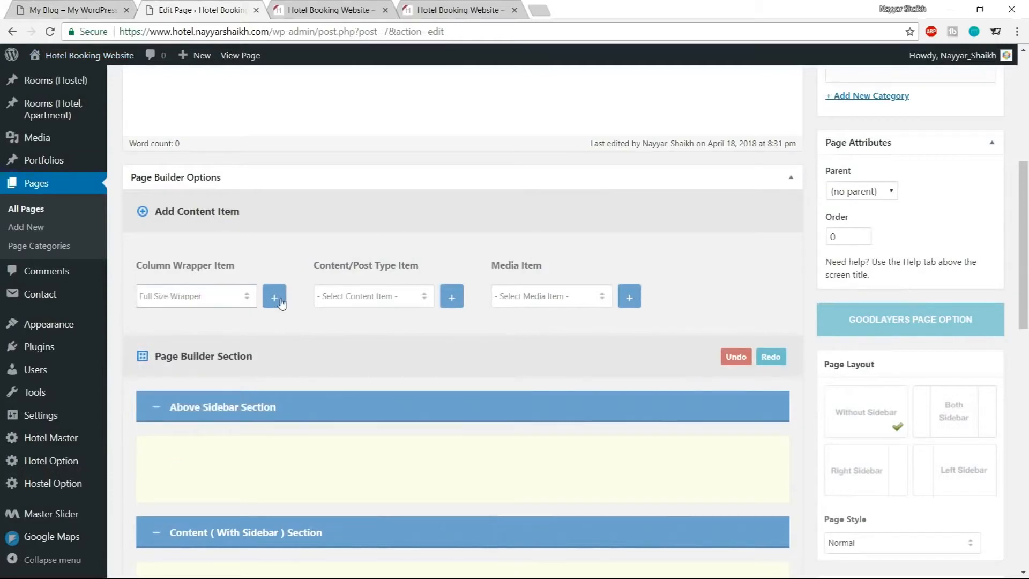
left_click(281, 303)
scroll(381, 375, "down", 6)
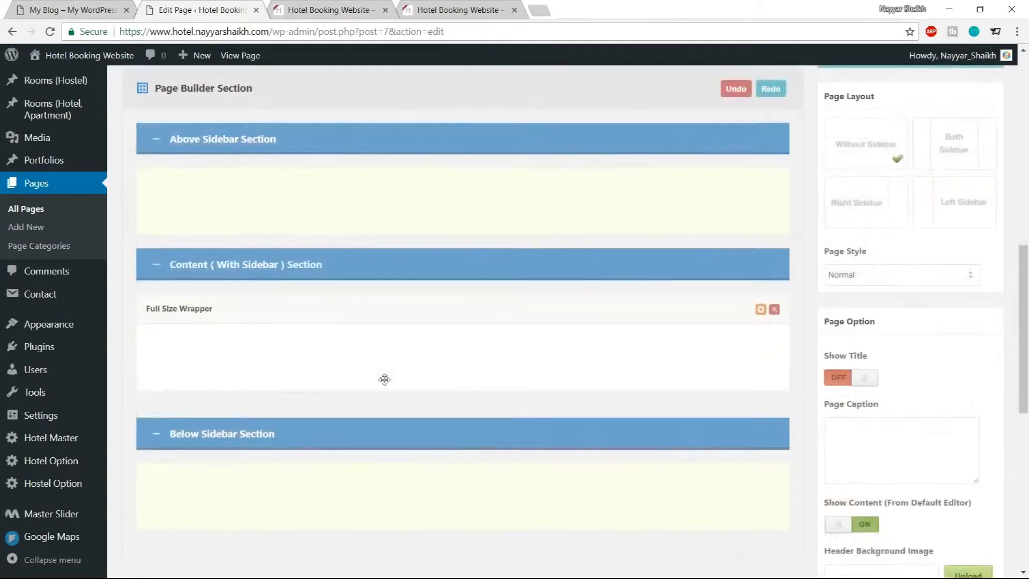
left_click(201, 236)
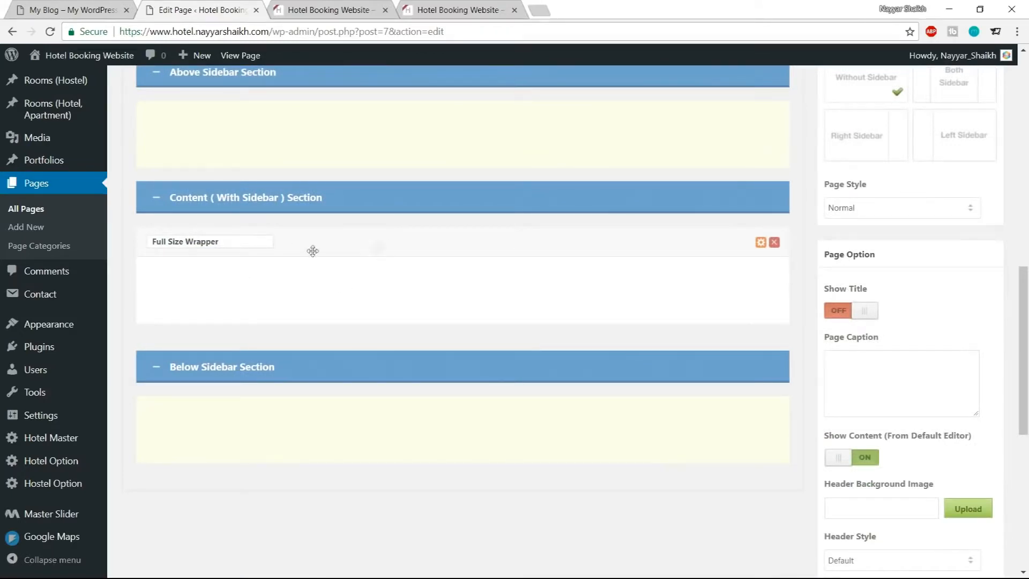
scroll(369, 268, "up", 4)
scroll(374, 310, "up", 2)
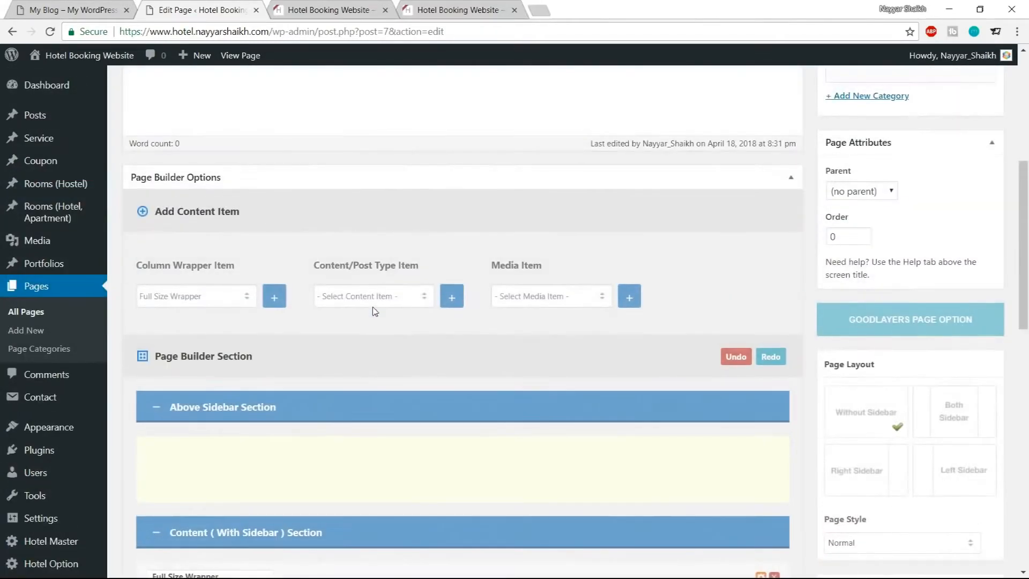
Add a Master Slider media item to the page builder and move it inside the Full Size Wrapper
left_click(55, 9)
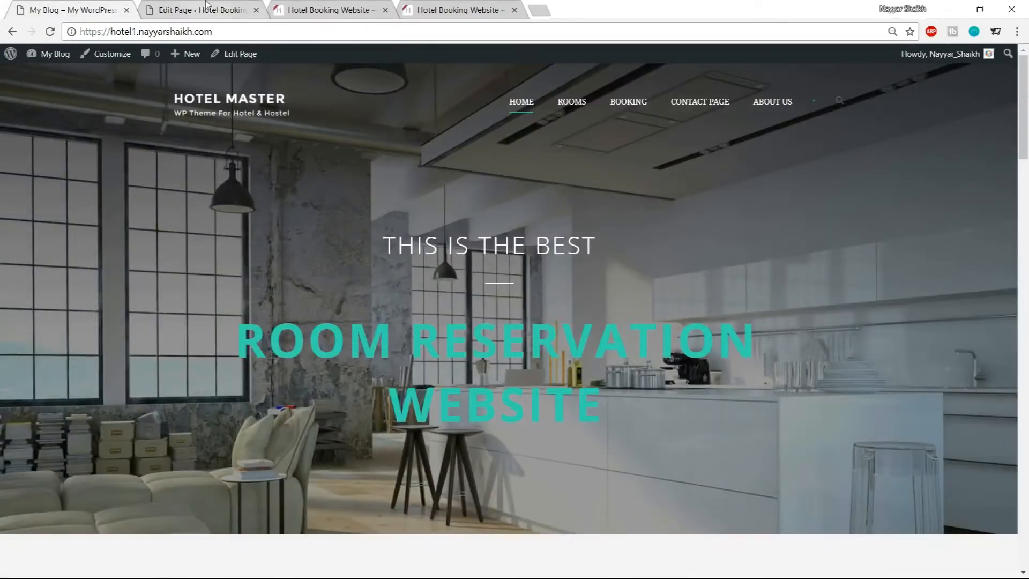
left_click(207, 8)
left_click_drag(490, 265, 563, 268)
left_click(568, 300)
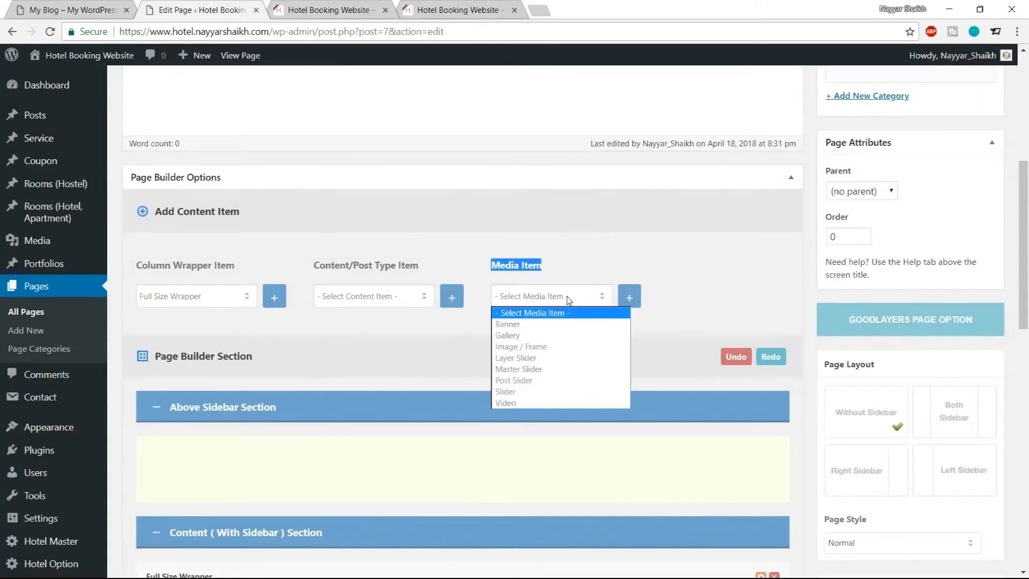
left_click(545, 370)
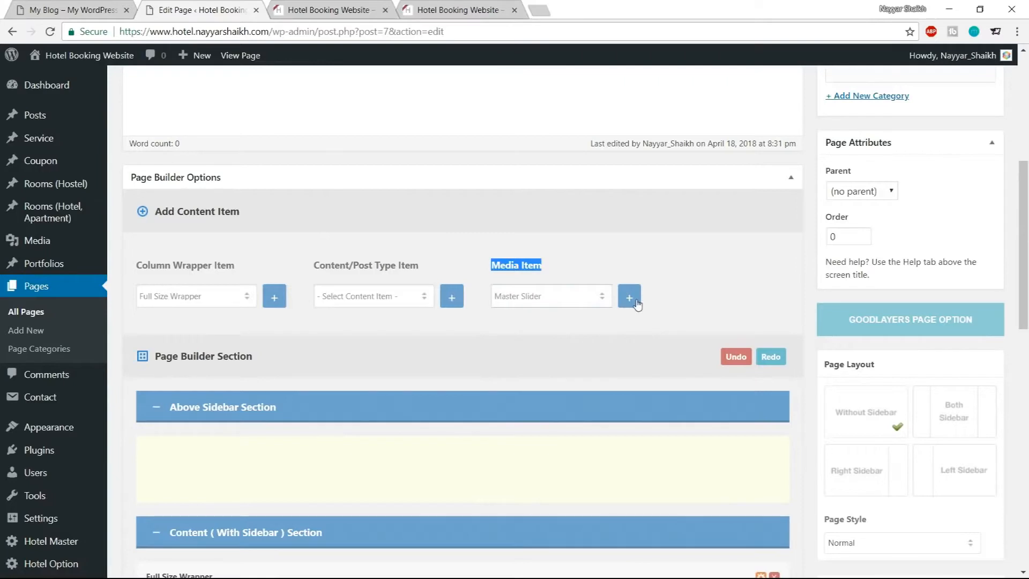
scroll(673, 346, "down", 7)
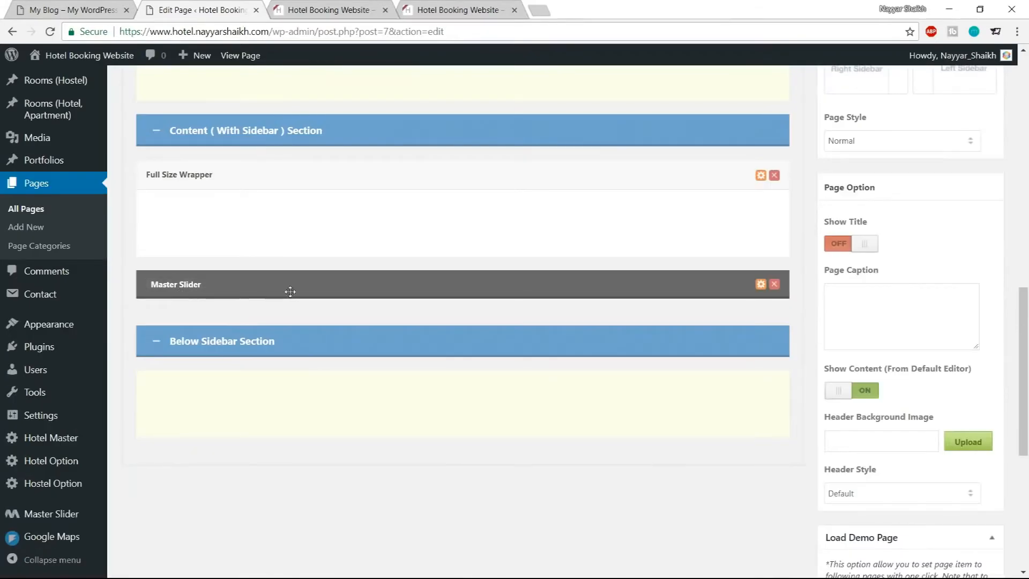
left_click_drag(304, 287, 298, 217)
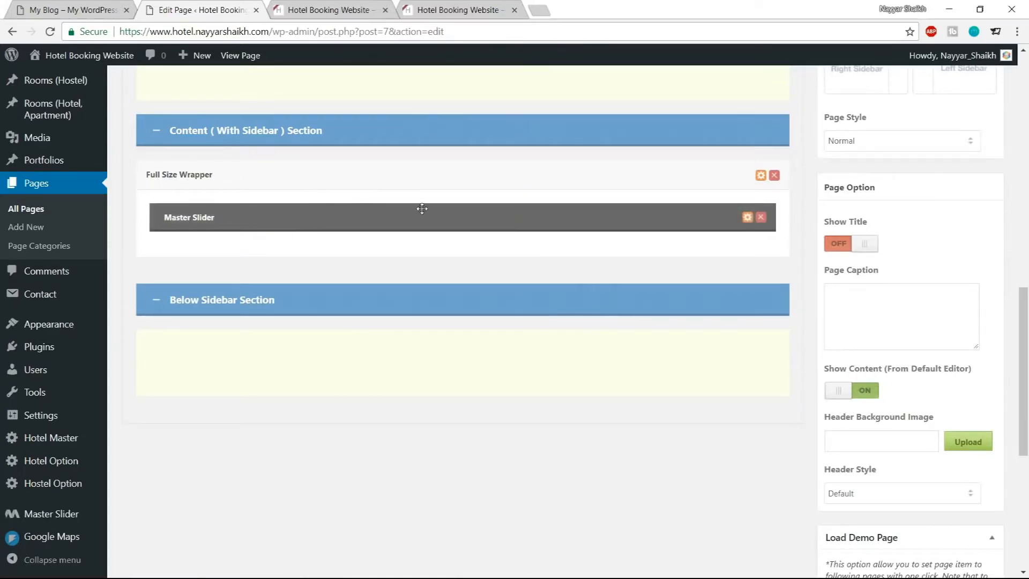
Update the Home page and reload the site's homepage in the other tab
scroll(429, 361, "up", 9)
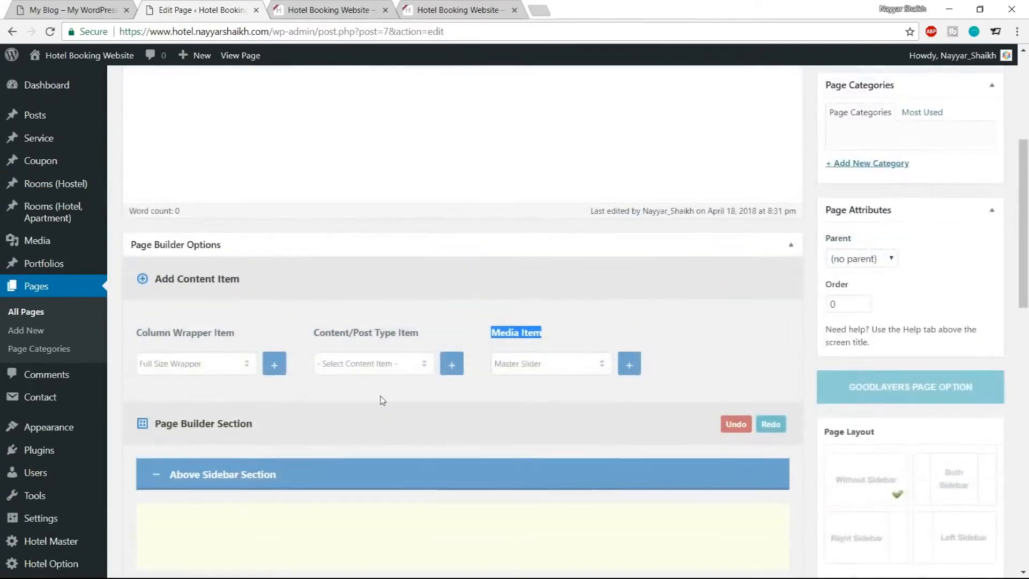
scroll(383, 401, "up", 5)
left_click(984, 314)
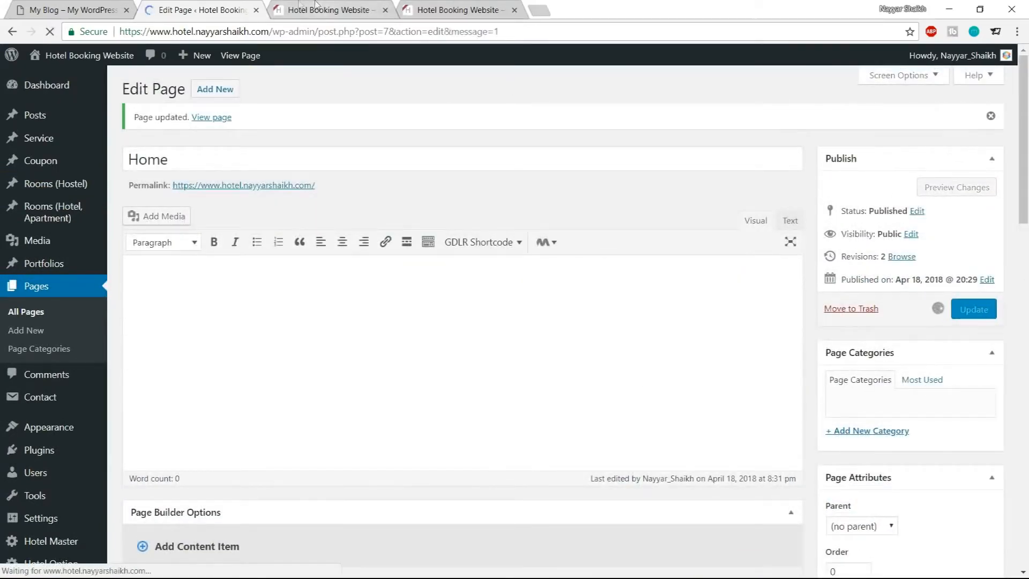
left_click(295, 10)
left_click(52, 32)
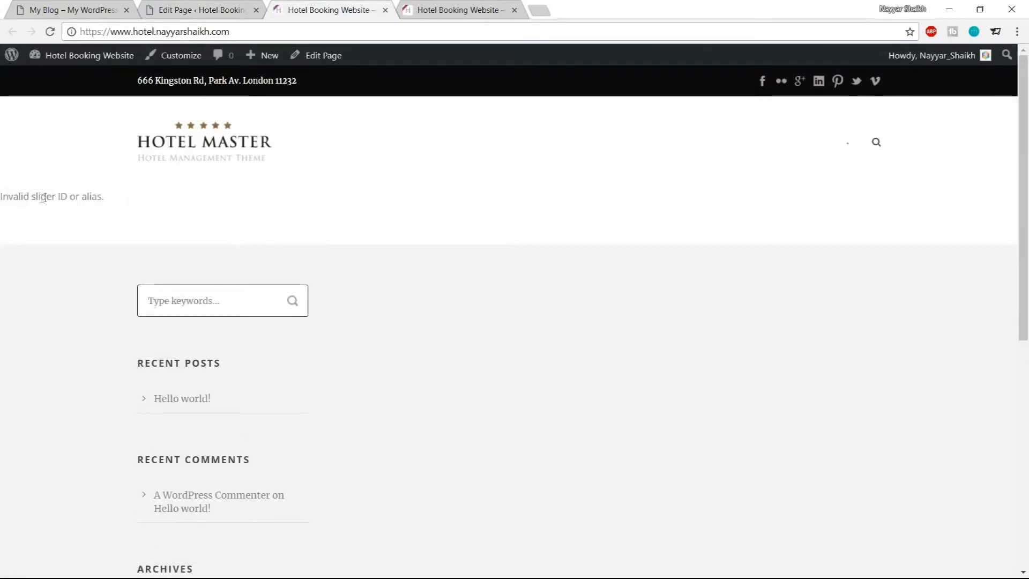
Set the Master Slider item's slider type to Slider-1 and save the item options
left_click_drag(8, 199, 105, 198)
left_click(201, 10)
scroll(549, 290, "down", 12)
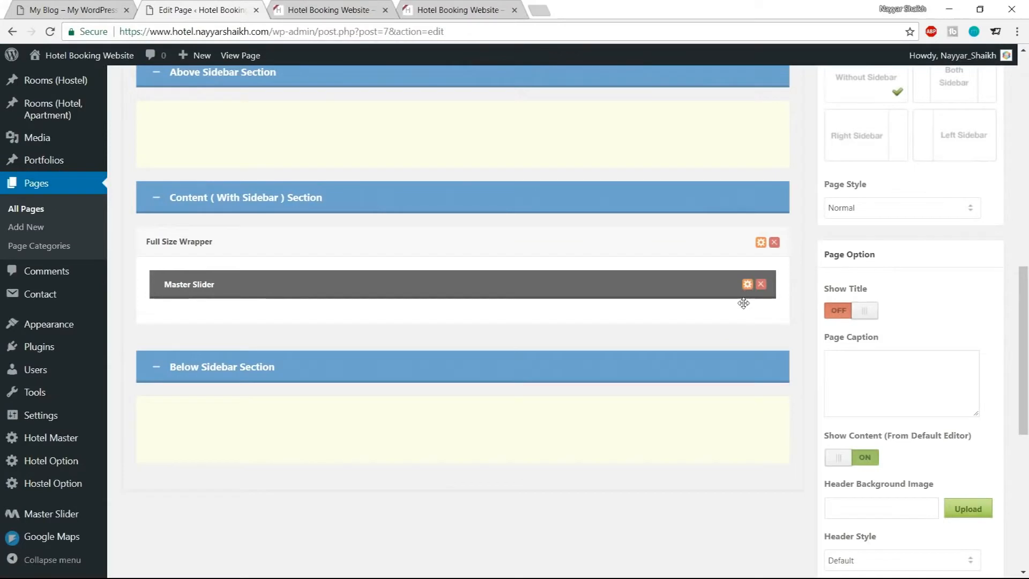
left_click(747, 285)
left_click(363, 183)
left_click(337, 199)
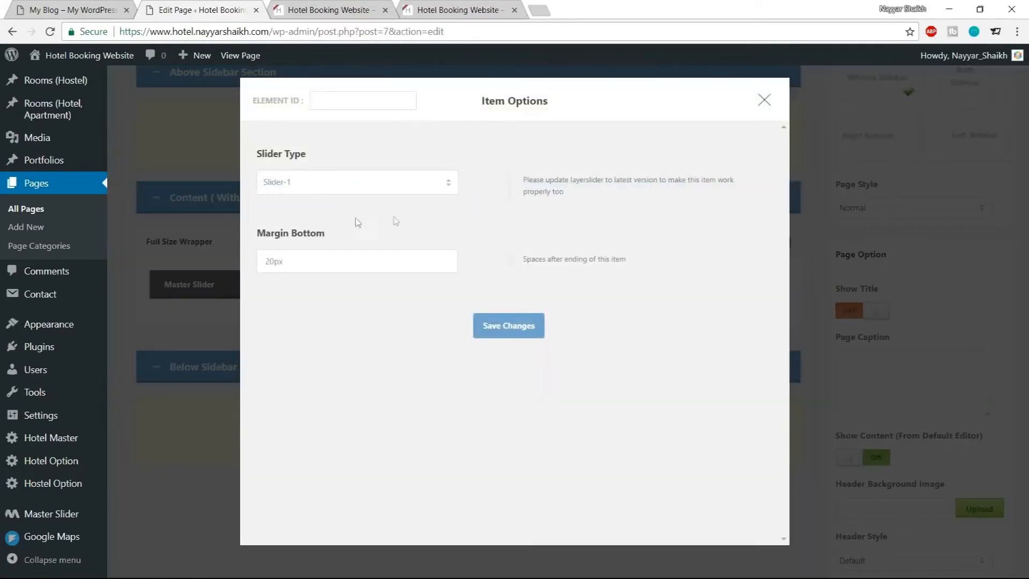
left_click(524, 340)
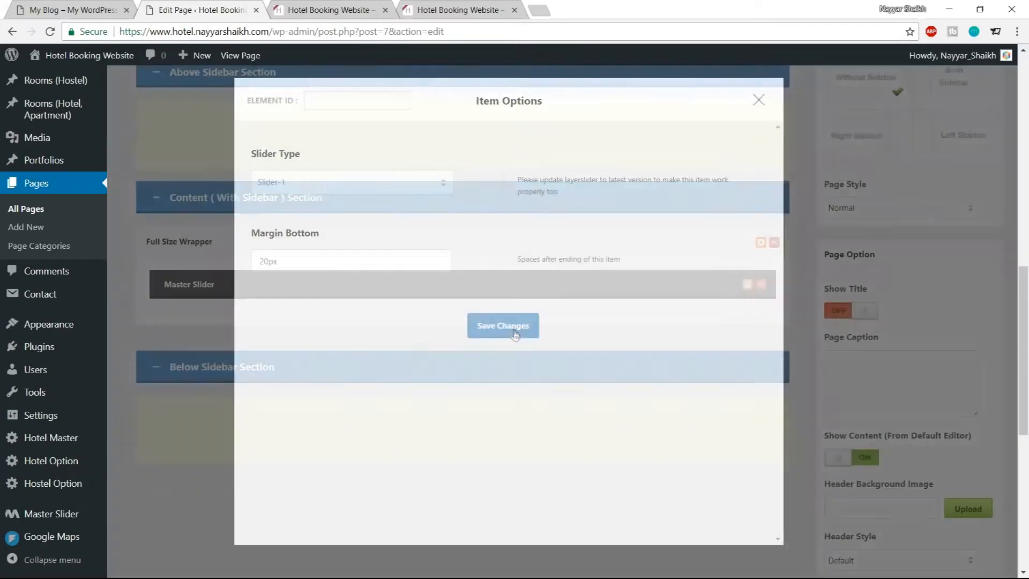
Update the Home page again and reload the homepage to preview the slider
scroll(551, 408, "up", 10)
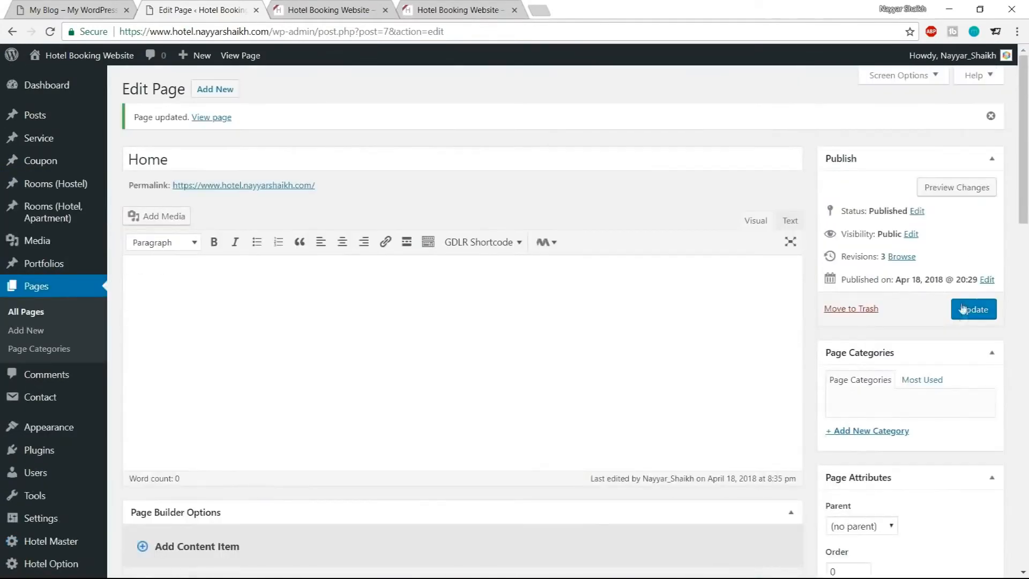
left_click(966, 310)
left_click(303, 10)
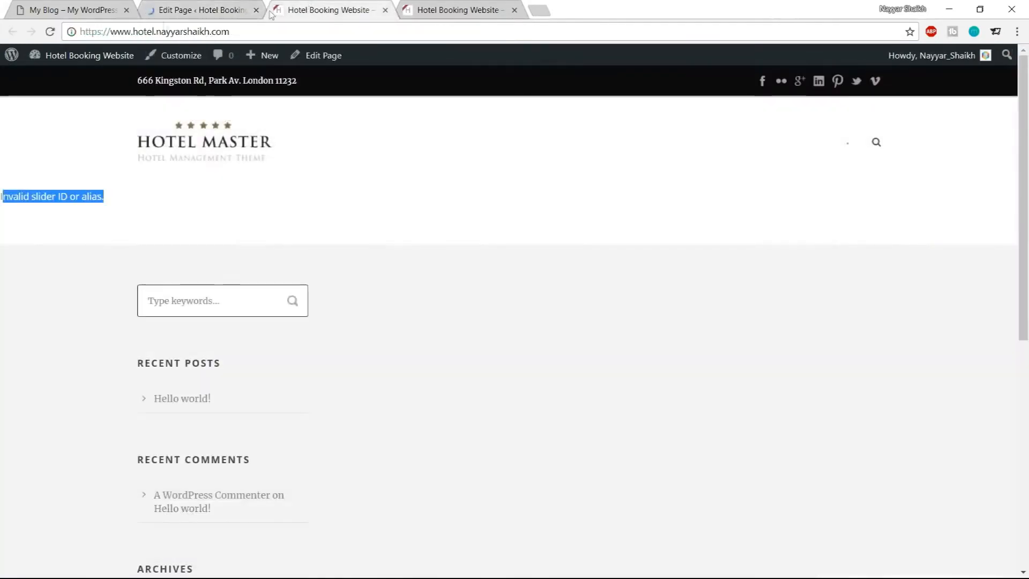
left_click(50, 30)
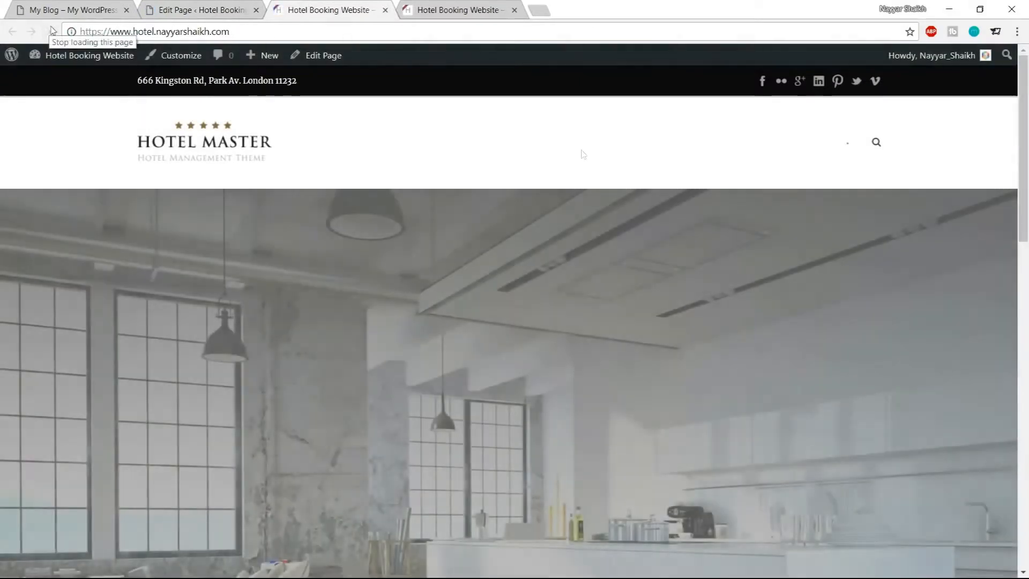
Scroll through the homepage slider and compare it with the demo site's slider
scroll(660, 349, "down", 3)
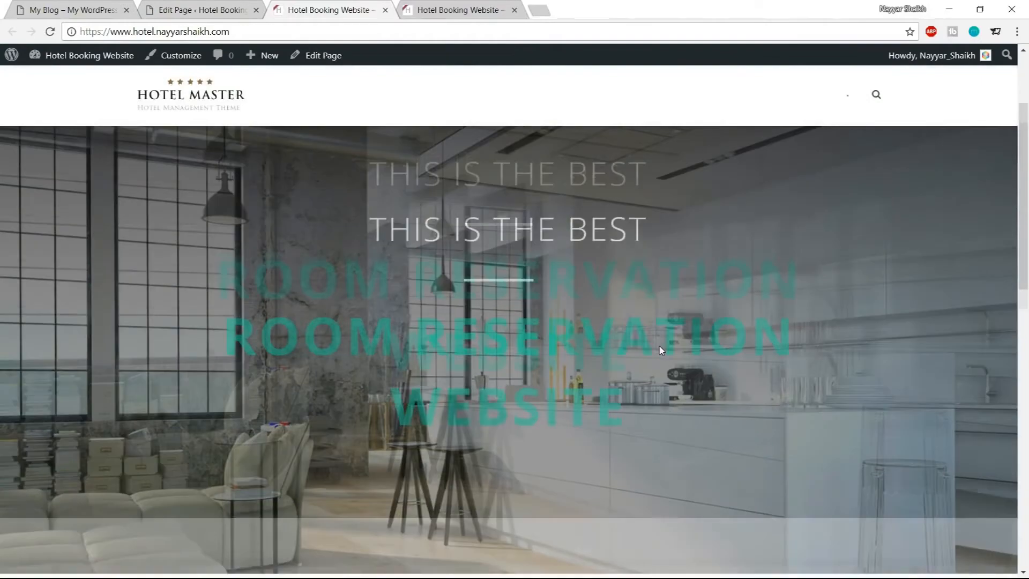
scroll(662, 348, "down", 1)
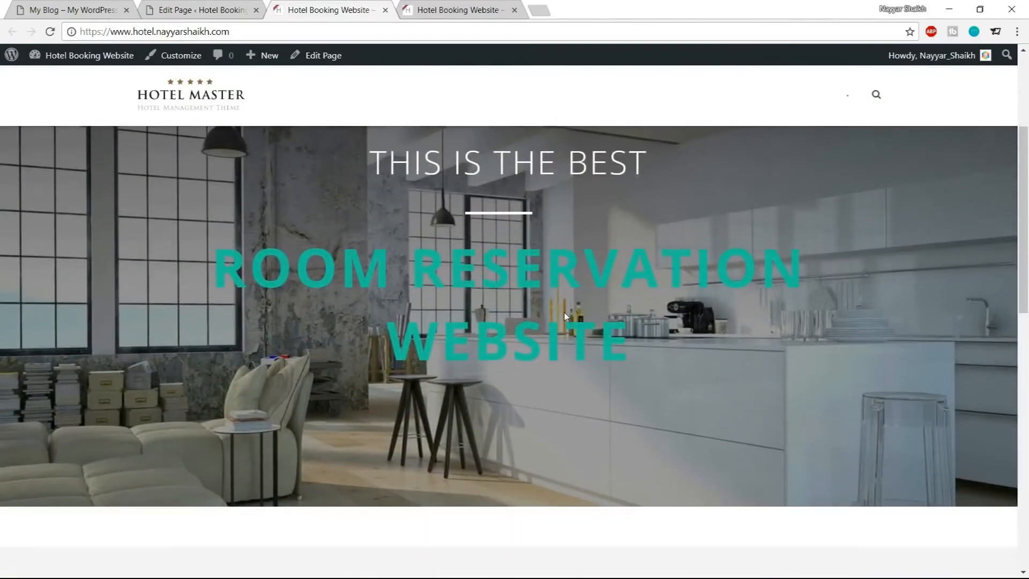
scroll(585, 320, "down", 2)
scroll(564, 317, "up", 6)
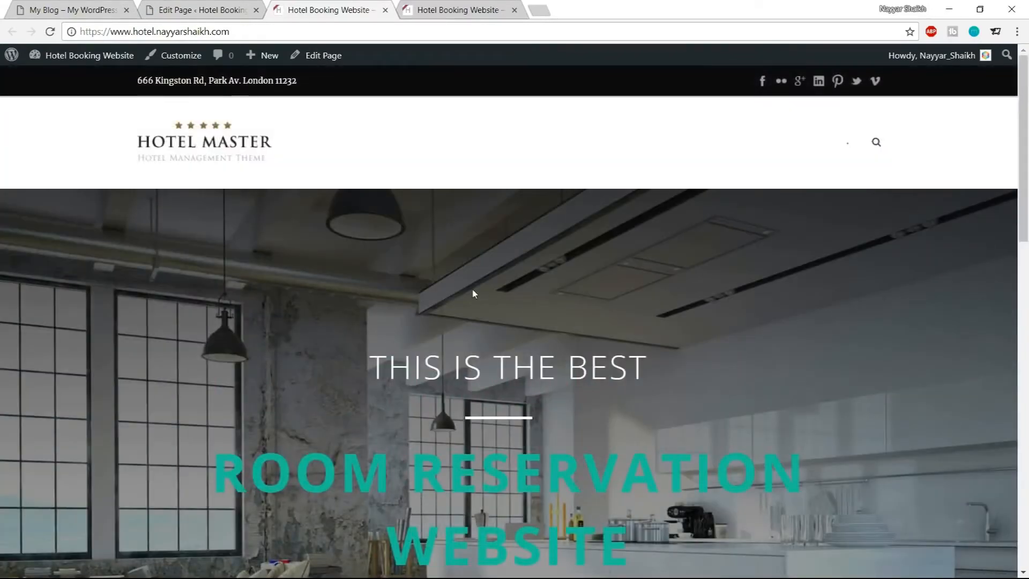
key("ctrl+1")
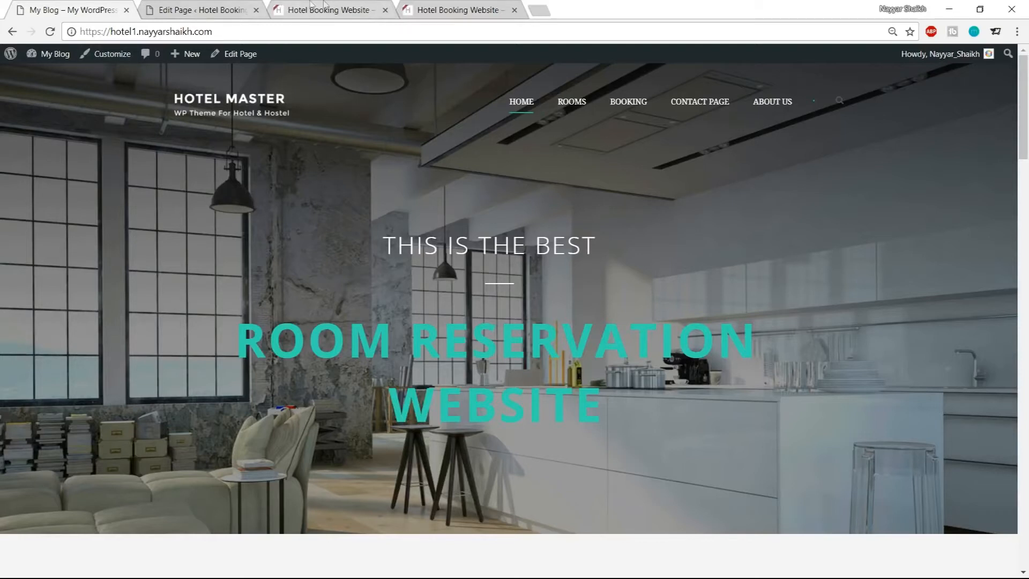
left_click(325, 7)
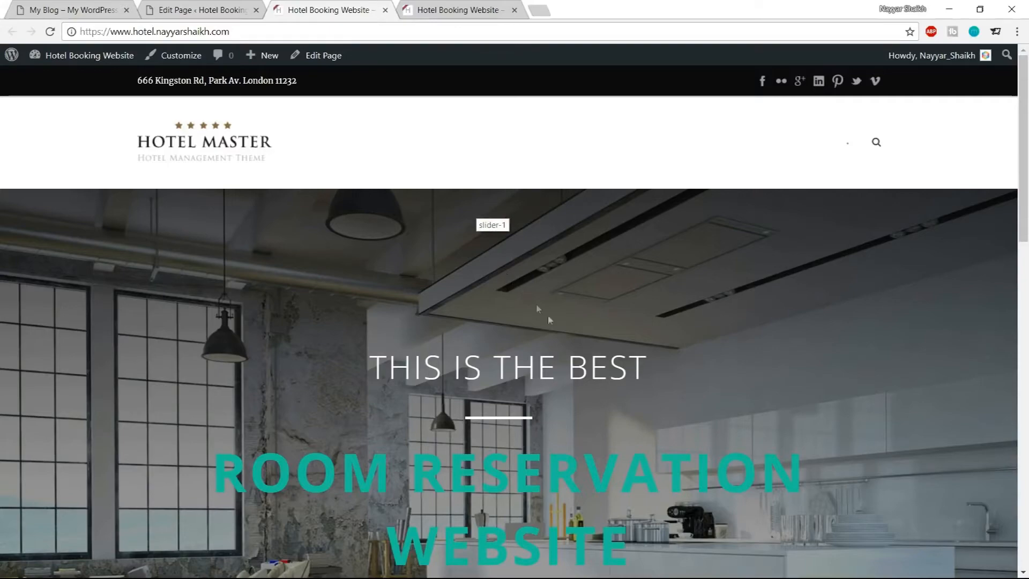
Examine the demo site's Check Availability and Our Apartments sections below the slider
left_click(80, 10)
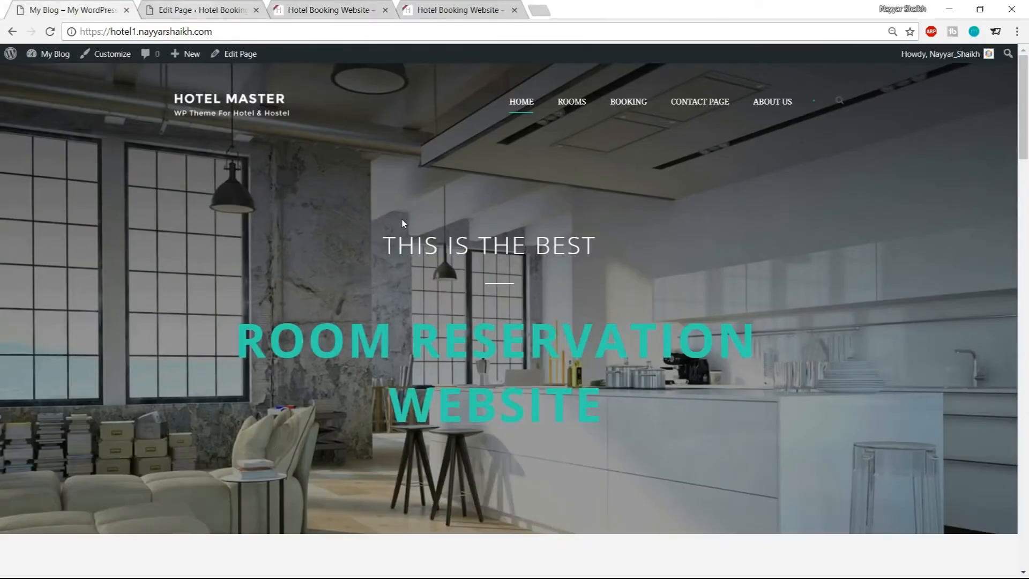
scroll(437, 298, "down", 6)
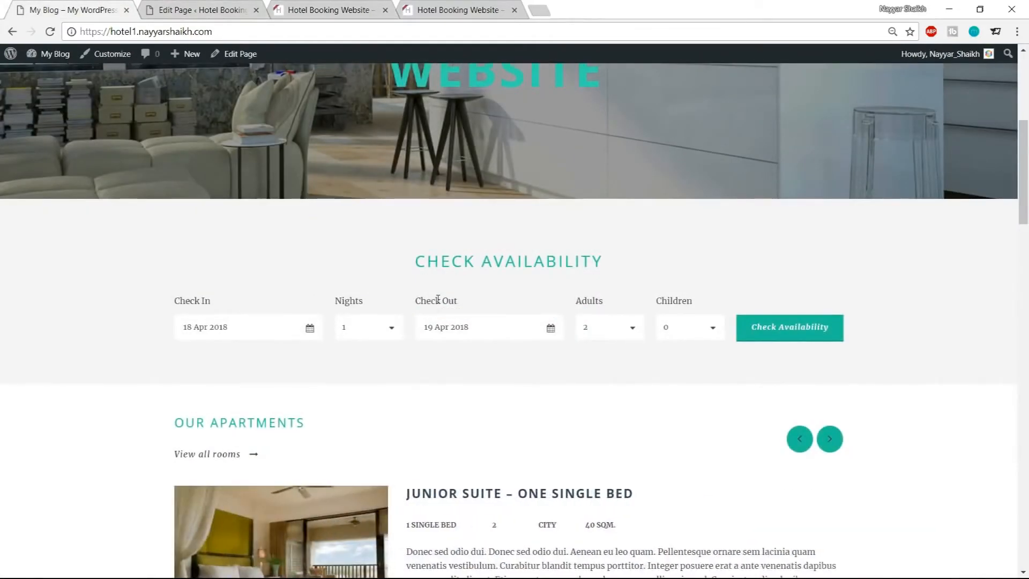
scroll(438, 299, "up", 6)
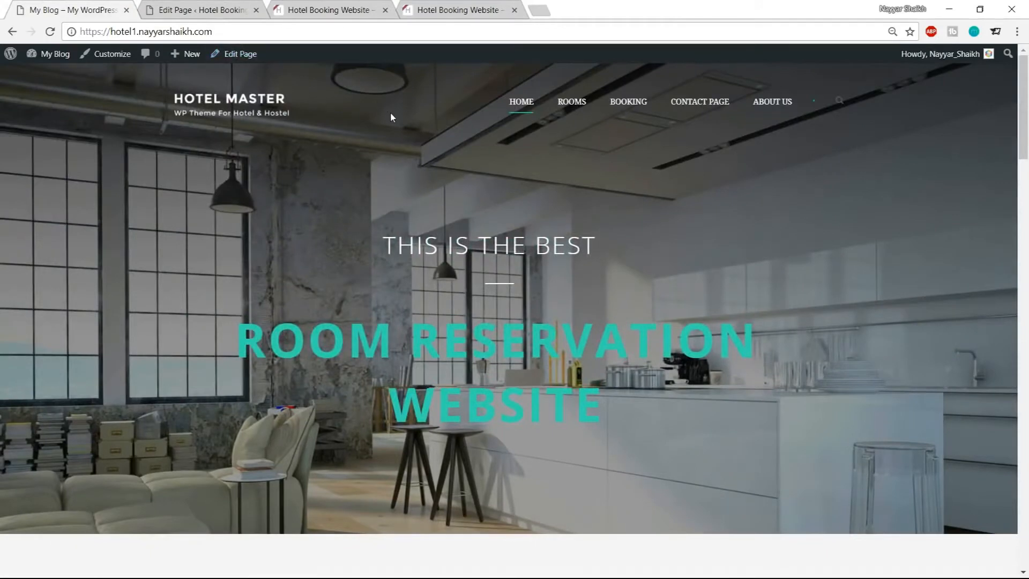
scroll(418, 211, "down", 6)
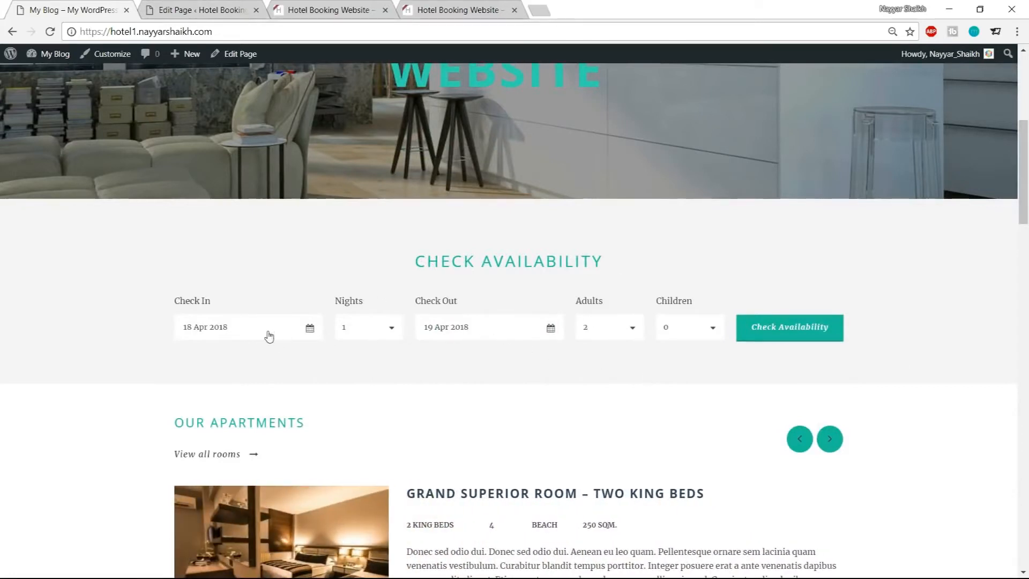
left_click(269, 336)
left_click(329, 297)
left_click(220, 10)
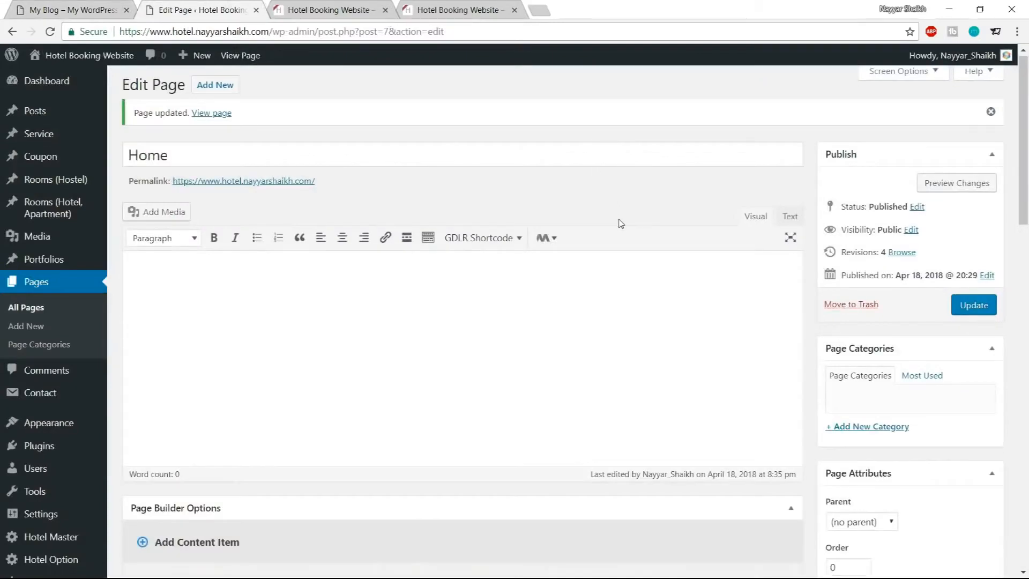
scroll(620, 223, "down", 8)
left_click(110, 6)
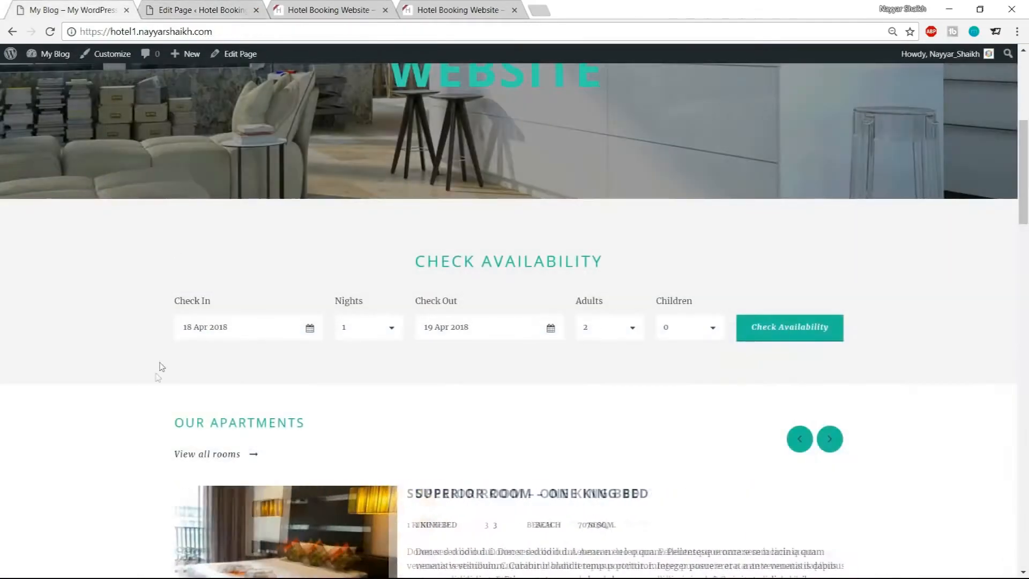
scroll(127, 363, "down", 1)
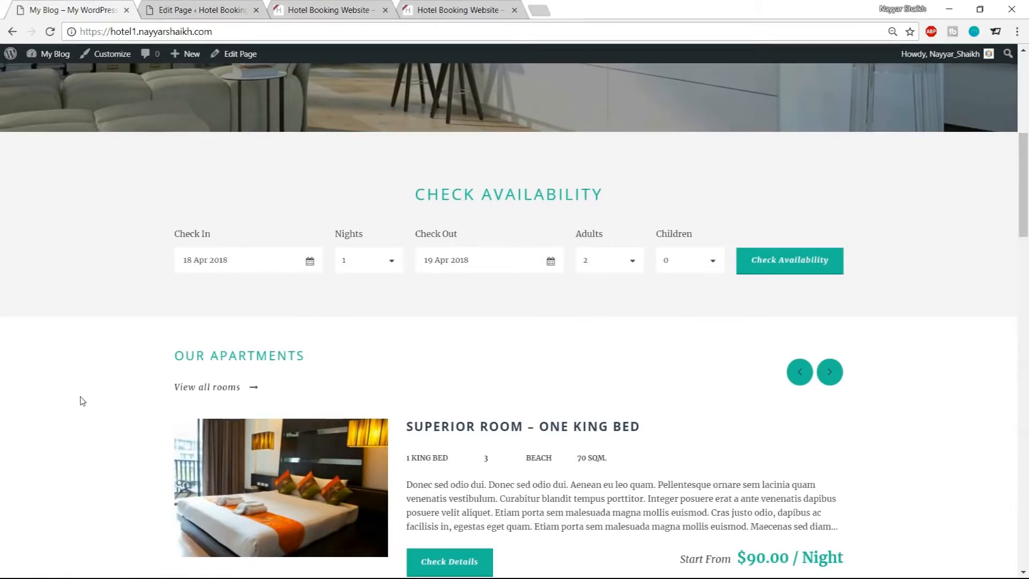
left_click_drag(177, 356, 339, 363)
left_click(98, 359)
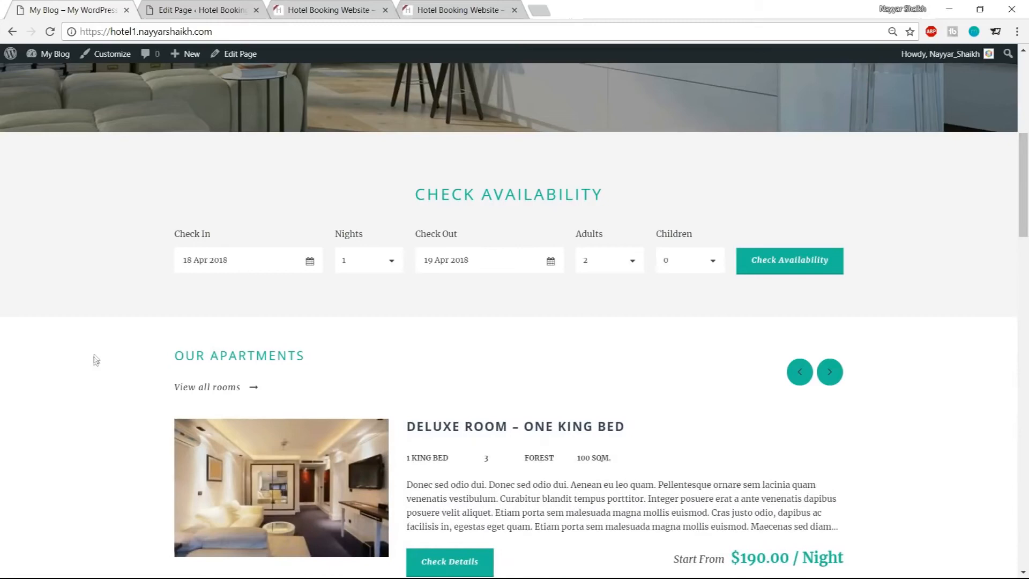
scroll(314, 211, "up", 1)
left_click_drag(415, 261, 570, 262)
left_click(531, 259)
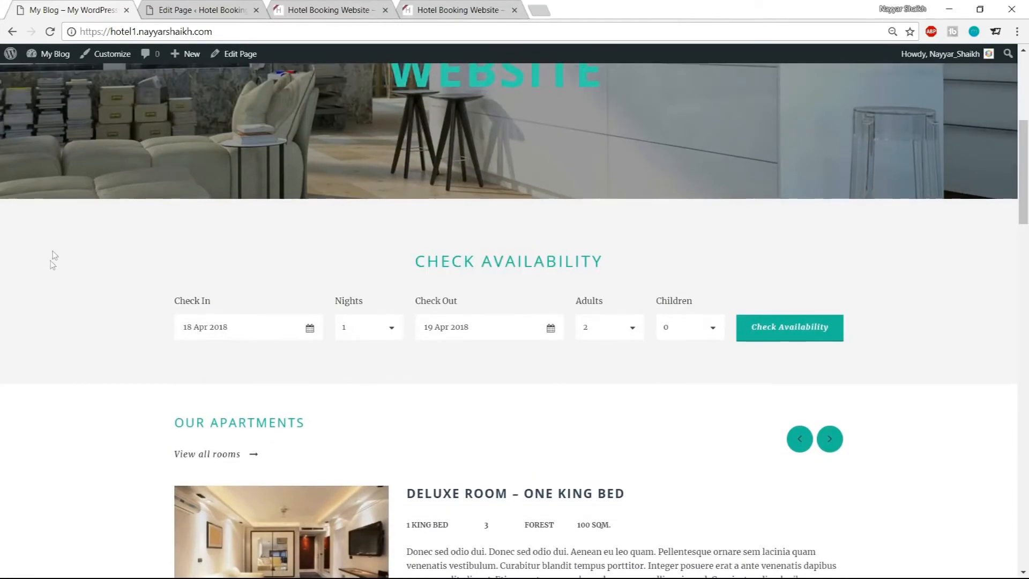
Add a Color Wrapper column item below the Full Size Wrapper in the page builder
left_click(172, 11)
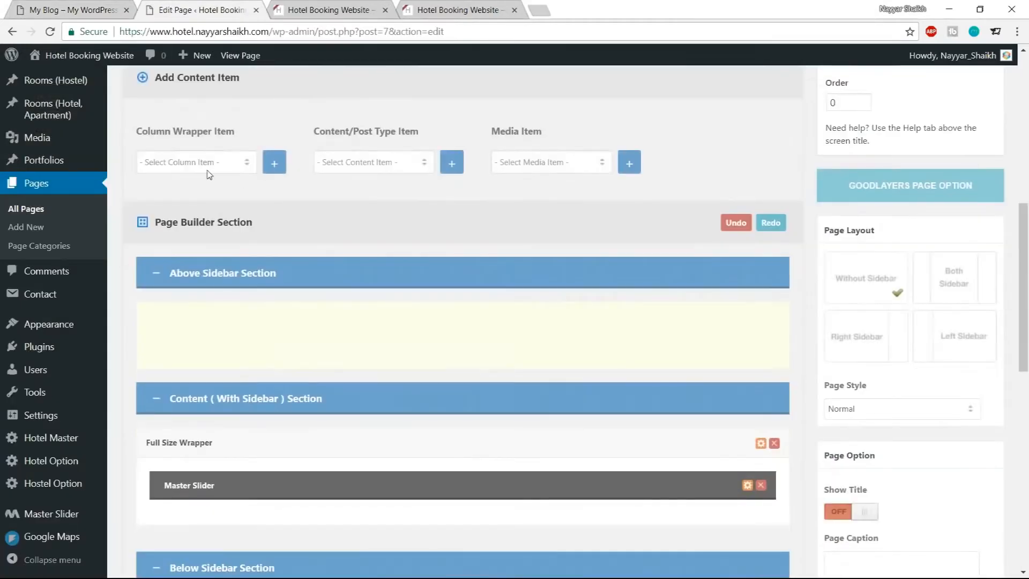
left_click(209, 174)
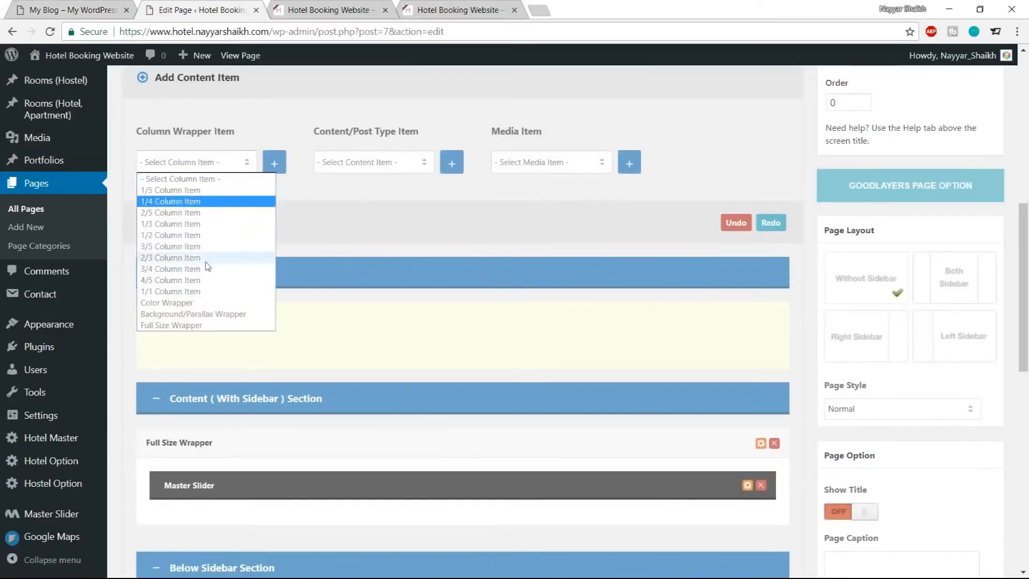
left_click(193, 300)
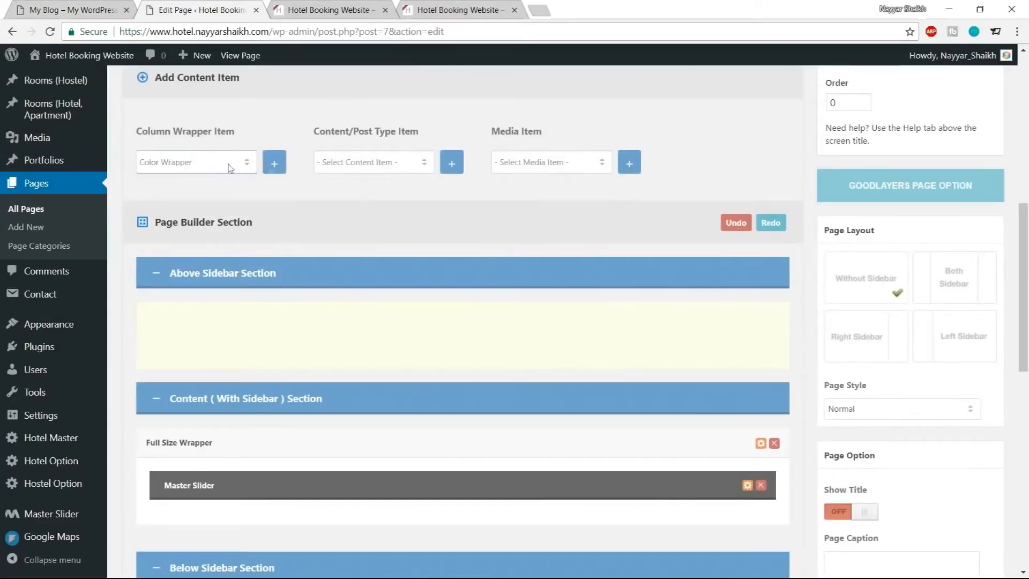
left_click(274, 163)
scroll(322, 322, "down", 5)
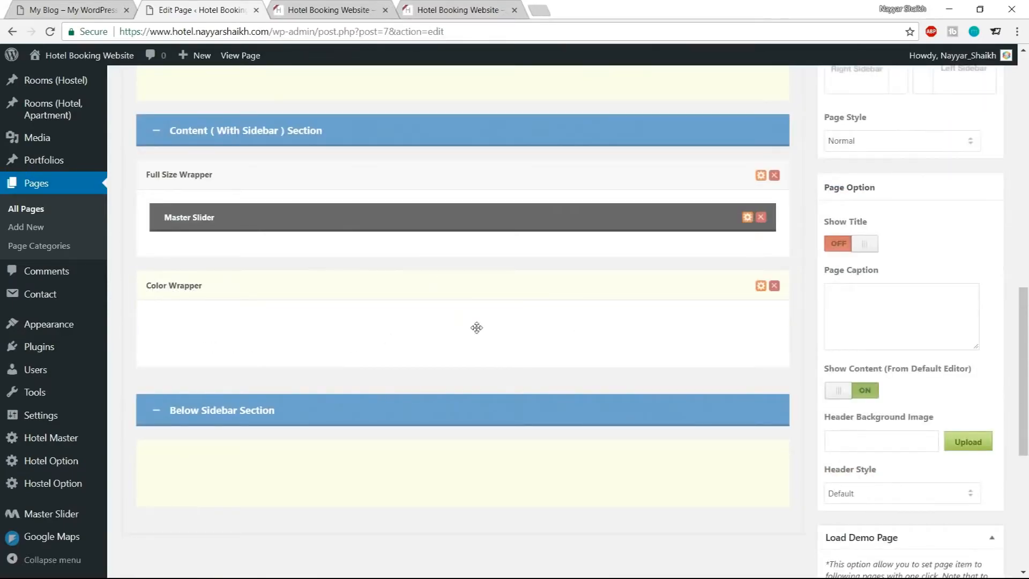
scroll(334, 329, "up", 5)
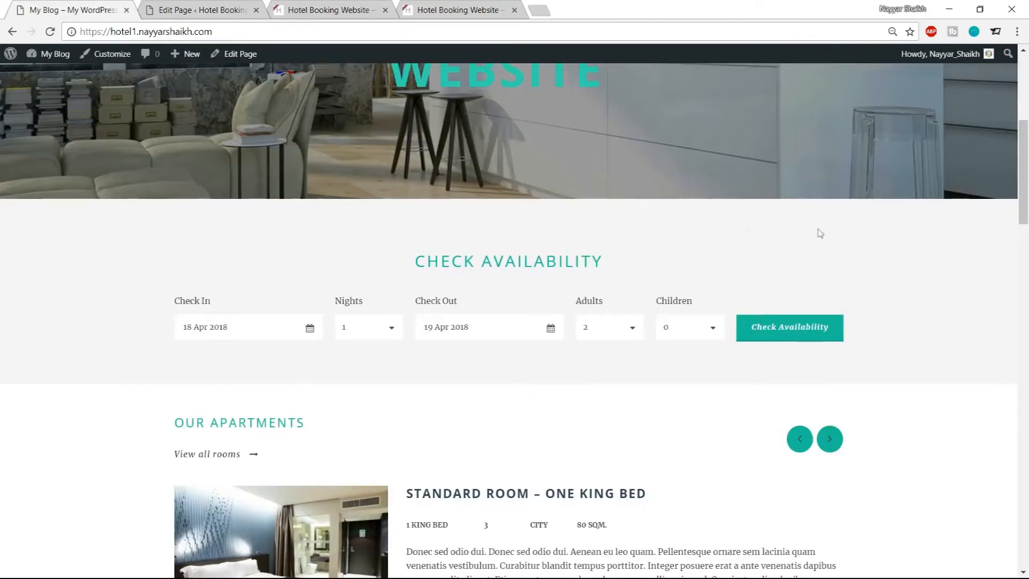
Add a Hotel & Apartment Room Availability content item to the page builder
left_click(238, 6)
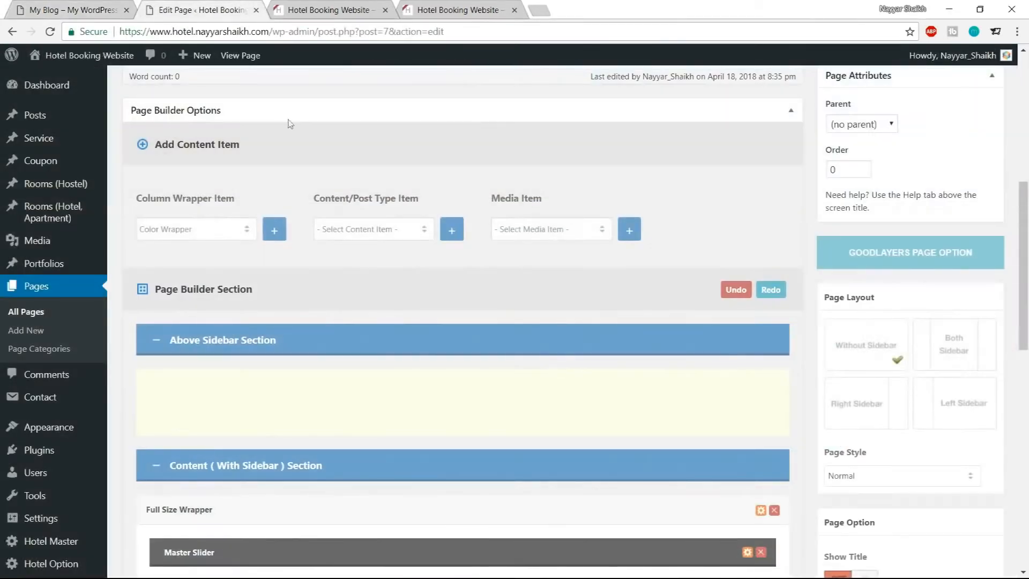
left_click_drag(364, 199, 430, 190)
left_click(434, 185)
left_click(383, 230)
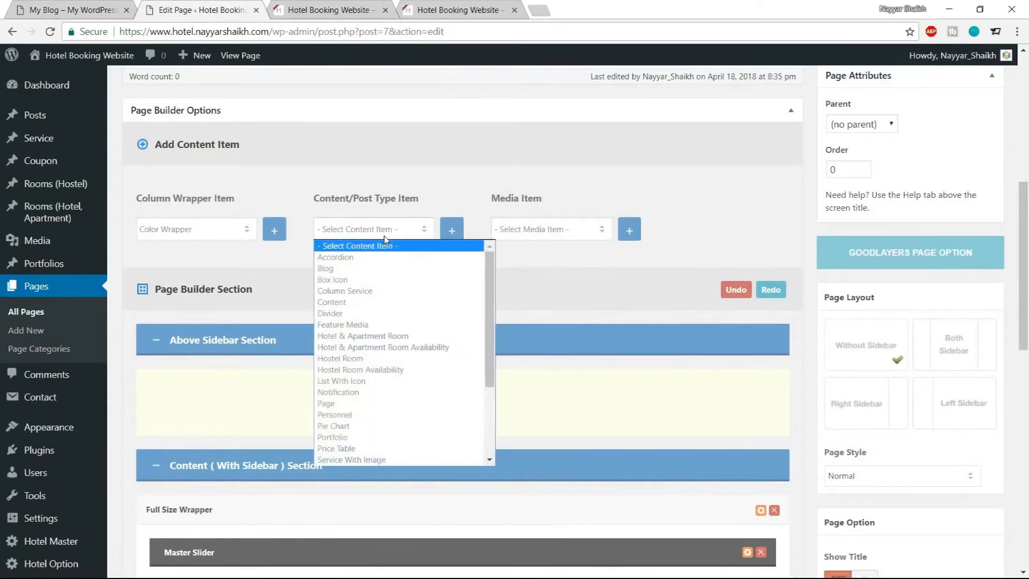
left_click(398, 348)
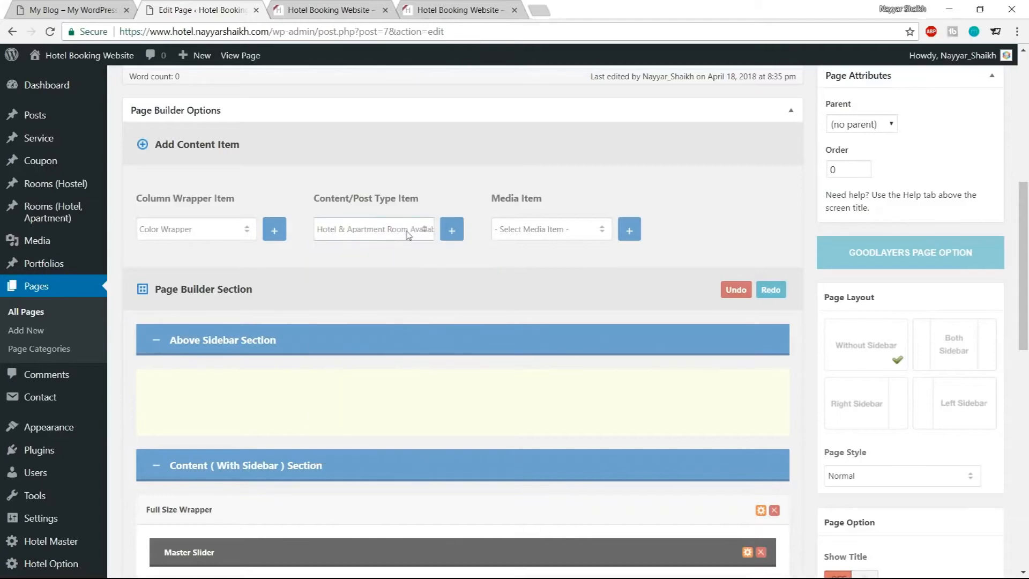
left_click(452, 231)
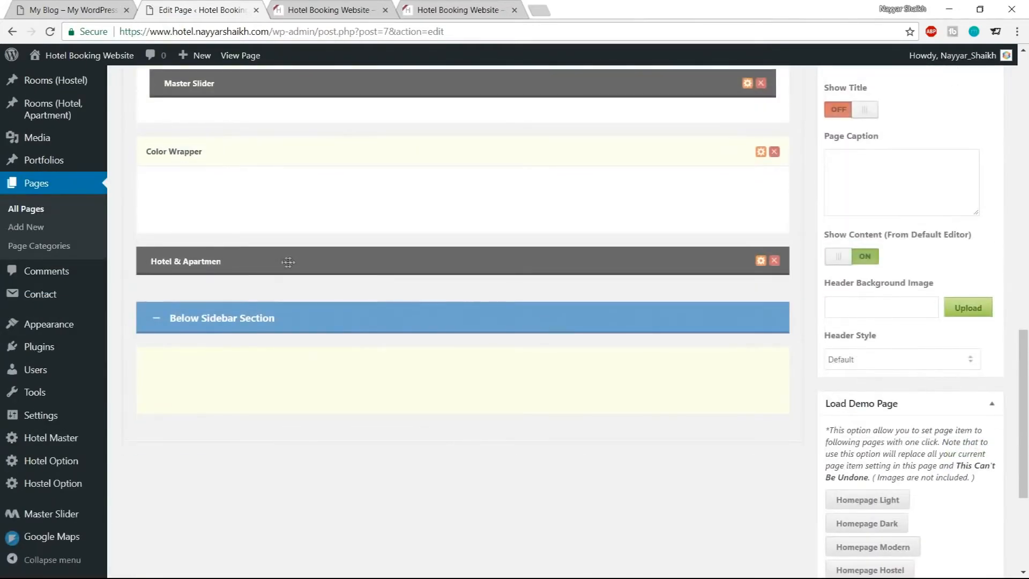
Move the Room Availability item into the Color Wrapper below the Master Slider
left_click_drag(288, 261, 298, 200)
scroll(419, 361, "up", 4)
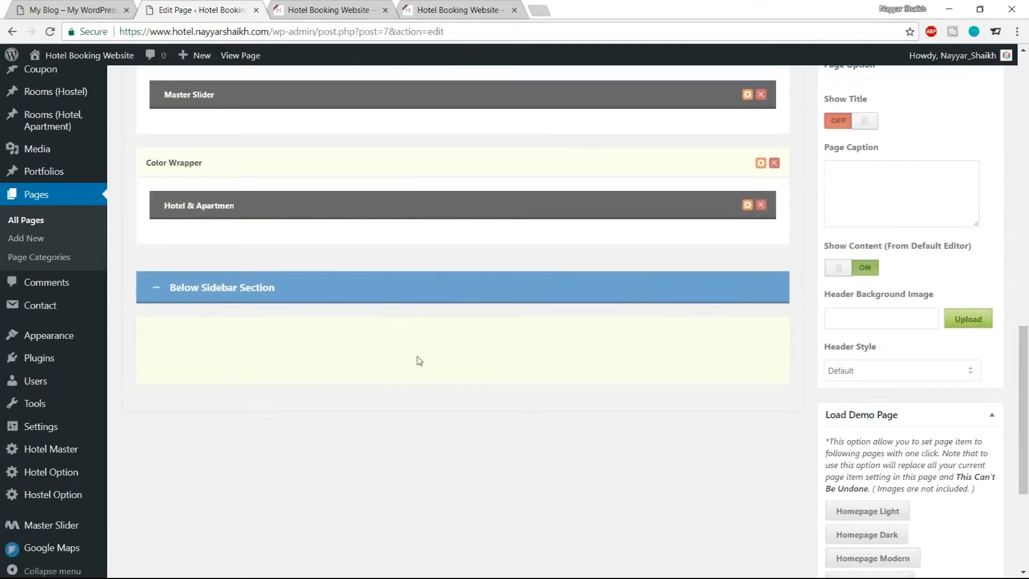
scroll(660, 361, "down", 2)
scroll(751, 343, "up", 10)
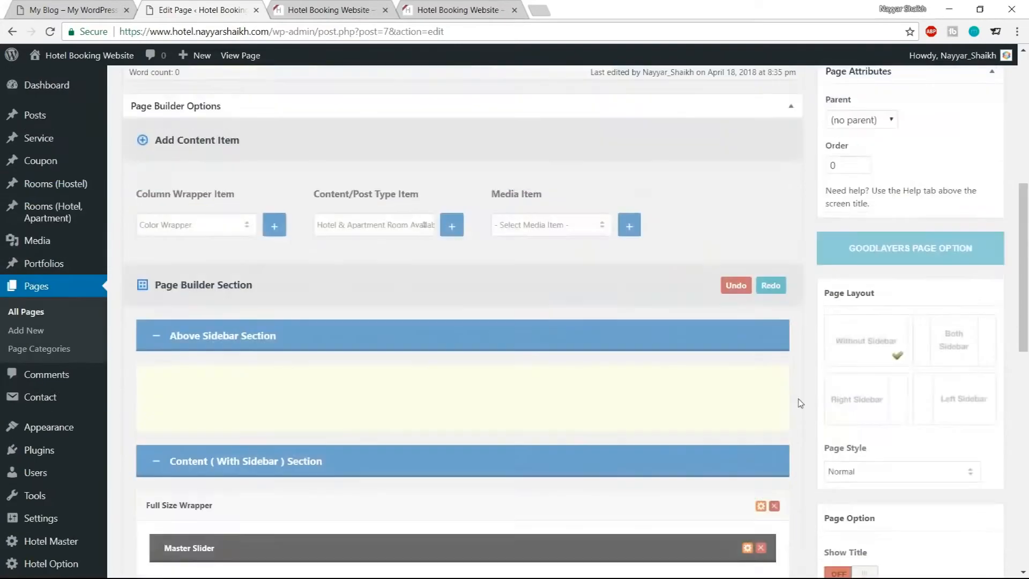
Update the Home page and reload the homepage to preview the new availability section
left_click(974, 310)
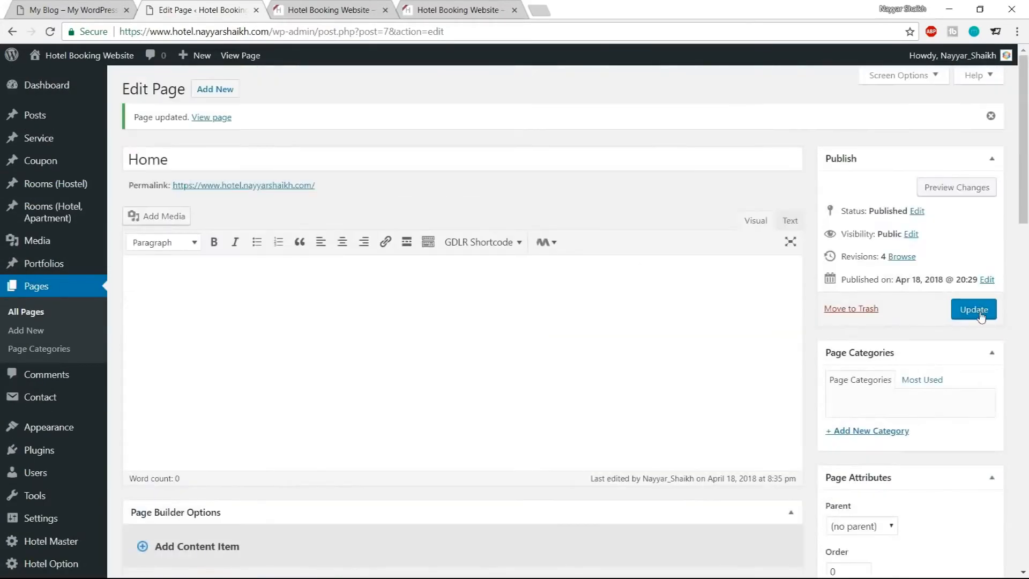
left_click(974, 310)
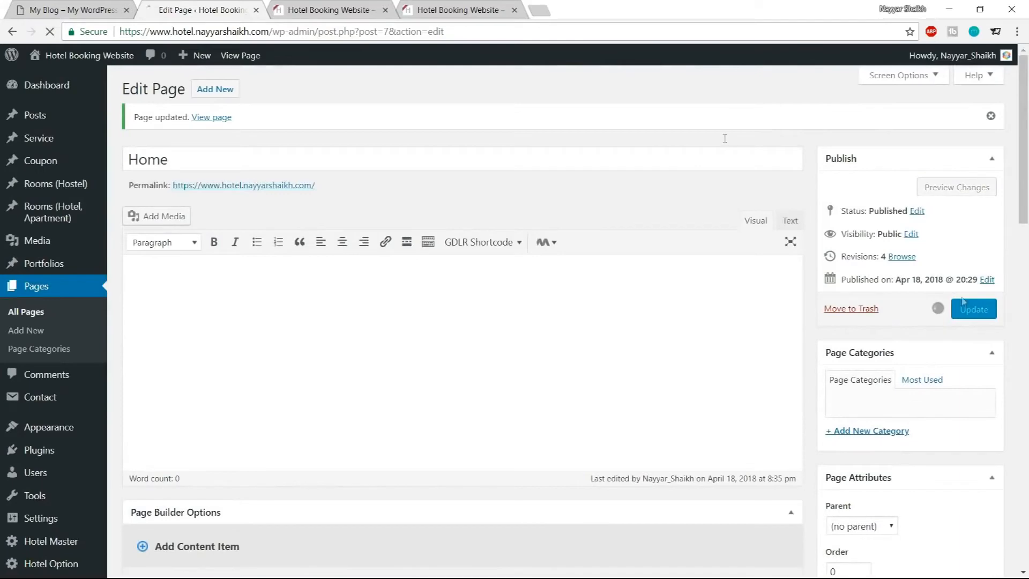
left_click(337, 9)
left_click(50, 32)
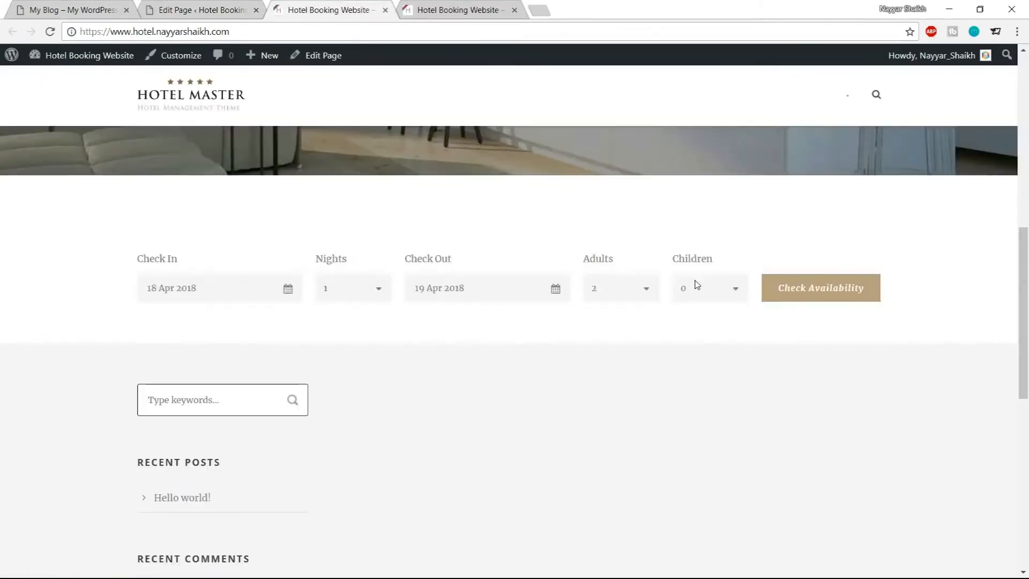
scroll(708, 332, "down", 2)
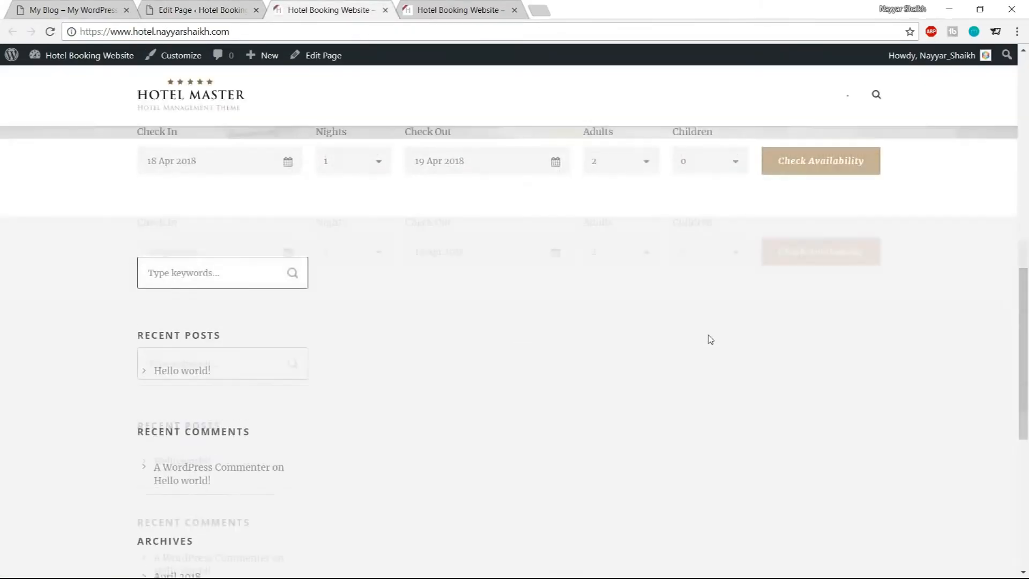
scroll(709, 339, "up", 5)
scroll(708, 338, "down", 2)
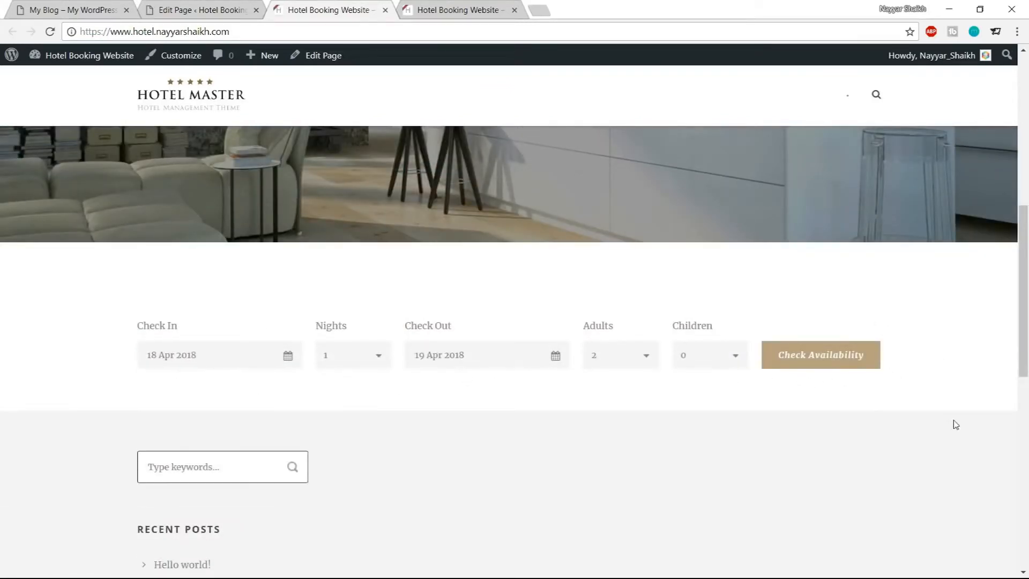
Compare the demo site's Check Availability heading with the previewed homepage's availability section
left_click(95, 8)
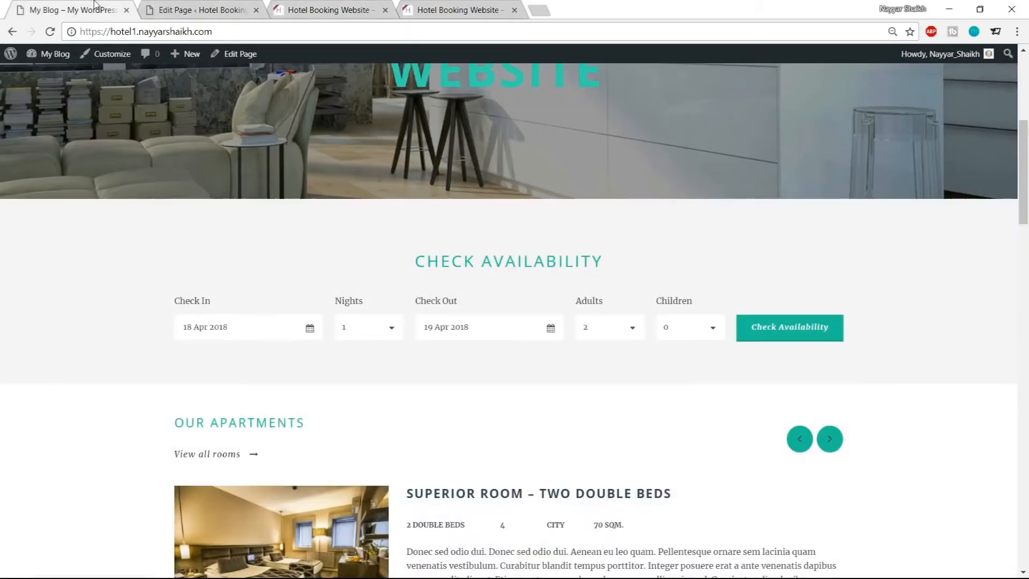
left_click_drag(406, 268, 542, 263)
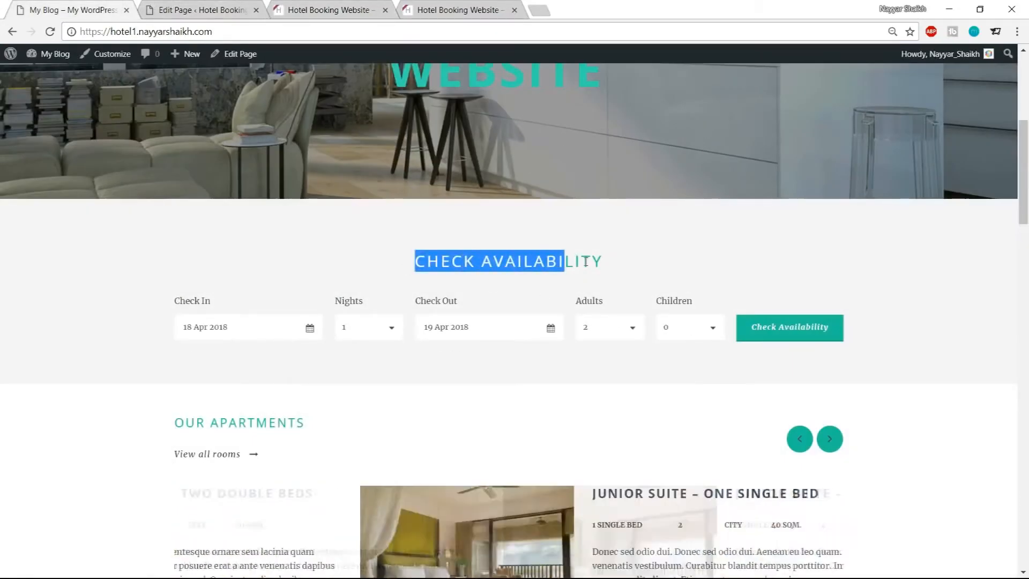
left_click(230, 262)
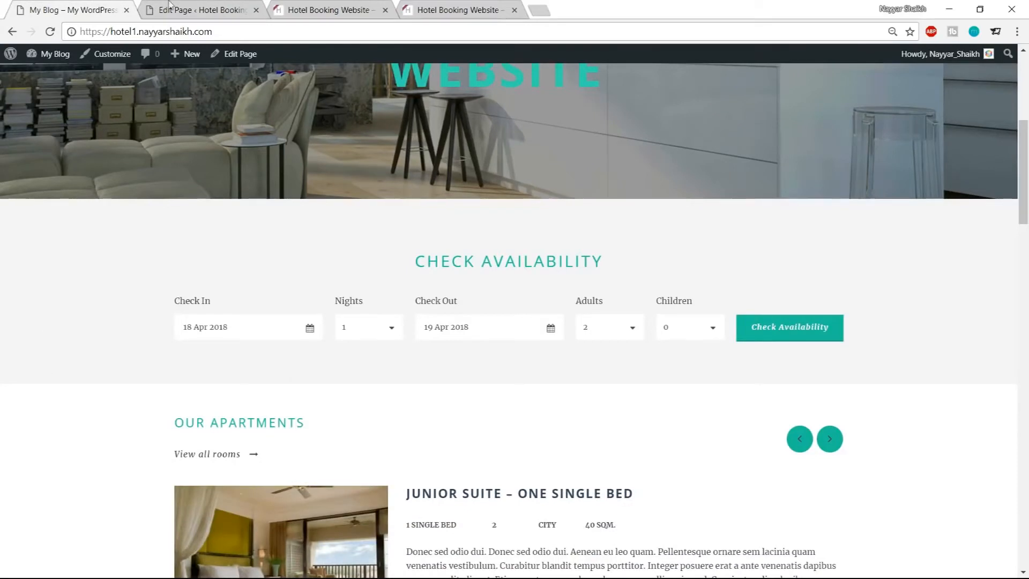
left_click(217, 9)
left_click(303, 10)
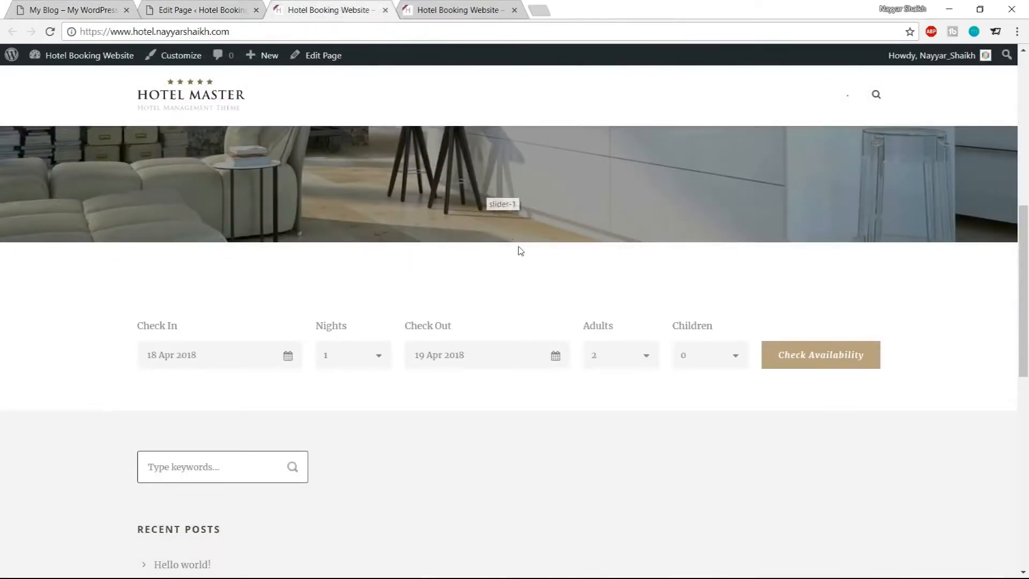
Copy the CHECK AVAILABILITY heading text from the demo site for the Room Availability item
left_click(178, 5)
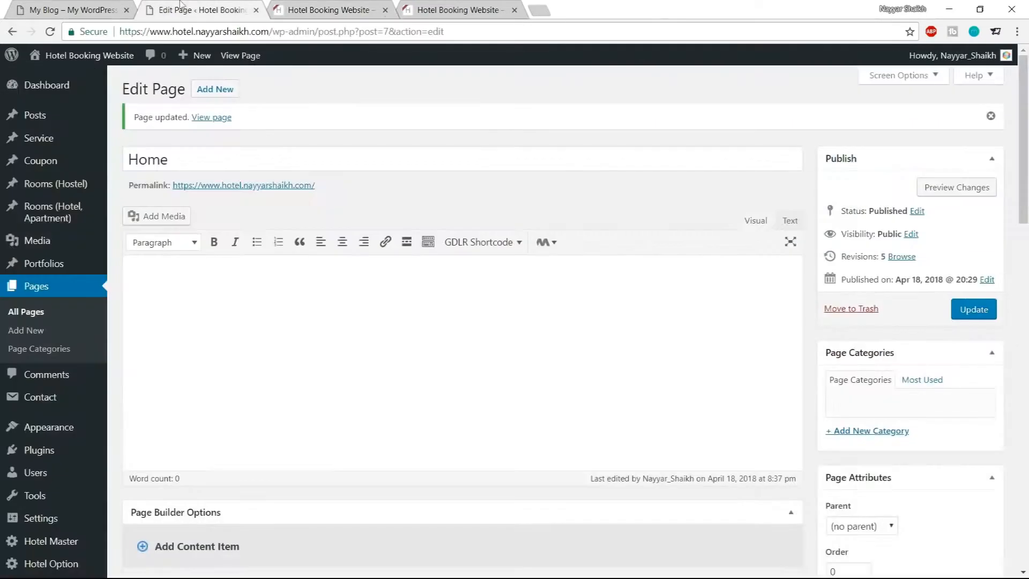
scroll(679, 270, "down", 12)
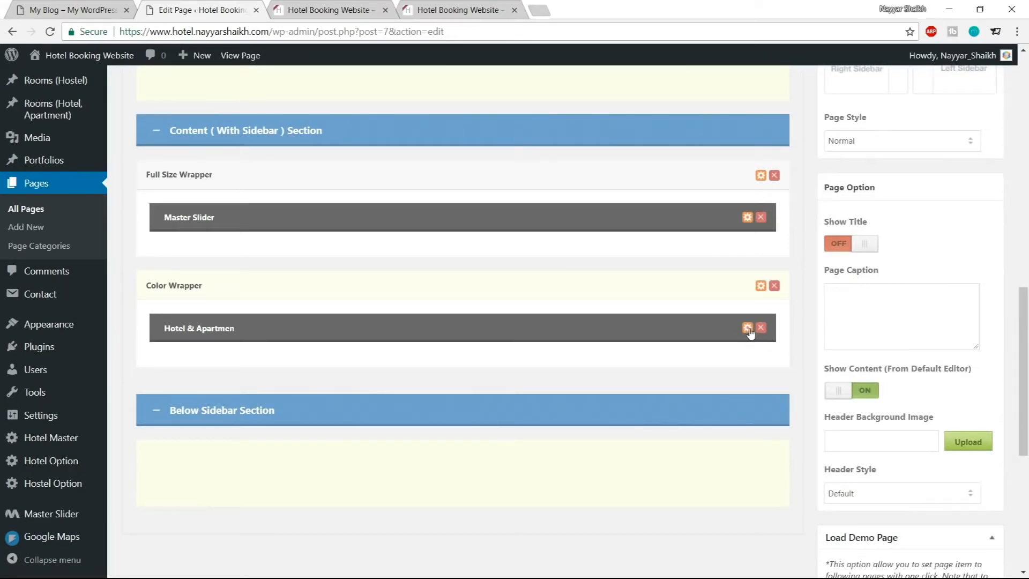
left_click(748, 329)
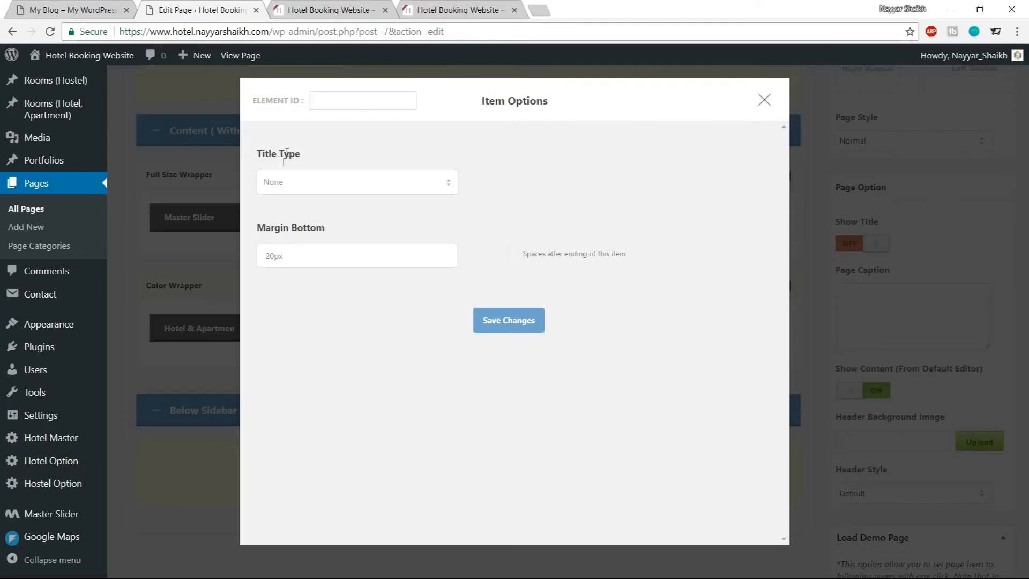
left_click(307, 187)
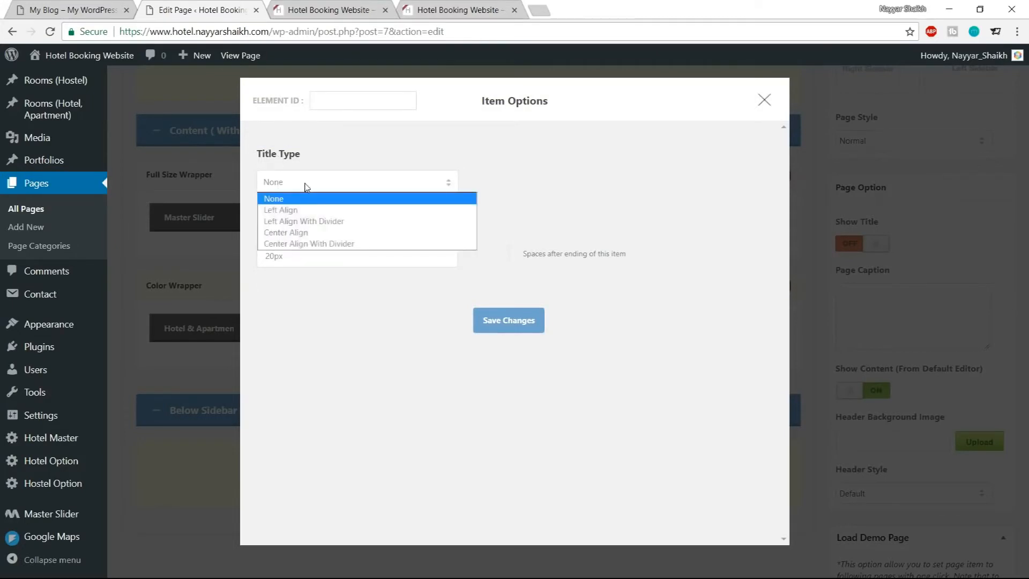
left_click(80, 10)
left_click_drag(412, 264, 613, 265)
key("ctrl+c")
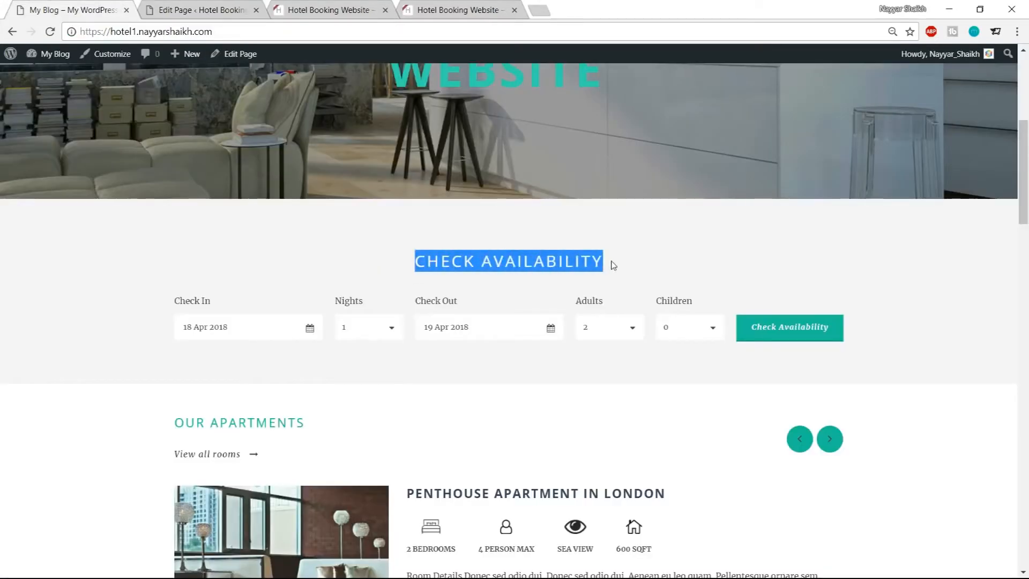
left_click(185, 12)
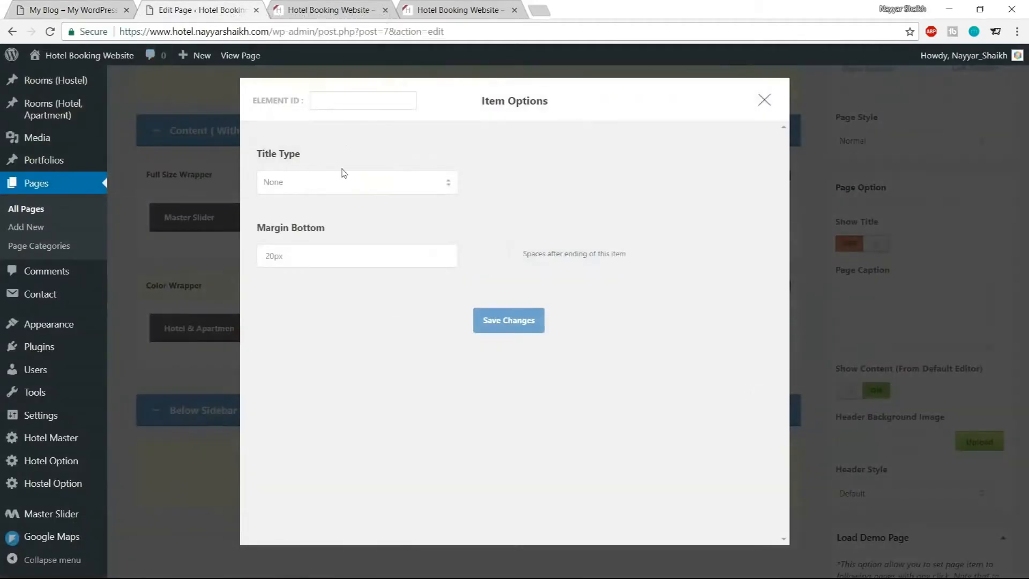
Give the Room Availability item a Center Align title of CHECK AVAILABILITY and save the item options
left_click(341, 191)
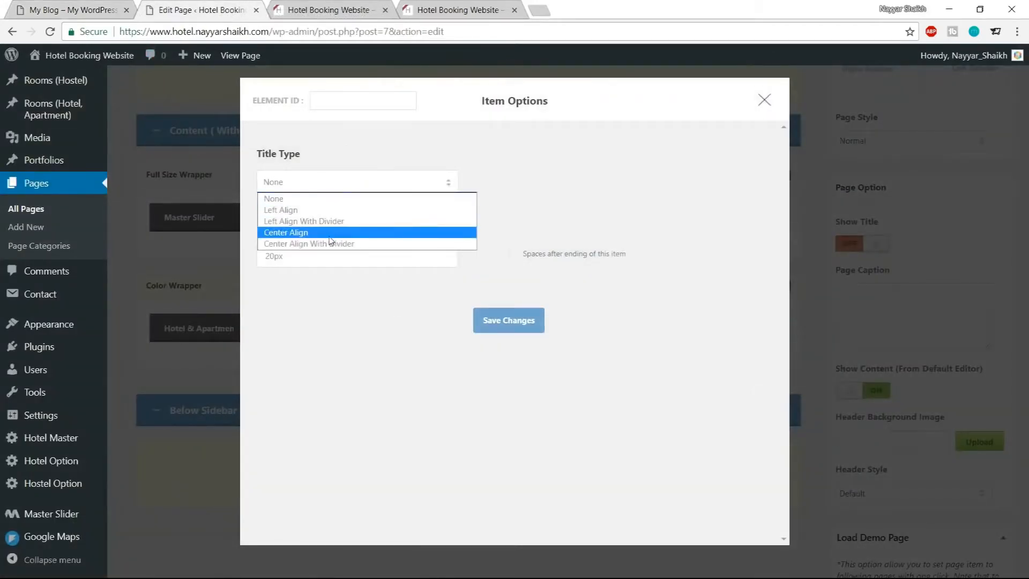
left_click(321, 237)
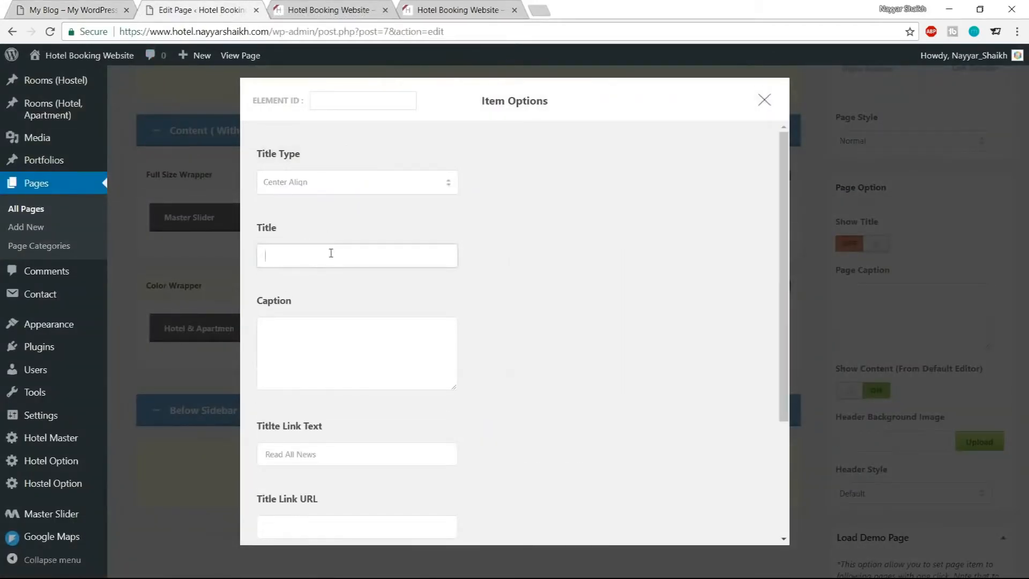
left_click(379, 246)
key("ctrl+v")
left_click_drag(357, 257, 266, 255)
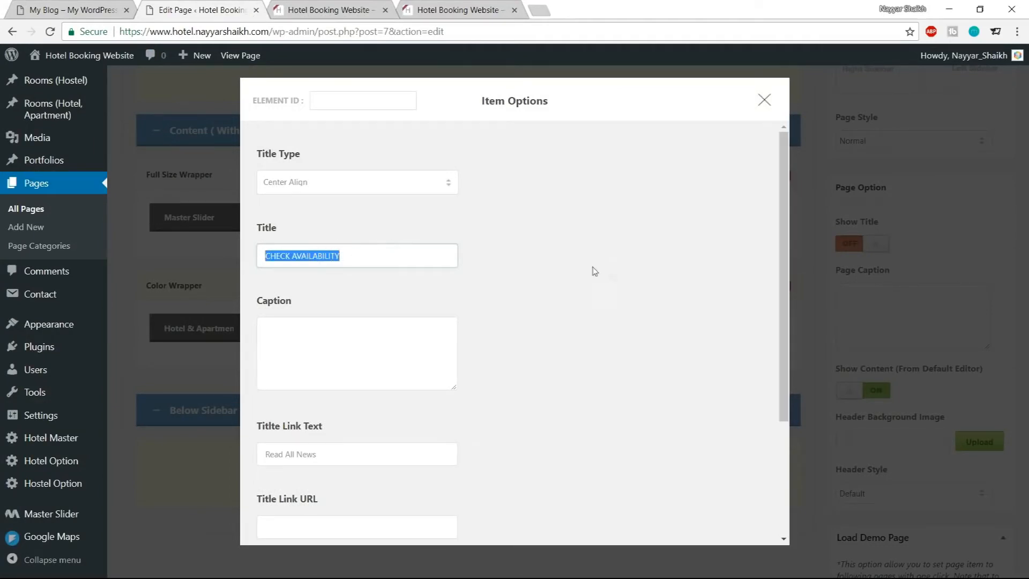
scroll(595, 271, "down", 3)
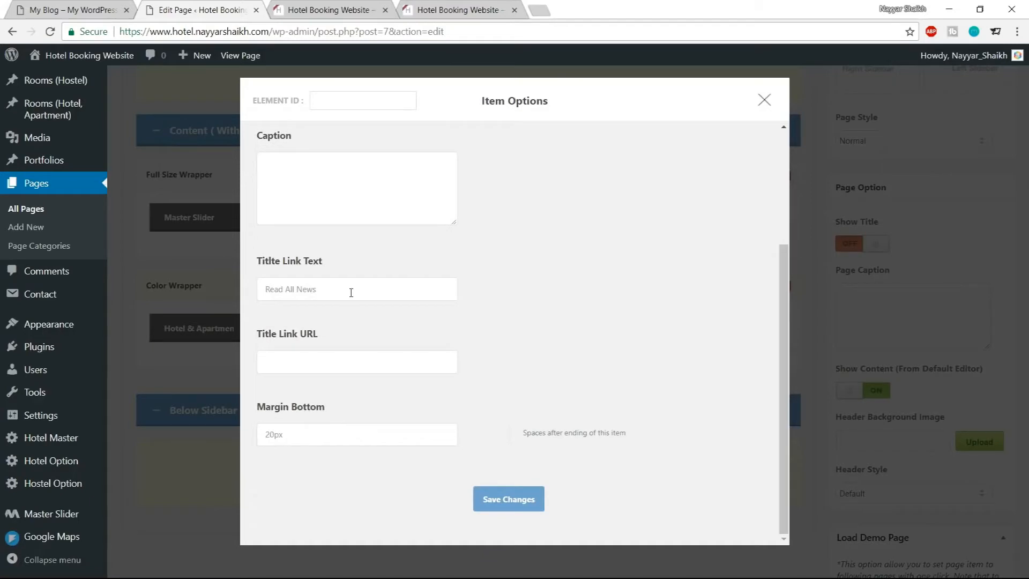
left_click(518, 507)
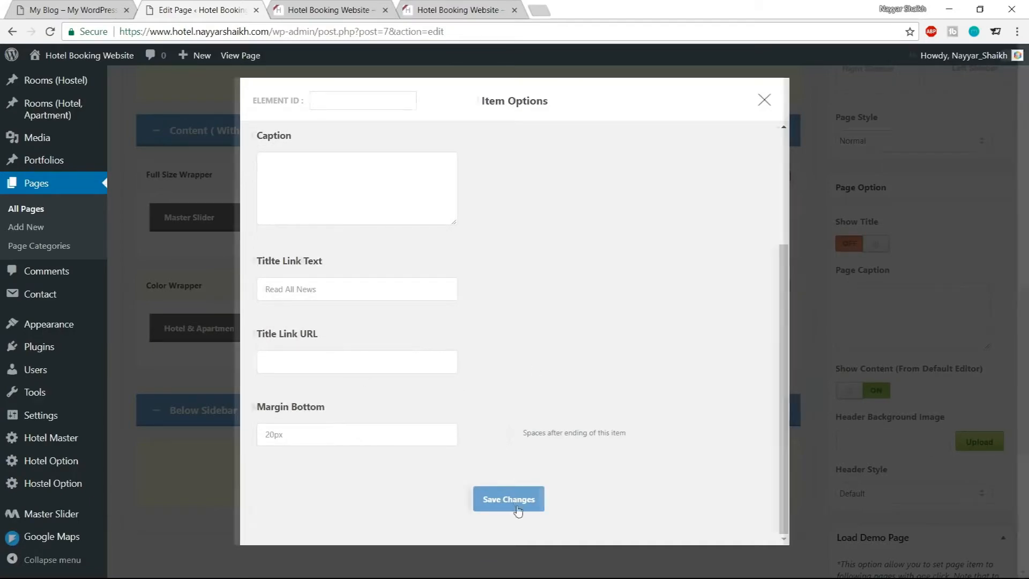
Compare the demo site's Check Availability section background with the page builder's Color Wrapper
left_click(57, 4)
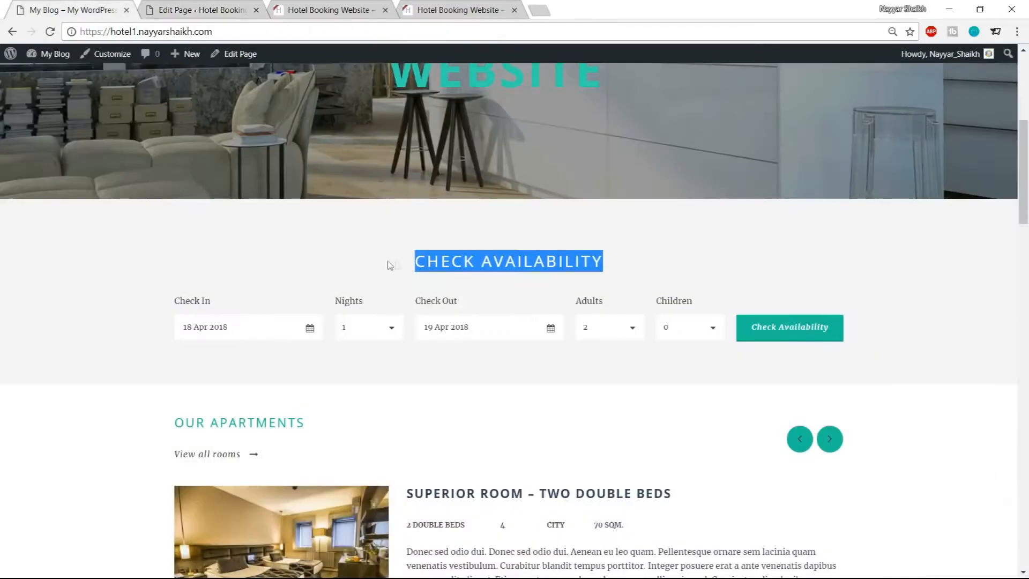
left_click(209, 10)
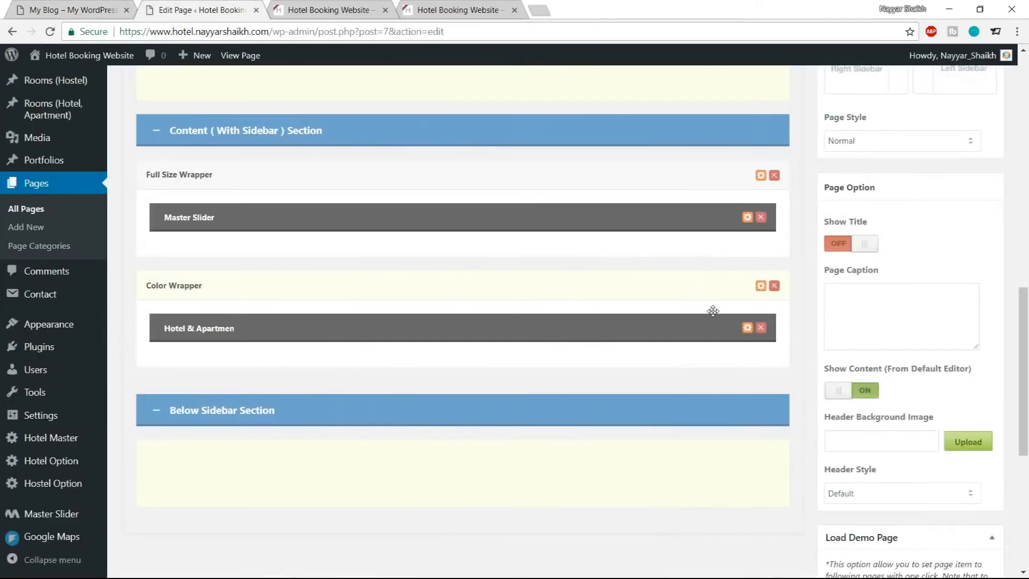
left_click(104, 10)
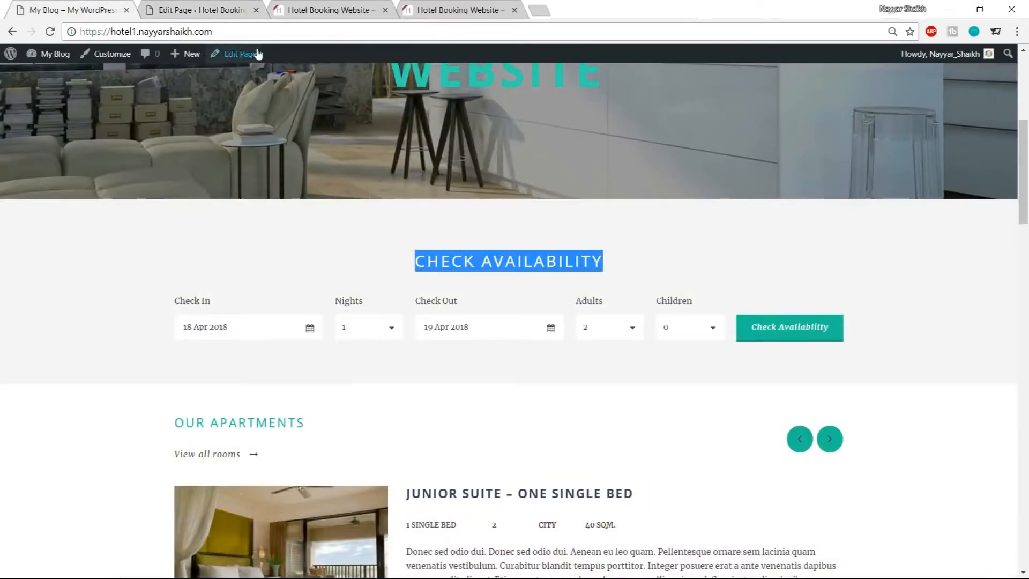
left_click(192, 264)
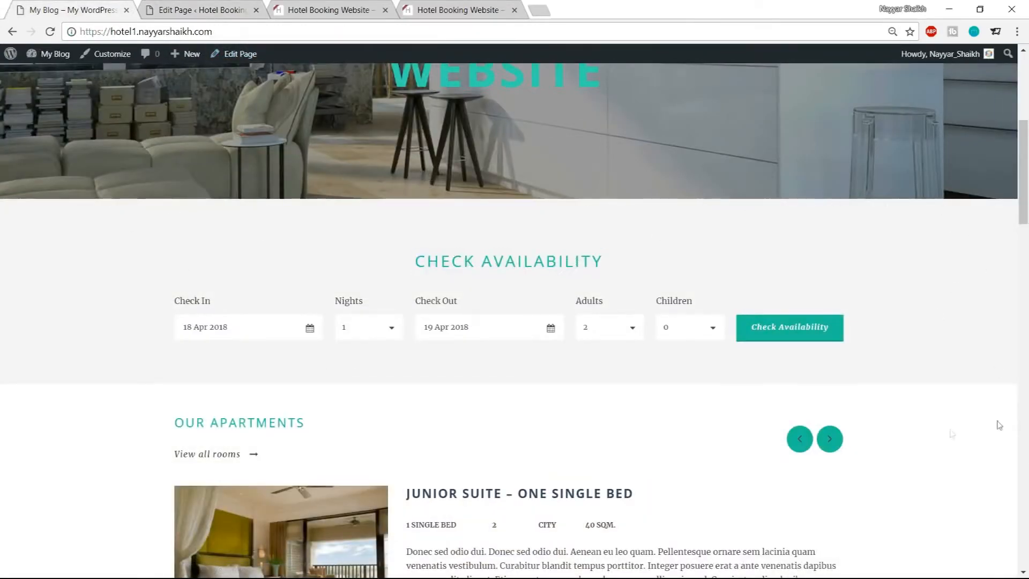
left_click(236, 9)
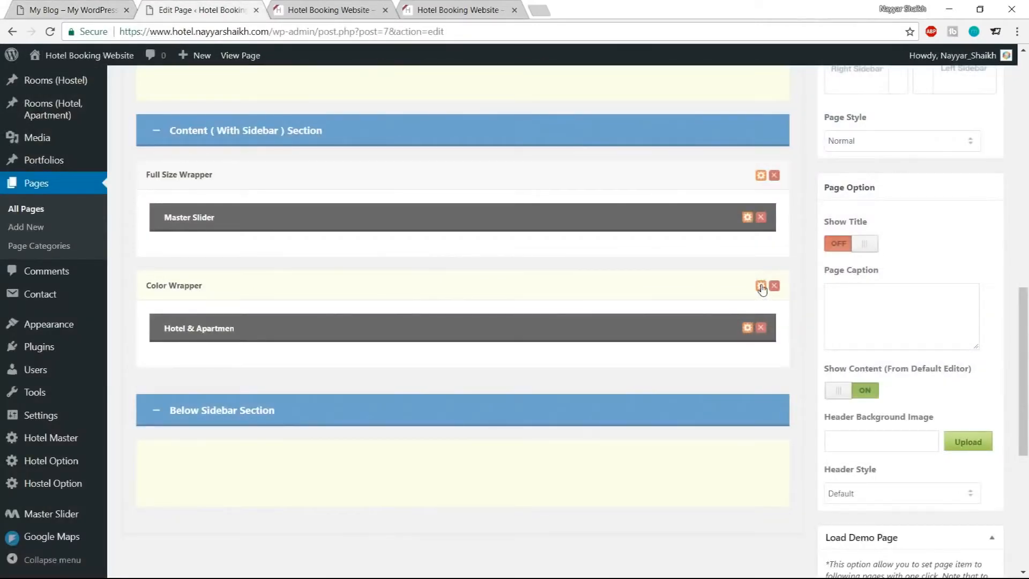
Set the Color Wrapper's background type to Color with background color #f5f5f5
left_click(762, 290)
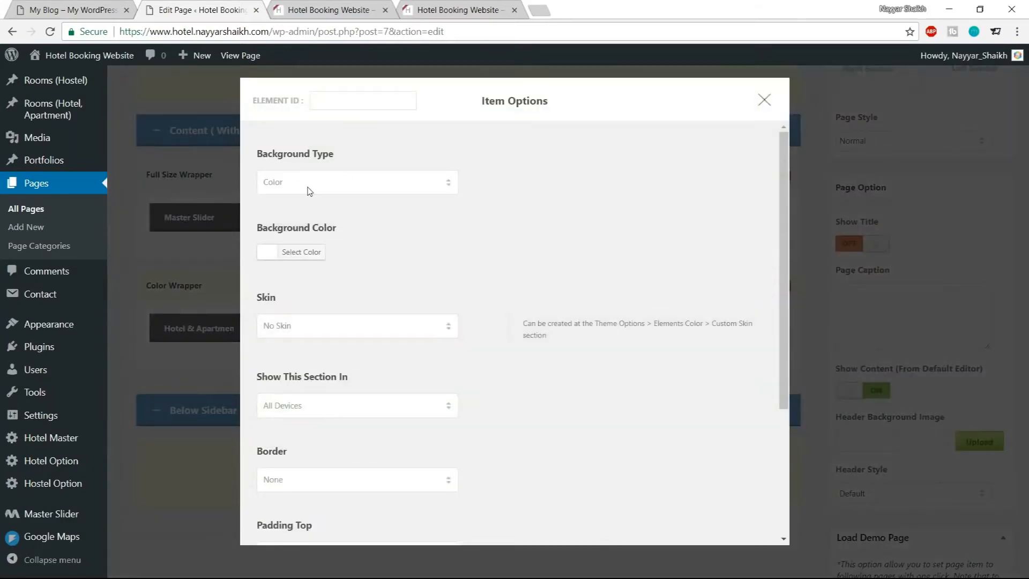
left_click(309, 191)
left_click(310, 194)
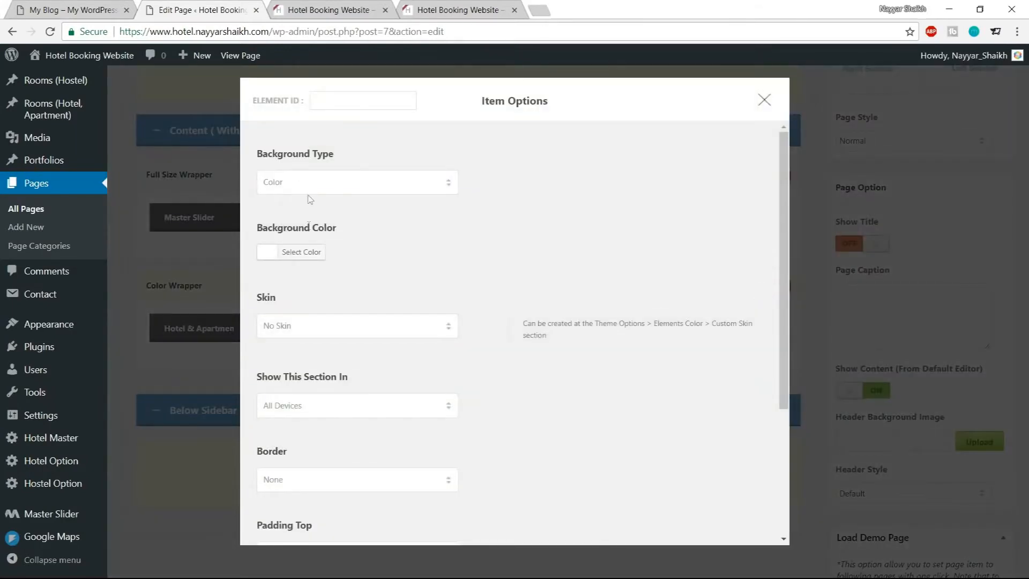
left_click(310, 256)
left_click_drag(365, 252, 346, 252)
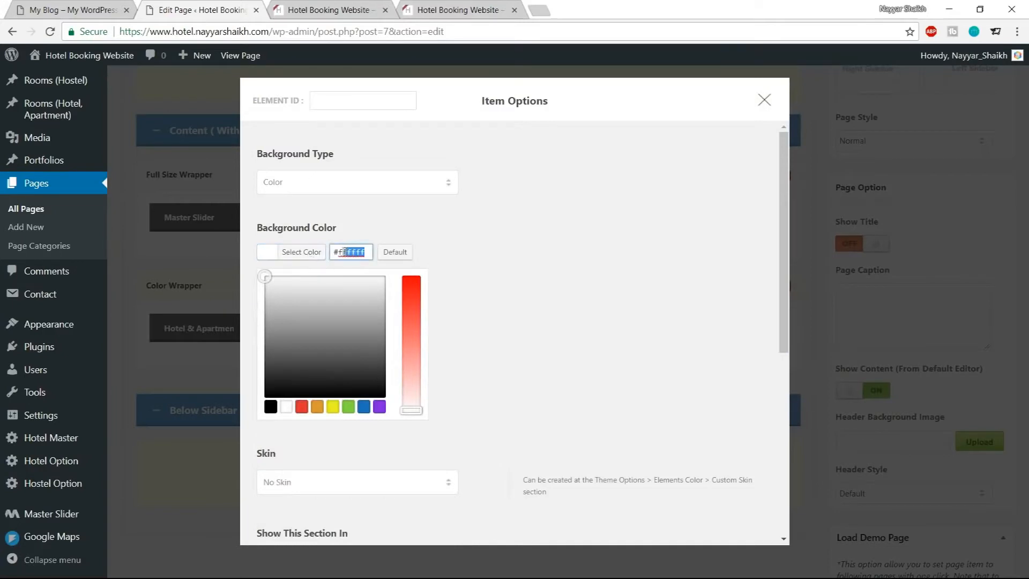
left_click_drag(264, 278, 260, 316)
left_click(301, 408)
left_click_drag(344, 373, 265, 331)
left_click(311, 256)
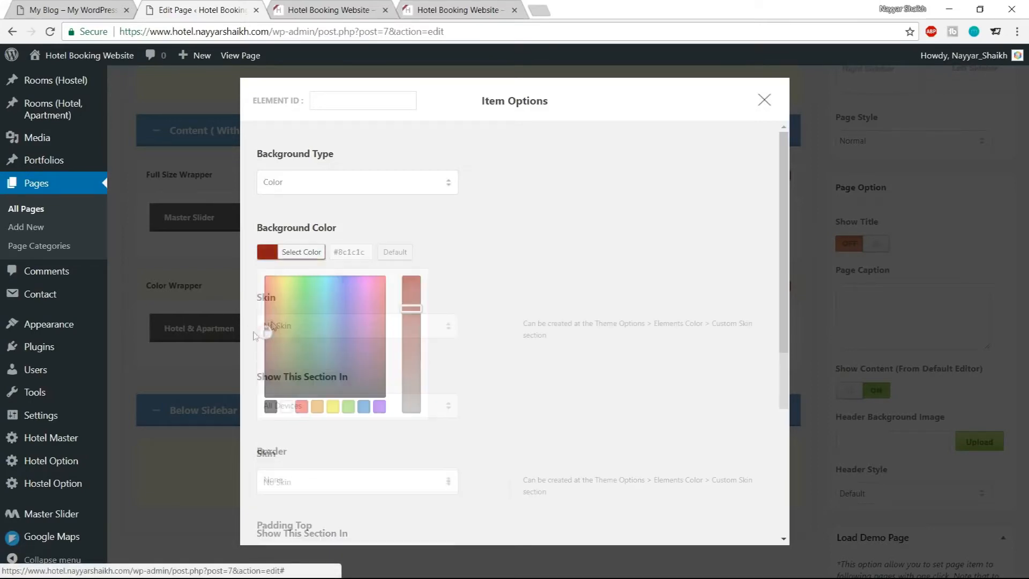
left_click(313, 259)
left_click_drag(339, 248, 440, 256)
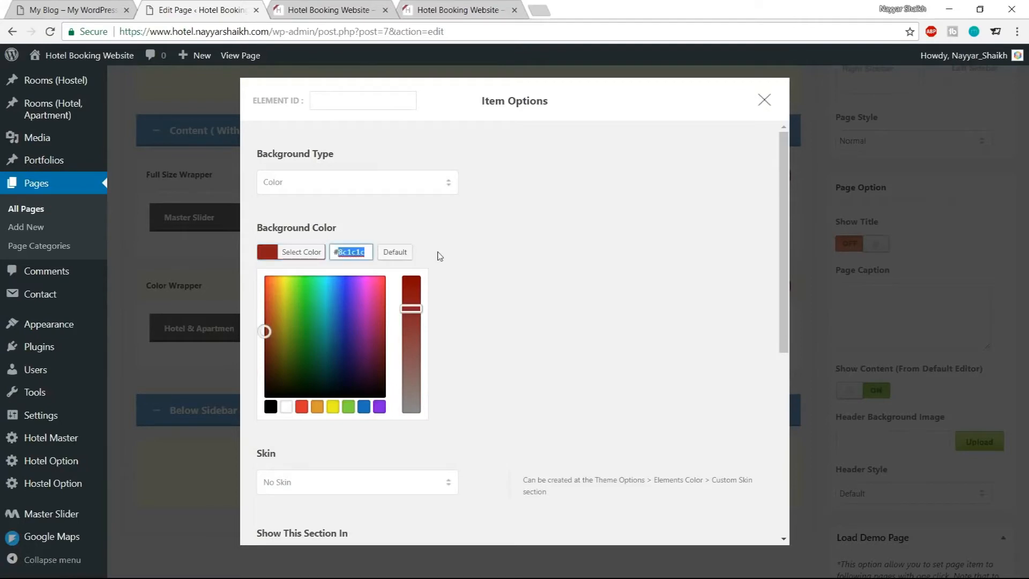
type("f5f5f5")
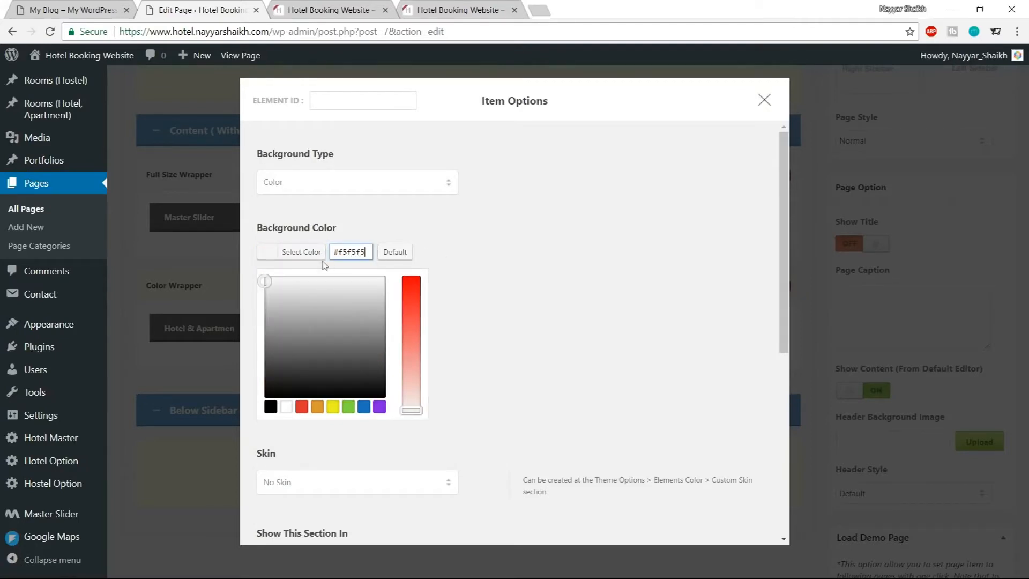
Save the Color Wrapper's background options and update the Home page
left_click(306, 258)
left_click(299, 261)
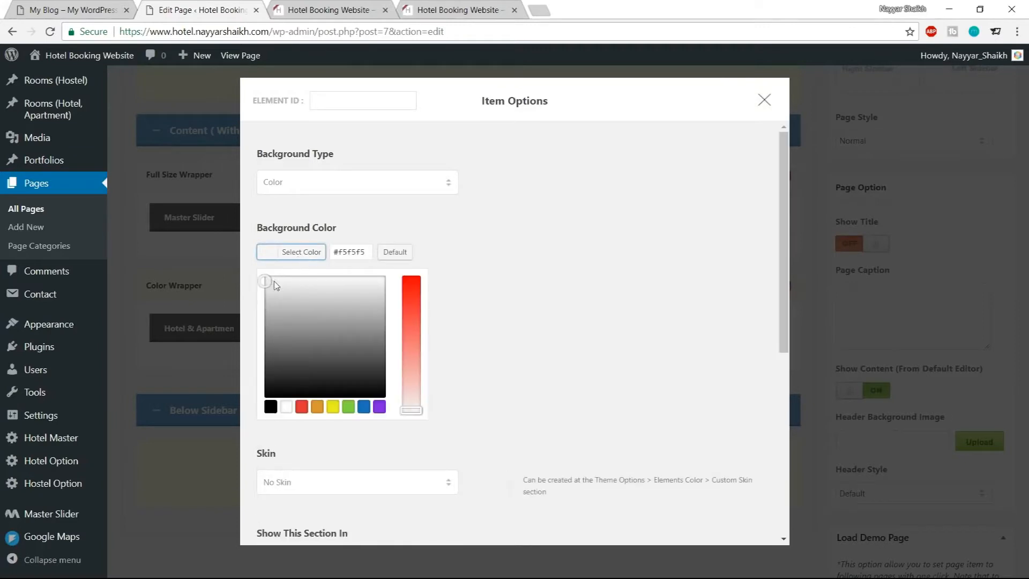
left_click(307, 262)
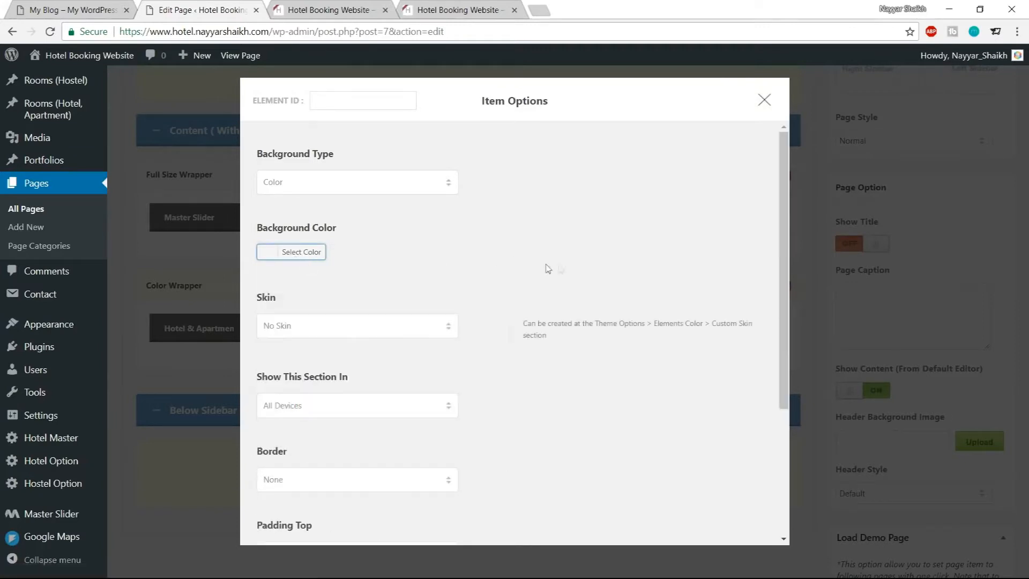
scroll(553, 276, "down", 3)
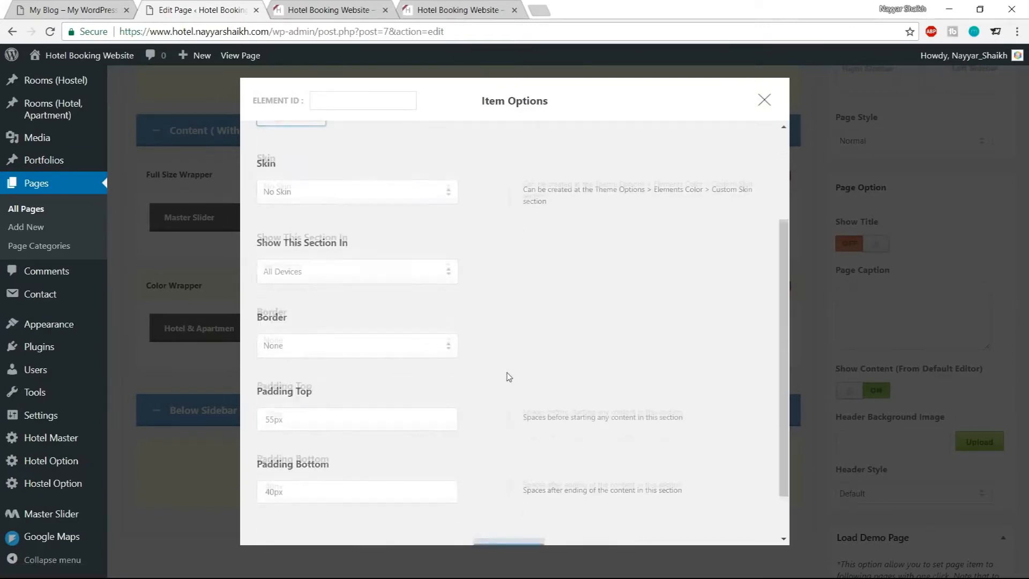
scroll(507, 375, "down", 1)
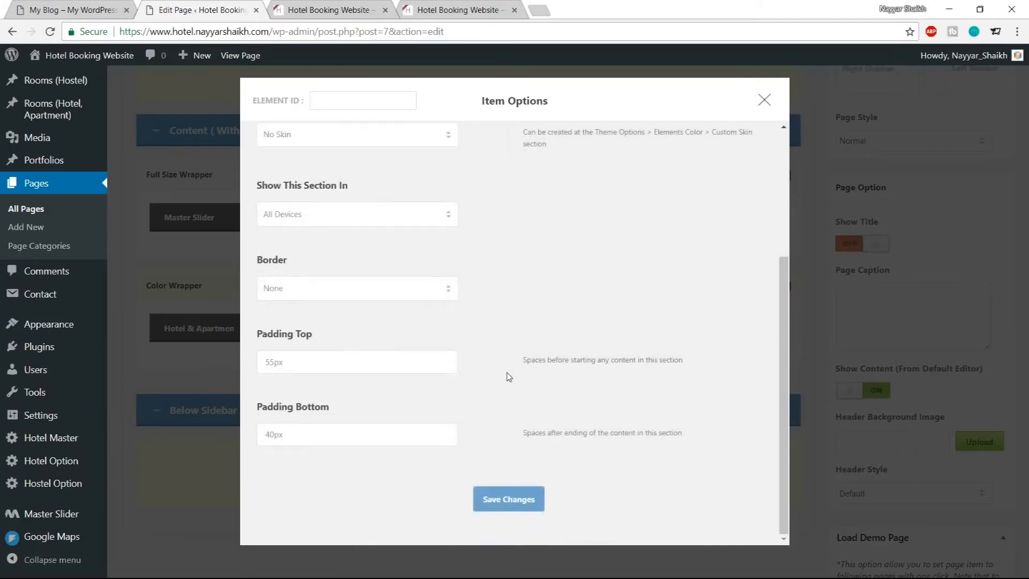
left_click(514, 503)
scroll(930, 402, "up", 1)
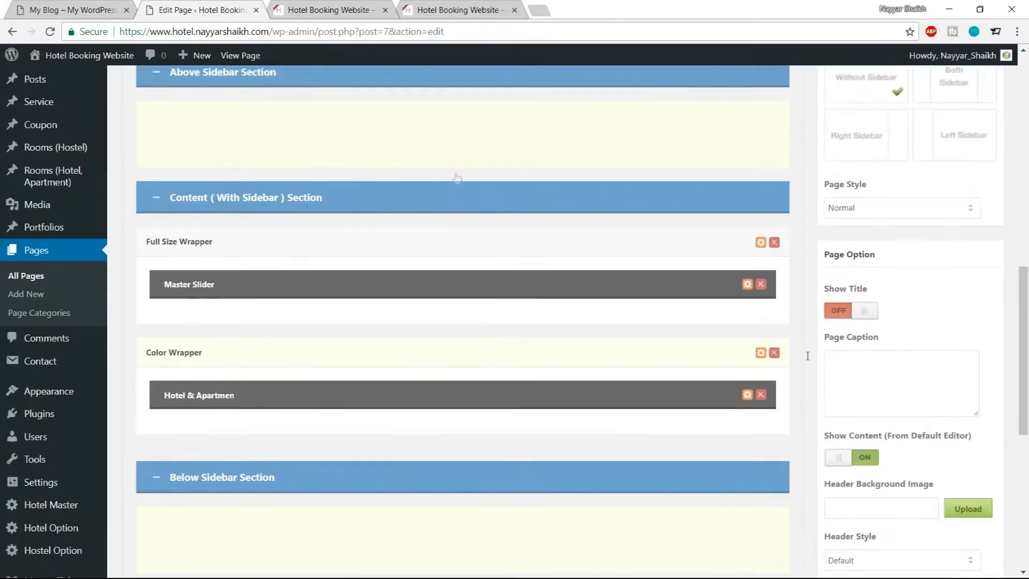
scroll(933, 329, "up", 5)
scroll(948, 334, "up", 6)
left_click(974, 311)
Compare the spacing around the Check Availability section on the live site with the demo site
left_click(337, 9)
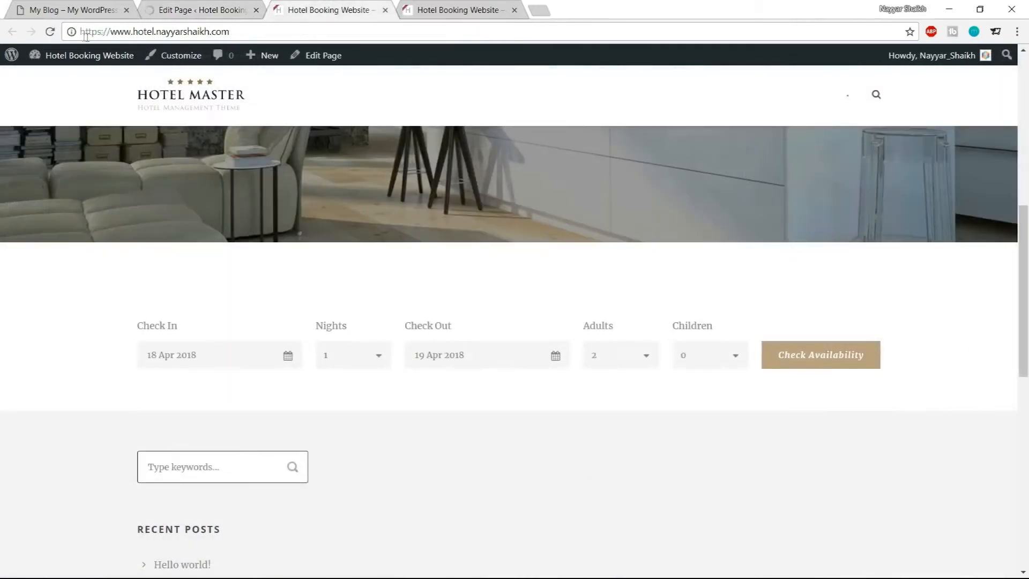
left_click(50, 32)
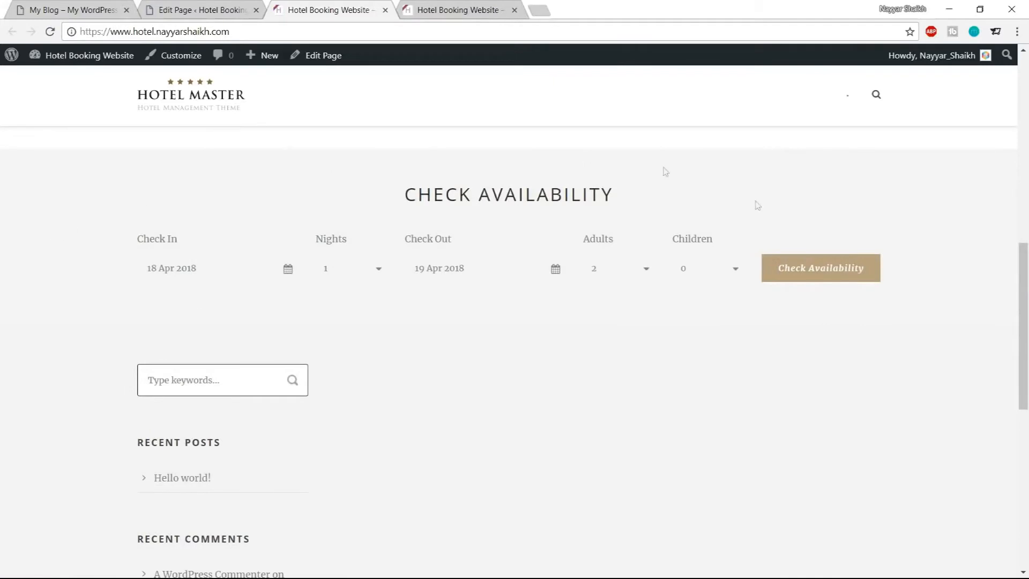
scroll(384, 280, "up", 1)
left_click_drag(417, 263, 623, 258)
left_click(623, 258)
scroll(530, 271, "up", 3)
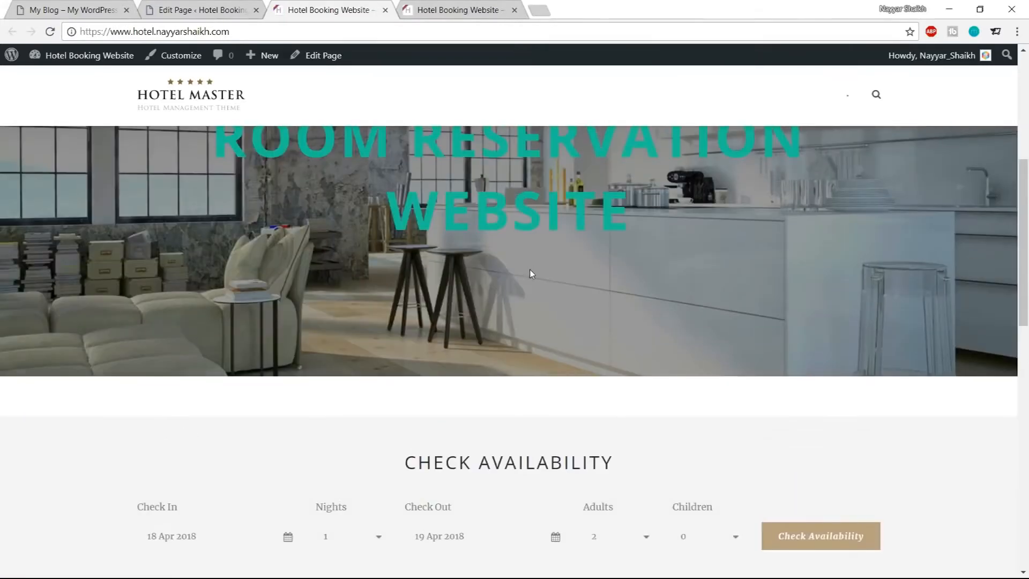
scroll(597, 276, "down", 2)
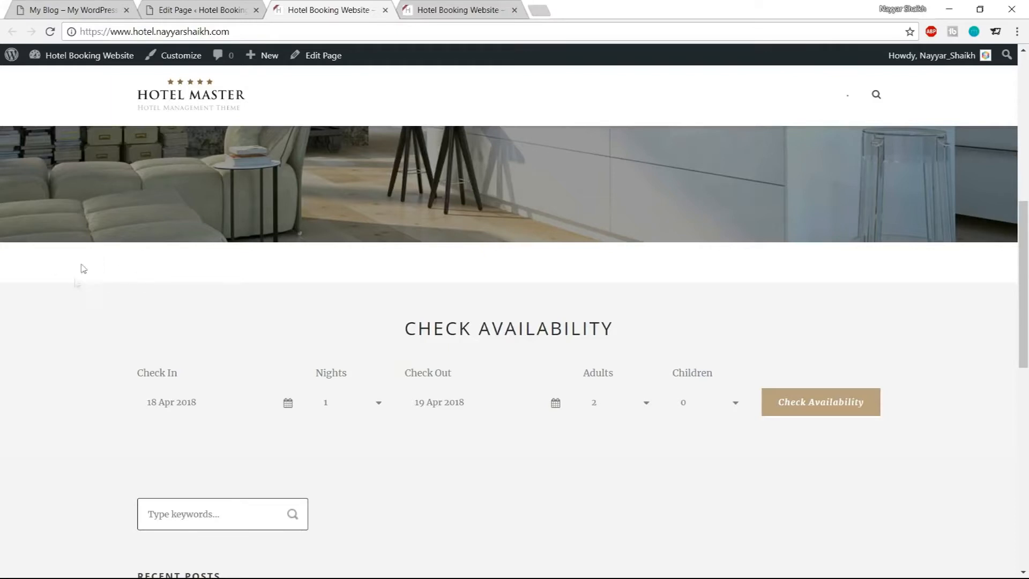
left_click_drag(393, 337, 616, 335)
left_click(621, 330)
left_click_drag(393, 320, 765, 437)
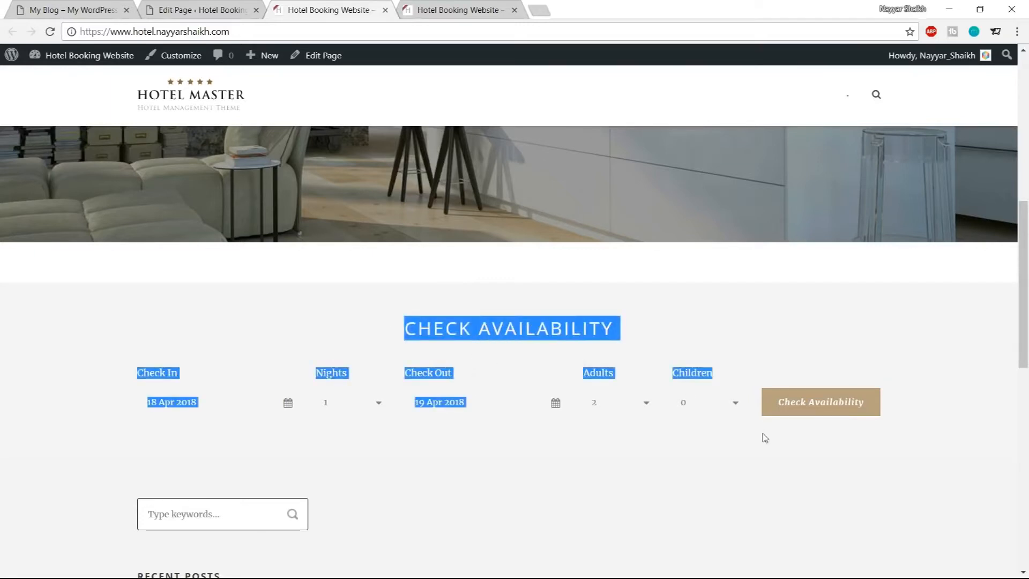
left_click(112, 9)
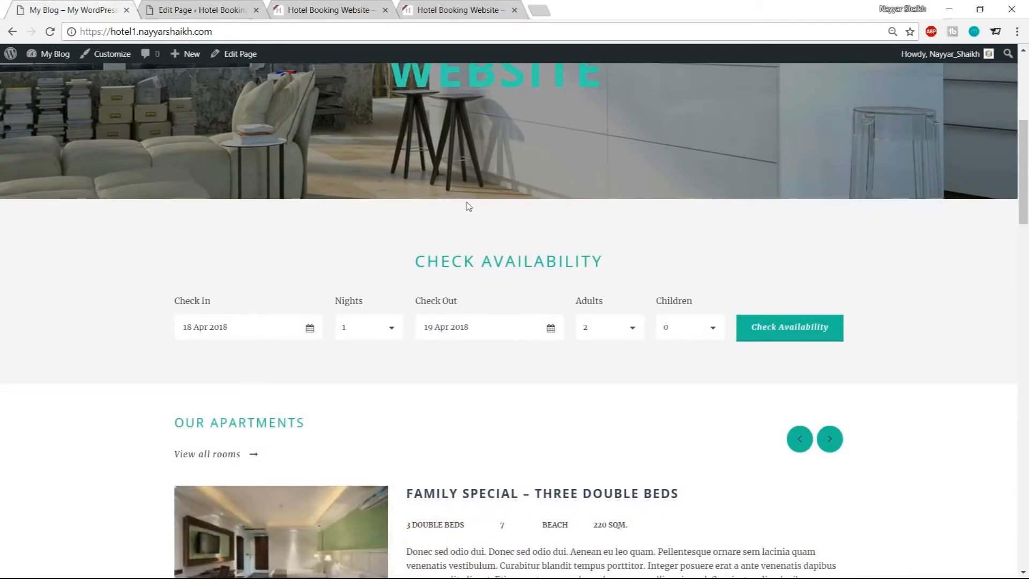
left_click(239, 4)
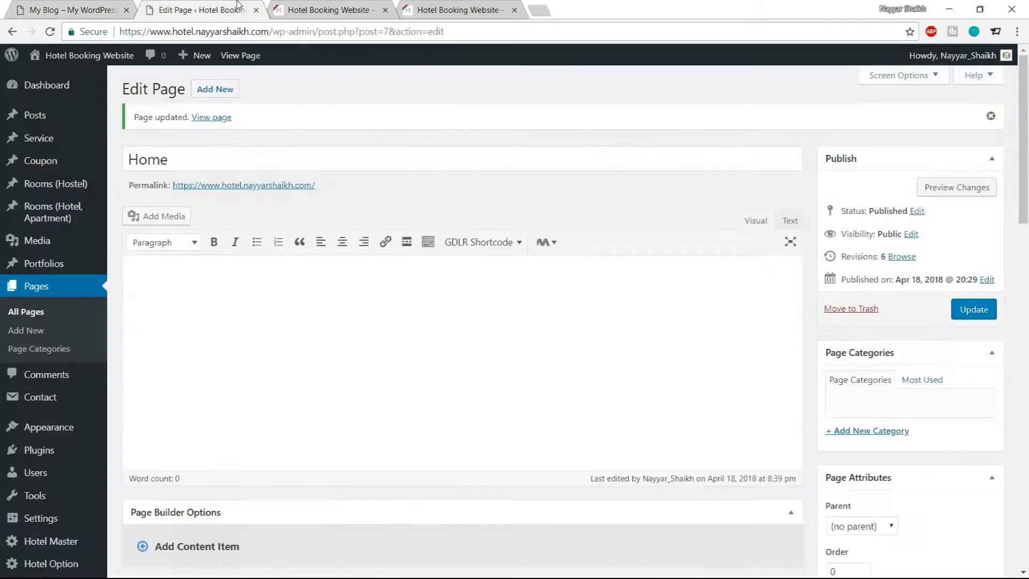
scroll(413, 147, "down", 12)
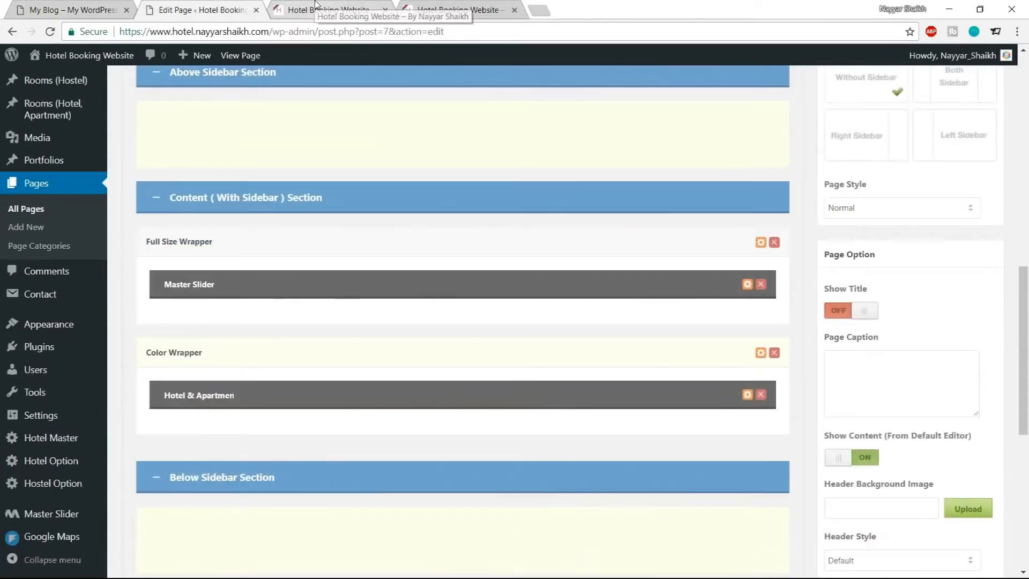
left_click(316, 5)
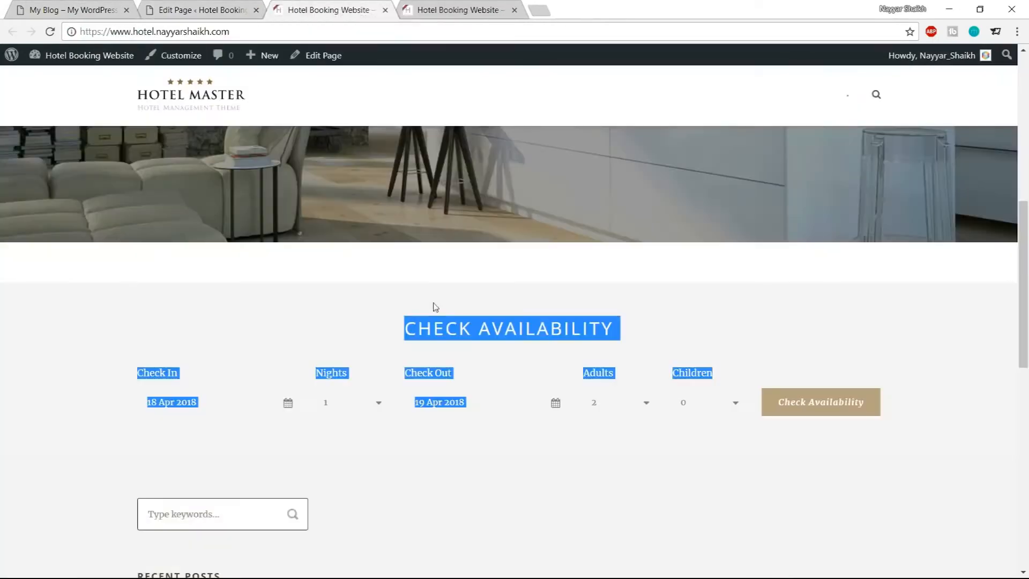
left_click(435, 287)
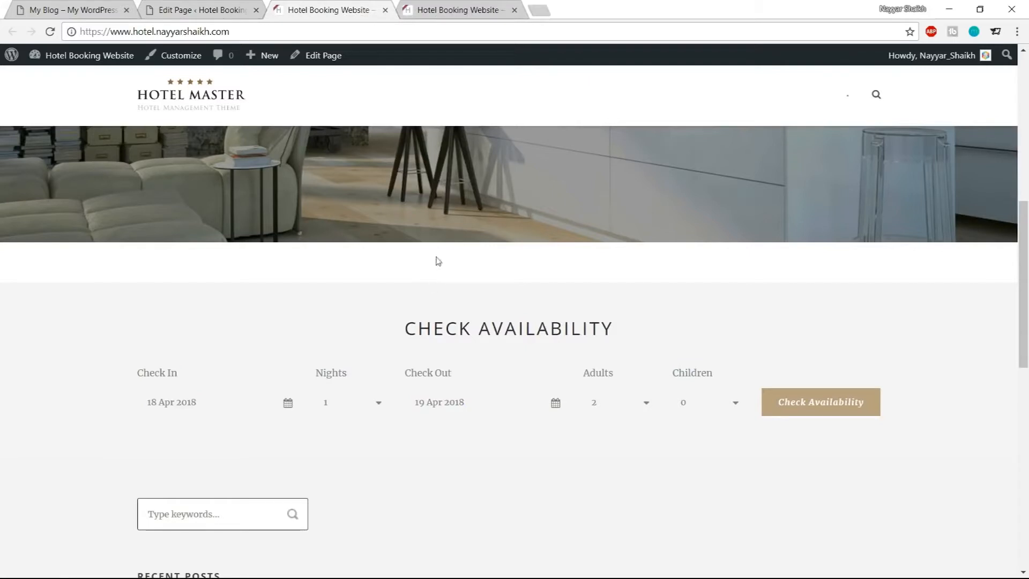
left_click(243, 4)
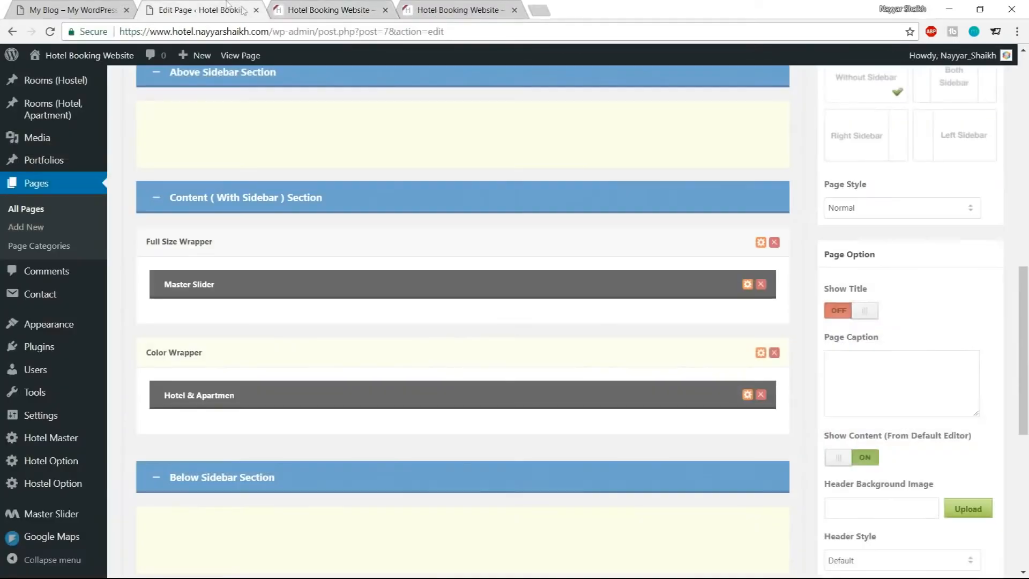
Set the Master Slider item's margin bottom to 0px and save its options
left_click(748, 285)
left_click_drag(311, 263, 229, 266)
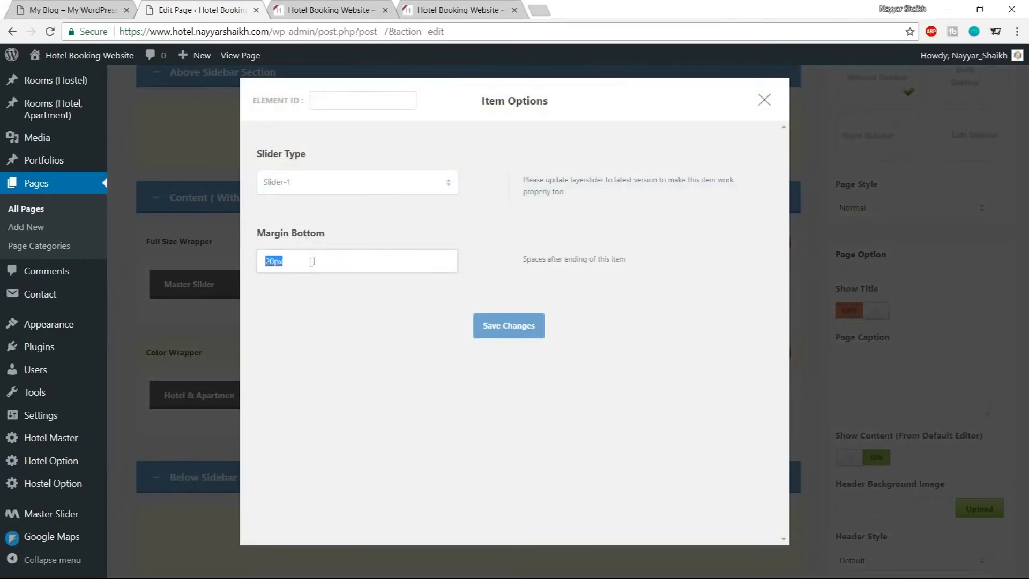
type("0")
left_click(516, 328)
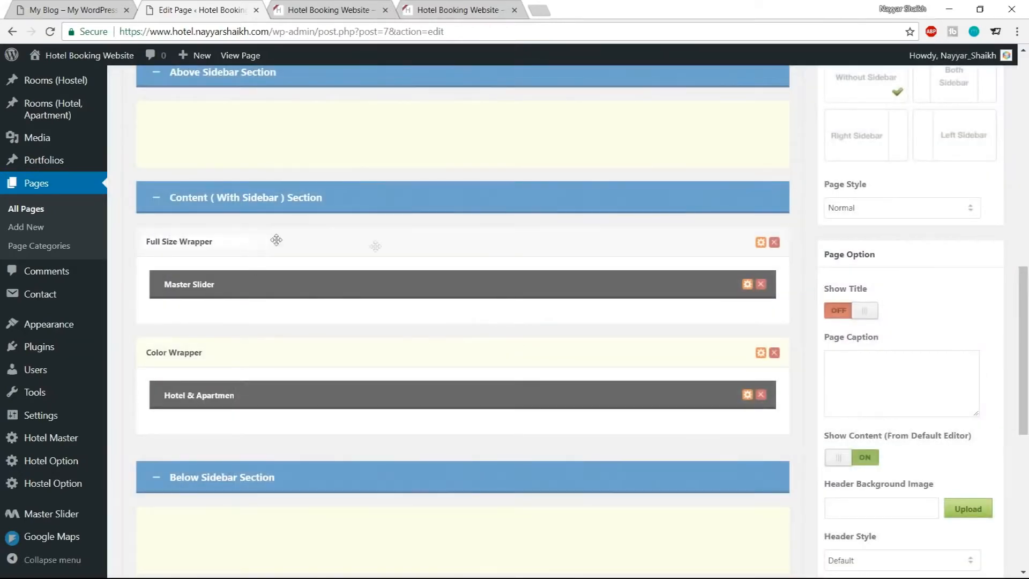
Set the Full Size Wrapper's padding bottom to 0px and save its options
left_click(761, 243)
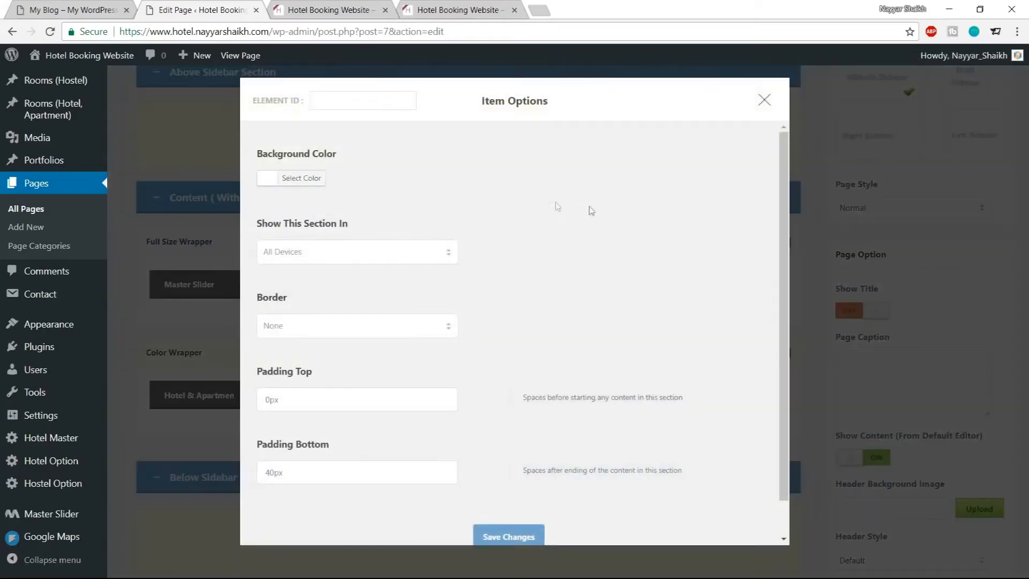
scroll(562, 302, "down", 1)
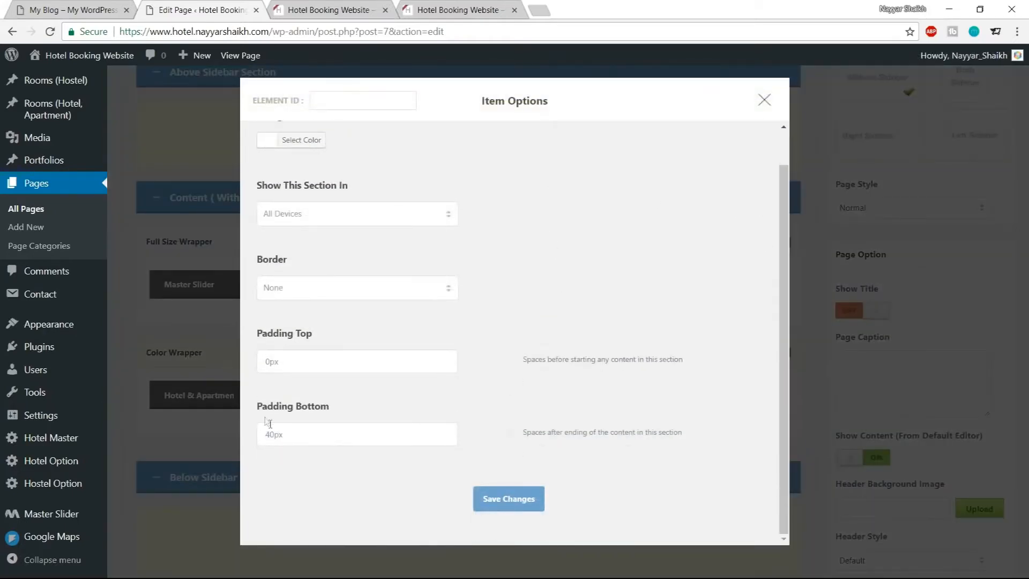
left_click(272, 434)
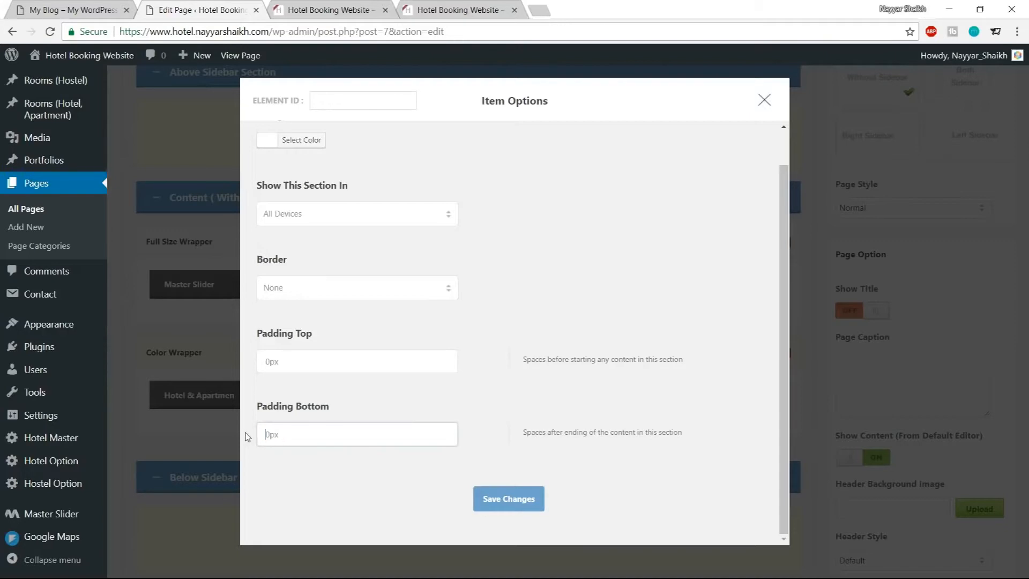
left_click(492, 508)
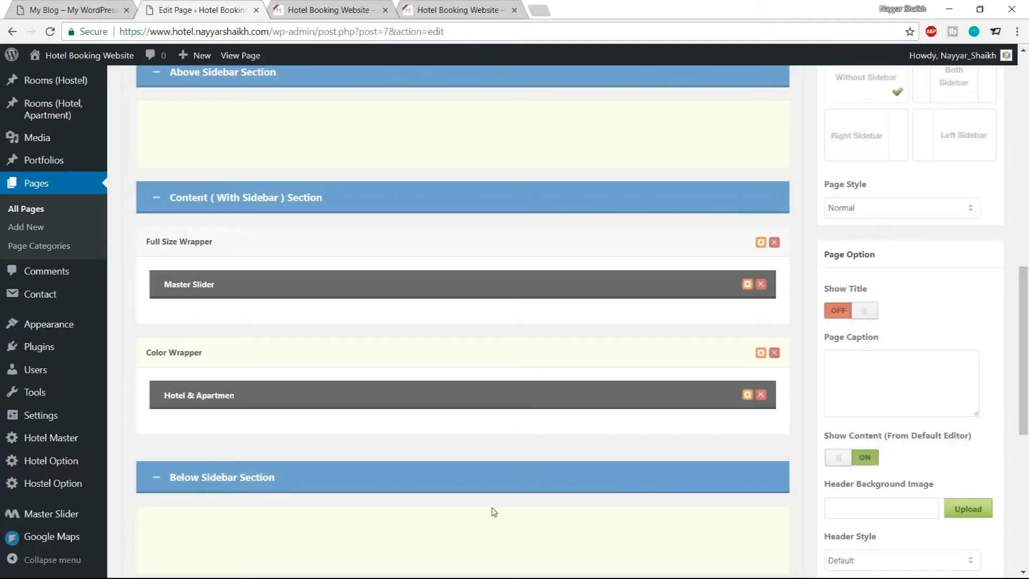
Update the Home page with the new spacing settings
left_click(339, 9)
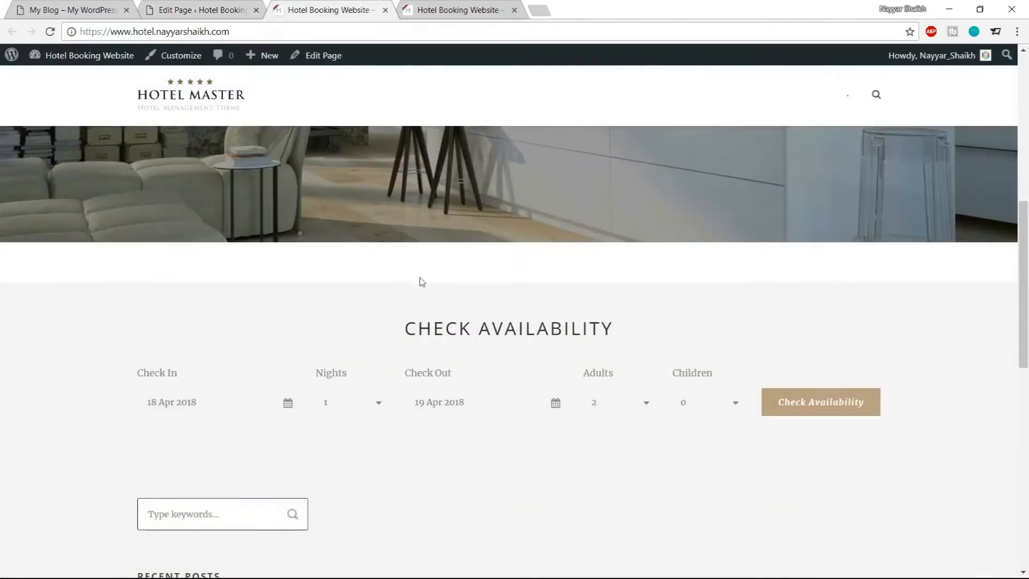
left_click(204, 10)
scroll(947, 349, "up", 6)
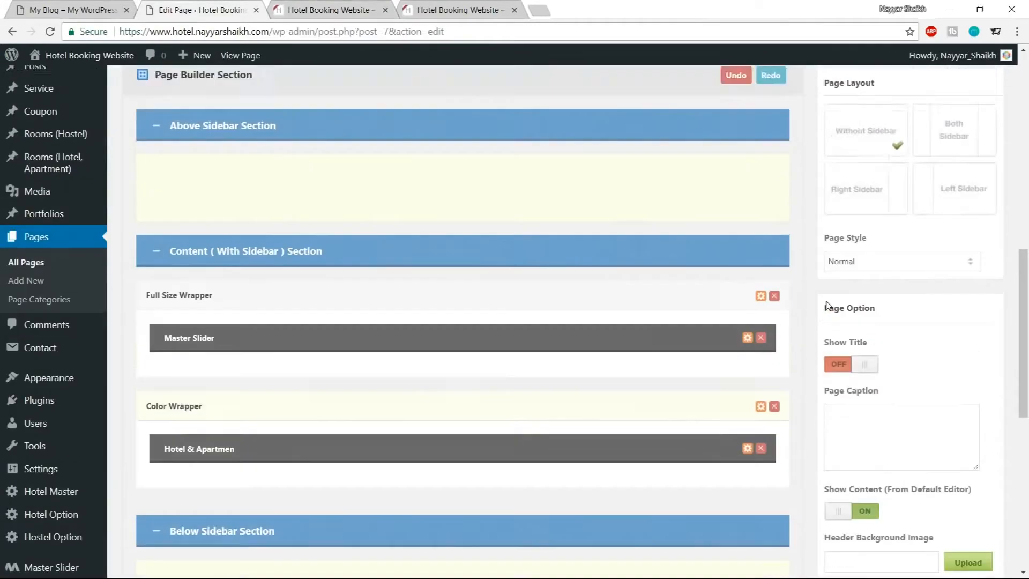
scroll(948, 353, "up", 5)
left_click(974, 309)
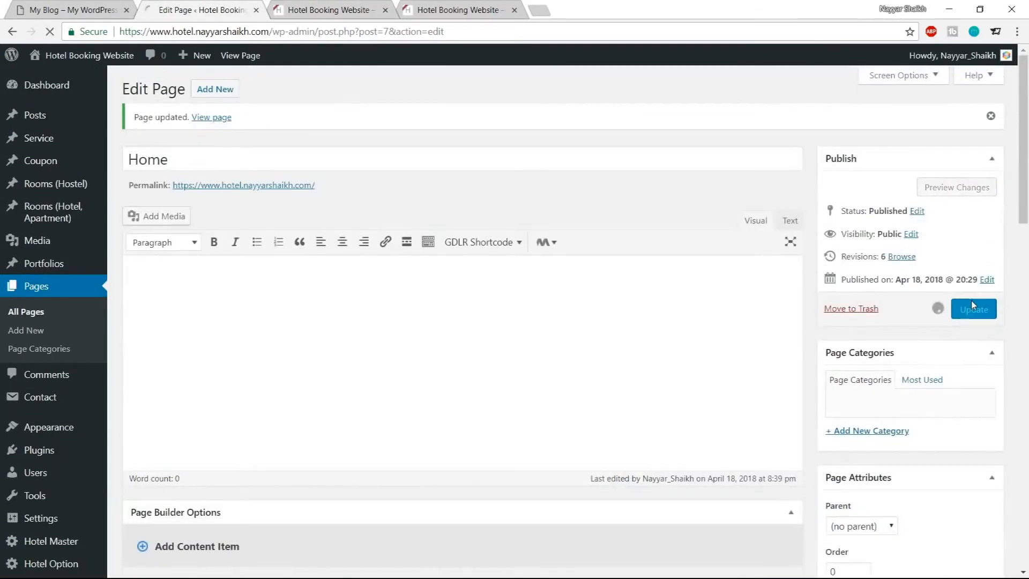
Reload the live site and examine the Check Availability section spacing
left_click(338, 8)
left_click(49, 32)
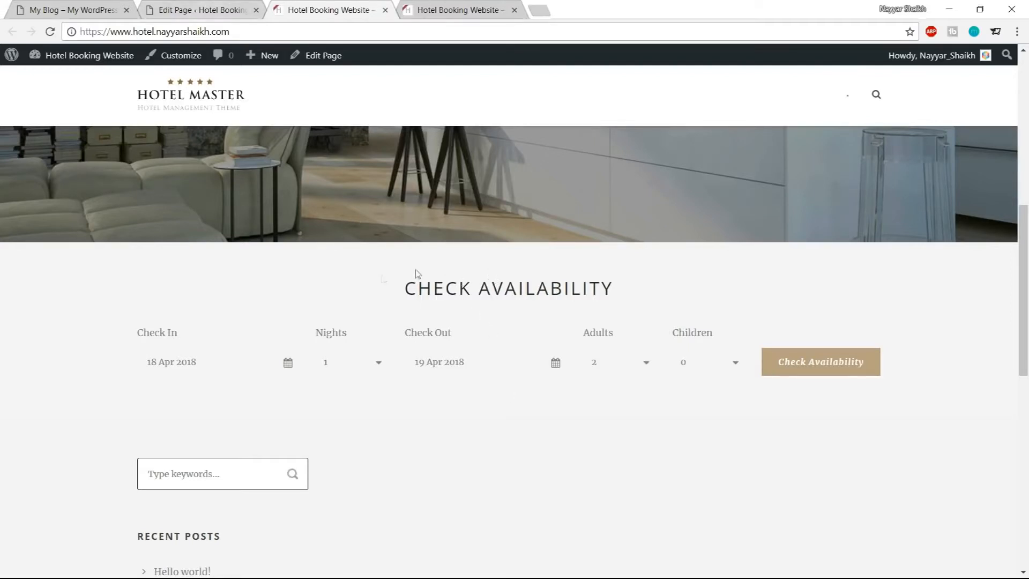
left_click_drag(383, 276, 614, 404)
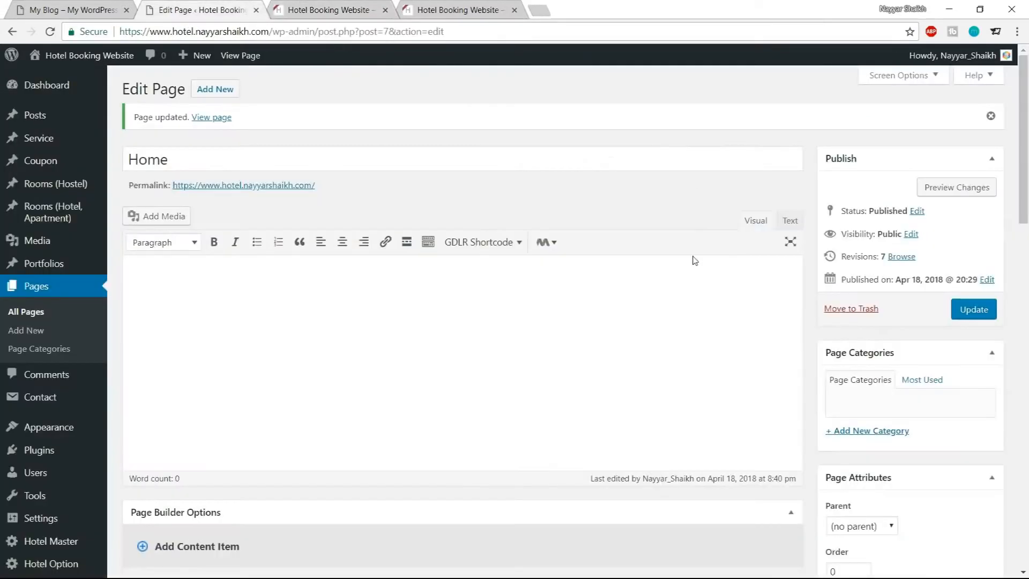
Set the Color Wrapper's padding top to 80px, save its options and update the Home page
scroll(692, 260, "down", 10)
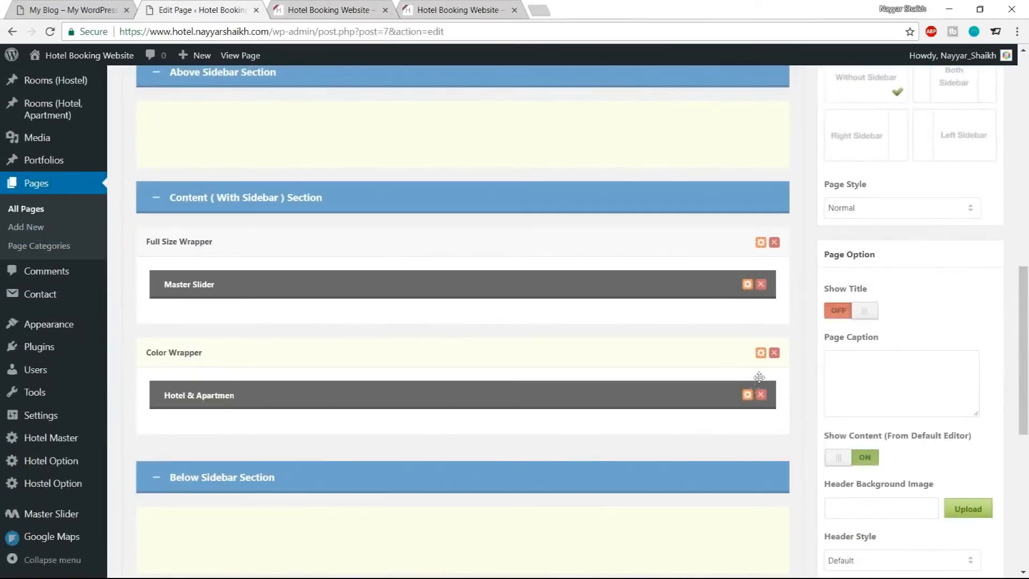
left_click(760, 353)
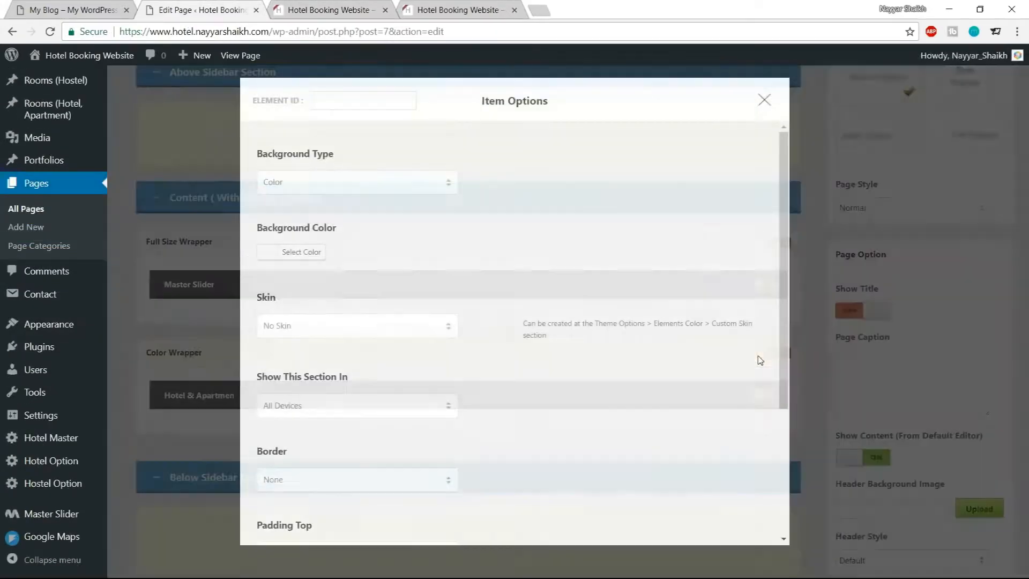
scroll(614, 295, "down", 4)
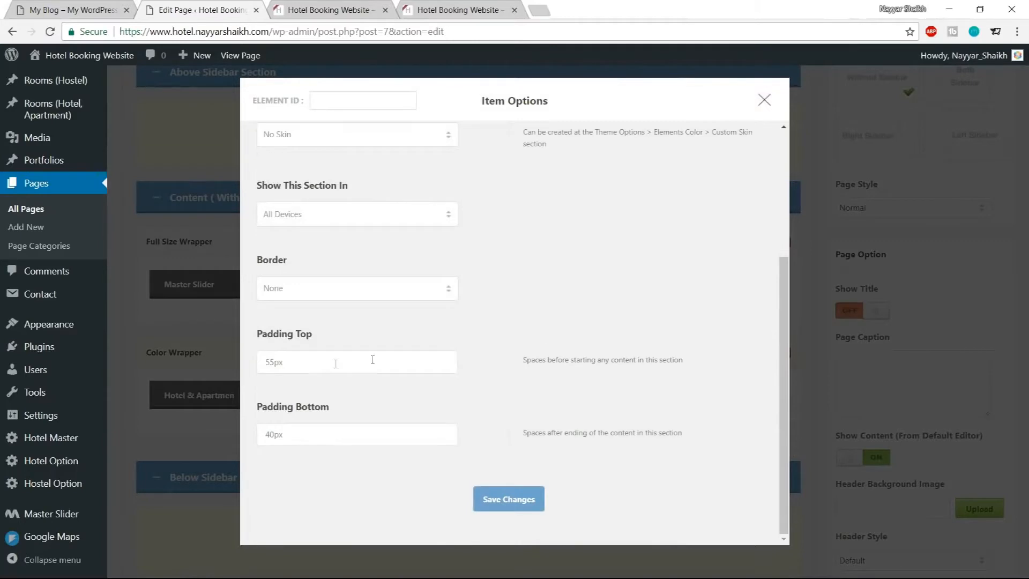
left_click_drag(275, 362, 255, 364)
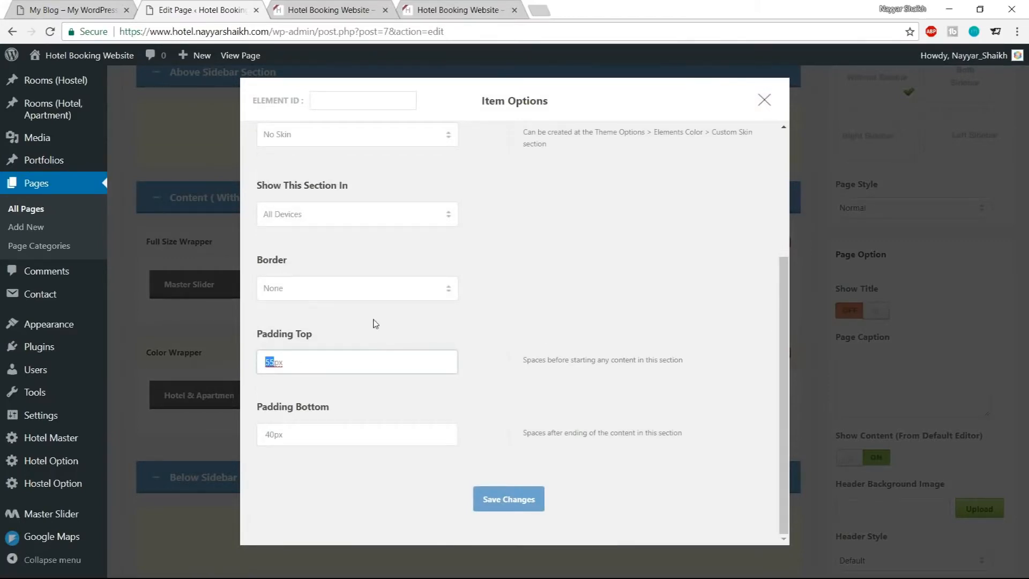
type("80")
left_click(489, 499)
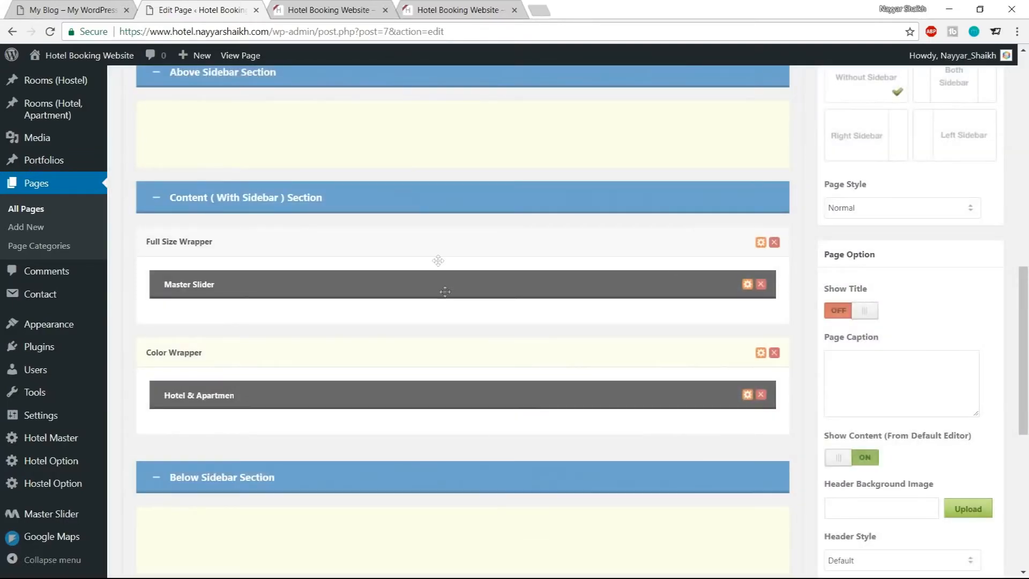
scroll(552, 422, "up", 10)
left_click(990, 309)
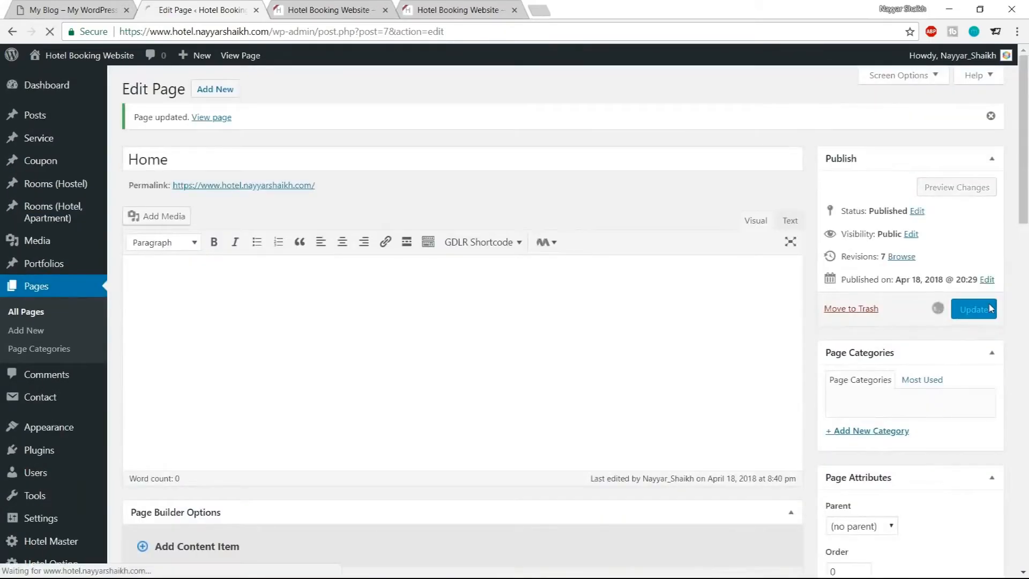
key("ctrl+1")
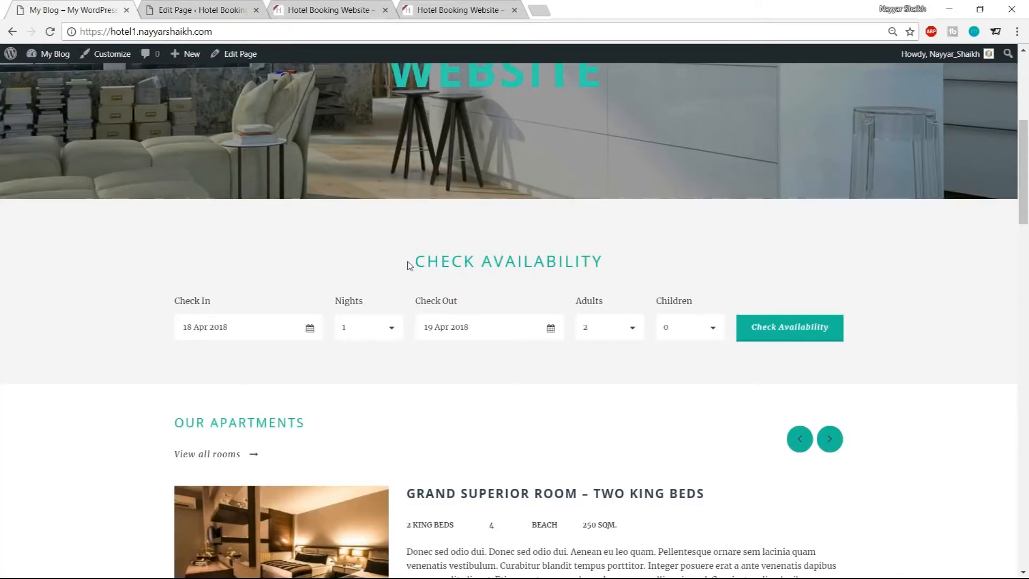
left_click(214, 7)
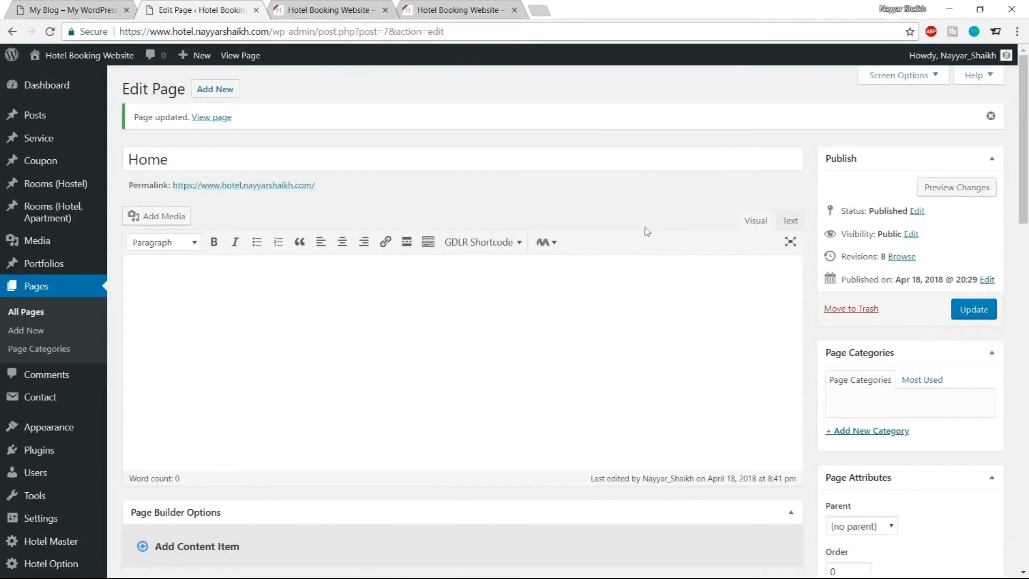
Open the Hotel Master theme options in a new tab and go to the Custom Skin settings under Elements Color
scroll(585, 258, "down", 3)
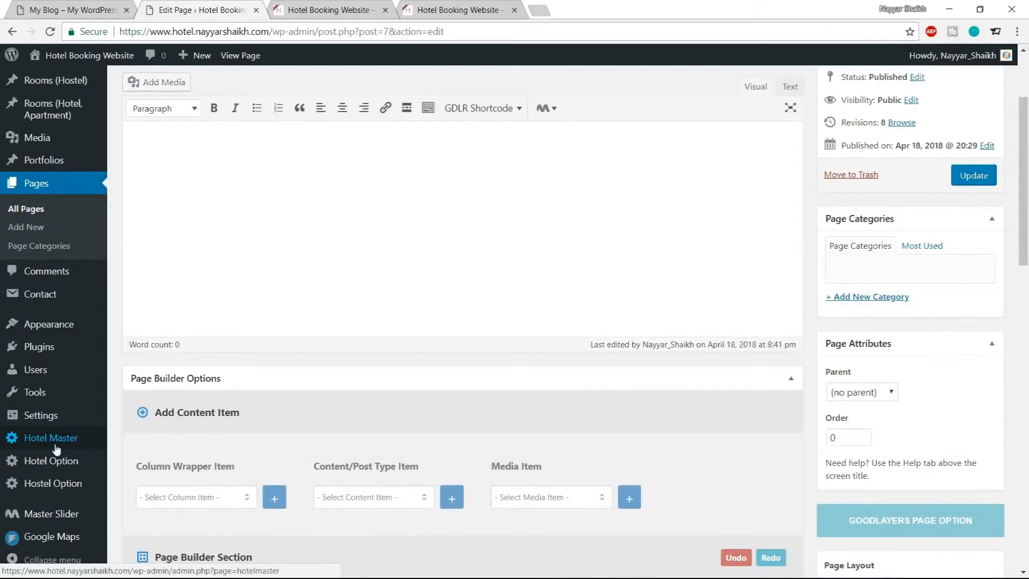
middle_click(63, 446)
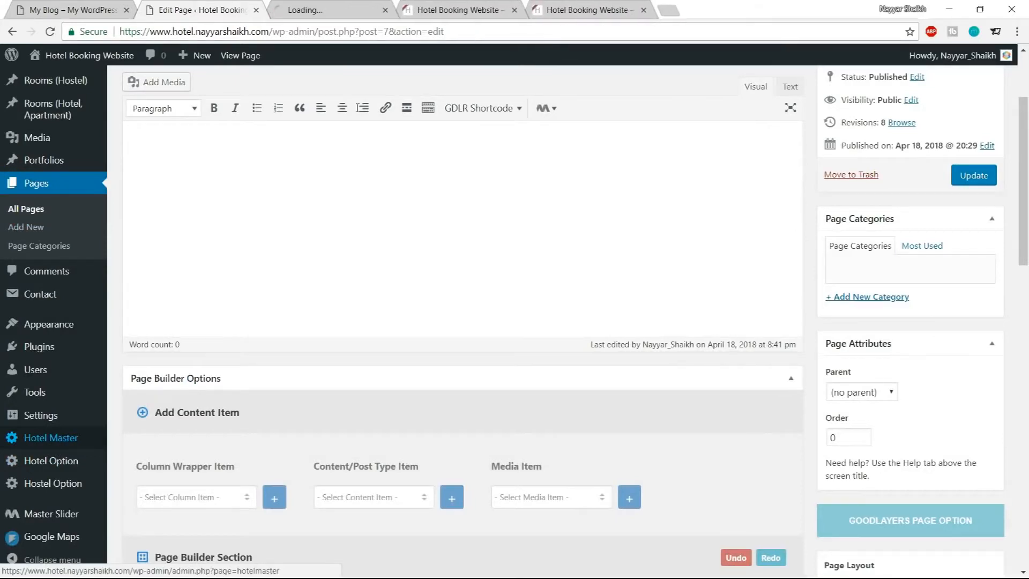
left_click(323, 7)
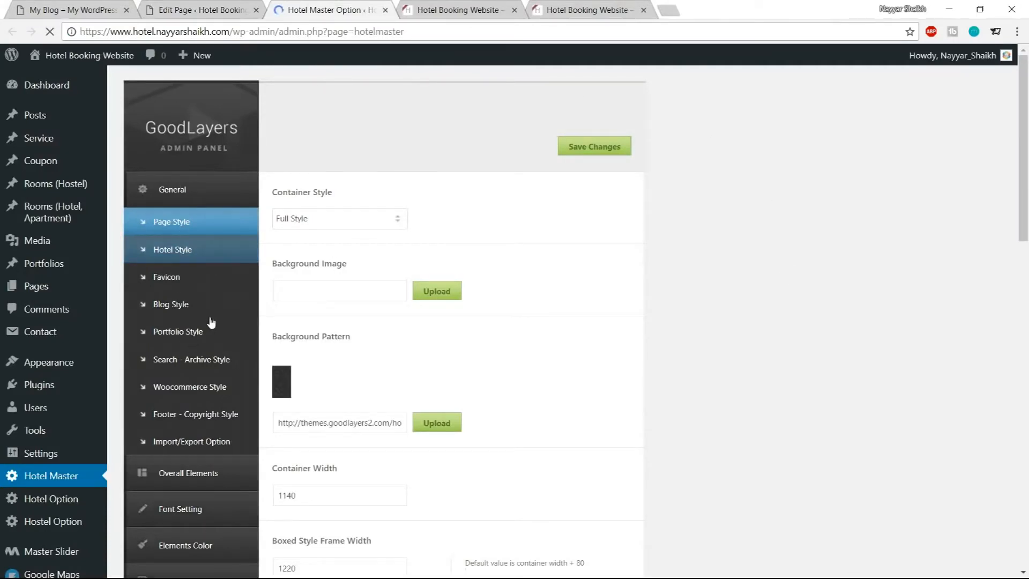
scroll(211, 323, "down", 1)
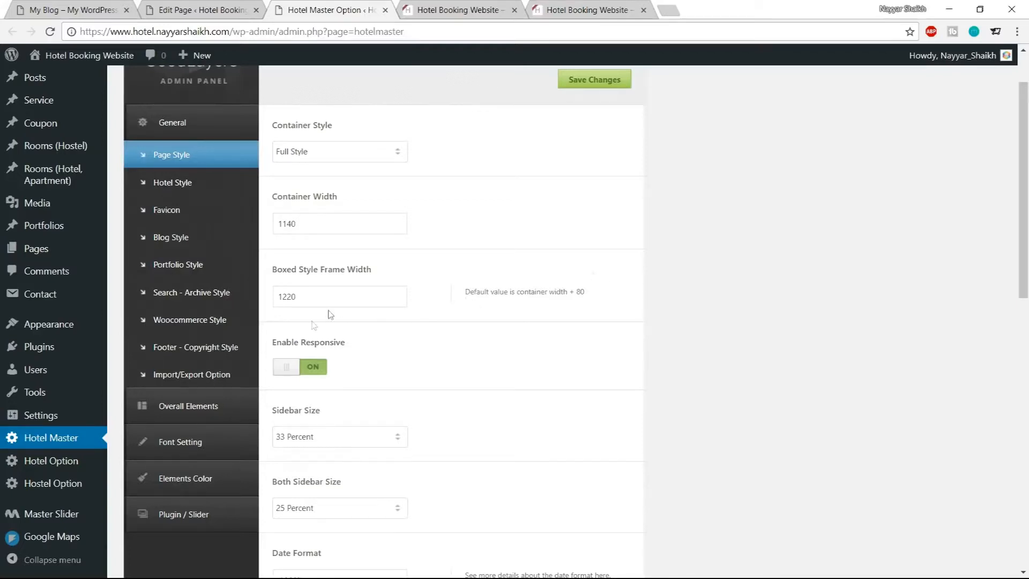
left_click(206, 490)
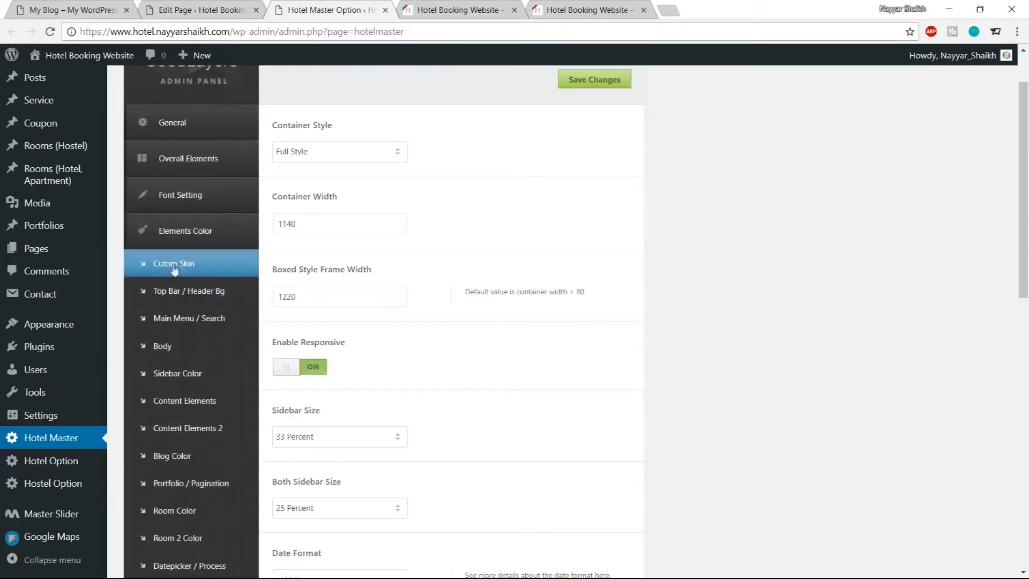
left_click(196, 266)
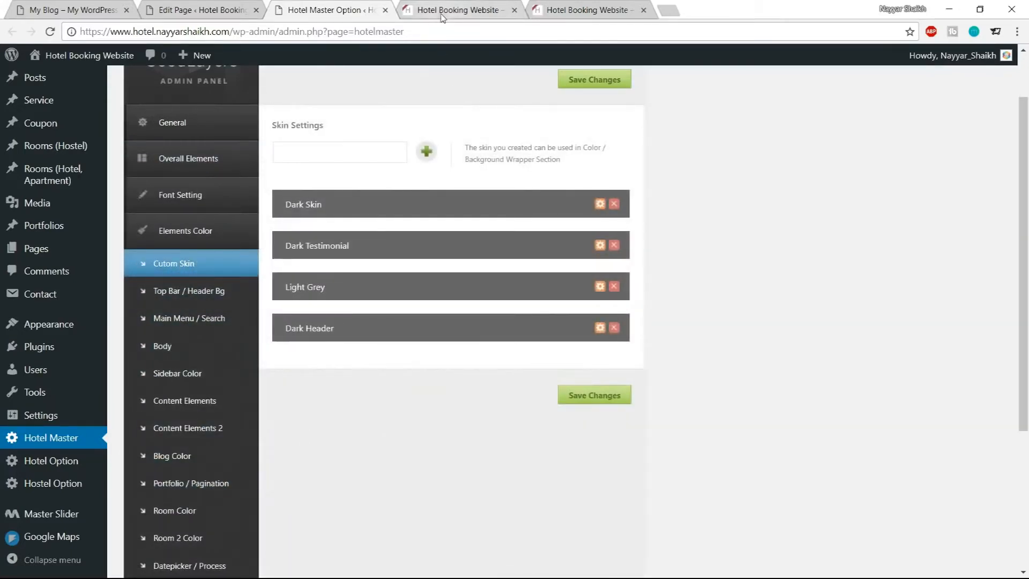
Check which skins the Color Wrapper offers in its item options, then close the dialog
left_click(204, 6)
left_click(361, 7)
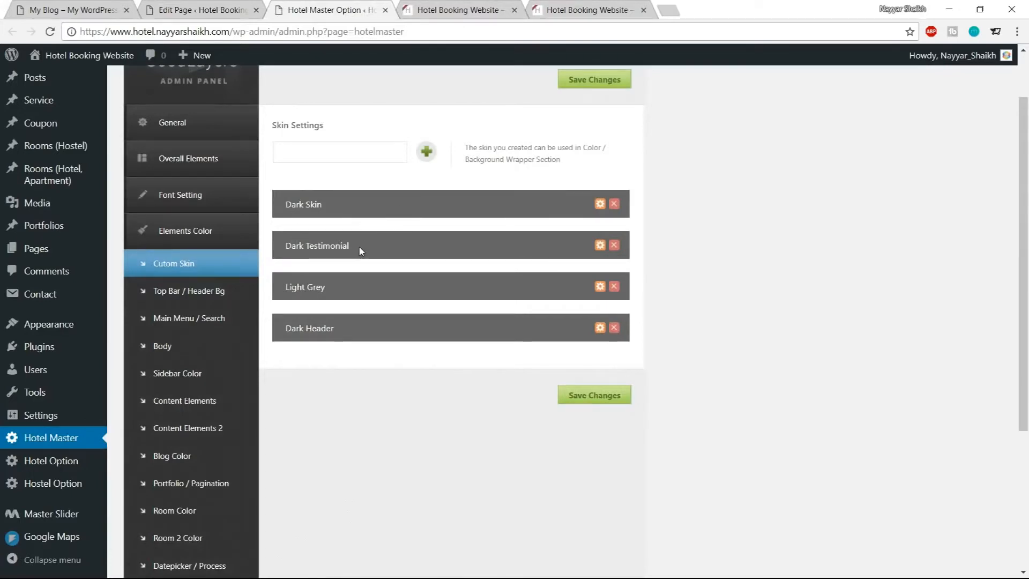
left_click(158, 9)
scroll(574, 250, "down", 10)
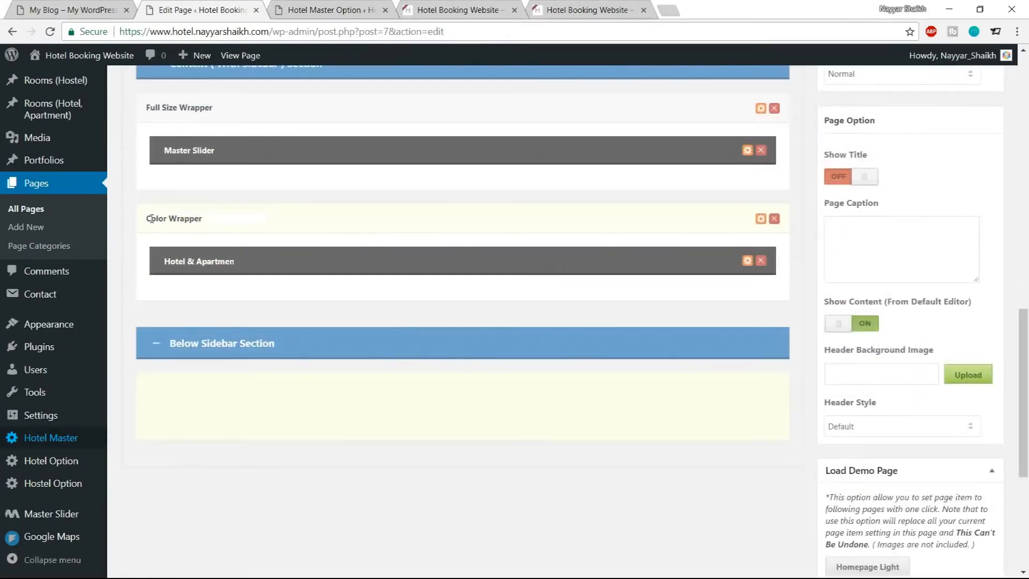
left_click(761, 220)
left_click(387, 325)
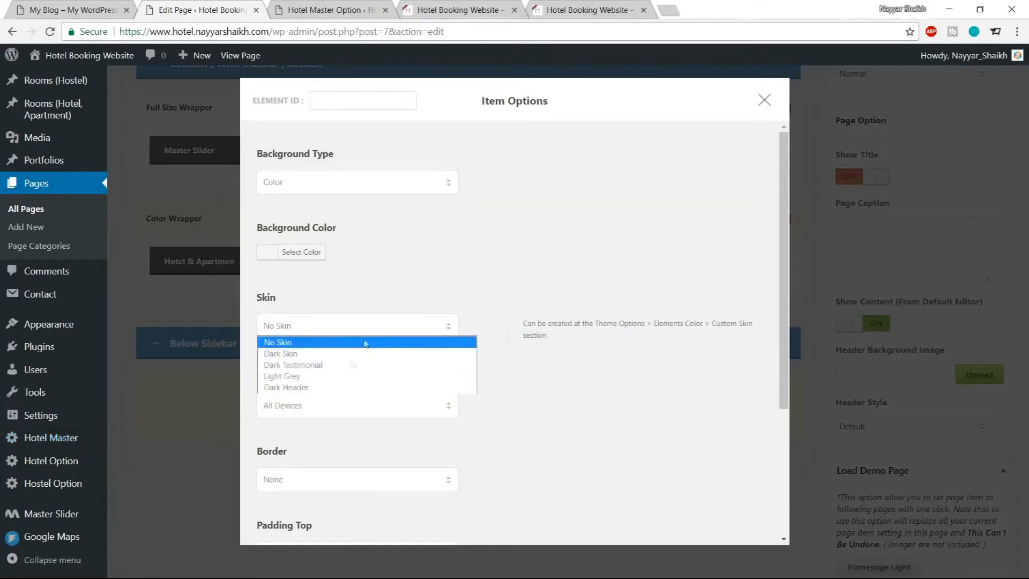
left_click(430, 276)
left_click(762, 101)
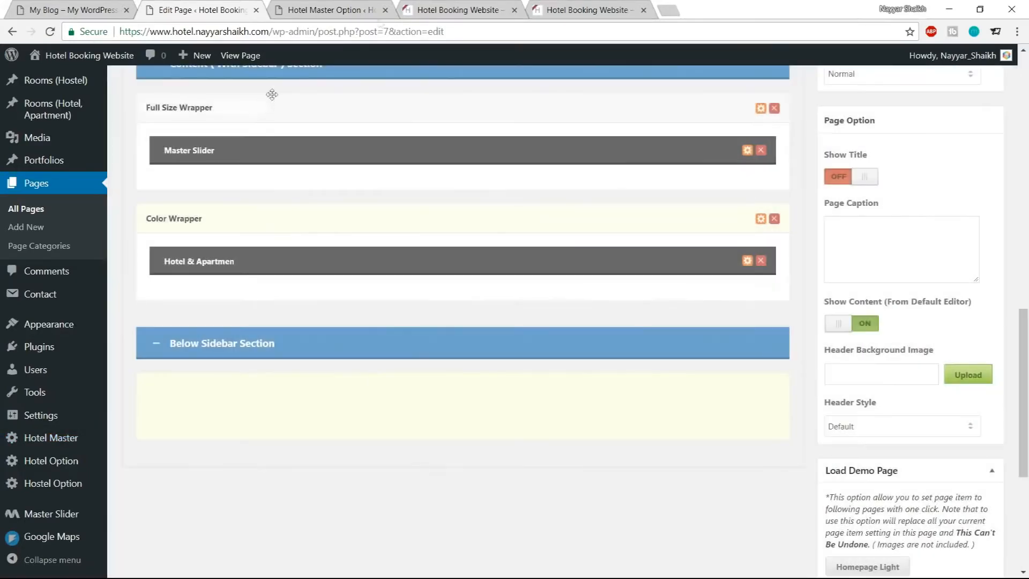
Create a new custom skin named Reservation Bar in the theme's Custom Skin settings
left_click(359, 7)
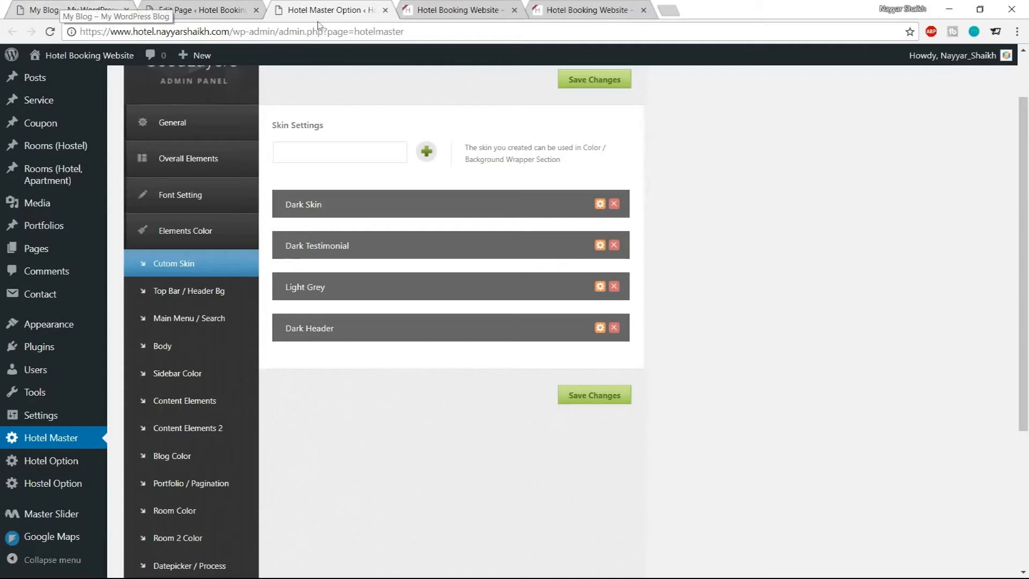
left_click(339, 156)
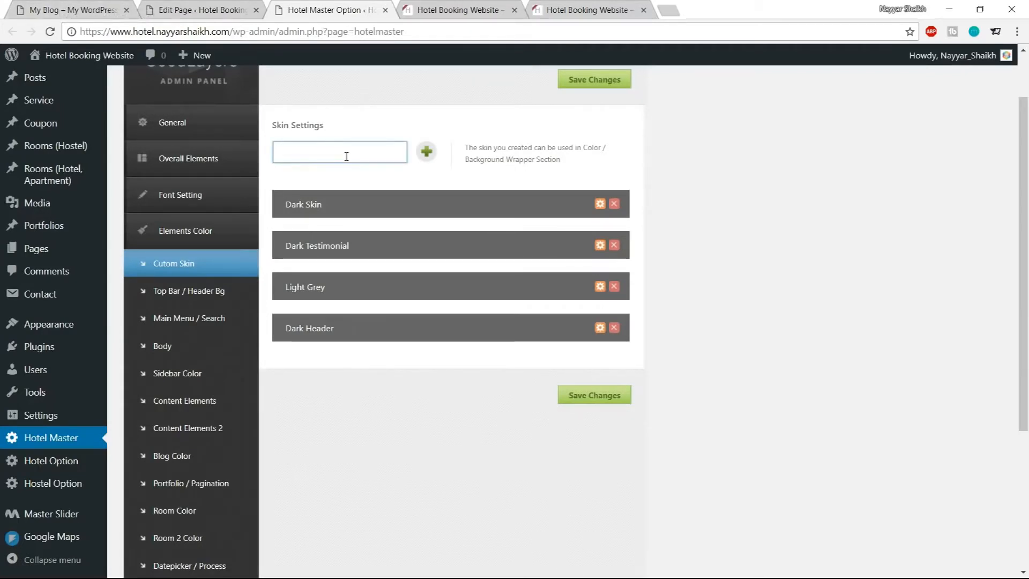
type("Reservat")
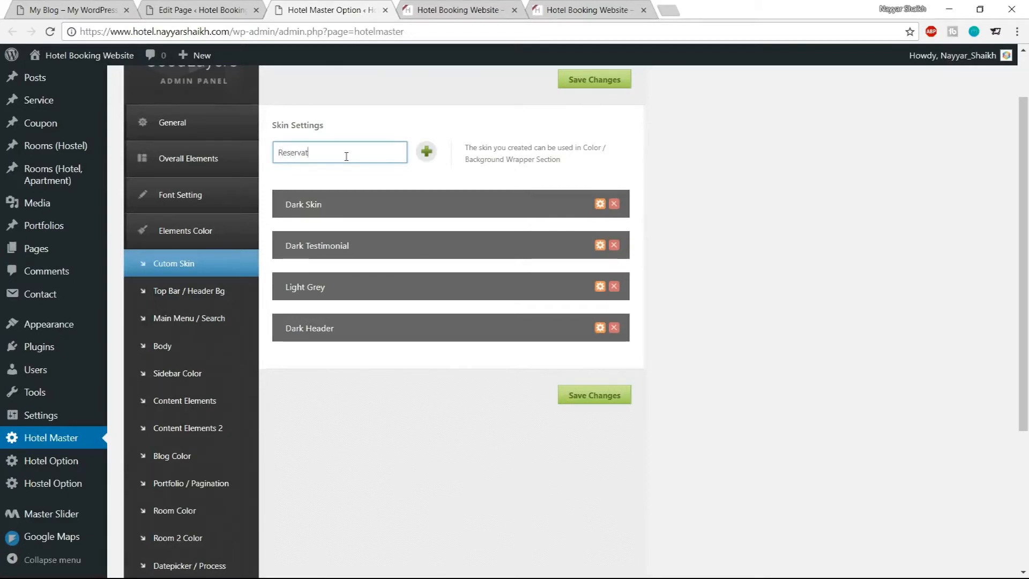
type("ion Bar")
left_click(426, 152)
Look for the new skin in the Color Wrapper's skin list on the Home page editor, then close the dialog
scroll(609, 315, "down", 4)
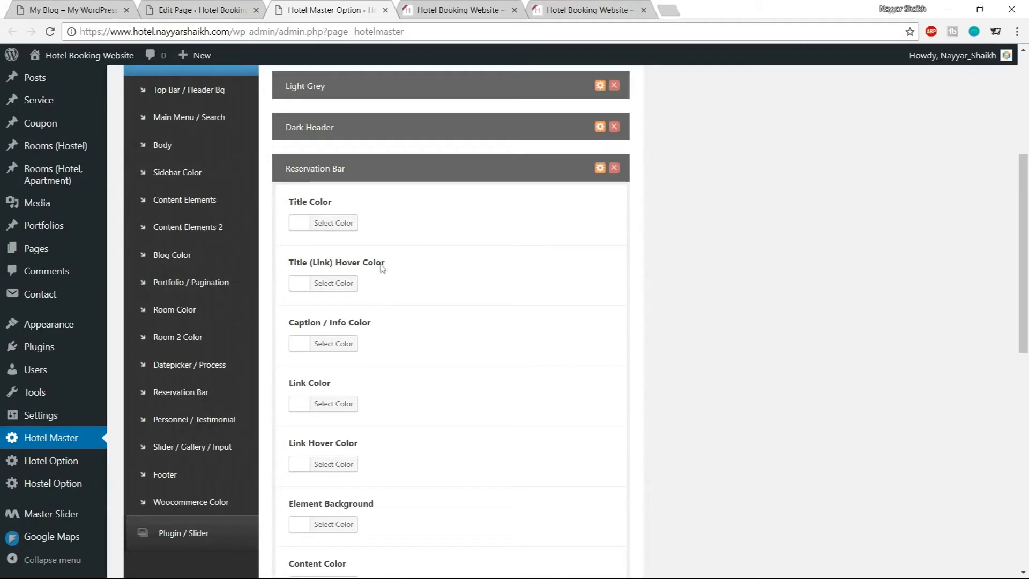
left_click(231, 4)
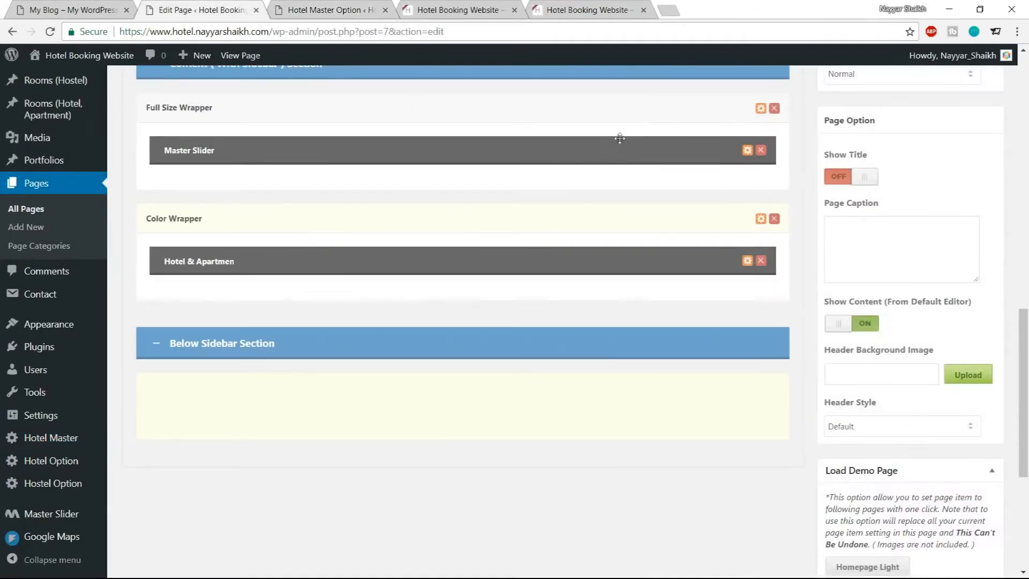
scroll(582, 206, "up", 10)
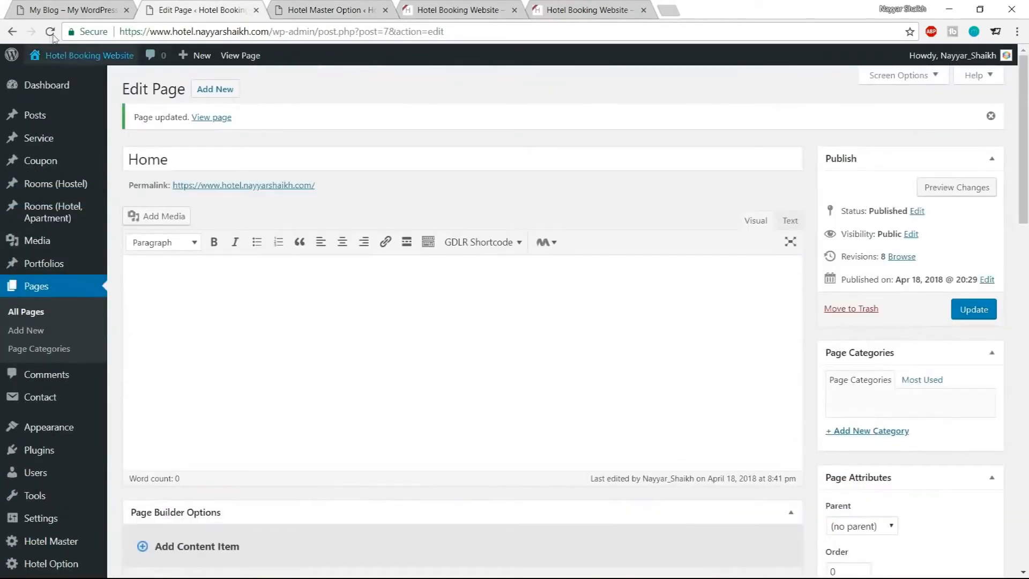
scroll(620, 200, "down", 5)
scroll(619, 201, "down", 10)
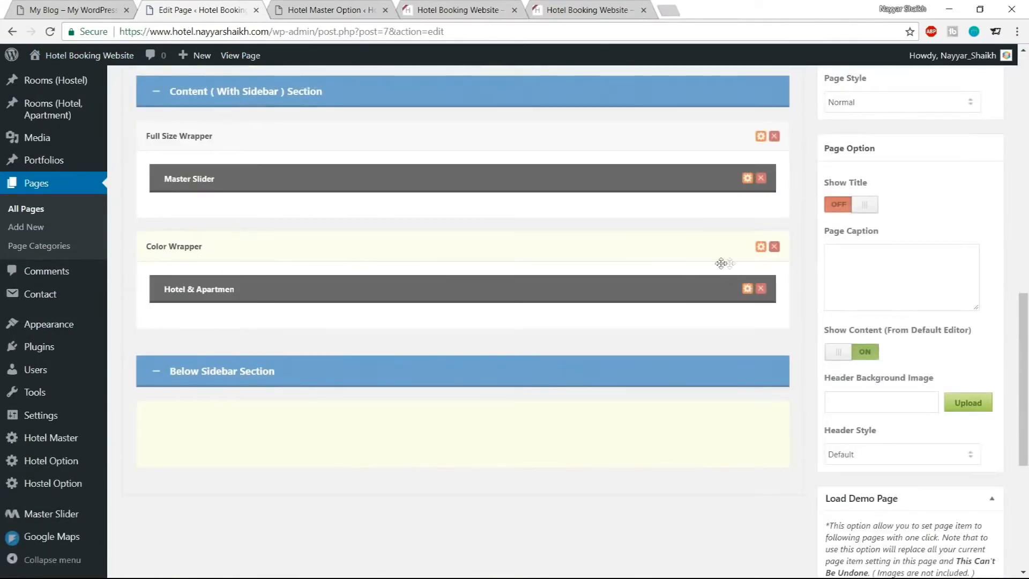
left_click(762, 248)
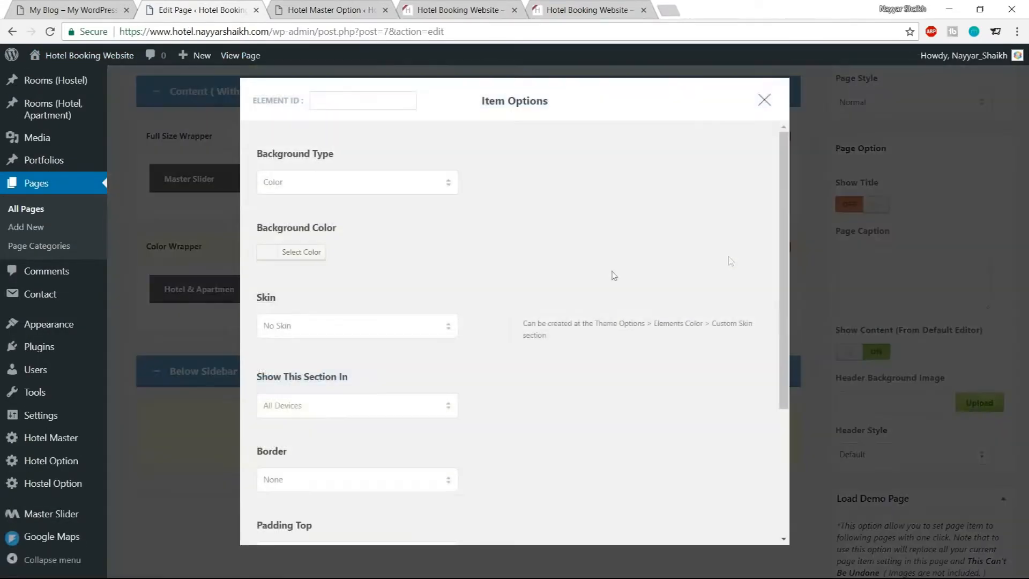
left_click(331, 332)
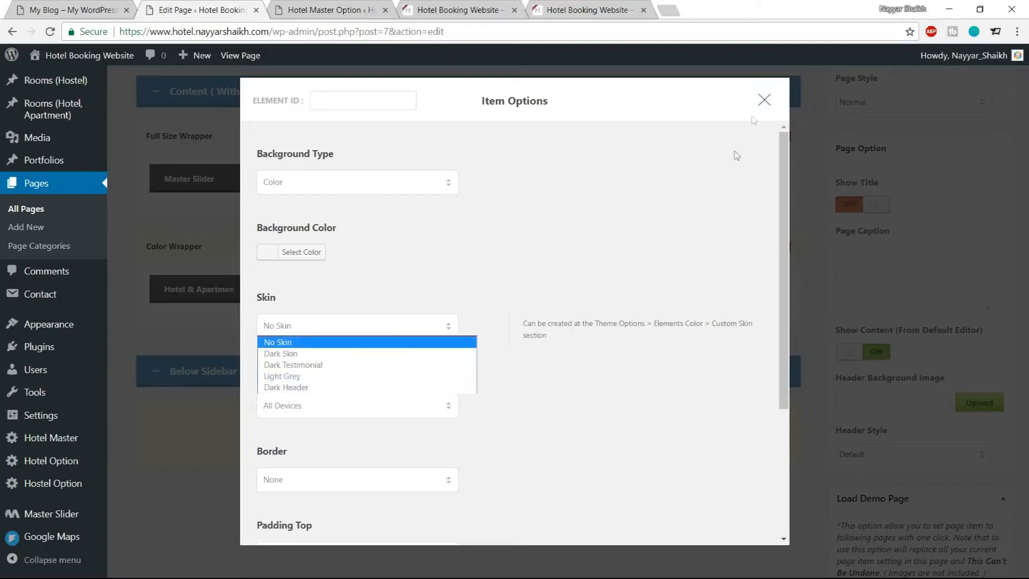
left_click(763, 102)
Save the theme options with the new Reservation Bar skin
left_click(364, 7)
scroll(582, 327, "down", 11)
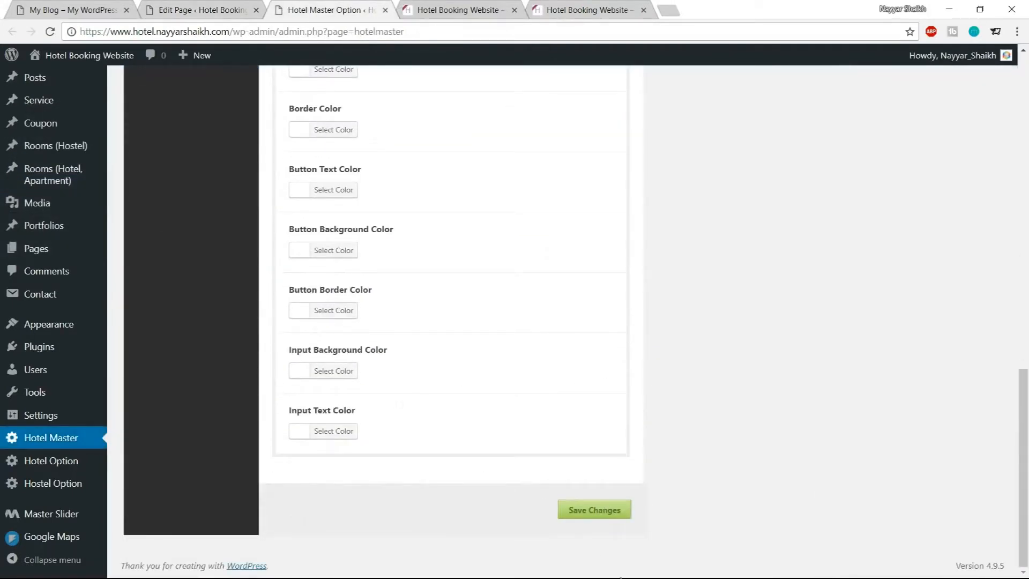
left_click(618, 513)
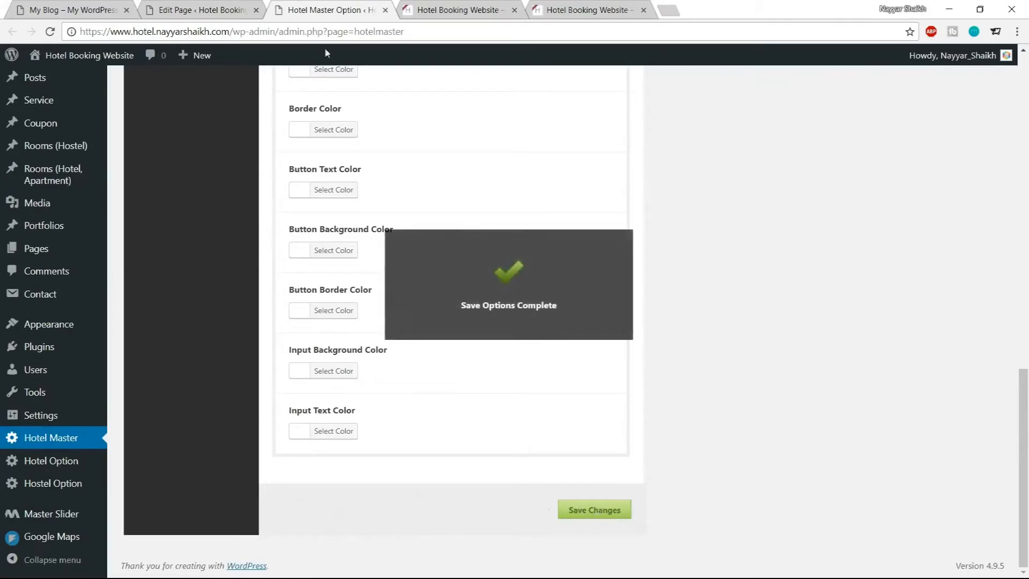
Reload the Home page editor, set the Color Wrapper's skin to Reservation Bar, save its options and update the page
left_click(217, 12)
left_click(53, 33)
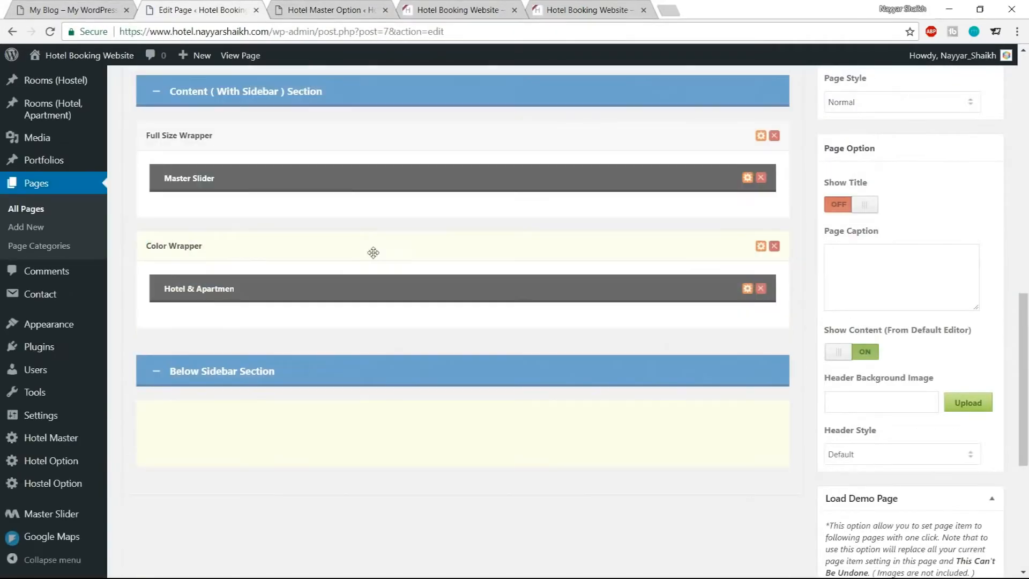
scroll(373, 253, "down", 4)
scroll(380, 261, "up", 4)
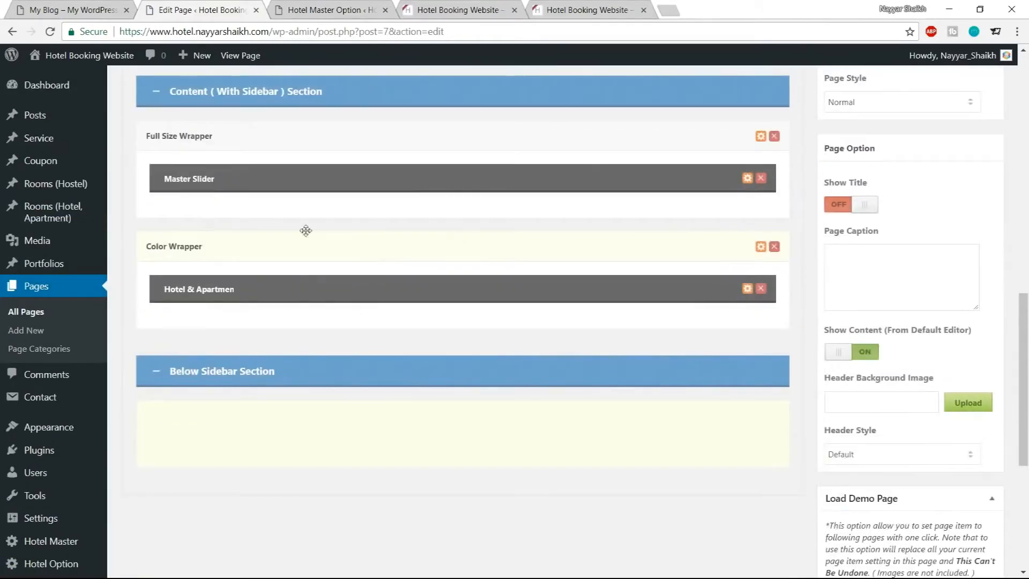
left_click(762, 247)
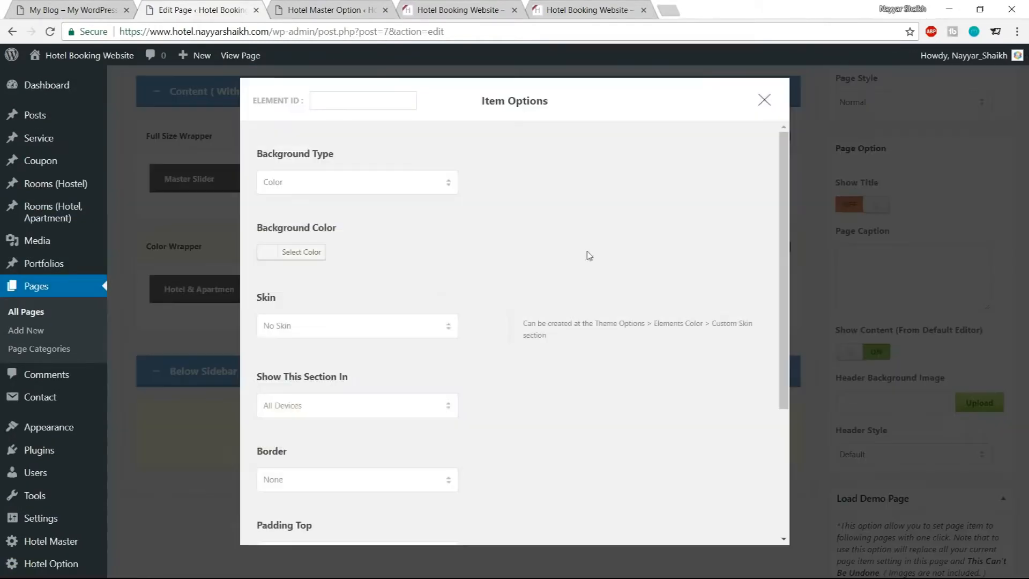
left_click(373, 325)
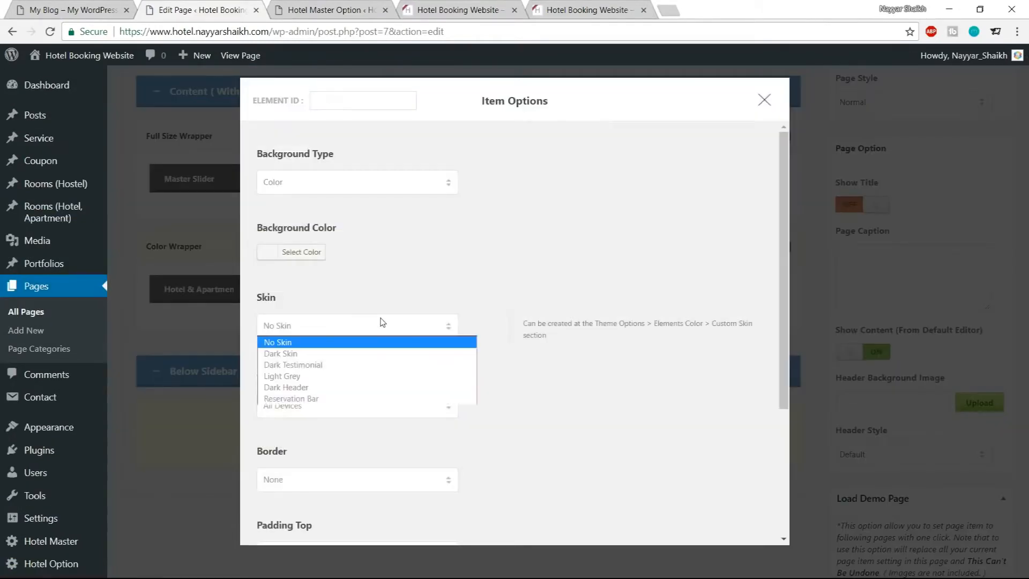
left_click(320, 399)
scroll(372, 348, "down", 4)
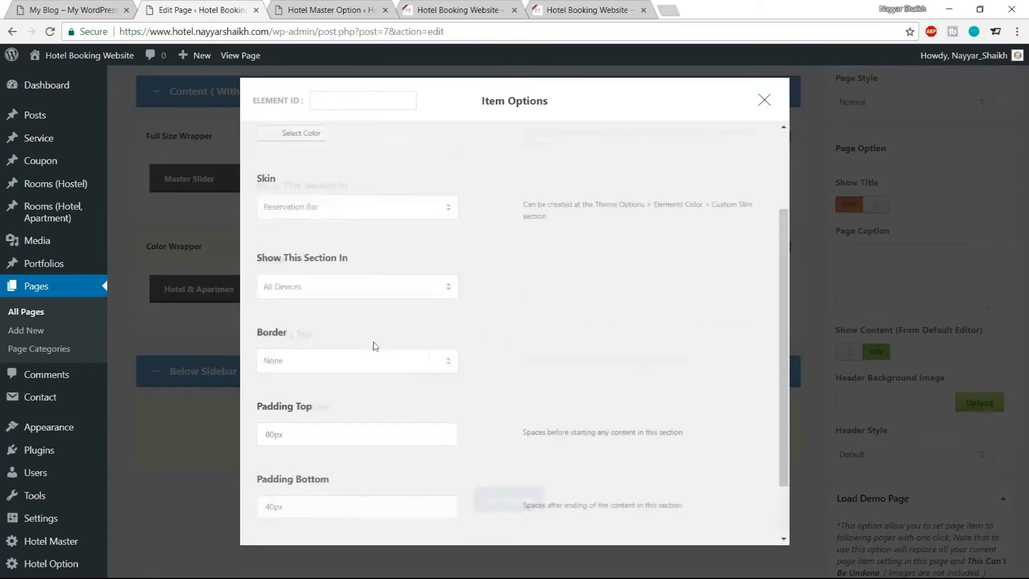
left_click(509, 499)
scroll(507, 509, "up", 10)
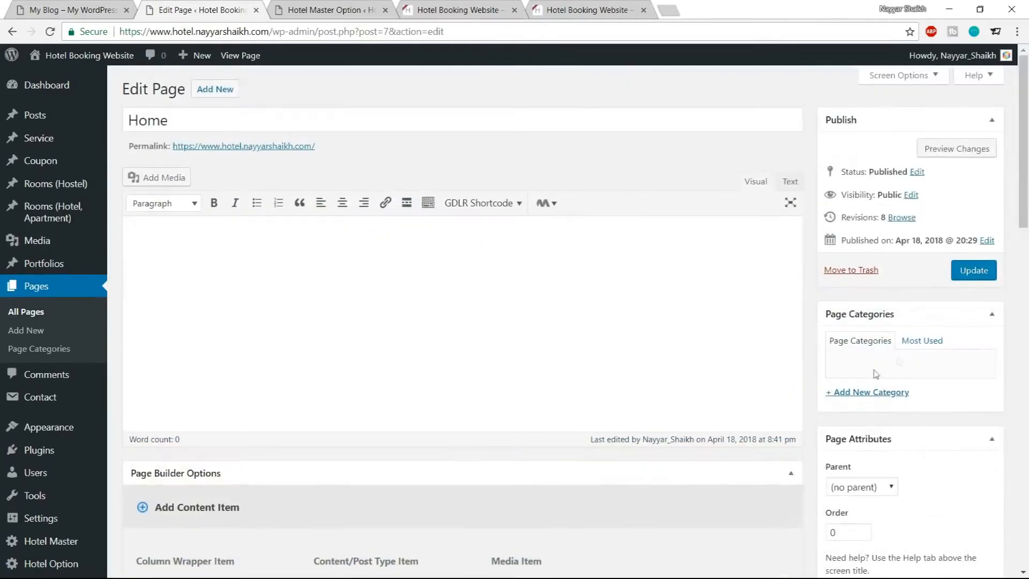
left_click(955, 270)
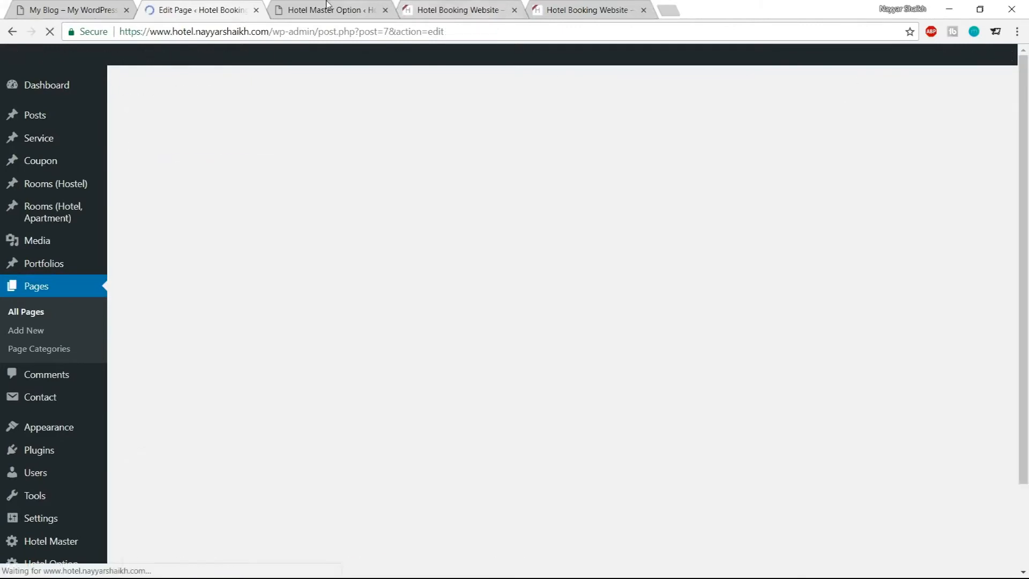
Examine the Check Availability heading on the live site
left_click(335, 9)
scroll(423, 336, "up", 10)
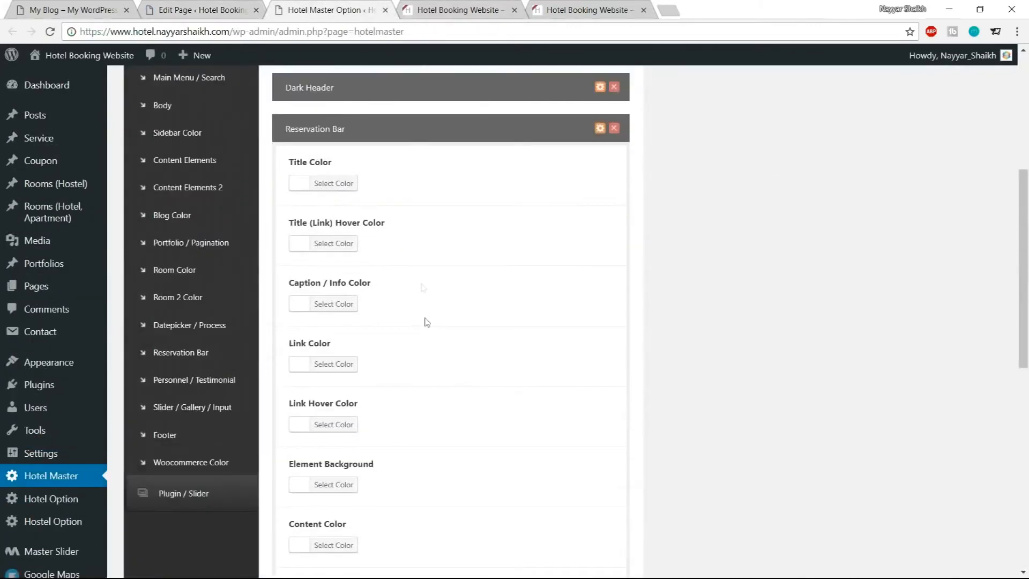
left_click(464, 10)
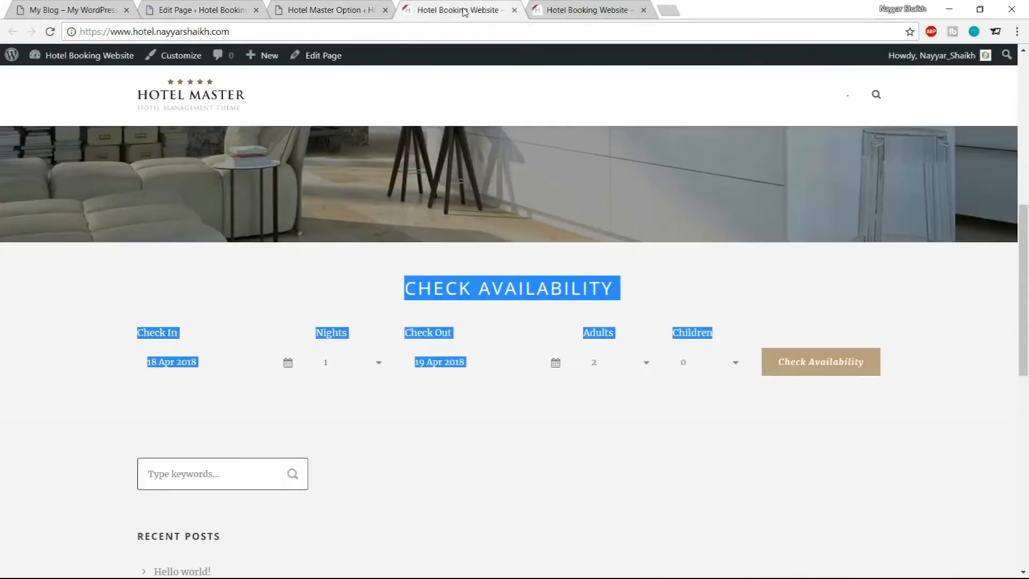
left_click(477, 301)
left_click_drag(406, 290, 614, 290)
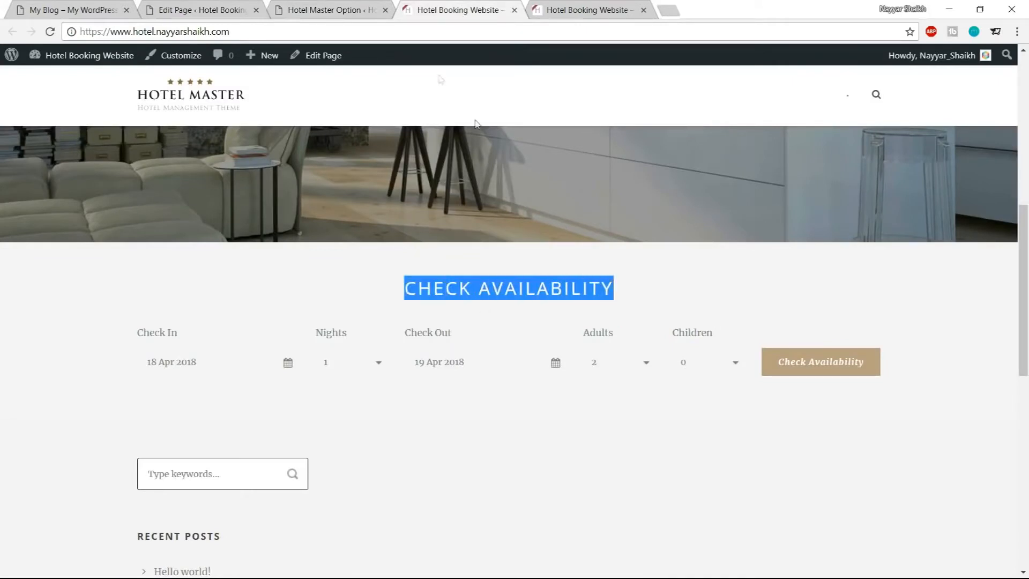
left_click(343, 11)
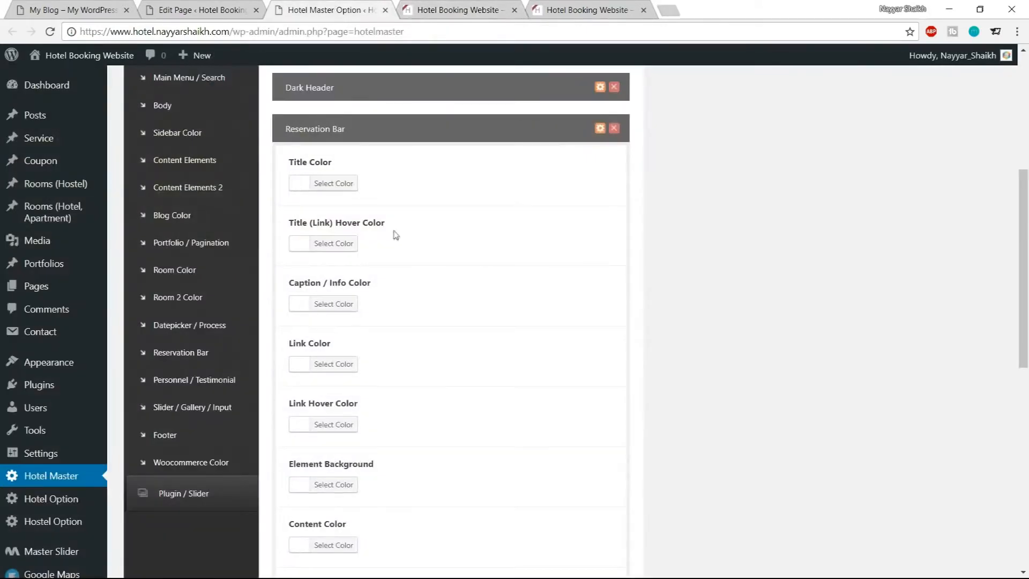
Set the Reservation Bar skin's Title Color to #1abc9c
left_click(349, 185)
left_click(395, 182)
left_click_drag(395, 183, 367, 181)
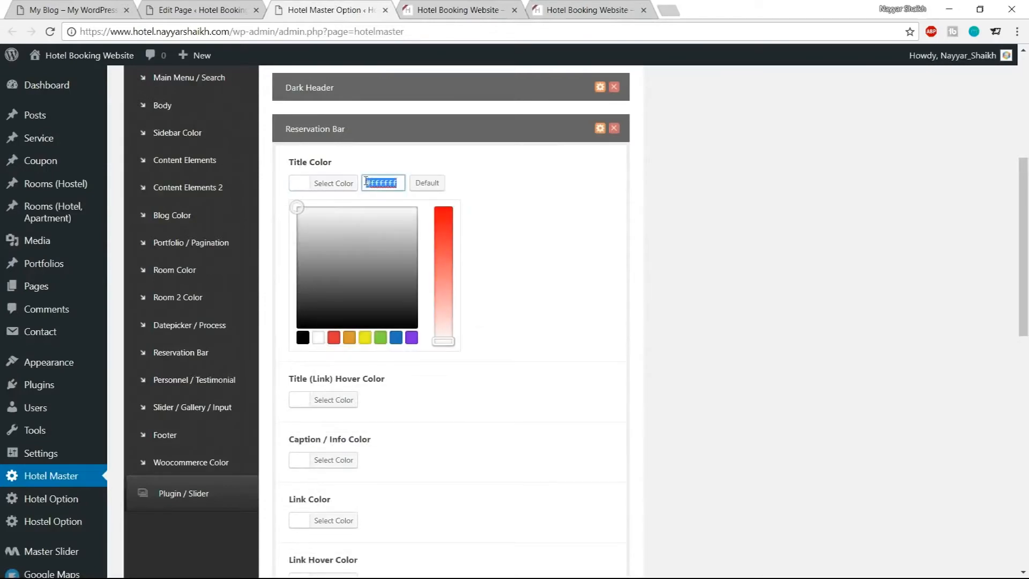
type("1abc9c")
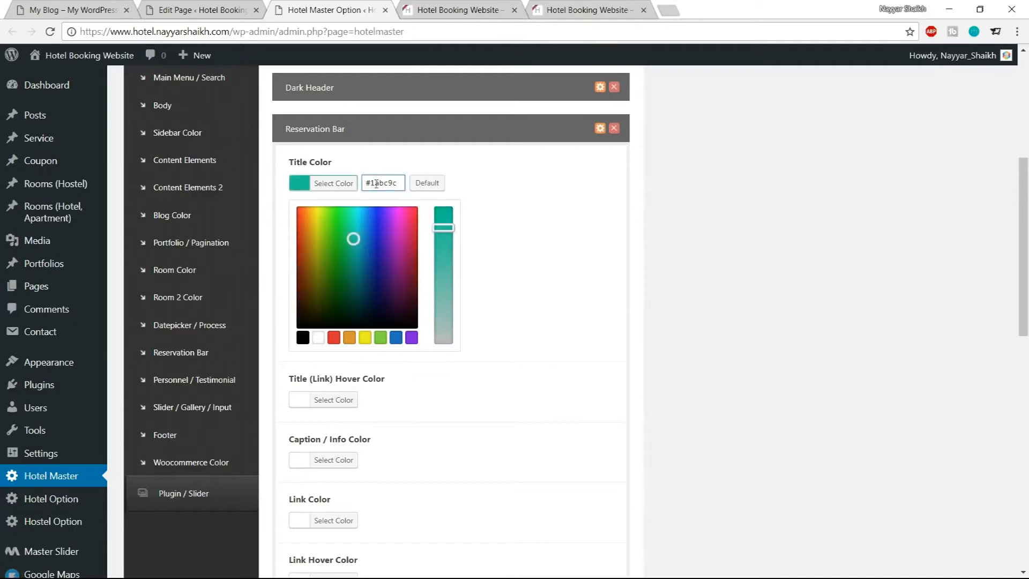
left_click(332, 184)
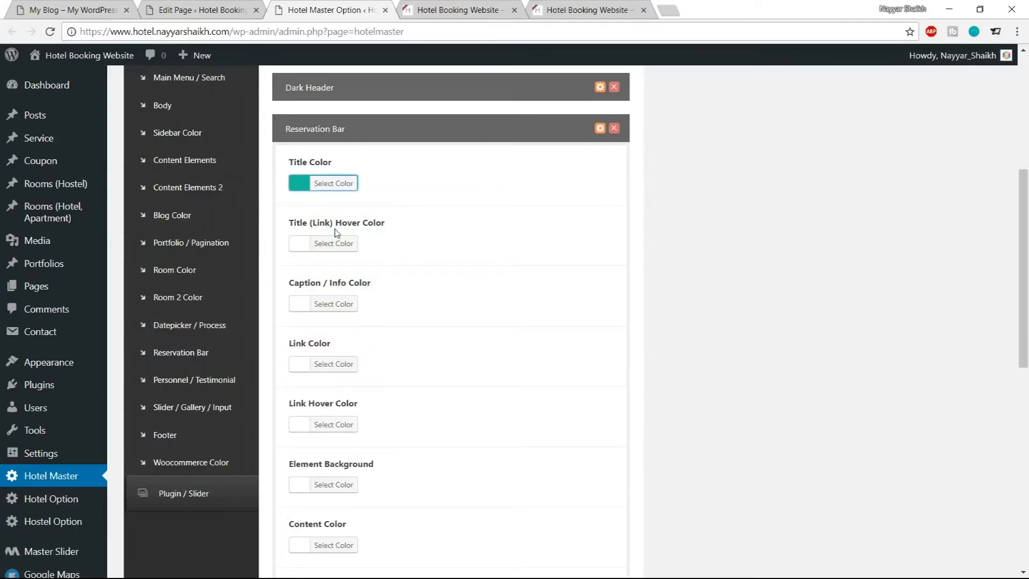
Save the theme options with the Reservation Bar title color
scroll(512, 249, "down", 15)
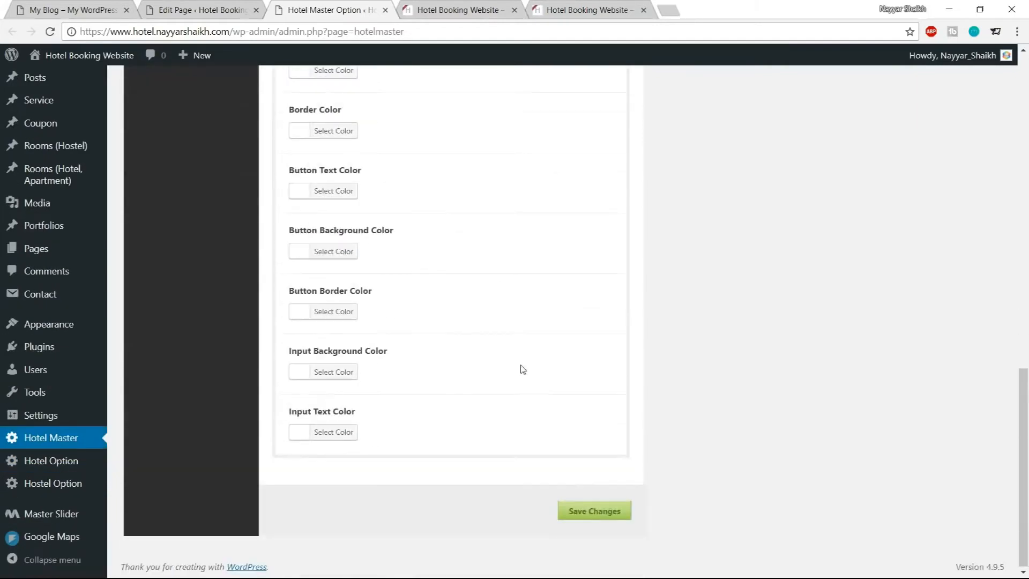
left_click(599, 510)
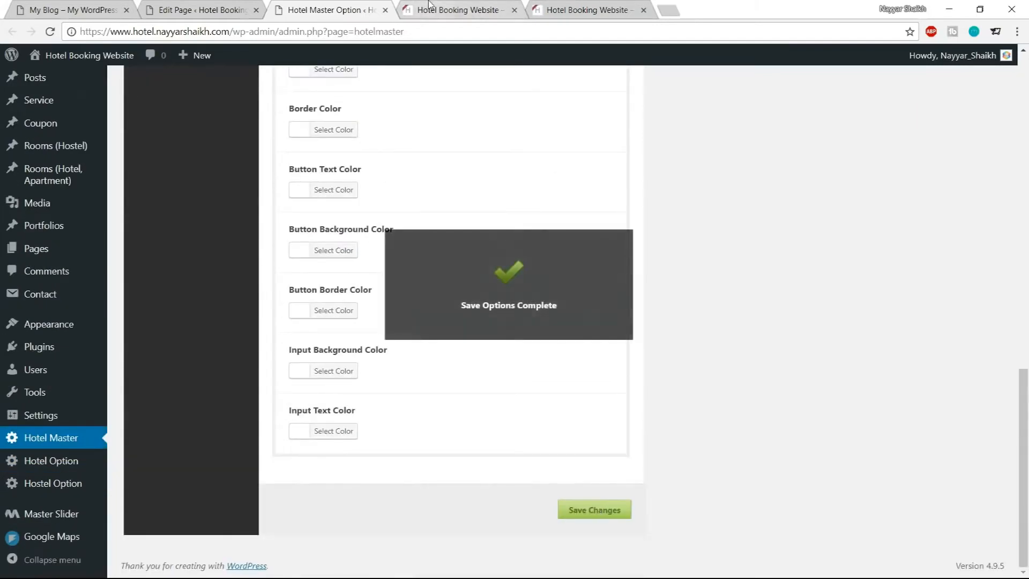
Reload the live Home page and inspect the Check Availability section's colors
left_click(429, 8)
left_click(624, 310)
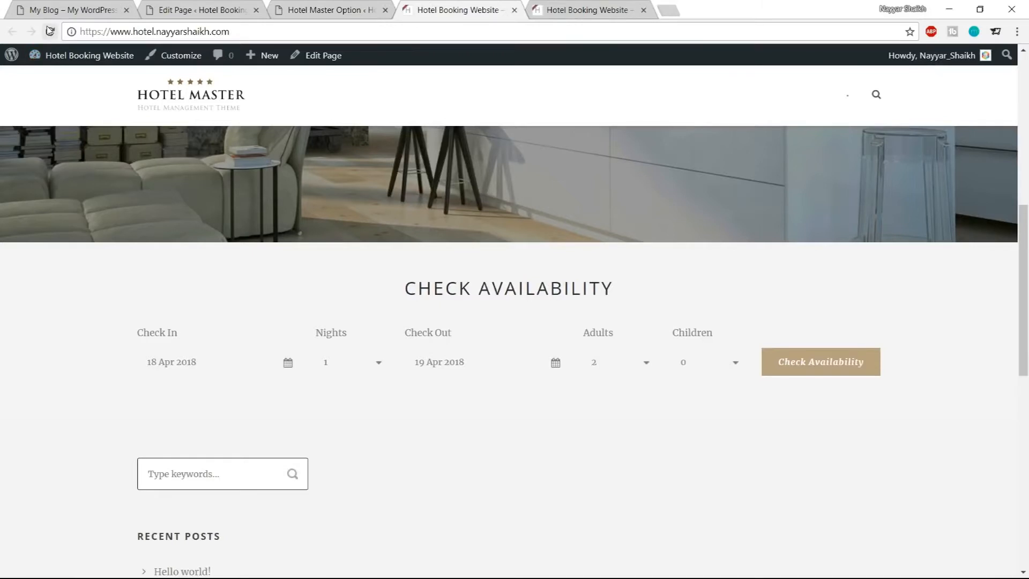
left_click_drag(400, 306, 596, 313)
left_click(597, 313)
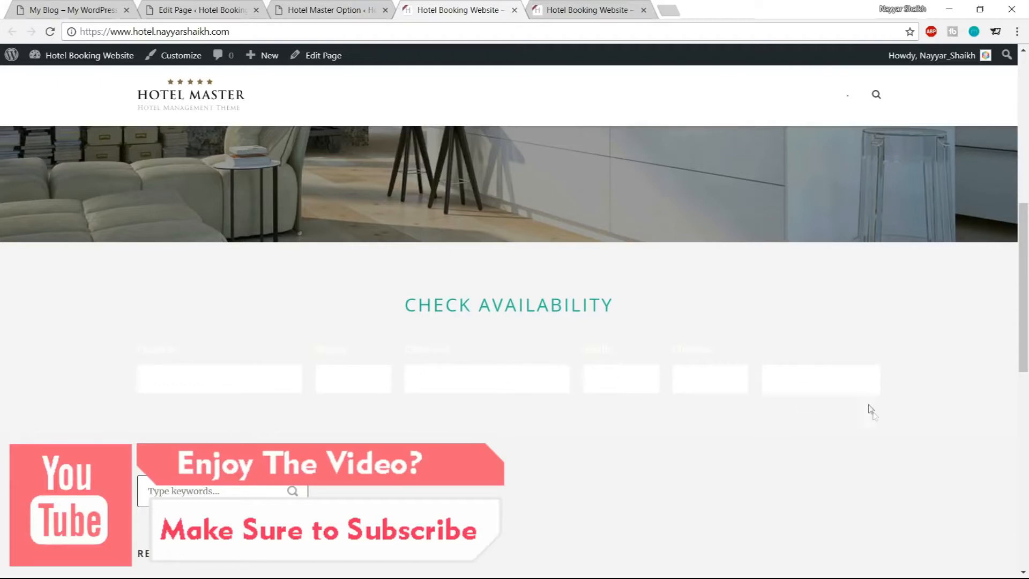
Set the Reservation Bar skin's Button Background Color to #1abc9c, matching the demo site's button
left_click(323, 7)
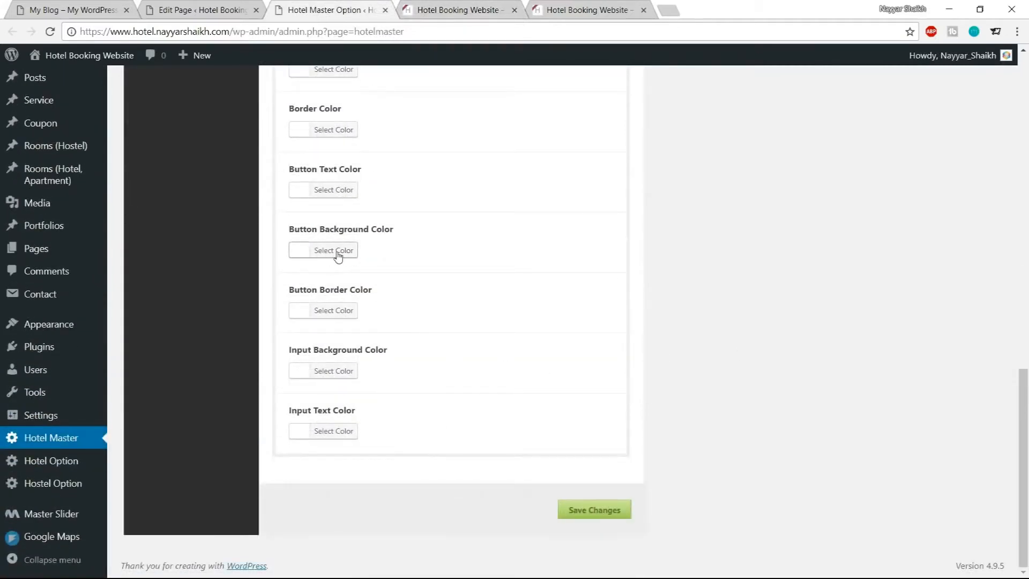
left_click(72, 10)
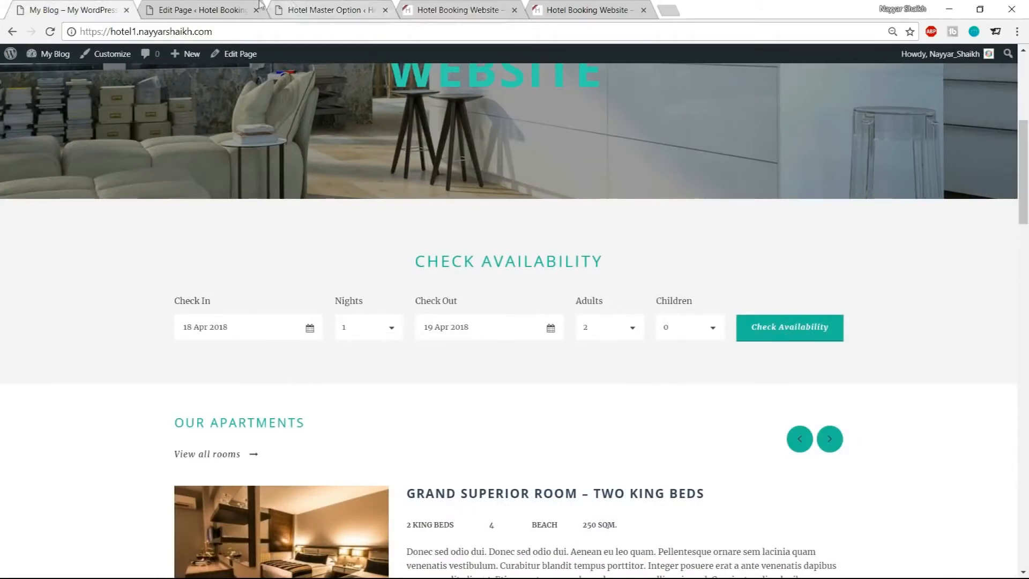
left_click(360, 7)
left_click(355, 251)
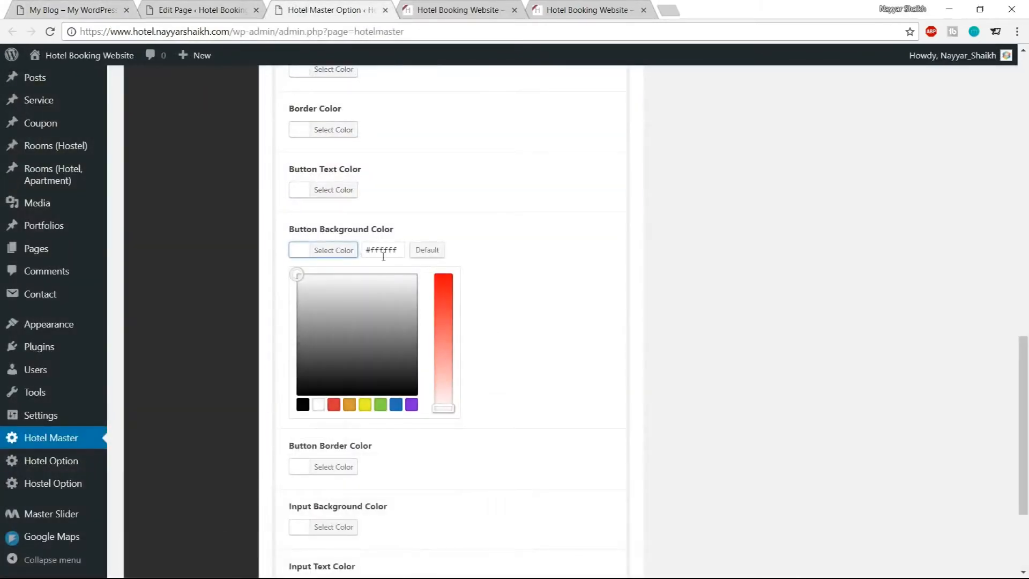
left_click_drag(401, 248, 367, 249)
type("1abc9")
type("c8c")
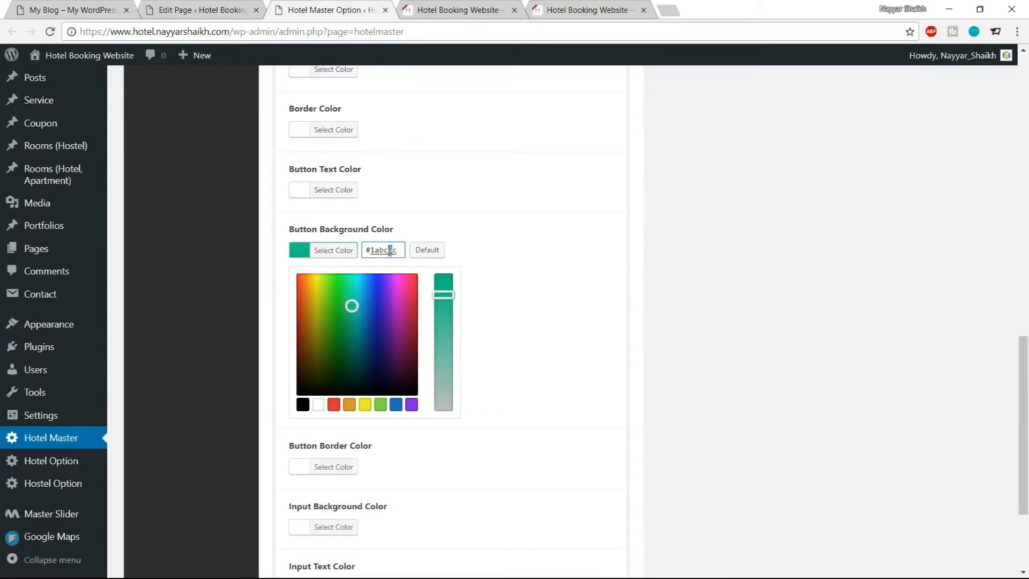
triple_click(389, 251)
left_click(336, 265)
Set the Button Border Color by pasting #1abc9c and darkening it in the color picker
left_click(331, 316)
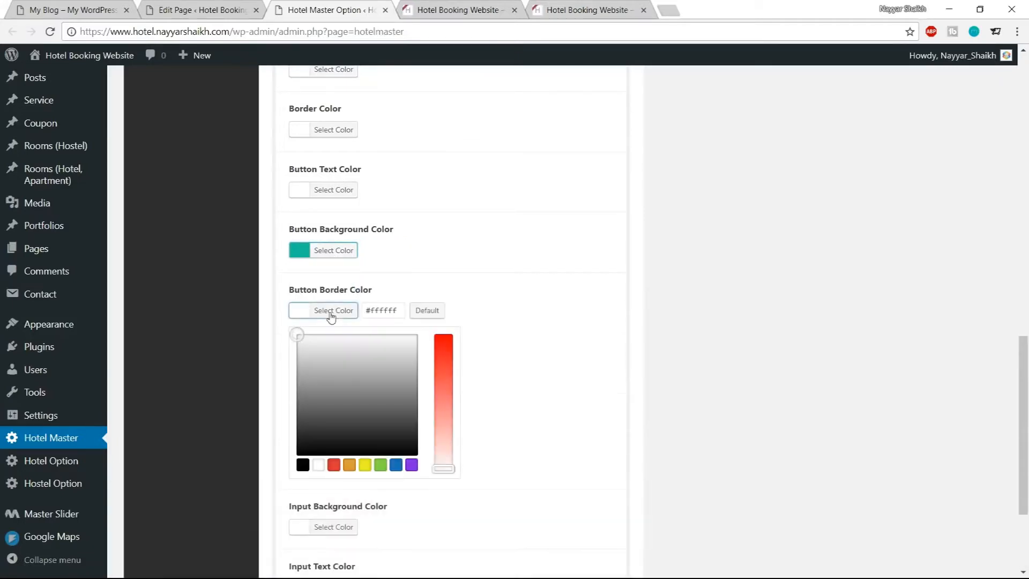
triple_click(404, 313)
type("#1abc9c")
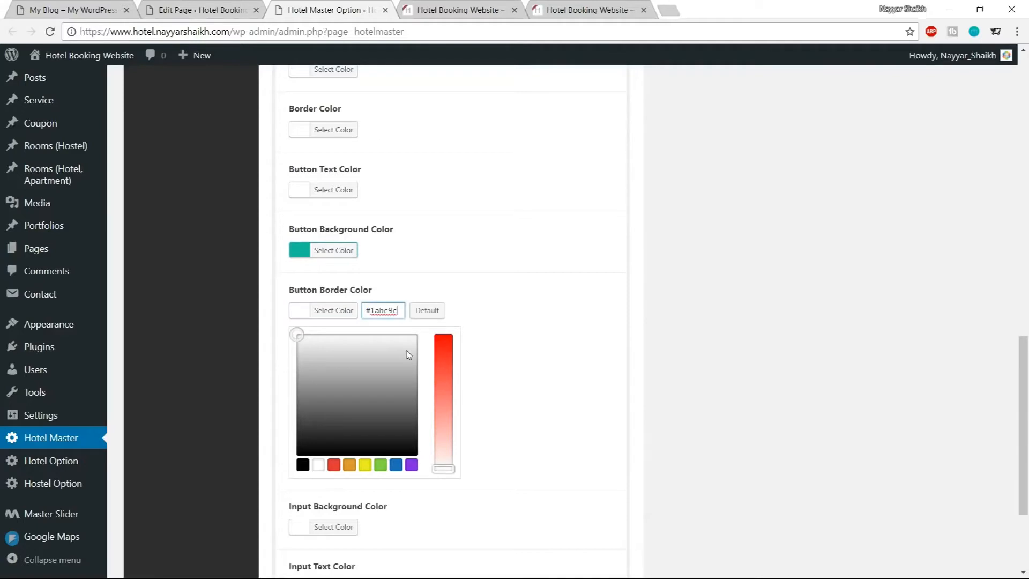
left_click_drag(353, 370, 353, 388)
left_click(313, 319)
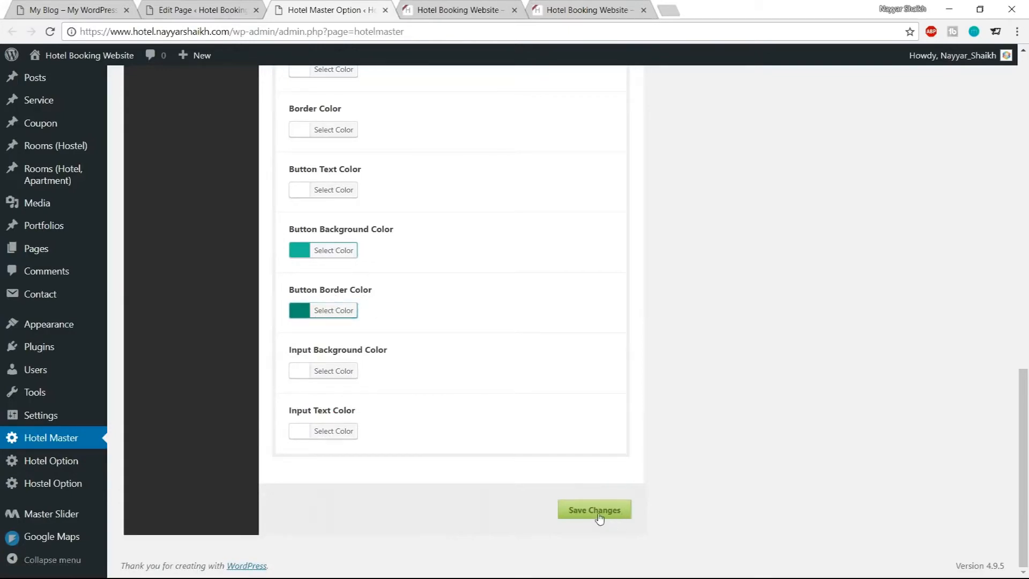
Reload the live Home page and compare its availability form with the demo site
key("ctrl+Tab")
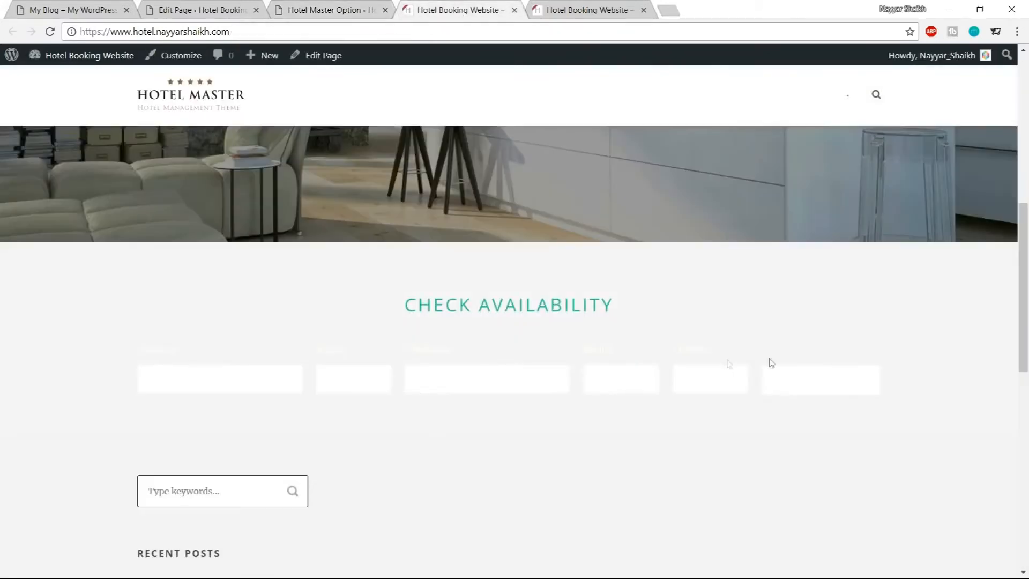
left_click(49, 31)
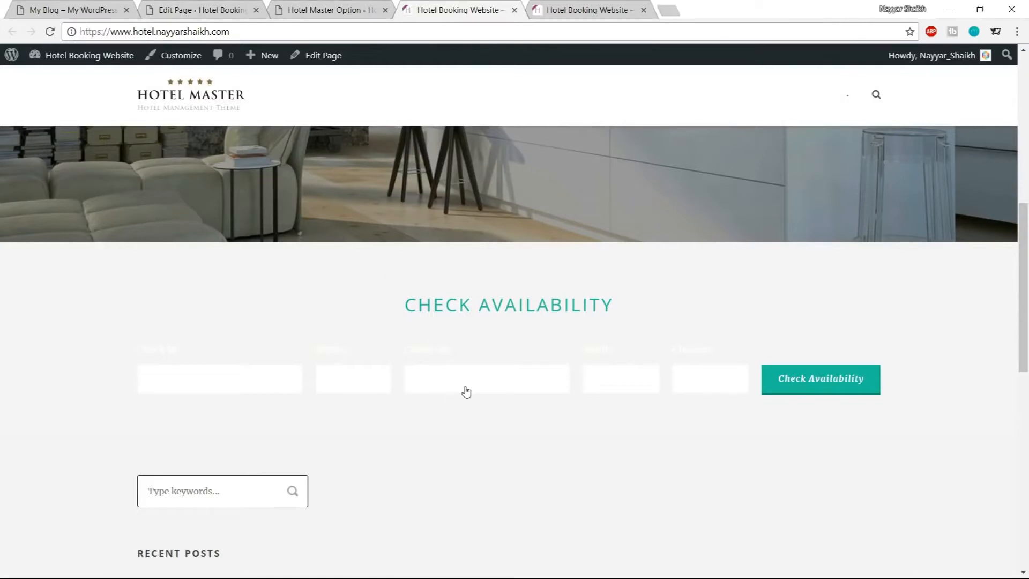
left_click(86, 9)
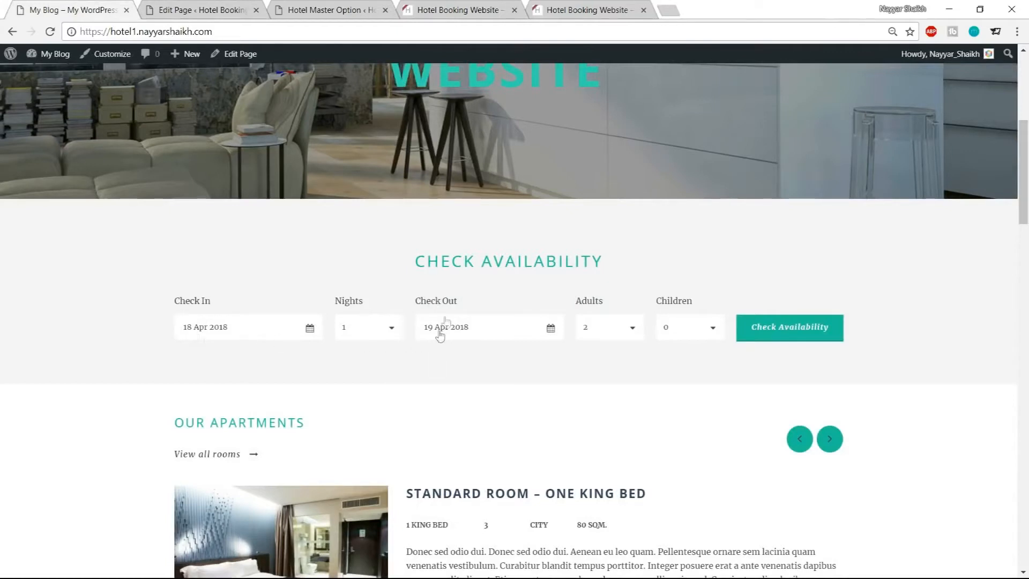
left_click_drag(423, 302, 459, 303)
left_click(459, 304)
left_click(330, 8)
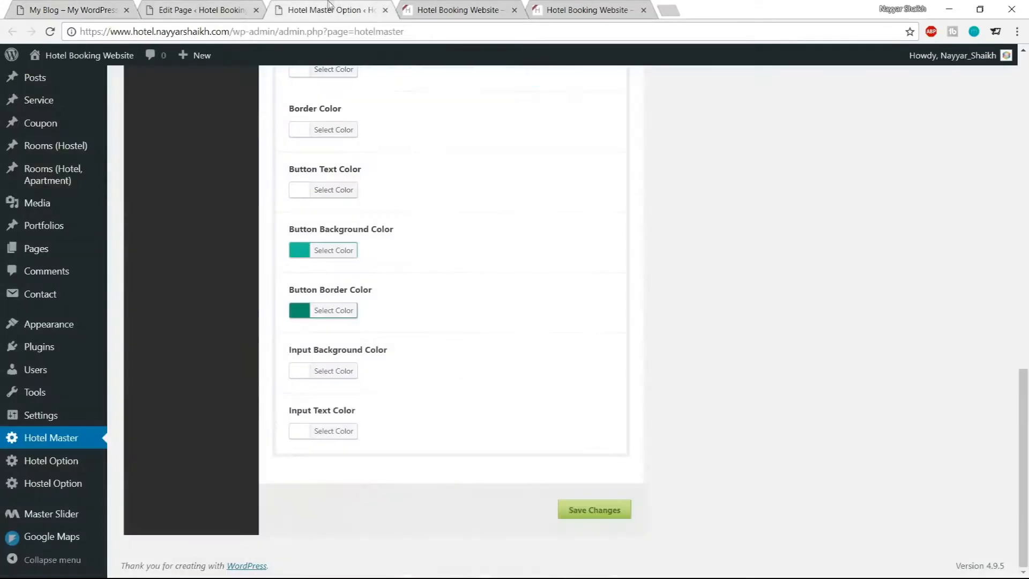
Set the Reservation Bar's Input Text Color to #3d3d3d and save the theme options
left_click(327, 434)
scroll(560, 406, "down", 1)
scroll(561, 406, "down", 1)
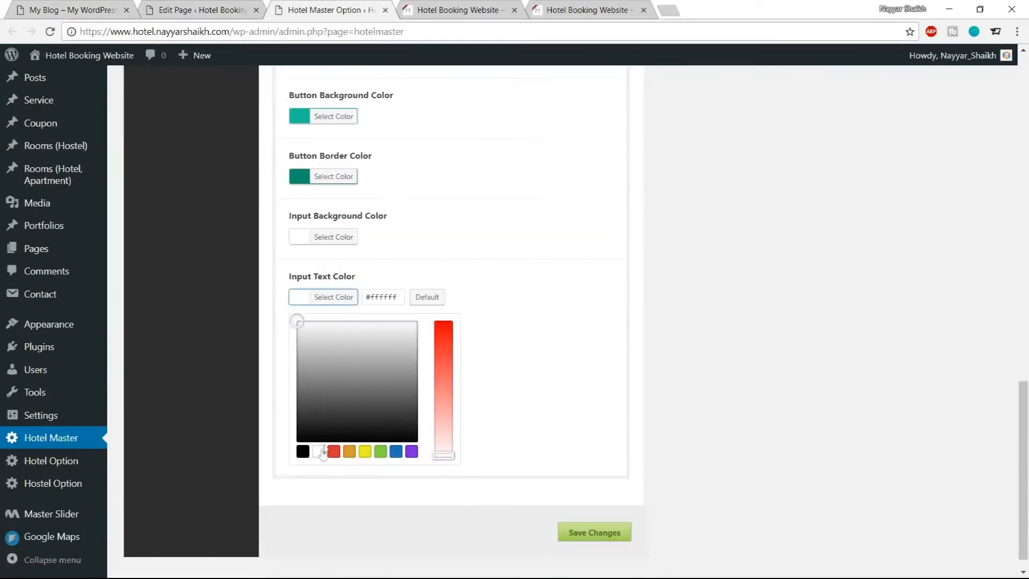
left_click(303, 452)
left_click_drag(296, 442, 288, 412)
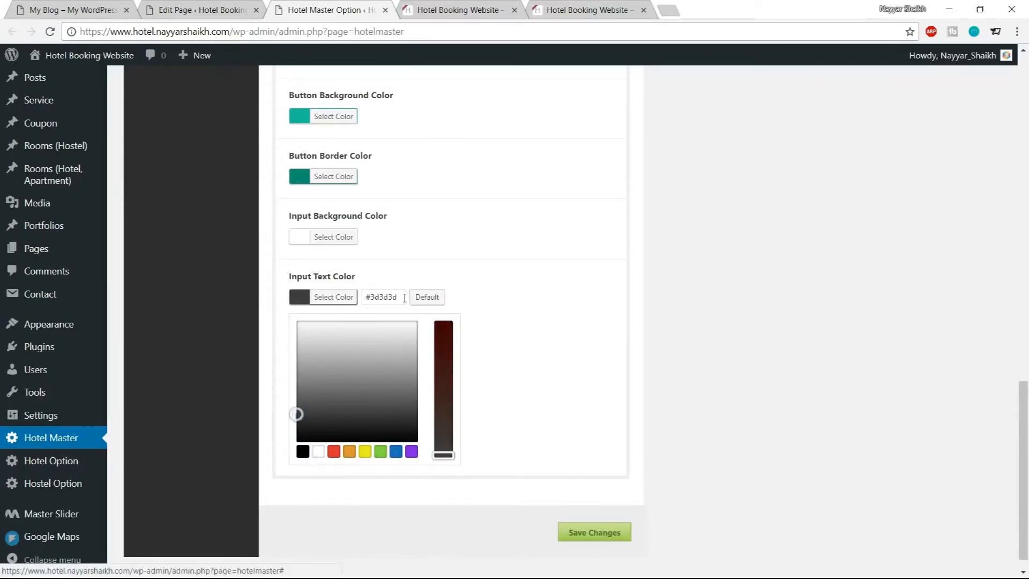
left_click_drag(404, 299, 345, 298)
left_click(345, 299)
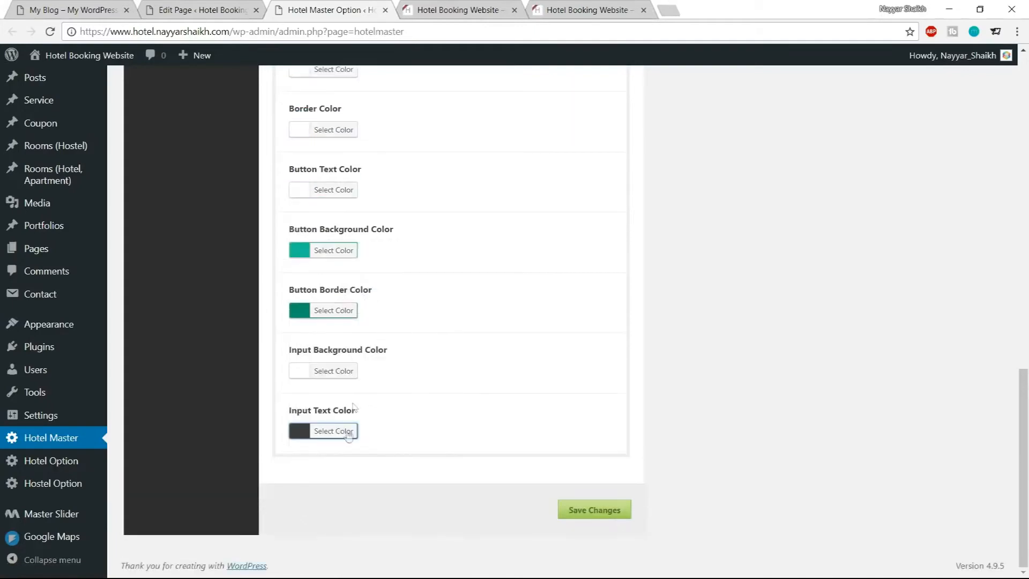
left_click(579, 511)
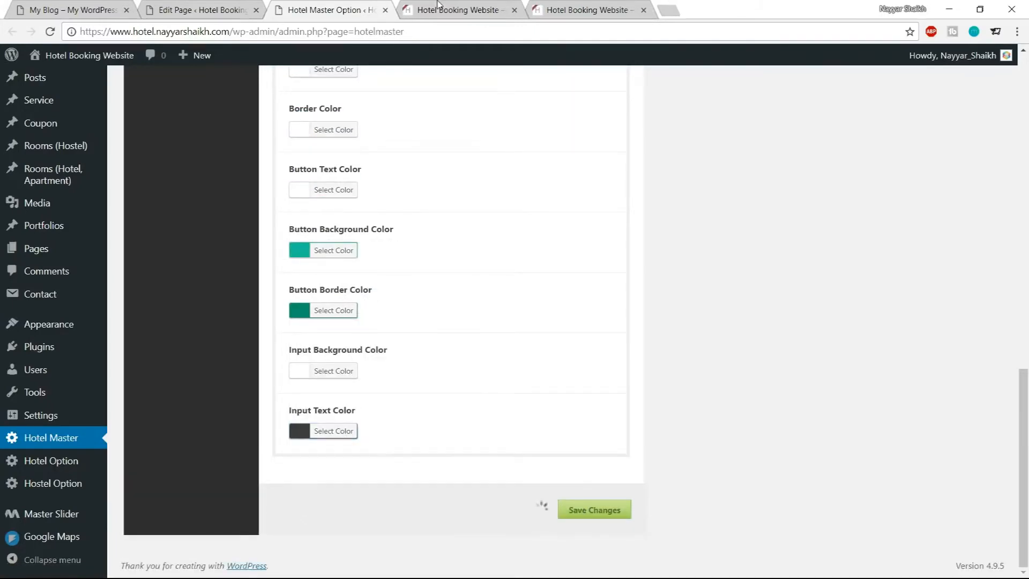
Review the reloaded live page's availability inputs against the demo site and the skin's color settings
left_click(441, 9)
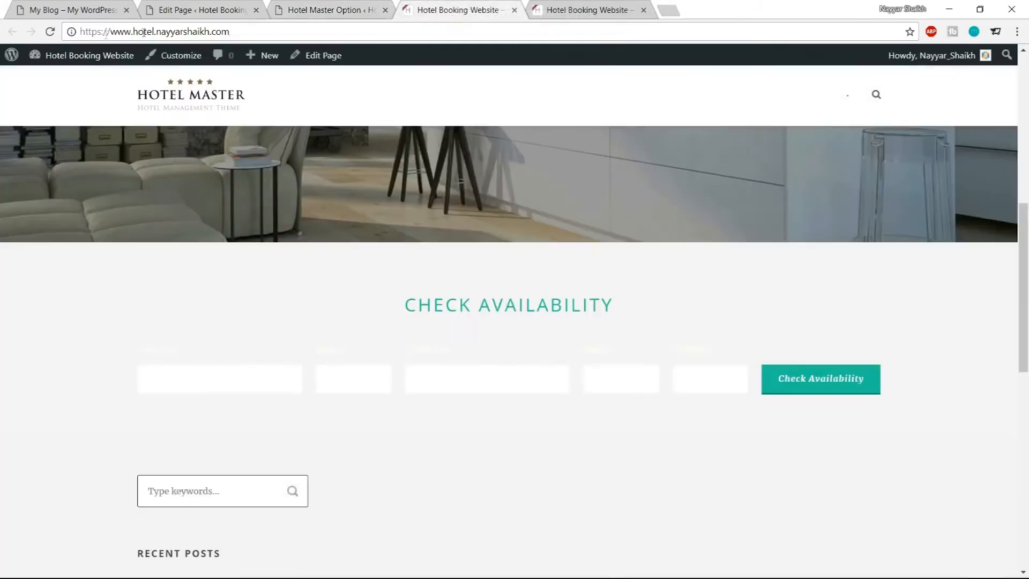
left_click(50, 32)
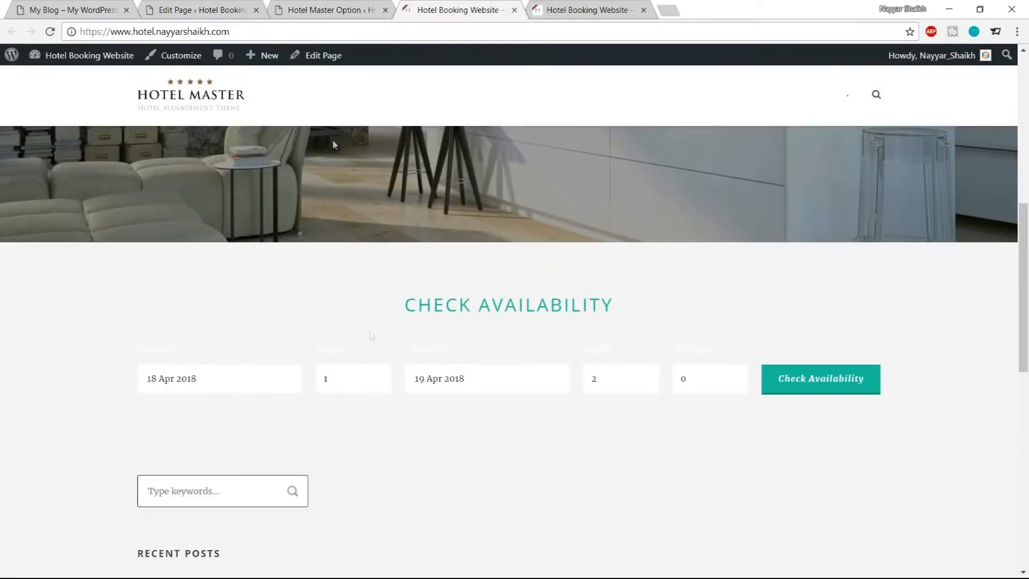
left_click(332, 6)
scroll(510, 385, "up", 3)
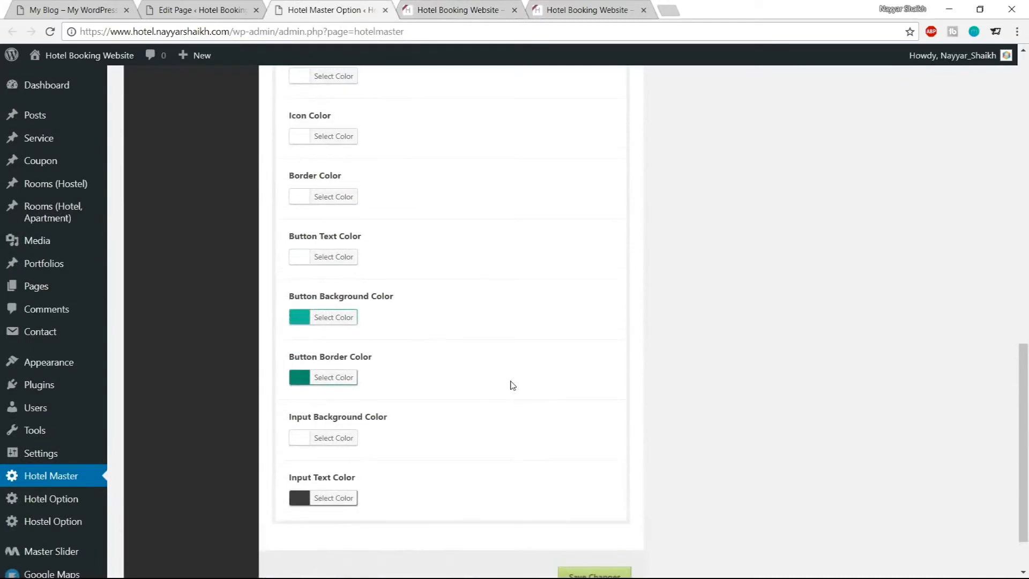
scroll(510, 385, "up", 2)
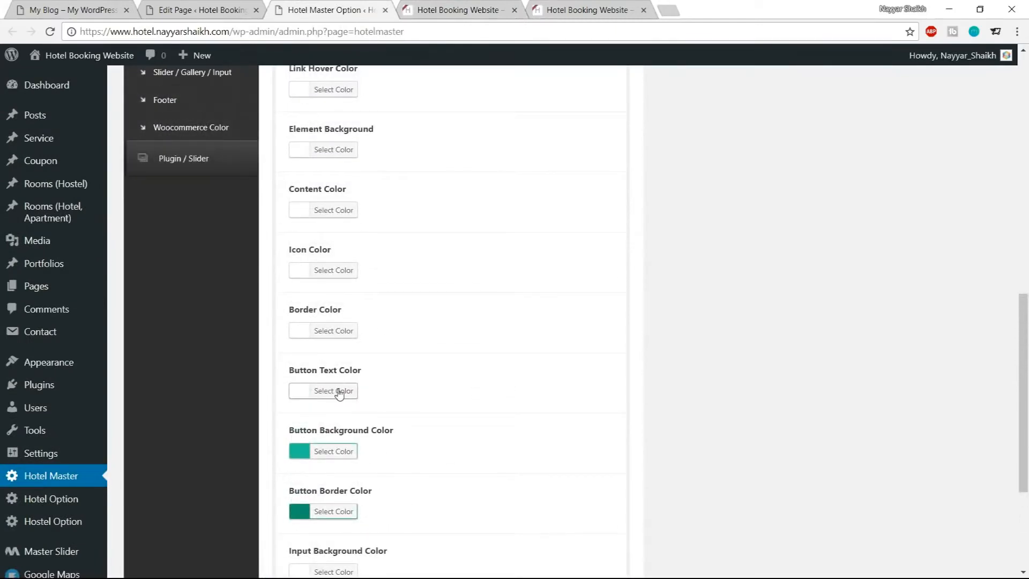
left_click(509, 14)
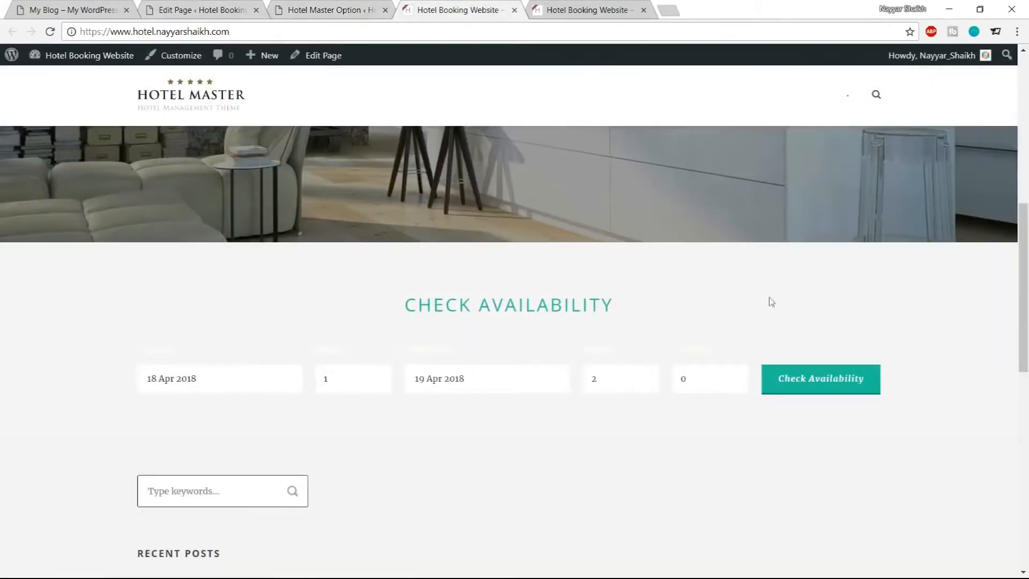
left_click(322, 8)
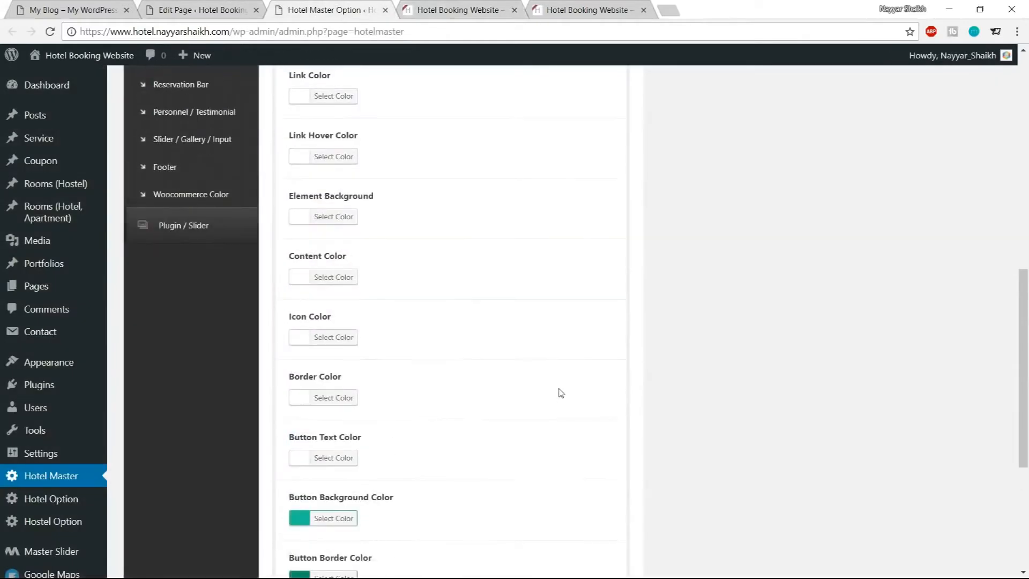
key("ctrl+1")
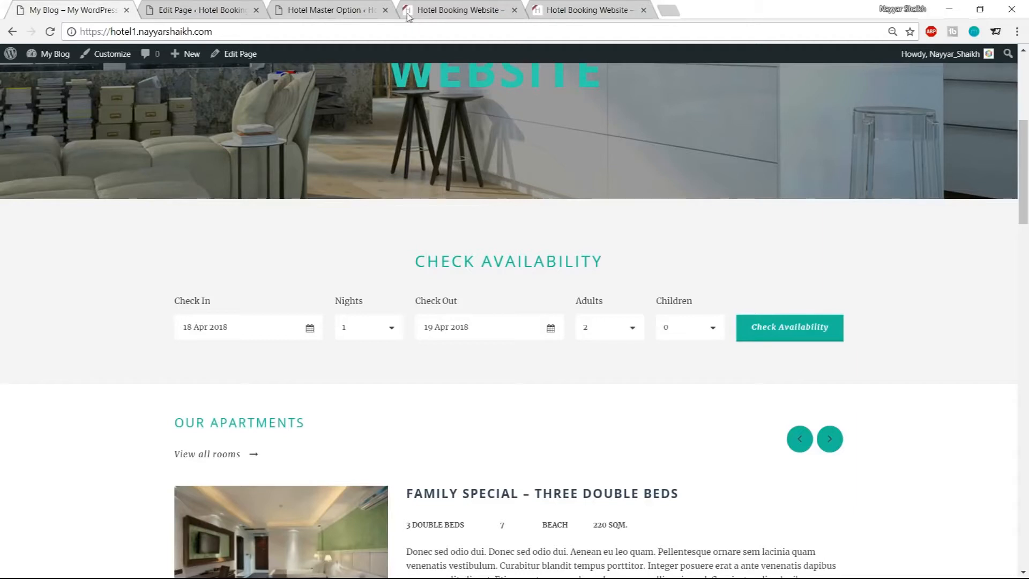
left_click(345, 8)
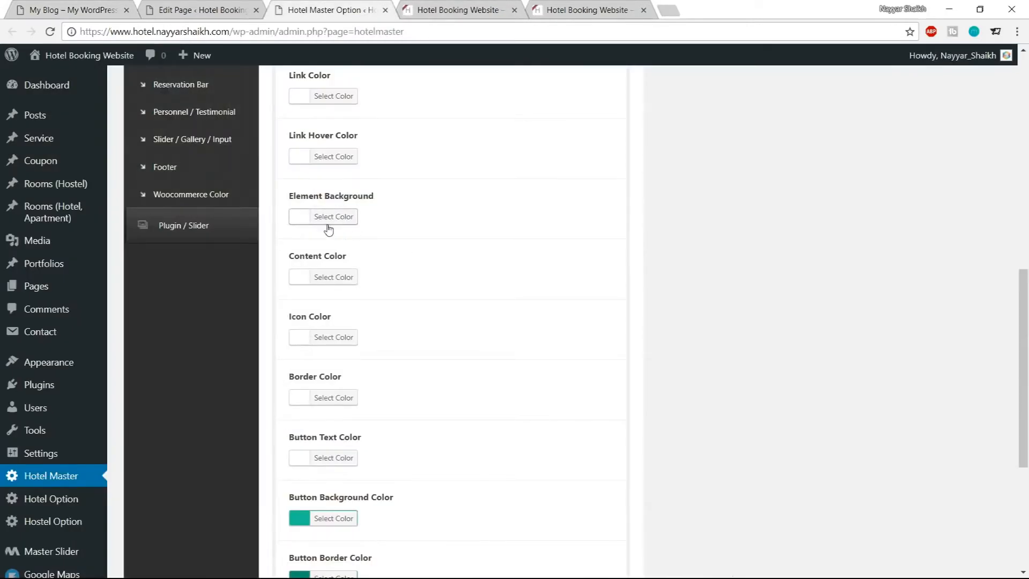
Set the Reservation Bar skin's Icon Color to #3d3d3d
left_click(341, 339)
double_click(375, 336)
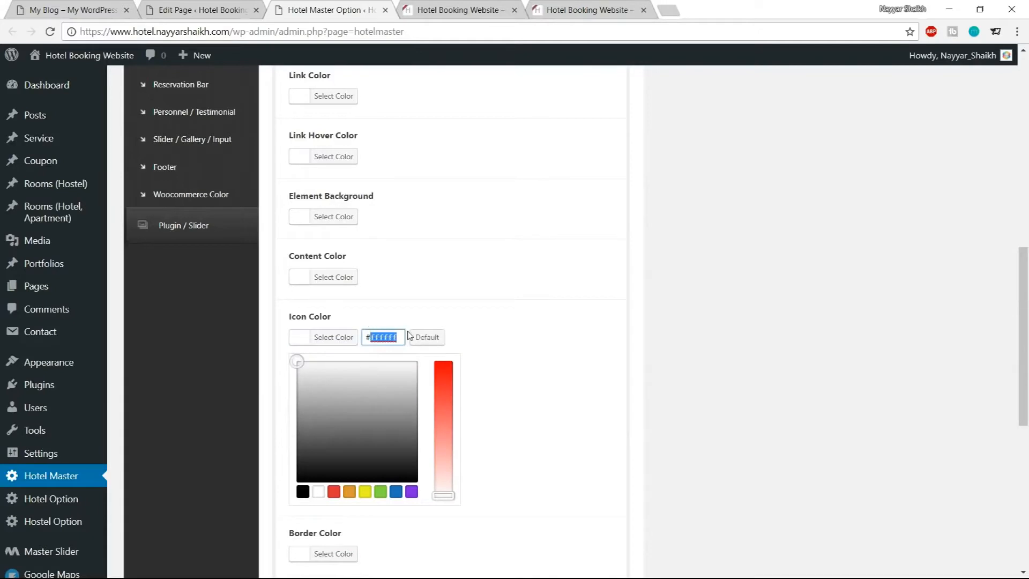
type("3d3d3d")
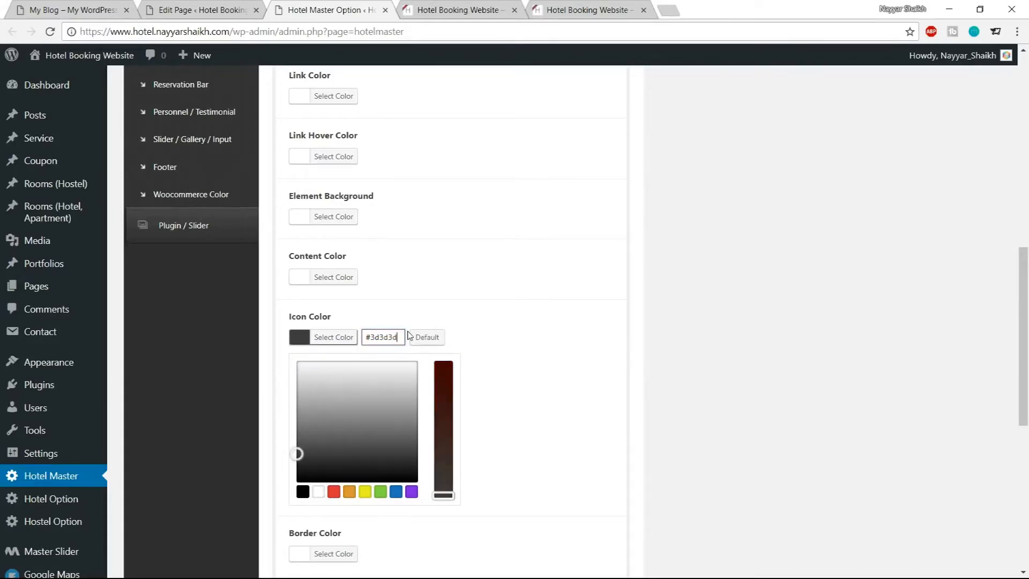
left_click(324, 341)
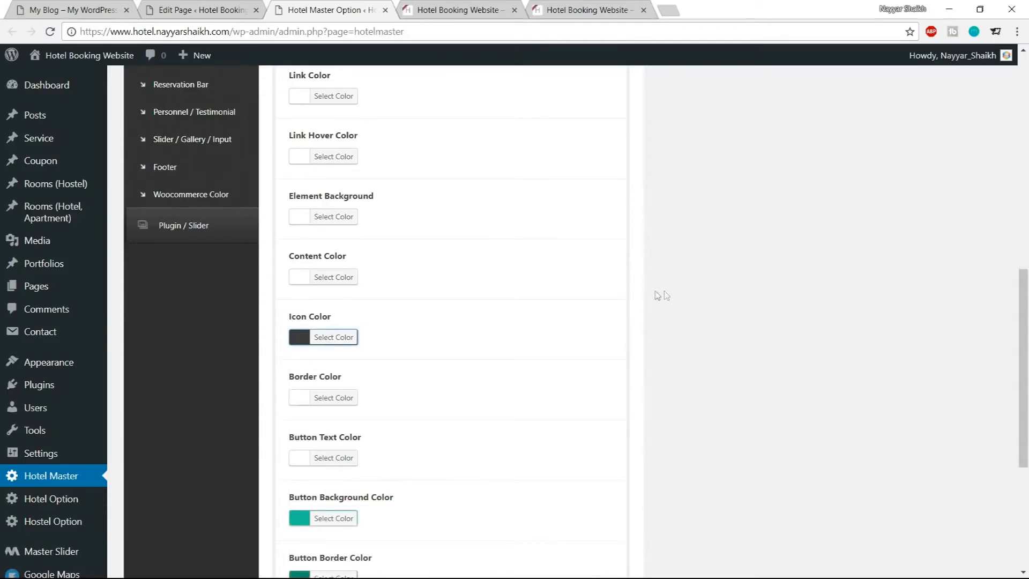
Set the Content Color to #3d3d3d and save the theme options
scroll(662, 296, "up", 3)
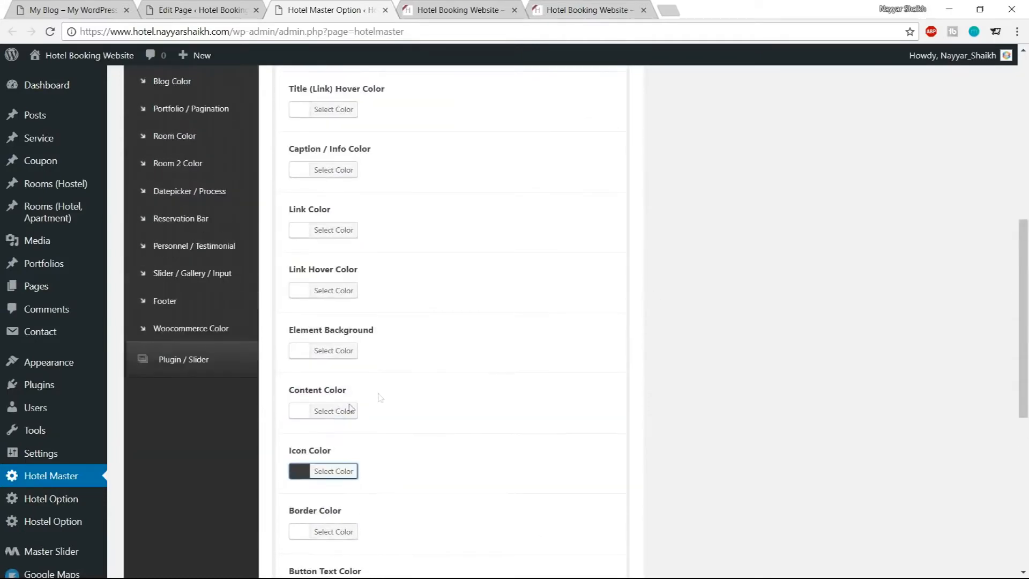
left_click(346, 414)
scroll(347, 416, "down", 3)
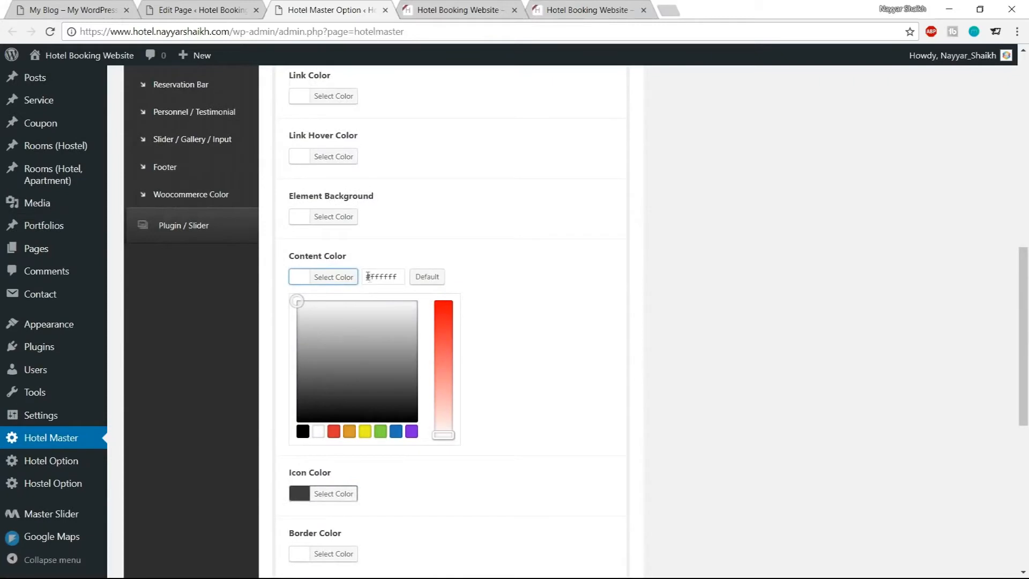
left_click_drag(367, 276, 397, 273)
type("#3d3d3d")
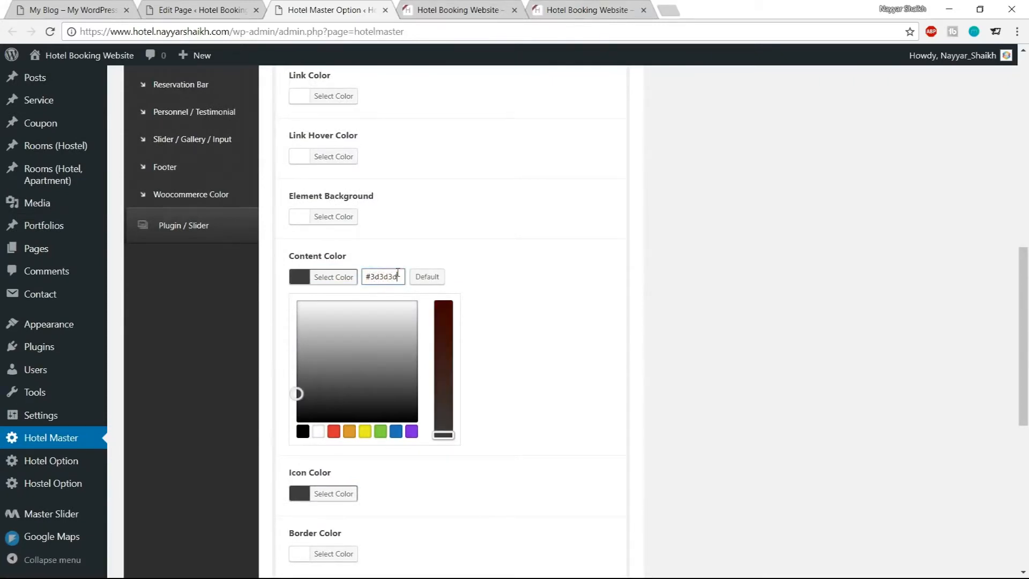
key("ctrl+a")
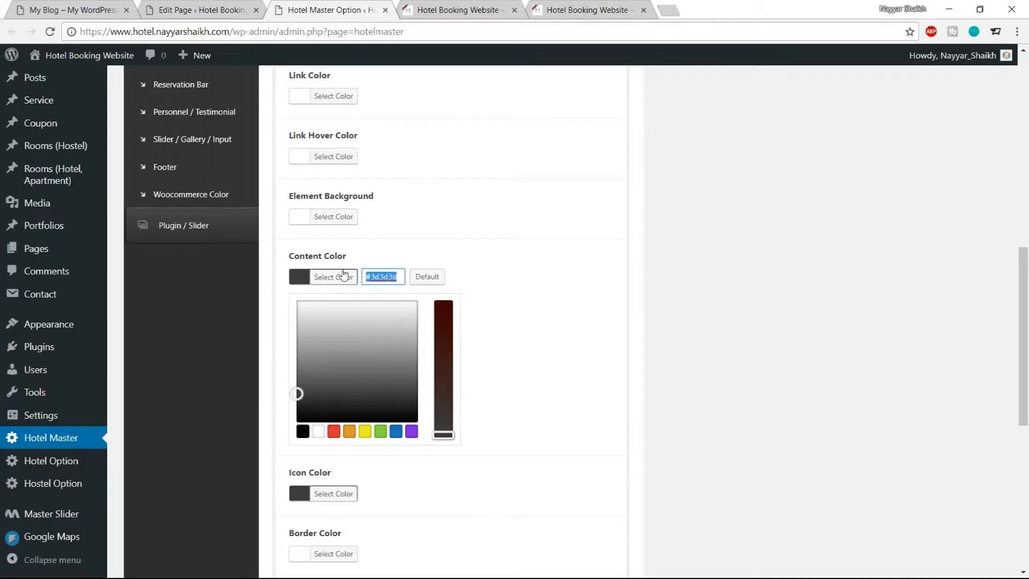
left_click(341, 277)
scroll(418, 346, "down", 5)
left_click(593, 508)
left_click(423, 8)
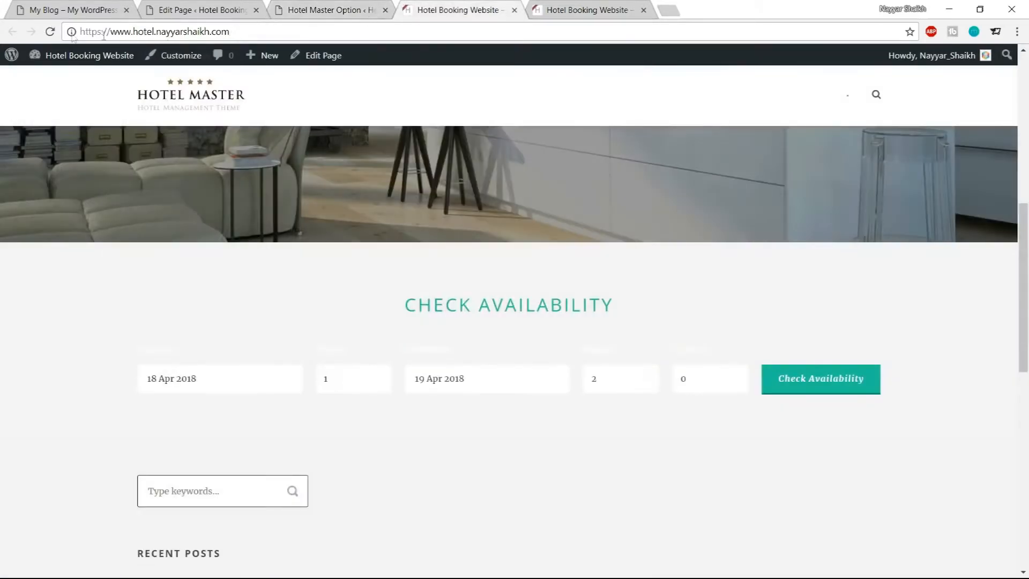
Compare the live page's reservation bar with the demo site and the Reservation Bar skin settings
left_click(54, 33)
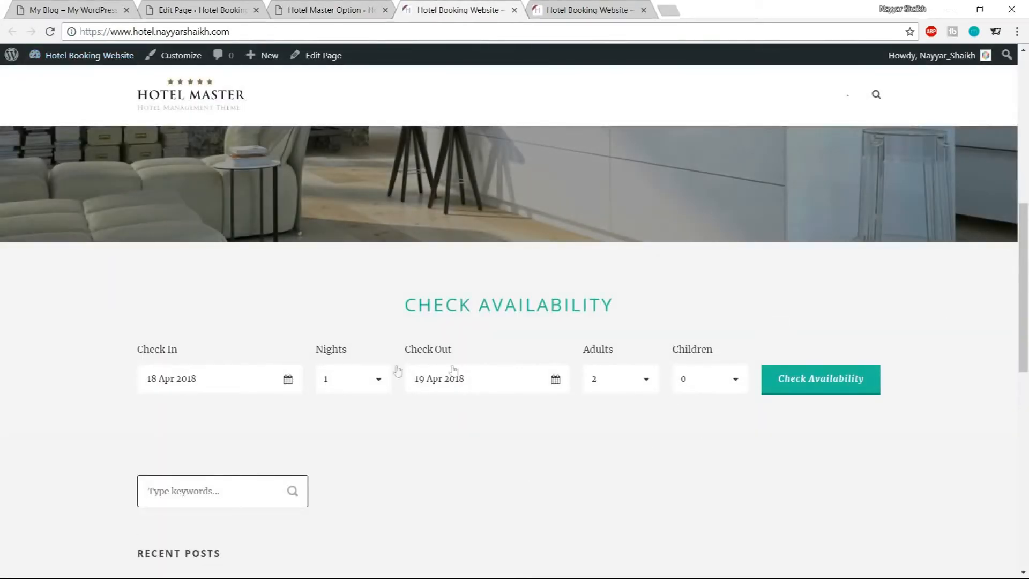
left_click_drag(135, 346, 180, 351)
left_click(181, 354)
left_click(292, 9)
scroll(476, 228, "up", 10)
scroll(488, 339, "up", 2)
left_click(600, 330)
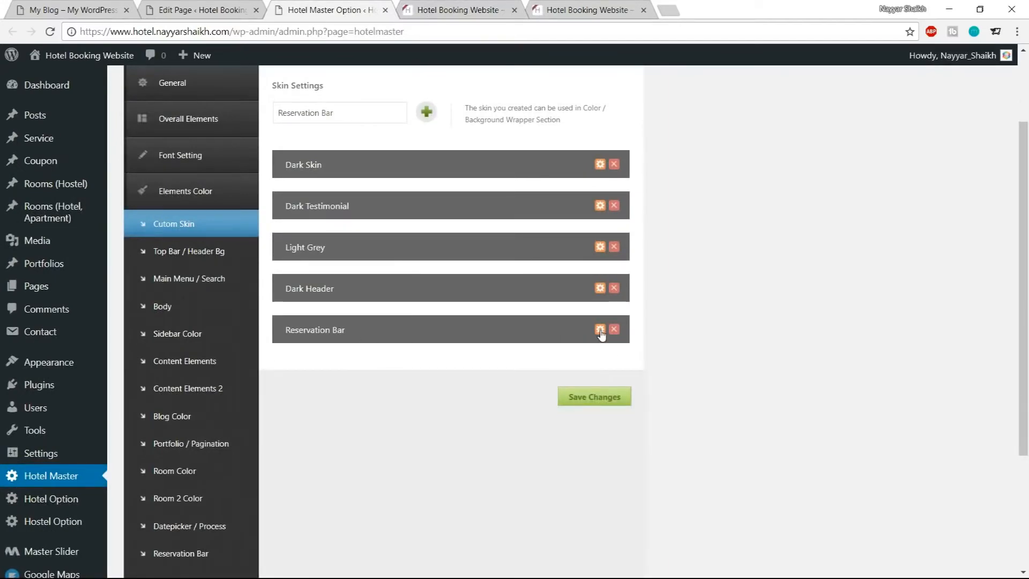
left_click(49, 7)
scroll(504, 339, "down", 2)
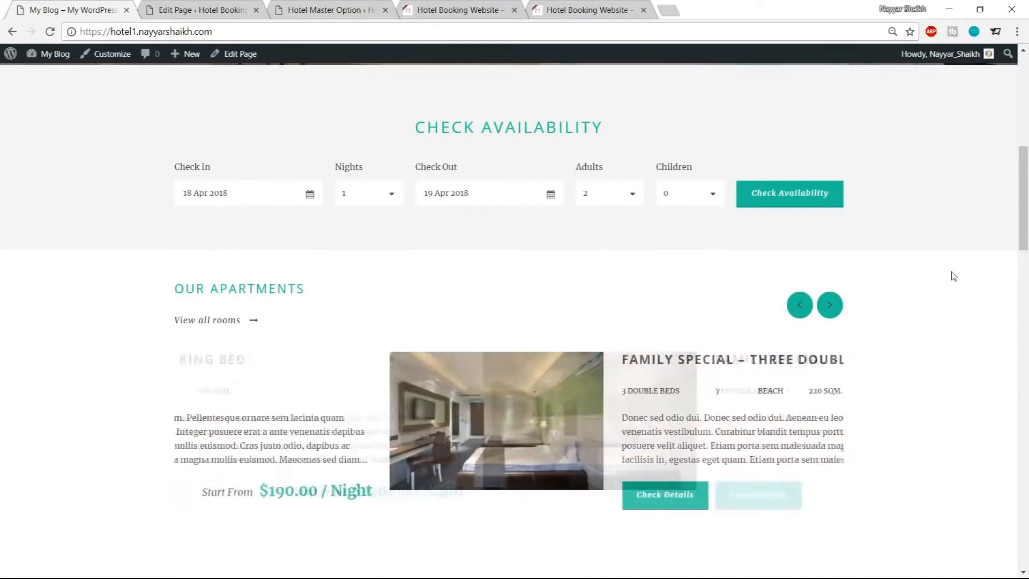
left_click(307, 5)
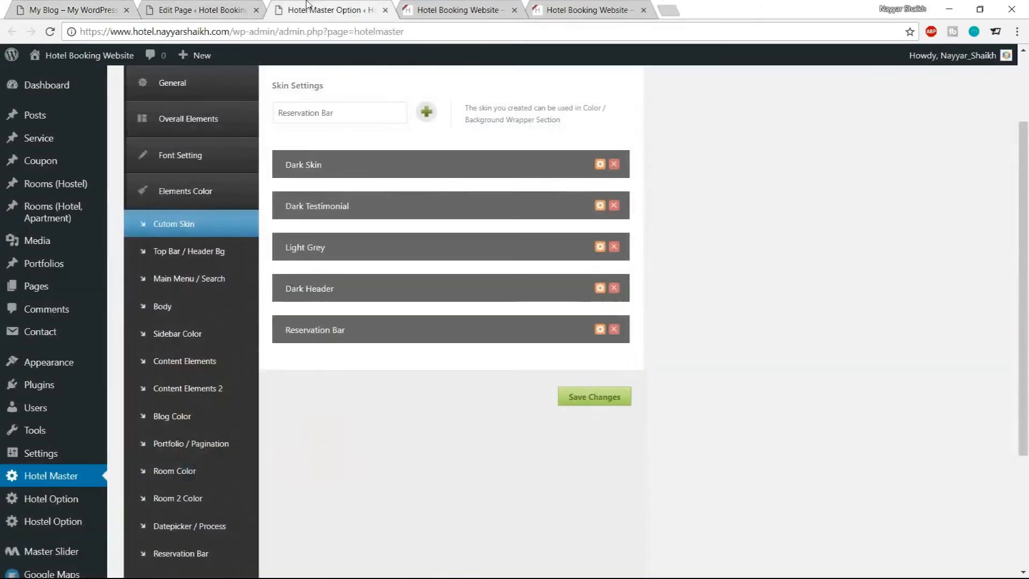
left_click(211, 8)
left_click(458, 9)
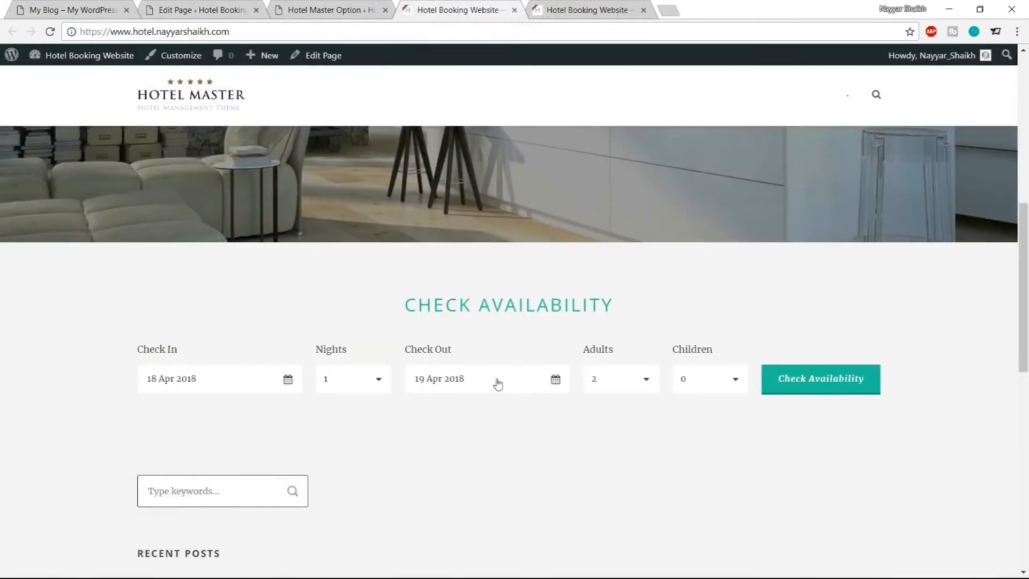
Test the live availability form's check-in date picker and Children dropdown
scroll(528, 438, "up", 8)
scroll(530, 443, "down", 5)
scroll(530, 443, "down", 4)
left_click(209, 393)
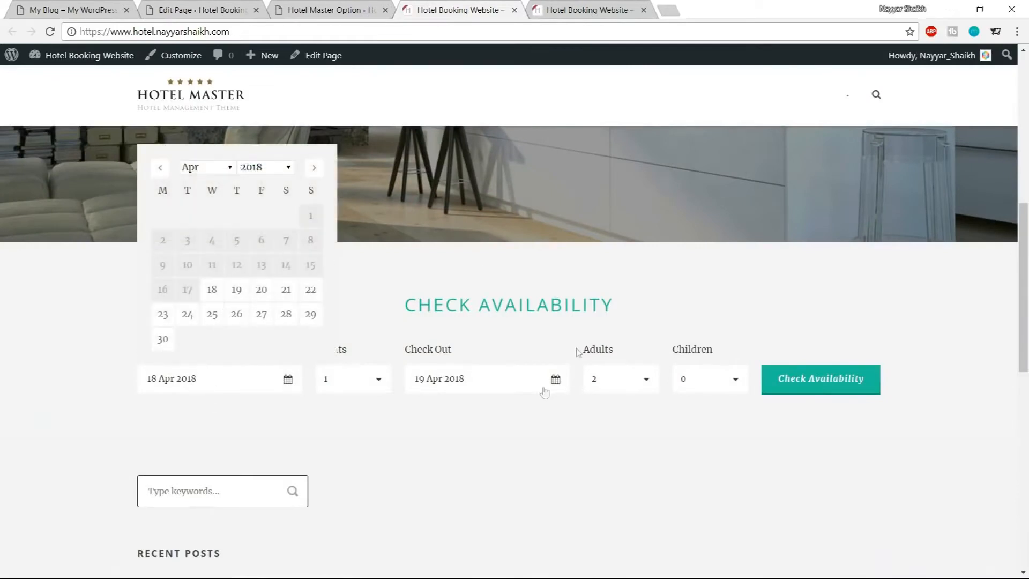
left_click(720, 391)
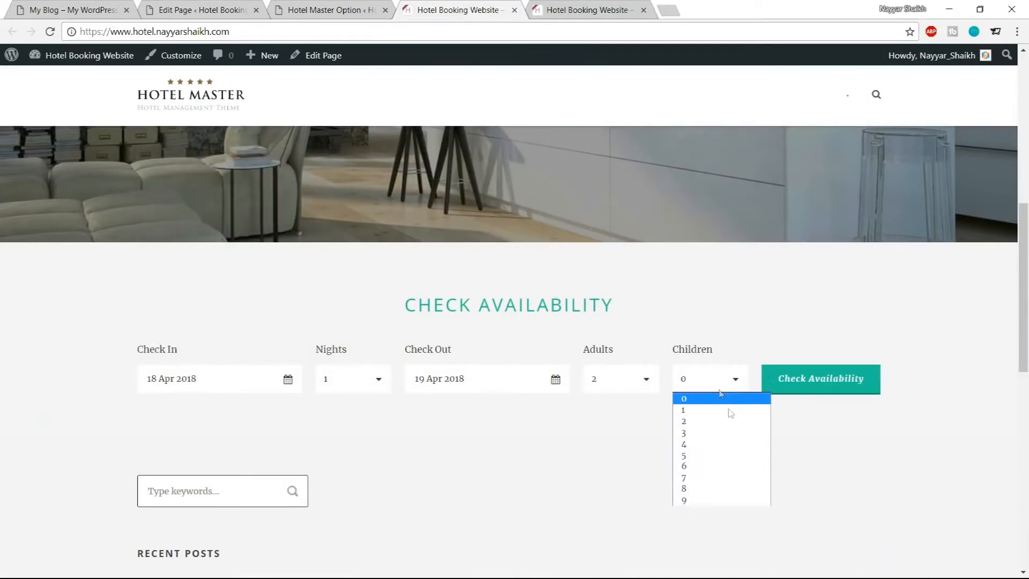
left_click(497, 335)
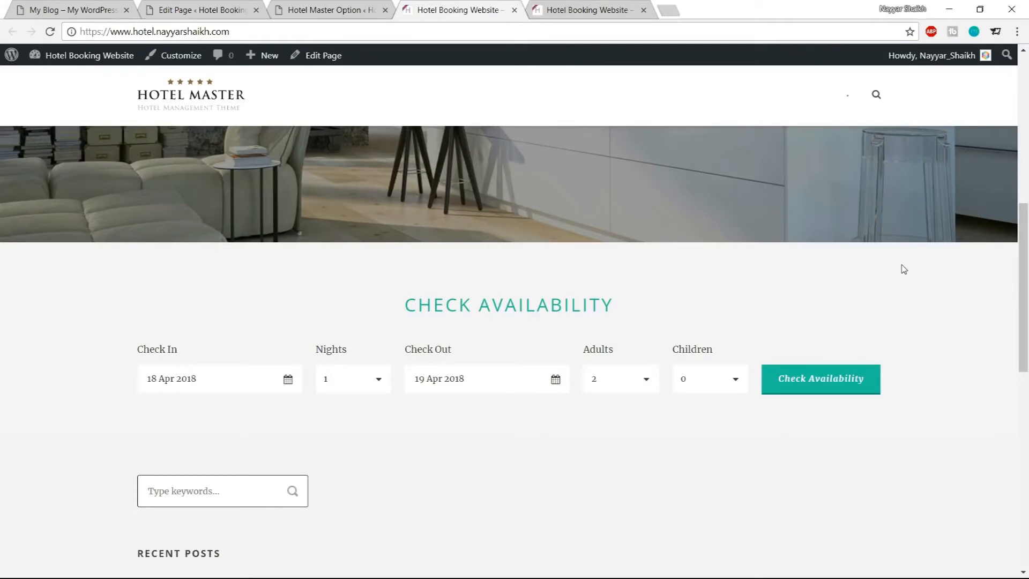
Browse the rooms in the demo site's Our Apartments carousel
left_click(30, 6)
scroll(736, 223, "down", 2)
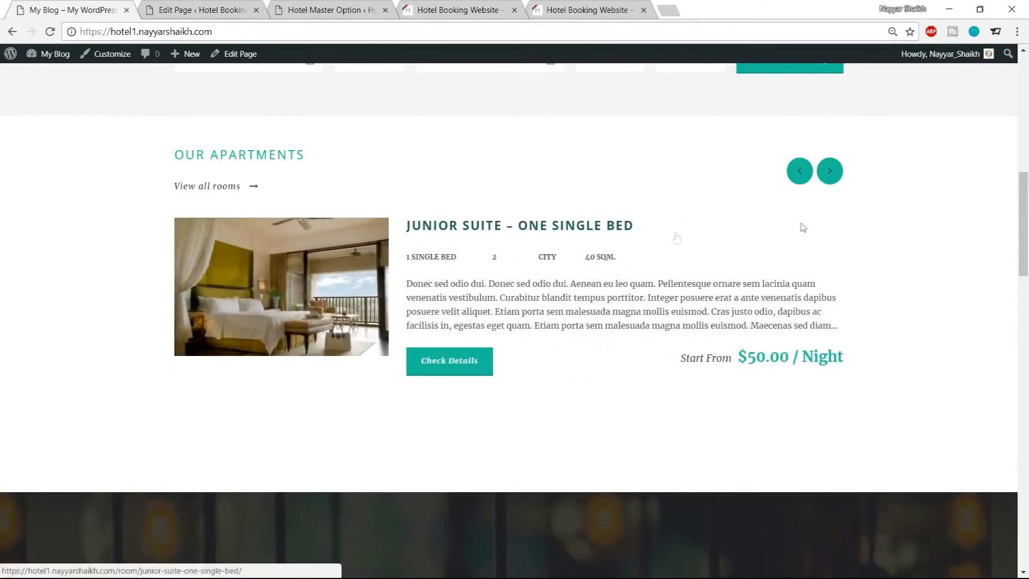
left_click(838, 177)
left_click(838, 176)
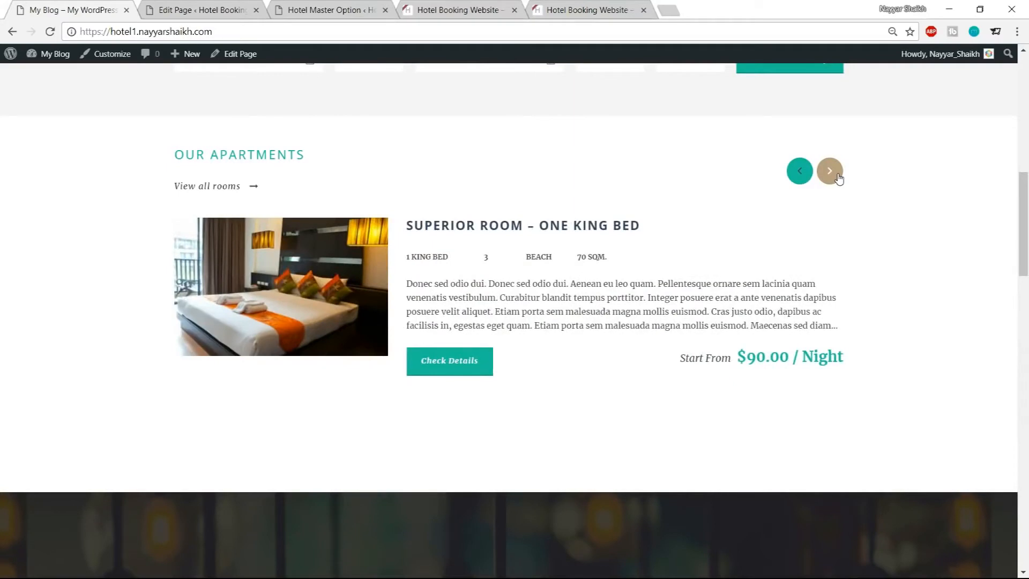
left_click(838, 177)
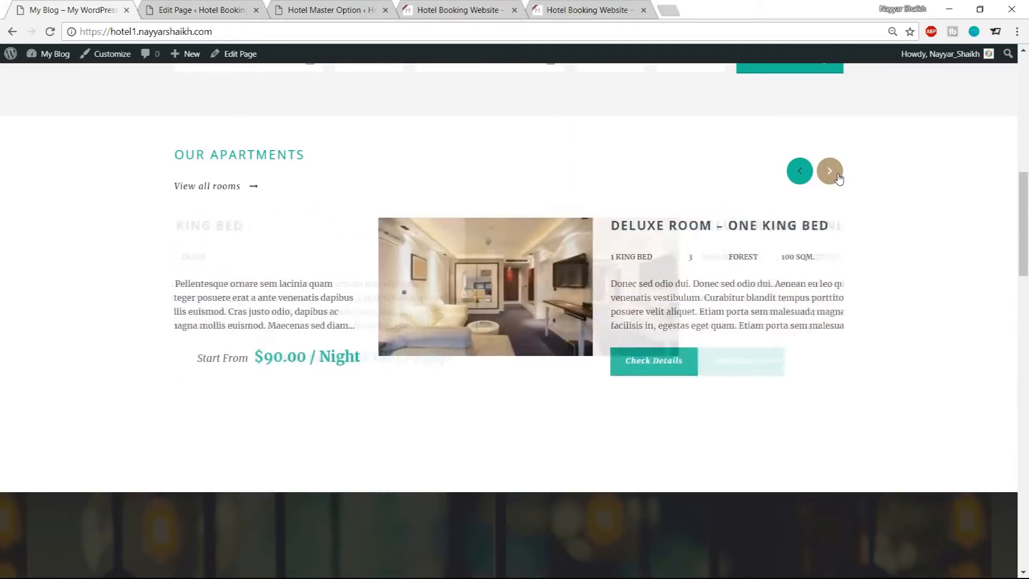
left_click(838, 177)
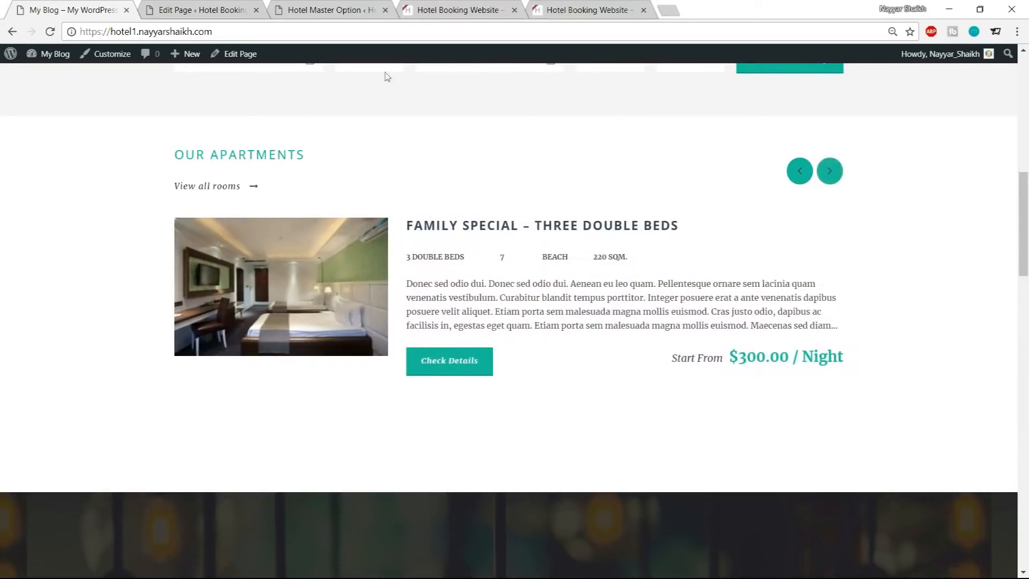
Open the Rooms (Hotel, Apartment) list and start adding a new room
left_click(239, 9)
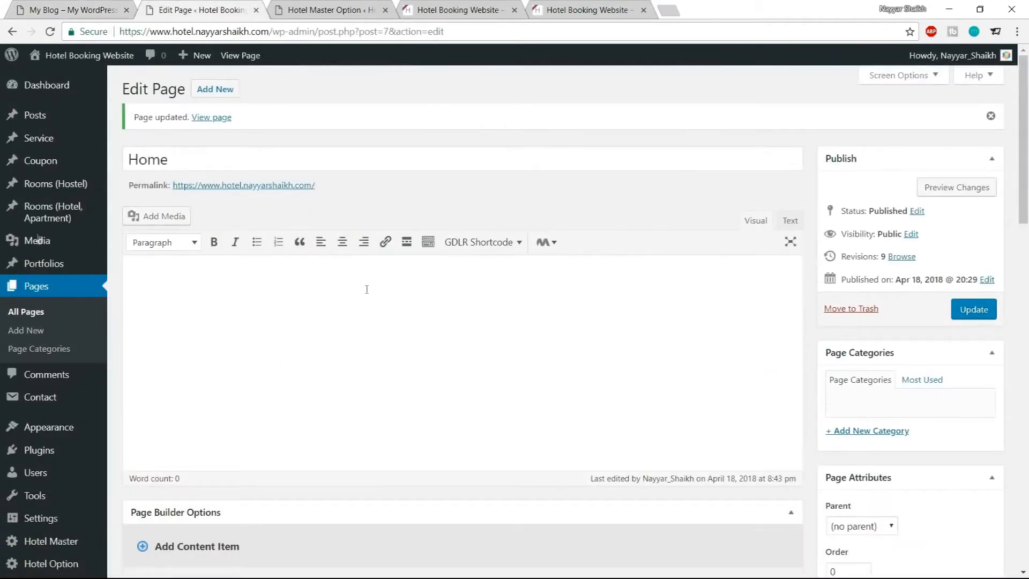
mouse_move(49, 225)
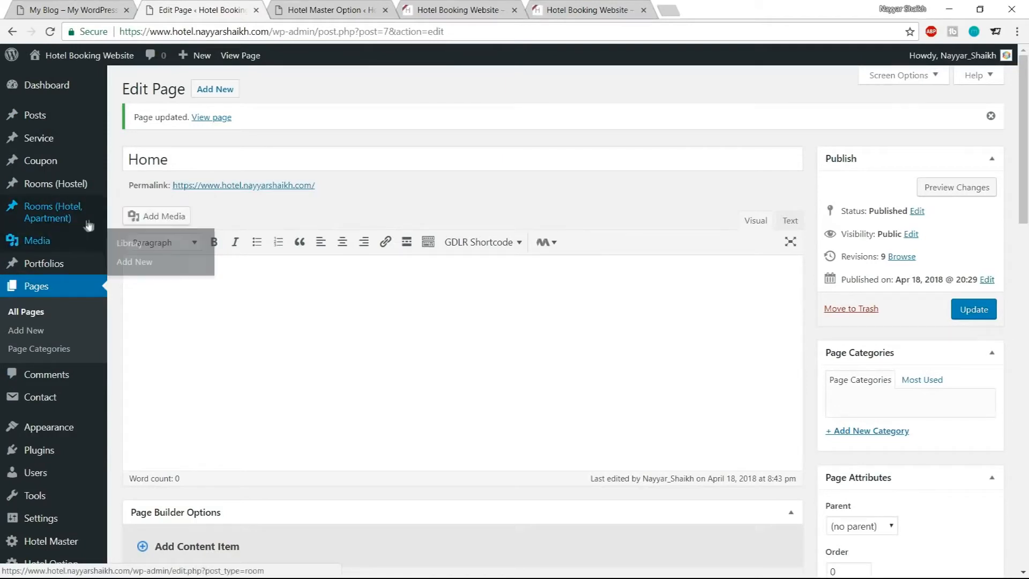
left_click(68, 218)
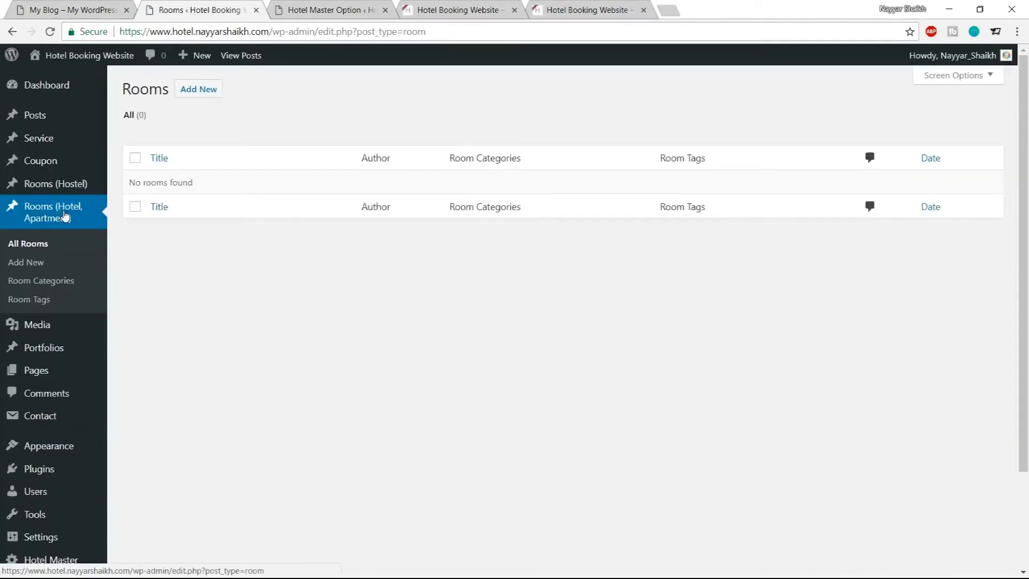
left_click_drag(130, 183, 207, 184)
left_click(209, 183)
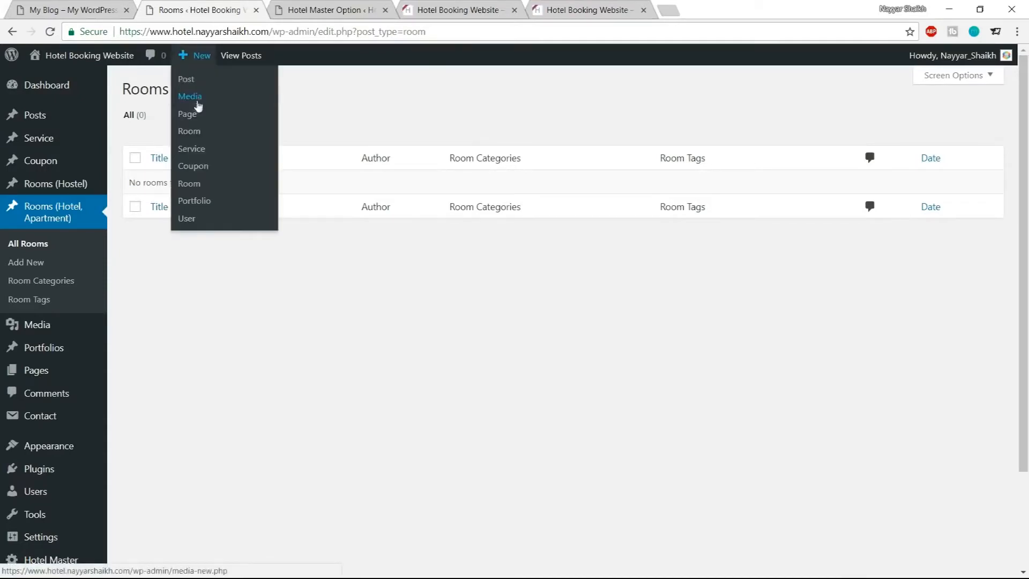
left_click(191, 97)
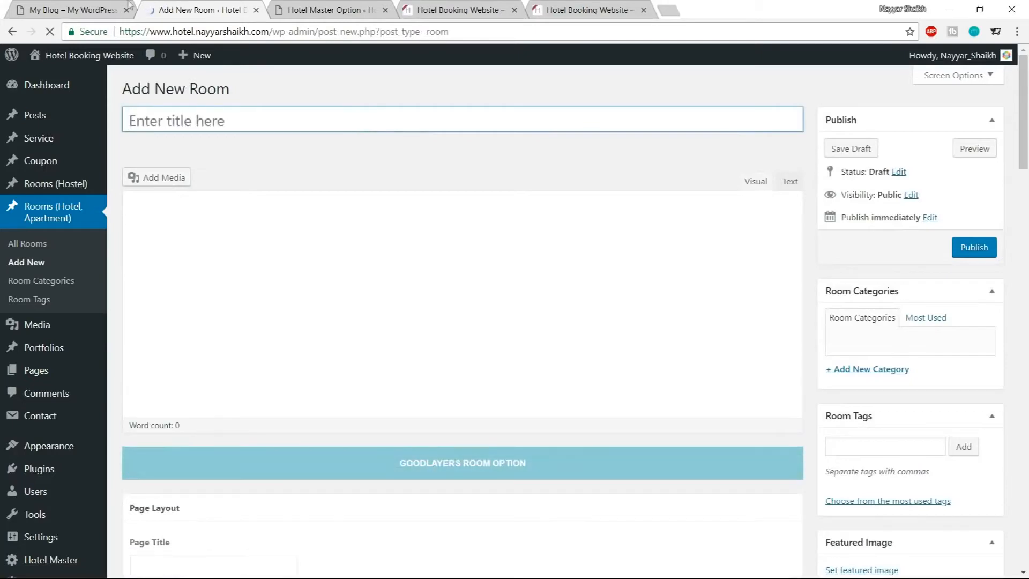
Open the demo's Penthouse Apartment in London room page and review its details
left_click(97, 7)
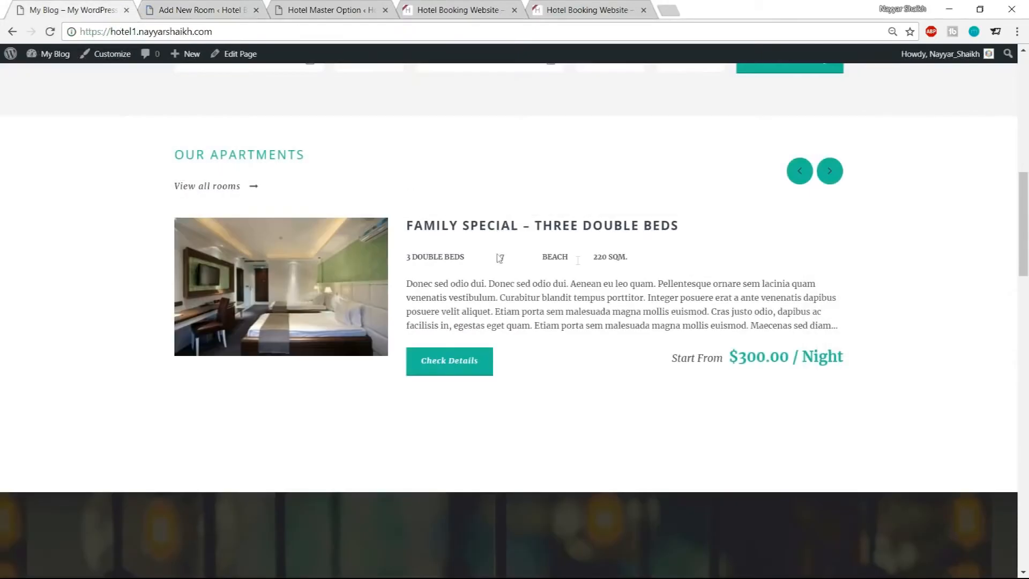
left_click(830, 171)
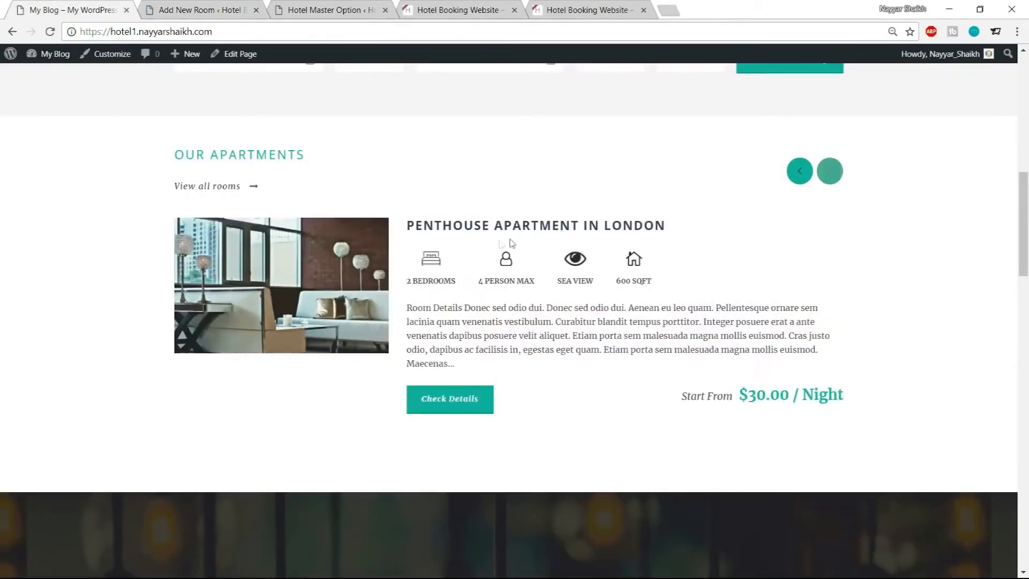
left_click(486, 231)
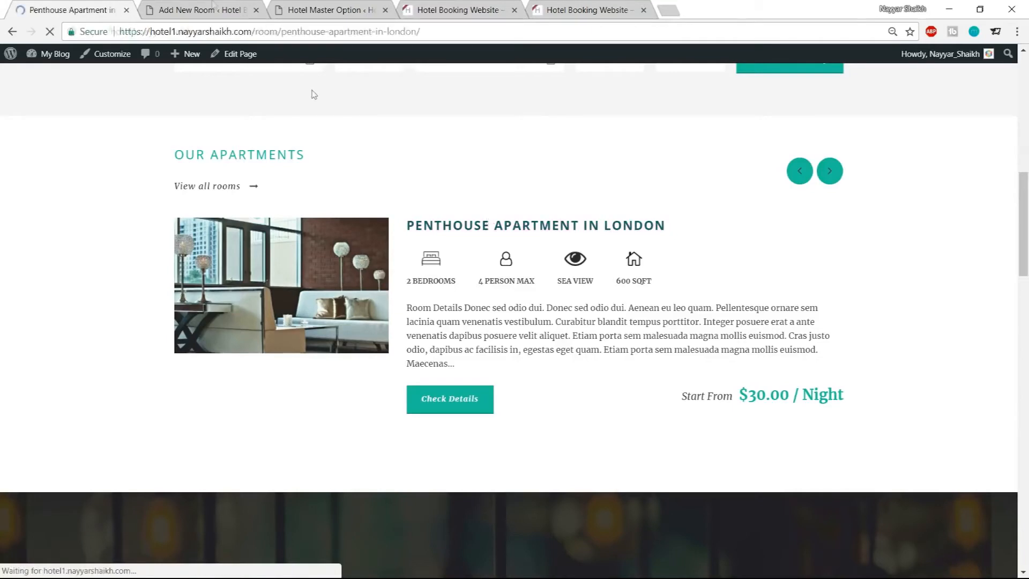
scroll(455, 397, "down", 4)
scroll(455, 397, "down", 15)
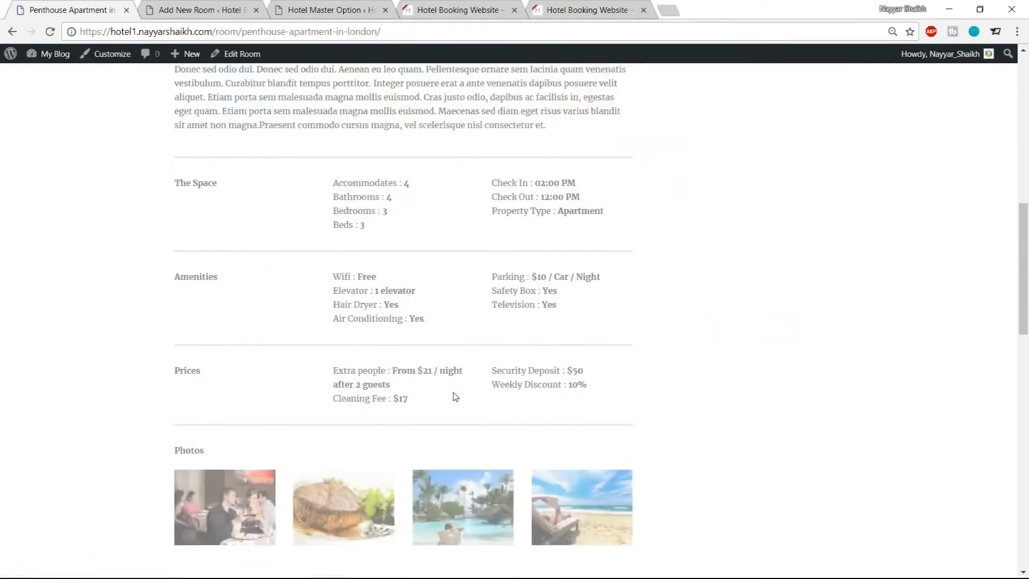
scroll(364, 397, "down", 5)
scroll(365, 427, "up", 13)
scroll(440, 361, "up", 7)
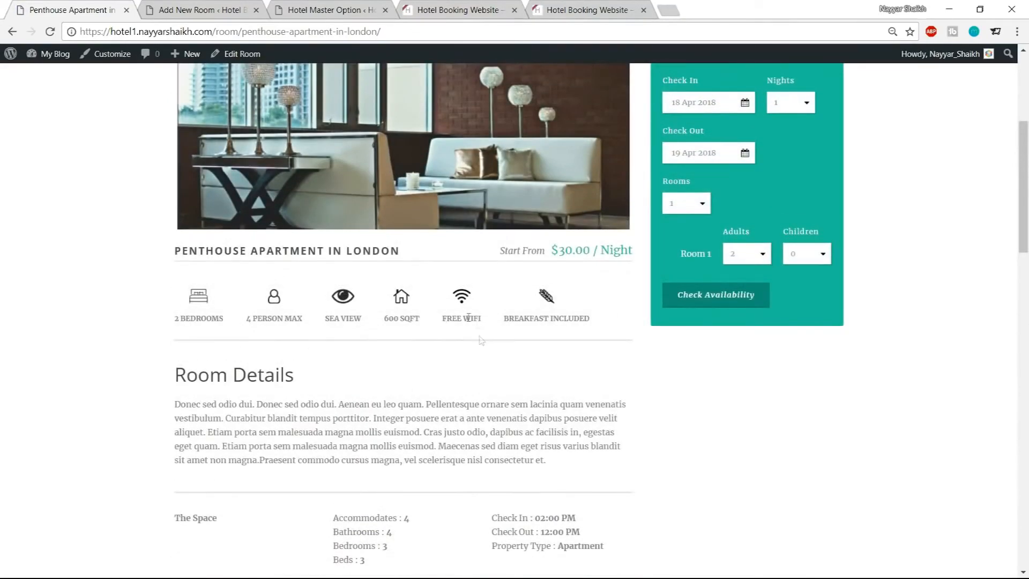
Copy the demo room's title and paste it as the new room's title, PENTHOUSE APARTMENT IN LONDON
left_click(199, 10)
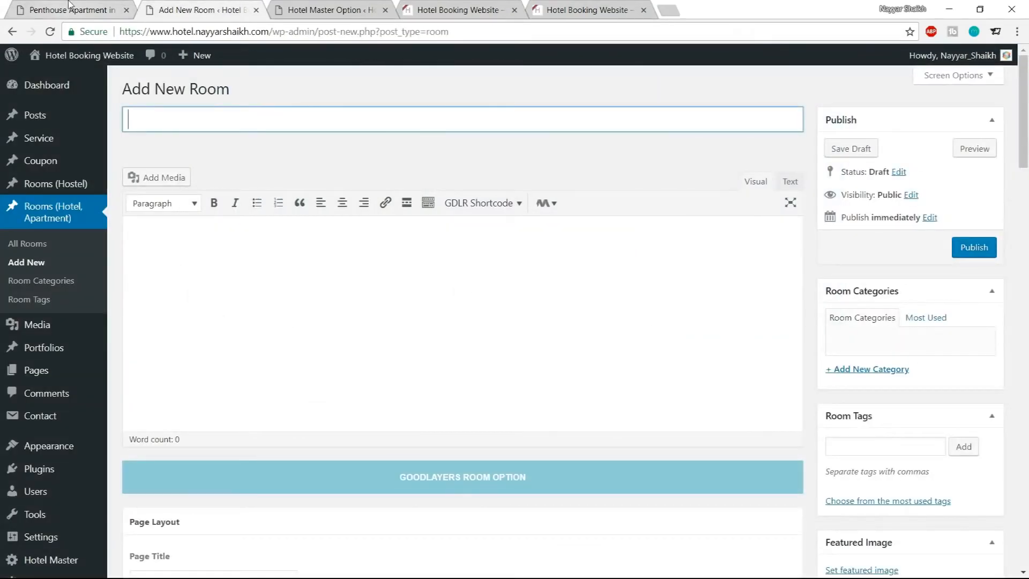
key("ctrl+shift+Tab")
scroll(326, 216, "up", 8)
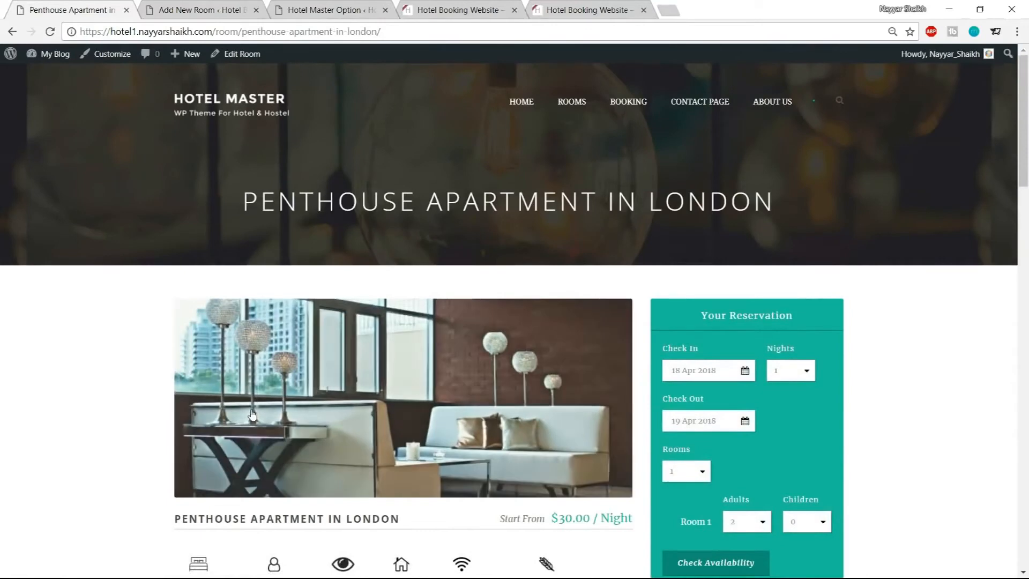
scroll(325, 216, "down", 3)
left_click_drag(174, 318, 402, 319)
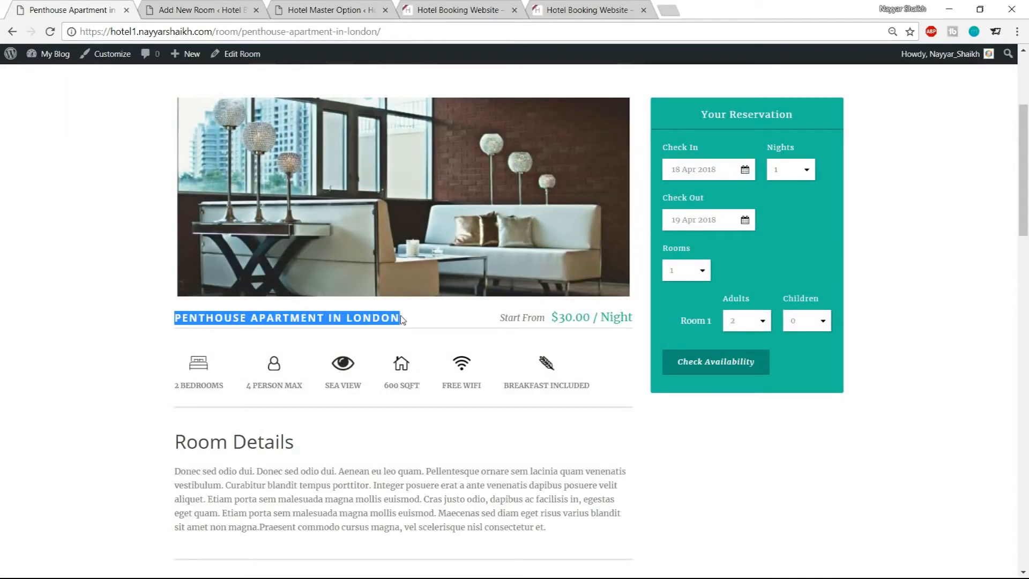
key("ctrl+c")
key("ctrl+Tab")
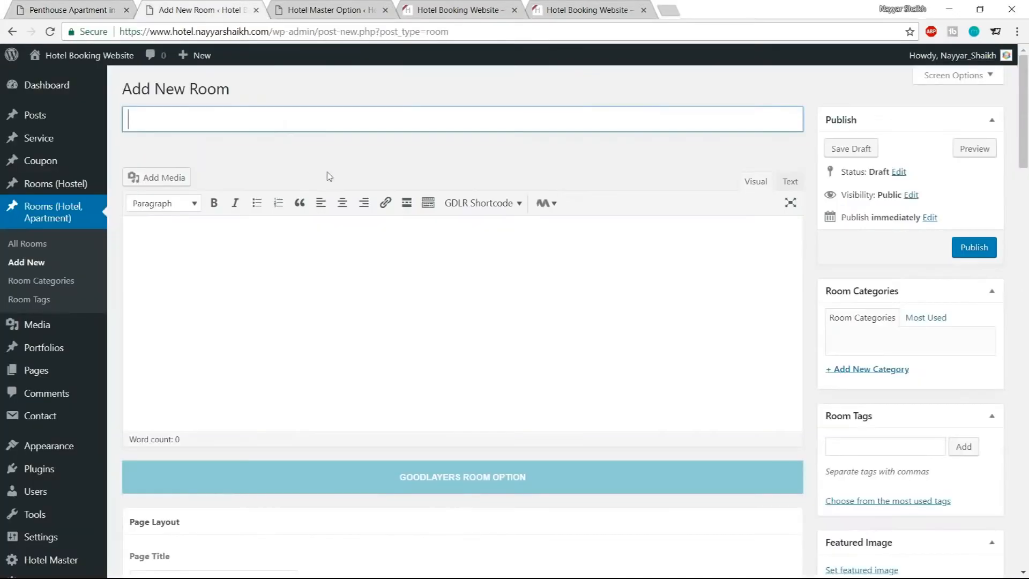
left_click(285, 120)
key("ctrl+v")
left_click(359, 237)
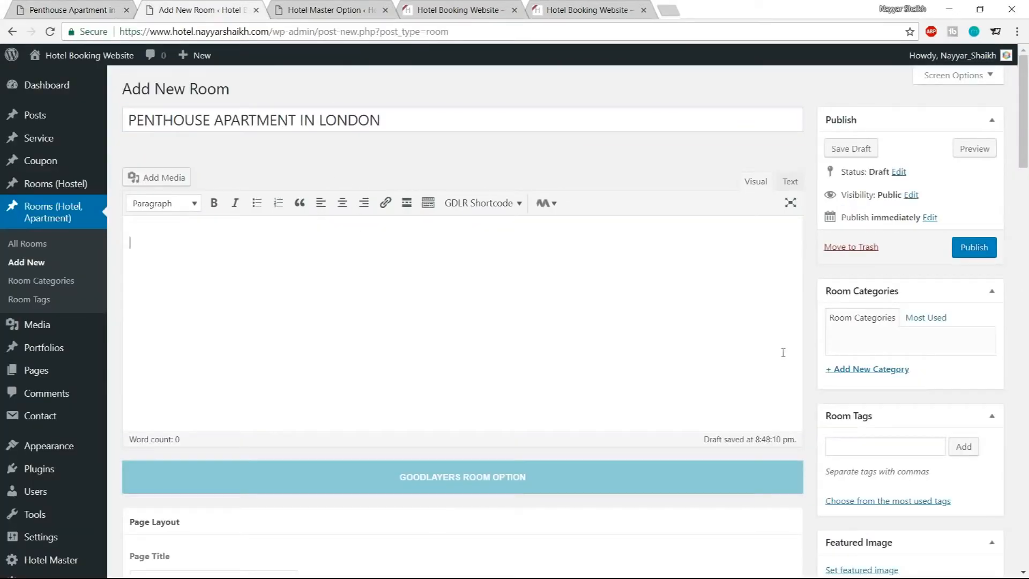
Add a new room category named Rooms for the new room
scroll(529, 342, "down", 5)
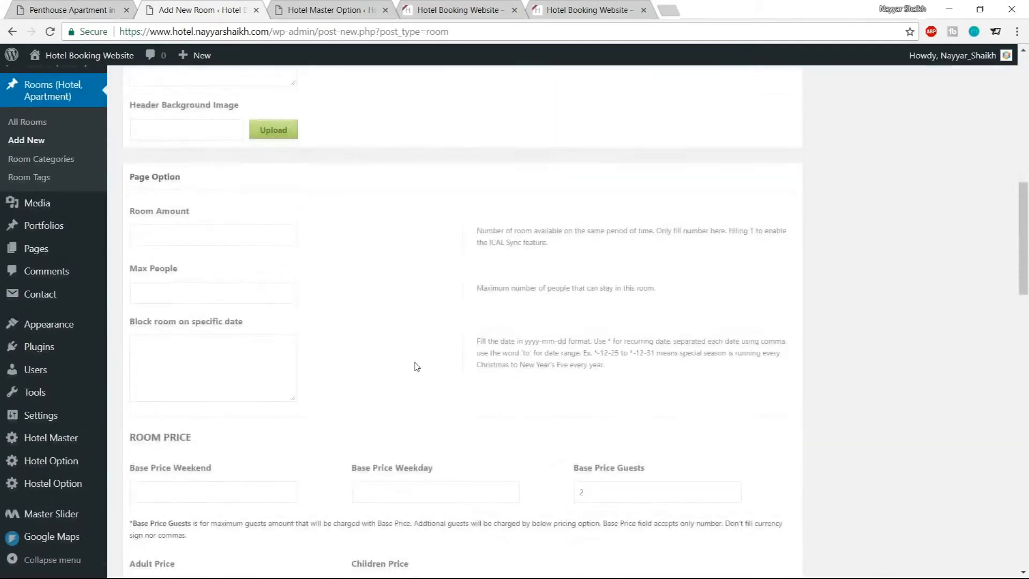
scroll(416, 365, "up", 11)
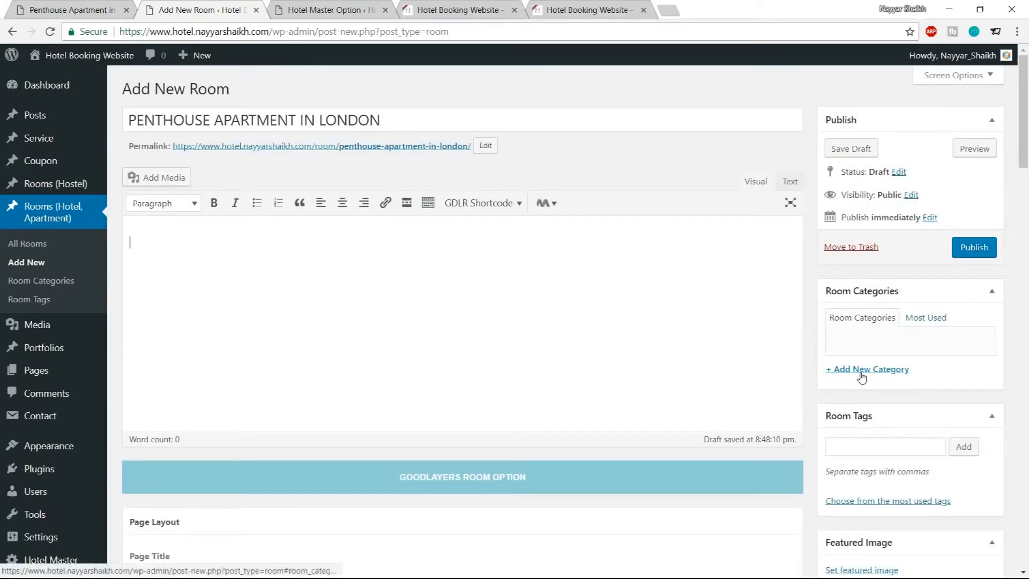
left_click(862, 377)
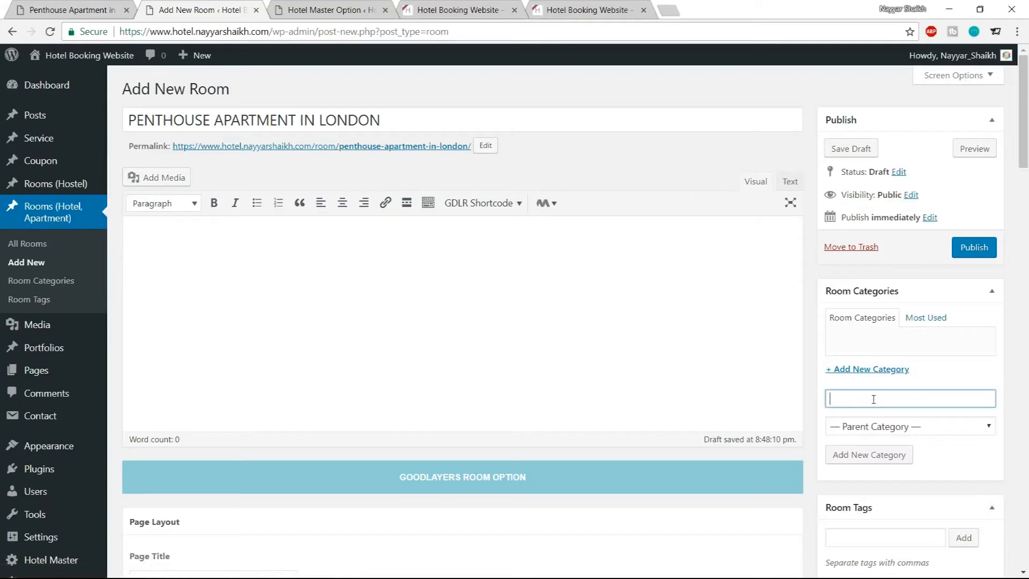
type("Romms")
key("BackSpace")
type("oms")
left_click(863, 457)
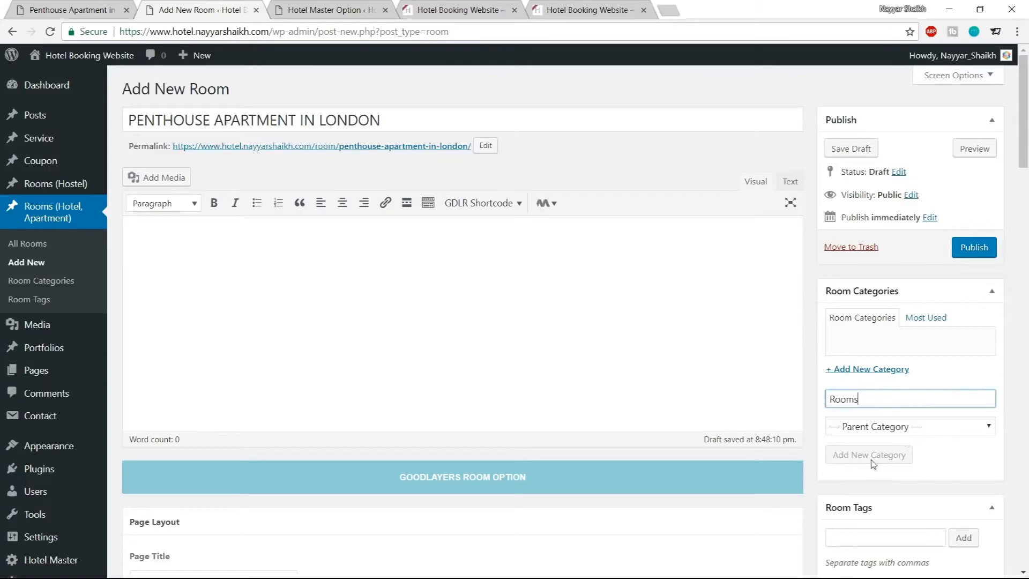
Upload pexels-photo-140982-980x380 and set it as the room's featured image
scroll(992, 389, "down", 5)
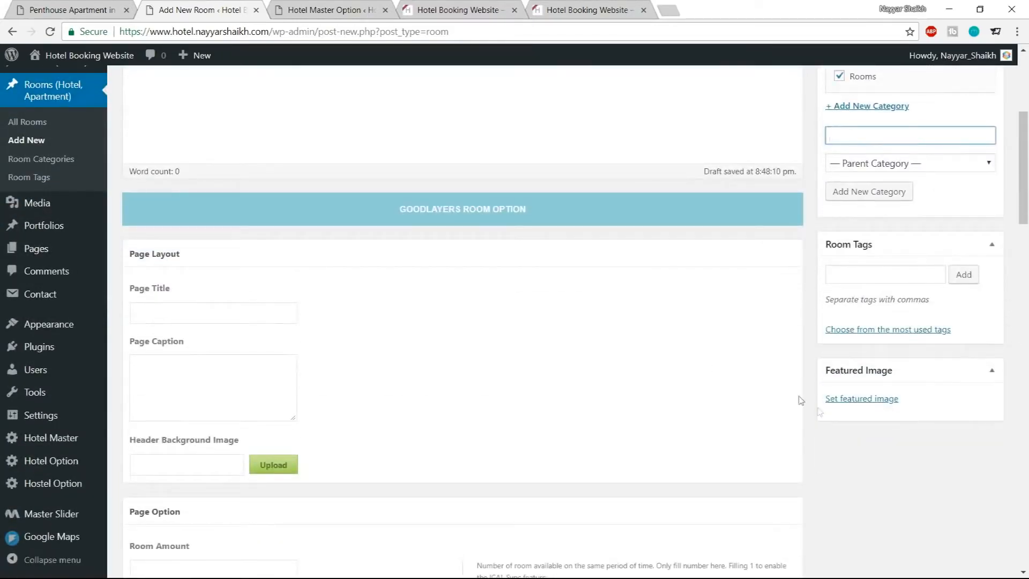
left_click(115, 6)
scroll(455, 250, "up", 1)
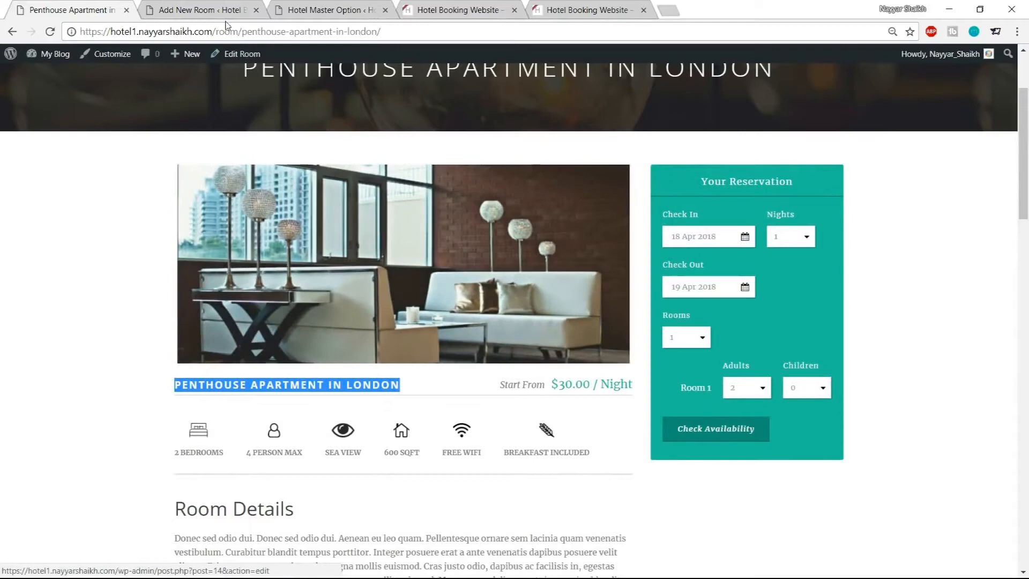
key("ctrl+Tab")
left_click(871, 401)
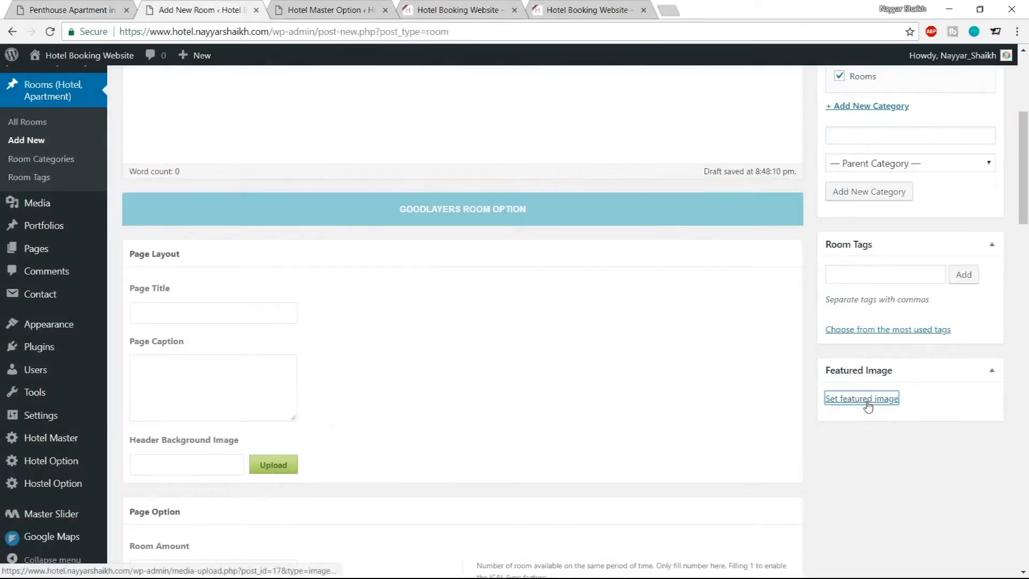
left_click(56, 109)
left_click(518, 309)
scroll(285, 197, "down", 3)
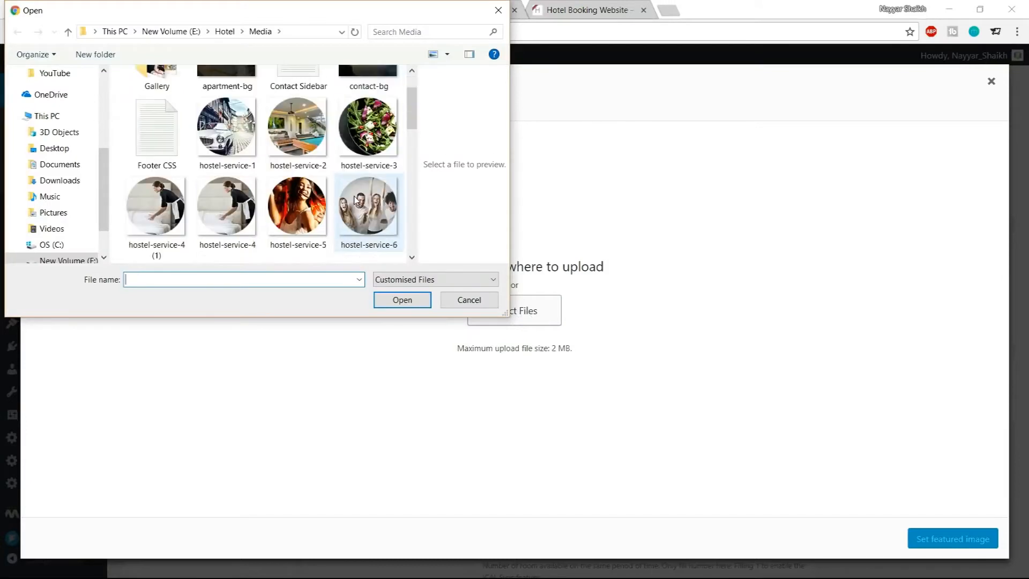
scroll(286, 197, "down", 3)
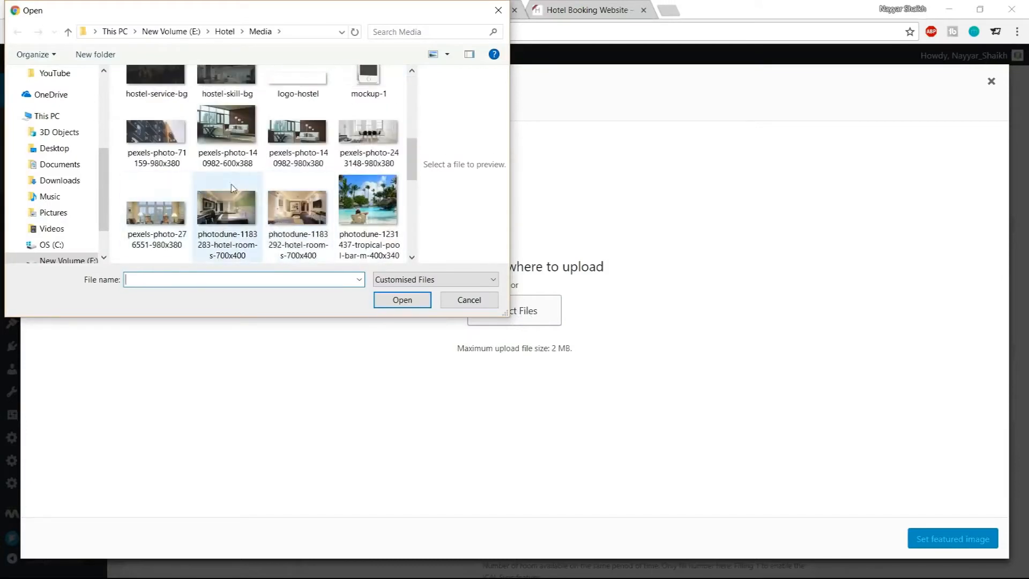
left_click(228, 137)
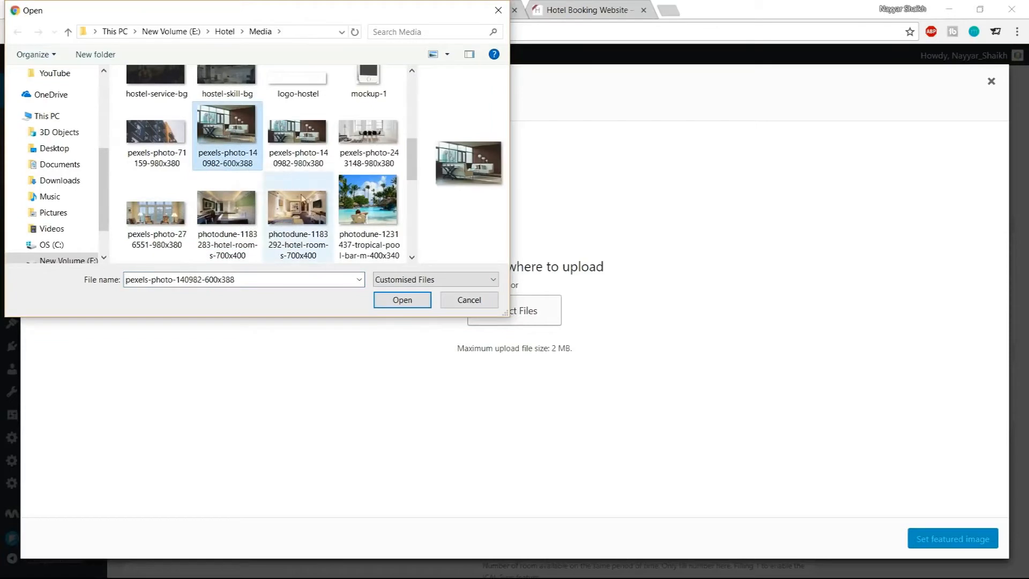
left_click(315, 135)
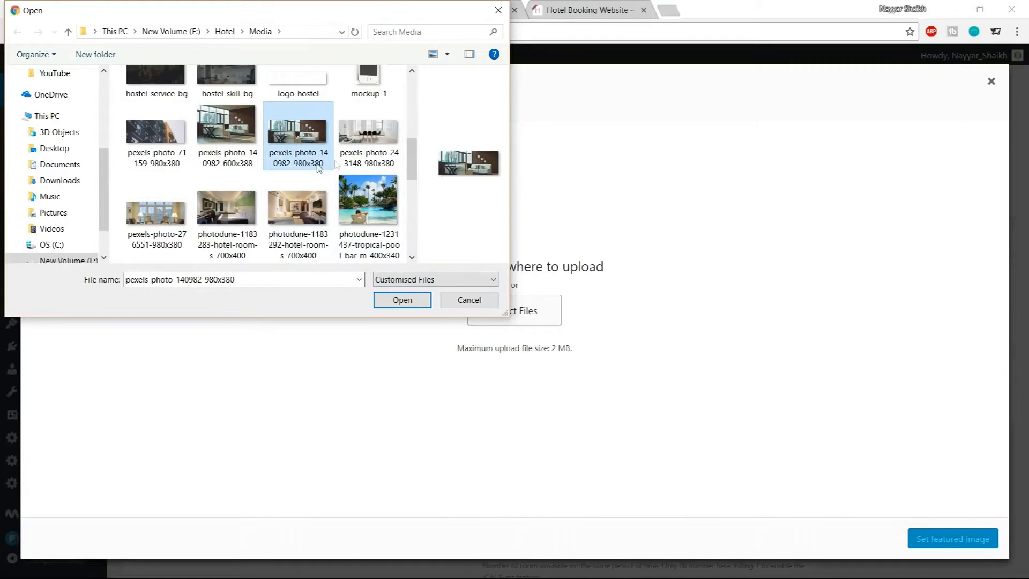
left_click(404, 300)
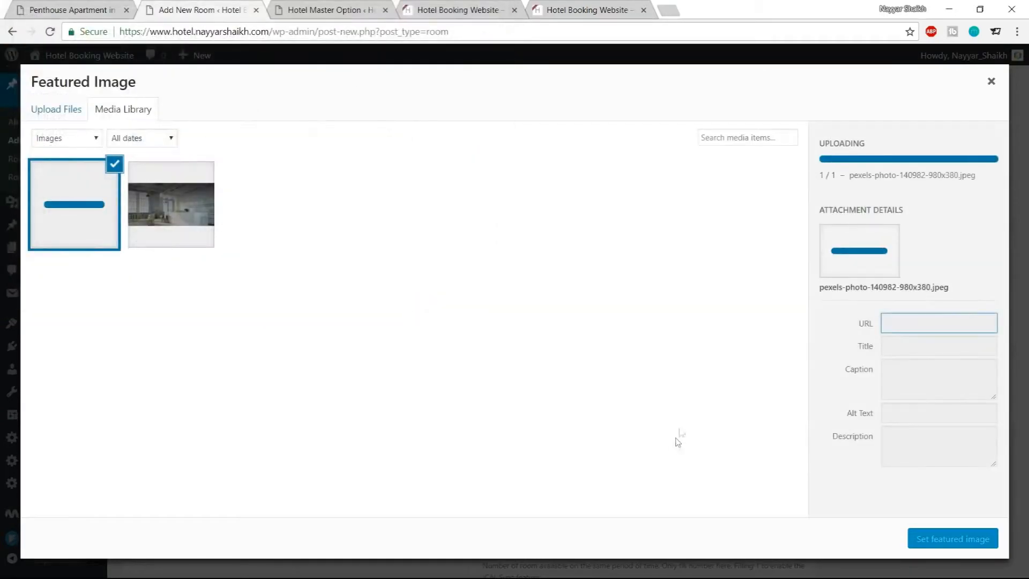
left_click(991, 546)
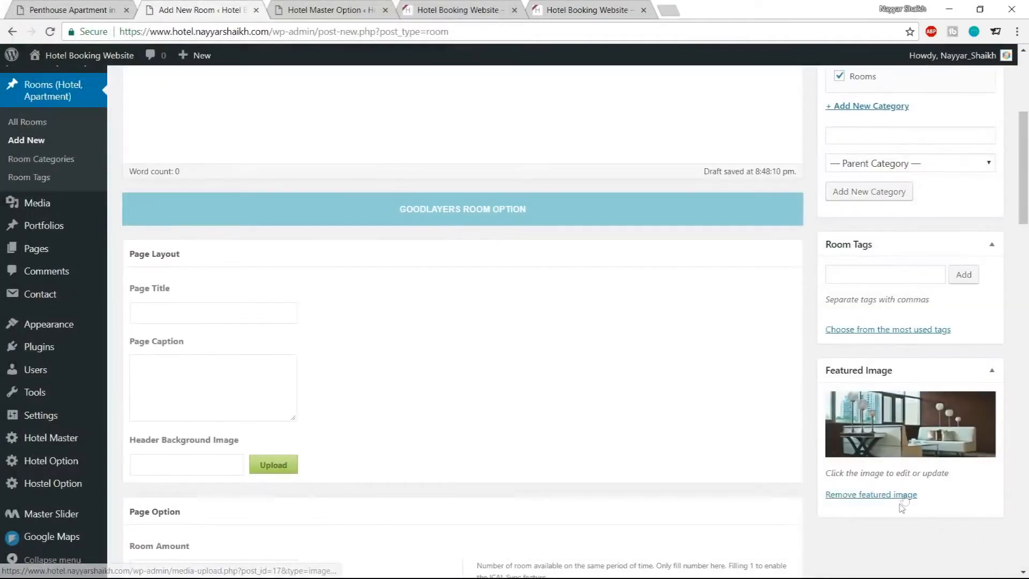
Publish the room and open its permalink in a new tab
scroll(906, 496, "up", 5)
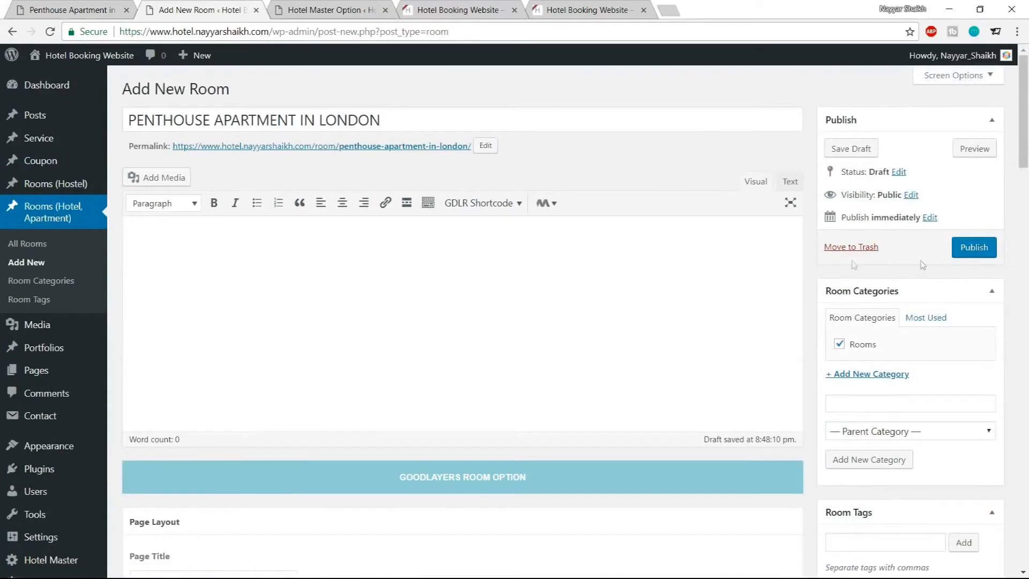
left_click(970, 251)
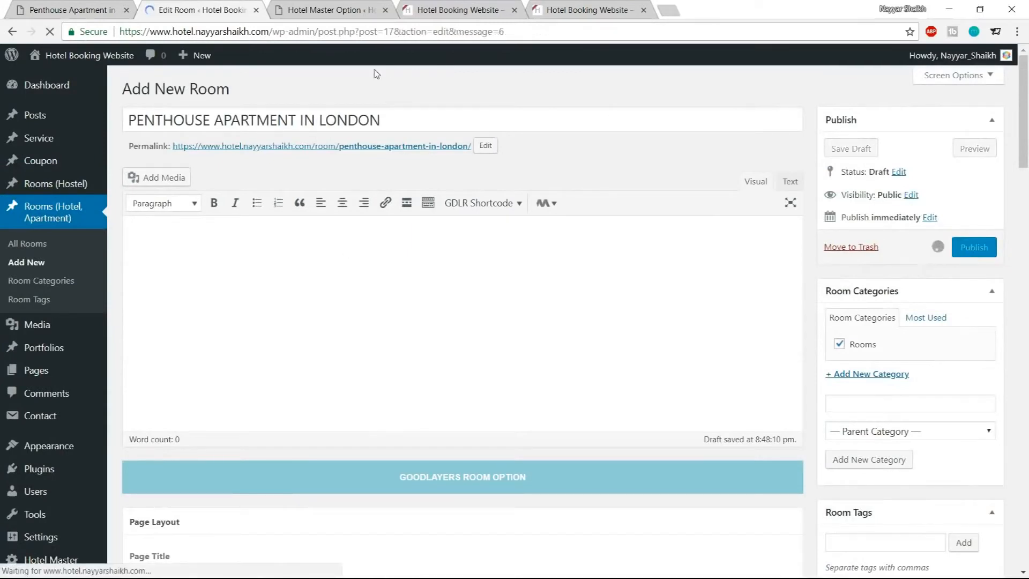
right_click(326, 196)
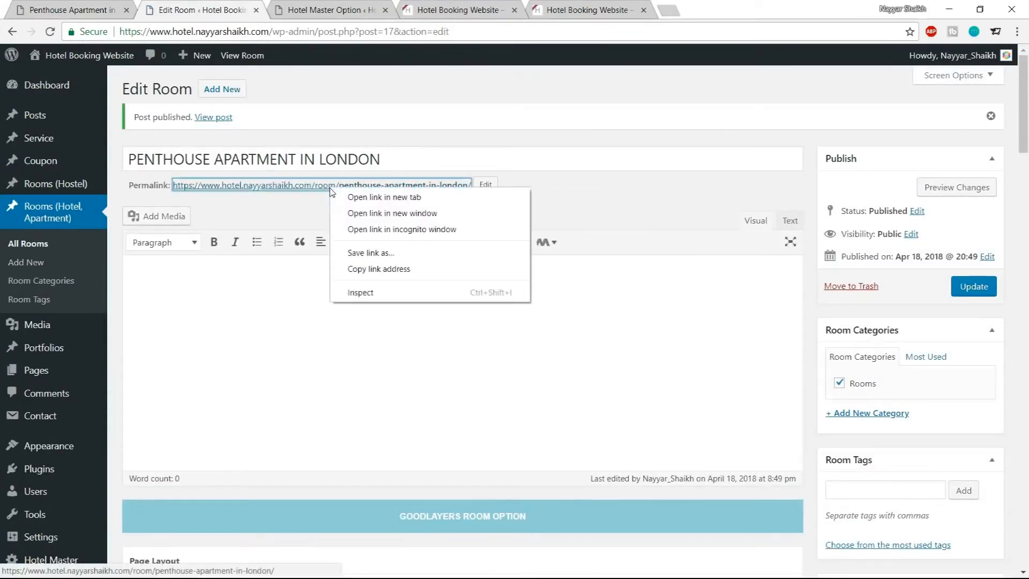
left_click(347, 198)
left_click(316, 6)
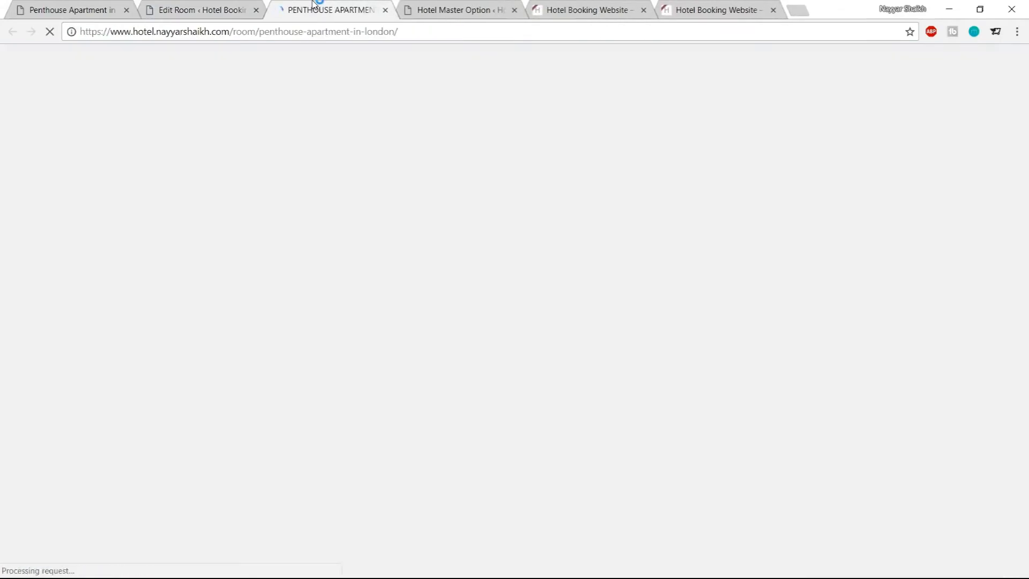
Compare the published room page with the demo room page, including its title and nightly price
scroll(949, 309, "down", 3)
scroll(949, 310, "up", 3)
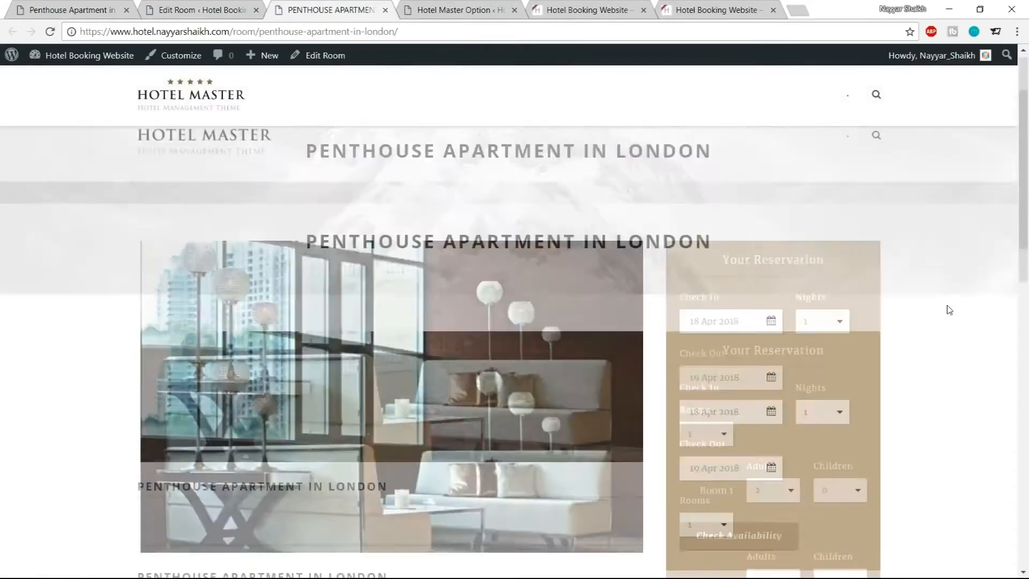
scroll(949, 310, "down", 4)
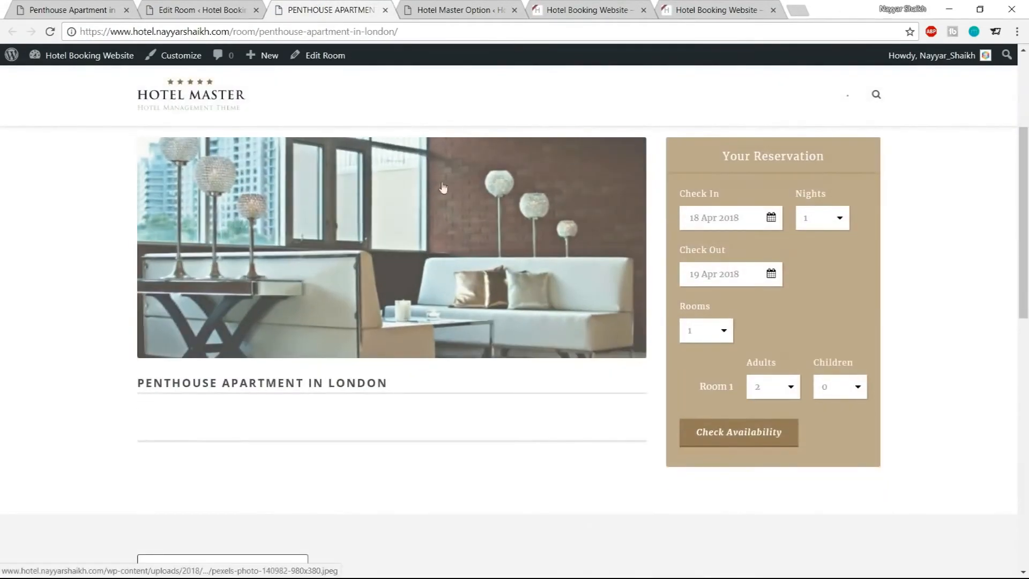
left_click_drag(388, 384, 133, 378)
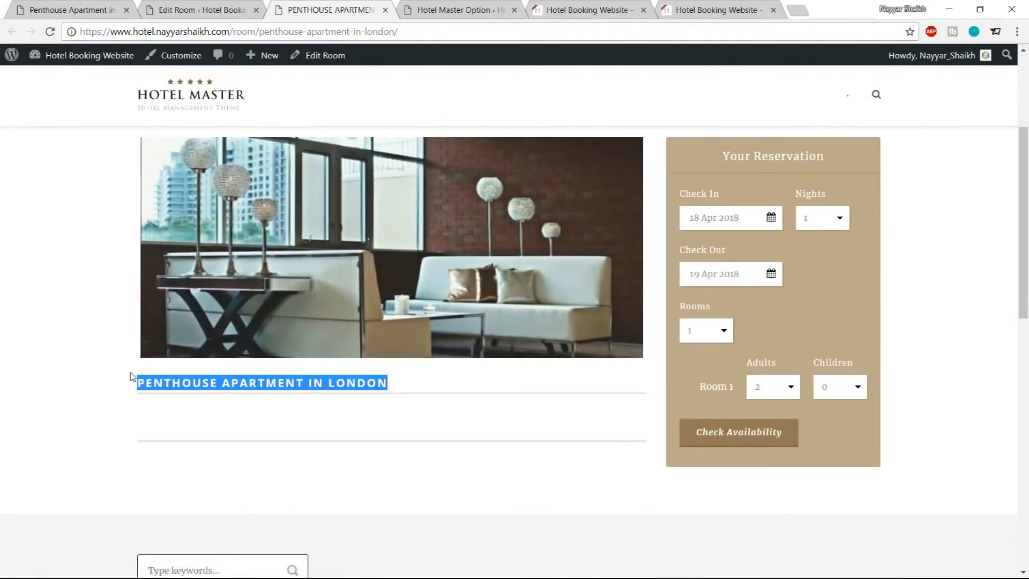
left_click(155, 403)
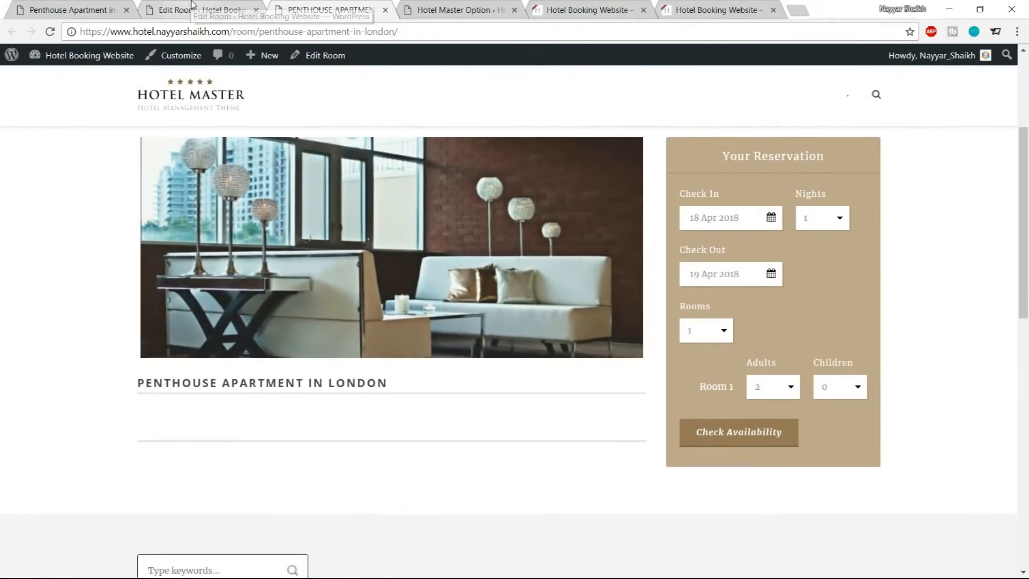
left_click(191, 7)
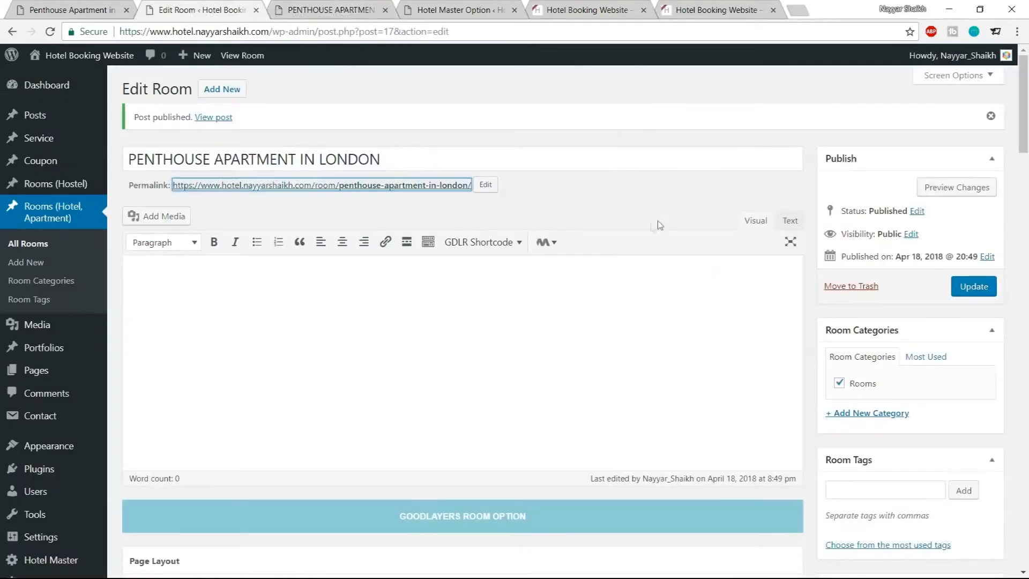
left_click(61, 7)
scroll(515, 259, "down", 3)
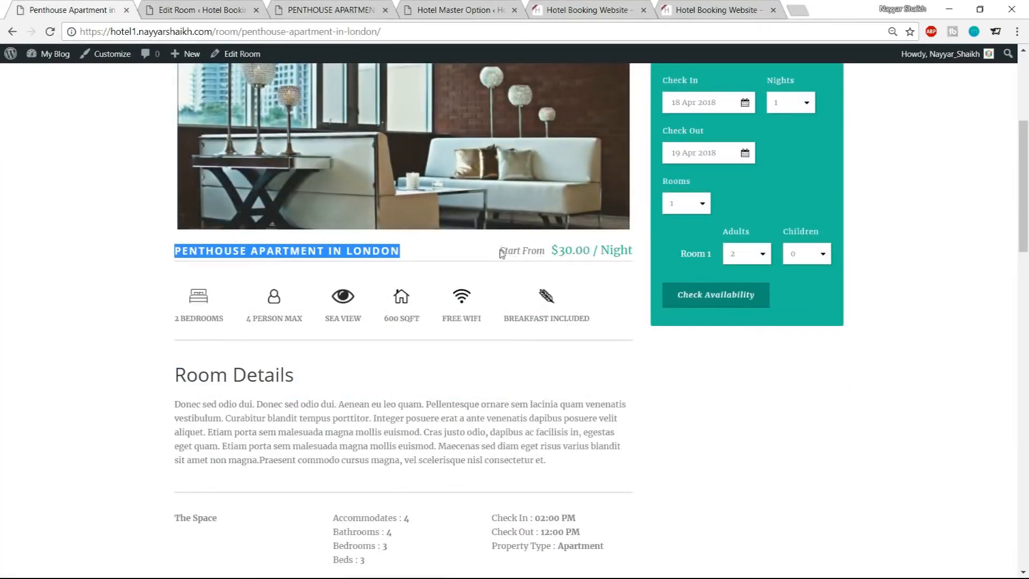
left_click(552, 256)
left_click_drag(552, 251, 631, 250)
left_click(560, 252)
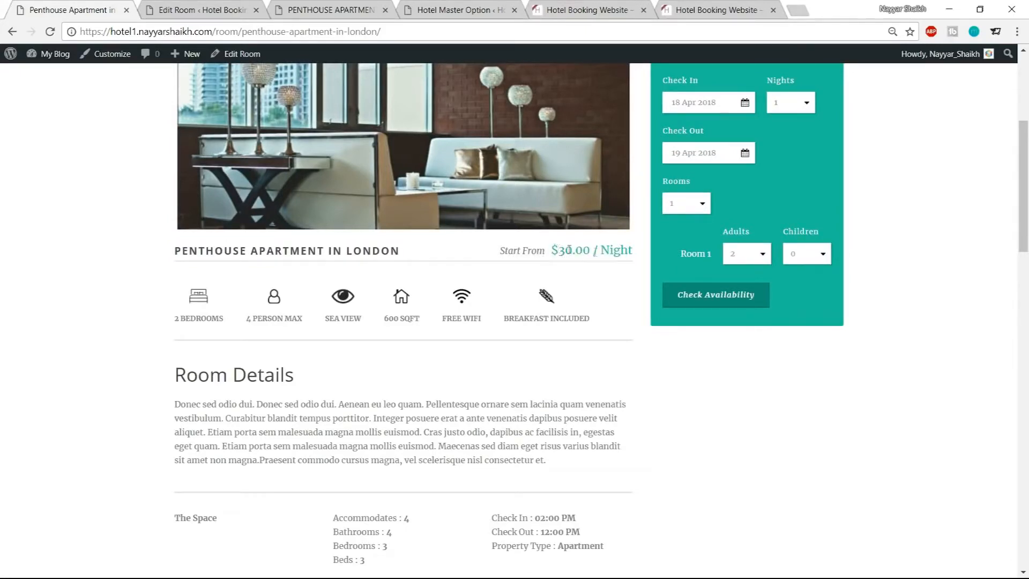
Set the room's Room Amount to 2 and save the room
left_click(234, 4)
scroll(629, 326, "down", 4)
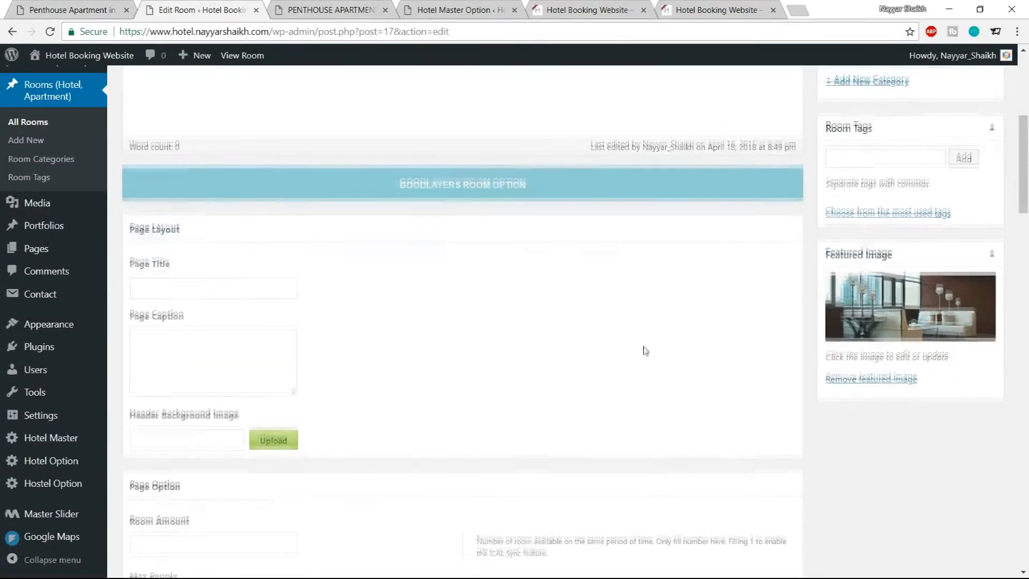
scroll(645, 348, "down", 7)
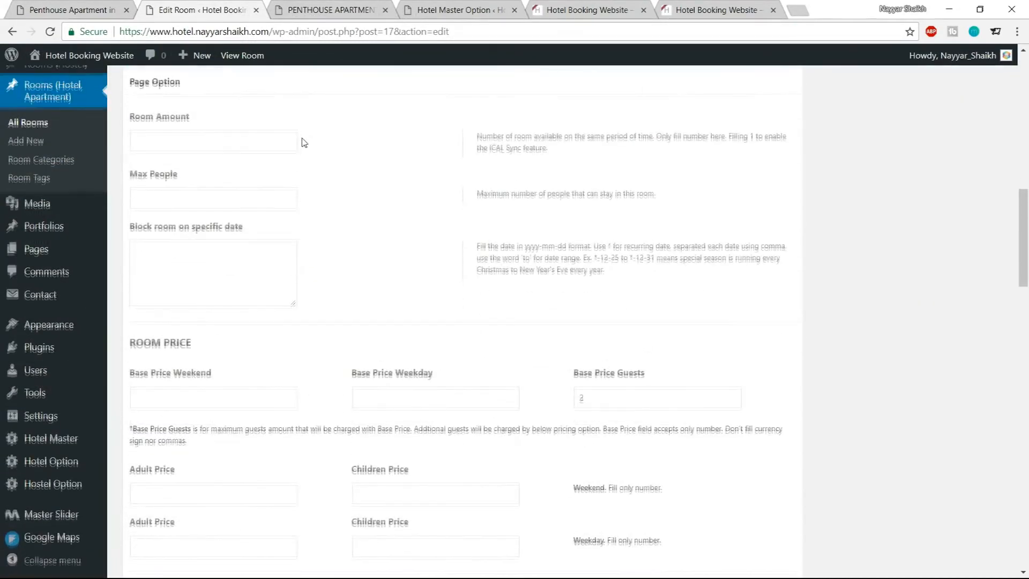
scroll(302, 143, "up", 1)
left_click(169, 203)
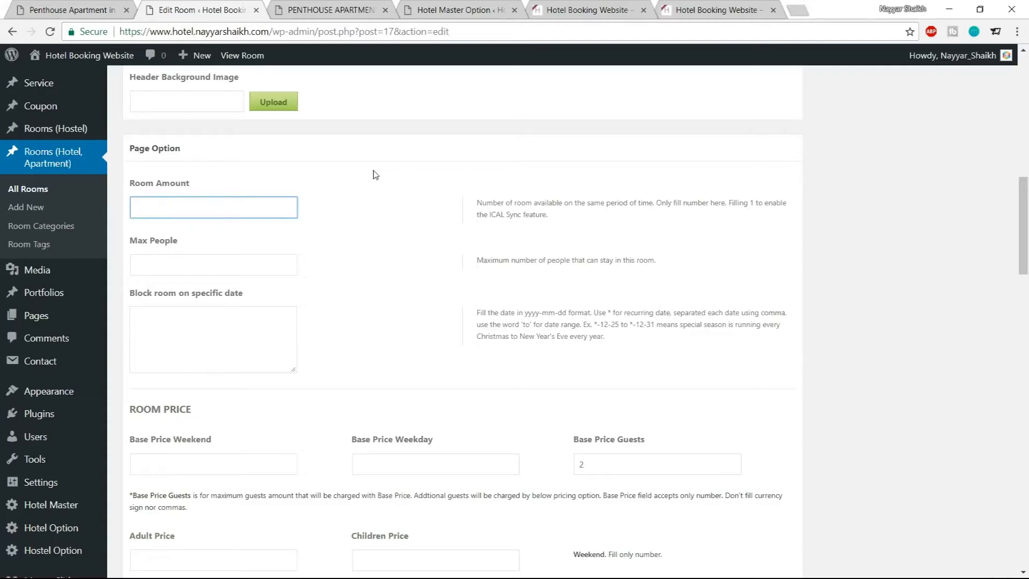
key("Return")
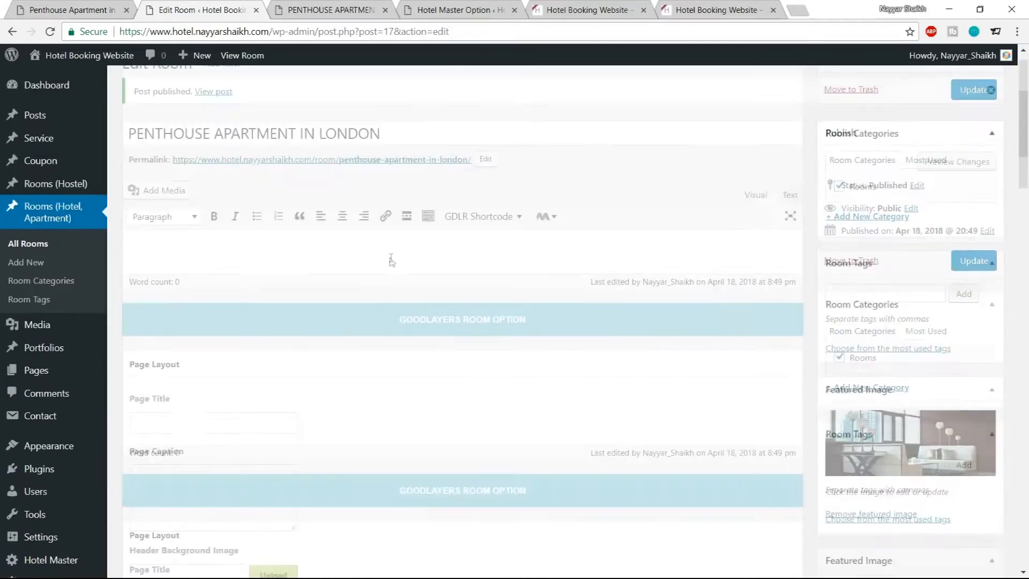
Set the room's Max People to 4
scroll(544, 298, "down", 7)
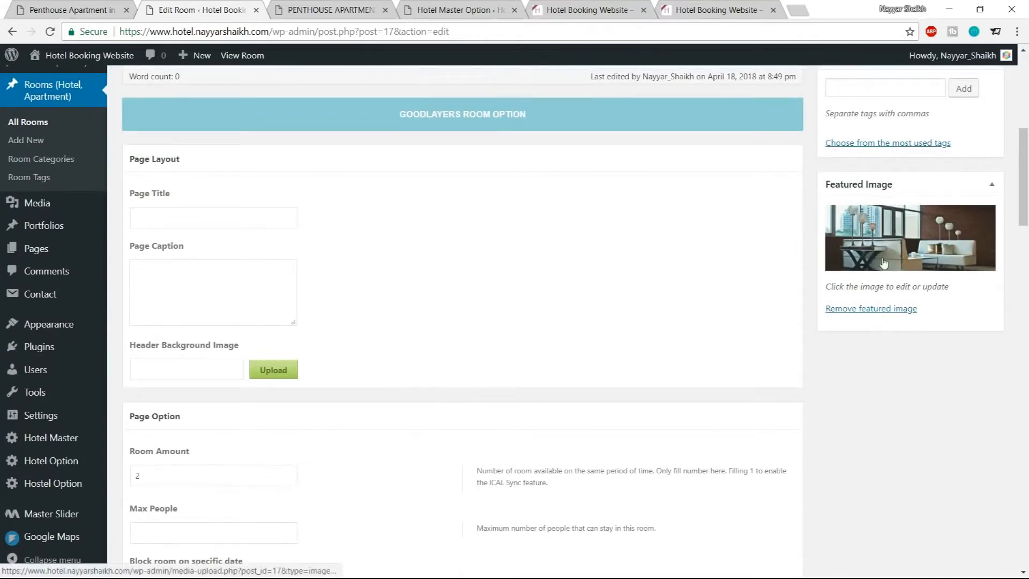
scroll(302, 264, "down", 4)
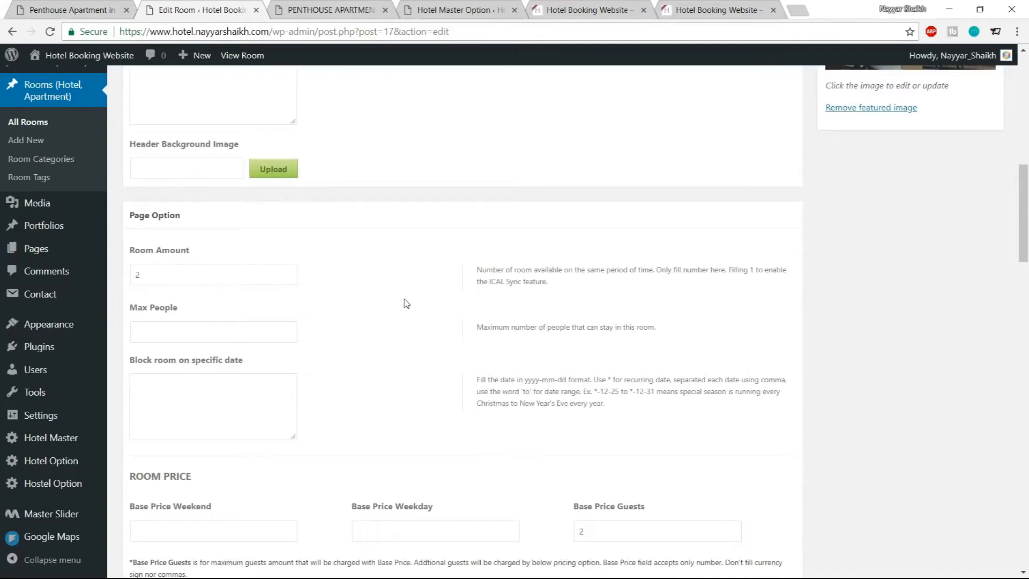
scroll(407, 303, "down", 1)
left_click(170, 261)
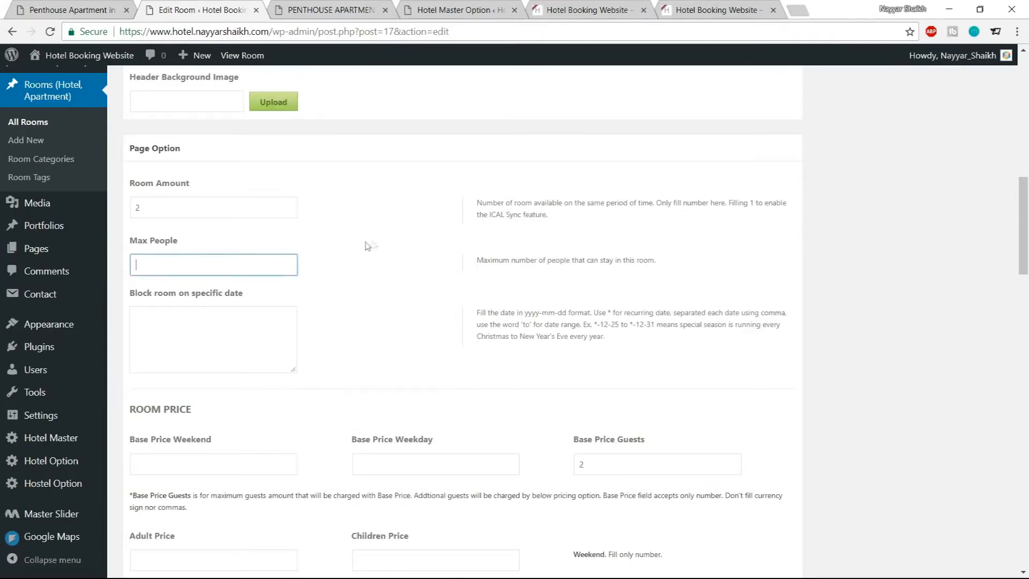
type("4")
left_click(373, 245)
left_click(168, 208)
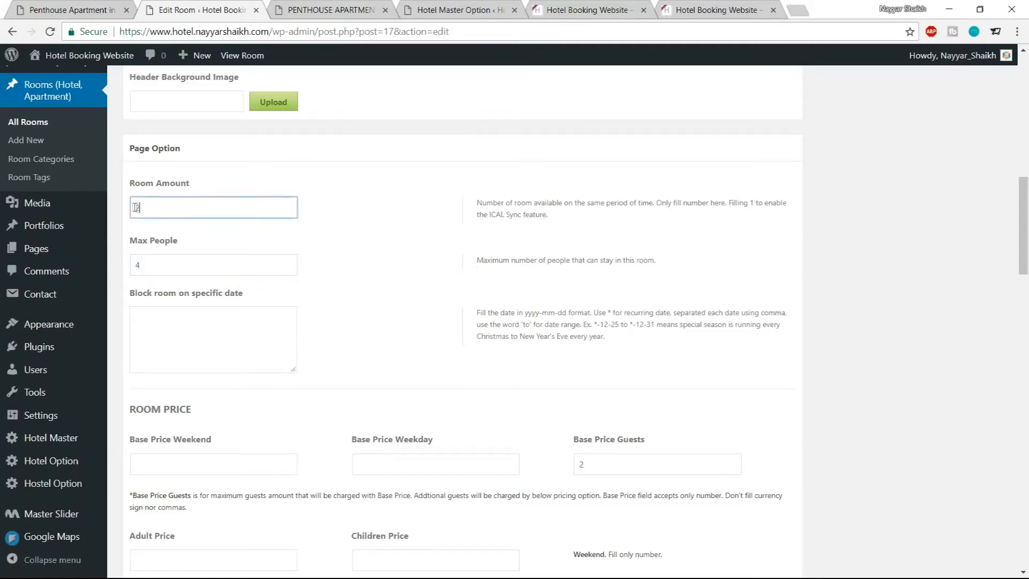
left_click_drag(177, 263, 126, 266)
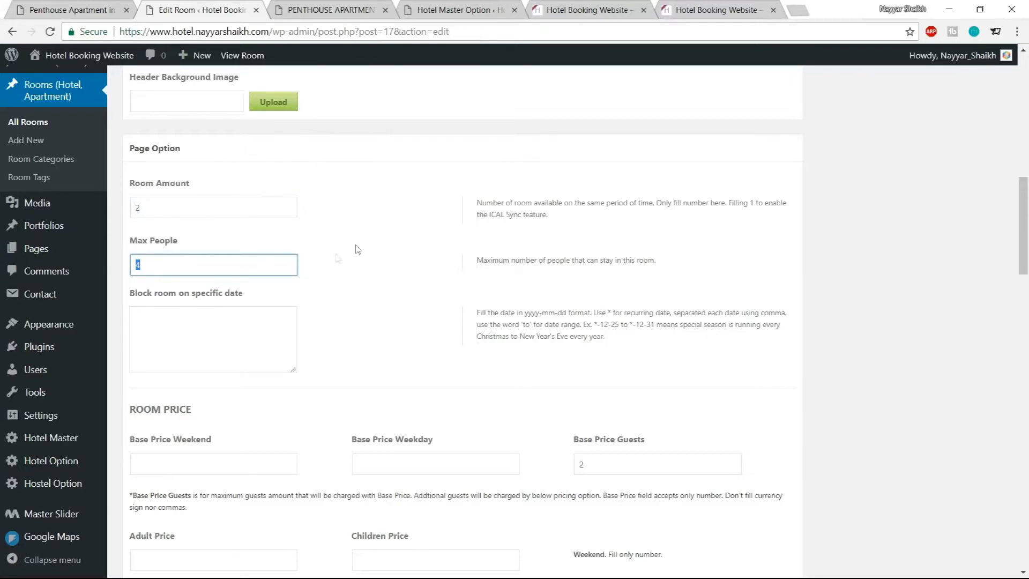
left_click(335, 271)
left_click(234, 336)
left_click_drag(128, 292, 264, 294)
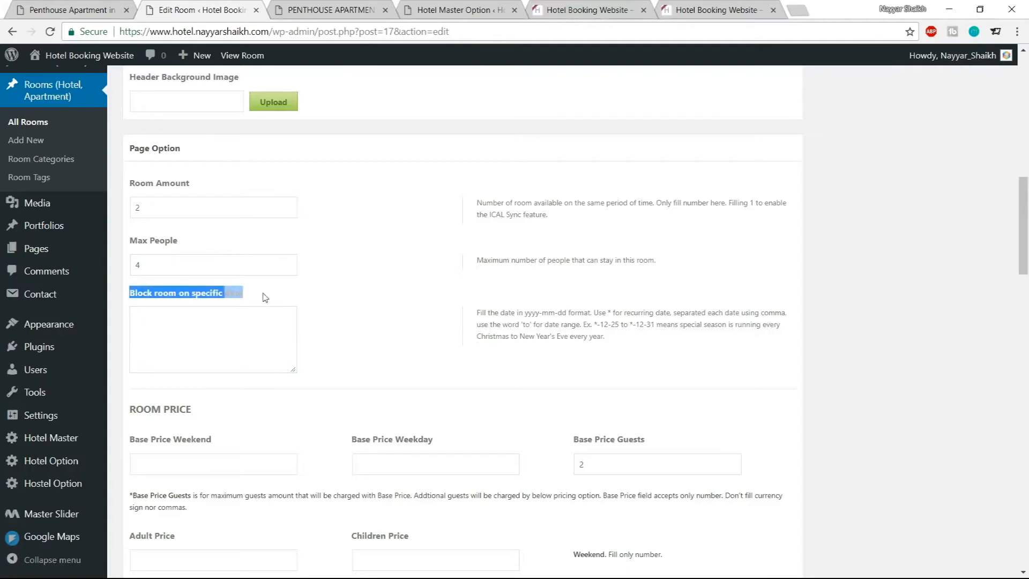
left_click(277, 298)
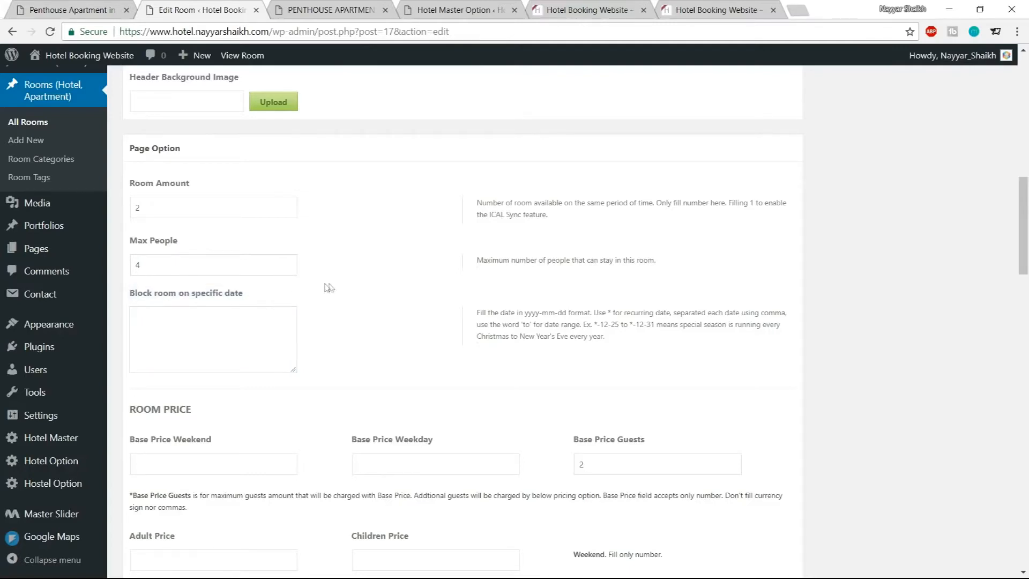
scroll(371, 327, "down", 1)
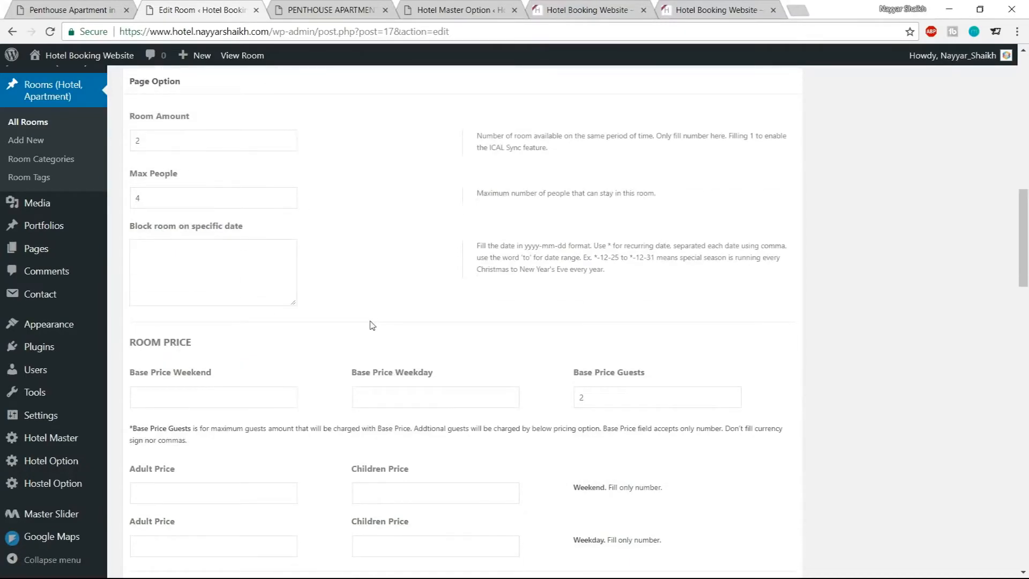
Check the demo room's Start From price against the published room page
left_click(333, 9)
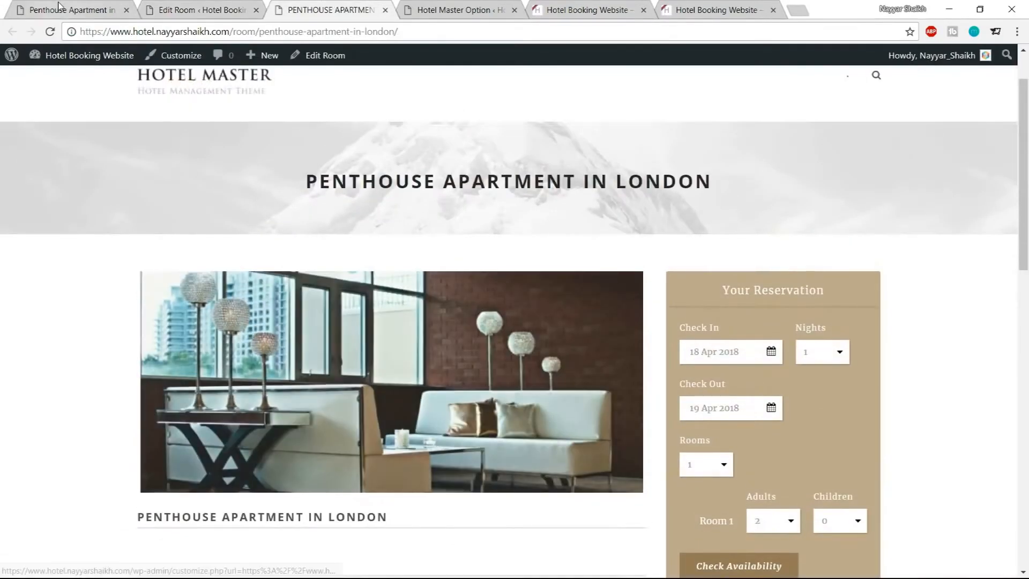
left_click(59, 9)
left_click_drag(501, 250, 615, 252)
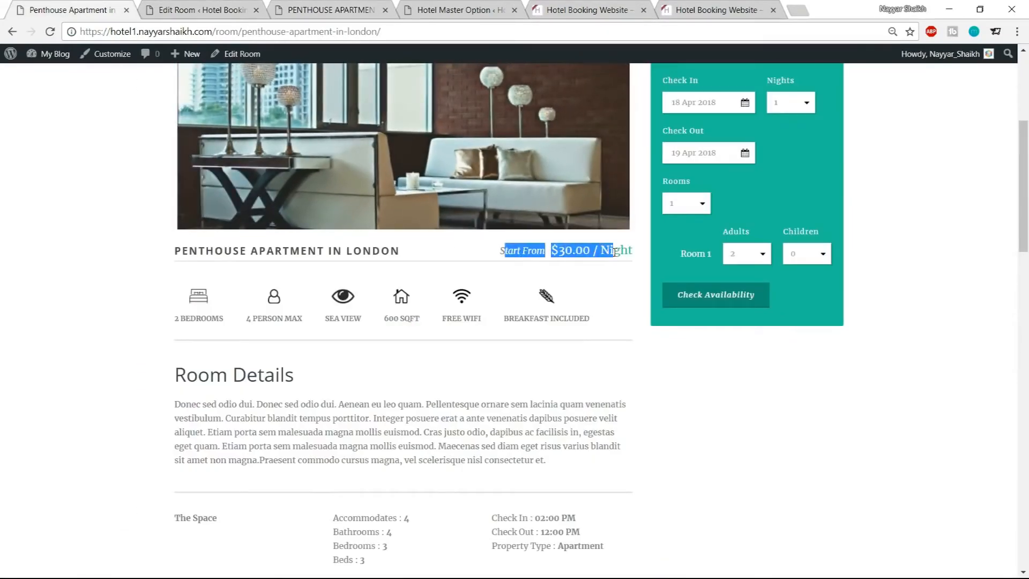
left_click(626, 293)
scroll(631, 351, "up", 2)
Open the room's Block room on specific date field for editing
left_click(198, 6)
left_click(241, 276)
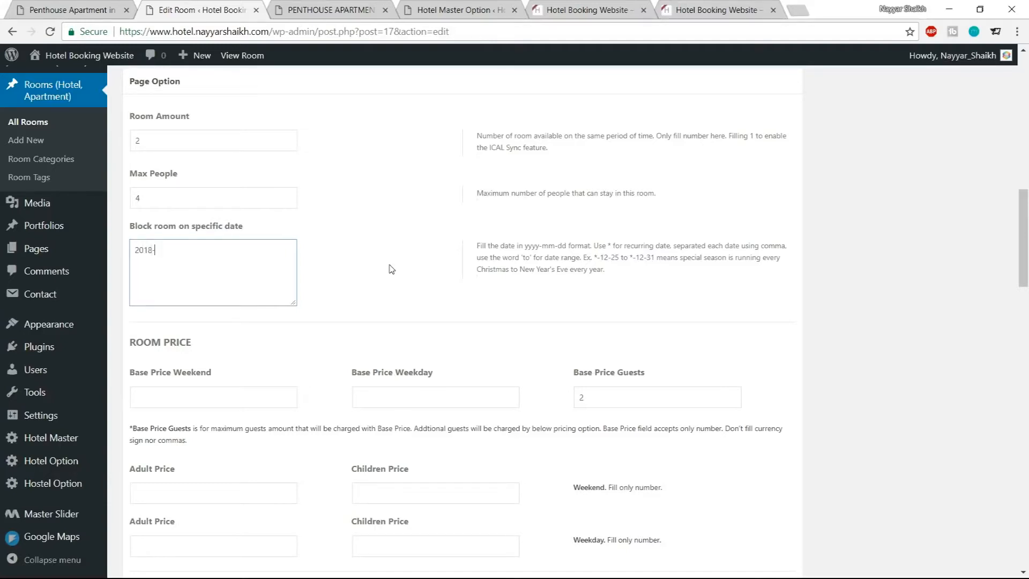
Set the room's Block room on specific date to *-12-25 to *-1-1
type("12-25")
left_click_drag(192, 248, 132, 250)
left_click(137, 254)
type("2018-12")
key("BackSpace")
key("BackSpace")
key("BackSpace")
type("9")
left_click_drag(153, 250, 122, 252)
type("*")
left_click_drag(192, 250, 175, 245)
type("*")
Set the room's Base Price Weekend to 50 and Base Price Weekday to 30
scroll(402, 268, "down", 1)
scroll(241, 249, "down", 2)
left_click(220, 258)
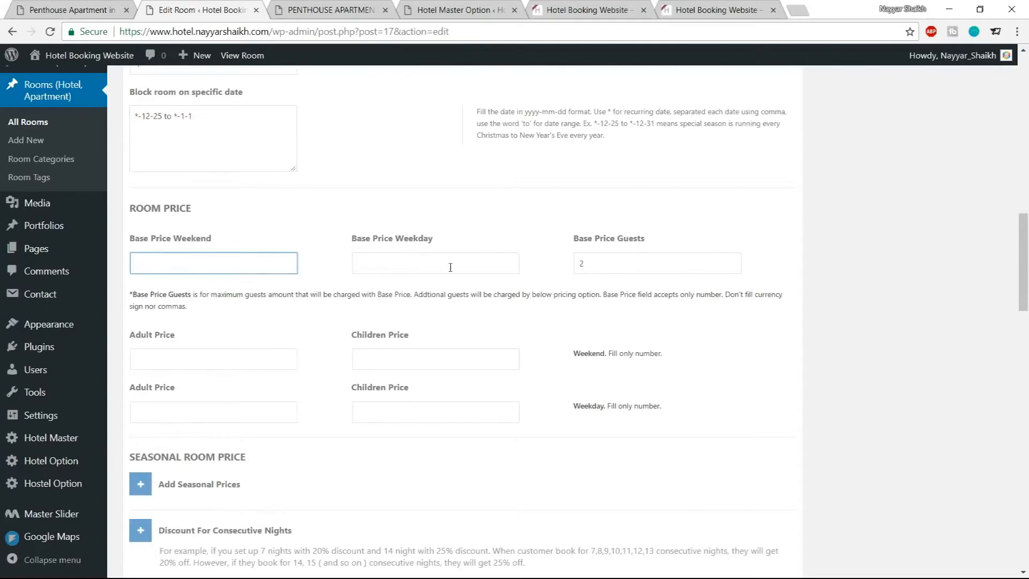
left_click_drag(133, 235, 202, 259)
left_click(202, 259)
type("50")
left_click(391, 265)
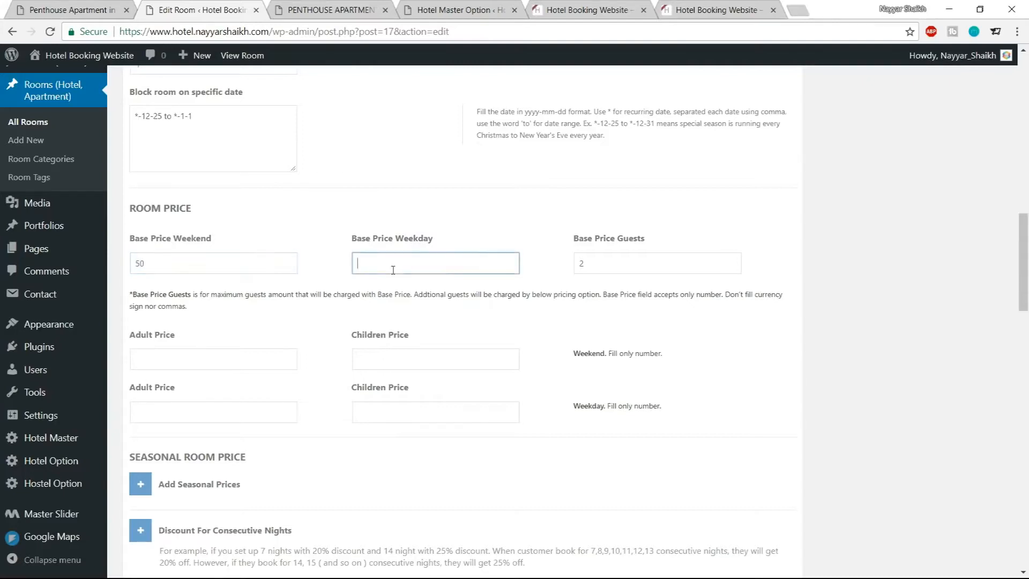
type("30")
left_click(489, 242)
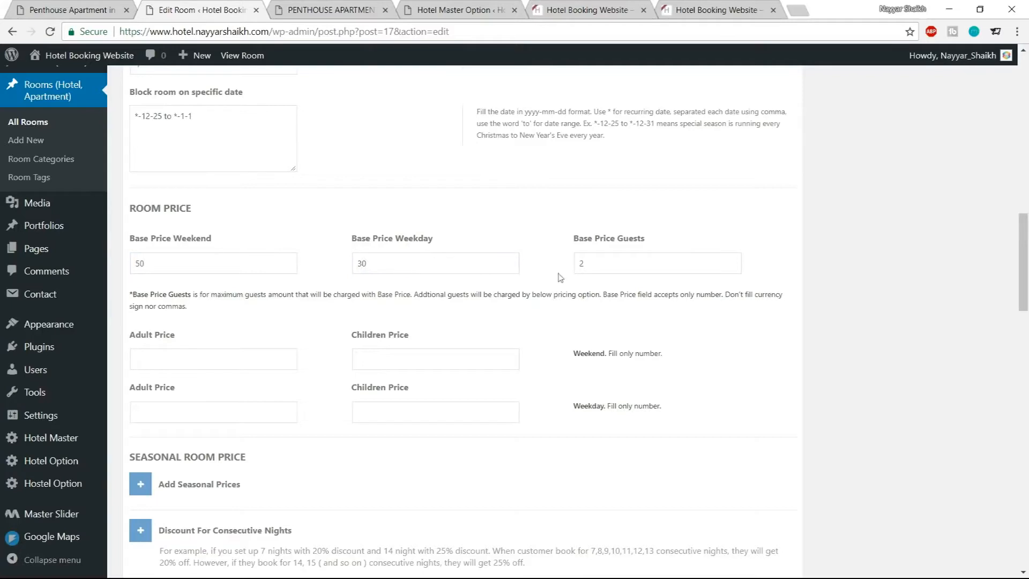
left_click_drag(616, 263, 556, 267)
left_click(697, 231)
left_click_drag(199, 269, 111, 273)
left_click_drag(560, 266, 634, 261)
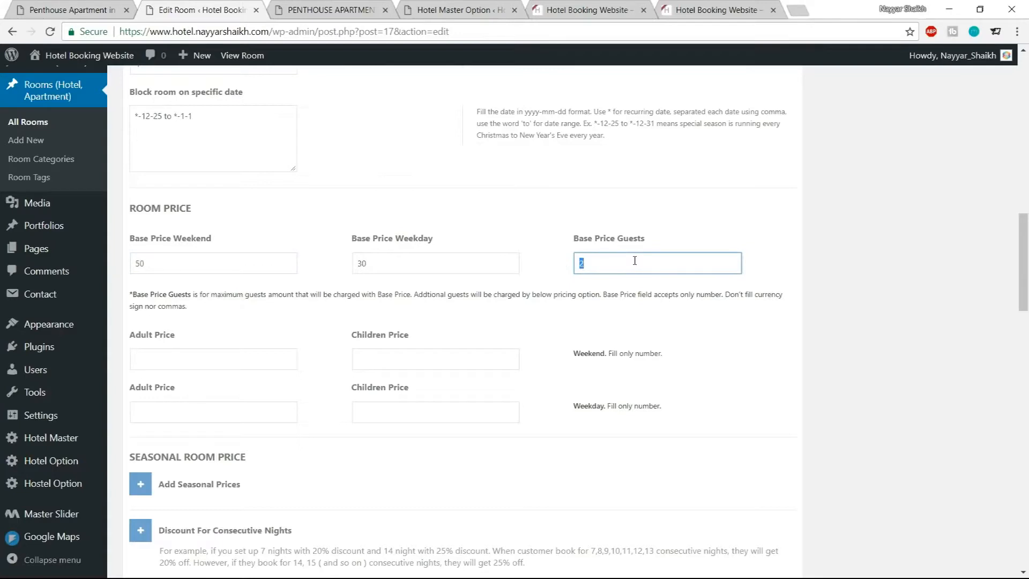
scroll(634, 260, "up", 5)
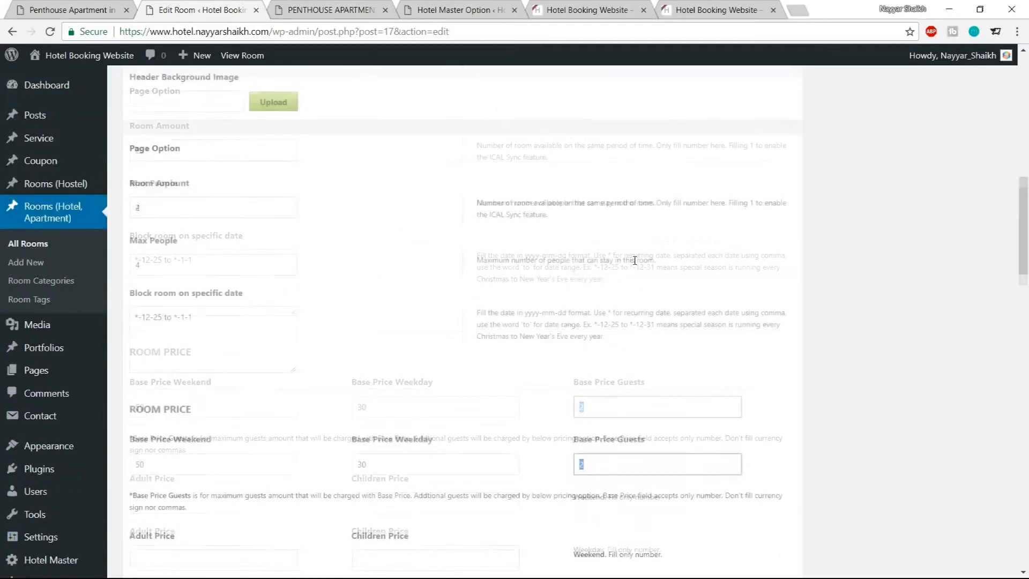
left_click_drag(183, 397, 107, 392)
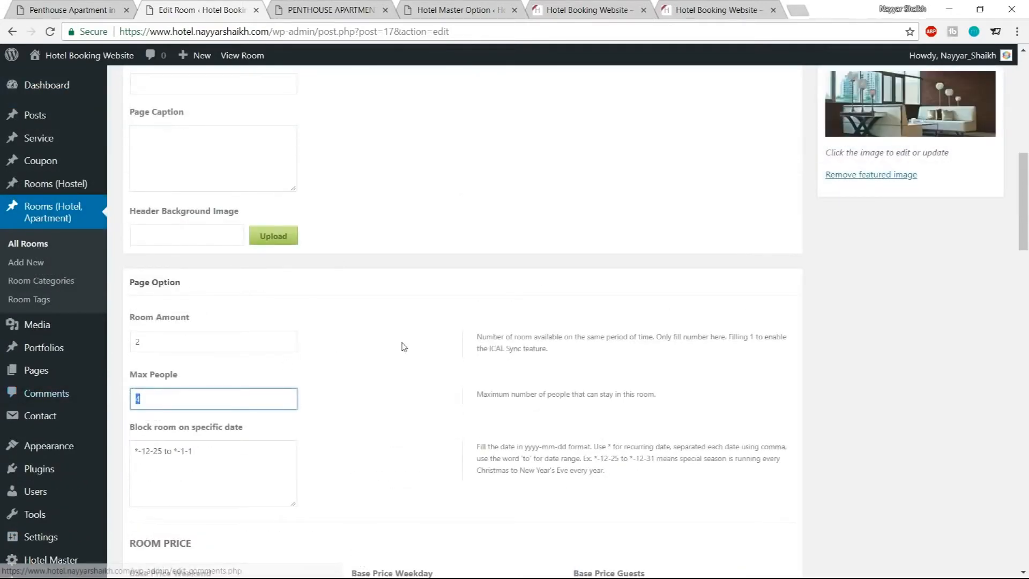
scroll(402, 347, "down", 2)
scroll(362, 294, "down", 3)
left_click(399, 288)
scroll(599, 260, "down", 1)
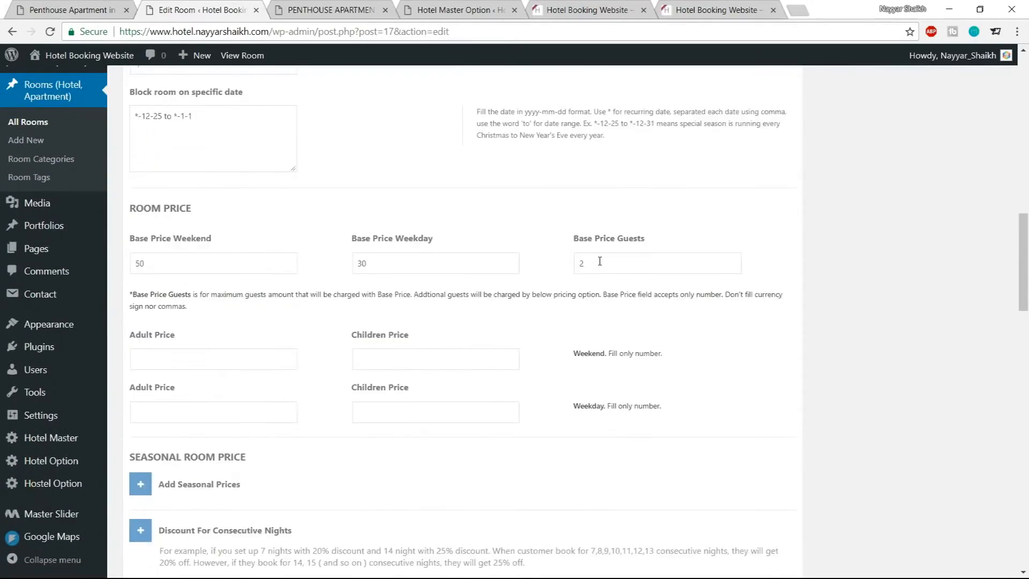
scroll(599, 261, "up", 3)
scroll(602, 277, "down", 3)
left_click_drag(609, 267, 568, 271)
left_click(222, 265)
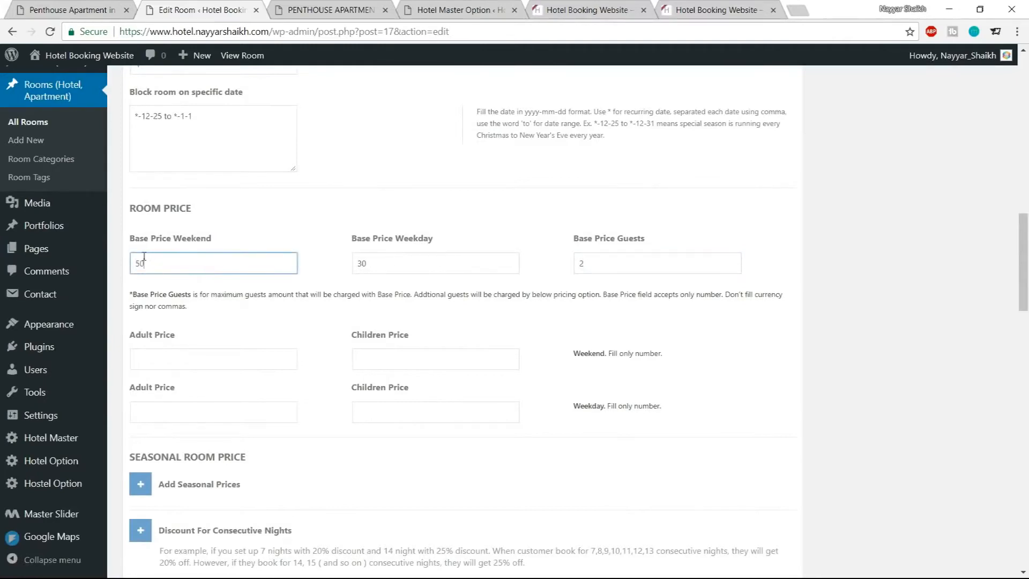
left_click_drag(402, 261, 349, 266)
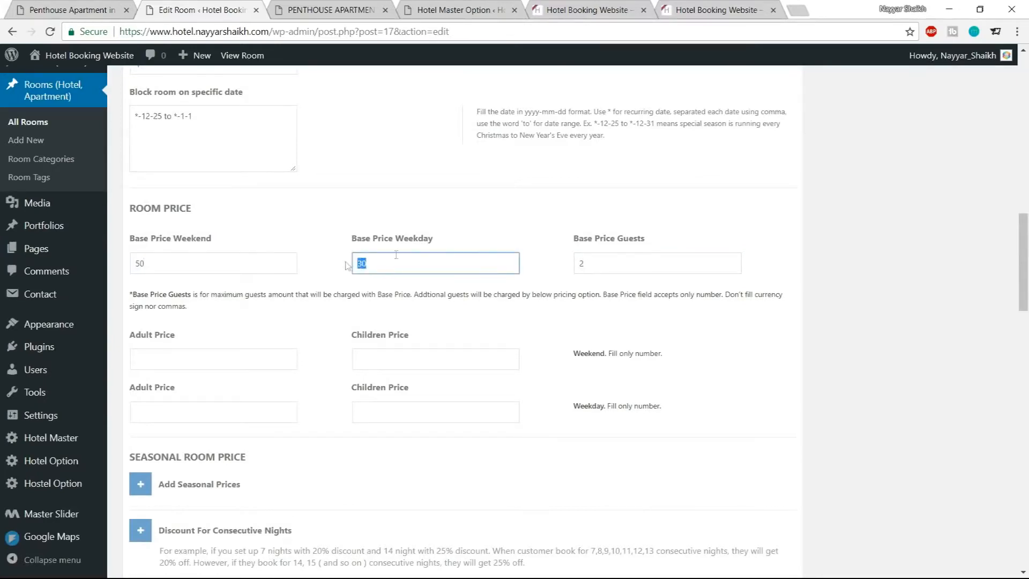
left_click_drag(666, 265, 569, 276)
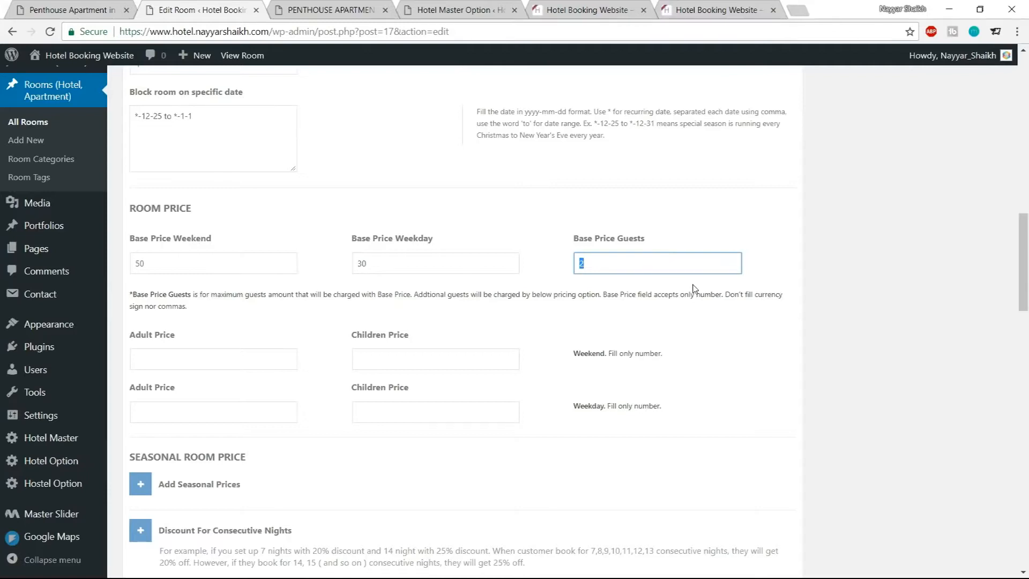
left_click(717, 306)
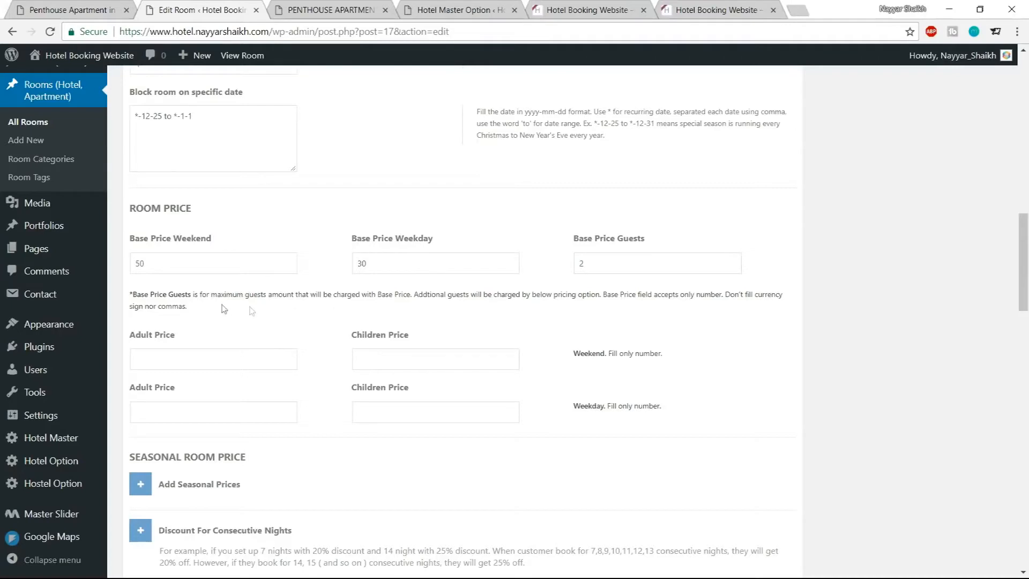
left_click(615, 262)
left_click(566, 287)
Set the weekend Adult Price to 40 and weekend Children Price to 30
left_click(214, 361)
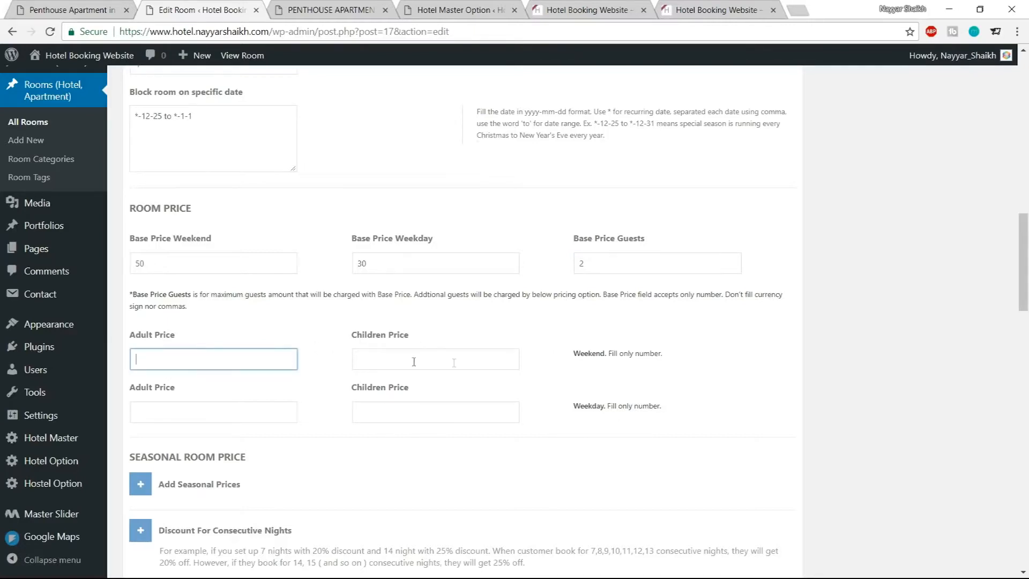
left_click_drag(564, 354, 629, 353)
left_click(226, 349)
left_click(218, 359)
type("40")
left_click(453, 361)
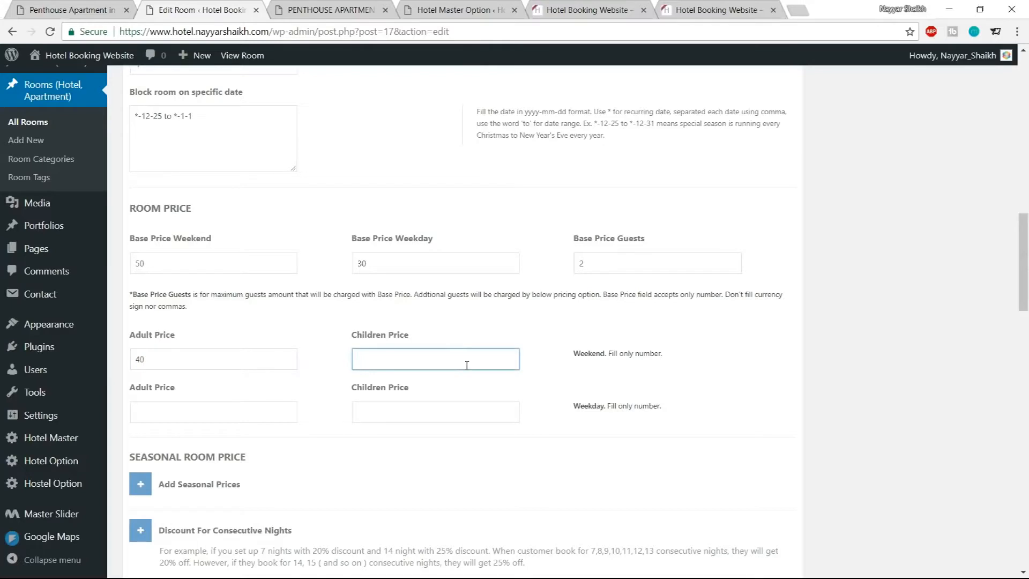
type("30")
Set the weekday Adult Price to 30 and weekday Children Price to 20
double_click(139, 263)
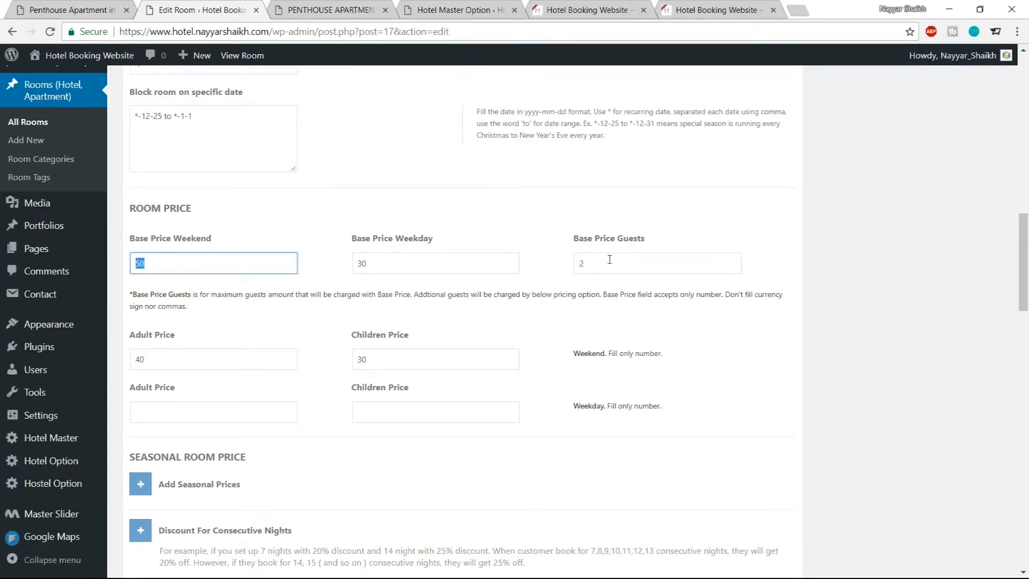
double_click(139, 359)
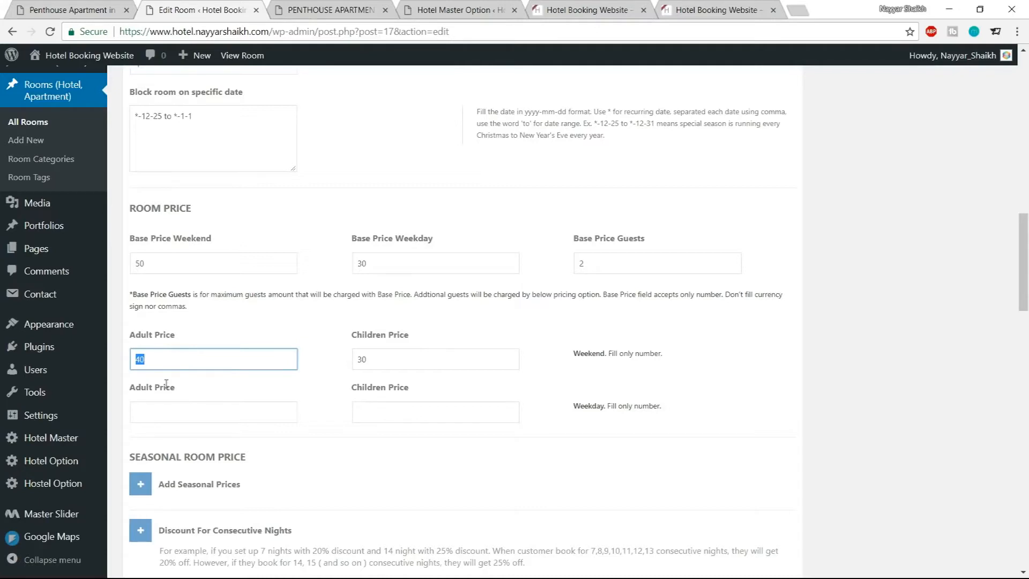
left_click(173, 414)
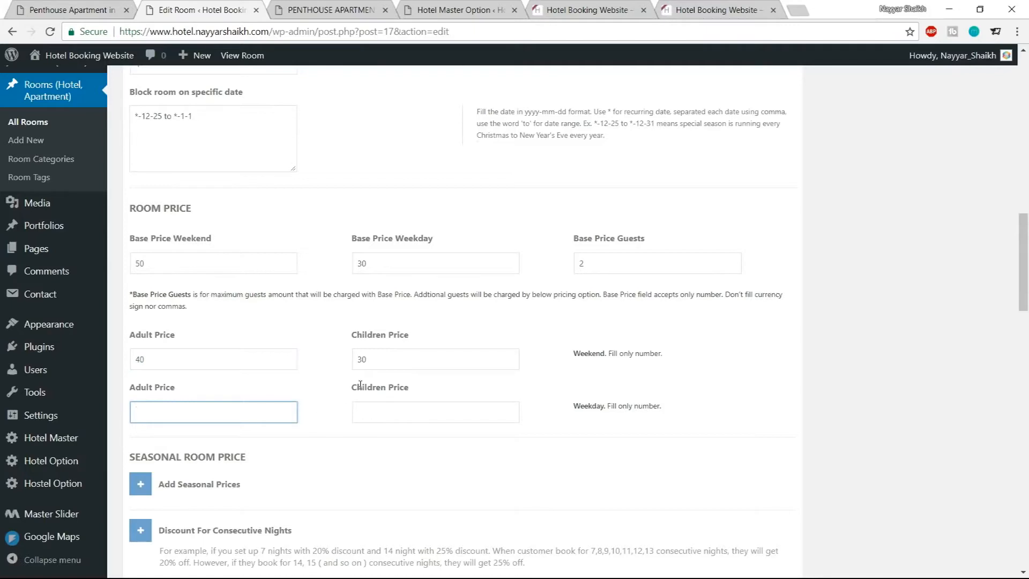
type("40")
left_click(423, 414)
type("20")
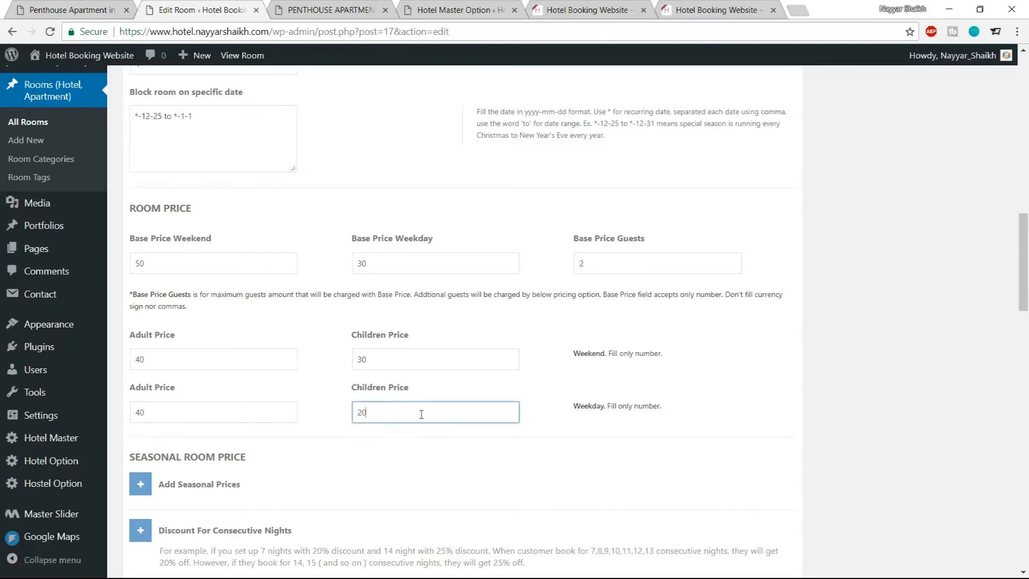
double_click(208, 416)
type("30")
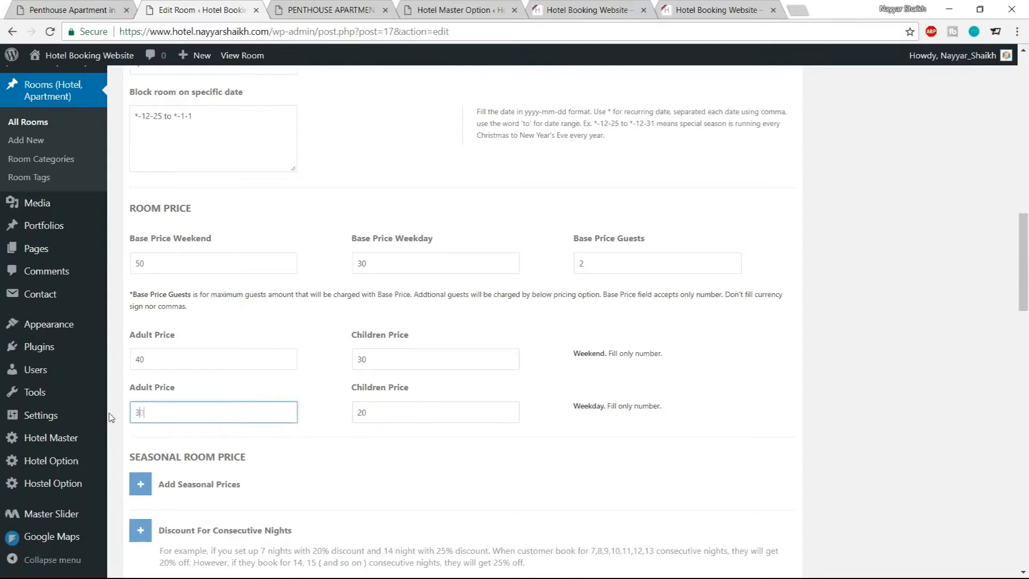
left_click(720, 395)
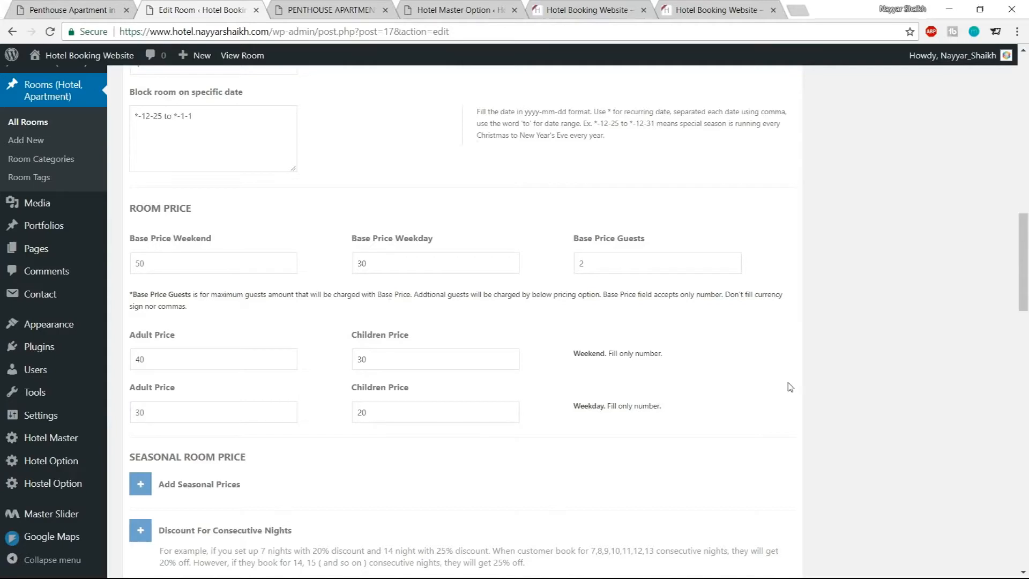
Add a seasonal price entry and paste *-12-25 to *-1-1 as its Period
scroll(788, 385, "up", 1)
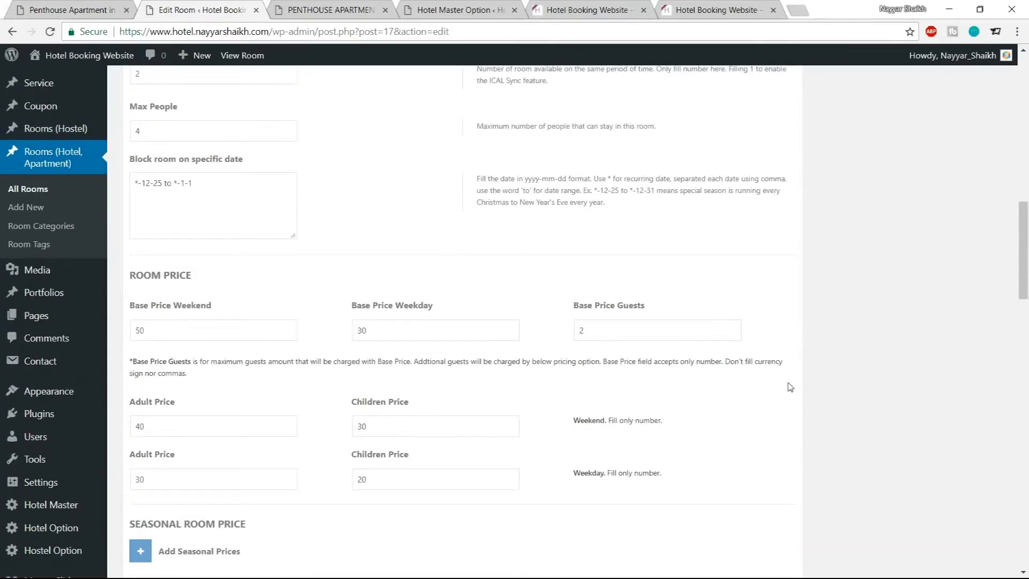
scroll(621, 349, "down", 3)
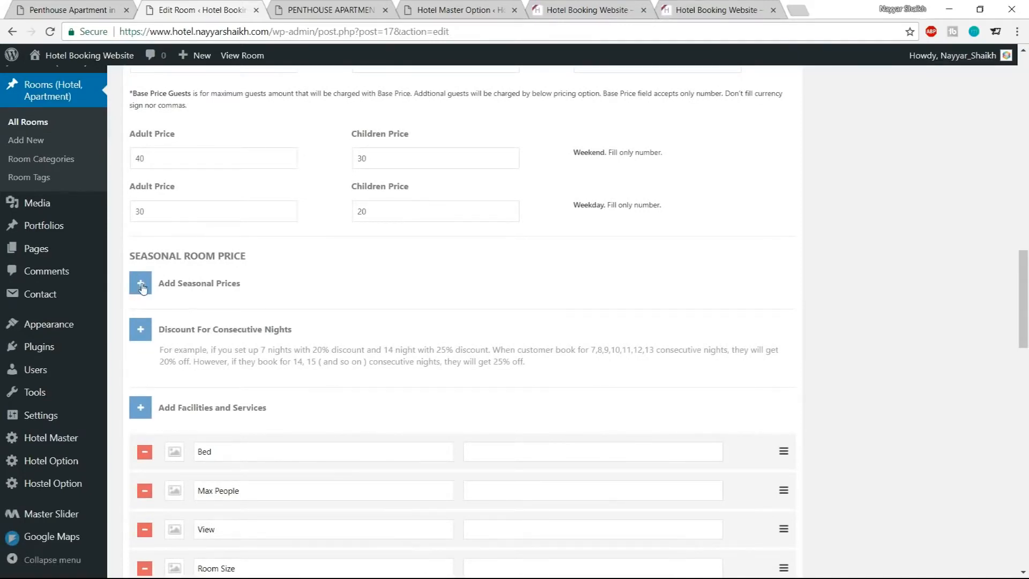
left_click(141, 286)
left_click(342, 362)
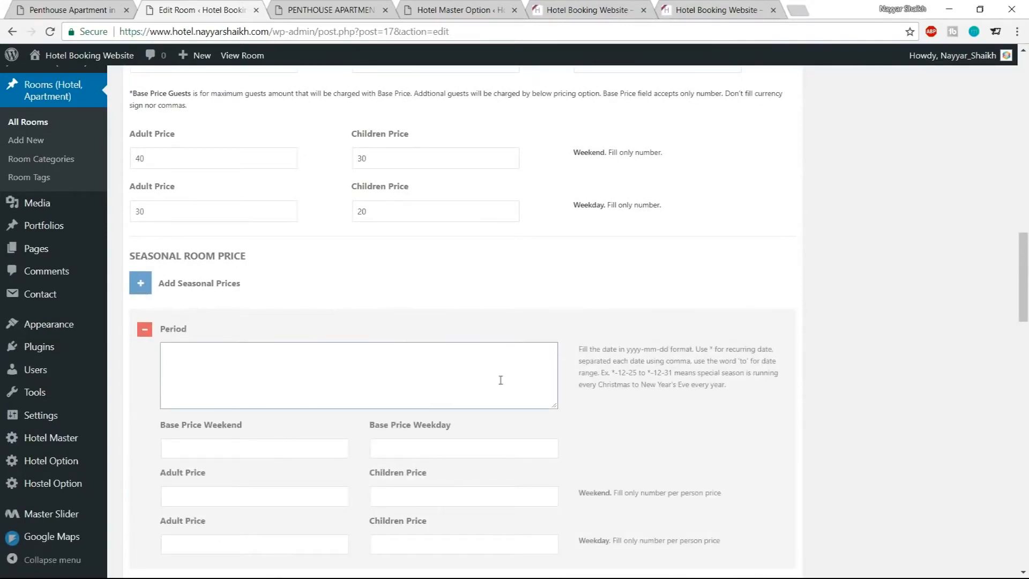
scroll(446, 360, "up", 5)
left_click_drag(223, 202, 122, 182)
key("ctrl+c")
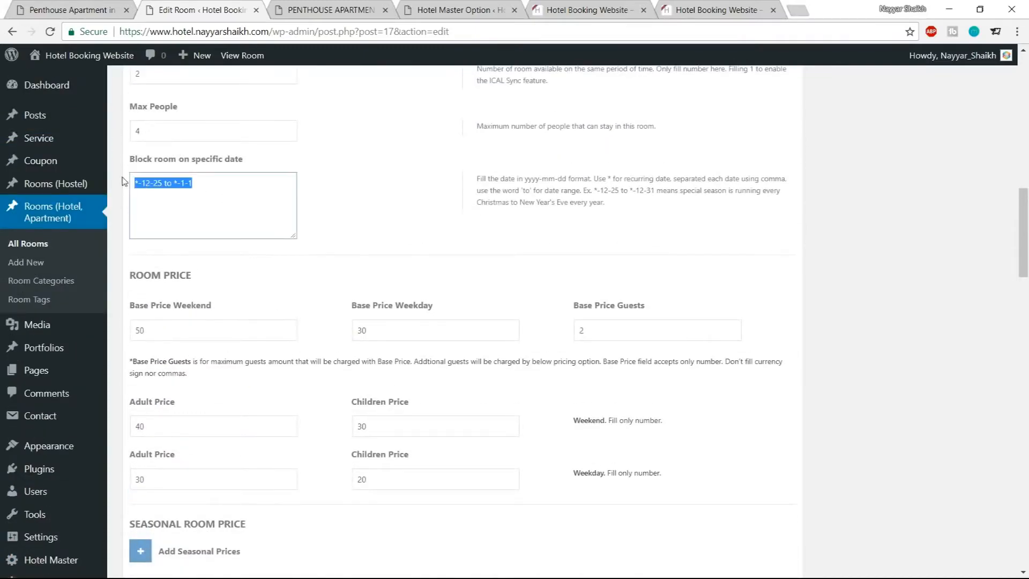
scroll(434, 232, "down", 6)
left_click(341, 299)
key("ctrl+v")
left_click(286, 382)
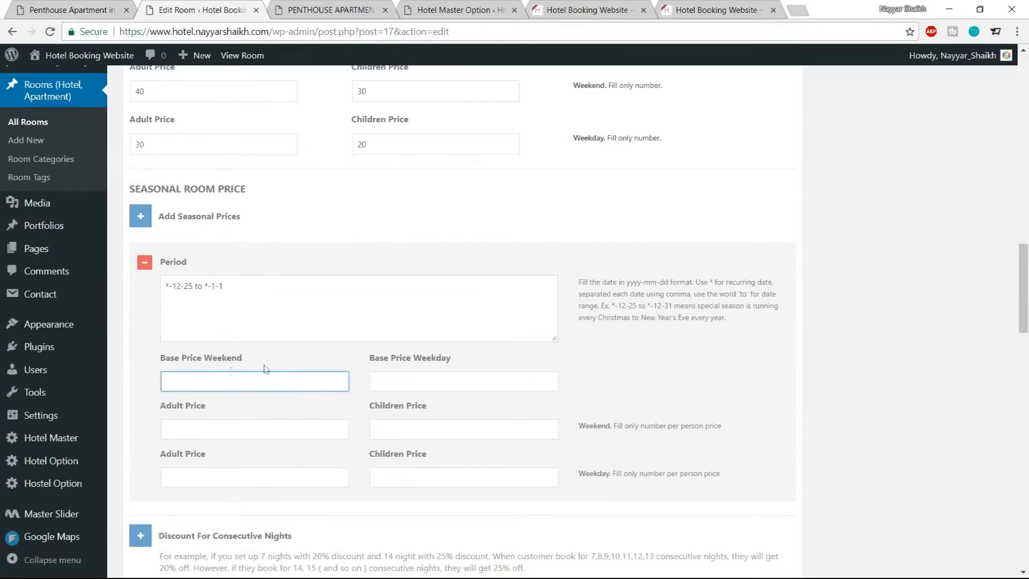
Set all six seasonal base, adult and children prices for that period to 100
type("100")
key("Tab")
type("100")
key("Tab")
type("100")
key("Tab")
type("100")
key("Tab")
type("100")
key("Tab")
type("100")
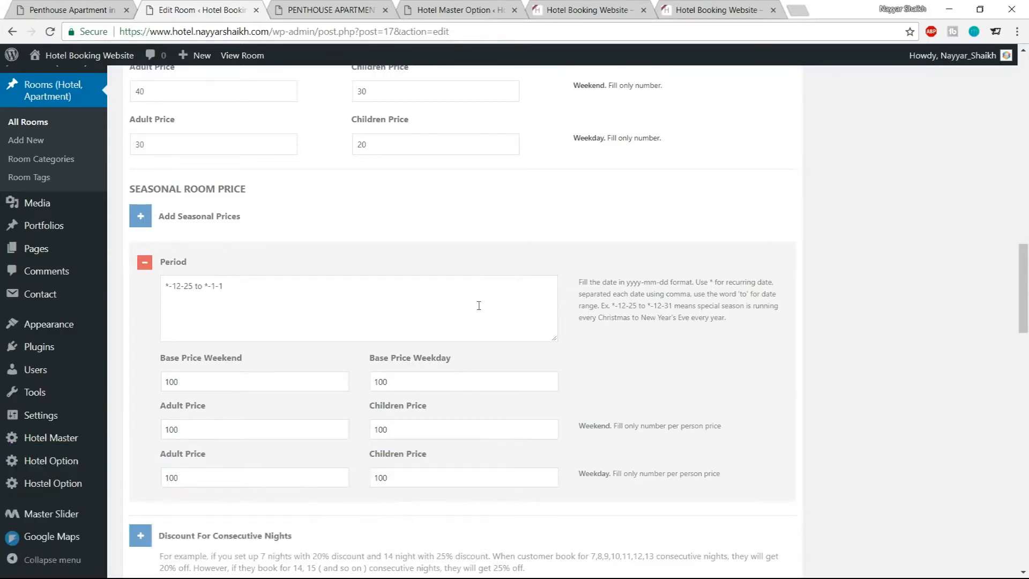
left_click_drag(252, 286, 167, 284)
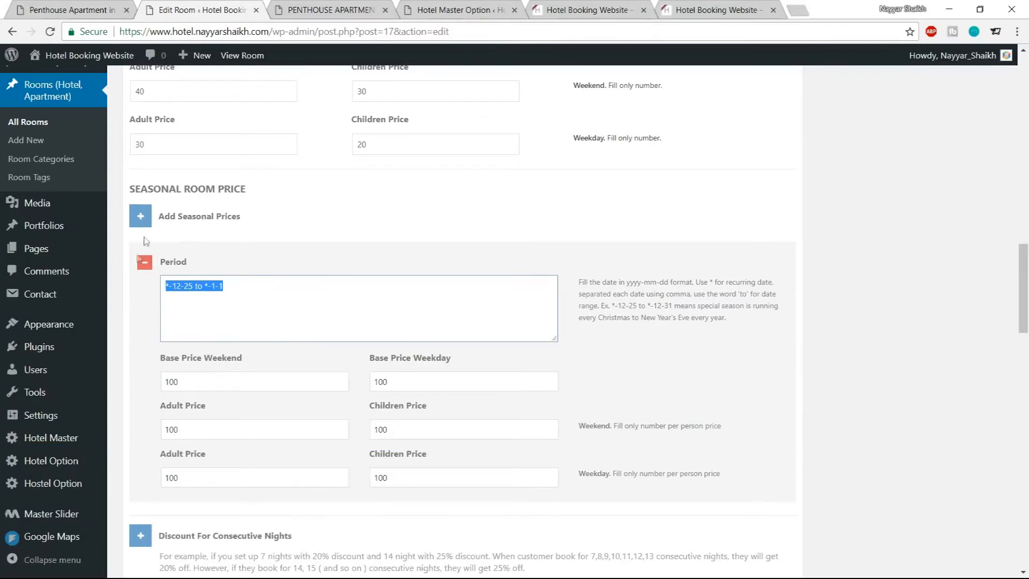
left_click(155, 213)
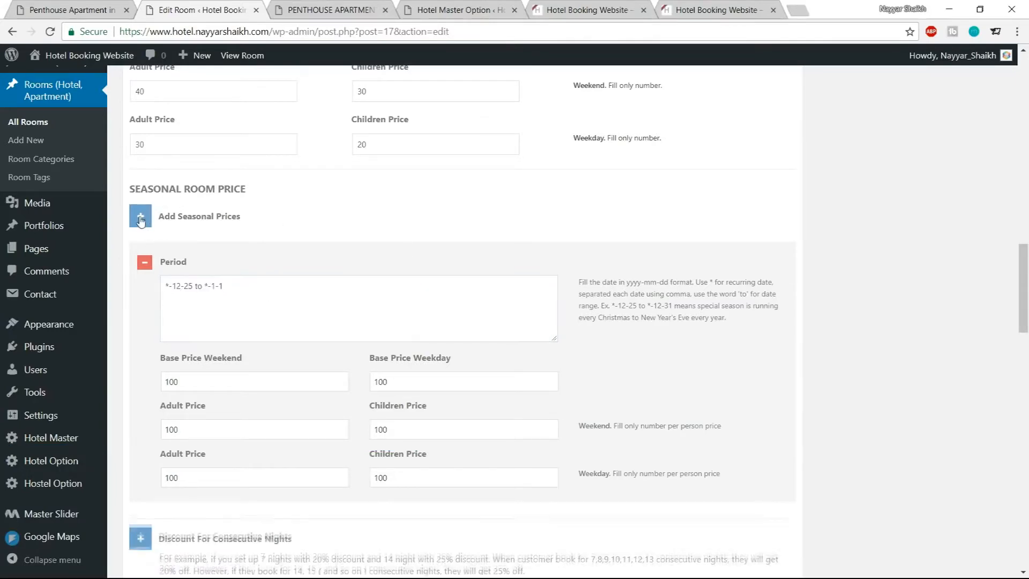
scroll(262, 361, "down", 4)
scroll(175, 369, "down", 3)
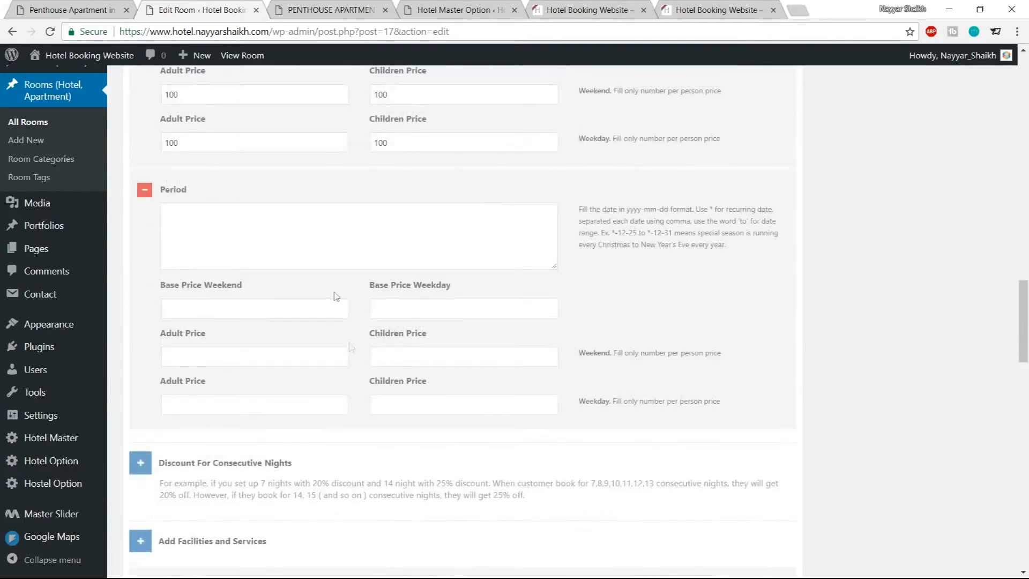
left_click(145, 193)
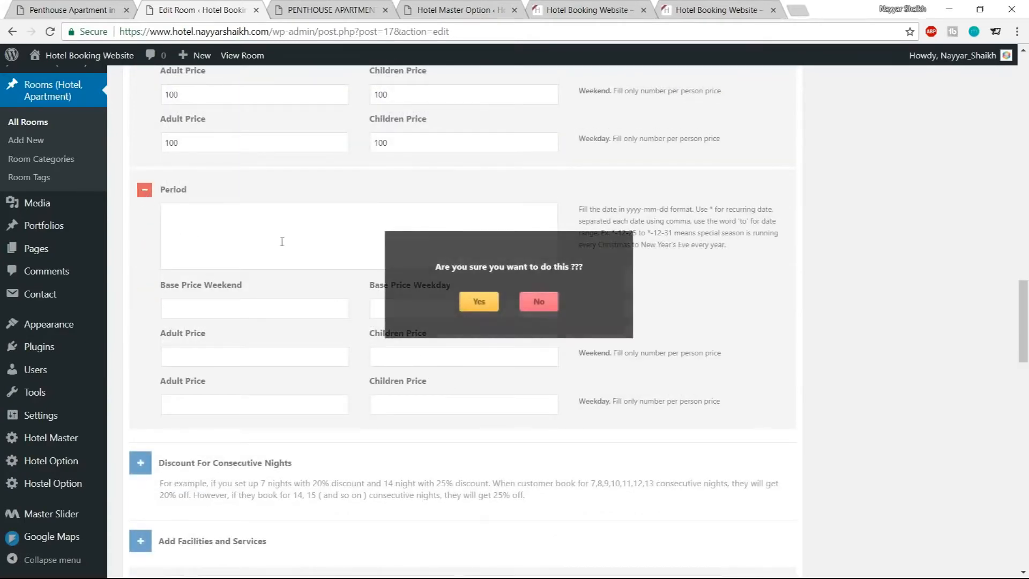
left_click(484, 304)
Add a consecutive-nights discount of 10 percent for 4,5,6 nights
scroll(483, 337, "up", 3)
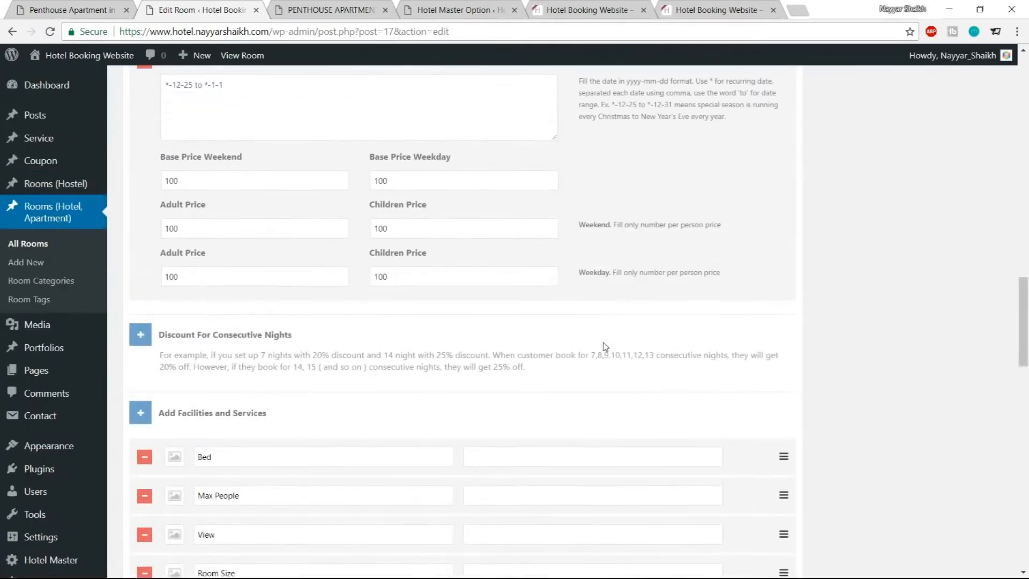
scroll(340, 328, "down", 1)
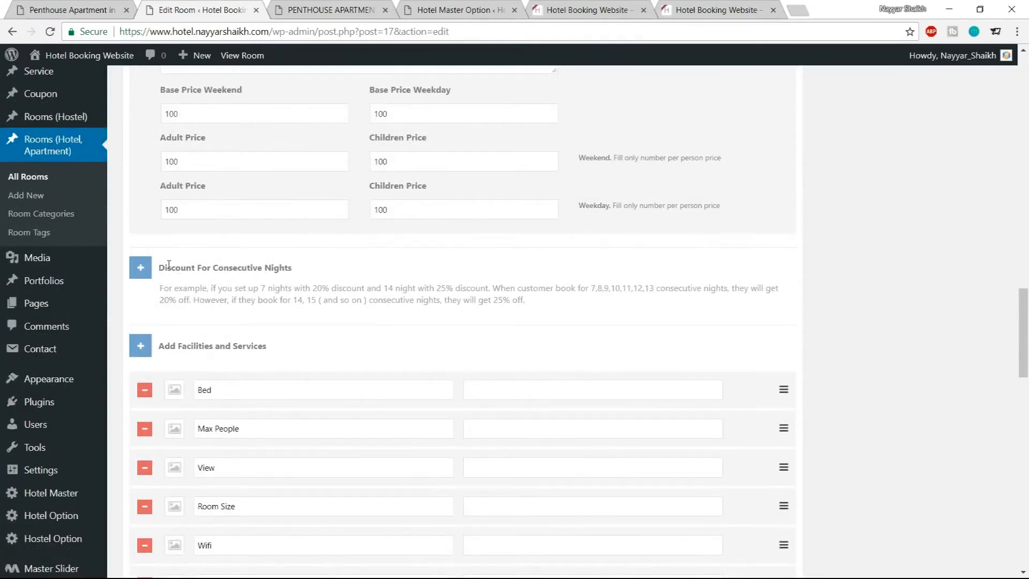
left_click_drag(160, 264, 311, 261)
left_click(311, 260)
left_click(141, 269)
scroll(240, 260, "down", 3)
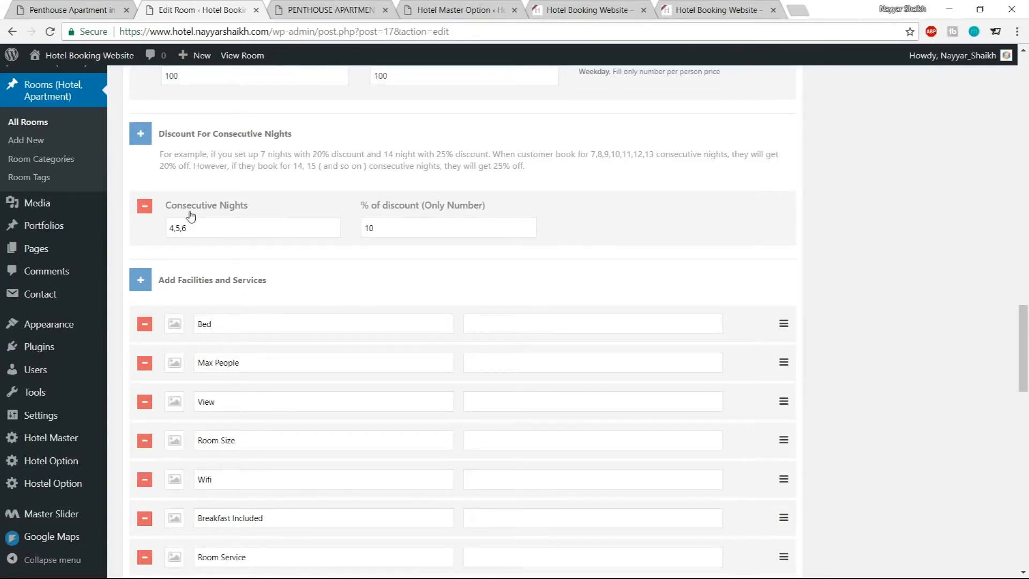
Add a second consecutive-nights discount of 20 percent for 7,8,10 nights
left_click(140, 134)
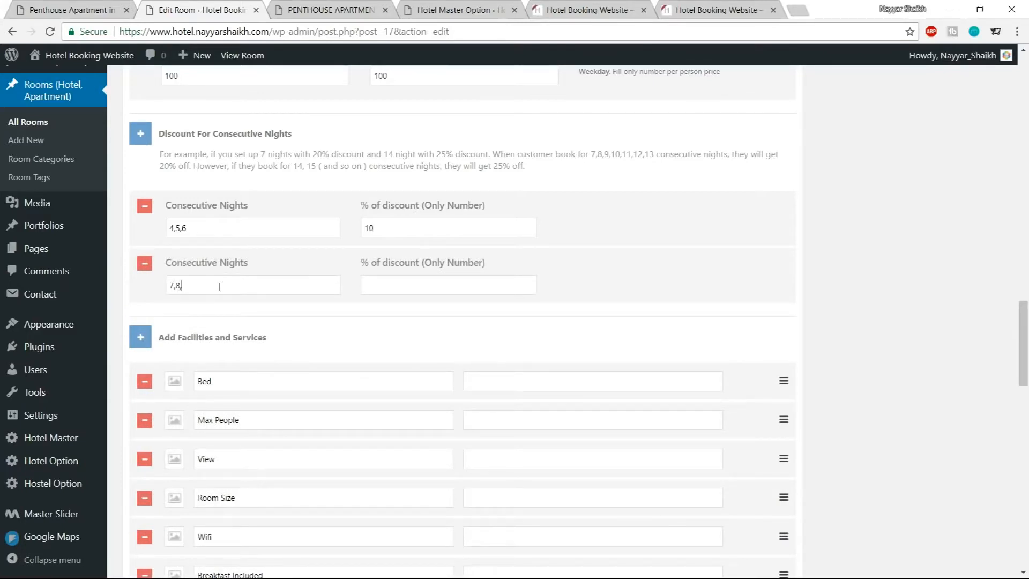
left_click(408, 288)
scroll(848, 261, "down", 1)
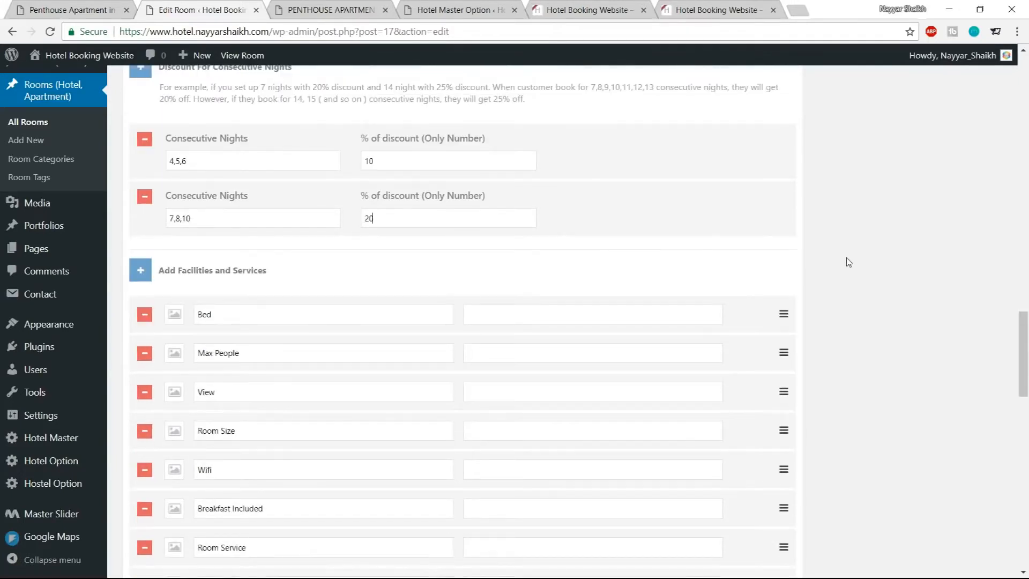
scroll(273, 341, "down", 1)
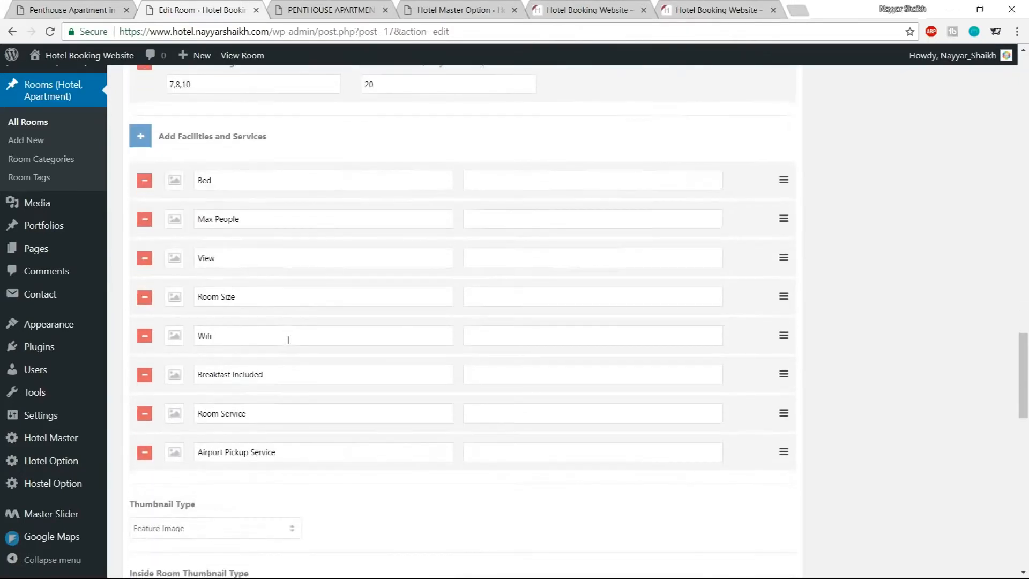
Copy the 2 BEDROOMS label from the demo room page and set the Bed facility to a bed icon with value 2 BEDROOMS
left_click(336, 8)
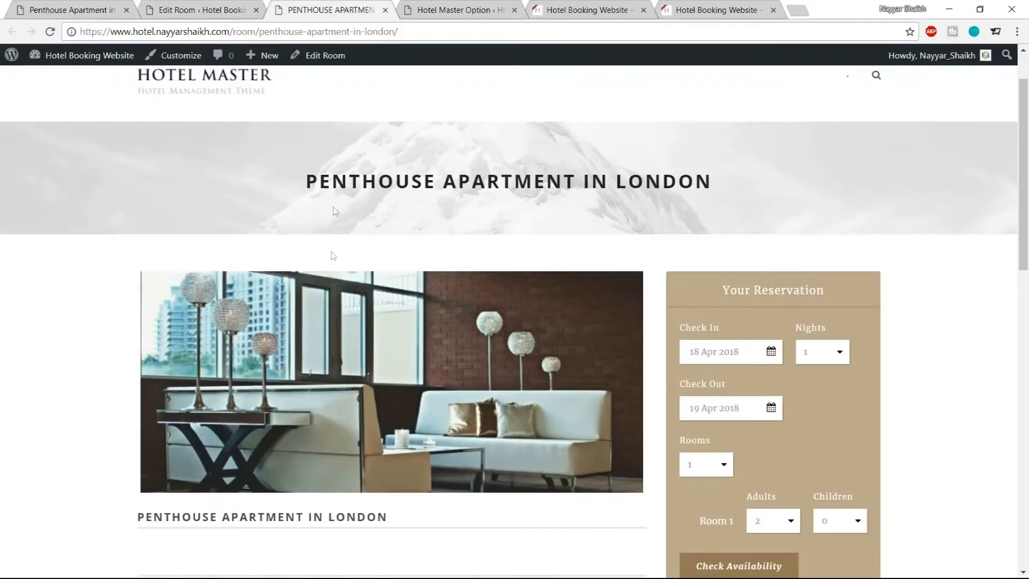
scroll(344, 338, "down", 2)
scroll(344, 294, "up", 1)
left_click(56, 6)
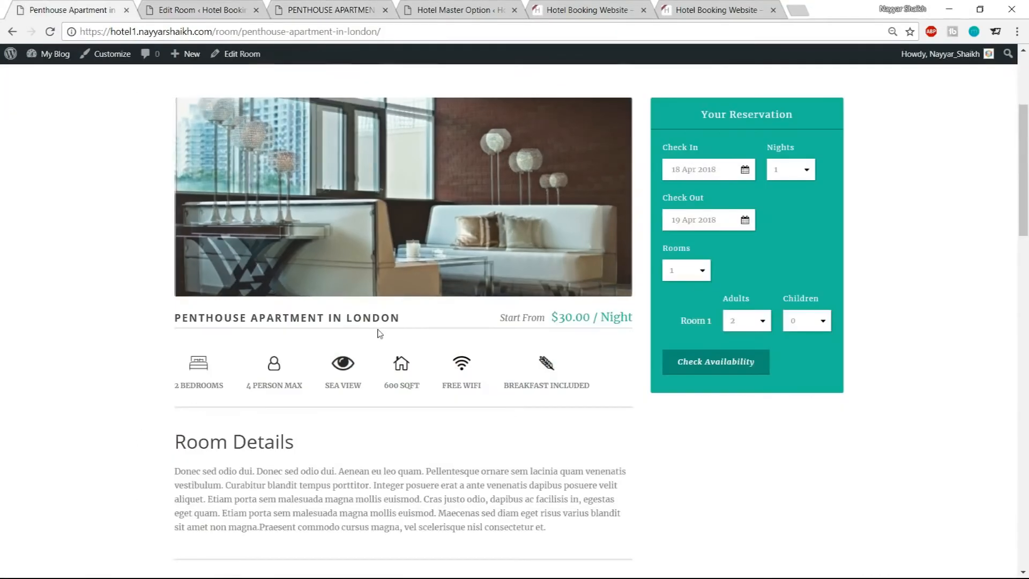
scroll(235, 311, "down", 1)
left_click_drag(333, 320, 378, 320)
left_click(379, 318)
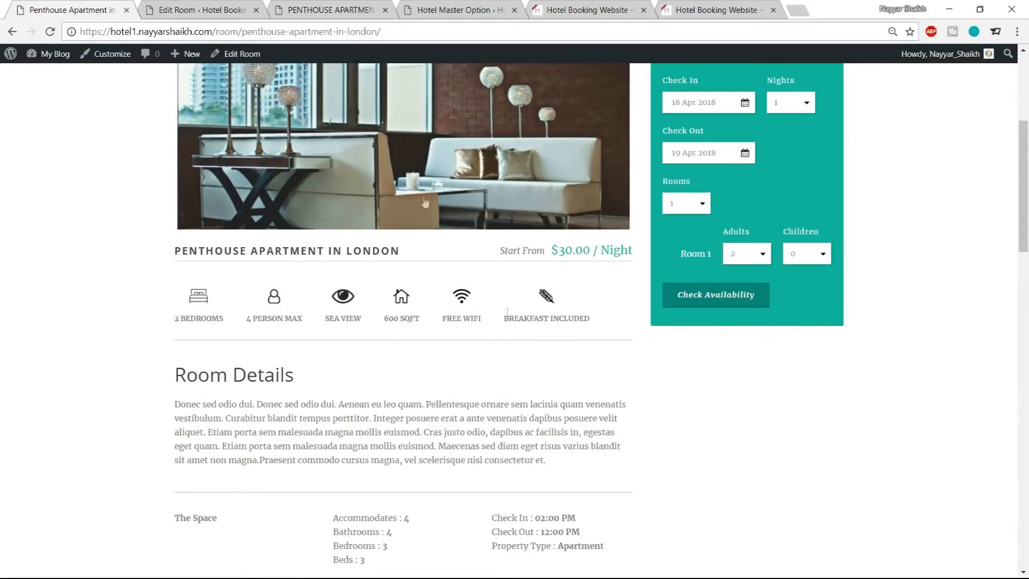
left_click(230, 6)
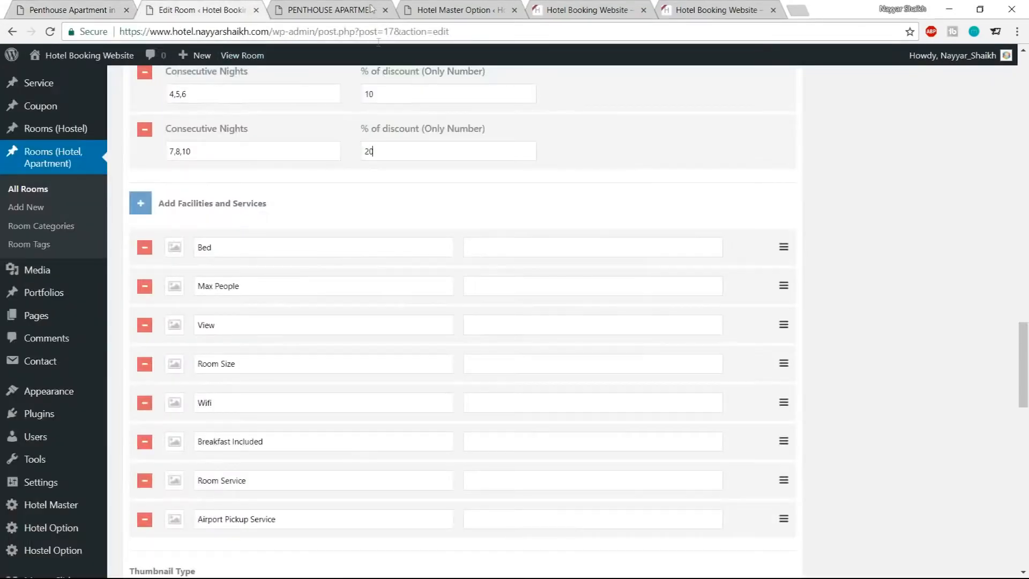
left_click(65, 10)
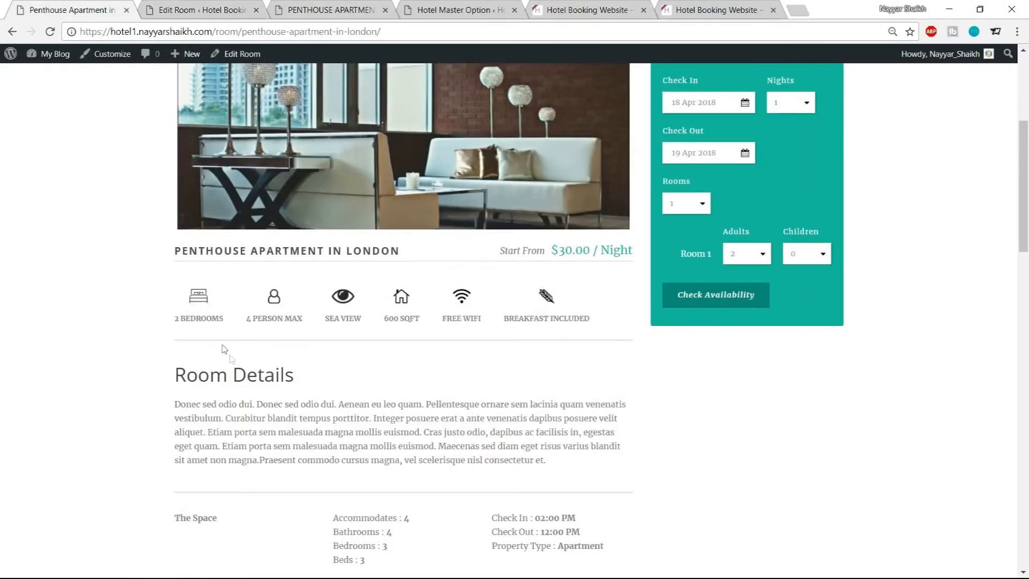
mouse_move(176, 318)
left_mouse_down()
mouse_move(231, 324)
mouse_move(177, 322)
left_mouse_up()
key("ctrl+c")
left_click(222, 318)
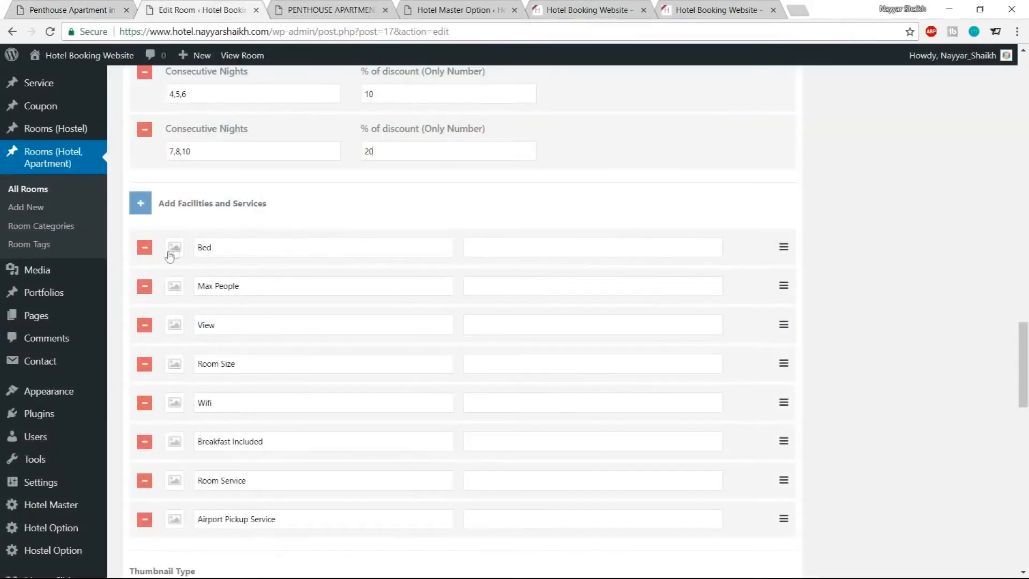
left_click(175, 250)
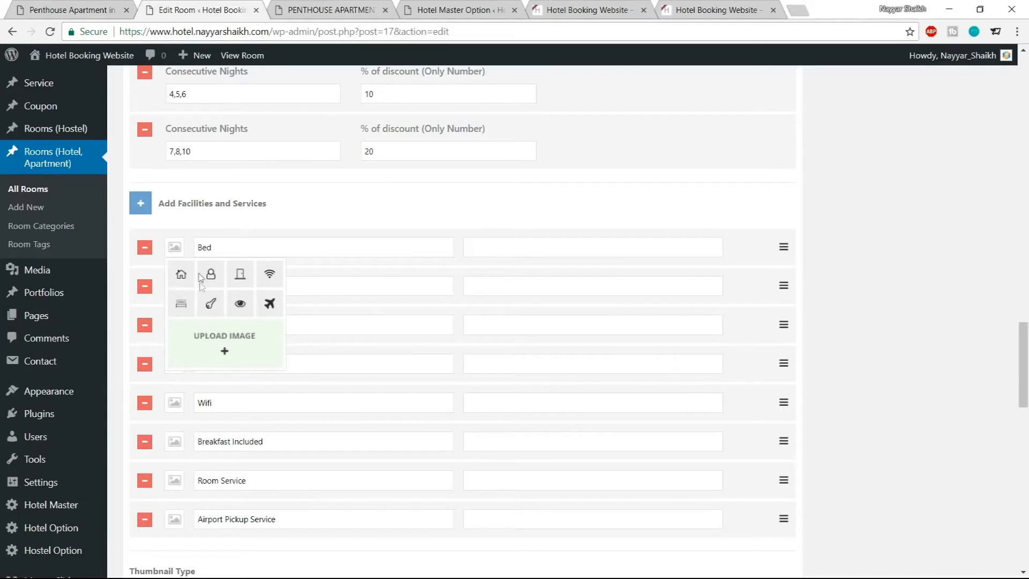
left_click(182, 304)
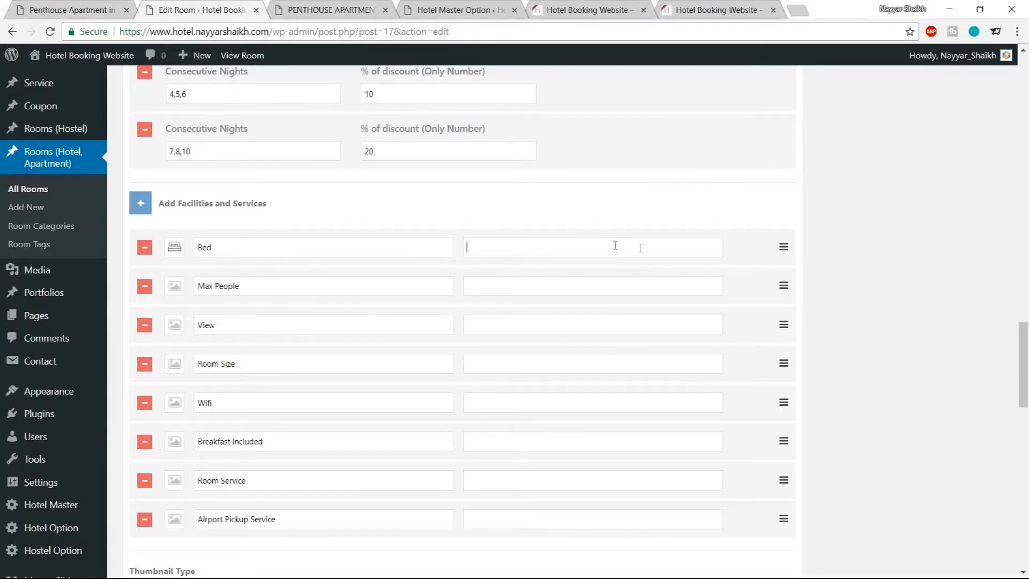
key("ctrl+v")
Give the Max People facility a person icon and the value 4 People
left_click_drag(259, 284, 186, 286)
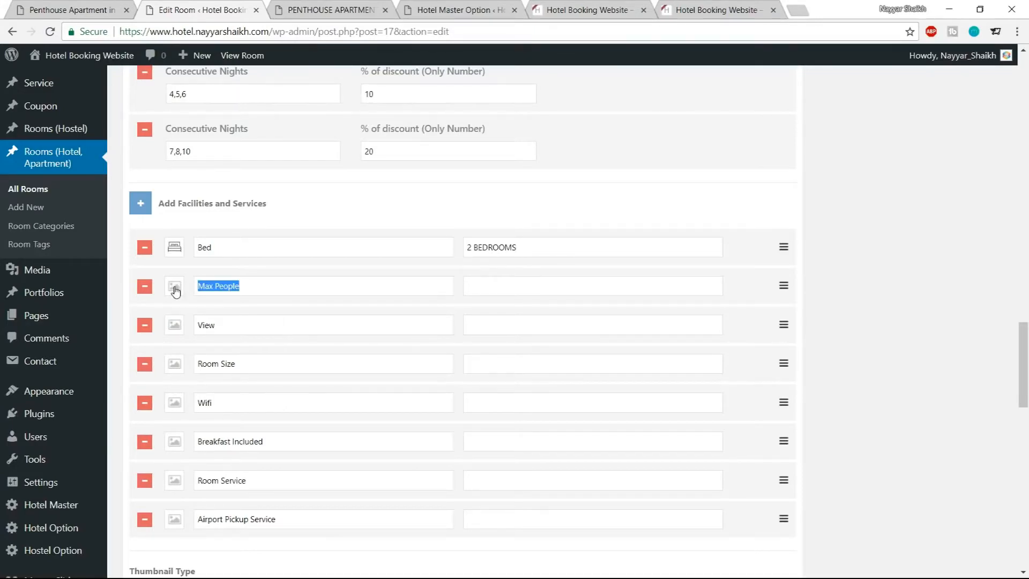
left_click(175, 291)
left_click(210, 312)
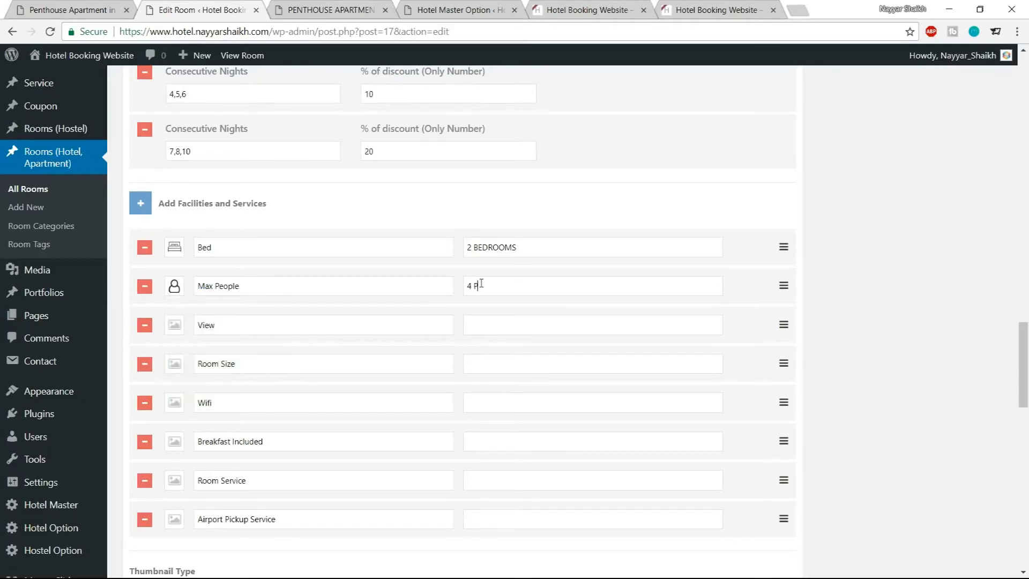
Set View to an eye icon with City View, and Room Size to a house icon with 300 Sq.ft
left_click(176, 330)
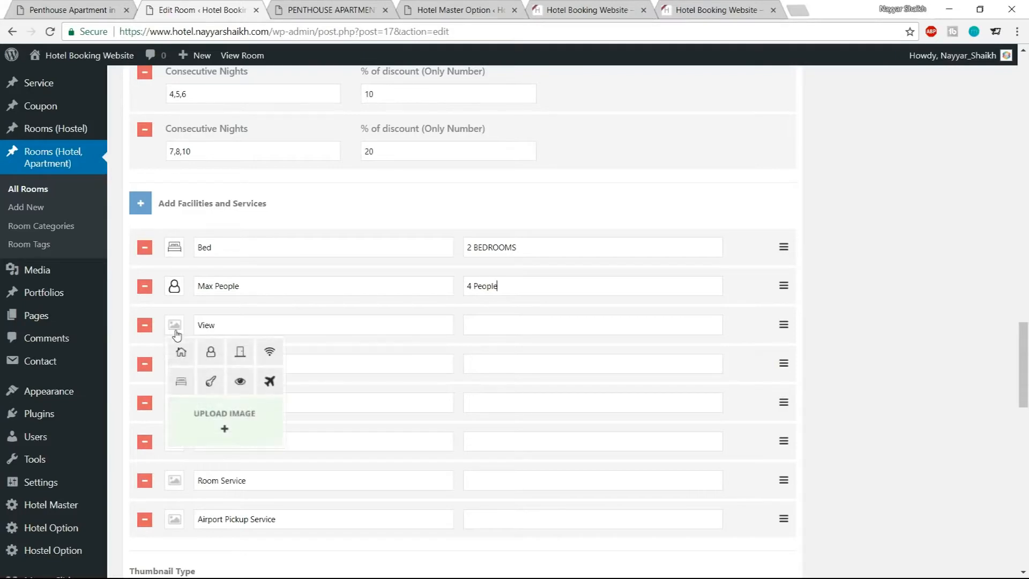
left_click(240, 381)
left_click(503, 320)
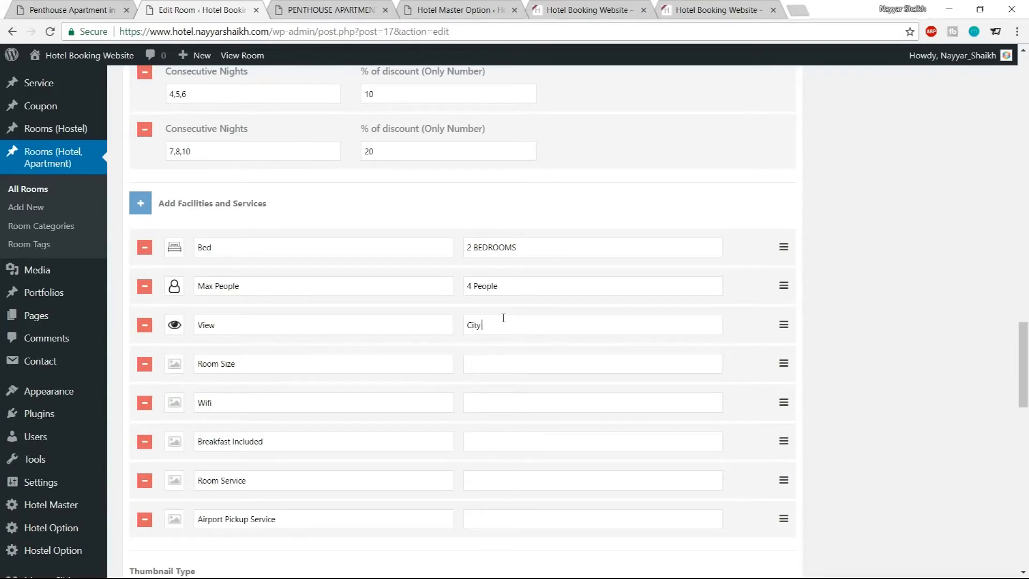
left_click(175, 364)
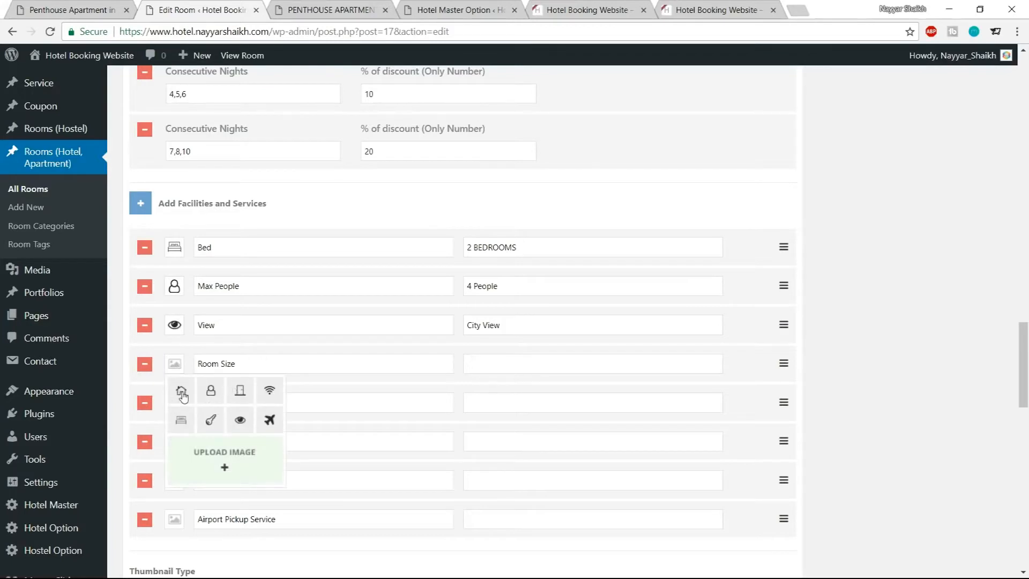
left_click(182, 396)
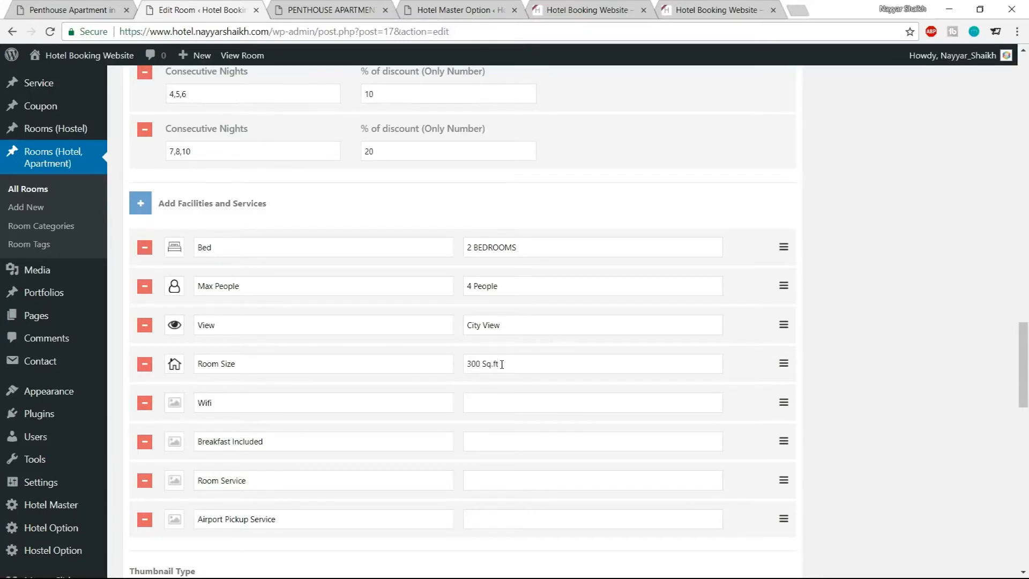
Set the Wifi facility to a wifi icon with the value Free Wifi
left_click(176, 403)
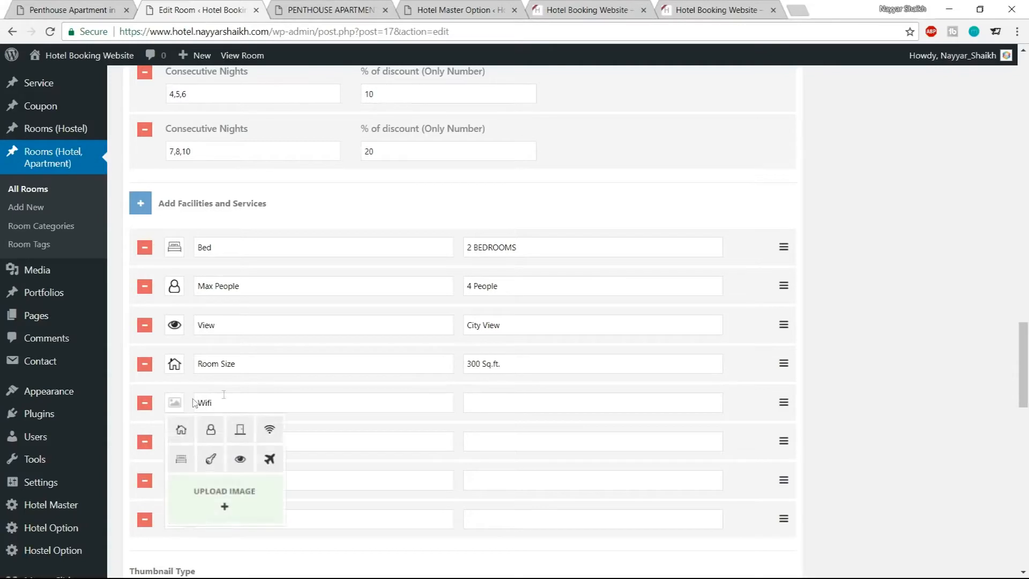
scroll(336, 413, "down", 1)
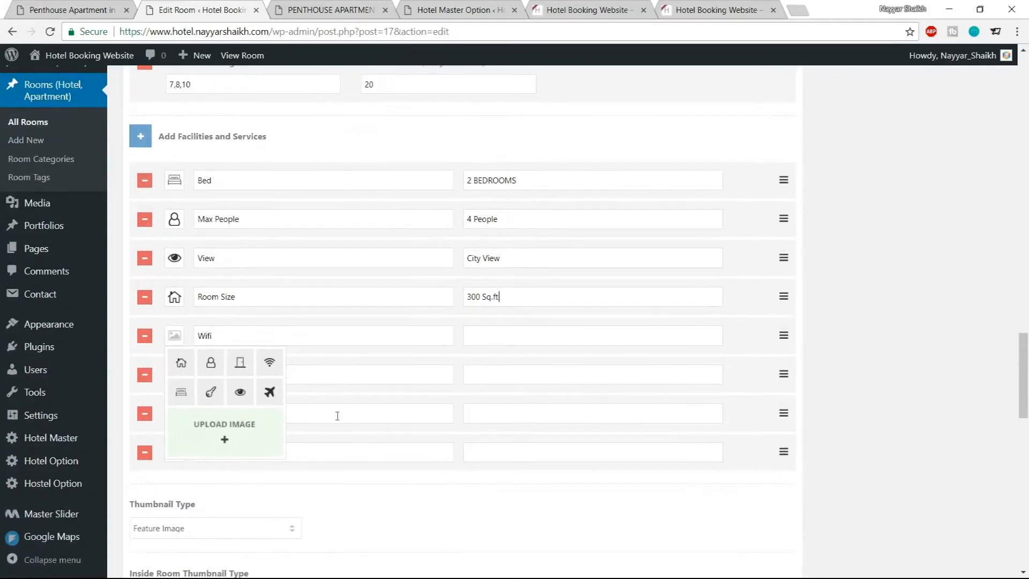
left_click(271, 369)
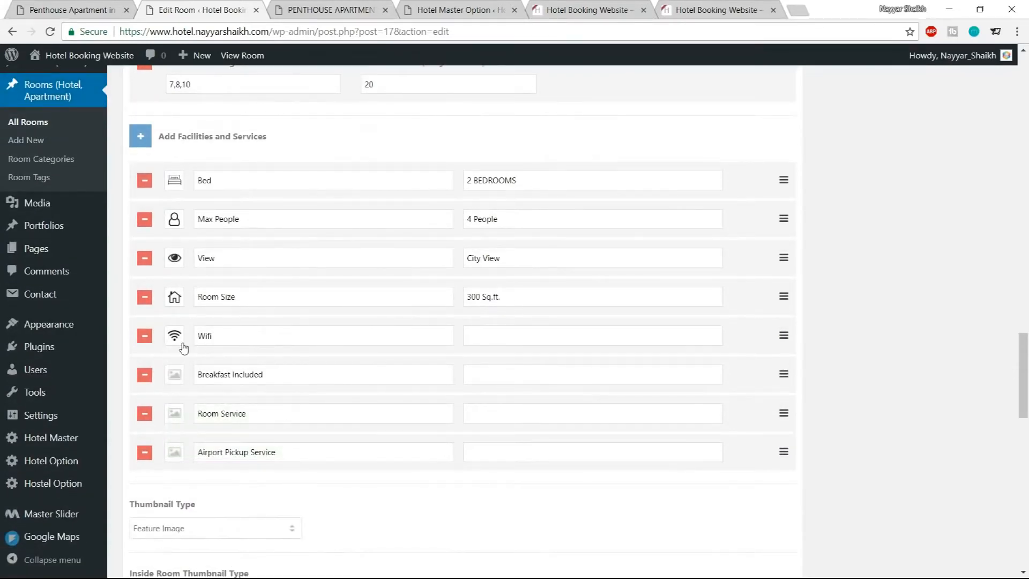
left_click(550, 338)
type("Free Wifi")
Open logomakr.com in a new tab to find a breakfast icon, dismissing its intro video and tour
left_click(177, 376)
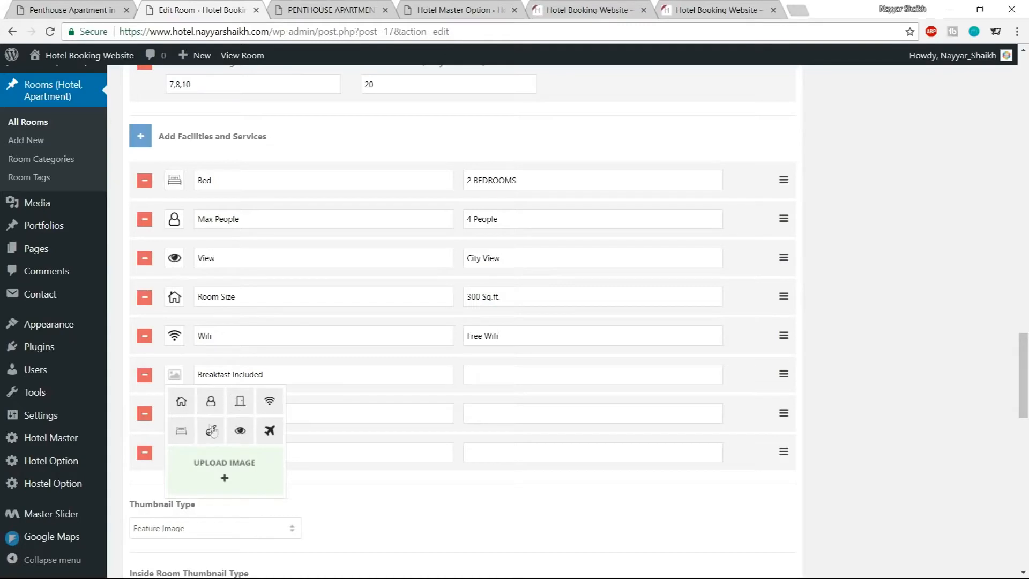
left_click(175, 374)
left_click(797, 8)
type("logomakr.com")
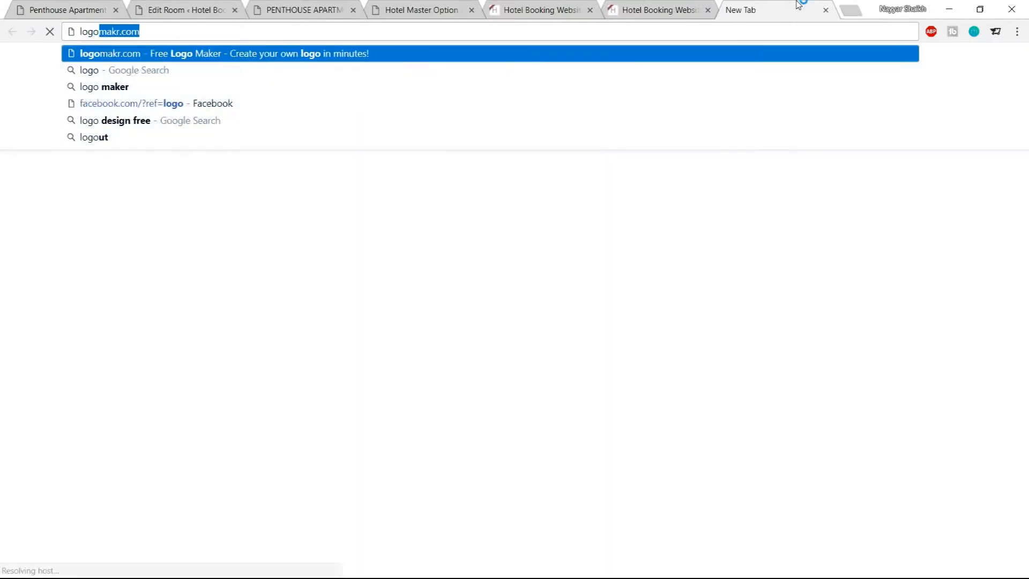
key("Return")
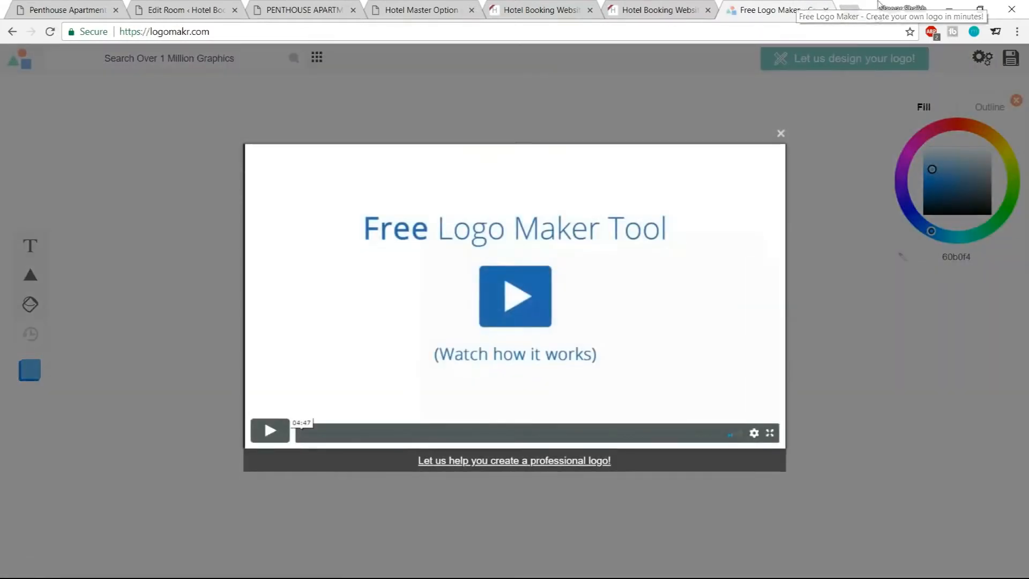
left_click(781, 133)
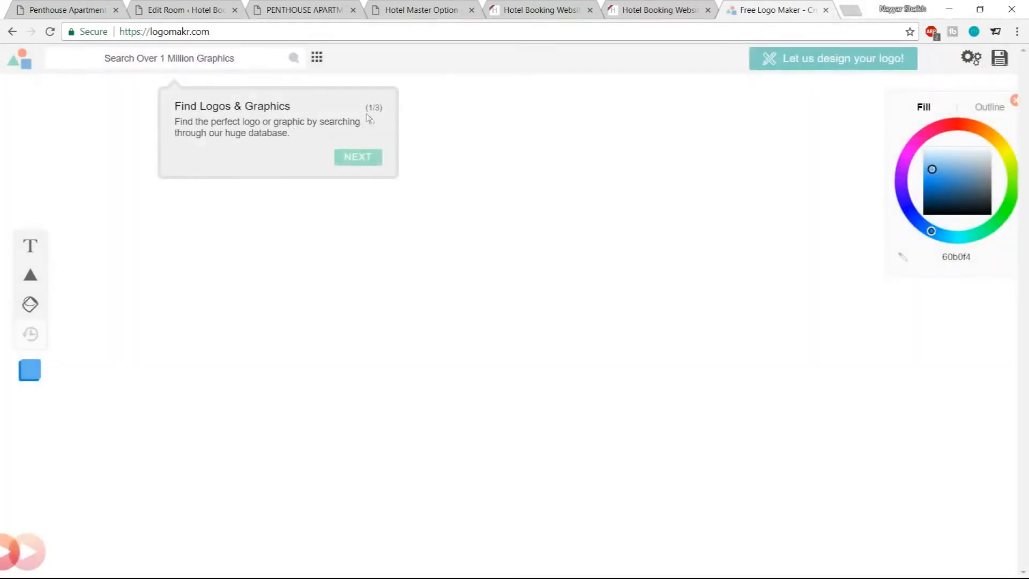
left_click(367, 158)
left_click(273, 290)
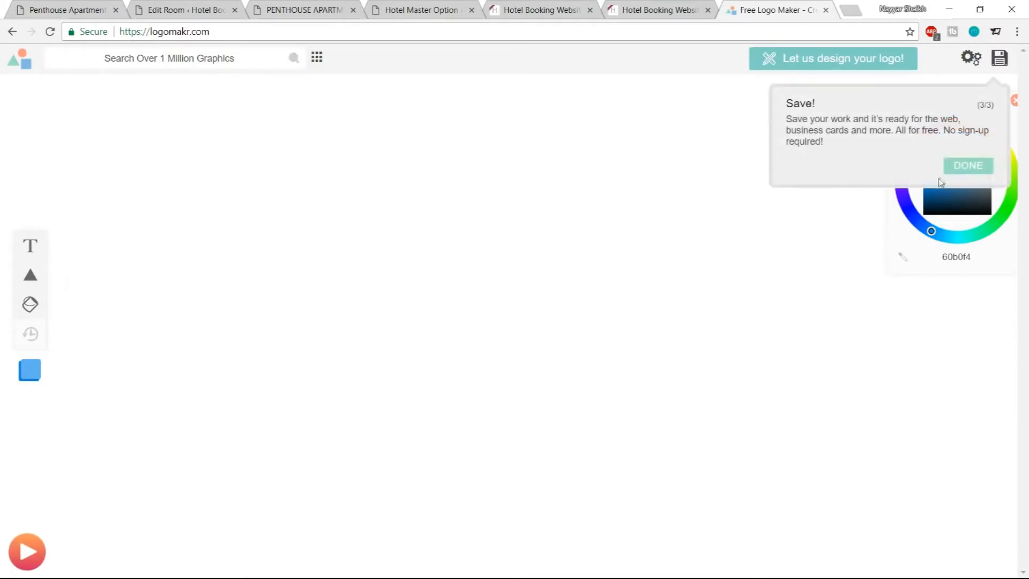
left_click(956, 167)
Search the logomakr graphics library for breakfast and browse the results
left_click(237, 66)
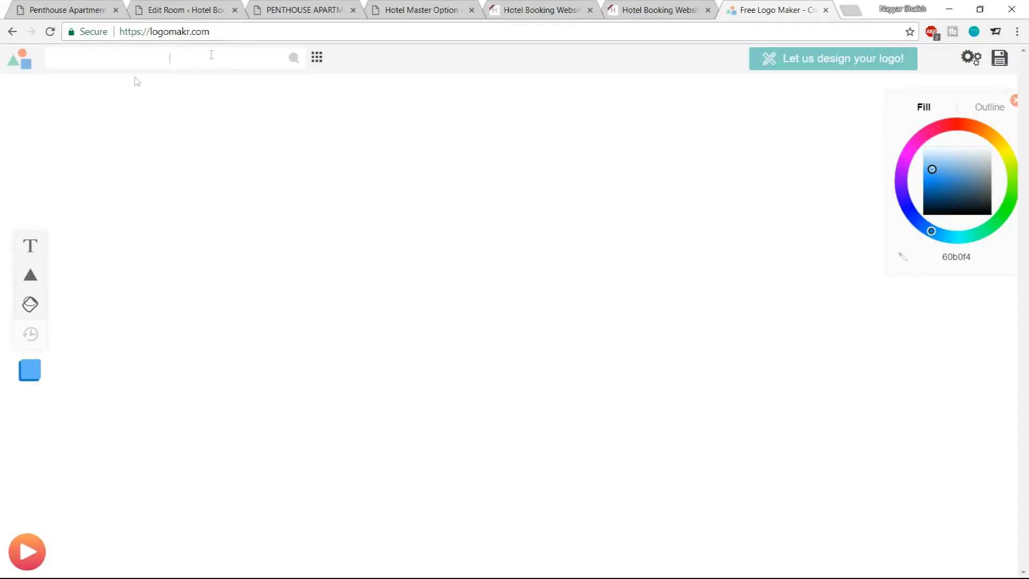
type("breakfats")
key("BackSpace")
key("BackSpace")
type("st")
key("Return")
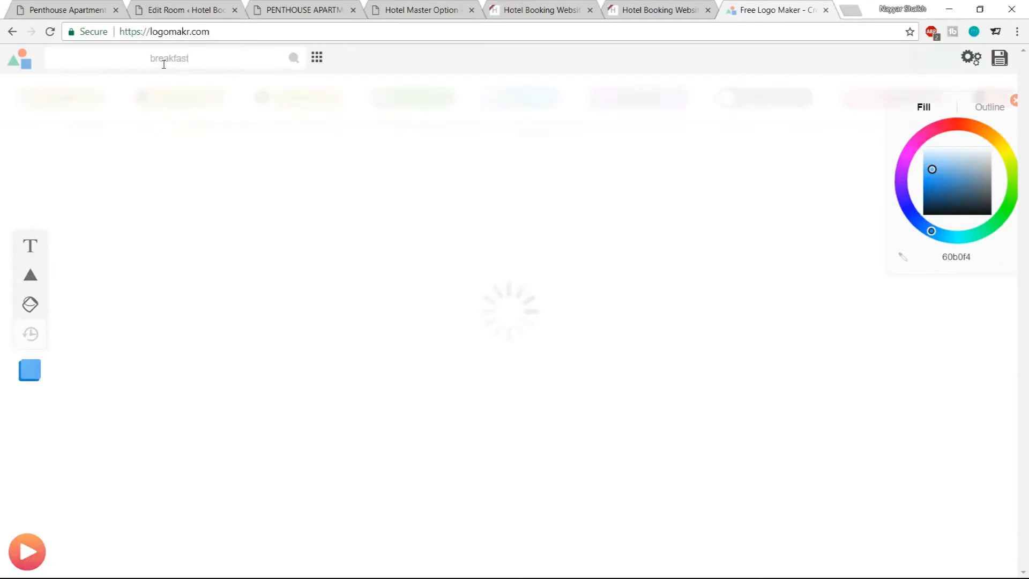
scroll(890, 302, "down", 2)
scroll(890, 302, "down", 15)
scroll(855, 341, "up", 18)
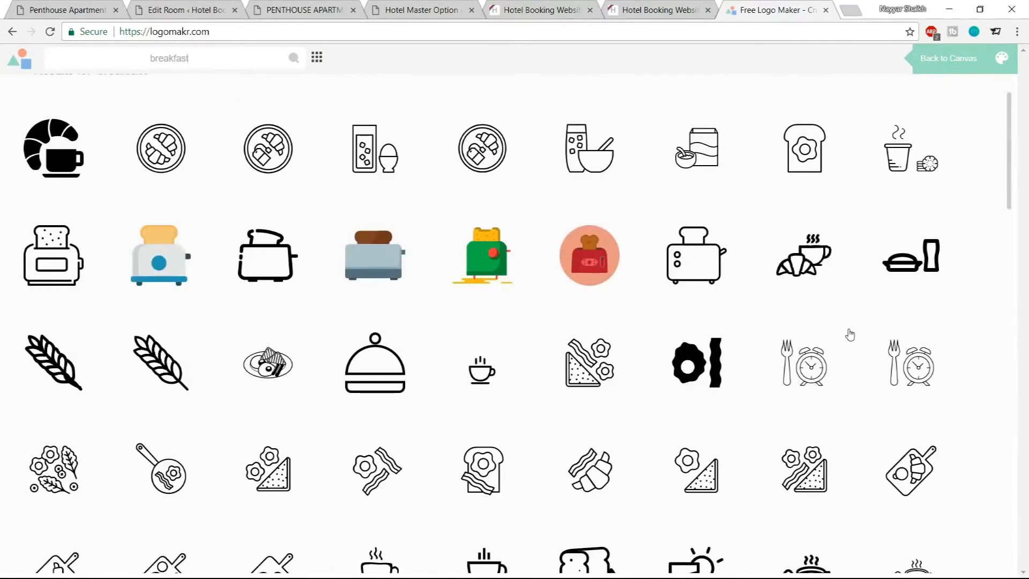
scroll(850, 335, "up", 2)
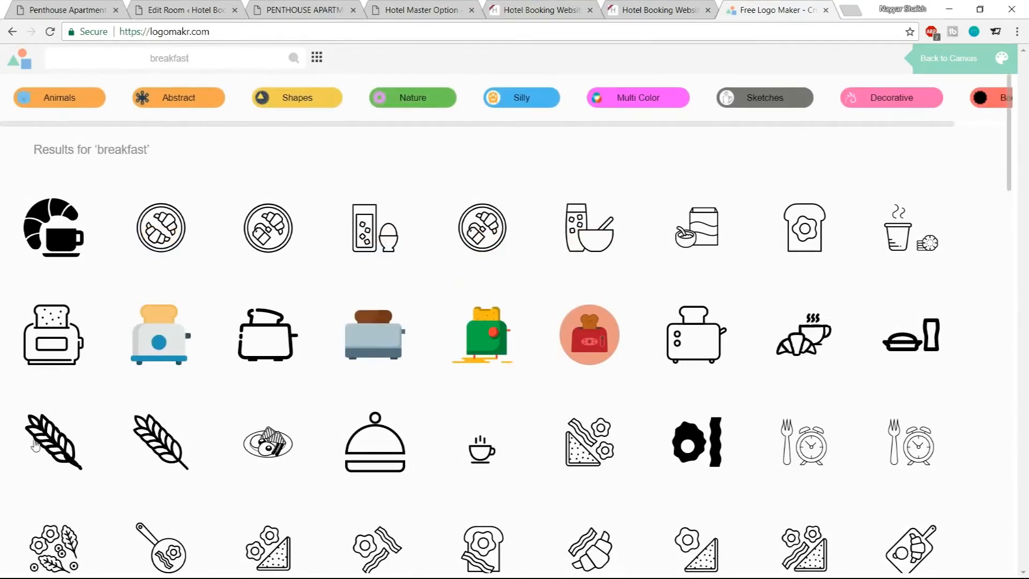
Try to place a toaster graphic from the breakfast results onto the logo canvas
left_click(61, 443)
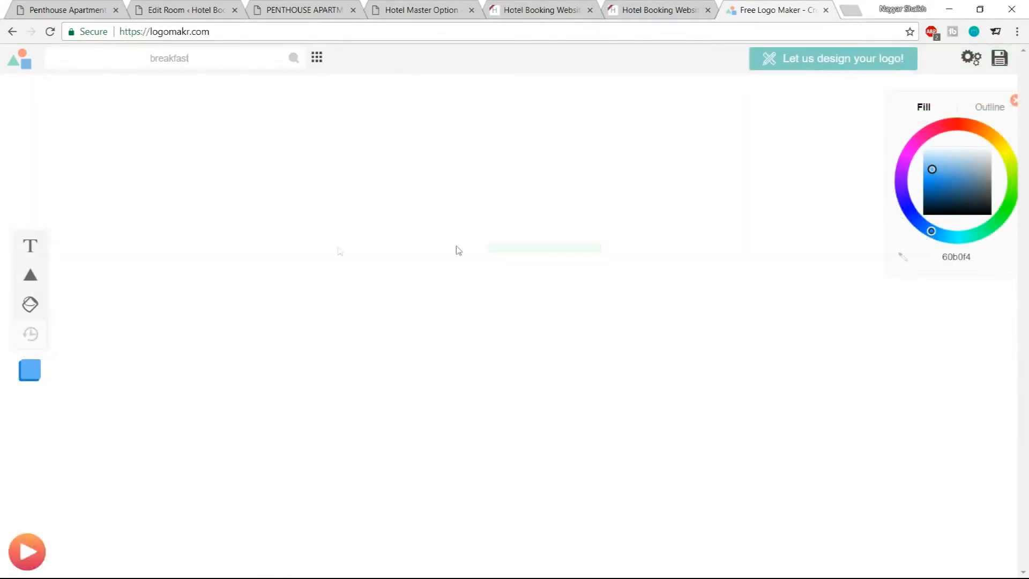
left_click(293, 63)
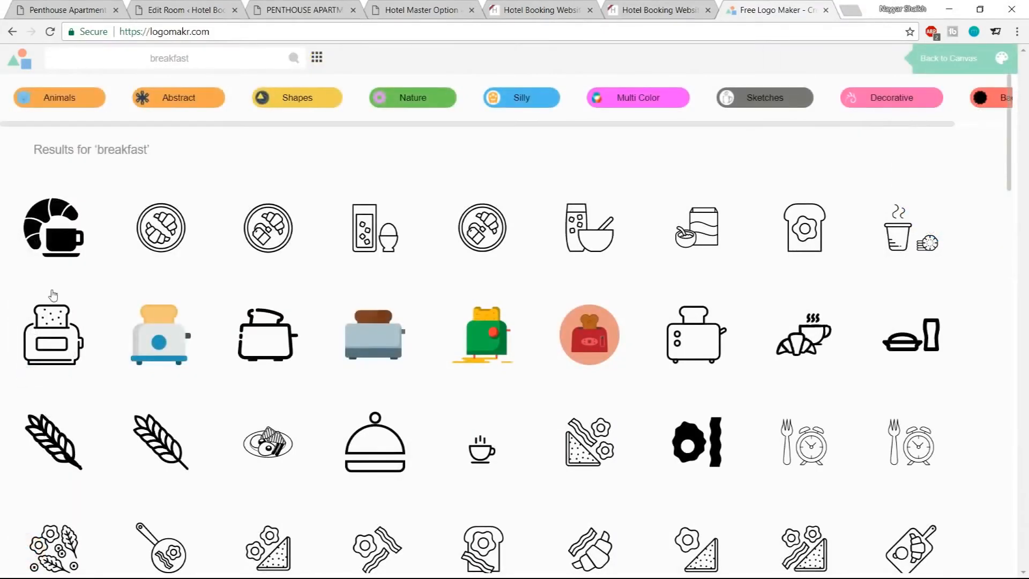
left_click(70, 349)
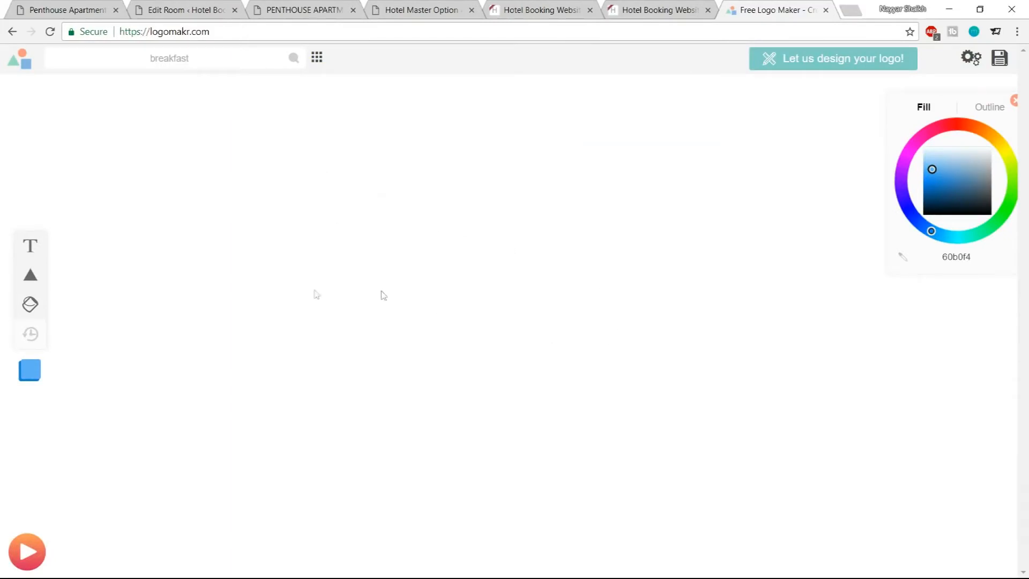
left_click_drag(385, 219, 718, 513)
left_click(1004, 61)
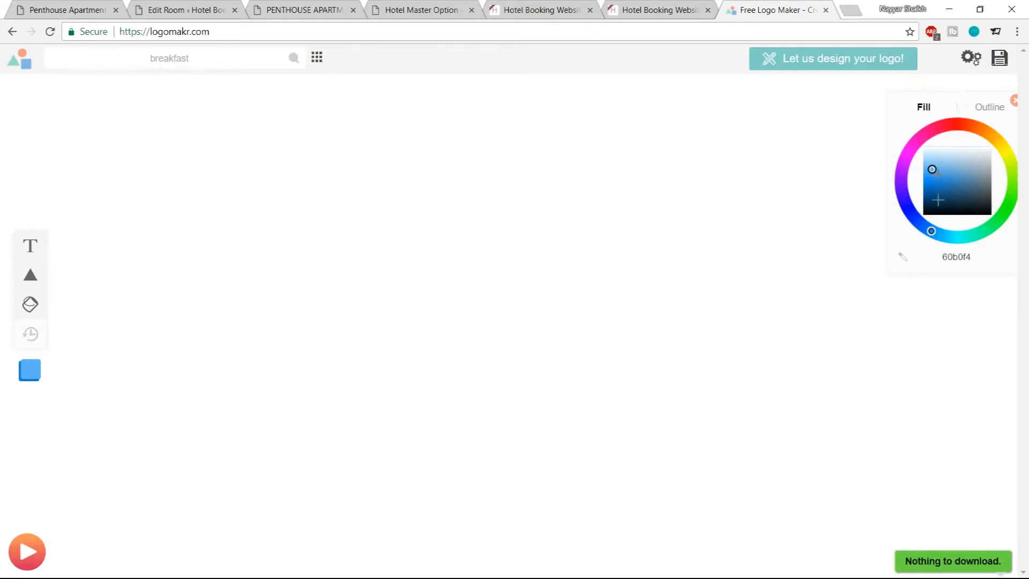
left_click(294, 58)
left_click(502, 348)
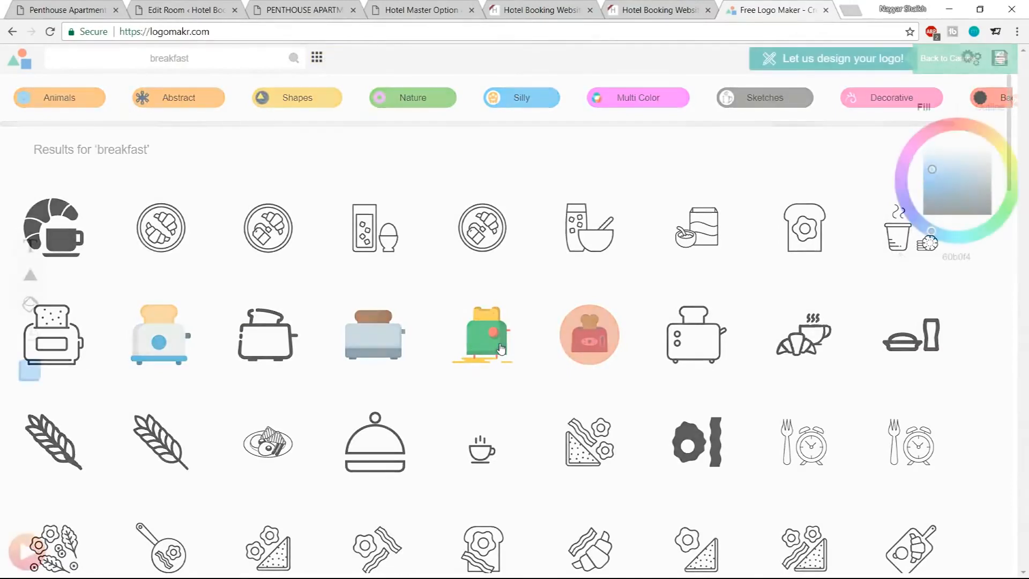
left_click_drag(296, 225, 666, 494)
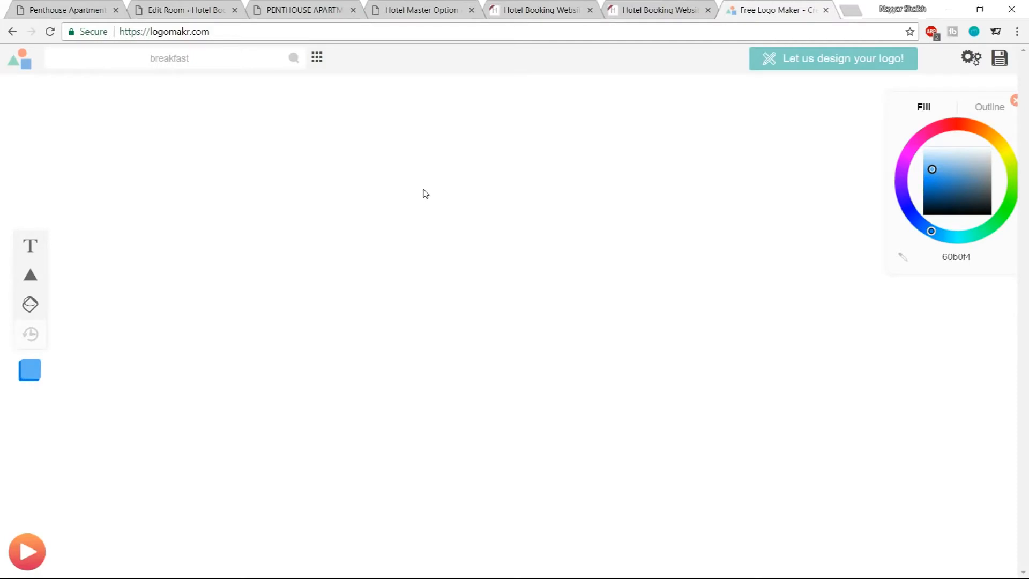
Open the logomakr Overview help video
left_click(39, 554)
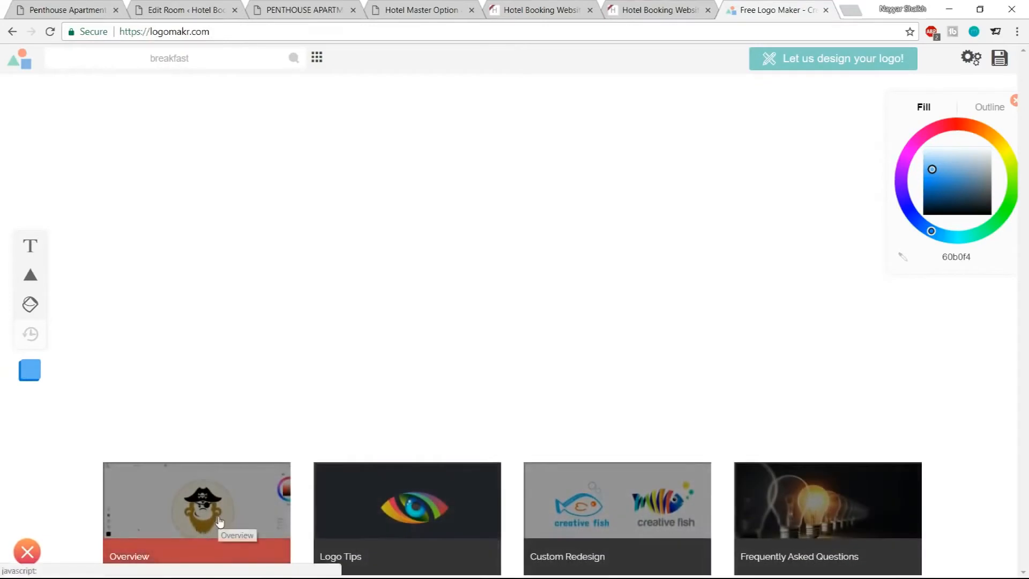
left_click(230, 542)
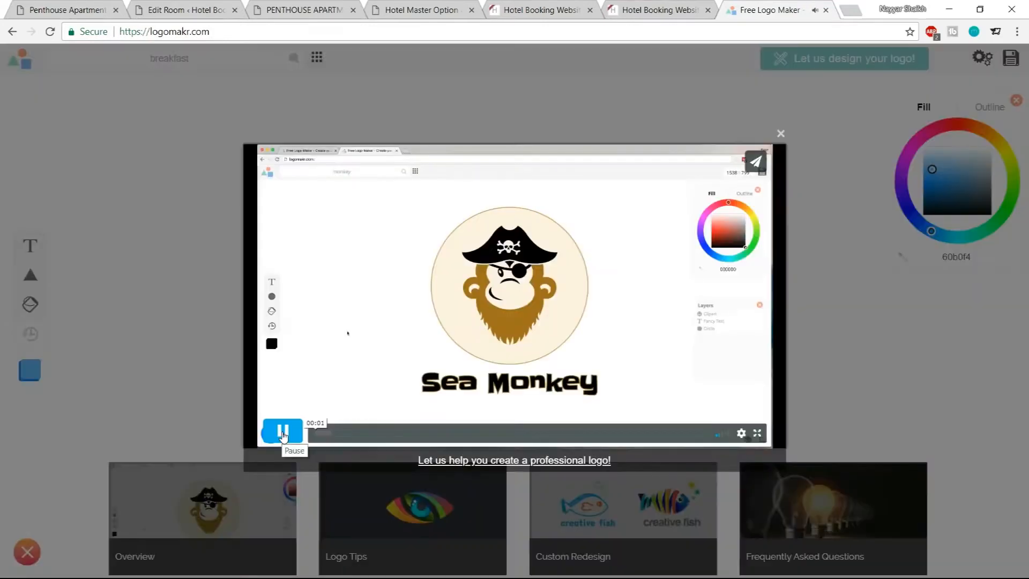
Skim through the logomakr Overview help video, then close the video and the logomakr tab
left_click(338, 432)
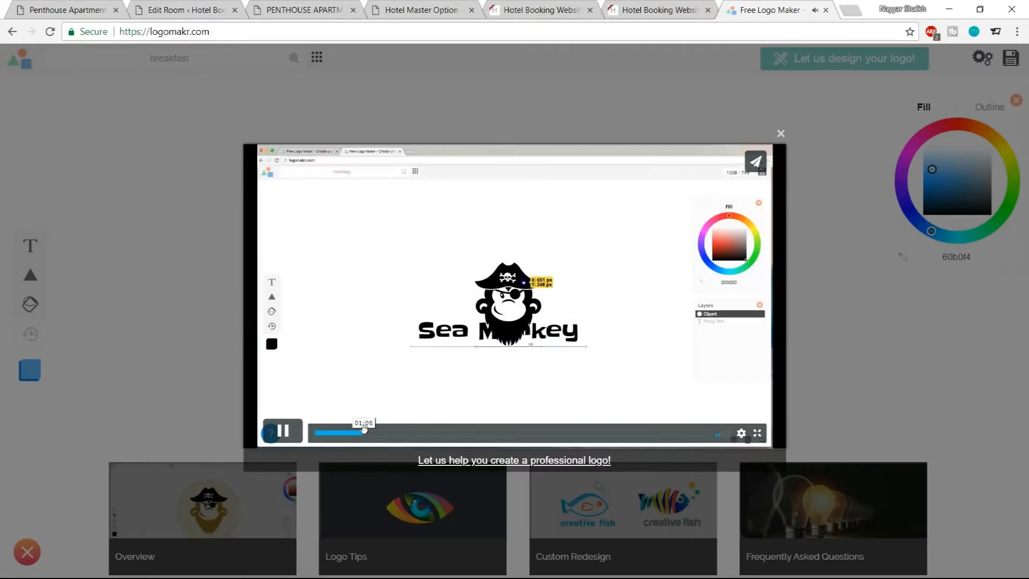
left_click_drag(364, 428, 554, 433)
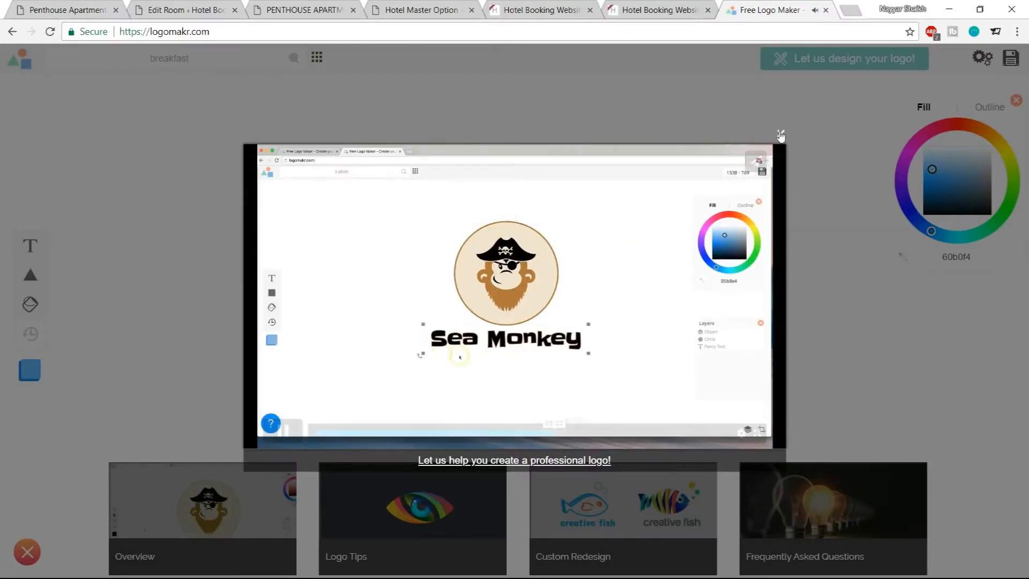
left_click(781, 134)
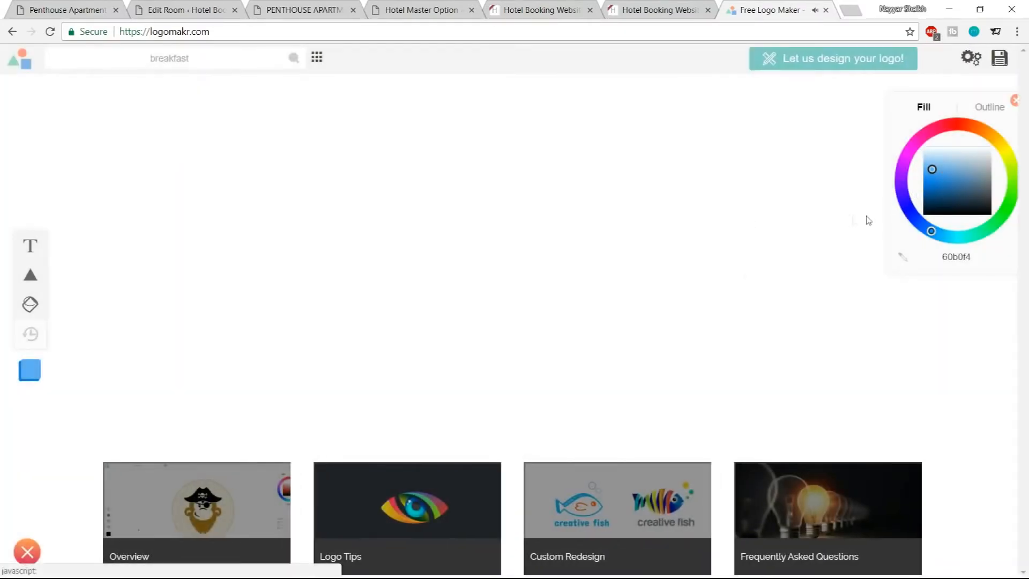
left_click(826, 11)
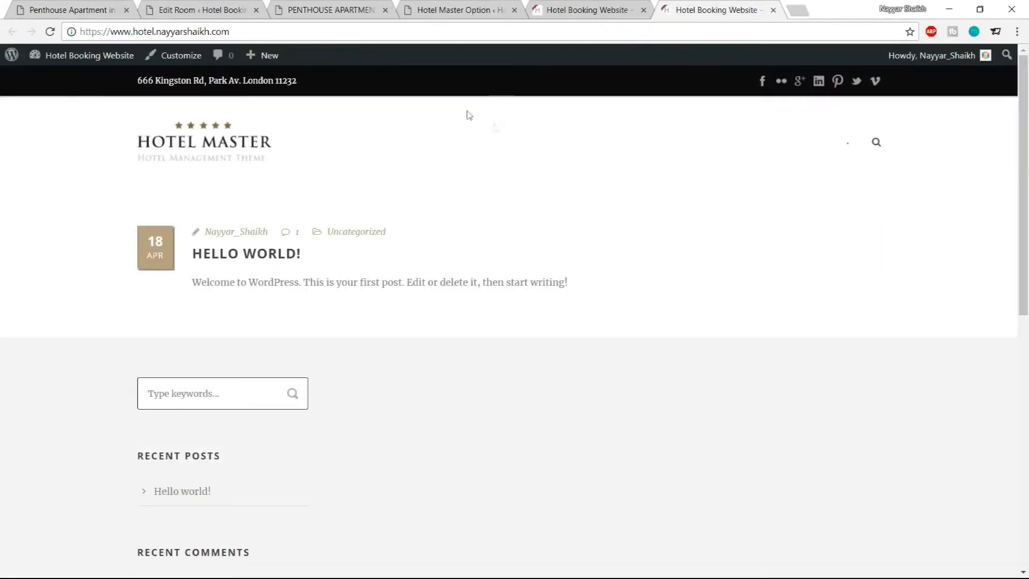
Compare the demo room's facility icons with the editor, then delete the Breakfast Included facility row
left_click(446, 7)
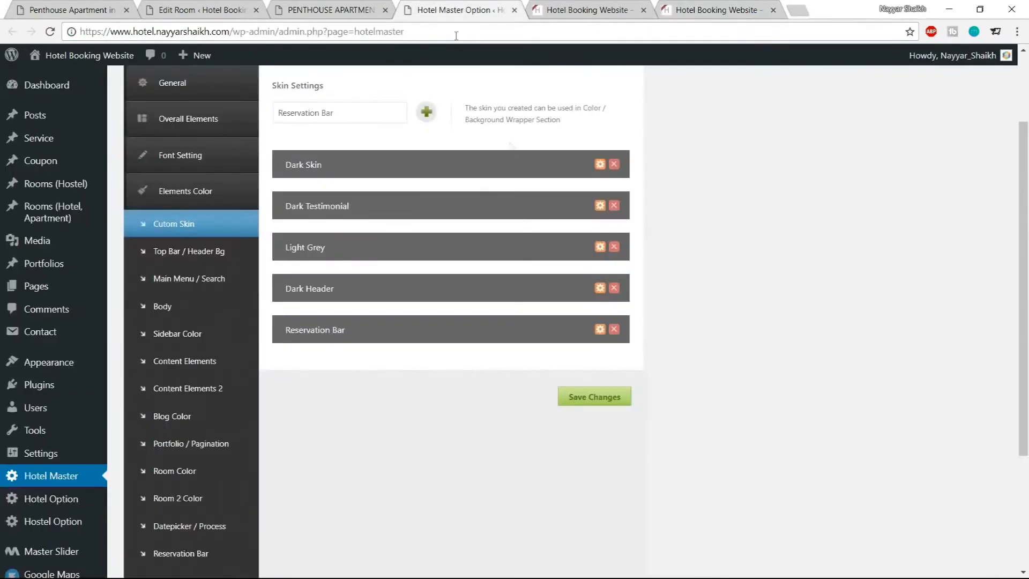
left_click(218, 8)
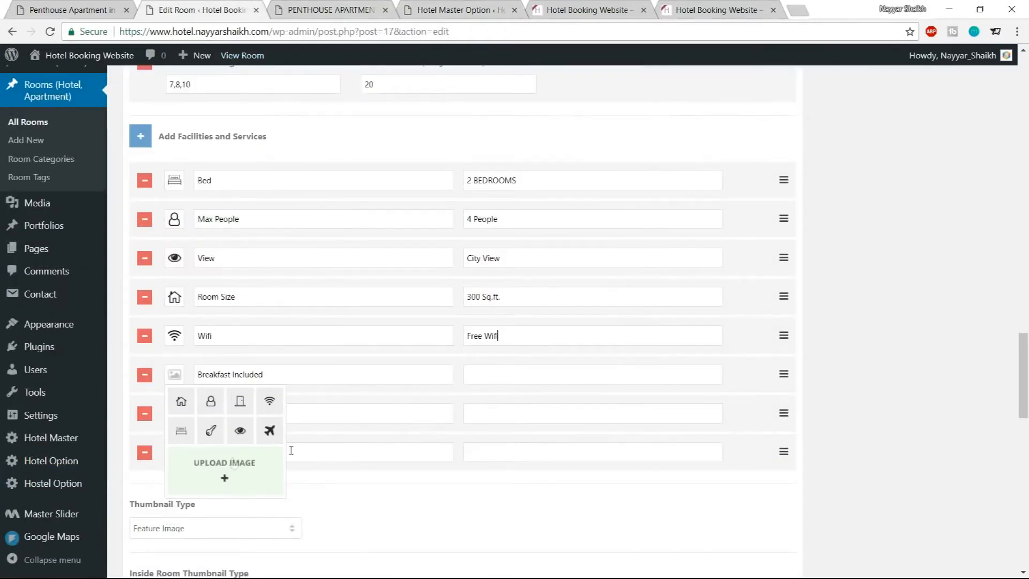
left_click(91, 8)
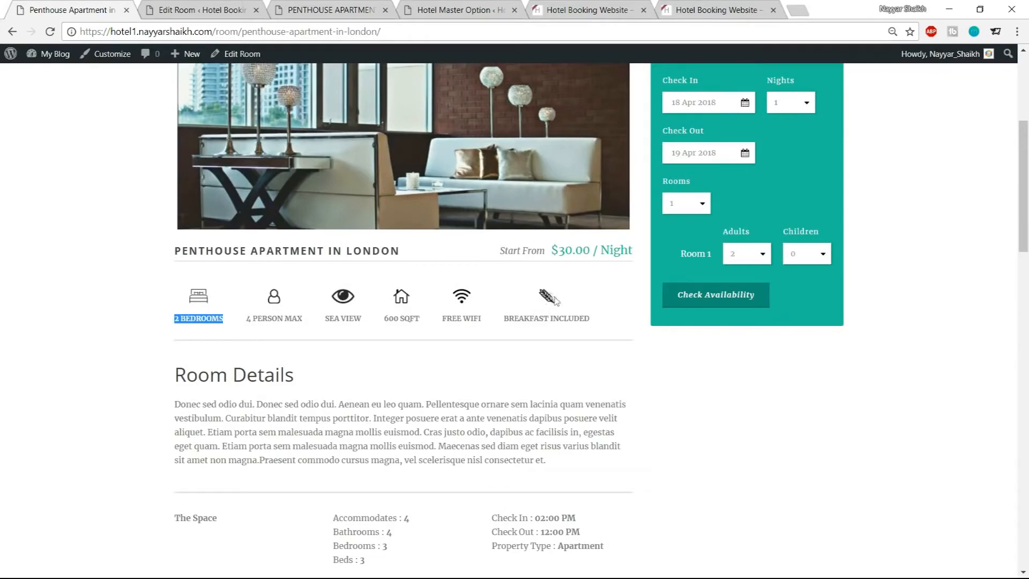
key("ctrl+Tab")
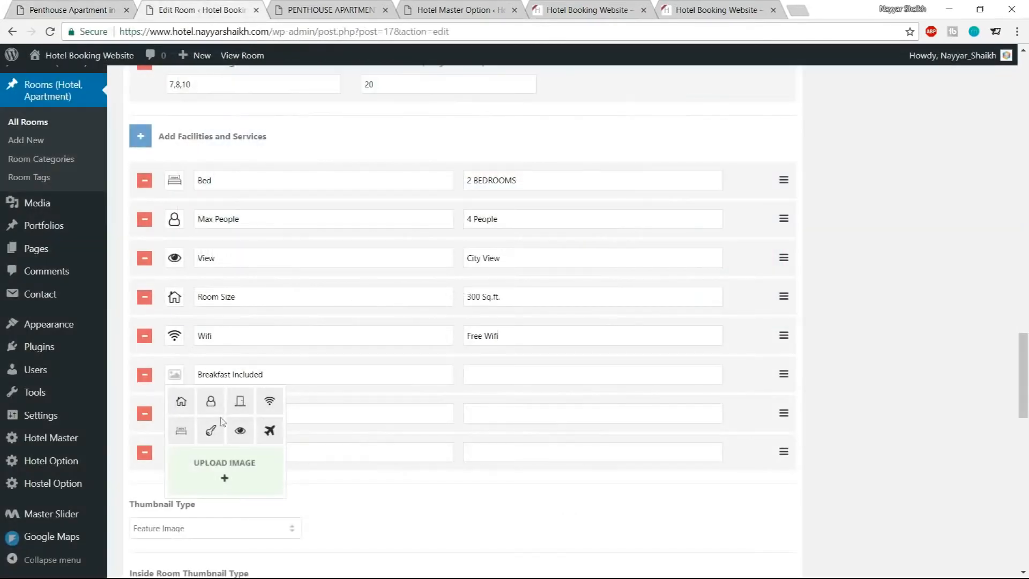
key("ctrl+shift+Tab")
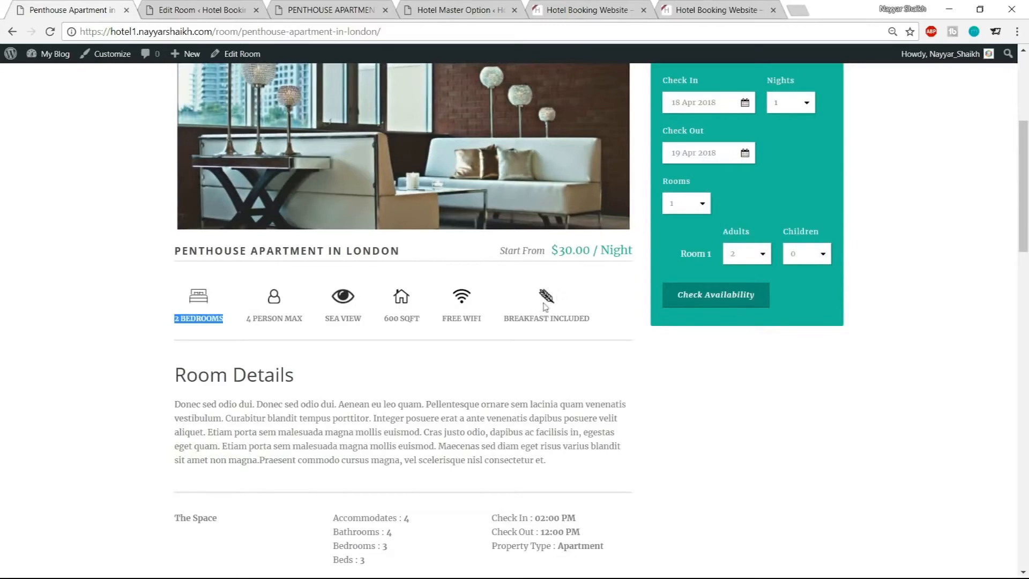
key("ctrl+Tab")
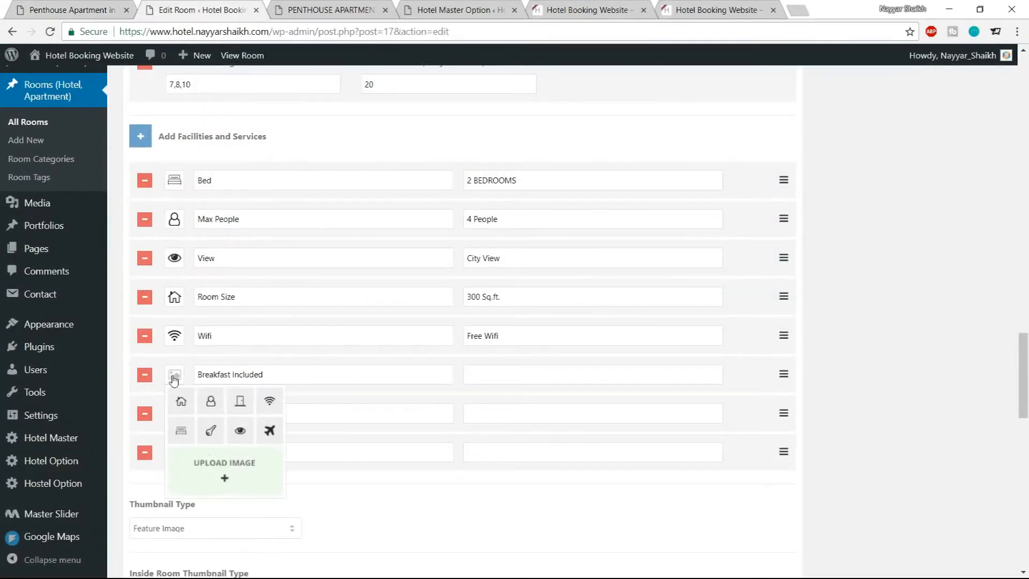
left_click(540, 375)
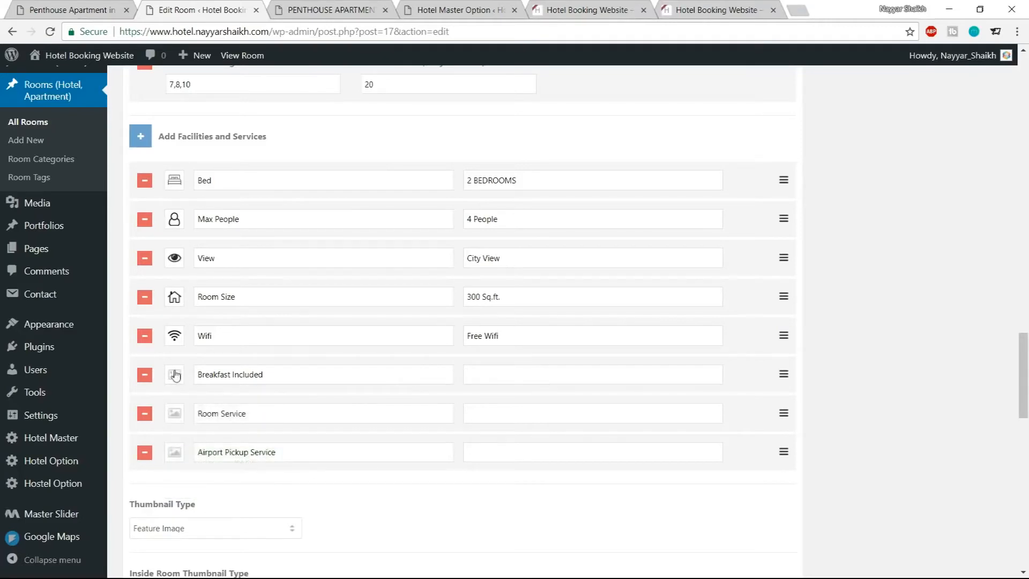
left_click(146, 378)
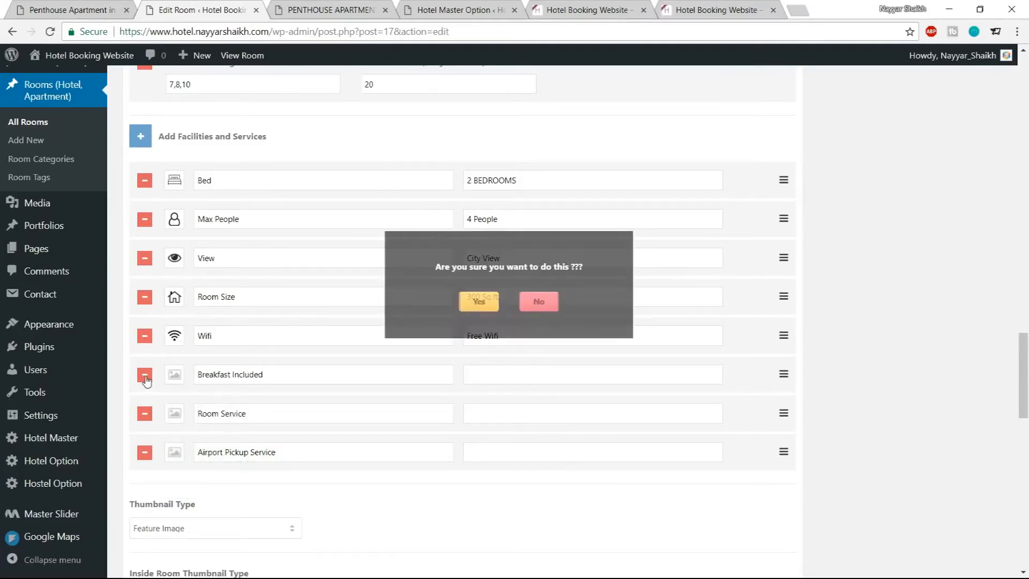
left_click(479, 306)
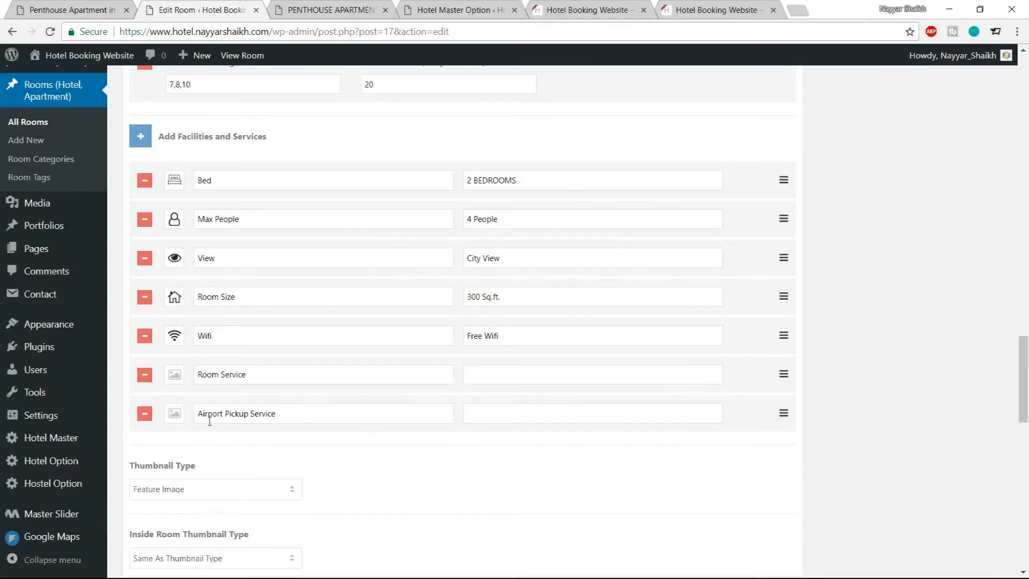
Give the Airport Pickup Service facility the airplane icon and copy its label into its value field
left_click(171, 417)
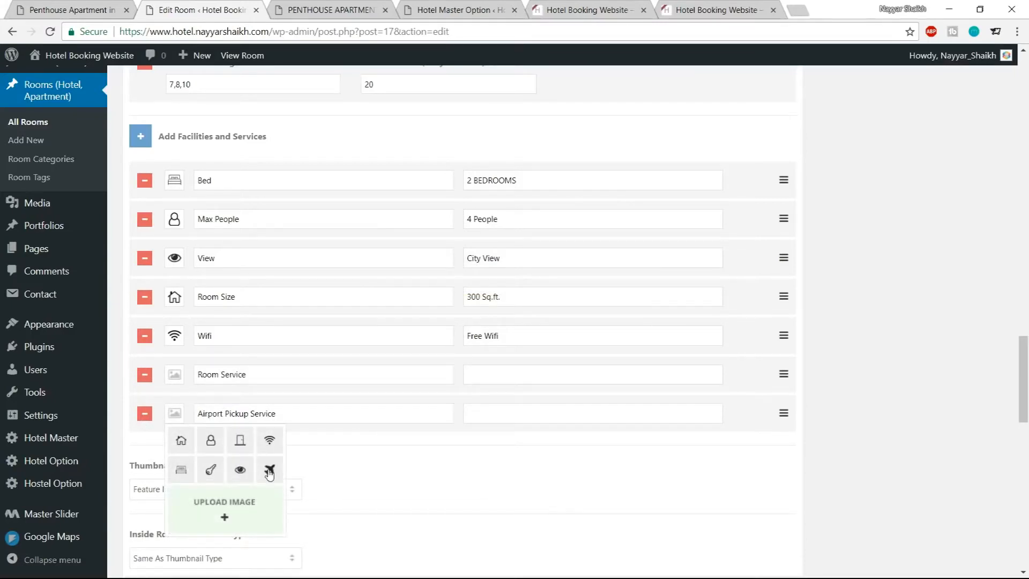
left_click(269, 470)
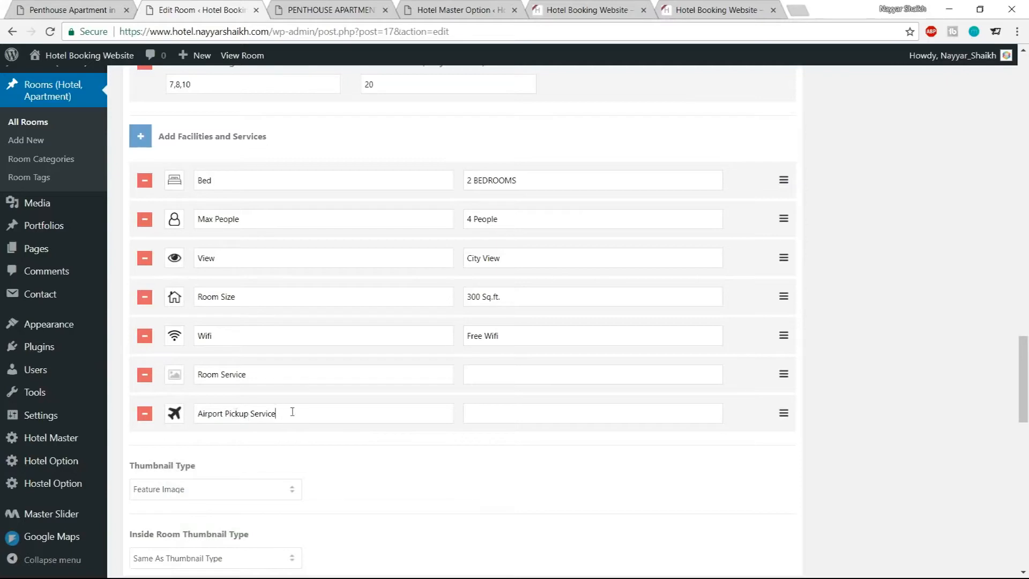
left_click_drag(293, 412, 194, 417)
key("ctrl+c")
left_click(550, 410)
key("ctrl+v")
Delete the Room Service facility row and update the room post
left_click(144, 374)
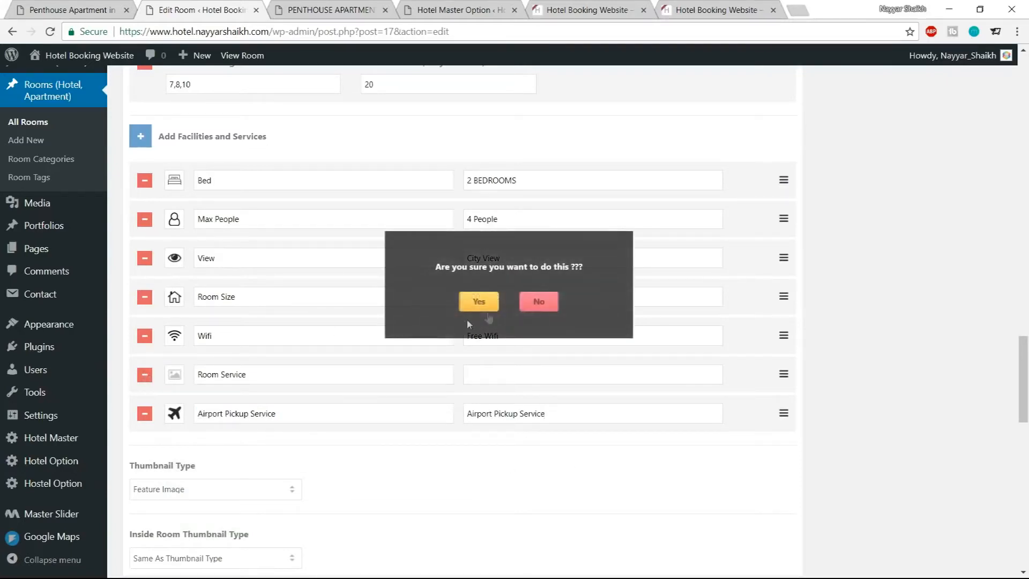
left_click(479, 301)
scroll(846, 472, "down", 3)
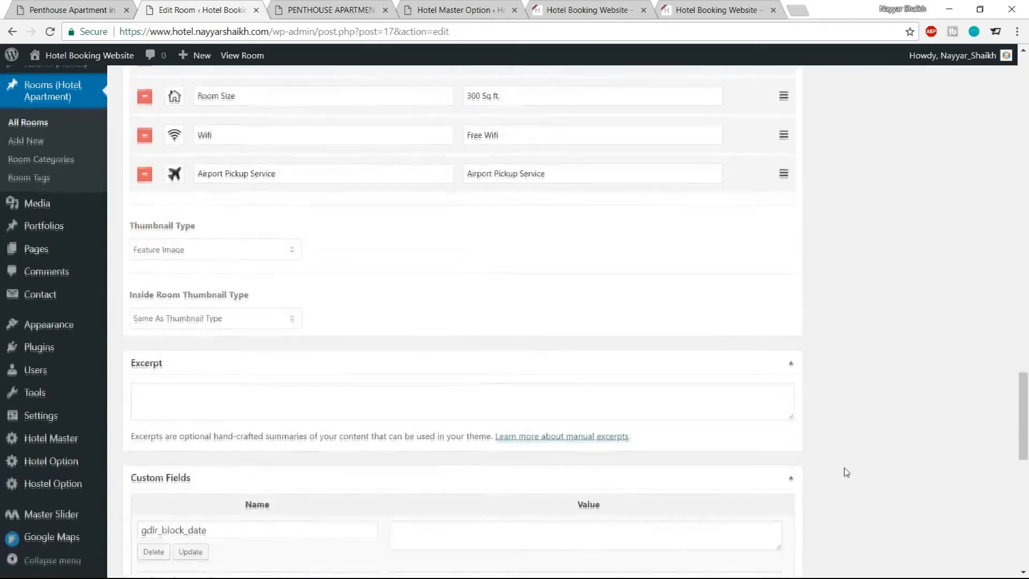
scroll(847, 474, "up", 20)
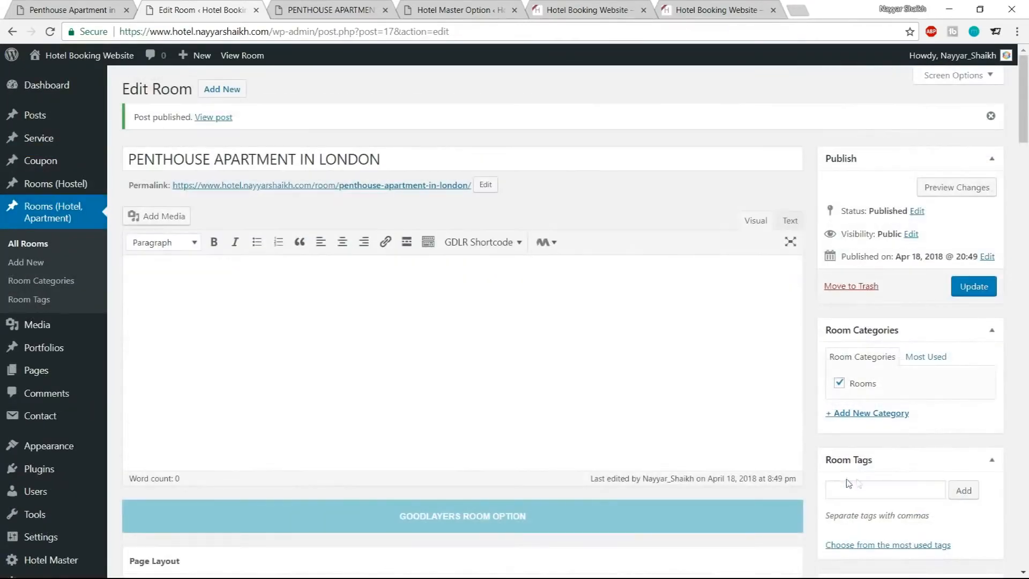
left_click(974, 286)
Reload the room's front-end page and examine its title, price and facility icons row
left_click(327, 10)
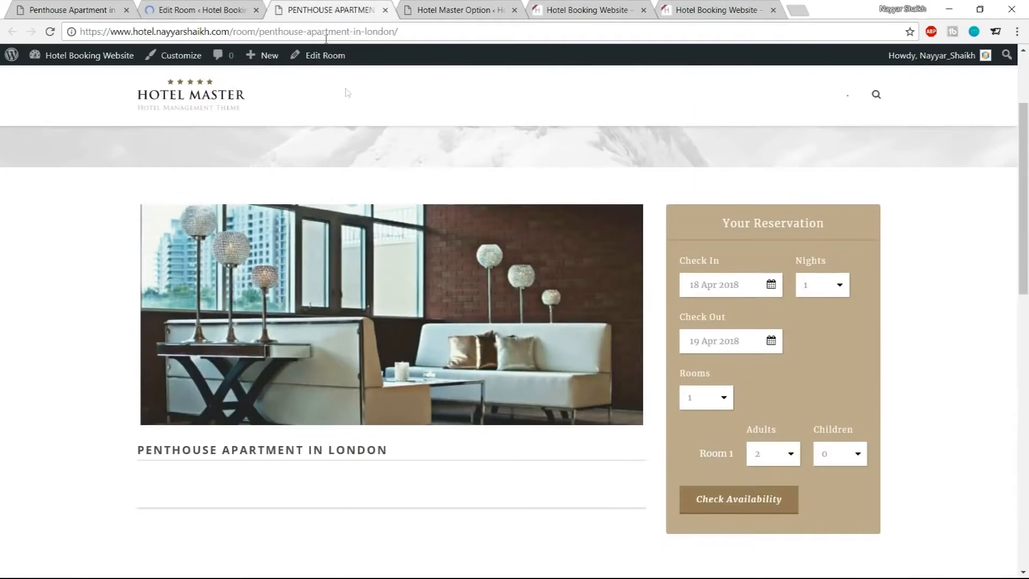
left_click(49, 32)
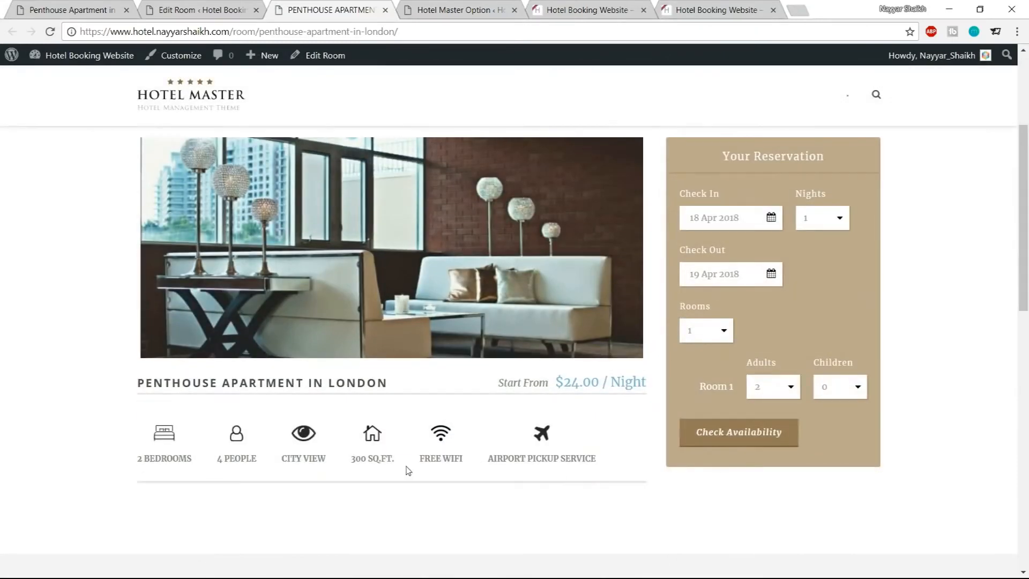
left_click_drag(497, 385, 646, 384)
left_click(354, 382)
left_click_drag(261, 382, 389, 384)
left_click(405, 385)
scroll(157, 454, "down", 1)
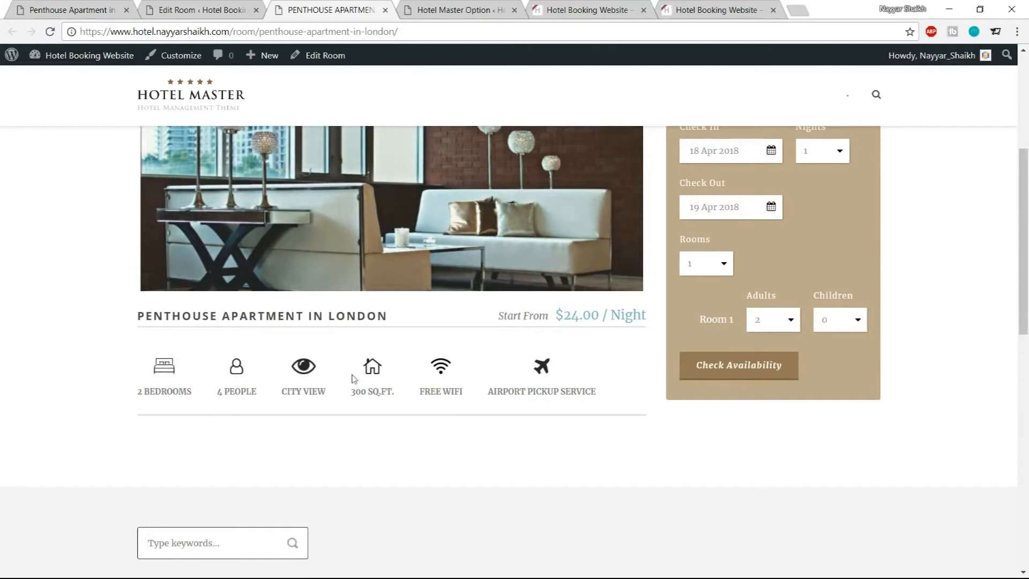
left_click_drag(138, 322, 390, 318)
left_click_drag(389, 317, 336, 318)
left_click(365, 336)
Copy the Room Details heading and paragraph from the demo page into the room's content editor
left_click(194, 4)
scroll(617, 215, "down", 15)
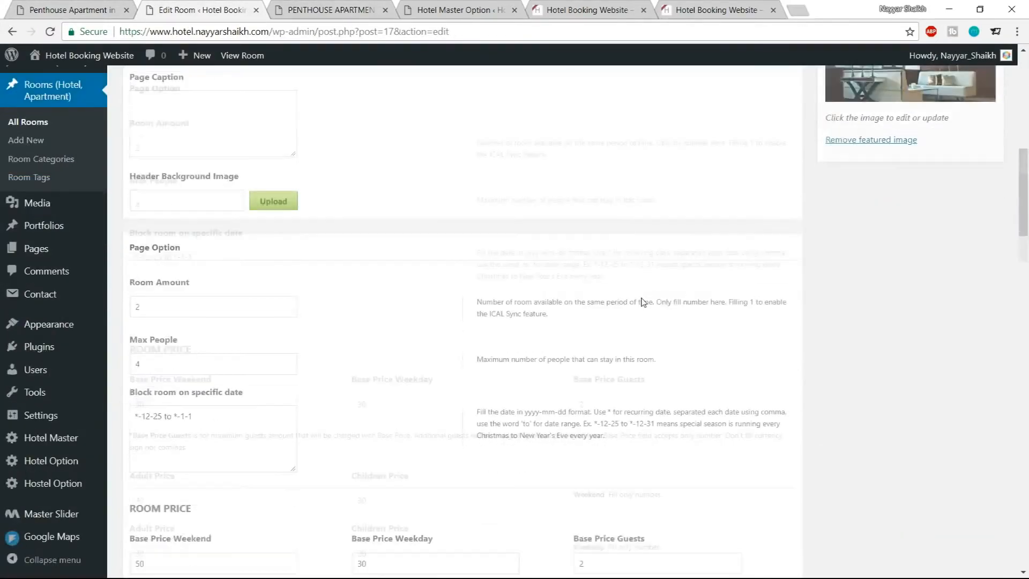
scroll(692, 324, "down", 10)
scroll(716, 370, "up", 8)
scroll(715, 370, "up", 15)
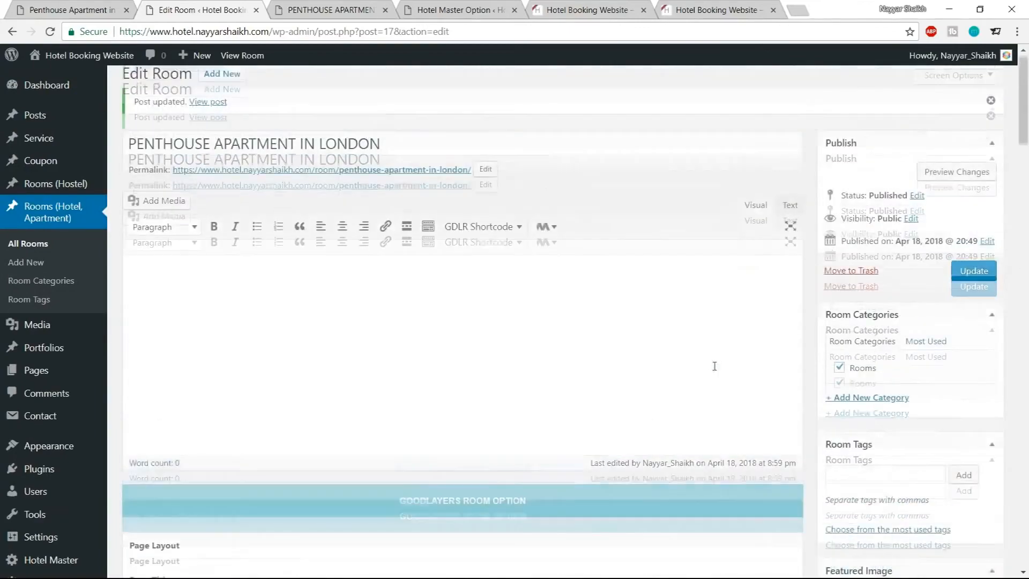
left_click(86, 5)
scroll(437, 287, "down", 3)
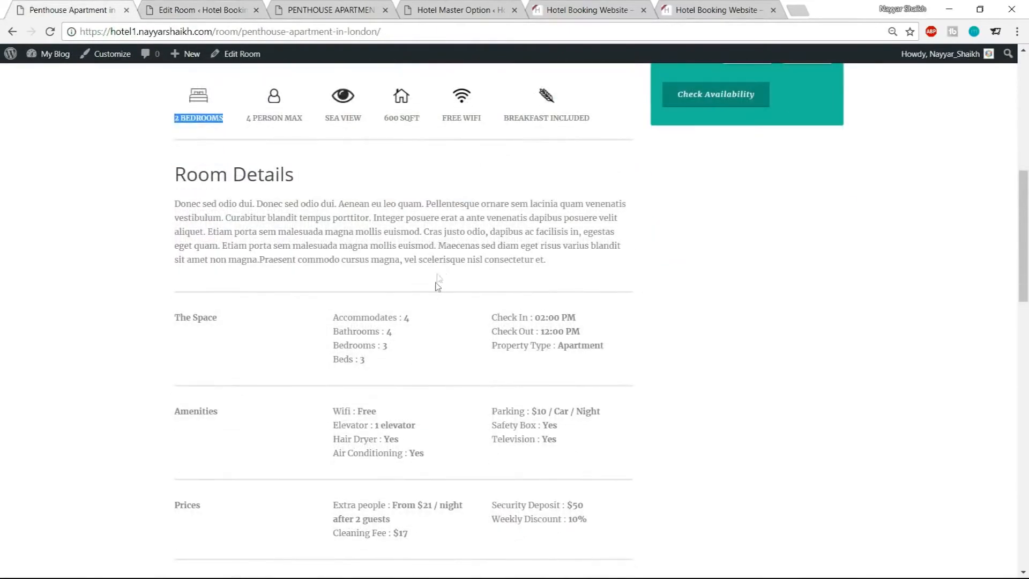
left_click_drag(174, 179, 572, 264)
key("ctrl+c")
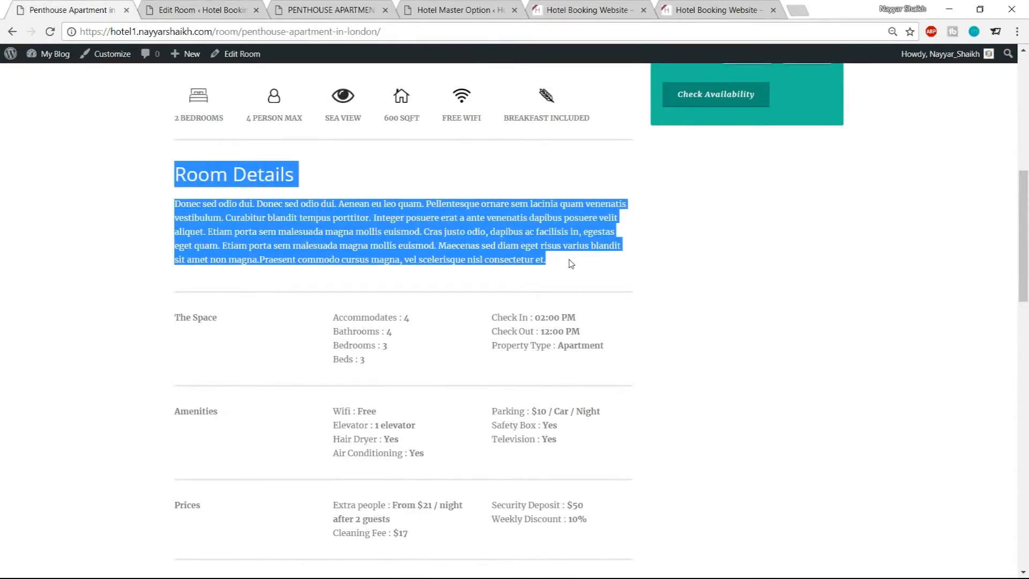
left_click(220, 10)
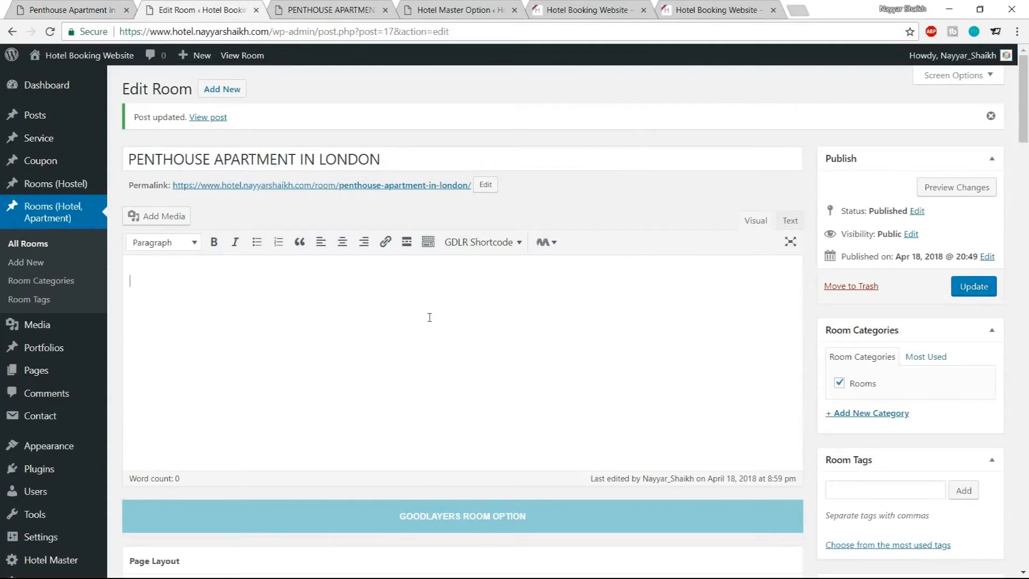
key("ctrl+v")
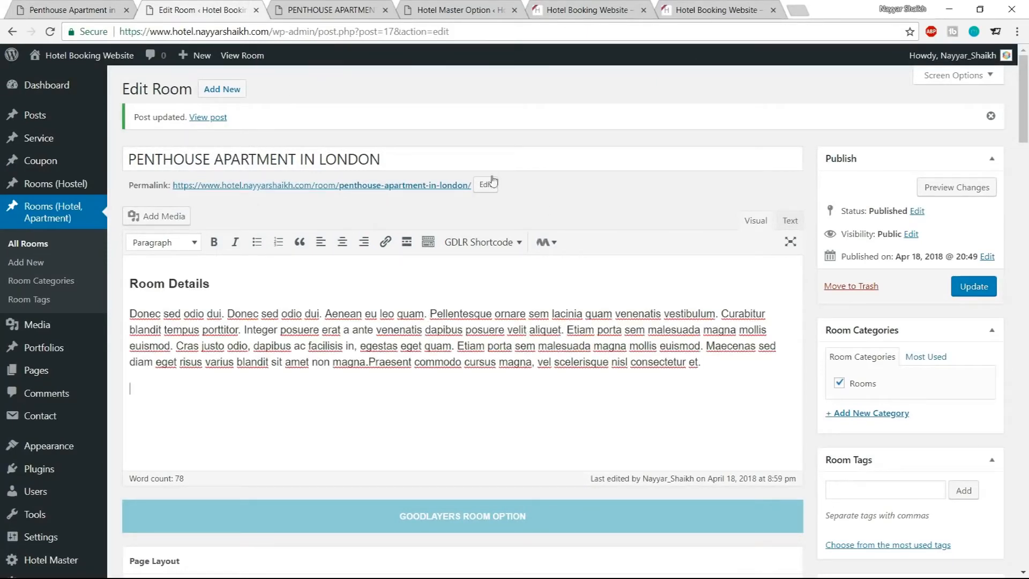
Insert a Divider shortcode below the Room Details text and update the room post
key("ctrl+shift+Tab")
scroll(391, 329, "down", 2)
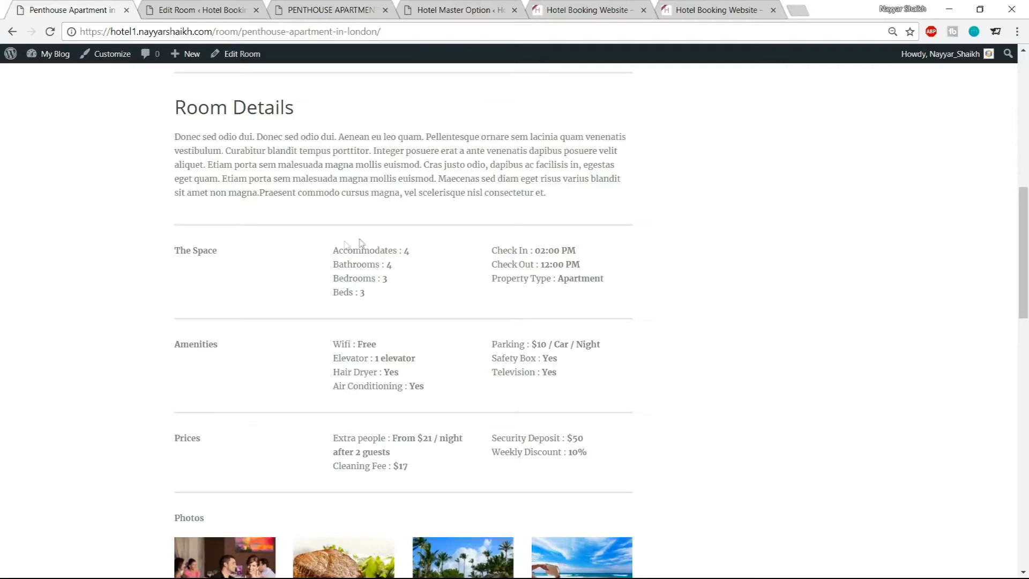
left_click(184, 7)
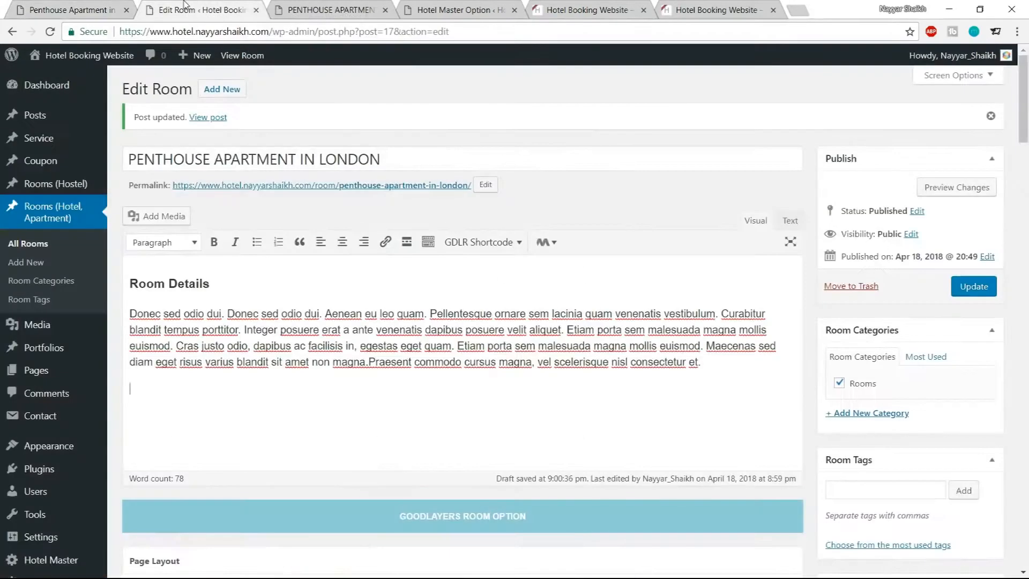
left_click(19, 6)
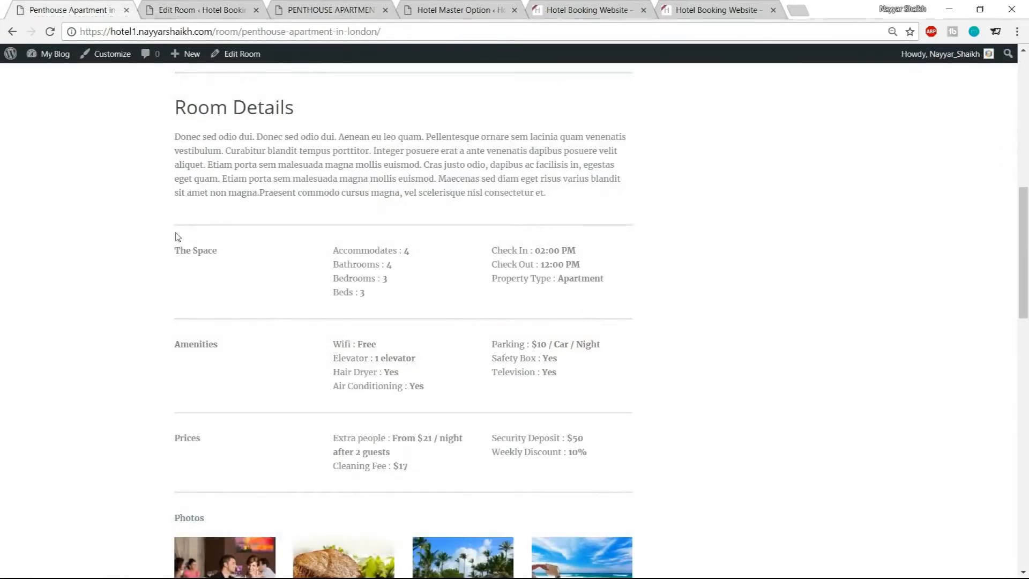
left_click(225, 7)
scroll(568, 277, "down", 1)
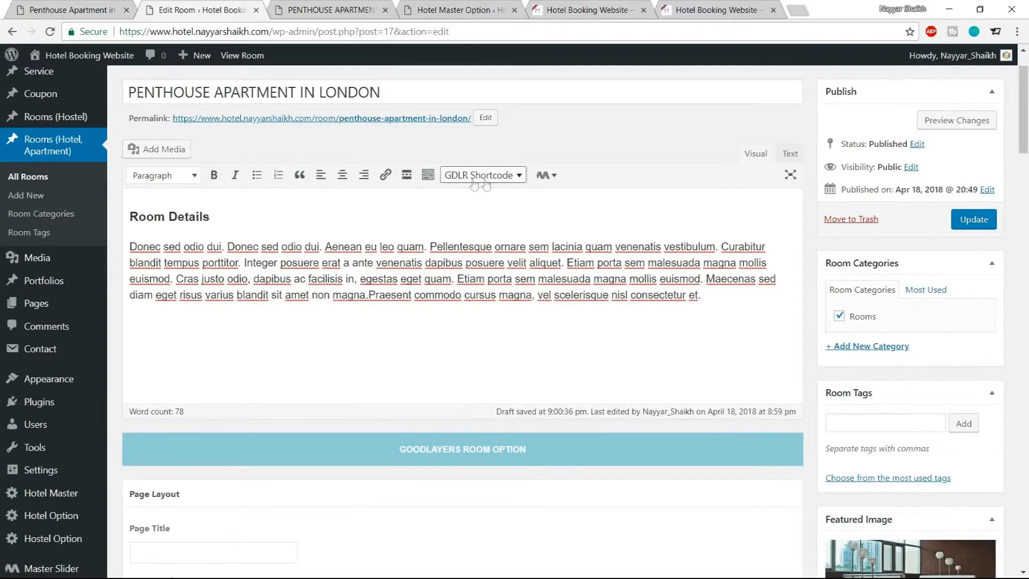
left_click(482, 175)
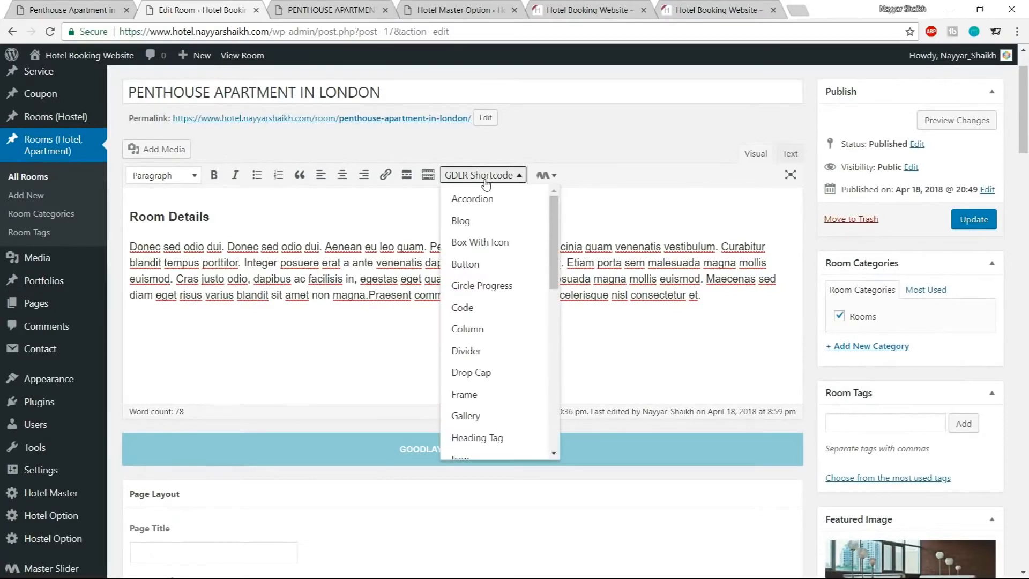
scroll(491, 333, "down", 1)
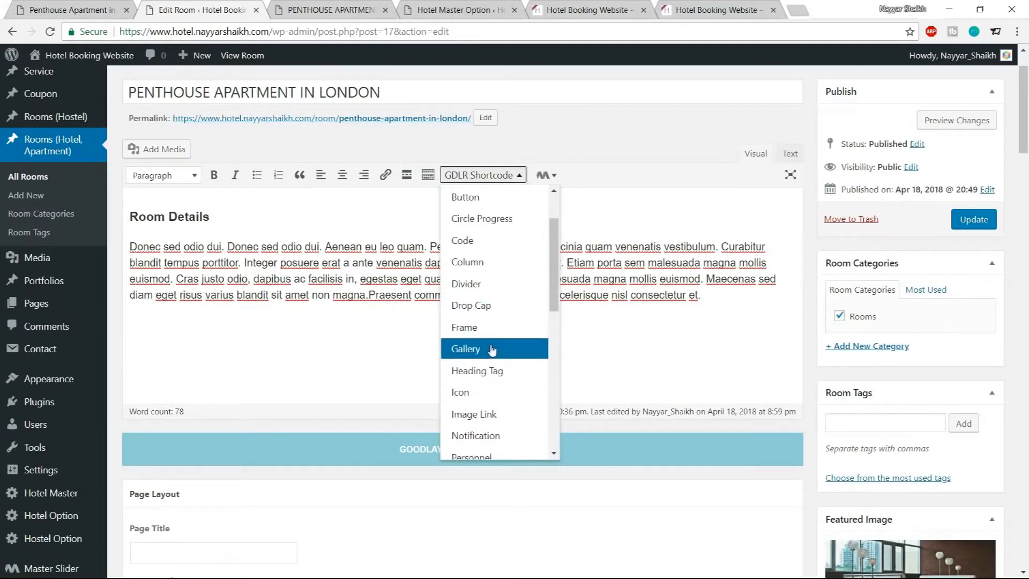
left_click(479, 290)
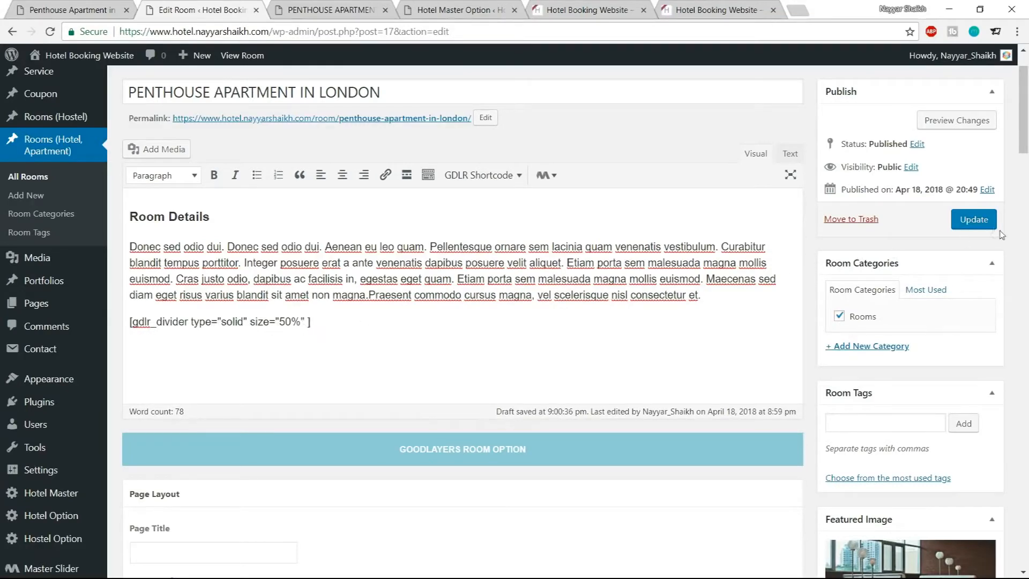
left_click(974, 220)
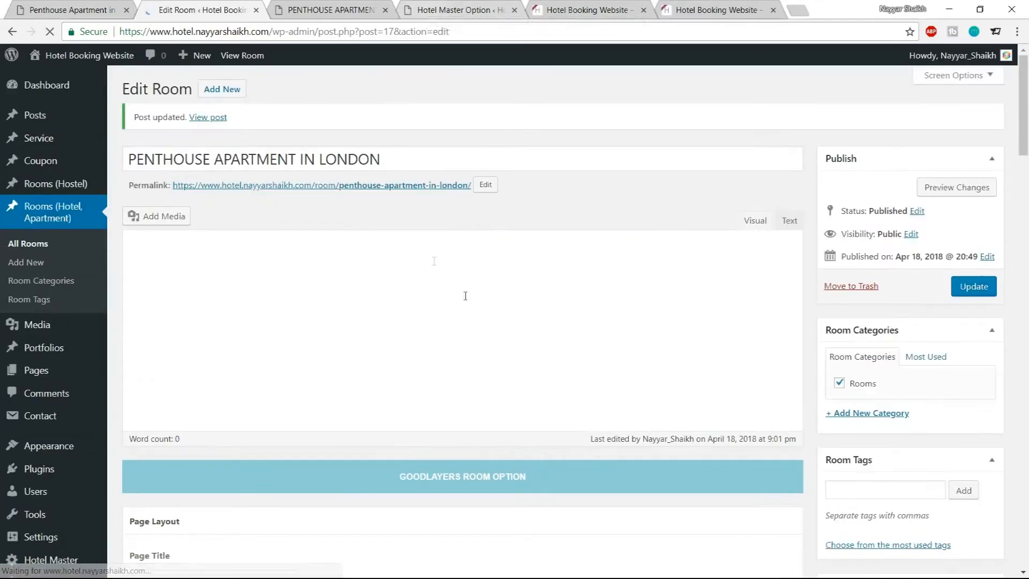
Set the Divider shortcode to type thick and size 100% and update the room post
left_click(321, 7)
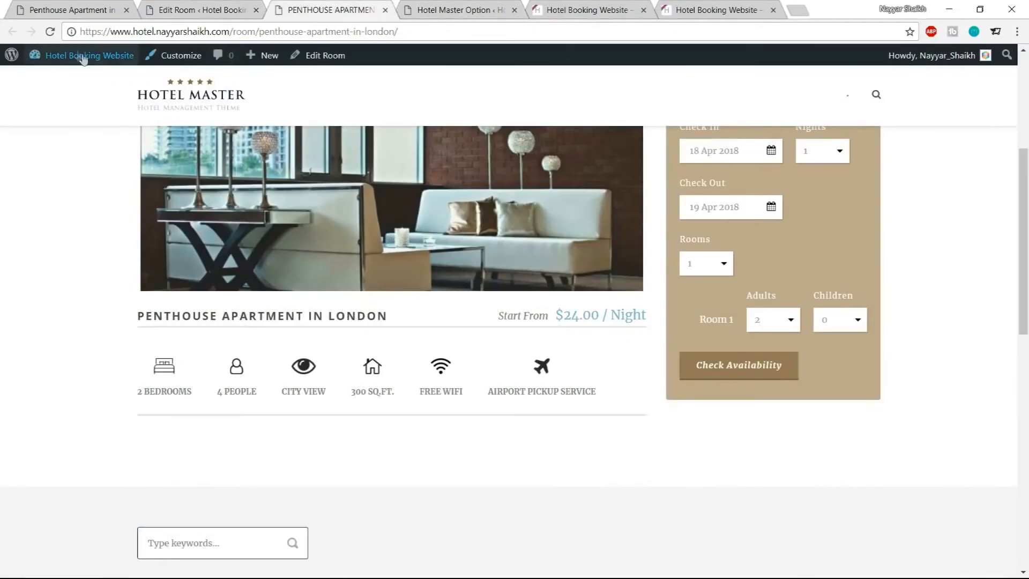
key("F5")
scroll(750, 171, "down", 5)
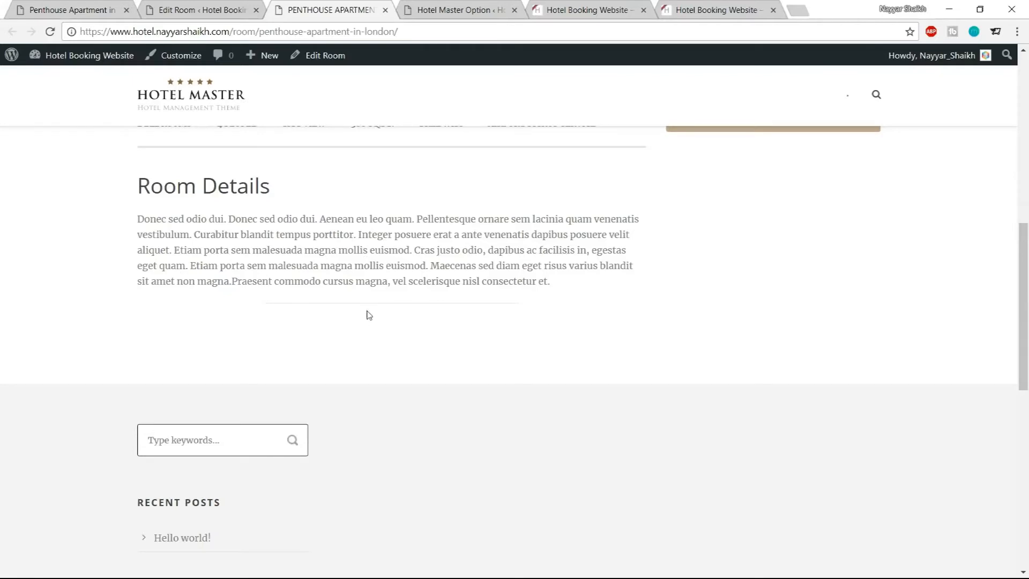
left_click(72, 9)
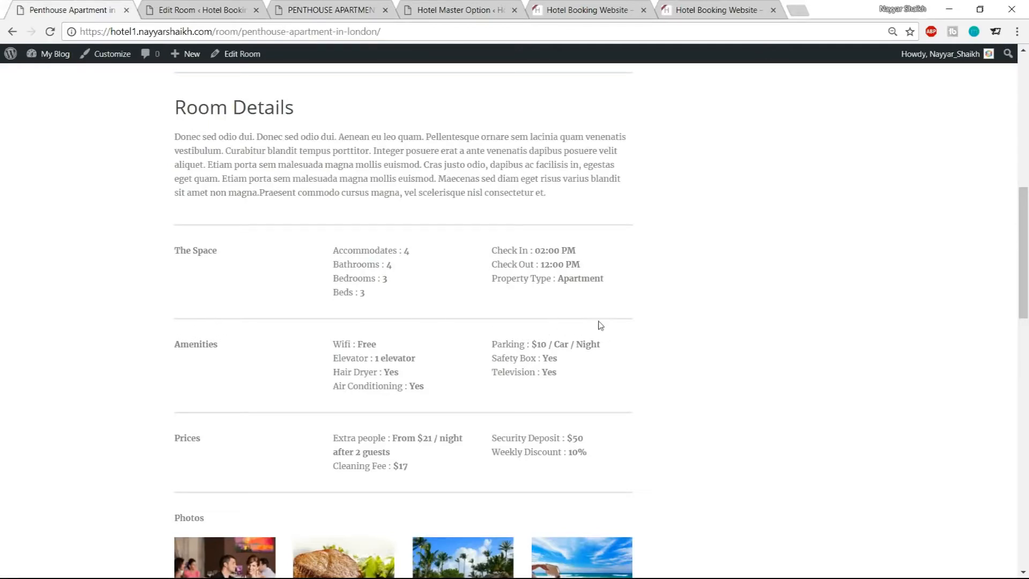
left_click(216, 7)
scroll(276, 338, "down", 1)
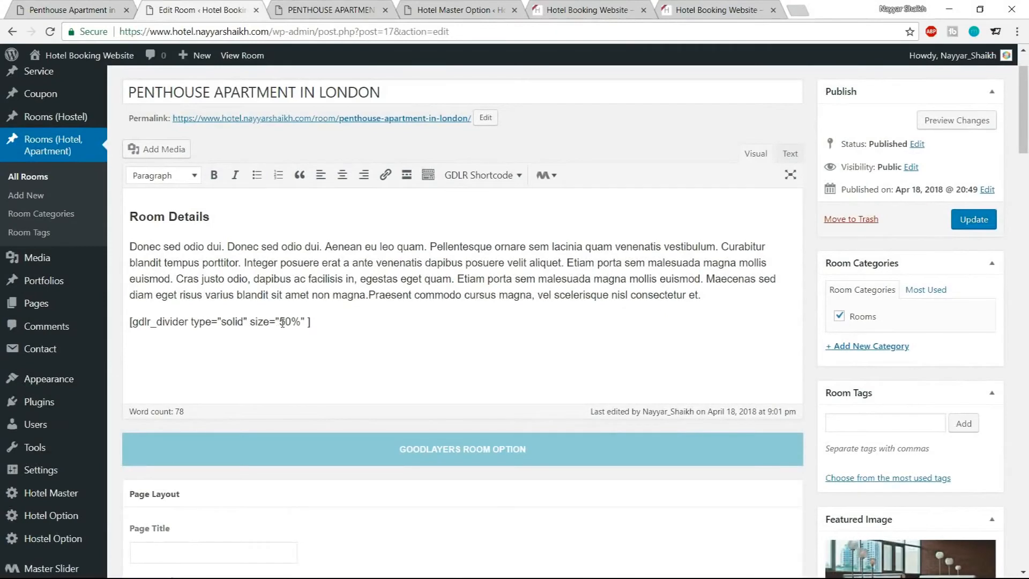
left_click_drag(283, 322, 295, 323)
key("BackSpace")
type("100")
left_click_drag(228, 322, 246, 322)
type("thick")
left_click(971, 220)
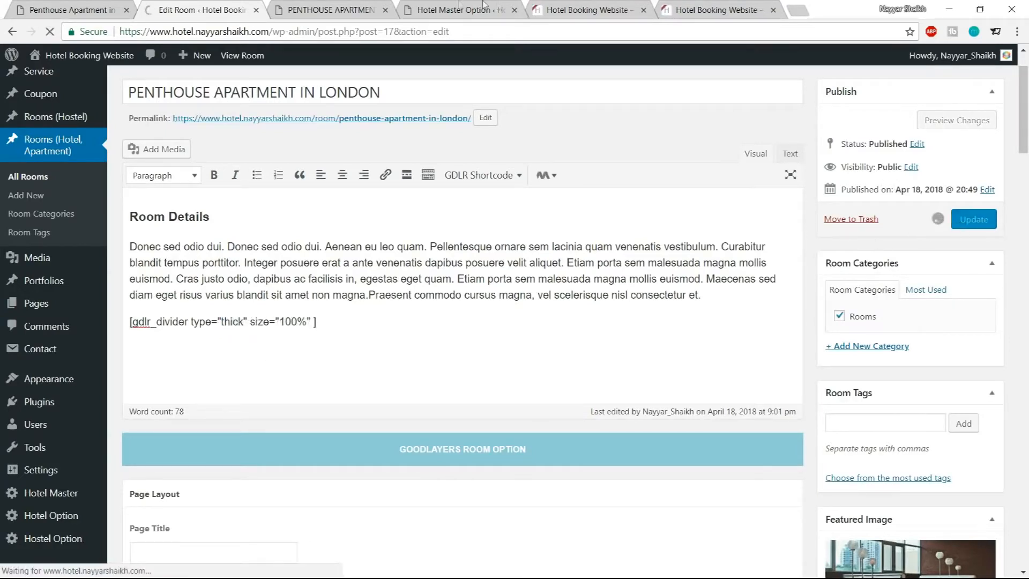
Reload the room's front-end page and compare its divider and The Space section with the demo page
left_click(335, 10)
key("F5")
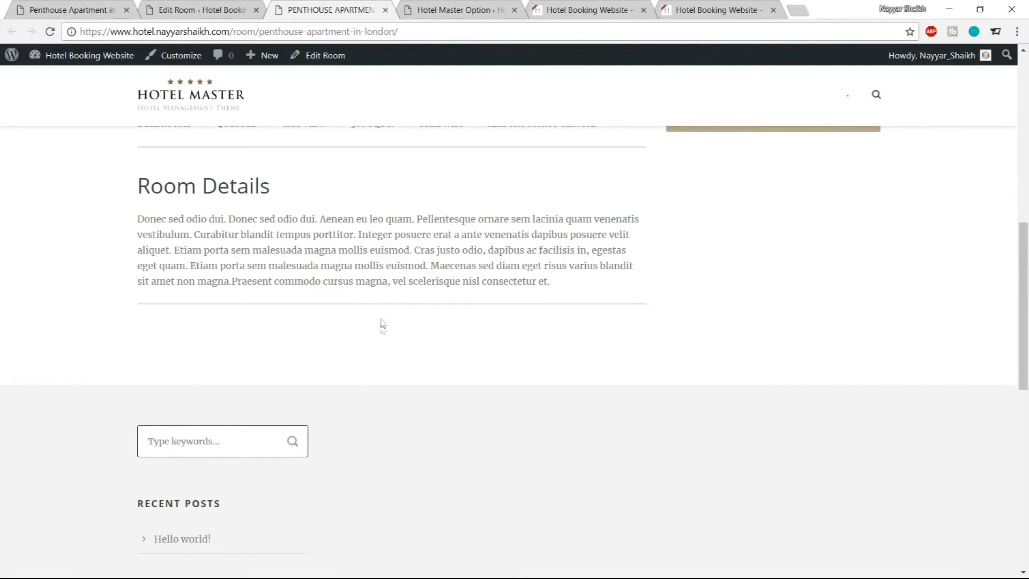
left_click(216, 8)
left_click(40, 6)
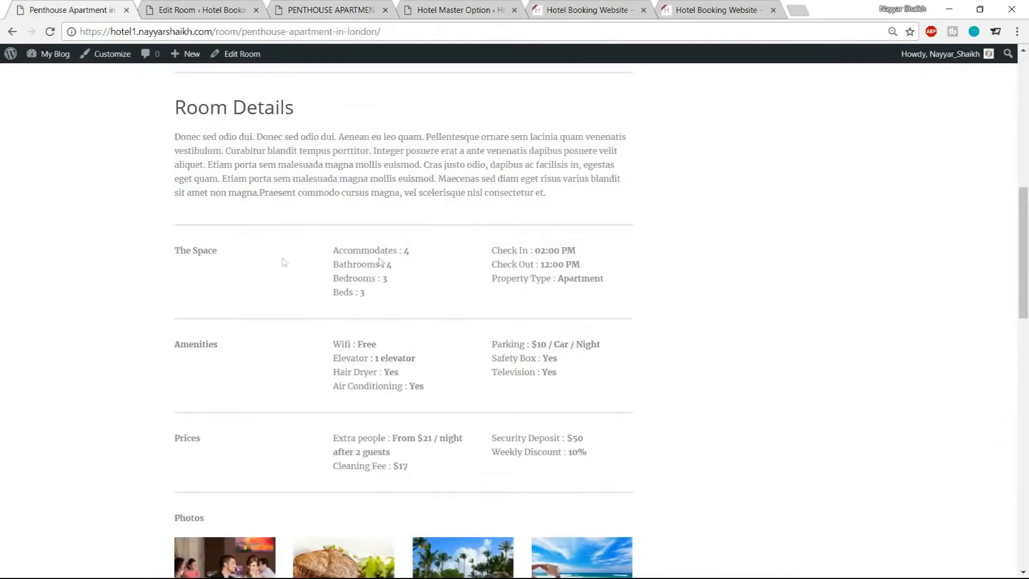
left_click_drag(220, 252, 506, 279)
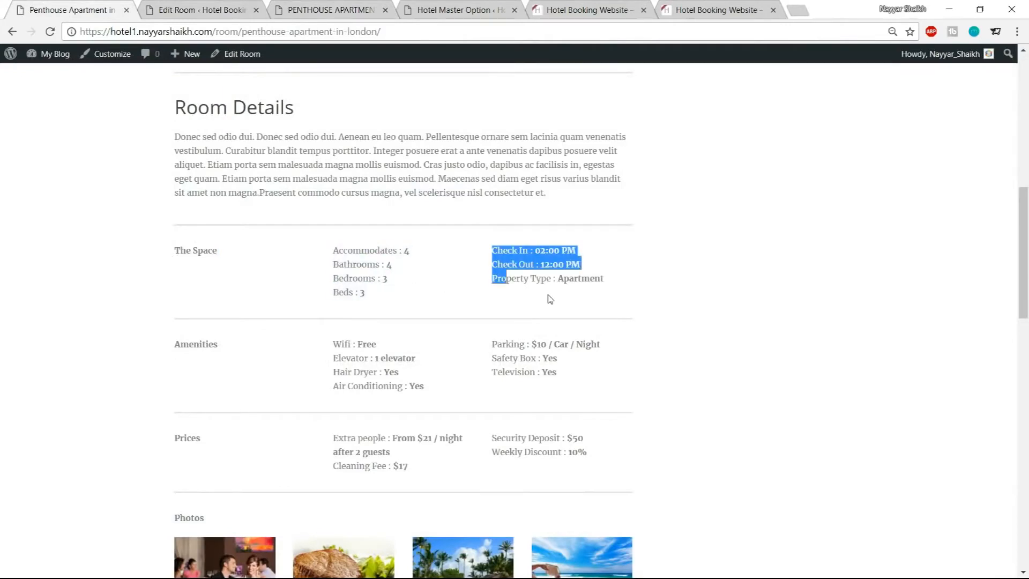
left_click(389, 282)
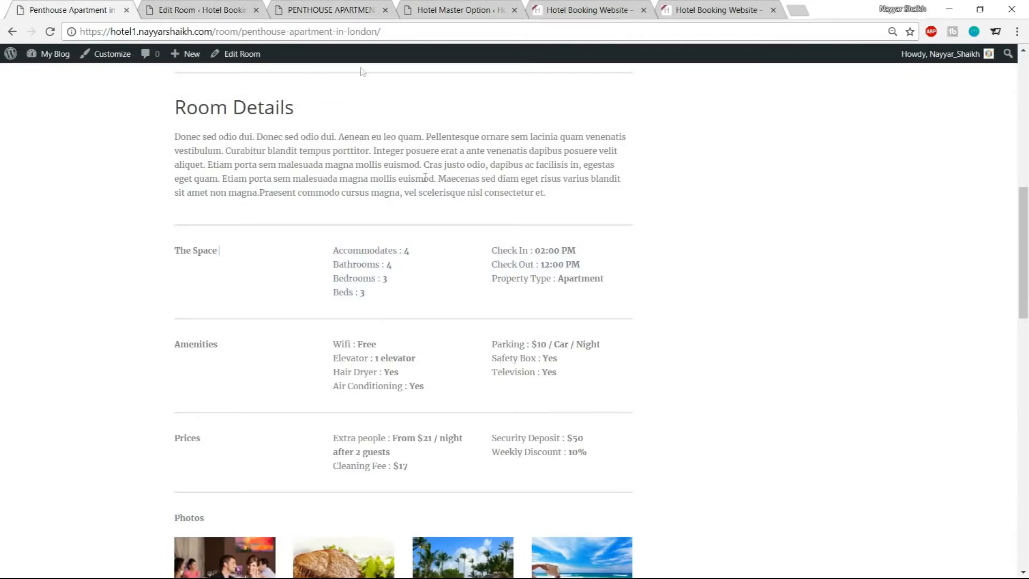
left_click(198, 10)
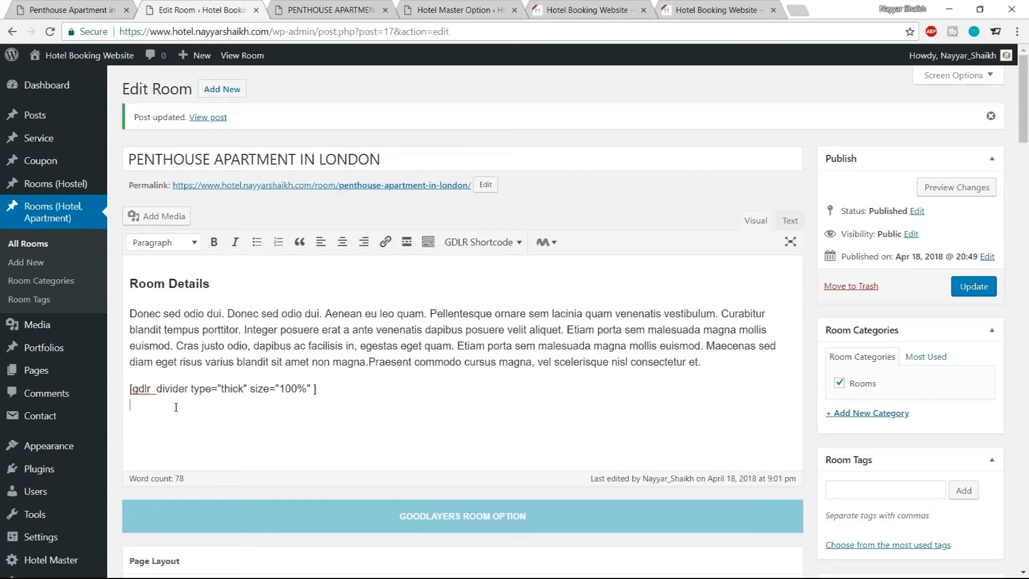
left_click(63, 10)
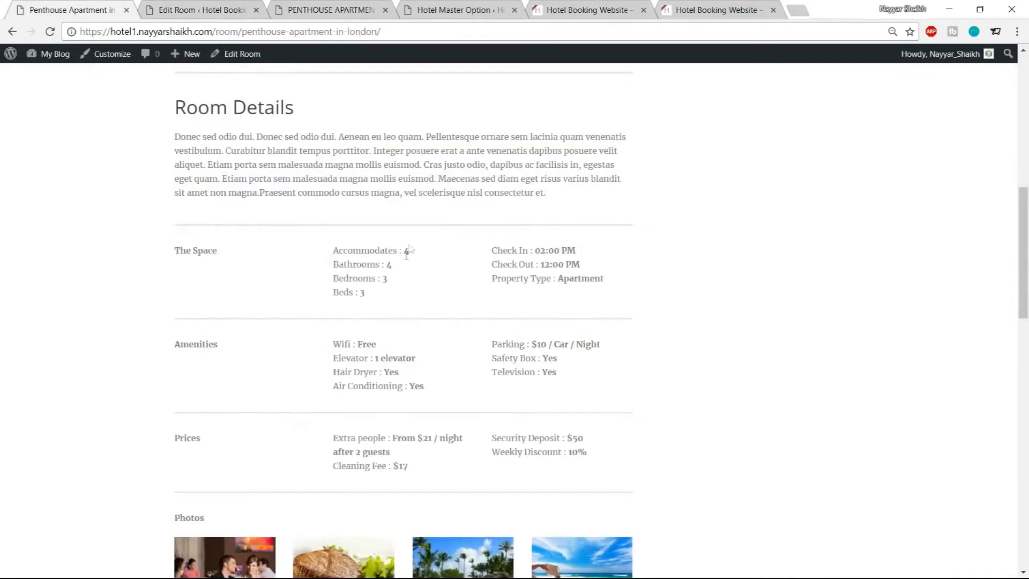
left_click(186, 6)
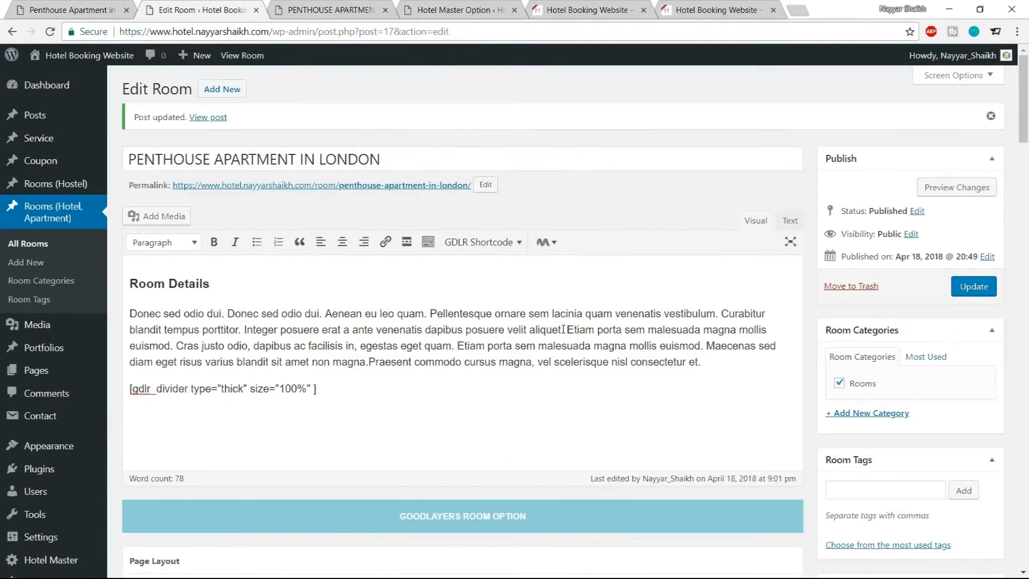
Insert a Column shortcode row below the divider in the room's content
left_click(480, 244)
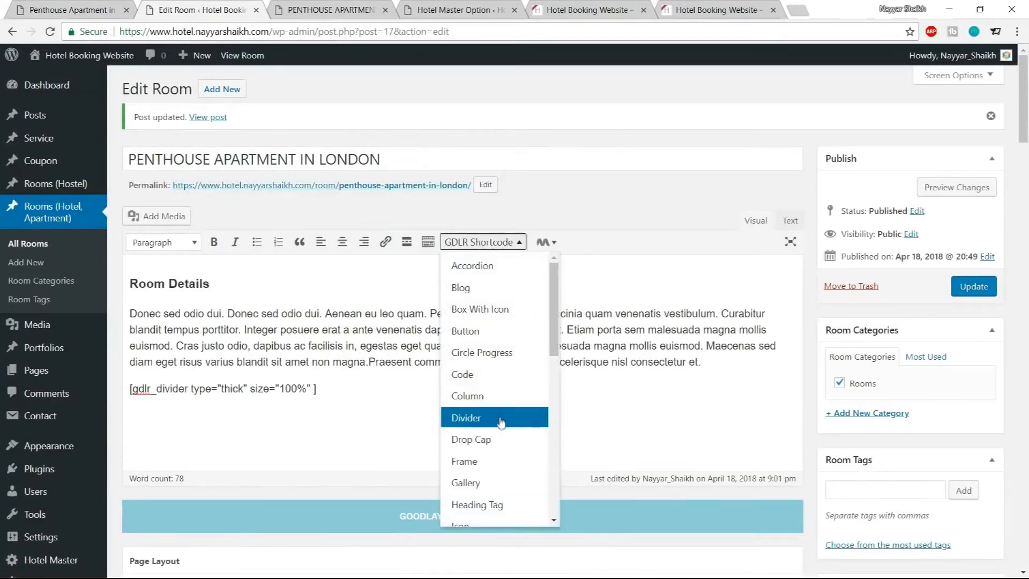
left_click(499, 397)
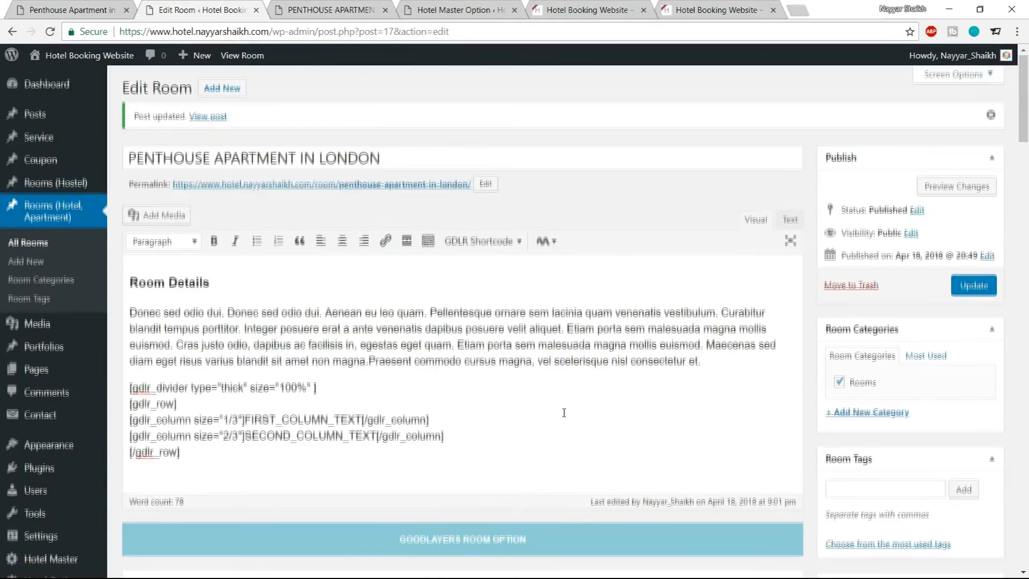
scroll(312, 389, "down", 1)
left_click_drag(180, 386, 124, 340)
left_click(176, 354)
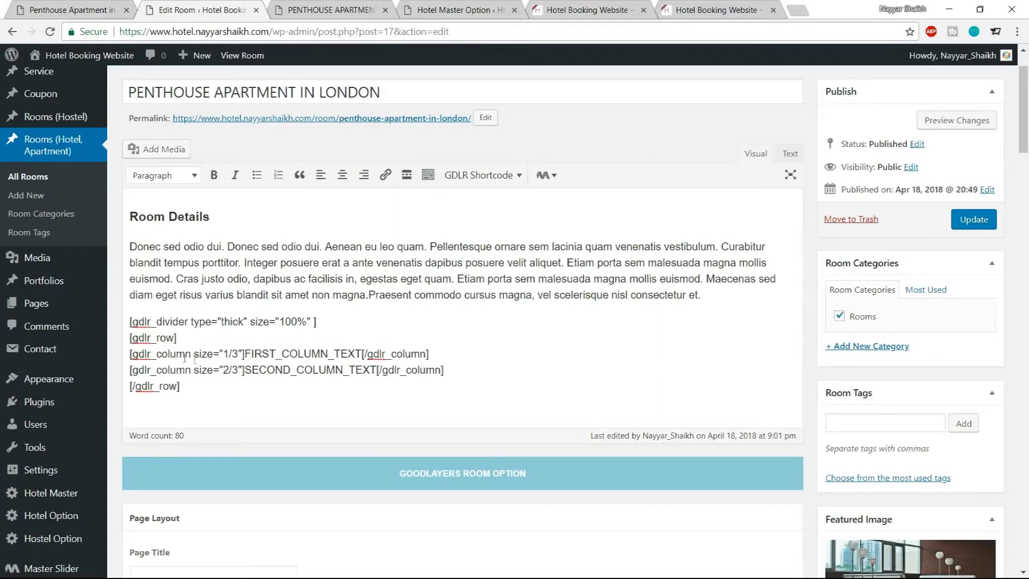
left_click_drag(245, 354, 341, 352)
left_click_drag(245, 370, 378, 371)
Replace the first column's placeholder text with The Space
left_click(91, 9)
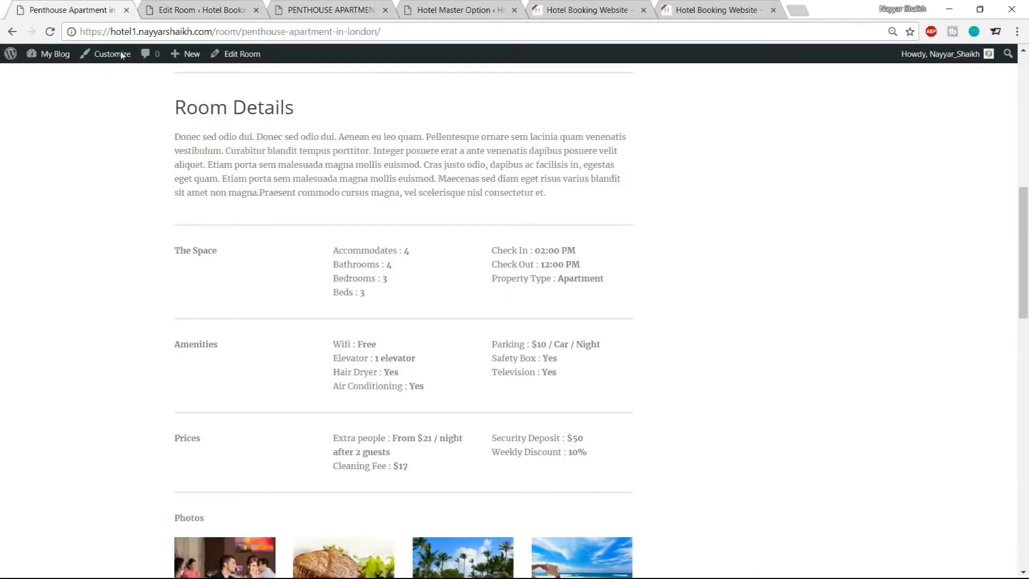
left_click(183, 10)
left_click_drag(245, 354, 364, 355)
type("The Spav")
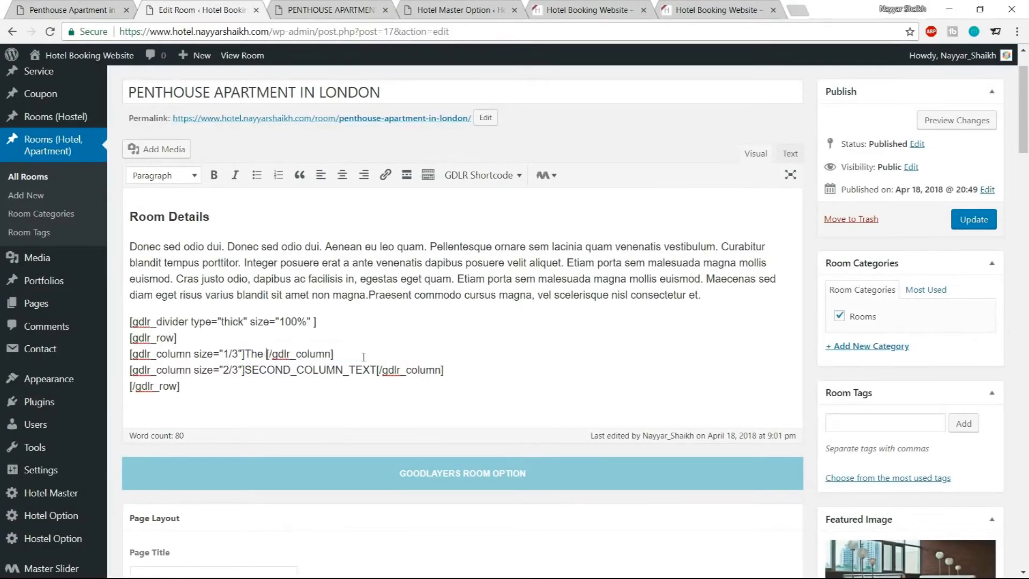
key("BackSpace")
type("ce")
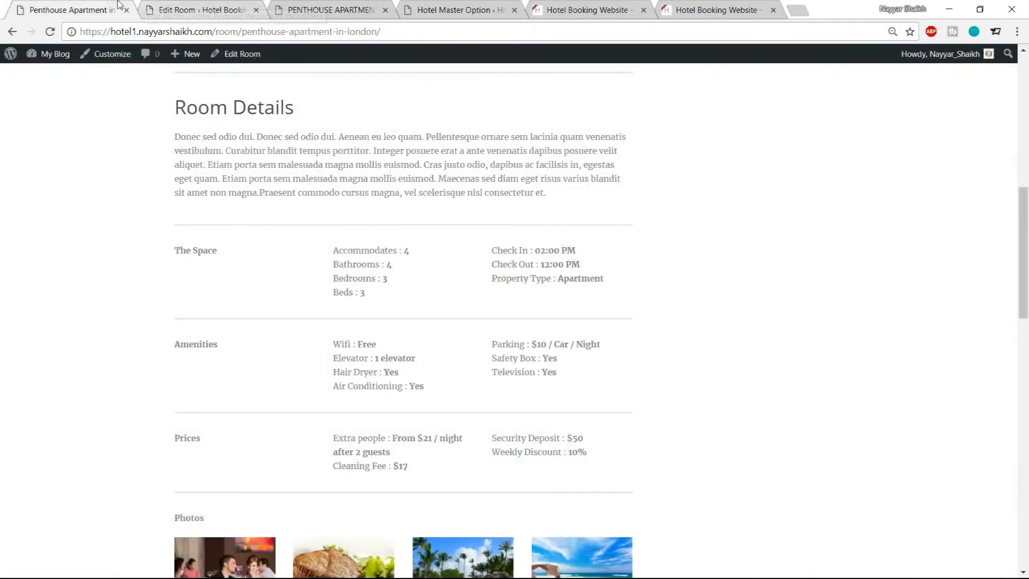
Make the first column's The Space text bold
left_click(107, 10)
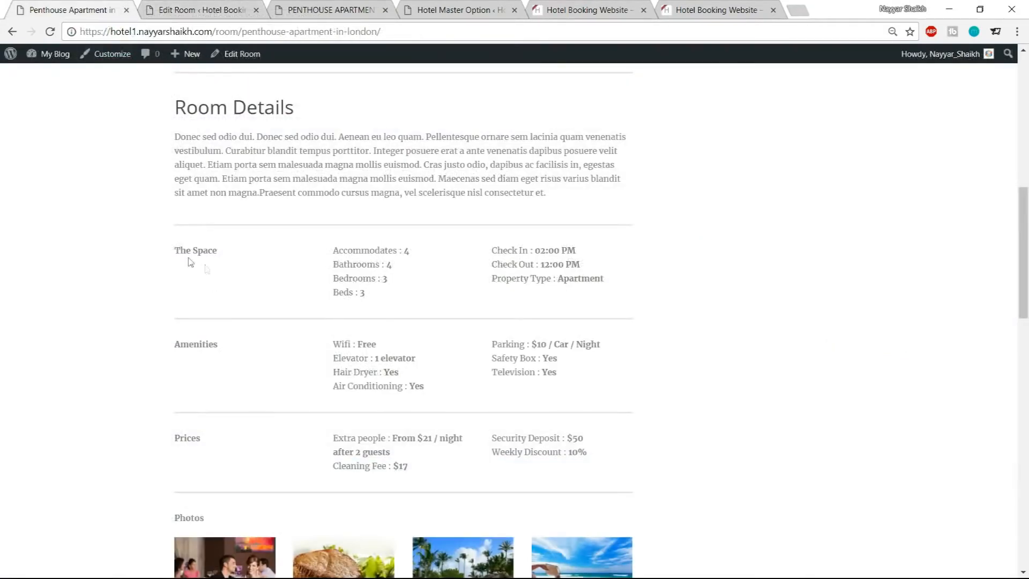
left_click(198, 6)
left_click_drag(245, 353, 294, 352)
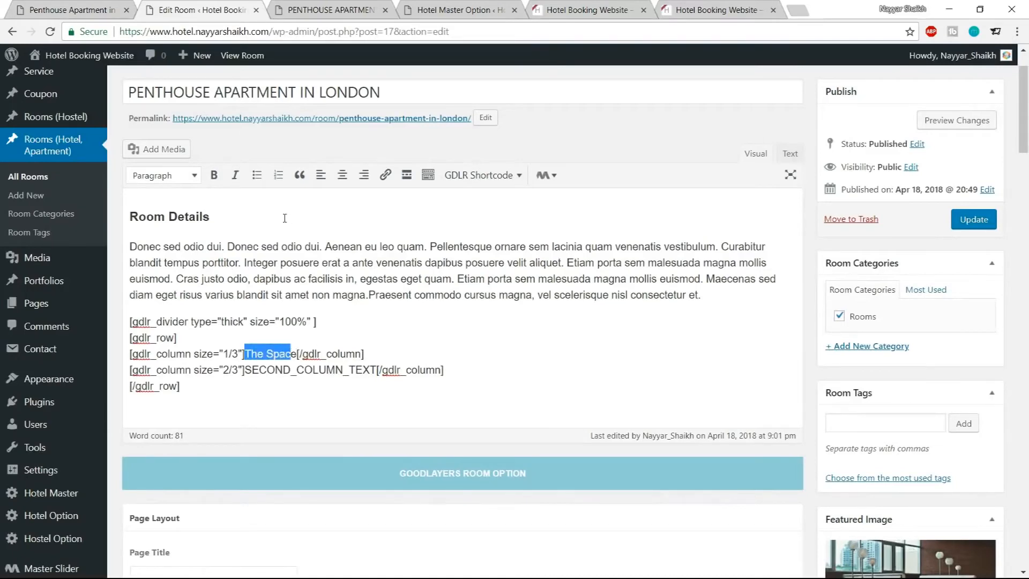
left_click_drag(296, 353, 245, 358)
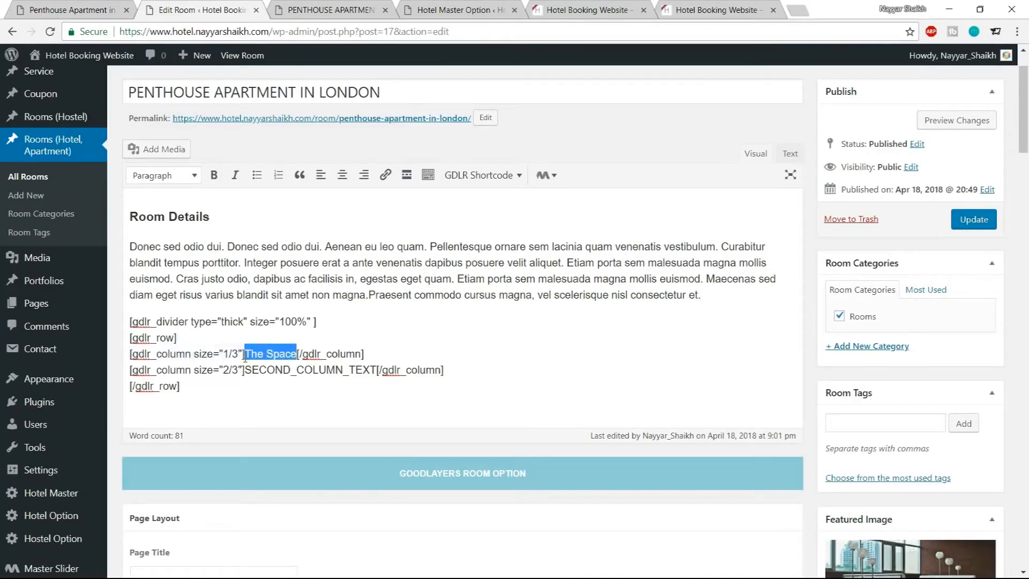
left_click(214, 176)
left_click(311, 341)
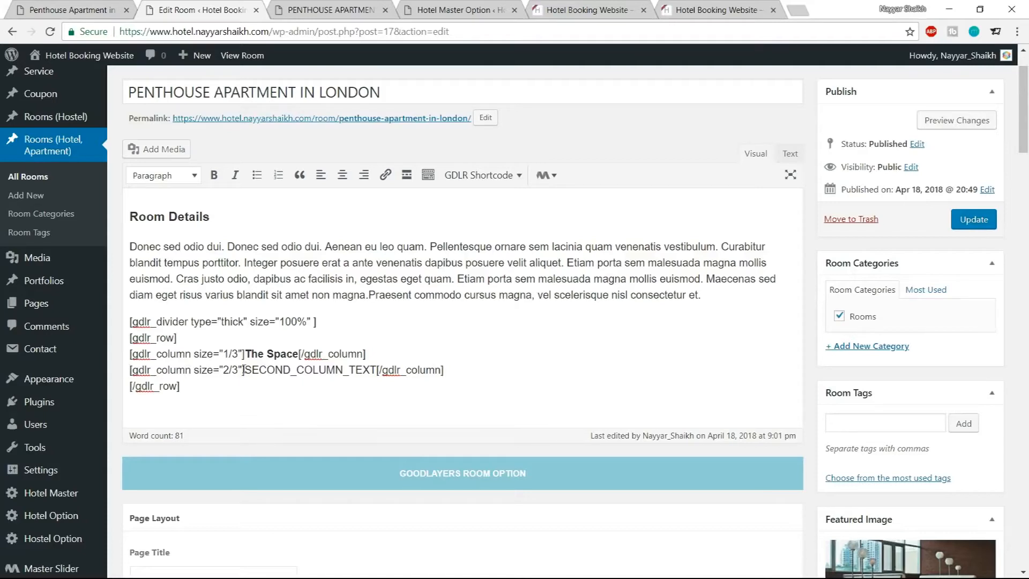
Replace the second column's placeholder text with the Accommodates : 4 line copied from the demo page
left_click_drag(244, 370, 375, 375)
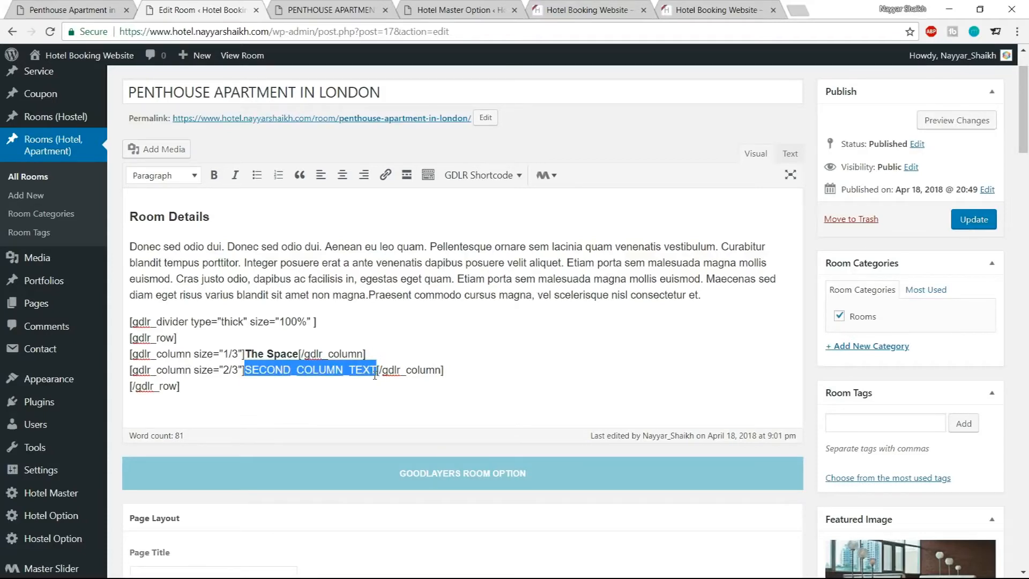
left_click(98, 5)
left_click_drag(333, 250, 415, 259)
key("ctrl+c")
left_click(220, 7)
key("ctrl+v")
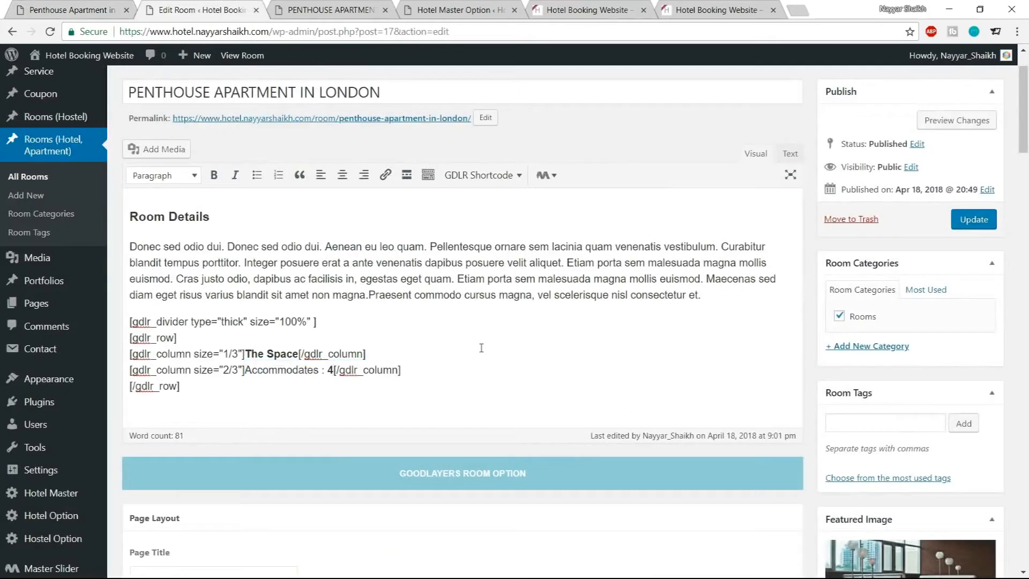
key("Return")
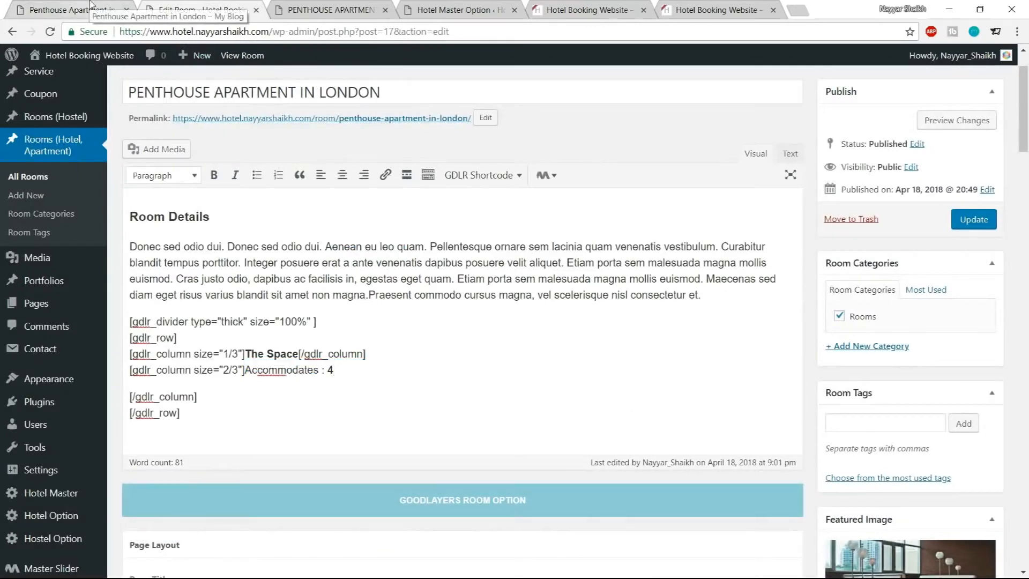
key("BackSpace")
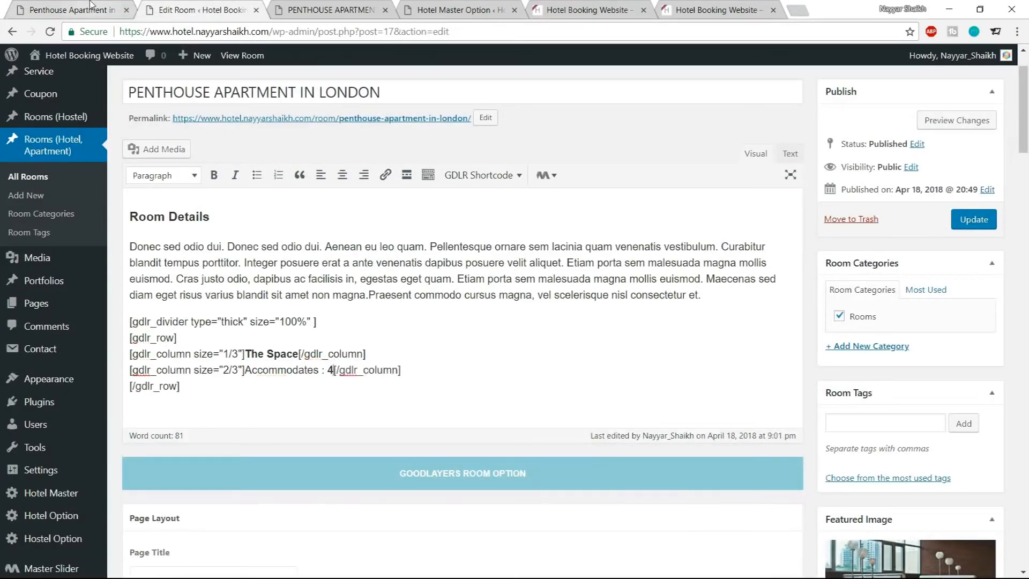
Add the Bathrooms : 4 line from the demo page on a new line in the second column
key("Return")
key("Return")
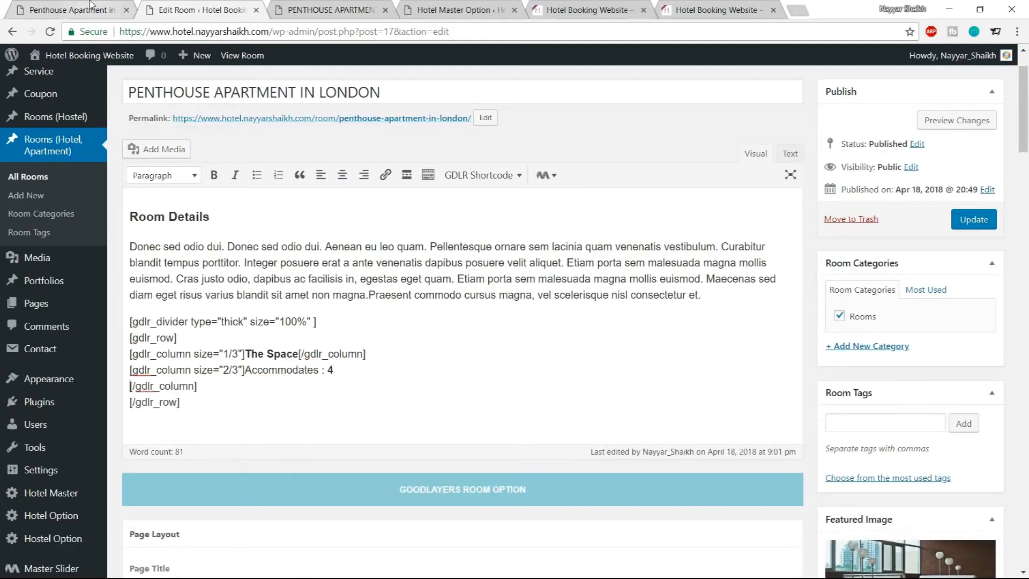
left_click(46, 6)
left_click_drag(335, 271, 407, 271)
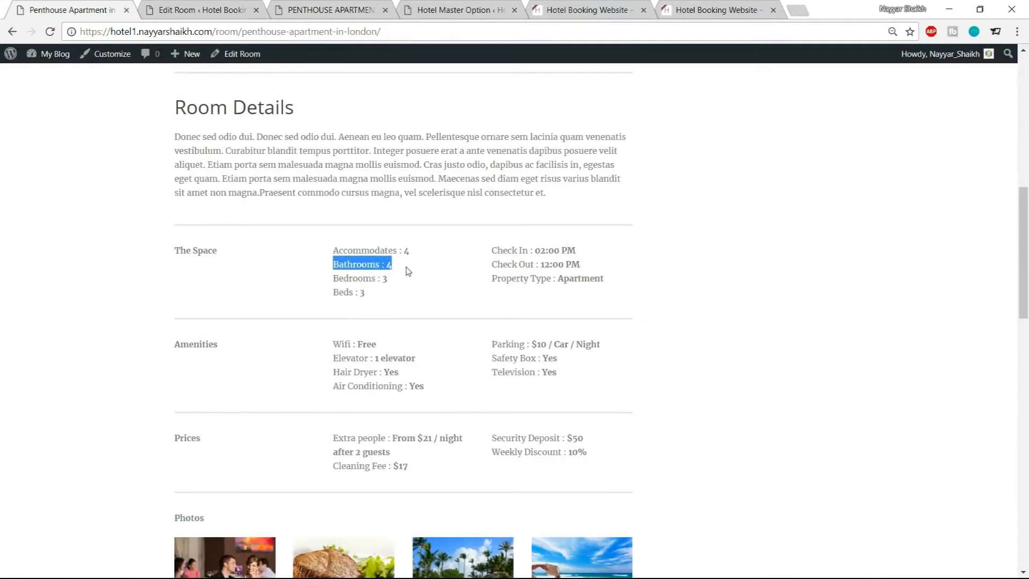
left_click(210, 16)
key("ctrl+v")
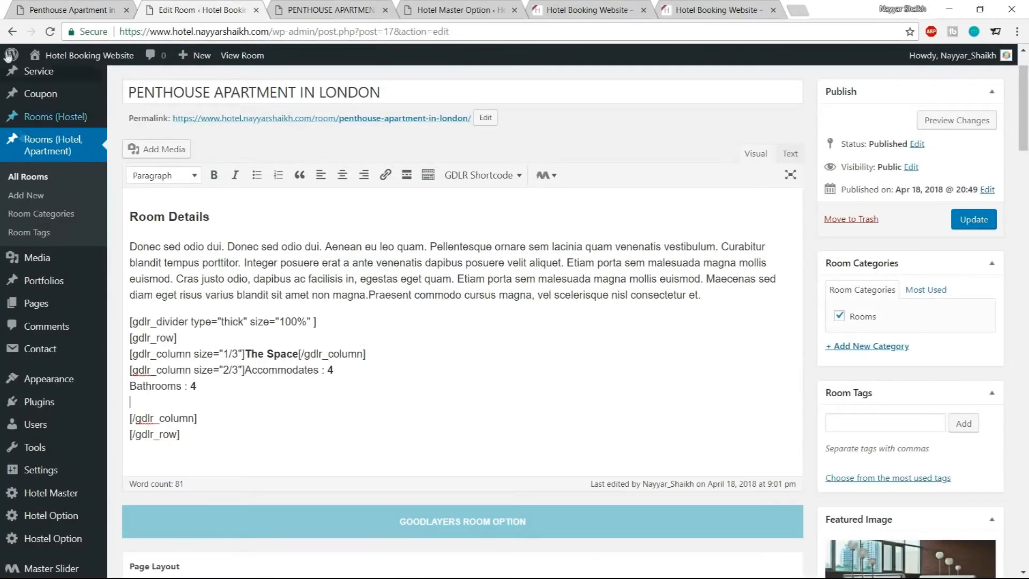
Paste the Bedrooms : 3 and Beds : 3 lines from the demo page below it in the second column
left_click(58, 13)
left_click_drag(334, 279, 403, 287)
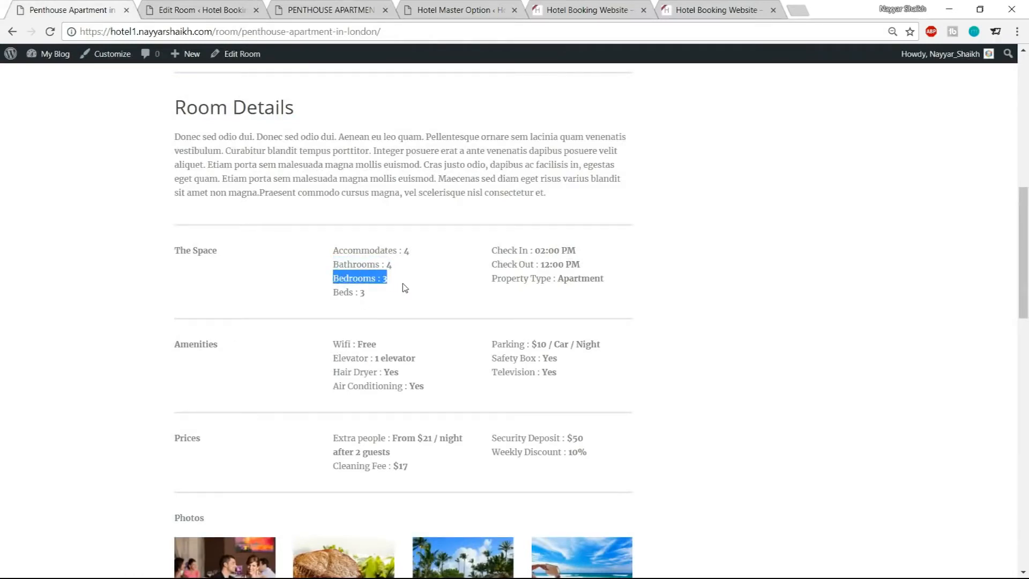
left_click(212, 6)
key("ctrl+v")
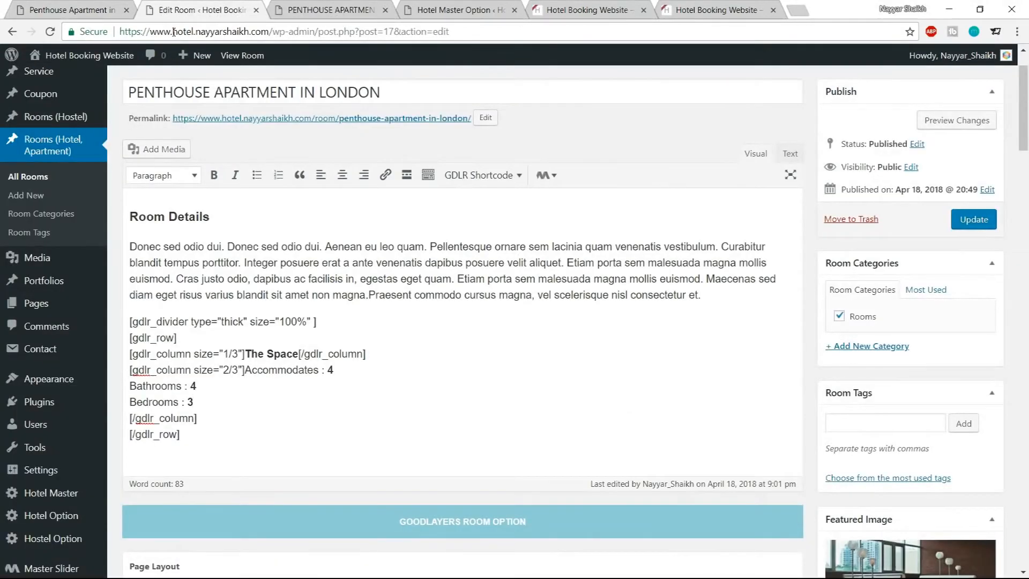
left_click(81, 10)
left_click_drag(339, 294, 384, 294)
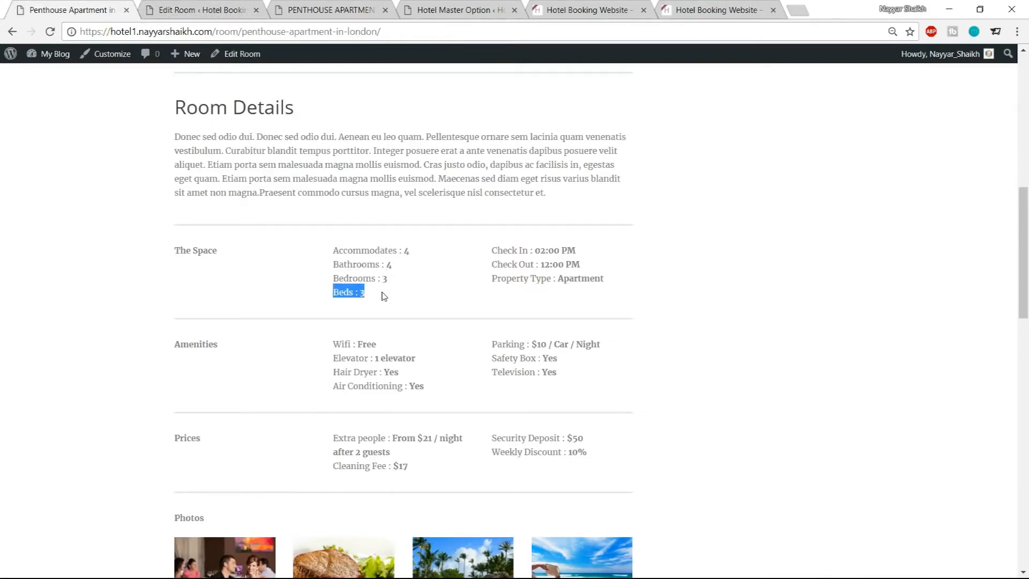
left_click(184, 10)
key("ctrl+v")
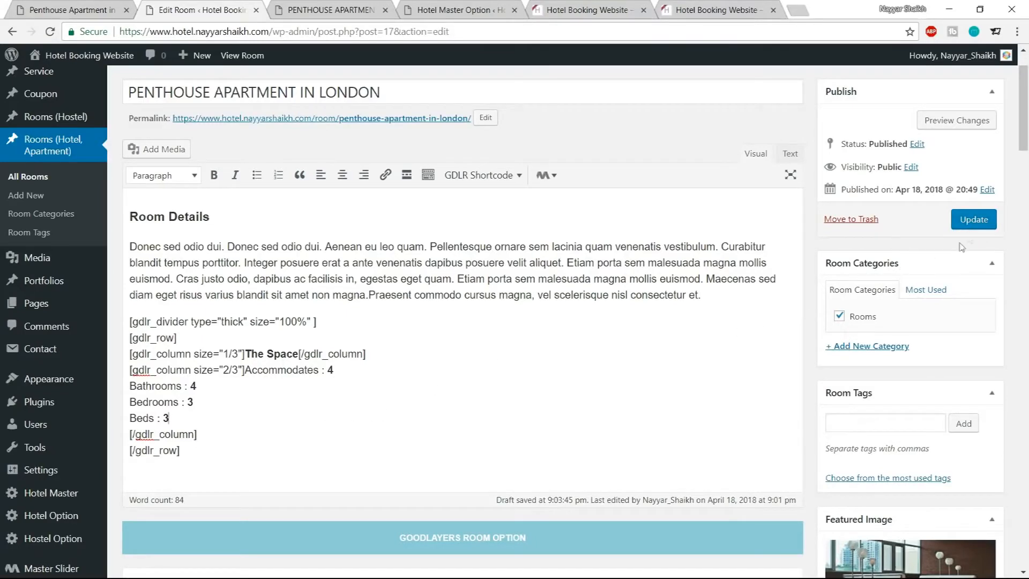
Update the room post and reload its front-end page
left_click(975, 221)
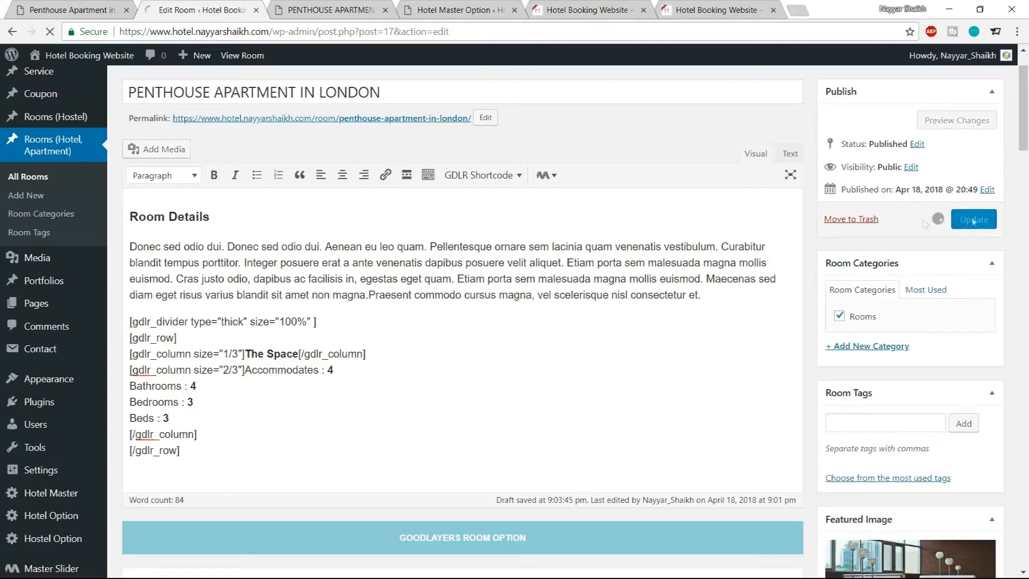
left_click(327, 10)
left_click(50, 33)
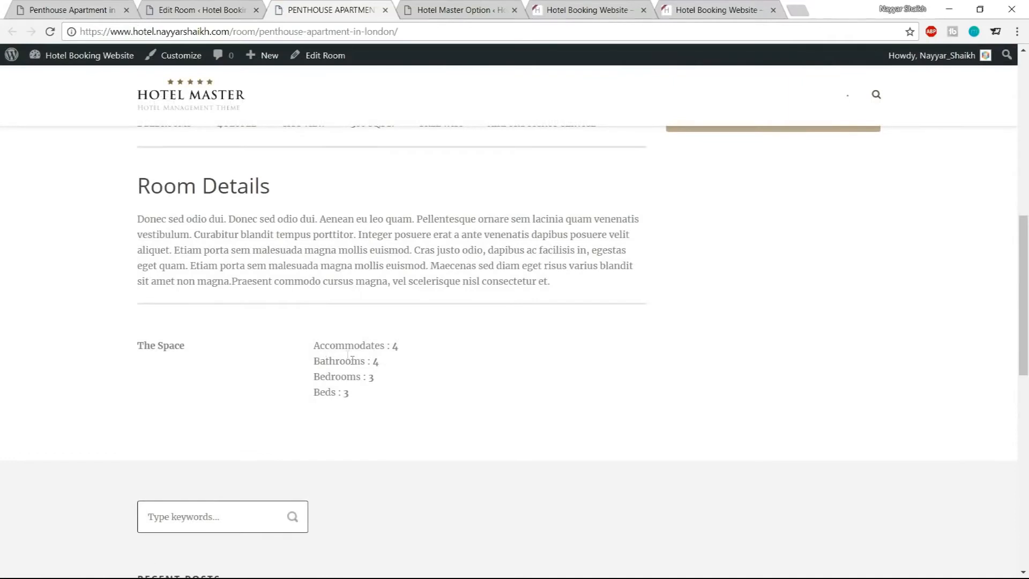
Change the second column shortcode's size to 1/3
left_click_drag(139, 346, 207, 348)
left_click(207, 348)
left_click_drag(312, 345, 427, 411)
left_click(428, 411)
left_click(201, 10)
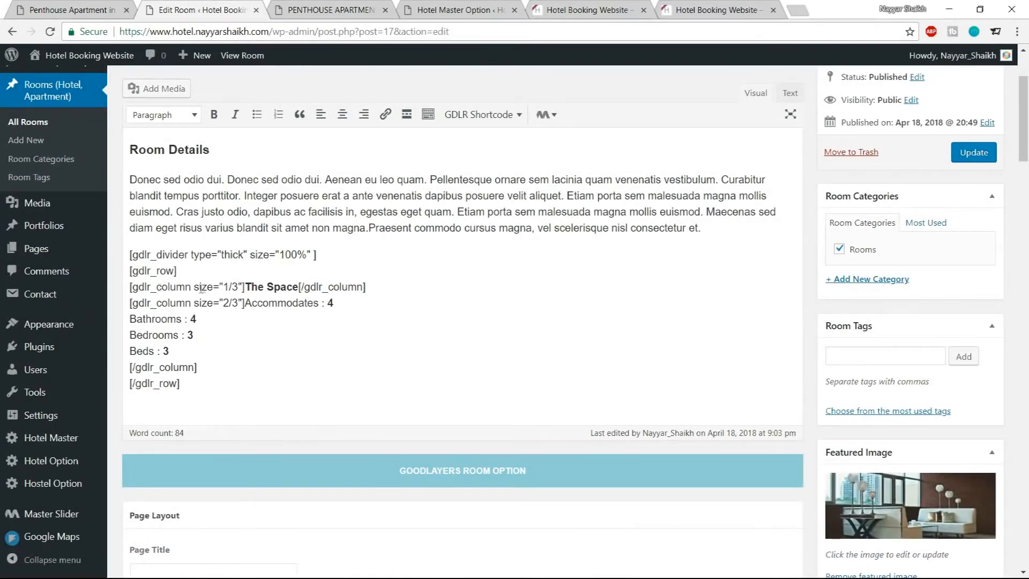
left_click_drag(194, 287, 238, 287)
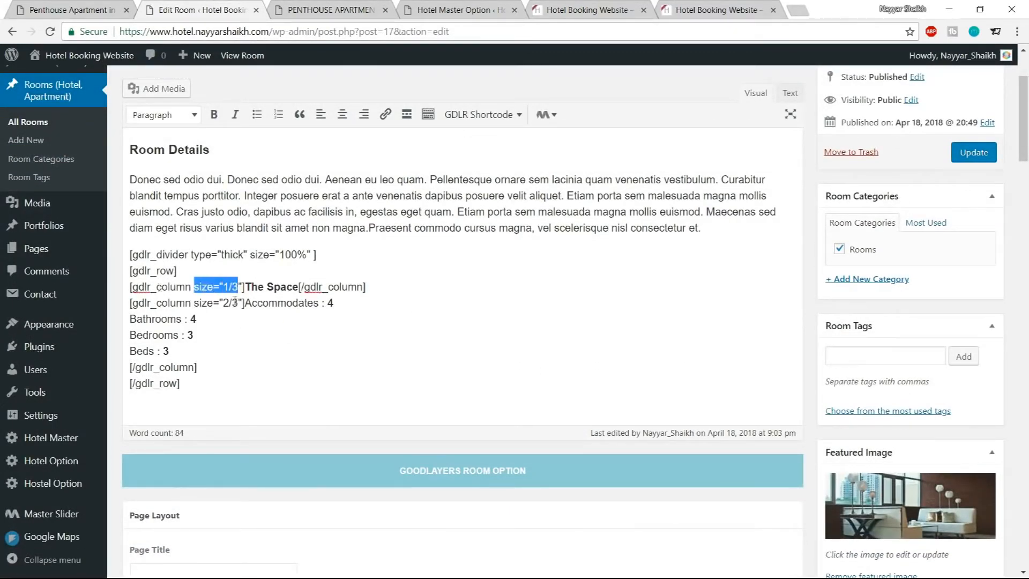
left_click_drag(195, 302, 239, 304)
left_click(239, 311)
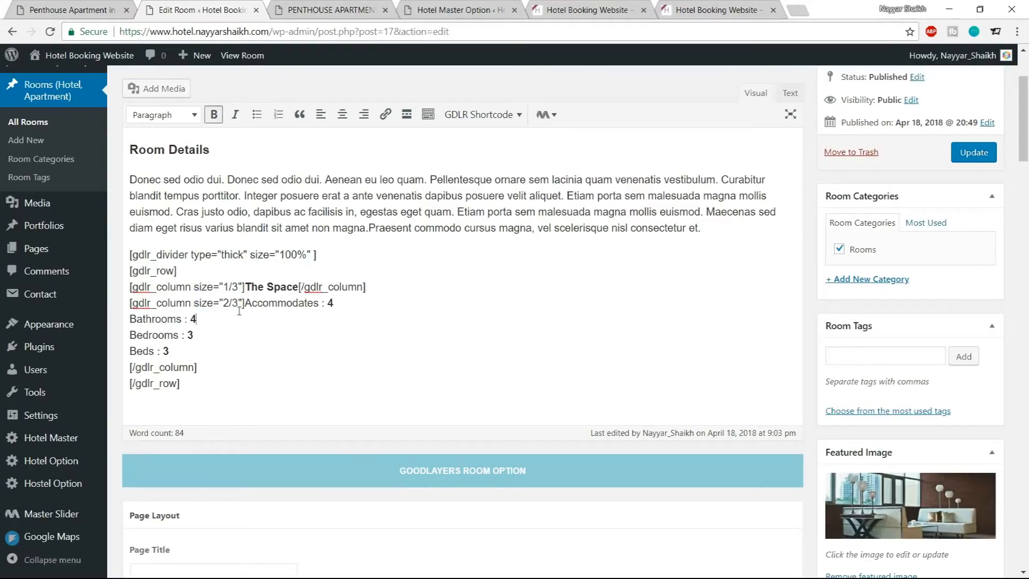
double_click(225, 302)
type("1")
Duplicate the first column's shortcode line as a third column below the second column's closing tag
left_click_drag(378, 291, 131, 287)
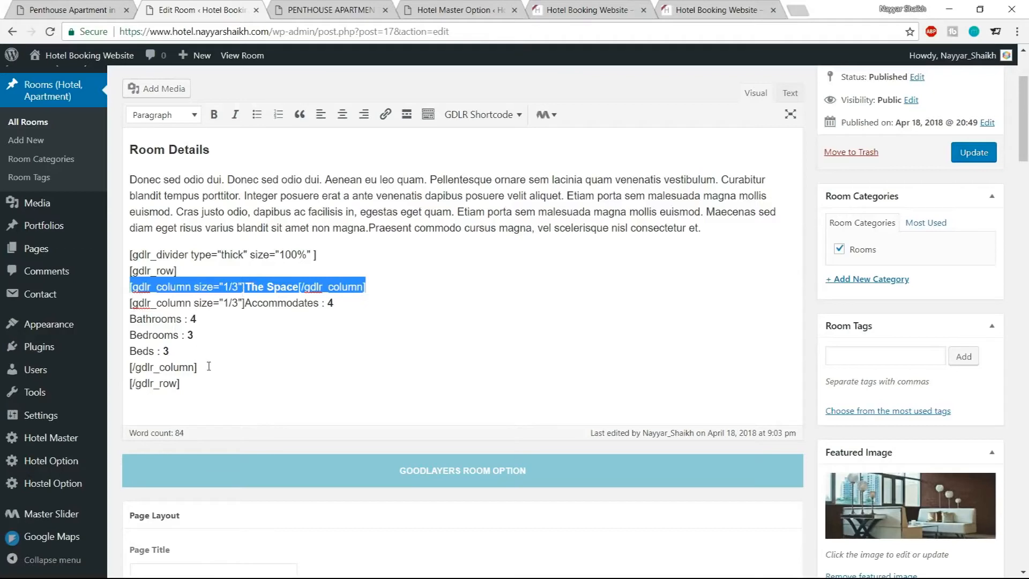
left_click(196, 353)
left_click(223, 367)
key("Return")
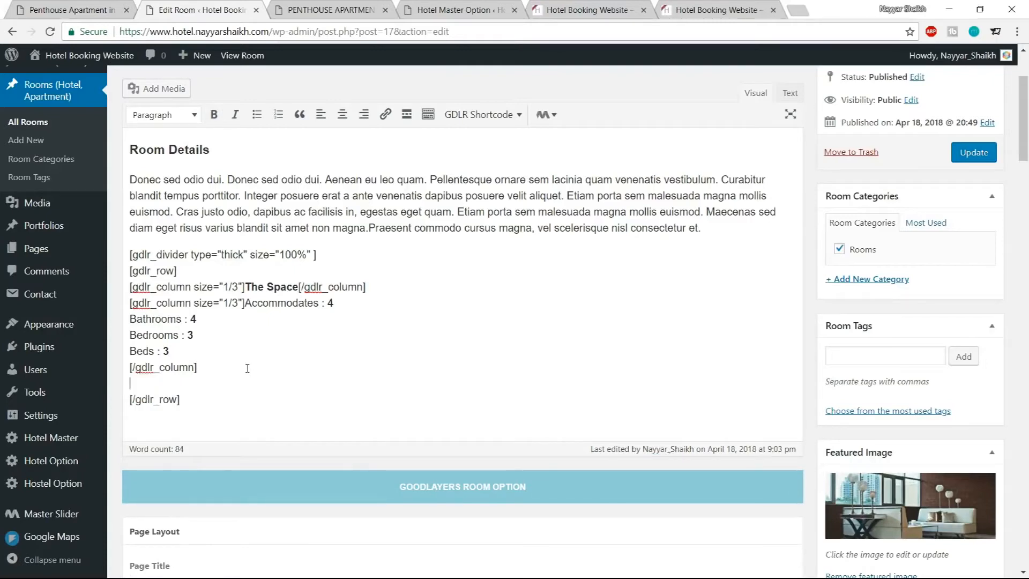
key("ctrl+v")
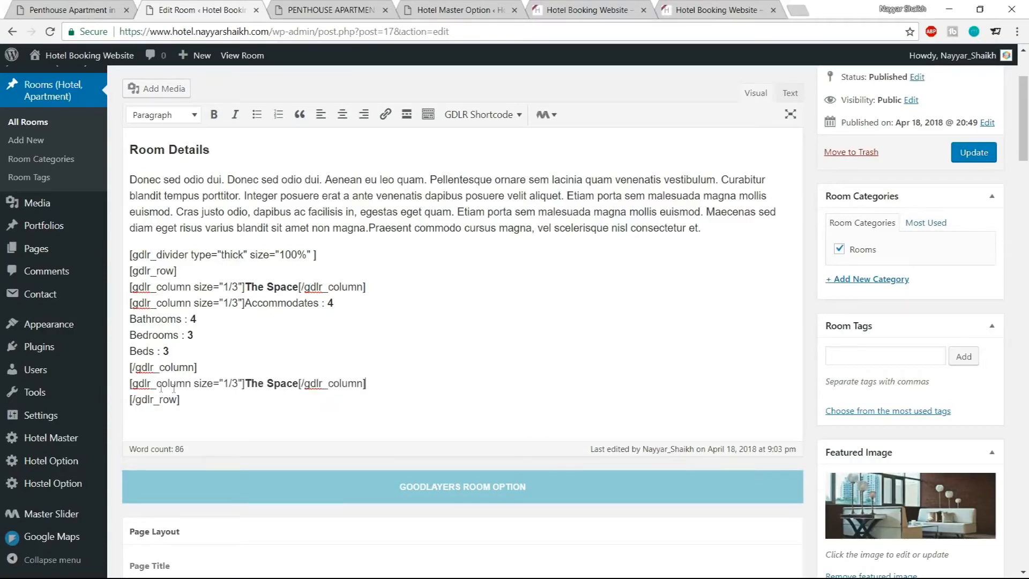
Replace the third column's The Space text with the Check In : 02:00 PM line copied from the demo page
left_click_drag(130, 384, 385, 385)
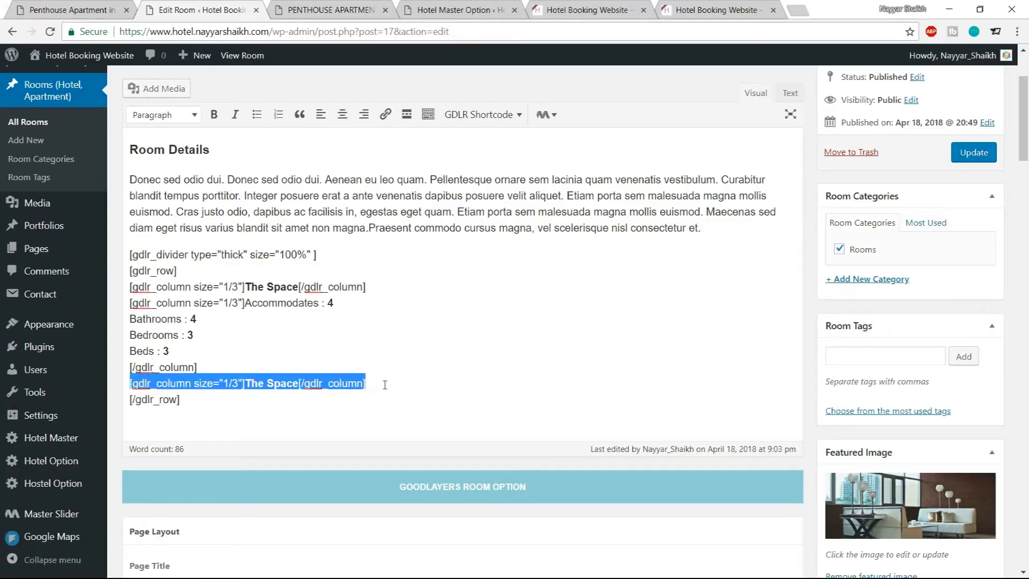
left_click(230, 384)
left_click_drag(224, 382, 239, 382)
left_click(99, 10)
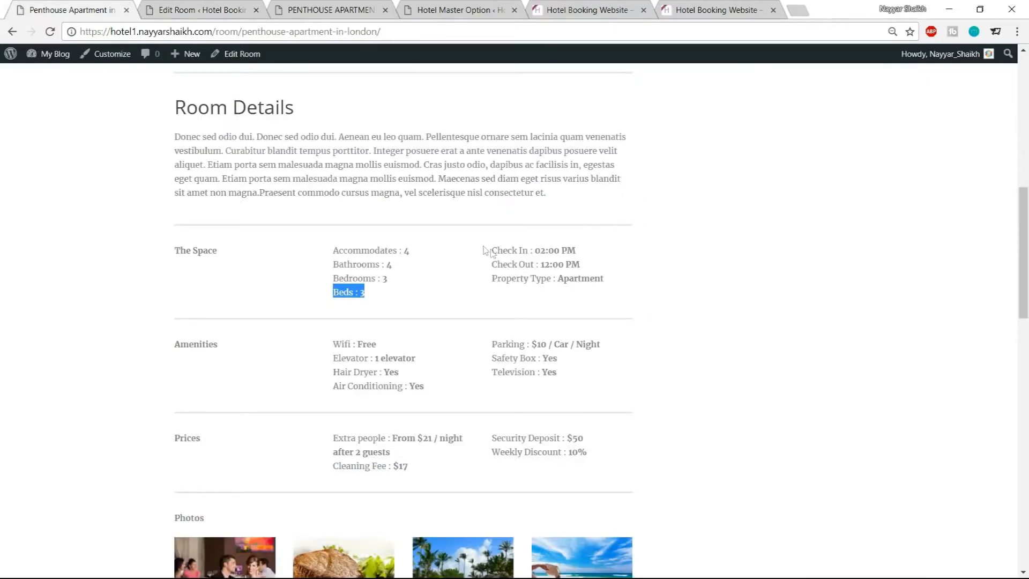
left_click_drag(491, 250, 589, 255)
key("ctrl+c")
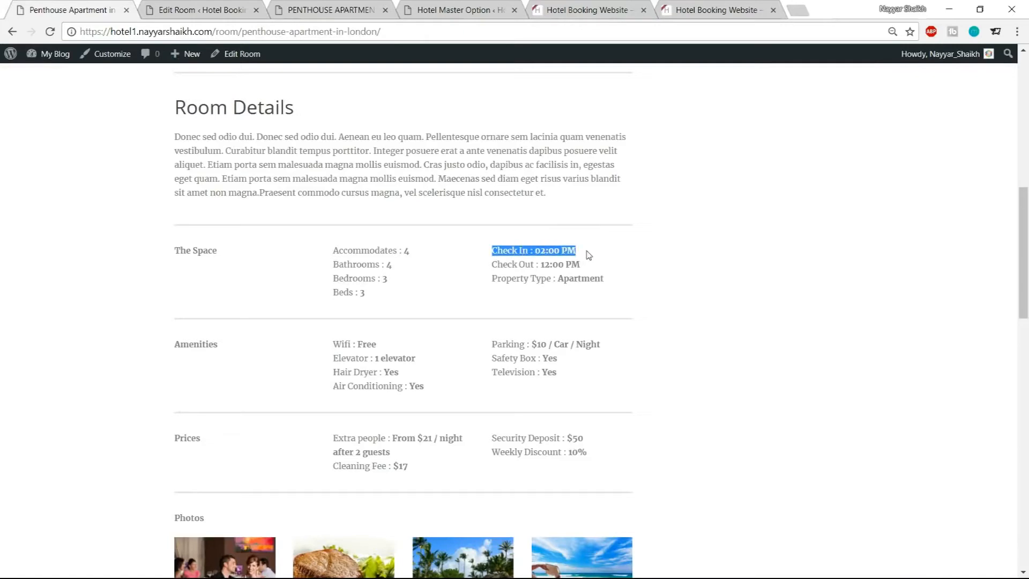
left_click(236, 7)
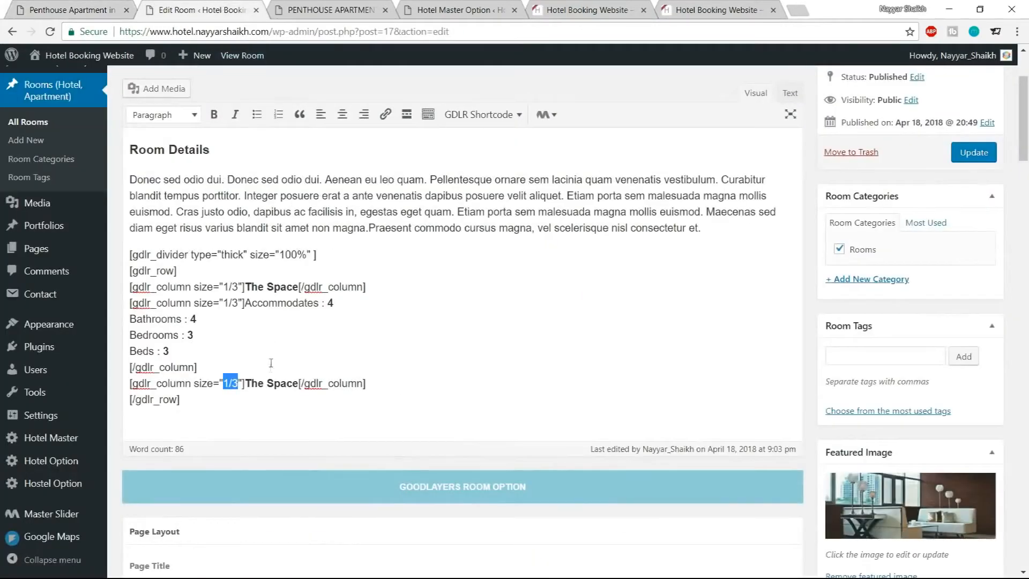
left_click_drag(245, 382, 299, 383)
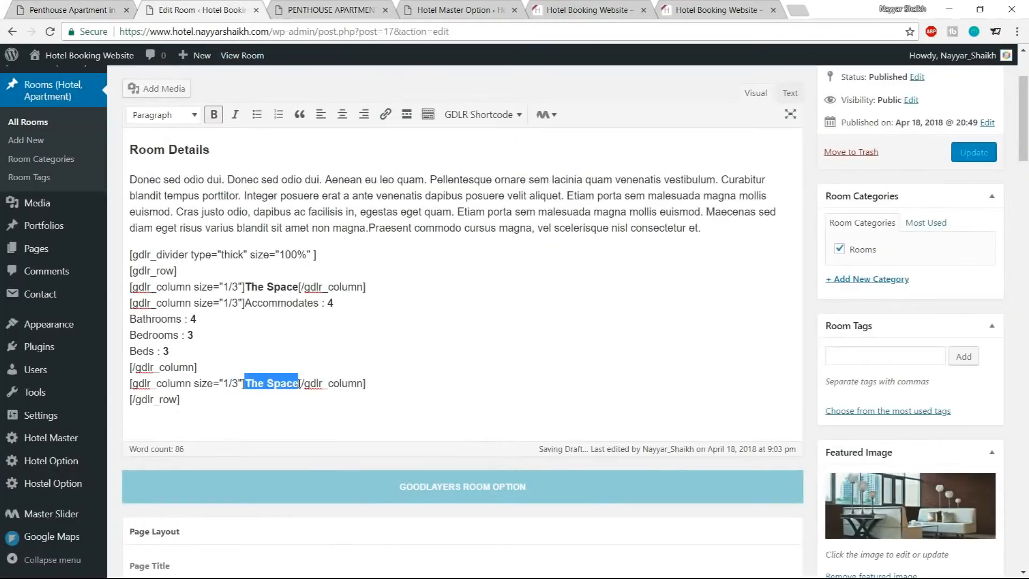
key("ctrl+v")
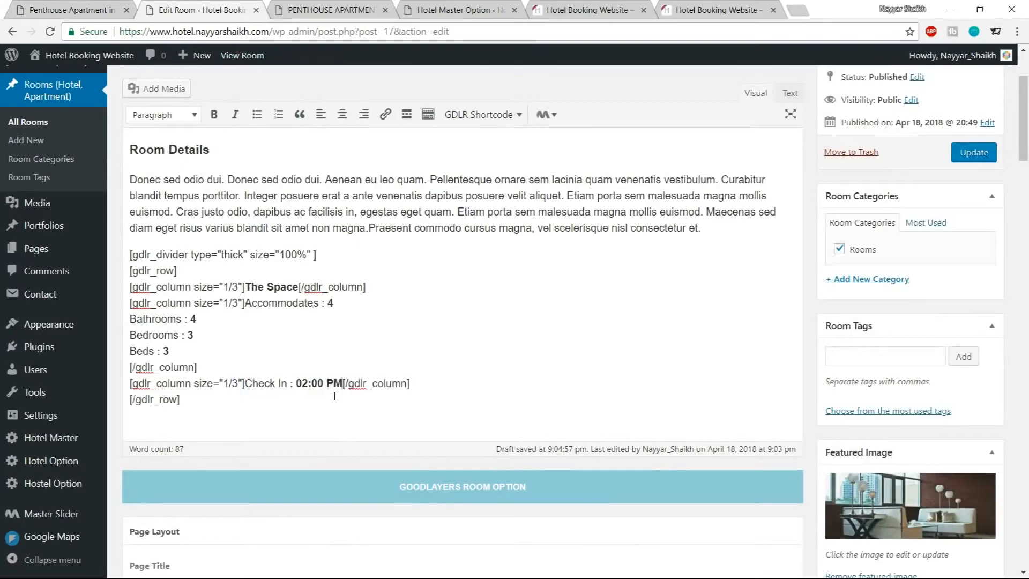
Add the Check Out : 12:00 PM line from the demo page on a new line in the third column
key("Return")
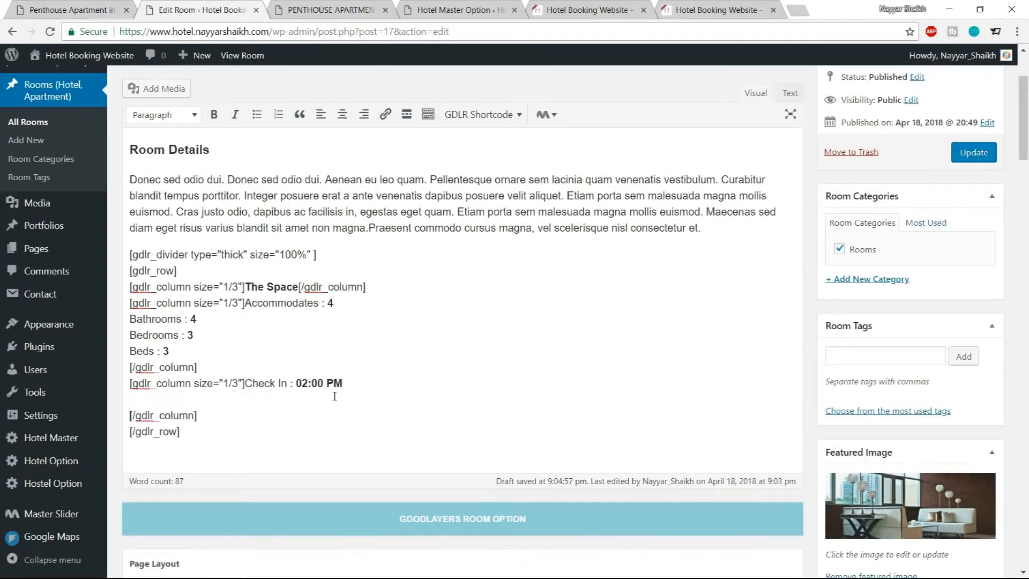
left_click(38, 13)
left_click_drag(492, 264, 598, 264)
key("ctrl+c")
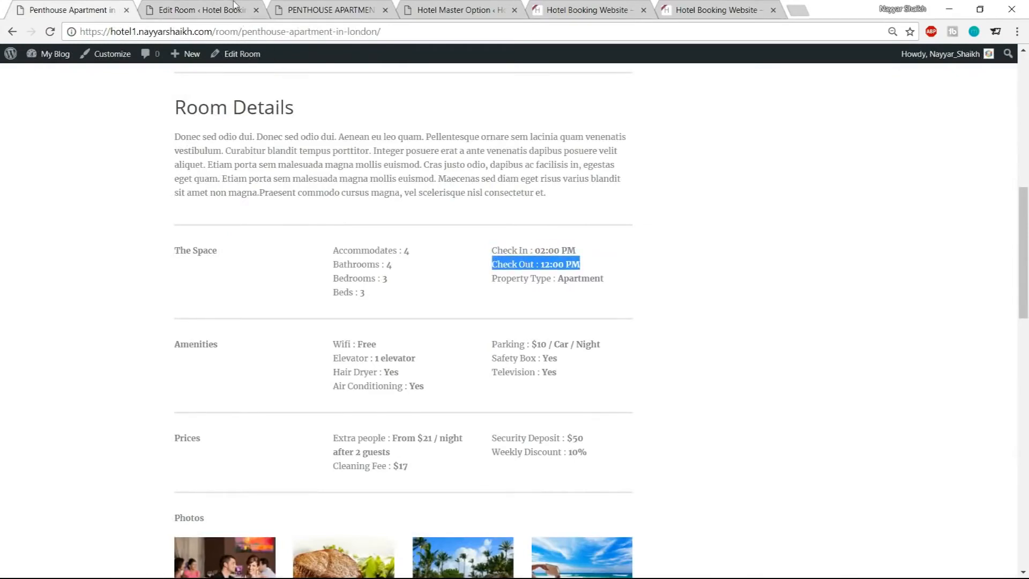
left_click(235, 8)
key("ctrl+v")
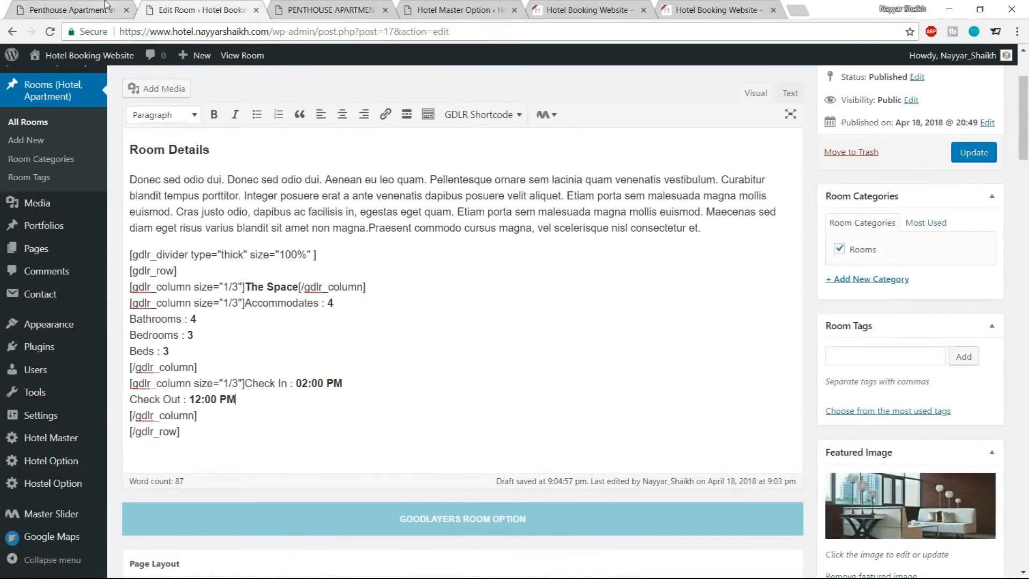
Add the Property Type : Apartment line from the demo page below it in the third column
left_click(64, 10)
left_click_drag(492, 278, 625, 283)
key("ctrl+c")
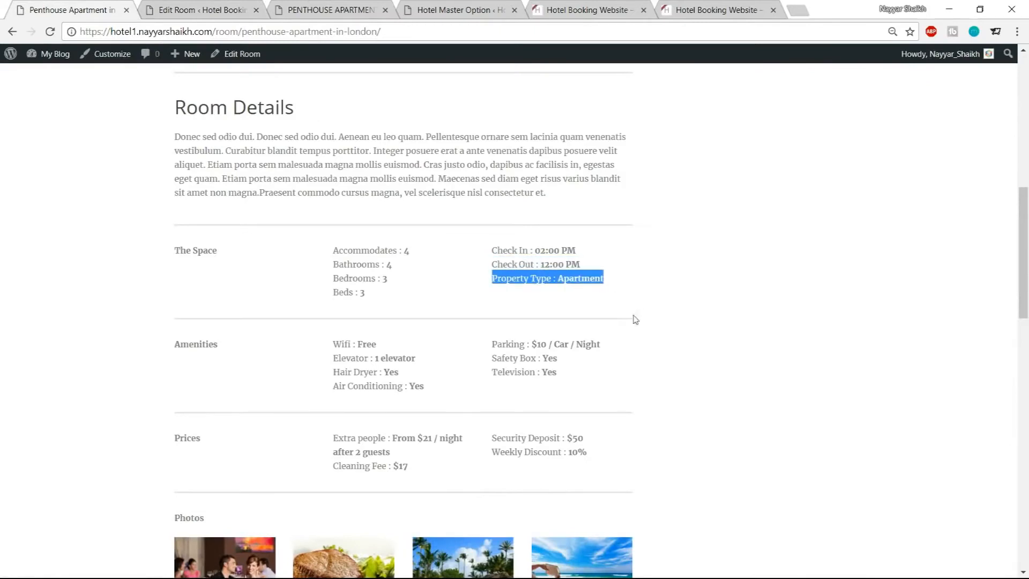
left_click(198, 6)
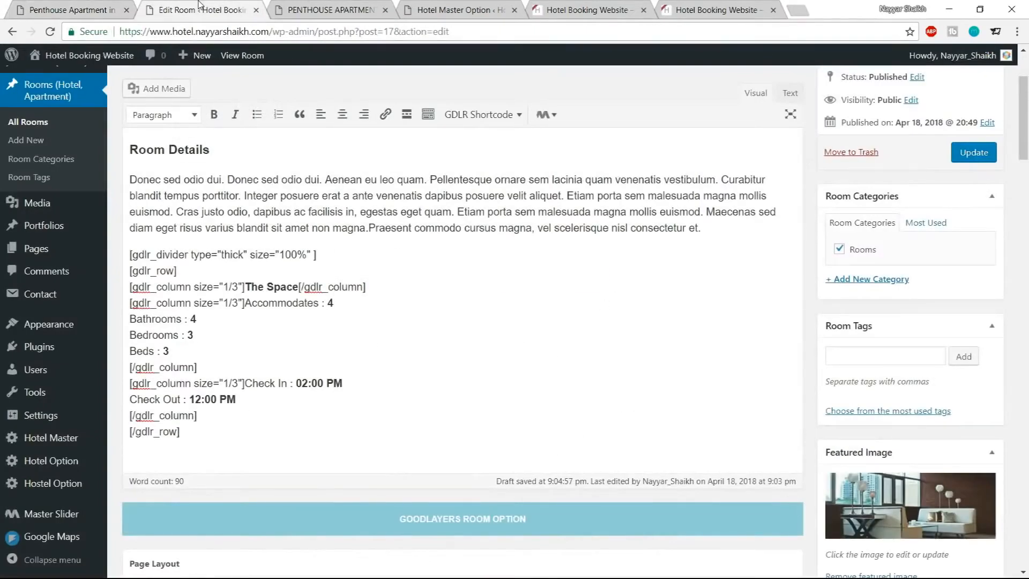
key("Return")
key("ctrl+v")
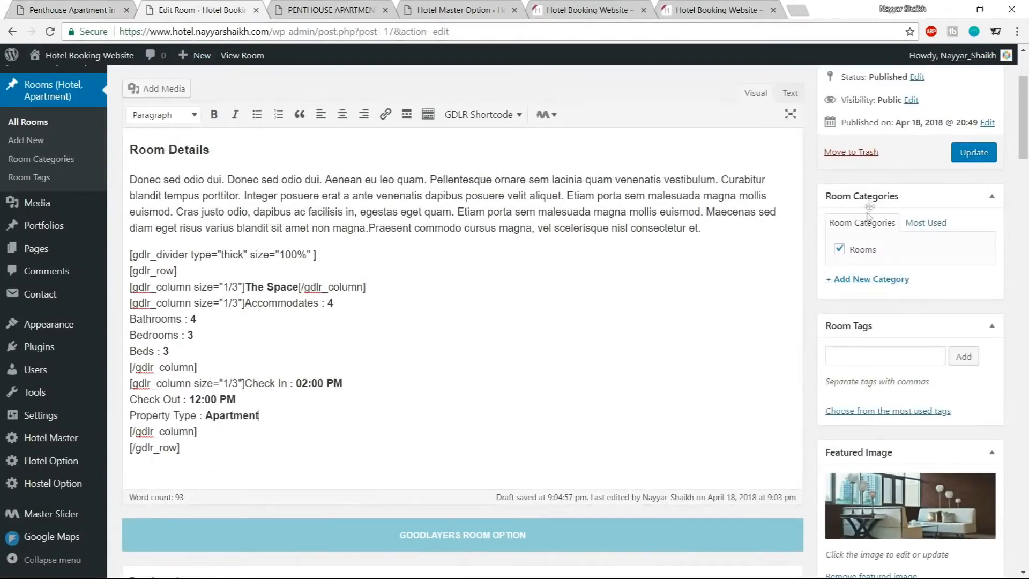
Update the room post and reload its front-end page
left_click(973, 152)
left_click(330, 9)
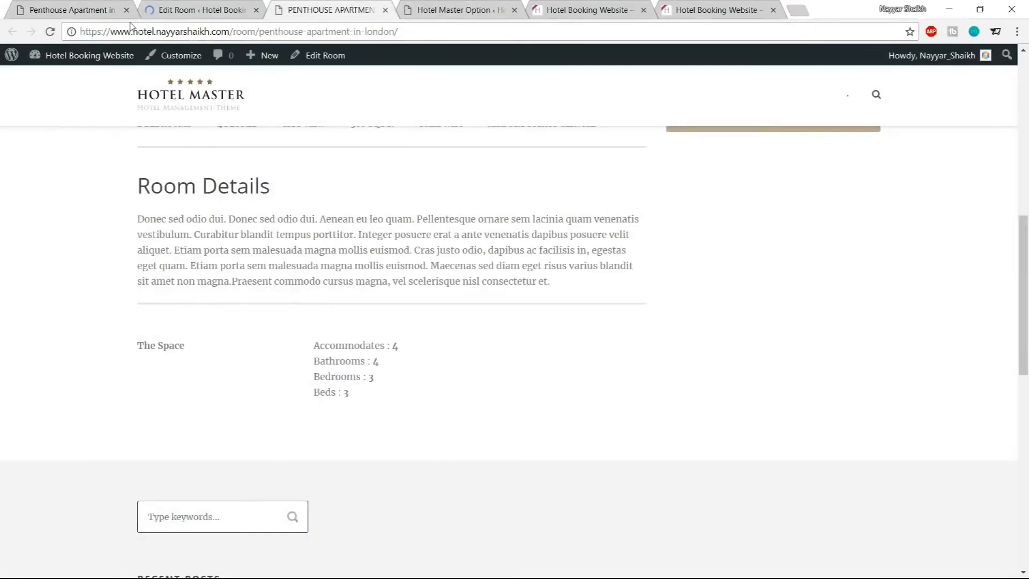
left_click(49, 31)
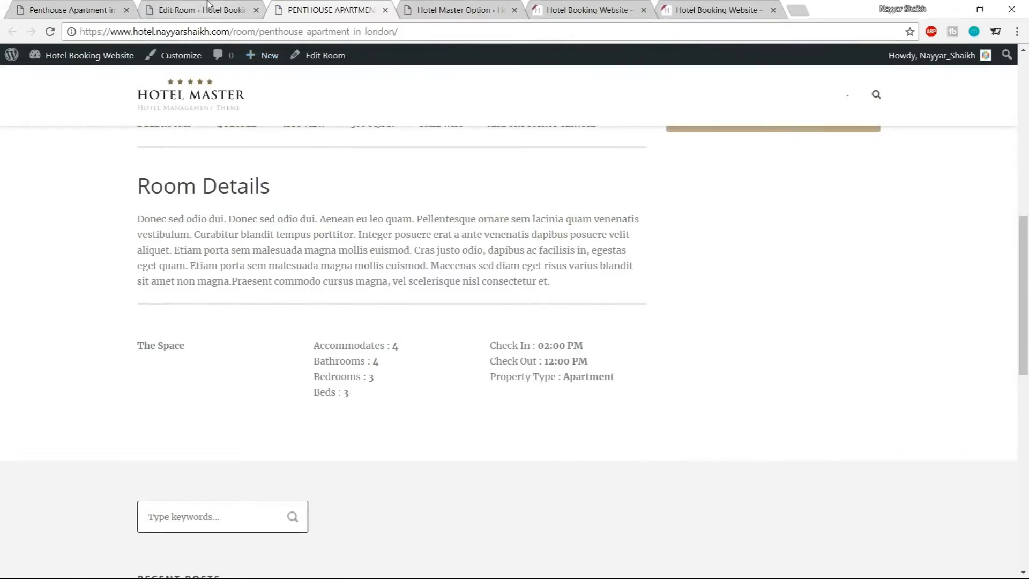
Copy the thick divider shortcode and paste it on a new line after the row's closing tag
left_click(70, 10)
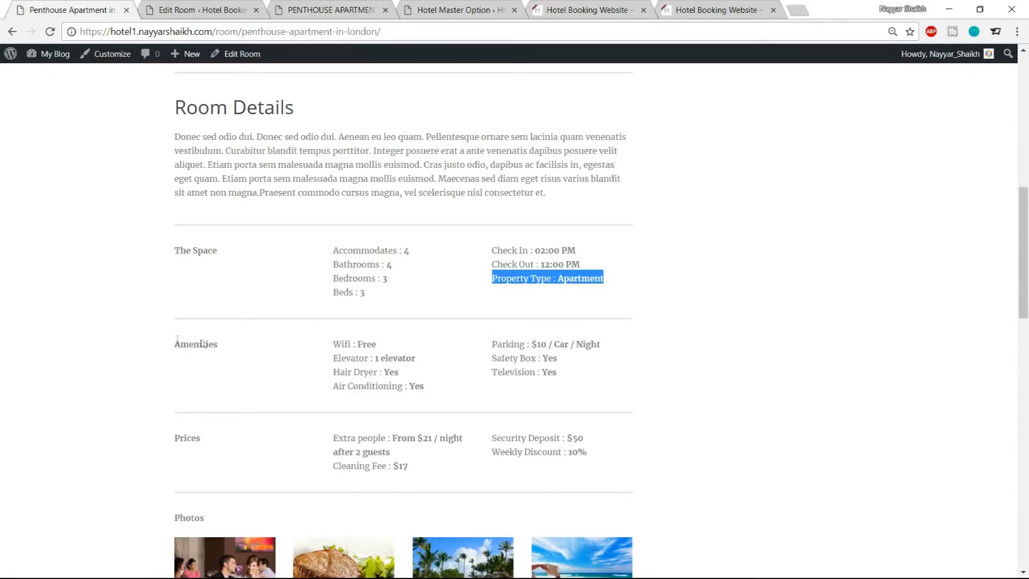
left_click_drag(177, 340, 572, 383)
left_click(572, 383)
left_click_drag(156, 258, 516, 291)
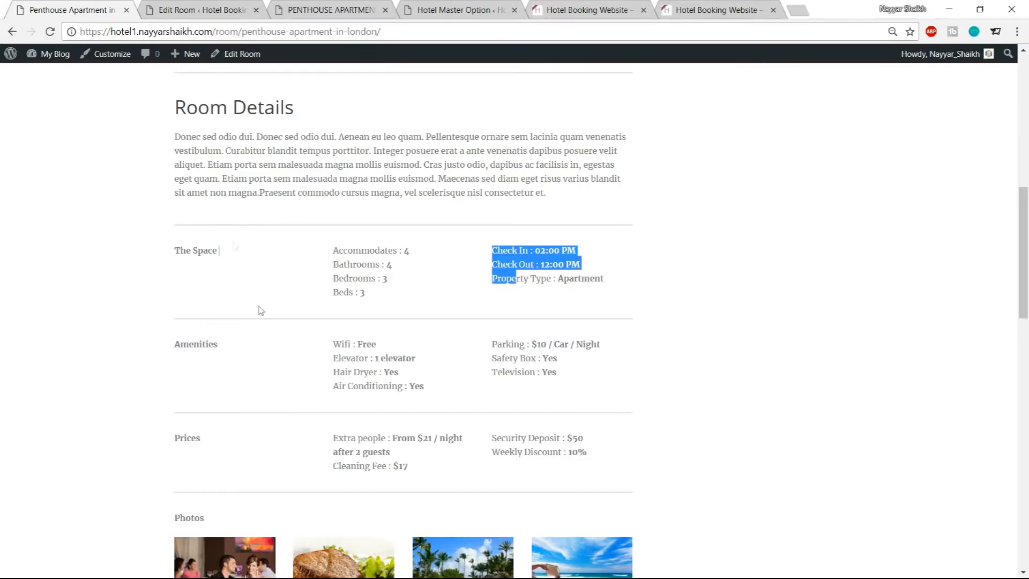
left_click(182, 9)
scroll(299, 379, "down", 3)
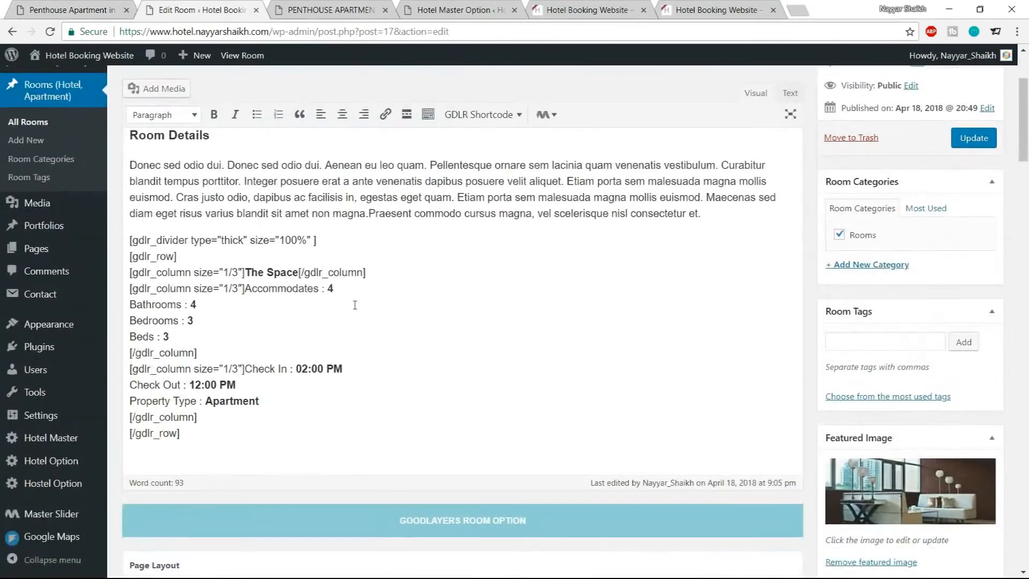
left_click_drag(350, 242, 127, 240)
key("ctrl+c")
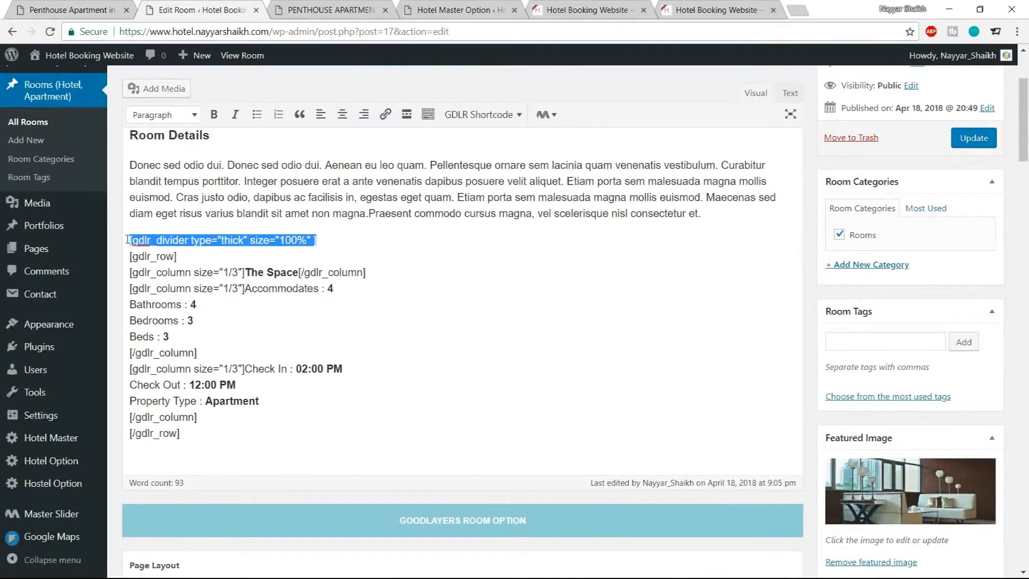
left_click(202, 438)
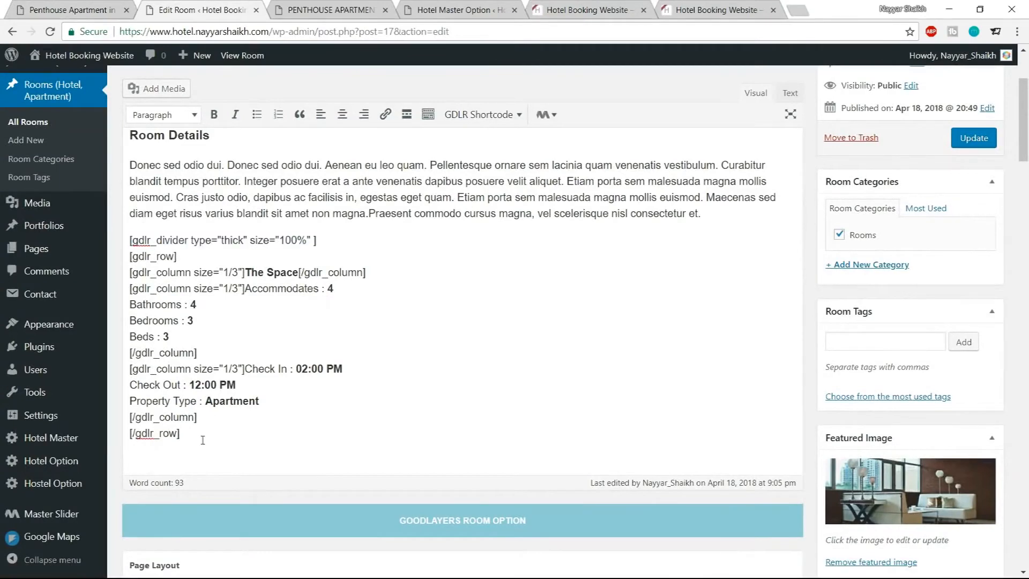
key("shift+Return")
key("ctrl+v")
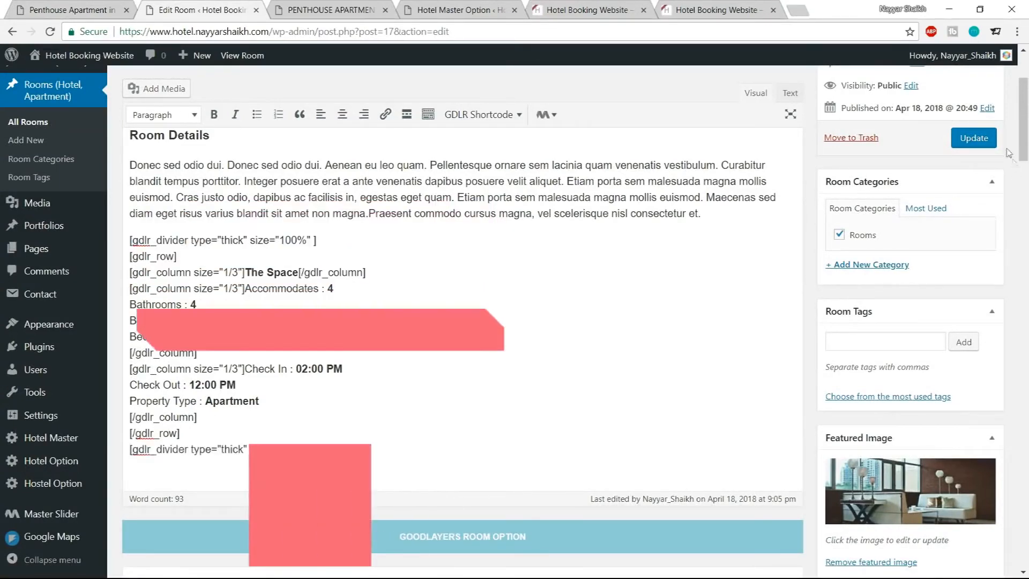
Update the room post and reload its front-end page
left_click(968, 144)
left_click(331, 10)
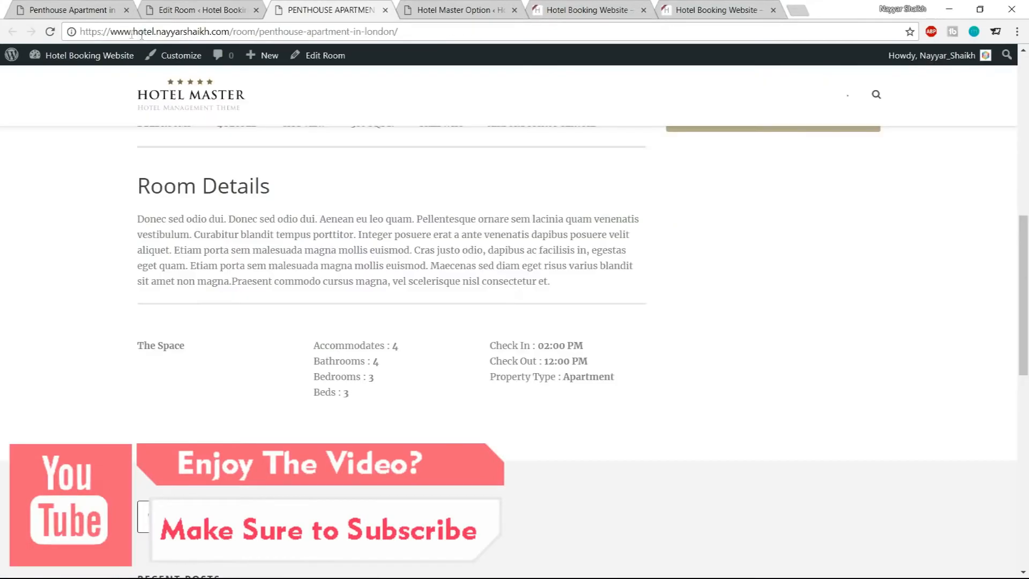
left_click(50, 32)
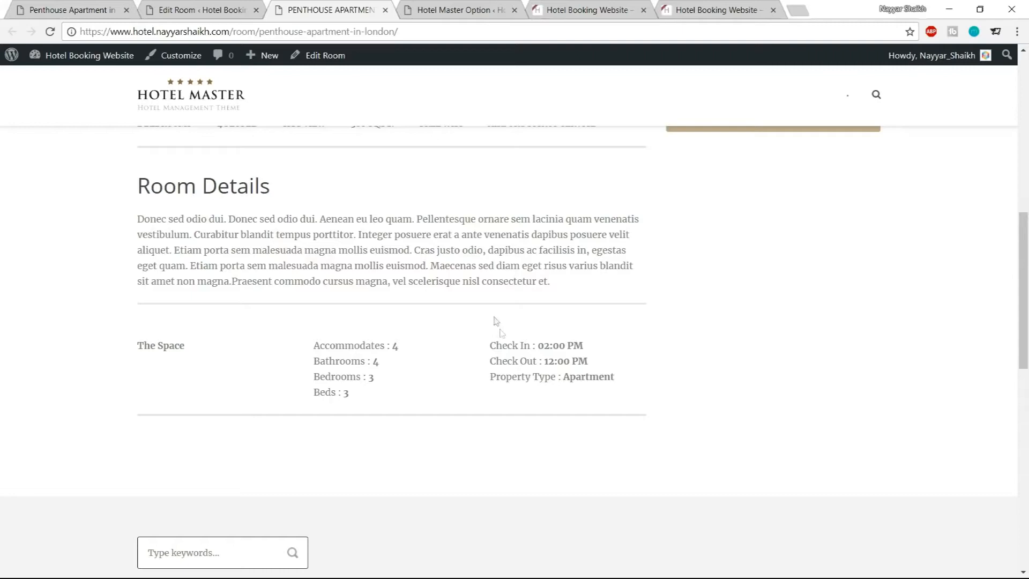
Insert an empty line after the first thick divider shortcode
left_click(201, 9)
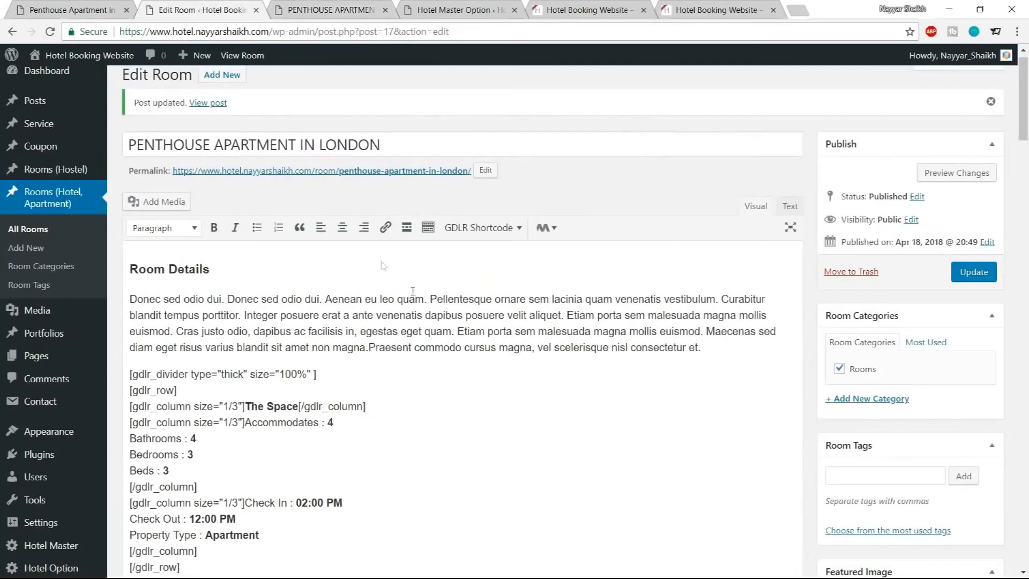
scroll(447, 331, "down", 1)
scroll(447, 330, "down", 1)
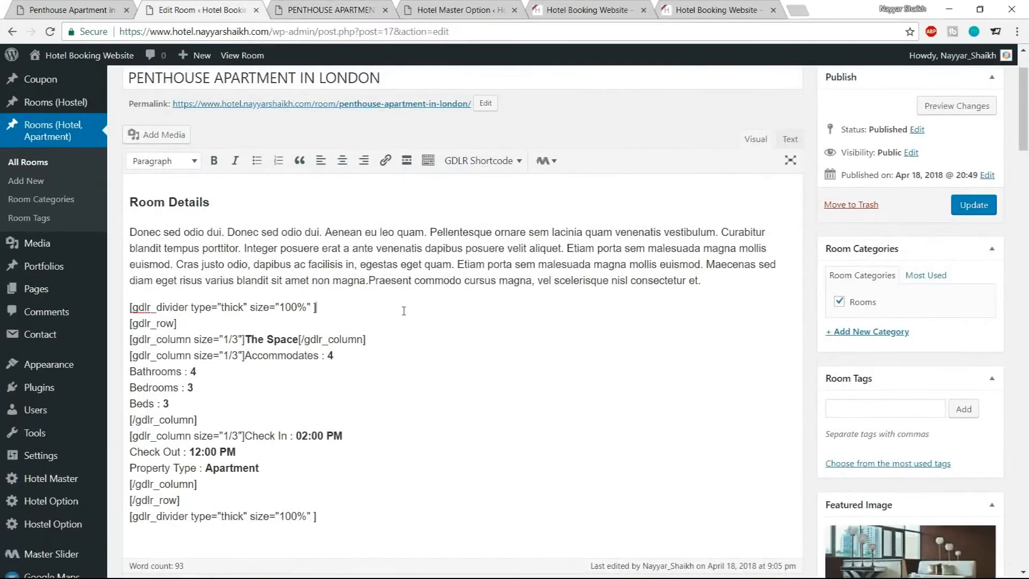
left_click_drag(131, 307, 333, 307)
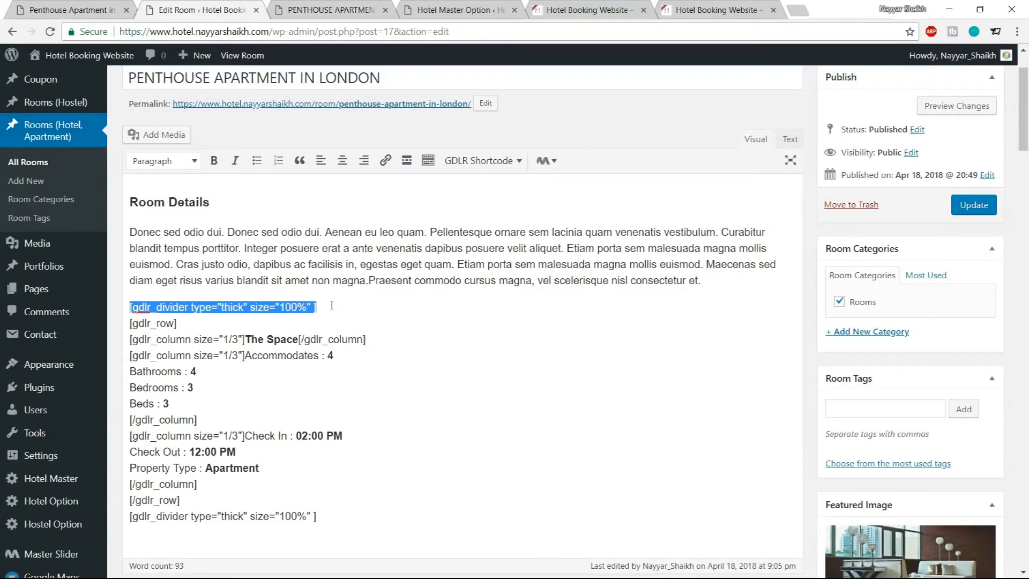
left_click(332, 306)
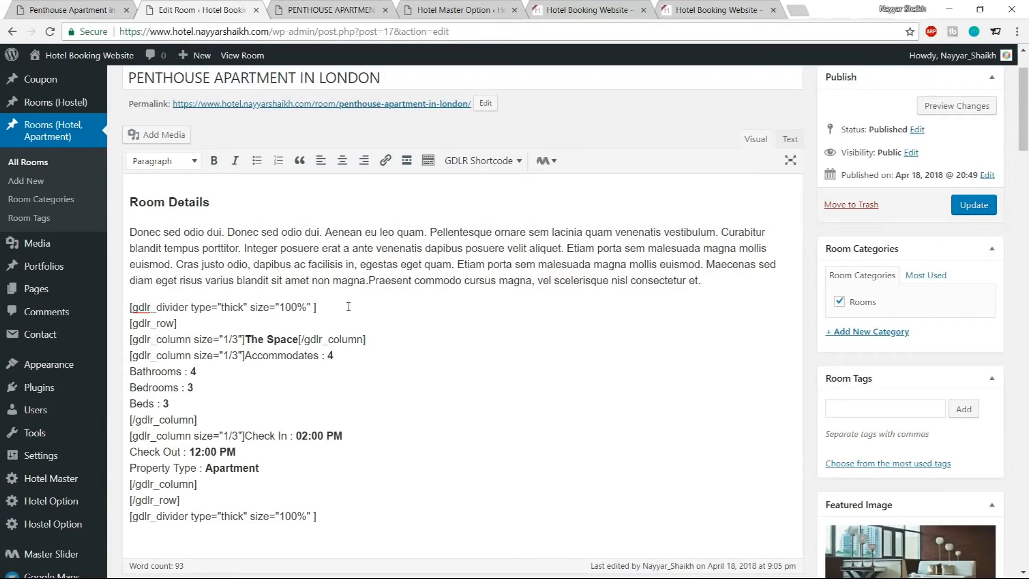
key("Return")
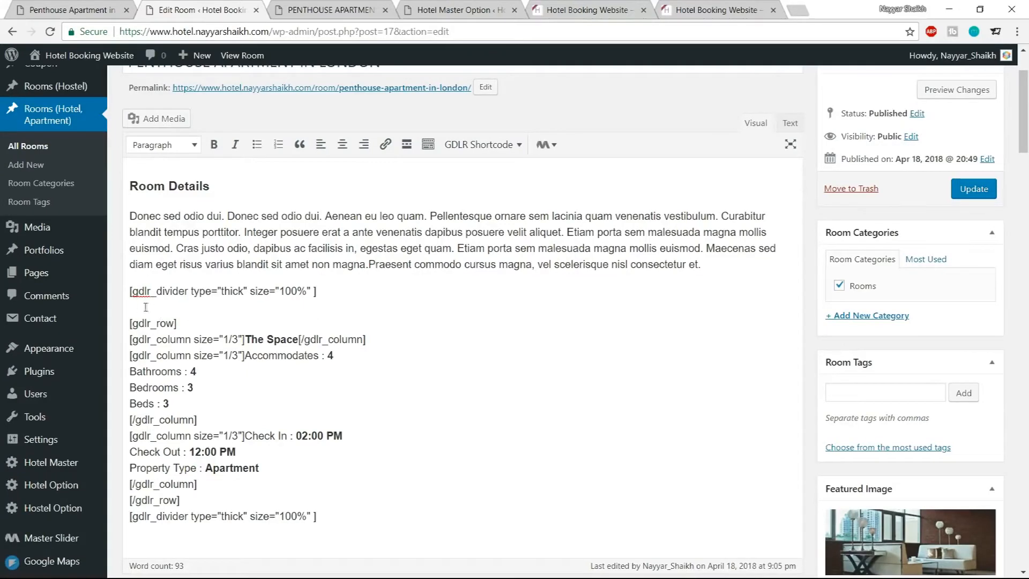
Insert a Space shortcode on the empty line after the first thick divider
scroll(386, 343, "up", 2)
left_click(485, 213)
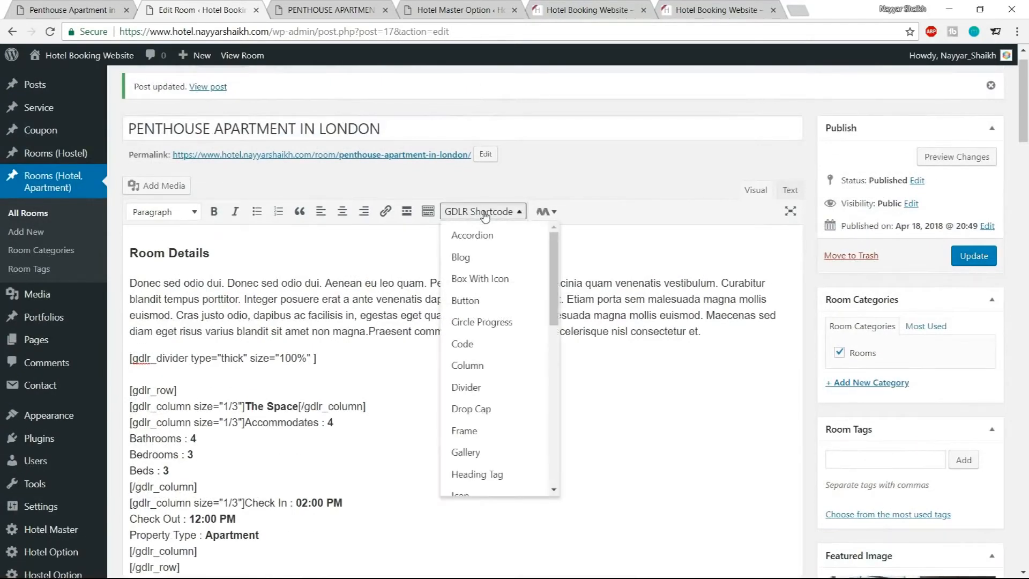
scroll(496, 346, "down", 6)
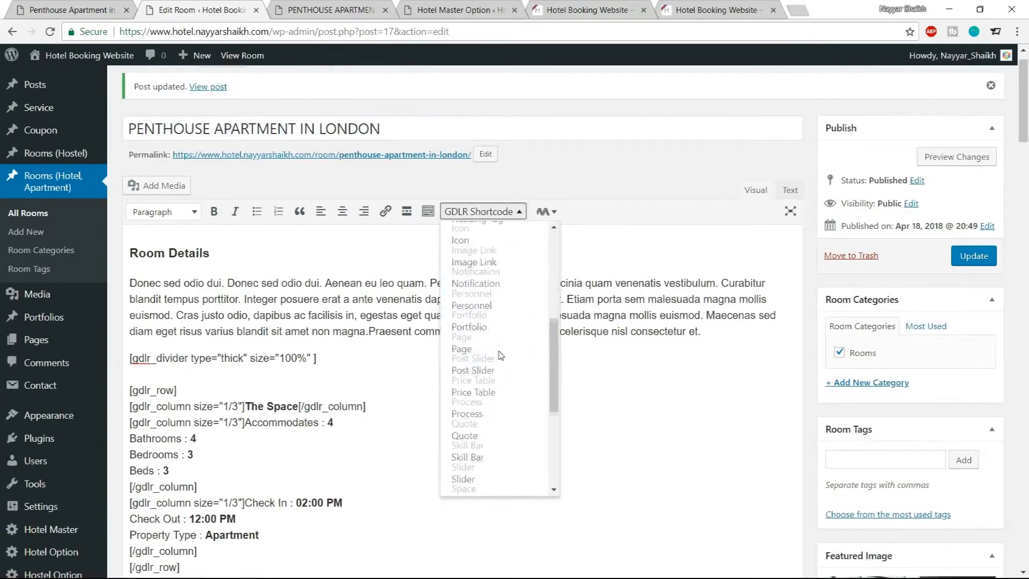
left_click(486, 427)
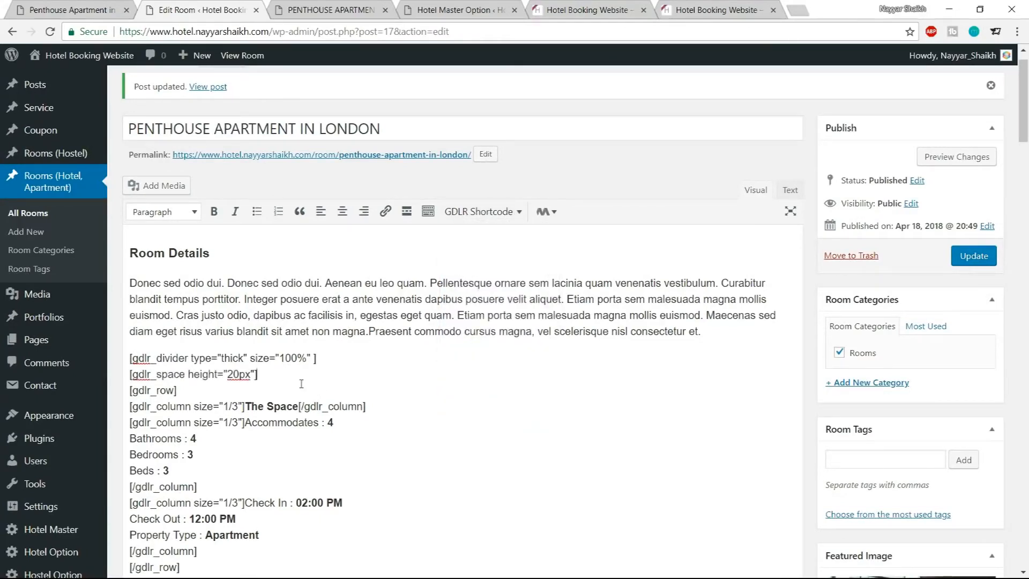
Change the space height to -20px and update the room post
left_click_drag(269, 374, 129, 374)
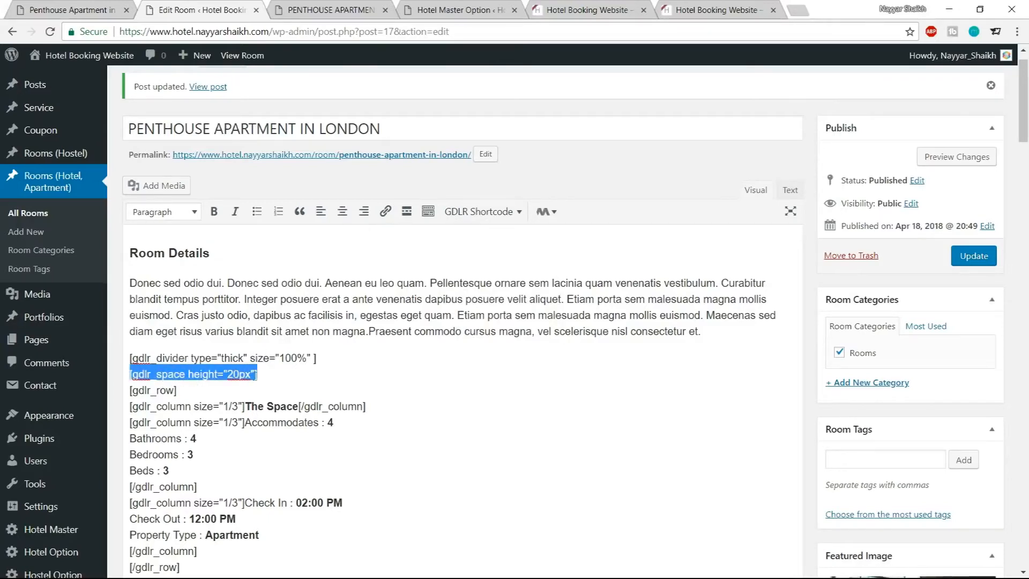
left_click(230, 374)
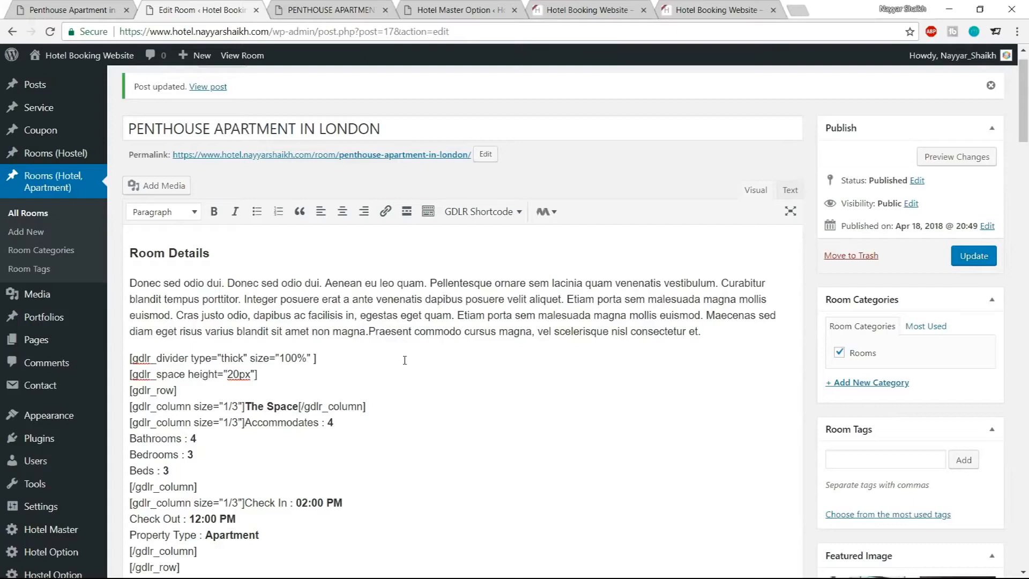
type("-")
left_click(965, 258)
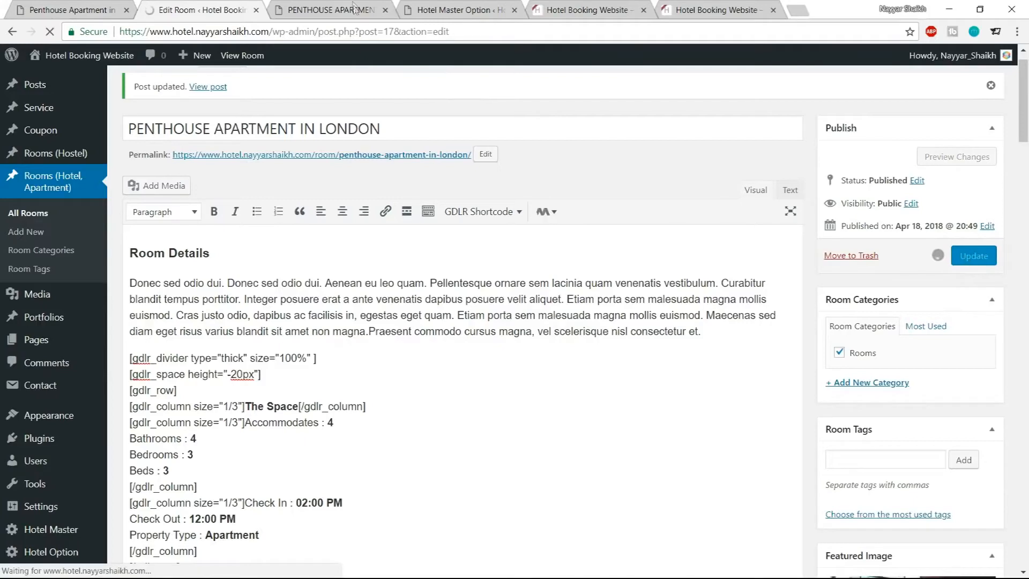
Reload the room's front-end page and compare it with the demo site's Photos section
left_click(331, 9)
left_click(51, 32)
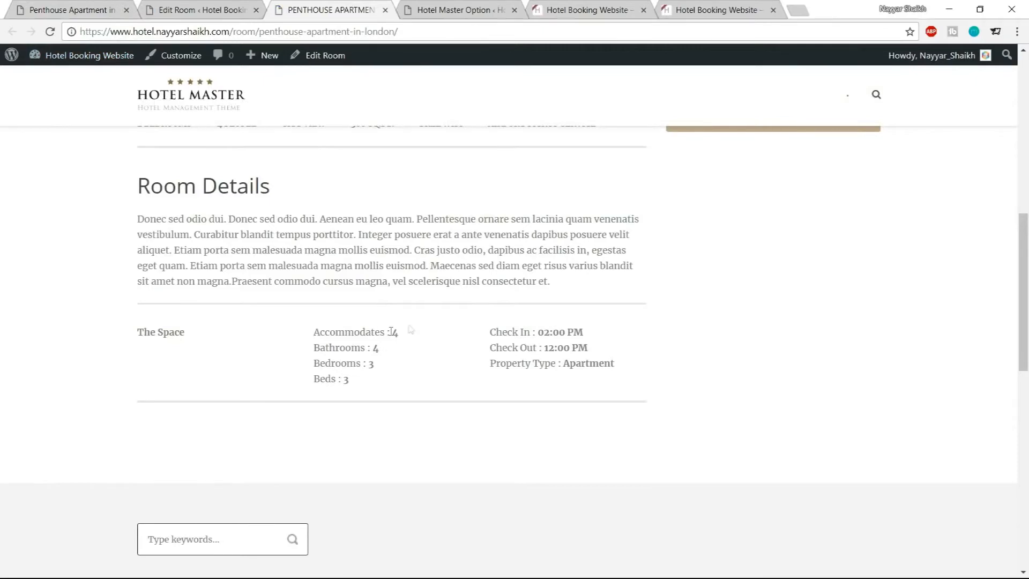
left_click(214, 8)
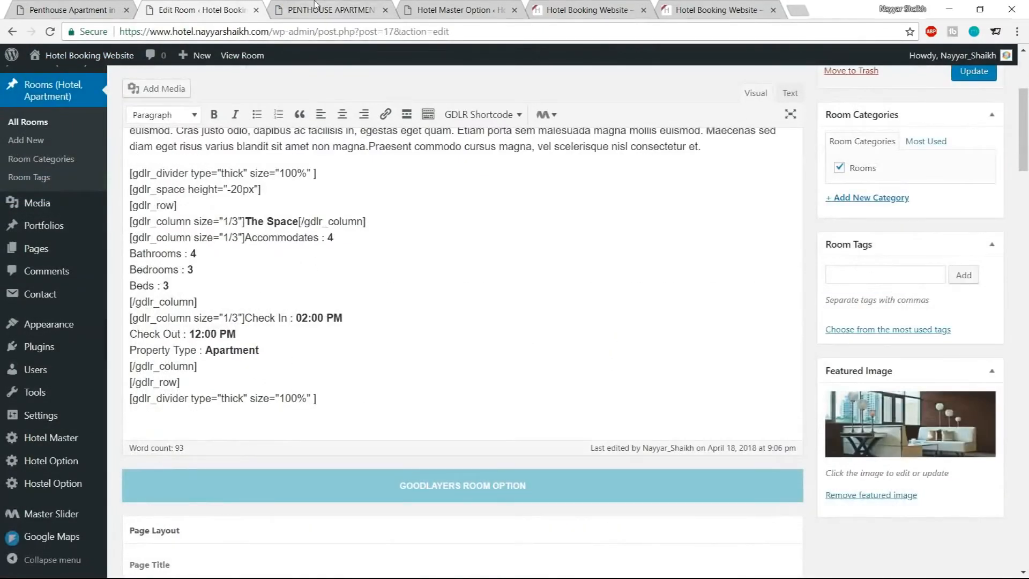
left_click(57, 7)
scroll(276, 374, "down", 3)
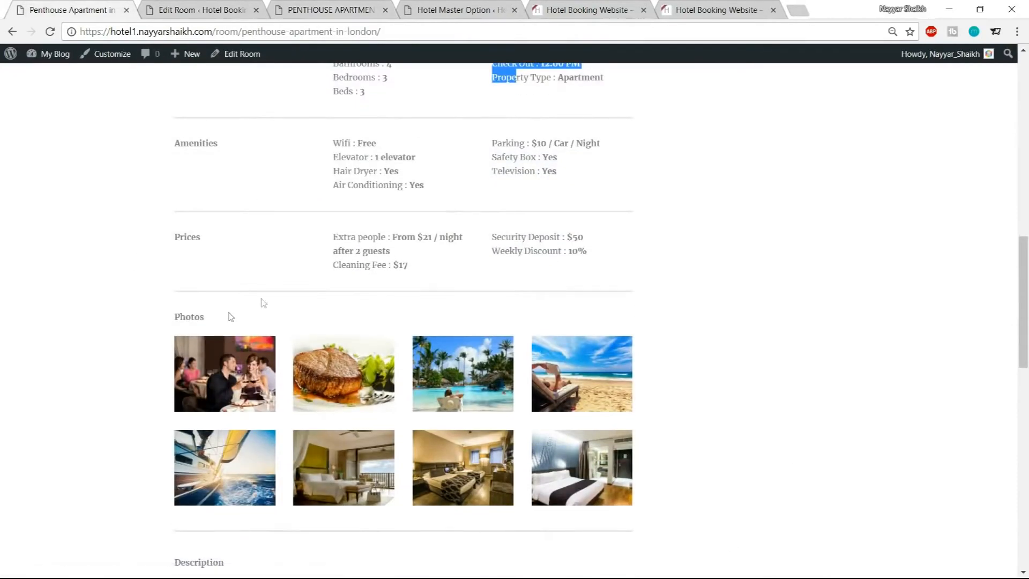
left_click(188, 9)
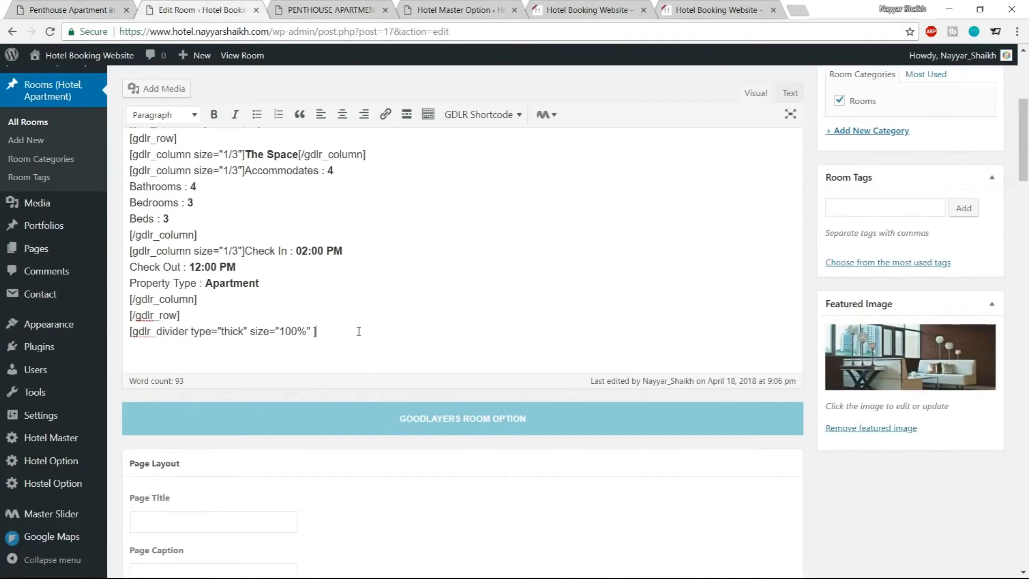
Add a bold Photos heading on a new line after the closing thick divider
key("Return")
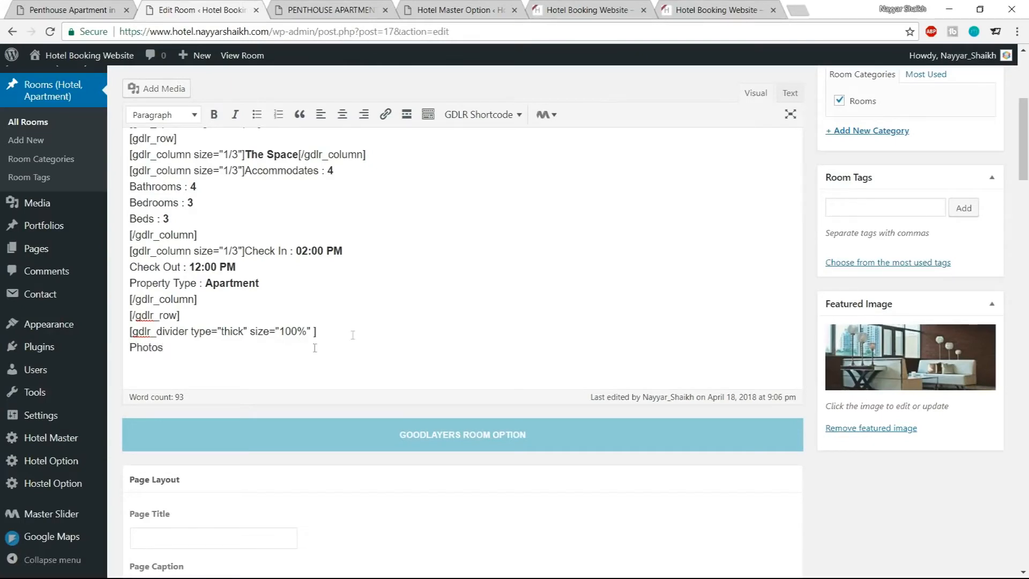
left_click_drag(200, 346, 120, 345)
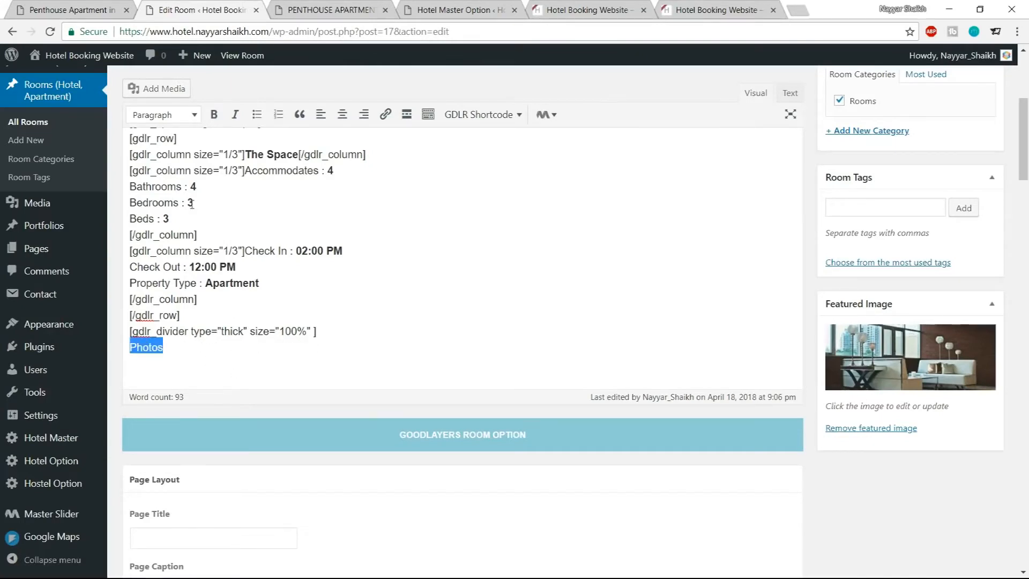
left_click(214, 114)
left_click(204, 354)
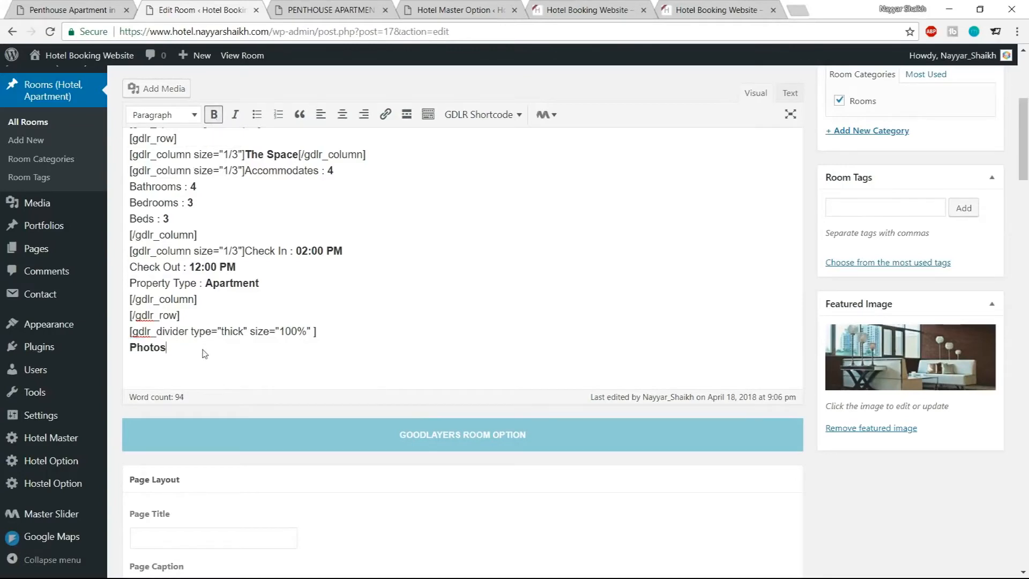
key("Return")
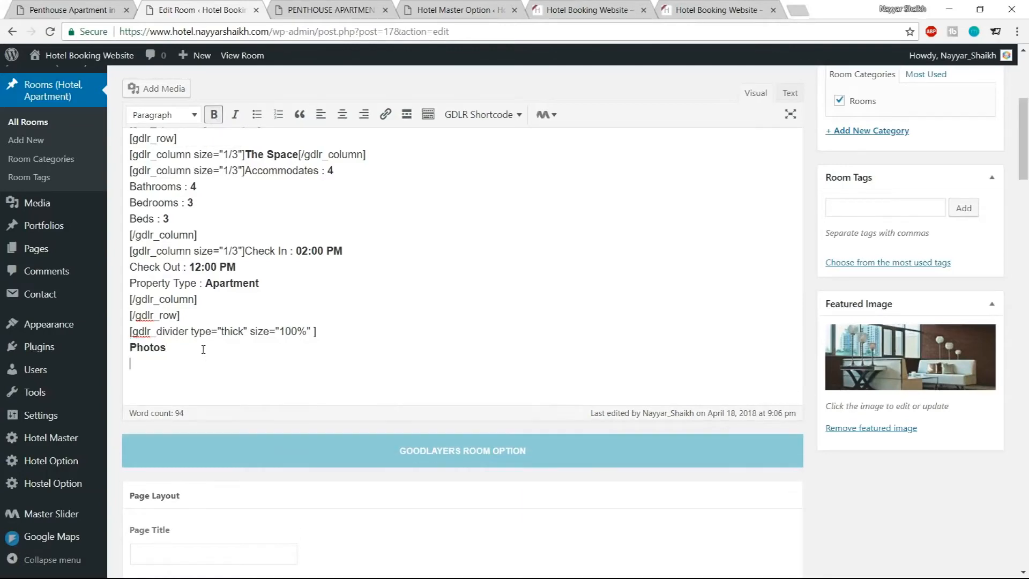
Insert a Gallery shortcode below the Photos heading and open it for editing
scroll(300, 367, "up", 2)
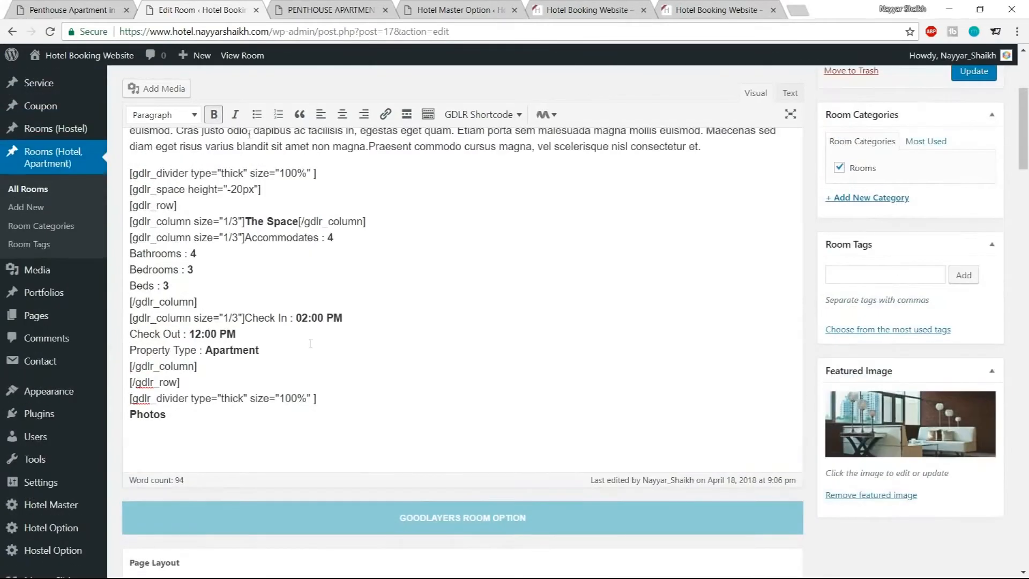
left_click(102, 8)
left_click(191, 6)
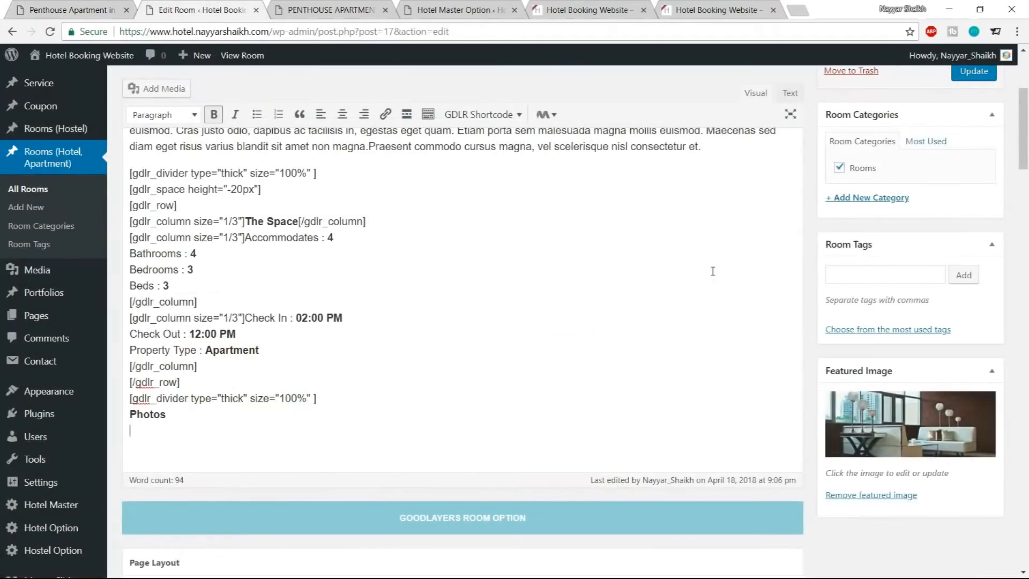
left_click(501, 116)
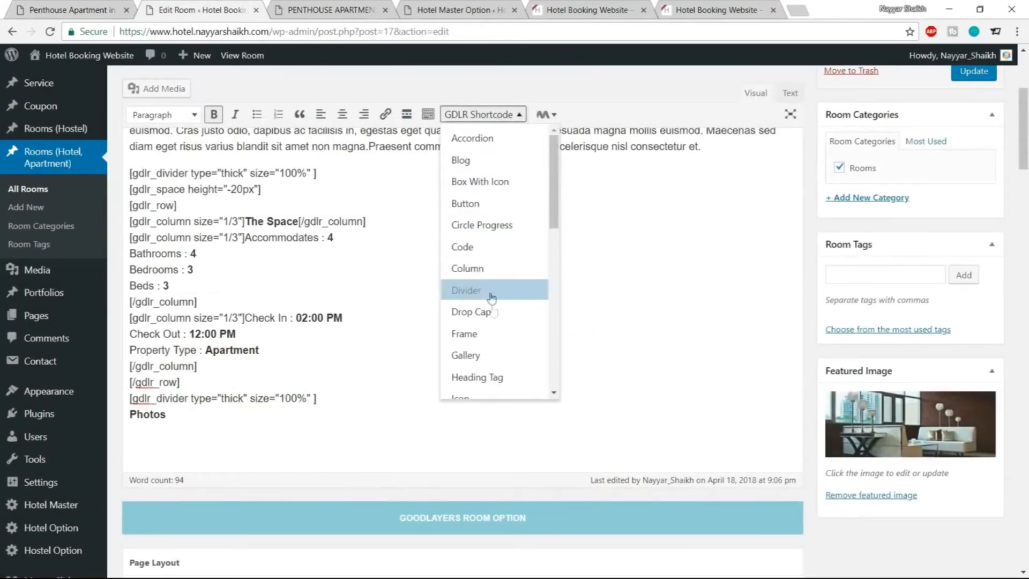
left_click(492, 355)
scroll(524, 413, "down", 1)
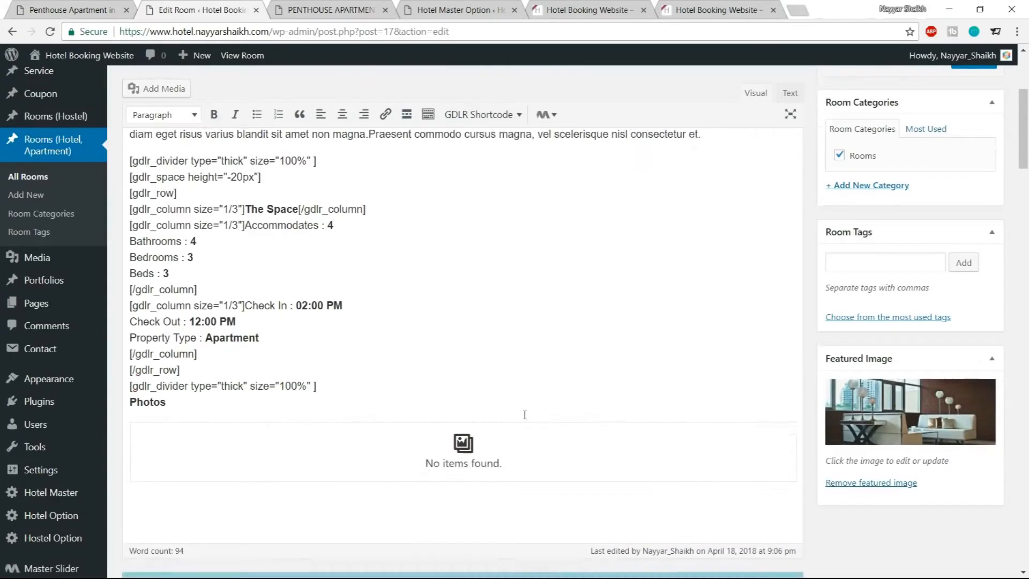
left_click(454, 400)
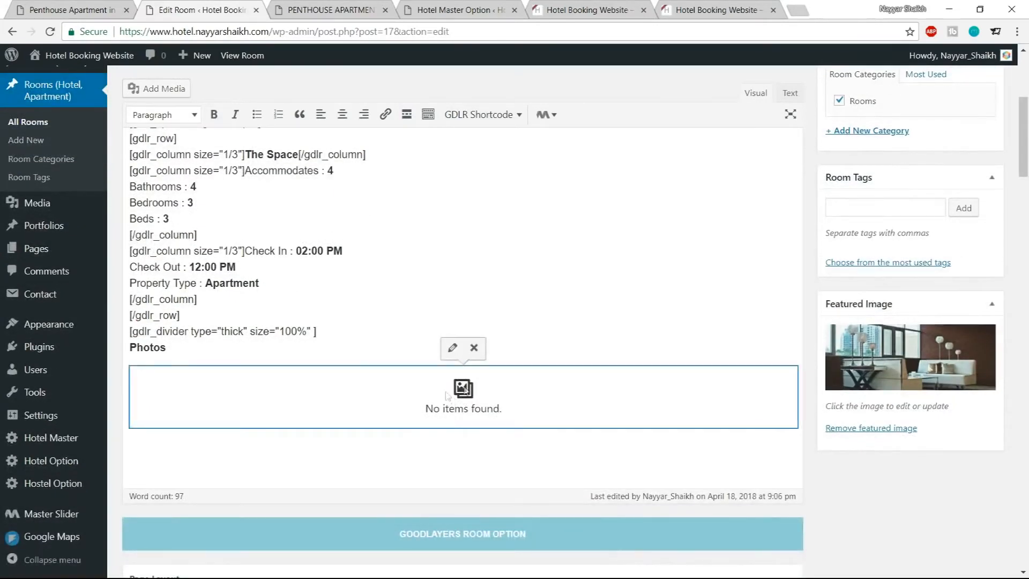
left_click(453, 350)
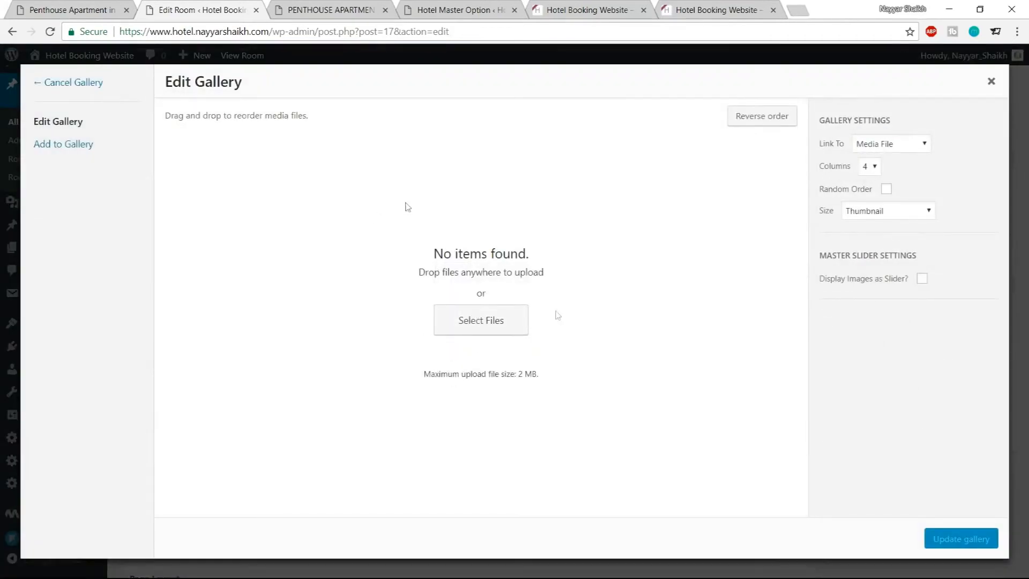
Upload the images from the Gallery folder, except the first dining photo, into the gallery
left_click(493, 331)
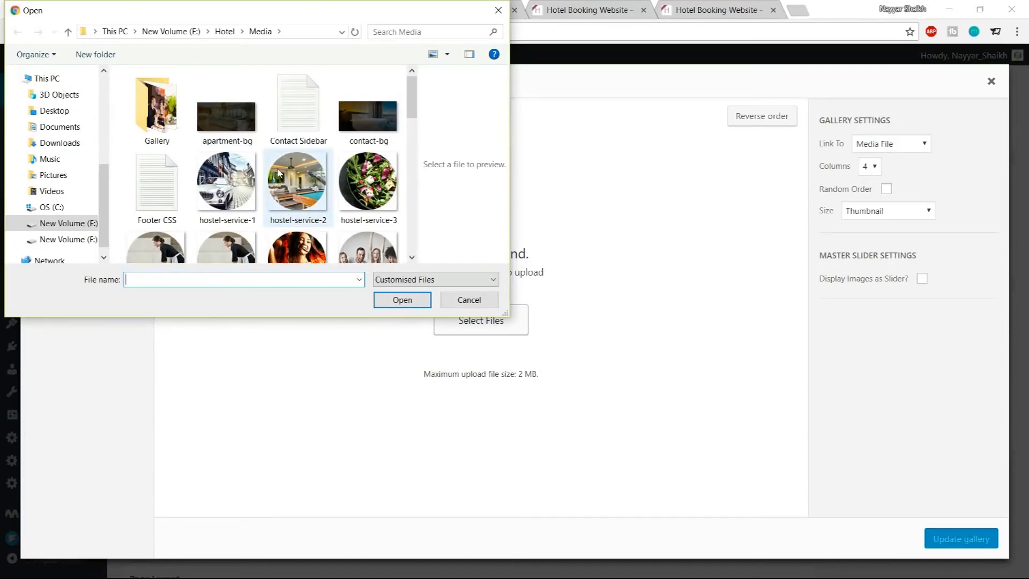
scroll(277, 171, "down", 5)
scroll(241, 161, "up", 5)
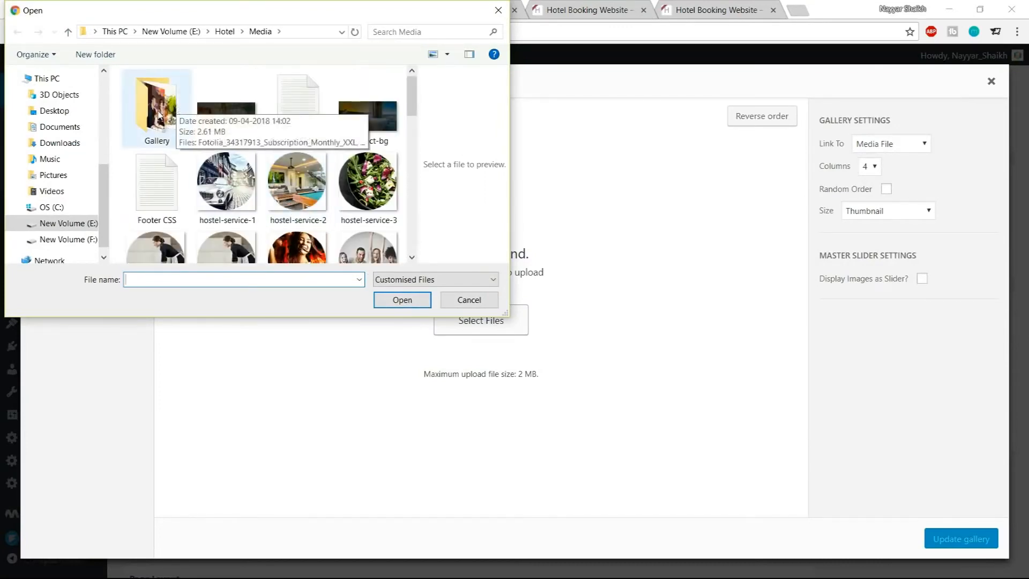
double_click(159, 114)
key("ctrl+a")
scroll(268, 189, "down", 1)
scroll(275, 198, "up", 1)
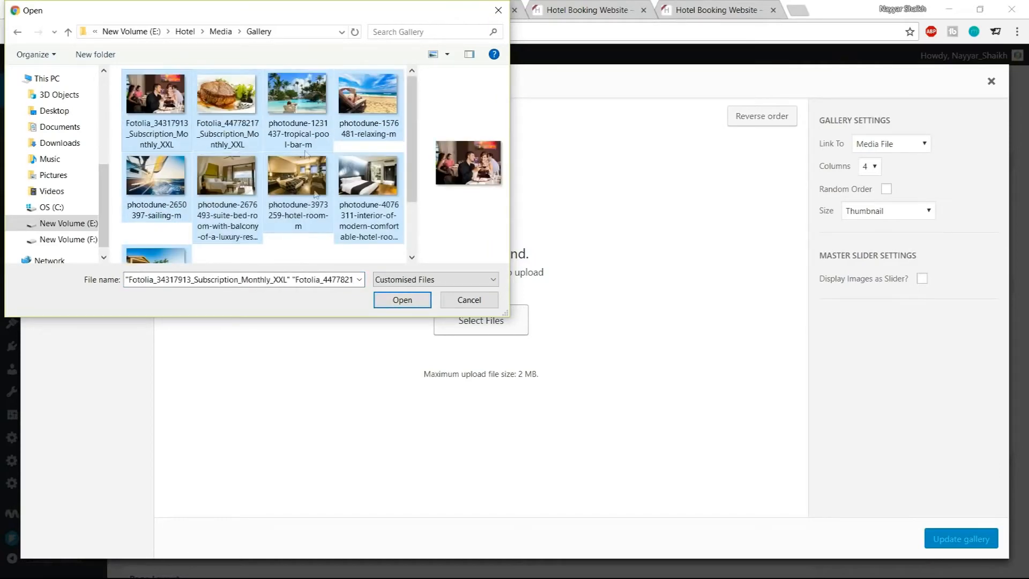
scroll(310, 198, "down", 1)
scroll(244, 220, "up", 1)
scroll(244, 214, "down", 1)
scroll(245, 216, "up", 1)
left_click(160, 102, "ctrl")
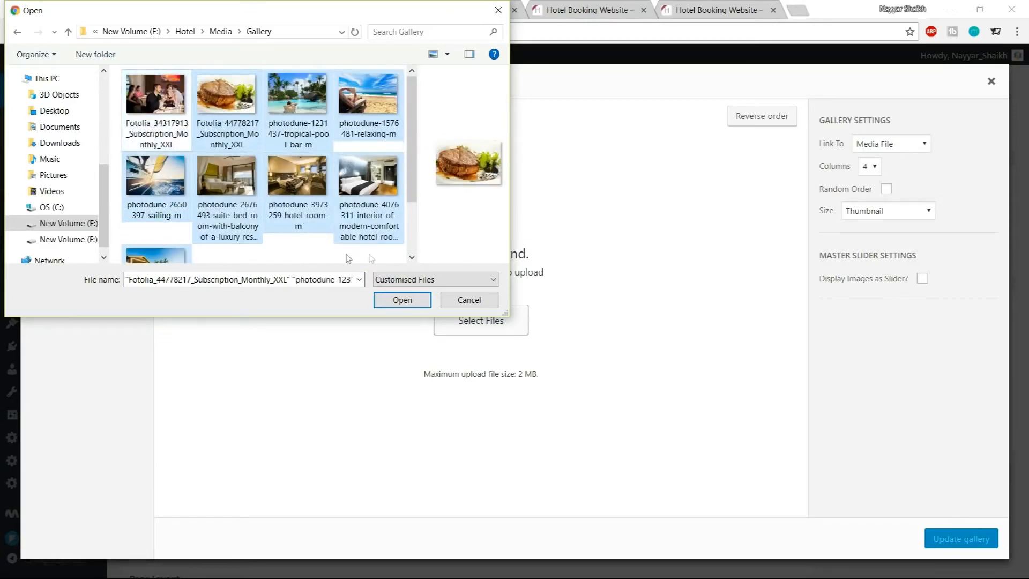
left_click(402, 300)
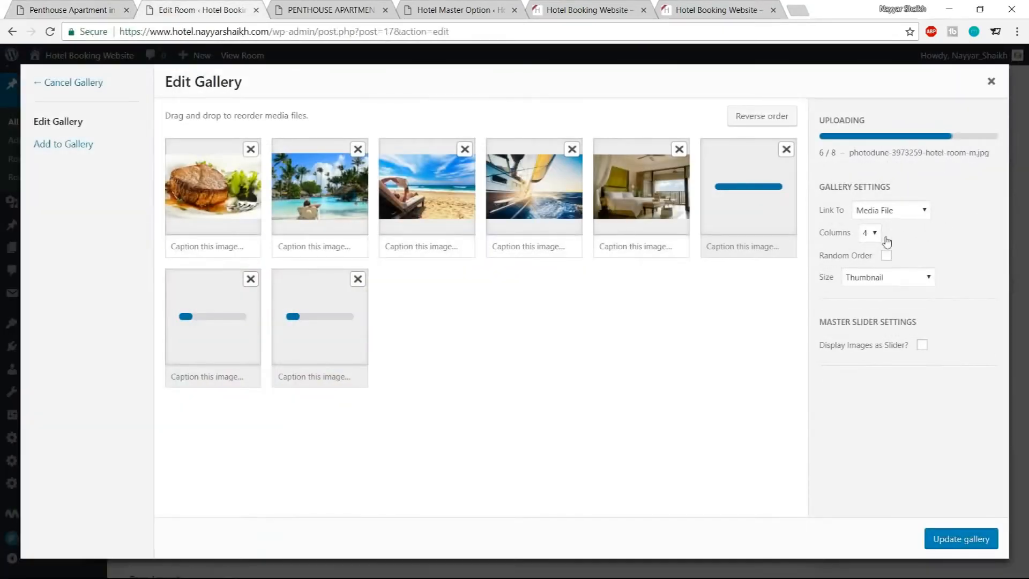
Keep the gallery at 4 columns with Thumbnail size and update the gallery
left_click(872, 245)
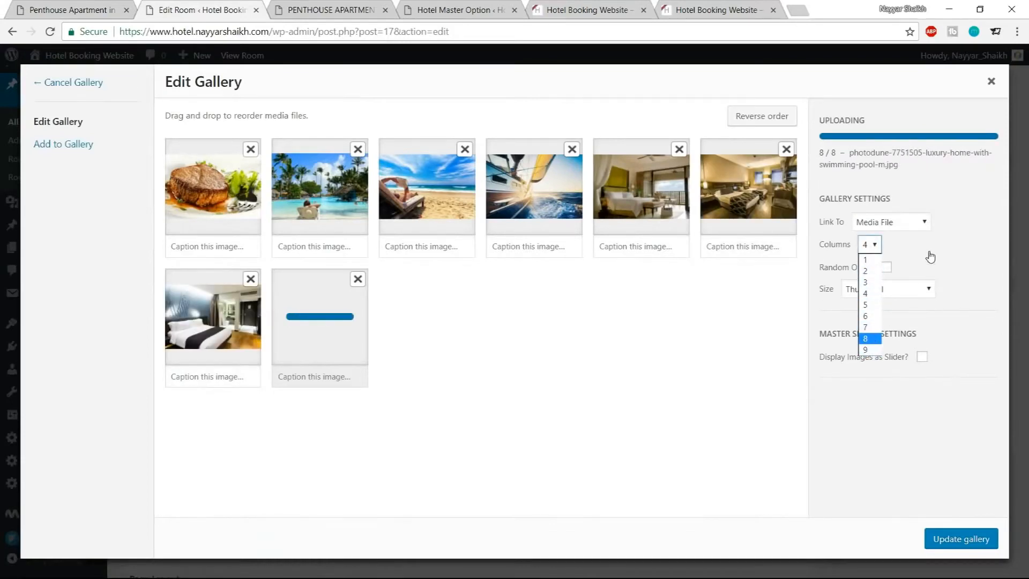
left_click_drag(929, 247, 907, 245)
left_click(879, 173)
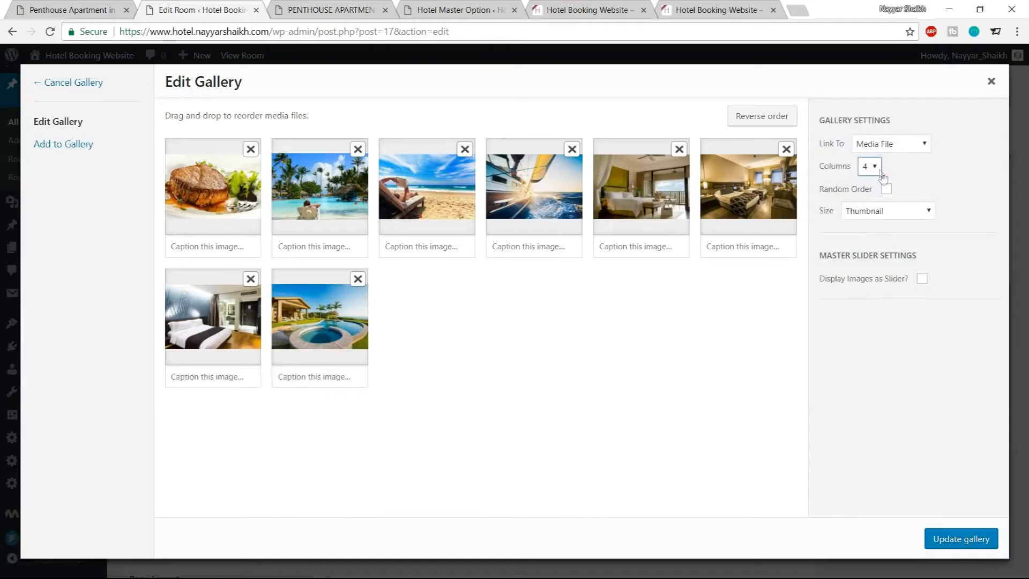
left_click(887, 214)
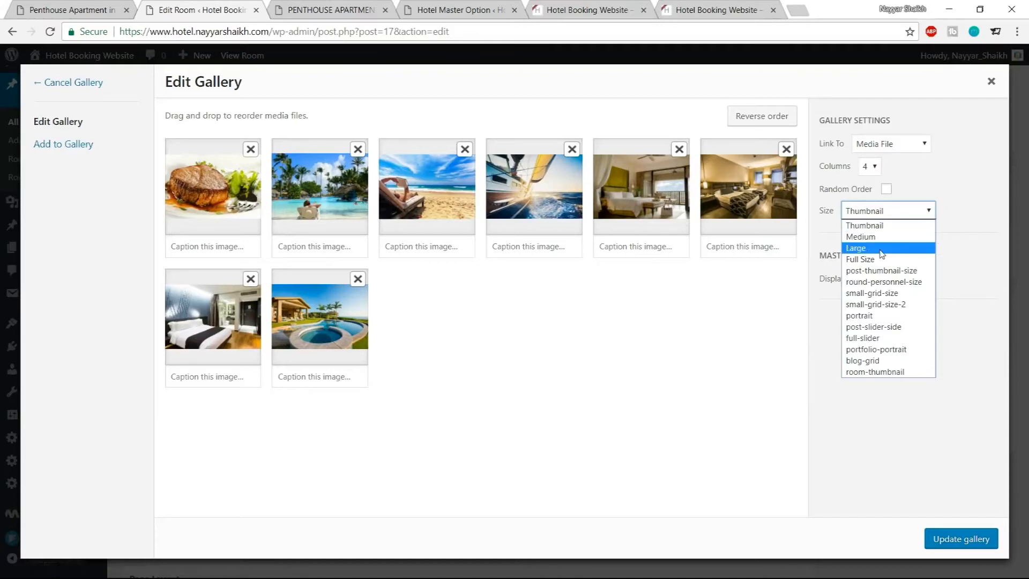
left_click(967, 194)
left_click(967, 195)
left_click(887, 188)
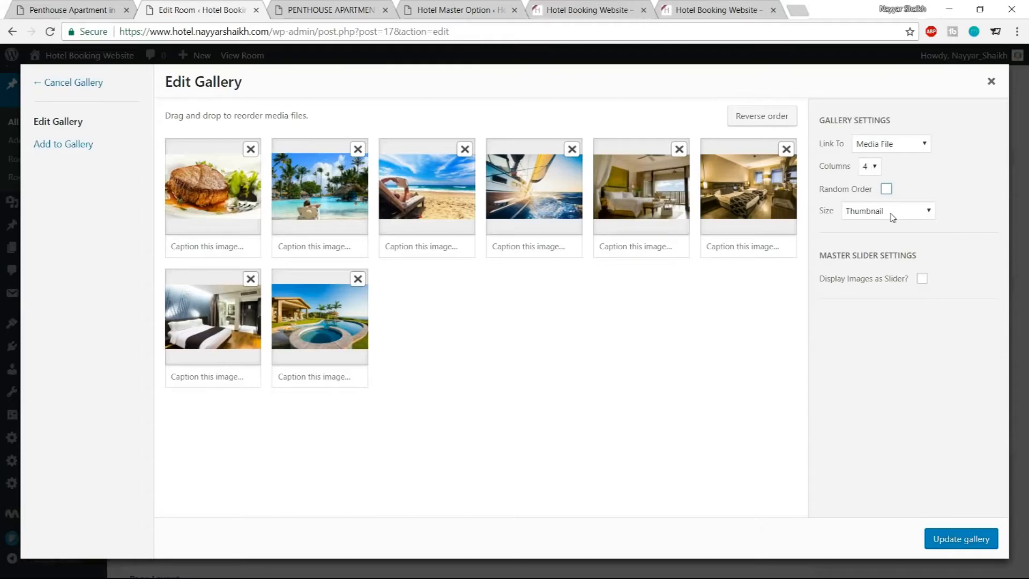
left_click(951, 538)
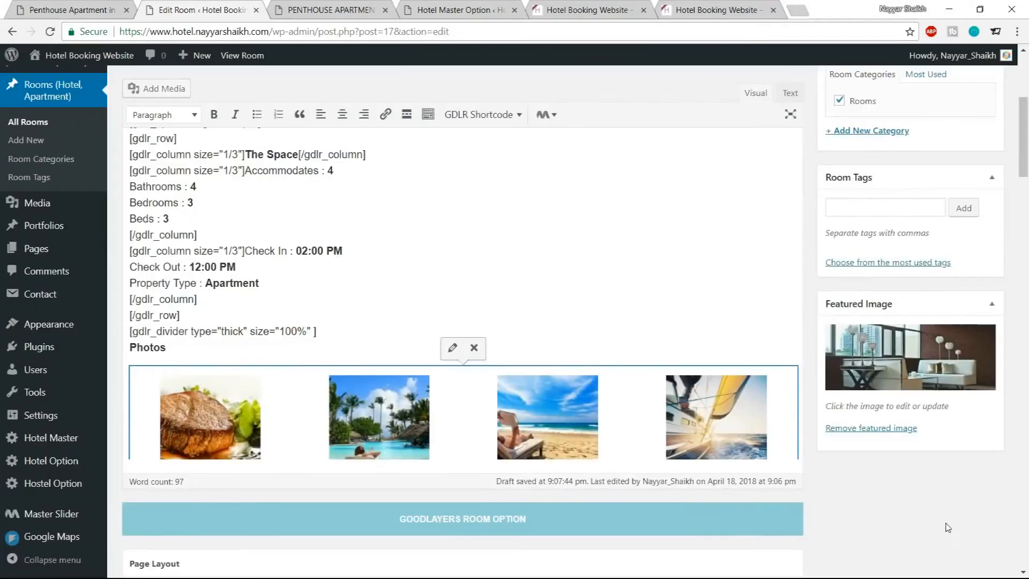
Update the room post
scroll(699, 407, "down", 4)
scroll(678, 339, "up", 2)
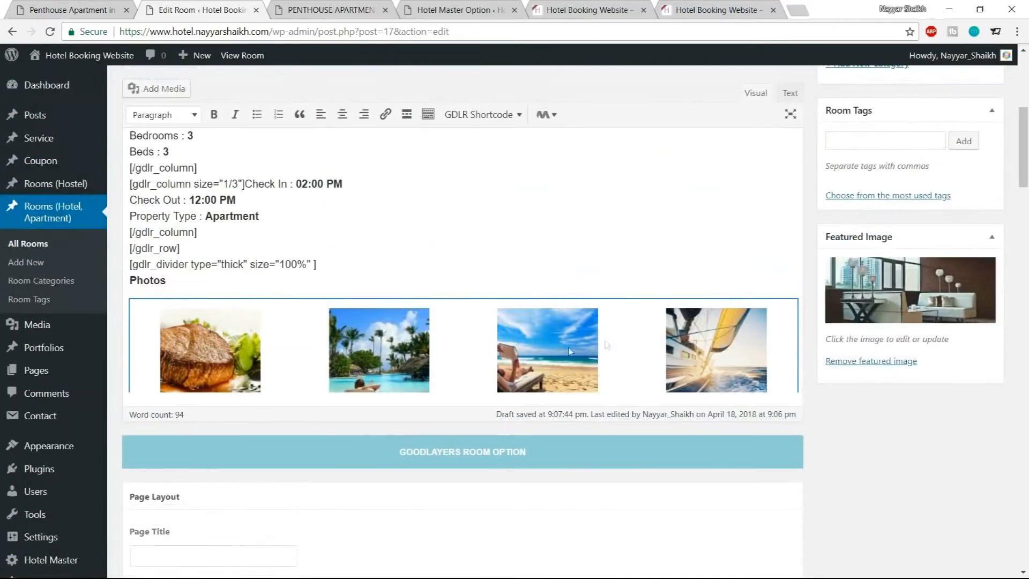
scroll(611, 326, "up", 7)
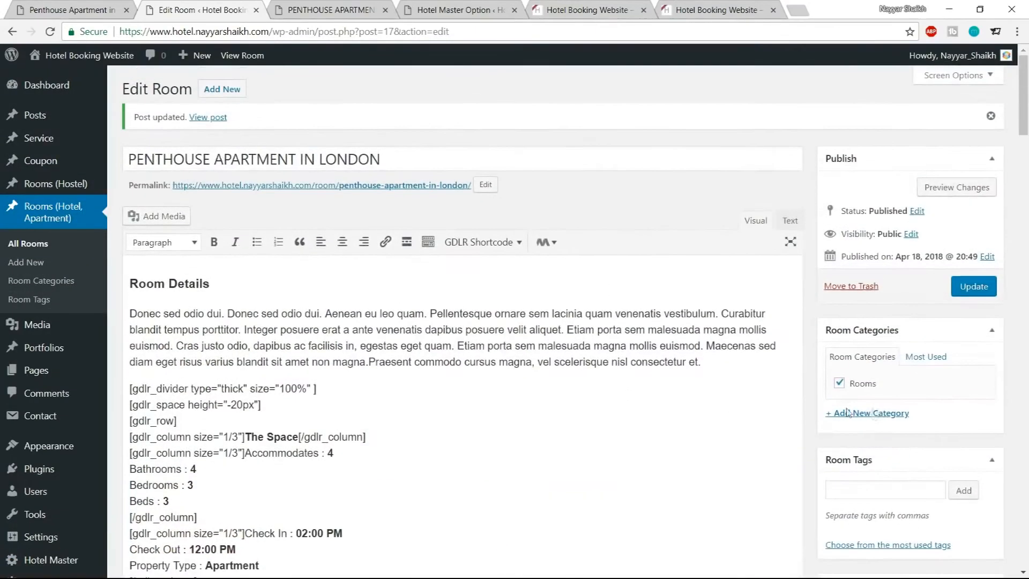
left_click(975, 287)
Reload the front-end page and compare its Photos gallery with the demo site
left_click(333, 10)
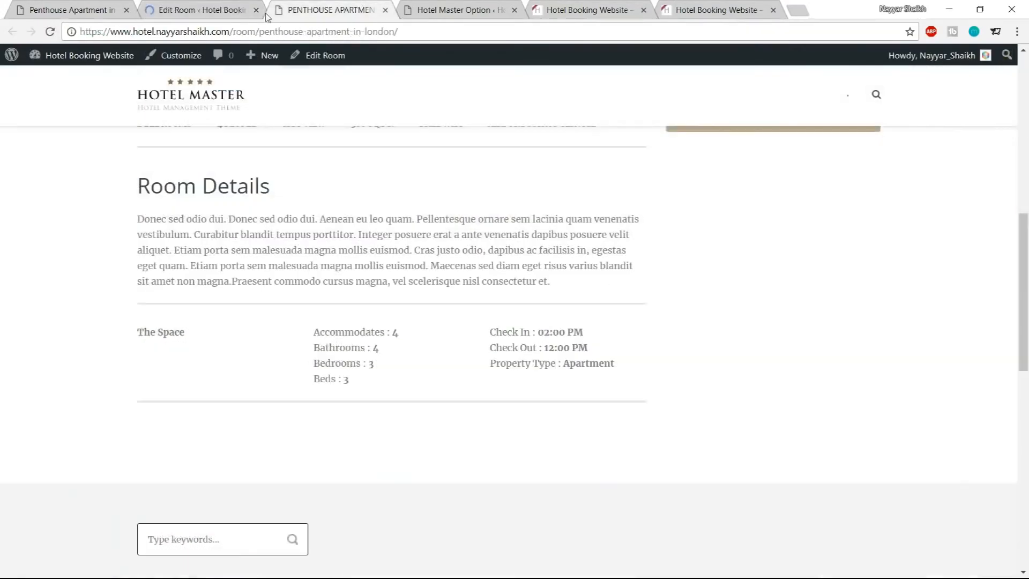
left_click(49, 32)
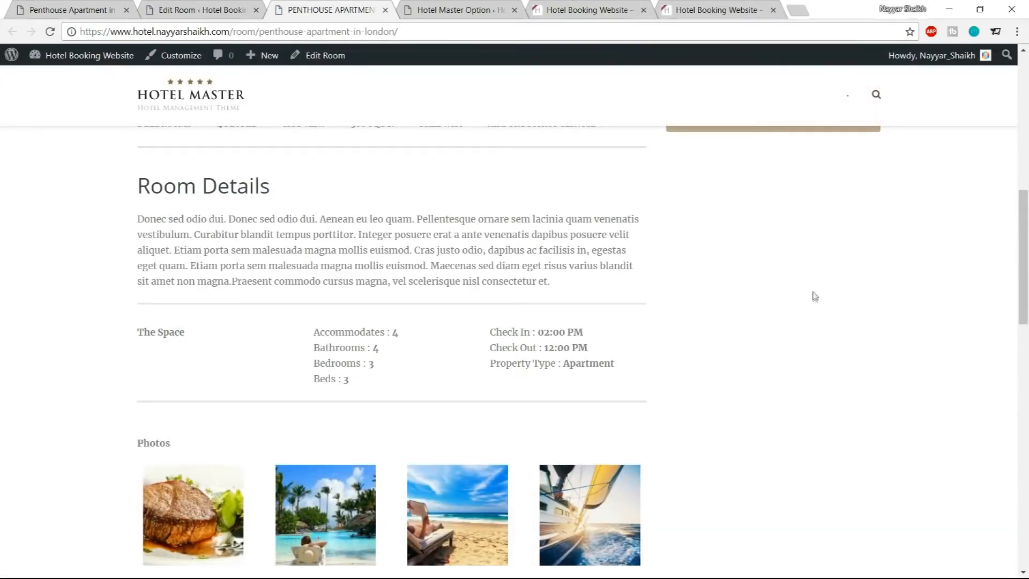
scroll(682, 331, "down", 3)
scroll(692, 305, "down", 3)
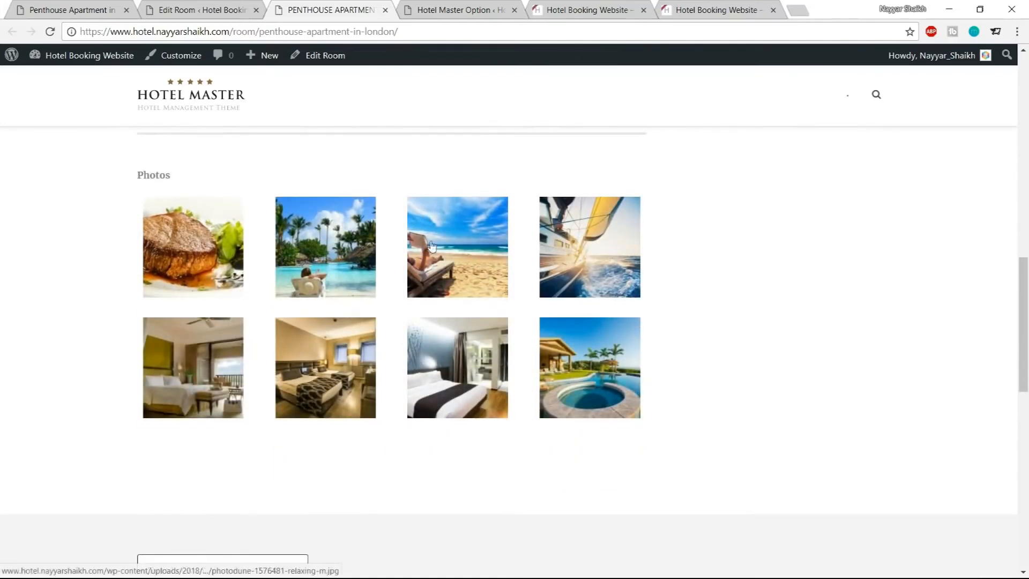
left_click(72, 9)
scroll(631, 267, "down", 2)
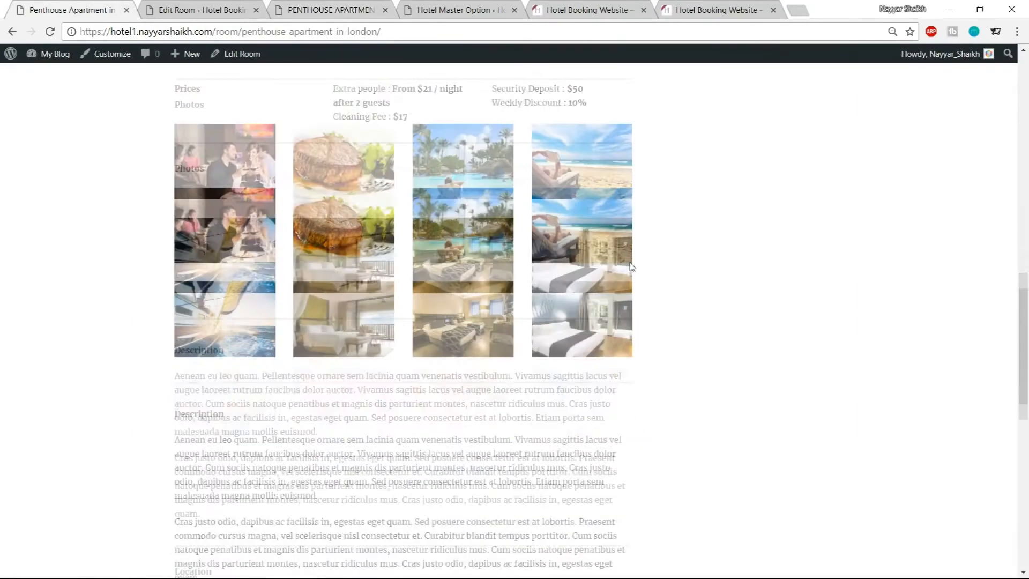
Compare the section below the Photos on the demo room page with the site's front-end page and the room editor
scroll(631, 266, "down", 2)
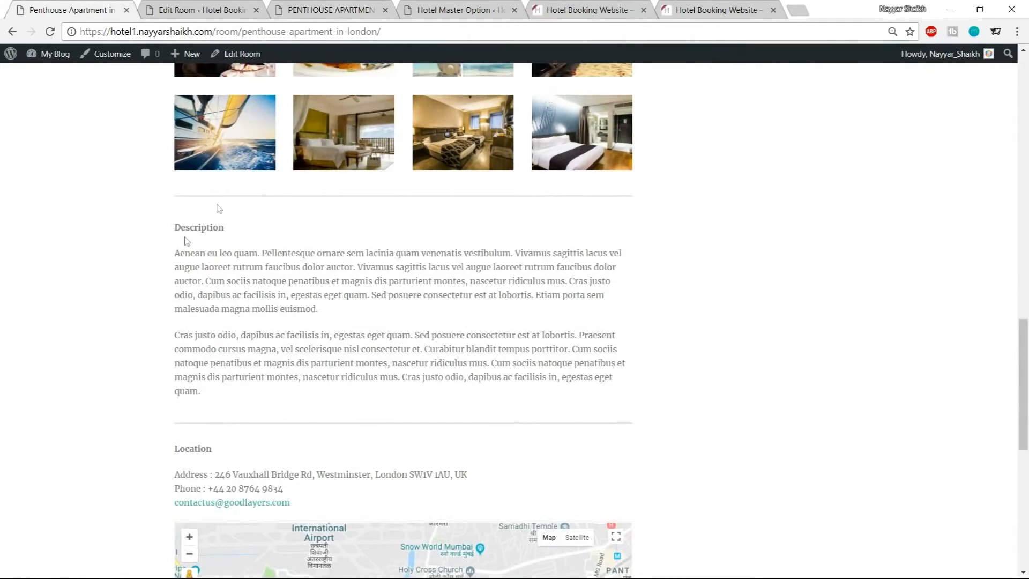
left_click(328, 9)
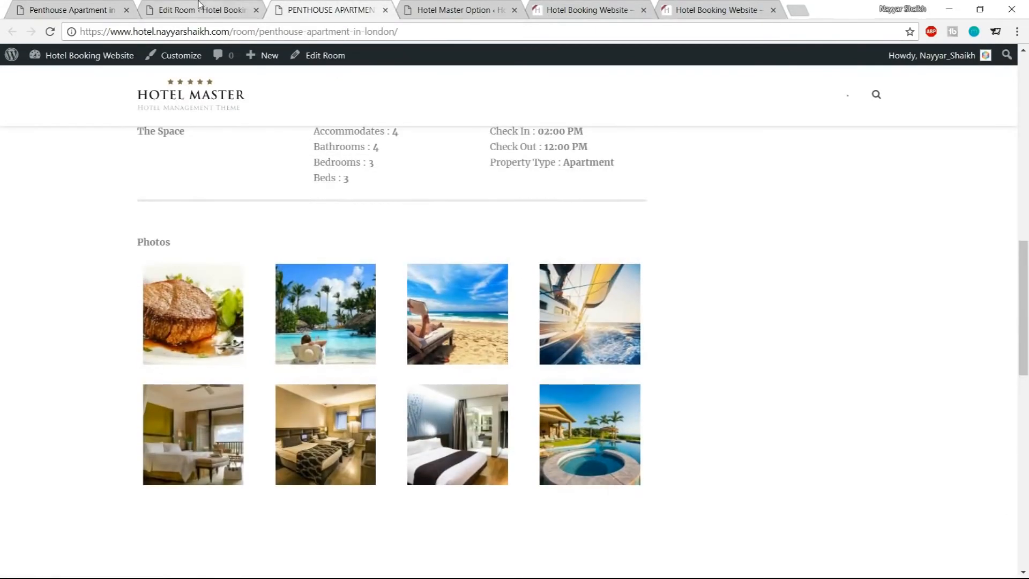
left_click(199, 9)
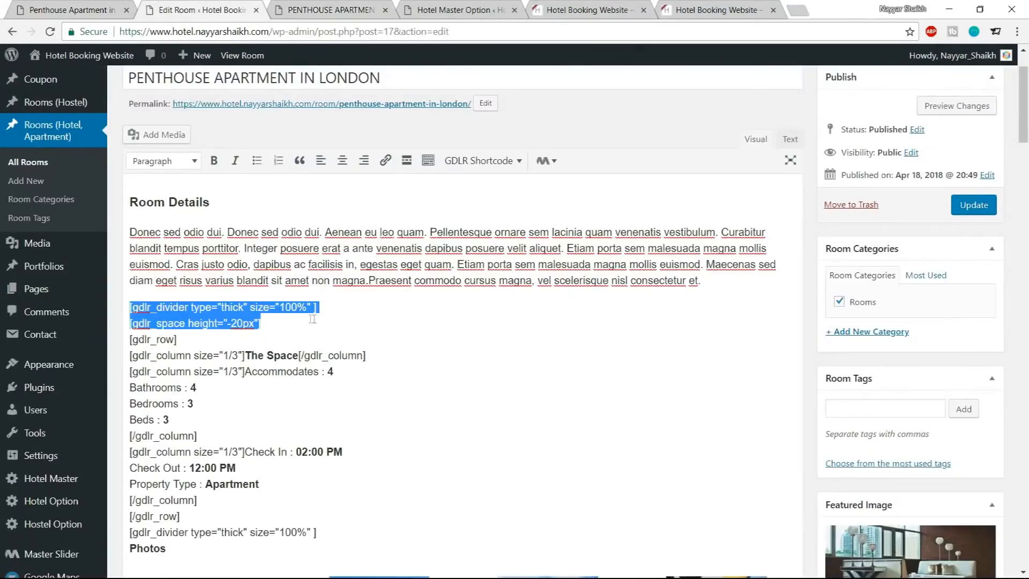
scroll(375, 327, "down", 10)
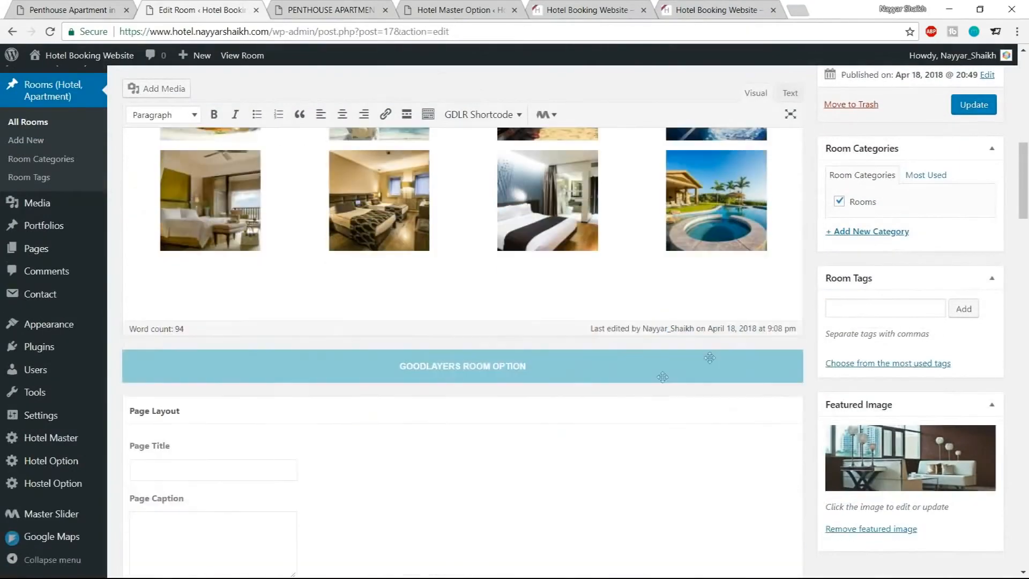
left_click(797, 225)
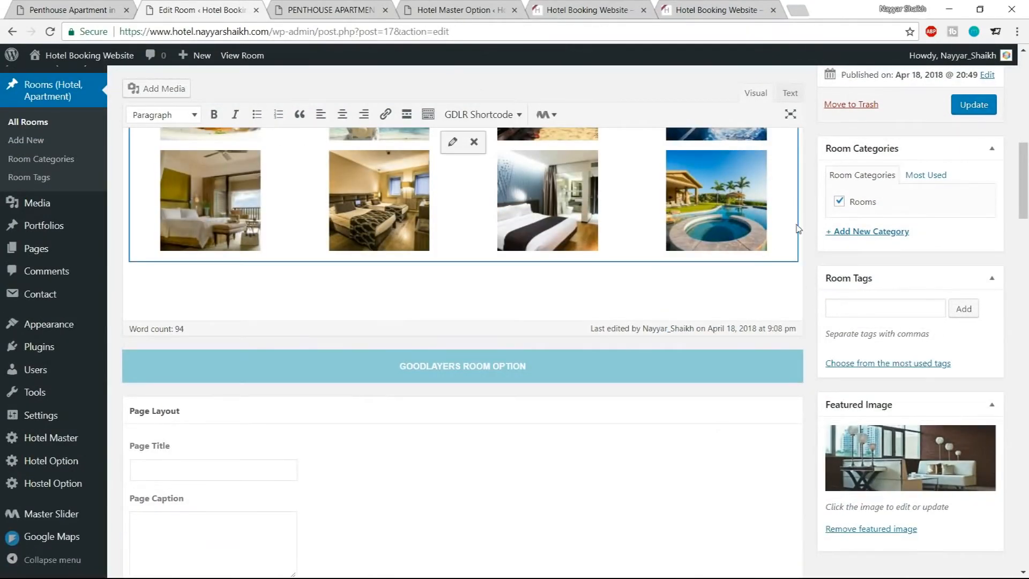
scroll(778, 253, "up", 5)
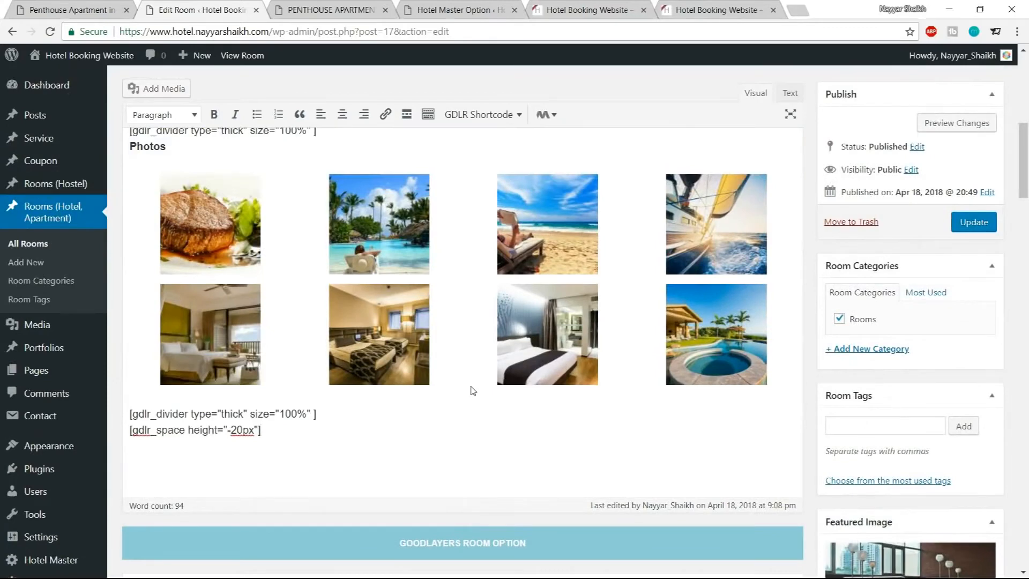
Copy the Description heading and paragraphs from the demo page and paste them below the gallery in the editor, removing the extra blank lines
left_click(86, 6)
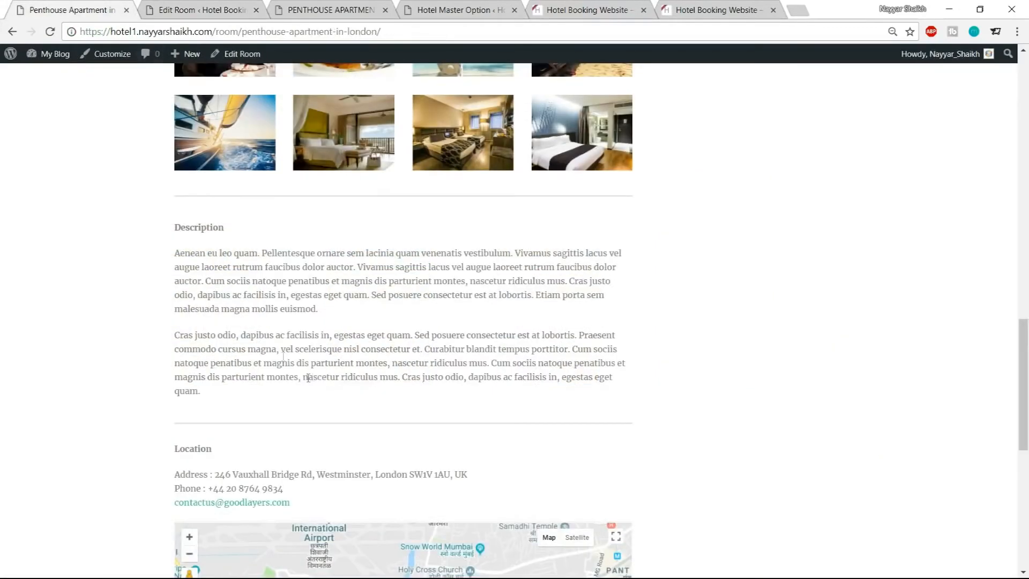
left_click_drag(172, 231, 274, 401)
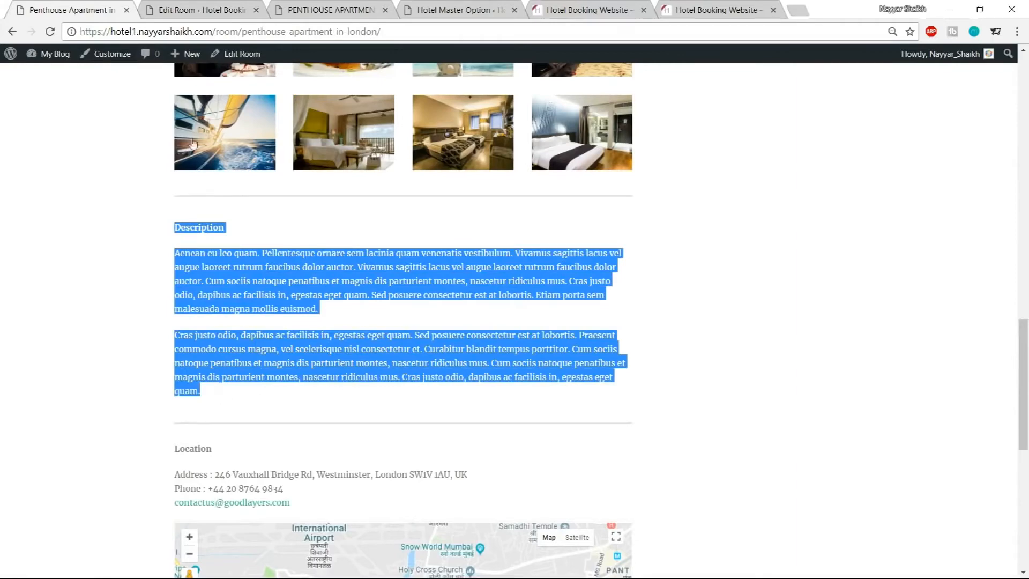
left_click(193, 7)
scroll(295, 322, "down", 2)
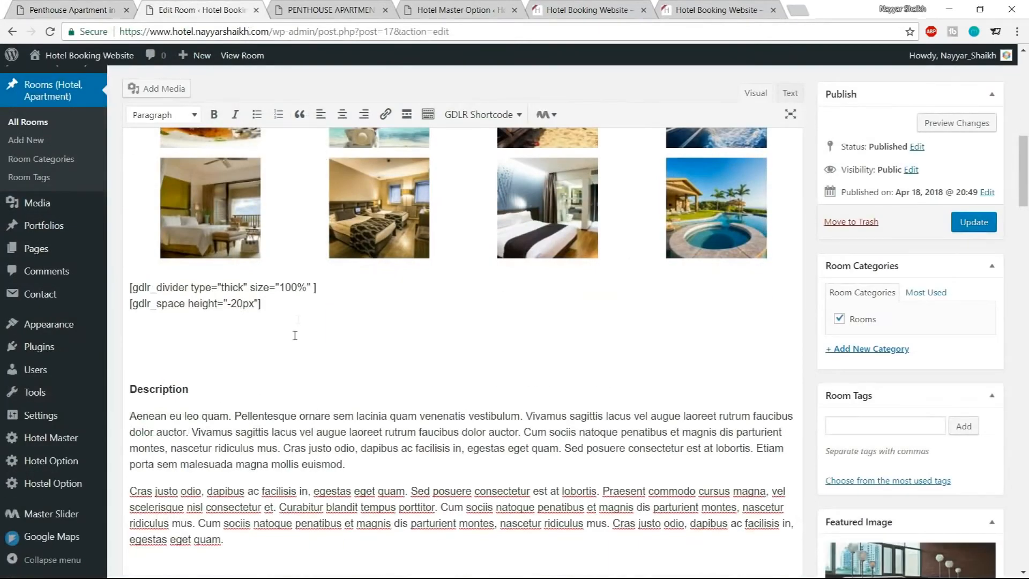
left_click_drag(168, 358, 54, 326)
key("BackSpace")
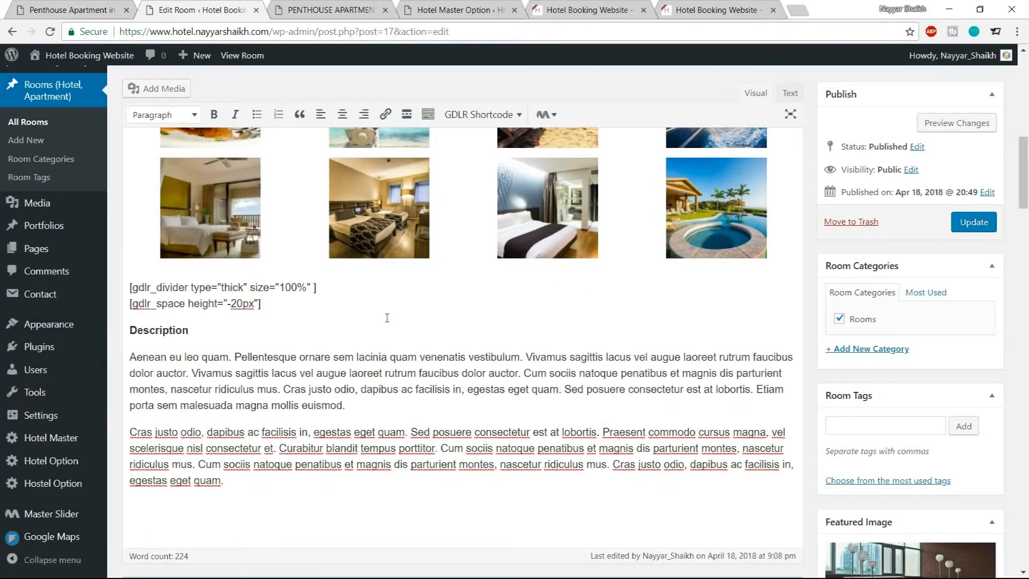
Copy the thick divider and -20px space shortcodes and paste them after the Description paragraphs
left_click_drag(279, 315, 127, 284)
key("ctrl+c")
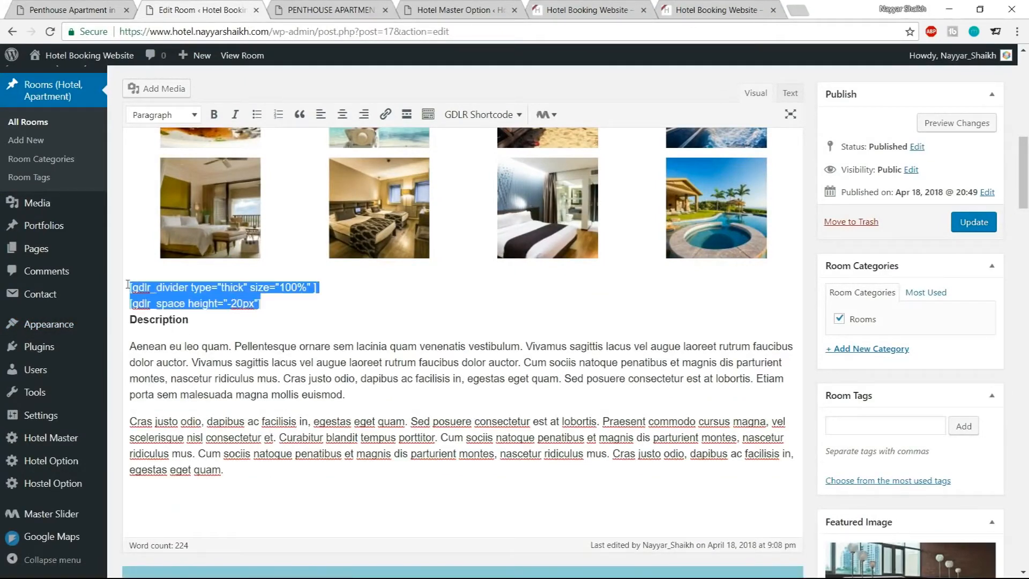
left_click(257, 476)
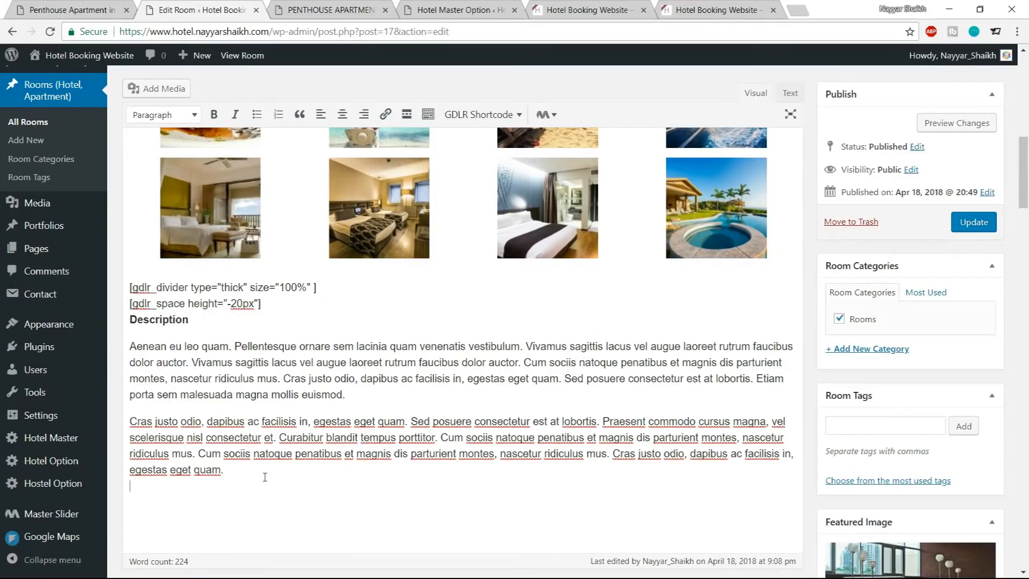
key("ctrl+v")
left_click(130, 527)
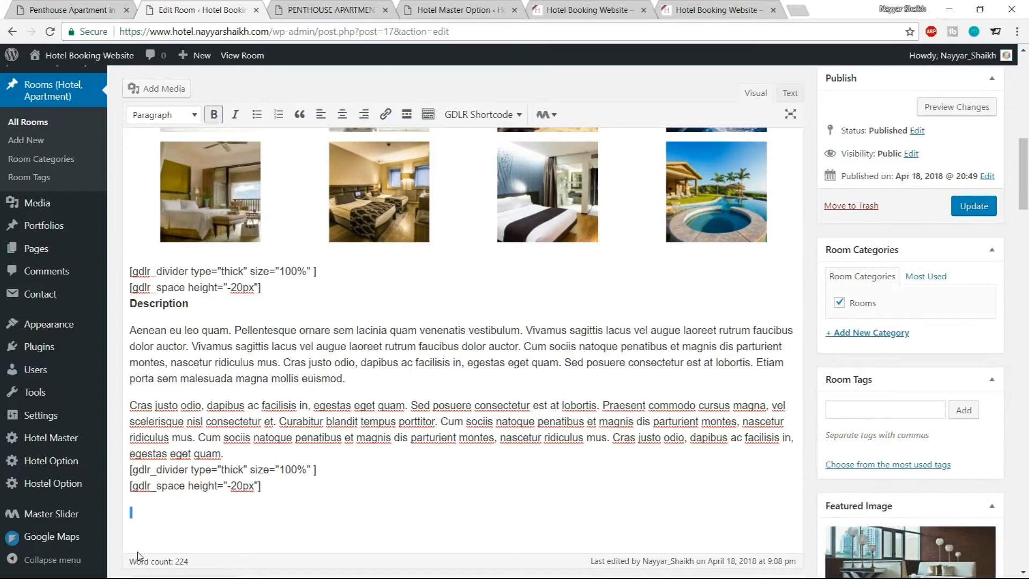
key("BackSpace")
Copy the Location heading with address, phone and contact e-mail from the demo page and paste it after the new divider
left_click(79, 5)
scroll(357, 270, "down", 3)
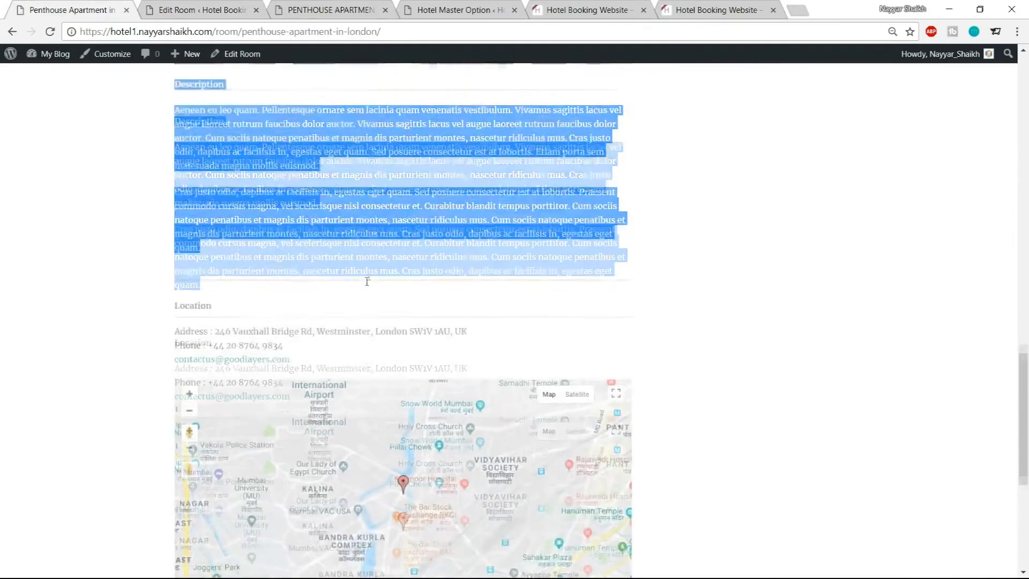
scroll(368, 281, "down", 1)
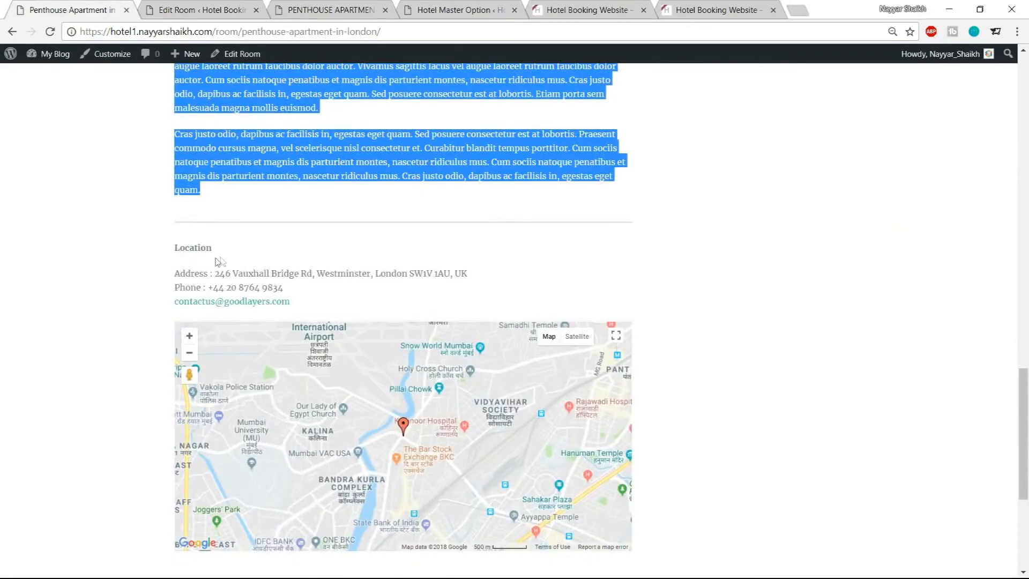
left_click_drag(168, 250, 371, 300)
key("ctrl+c")
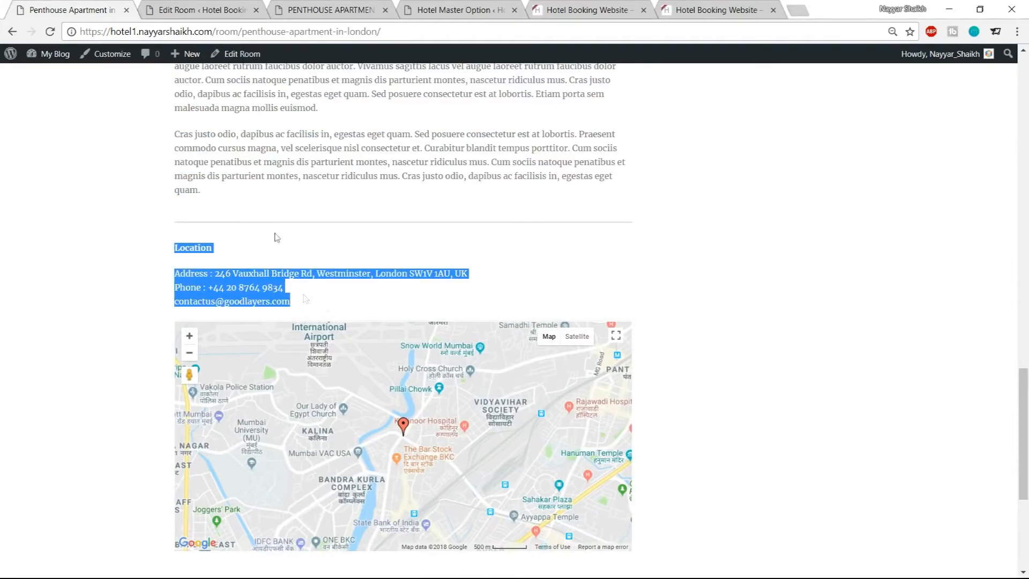
left_click(235, 5)
left_click(358, 523)
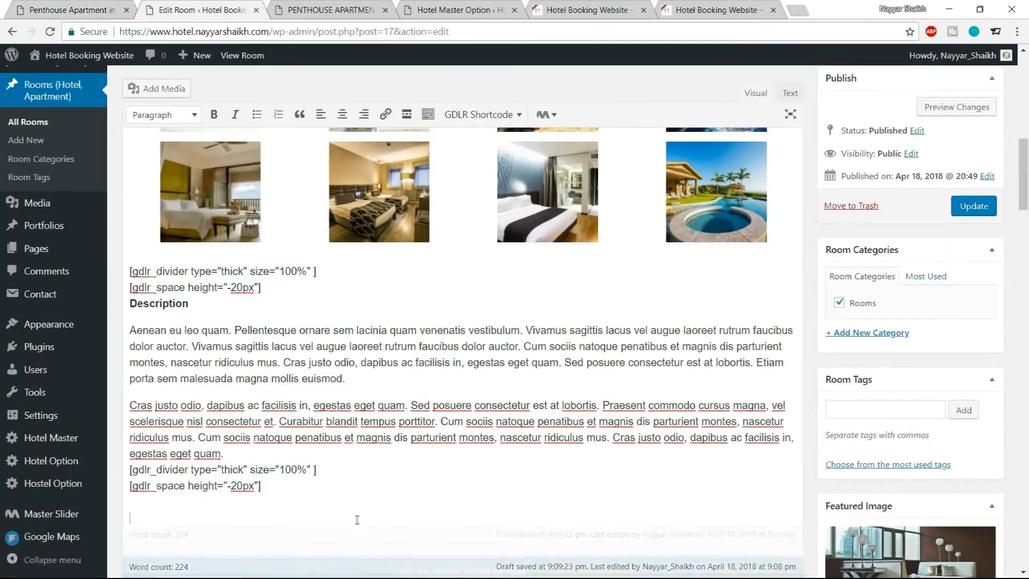
key("ctrl+v")
Remove the blank lines around the Location heading so it sits directly under the space shortcode
left_click(126, 351)
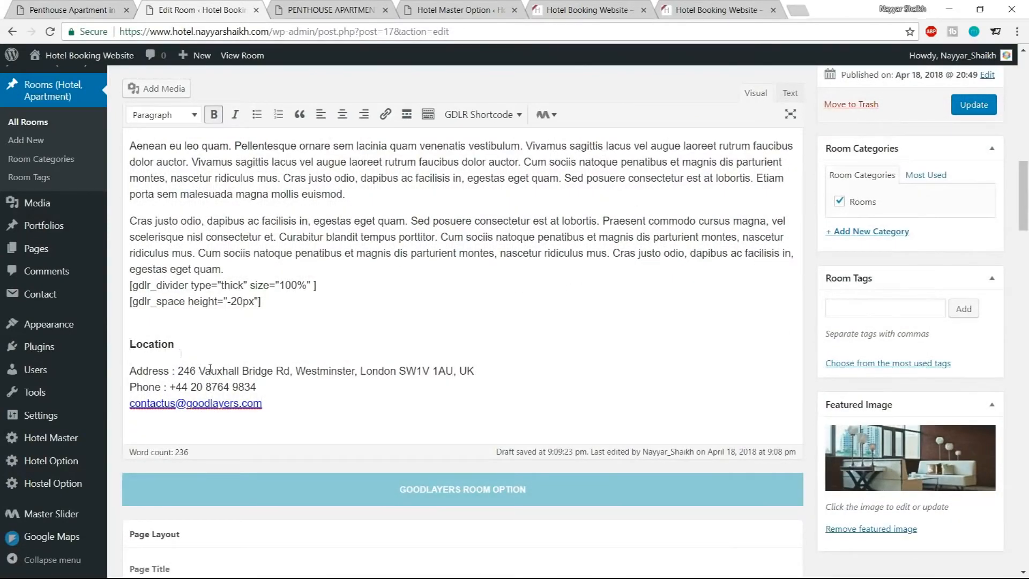
key("Up")
key("BackSpace")
key("Return")
key("BackSpace")
key("BackSpace")
key("shift+Return")
key("Down")
key("BackSpace")
key("shift+Return")
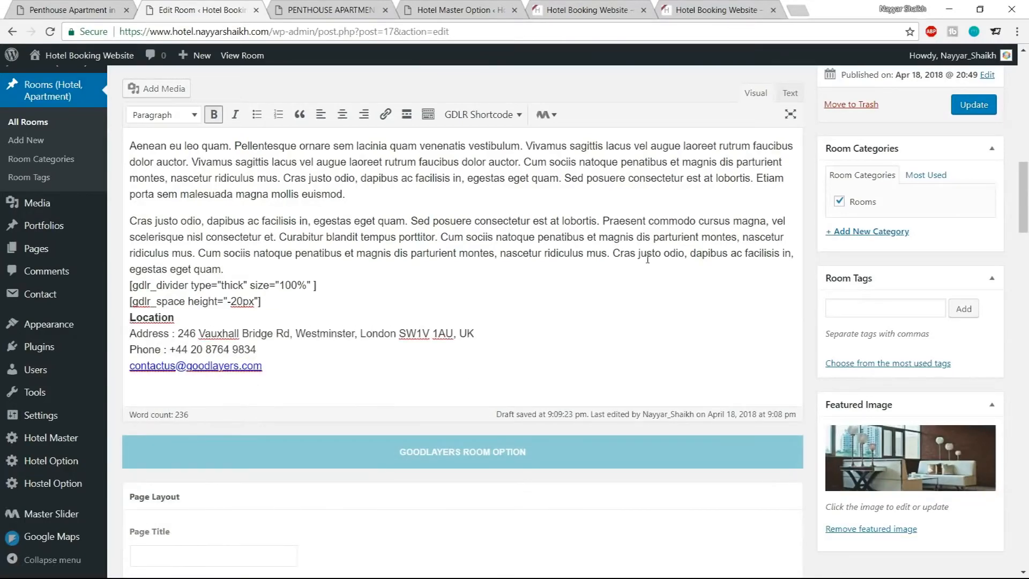
Update the room post, then reload the front-end page and compare its Description and Location sections with the demo site
left_click(970, 108)
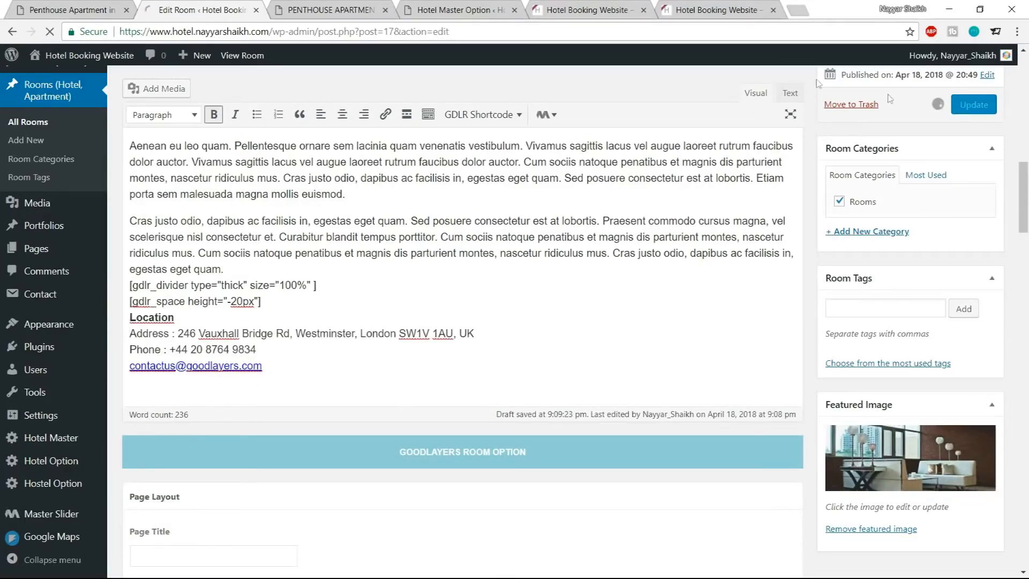
left_click(321, 7)
left_click(56, 32)
scroll(673, 232, "down", 8)
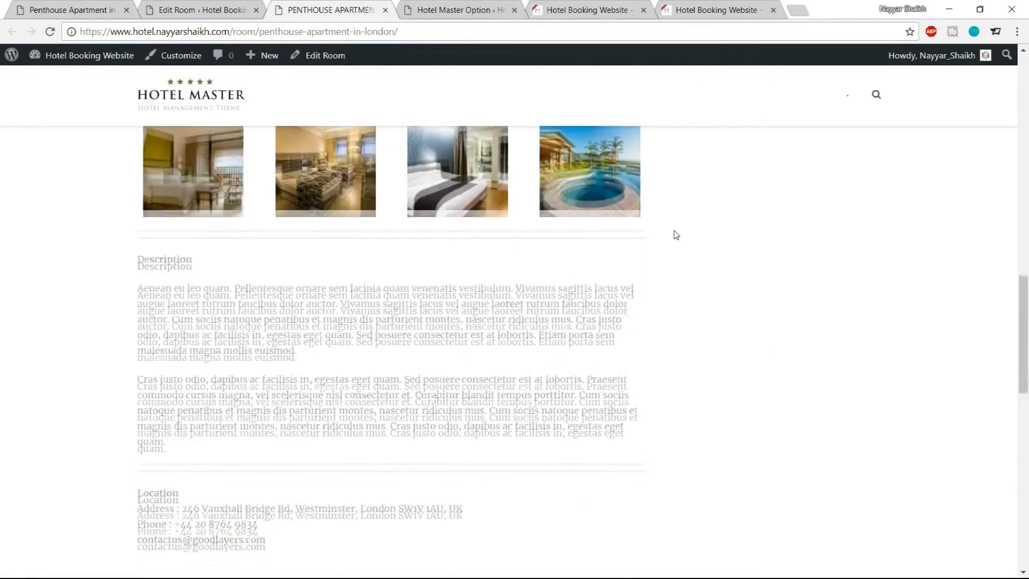
scroll(680, 257, "up", 1)
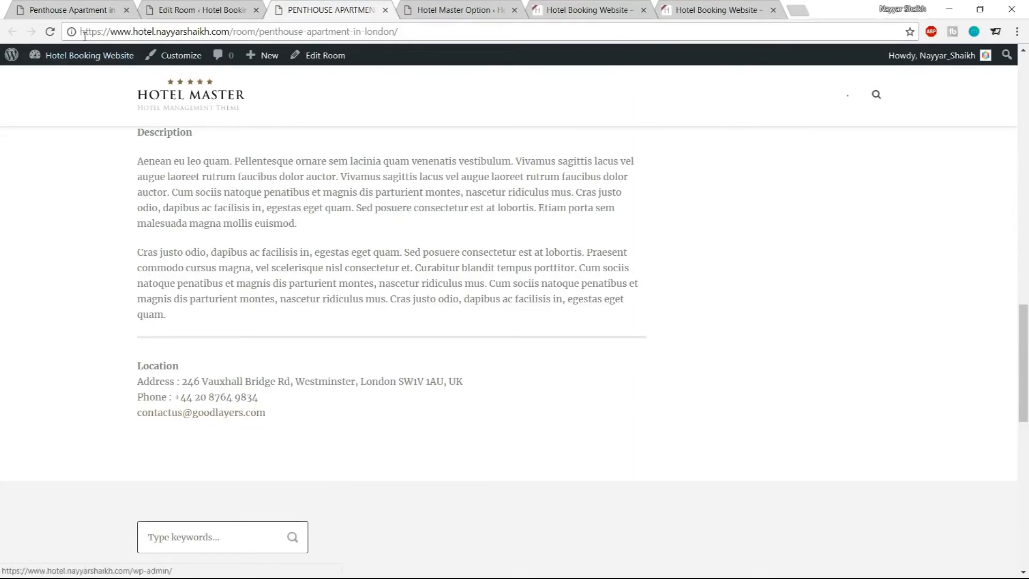
left_click(86, 10)
scroll(856, 353, "down", 3)
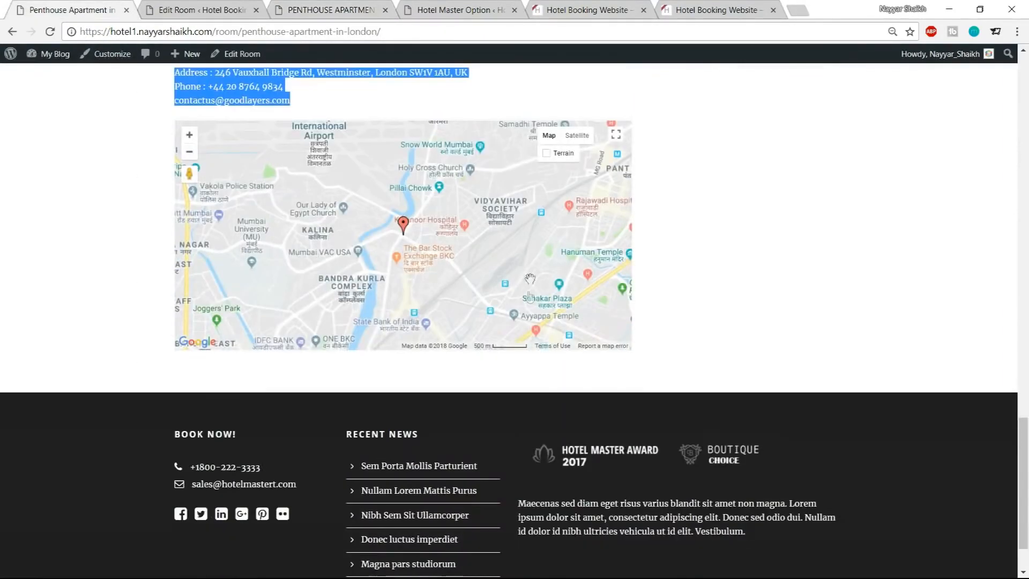
scroll(850, 333, "up", 1)
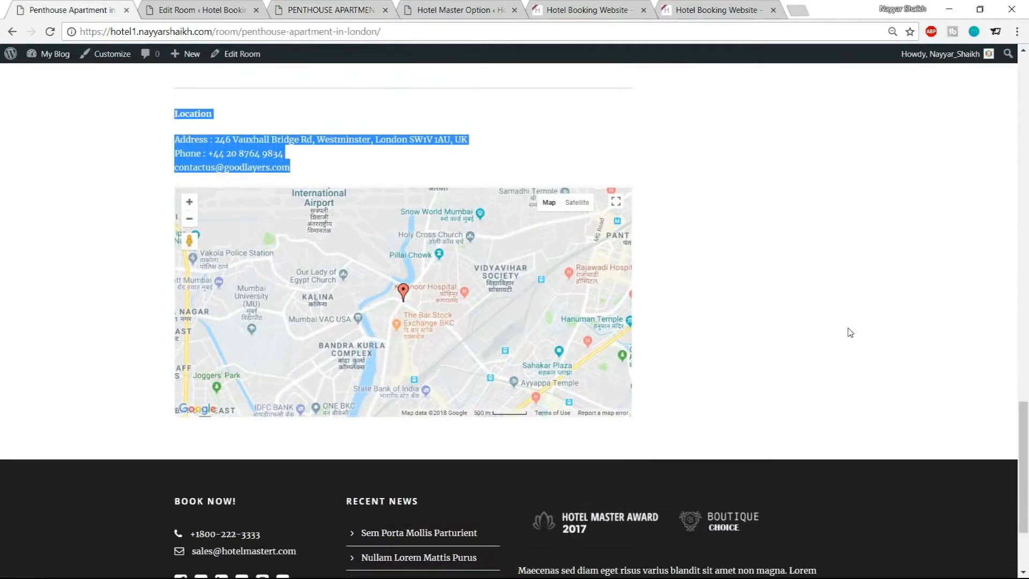
Open console.developers.google.com in a new browser tab
left_click(230, 4)
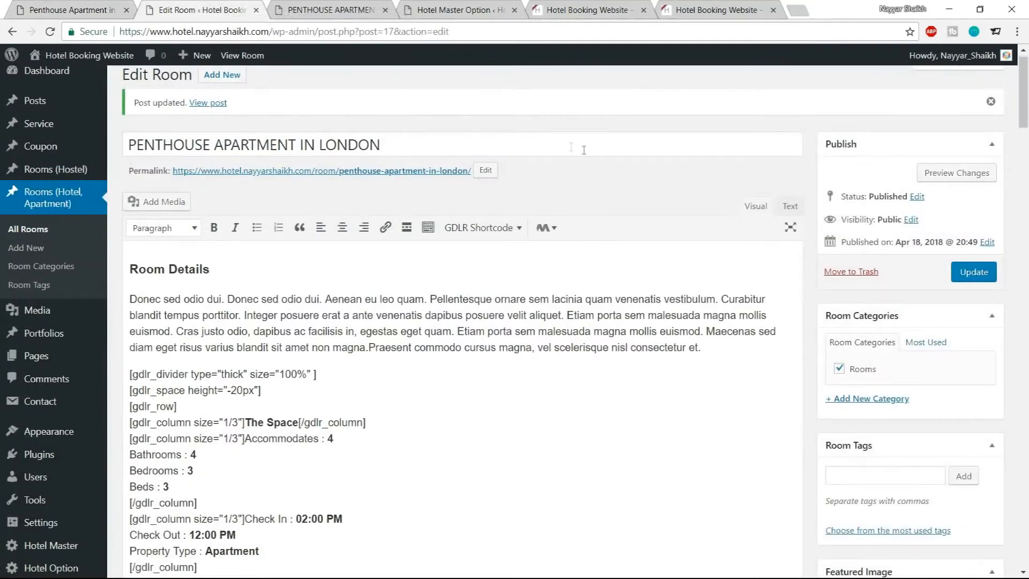
left_click(798, 12)
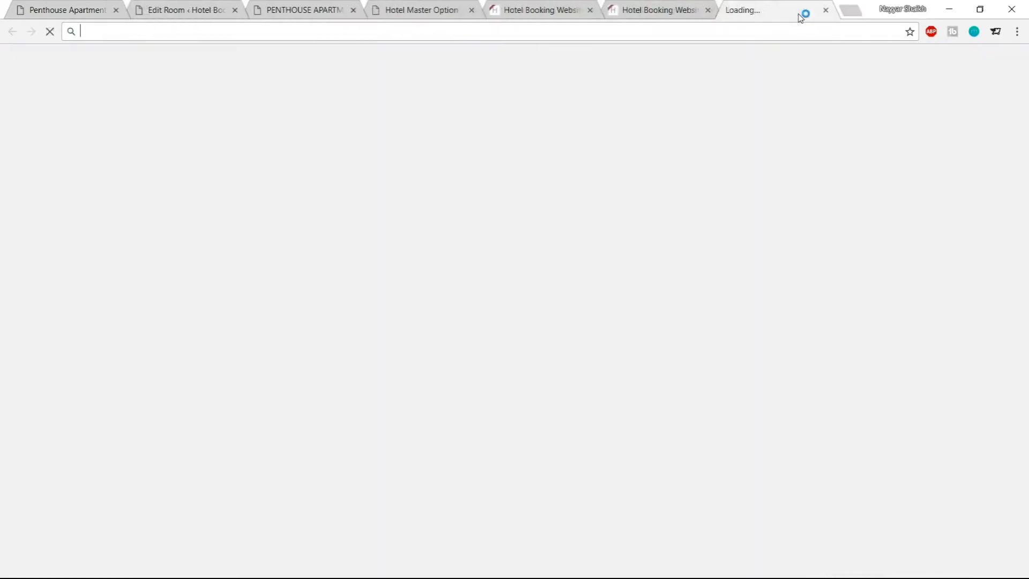
type("console.developers.google.com")
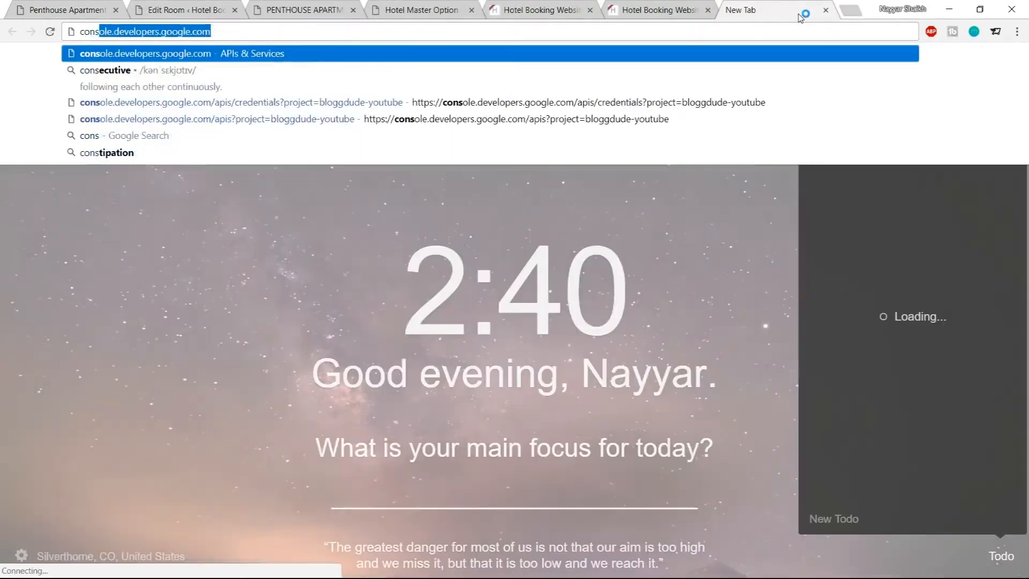
key("Return")
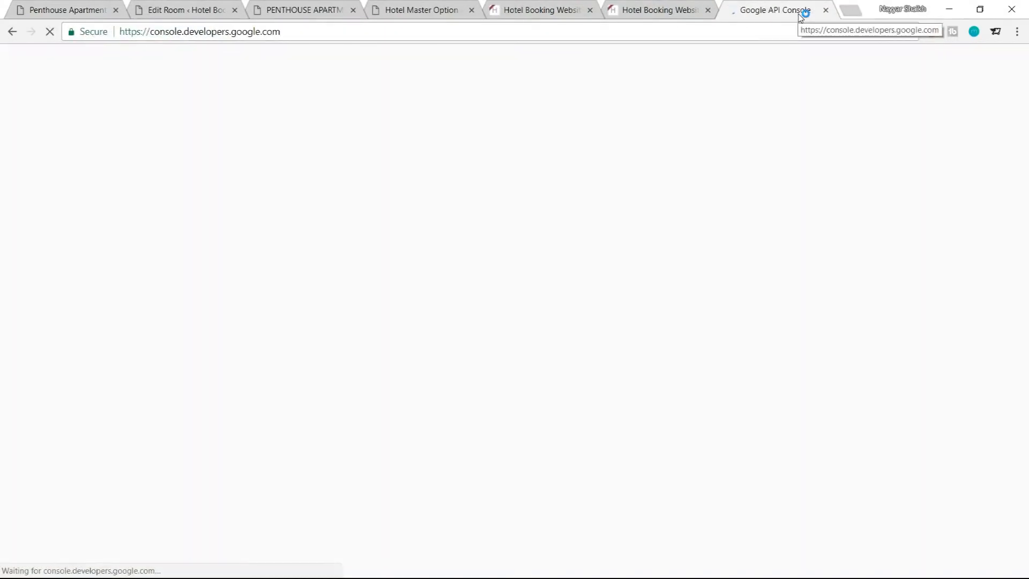
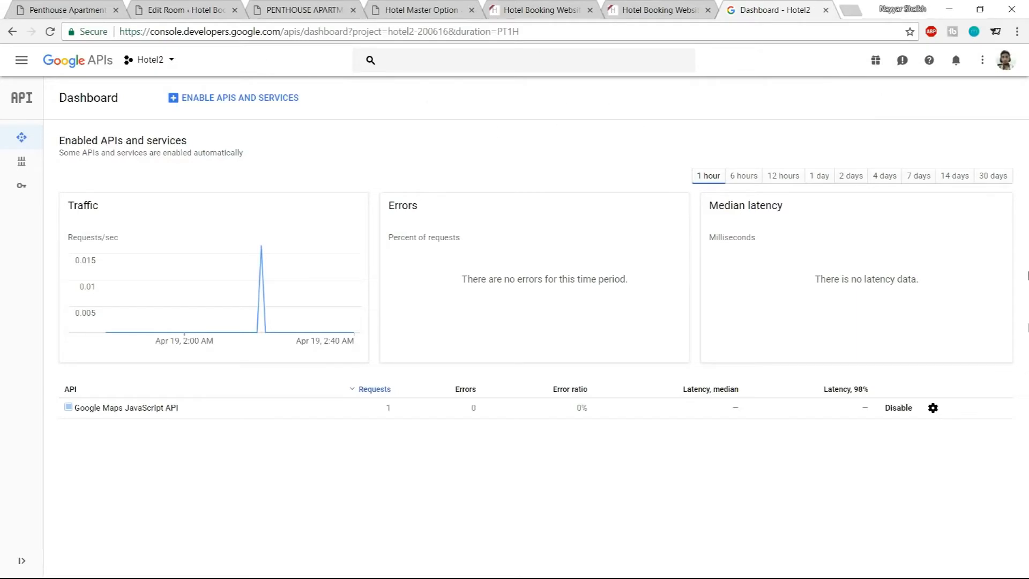
Create a new Google Cloud project named hotelProject
left_click(171, 68)
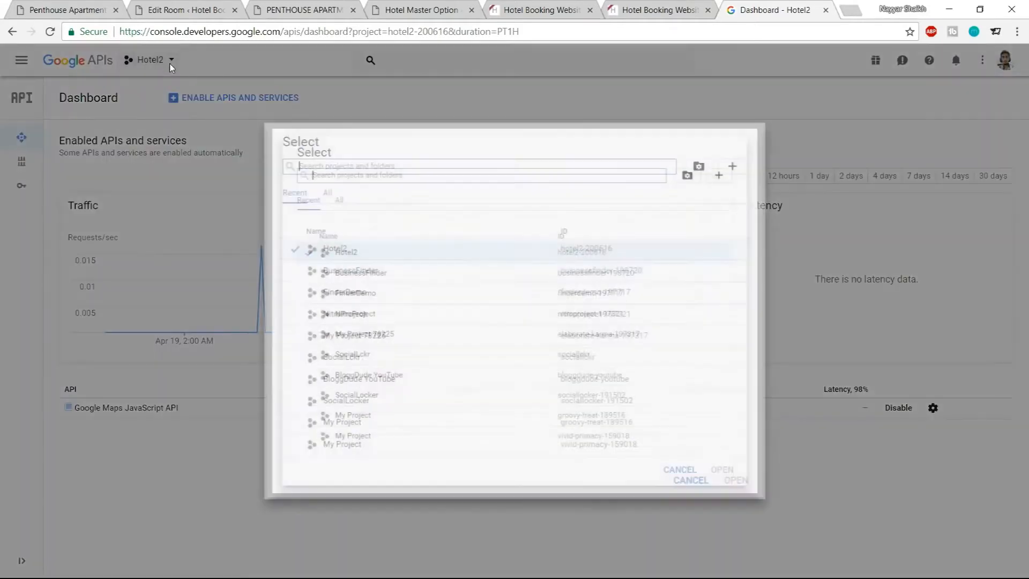
left_click(738, 164)
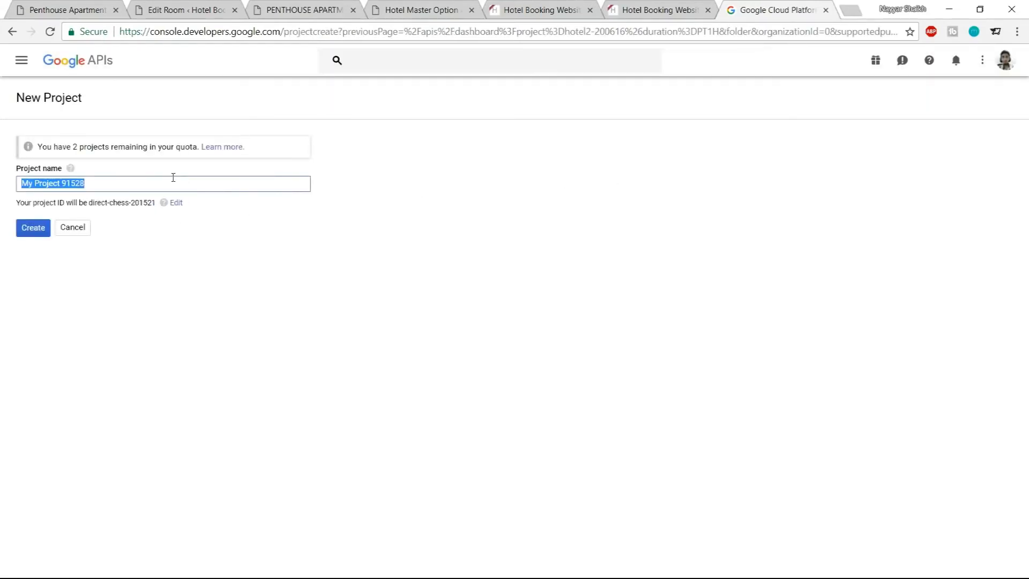
type("hotelPro")
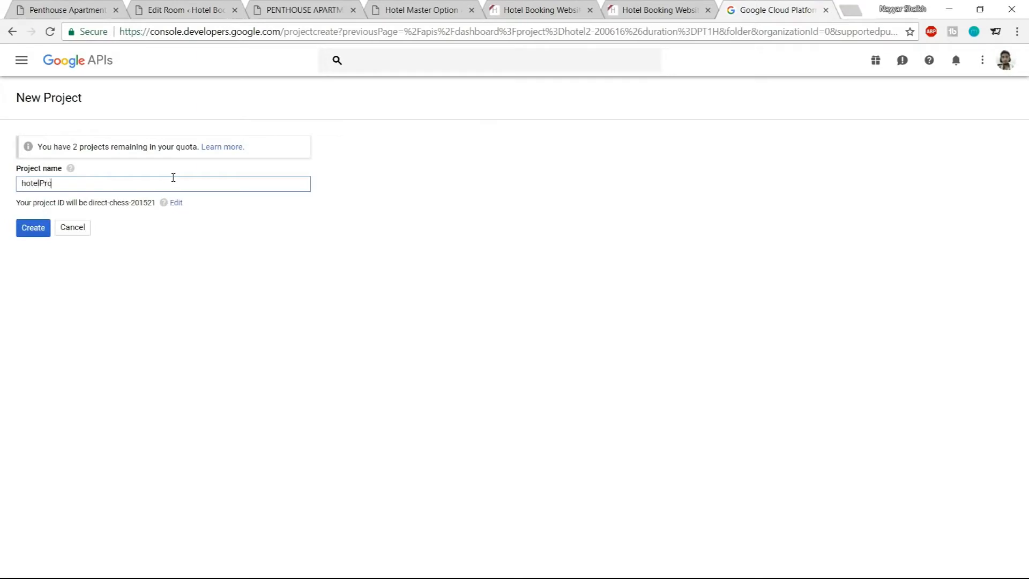
type("ject")
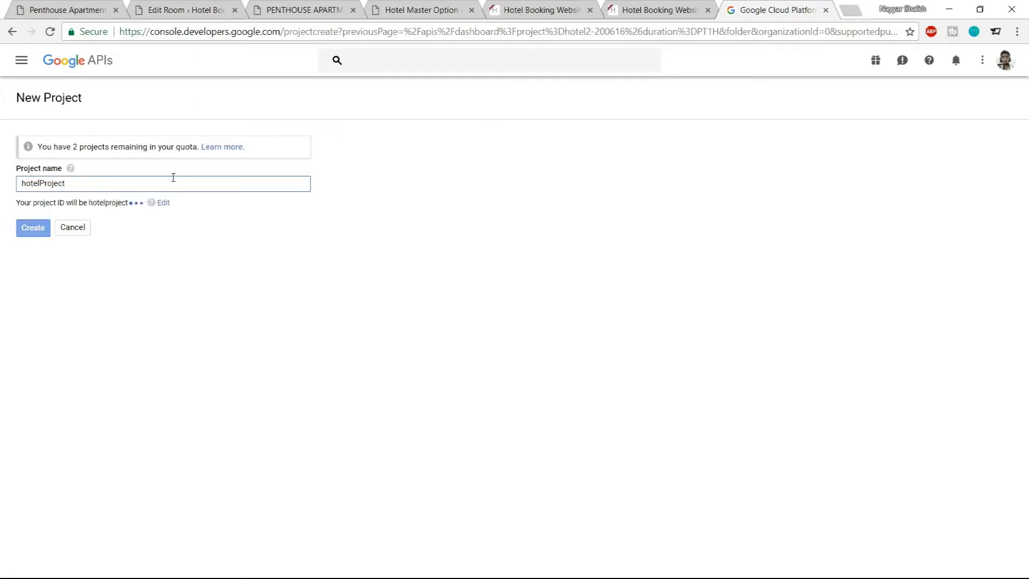
left_click(36, 230)
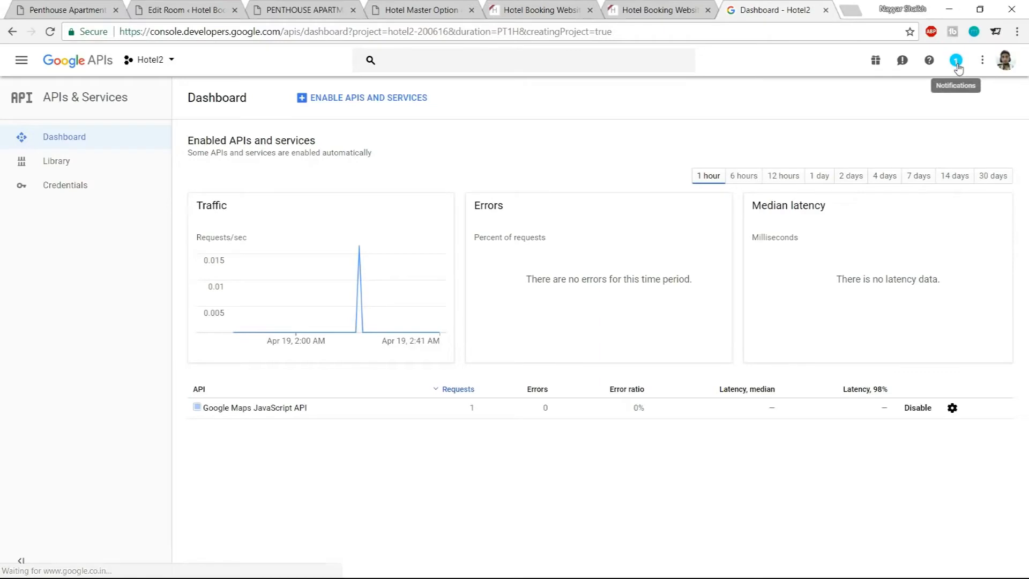
Switch the console to the new hotelProject project
left_click(958, 63)
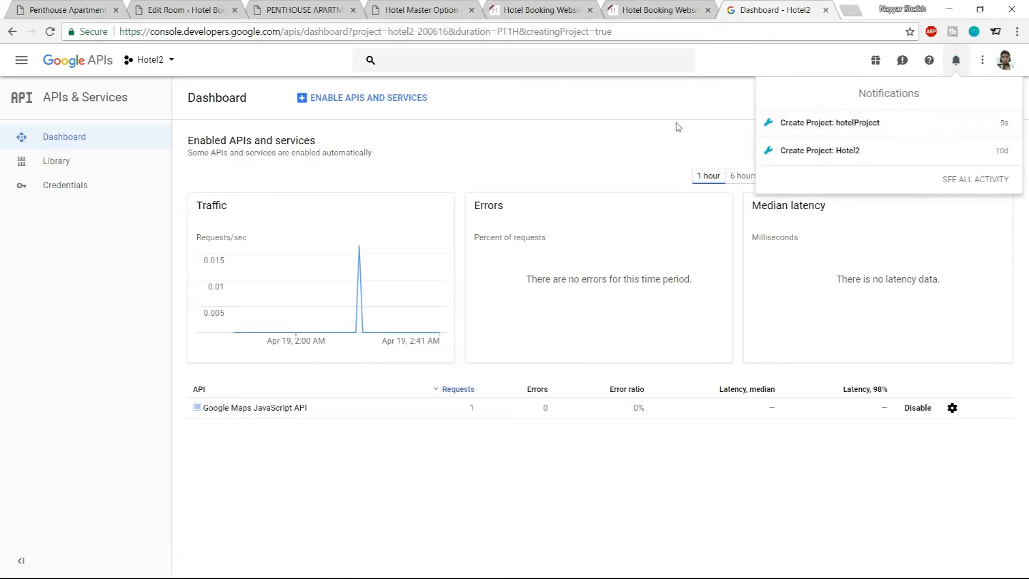
left_click(727, 118)
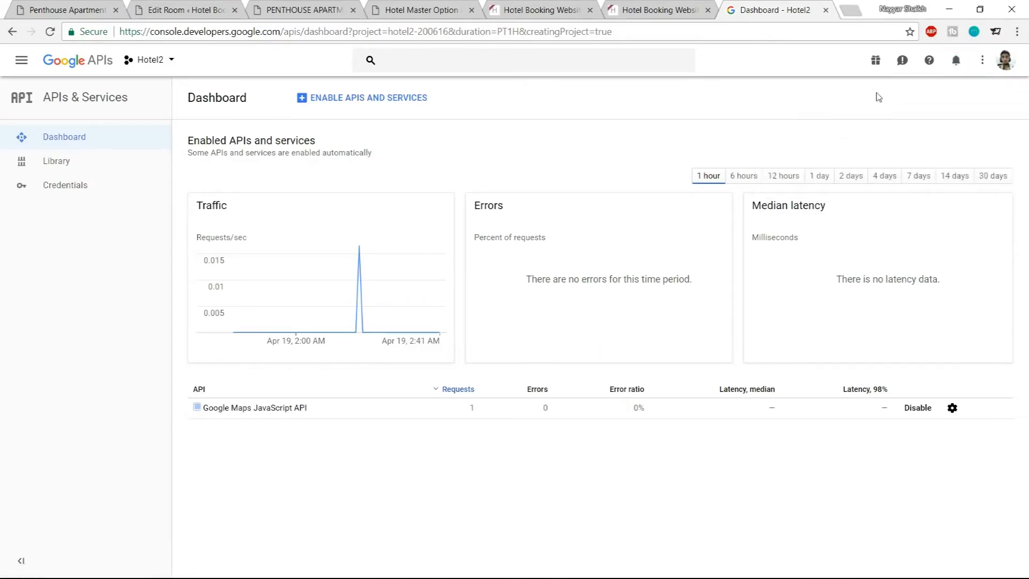
left_click(154, 65)
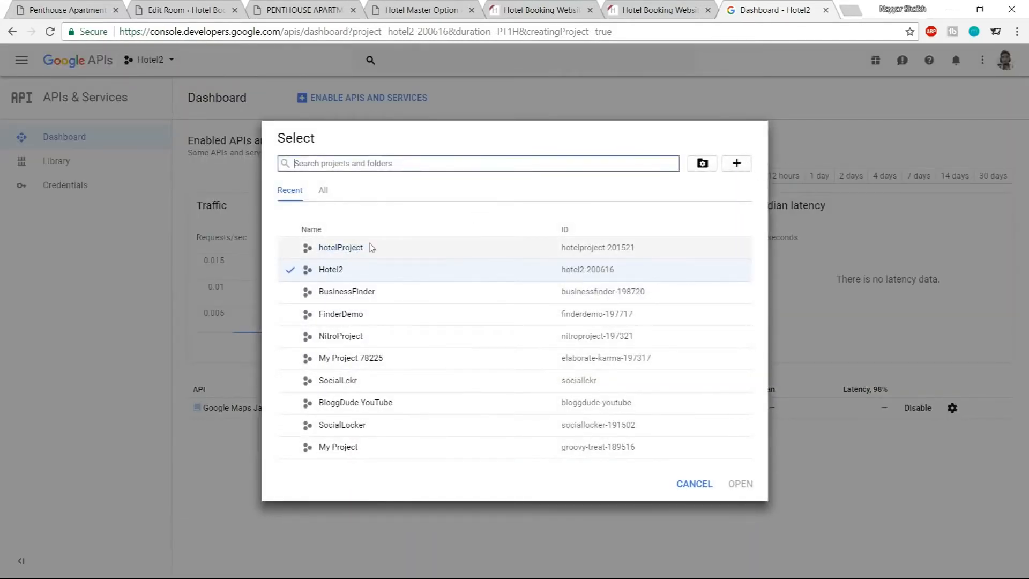
left_click(293, 255)
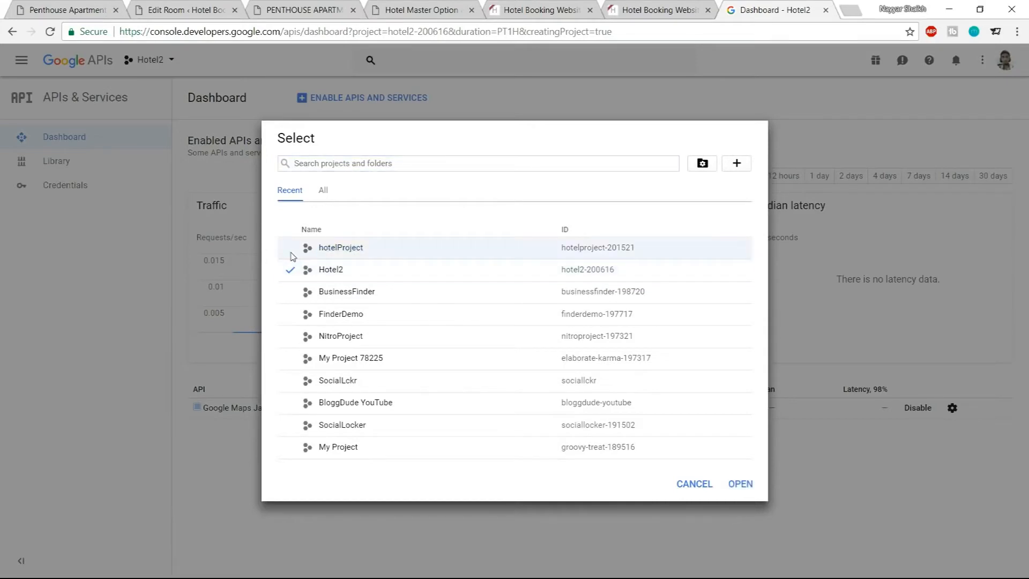
left_click(327, 248)
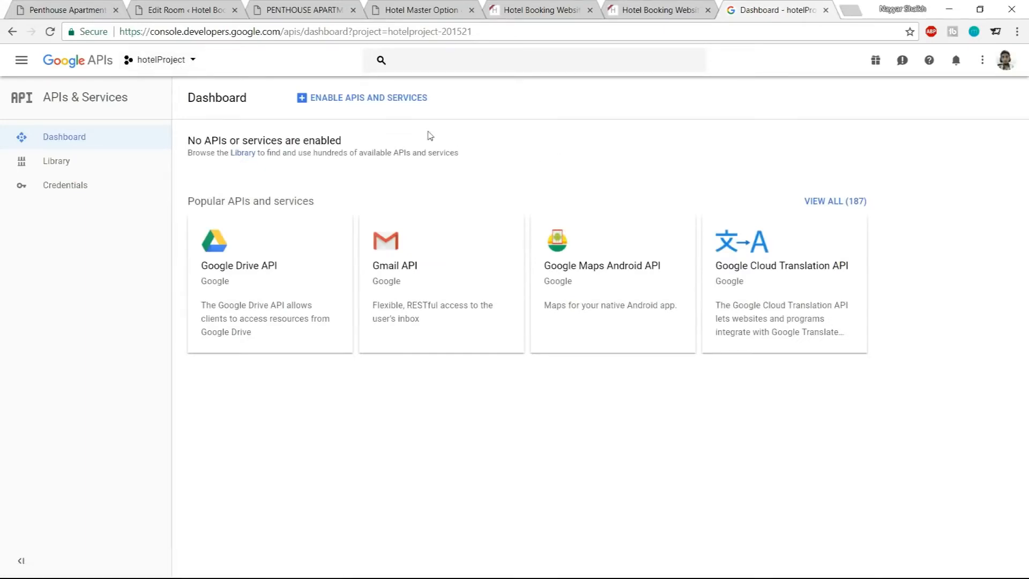
Enable the Google Maps JavaScript API for the project from the API Library
left_click(358, 106)
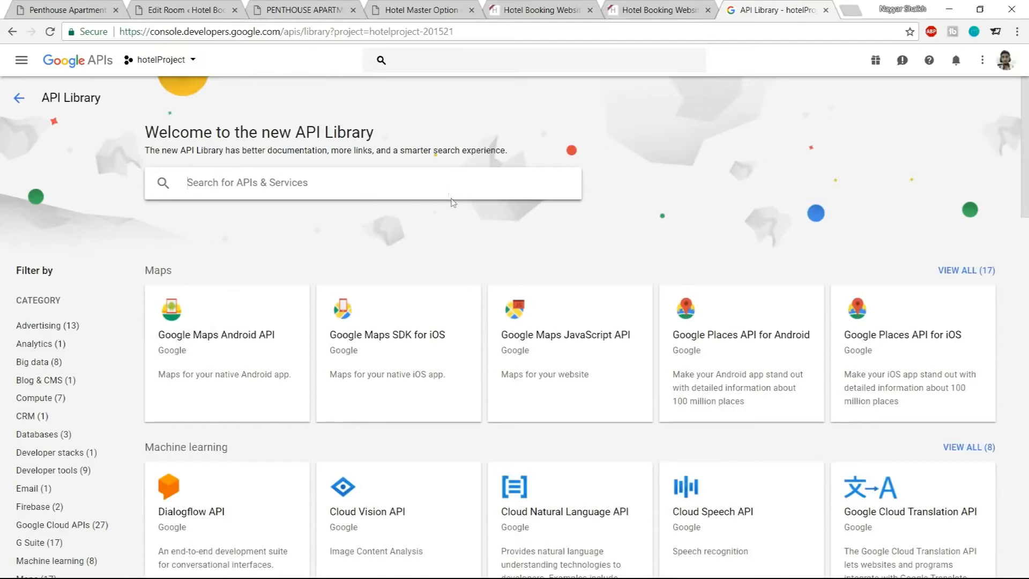
left_click(584, 334)
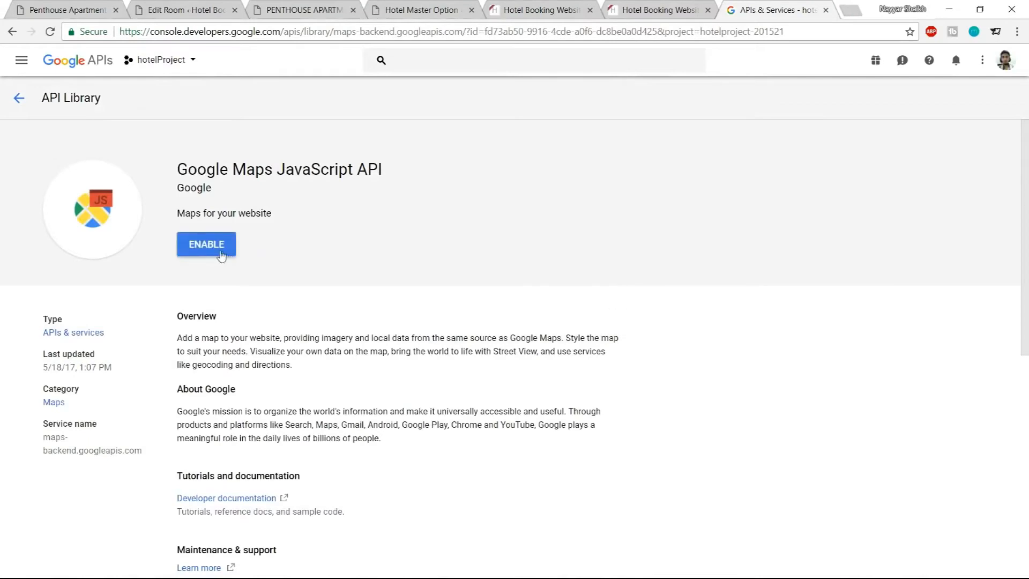
left_click(222, 256)
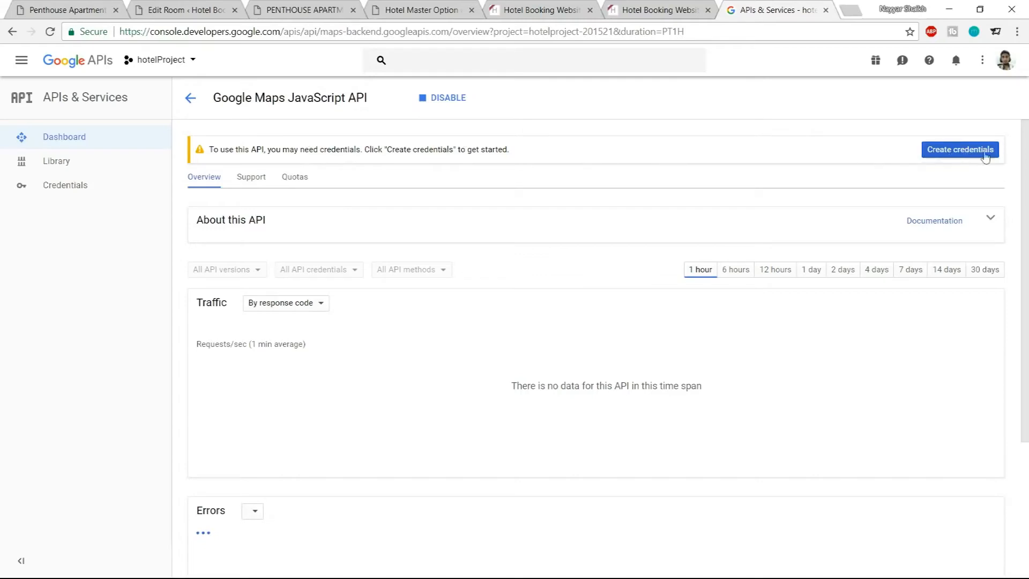
Create an API key credential for the Google Maps JavaScript API
left_click(942, 160)
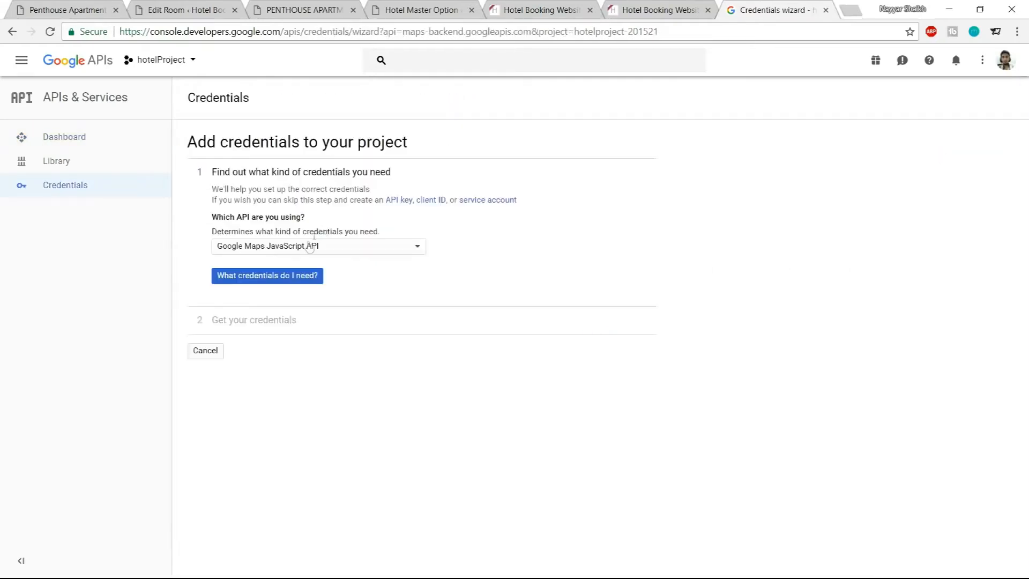
left_click(317, 251)
left_click(376, 256)
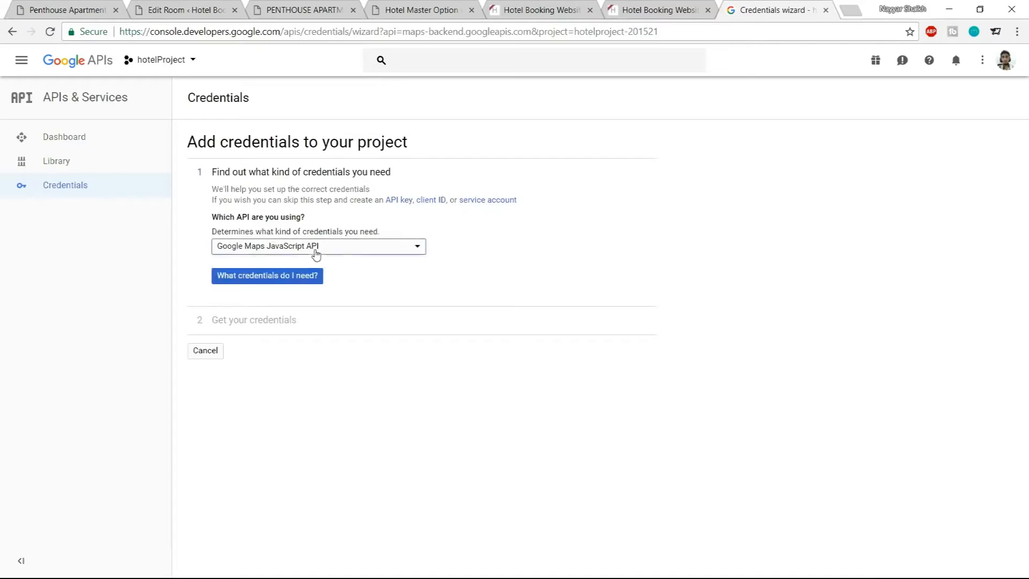
left_click(280, 277)
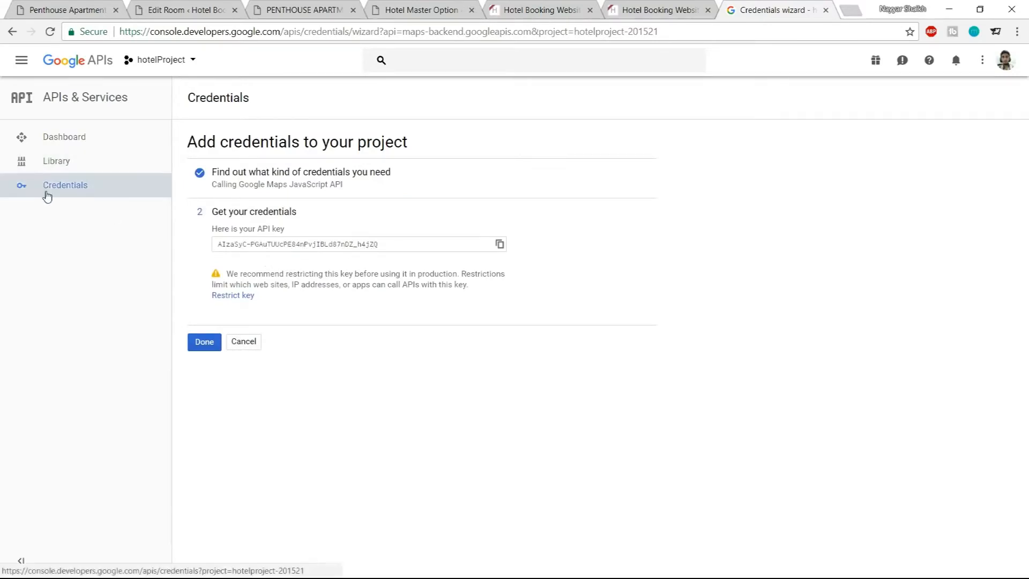
left_click(204, 342)
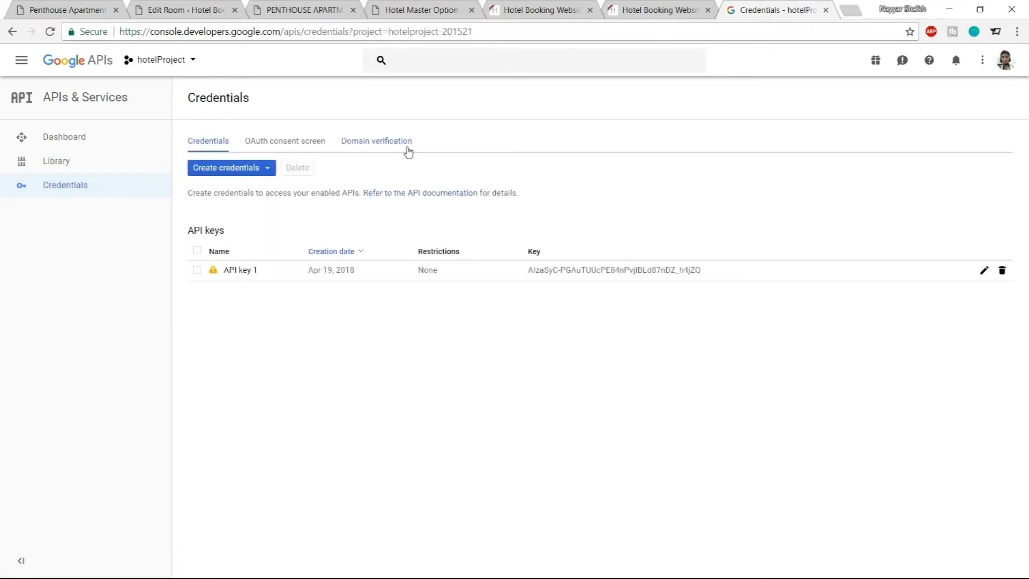
Copy the hotel website's URL from its tab and add it as an allowed domain under Domain verification
left_click(361, 143)
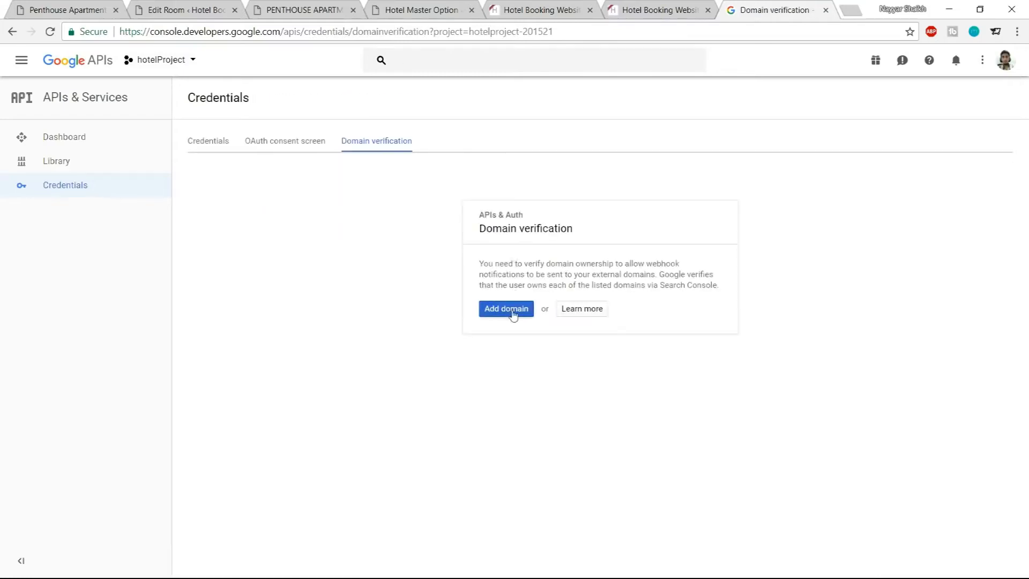
left_click(512, 311)
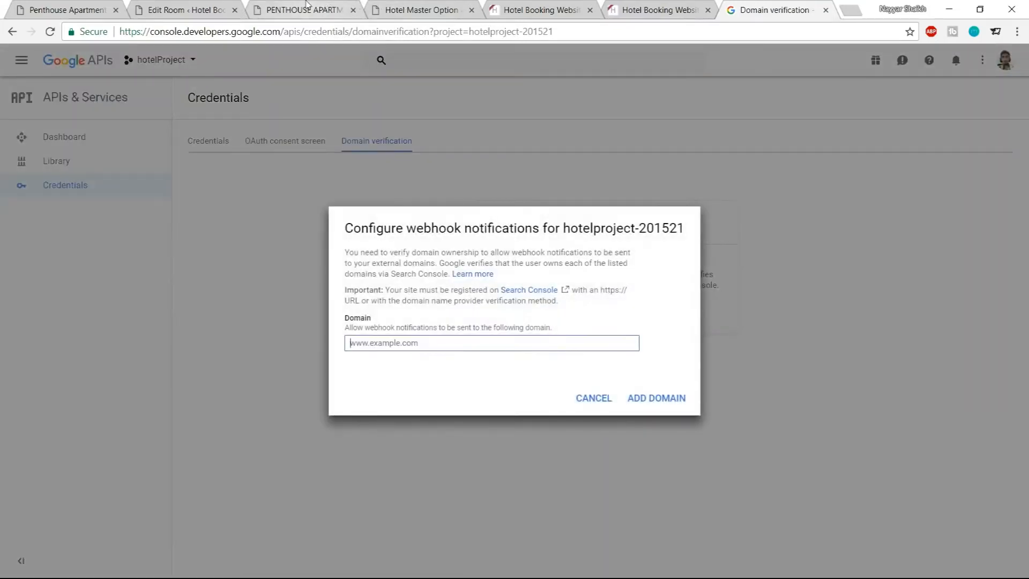
left_click(308, 8)
left_click_drag(231, 31, 79, 19)
key("ctrl+c")
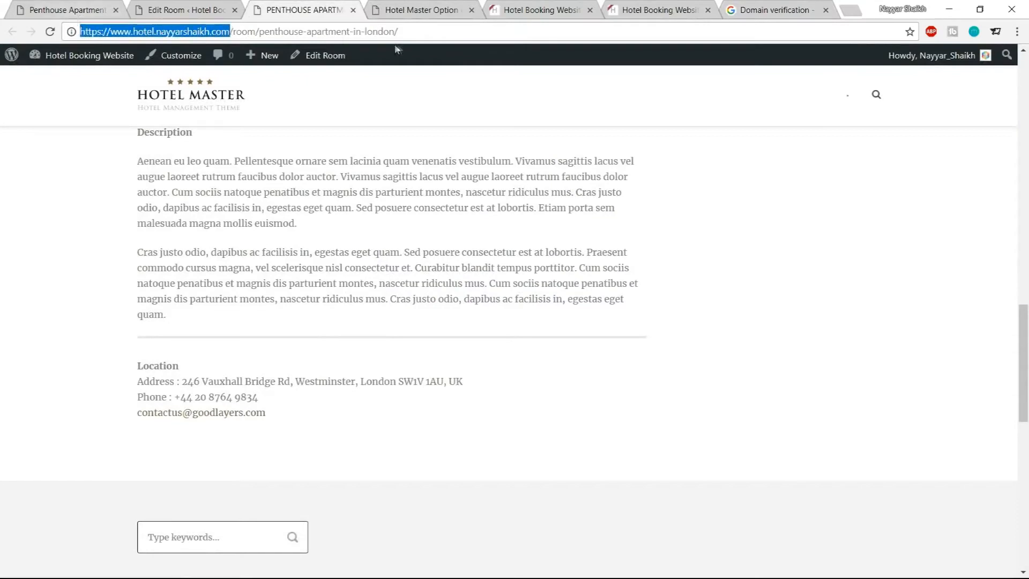
left_click(772, 9)
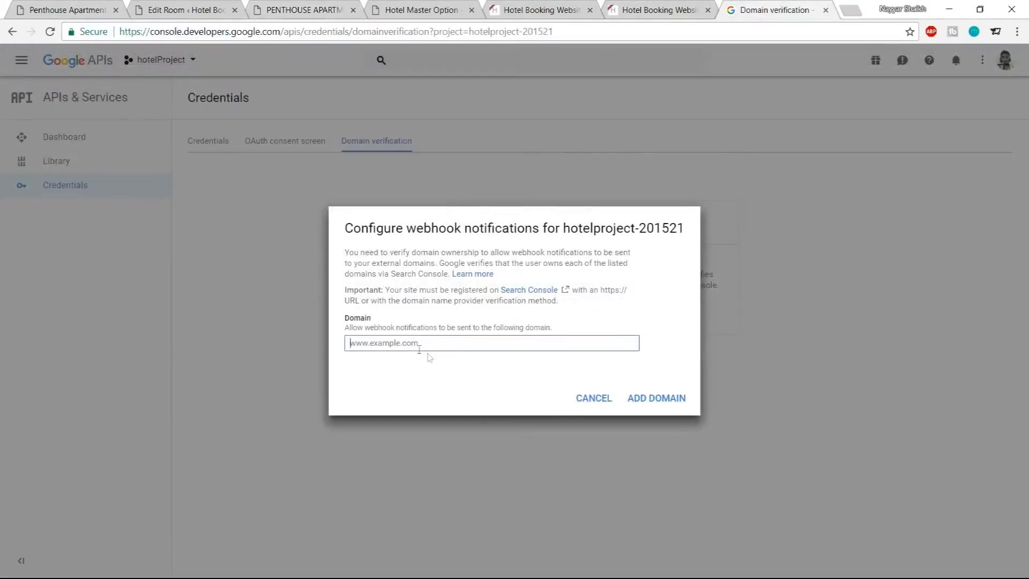
key("ctrl+v")
left_click(661, 401)
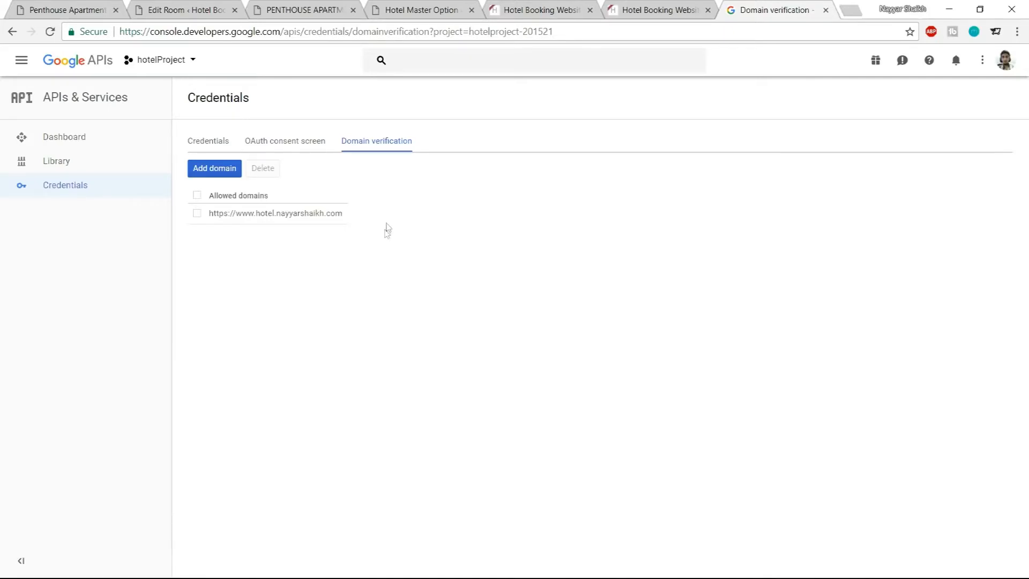
Add another domain, inserting 3 after hotel in the pasted URL, and copy the new address
left_click(217, 174)
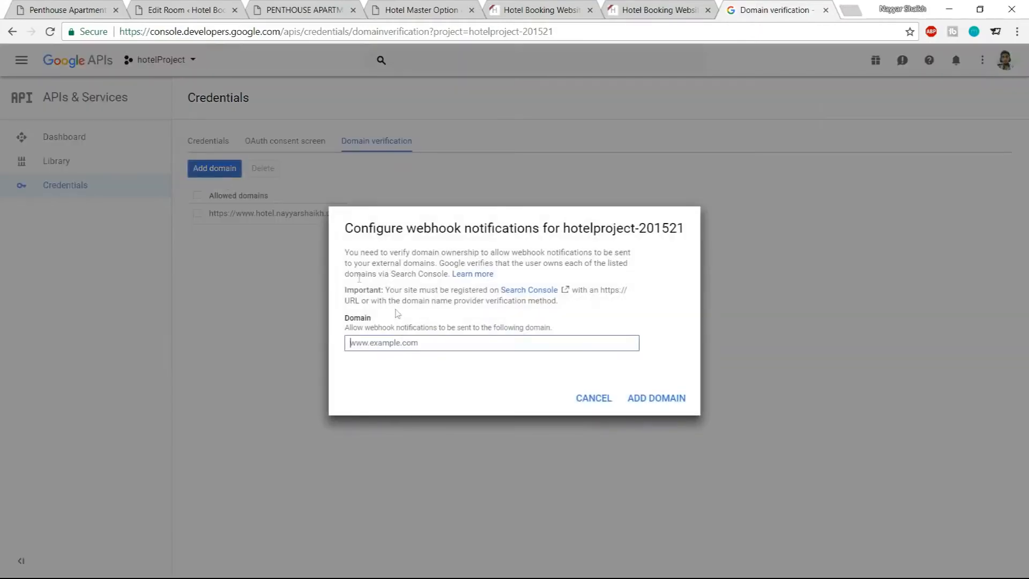
left_click(398, 342)
key("ctrl+v")
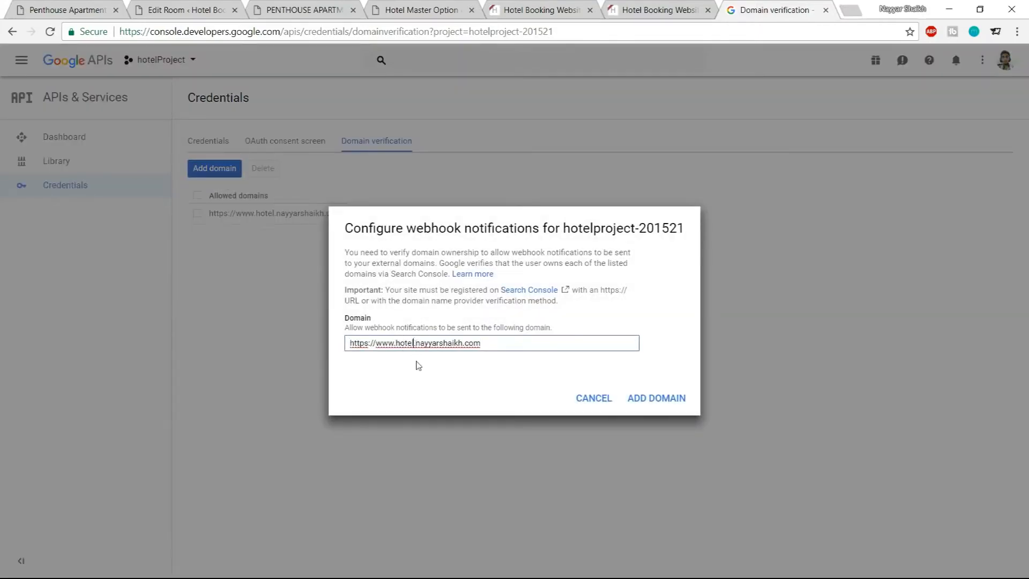
type("3")
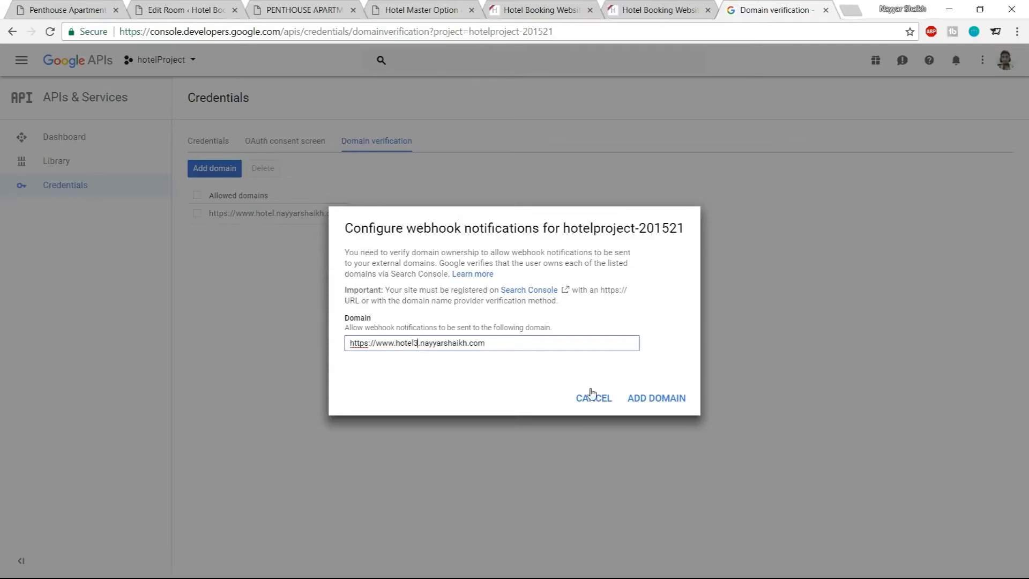
left_click(504, 350)
left_click_drag(487, 344, 347, 346)
key("ctrl+c")
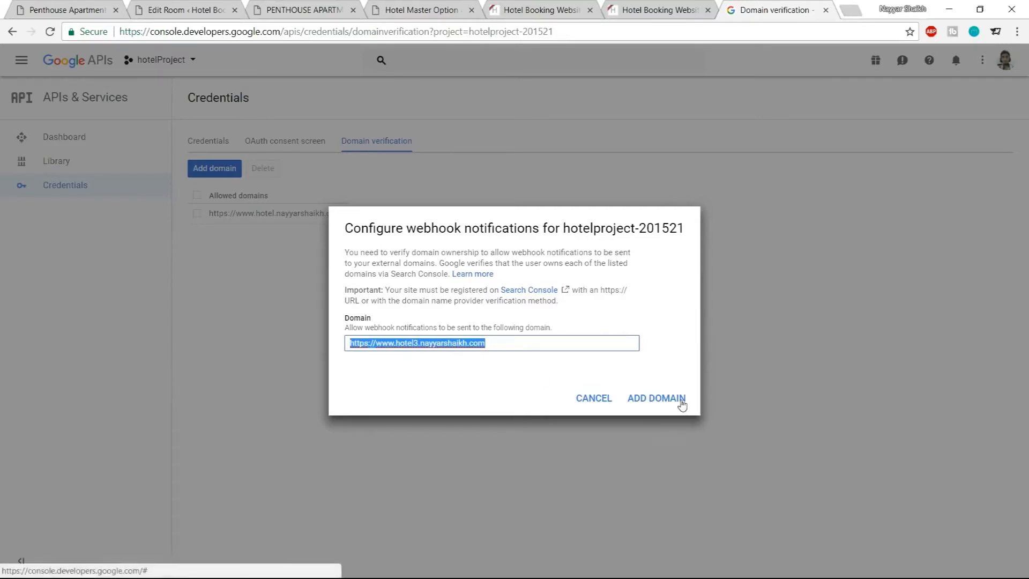
left_click(665, 402)
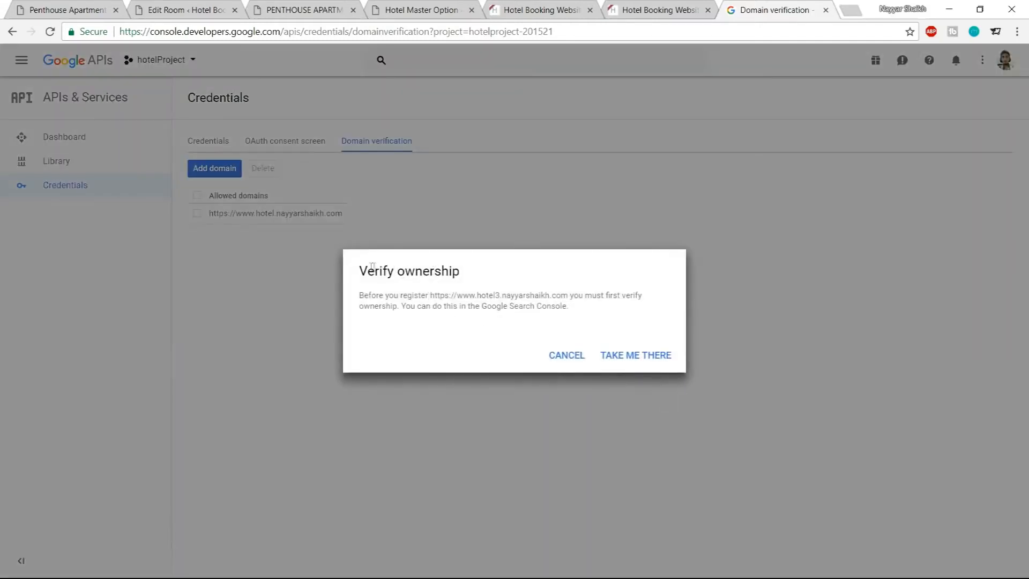
Proceed to the Search Console to verify ownership of the hotel3 domain
left_click_drag(367, 266, 462, 273)
left_click(597, 312)
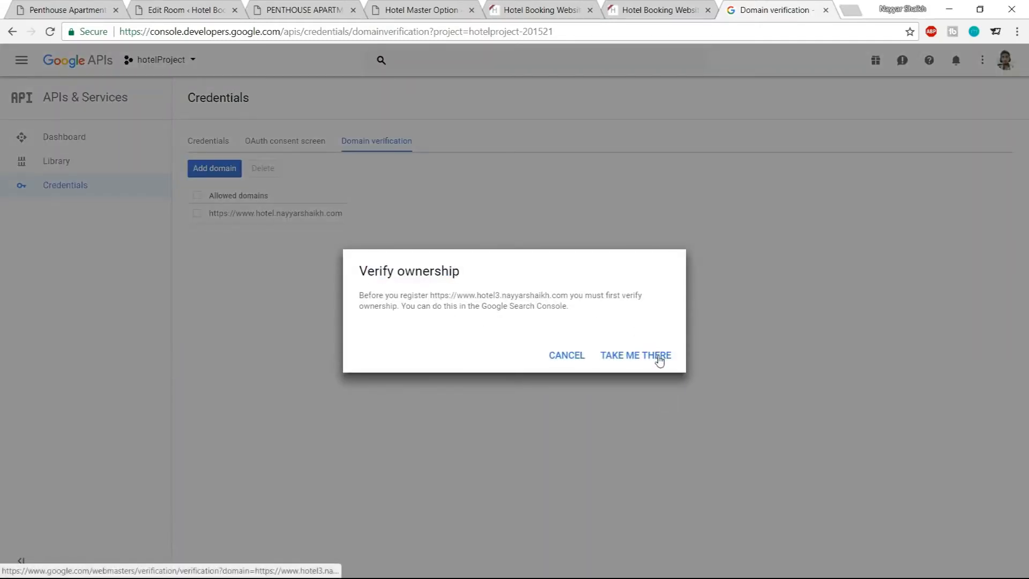
left_click(639, 361)
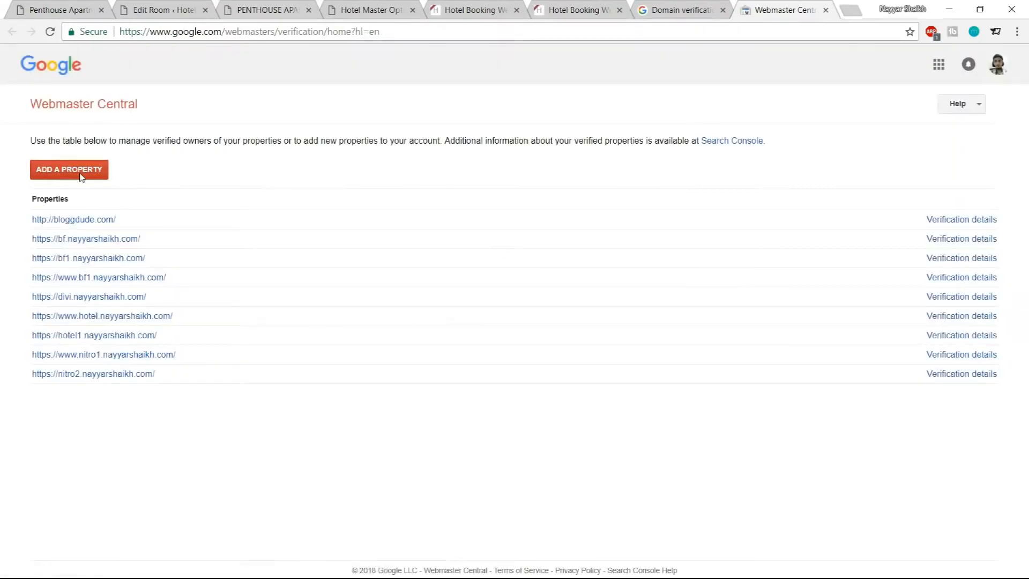
Add the hotel3 site URL as a new property in Webmaster Central and continue
left_click(81, 171)
key("ctrl+v")
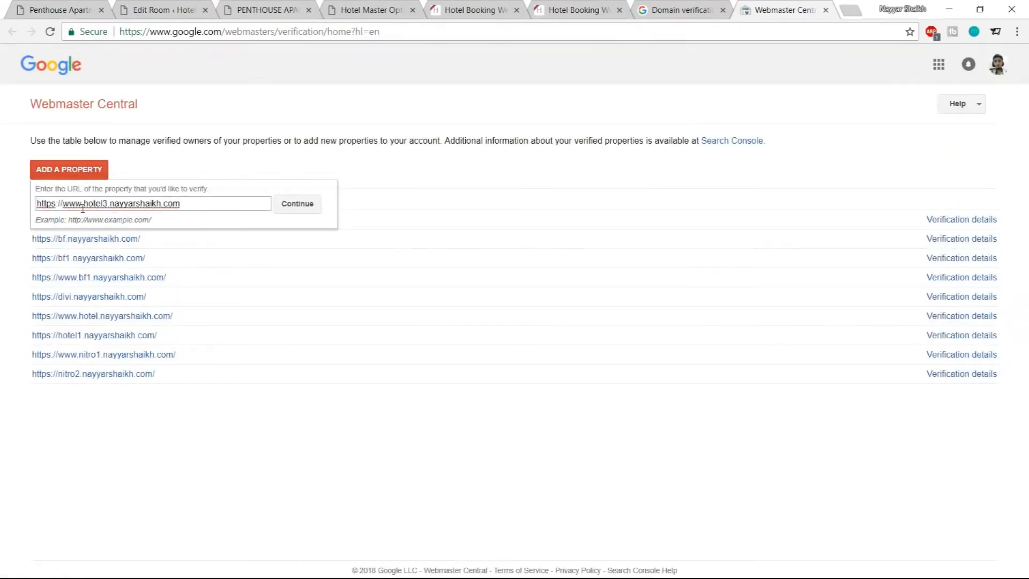
left_click(299, 209)
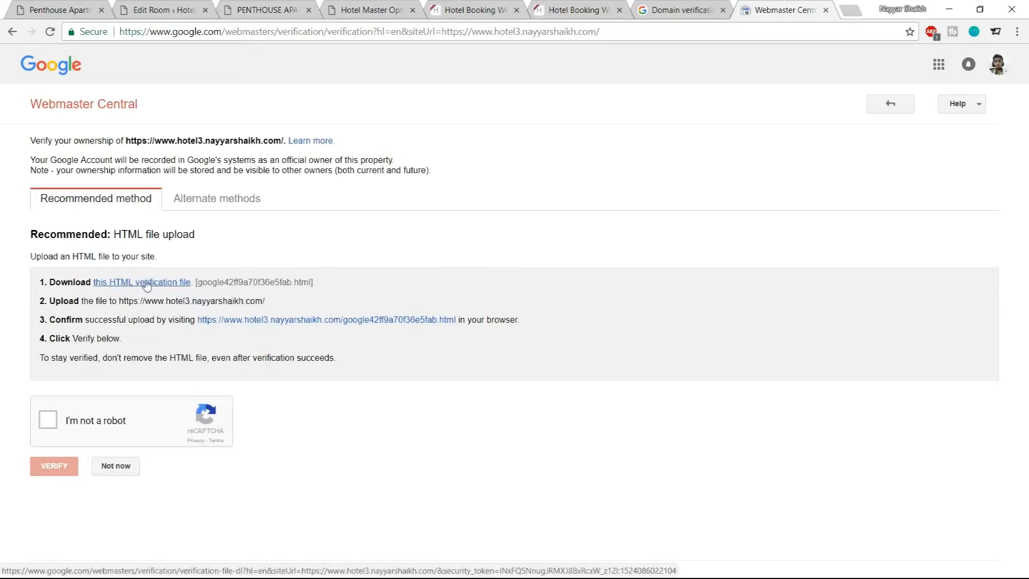
Download the HTML verification file and dismiss the downloads bar
left_click(180, 283)
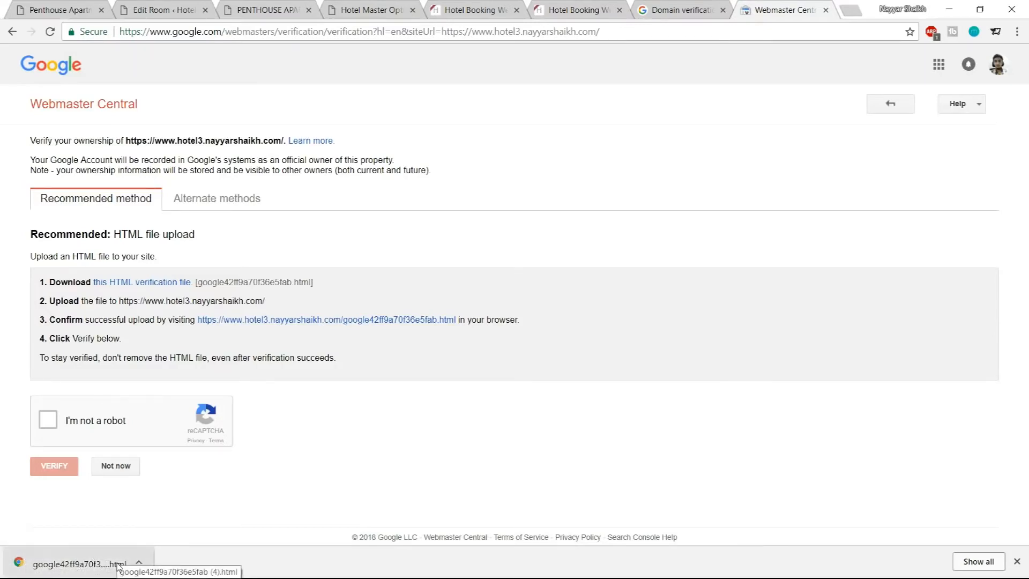
left_click(1017, 561)
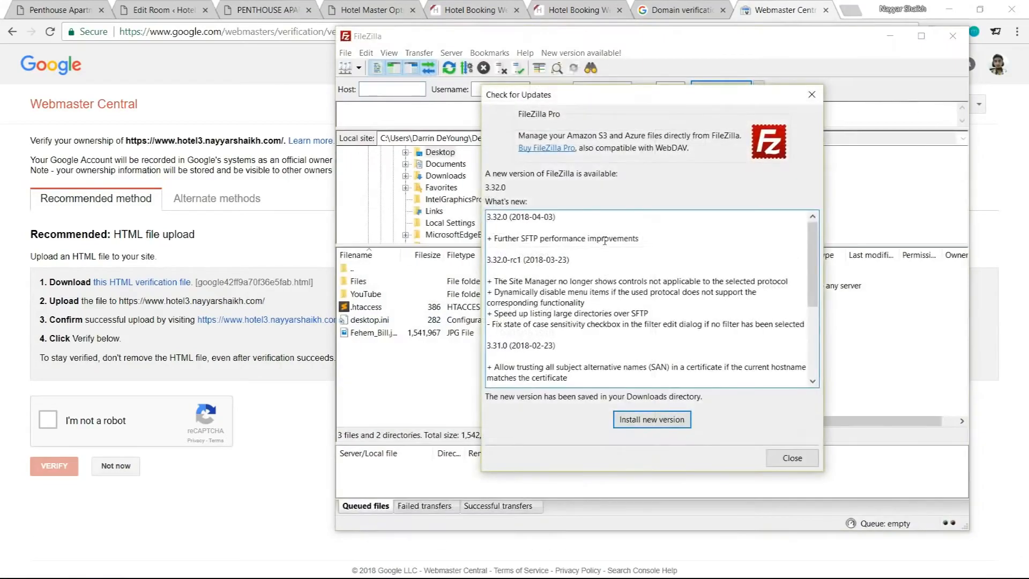
Upload the Google HTML verification file from the local Files folder into the remote hotel.nayyarshaikh.com folder, overwriting the existing copy, and tick the reCAPTCHA box
left_click(793, 459)
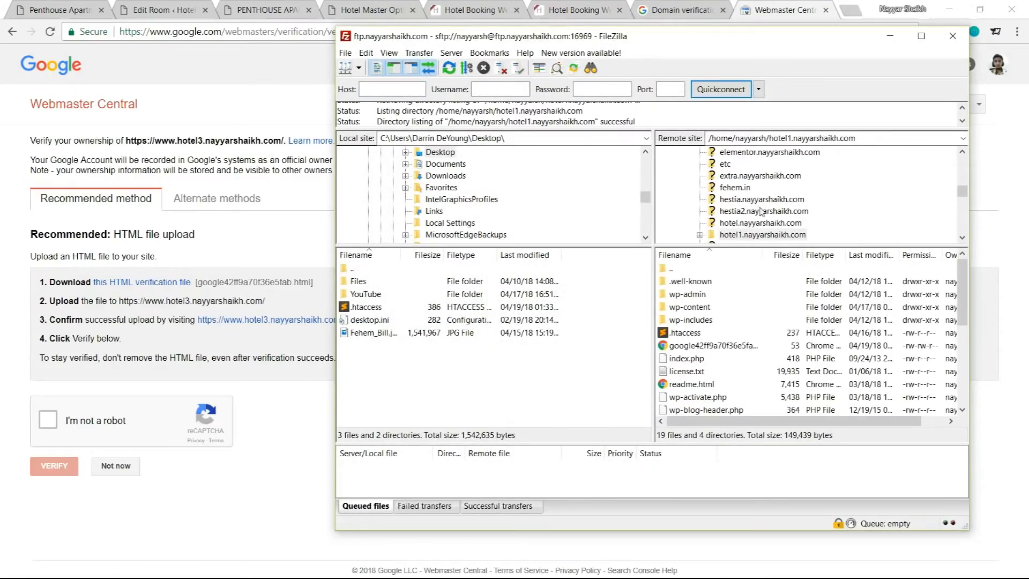
left_click(751, 224)
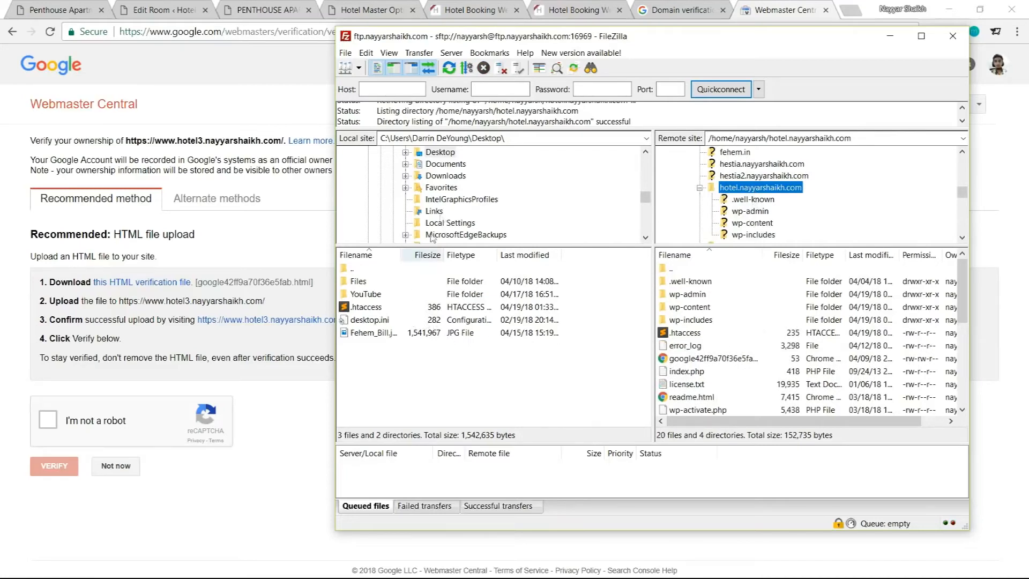
double_click(365, 282)
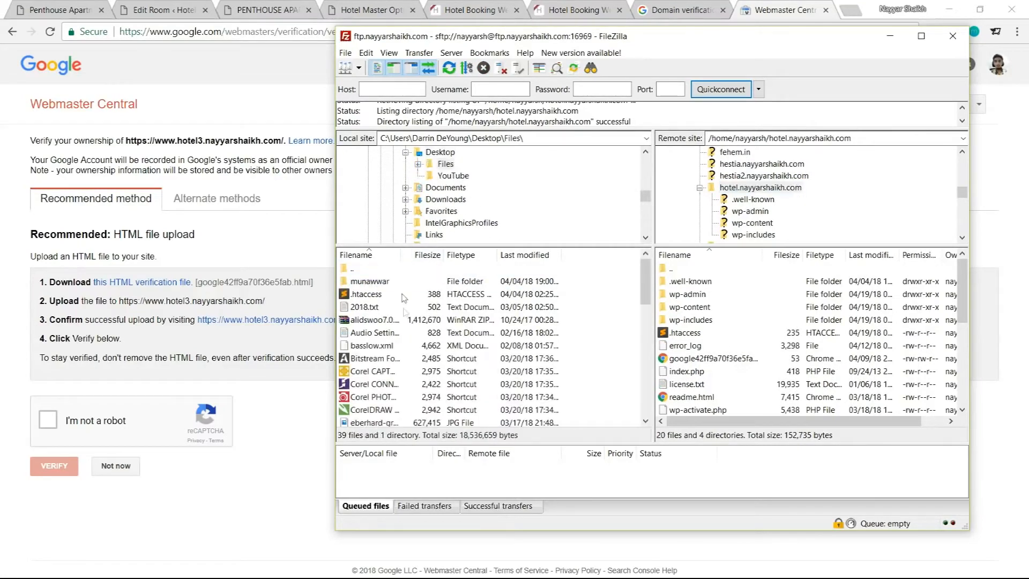
scroll(374, 325, "down", 5)
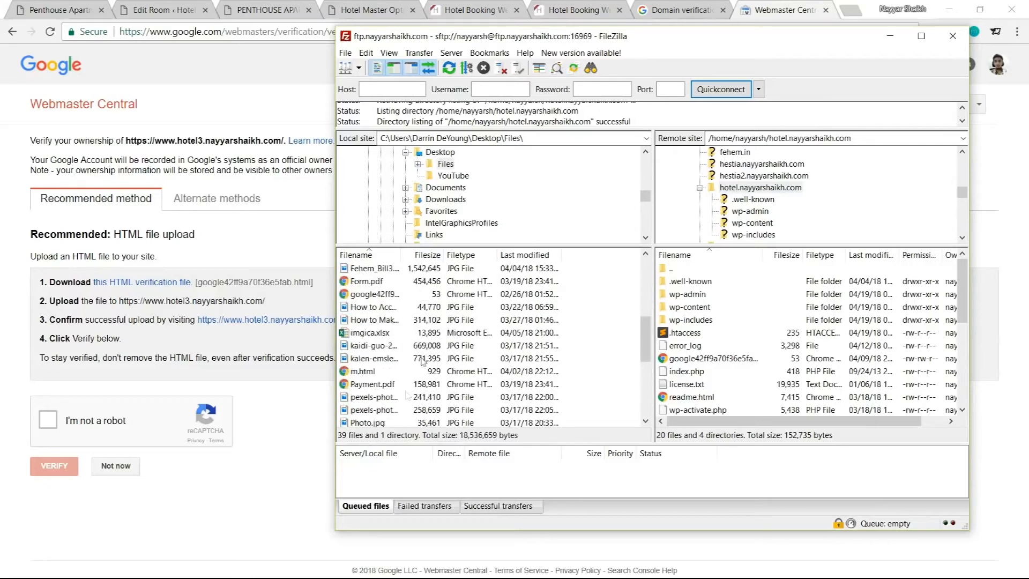
left_click(369, 295)
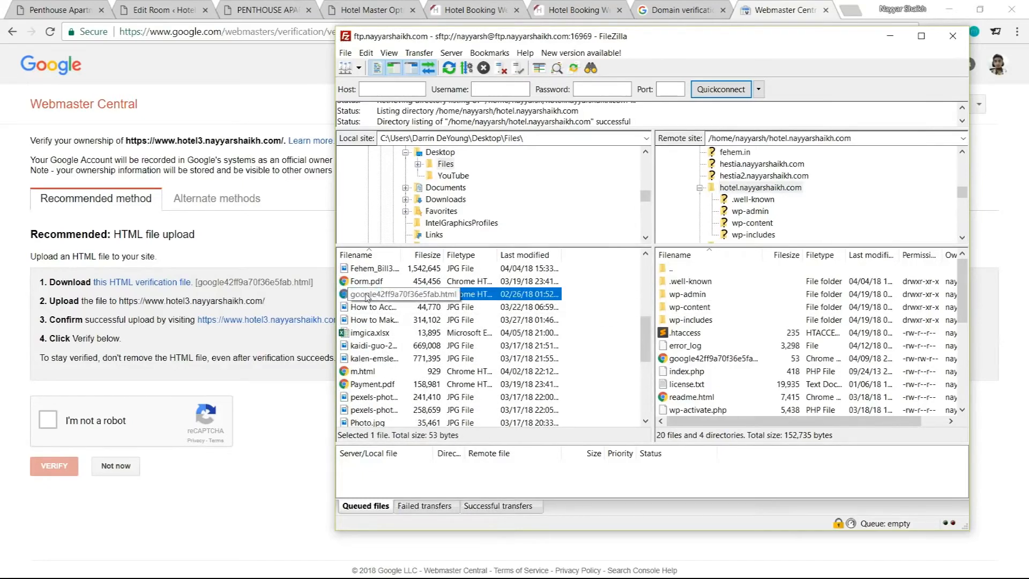
left_click_drag(361, 299, 741, 365)
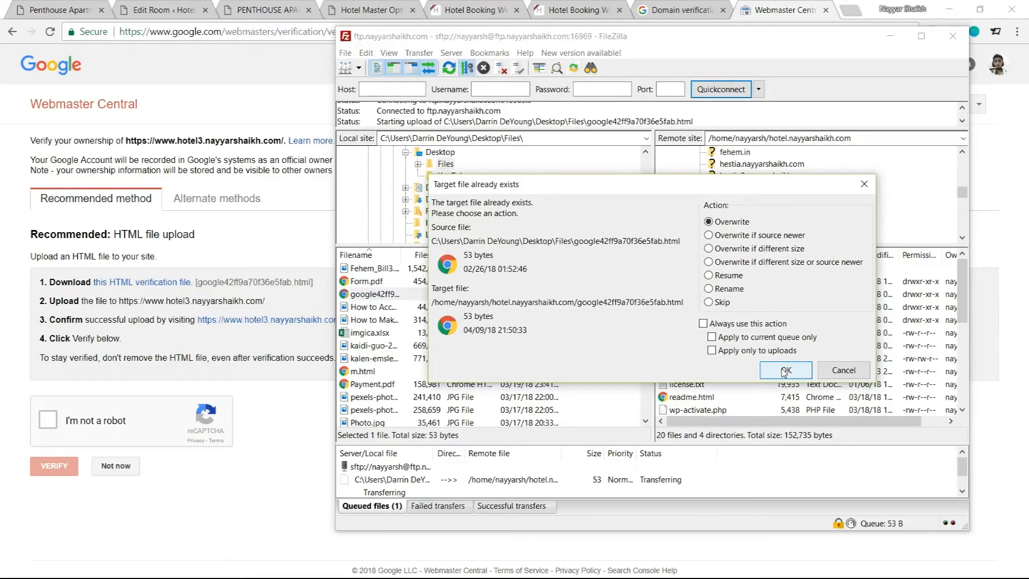
left_click(786, 371)
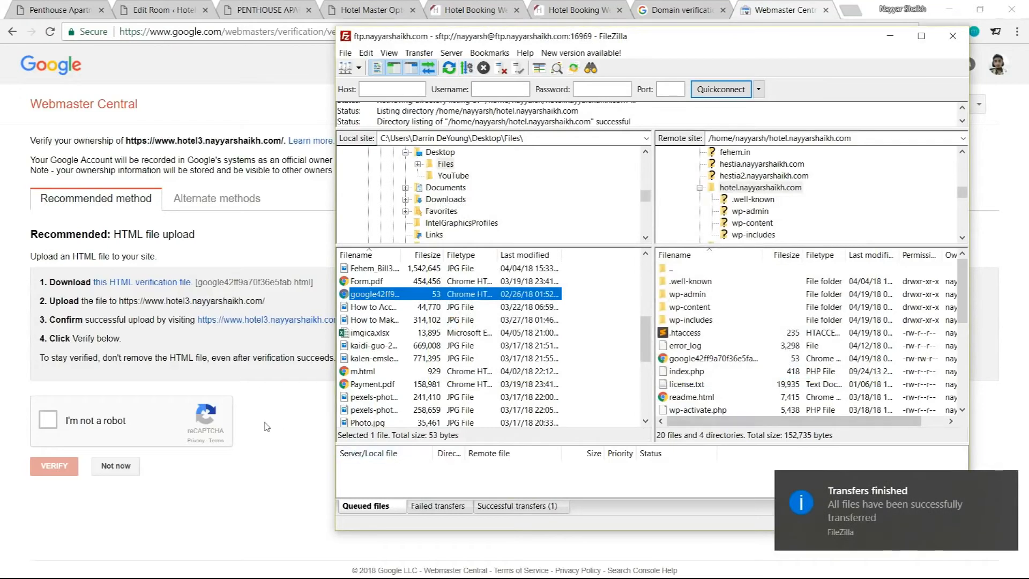
left_click(162, 373)
left_click(49, 426)
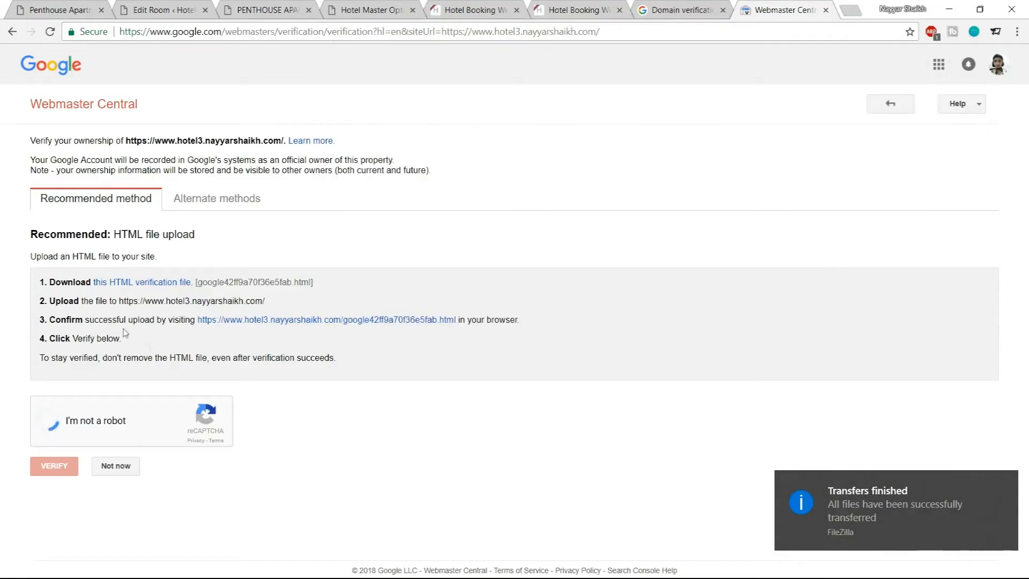
left_click_drag(126, 140, 274, 140)
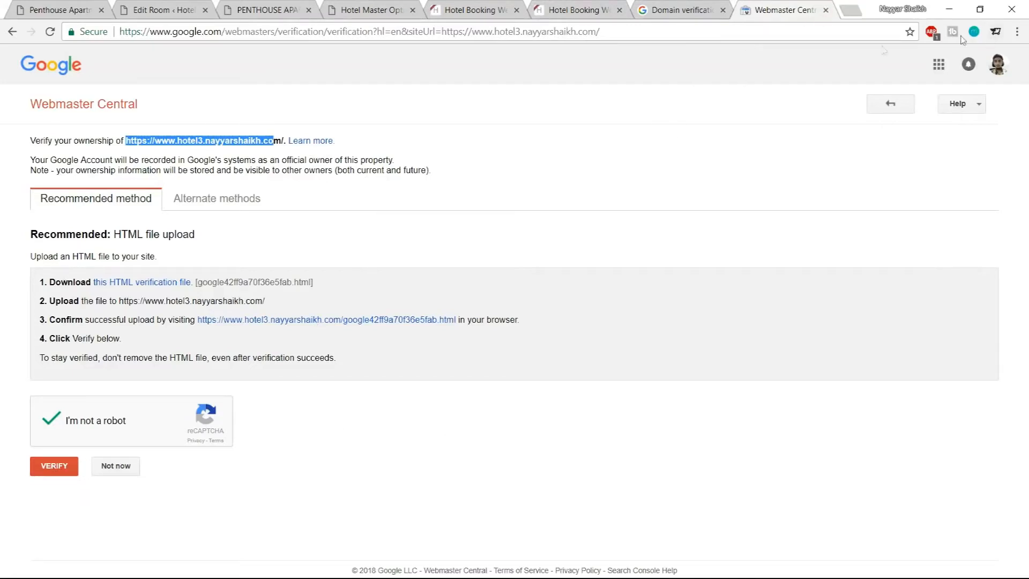
left_click(826, 10)
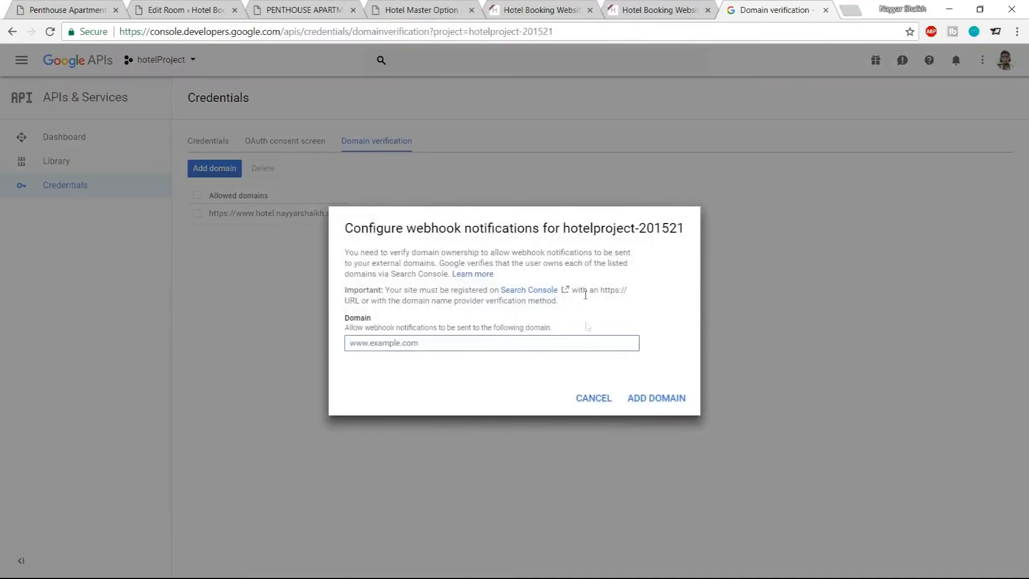
type("https://www.hotel.nayyarshaikh.com")
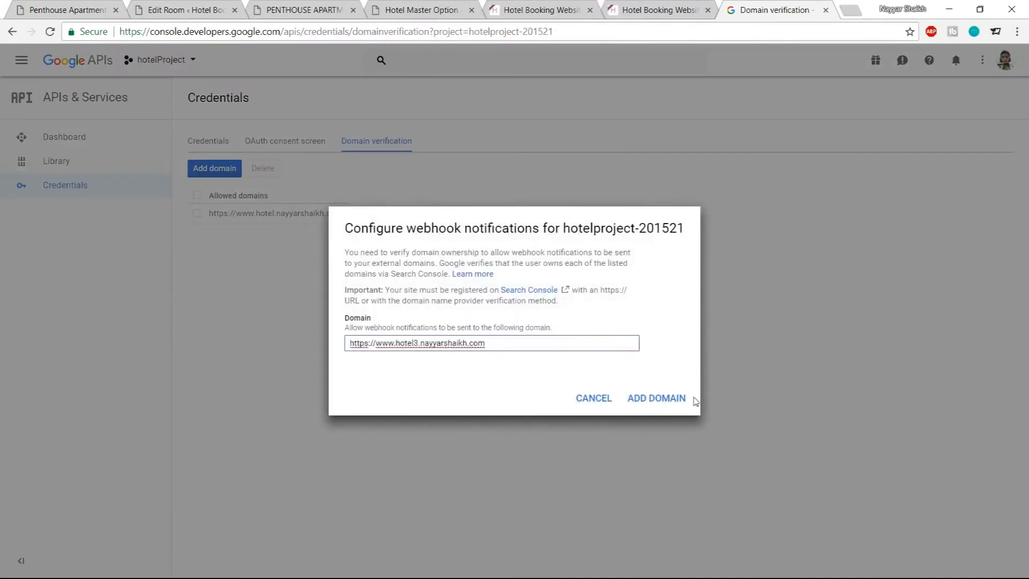
left_click(594, 401)
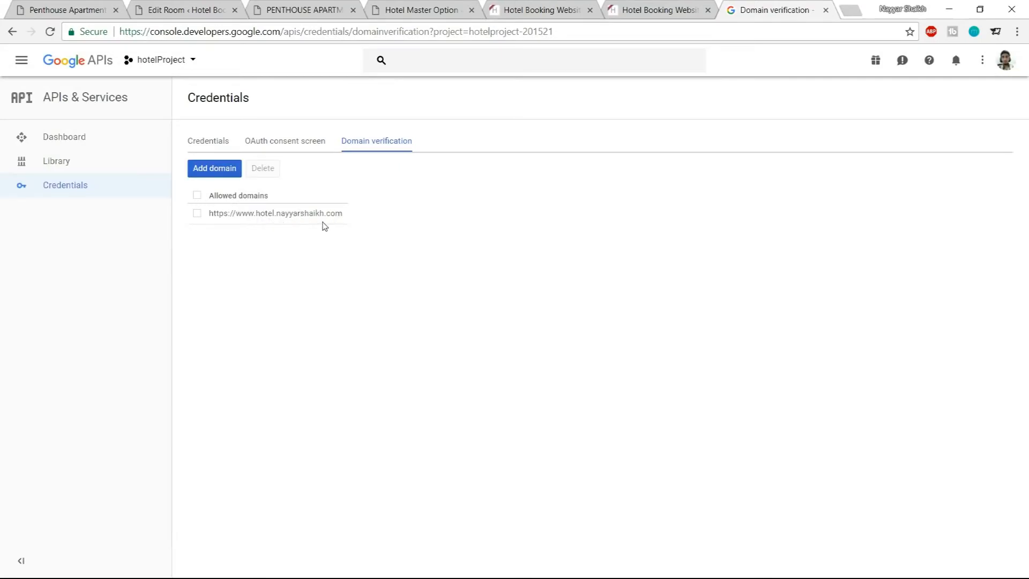
Copy the API key from Credentials and paste it as the Google Maps API Key in the WP Google Map plugin settings, then save
left_click(219, 145)
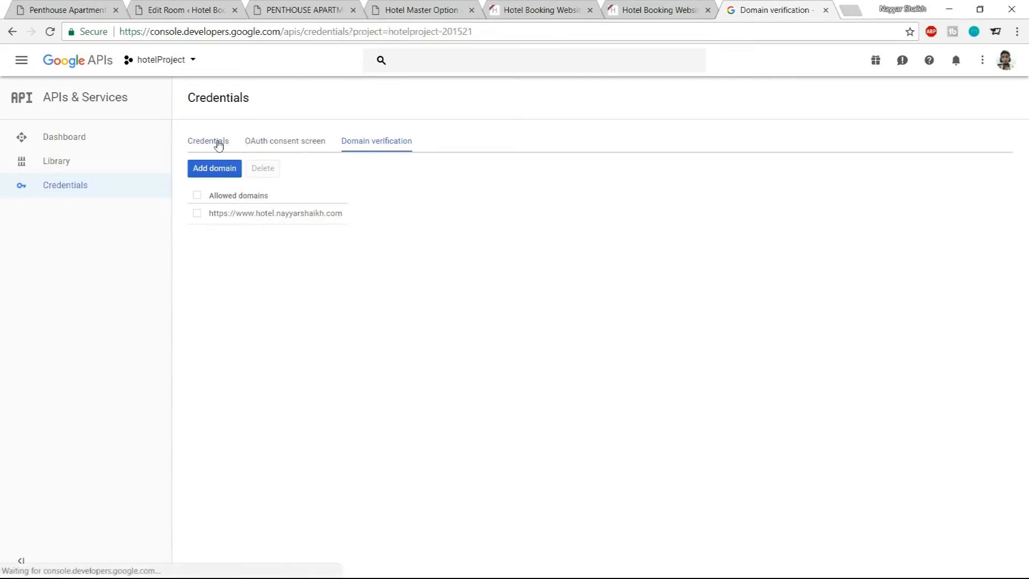
left_click_drag(701, 271, 526, 271)
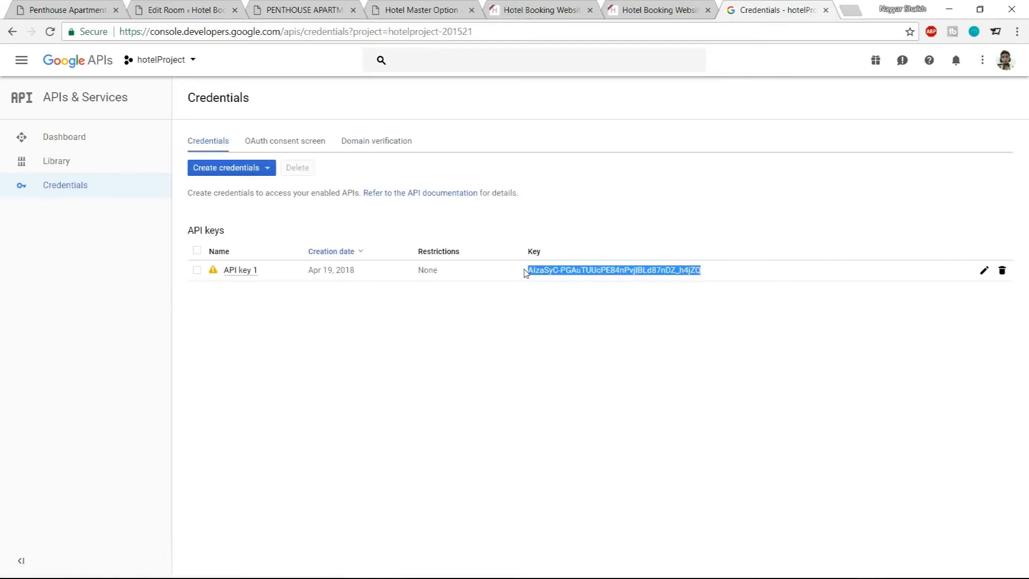
left_click(181, 9)
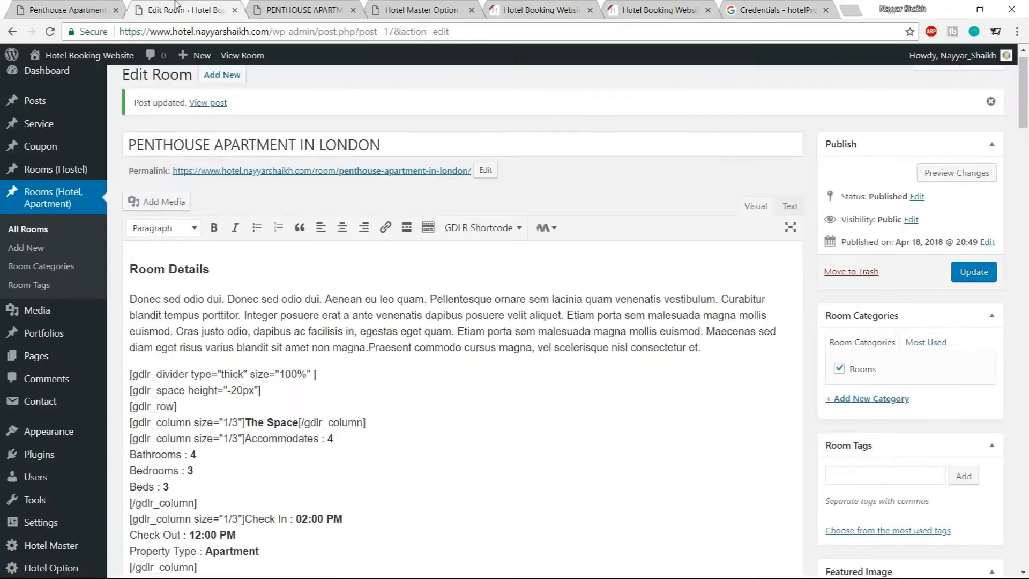
scroll(134, 268, "down", 4)
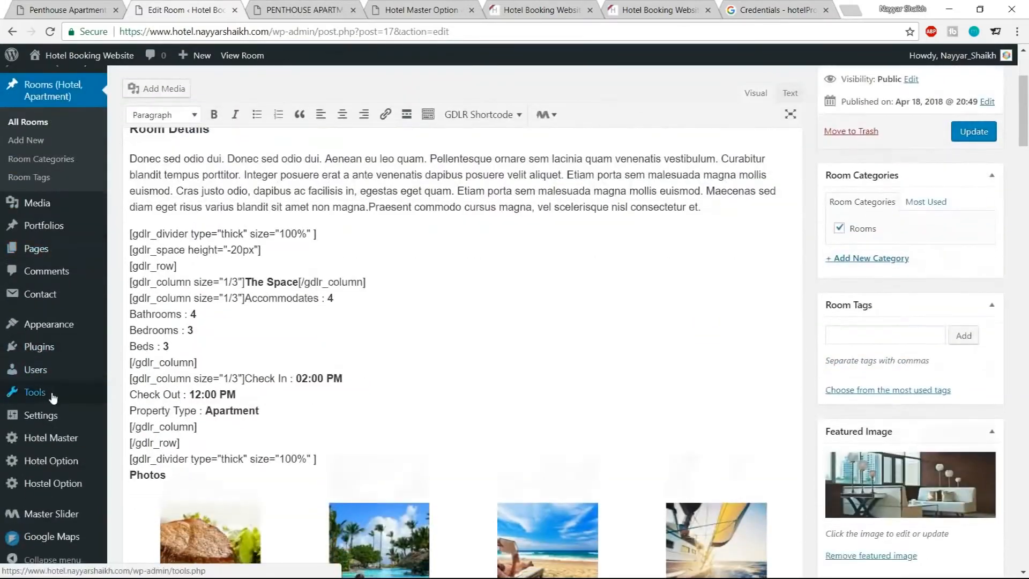
mouse_move(58, 543)
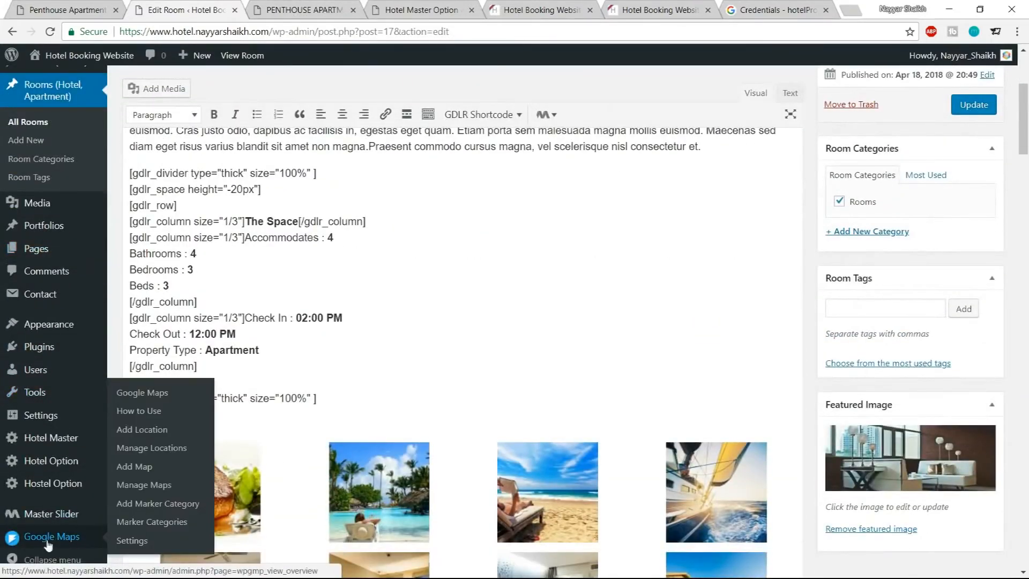
left_click(161, 542)
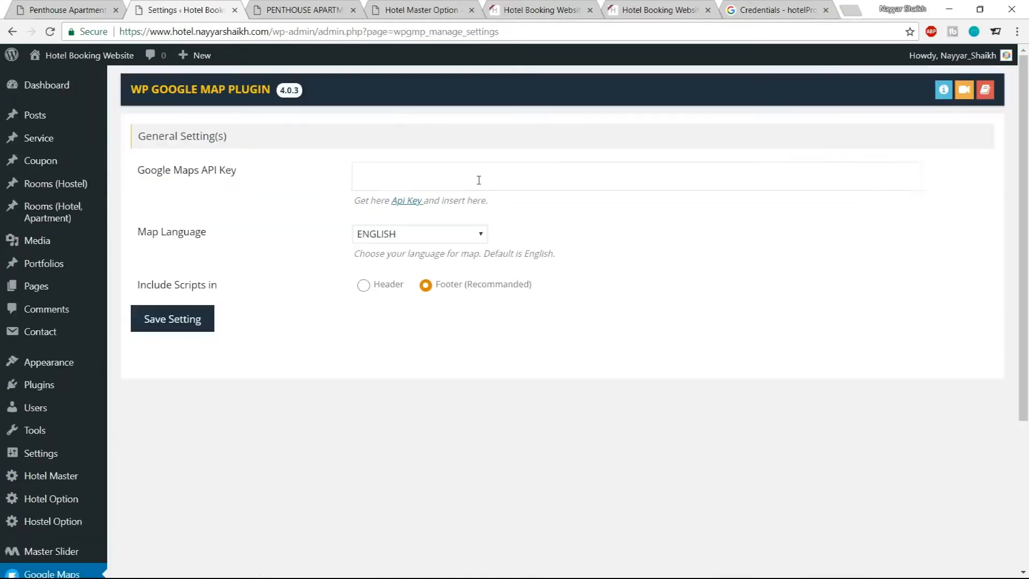
left_click(477, 179)
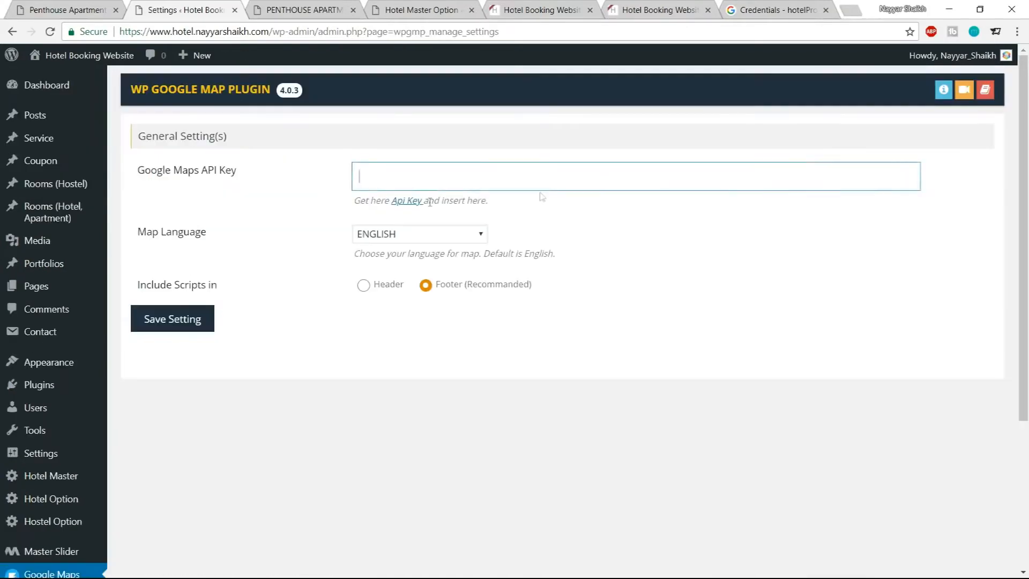
key("ctrl+v")
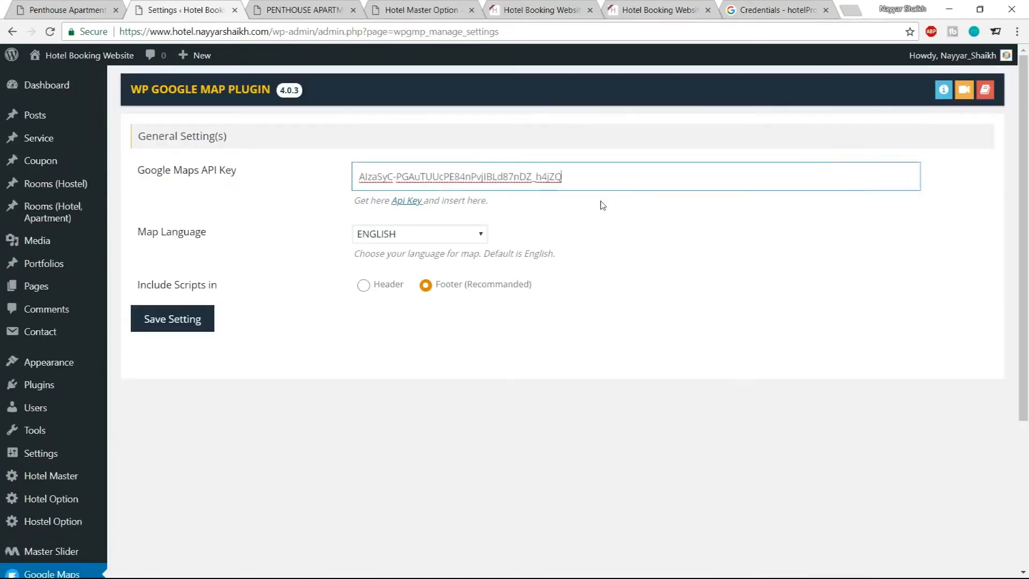
left_click(211, 319)
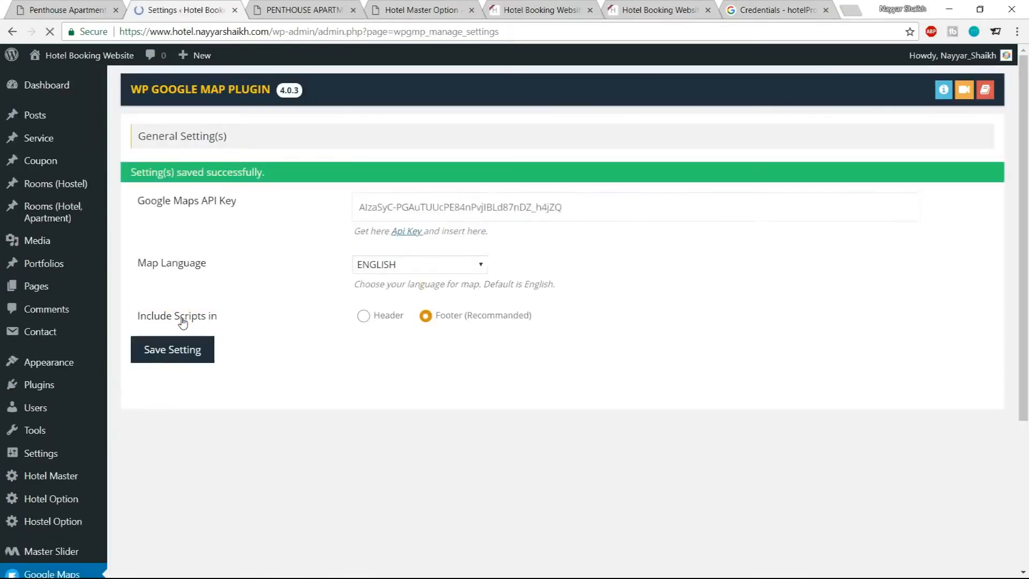
Open the Google Maps plugin's Add Location form
scroll(814, 326, "down", 4)
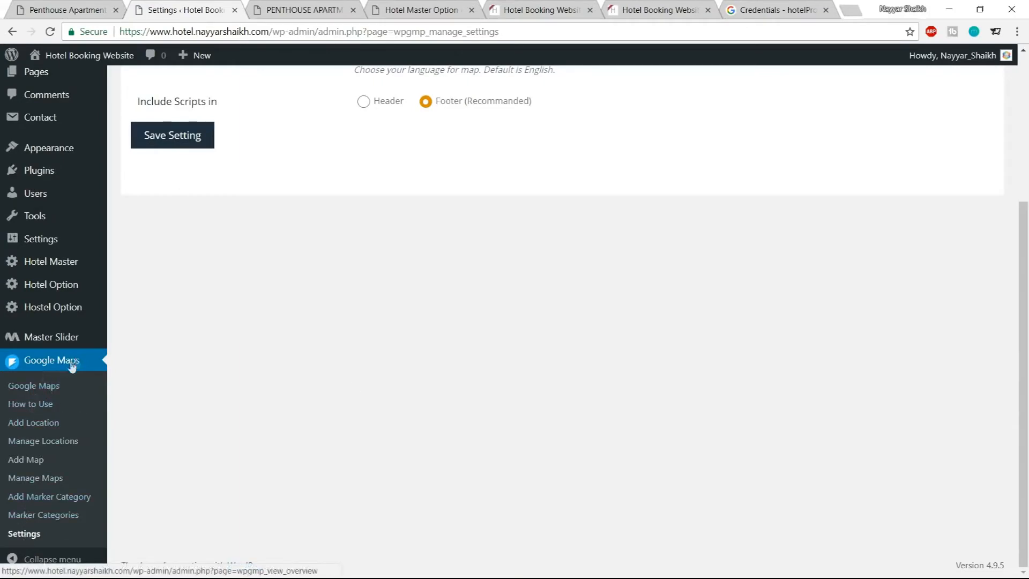
left_click(24, 428)
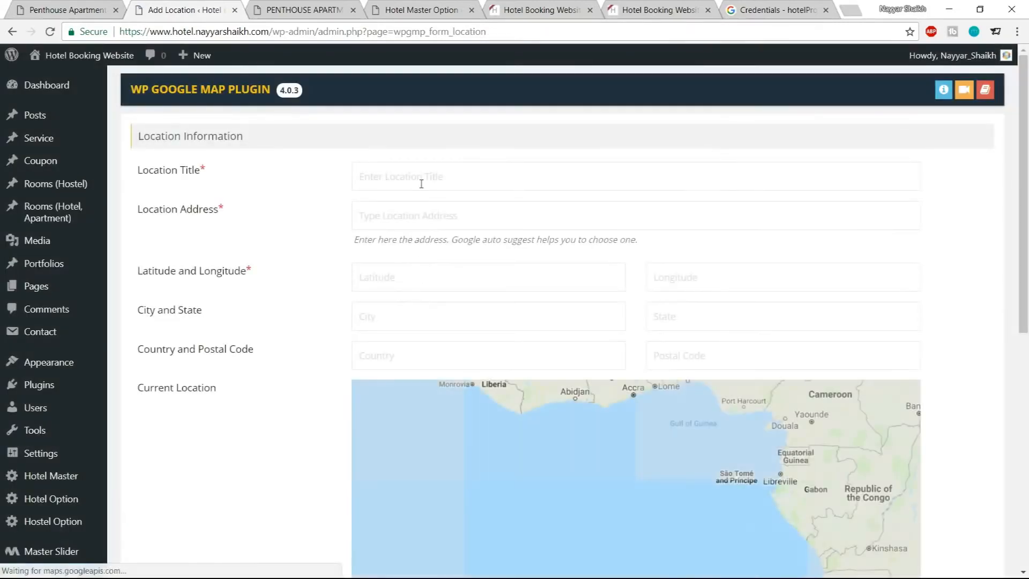
left_click(421, 184)
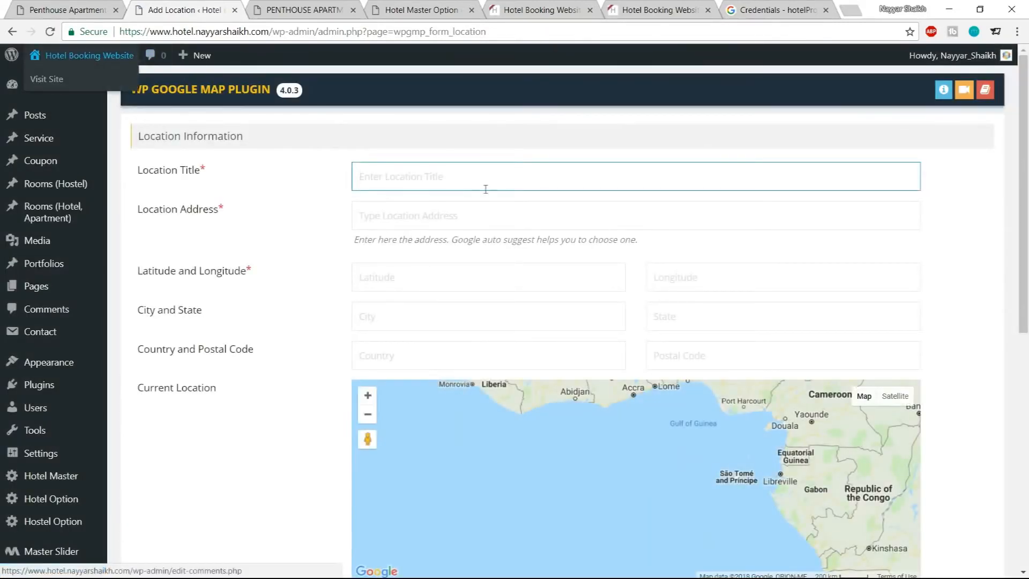
Copy the location name from the map marker's popup on the Penthouse room page and close the popup
left_click(32, 9)
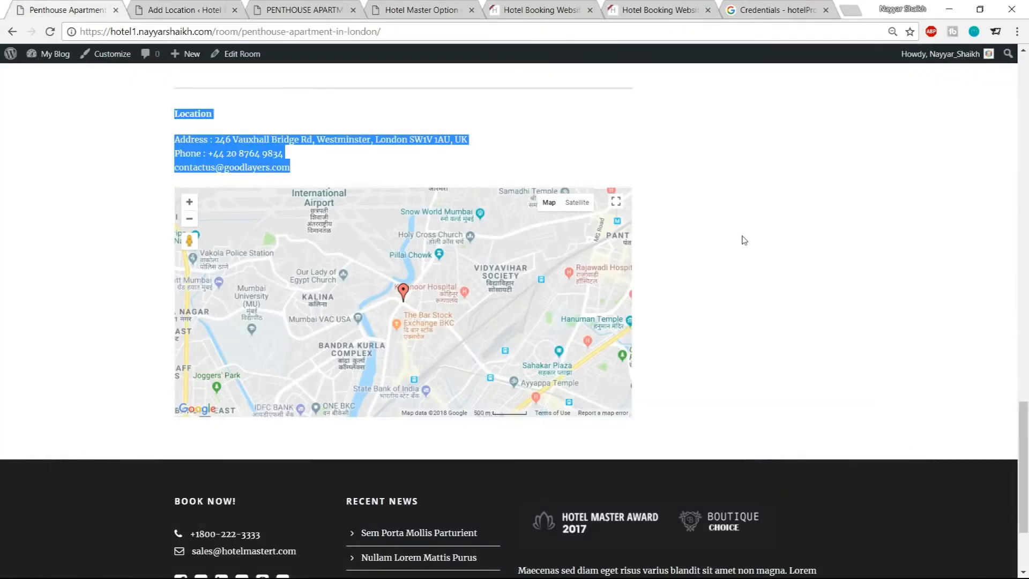
left_click(404, 291)
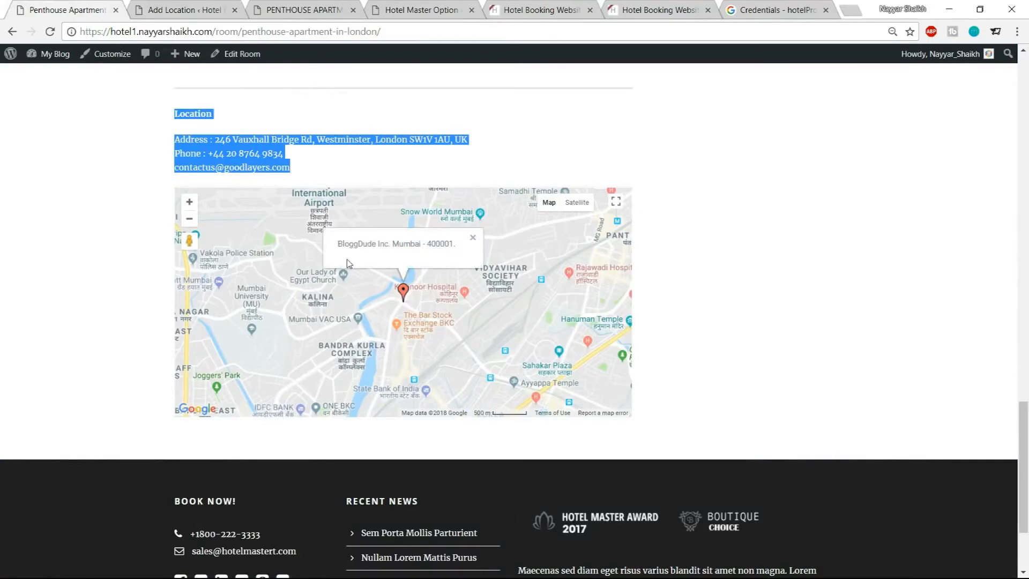
left_click_drag(339, 248, 384, 250)
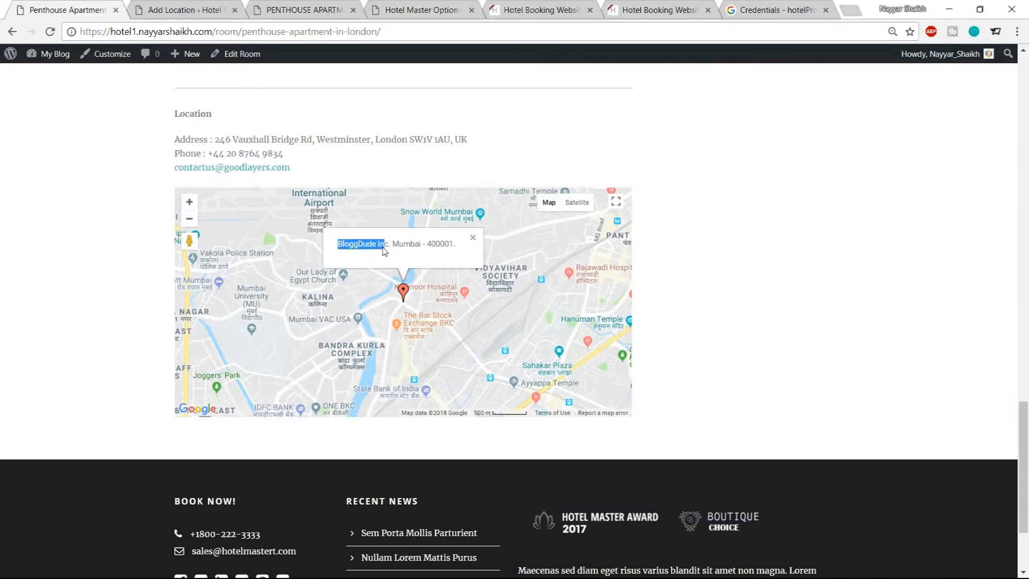
left_click(472, 240)
Set the Location Title to BloggDude Inc
left_click(190, 5)
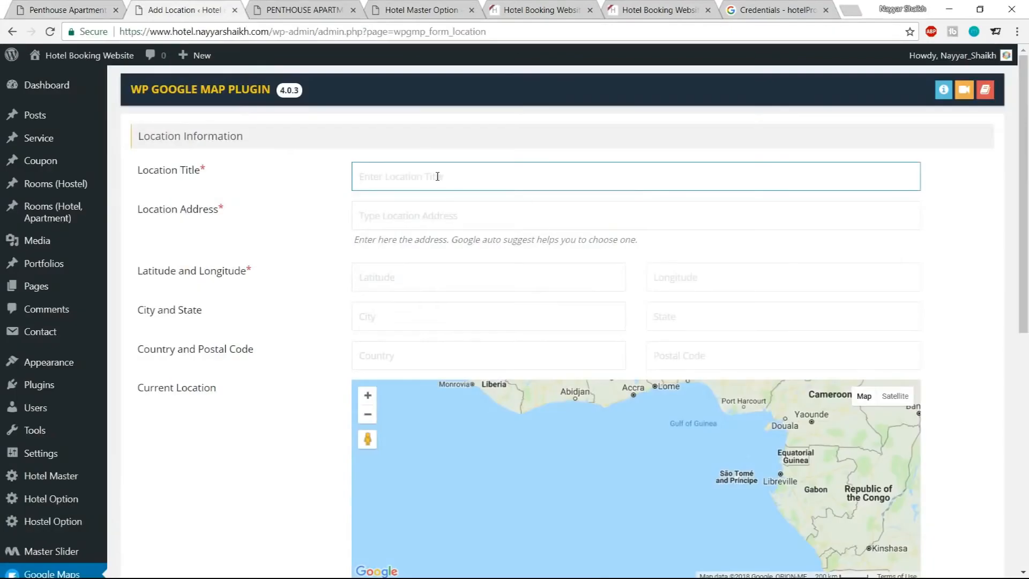
type("BloggDude Inc.")
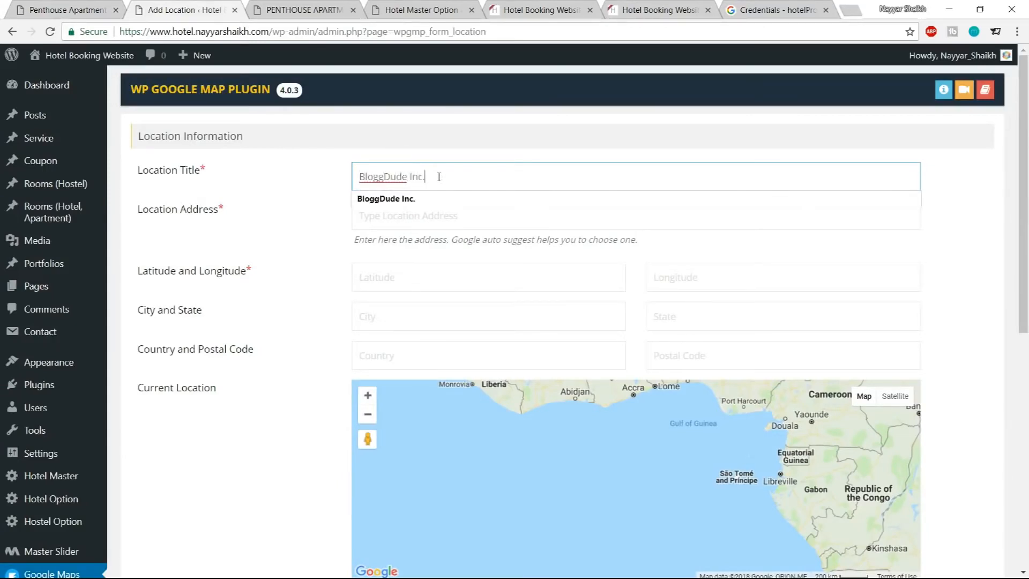
left_click(435, 199)
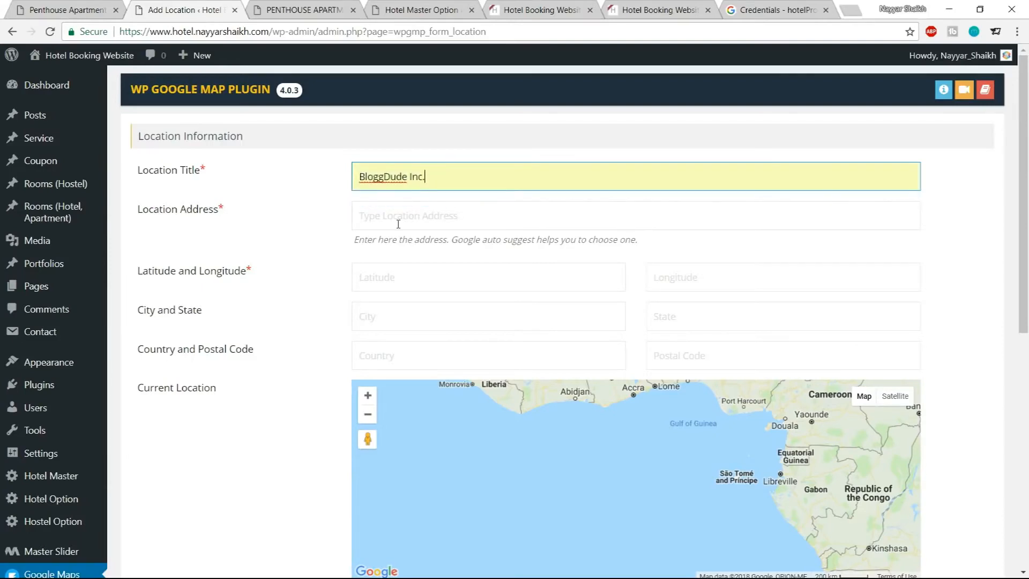
Set the Location Address to Mumbai using the suggested address
left_click(377, 216)
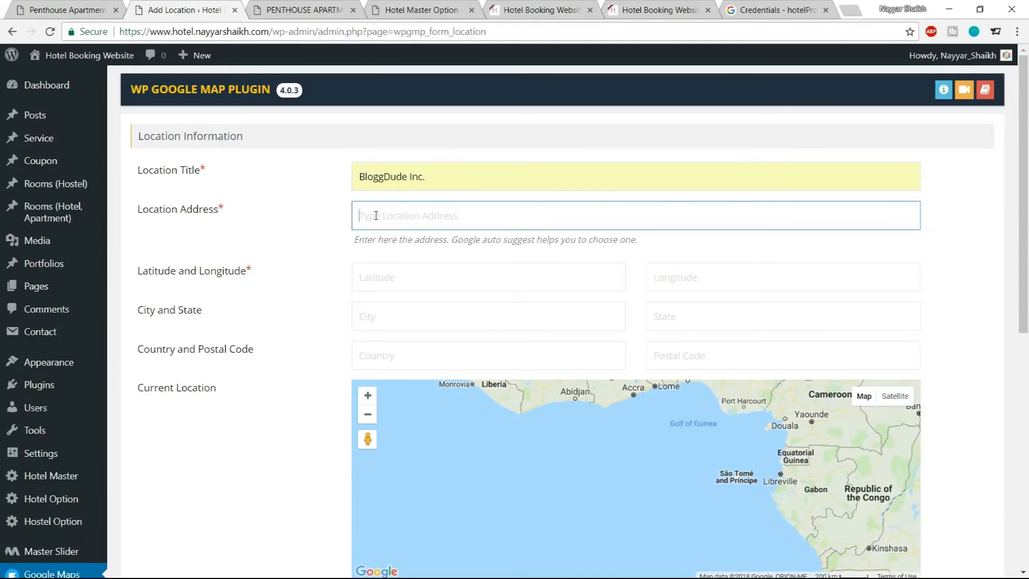
type("Mumbai")
left_click(400, 237)
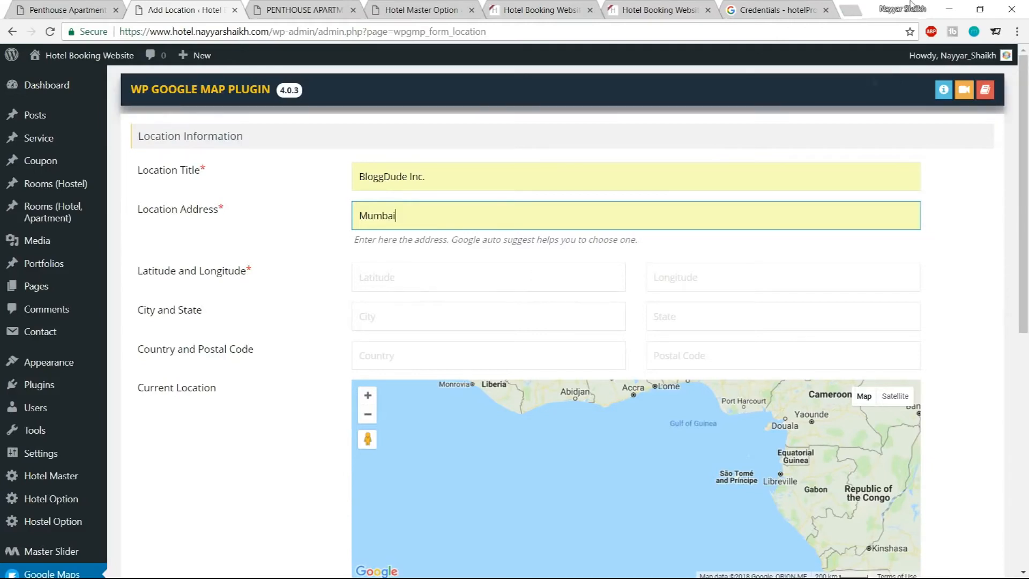
Open latlong.net in the Credentials browser tab
left_click(764, 10)
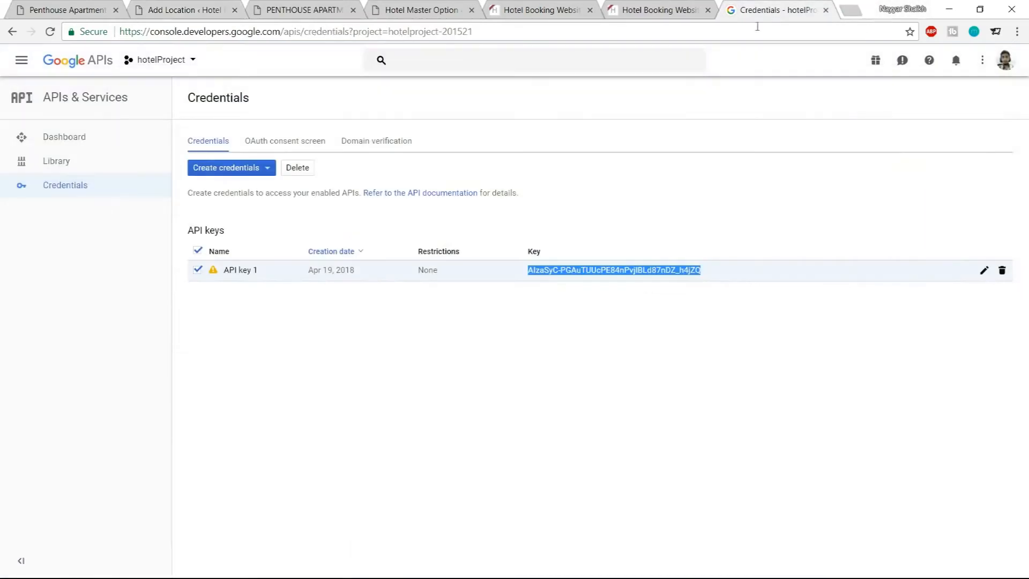
left_click(695, 36)
type("lat")
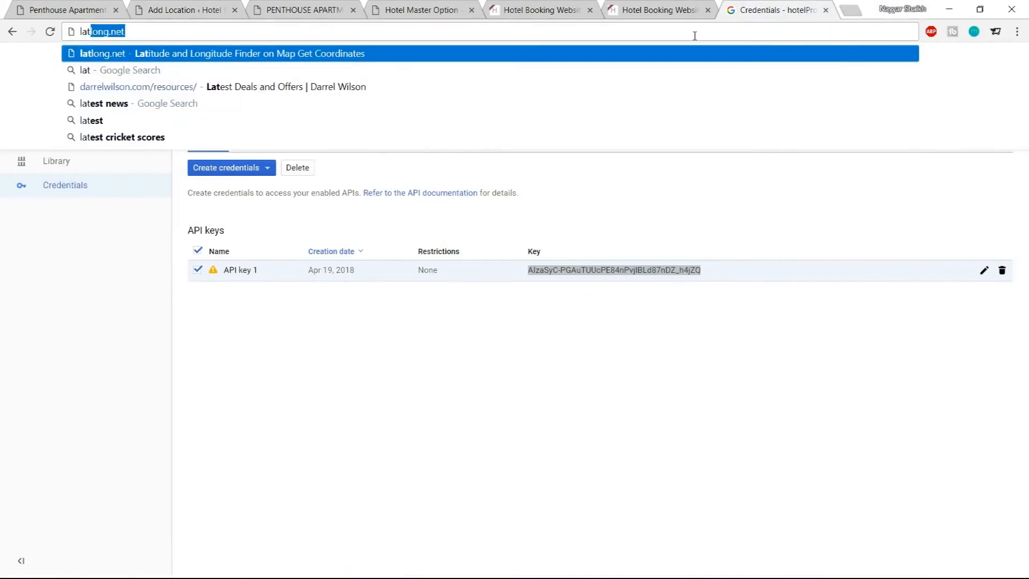
key("Return")
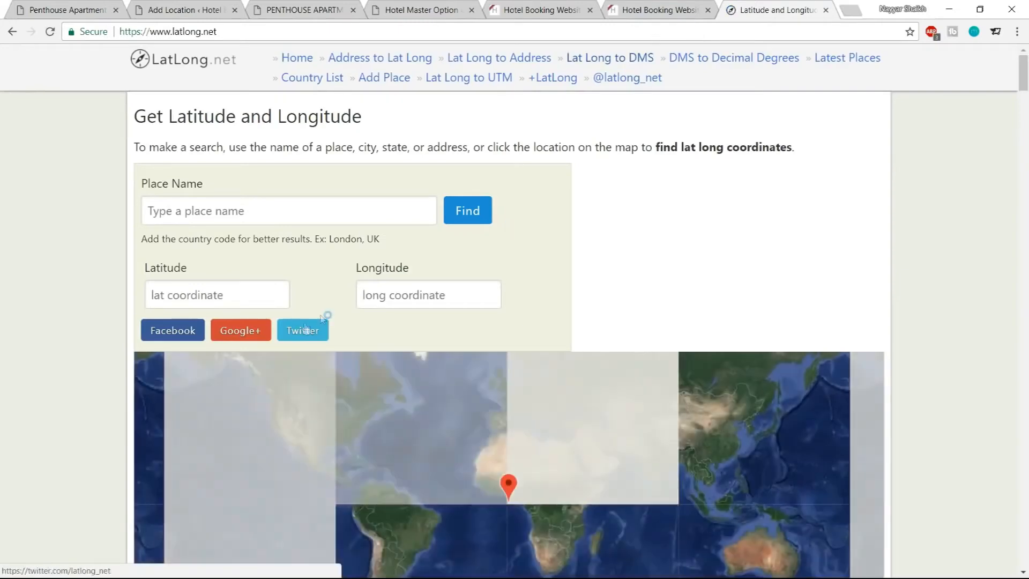
Find Mumbai's coordinates on LatLong.net and select the latitude value
left_click(275, 219)
type("mumbai")
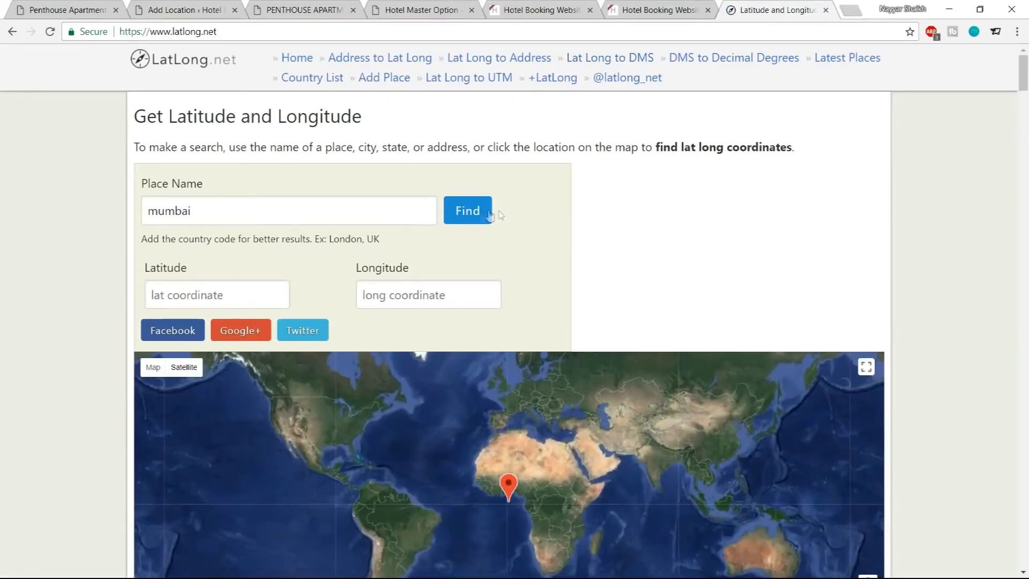
left_click(488, 215)
left_click_drag(227, 300, 150, 299)
key("ctrl+c")
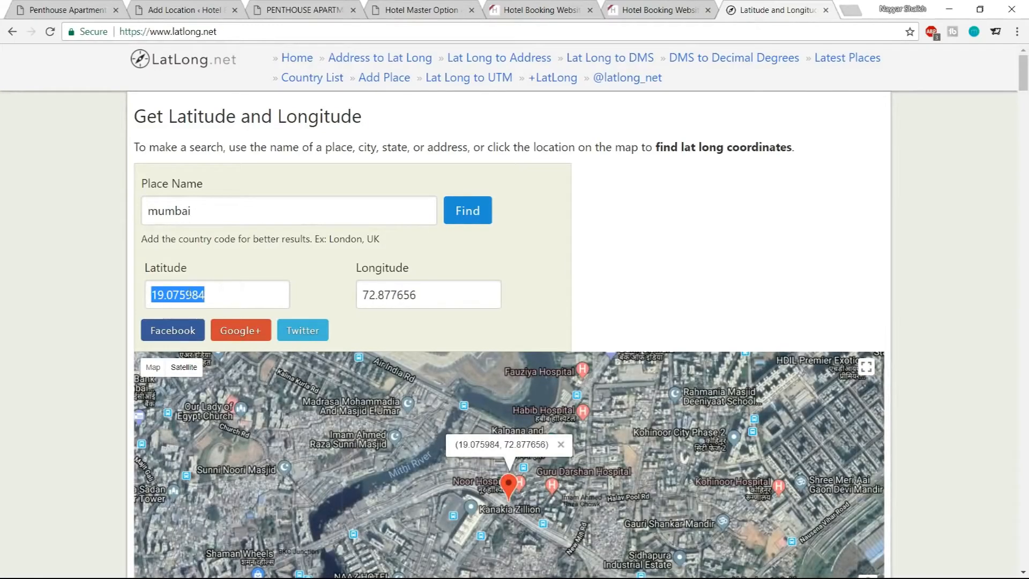
Paste Mumbai's latitude and longitude from LatLong.net into the location's Latitude and Longitude fields, then close the LatLong tab
left_click(194, 10)
left_click(397, 286)
key("ctrl+v")
left_click(778, 10)
left_click_drag(485, 295, 340, 302)
key("ctrl+c")
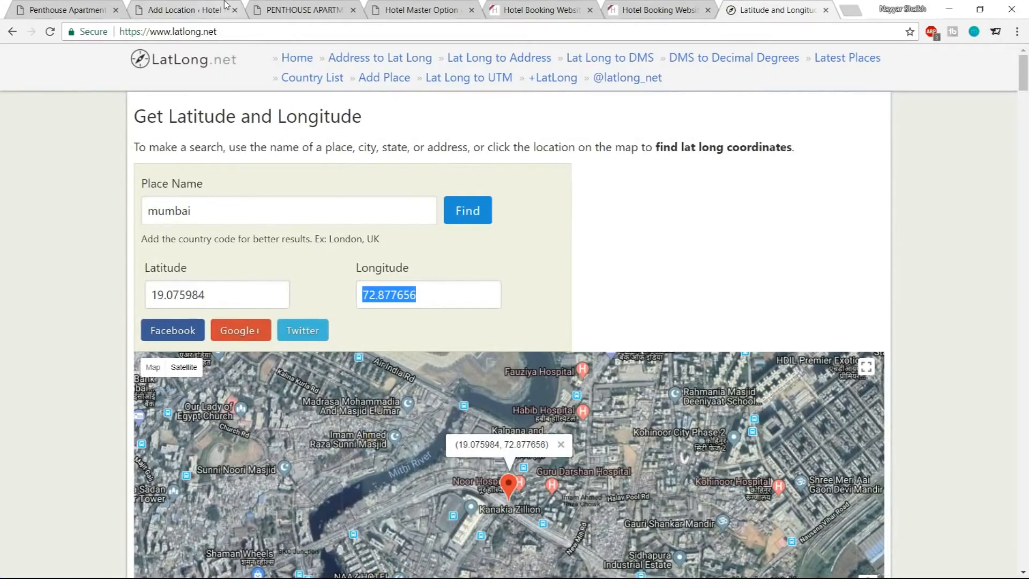
left_click(194, 9)
left_click(752, 279)
key("ctrl+v")
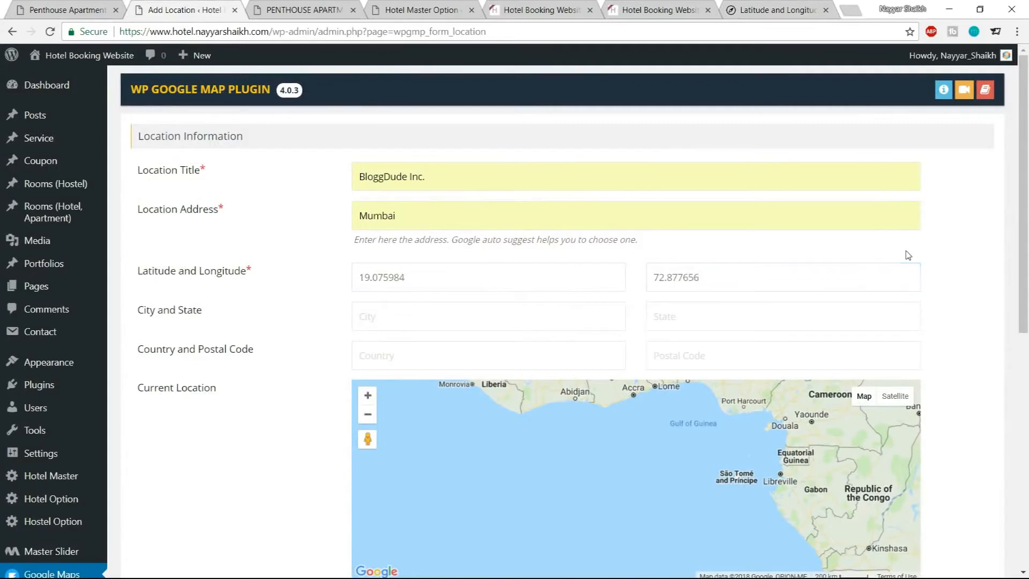
left_click(826, 10)
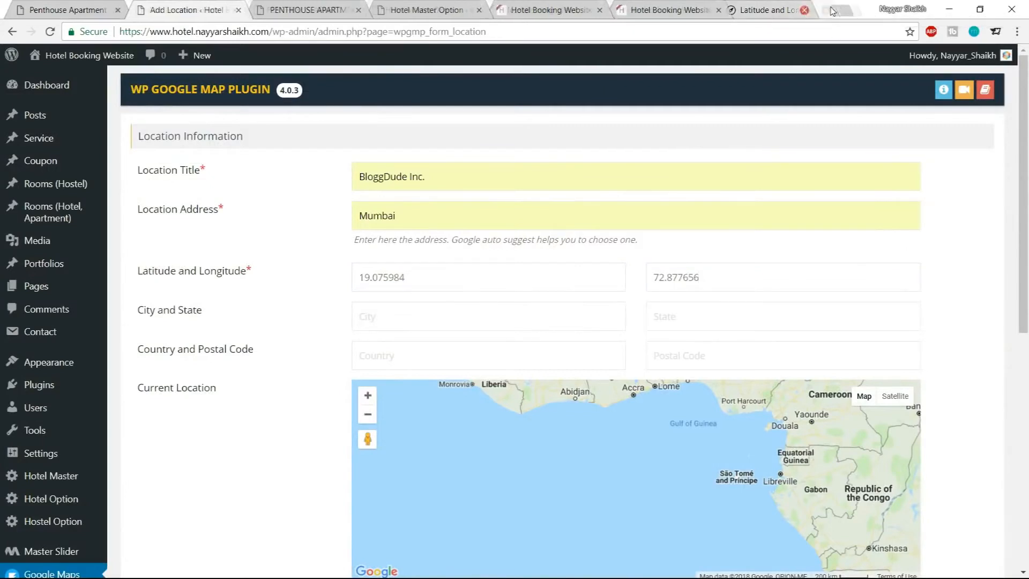
Fill in City Mumbai, State Maharashtra, Country India and Postal Code 400017 using the autofill suggestions
left_click(503, 318)
left_click(475, 336)
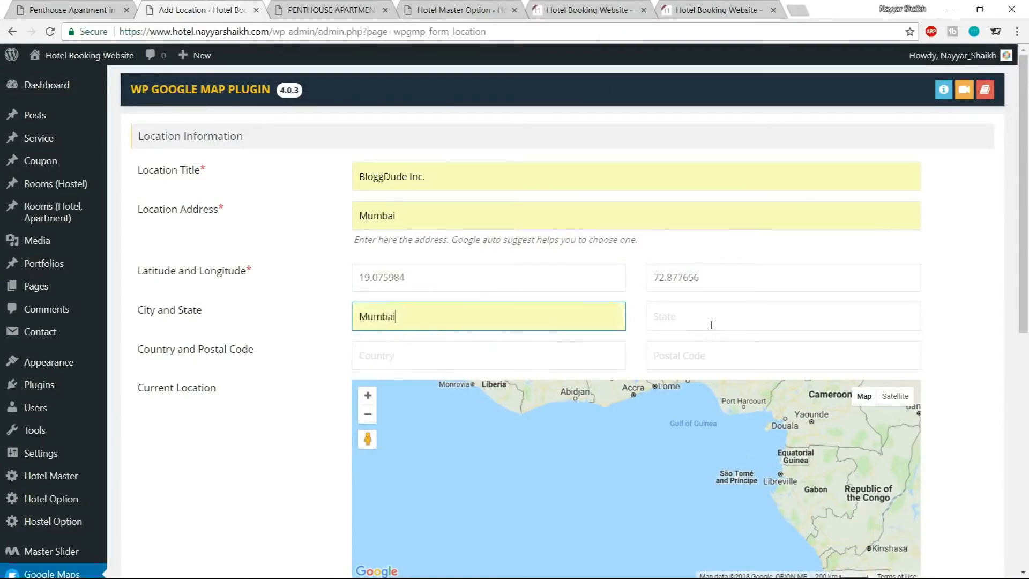
left_click(711, 324)
left_click(697, 338)
left_click(502, 355)
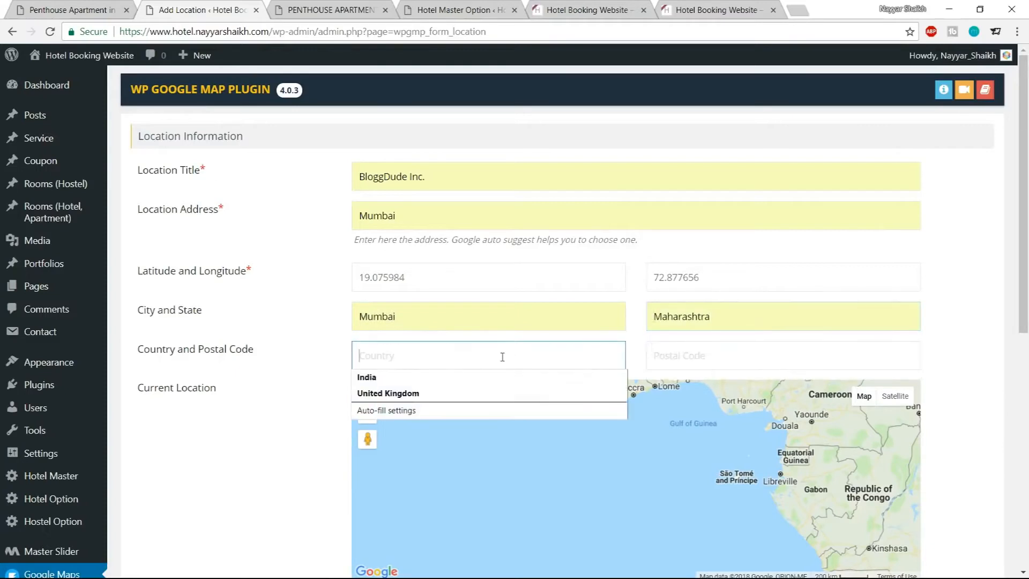
left_click(481, 379)
left_click(744, 363)
left_click(739, 379)
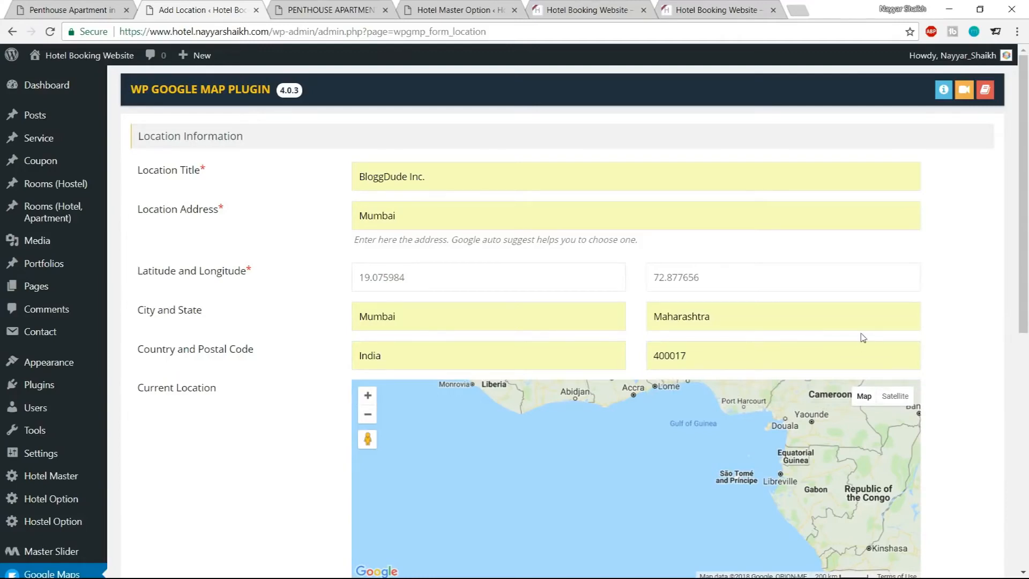
Set the infowindow message to "Hotel Master, Mumbai." and save the location
scroll(912, 349, "down", 3)
scroll(948, 363, "down", 2)
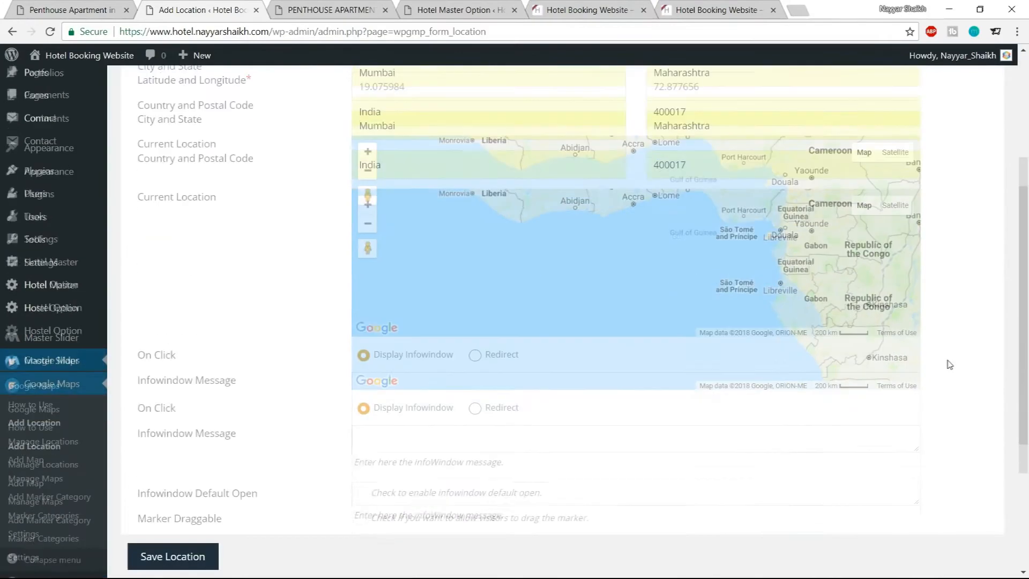
scroll(933, 304, "down", 3)
left_click(474, 271)
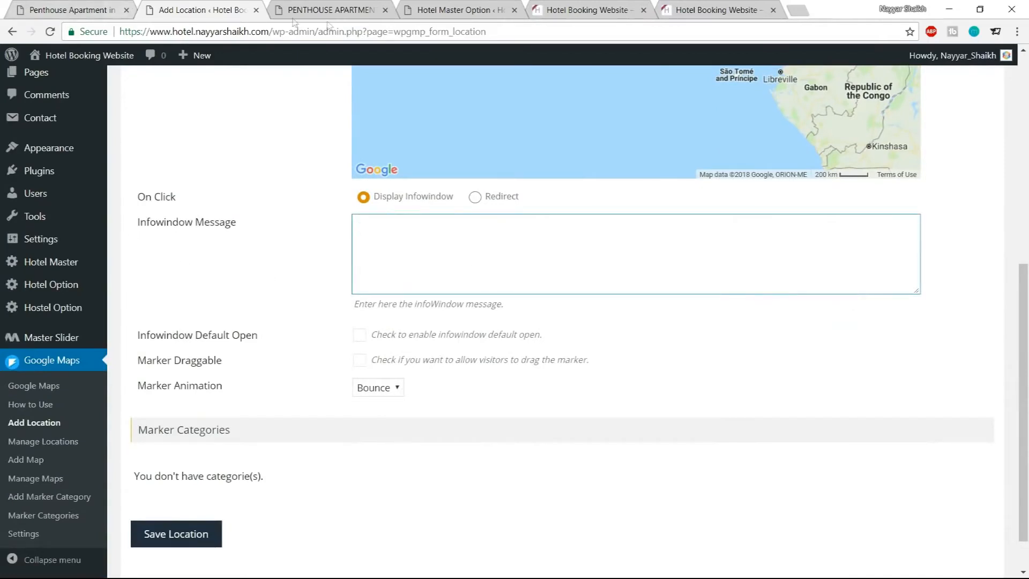
left_click(86, 8)
left_click(405, 293)
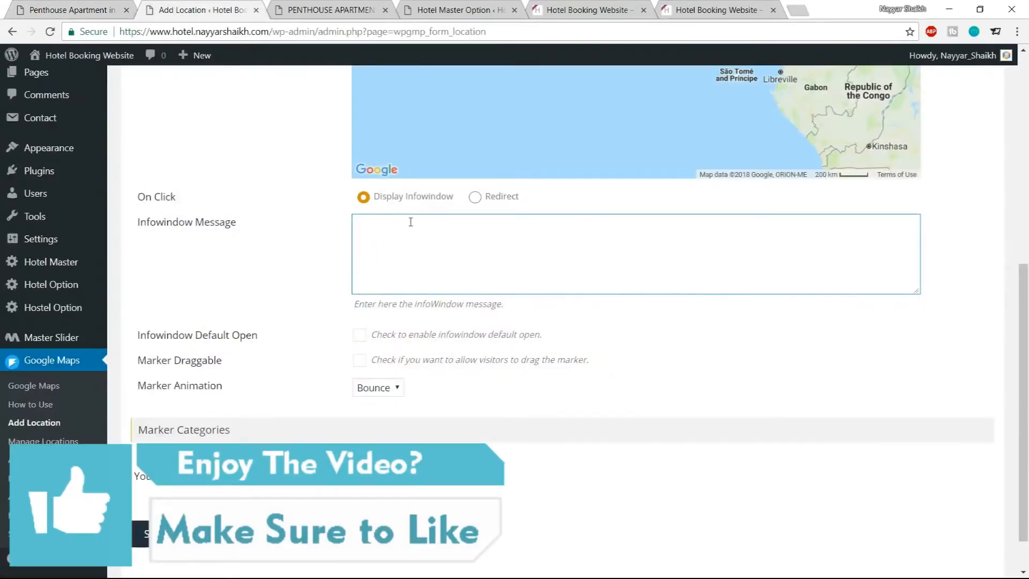
left_click(70, 10)
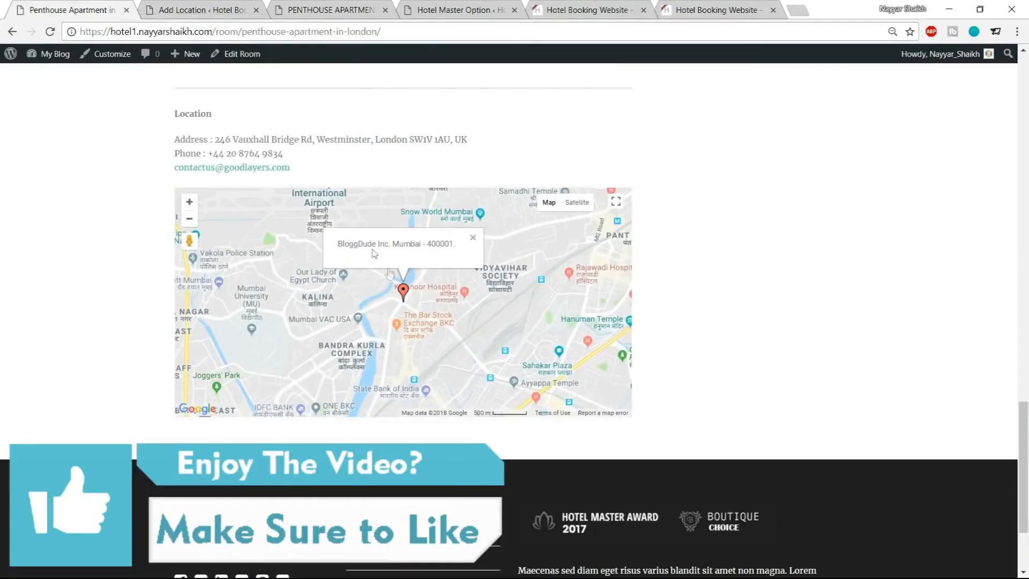
left_click(176, 10)
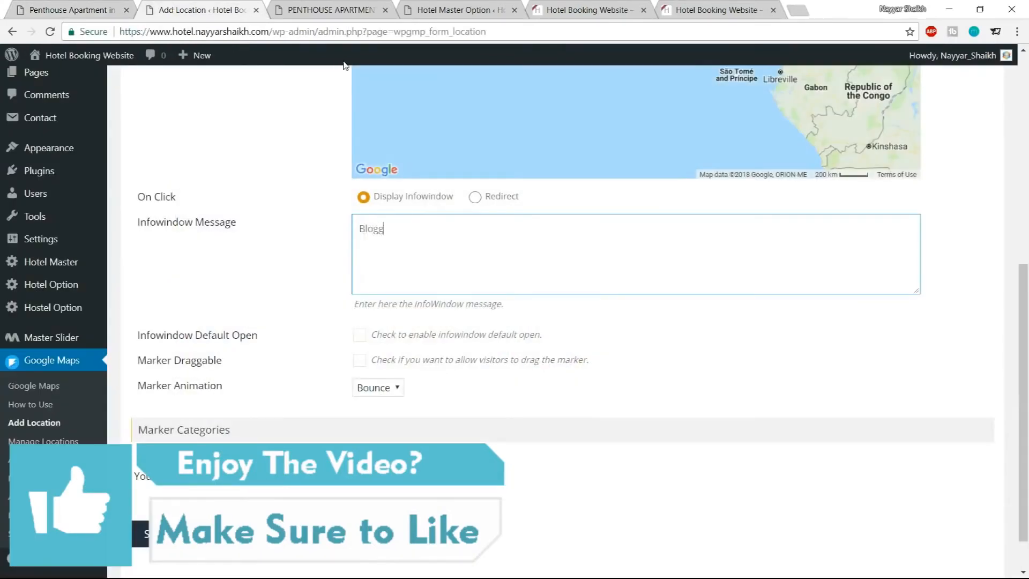
key("ctrl+a")
type("Ho")
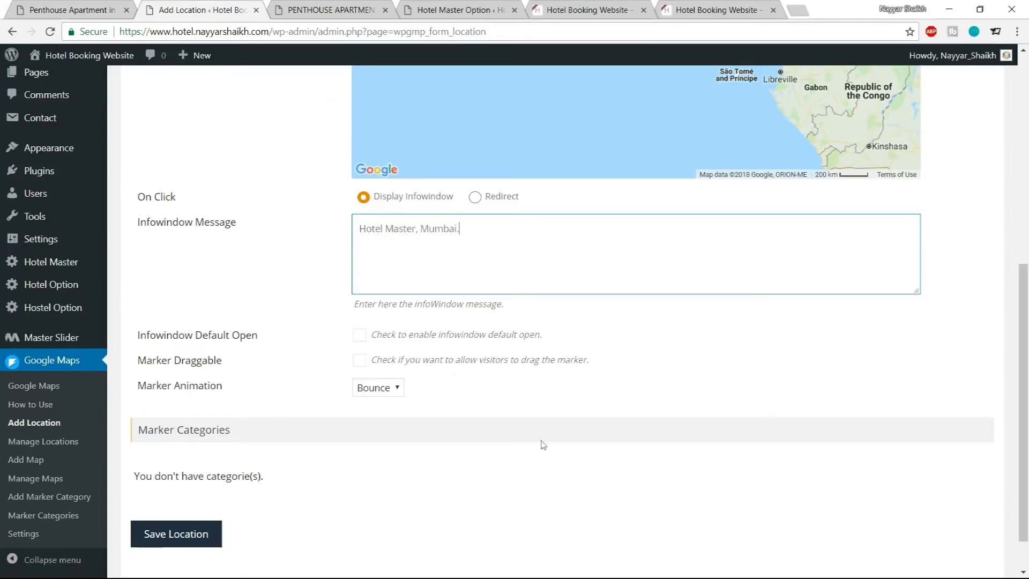
scroll(385, 469, "down", 1)
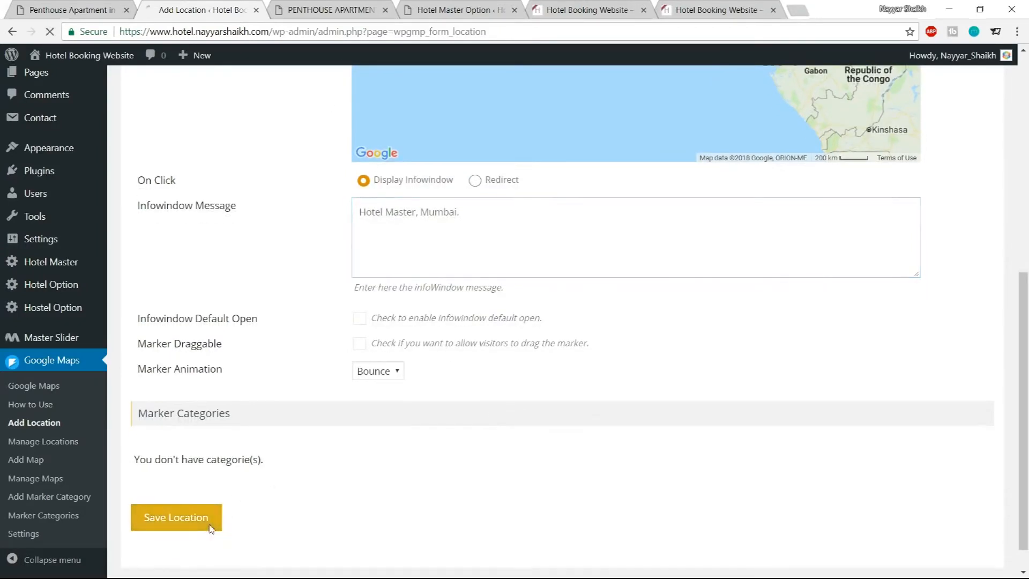
left_click(210, 525)
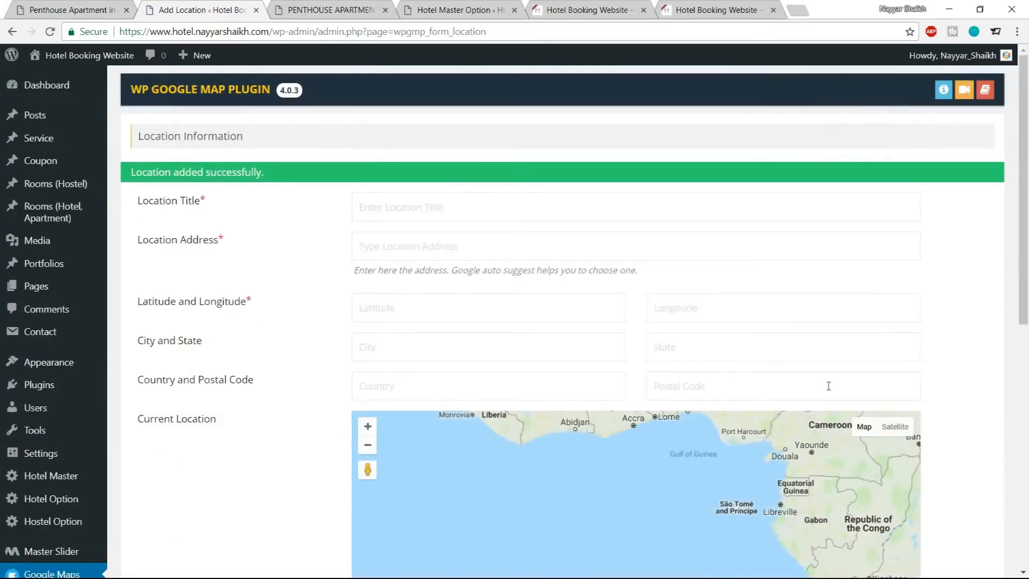
Start a new map in the plugin and set its title to BloggDude Inc. from the suggestion
scroll(959, 382, "down", 5)
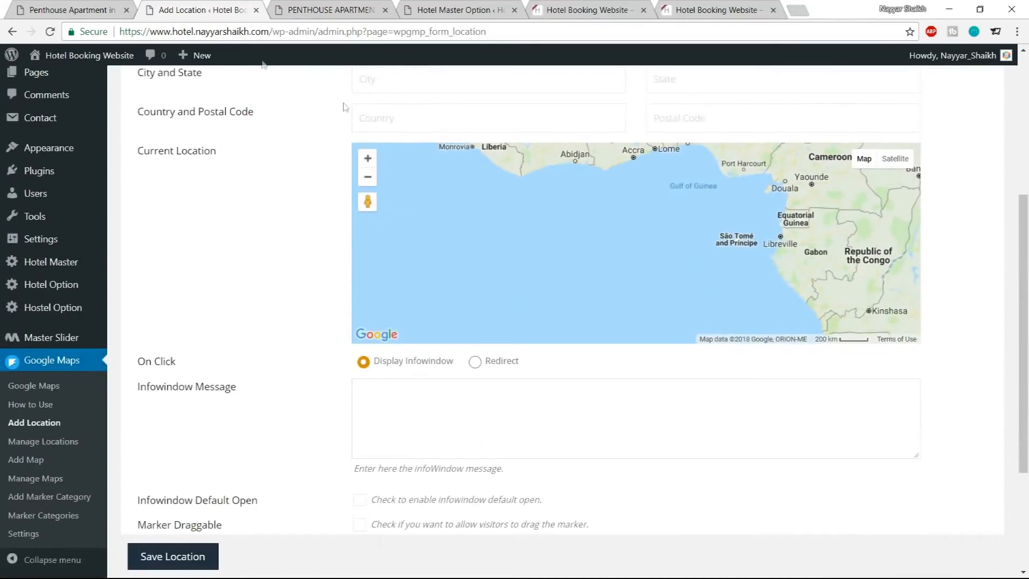
left_click(91, 10)
left_click(195, 9)
scroll(867, 326, "down", 1)
scroll(867, 326, "down", 1)
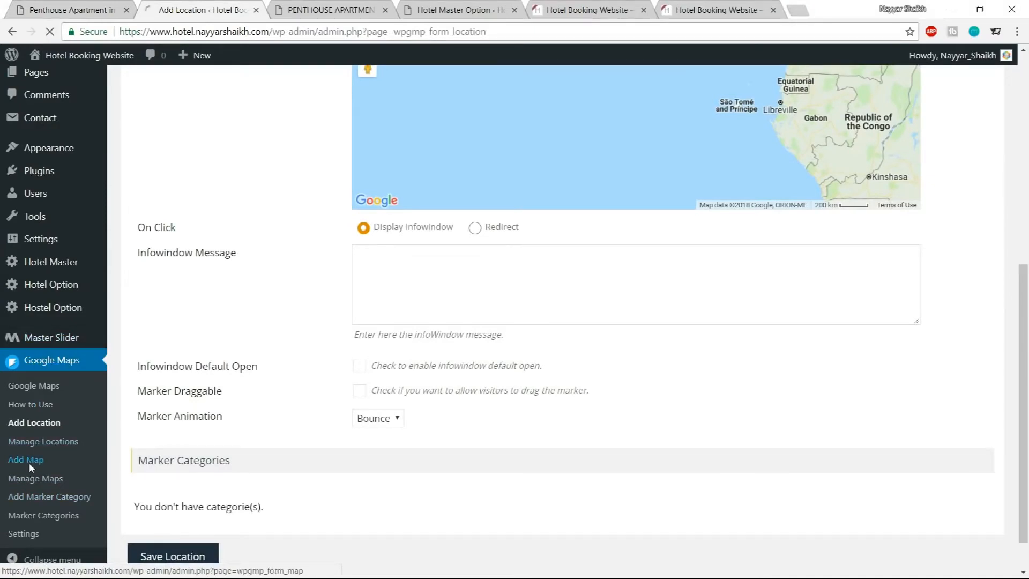
left_click(28, 462)
left_click(431, 172)
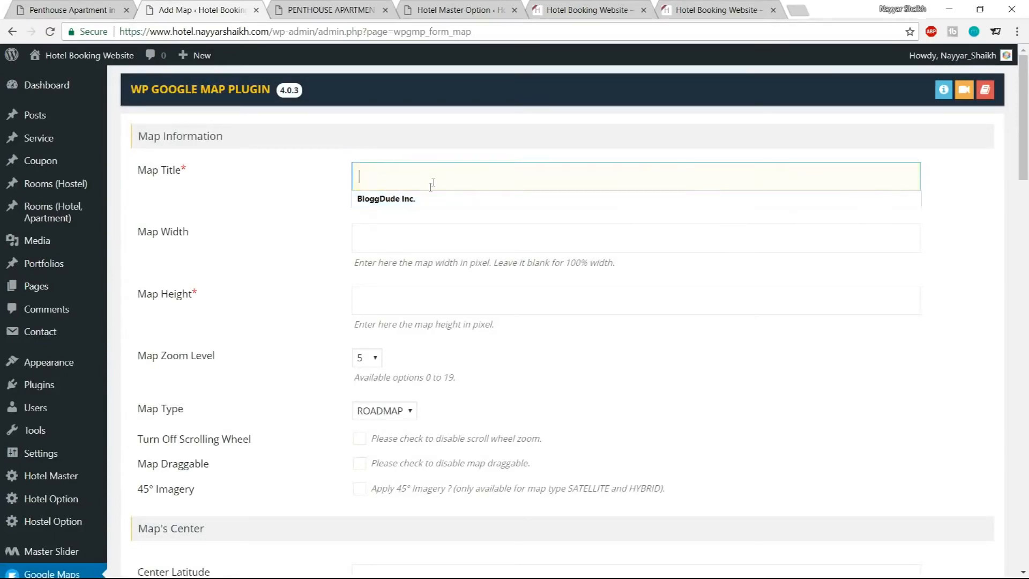
left_click(424, 199)
Set the map height to 380 and the map zoom level to 14
left_click(410, 243)
left_click(492, 299)
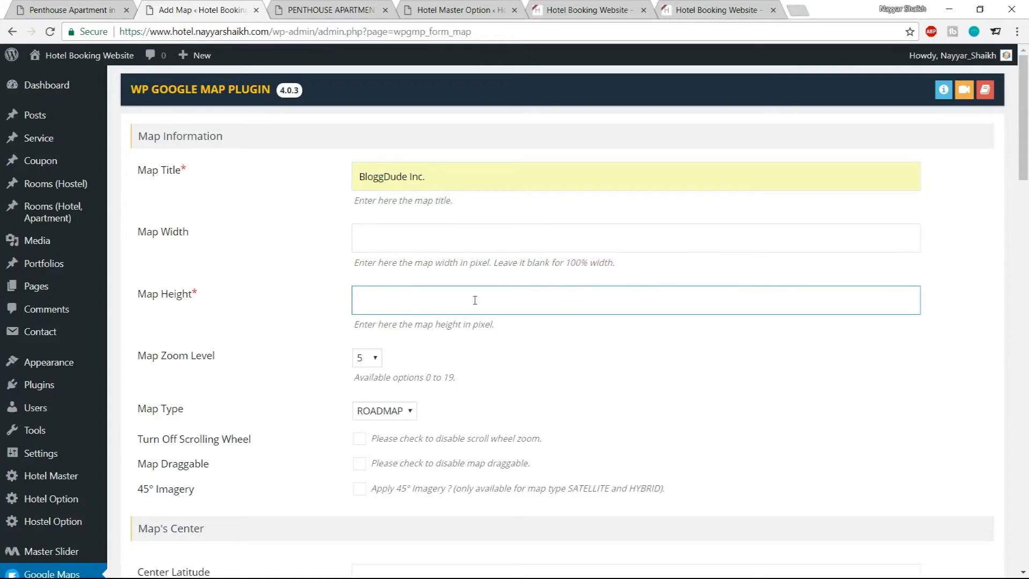
type("380")
left_click(554, 368)
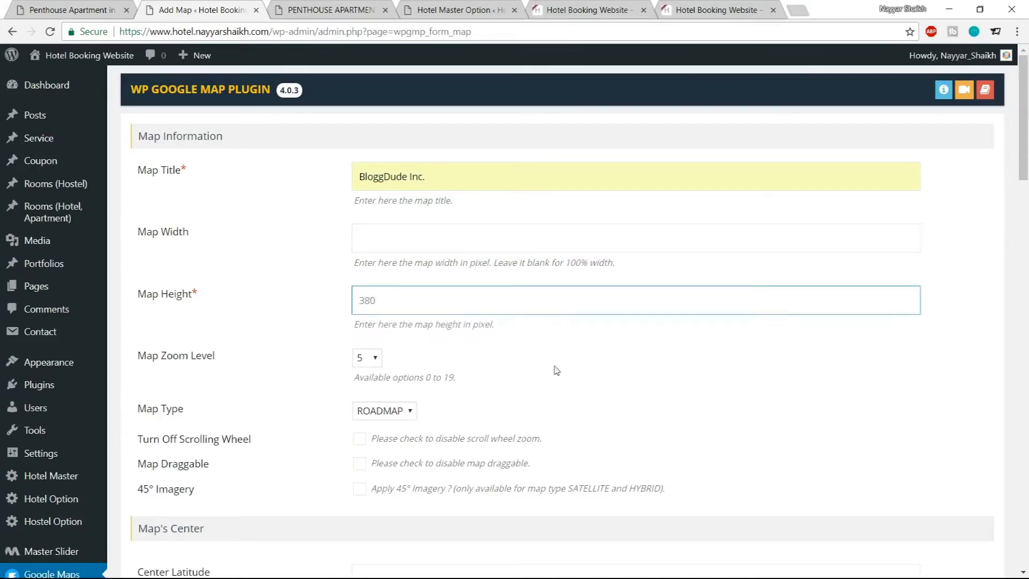
scroll(553, 367, "down", 1)
left_click(375, 290)
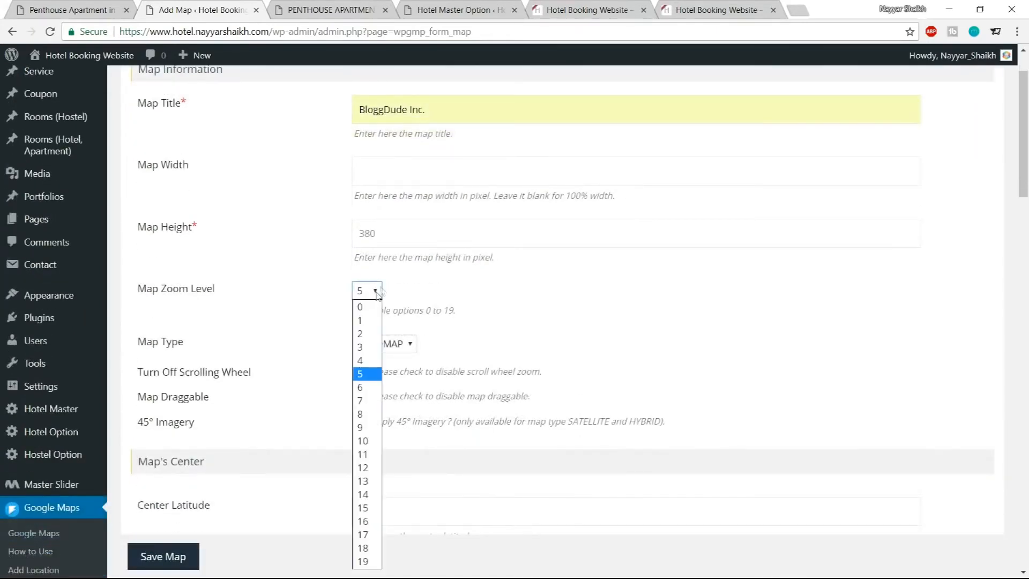
left_click(363, 493)
Select the BloggDude Inc. location in the map's Choose Locations list
scroll(682, 298, "down", 2)
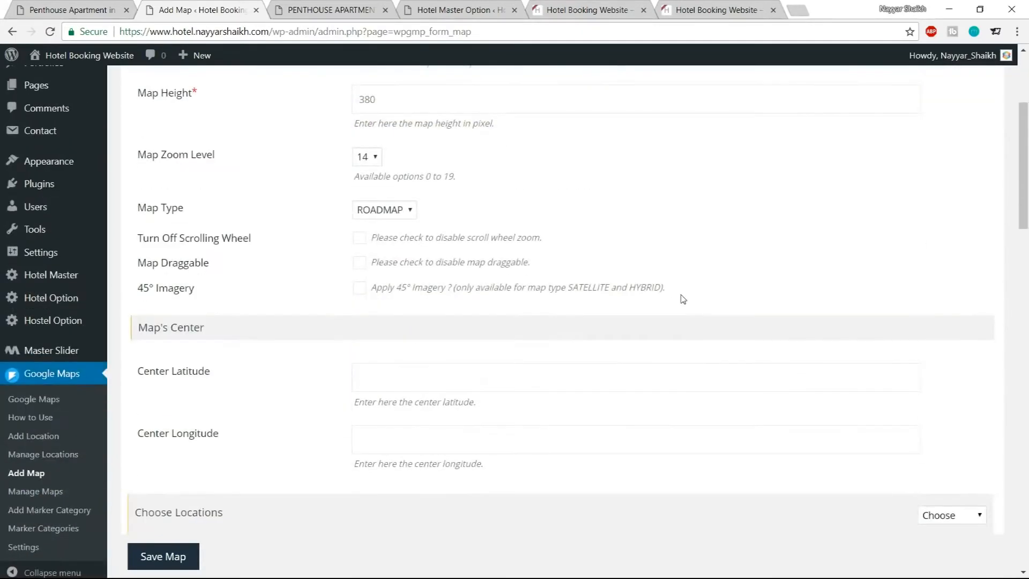
scroll(737, 289, "down", 8)
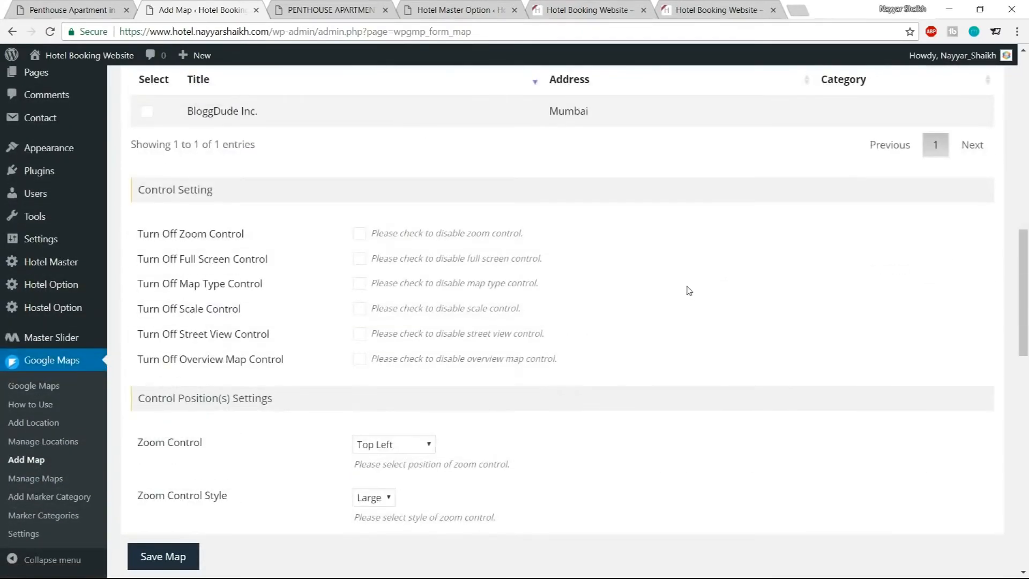
scroll(689, 290, "up", 1)
scroll(689, 291, "up", 3)
left_click(148, 314)
left_click_drag(199, 316, 283, 316)
left_click(282, 316)
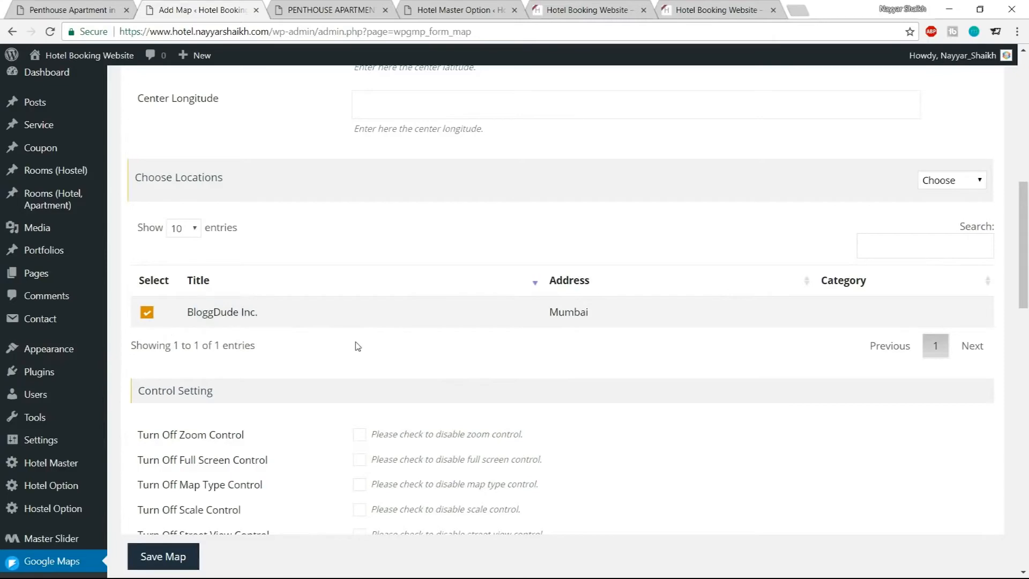
Save the map, open the maps list and copy the map's shortcode [put_wpgm id=1]
scroll(340, 319, "down", 15)
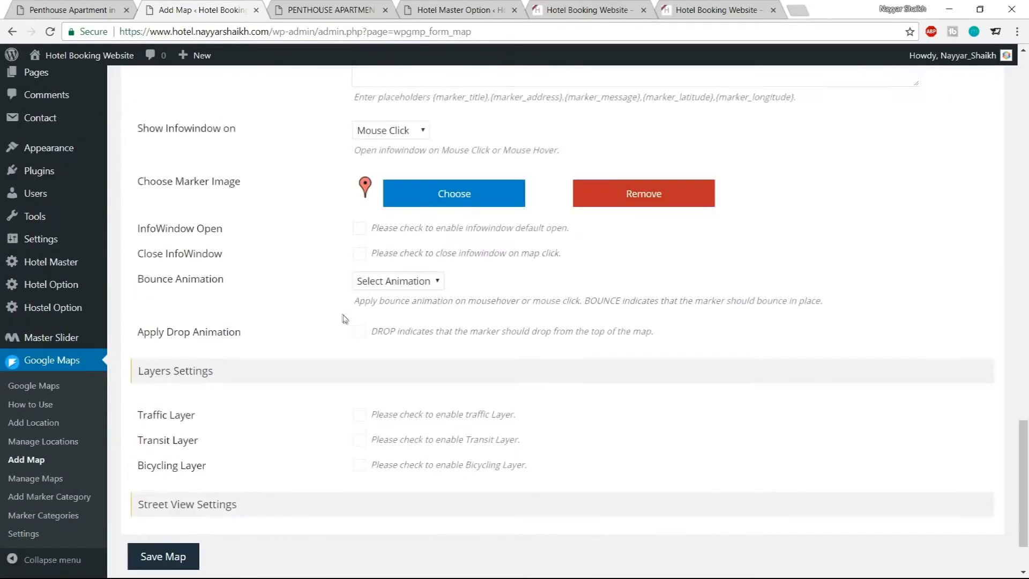
left_click(163, 506)
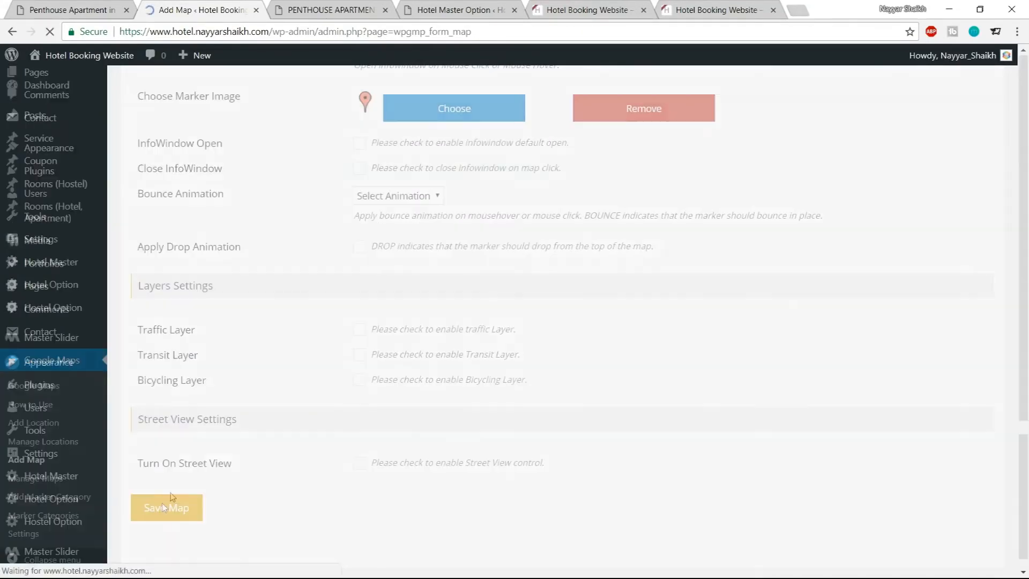
scroll(678, 340, "down", 10)
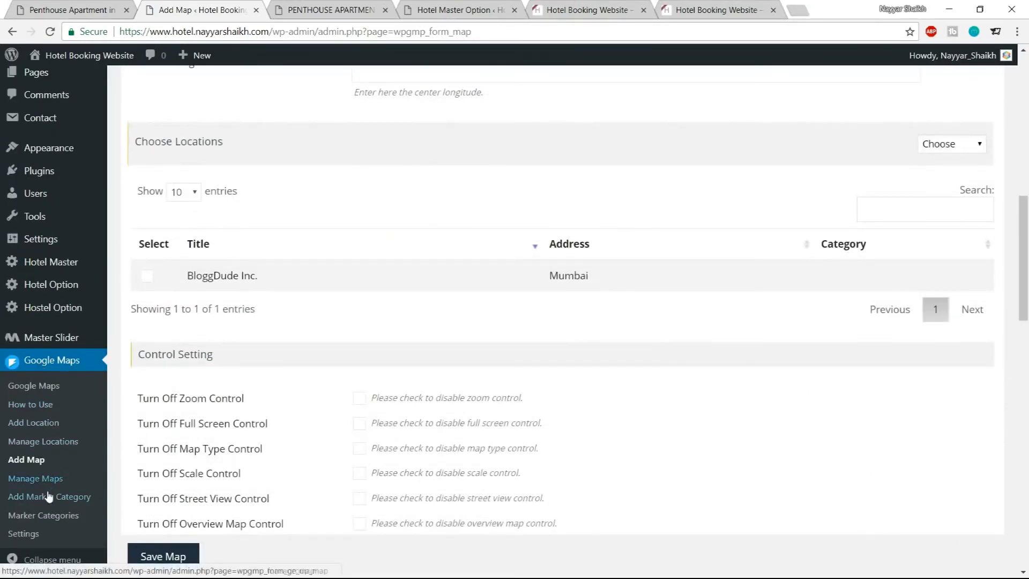
left_click(38, 483)
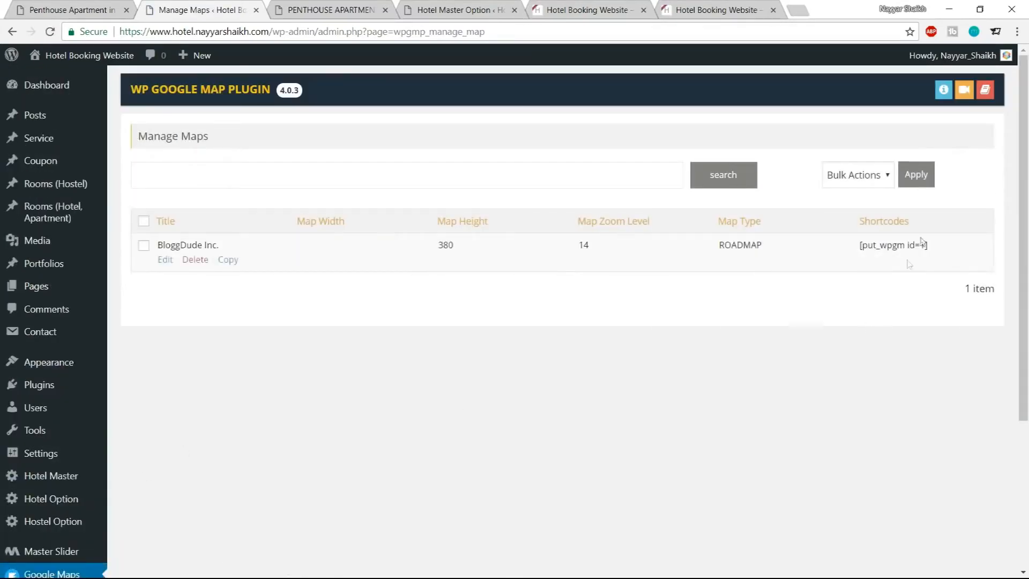
left_click_drag(860, 245, 933, 250)
key("ctrl+c")
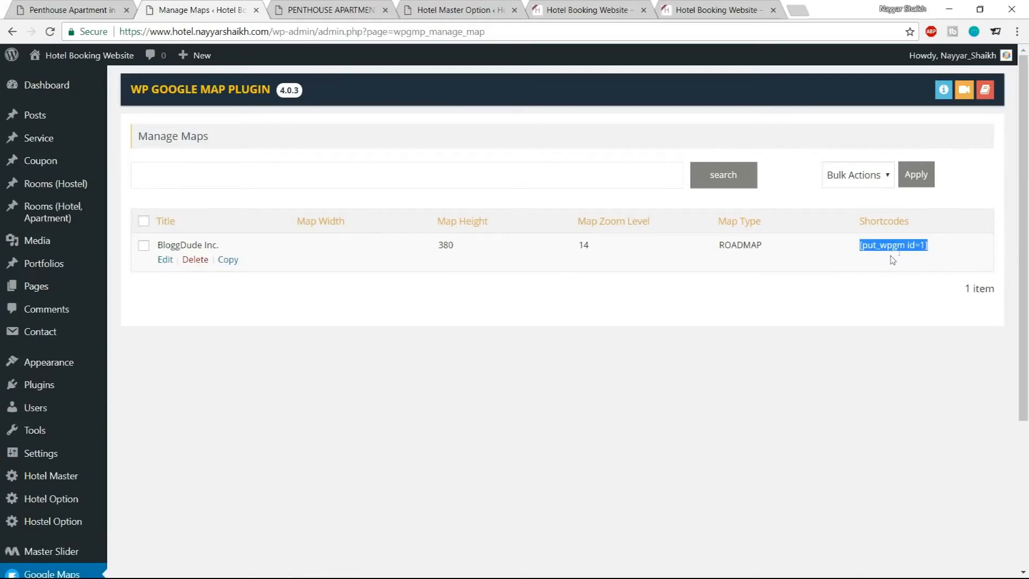
Open the Penthouse Apartment in London room's editor in a new tab from the room page
left_click(343, 9)
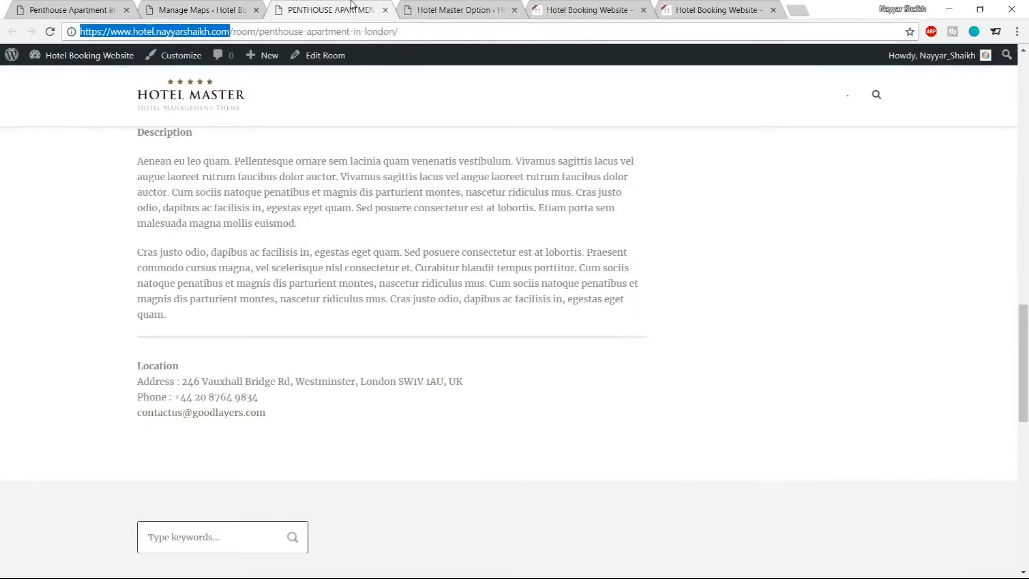
scroll(432, 257, "up", 12)
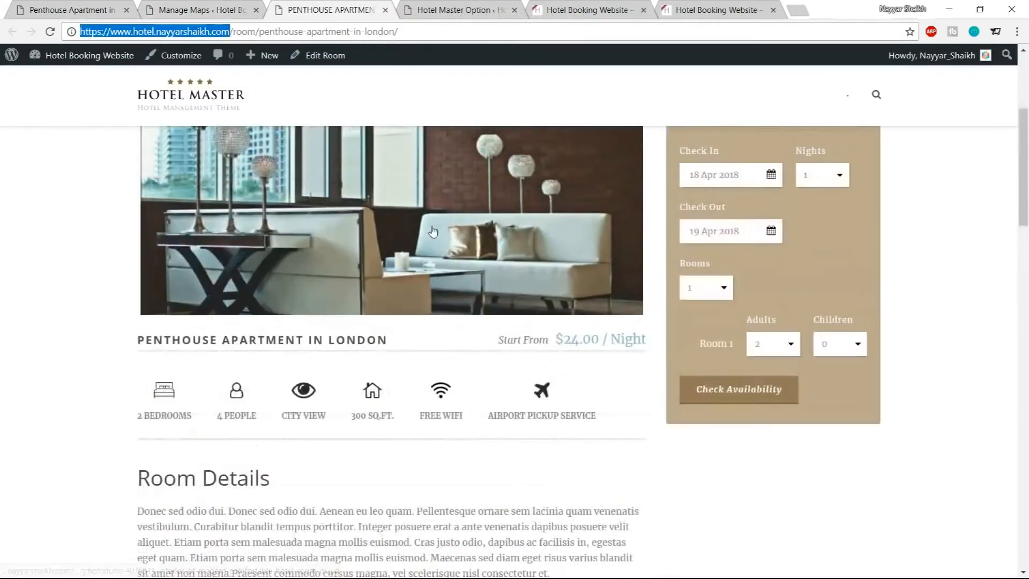
scroll(433, 232, "up", 4)
right_click(323, 57)
left_click(365, 71)
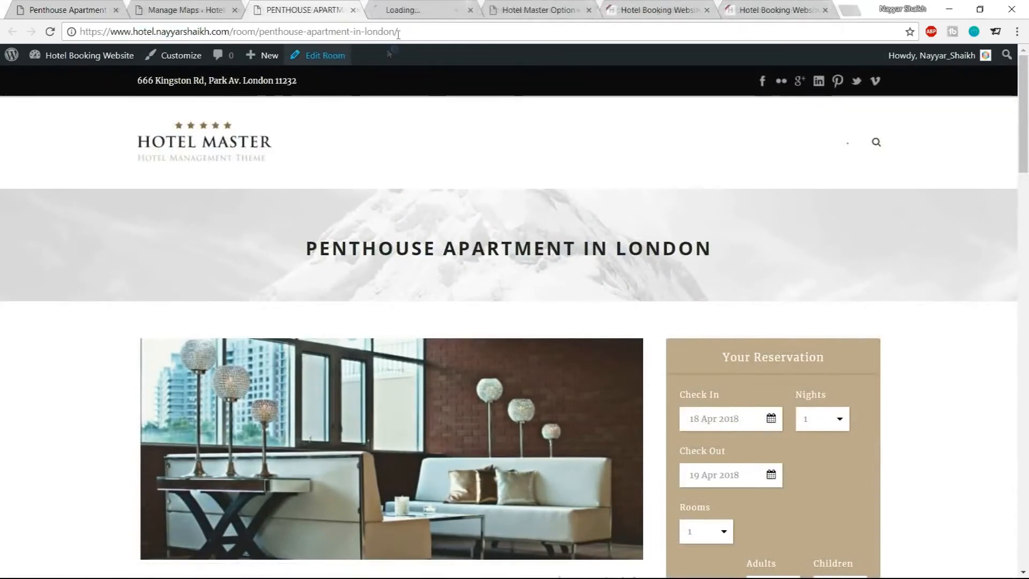
left_click_drag(406, 4, 290, 8)
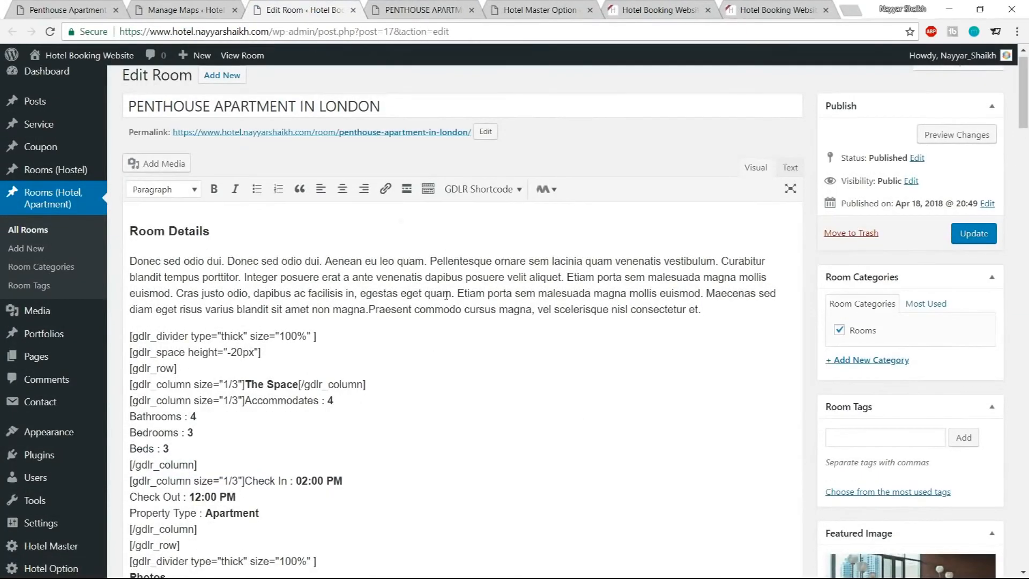
Paste the map shortcode on a new line after the room's Location details, update the room and return to its page
scroll(458, 327, "down", 15)
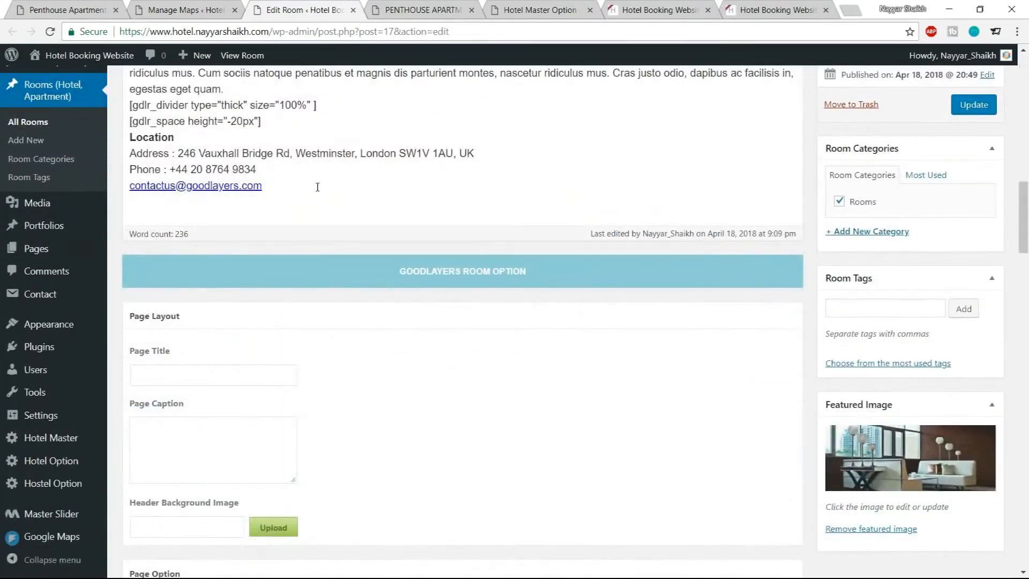
left_click(318, 187)
key("Return")
key("ctrl+v")
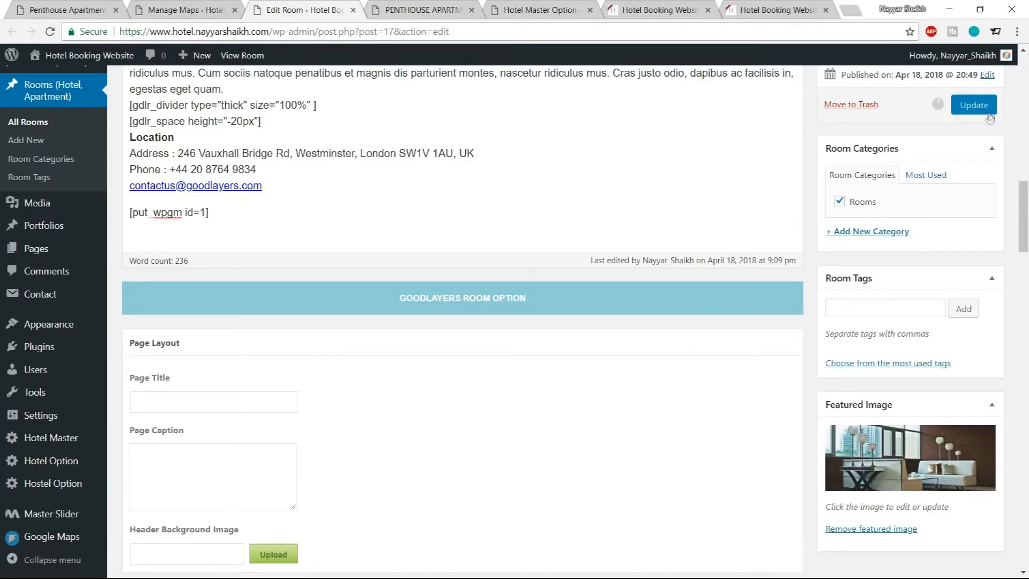
left_click(974, 106)
left_click(434, 10)
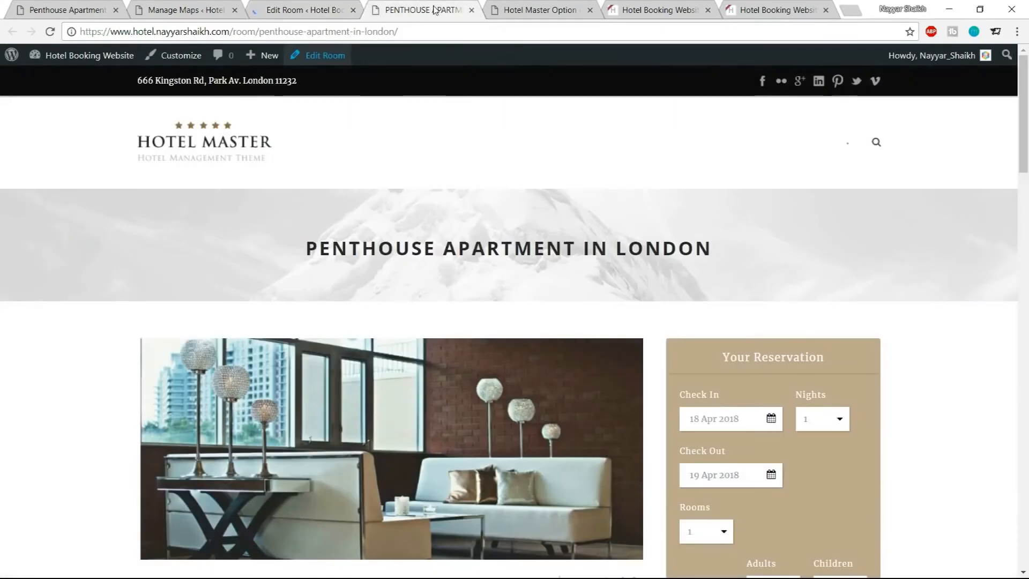
Reload the room page and check the embedded map and its marker's info window
left_click(50, 31)
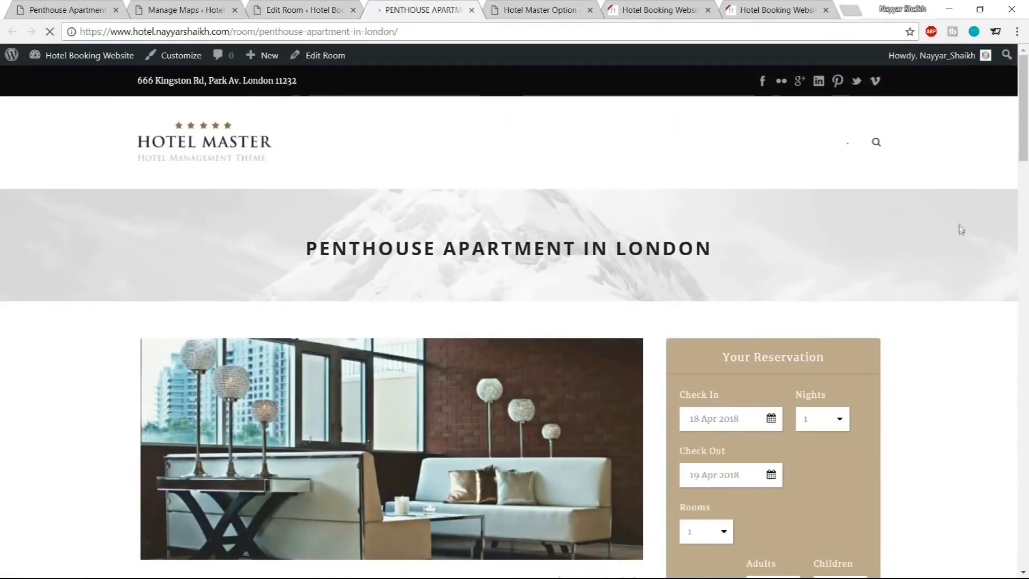
scroll(961, 230, "down", 20)
scroll(961, 231, "down", 9)
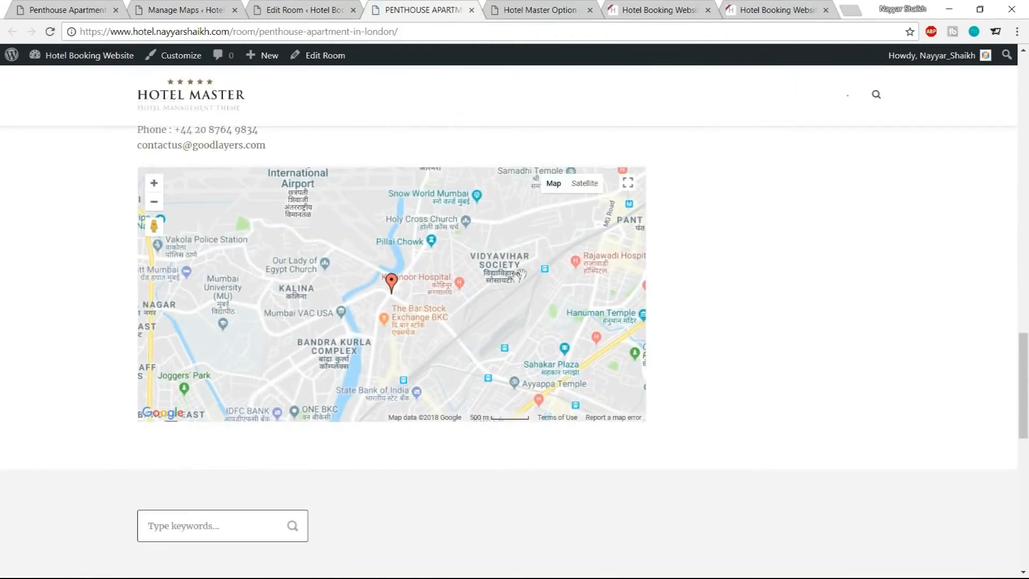
left_click(392, 283)
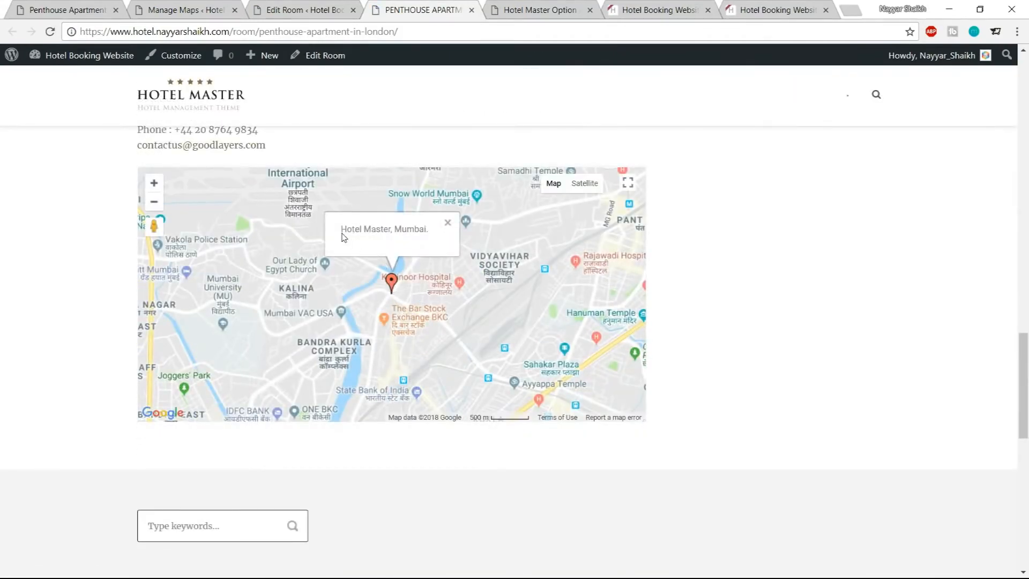
left_click(449, 223)
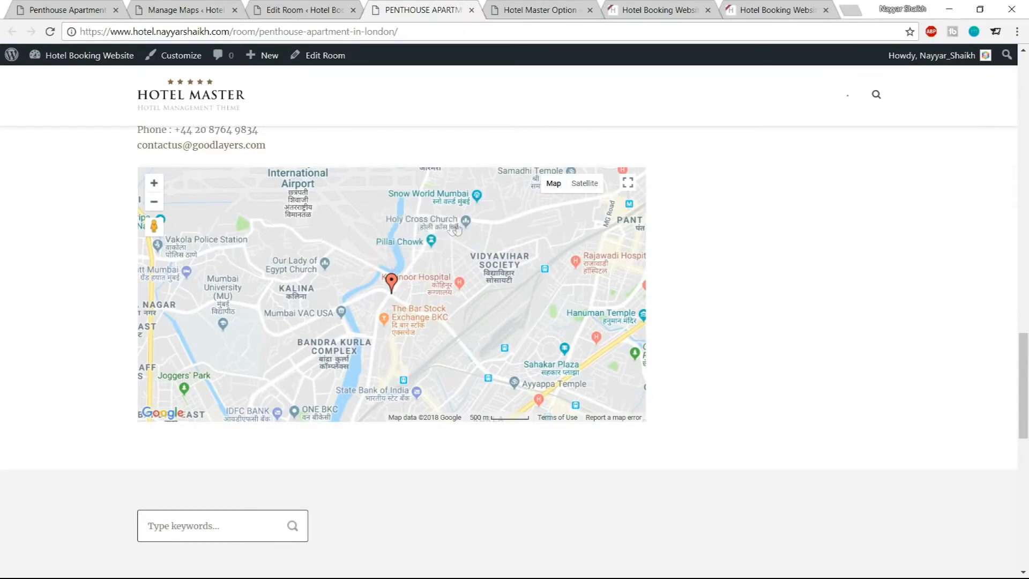
scroll(806, 247, "up", 10)
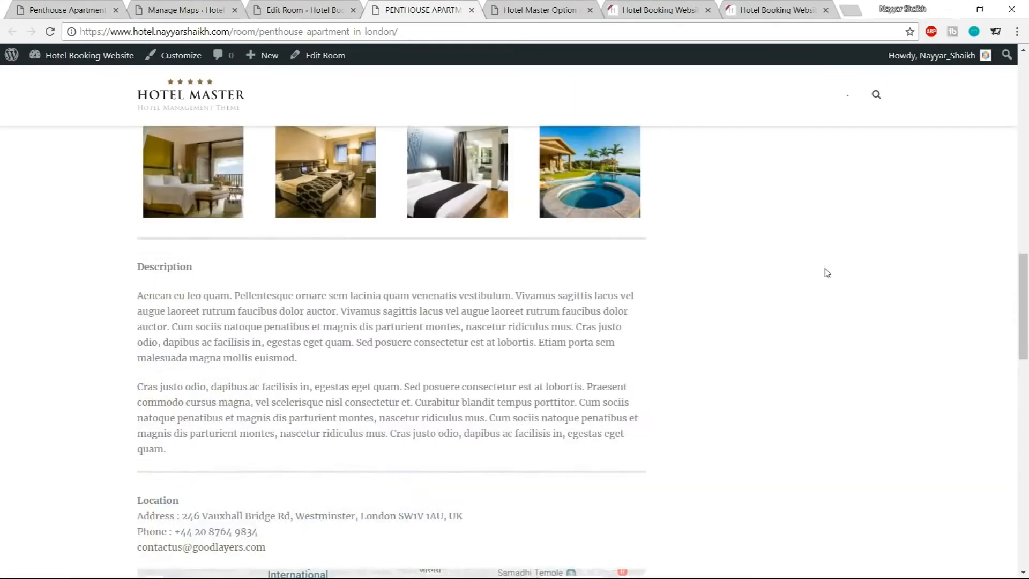
scroll(827, 273, "up", 10)
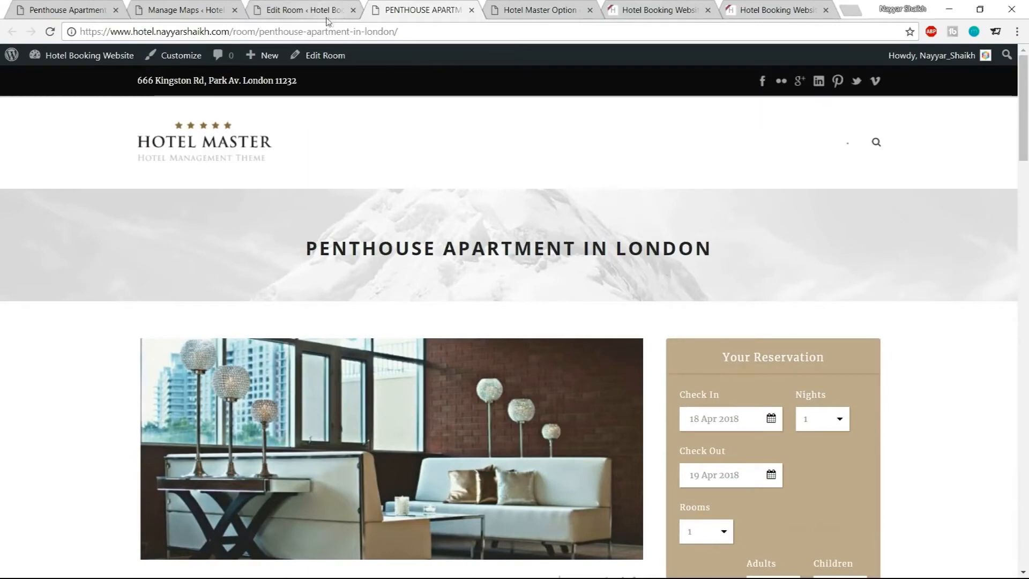
Open the room's Header Background Image media library and select the slider-1 image
left_click(311, 5)
scroll(577, 277, "down", 20)
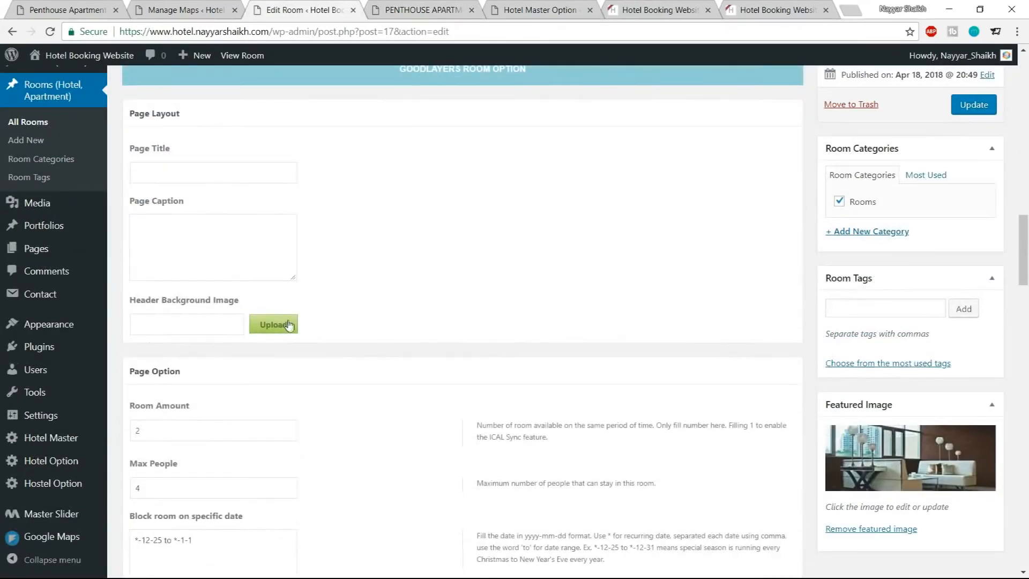
left_click(289, 325)
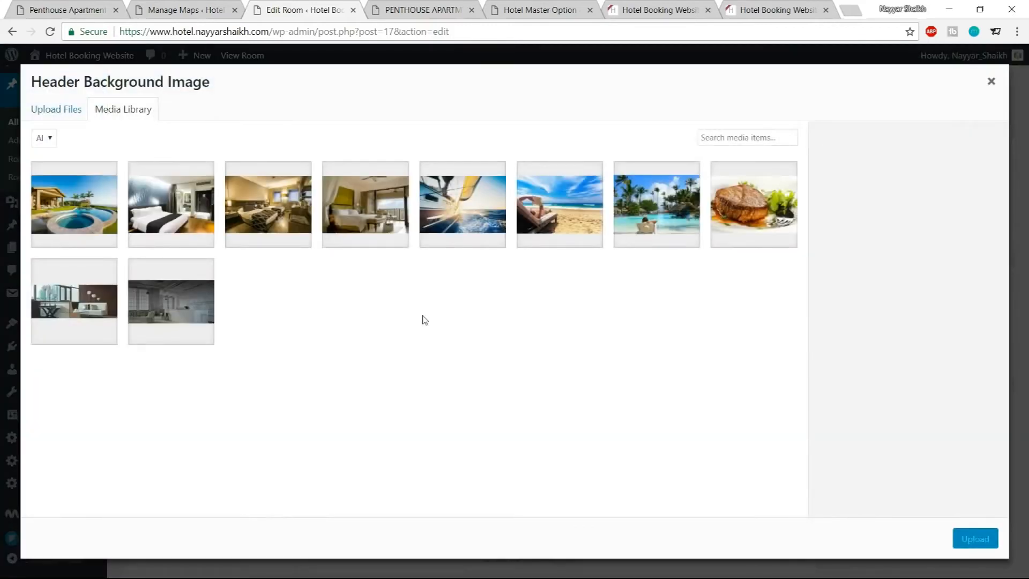
left_click(184, 315)
Compare the live room page header with the reference demo site's room page
left_click(419, 15)
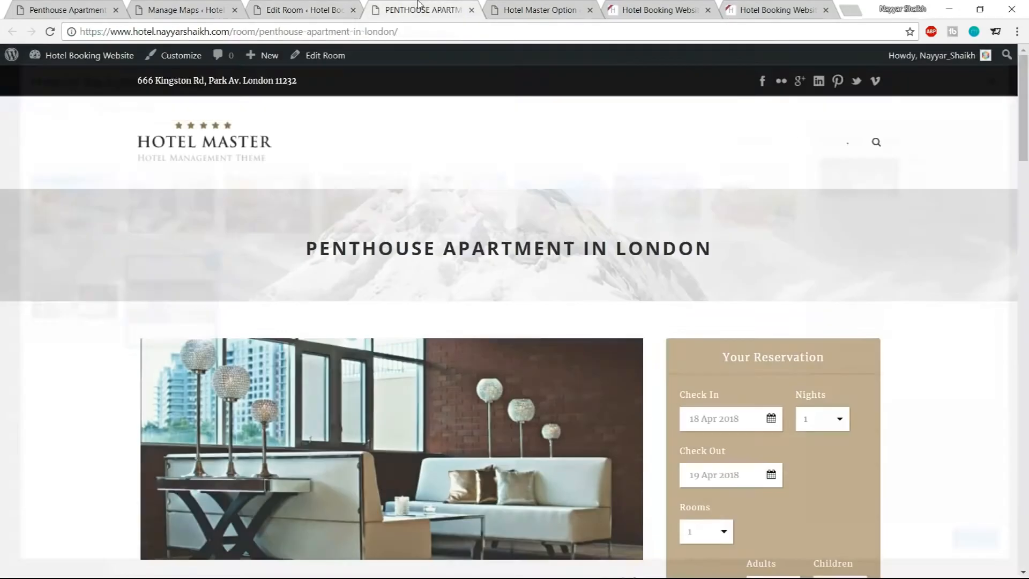
left_click(29, 7)
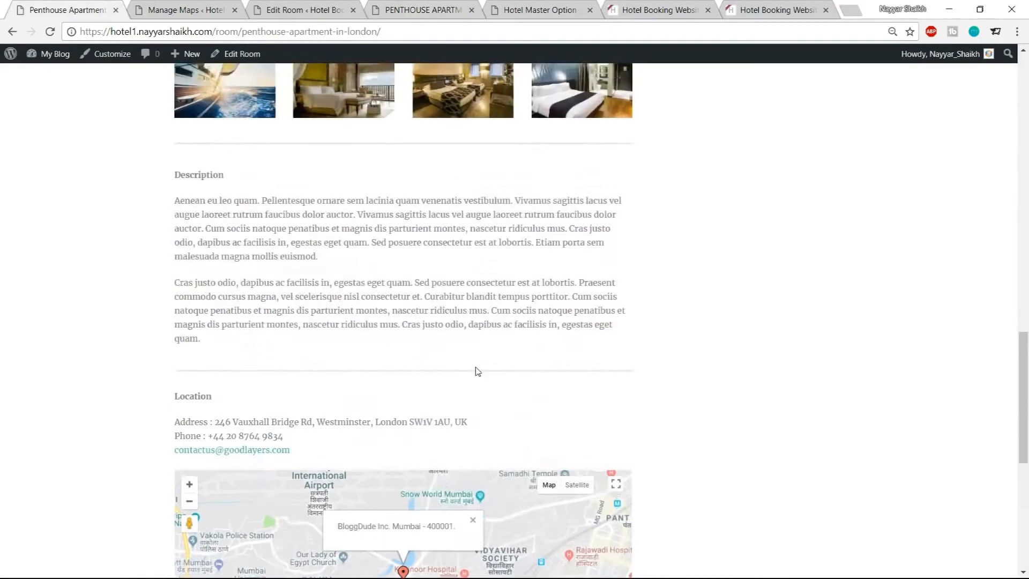
scroll(477, 371, "up", 15)
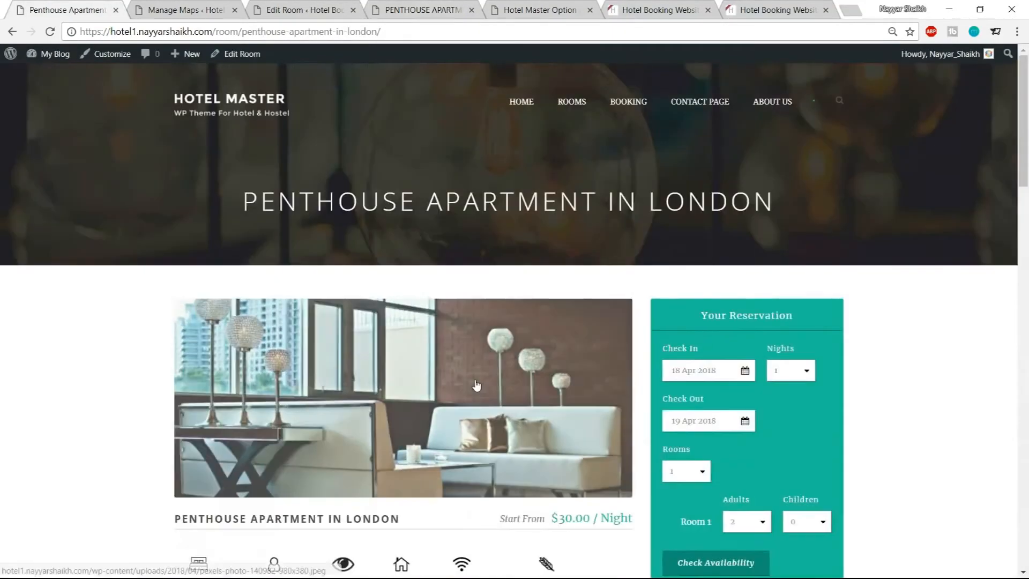
left_click(303, 7)
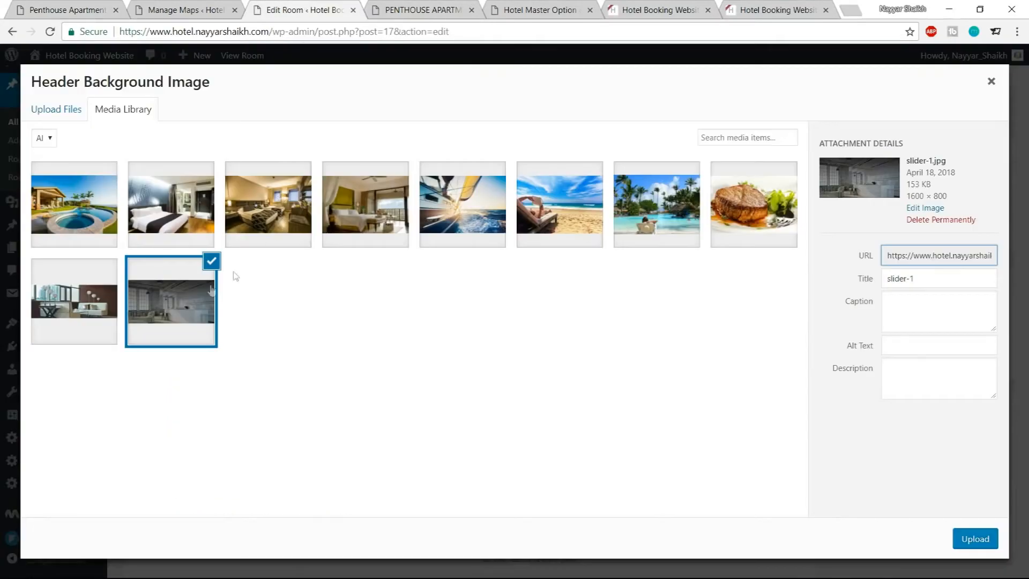
Upload apartment-bg from the Hotel Media folder as the room's header background image and update the room
left_click(61, 110)
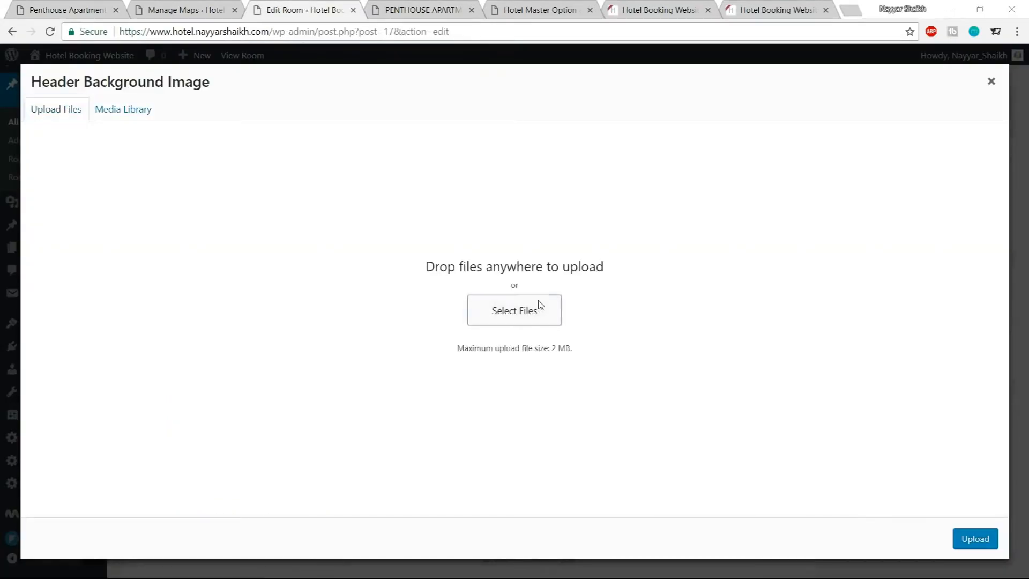
left_click(539, 308)
scroll(375, 216, "down", 1)
scroll(375, 214, "up", 1)
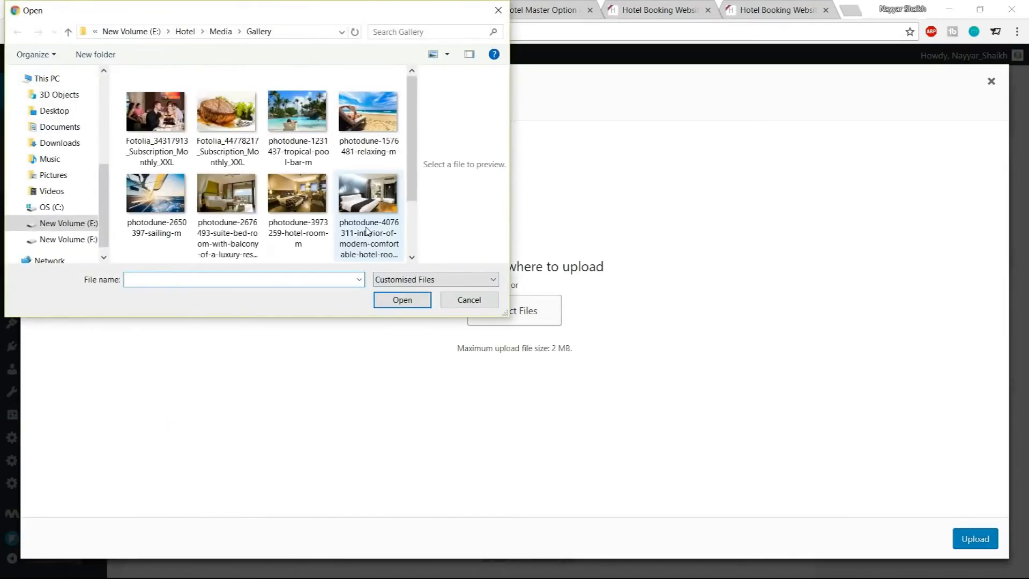
left_click(221, 32)
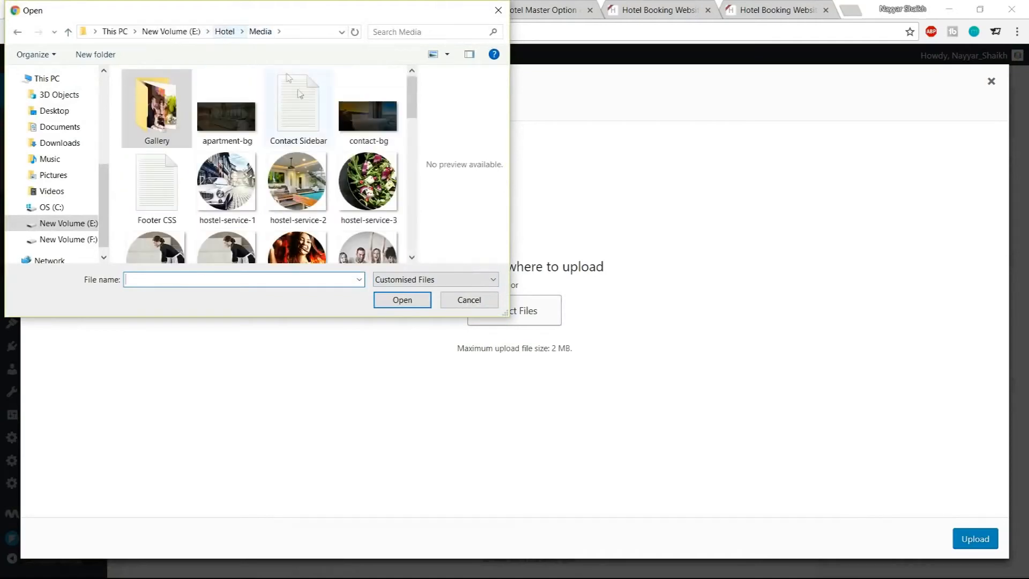
scroll(357, 155, "down", 8)
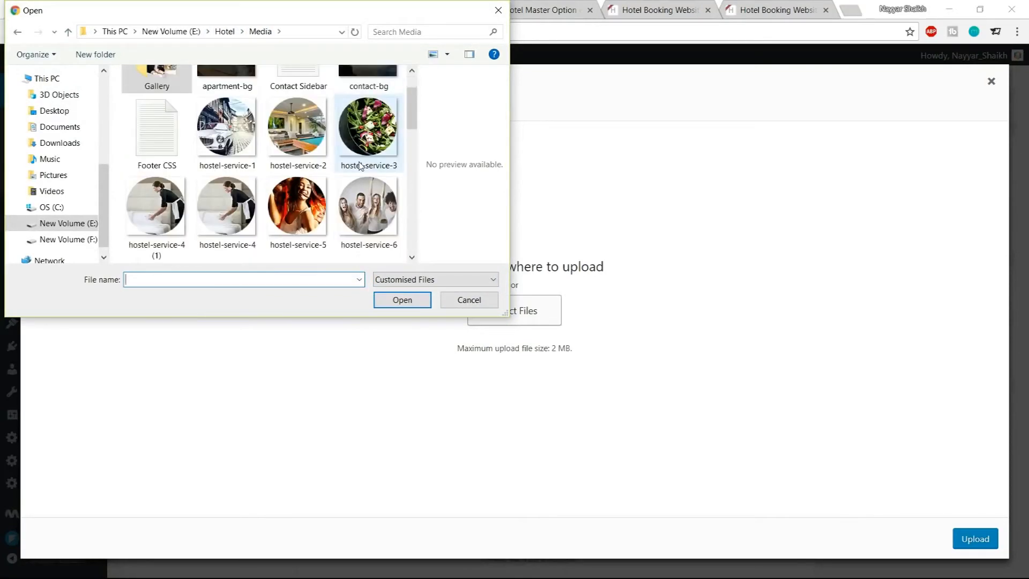
scroll(352, 203, "up", 3)
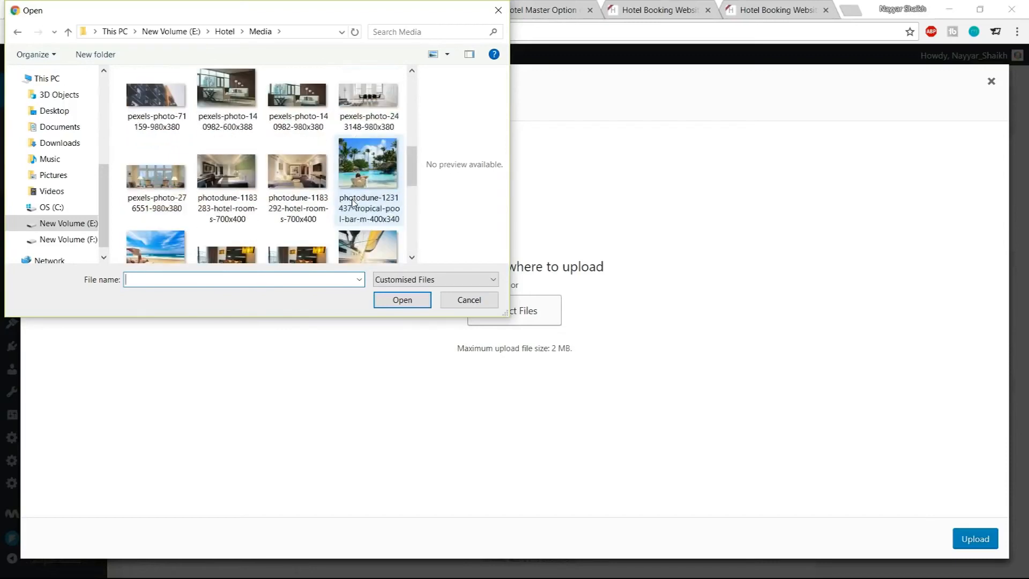
scroll(353, 202, "up", 3)
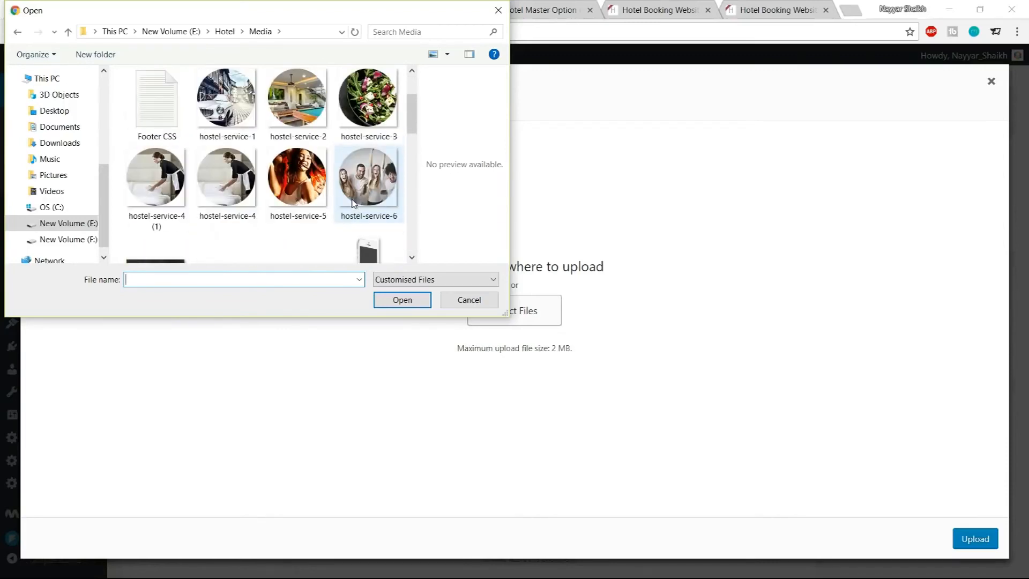
scroll(352, 203, "up", 3)
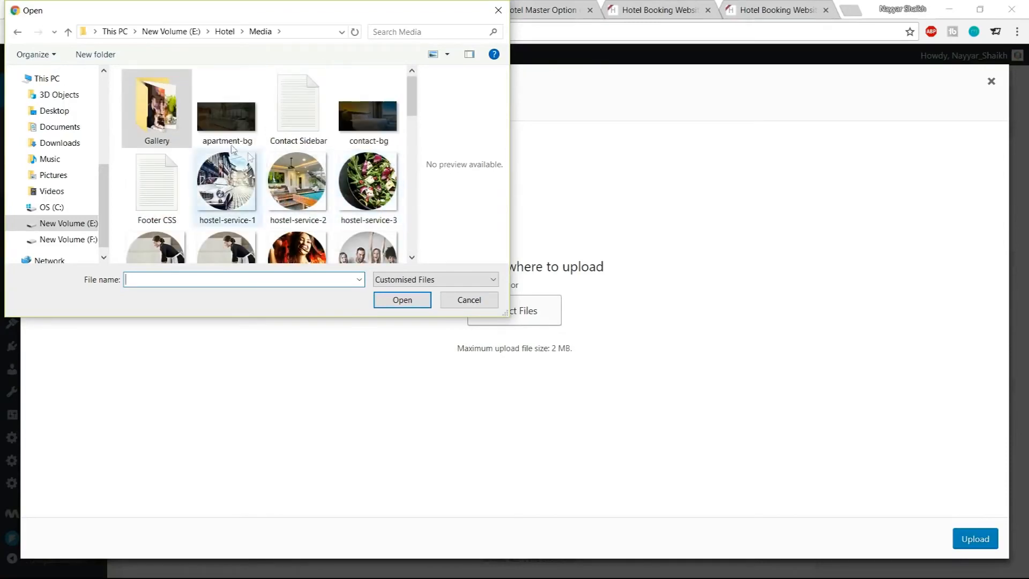
left_click(227, 120)
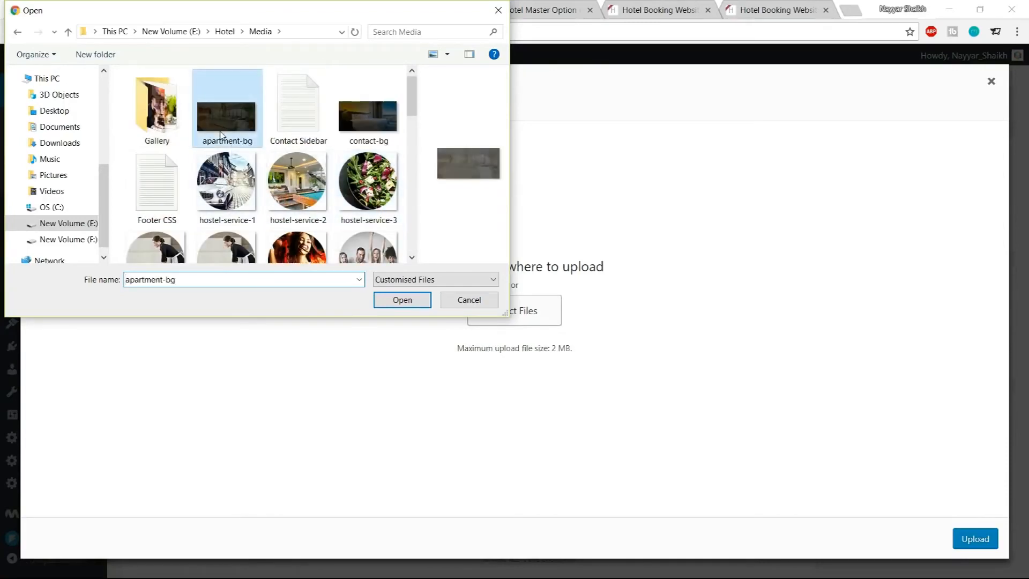
left_click(414, 301)
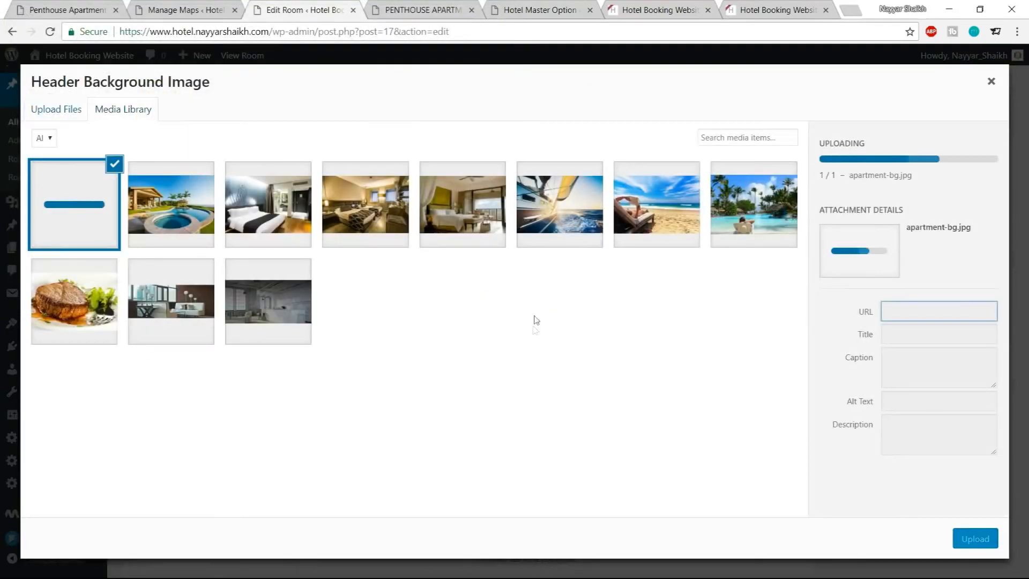
left_click(977, 540)
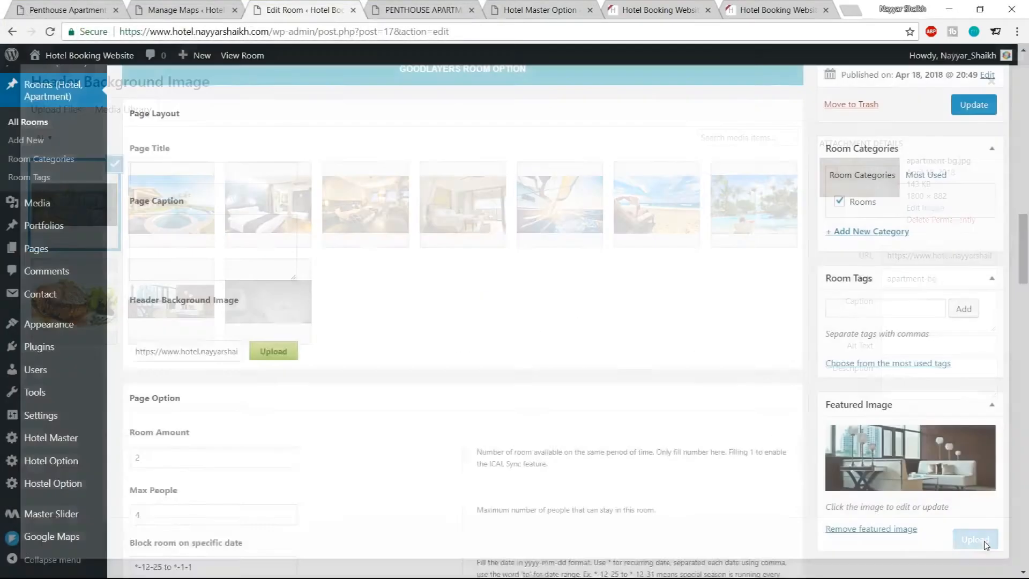
left_click(970, 107)
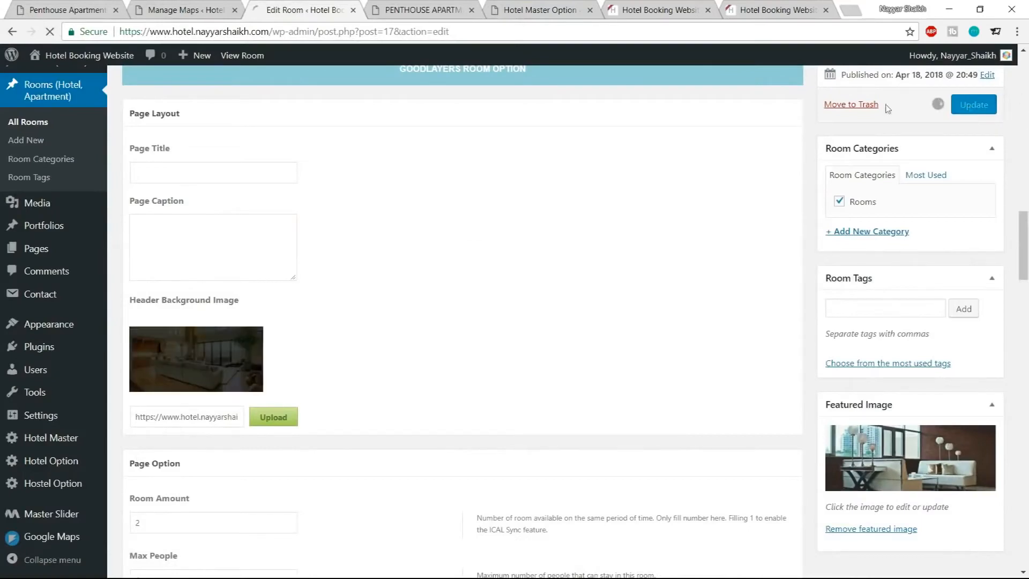
Reload the room page and inspect the new header background and title
key("ctrl+Tab")
left_click(50, 32)
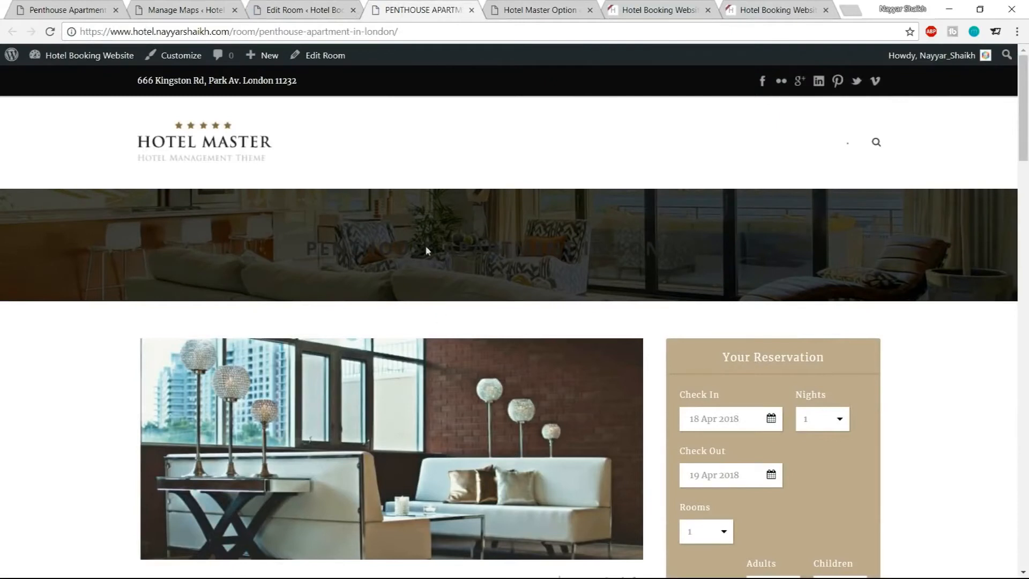
left_click_drag(297, 246, 713, 247)
left_click_drag(304, 248, 796, 245)
left_click(797, 245)
Set the Body Heading Color to white #ffffff in Hotel Master's Elements Color options
left_click(185, 9)
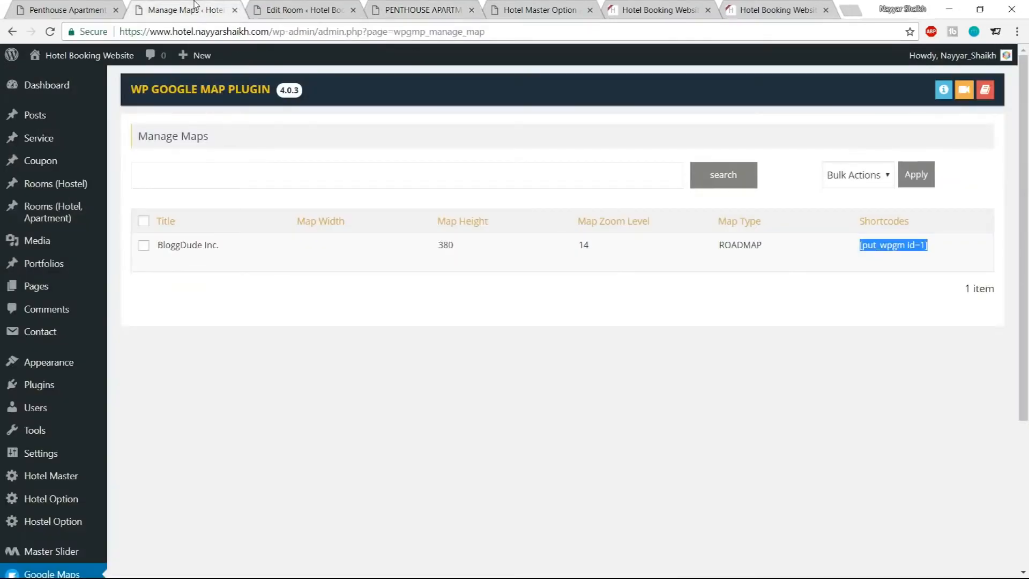
scroll(48, 349, "down", 3)
left_click(55, 349)
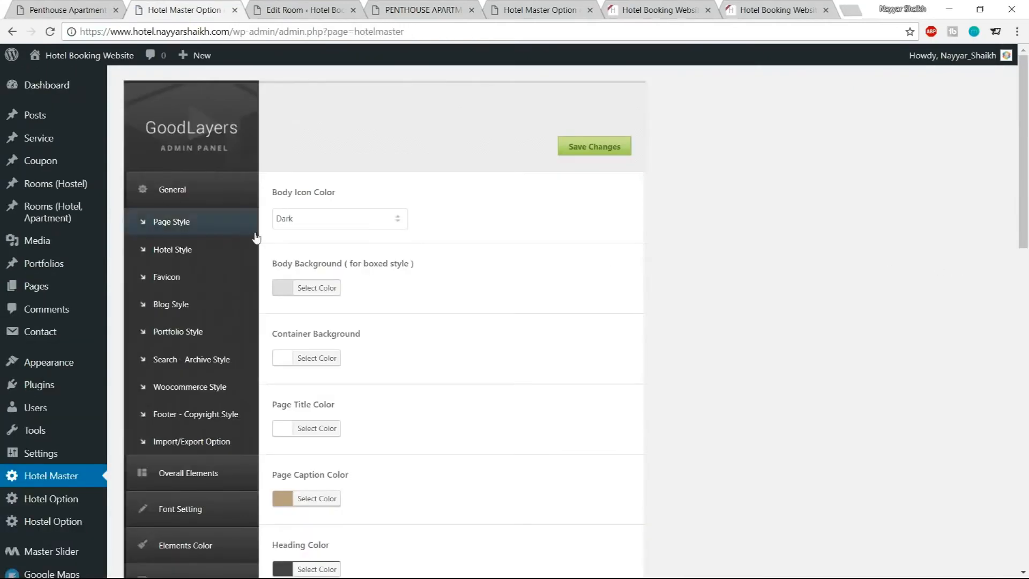
scroll(209, 379, "down", 4)
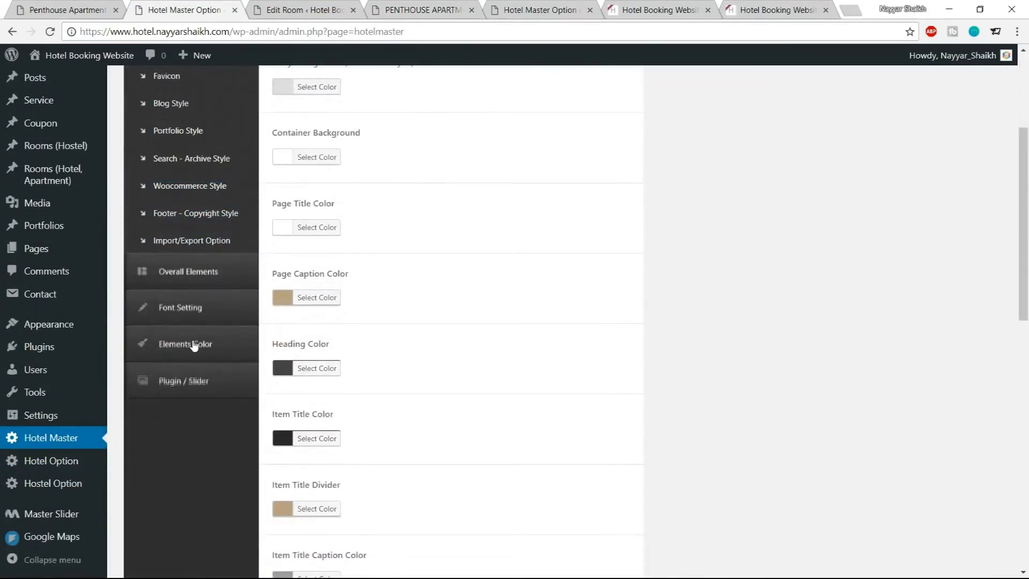
left_click(198, 345)
left_click(249, 216)
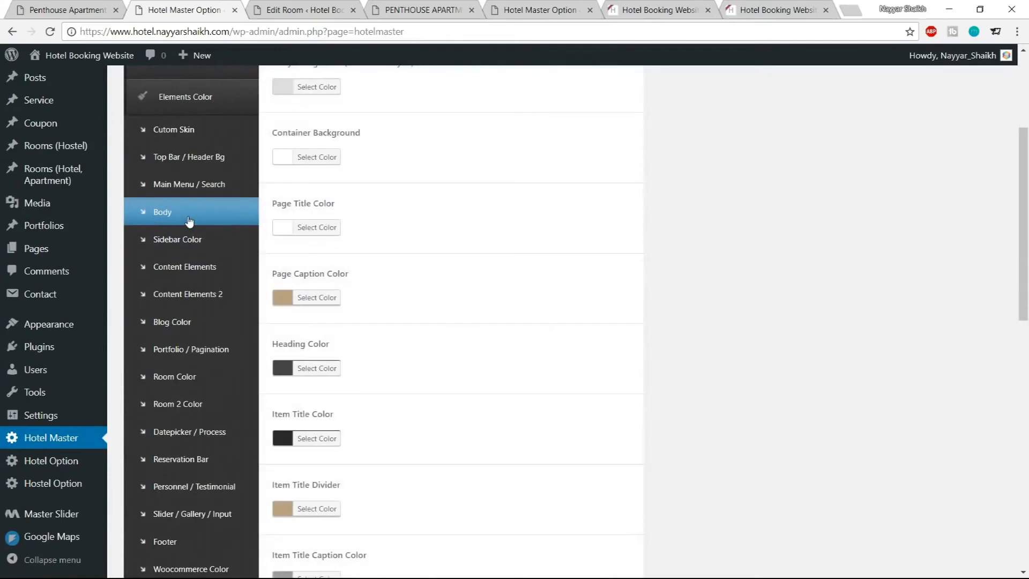
scroll(677, 304, "up", 4)
scroll(688, 309, "down", 6)
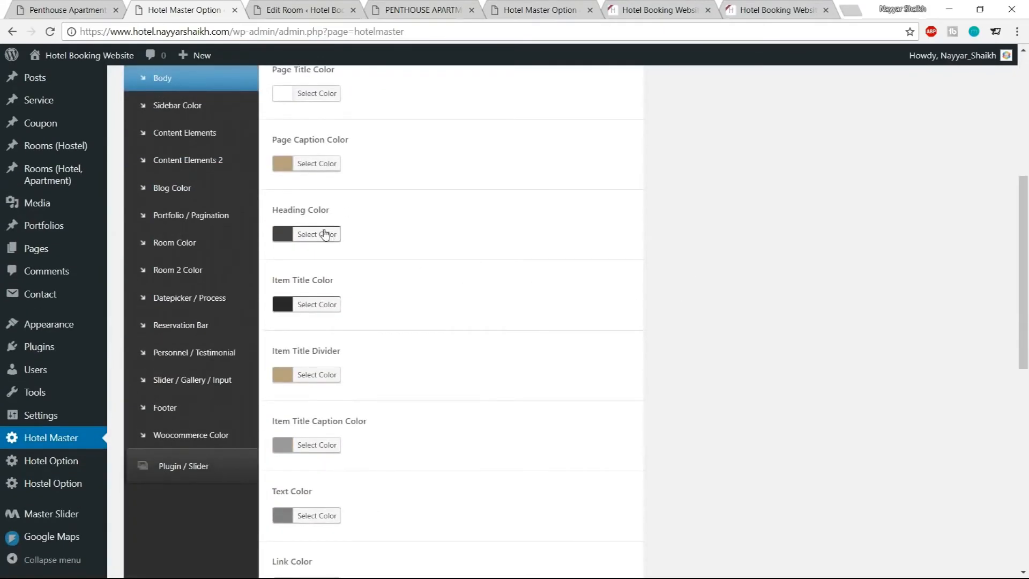
left_click(329, 235)
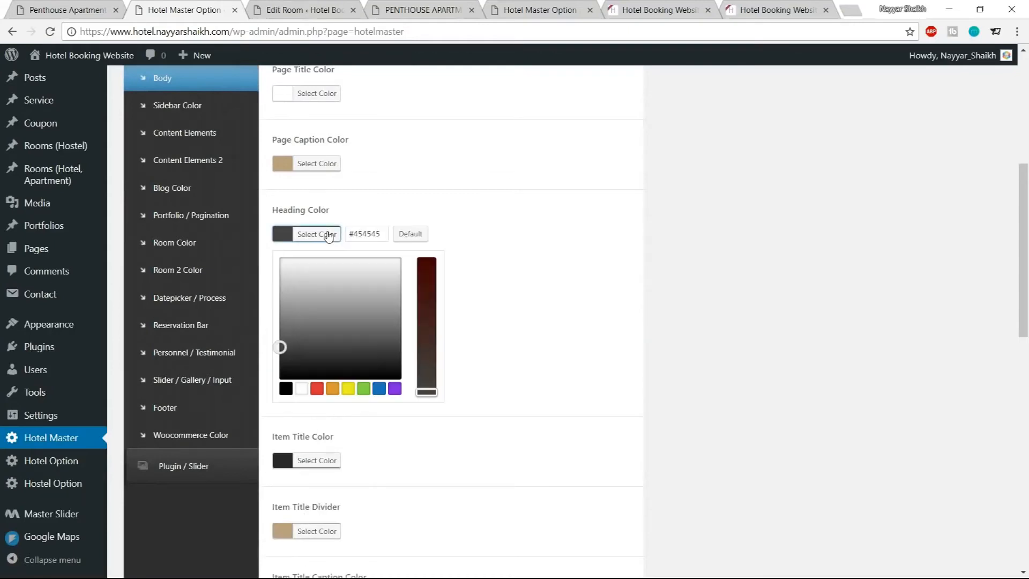
left_click(301, 389)
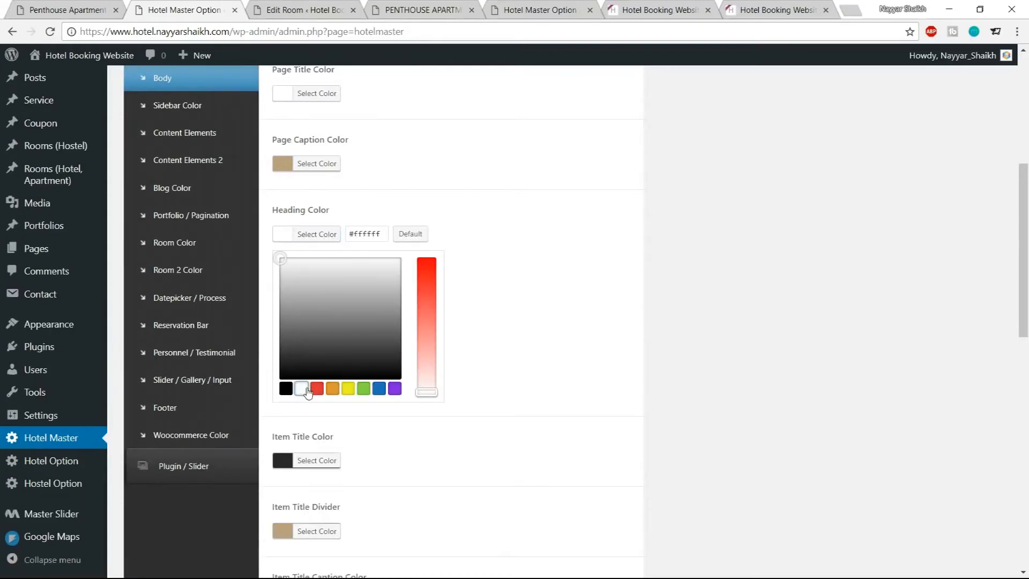
left_click(320, 234)
Save the Hotel Master option changes and return to the room page
scroll(600, 348, "down", 6)
scroll(607, 406, "down", 4)
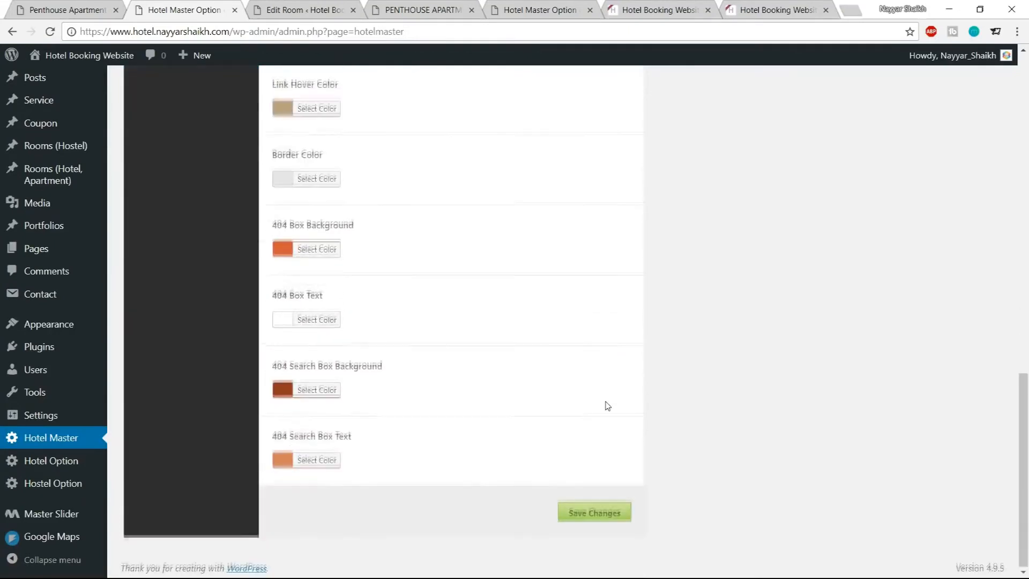
scroll(607, 406, "up", 10)
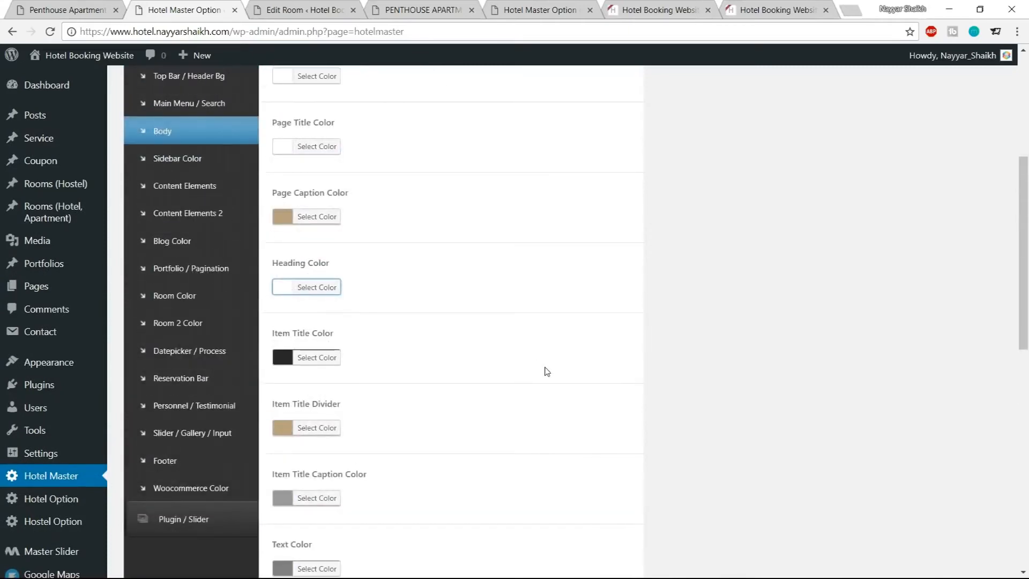
scroll(547, 371, "down", 10)
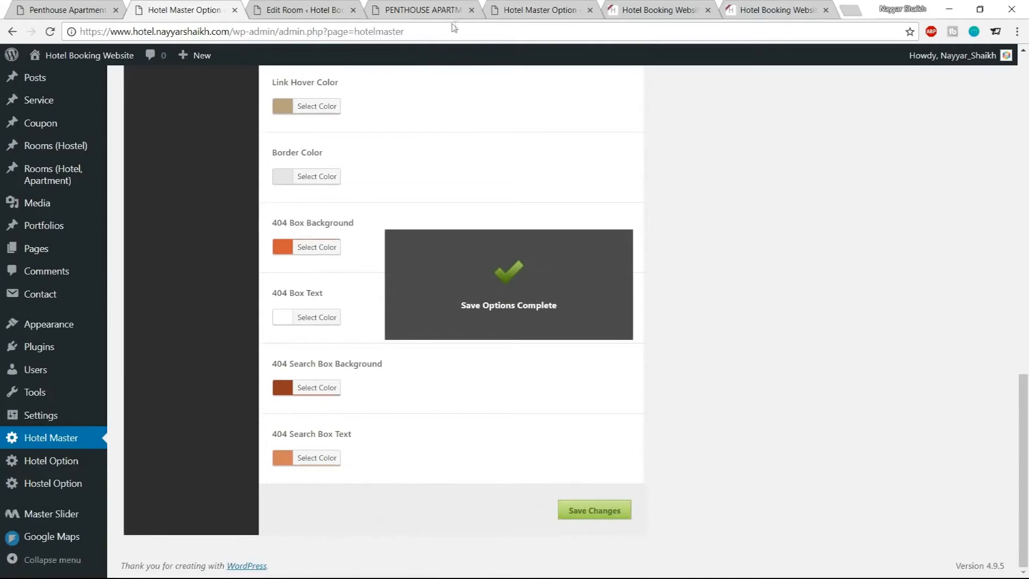
left_click(439, 11)
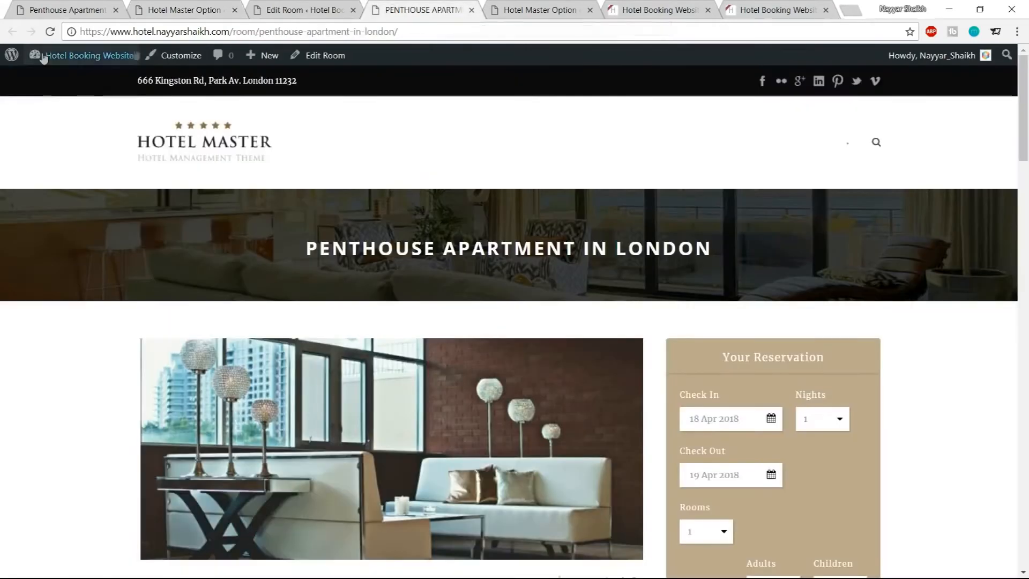
Reload the room page and inspect the header title and room content
left_click(50, 32)
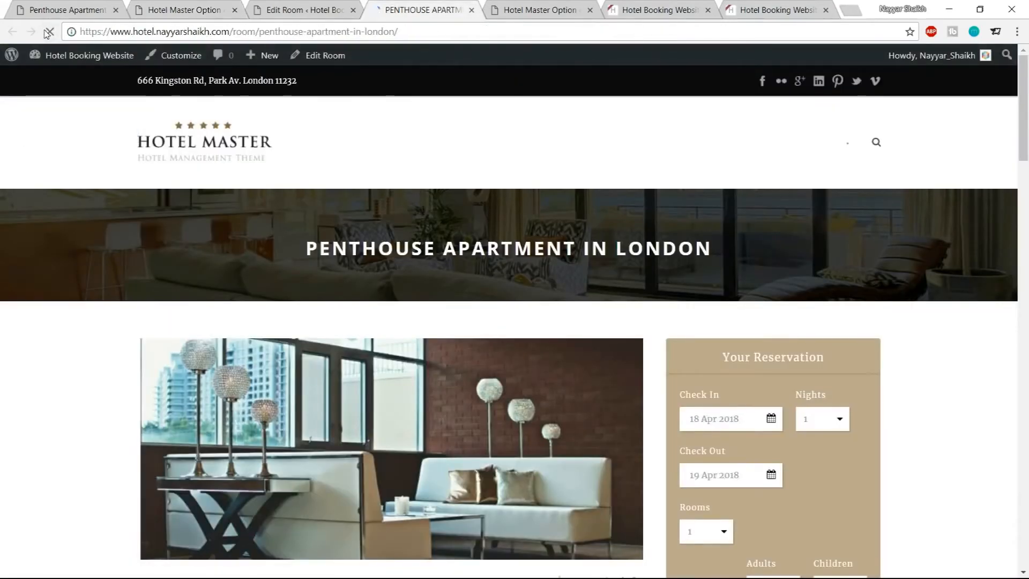
left_click_drag(293, 255, 752, 255)
left_click(757, 255)
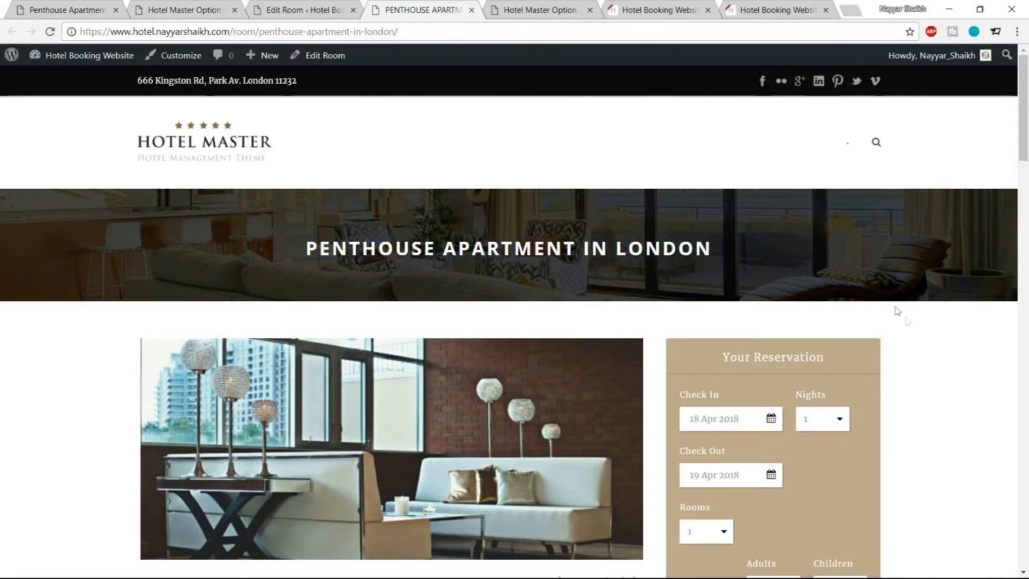
scroll(1027, 375, "down", 3)
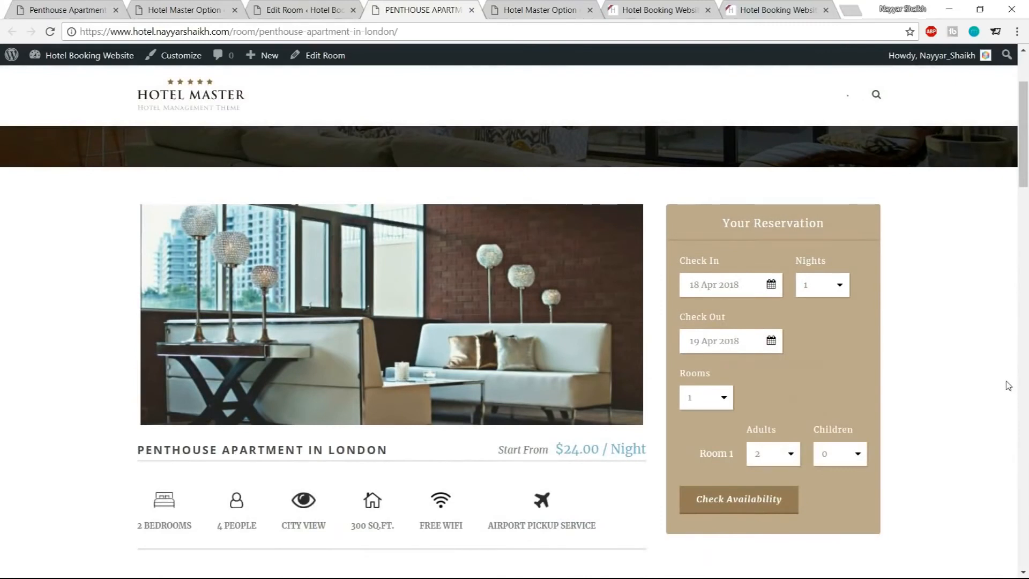
scroll(1009, 386, "up", 3)
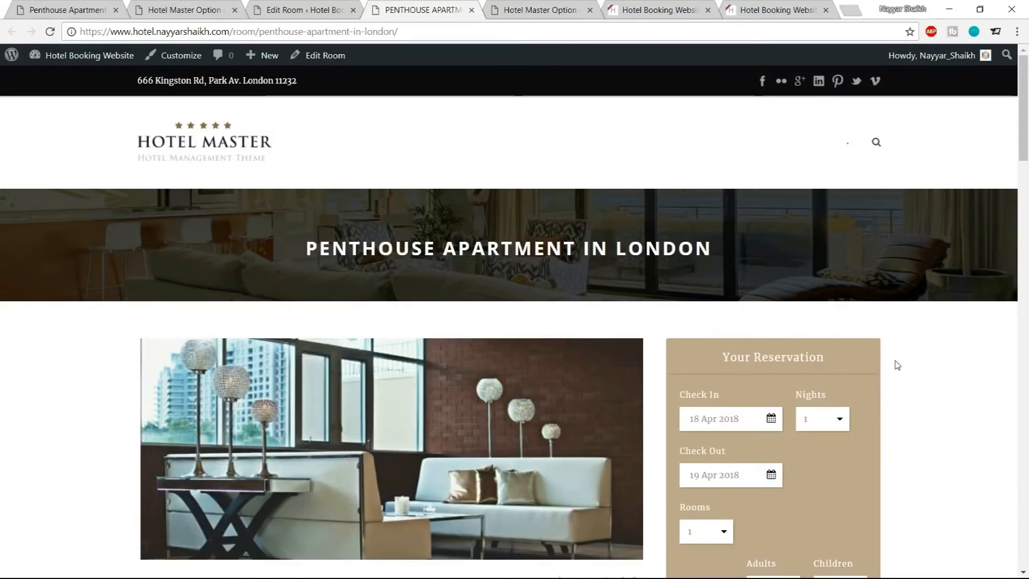
scroll(898, 367, "down", 3)
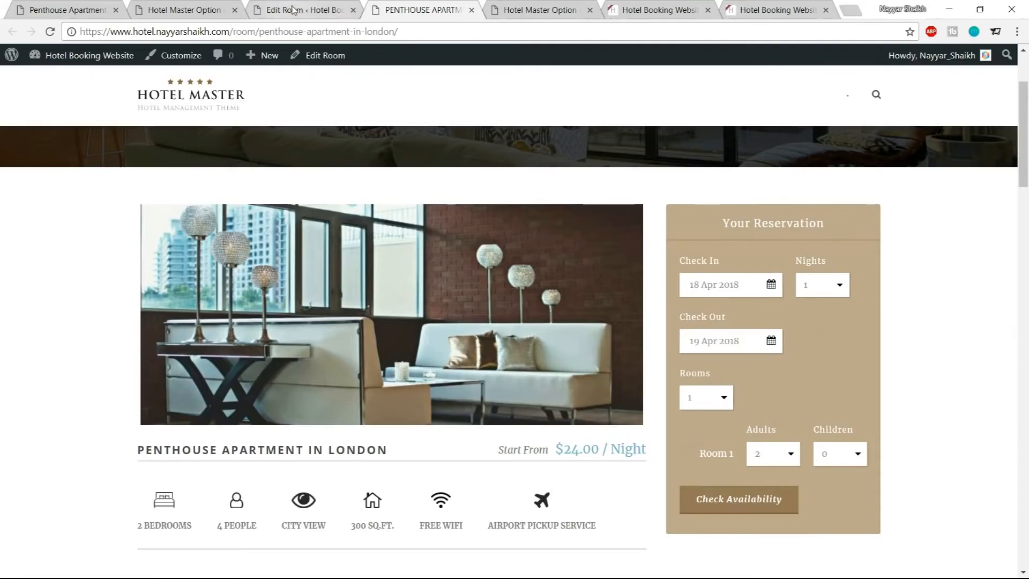
Close the Edit Room and Hotel Master Option tabs and open the homepage editor in a new tab
left_click(328, 10)
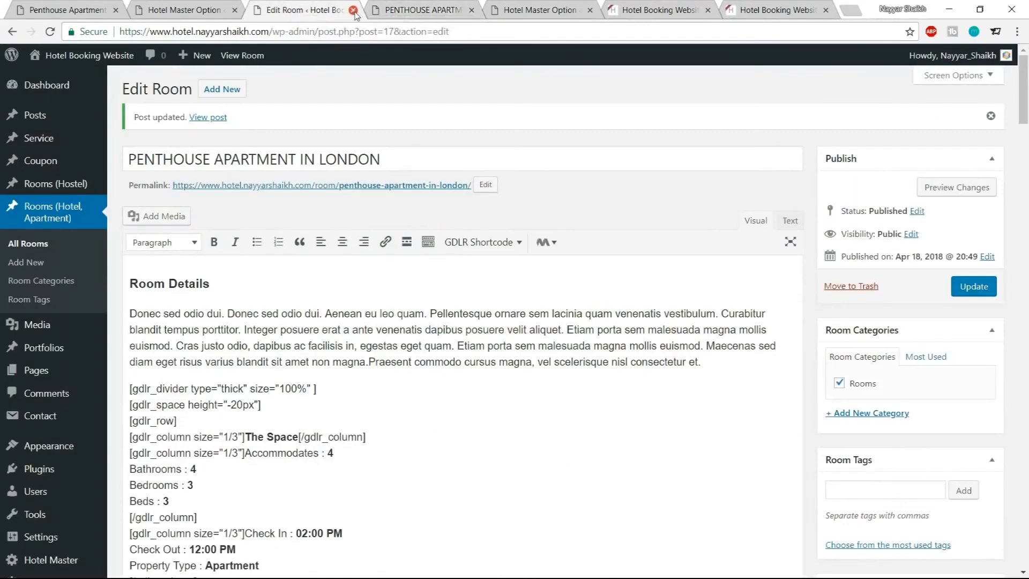
left_click(353, 10)
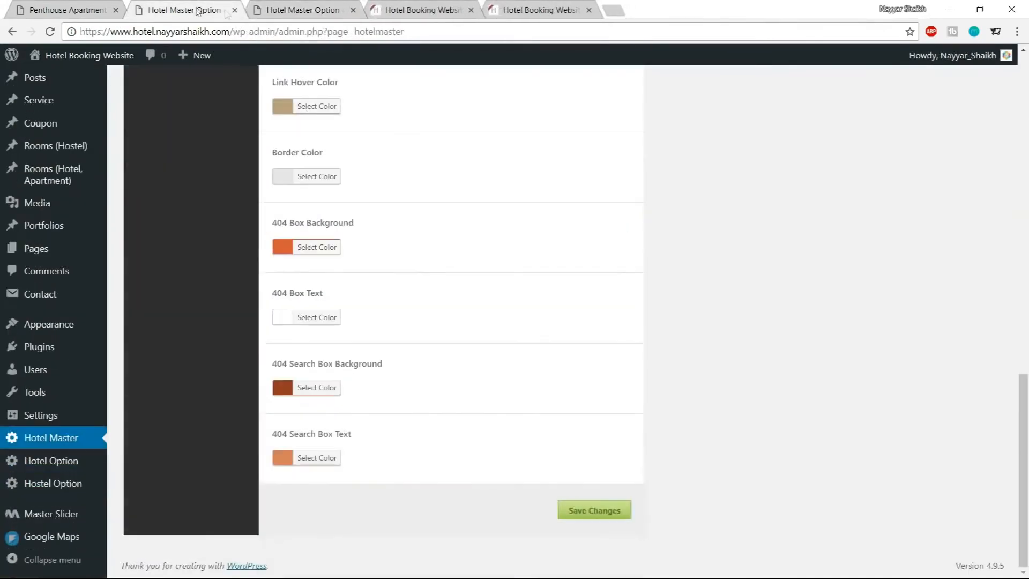
left_click(235, 9)
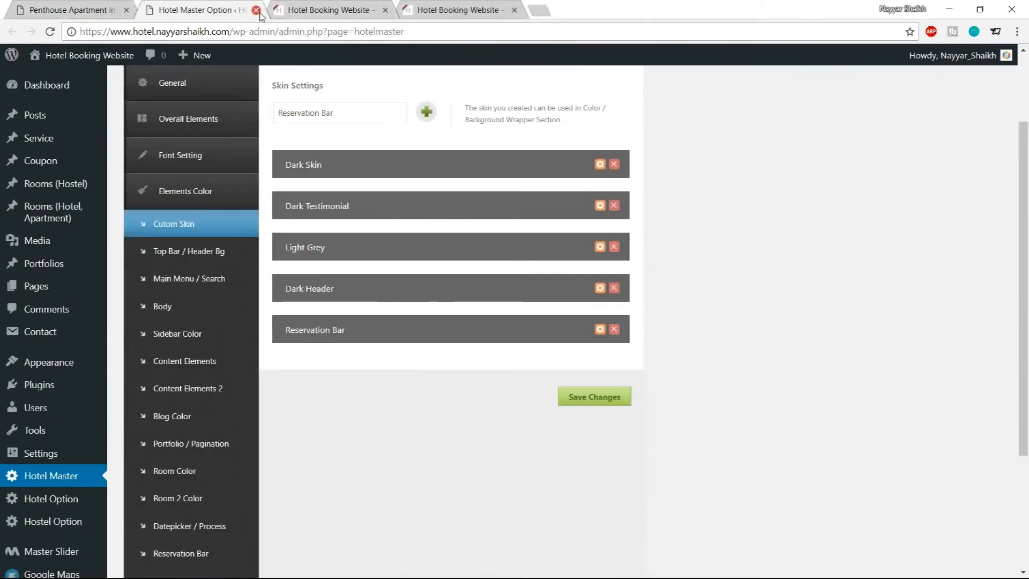
left_click(257, 10)
scroll(407, 367, "up", 8)
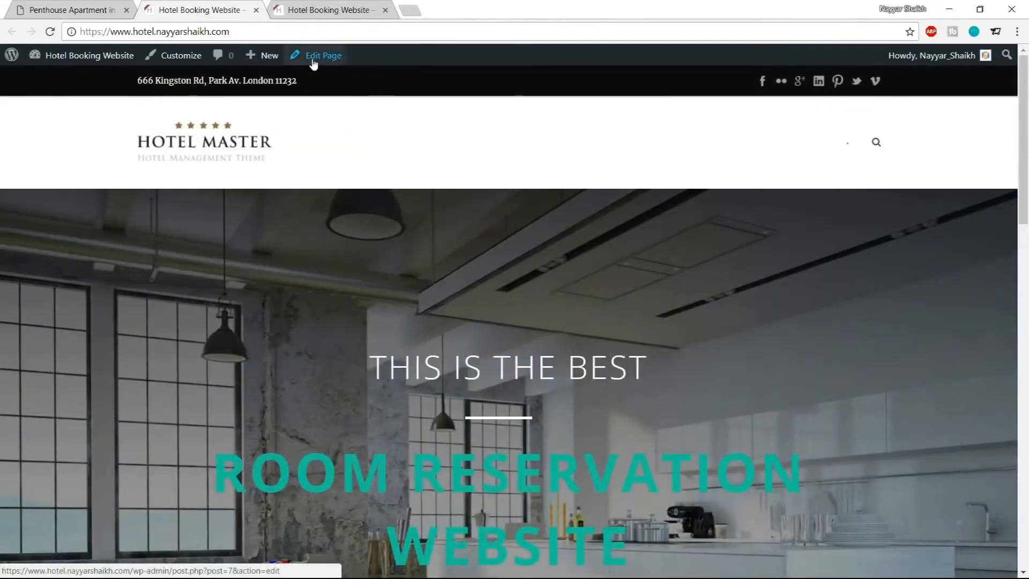
right_click(318, 56)
left_click(354, 66)
left_click_drag(321, 9, 223, 9)
Compare the demo site's homepage Our Apartments section with the homepage's page builder layout
left_click(95, 9)
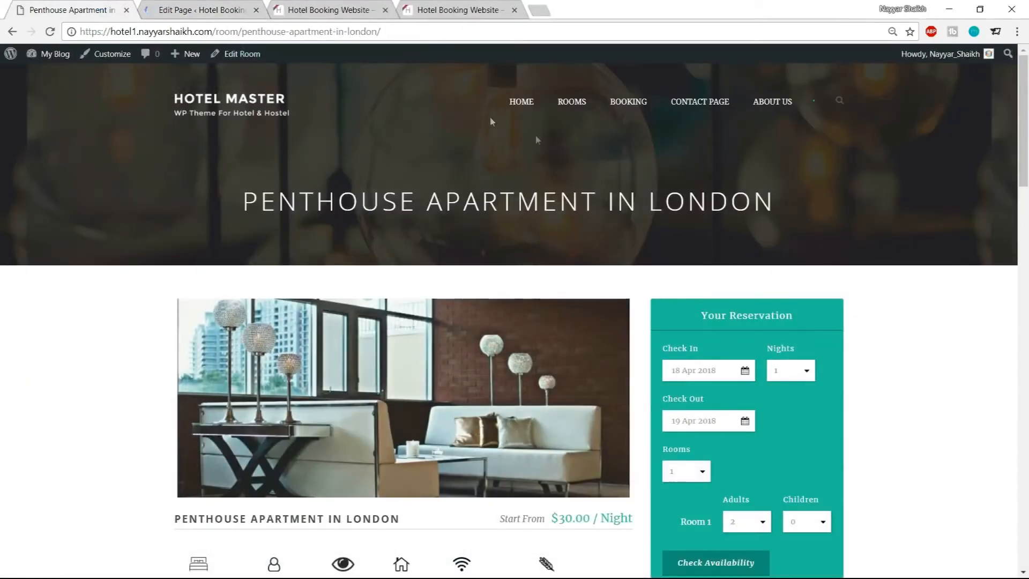
left_click(249, 103)
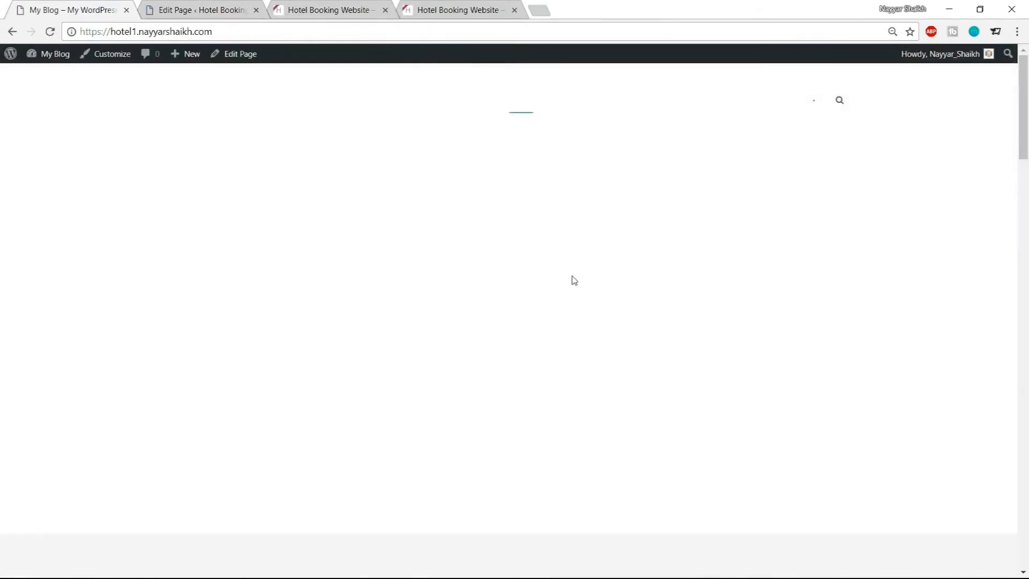
scroll(582, 293, "down", 10)
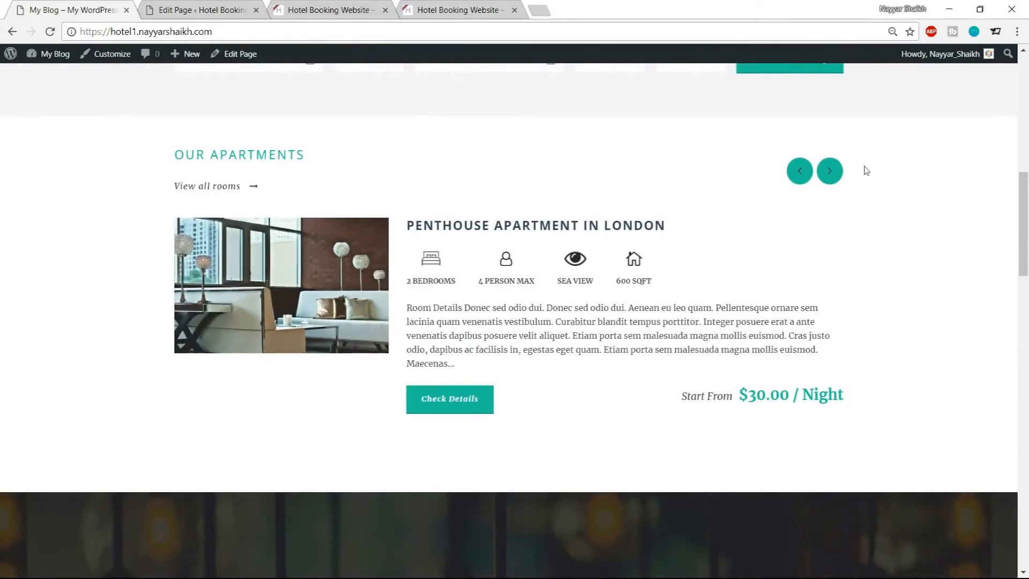
left_click(219, 6)
scroll(545, 251, "down", 12)
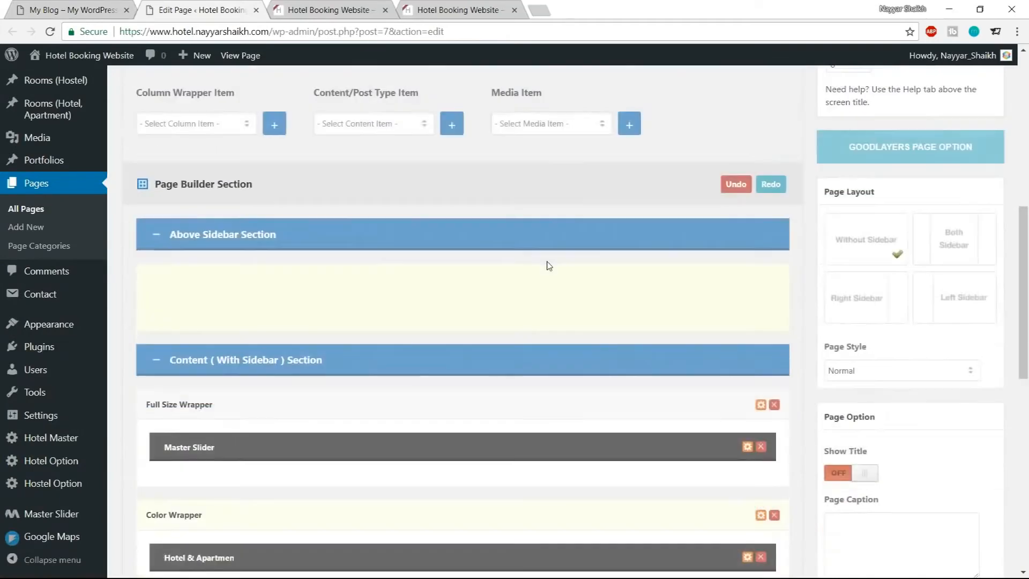
scroll(374, 287, "up", 6)
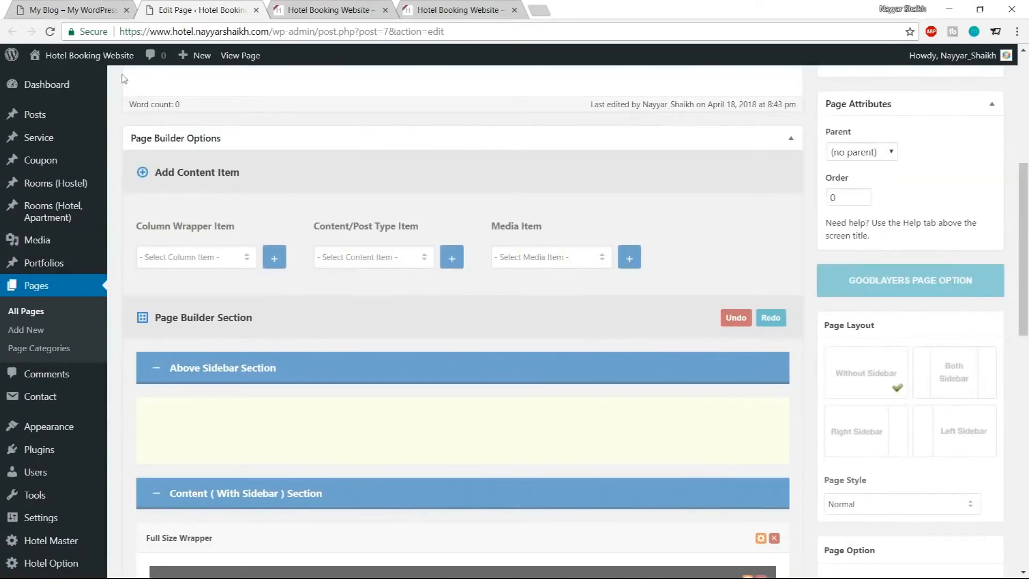
left_click(67, 5)
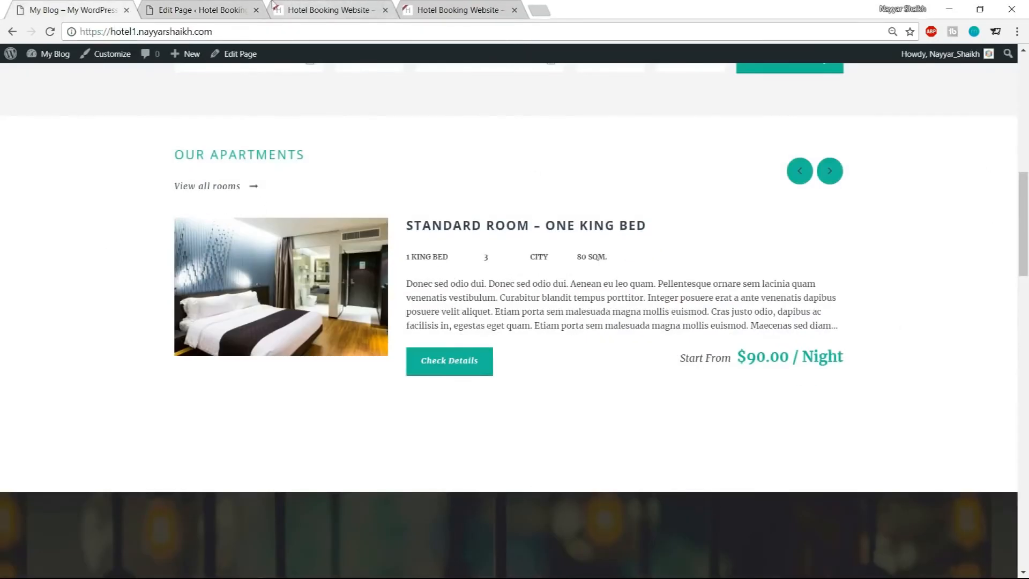
Add a new Color Wrapper to the homepage page builder
left_click(223, 5)
left_click(180, 261)
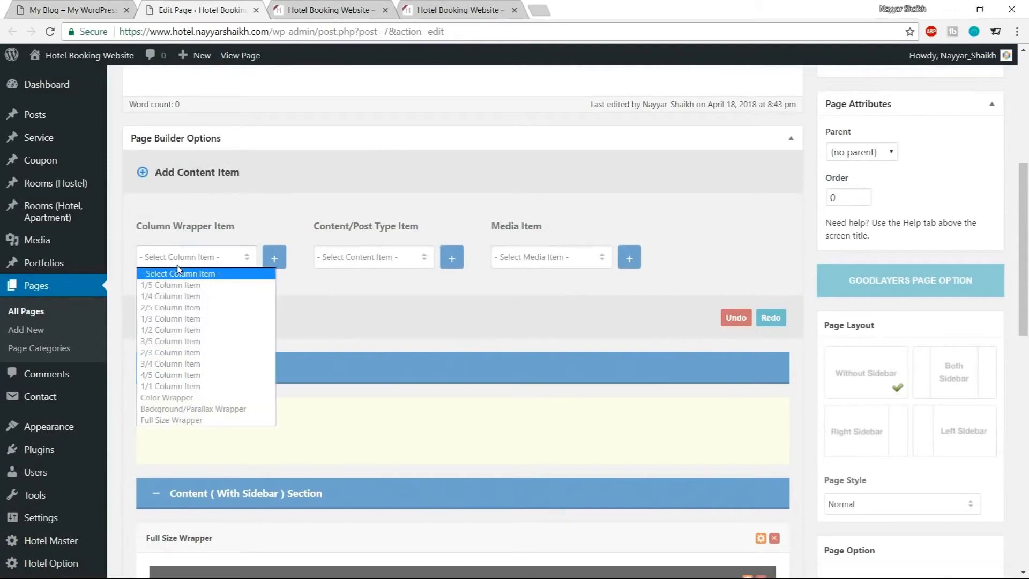
left_click(192, 397)
left_click(275, 258)
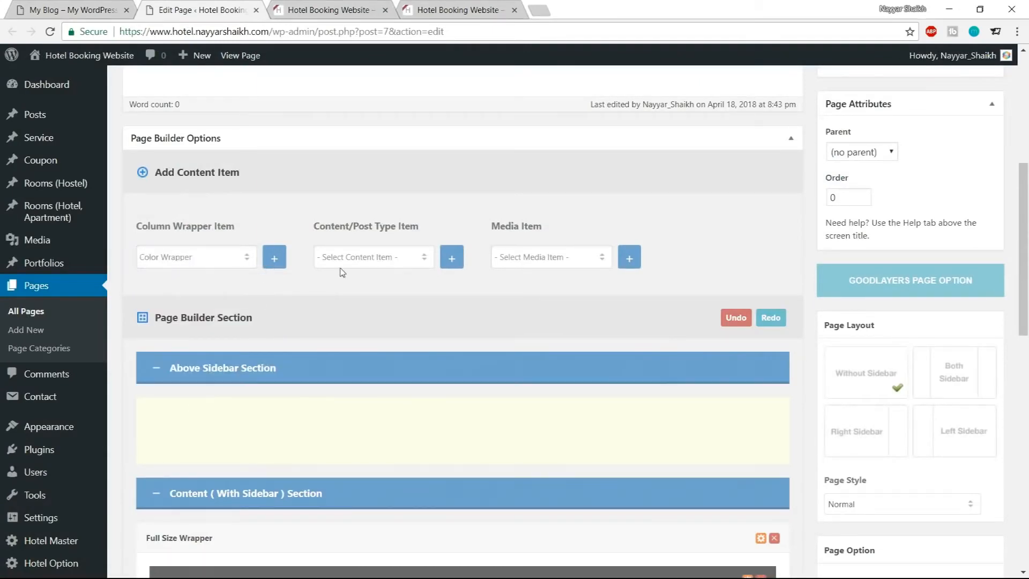
Add a Hotel & Apartment Room content item and move it into the new Color Wrapper
scroll(269, 358, "up", 9)
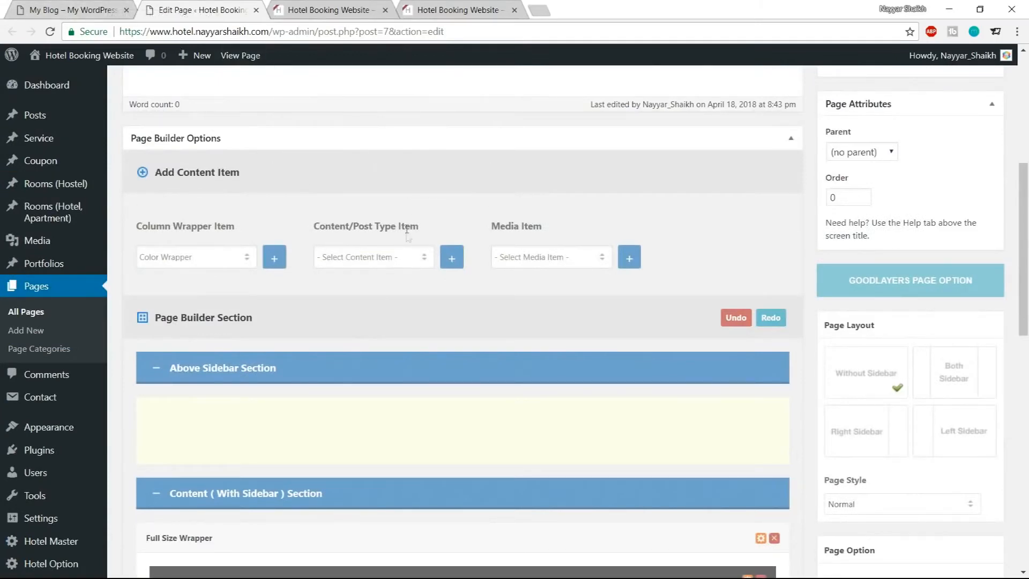
scroll(376, 265, "down", 1)
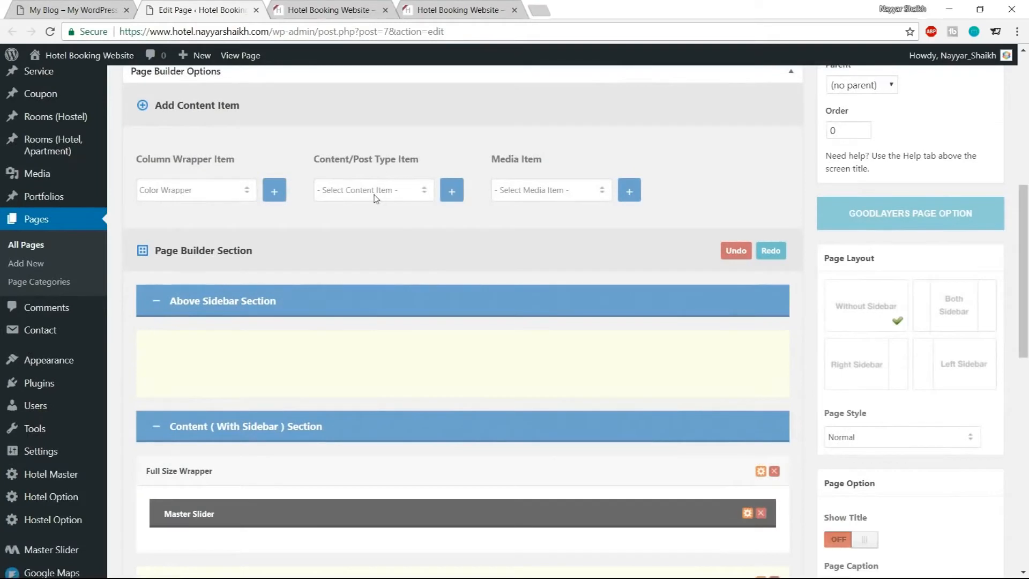
left_click(377, 192)
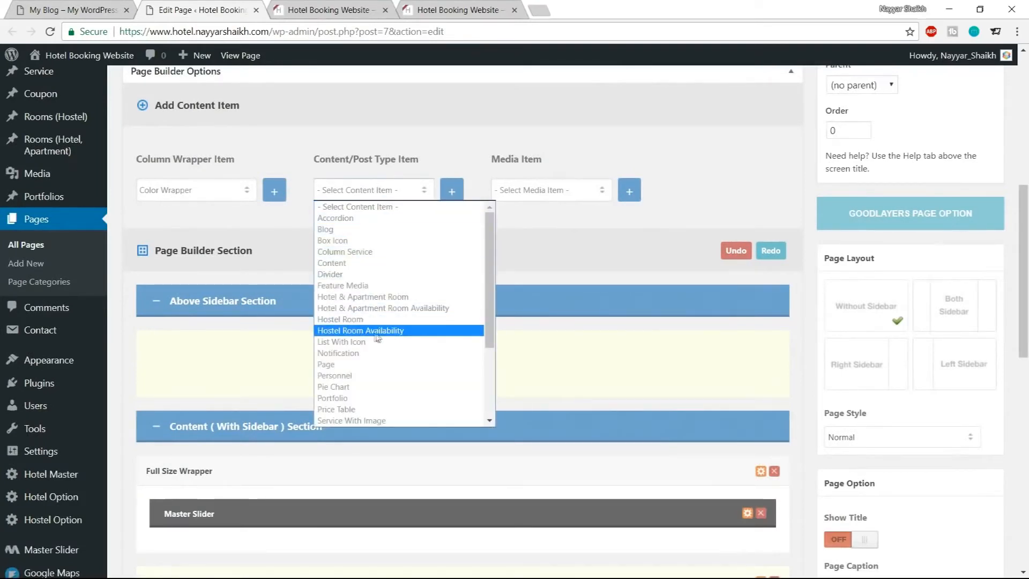
left_click(369, 298)
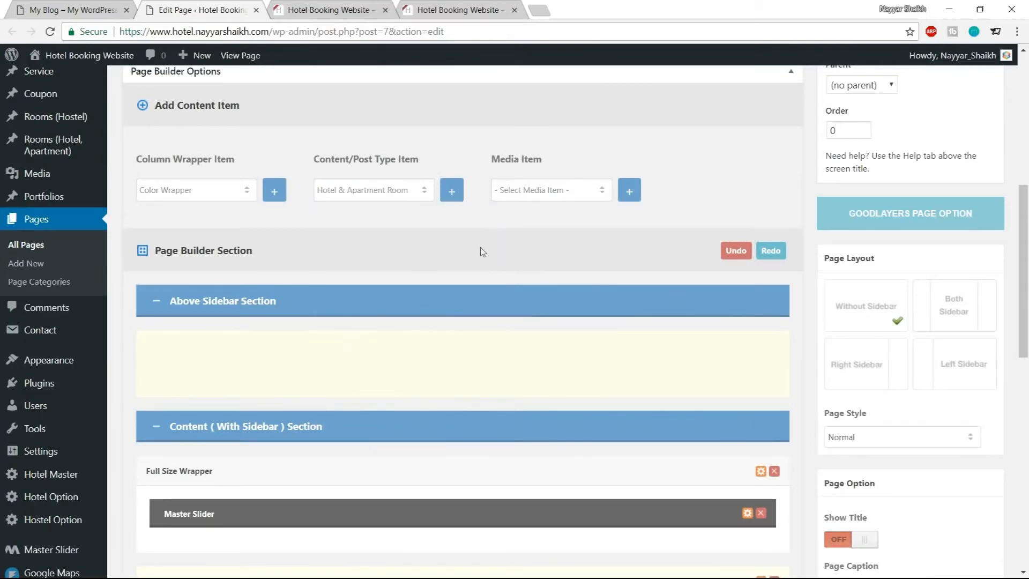
scroll(483, 252, "down", 9)
left_click_drag(343, 330, 341, 265)
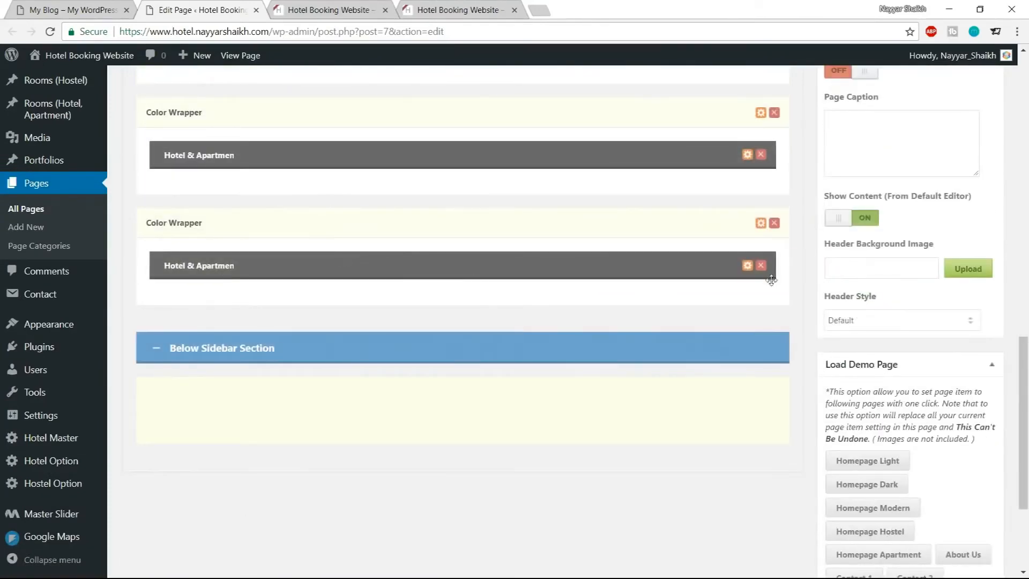
Open the item's options and set Title Type to Left Align and Title to OUR APARTMENTS, copied from the demo
left_click(748, 266)
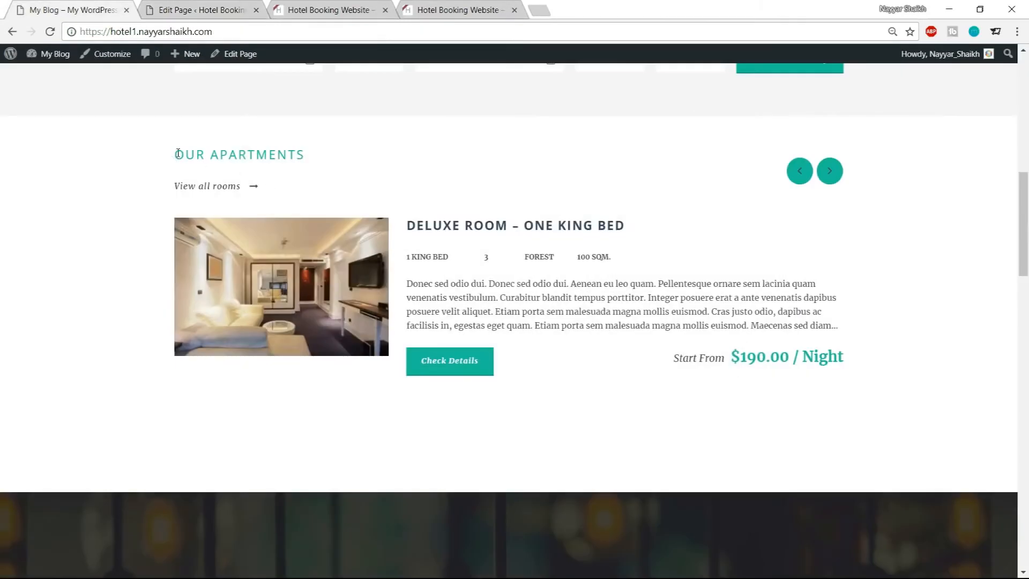
left_click_drag(177, 154, 317, 155)
key("ctrl+c")
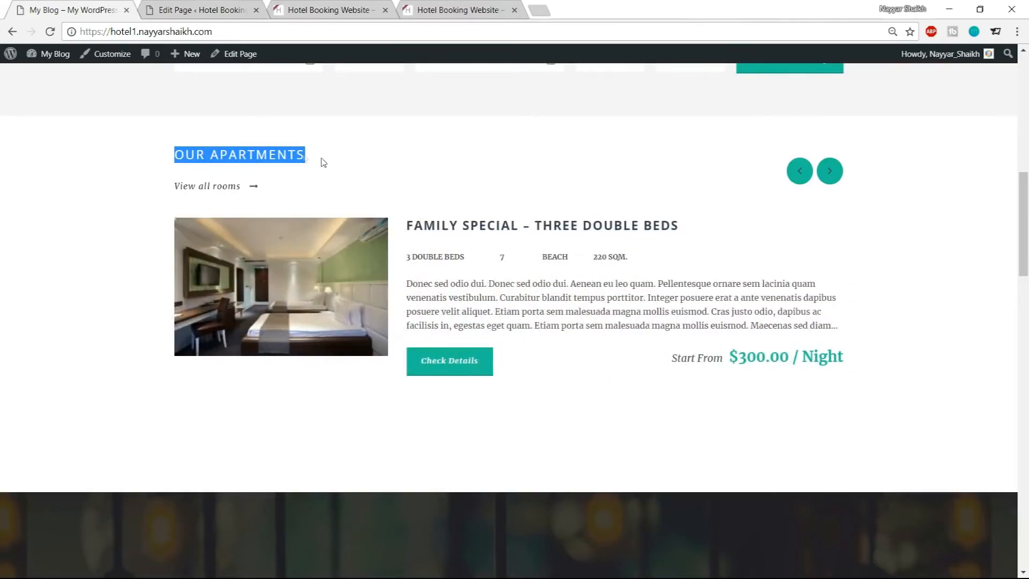
left_click(236, 7)
left_click(393, 184)
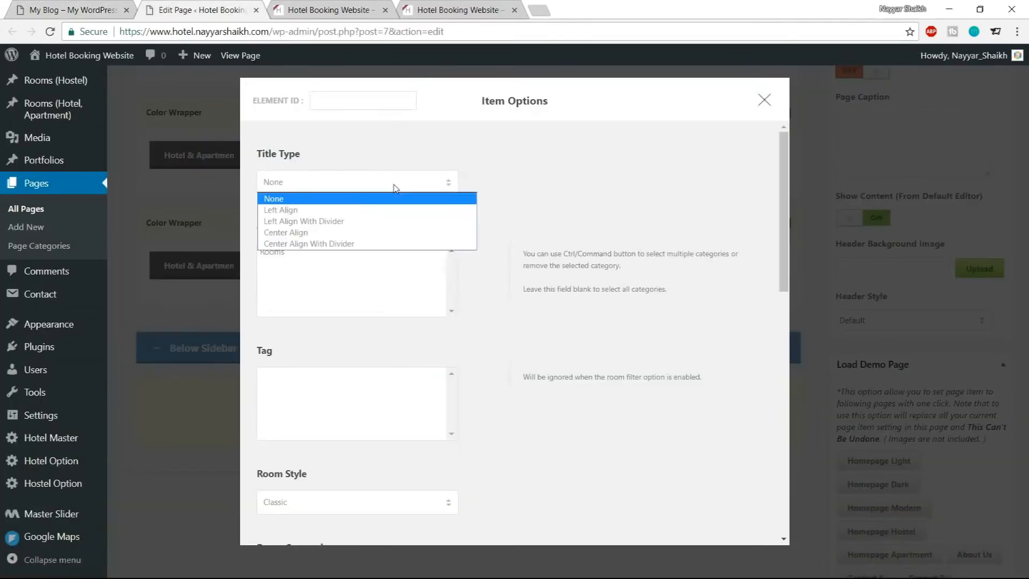
left_click(360, 211)
left_click(322, 253)
key("ctrl+v")
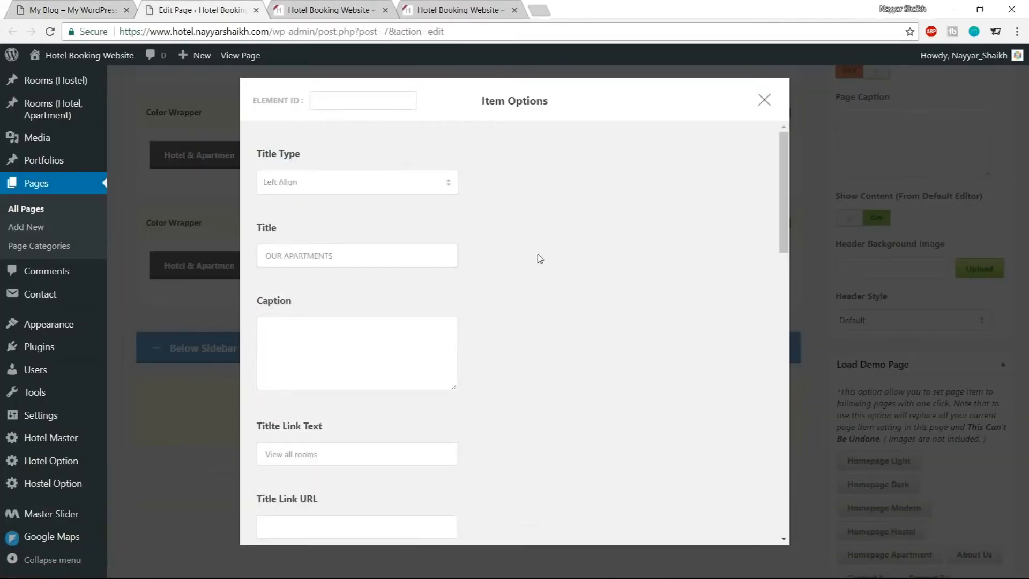
Paste the demo site's address into the Title Link URL field
scroll(604, 313, "down", 2)
scroll(605, 313, "down", 1)
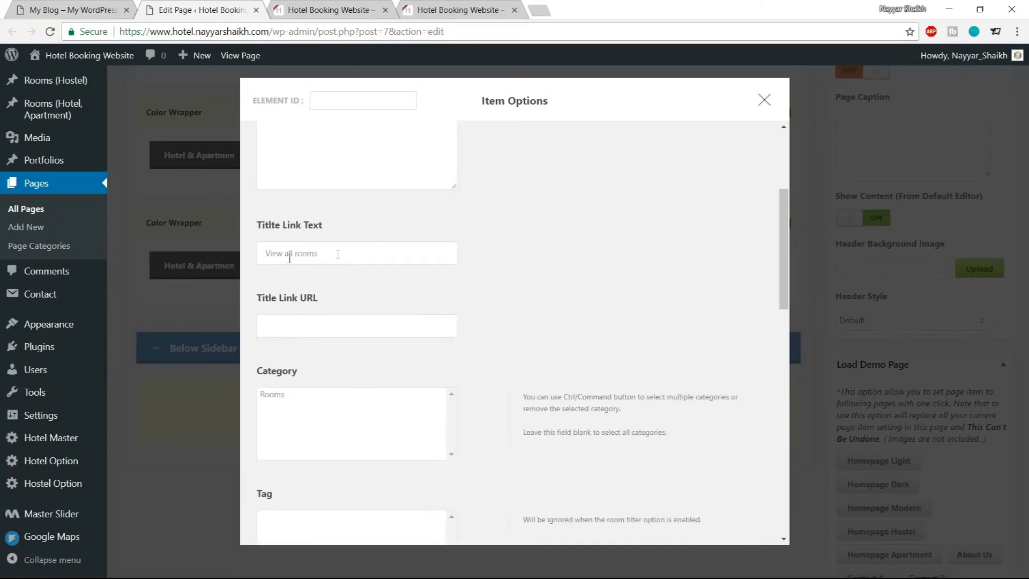
left_click_drag(364, 256, 262, 254)
left_click(70, 10)
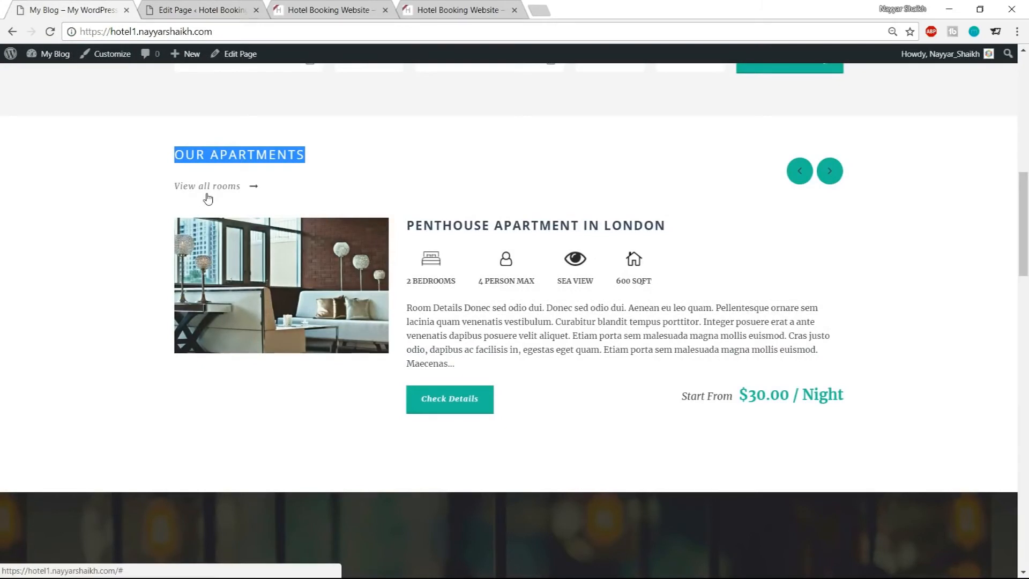
left_click(204, 10)
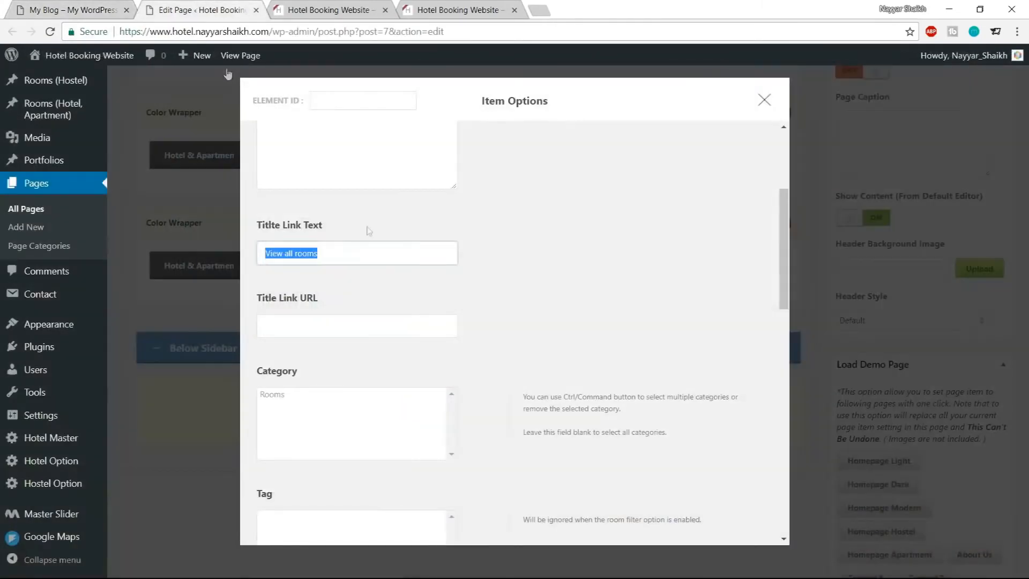
left_click(362, 261)
left_click(288, 321)
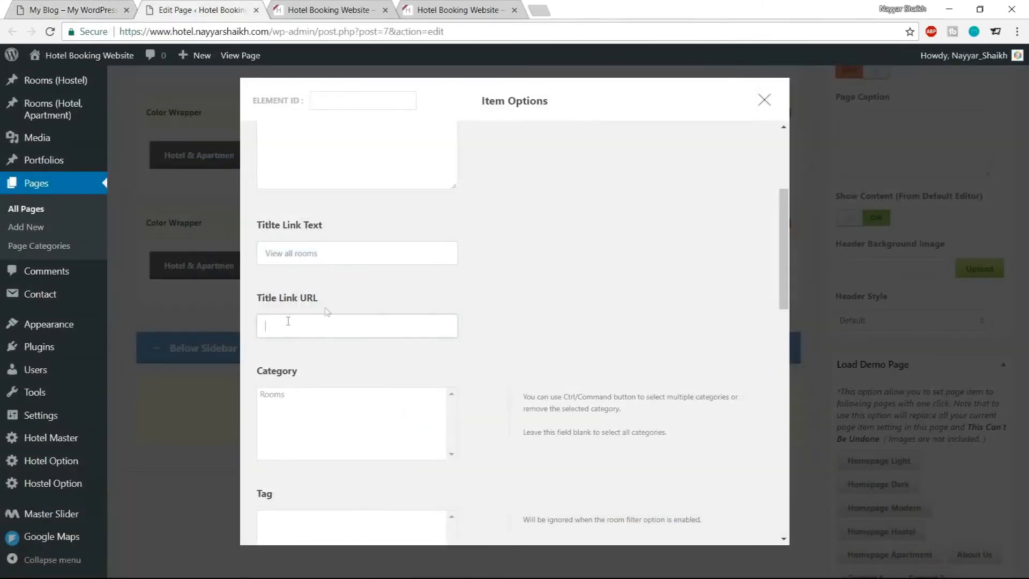
left_click(80, 8)
left_click_drag(213, 31, 53, 42)
key("ctrl+c")
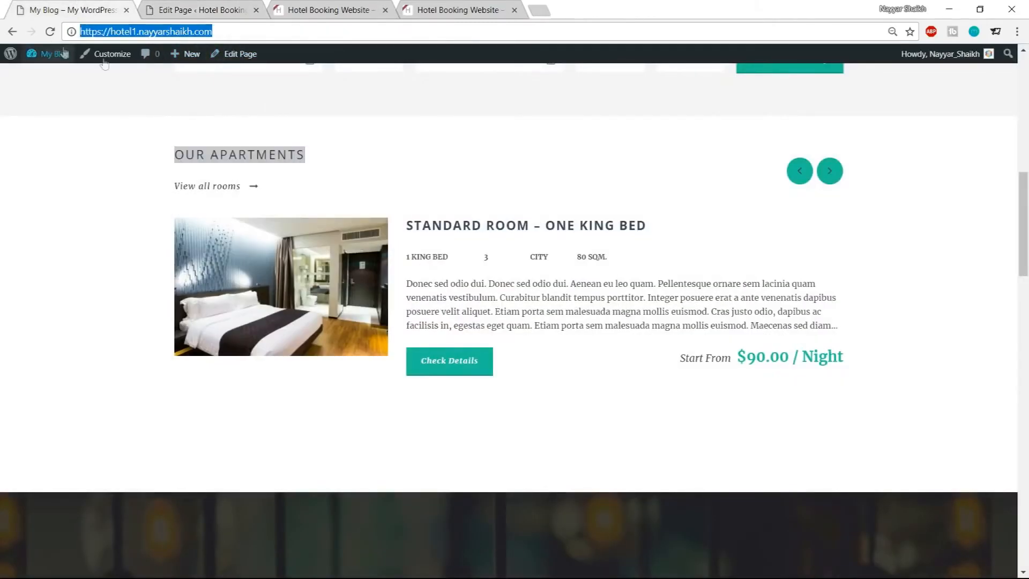
left_click(211, 11)
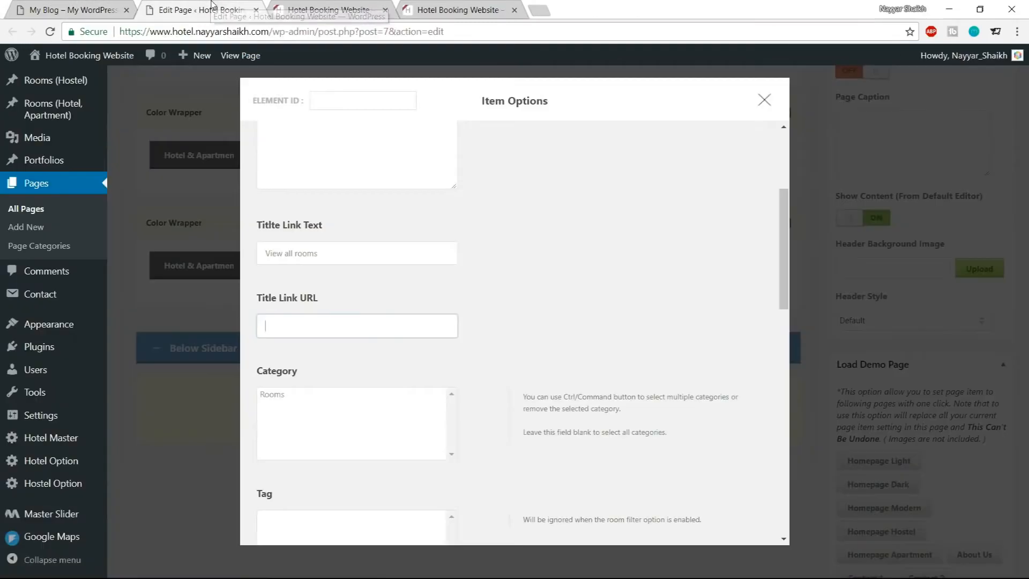
key("ctrl+v")
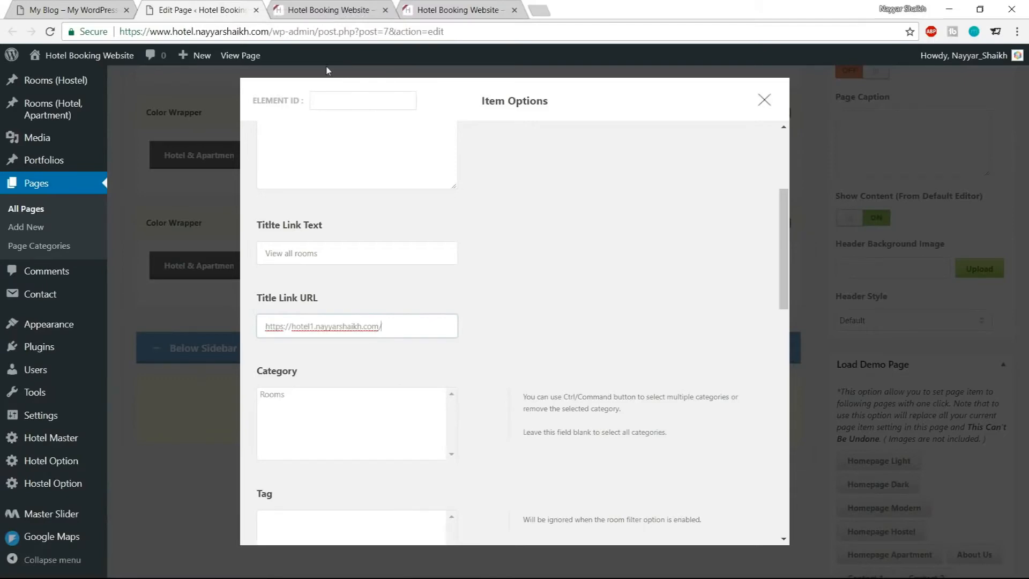
left_click(336, 6)
left_click(273, 29)
key("ctrl+c")
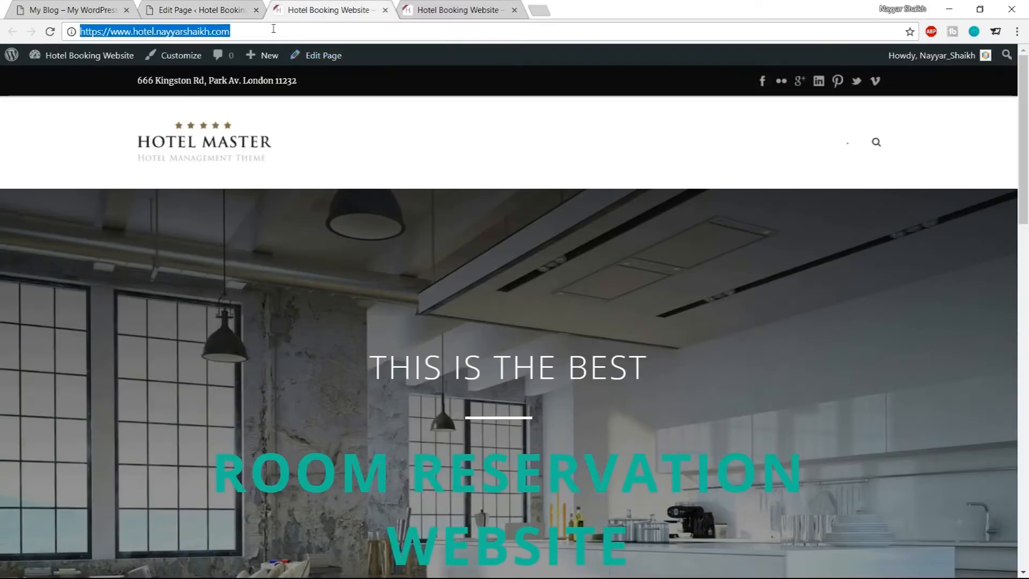
left_click(242, 7)
key("ctrl+a")
key("ctrl+v")
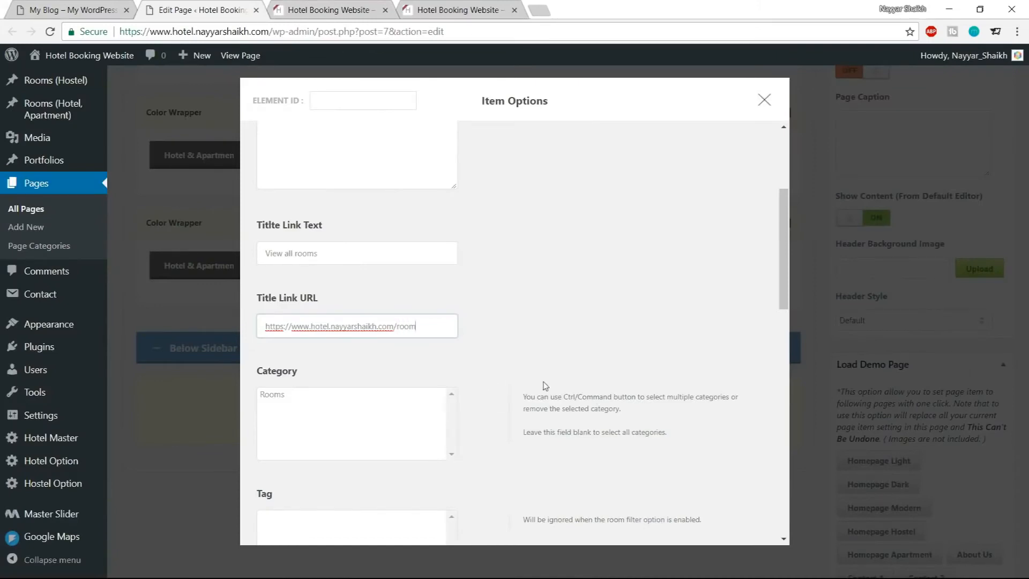
Turn on Room Carousel and set Room Style to New Medium Thumbnail
scroll(596, 330, "down", 7)
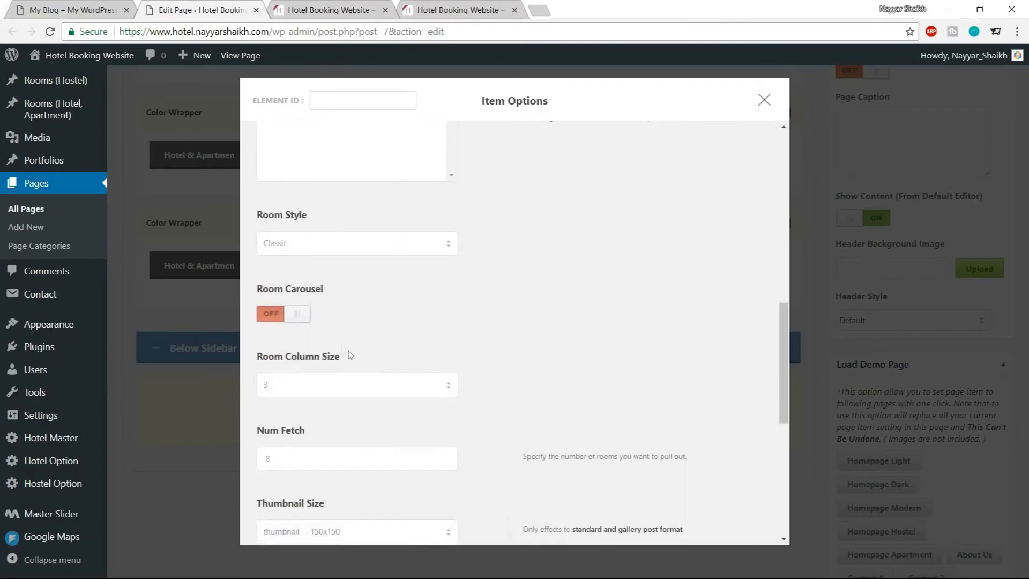
left_click(271, 314)
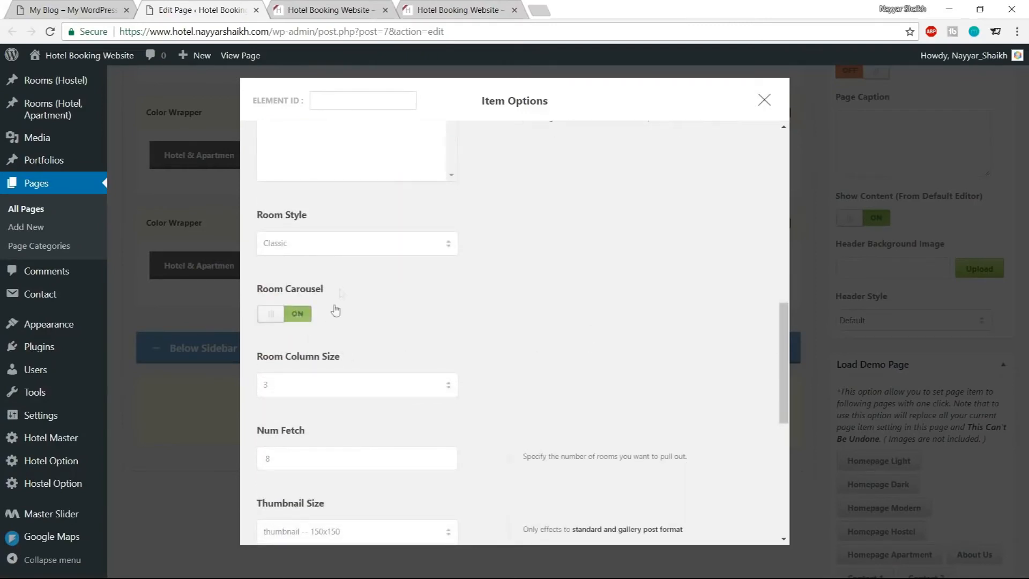
left_click(342, 249)
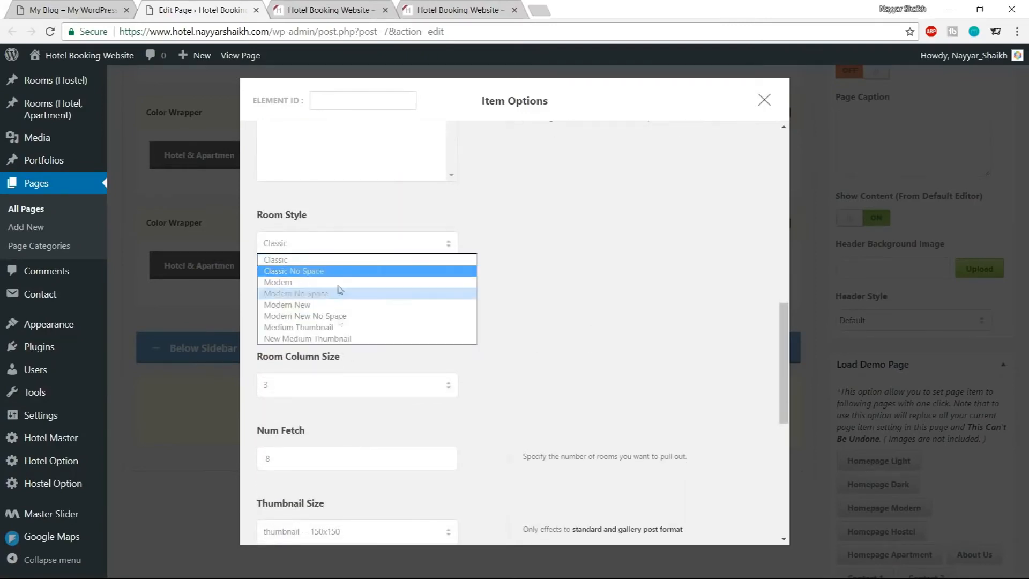
left_click(328, 340)
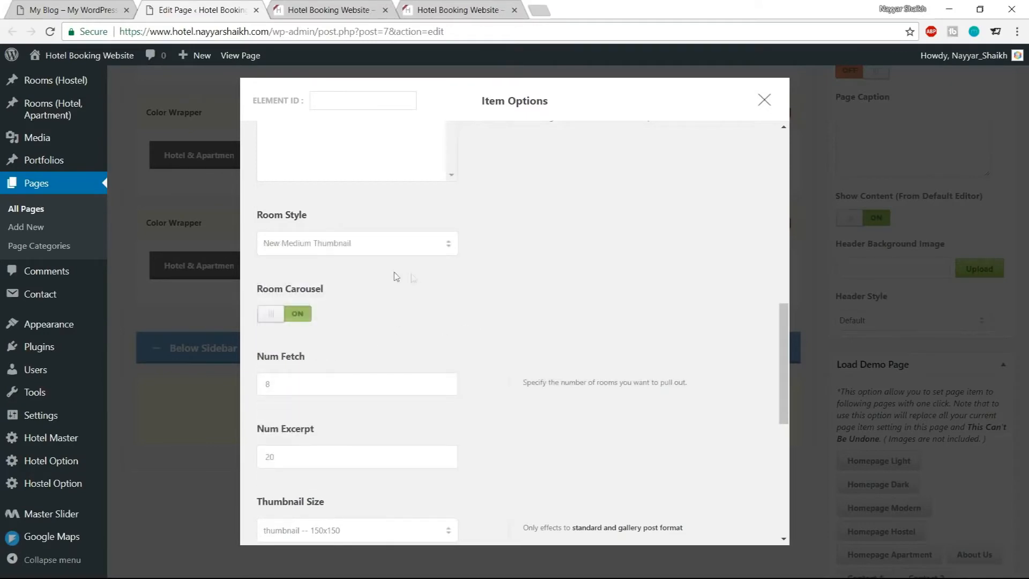
Set Thumbnail Size to room-thumbnail -- 600x388 and save the item options
scroll(629, 329, "down", 1)
left_click_drag(329, 322, 241, 325)
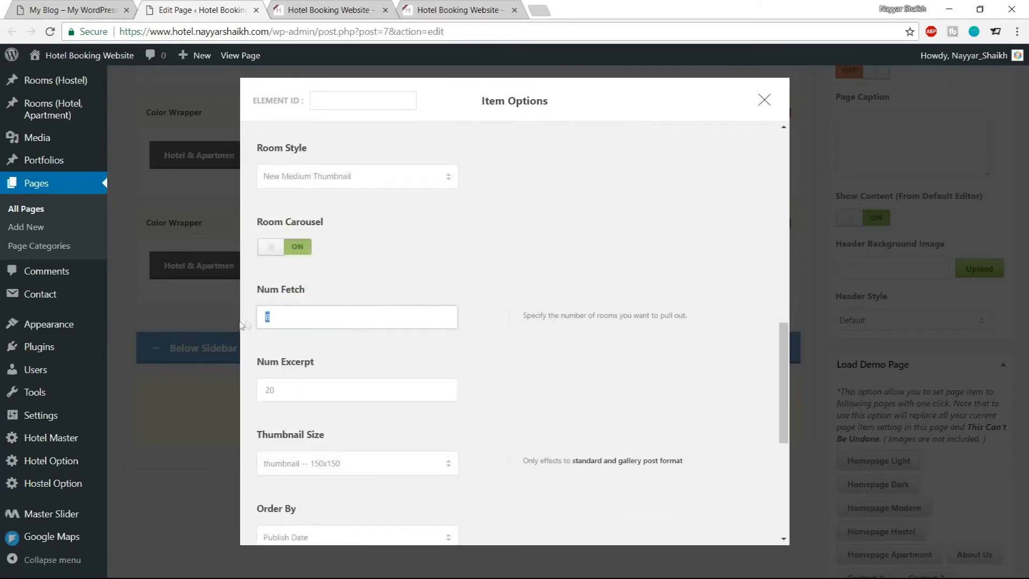
scroll(474, 333, "down", 1)
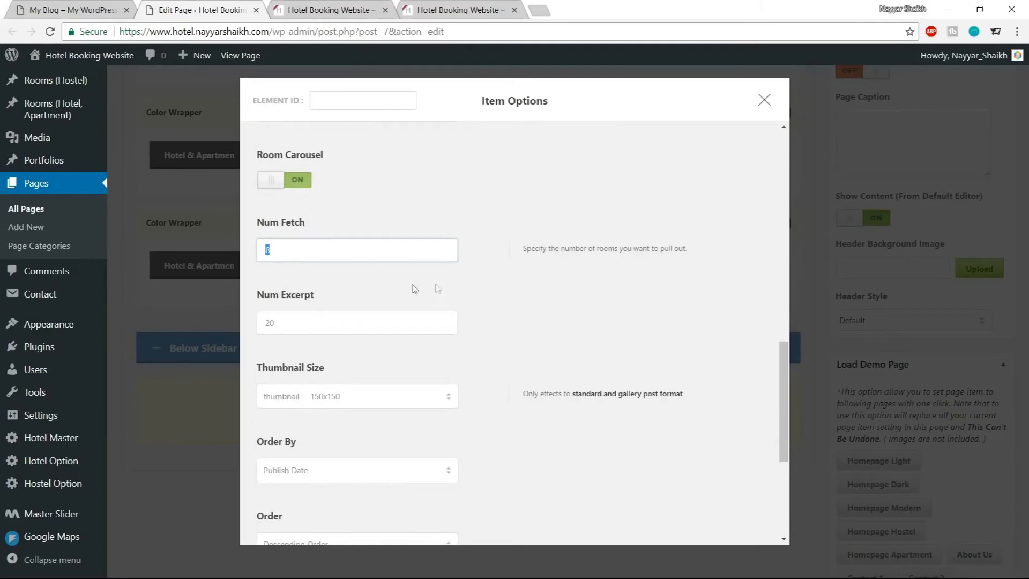
left_click_drag(316, 325, 234, 327)
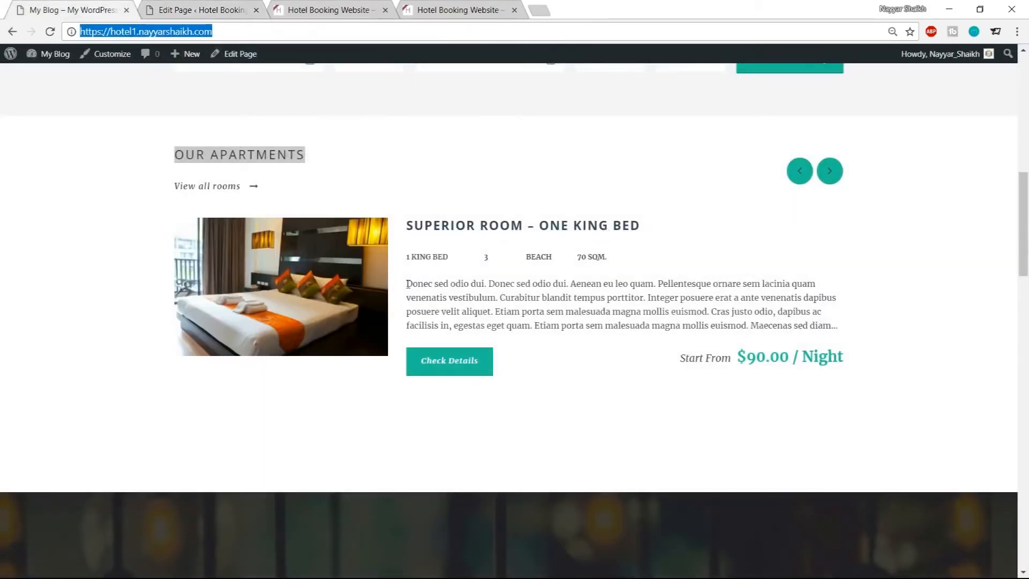
left_click_drag(407, 284, 722, 328)
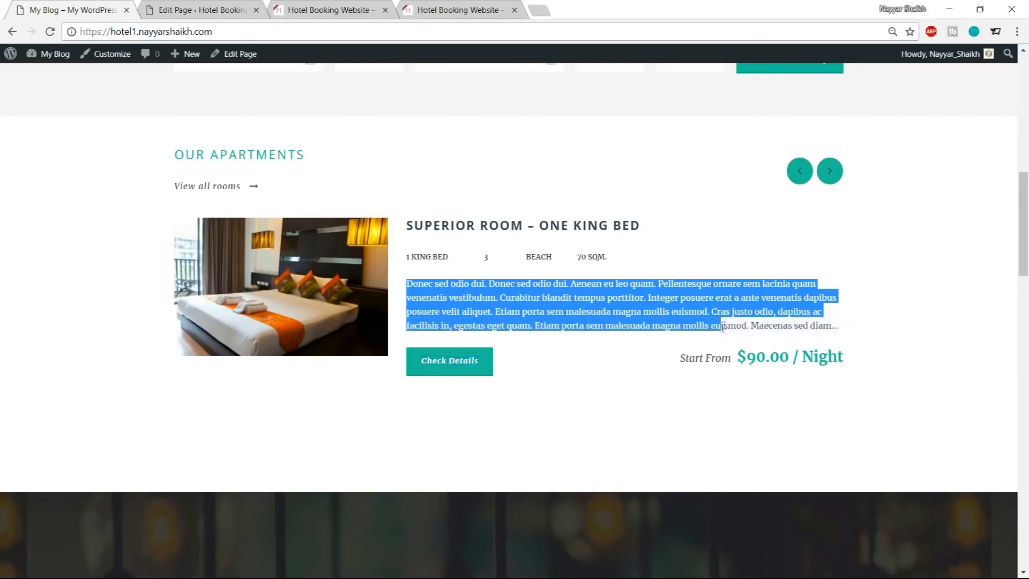
left_click(576, 309)
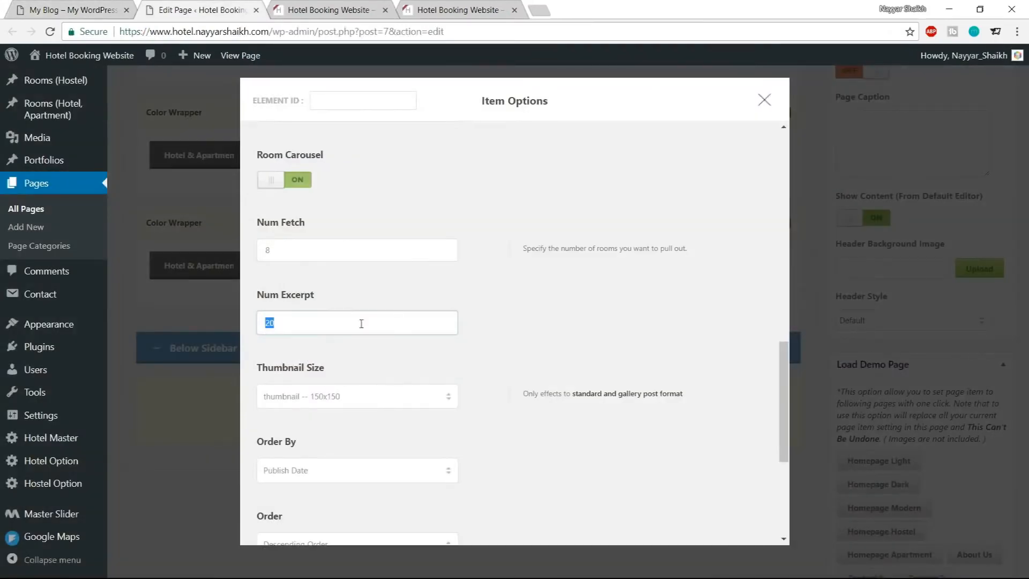
scroll(536, 369, "down", 1)
left_click(366, 337)
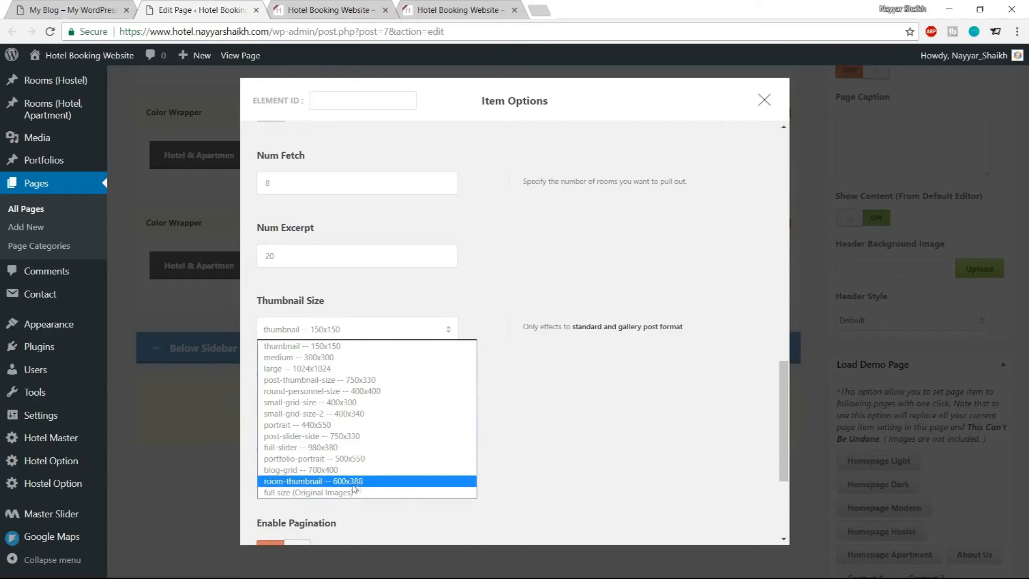
left_click(300, 482)
scroll(622, 422, "down", 3)
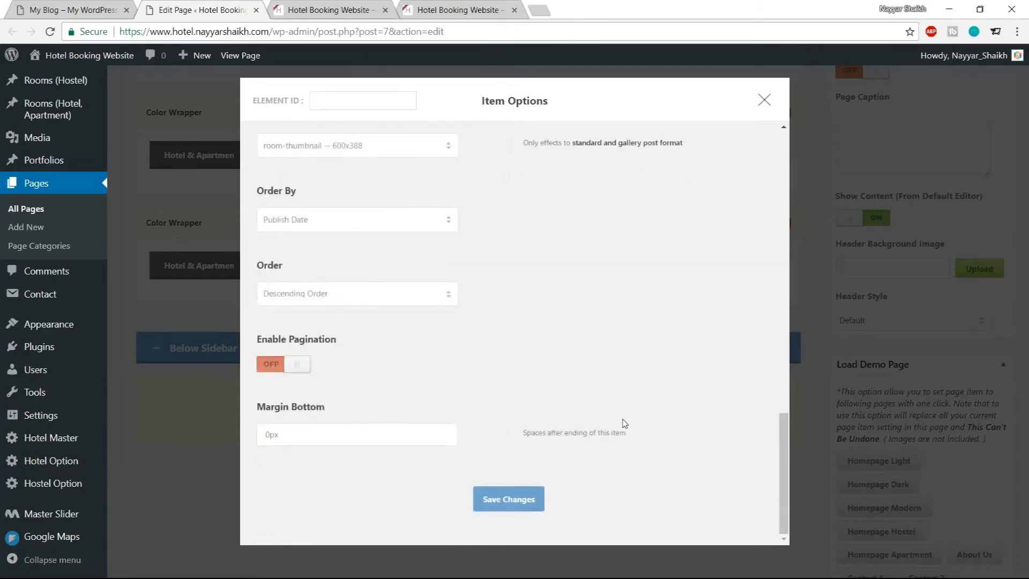
left_click(518, 501)
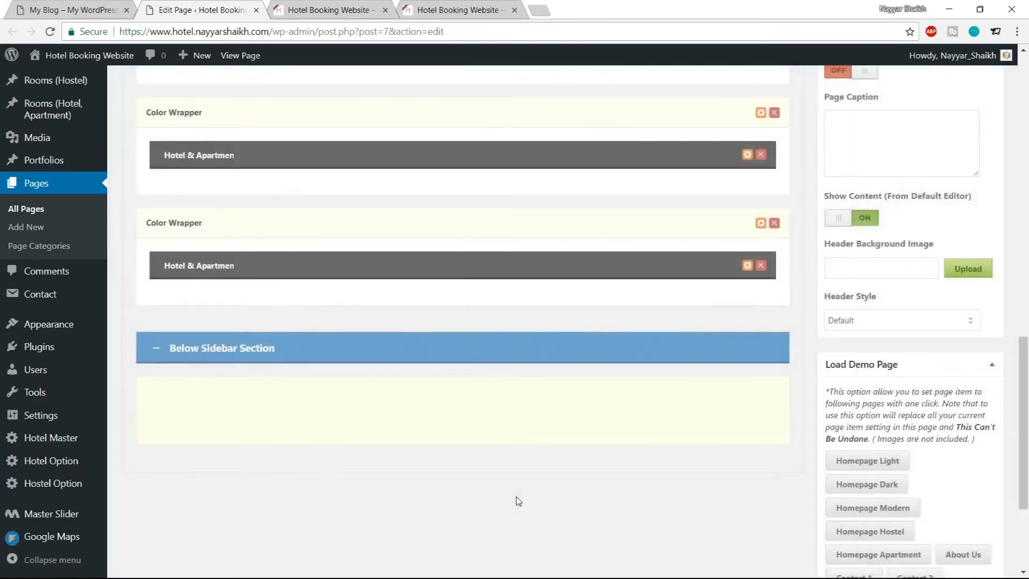
Update the Home page to save the page builder changes
left_click(71, 7)
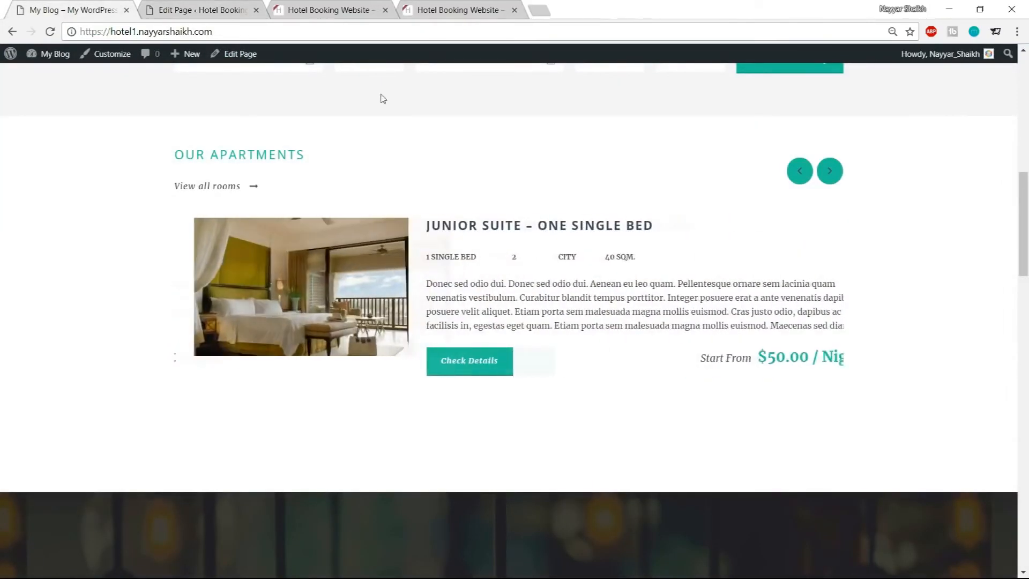
left_click(236, 7)
scroll(984, 334, "up", 15)
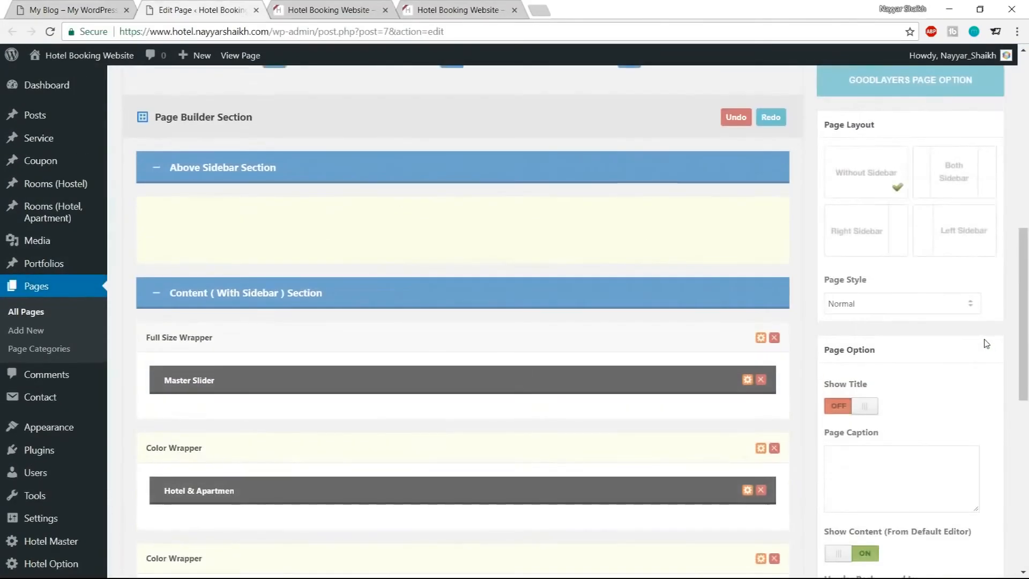
left_click(974, 270)
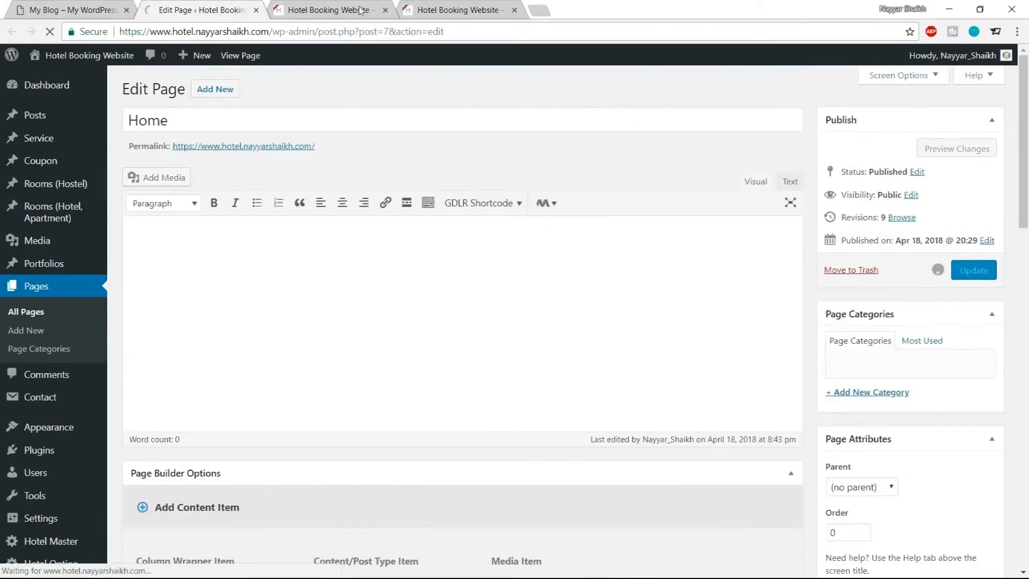
Reload the live homepage and compare its Our Apartments section with the demo site's
left_click(332, 10)
key("Return")
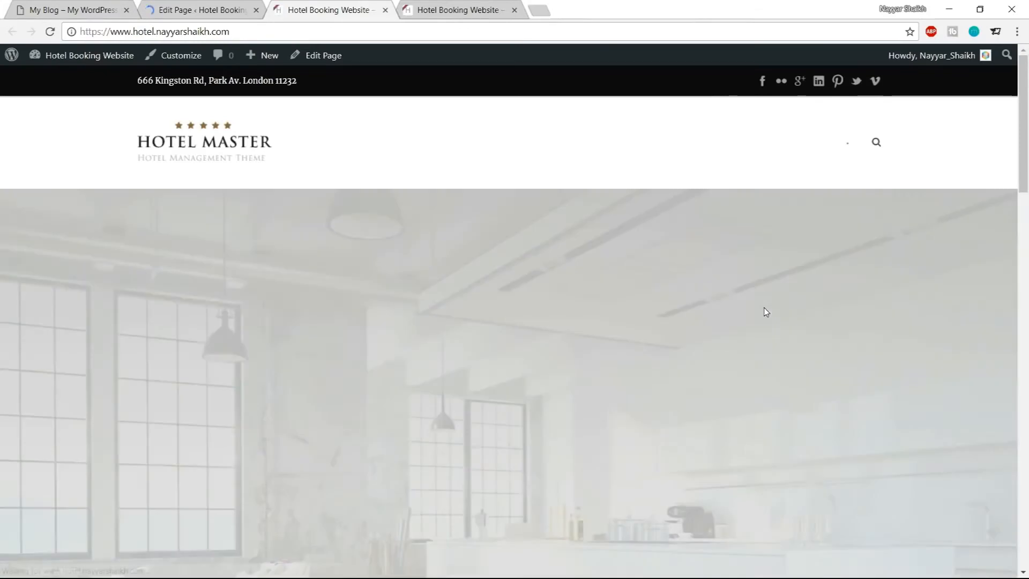
scroll(764, 308, "down", 12)
scroll(766, 313, "down", 2)
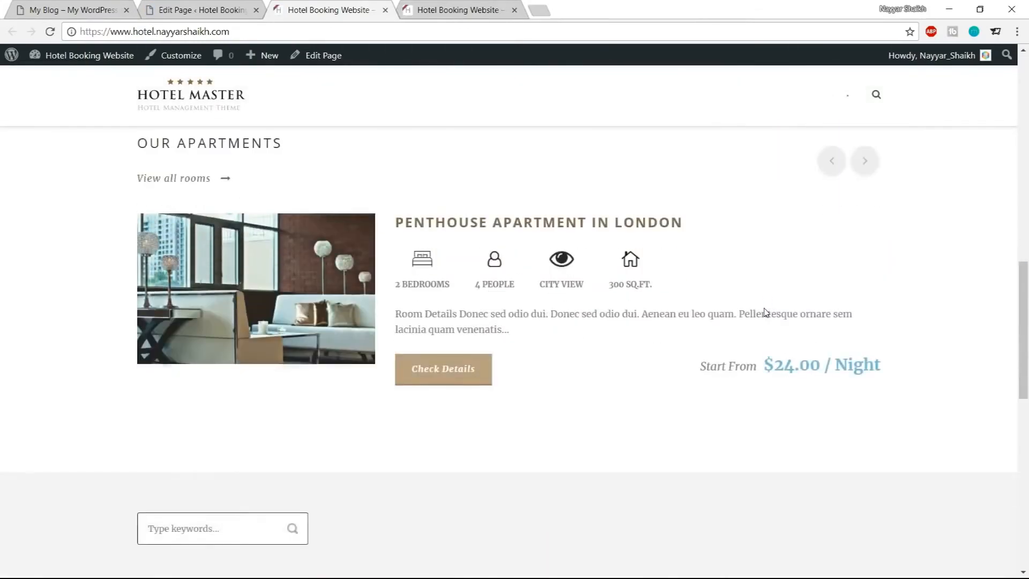
scroll(766, 313, "up", 1)
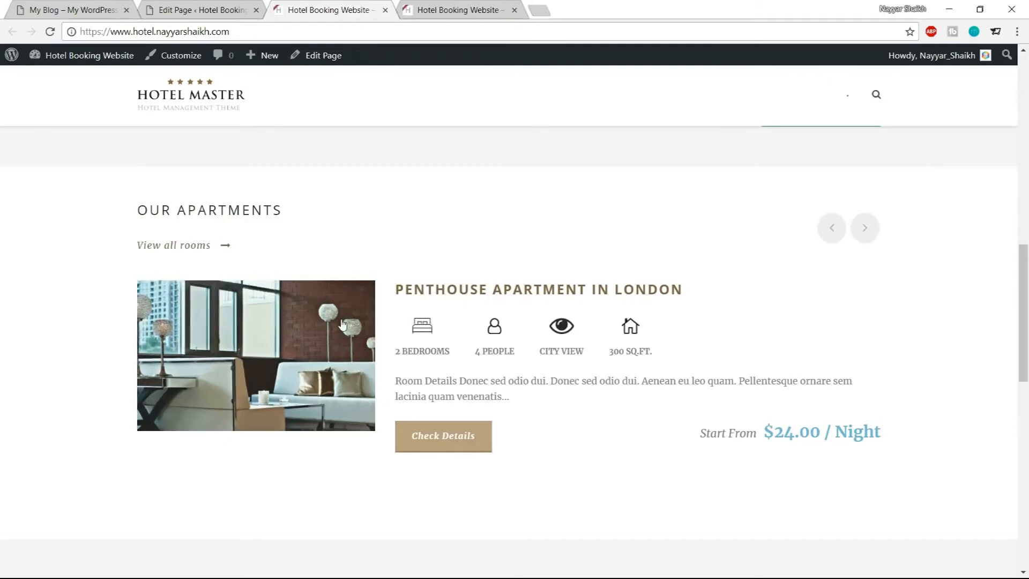
left_click(80, 7)
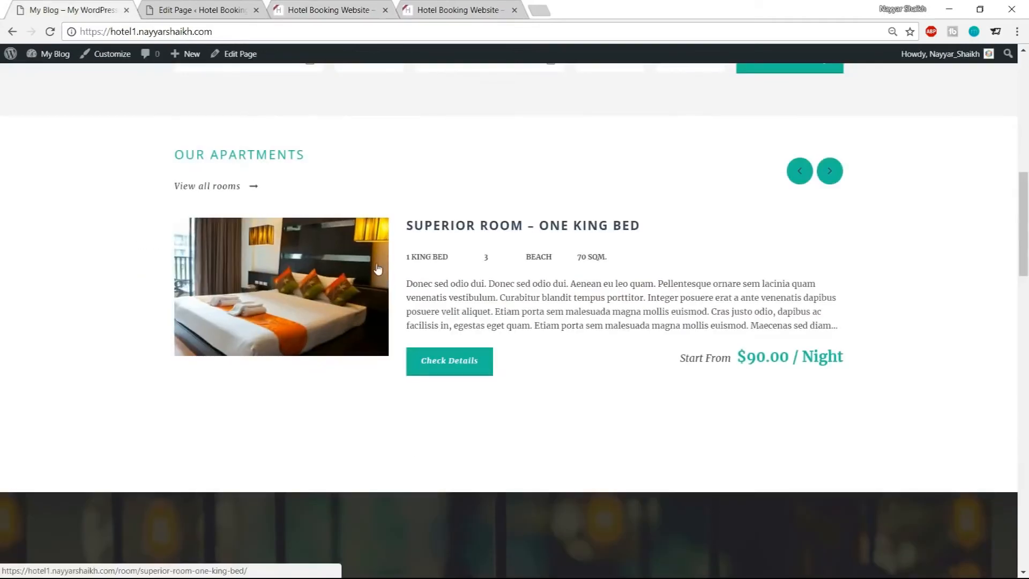
left_click(212, 7)
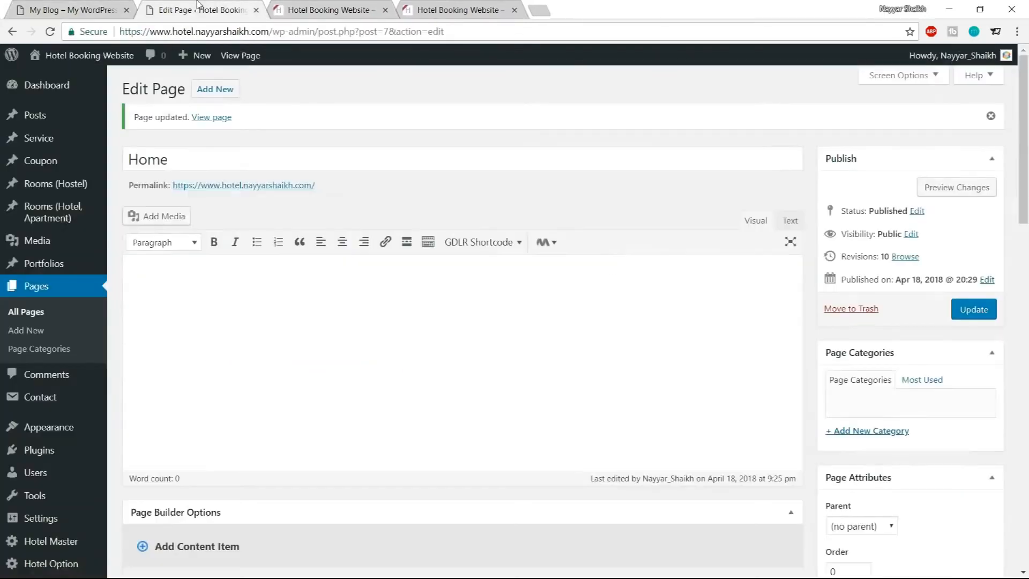
Open the Hotel Master options in a new tab and go to the Room Color settings under Elements Color
scroll(61, 472, "down", 1)
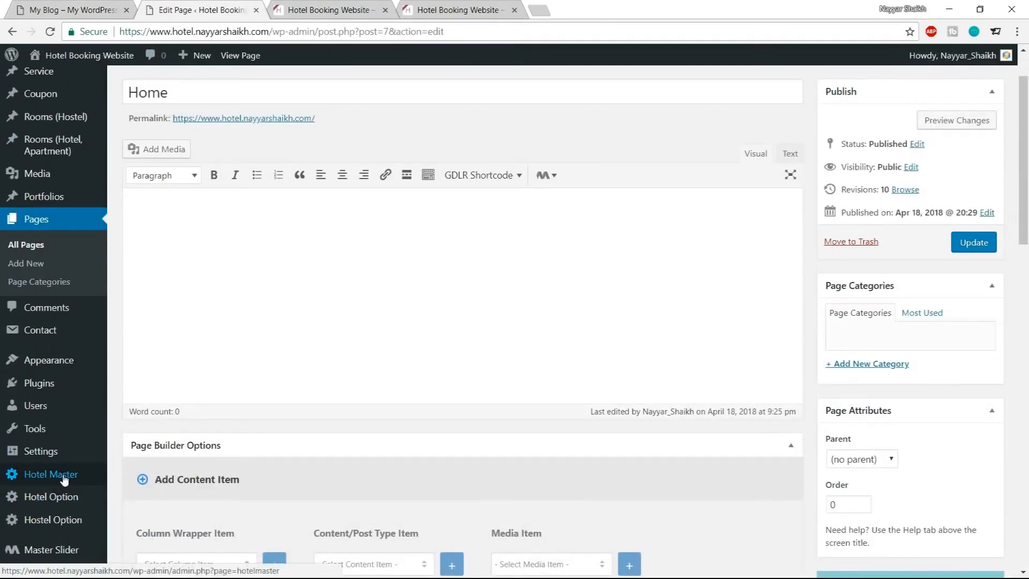
middle_click(63, 475)
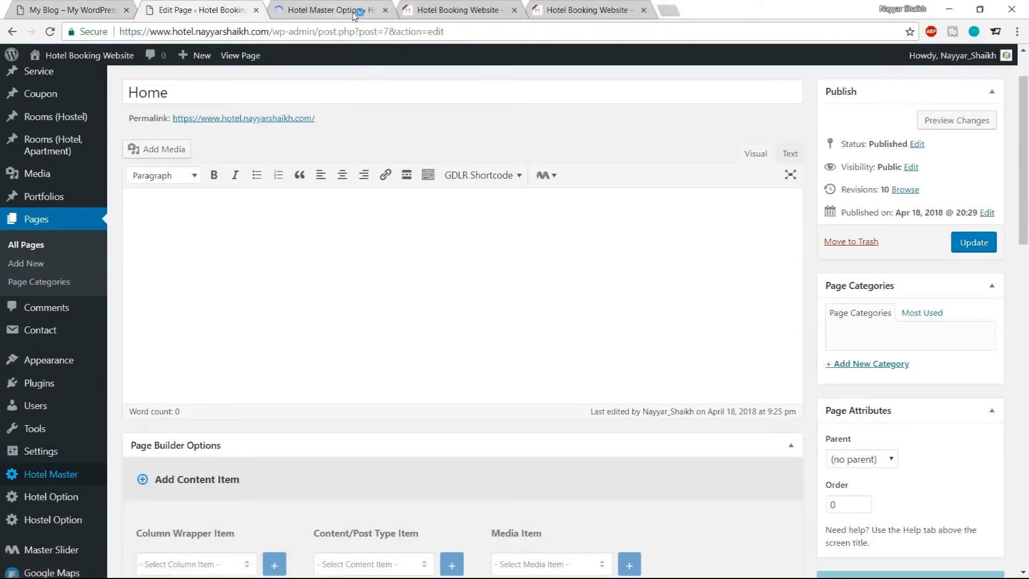
left_click(354, 11)
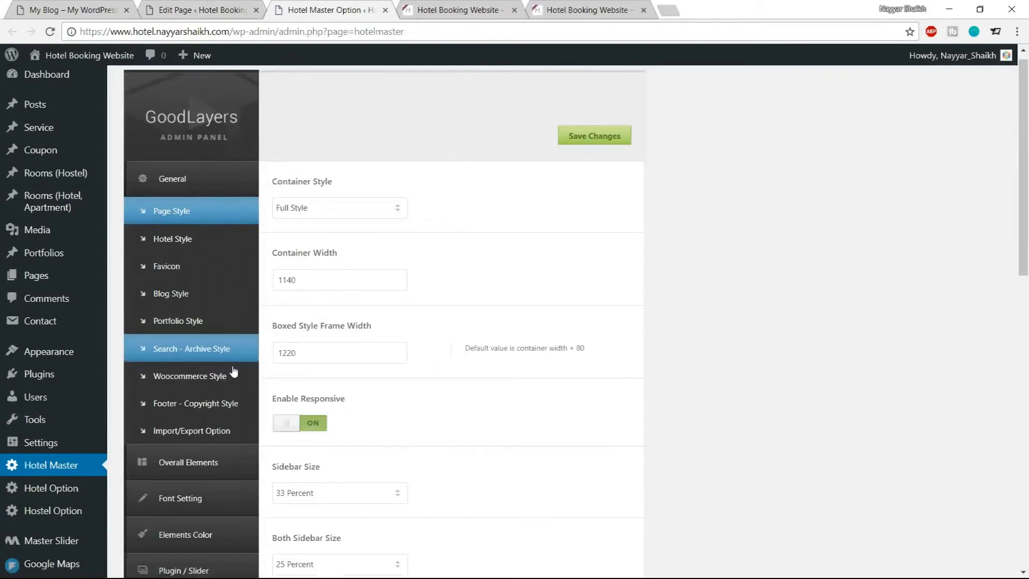
scroll(205, 450, "down", 2)
left_click(200, 418)
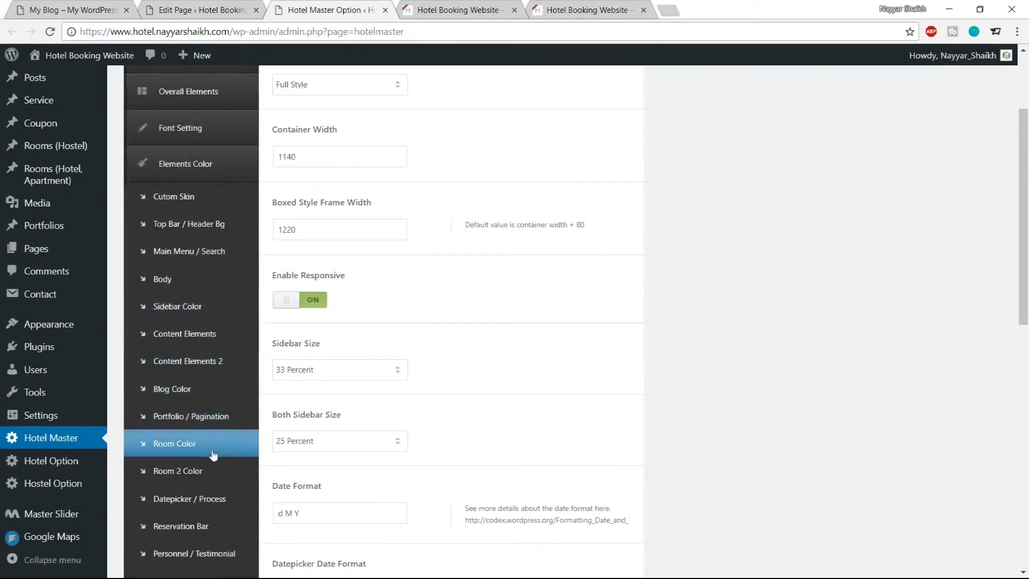
left_click(181, 444)
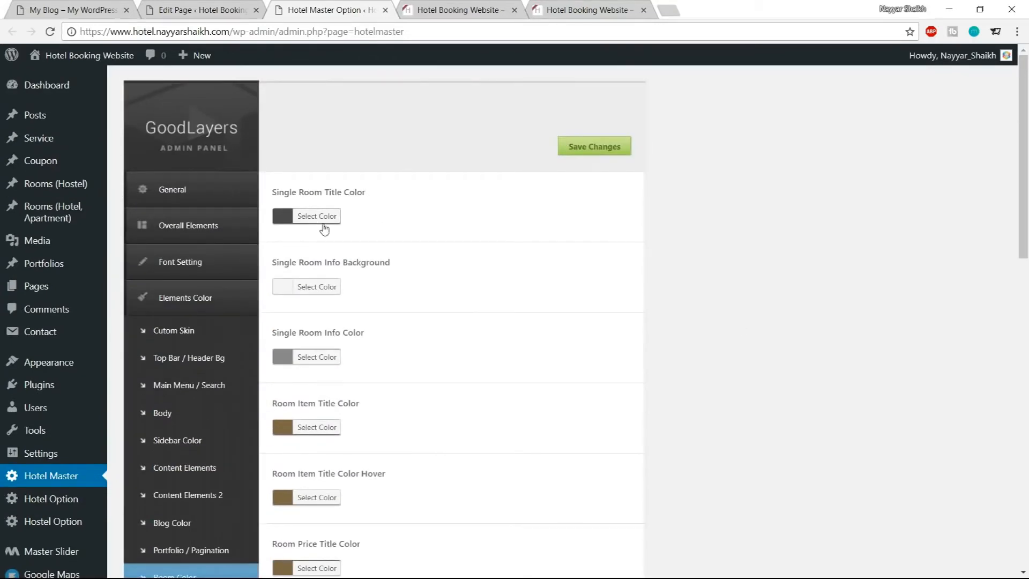
Set the Single Room Title Color to #1abc9c to match the demo
left_click(230, 8)
left_click(83, 8)
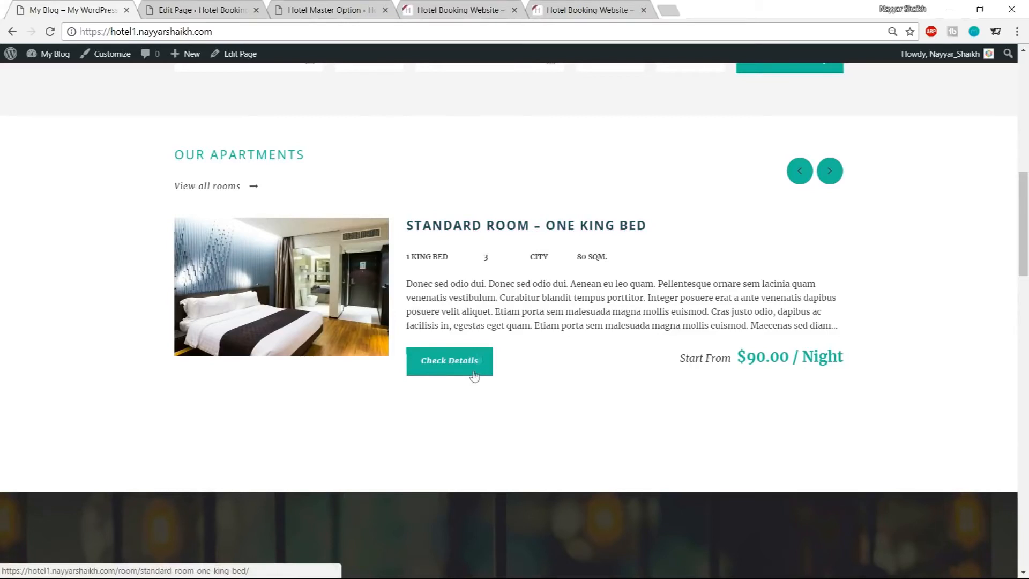
left_click(320, 12)
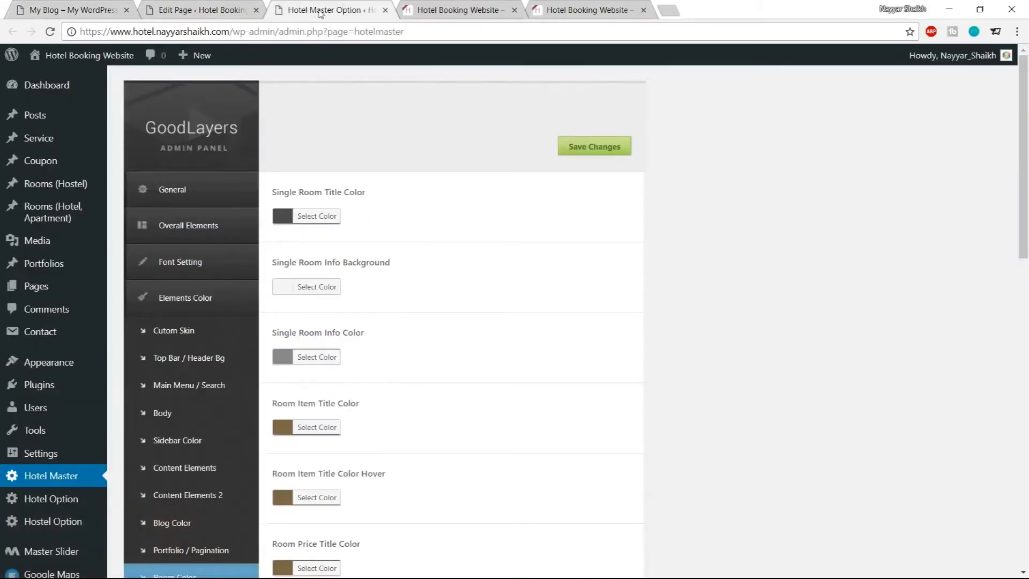
left_click(336, 215)
double_click(357, 214)
type("1abc9c")
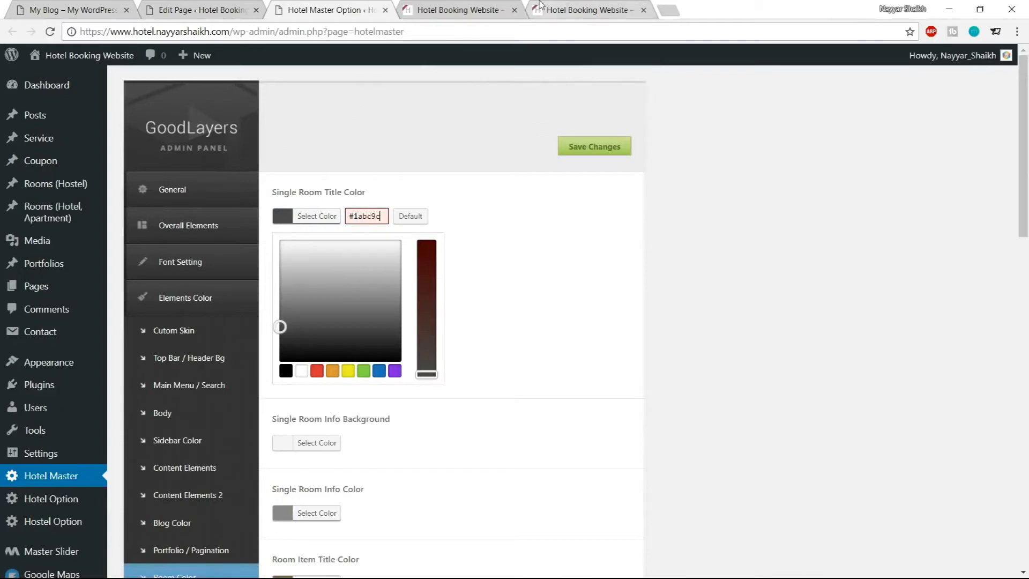
key("ctrl+a")
key("ctrl+c")
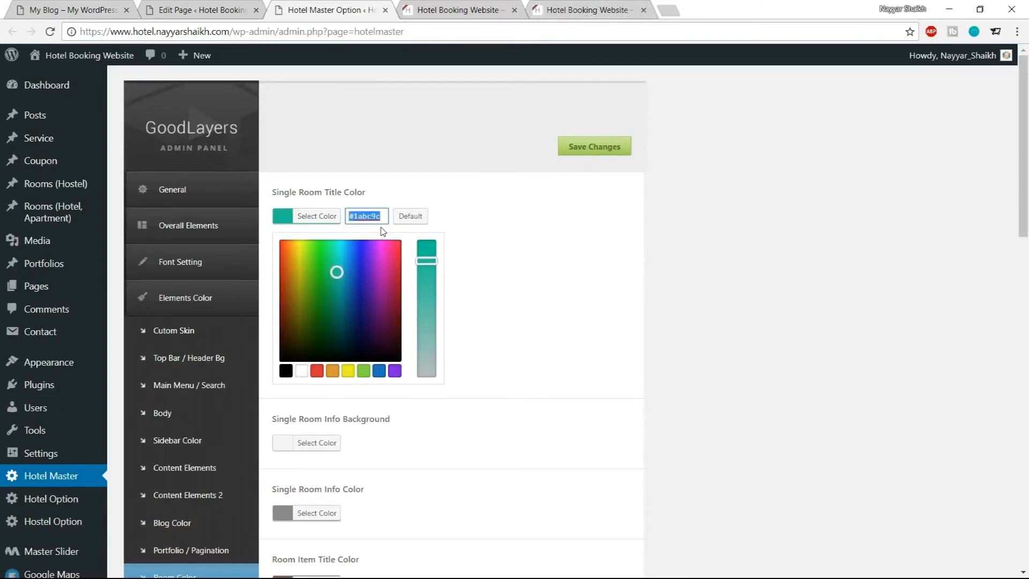
left_click(324, 226)
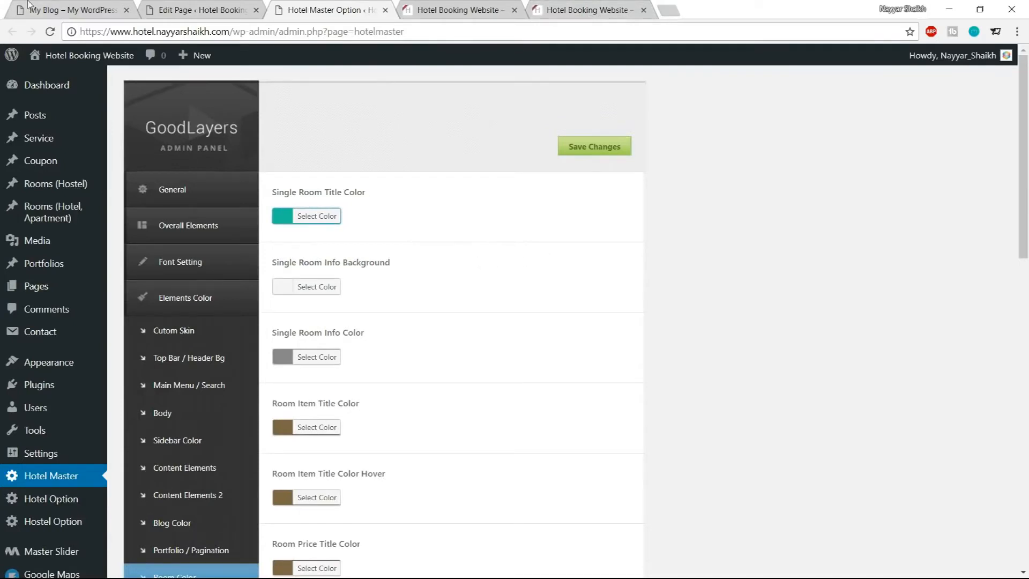
Compare with the demo site, then set the Room Item Title Color to #1abc9c
scroll(695, 308, "down", 3)
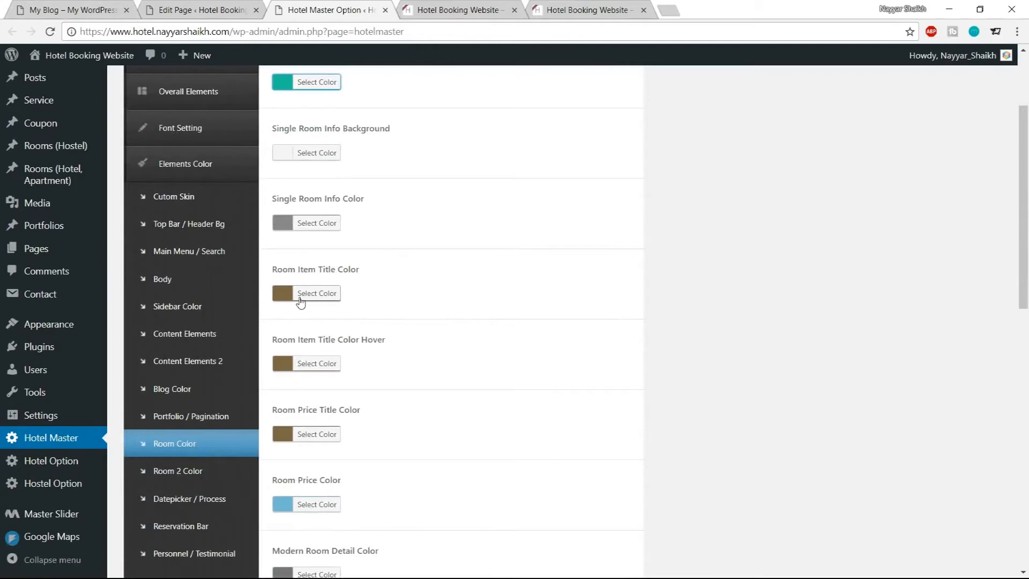
left_click(80, 10)
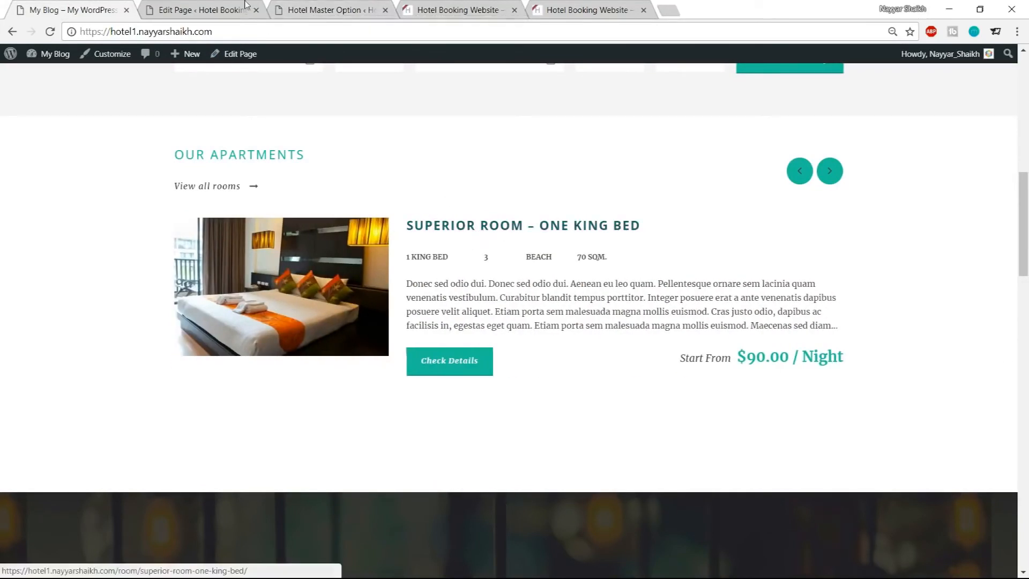
left_click(218, 6)
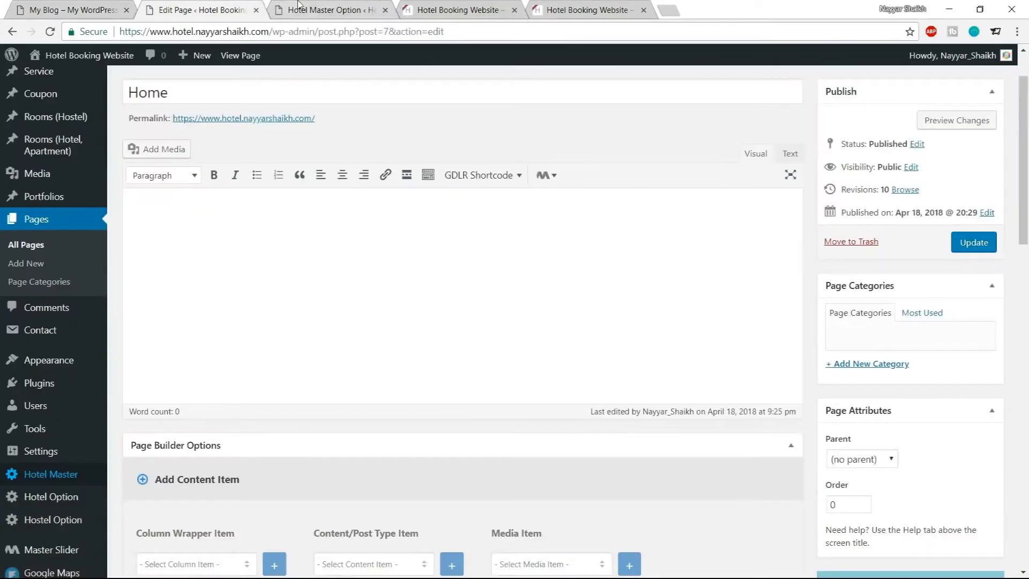
left_click(300, 7)
left_click(323, 300)
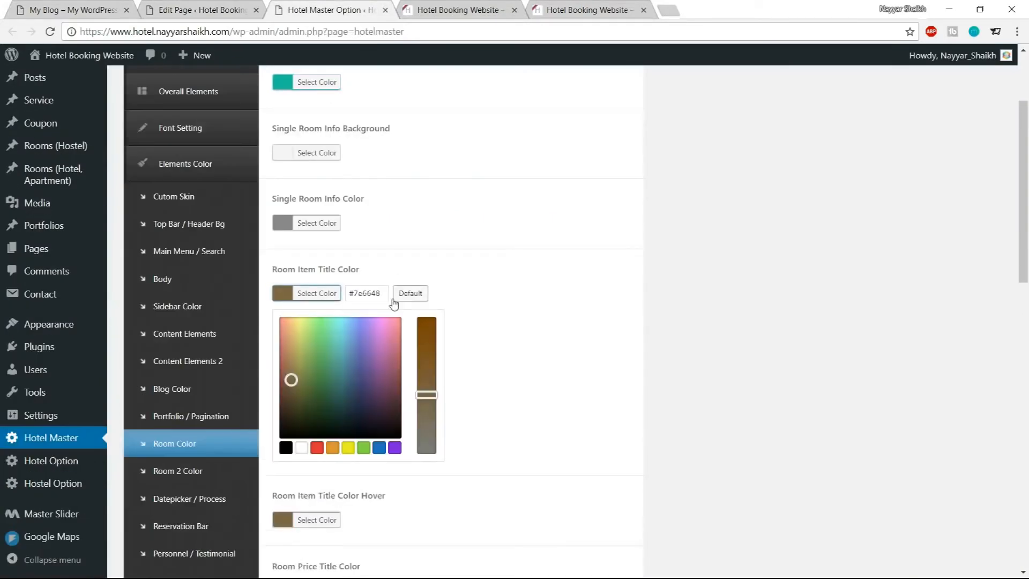
left_click(453, 10)
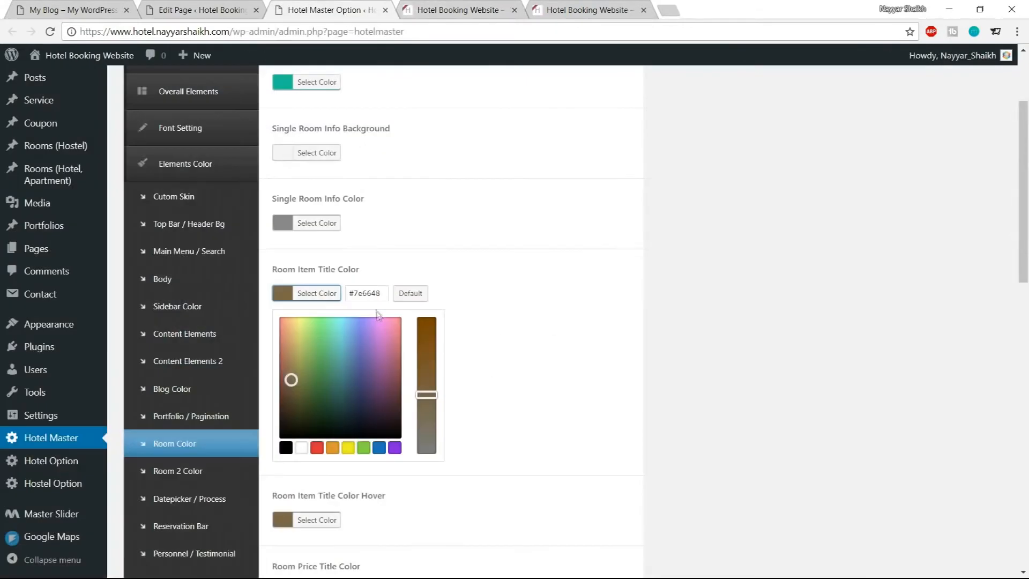
key("ctrl+v")
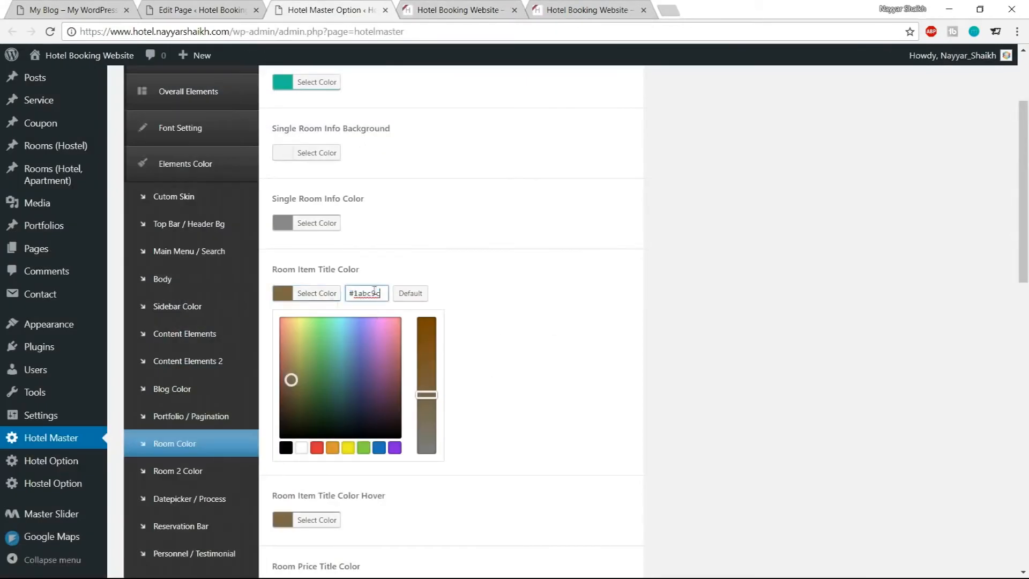
left_click(316, 302)
Set the Room Item Title Color Hover to #1abc9c, then darken it to #097a58
left_click(321, 364)
triple_click(364, 363)
key("ctrl+v")
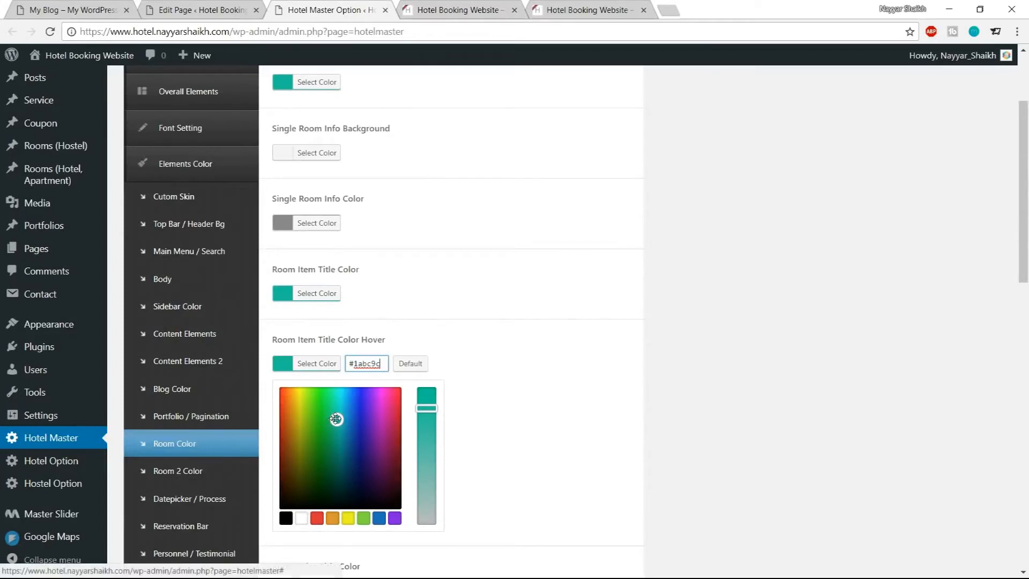
left_click_drag(329, 415, 334, 452)
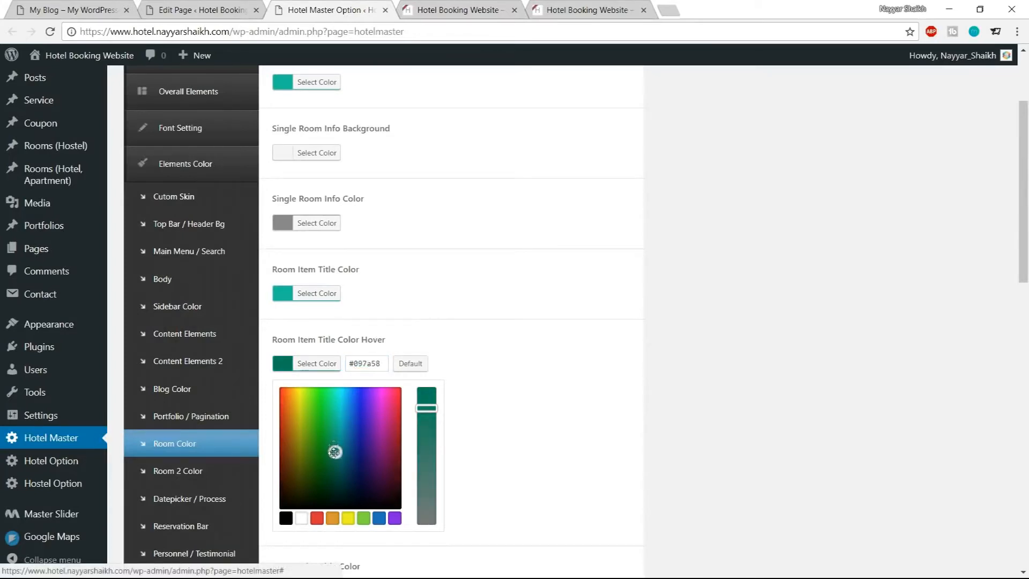
left_click(325, 364)
Set the Room Price Color to #1abc9c
scroll(590, 365, "down", 4)
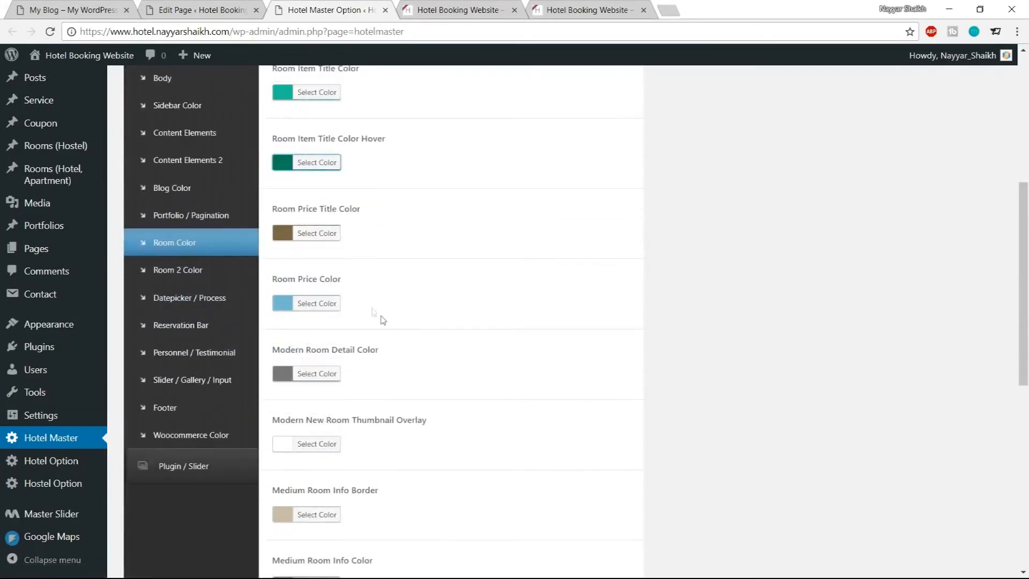
left_click(322, 300)
double_click(366, 303)
key("ctrl+v")
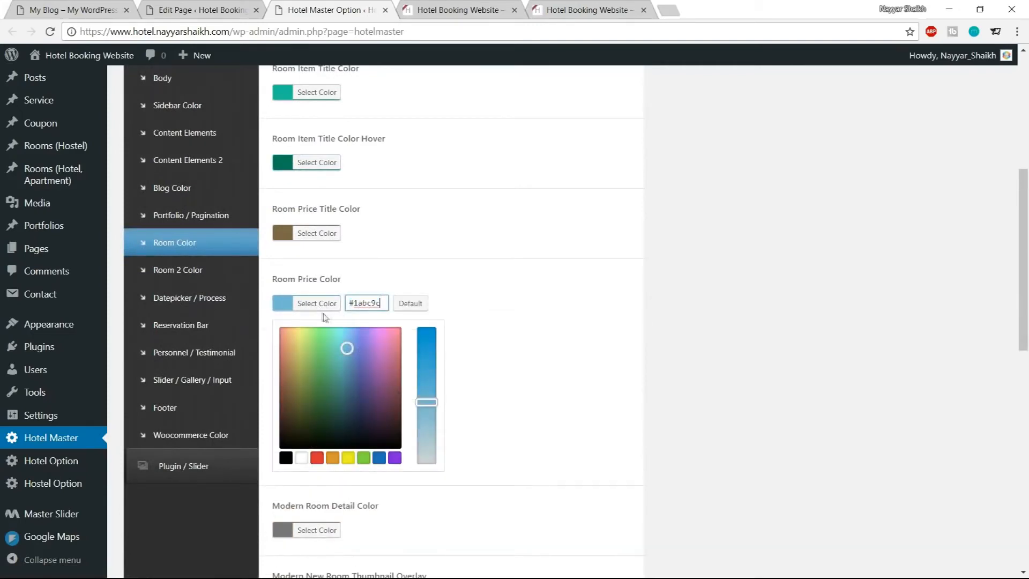
left_click(332, 306)
Save the Room Color option changes
scroll(602, 376, "down", 9)
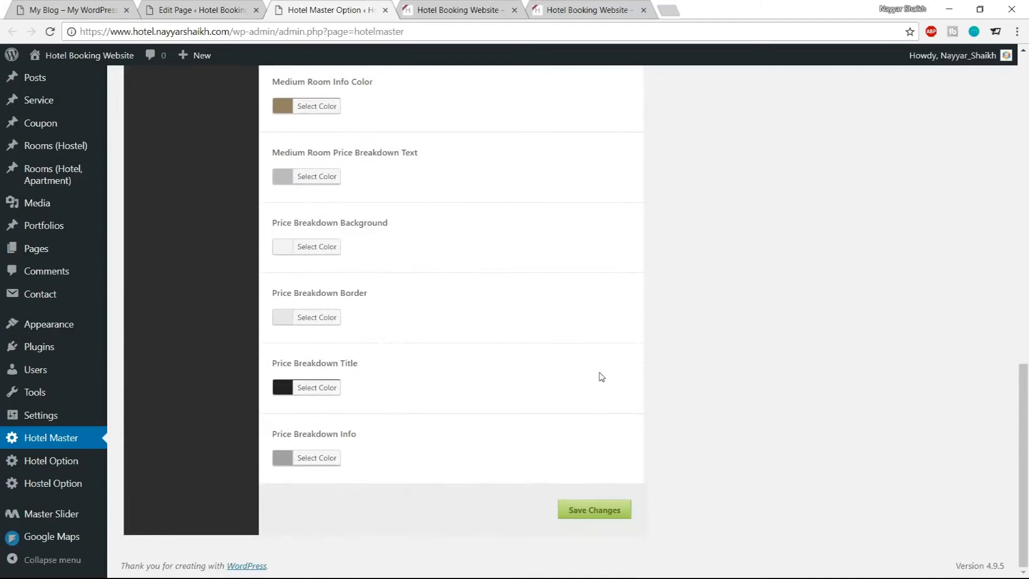
scroll(439, 429, "up", 5)
scroll(603, 536, "down", 5)
scroll(625, 514, "up", 12)
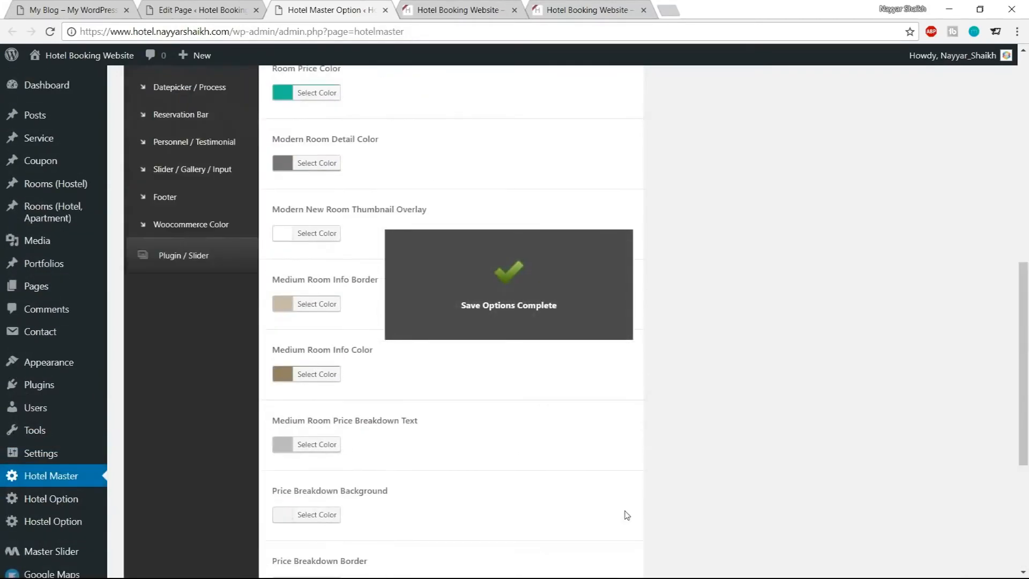
scroll(625, 513, "up", 3)
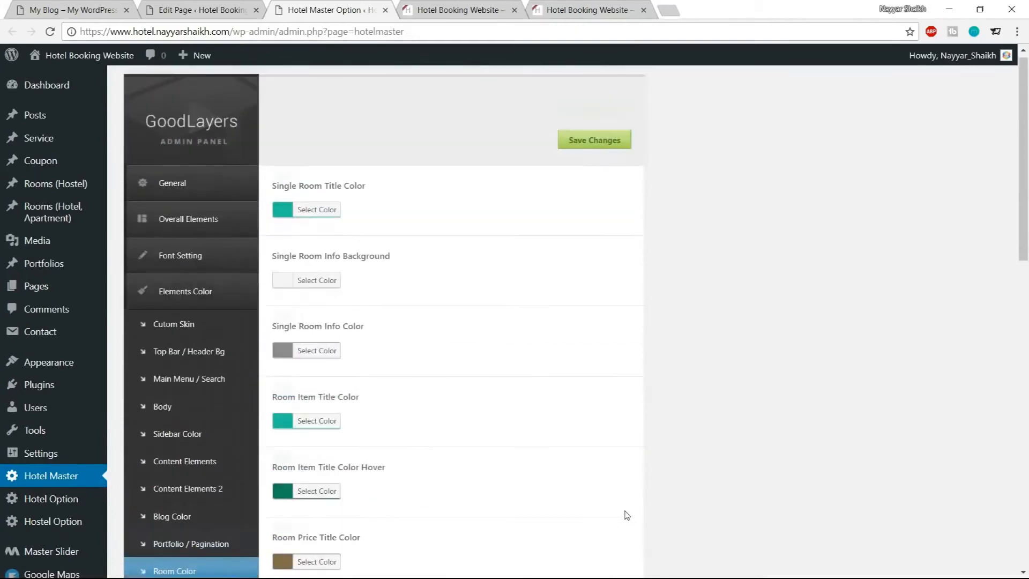
scroll(674, 317, "down", 12)
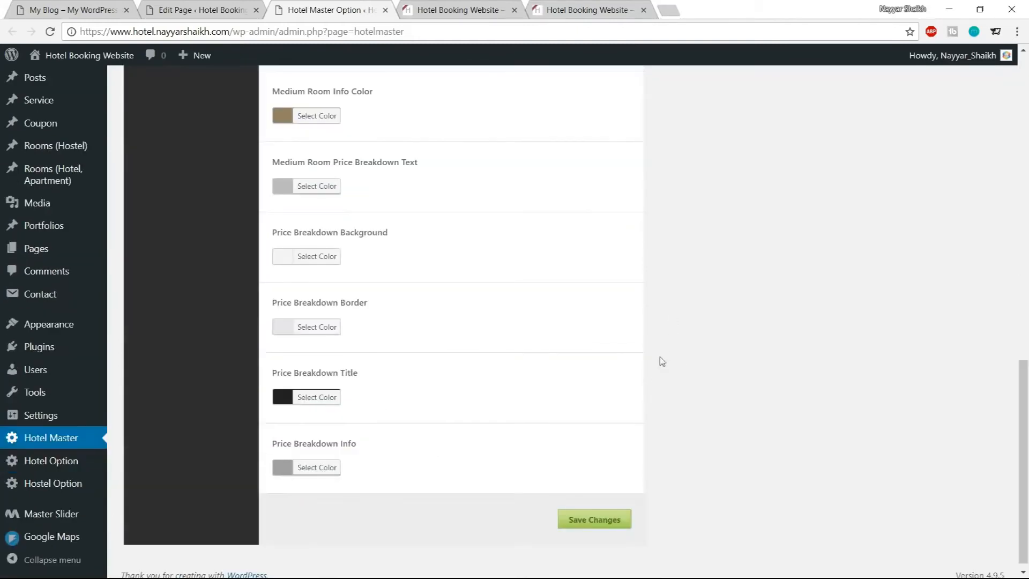
left_click(597, 519)
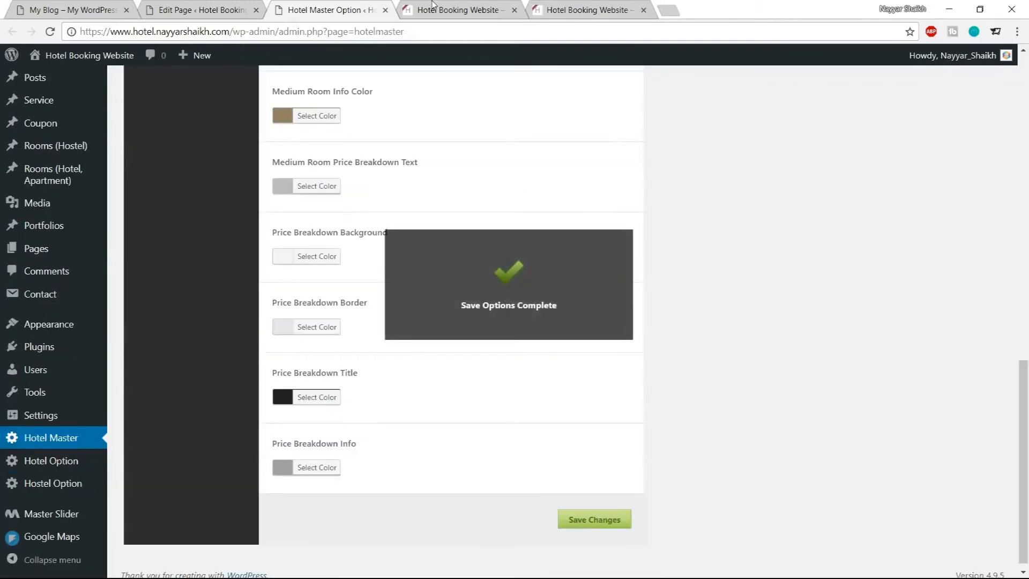
Reload the live homepage and check the apartment title and price colors
left_click(429, 9)
left_click(50, 31)
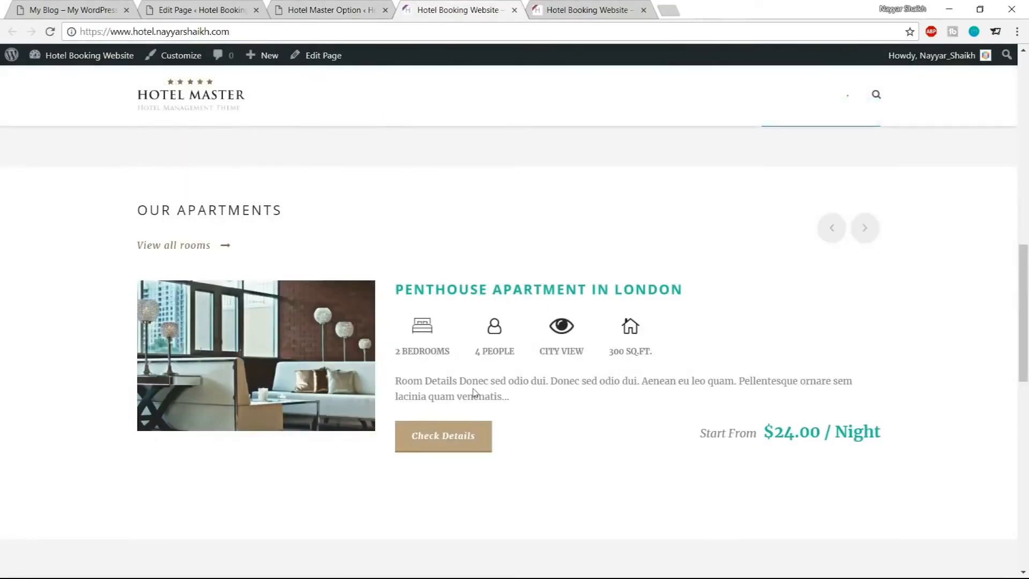
left_click_drag(766, 433, 883, 436)
left_click_drag(684, 289, 399, 288)
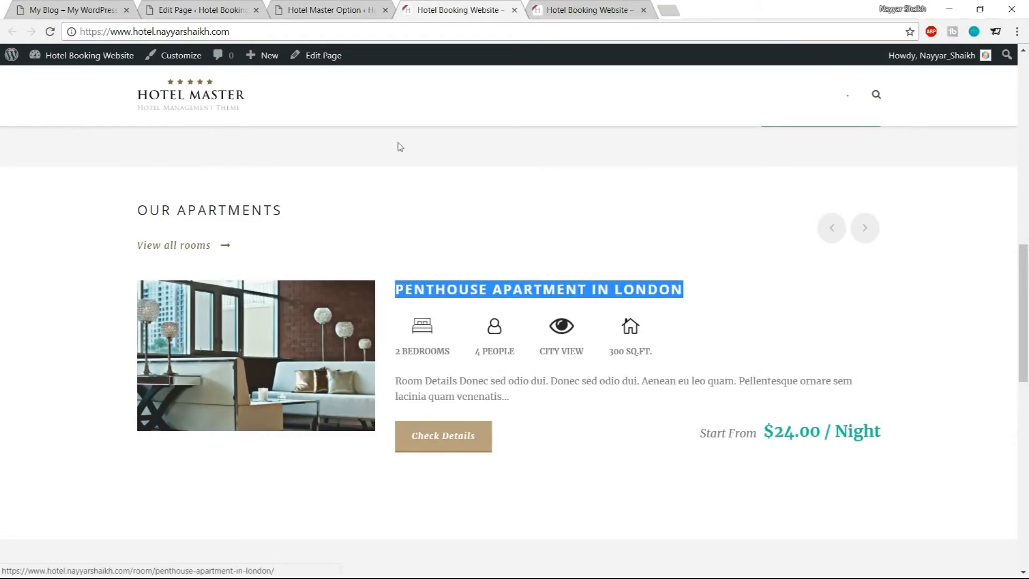
Open the Content Elements color settings and set the Button Background Color to #1abc9c
left_click(324, 8)
scroll(637, 443, "up", 10)
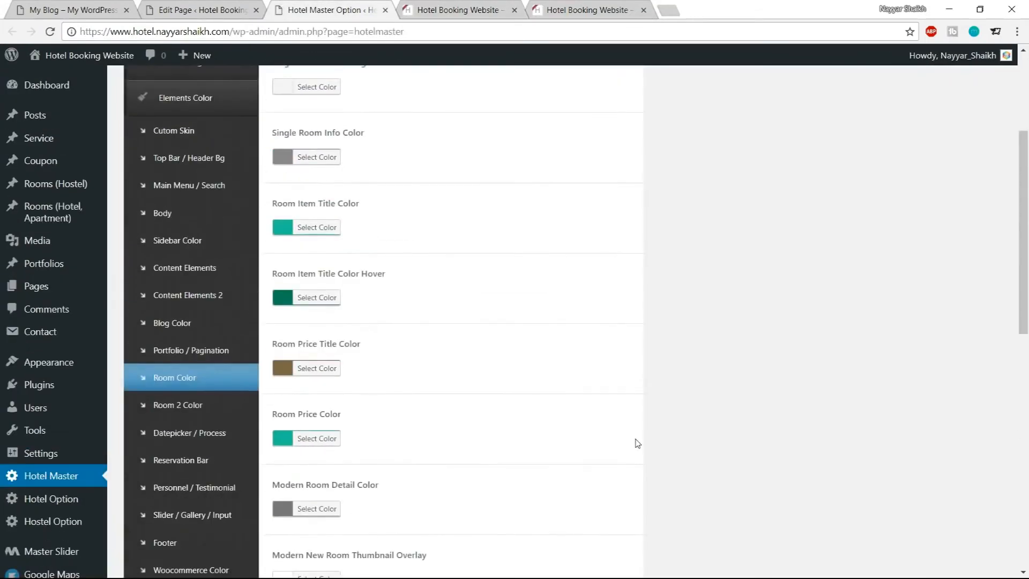
scroll(637, 443, "up", 3)
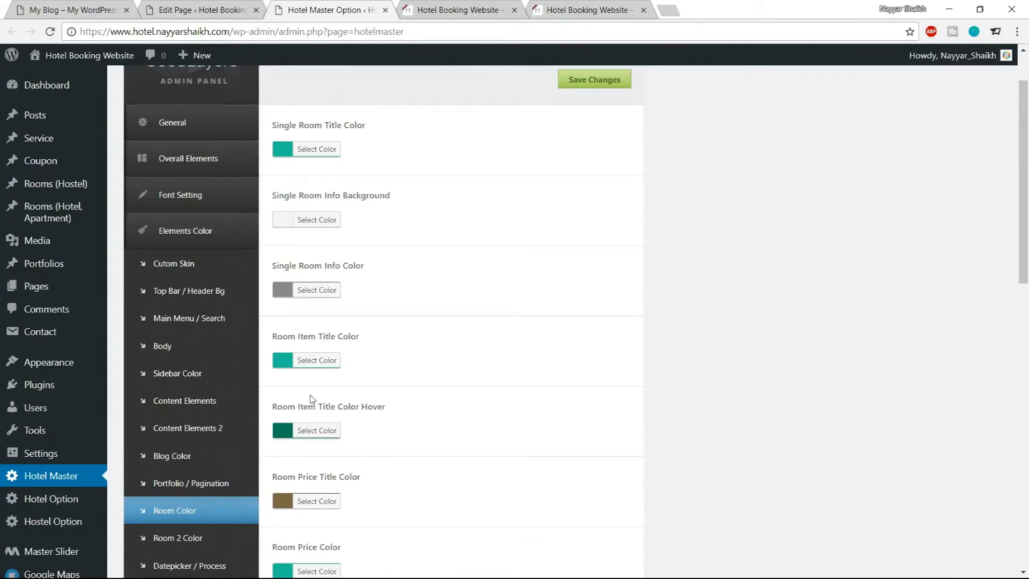
left_click(207, 401)
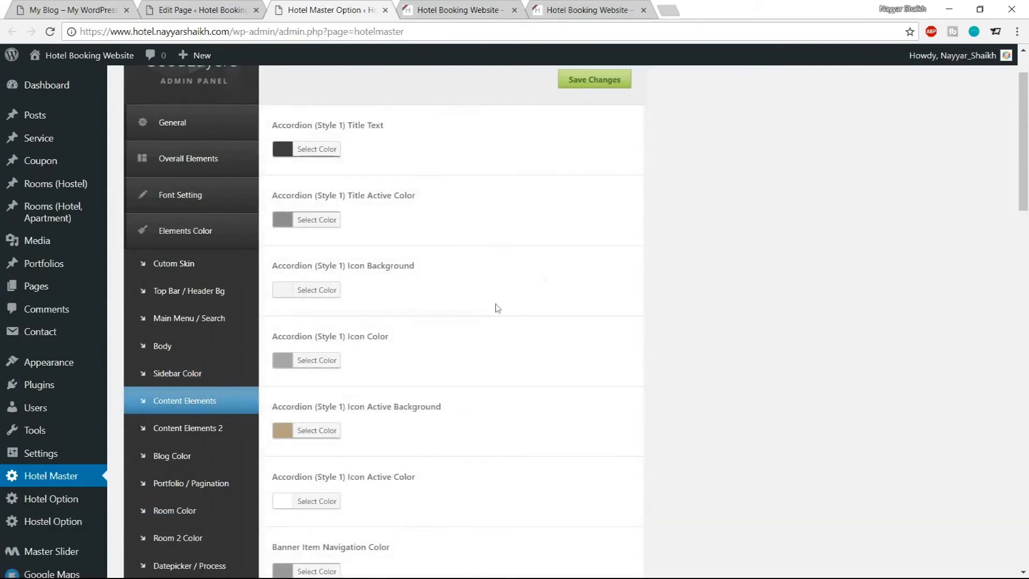
scroll(764, 311, "down", 7)
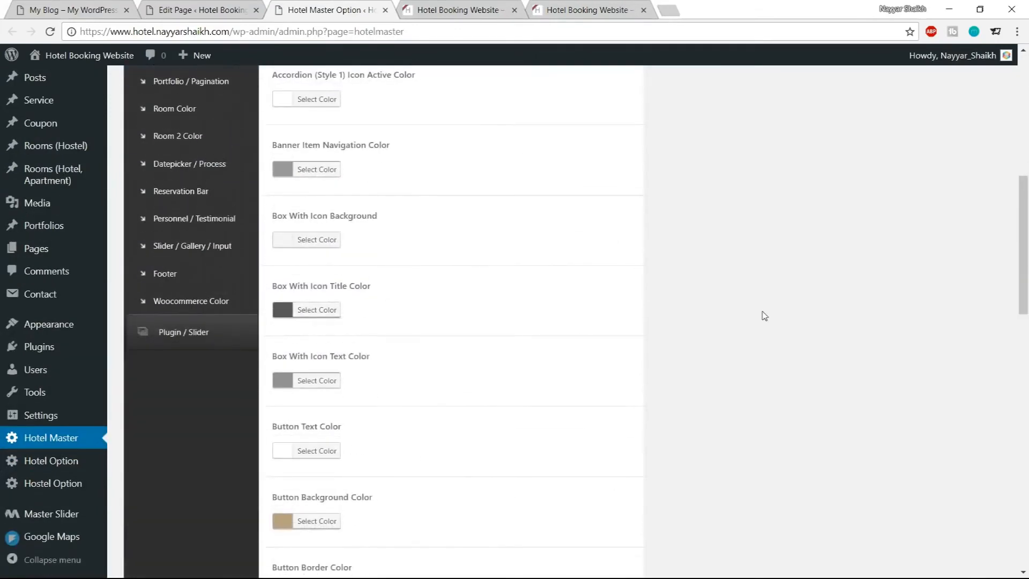
scroll(655, 319, "down", 3)
left_click(311, 391)
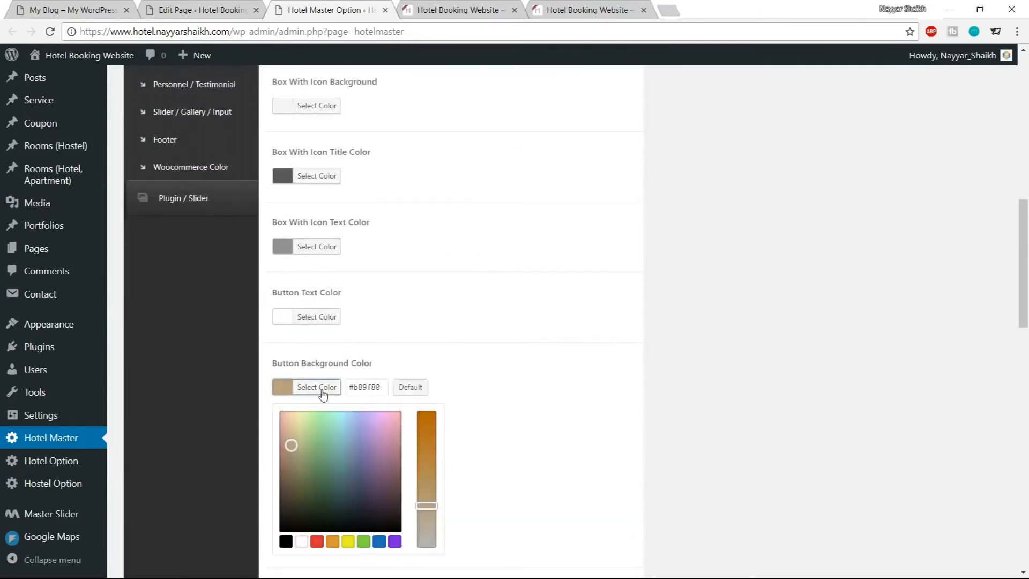
scroll(407, 382, "down", 1)
triple_click(370, 320)
type("#1abc9c")
left_click(326, 320)
Set the Button Border Color to #1abc9c, then darken it to #11916a
left_click(327, 390)
triple_click(365, 390)
type("#1abc9c")
scroll(337, 386, "down", 1)
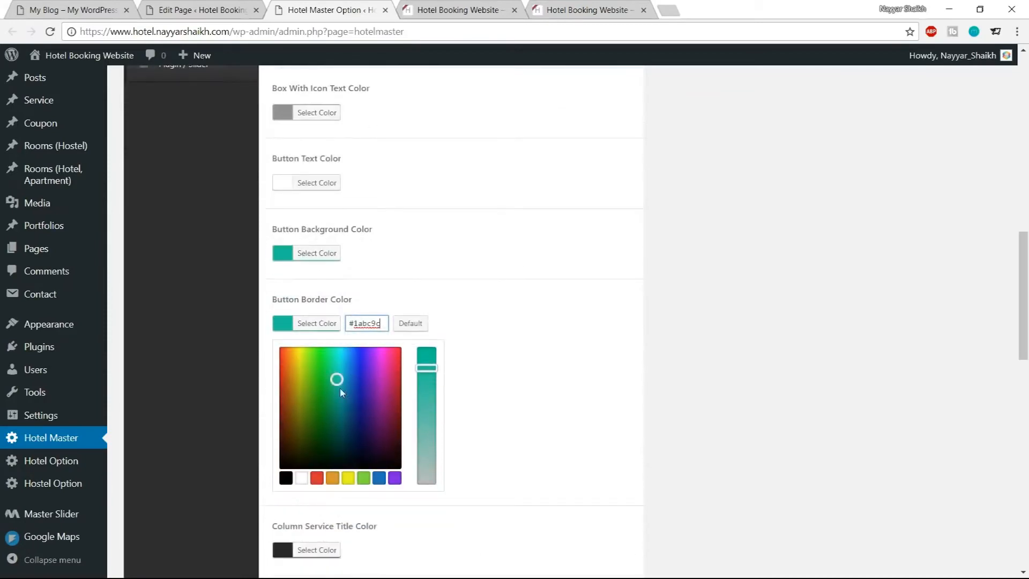
left_click_drag(337, 380, 335, 400)
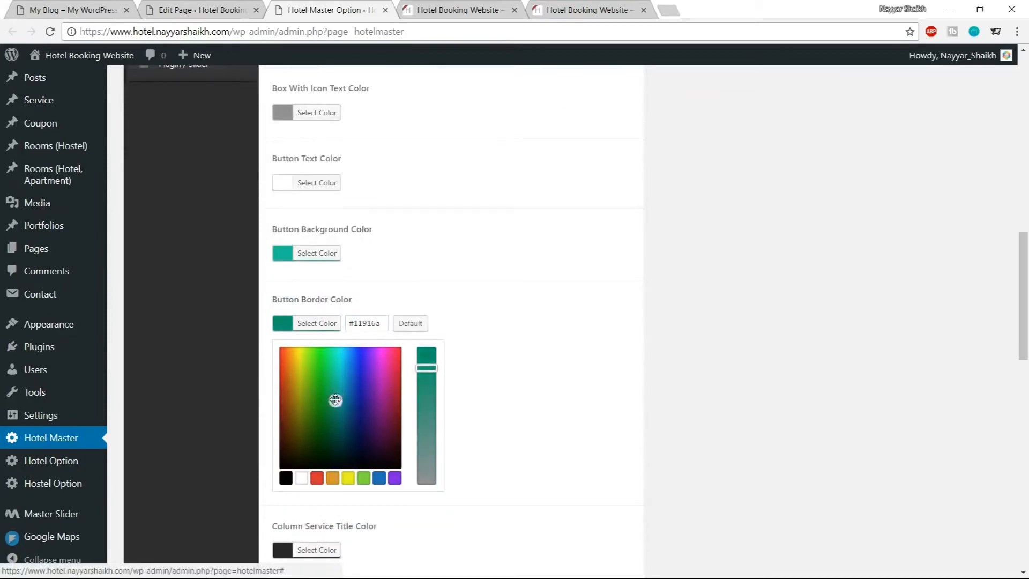
left_click(326, 322)
Save the Content Elements color changes
scroll(432, 350, "down", 2)
scroll(432, 351, "up", 4)
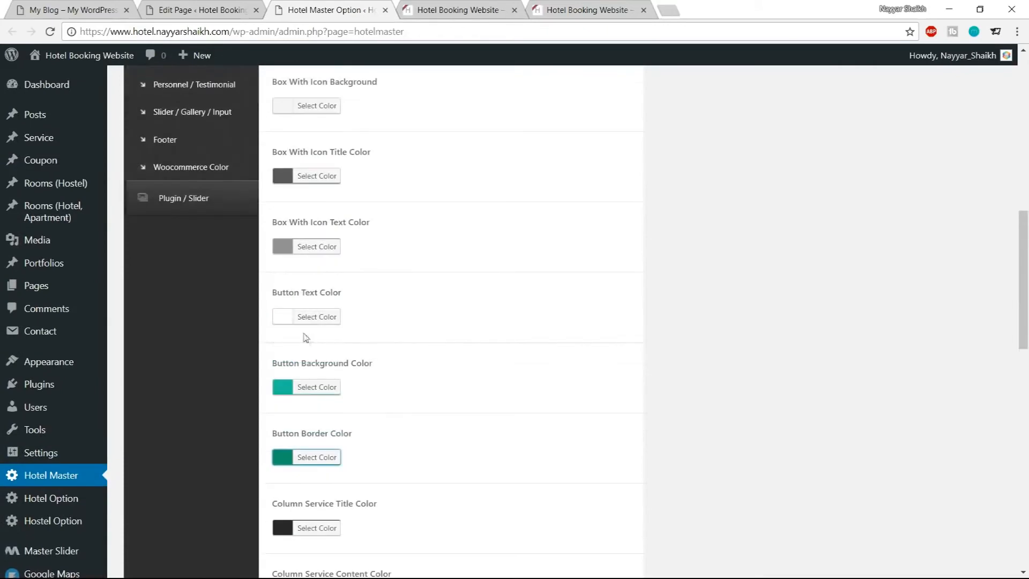
scroll(409, 355, "down", 13)
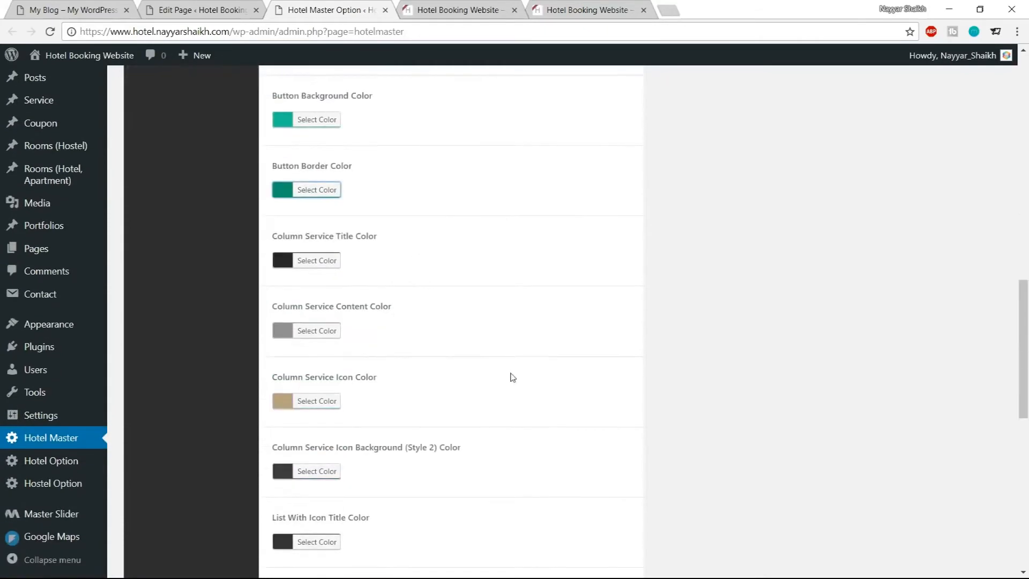
left_click(586, 510)
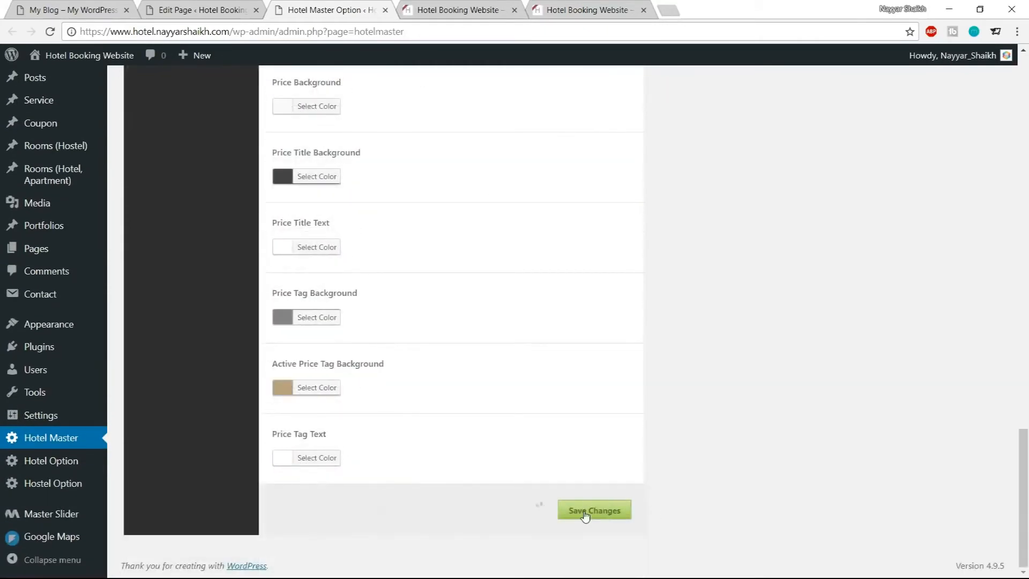
Reload the live homepage and check the Our Apartments heading and button colors
left_click(423, 7)
left_click(51, 31)
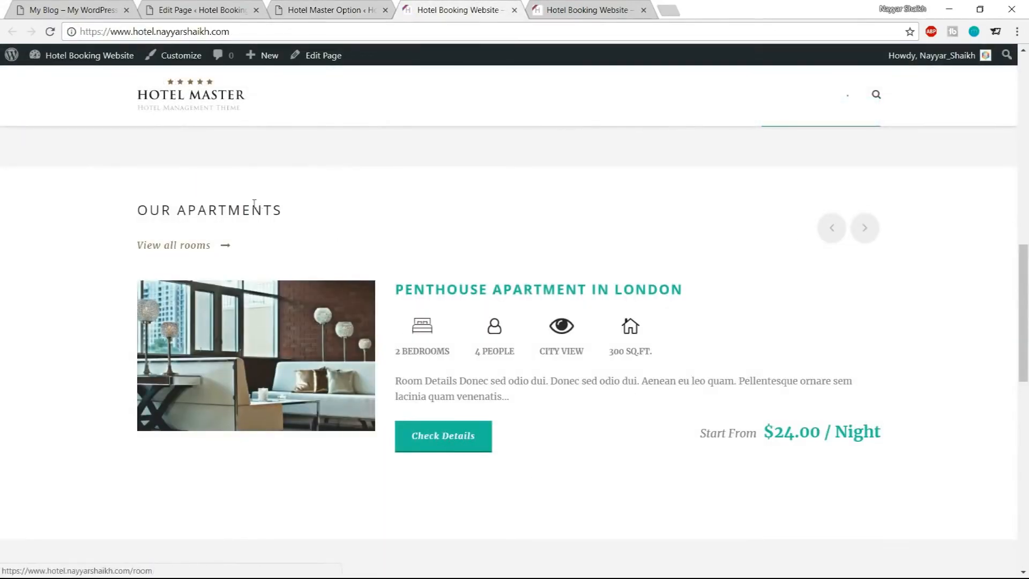
left_click_drag(140, 209, 274, 209)
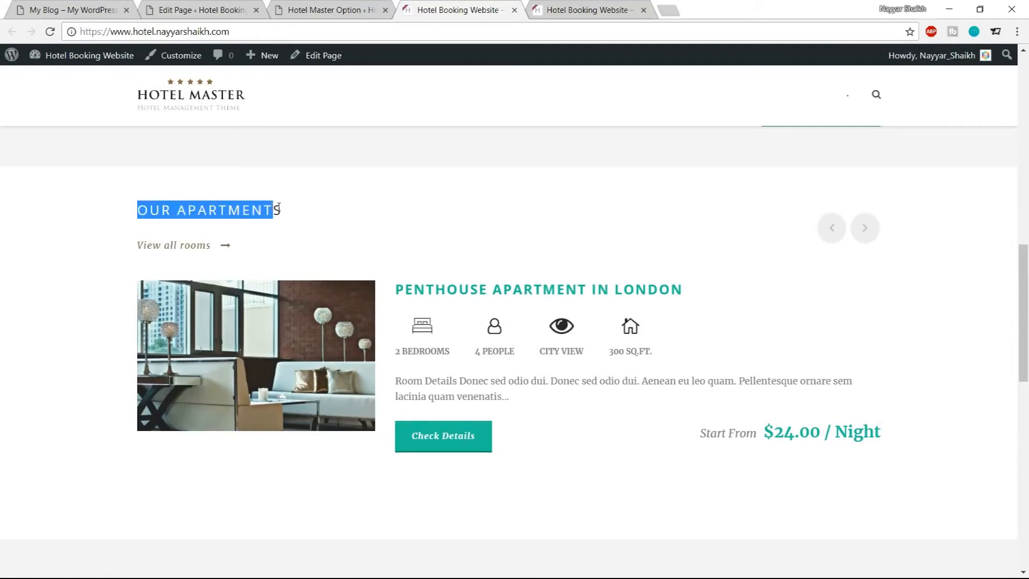
left_click(356, 231)
Review the Hotel Master body and content element color settings and compare them with the demo site's services section
left_click(340, 4)
scroll(523, 290, "up", 3)
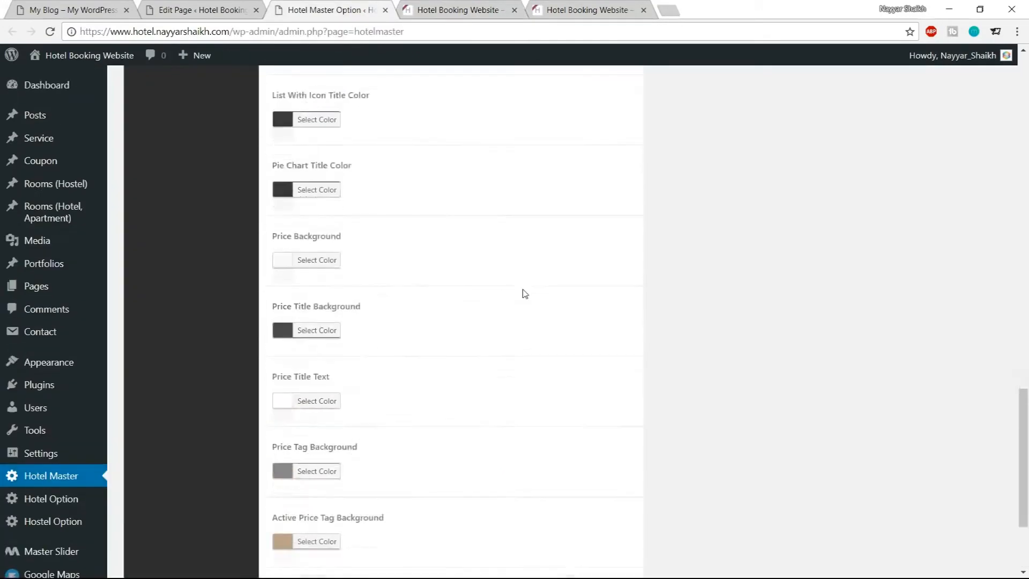
scroll(525, 294, "up", 15)
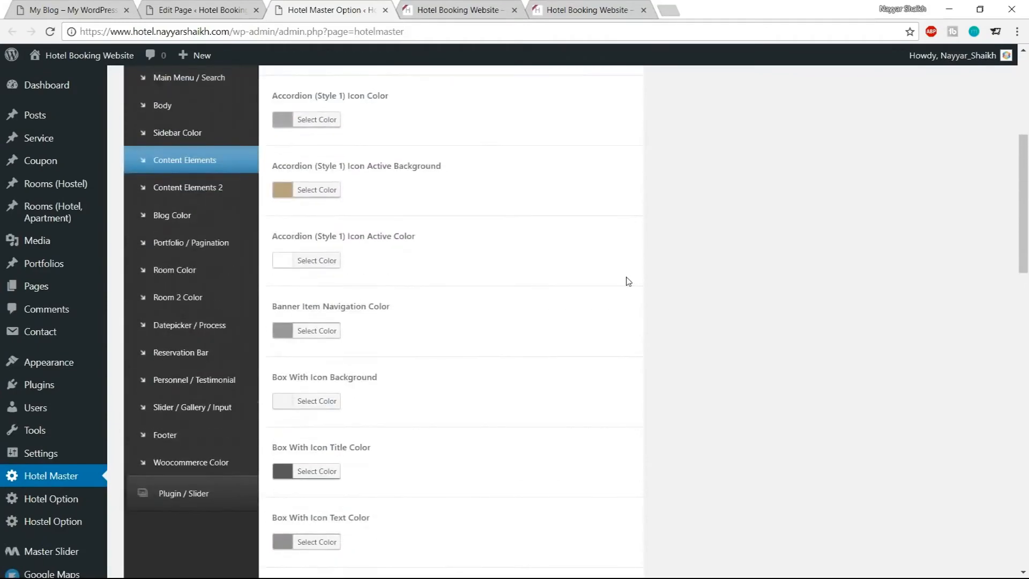
scroll(265, 262, "up", 1)
scroll(202, 266, "up", 3)
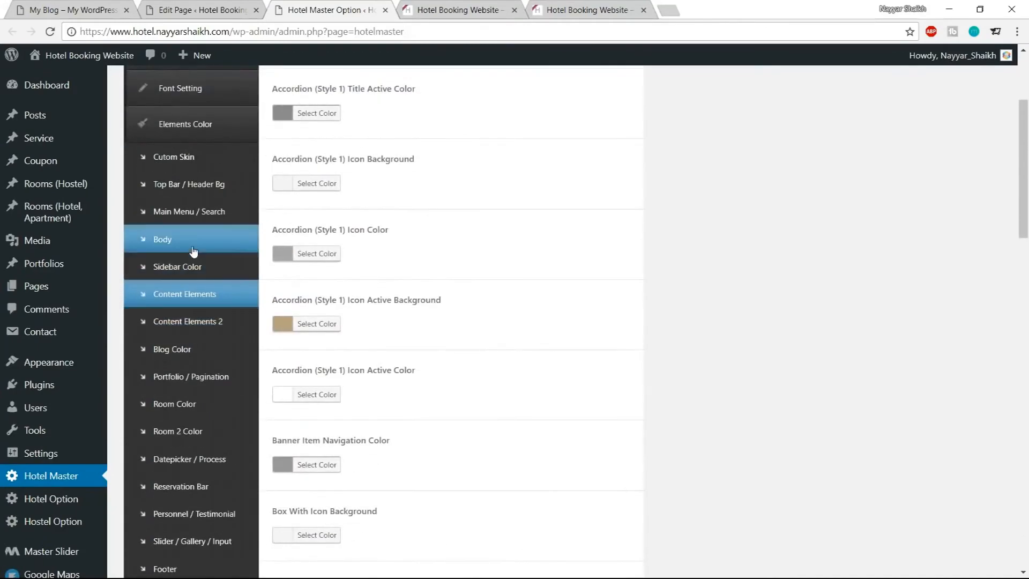
left_click(194, 251)
scroll(665, 326, "up", 3)
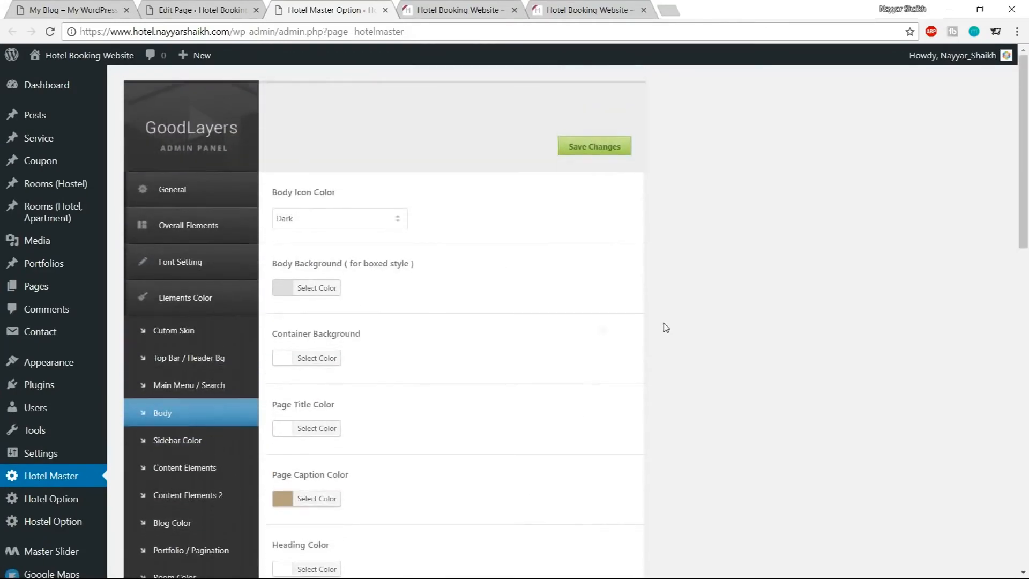
scroll(666, 327, "down", 1)
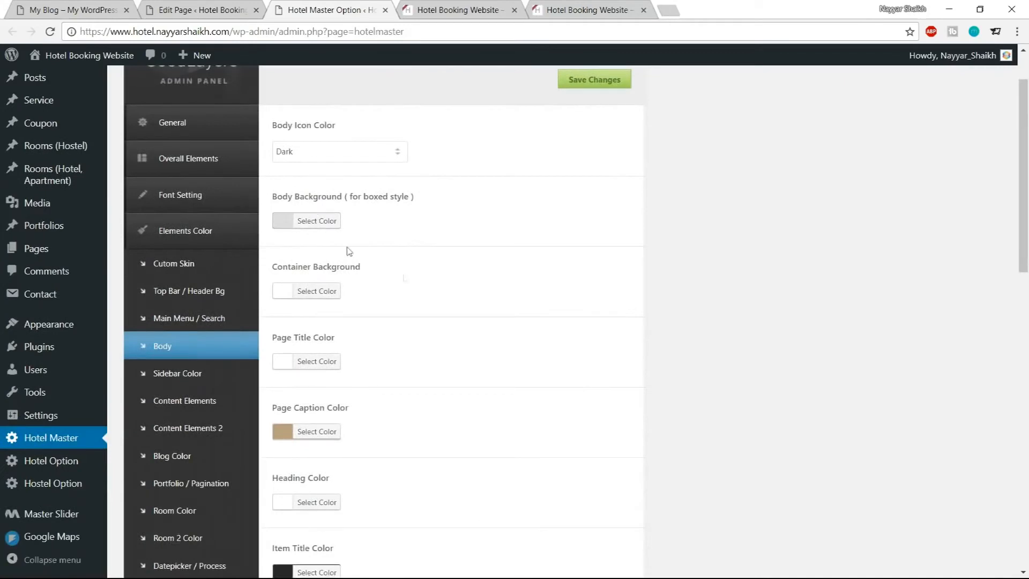
scroll(533, 312, "down", 2)
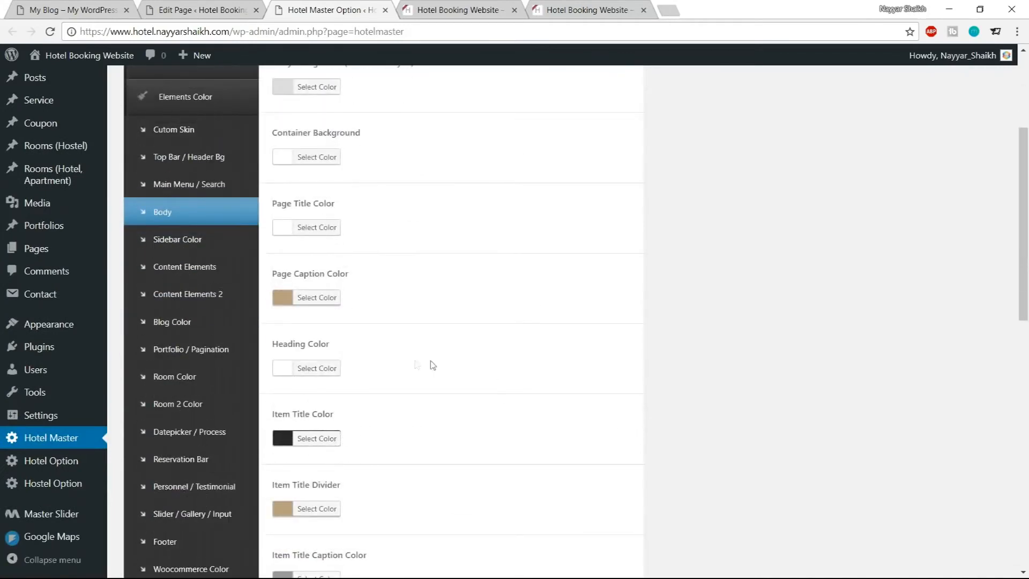
scroll(664, 330, "down", 3)
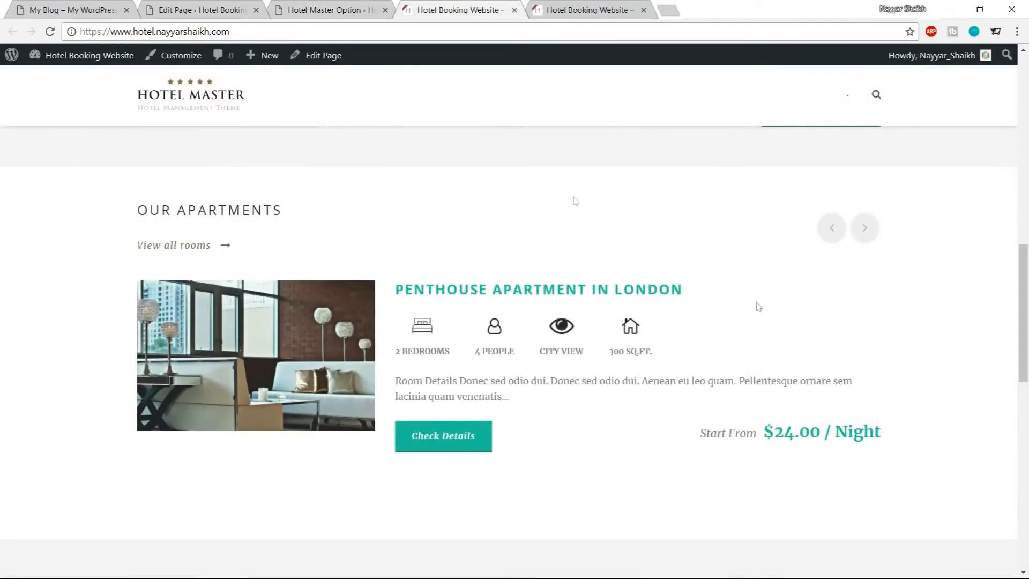
left_click(71, 4)
scroll(850, 268, "down", 6)
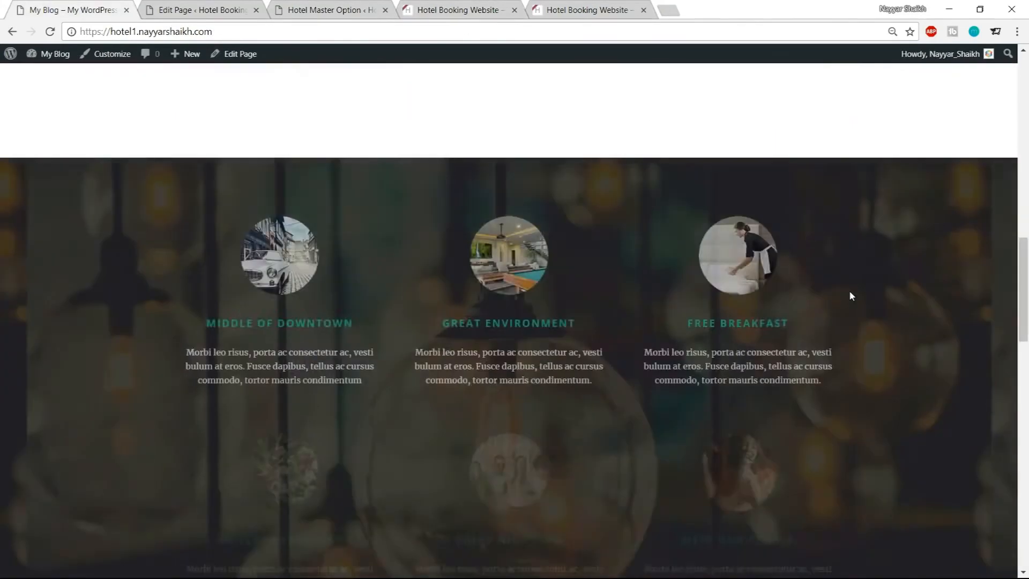
scroll(635, 322, "up", 5)
scroll(634, 361, "down", 5)
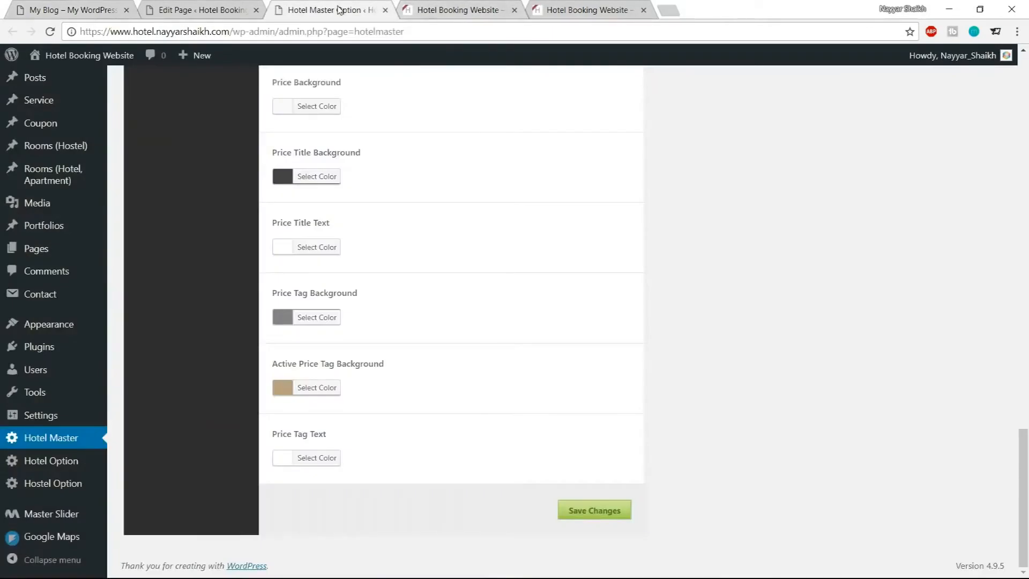
Close the Hotel Master options tab and review the homepage's page builder items against the demo's services section
left_click(355, 10)
left_click(386, 10)
left_click(201, 9)
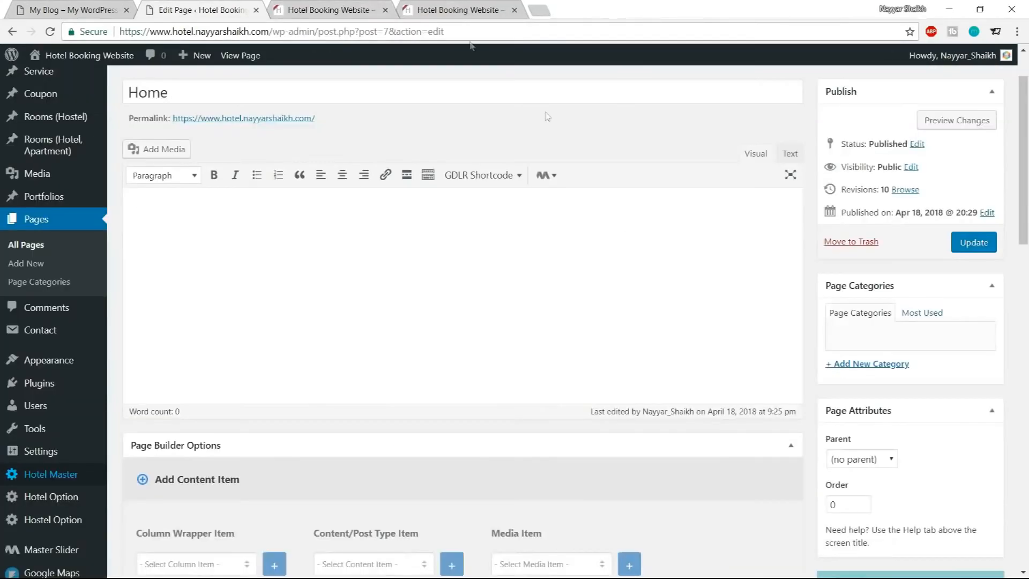
scroll(646, 284, "down", 10)
scroll(649, 301, "down", 4)
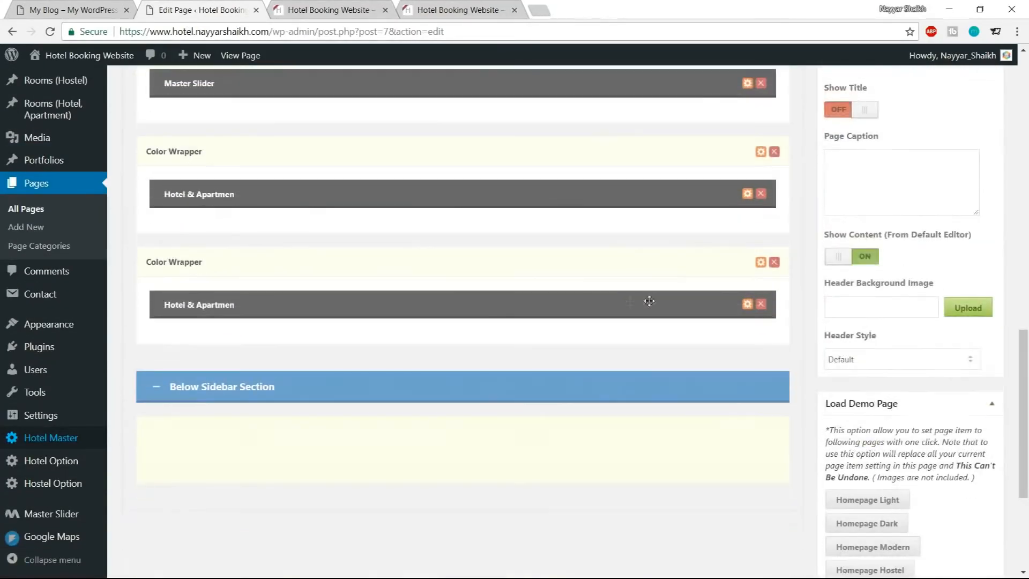
left_click(63, 5)
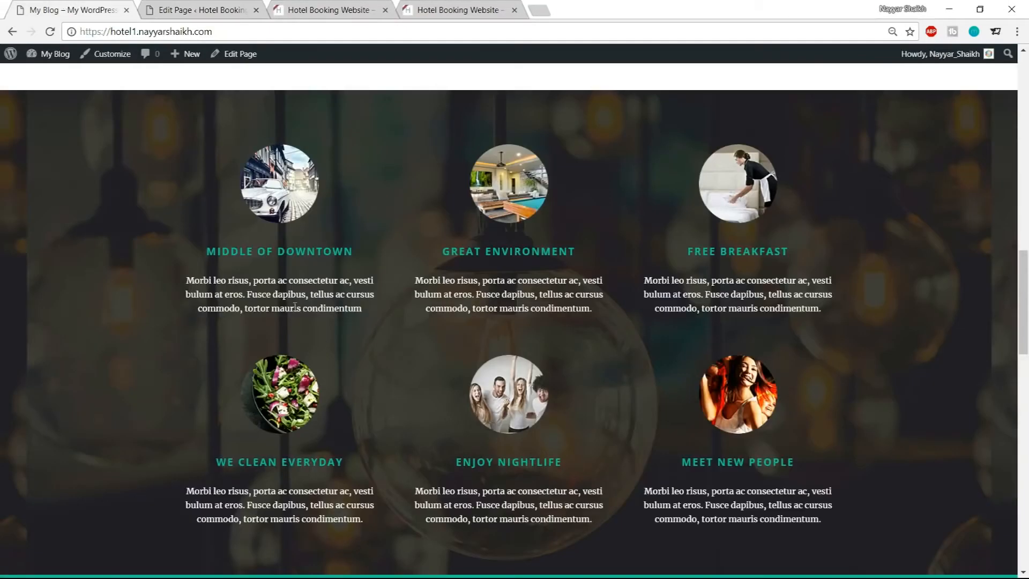
left_click(219, 8)
scroll(362, 343, "up", 10)
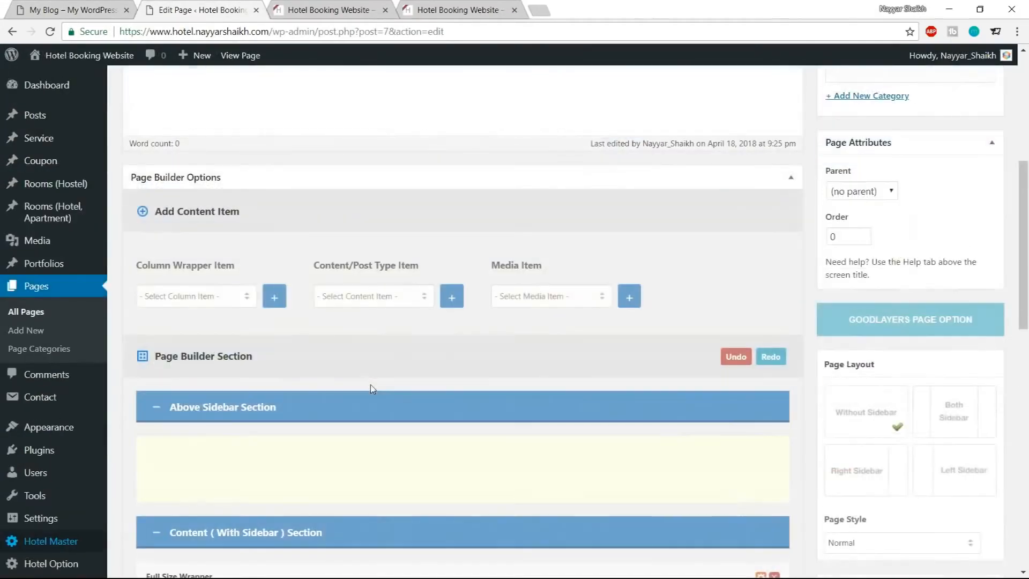
Add a Background/Parallax Wrapper to the homepage's content section below the existing wrappers
left_click(202, 298)
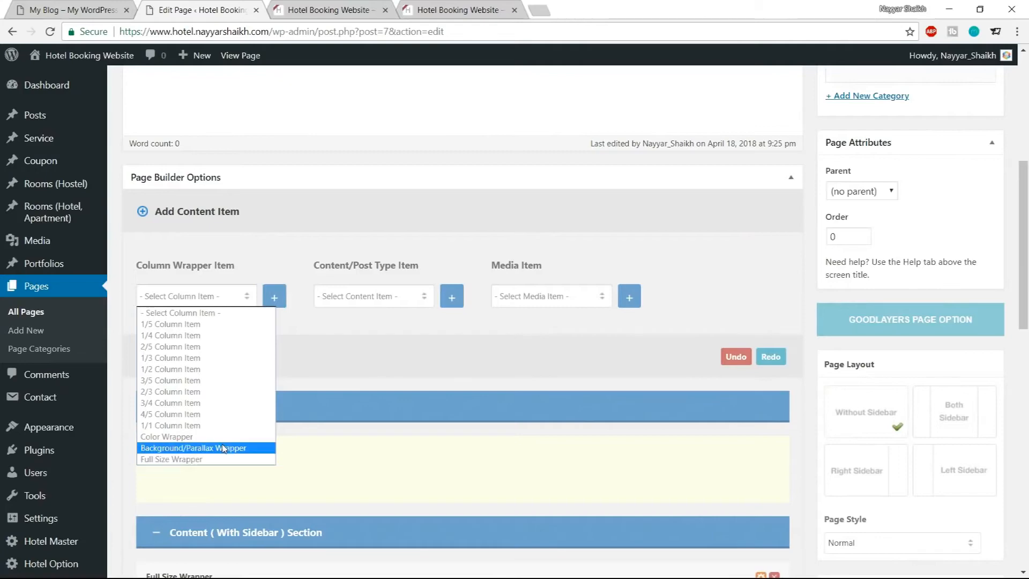
left_click(224, 449)
left_click(274, 296)
scroll(339, 420, "down", 10)
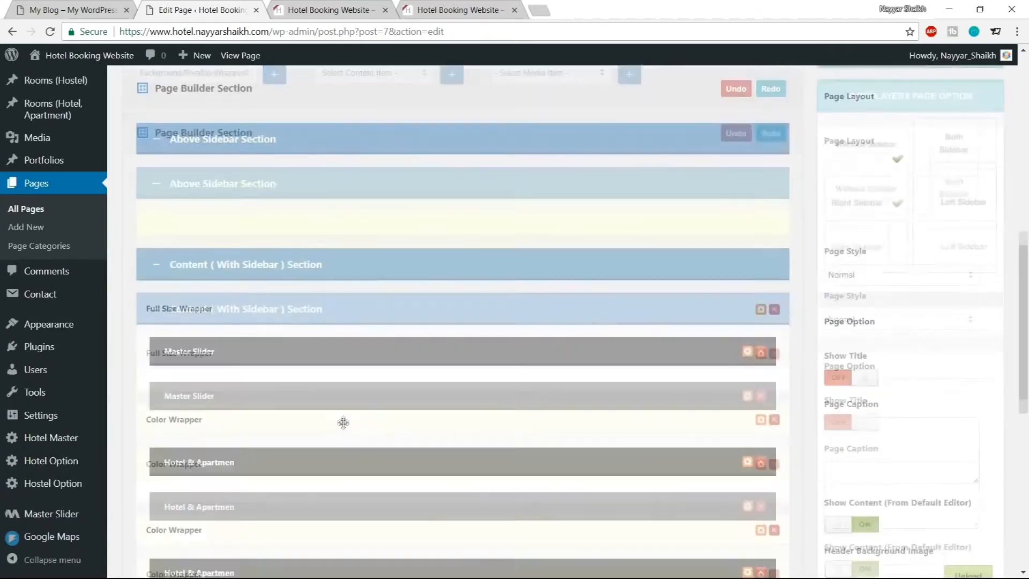
scroll(333, 335, "up", 4)
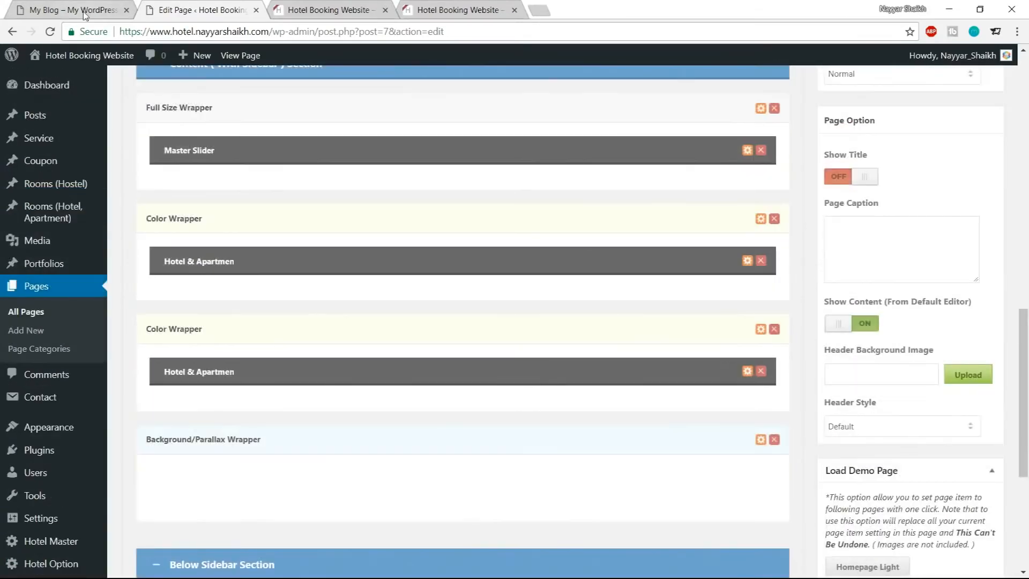
Add three 1/3 Column Items and move them into the Background/Parallax Wrapper
left_click(82, 7)
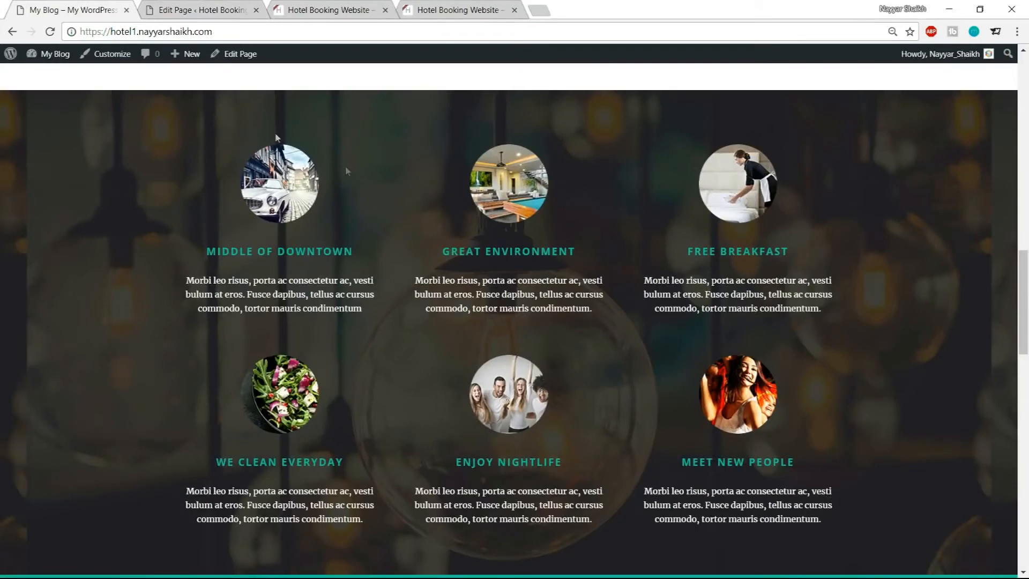
left_click(199, 10)
scroll(356, 338, "up", 5)
scroll(357, 342, "up", 3)
left_click(194, 296)
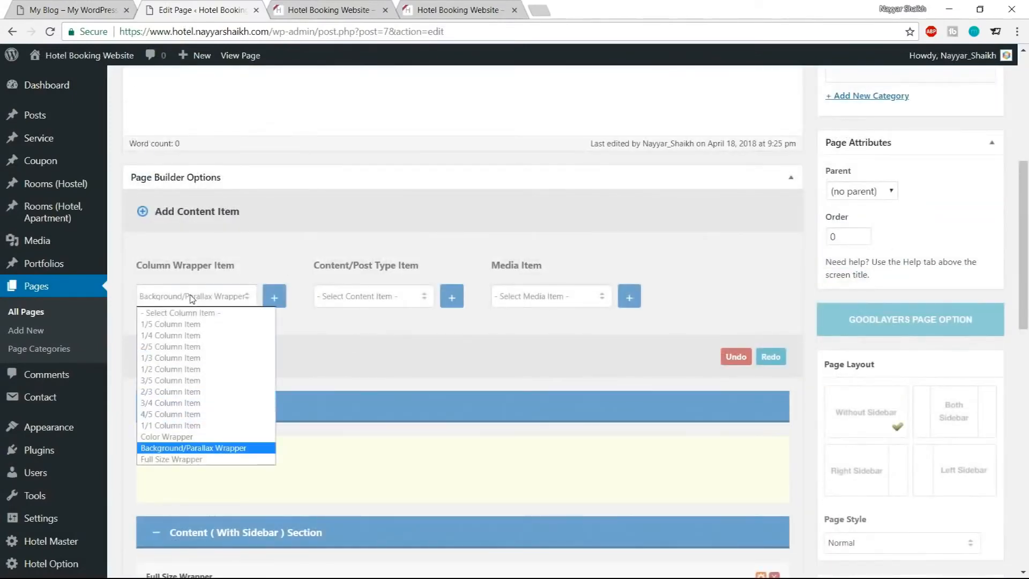
left_click(198, 357)
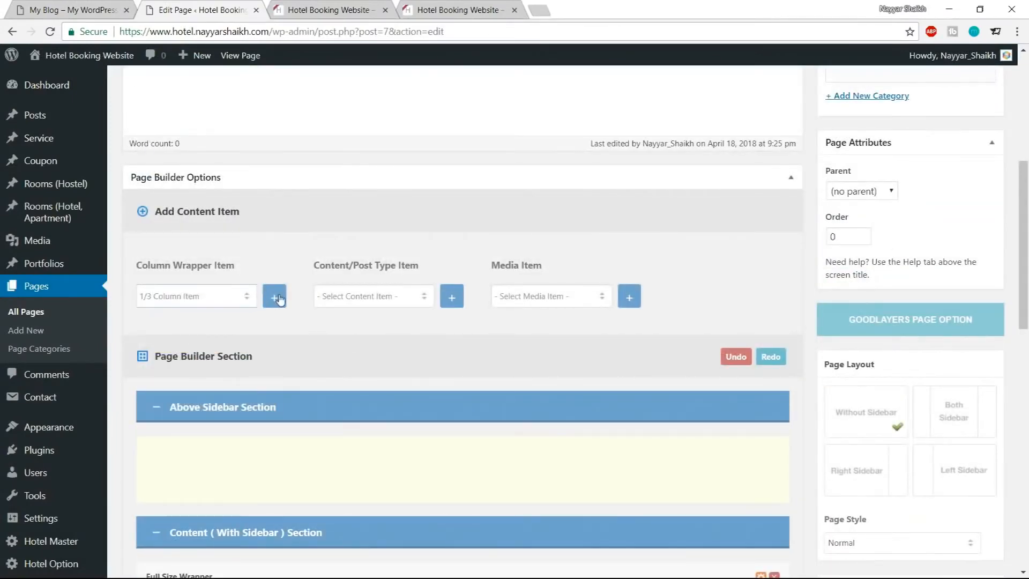
left_click(277, 301)
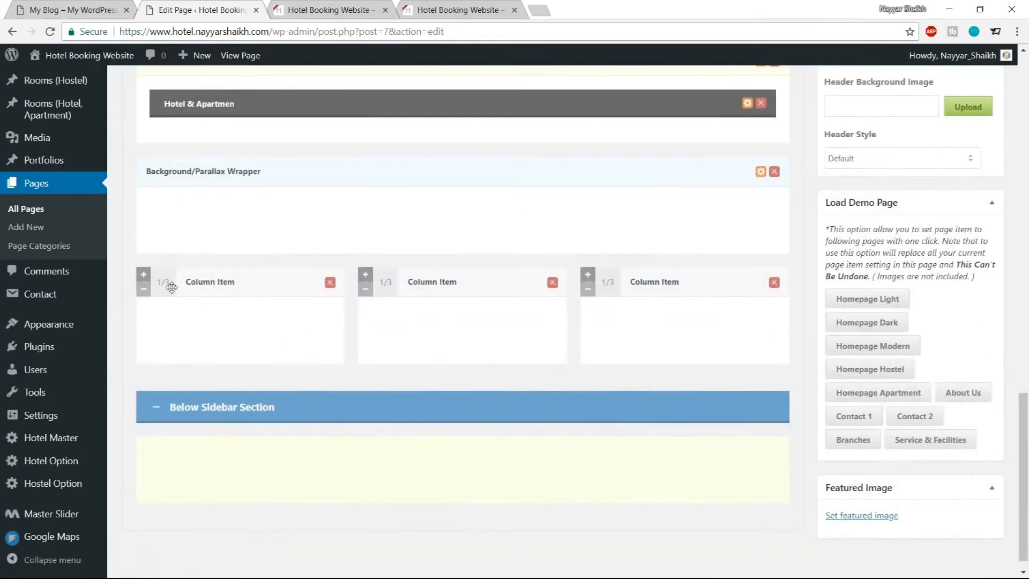
left_click_drag(172, 288, 185, 223)
left_click_drag(167, 335, 161, 212)
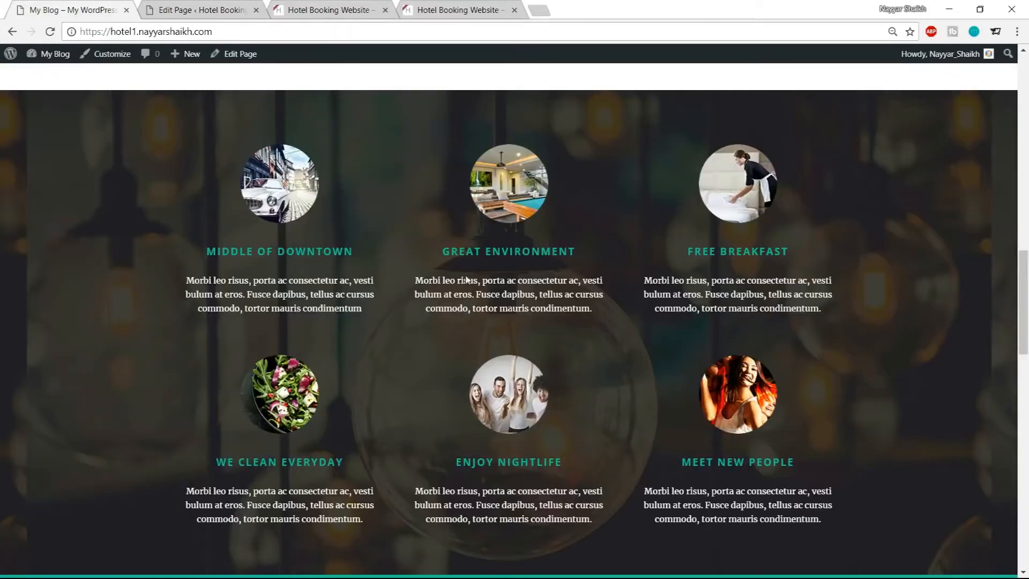
Add three Column Service items and place one inside each 1/3 column of the wrapper
left_click(207, 6)
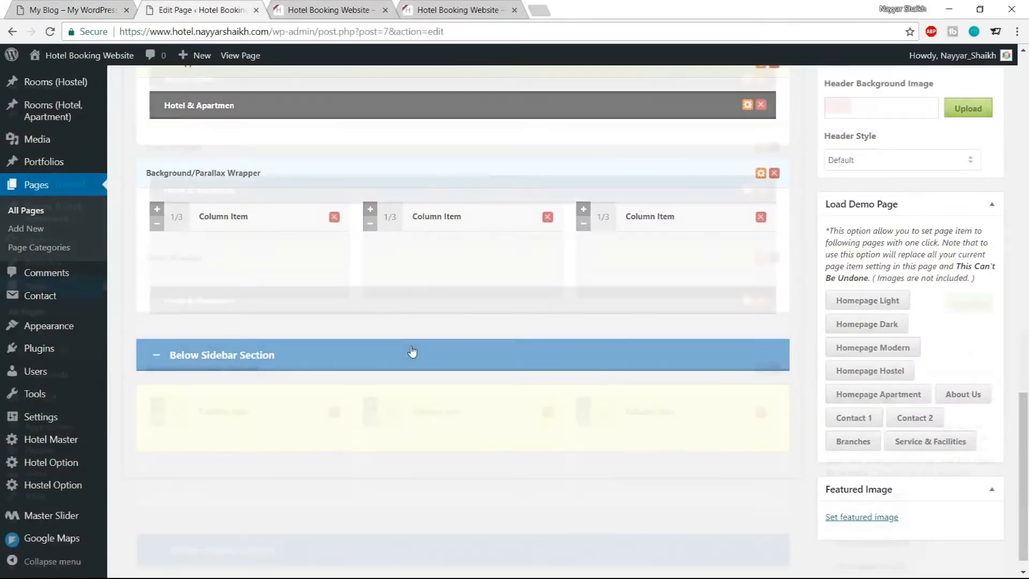
scroll(408, 351, "up", 10)
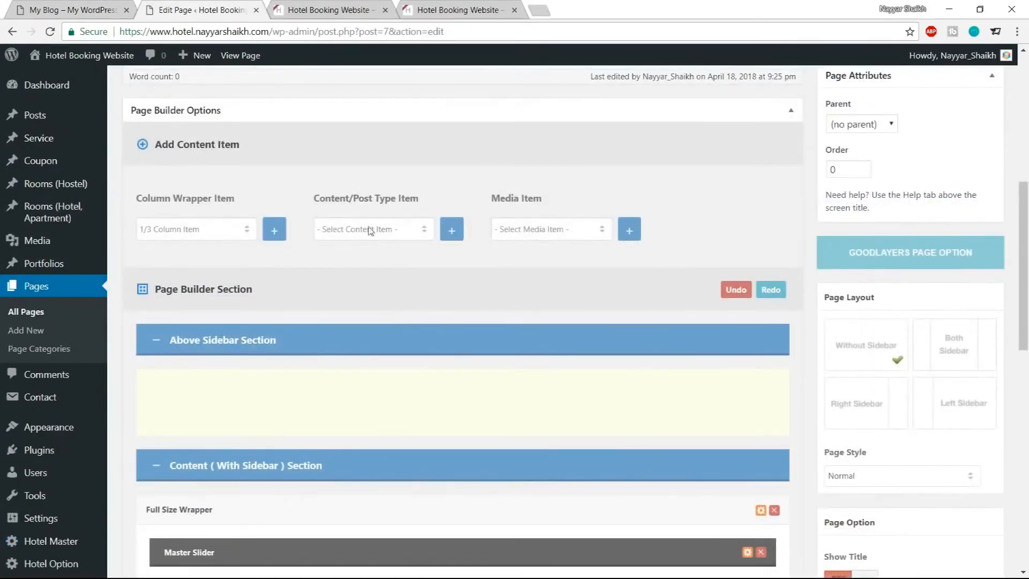
left_click(356, 232)
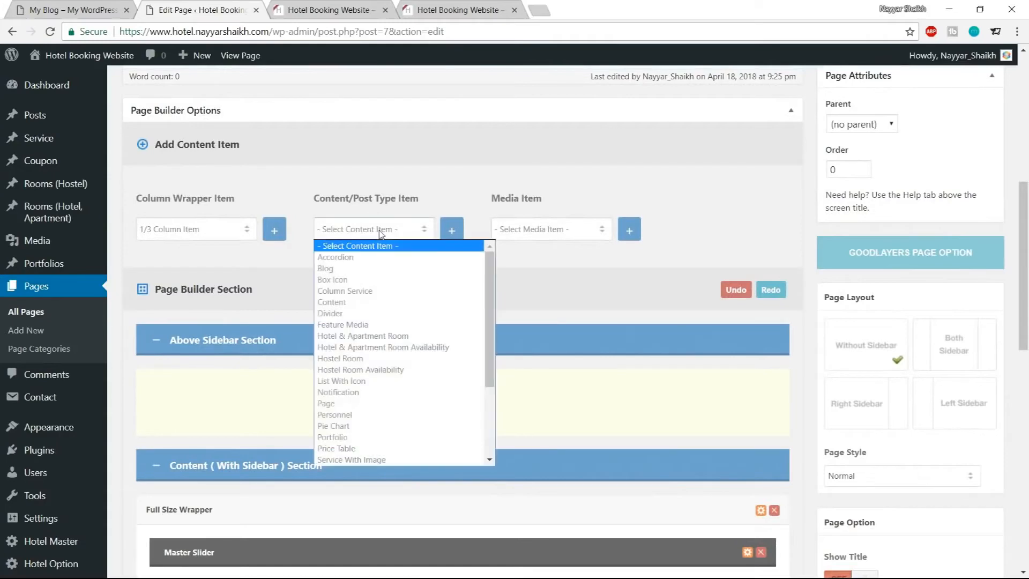
left_click(370, 292)
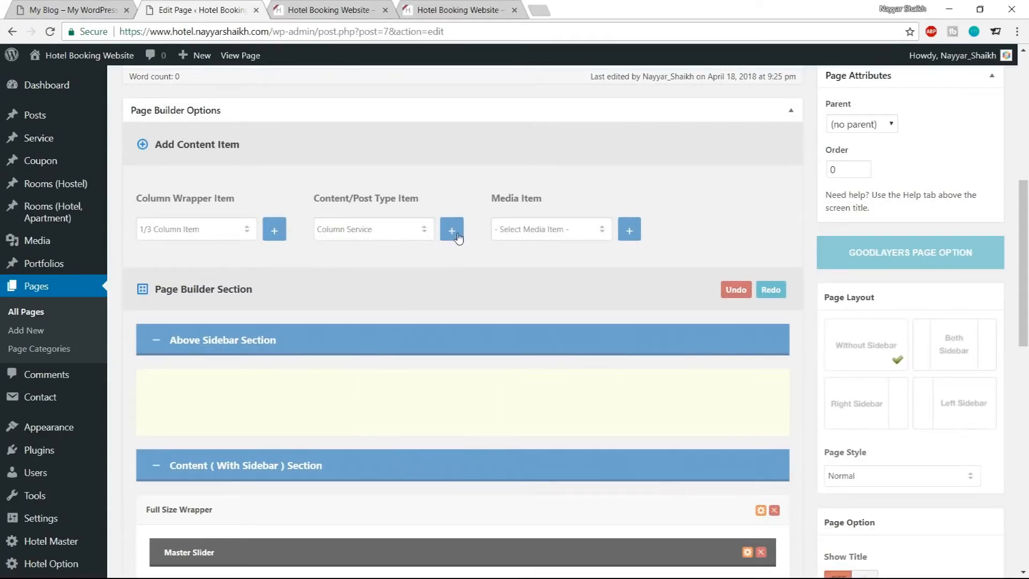
scroll(510, 349, "down", 14)
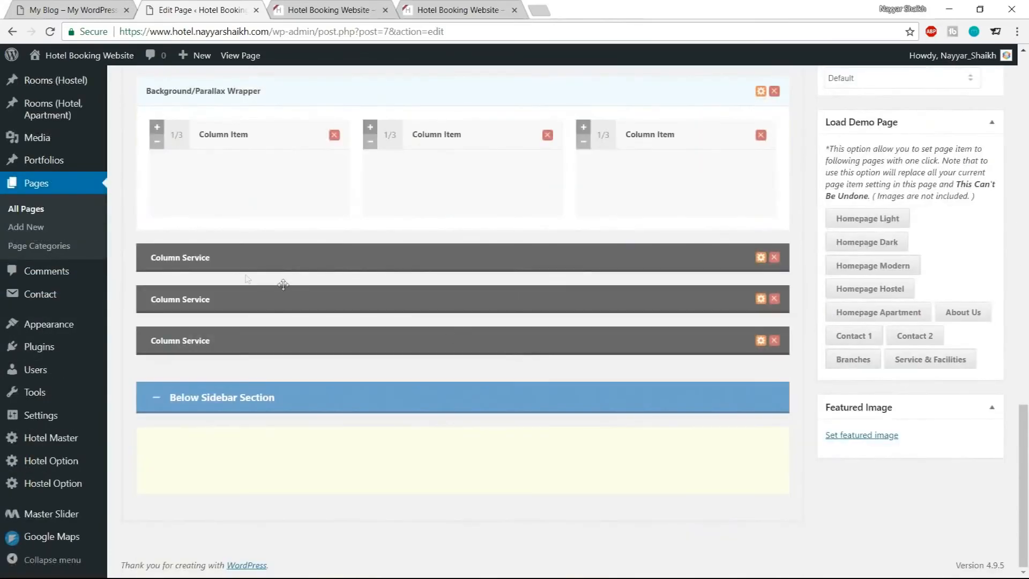
left_click_drag(257, 253, 258, 230)
left_click_drag(265, 309, 402, 228)
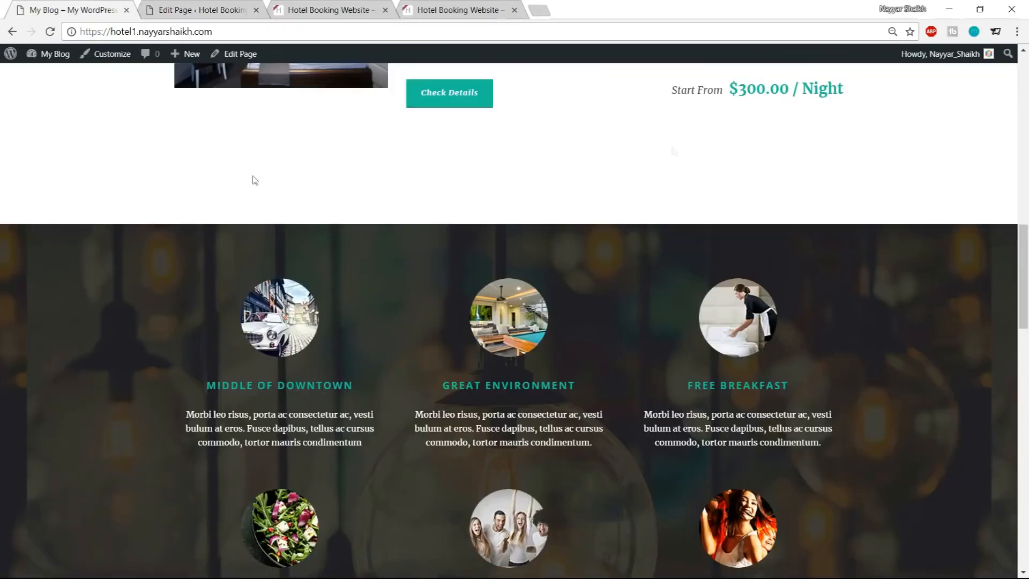
scroll(954, 381, "down", 4)
left_click(188, 10)
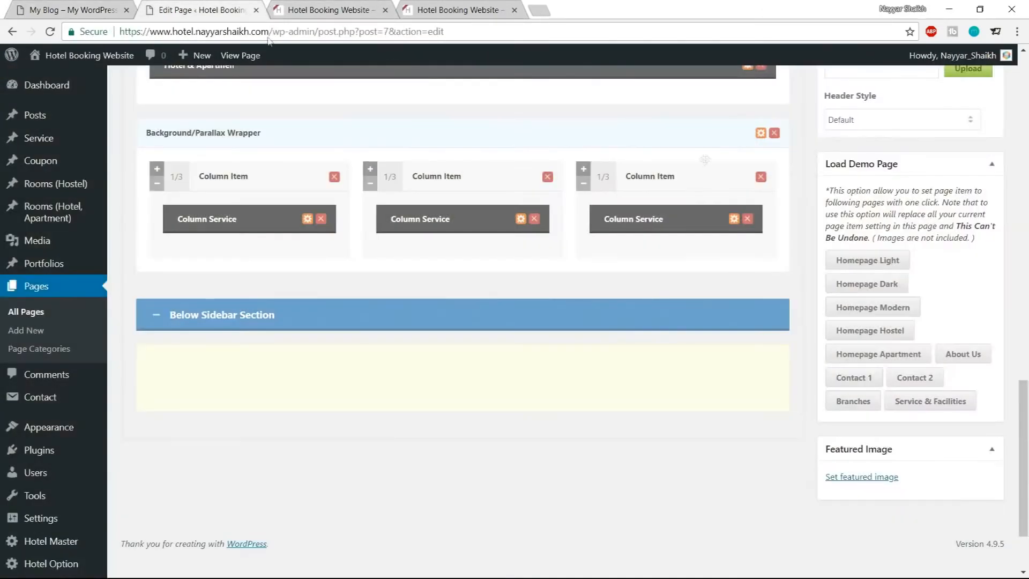
Open the Background/Parallax Wrapper's options and upload service-bg as its background image
left_click(761, 134)
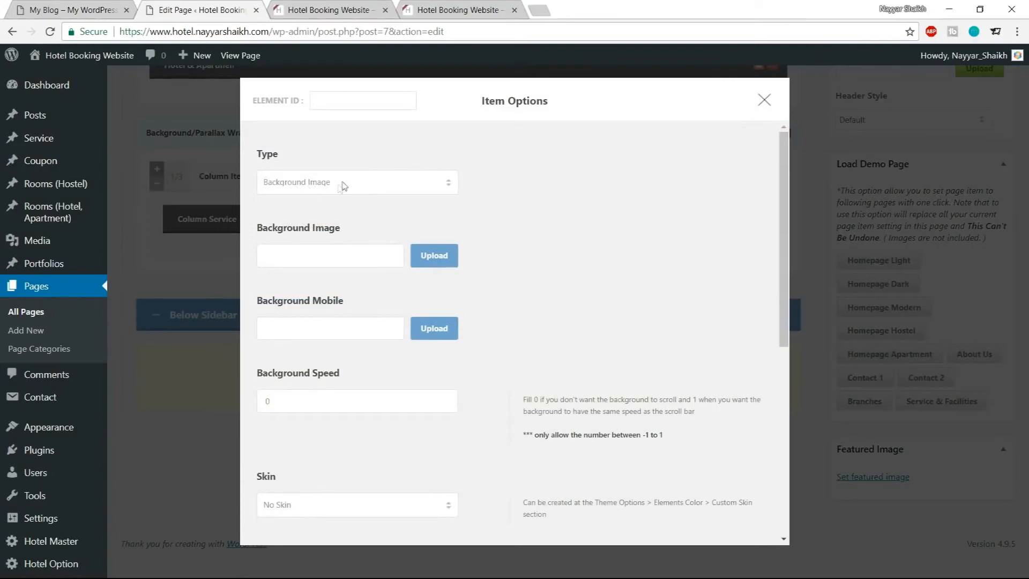
left_click(434, 257)
left_click(63, 115)
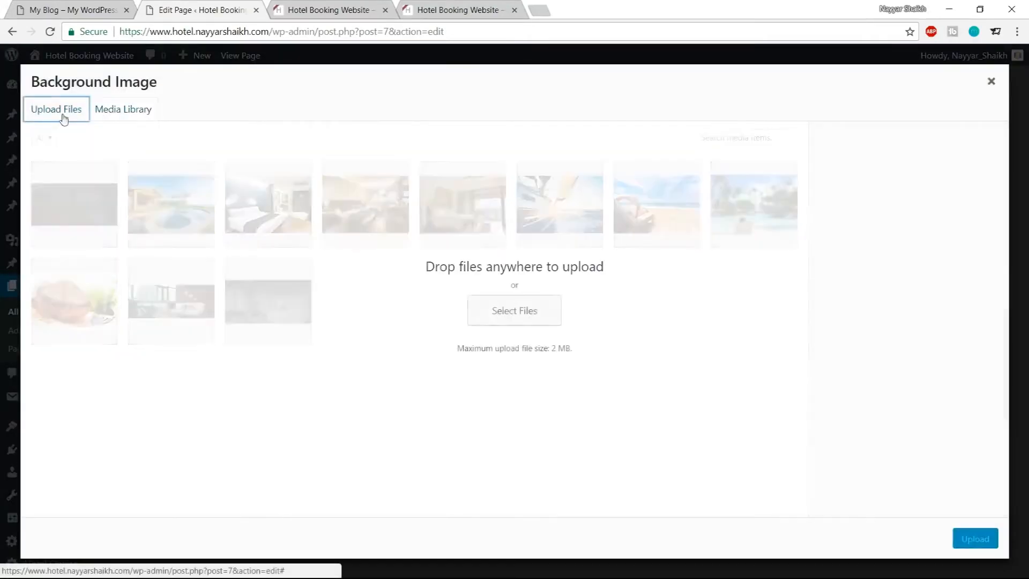
left_click(514, 311)
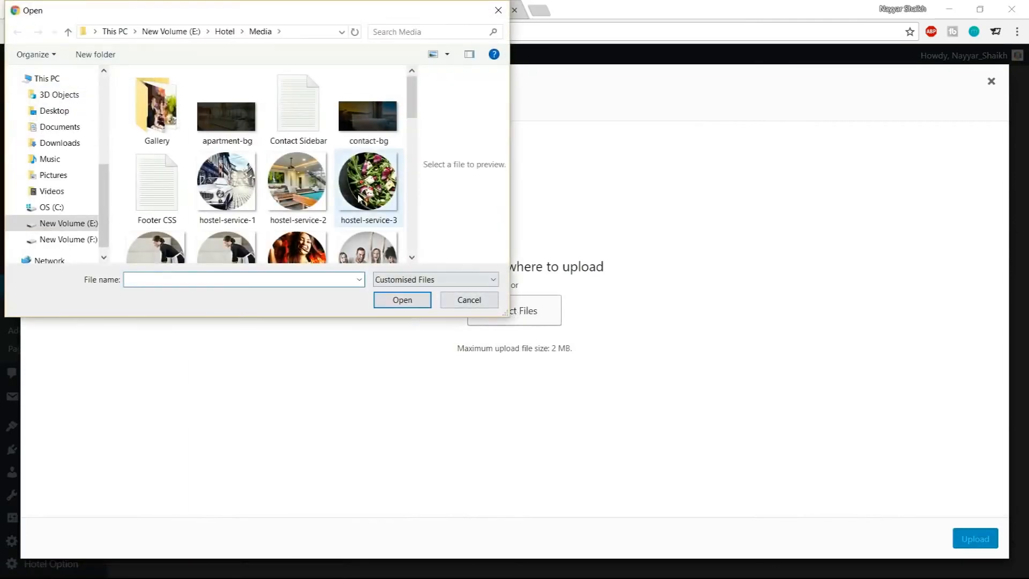
scroll(360, 207, "down", 2)
scroll(360, 220, "down", 3)
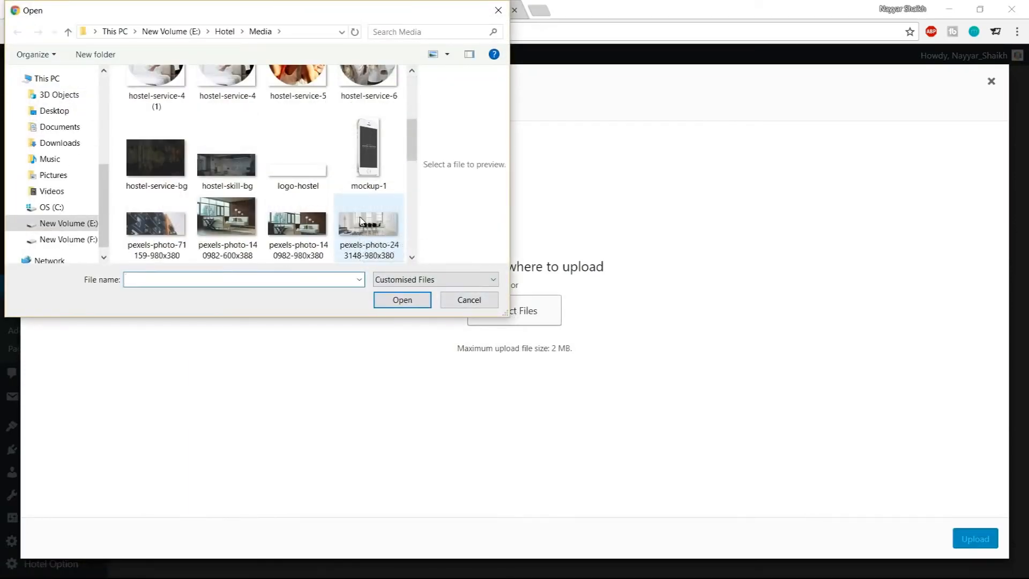
scroll(360, 220, "down", 8)
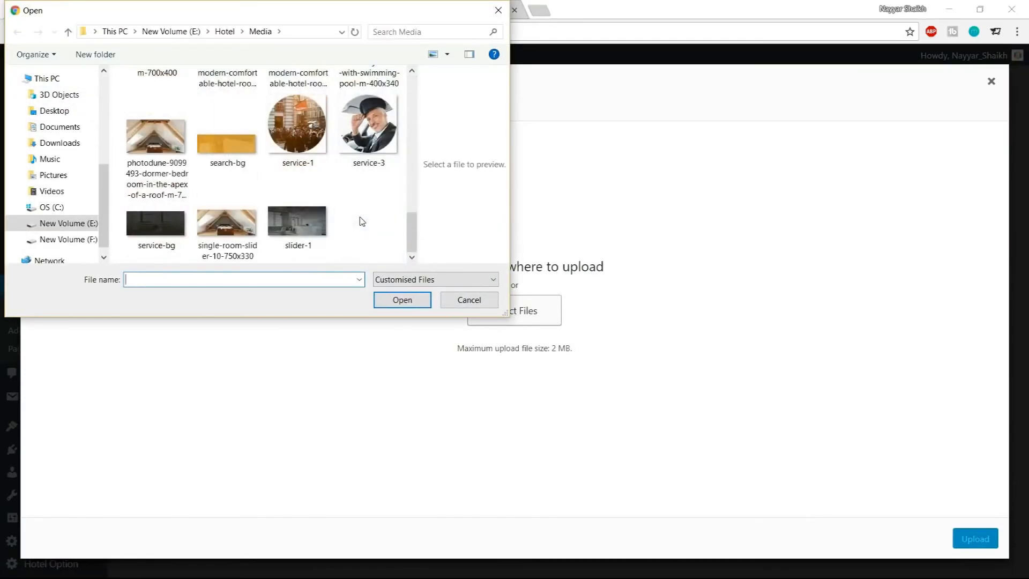
left_click(157, 241)
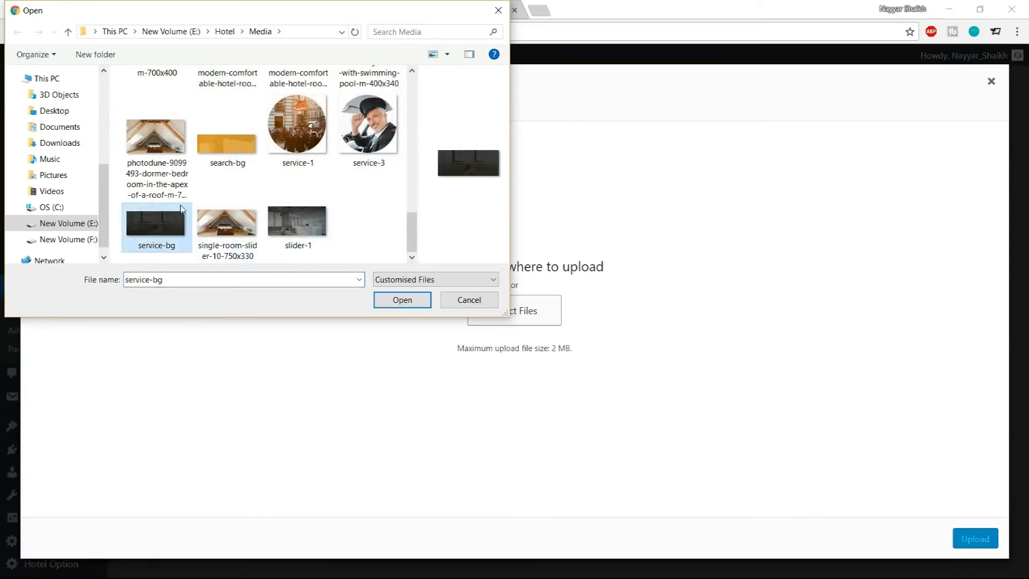
scroll(289, 204, "up", 3)
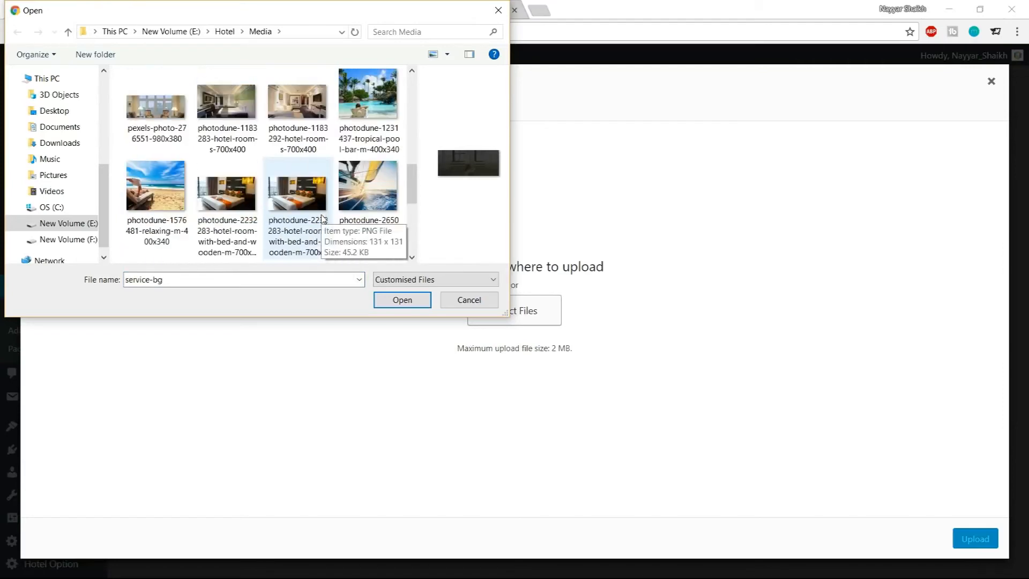
scroll(327, 225, "down", 3)
left_click(404, 301)
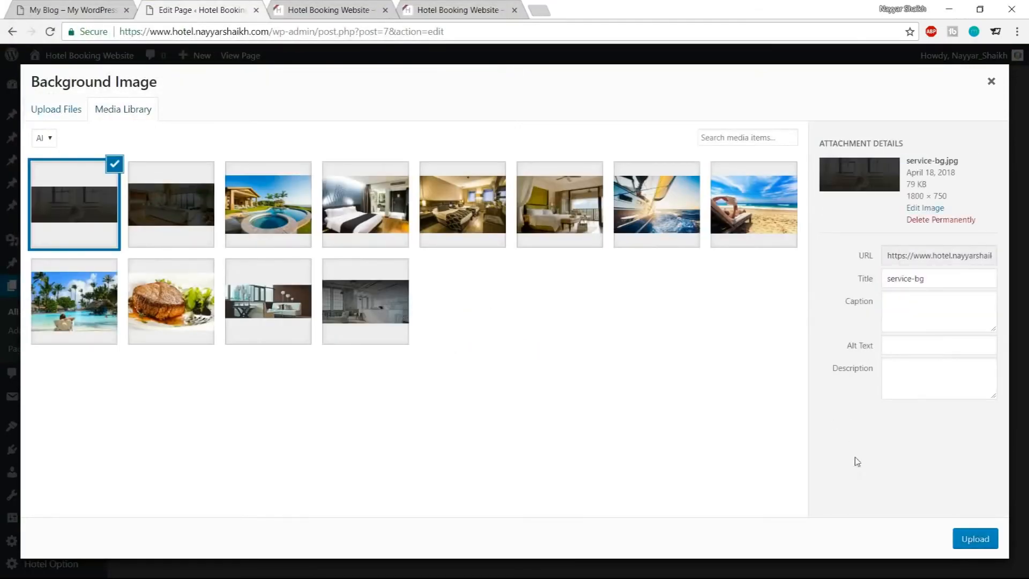
left_click(993, 541)
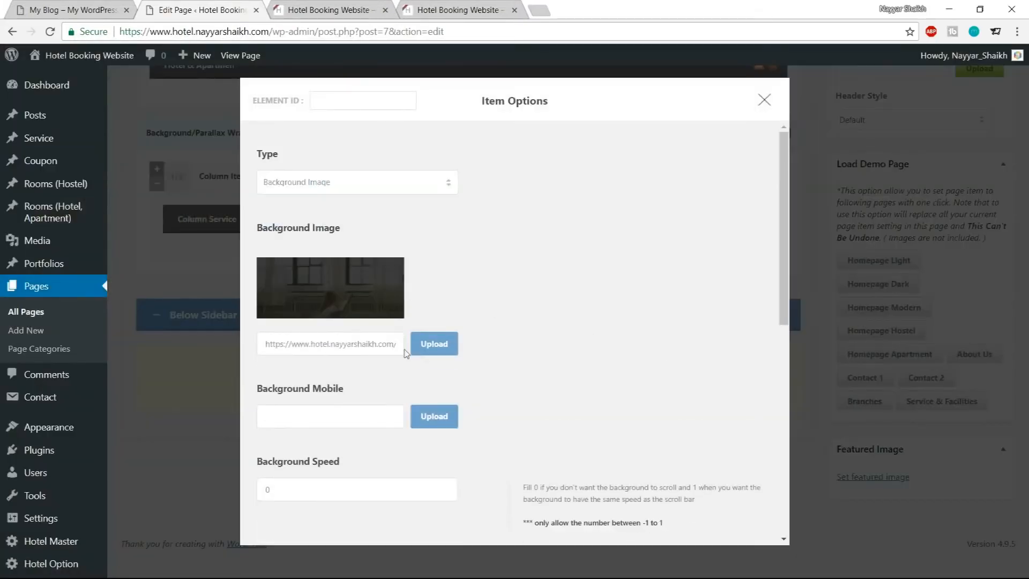
Replace the wrapper's background image with an uploaded hostel-service-bg image
left_click(429, 354)
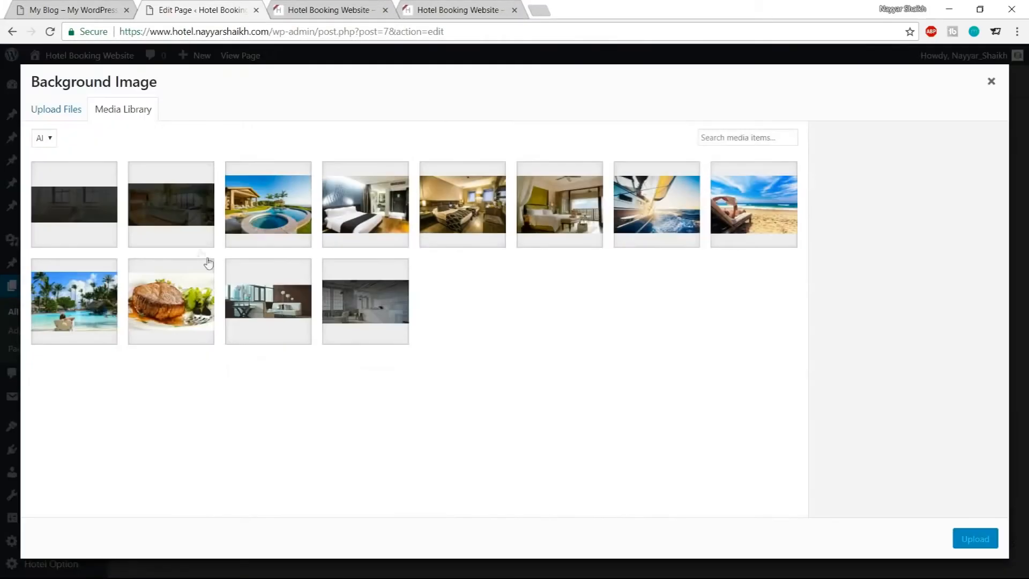
left_click(67, 108)
left_click(492, 331)
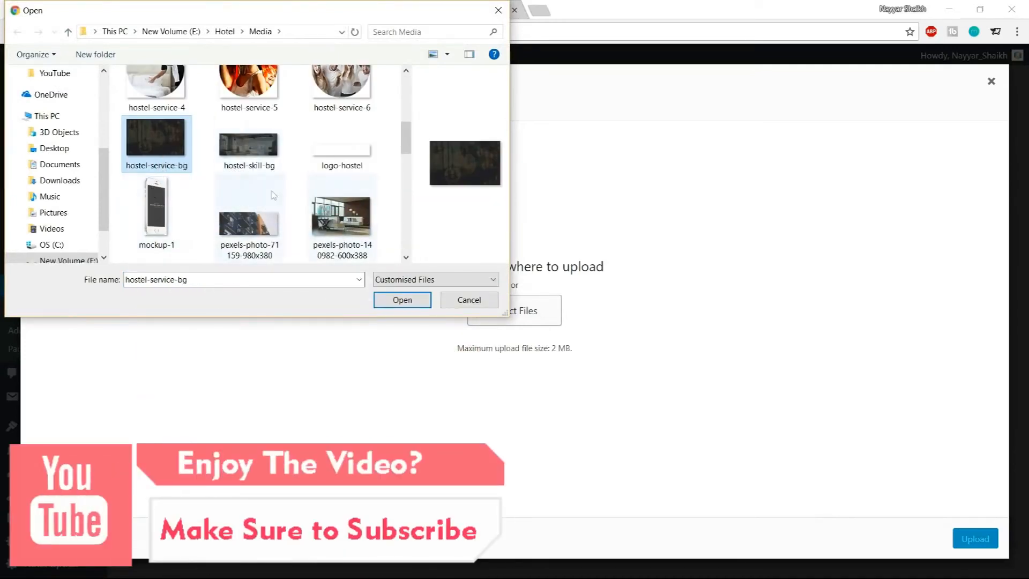
left_click(402, 299)
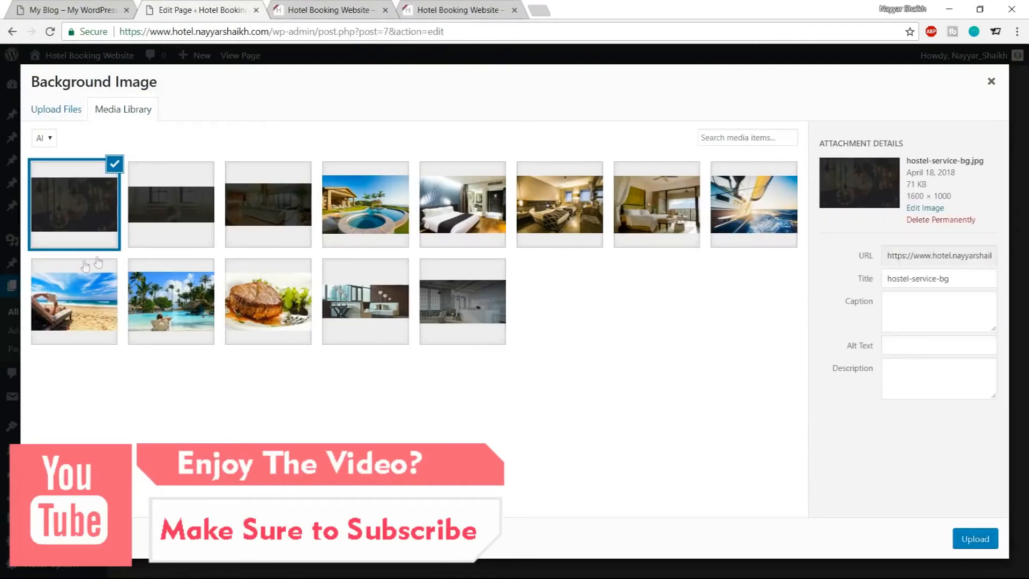
left_click(975, 539)
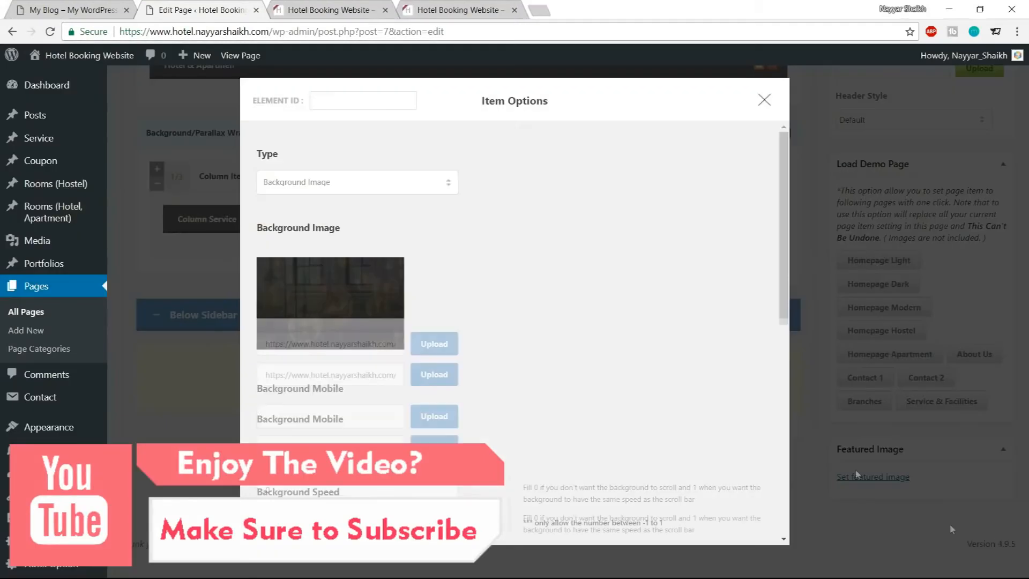
Select the wrapper's Padding Top value for editing
scroll(647, 408, "down", 5)
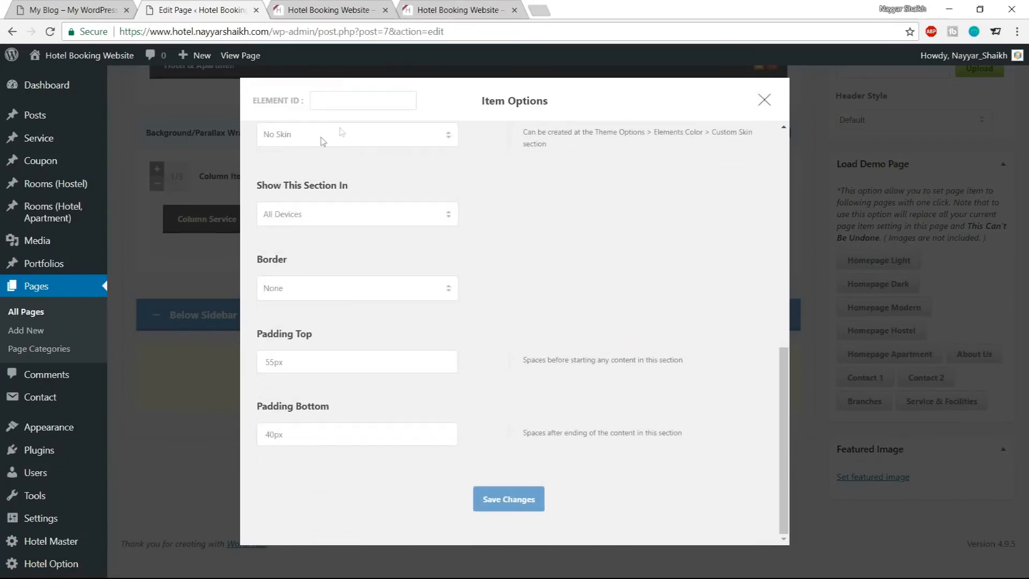
left_click_drag(273, 366, 258, 360)
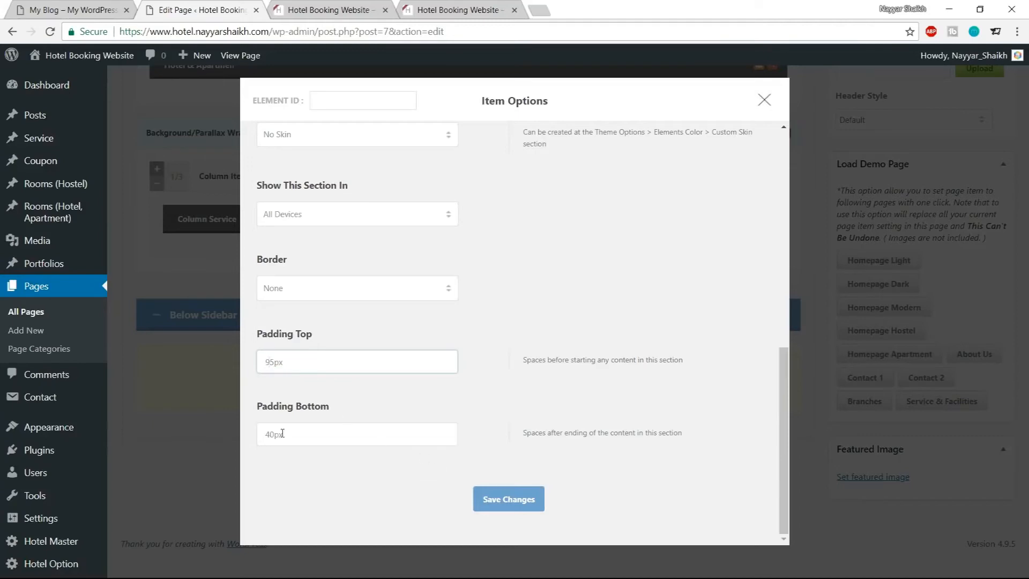
Save the Background/Parallax Wrapper's options with Padding Top set to 95px
left_click(519, 500)
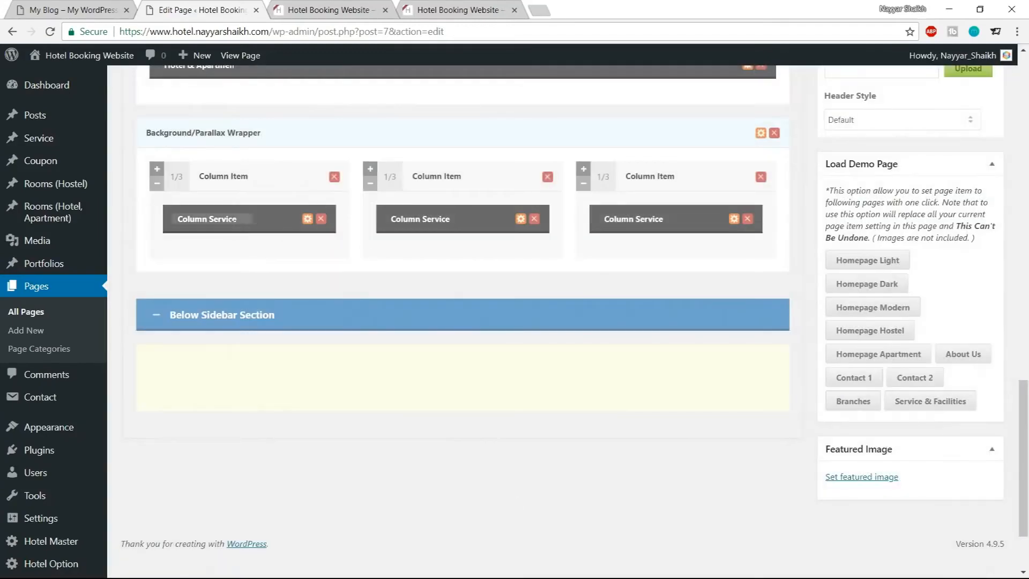
Open the first Column Service's options and set its Media Type to Image
left_click(308, 219)
left_click(325, 187)
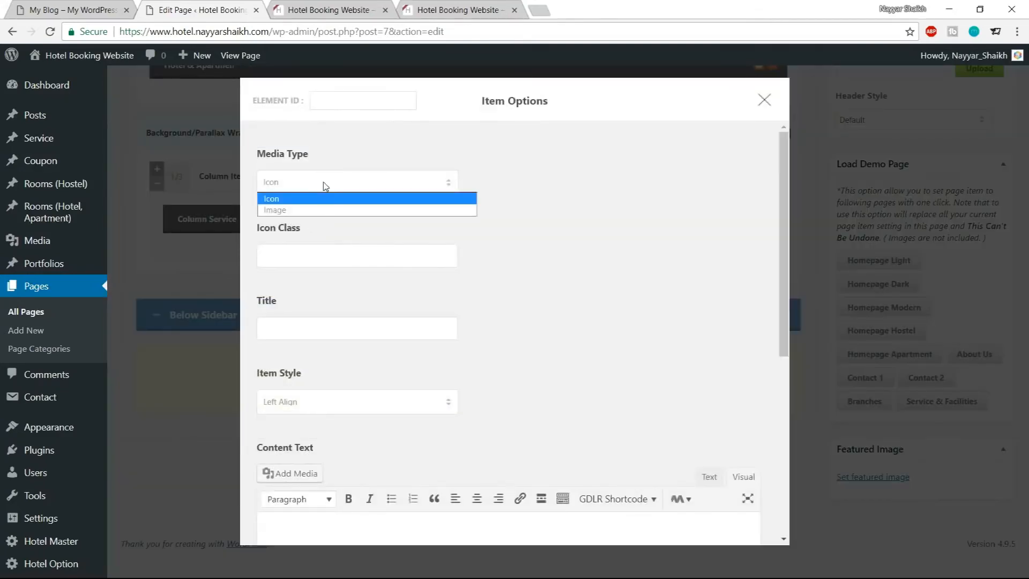
left_click(318, 207)
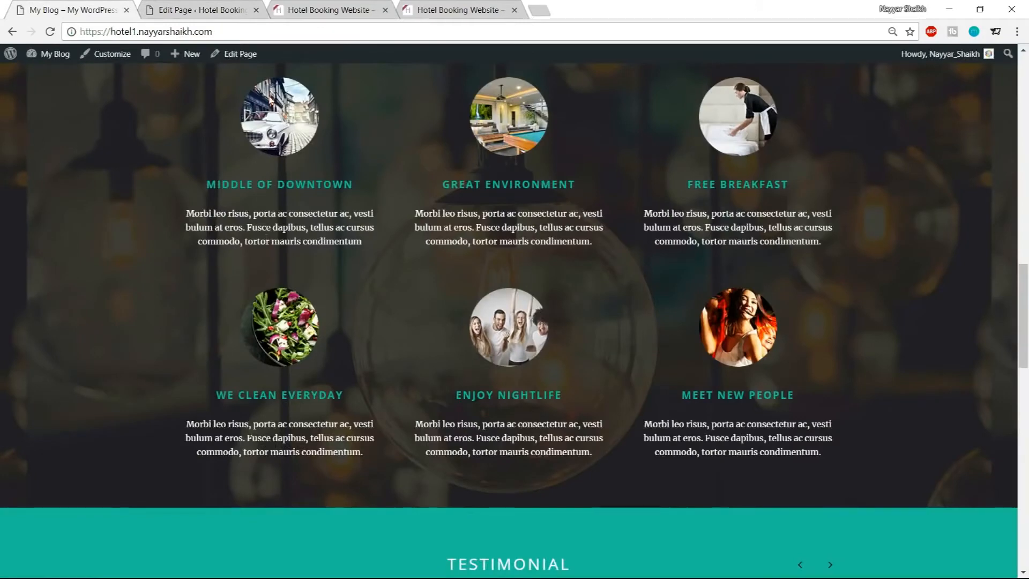
scroll(344, 202, "up", 2)
left_click(163, 8)
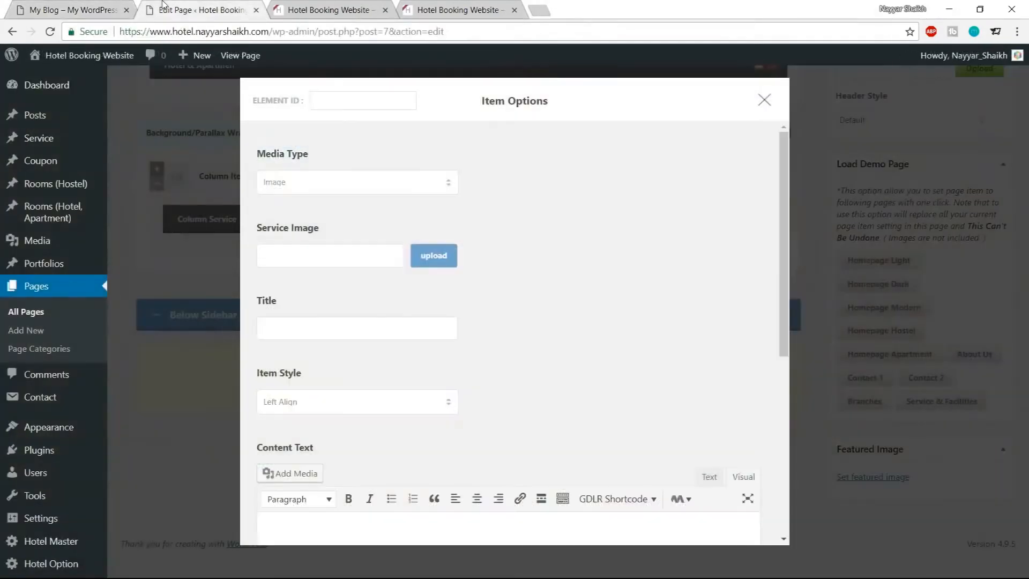
Upload hostel-service-1, hostel-service-2 and hostel-service-3 and use hostel-service-1 as the first service's image
left_click(417, 260)
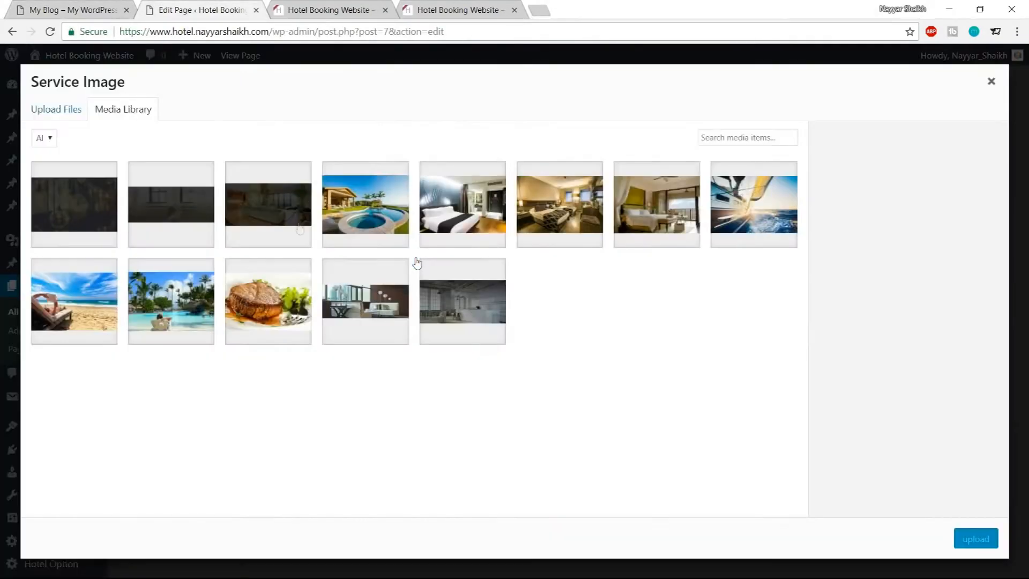
left_click(71, 111)
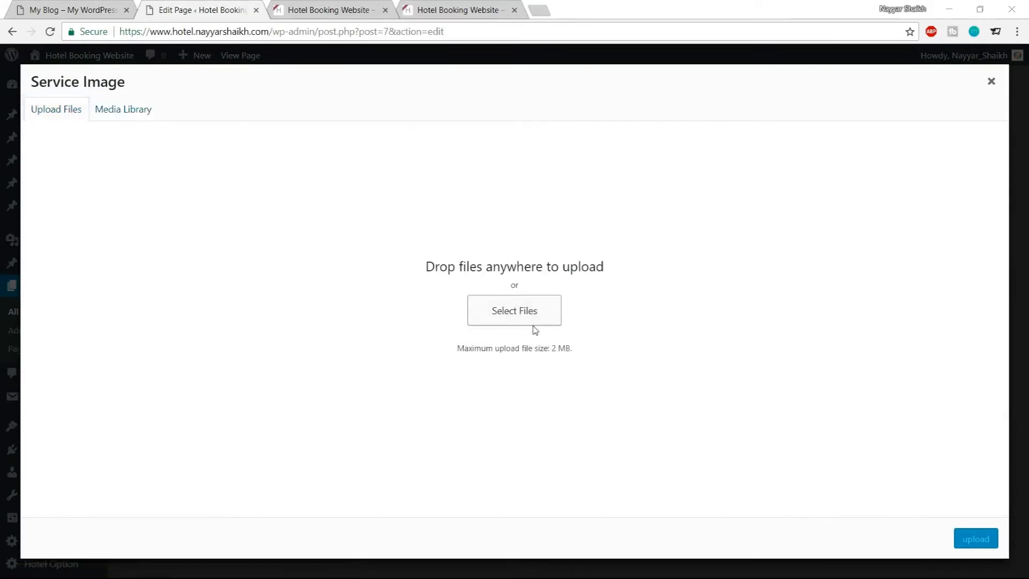
left_click(530, 319)
left_click(341, 182)
scroll(242, 198, "down", 1)
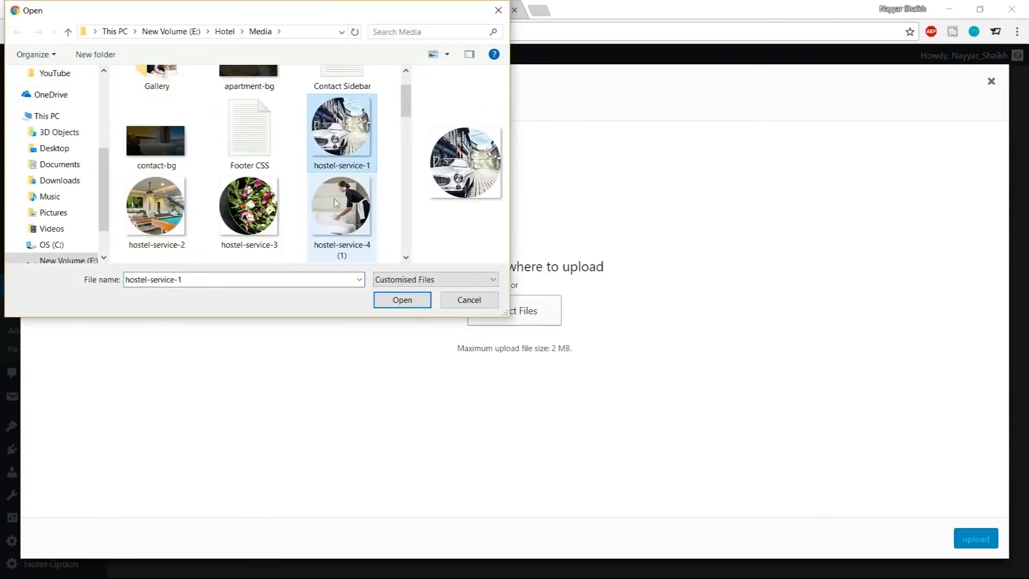
left_click(176, 205, "ctrl")
left_click(249, 207, "ctrl")
left_click(402, 299)
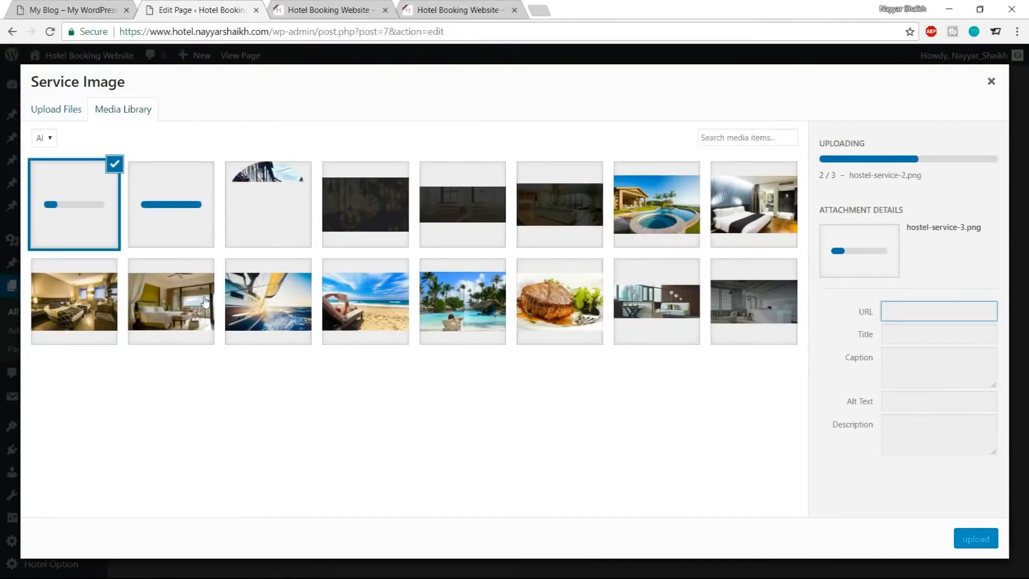
left_click(257, 226)
left_click(963, 541)
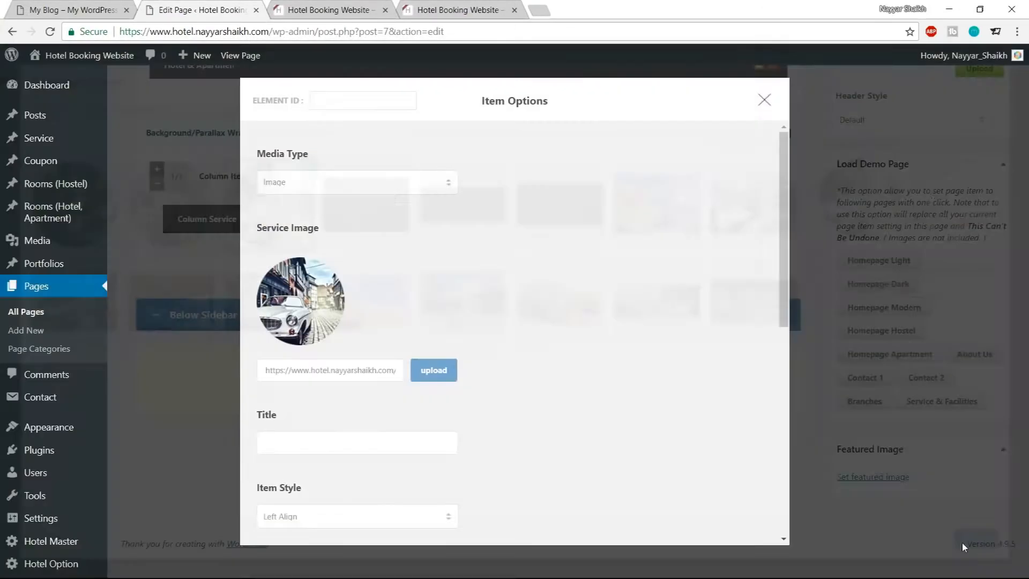
Copy the MIDDLE OF DOWNTOWN heading from the demo page into the first service's Title
scroll(605, 317, "down", 1)
left_click(356, 368)
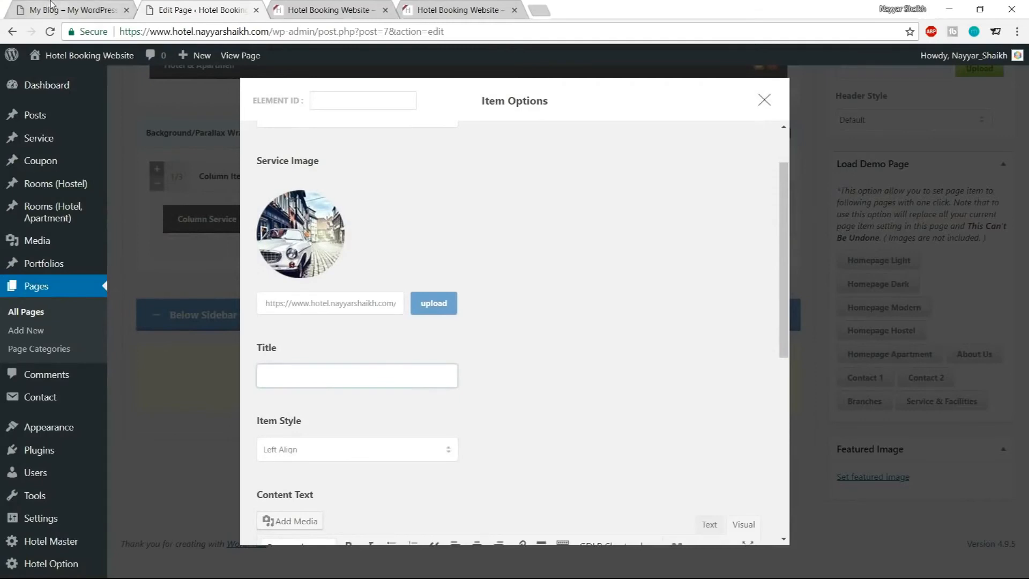
left_click(64, 9)
left_click_drag(206, 252, 365, 252)
key("ctrl+c")
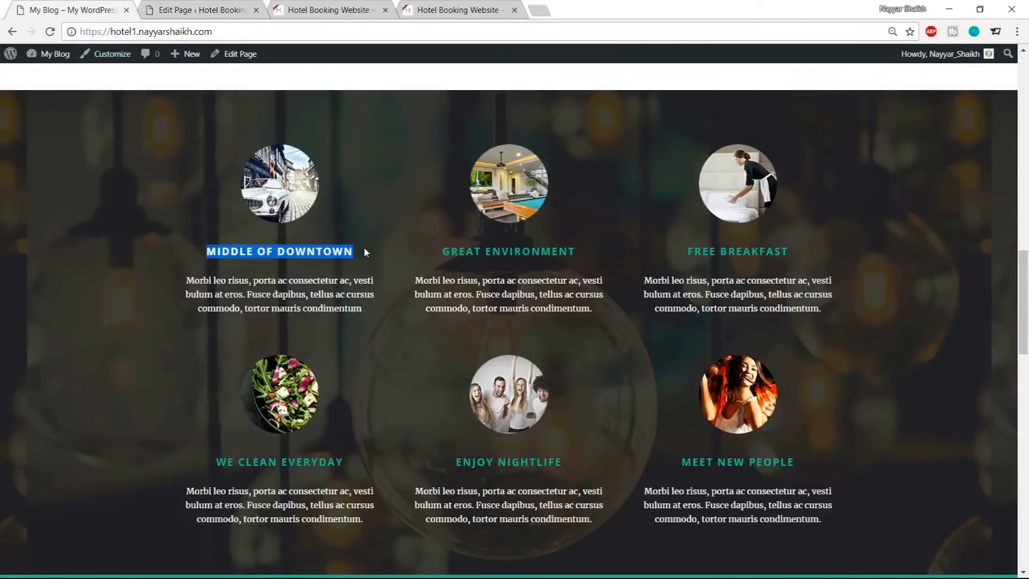
left_click(186, 5)
key("ctrl+v")
Set the first service's Item Style to Center Align (Round Thumbnail/Plain Icon)
scroll(568, 356, "down", 2)
scroll(355, 327, "down", 1)
left_click(354, 322)
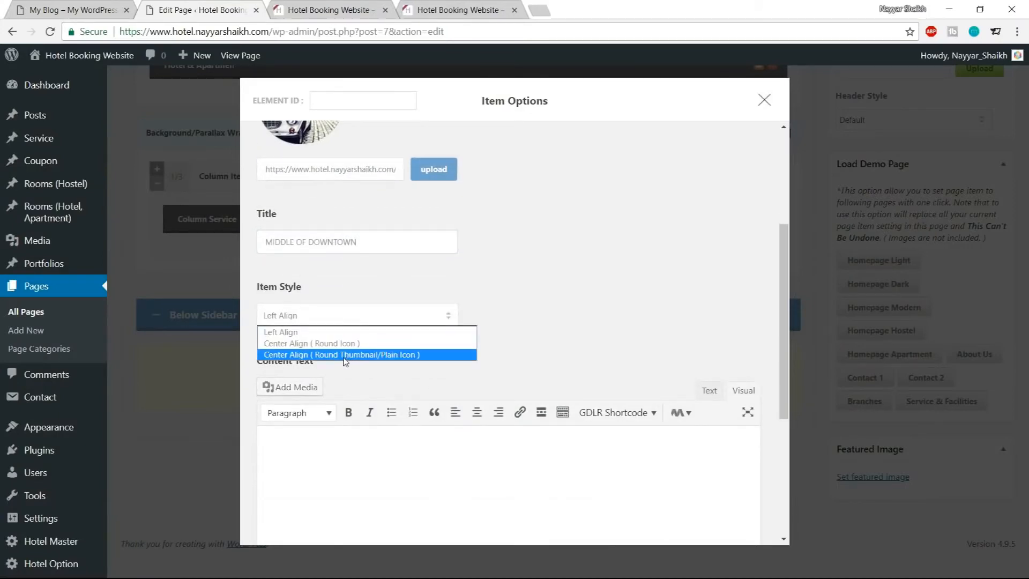
left_click(375, 355)
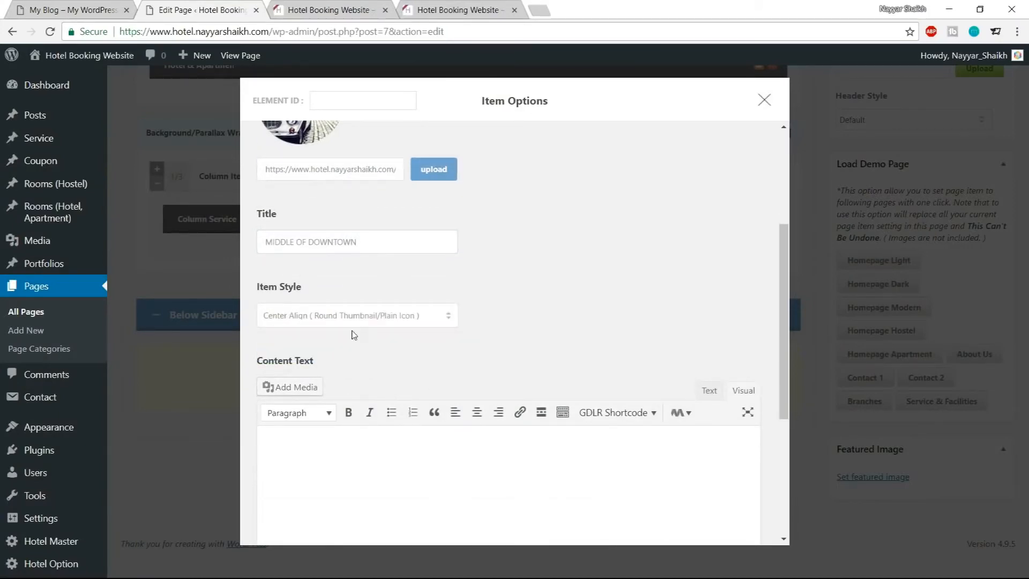
Copy the demo's description paragraph under MIDDLE OF DOWNTOWN into the service's Content Text in text mode
scroll(505, 338, "down", 2)
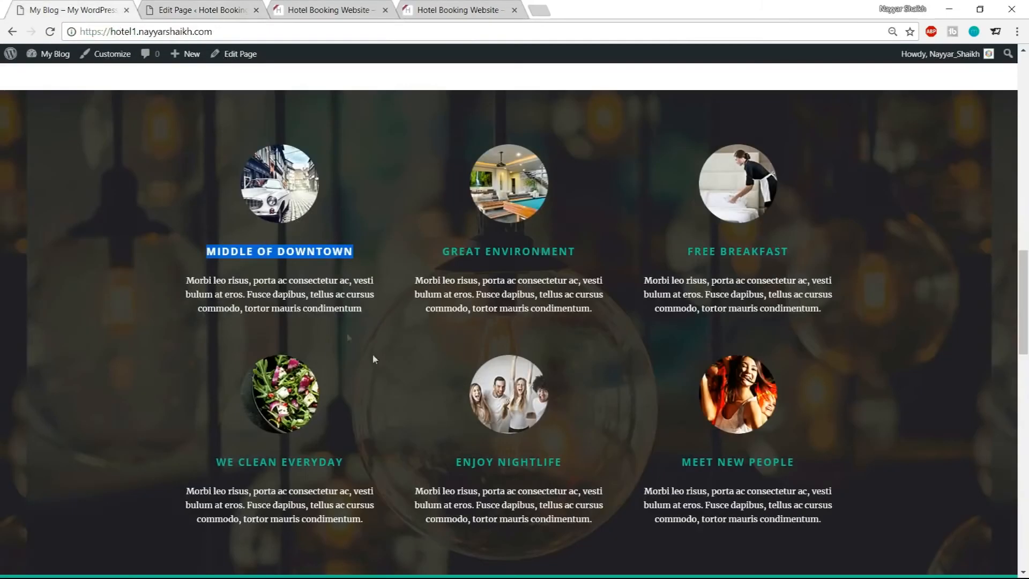
left_click_drag(193, 278, 352, 308)
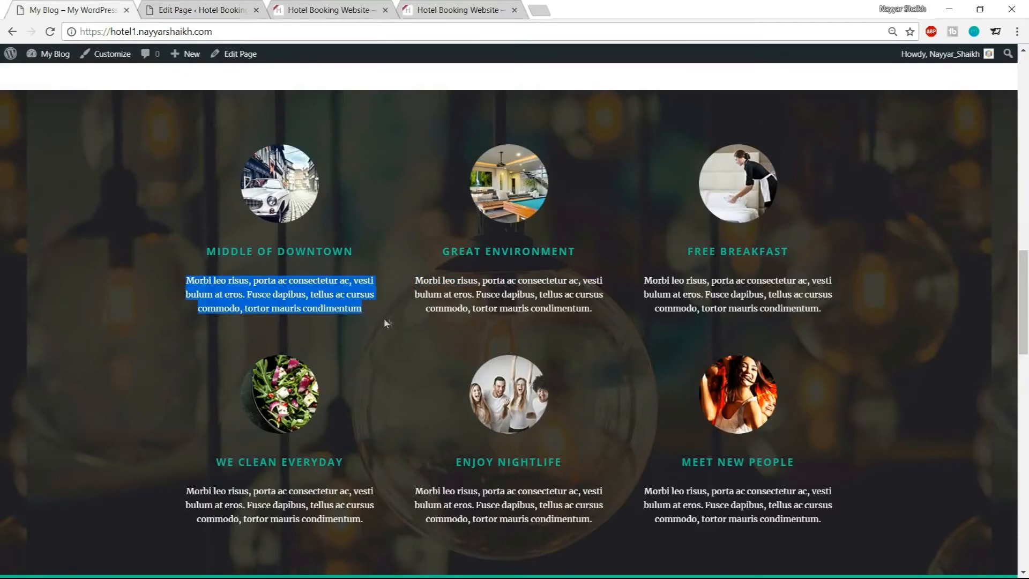
left_click(227, 11)
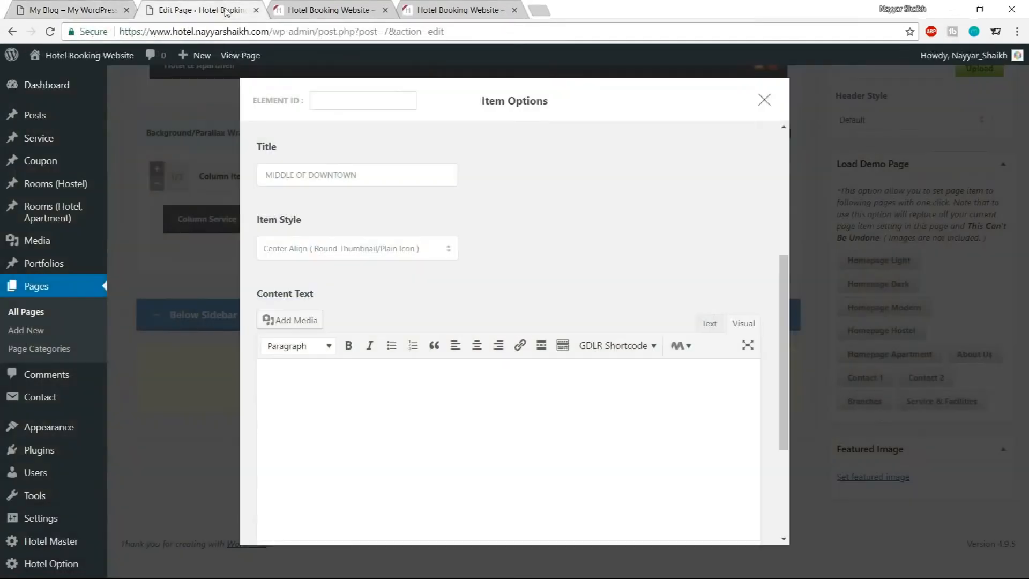
left_click(709, 324)
left_click(574, 418)
type("Morbi leo risus, porta ac consectetur ac, vesti bulum at eros. Fusce dapibus, tellus ac cursus commodo, tortor mauris condimentum")
Set the first service's Margin Bottom to 0px and save its options
scroll(564, 389, "down", 3)
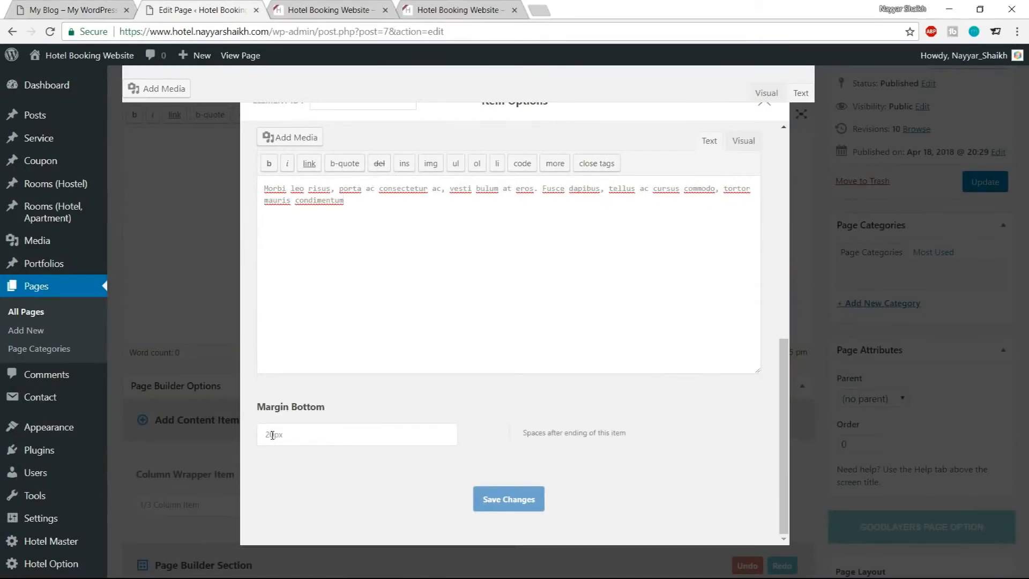
left_click_drag(275, 435, 247, 435)
type("0")
left_click(500, 500)
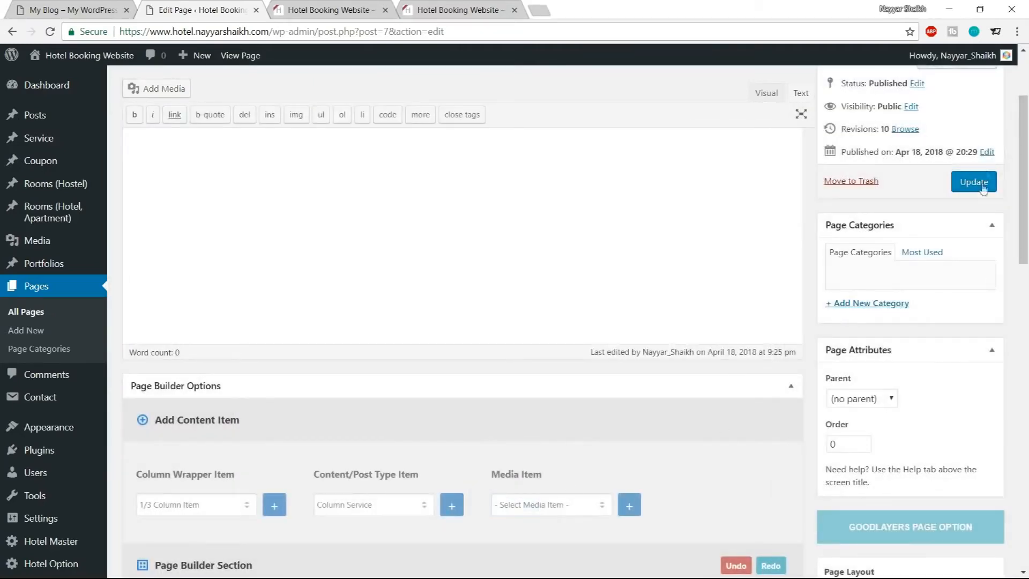
Update the page and reload the live site to check the services section
left_click(979, 186)
left_click(345, 8)
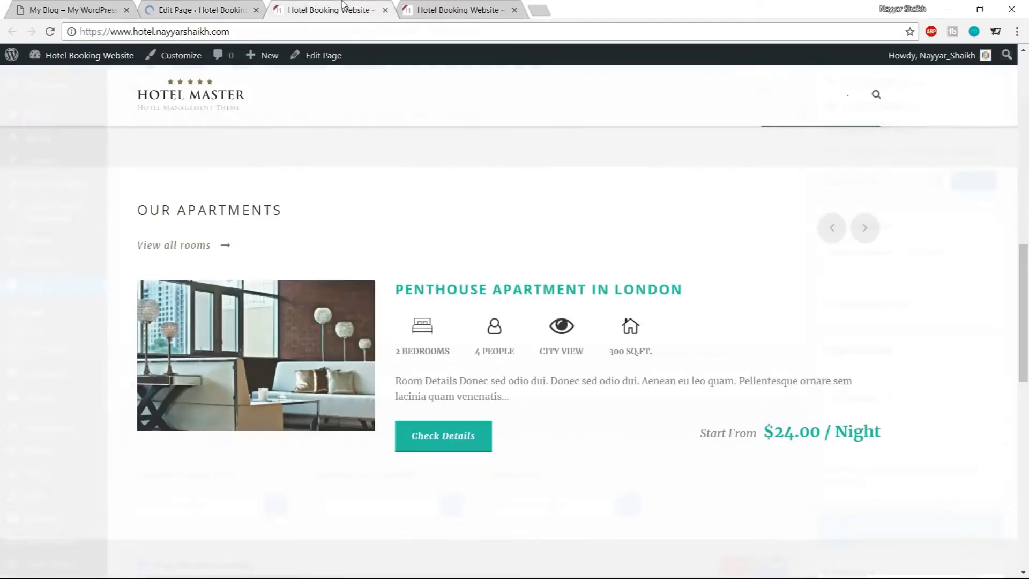
left_click(50, 32)
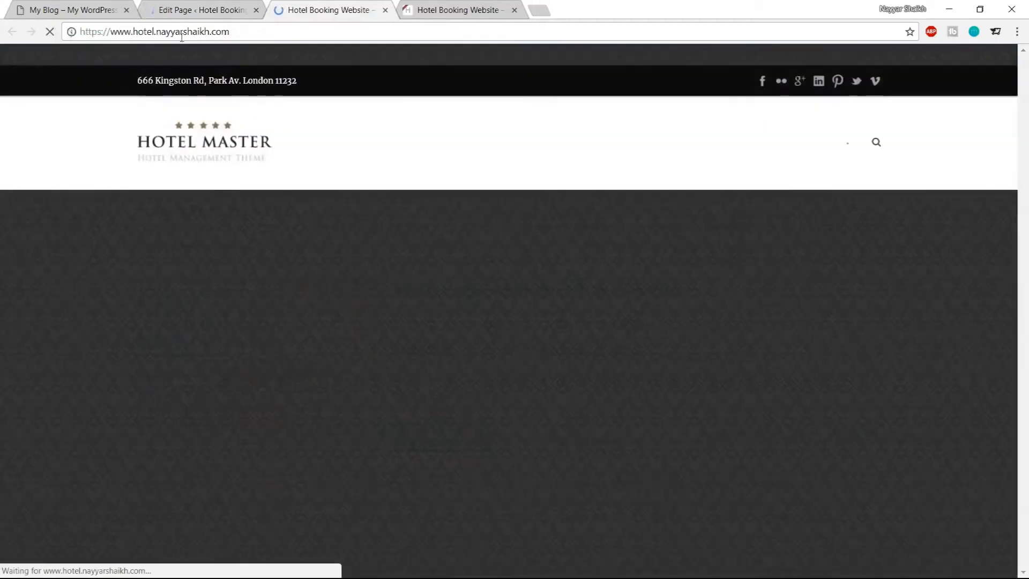
scroll(611, 279, "down", 7)
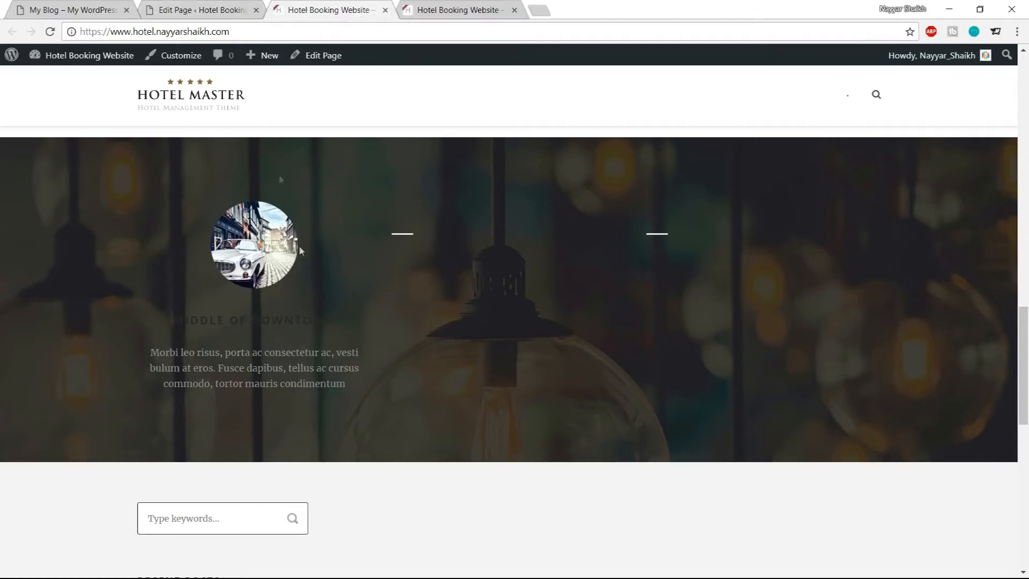
Open Hotel Master options in a new tab and create a custom skin named Services
left_click(198, 10)
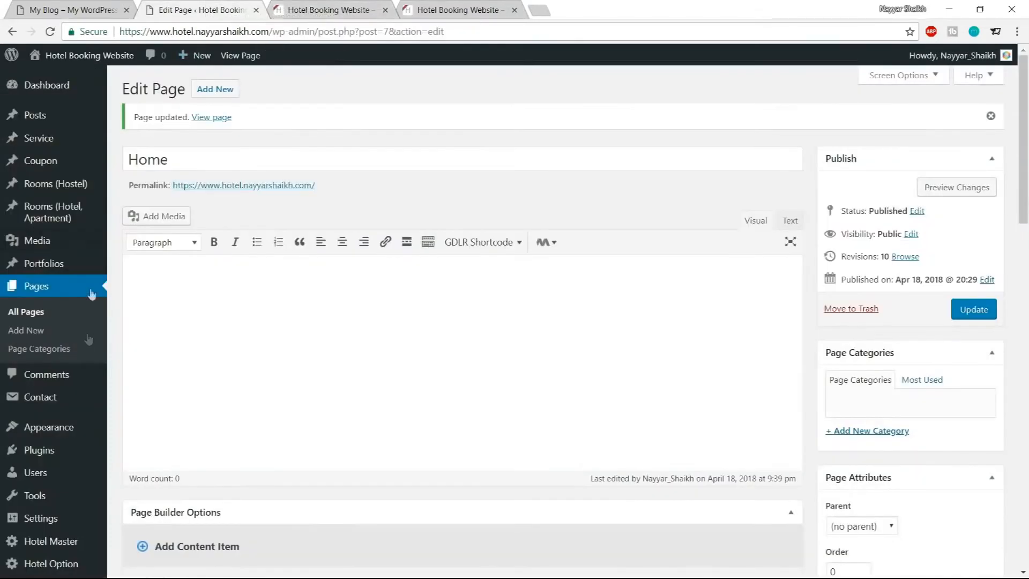
middle_click(33, 544)
left_click(327, 10)
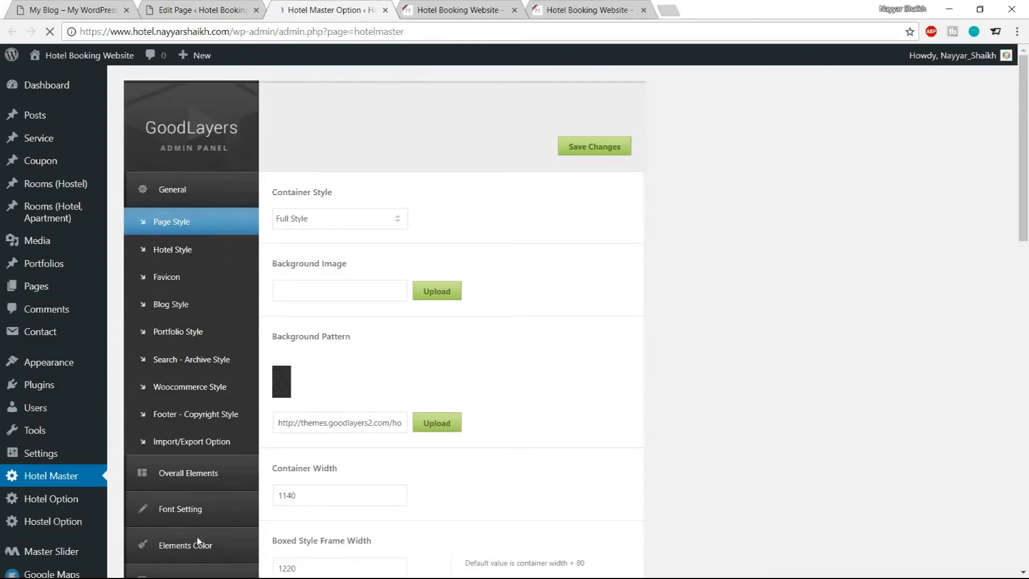
scroll(199, 541, "down", 1)
left_click(194, 487)
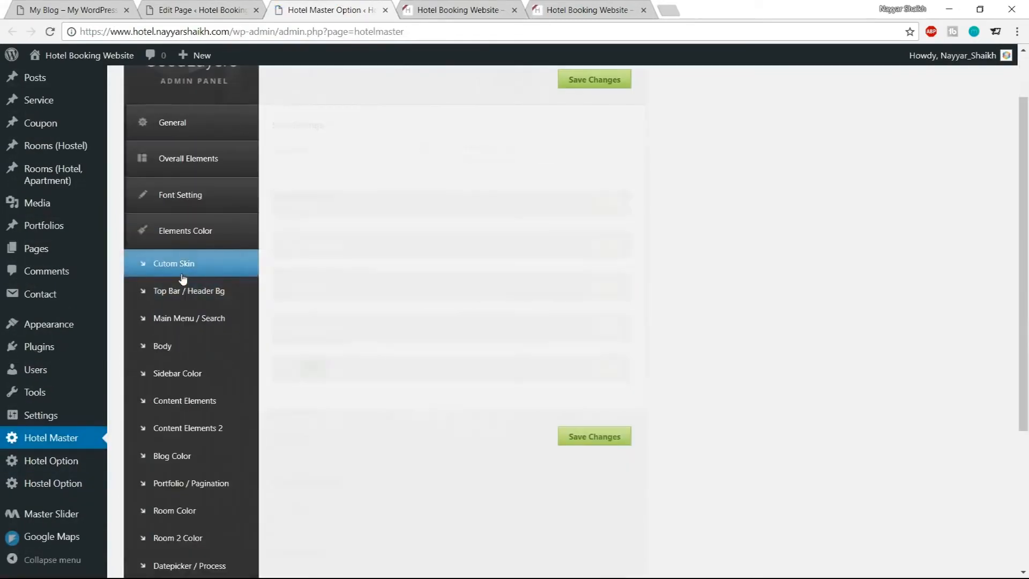
scroll(394, 290, "up", 1)
left_click(360, 210)
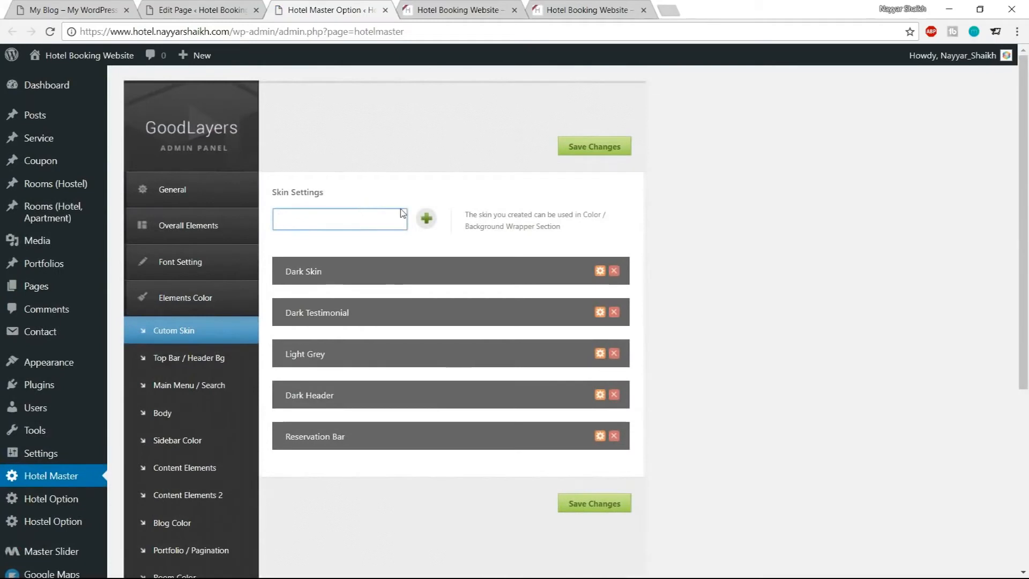
type("Services")
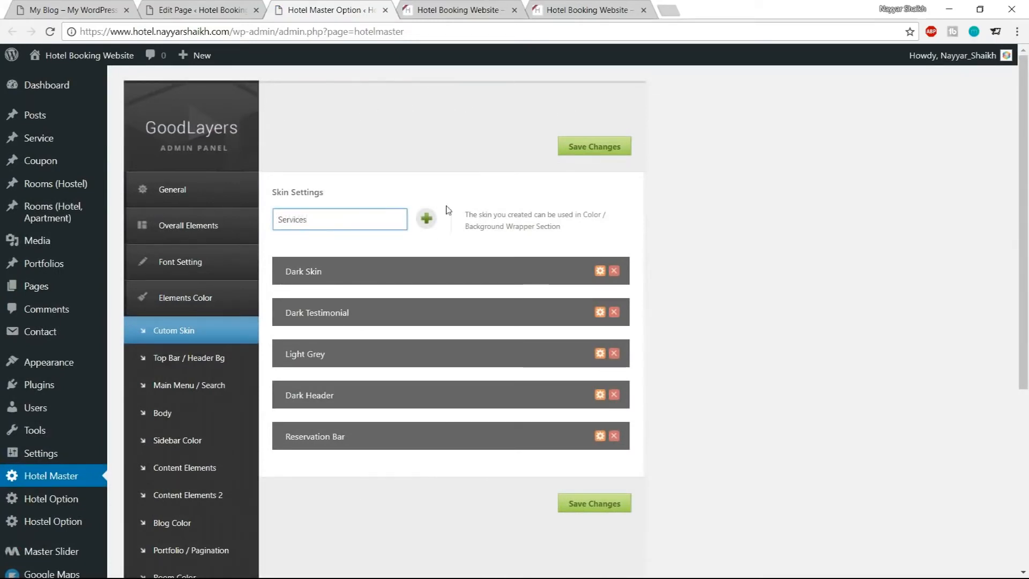
left_click(427, 219)
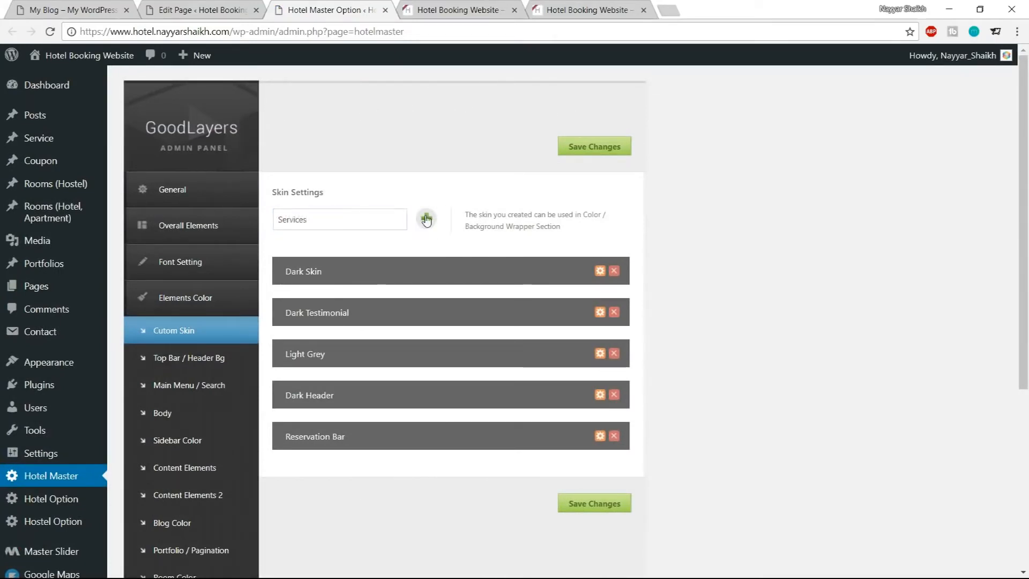
Set the Services skin's Title Color to #1abc9c
scroll(616, 322, "down", 4)
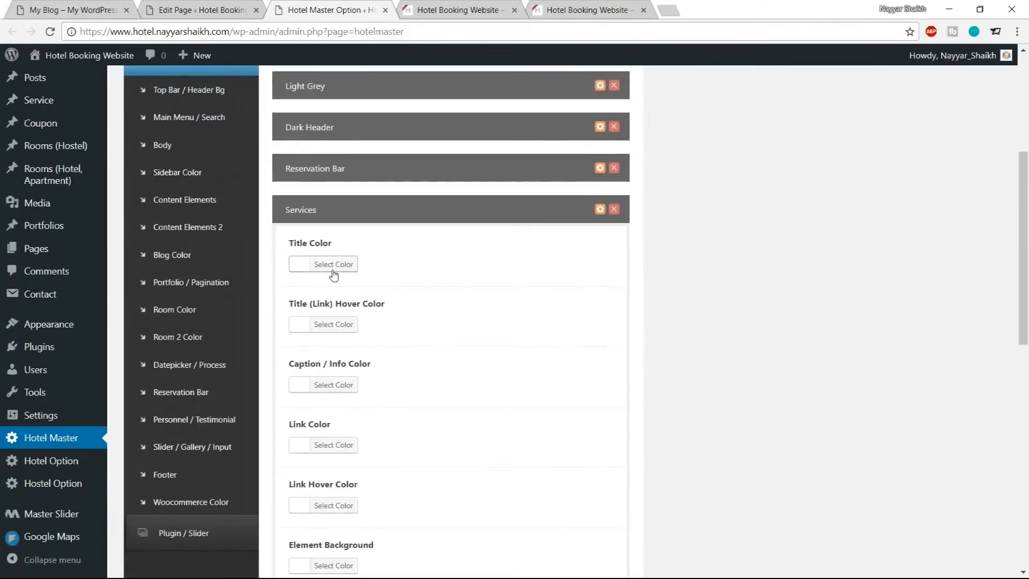
left_click(483, 10)
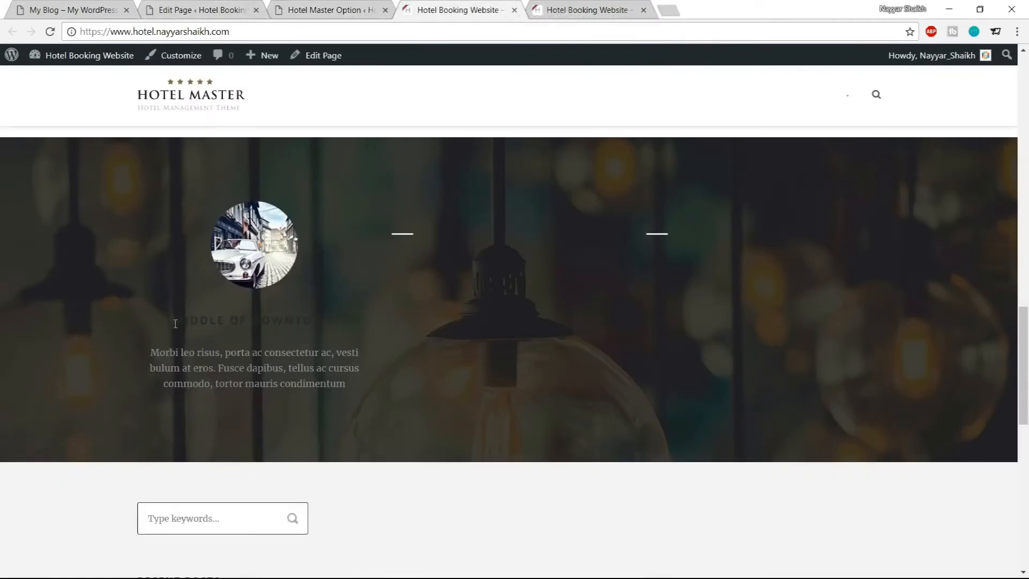
left_click(322, 6)
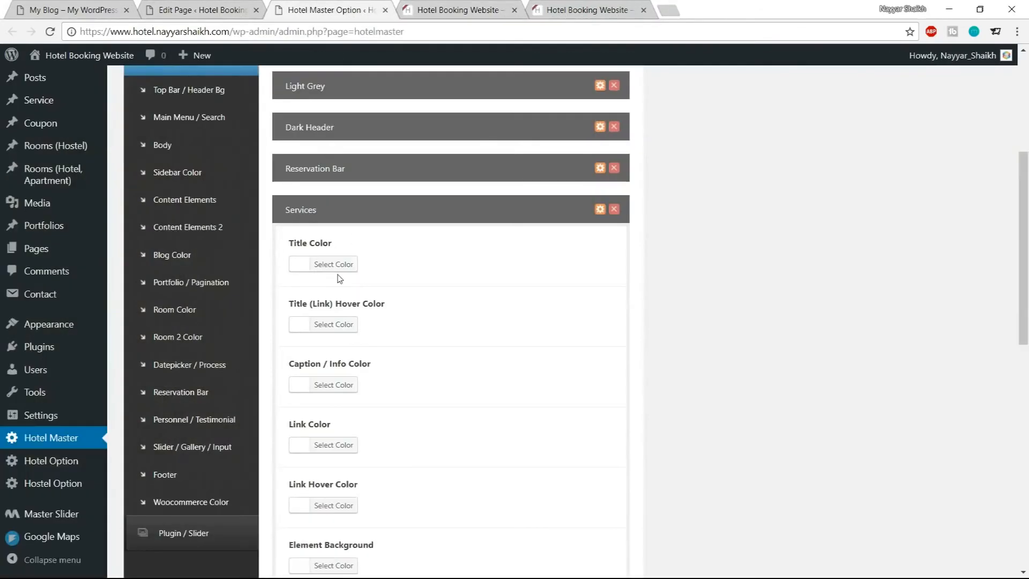
left_click(342, 270)
triple_click(386, 264)
key("ctrl+v")
double_click(377, 265)
type("#13")
type("bc9c")
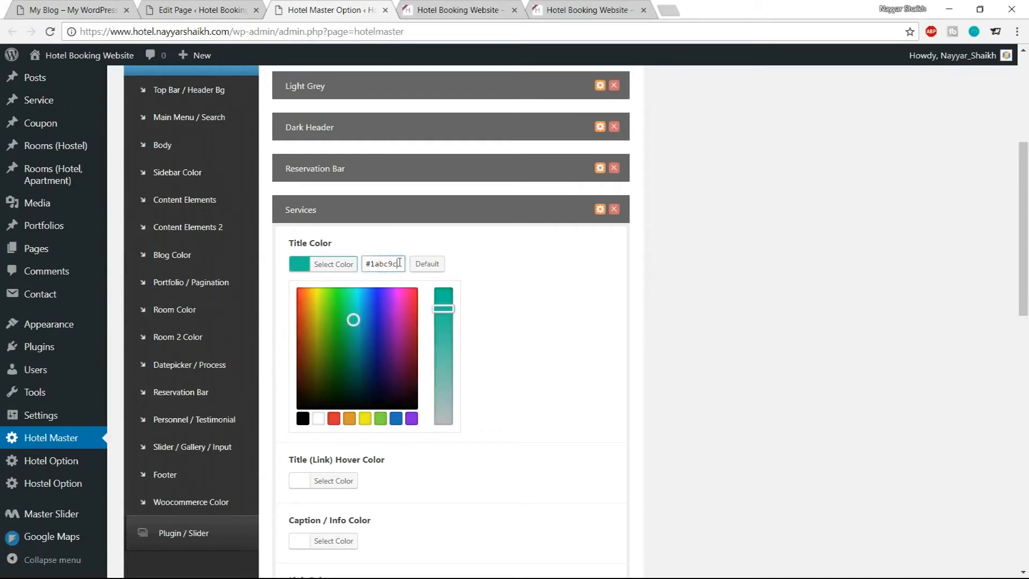
left_click(343, 268)
scroll(606, 324, "down", 5)
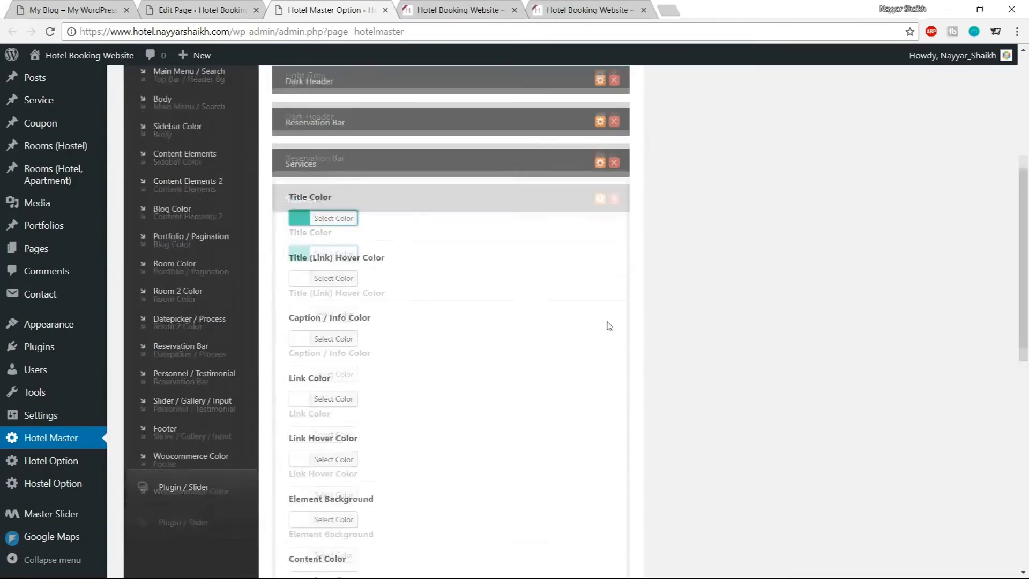
left_click(335, 357)
left_click(354, 370)
scroll(545, 421, "down", 7)
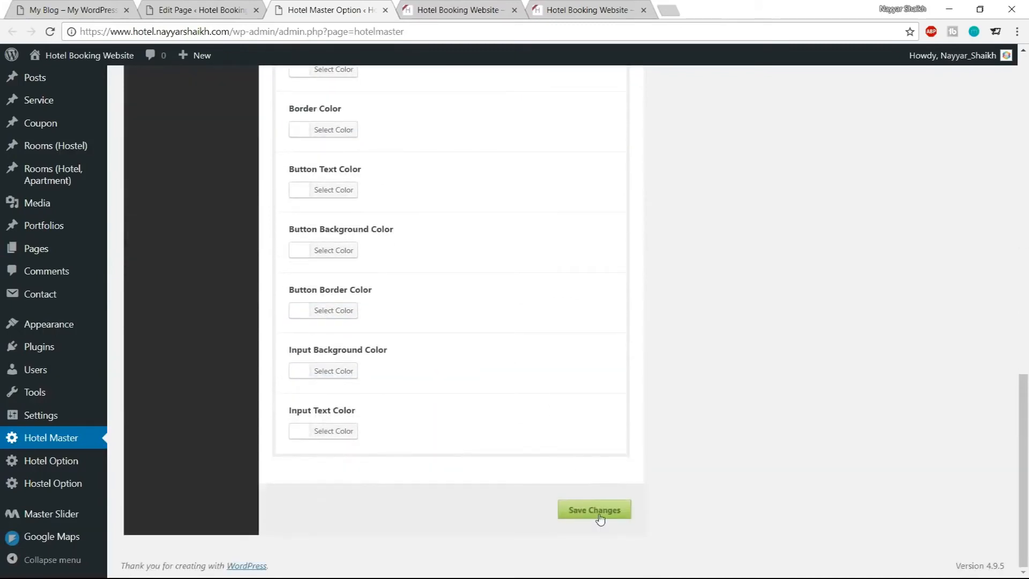
Return to the Home page editor and reload it
left_click(445, 10)
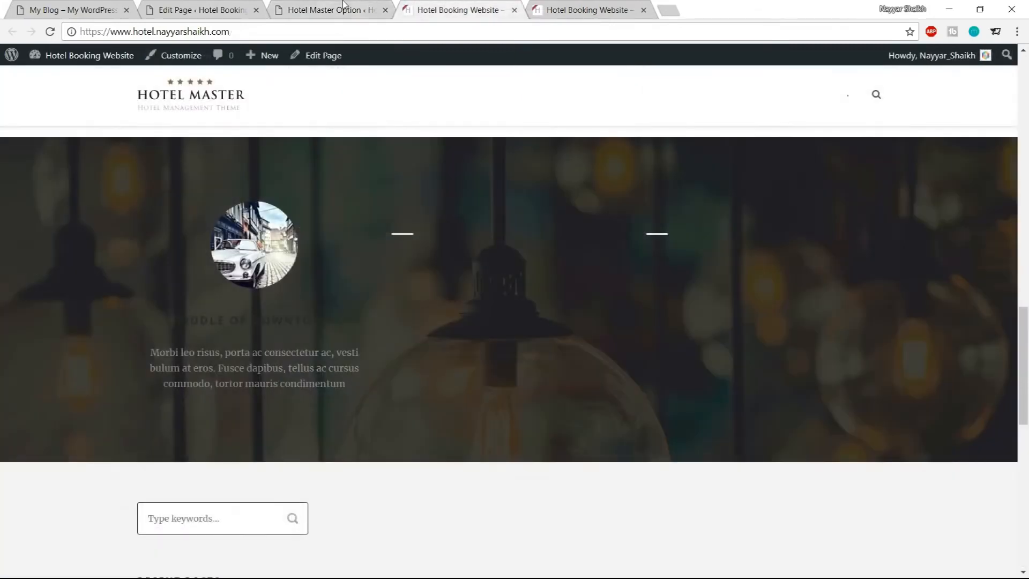
left_click(172, 7)
left_click(52, 32)
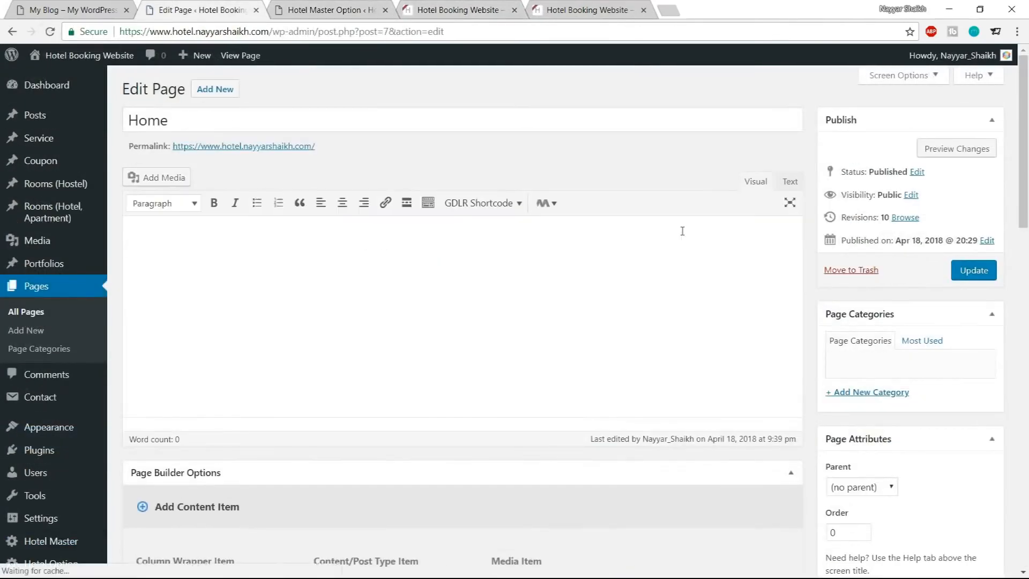
Apply the Services skin to the Background/Parallax Wrapper, save its options, and update the page
scroll(682, 232, "down", 7)
scroll(682, 236, "down", 9)
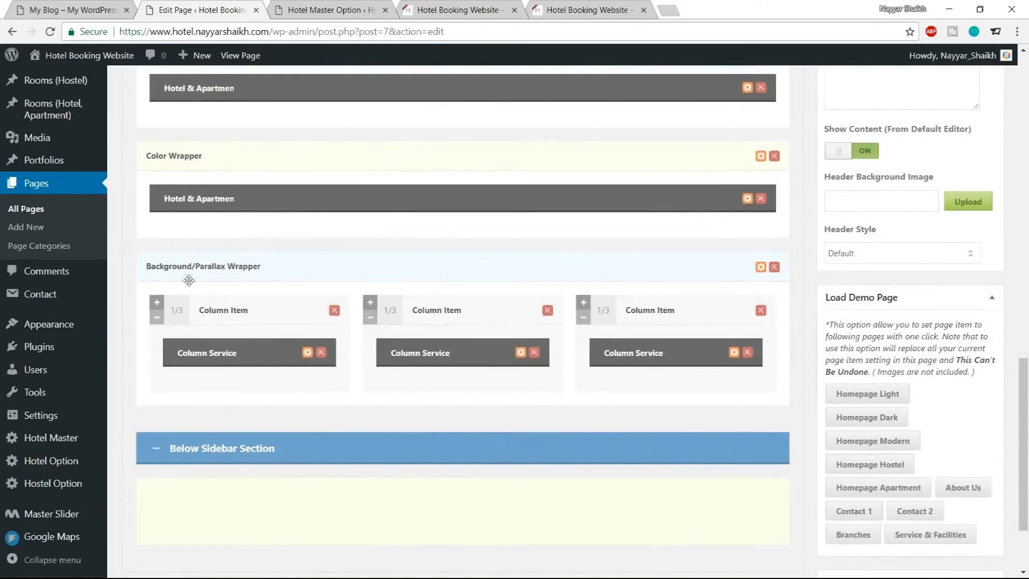
left_click(761, 267)
scroll(534, 258, "down", 4)
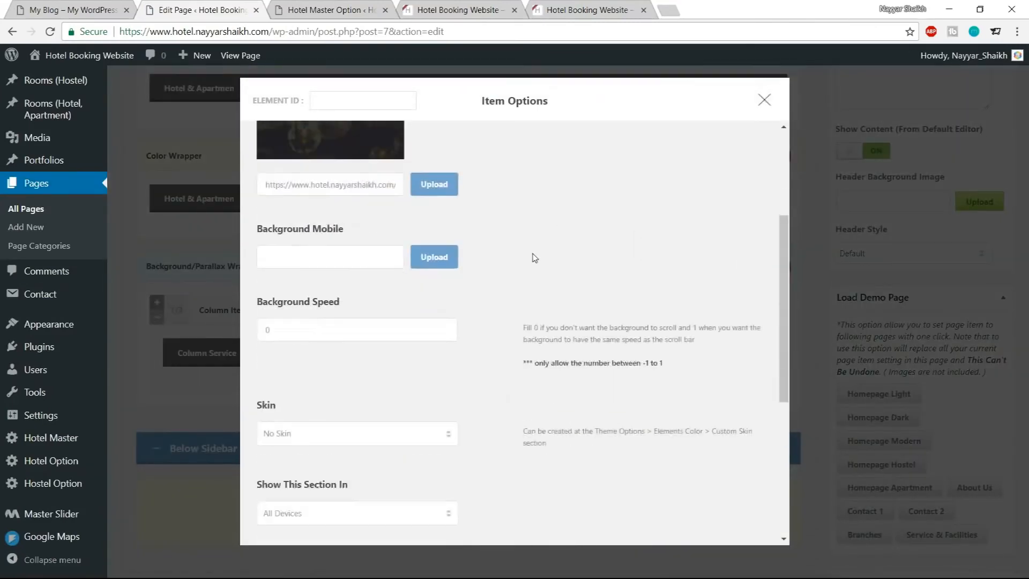
scroll(349, 300, "down", 3)
left_click(349, 290)
left_click(338, 373)
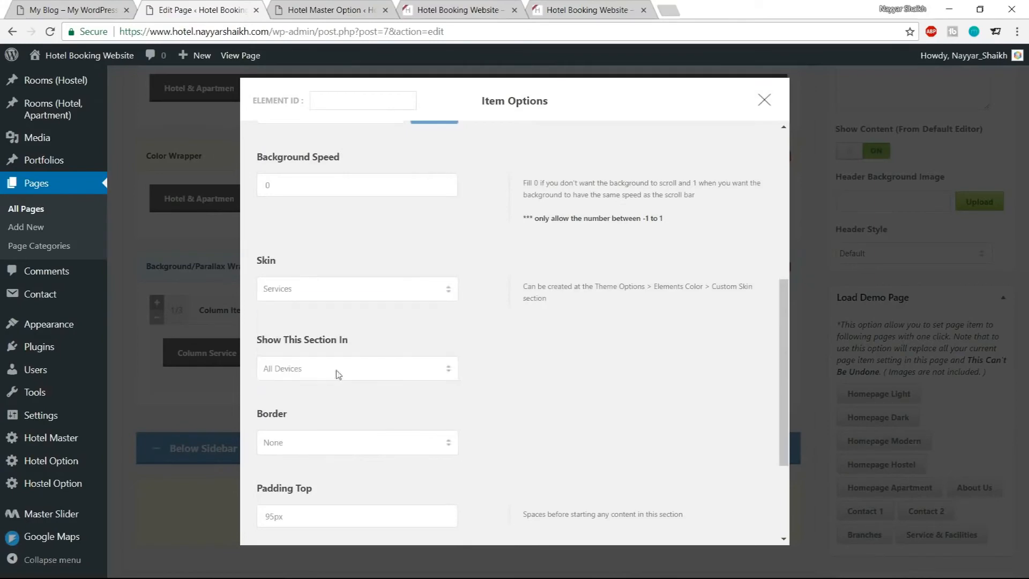
scroll(472, 322, "down", 5)
left_click(499, 501)
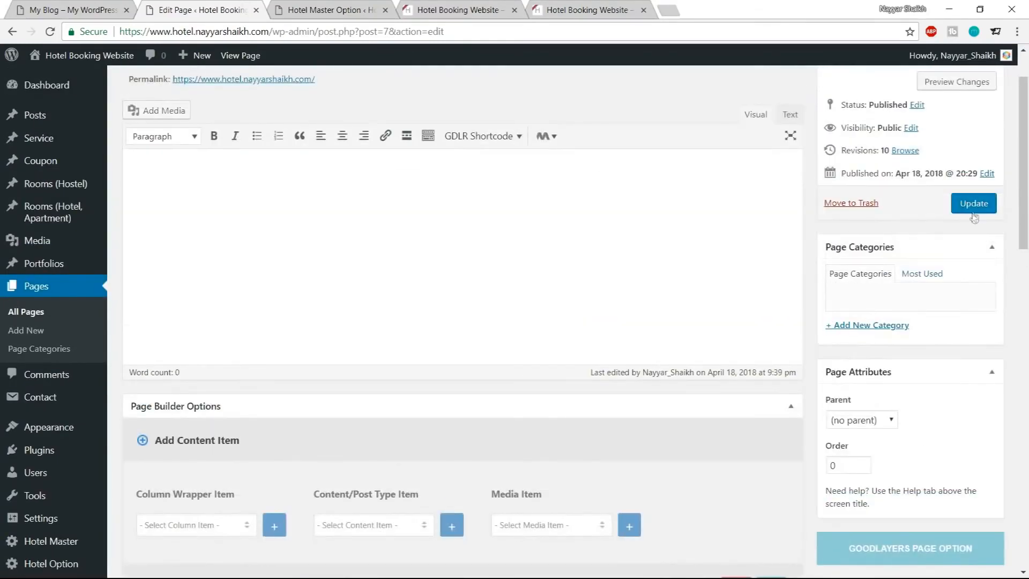
left_click(974, 203)
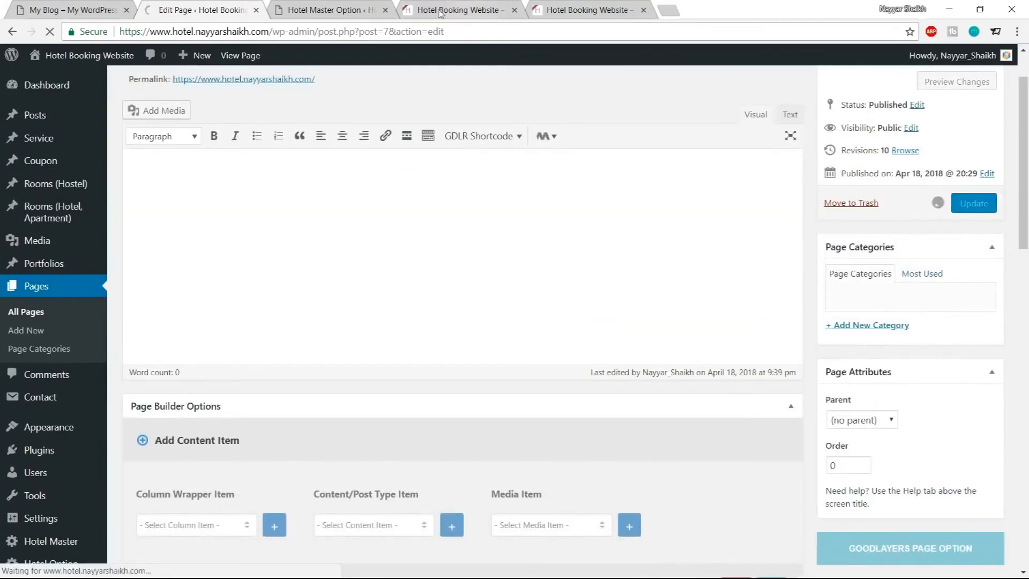
Reload the live site and compare its services and testimonial sections with the demo site
left_click(469, 17)
left_click(50, 32)
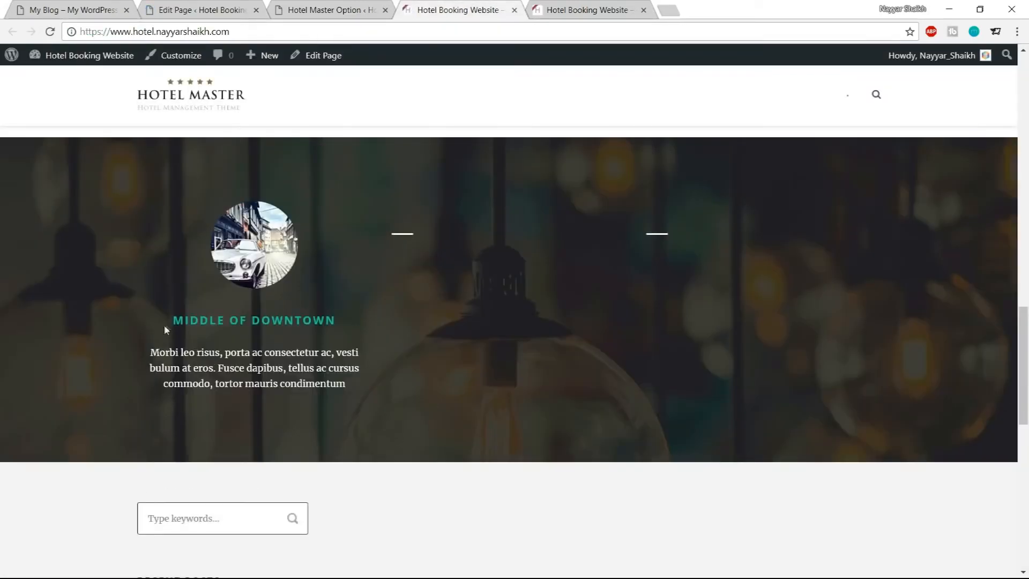
left_click_drag(171, 321, 386, 388)
left_click(387, 388)
left_click(107, 10)
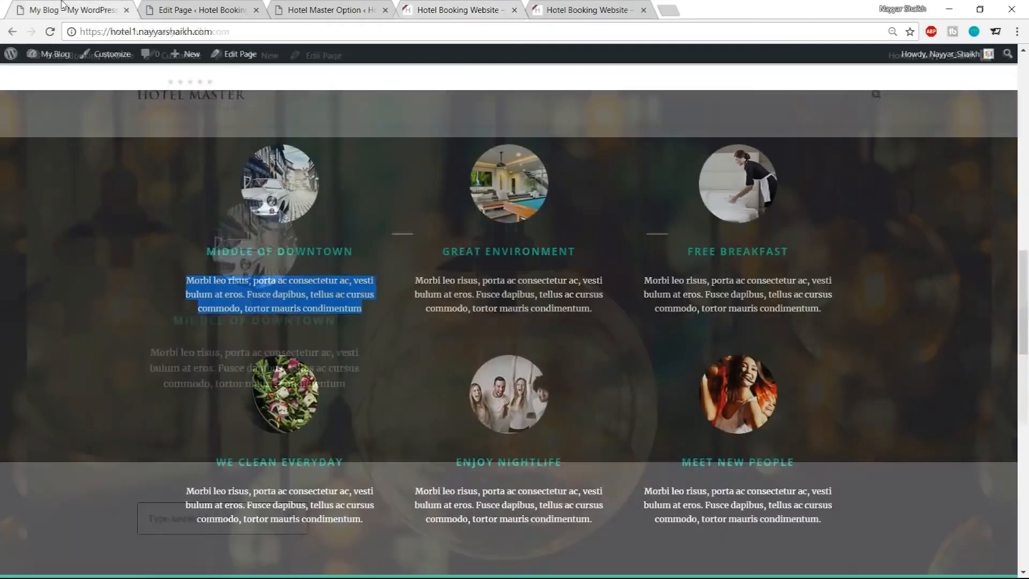
scroll(515, 322, "down", 5)
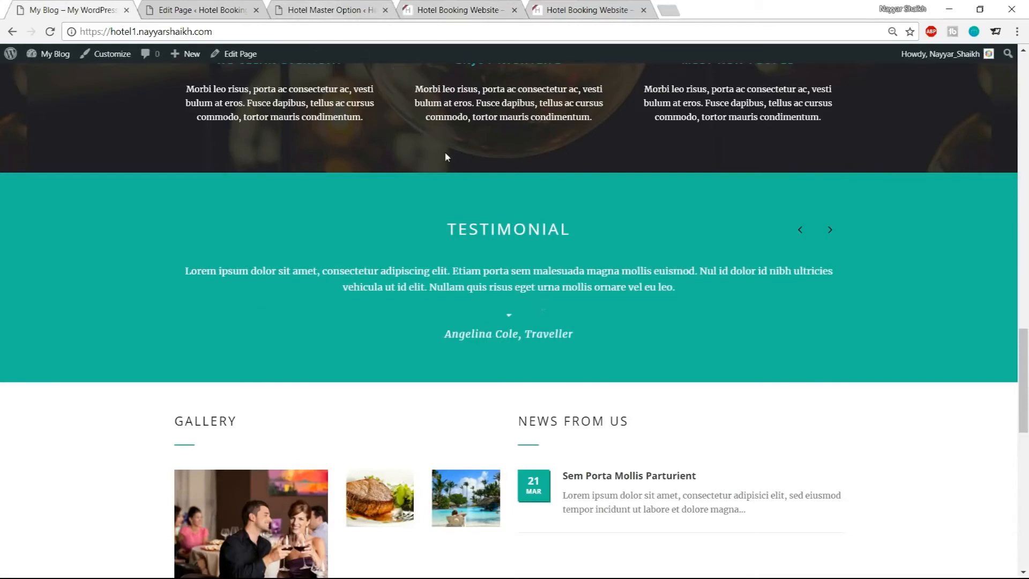
left_click(328, 6)
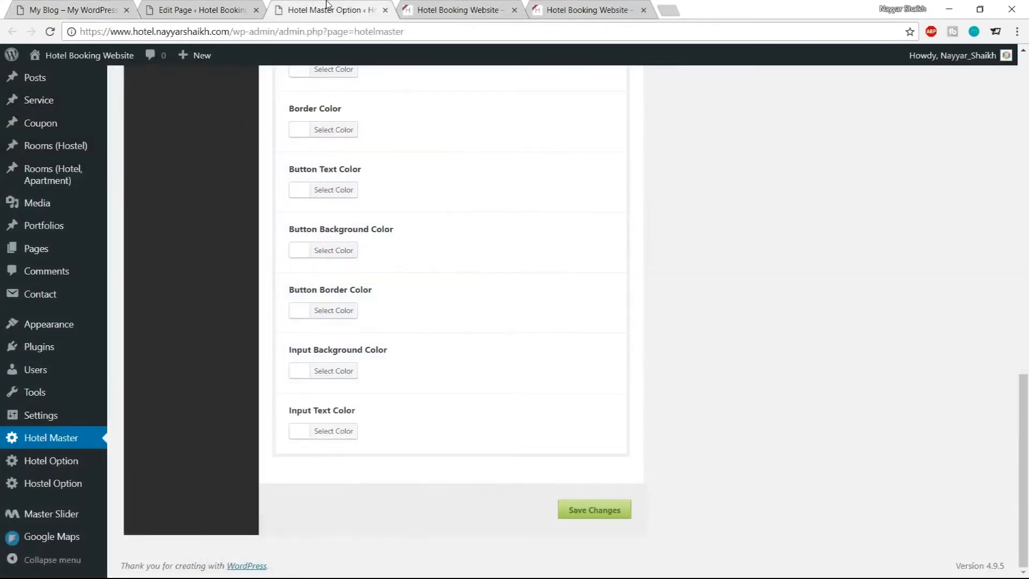
left_click(194, 6)
scroll(467, 287, "down", 8)
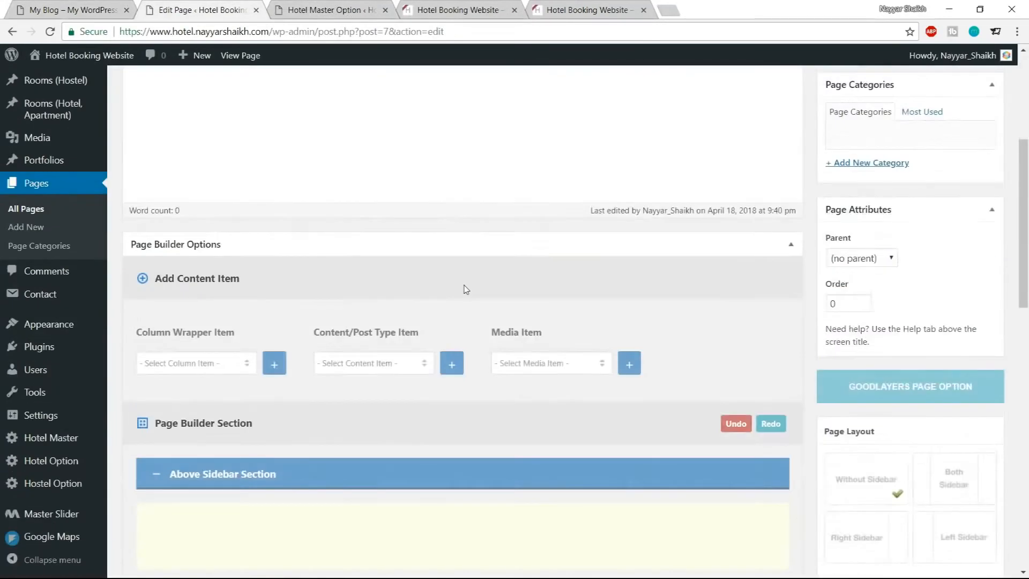
Add a Color Wrapper to the page builder
left_click(195, 160)
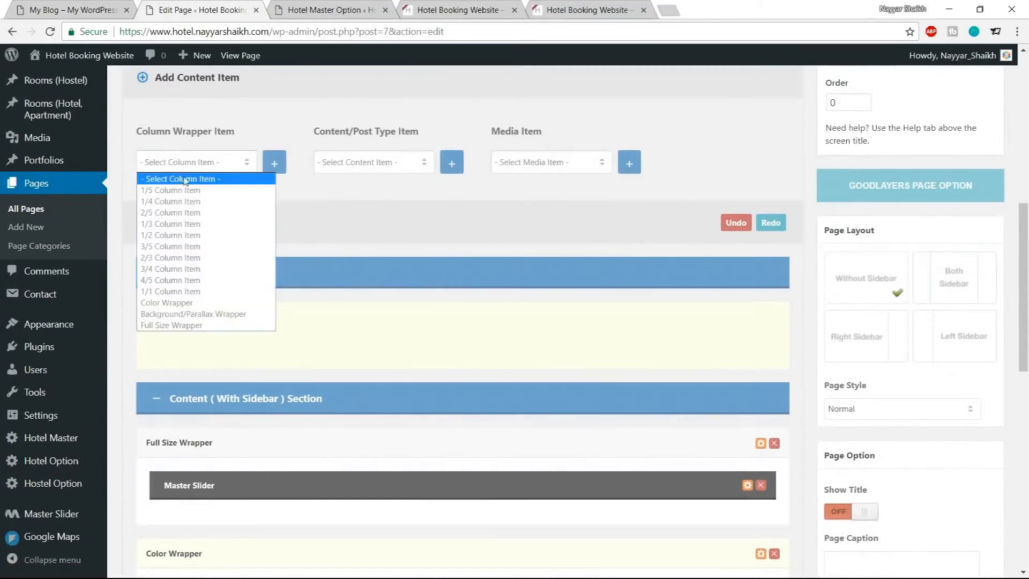
left_click(54, 6)
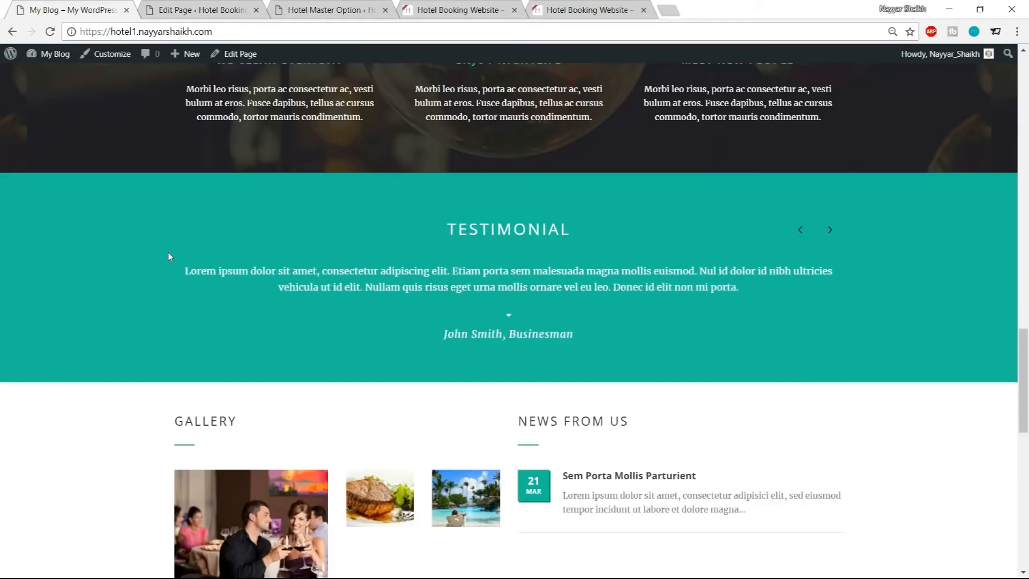
left_click(199, 7)
left_click(199, 162)
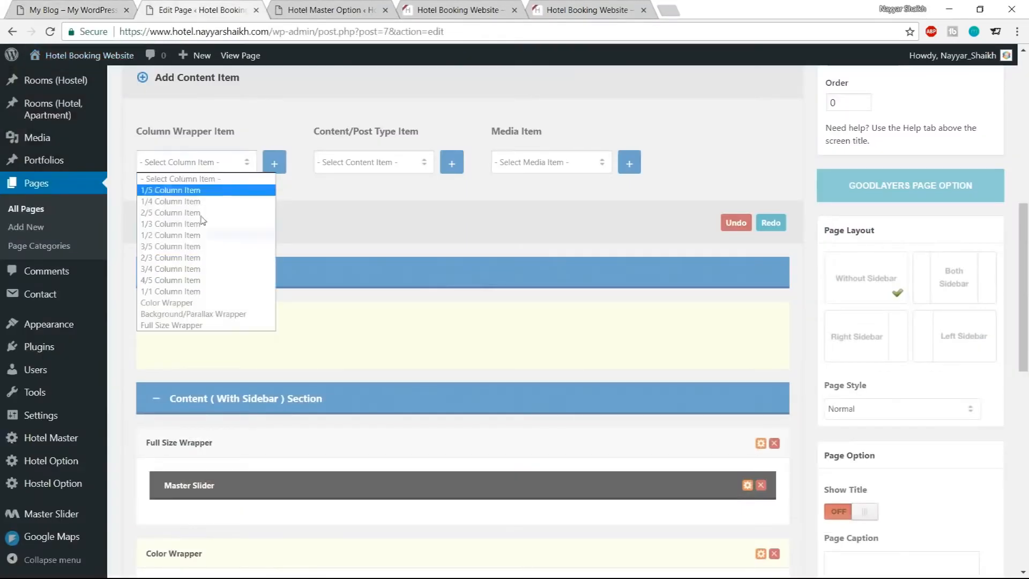
left_click(202, 304)
left_click(284, 166)
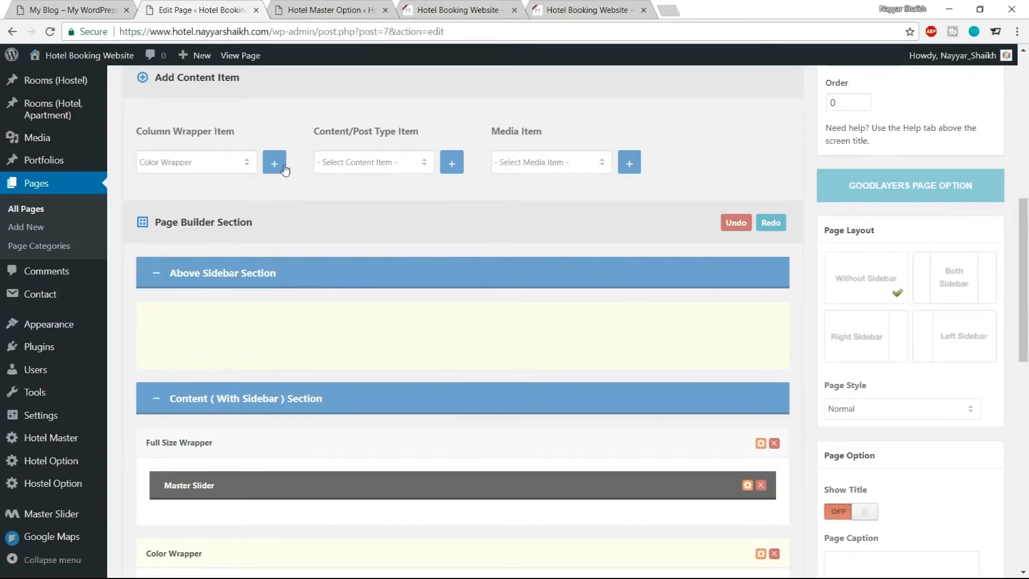
Add a Testimonial item and move it inside the new Color Wrapper
left_click(342, 163)
scroll(379, 322, "down", 4)
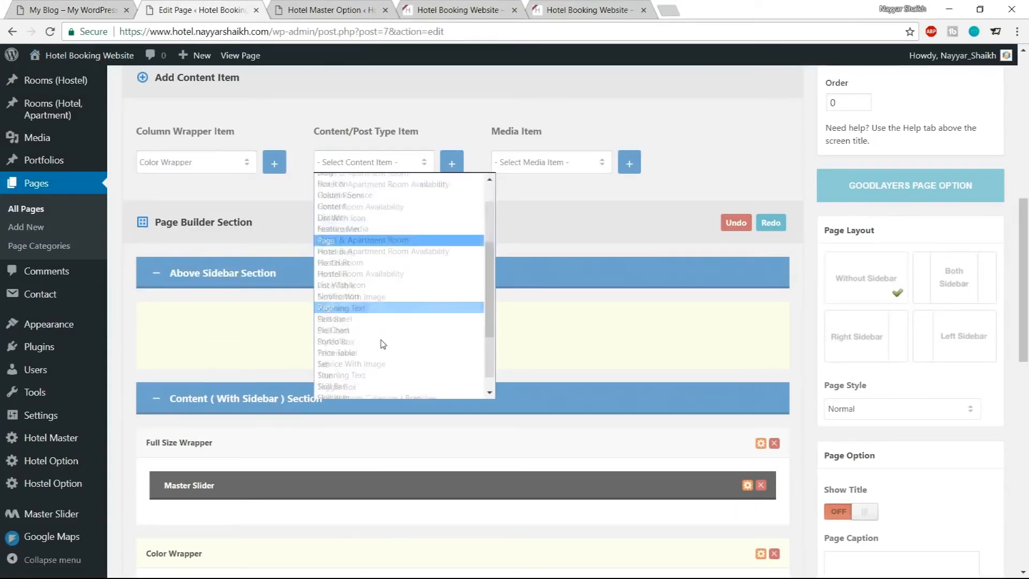
left_click(338, 336)
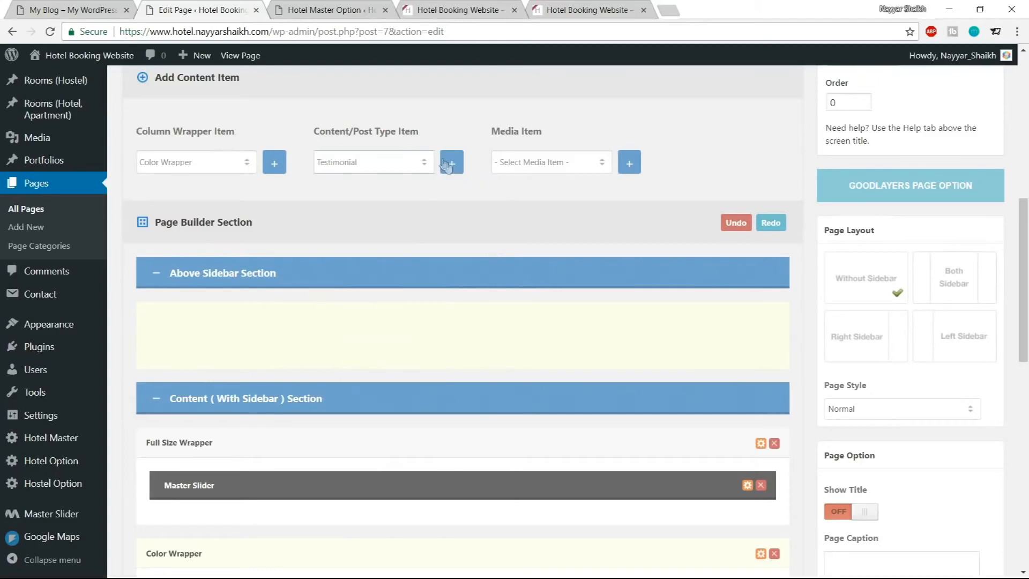
left_click(451, 163)
scroll(528, 306, "down", 5)
scroll(528, 305, "down", 8)
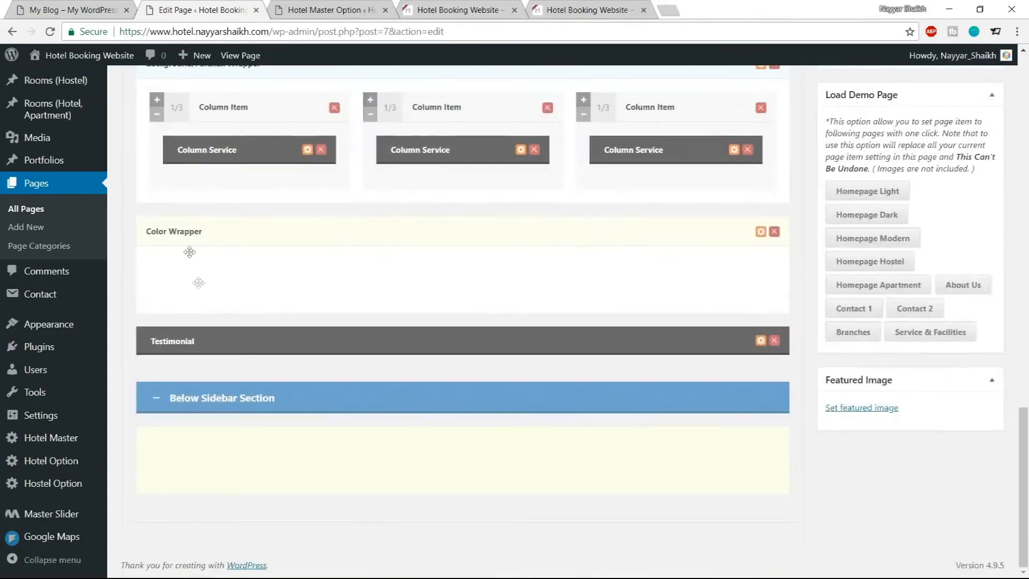
left_click_drag(306, 345, 382, 317)
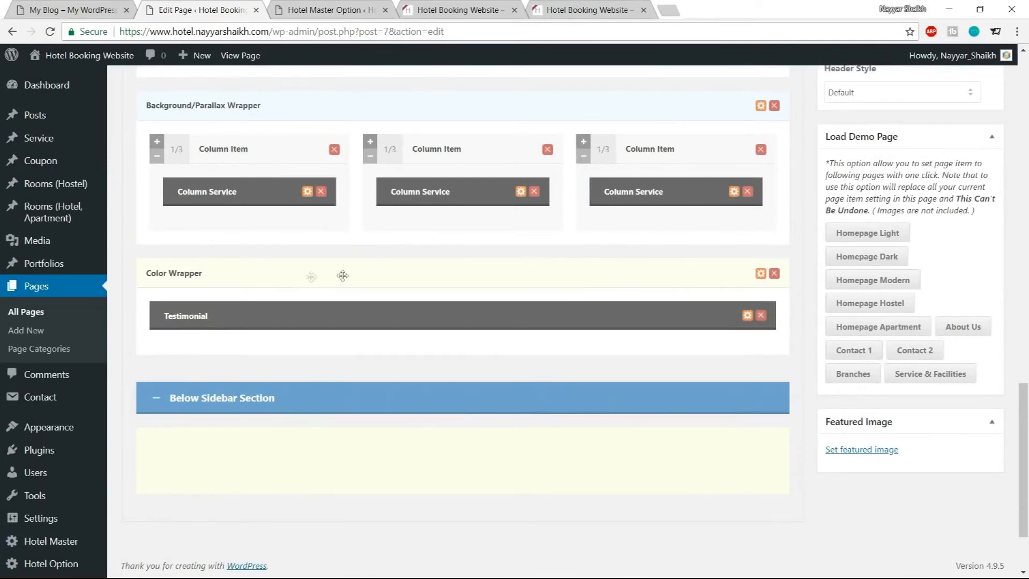
Set the Color Wrapper's background color to #1abc9c and save its options
left_click(761, 273)
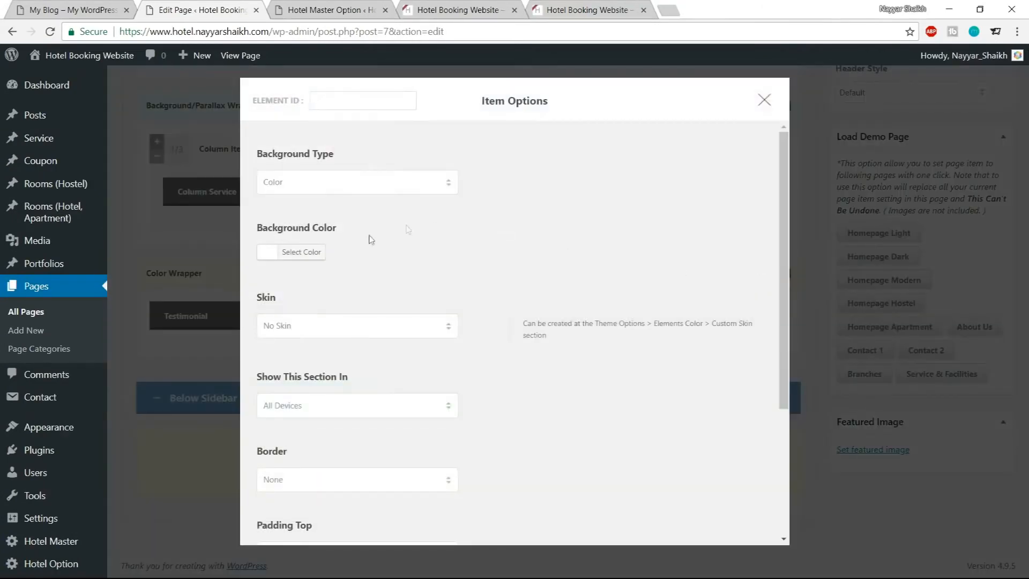
left_click(305, 252)
left_click_drag(373, 255, 328, 252)
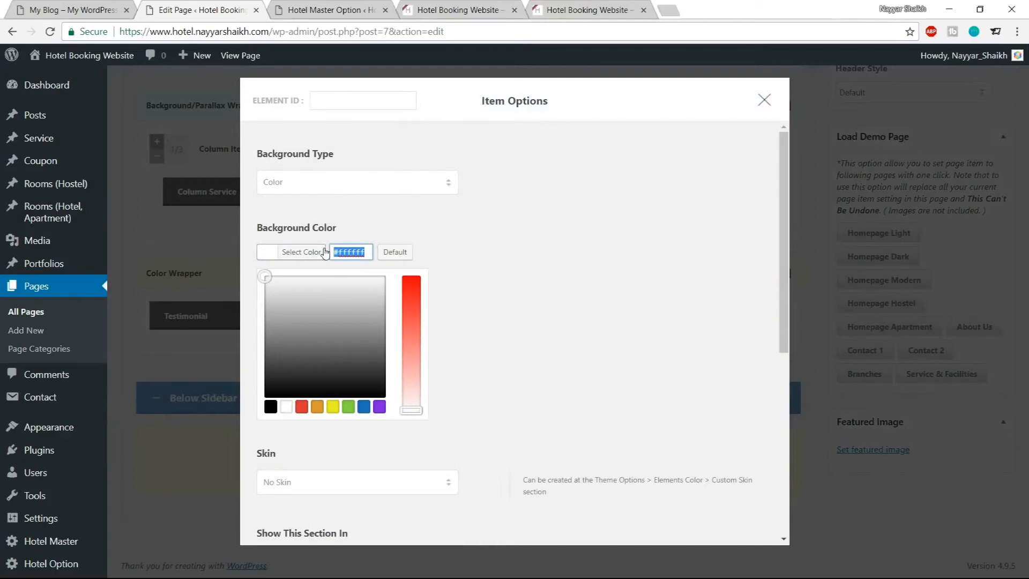
type("#1abc9c")
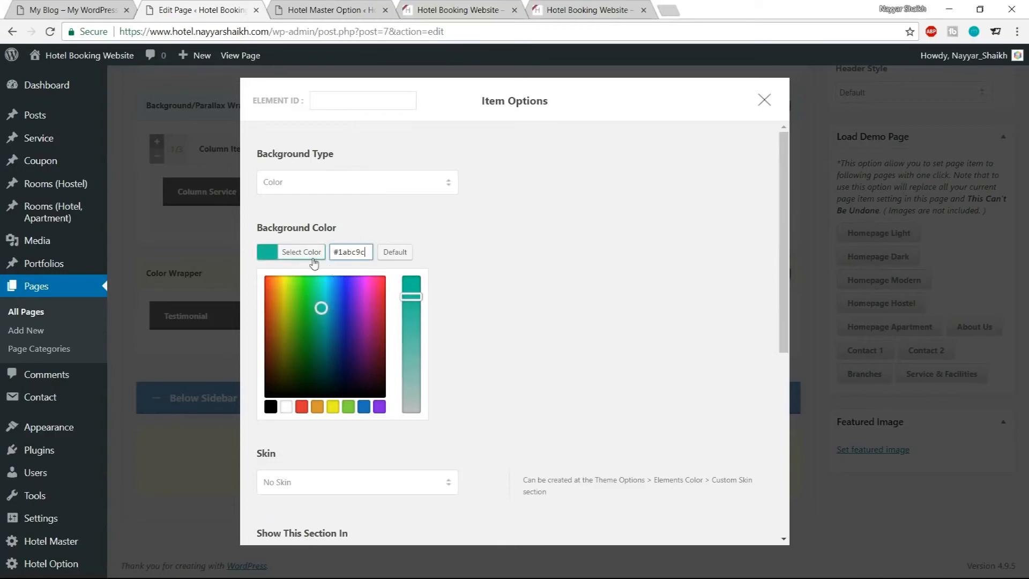
left_click(307, 256)
scroll(593, 379, "down", 4)
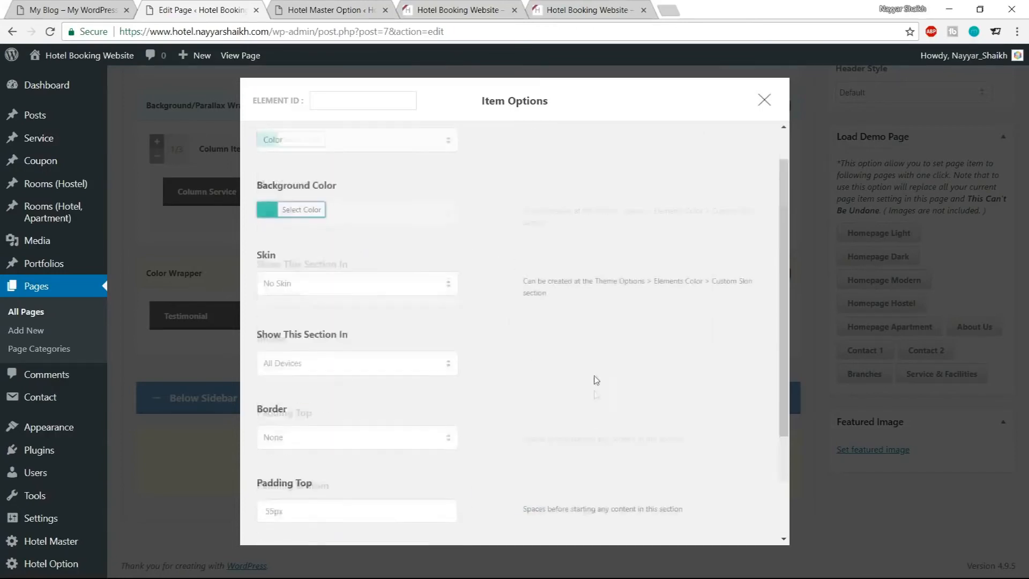
left_click_drag(274, 365, 256, 367)
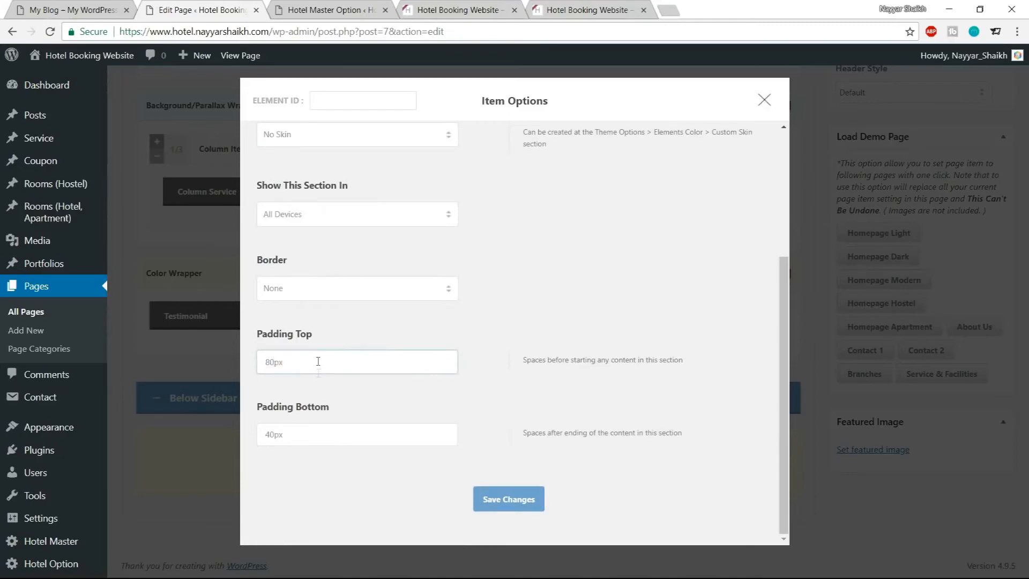
left_click(498, 504)
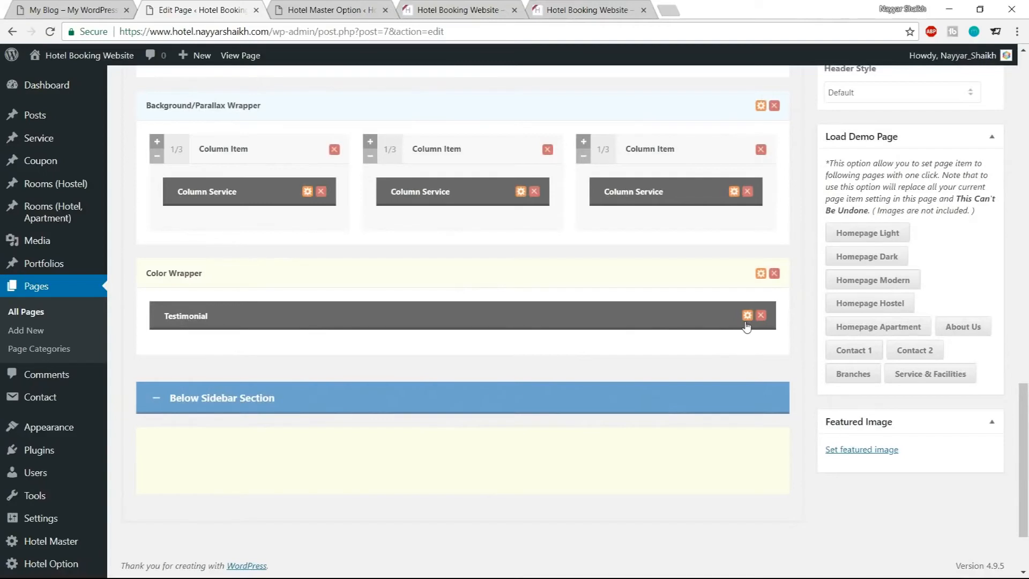
Add a testimonial tab and enter the author's name copied from the demo site
left_click(747, 316)
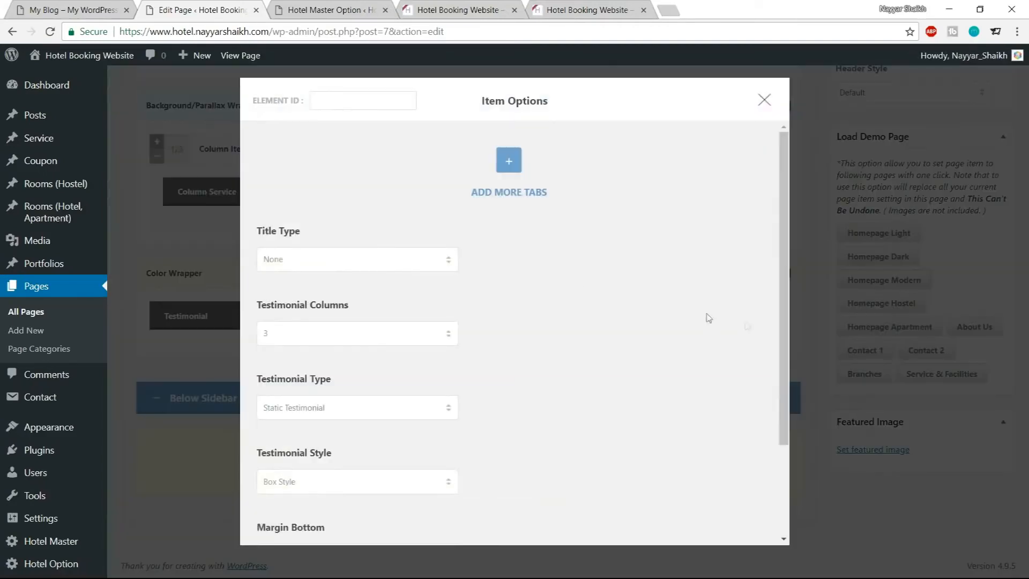
left_click(509, 161)
left_click(358, 296)
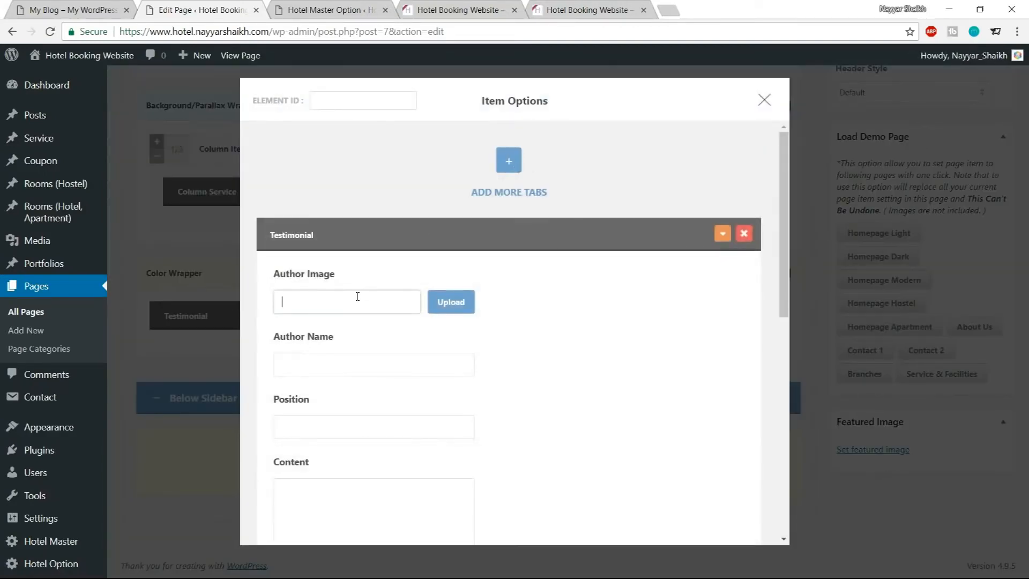
left_click(76, 5)
left_click_drag(444, 334, 518, 342)
key("ctrl+c")
left_click(201, 10)
key("ctrl+v")
left_click(332, 357)
left_click_drag(347, 330, 277, 334)
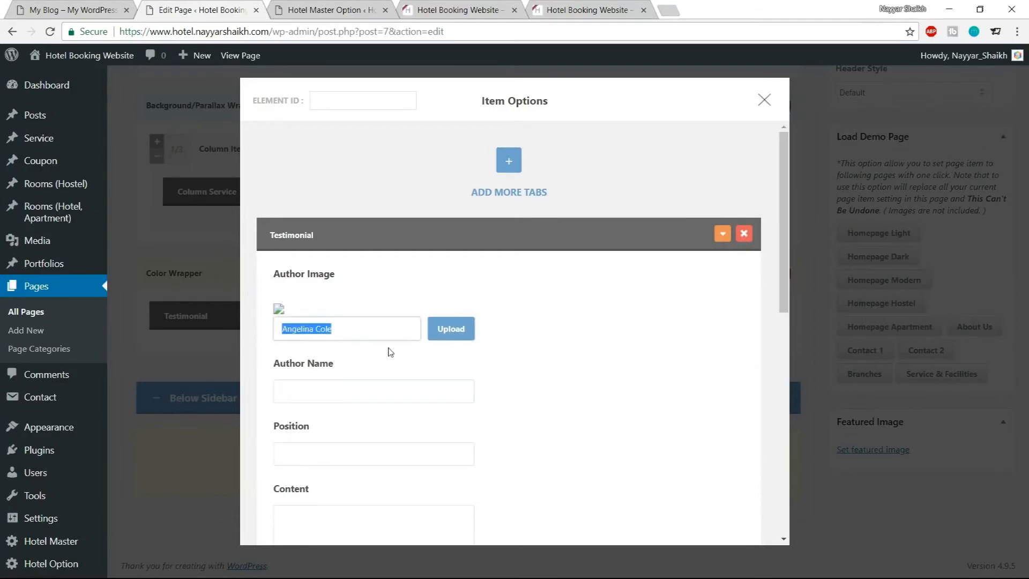
key("ctrl+x")
left_click(351, 391)
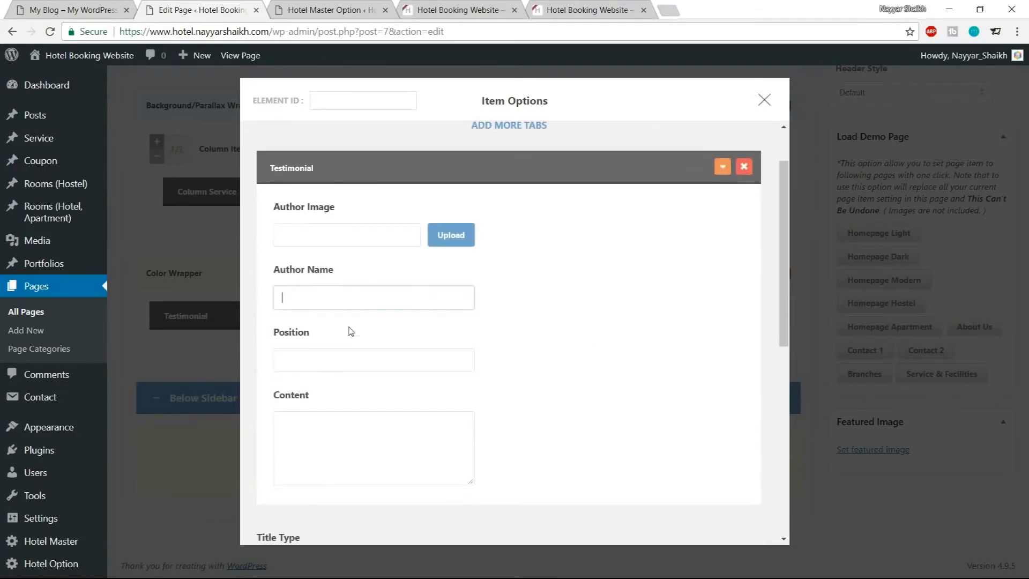
key("ctrl+v")
left_click(330, 357)
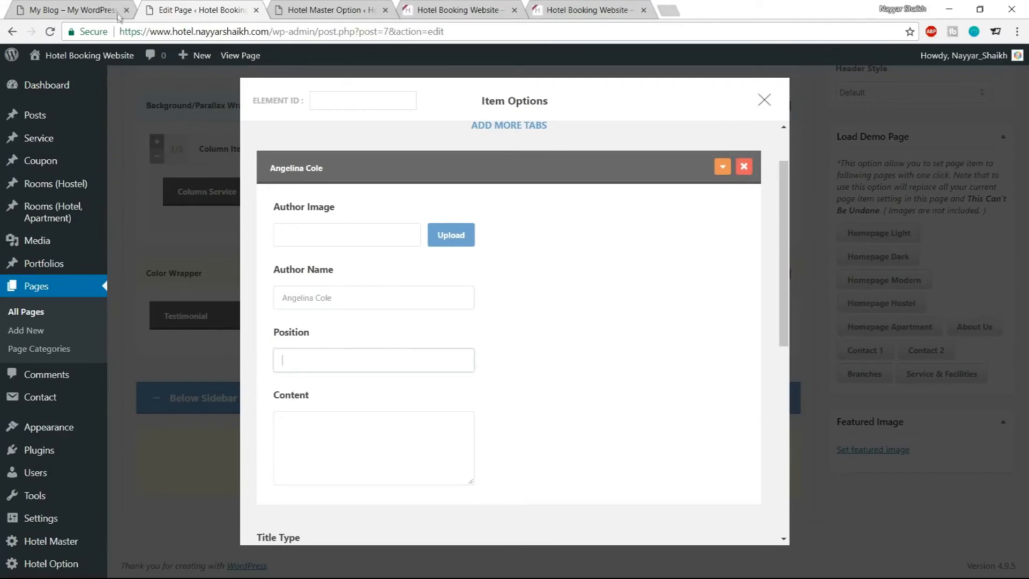
Copy the position from the demo testimonial and set the Position to Traveller
left_click(105, 5)
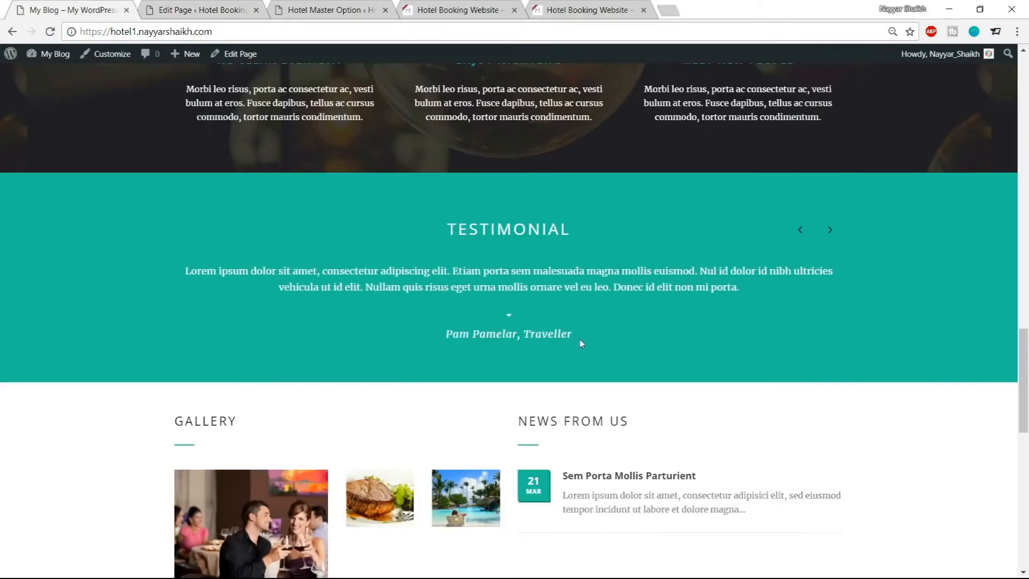
left_click_drag(580, 342, 529, 335)
key("ctrl+c")
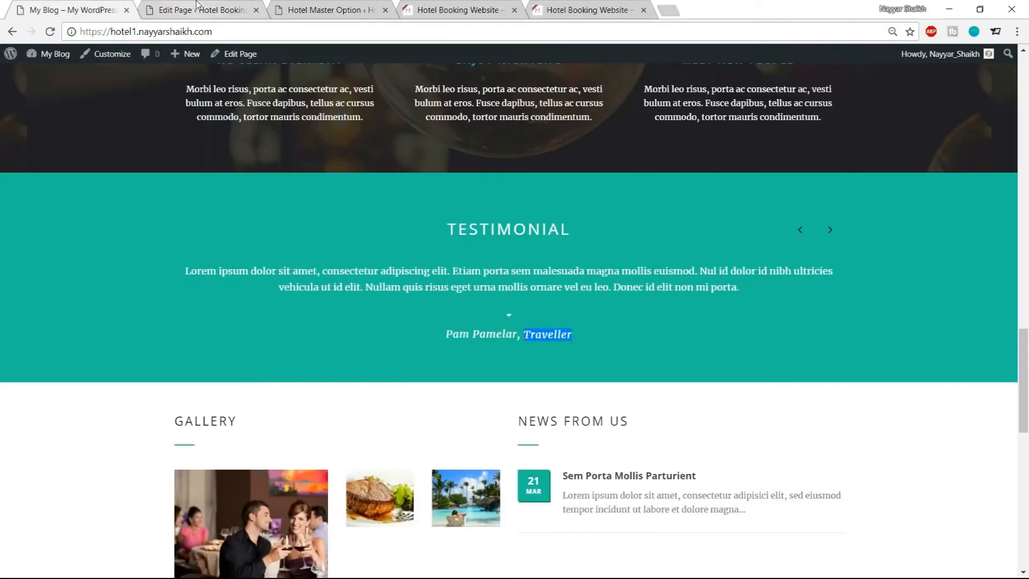
left_click(195, 10)
key("ctrl+v")
Copy the demo testimonial's text and paste it into the testimonial Content
scroll(359, 257, "down", 2)
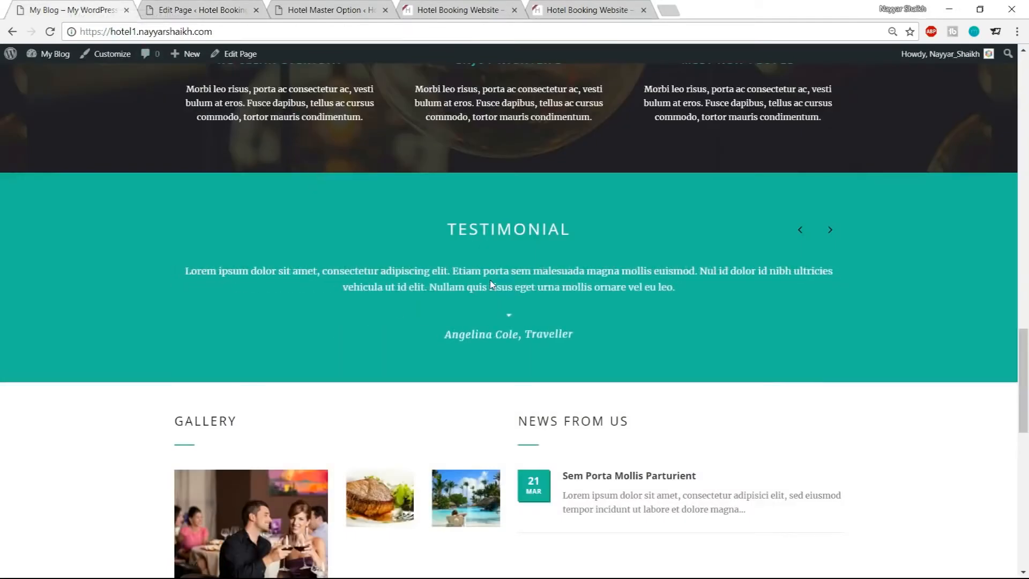
triple_click(491, 284)
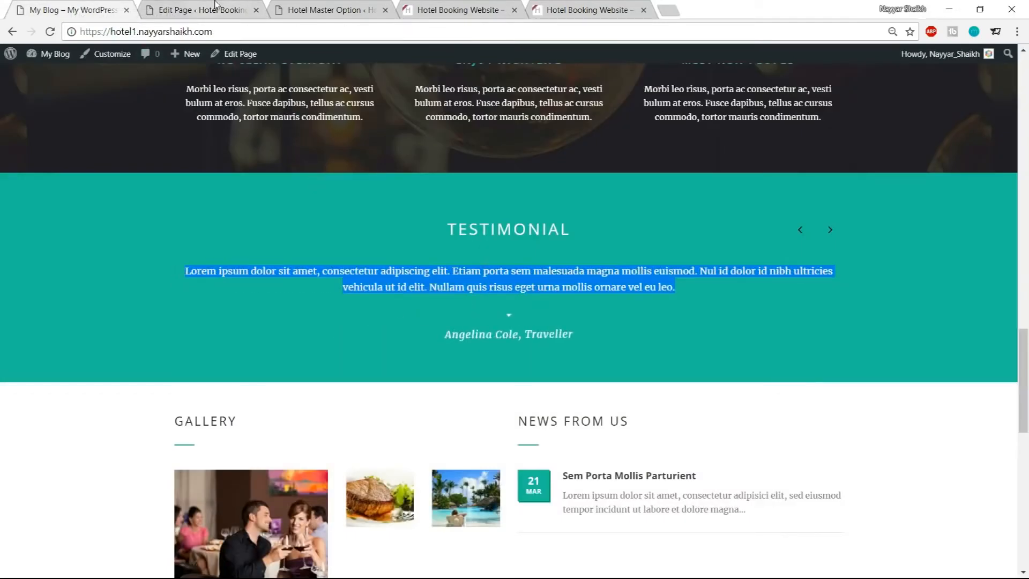
key("ctrl+c")
left_click(215, 9)
left_click(395, 340)
key("ctrl+v")
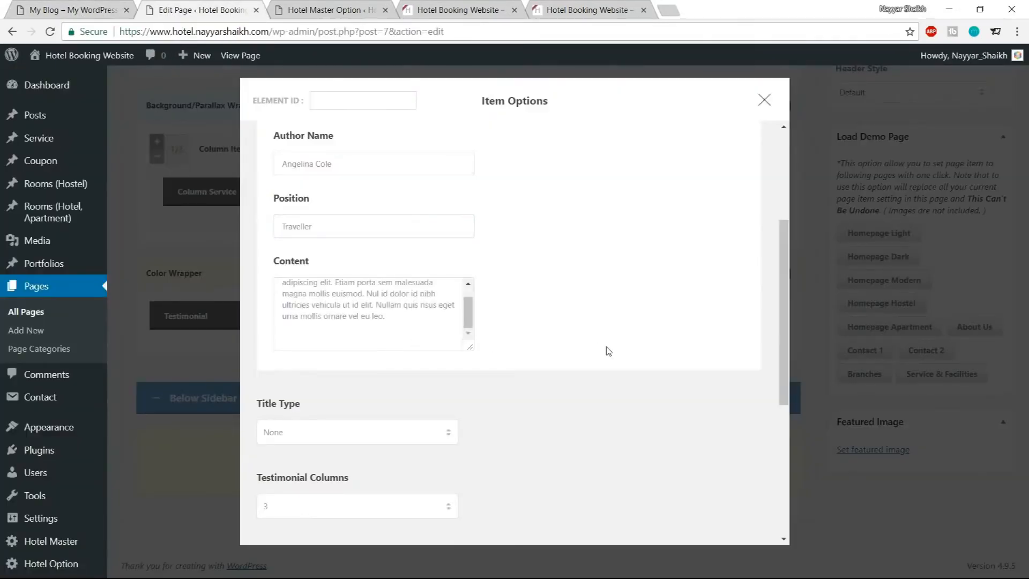
key("BackSpace")
scroll(609, 352, "down", 3)
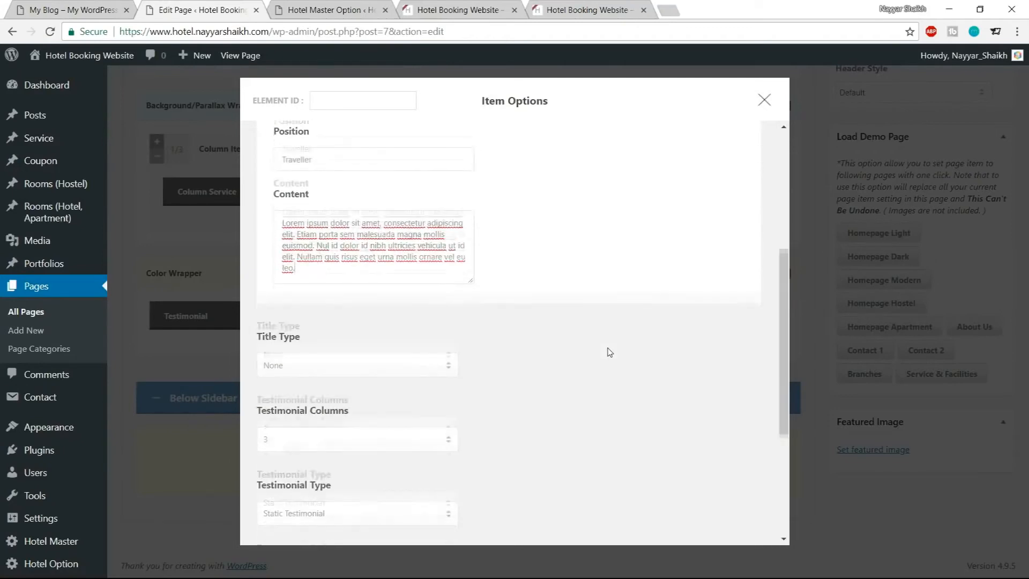
Set the testimonial's Title Type to Center Align and paste the title TESTIMONIAL copied from the demo site
left_click(354, 298)
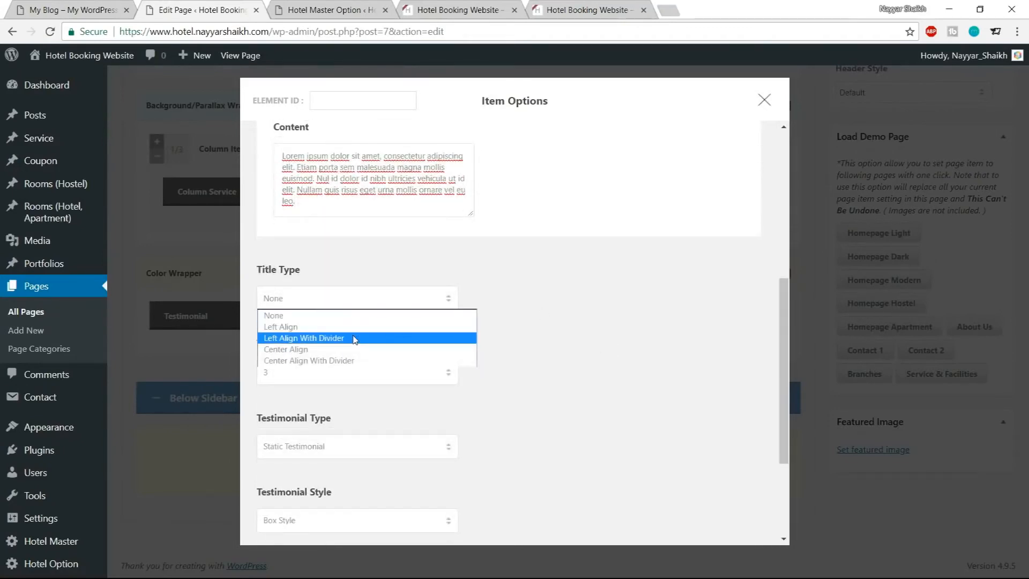
left_click(321, 349)
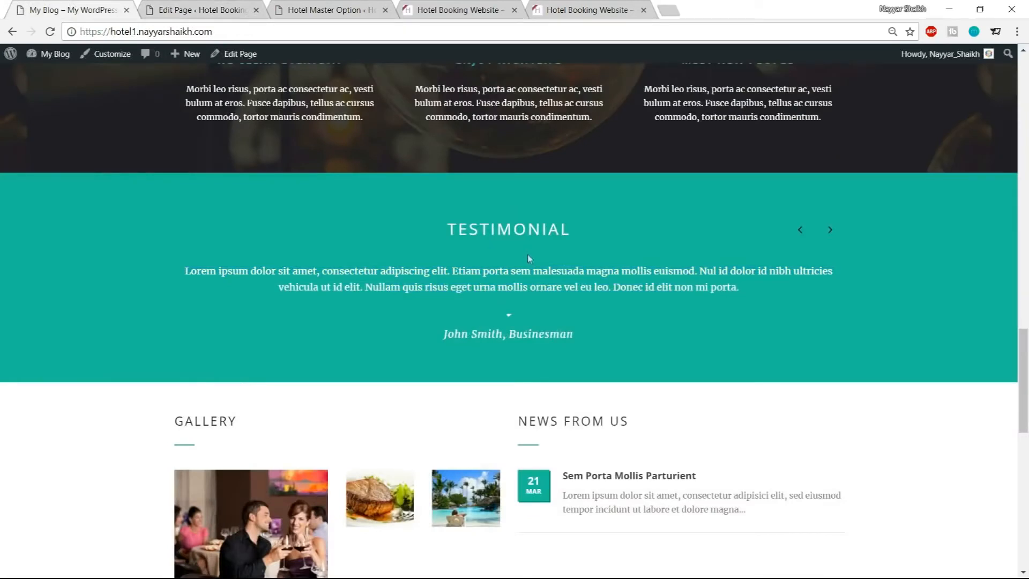
left_click_drag(449, 228, 574, 231)
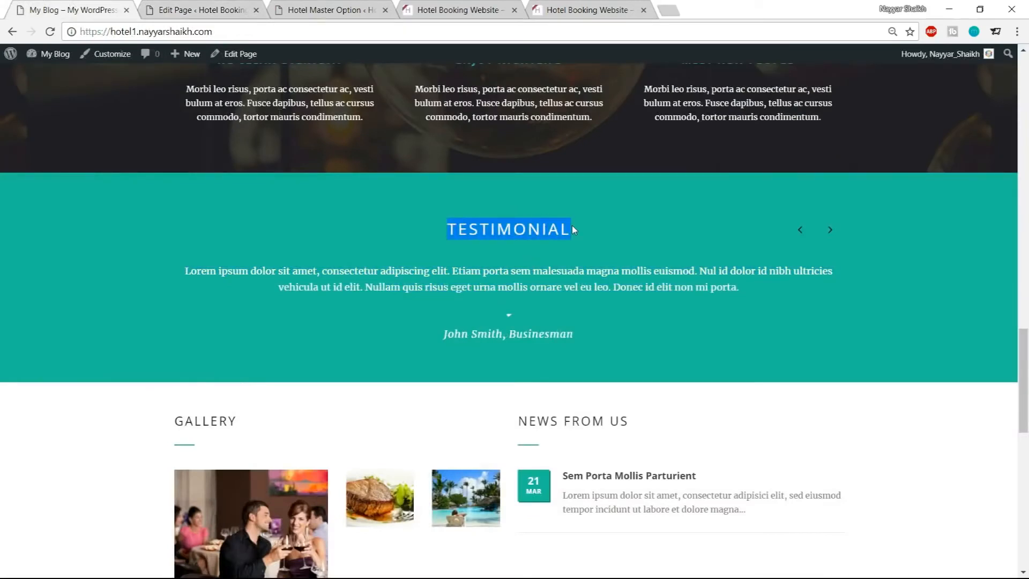
left_click(198, 10)
left_click(338, 367)
key("ctrl+v")
scroll(607, 370, "down", 6)
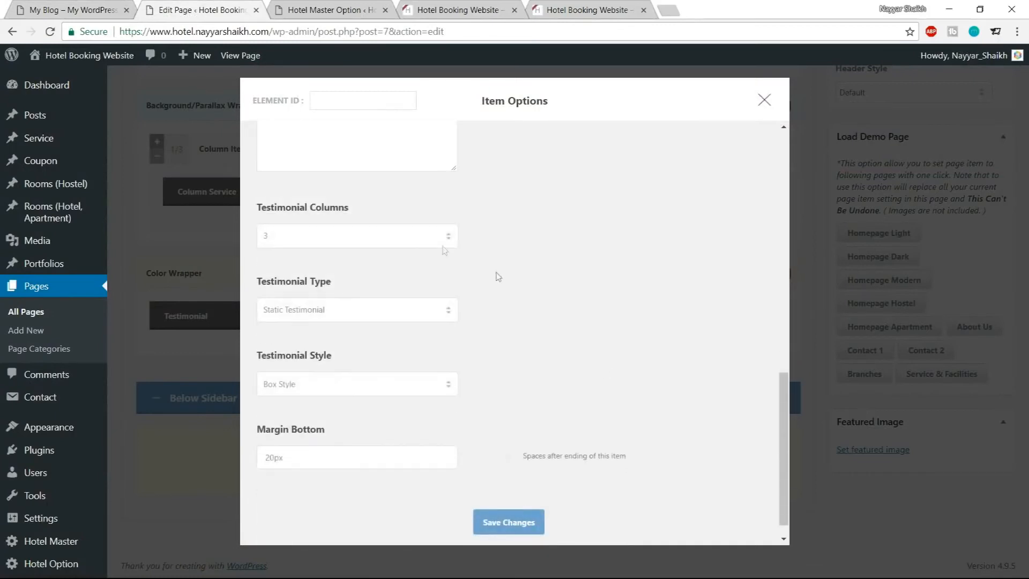
Set Testimonial Columns to 1 and Testimonial Type to Carousel Testimonial
left_click(368, 244)
left_click(338, 252)
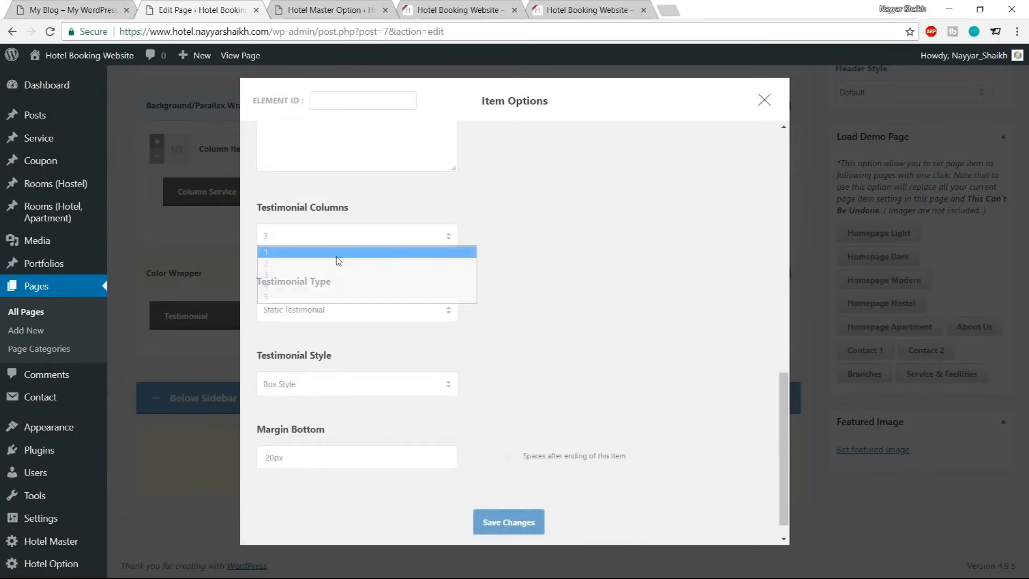
left_click(353, 309)
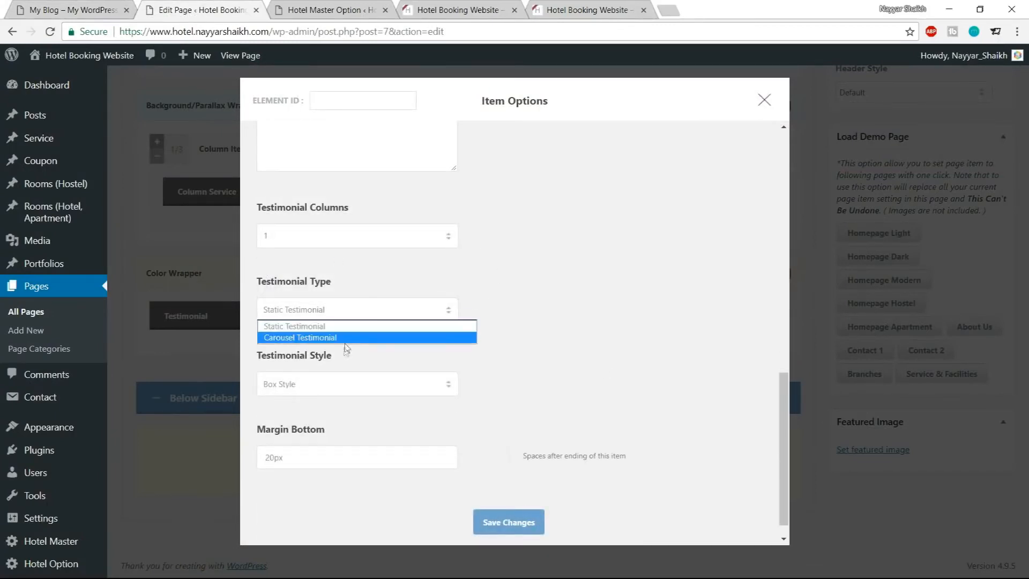
left_click(335, 338)
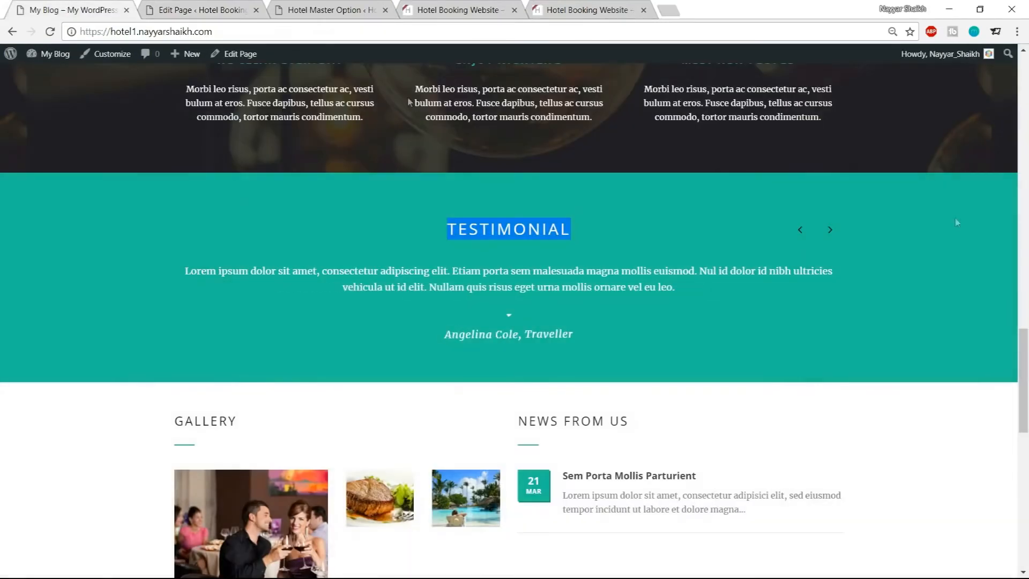
Set the Testimonial Style to Large Plain Style and Margin Bottom to 60px, then save the item options
left_click(831, 230)
left_click(214, 10)
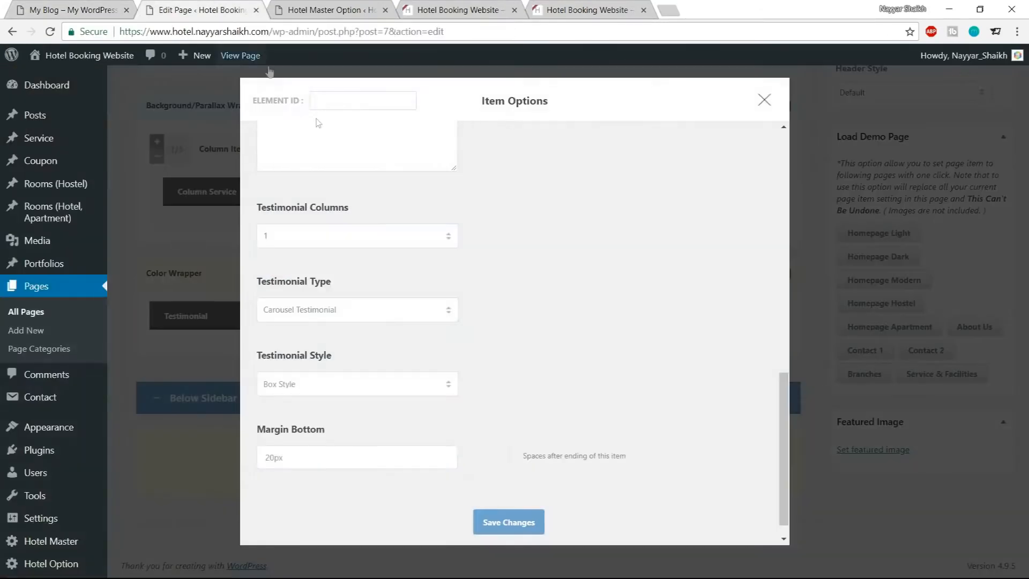
scroll(590, 297, "down", 1)
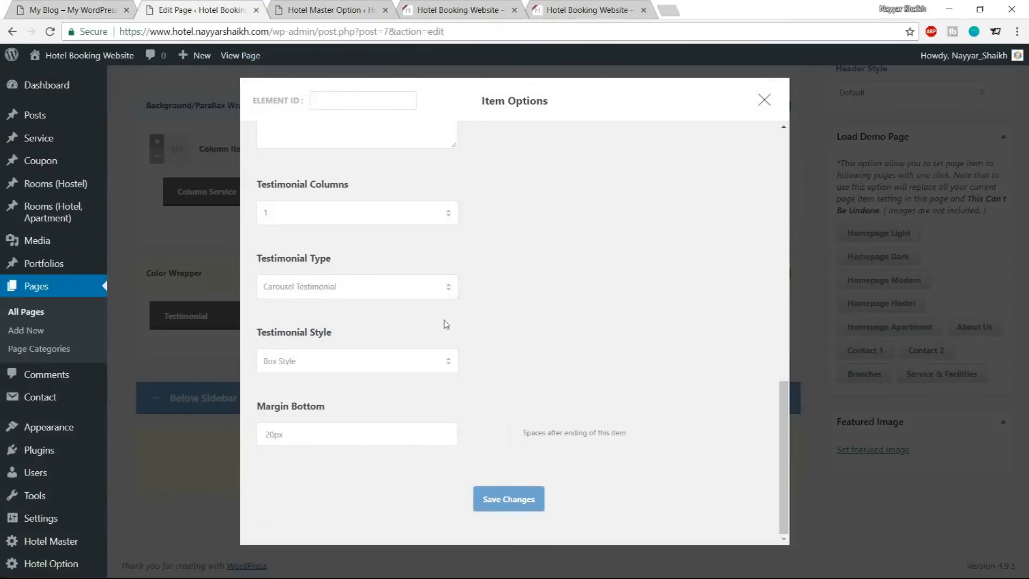
left_click(344, 365)
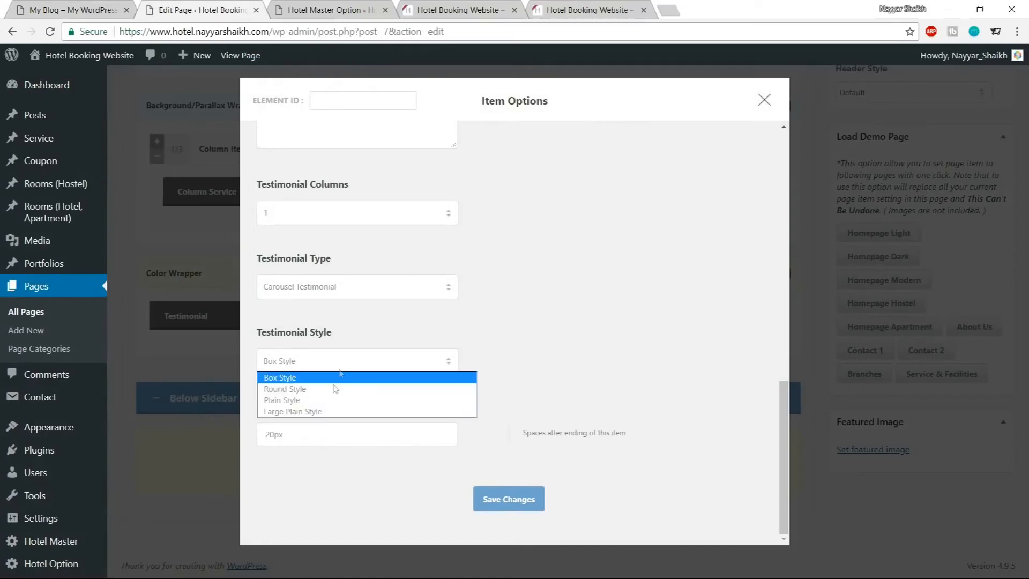
left_click(327, 414)
left_click(274, 434)
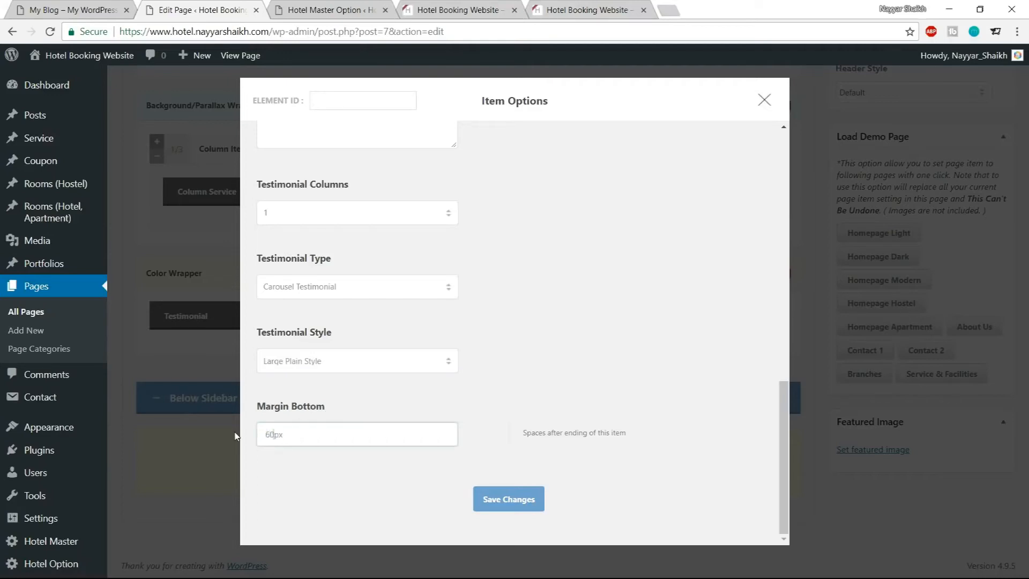
left_click(502, 499)
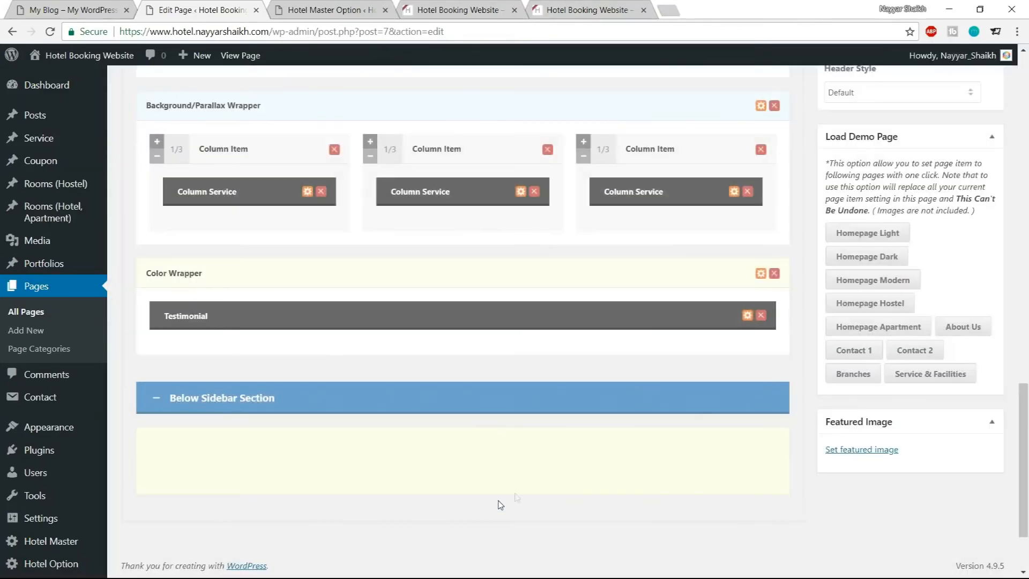
Review the testimonial item options and reload the live site to inspect the testimonial section
left_click(748, 316)
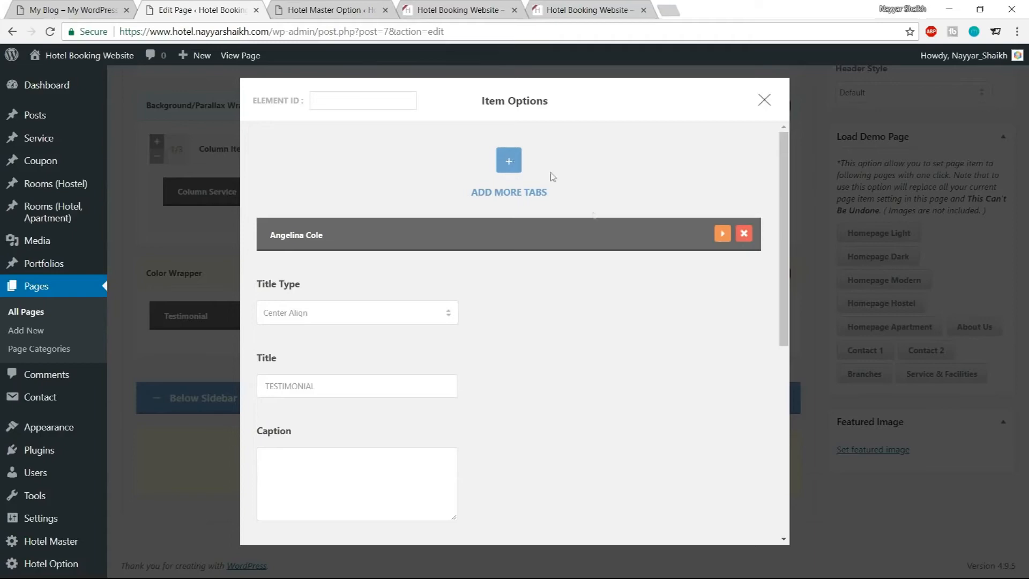
left_click(763, 102)
scroll(857, 321, "up", 10)
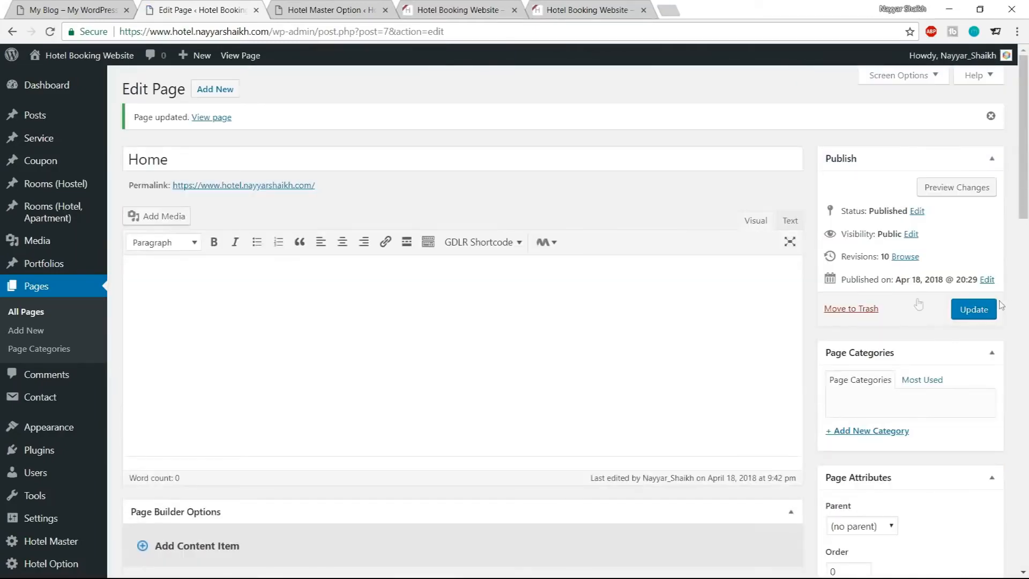
left_click(328, 11)
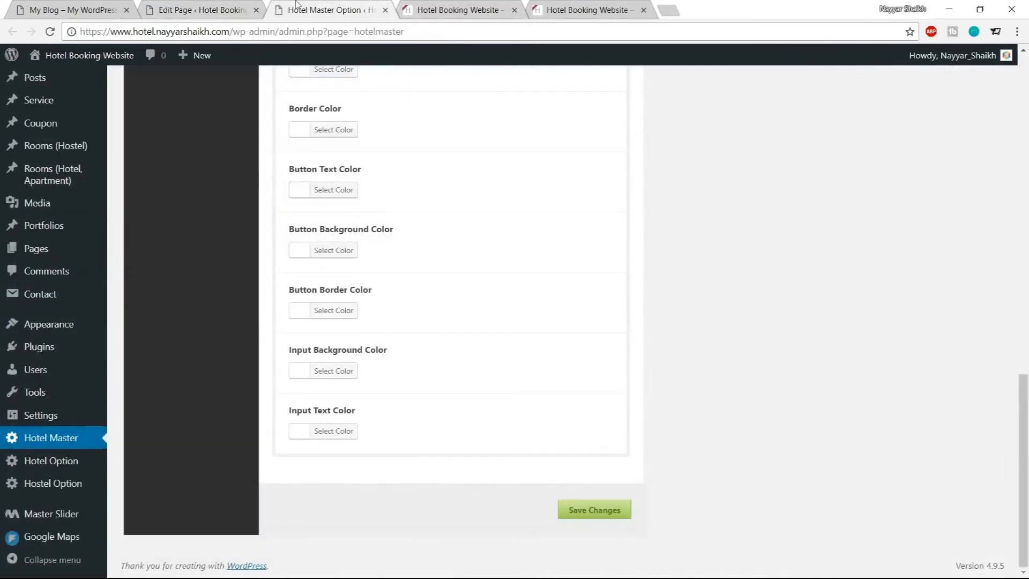
left_click(456, 9)
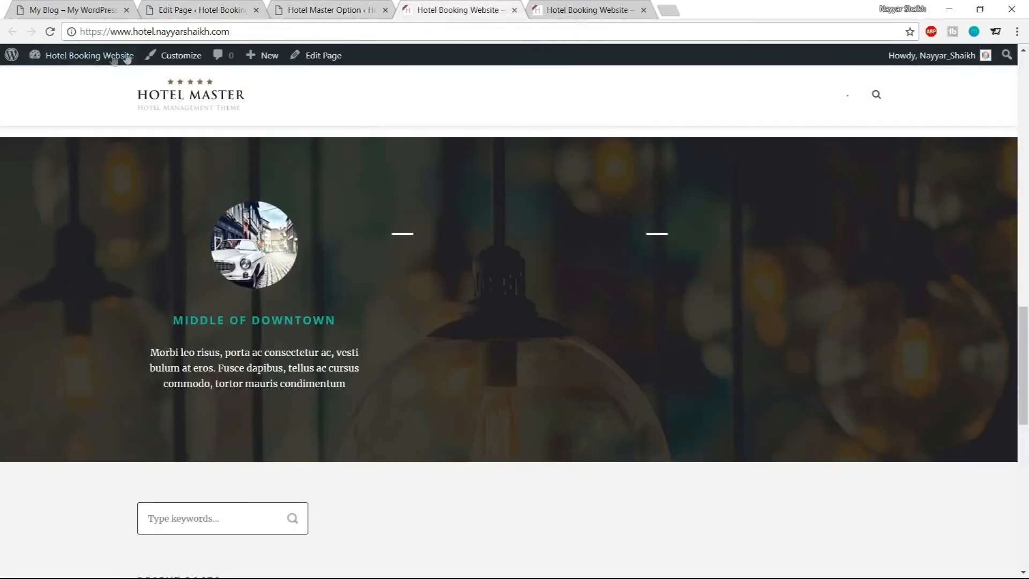
left_click(54, 33)
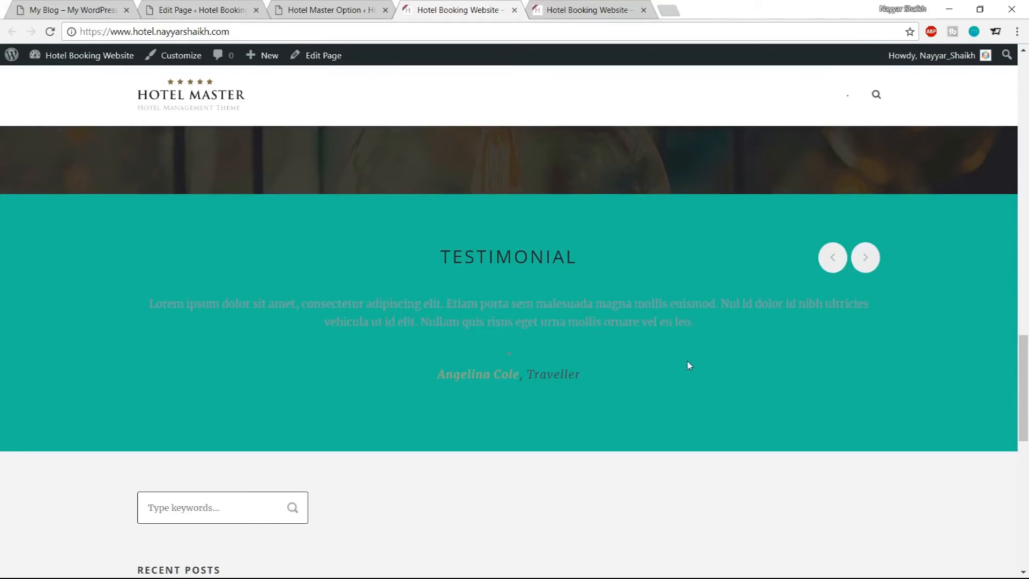
left_click_drag(419, 248, 644, 393)
left_click(644, 393)
Create a new custom skin named Testimonial in the Custom Skin settings
left_click(327, 6)
scroll(646, 360, "up", 15)
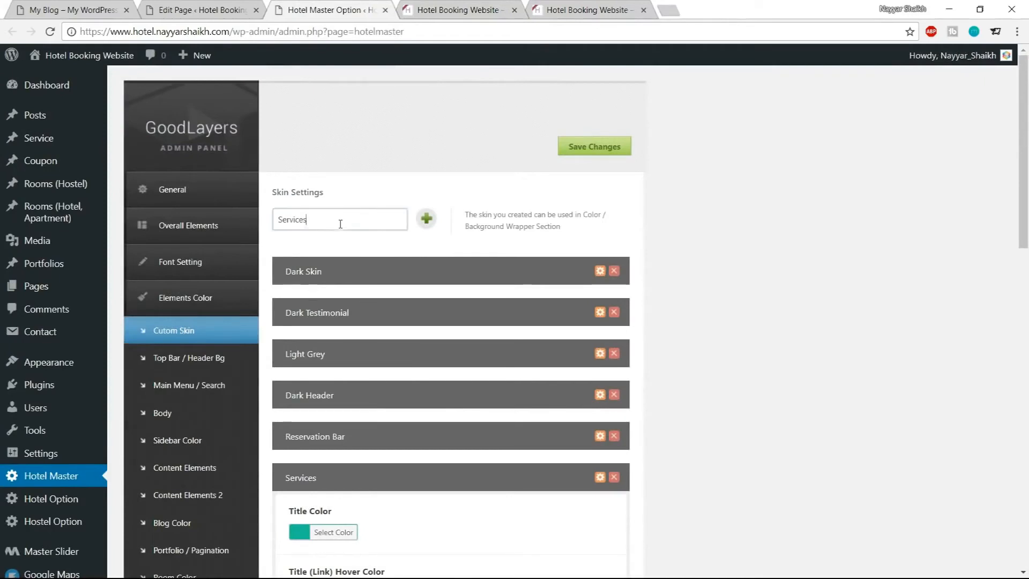
left_click_drag(345, 228, 218, 229)
type("Te")
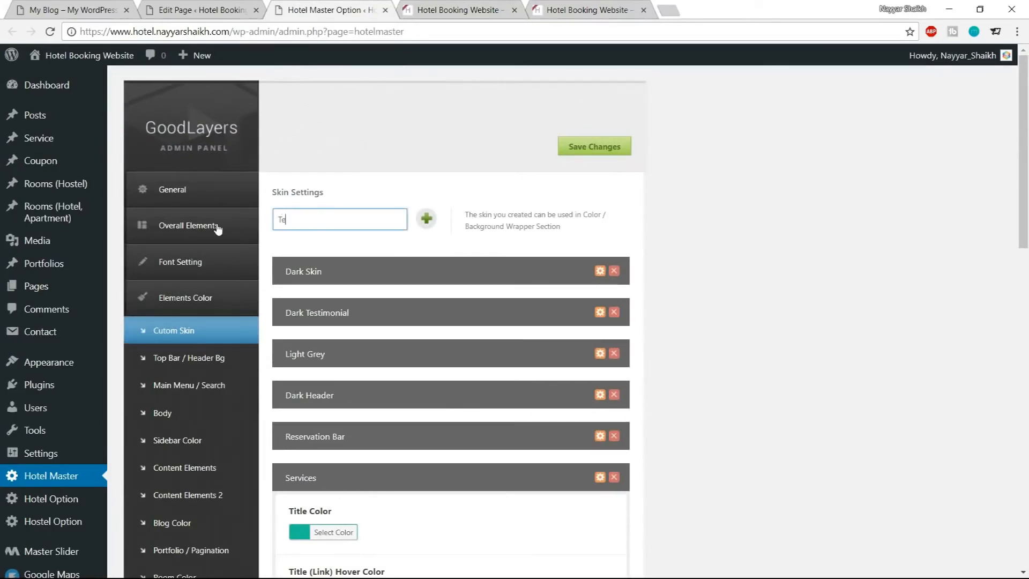
type("stimonial")
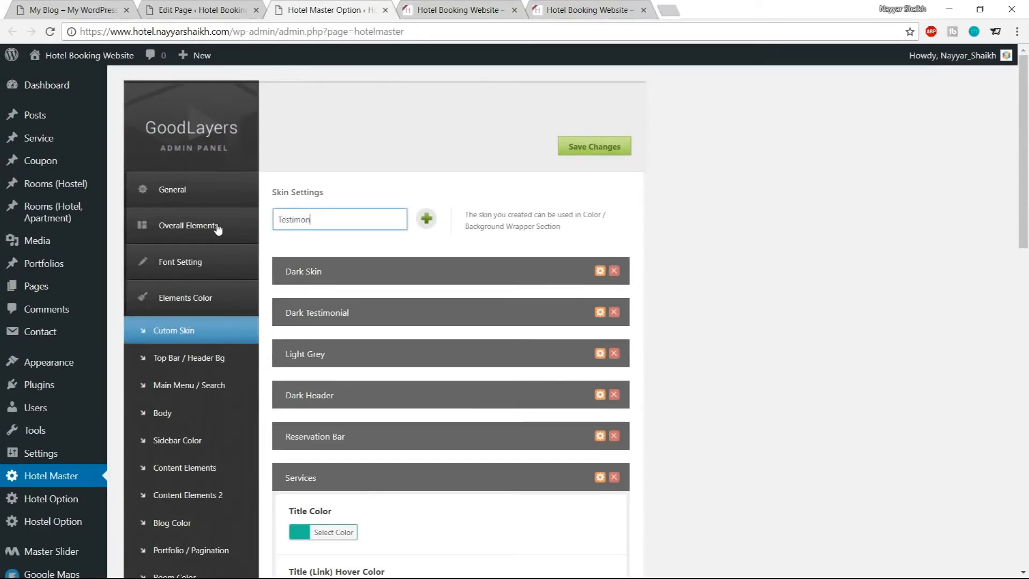
left_click(427, 218)
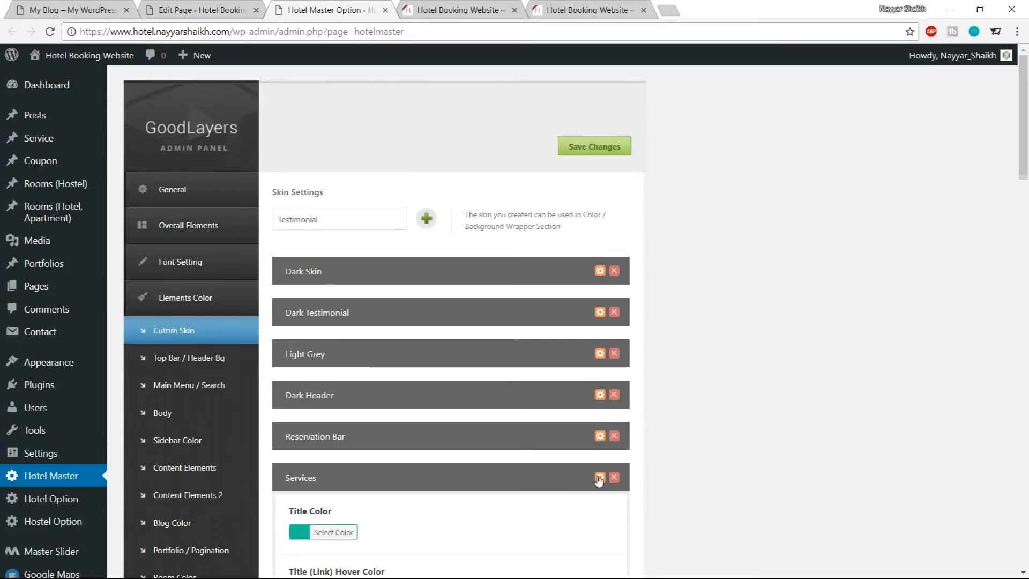
left_click(599, 478)
scroll(593, 478, "down", 6)
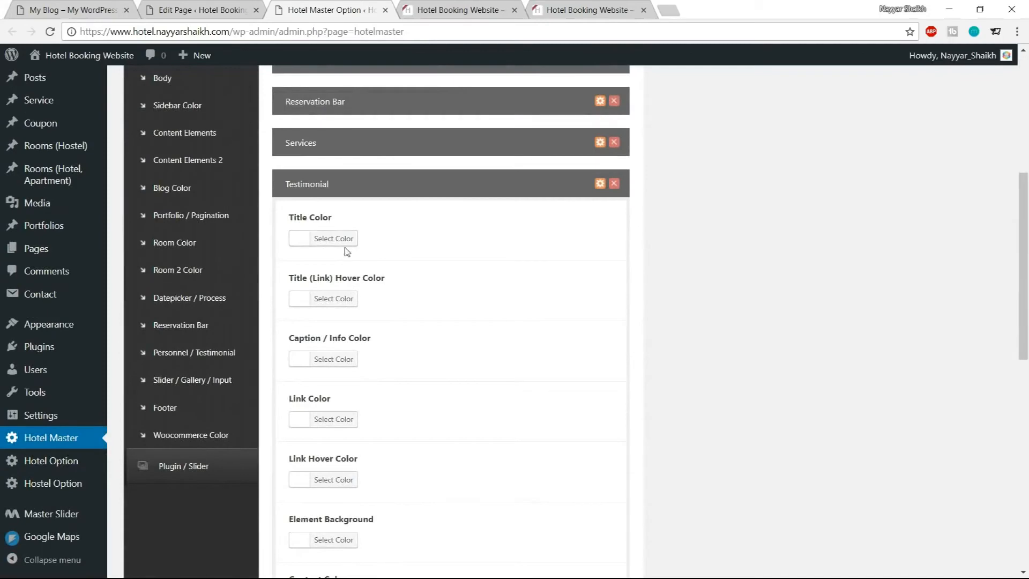
scroll(595, 402, "down", 10)
left_click(613, 522)
Set the Color Wrapper's Skin to Testimonial and save its options
left_click(484, 9)
left_click(201, 10)
left_click(49, 33)
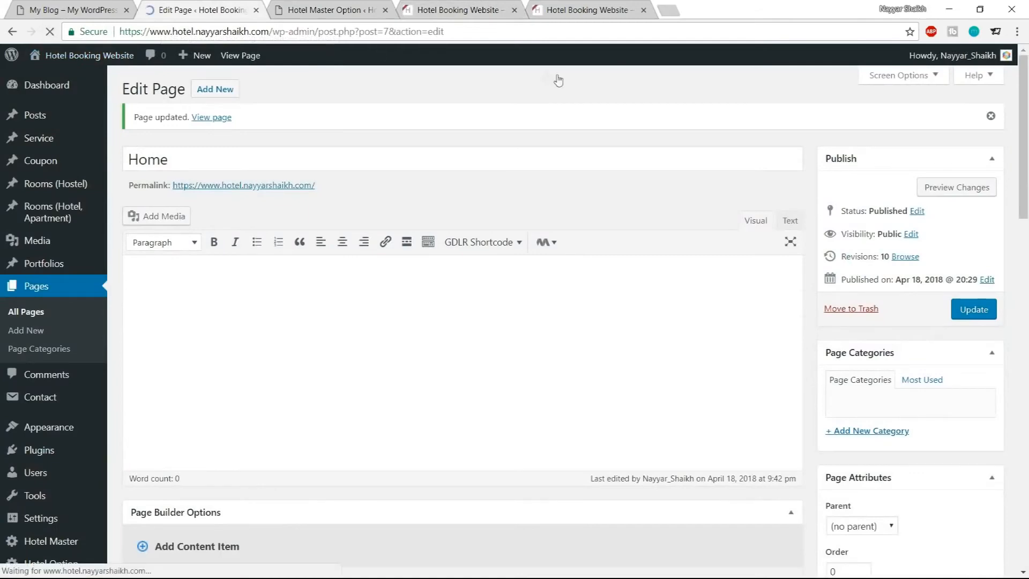
scroll(561, 284, "down", 15)
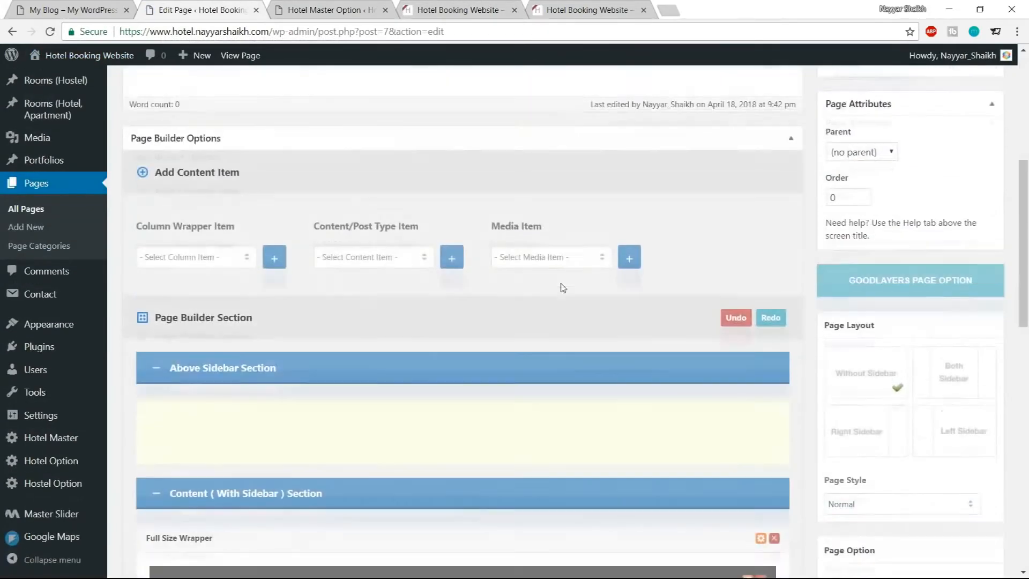
scroll(561, 284, "down", 2)
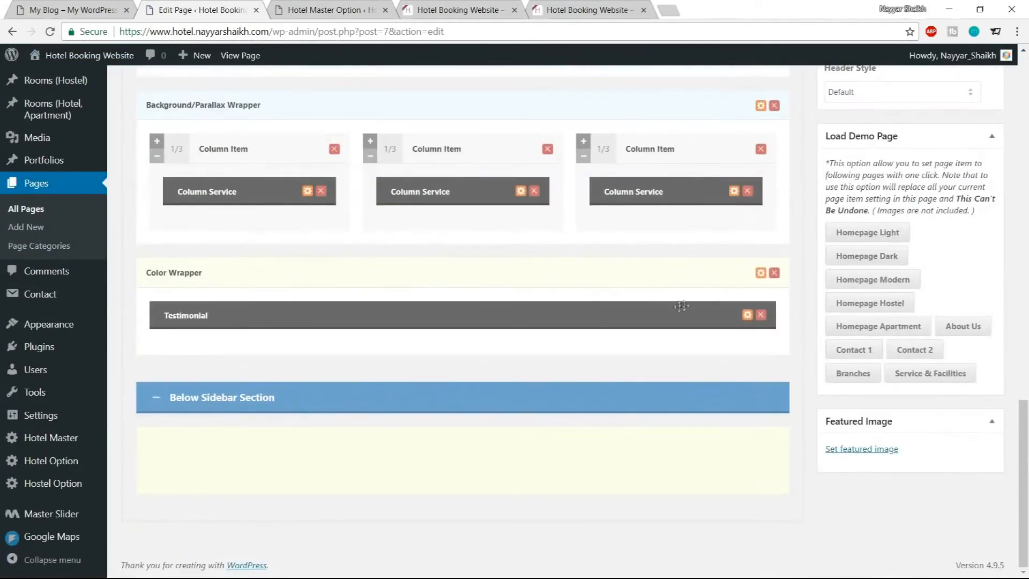
left_click(761, 273)
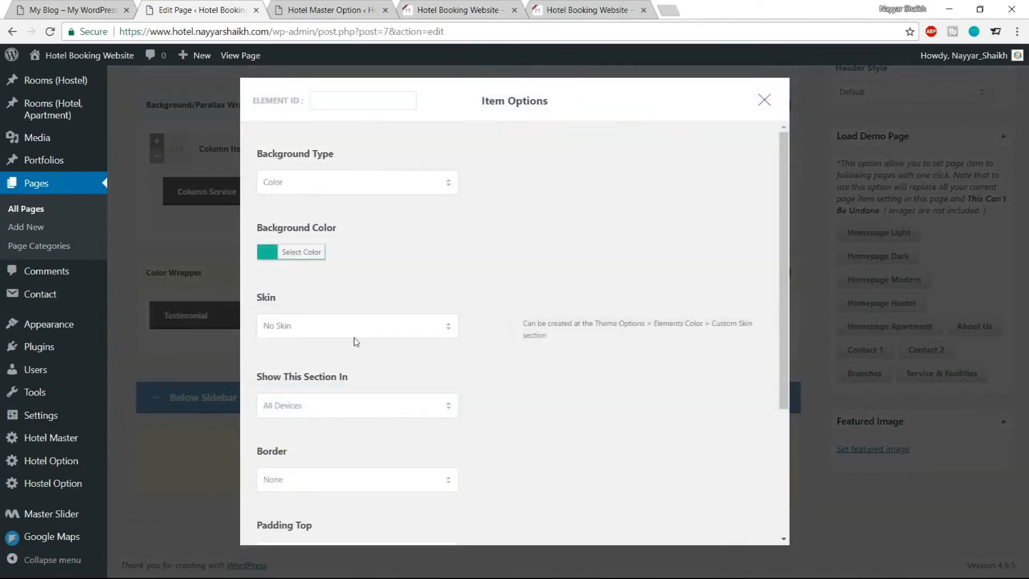
left_click(333, 335)
left_click(300, 425)
scroll(487, 427, "down", 3)
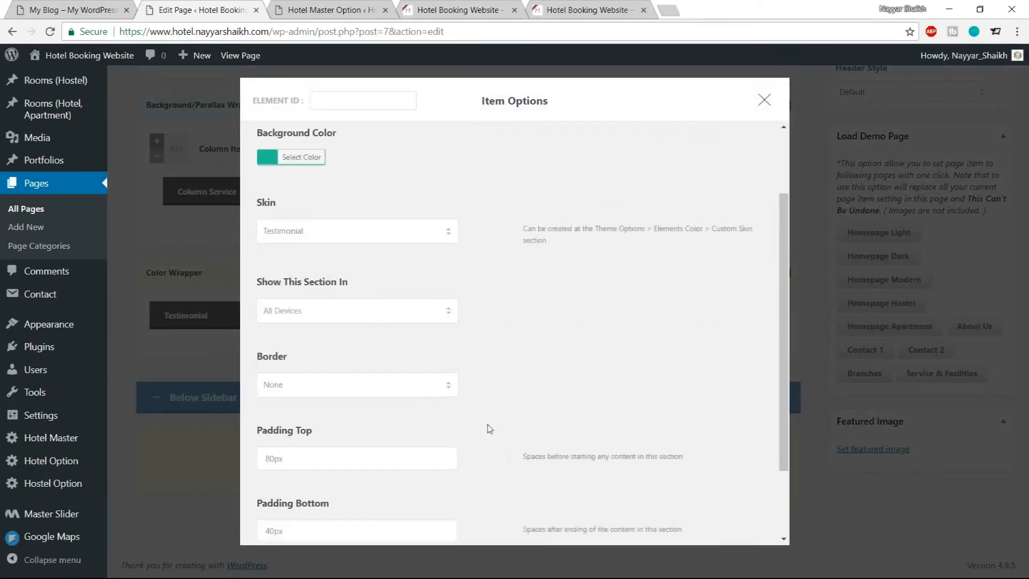
left_click(485, 496)
Update the page and reload the live site to preview the testimonial section
scroll(489, 490, "up", 15)
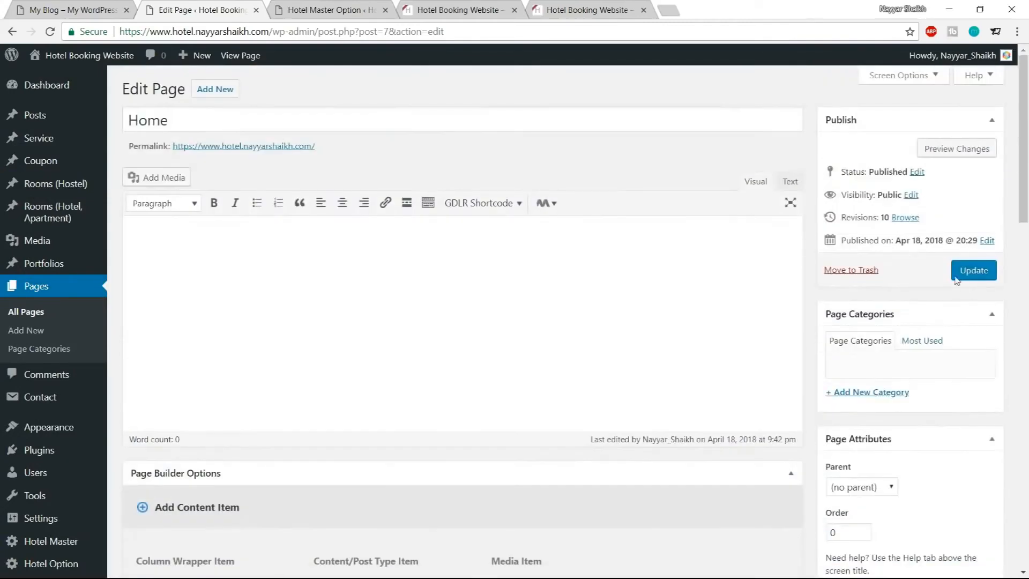
left_click(974, 270)
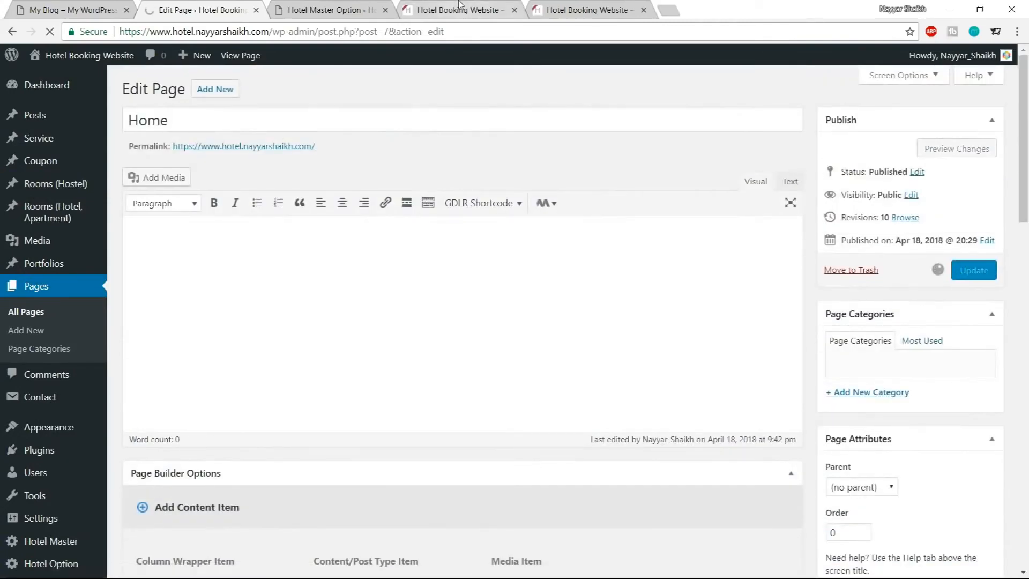
left_click(459, 10)
left_click(49, 32)
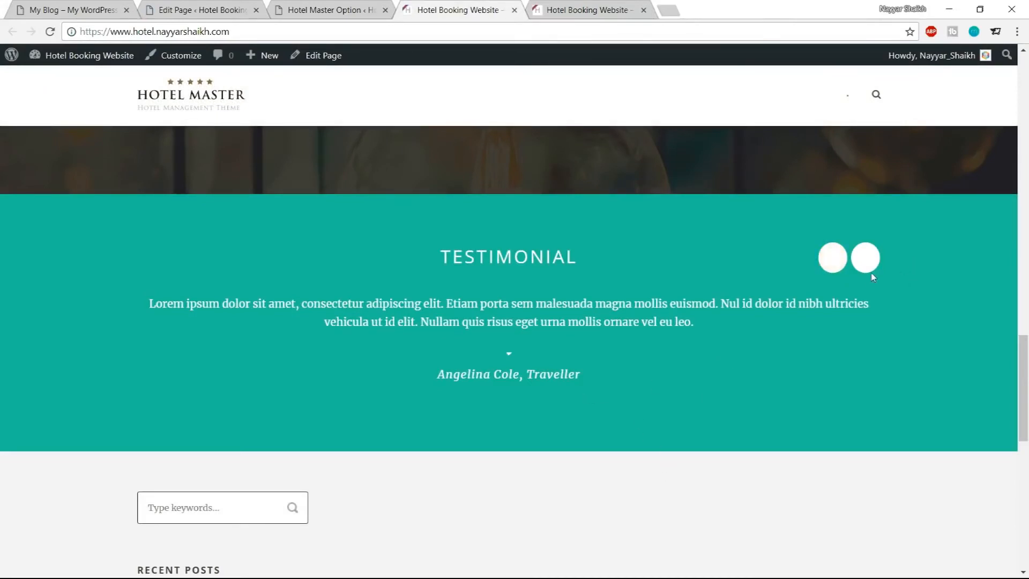
Set the Element Background color to #1abc9c in the Hotel Master color options
left_click(351, 8)
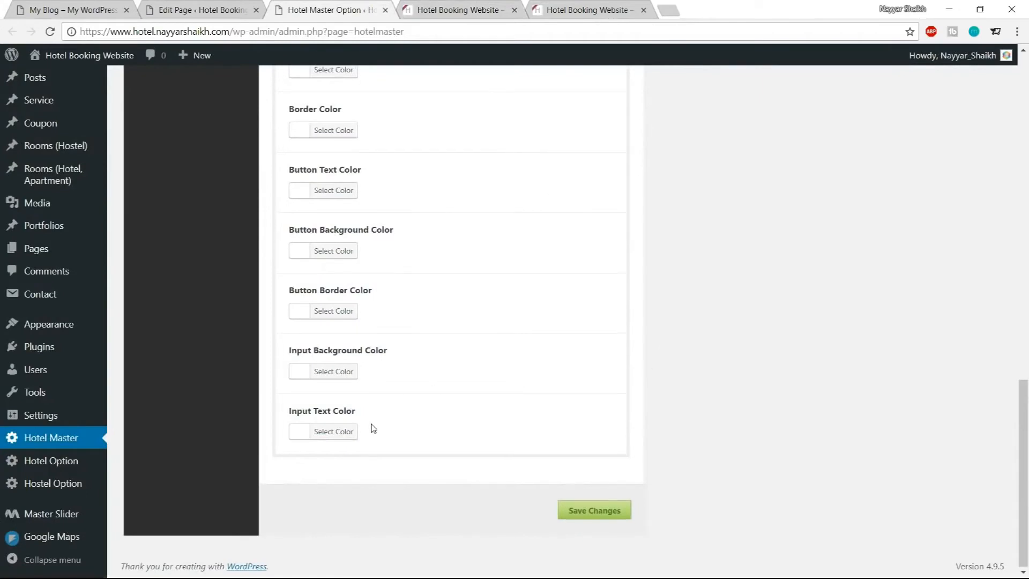
scroll(373, 428, "up", 1)
scroll(381, 323, "up", 1)
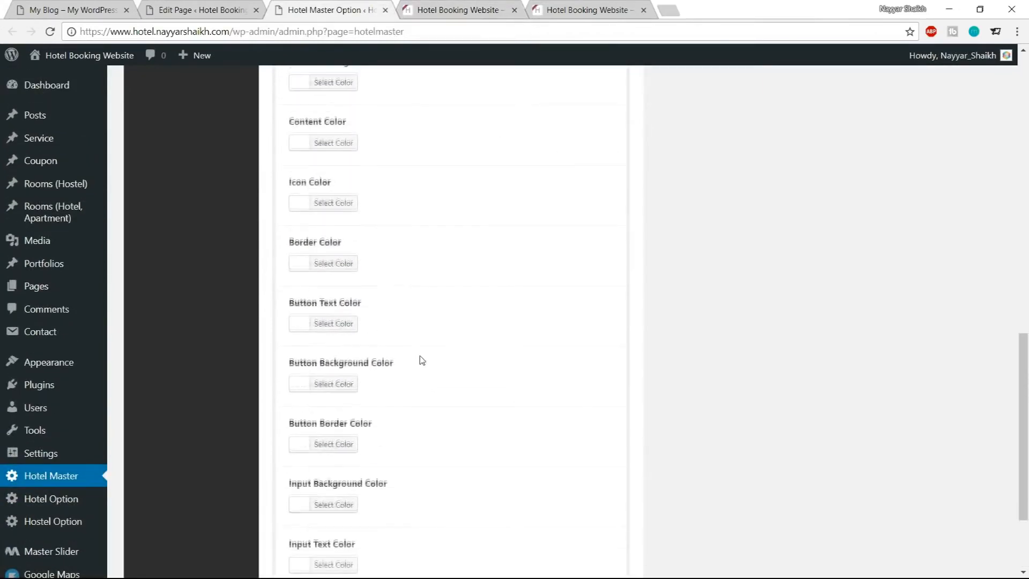
scroll(452, 236, "up", 1)
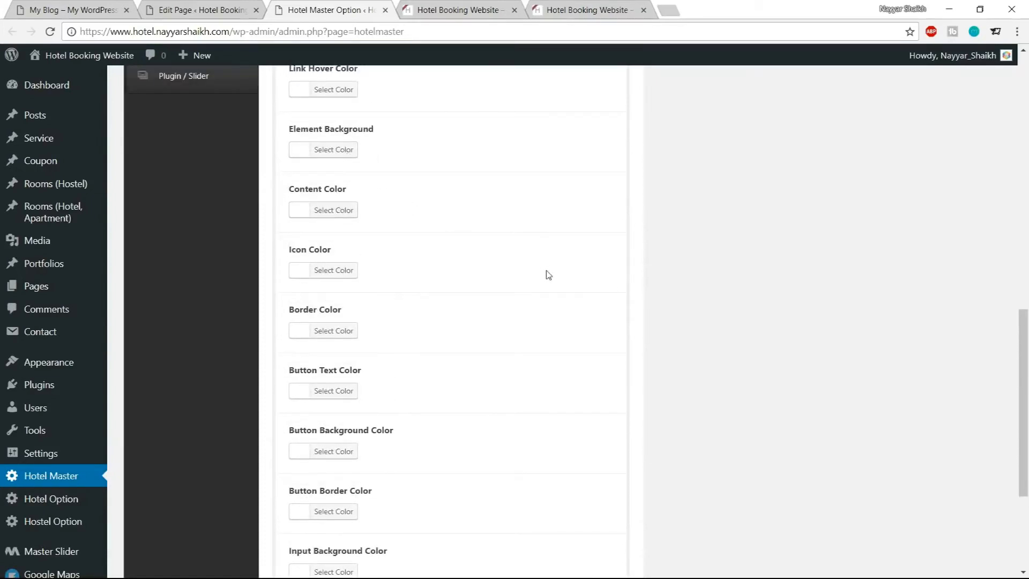
scroll(548, 275, "up", 1)
scroll(548, 275, "up", 1)
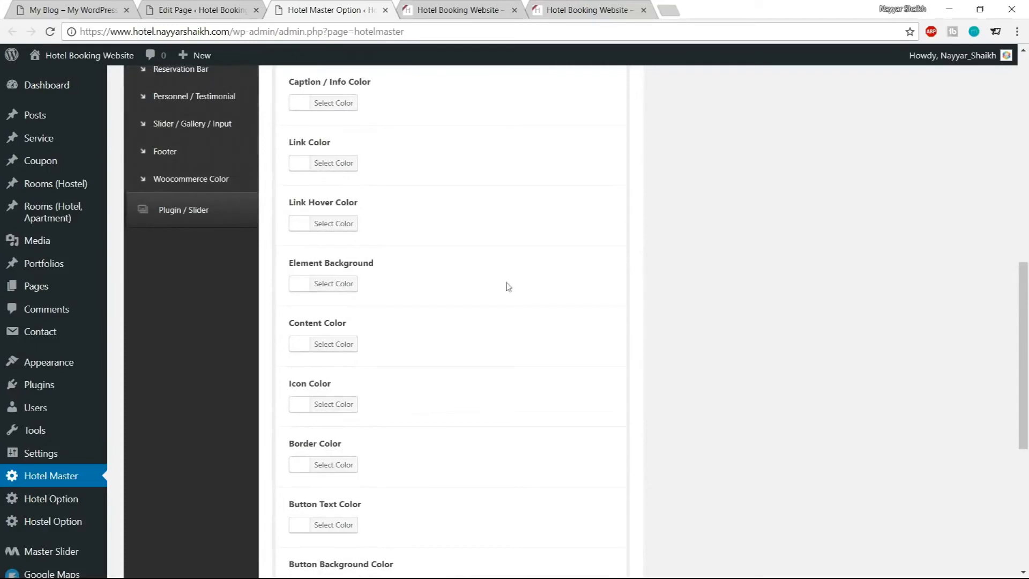
left_click(349, 287)
left_click(389, 283)
key("ctrl+a")
key("ctrl+v")
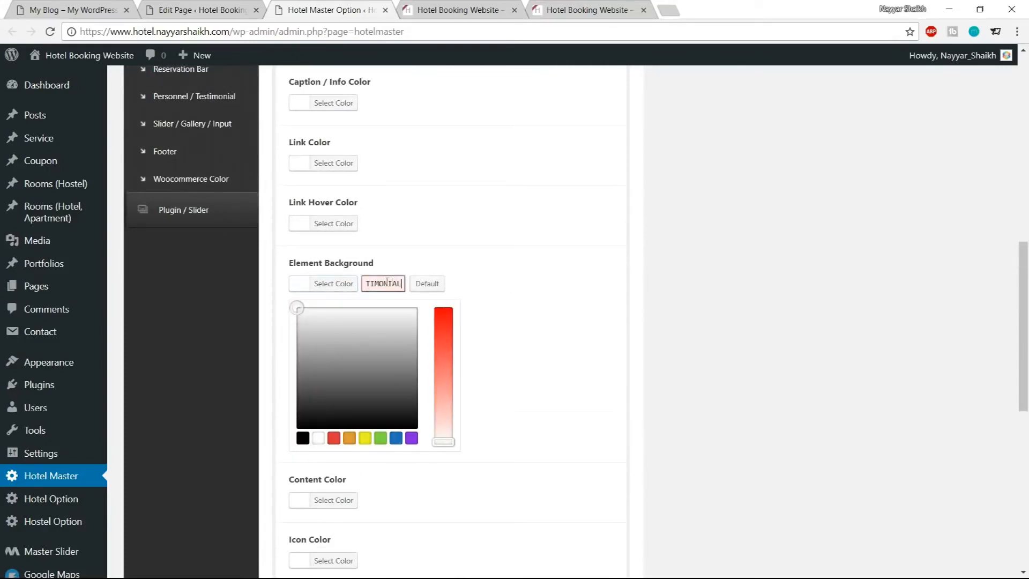
left_click_drag(366, 284, 404, 284)
type("#1abc9c")
triple_click(373, 286)
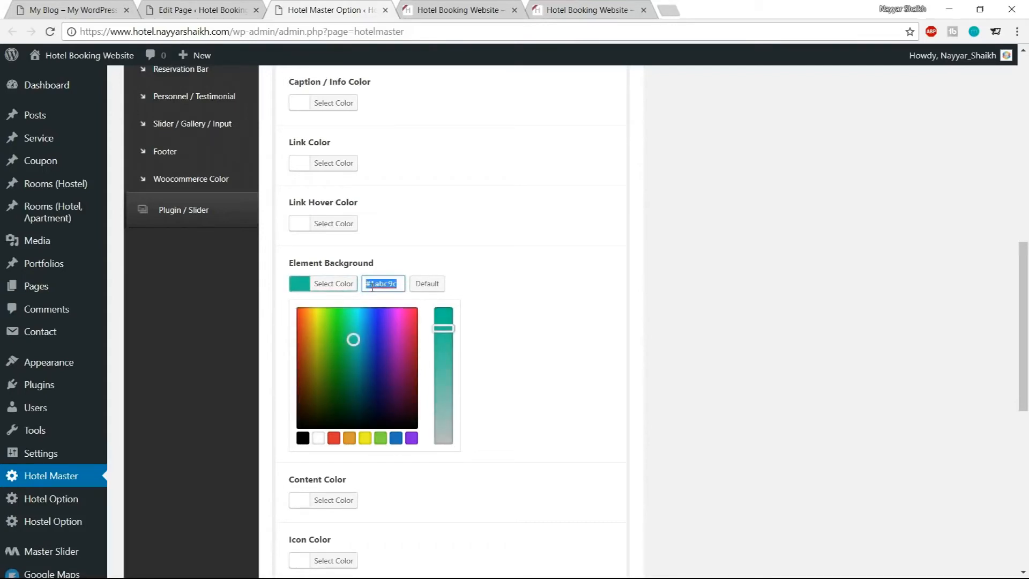
left_click(480, 407)
Save the Hotel Master option changes
scroll(530, 448, "down", 6)
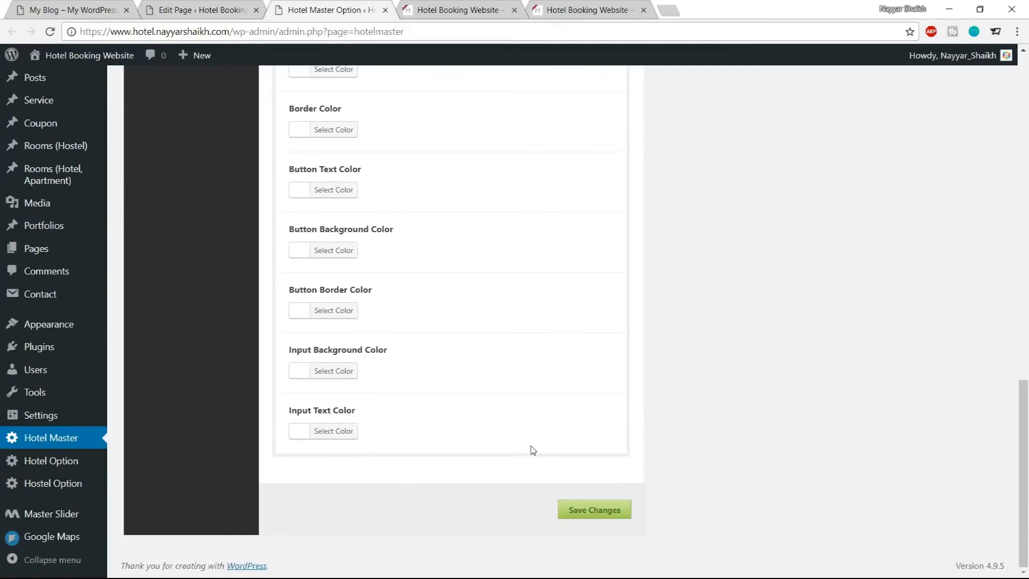
scroll(530, 448, "up", 6)
scroll(474, 427, "up", 6)
scroll(473, 427, "down", 12)
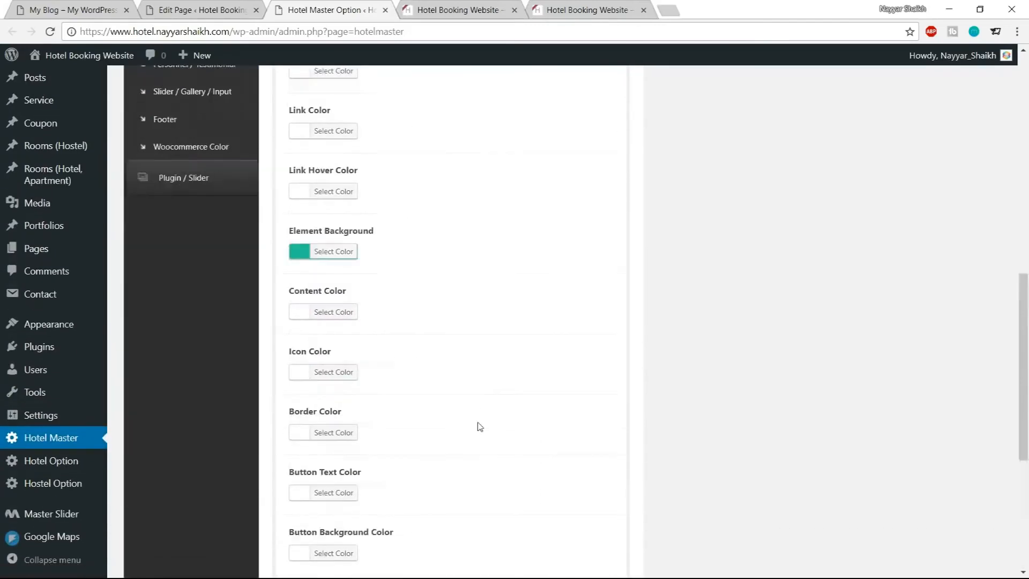
left_click(607, 512)
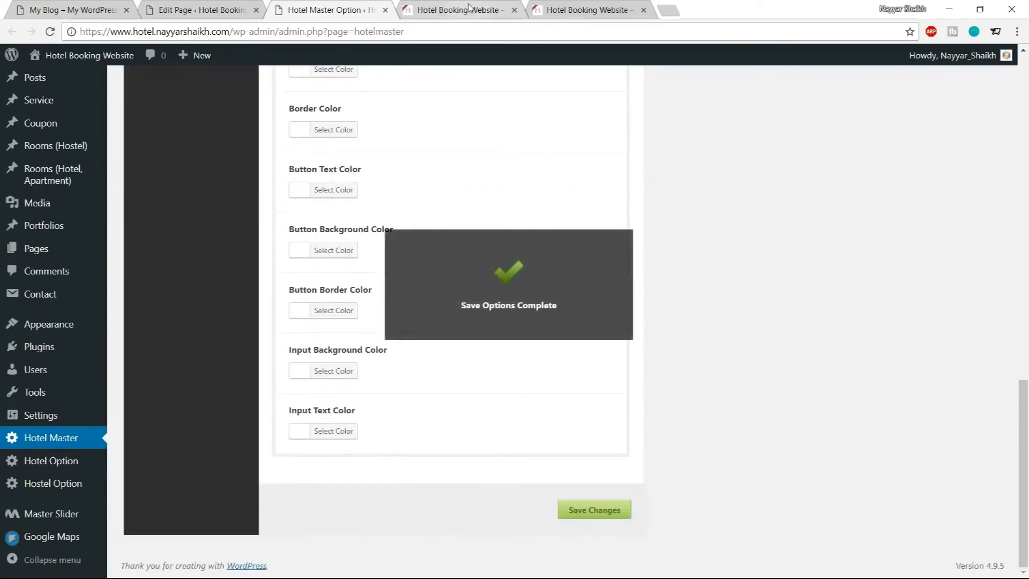
Reload the live site and compare its testimonial section and the sections below with the demo site
left_click(458, 9)
left_click(51, 31)
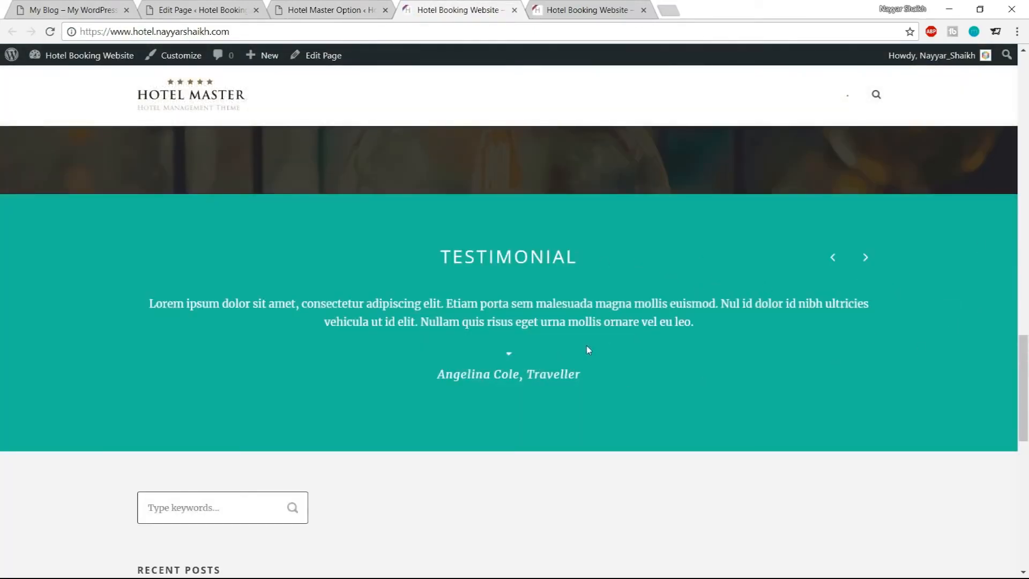
left_click(77, 5)
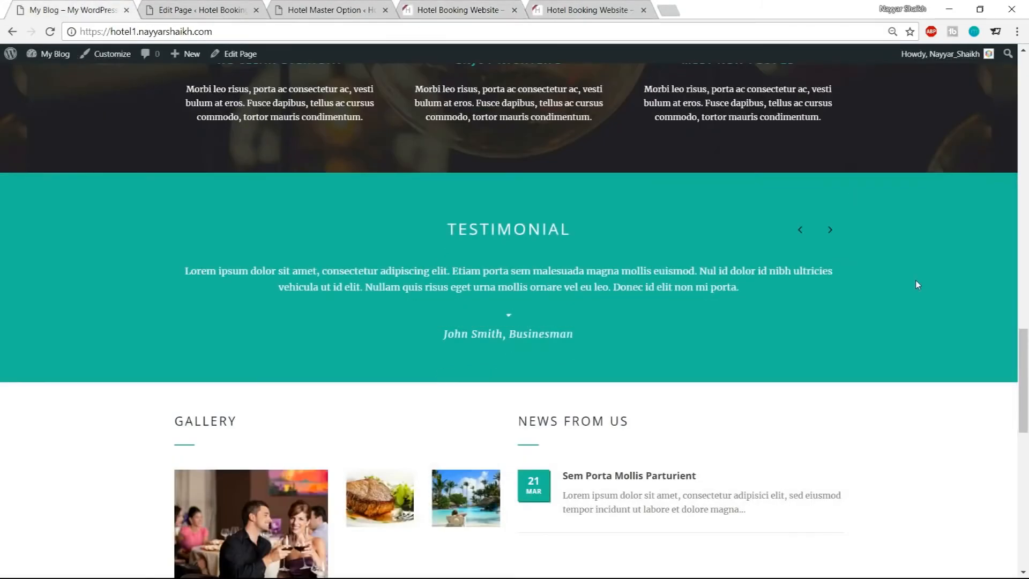
scroll(916, 284, "down", 3)
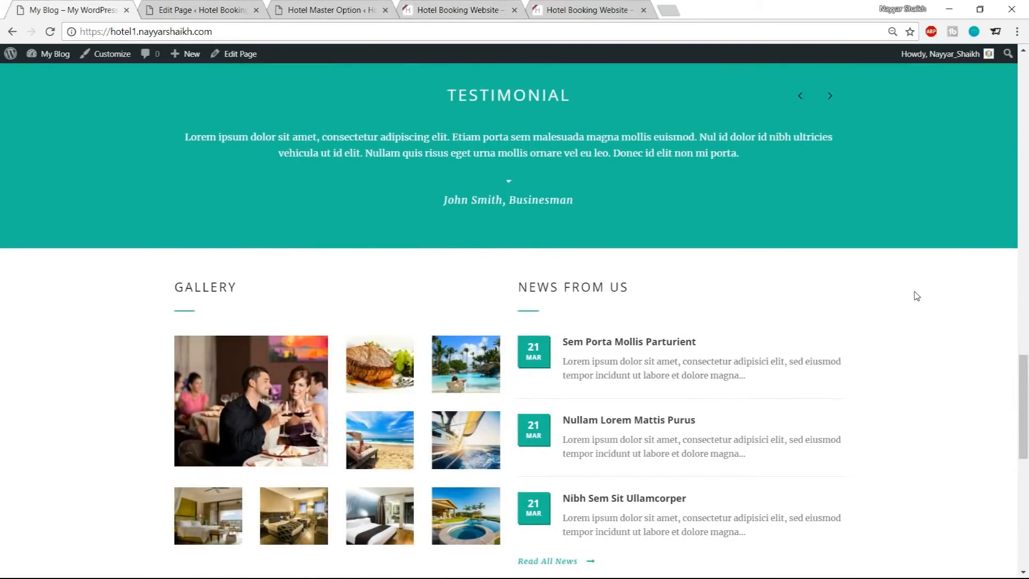
scroll(914, 295, "down", 3)
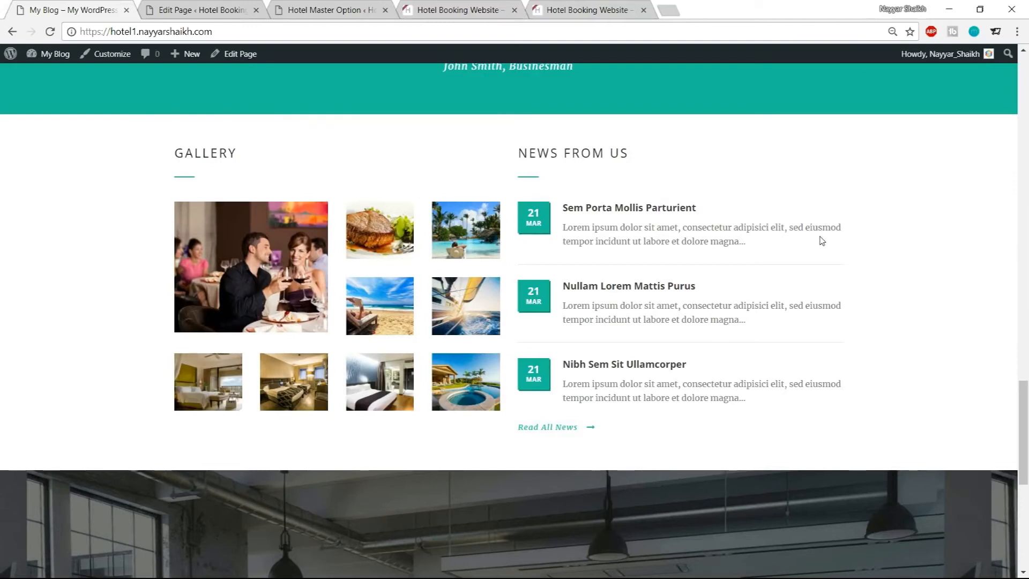
Open a new post editor in a separate tab
left_click(220, 7)
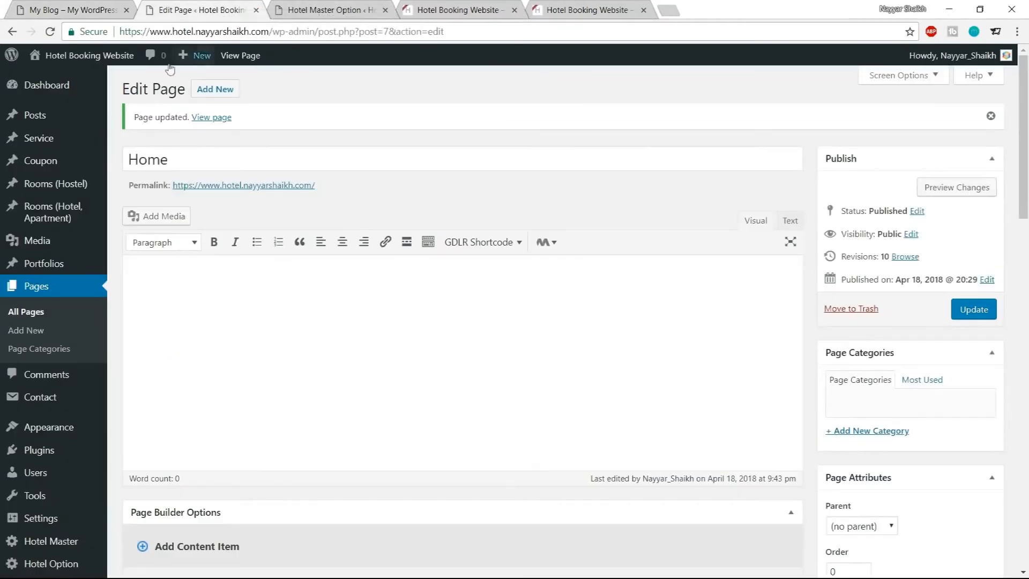
mouse_move(28, 122)
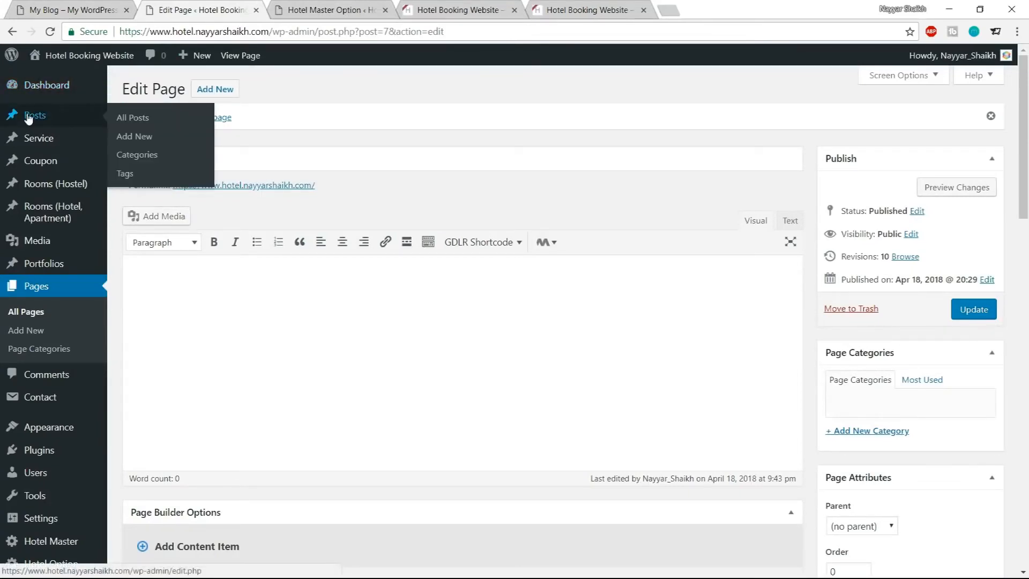
middle_click(143, 137)
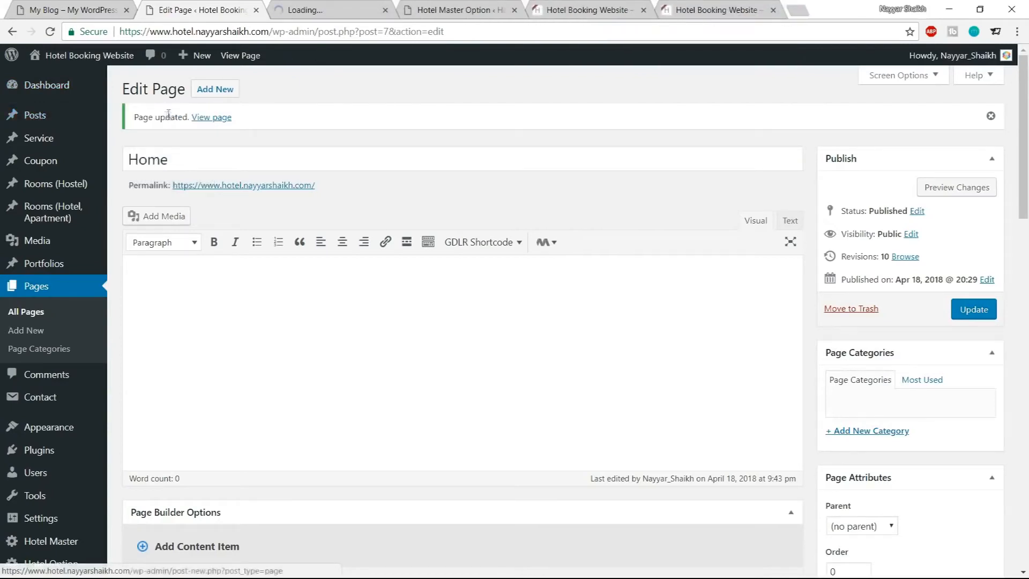
left_click(357, 9)
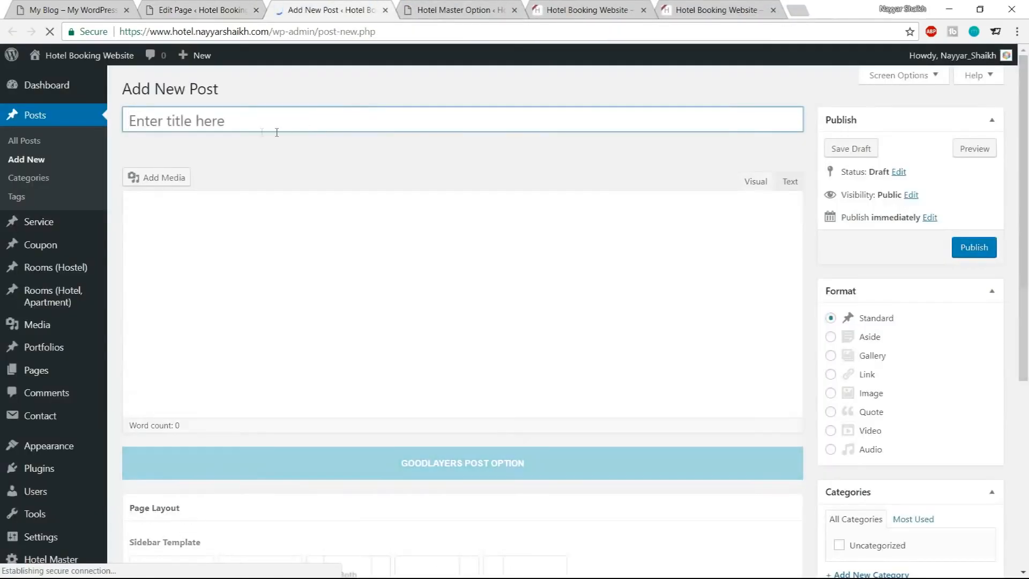
Copy the demo post's title SEM PORTA MOLLIS PARTURIENT and paste it as the new post's title
left_click(108, 7)
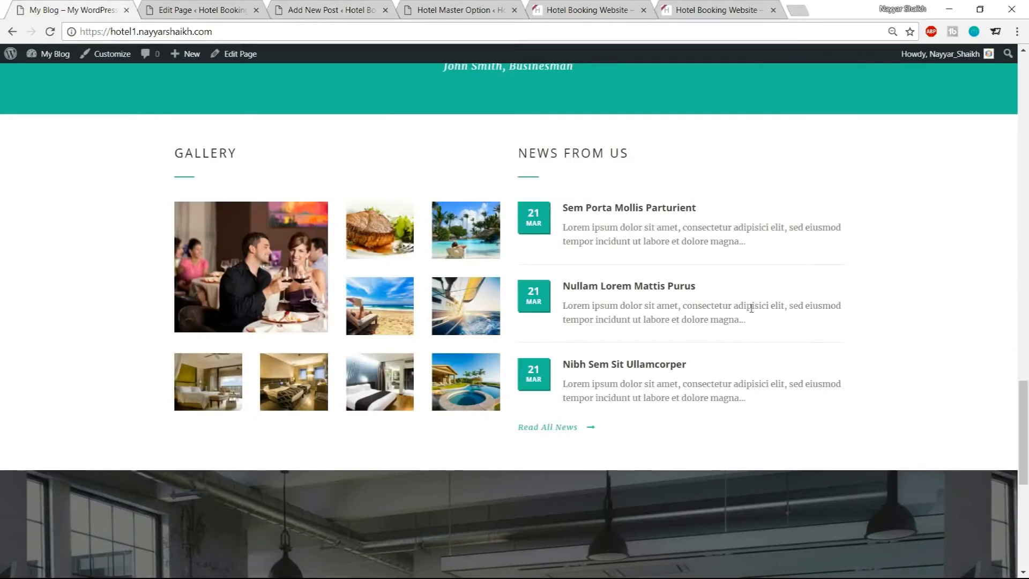
left_click(624, 214)
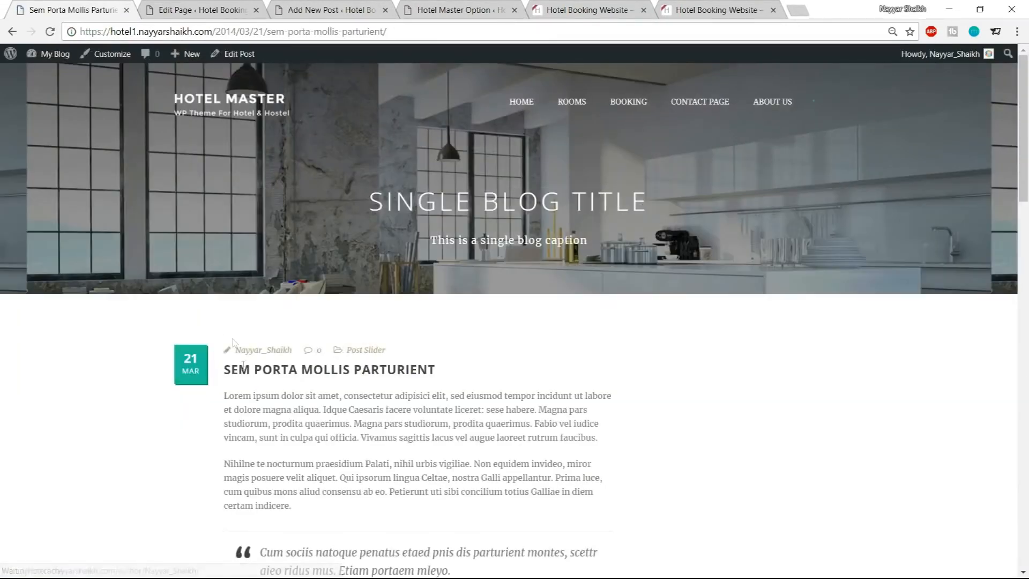
left_click_drag(225, 369, 522, 370)
key("ctrl+c")
left_click(241, 10)
left_click(301, 159)
key("ctrl+v")
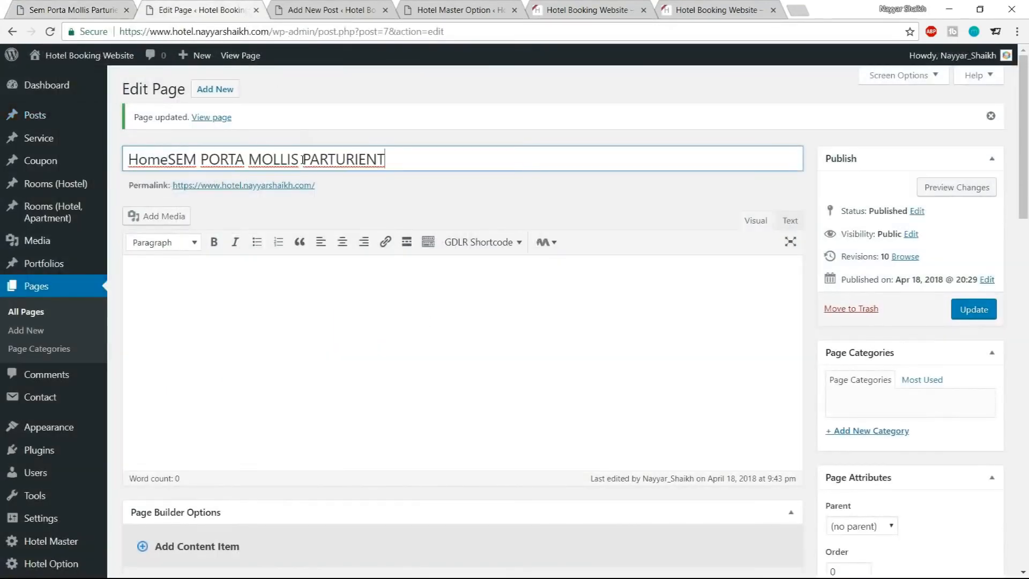
key("ctrl+a")
key("ctrl+x")
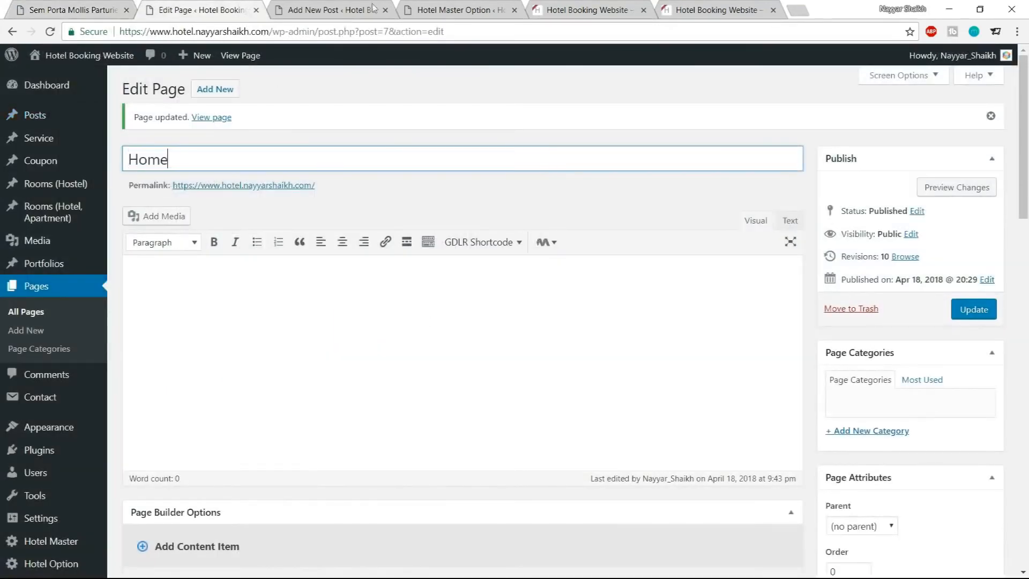
left_click(322, 10)
left_click(352, 113)
key("ctrl+v")
left_click(363, 280)
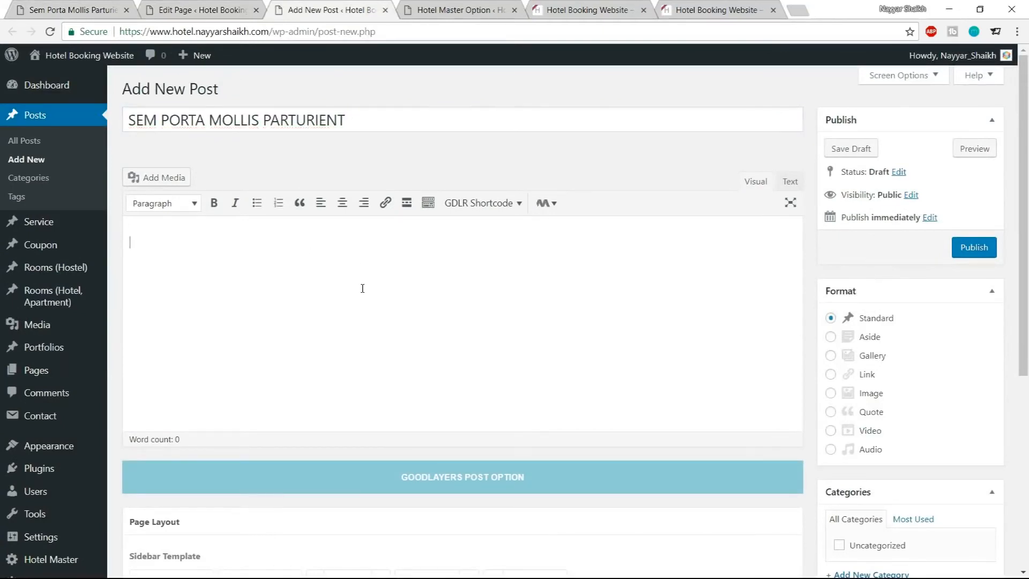
type("aksaknjasn")
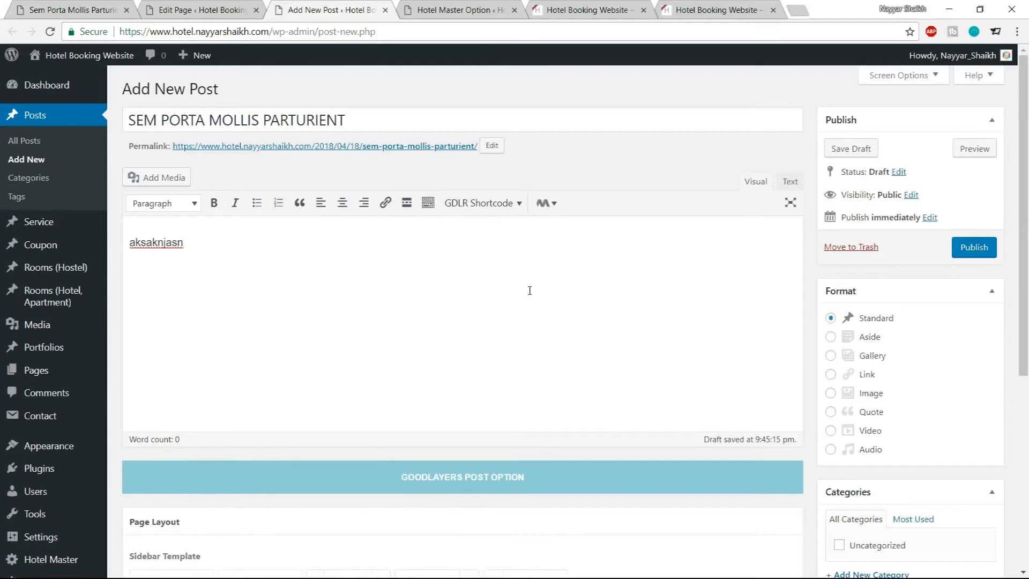
key("ctrl+a")
key("BackSpace")
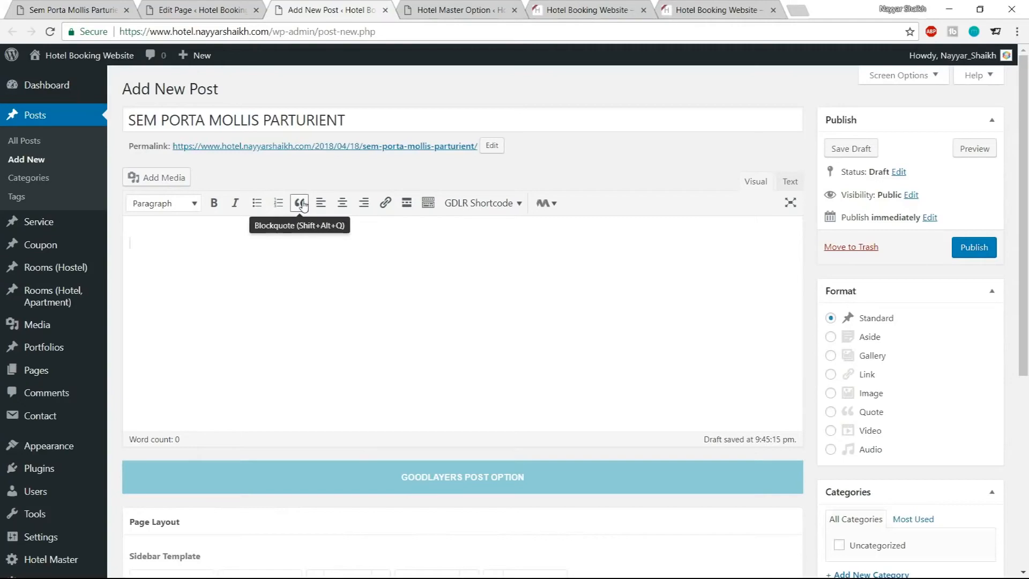
Examine the blockquote in the demo post's content
left_click(196, 6)
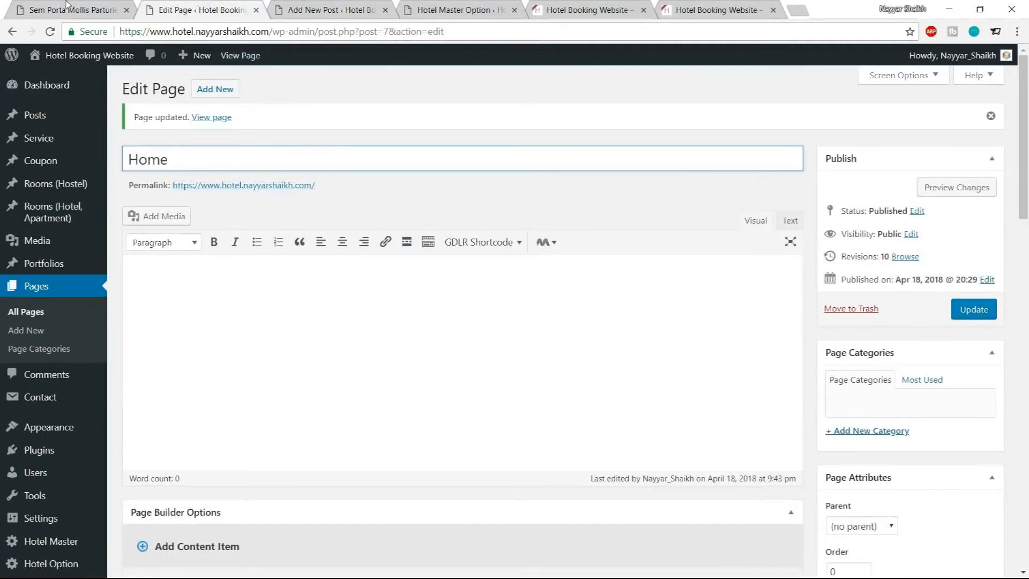
left_click(462, 5)
left_click(62, 5)
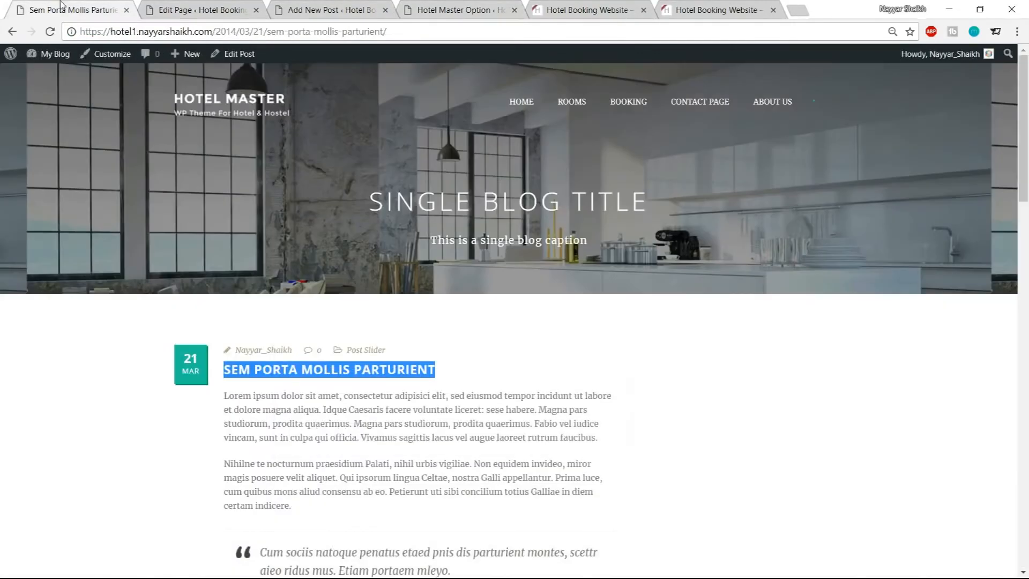
scroll(366, 363, "down", 1)
left_click_drag(259, 488, 372, 504)
left_click(372, 504)
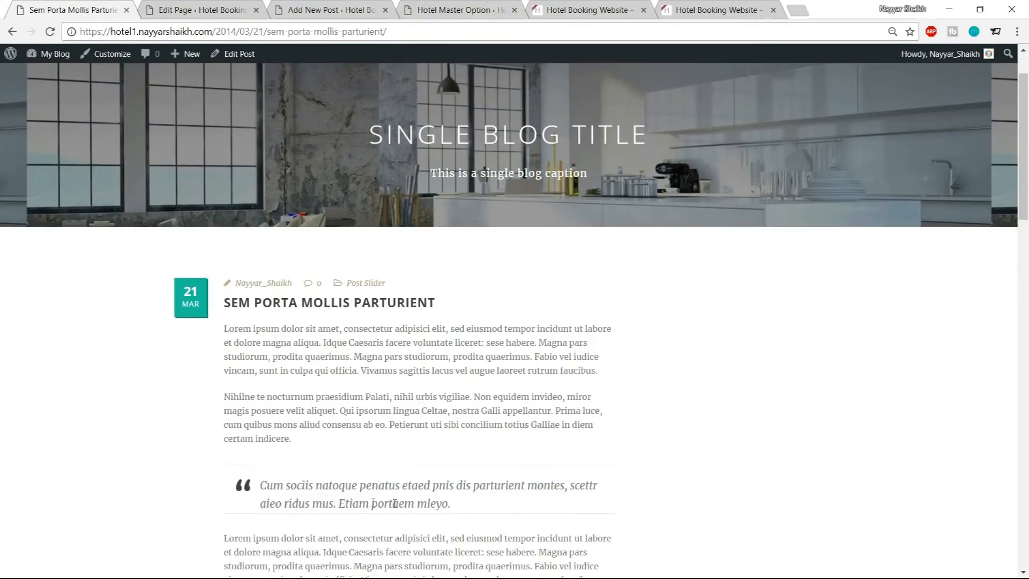
Try applying blockquote formatting to placeholder text in the new post's body
left_click(307, 7)
type("ascf;lma")
left_click_drag(247, 248, 22, 246)
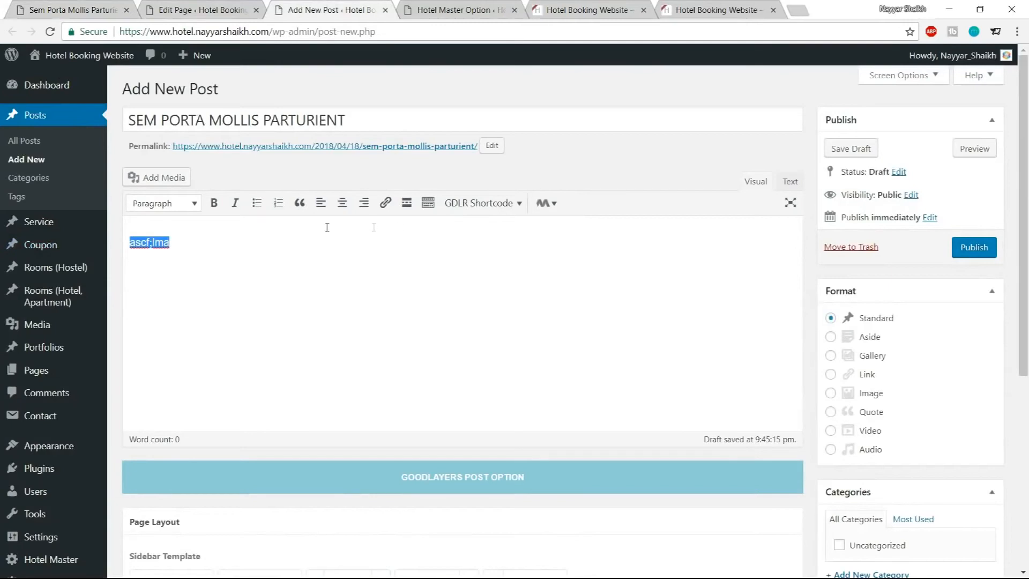
left_click(299, 203)
key("ctrl+1")
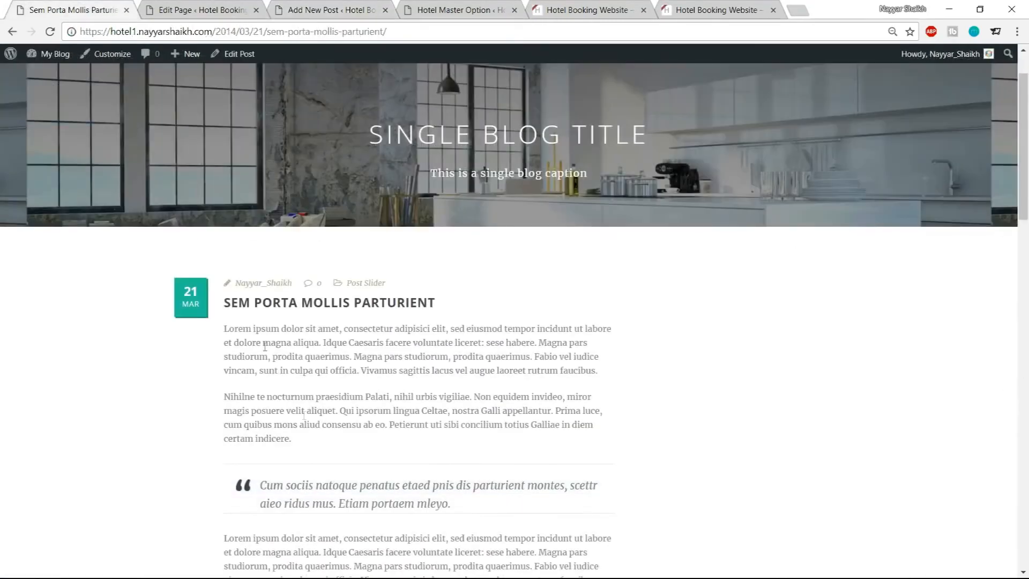
left_click(313, 9)
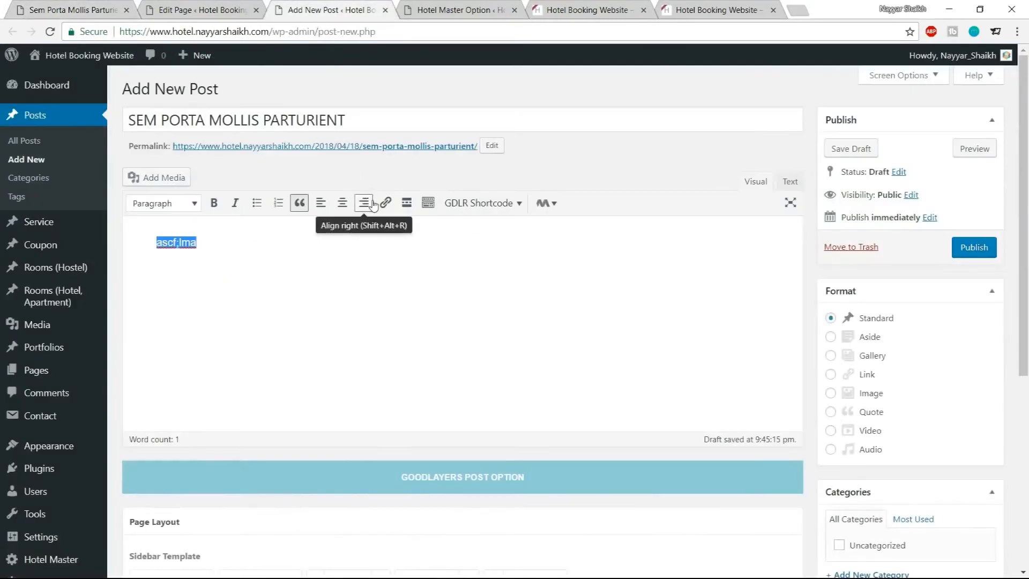
key("BackSpace")
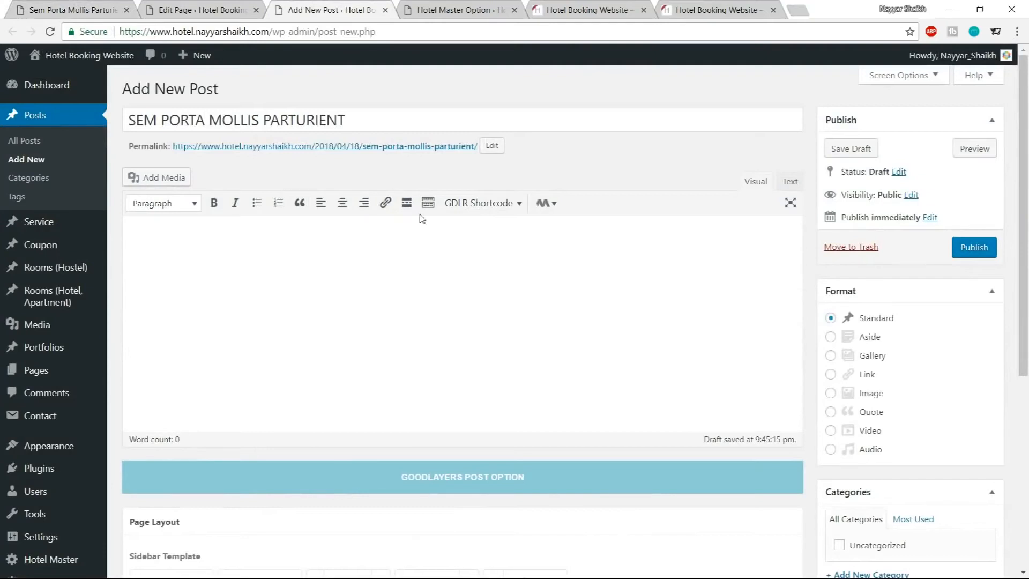
Browse the GDLR Shortcode list for a quote or blockquote option
left_click(479, 203)
scroll(512, 413, "down", 1)
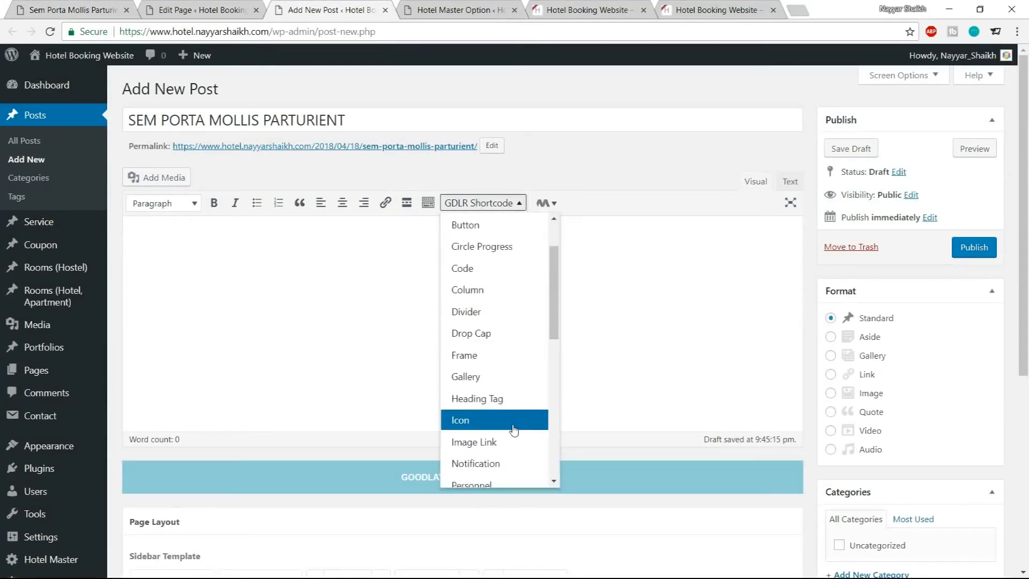
scroll(510, 408, "down", 1)
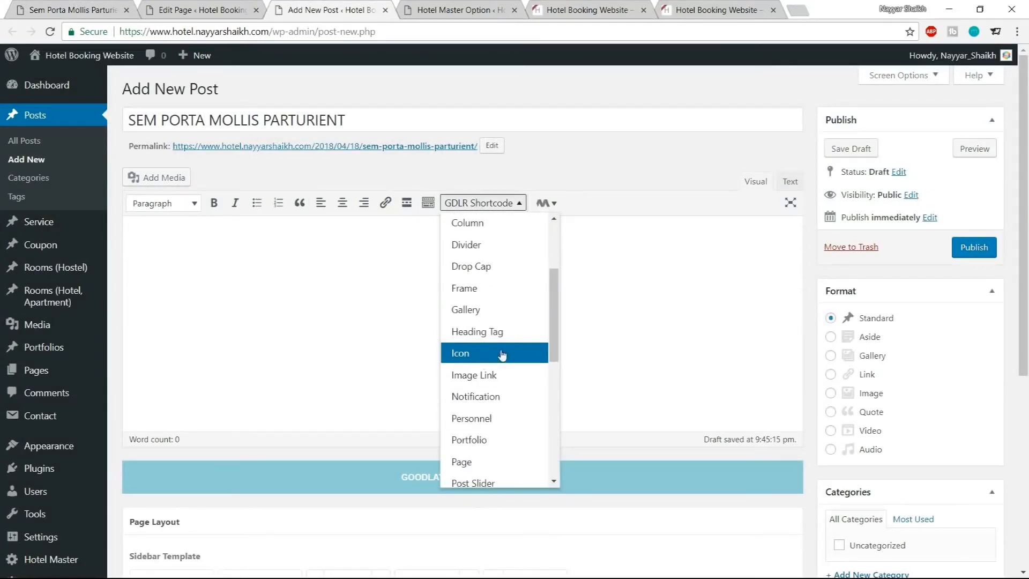
scroll(491, 410, "down", 1)
scroll(494, 455, "down", 2)
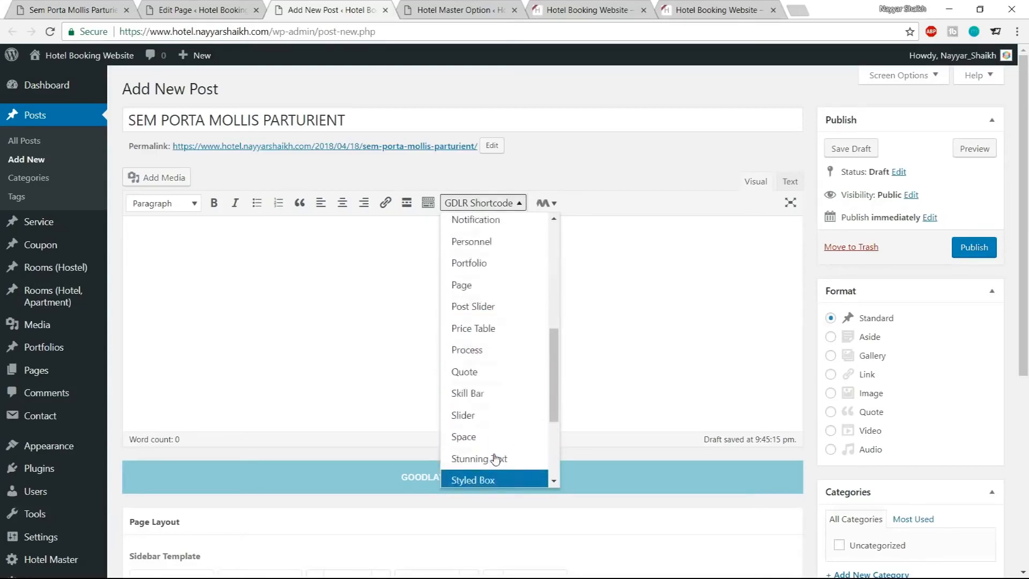
scroll(493, 463, "up", 5)
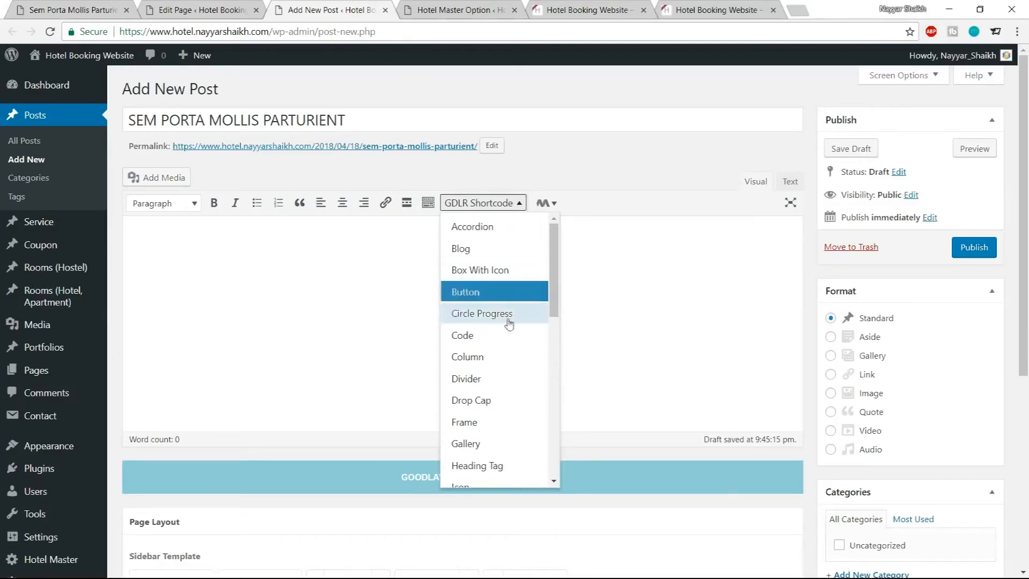
left_click(498, 280)
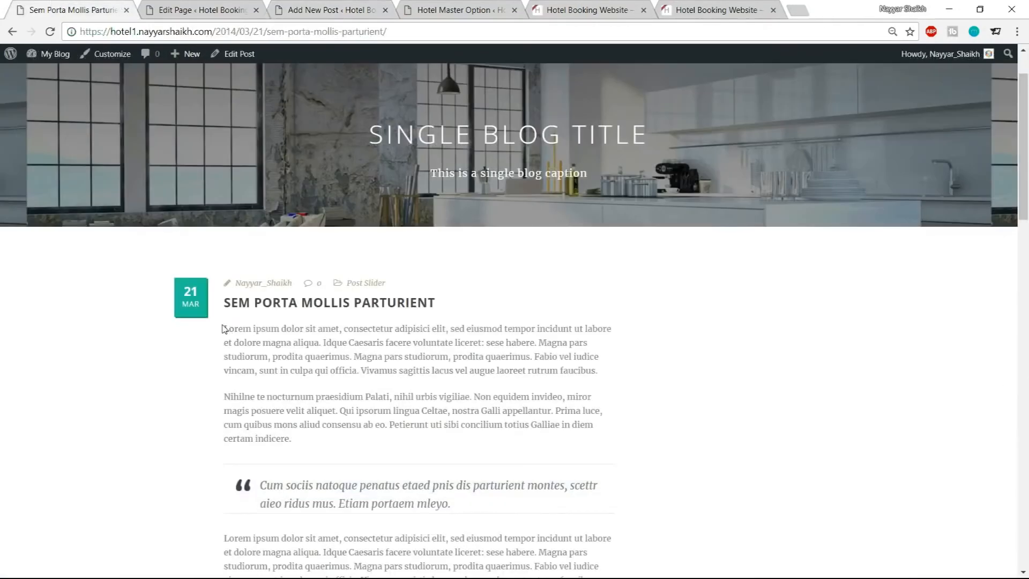
Copy the demo post's first two paragraphs and paste them into the new post's body
left_click_drag(224, 329, 413, 438)
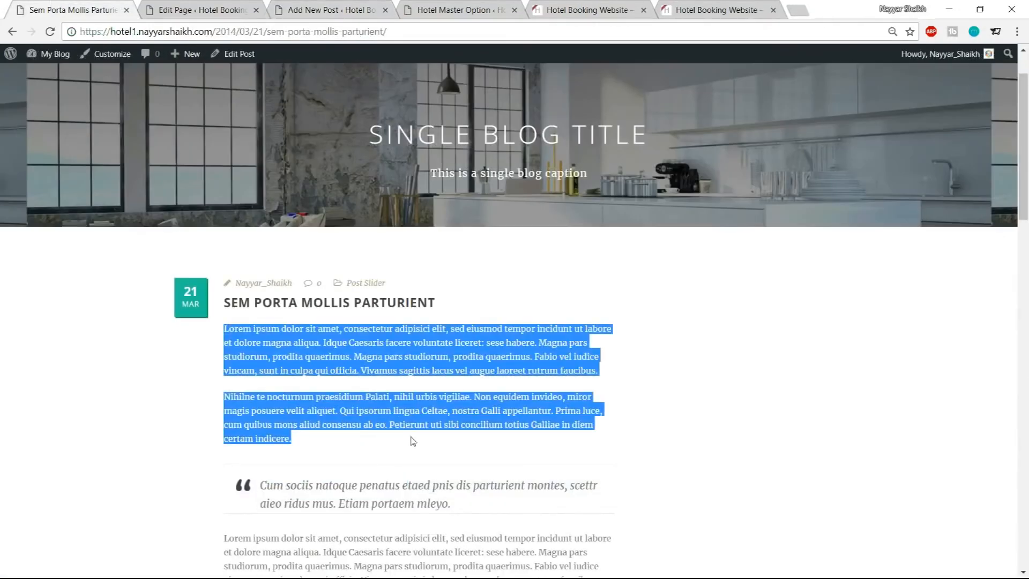
left_click(328, 4)
key("ctrl+v")
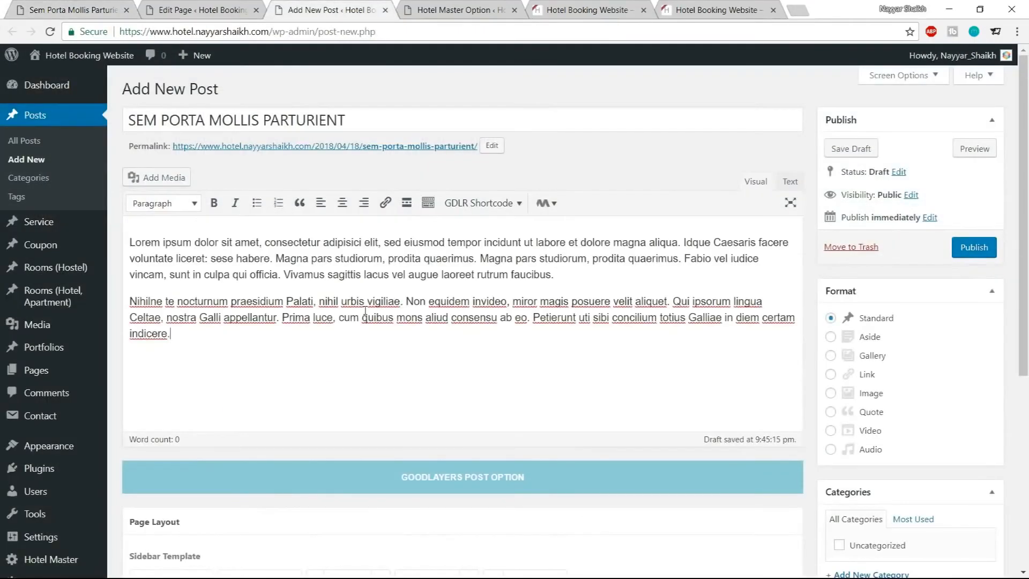
Create a new post category named Technology
scroll(843, 323, "down", 5)
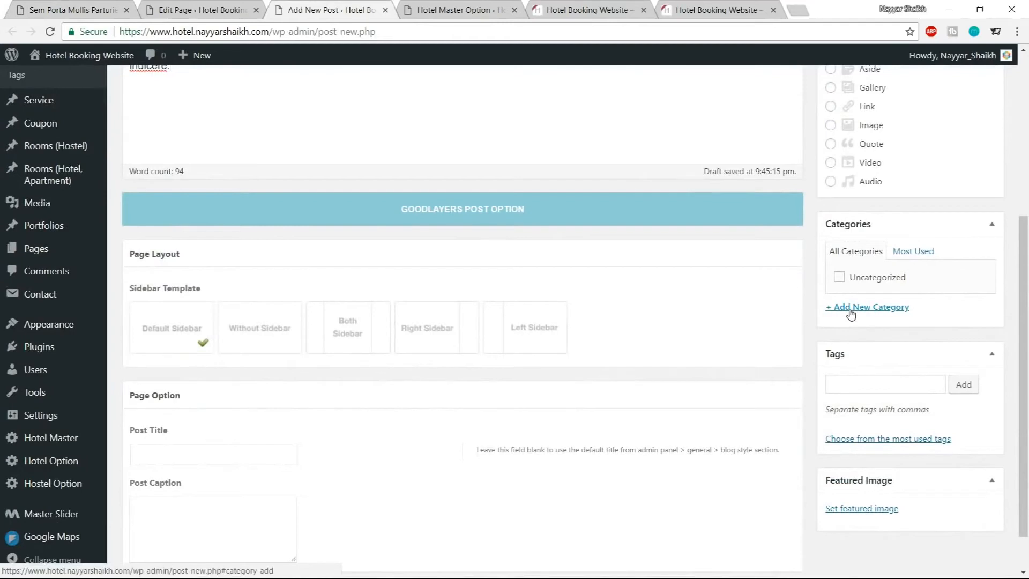
left_click(851, 314)
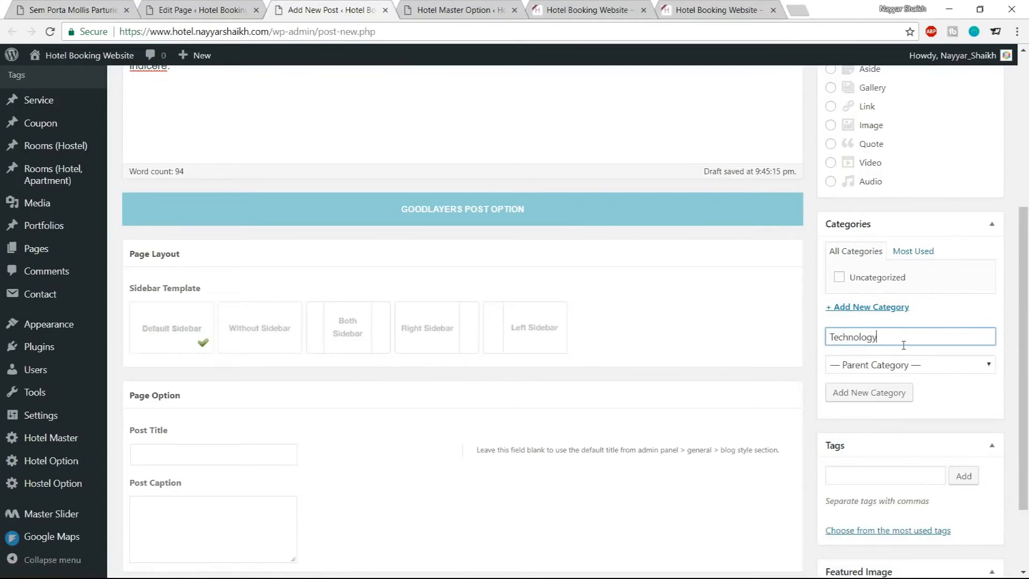
left_click(885, 393)
Set the suite bedroom with balcony image from the media library as the post's featured image
scroll(1013, 382, "down", 1)
scroll(1013, 382, "down", 2)
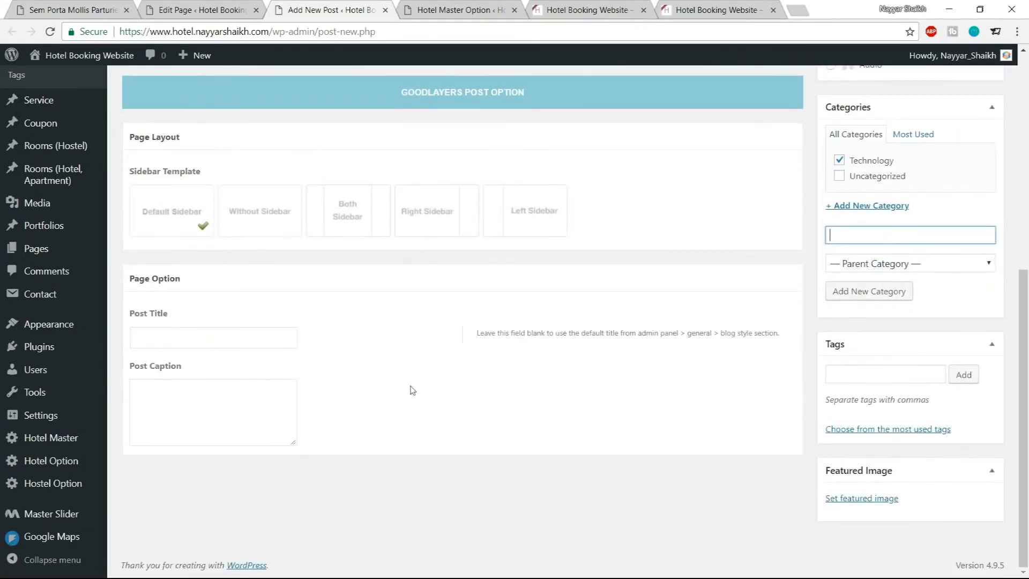
left_click(864, 498)
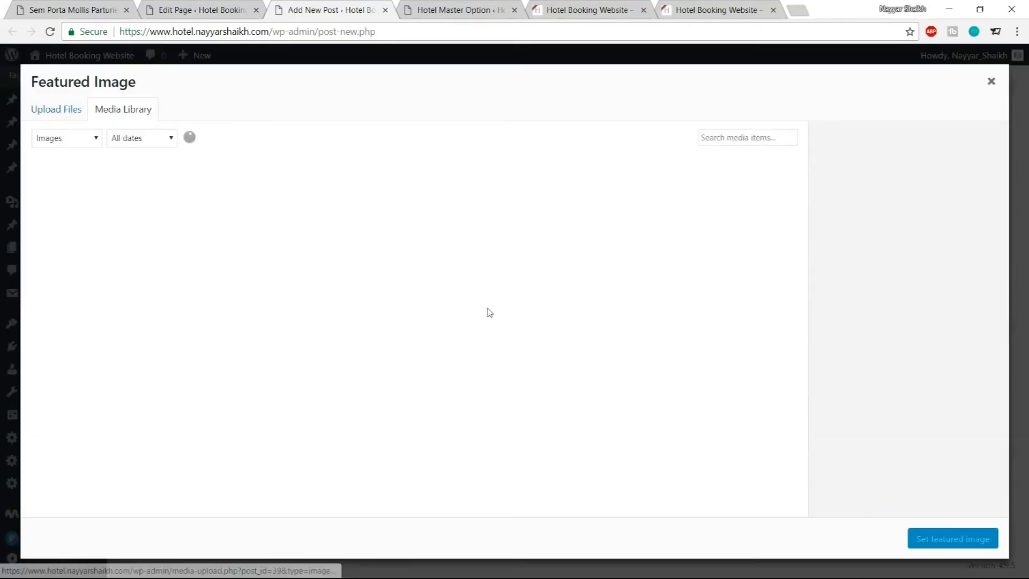
left_click(182, 314)
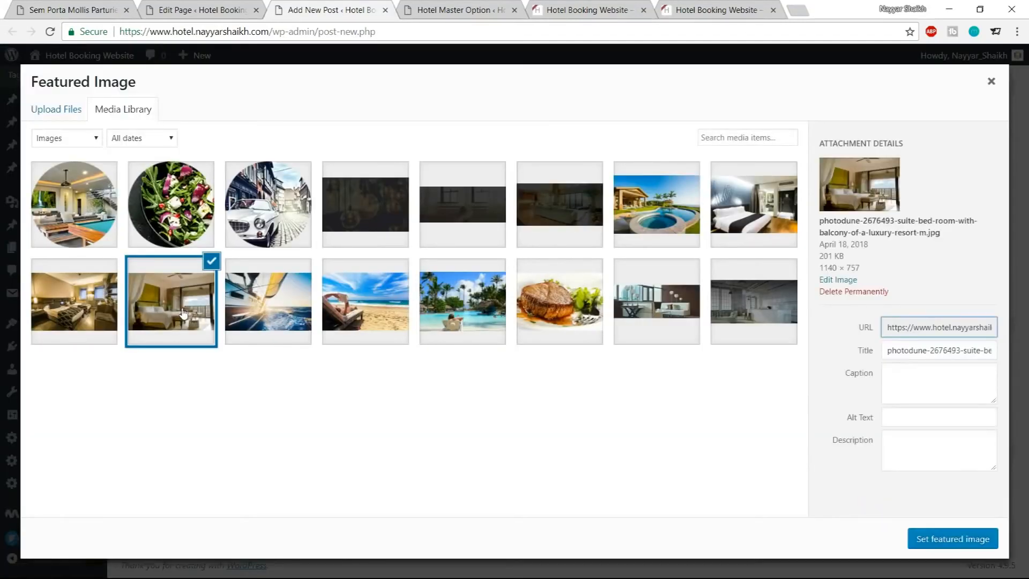
left_click(983, 541)
Publish the post and close its editor tab
scroll(963, 379, "up", 7)
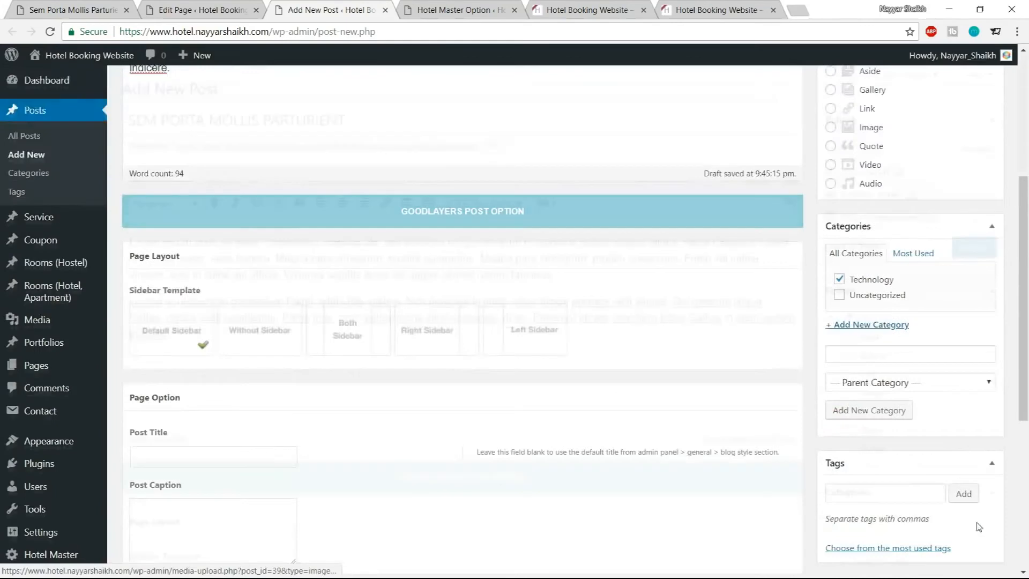
left_click(977, 257)
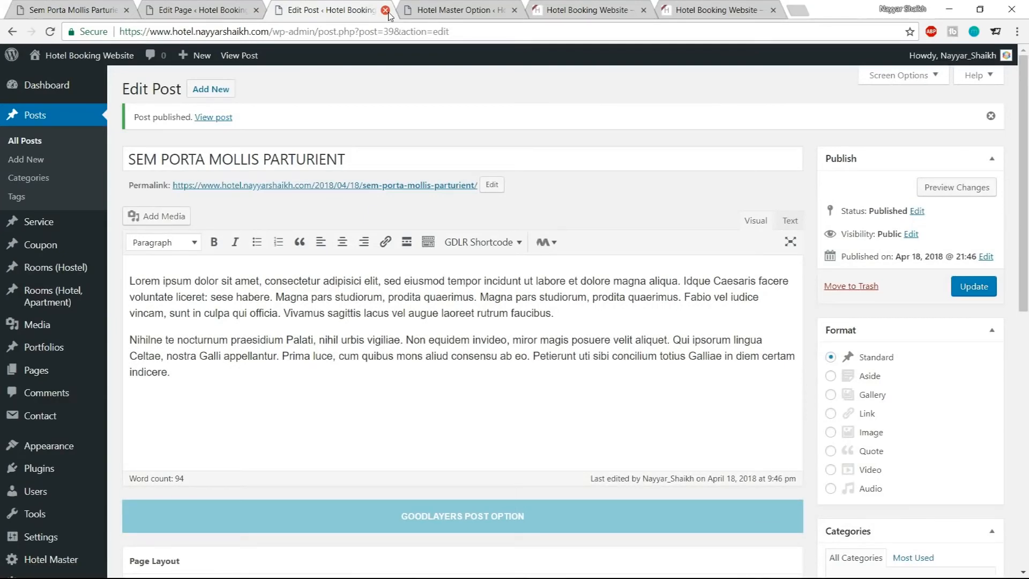
left_click(385, 10)
Compare the demo homepage's Gallery and News From Us section with the Home page builder layout
left_click(208, 10)
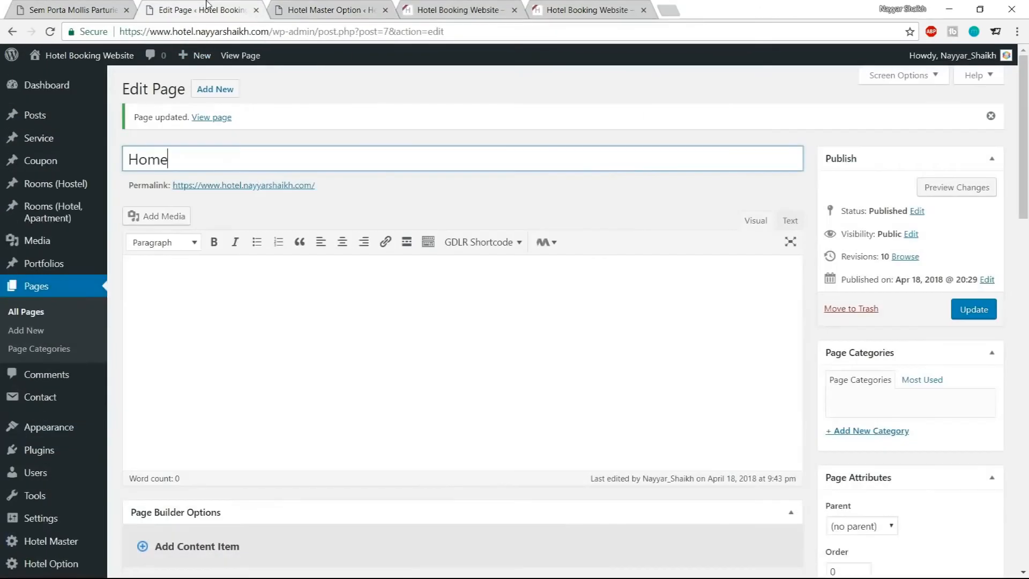
scroll(444, 252, "down", 5)
left_click(26, 5)
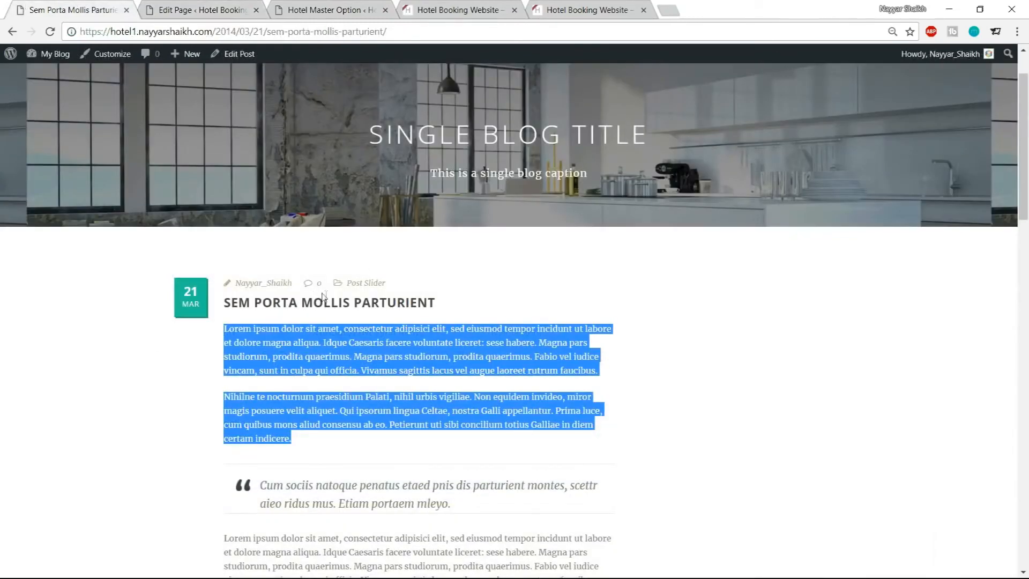
left_click(12, 31)
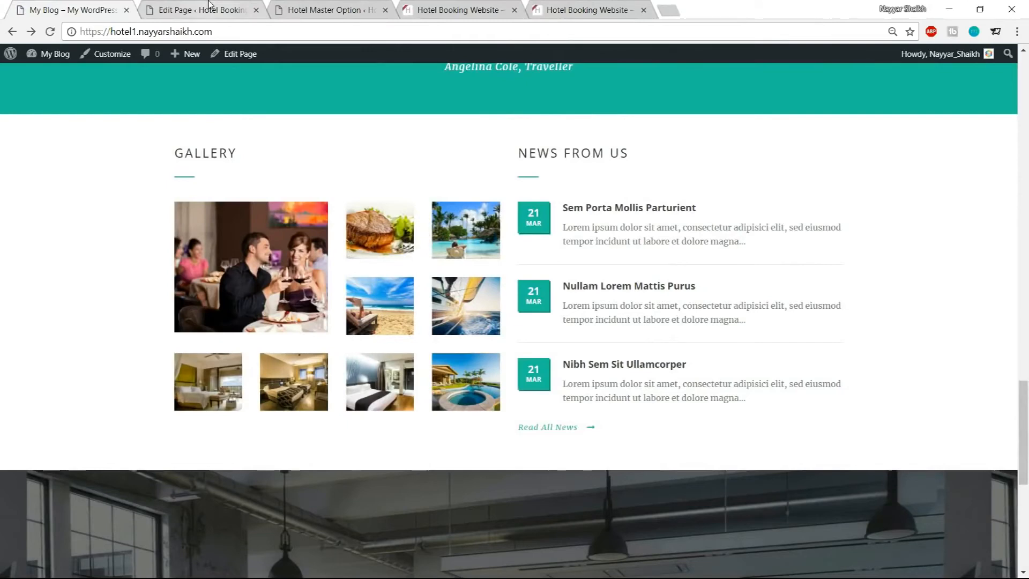
left_click(211, 8)
scroll(638, 300, "down", 3)
left_click(227, 225)
left_click(71, 4)
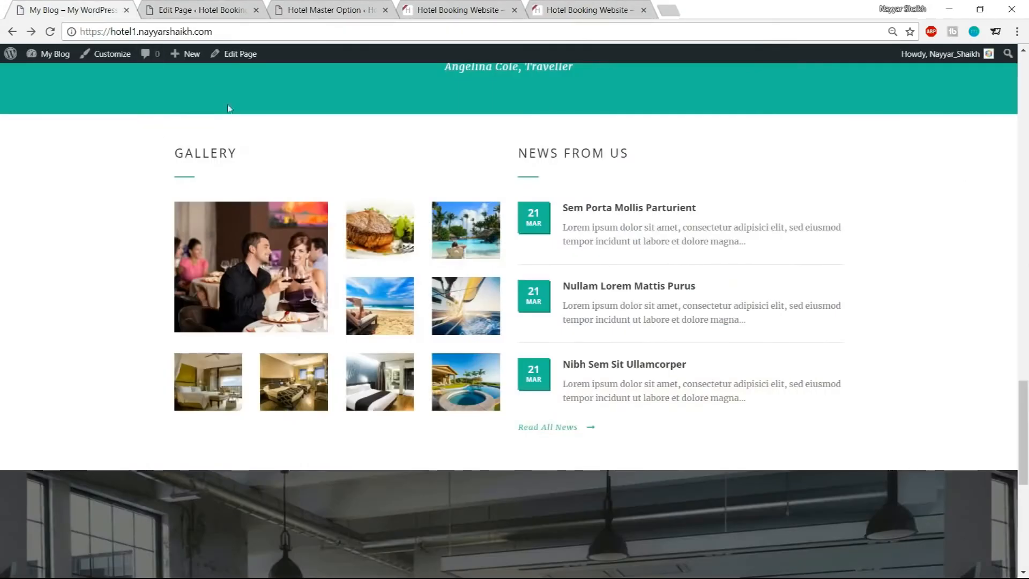
left_click(220, 5)
Add a Color Wrapper to the Home page builder
left_click(230, 229)
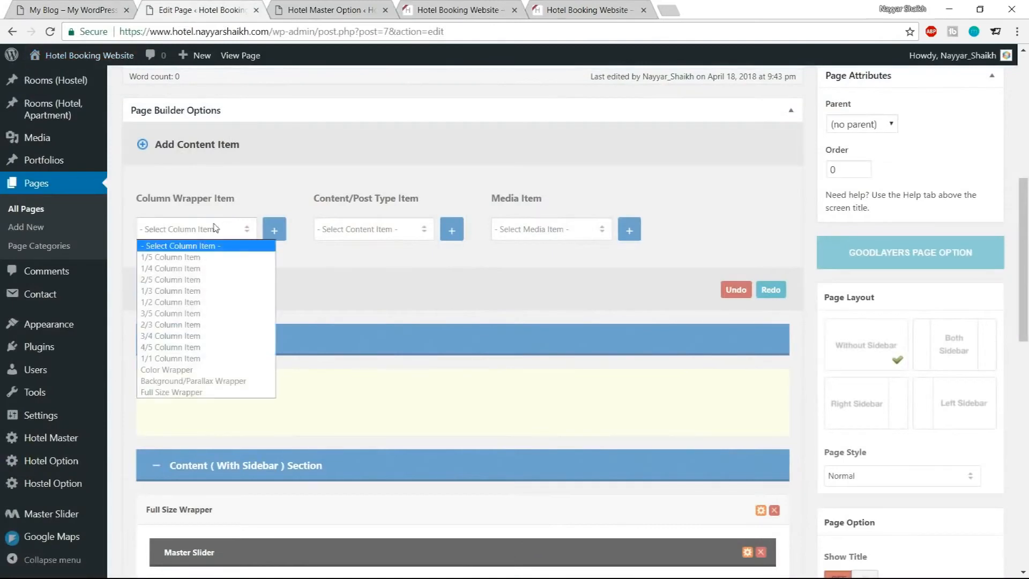
left_click(232, 371)
left_click(275, 233)
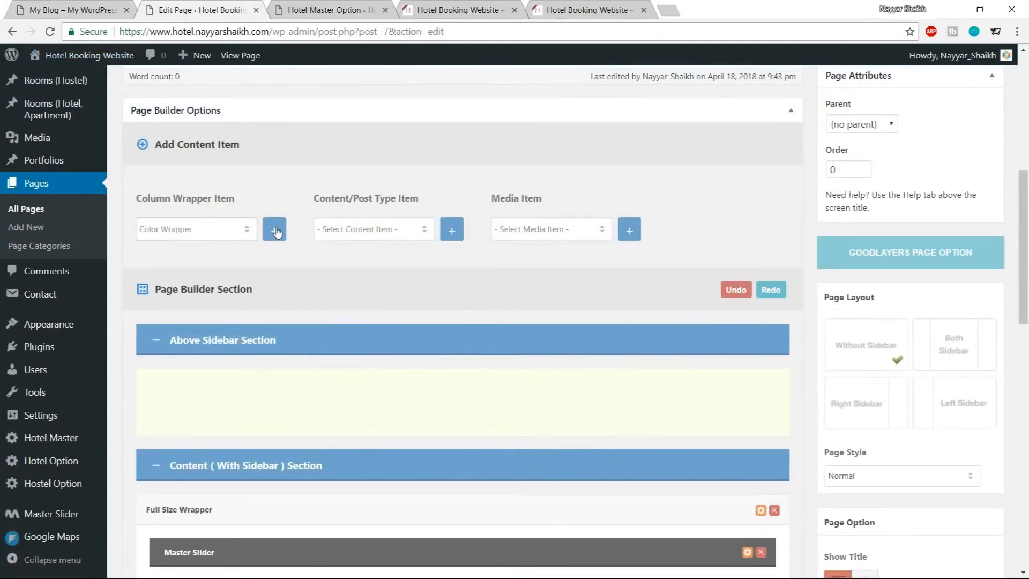
Add a 1/2 Column Item to the page builder
left_click(92, 6)
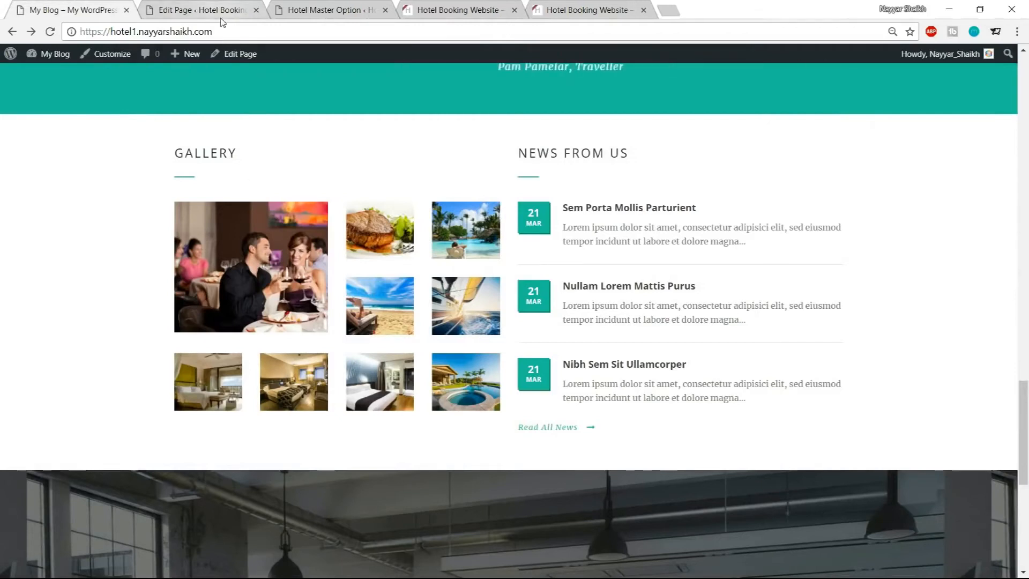
left_click(204, 10)
left_click(206, 231)
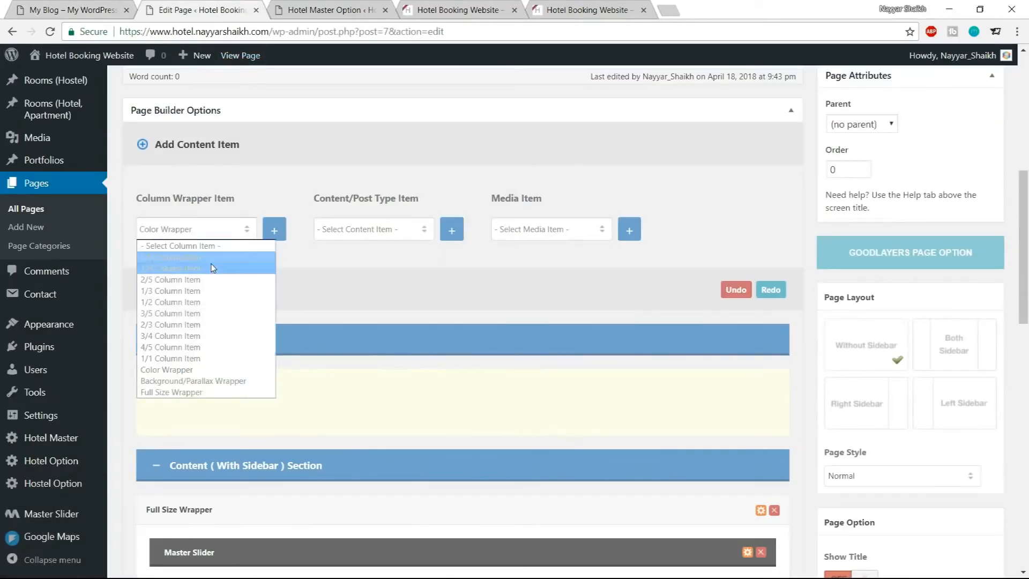
left_click(204, 309)
left_click(280, 238)
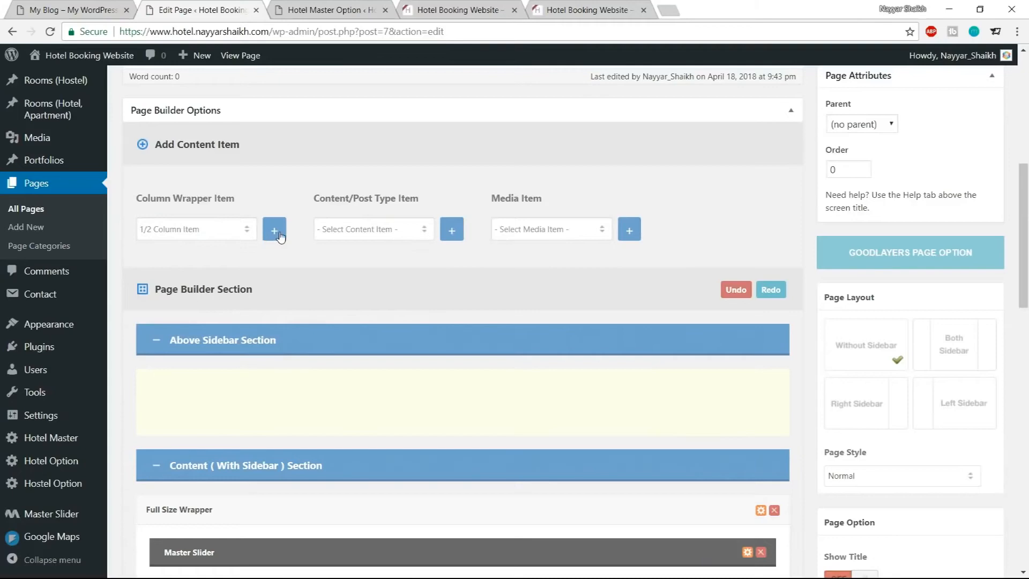
Move both 1/2 Column Items into the empty Color Wrapper
scroll(432, 320, "down", 20)
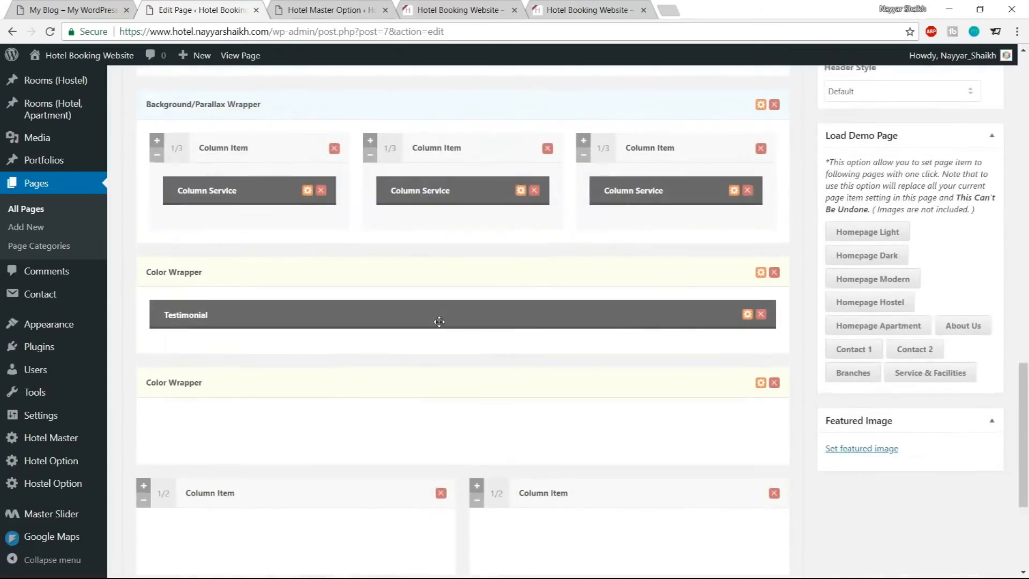
scroll(443, 337, "down", 1)
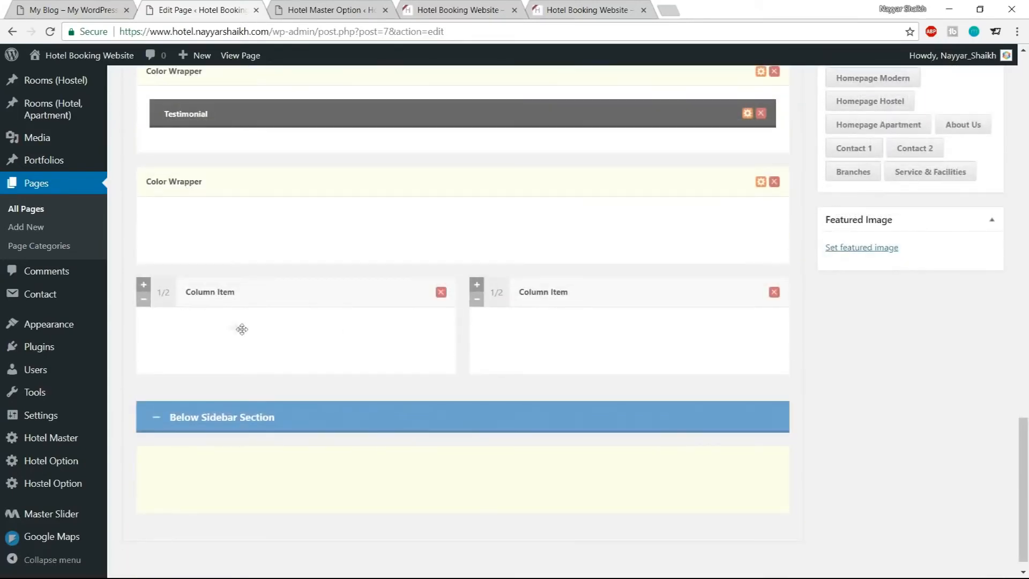
left_click_drag(170, 300, 173, 230)
left_click_drag(164, 347, 166, 249)
Add a Gallery media item and place it in the left 1/2 column
left_click(35, 8)
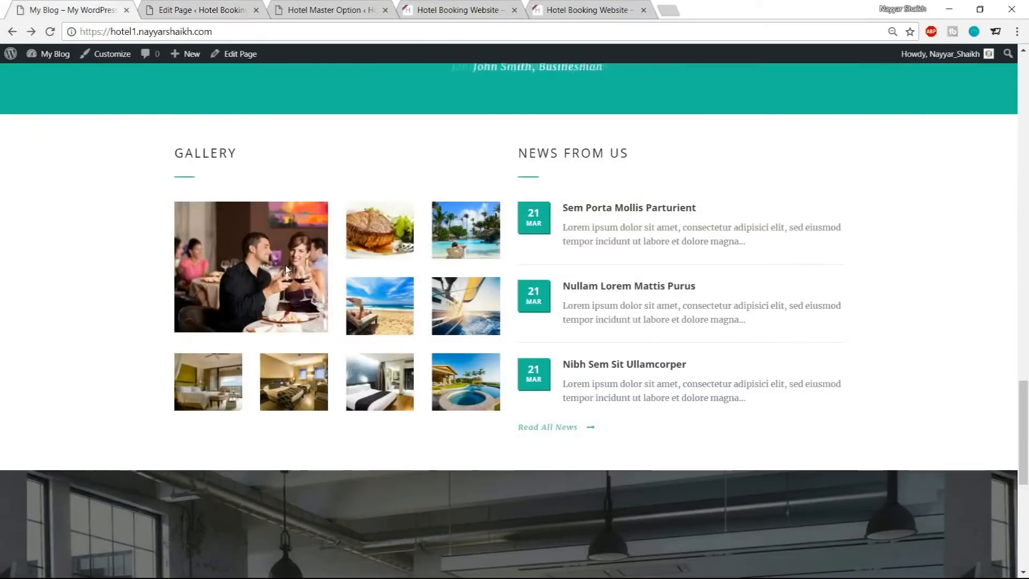
left_click(195, 6)
scroll(403, 271, "up", 15)
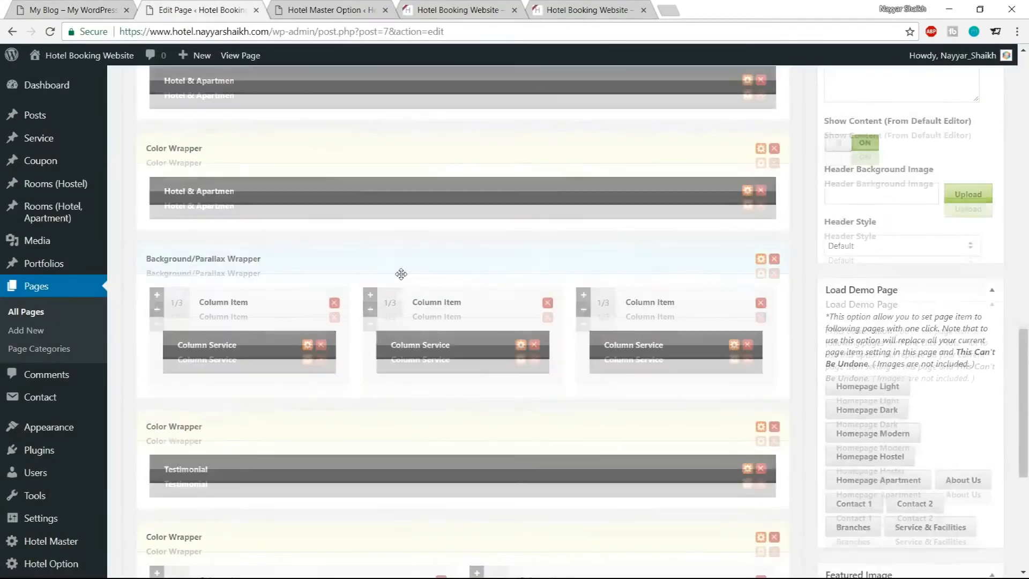
scroll(402, 283, "up", 2)
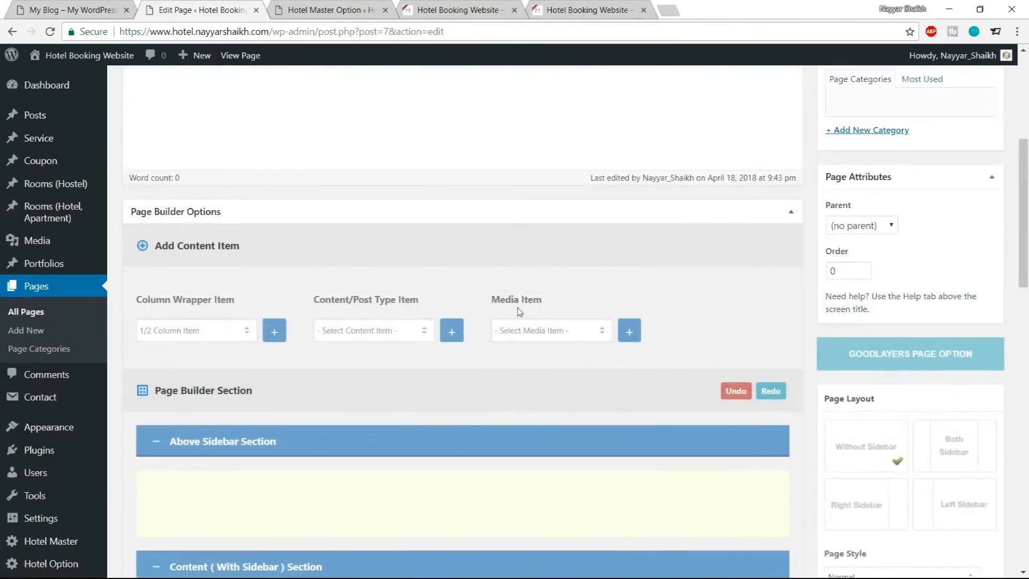
left_click(555, 334)
left_click(552, 372)
left_click(640, 334)
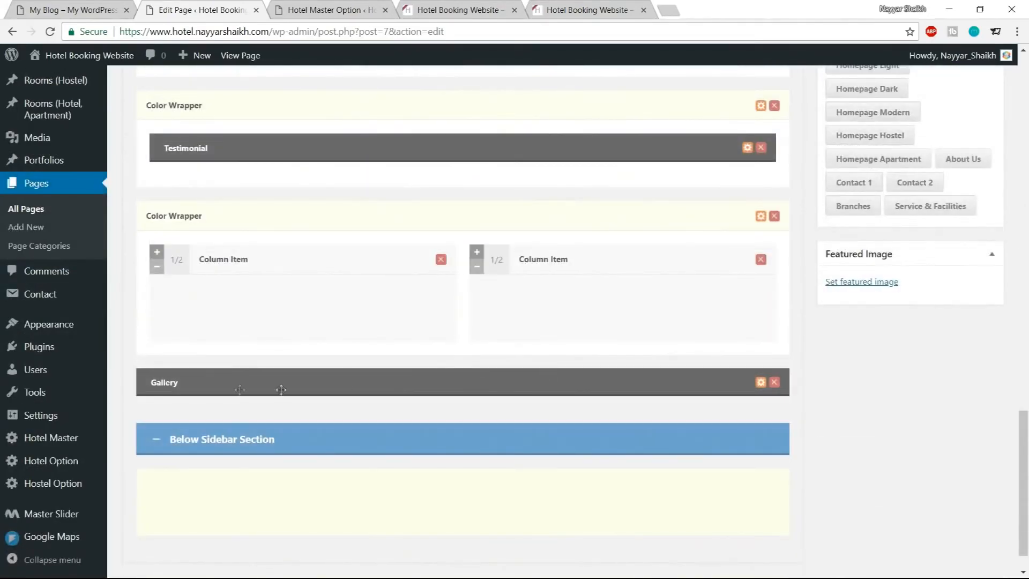
left_click_drag(281, 389, 399, 315)
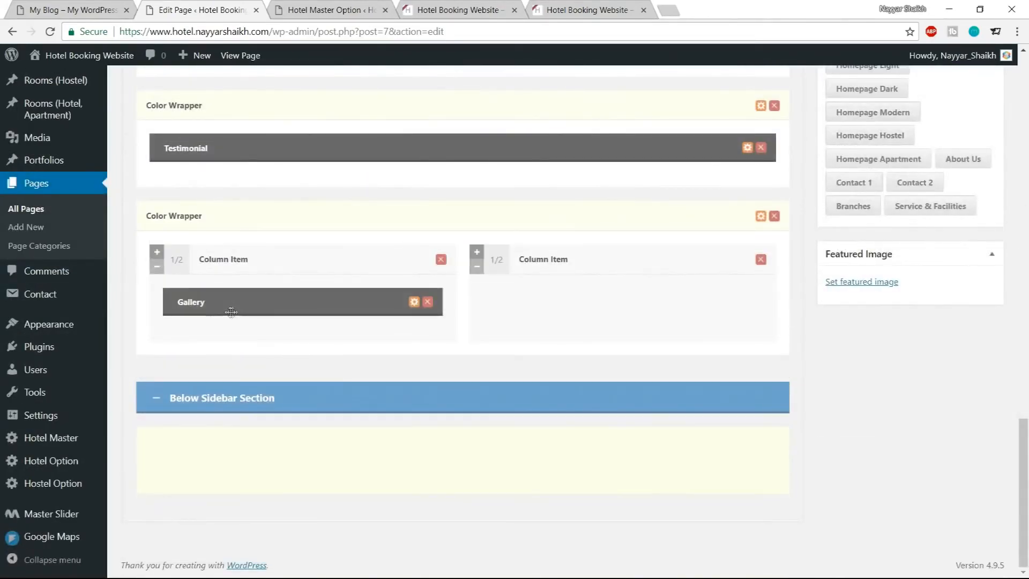
Set the Gallery item's title type to Left Align With Divider and its title to GALLERY, copied from the demo heading
left_click(414, 303)
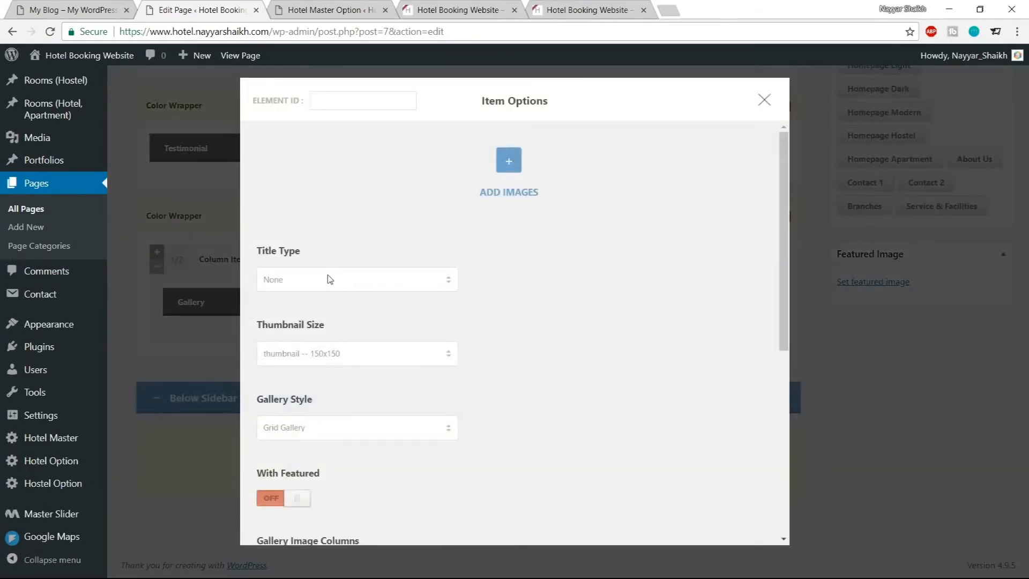
left_click(73, 10)
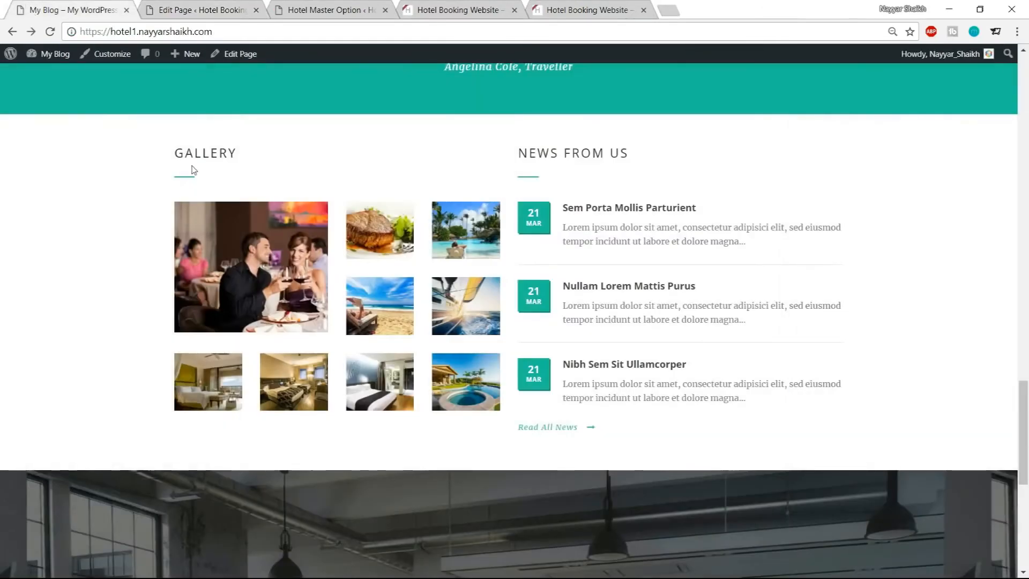
left_click_drag(172, 157, 240, 156)
key("ctrl+c")
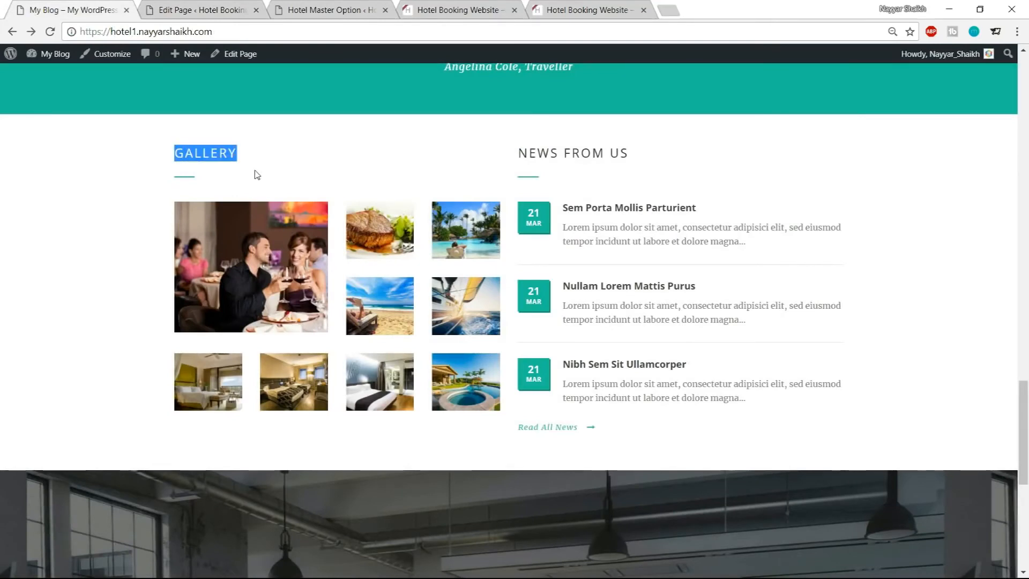
left_click(184, 184)
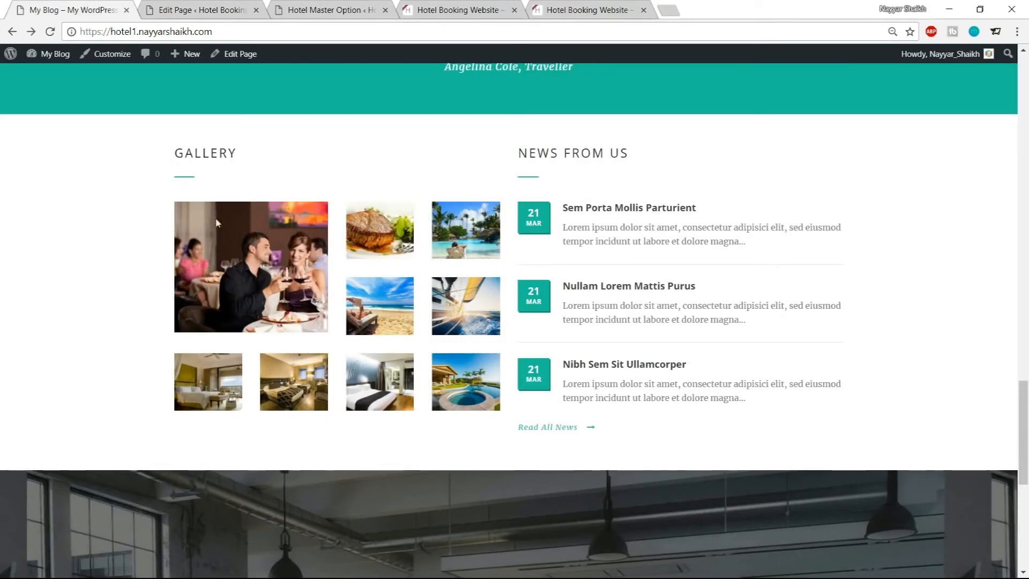
left_click(195, 10)
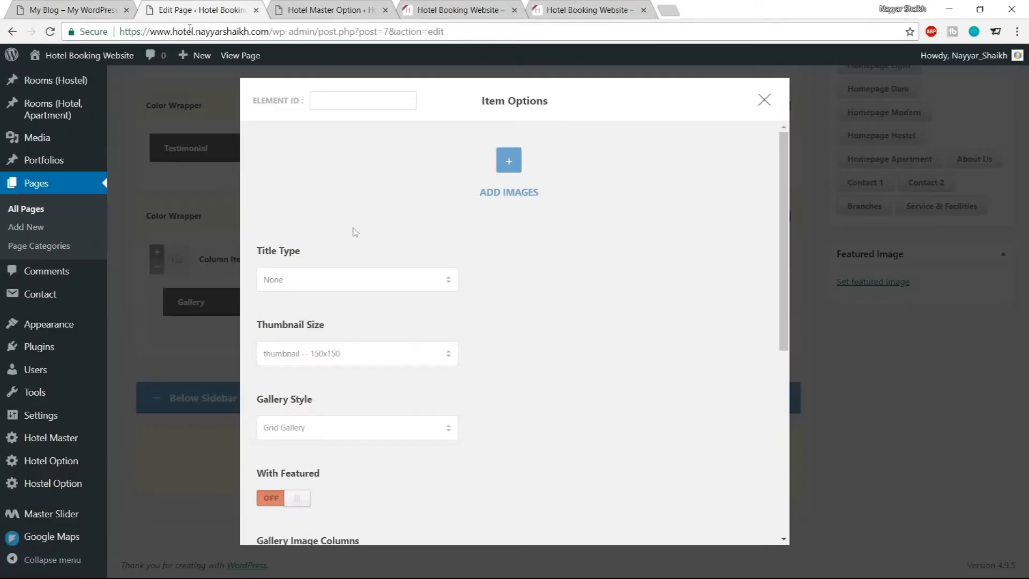
left_click(349, 277)
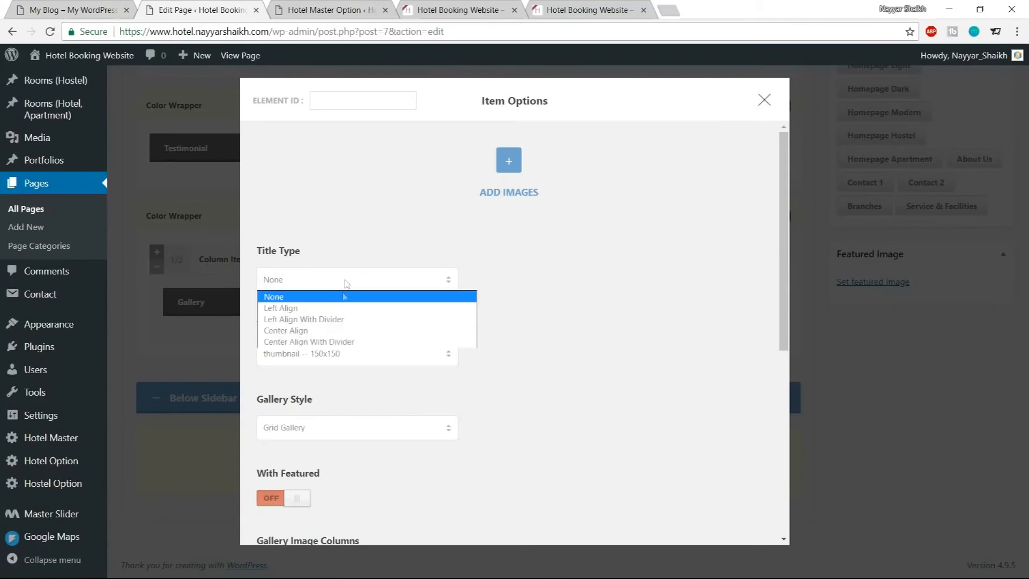
left_click(330, 319)
left_click(329, 353)
key("ctrl+v")
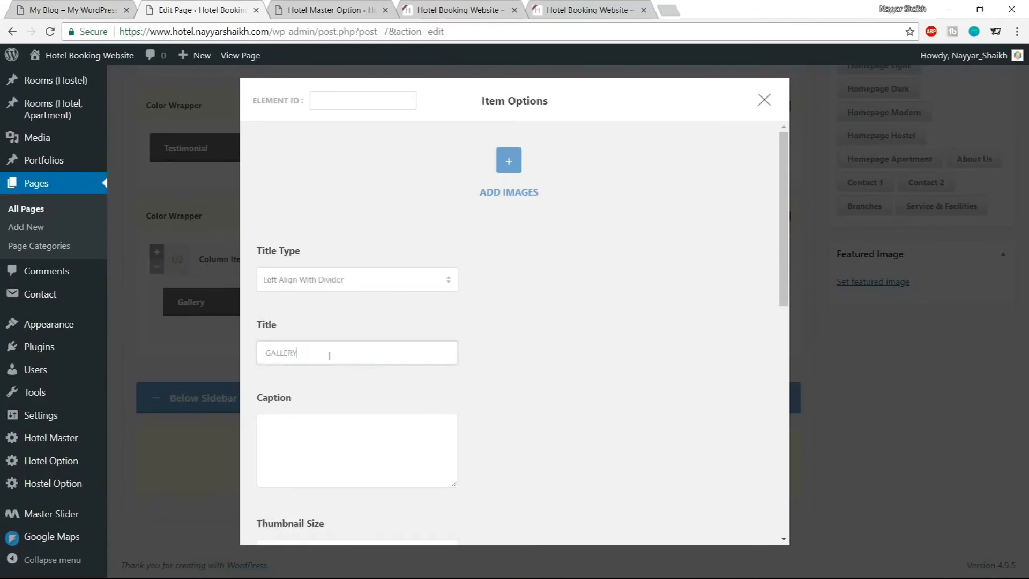
Set the gallery thumbnail size to small-grid-size-2 -- 400x340
scroll(609, 320, "down", 3)
scroll(609, 320, "down", 3)
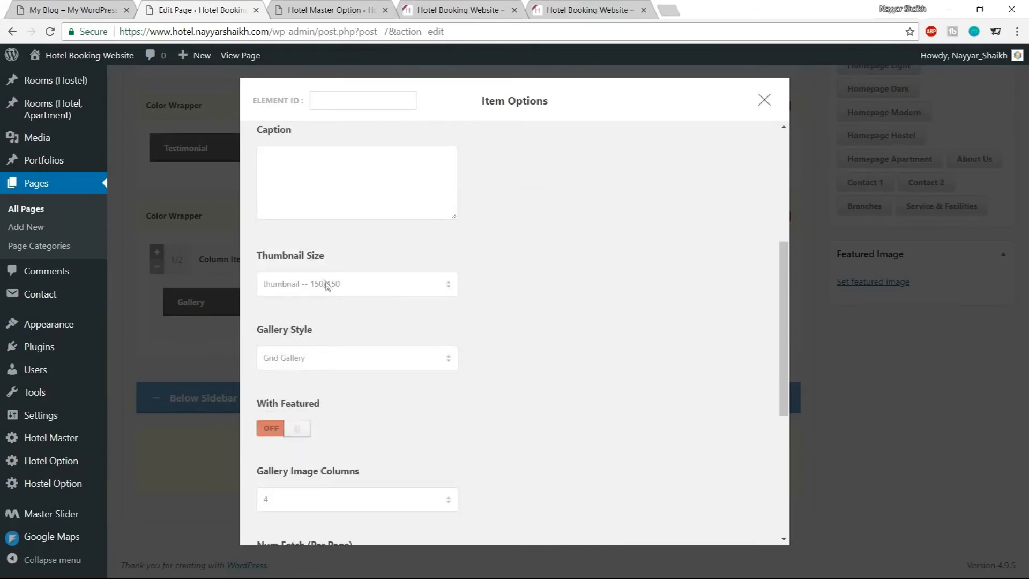
left_click(328, 287)
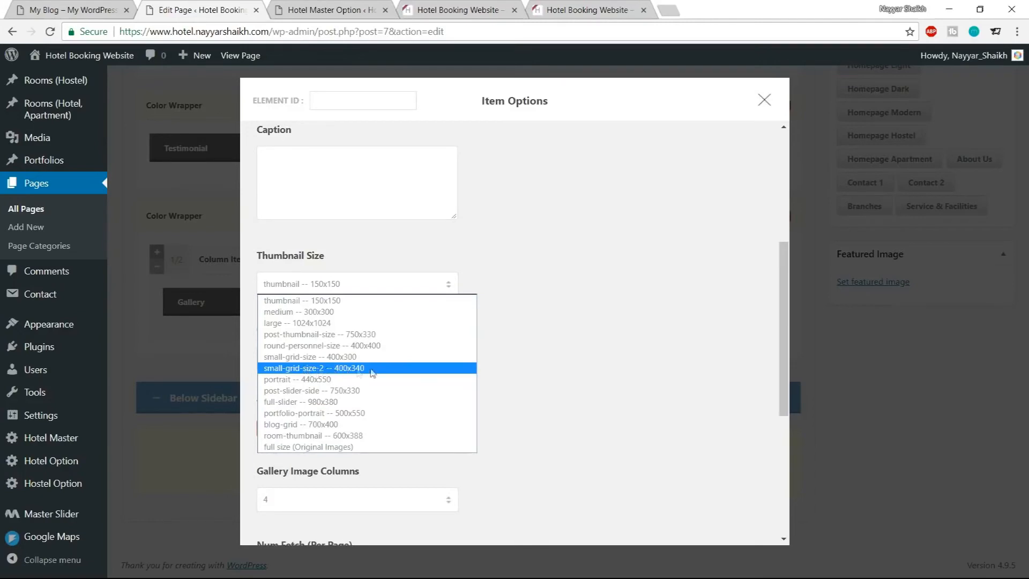
left_click(350, 368)
Keep the Grid Gallery style and switch With Featured on
scroll(544, 338, "down", 1)
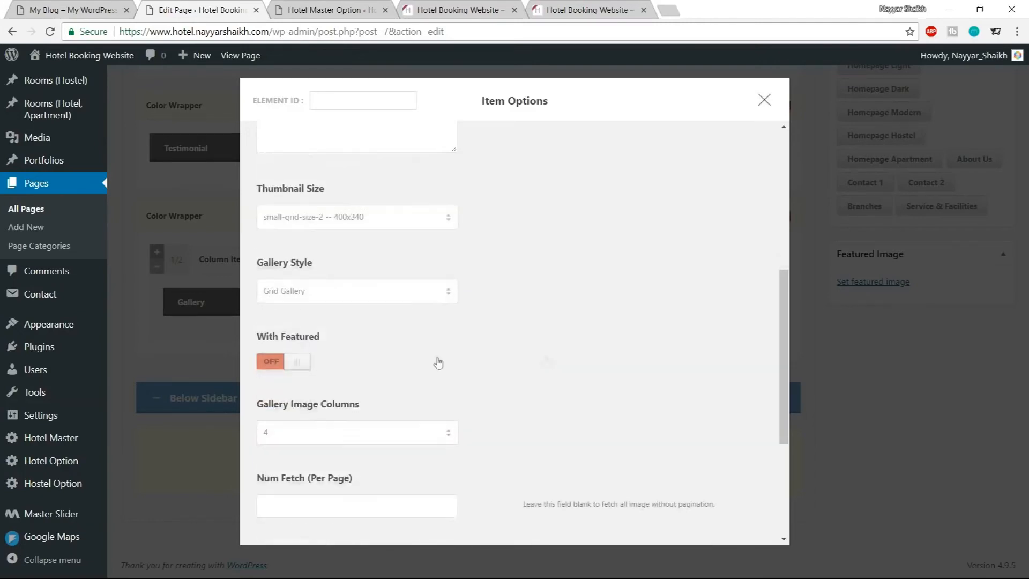
left_click(323, 292)
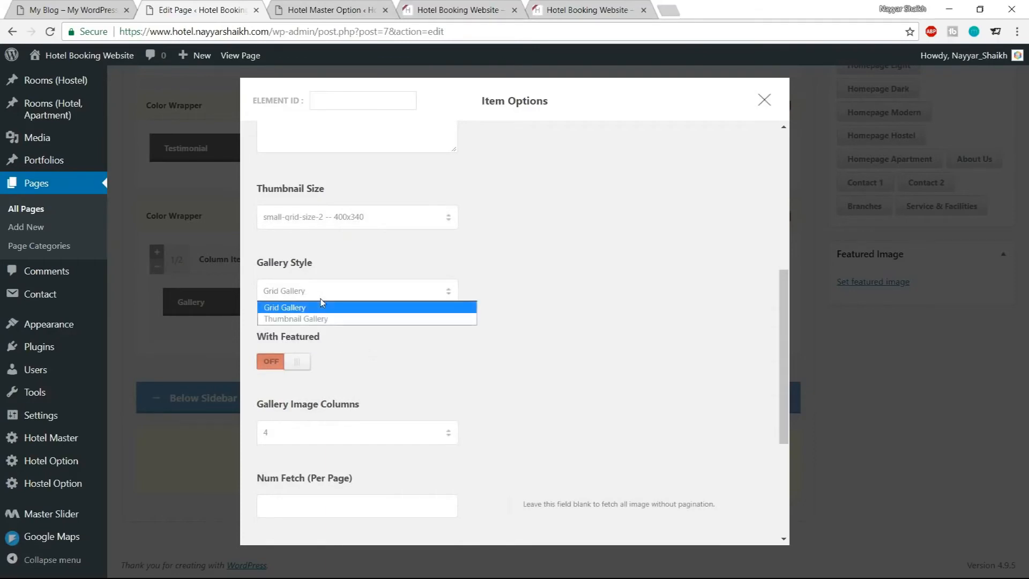
left_click(313, 308)
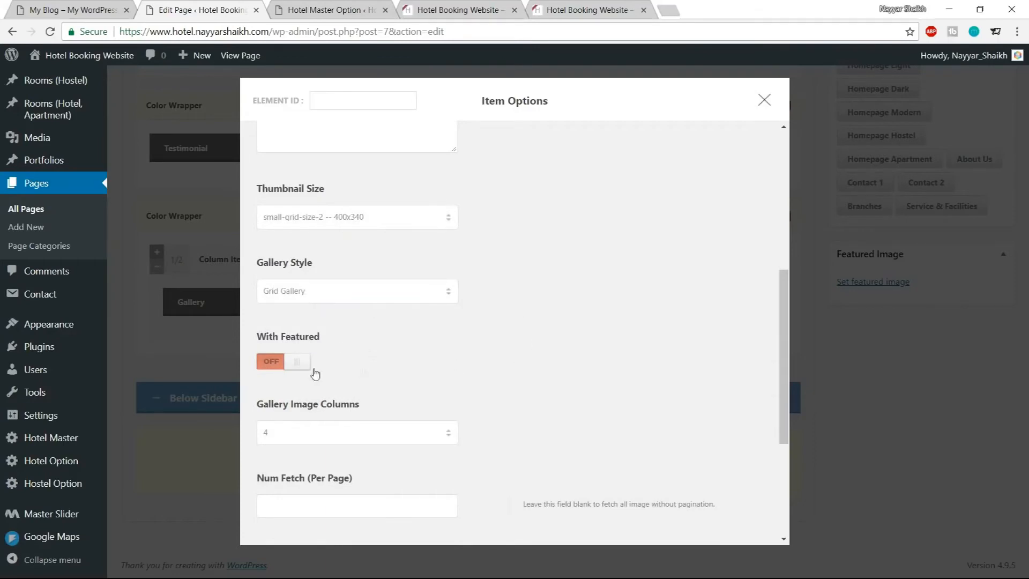
left_click(282, 365)
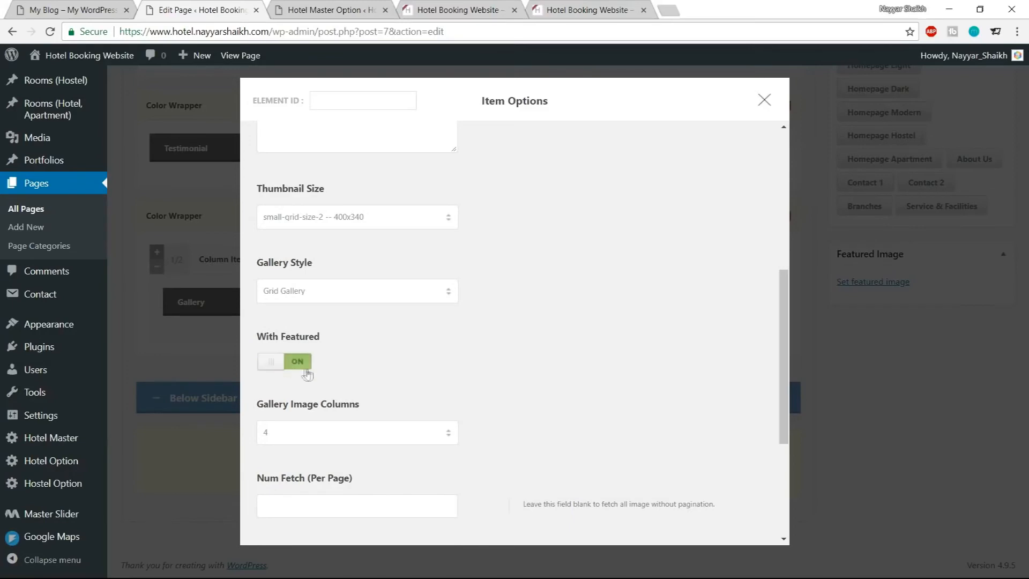
Check the demo gallery layout and save the Gallery item's options
left_click(67, 10)
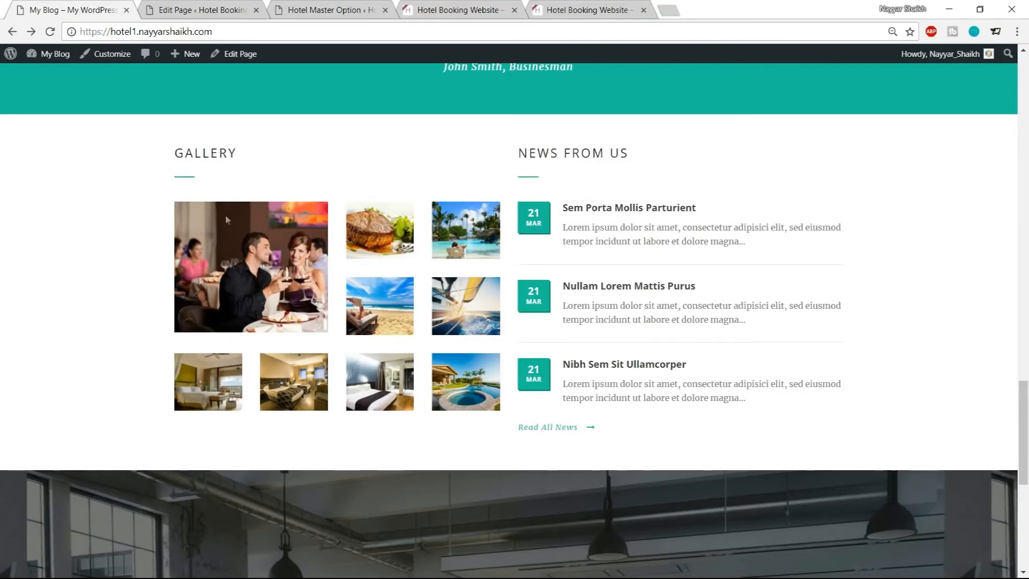
left_click(181, 6)
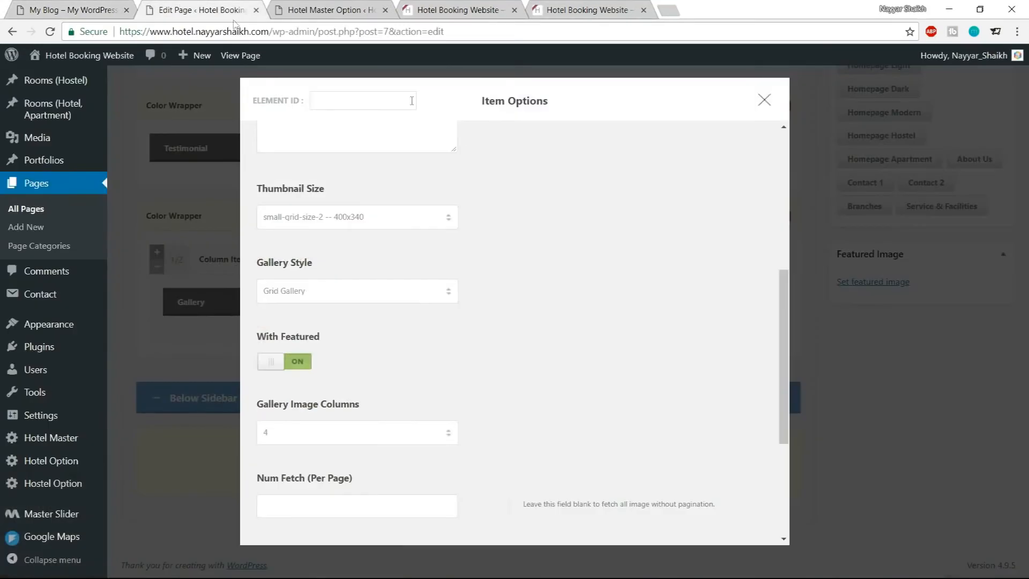
scroll(572, 306, "down", 4)
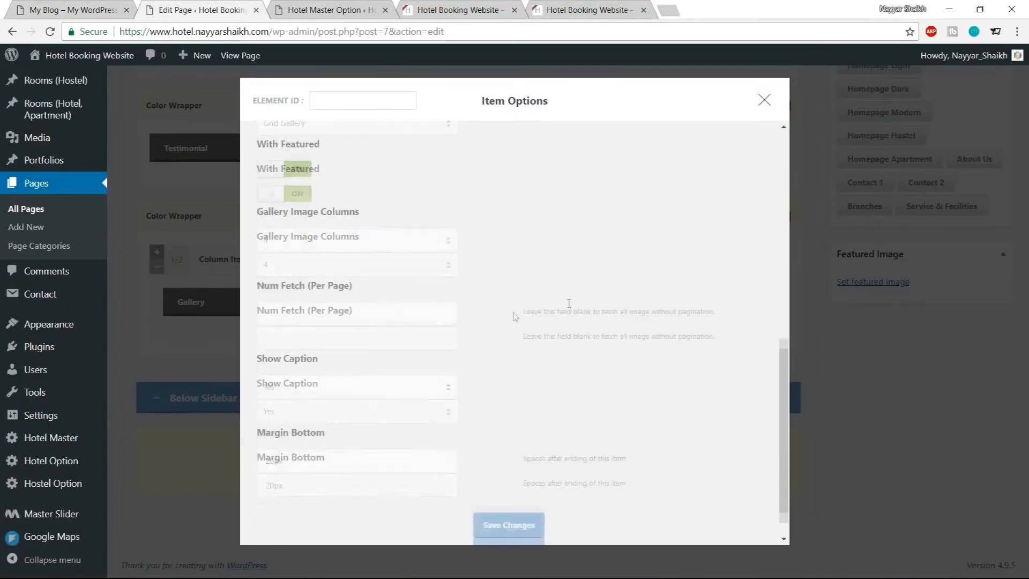
scroll(510, 318, "down", 1)
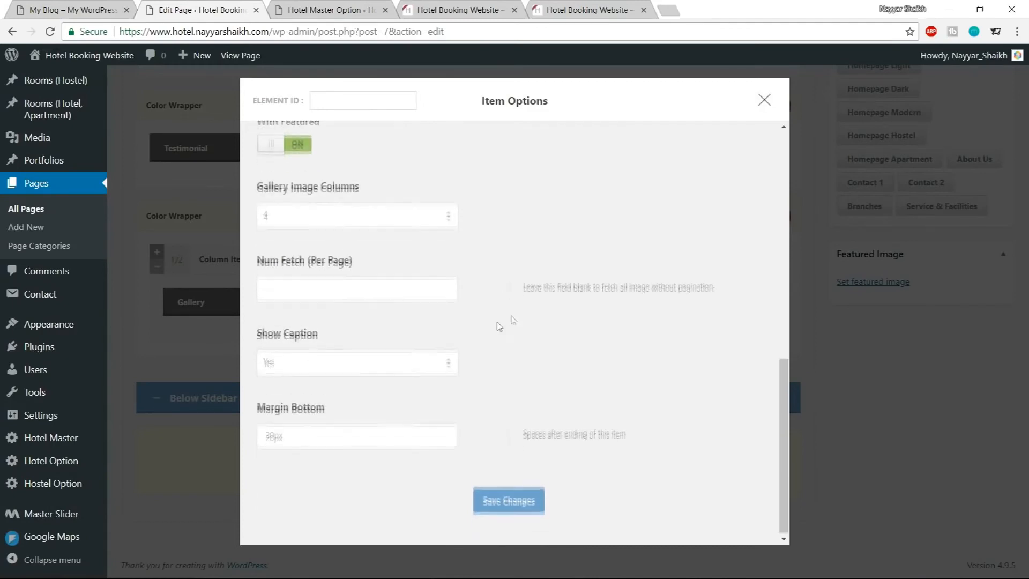
left_click(515, 504)
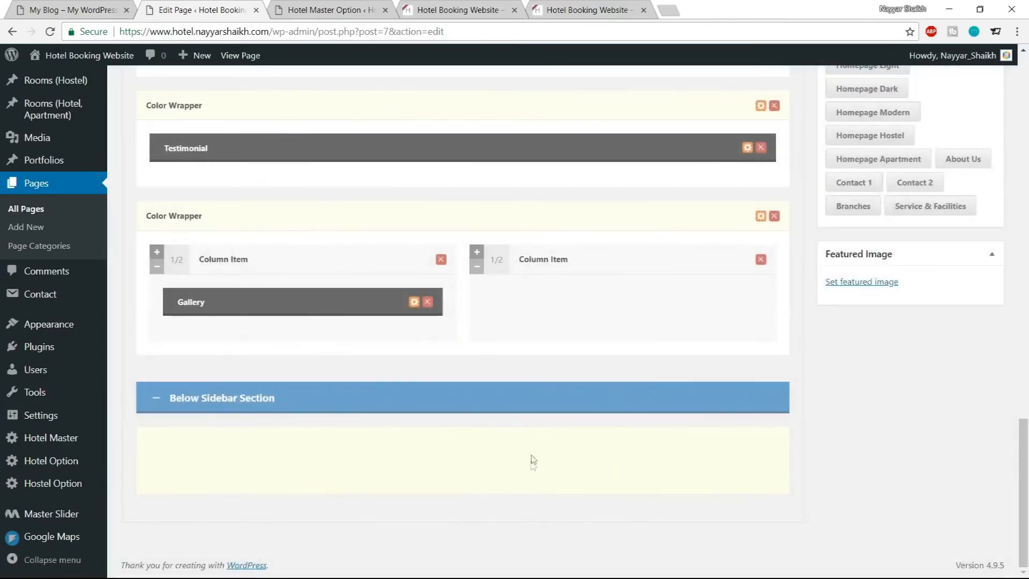
Update the Home page and reload the live site to preview the gallery section
scroll(988, 274, "up", 15)
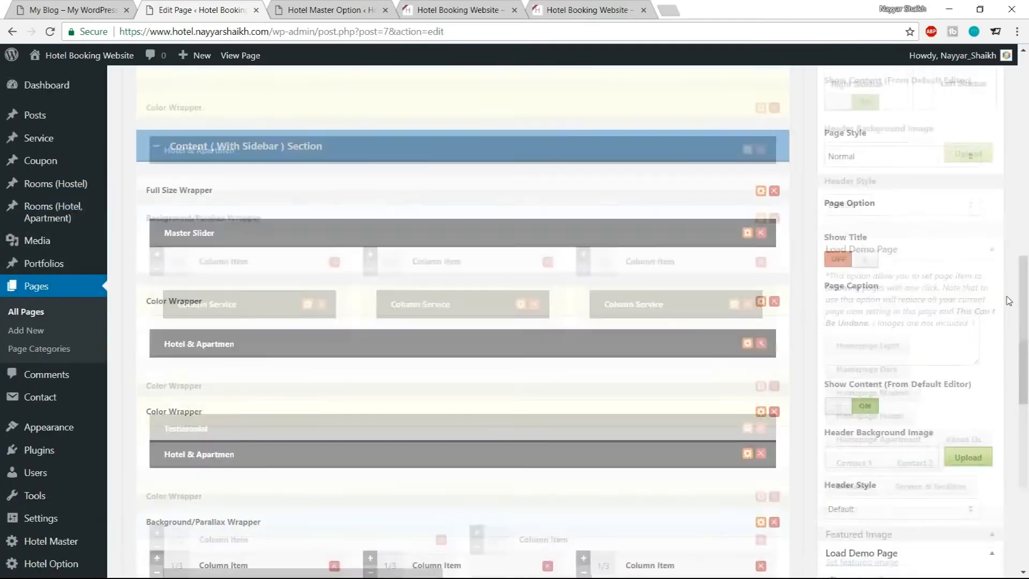
scroll(990, 300, "up", 6)
left_click(974, 276)
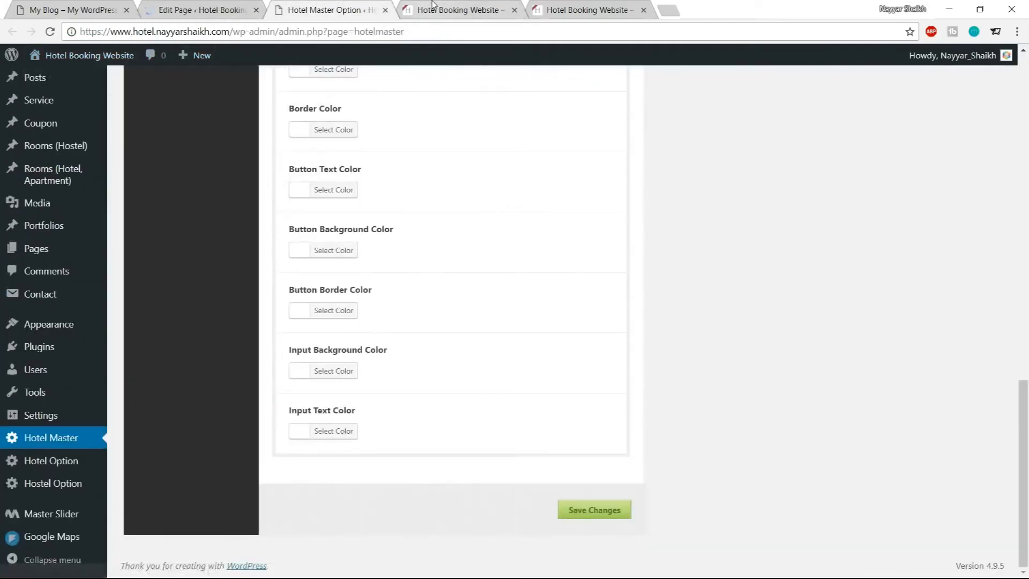
left_click(458, 10)
left_click(49, 35)
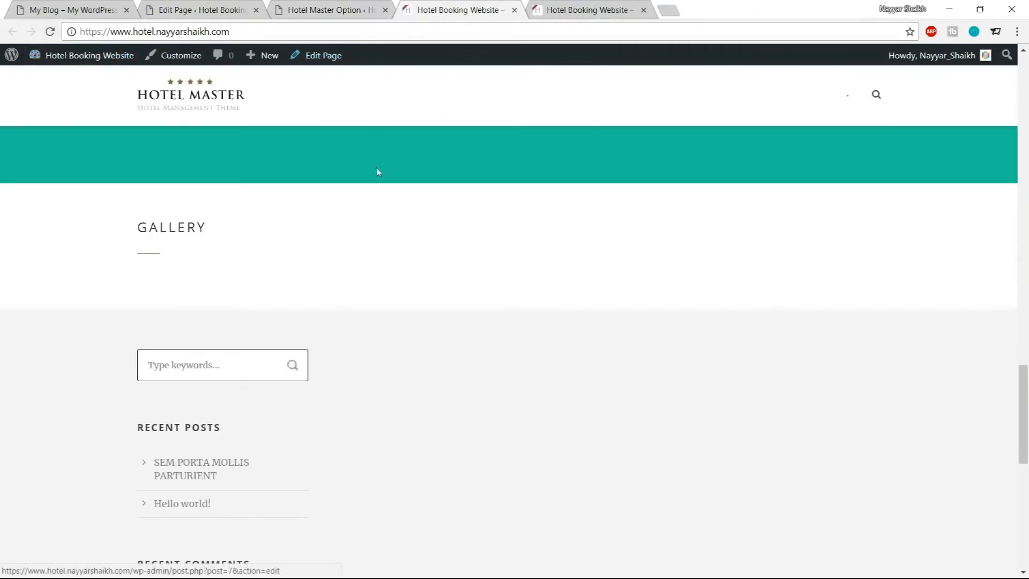
Upload all images from the Media\Gallery folder and add them to the Gallery item
left_click(288, 10)
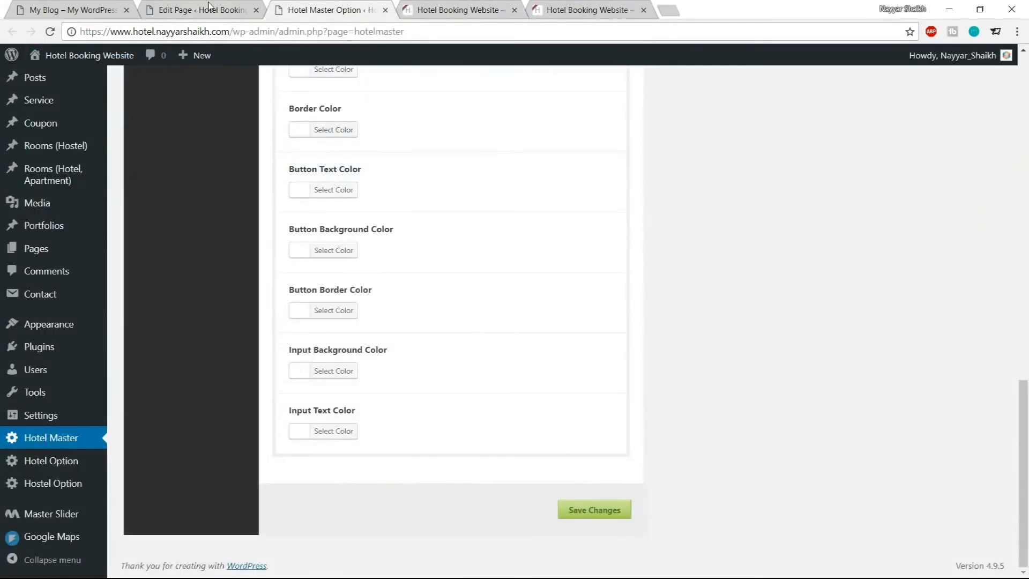
left_click(247, 12)
scroll(461, 300, "down", 15)
scroll(475, 367, "down", 10)
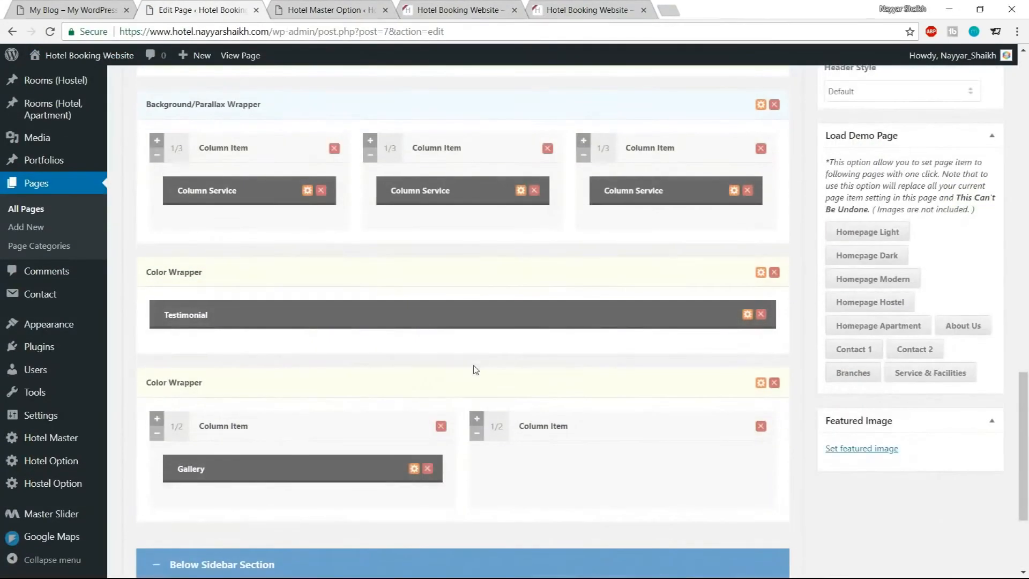
left_click(413, 306)
left_click(507, 166)
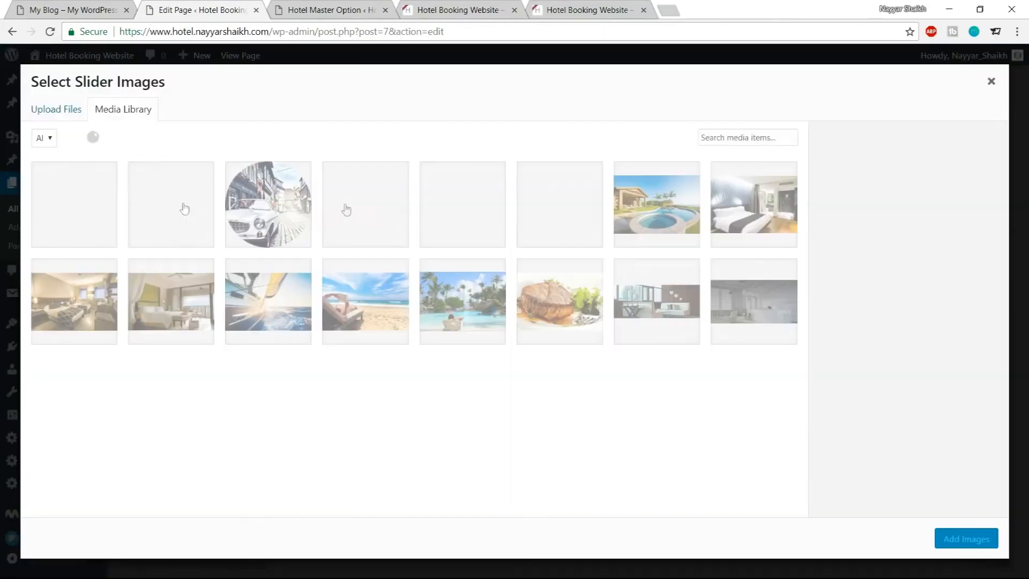
left_click(65, 112)
left_click(523, 307)
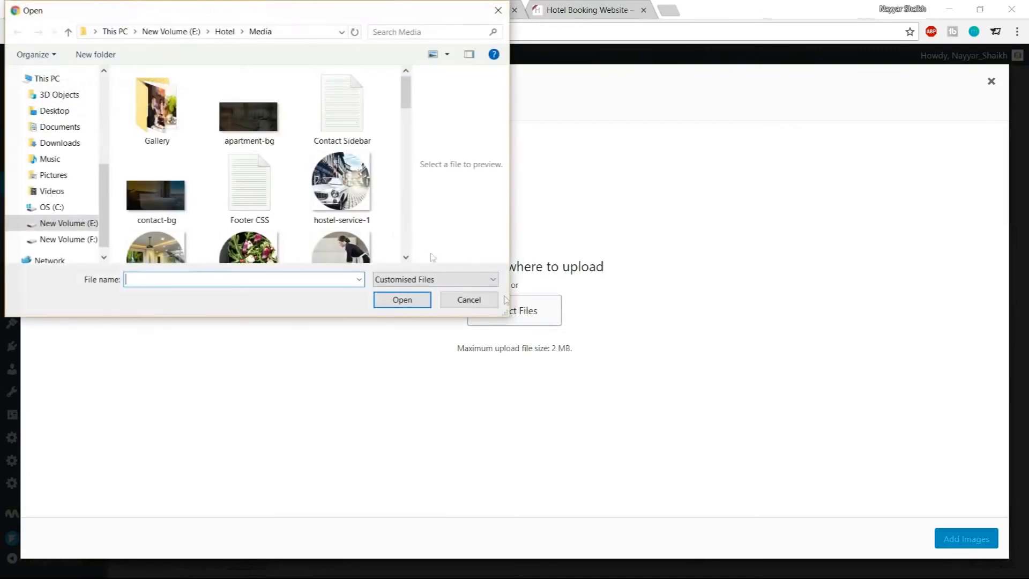
double_click(156, 107)
key("ctrl+a")
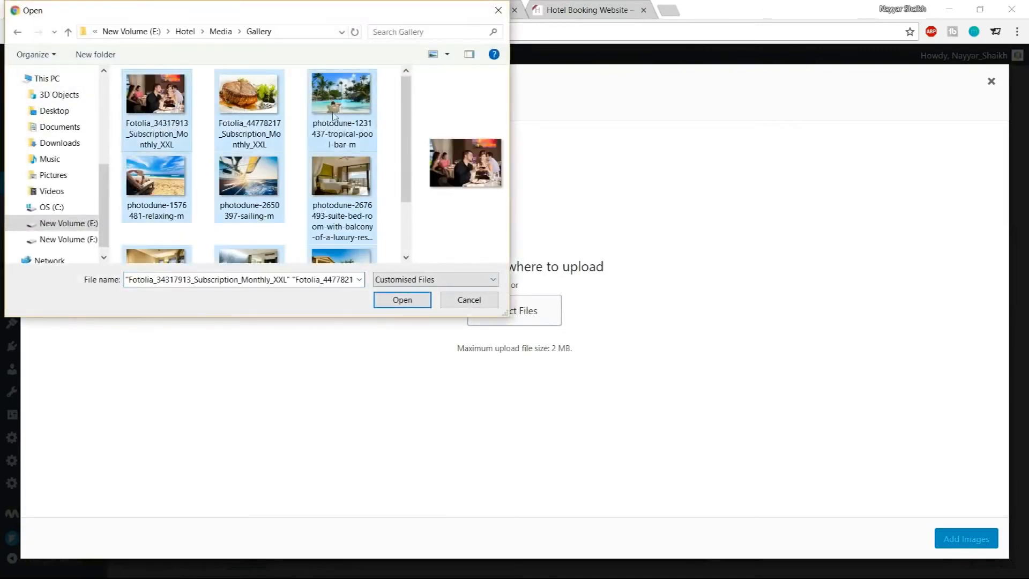
left_click(402, 301)
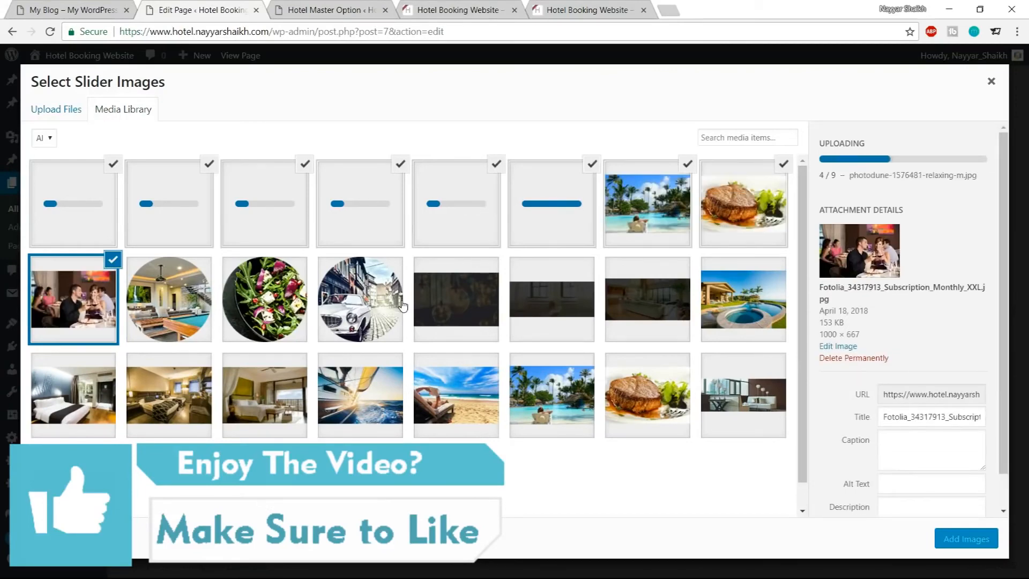
left_click(965, 538)
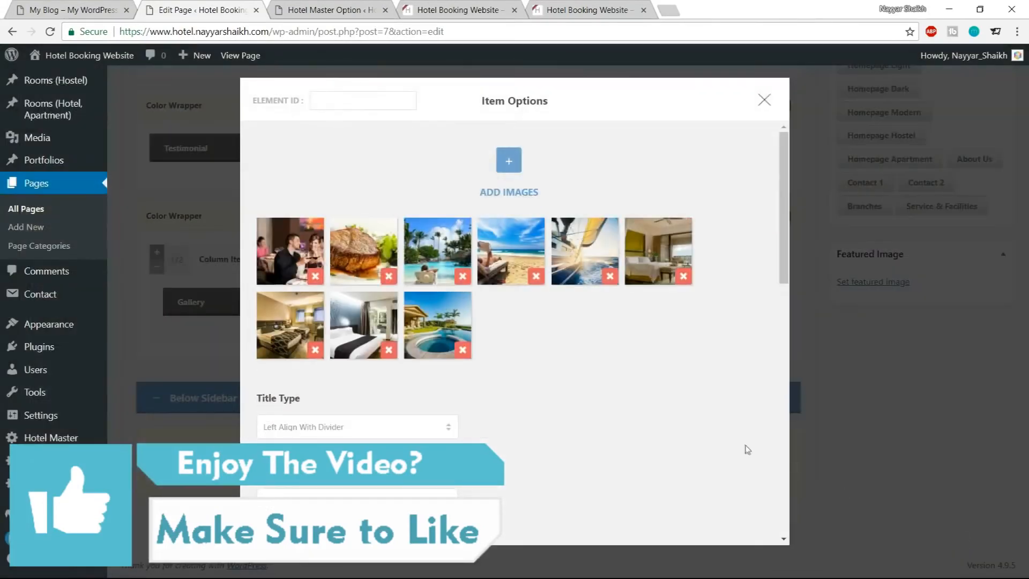
Save the Gallery item's options and update the Home page
scroll(692, 442, "down", 10)
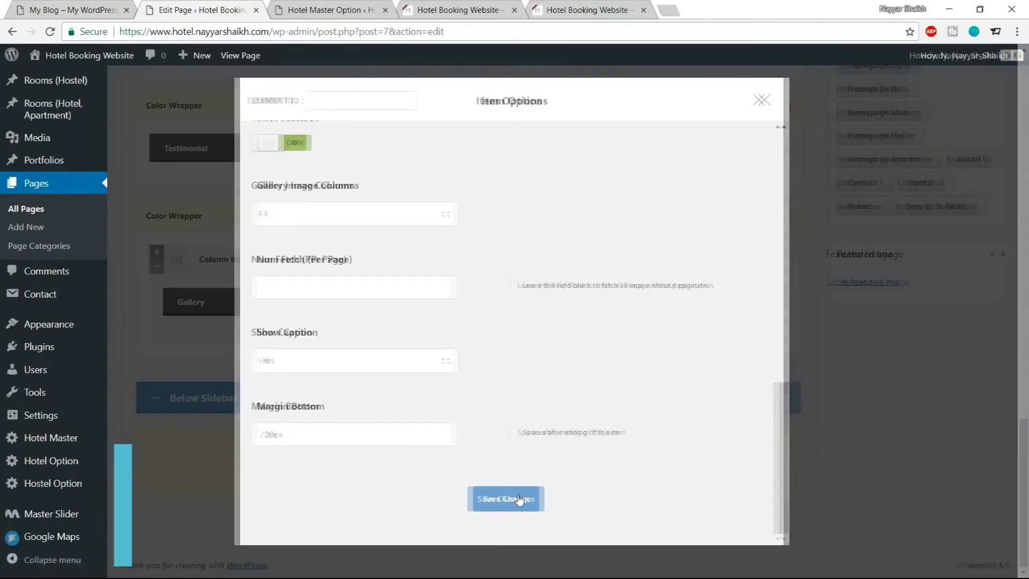
left_click(524, 498)
scroll(714, 467, "up", 8)
scroll(714, 468, "up", 10)
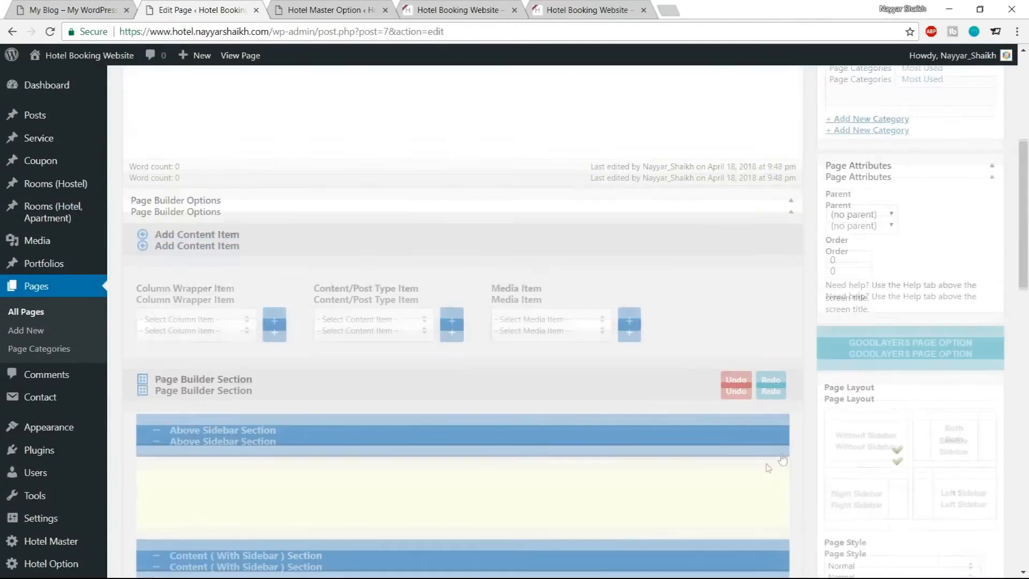
left_click(972, 311)
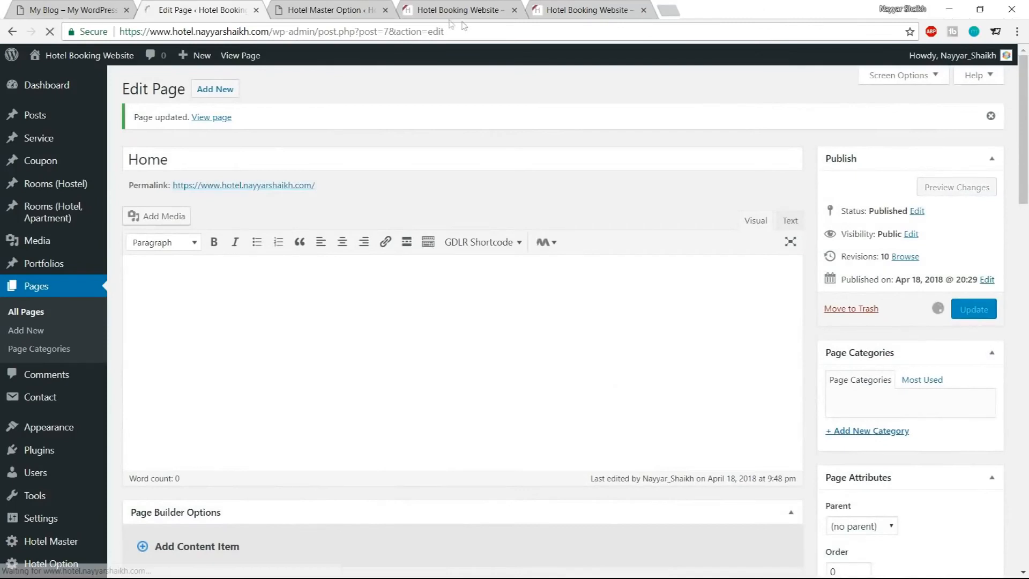
Reload the live homepage and compare its gallery with the demo's Gallery and News From Us section
left_click(351, 10)
left_click(428, 6)
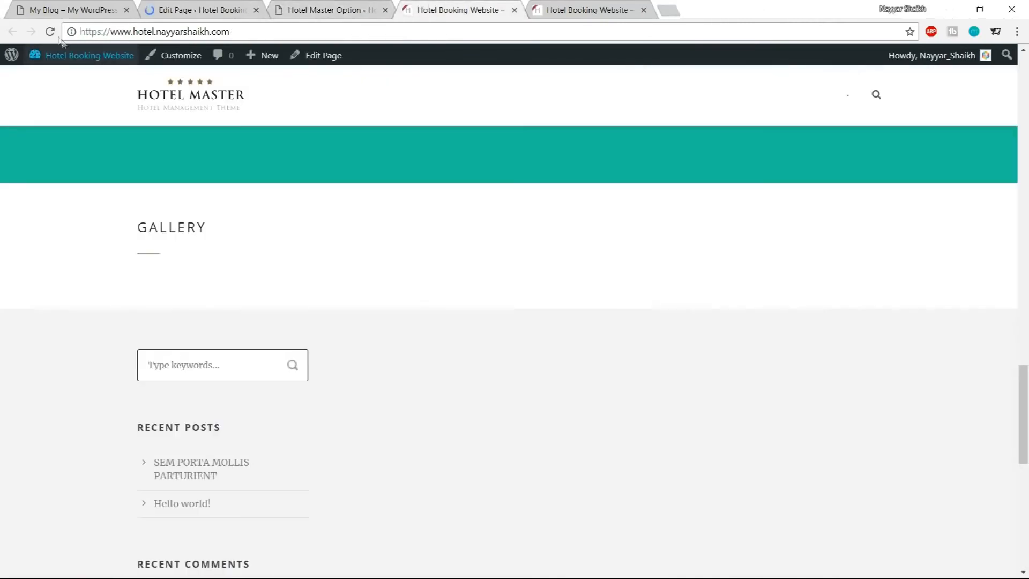
left_click(50, 32)
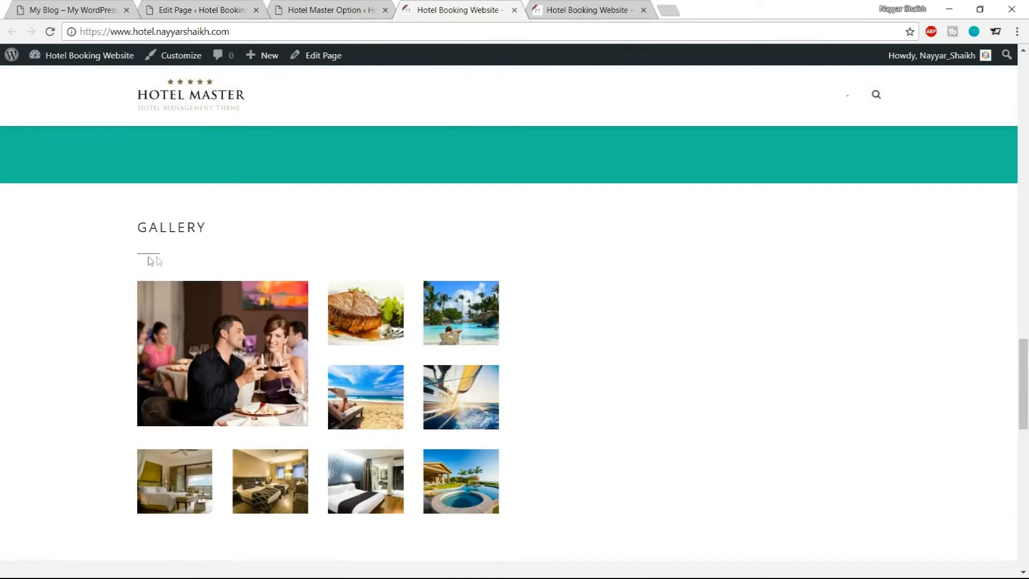
key("ctrl+shift+Tab")
key("ctrl+shift+Tab")
key("ctrl+shift+Tab")
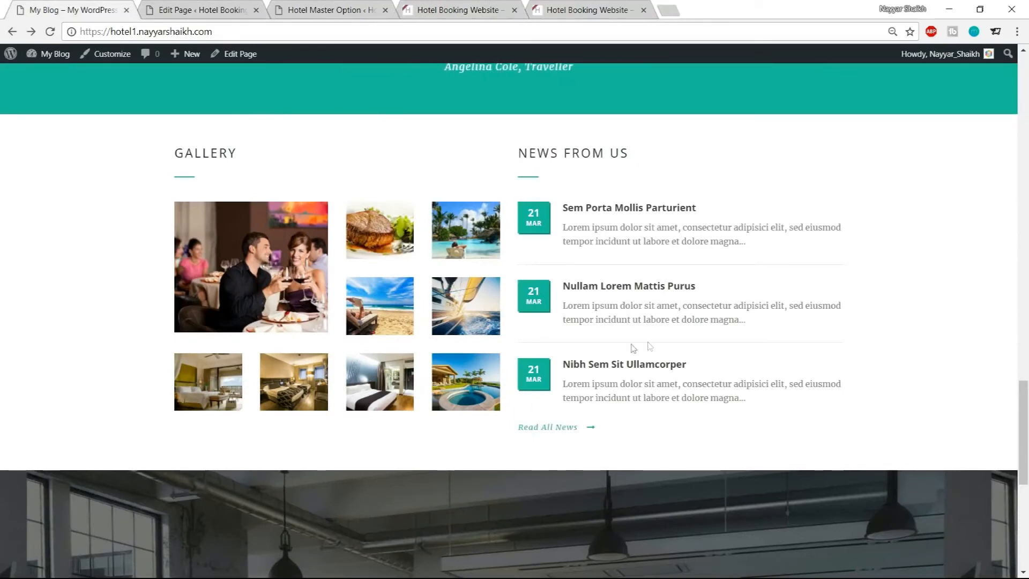
left_click(219, 5)
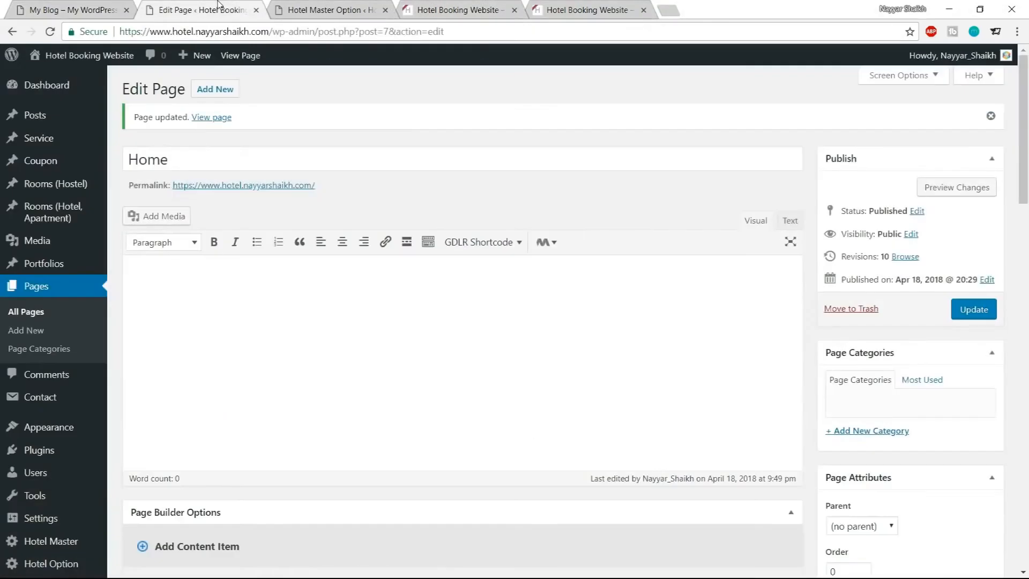
Add a Blog content item to the Home page and move it into the empty column beside the Gallery
scroll(488, 229, "down", 15)
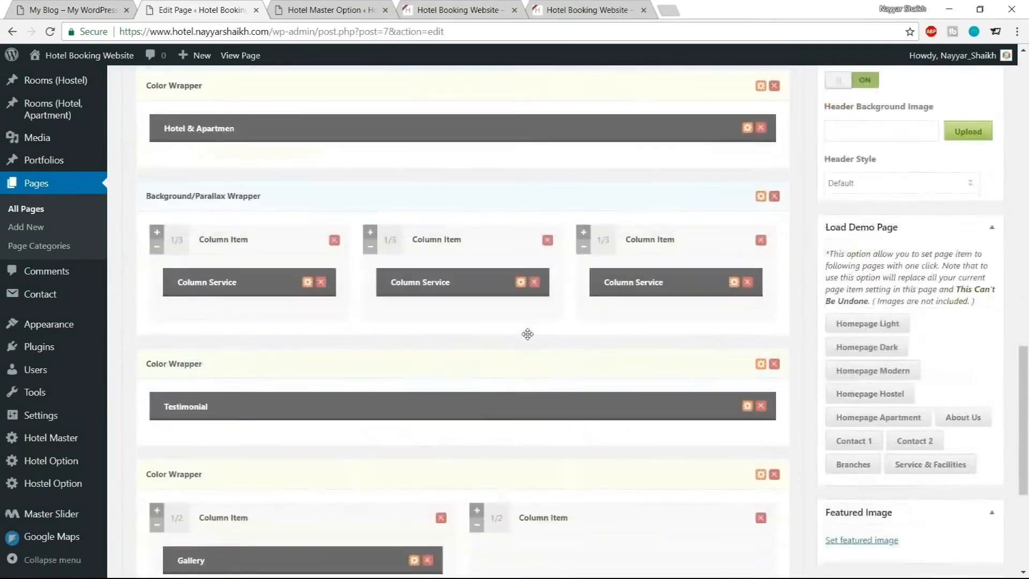
scroll(535, 369, "up", 10)
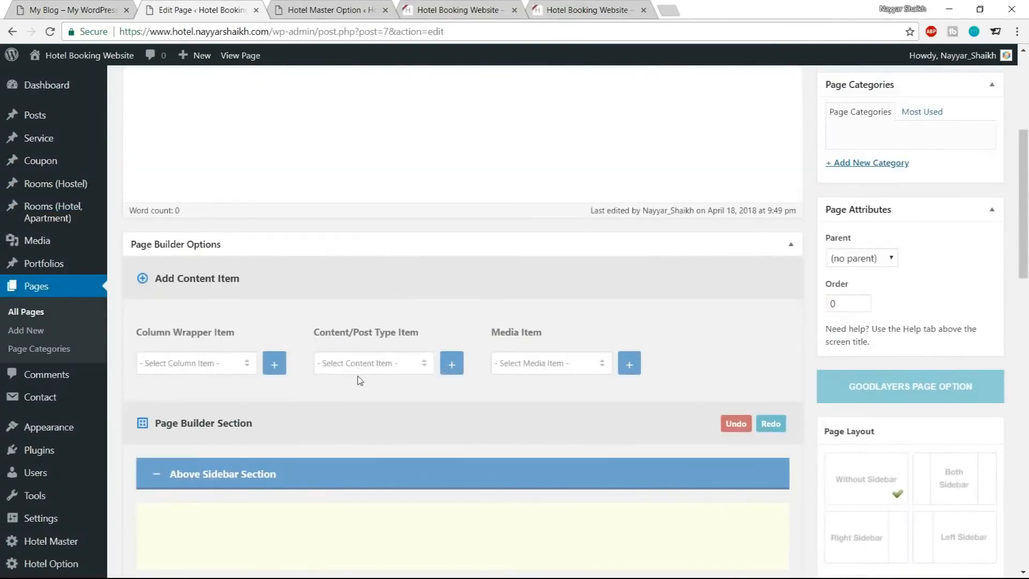
left_click(376, 371)
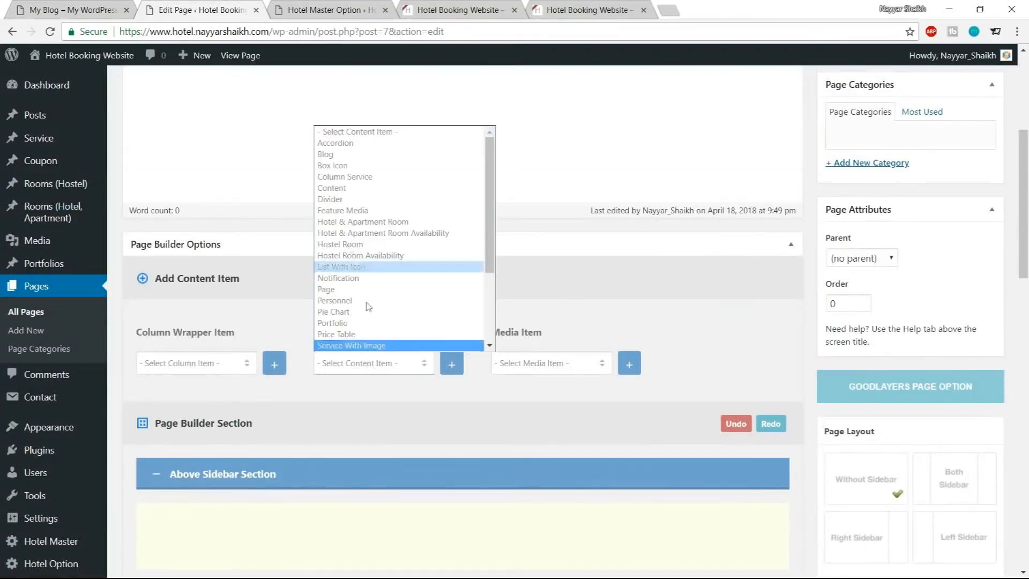
left_click(352, 161)
left_click(452, 365)
scroll(482, 429, "down", 15)
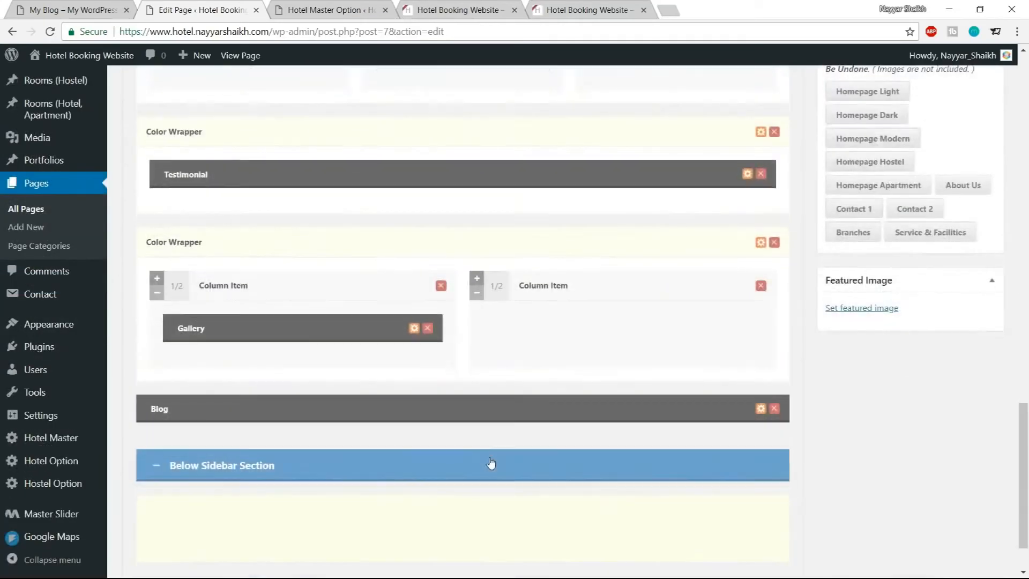
scroll(491, 463, "down", 2)
left_click_drag(238, 337, 596, 308)
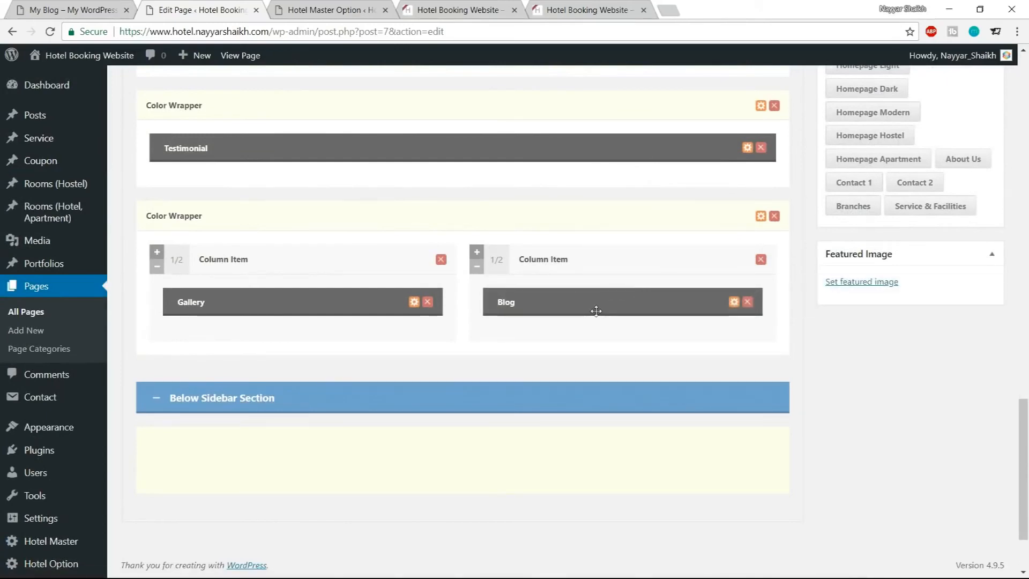
Open the Blog item's options and set its title type to Left Align With Divider
left_click(734, 303)
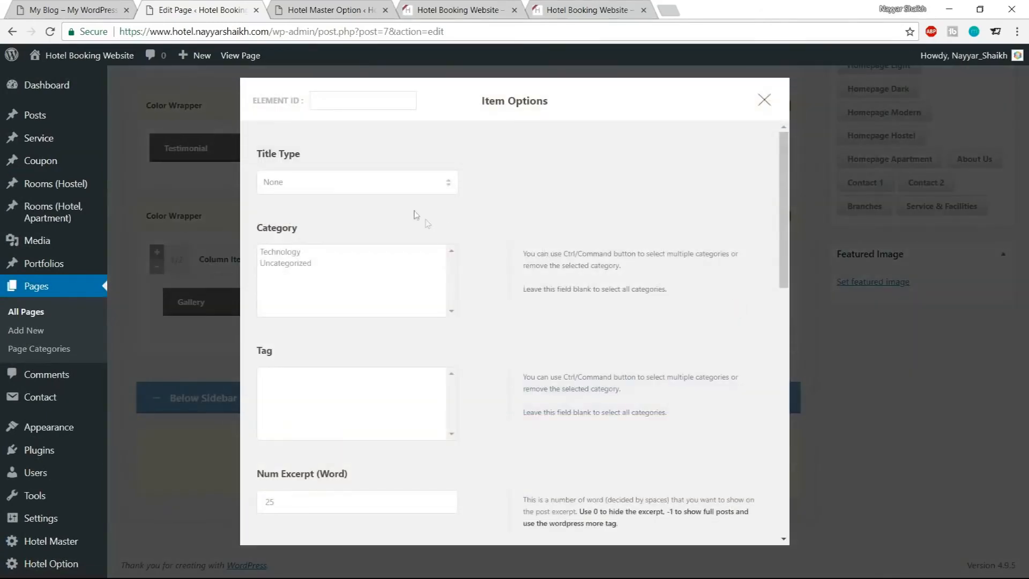
left_click(380, 185)
left_click(358, 211)
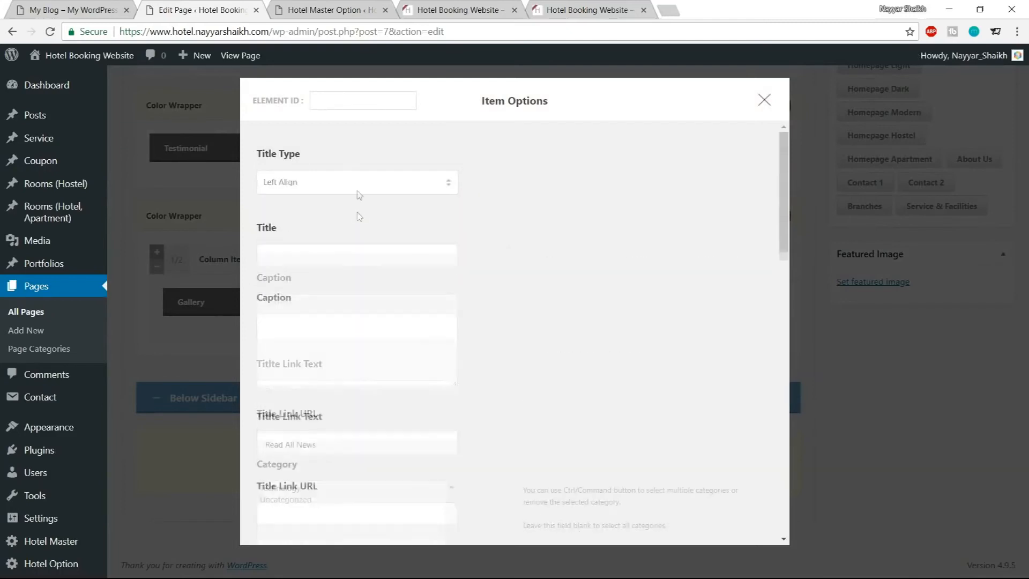
left_click(361, 184)
left_click(344, 221)
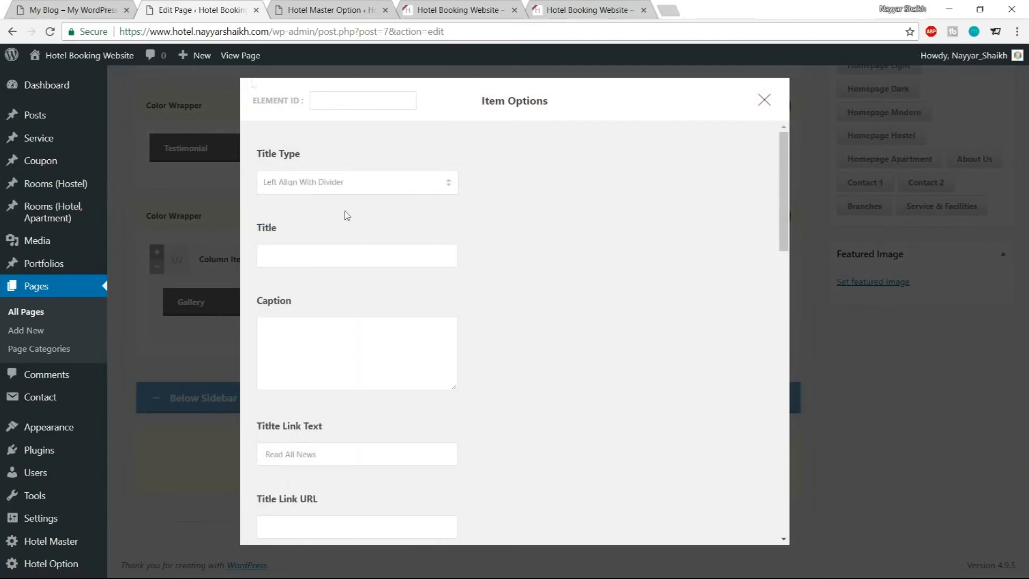
Copy the NEWS FROM US heading from the demo and paste it as the Blog item's title
left_click(45, 6)
left_click_drag(521, 150, 652, 154)
key("ctrl+c")
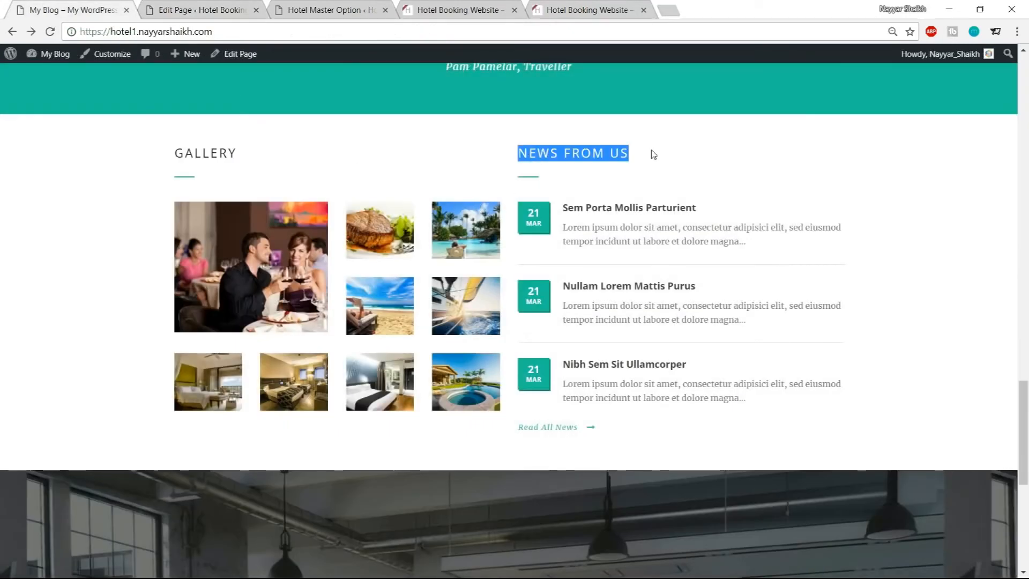
left_click(227, 4)
left_click(332, 263)
key("ctrl+v")
Set the Blog item's excerpt length to 17 words and the number of fetched posts to 3
scroll(682, 267, "down", 2)
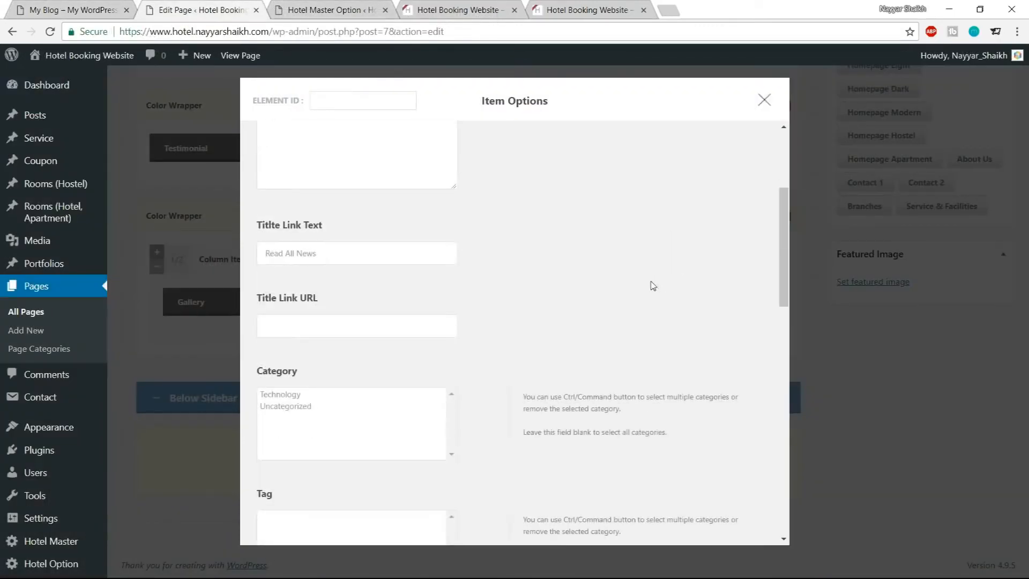
scroll(652, 285, "down", 3)
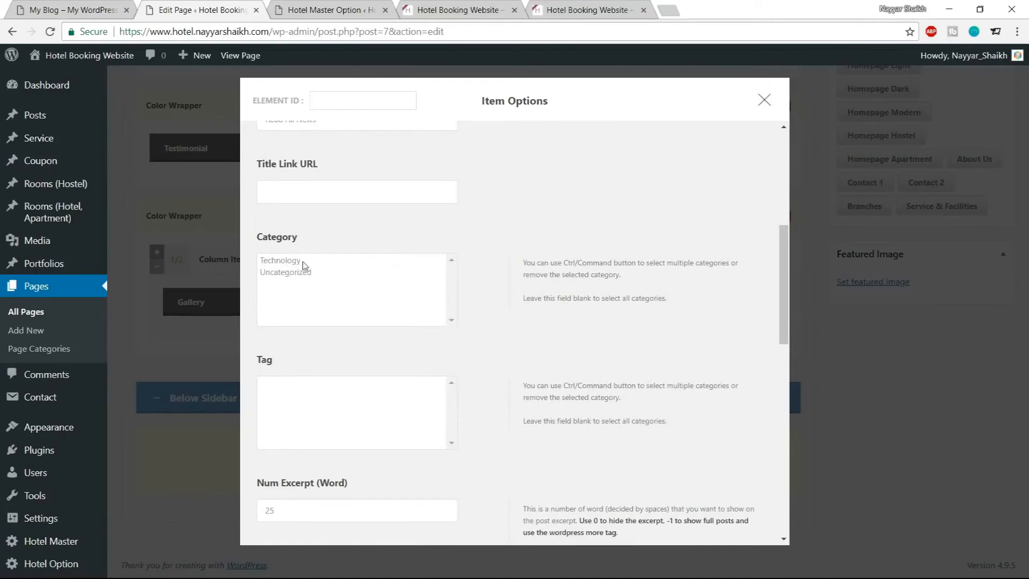
scroll(593, 296, "down", 5)
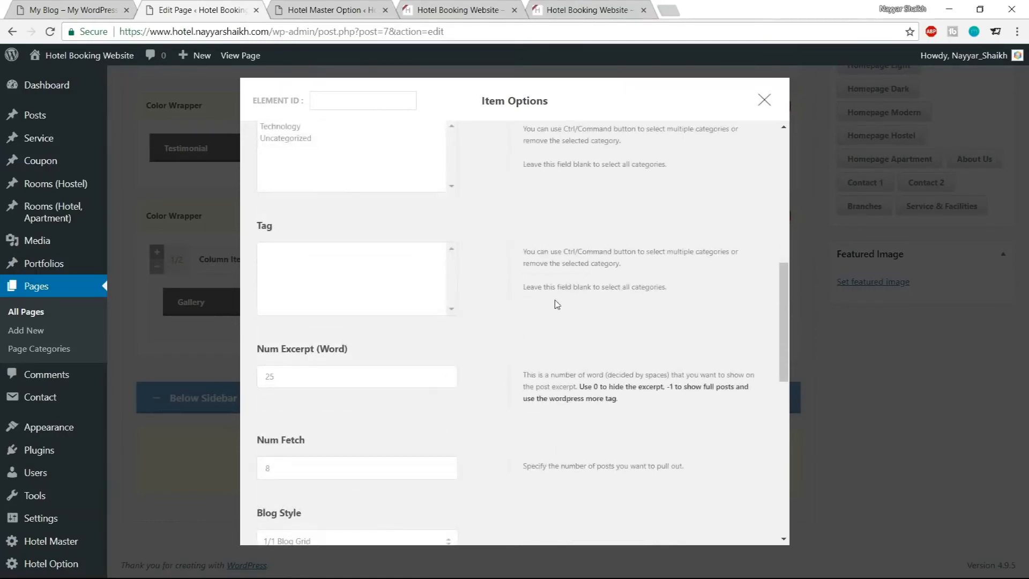
left_click_drag(286, 248, 258, 247)
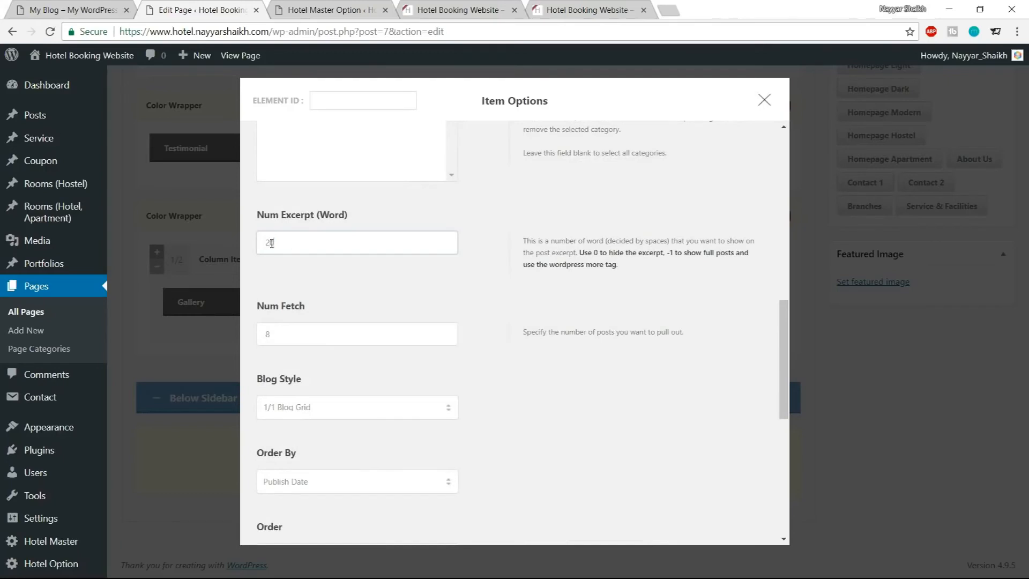
left_click(547, 317)
left_click_drag(347, 337, 258, 336)
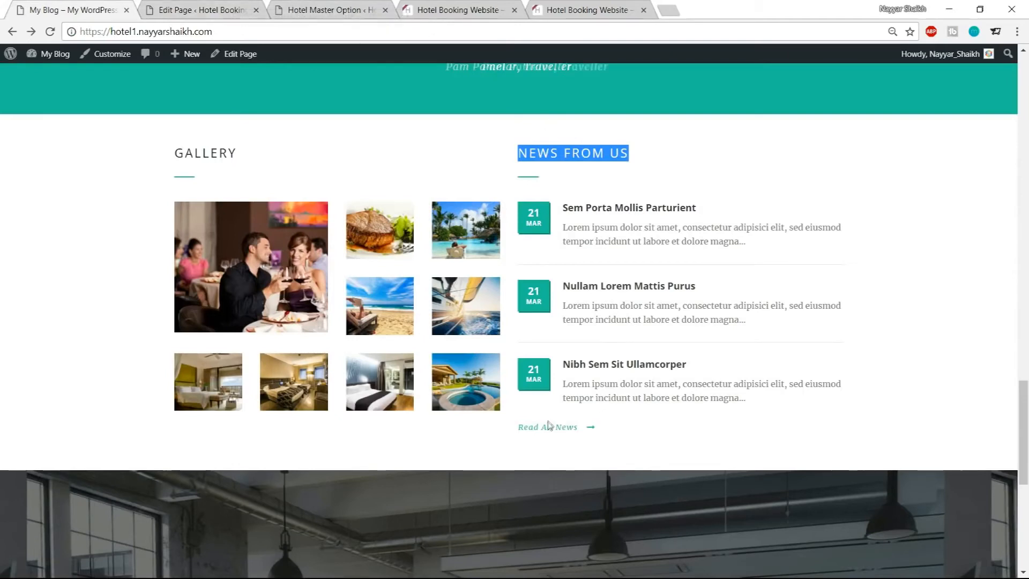
left_click(221, 10)
Fill the Title Link URL with the site's blog address copied from the browser's address bar
scroll(421, 341, "up", 5)
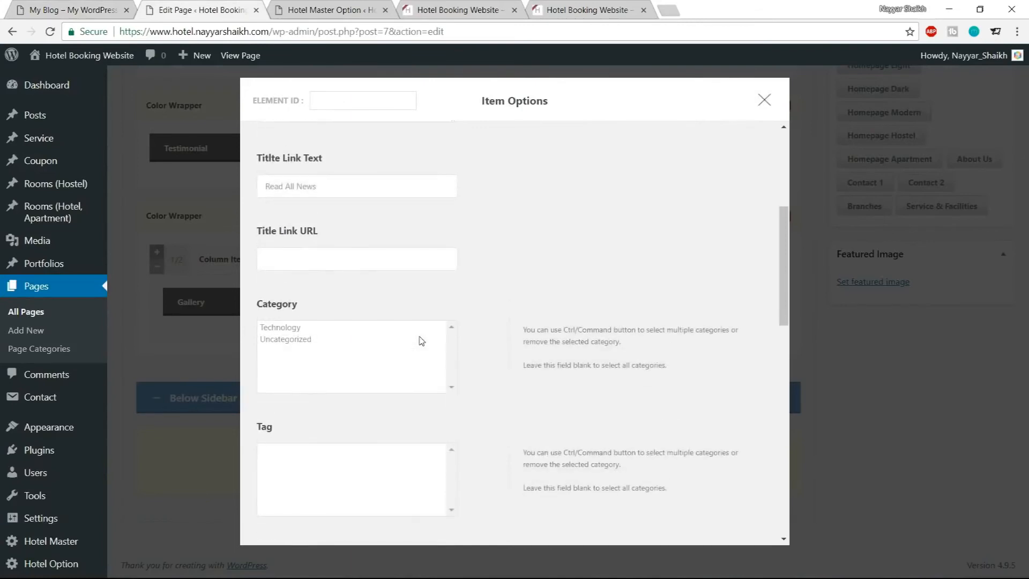
scroll(422, 341, "up", 1)
left_click_drag(328, 259, 238, 258)
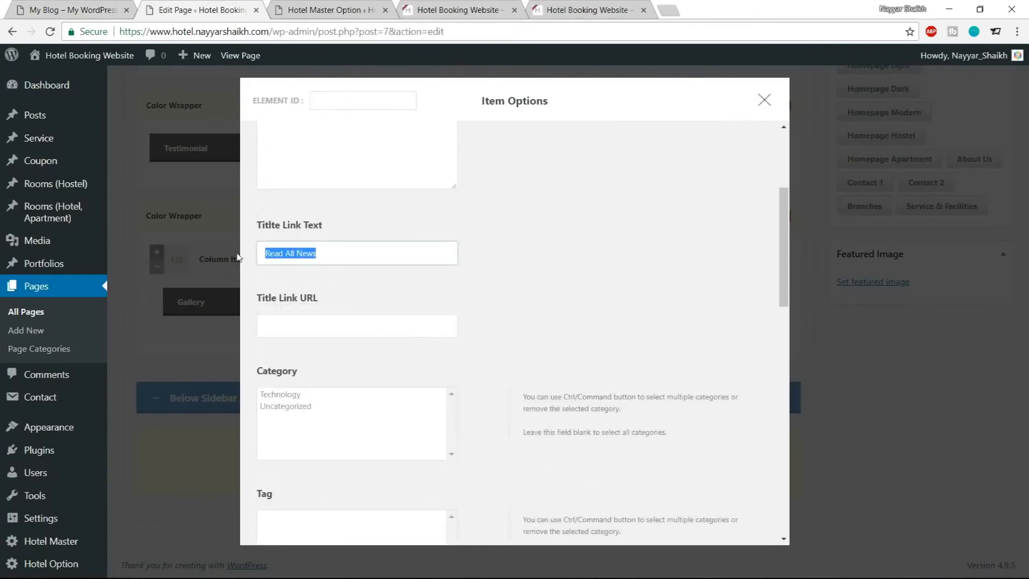
left_click(321, 329)
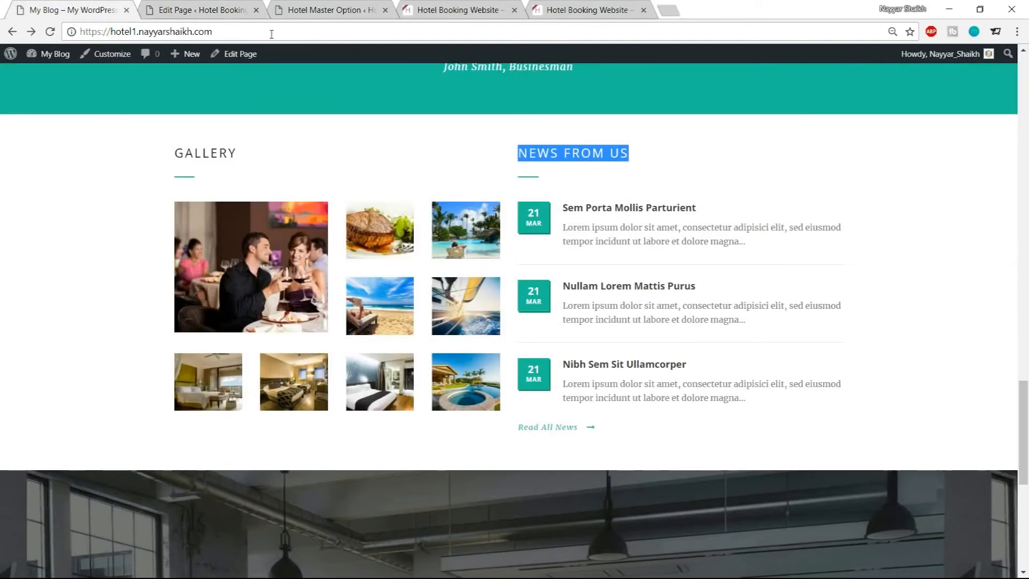
left_click_drag(213, 31, 50, 35)
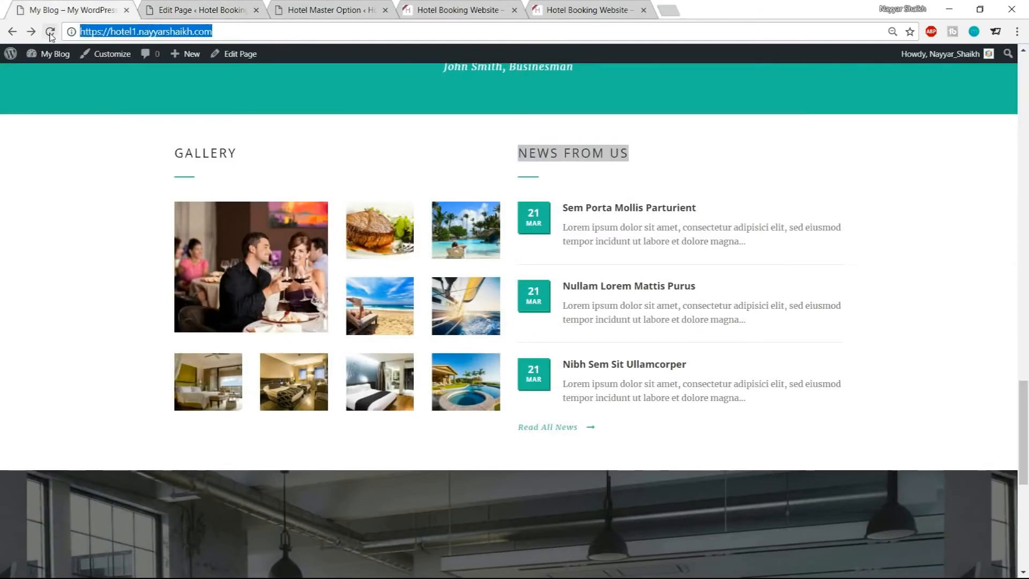
left_click(338, 11)
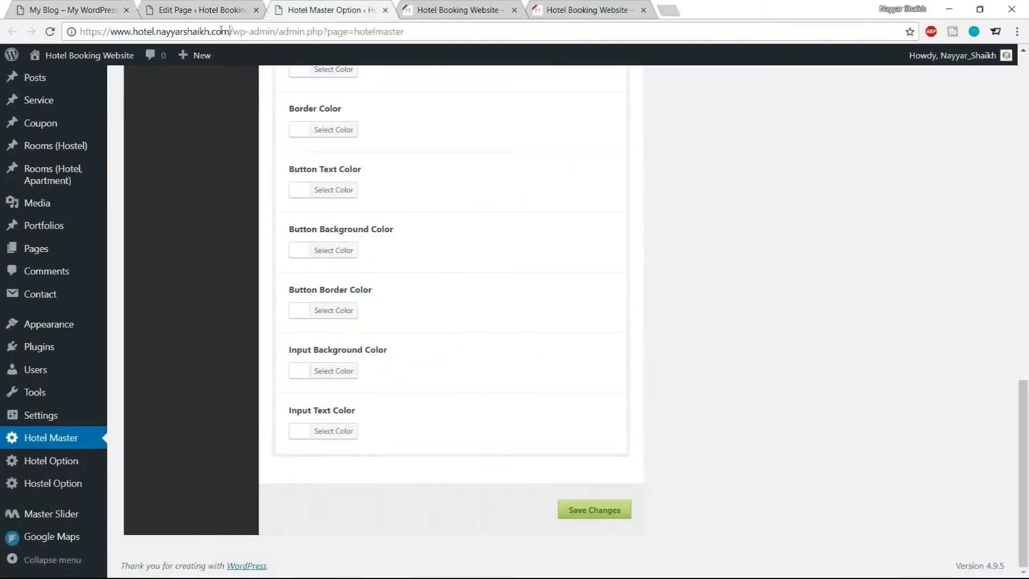
left_click_drag(231, 31, 54, 34)
key("ctrl+c")
left_click(206, 10)
key("ctrl+v")
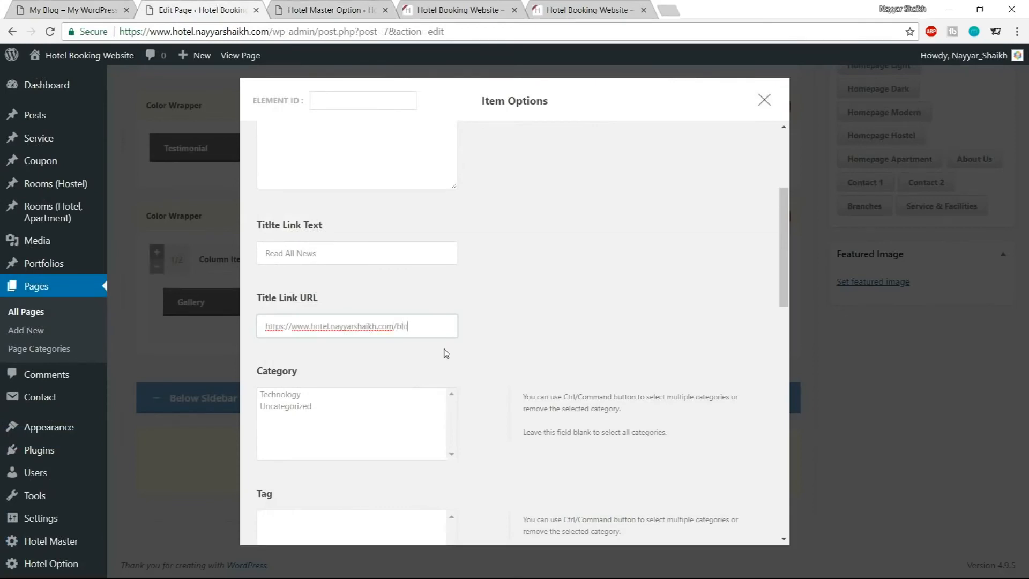
Set the blog style to Blog Widget and save the Blog item's options
scroll(515, 354, "down", 9)
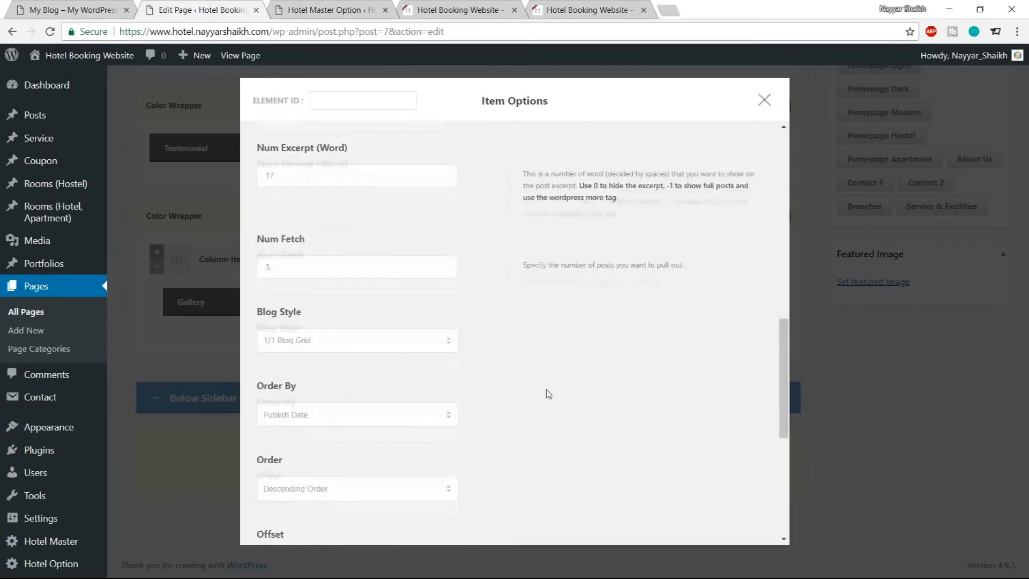
left_click(385, 210)
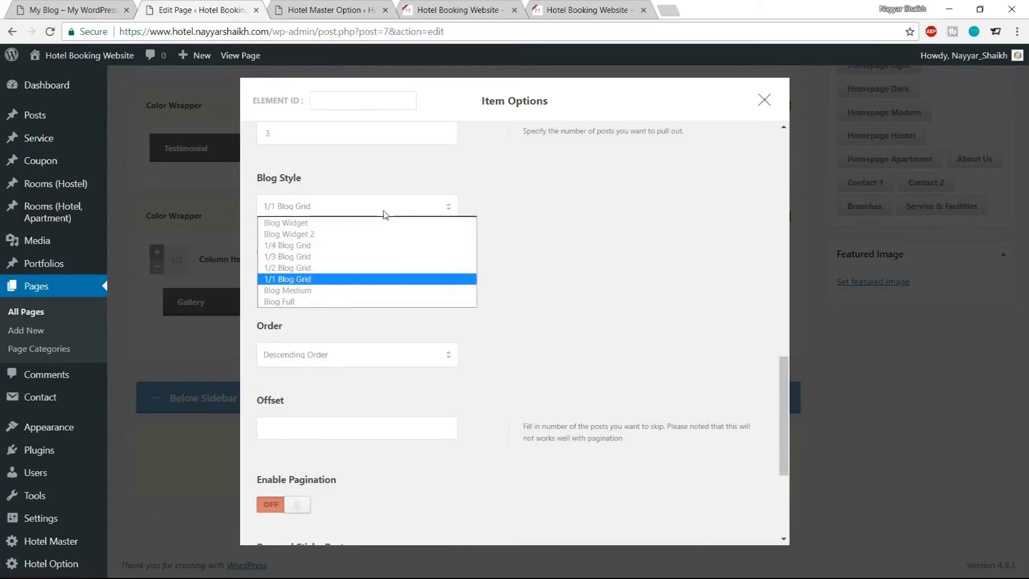
left_click(319, 224)
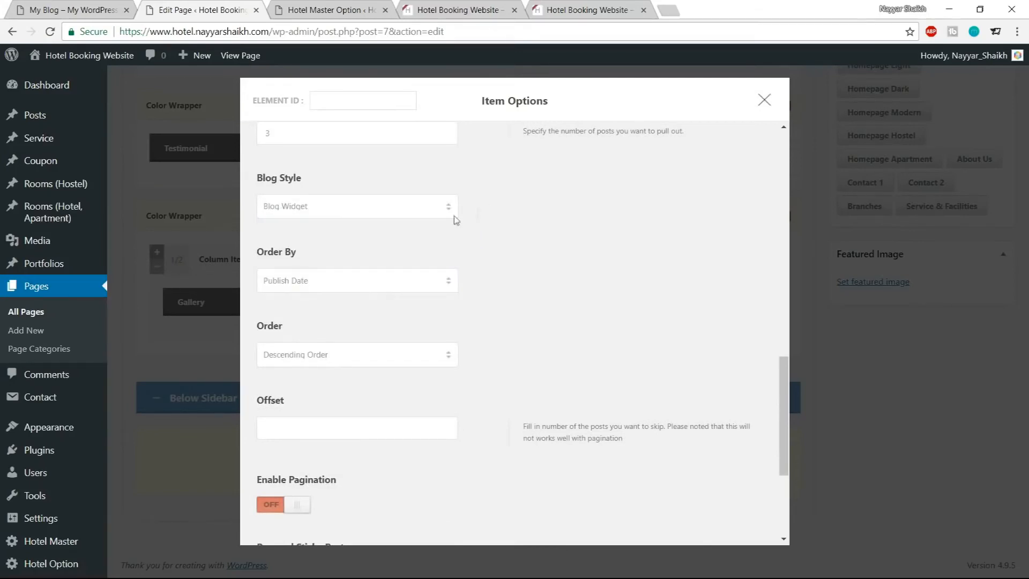
scroll(664, 322, "down", 4)
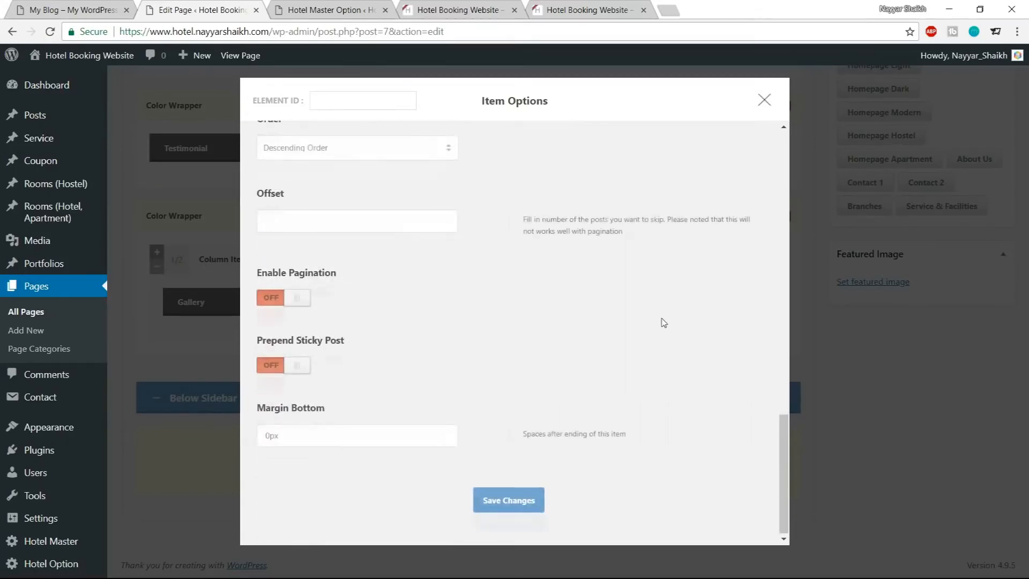
left_click(516, 503)
Update the Home page and switch to the live site tab
scroll(515, 512, "up", 10)
scroll(517, 515, "up", 7)
left_click(974, 210)
left_click(412, 10)
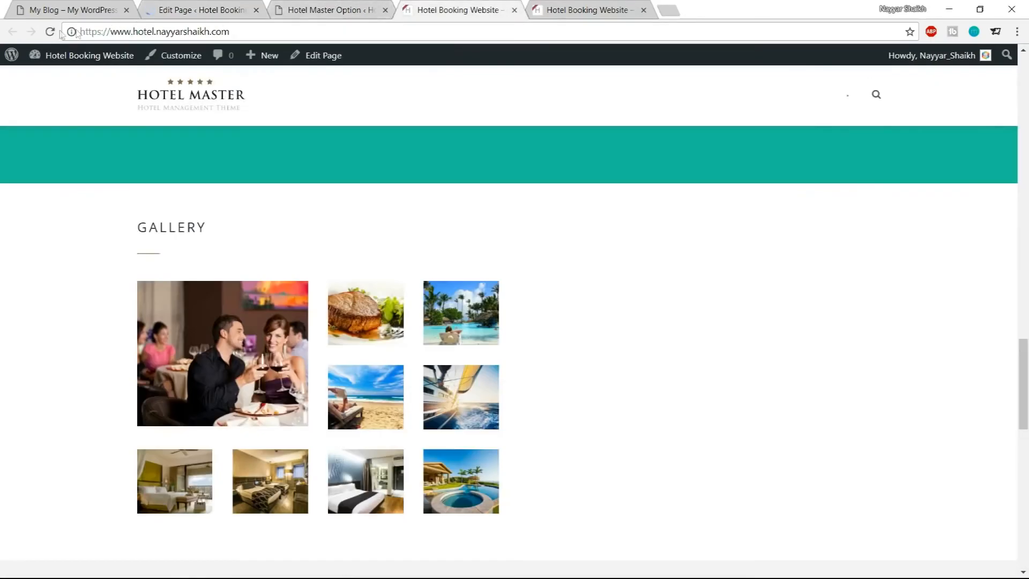
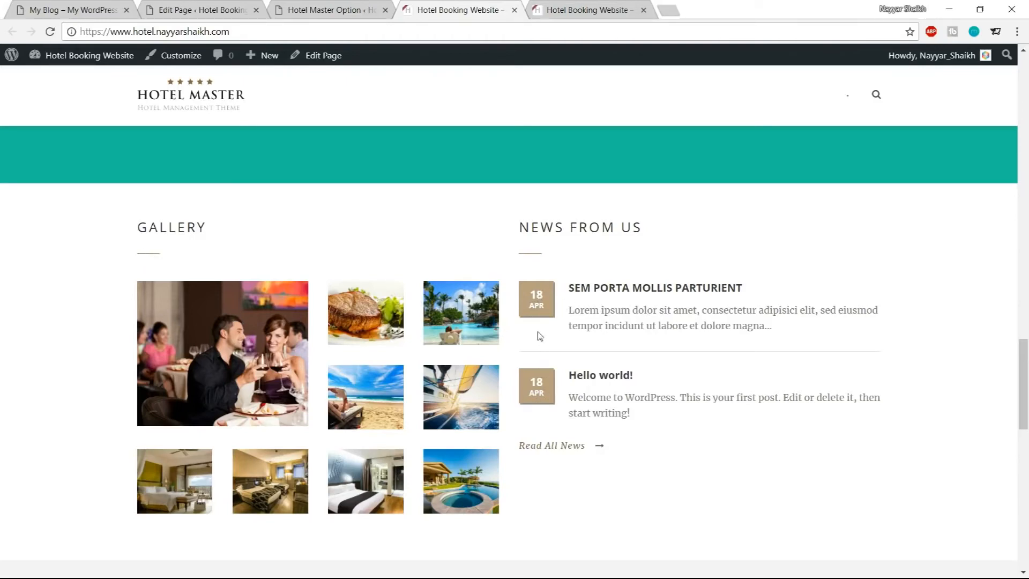
Open the Blog Color settings in the Hotel Master options and compare them with the live homepage
left_click(324, 6)
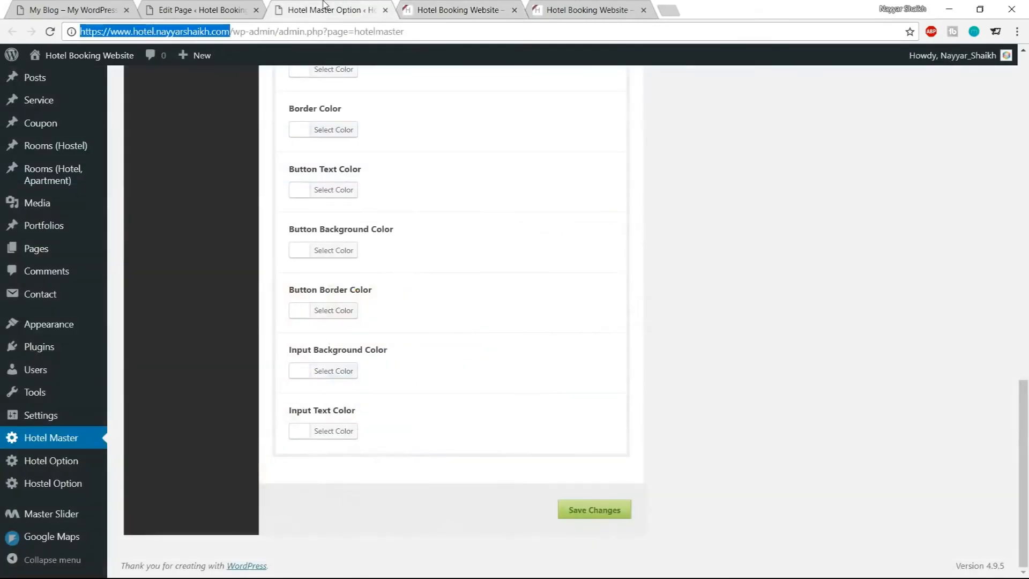
scroll(536, 300, "up", 20)
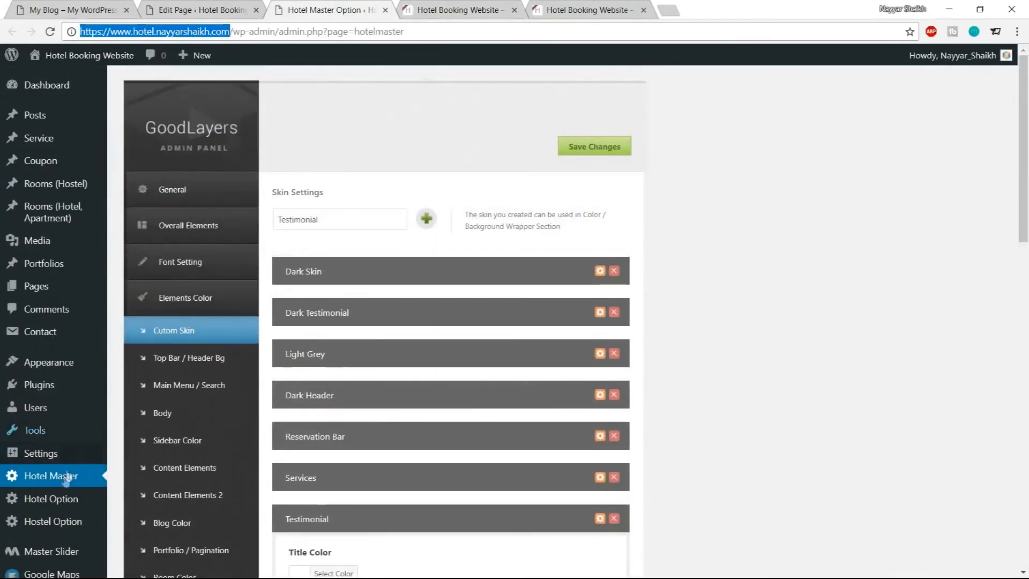
scroll(750, 305, "down", 4)
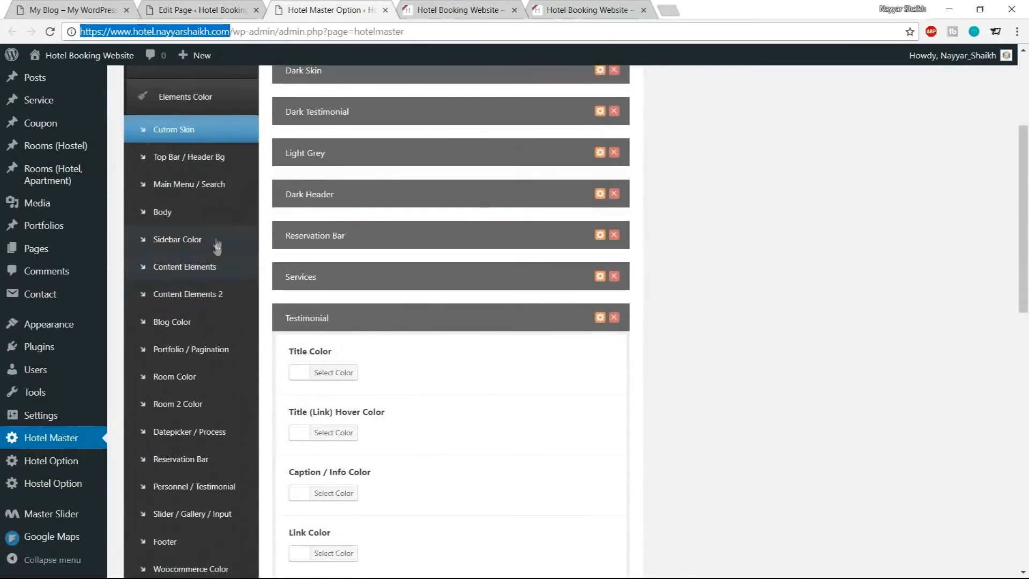
left_click(180, 321)
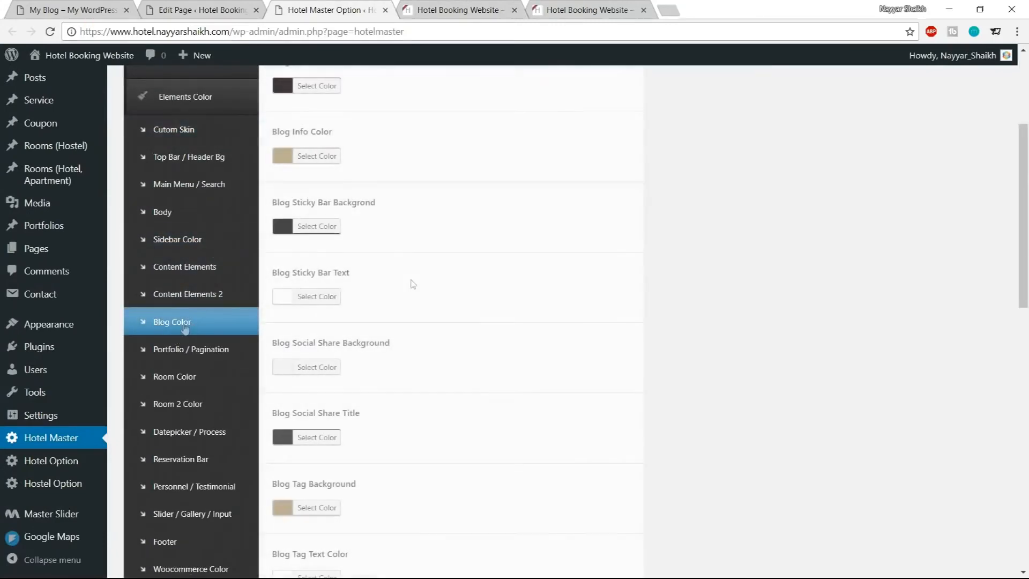
scroll(600, 307, "up", 3)
scroll(599, 307, "up", 2)
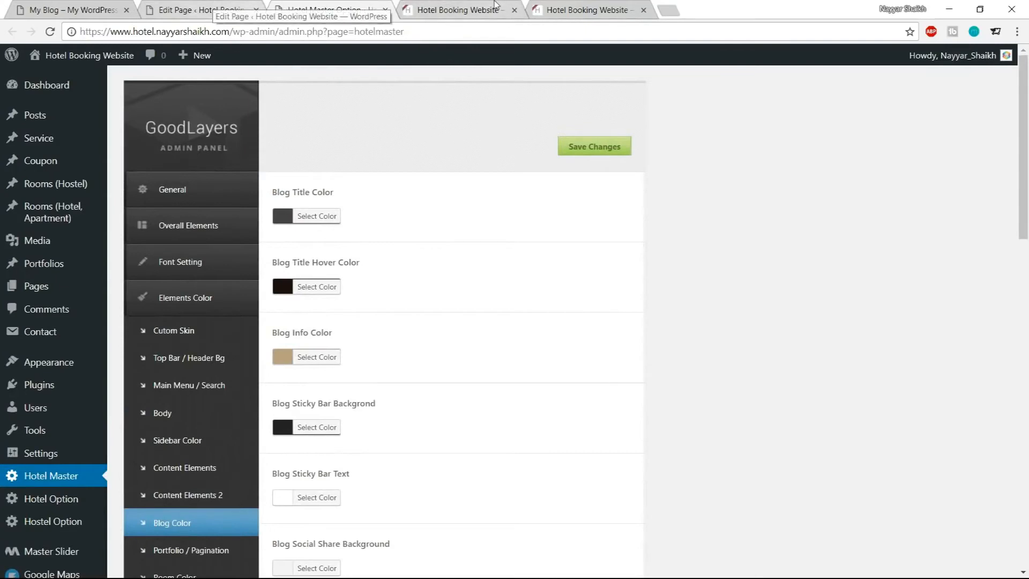
left_click(456, 10)
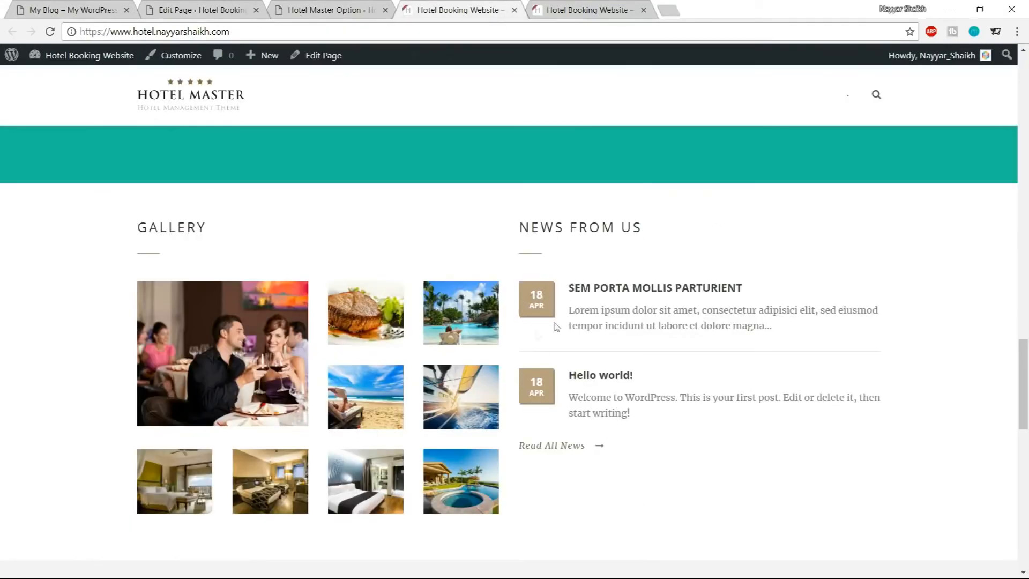
left_click(327, 8)
scroll(688, 250, "down", 9)
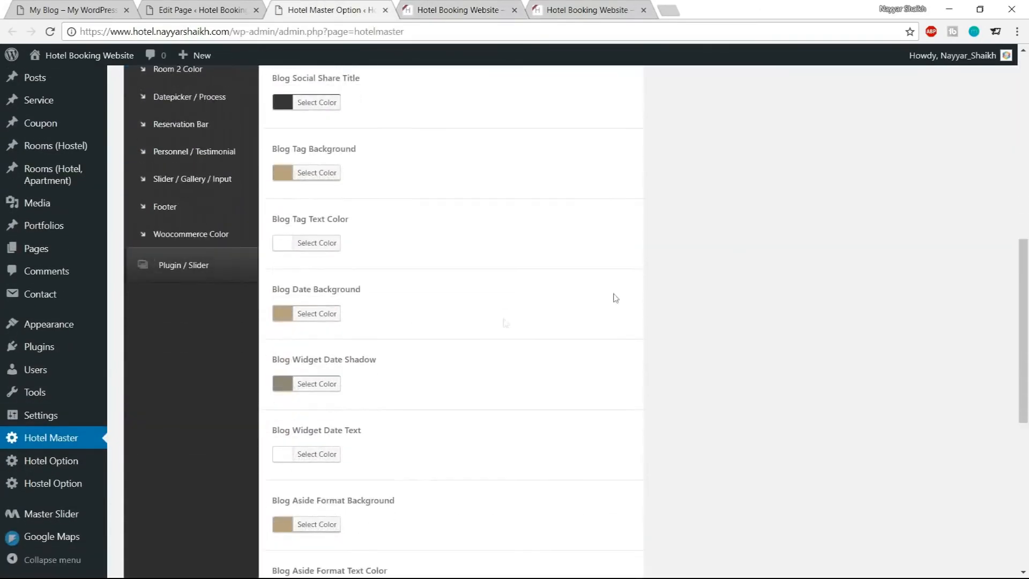
Set the Blog Date Background color to #1abc9c
left_click(320, 315)
left_click(379, 312)
key("ctrl+a")
key("ctrl+v")
key("ctrl+a")
type("#")
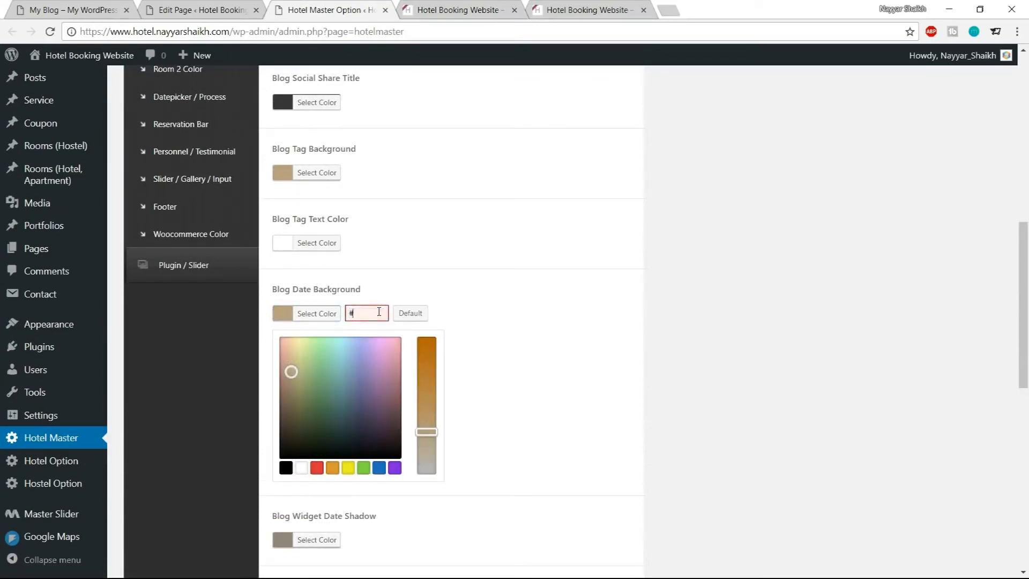
type("1abc9c")
key("ctrl+a")
key("ctrl+c")
left_click(313, 317)
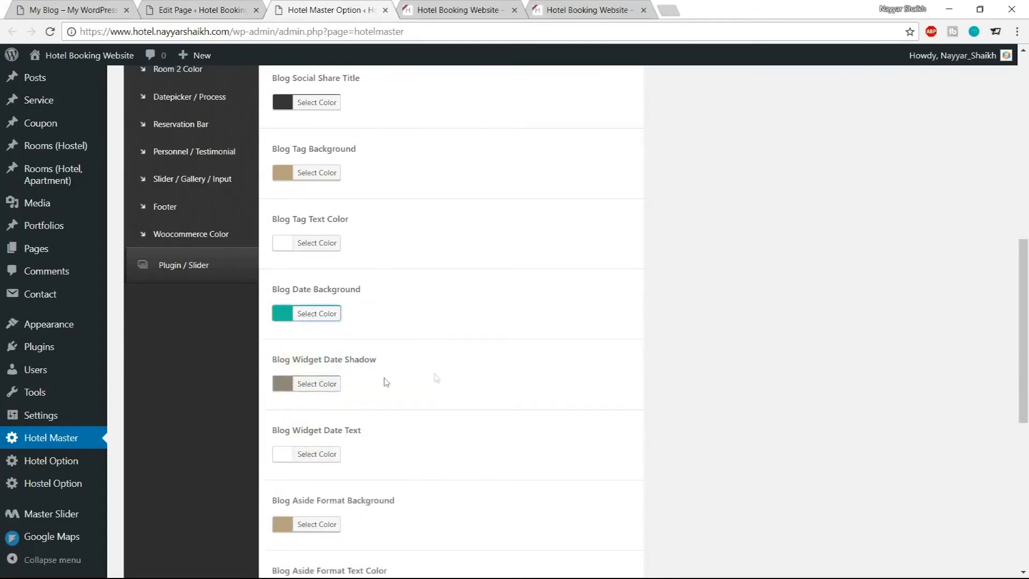
Set the Blog Widget Date Shadow color by pasting the teal code and darkening the shade in the picker
scroll(442, 378, "down", 1)
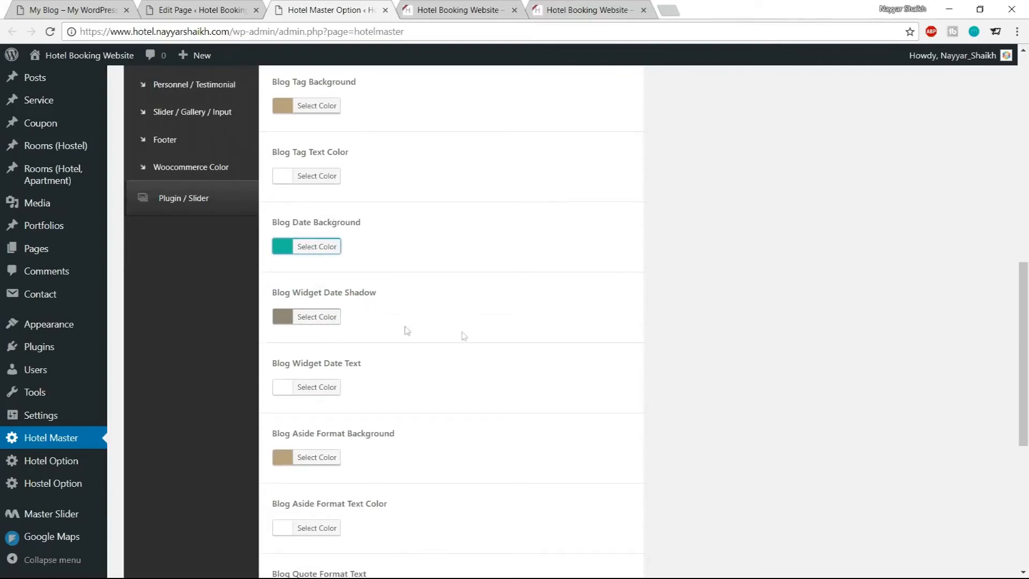
scroll(523, 368, "down", 1)
scroll(522, 368, "up", 1)
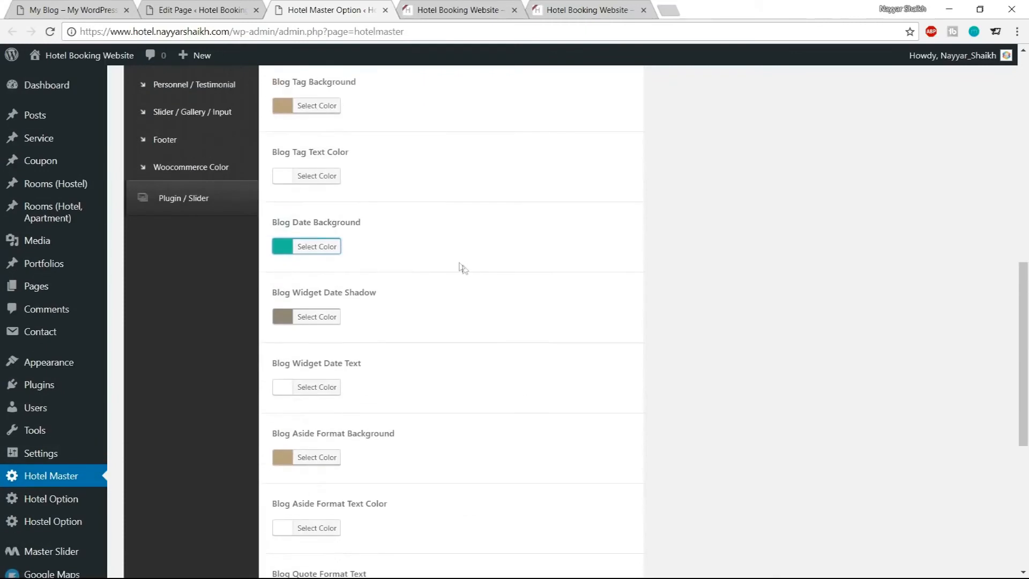
left_click(311, 321)
left_click_drag(348, 316, 378, 314)
key("ctrl+v")
left_click_drag(337, 372, 338, 400)
left_click(315, 317)
Save the blog color changes and reload the live homepage
scroll(464, 370, "down", 1)
scroll(464, 370, "down", 5)
left_click(600, 510)
left_click(442, 6)
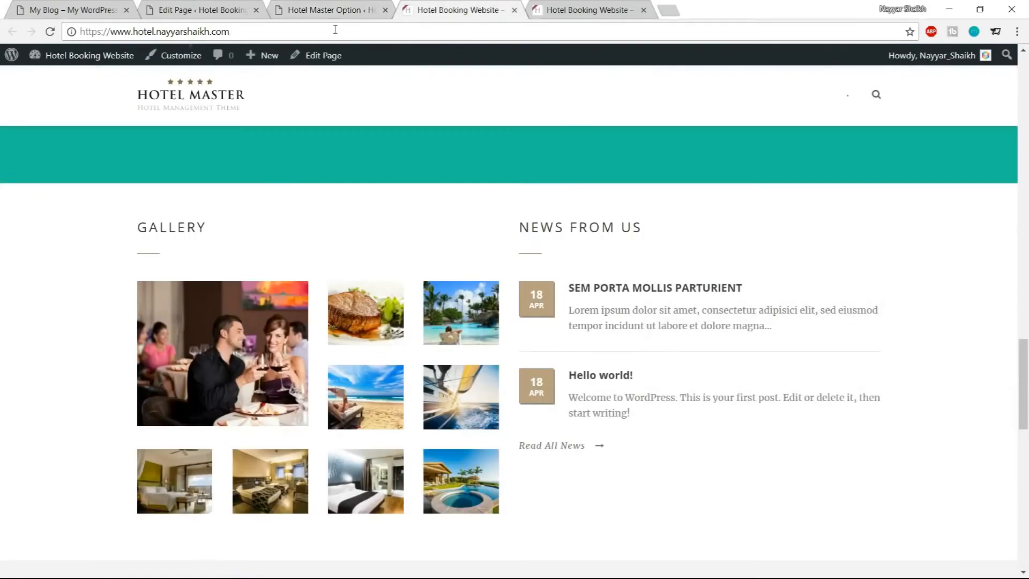
left_click(50, 32)
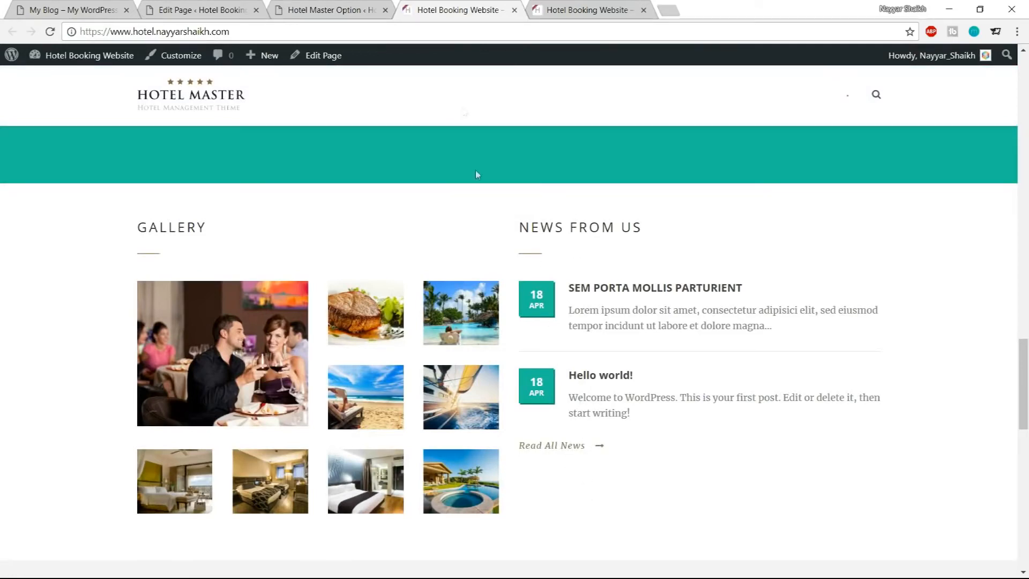
Open the Body color settings and set the Link Color to the teal #1abc9c
left_click(347, 15)
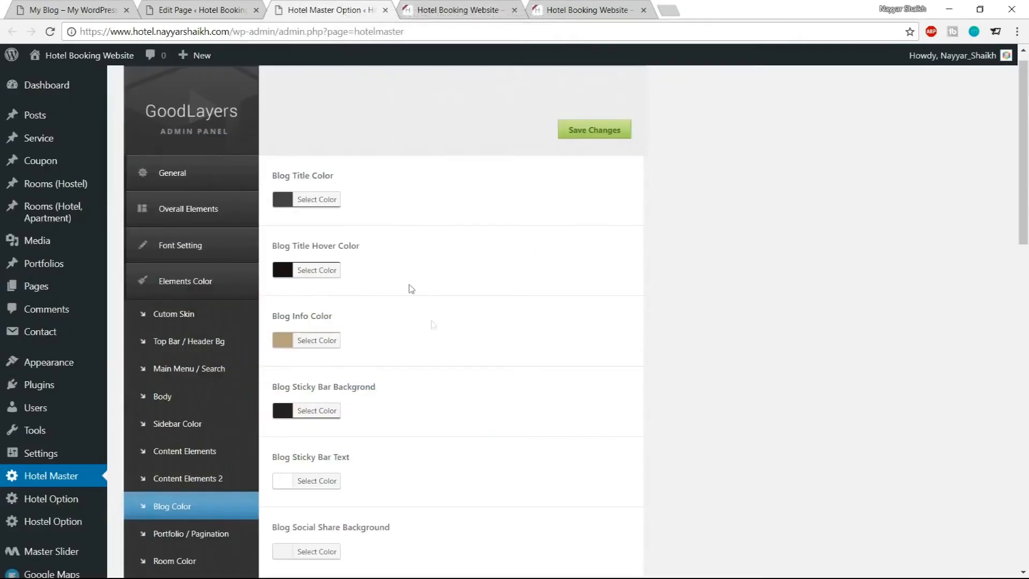
scroll(435, 327, "down", 2)
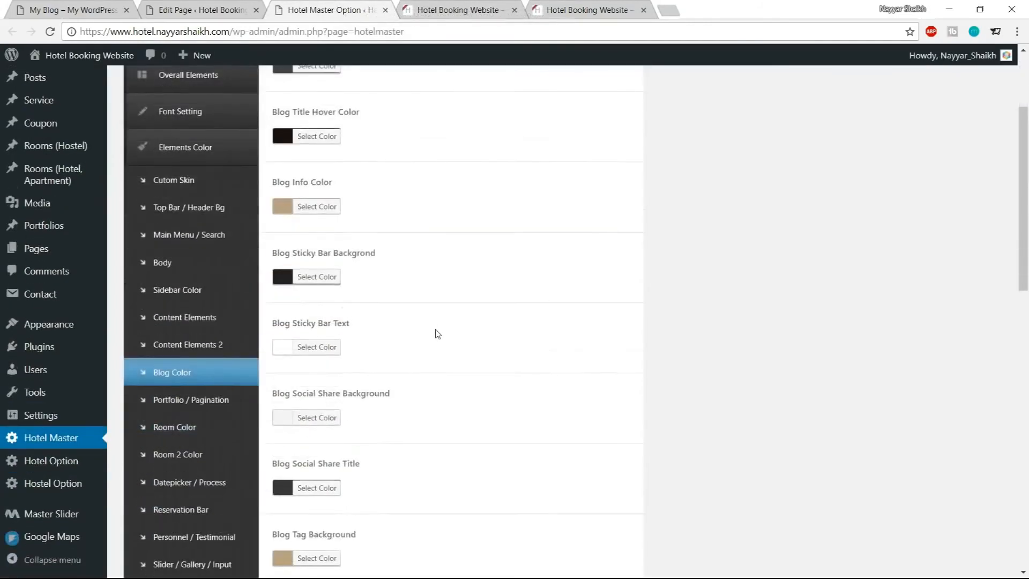
left_click(171, 269)
scroll(665, 351, "up", 3)
scroll(667, 351, "down", 4)
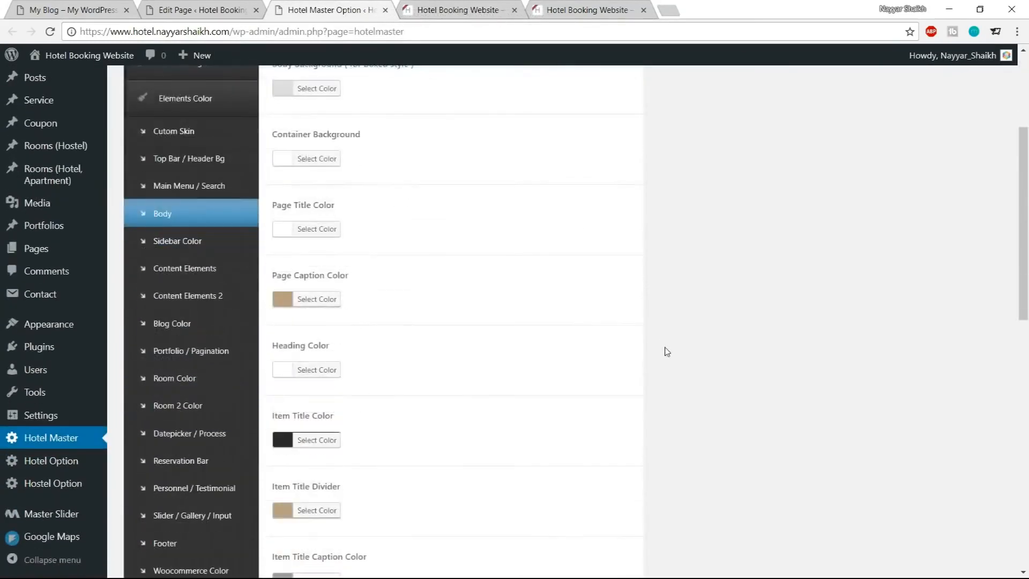
scroll(667, 351, "down", 5)
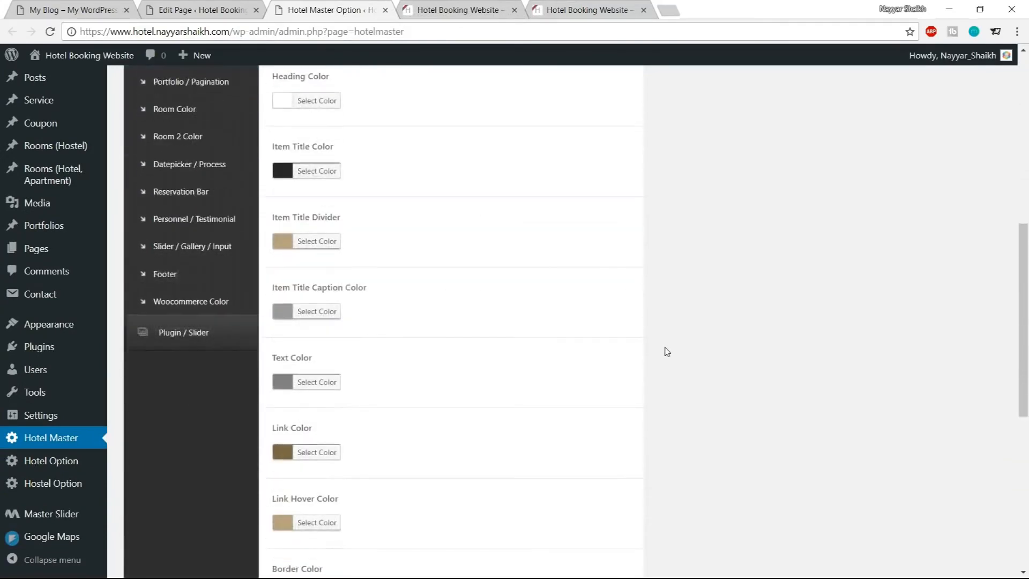
scroll(667, 352, "down", 5)
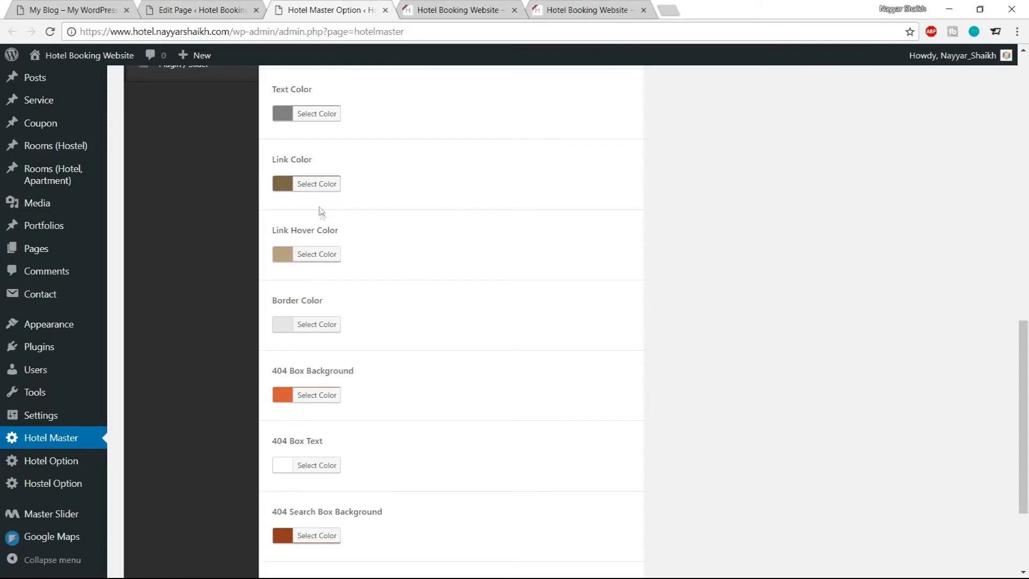
left_click(321, 184)
left_click(373, 183)
double_click(373, 184)
key("ctrl+v")
left_click(329, 183)
Set the Link Hover Color to #118e71 and save the changes
left_click(458, 9)
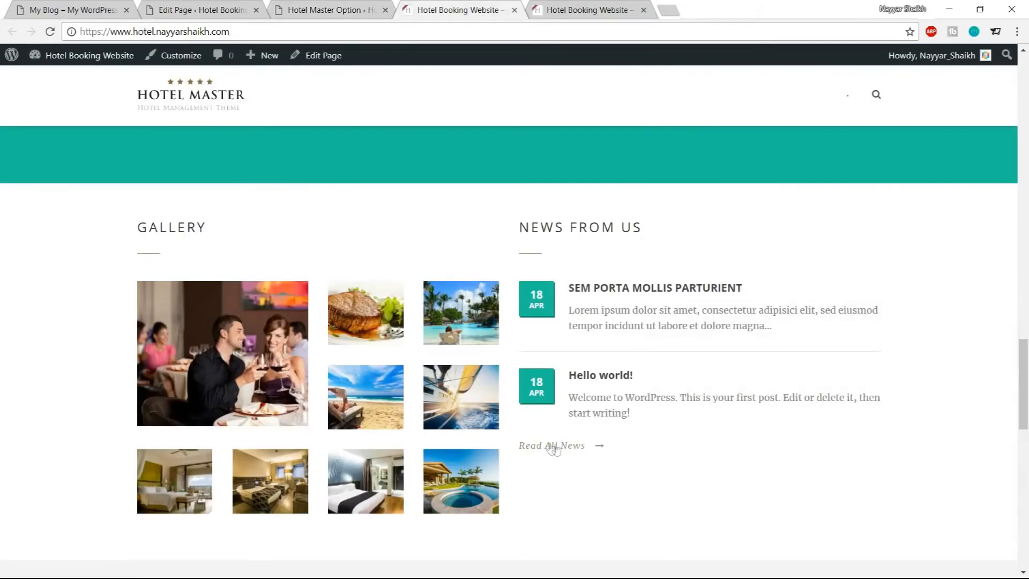
left_click(349, 10)
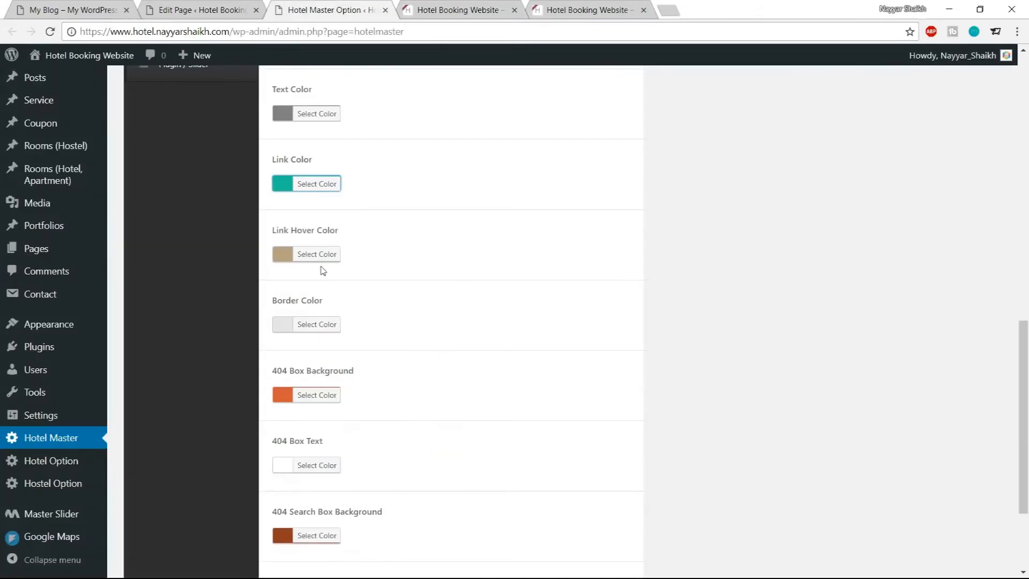
left_click(333, 255)
double_click(353, 254)
type("1abc9c")
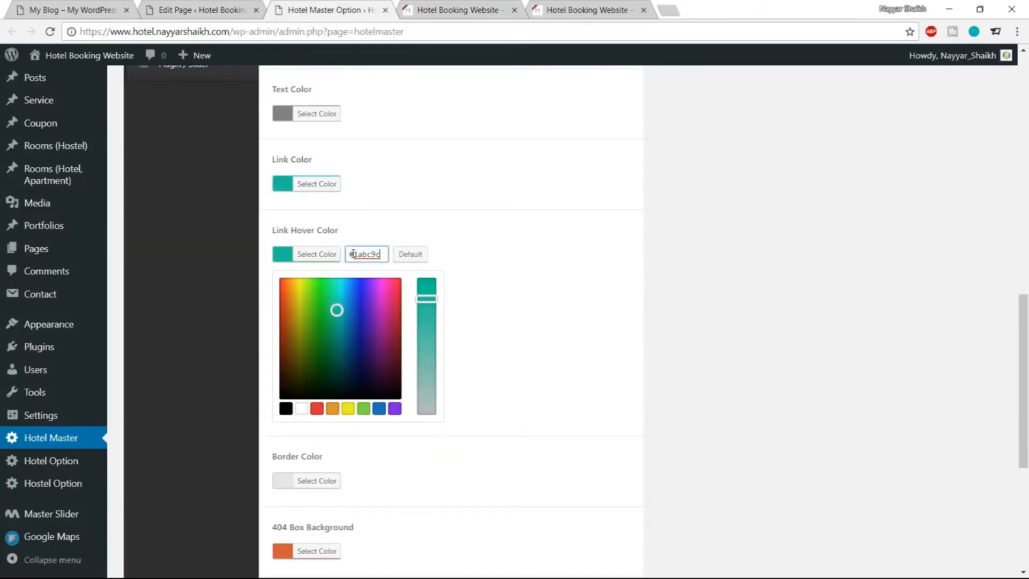
left_click_drag(337, 310, 337, 334)
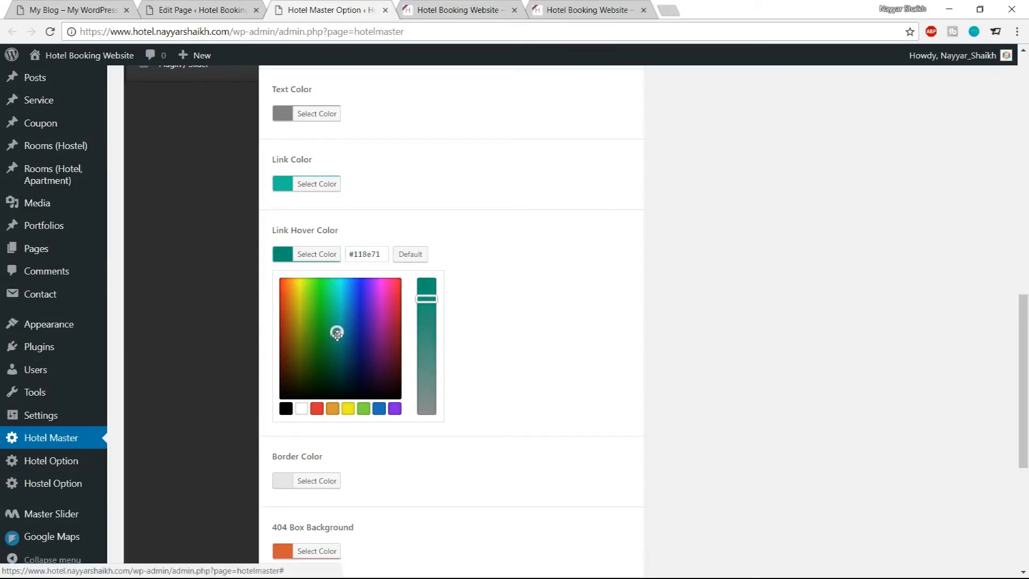
left_click(315, 255)
scroll(591, 289, "down", 3)
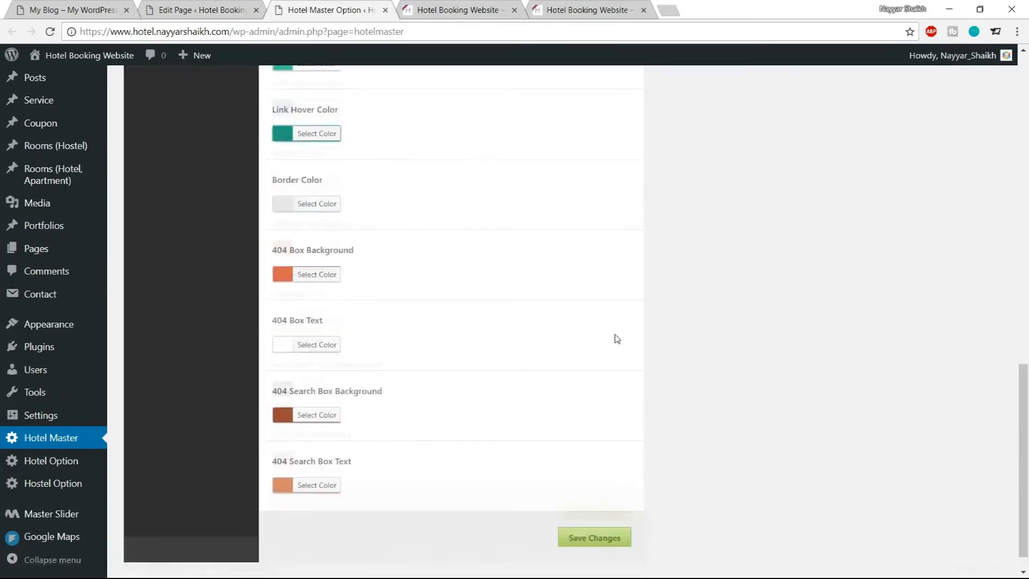
left_click(600, 508)
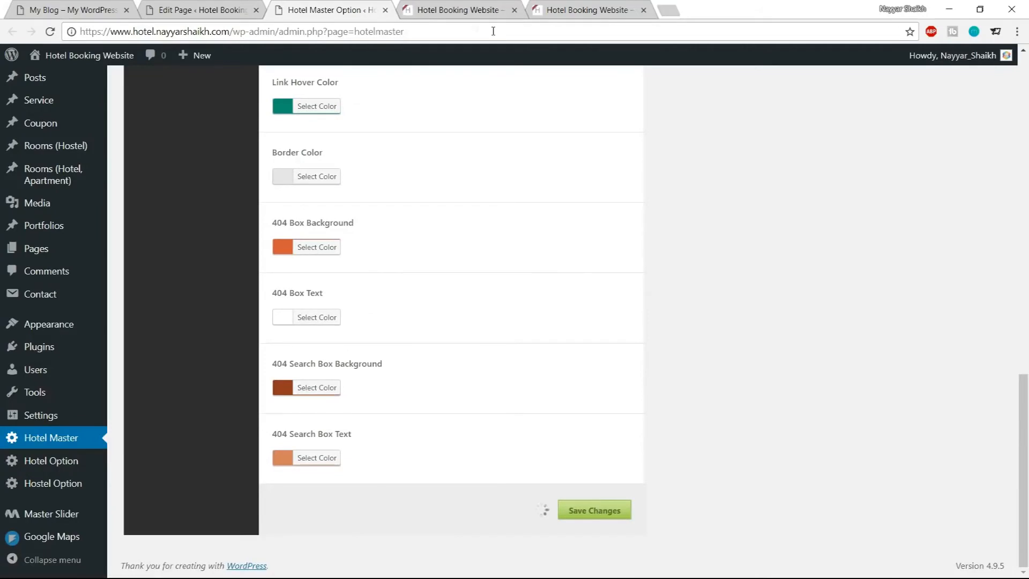
Set the Item Title Divider color to the teal #1abc9c and save the changes
left_click(429, 7)
left_click(50, 32)
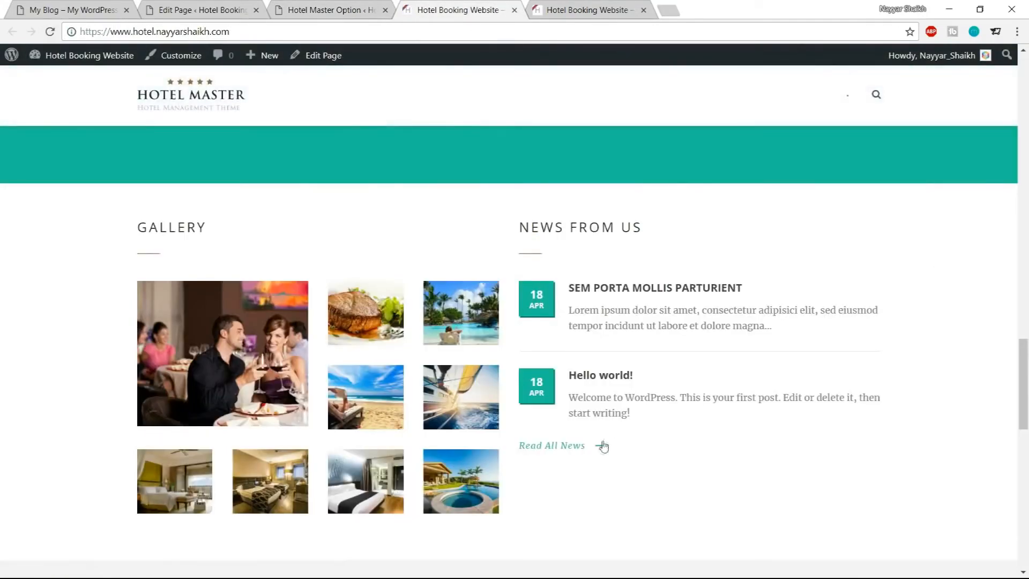
left_click(375, 11)
scroll(586, 323, "up", 15)
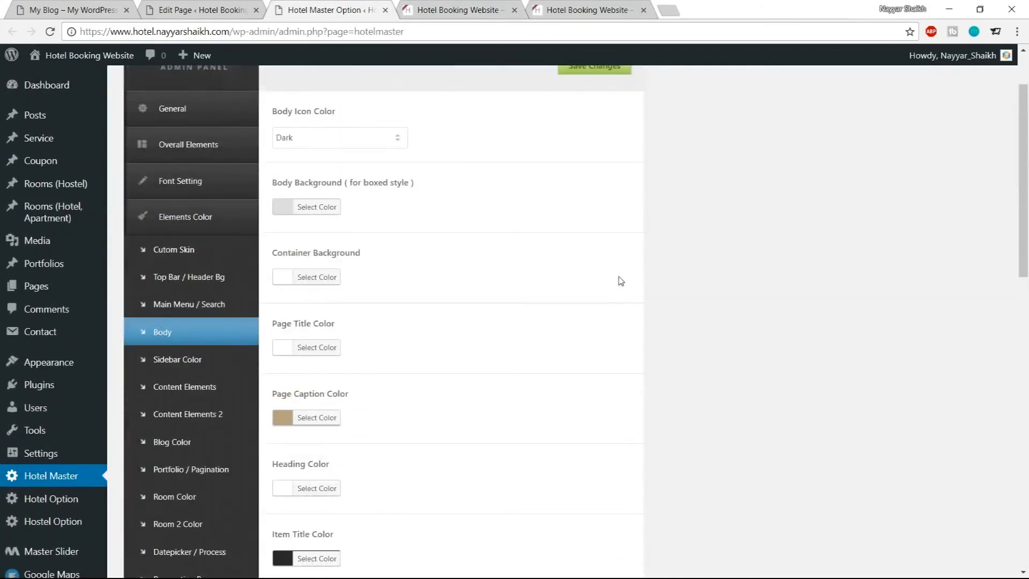
scroll(621, 281, "down", 1)
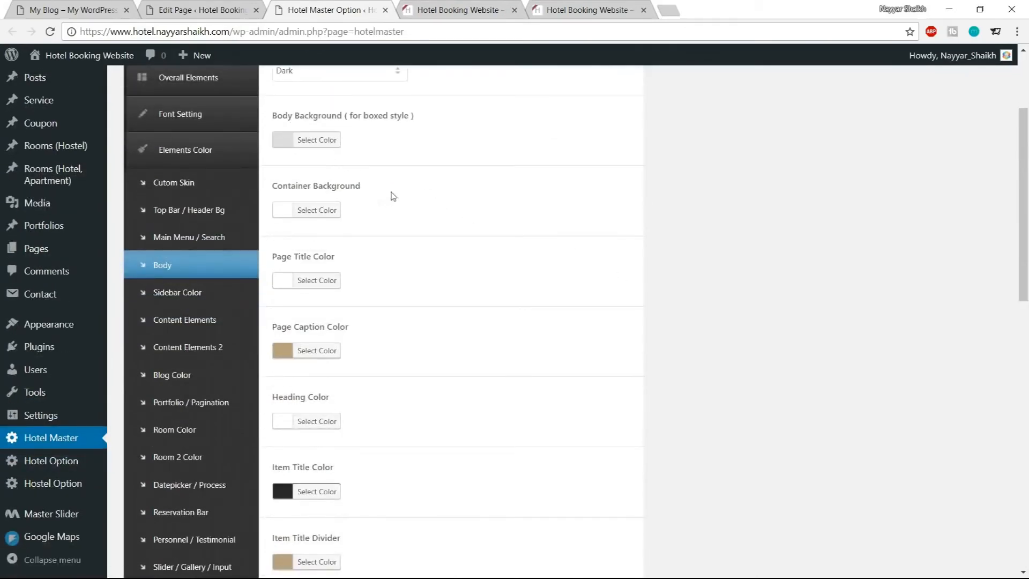
scroll(480, 248, "down", 2)
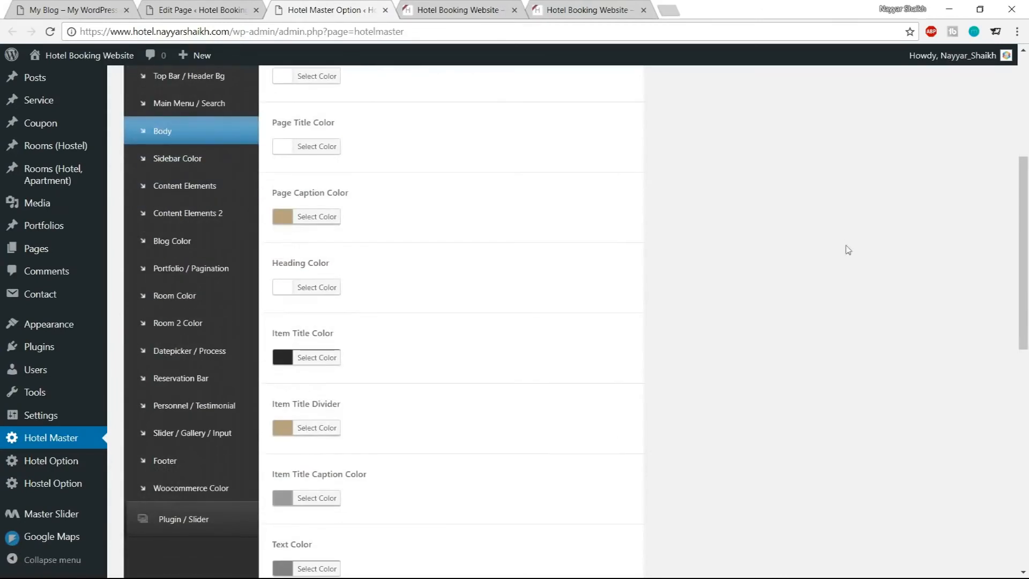
scroll(854, 244, "down", 1)
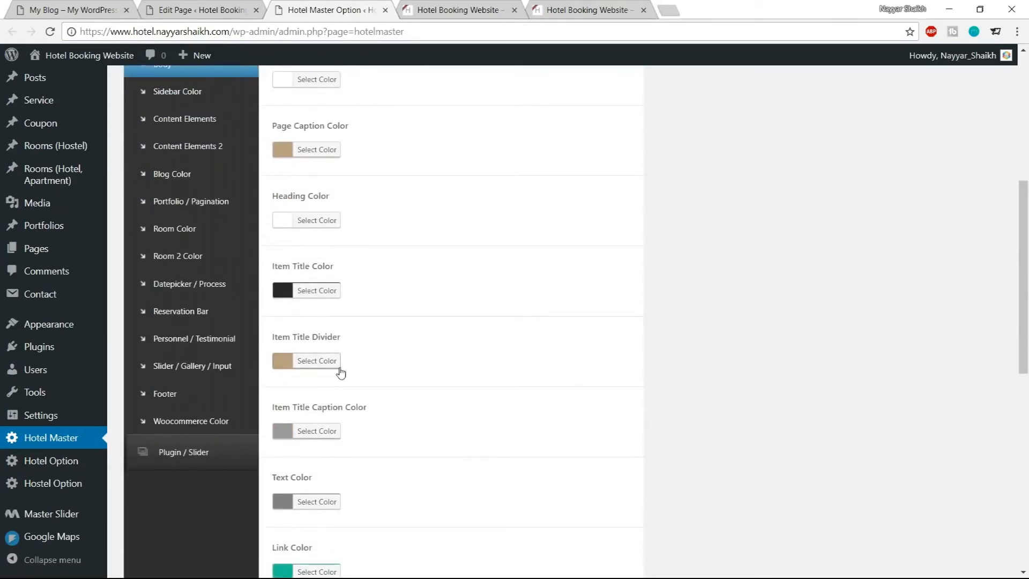
left_click(315, 366)
scroll(597, 337, "down", 1)
left_click_drag(383, 294, 351, 295)
type("#1abc9c")
left_click(320, 294)
scroll(503, 389, "down", 8)
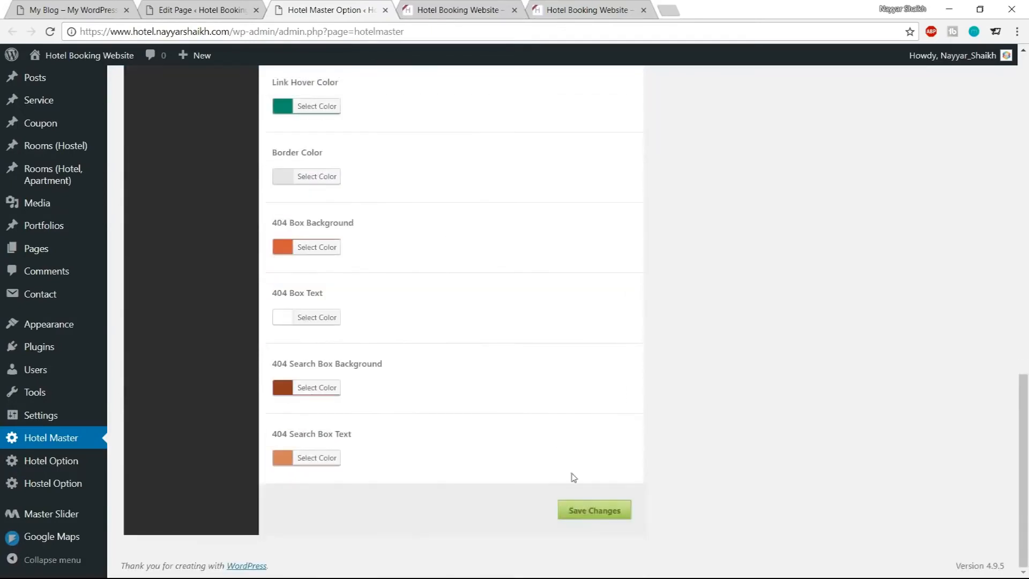
left_click(584, 510)
Compare the reloaded homepage's Gallery and News From Us section with the demo site
left_click(459, 7)
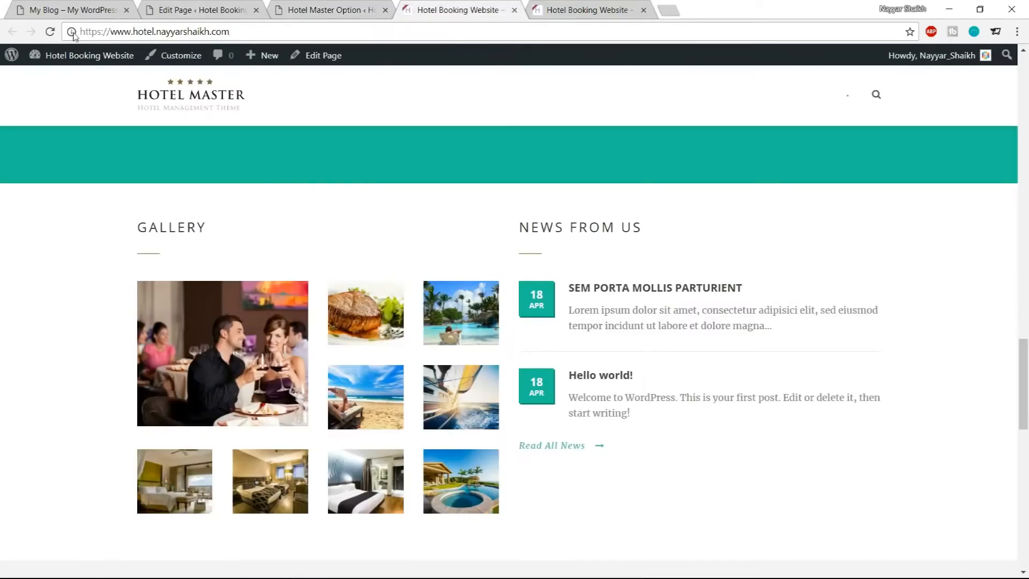
left_click(49, 32)
scroll(801, 344, "down", 1)
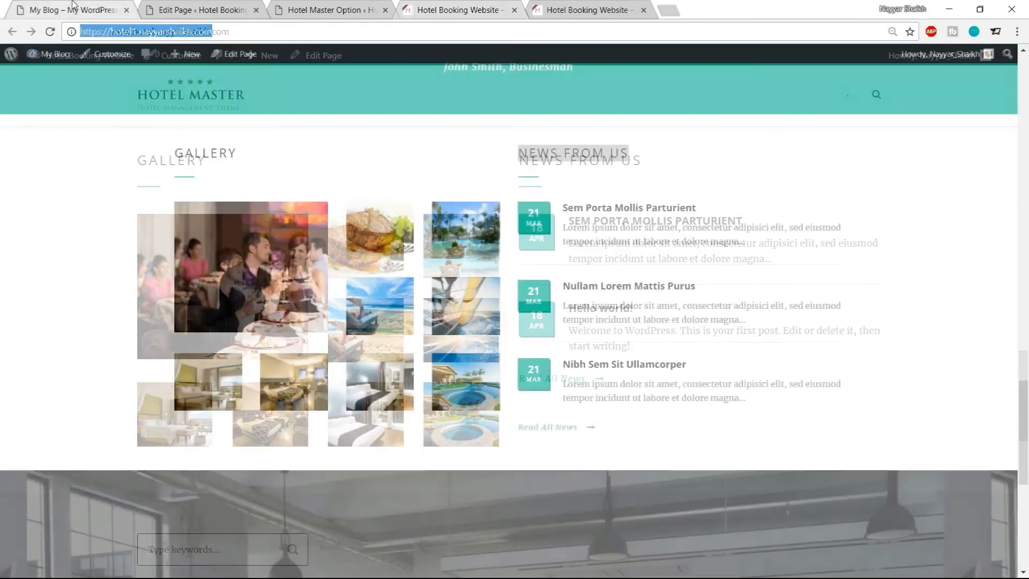
scroll(709, 267, "down", 6)
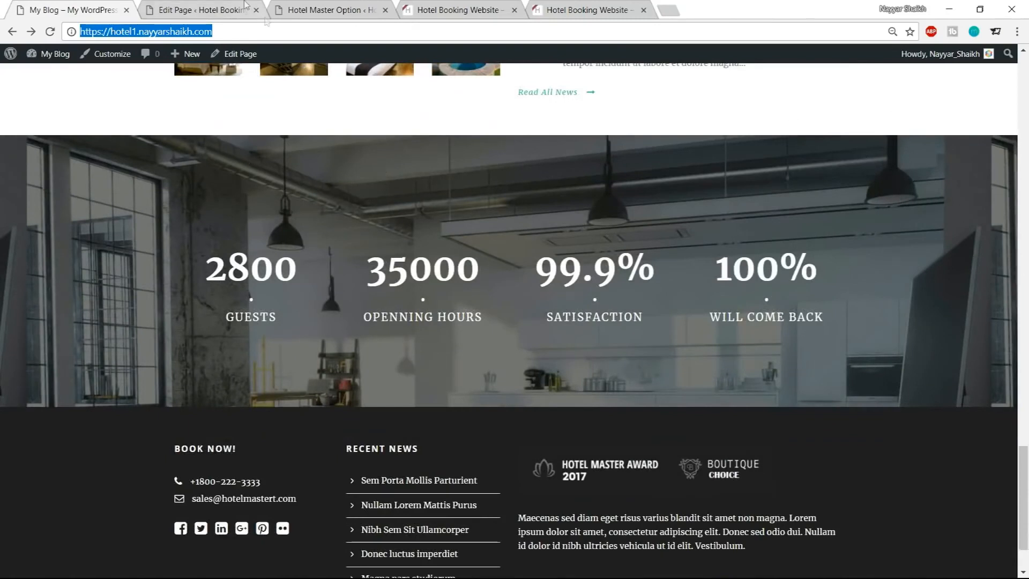
left_click(245, 6)
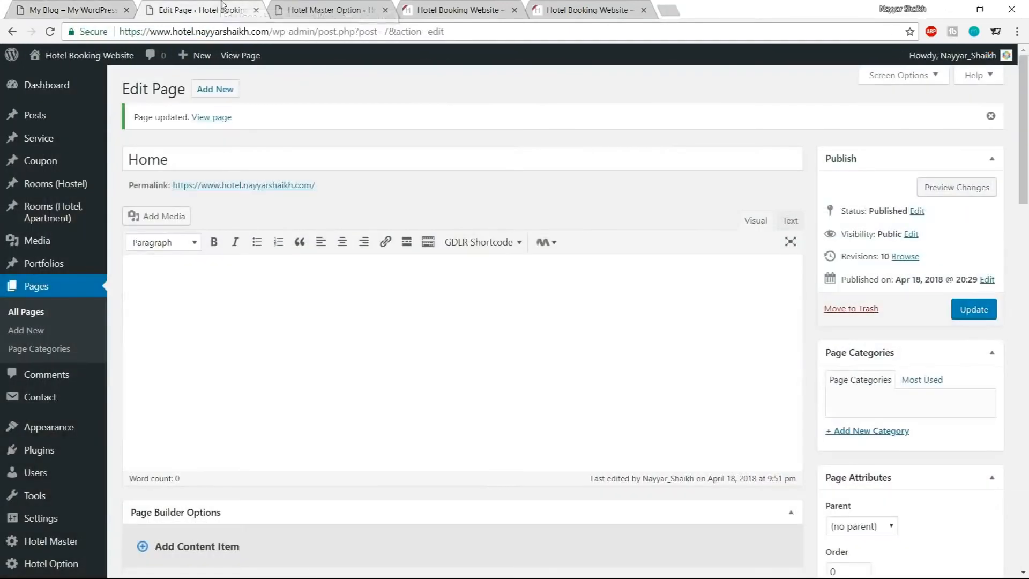
left_click(99, 7)
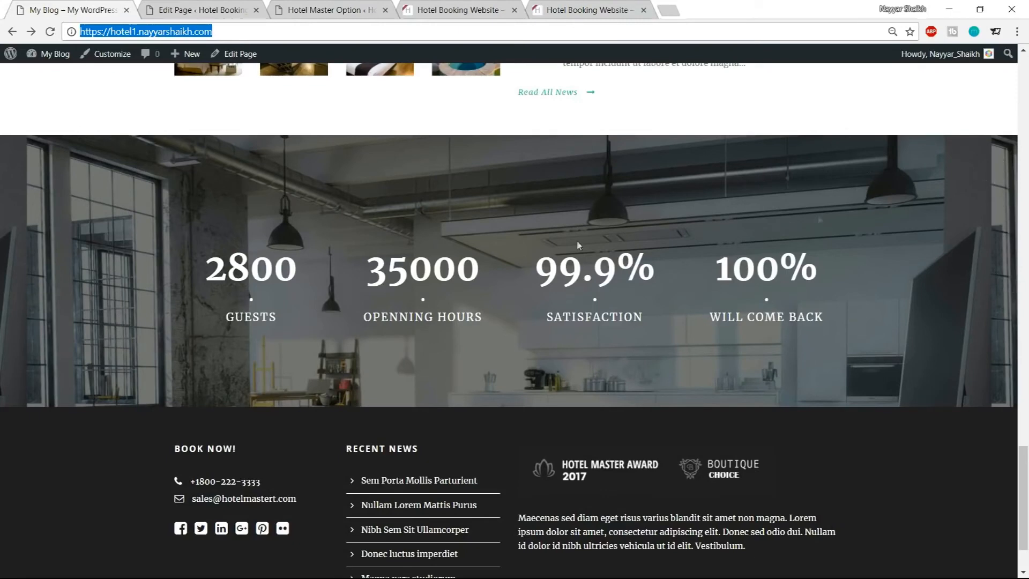
Add a Background/Parallax Wrapper to the page builder of the homepage
left_click(171, 4)
scroll(483, 338, "down", 8)
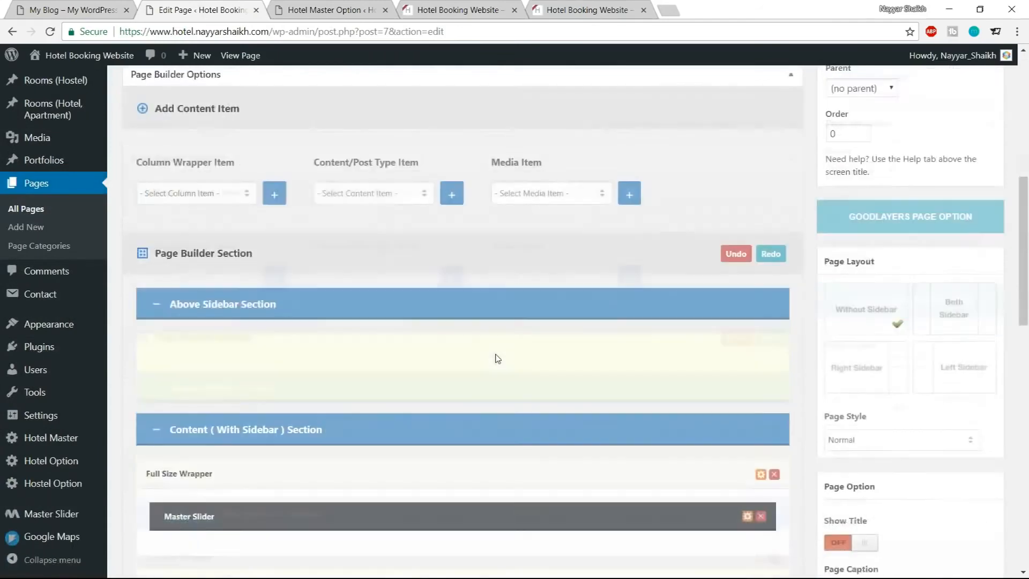
left_click(235, 158)
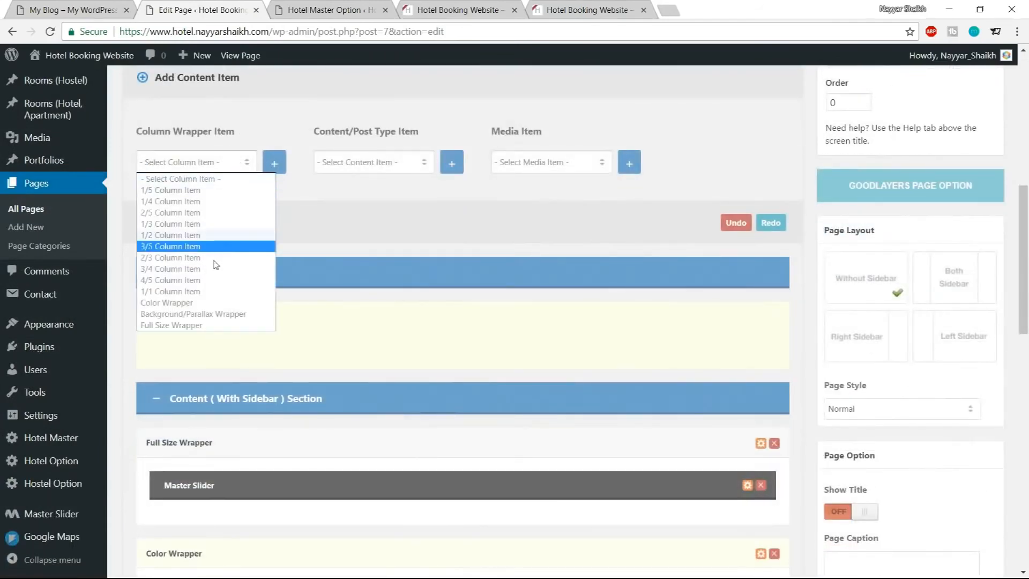
left_click(204, 315)
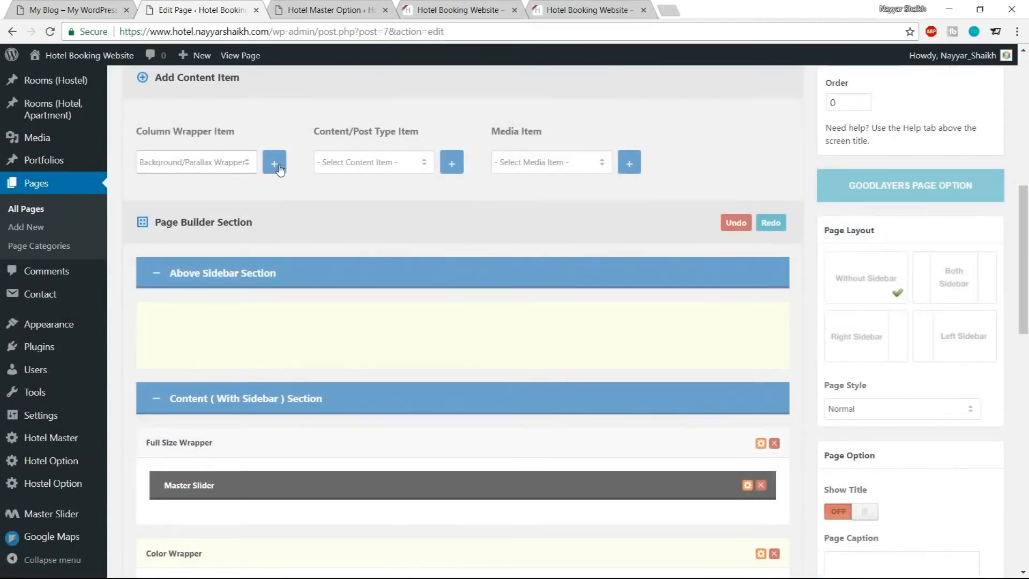
left_click(110, 7)
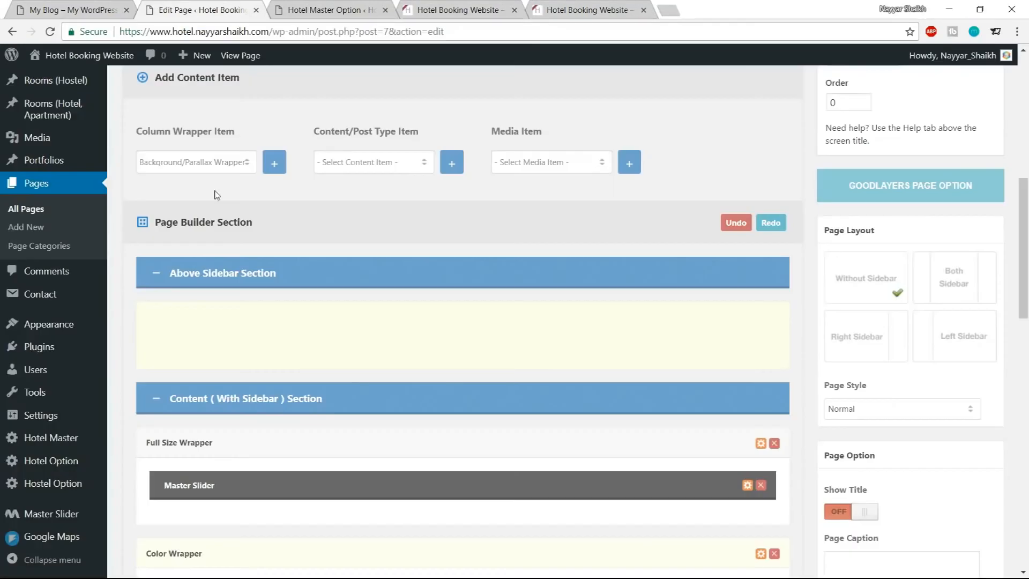
Add four 1/4 Column Items and move them inside the new Background/Parallax Wrapper
left_click(224, 162)
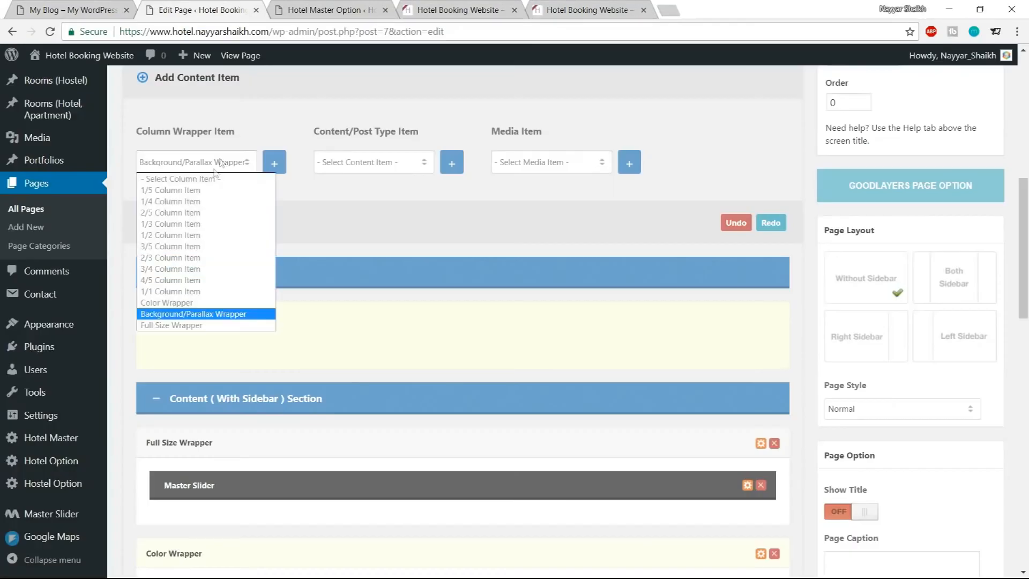
left_click(197, 202)
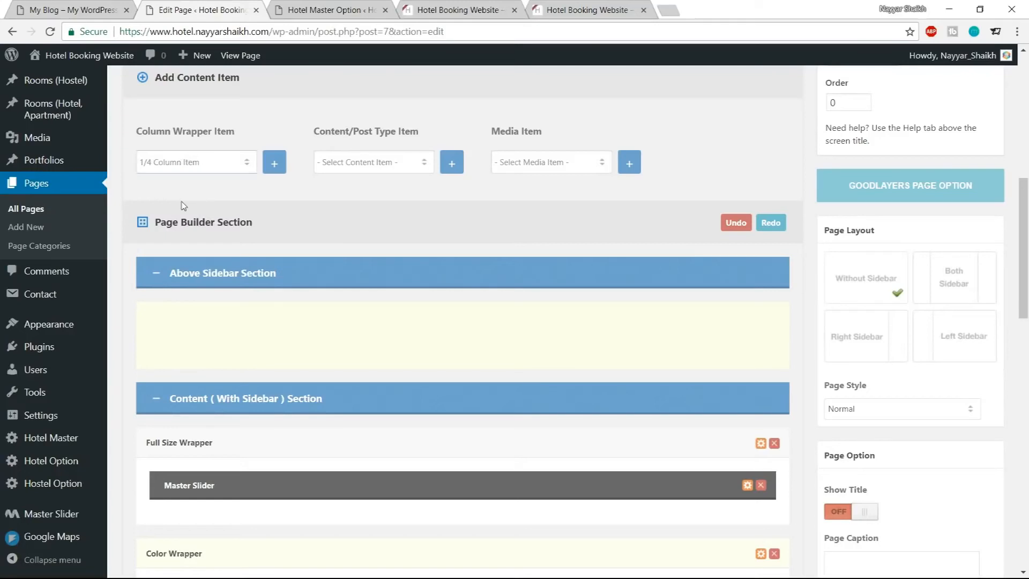
left_click(274, 164)
scroll(349, 254, "down", 18)
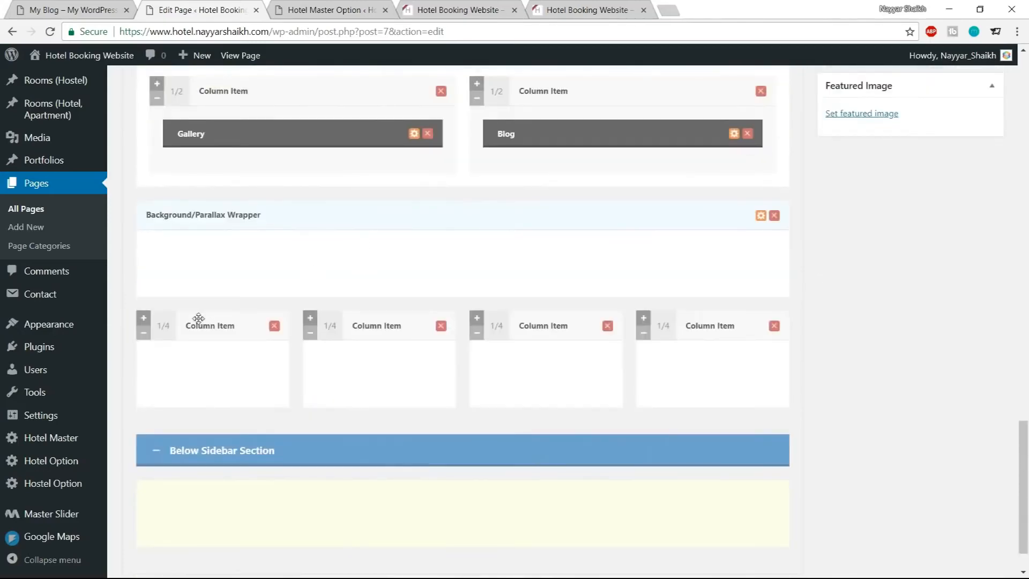
left_click_drag(167, 330, 171, 263)
left_click_drag(165, 384, 153, 261)
Set the wrapper's background image by uploading service-bg from the Hotel Media folder
left_click(32, 5)
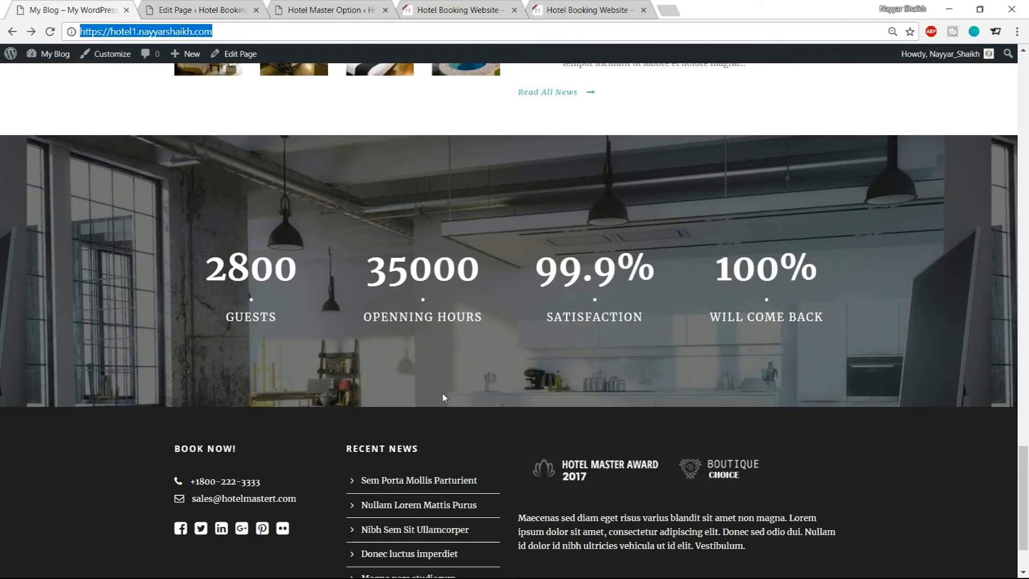
left_click(214, 9)
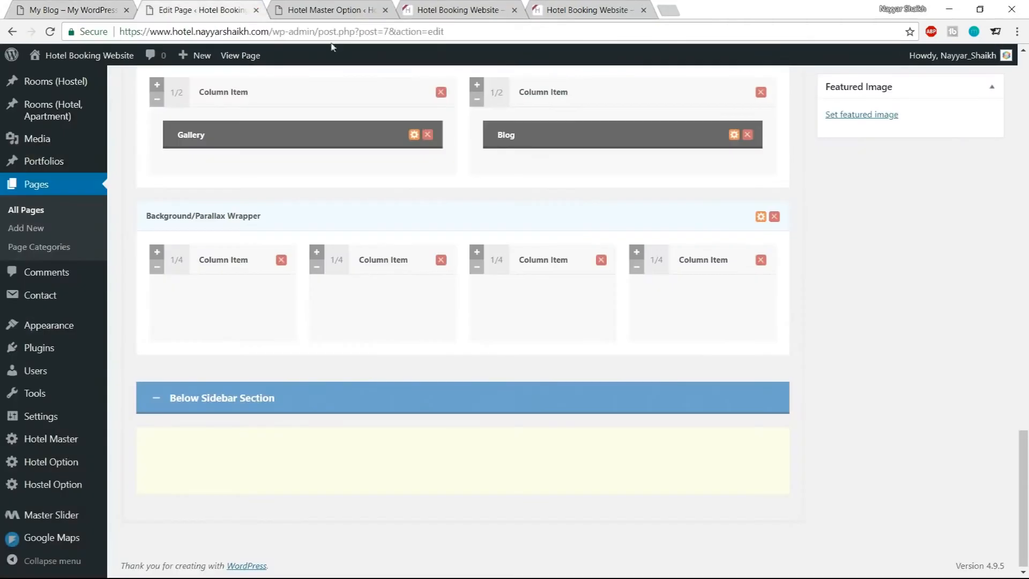
left_click(760, 217)
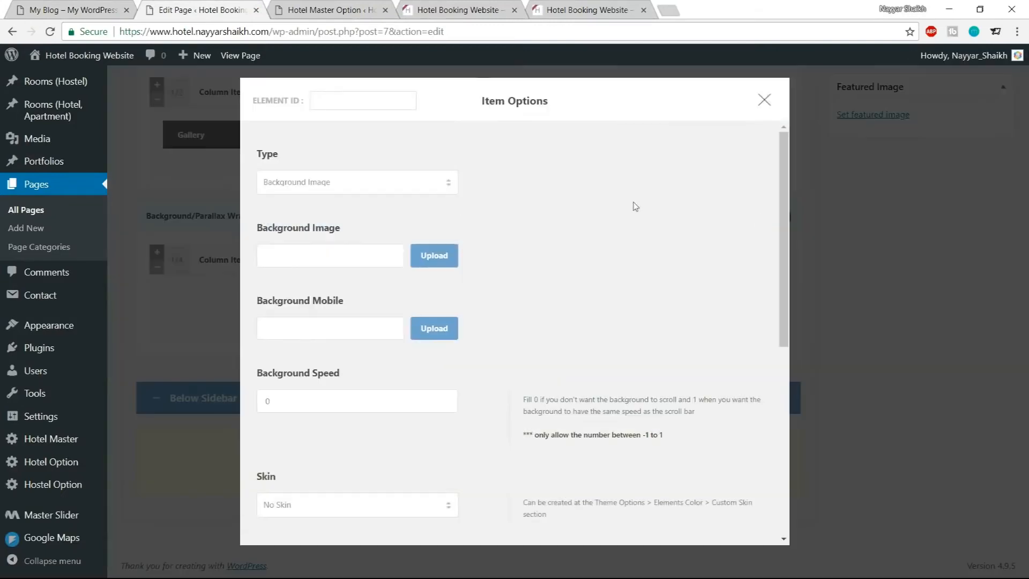
left_click(446, 258)
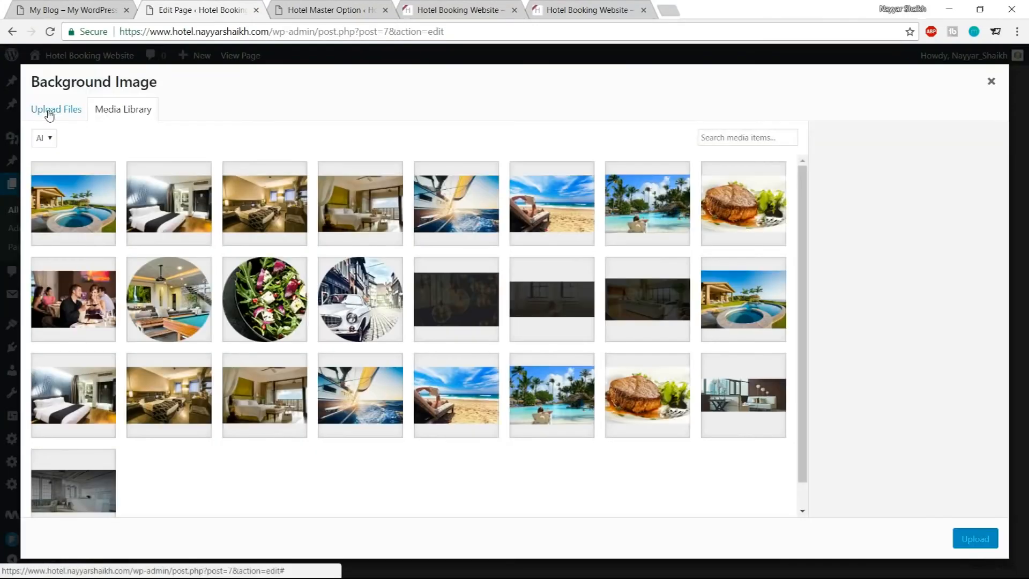
left_click(48, 111)
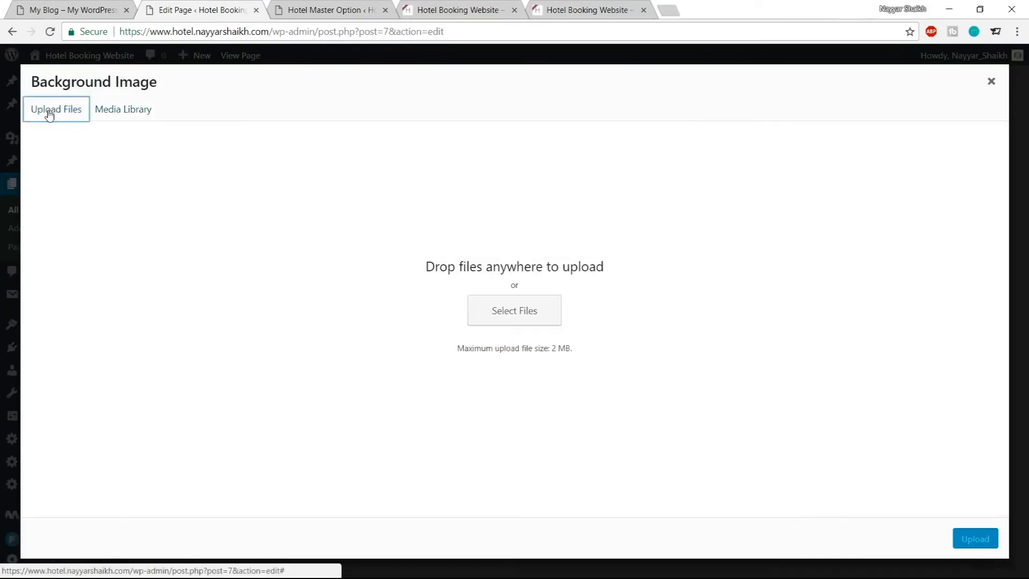
left_click(514, 314)
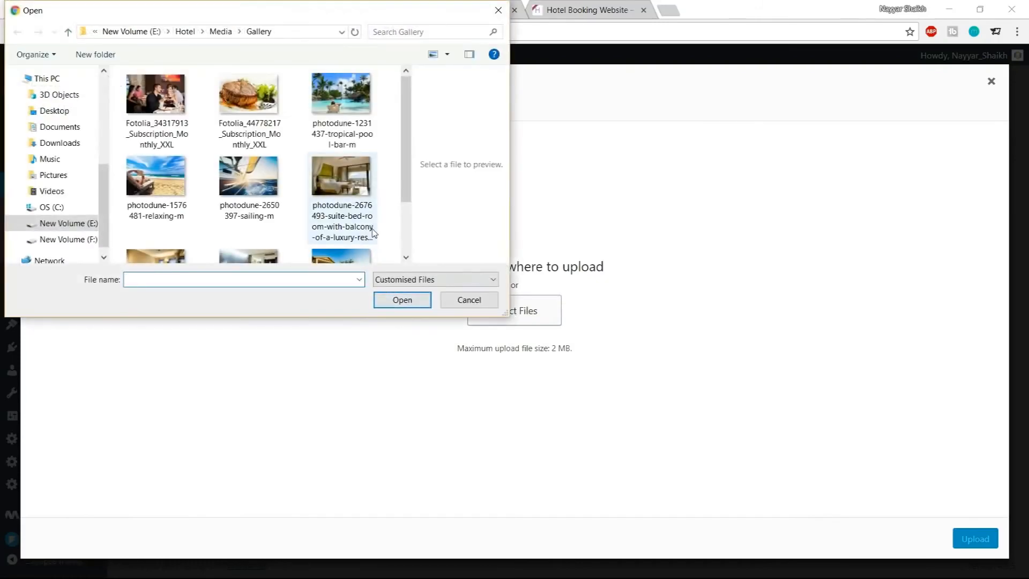
scroll(374, 232, "down", 2)
scroll(352, 231, "up", 2)
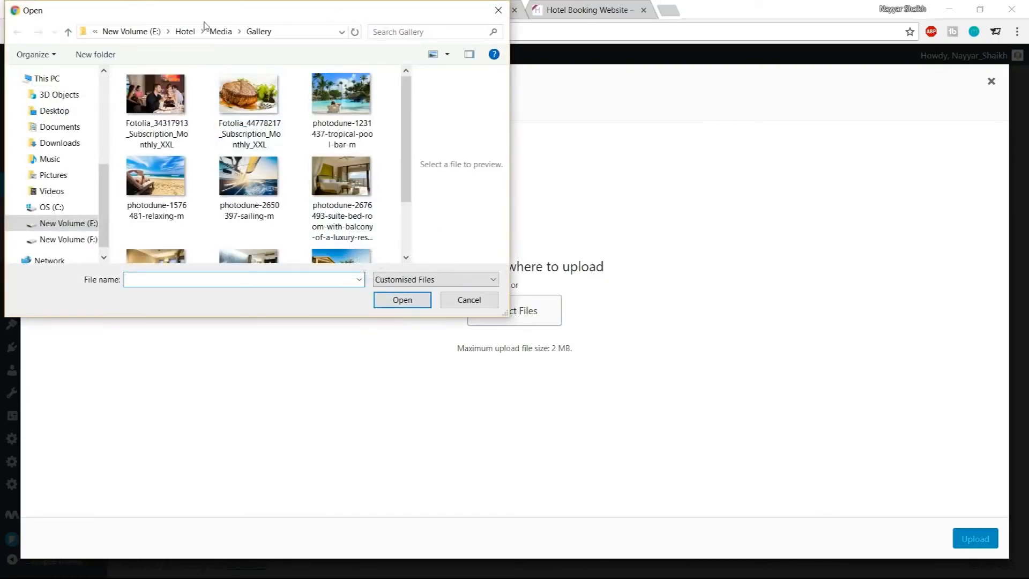
left_click(219, 31)
scroll(348, 183, "down", 8)
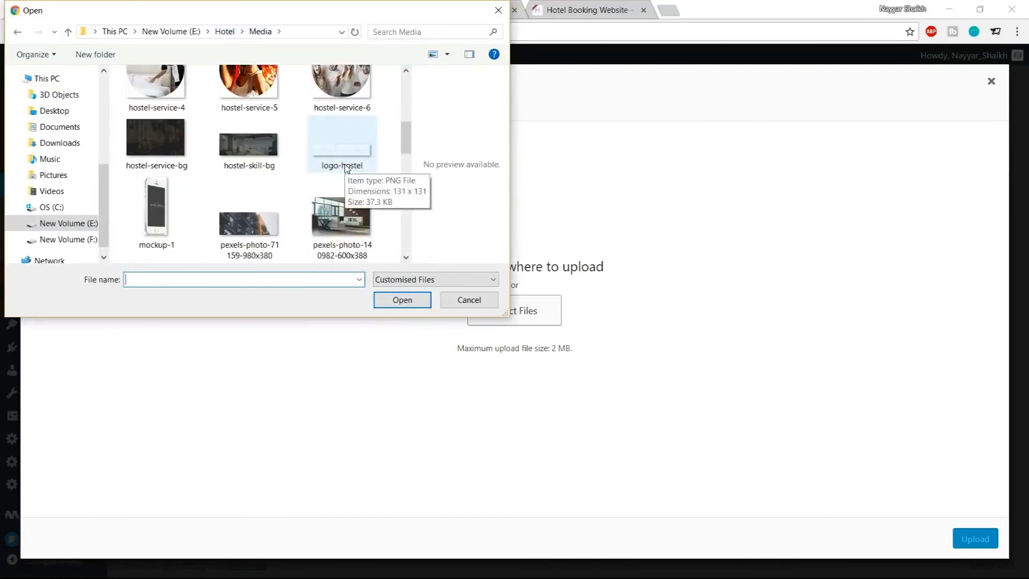
scroll(374, 199, "down", 5)
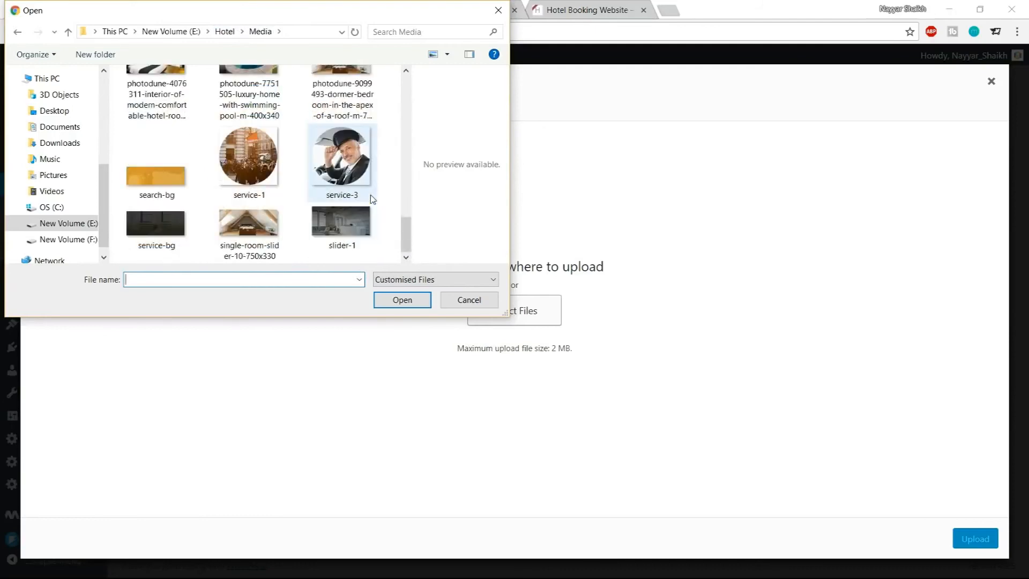
left_click(161, 242)
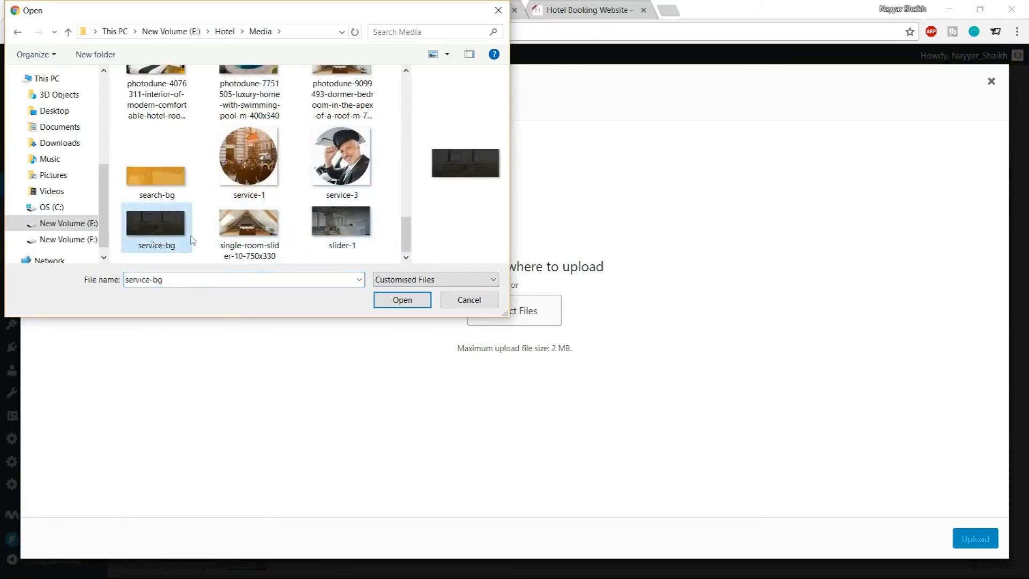
left_click(402, 299)
left_click(97, 7)
left_click(155, 7)
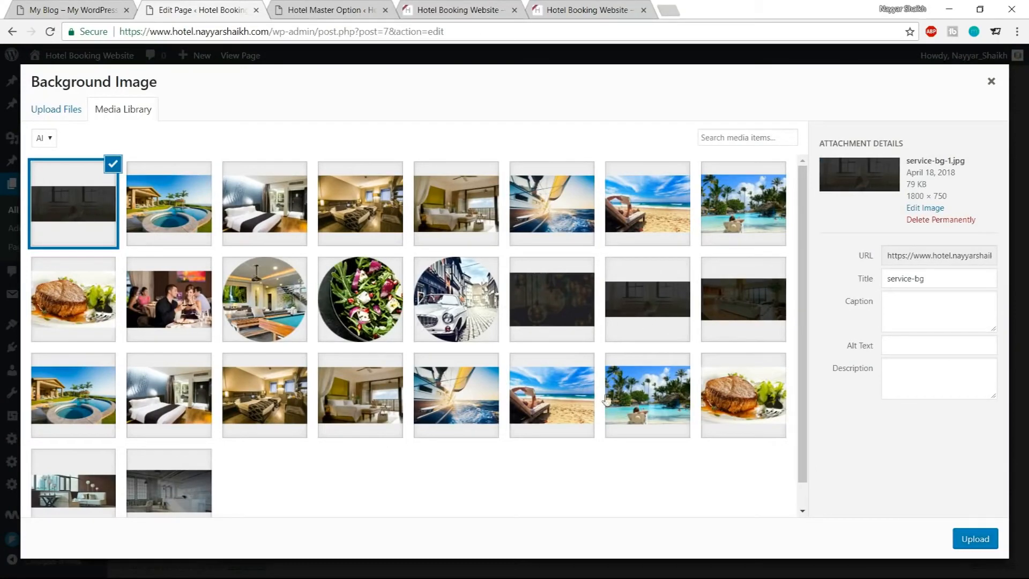
left_click(968, 545)
Set the wrapper's top padding to 190px and bottom padding to 120px and save the changes
scroll(528, 346, "down", 4)
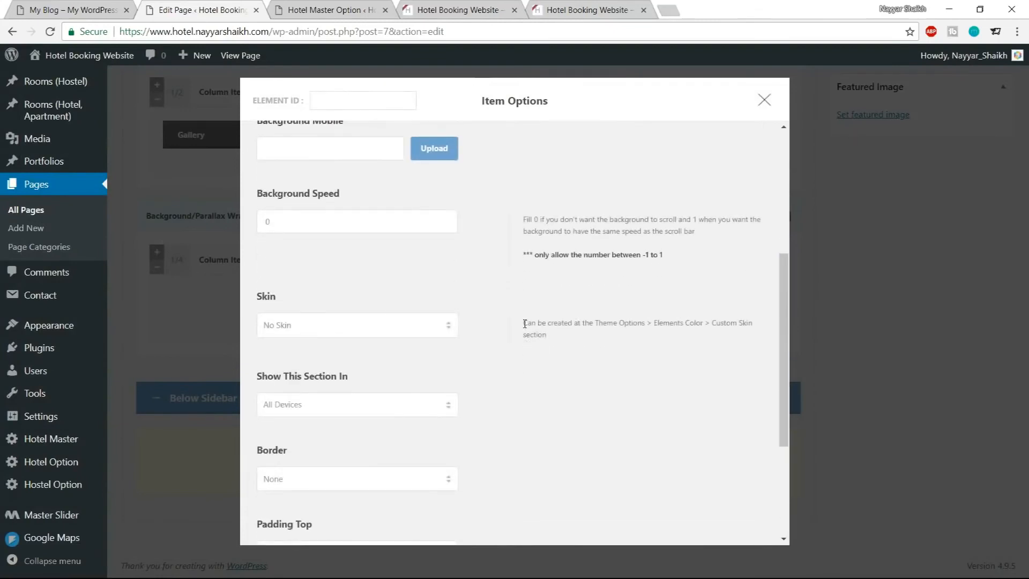
scroll(525, 324, "up", 1)
scroll(524, 321, "down", 5)
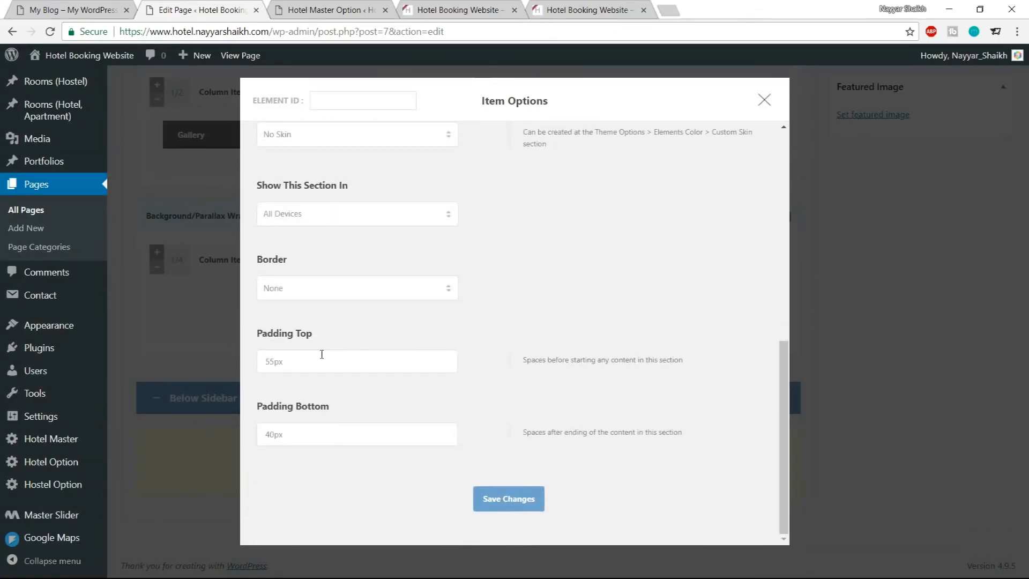
left_click_drag(268, 365, 272, 361)
type("190")
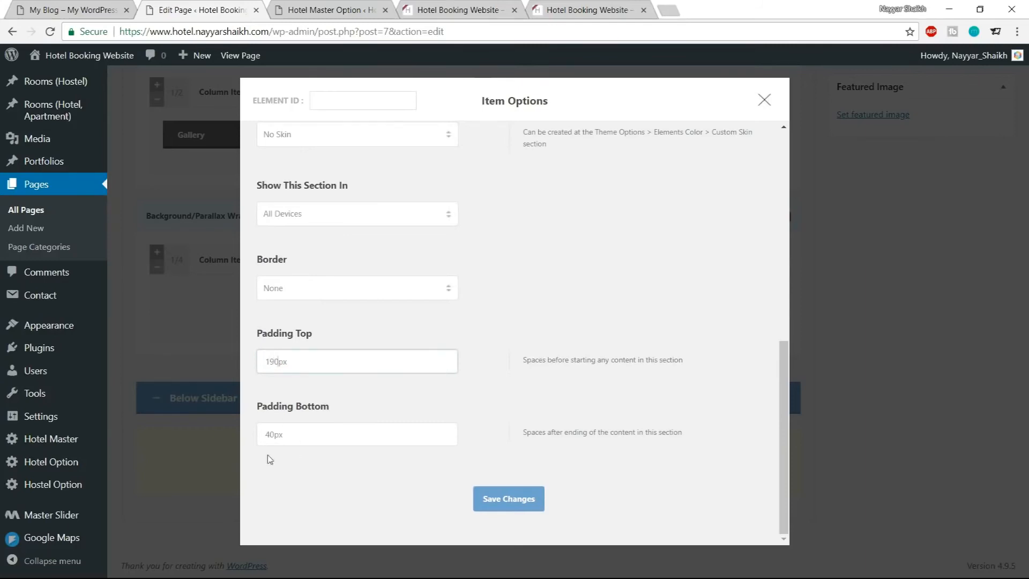
left_click_drag(275, 436, 256, 438)
type("12")
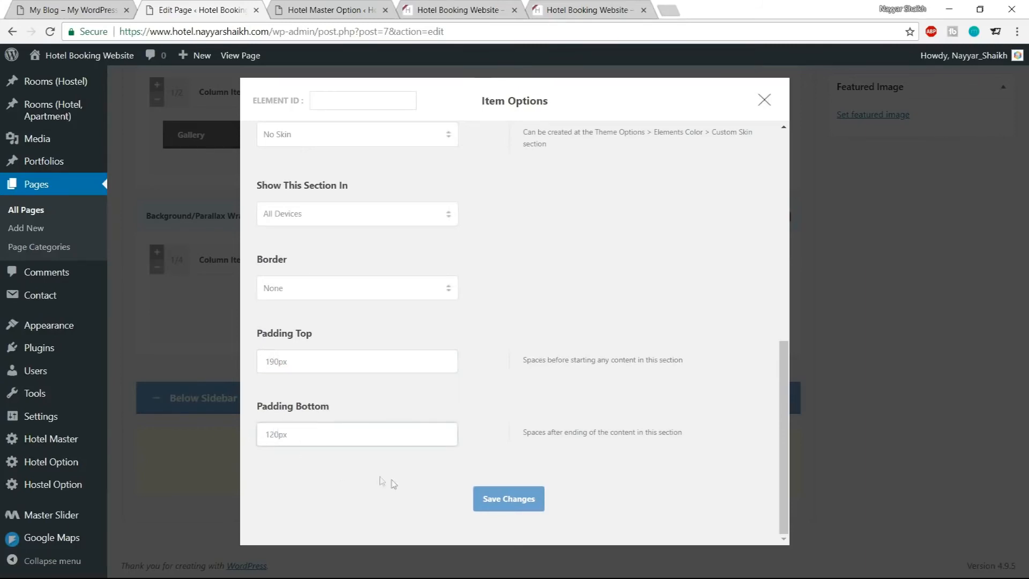
left_click(485, 501)
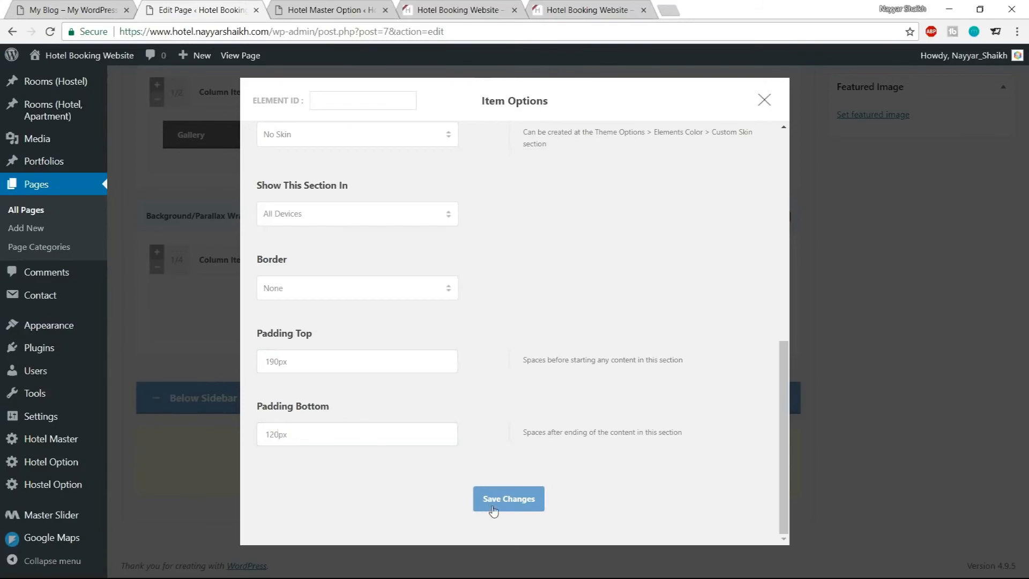
Add a Skill Item and move it into the first 1/4 column of the Background/Parallax Wrapper
left_click(75, 9)
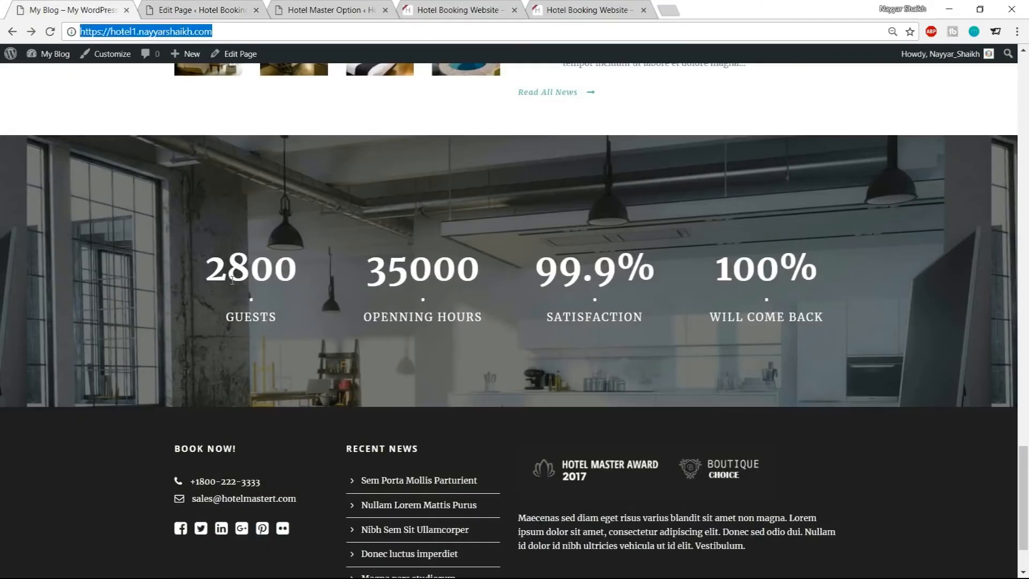
left_click_drag(214, 260, 308, 310)
left_click(299, 314)
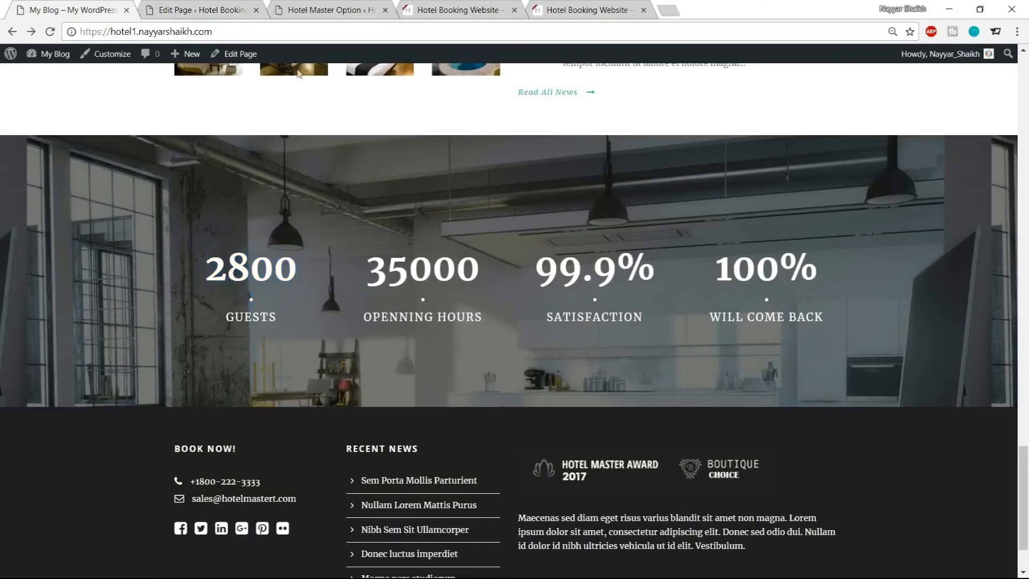
left_click(247, 9)
left_click(305, 8)
left_click(204, 10)
scroll(445, 277, "up", 10)
scroll(446, 277, "up", 8)
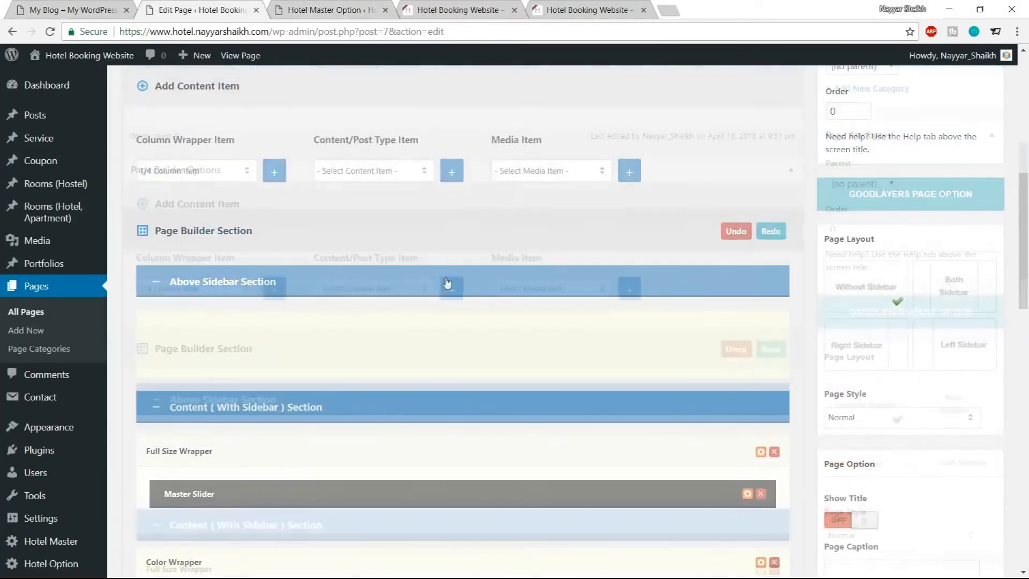
left_click(386, 299)
scroll(382, 400, "down", 5)
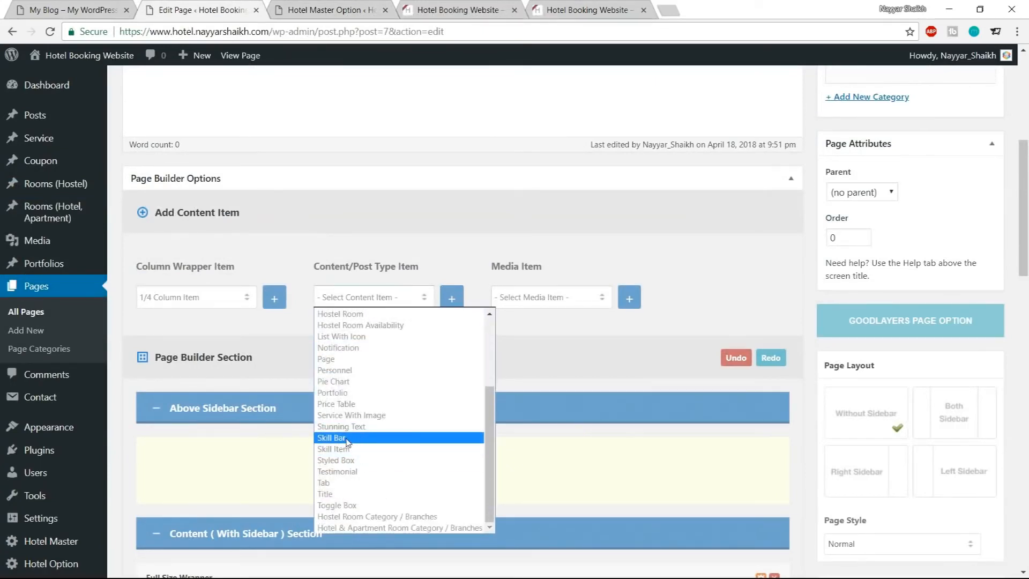
left_click(357, 439)
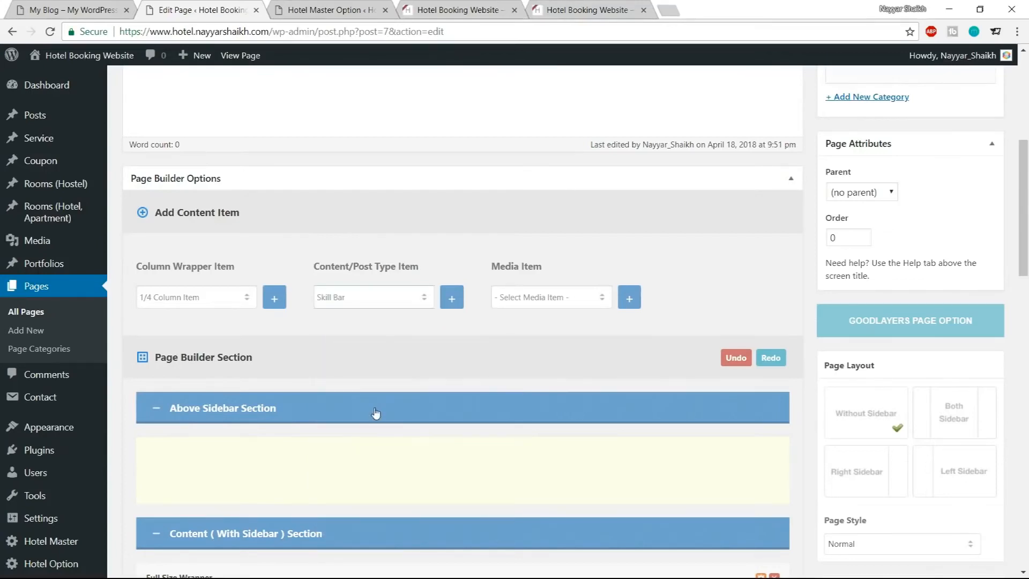
left_click(374, 302)
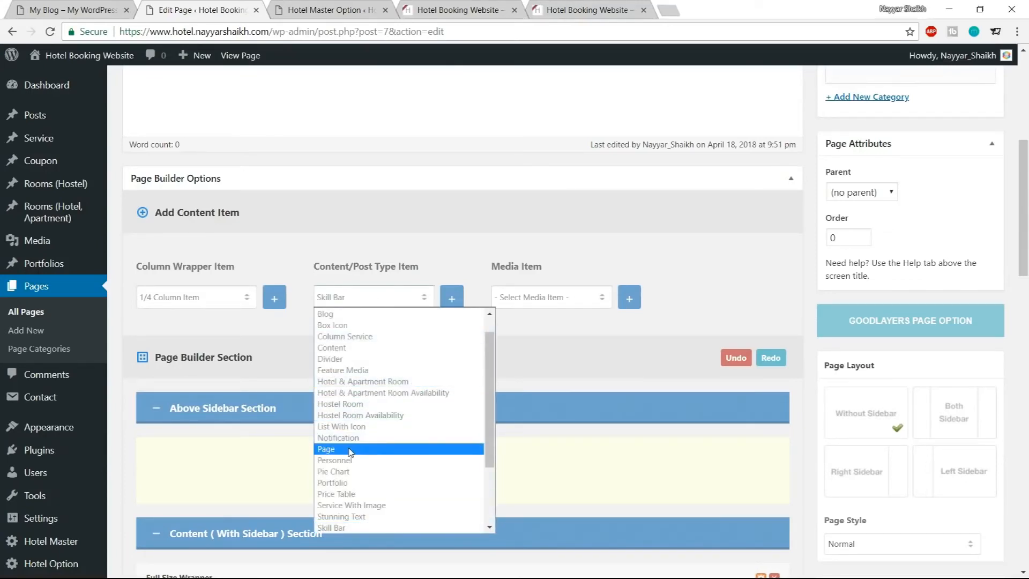
scroll(349, 452, "down", 3)
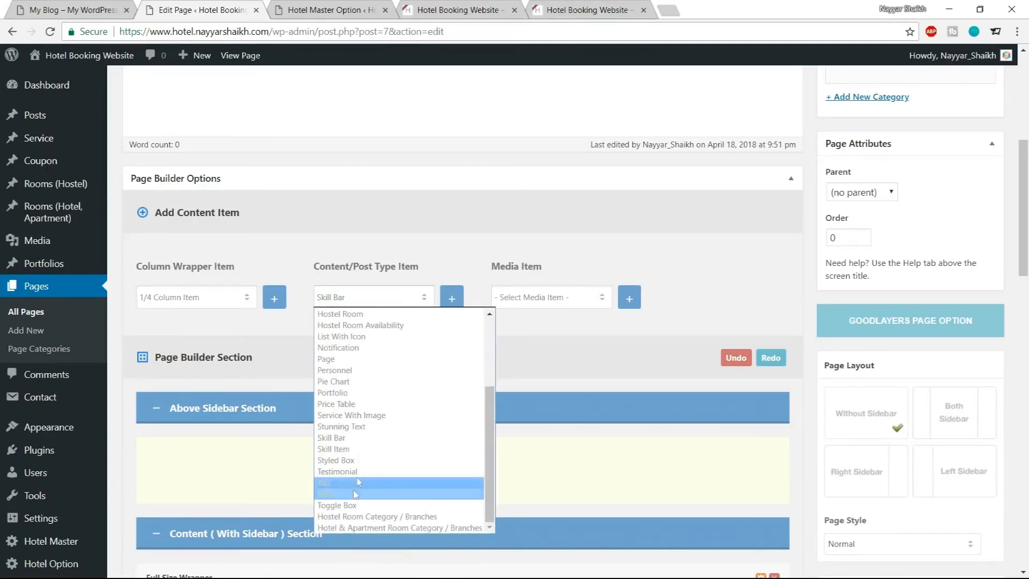
left_click(363, 449)
left_click(451, 298)
scroll(459, 431, "down", 3)
scroll(459, 431, "down", 10)
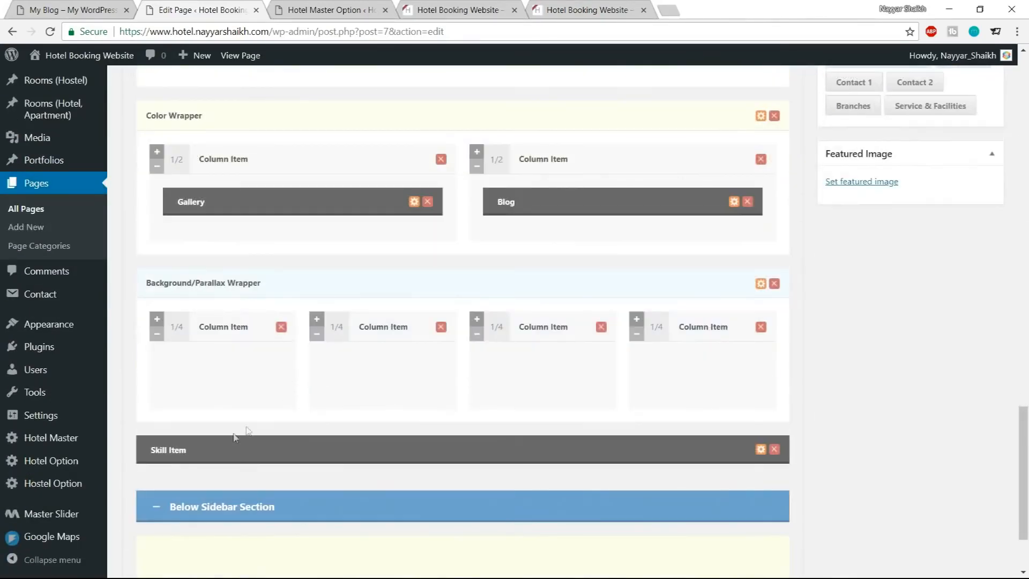
left_click(206, 450)
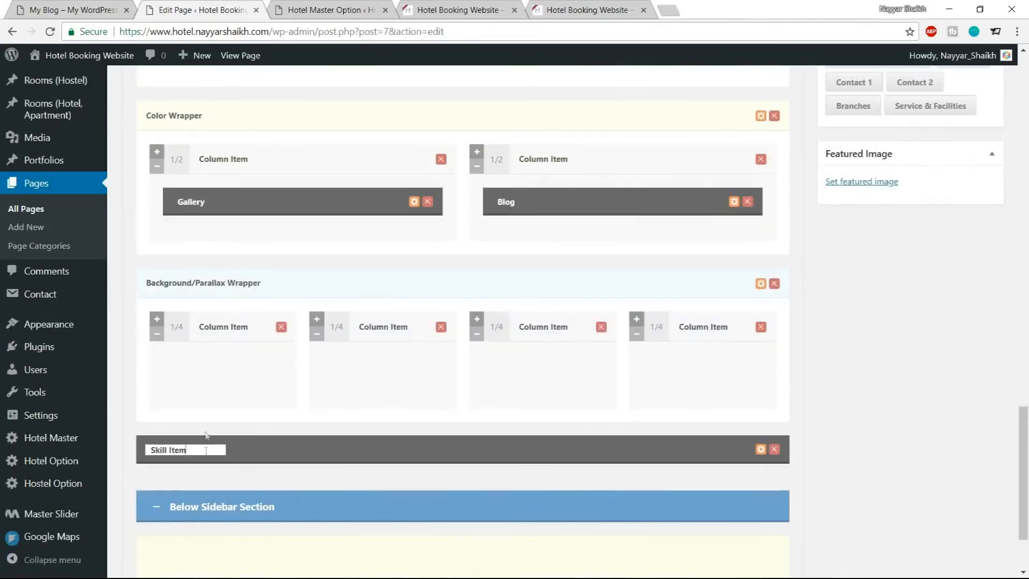
left_click_drag(271, 450, 312, 387)
Open the Skill Item's options and set its title to 2800, copied from the demo's statistics section
left_click(257, 370)
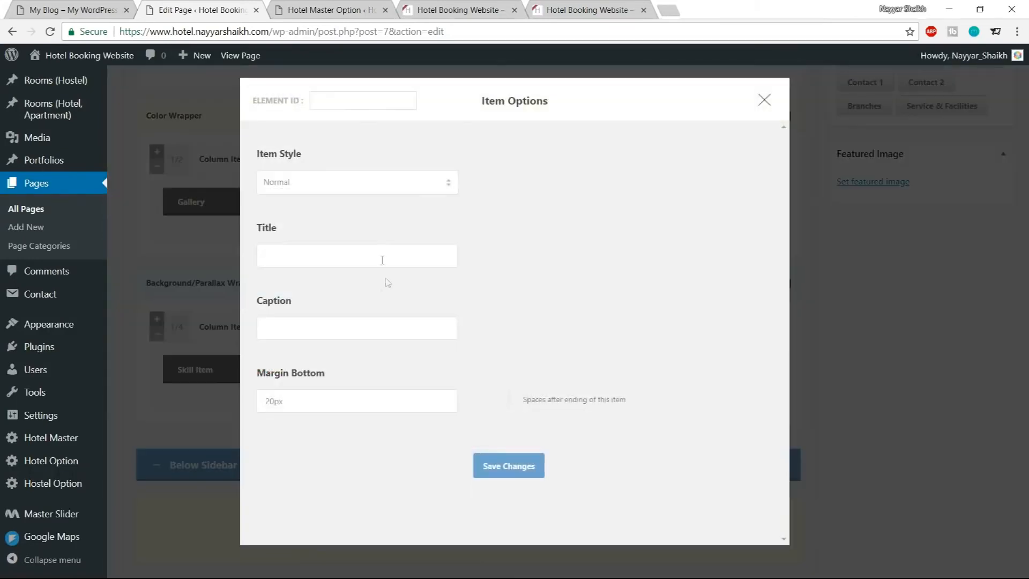
left_click(365, 188)
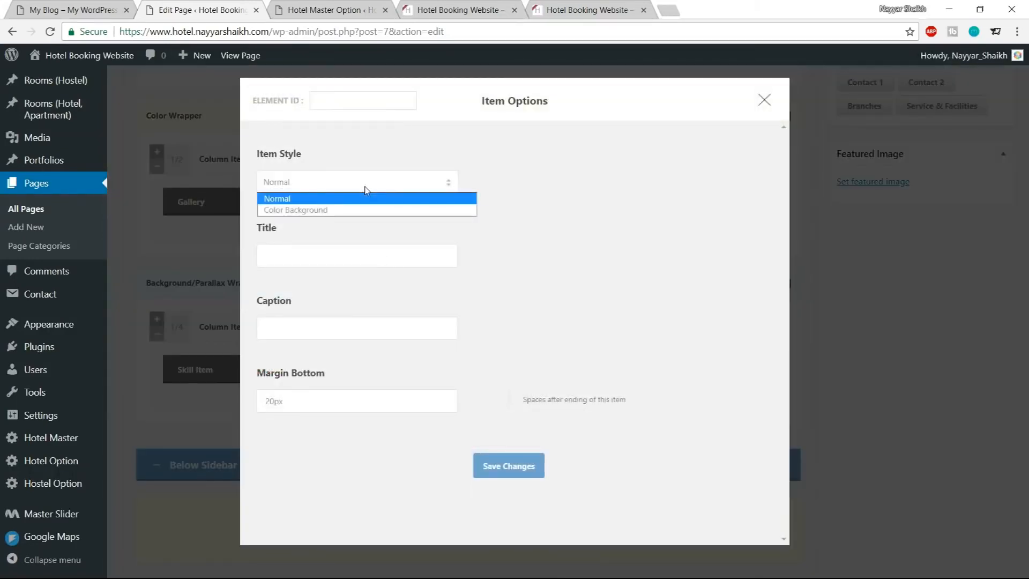
left_click(364, 187)
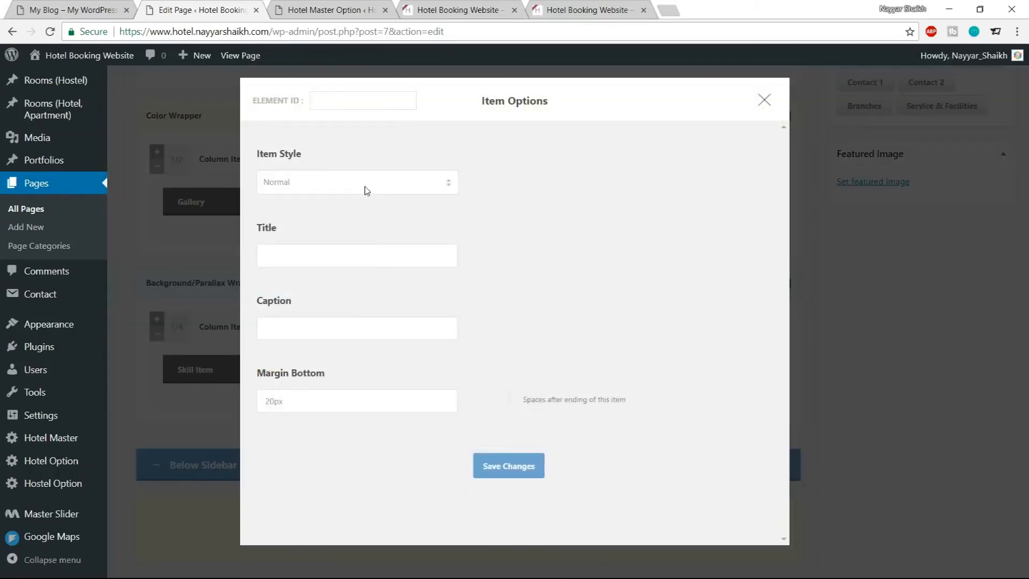
left_click(349, 257)
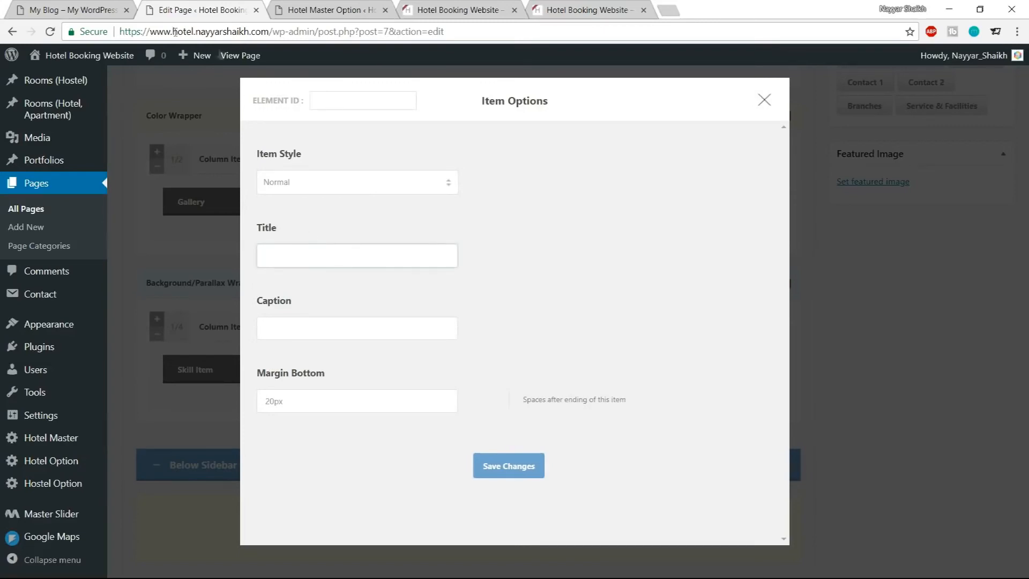
key("ctrl+Page_Up")
left_click_drag(212, 271, 329, 268)
key("ctrl+c")
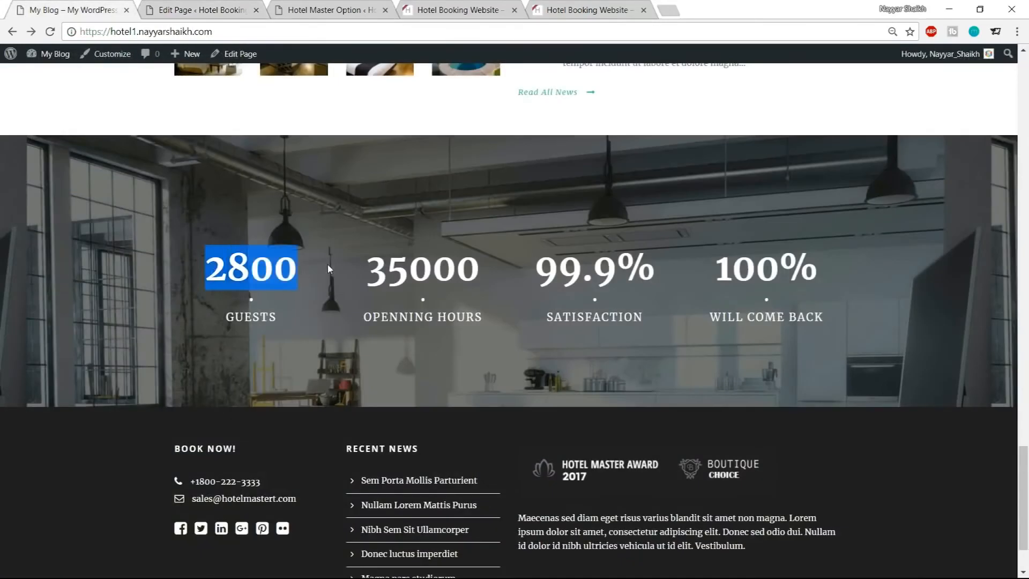
left_click(182, 19)
key("ctrl+v")
left_click(315, 337)
Set the Skill Item's caption to GUESTS, copied from the demo, and save the item options
left_click(76, 5)
left_click(182, 9)
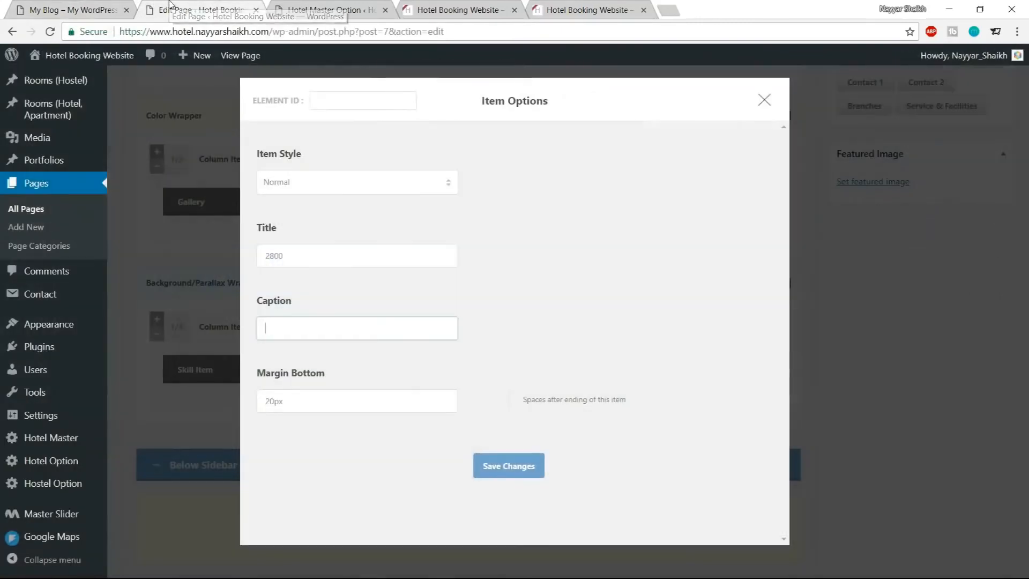
left_click(86, 10)
left_click_drag(322, 313, 216, 310)
key("ctrl+c")
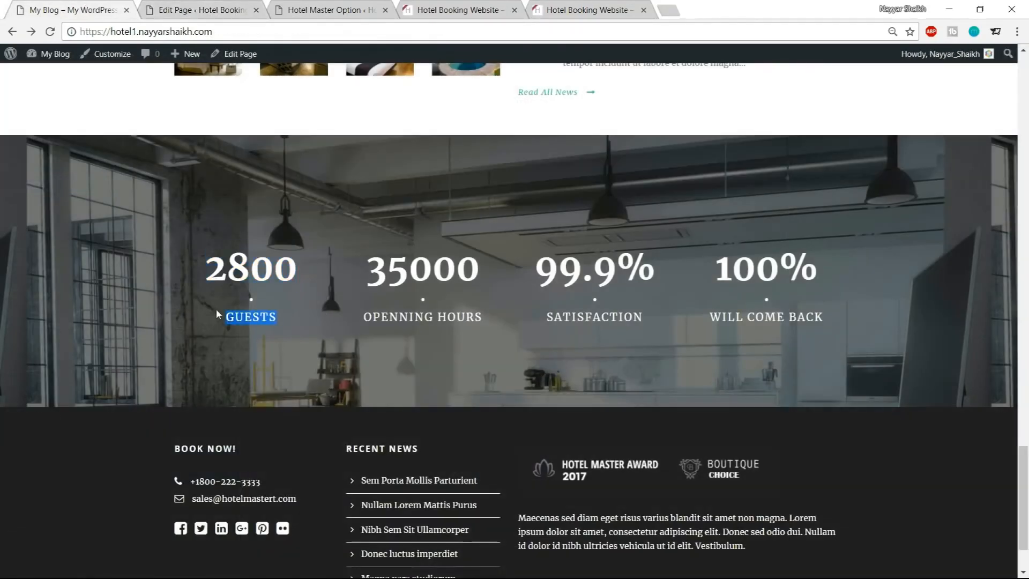
left_click(231, 8)
left_click(354, 335)
key("ctrl+v")
left_click(526, 472)
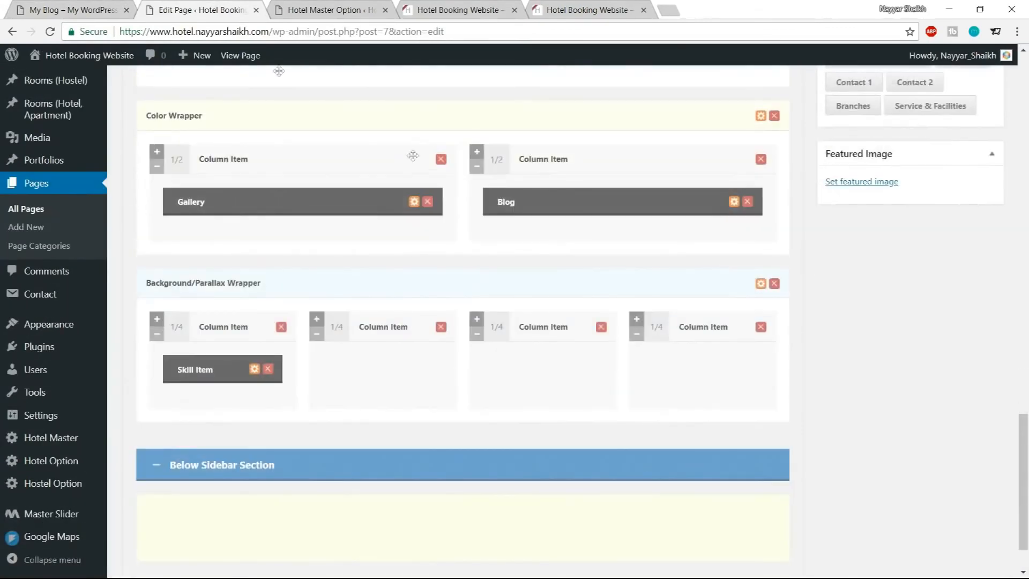
Set the Background/Parallax Wrapper's skin to Testimonial and save its options
left_click(70, 9)
left_click(221, 279)
scroll(487, 366, "up", 10)
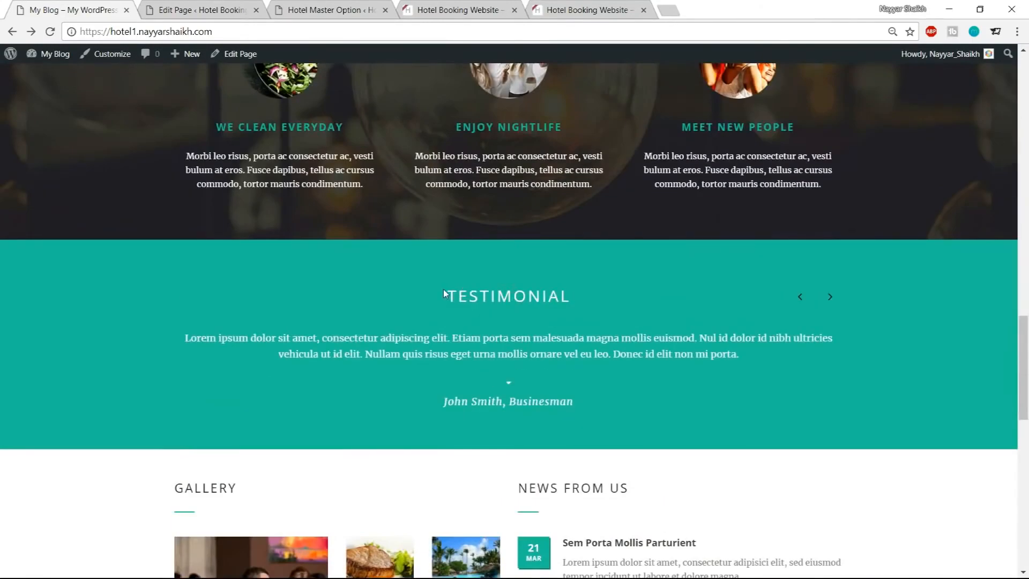
left_click_drag(444, 290, 577, 402)
left_click(479, 277)
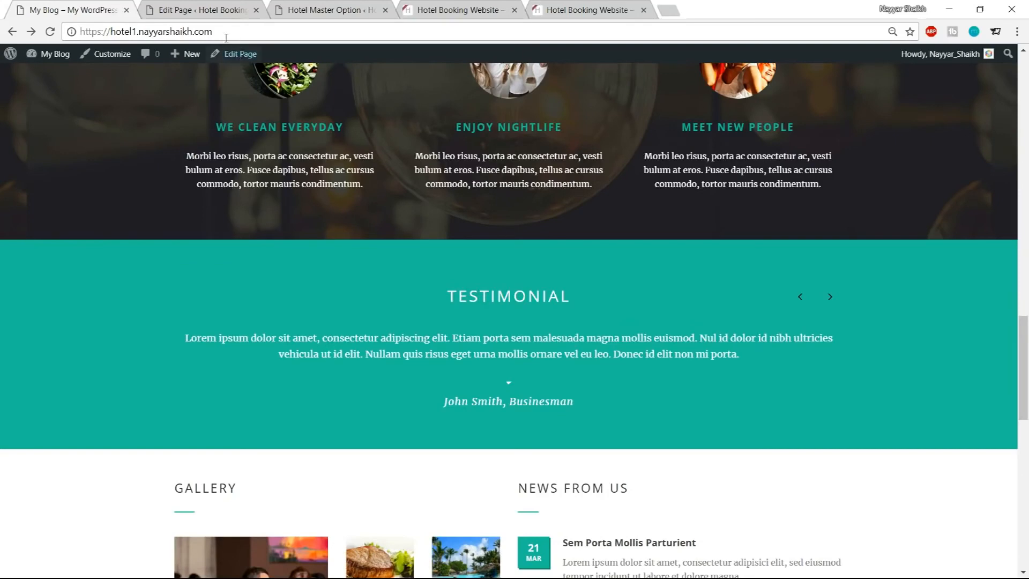
left_click(204, 10)
scroll(643, 284, "down", 2)
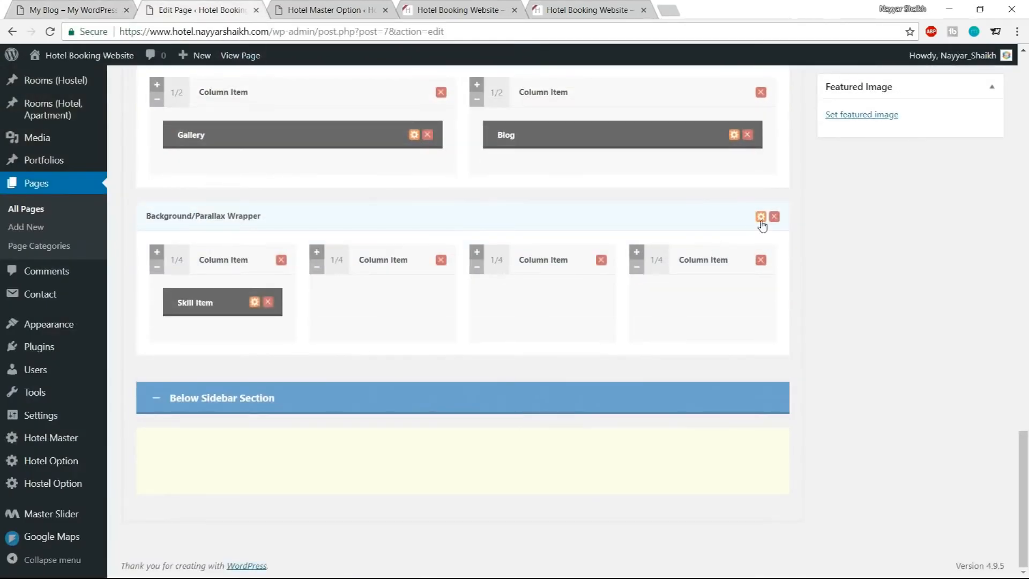
left_click(761, 218)
scroll(515, 300, "down", 5)
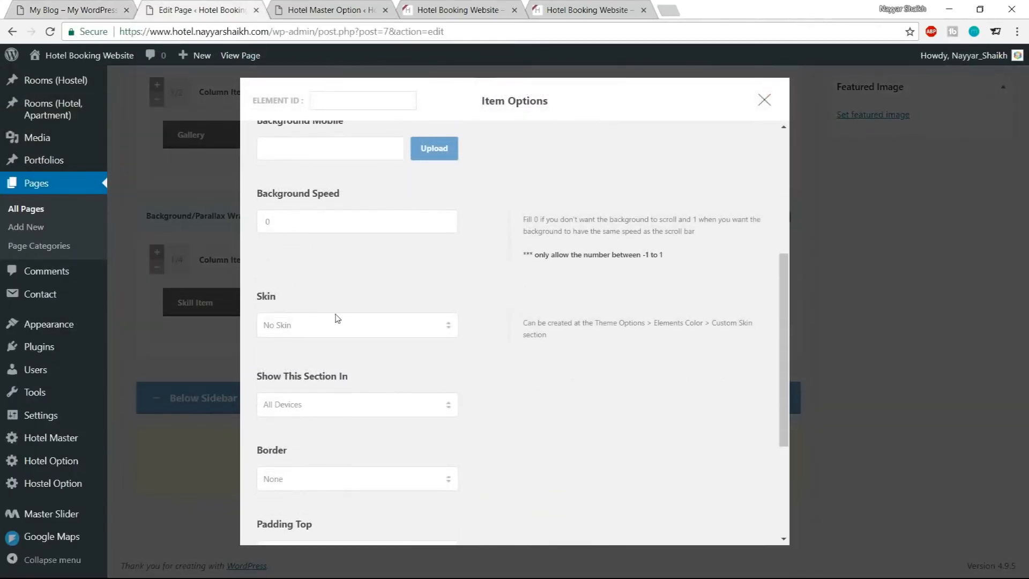
left_click(337, 323)
left_click(322, 421)
scroll(526, 424, "down", 4)
left_click(505, 500)
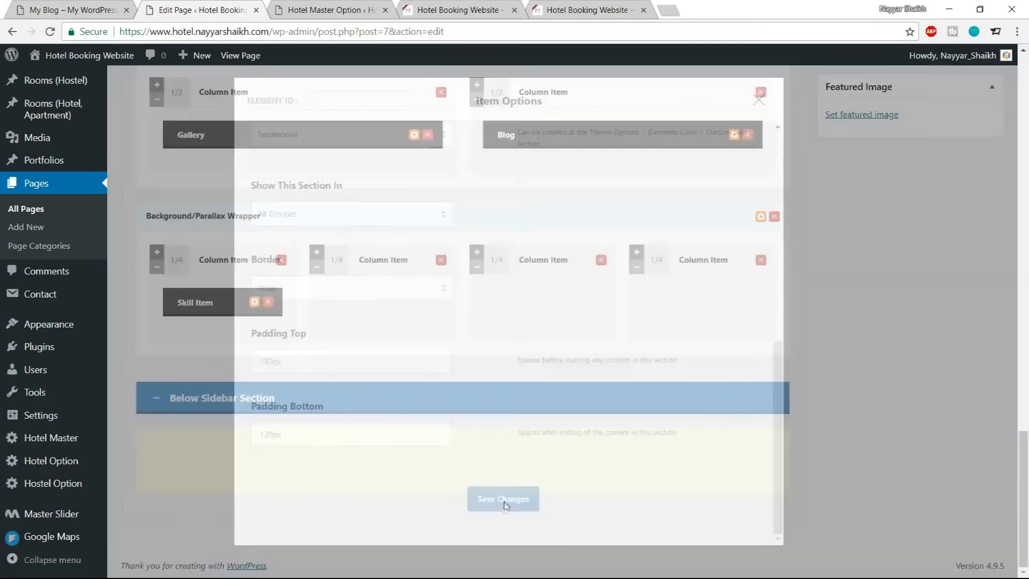
Update the page and reload the live site to check the new statistics section
scroll(581, 488, "up", 10)
scroll(974, 374, "up", 5)
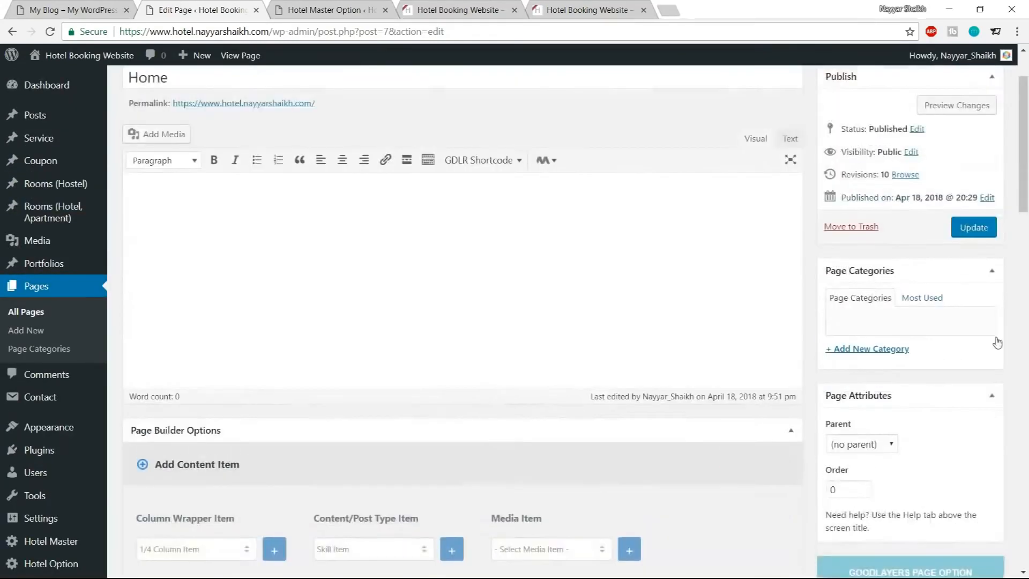
left_click(974, 310)
left_click(464, 5)
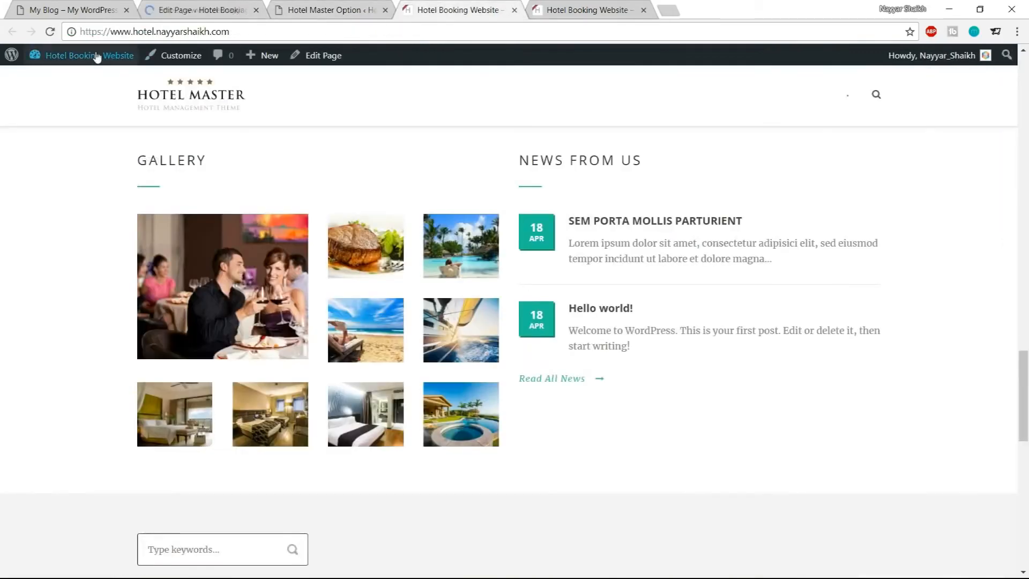
left_click(50, 31)
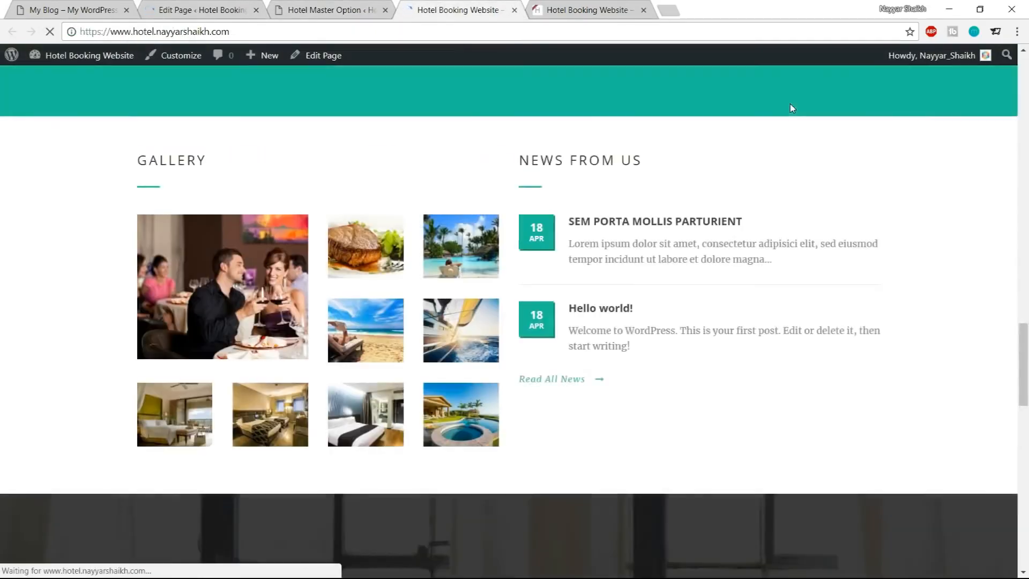
scroll(792, 115, "down", 8)
scroll(341, 284, "up", 1)
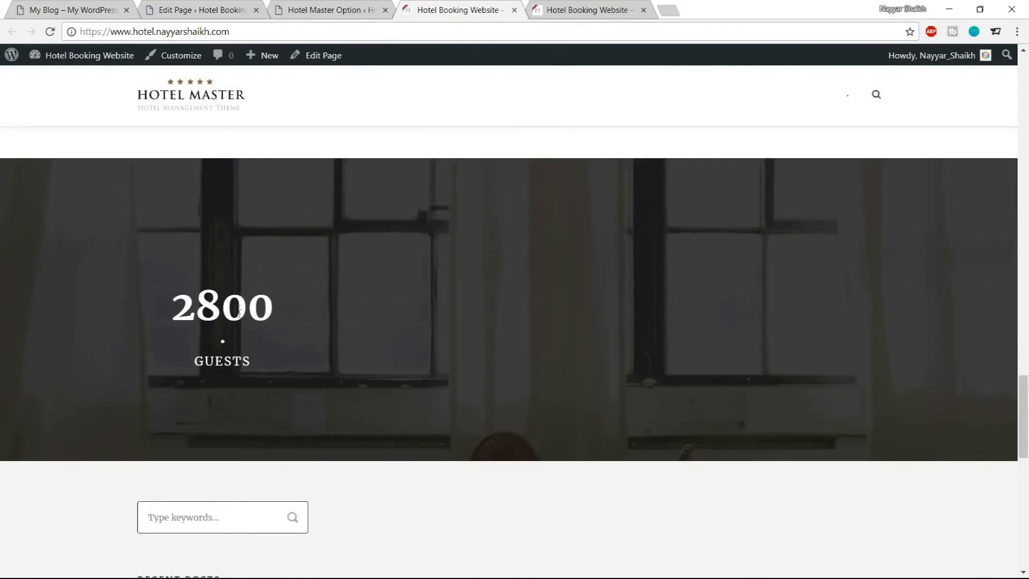
left_click_drag(167, 316, 281, 367)
left_click(289, 365)
scroll(620, 302, "down", 5)
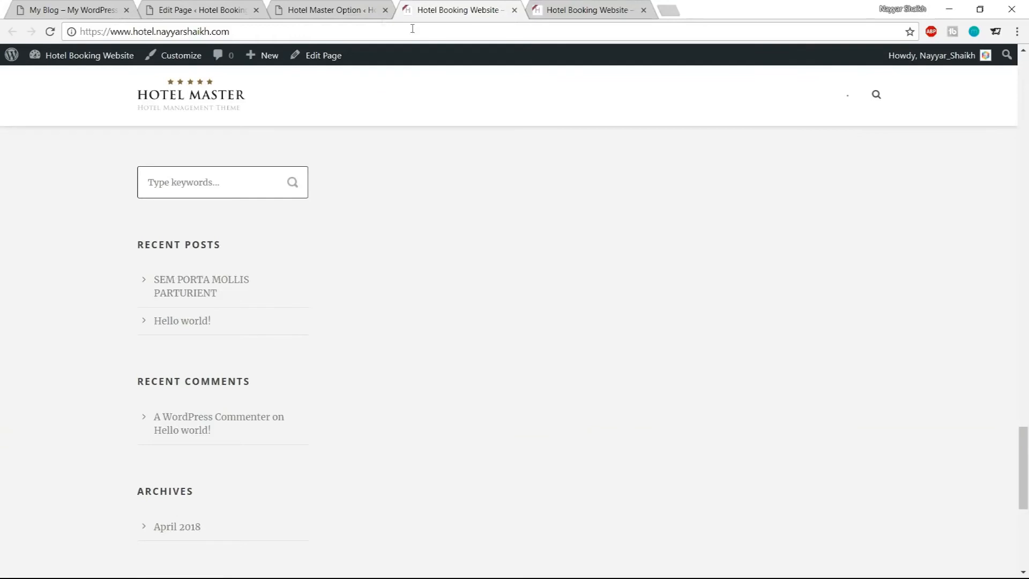
Set the Footer Background color to #1e1e1e in the Hotel Master footer color options
left_click(333, 10)
scroll(715, 334, "up", 3)
scroll(715, 354, "up", 5)
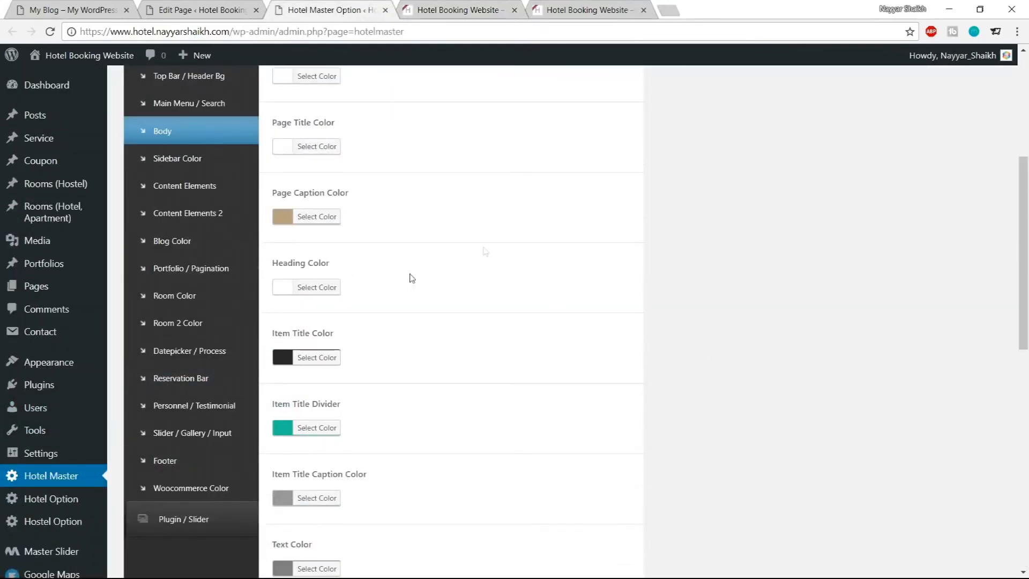
left_click(176, 472)
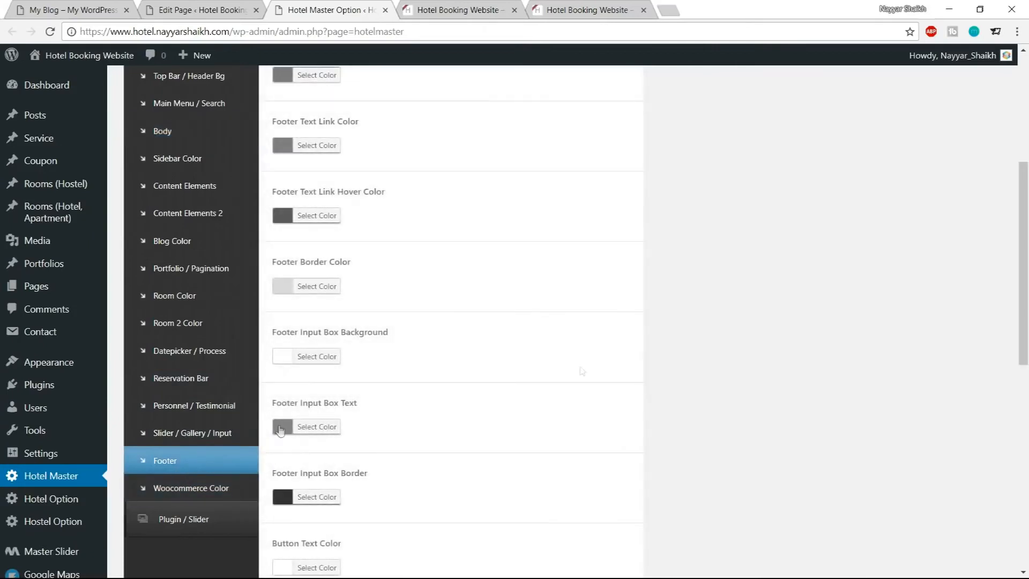
scroll(685, 368, "up", 5)
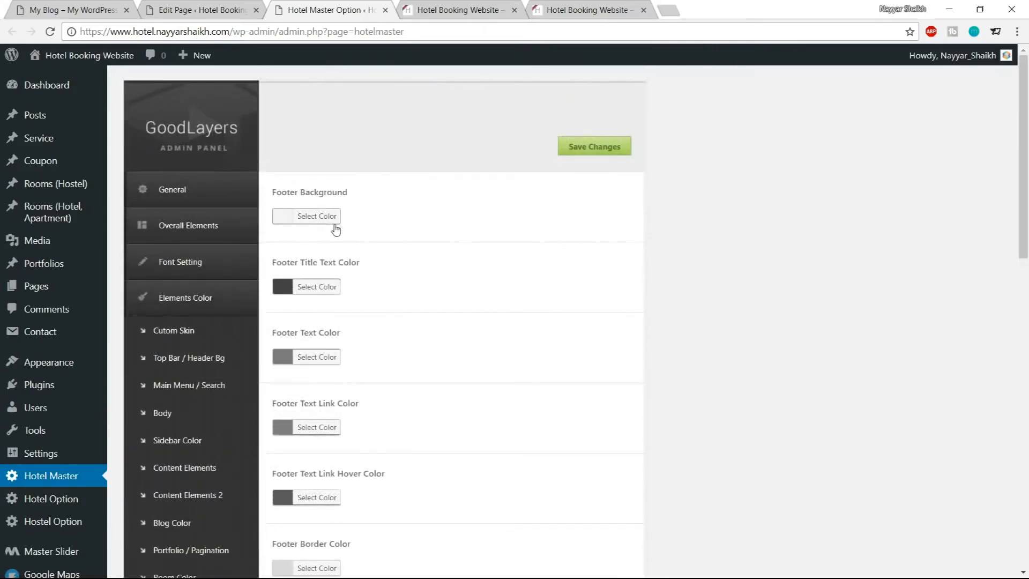
left_click(321, 221)
left_click_drag(387, 211, 365, 209)
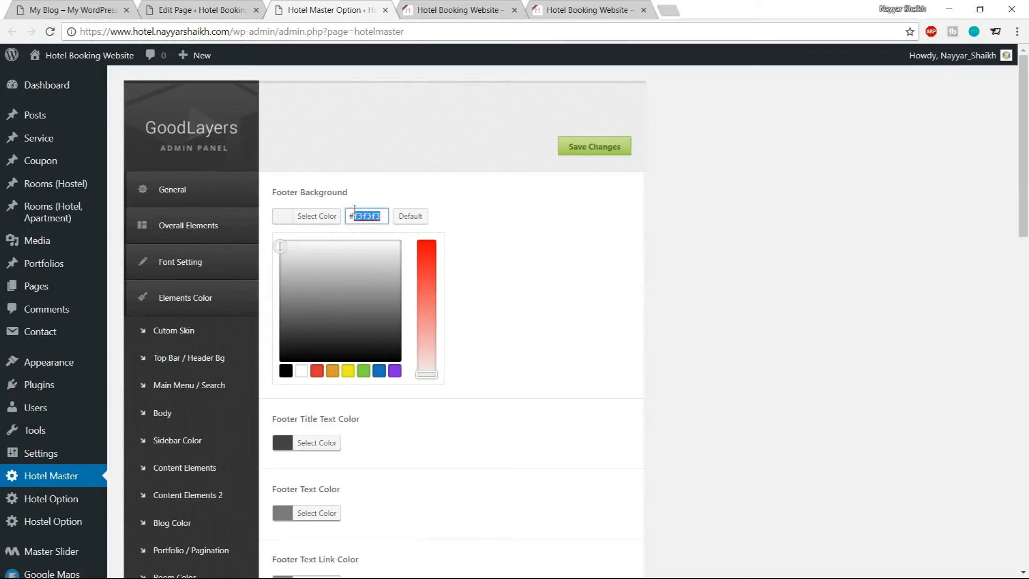
type("1e1e1e")
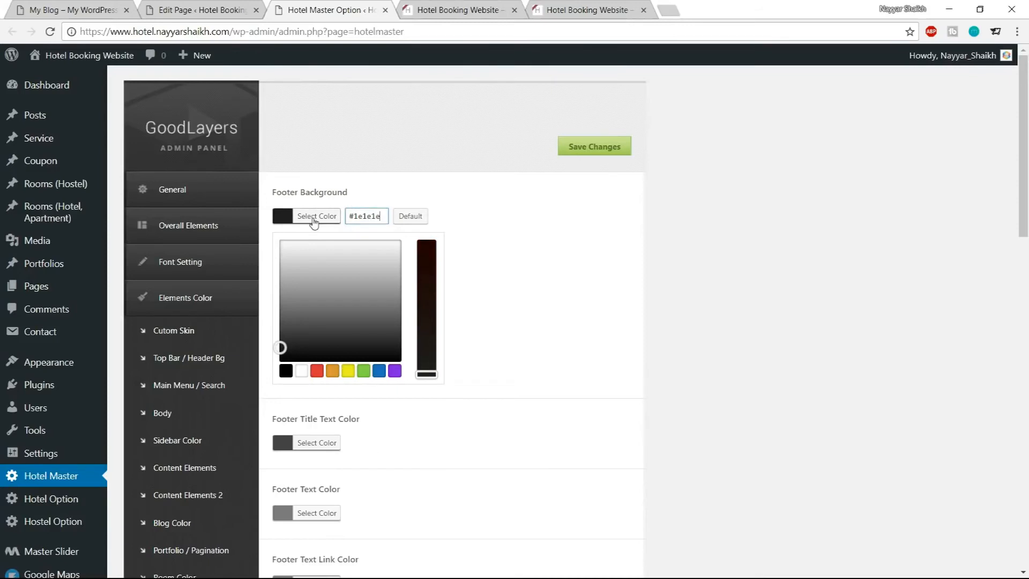
left_click(318, 216)
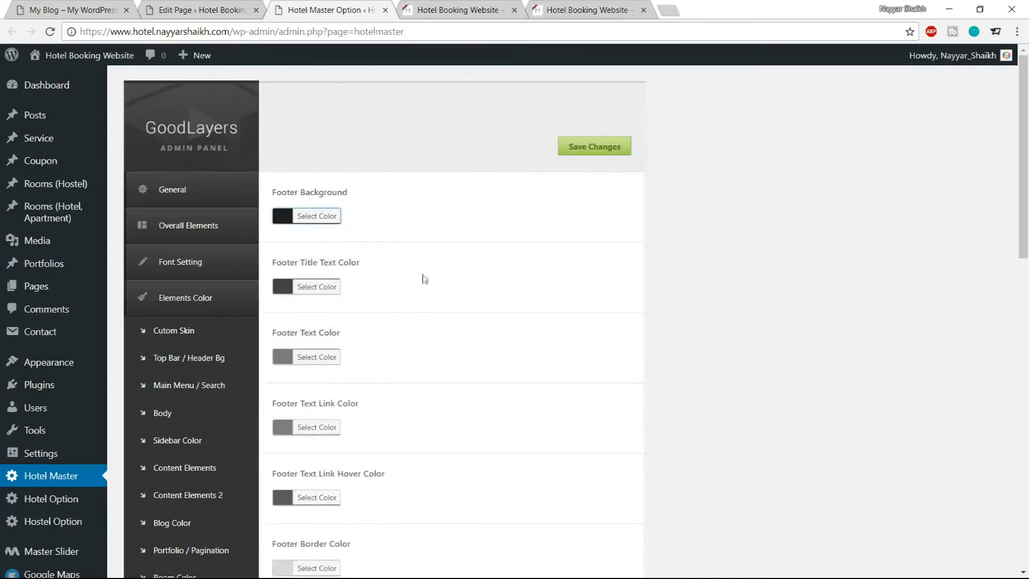
Set the Footer Title Text Color and Footer Text Color to white
scroll(425, 277, "down", 1)
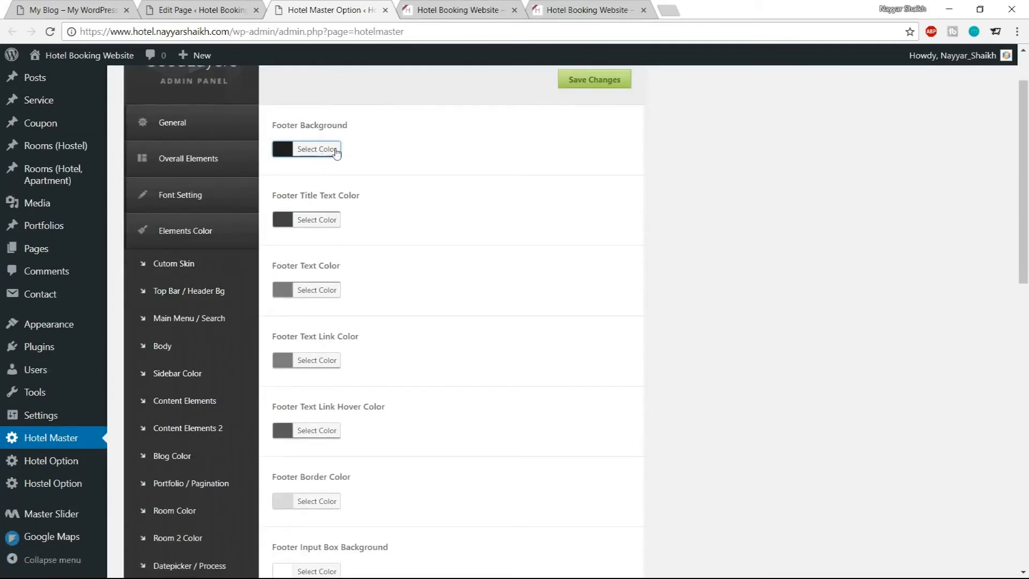
scroll(593, 301, "down", 9)
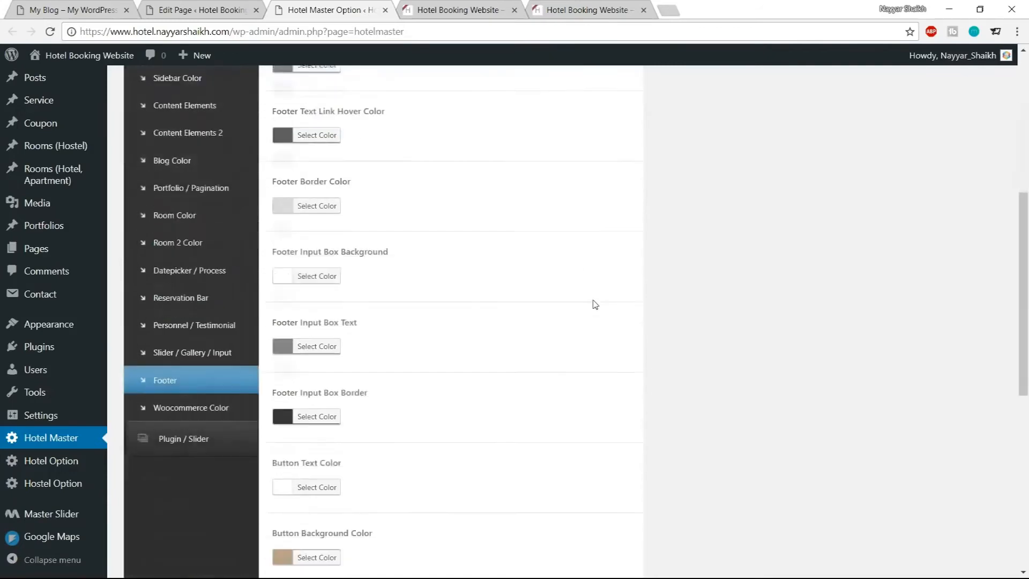
scroll(589, 316, "up", 10)
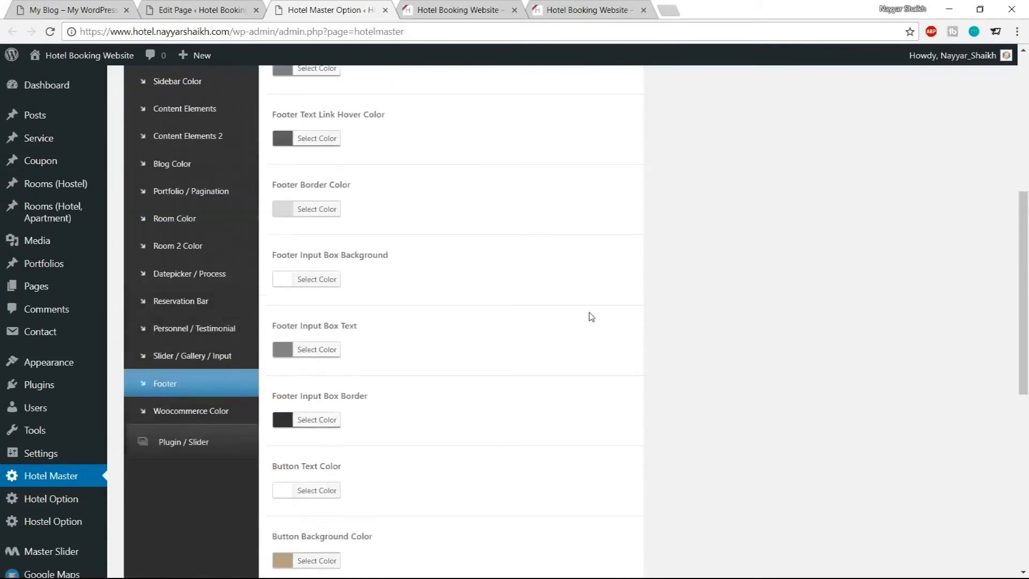
left_click(317, 286)
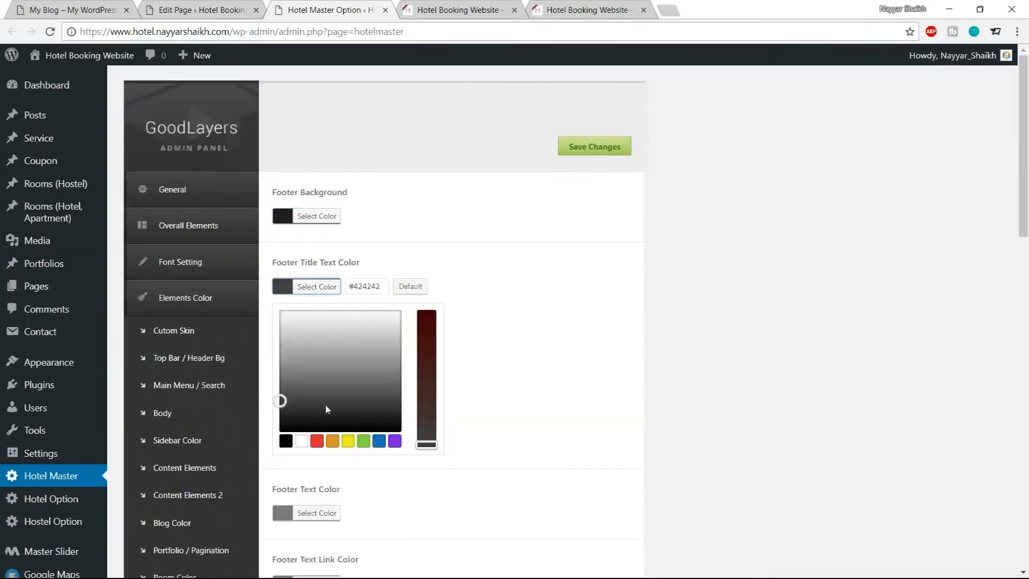
left_click(302, 441)
left_click(317, 288)
scroll(453, 294, "down", 2)
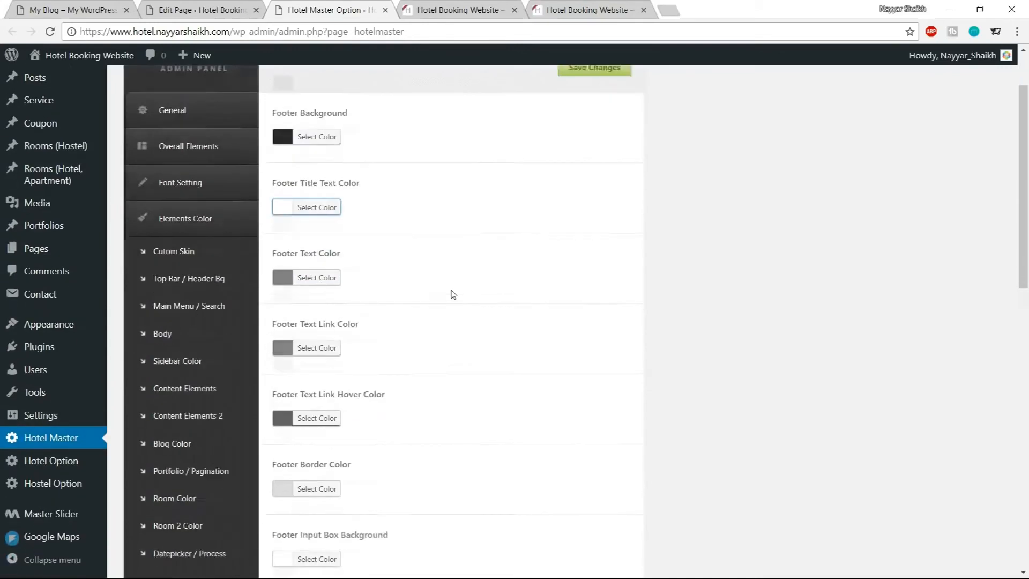
scroll(453, 294, "down", 1)
left_click(317, 223)
left_click(301, 377)
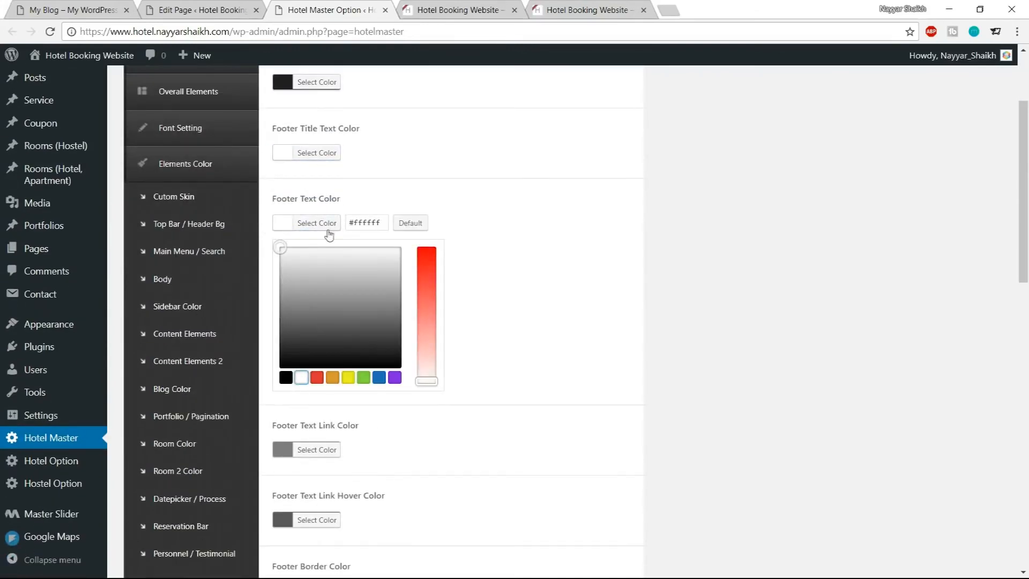
left_click(330, 234)
Set the Footer Text Link Color and Footer Text Link Hover Color to white
scroll(524, 218, "down", 3)
left_click(317, 159)
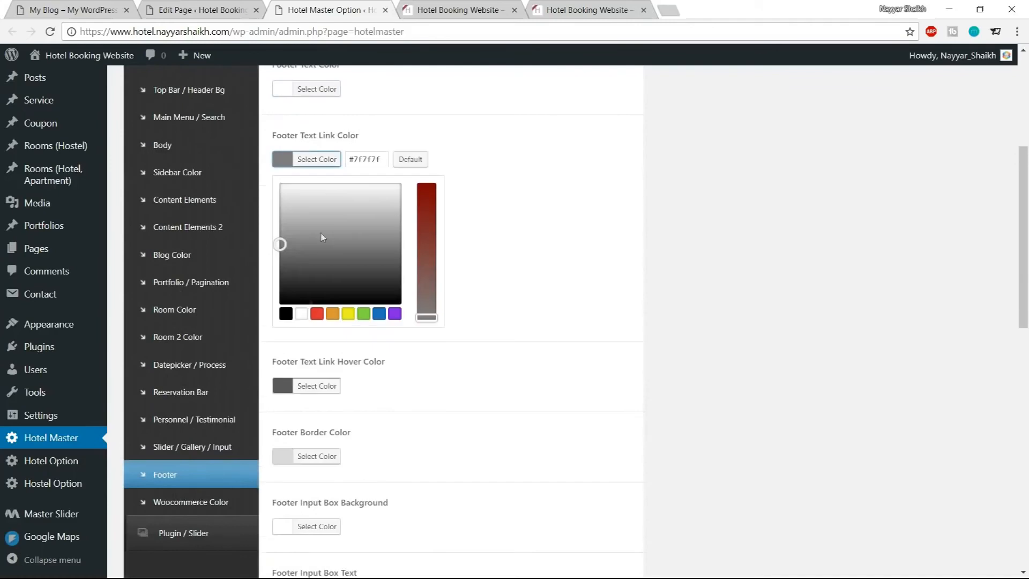
left_click(301, 314)
left_click(327, 160)
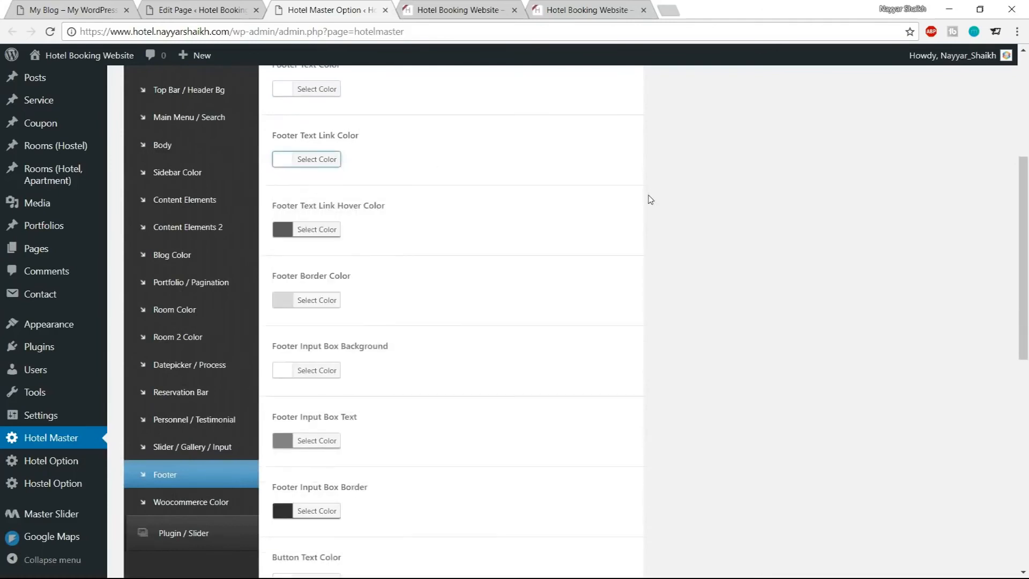
scroll(363, 184, "down", 1)
left_click(325, 162)
left_click(302, 317)
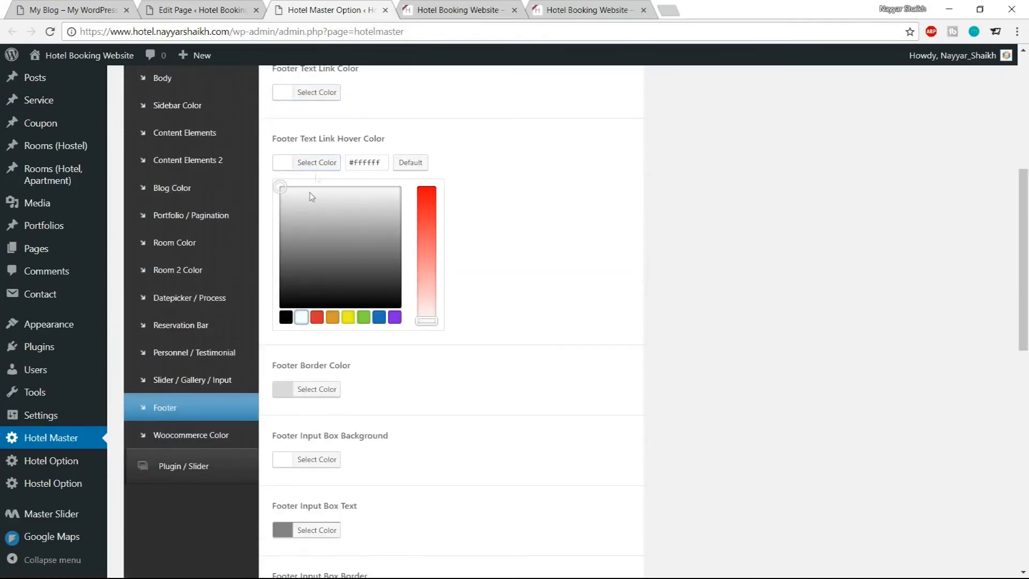
left_click(321, 163)
scroll(611, 207, "down", 1)
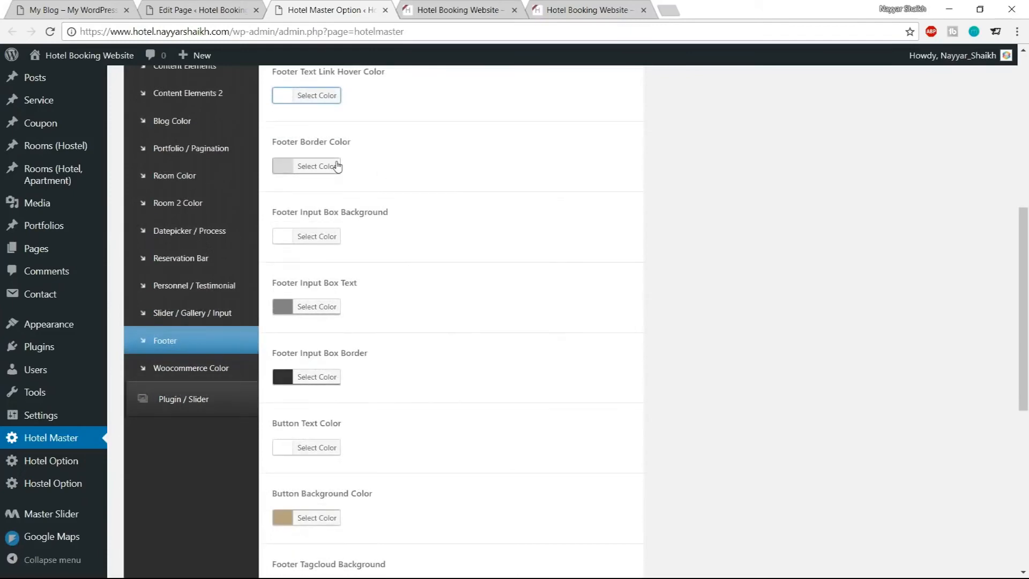
left_click(337, 166)
left_click(441, 13)
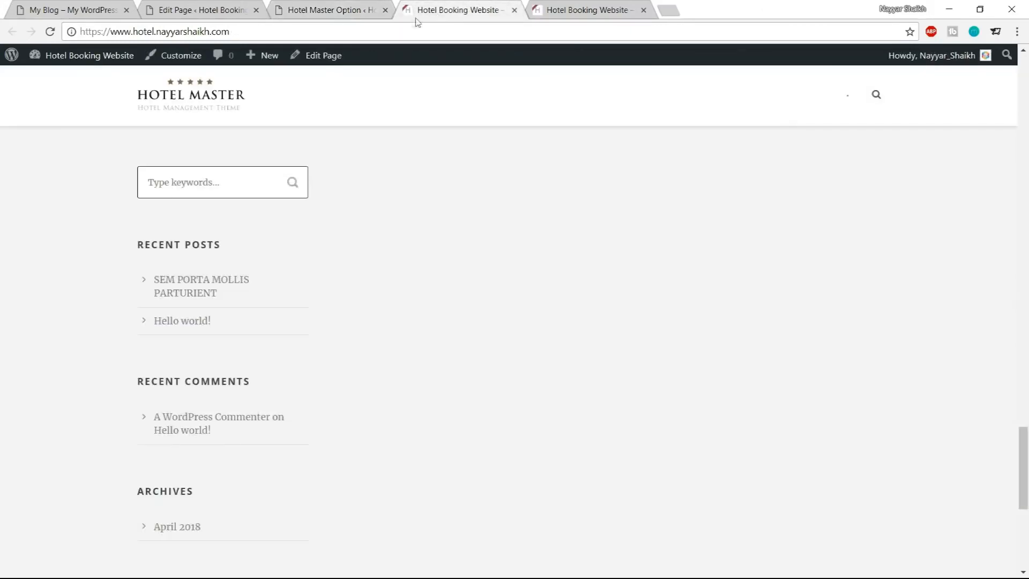
Compare the demo site's footer and copyright bar with the footer of the own site
left_click(69, 9)
scroll(390, 449, "down", 10)
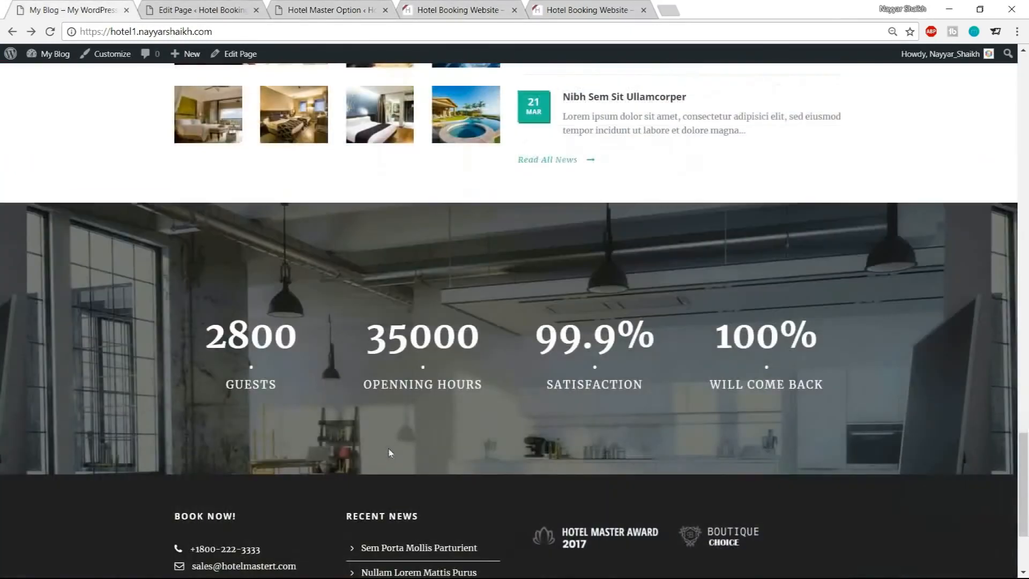
scroll(564, 536, "down", 3)
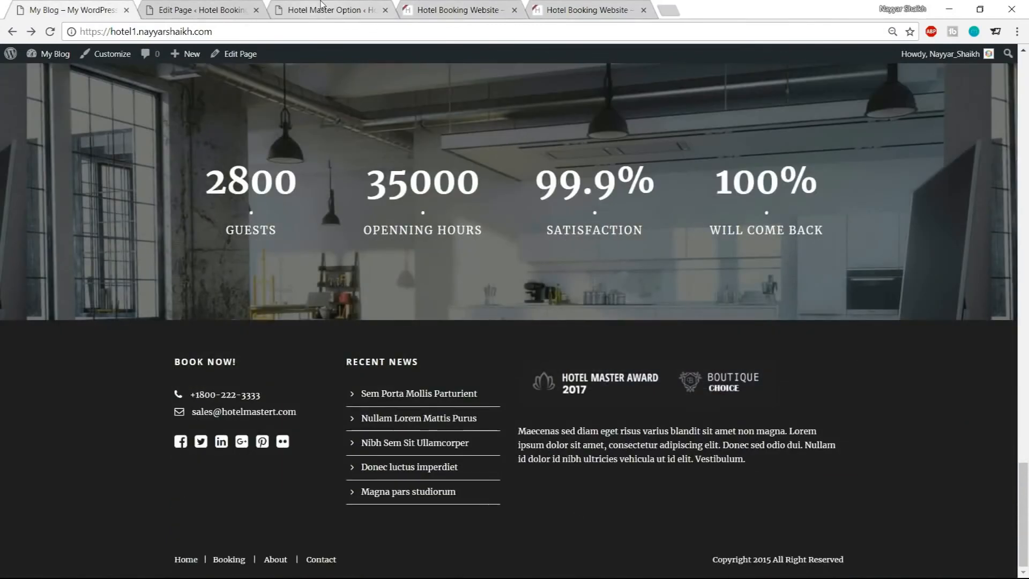
left_click(322, 9)
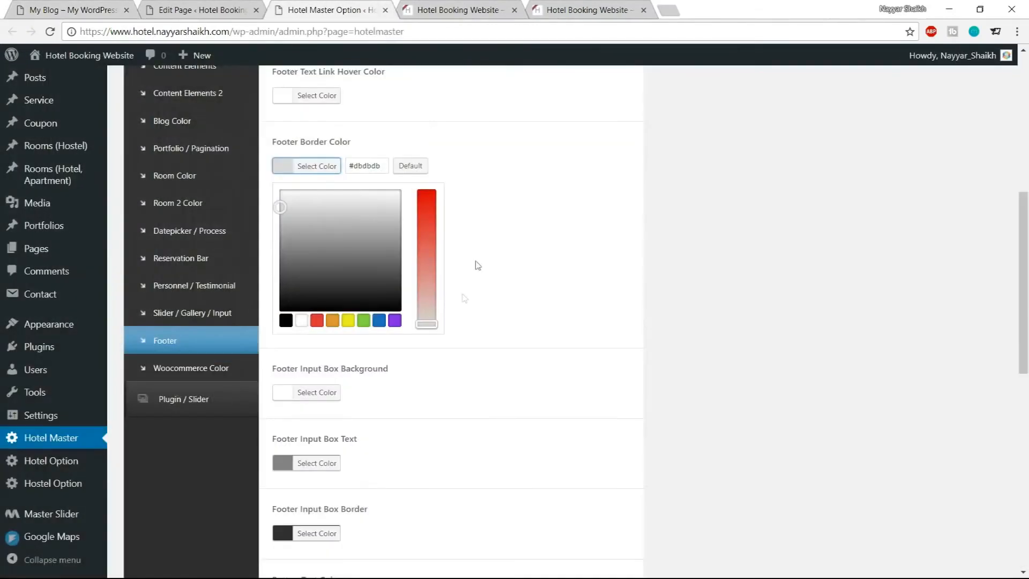
left_click(316, 172)
scroll(625, 241, "down", 3)
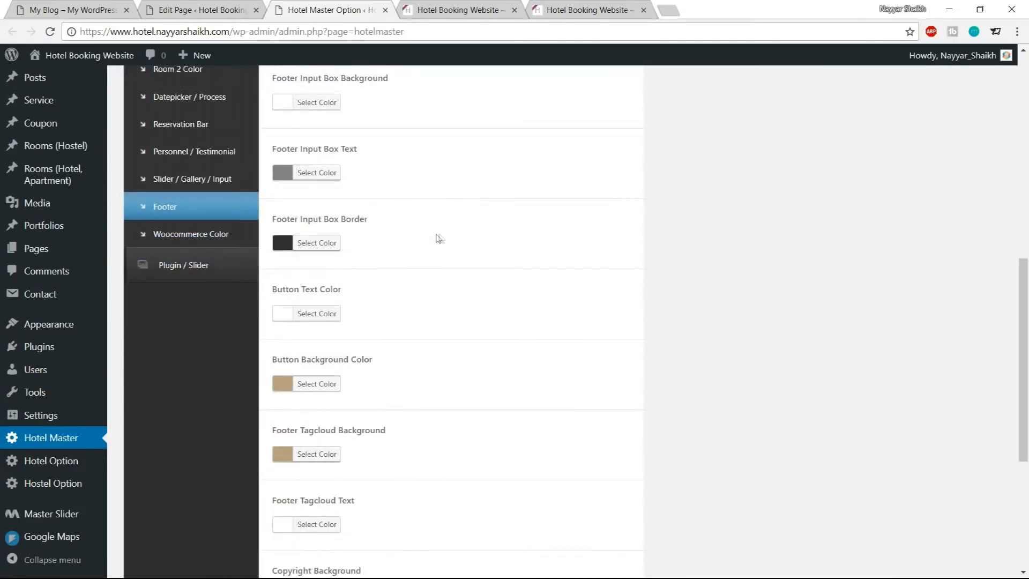
scroll(458, 240, "down", 5)
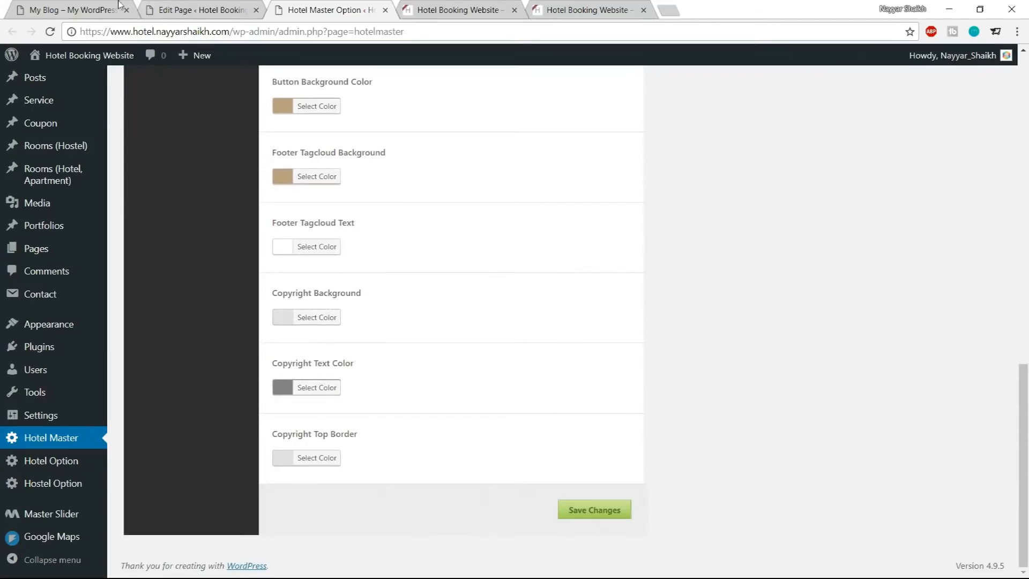
left_click(96, 8)
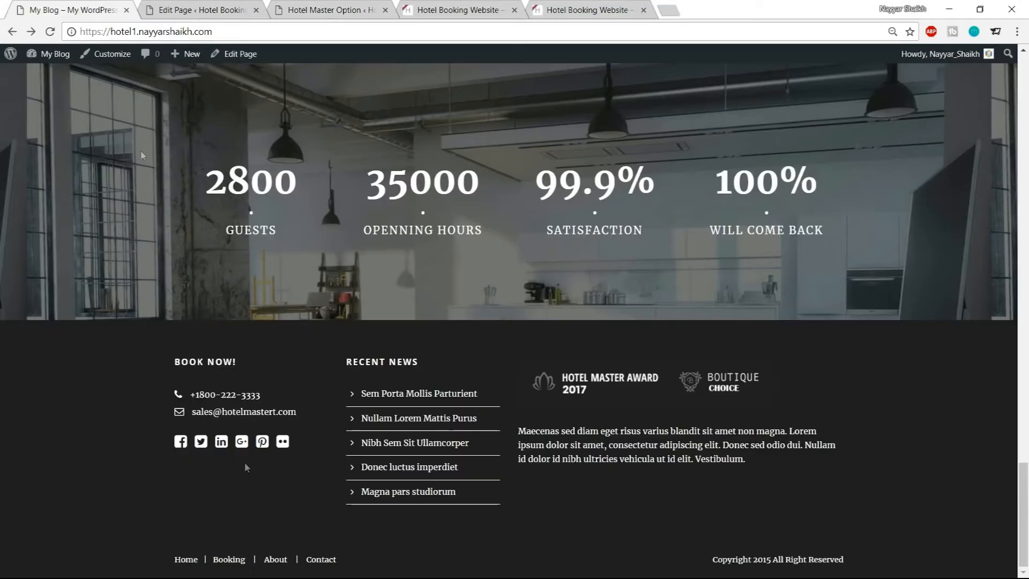
left_click(520, 8)
scroll(563, 429, "down", 7)
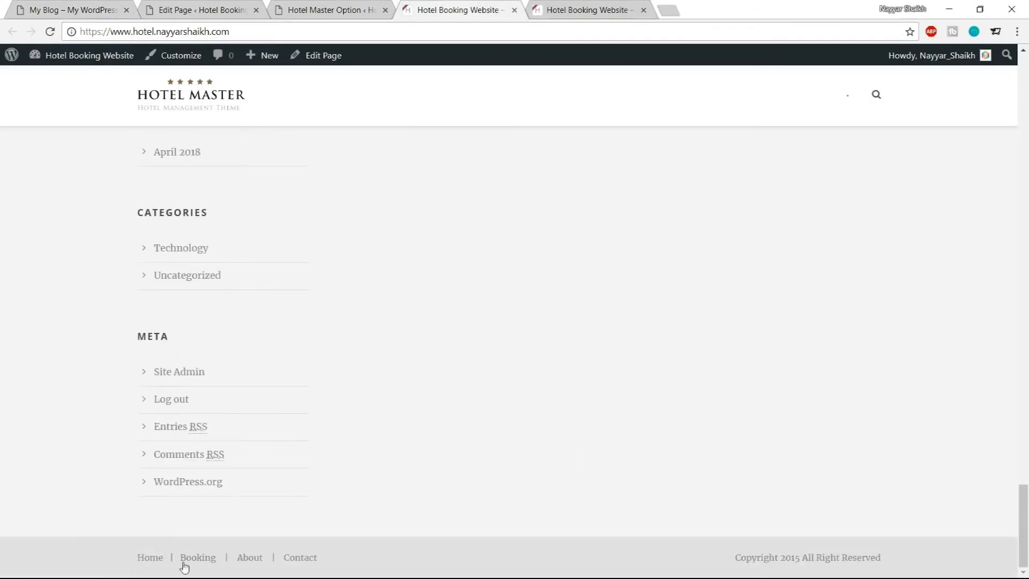
left_click_drag(740, 557, 892, 558)
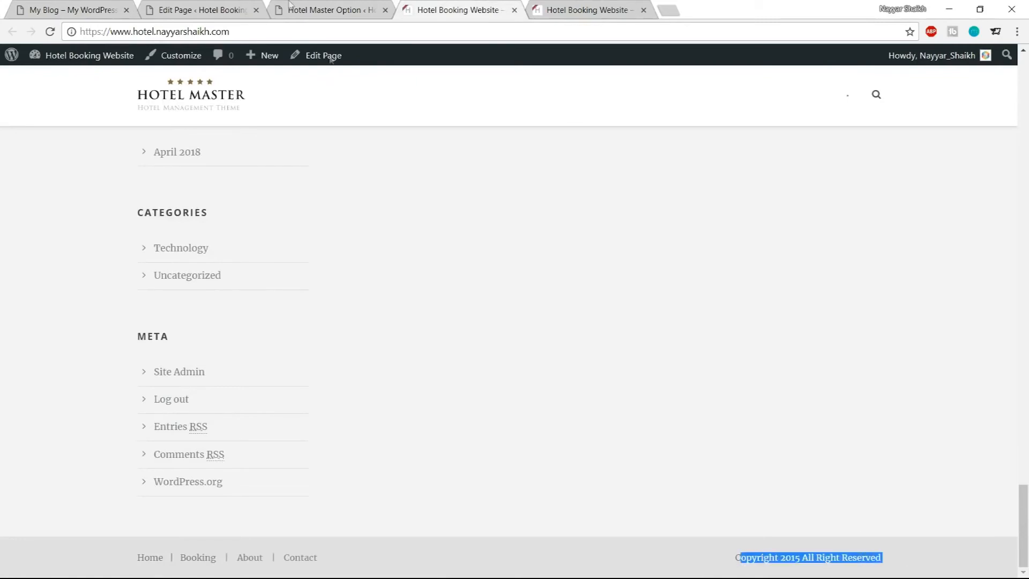
left_click(219, 7)
left_click(342, 7)
Set the Copyright Background color to #1e1e1e
left_click(338, 317)
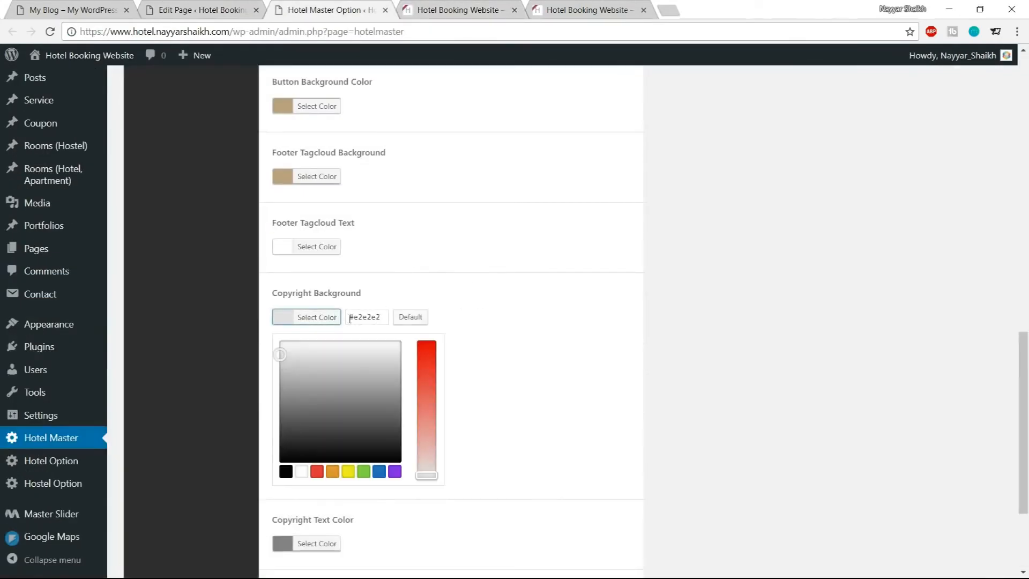
double_click(357, 316)
type("1e1e1e")
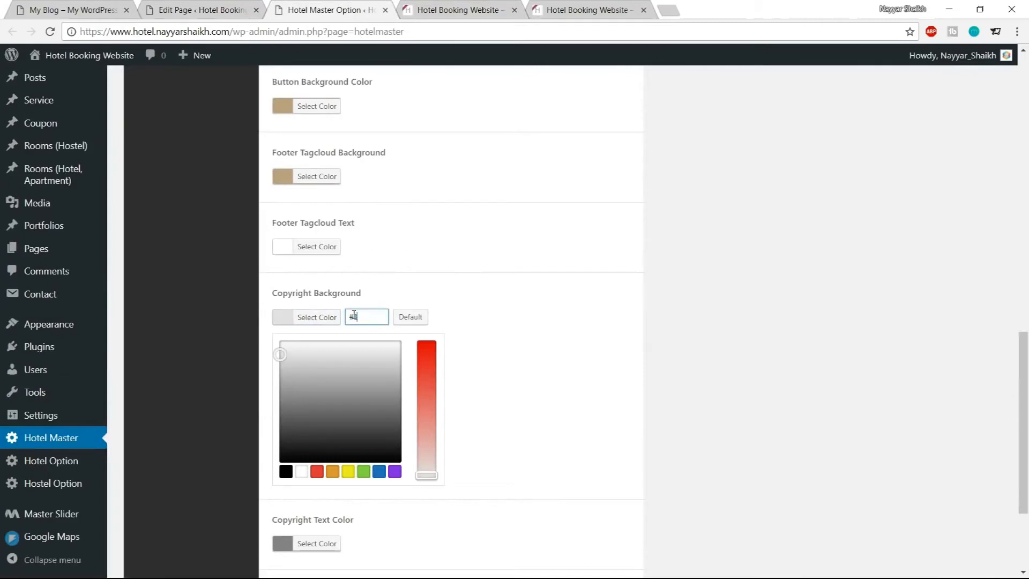
left_click(336, 319)
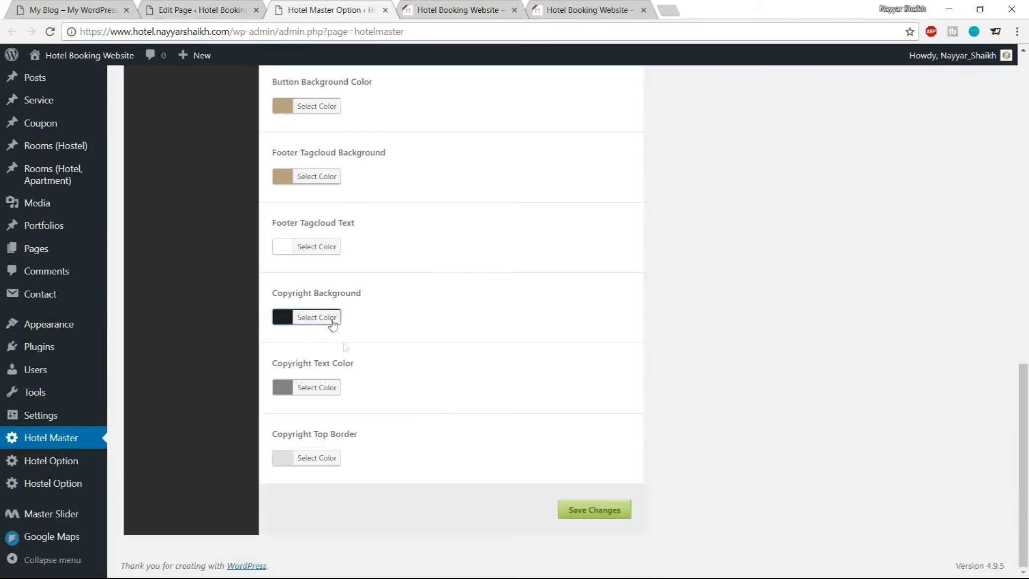
Set the Copyright Text Color to white and save the Hotel Master options
left_click(337, 388)
left_click(306, 543)
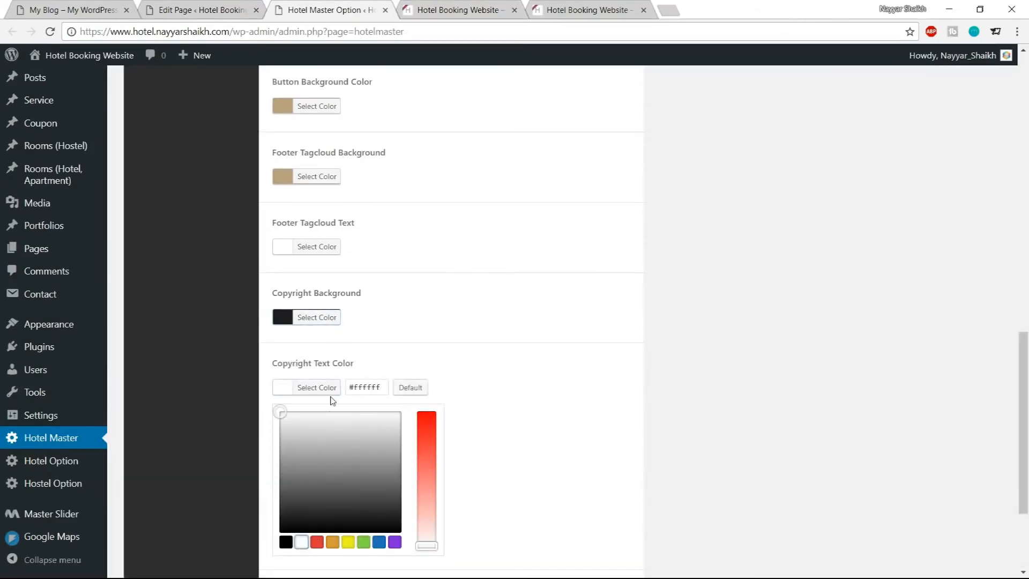
left_click(333, 390)
left_click(317, 457)
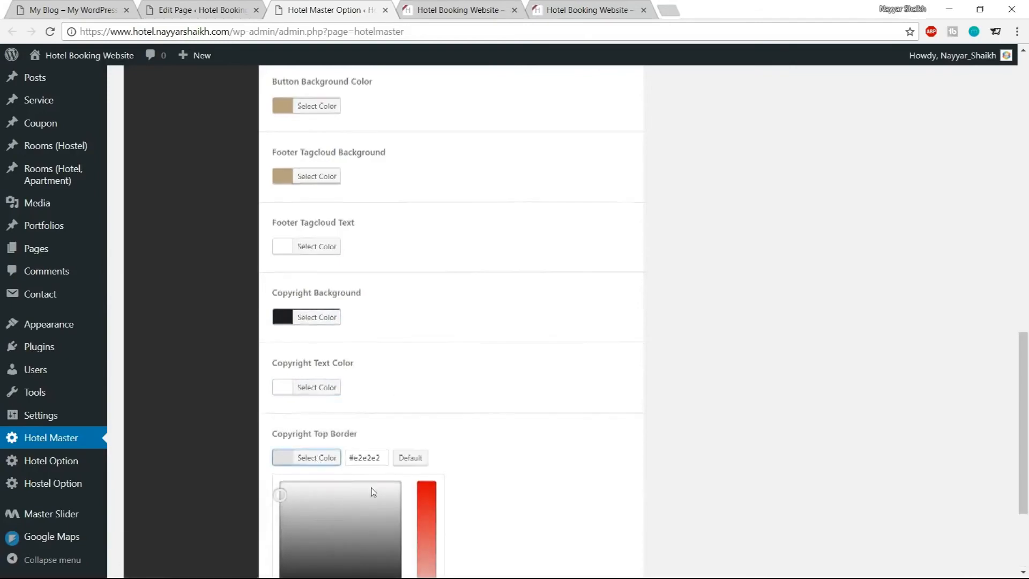
left_click(482, 504)
left_click(605, 512)
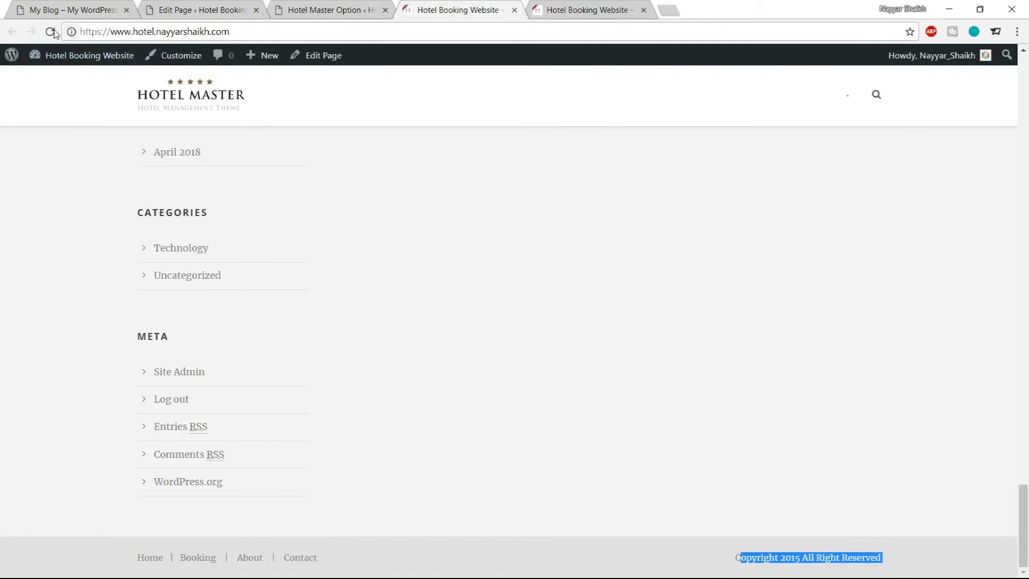
Reload the live site and review the updated footer and copyright bar
left_click(50, 31)
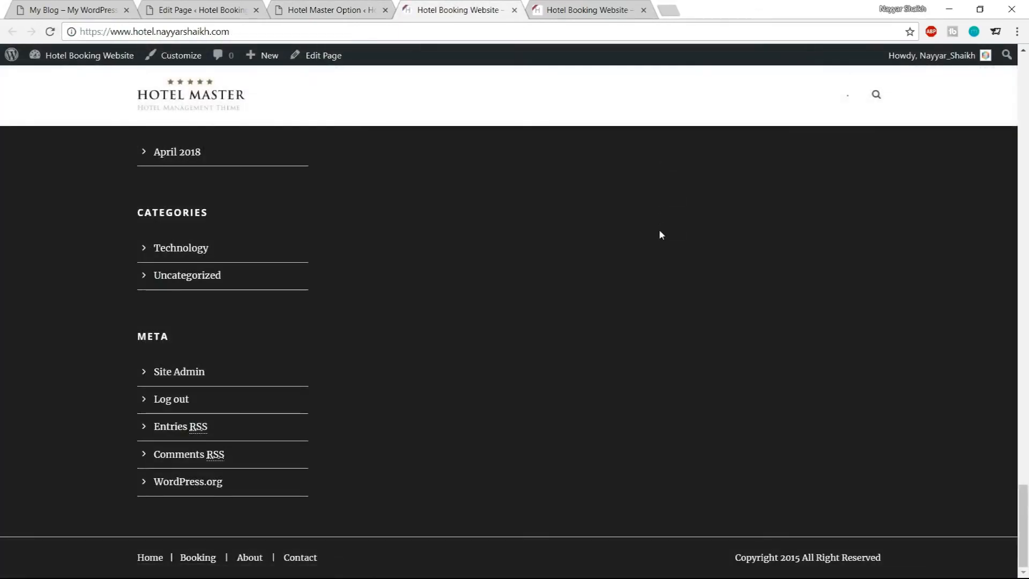
scroll(660, 231, "up", 8)
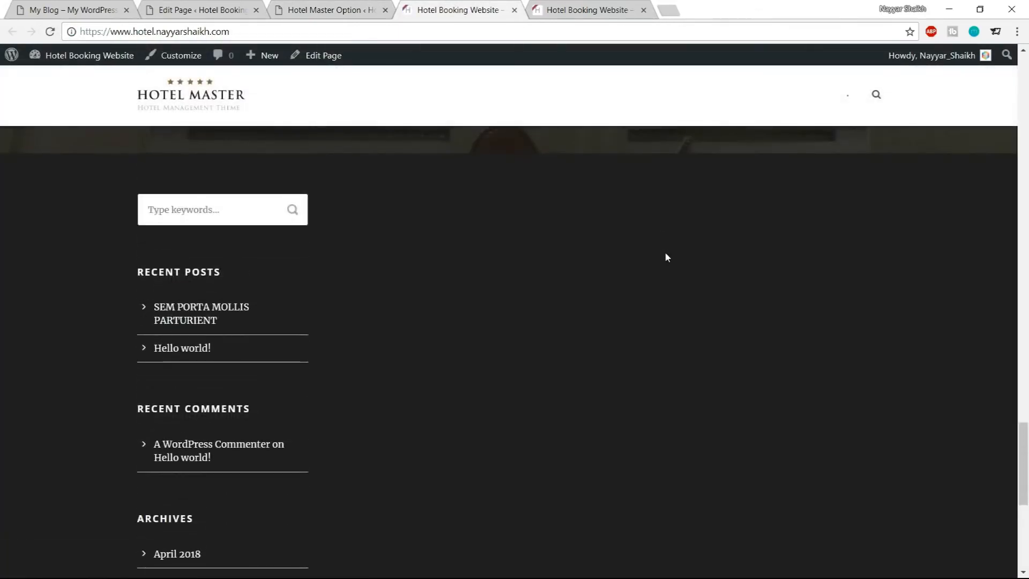
scroll(680, 275, "up", 4)
scroll(680, 278, "down", 10)
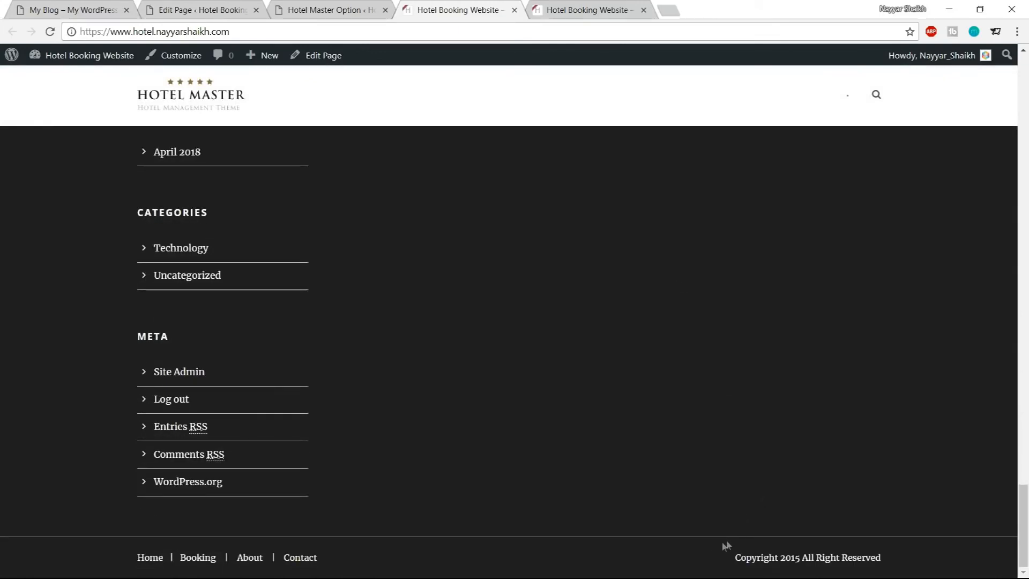
Set the Footer Border Color to #1e1e1e and save the changes
left_click(324, 9)
scroll(594, 437, "up", 13)
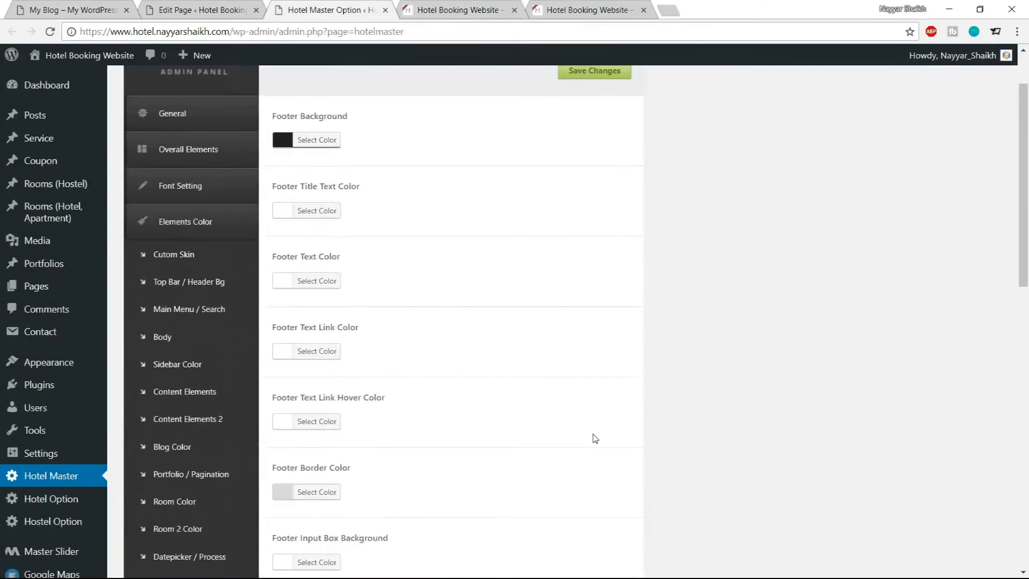
scroll(525, 407, "down", 4)
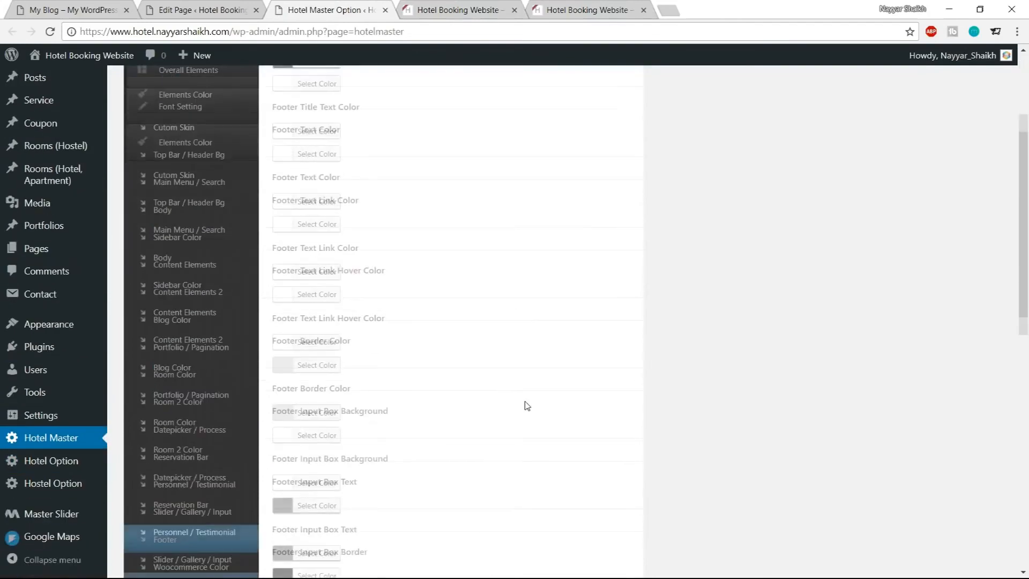
left_click(333, 360)
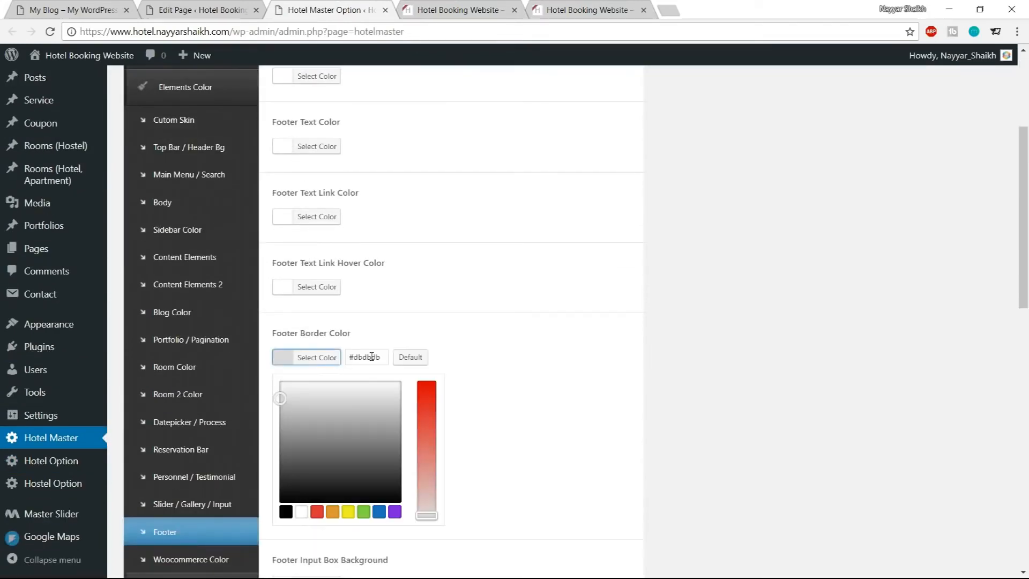
left_click_drag(382, 356, 356, 356)
type("1e1e1e")
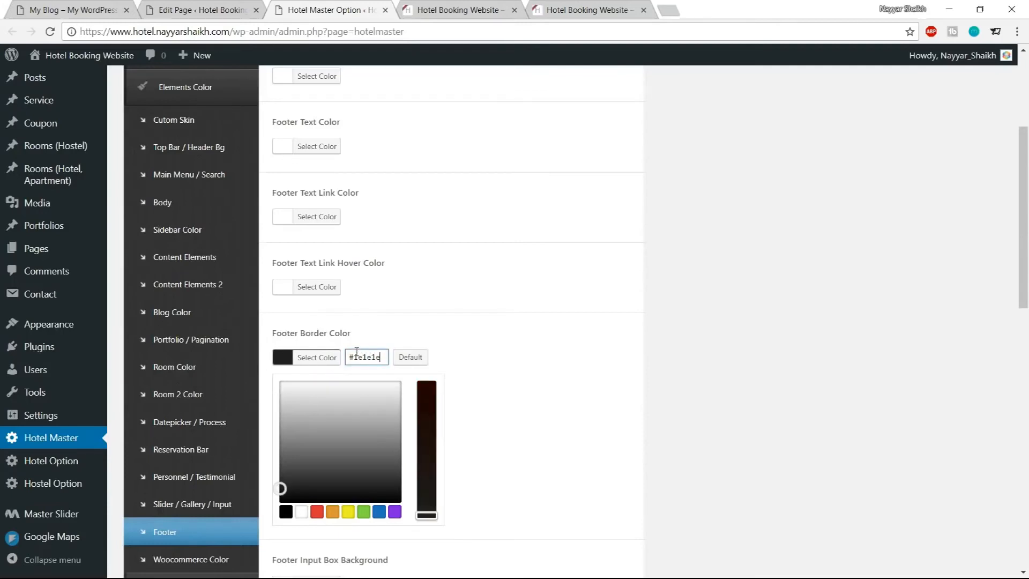
left_click(327, 358)
scroll(499, 404, "down", 10)
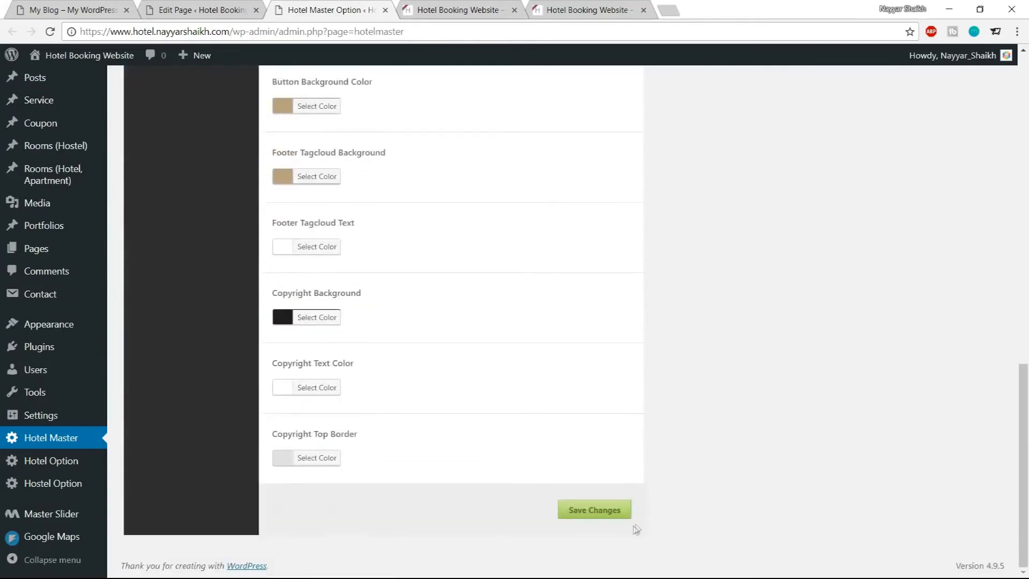
left_click(608, 512)
Reload the live site to check the footer border
left_click(496, 9)
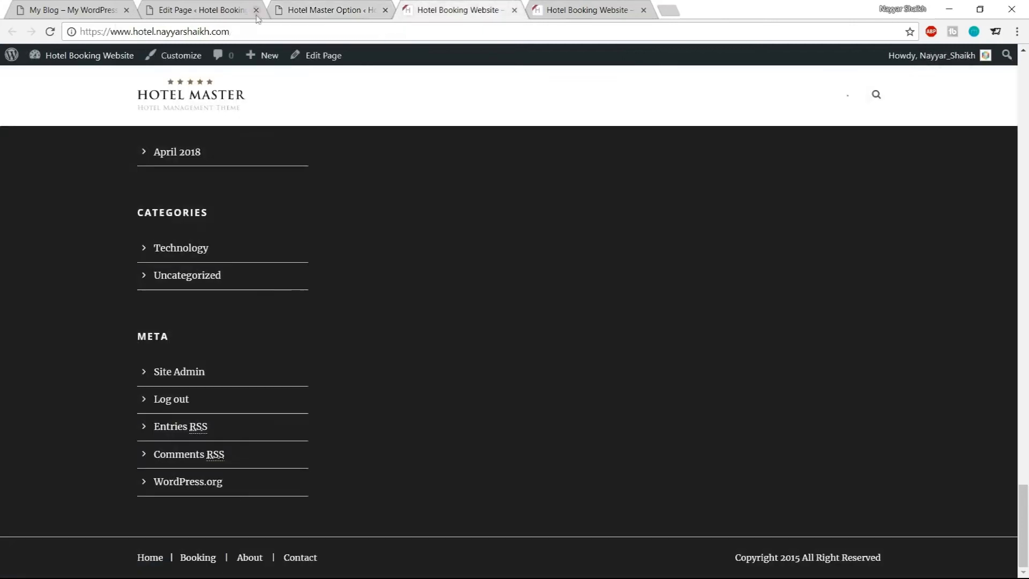
left_click(49, 32)
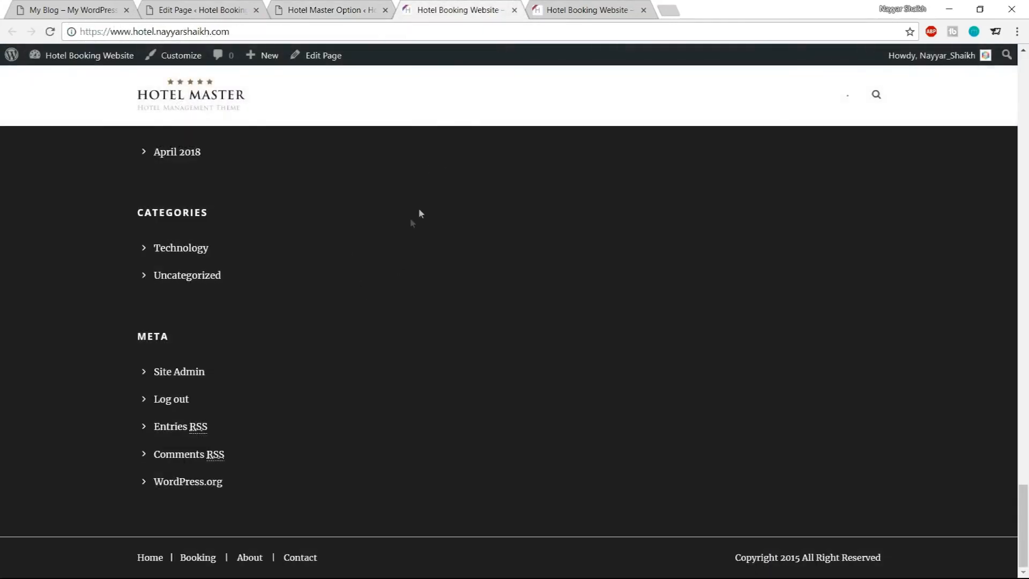
Set the Copyright Top Border color to #1e1e1e and save the changes
left_click(310, 6)
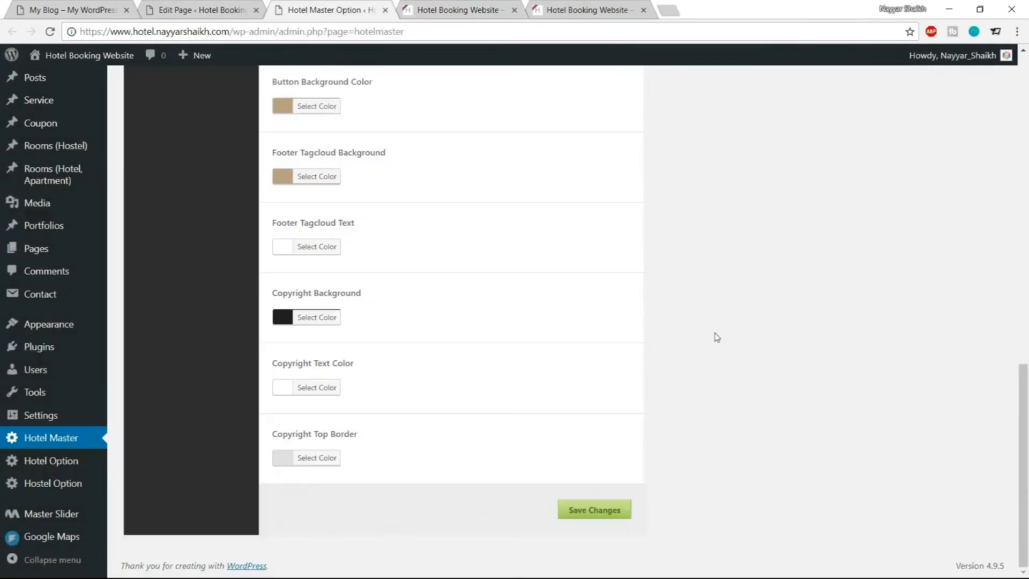
left_click(324, 466)
left_click_drag(387, 454, 354, 452)
type("1e1e1e")
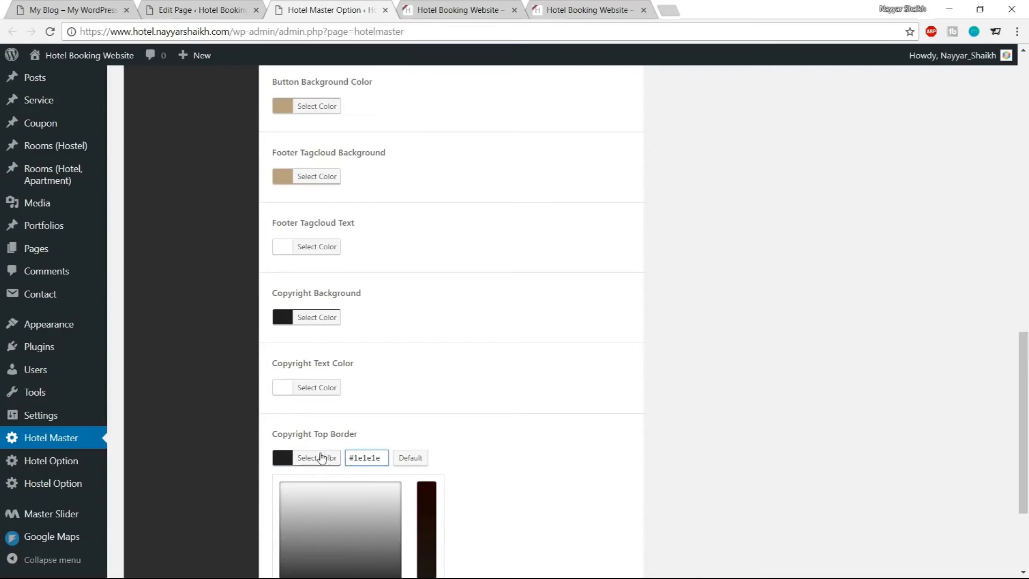
left_click(324, 456)
left_click(599, 512)
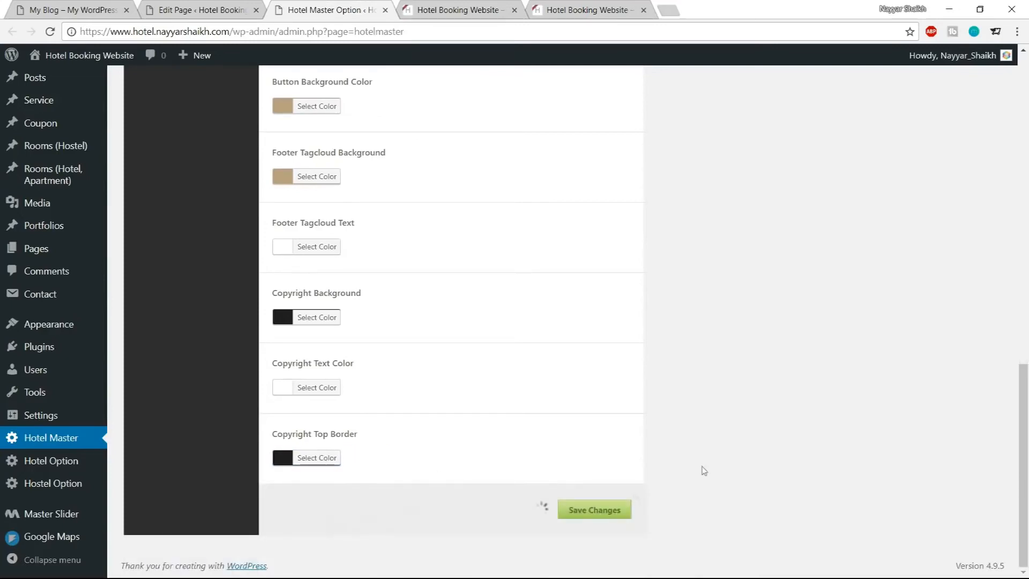
Reload the live site and scroll through the footer to check it
left_click(461, 10)
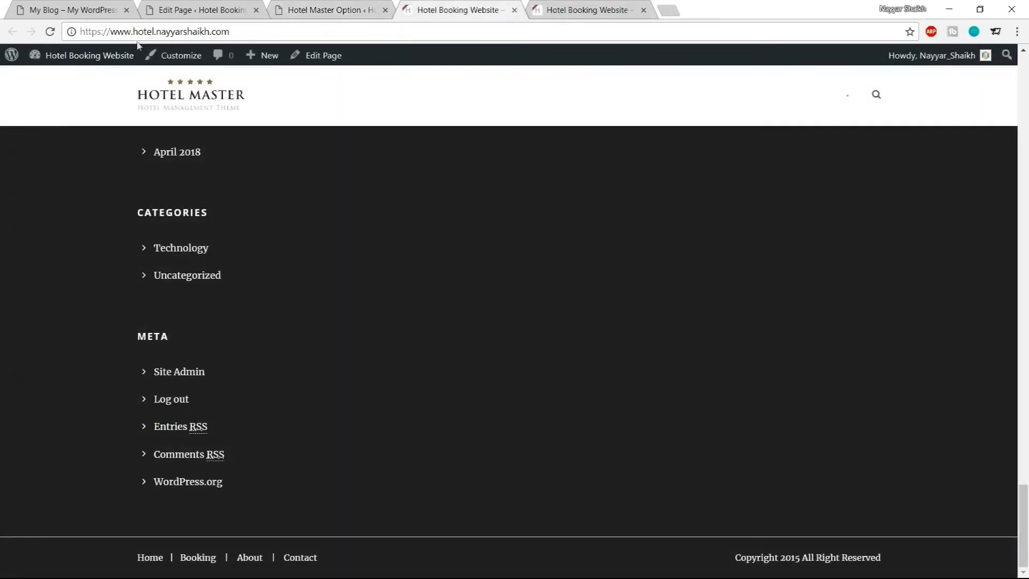
left_click(51, 31)
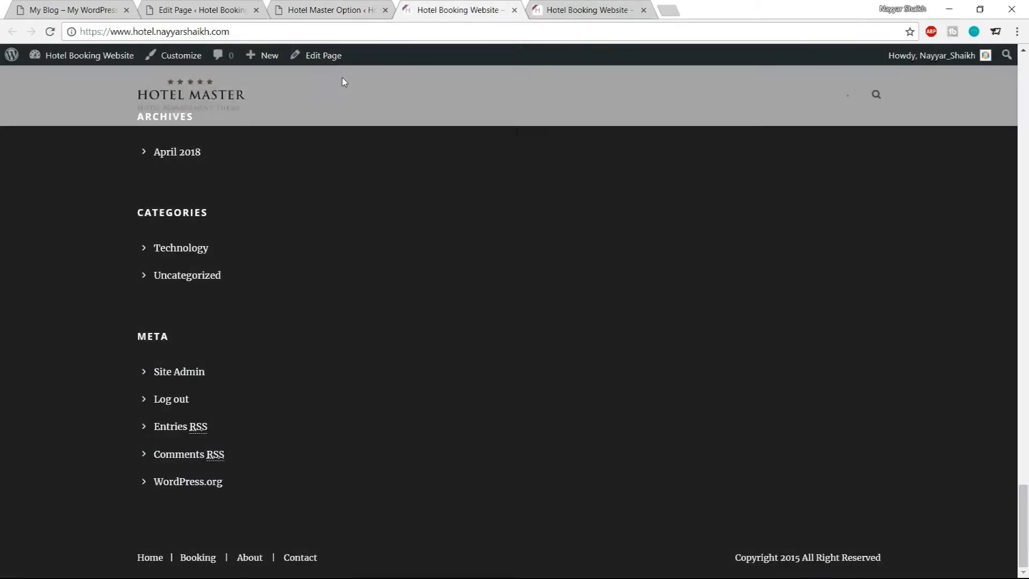
scroll(682, 492, "up", 10)
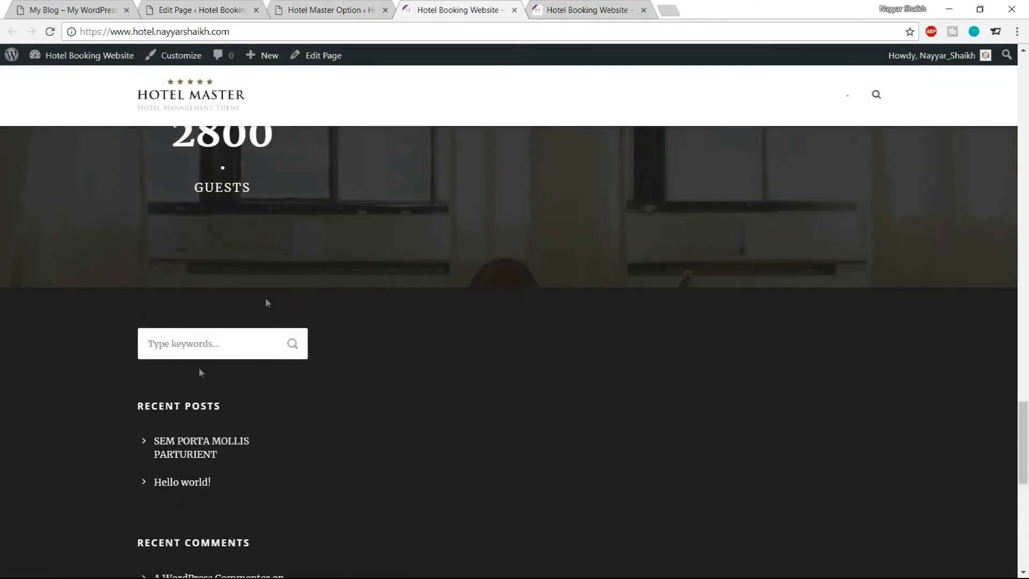
Open the Widgets screen and delete the Search widget from the Footer 1 area
left_click(81, 10)
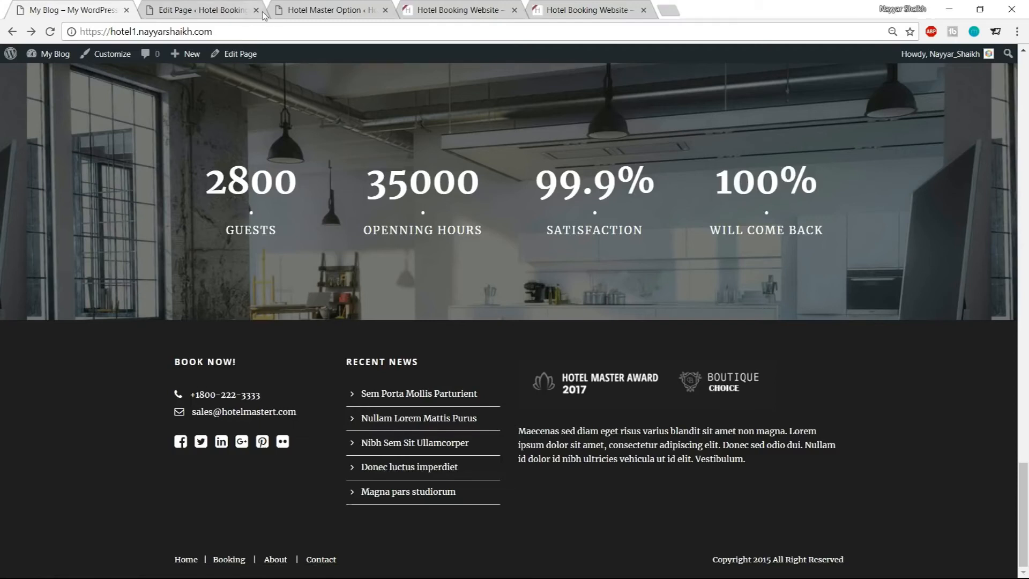
left_click(220, 12)
mouse_move(42, 434)
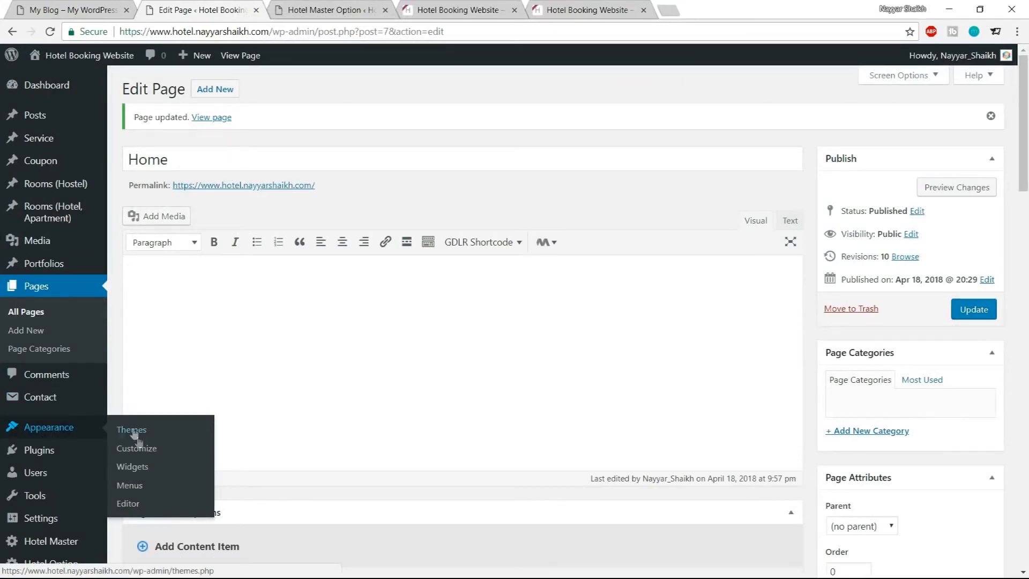
left_click(134, 466)
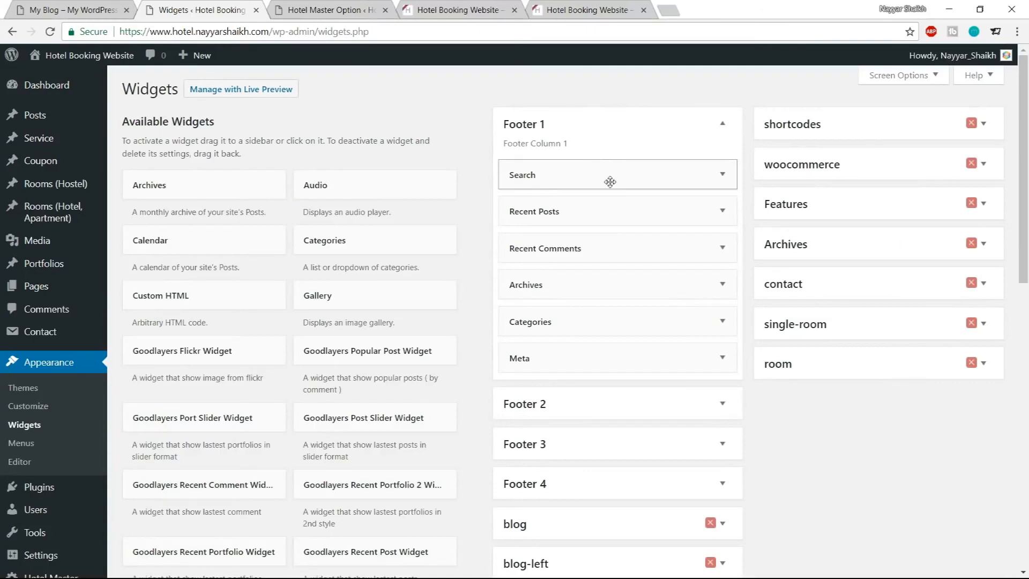
left_click(610, 181)
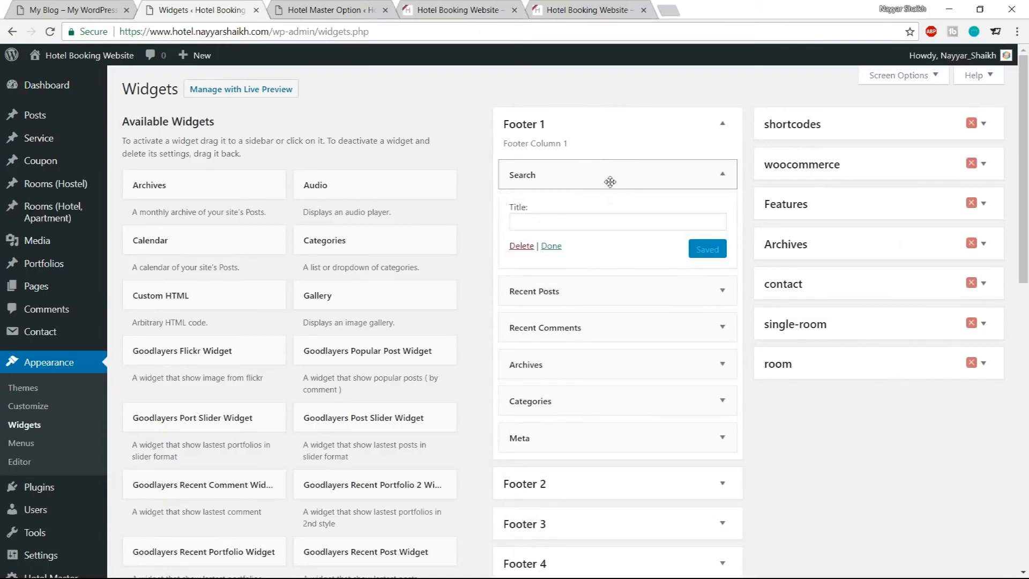
left_click(519, 247)
left_click(643, 181)
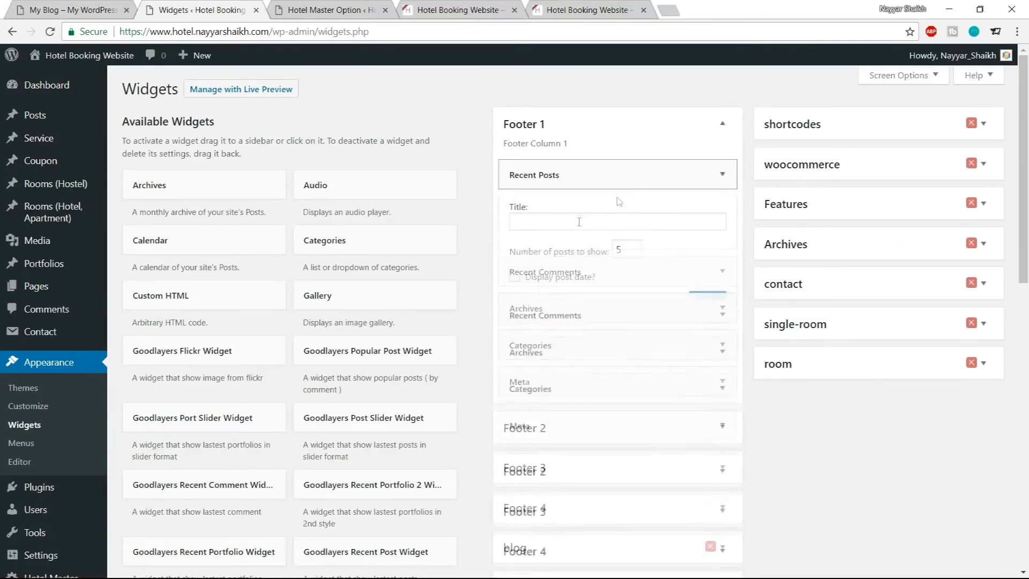
Delete the Recent Posts, Recent Comments, Archives, Categories and Meta widgets from the Footer 1 area
left_click(520, 296)
left_click(651, 181)
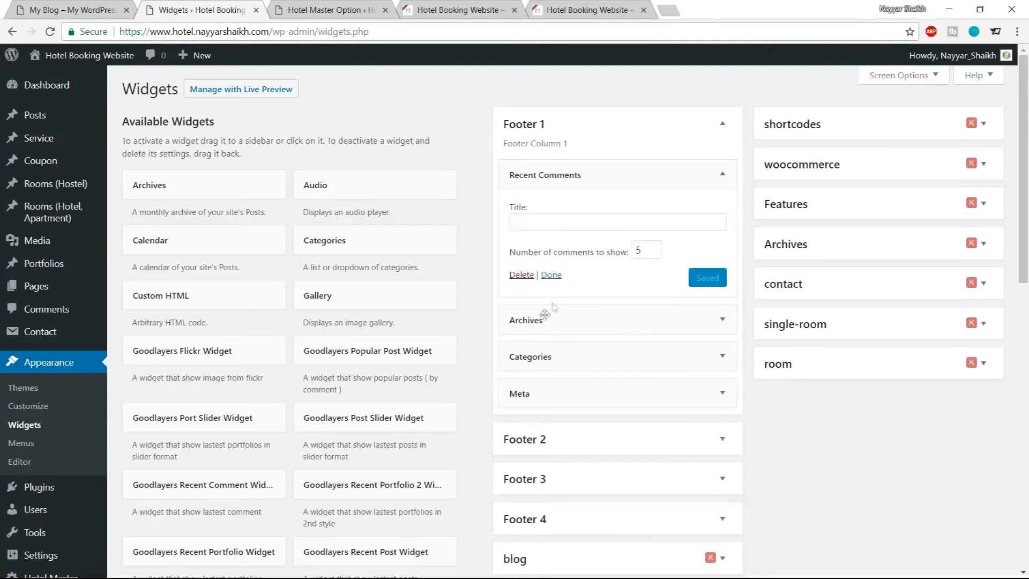
left_click(518, 276)
left_click(616, 175)
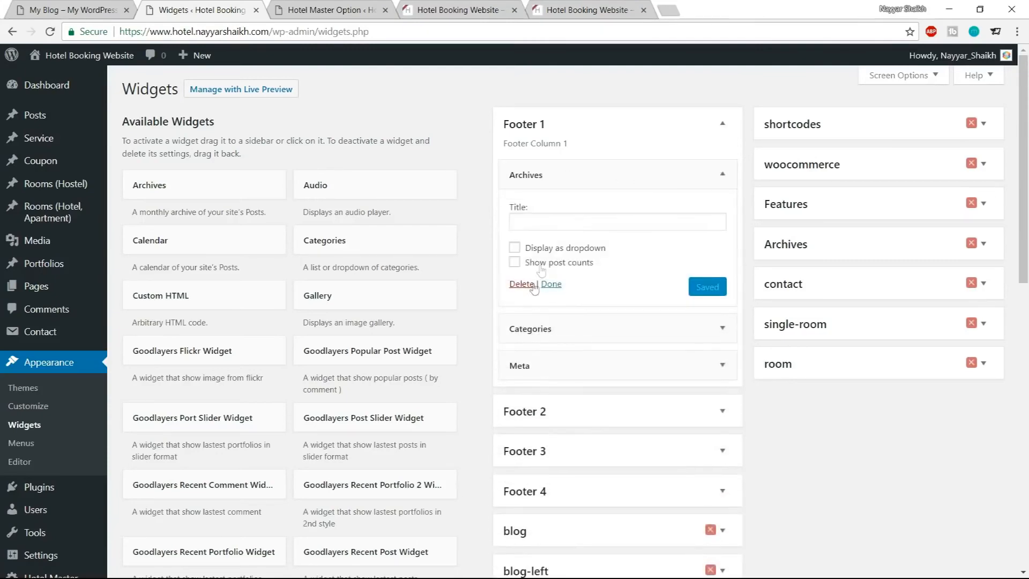
left_click(519, 285)
left_click(616, 175)
left_click(519, 295)
left_click(616, 175)
left_click(523, 246)
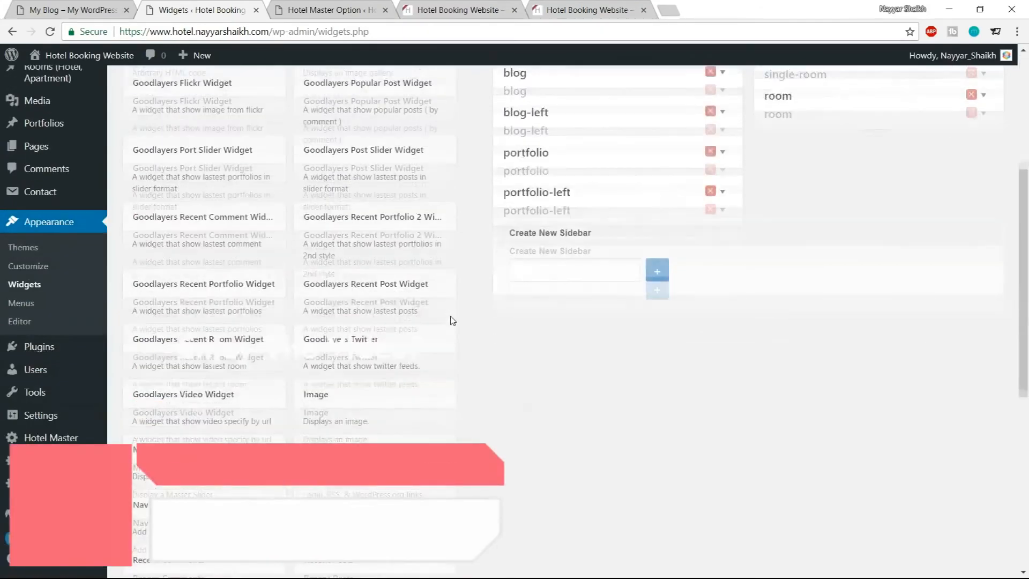
Add a Text widget to the Footer 1 area
scroll(452, 320, "down", 8)
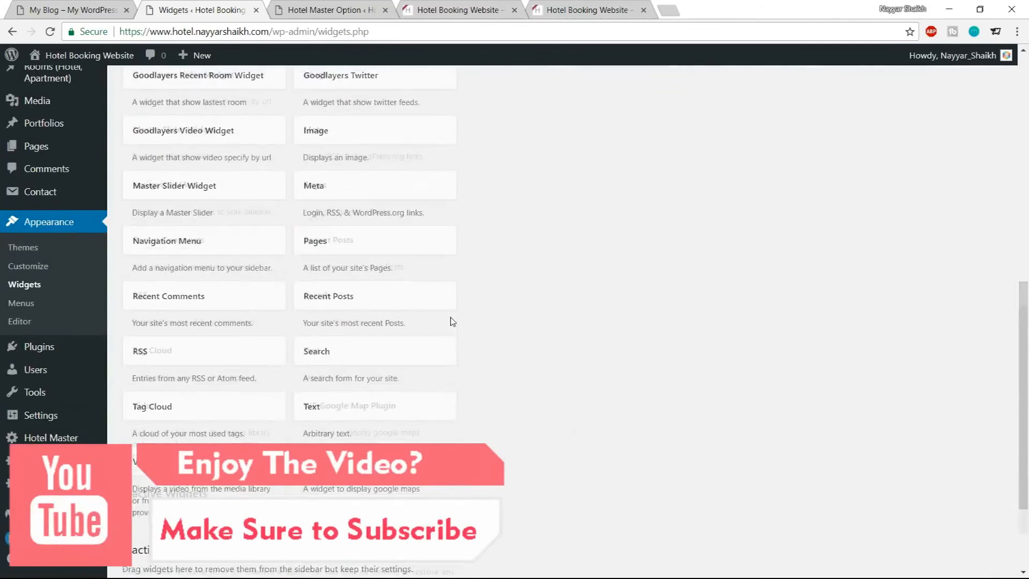
left_click(404, 277)
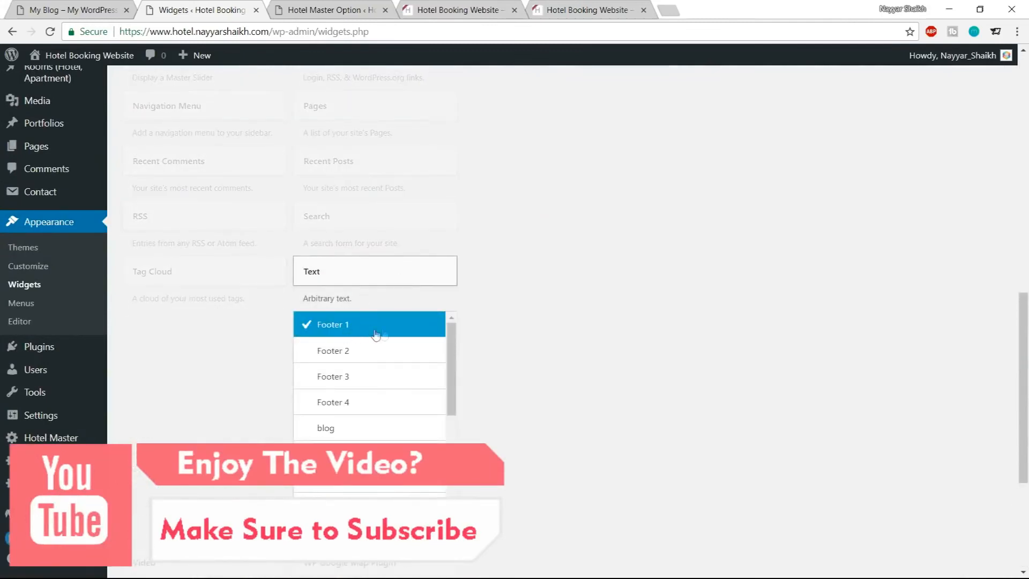
left_click(400, 529)
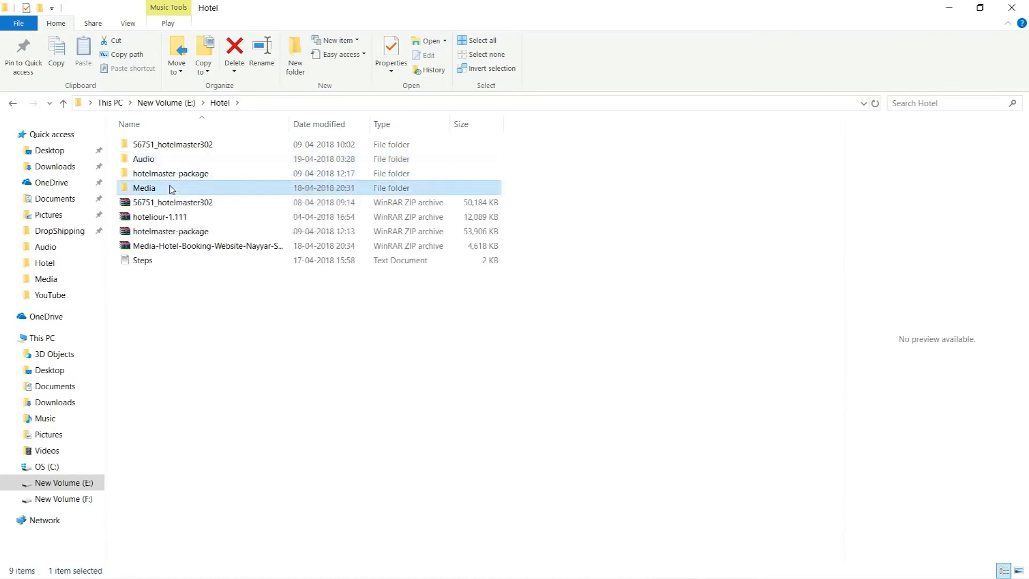
Open the Footer CSS text file and select the Footer 1 shortcode block to copy it
double_click(172, 188)
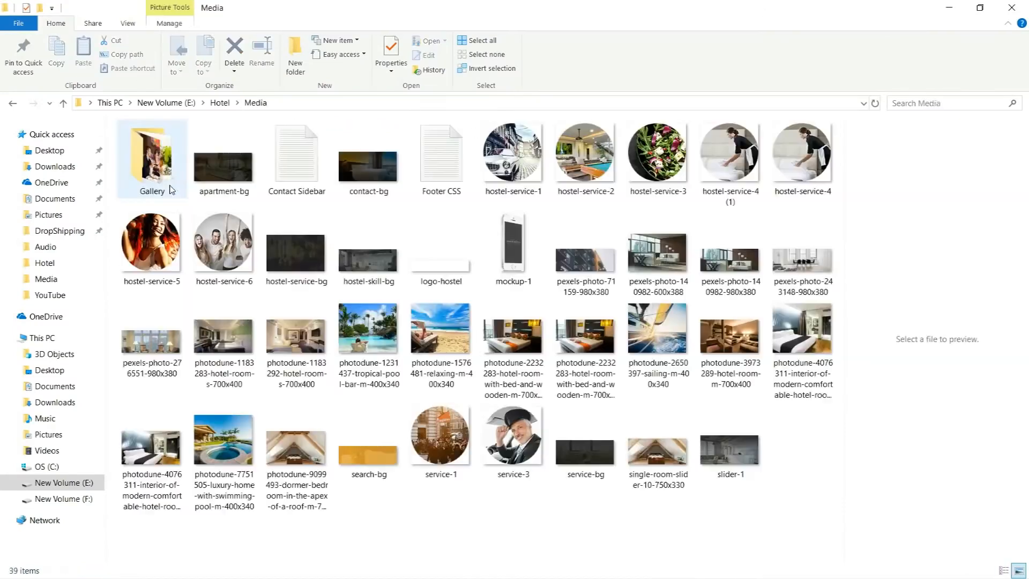
left_click(442, 166)
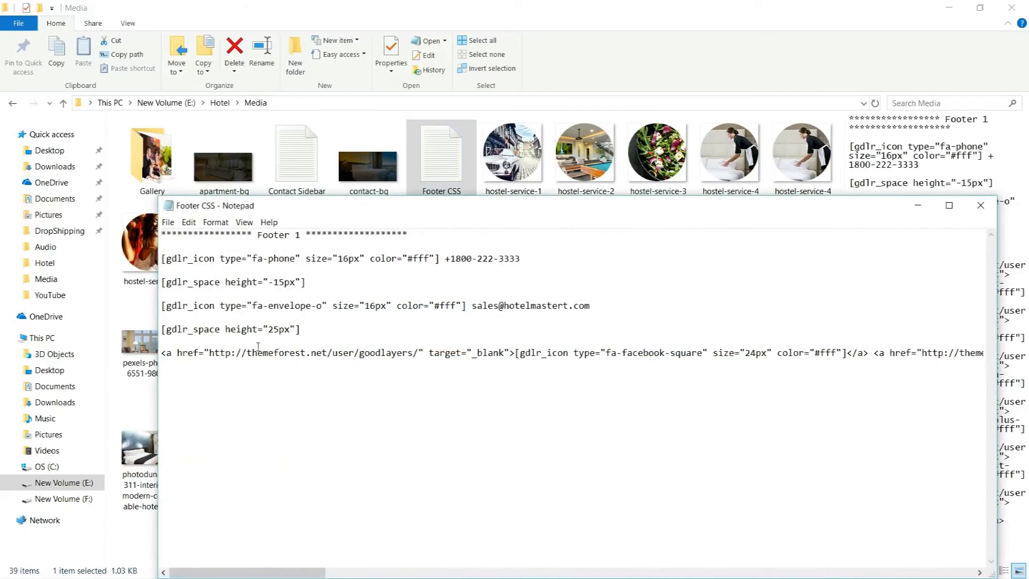
left_click_drag(322, 334, 151, 251)
left_click(657, 323)
left_click_drag(161, 259, 720, 401)
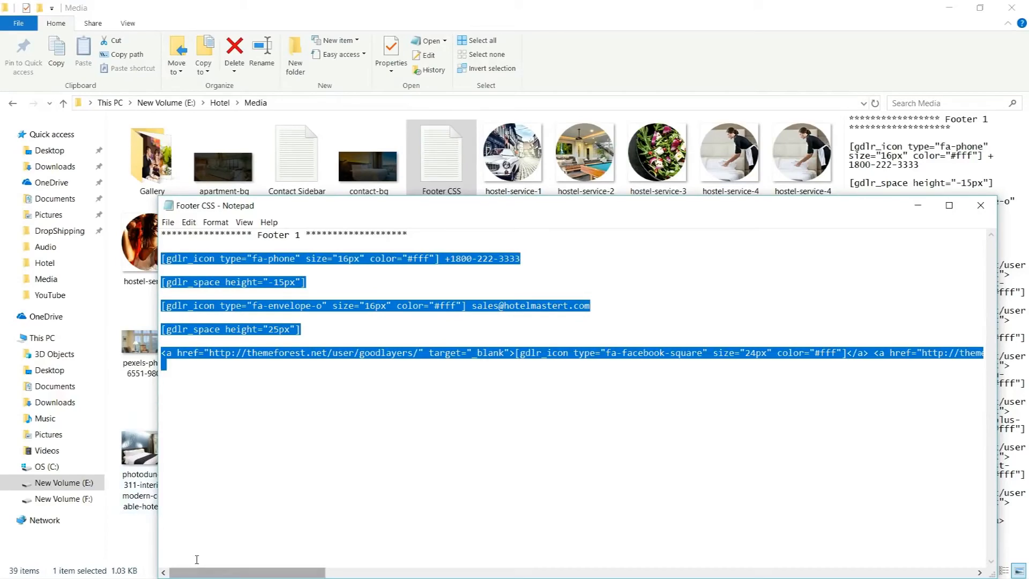
Paste the Footer 1 shortcodes into the Text widget's content in text mode and save the widget
key("alt+Tab")
key("Tab")
key("Tab")
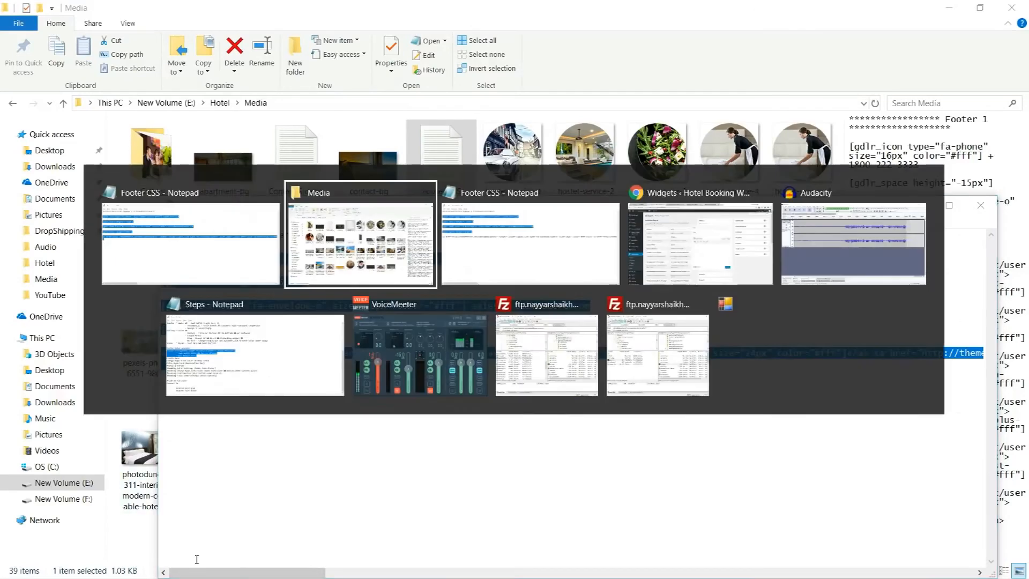
left_click(712, 253)
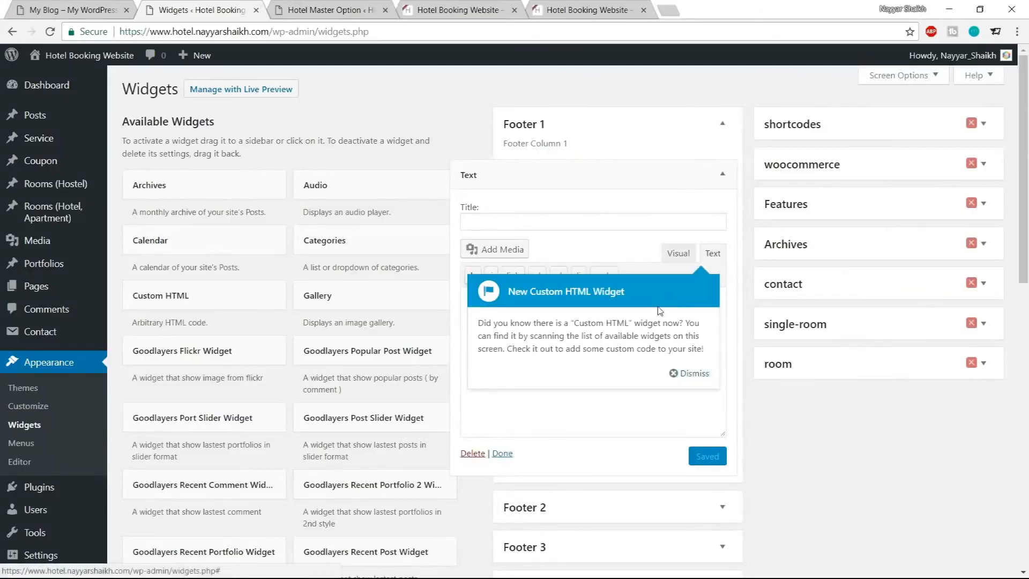
left_click(690, 374)
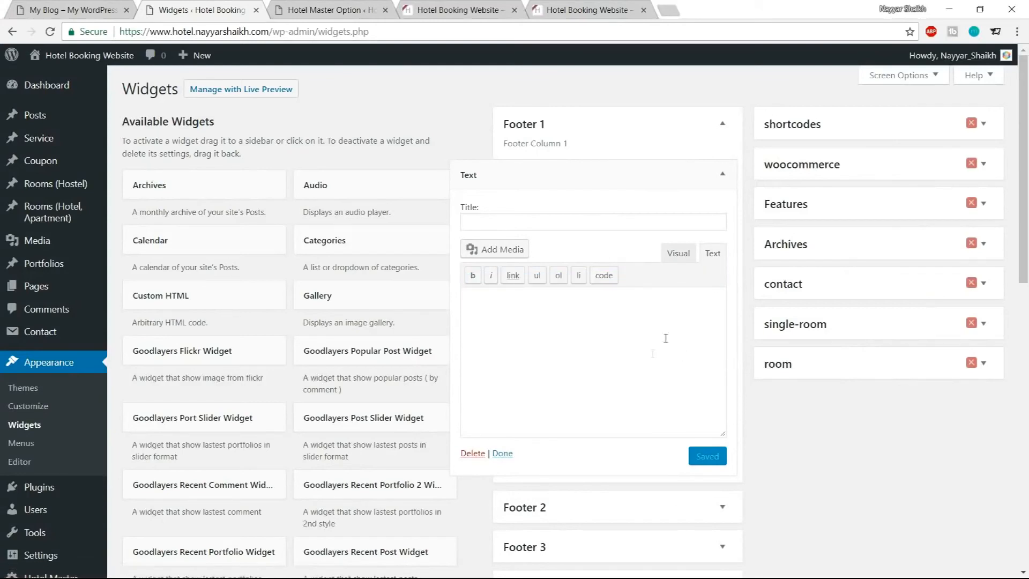
key("ctrl+v")
left_click(698, 250)
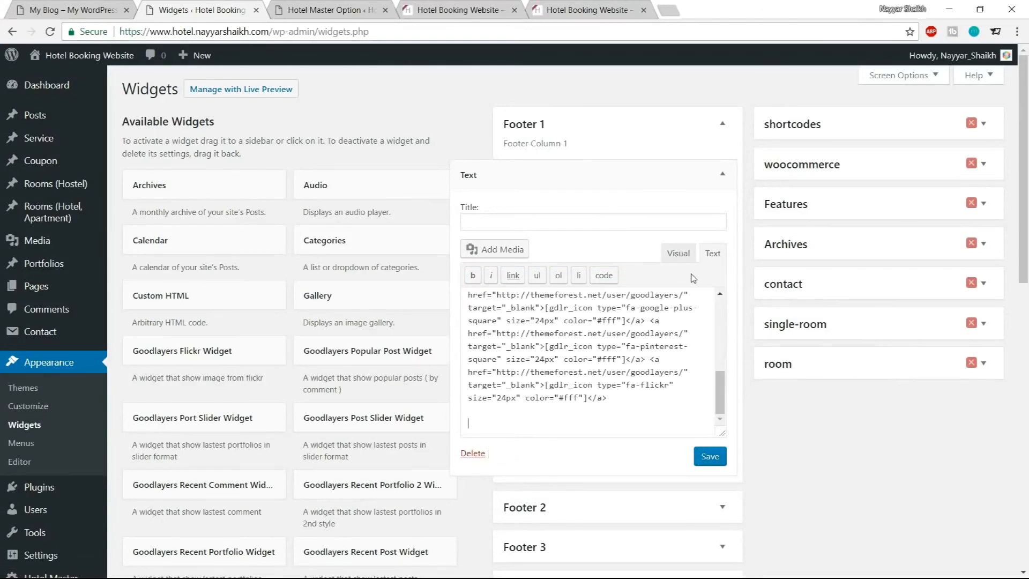
left_click(706, 455)
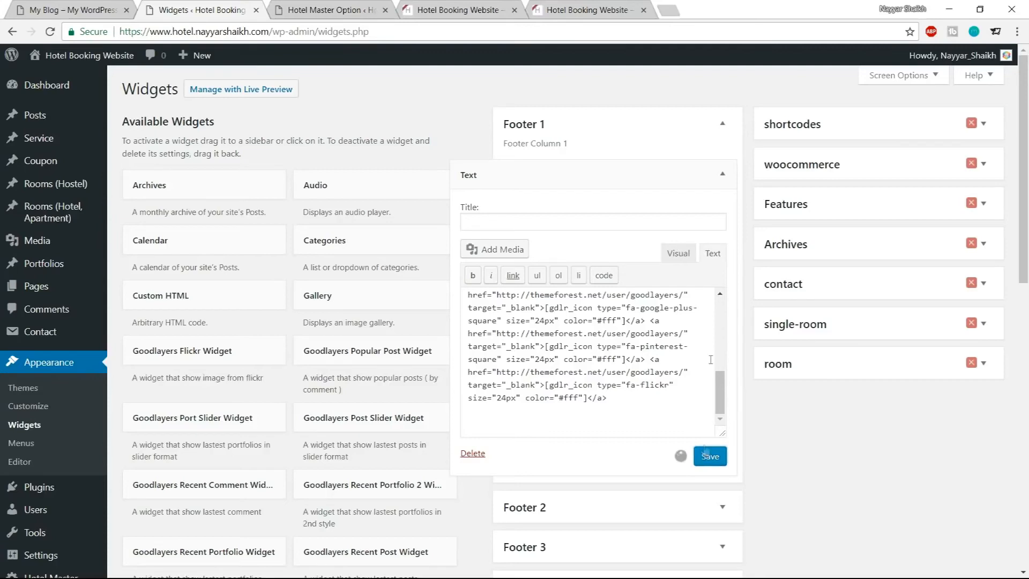
left_click(684, 258)
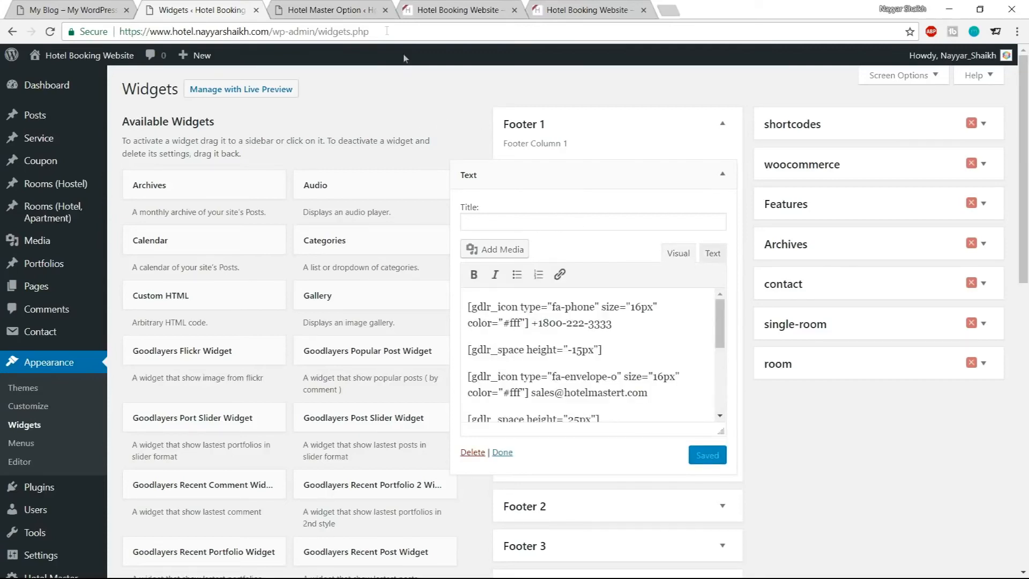
Copy the BOOK NOW! heading from the demo footer and paste it as the Text widget's title
left_click(85, 6)
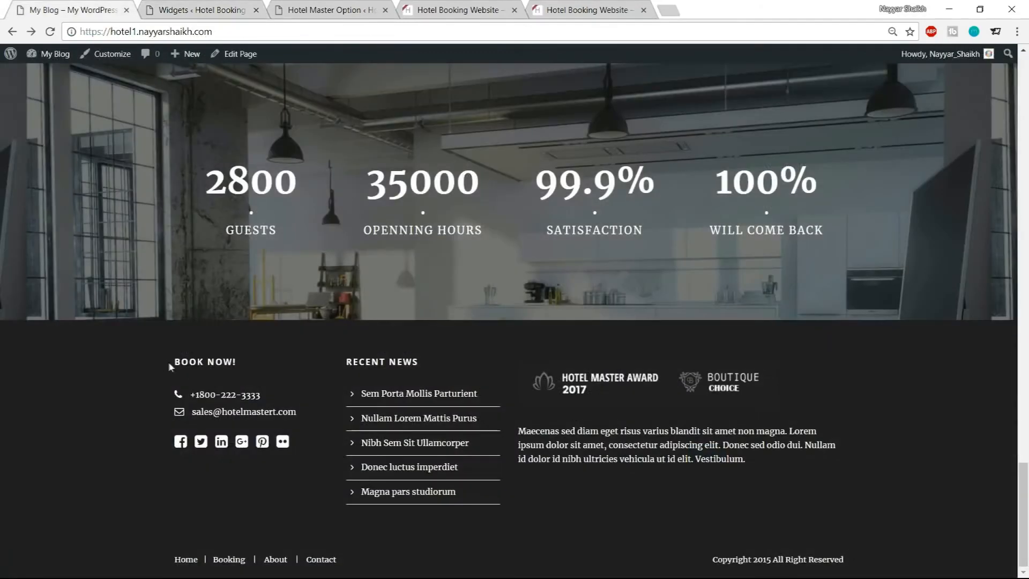
left_click_drag(169, 362, 247, 368)
key("ctrl+c")
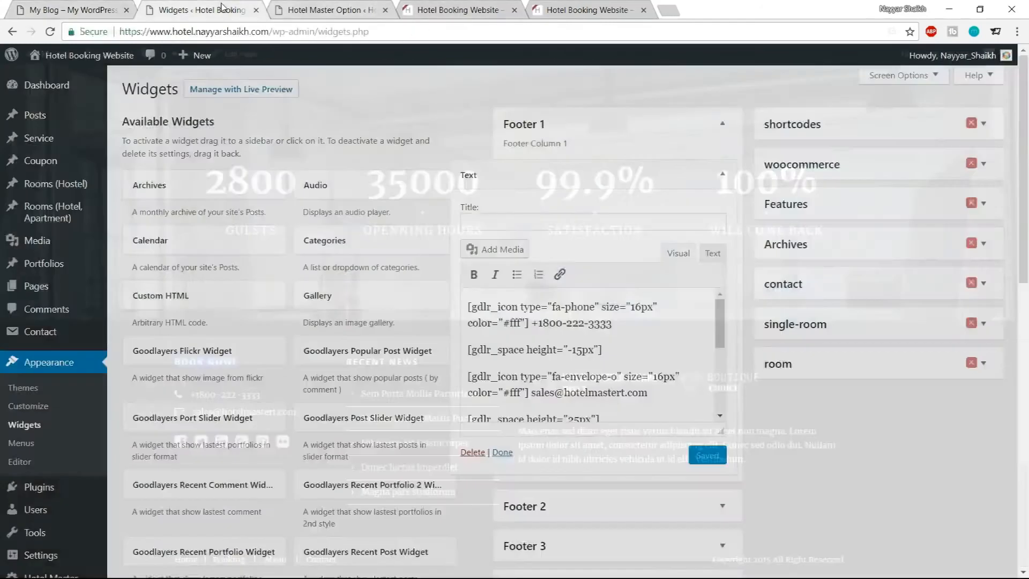
left_click(201, 9)
left_click(569, 215)
key("ctrl+v")
Replace the phone number in the Text widget's content with a new contact number
left_click(85, 7)
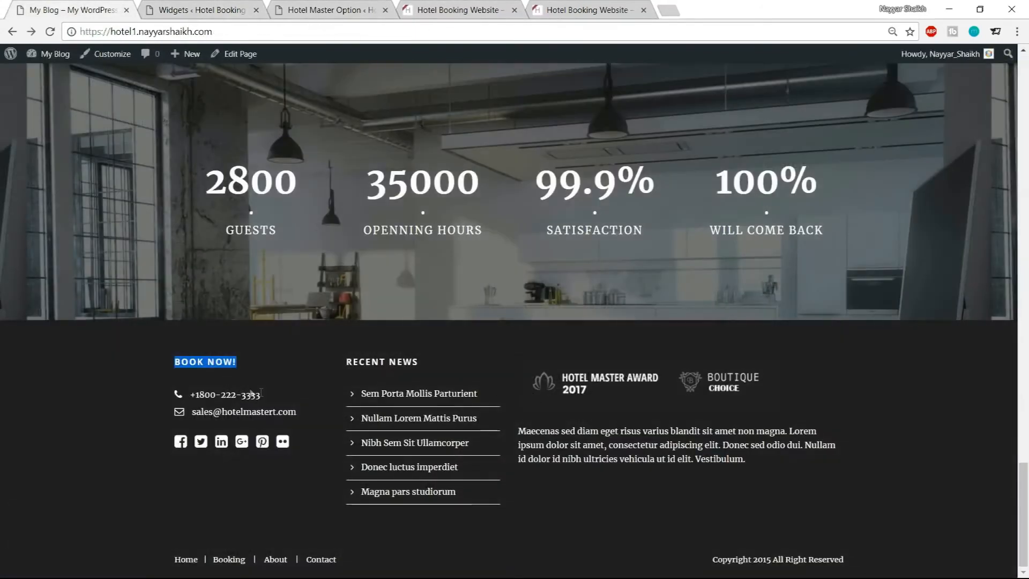
left_click_drag(191, 400, 273, 401)
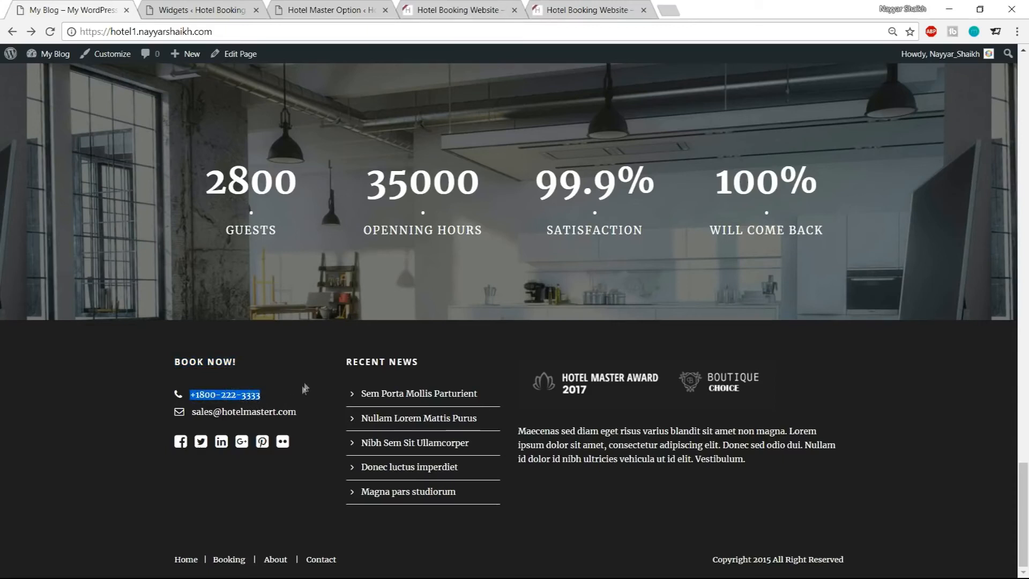
left_click(211, 6)
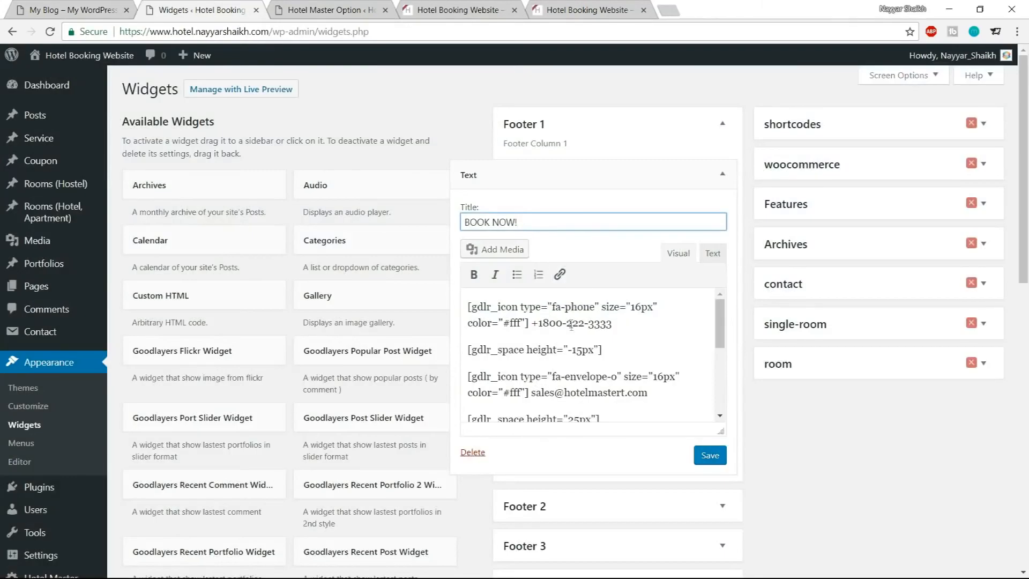
left_click_drag(616, 325, 541, 325)
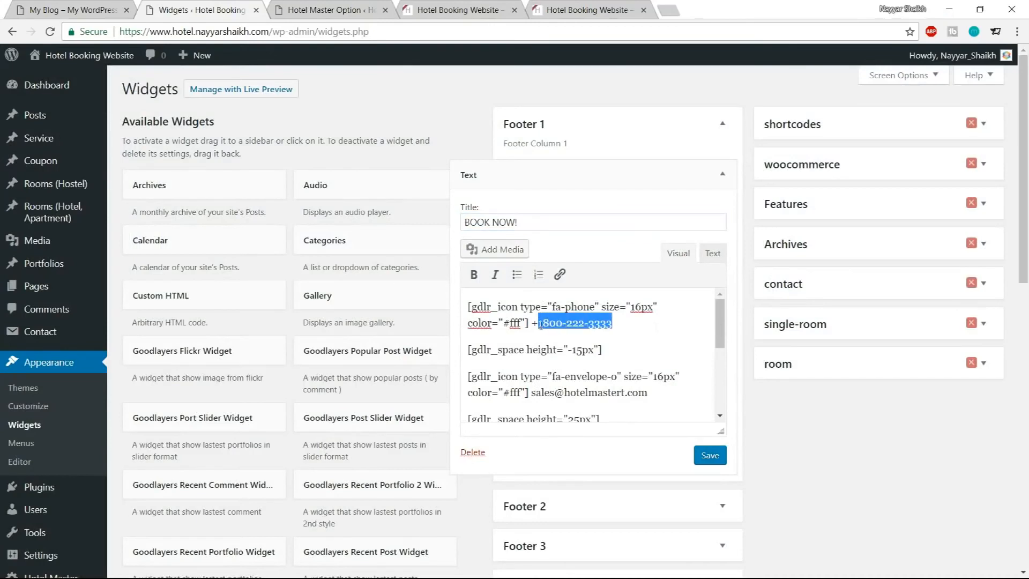
type("0")
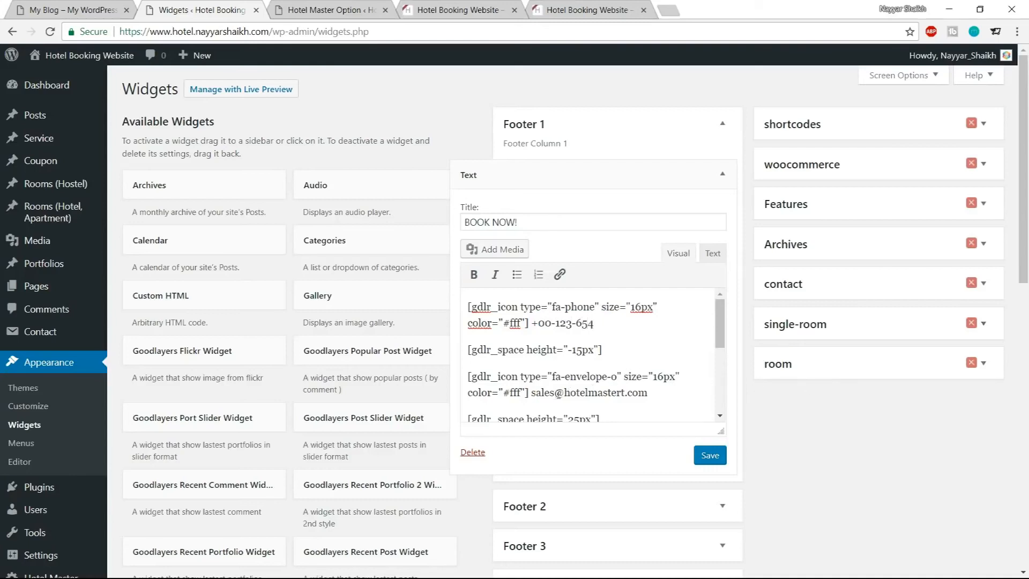
Save the Text widget and collapse it
mouse_move(537, 397)
left_mouse_down()
mouse_move(618, 396)
mouse_move(538, 391)
left_mouse_up()
left_click(634, 397)
scroll(600, 377, "down", 2)
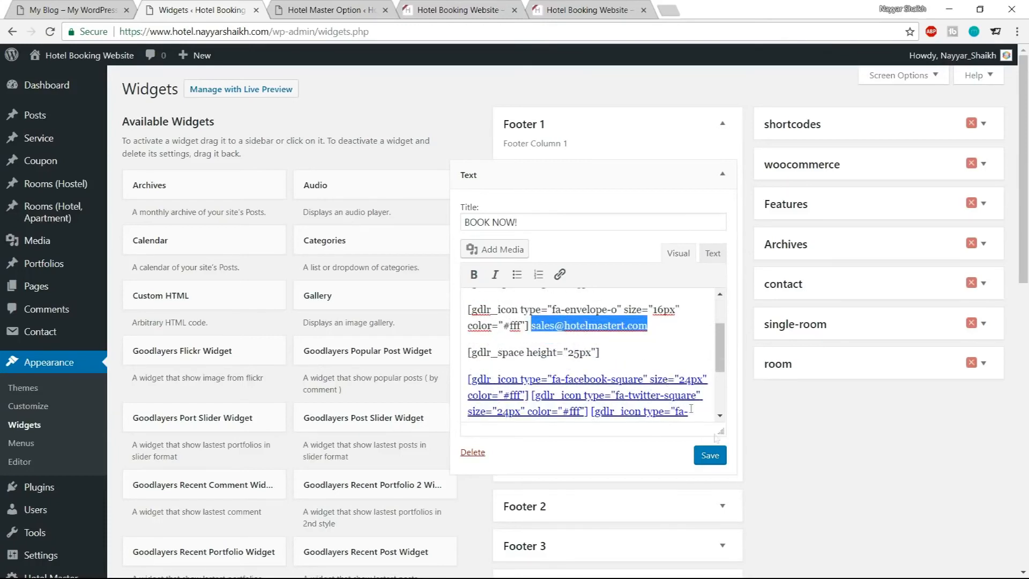
left_click(715, 459)
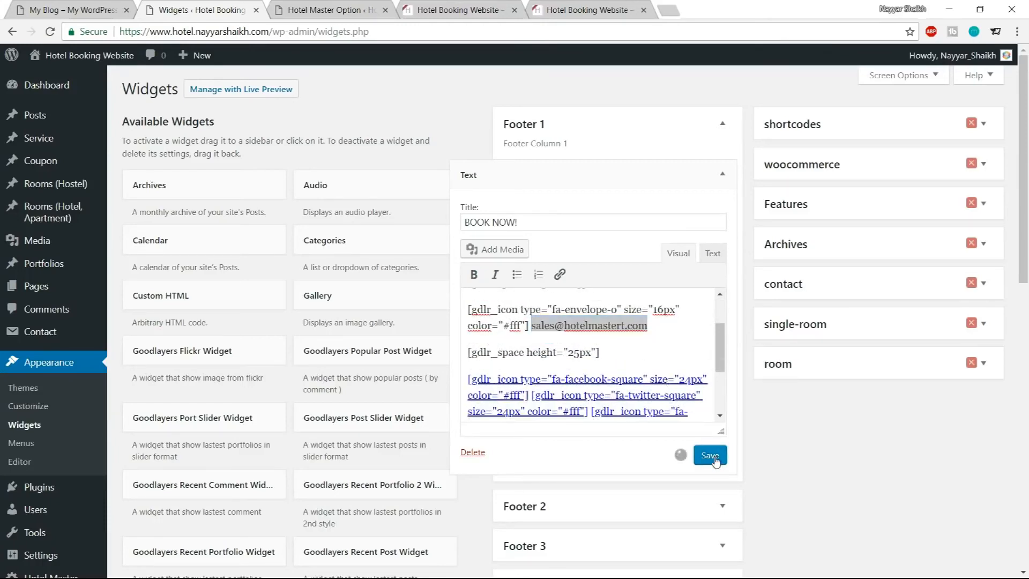
left_click(722, 172)
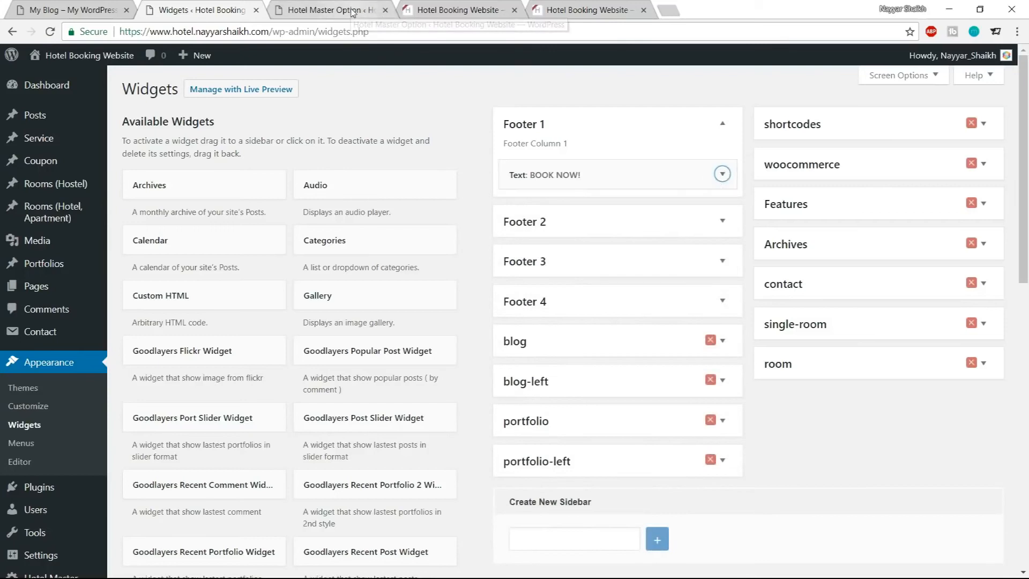
Reload the live site to check the new Footer 1 column
left_click(349, 12)
left_click(472, 11)
left_click(50, 31)
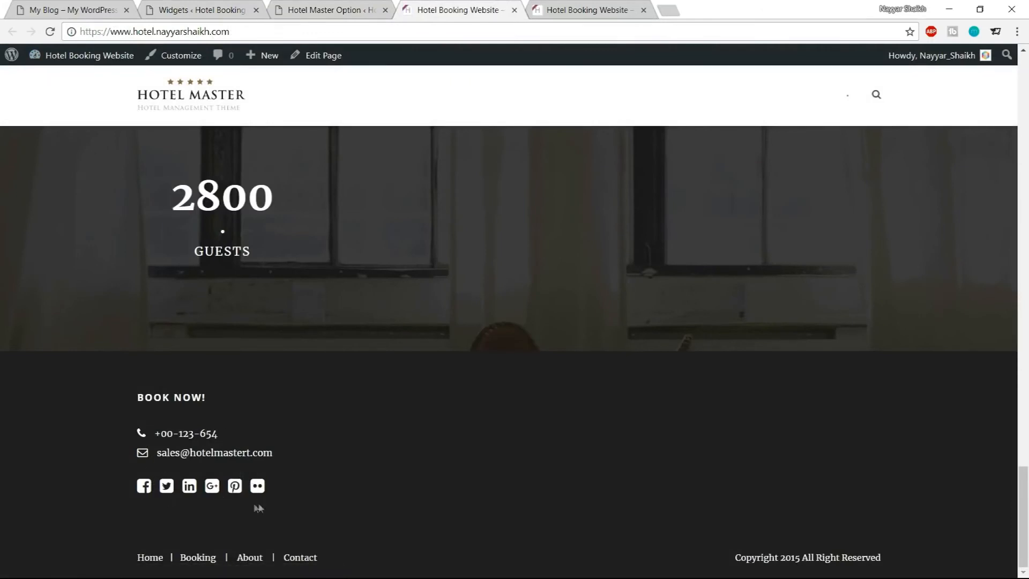
Add a Recent Posts widget to the Footer 2 area
left_click(193, 7)
scroll(482, 357, "down", 5)
scroll(482, 357, "down", 5)
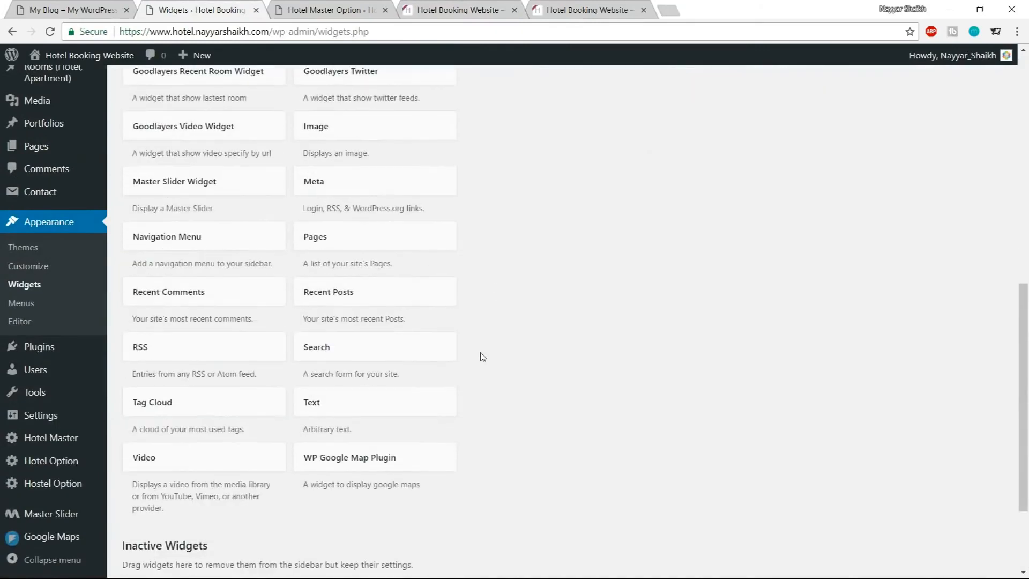
key("ctrl+shift+Tab")
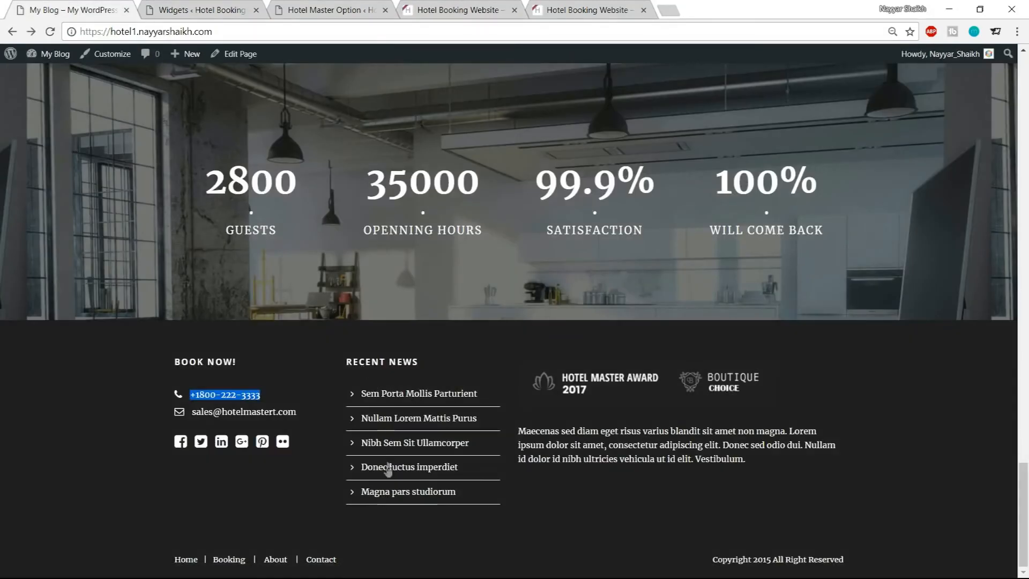
left_click(221, 5)
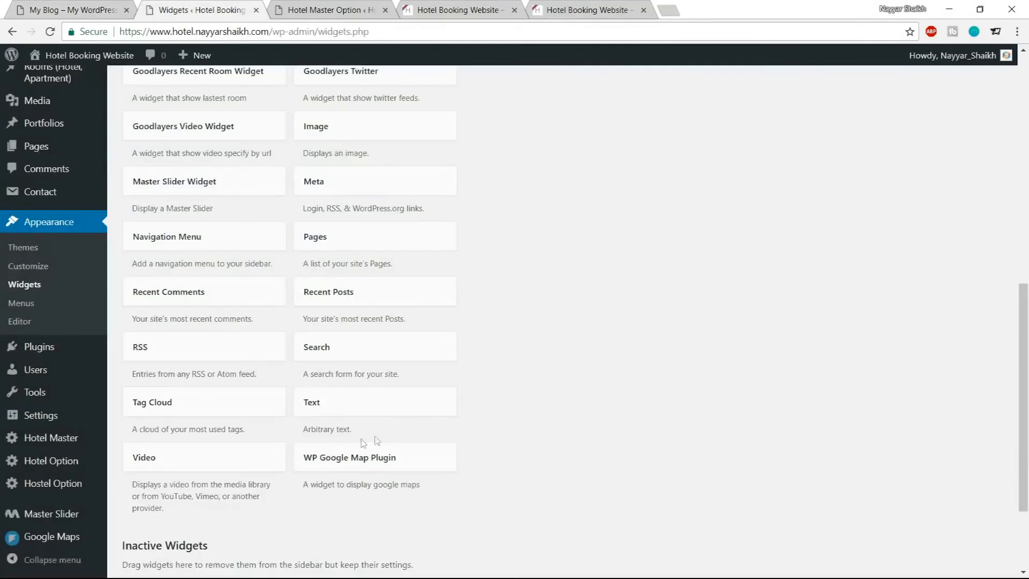
left_click(382, 299)
left_click(348, 378)
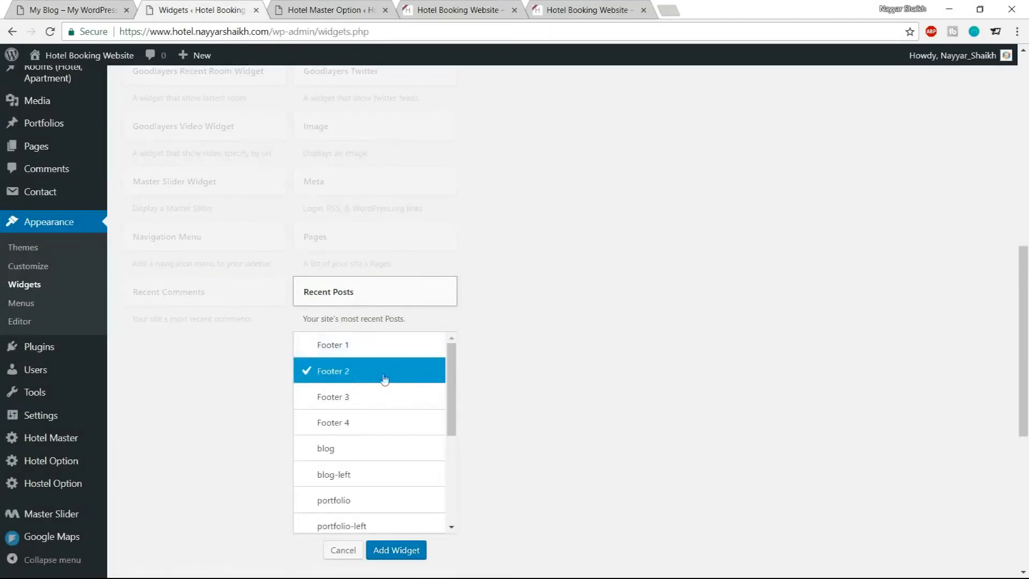
left_click(396, 551)
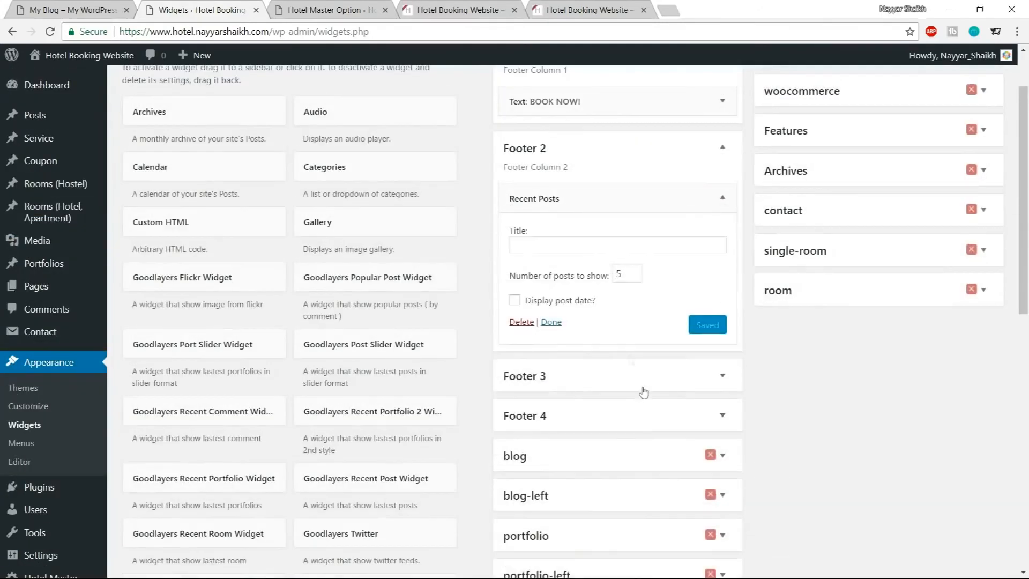
Copy the RECENT NEWS heading from the demo footer and paste it as the Recent Posts widget's title
left_click(597, 245)
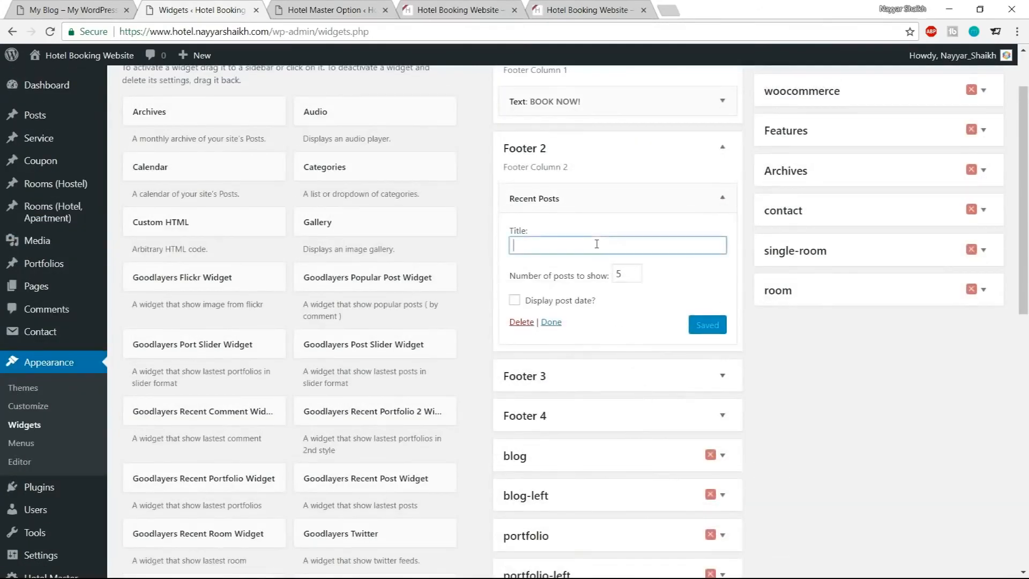
left_click(51, 4)
mouse_move(426, 361)
left_mouse_down()
mouse_move(333, 359)
mouse_move(427, 364)
left_mouse_up()
key("ctrl+c")
left_click(333, 359)
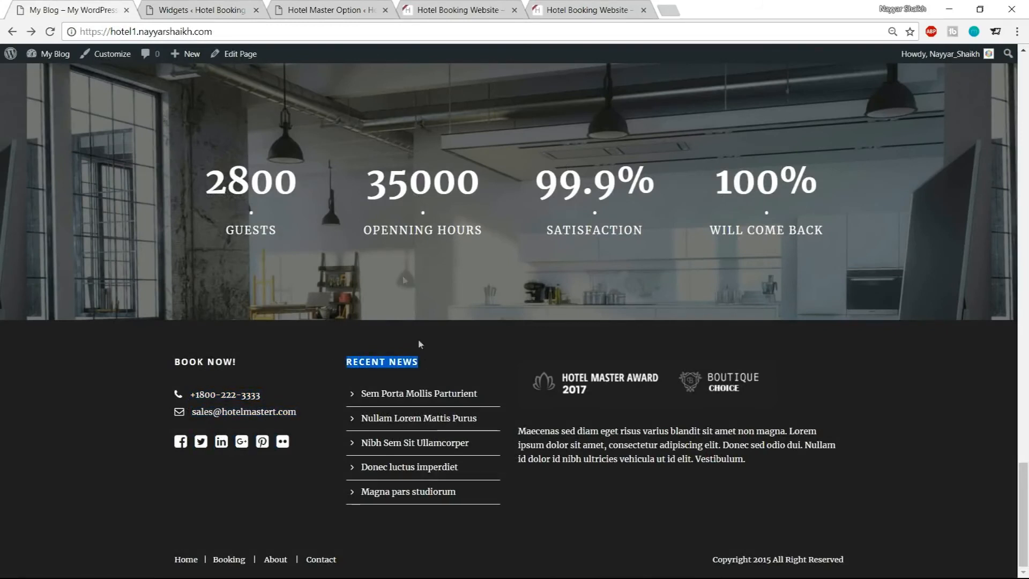
left_click(314, 10)
left_click(226, 10)
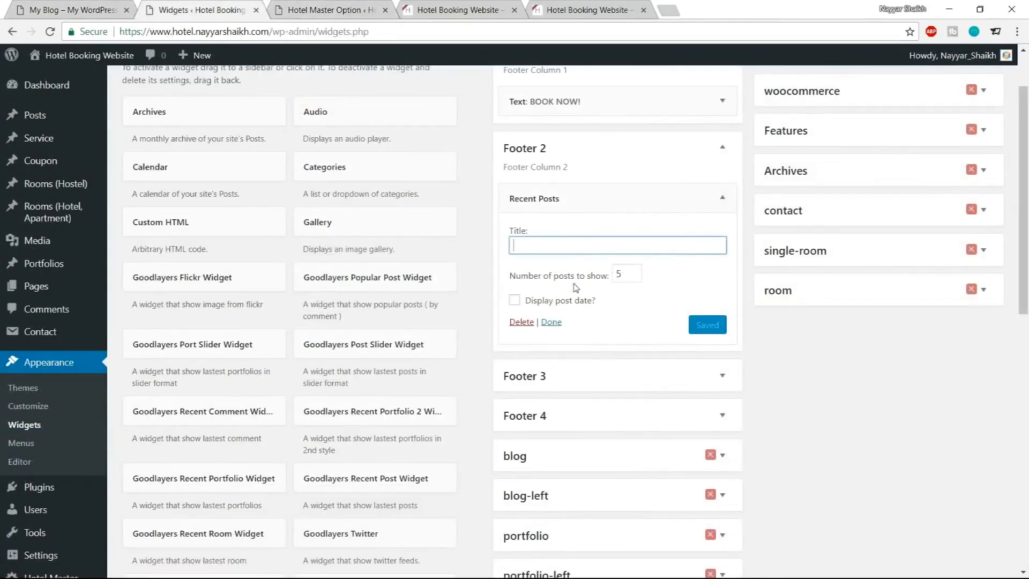
key("ctrl+v")
Save the Recent Posts widget, collapse it, and return to the demo site
left_click(622, 274)
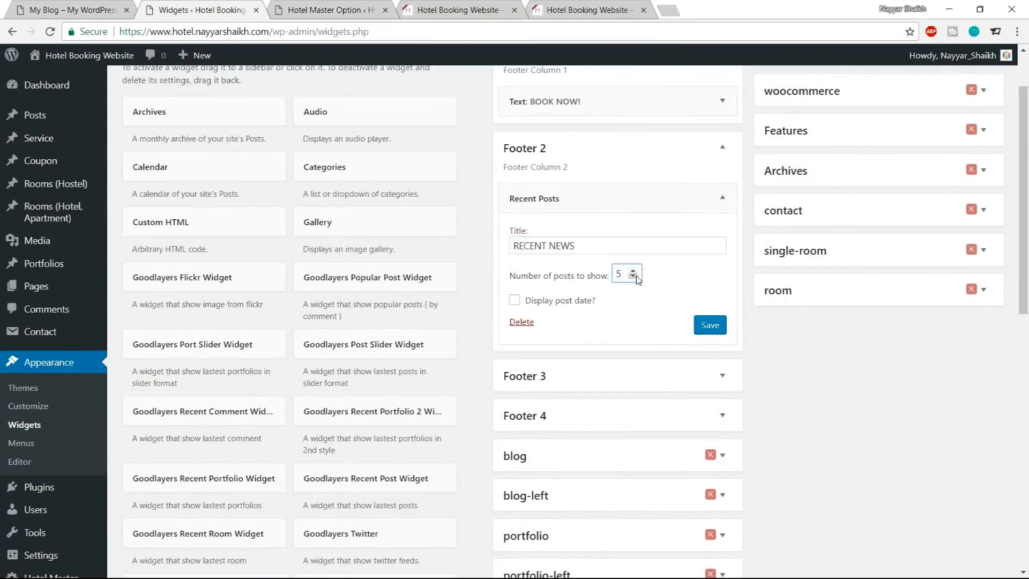
left_click(711, 325)
left_click(722, 198)
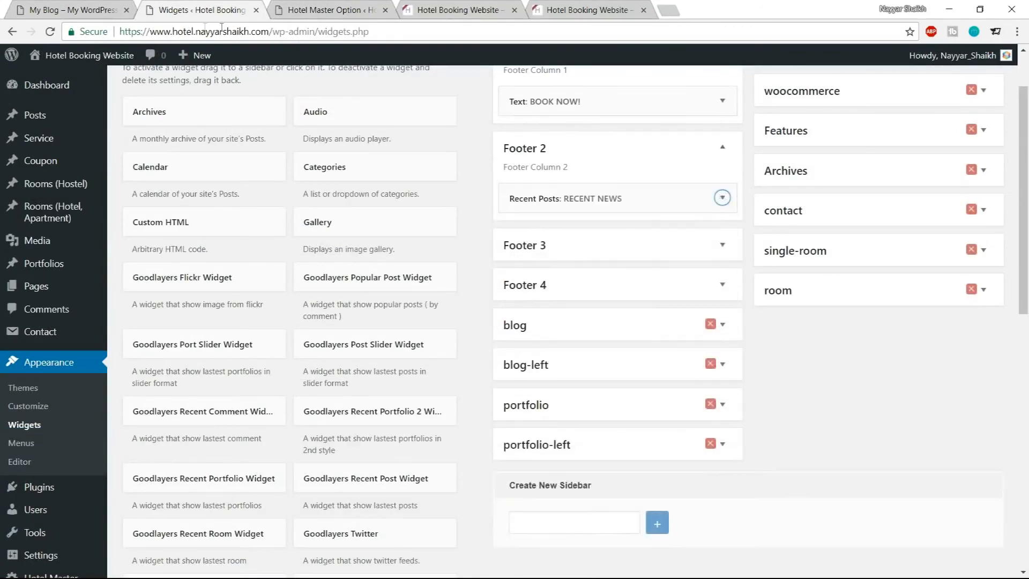
left_click(81, 9)
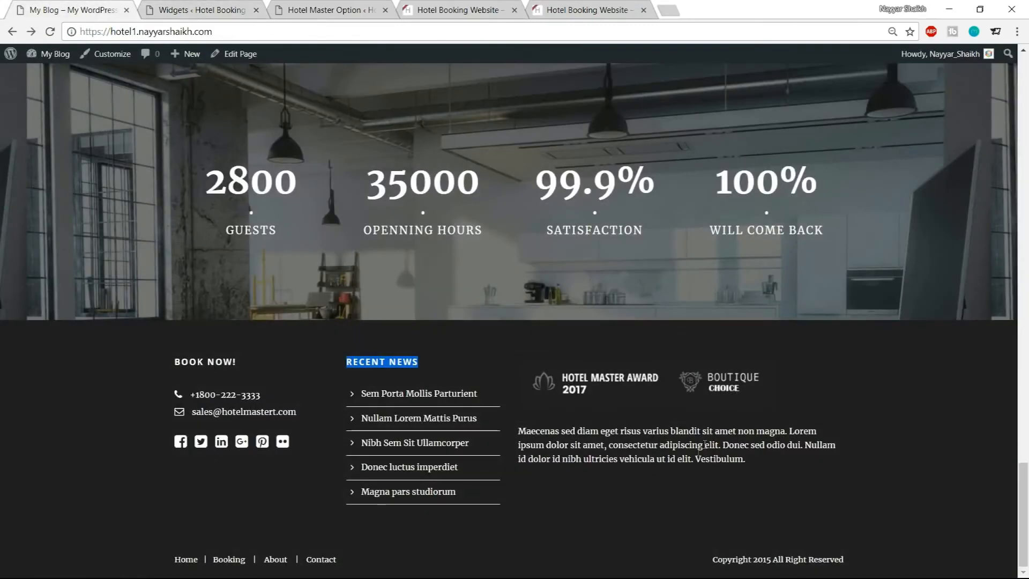
Add a Text widget to the Footer 3 area
left_click(185, 9)
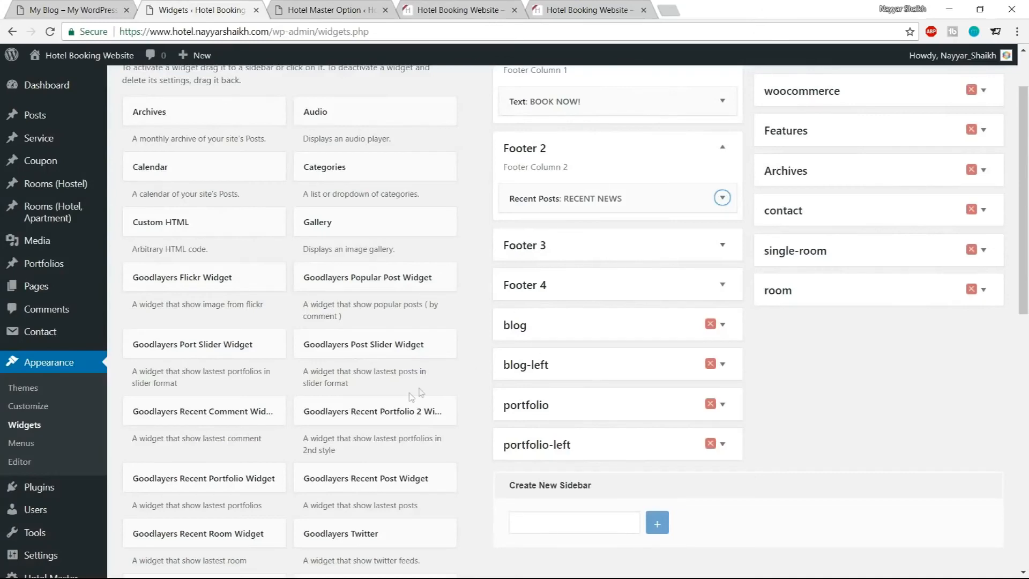
scroll(409, 398, "down", 5)
scroll(408, 397, "down", 5)
left_click(409, 329)
scroll(405, 429, "down", 1)
left_click(356, 379)
scroll(567, 432, "down", 1)
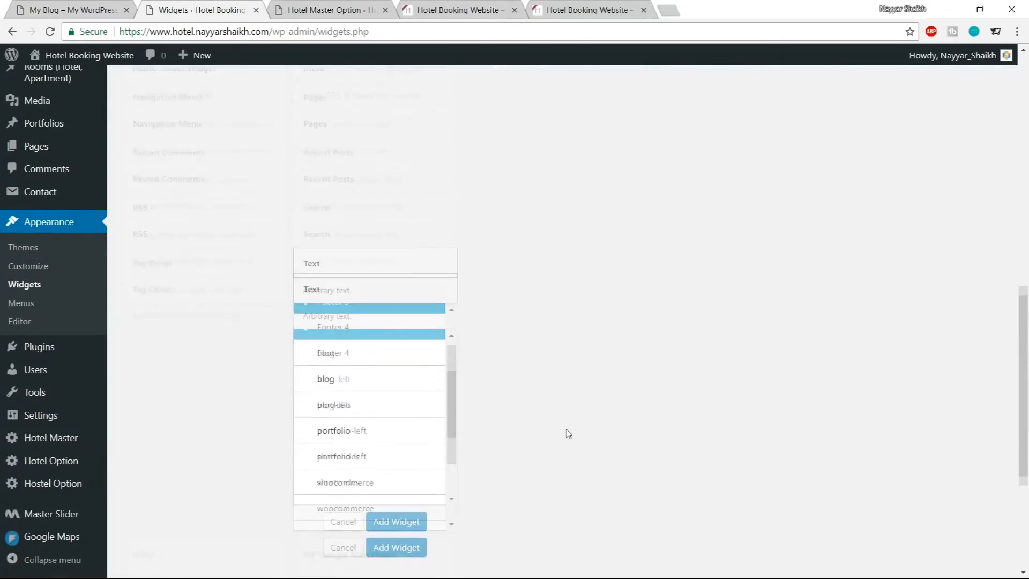
left_click(371, 531)
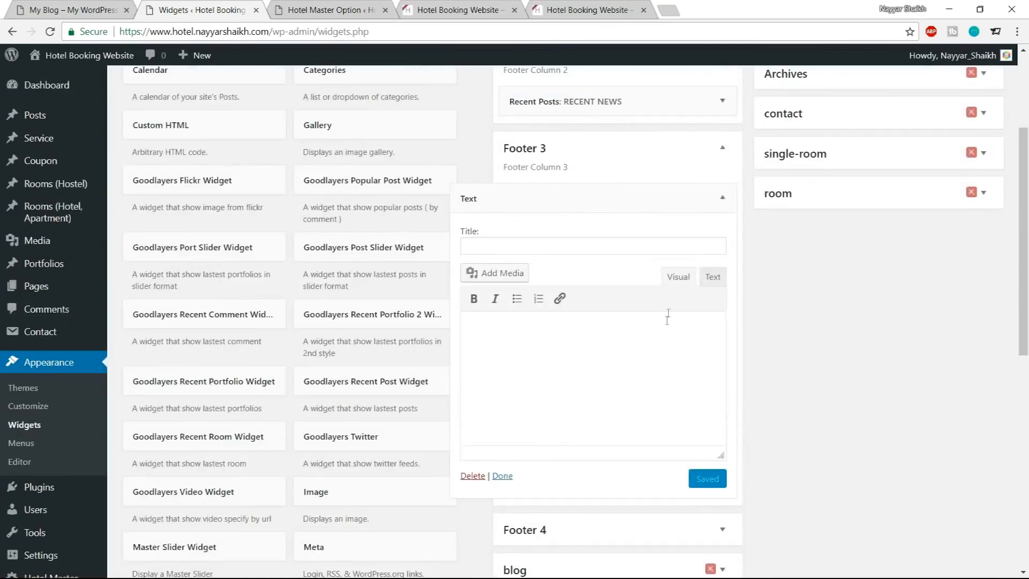
left_click(504, 274)
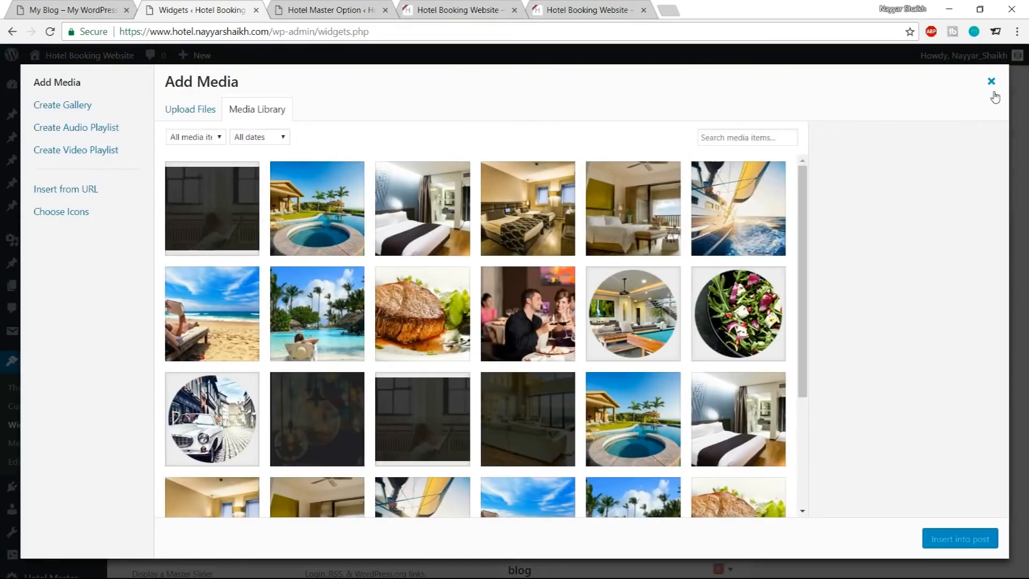
left_click(992, 82)
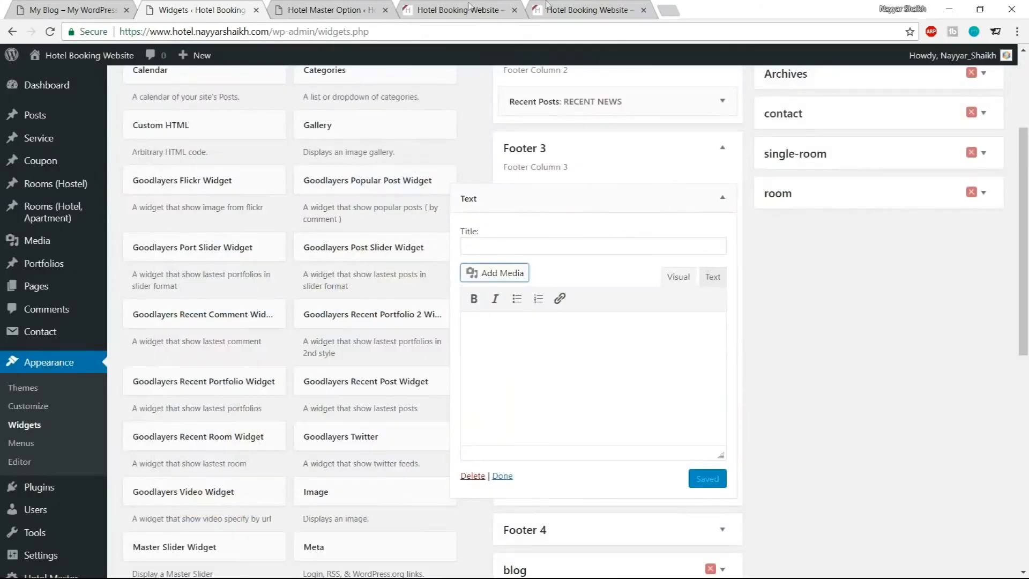
left_click(349, 5)
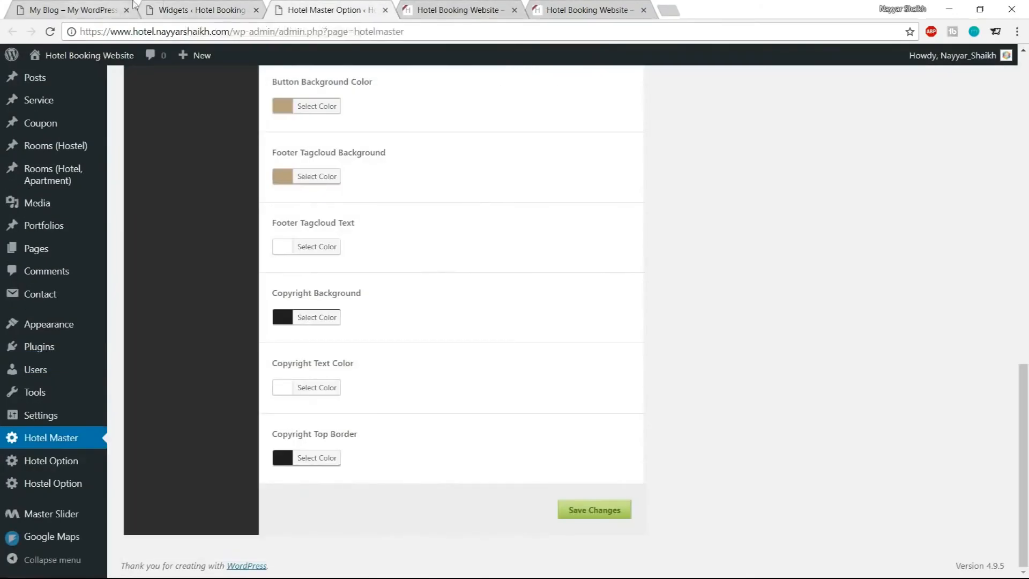
left_click(165, 5)
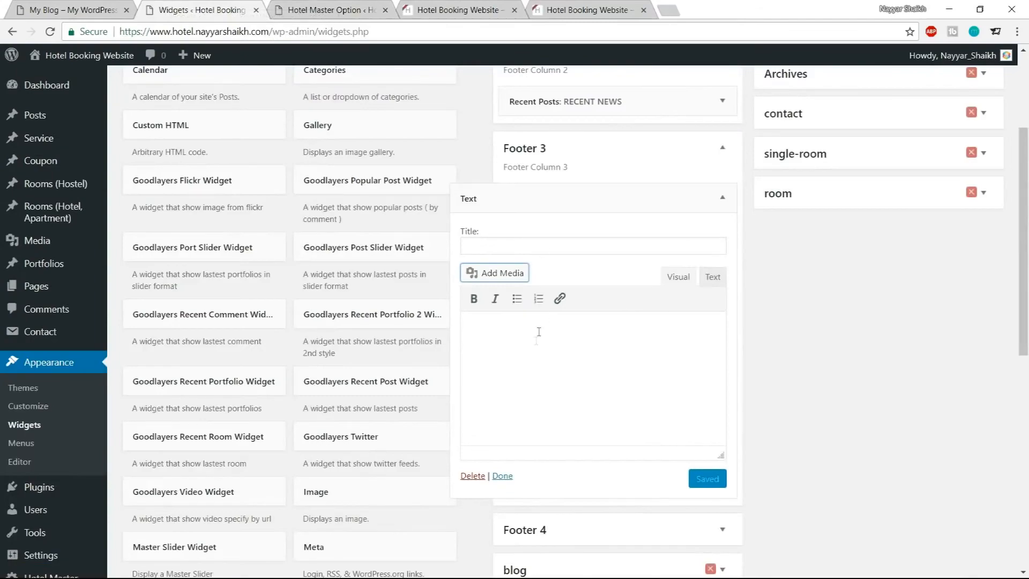
left_click(482, 273)
scroll(338, 452, "down", 5)
scroll(338, 452, "up", 5)
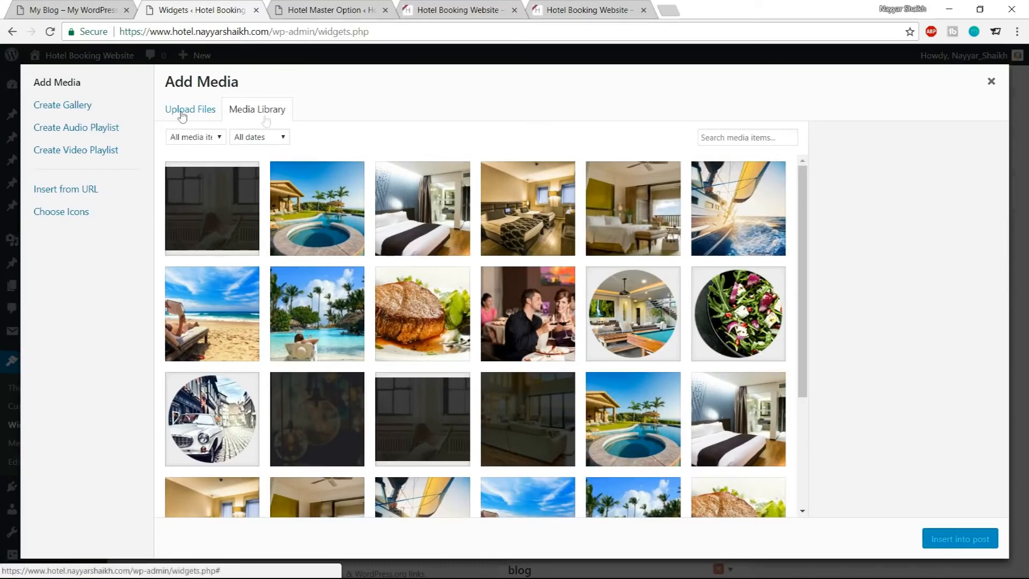
key("Escape")
Upload the awards-logo-dark image from the Hotel Media folder and insert it into the Footer 3 Text widget
left_click(496, 274)
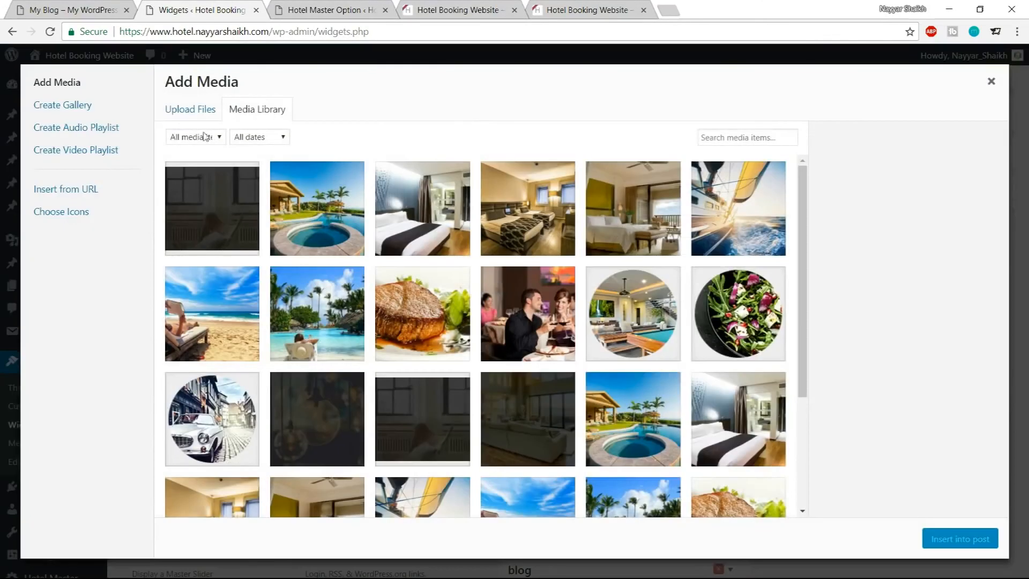
left_click(196, 114)
left_click(563, 314)
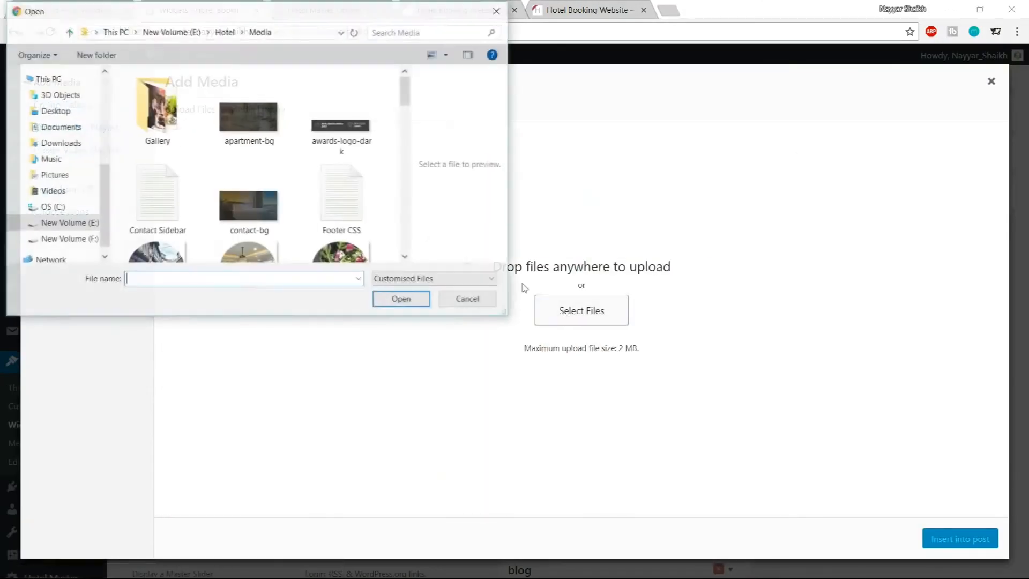
scroll(327, 208, "down", 5)
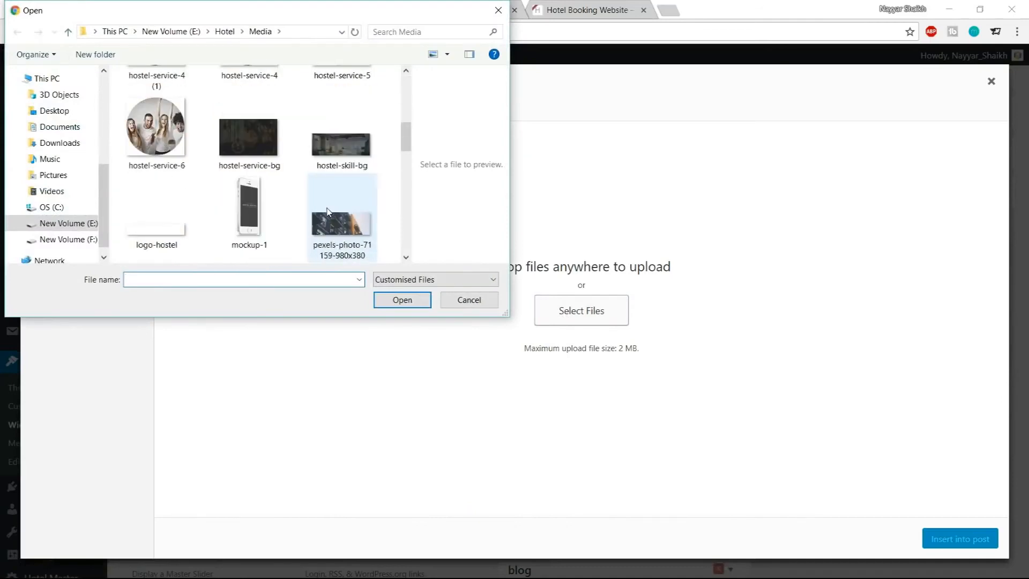
scroll(328, 210, "down", 4)
scroll(328, 229, "up", 10)
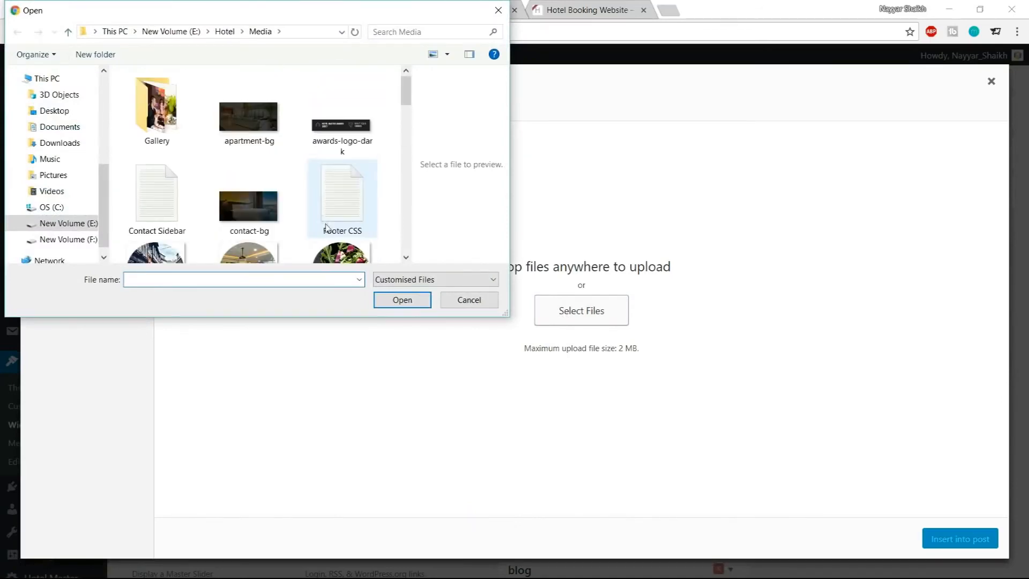
left_click(343, 128)
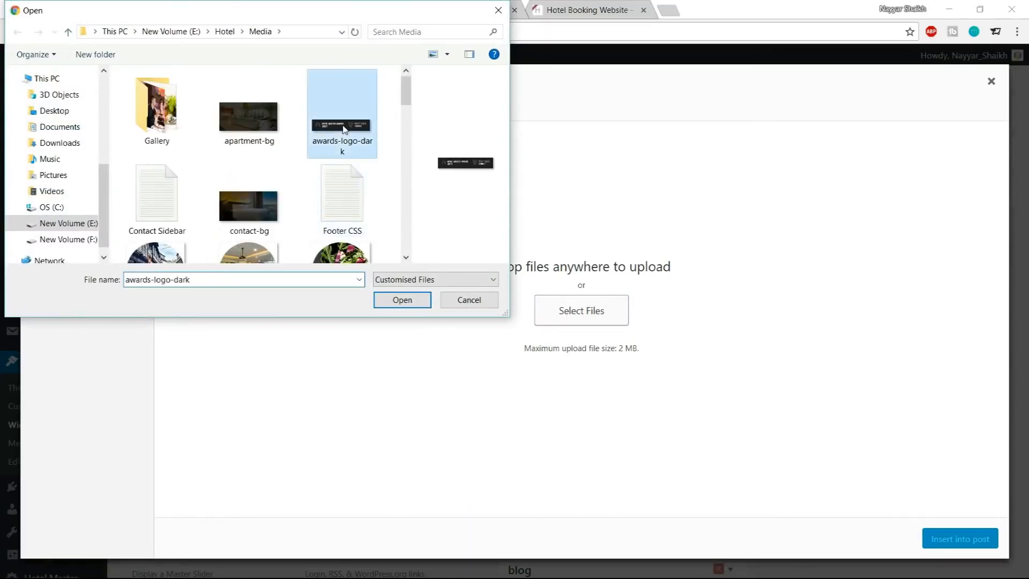
left_click(407, 304)
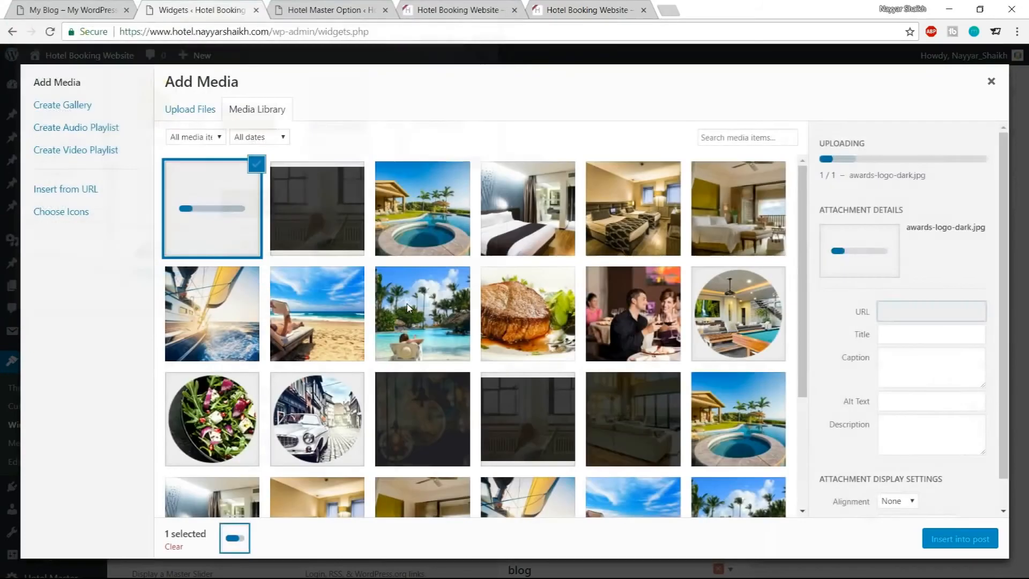
left_click(975, 539)
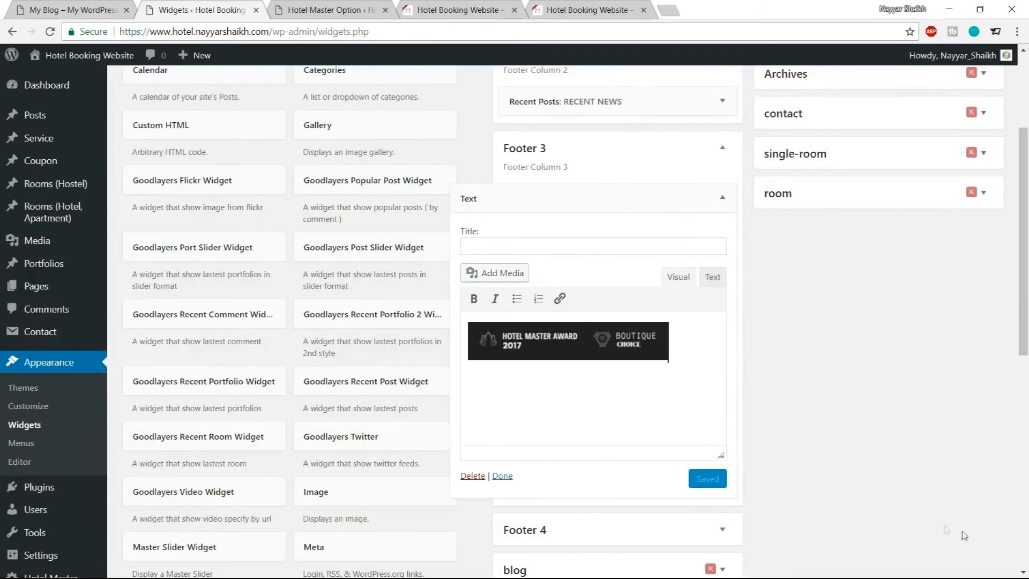
Copy the demo footer's Maecenas paragraph and paste it below the award image in the Text widget
left_click(716, 365)
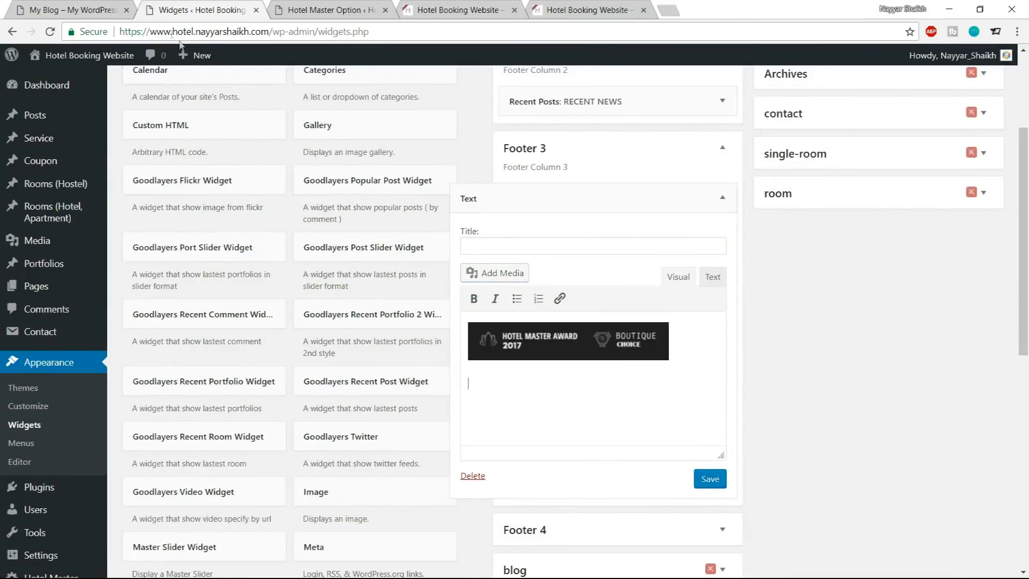
left_click(90, 4)
left_click_drag(743, 462, 533, 427)
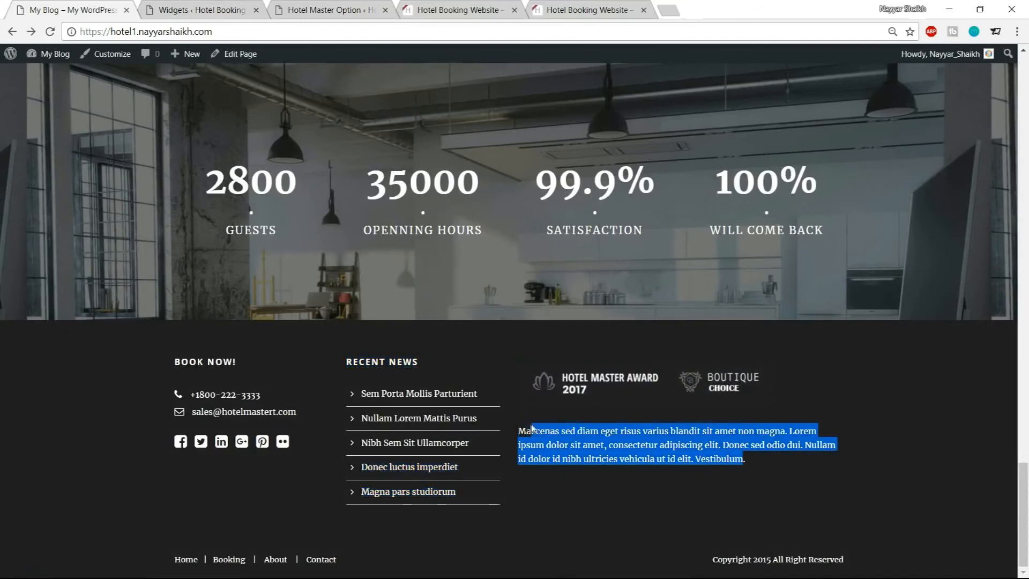
left_click(297, 14)
left_click(198, 10)
type("Maecenas sed diam eget risus varius blandit sit amet non magna. Lorem ipsum dolor sit amet, consectetur adipiscing elit. Donec sed odio dui. Nullam id dolor id nibh ultricies vehicula ut id elit. Vestibulum")
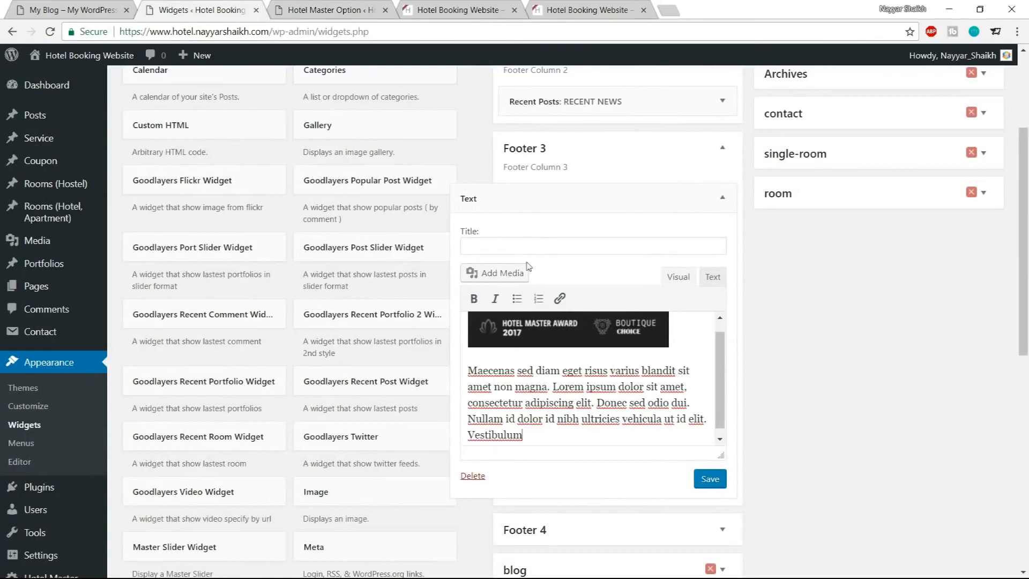
Compare the widget with the demo footer and save the Footer 3 Text widget
left_click(80, 9)
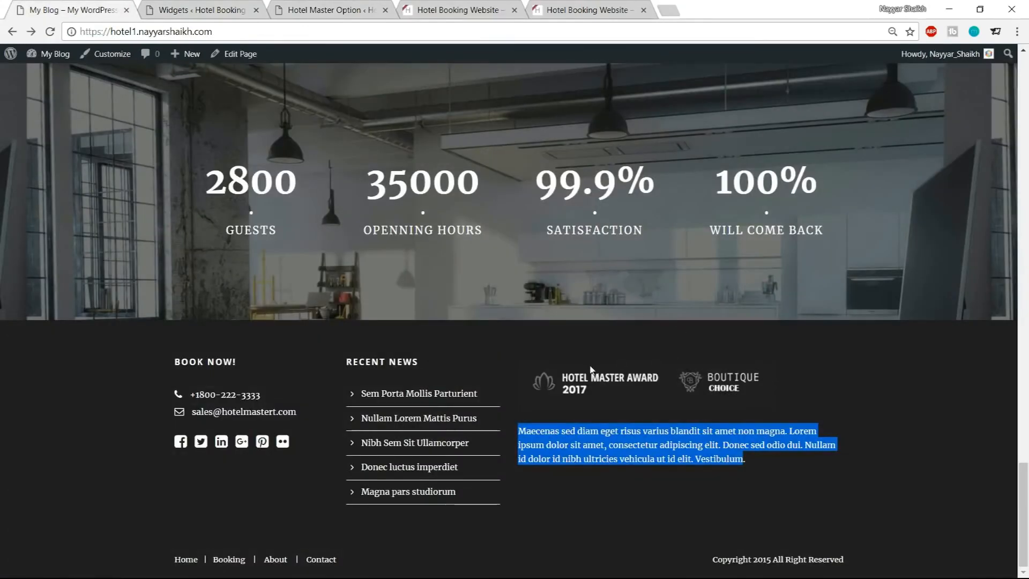
left_click(180, 9)
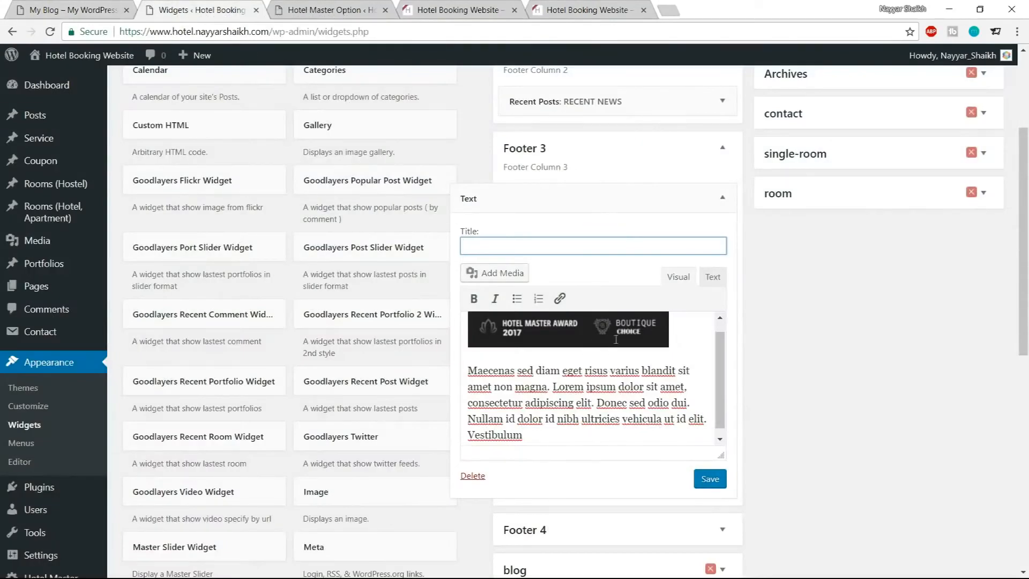
left_click(707, 481)
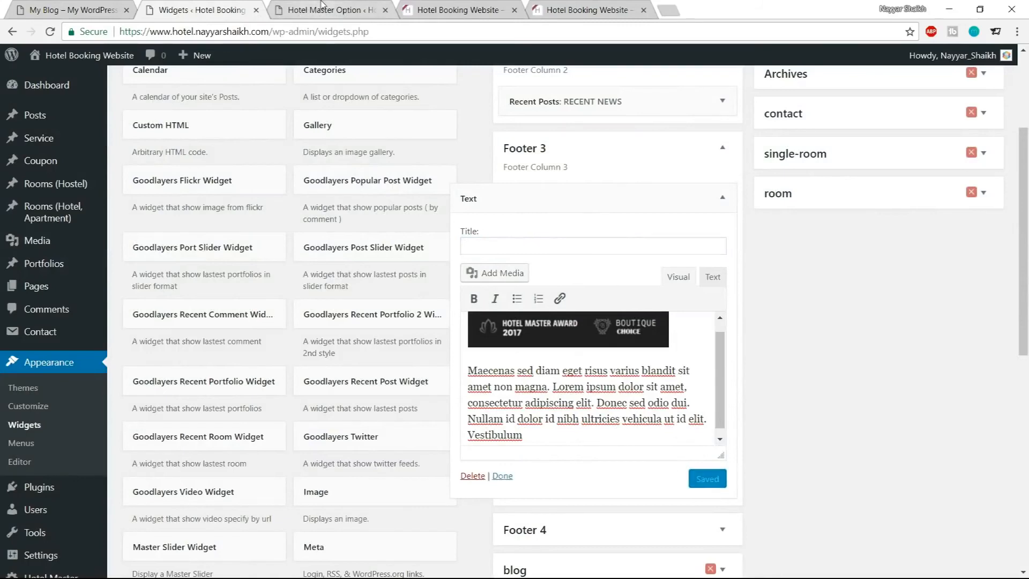
Reload the live site to check the new Footer 3 column
left_click(322, 9)
left_click(427, 5)
left_click(50, 31)
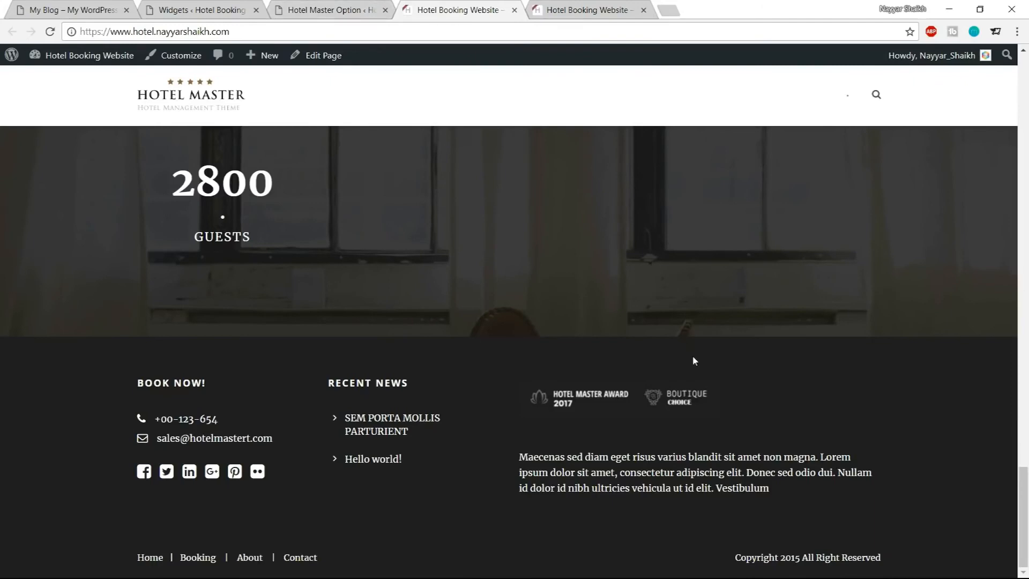
scroll(694, 361, "up", 10)
scroll(695, 361, "up", 10)
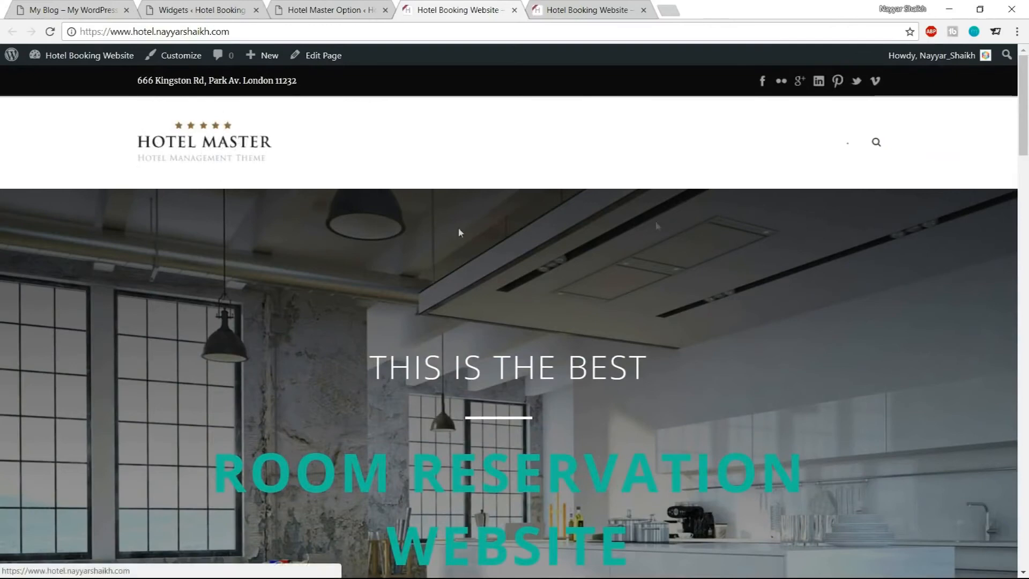
Open the Top Bar section under Overall Elements in the Hotel Master options
left_click(327, 10)
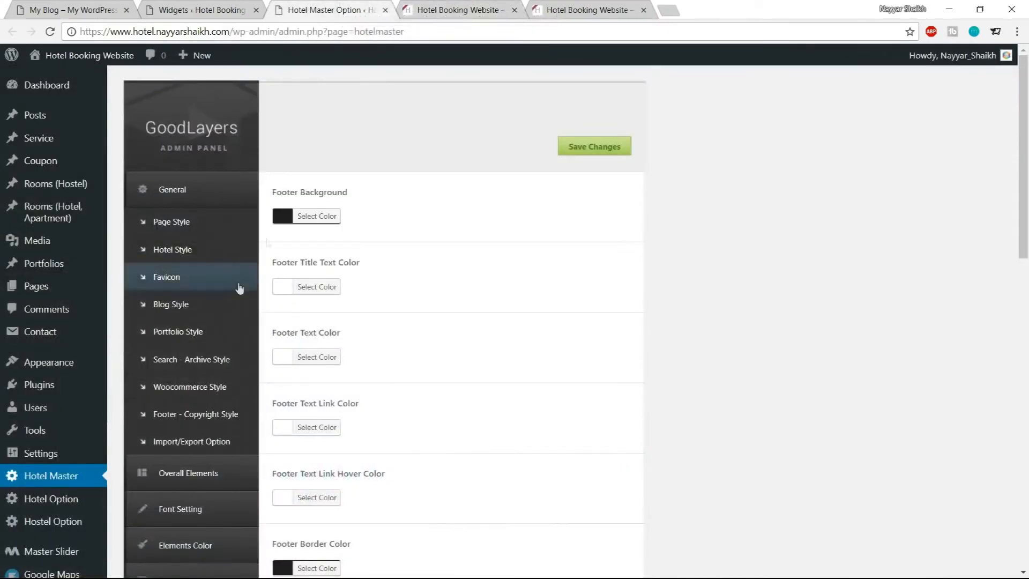
scroll(240, 288, "down", 3)
left_click(215, 341)
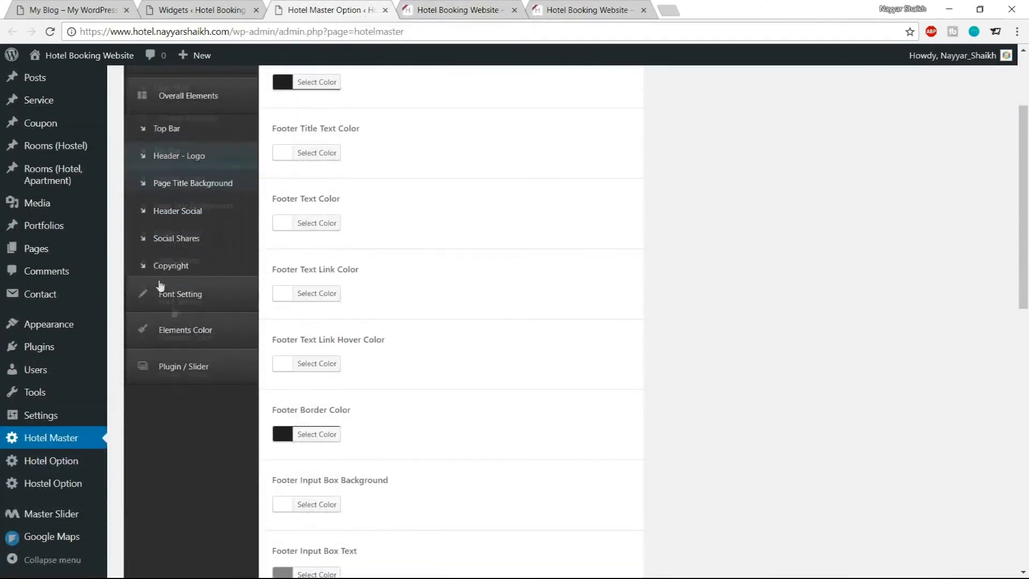
left_click(170, 124)
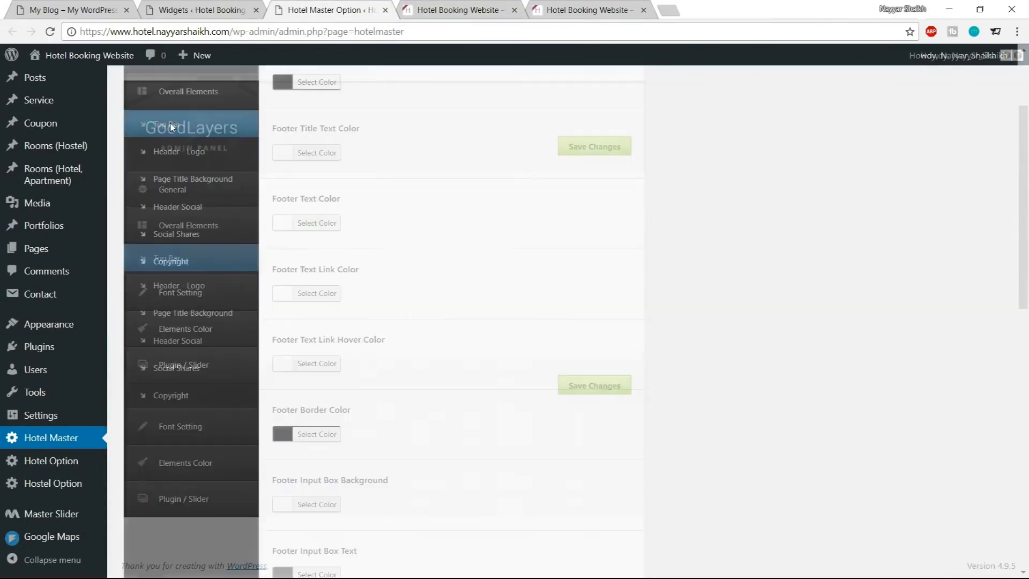
Compare the live site's top bar with the demo site's header
left_click(458, 8)
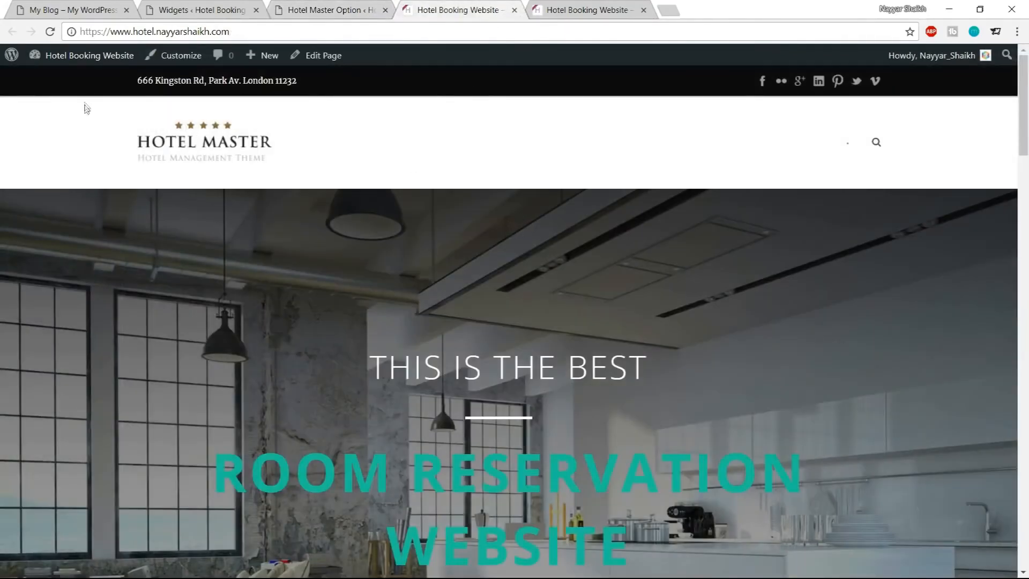
left_click_drag(162, 81, 261, 81)
left_click(186, 80)
left_click_drag(198, 80, 929, 87)
left_click(929, 87)
left_click(55, 5)
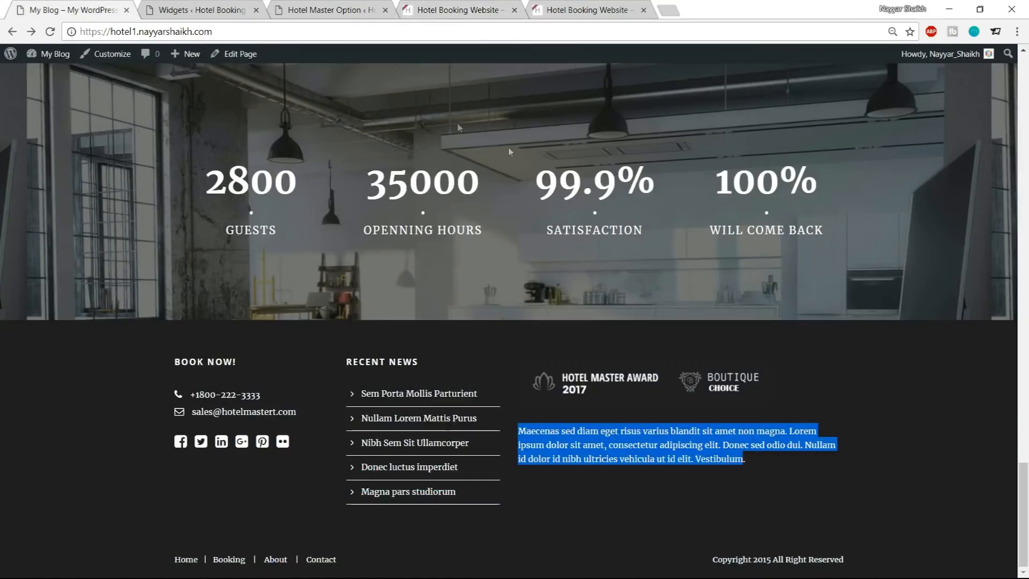
scroll(509, 151, "up", 20)
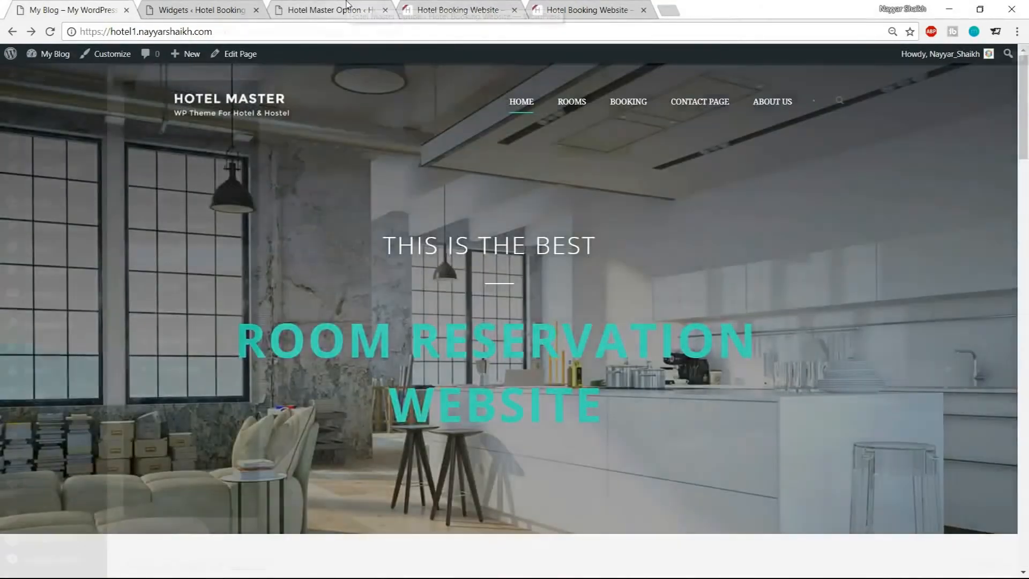
Disable the Top Bar, save the changes, and reload the live site
left_click(325, 9)
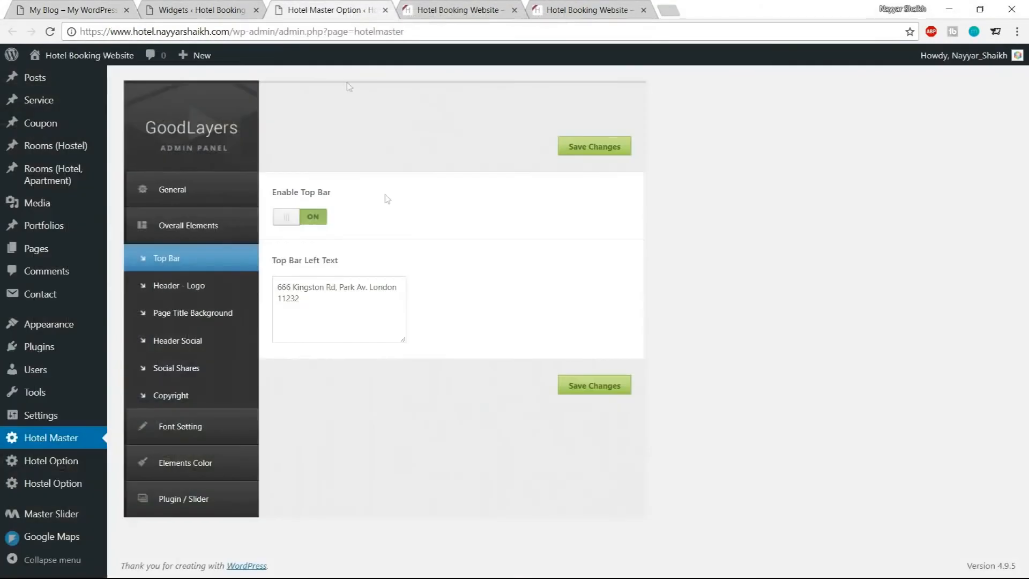
left_click(312, 222)
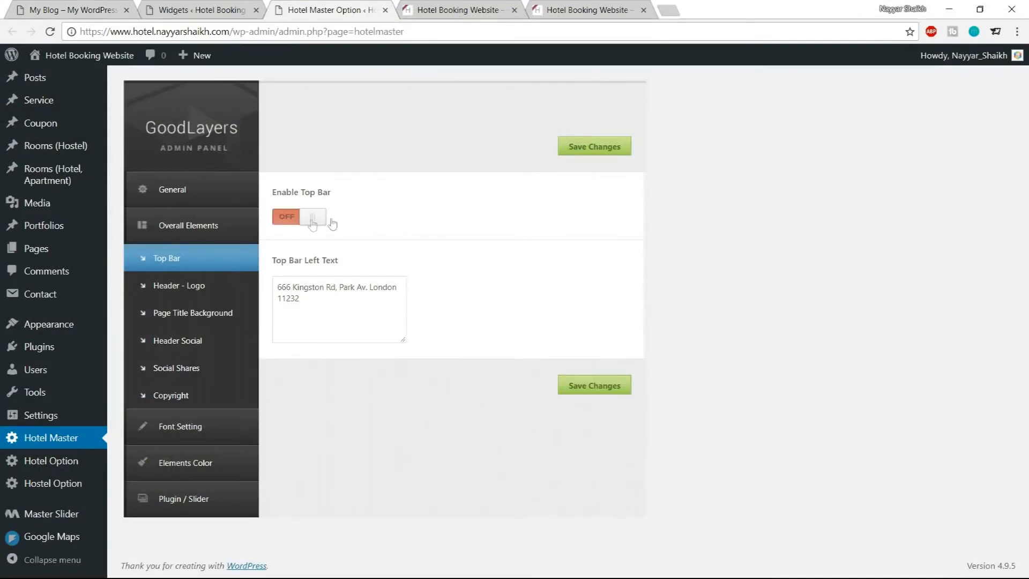
left_click(618, 151)
left_click(458, 9)
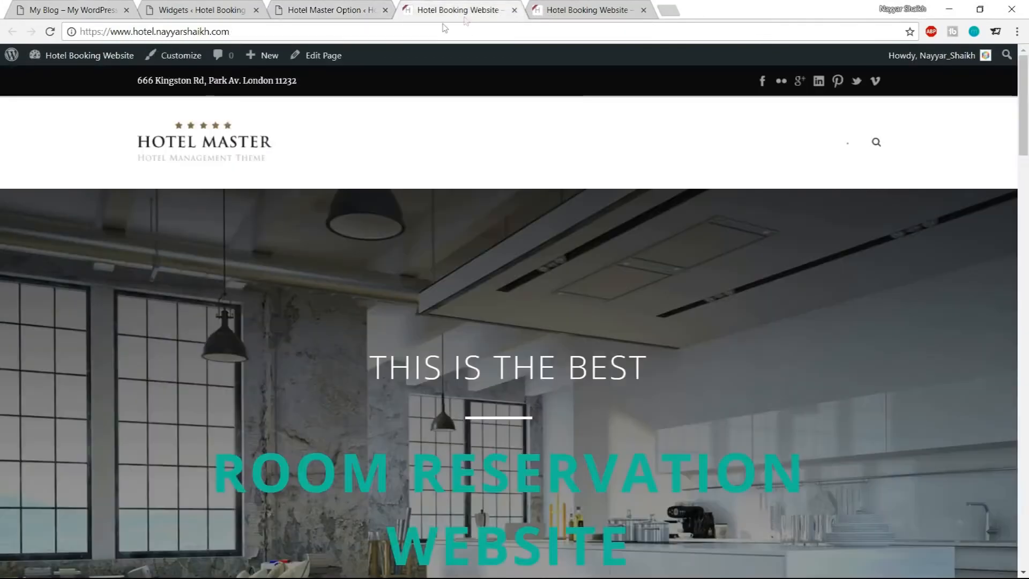
left_click(49, 31)
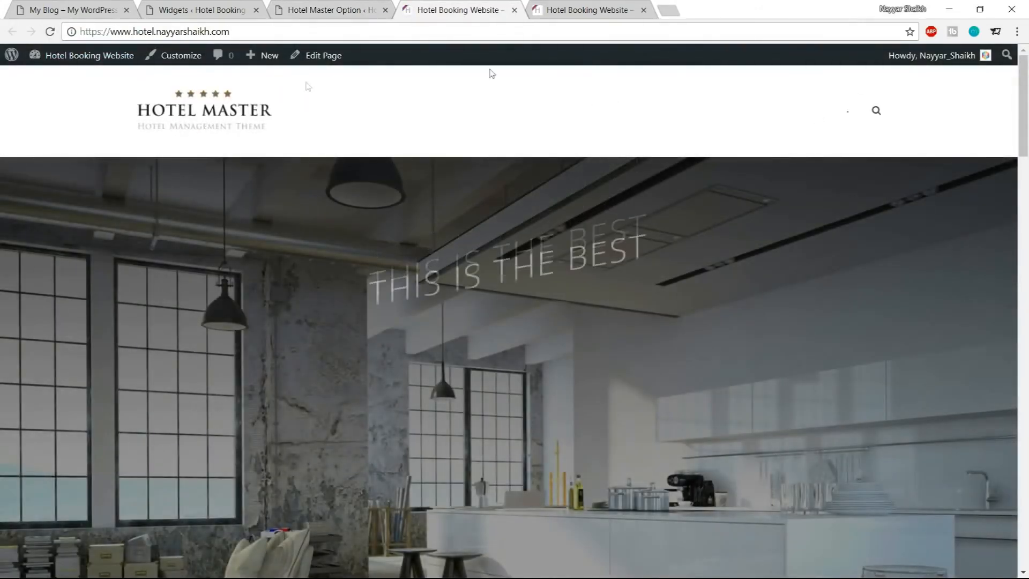
In the Header - Logo options, set the Header Bg Style to Transparent
left_click(358, 12)
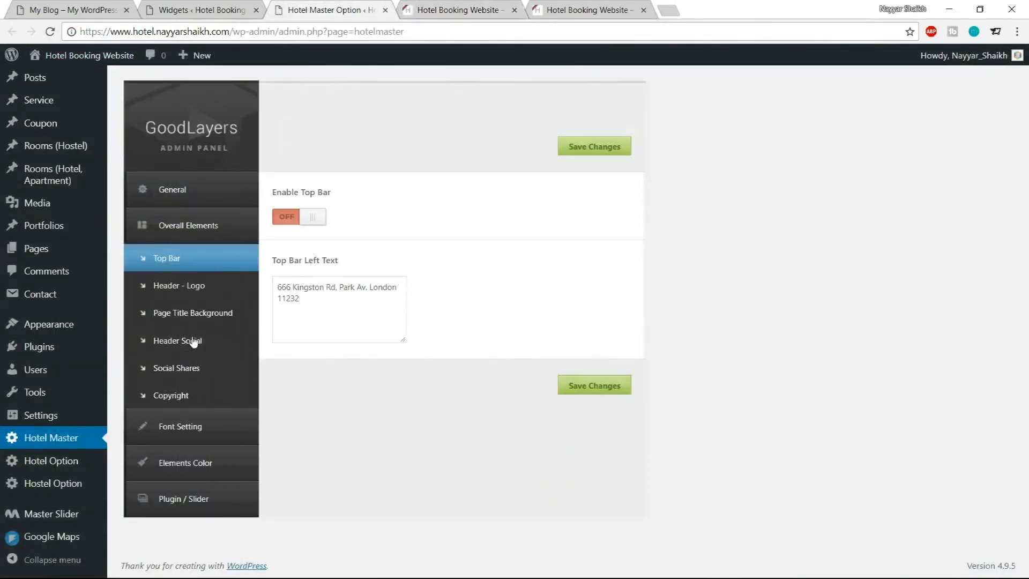
left_click(187, 289)
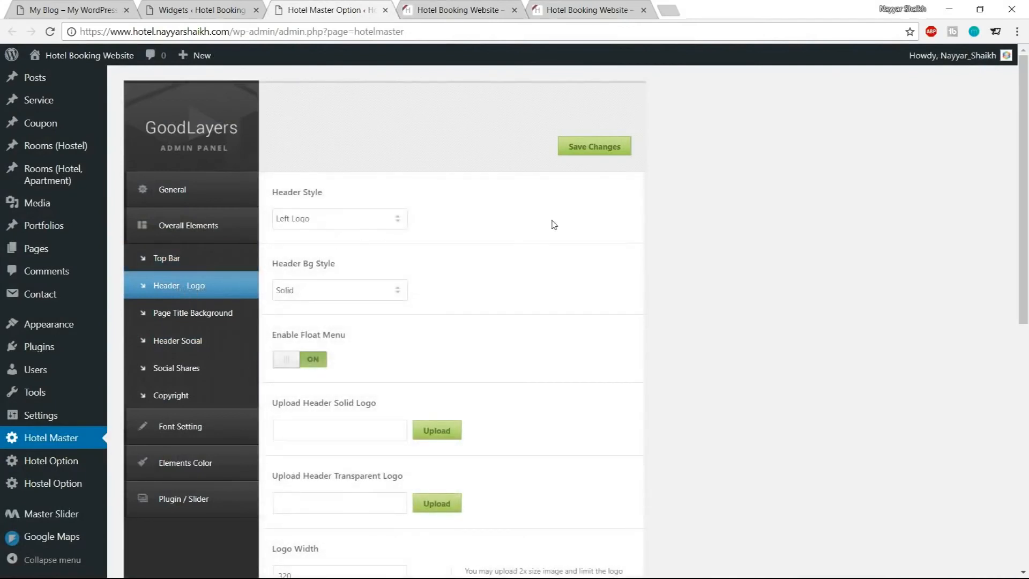
scroll(554, 225, "down", 1)
left_click(354, 224)
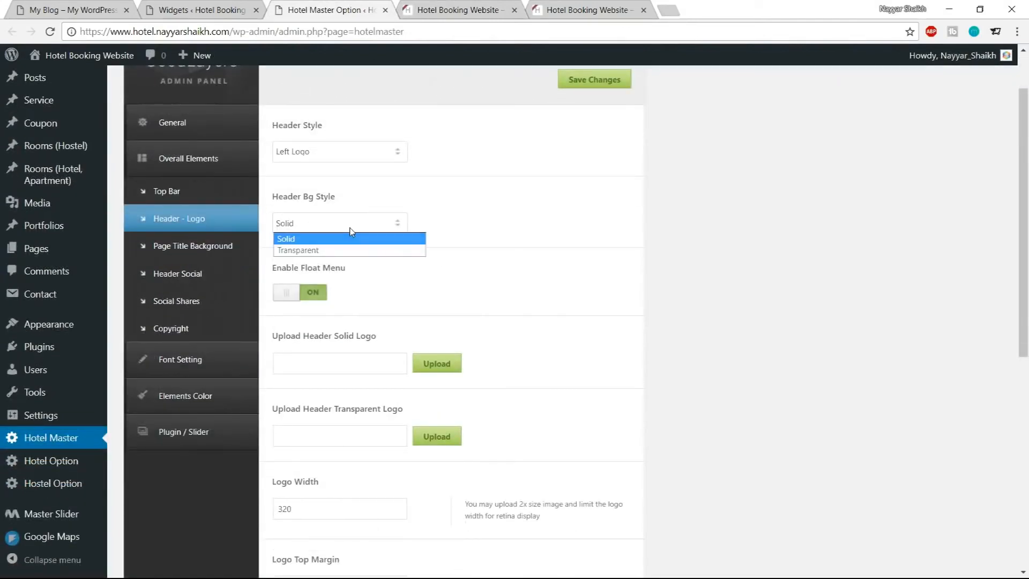
left_click(339, 250)
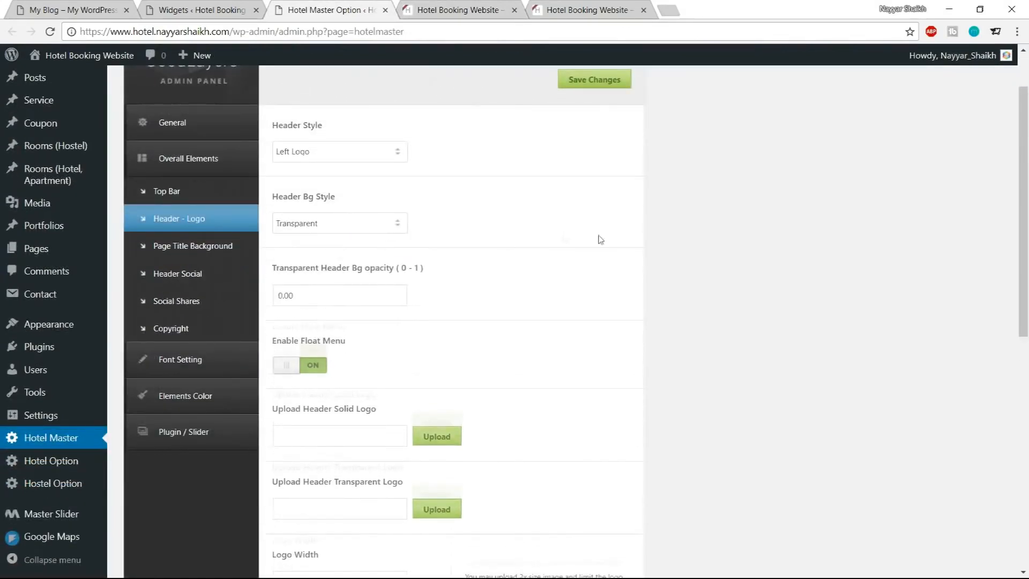
Turn off Enable Float Menu and upload logo-hostel from the Media folder as the Header Transparent Logo
scroll(602, 241, "down", 2)
left_click(320, 242)
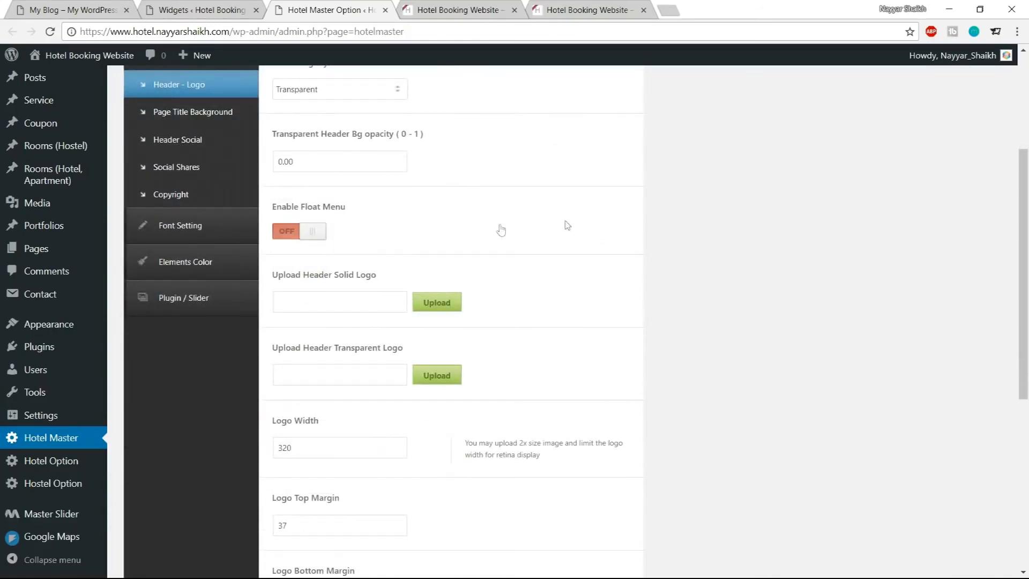
scroll(474, 231, "down", 1)
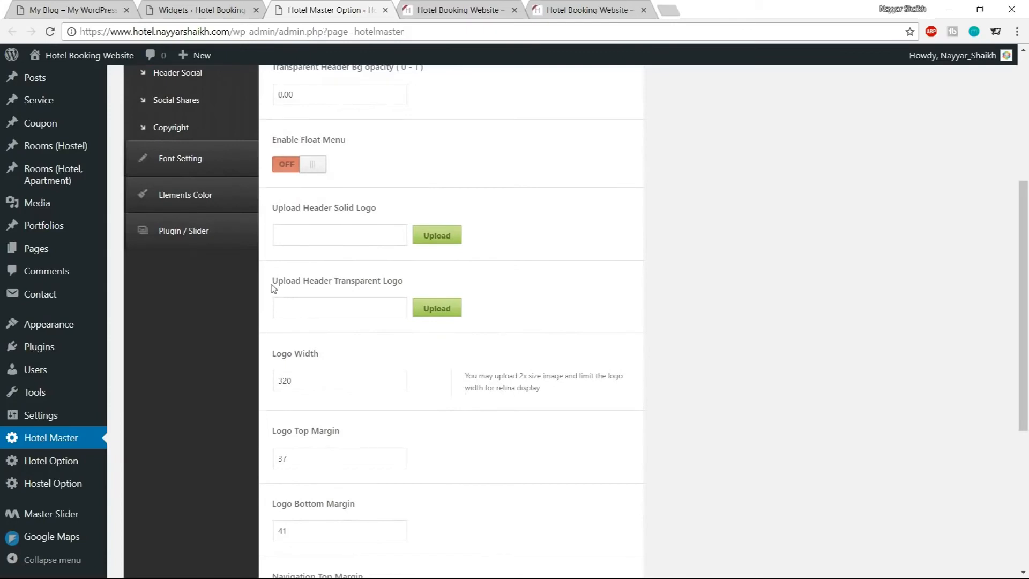
left_click_drag(272, 286, 410, 287)
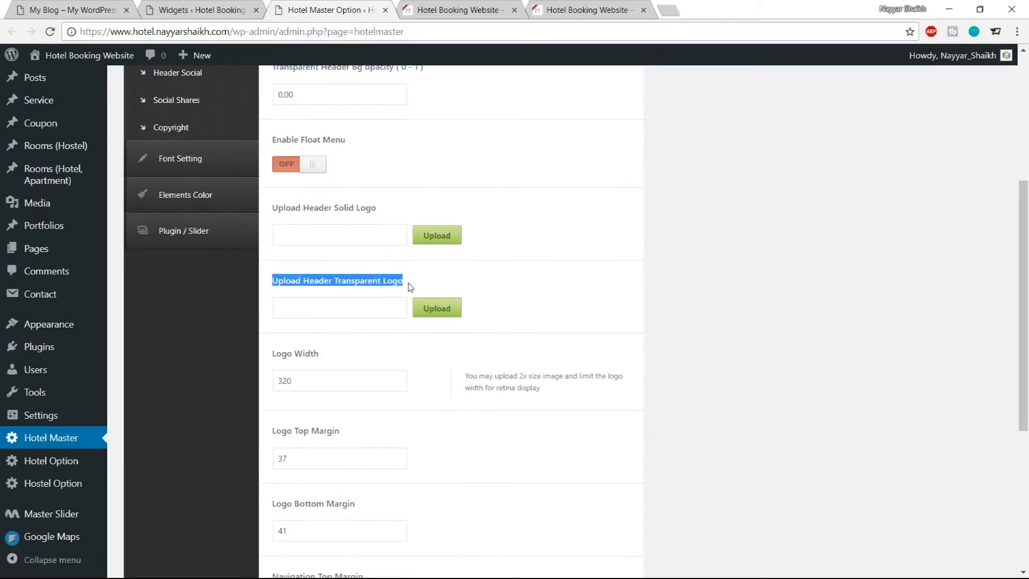
left_click(437, 309)
left_click(80, 122)
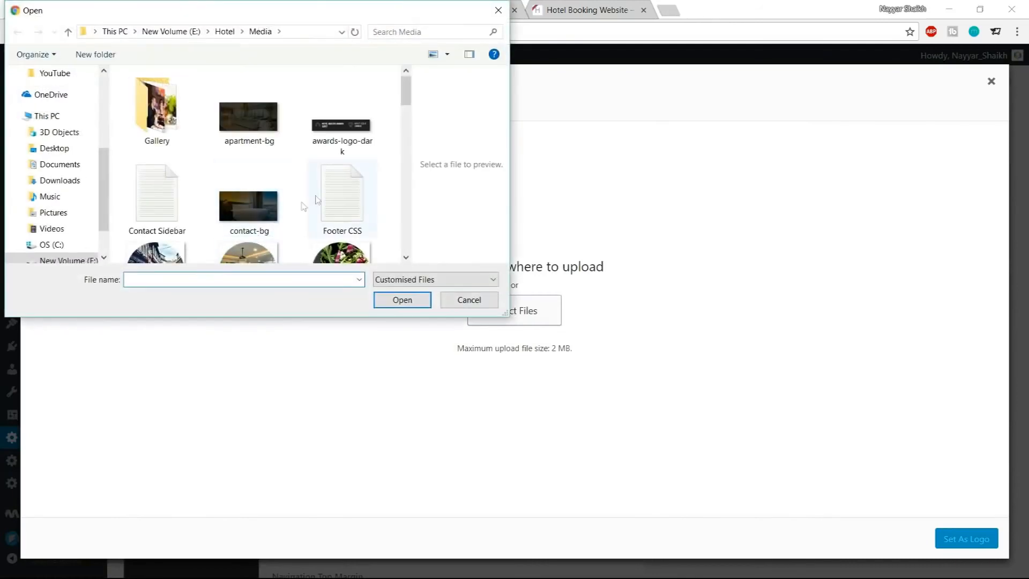
scroll(333, 198, "down", 5)
scroll(334, 194, "down", 1)
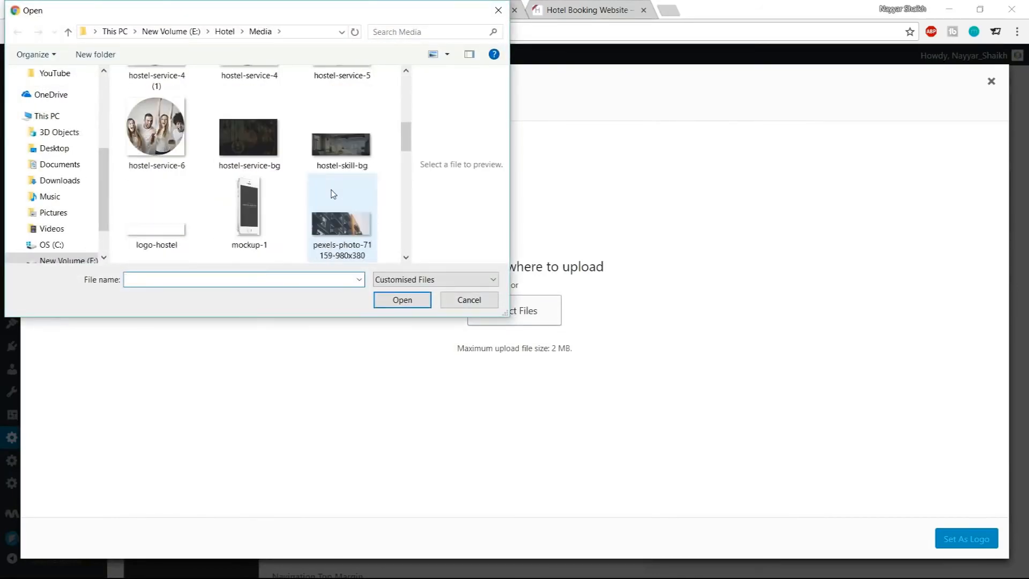
left_click(177, 220)
left_click(402, 301)
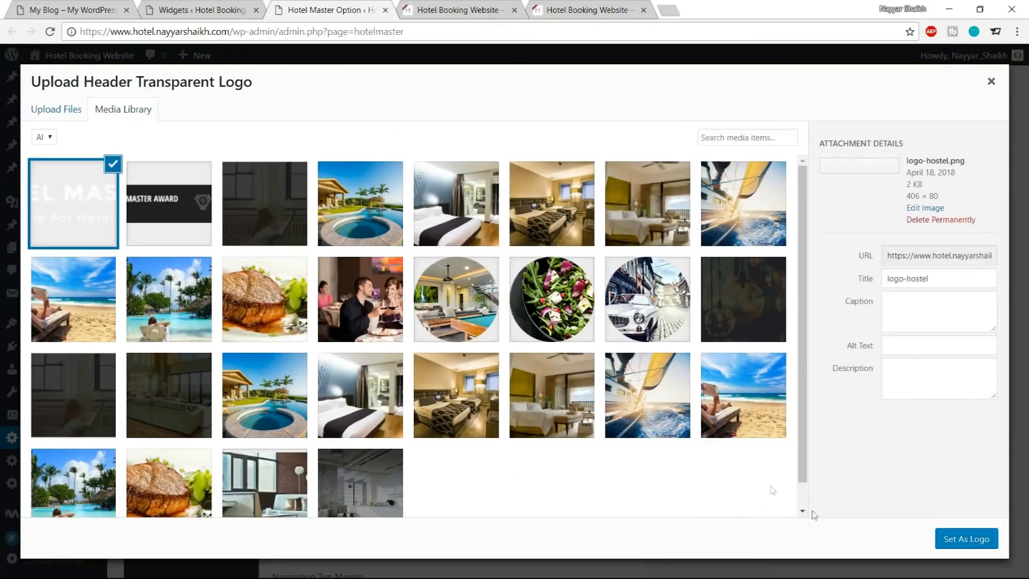
left_click(963, 543)
Set logo width 190, logo top margin 50, logo bottom margin 20, navigation top margin 50 and bottom margin 20, then save
scroll(795, 361, "down", 3)
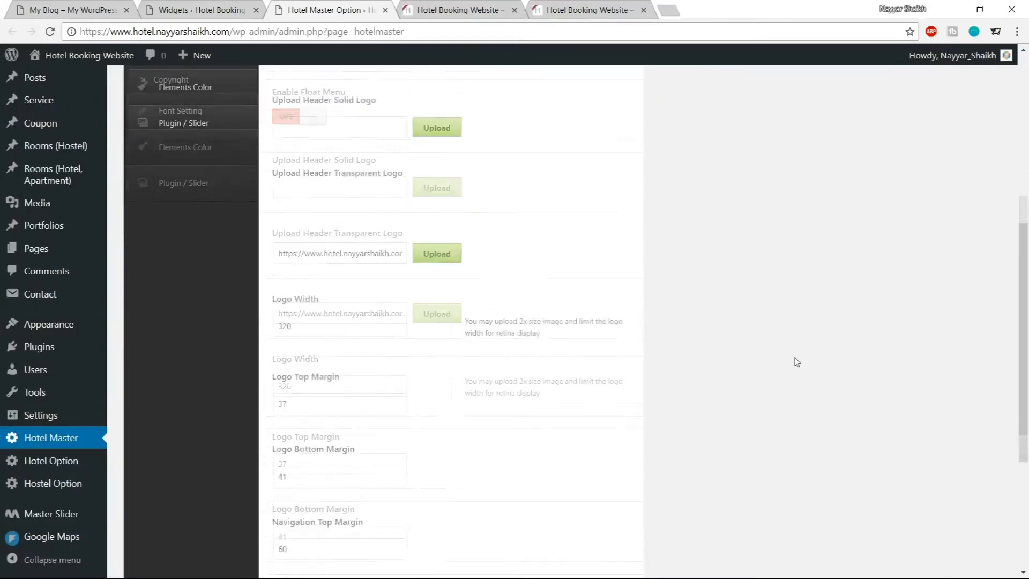
left_click_drag(315, 299, 233, 309)
type("190")
scroll(477, 345, "down", 3)
left_click(301, 248)
key("Tab")
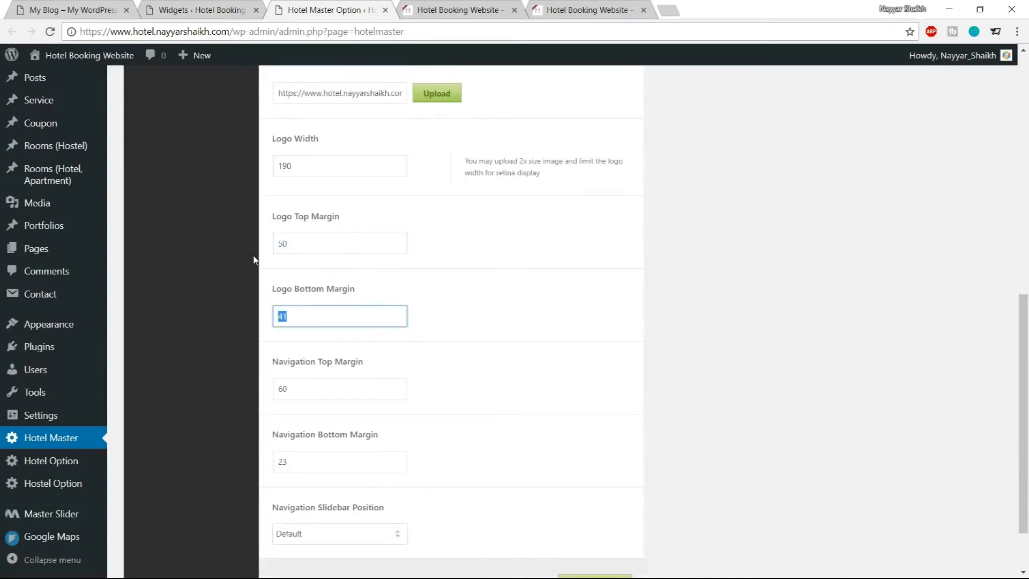
scroll(255, 260, "down", 2)
key("Tab")
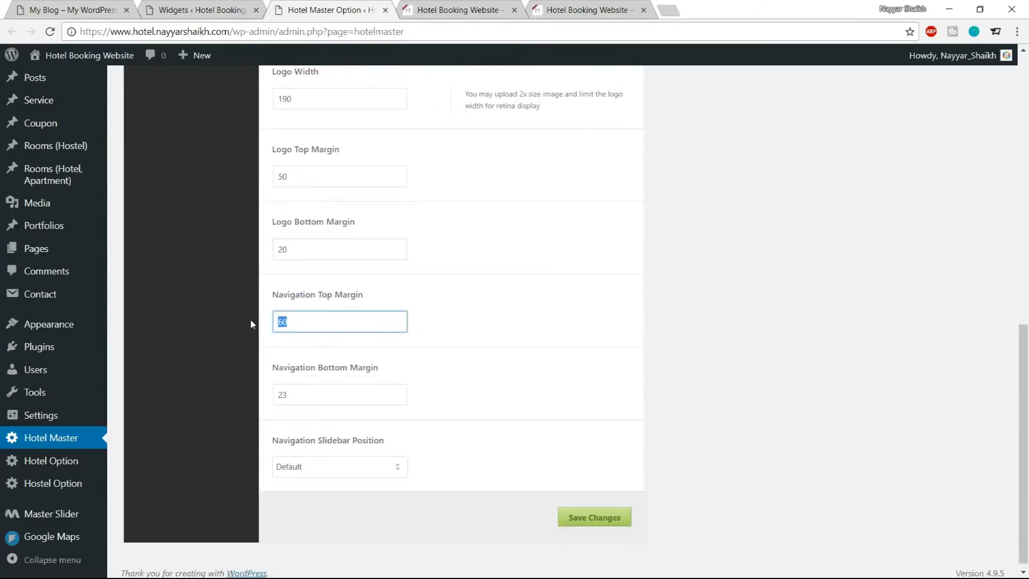
type("50")
key("Tab")
type("20")
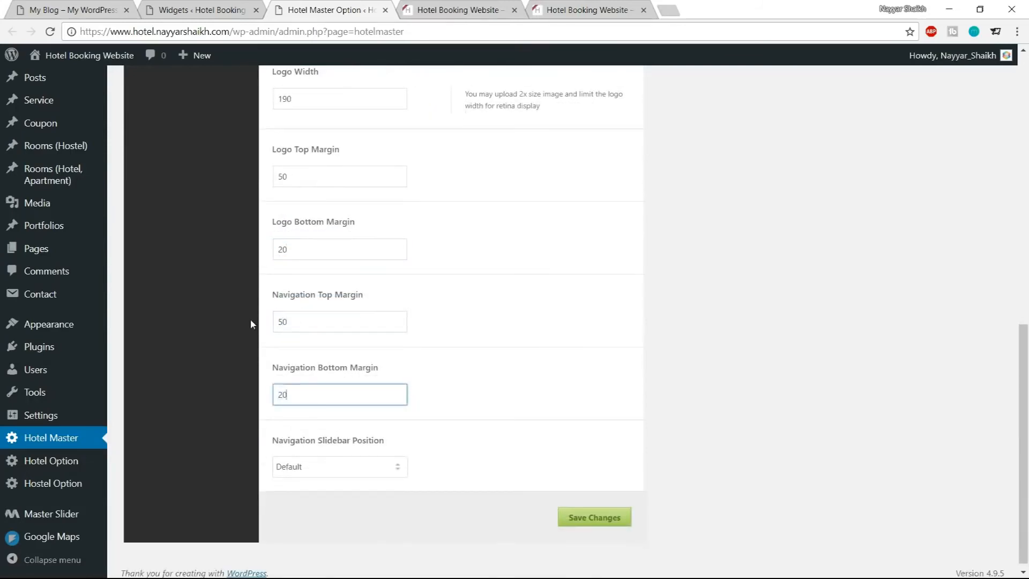
left_click_drag(291, 322, 262, 326)
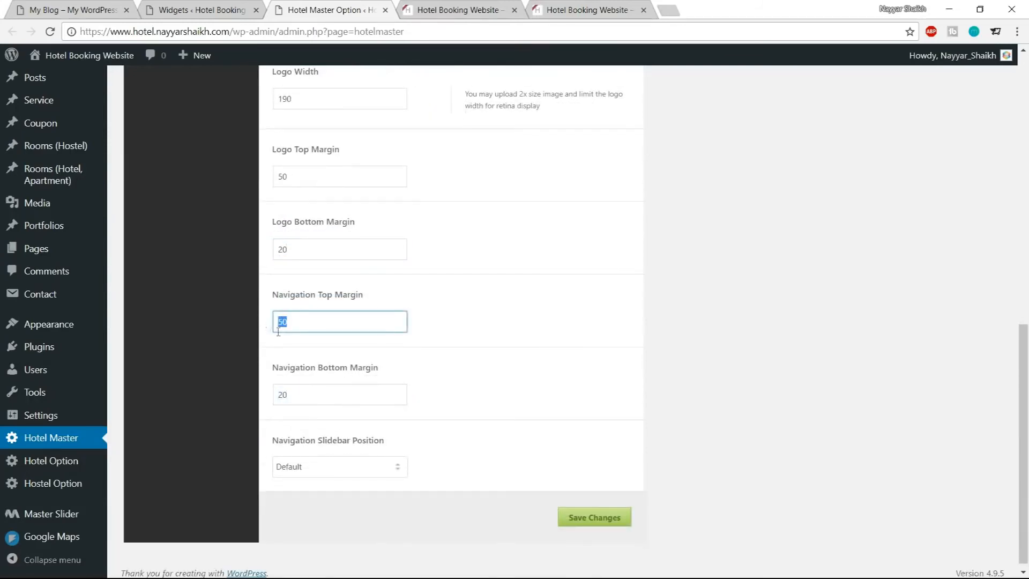
left_click(567, 526)
Reload the live site, scroll through it, and open the Penthouse Apartment in London room page
left_click(488, 5)
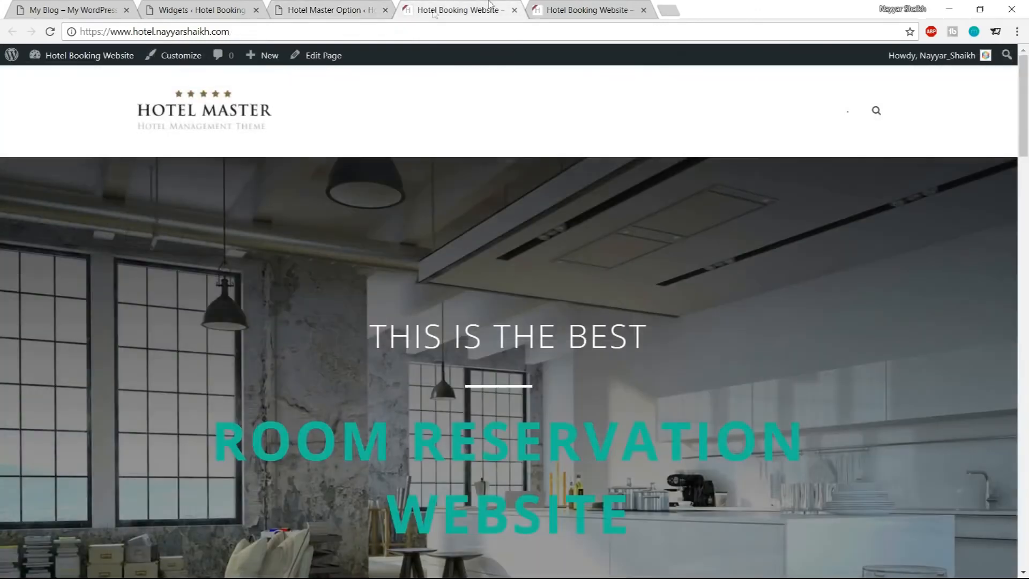
left_click(50, 31)
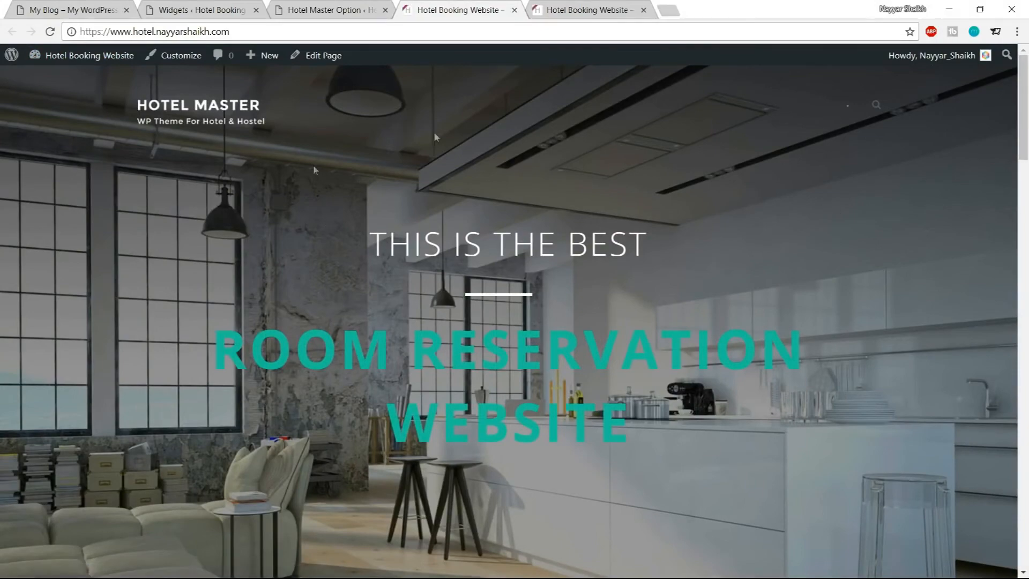
scroll(763, 289, "down", 5)
scroll(755, 343, "up", 5)
scroll(701, 241, "down", 7)
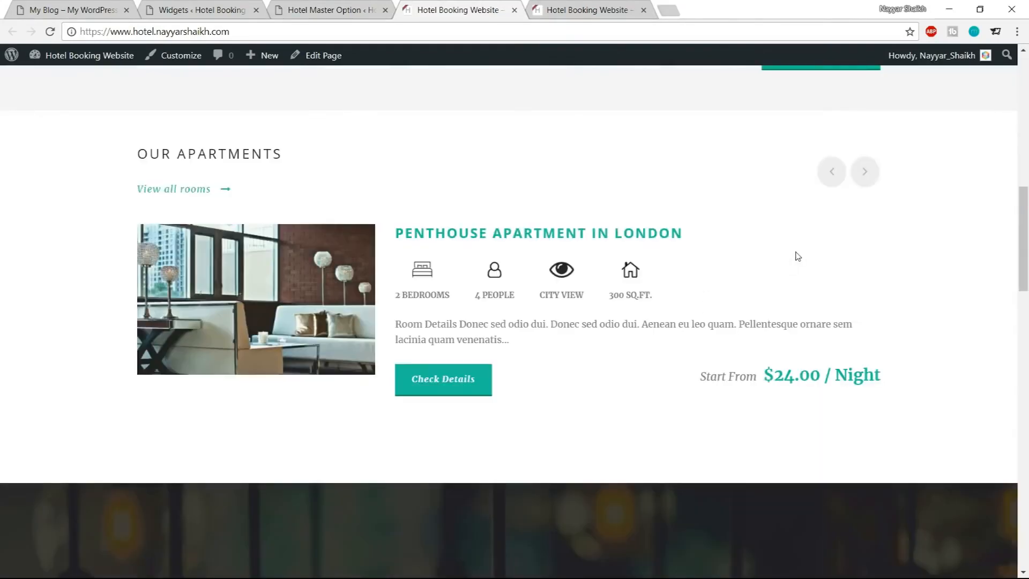
left_click(679, 233)
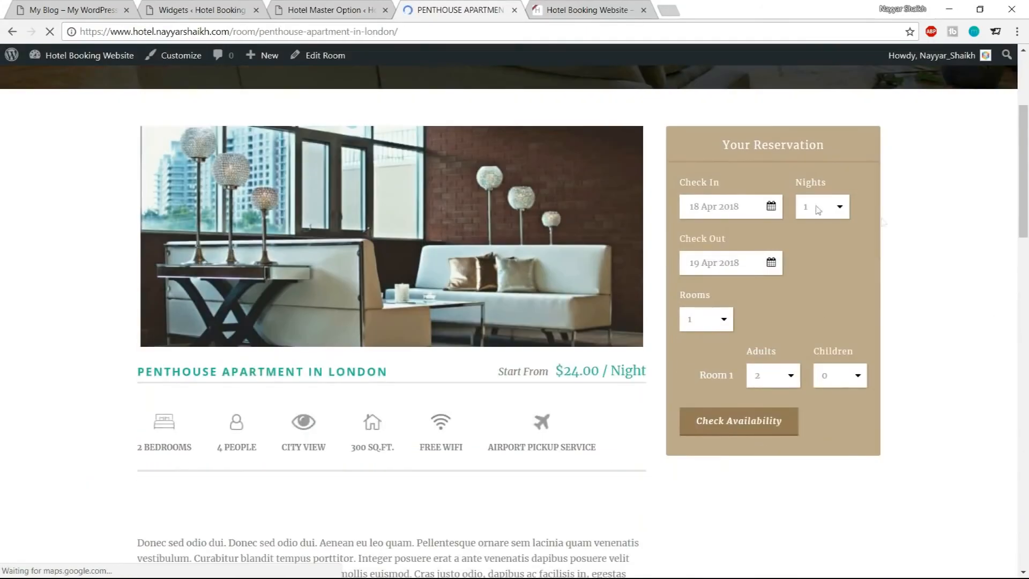
In Elements Color > Reservation Bar, set the Reservation Bar Background color to #1abc9c and copy the value
left_click(330, 9)
scroll(702, 274, "up", 5)
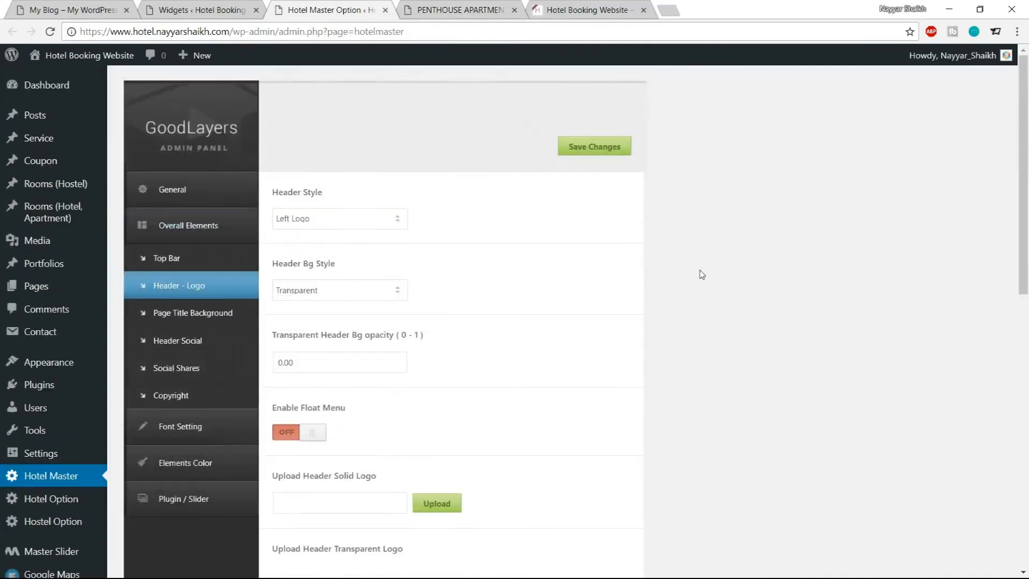
left_click(209, 465)
scroll(590, 389, "down", 4)
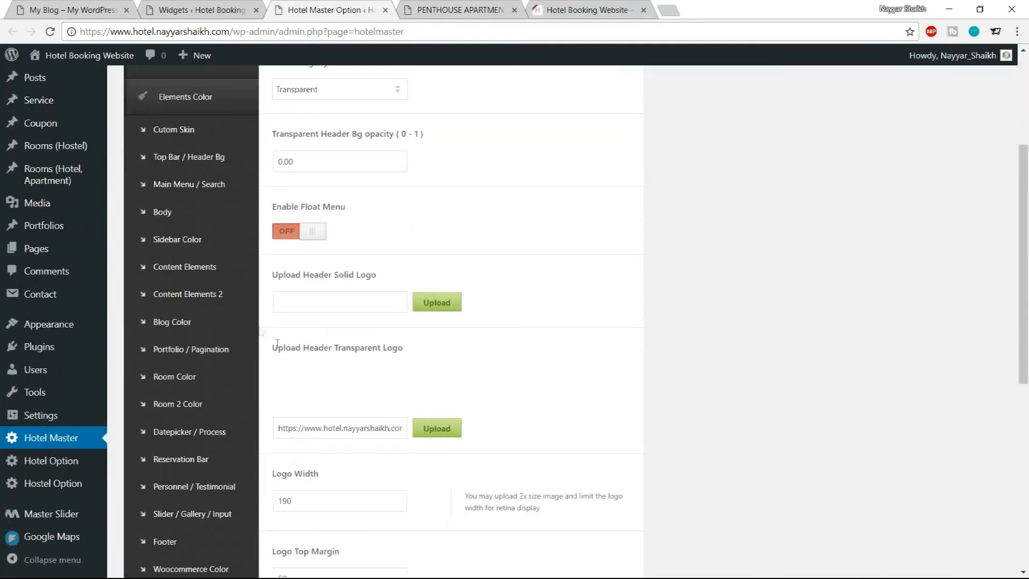
left_click(191, 464)
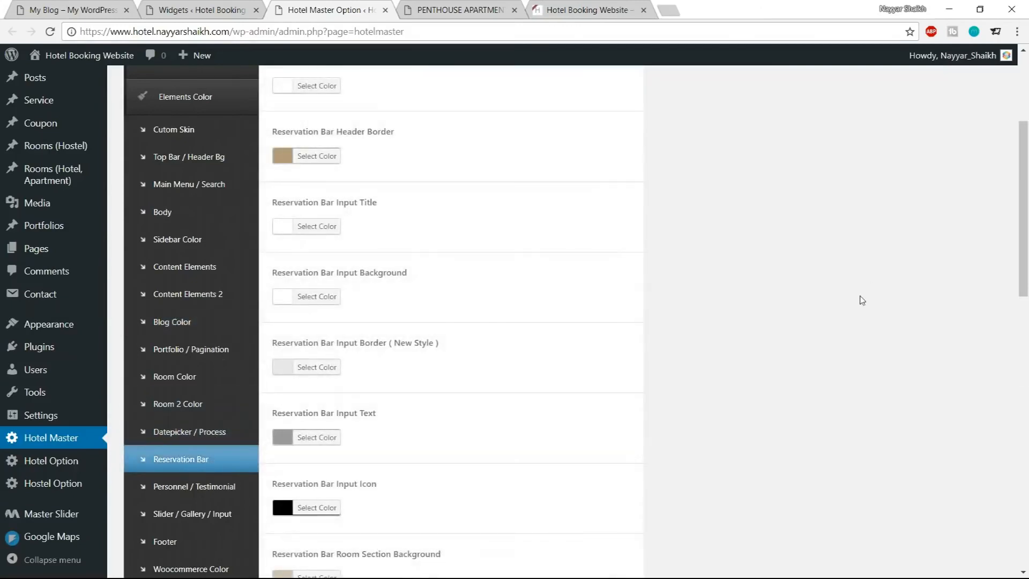
scroll(862, 300, "up", 4)
left_click(341, 217)
left_click(370, 219)
key("ctrl+a")
type("#1abc9c")
key("ctrl+a")
key("ctrl+c")
left_click(332, 214)
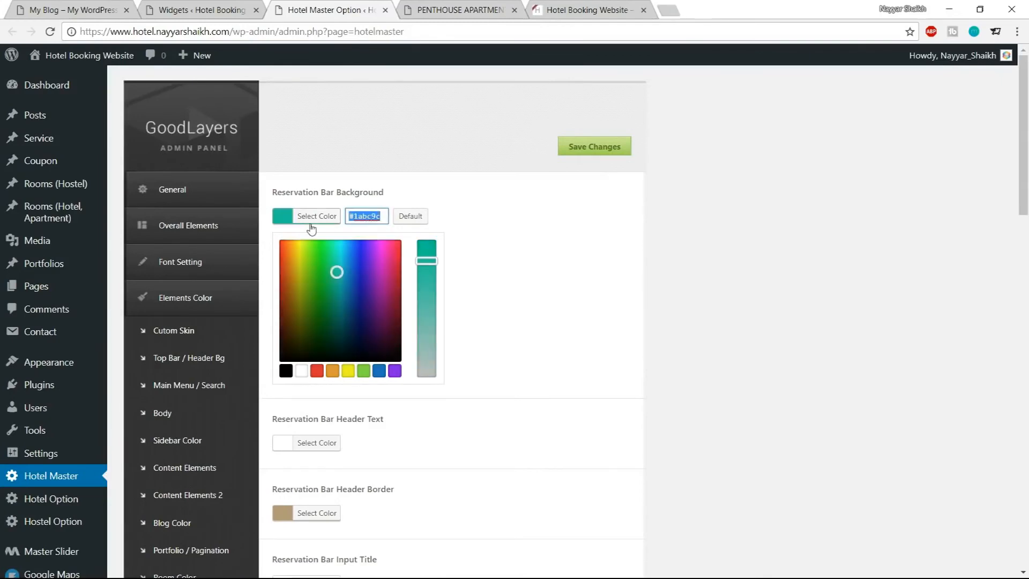
Paste the teal color into Reservation Bar Header Border and darken it in the color picker
scroll(712, 307, "down", 1)
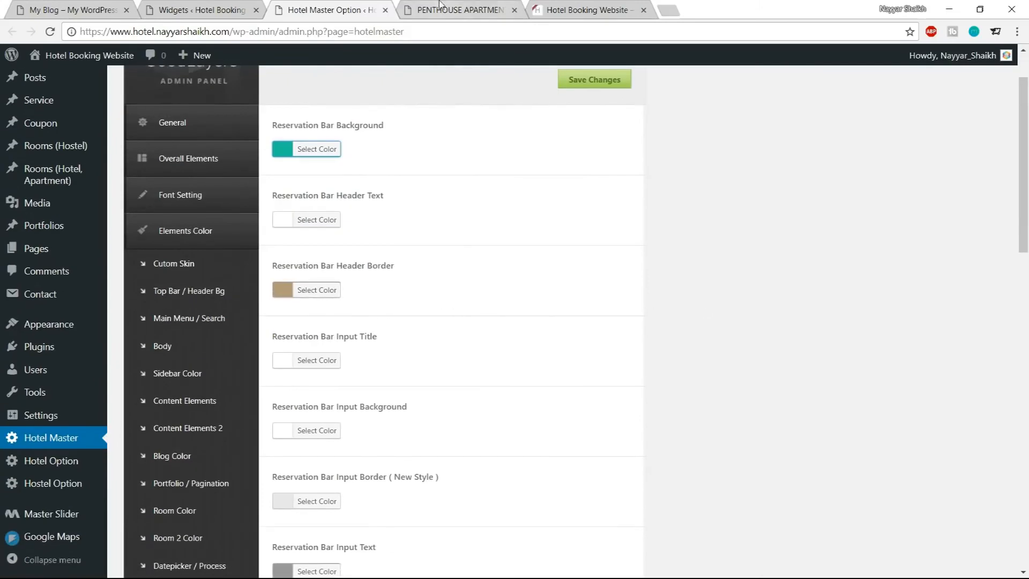
left_click(456, 9)
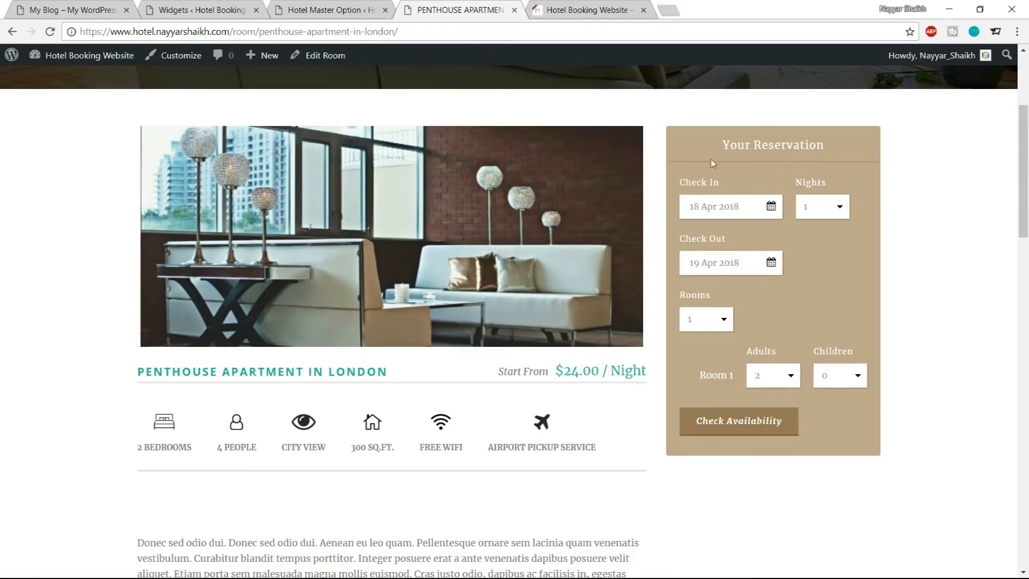
left_click(319, 12)
left_click(317, 290)
triple_click(379, 294)
key("ctrl+v")
left_click_drag(337, 347, 338, 374)
left_click(329, 292)
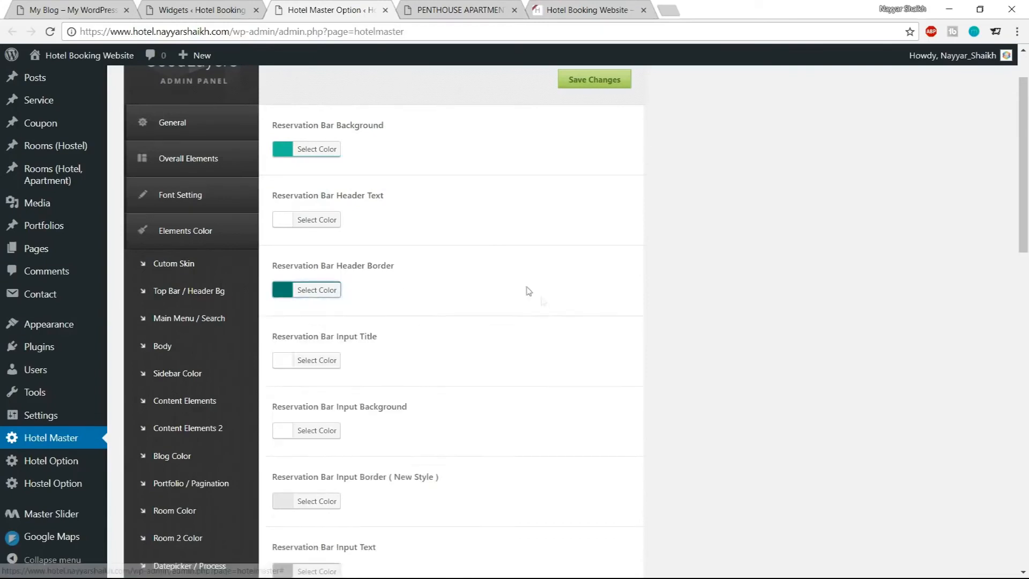
Set the Reservation Bar Button Background to a darker teal, #0b846c, starting from the pasted color
scroll(697, 322, "down", 6)
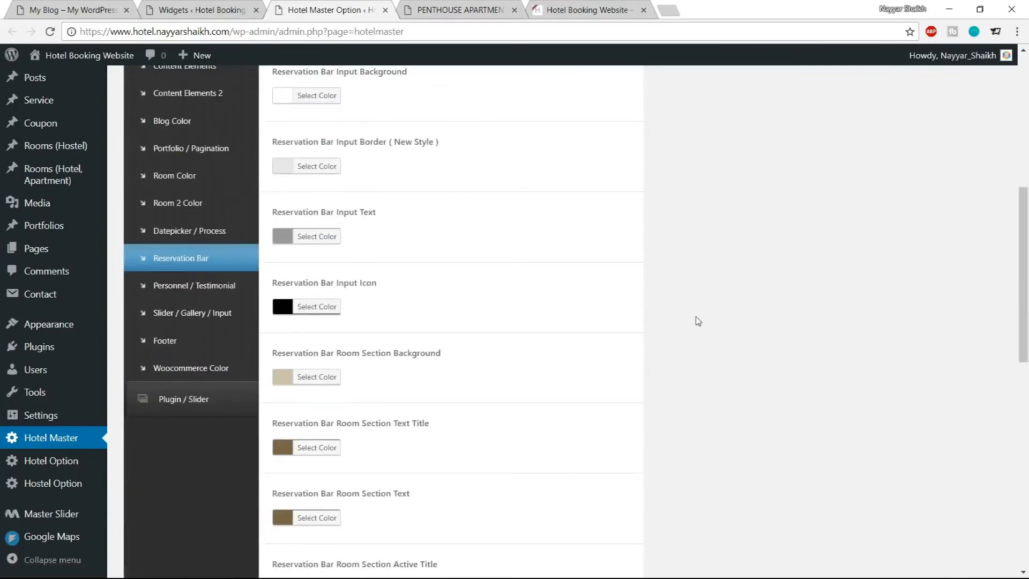
scroll(698, 321, "down", 7)
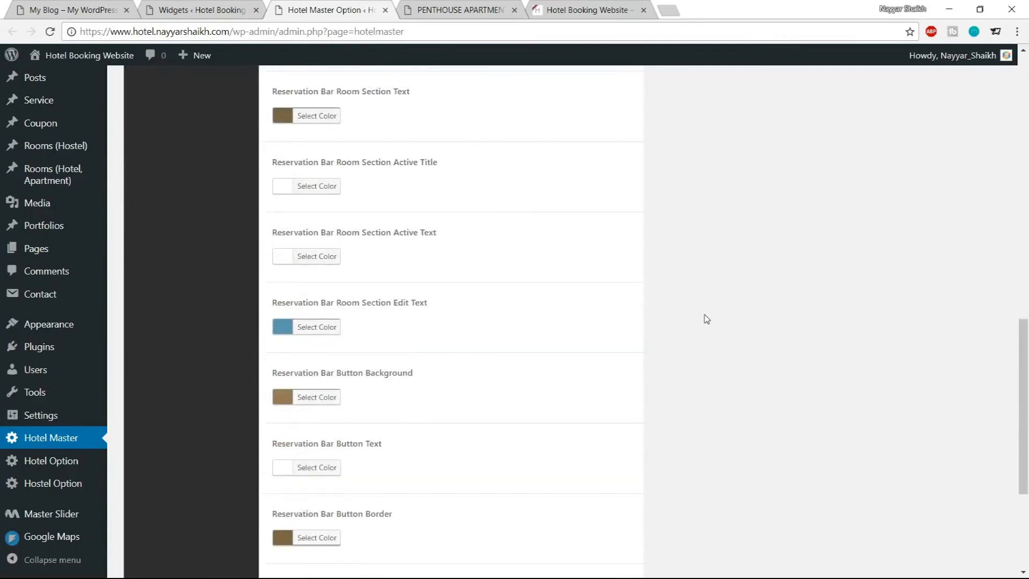
scroll(706, 319, "down", 2)
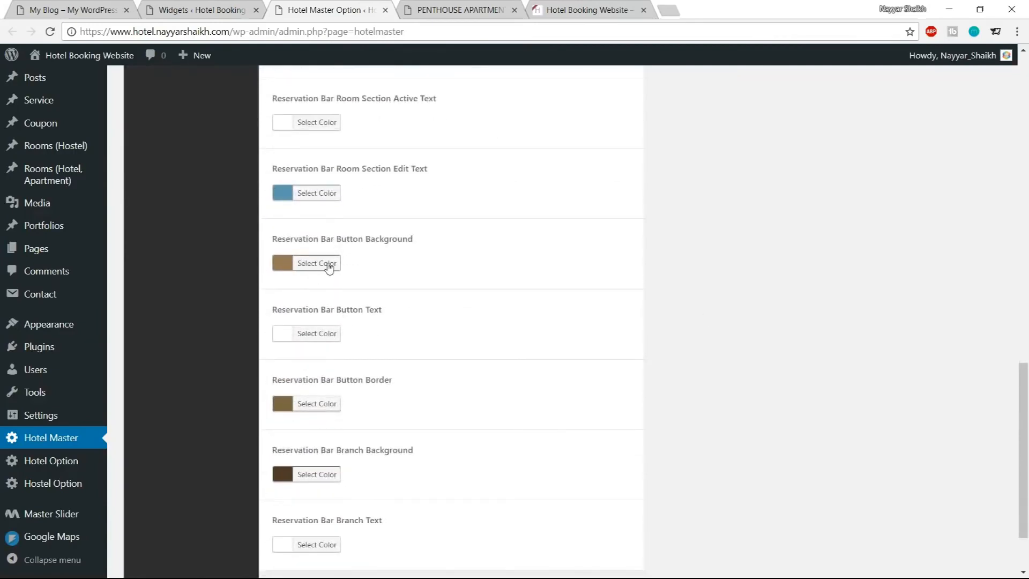
left_click(329, 267)
left_click_drag(382, 263, 328, 271)
key("ctrl+v")
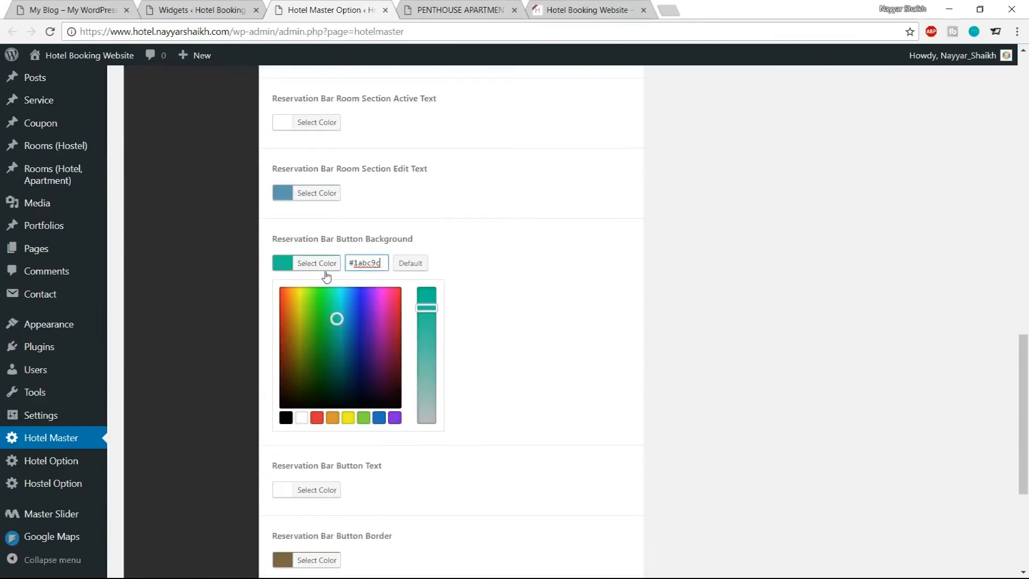
left_click(445, 9)
left_click(377, 8)
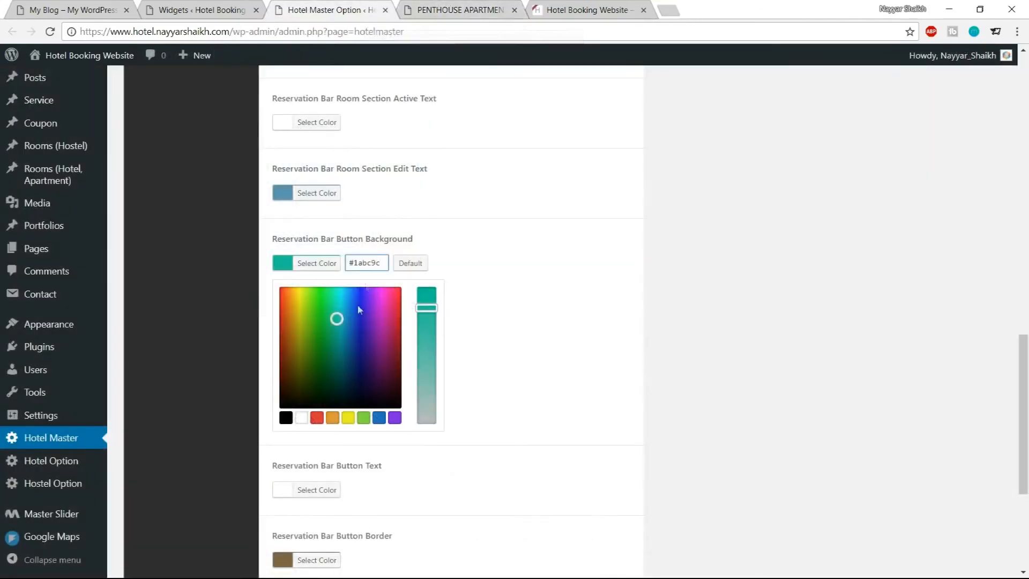
left_click_drag(337, 319, 337, 346)
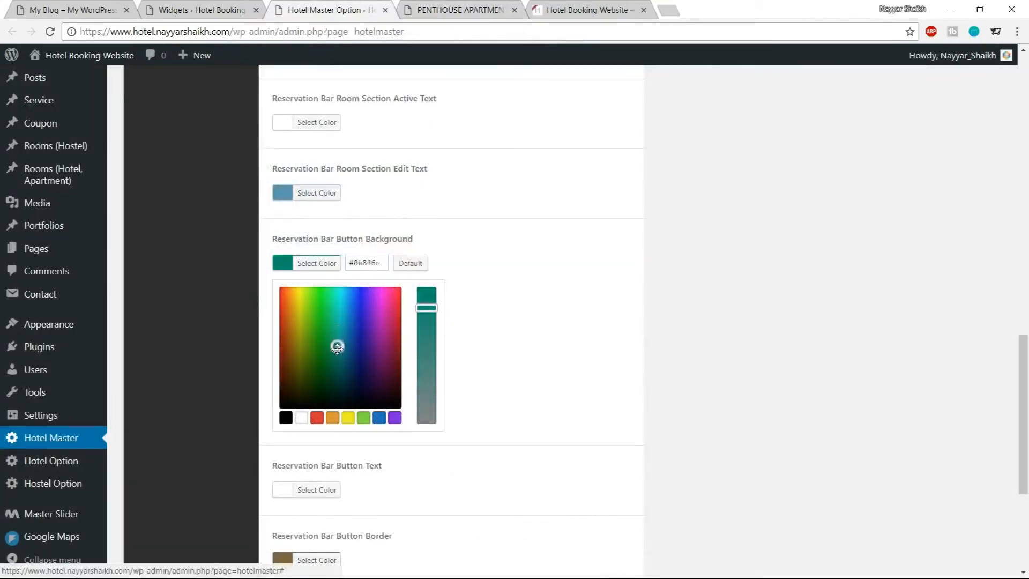
left_click(317, 264)
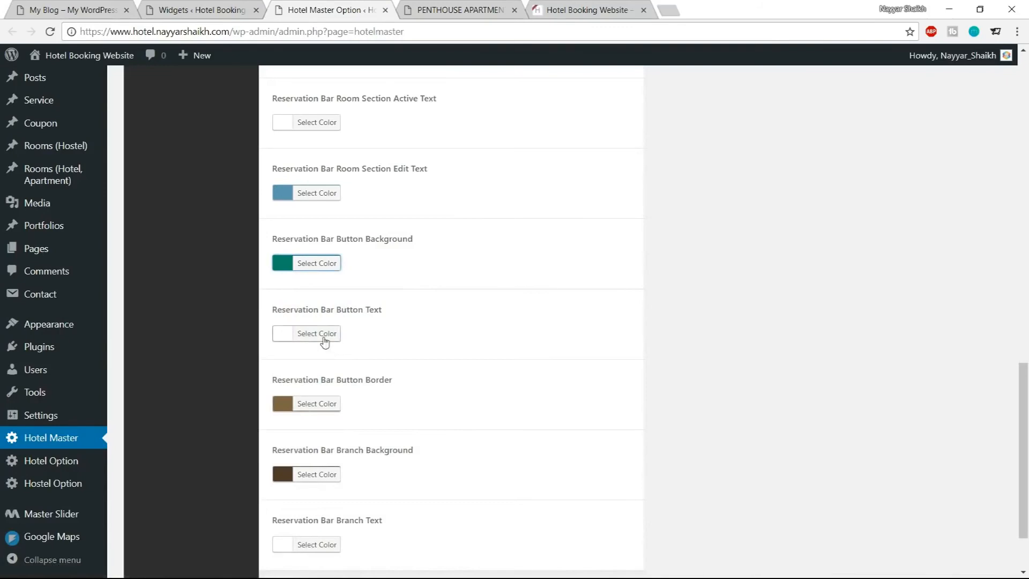
Paste the teal color into Reservation Bar Button Border and darken it in the color picker
scroll(427, 354, "down", 2)
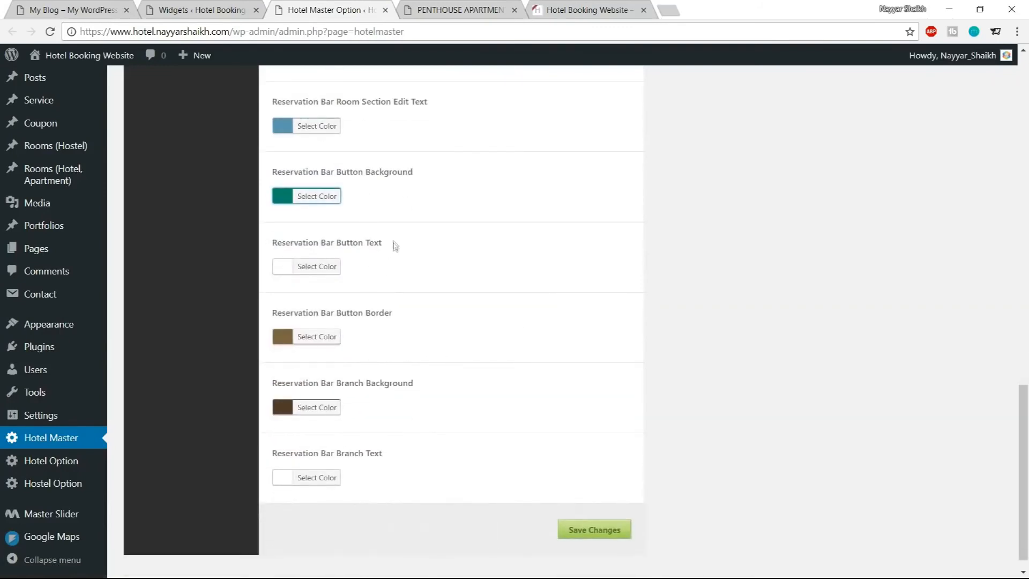
left_click(322, 346)
left_click_drag(380, 337, 349, 336)
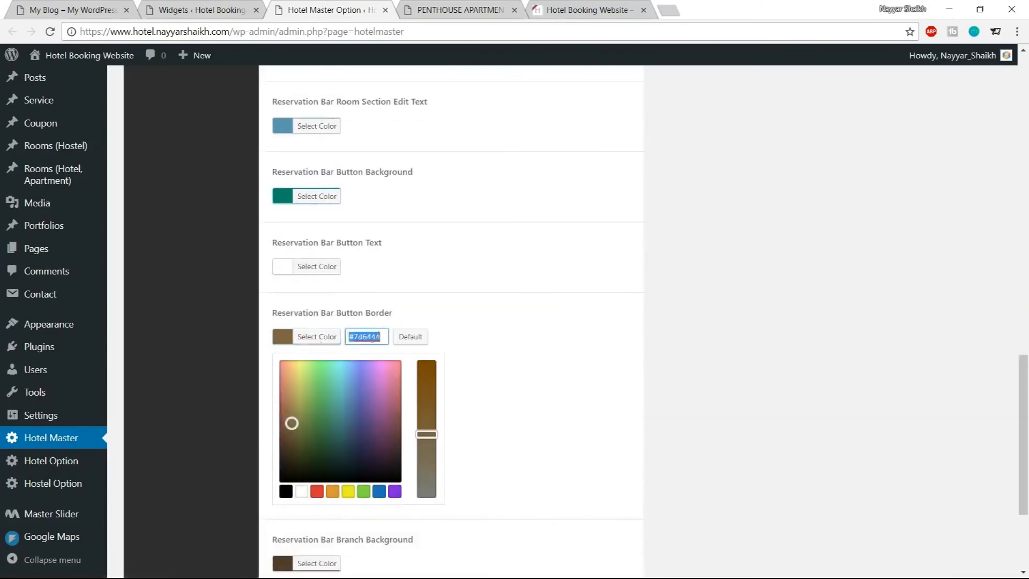
key("ctrl+v")
left_click_drag(338, 395, 337, 430)
left_click(321, 346)
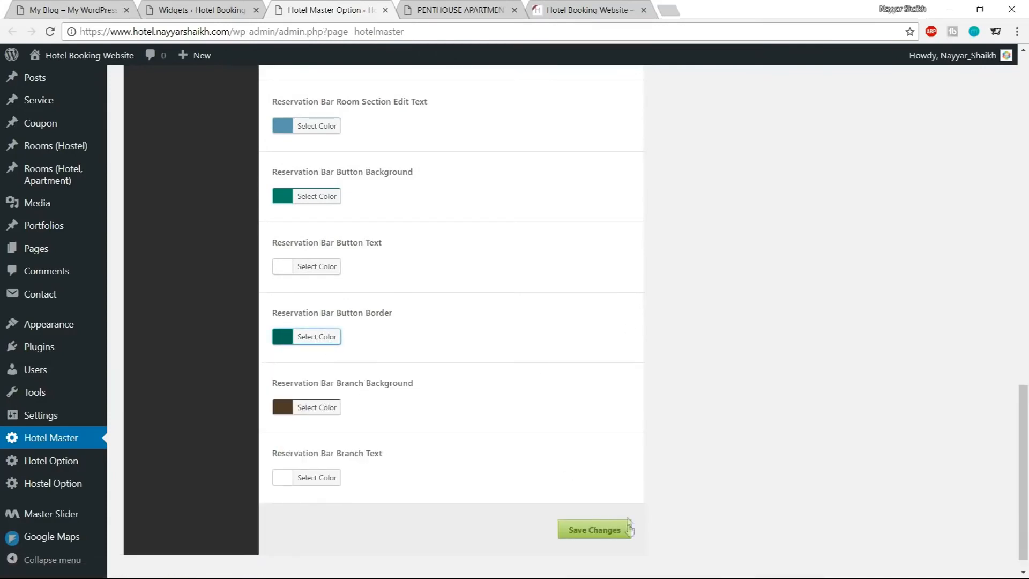
Save the changes and reload the Penthouse Apartment in London page to review the reservation bar
left_click(590, 538)
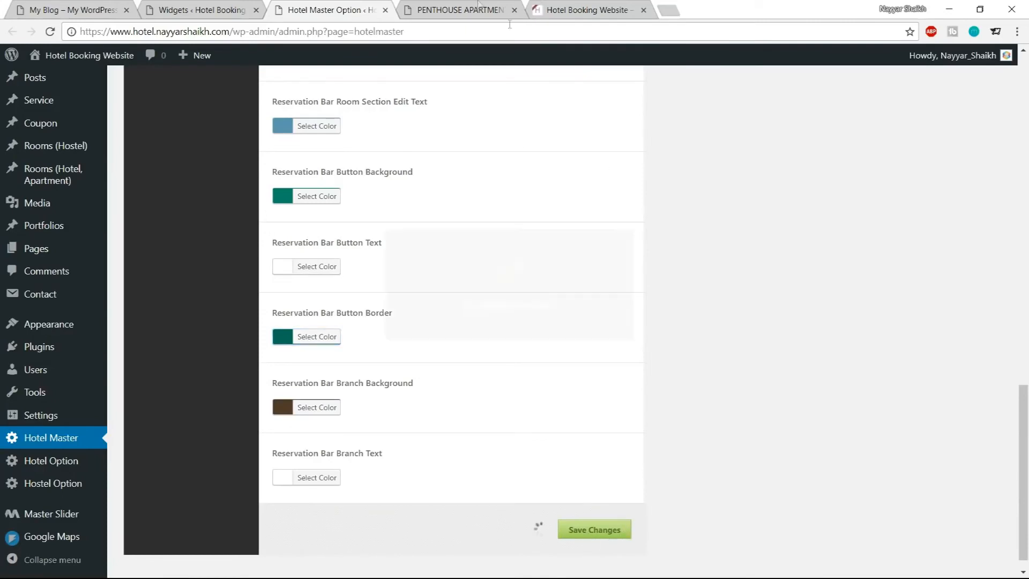
left_click(477, 7)
left_click(56, 32)
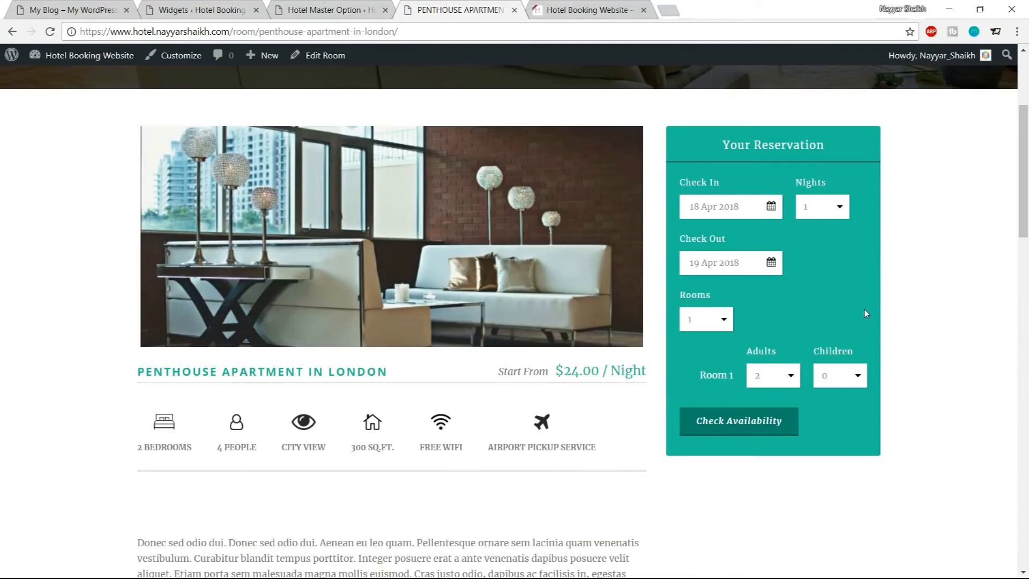
scroll(815, 413, "down", 10)
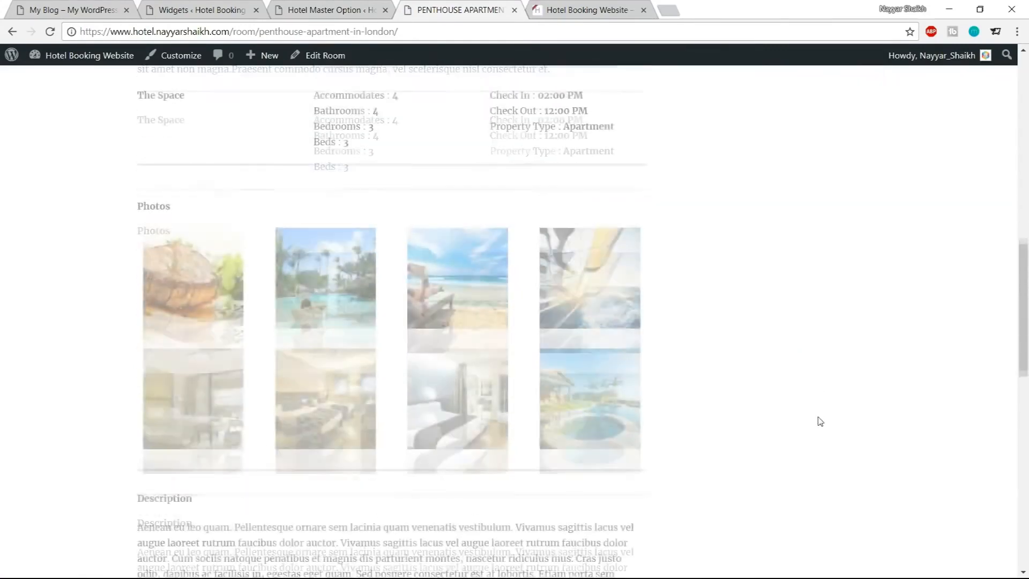
scroll(836, 481, "up", 10)
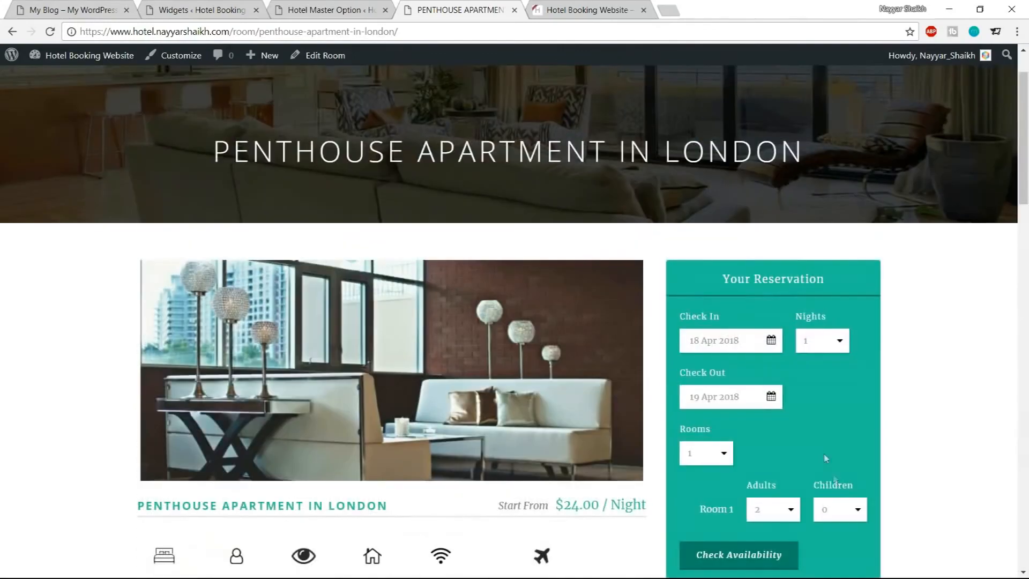
scroll(930, 316, "up", 2)
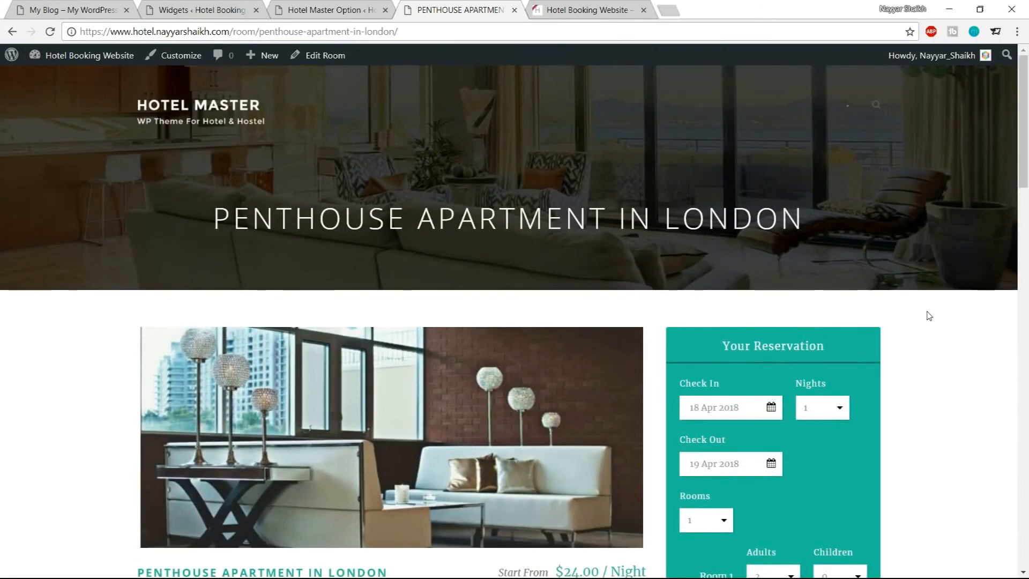
Open the Booking page on the demo site and scroll through it for comparison
left_click(94, 7)
left_click(639, 113)
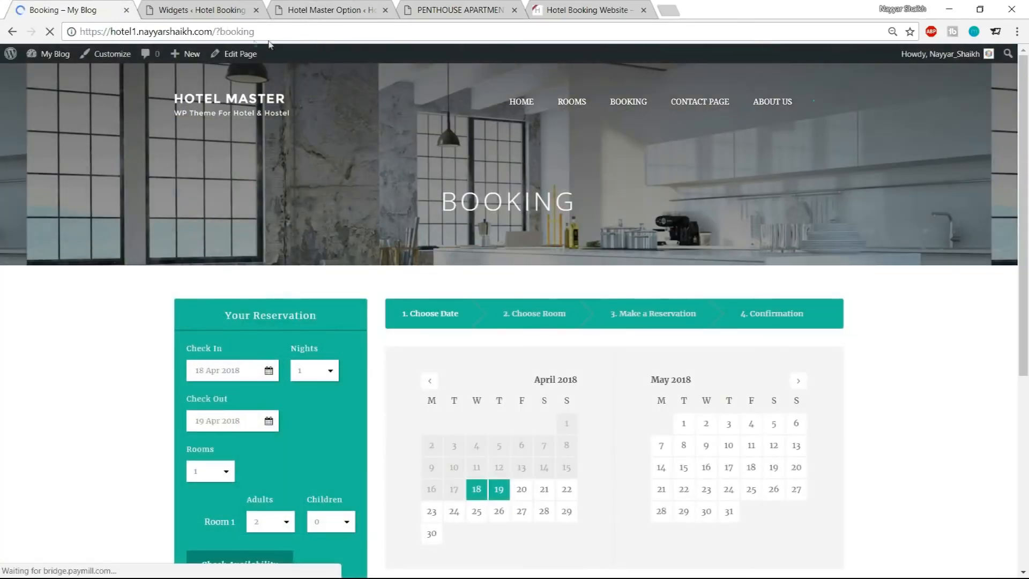
scroll(799, 361, "down", 3)
scroll(449, 334, "up", 3)
left_click(458, 10)
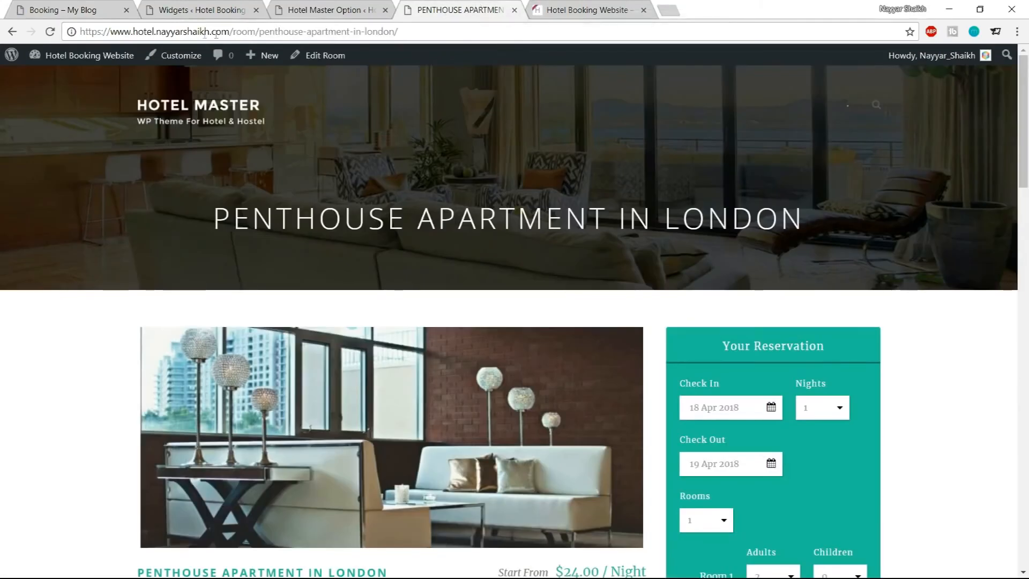
Navigate the own site to the ?booking page and scroll down to its reservation form
left_click_drag(233, 31, 403, 29)
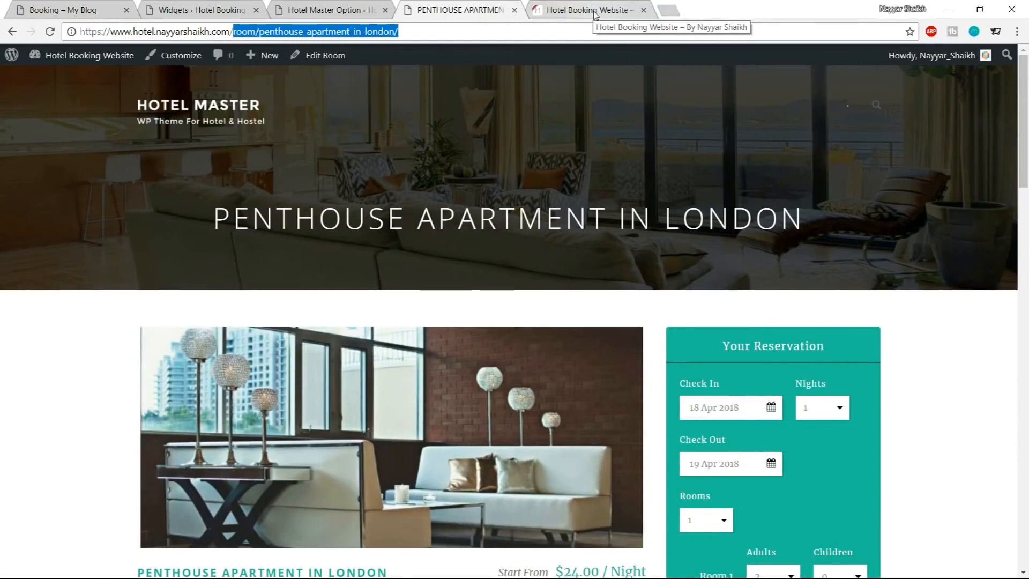
type(">")
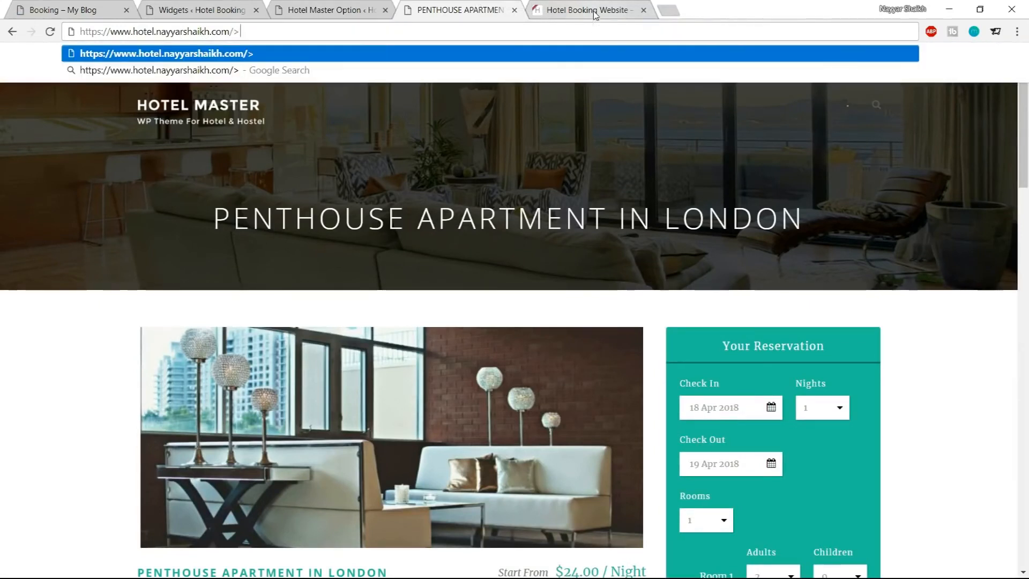
key("BackSpace")
type("?booking")
key("Return")
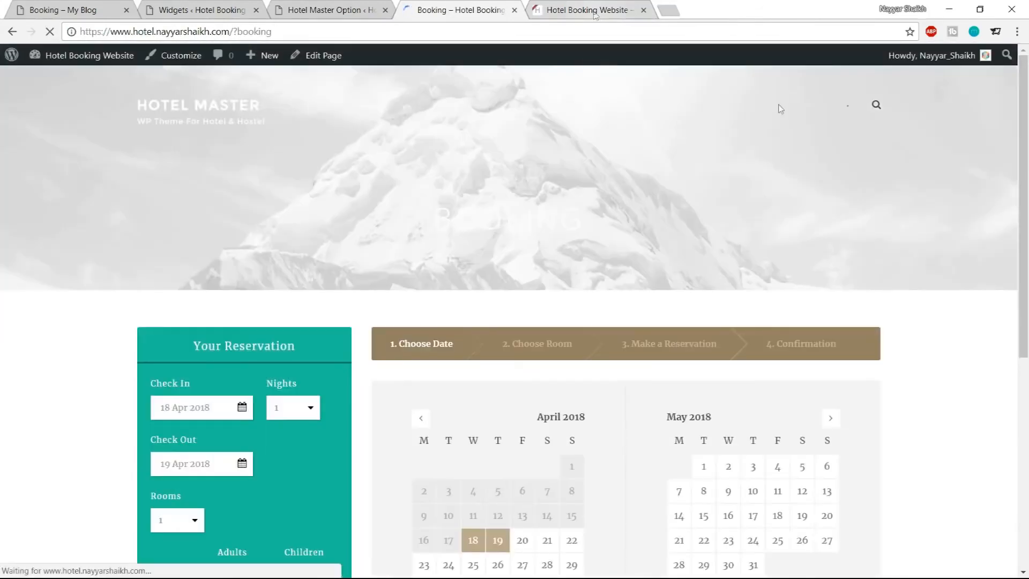
scroll(837, 193, "down", 2)
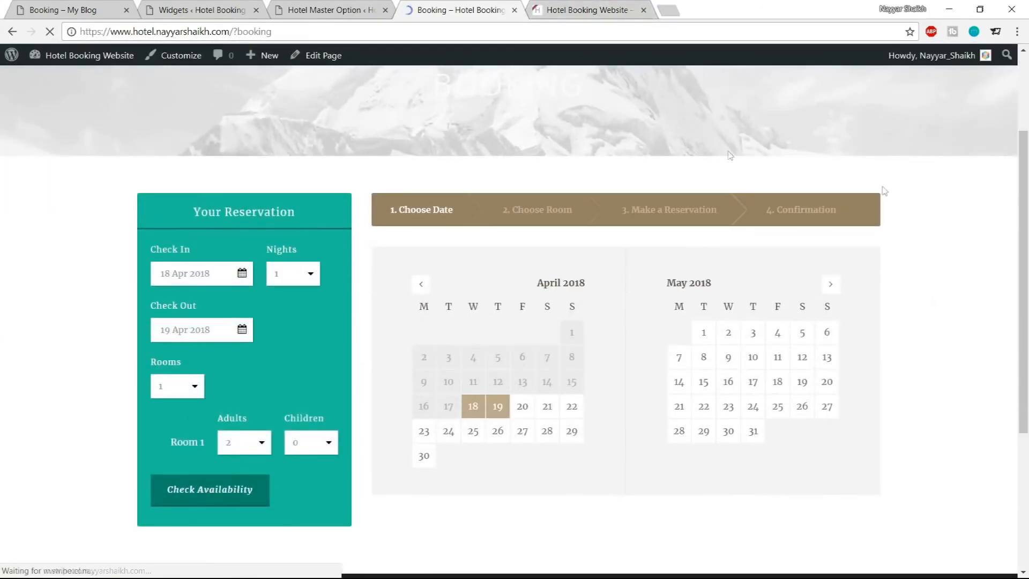
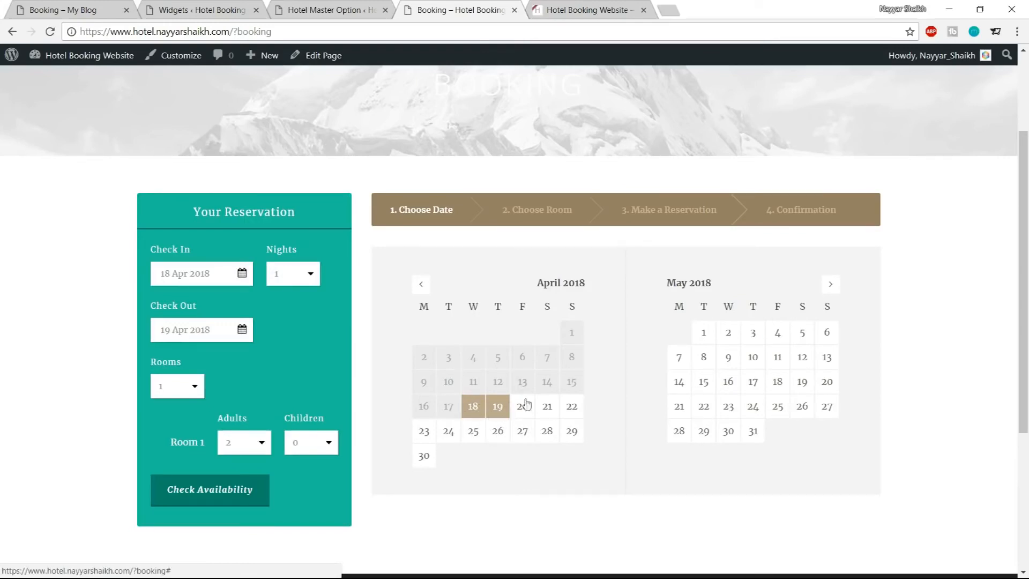
Paste the teal color into the Datepicker Highlight Date Background setting under Datepicker / Process
left_click(332, 10)
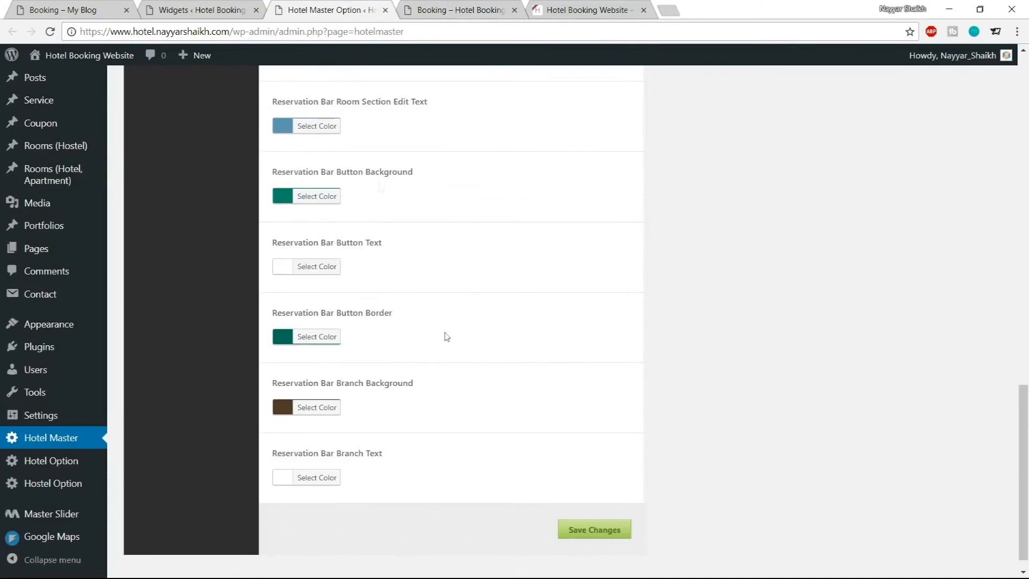
scroll(456, 348, "up", 5)
scroll(471, 364, "up", 10)
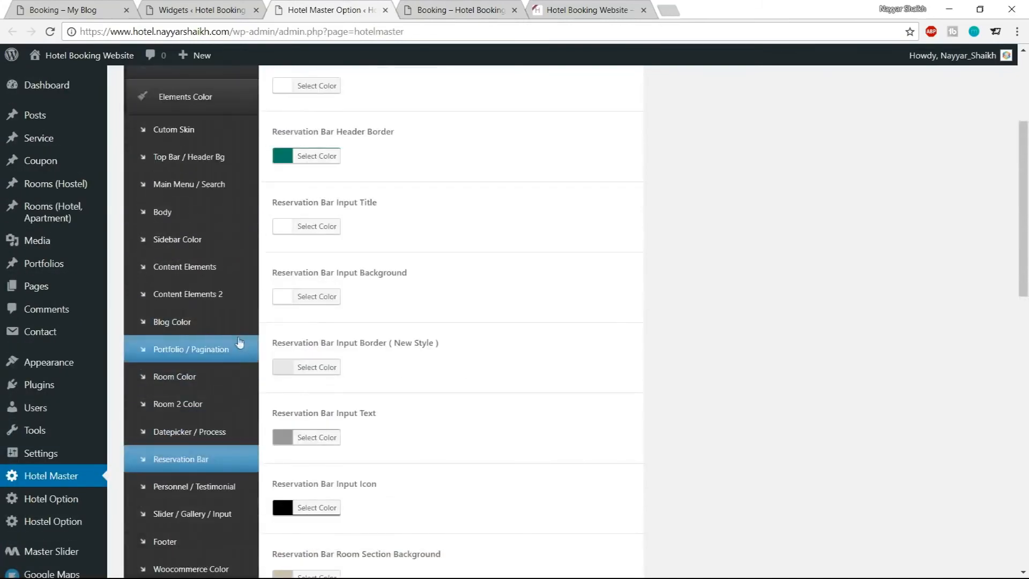
left_click(203, 435)
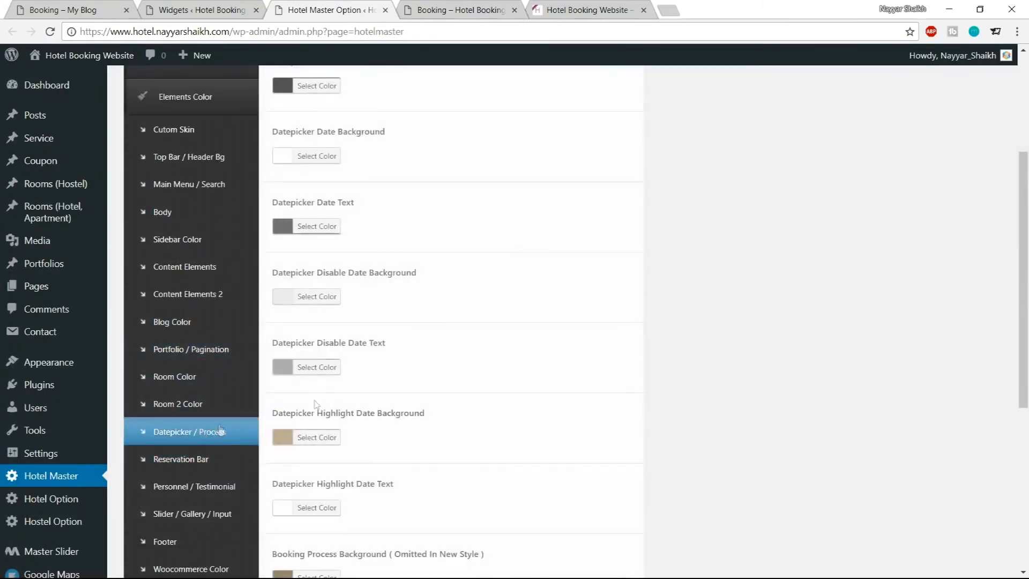
scroll(680, 392, "down", 3)
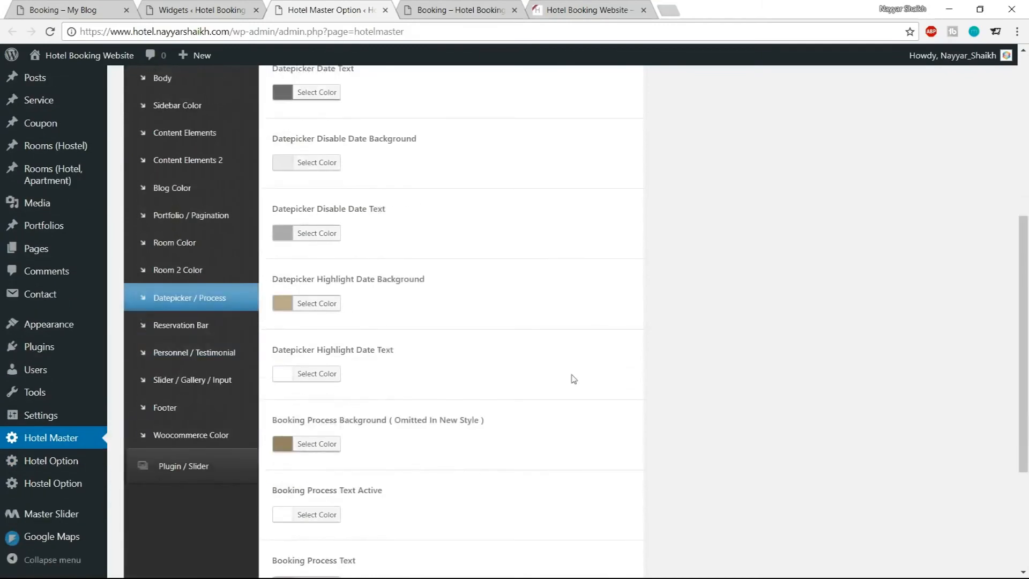
left_click(326, 309)
left_click(377, 303)
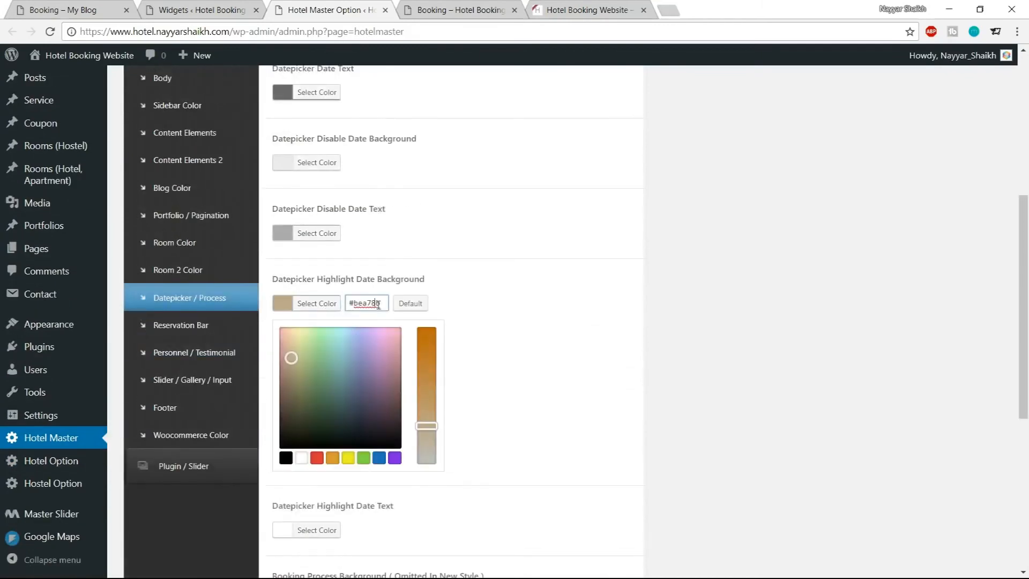
key("ctrl+a")
type("#1abc9c")
left_click(333, 313)
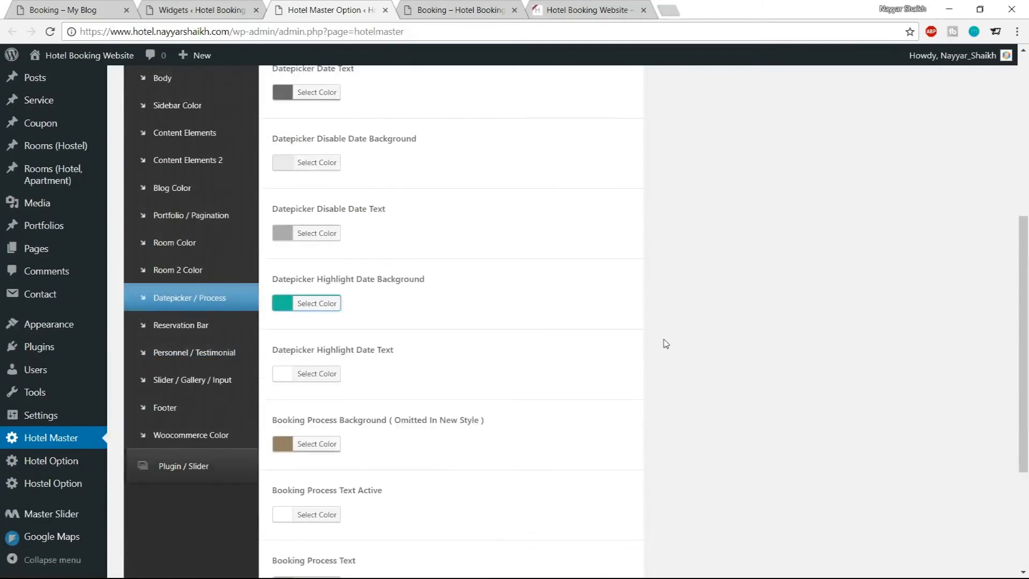
Save the changes and reload the own site's booking page to review the calendar highlight
scroll(664, 343, "down", 5)
left_click(617, 514)
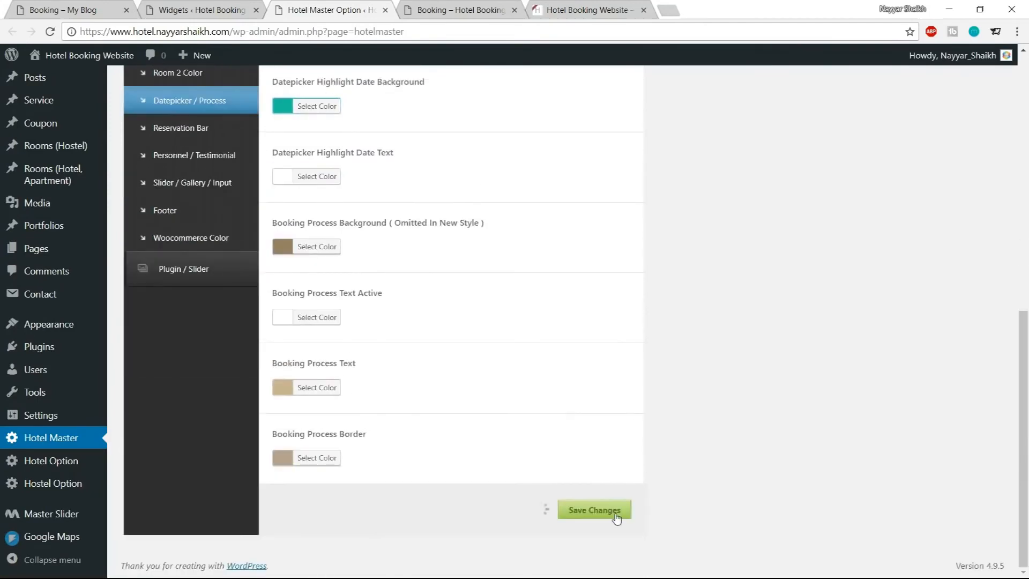
left_click(457, 6)
left_click(46, 34)
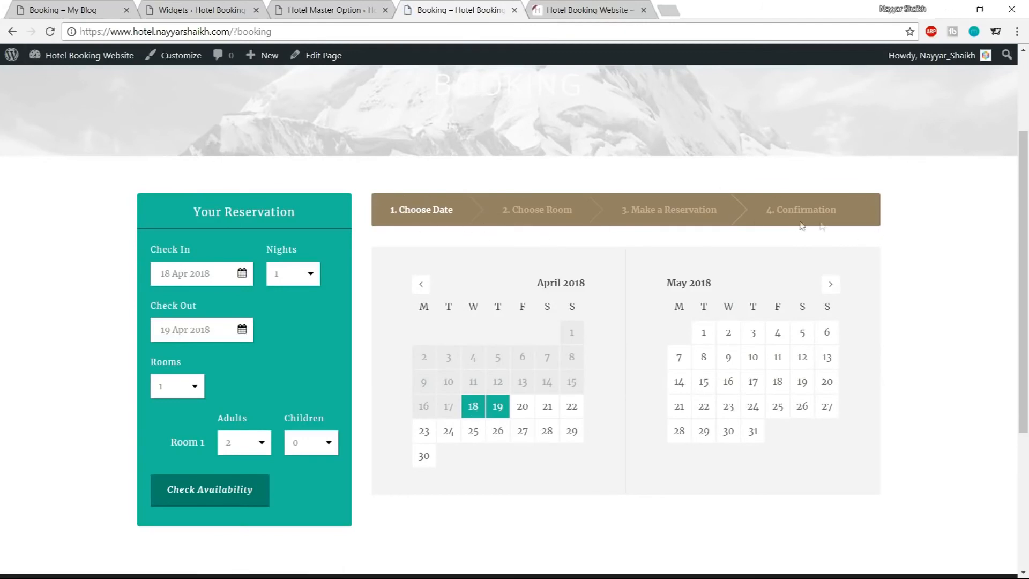
Look through the Datepicker / Process color options and compare them with the demo booking page
left_click(328, 6)
scroll(506, 219, "up", 5)
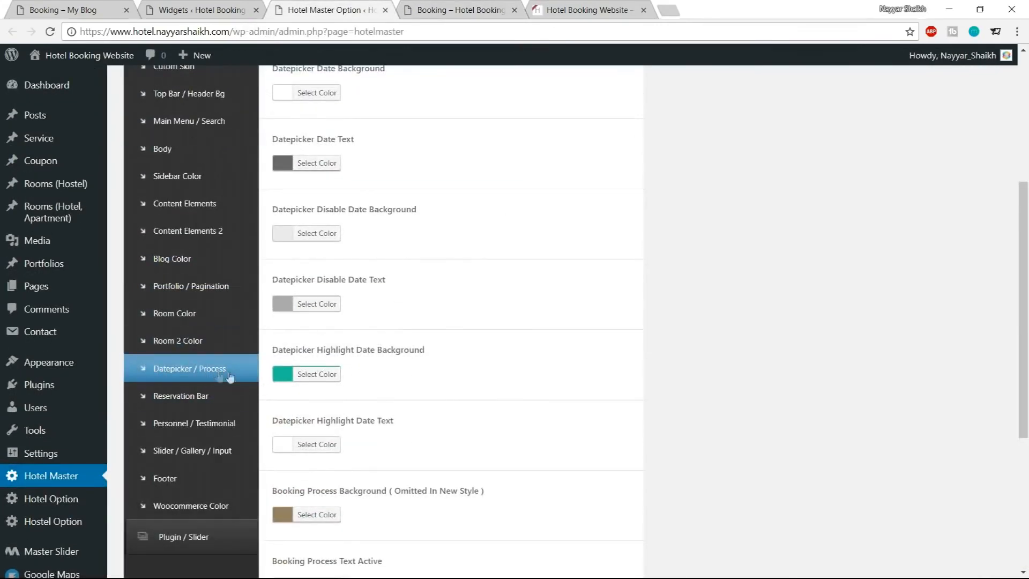
scroll(445, 371, "up", 5)
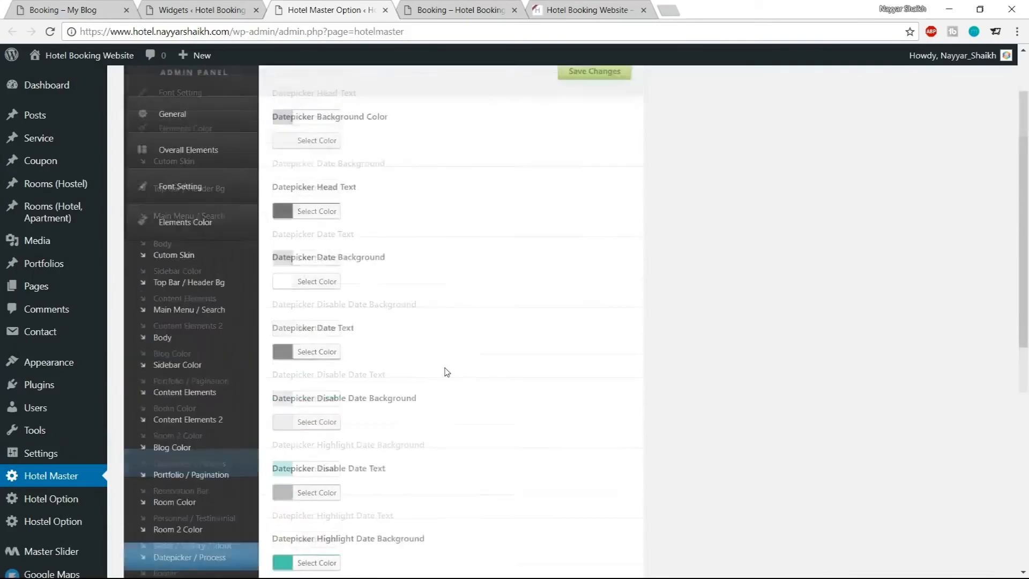
scroll(429, 354, "down", 2)
scroll(461, 335, "up", 2)
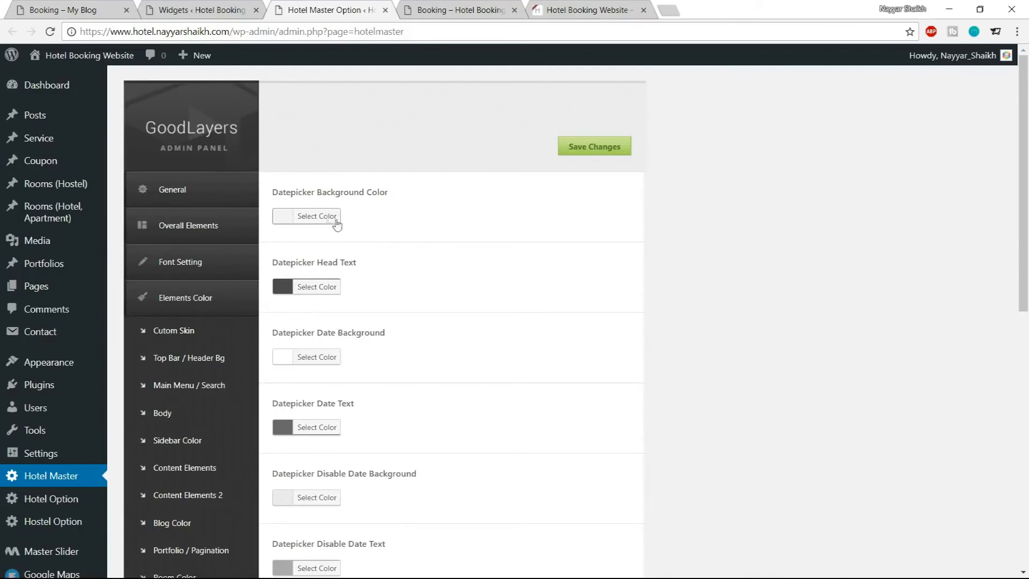
scroll(616, 242, "down", 1)
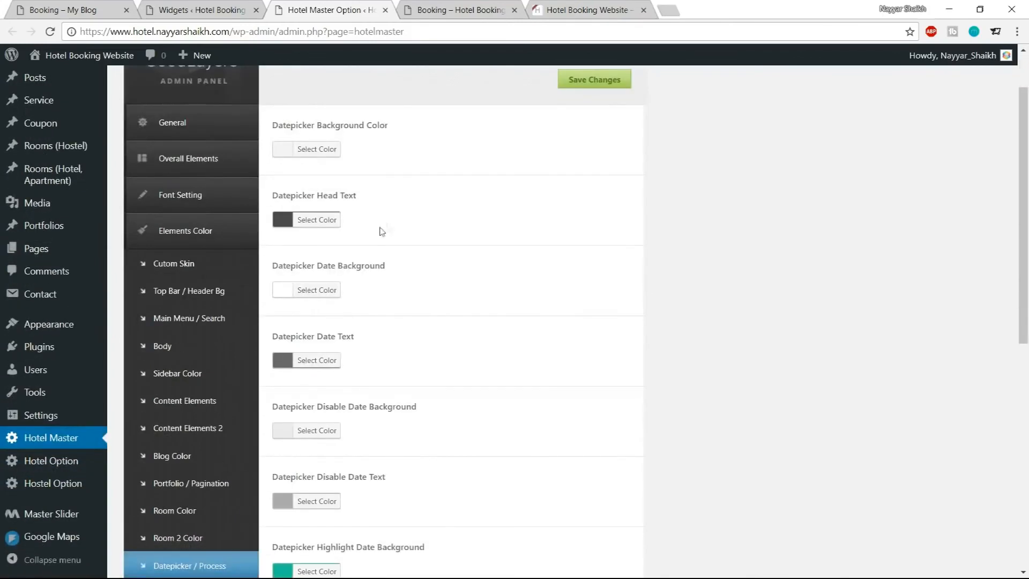
scroll(492, 310, "down", 2)
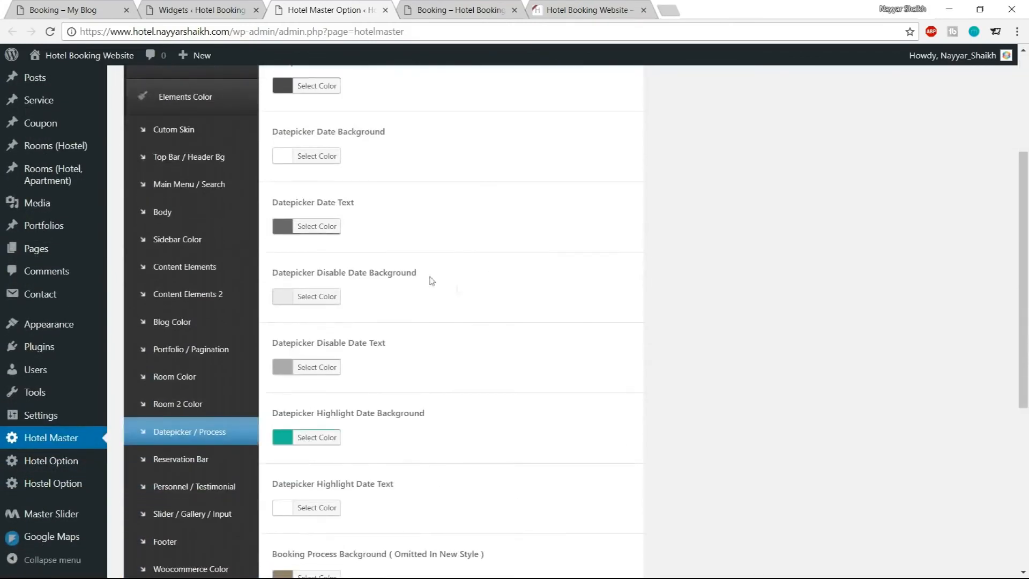
scroll(621, 275, "down", 3)
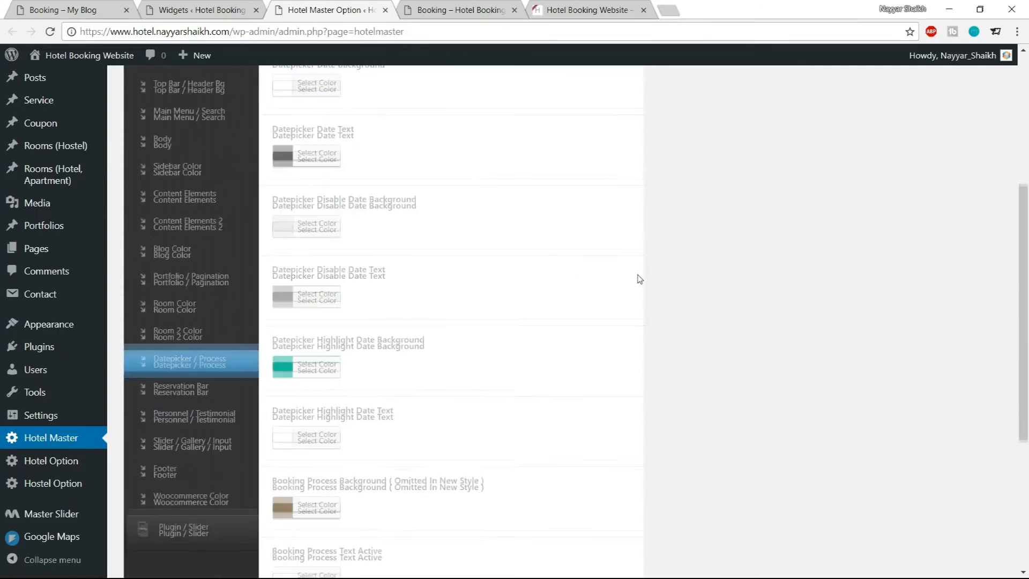
scroll(639, 279, "down", 2)
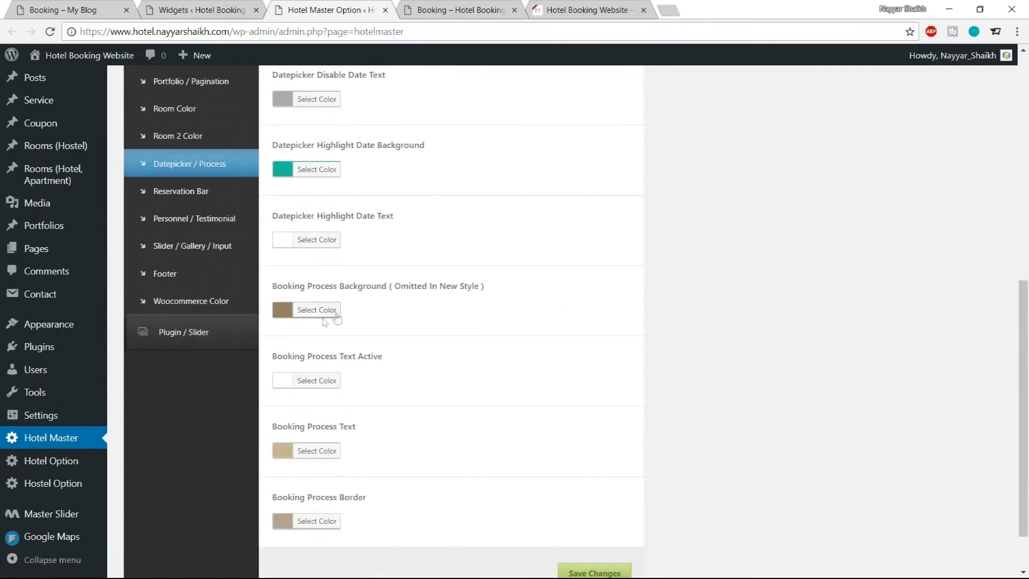
left_click_drag(269, 285, 489, 288)
left_click(457, 303)
left_click(66, 11)
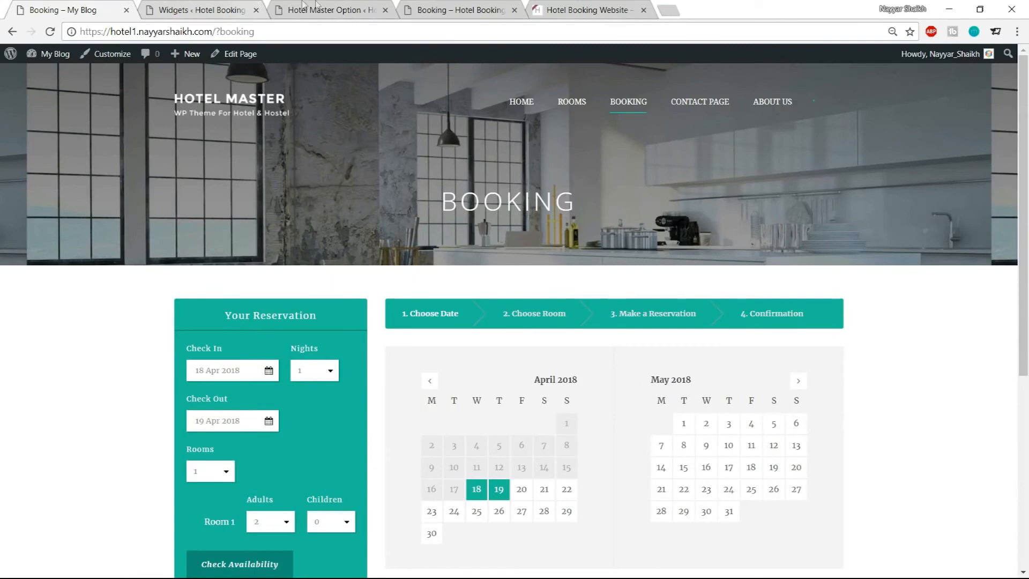
Paste the teal color into the Booking Process Background setting
left_click(321, 10)
left_click(324, 309)
left_click_drag(381, 311, 348, 312)
key("ctrl+v")
left_click(334, 315)
scroll(677, 317, "down", 2)
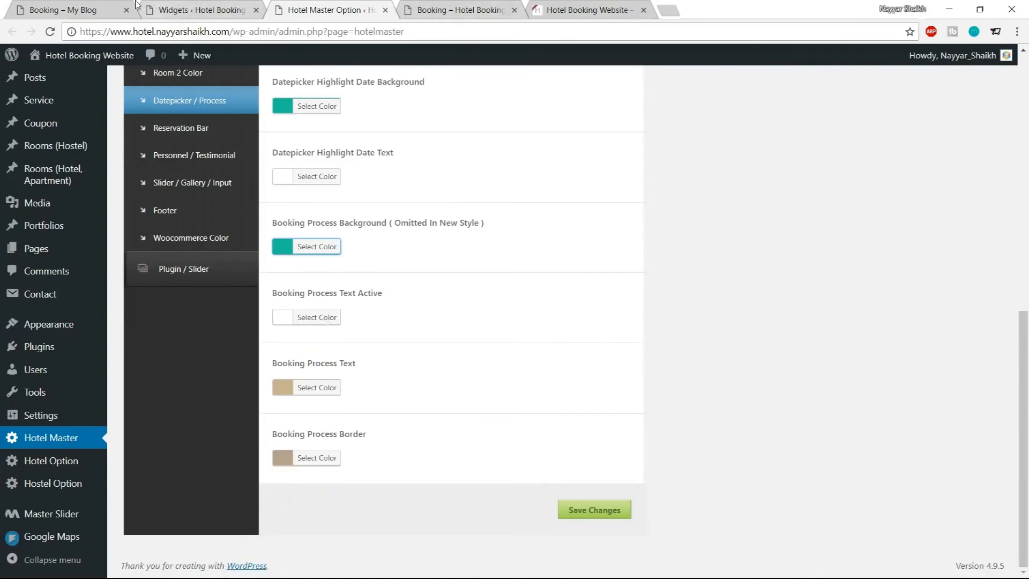
Compare the booking process bar on the demo booking page before returning to the options
left_click(59, 10)
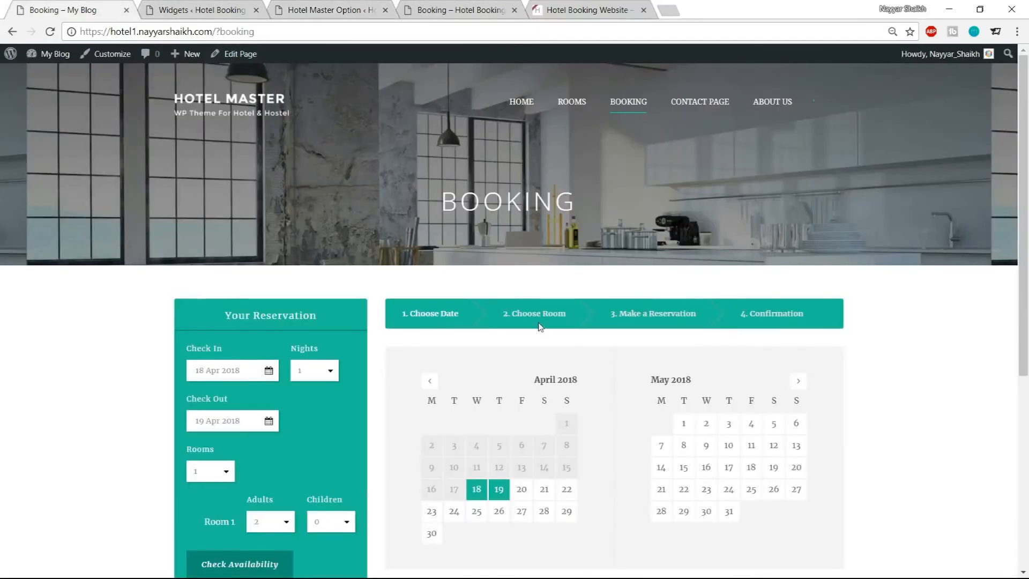
scroll(539, 325, "down", 1)
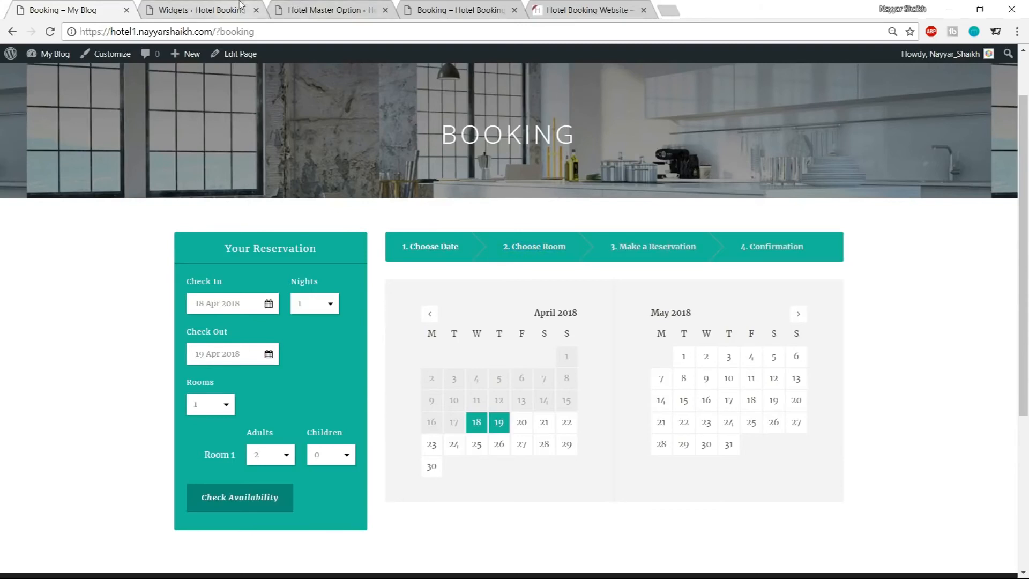
left_click(226, 10)
left_click(343, 11)
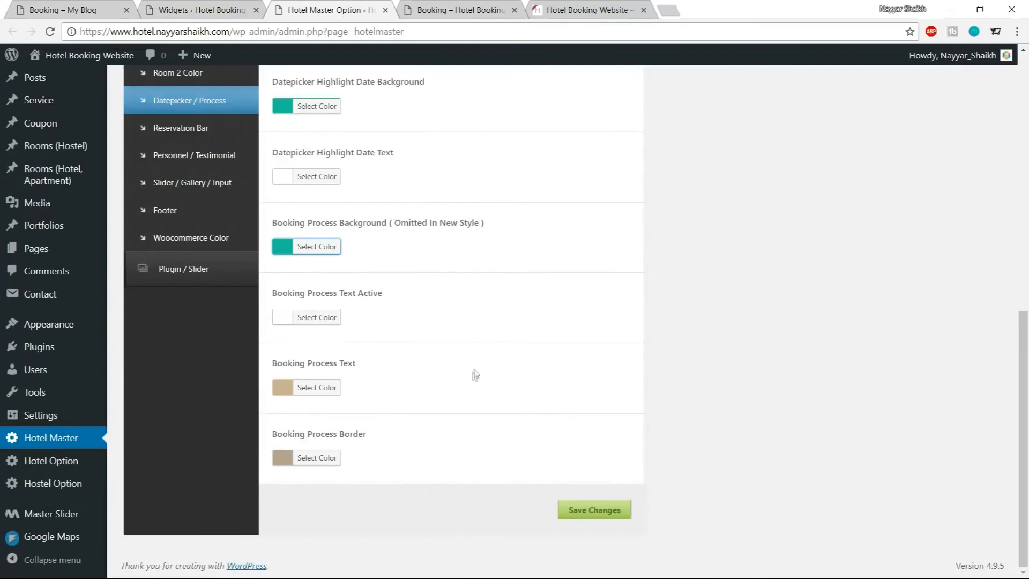
Set the Booking Process Text color to #f5f5f5
left_click(322, 388)
left_click_drag(385, 393, 359, 388)
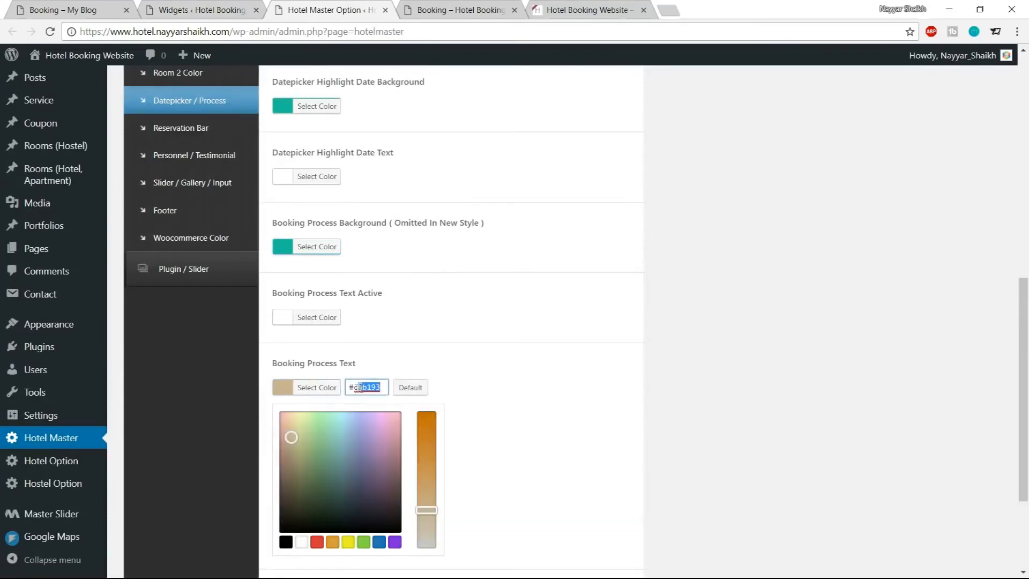
type("f5f5f5")
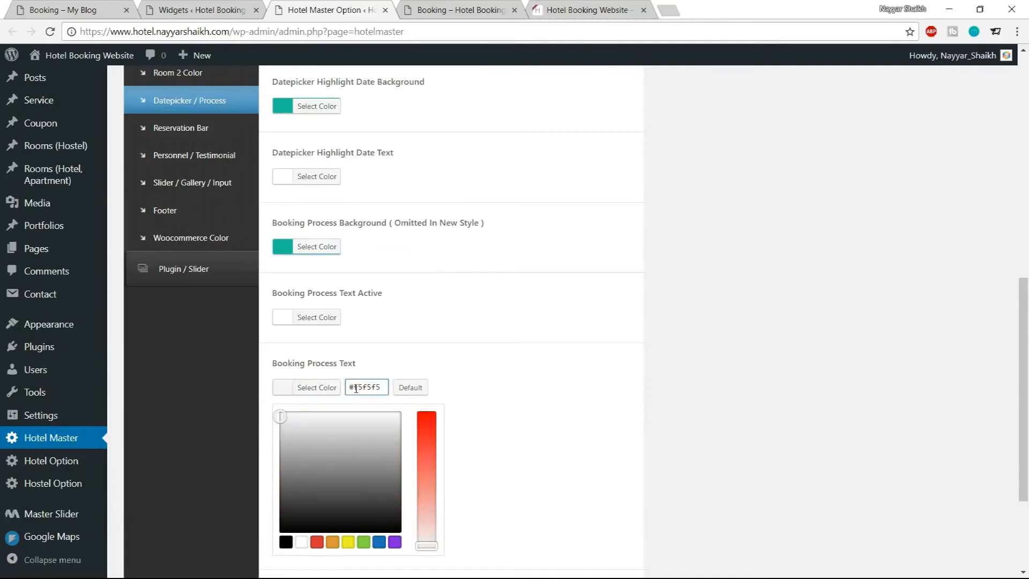
left_click(321, 389)
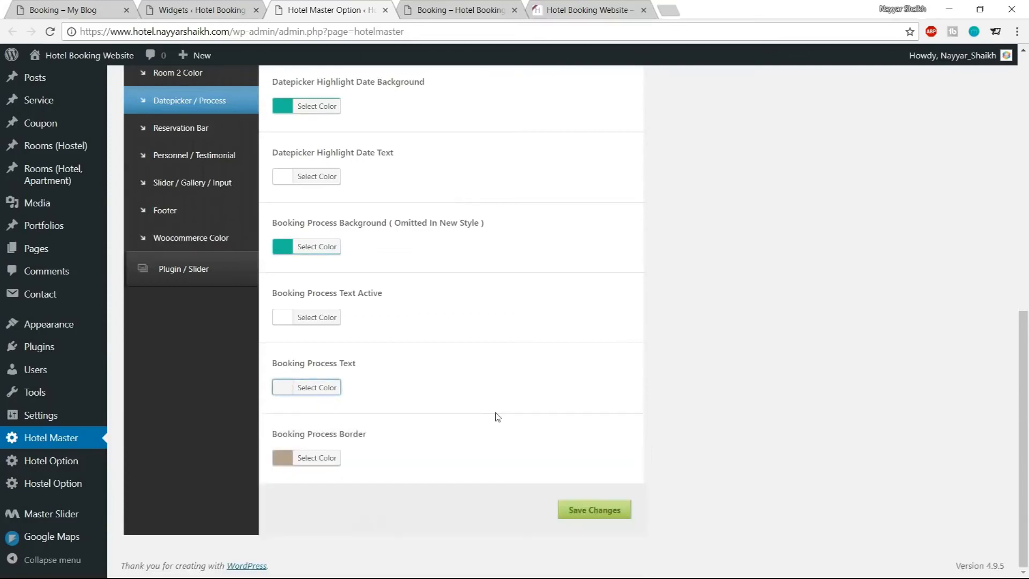
Set the Booking Process Border color to white using the swatch
left_click(316, 458)
scroll(369, 429, "down", 1)
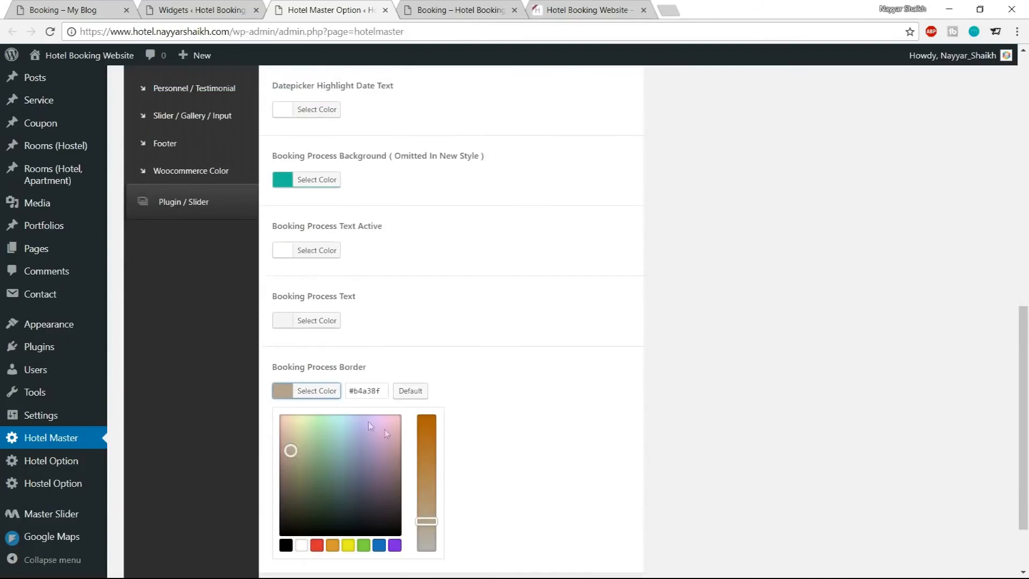
left_click(301, 545)
left_click(320, 394)
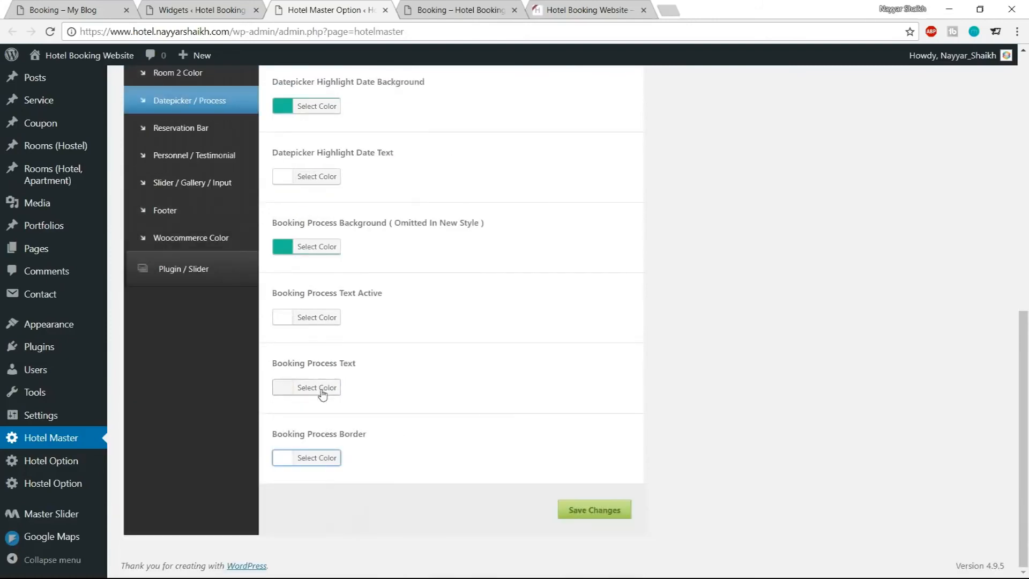
Save the changes and reload the own site's booking page
left_click(594, 510)
left_click(453, 10)
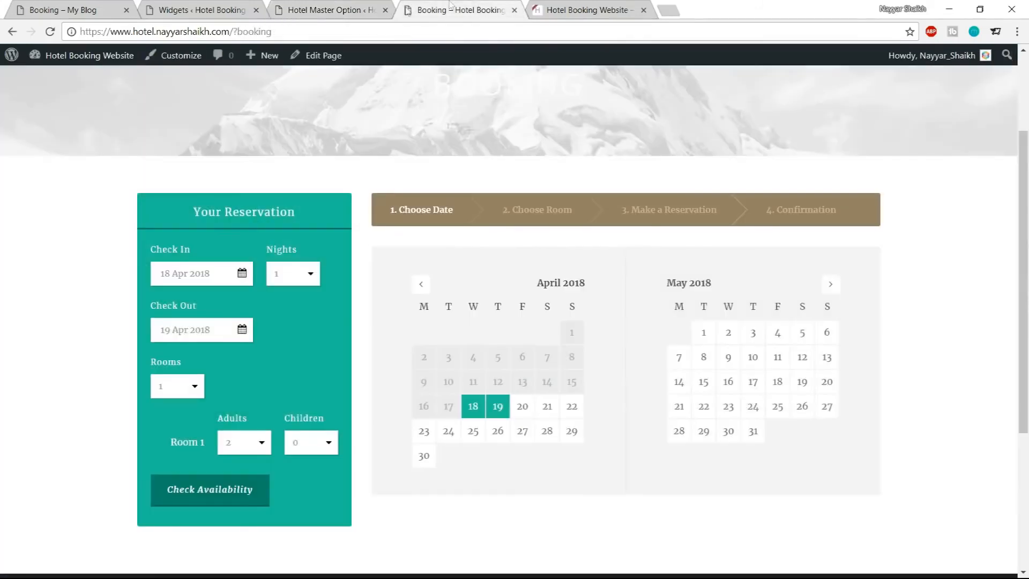
left_click(51, 32)
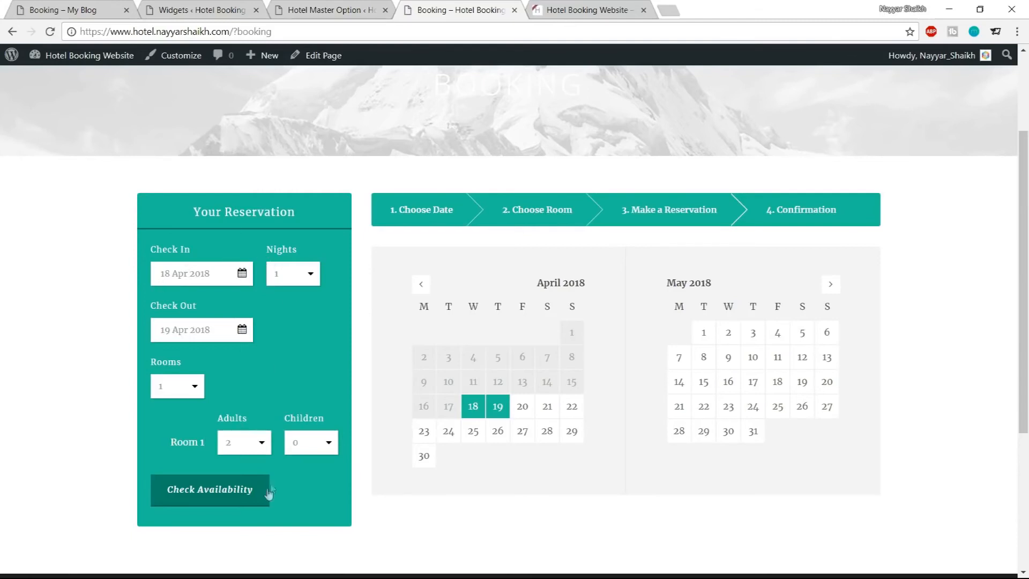
Check availability on the booking page to review the room selection step
left_click(221, 491)
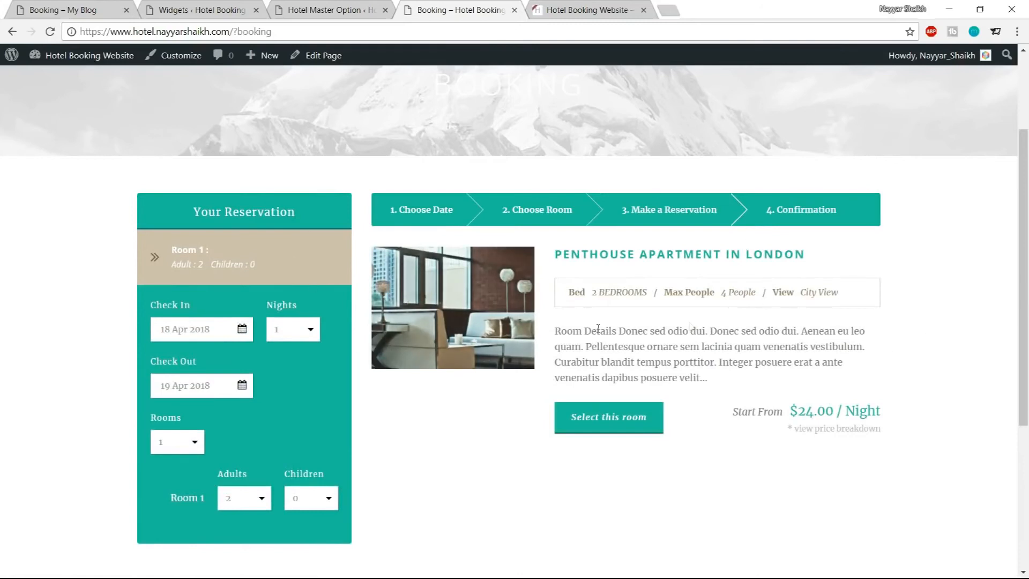
left_click_drag(139, 244, 165, 238)
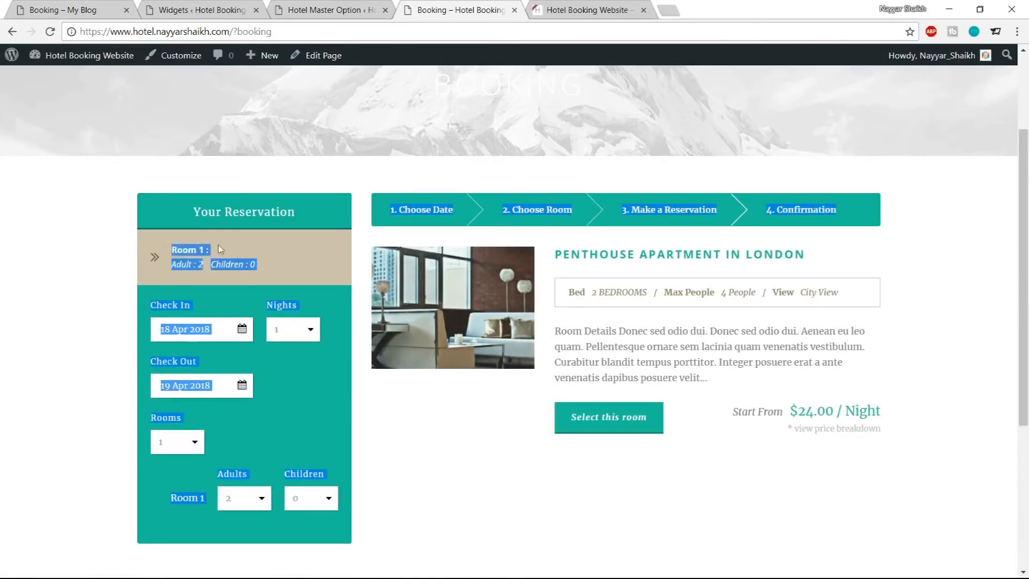
left_click(232, 250)
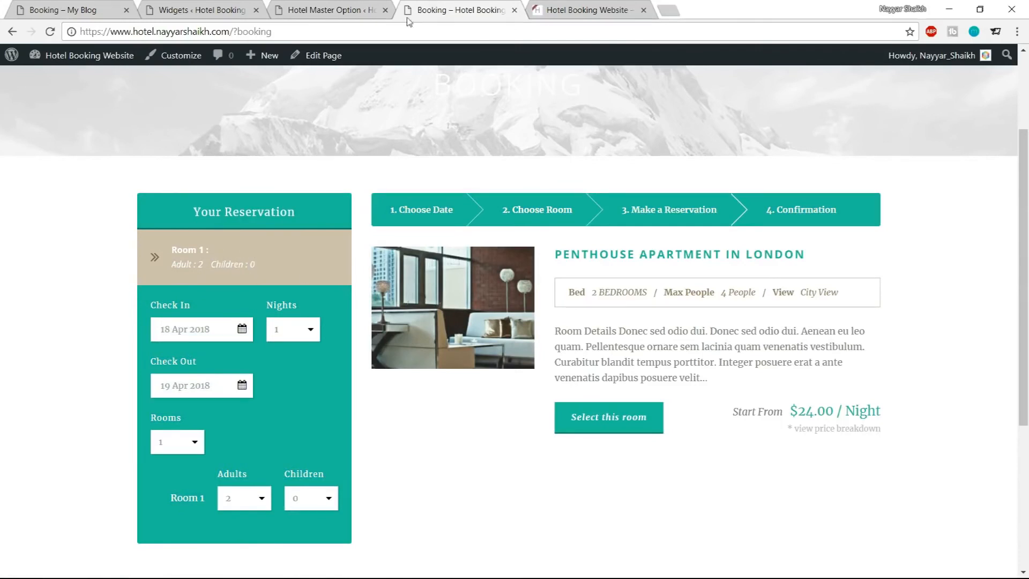
Set the Medium Room Info Color in the Room Color settings to #1abc9c
left_click(329, 9)
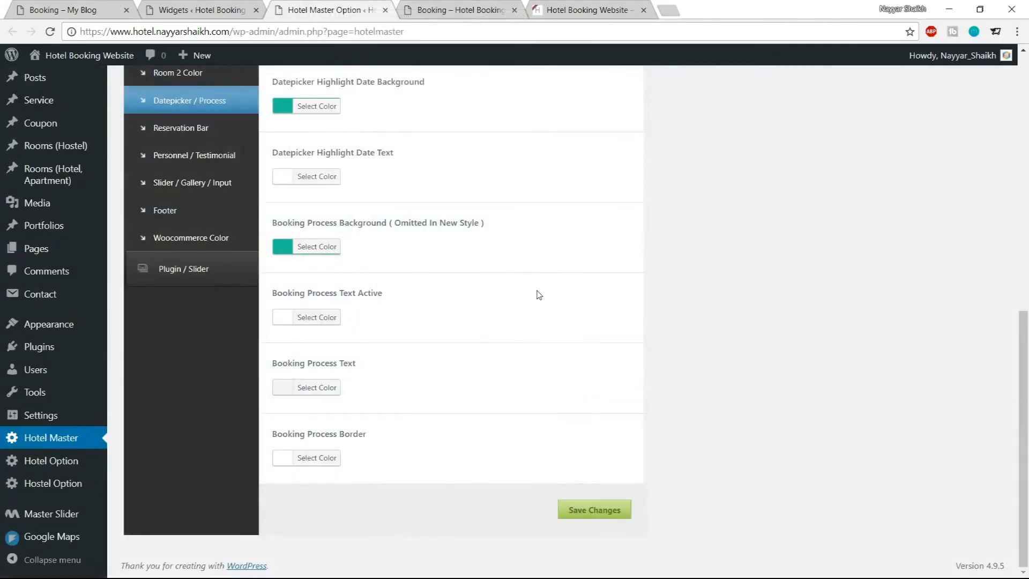
scroll(631, 361, "up", 10)
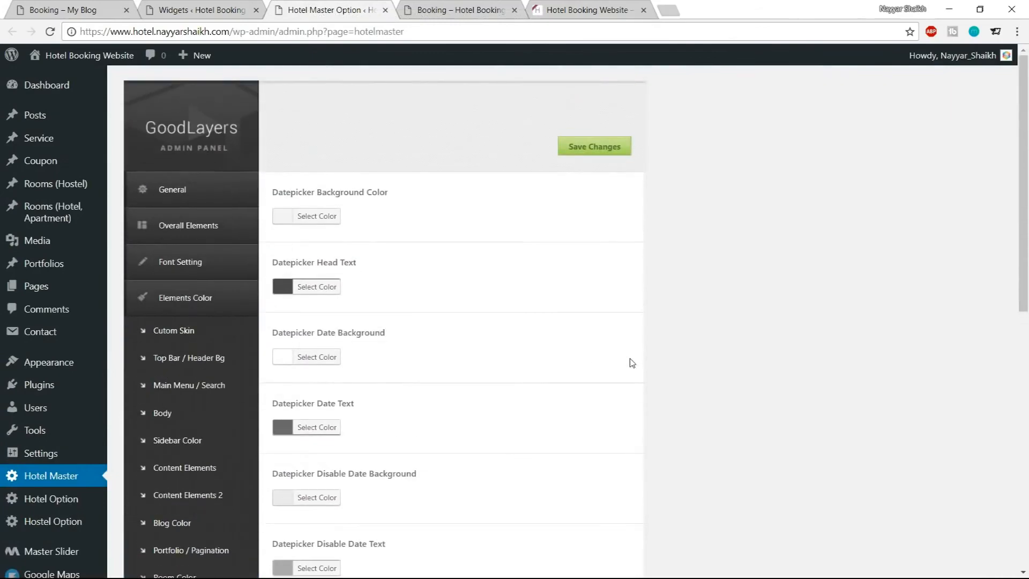
scroll(632, 363, "down", 10)
scroll(632, 363, "up", 2)
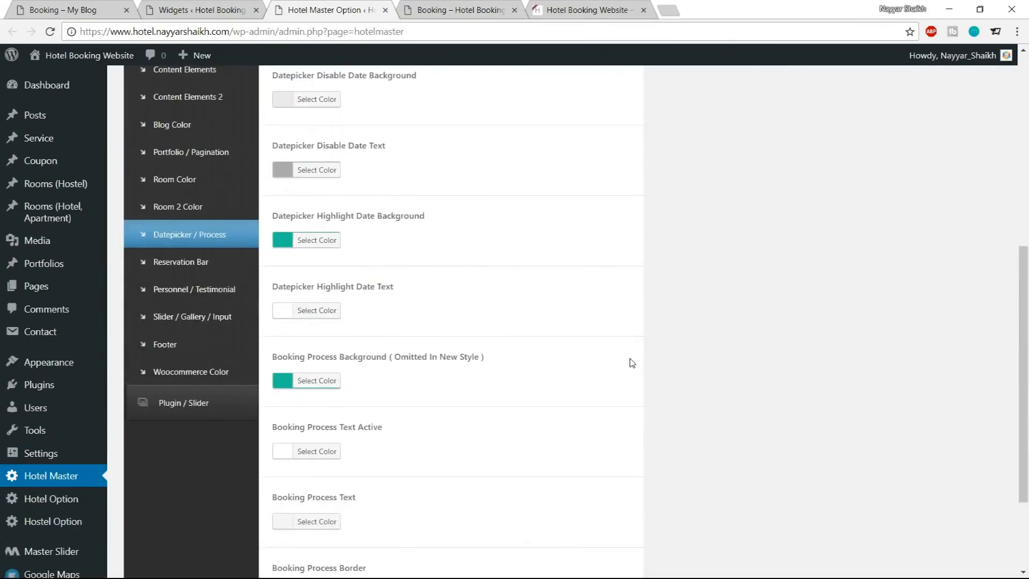
left_click(197, 181)
scroll(618, 260, "up", 3)
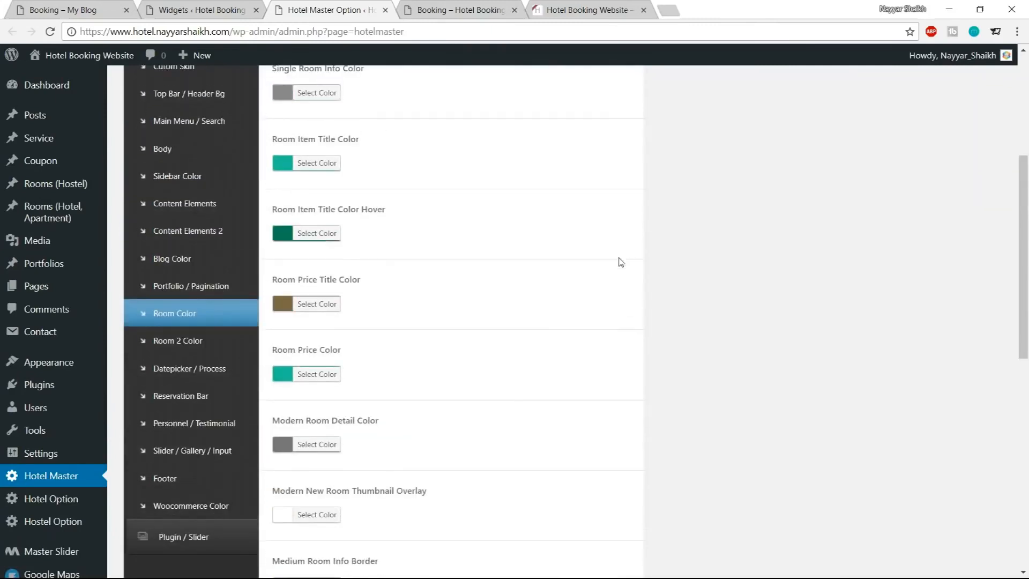
scroll(590, 279, "down", 5)
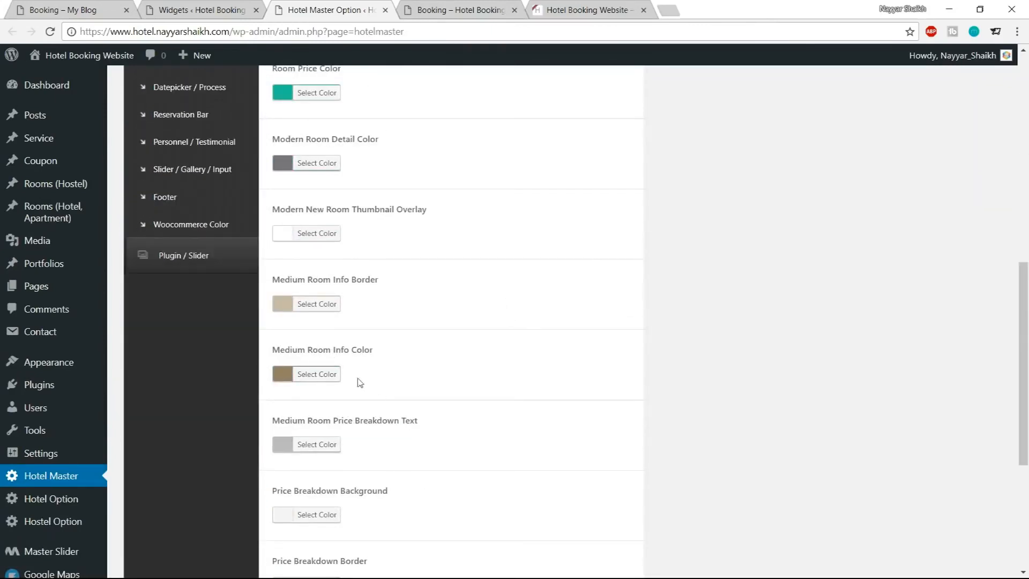
left_click(318, 375)
double_click(347, 375)
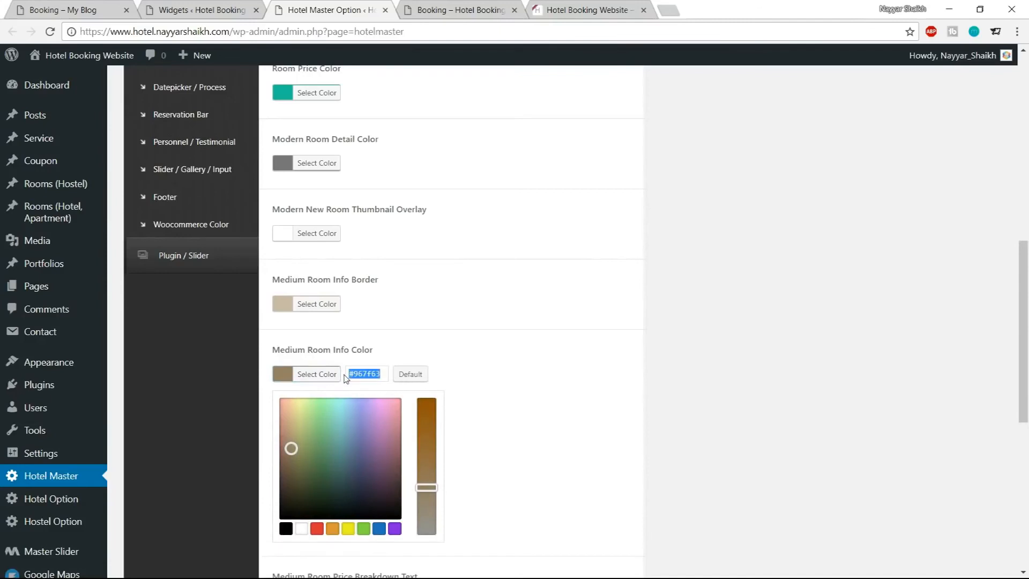
left_click(311, 376)
scroll(729, 351, "up", 3)
scroll(729, 351, "down", 4)
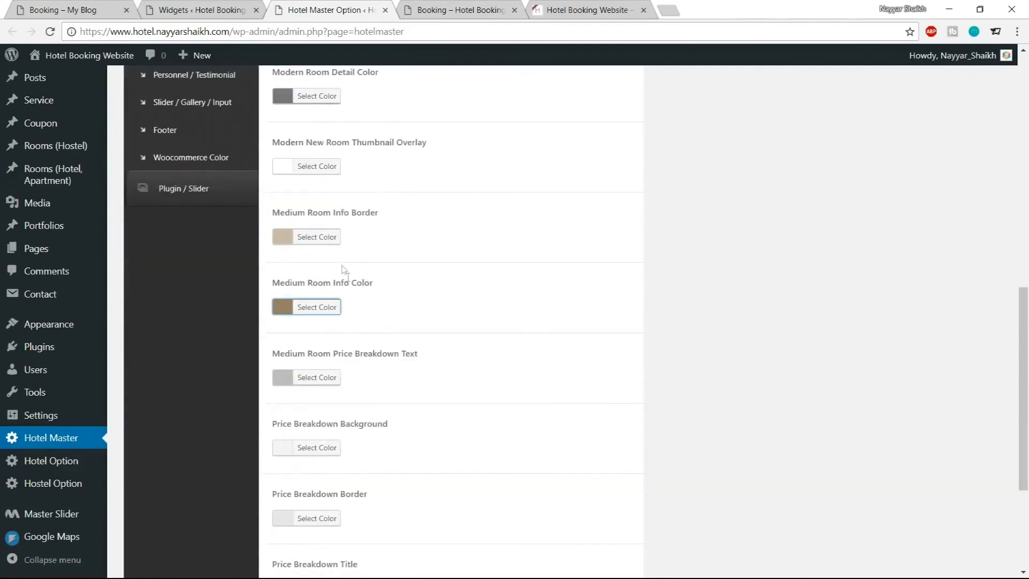
left_click(330, 310)
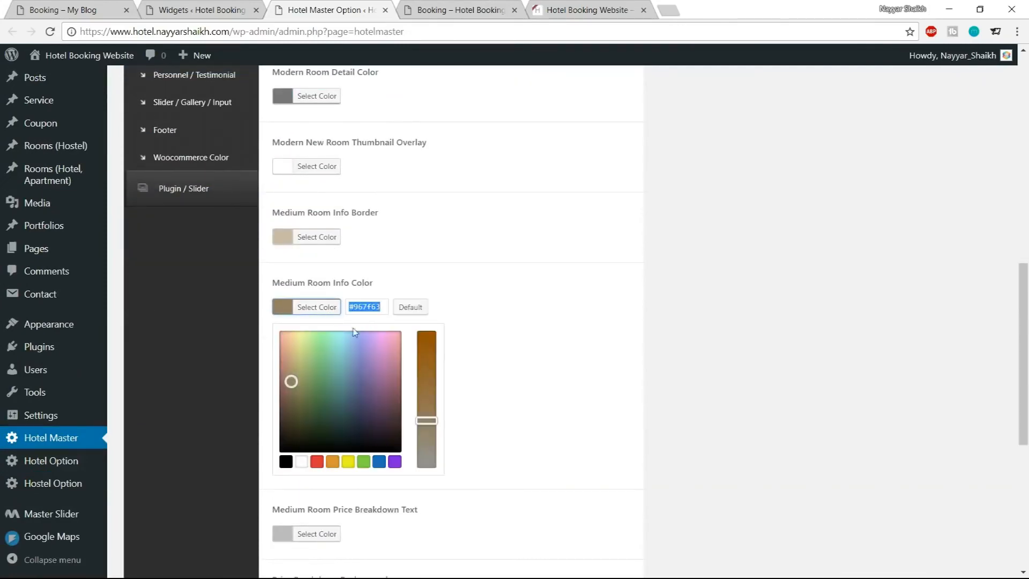
key("ctrl+a")
left_click(376, 310)
double_click(375, 310)
type("4")
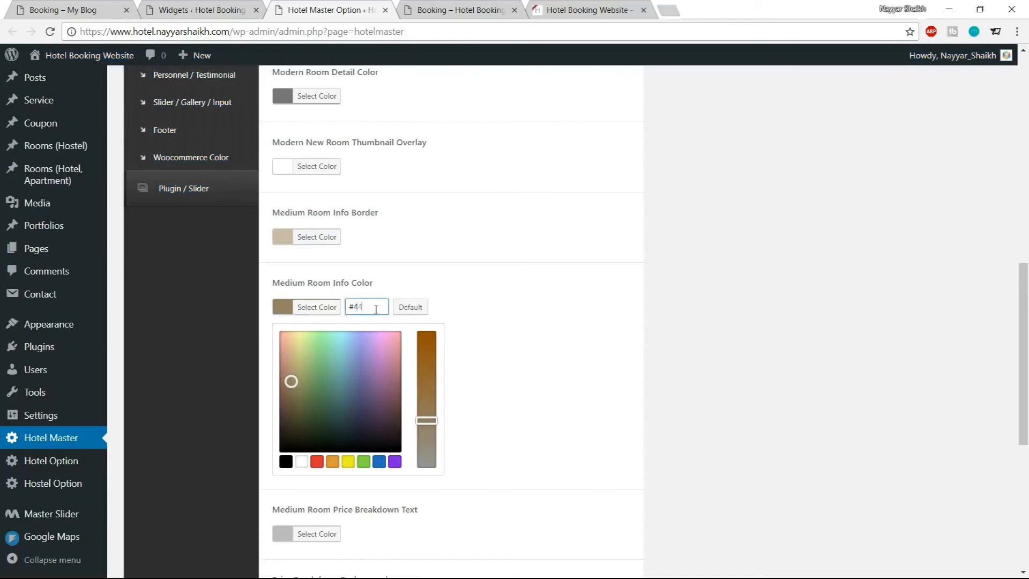
key("BackSpace")
key("BackSpace")
type("1abc9")
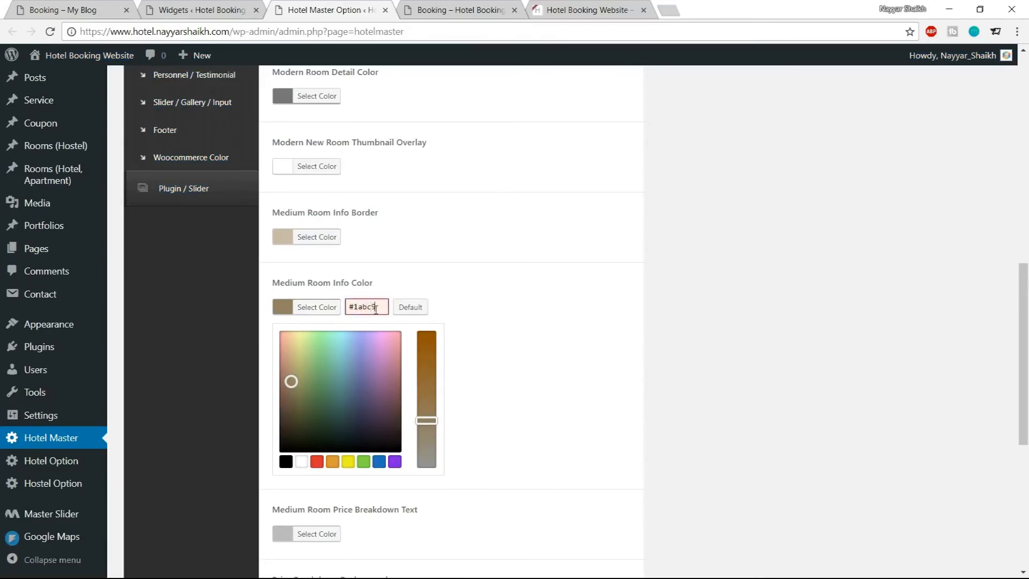
type("c")
key("ctrl+a")
key("ctrl+c")
left_click(330, 309)
Save the changes and check availability again on the reloaded booking page
scroll(429, 348, "down", 4)
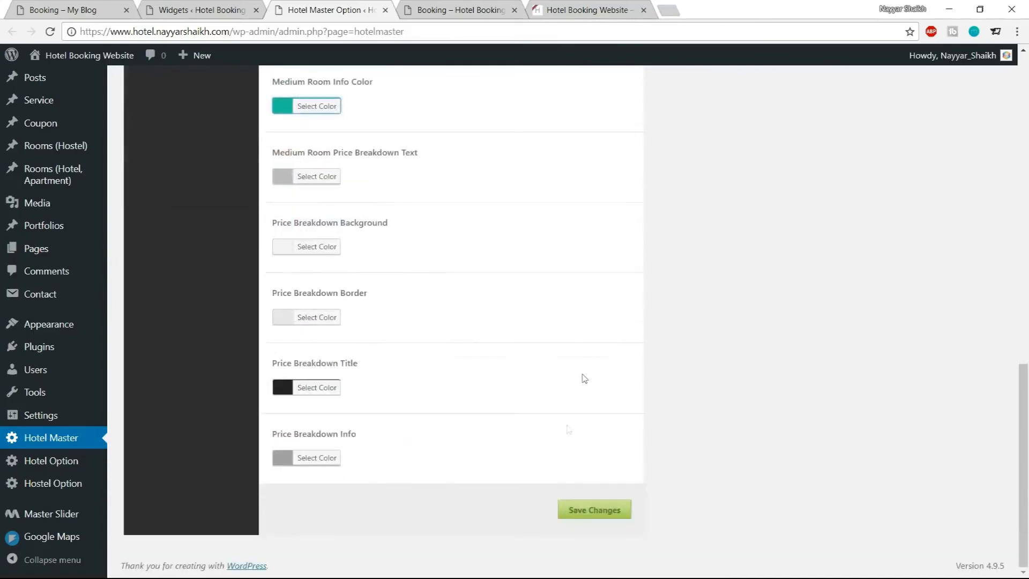
left_click(588, 512)
left_click(504, 8)
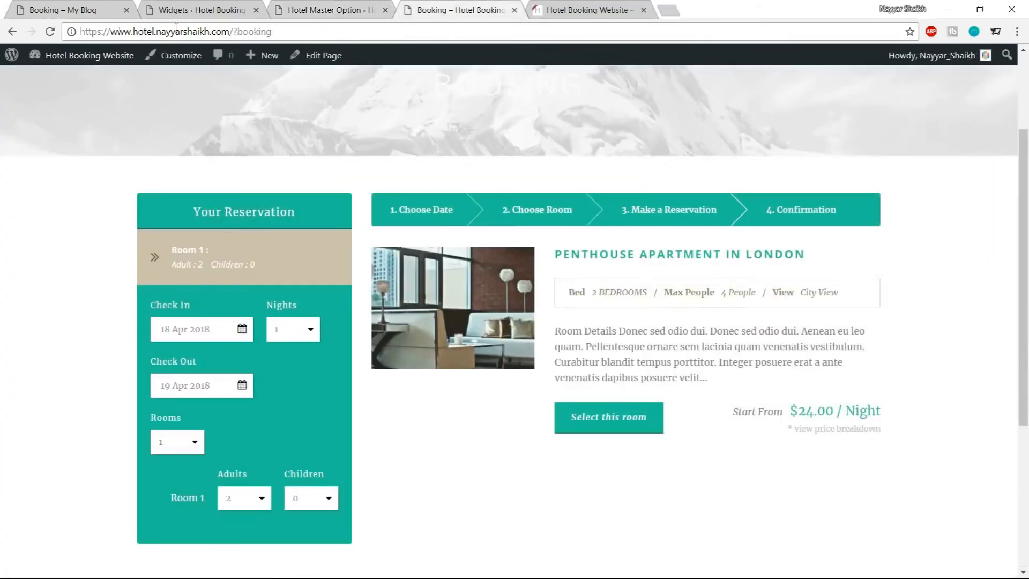
left_click(50, 32)
left_click(210, 503)
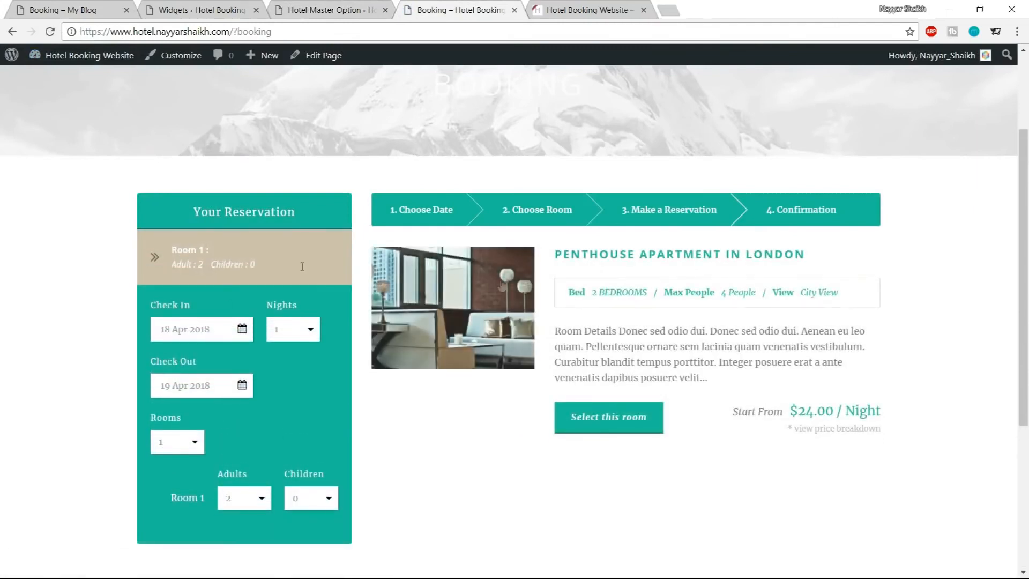
Set the Medium Room Info Border color to black and save the changes
mouse_move(570, 292)
left_mouse_down()
mouse_move(854, 293)
mouse_move(556, 297)
mouse_move(575, 292)
left_mouse_up()
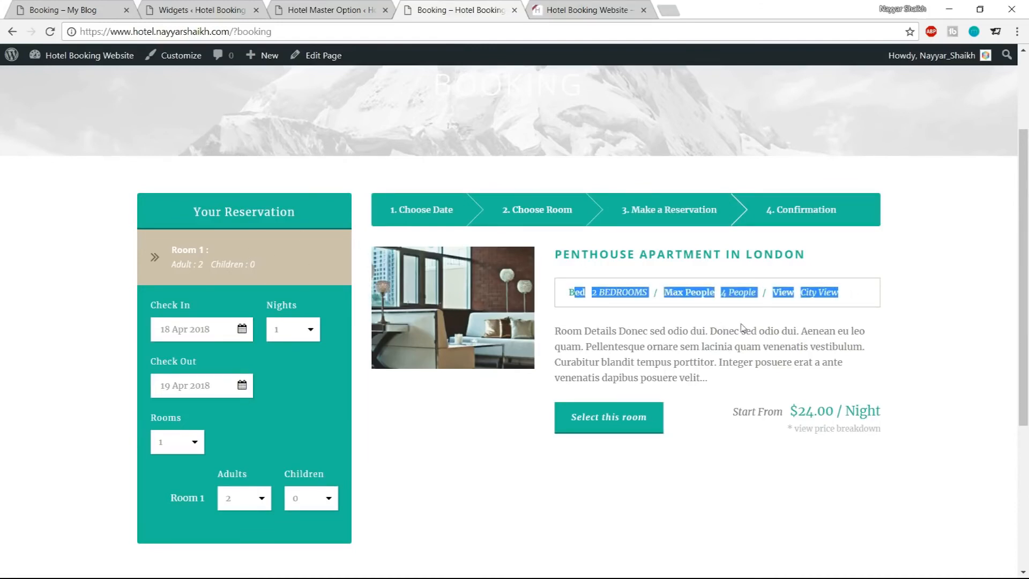
left_click(699, 298)
left_click_drag(850, 297, 570, 296)
left_click(570, 296)
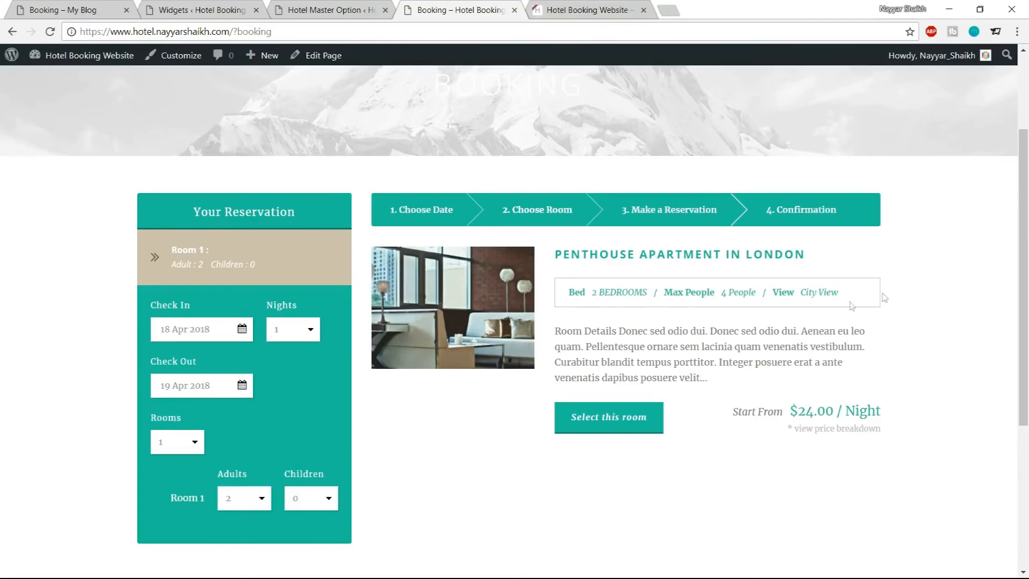
left_click(324, 10)
scroll(506, 285, "up", 8)
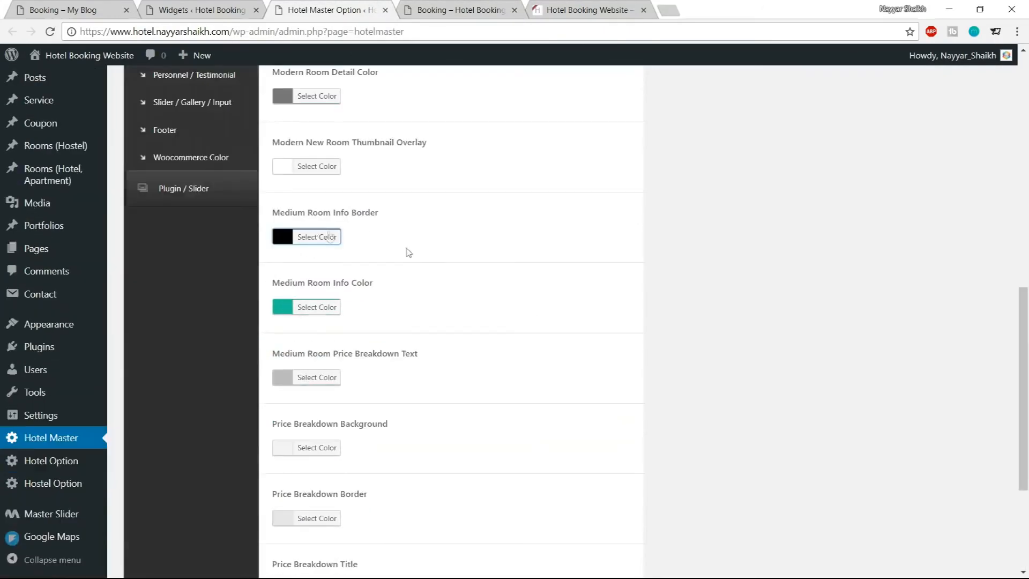
scroll(531, 370, "down", 4)
left_click(597, 512)
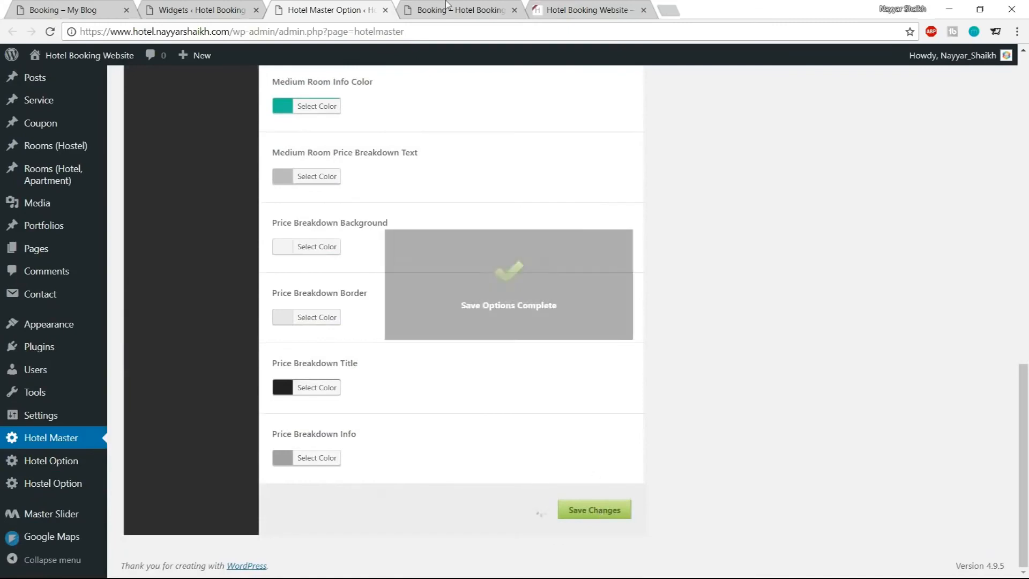
Reload the booking page and check availability to review the room info box
left_click(442, 7)
left_click(49, 32)
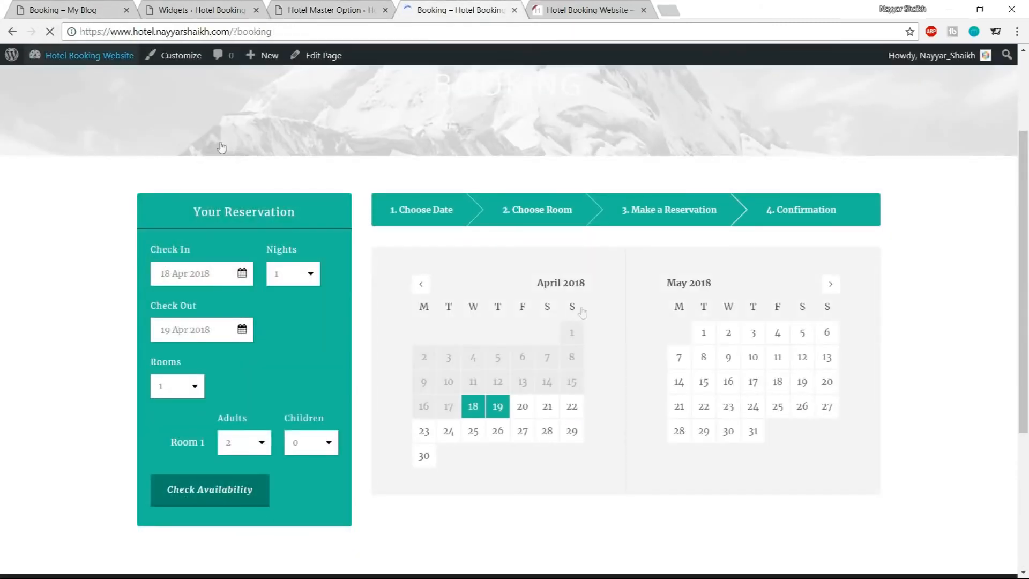
left_click(213, 497)
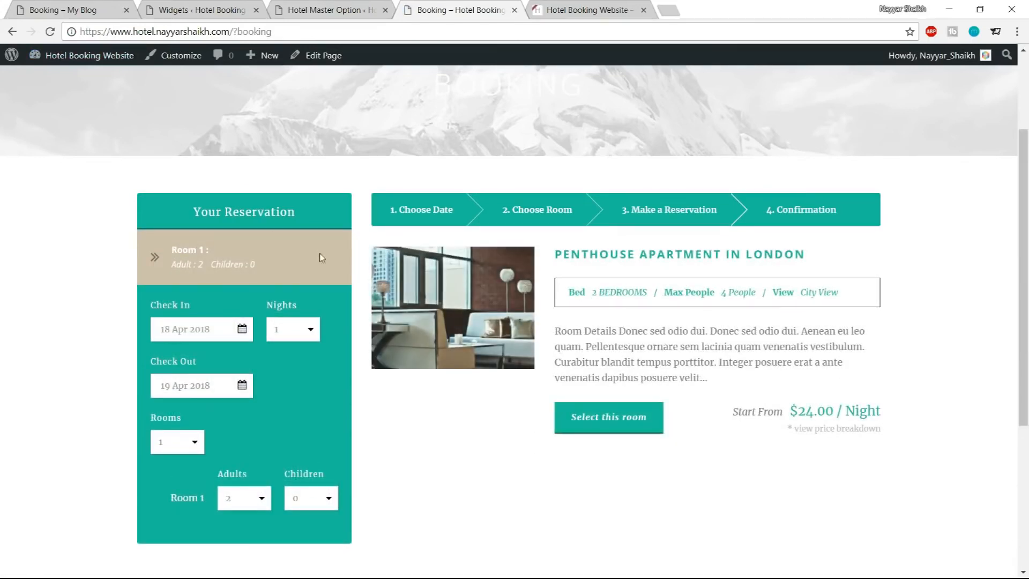
Paste the copied color into the Reservation Bar Room Section Background and save the changes
left_click(315, 6)
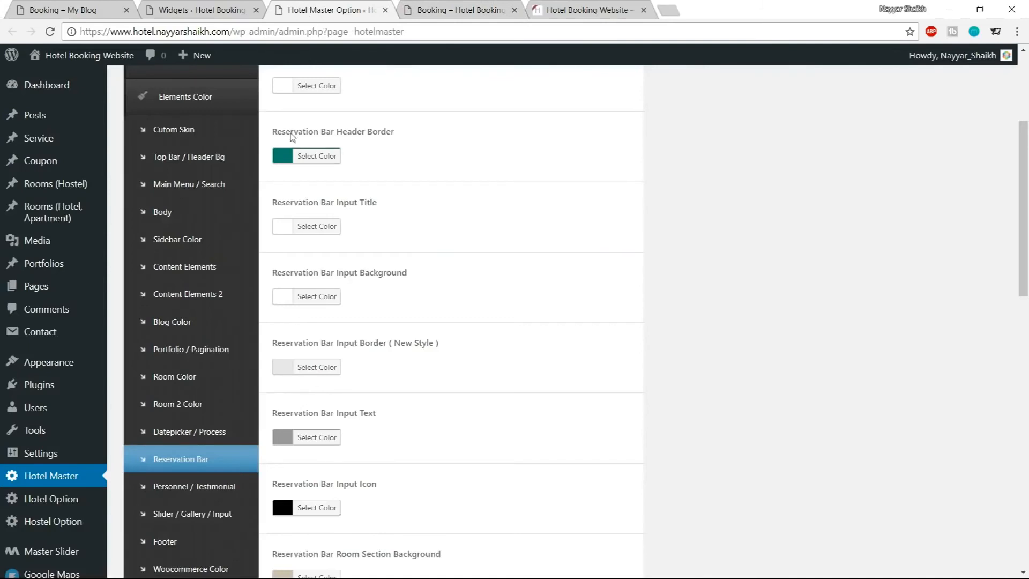
left_click(189, 466)
scroll(691, 374, "down", 6)
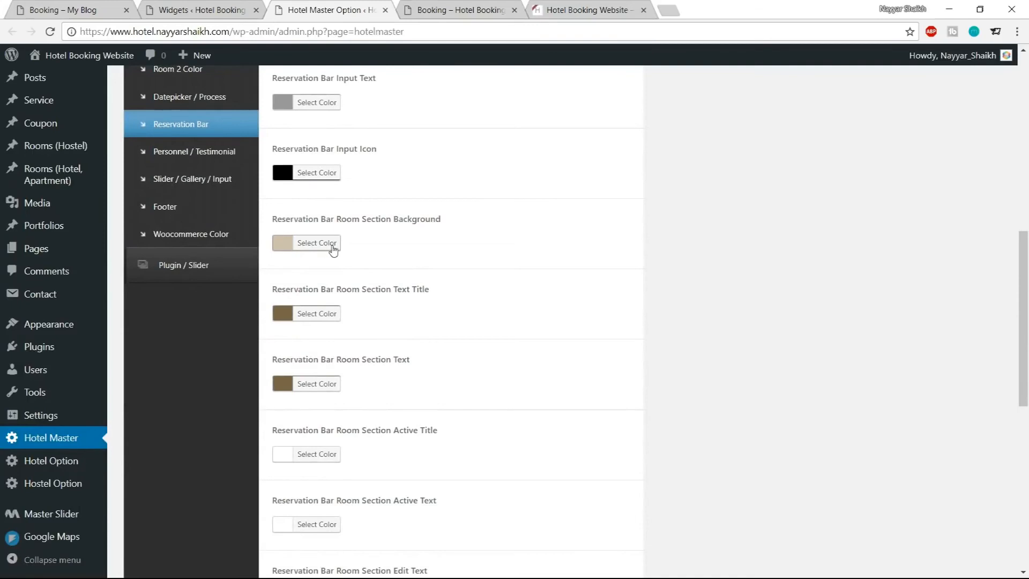
left_click(333, 244)
key("Tab")
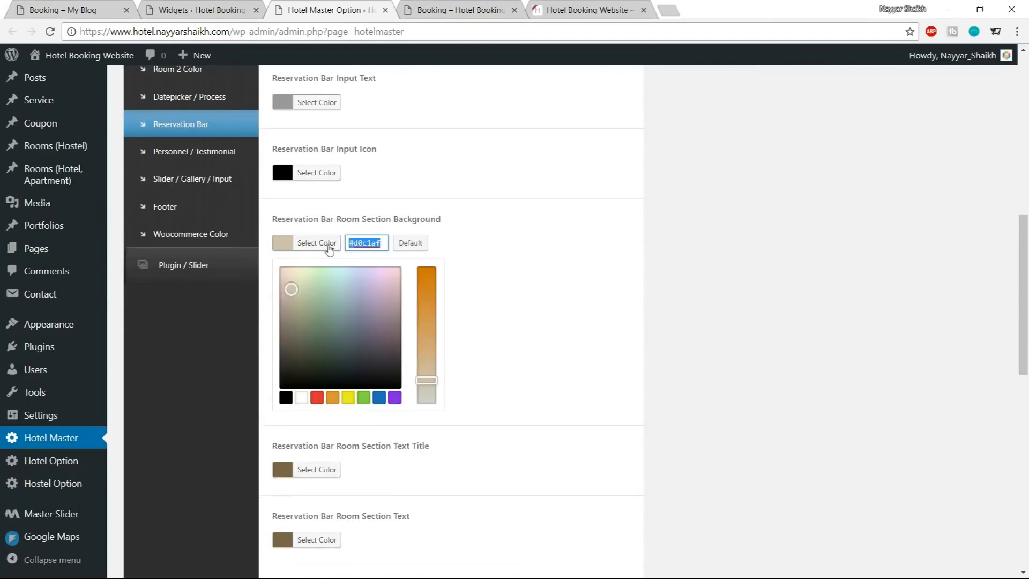
key("ctrl+v")
left_click(324, 247)
scroll(629, 420, "down", 5)
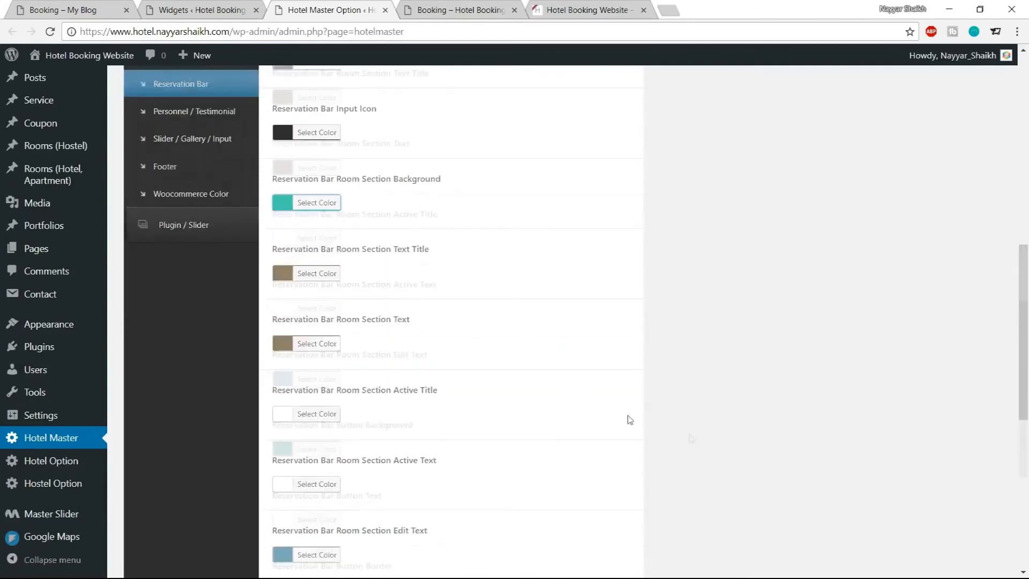
scroll(758, 537, "down", 3)
left_click(581, 512)
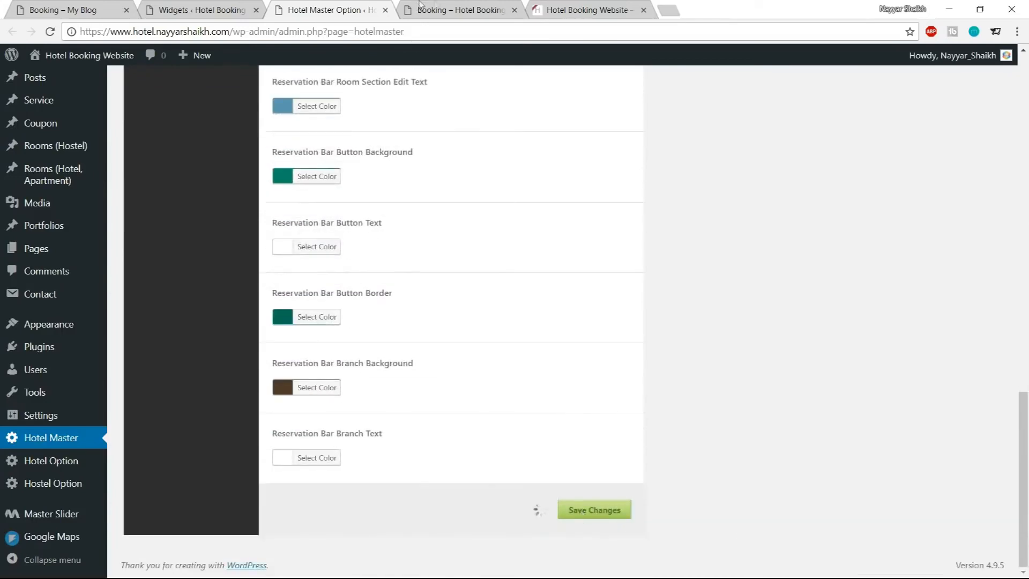
Reload the booking page, check availability and select the Penthouse Apartment in London room
left_click(456, 9)
left_click(47, 33)
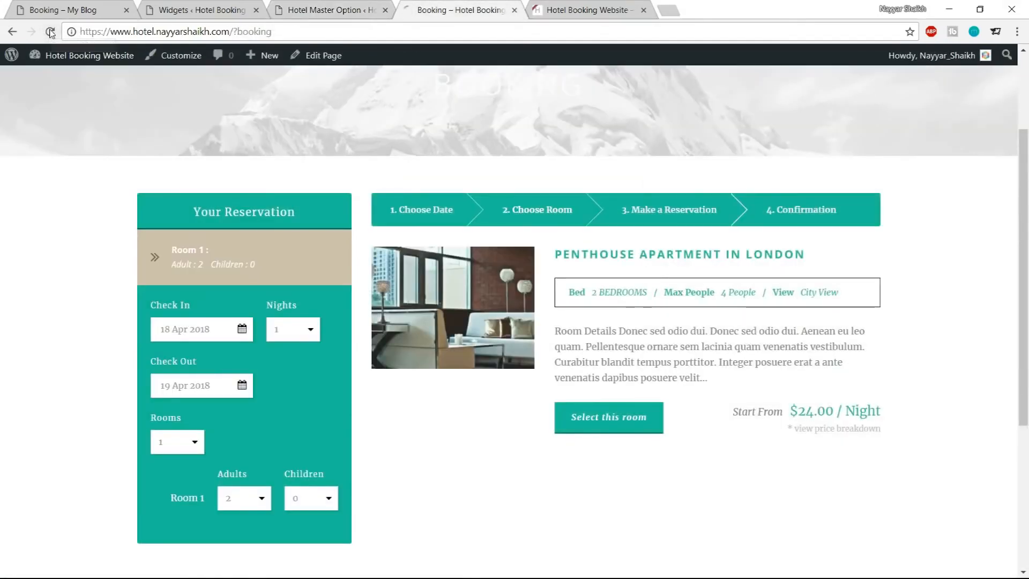
left_click(170, 499)
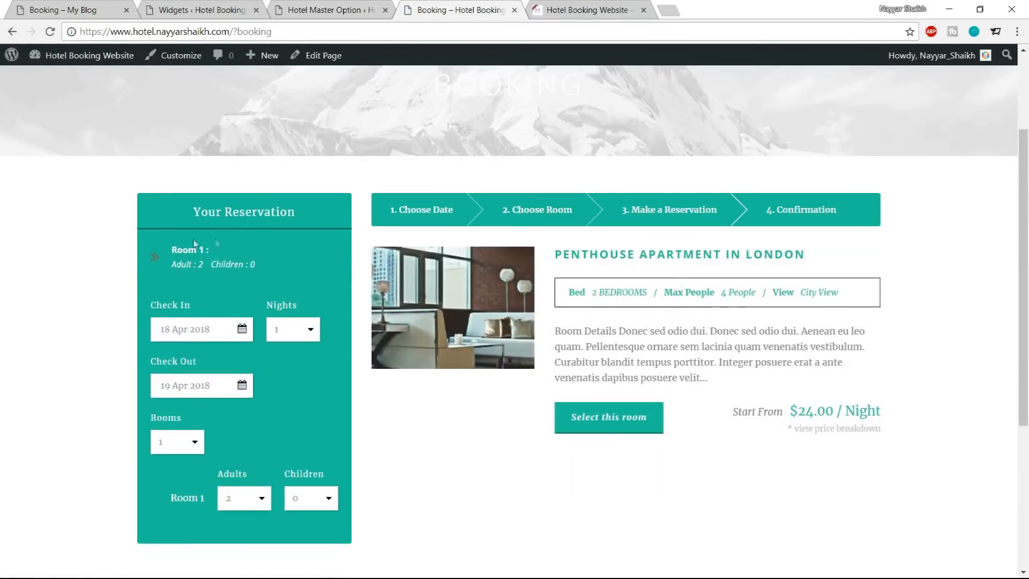
scroll(591, 354, "down", 1)
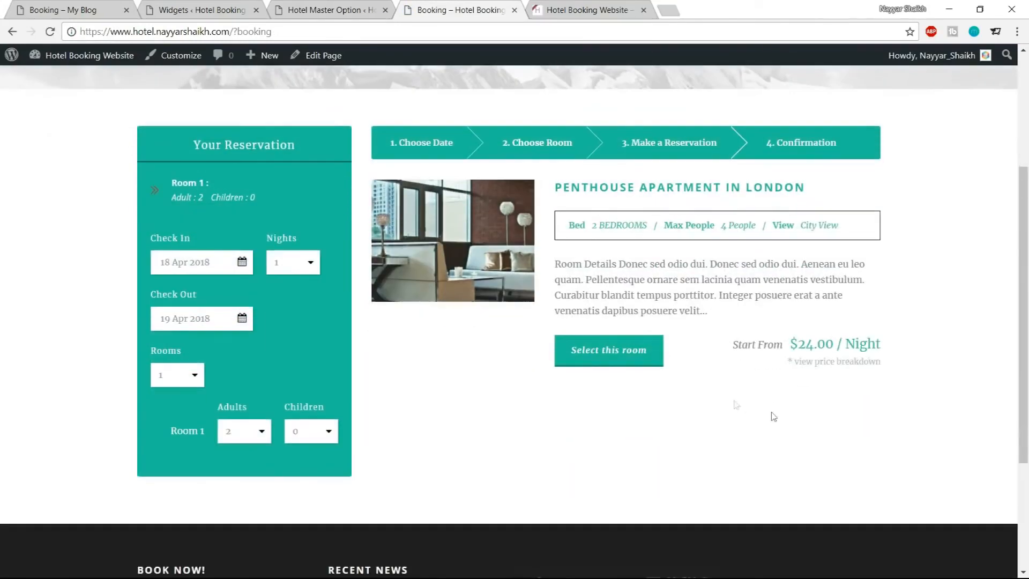
left_click(592, 363)
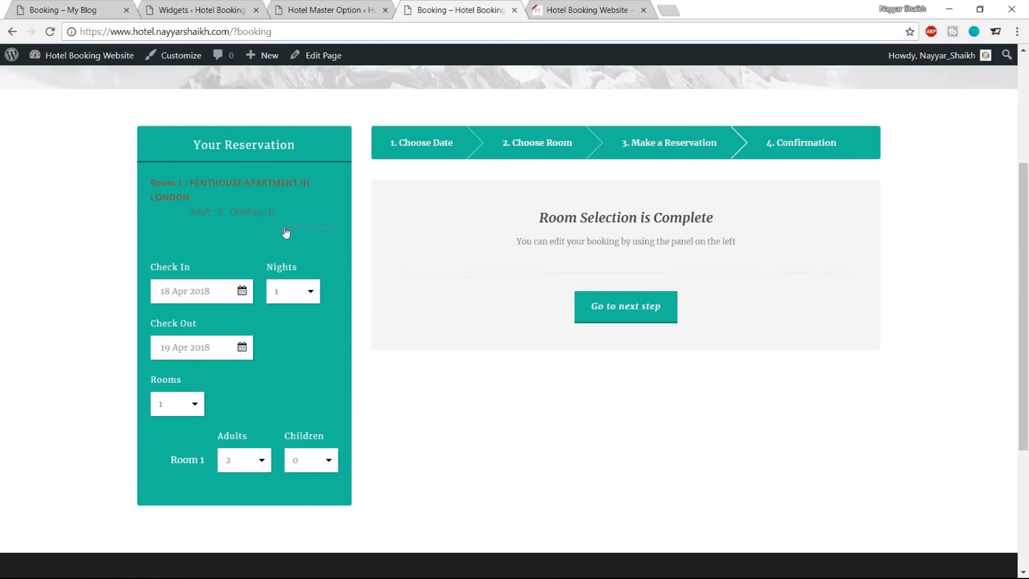
Set the Reservation Bar Room Section Text Title and Room Section Text colors to white
left_click(313, 12)
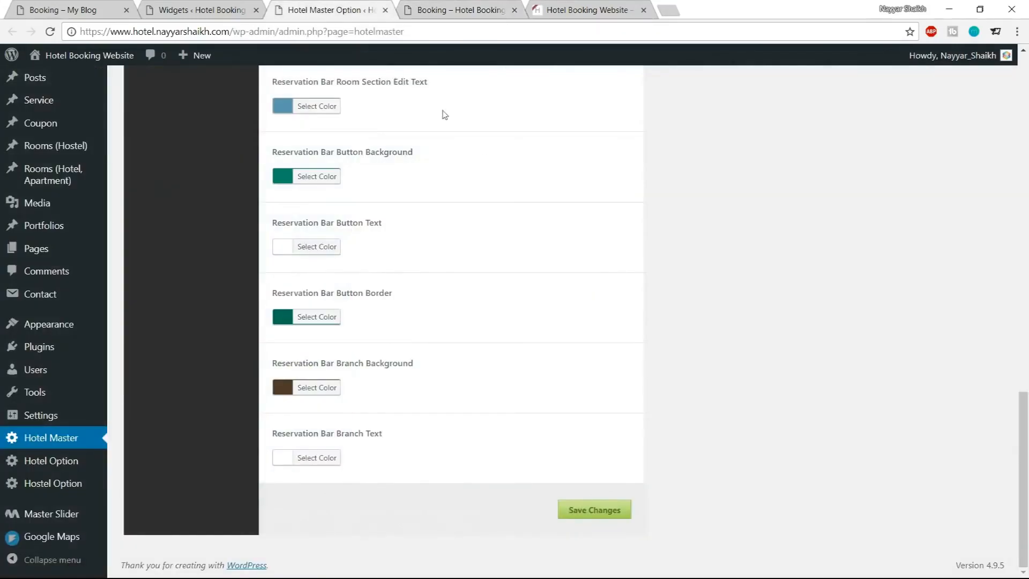
scroll(457, 391, "up", 8)
scroll(457, 391, "up", 1)
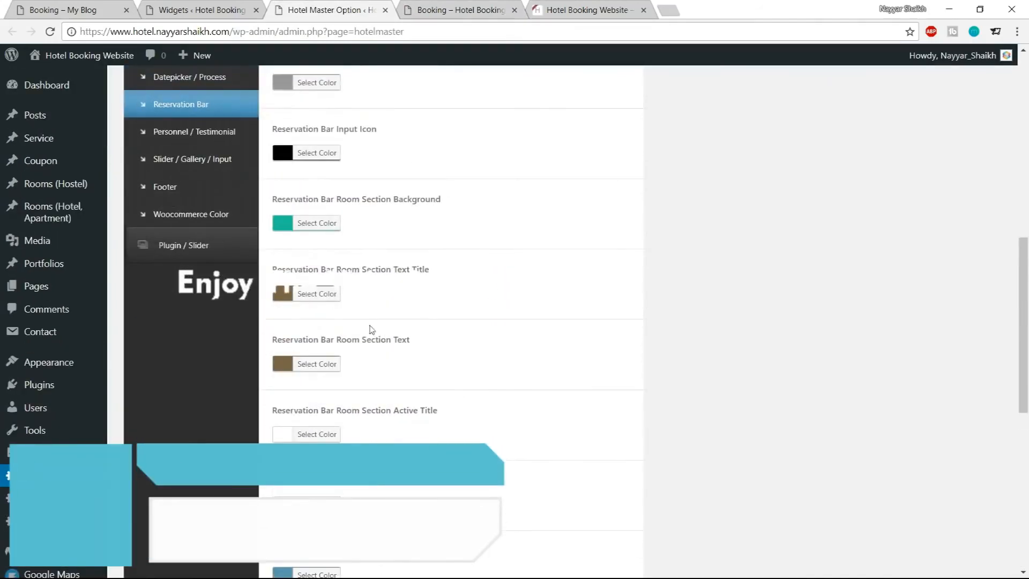
left_click(323, 296)
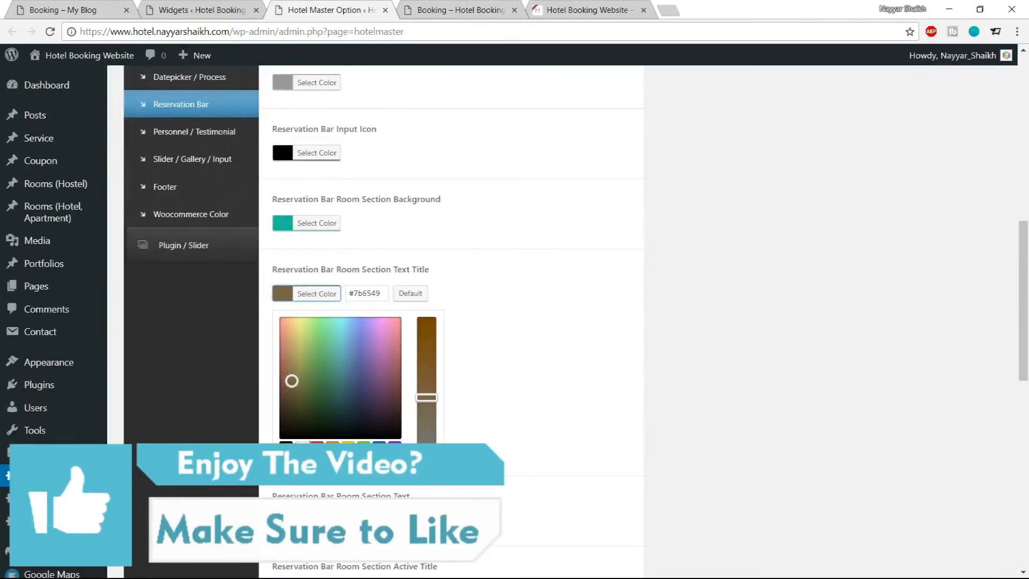
left_click(306, 446)
left_click(324, 294)
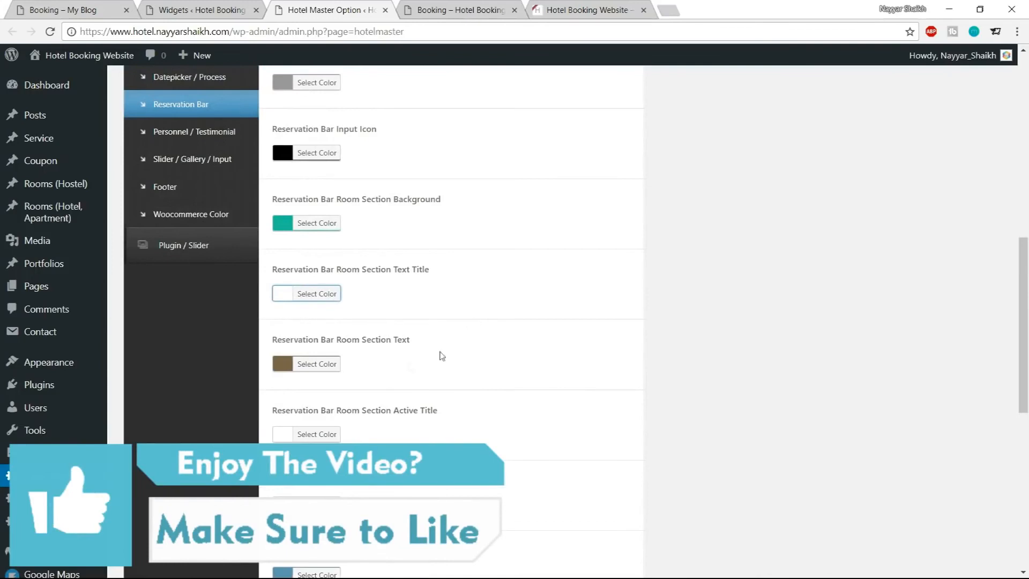
left_click(316, 364)
left_click(306, 445)
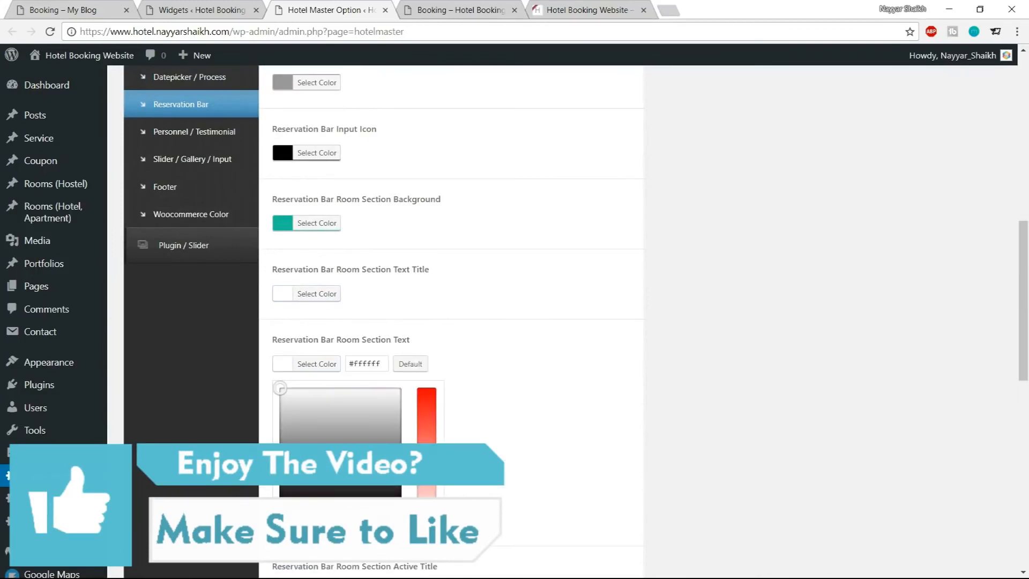
left_click(336, 370)
Set the Reservation Bar Room Section Edit Text color to white using the swatch
scroll(558, 349, "down", 5)
left_click(461, 9)
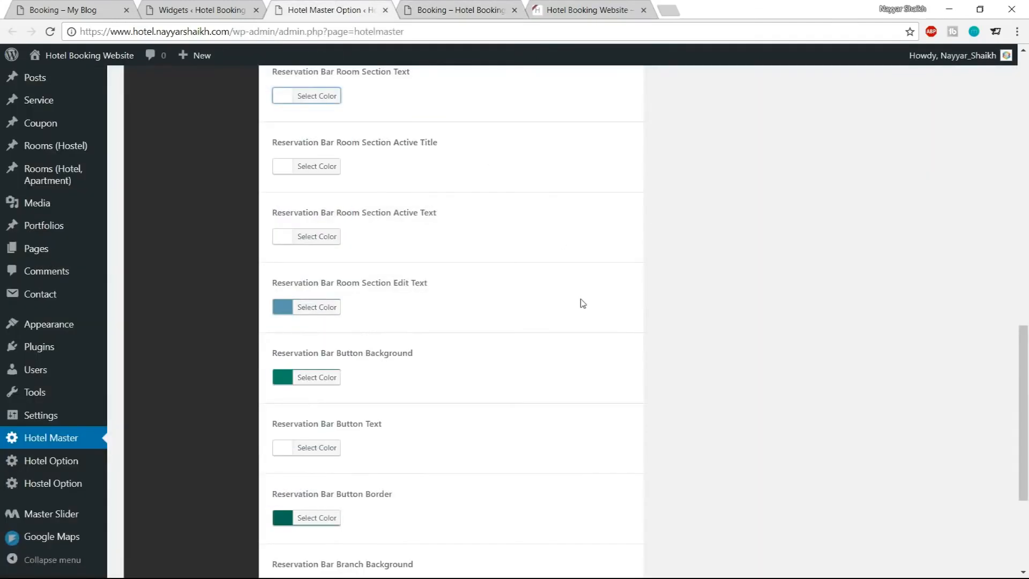
scroll(583, 304, "down", 3)
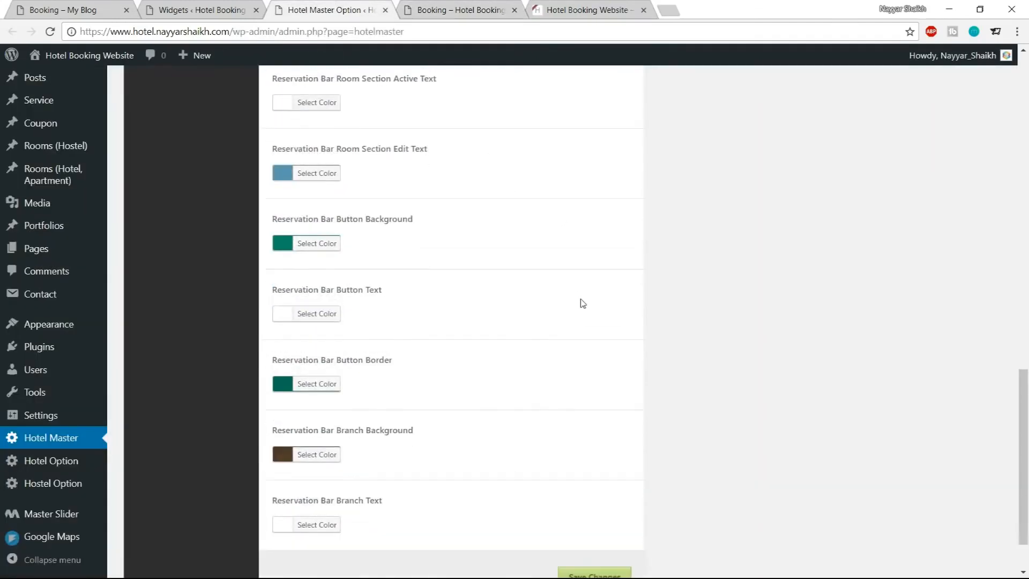
left_click(320, 177)
left_click(286, 327)
left_click(303, 327)
left_click(333, 173)
scroll(436, 269, "down", 2)
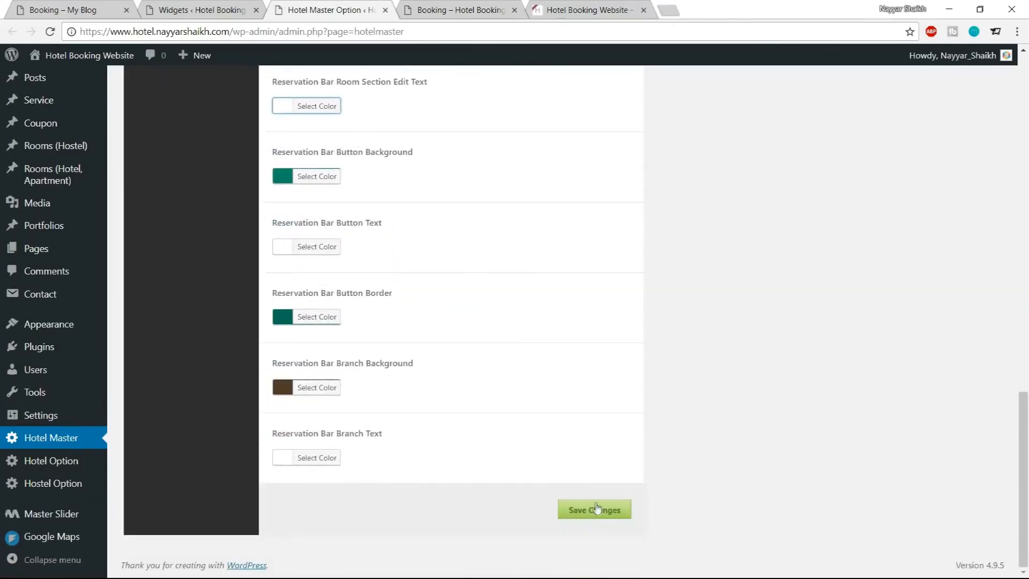
Save the Reservation Bar color changes and reload the booking page to check availability
left_click(596, 508)
left_click(456, 10)
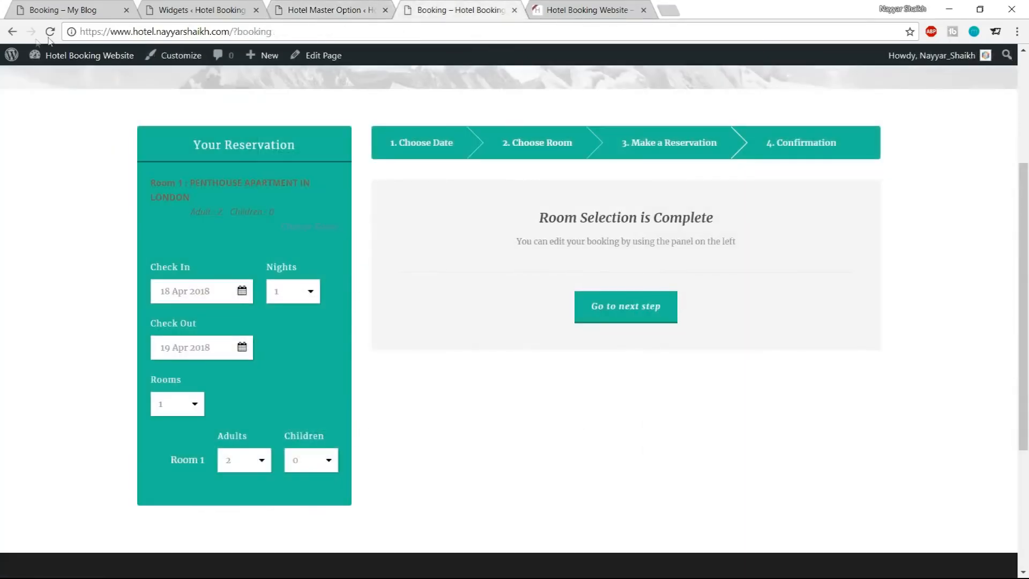
left_click(50, 32)
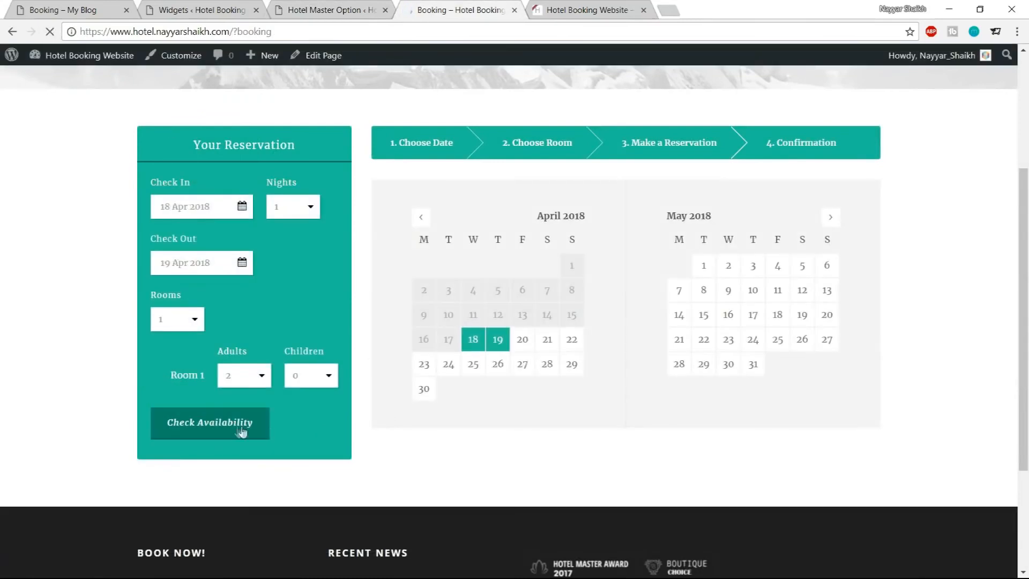
left_click(243, 432)
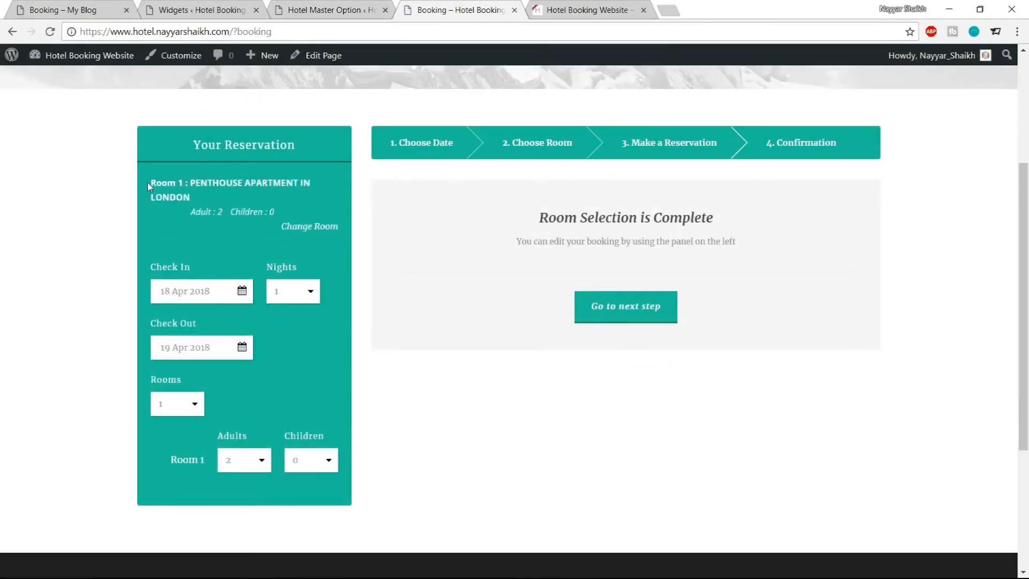
Proceed from the completed room selection to the reservation form and inspect it
left_click_drag(149, 186, 253, 213)
left_click(259, 199)
left_click(616, 307)
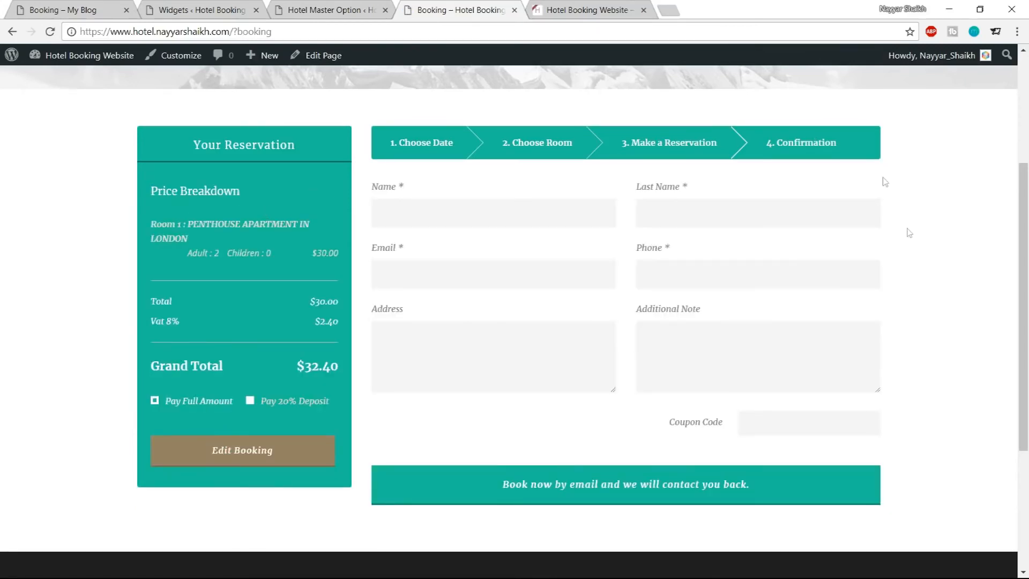
scroll(922, 268, "down", 3)
scroll(922, 269, "up", 3)
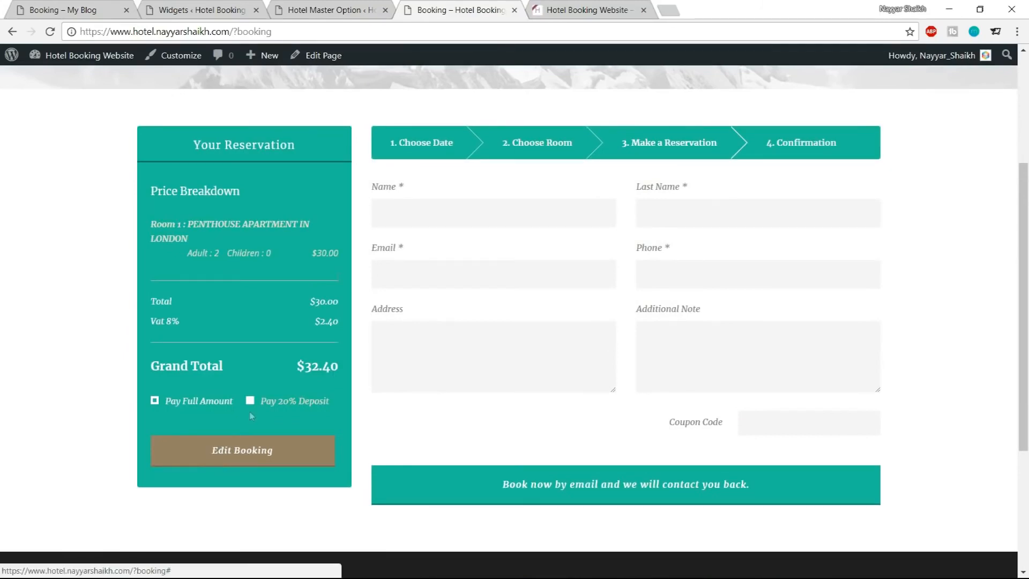
In Room 2 Color, paste the teal into Booking Summary Edit Button Background and darken it to #0e9374
left_click(335, 7)
scroll(730, 327, "up", 10)
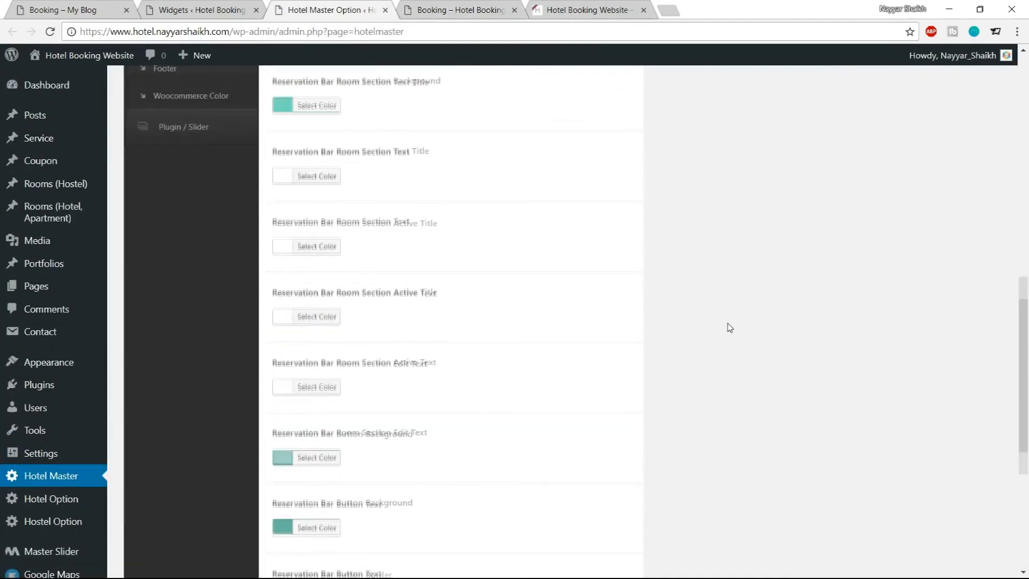
scroll(192, 343, "down", 2)
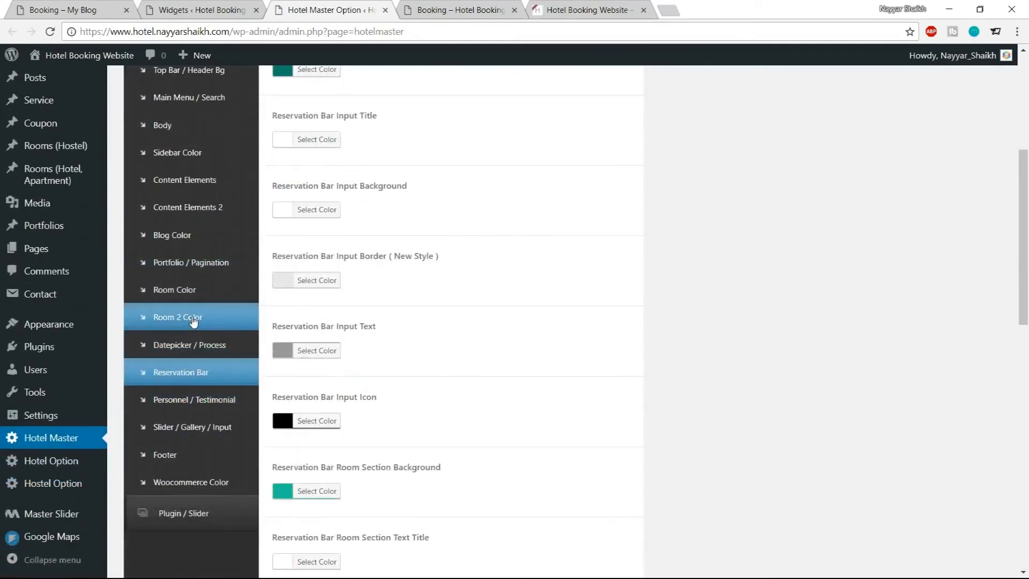
left_click(196, 318)
scroll(689, 303, "down", 1)
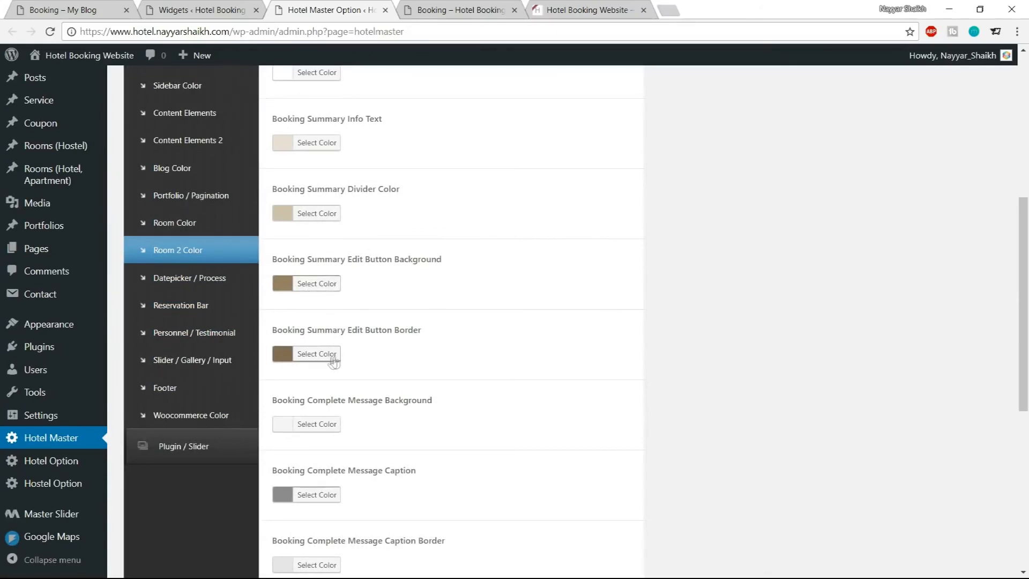
left_click(316, 283)
left_click(372, 286)
key("ctrl+a")
type("#1abc9c")
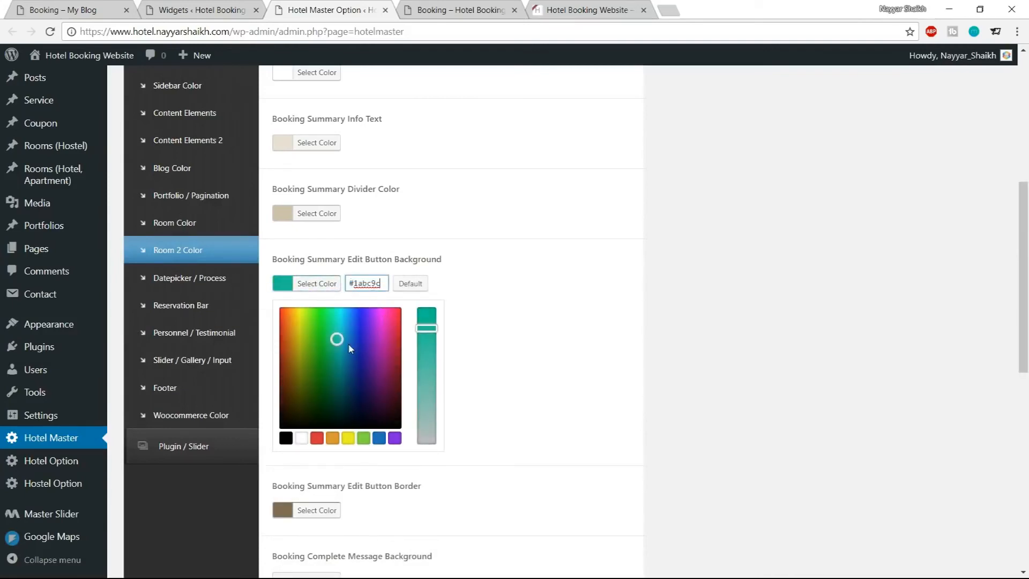
left_click_drag(337, 339, 336, 360)
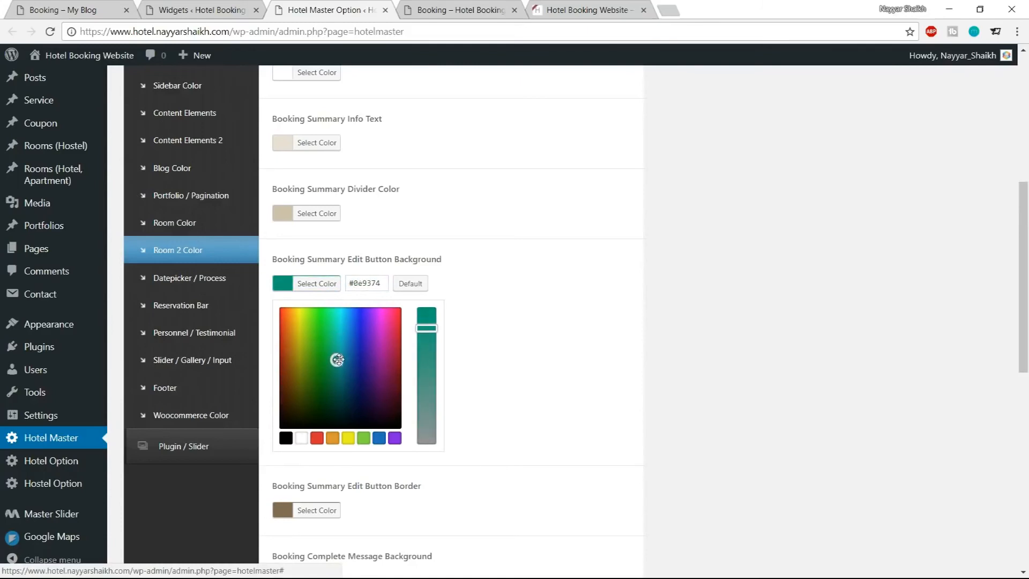
left_click(322, 283)
Paste the teal color into Booking Summary Edit Button Border and darken it in the picker
left_click(330, 354)
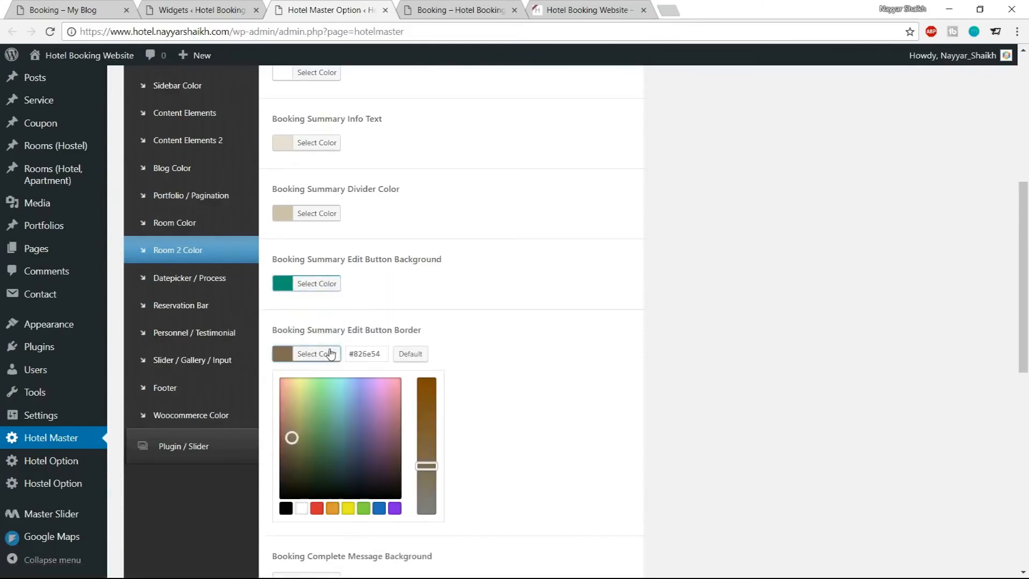
left_click(366, 354)
key("ctrl+a")
type("#1abc9c")
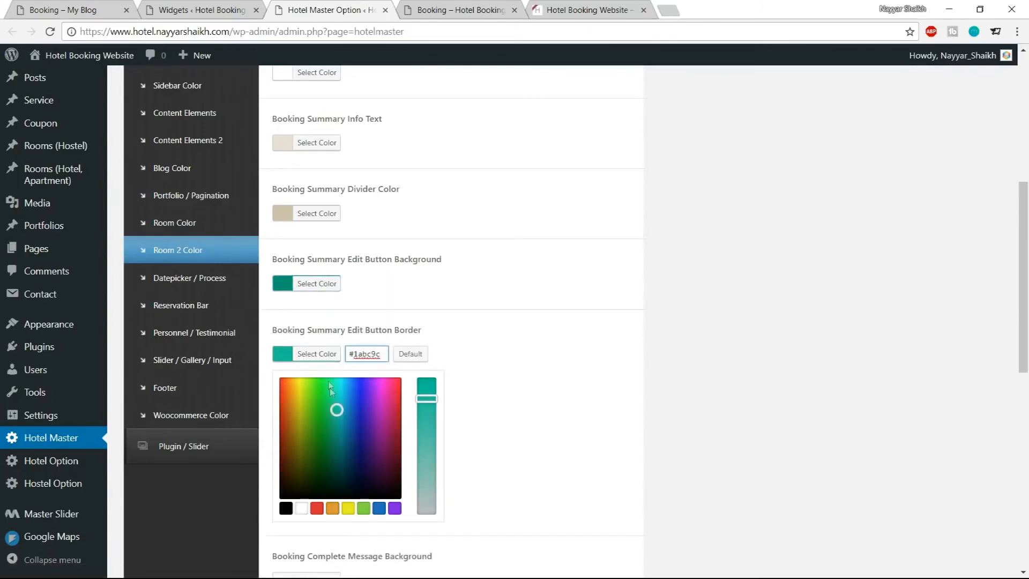
left_click_drag(337, 410, 336, 449)
left_click(319, 354)
scroll(448, 361, "down", 7)
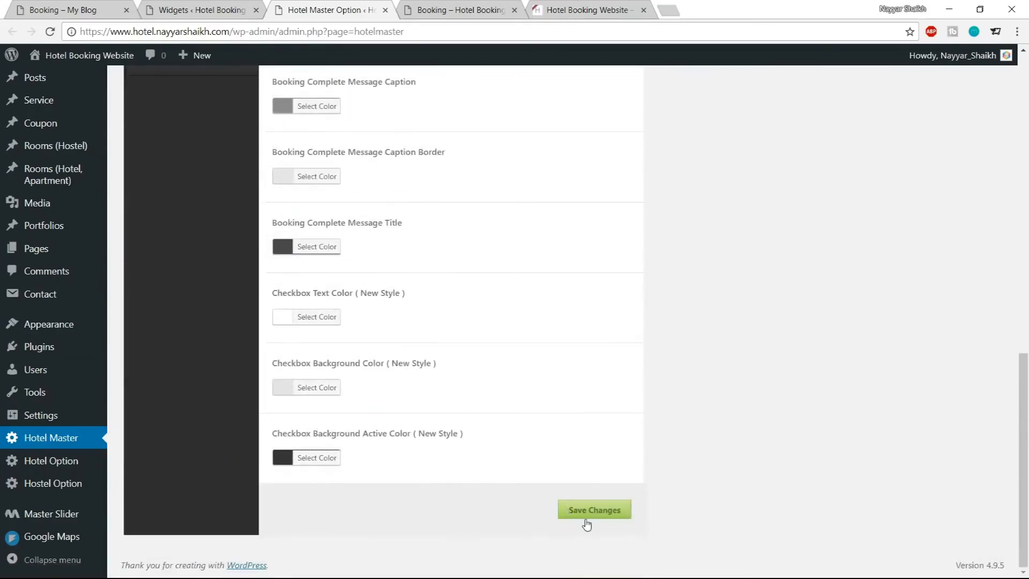
Compare the booking page's reservation form with the demo site's reservation form and payment options
left_click(469, 12)
scroll(509, 210, "down", 4)
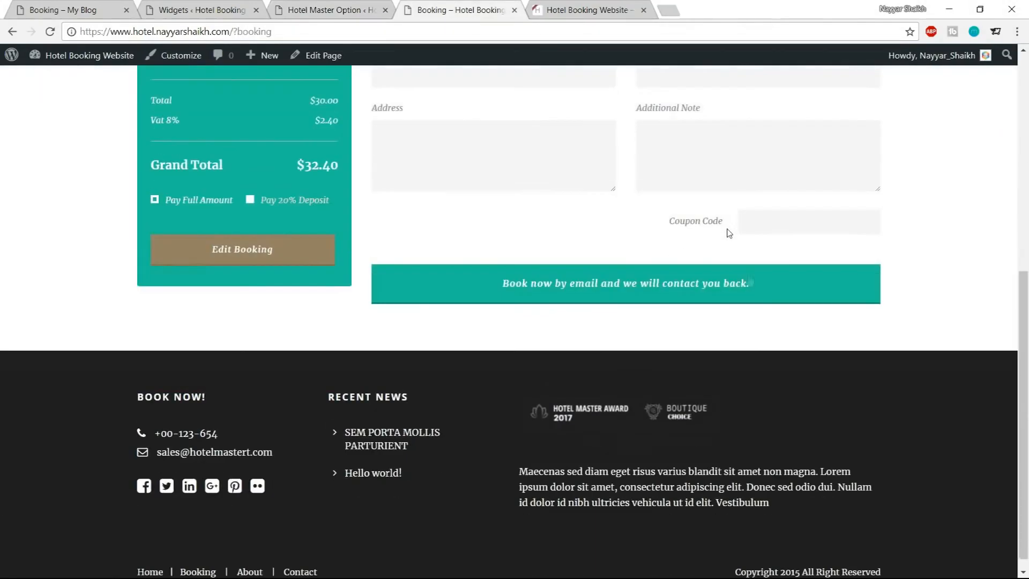
left_click(84, 10)
scroll(663, 537, "down", 3)
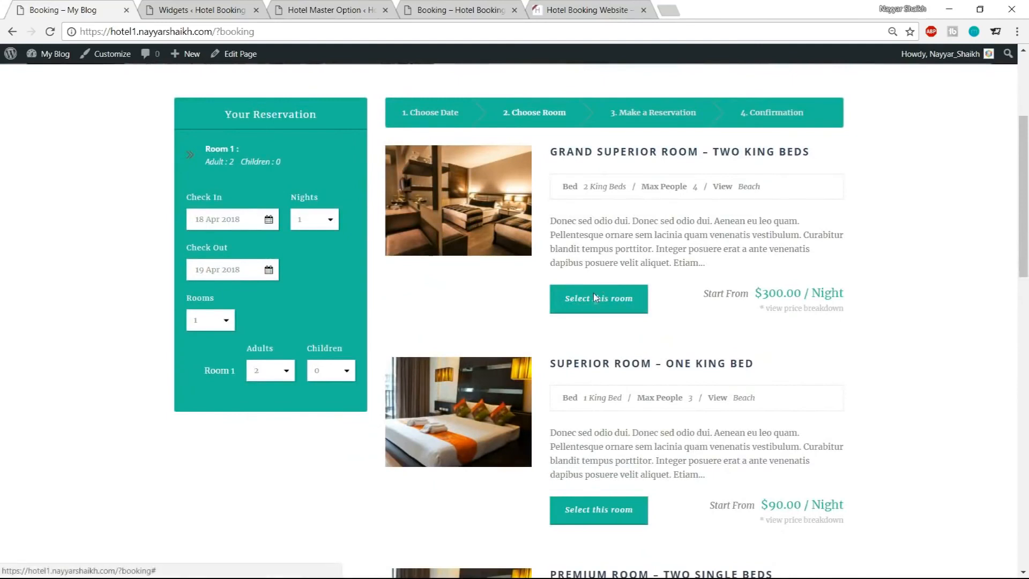
left_click(594, 296)
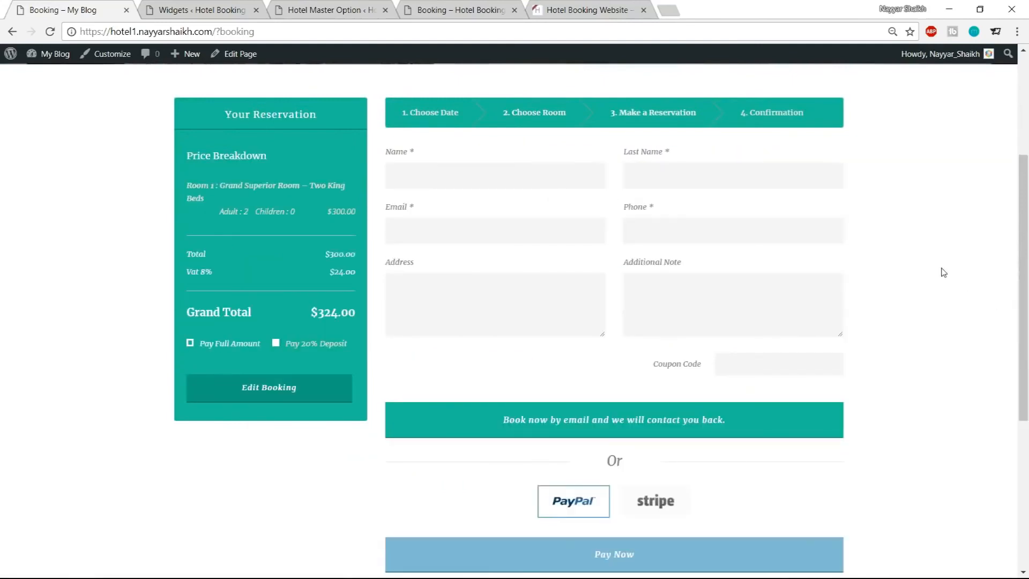
scroll(944, 272, "down", 1)
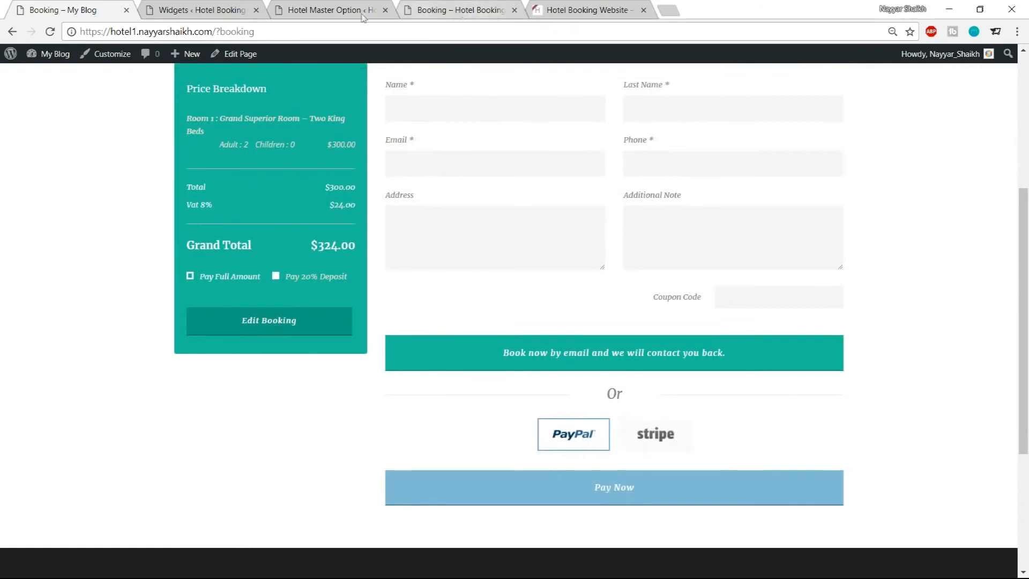
Open the Hotel Option settings and set Preserve The Room After to Booking for room
left_click(198, 6)
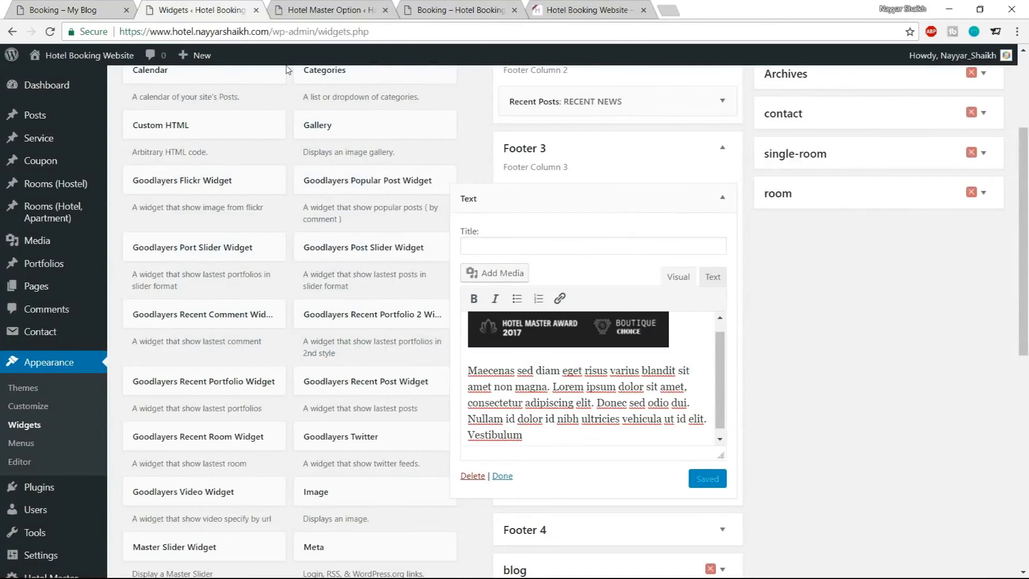
scroll(287, 70, "down", 3)
left_click(59, 474)
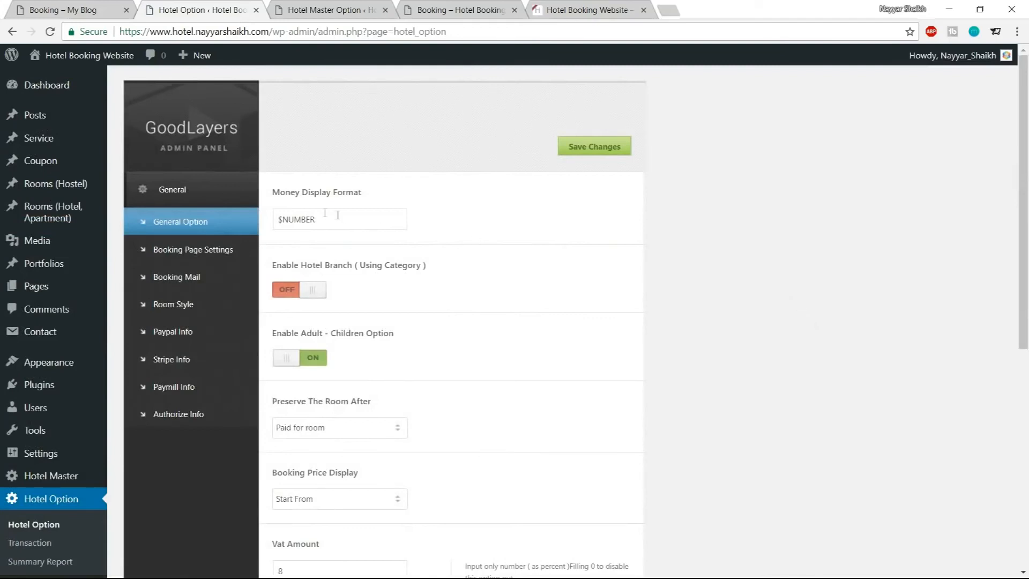
scroll(382, 357, "down", 3)
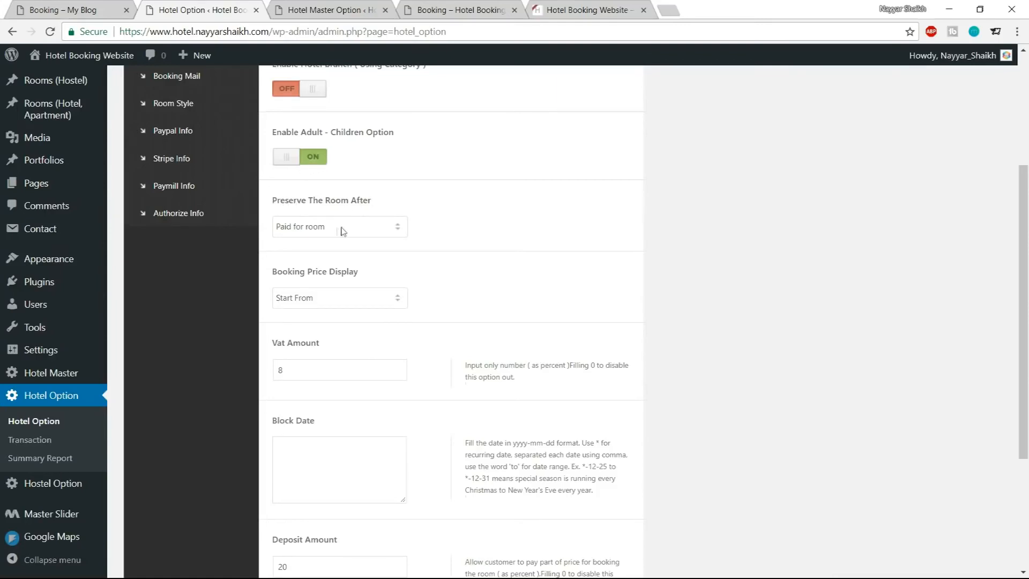
left_click(324, 232)
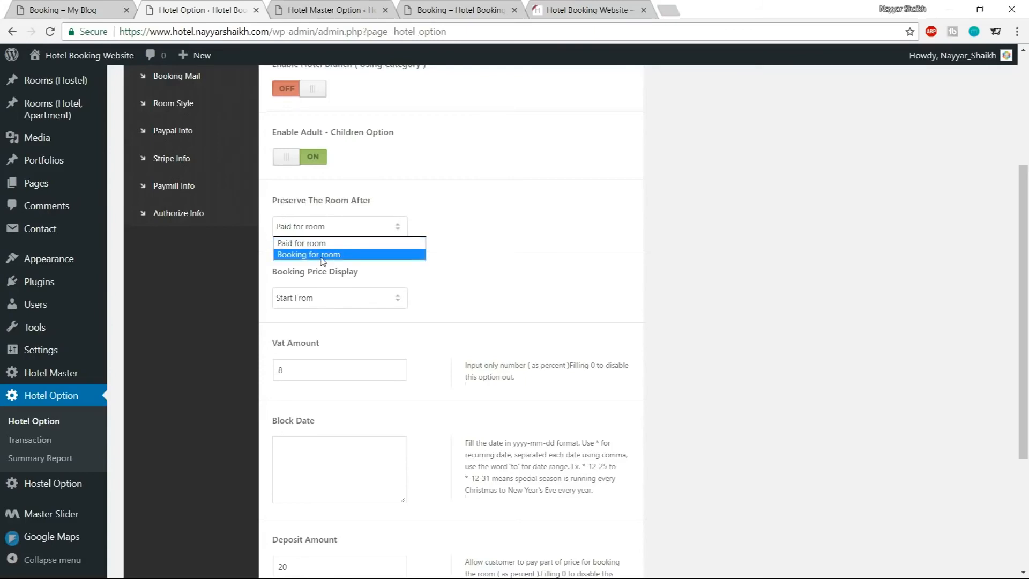
left_click(322, 255)
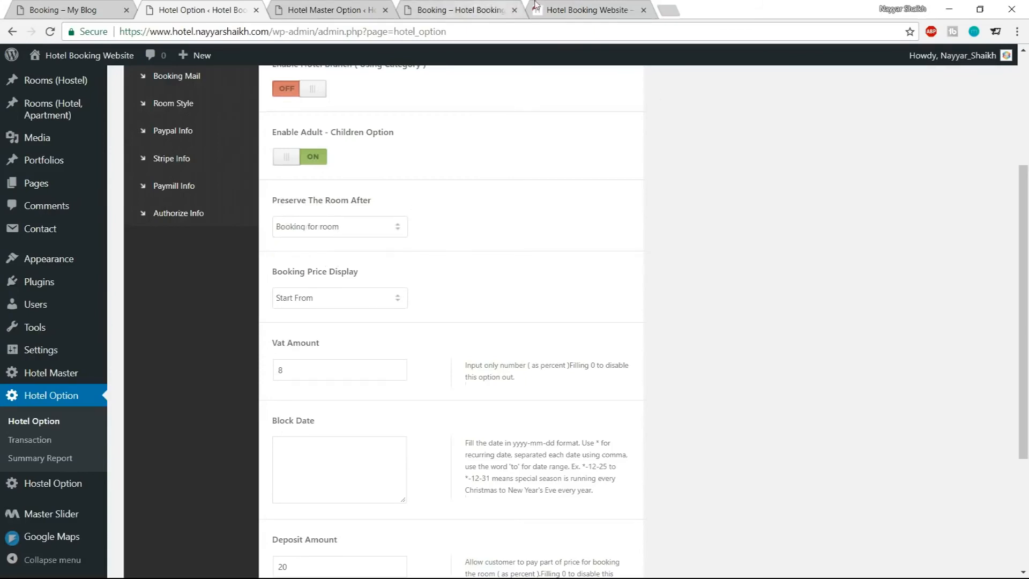
Review the booking page and set Preserve The Room After back to Paid for room
left_click(496, 8)
scroll(536, 365, "up", 1)
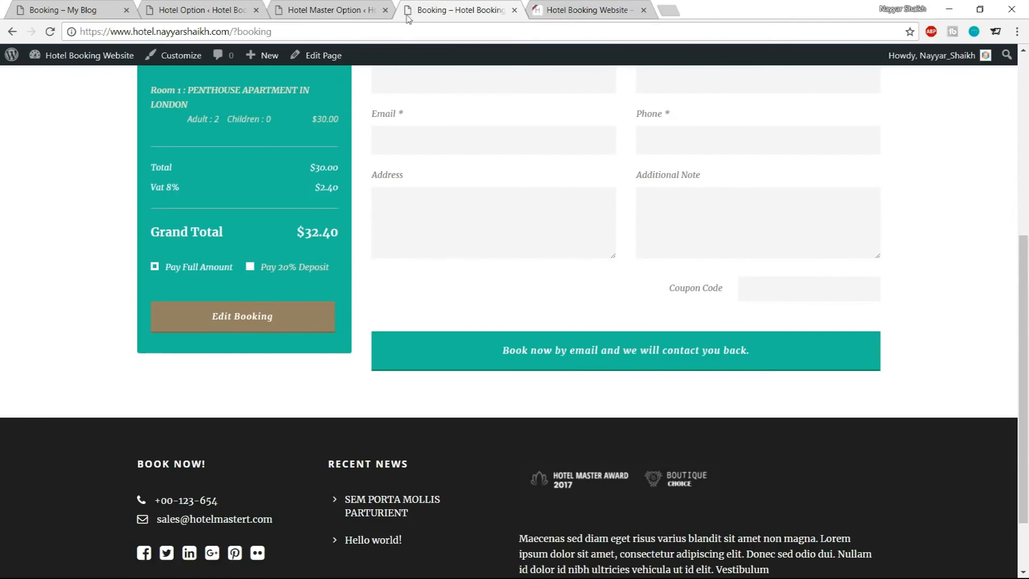
left_click(227, 6)
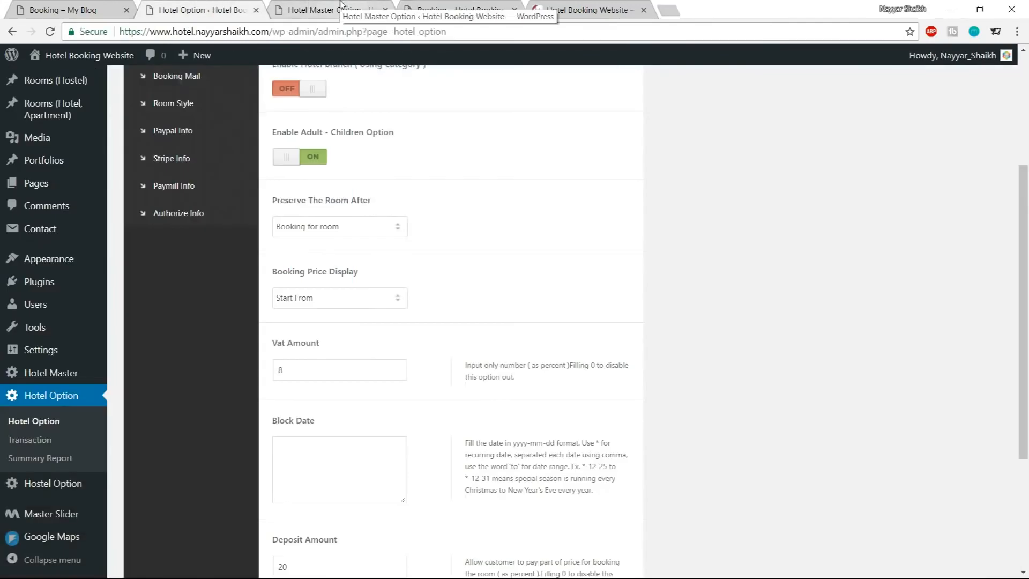
left_click(344, 227)
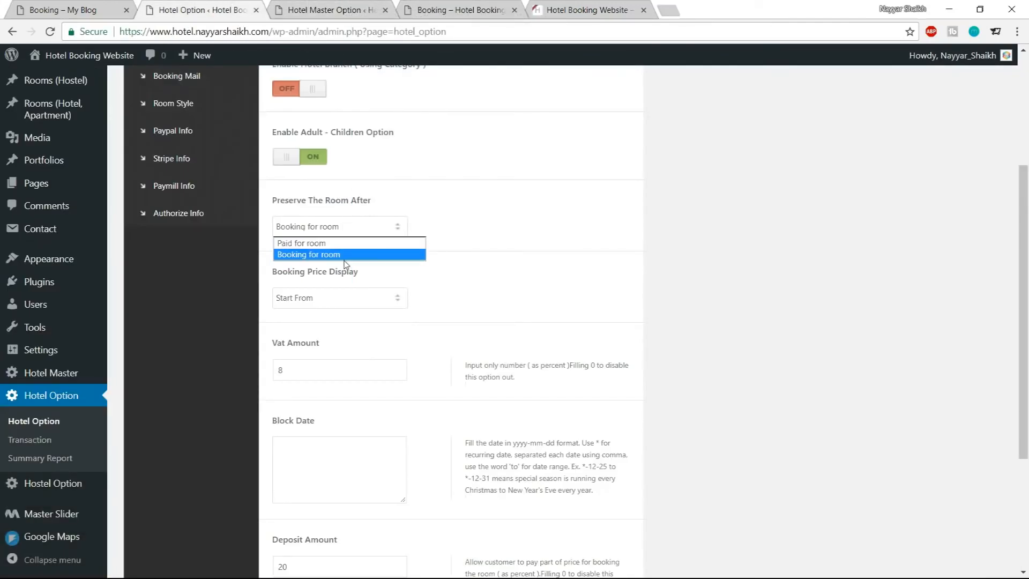
left_click(334, 244)
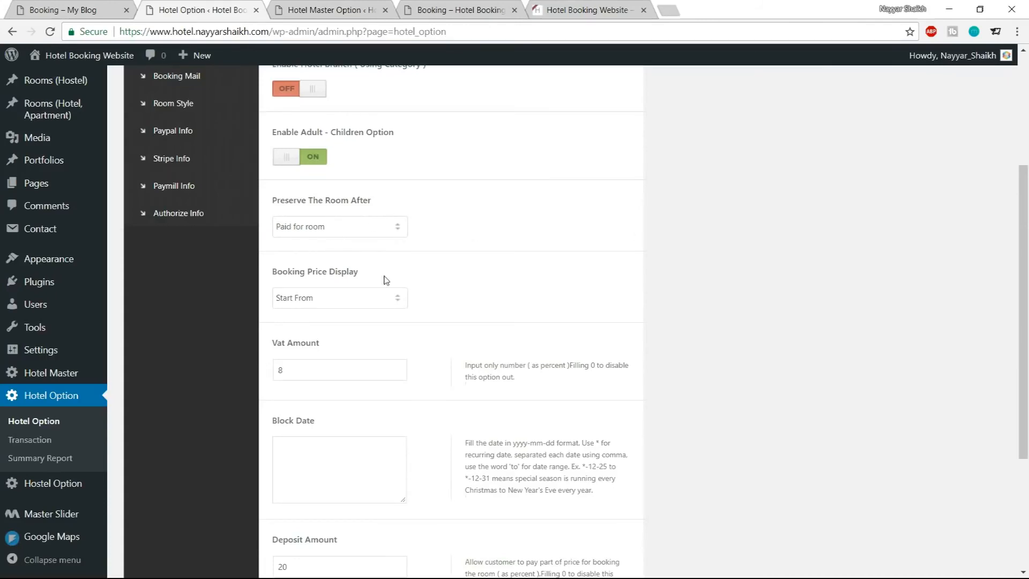
Set the Deposit Amount to 0
scroll(386, 280, "down", 1)
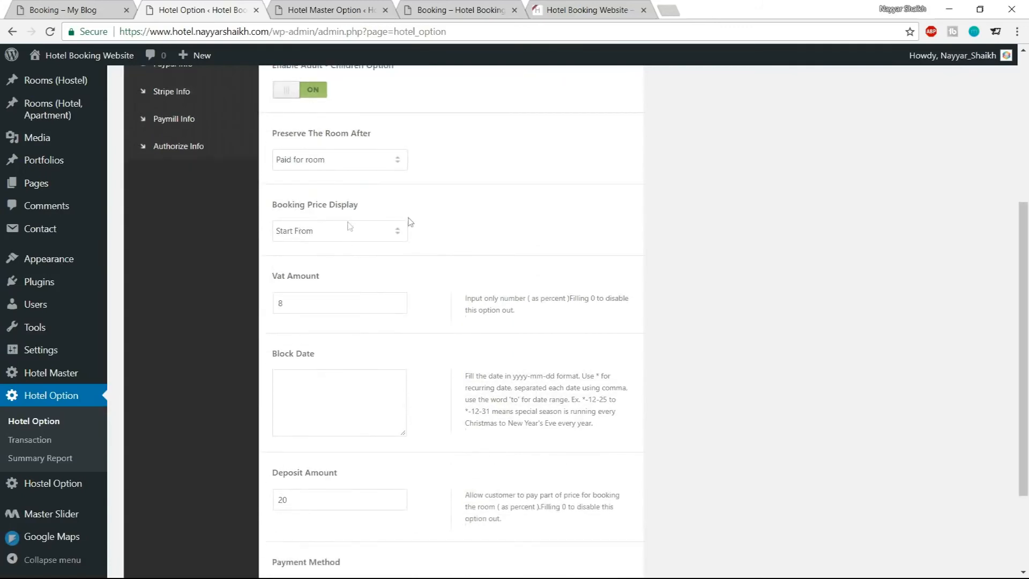
scroll(766, 239, "down", 2)
double_click(317, 173)
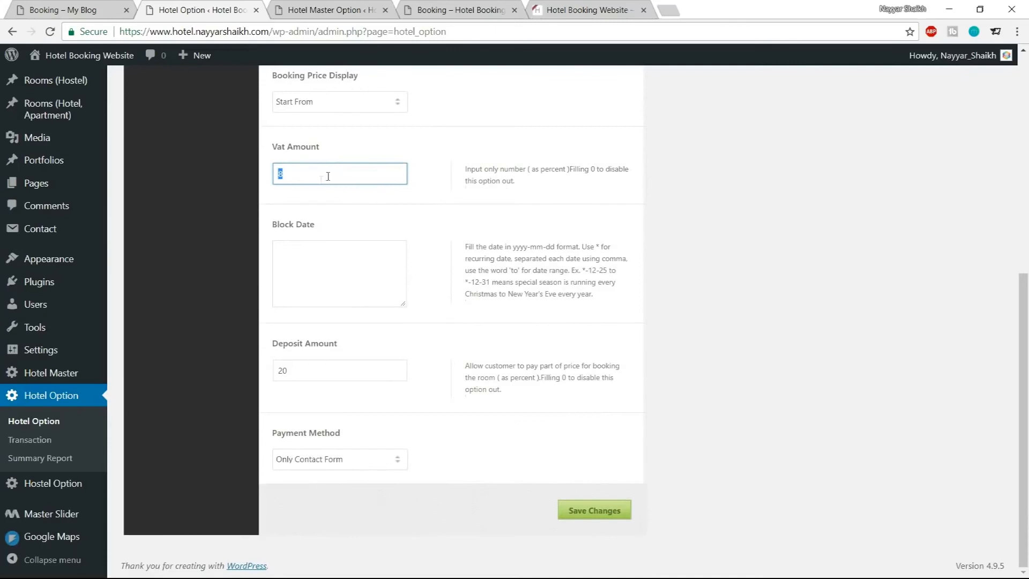
left_click(364, 270)
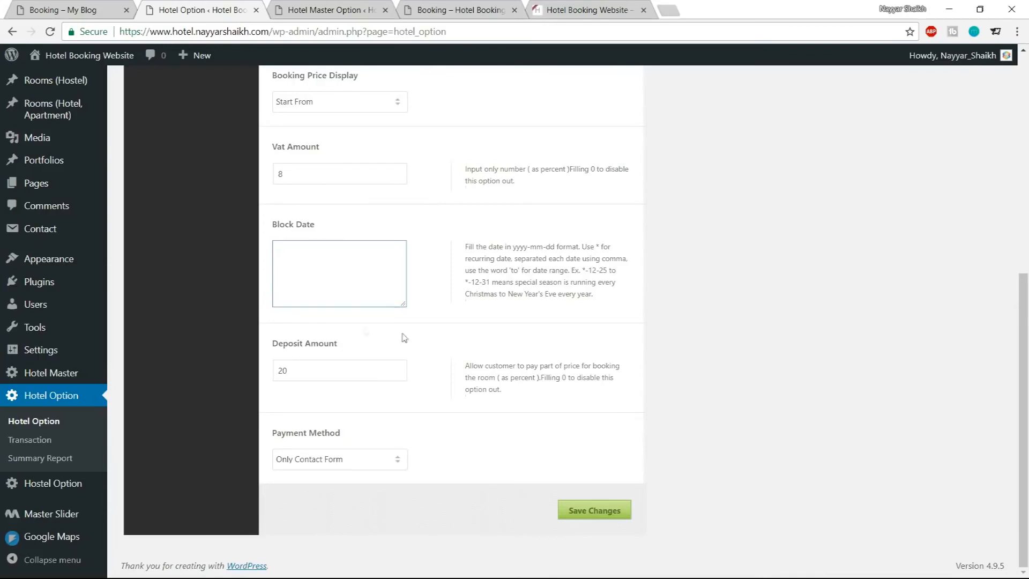
left_click_drag(329, 375, 275, 371)
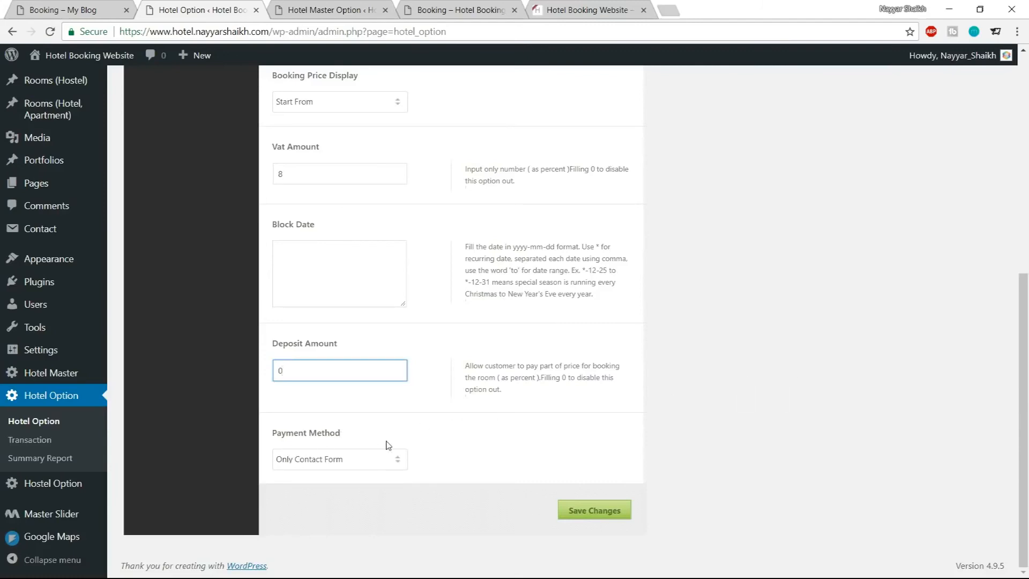
Set Payment Method to Include Instant Payment, choose Paypal and Stripe as instant methods, and save
left_click(340, 461)
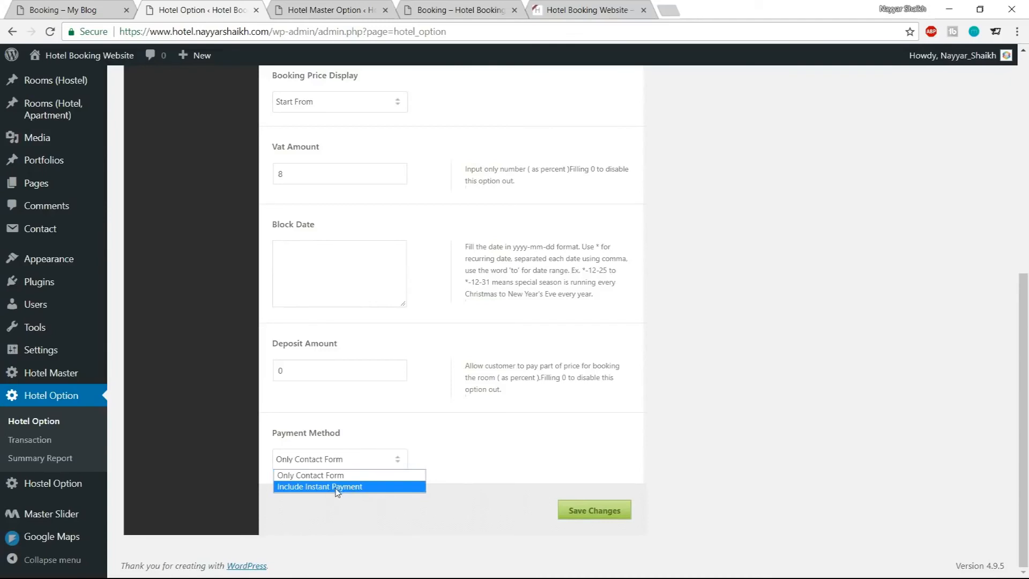
left_click(341, 487)
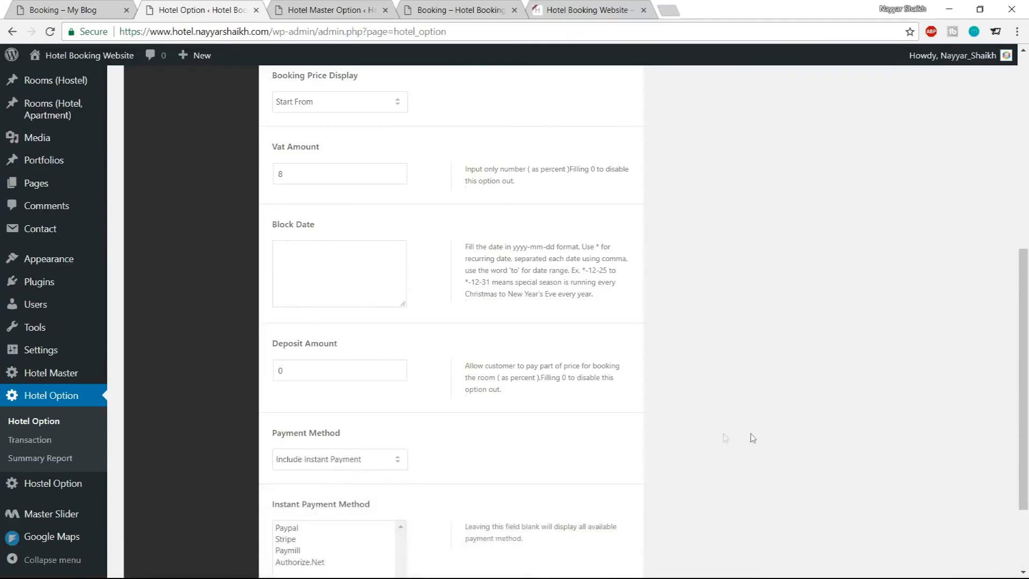
scroll(749, 437, "down", 2)
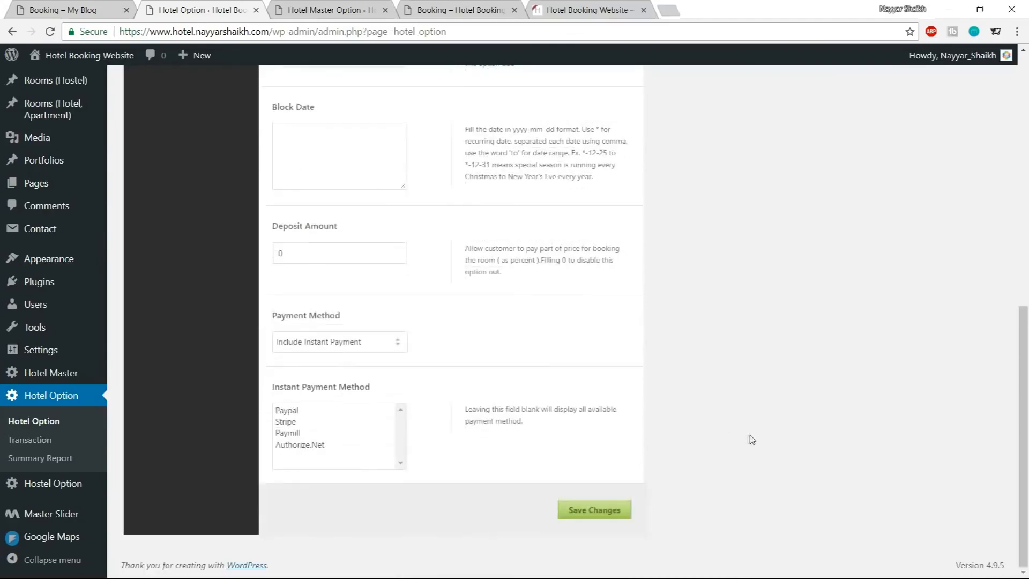
left_click(293, 415)
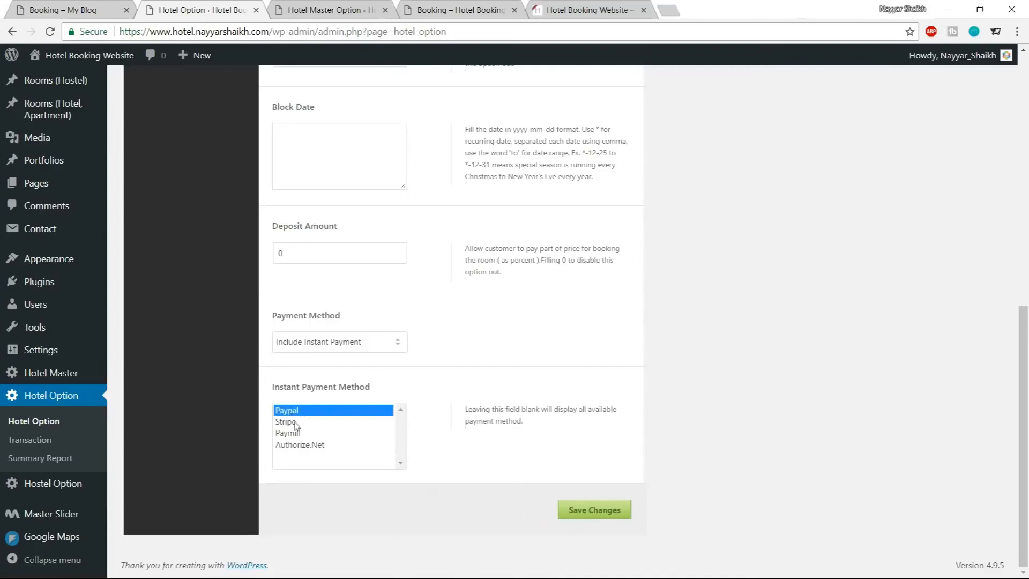
left_click(296, 422, "ctrl")
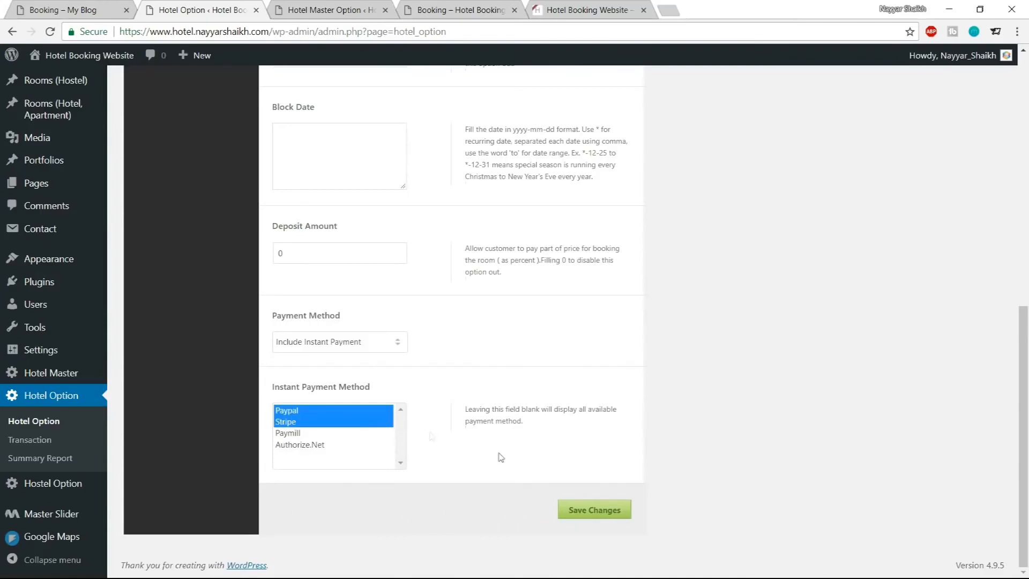
left_click(590, 512)
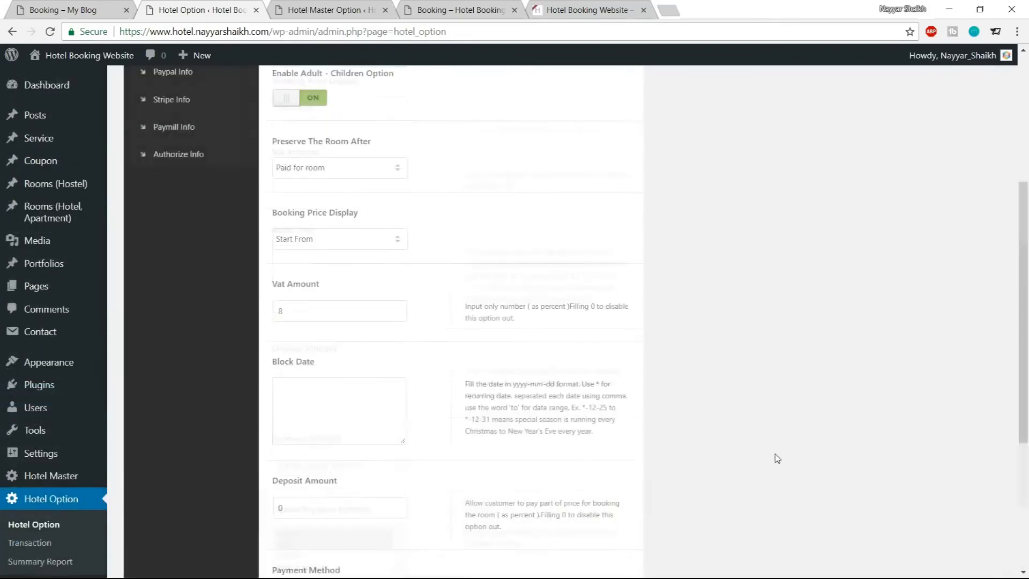
Review the Booking Page Settings section of the hotel options
scroll(816, 415, "down", 10)
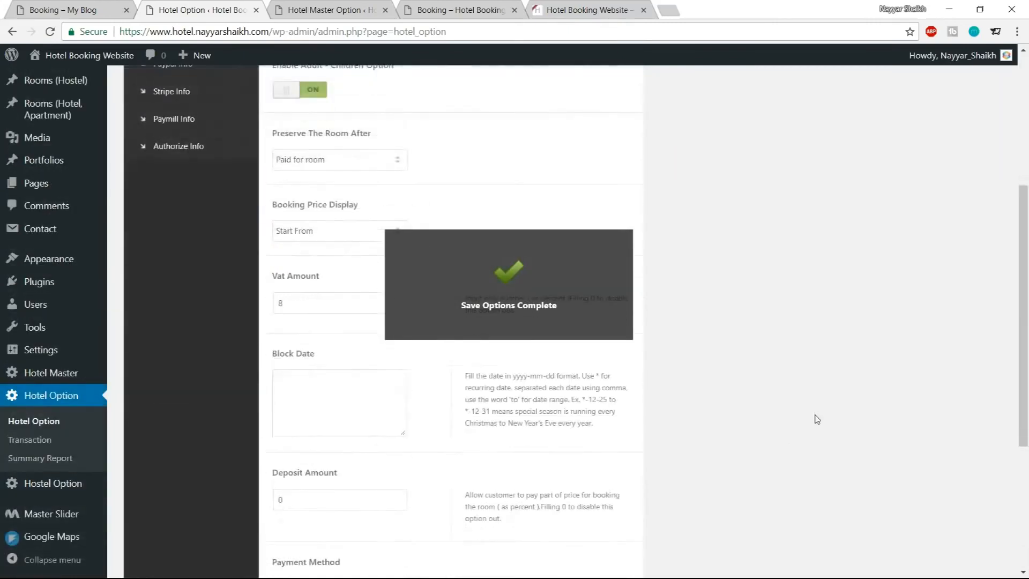
scroll(818, 430, "up", 6)
scroll(818, 429, "up", 3)
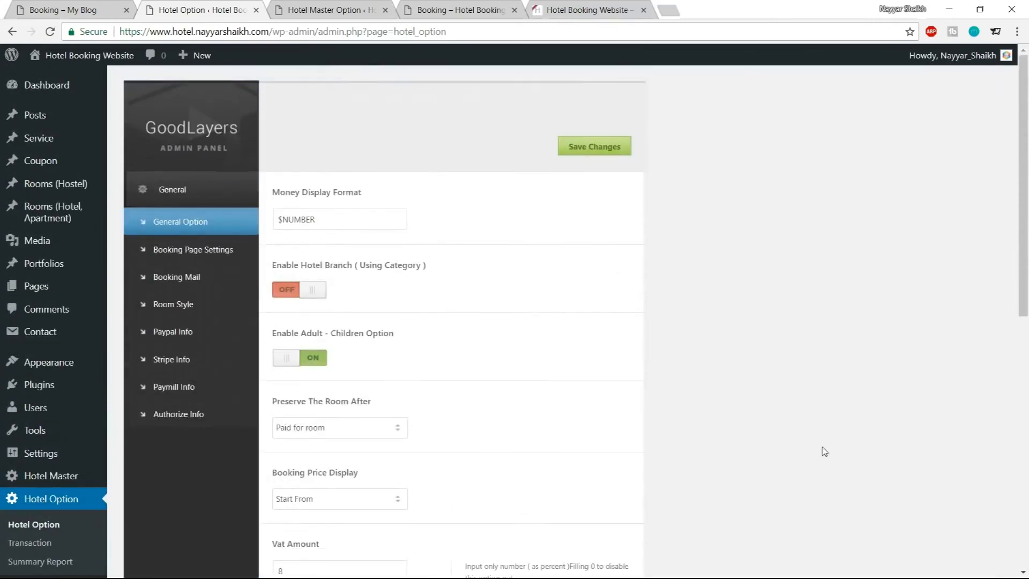
left_click(197, 265)
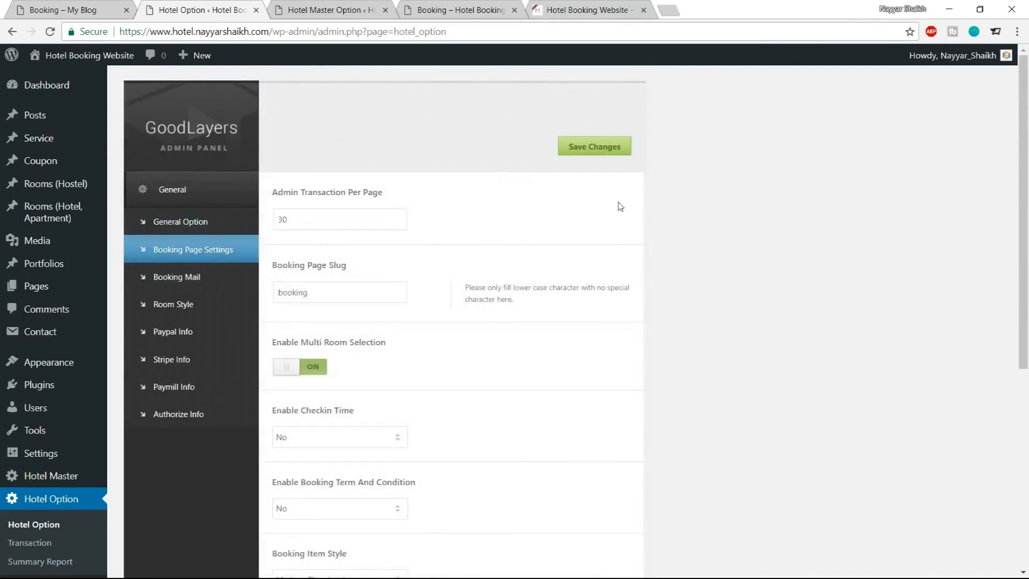
scroll(832, 359, "down", 1)
scroll(831, 360, "down", 4)
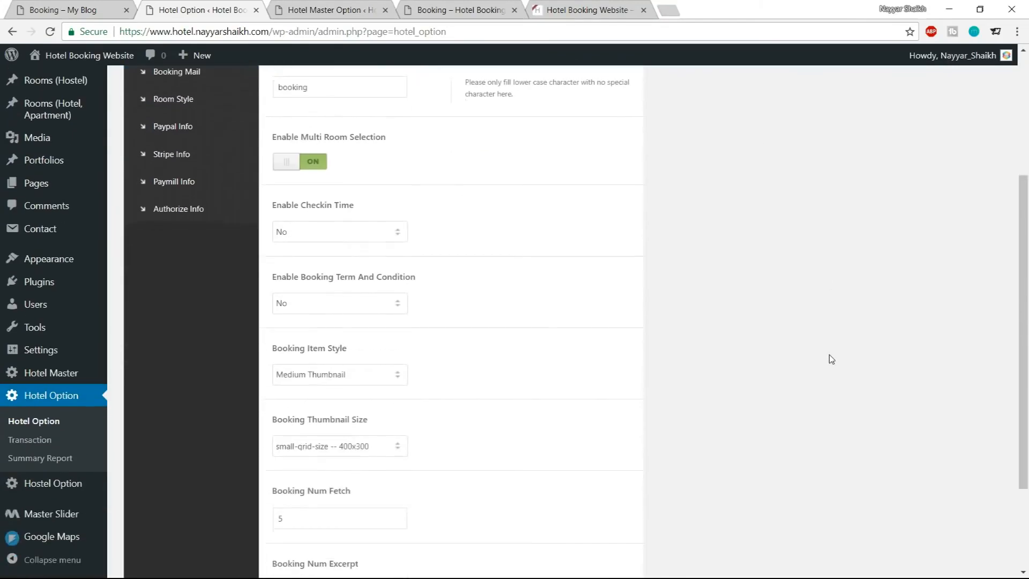
scroll(829, 358, "up", 5)
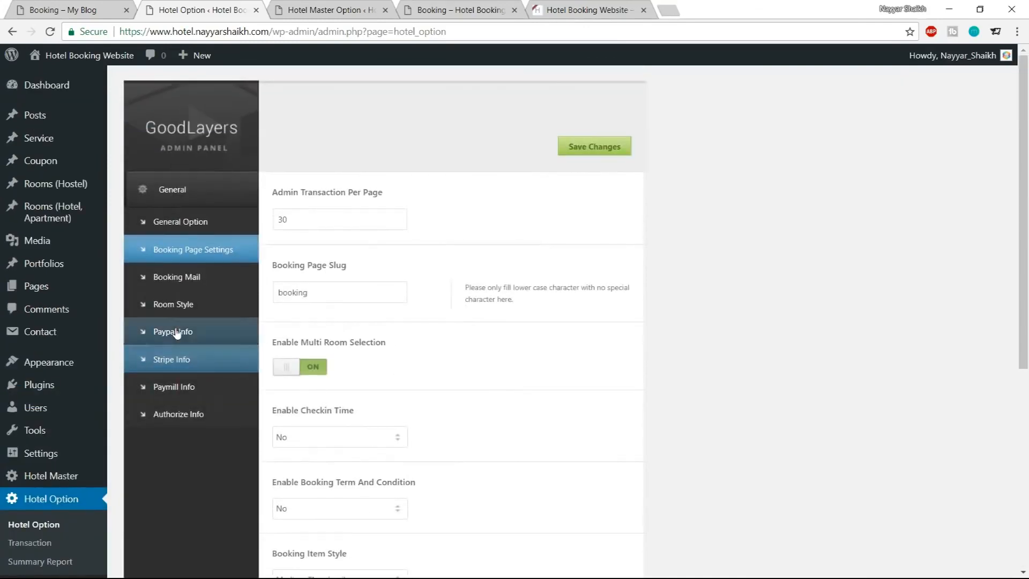
Set the Paypal Recipient Email to the owner's e-mail address and save the Paypal settings
left_click(188, 338)
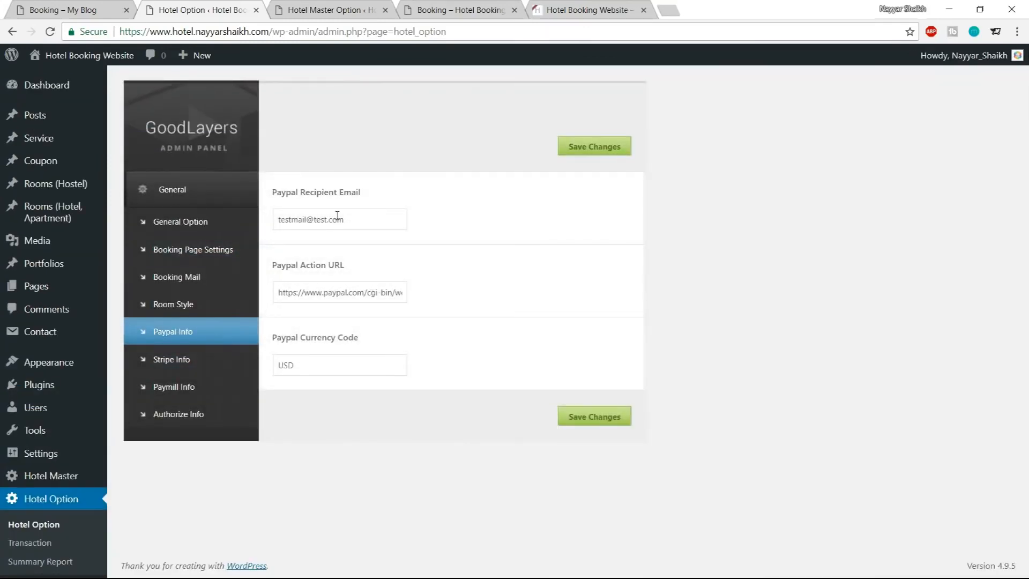
left_click_drag(359, 220, 260, 224)
left_click(338, 238)
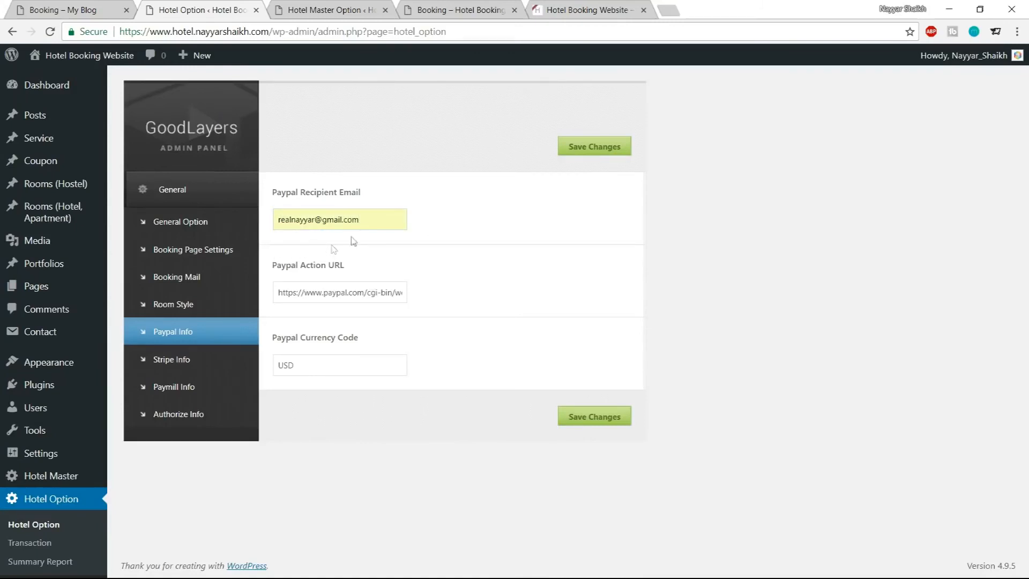
left_click_drag(333, 364, 276, 362)
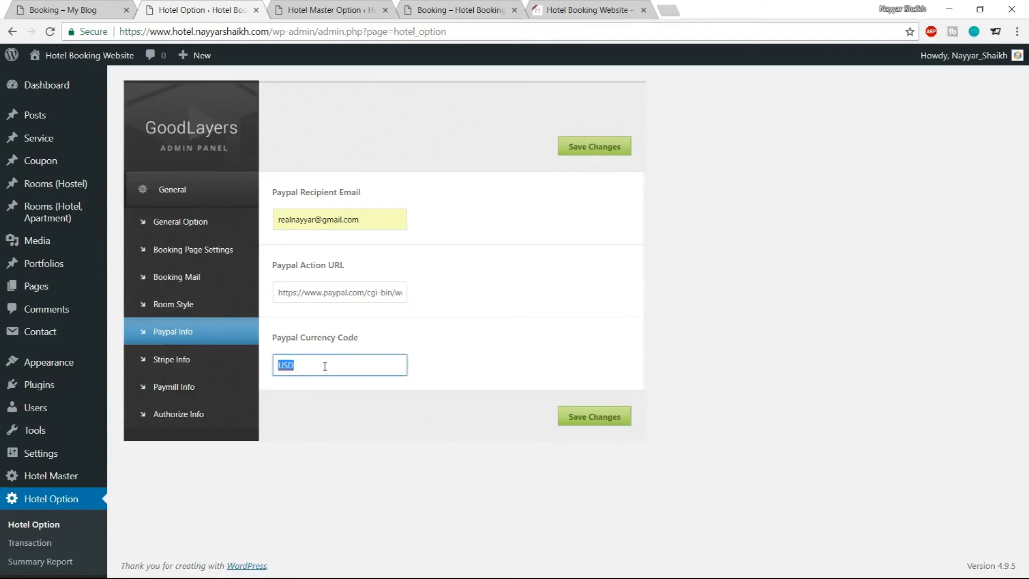
left_click(594, 414)
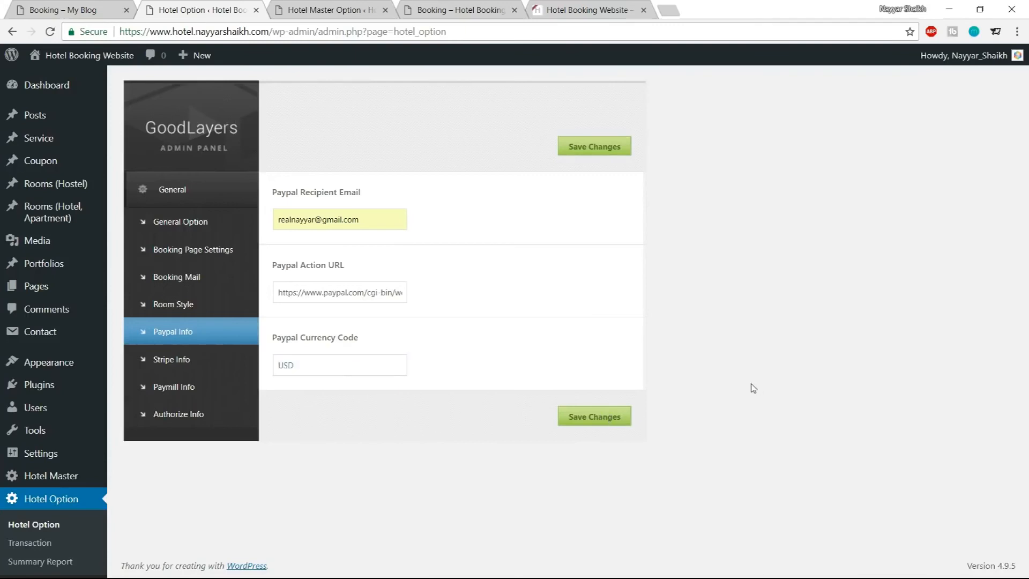
Open the Stripe Info settings and, in a new tab, open the Stripe dashboard's API keys page
scroll(185, 278, "down", 1)
left_click(184, 337)
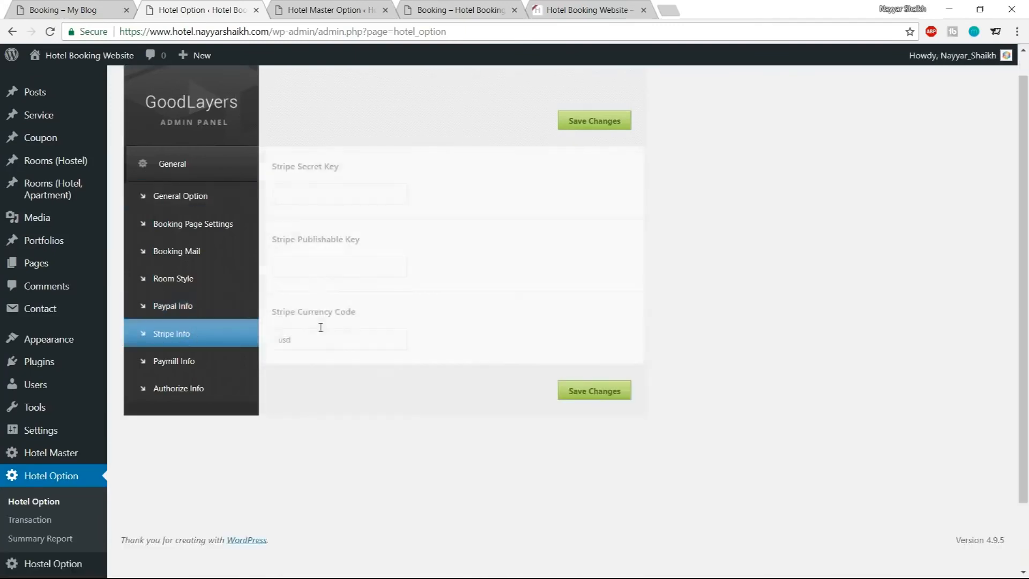
left_click(676, 15)
type("stri")
key("Down")
key("Return")
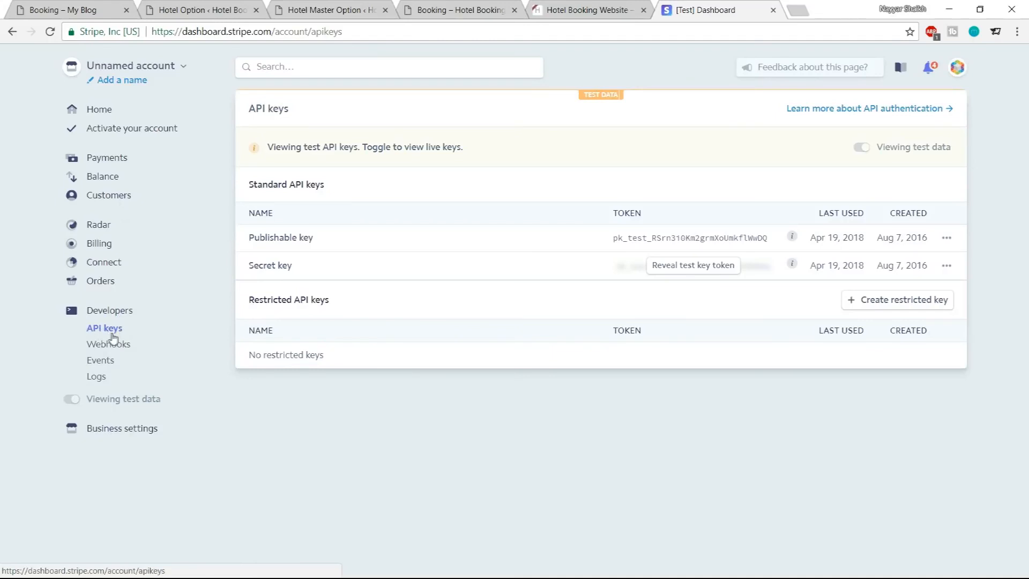
Reveal the Stripe secret test key by authenticating with the Stripe account password
left_click_drag(250, 238, 337, 242)
left_click(272, 268)
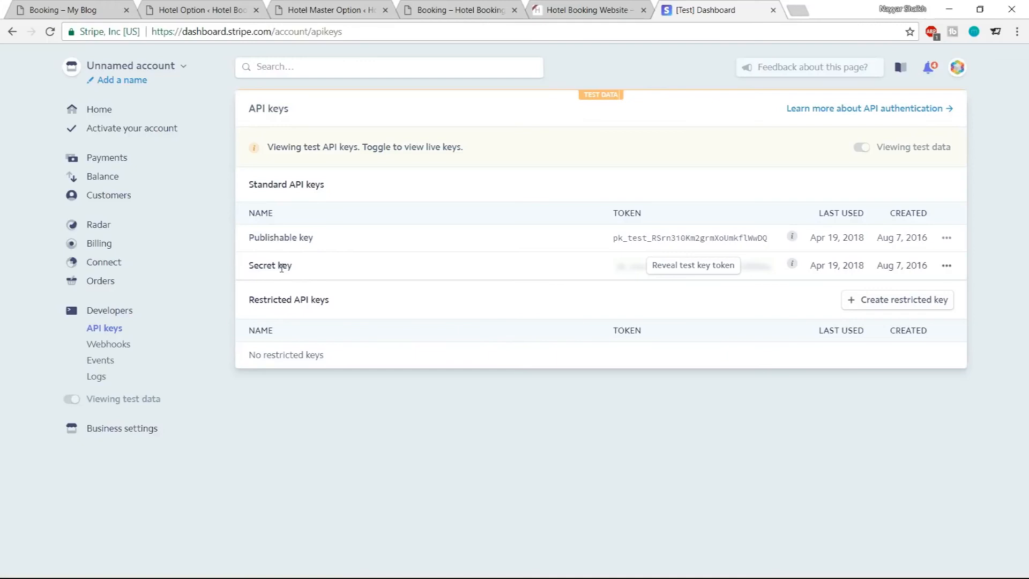
left_click(697, 272)
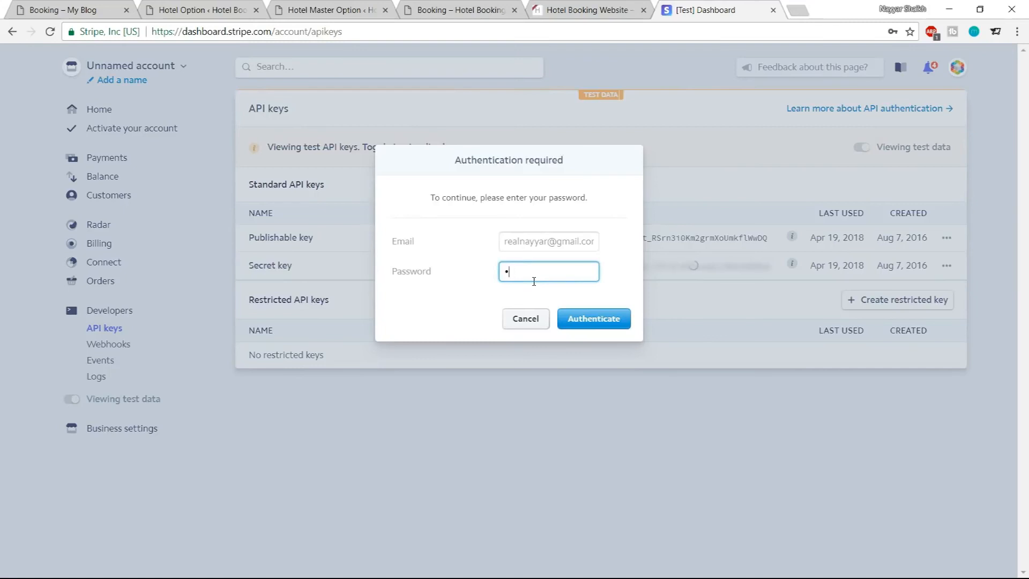
key("Return")
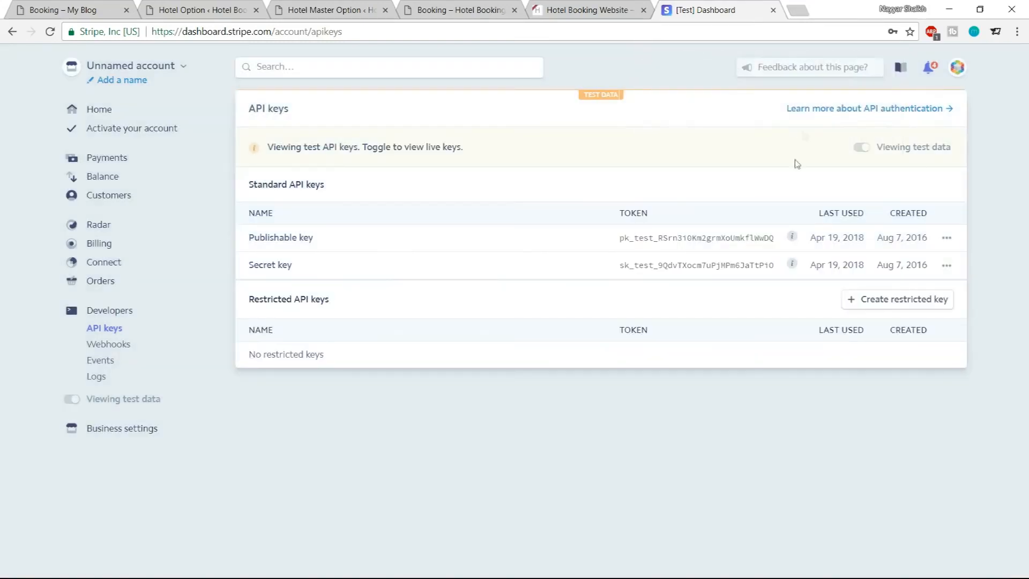
Copy the Stripe publishable test key and paste it into the Stripe Publishable Key field
left_click_drag(619, 241, 788, 249)
key("ctrl+c")
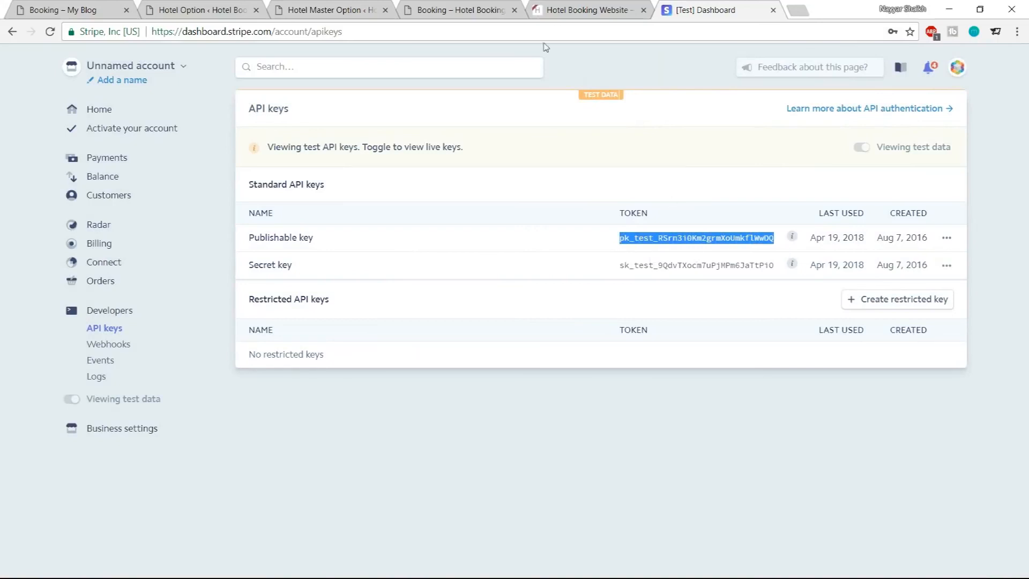
left_click(354, 10)
left_click(460, 10)
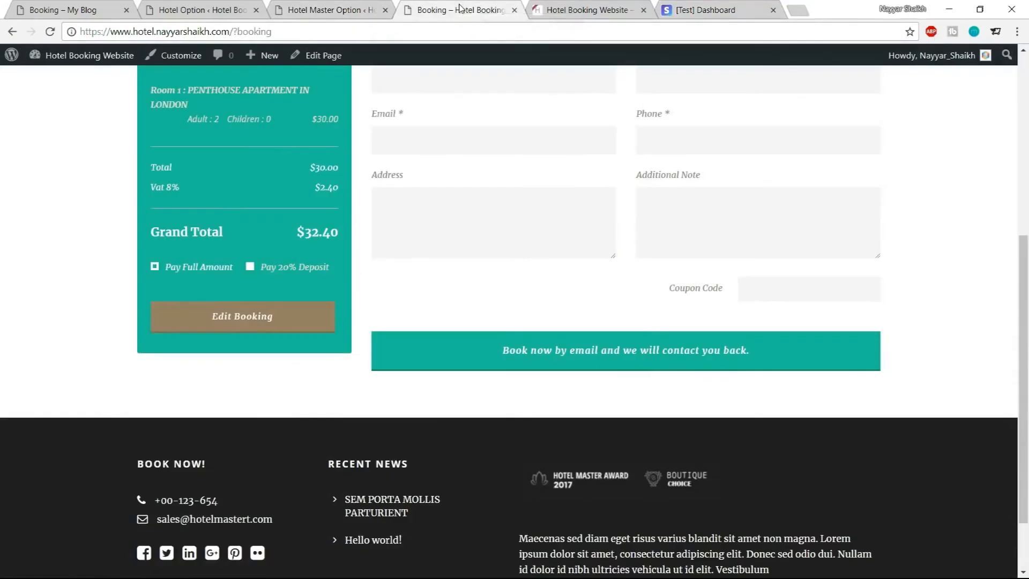
left_click(201, 10)
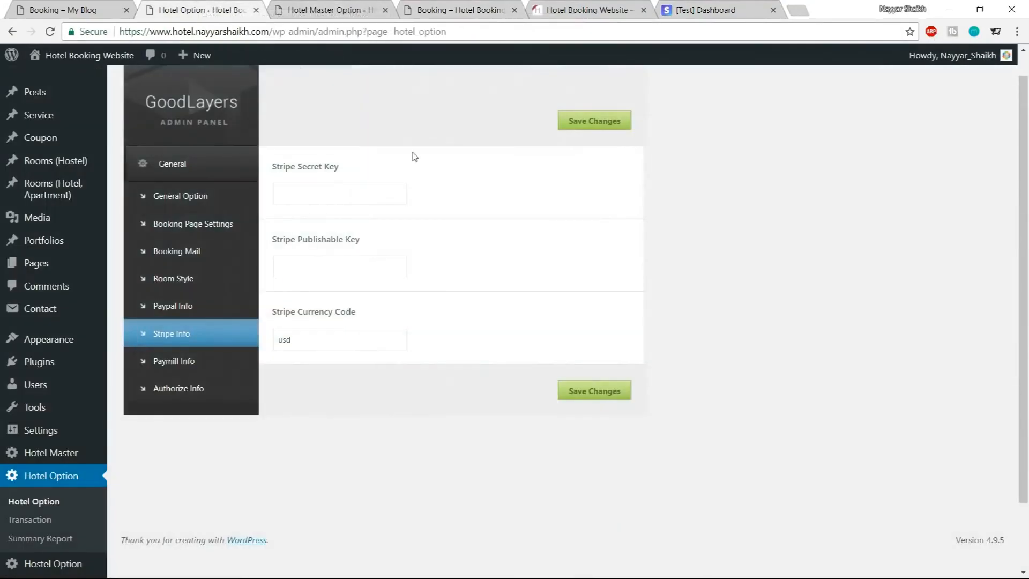
left_click(322, 273)
key("ctrl+v")
Copy the Stripe secret test key, paste it into the Stripe Secret Key field, and save
left_click(706, 10)
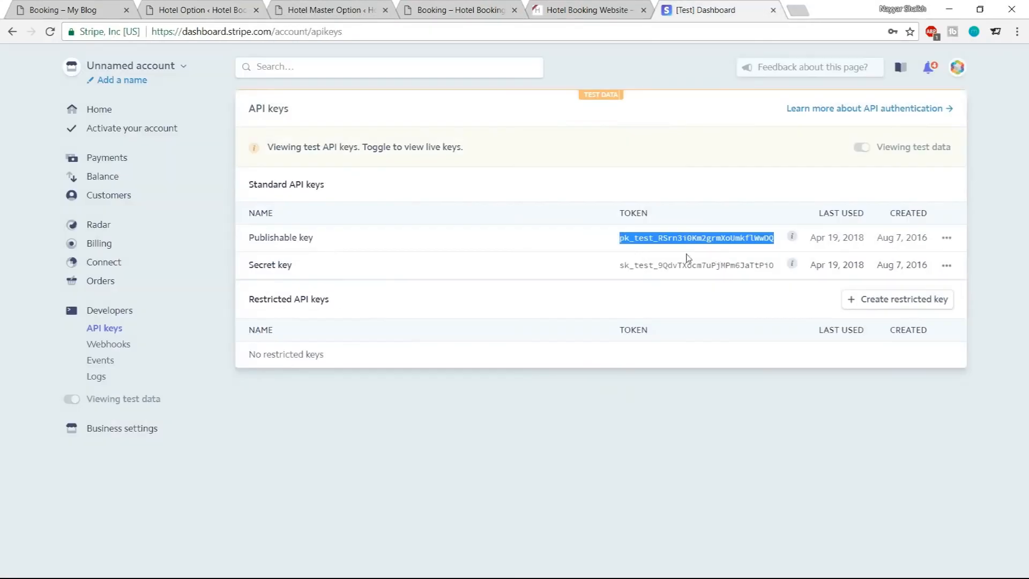
left_click_drag(621, 270, 784, 267)
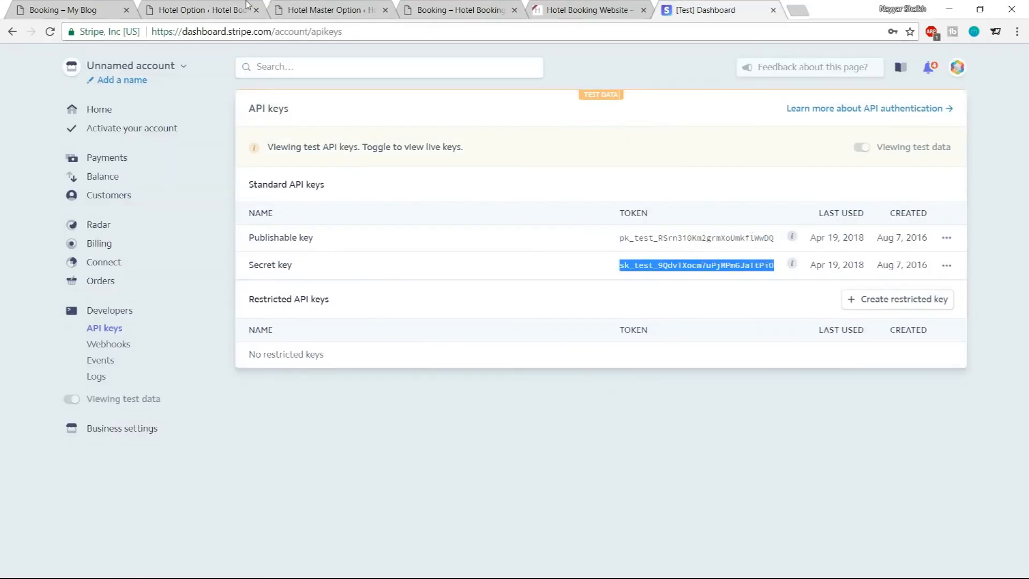
left_click(201, 10)
left_click(342, 195)
key("ctrl+v")
left_click(595, 120)
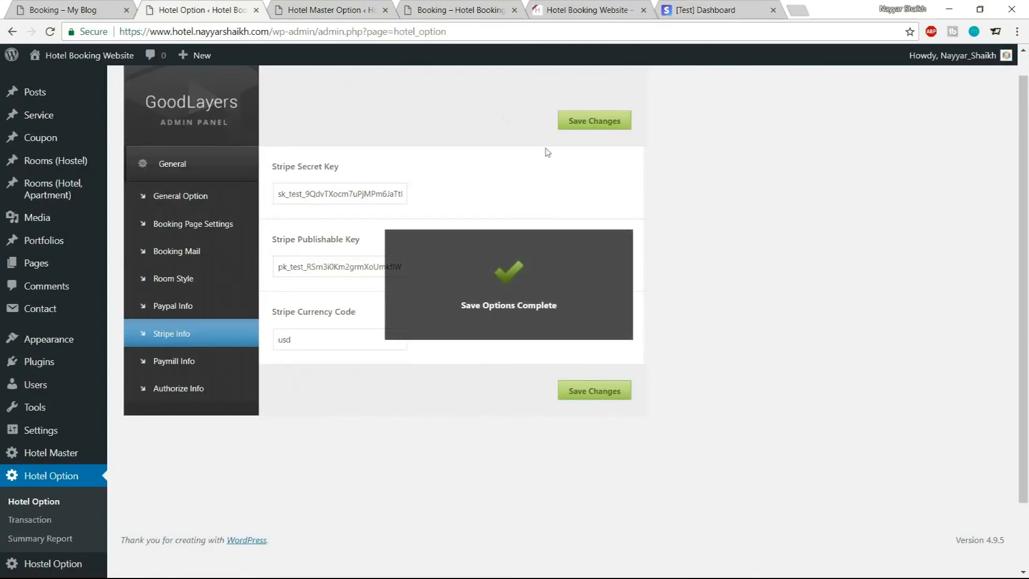
Reload the booking page, check availability, select the Penthouse Apartment in London room and proceed to the reservation step
left_click(324, 7)
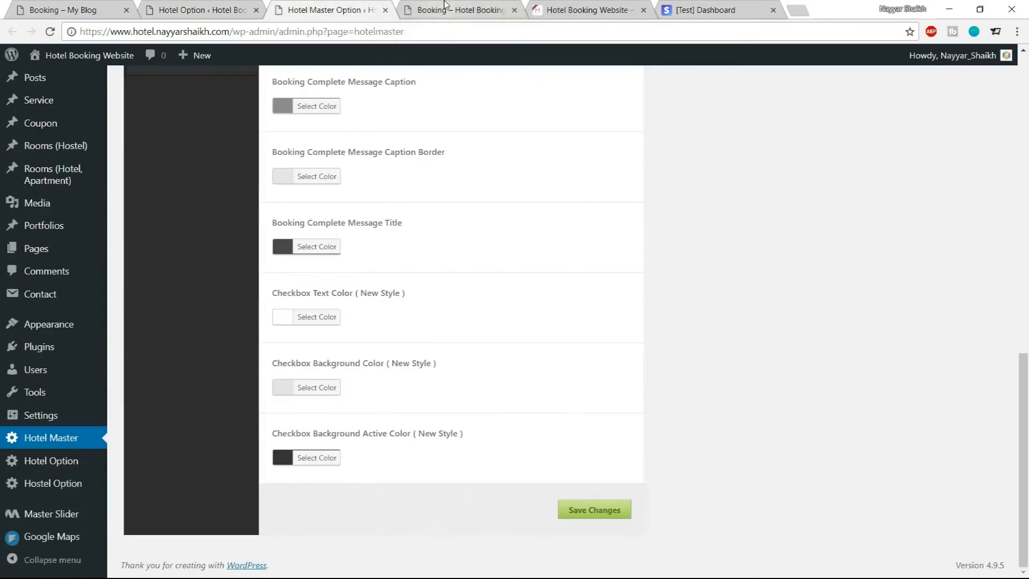
left_click(460, 10)
left_click(50, 32)
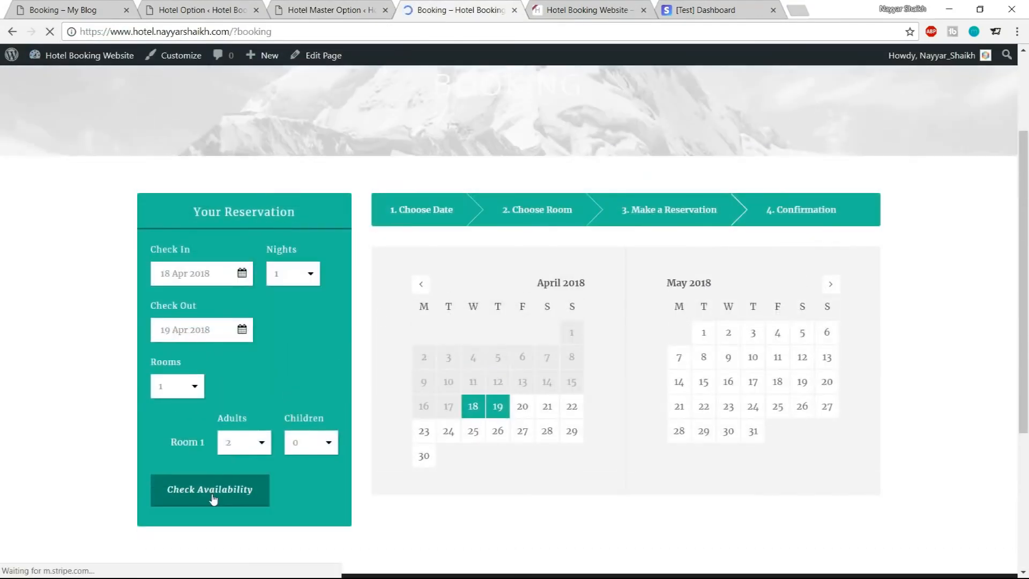
left_click(212, 496)
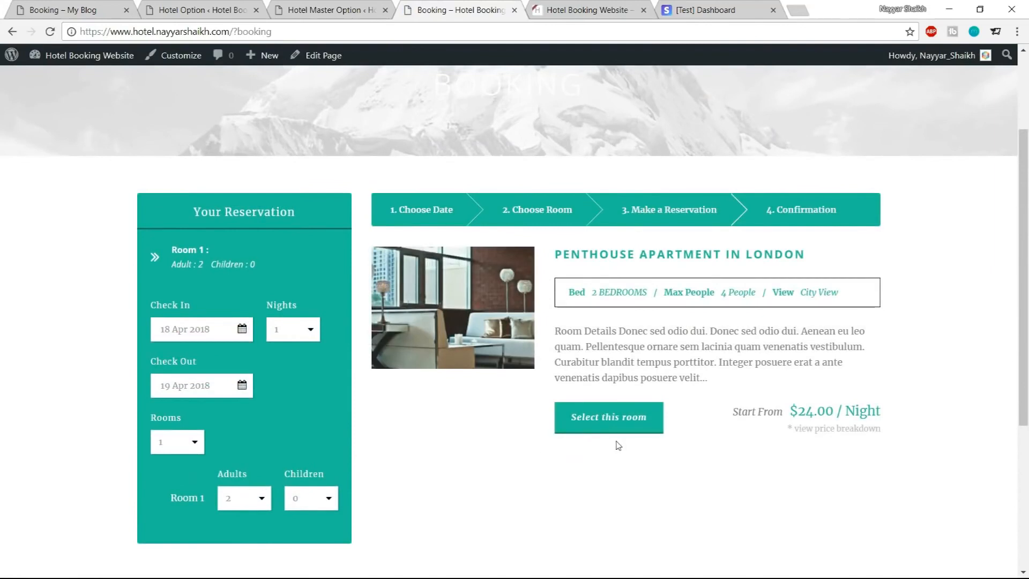
left_click(617, 421)
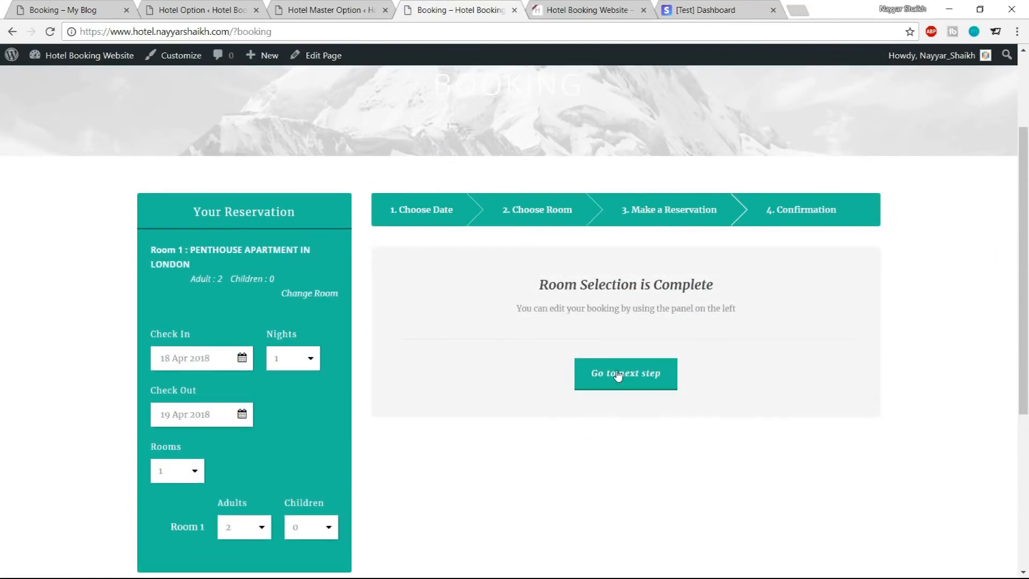
left_click(616, 374)
scroll(528, 280, "down", 1)
Fill the reservation form with the guest's first name, last name, e-mail, phone number and address
left_click(475, 210)
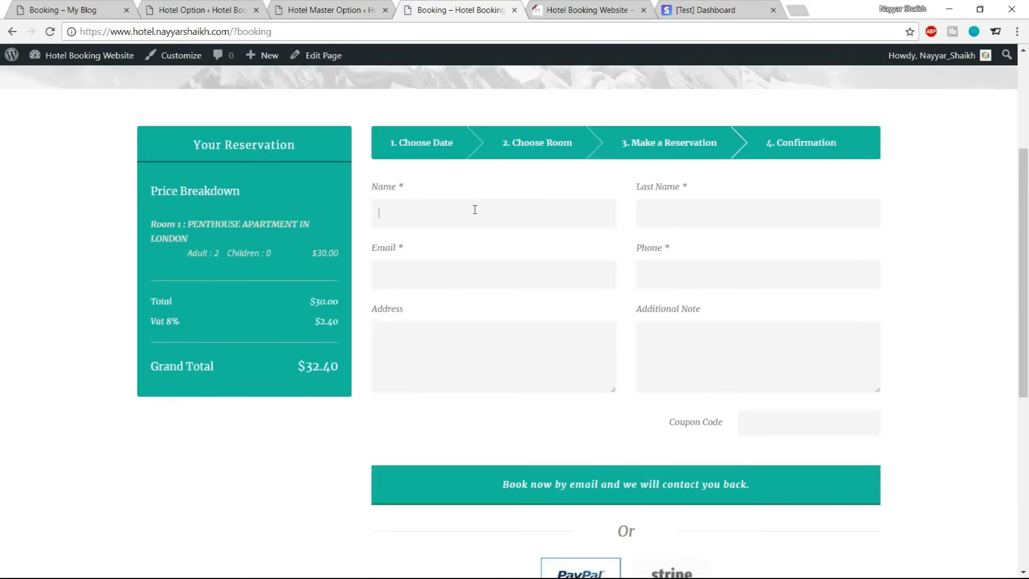
left_click(504, 235)
left_click(705, 234)
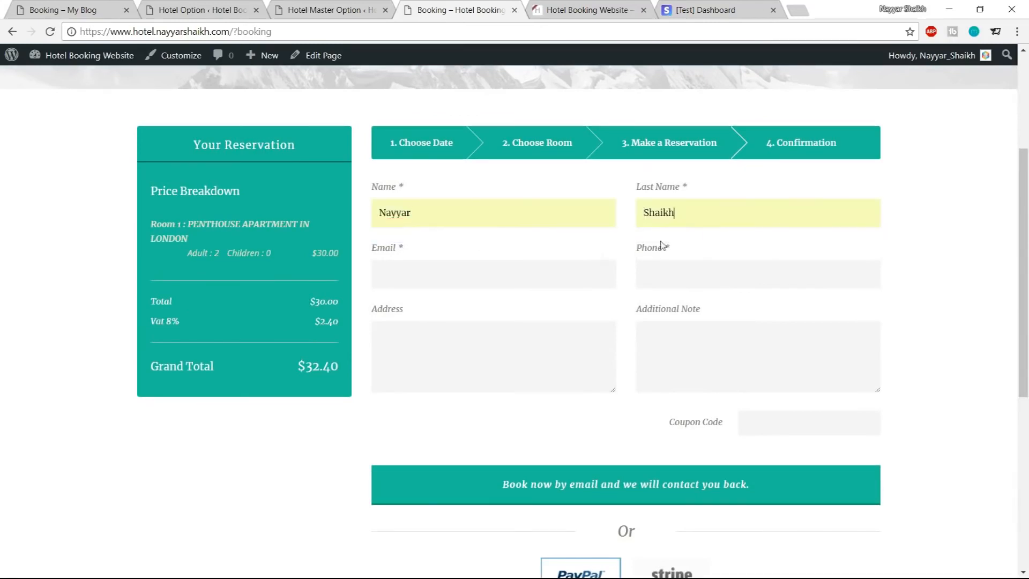
left_click(530, 268)
left_click(498, 296)
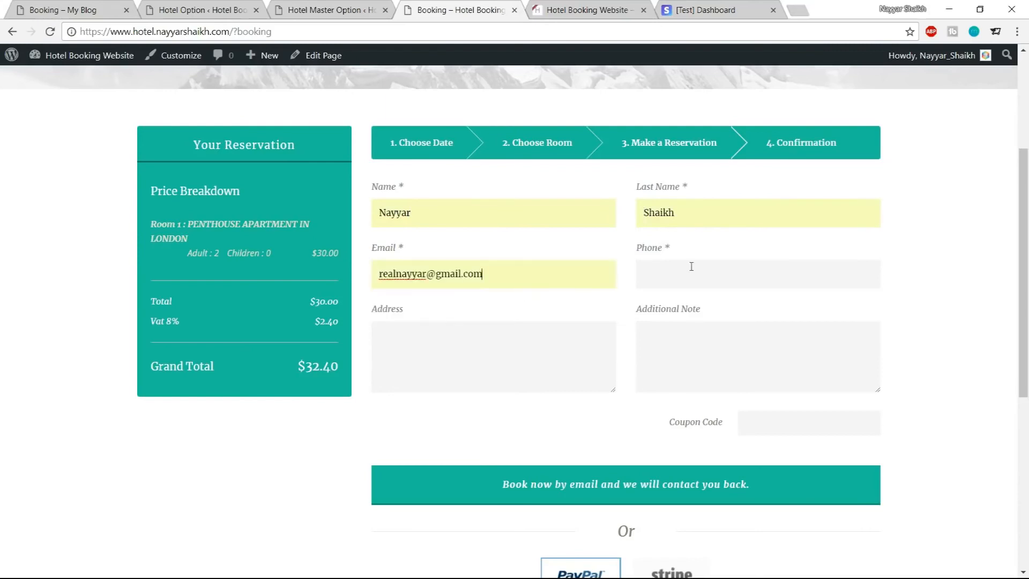
type("1236545560")
left_click(603, 343)
left_click(509, 409)
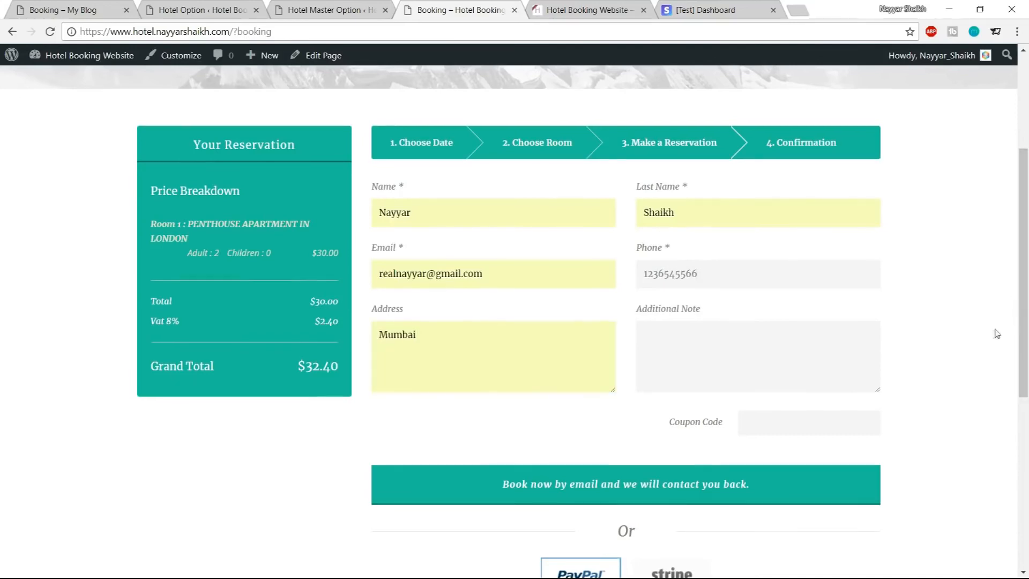
Pay with Stripe, submit the test card payment and decline saving the card in the browser
scroll(995, 333, "down", 5)
left_click(682, 316)
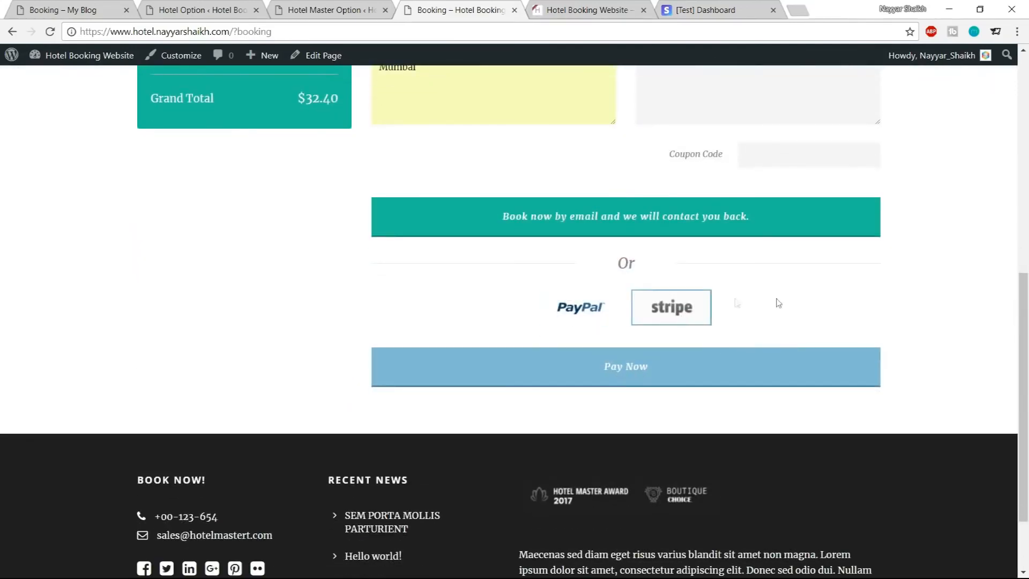
left_click(658, 382)
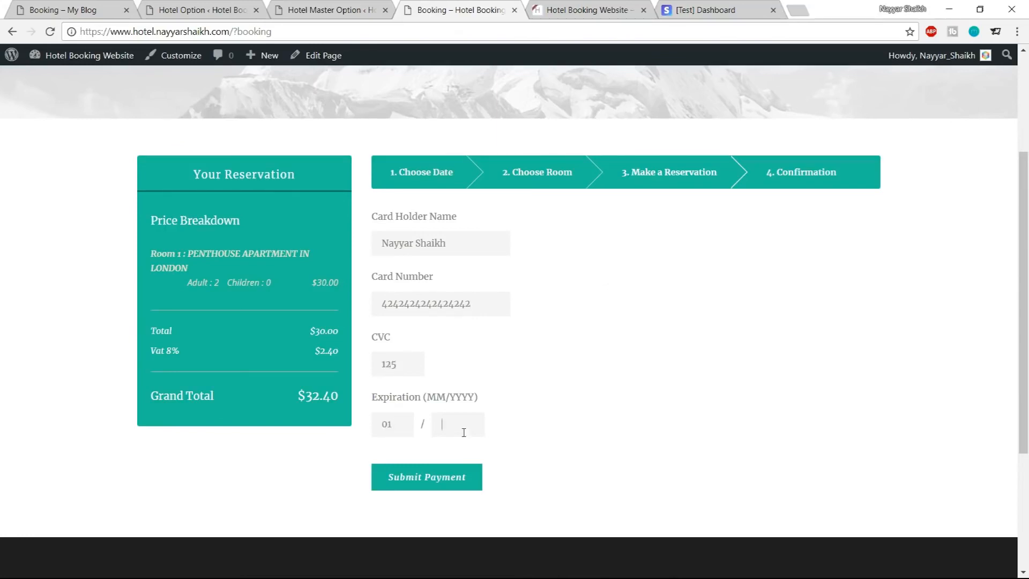
left_click(443, 484)
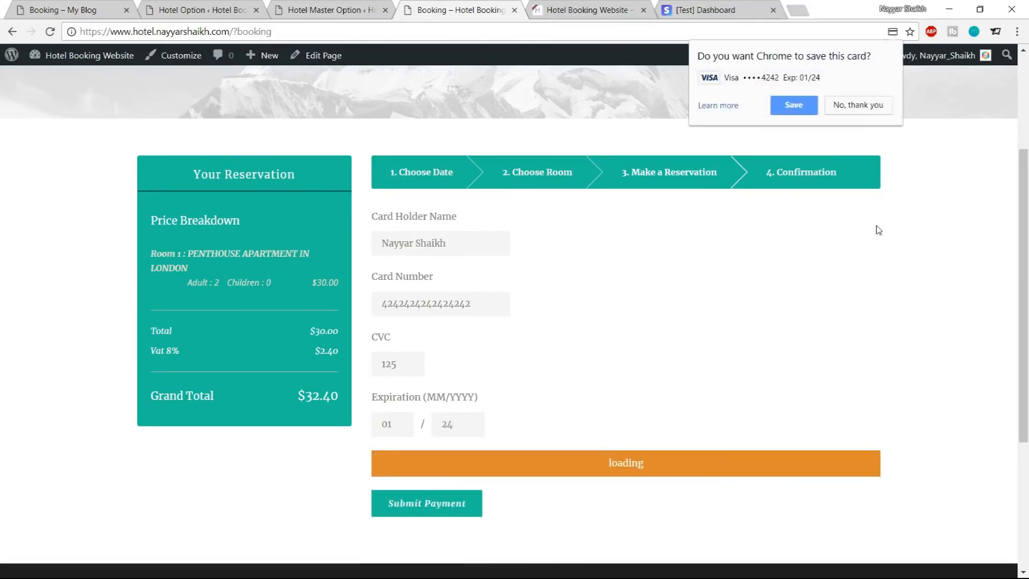
left_click(858, 106)
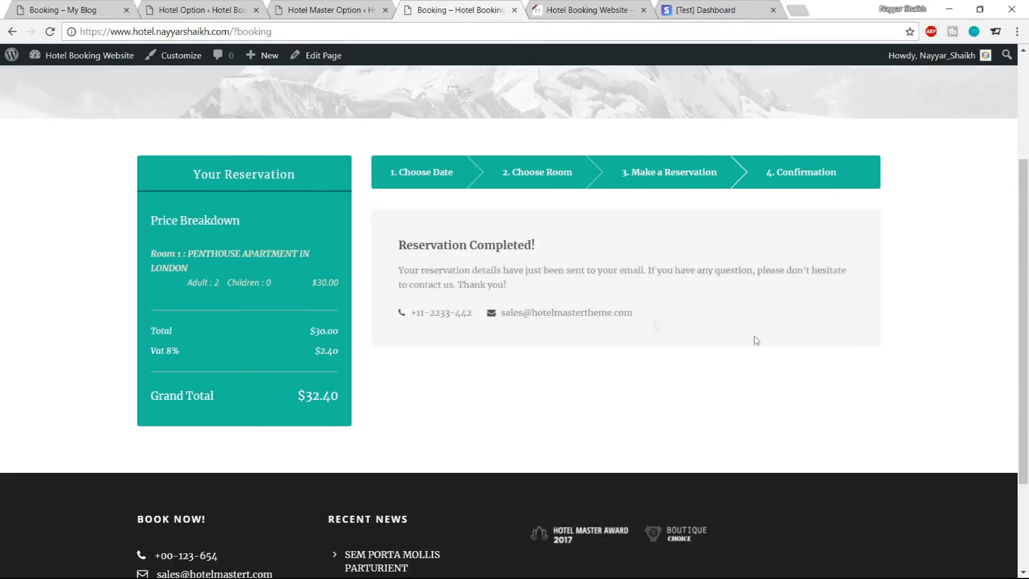
Examine the reservation confirmation message and its contact details, and return to the hotel options
left_click_drag(403, 250, 566, 246)
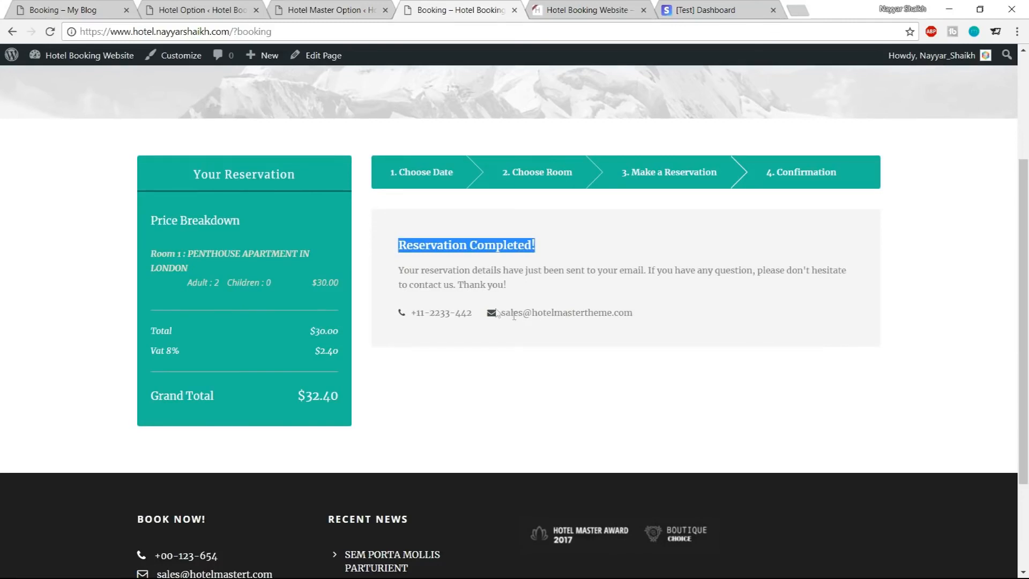
left_click_drag(640, 317, 513, 313)
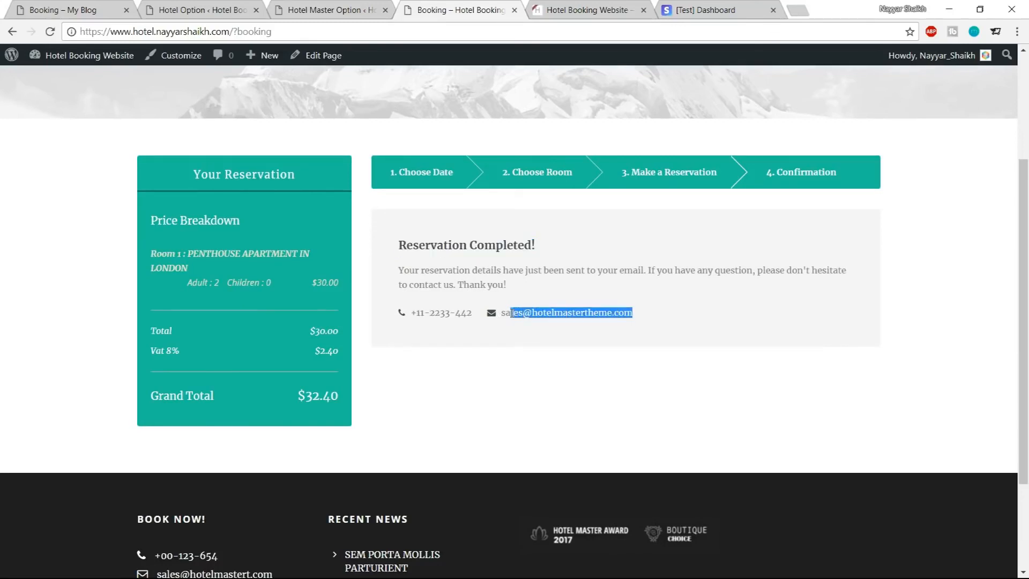
left_click_drag(419, 311, 474, 313)
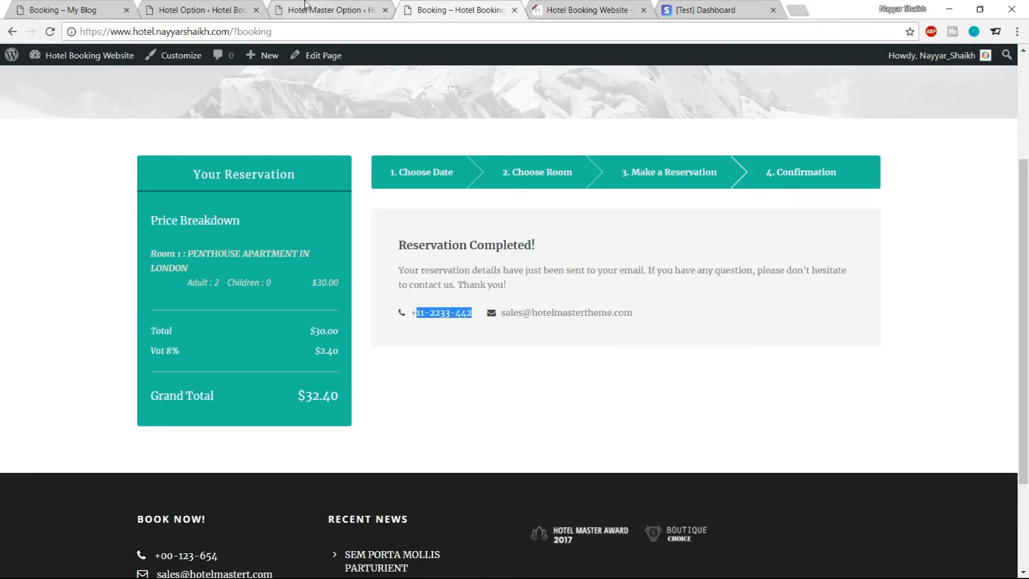
left_click(204, 9)
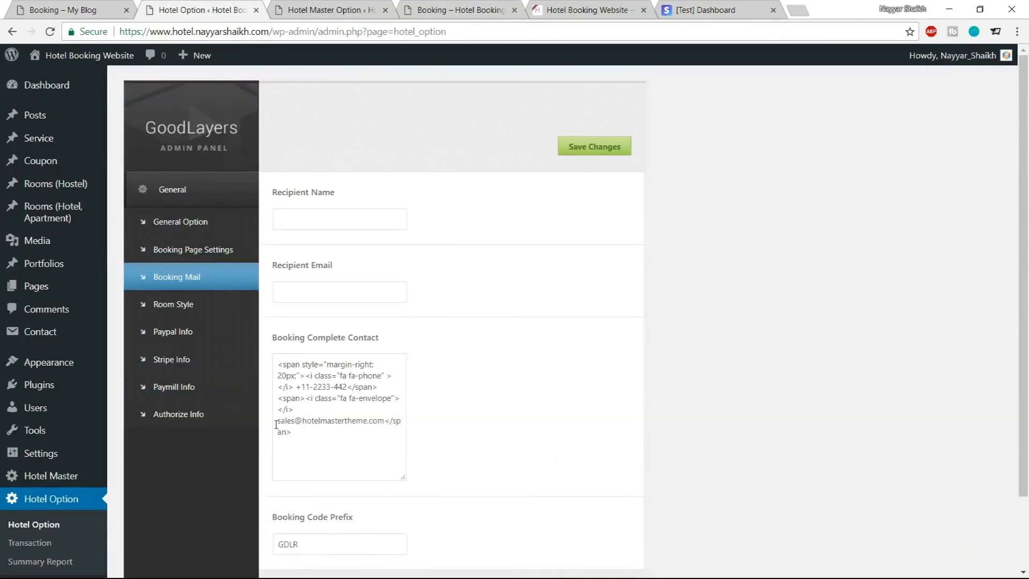
Examine the Booking Complete Contact text and the recipient fields in the booking mail settings
left_click_drag(277, 423, 381, 422)
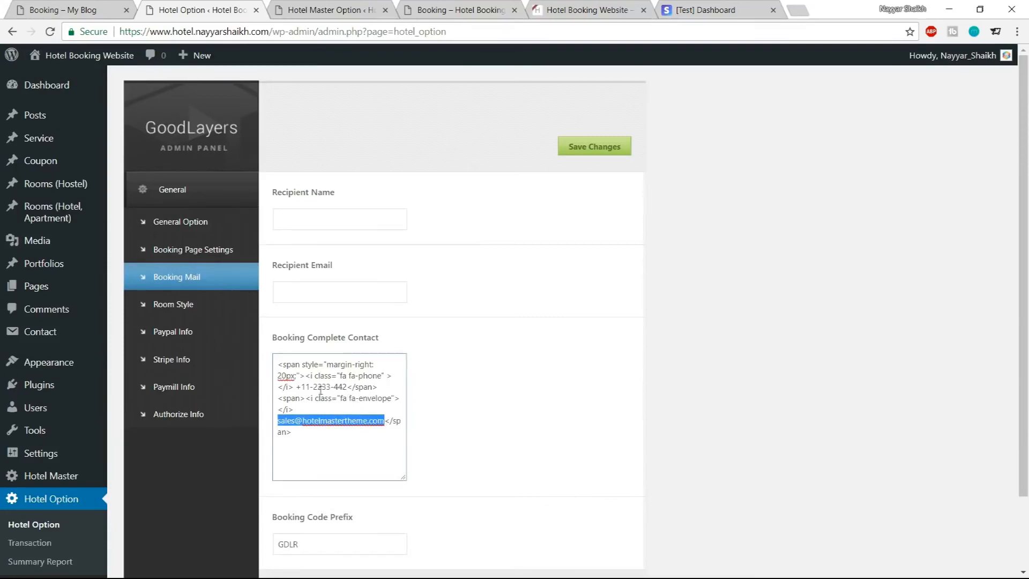
left_click_drag(297, 387, 344, 388)
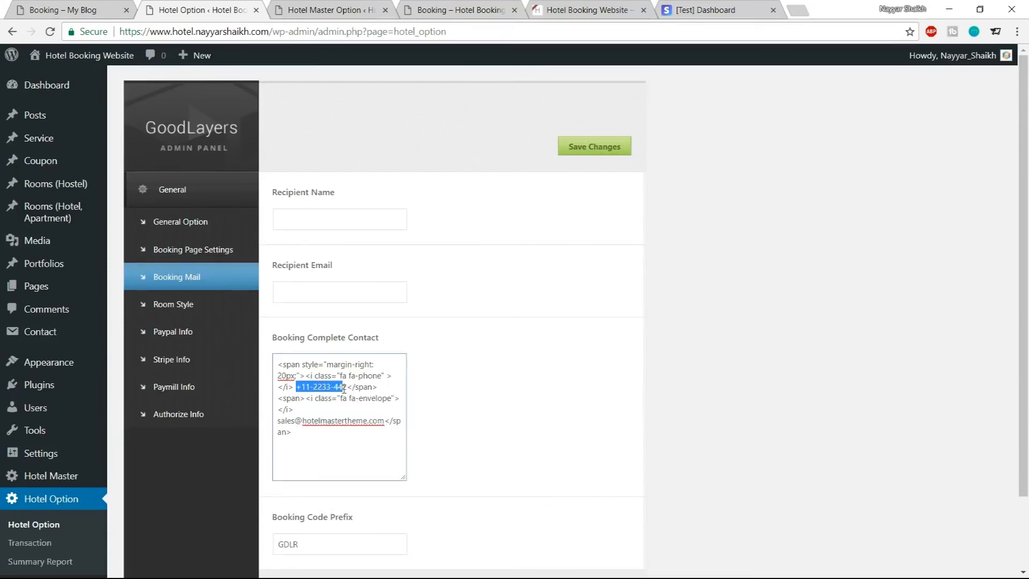
left_click_drag(281, 423, 364, 423)
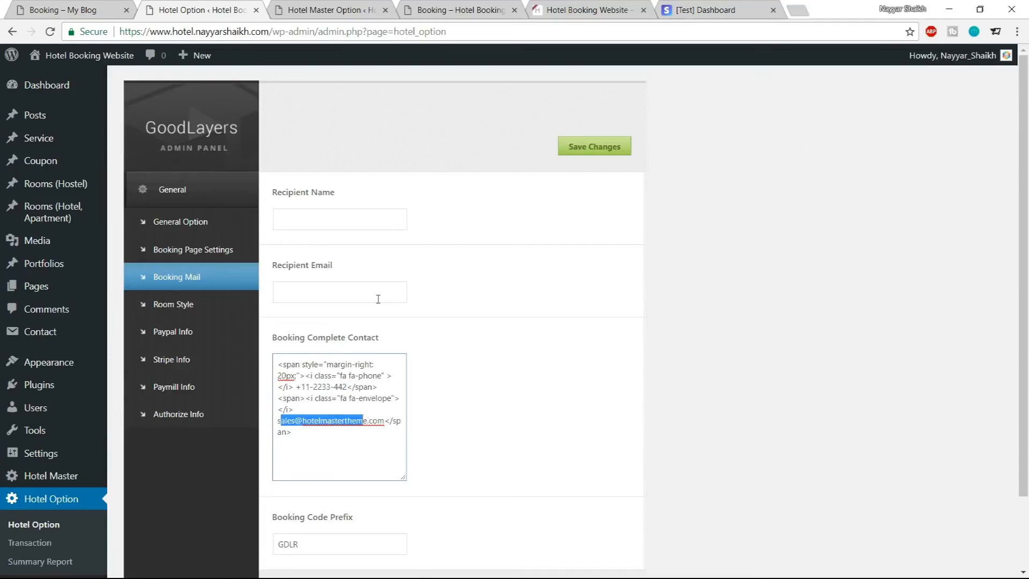
left_click(296, 293)
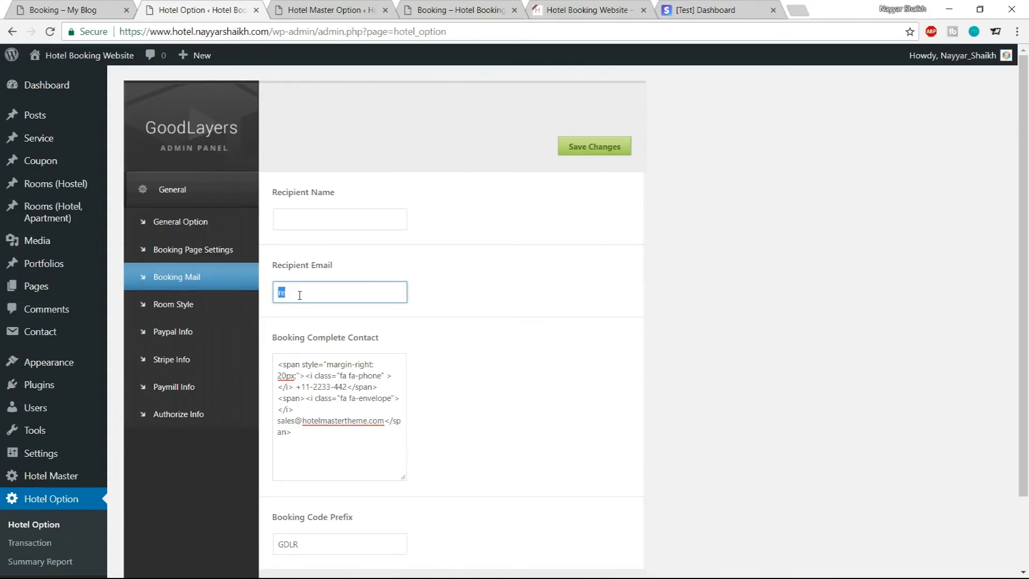
left_click(317, 221)
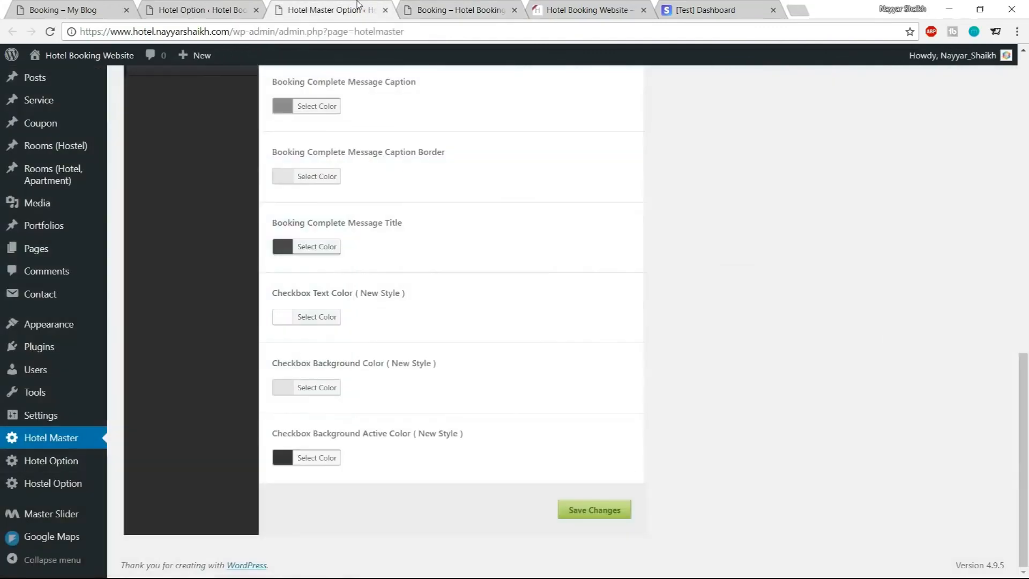
Review the booking complete message color options and open the hotel Transaction list
left_click(358, 8)
scroll(333, 287, "up", 9)
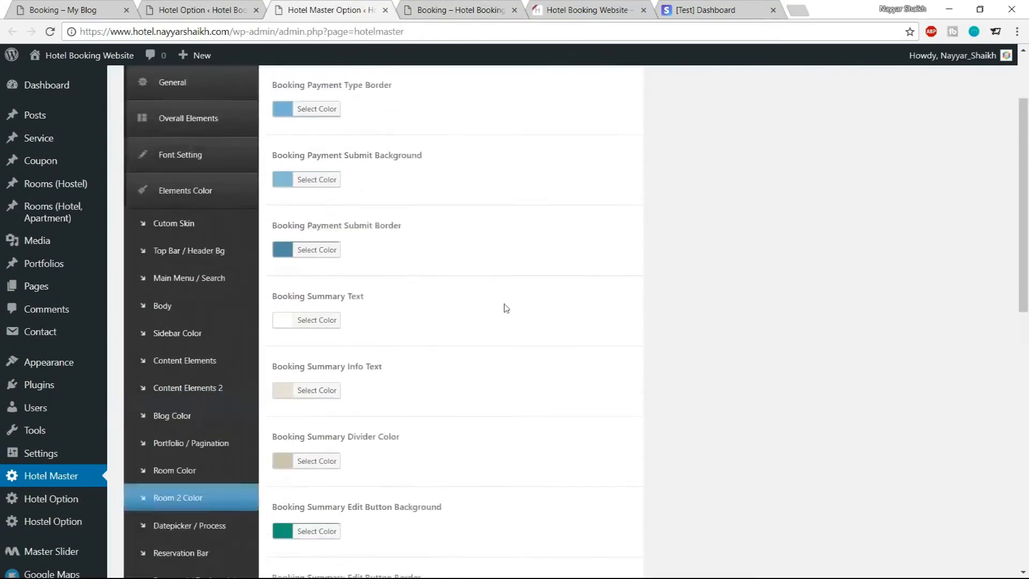
scroll(723, 305, "down", 5)
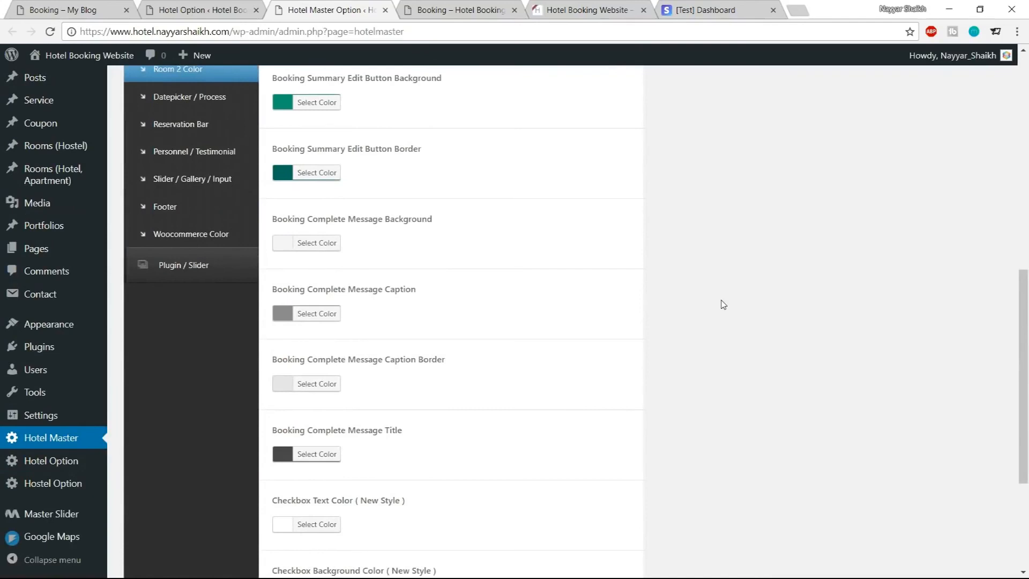
mouse_move(81, 462)
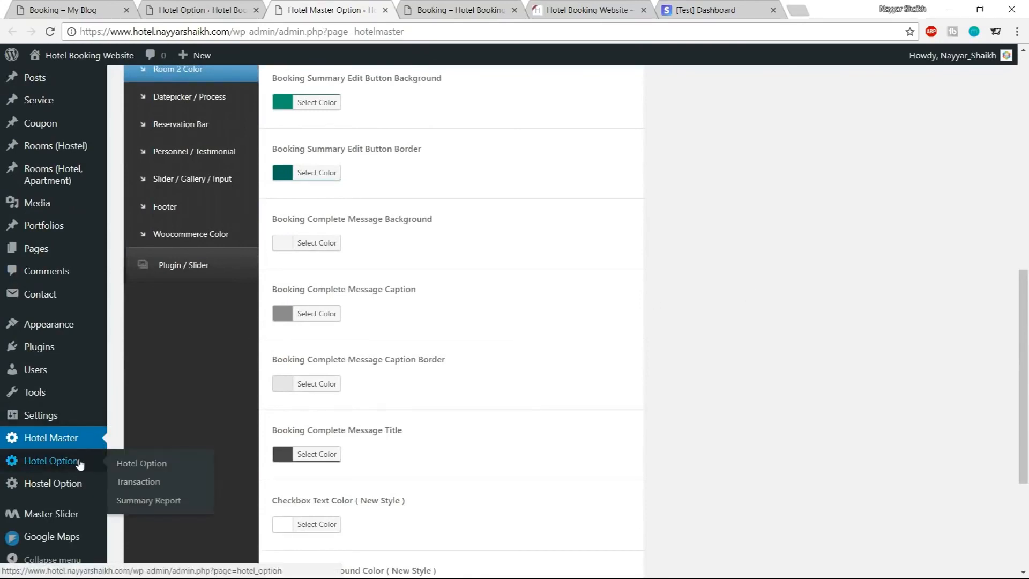
left_click(146, 480)
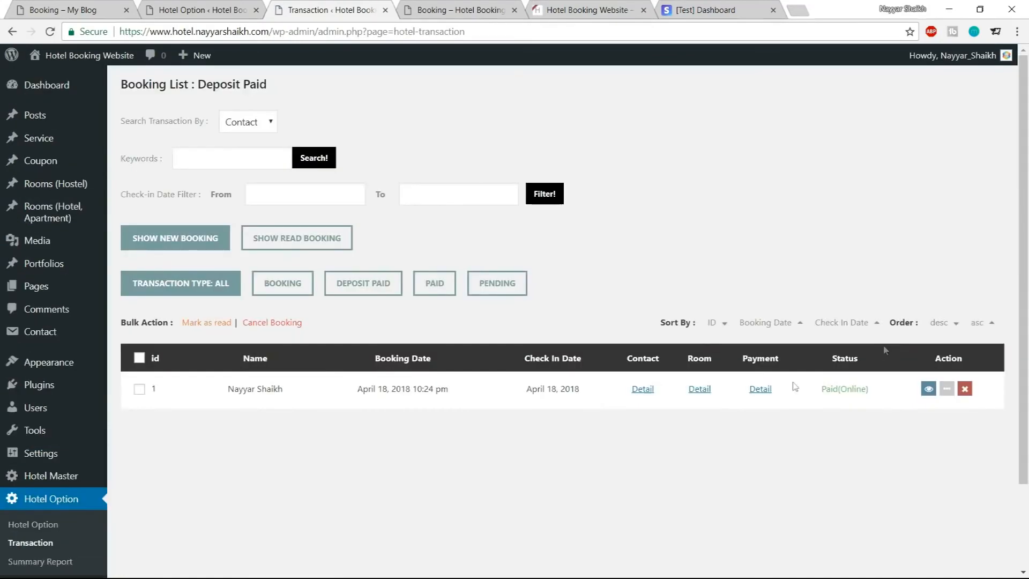
Examine the booking's contact details in the transaction list
left_click_drag(227, 392, 293, 398)
left_click(307, 401)
left_click_drag(357, 393, 392, 400)
left_click(640, 392)
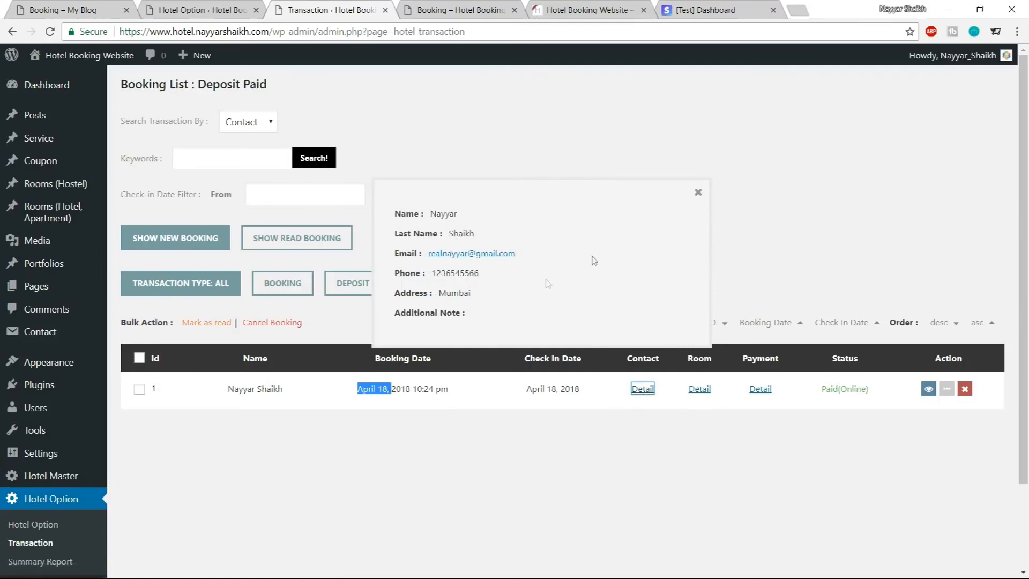
left_click(699, 193)
Examine the booking's room and payment details in the transaction list
left_click(698, 390)
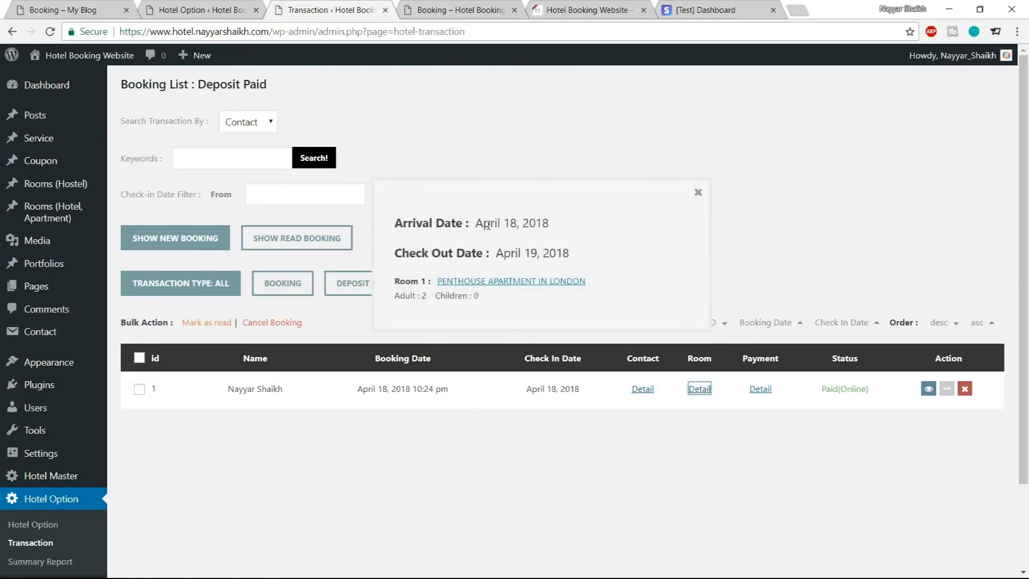
left_click_drag(476, 220, 585, 272)
left_click(603, 273)
left_click(768, 393)
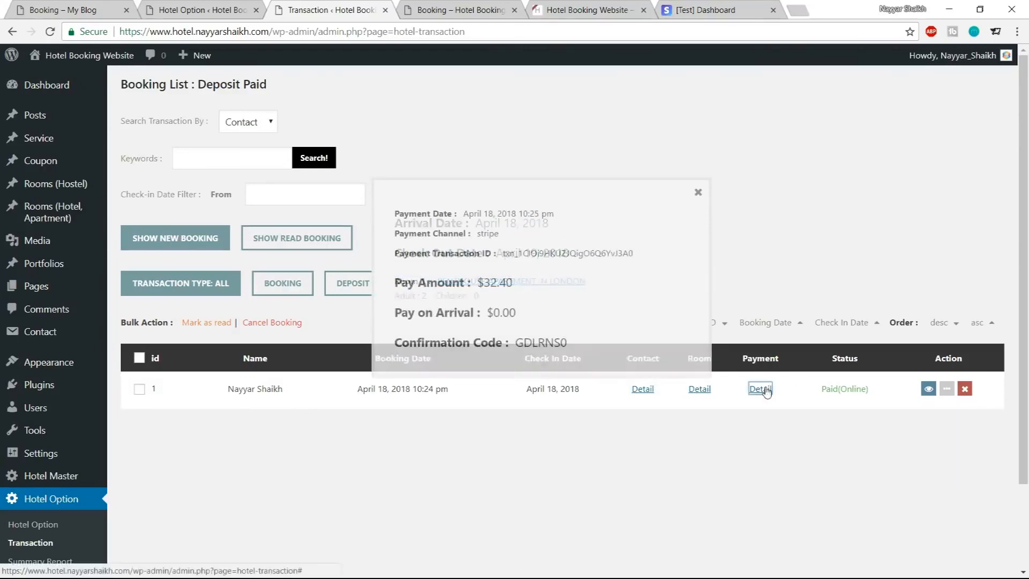
left_click_drag(482, 283, 516, 292)
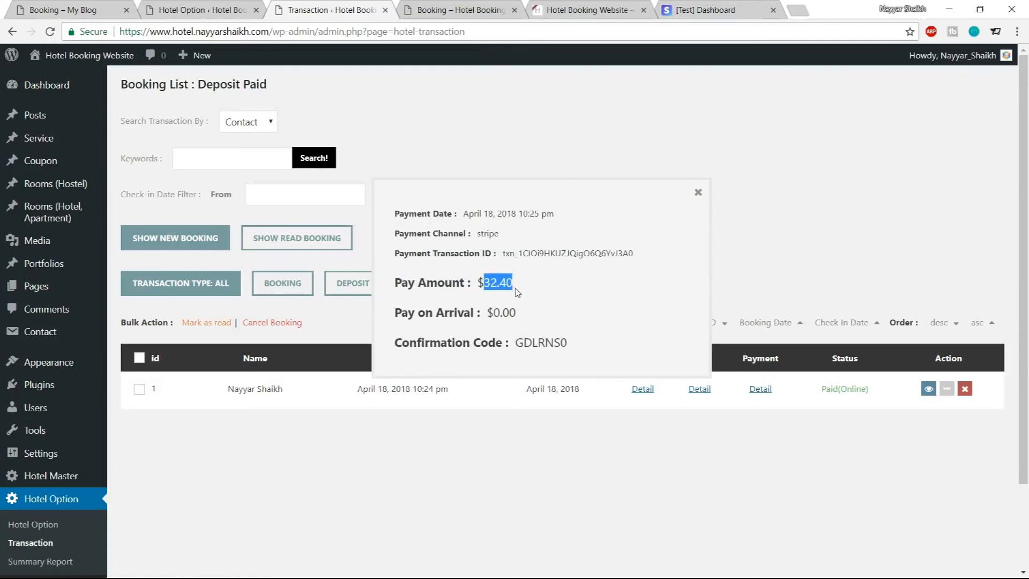
left_click(517, 294)
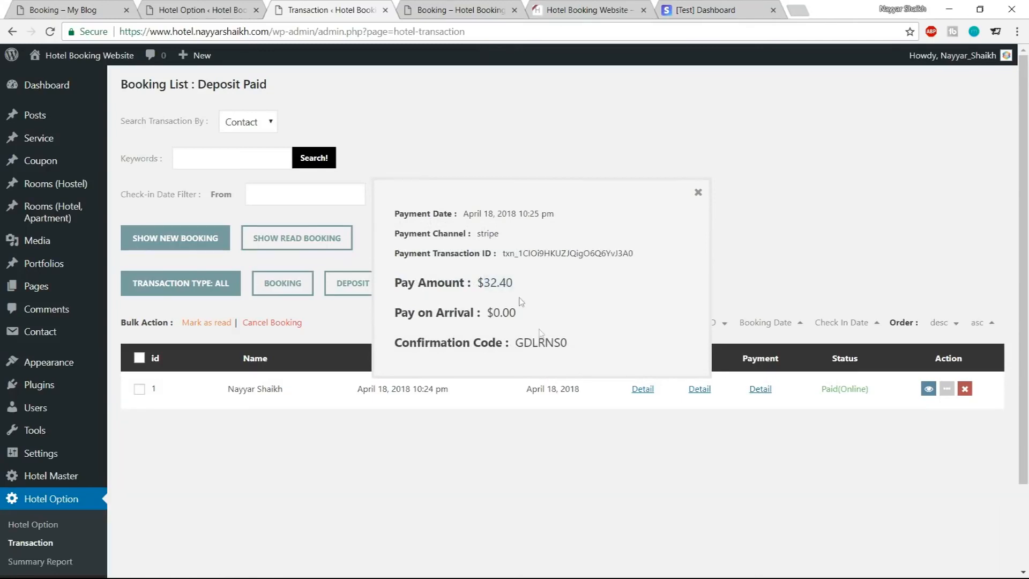
left_click(698, 193)
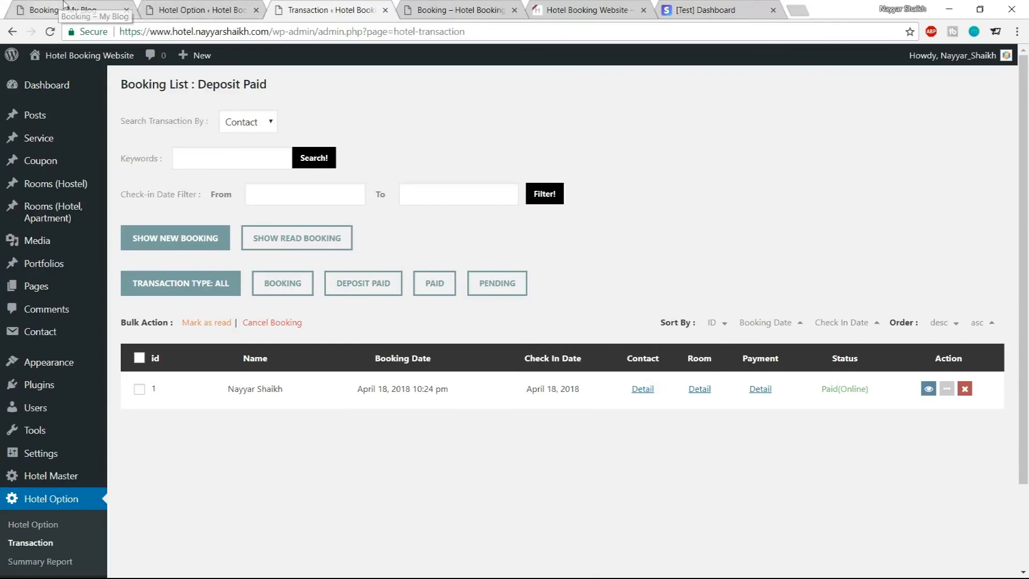
Create and publish a new page titled Contact Us
left_click(456, 10)
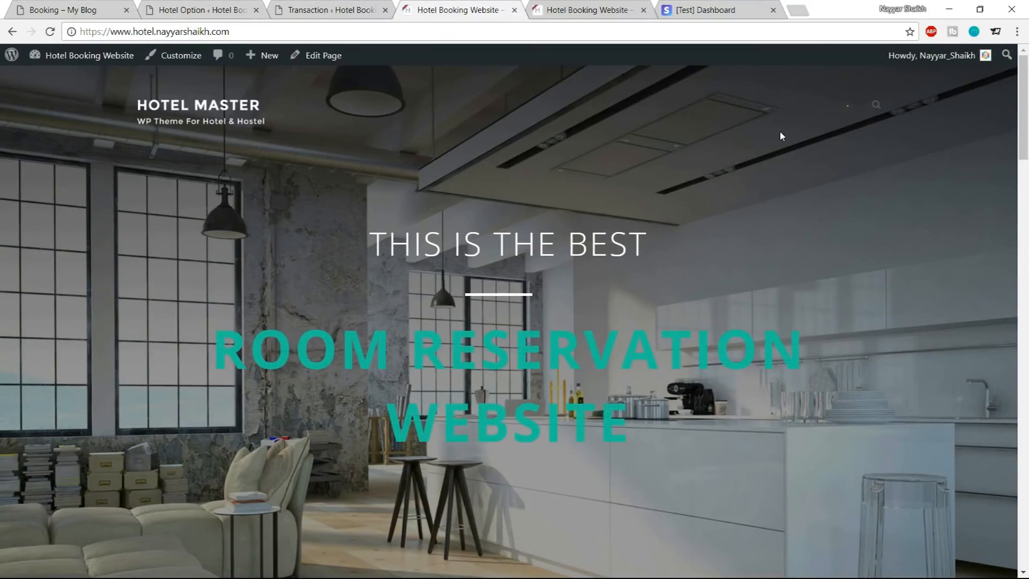
left_click(321, 10)
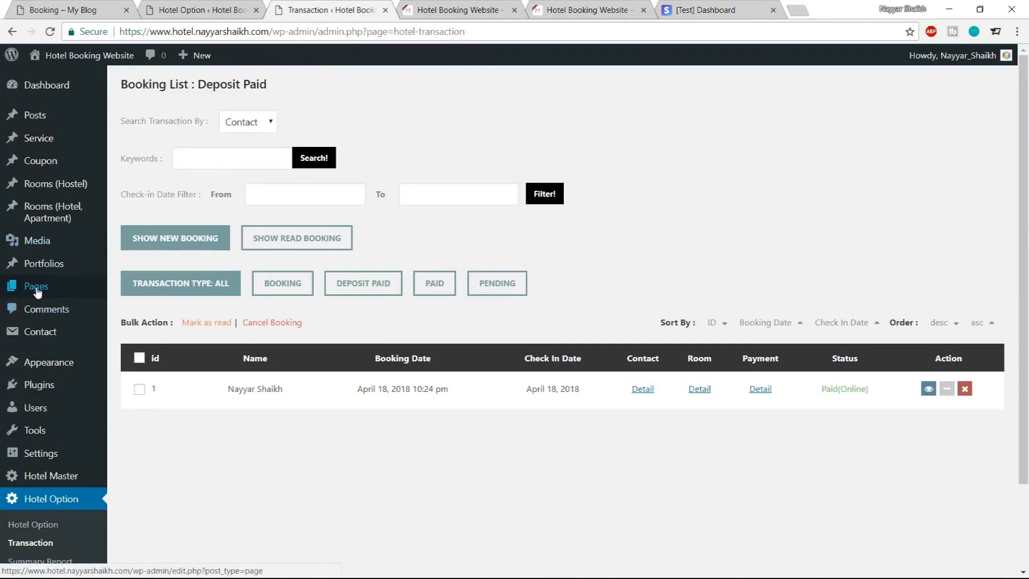
mouse_move(36, 289)
left_click(139, 308)
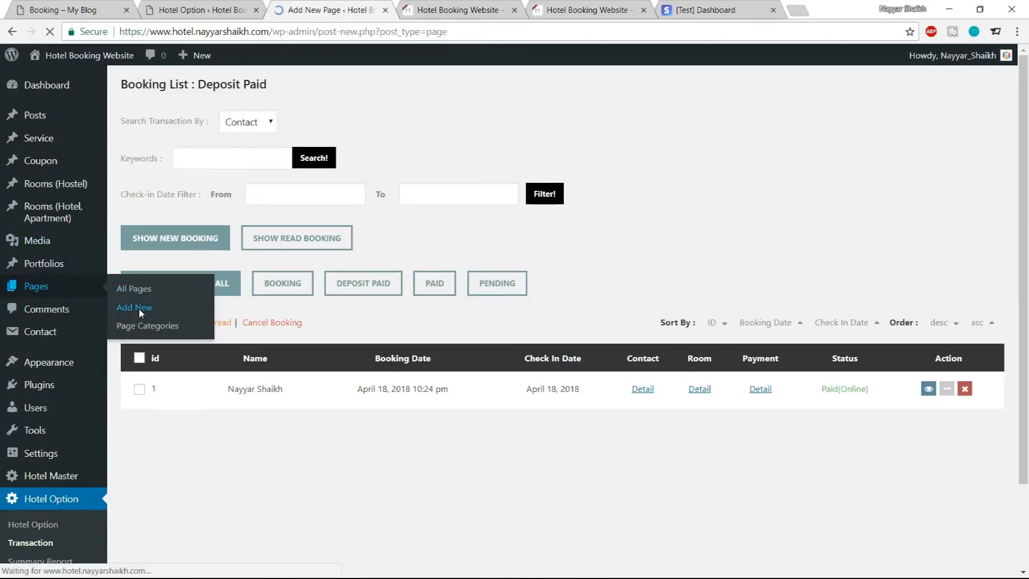
type("Contac")
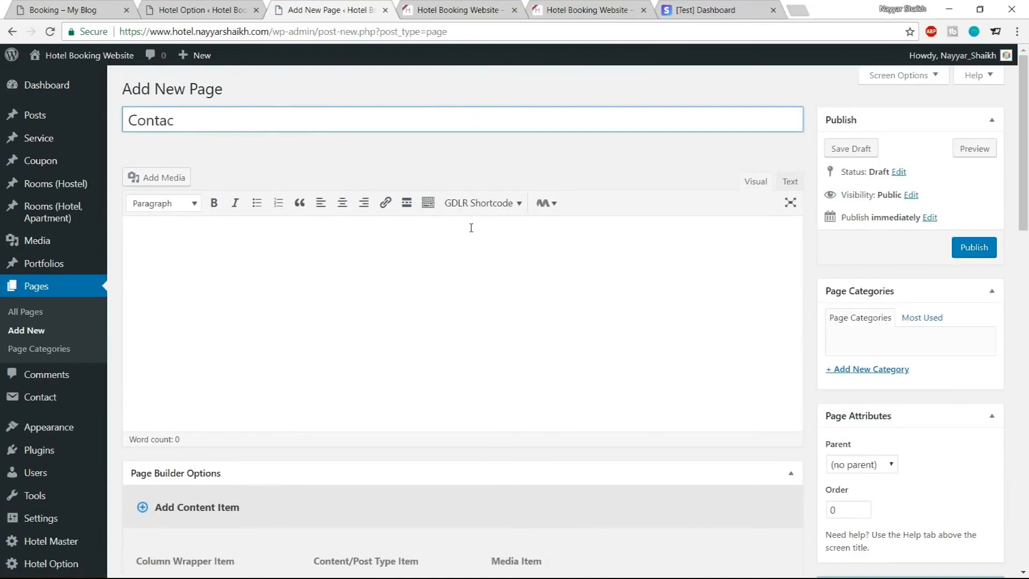
type("t Us")
left_click(971, 250)
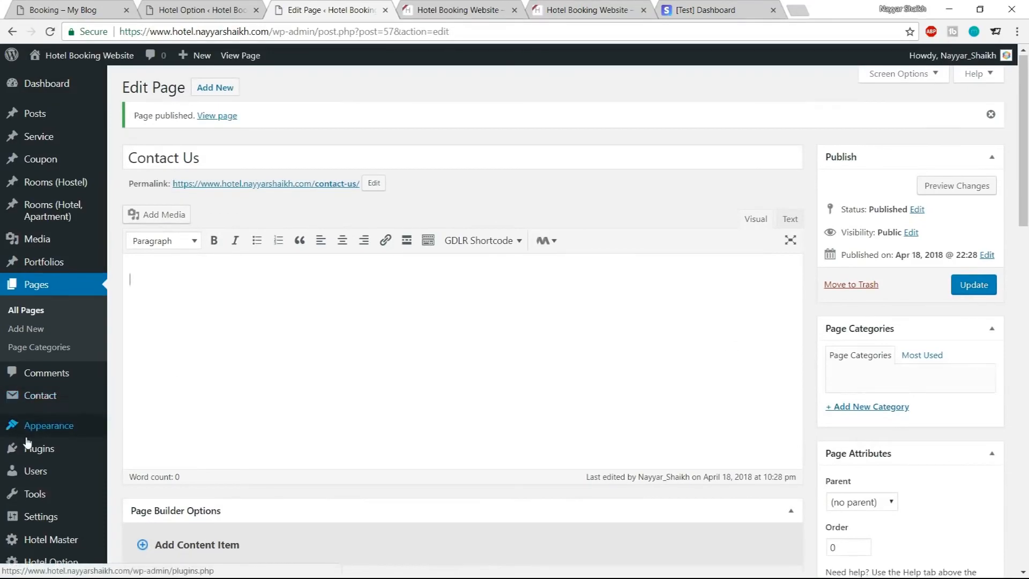
Install the WordPress importer and run it
scroll(22, 448, "down", 3)
mouse_move(33, 401)
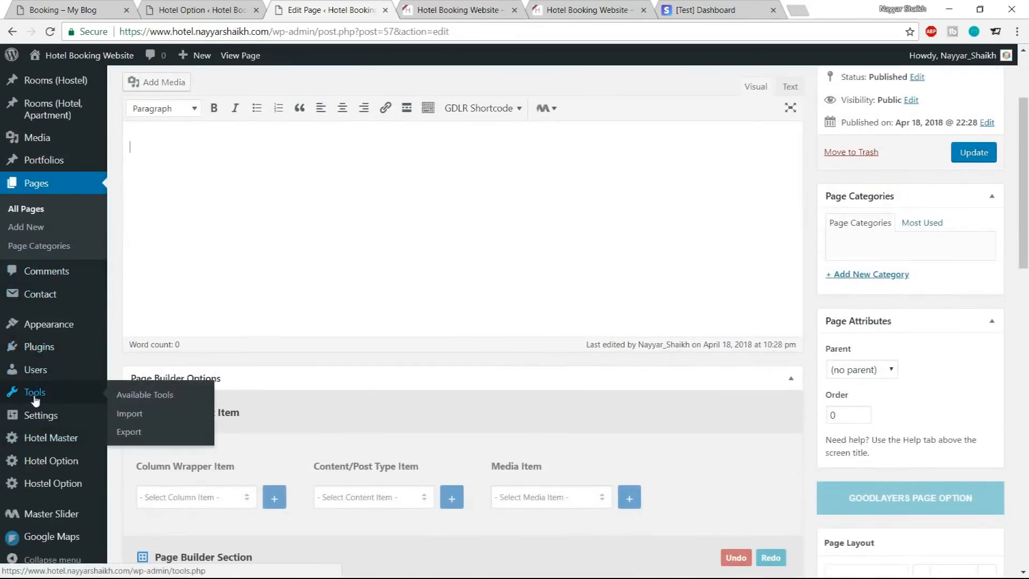
left_click(134, 422)
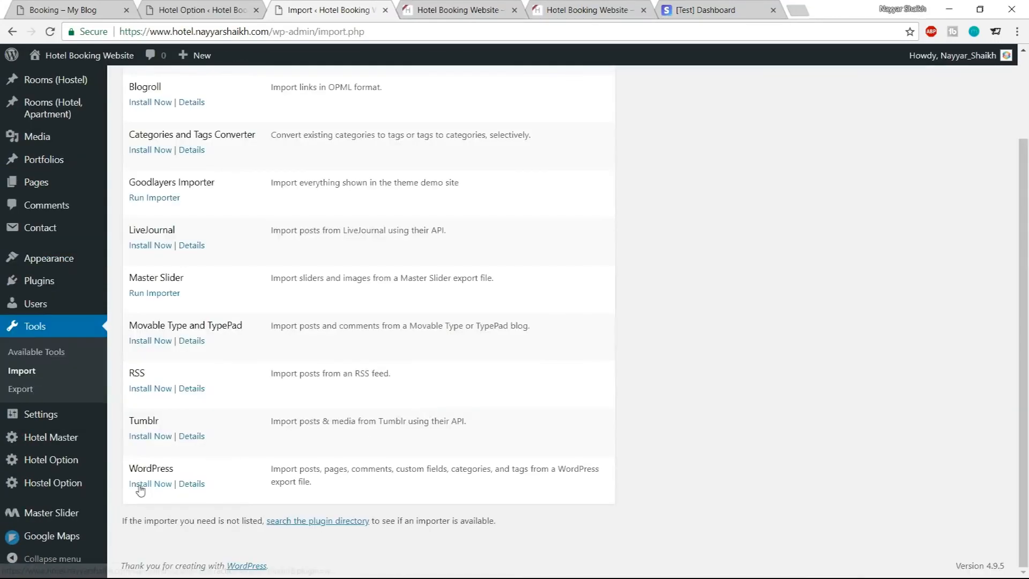
left_click(151, 485)
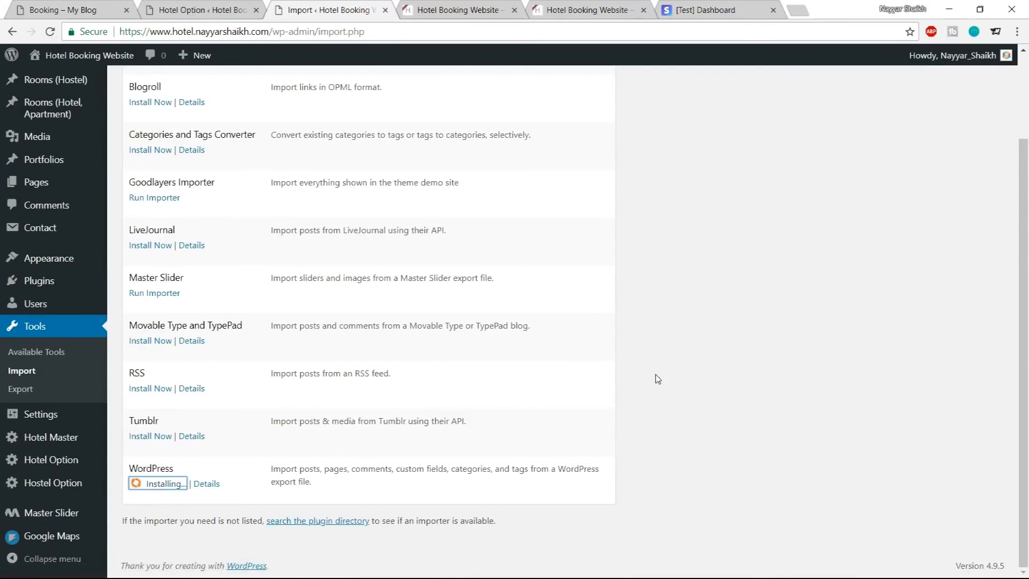
left_click(166, 514)
left_click(370, 163)
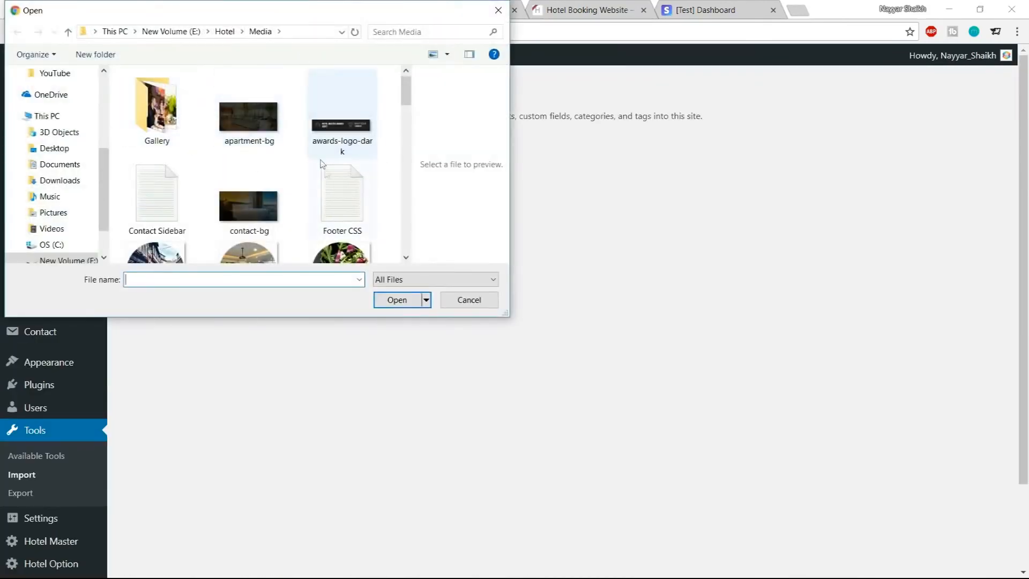
Upload the myblog.wordpress.2018-04-18 export file for import
scroll(348, 193, "down", 2)
scroll(347, 196, "down", 4)
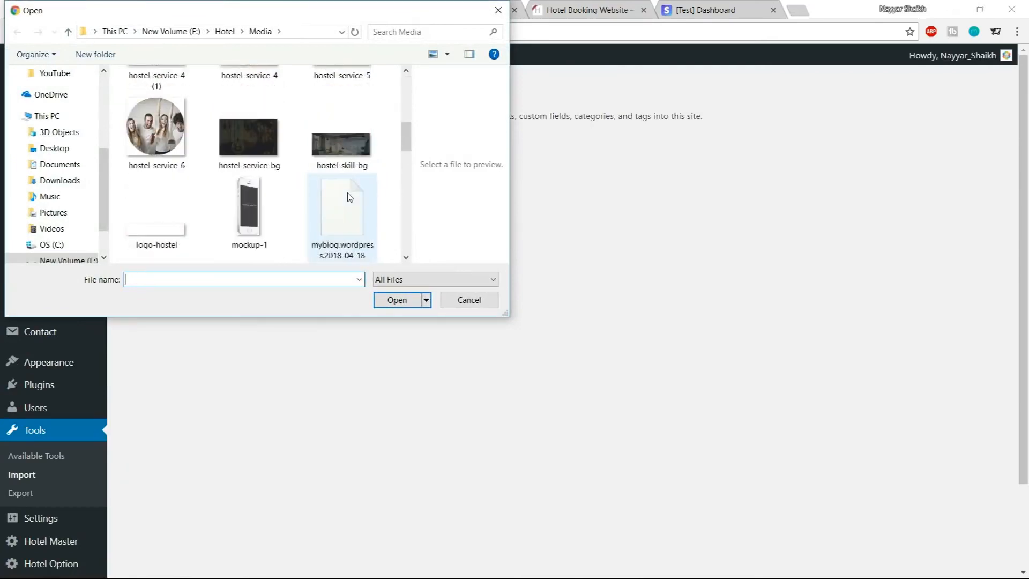
left_click(348, 168)
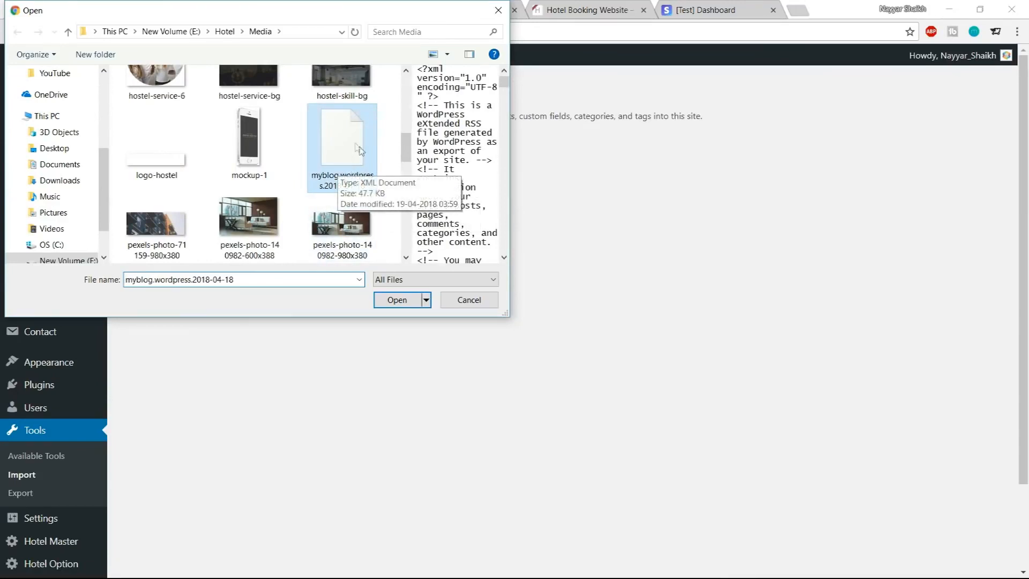
left_click(391, 302)
left_click(203, 205)
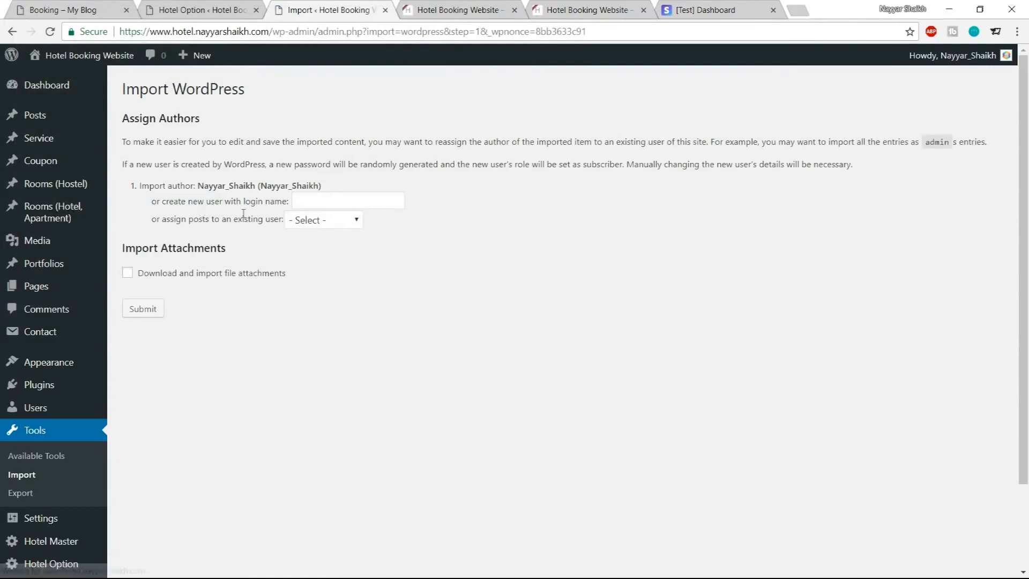
Assign the imported posts to an existing user and submit the import
left_click(324, 220)
left_click(328, 250)
left_click(152, 312)
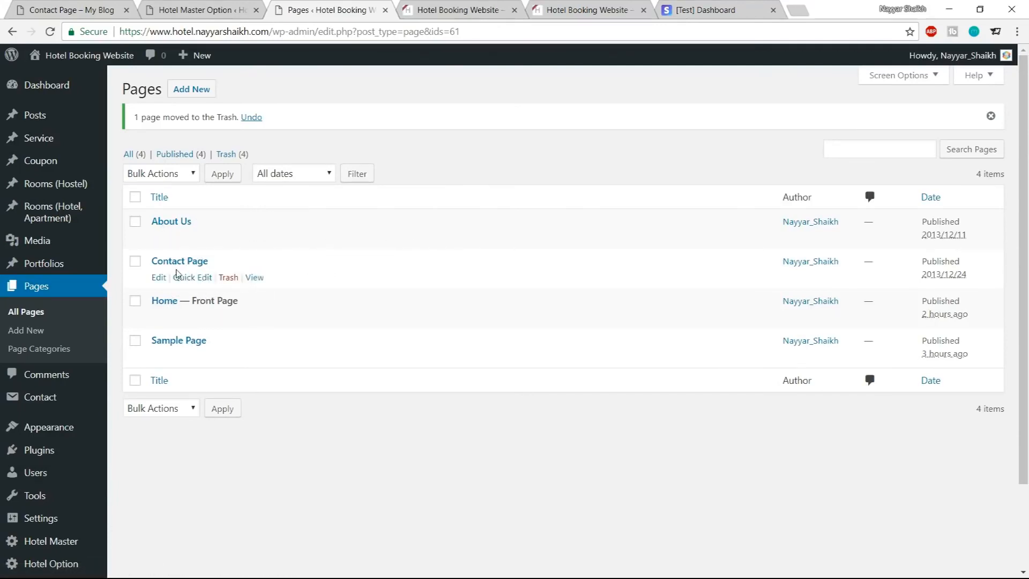
Open the imported Contact Page in a new browser tab
right_click(260, 279)
left_click(316, 288)
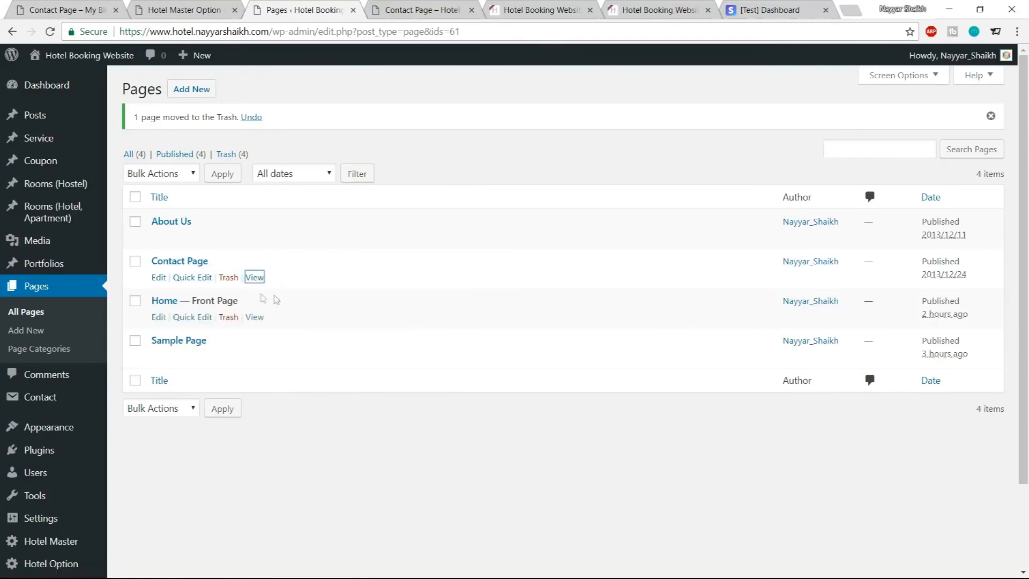
left_click(435, 6)
mouse_move(1024, 220)
left_mouse_down()
mouse_move(1026, 364)
mouse_move(1026, 220)
left_mouse_up()
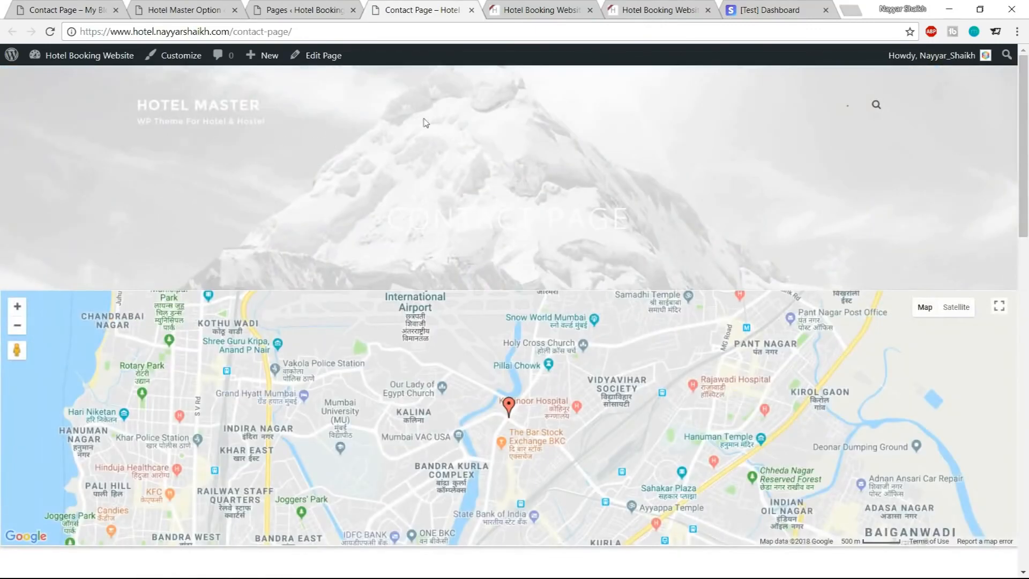
Examine the Contact Page's map and contact form
left_click(295, 8)
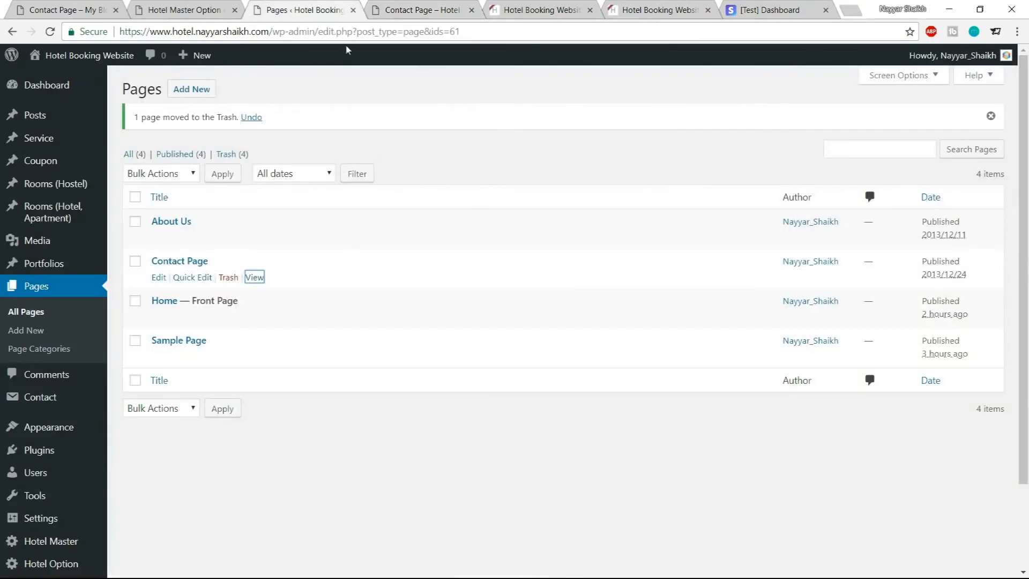
left_click(390, 8)
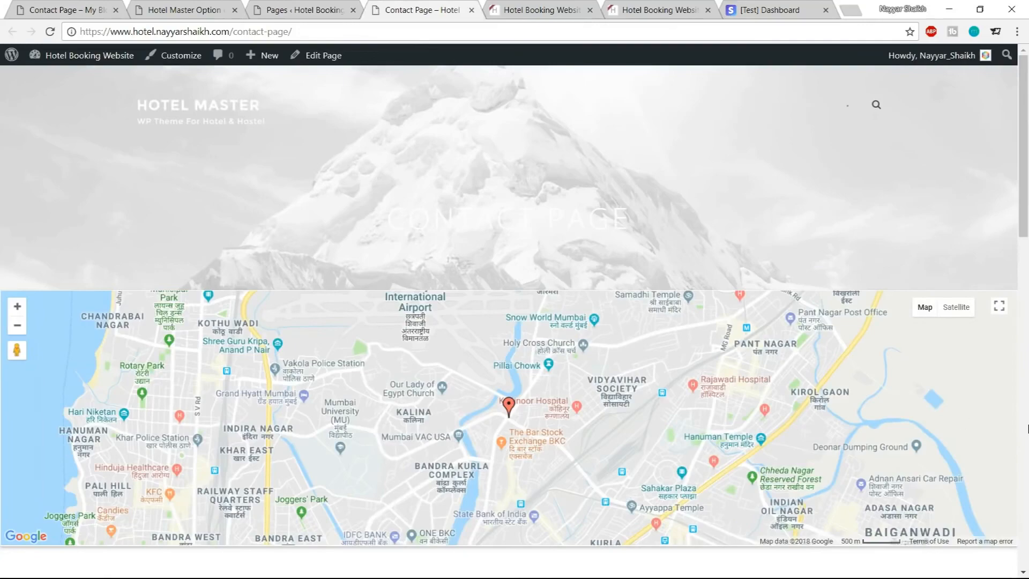
scroll(858, 402, "down", 4)
scroll(609, 191, "up", 3)
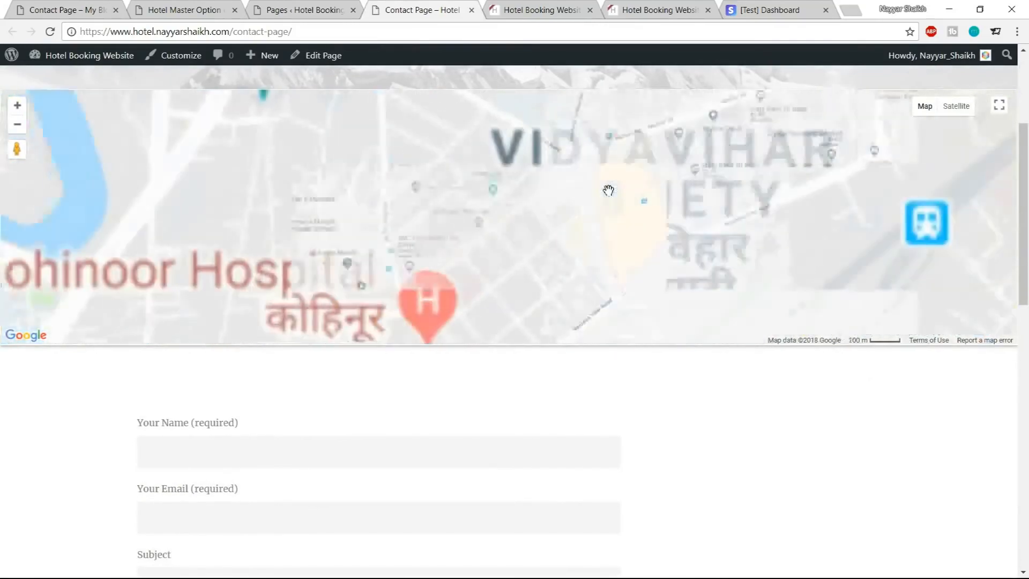
scroll(609, 191, "down", 3)
scroll(608, 190, "up", 1)
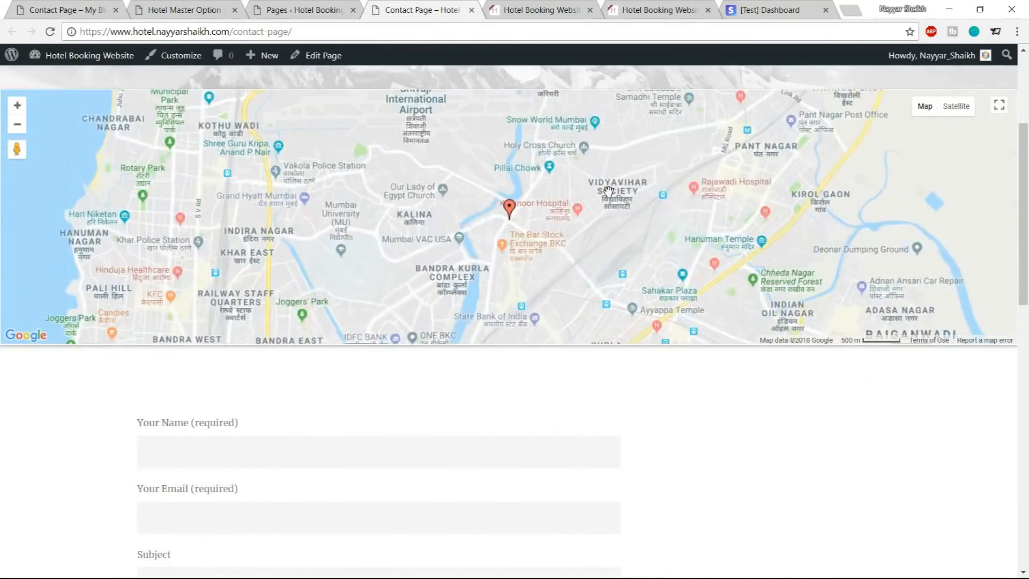
scroll(1026, 406, "up", 3)
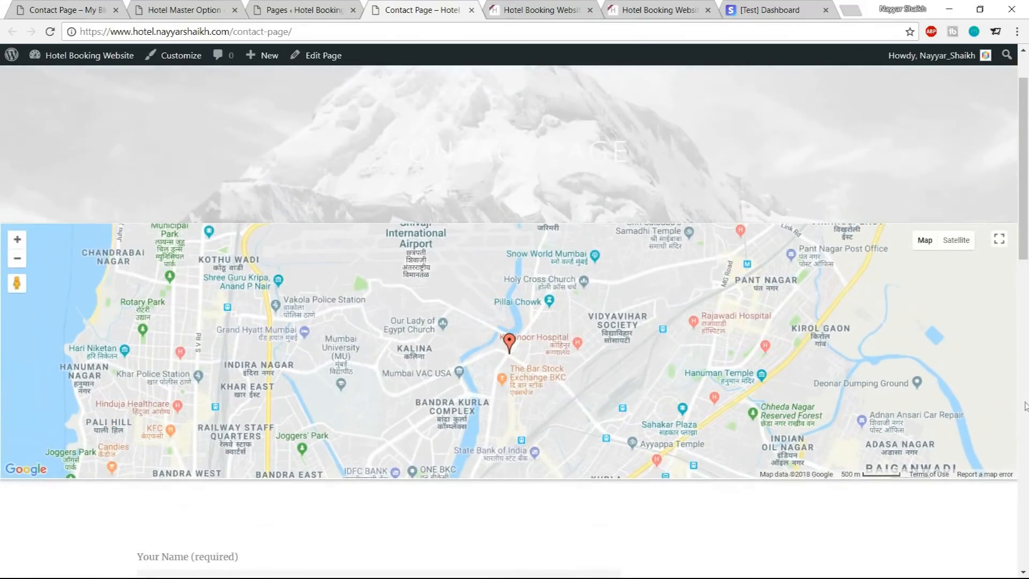
Open the Contact Page's editor in a new browser tab
scroll(1025, 161, "up", 1)
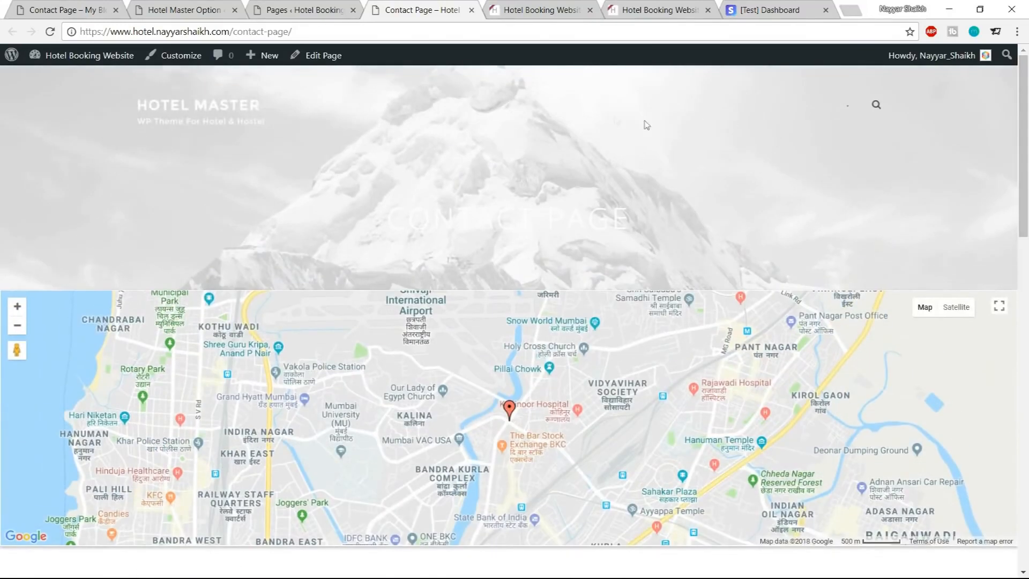
middle_click(322, 56)
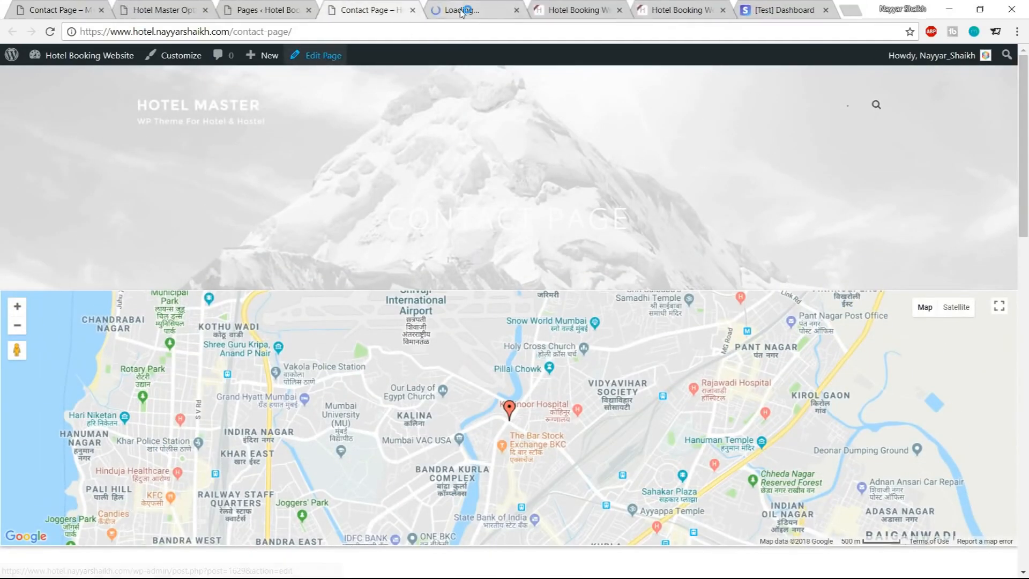
left_click_drag(461, 12, 370, 11)
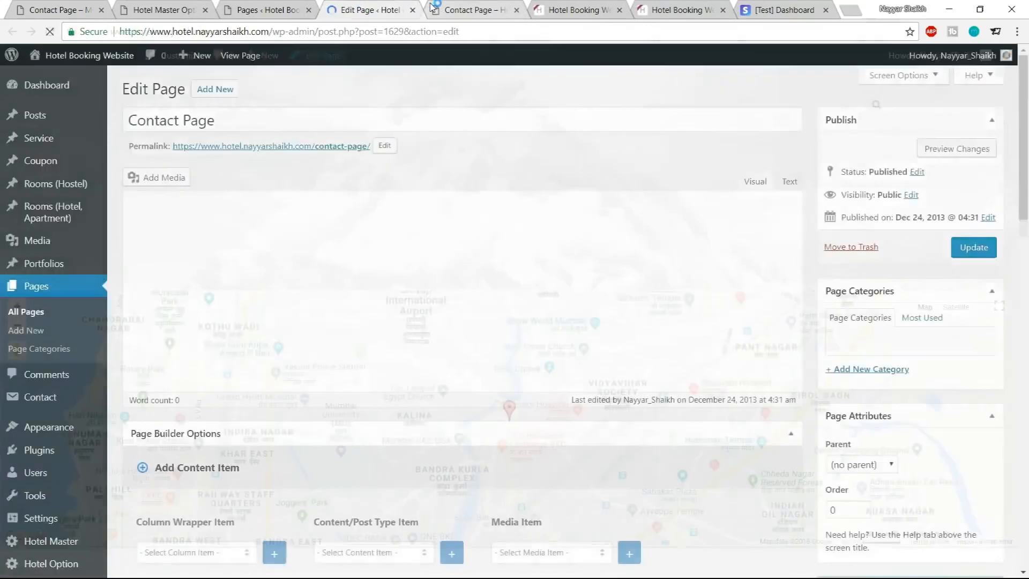
left_click(472, 10)
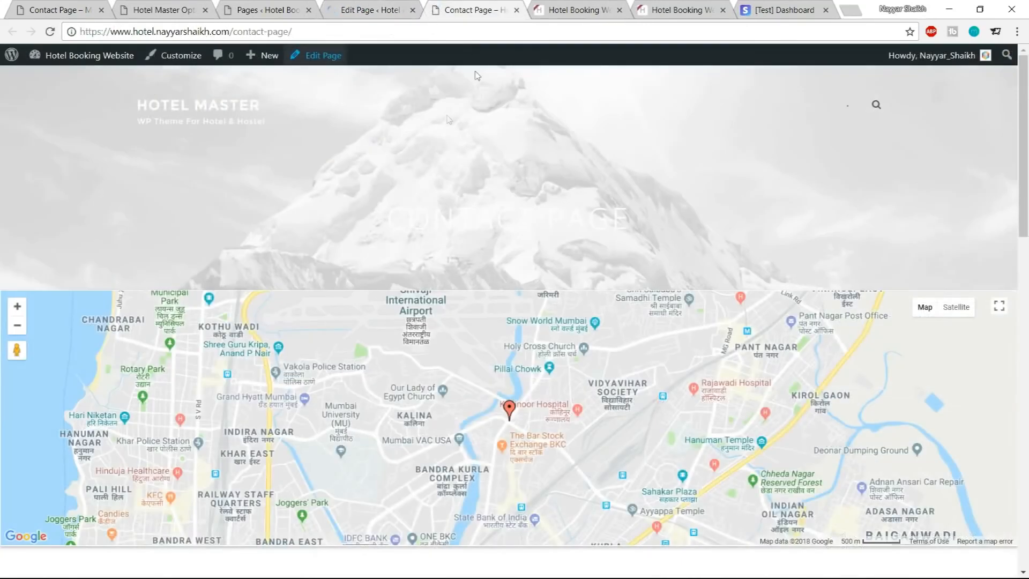
scroll(990, 150, "down", 2)
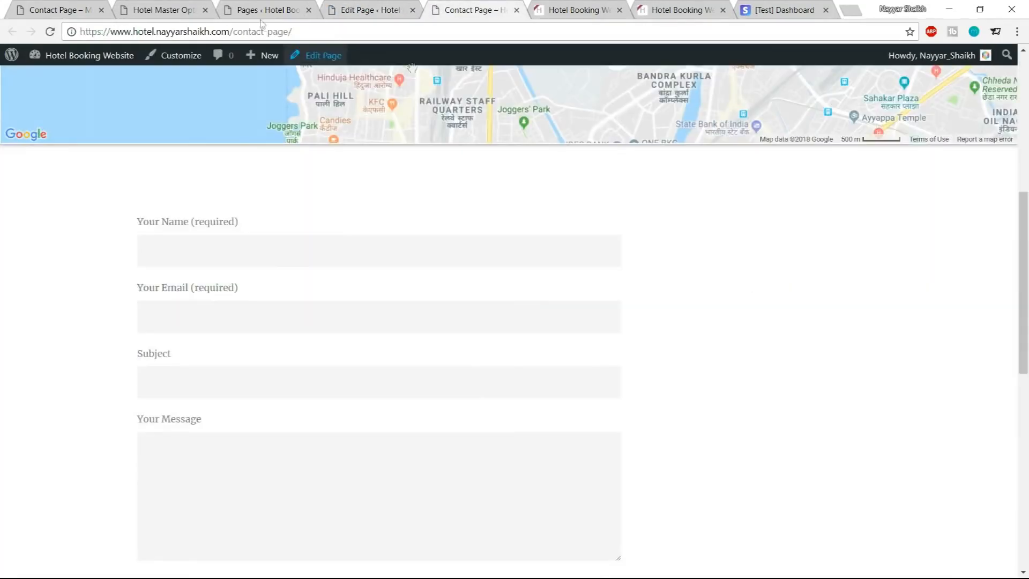
Compare the demo Contact Page's sidebar content with the site's own Contact Page and its editor
left_click(69, 6)
scroll(915, 273, "up", 10)
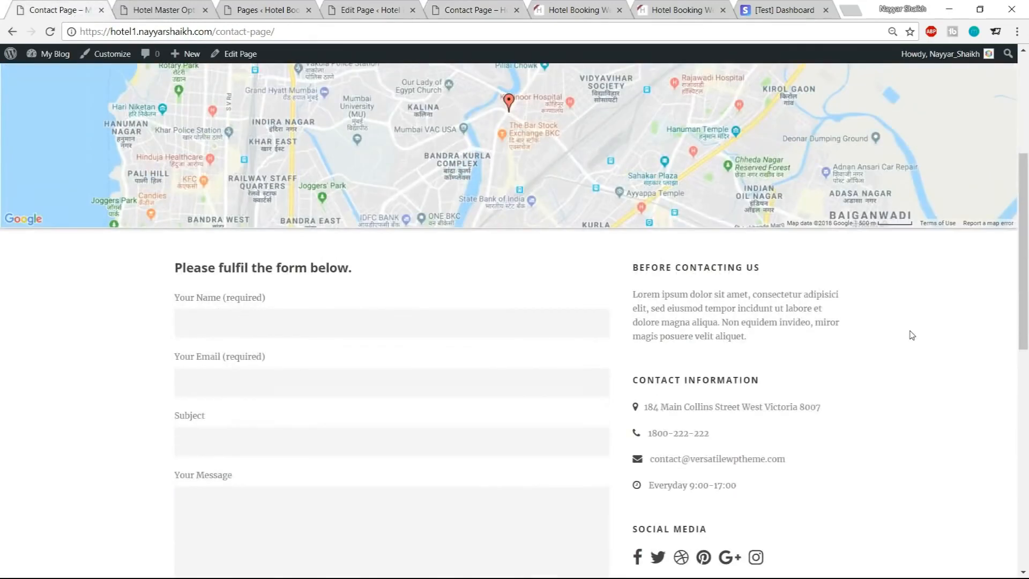
left_click_drag(635, 264, 765, 368)
left_click(769, 367)
scroll(670, 299, "down", 3)
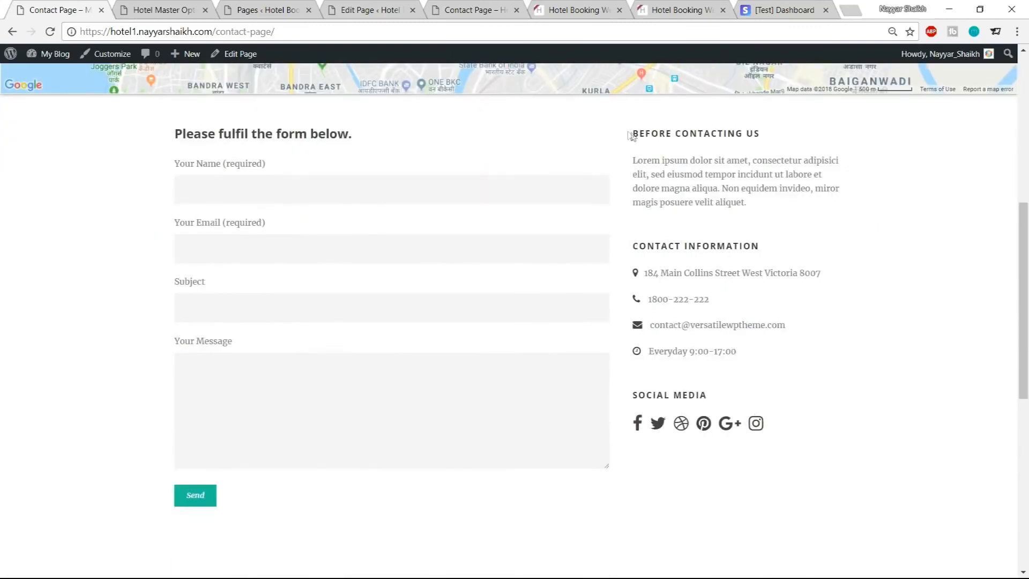
left_click_drag(641, 161, 716, 202)
left_click(734, 228)
left_click(394, 5)
left_click(471, 10)
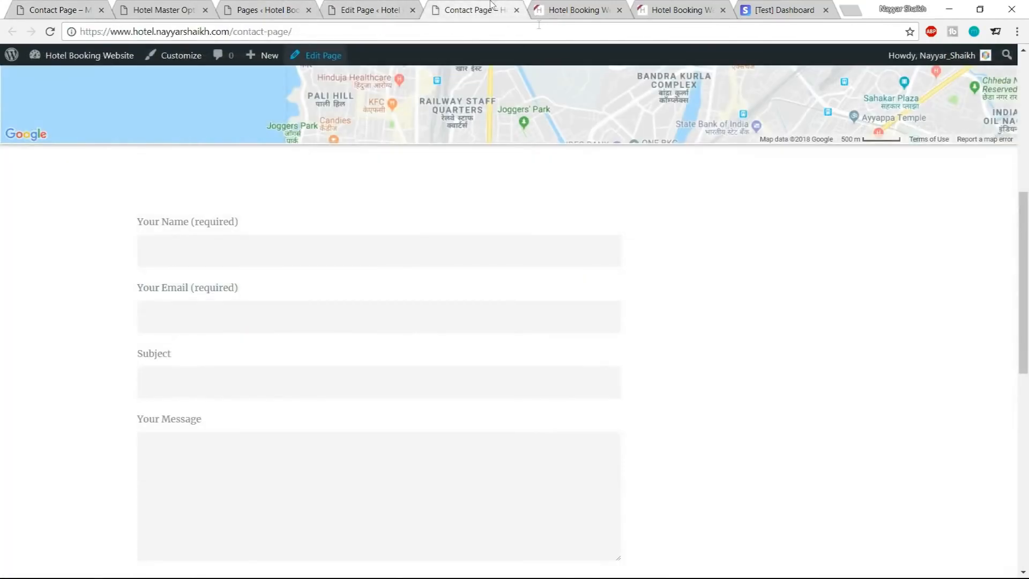
scroll(808, 340, "down", 4)
left_click(333, 7)
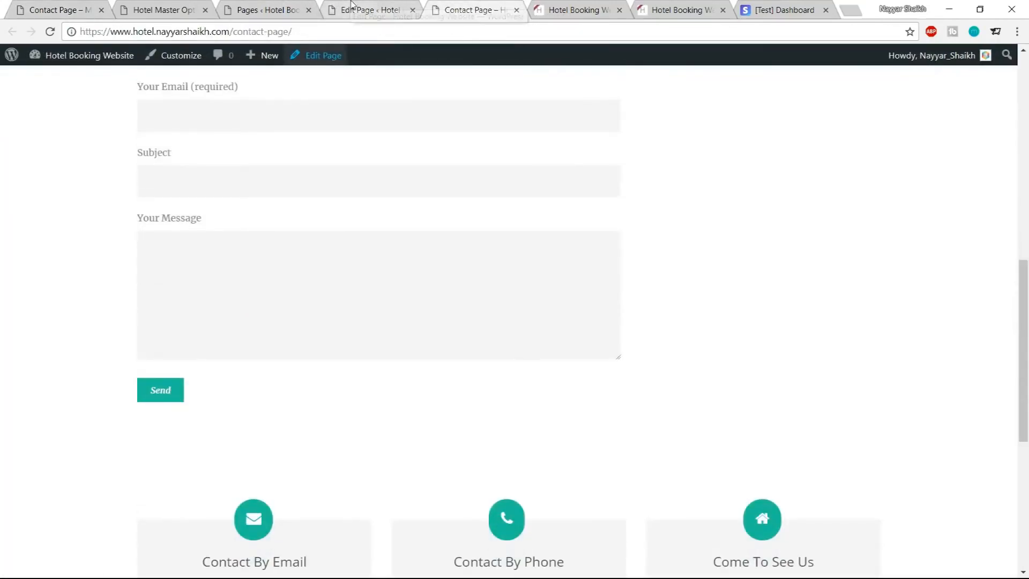
scroll(424, 252, "up", 5)
scroll(944, 257, "down", 7)
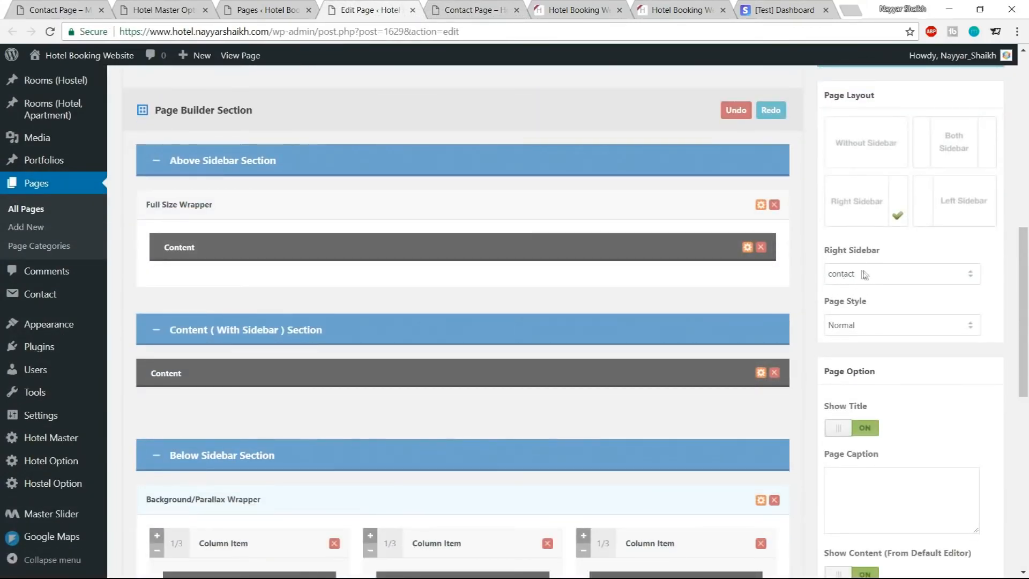
Check that the page's Right Sidebar option is set to contact
left_click_drag(825, 251, 893, 255)
left_click(889, 276)
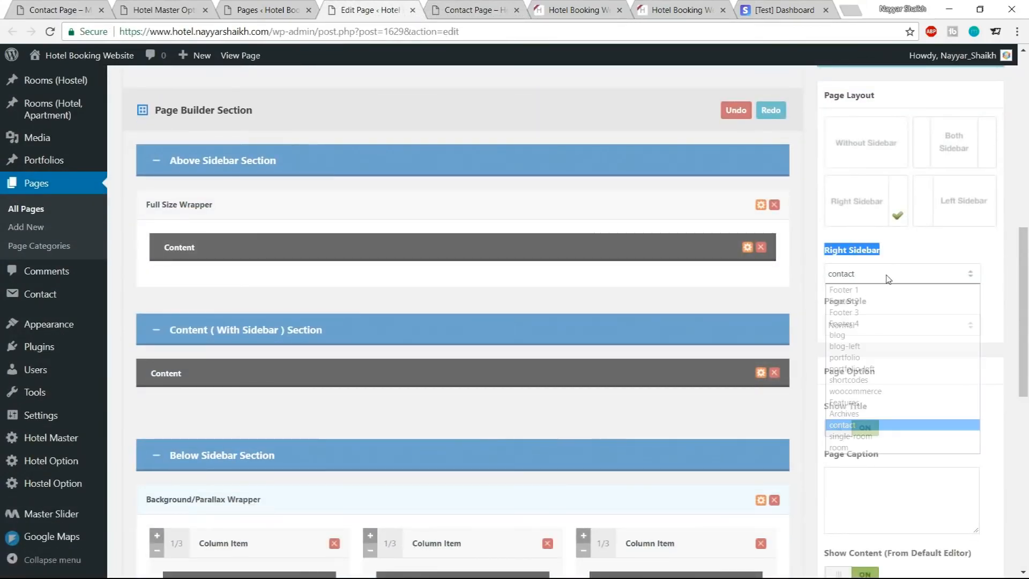
left_click(890, 422)
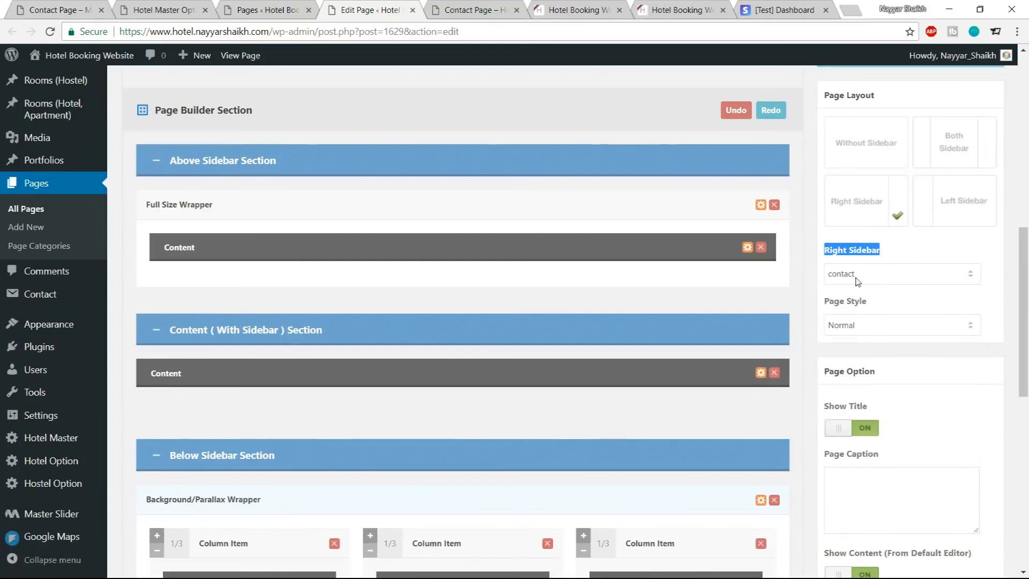
left_click(911, 251)
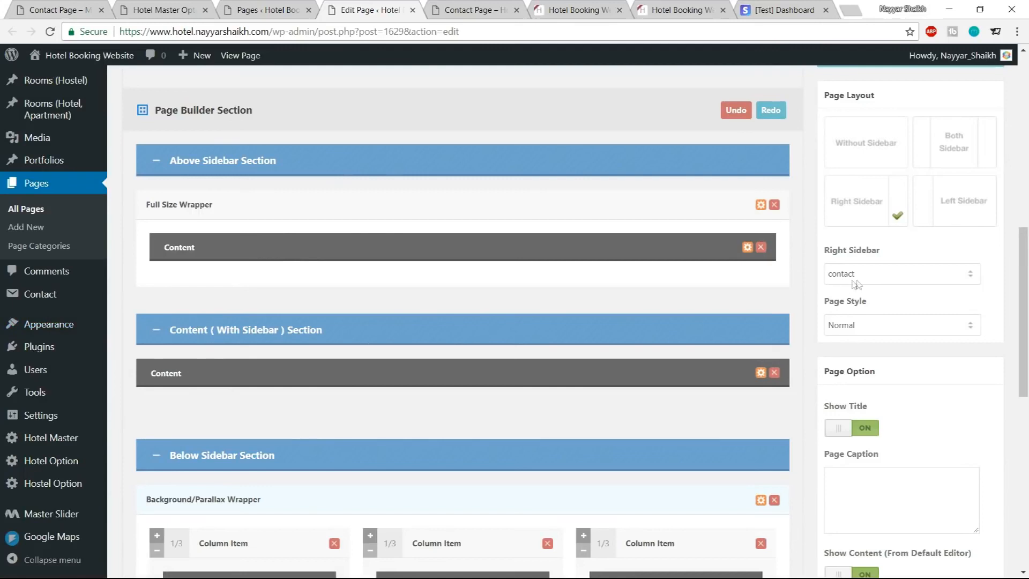
Add a Text widget to the contact sidebar area in Widgets
mouse_move(65, 323)
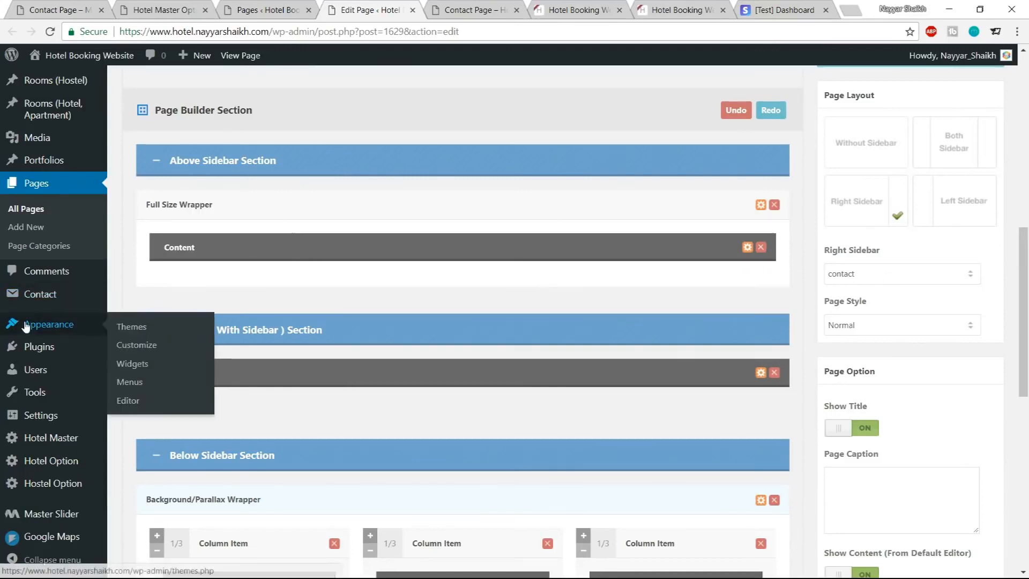
left_click(147, 364)
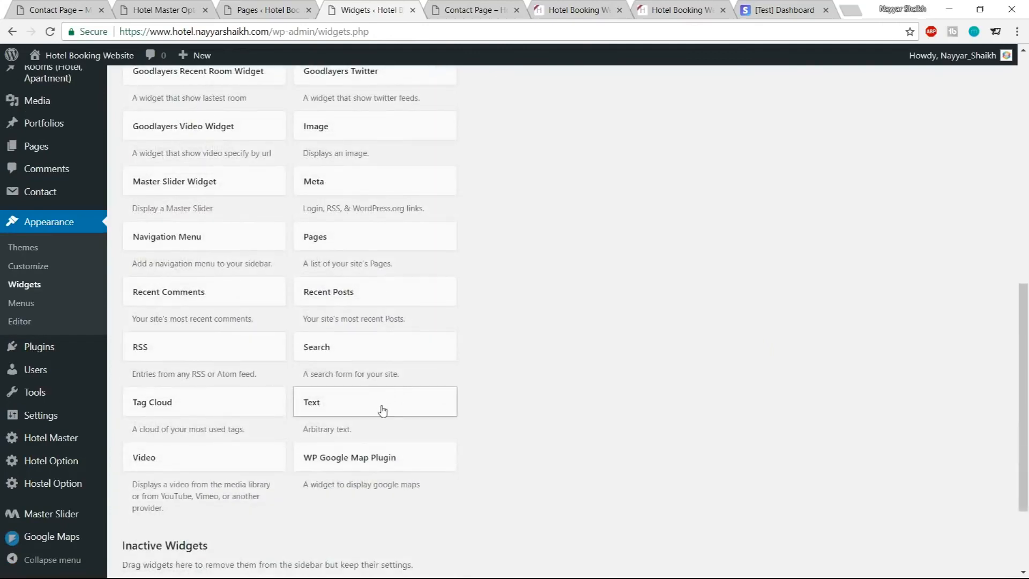
left_click(384, 411)
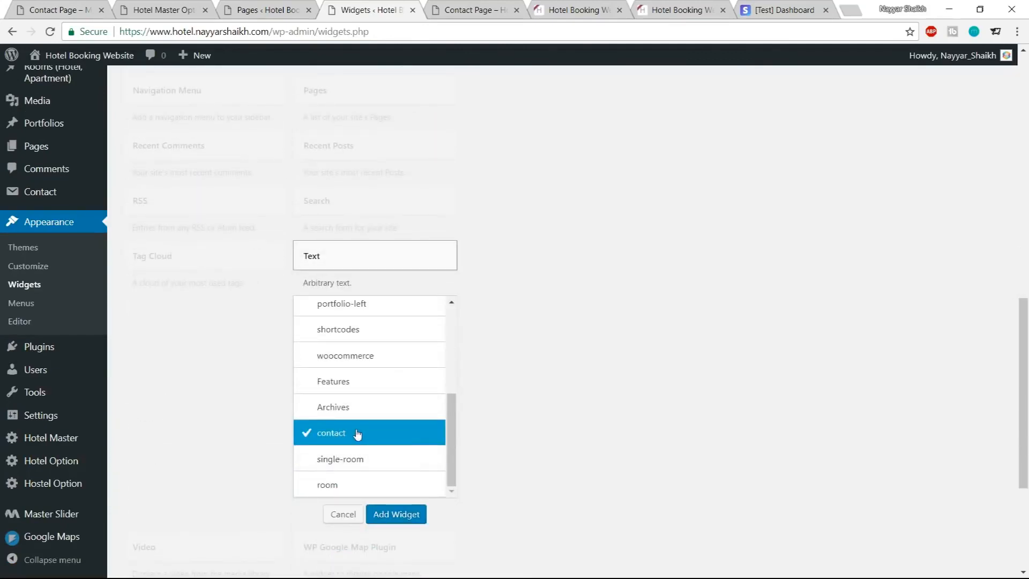
left_click(417, 516)
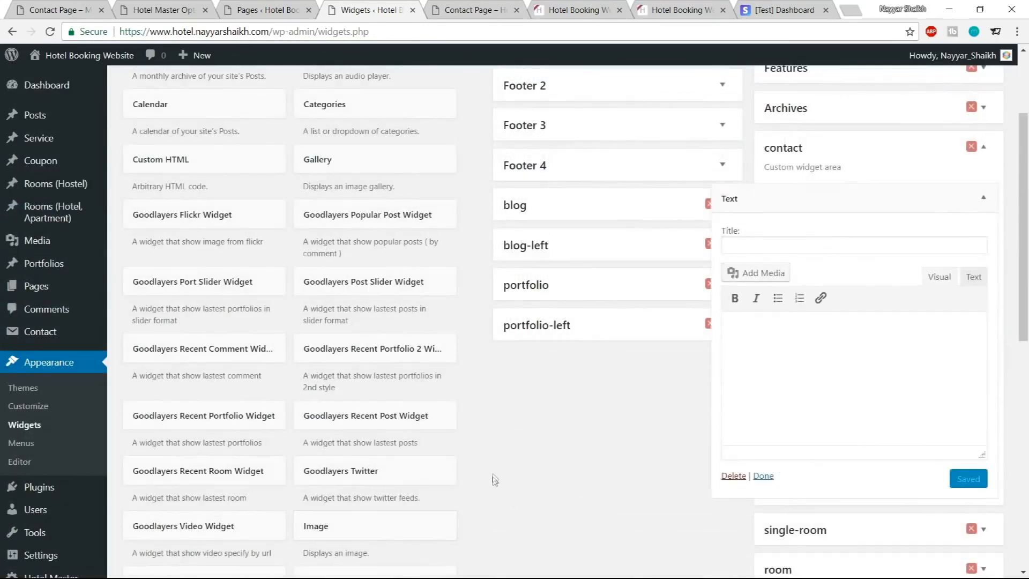
Copy the demo's Before Contacting Us paragraph and paste it into the Text widget's content in text mode
left_click(69, 10)
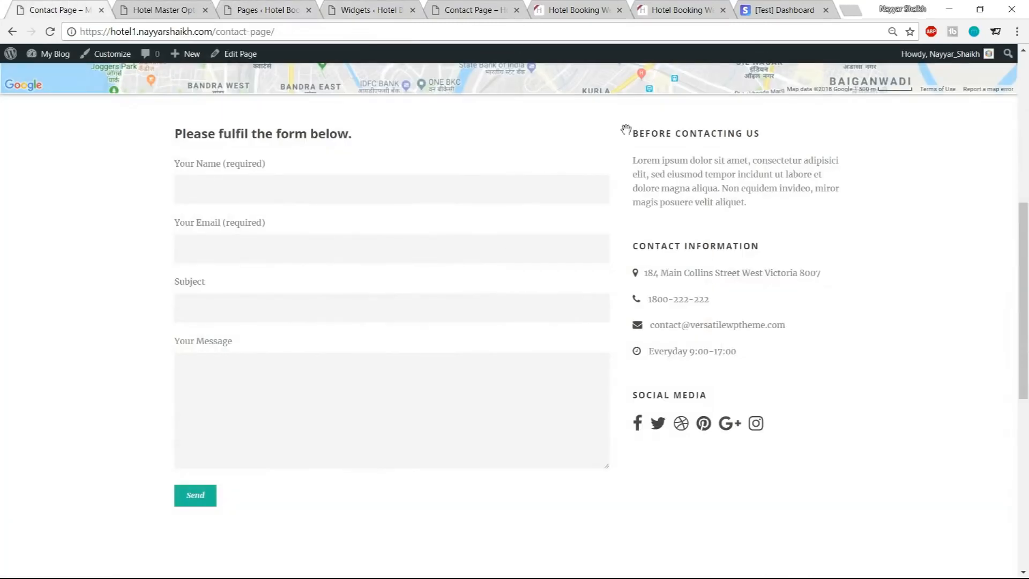
left_click_drag(755, 205, 625, 141)
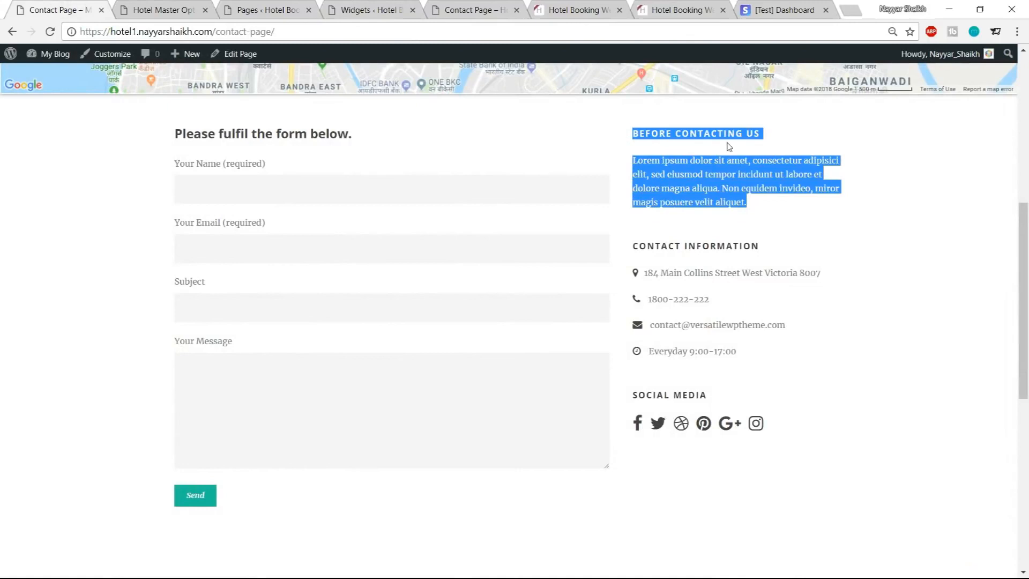
left_click(774, 208)
left_click_drag(750, 207, 634, 159)
left_click(635, 156)
triple_click(635, 159)
key("ctrl+c")
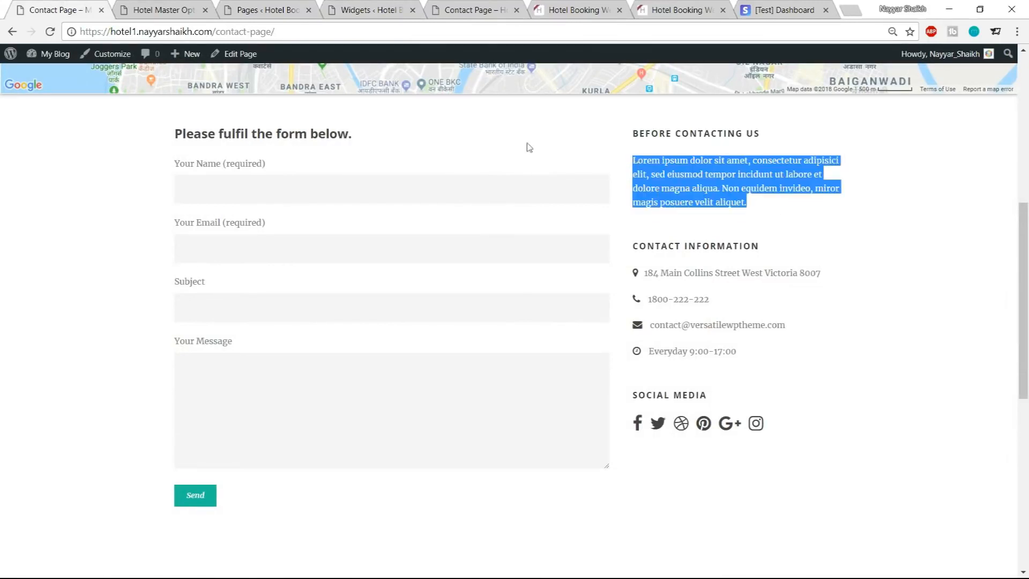
left_click(366, 7)
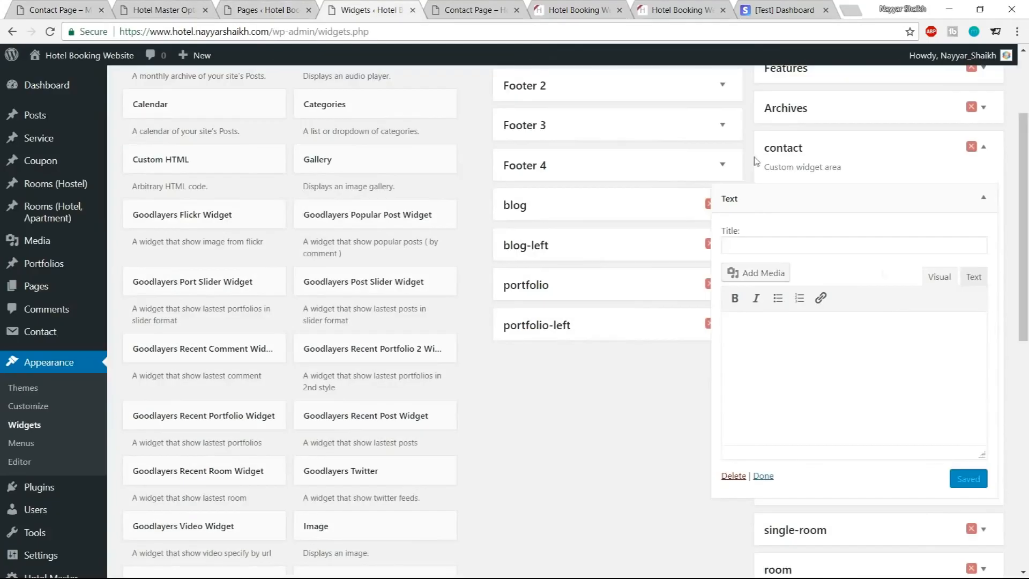
left_click(971, 290)
left_click(892, 357)
key("ctrl+v")
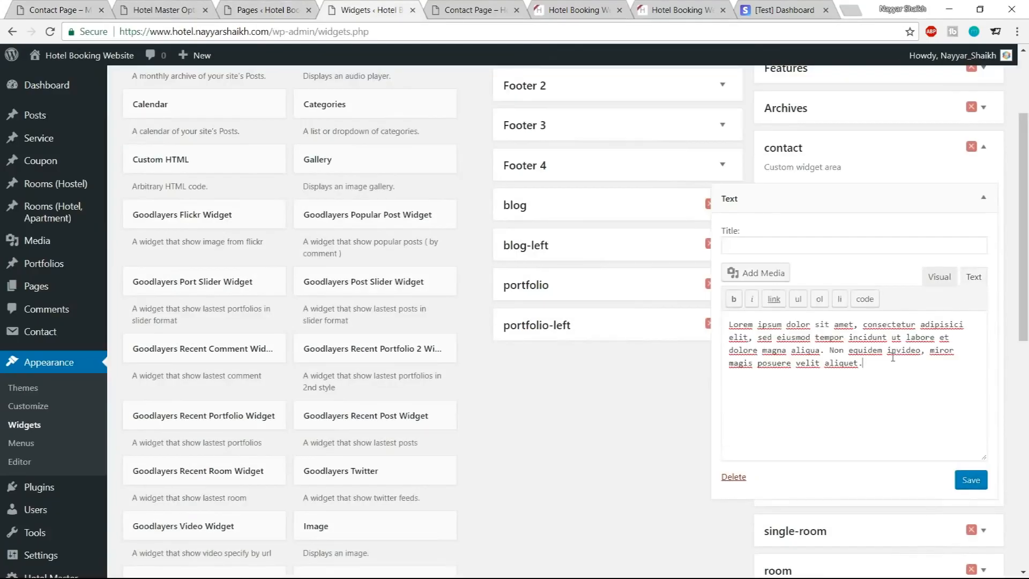
Copy the heading BEFORE CONTACTING US into the widget's title, save and collapse the widget
left_click(800, 250)
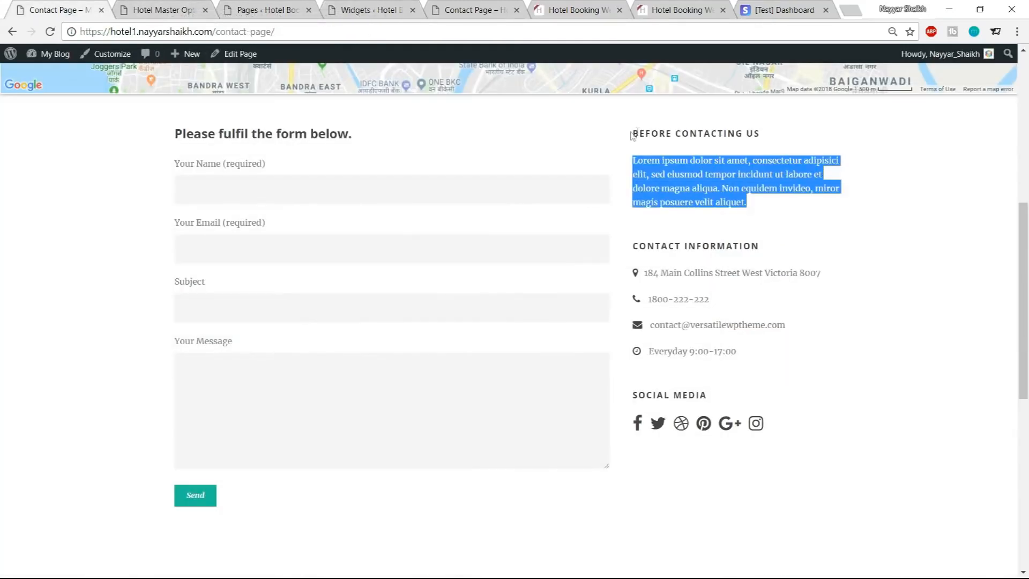
left_click_drag(632, 135, 762, 135)
key("ctrl+c")
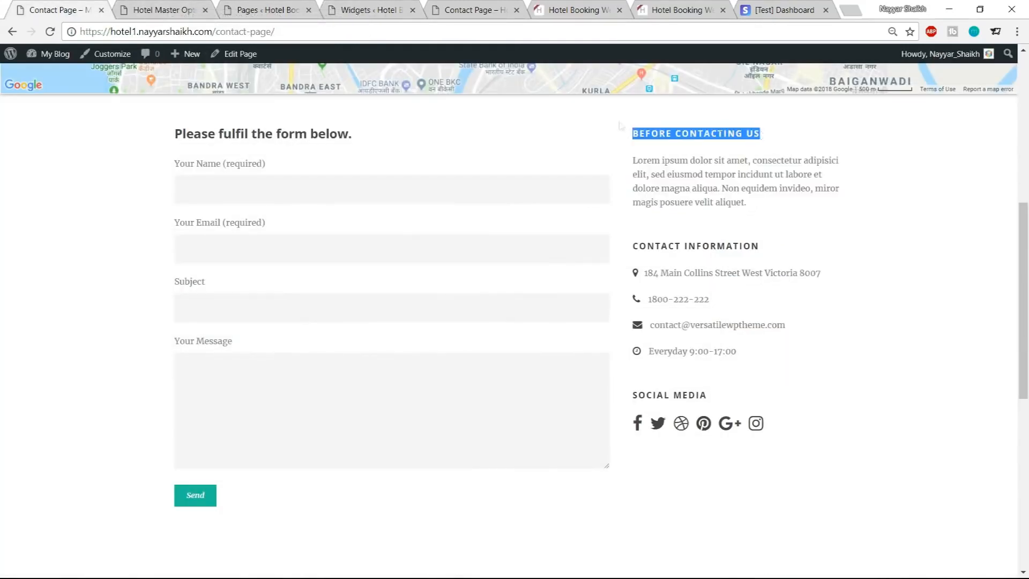
left_click(351, 7)
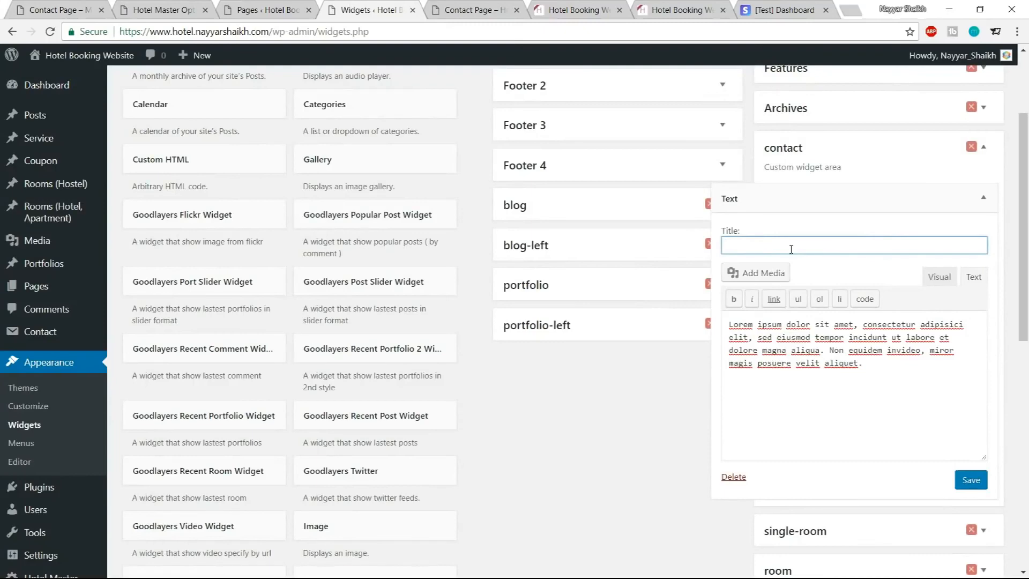
key("ctrl+v")
left_click(971, 483)
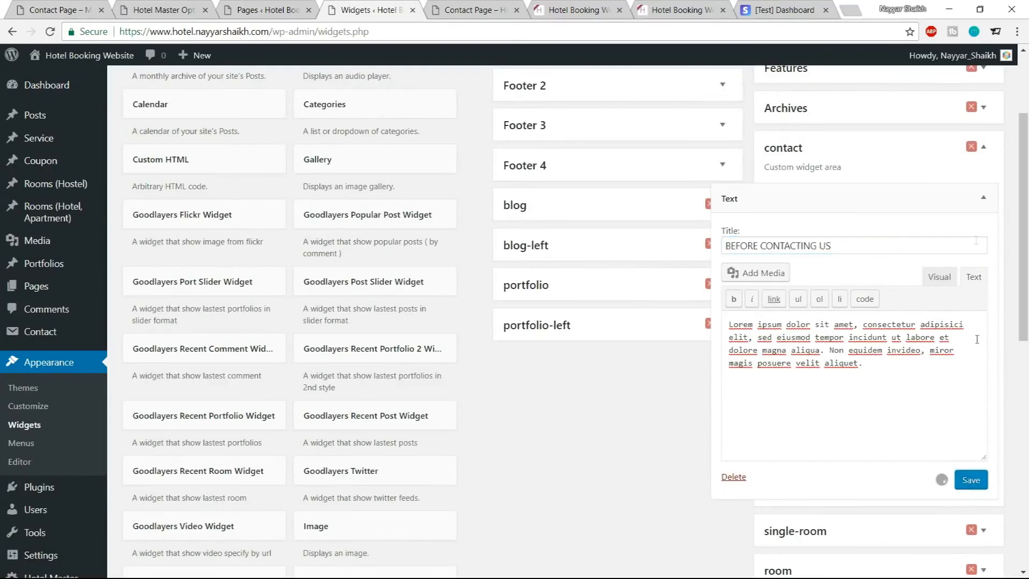
left_click(984, 197)
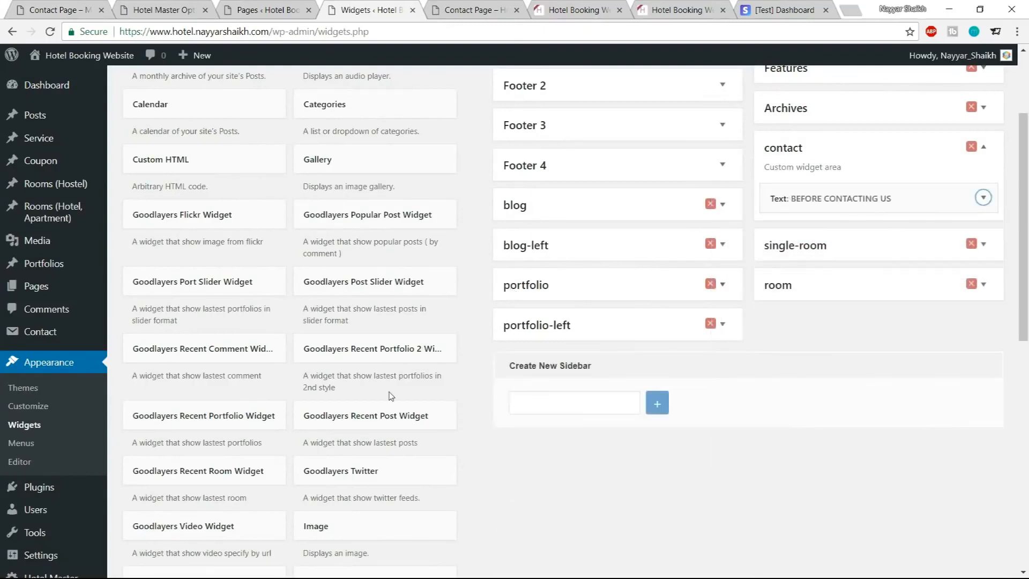
Add a second Text widget to the contact sidebar
scroll(391, 396, "down", 10)
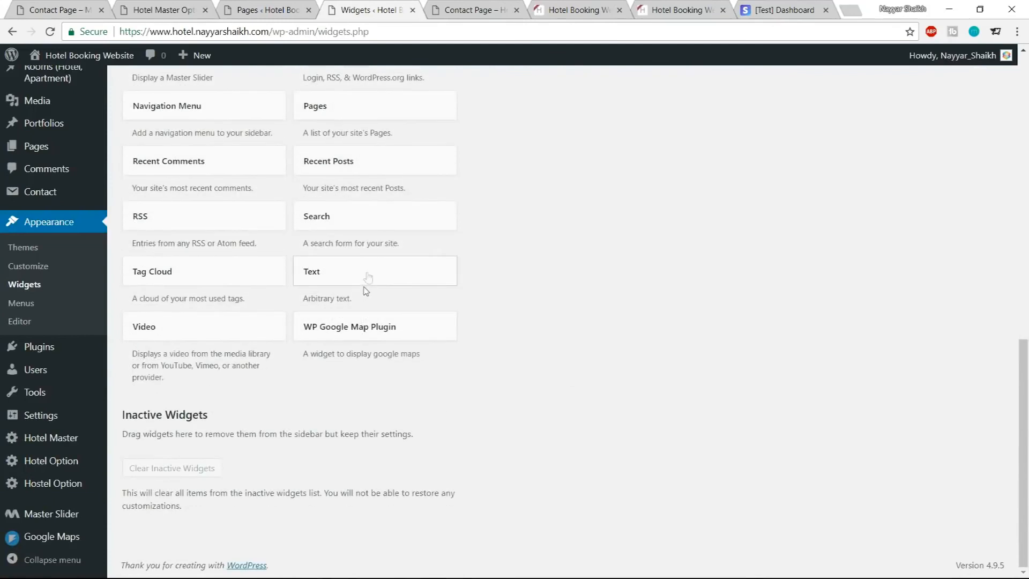
left_click(368, 276)
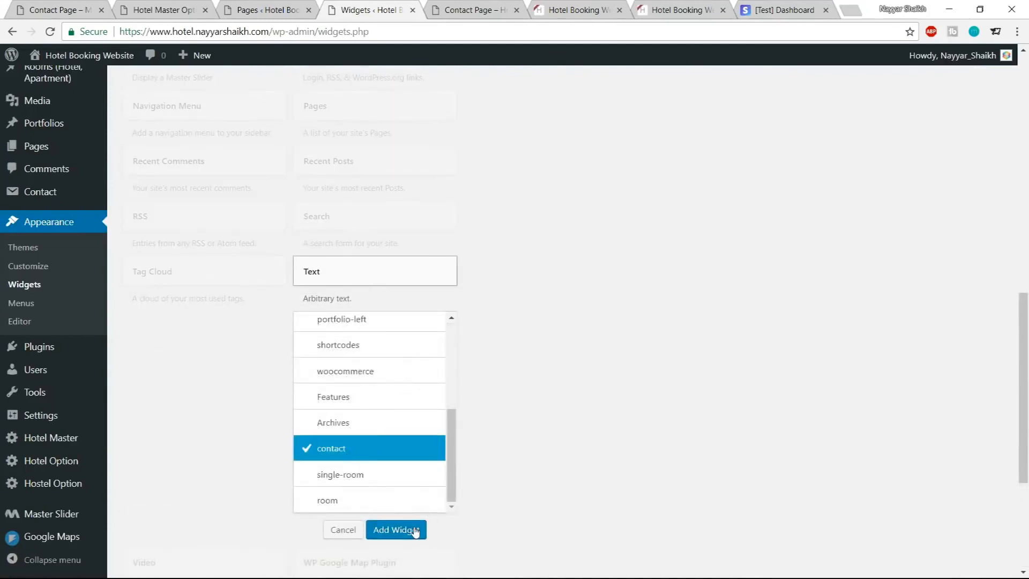
left_click(395, 529)
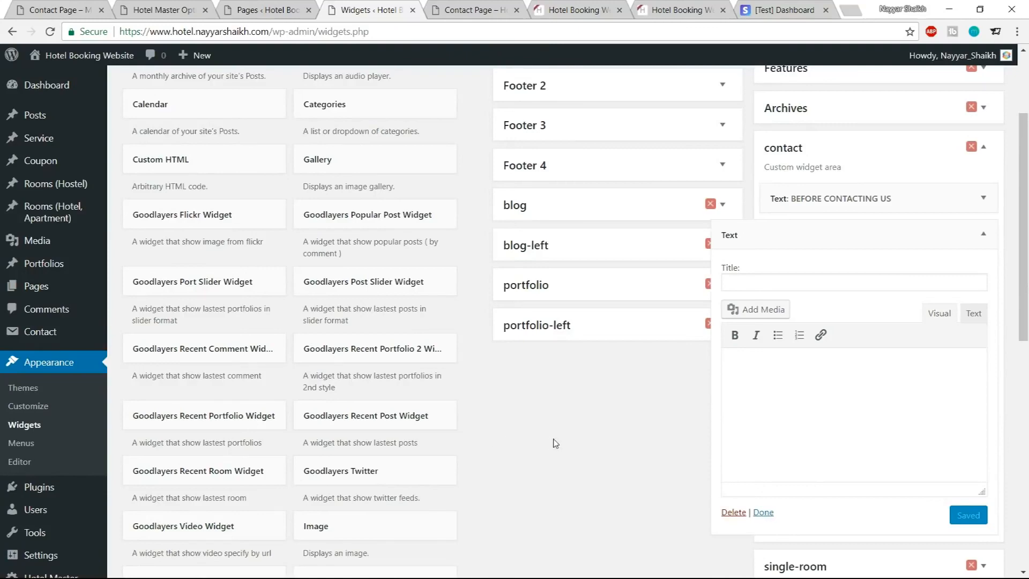
Copy the four contact-detail shortcode lines under Sidebar 2 from the Contact Sidebar notes file and paste them into the new Text widget
key("super")
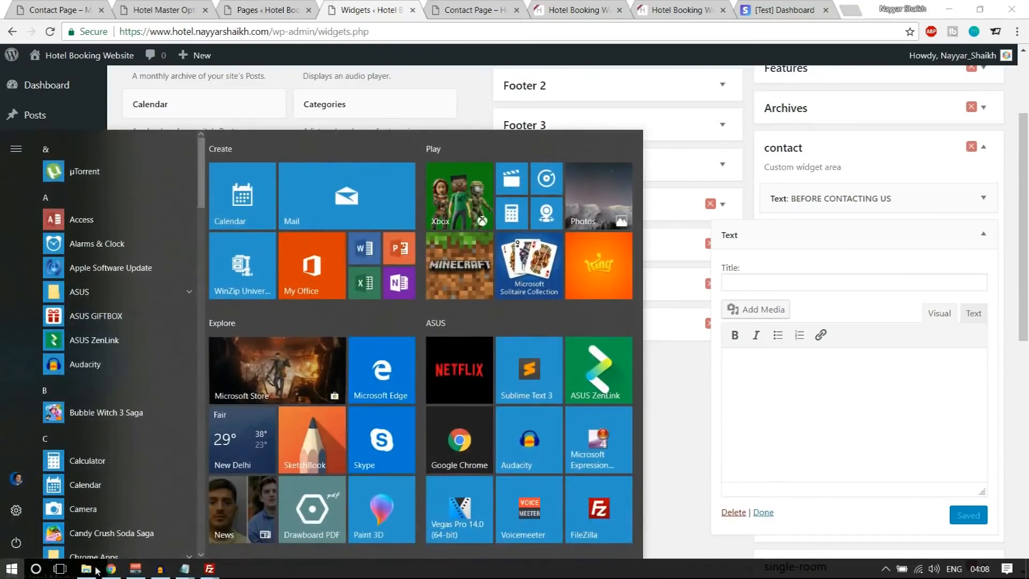
left_click(89, 568)
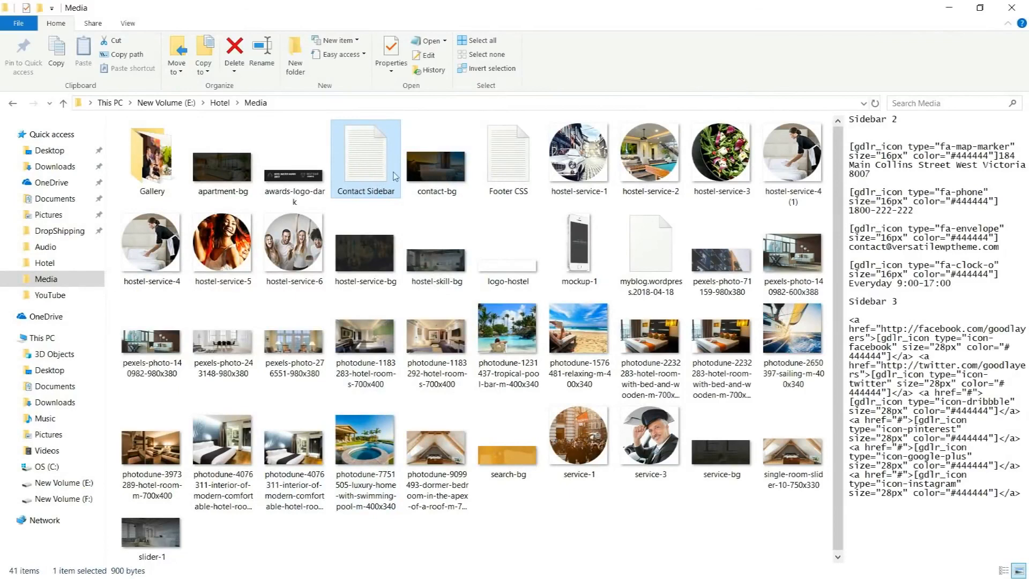
double_click(382, 171)
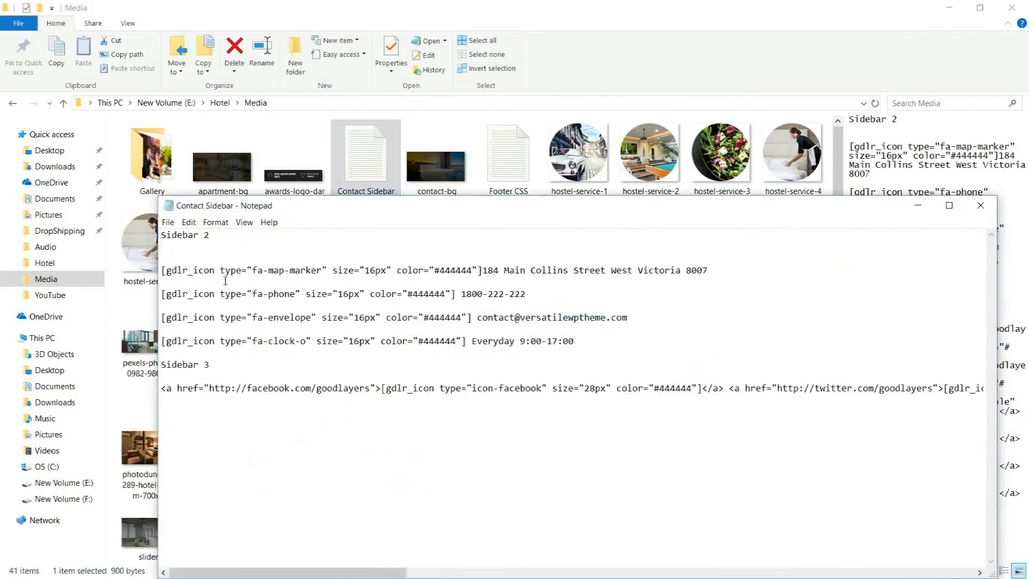
left_click_drag(210, 234, 170, 233)
mouse_move(575, 341)
left_mouse_down()
mouse_move(257, 295)
mouse_move(183, 259)
left_mouse_up()
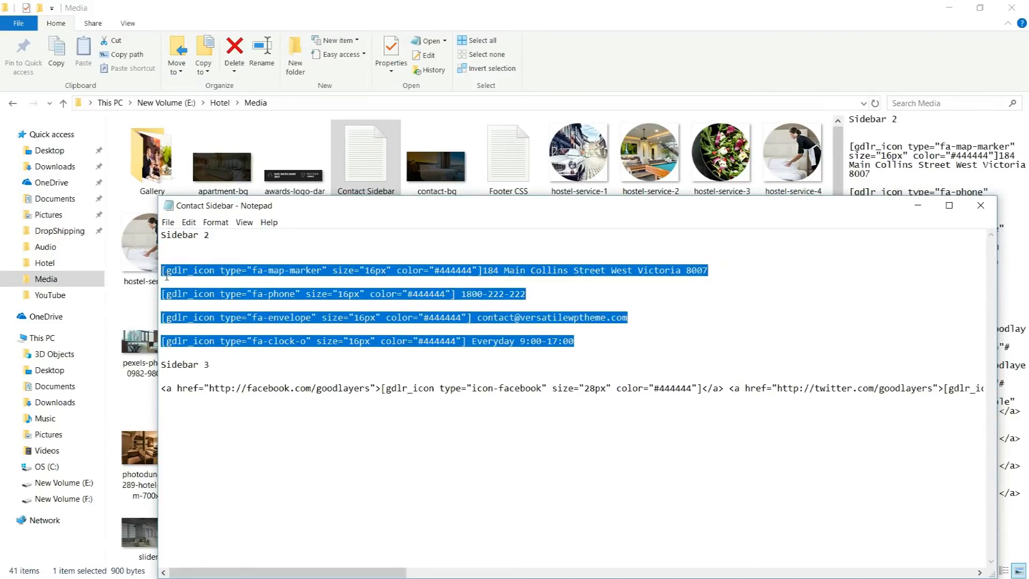
key("super")
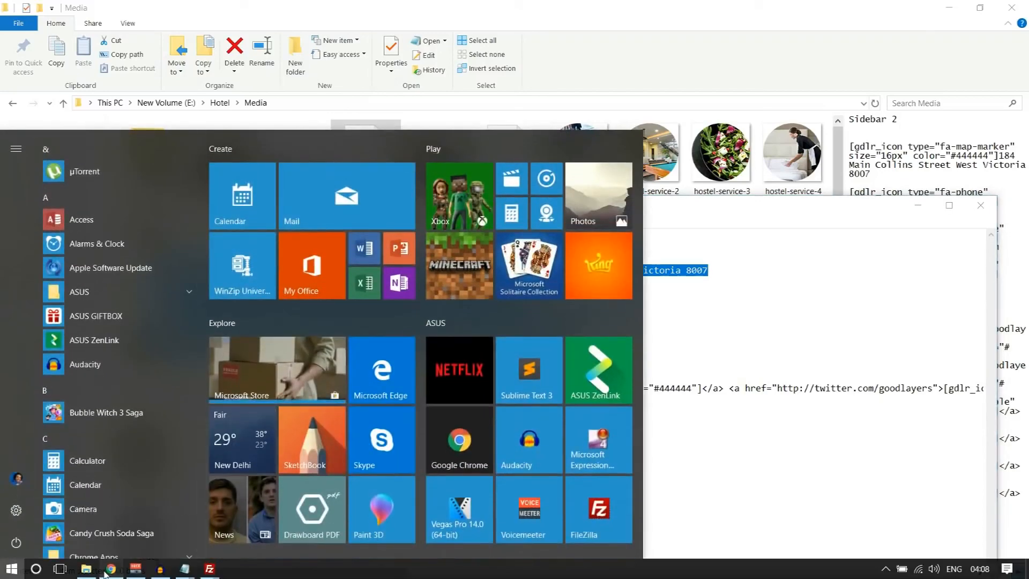
left_click(167, 569)
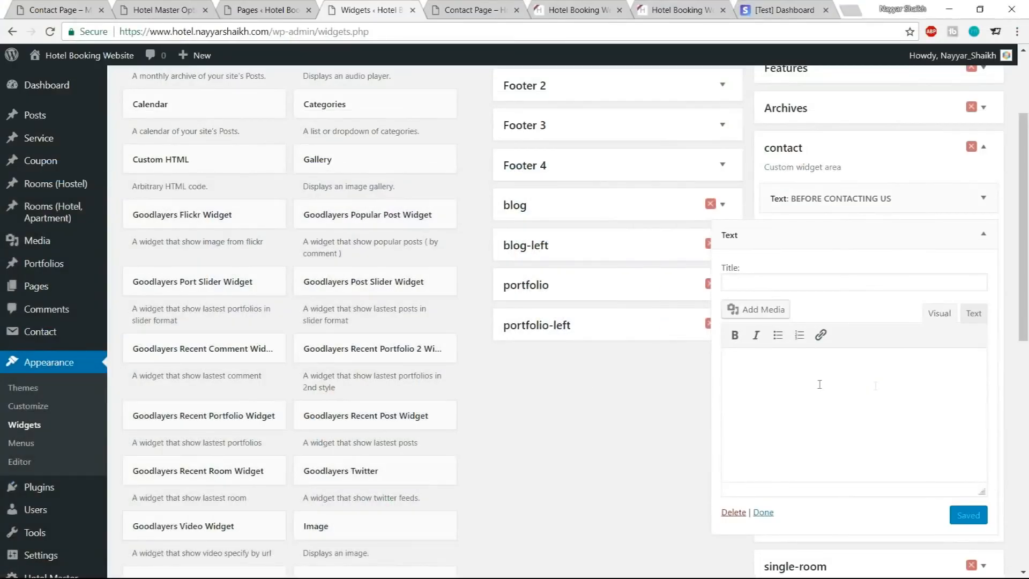
key("ctrl+v")
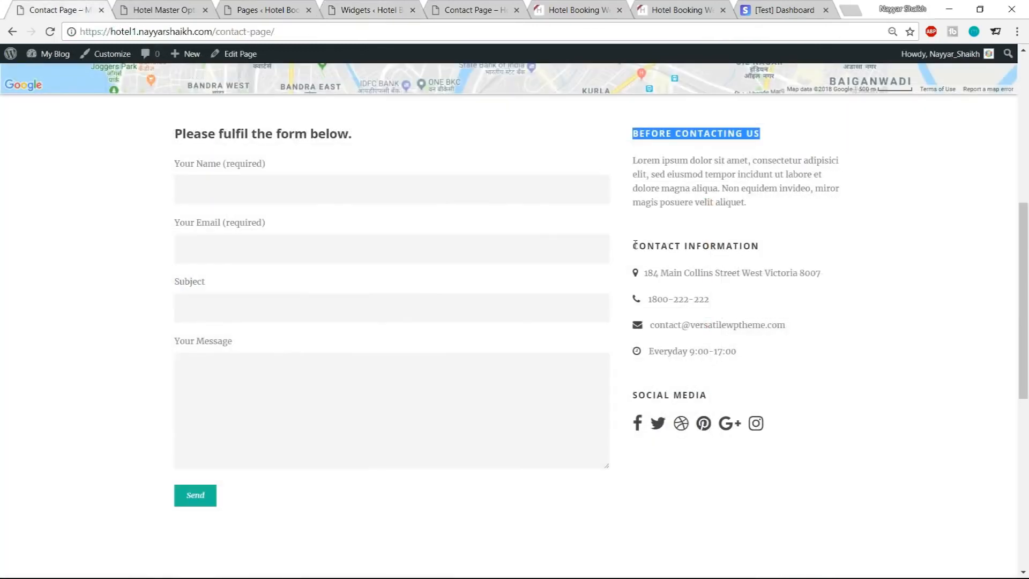
Copy the heading CONTACT INFORMATION from the demo page into the second widget's title
left_click_drag(634, 246, 844, 245)
key("ctrl+c")
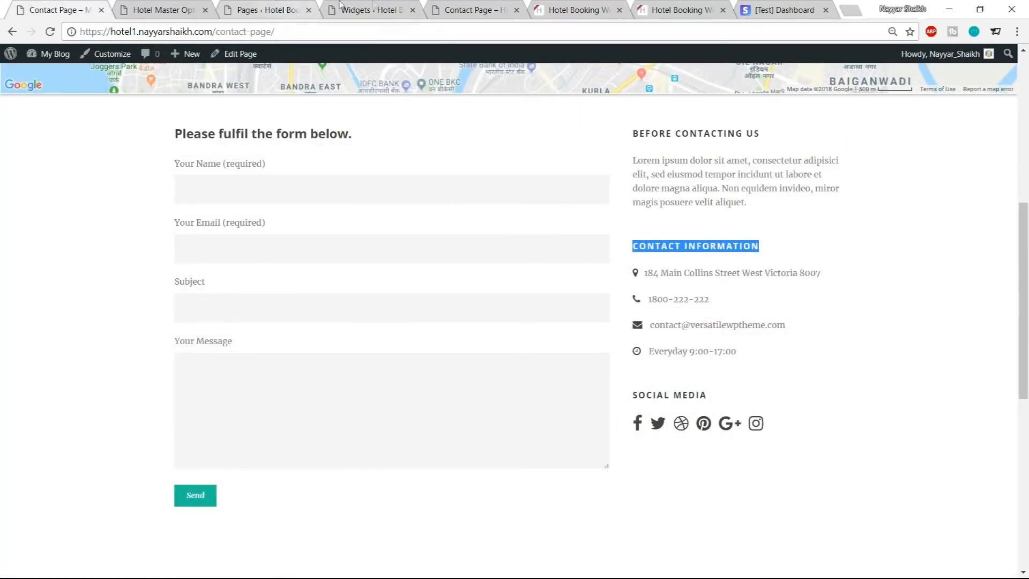
left_click(370, 9)
left_click(789, 285)
key("ctrl+v")
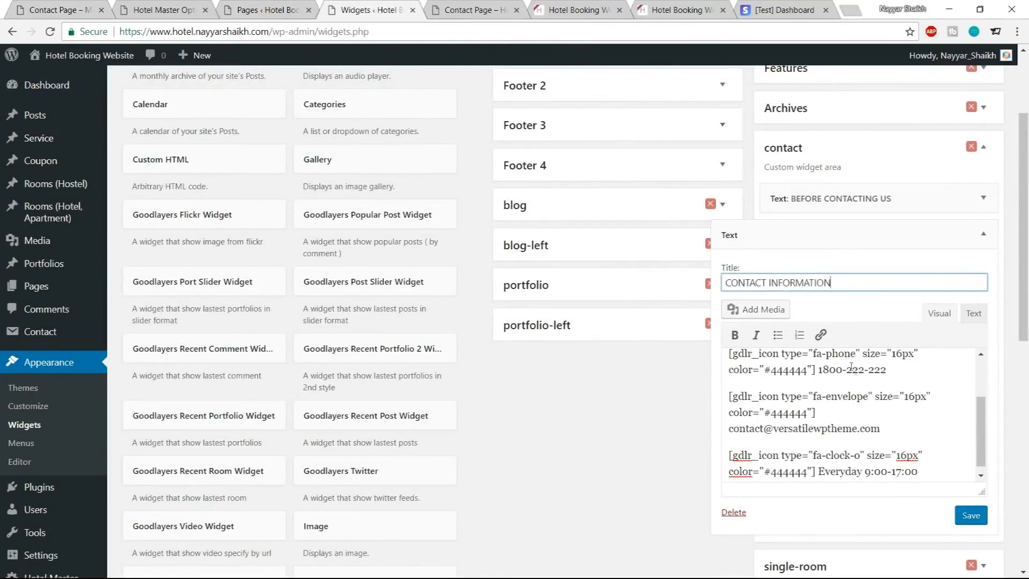
Review the pasted phone and e-mail lines, then save and collapse the Contact Information widget
scroll(906, 415, "up", 2)
scroll(906, 415, "down", 2)
left_click_drag(886, 370, 816, 370)
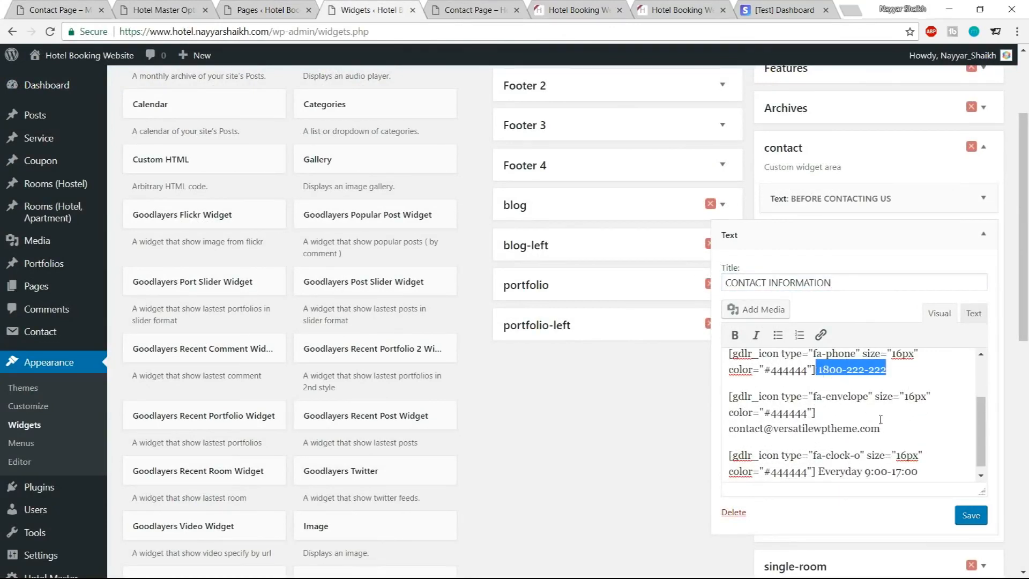
left_click_drag(888, 428, 716, 434)
scroll(900, 447, "down", 1)
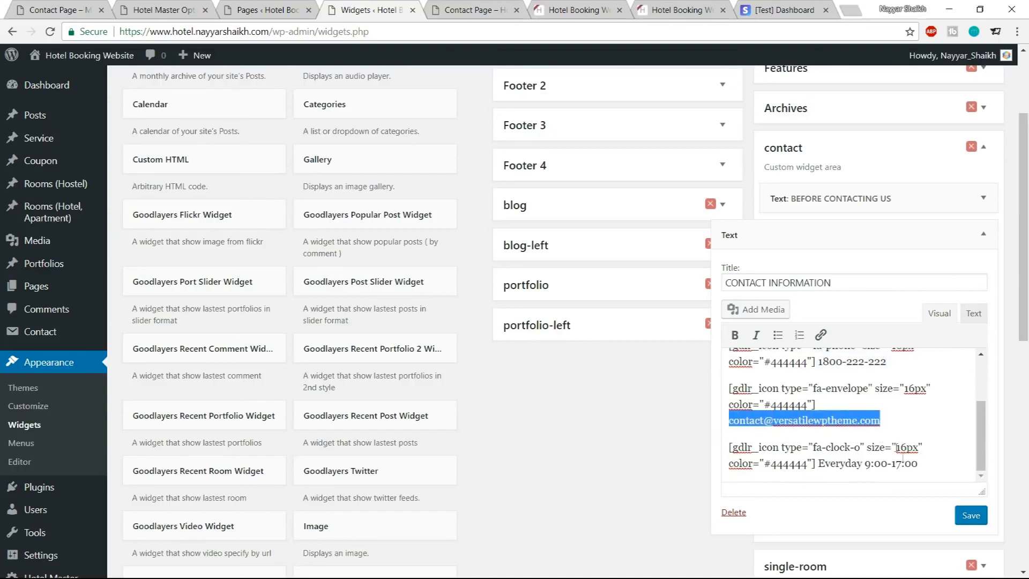
left_click(972, 516)
left_click(983, 233)
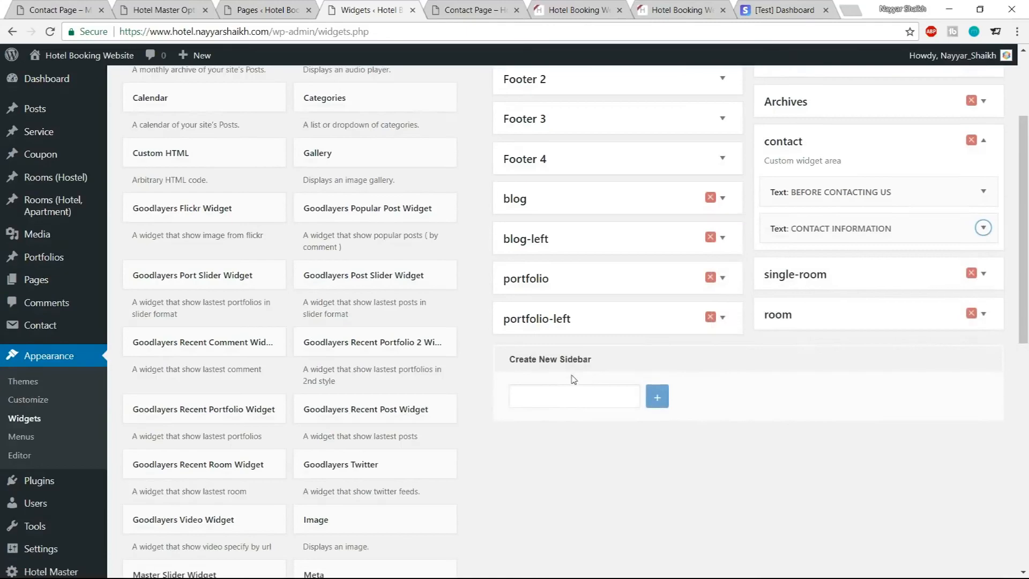
Add a third Text widget to the contact sidebar
scroll(574, 380, "down", 9)
left_click(368, 405)
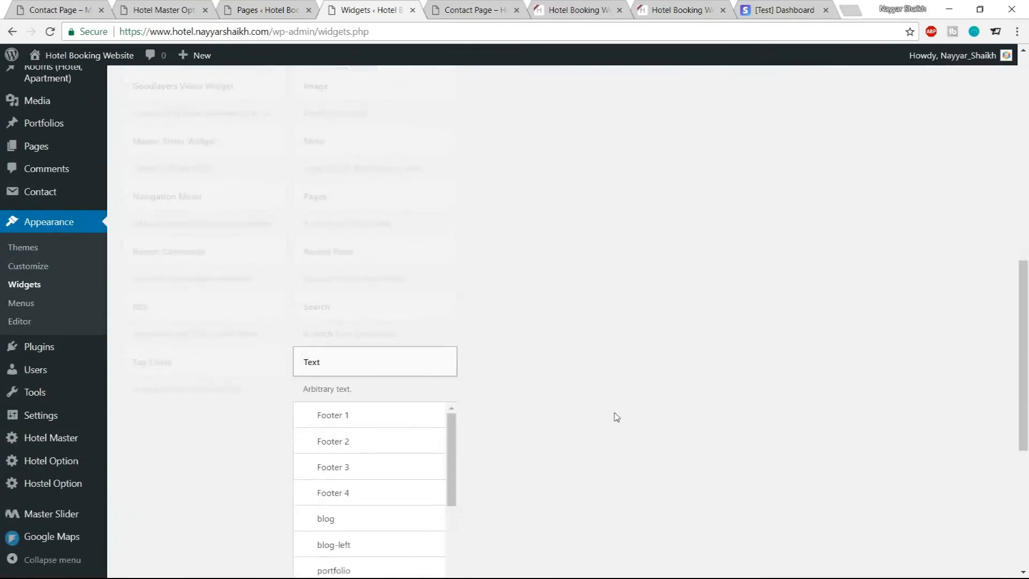
scroll(617, 417, "down", 2)
scroll(356, 465, "down", 5)
left_click(405, 458)
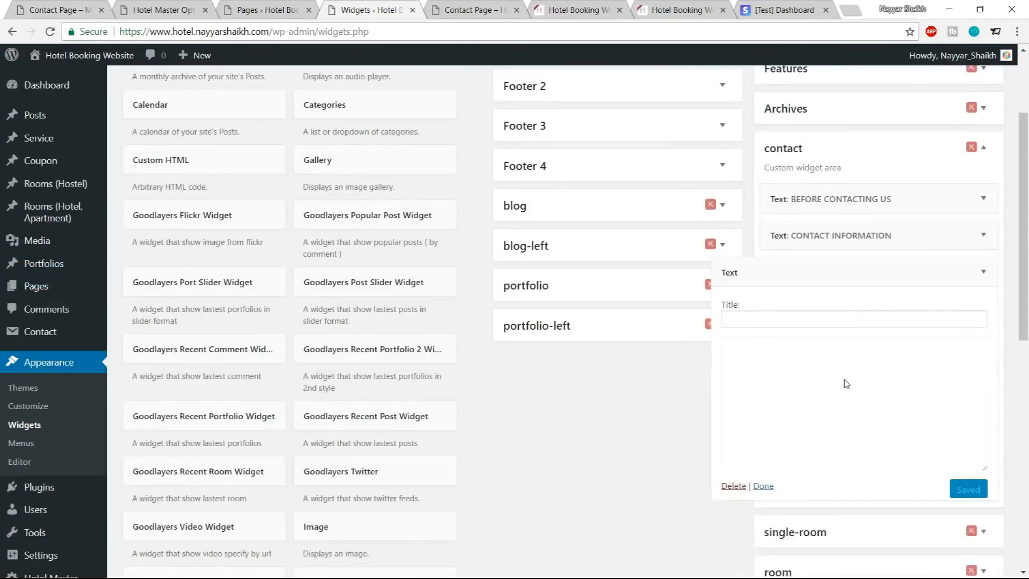
Copy the heading SOCIAL MEDIA from the demo page into the third widget's title
key("ctrl+1")
left_click_drag(709, 394, 635, 394)
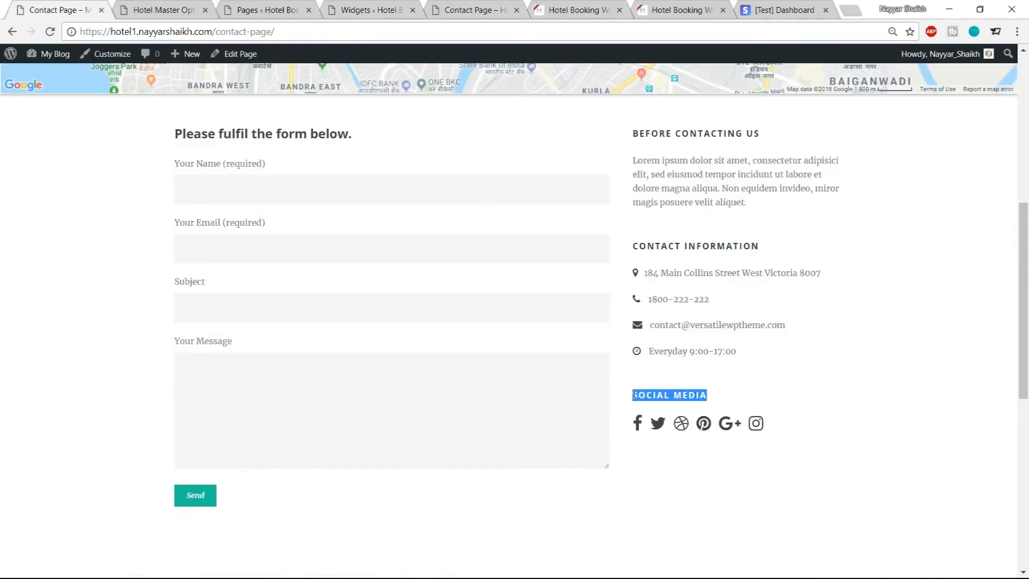
left_click(201, 4)
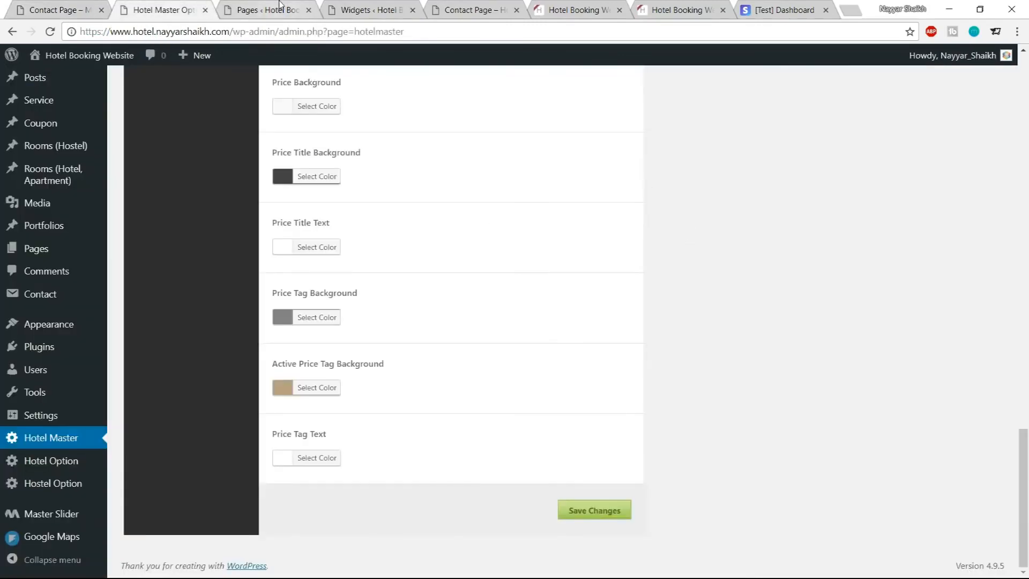
left_click(352, 7)
left_click(747, 313)
type("SOCIAL MEDIA")
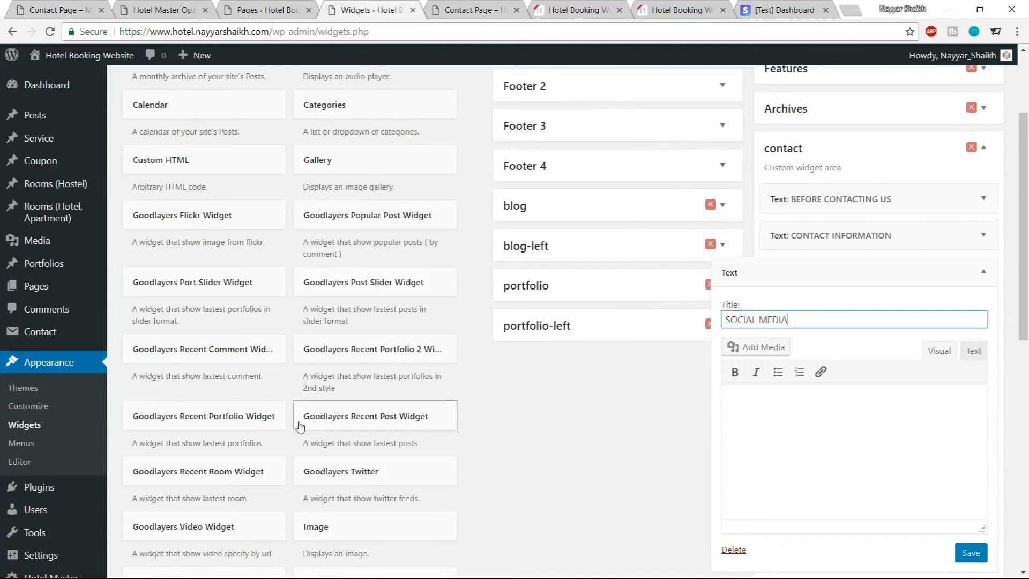
Copy the Sidebar 3 social icon links markup from the notes file into the widget's content in text mode and save
key("alt+Tab")
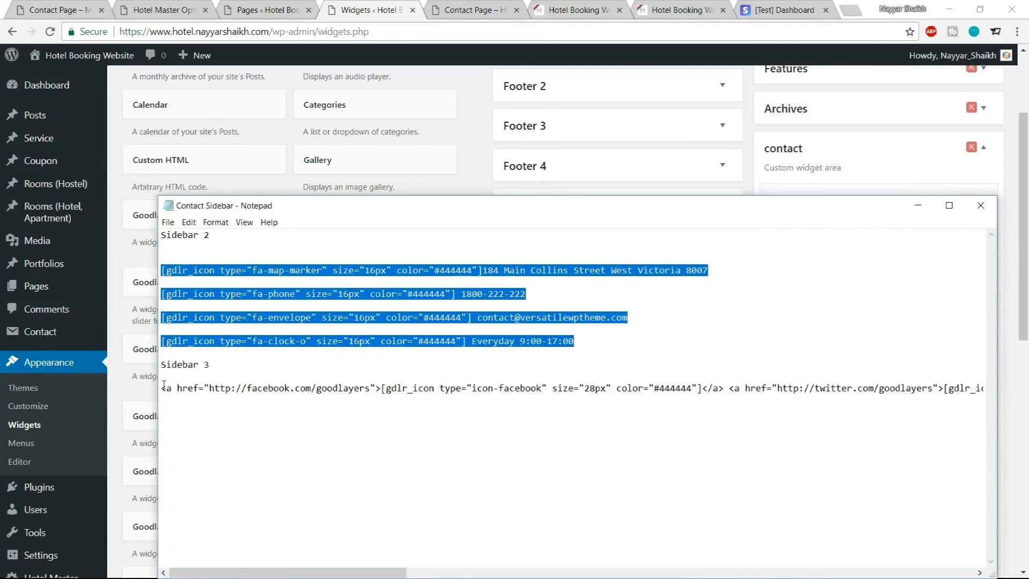
left_click_drag(164, 387, 1002, 397)
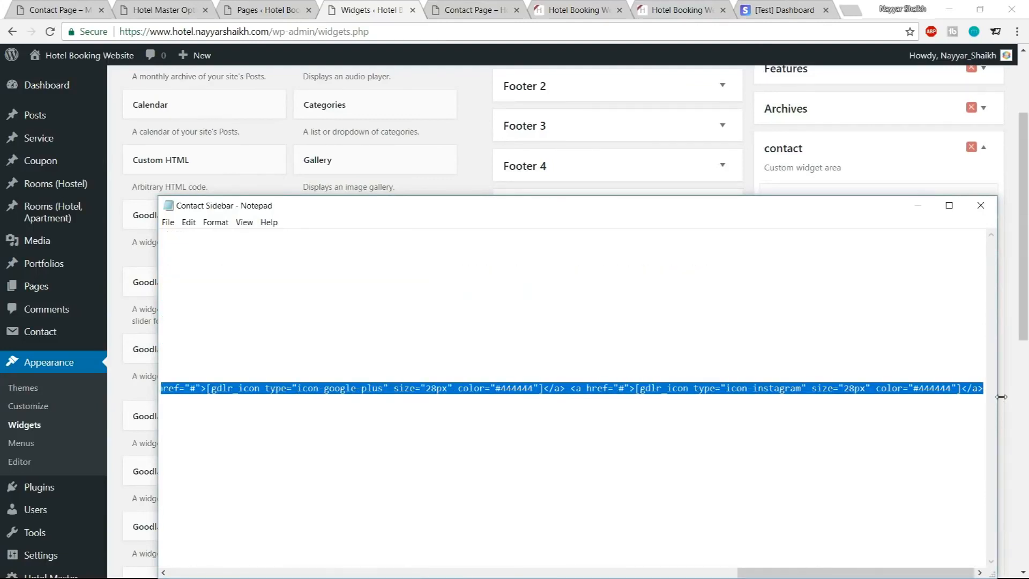
left_click(488, 139)
left_click(974, 352)
key("ctrl+v")
left_click(971, 552)
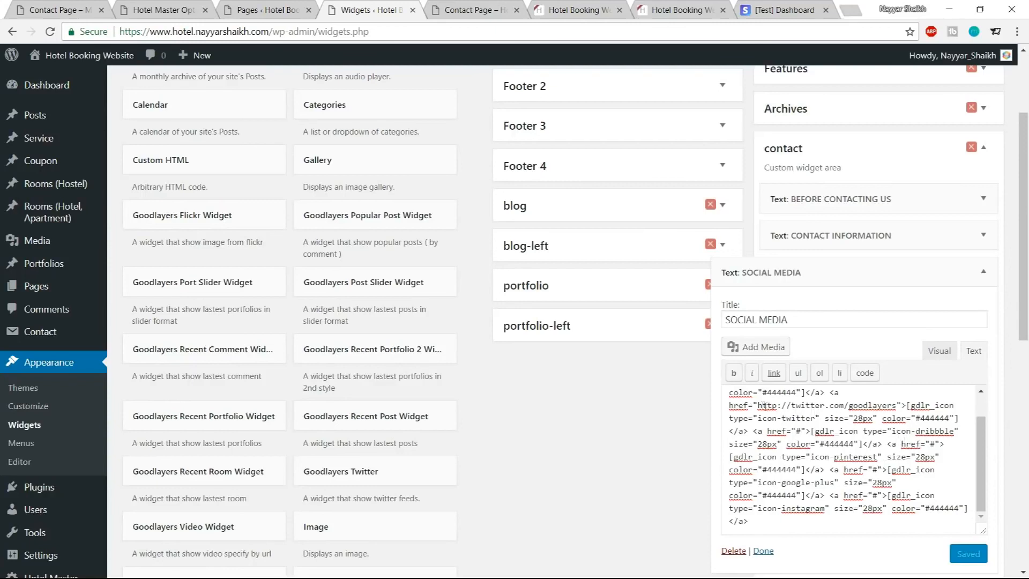
Review the Twitter link in the pasted markup and collapse the Social Media widget
left_click_drag(729, 407, 737, 408)
left_click(758, 406)
left_click_drag(758, 406, 899, 406)
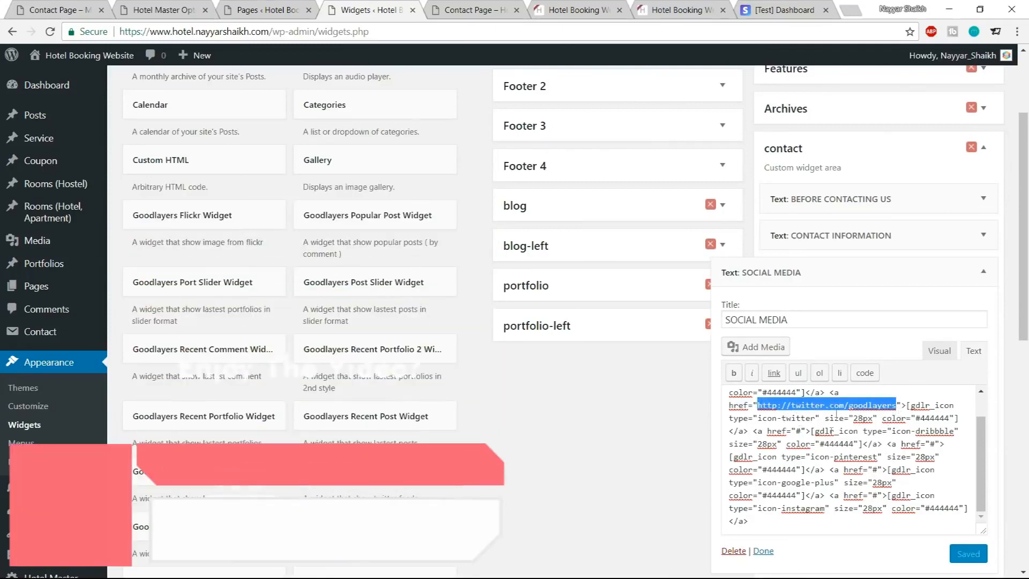
left_click(943, 494)
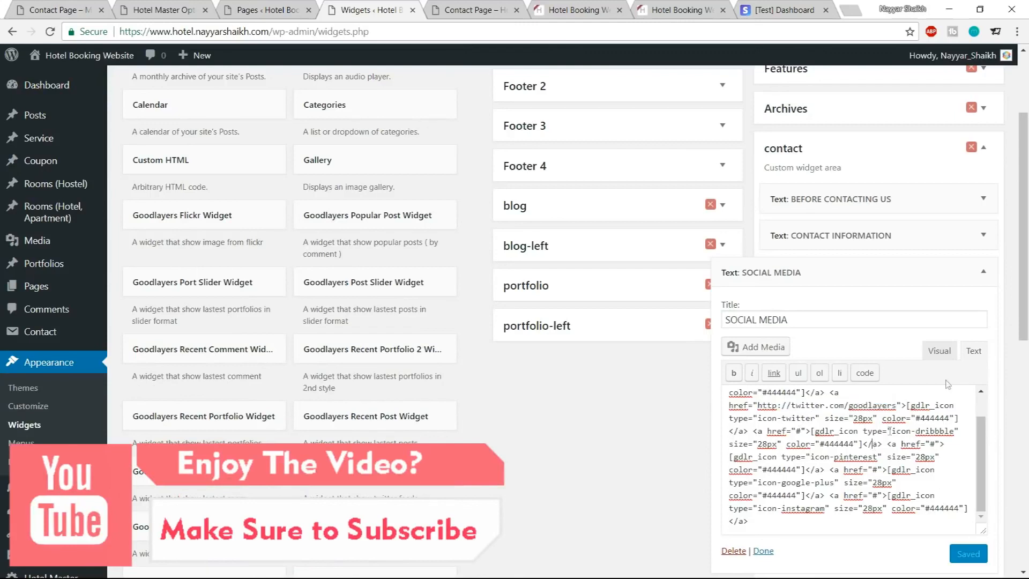
left_click(994, 276)
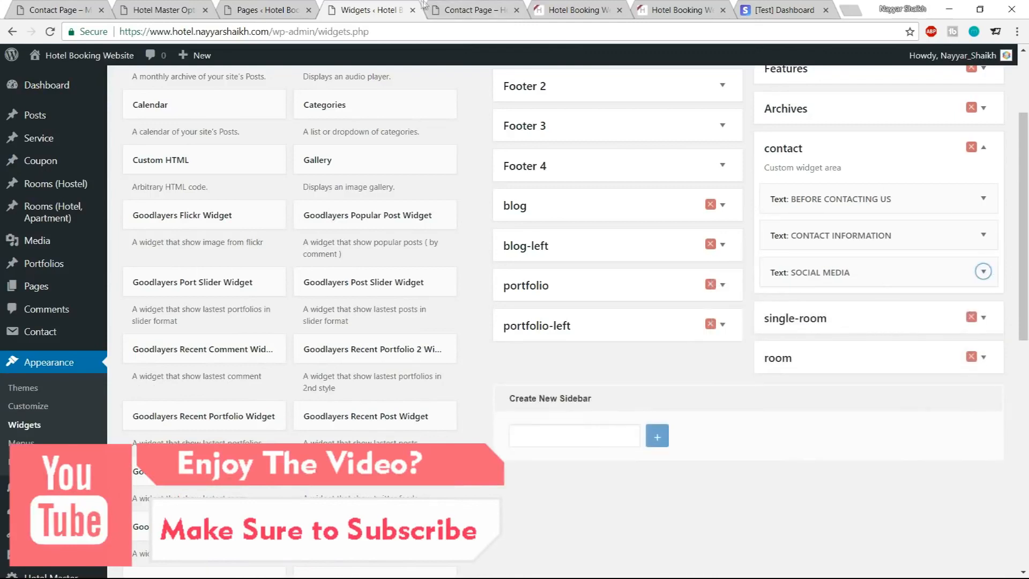
Reload the site's Contact Page and examine the new sidebar widgets and the boxes below
left_click(462, 8)
left_click(59, 33)
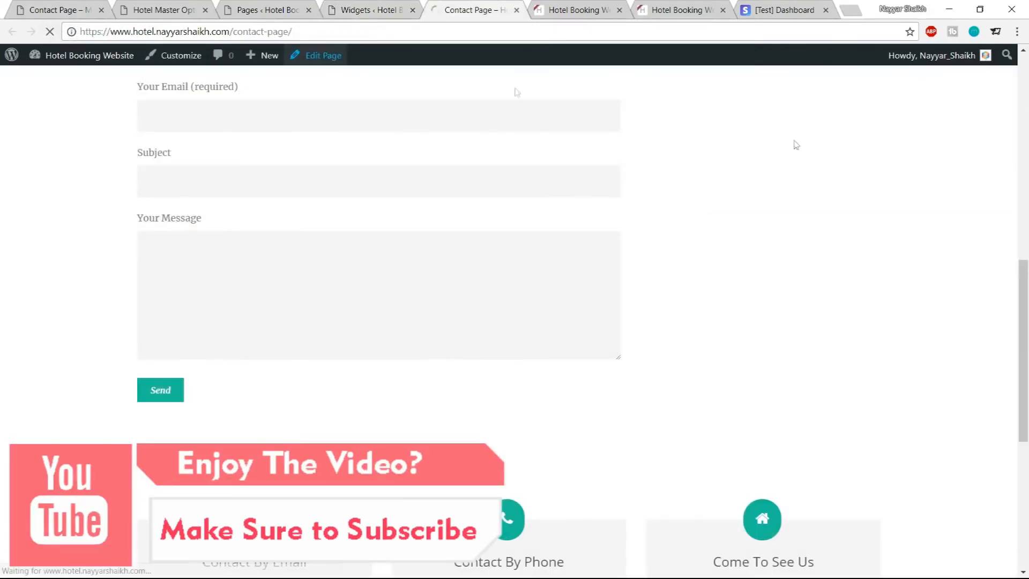
scroll(943, 371, "up", 3)
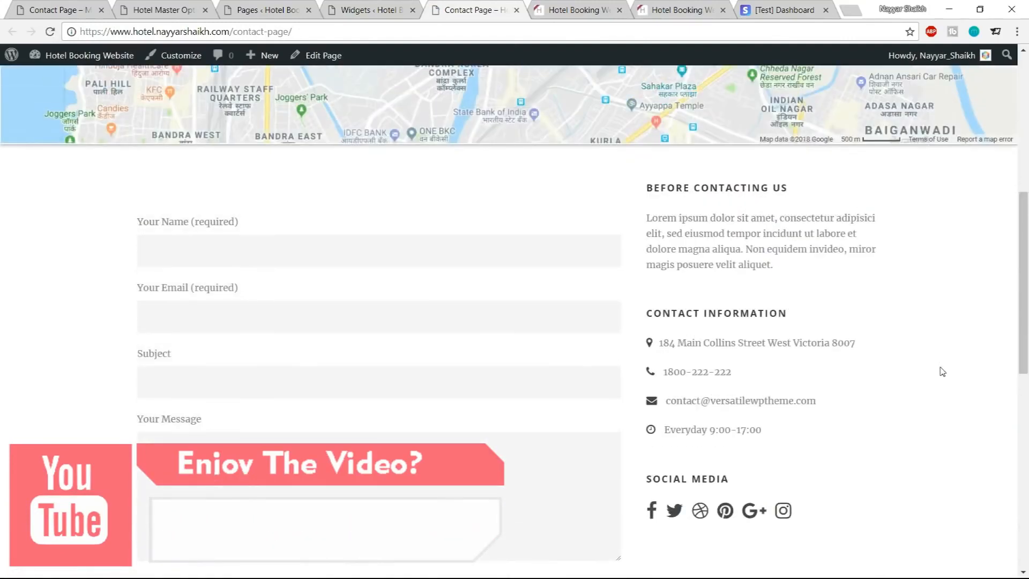
scroll(417, 375, "down", 3)
scroll(415, 376, "down", 5)
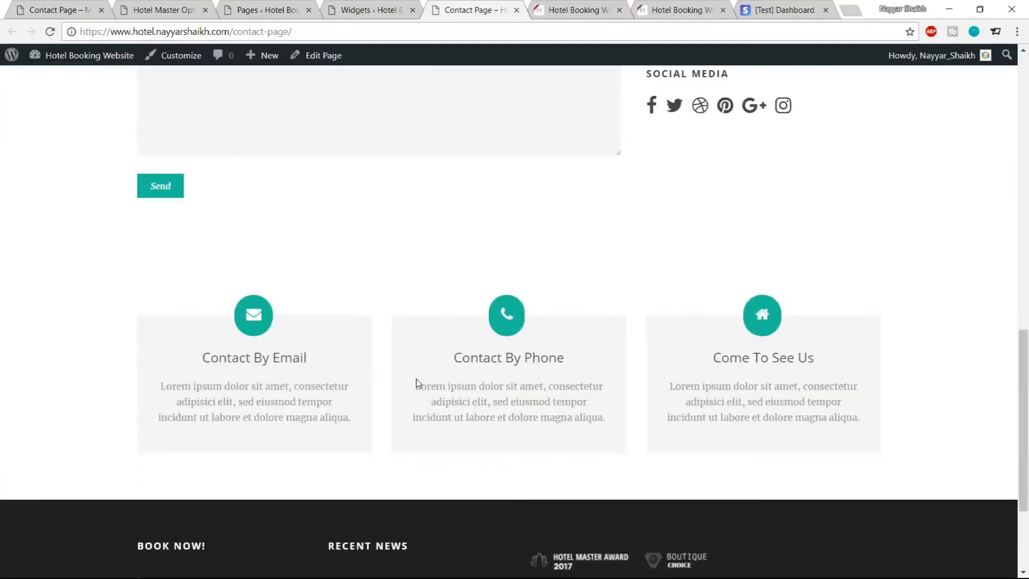
left_click_drag(157, 324, 351, 367)
left_click(309, 320)
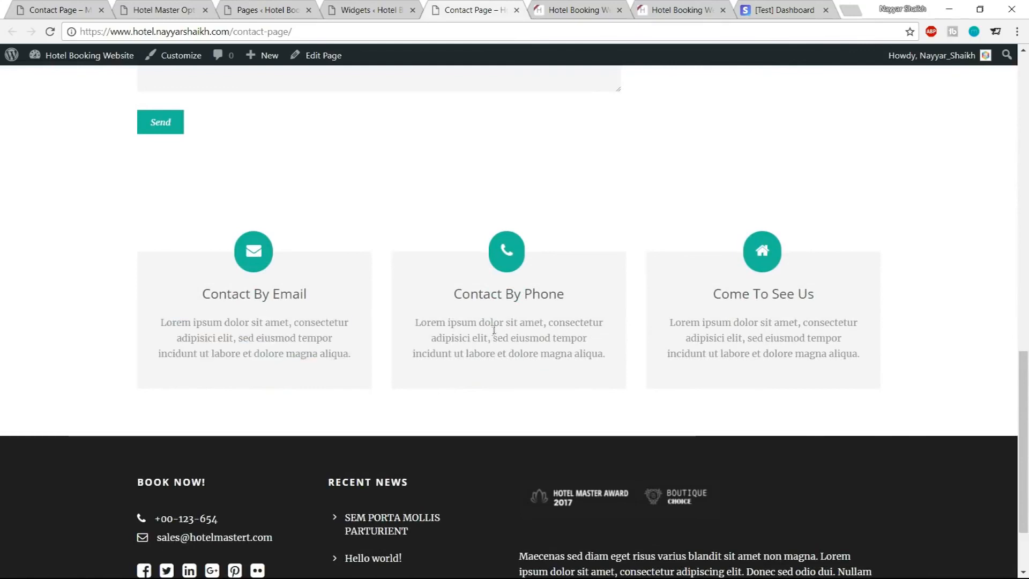
Close the Widgets tab and open the Contact Page's editor in a new tab
left_click(386, 9)
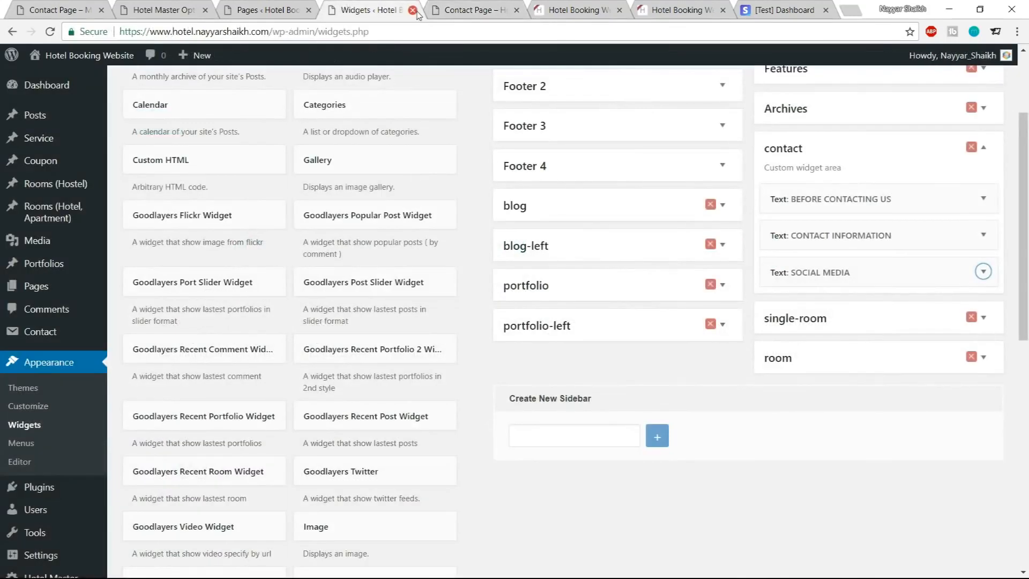
key("ctrl+w")
left_click(294, 16)
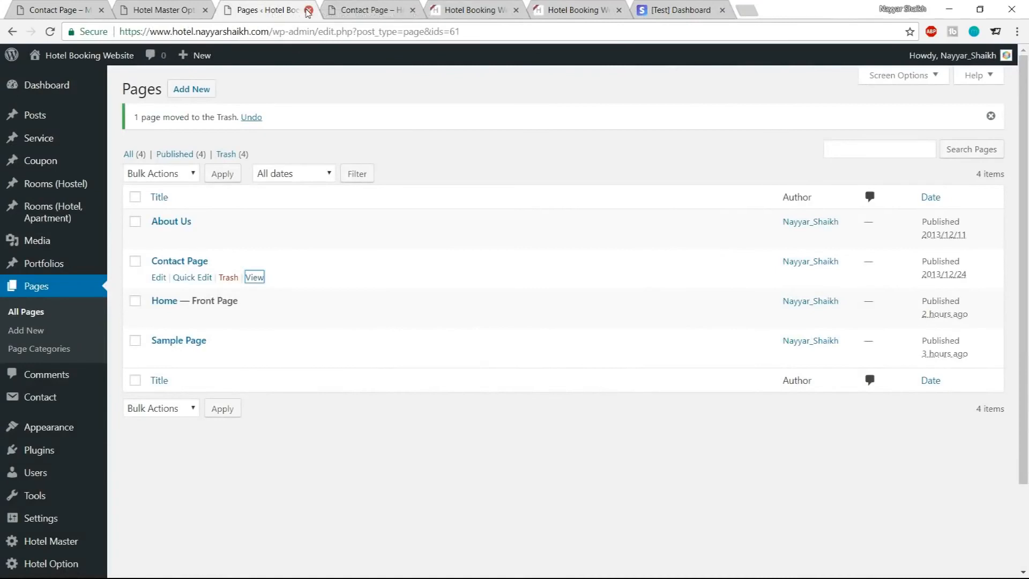
left_click(204, 5)
left_click(386, 10)
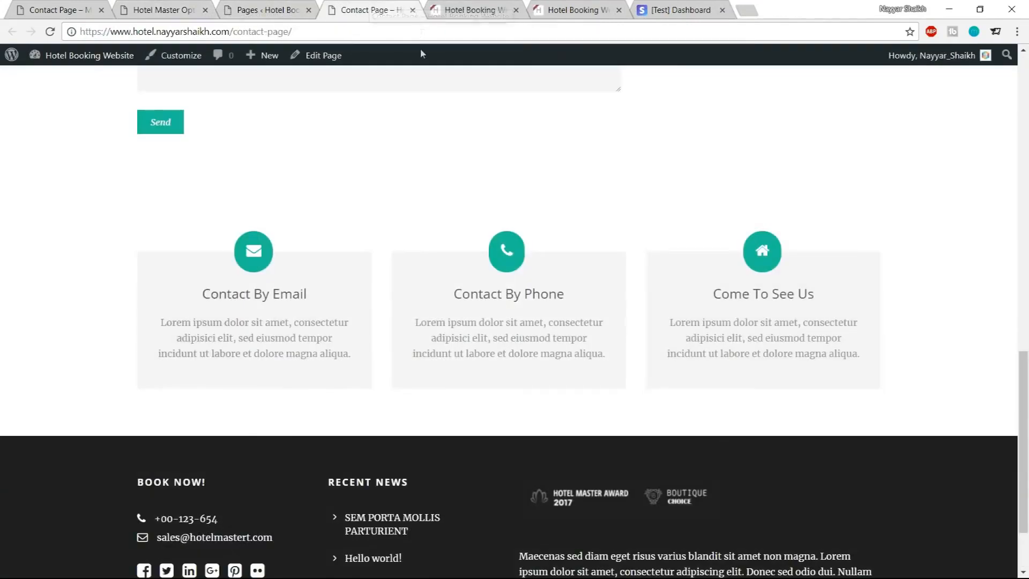
right_click(315, 61)
left_click(353, 67)
left_click_drag(471, 10, 381, 5)
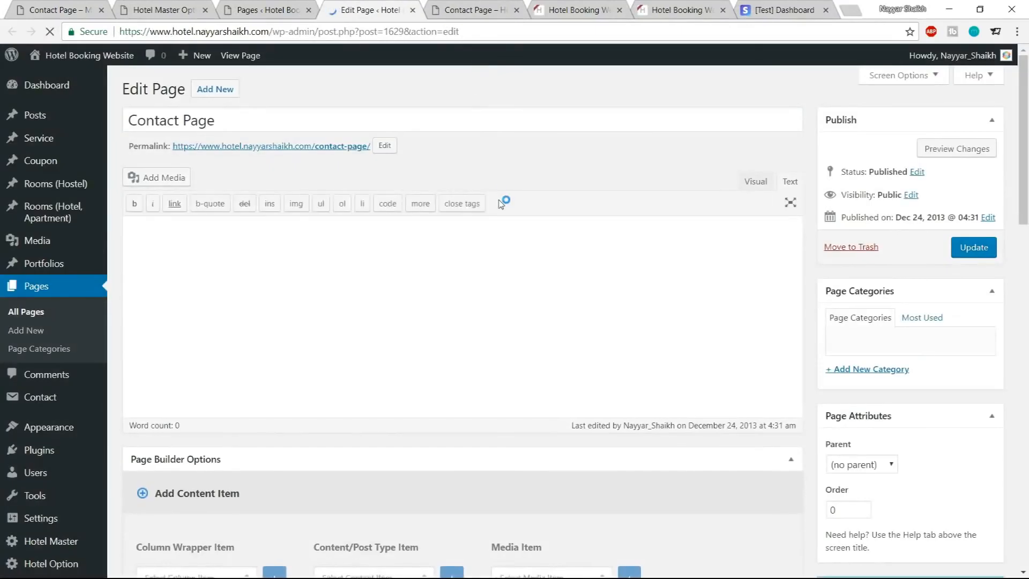
Open the first Box Icon item's options on the Contact Page and select its placeholder content text
scroll(500, 200, "down", 5)
scroll(499, 199, "down", 9)
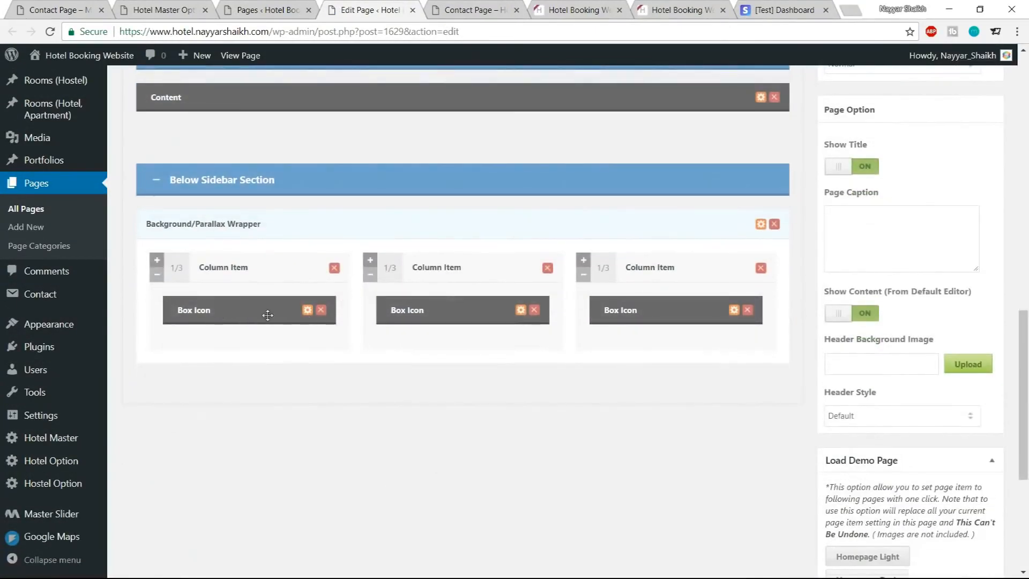
left_click(307, 311)
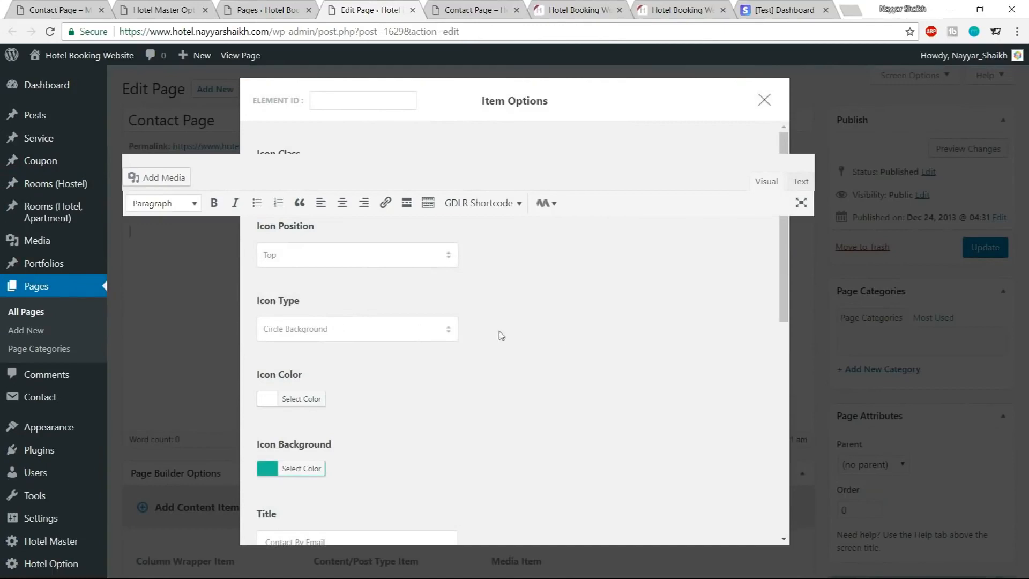
scroll(499, 333, "down", 5)
scroll(592, 342, "down", 3)
left_click(458, 375)
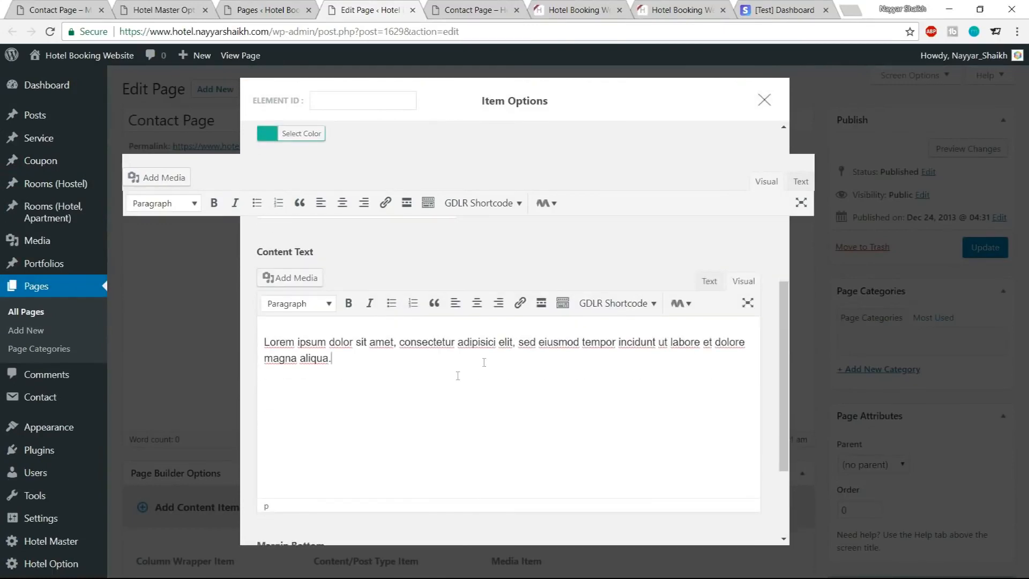
left_click_drag(406, 358, 253, 347)
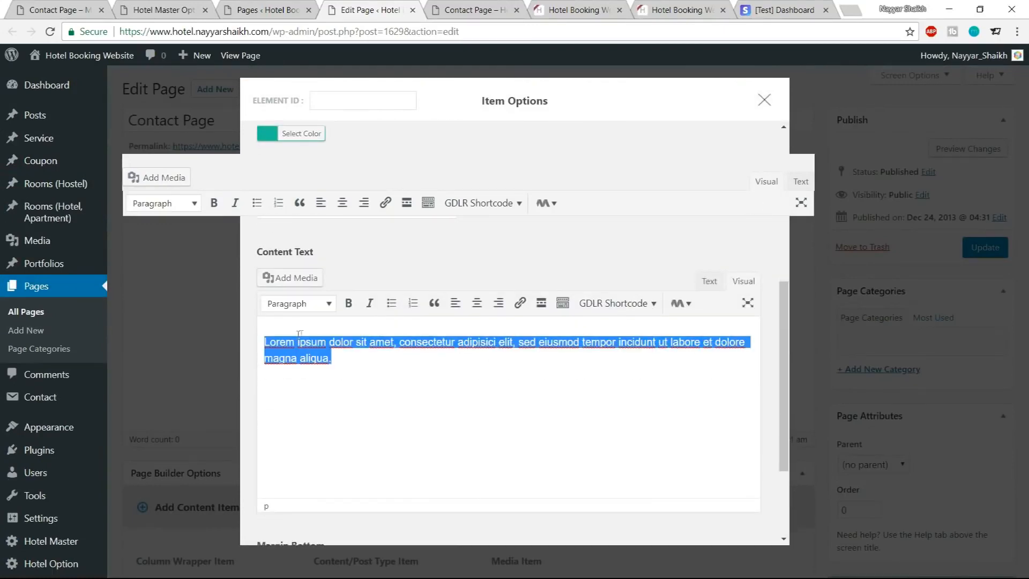
Check the live Contact Page's contact boxes and close the page editor tab
left_click(495, 6)
scroll(306, 367, "up", 6)
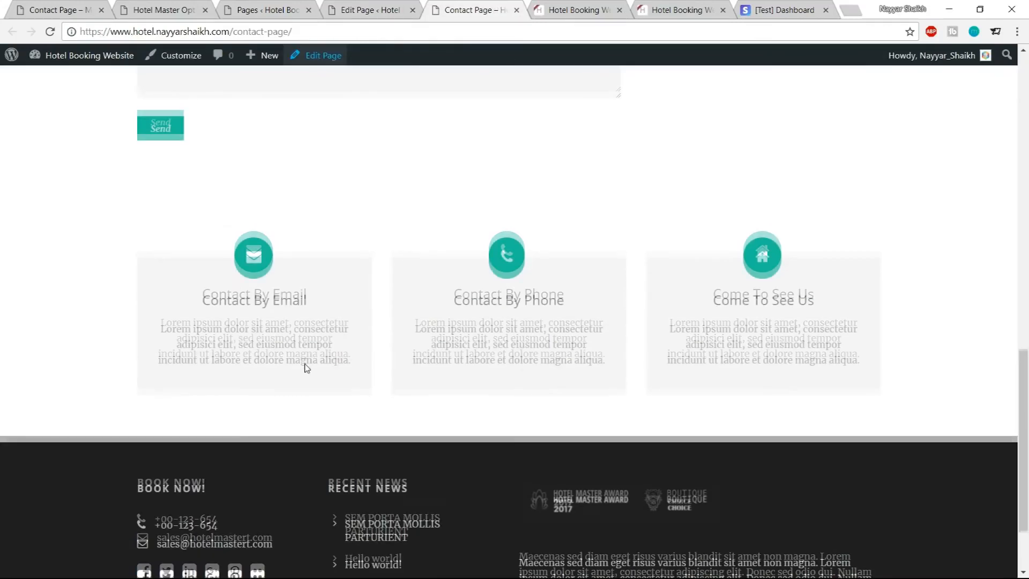
left_click(362, 5)
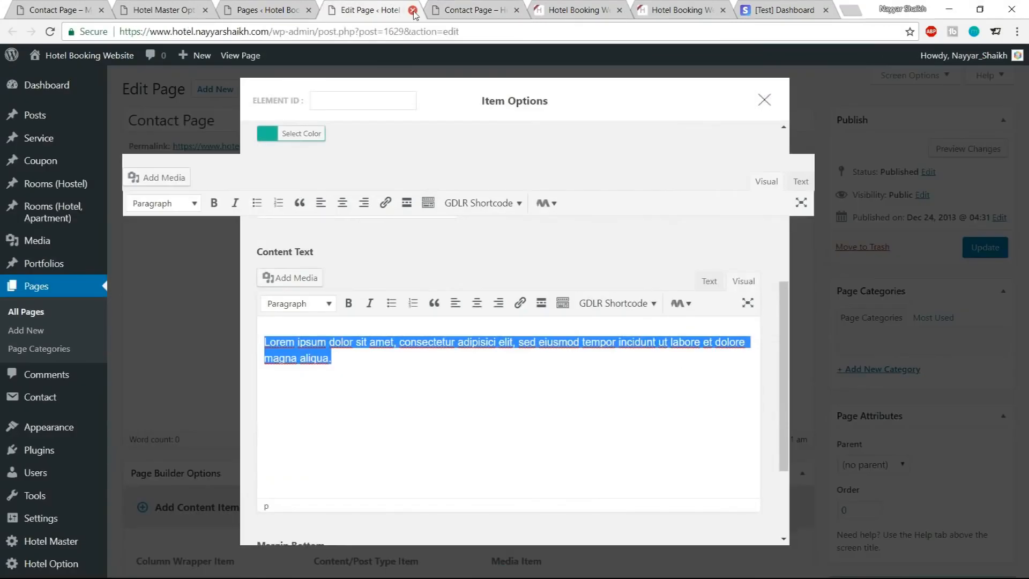
left_click(412, 10)
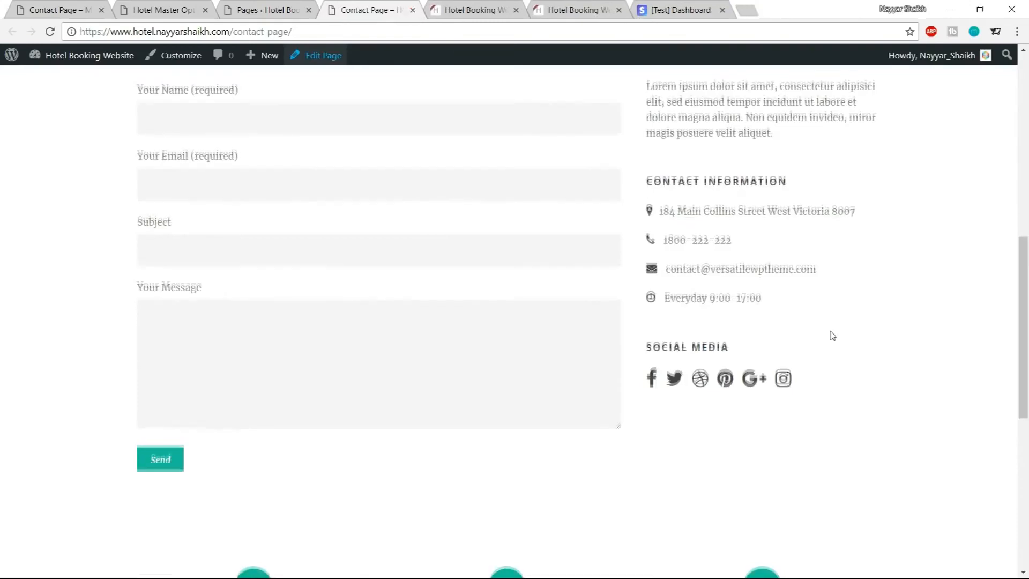
Close the live Contact Page tab and open the About Us page's live view in a new tab
scroll(831, 336, "up", 9)
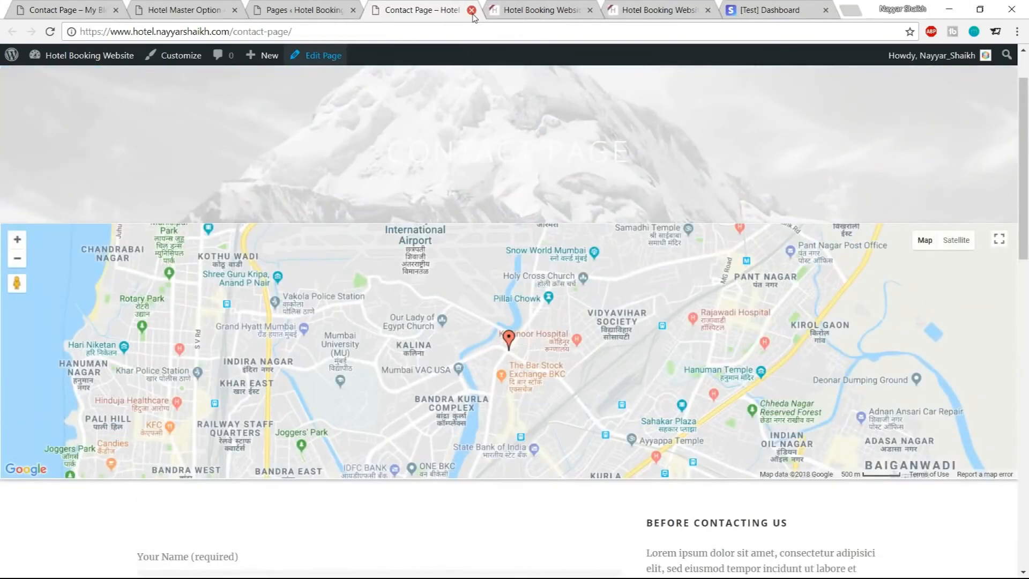
left_click(471, 10)
left_click(308, 11)
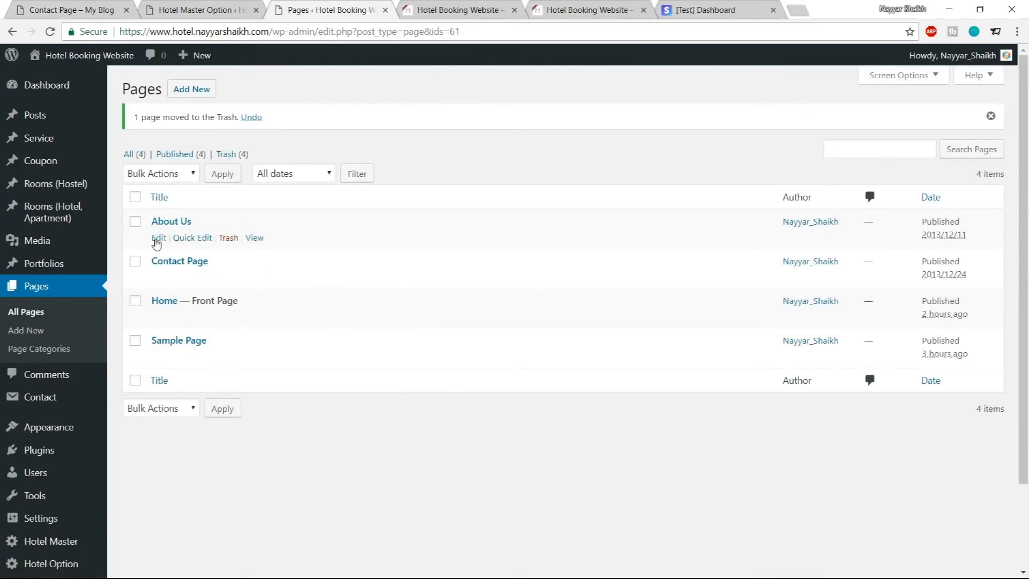
right_click(156, 244)
left_click(404, 208)
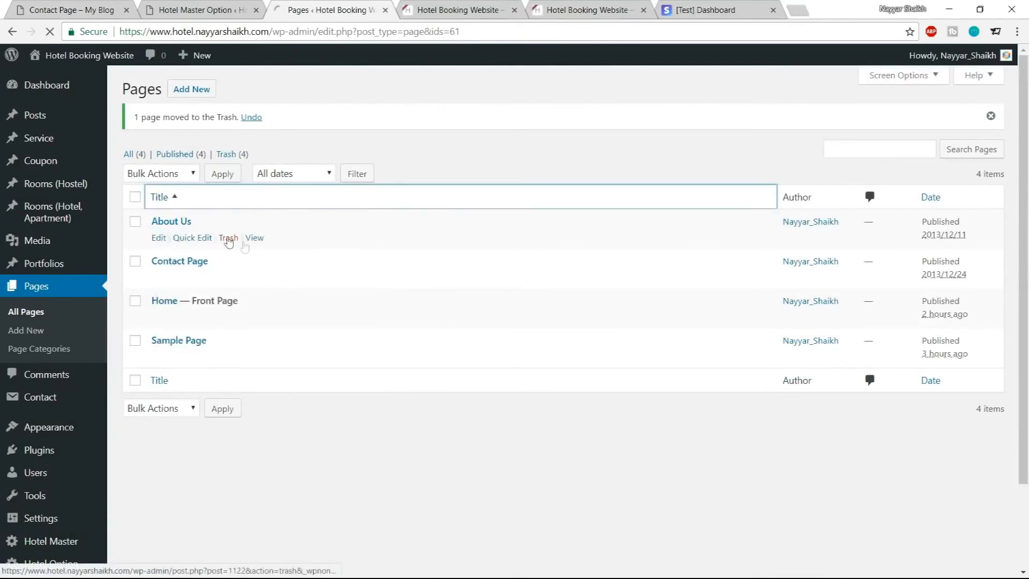
right_click(255, 237)
left_click(300, 244)
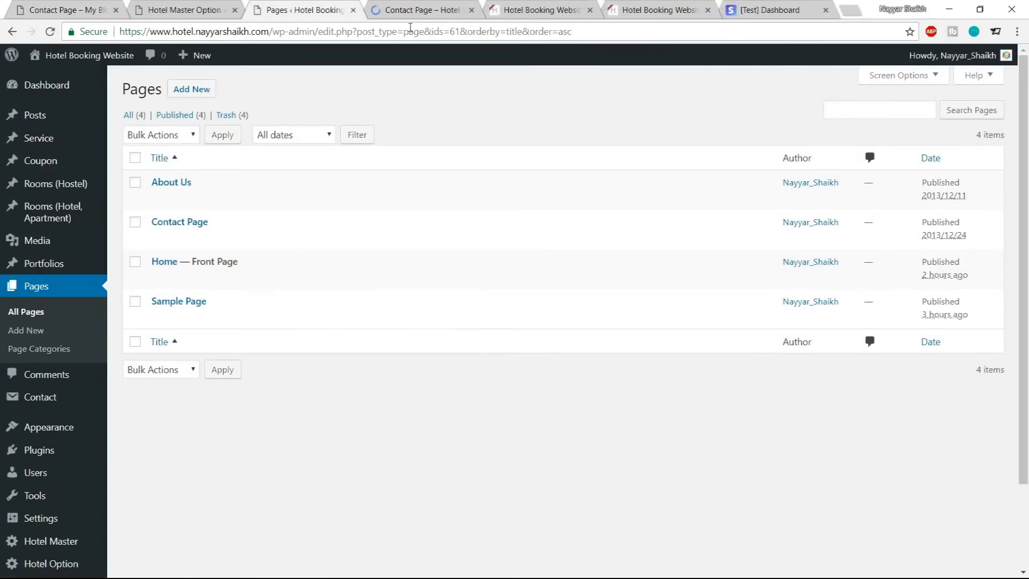
left_click(420, 16)
Compare the site's About Us page with the demo's About Us page
scroll(950, 344, "down", 2)
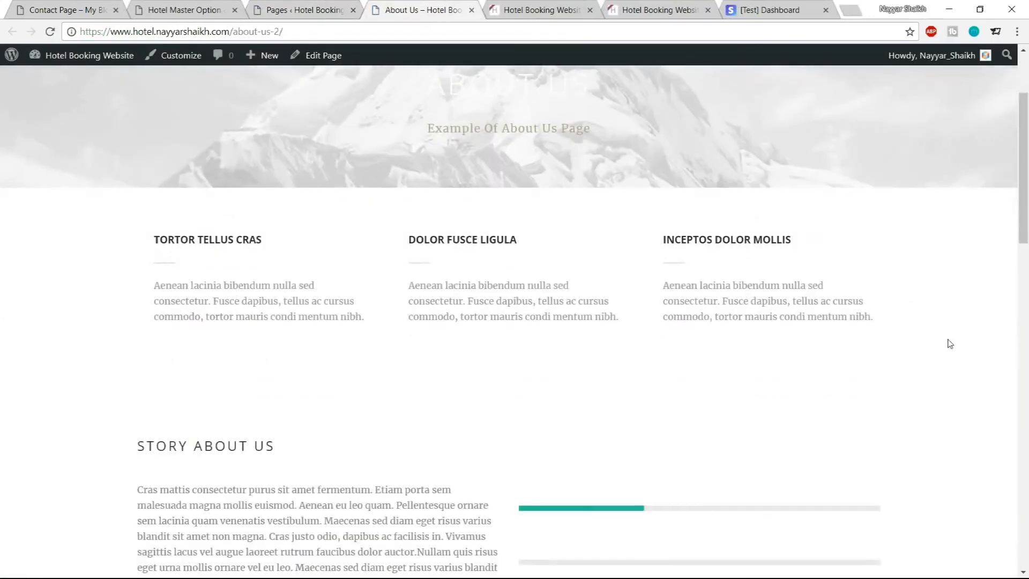
scroll(949, 343, "down", 5)
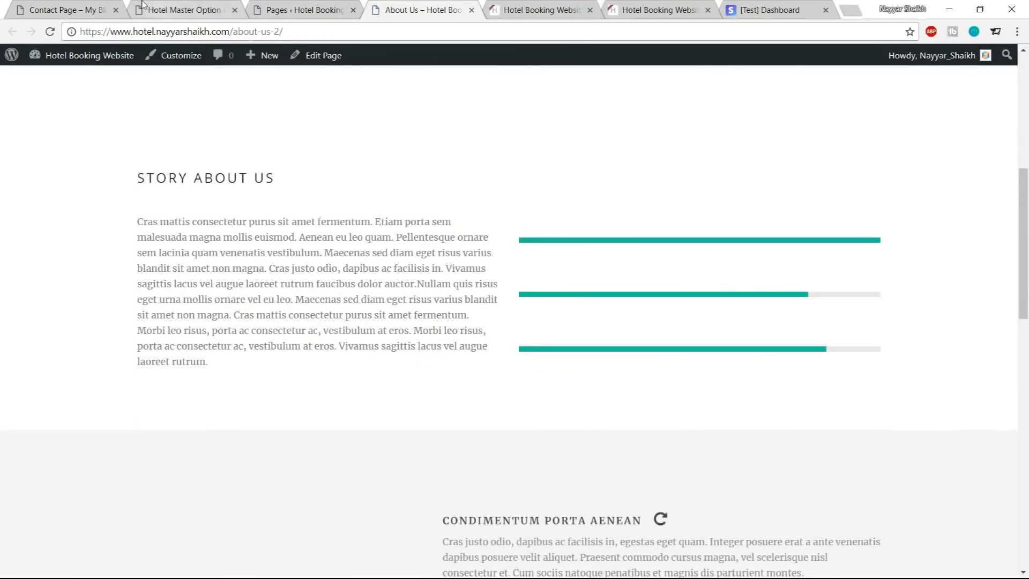
left_click(80, 10)
scroll(861, 219, "up", 5)
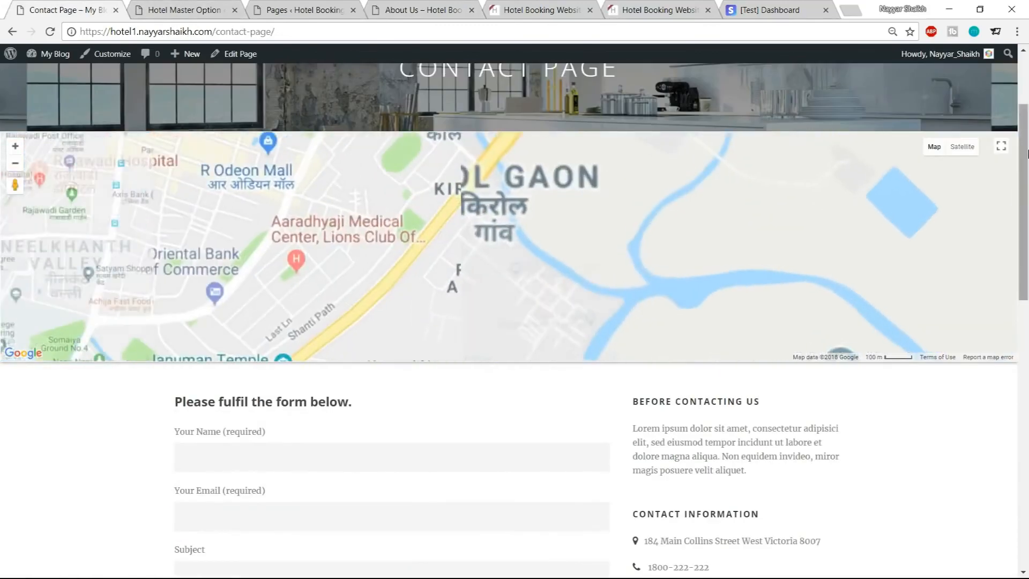
scroll(896, 172, "up", 3)
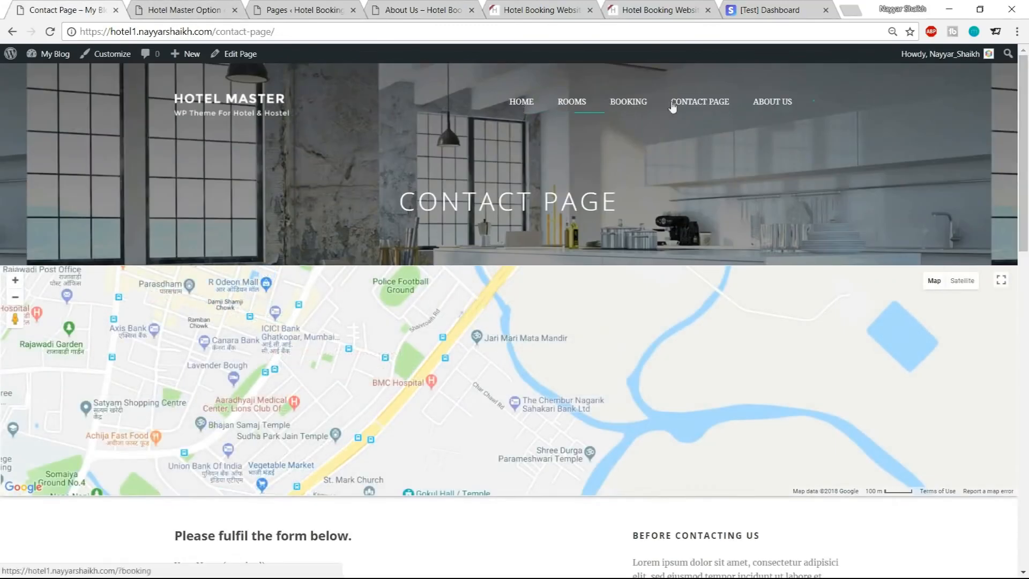
left_click(773, 102)
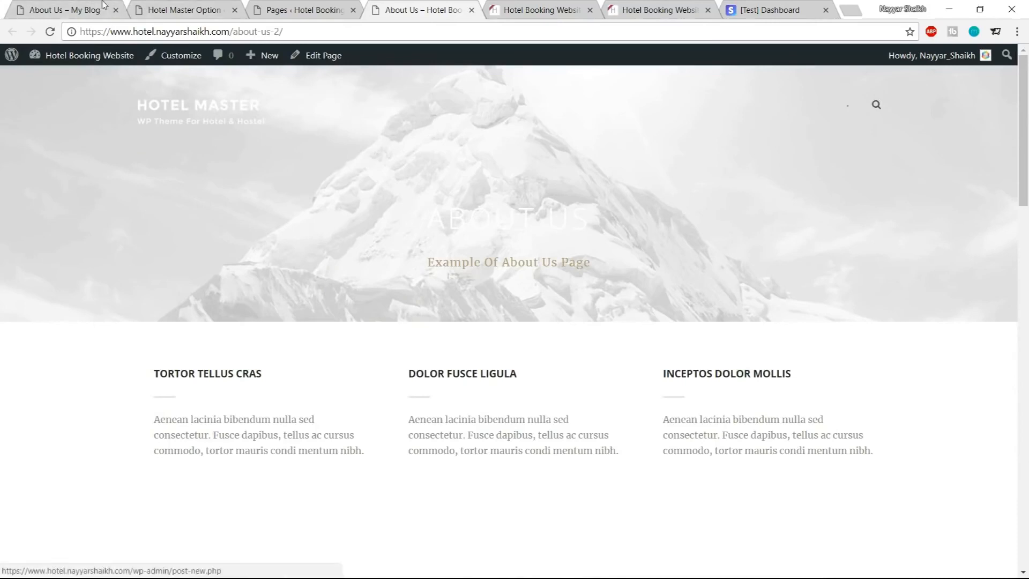
left_click(85, 10)
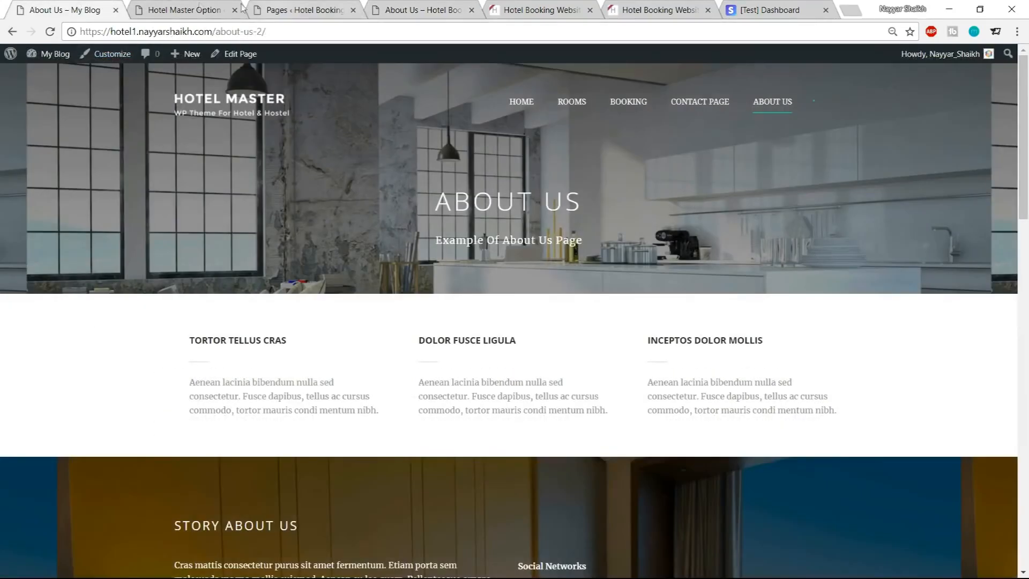
In Hotel Master options, set the Default Page Title Background to the slider-1 image and save the changes
left_click(207, 10)
scroll(832, 284, "up", 20)
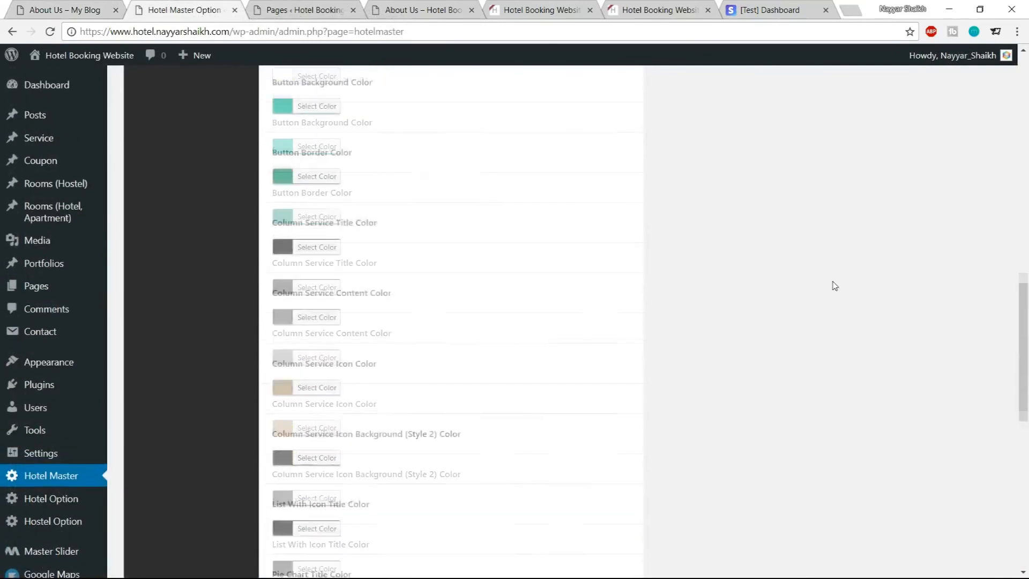
scroll(835, 287, "up", 5)
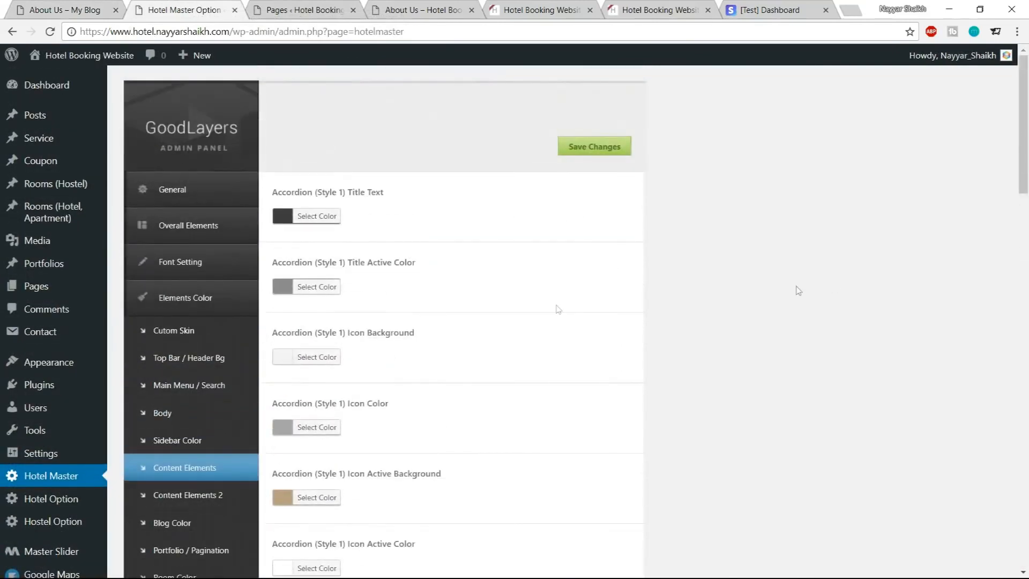
left_click(188, 191)
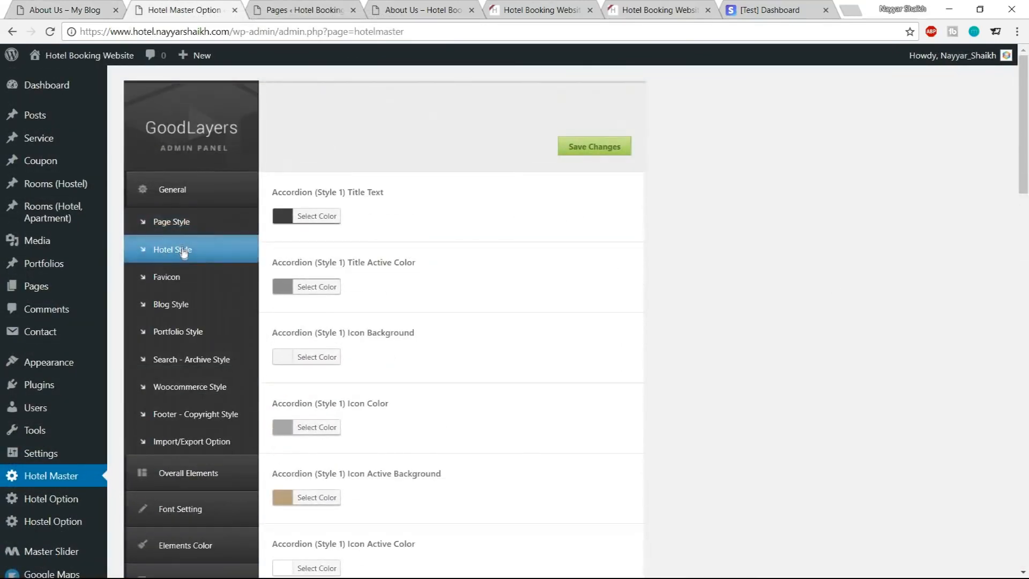
left_click(183, 252)
left_click(179, 226)
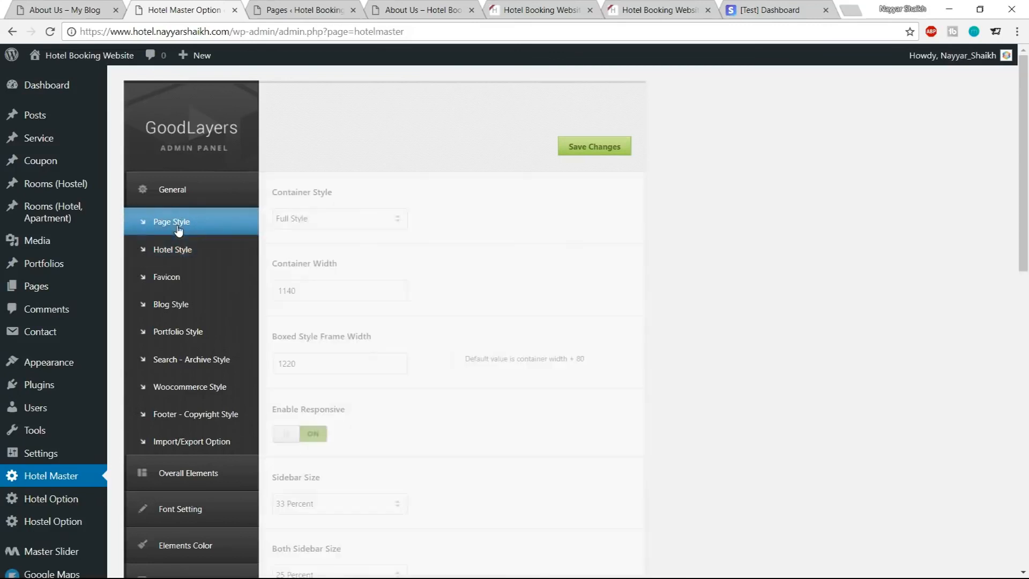
scroll(181, 303, "down", 10)
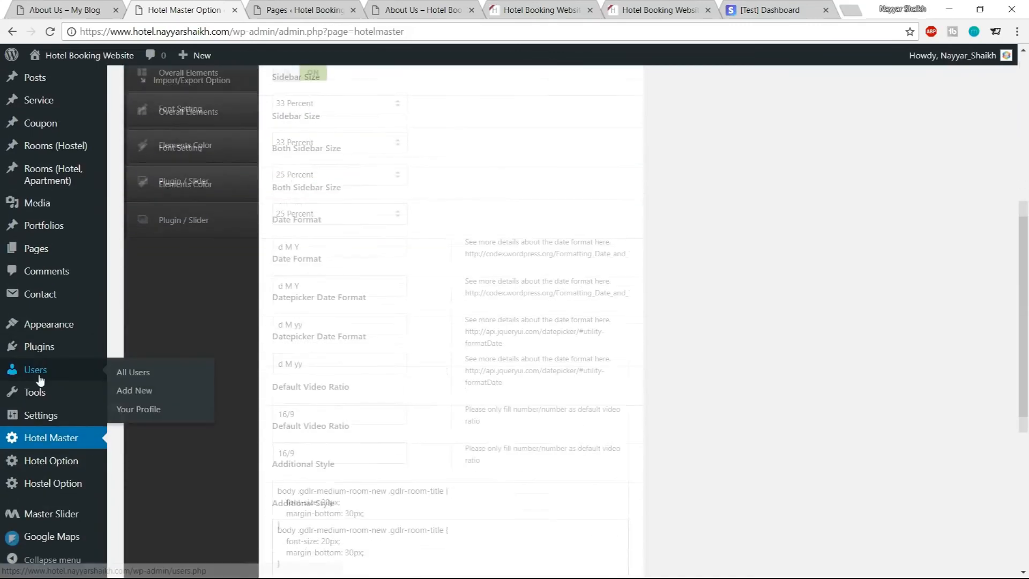
mouse_move(57, 469)
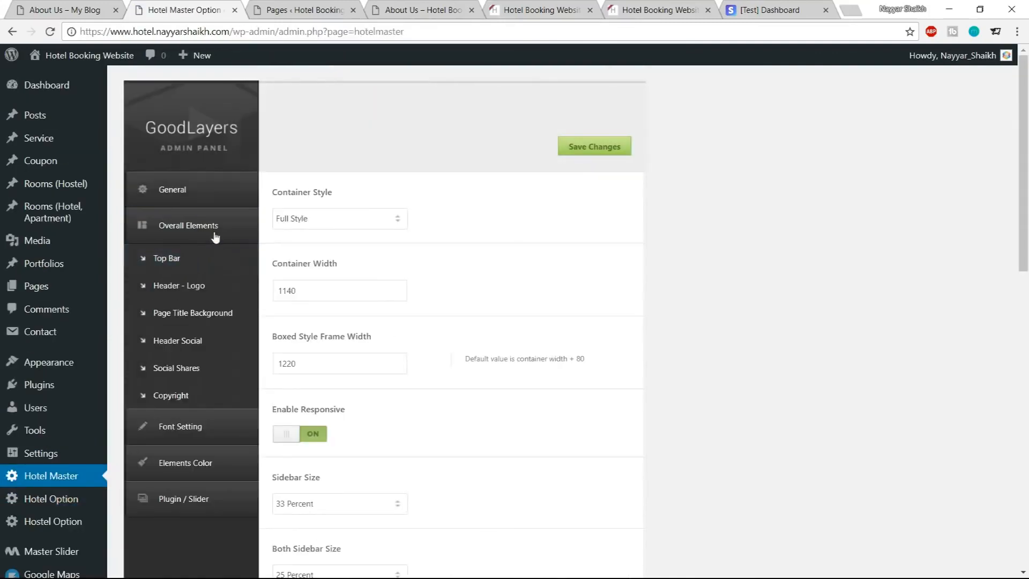
left_click(228, 320)
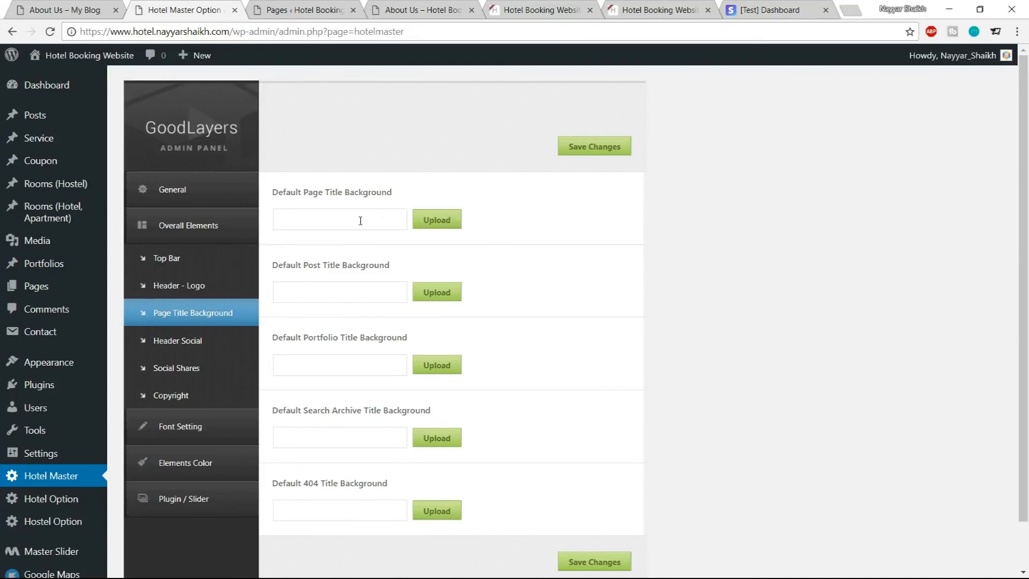
left_click(443, 219)
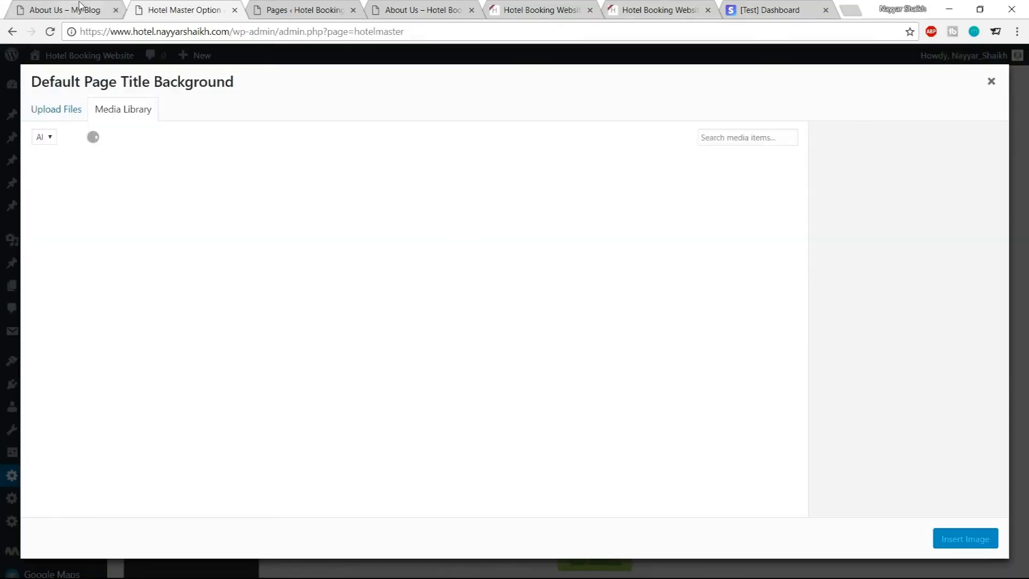
left_click(84, 9)
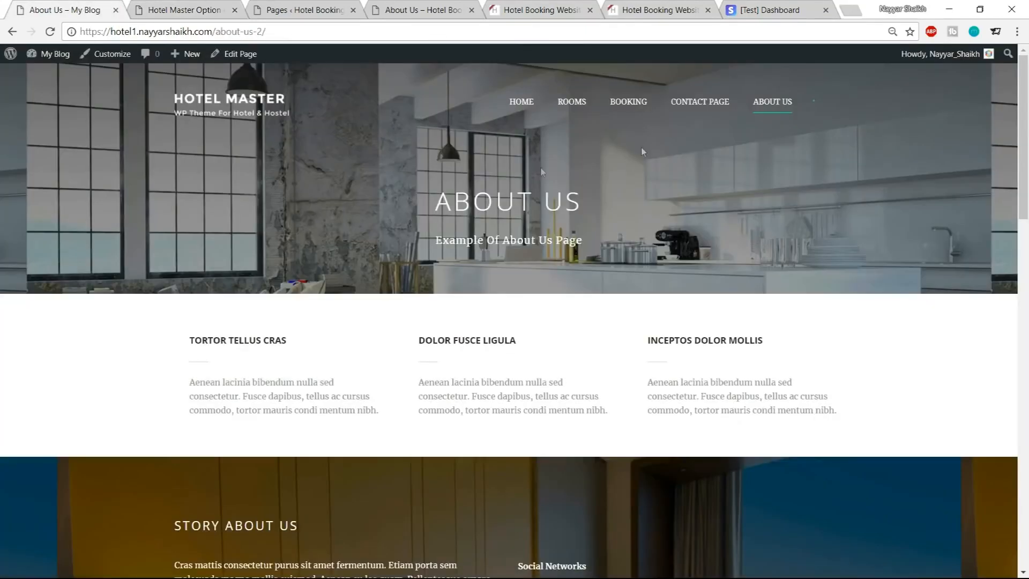
left_click(199, 7)
scroll(375, 455, "down", 1)
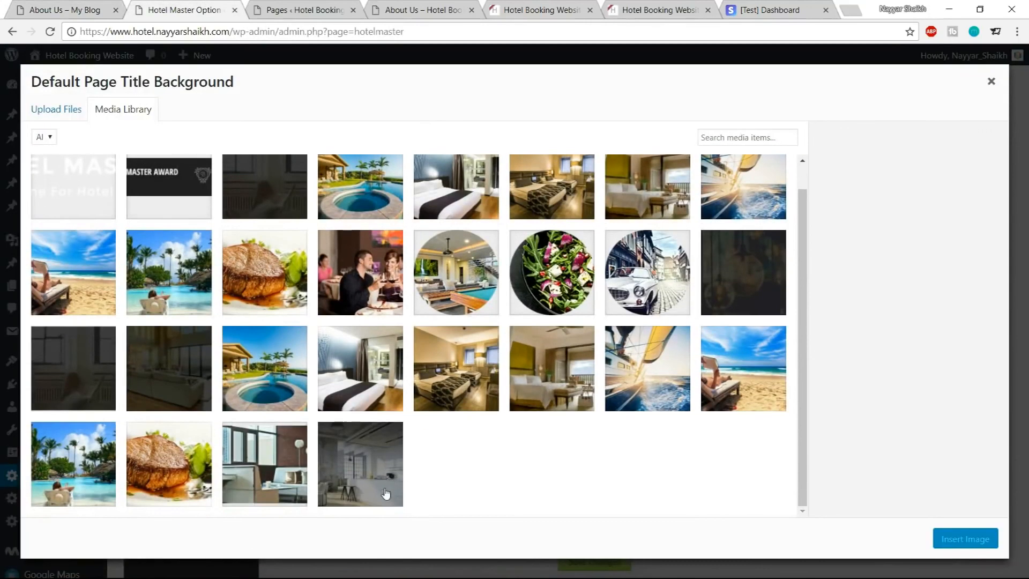
left_click(386, 494)
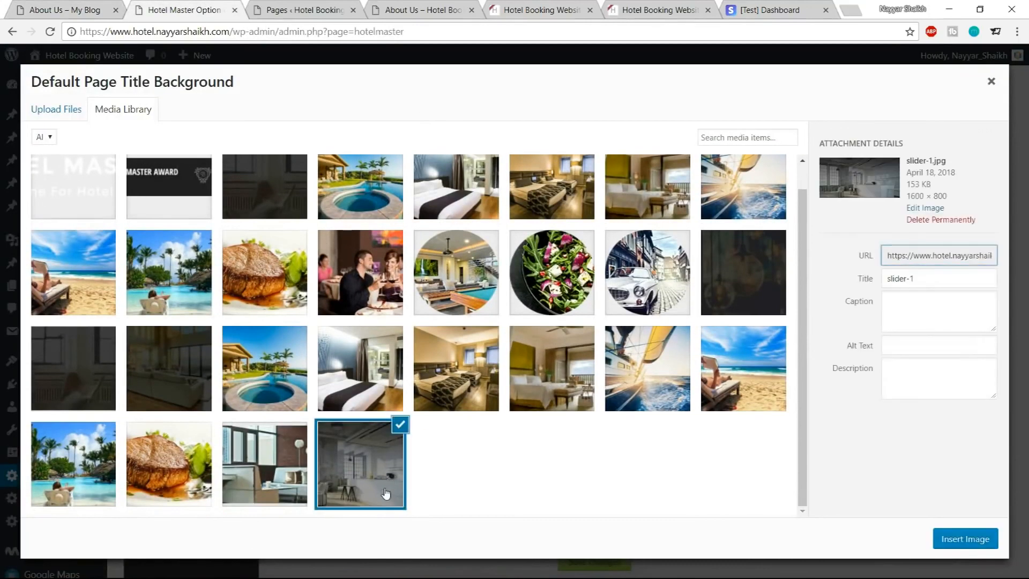
left_click(959, 538)
left_click(621, 155)
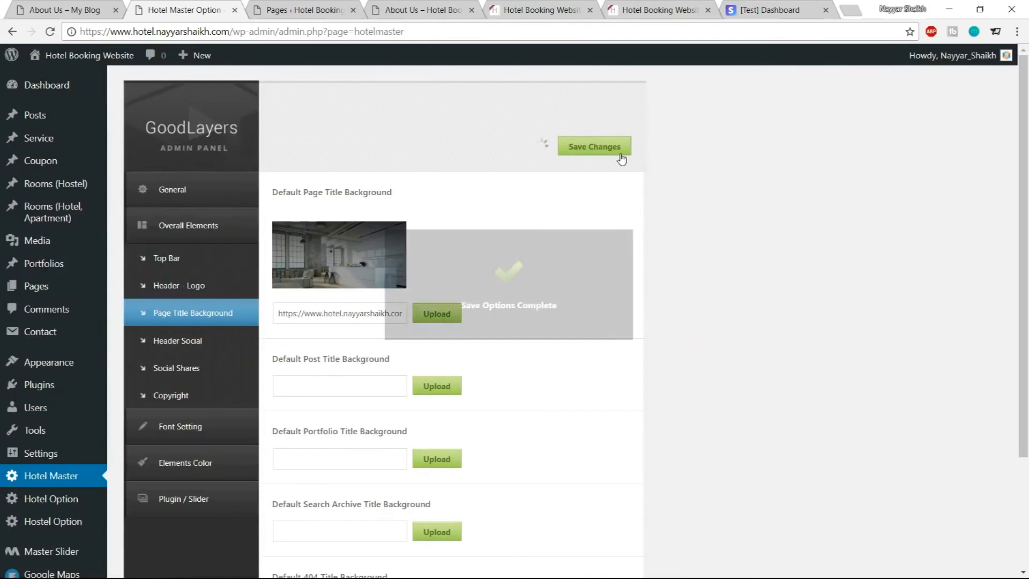
Reload the About Us page and compare its title background and sections with the demo
left_click(423, 9)
left_click(51, 32)
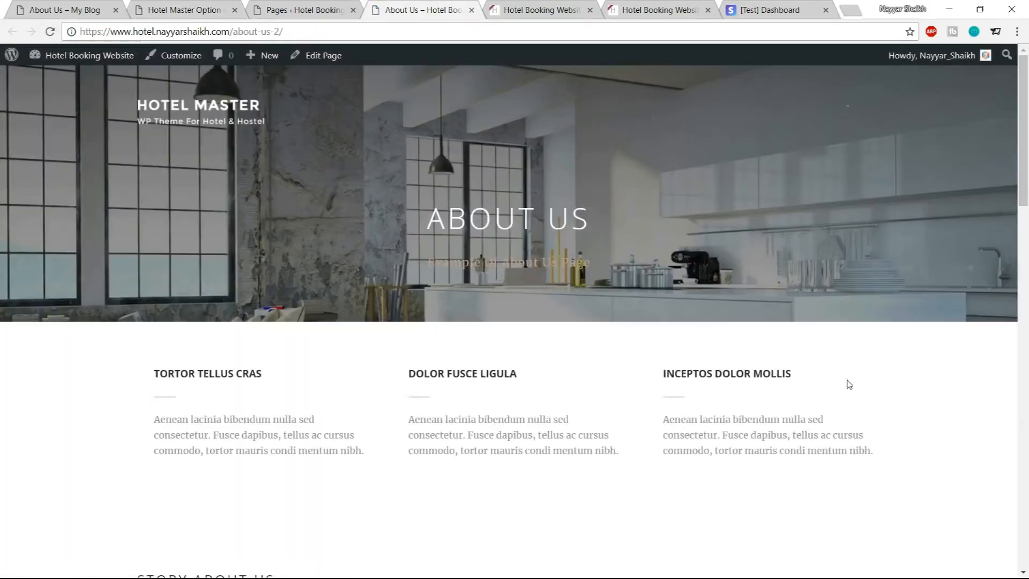
left_click(62, 4)
scroll(285, 226, "down", 5)
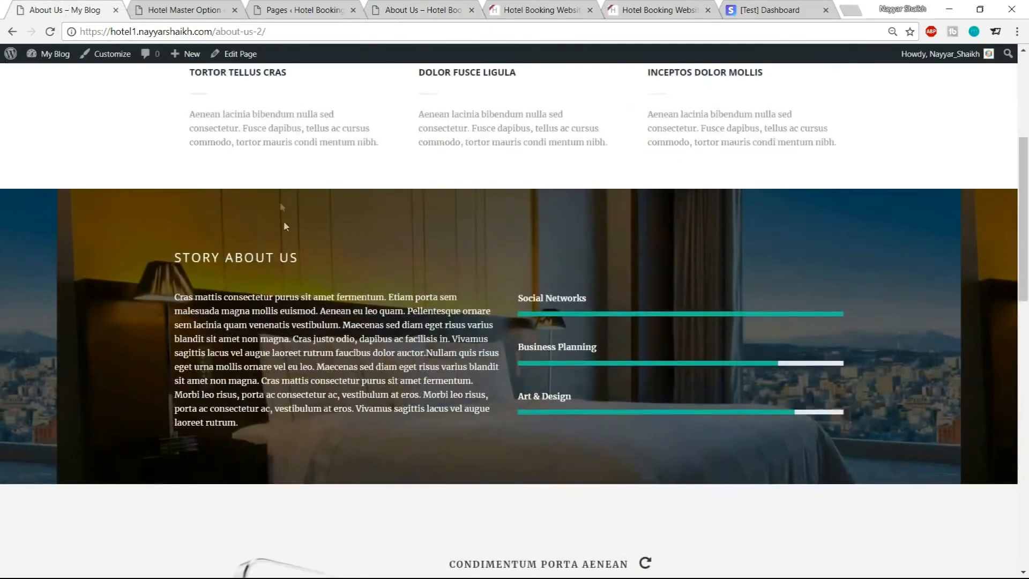
scroll(181, 266, "up", 3)
left_click_drag(191, 252, 406, 265)
left_click(455, 264)
scroll(706, 247, "down", 3)
left_click(445, 5)
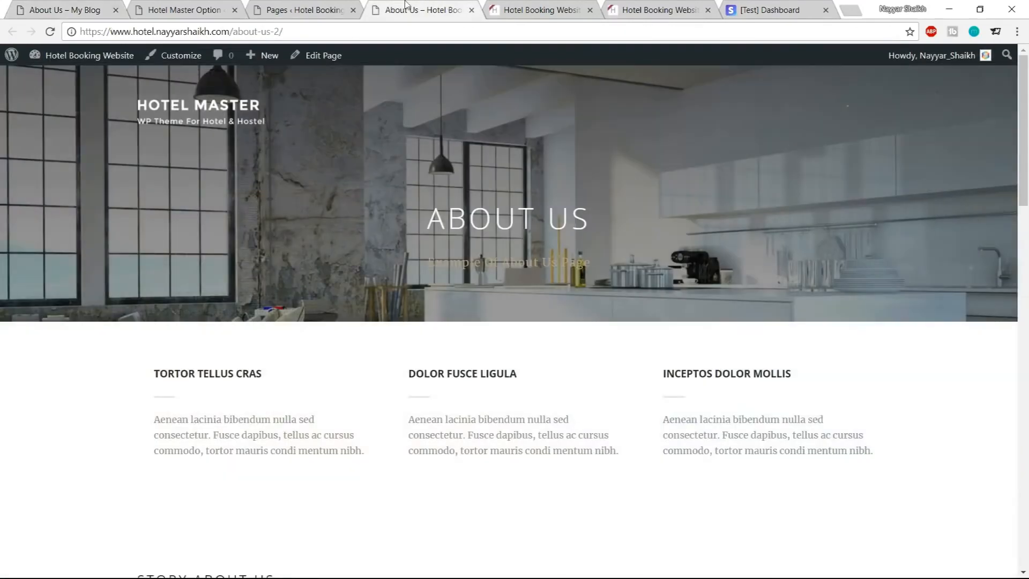
scroll(436, 163, "down", 7)
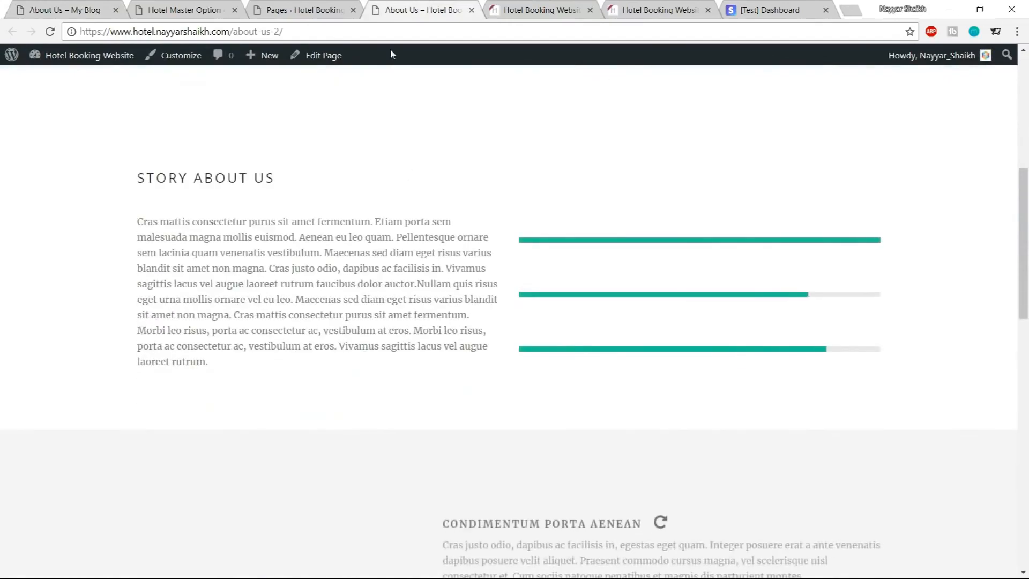
scroll(602, 271, "up", 4)
scroll(211, 329, "down", 2)
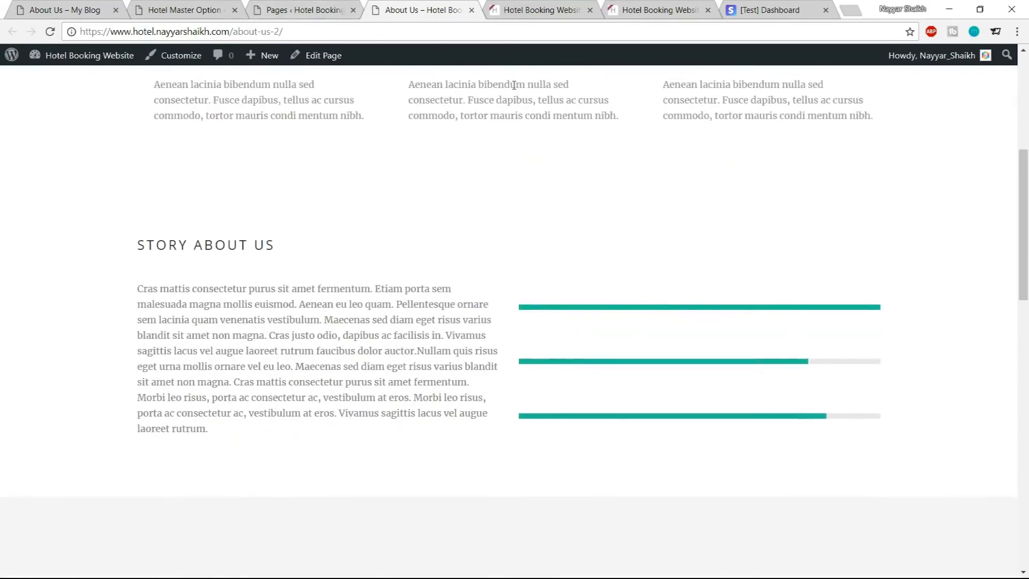
Compare the Story About Us section of the site with the demo's version
scroll(489, 233, "down", 4)
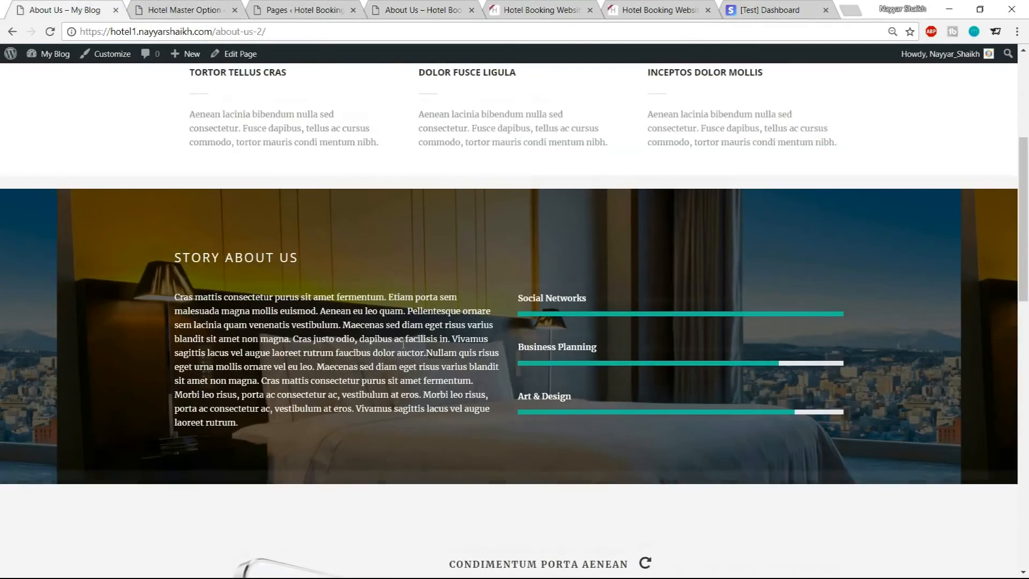
scroll(403, 344, "down", 5)
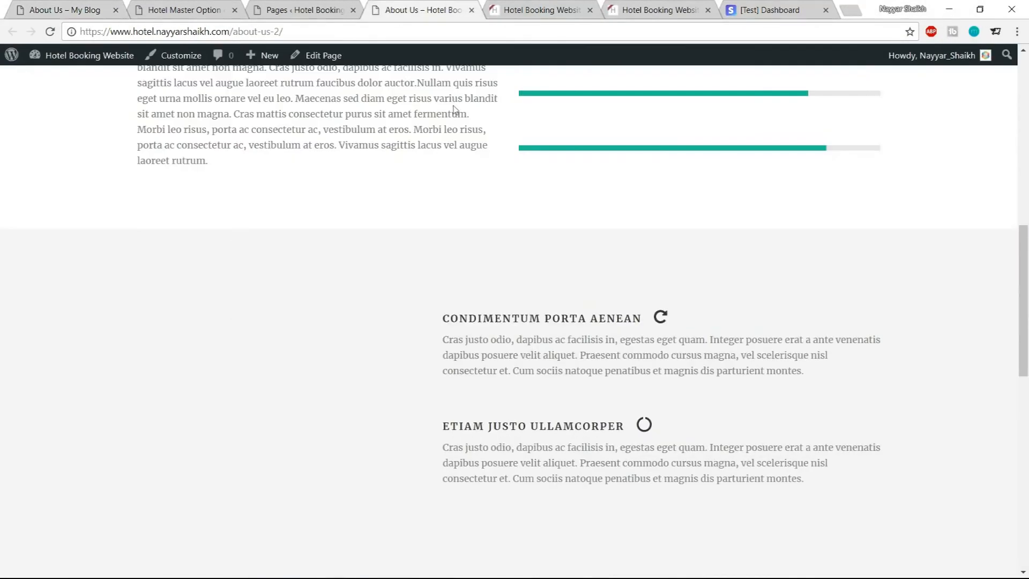
Open the About Us page for editing and set its Image / Frame item to the uploaded mockup-1.png, saving the item
left_click(320, 10)
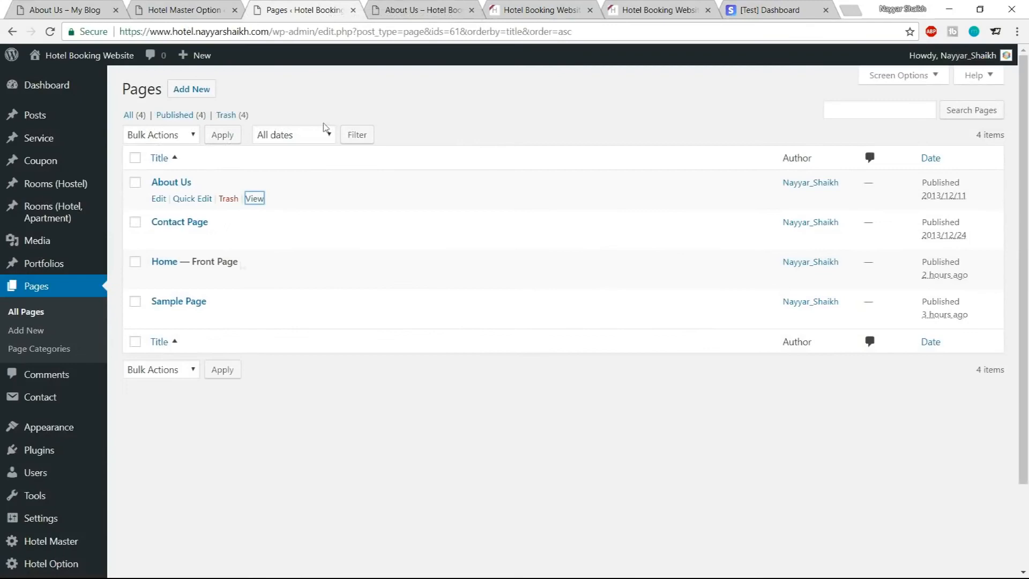
left_click(160, 199)
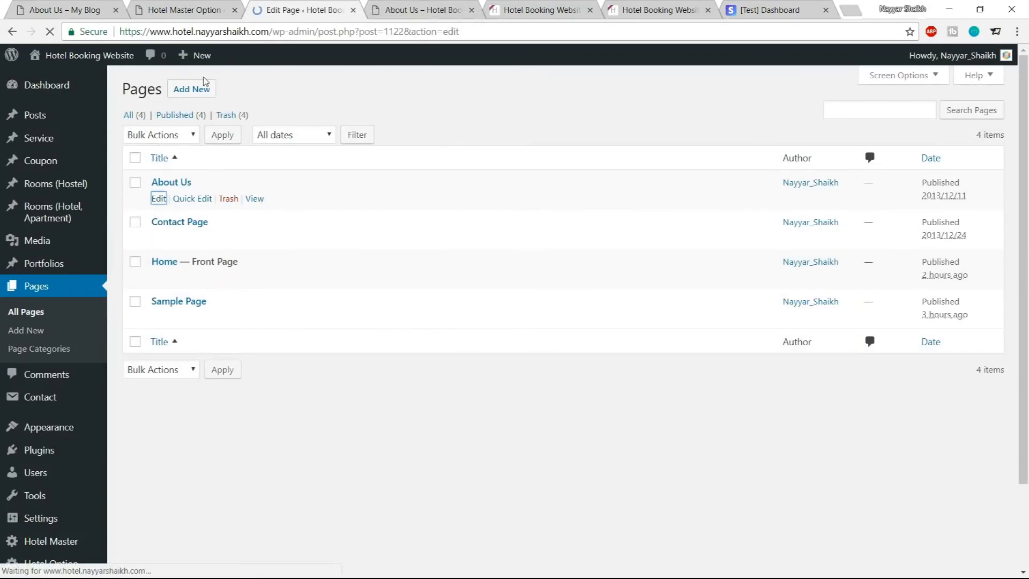
scroll(519, 211, "down", 18)
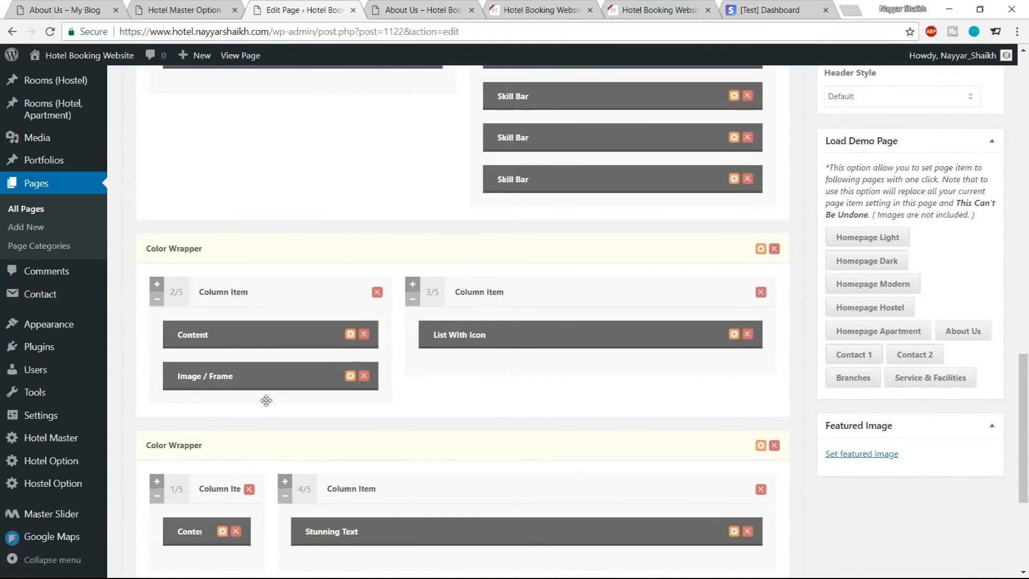
scroll(267, 401, "down", 1)
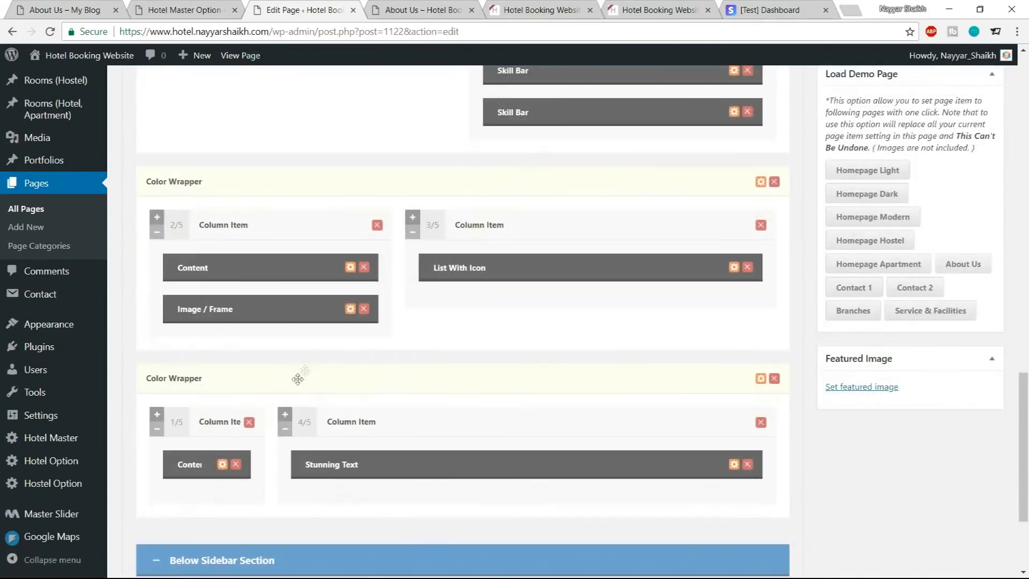
left_click(350, 309)
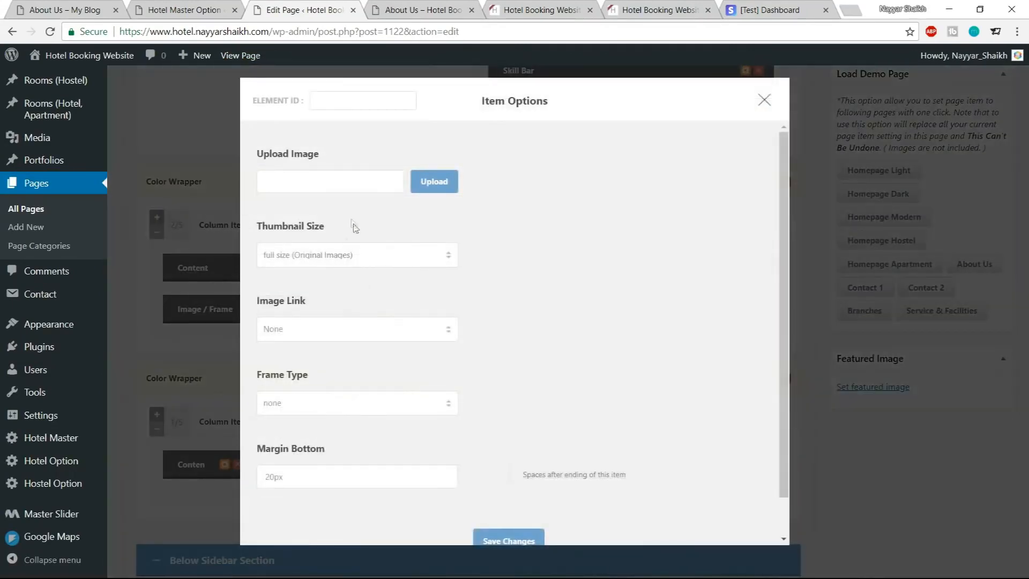
left_click(446, 182)
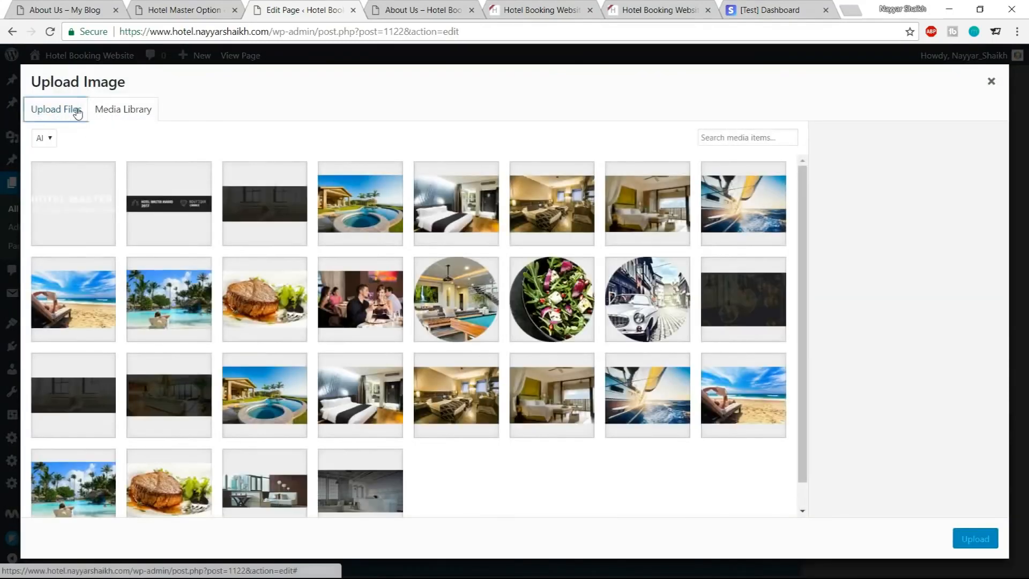
left_click(70, 109)
left_click(515, 309)
scroll(332, 215, "down", 7)
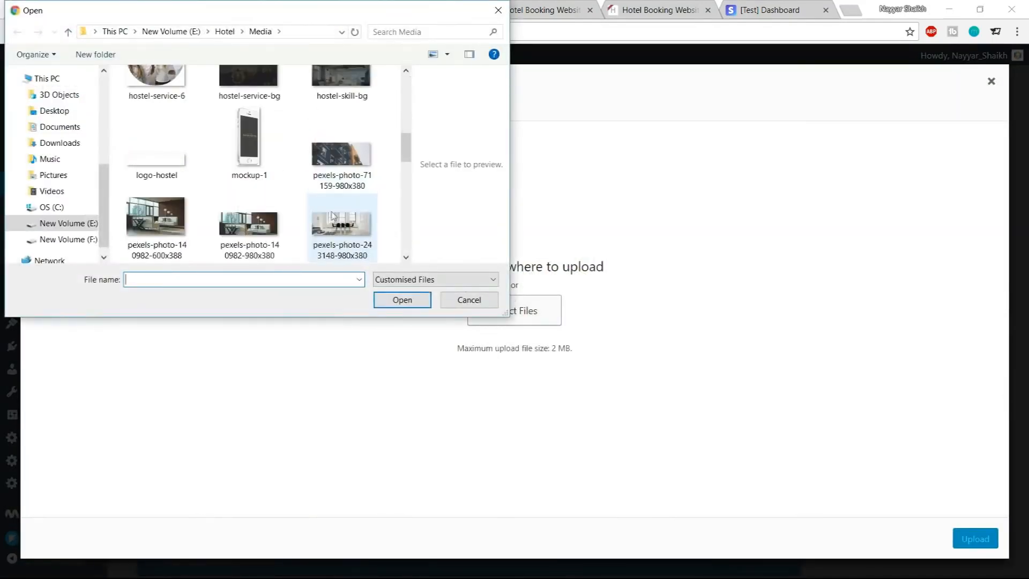
left_click(264, 167)
left_click(387, 300)
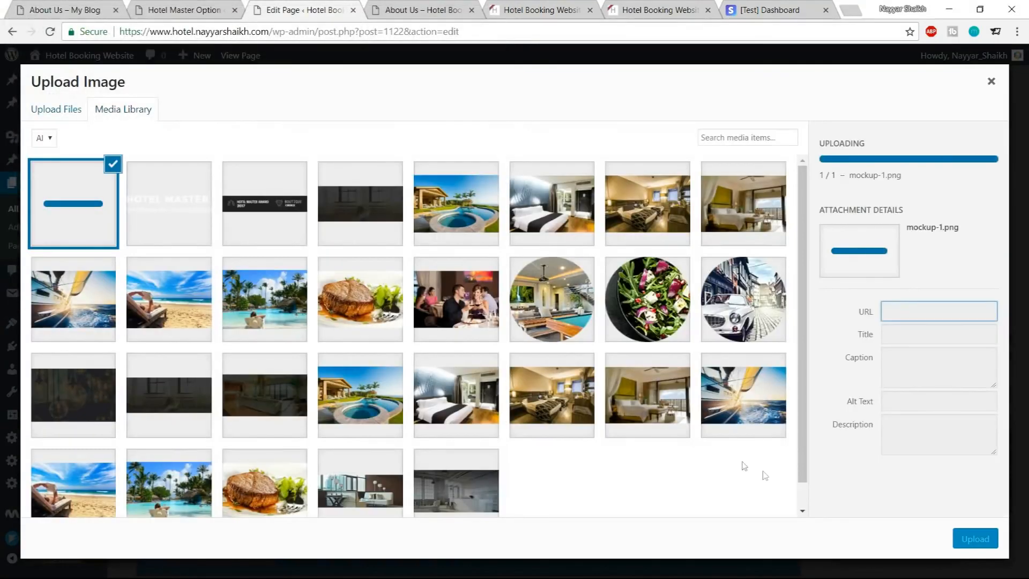
left_click(969, 533)
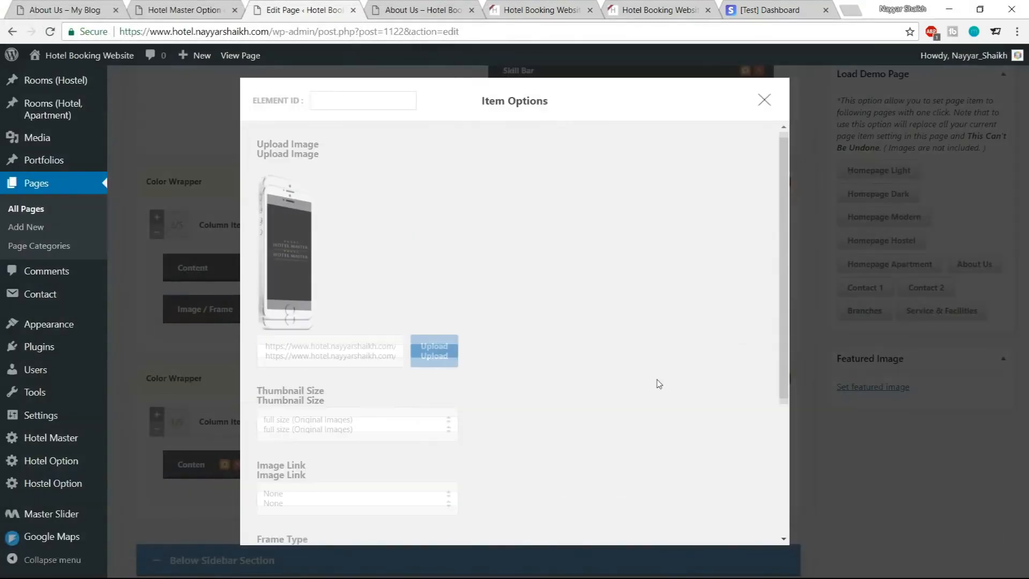
scroll(658, 381, "down", 5)
left_click(531, 437)
Compare the About Us page's teal Commodo Tellus Sit Sem section and footer with the demo
left_click(464, 12)
scroll(531, 263, "down", 10)
scroll(537, 267, "down", 3)
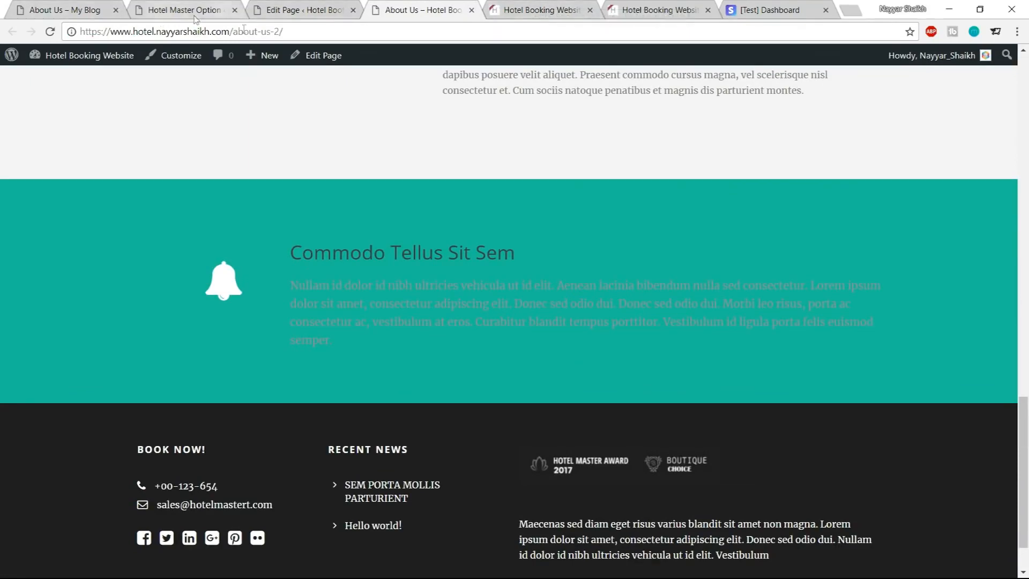
left_click_drag(292, 260, 379, 335)
left_click(379, 343)
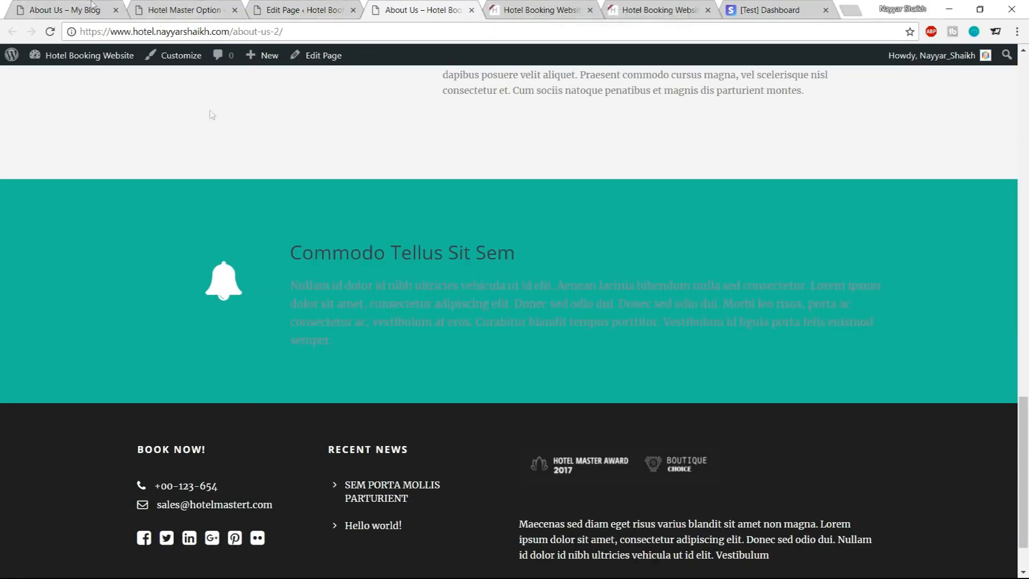
left_click(67, 5)
scroll(508, 374, "down", 5)
scroll(509, 379, "down", 5)
left_click_drag(410, 266, 345, 199)
left_click(403, 202)
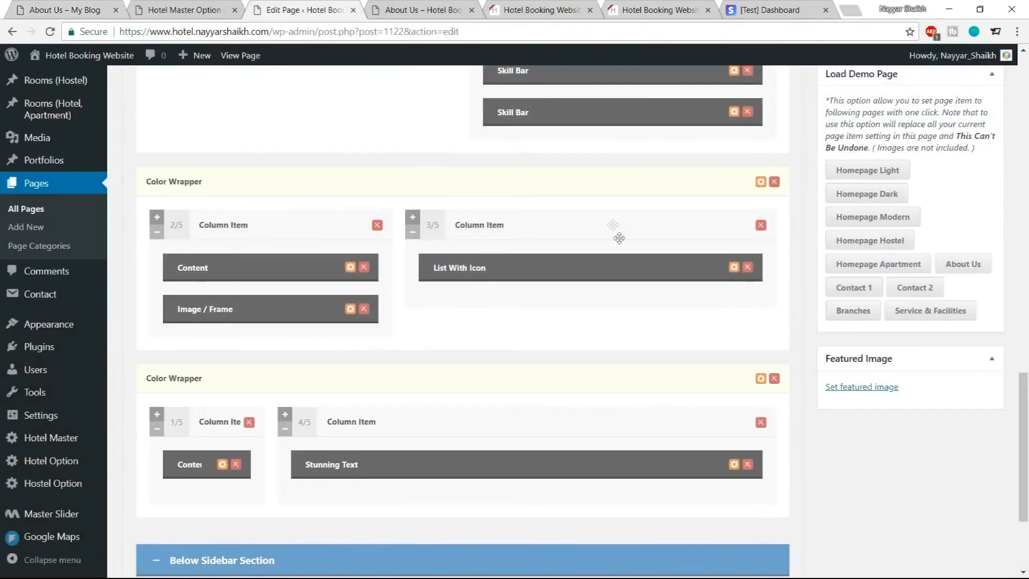
Set the last Color Wrapper's skin to Testimonial, save the item, and update the About Us page
scroll(617, 241, "down", 3)
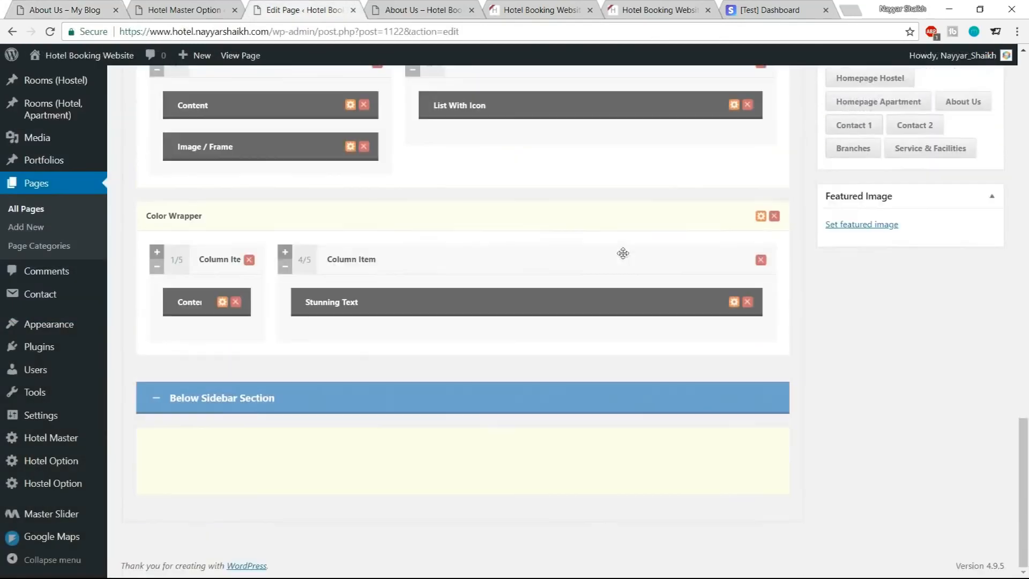
left_click(760, 216)
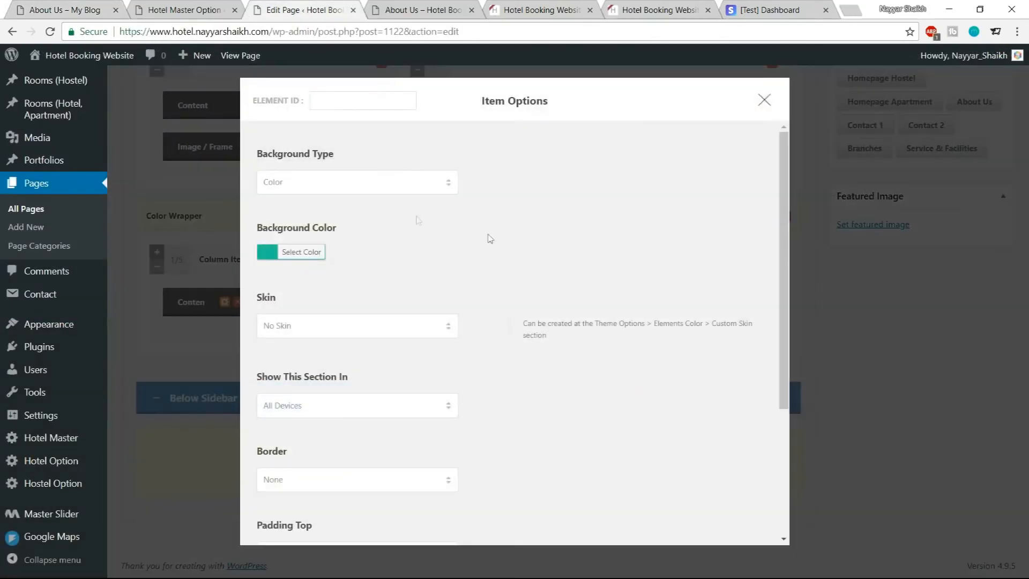
scroll(359, 230, "down", 2)
left_click(351, 192)
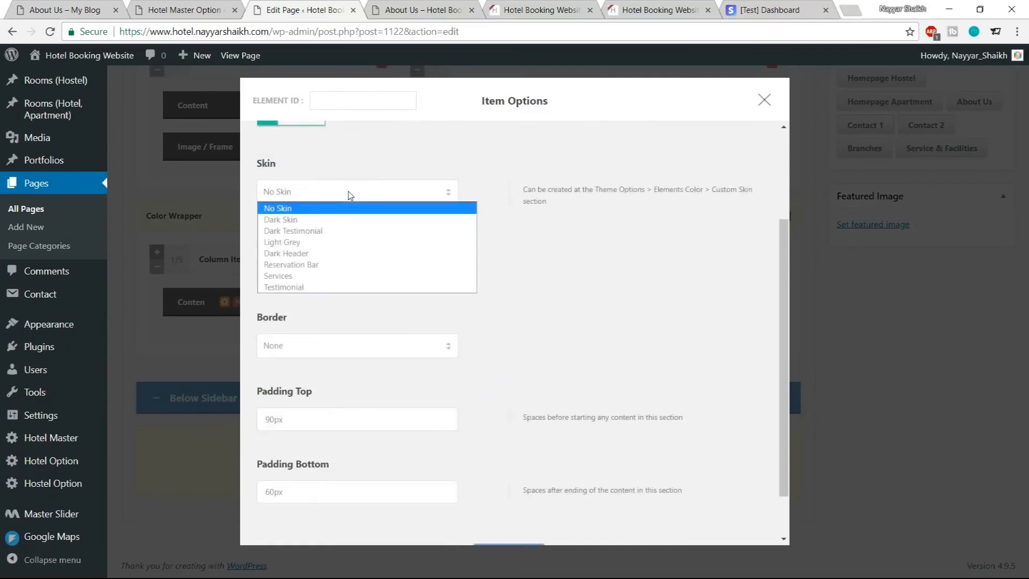
left_click(333, 285)
scroll(616, 338, "down", 3)
left_click(510, 436)
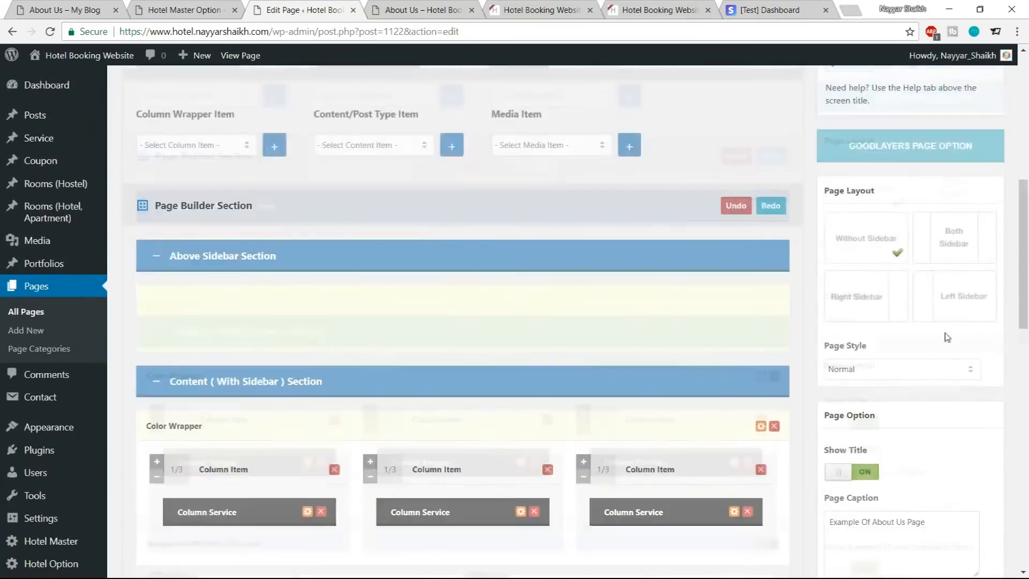
scroll(955, 322, "up", 7)
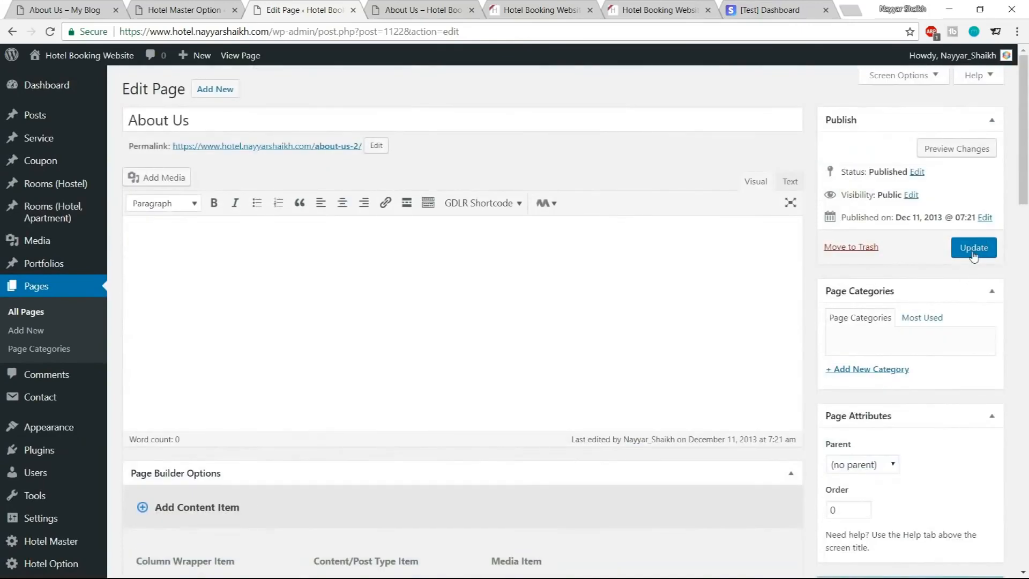
left_click(974, 248)
Review the refreshed live About Us page with the new mockup image and sections
left_click(403, 8)
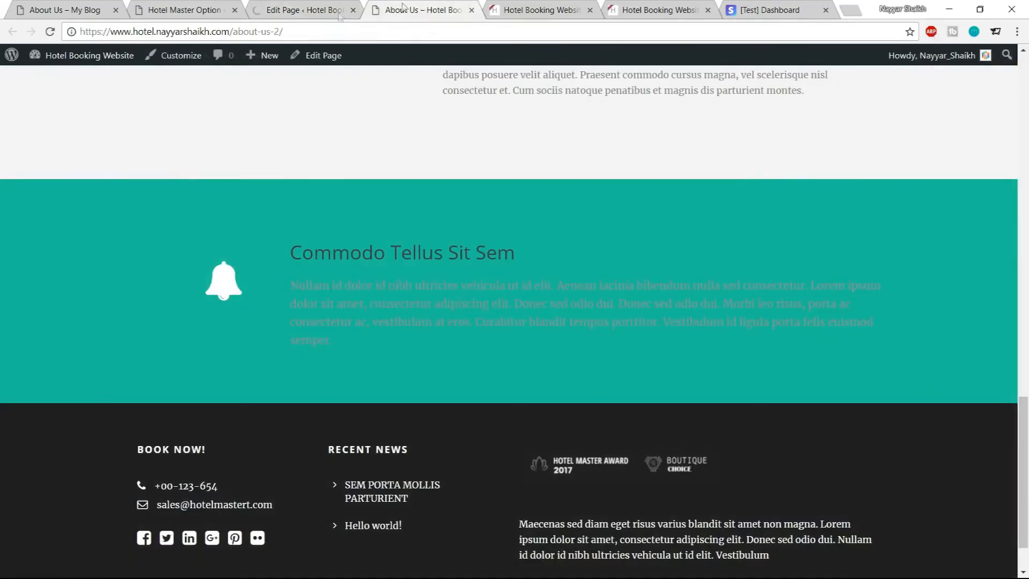
scroll(417, 352, "down", 2)
scroll(419, 359, "up", 7)
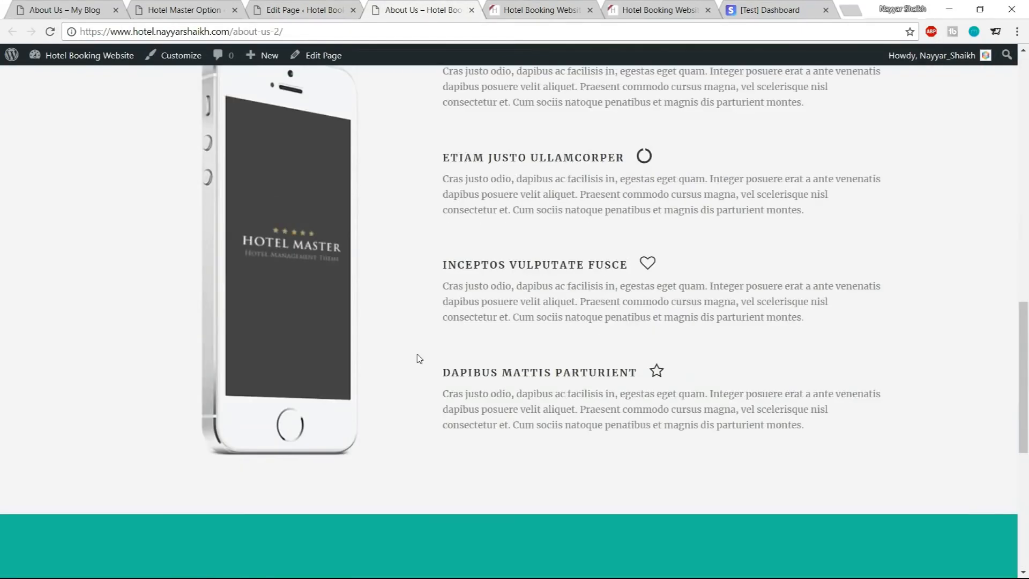
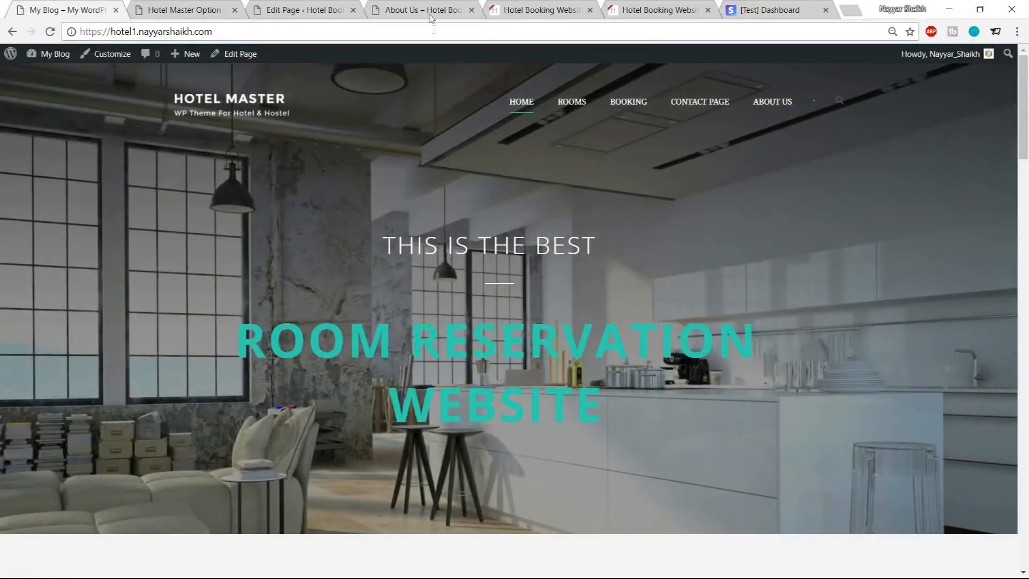
Open the new hotel site's home page by trimming the page path from the address
left_click(431, 12)
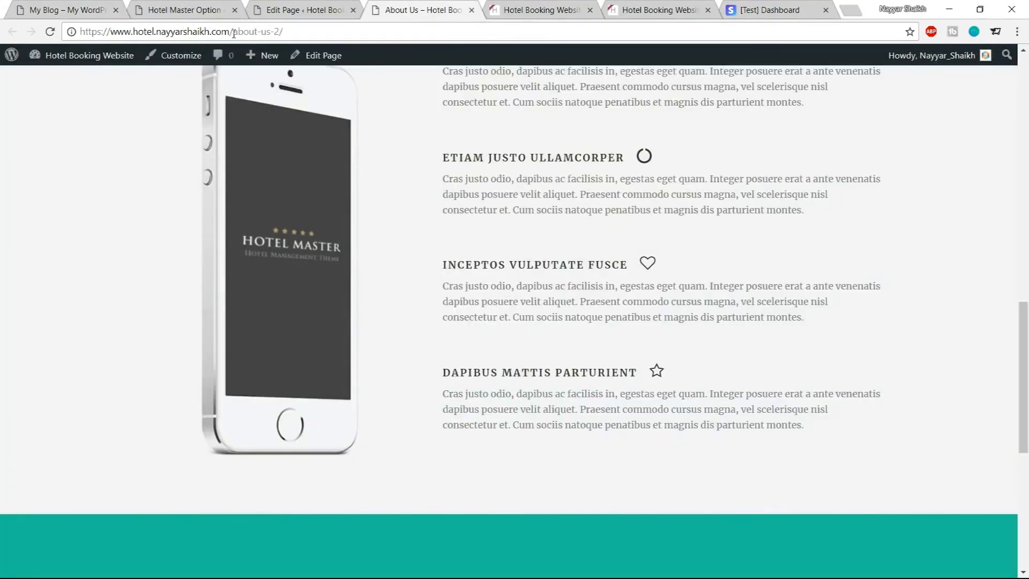
left_click_drag(233, 34, 496, 19)
key("BackSpace")
key("Return")
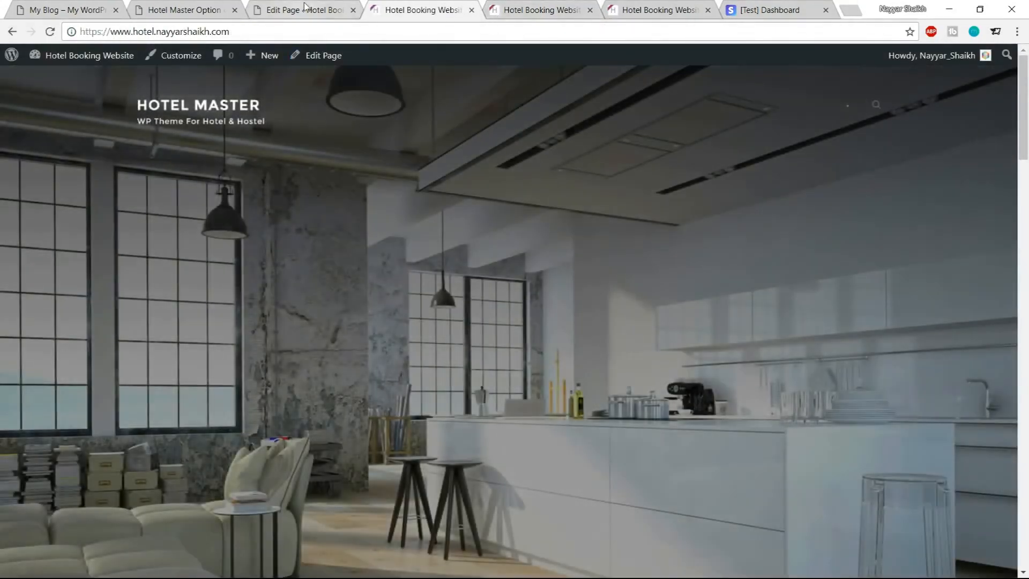
Create a new navigation menu named Menu 1
left_click(304, 9)
scroll(73, 298, "down", 4)
mouse_move(59, 332)
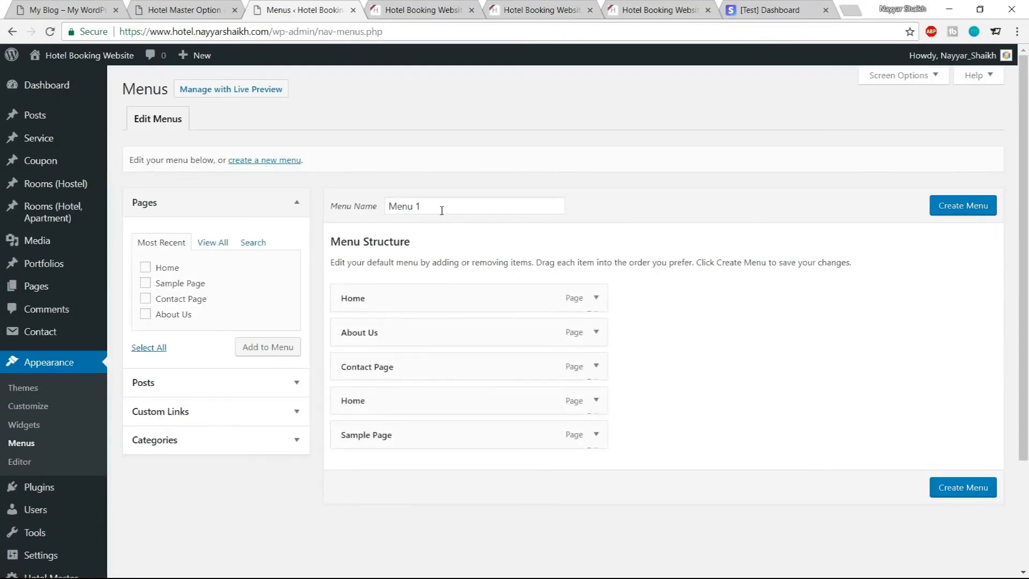
left_click_drag(444, 209, 358, 213)
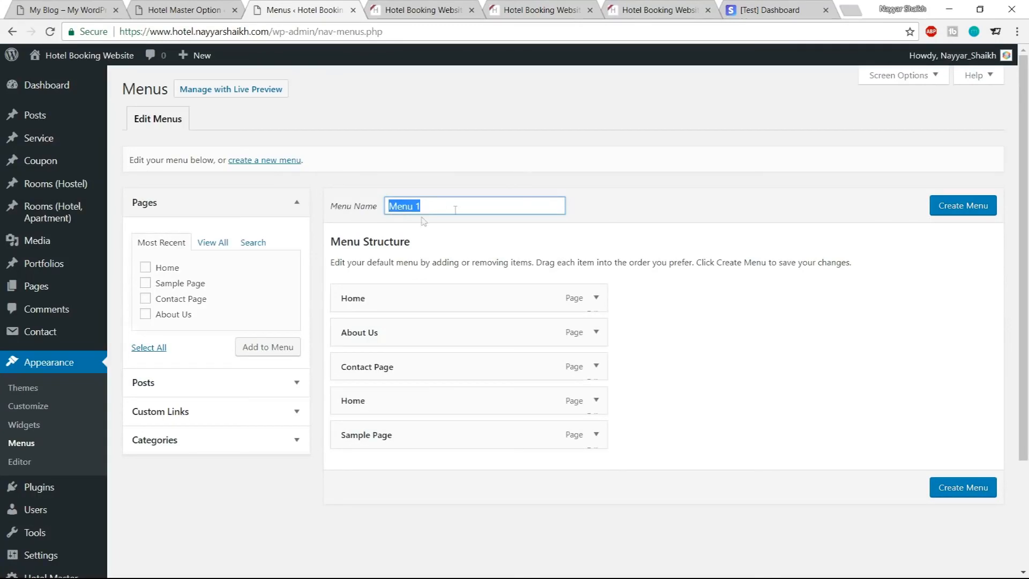
left_click(965, 209)
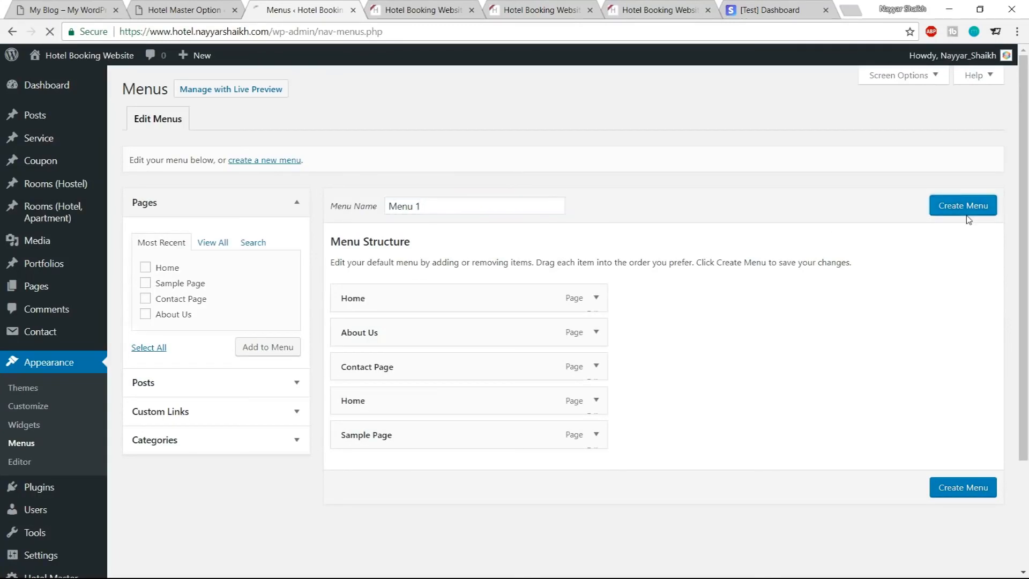
Assign Menu 1 to the Main Navigation Menu display location
scroll(909, 227, "down", 3)
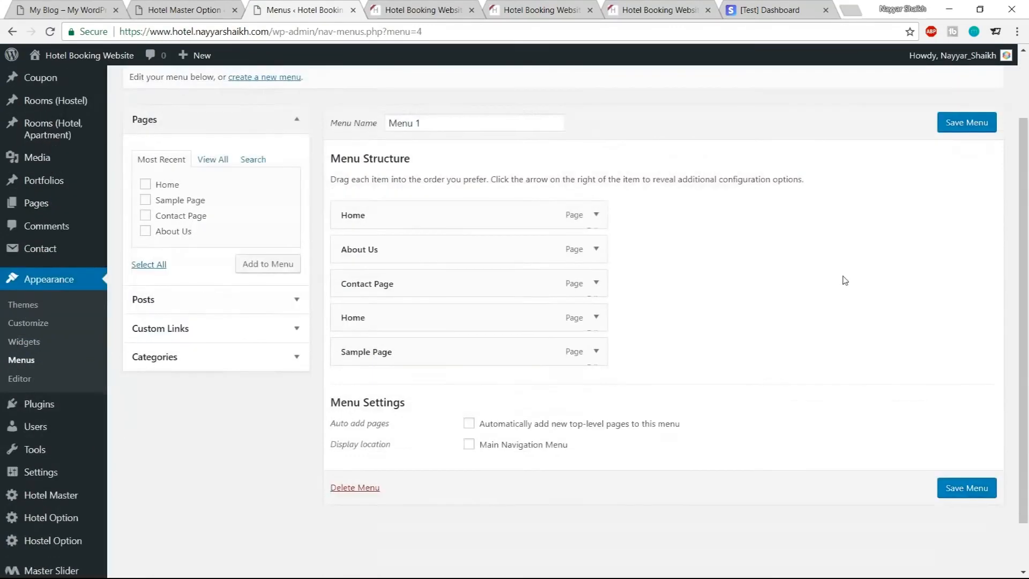
left_click(489, 396)
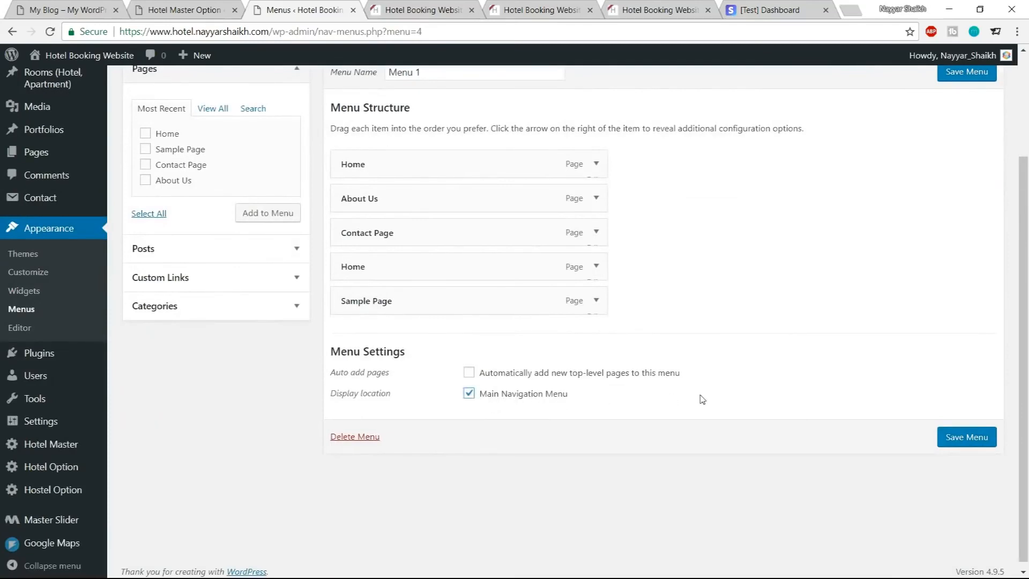
scroll(702, 399, "up", 2)
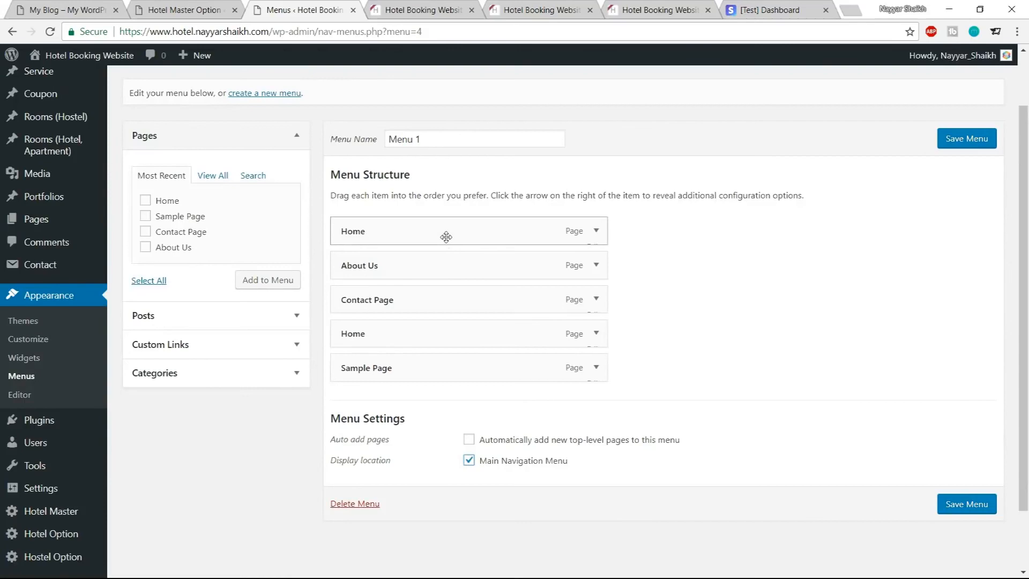
Compare with the reference site's menu, then remove the Sample Page and the duplicate Home items from Menu 1
left_click(55, 8)
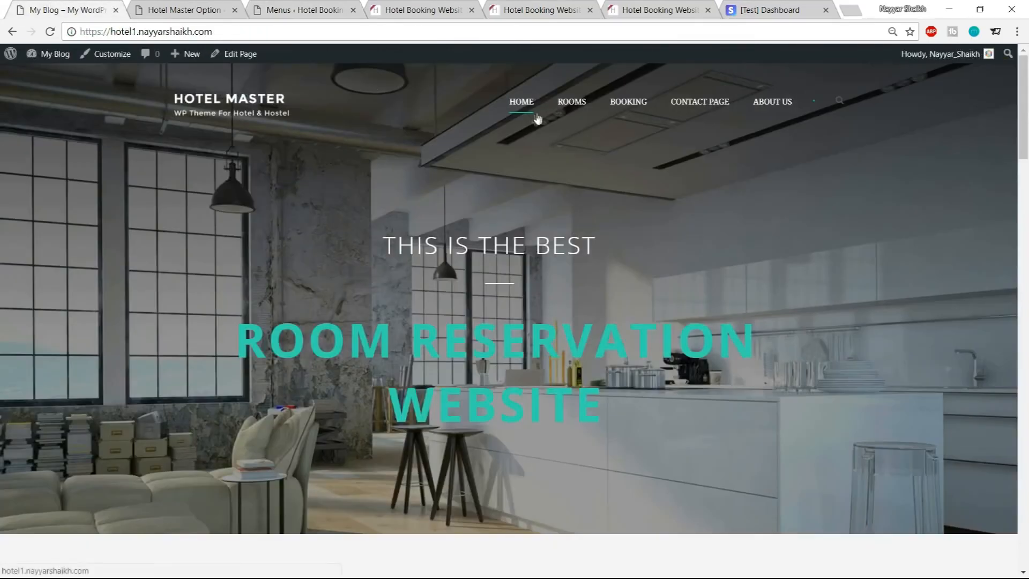
left_click(300, 10)
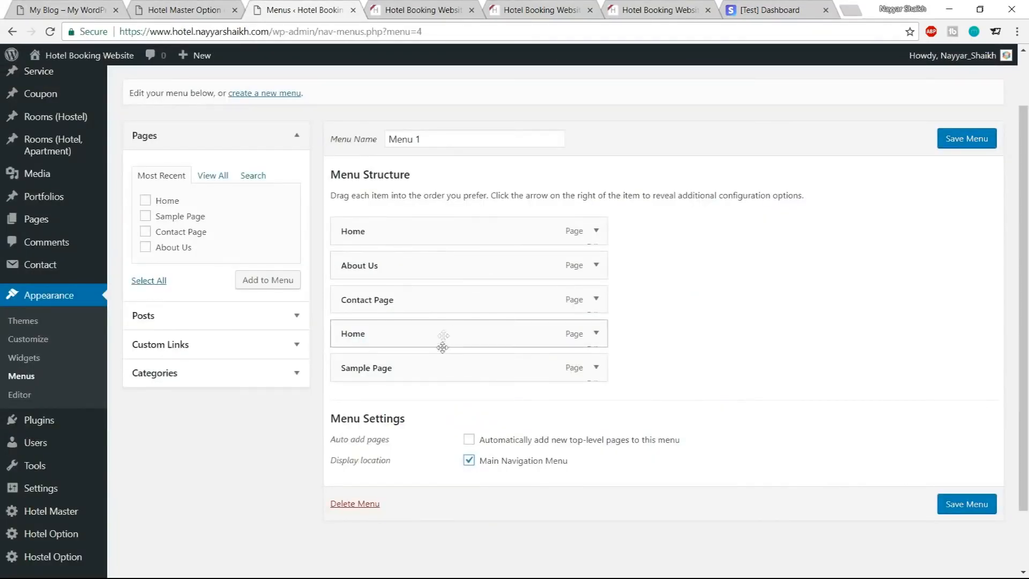
left_click(596, 368)
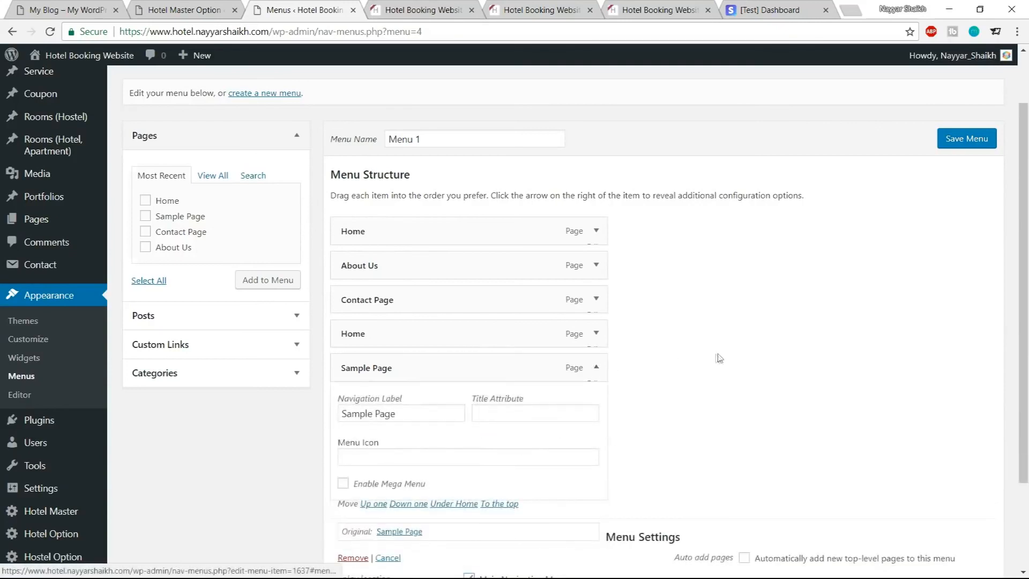
scroll(718, 358, "down", 3)
left_click(361, 439)
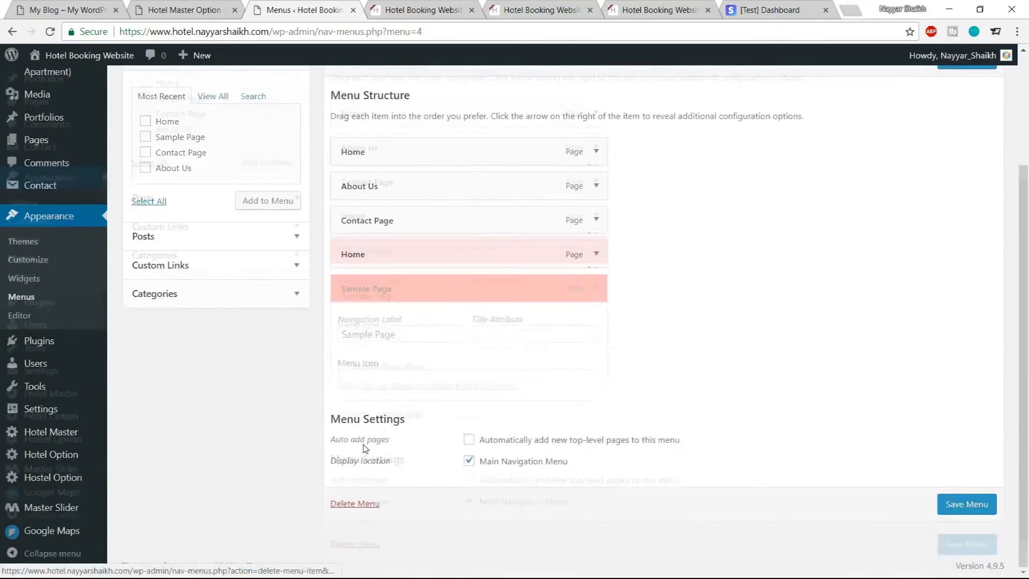
left_click(597, 261)
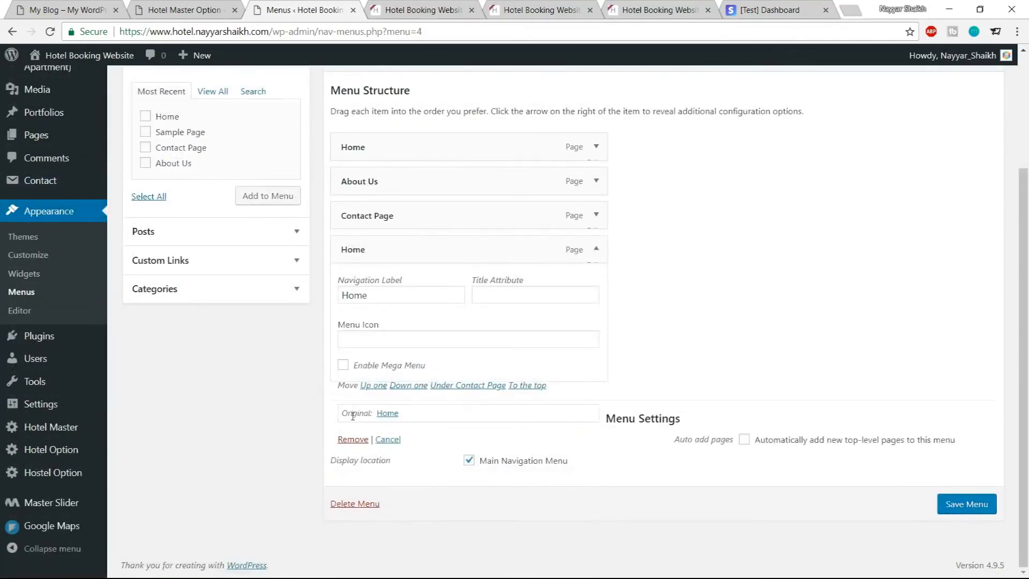
left_click(351, 441)
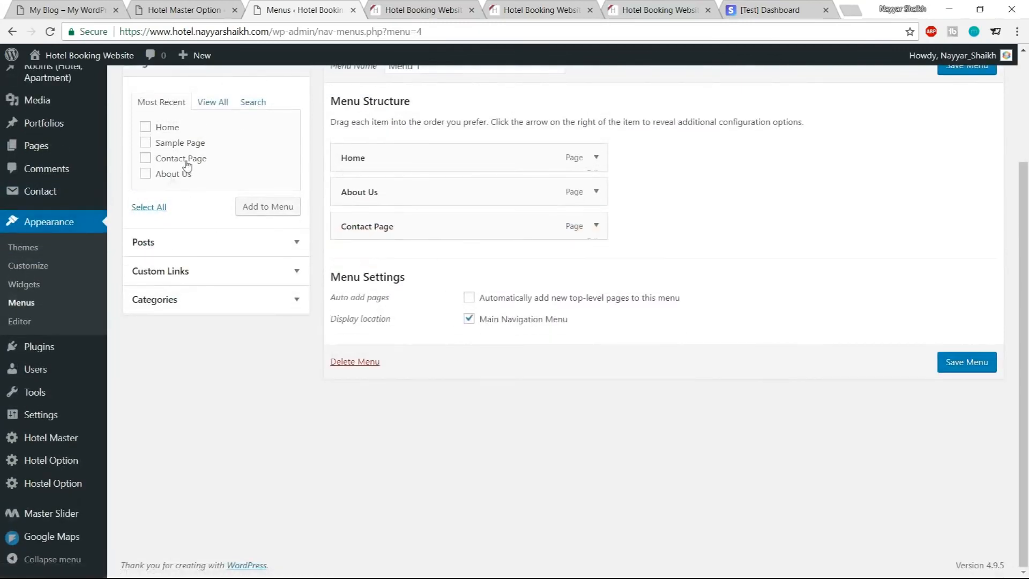
Open the reference site's Rooms page and examine its address
left_click(88, 8)
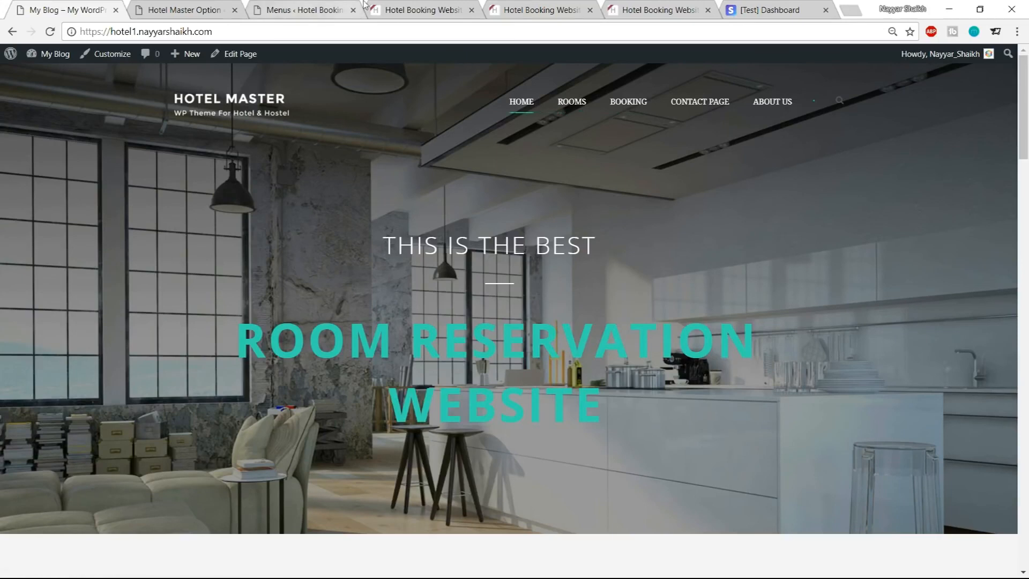
left_click(564, 105)
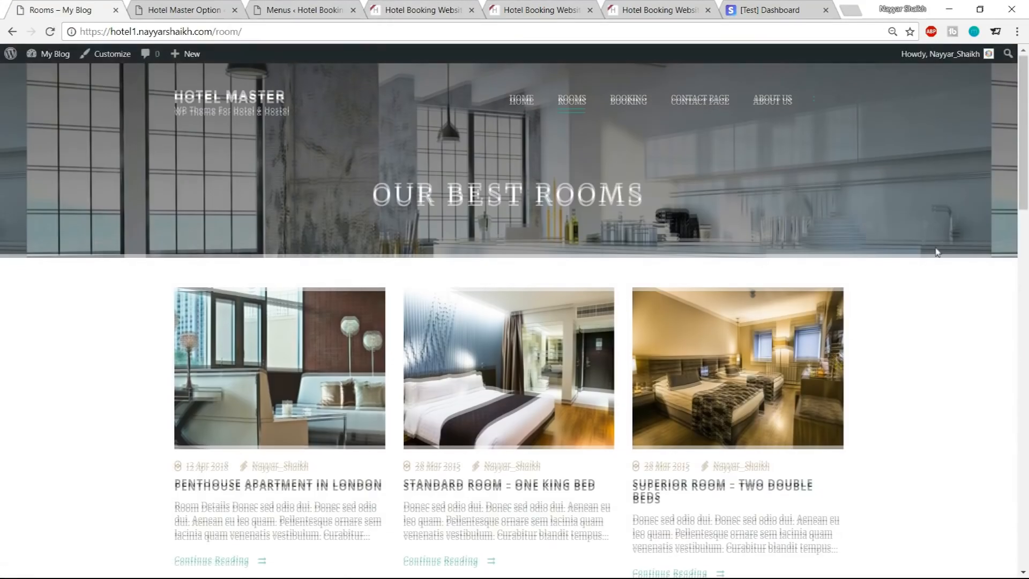
scroll(545, 291, "down", 15)
scroll(590, 405, "up", 13)
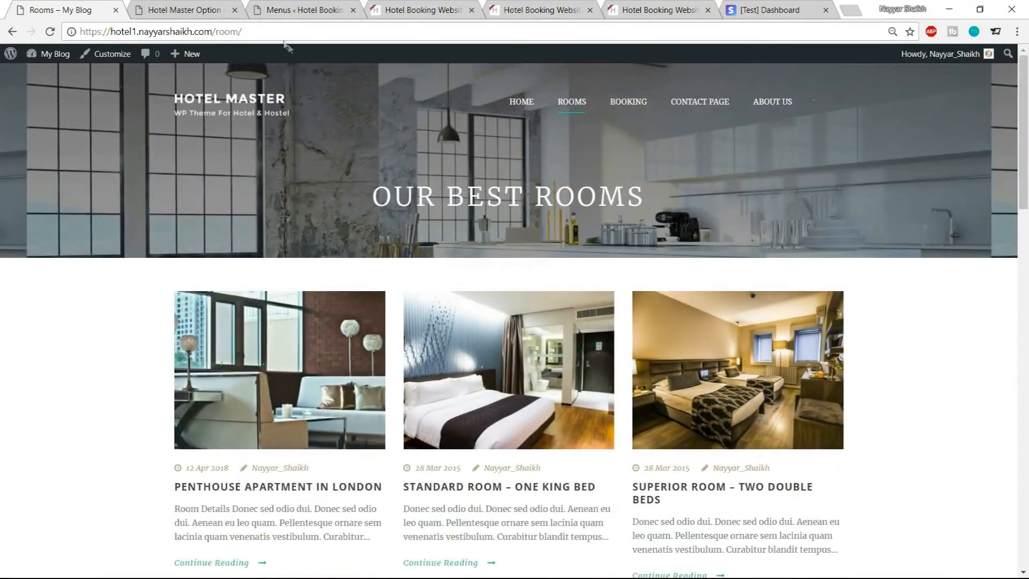
left_click_drag(80, 31, 212, 31)
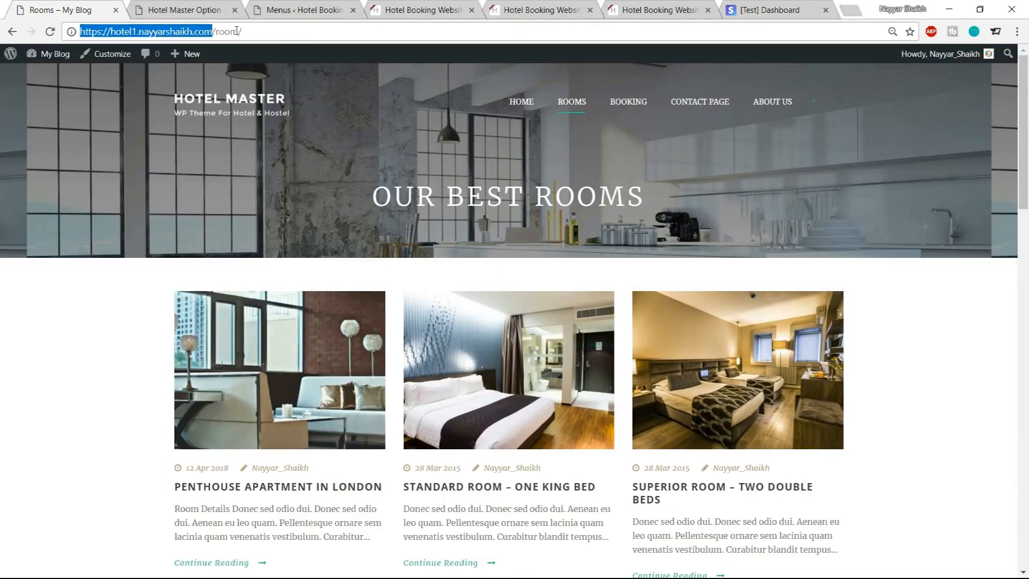
left_click(402, 9)
left_click(266, 35)
key("ctrl+c")
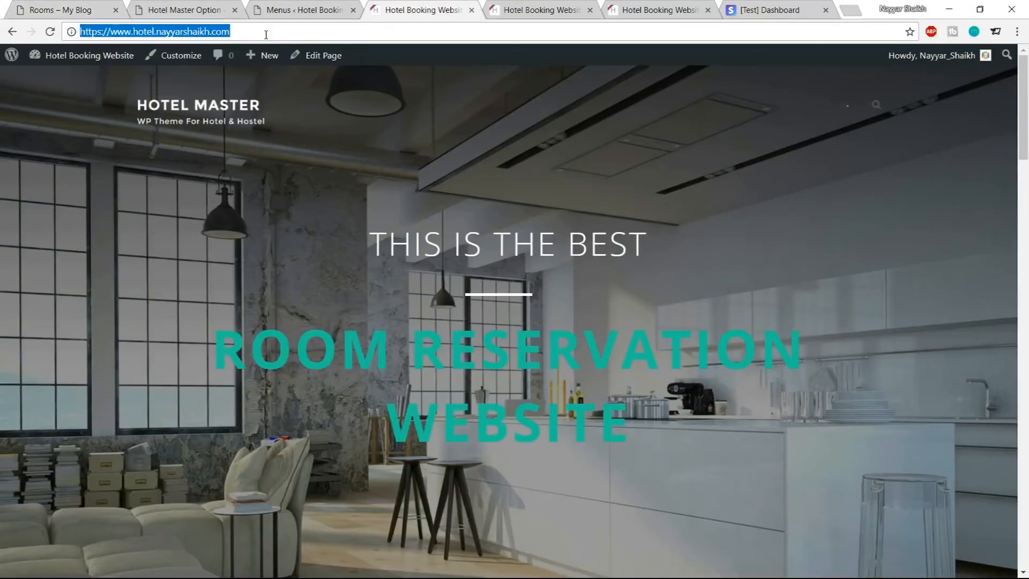
left_click(320, 10)
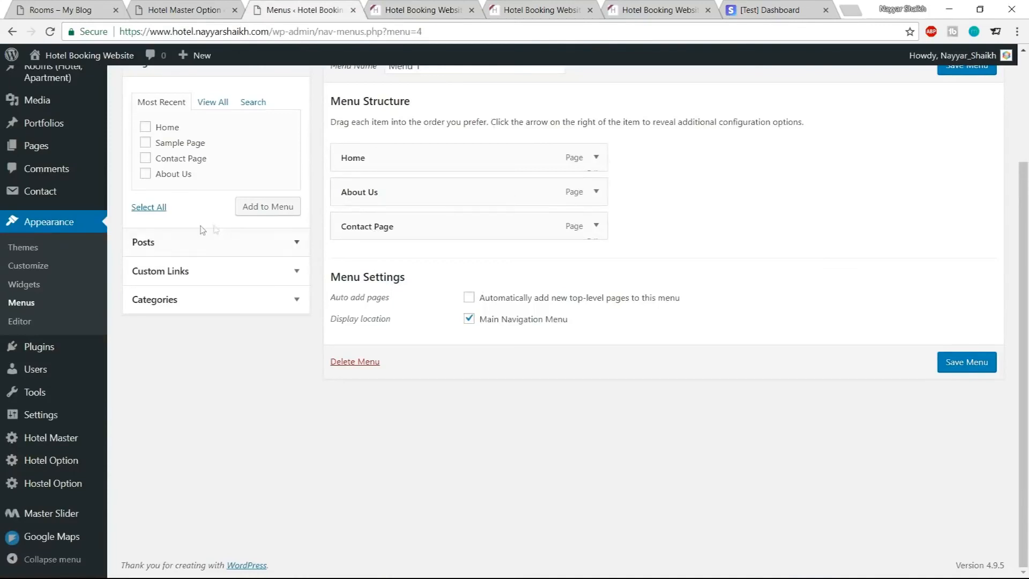
left_click(197, 277)
left_click(143, 171)
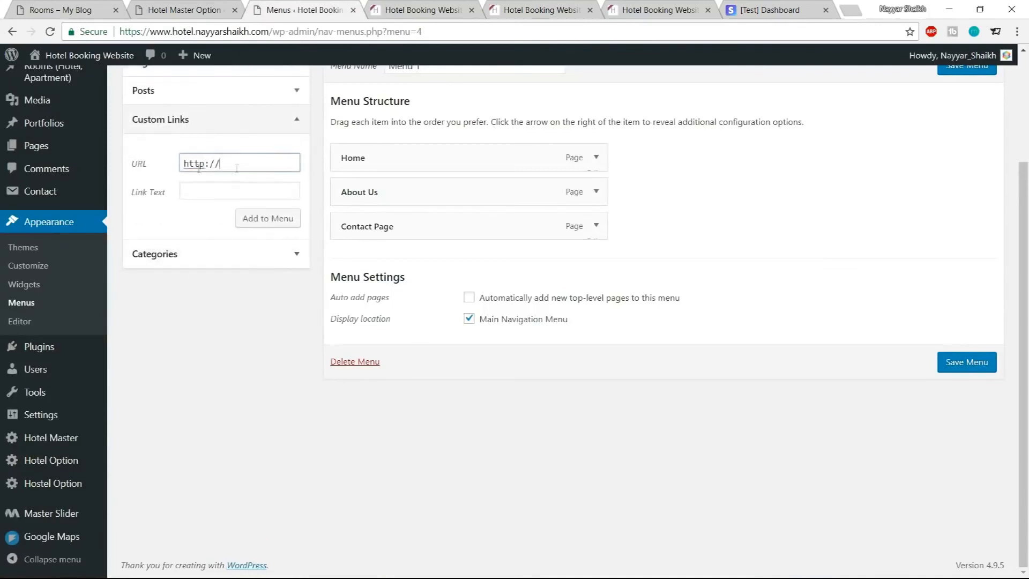
key("ctrl+v")
type("room")
left_click(197, 191)
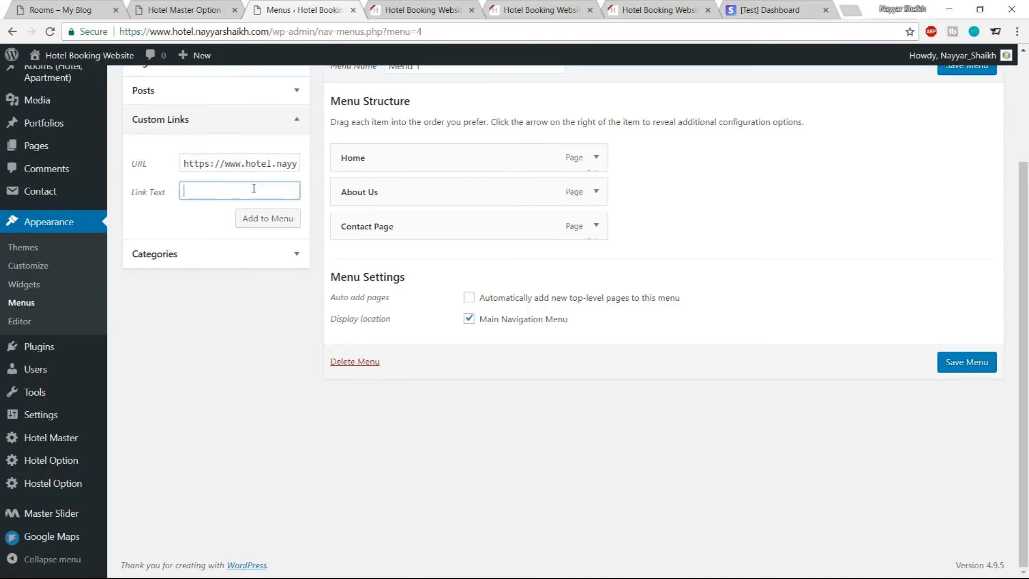
left_click(265, 218)
left_click_drag(381, 273, 375, 201)
left_click(81, 12)
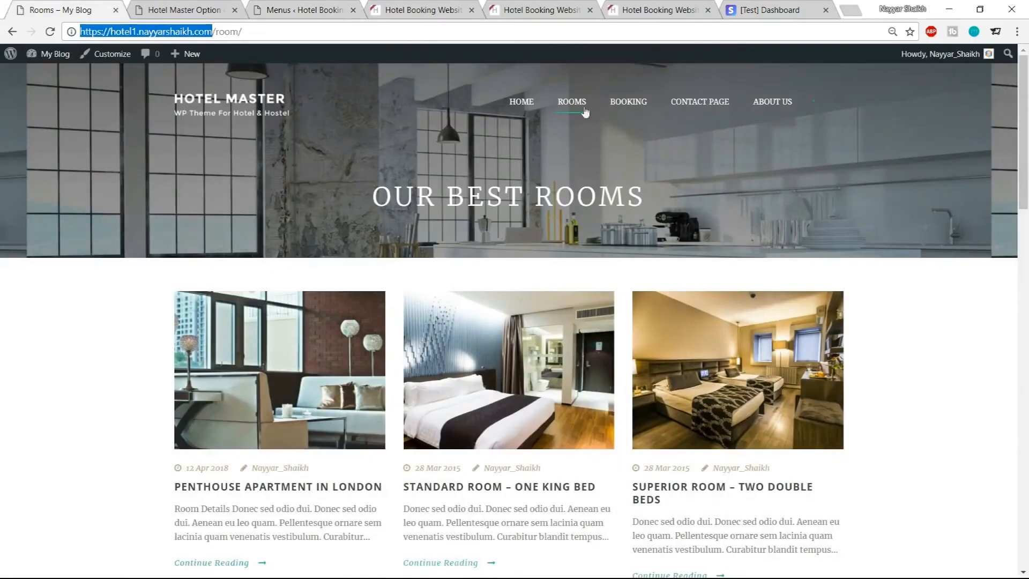
left_click(632, 110)
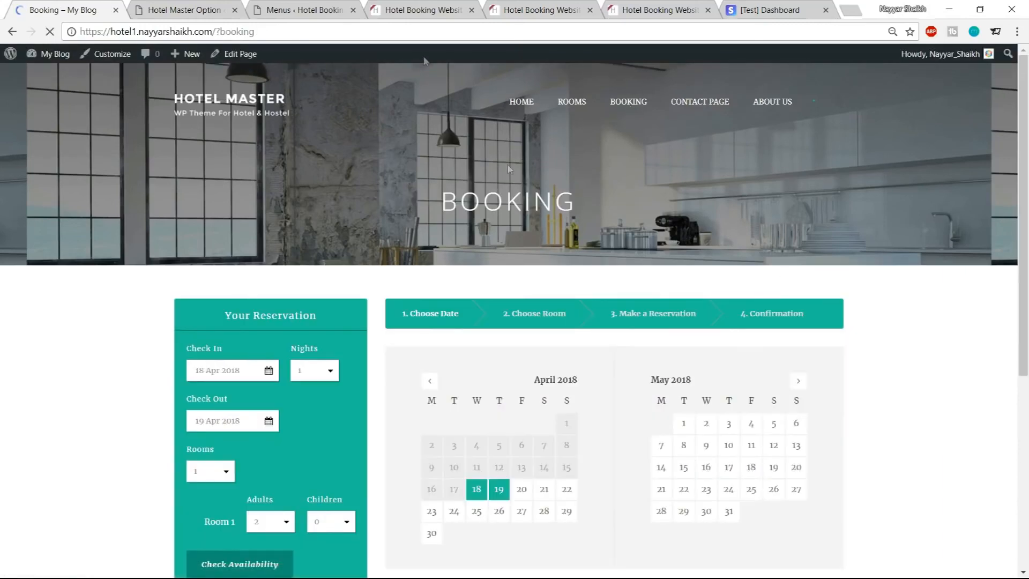
left_click(300, 10)
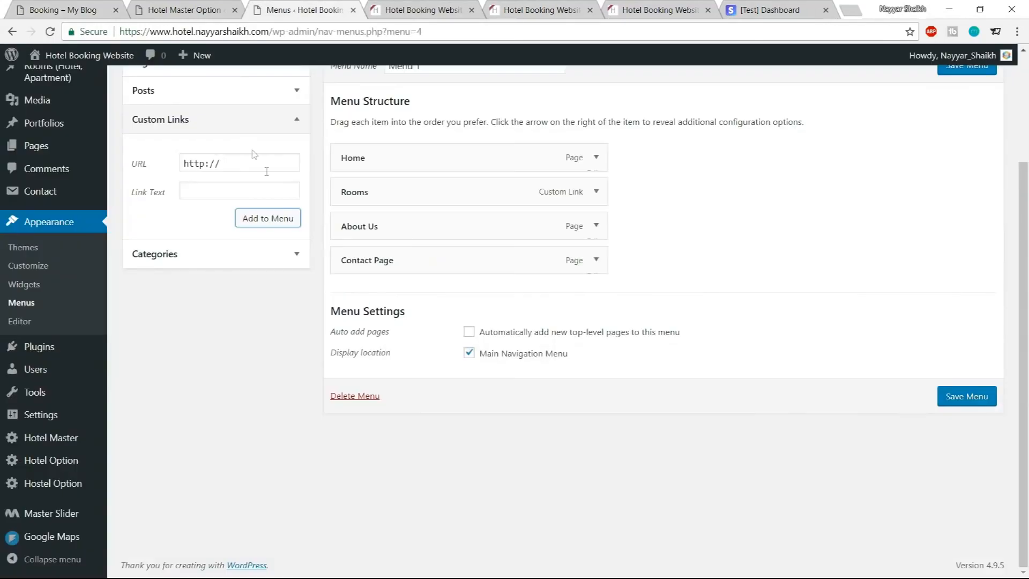
left_click(243, 170)
key("ctrl+a")
key("ctrl+v")
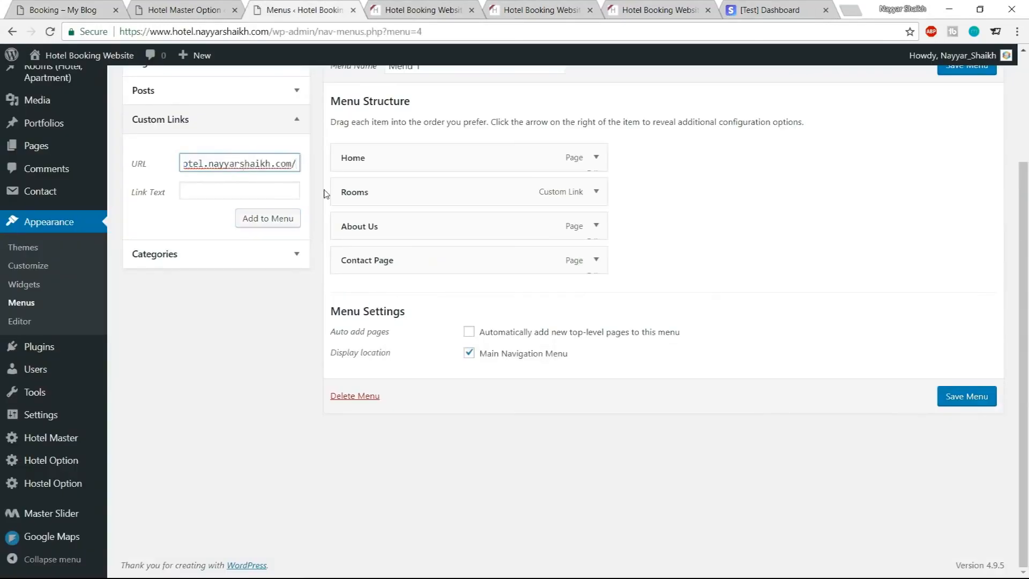
type("?booking")
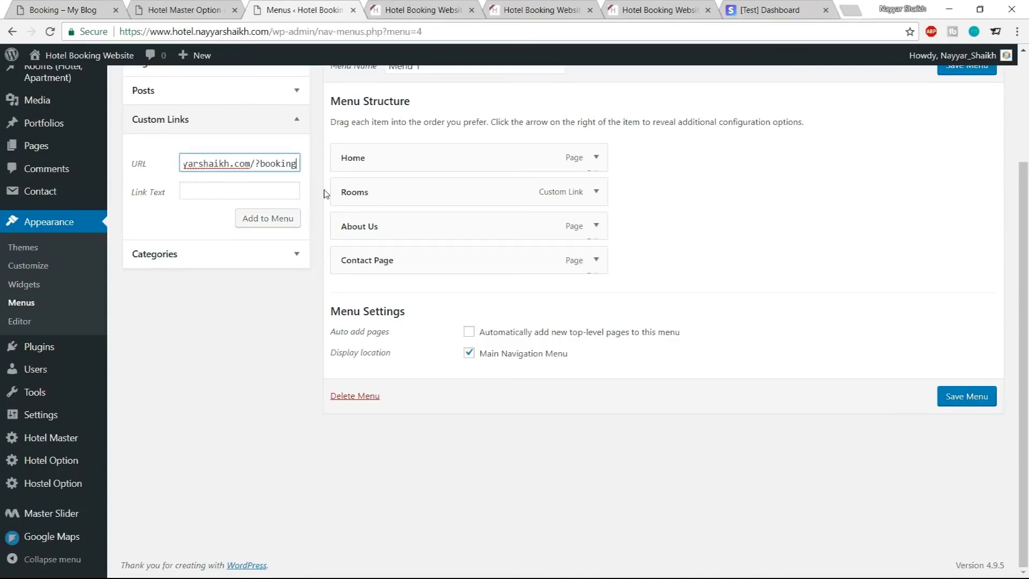
left_click(233, 193)
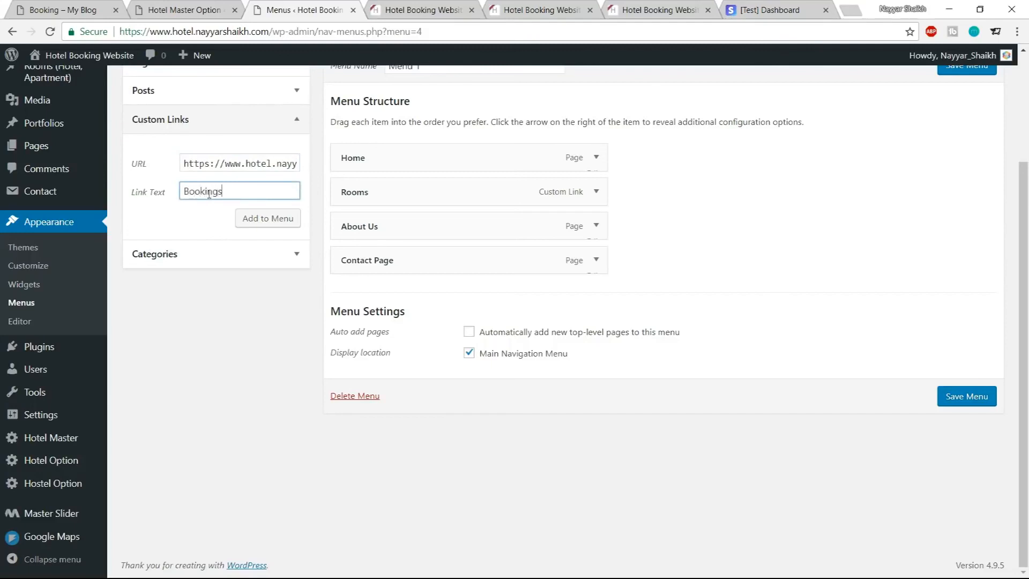
left_click(270, 219)
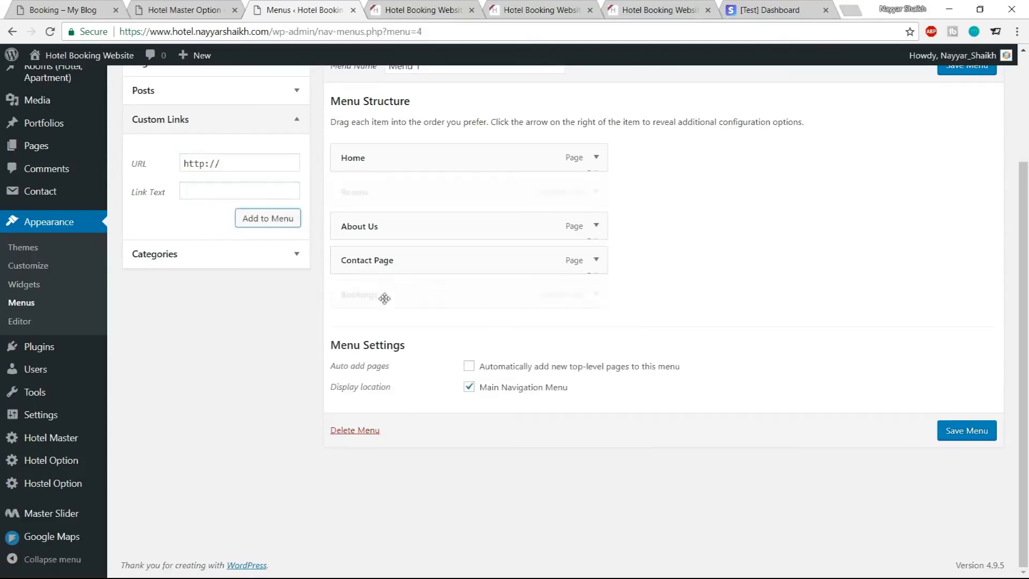
left_click_drag(375, 294, 380, 232)
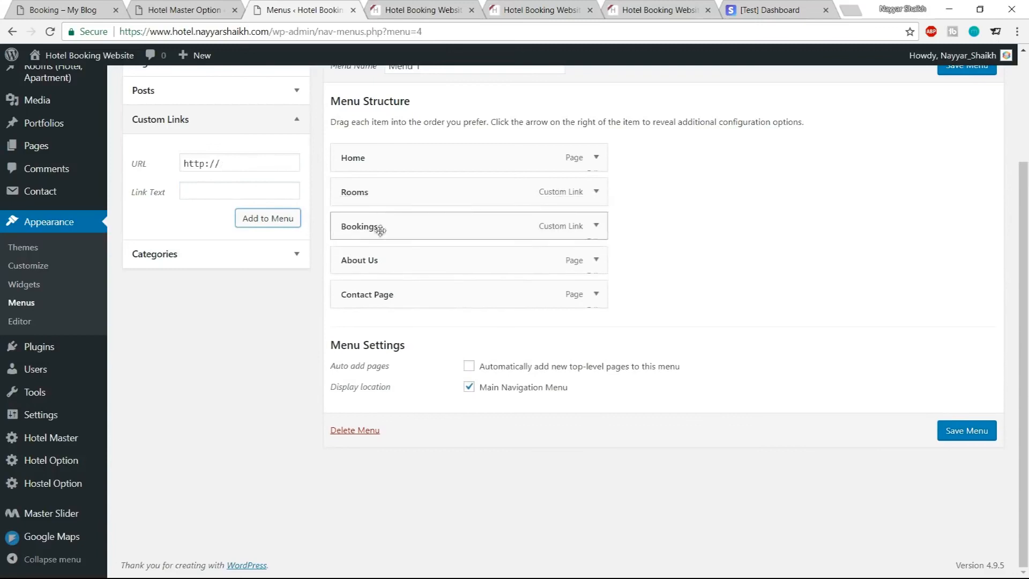
Save the menu
left_click(94, 9)
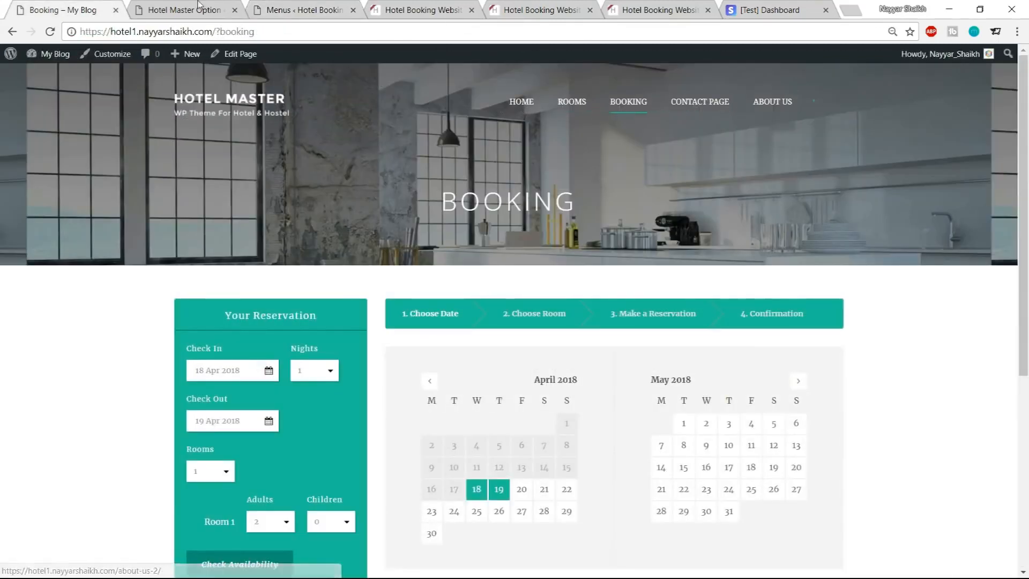
left_click(200, 7)
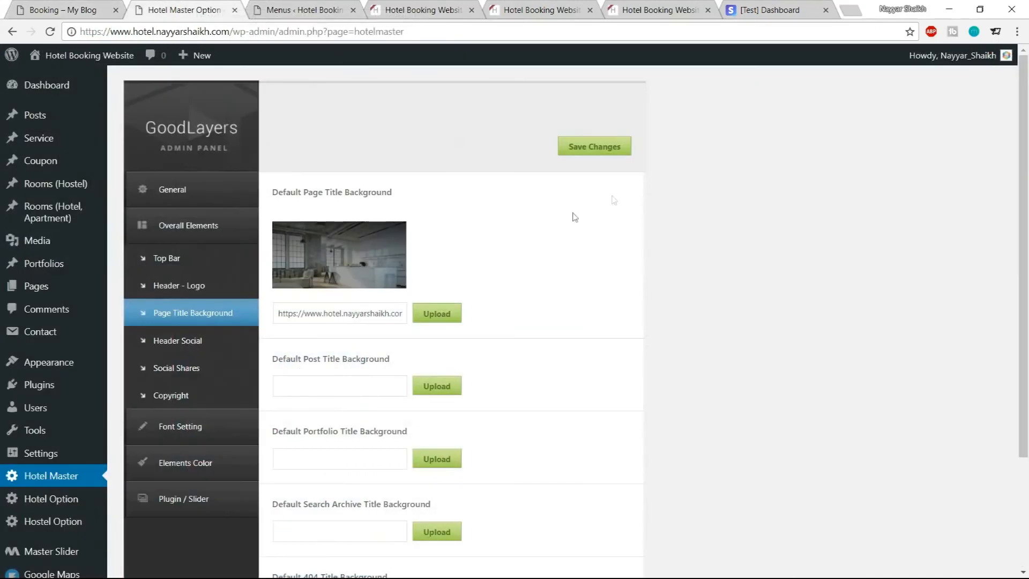
left_click(306, 5)
left_click(967, 430)
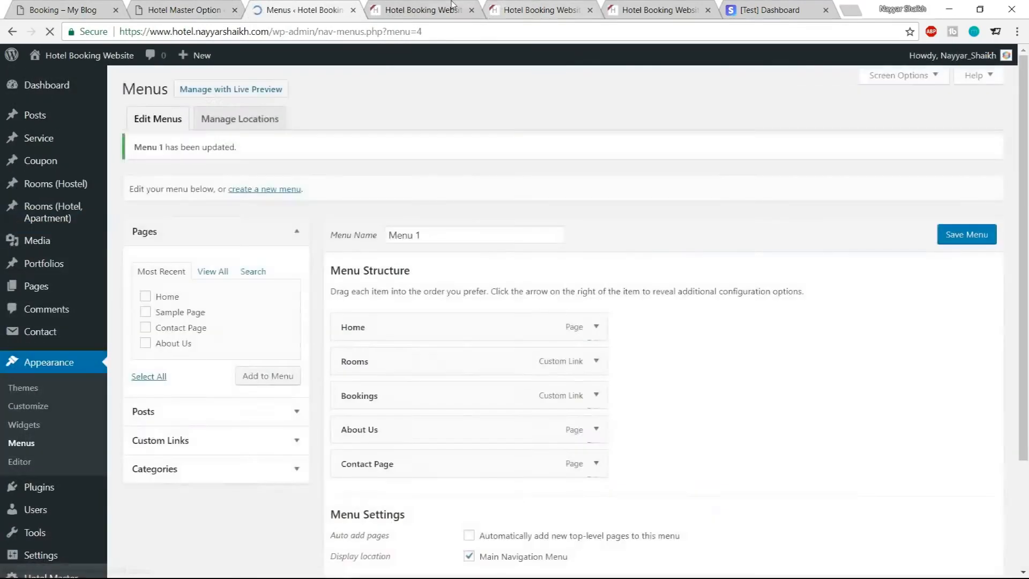
Reload the new site and open the Rooms page from its navigation menu
left_click(424, 10)
left_click(115, 33)
left_click(50, 33)
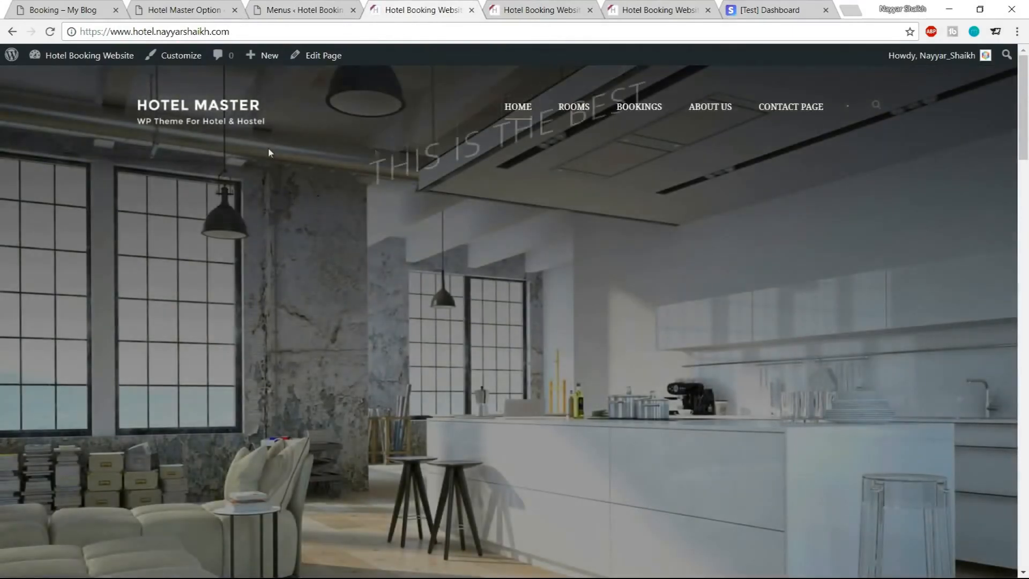
left_click(573, 115)
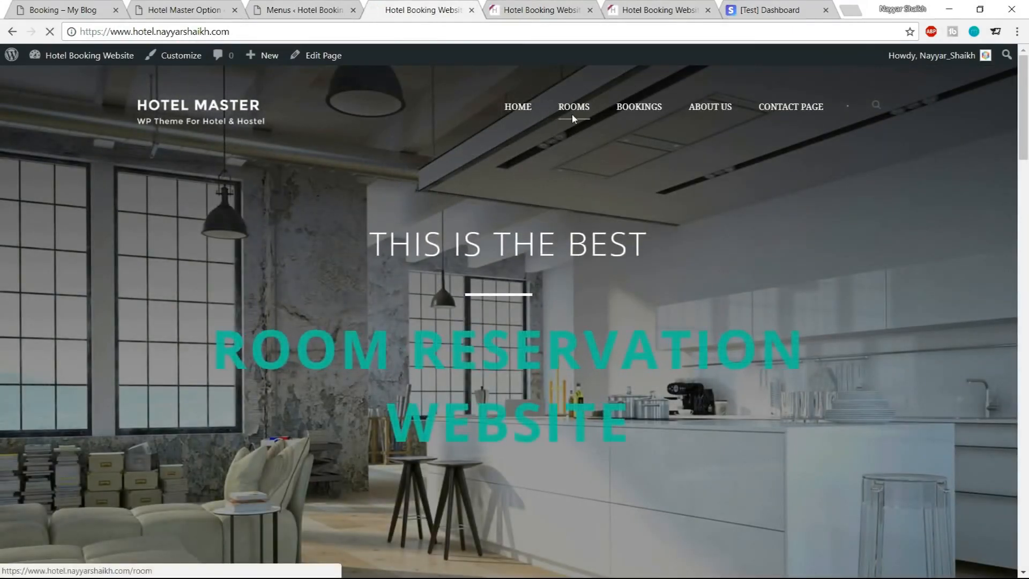
scroll(391, 390, "down", 4)
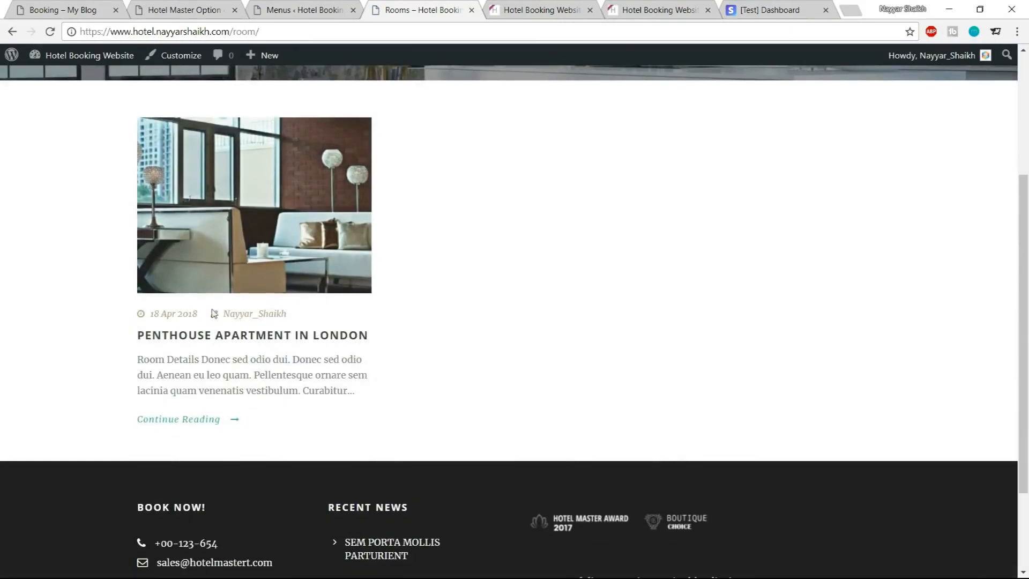
scroll(391, 390, "up", 4)
Open the Bookings page from the navigation menu and scroll through it
left_click(640, 109)
scroll(561, 369, "down", 7)
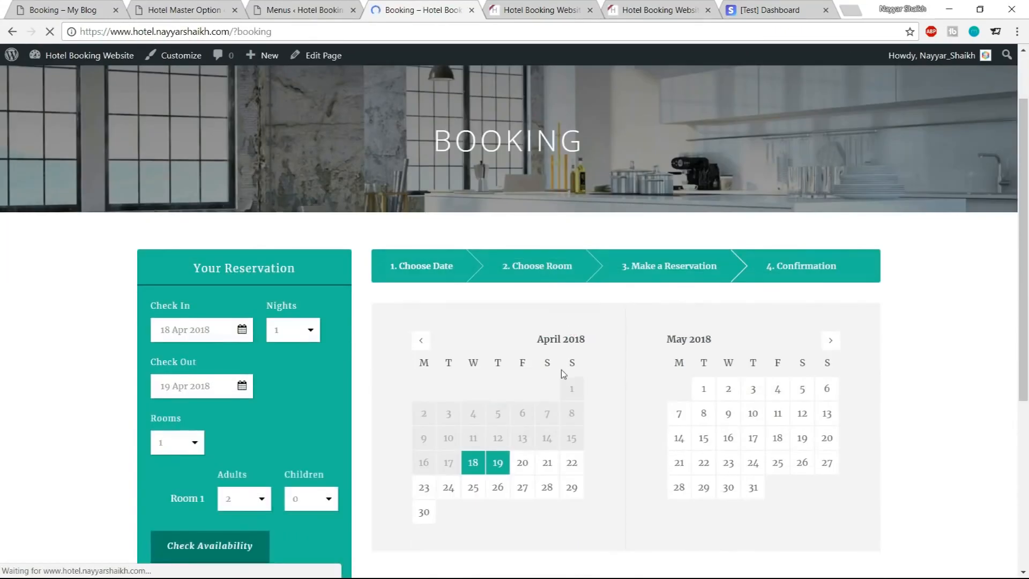
scroll(562, 376, "up", 7)
scroll(949, 275, "down", 7)
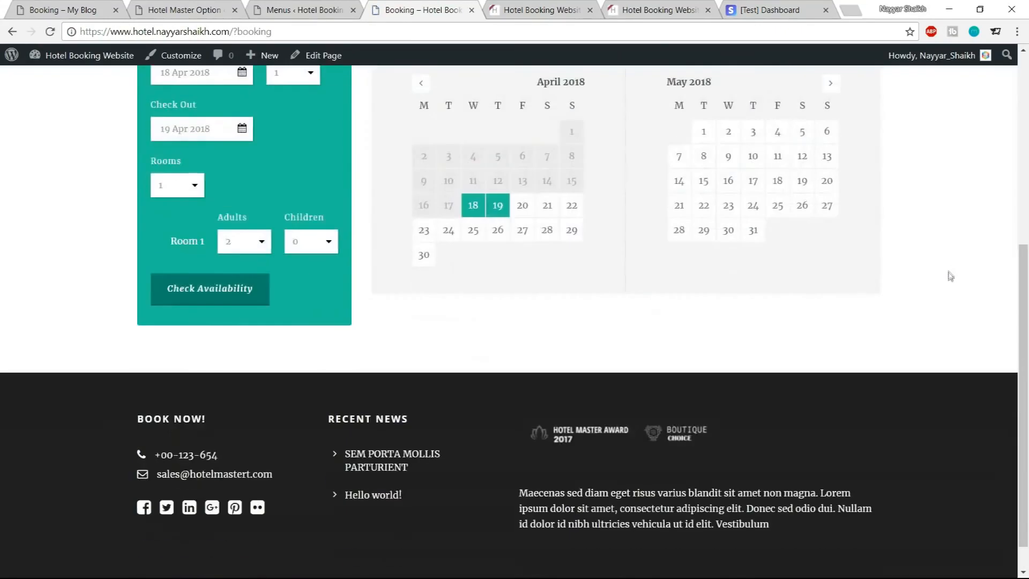
scroll(940, 324, "up", 7)
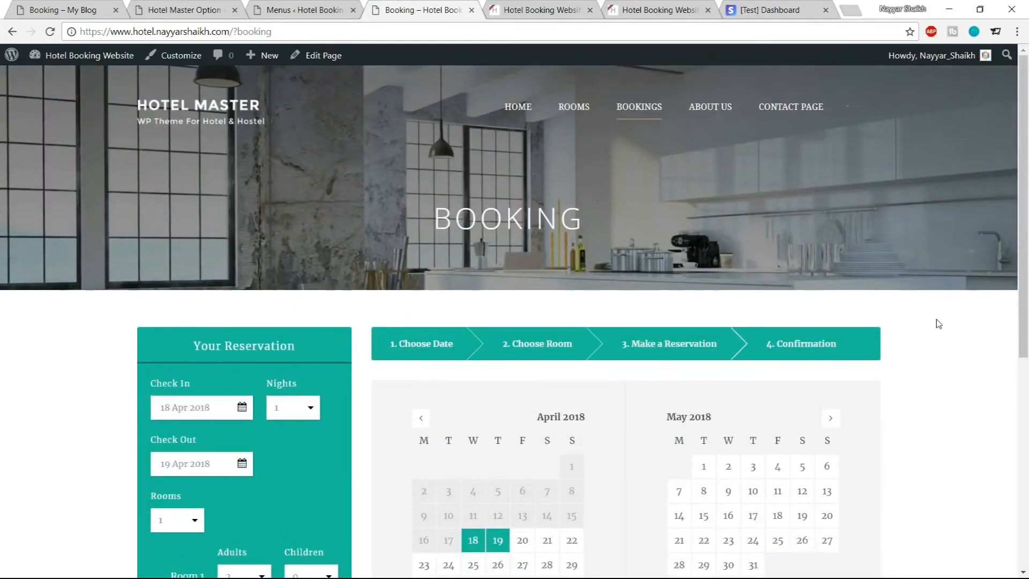